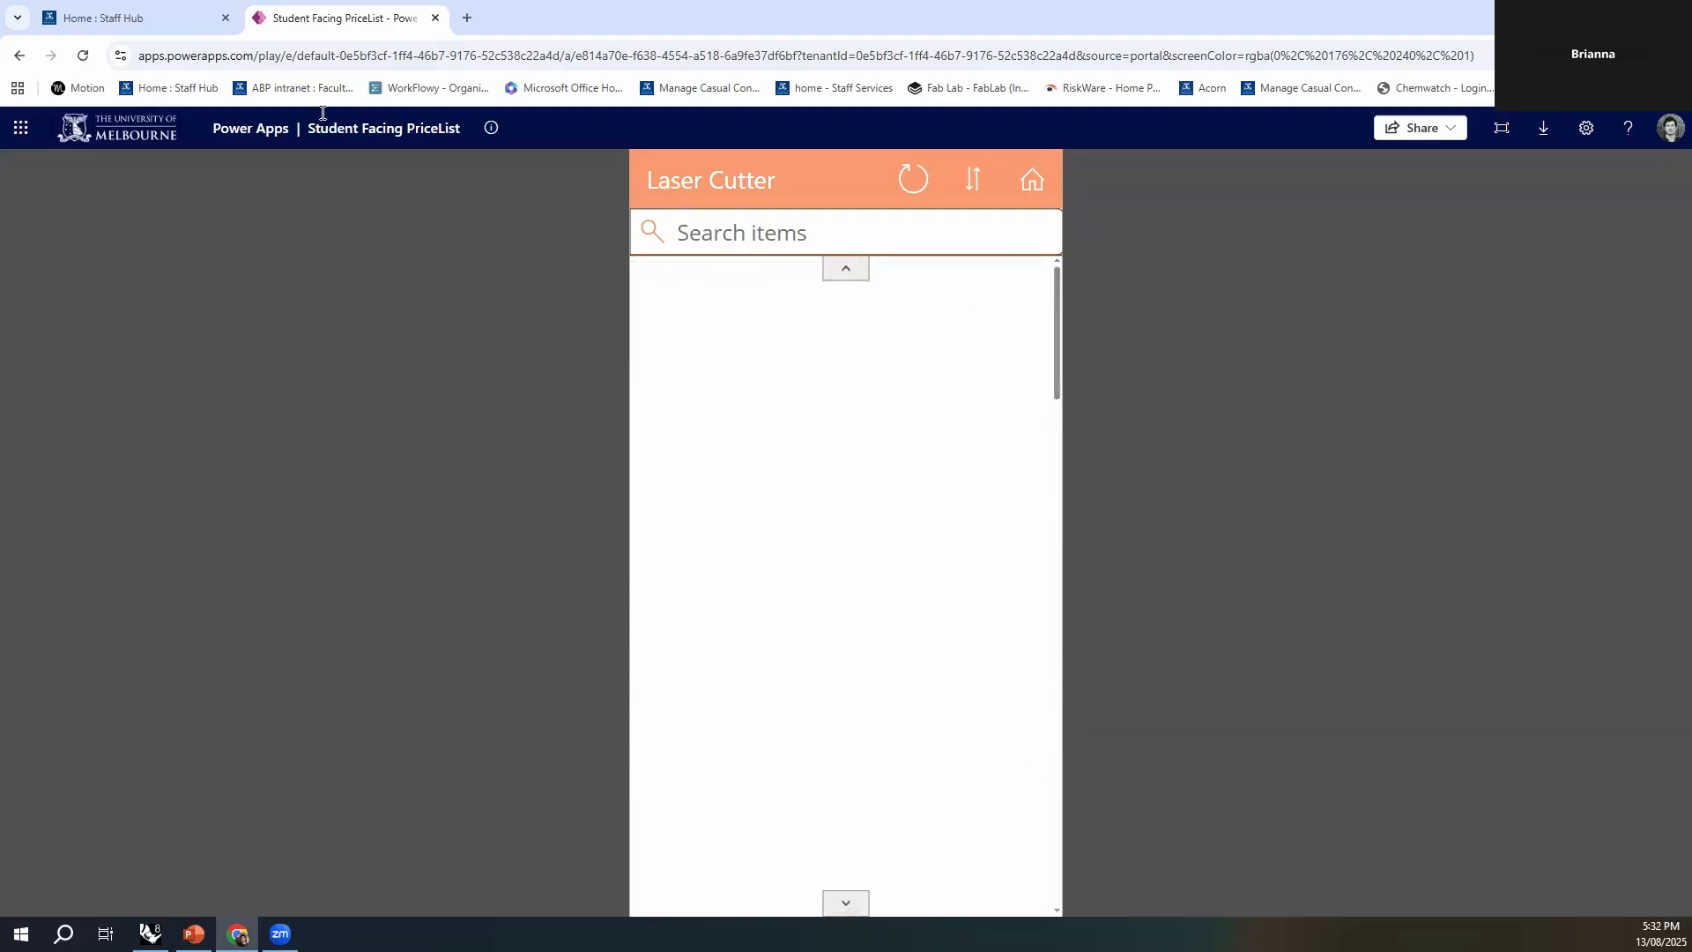
# - Return to the Fab Lab web page and open the Laser Cutting Guide in the FabLab Knowledge Base
pyautogui.click(20, 58)
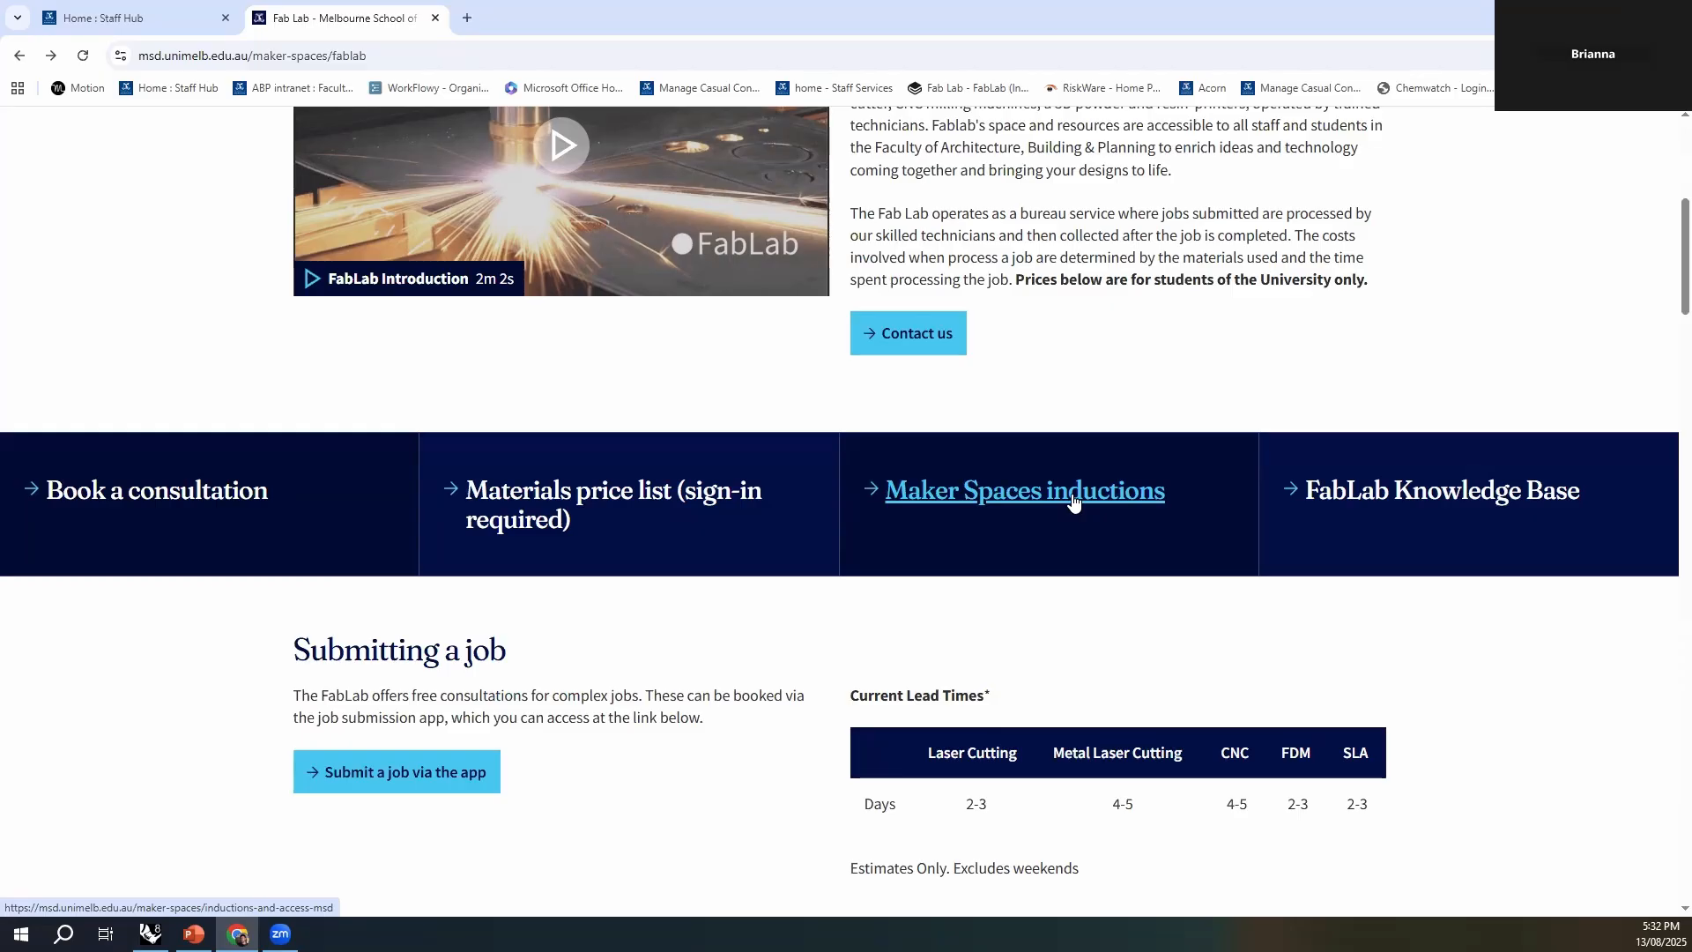
pyautogui.click(1453, 511)
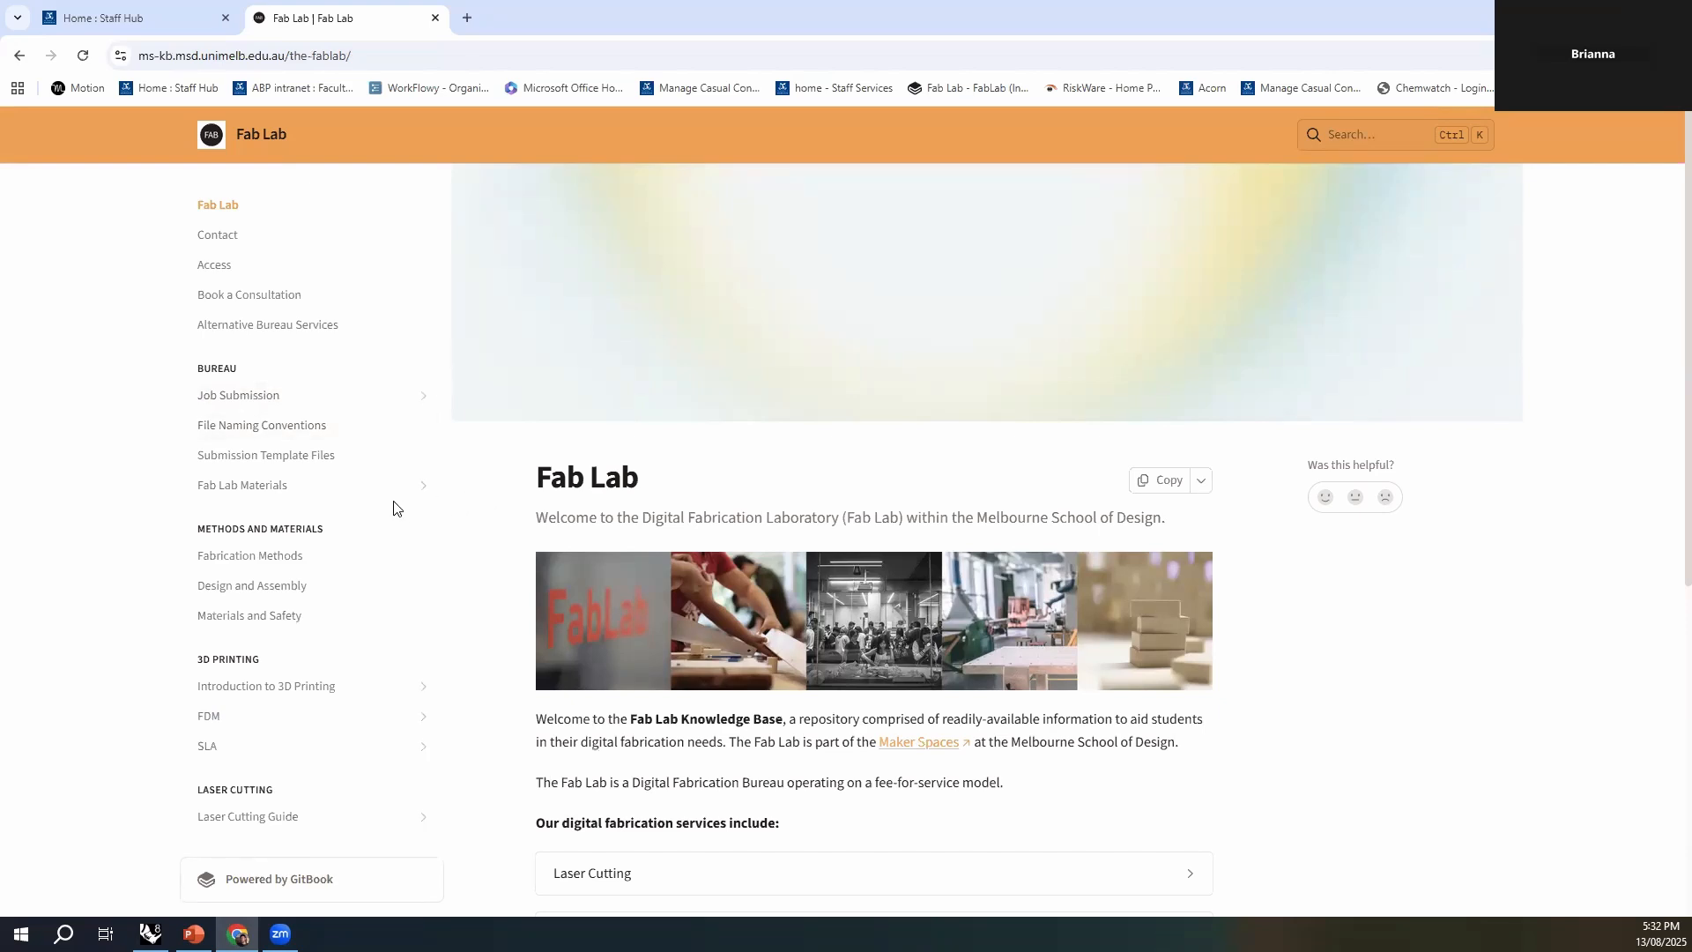
pyautogui.scroll(-2, 393, 508)
pyautogui.scroll(-2, 393, 529)
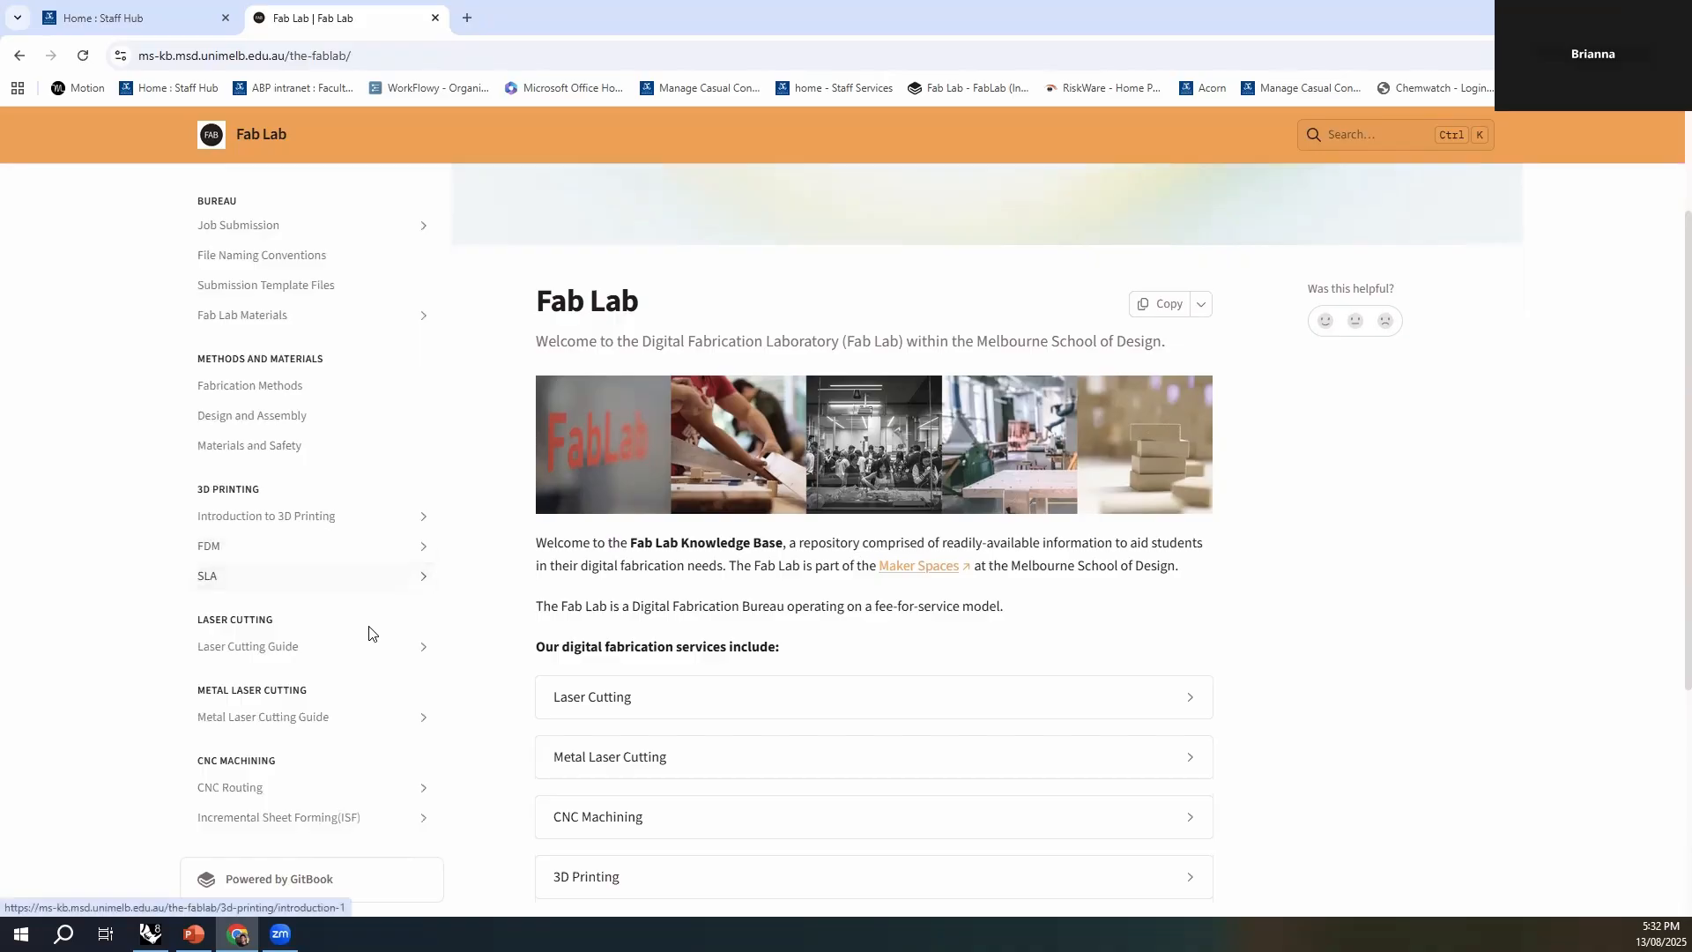
pyautogui.click(231, 655)
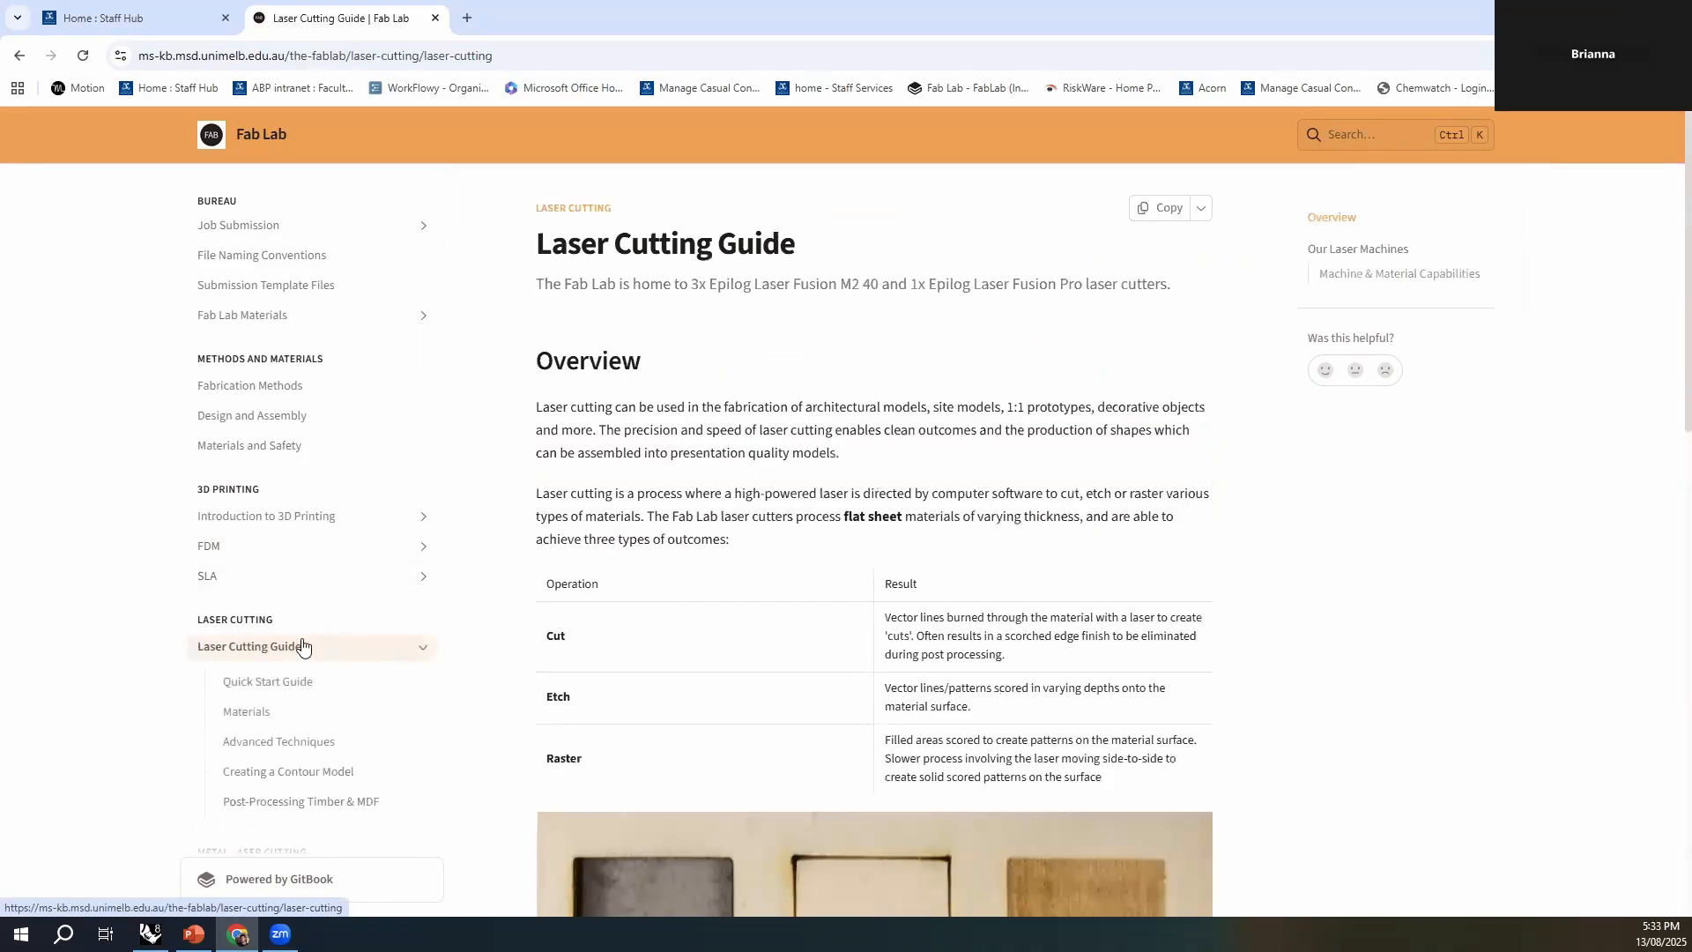
# - Review the guide's cut, etch and raster examples, and open the Video Tutorials section of its Quick Start Guide
pyautogui.scroll(-12, 780, 637)
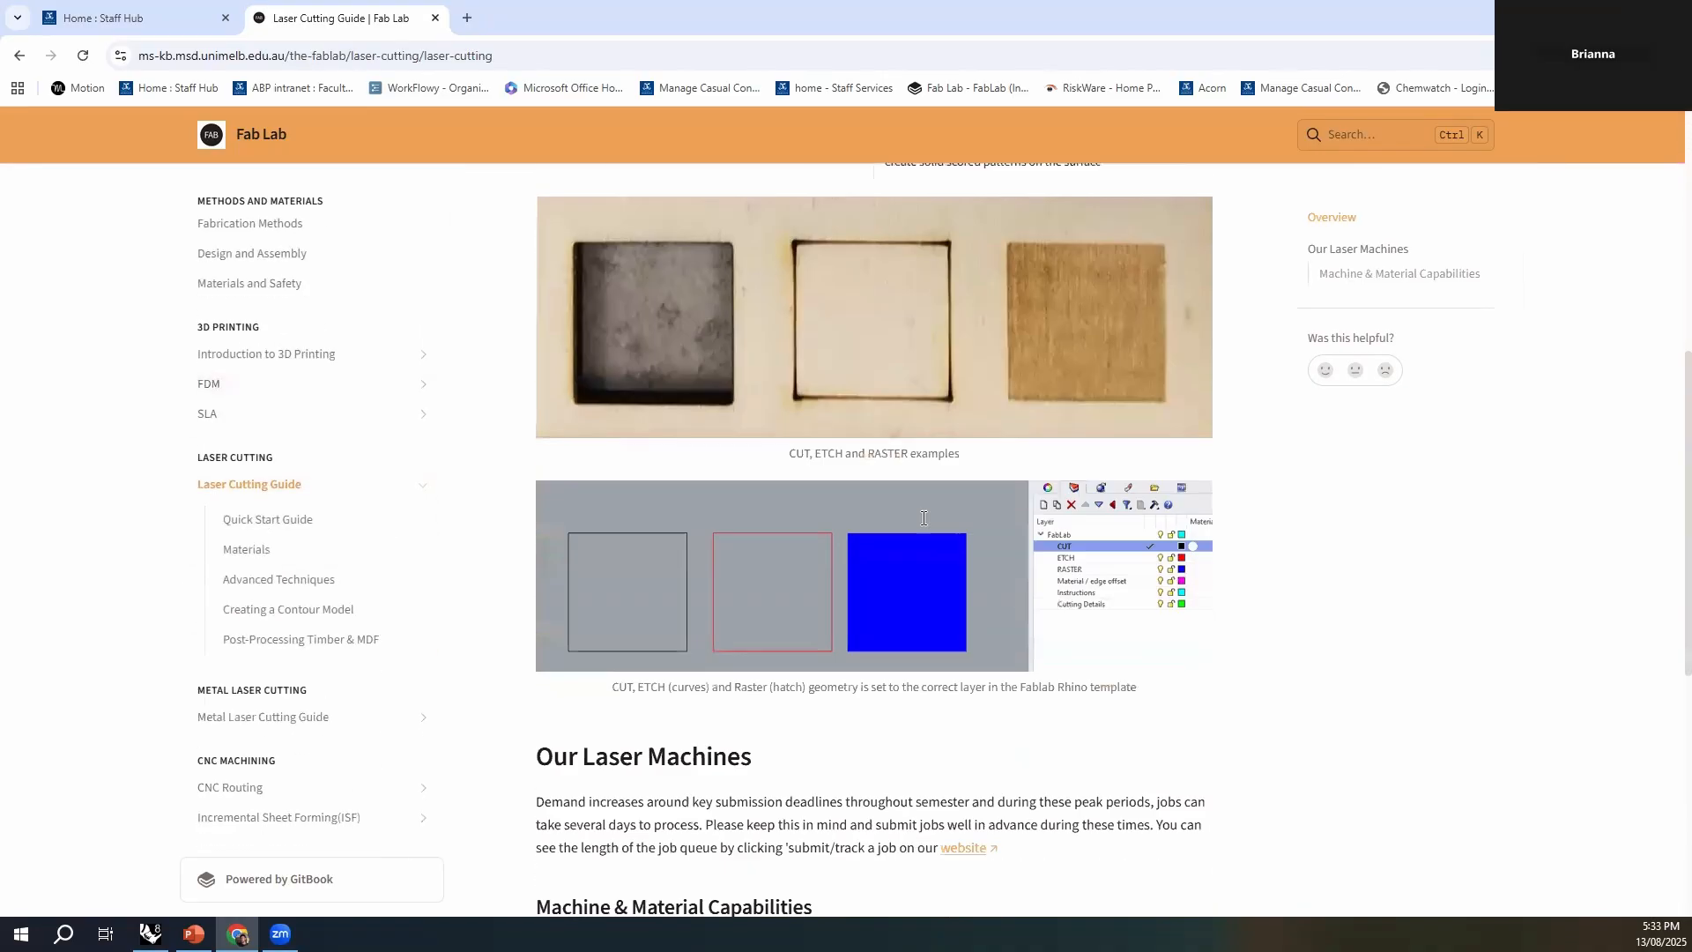
pyautogui.scroll(12, 869, 539)
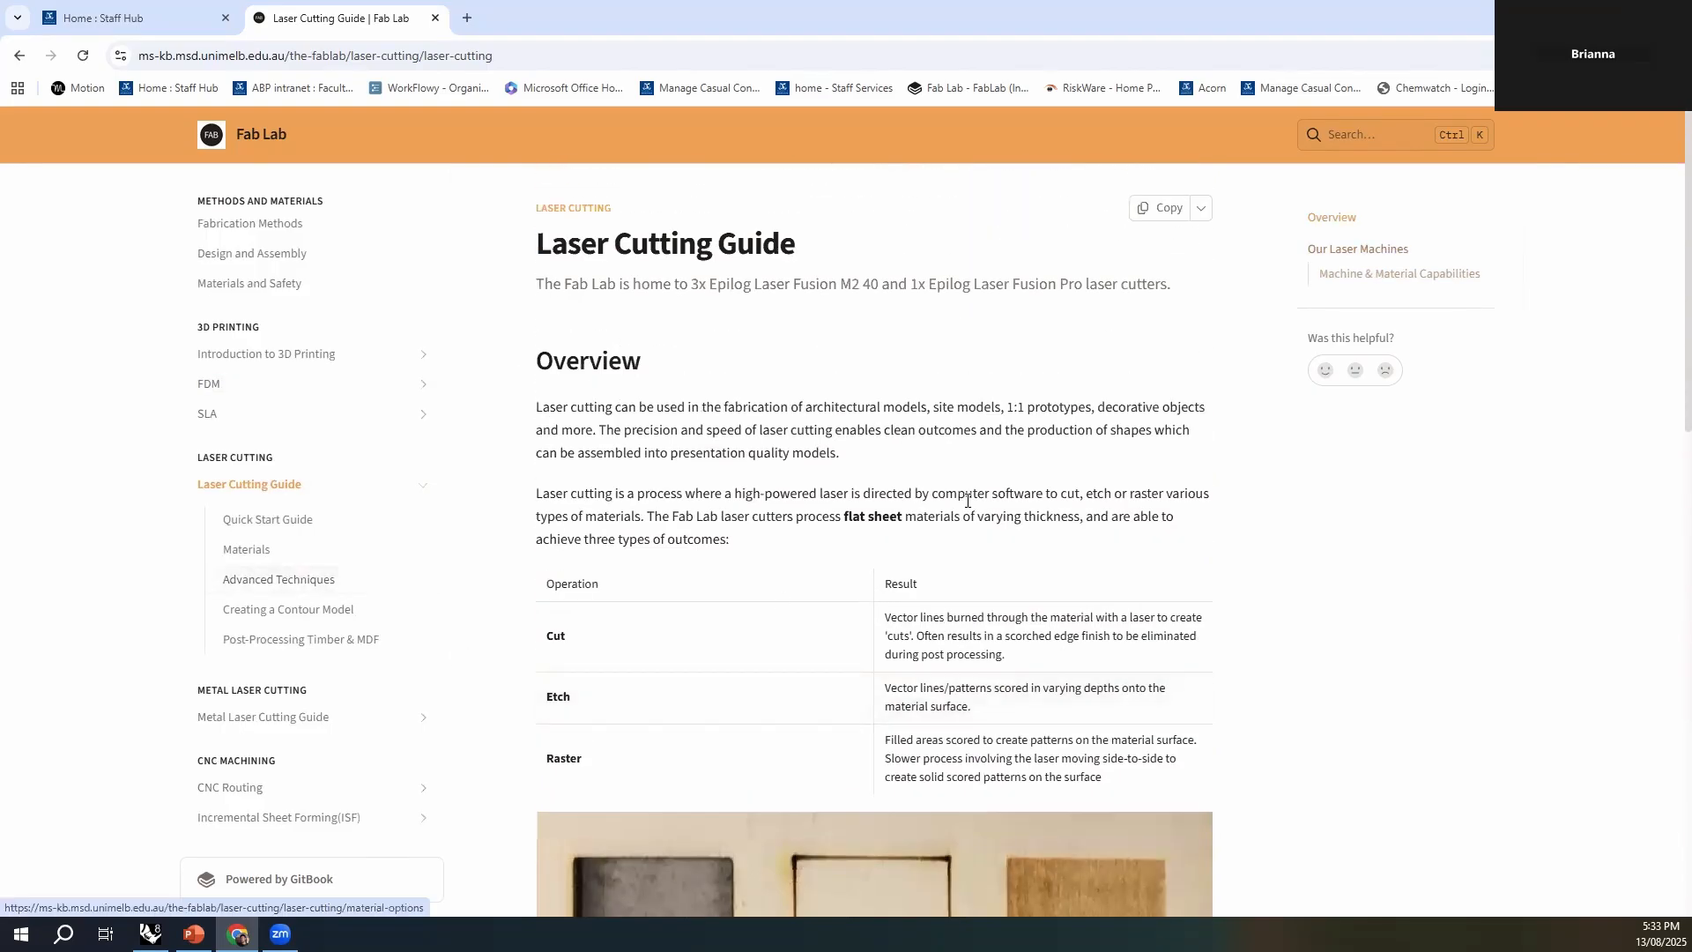
pyautogui.scroll(-6, 1108, 541)
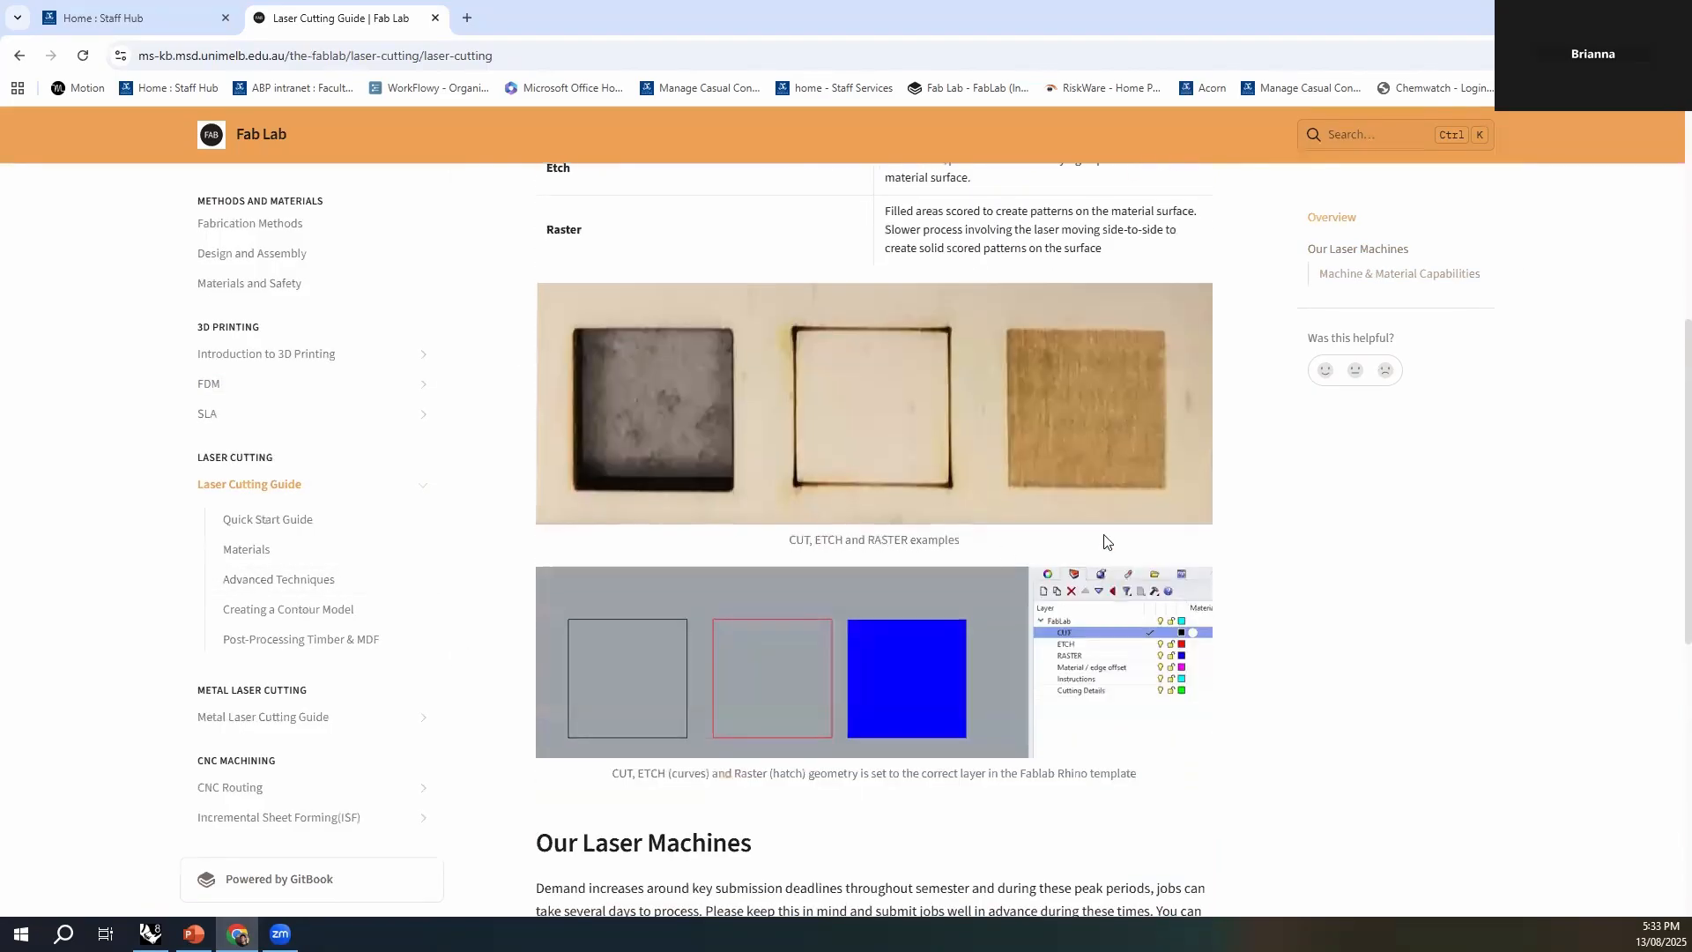
pyautogui.click(308, 527)
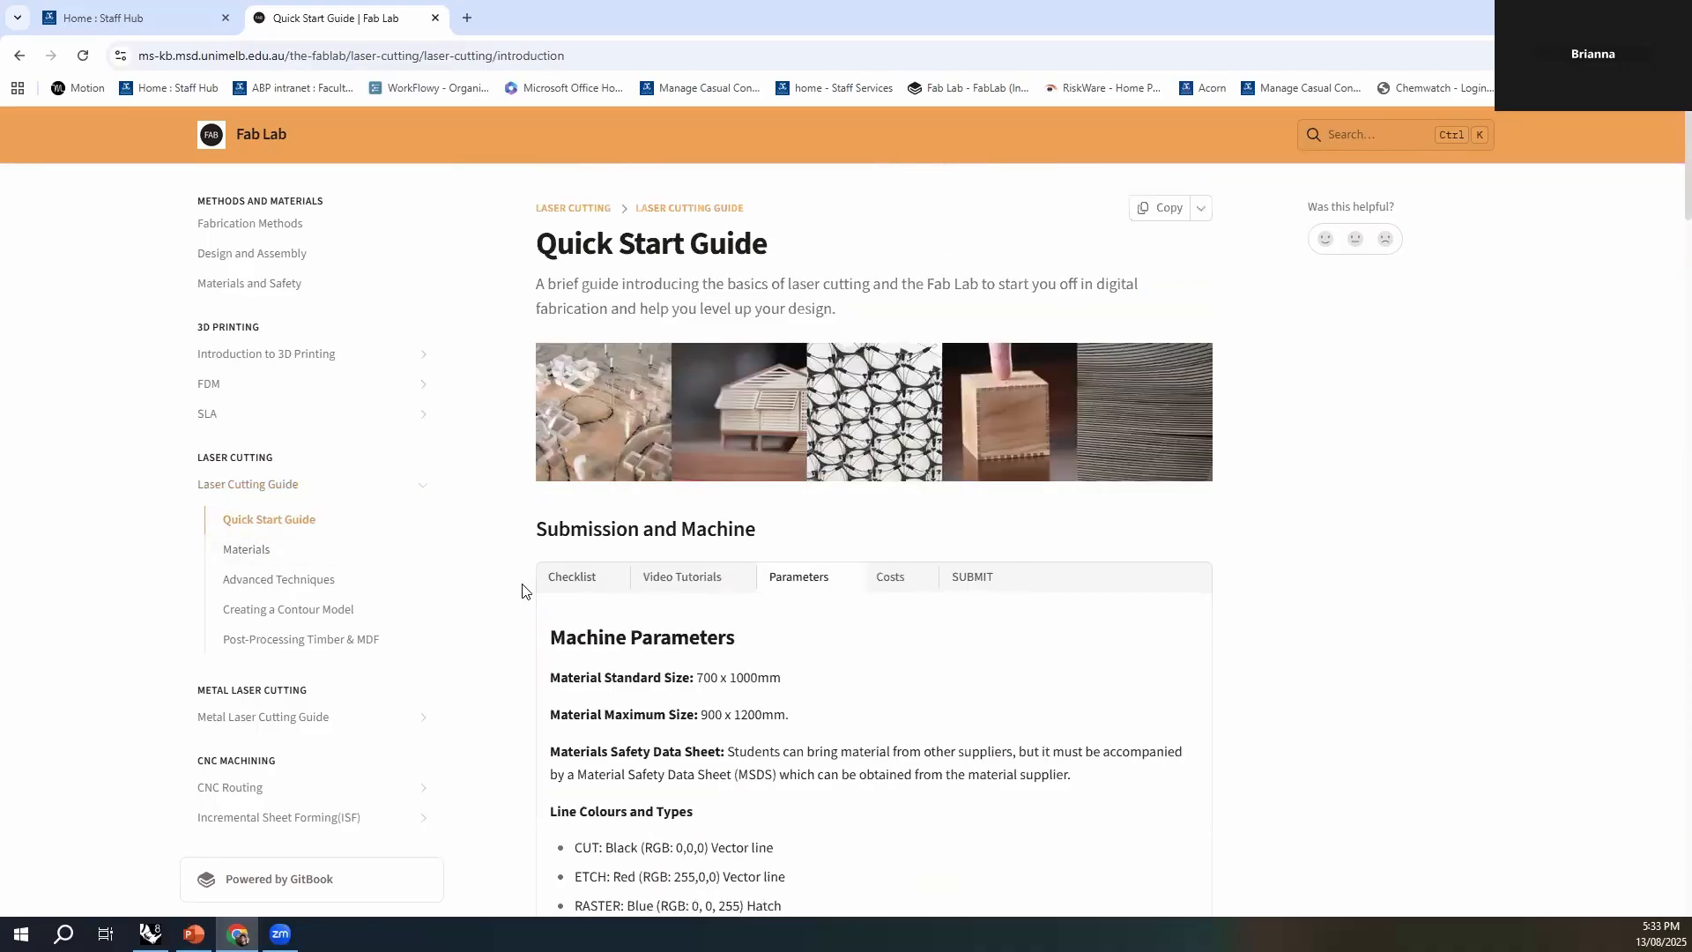
pyautogui.click(678, 581)
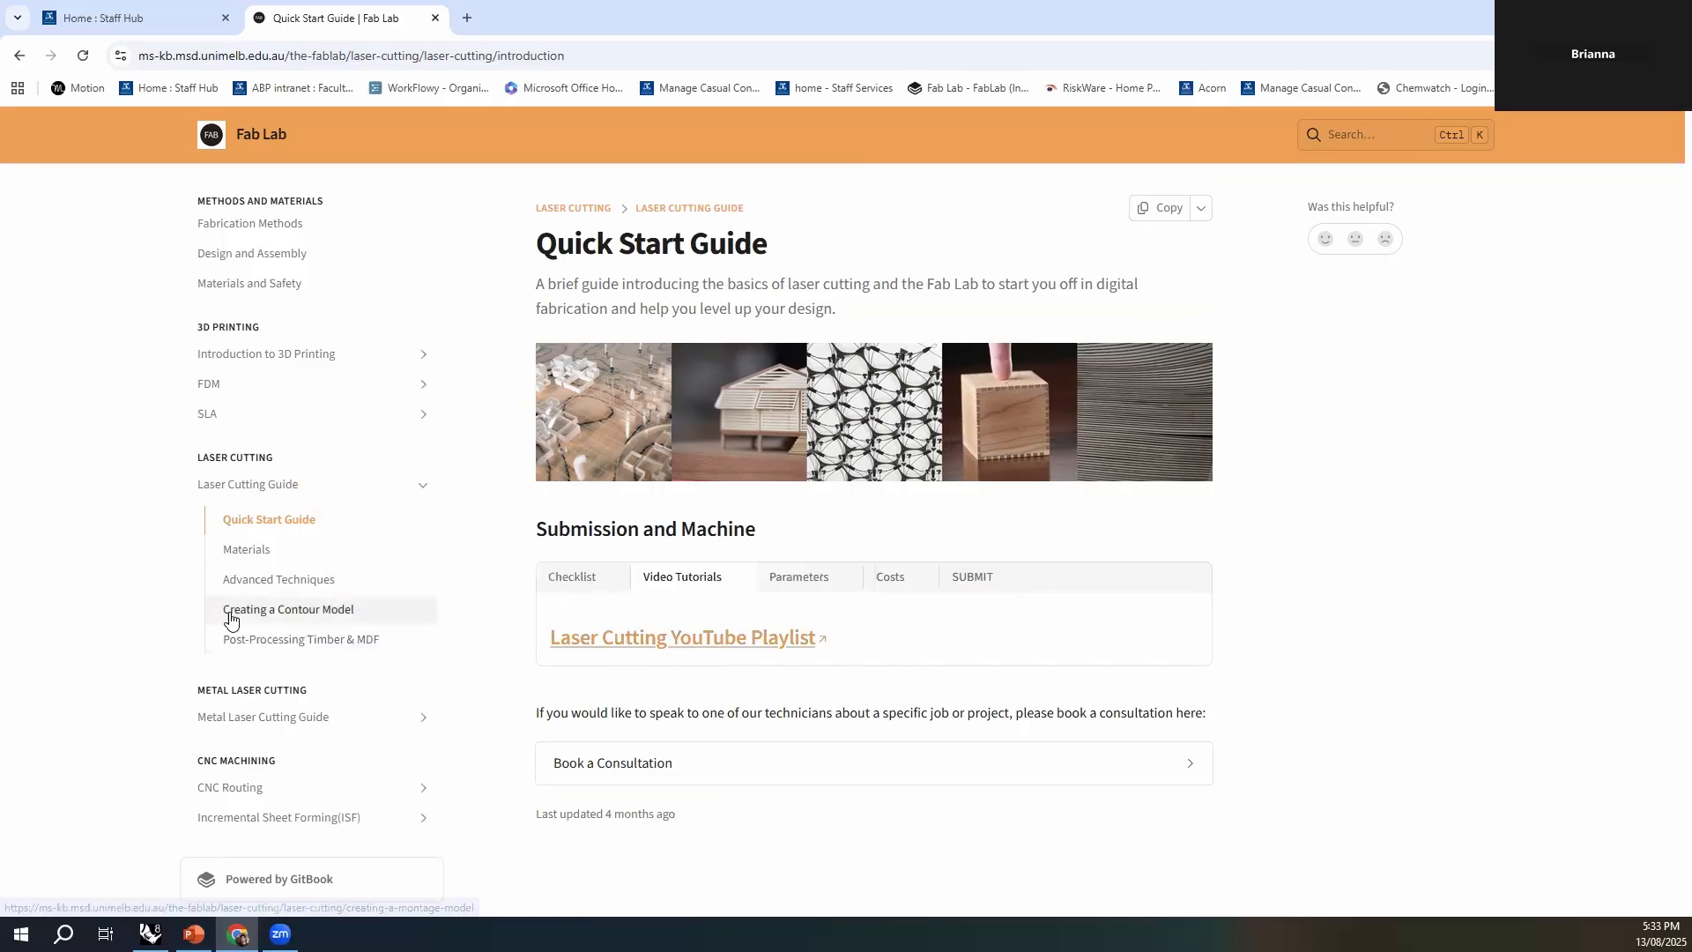
# - Open the Creating a Contour Model page and look through Steps 1 to 5, returning to Step 1
pyautogui.click(365, 612)
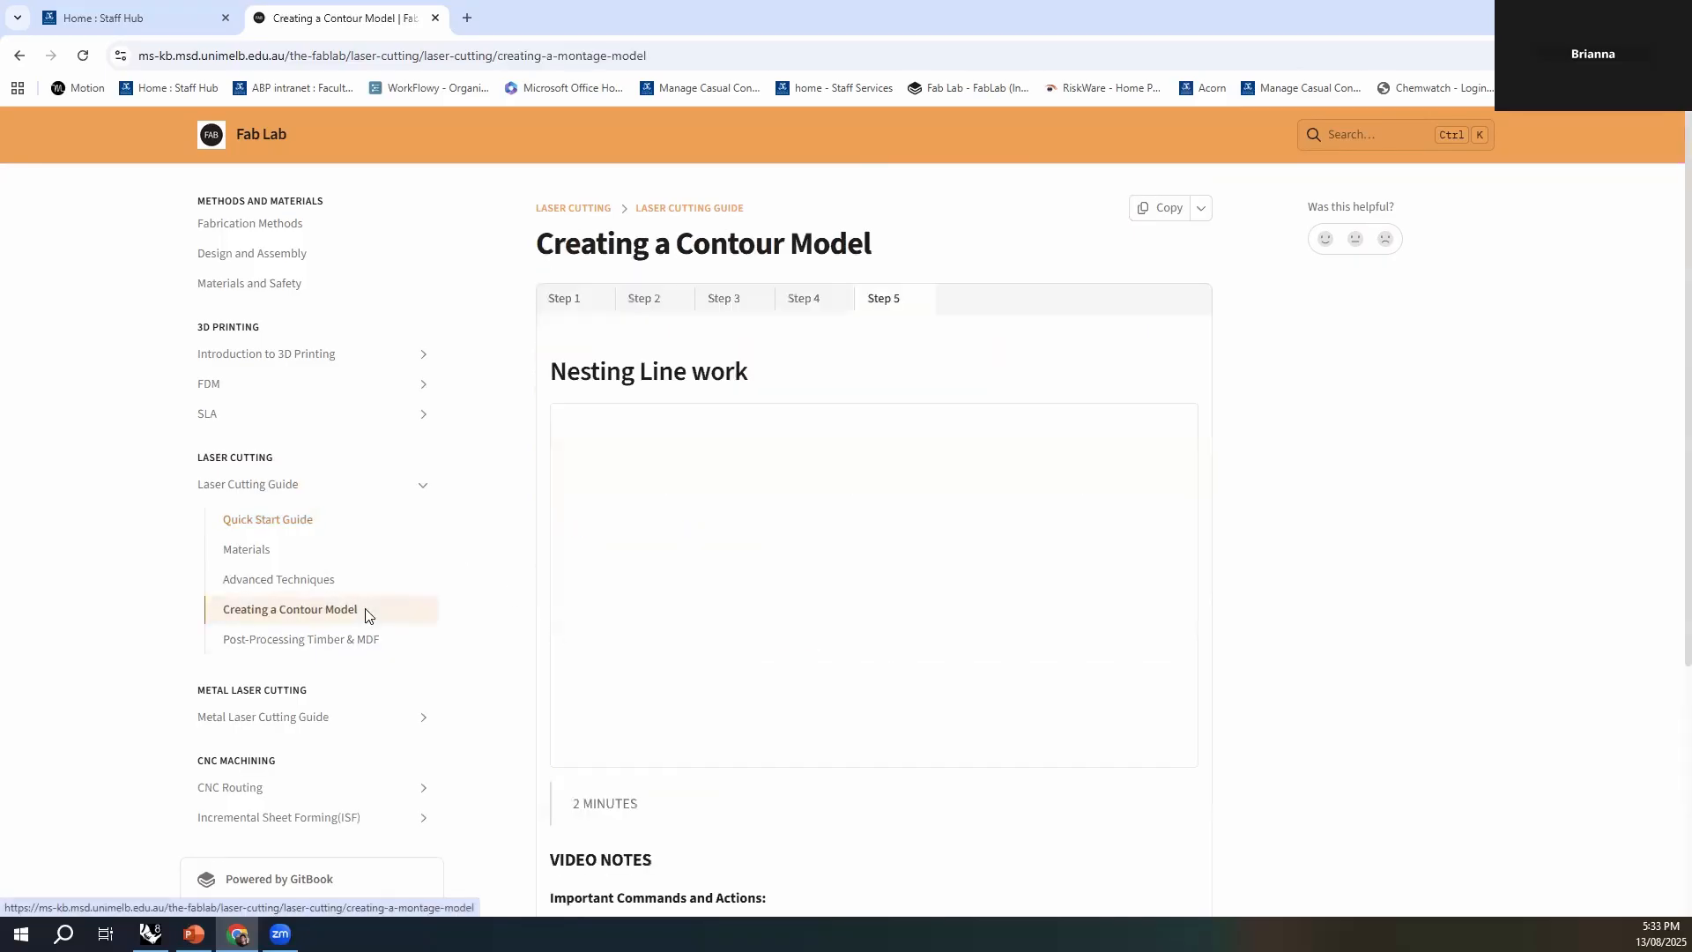
pyautogui.click(571, 302)
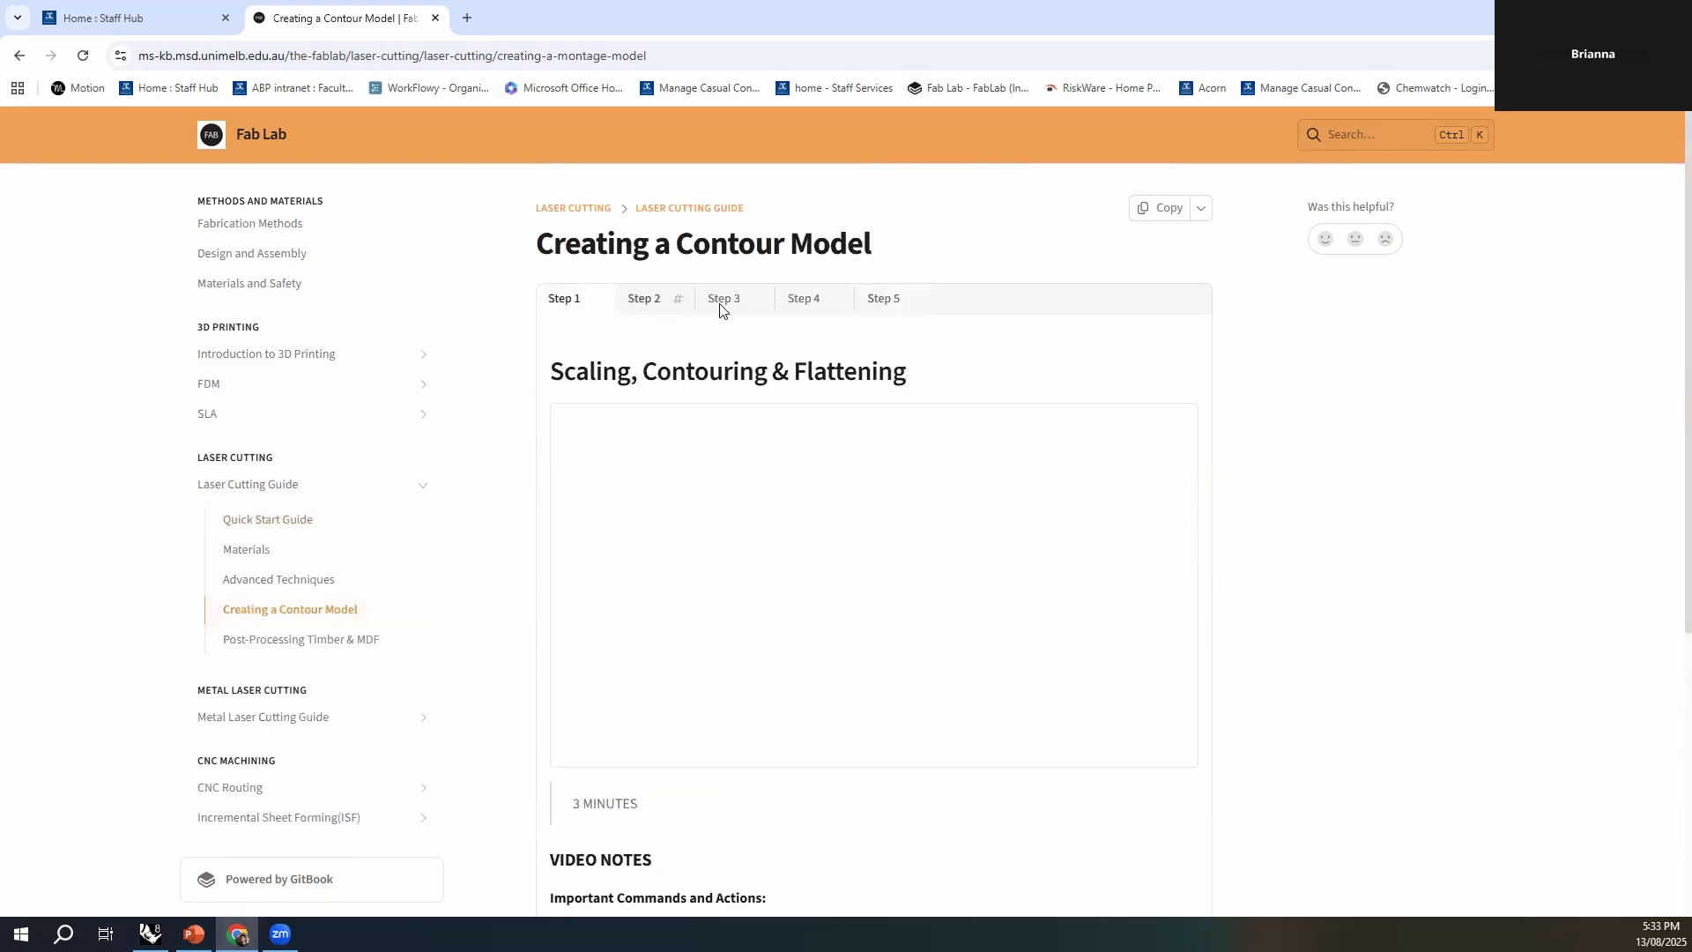
pyautogui.click(648, 300)
pyautogui.click(725, 300)
pyautogui.click(806, 300)
pyautogui.click(876, 302)
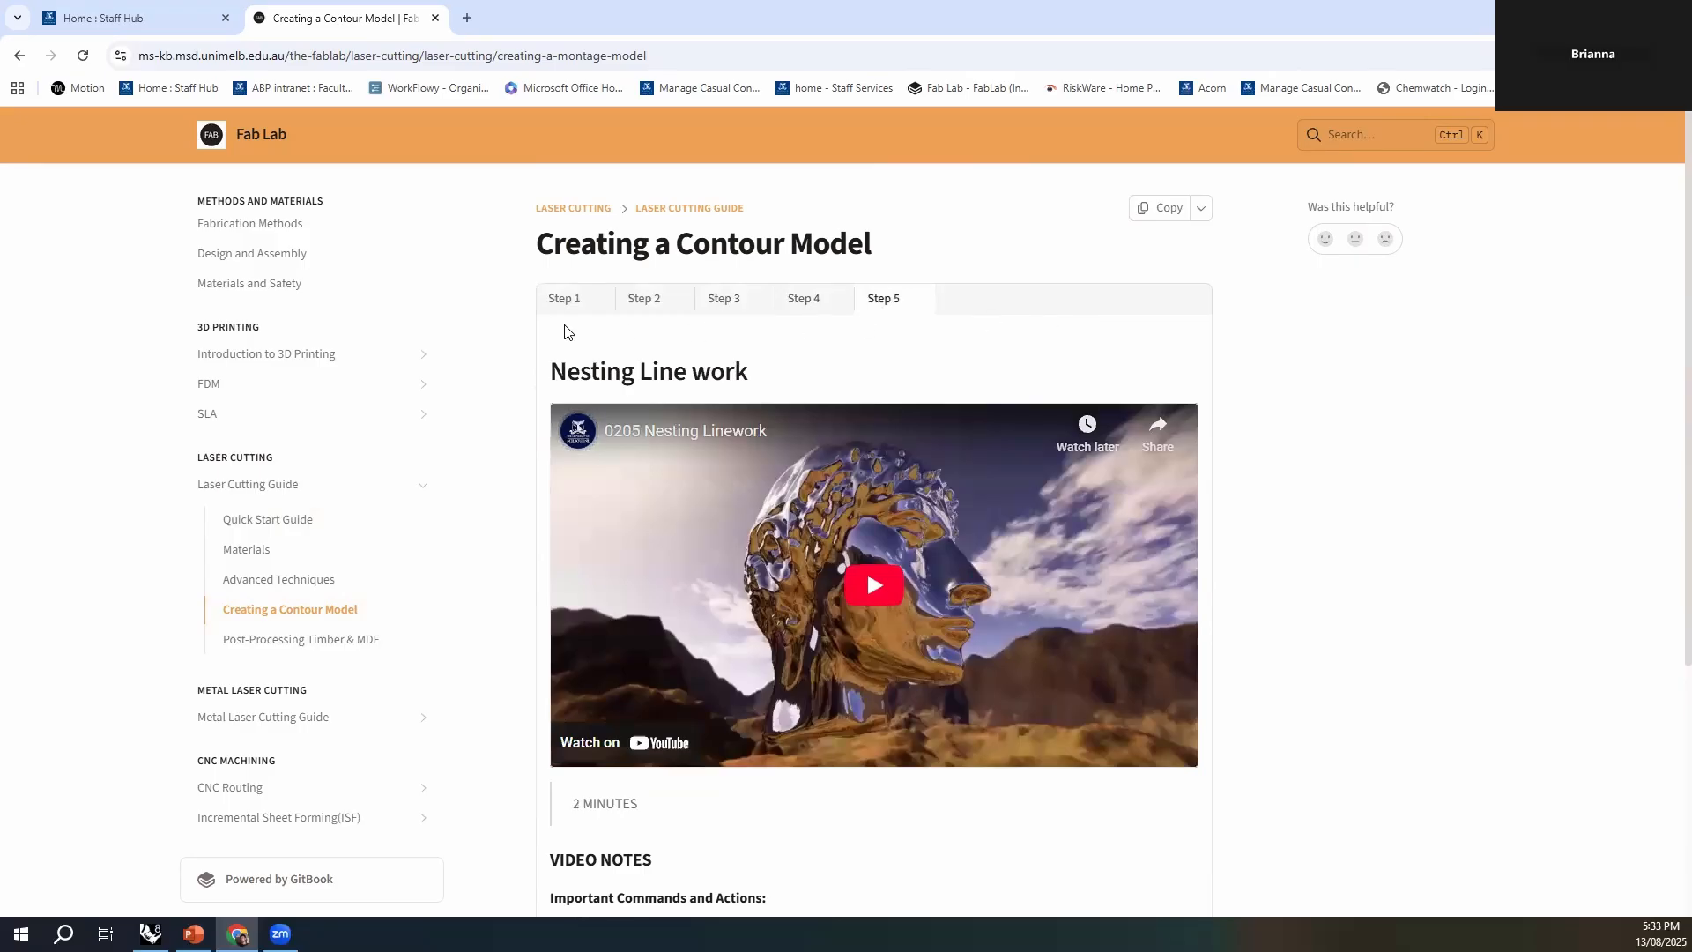
pyautogui.click(563, 303)
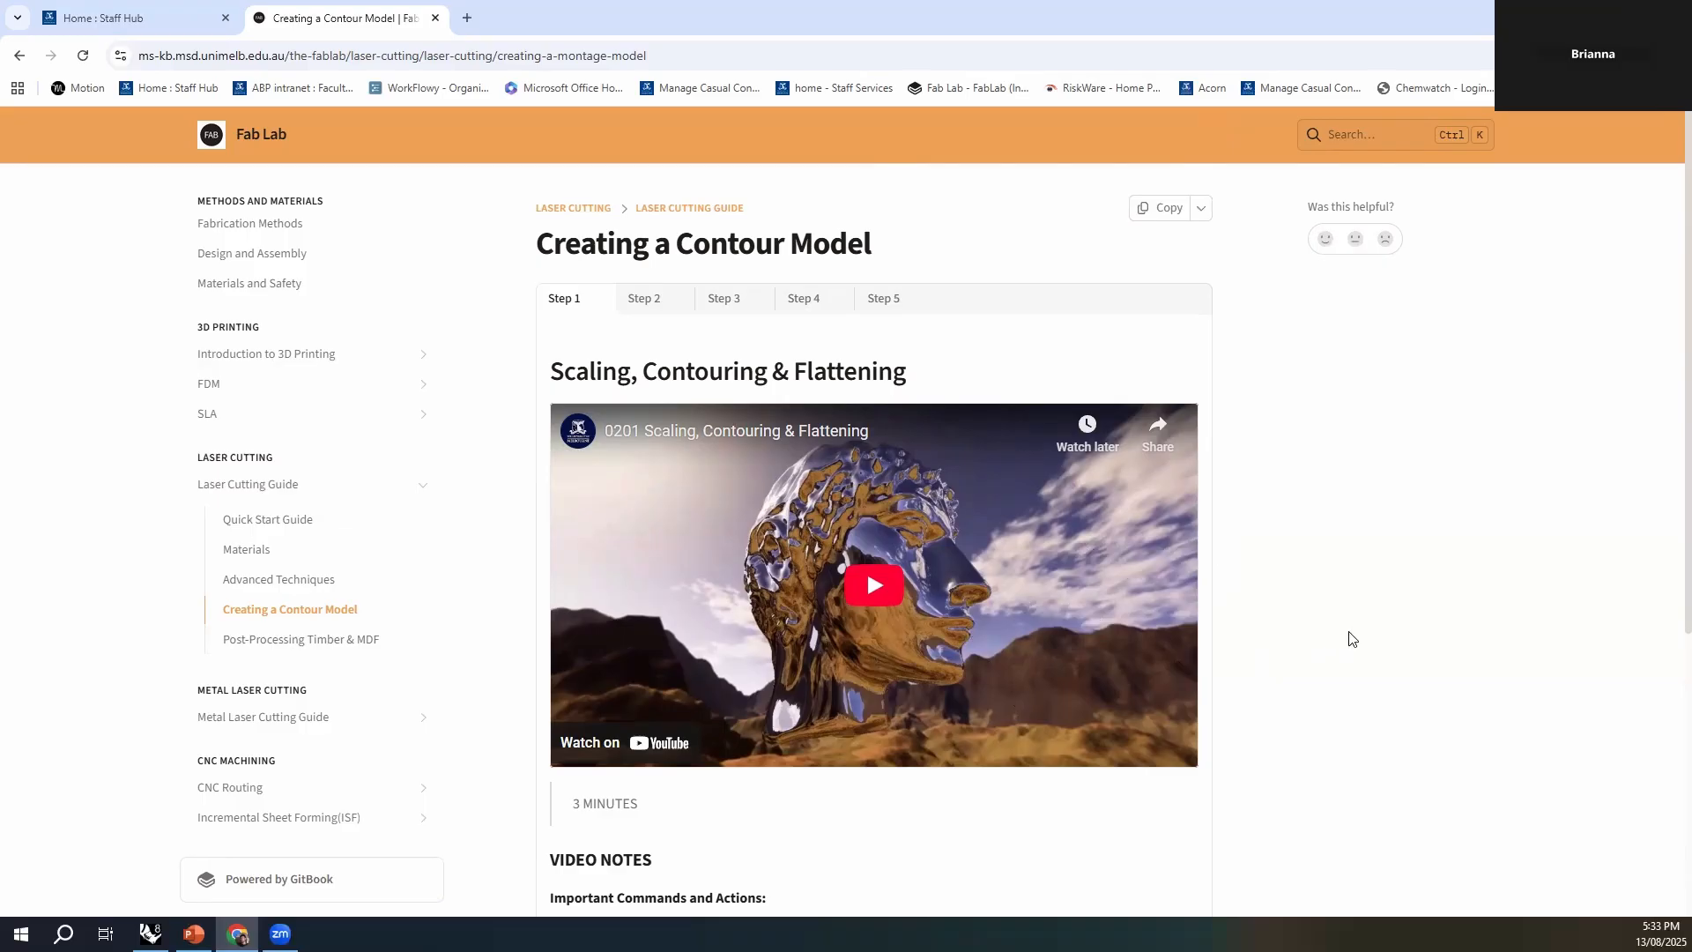
# - Open the Advanced Techniques page and look through its Rastering and Kerfing sections
pyautogui.click(280, 580)
pyautogui.scroll(-10, 1048, 568)
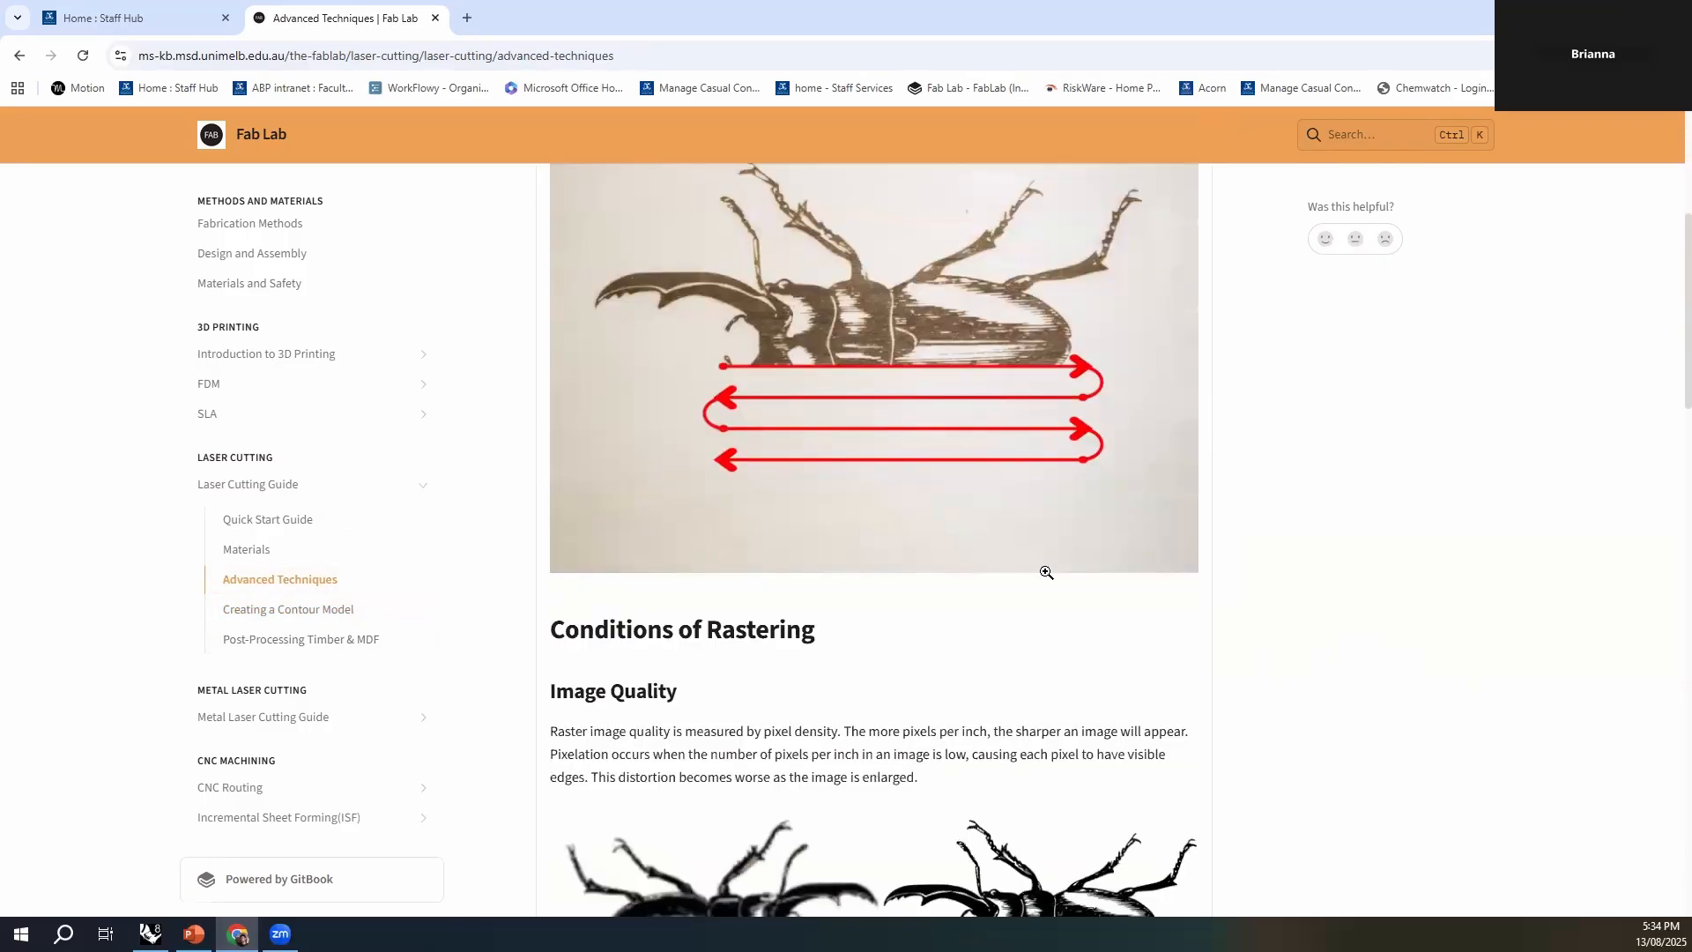
pyautogui.scroll(10, 1020, 643)
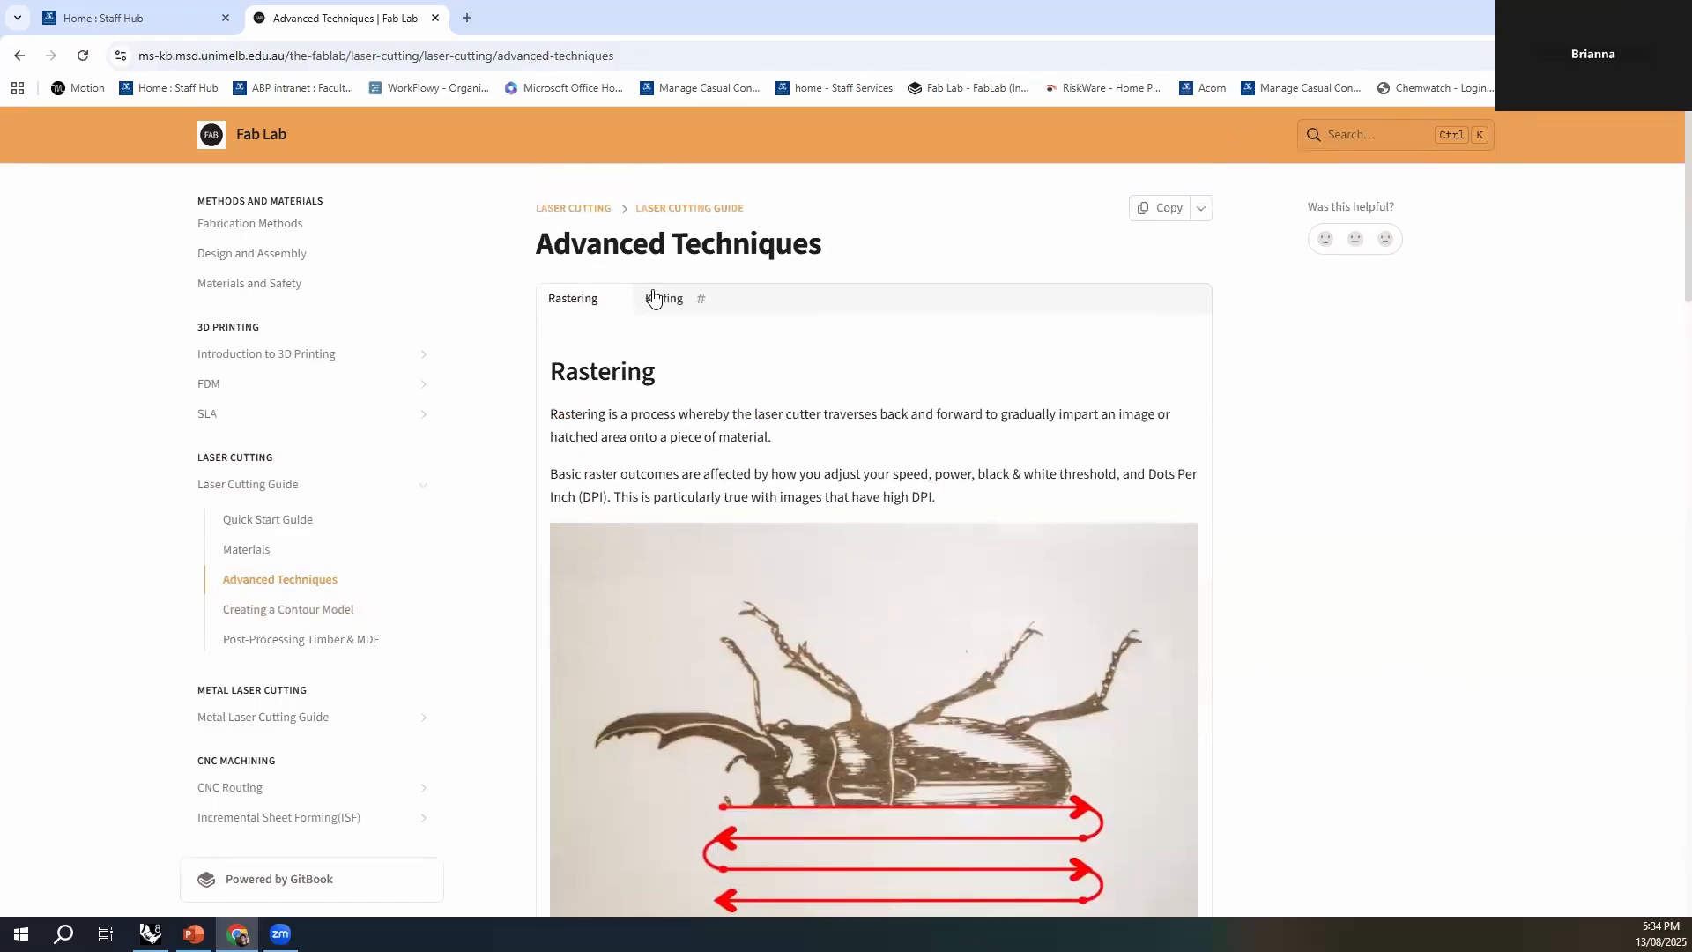
pyautogui.click(657, 298)
pyautogui.scroll(-5, 973, 628)
# - Open the Post-Processing Timber & MDF page and read the sanding, vinegar and soap finishing methods
pyautogui.click(302, 639)
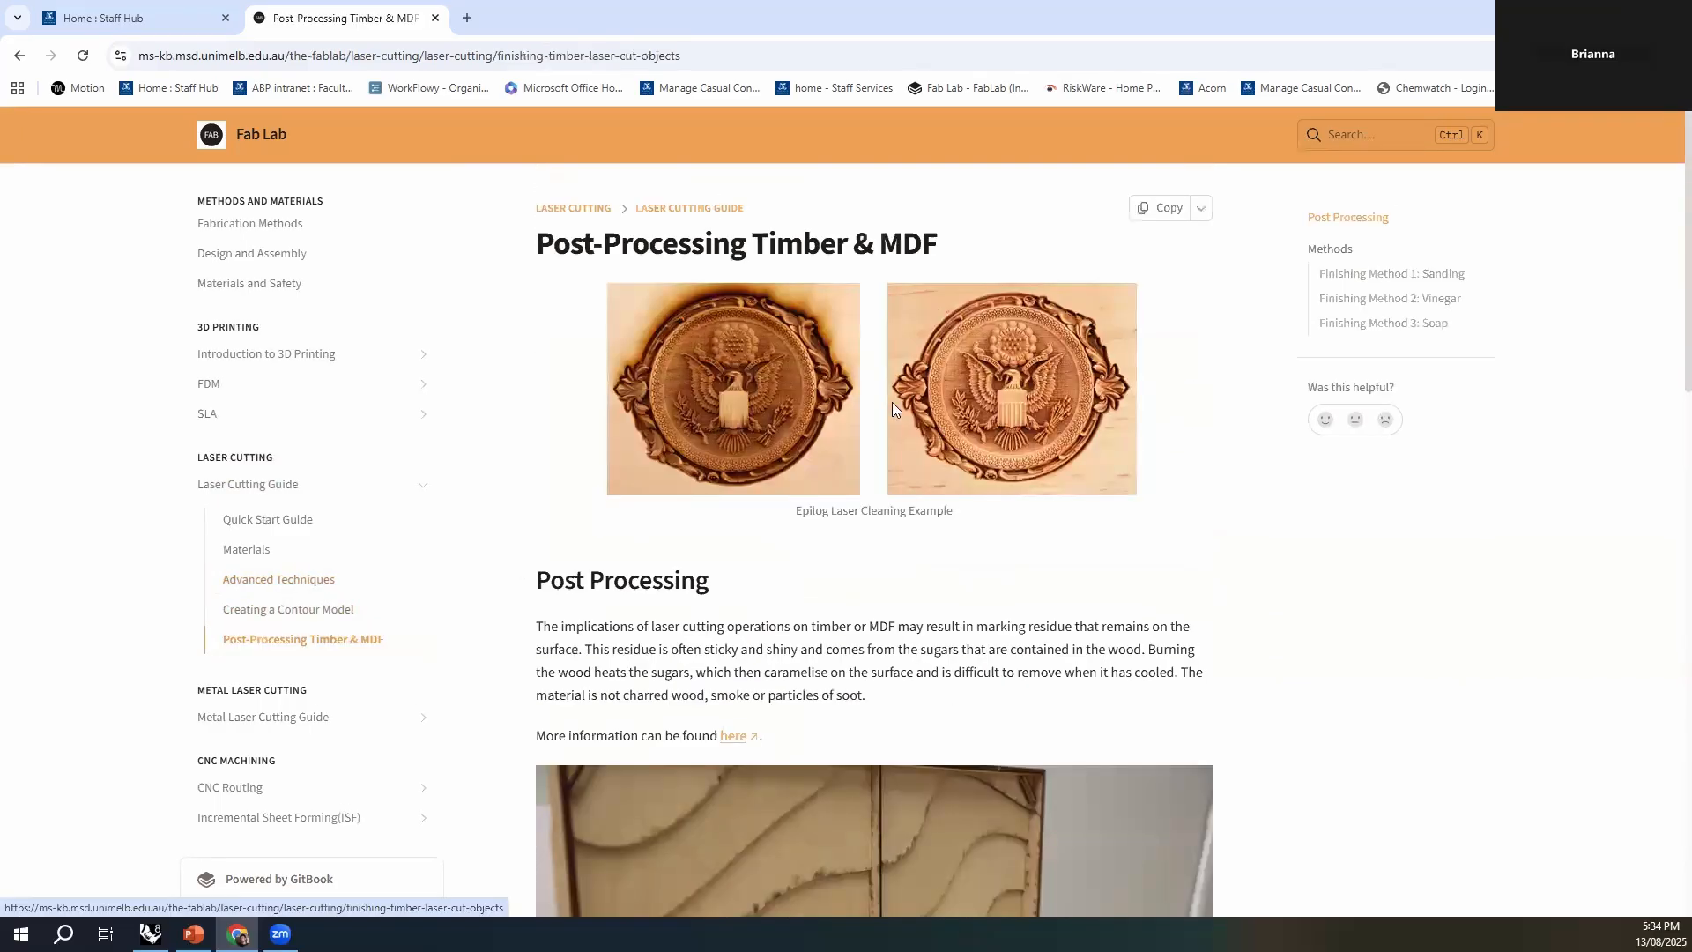
pyautogui.scroll(-5, 1034, 549)
pyautogui.scroll(4, 1065, 510)
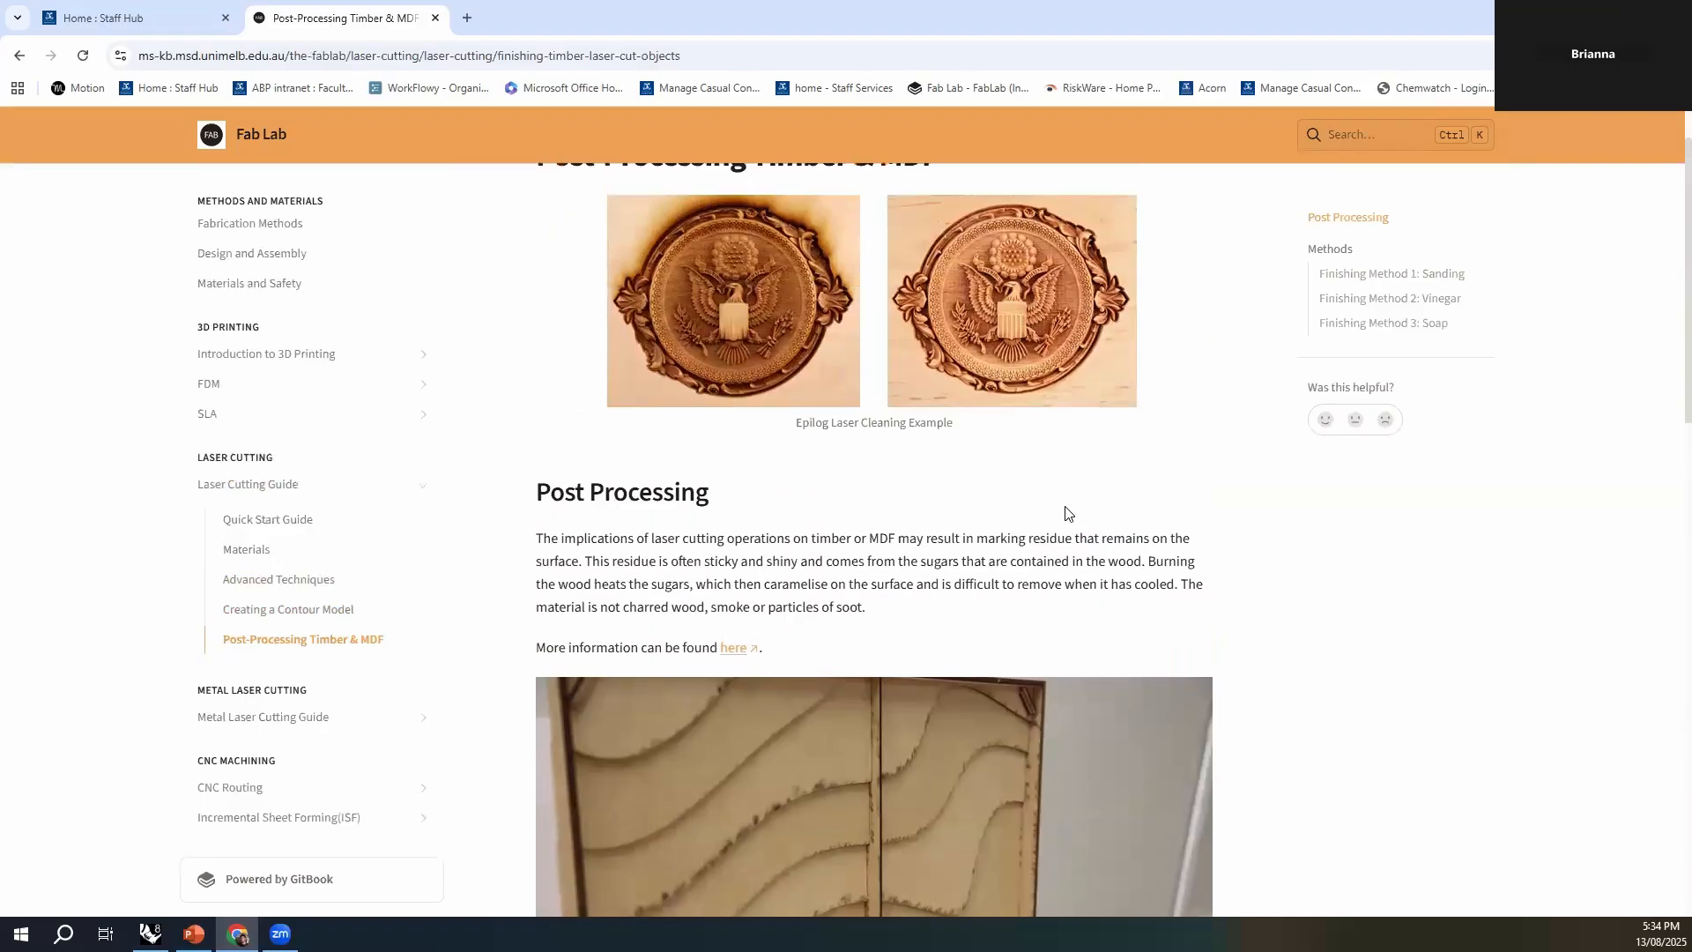
pyautogui.scroll(-10, 1066, 510)
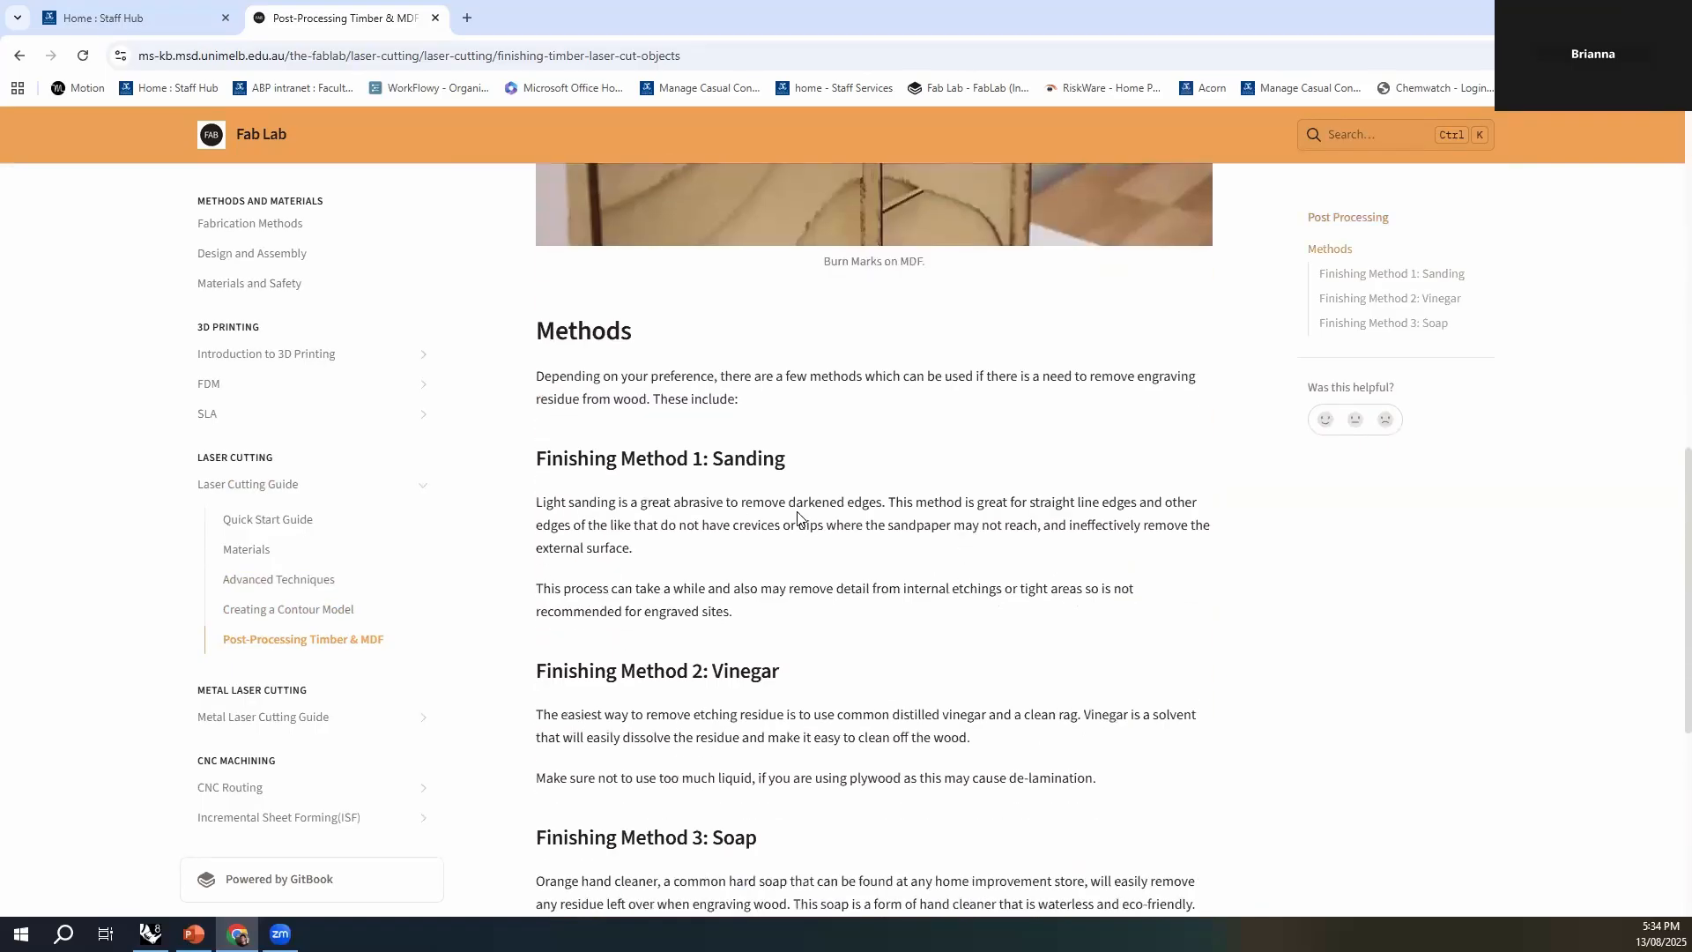
pyautogui.scroll(-6, 798, 516)
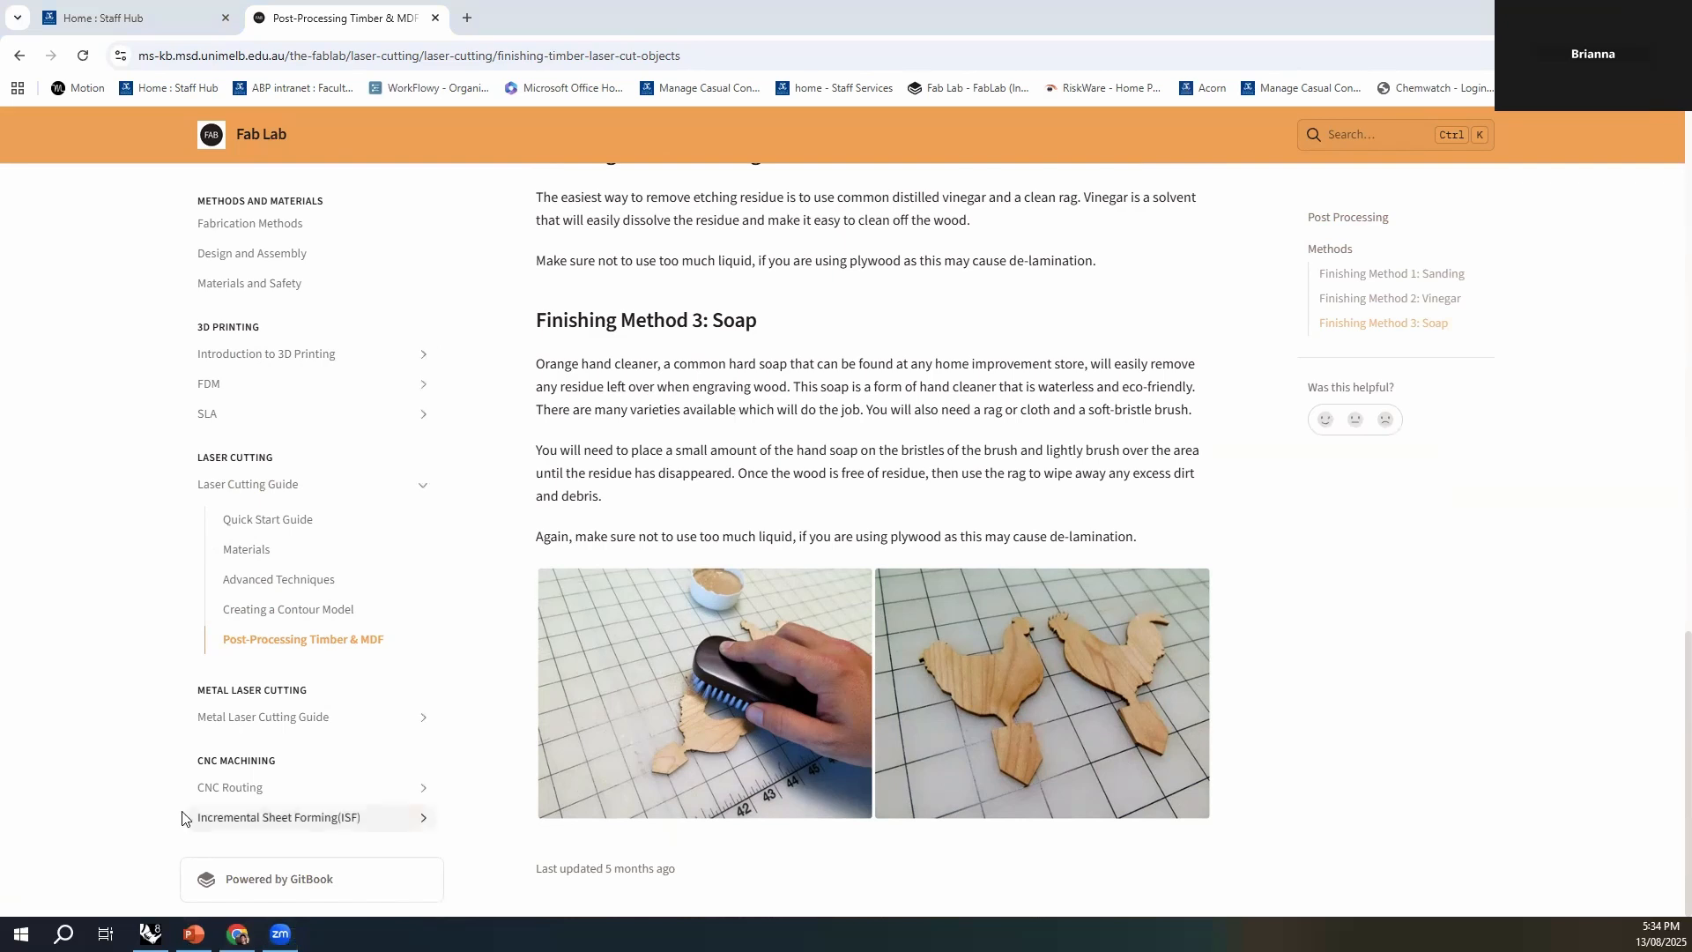
# - Switch to Rhino, maximise its window and bring the red site surface into view
pyautogui.click(150, 933)
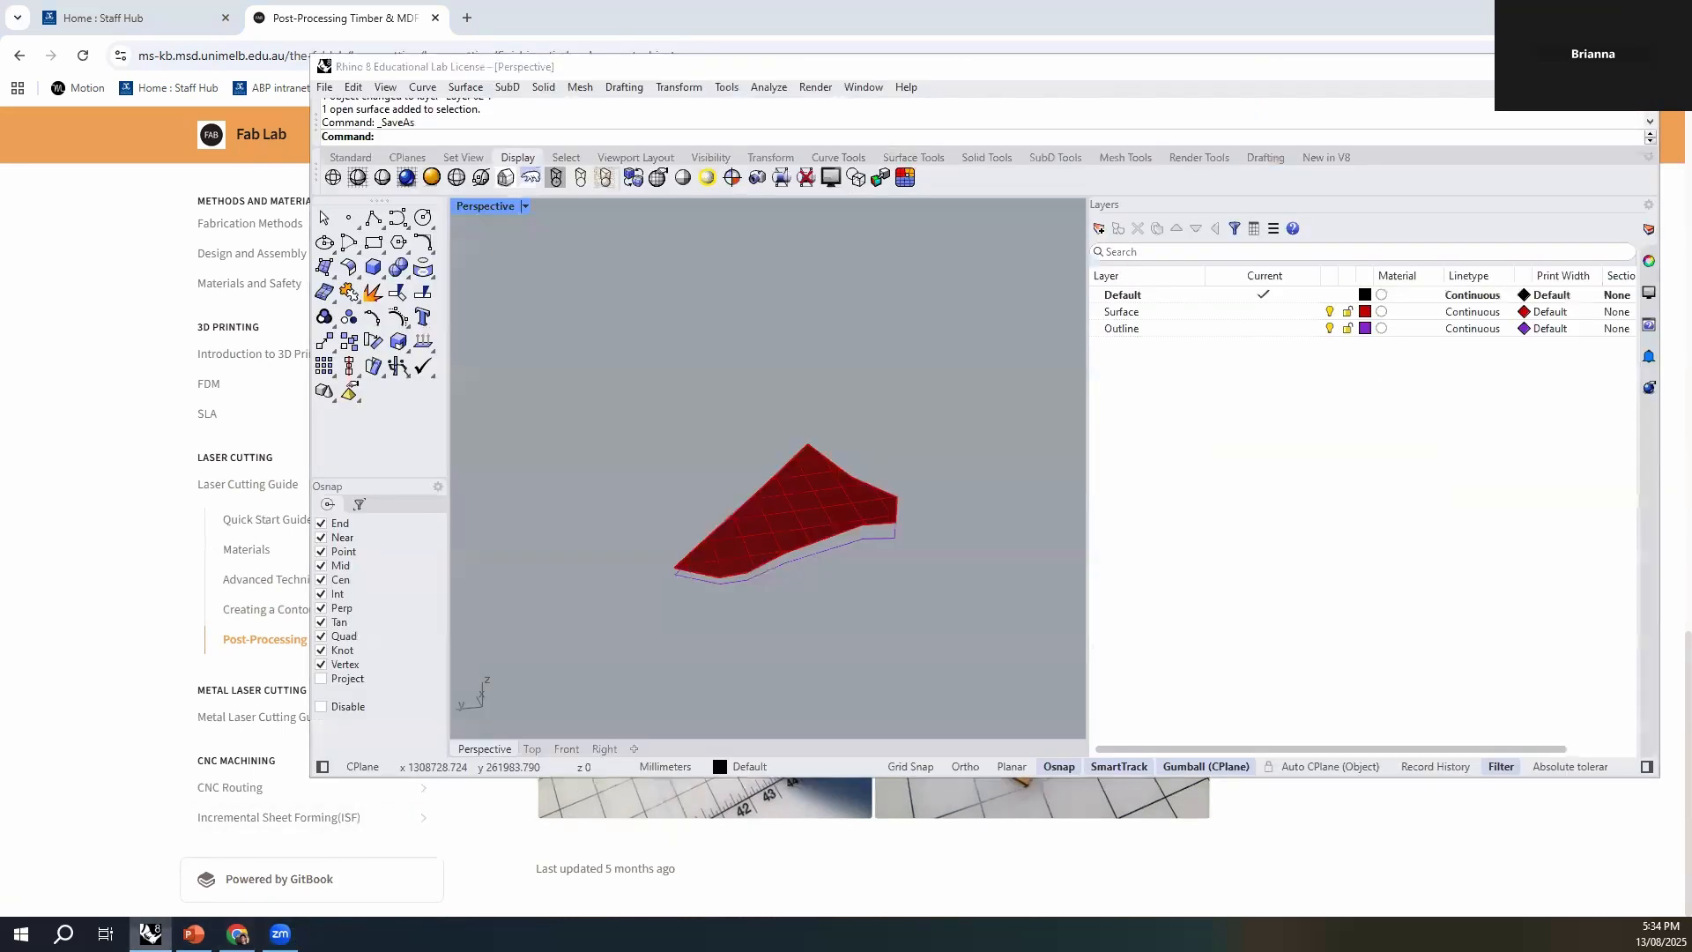
pyautogui.click(1598, 66)
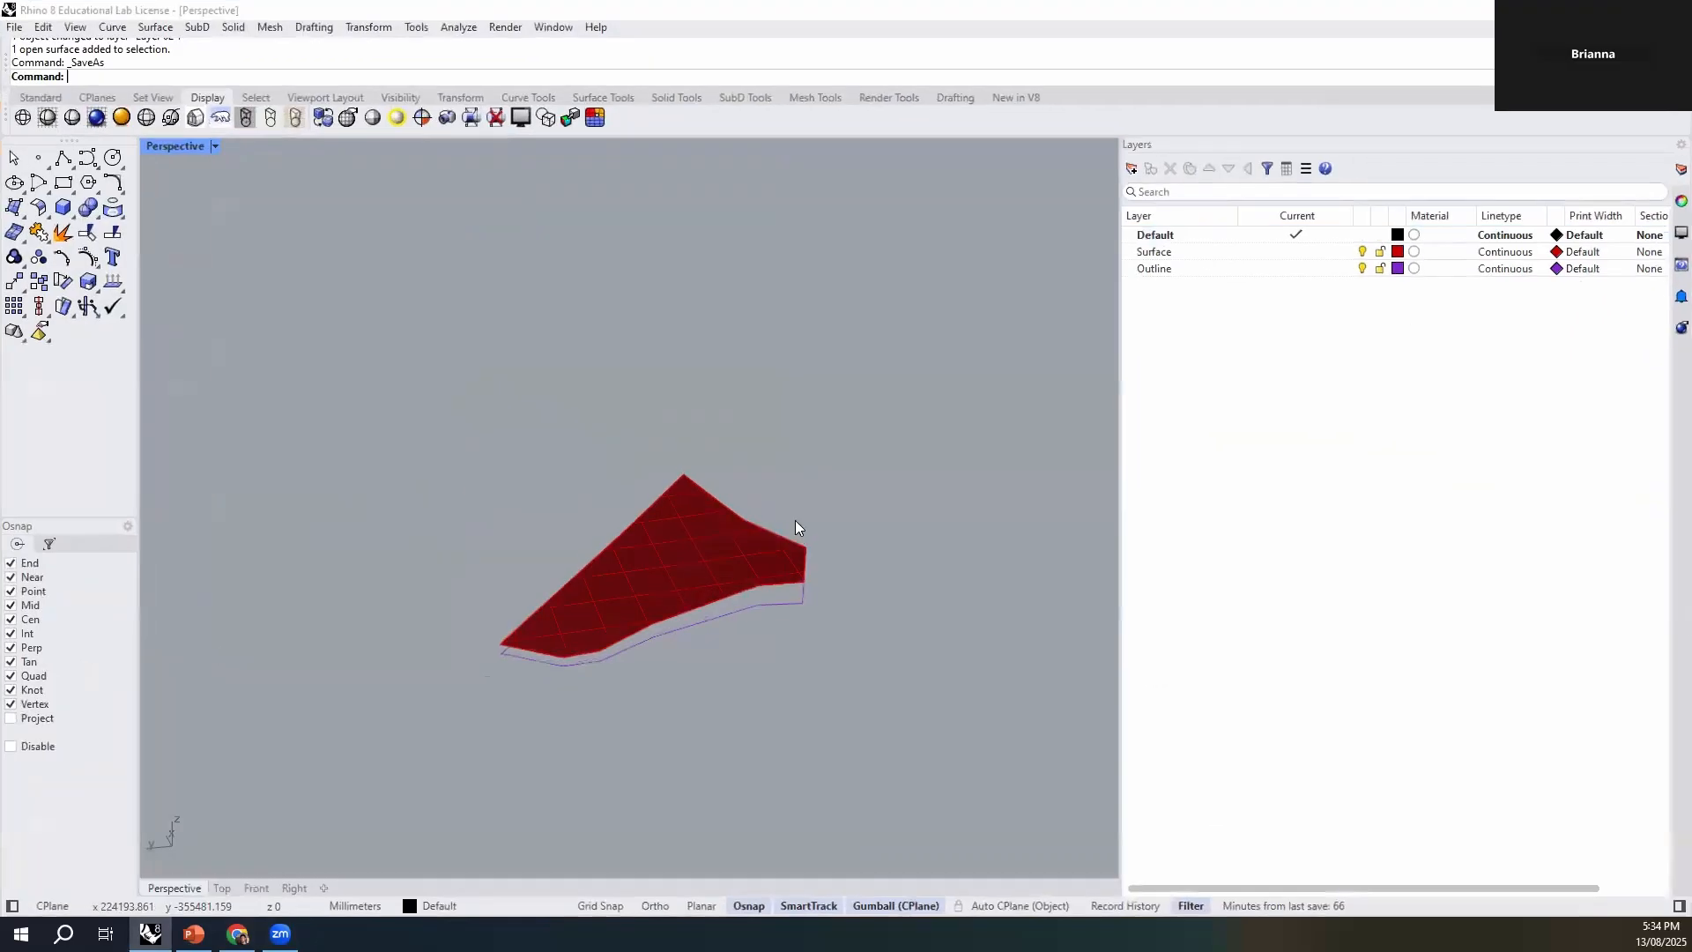
pyautogui.scroll(7, 710, 576)
pyautogui.keyDown('shift'); pyautogui.moveTo(800, 698); pyautogui.dragTo(825, 580, button='right'); pyautogui.keyUp('shift')
pyautogui.scroll(-7, 703, 504)
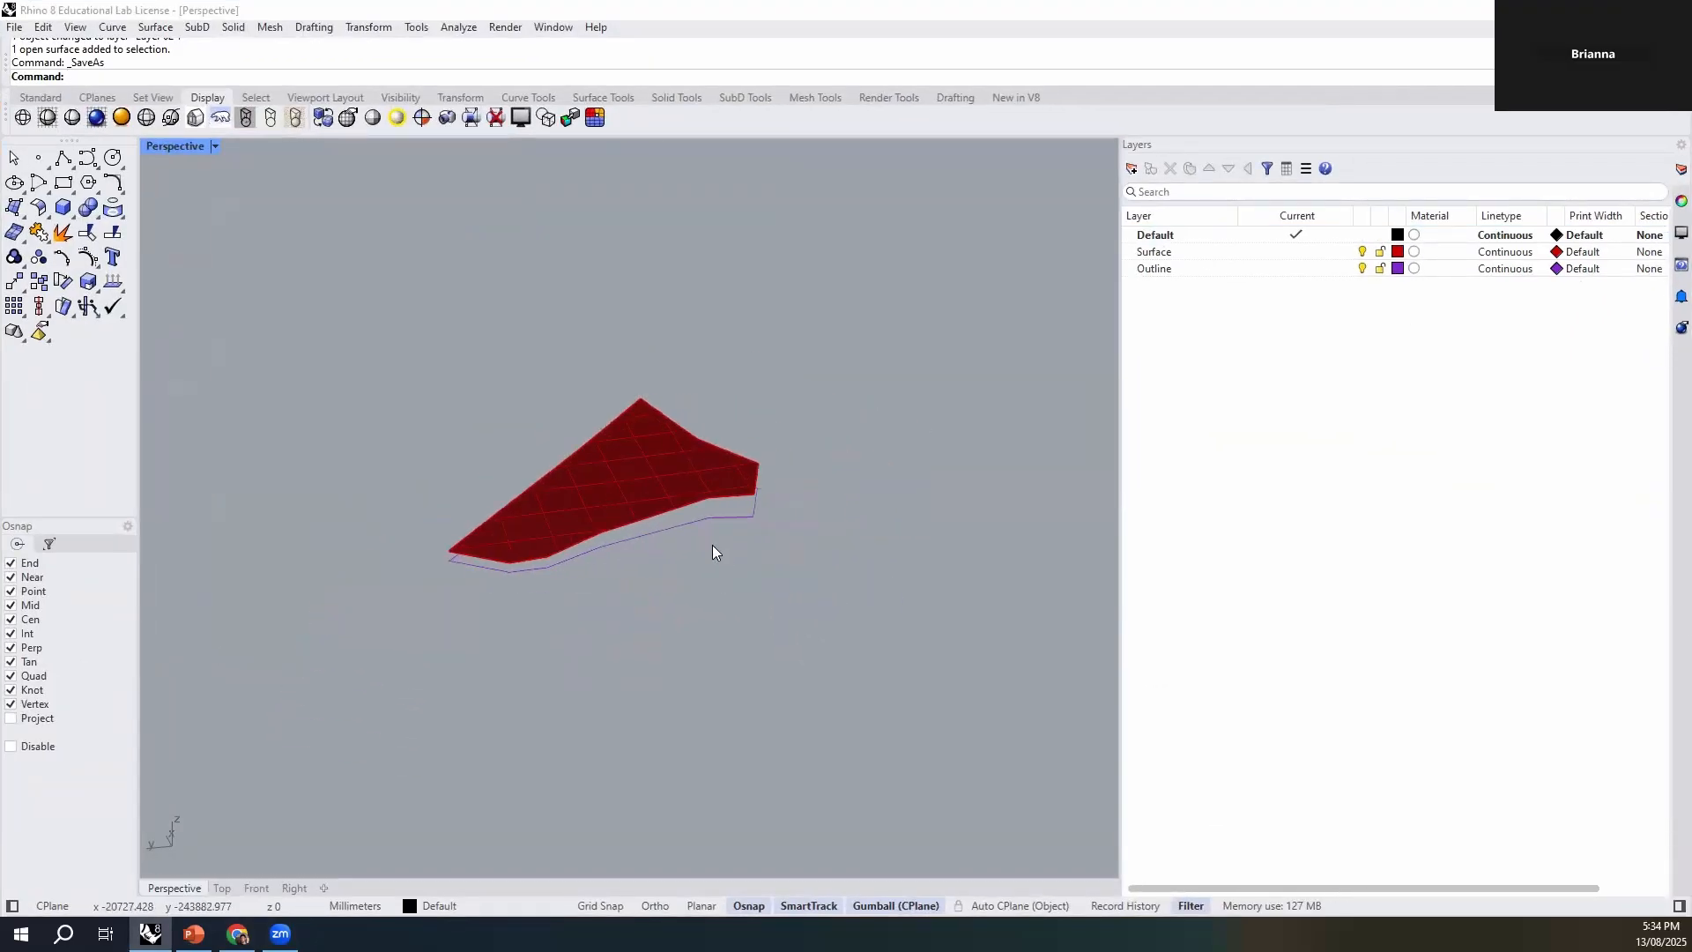
# - Examine the red site surface and the purple outline beneath it from several angles, selecting and deselecting the surface
pyautogui.scroll(7, 582, 495)
pyautogui.click(688, 450)
pyautogui.click(702, 642)
pyautogui.moveTo(701, 641); pyautogui.dragTo(754, 644, button='right')
pyautogui.click(689, 486)
pyautogui.click(716, 650)
pyautogui.click(691, 478)
pyautogui.click(708, 566)
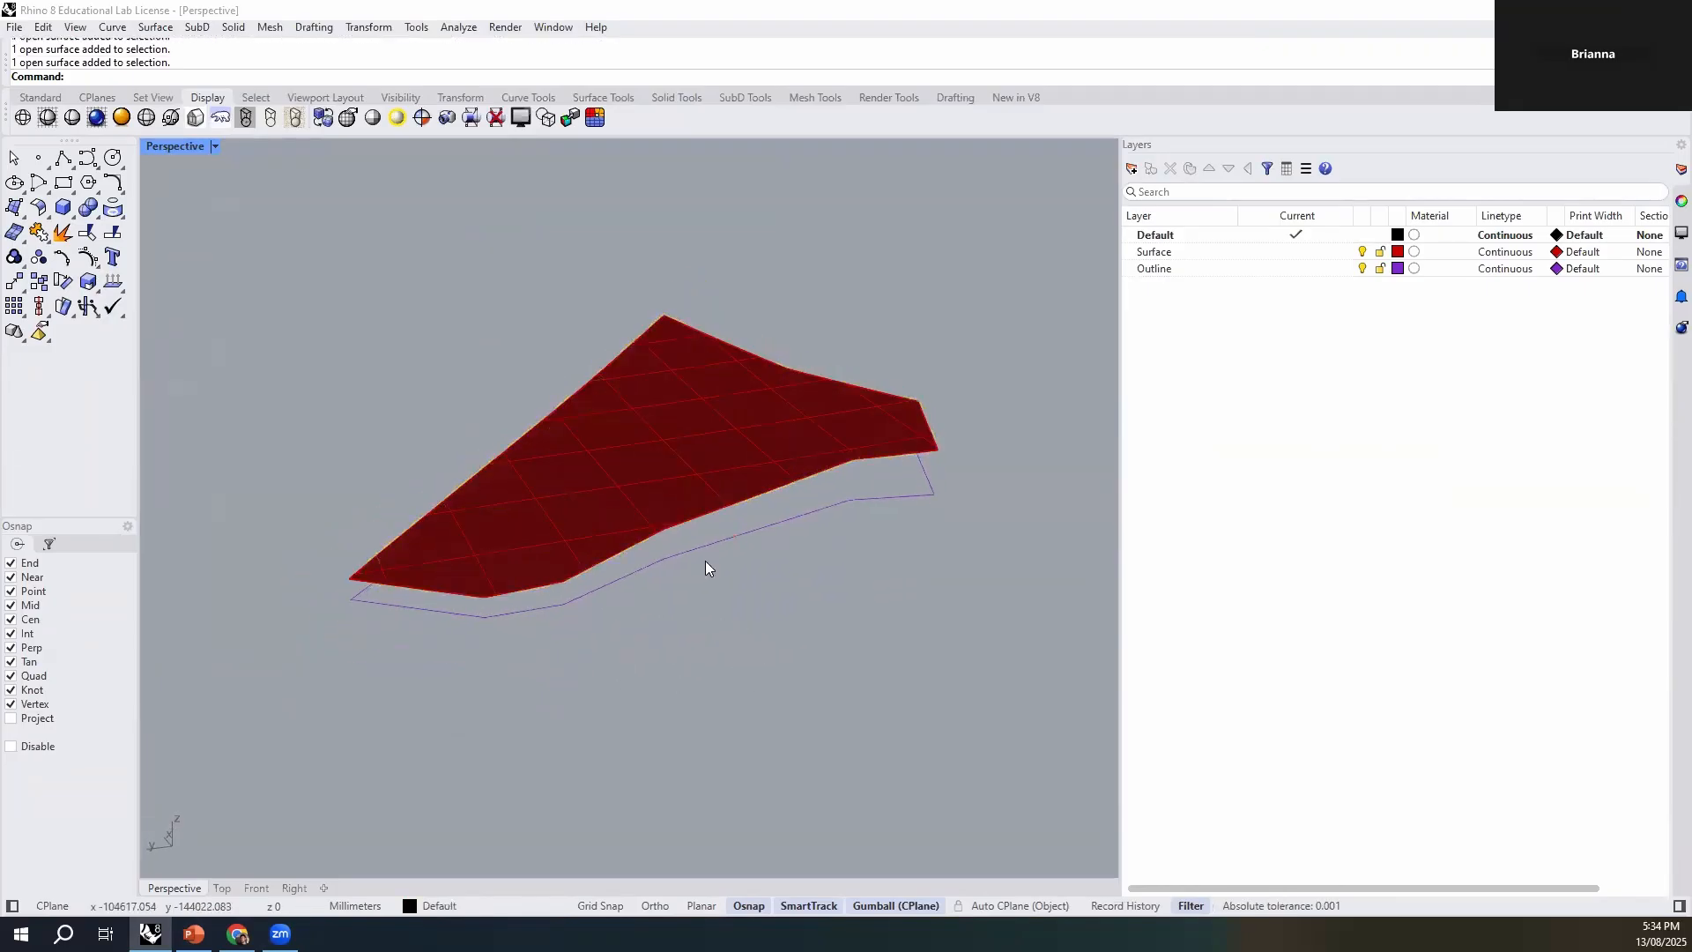
pyautogui.scroll(4, 681, 453)
pyautogui.click(680, 453)
pyautogui.scroll(-2, 680, 453)
pyautogui.scroll(-3, 681, 453)
pyautogui.click(735, 622)
pyautogui.click(691, 480)
pyautogui.moveTo(612, 573); pyautogui.dragTo(842, 487, button='right')
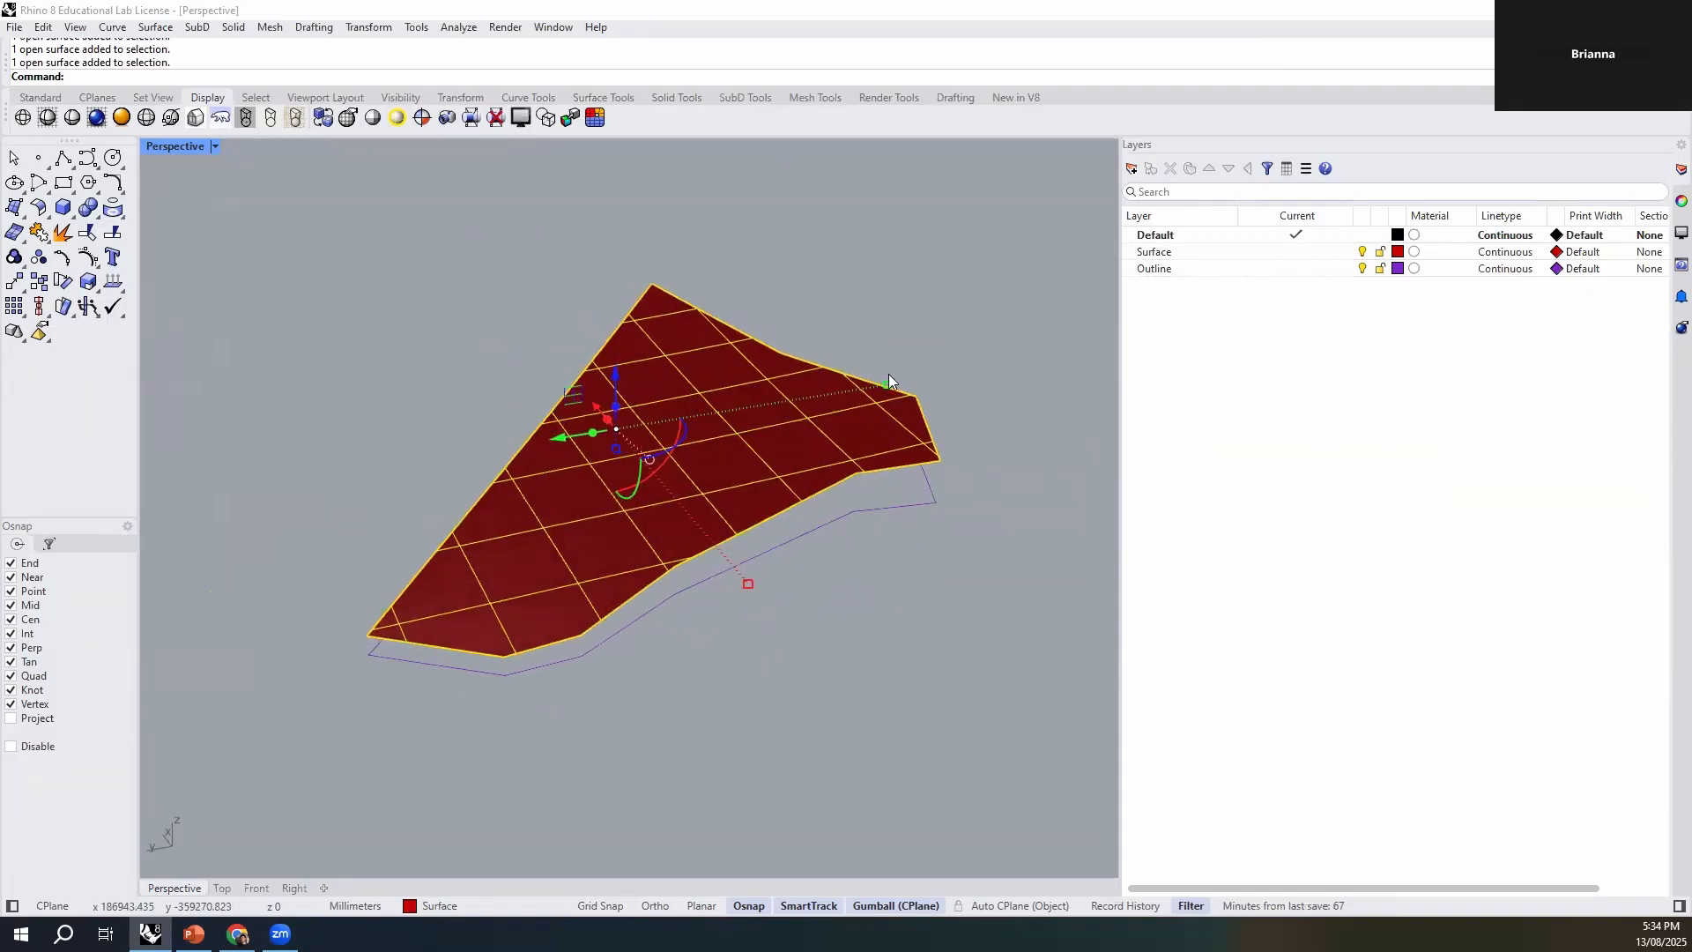
pyautogui.click(900, 348)
pyautogui.keyDown('shift'); pyautogui.moveTo(839, 343); pyautogui.dragTo(791, 375, button='right'); pyautogui.keyUp('shift')
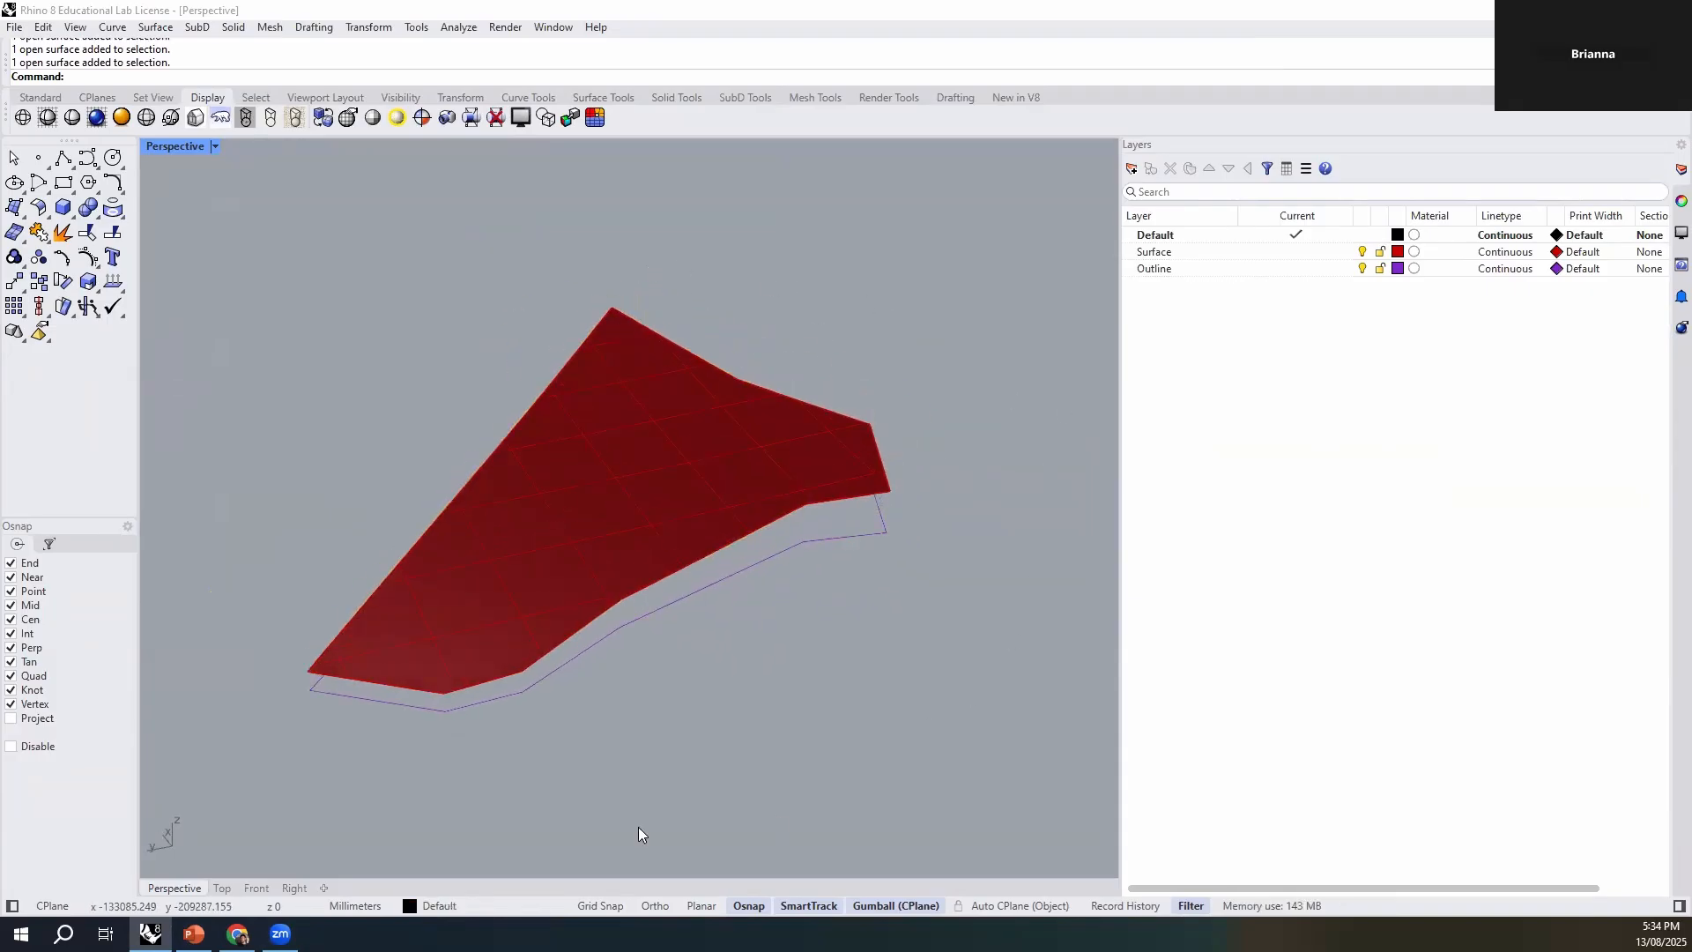
pyautogui.click(695, 542)
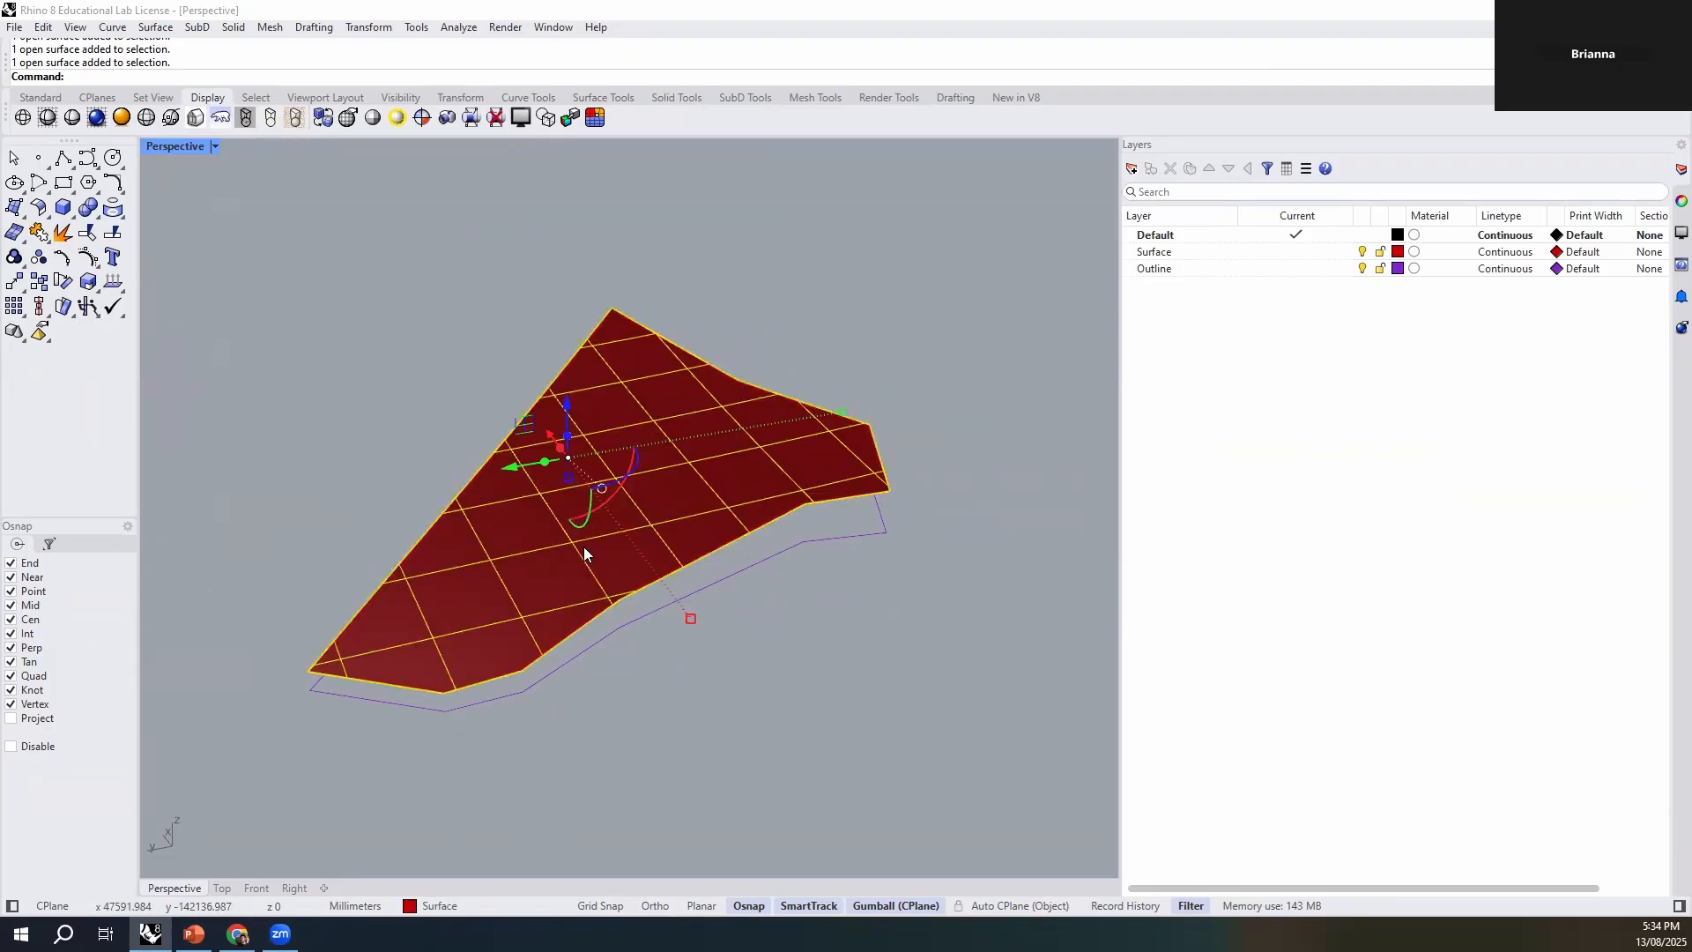
pyautogui.click(573, 706)
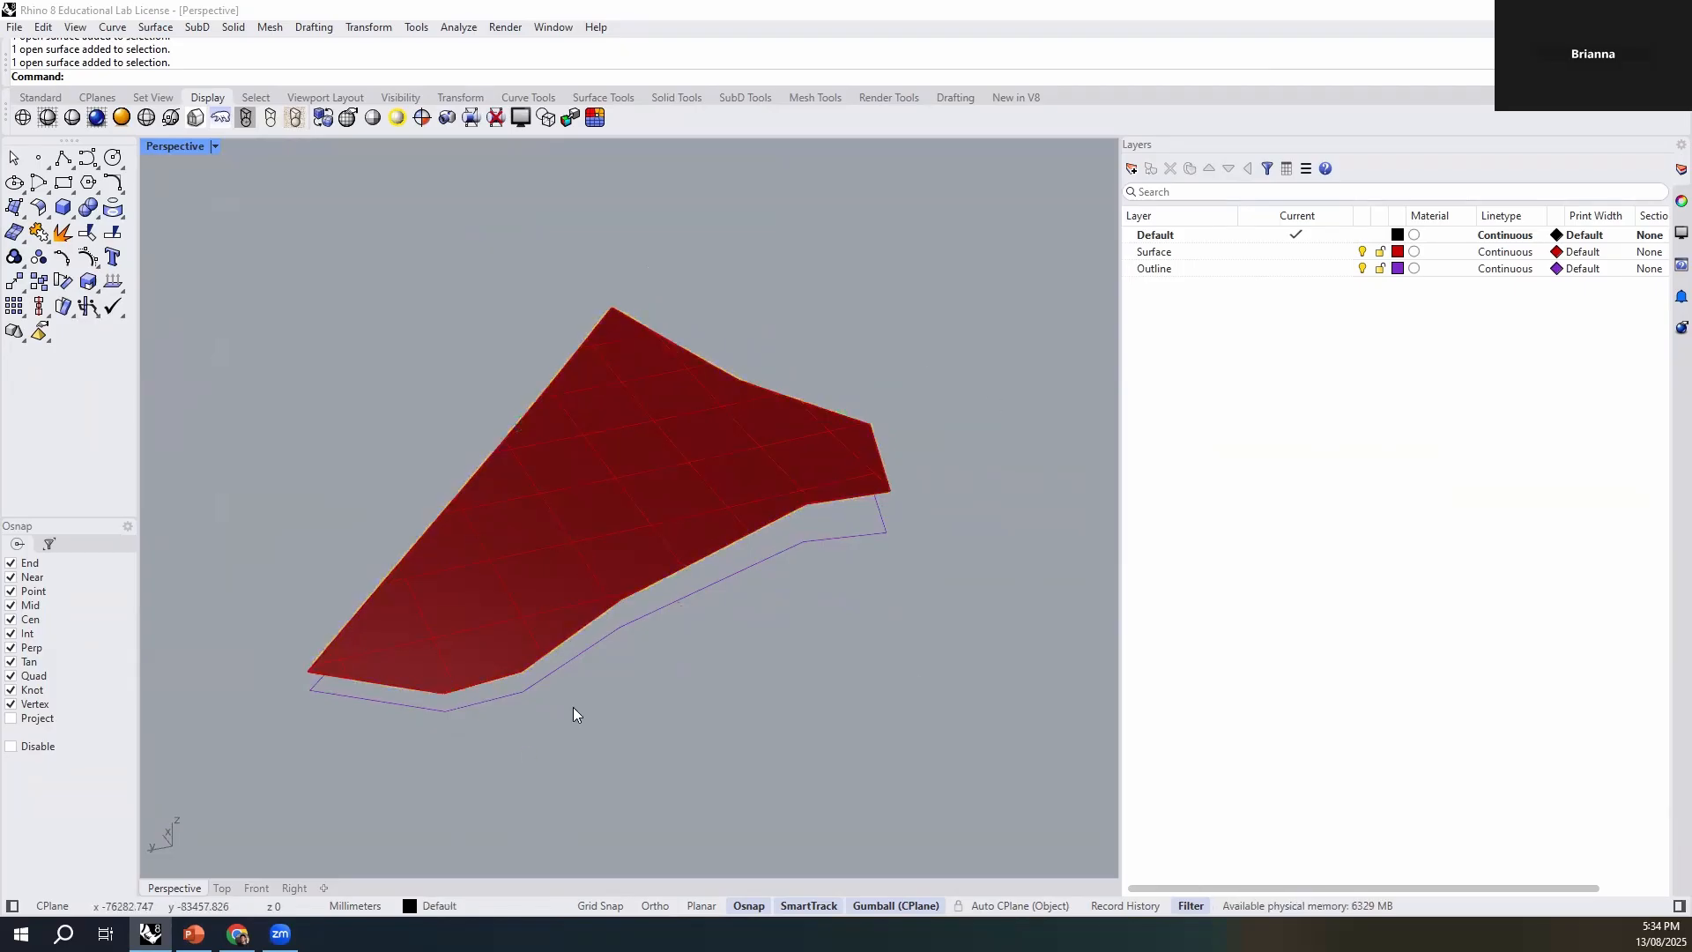
pyautogui.click(630, 504)
pyautogui.click(754, 638)
pyautogui.click(689, 450)
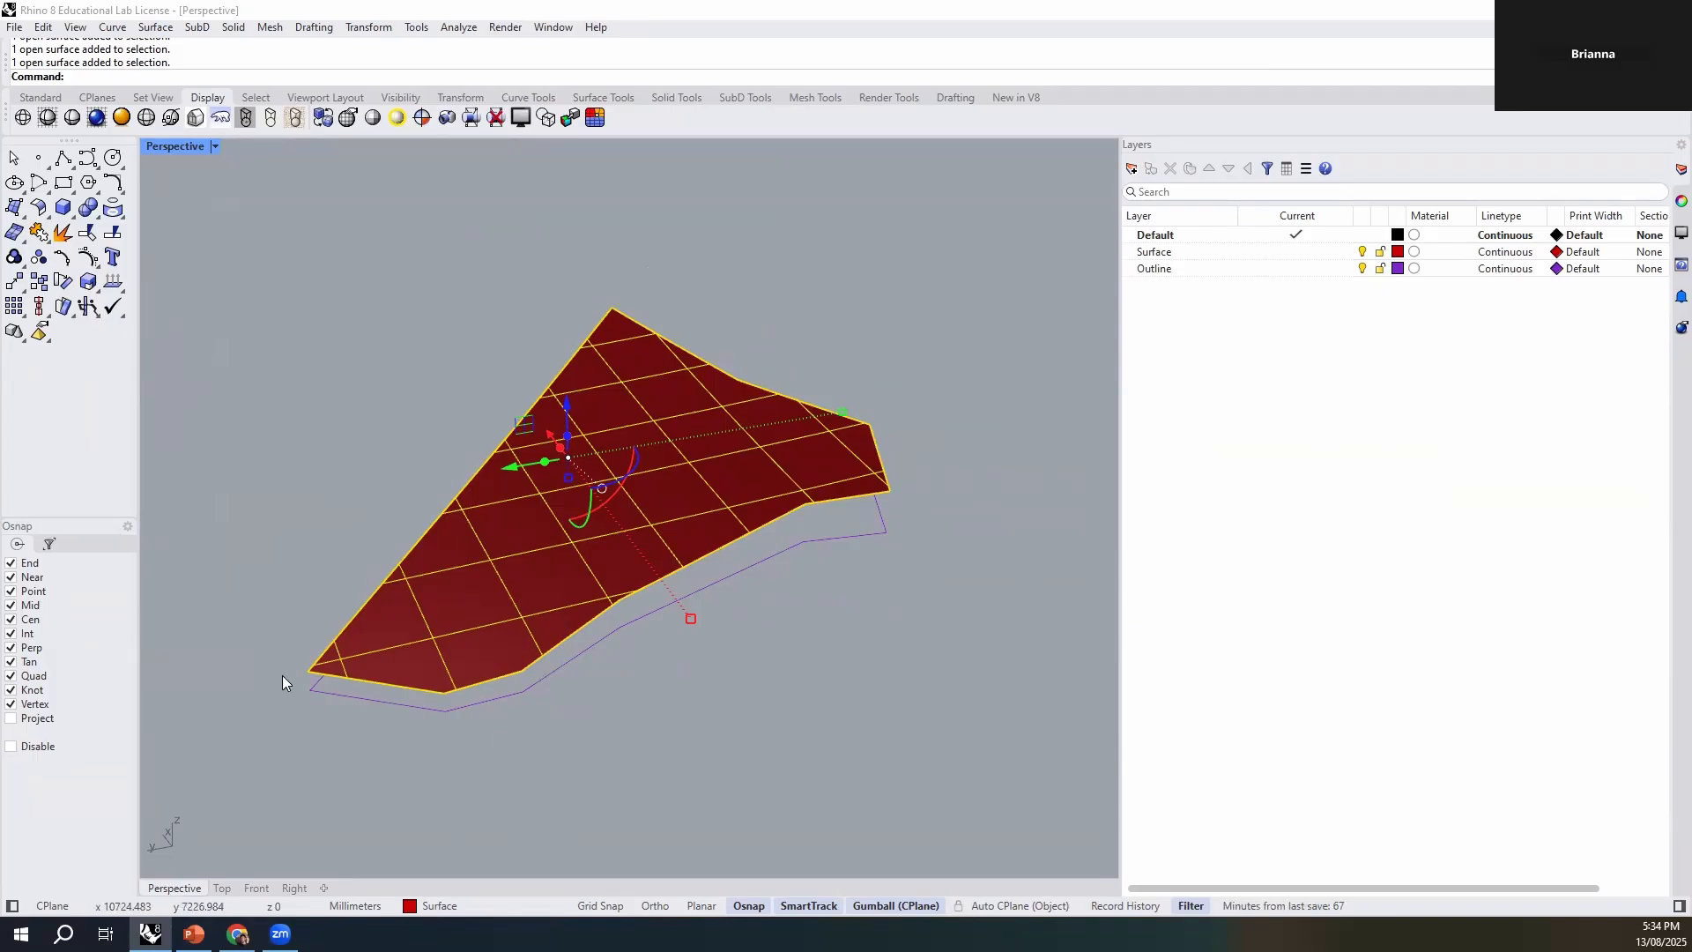
pyautogui.click(654, 716)
pyautogui.click(788, 467)
pyautogui.click(619, 752)
pyautogui.moveTo(619, 752); pyautogui.dragTo(813, 726, button='right')
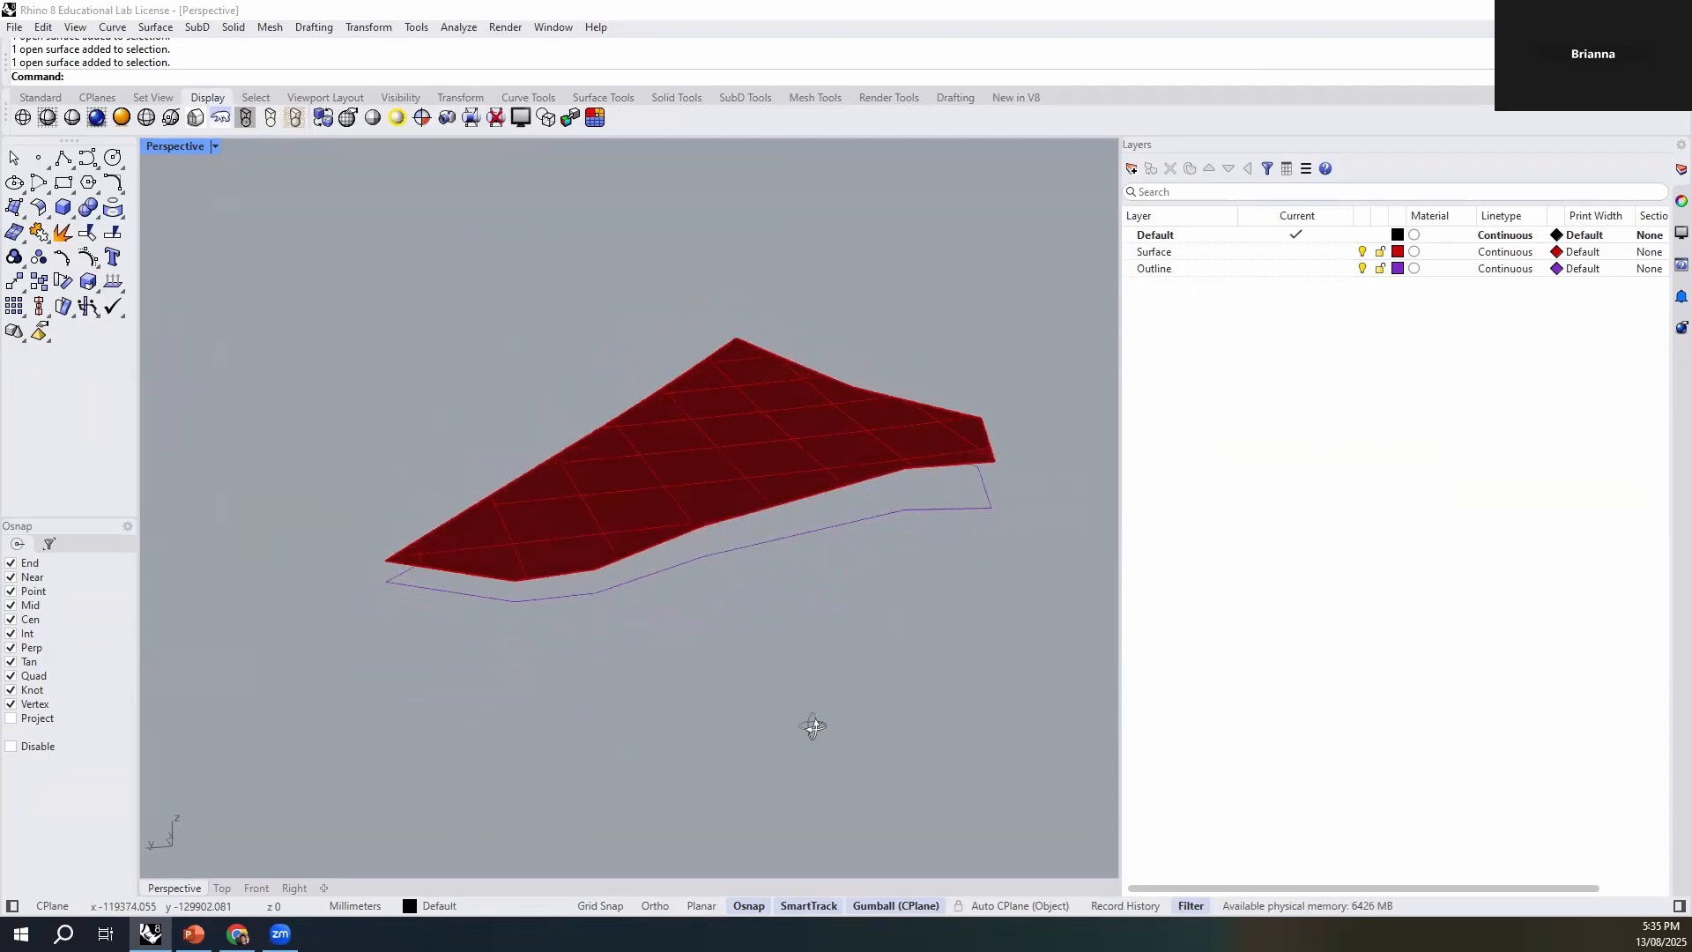
pyautogui.moveTo(832, 438); pyautogui.dragTo(729, 552, button='right')
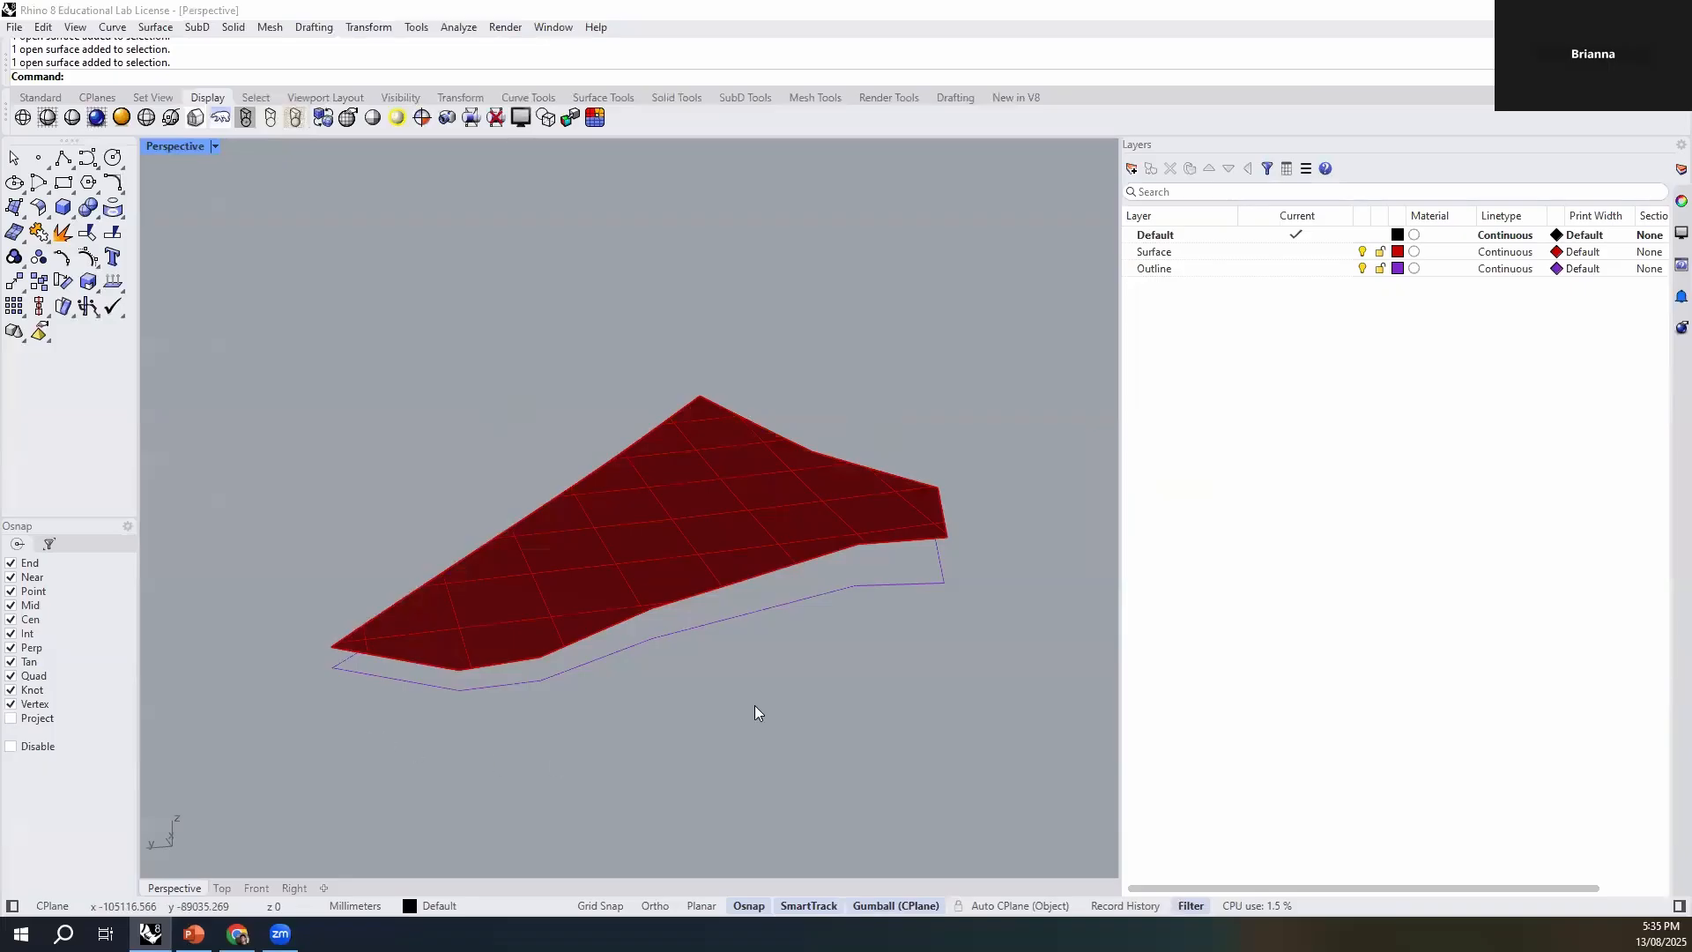
pyautogui.click(773, 537)
pyautogui.click(774, 378)
# - Switch to Chrome, search for cadmapper in a new tab and open the CADMAPPER website's home page
pyautogui.click(238, 935)
pyautogui.click(467, 19)
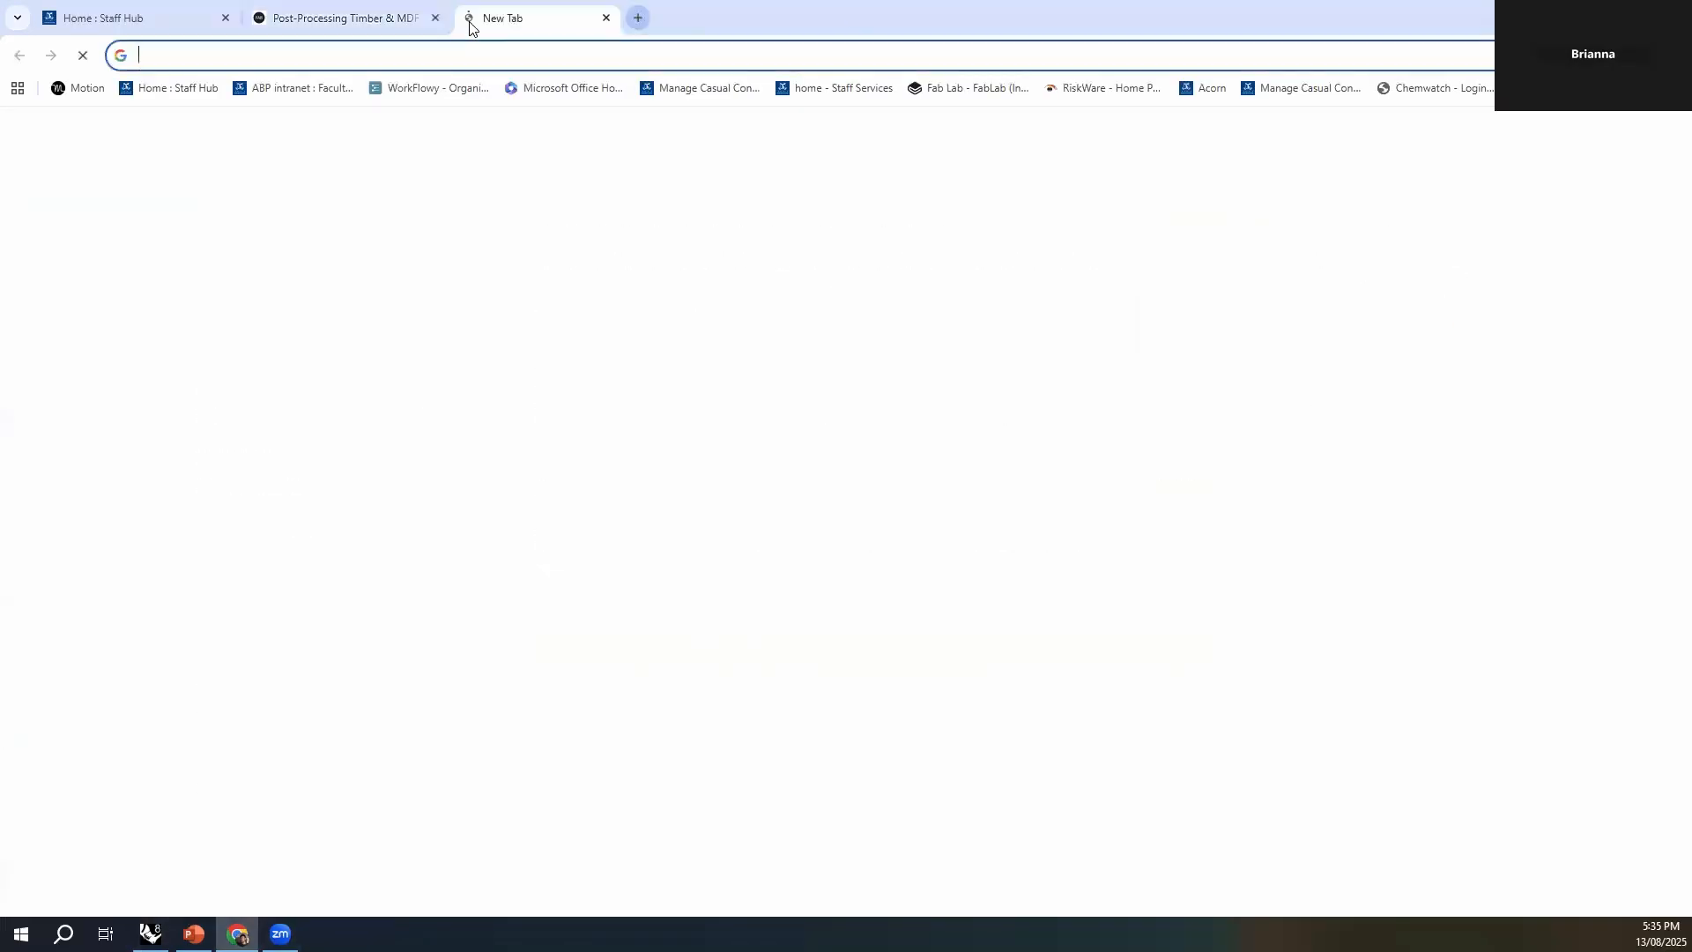
pyautogui.write('cadmapper')
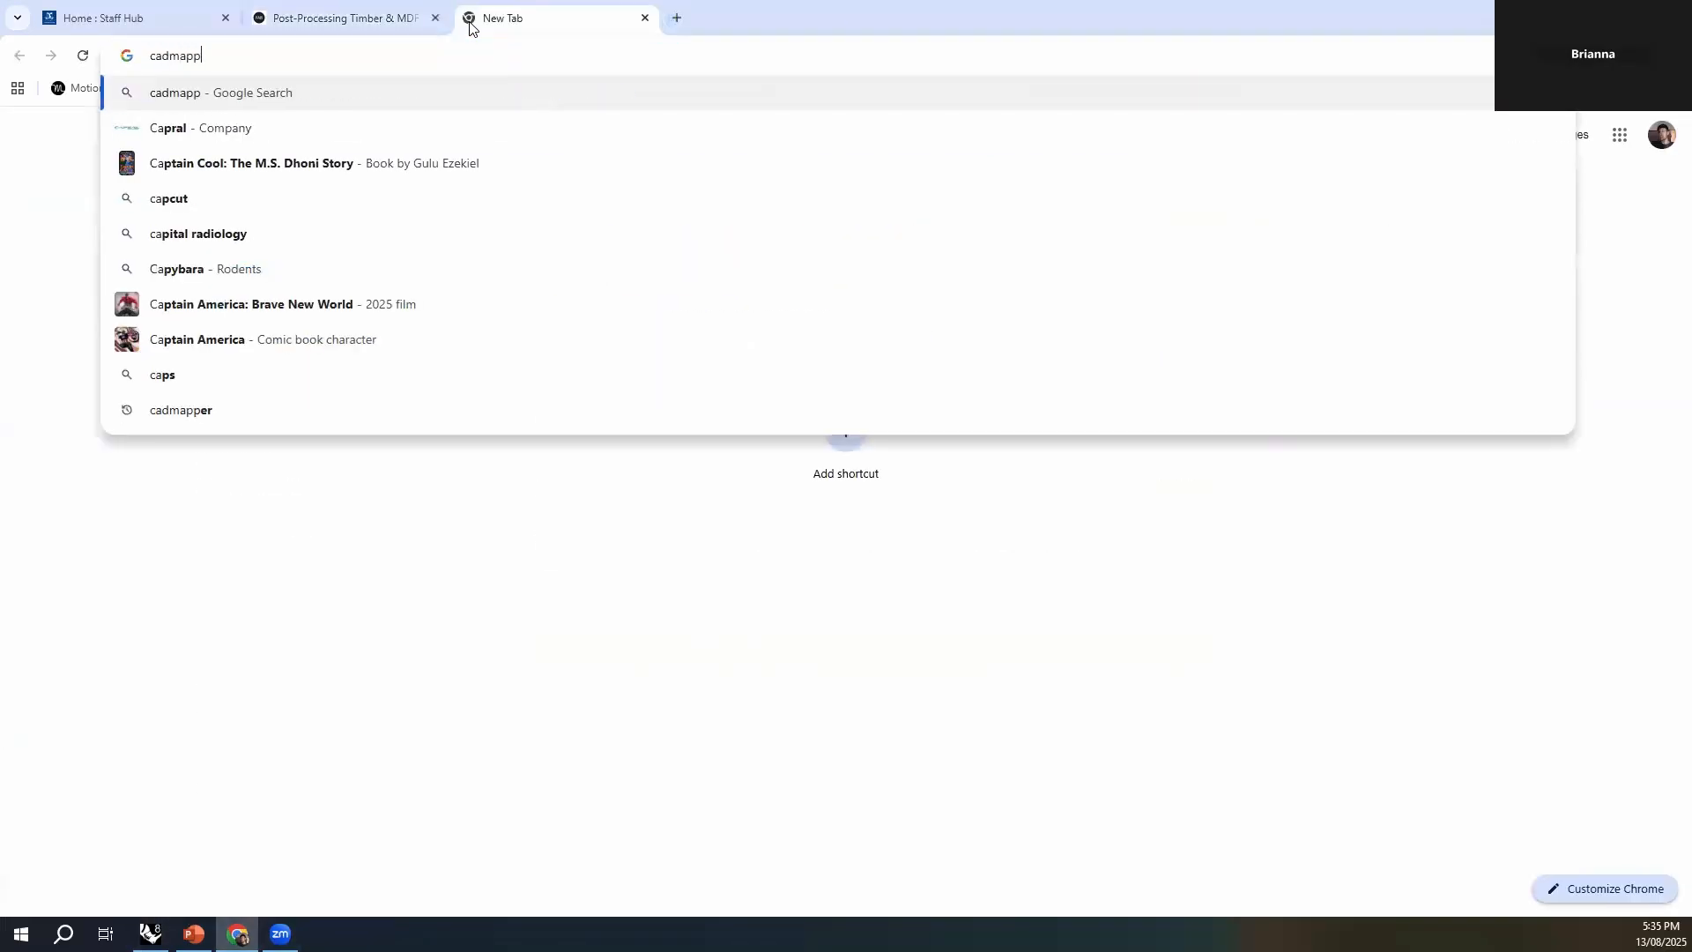
pyautogui.press('Return')
pyautogui.click(384, 308)
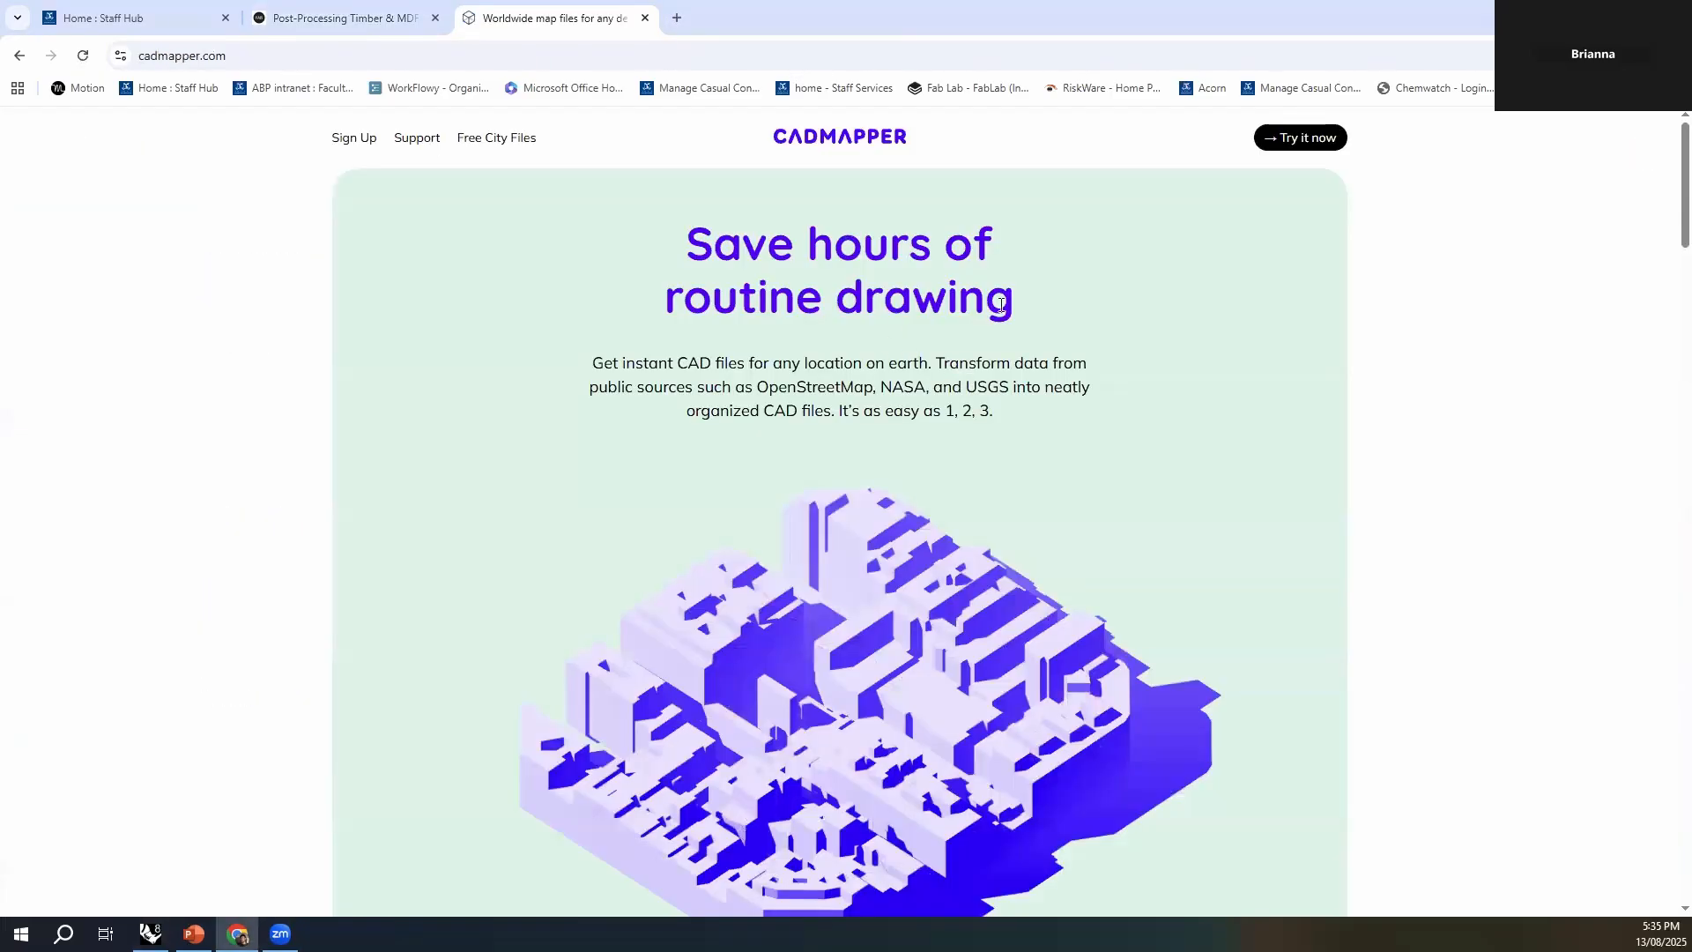
pyautogui.scroll(-4, 977, 324)
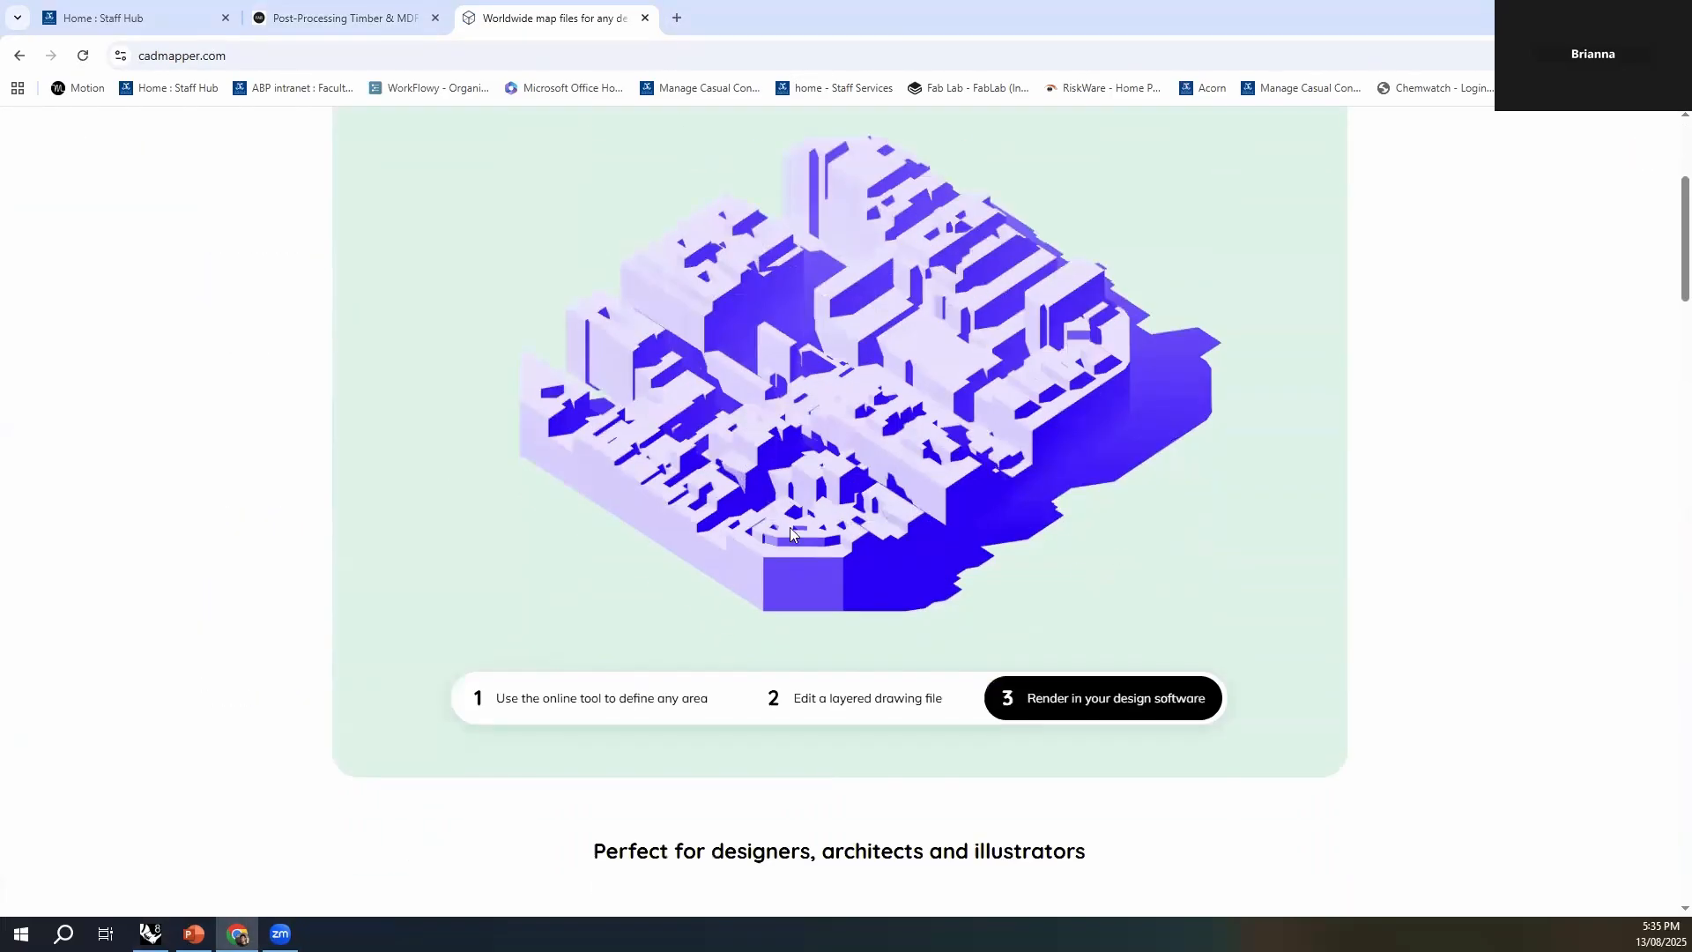
# - Review CADMAPPER's download options for whole cities, up to 1 km2 and up to 100 km2, and switch back to Rhino
pyautogui.scroll(-5, 790, 527)
pyautogui.scroll(-4, 800, 546)
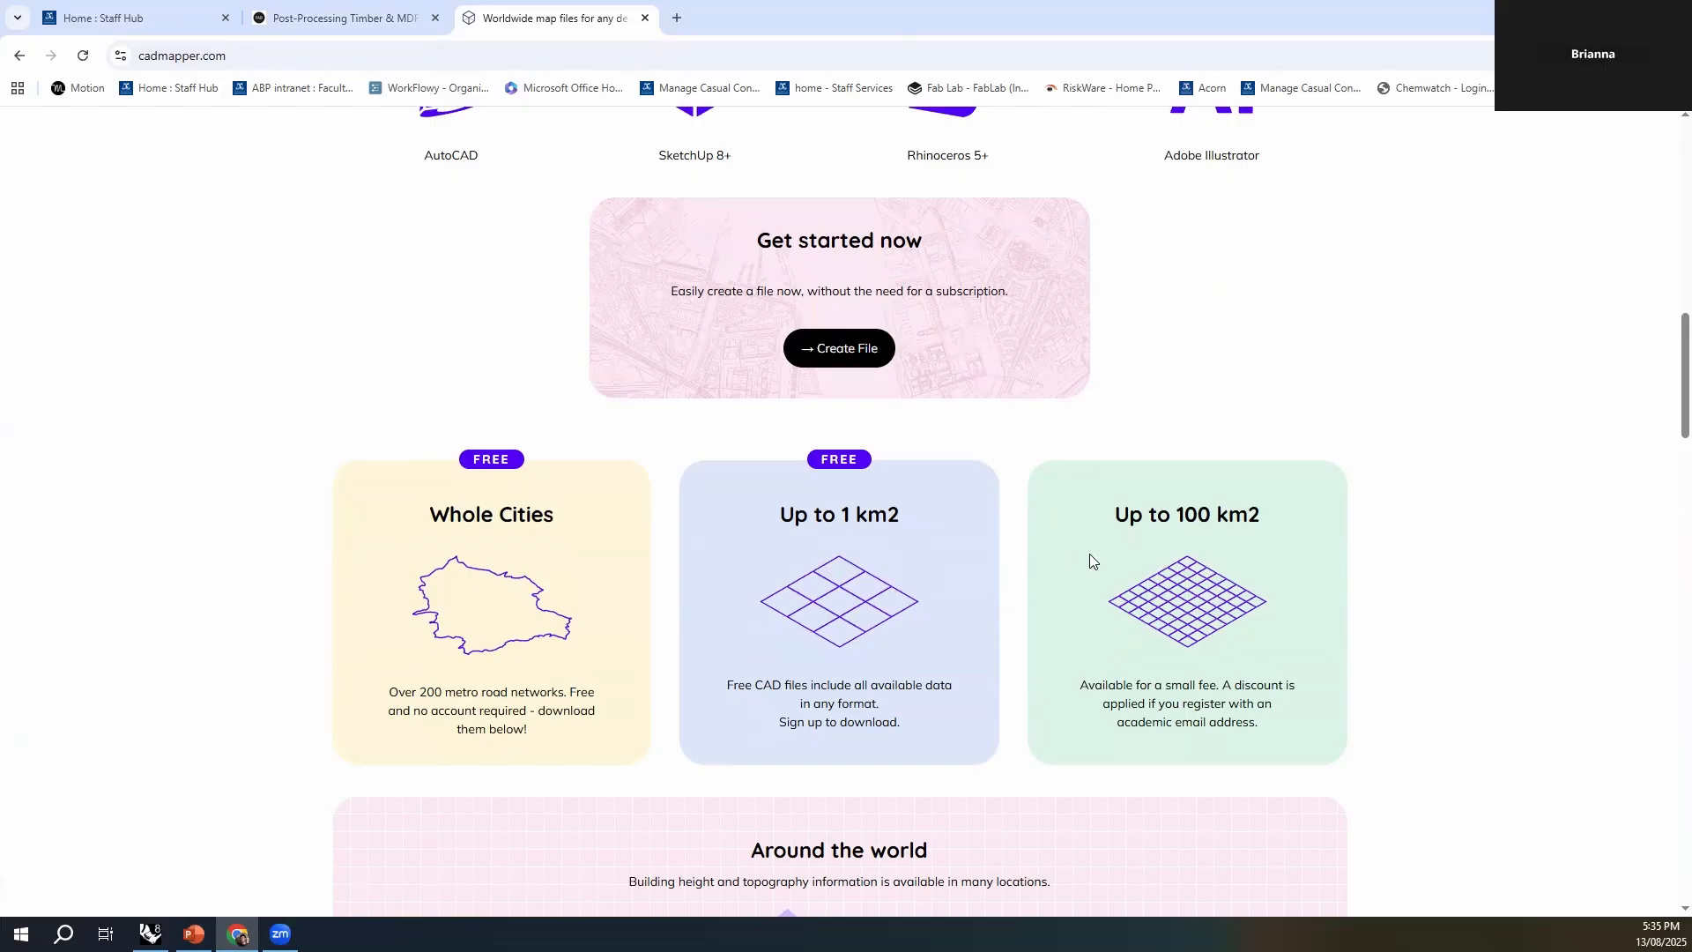
pyautogui.click(150, 933)
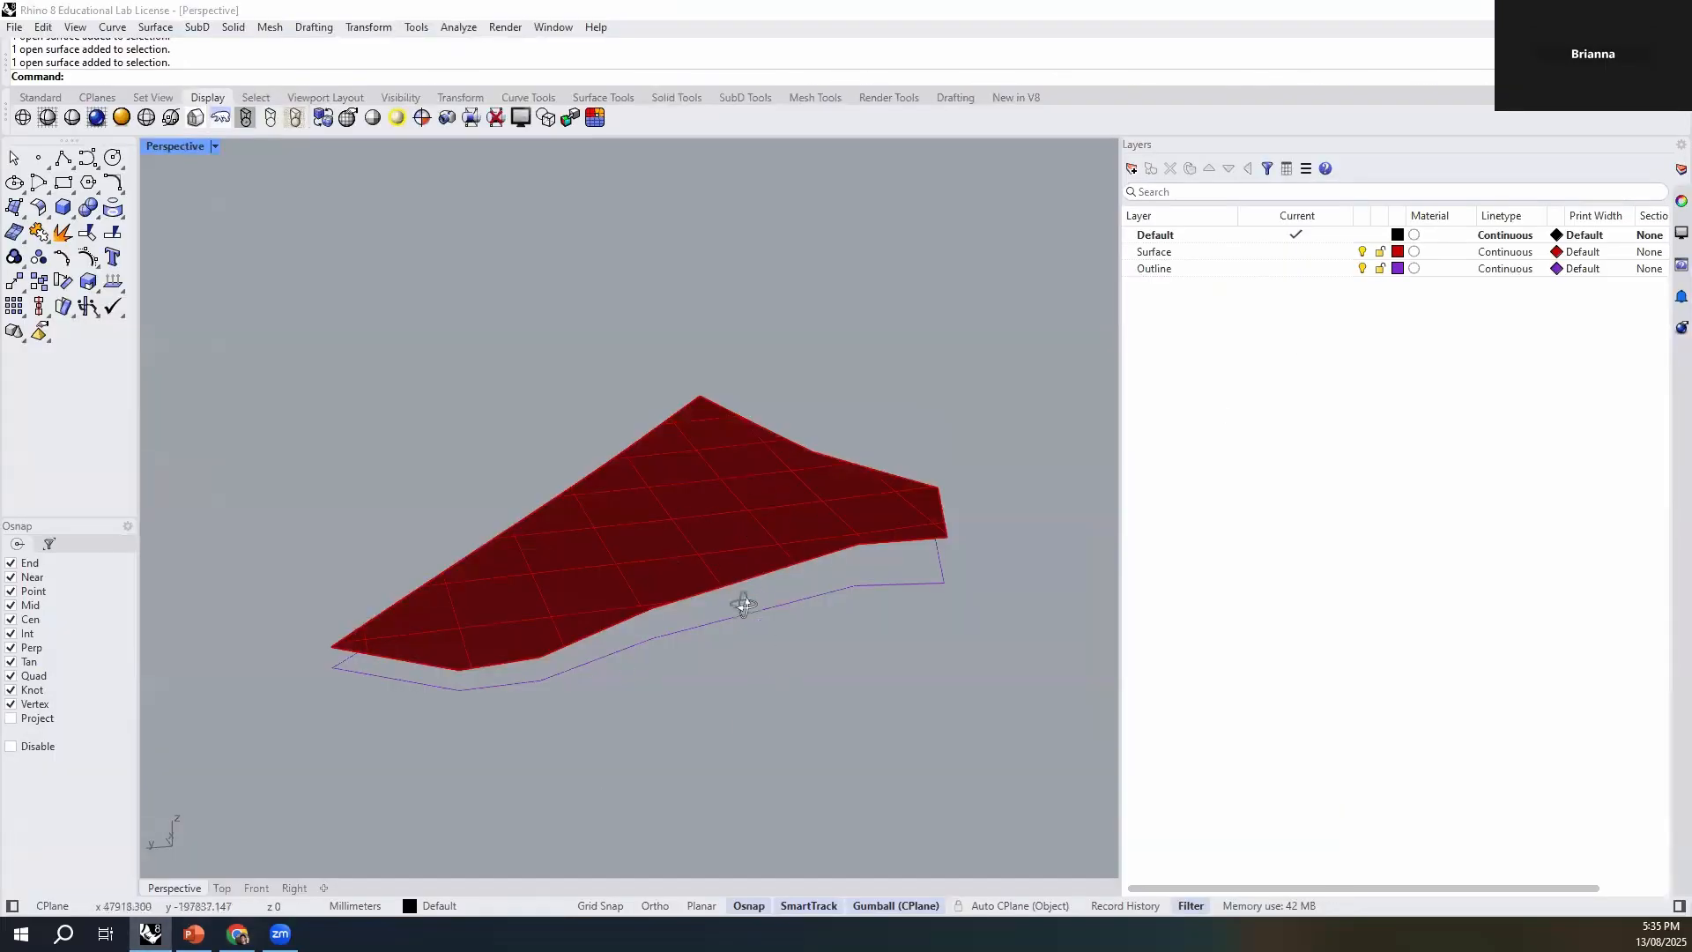
# - Inspect the red site surface in the perspective view by orbiting it, selecting it and clearing the selection
pyautogui.moveTo(744, 604); pyautogui.dragTo(737, 594, button='right')
pyautogui.click(671, 581)
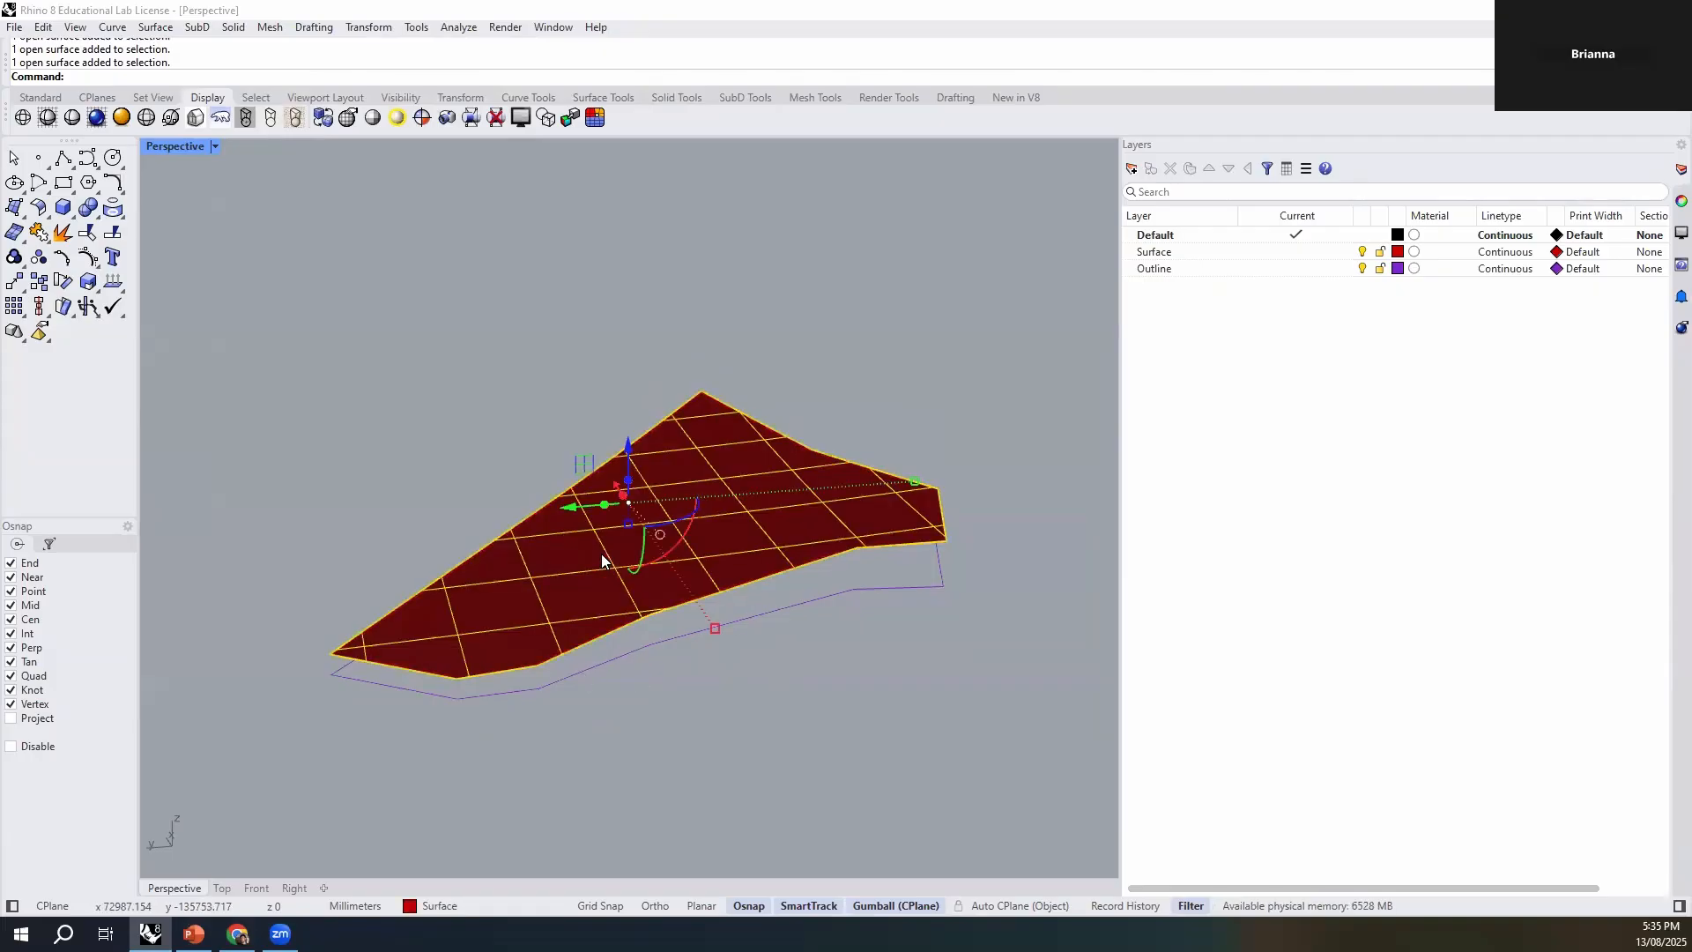
pyautogui.click(683, 714)
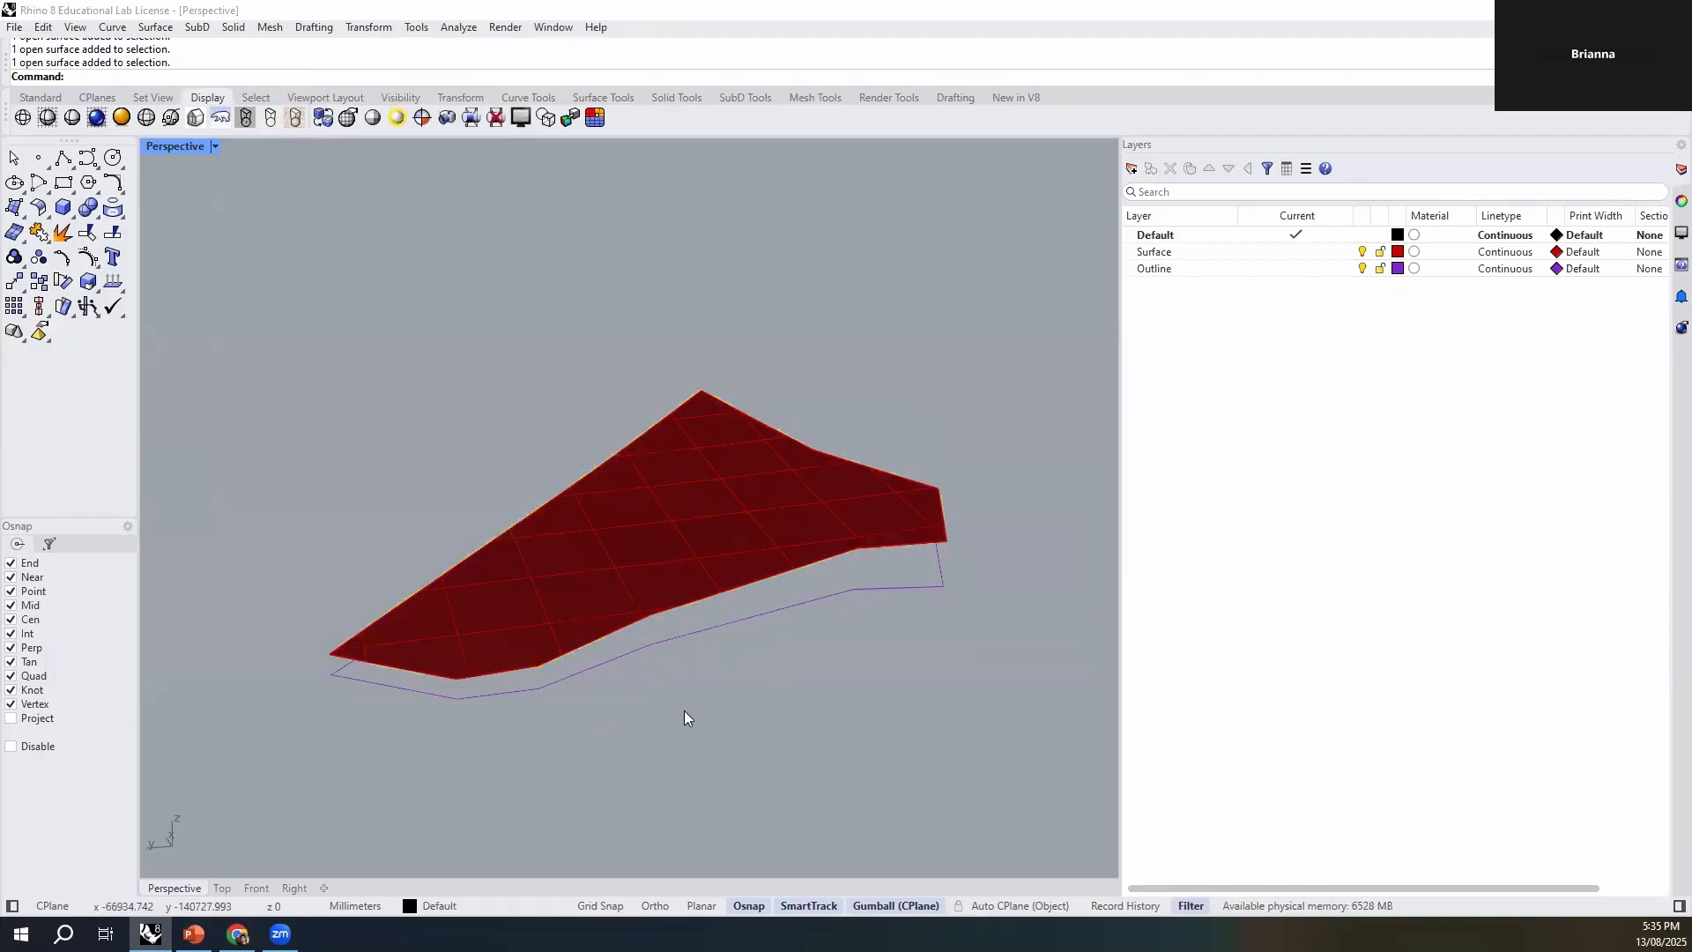
pyautogui.click(690, 552)
pyautogui.moveTo(692, 563); pyautogui.dragTo(634, 552, button='right')
pyautogui.press('Escape')
# - Create a mesh from the red site surface with the Custom - Previously Used mesh quality preset
pyautogui.click(614, 605)
pyautogui.moveTo(474, 637); pyautogui.dragTo(624, 622, button='right')
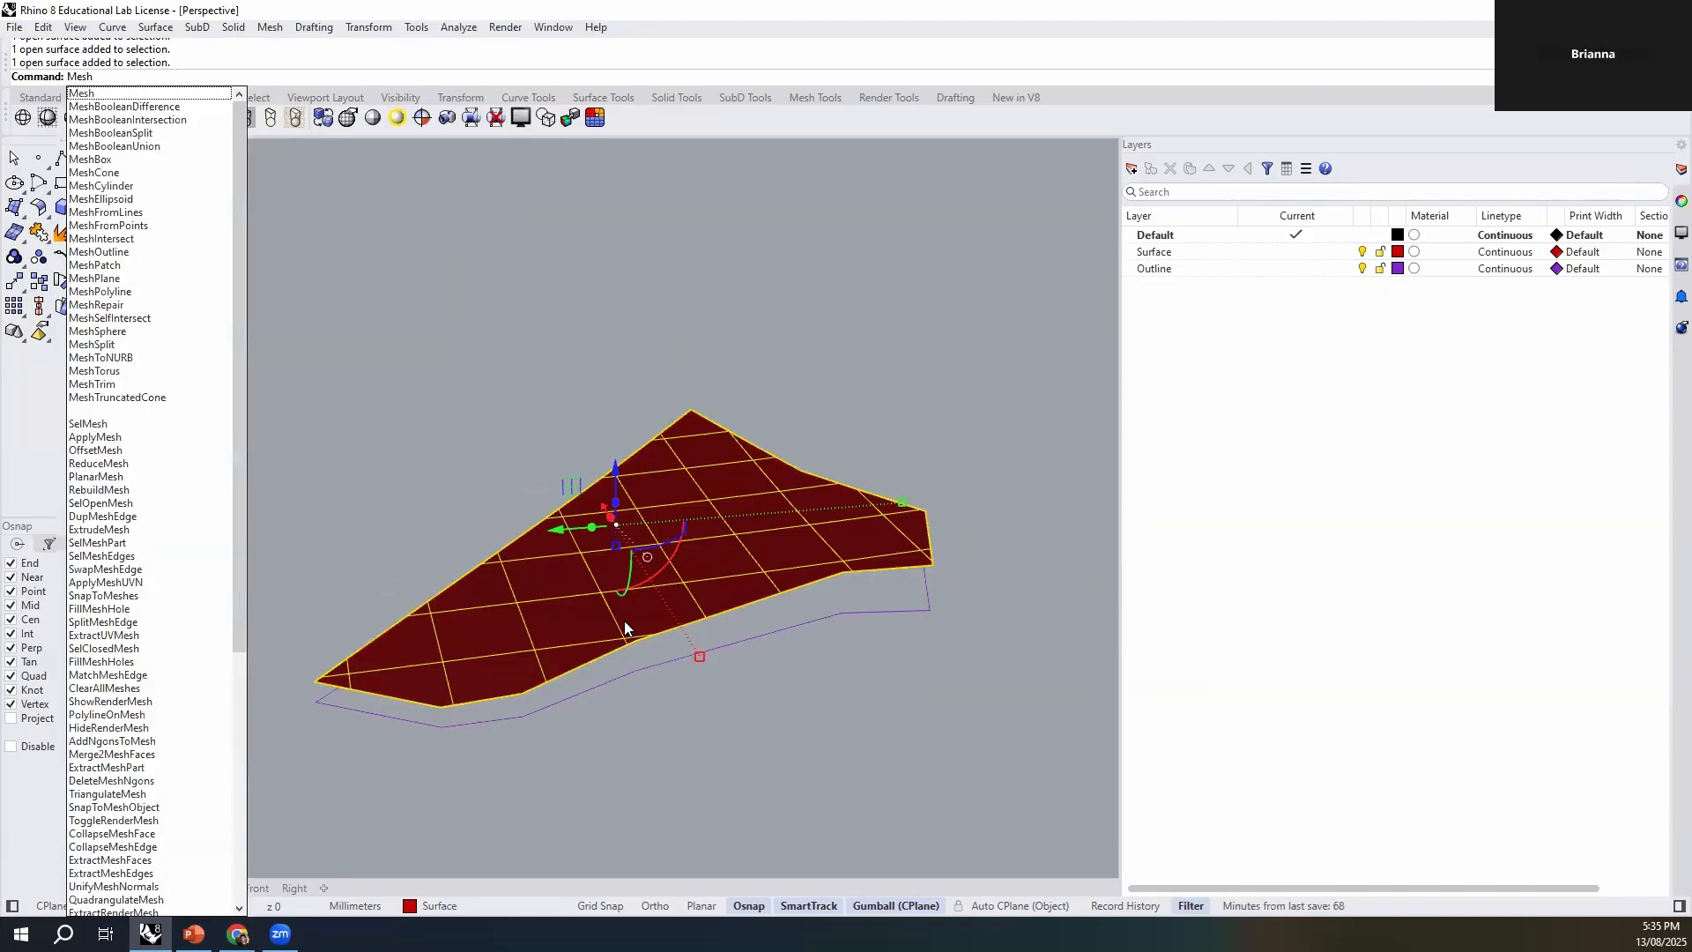
pyautogui.press('Return')
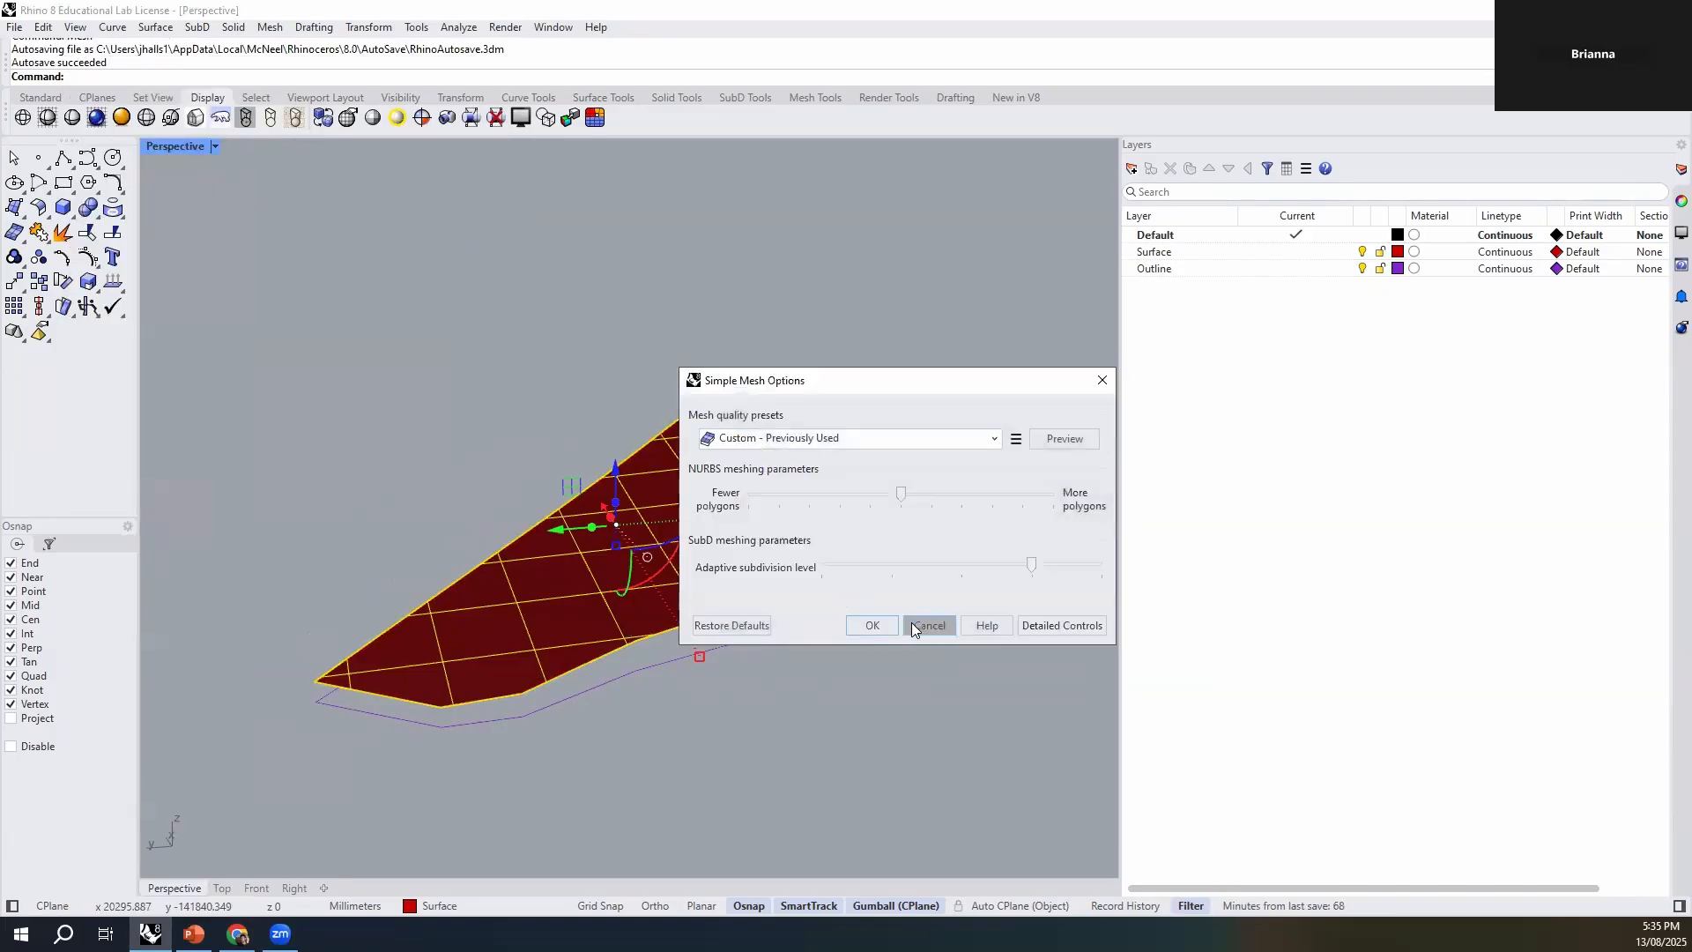
pyautogui.click(883, 627)
# - Delete the original surface lying over the mesh and inspect the triangulated mesh
pyautogui.click(719, 573)
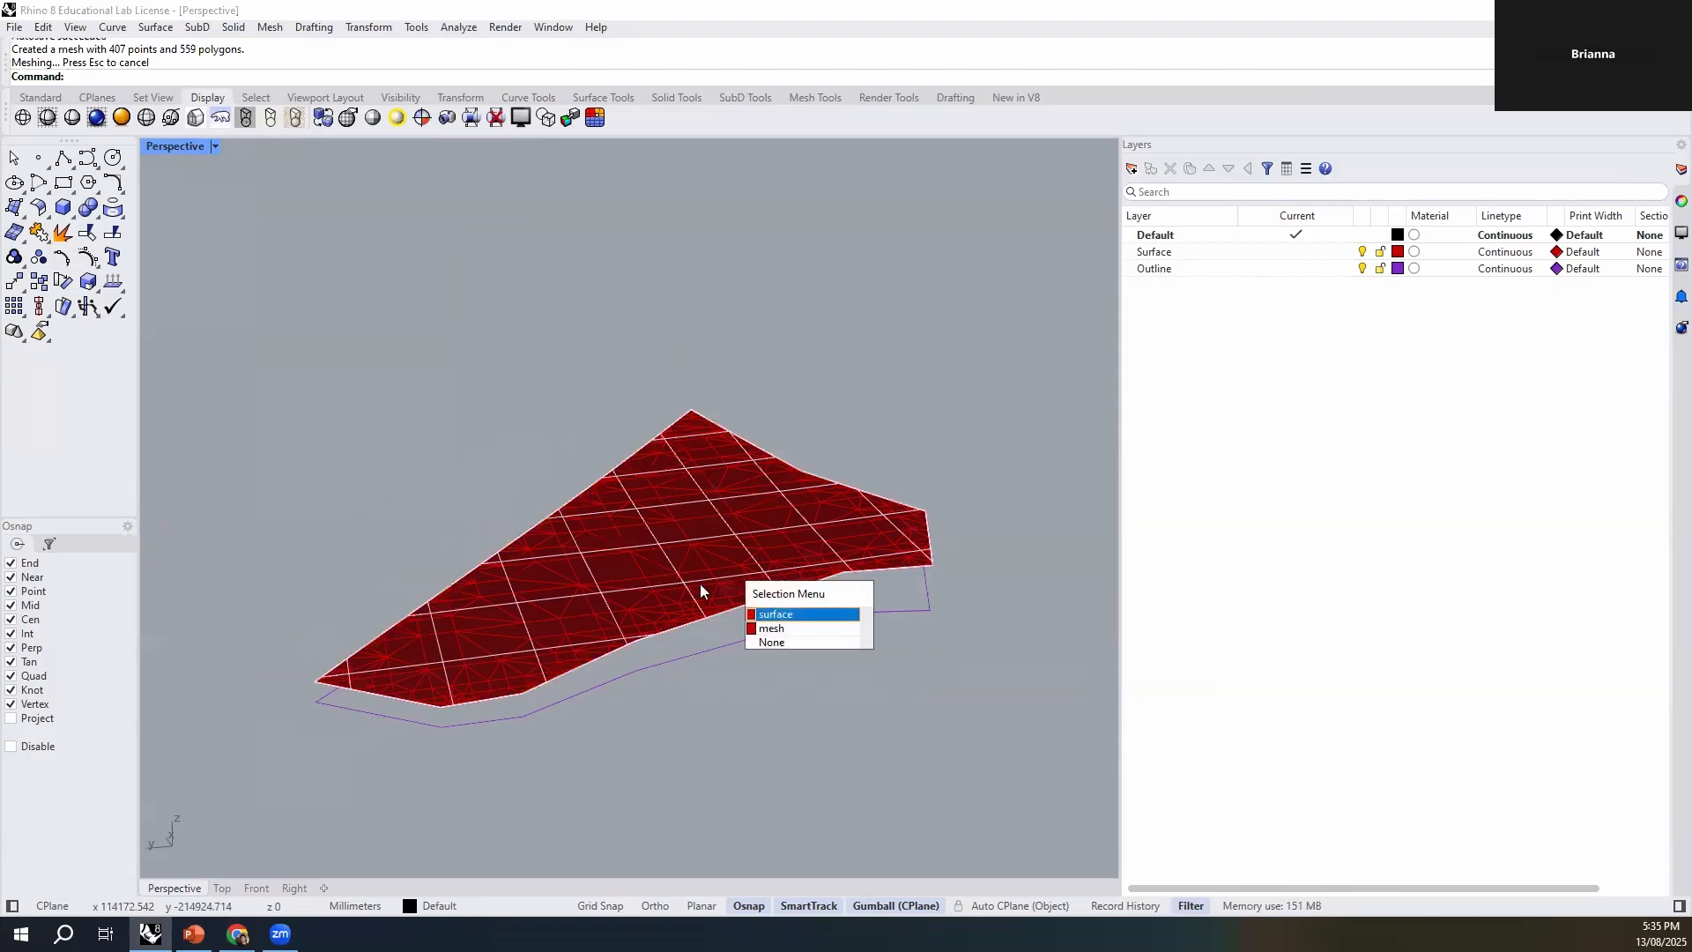
pyautogui.click(779, 615)
pyautogui.press('Delete')
pyautogui.click(676, 561)
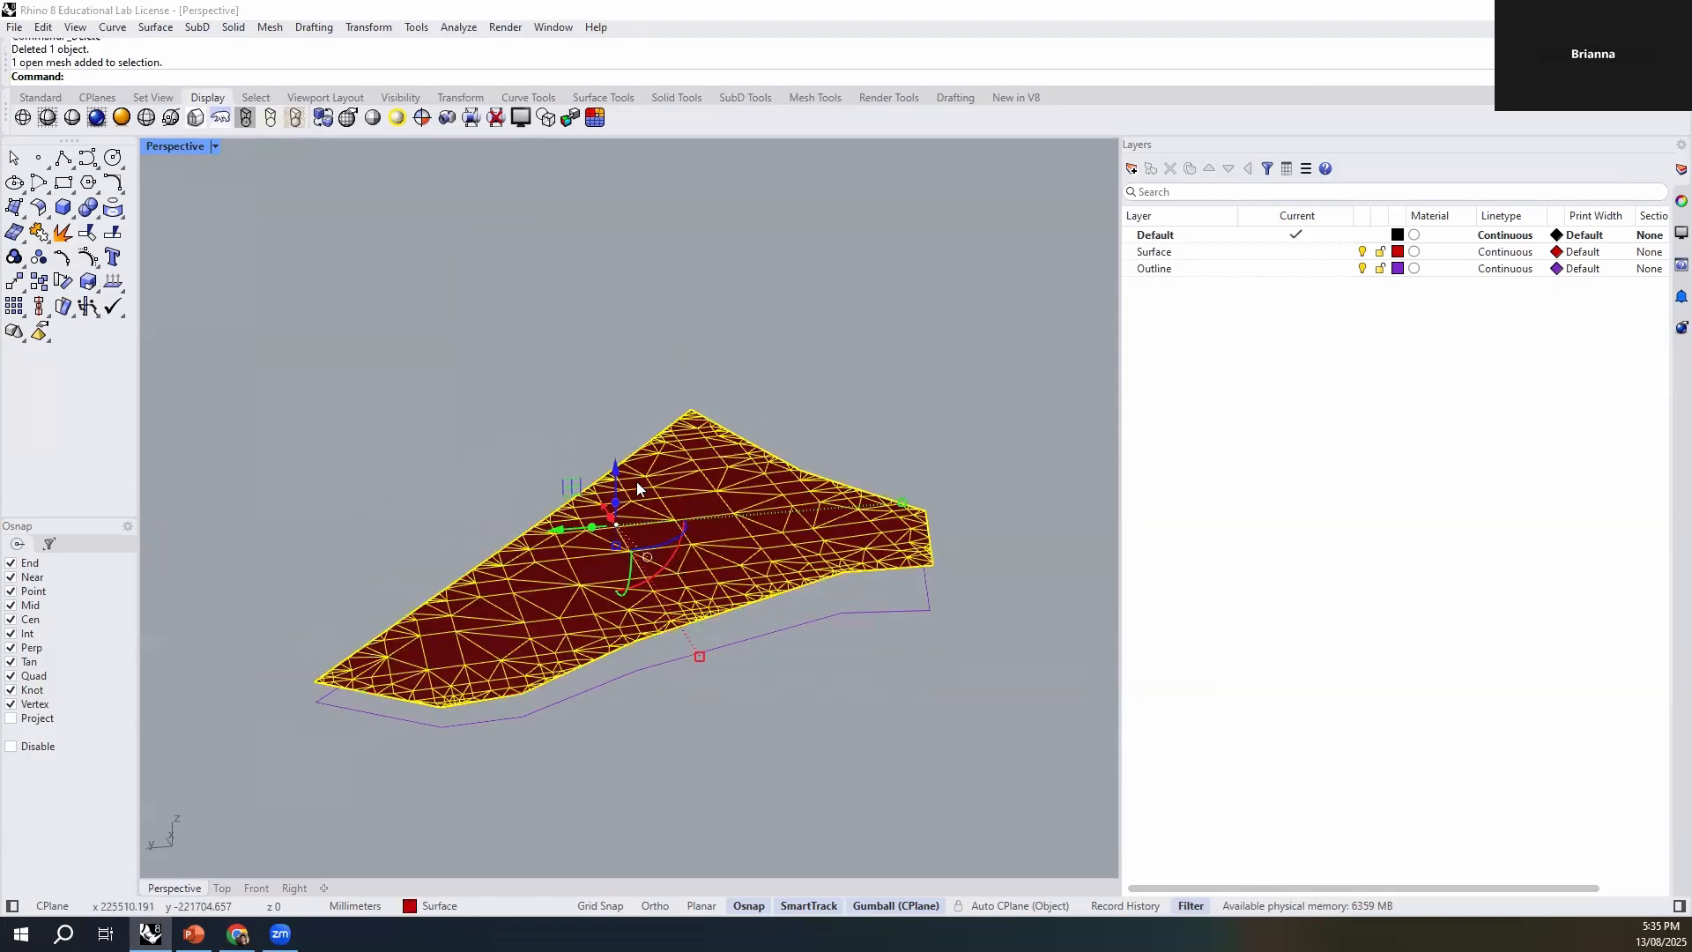
pyautogui.press('Escape')
pyautogui.click(744, 578)
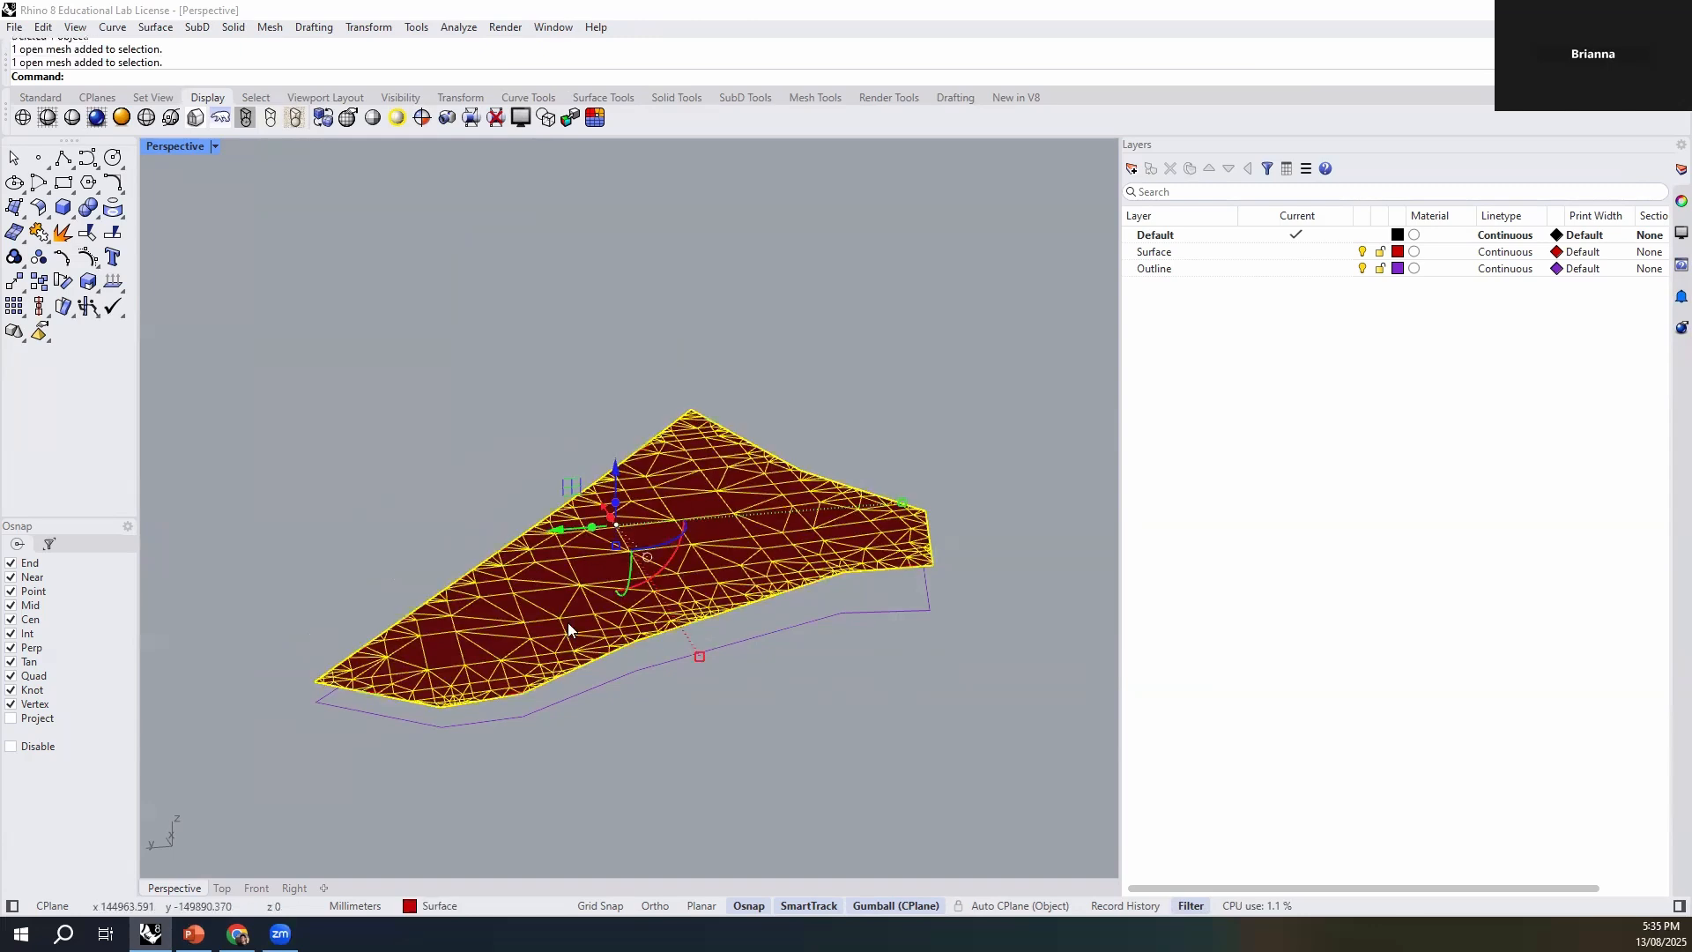
pyautogui.click(689, 740)
pyautogui.scroll(3, 670, 586)
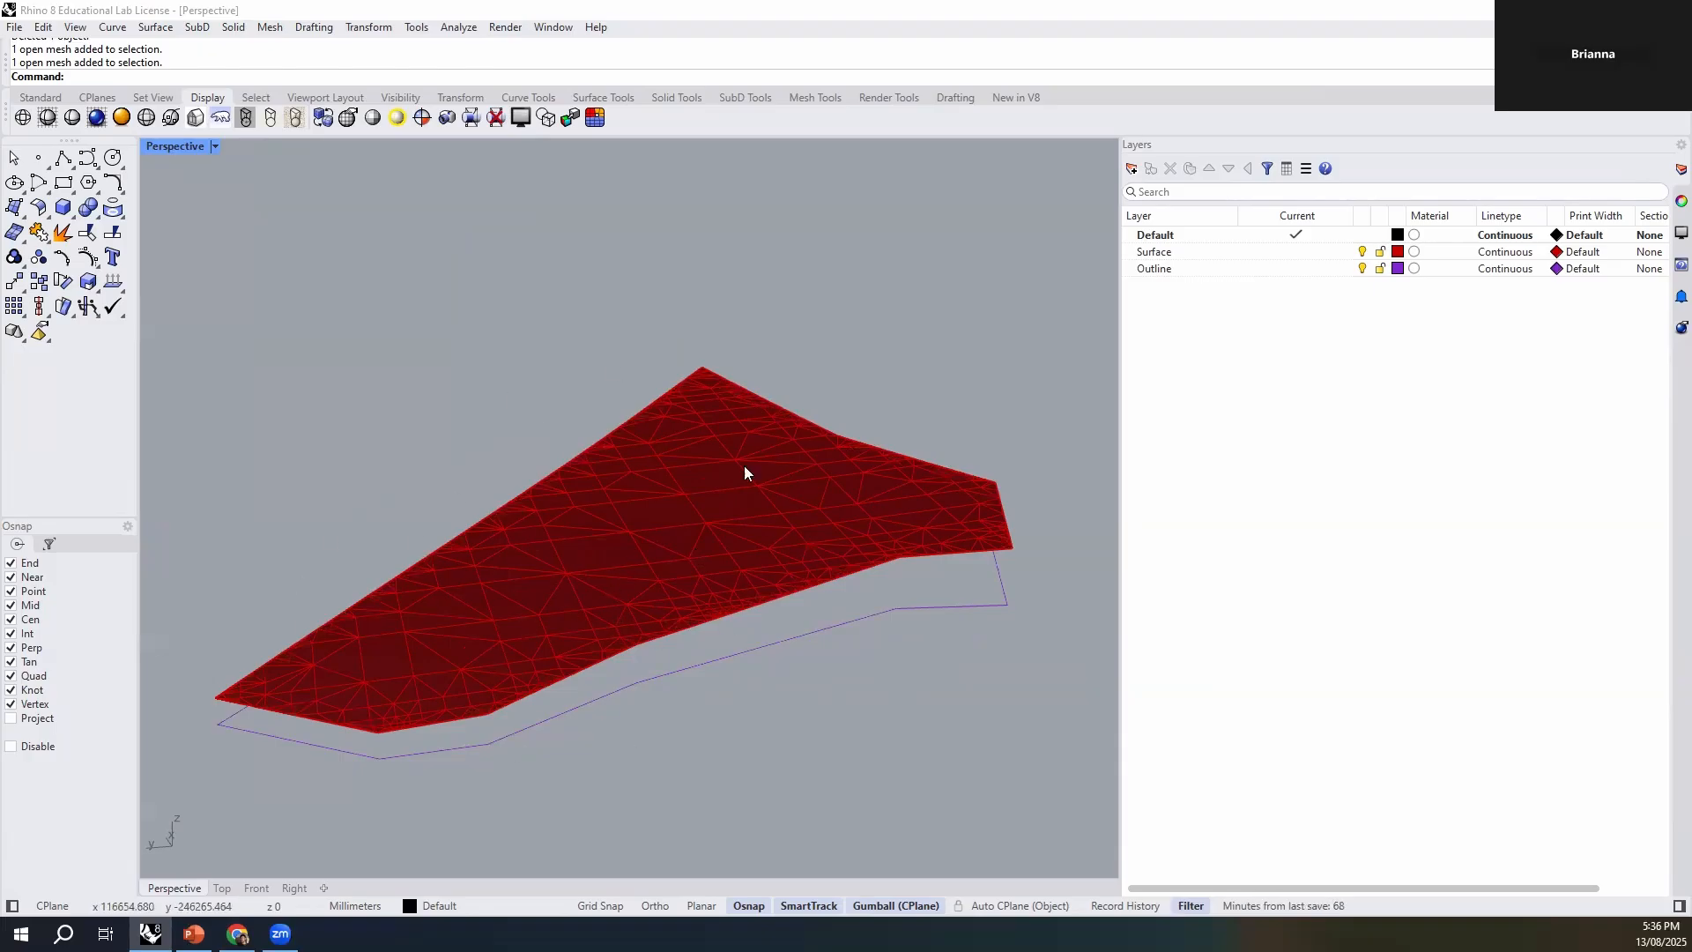
# - Convert the site mesh to NURBS with MeshToNURB, delete the mesh and select the converted polysurface
pyautogui.click(623, 593)
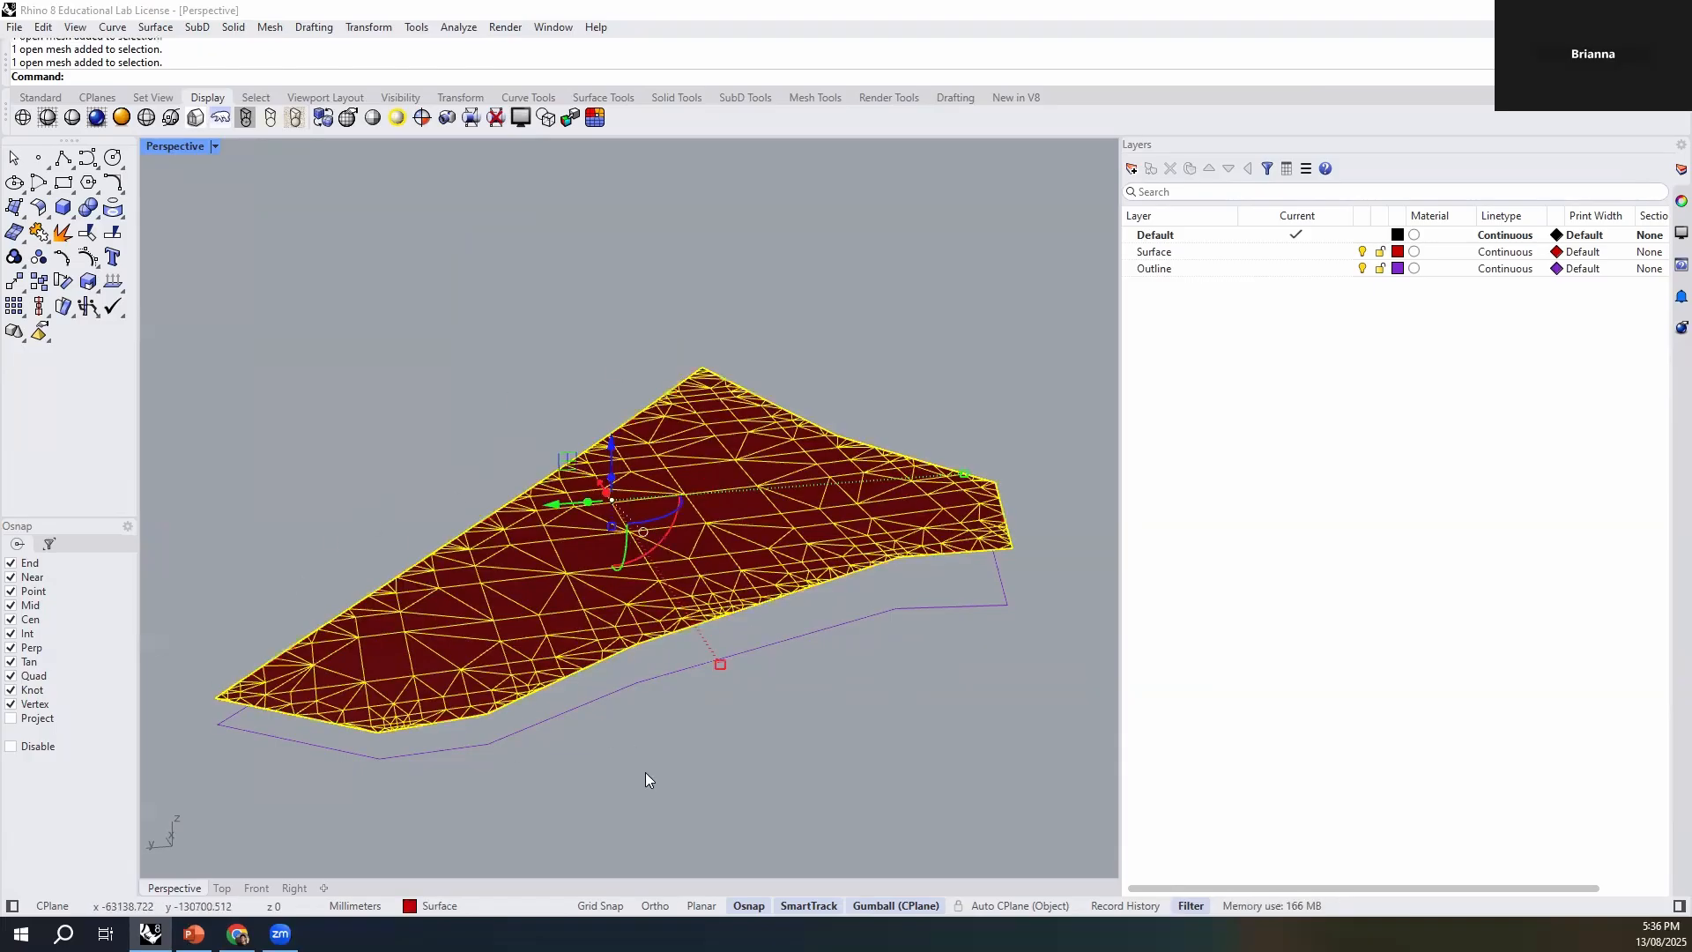
pyautogui.write('MeshToNURB')
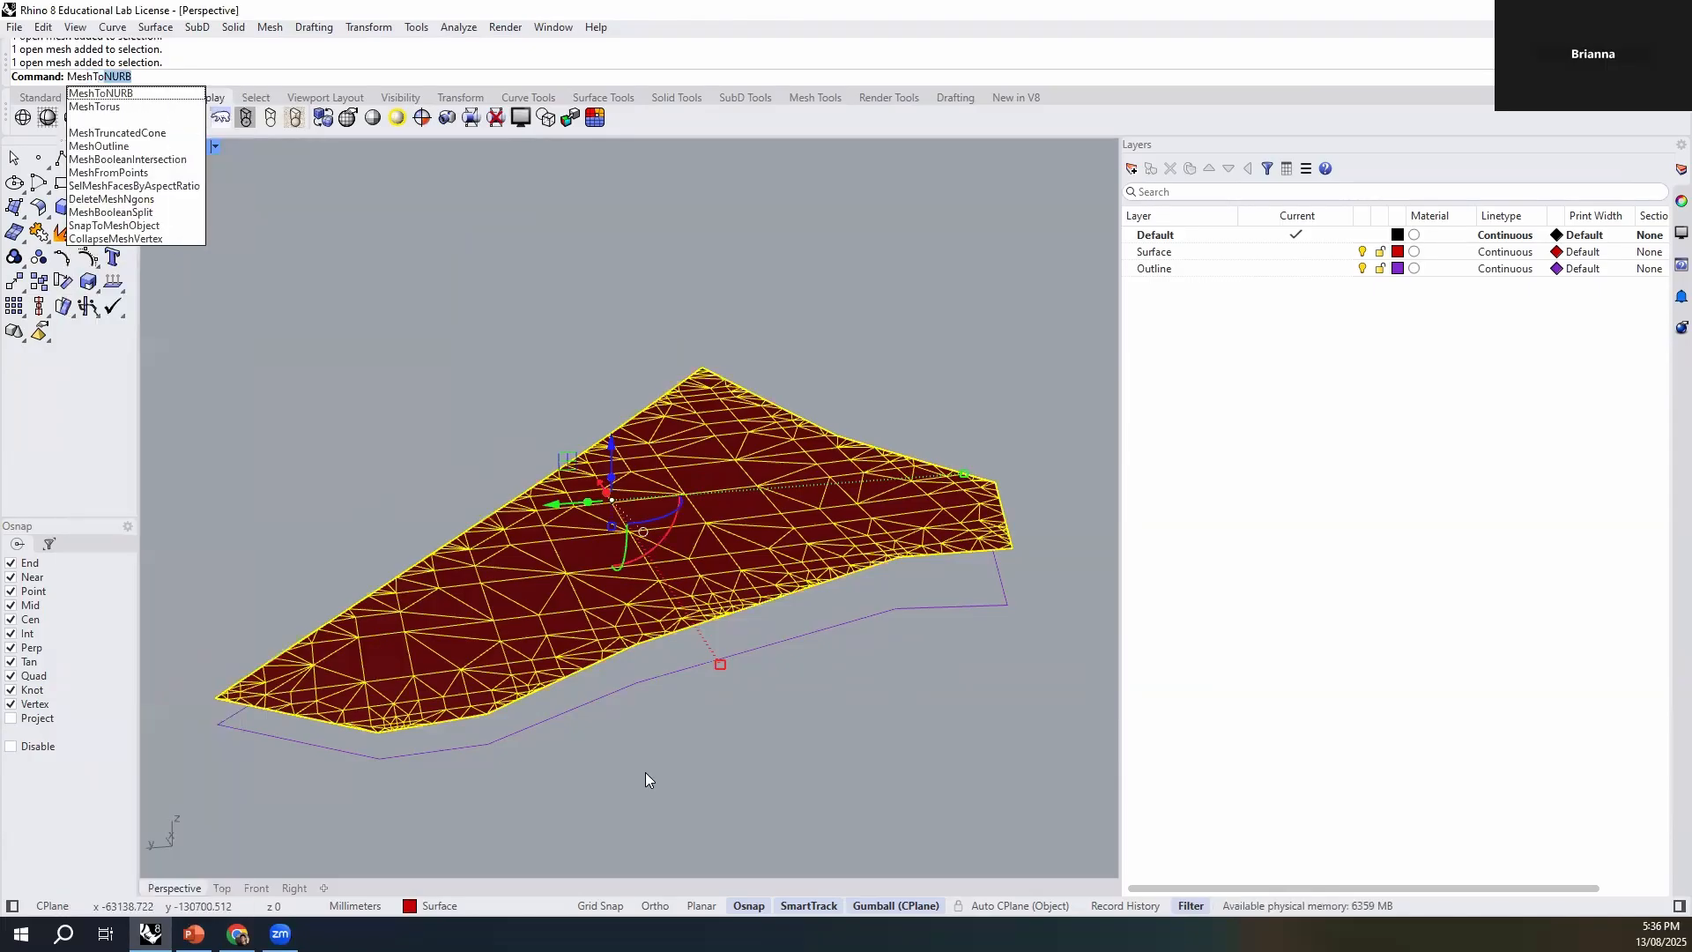
pyautogui.press('Return')
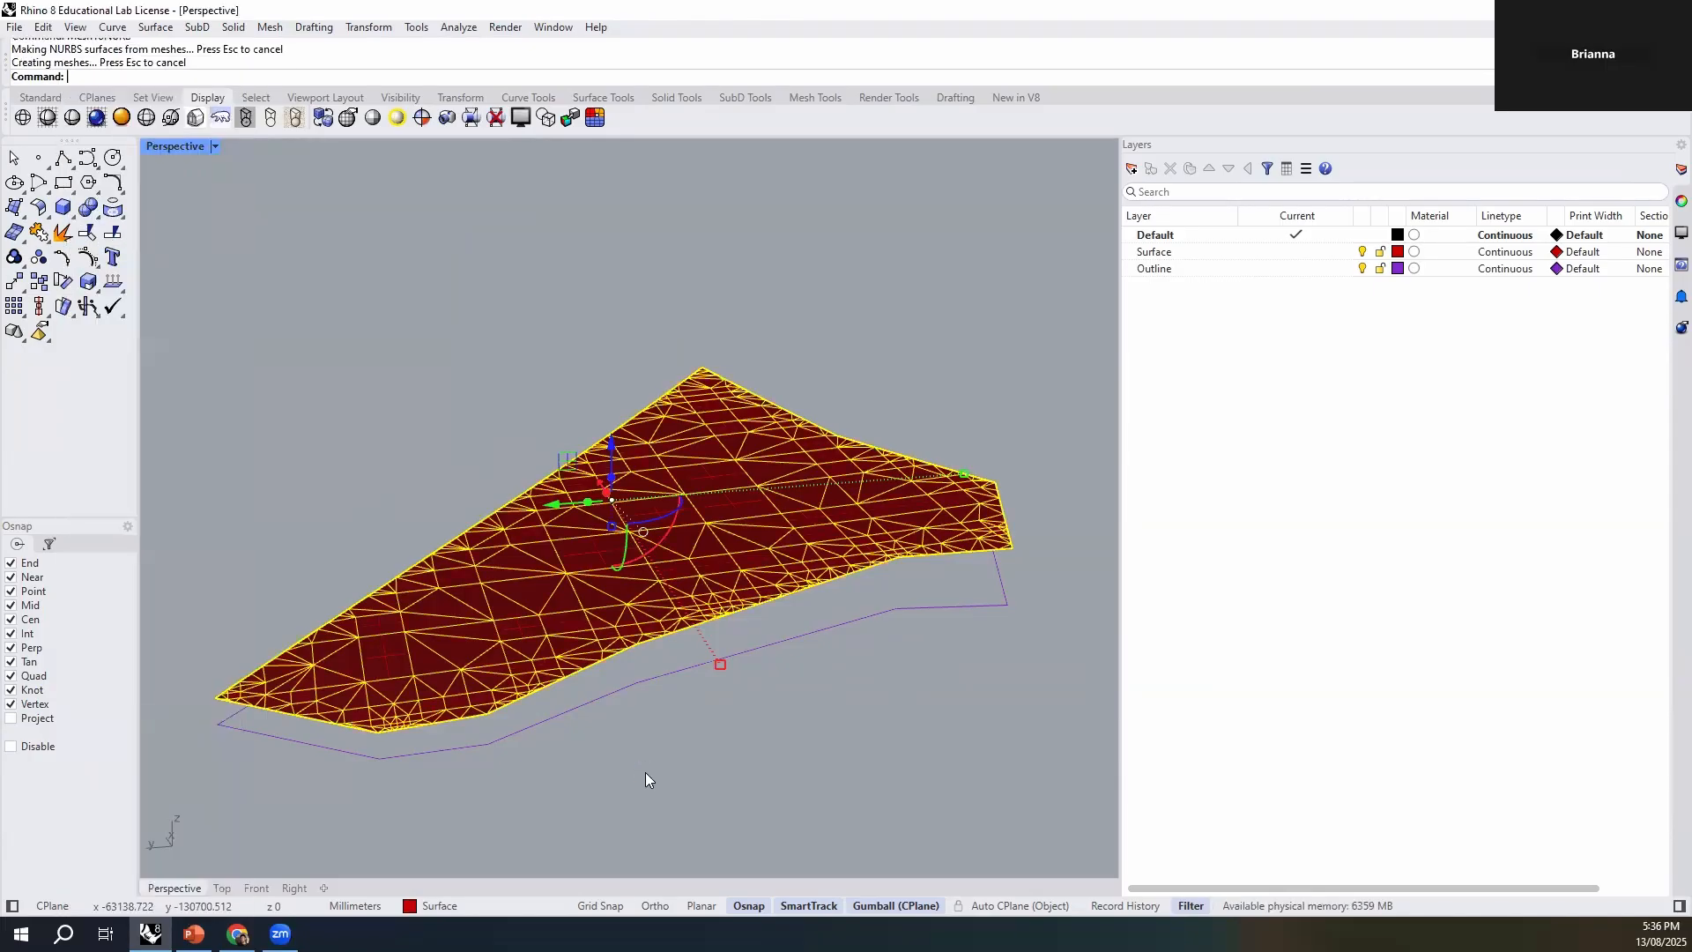
pyautogui.press('Delete')
pyautogui.click(617, 569)
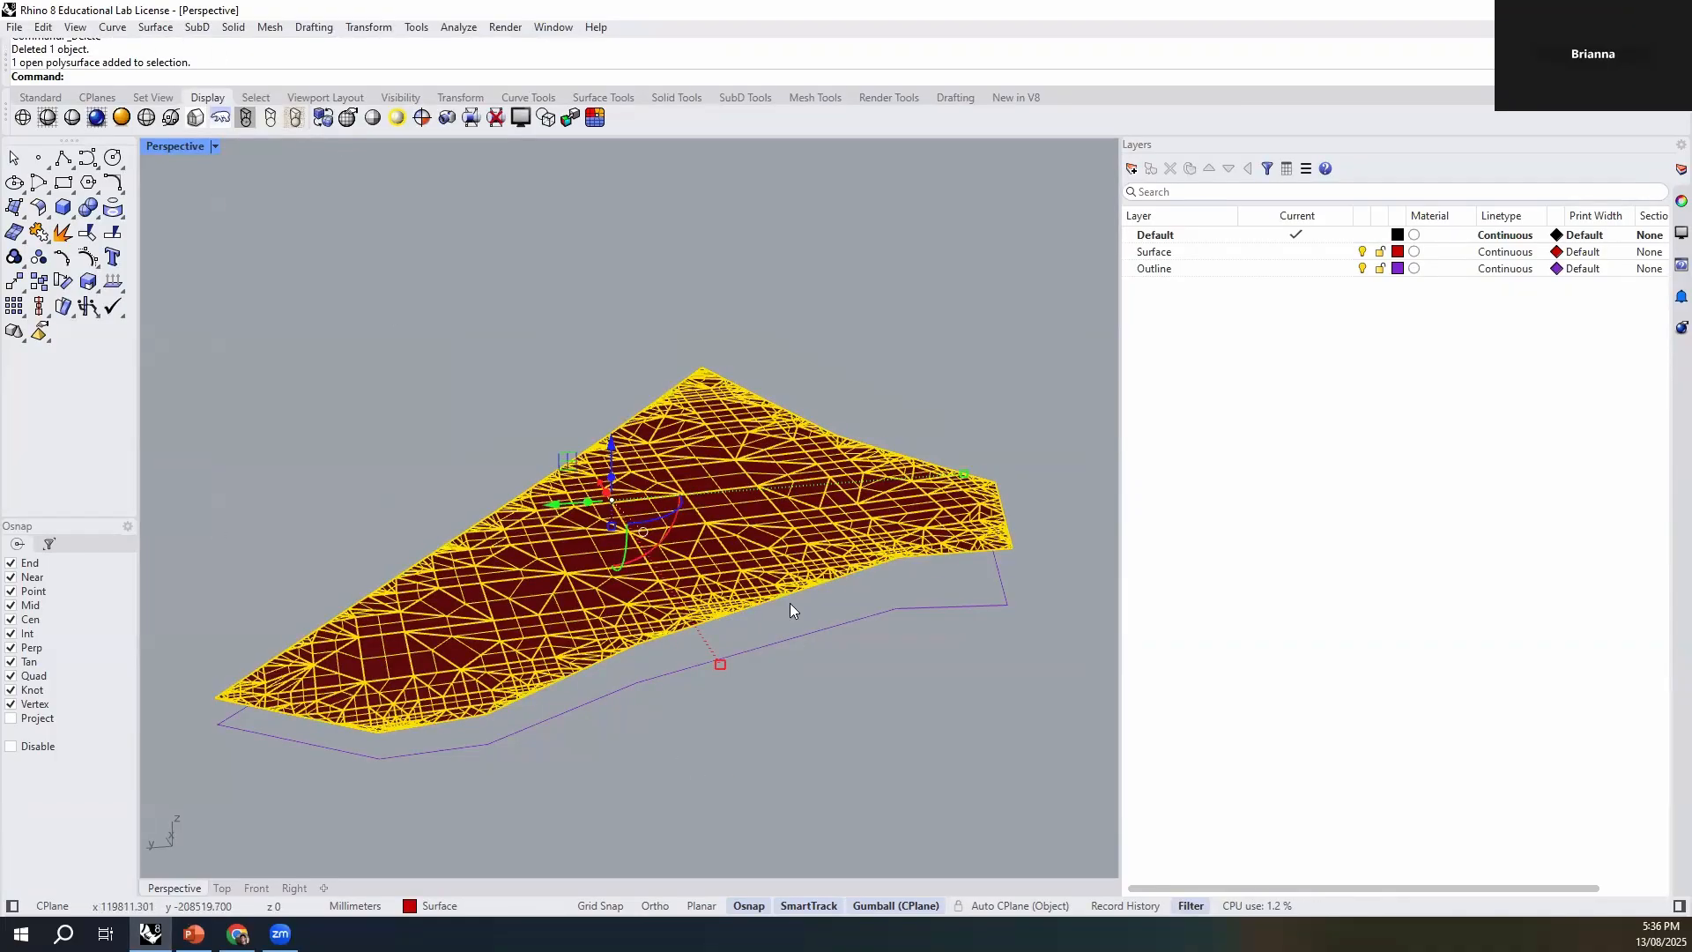
# - Undo the NURBS conversion, the meshing and both deletions to restore the original site surface
pyautogui.hotkey('ctrl', 'z')
pyautogui.hotkey('ctrl', 'z')
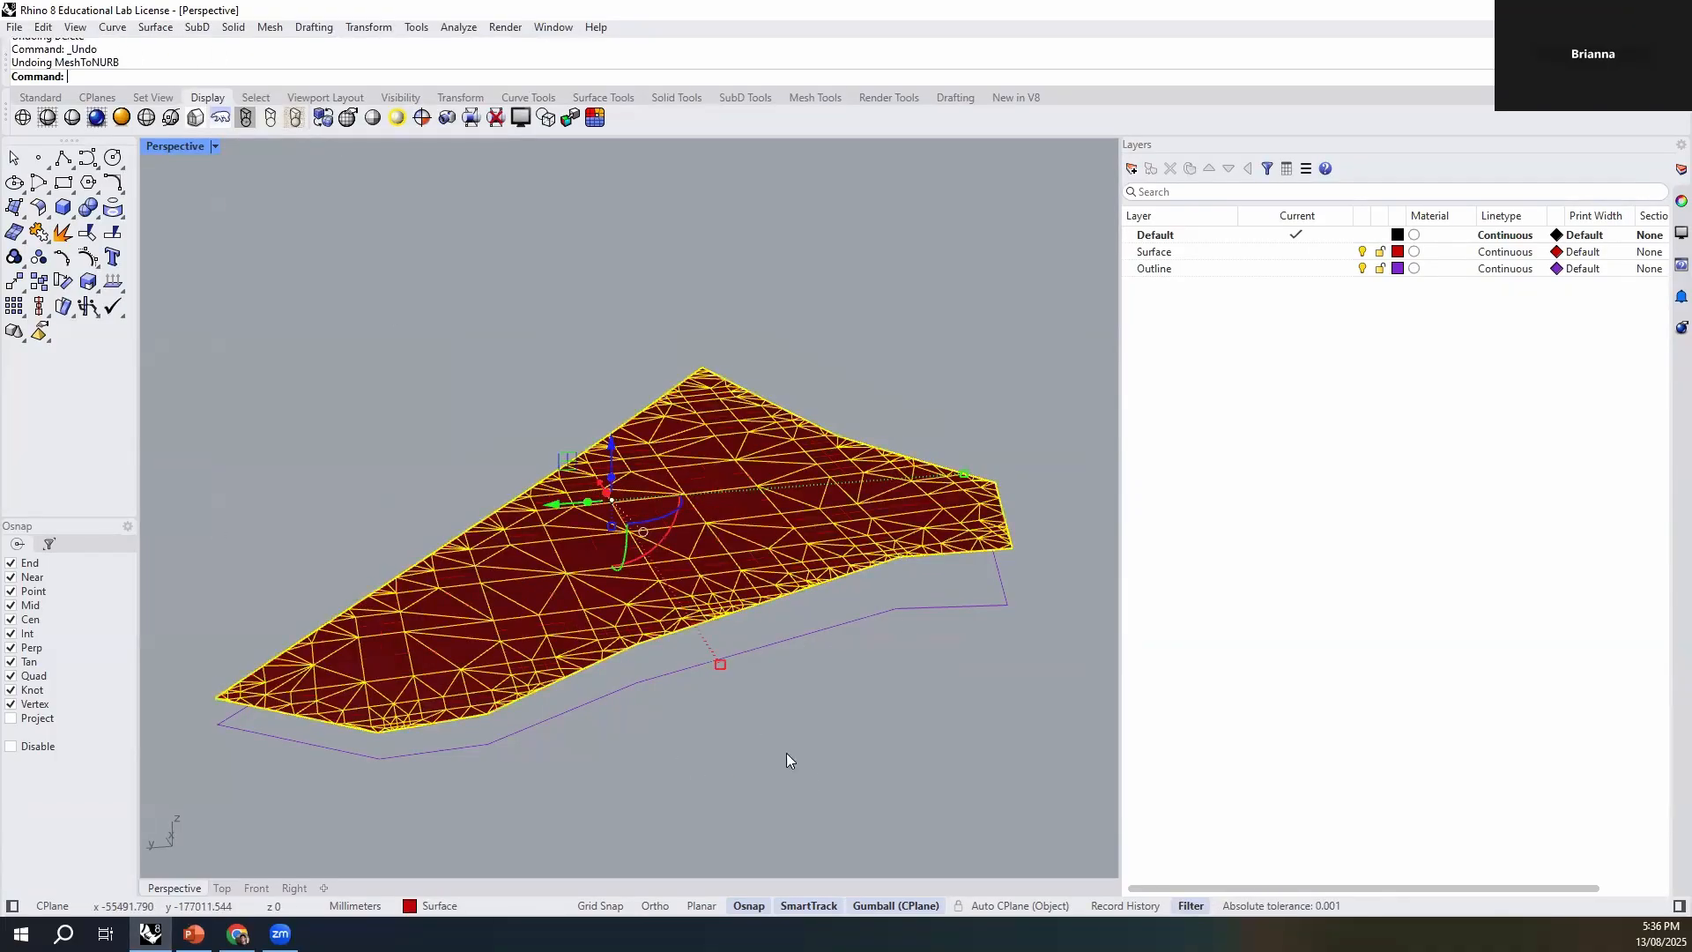
pyautogui.hotkey('ctrl', 'z')
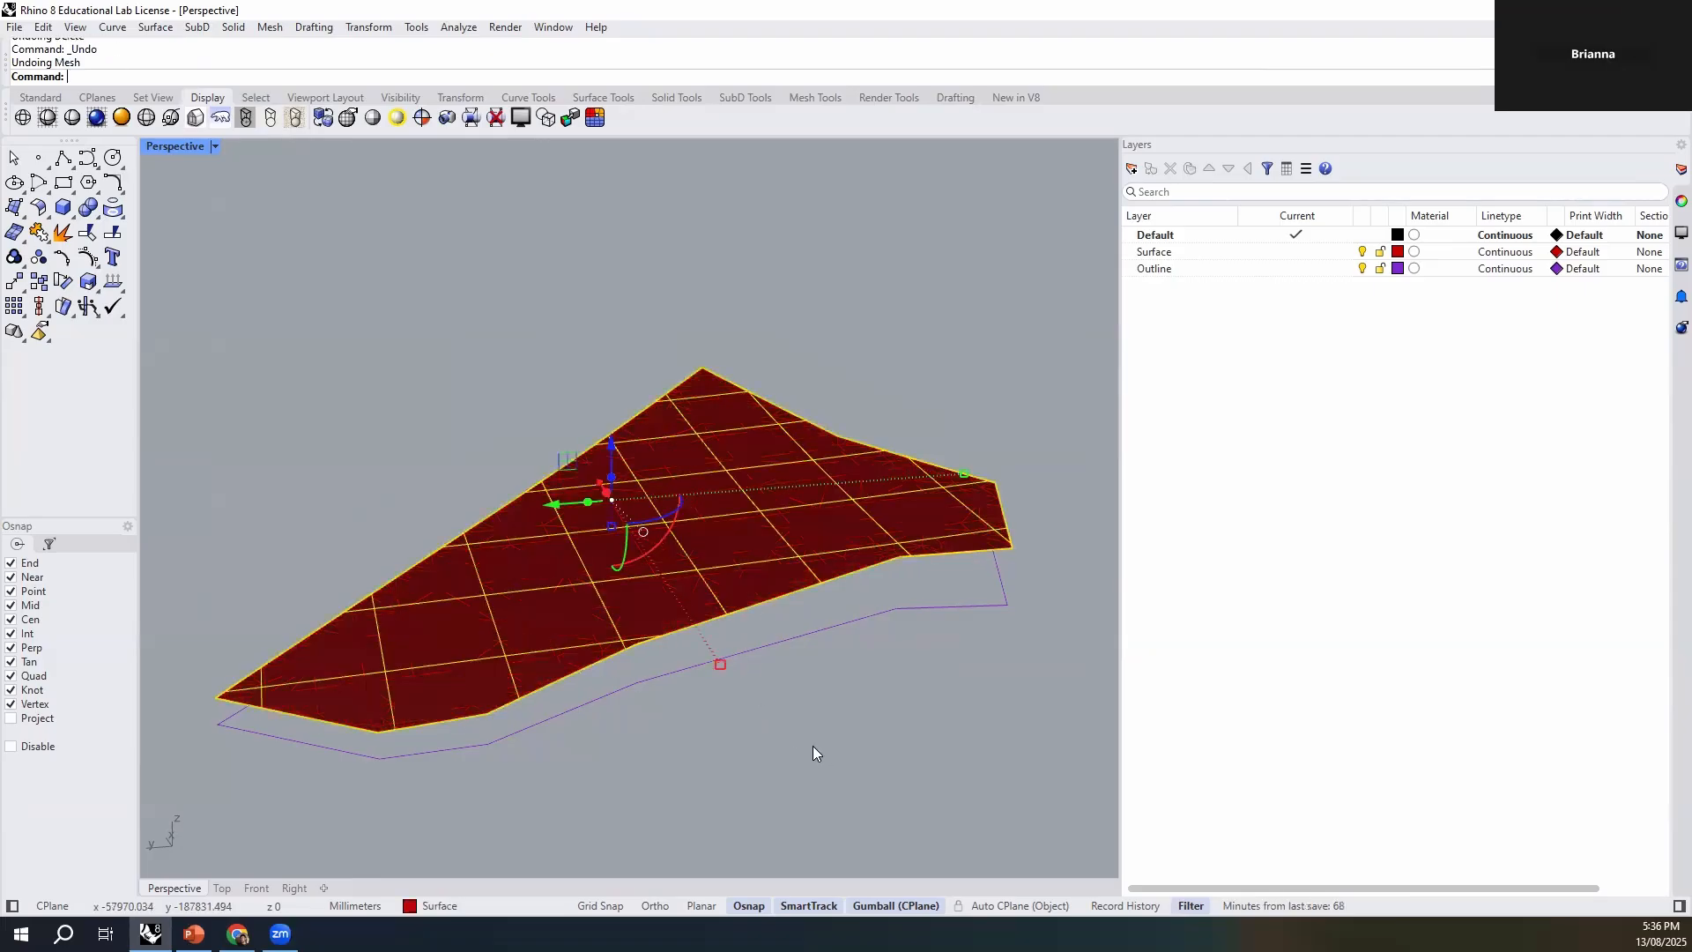
pyautogui.scroll(-2, 758, 567)
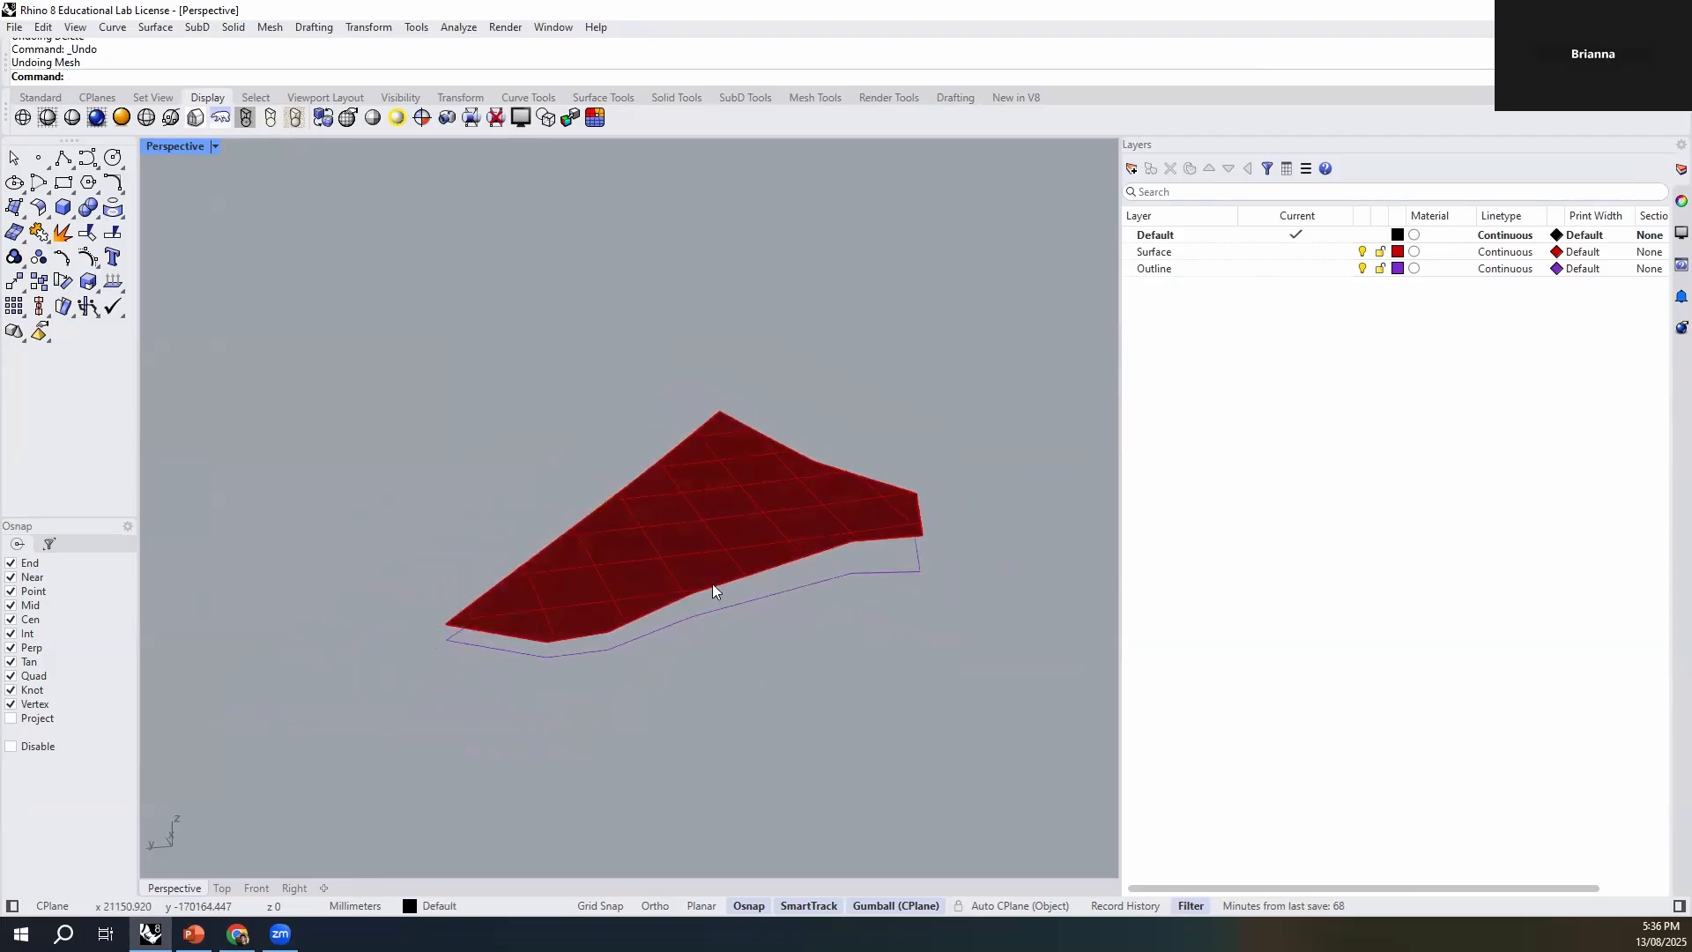
pyautogui.scroll(3, 758, 608)
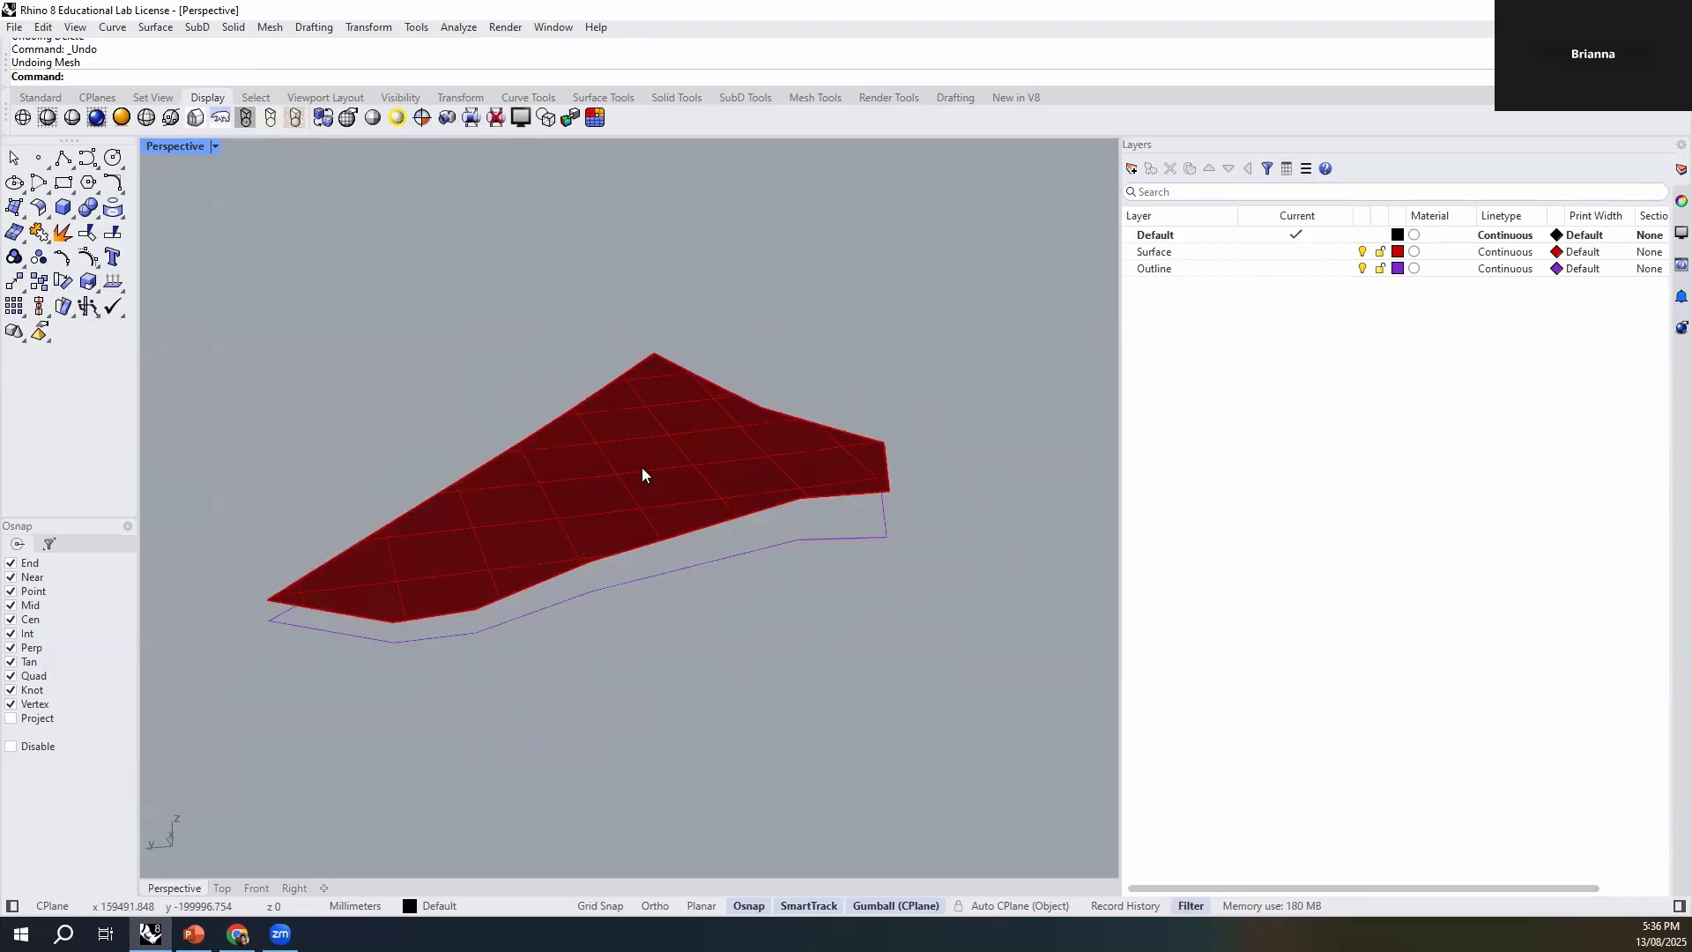
pyautogui.moveTo(748, 384); pyautogui.dragTo(751, 415, button='right')
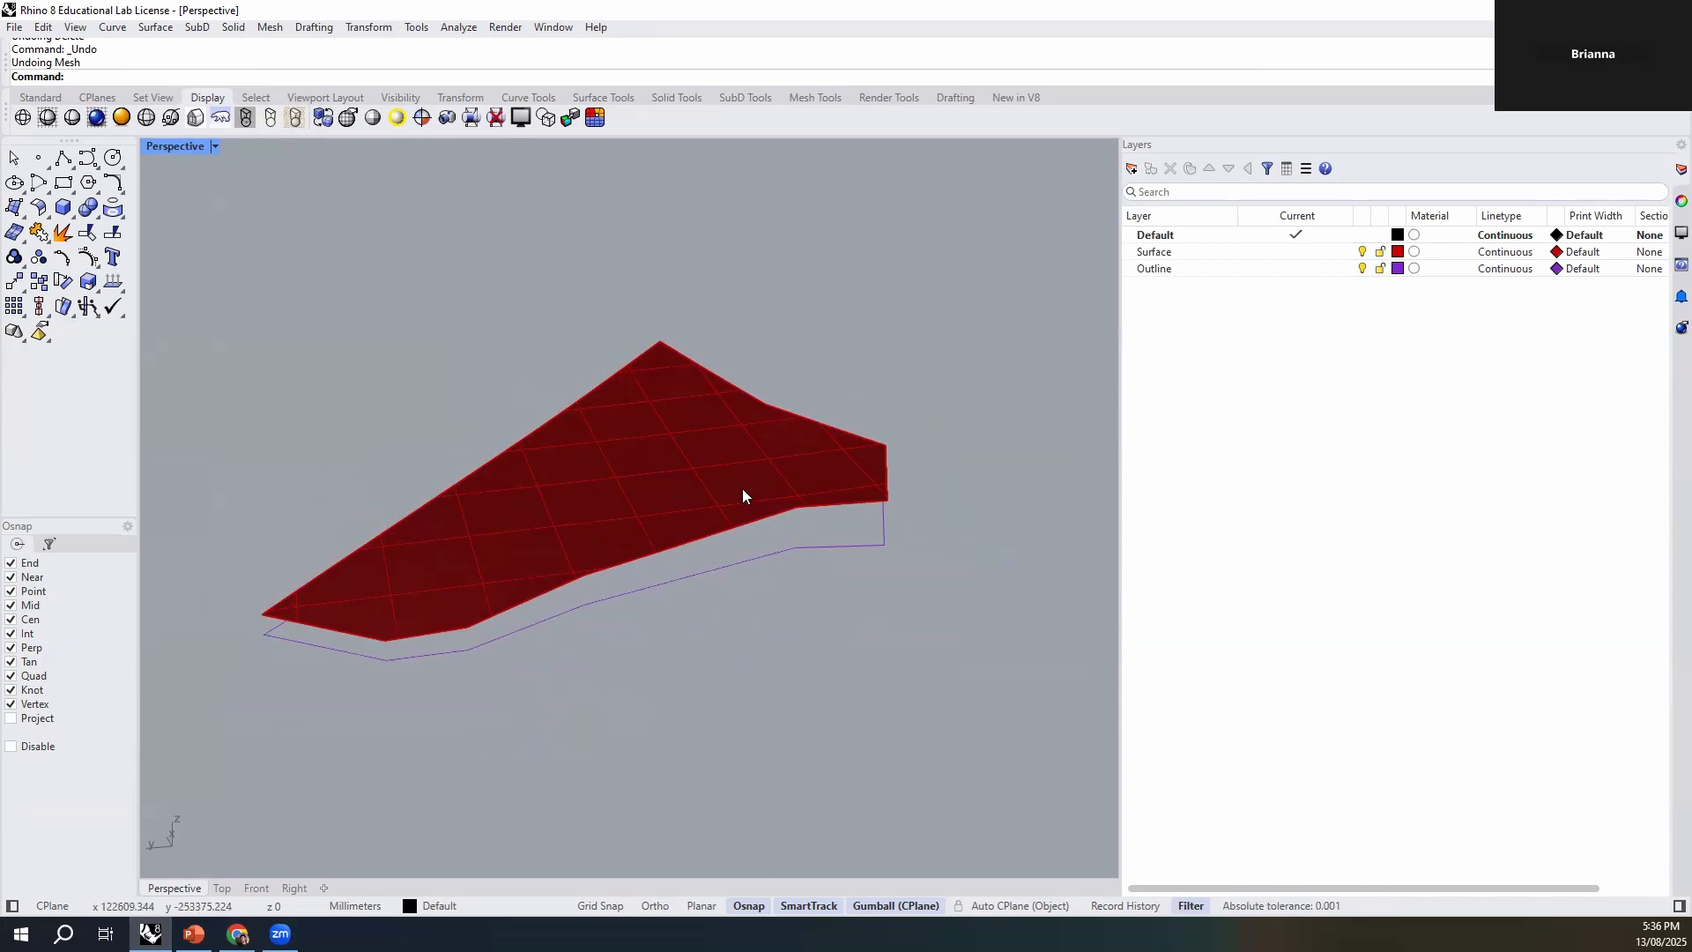
pyautogui.keyDown('shift'); pyautogui.moveTo(784, 636); pyautogui.dragTo(706, 688, button='right'); pyautogui.keyUp('shift')
pyautogui.moveTo(653, 602); pyautogui.dragTo(752, 680, button='right')
pyautogui.moveTo(642, 560); pyautogui.dragTo(718, 691, button='right')
pyautogui.moveTo(541, 573); pyautogui.dragTo(751, 758, button='right')
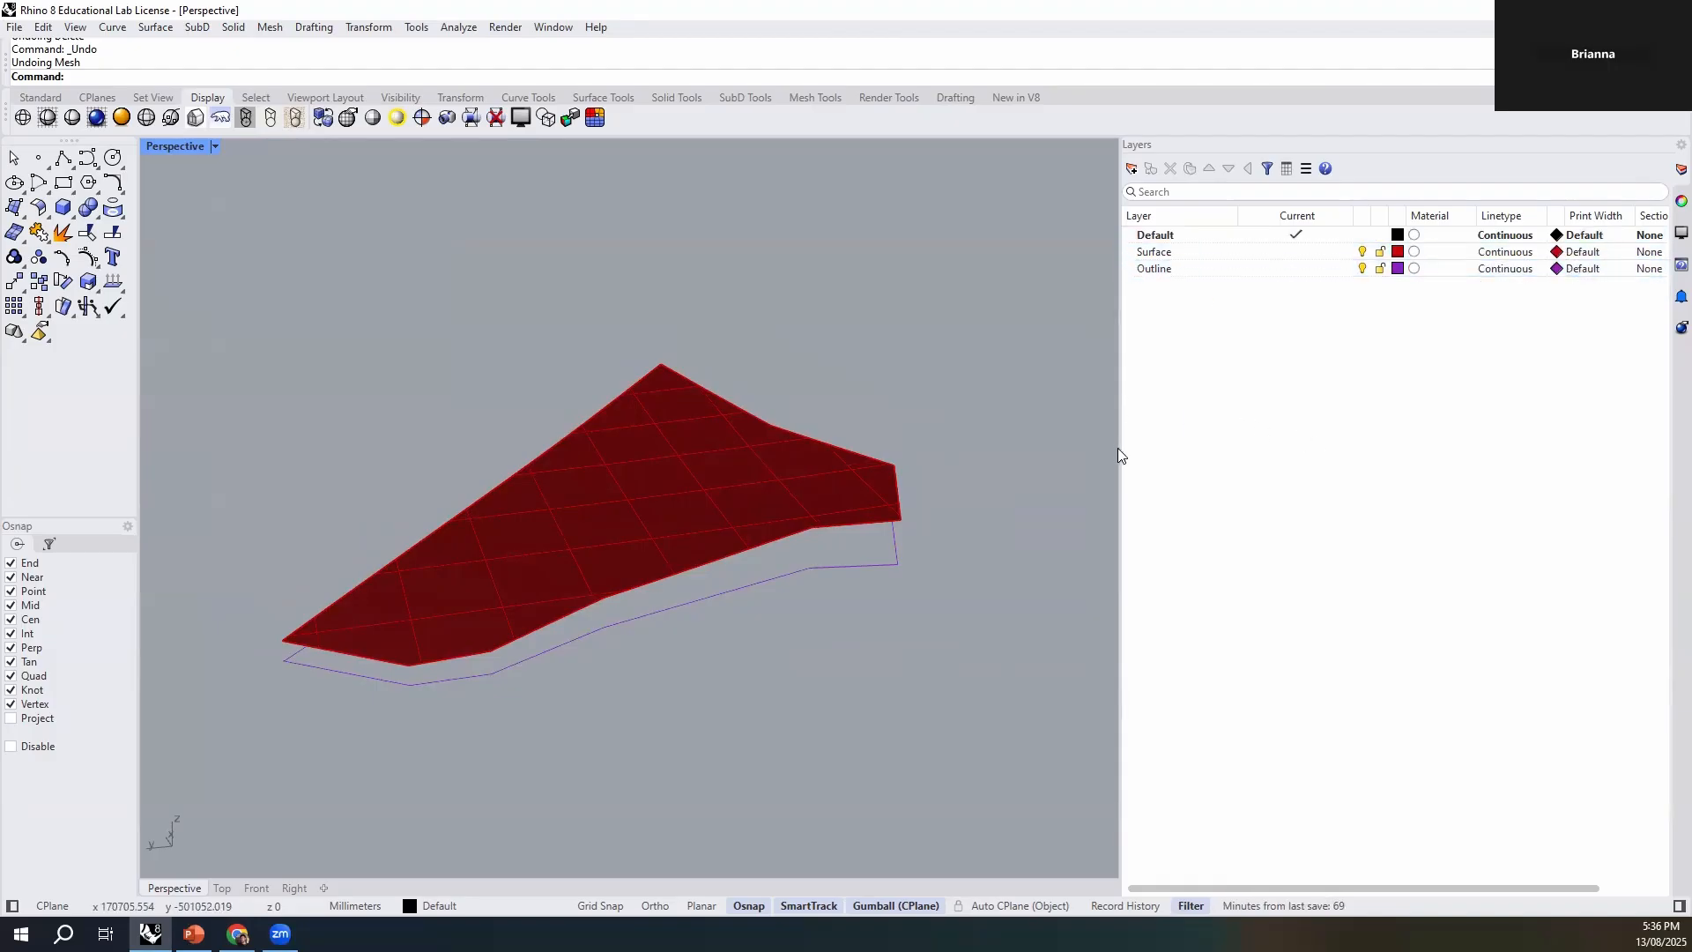
# - Enlarge the viewport by narrowing the layer list and create a new layer named Input Geometry
pyautogui.moveTo(1299, 462); pyautogui.dragTo(1222, 483)
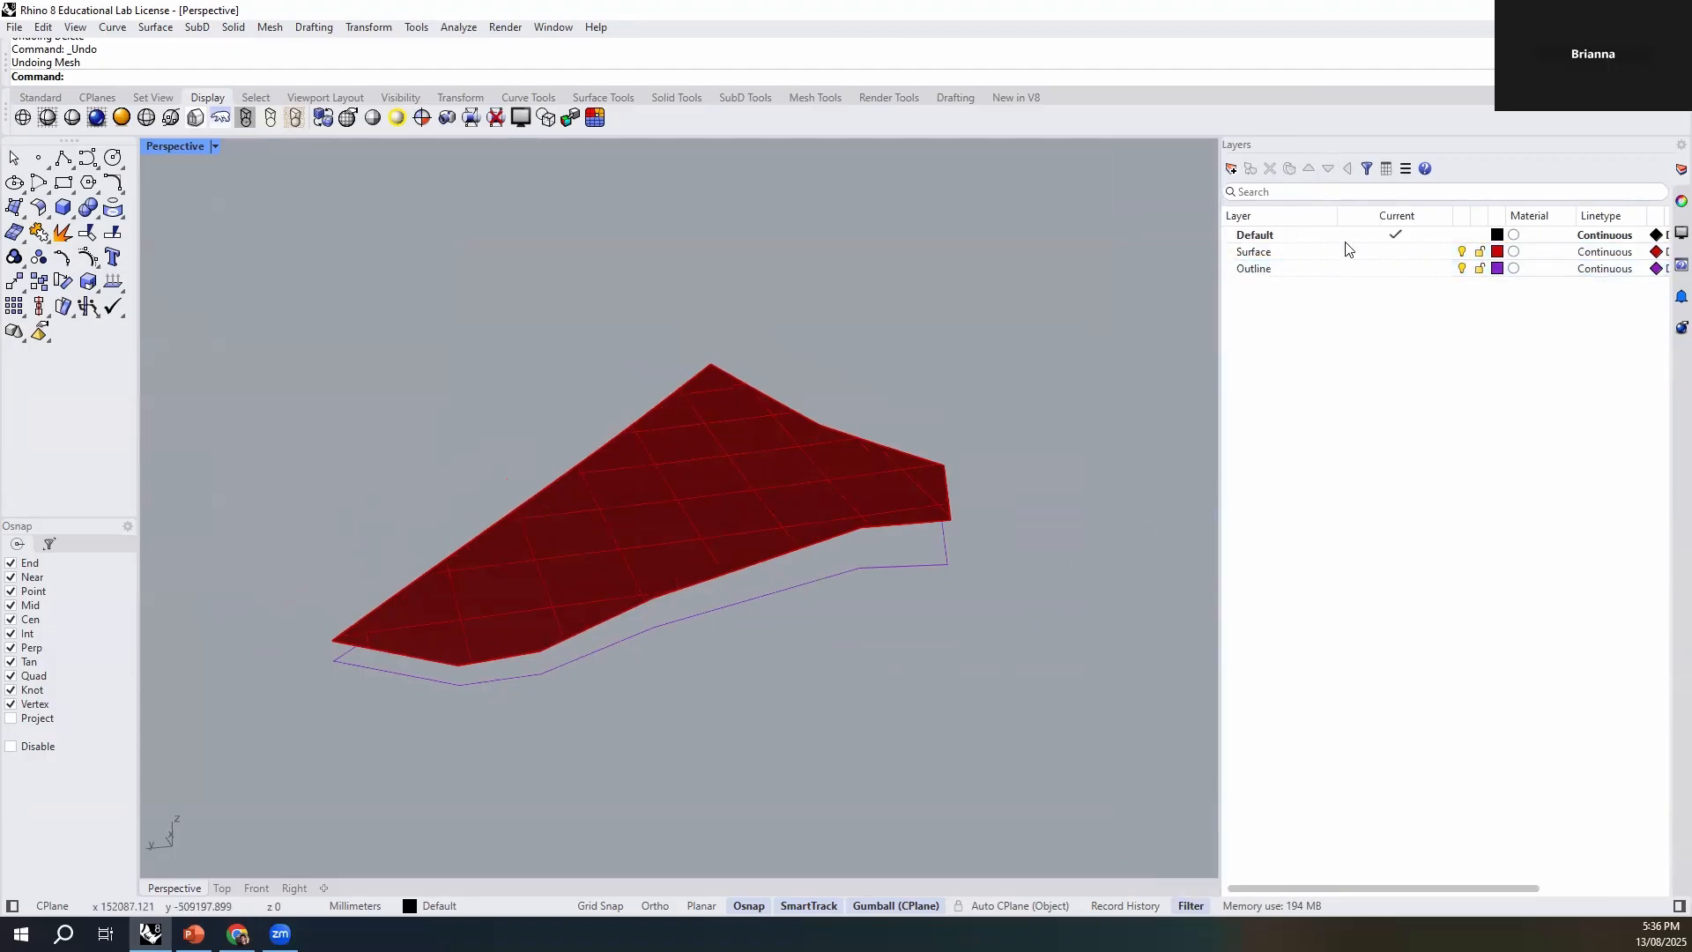
pyautogui.click(1232, 168)
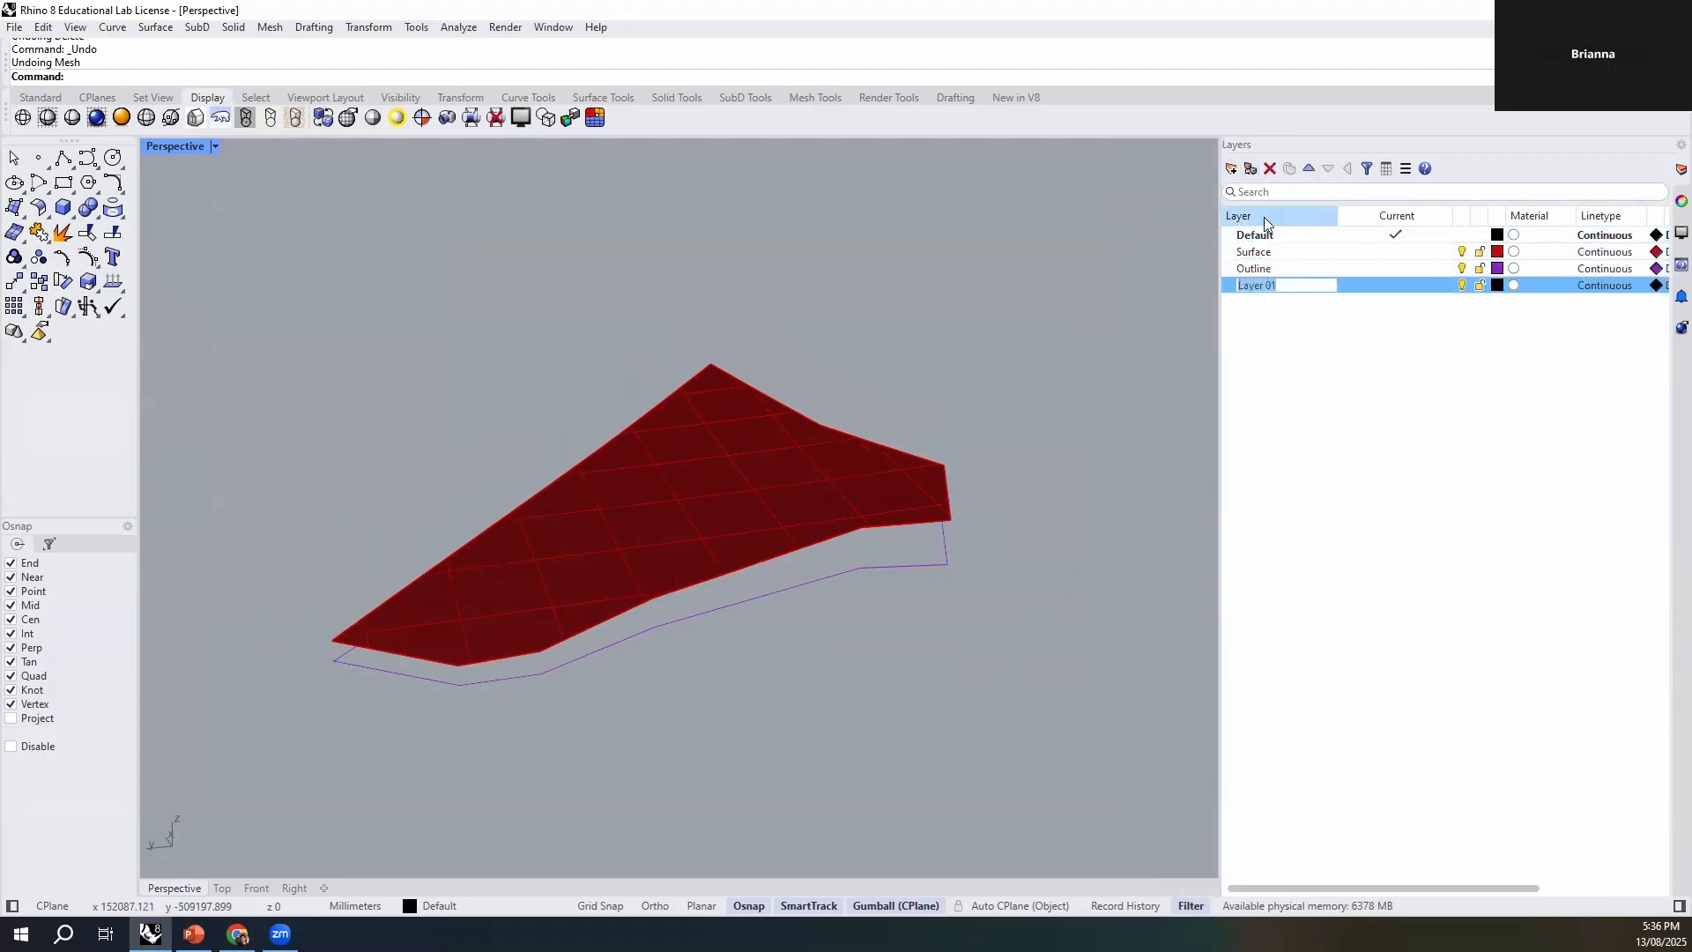
pyautogui.write('Inpt')
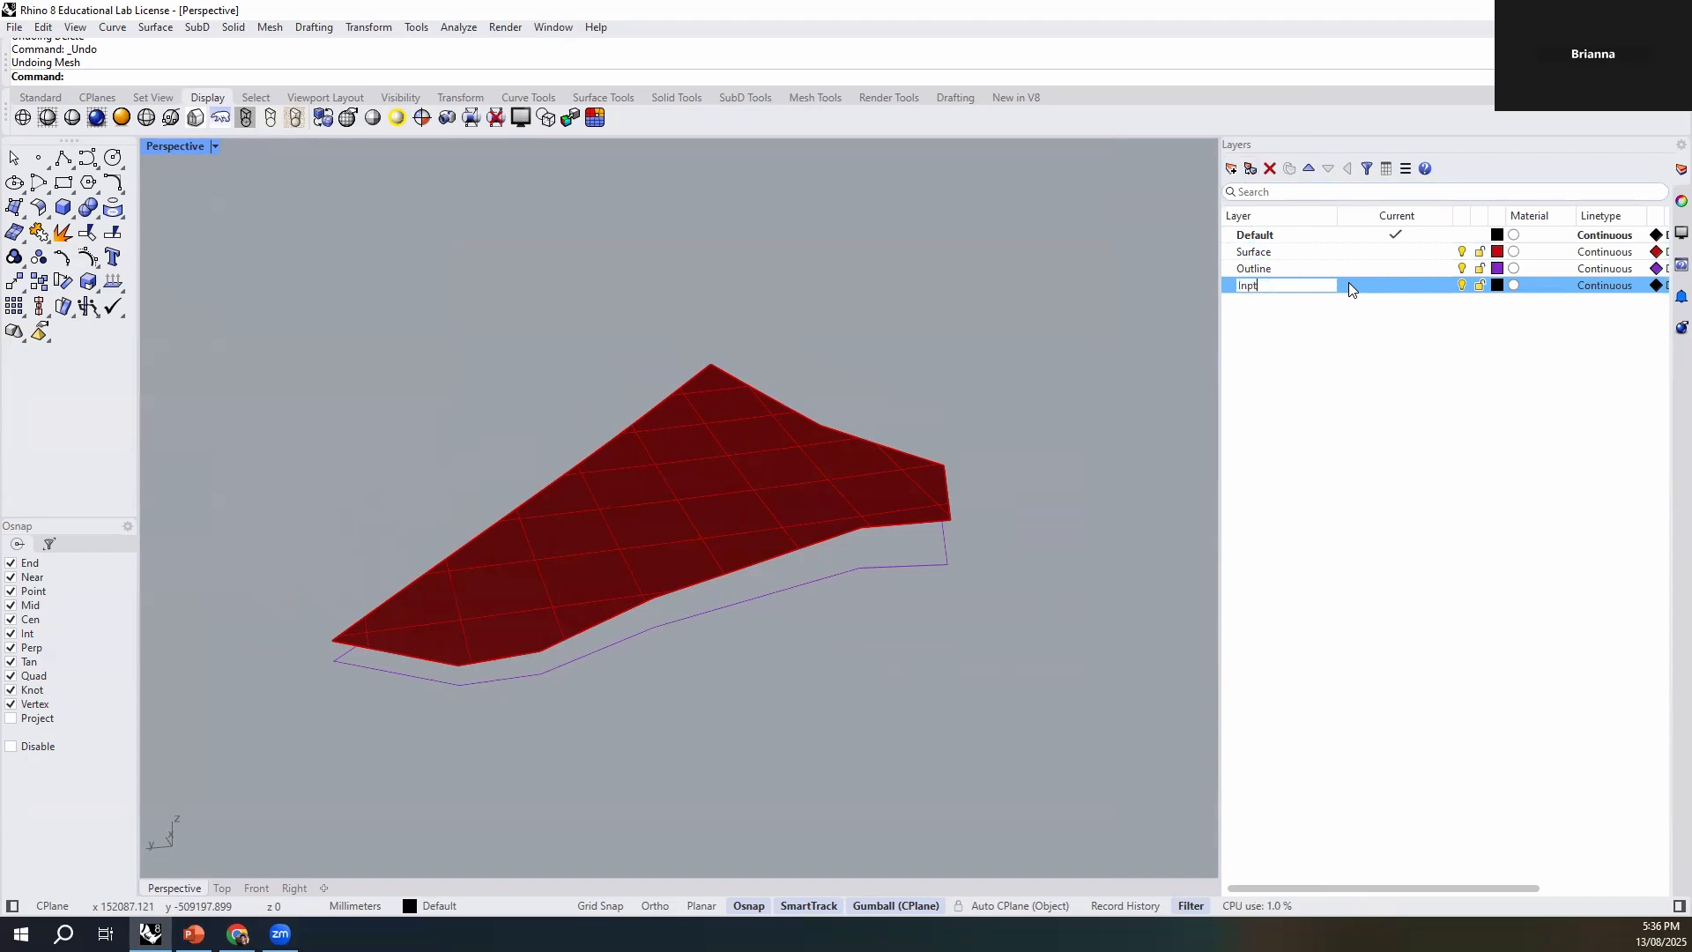
pyautogui.press('BackSpace')
pyautogui.write('ut Geometry')
pyautogui.press('Return')
# - Make the Surface and Outline layers sublayers of Input Geometry
pyautogui.click(1273, 248)
pyautogui.keyDown('shift'); pyautogui.click(1272, 268); pyautogui.keyUp('shift')
pyautogui.moveTo(1277, 252); pyautogui.dragTo(1277, 292)
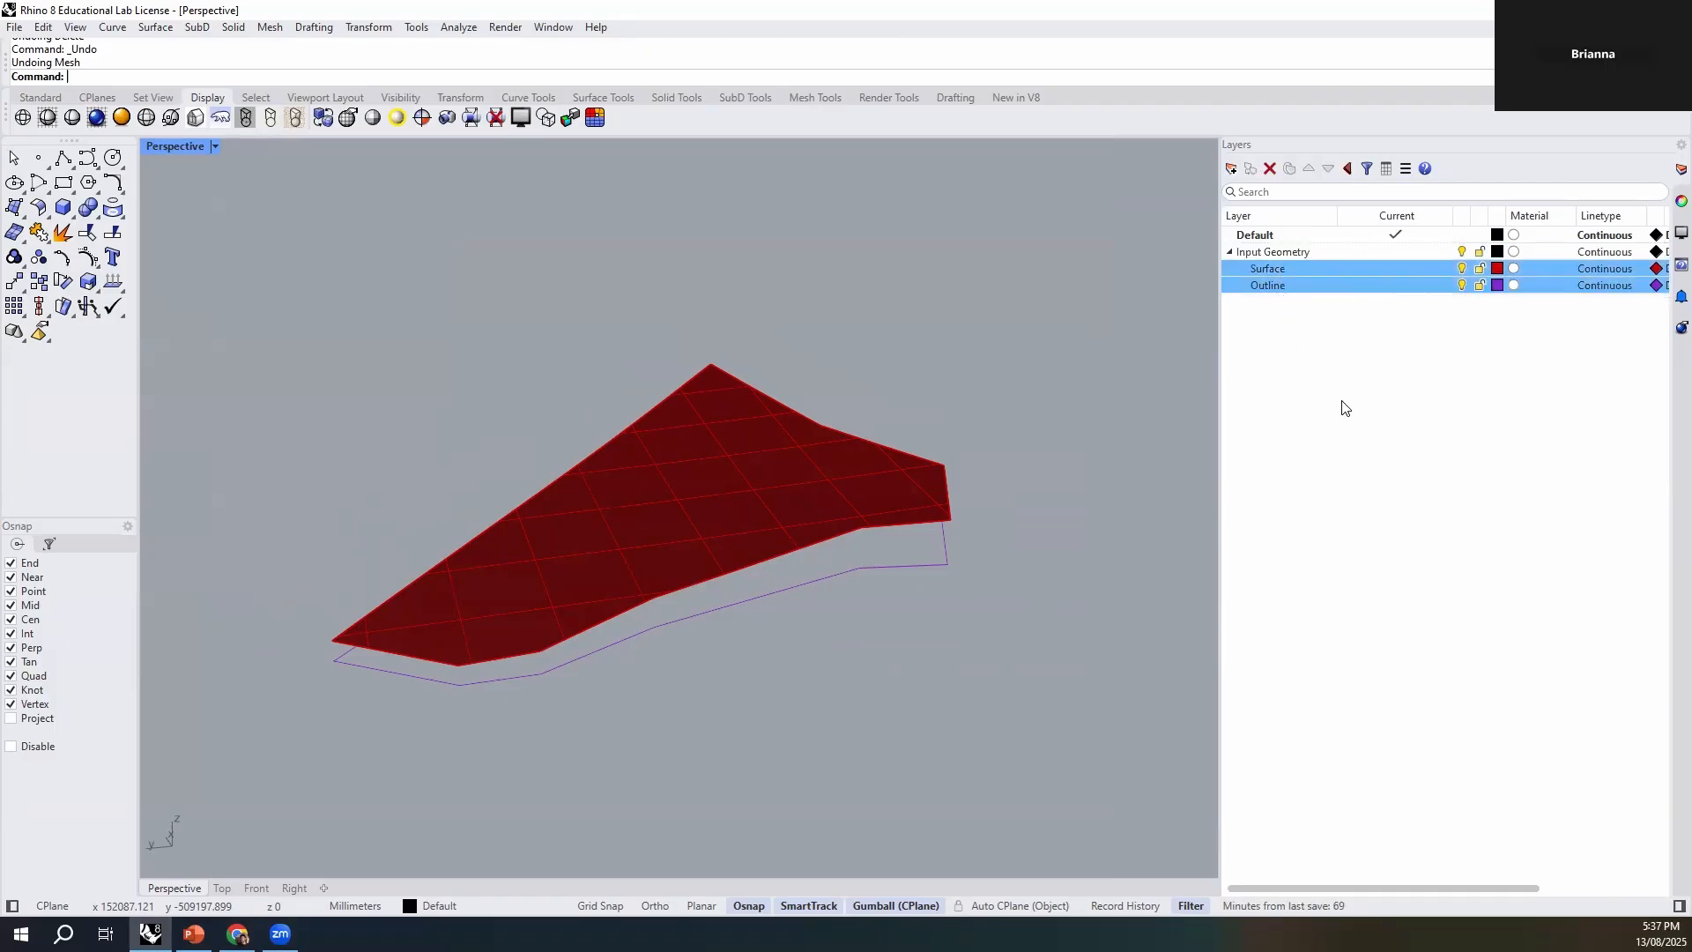
# - Duplicate the Input Geometry layer with its objects, then hide, lock and collapse the copy as a backup
pyautogui.rightClick(1263, 260)
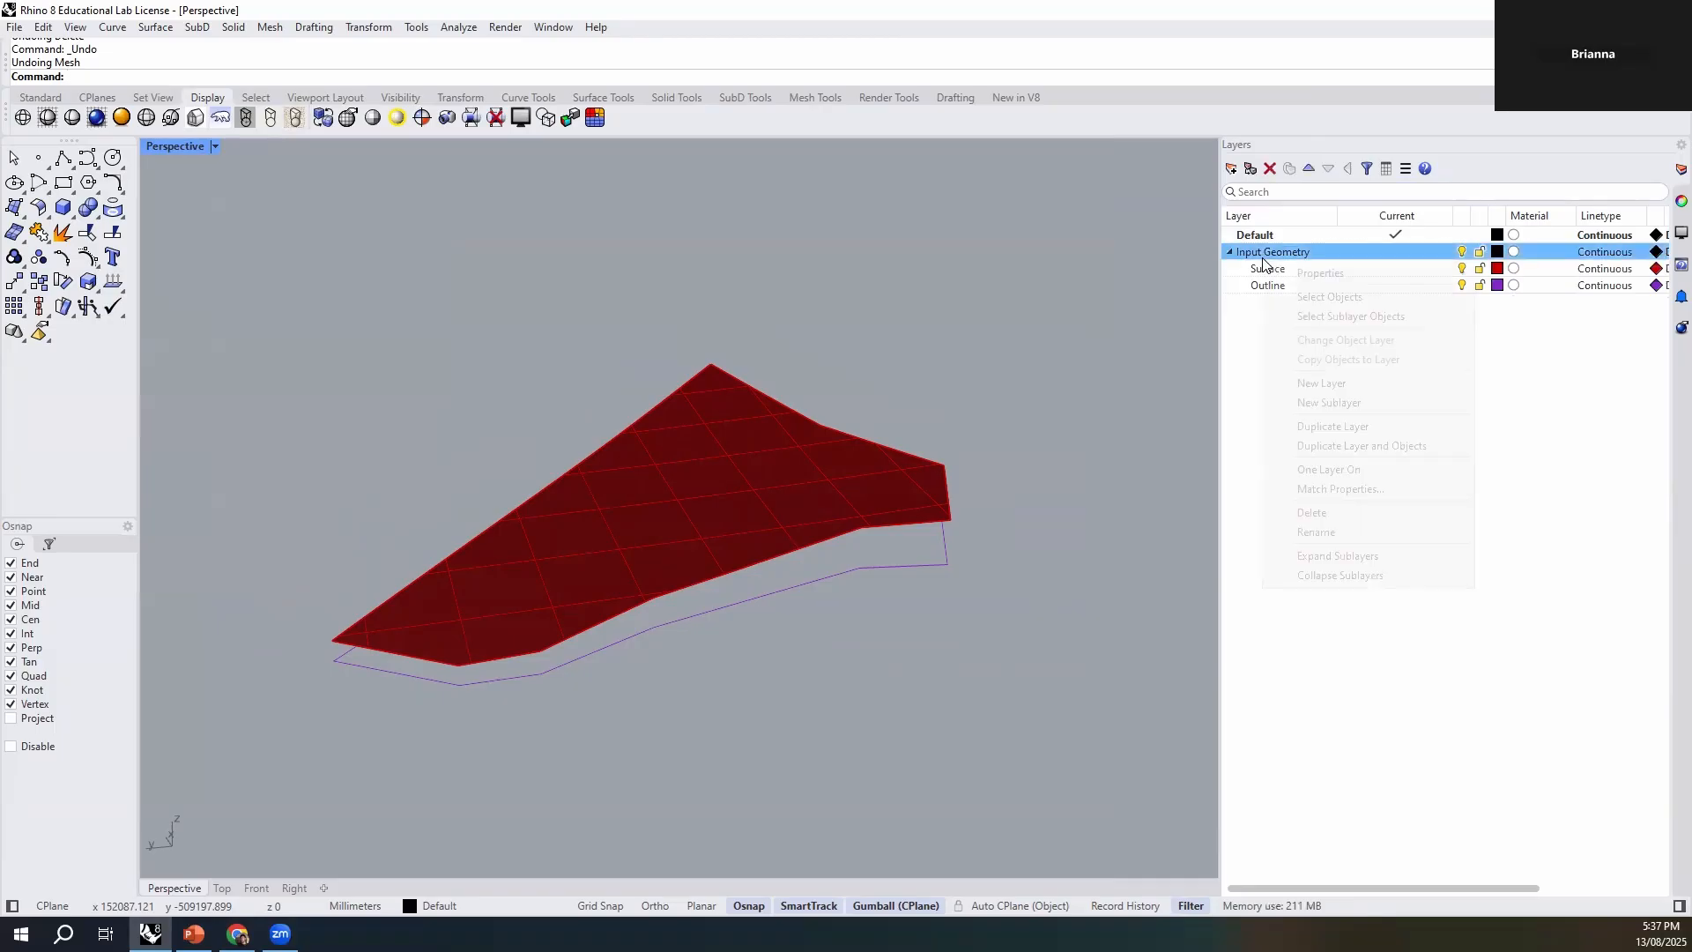
pyautogui.click(1357, 445)
pyautogui.click(763, 494)
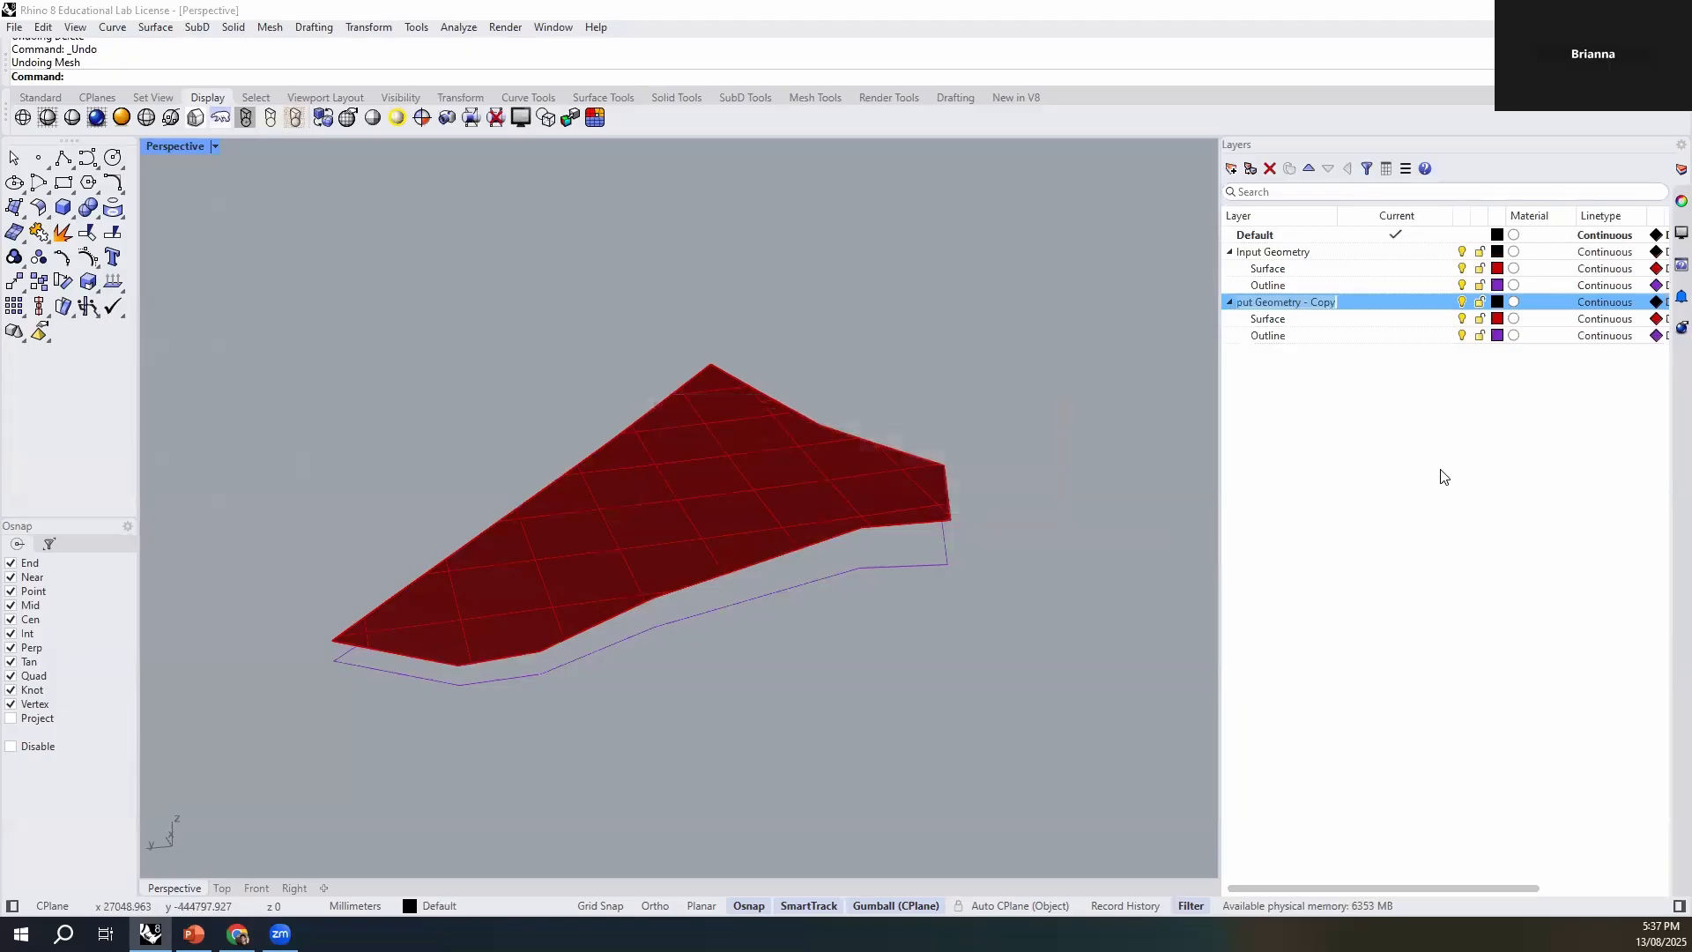
pyautogui.click(1480, 301)
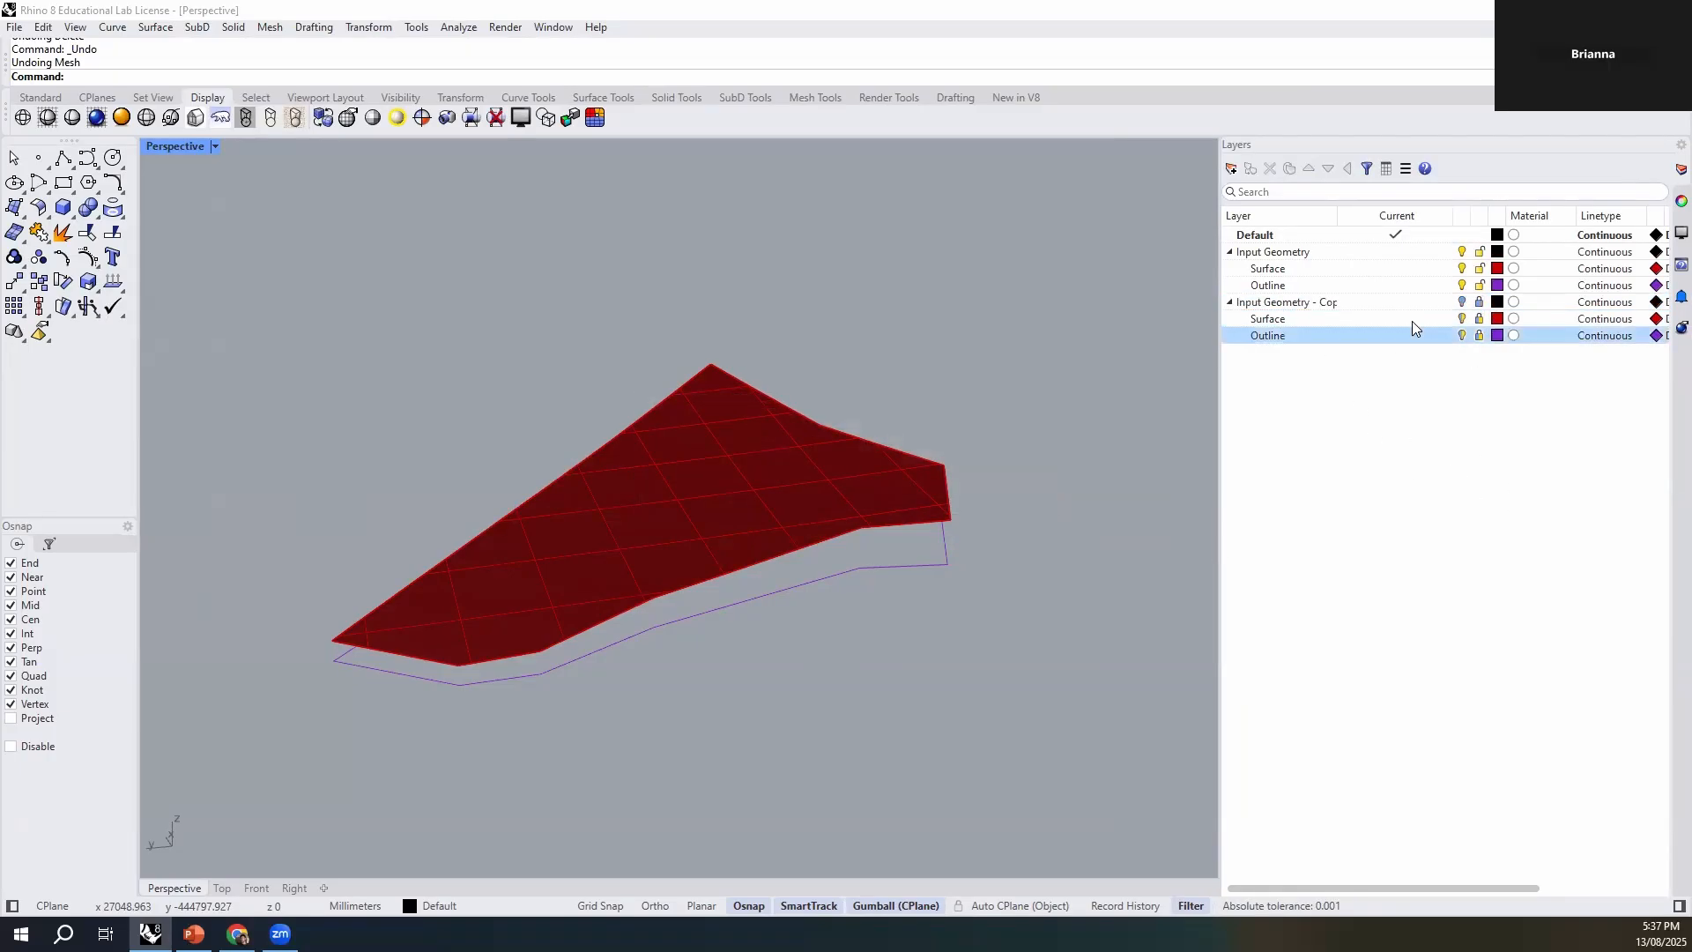
pyautogui.click(1230, 303)
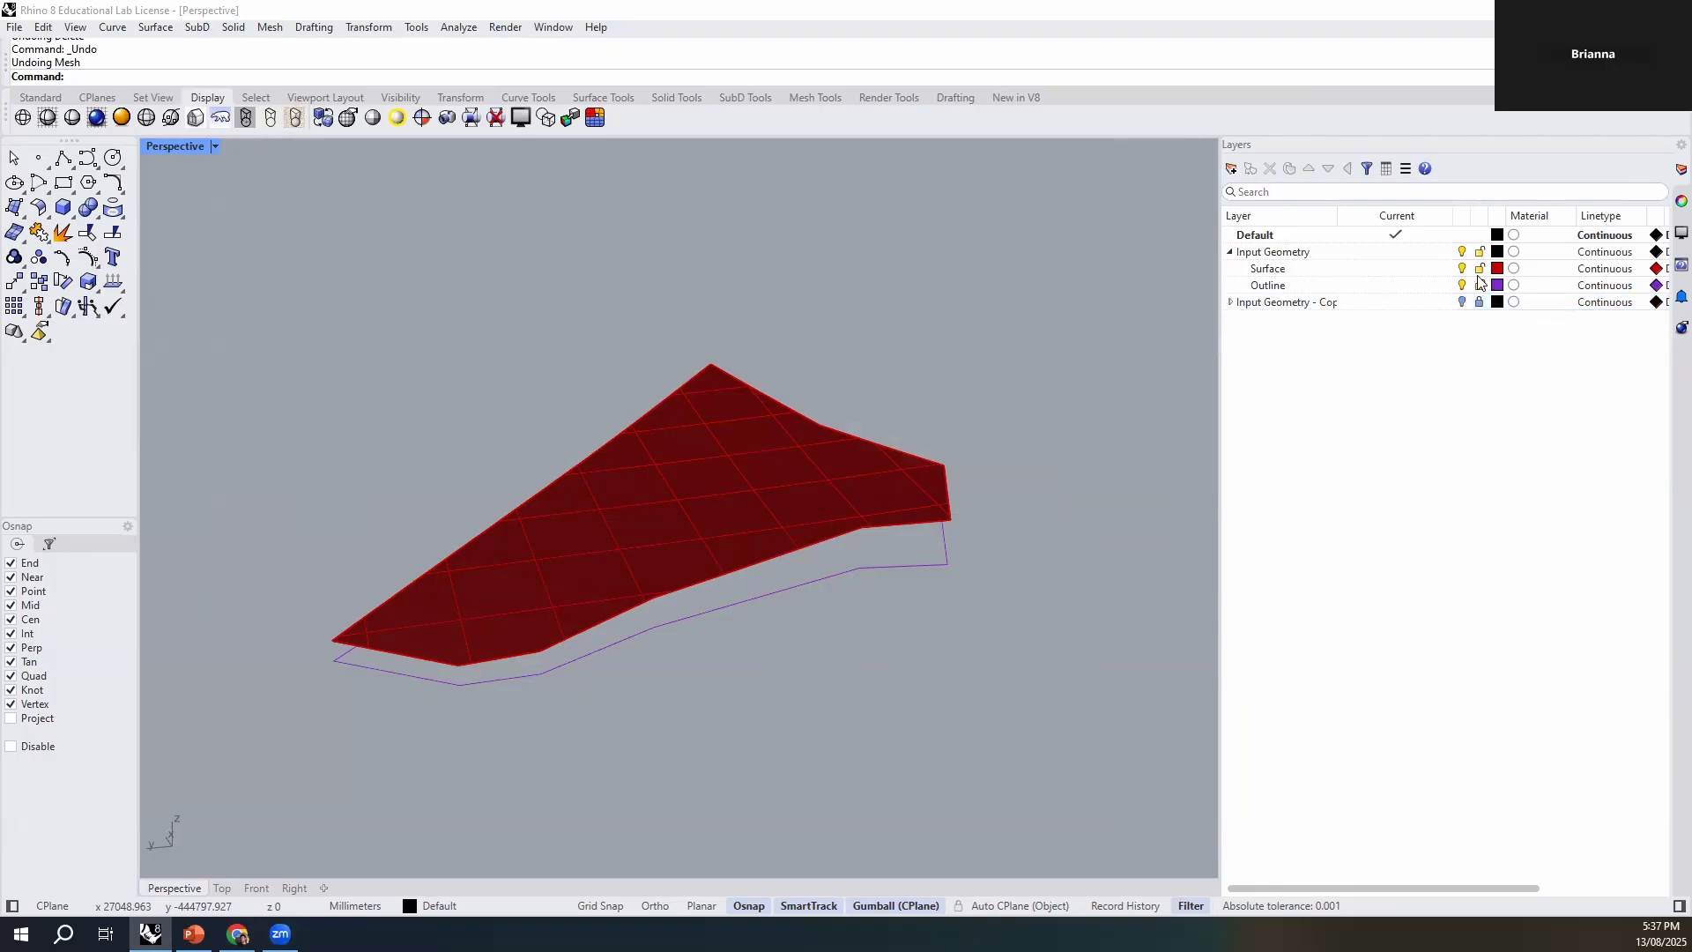
# - Select the red surface and the outline curve to check the working geometry, then clear the selection
pyautogui.keyDown('shift'); pyautogui.moveTo(863, 775); pyautogui.dragTo(897, 735, button='right'); pyautogui.keyUp('shift')
pyautogui.click(839, 490)
pyautogui.keyDown('shift'); pyautogui.click(837, 537); pyautogui.keyUp('shift')
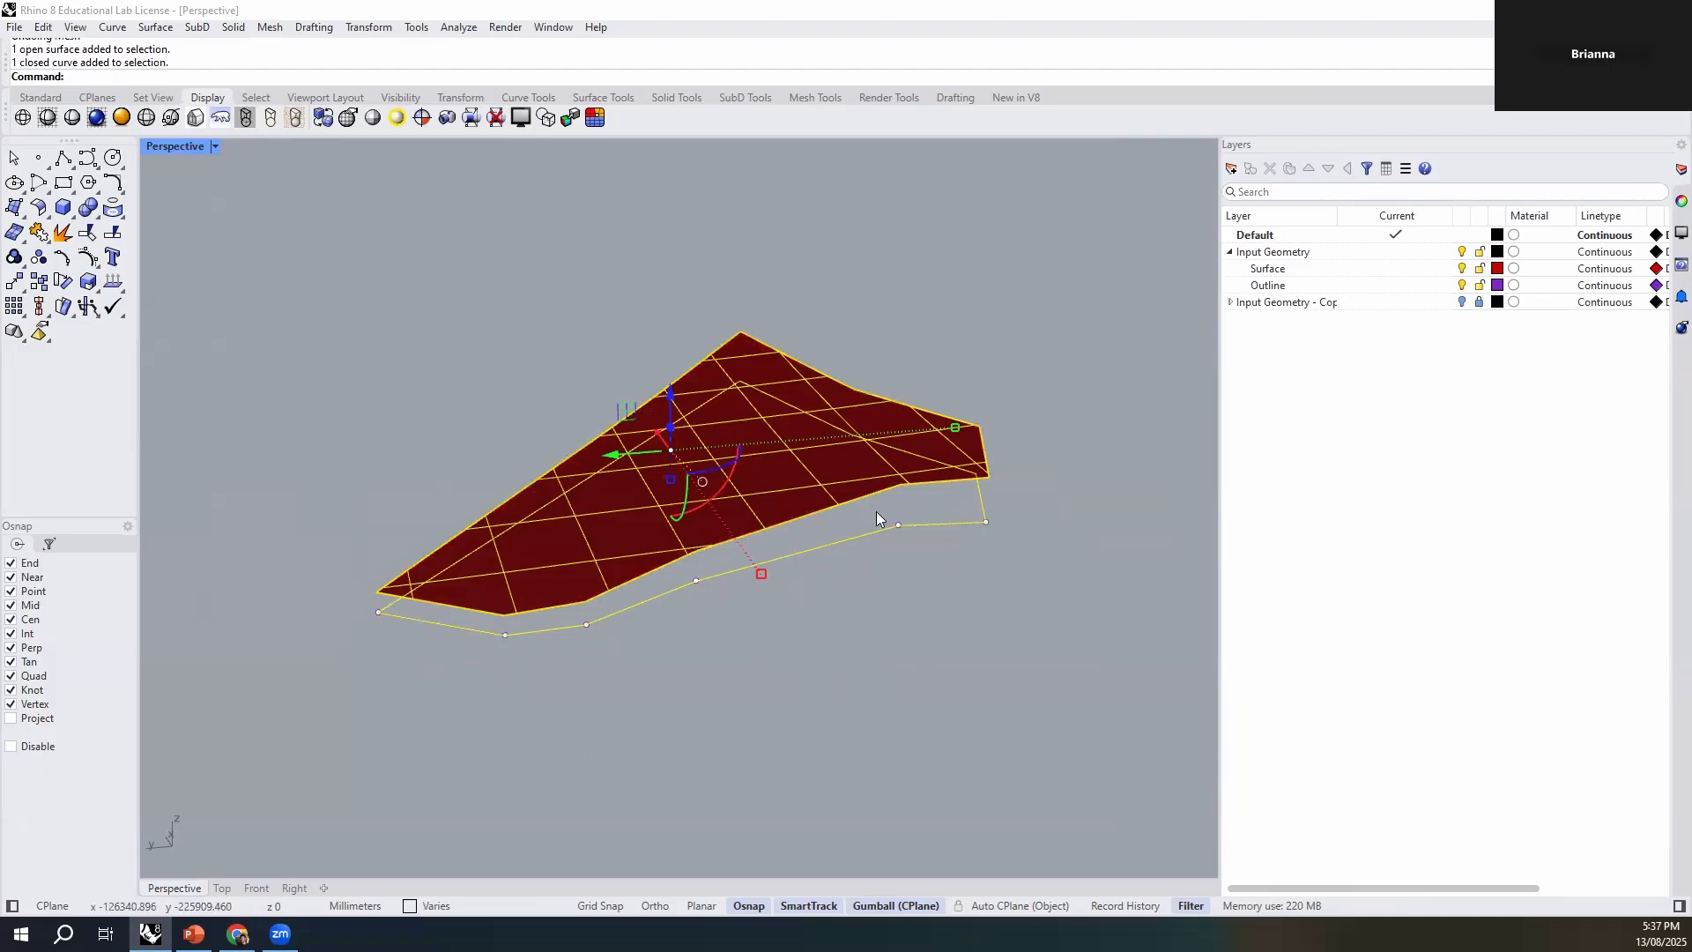
pyautogui.click(880, 629)
pyautogui.keyDown('shift'); pyautogui.moveTo(993, 426); pyautogui.dragTo(985, 591, button='right'); pyautogui.keyUp('shift')
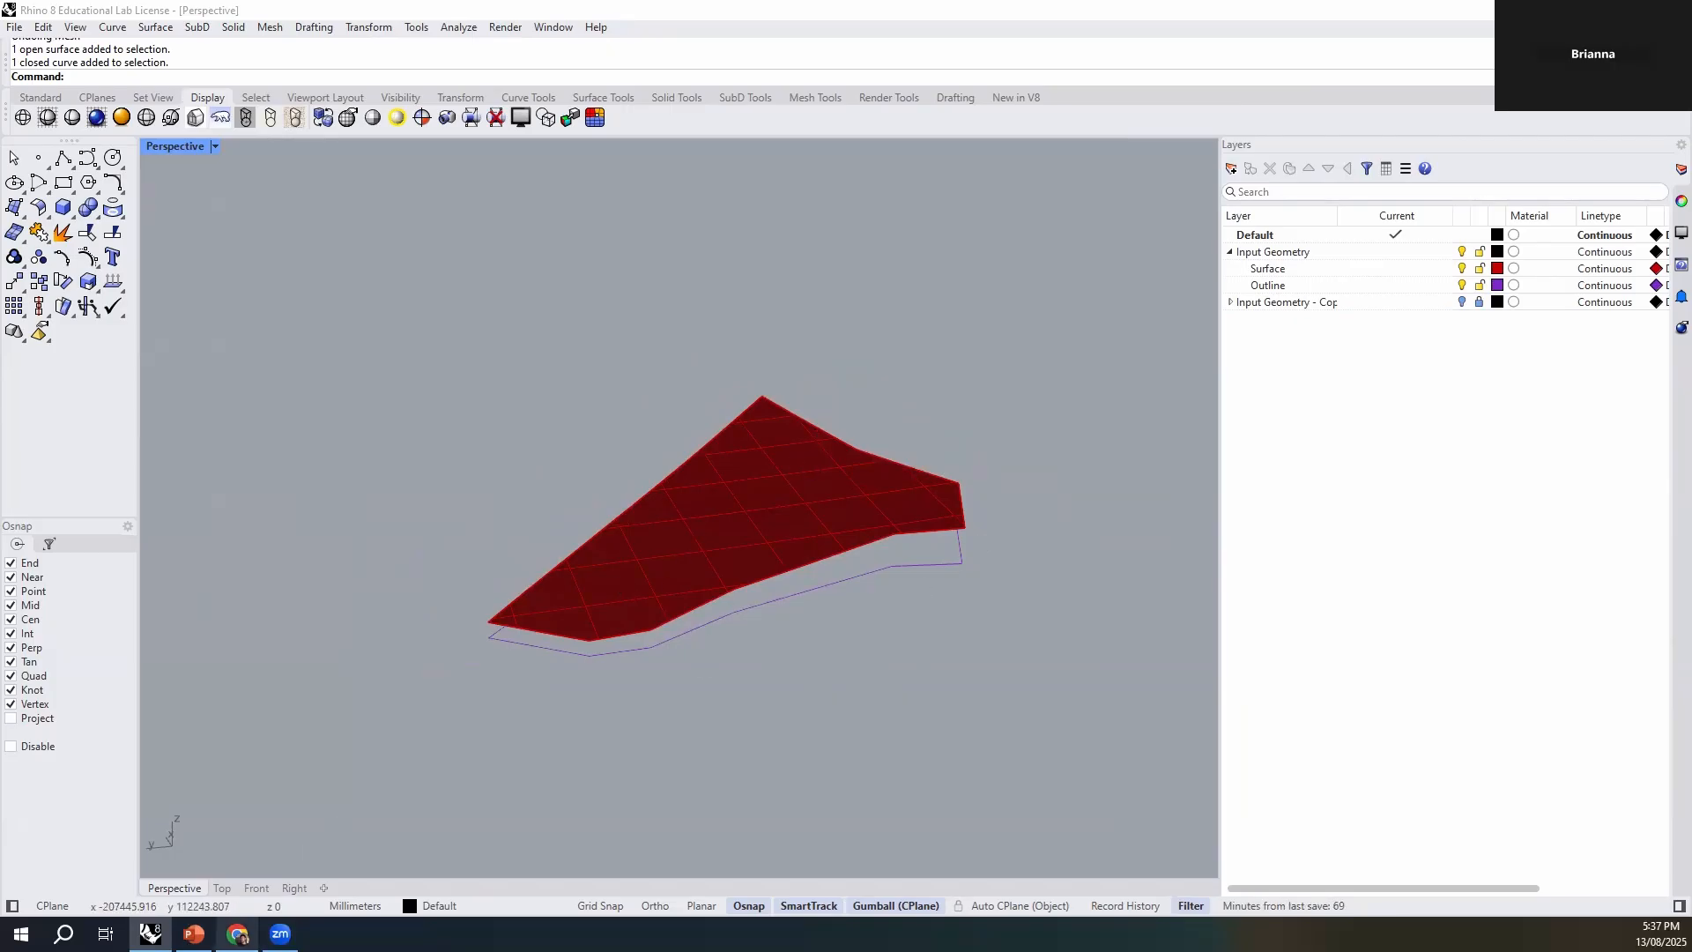
# - Switch to Chrome, open the Fab Lab's Laser Cutting Guide and find the section on laser machines and material capabilities
pyautogui.click(237, 933)
pyautogui.click(368, 18)
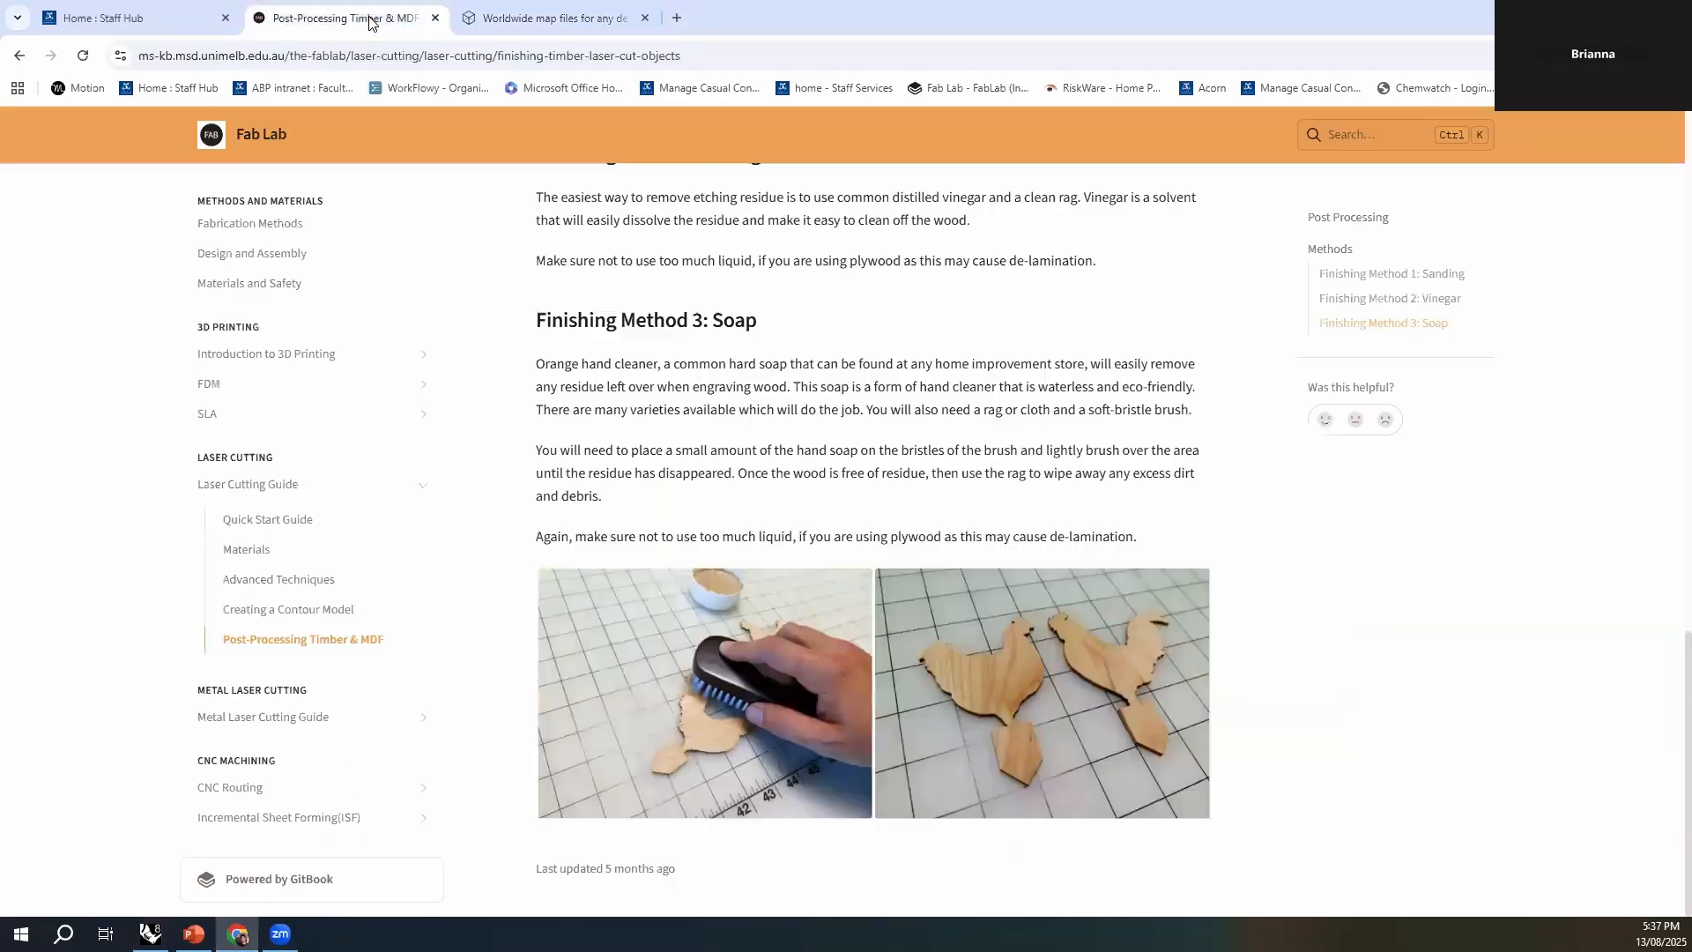
pyautogui.click(270, 490)
pyautogui.scroll(-10, 1052, 522)
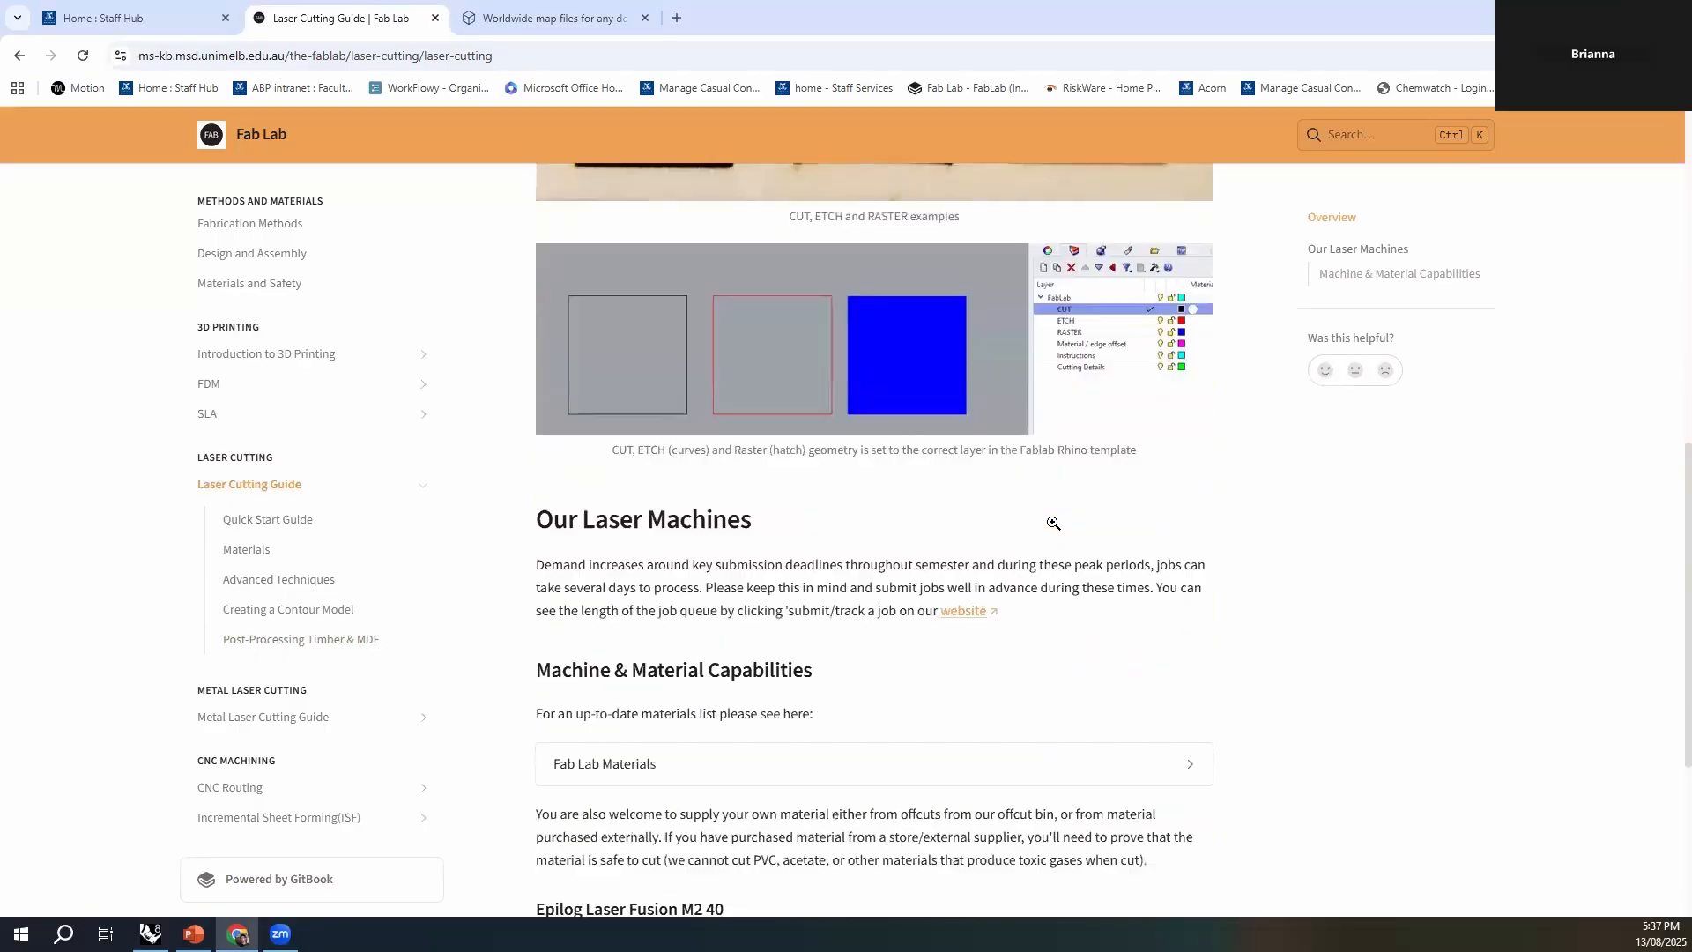
pyautogui.scroll(-4, 1052, 527)
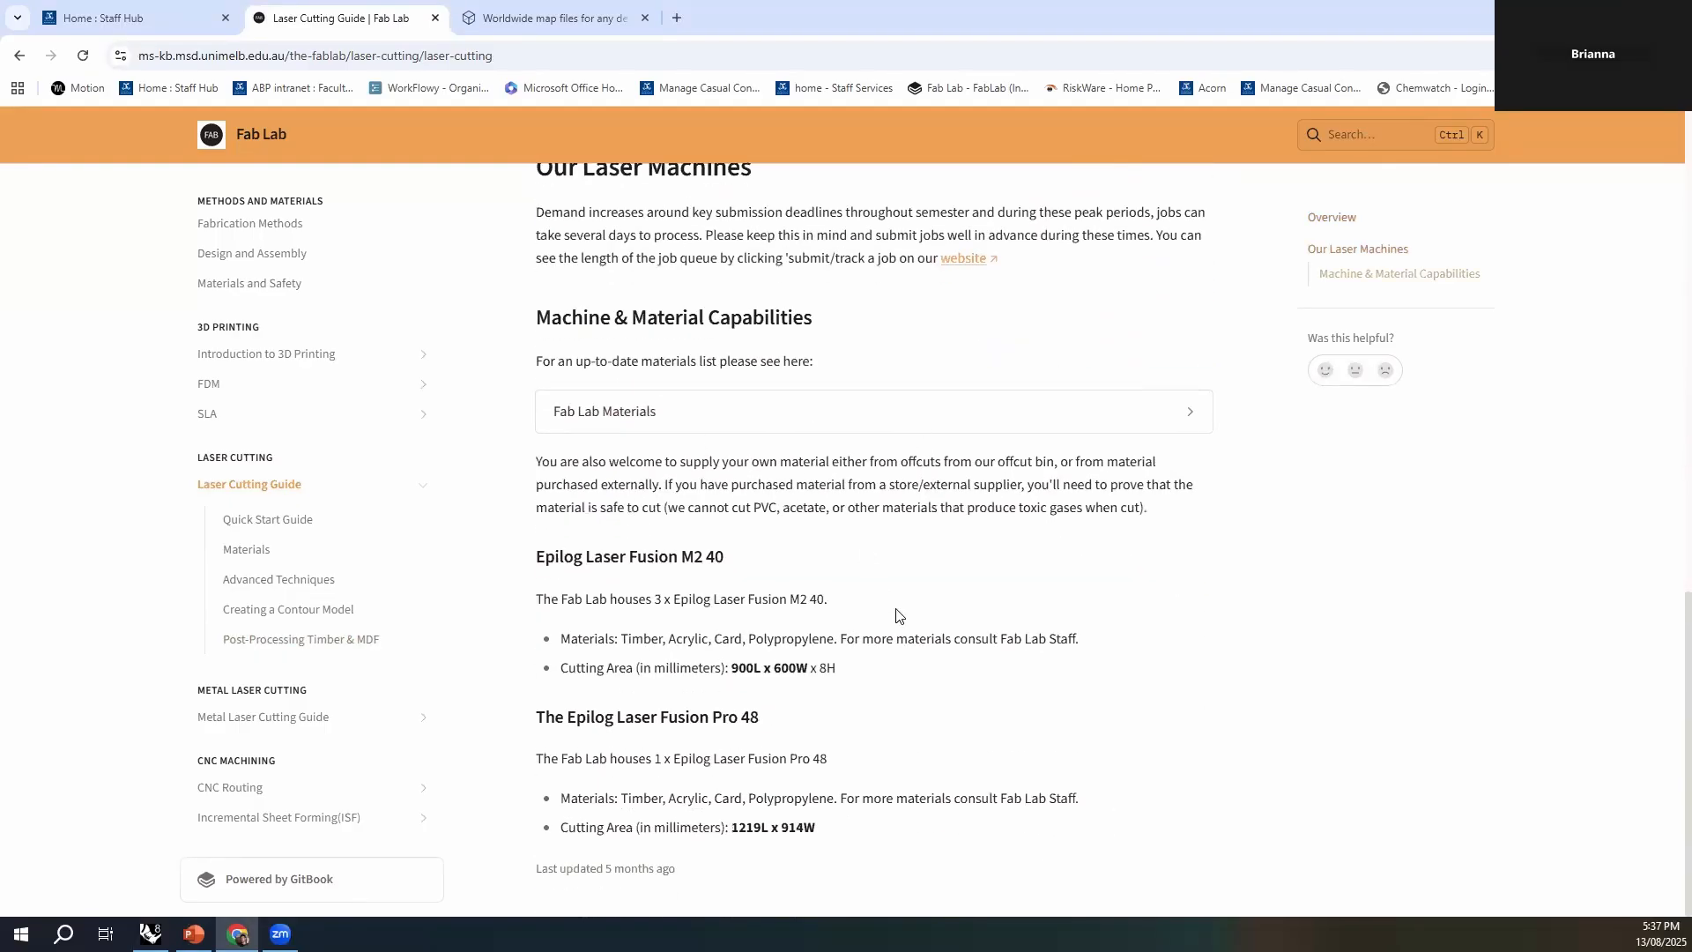
# - Examine the cutting area listed for the Epilog Laser Fusion M2 40, highlighting its length and width
pyautogui.scroll(1, 905, 639)
pyautogui.rightClick(909, 663)
pyautogui.click(894, 733)
pyautogui.scroll(-1, 819, 716)
pyautogui.moveTo(731, 668); pyautogui.dragTo(797, 667)
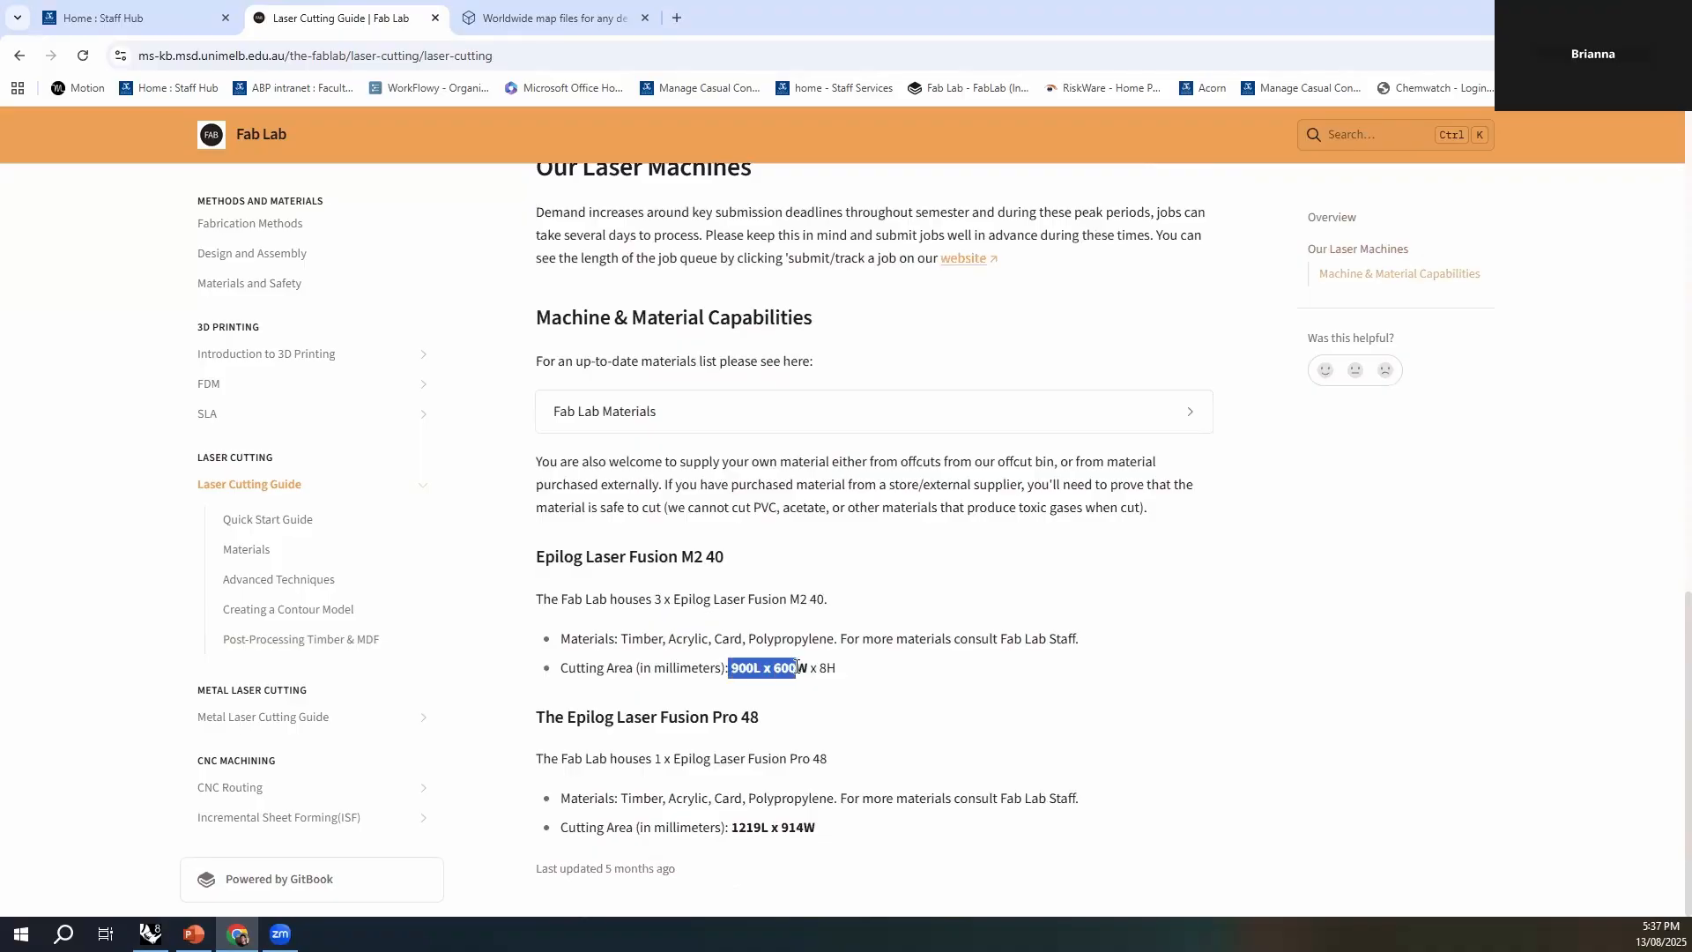
pyautogui.click(869, 677)
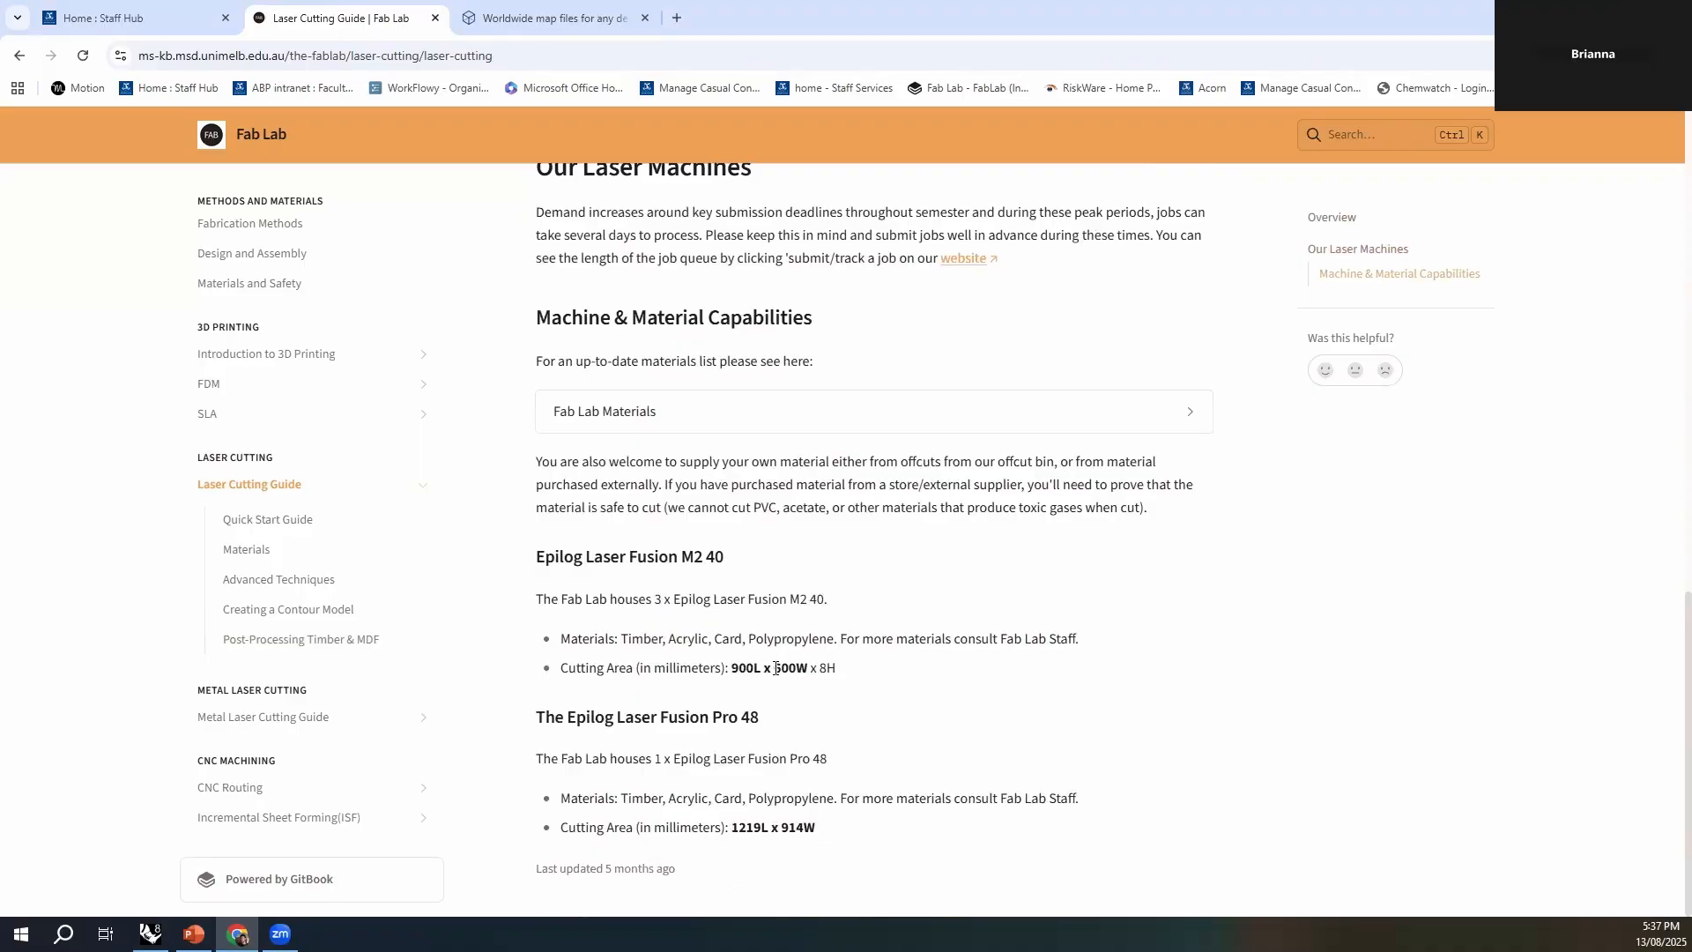
# - Compare the cutting areas of the Epilog Laser Fusion Pro 48 and the Epilog Laser Fusion M2 40, highlighting their length and width
pyautogui.moveTo(733, 828); pyautogui.dragTo(797, 829)
pyautogui.click(731, 674)
pyautogui.moveTo(733, 667); pyautogui.dragTo(795, 671)
pyautogui.click(834, 671)
pyautogui.click(848, 672)
pyautogui.moveTo(729, 669); pyautogui.dragTo(795, 669)
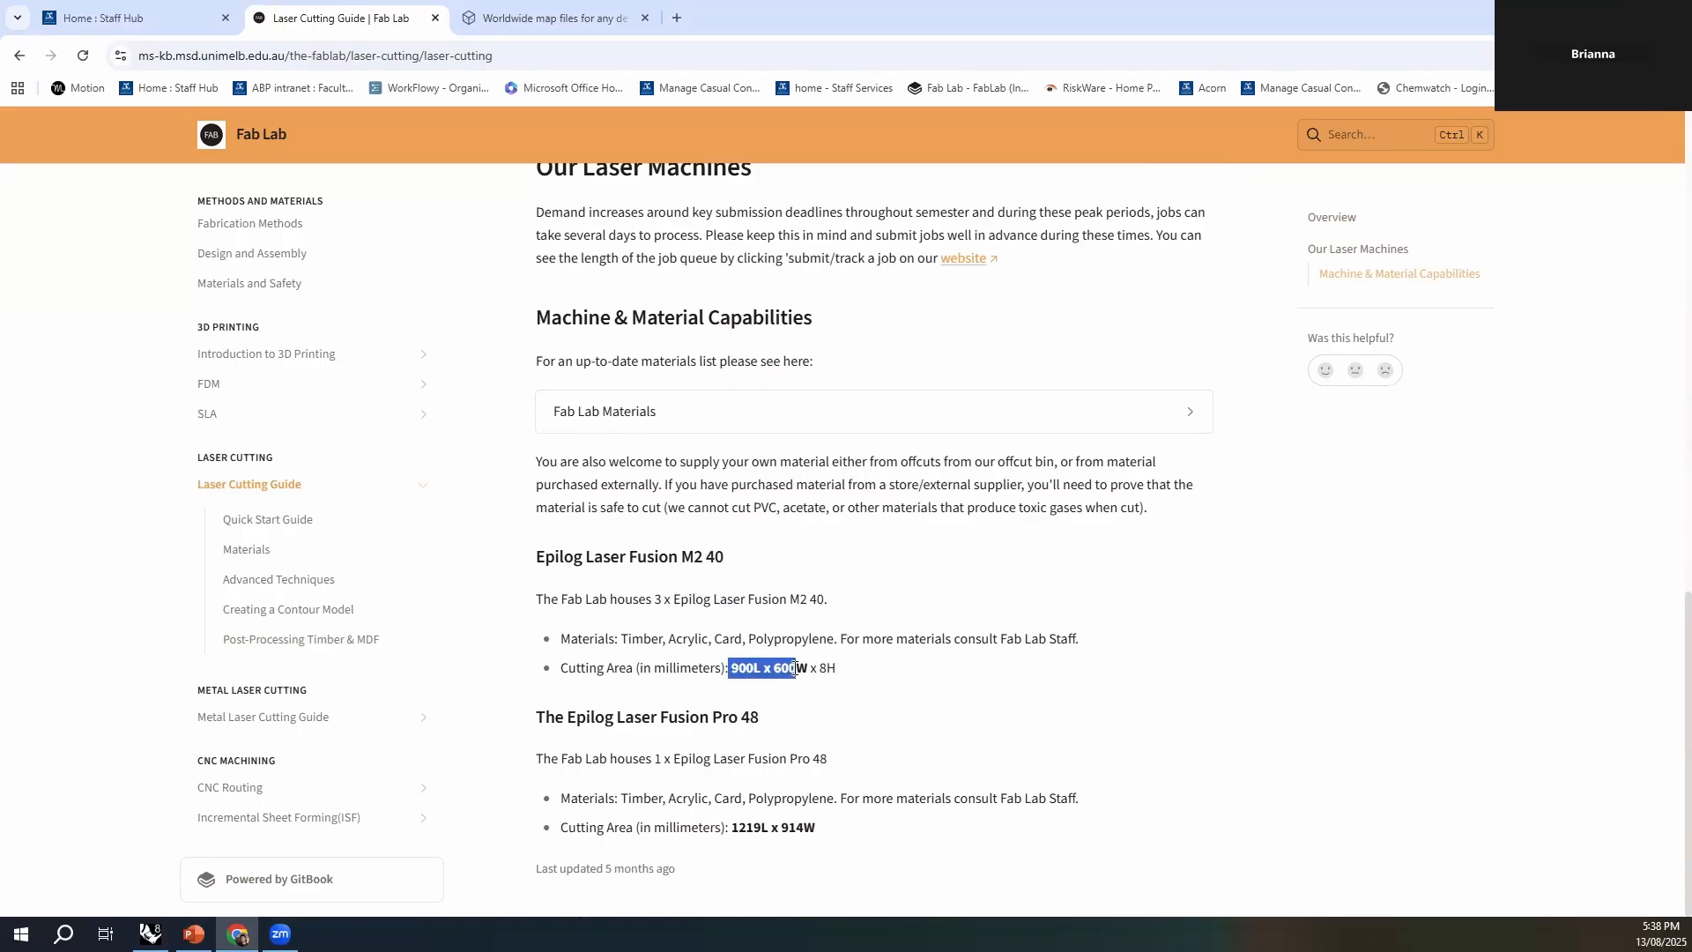
pyautogui.click(731, 670)
pyautogui.moveTo(731, 669); pyautogui.dragTo(800, 667)
pyautogui.click(799, 668)
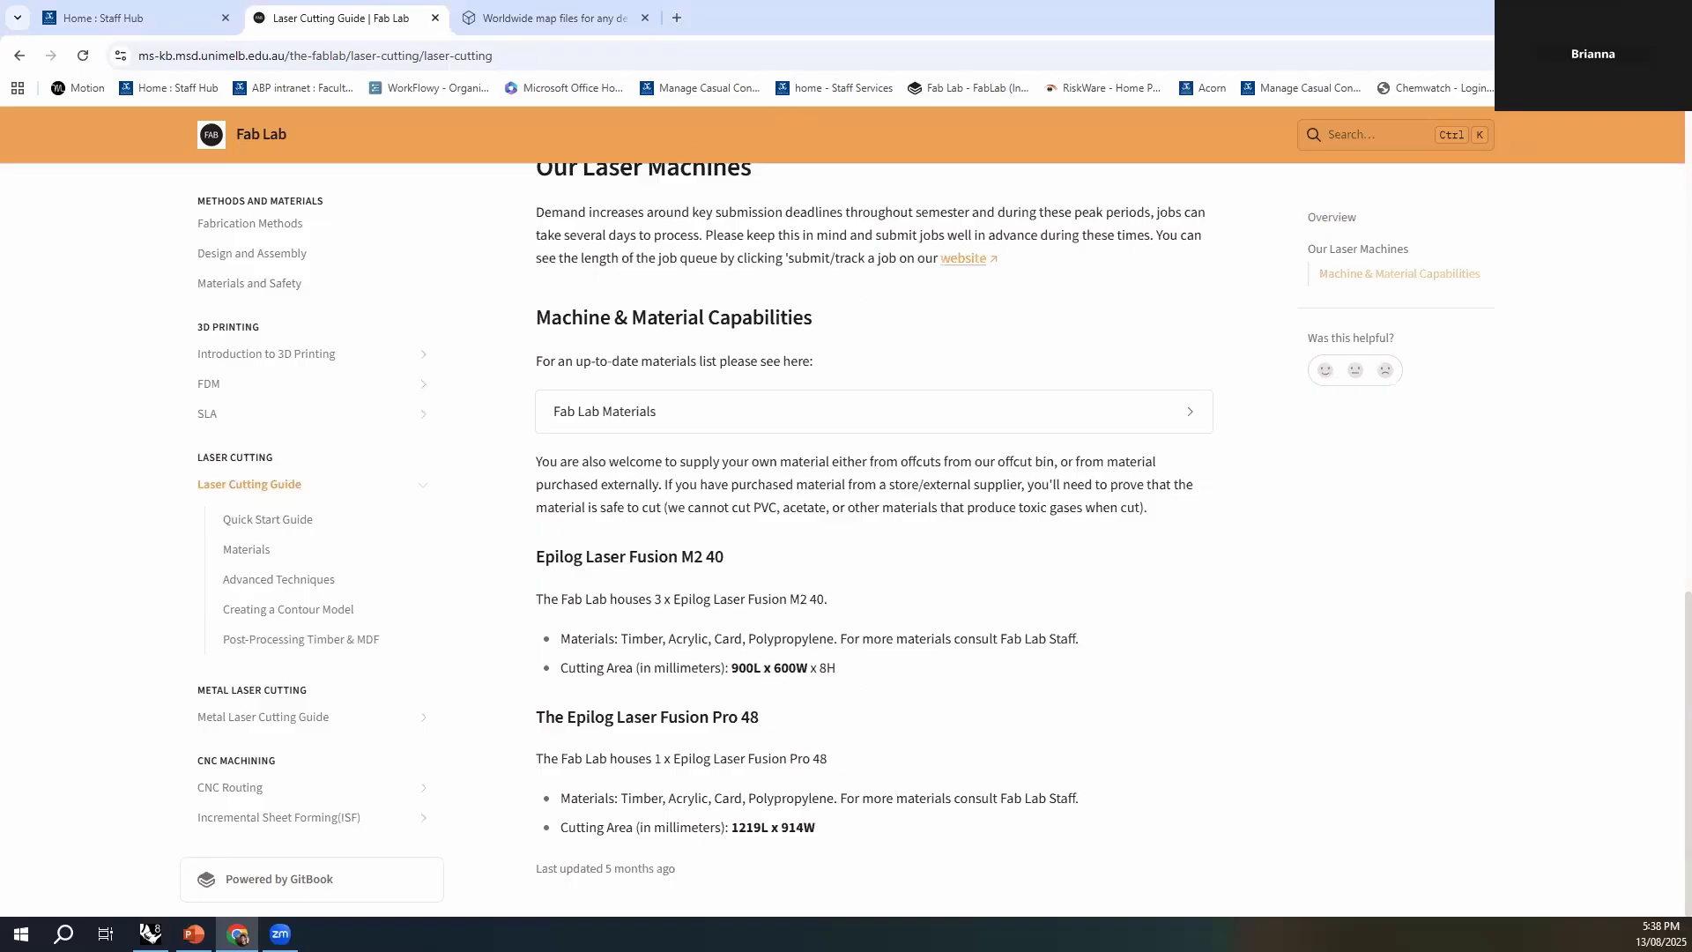
# - Switch to Rhino and examine the red surface and the outline curve beneath it from several angles
pyautogui.click(150, 934)
pyautogui.moveTo(740, 684); pyautogui.dragTo(682, 734, button='right')
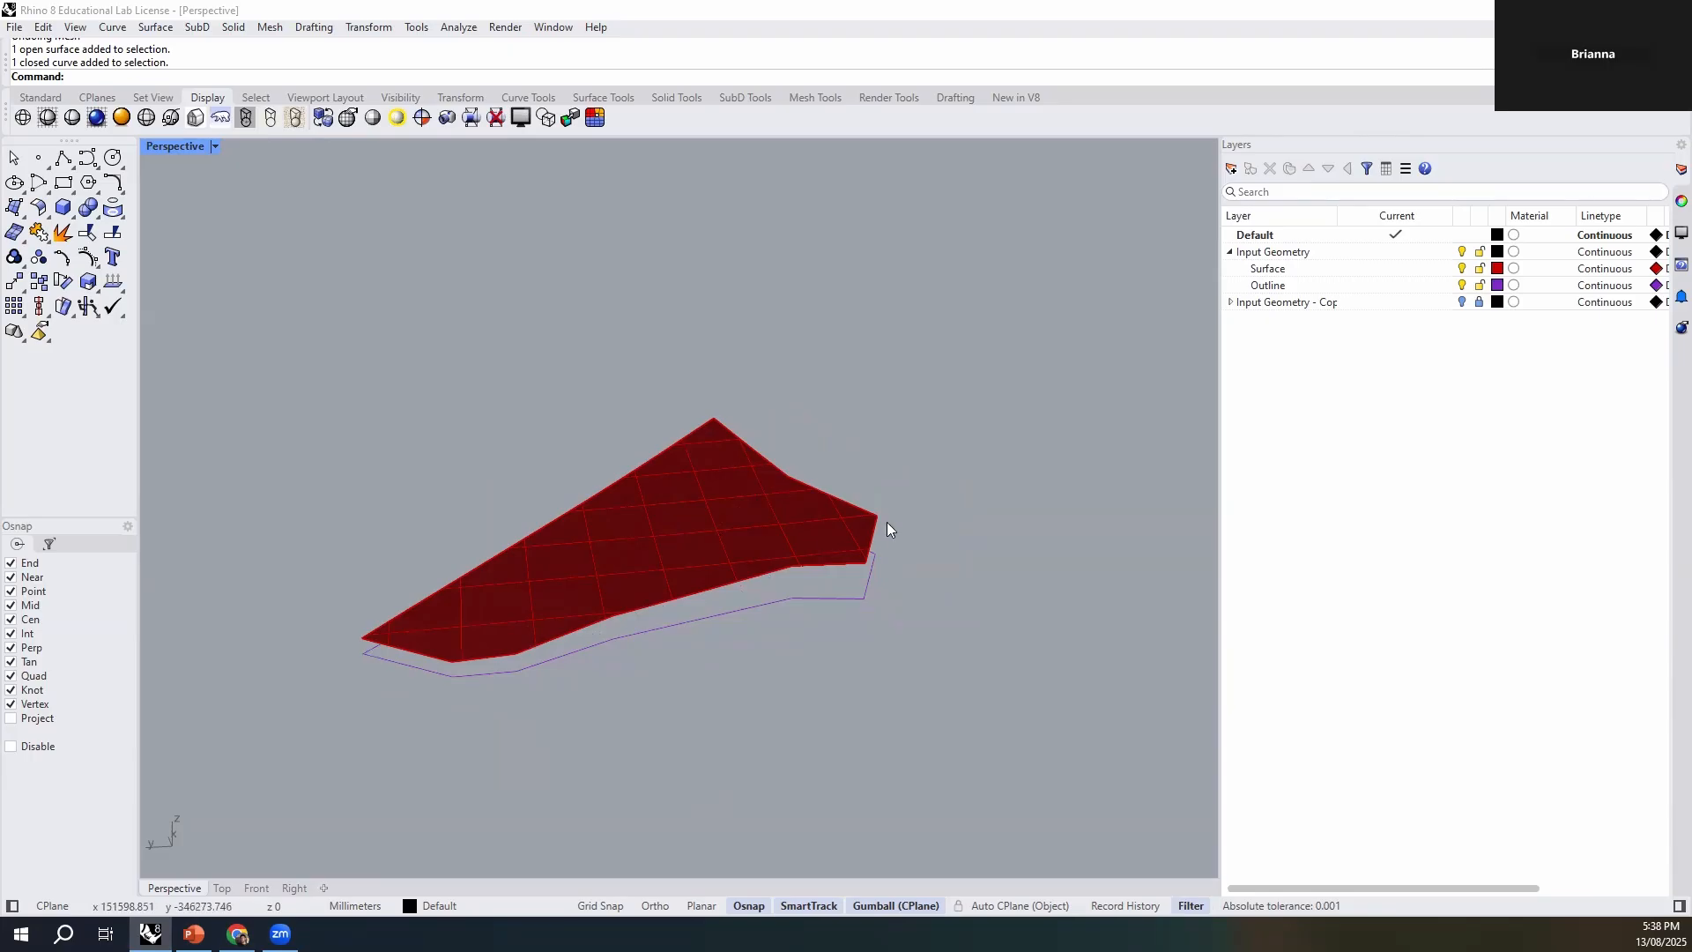
pyautogui.moveTo(892, 691); pyautogui.dragTo(884, 687, button='right')
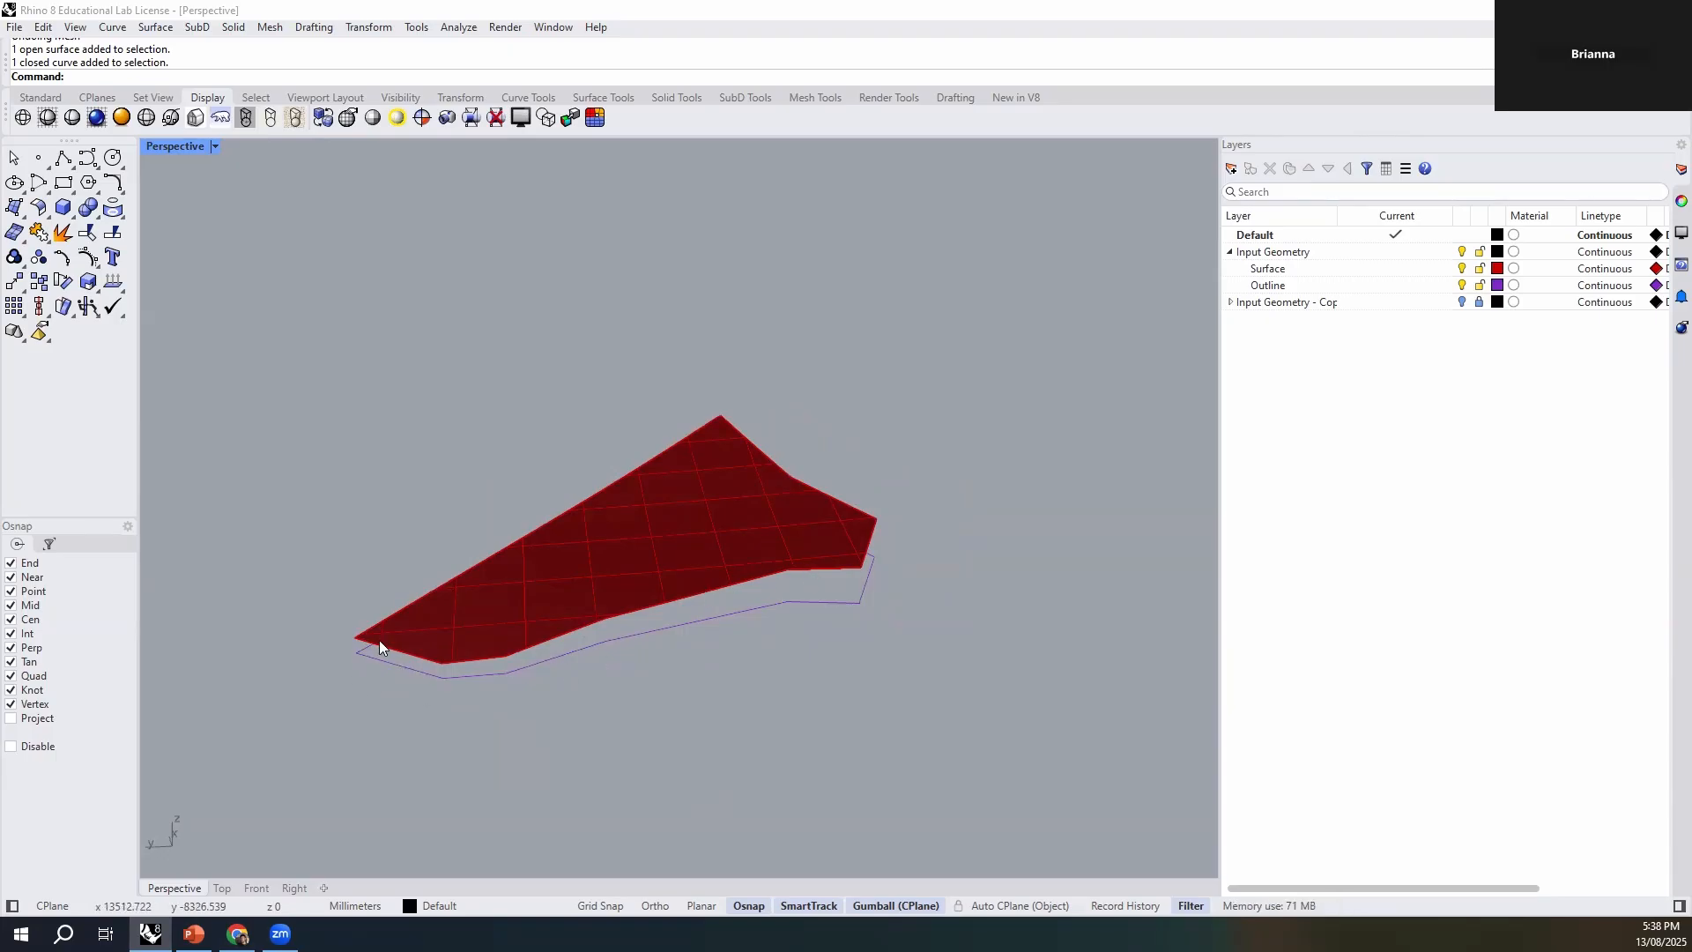
pyautogui.moveTo(661, 736); pyautogui.dragTo(683, 770, button='right')
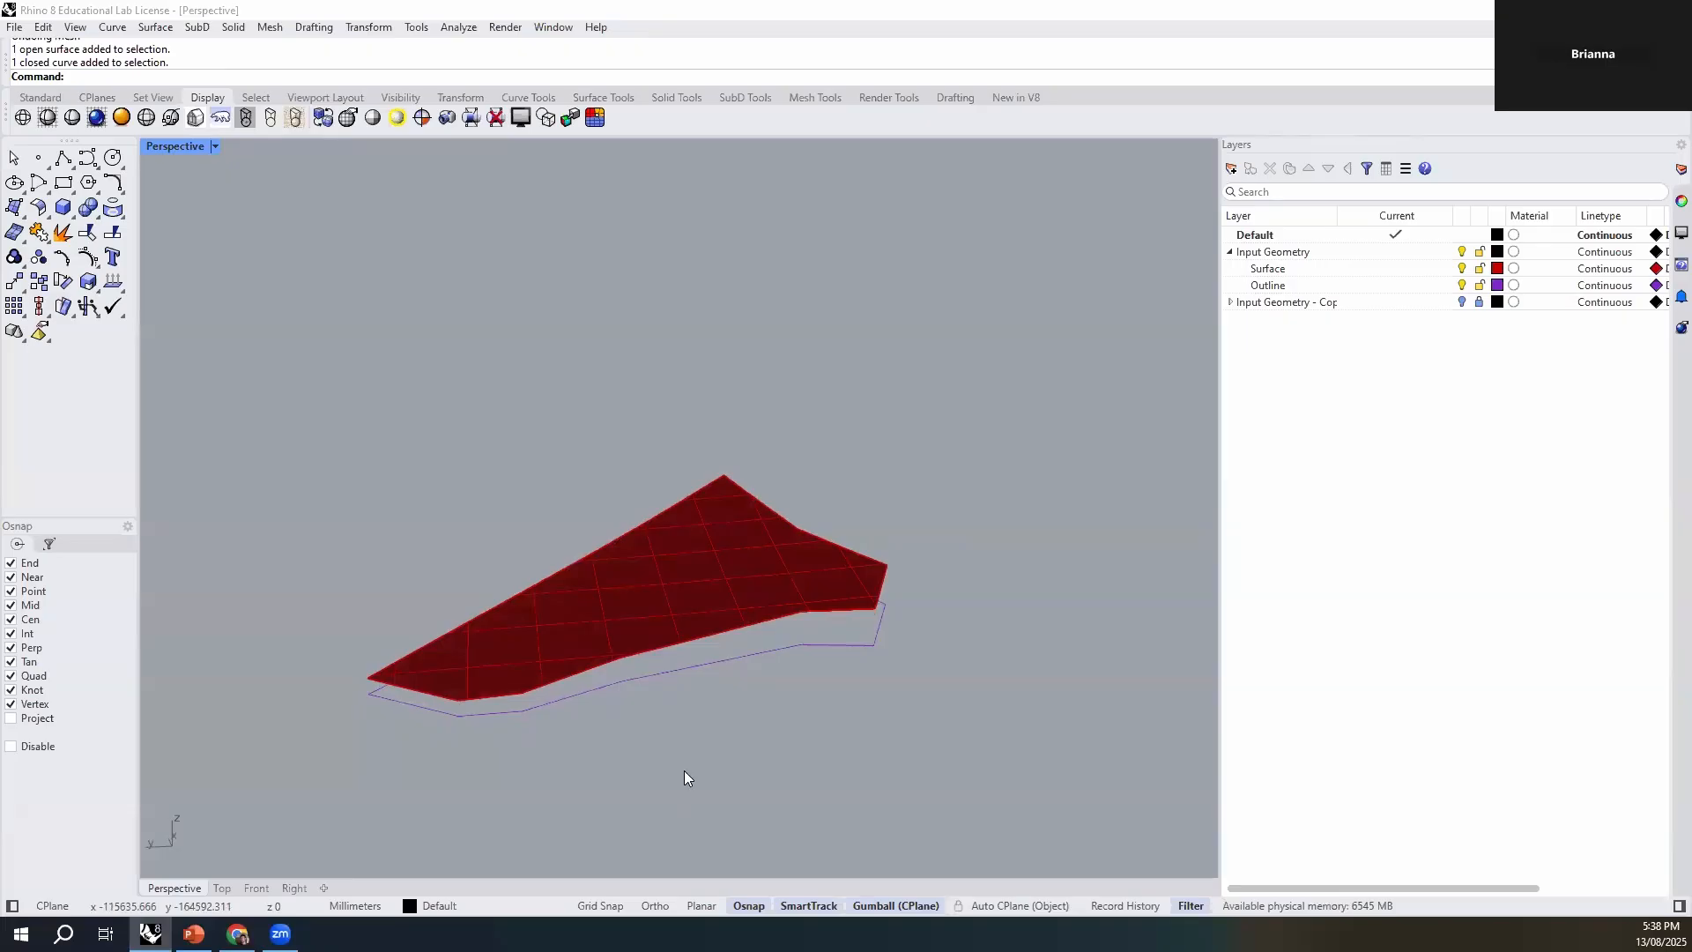
pyautogui.moveTo(744, 705); pyautogui.dragTo(897, 585, button='right')
pyautogui.moveTo(832, 640)
pyautogui.mouseDown(button='right')
pyautogui.moveTo(797, 650)
pyautogui.moveTo(805, 669)
pyautogui.moveTo(876, 684)
pyautogui.moveTo(804, 649)
pyautogui.mouseUp(button='right')
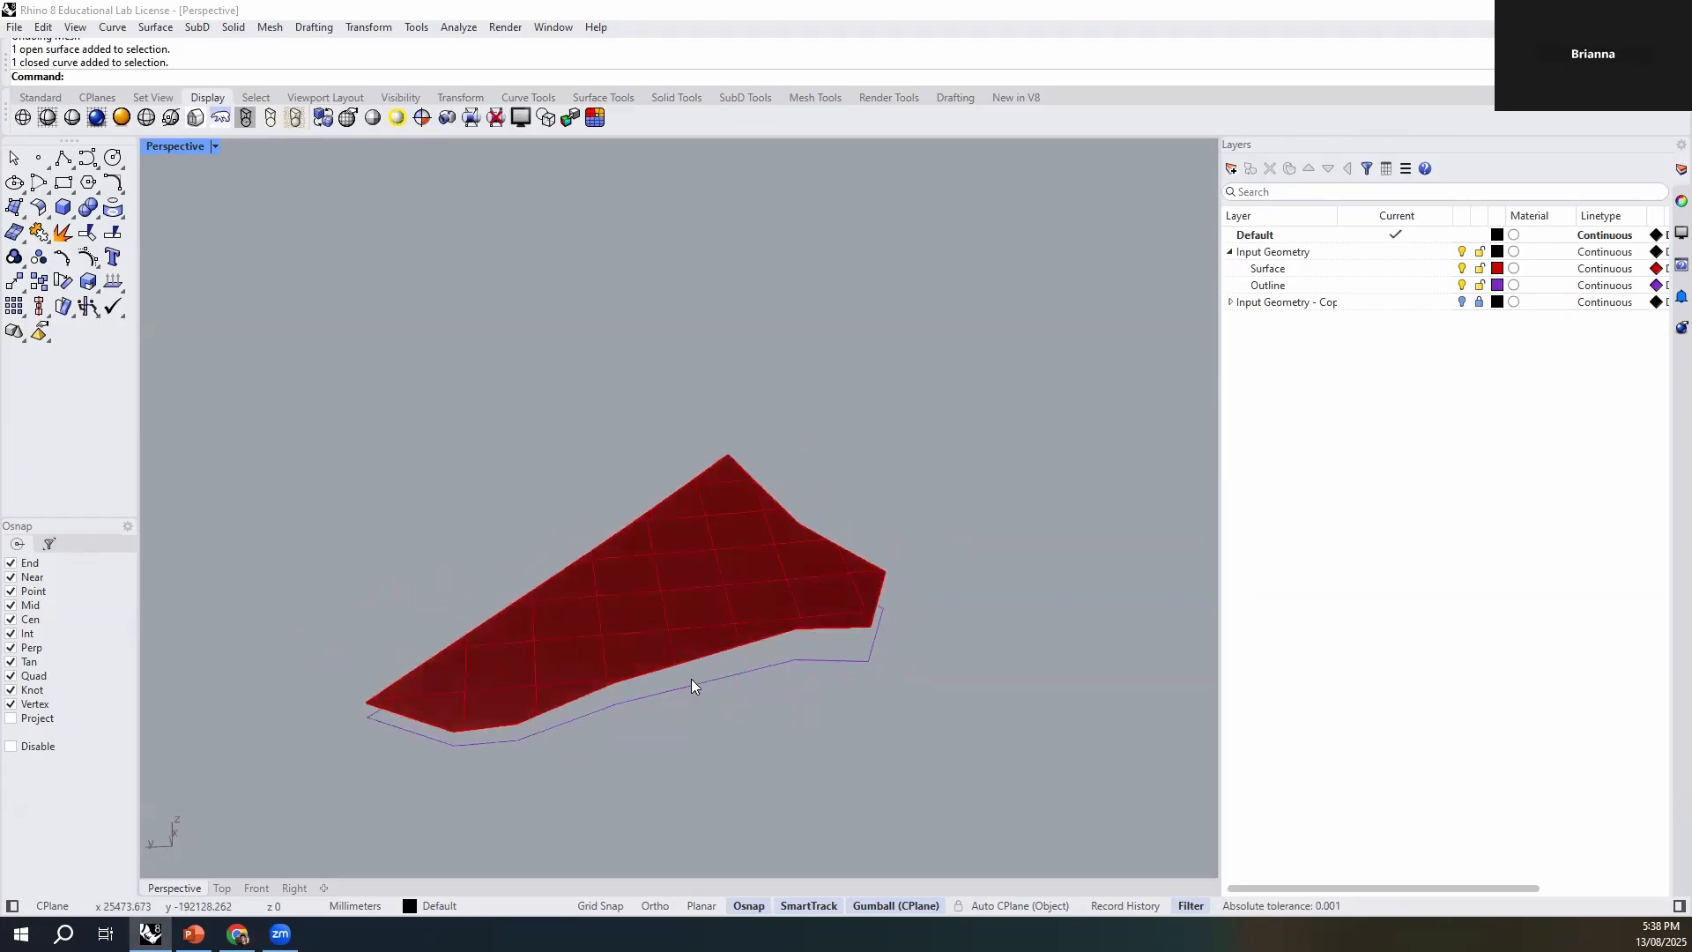
pyautogui.moveTo(531, 770); pyautogui.dragTo(580, 748, button='right')
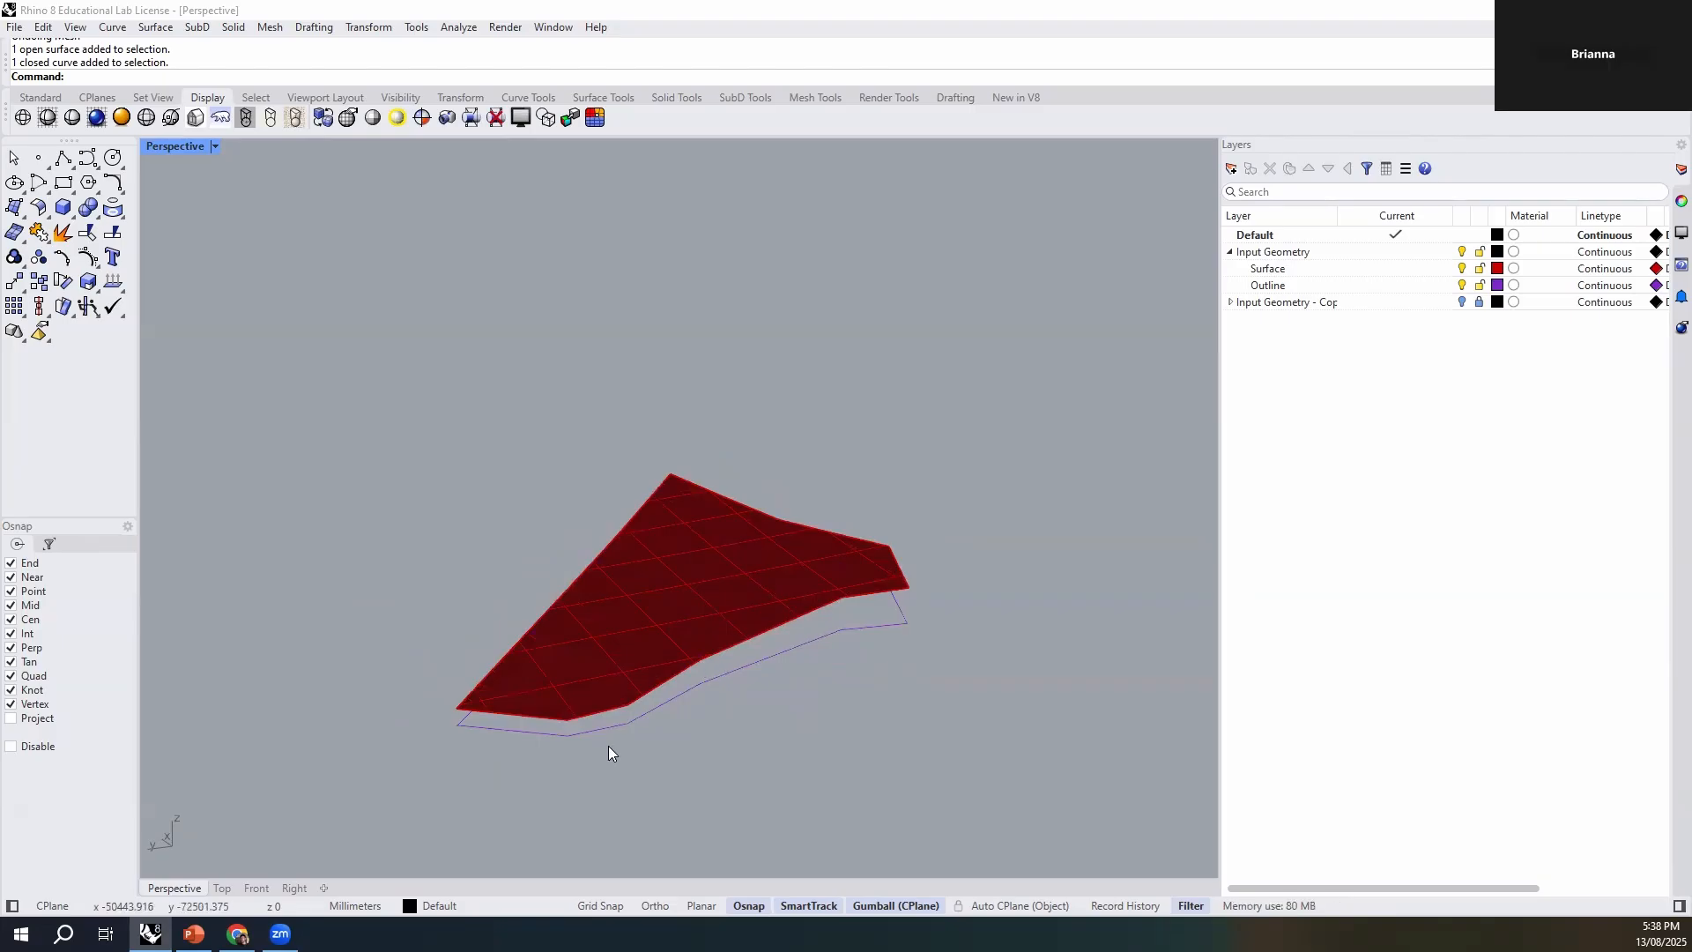
pyautogui.moveTo(842, 591); pyautogui.dragTo(735, 738, button='right')
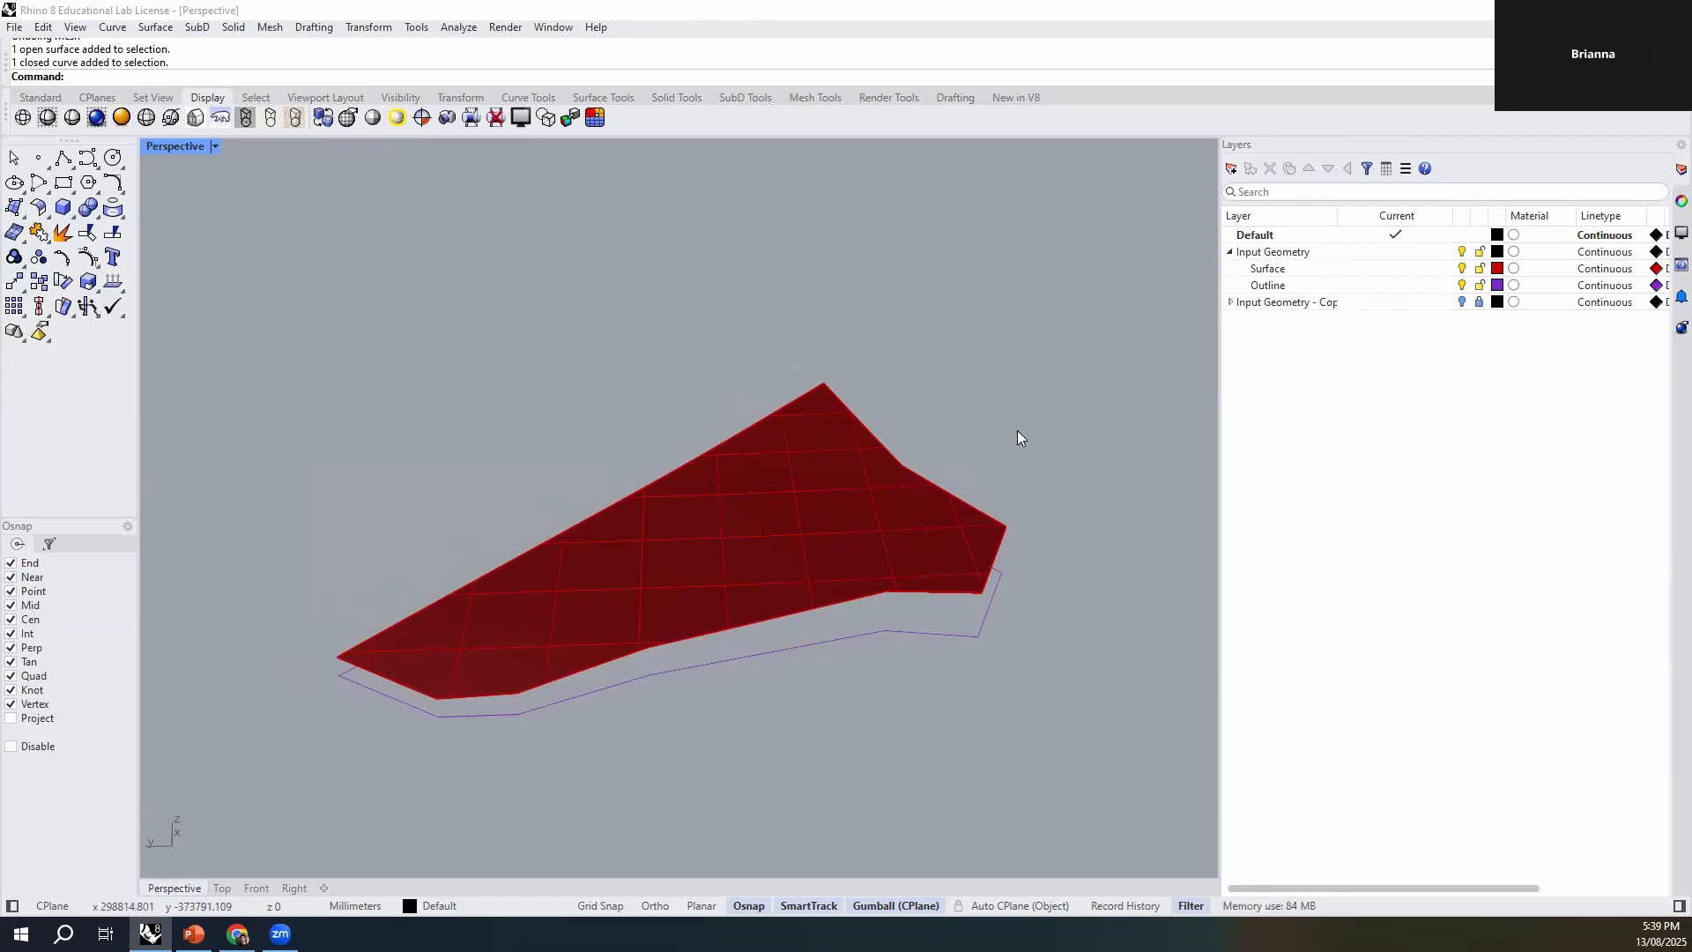
pyautogui.keyDown('shift'); pyautogui.moveTo(917, 524); pyautogui.dragTo(904, 475, button='right'); pyautogui.keyUp('shift')
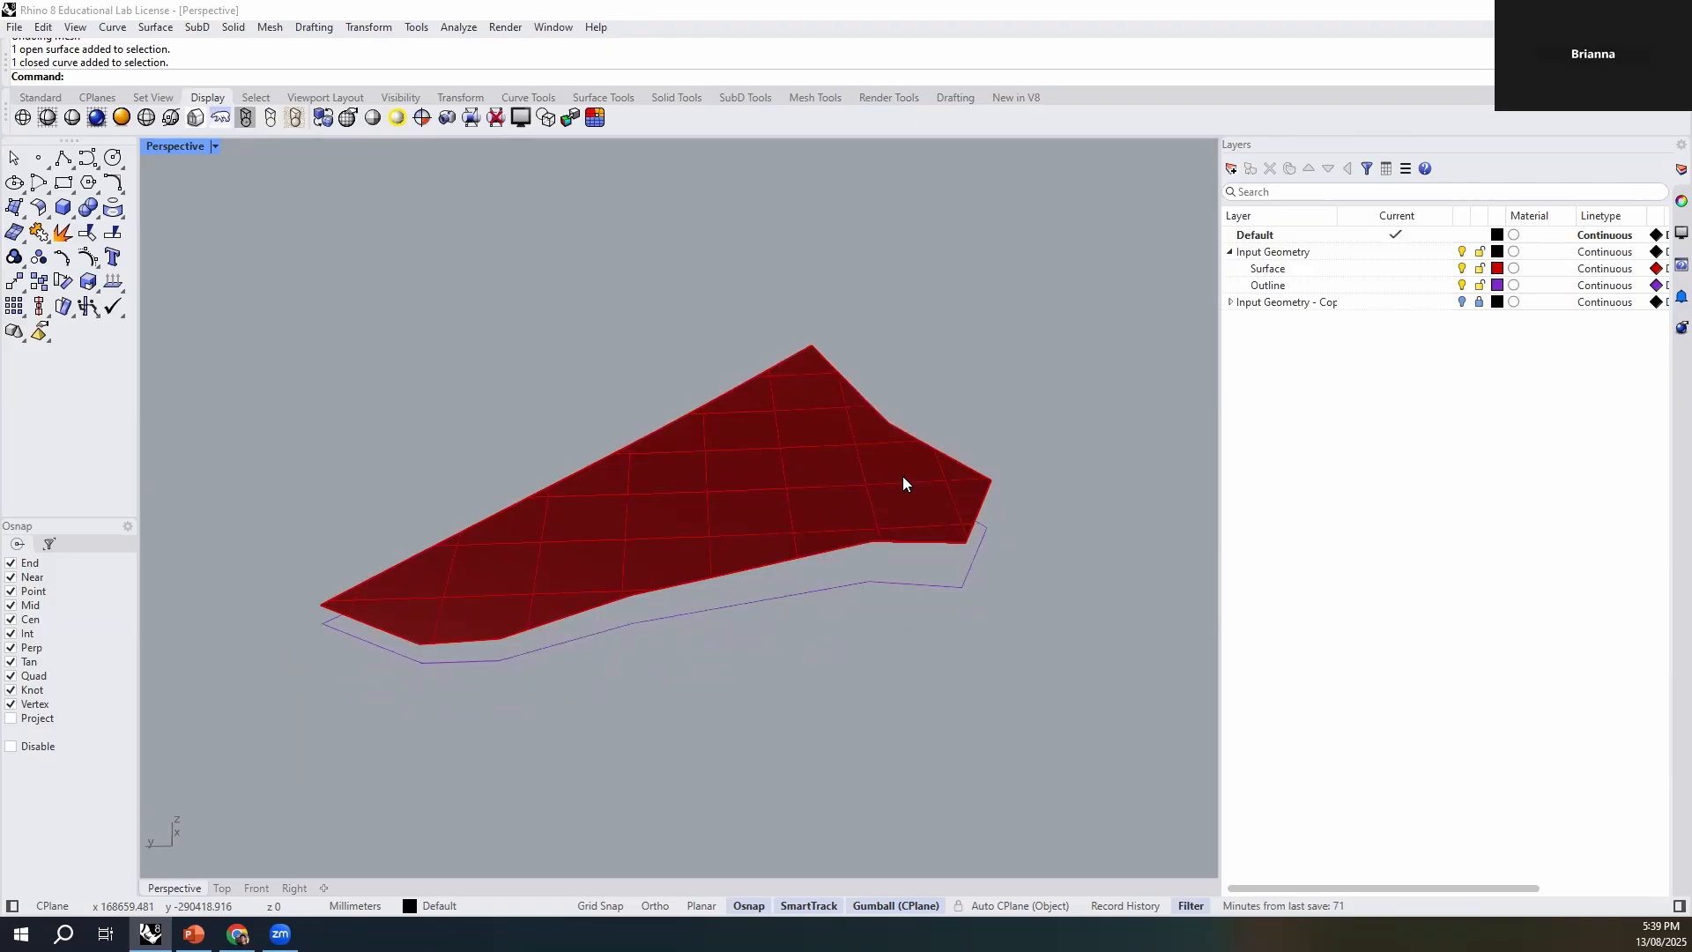
pyautogui.scroll(-2, 907, 467)
pyautogui.moveTo(984, 539); pyautogui.dragTo(926, 537, button='right')
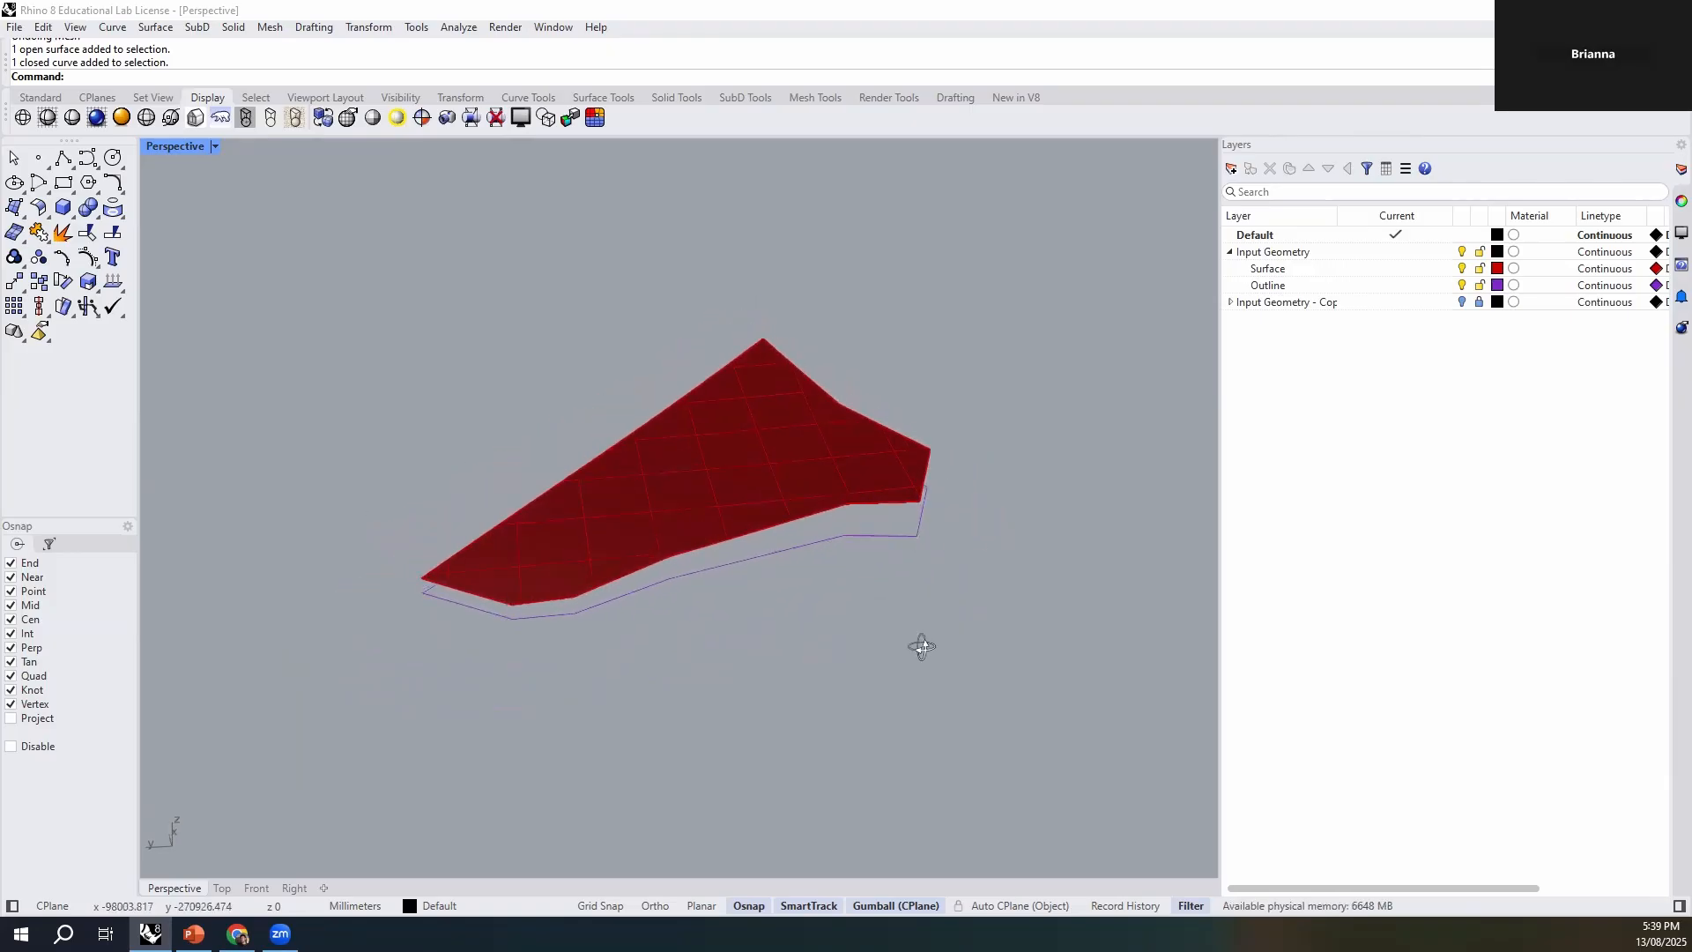
pyautogui.moveTo(921, 647); pyautogui.dragTo(895, 672, button='right')
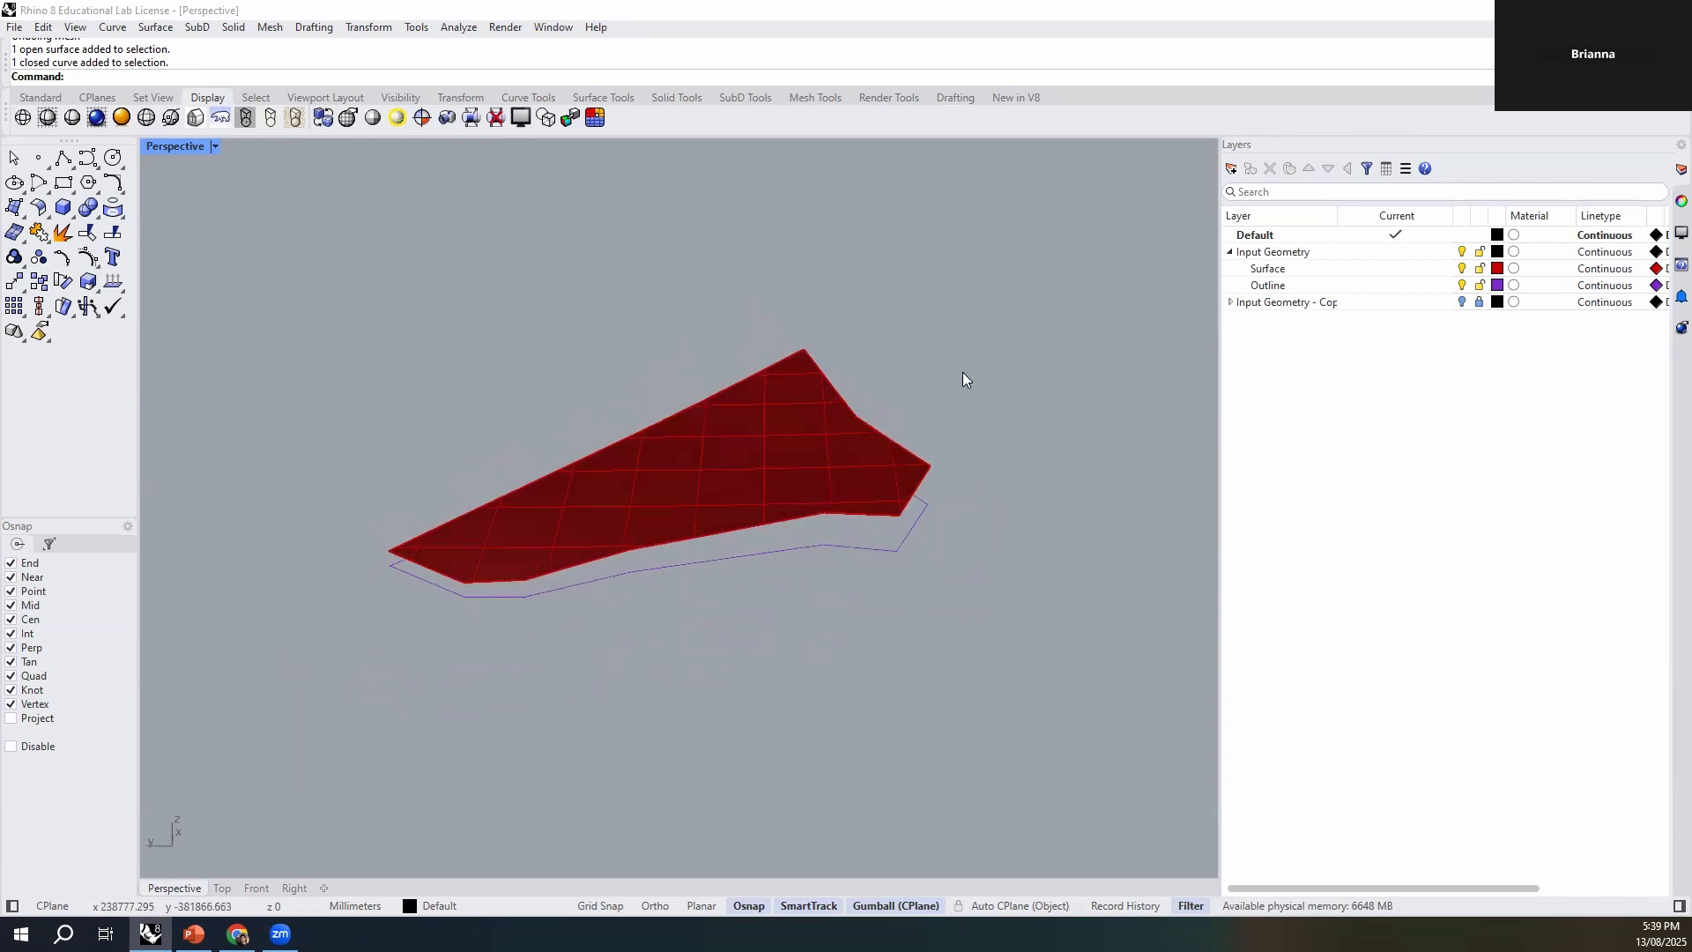
# - Scale the surface and outline curve together by 1/500 from the outline's pointed end corner, and zoom to the scaled geometry
pyautogui.moveTo(1002, 269); pyautogui.dragTo(361, 648)
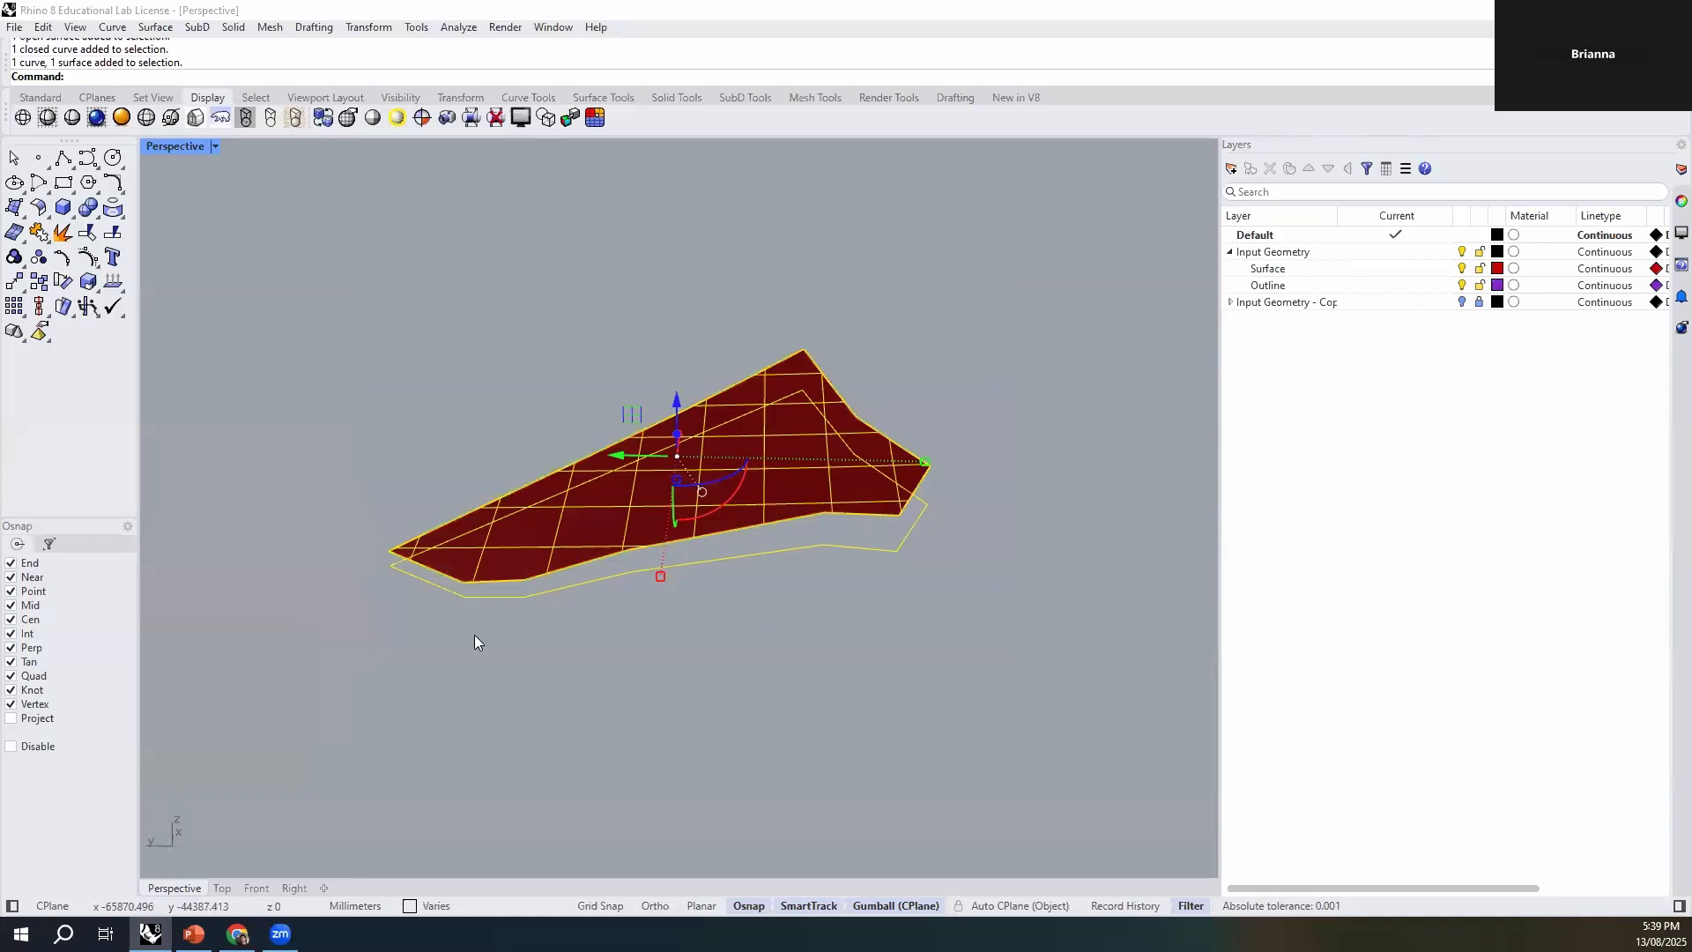
pyautogui.keyDown('shift'); pyautogui.moveTo(474, 642); pyautogui.dragTo(548, 677, button='right'); pyautogui.keyUp('shift')
pyautogui.write('Scale')
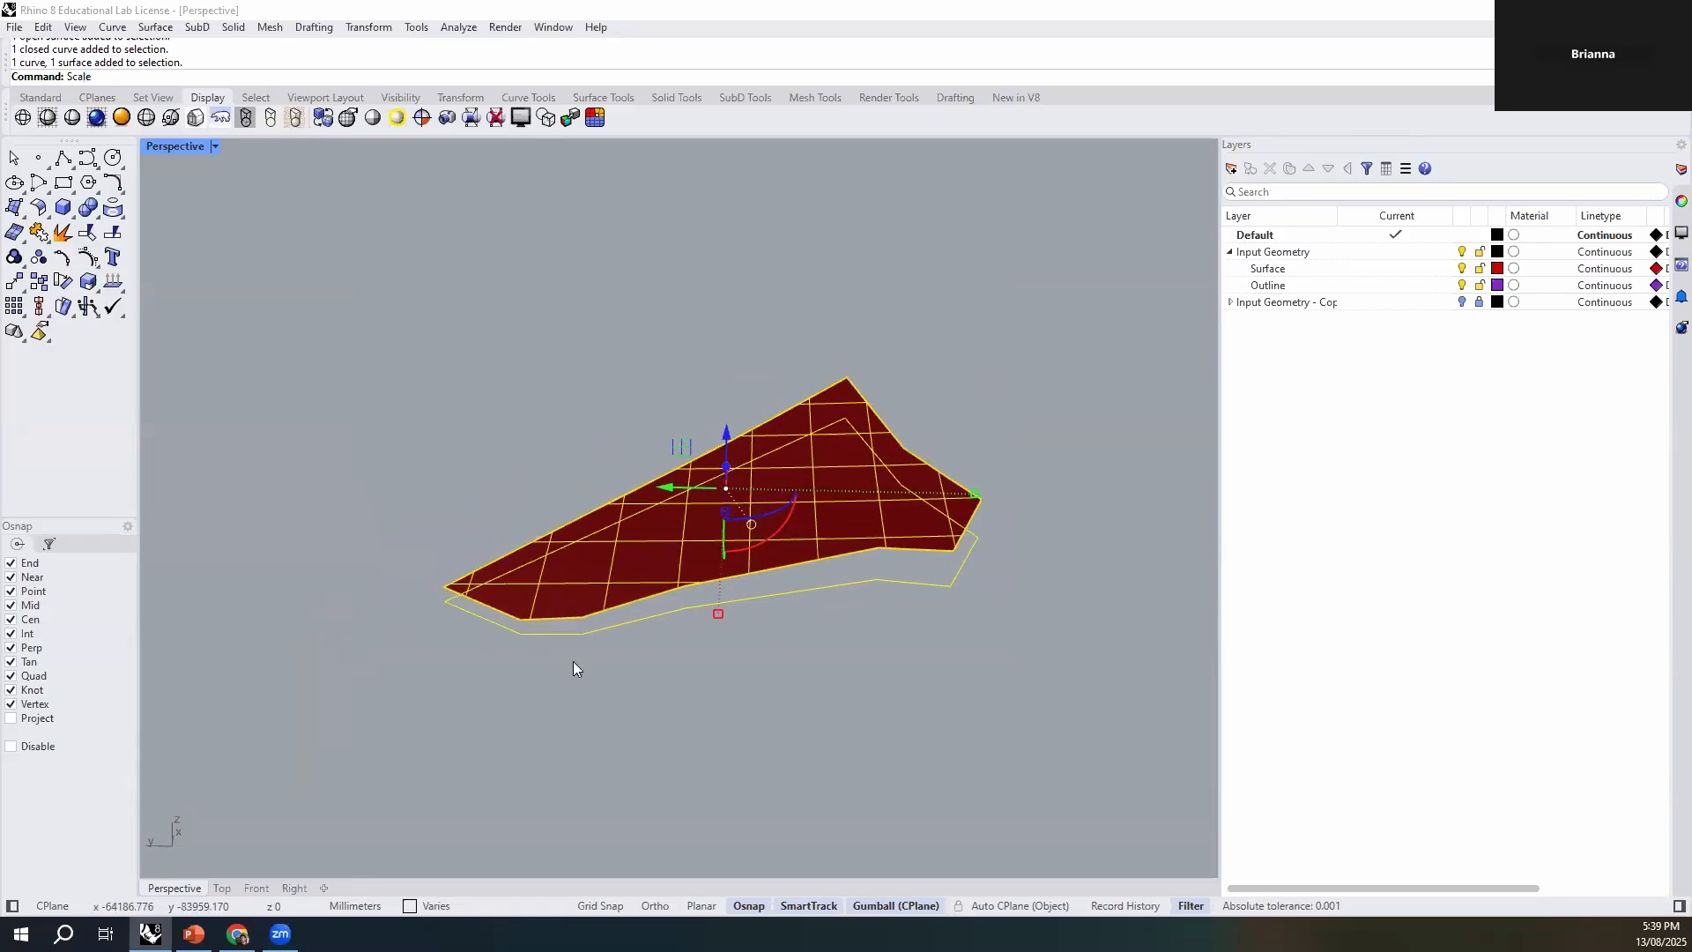
pyautogui.press('Return')
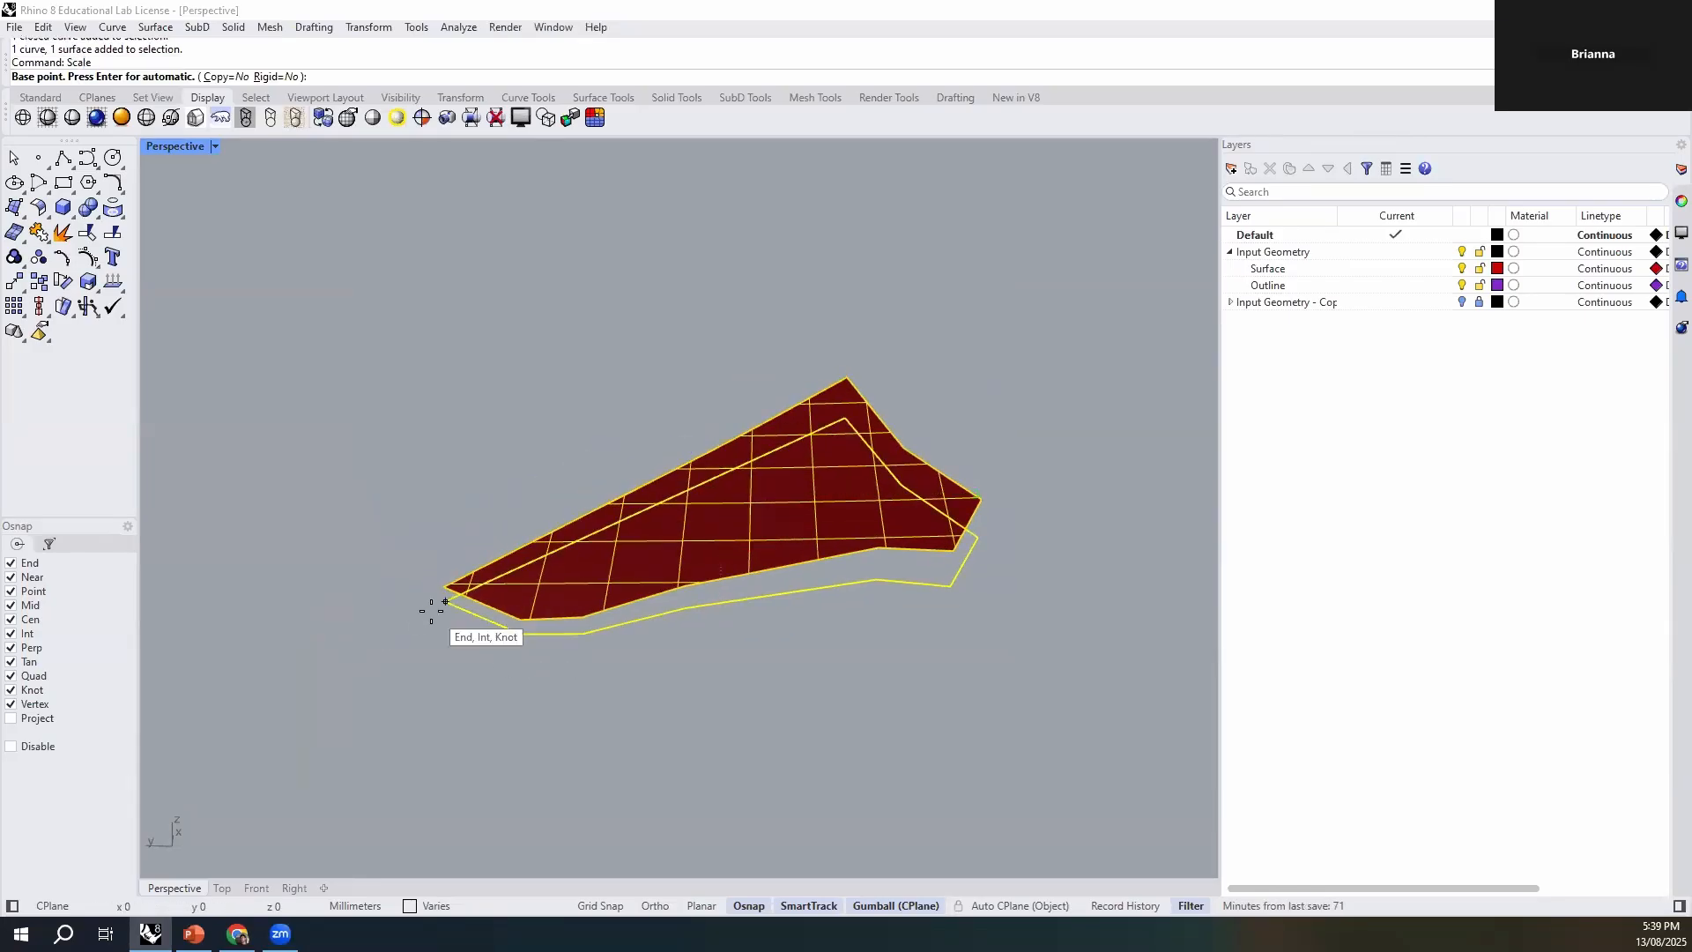
pyautogui.click(436, 604)
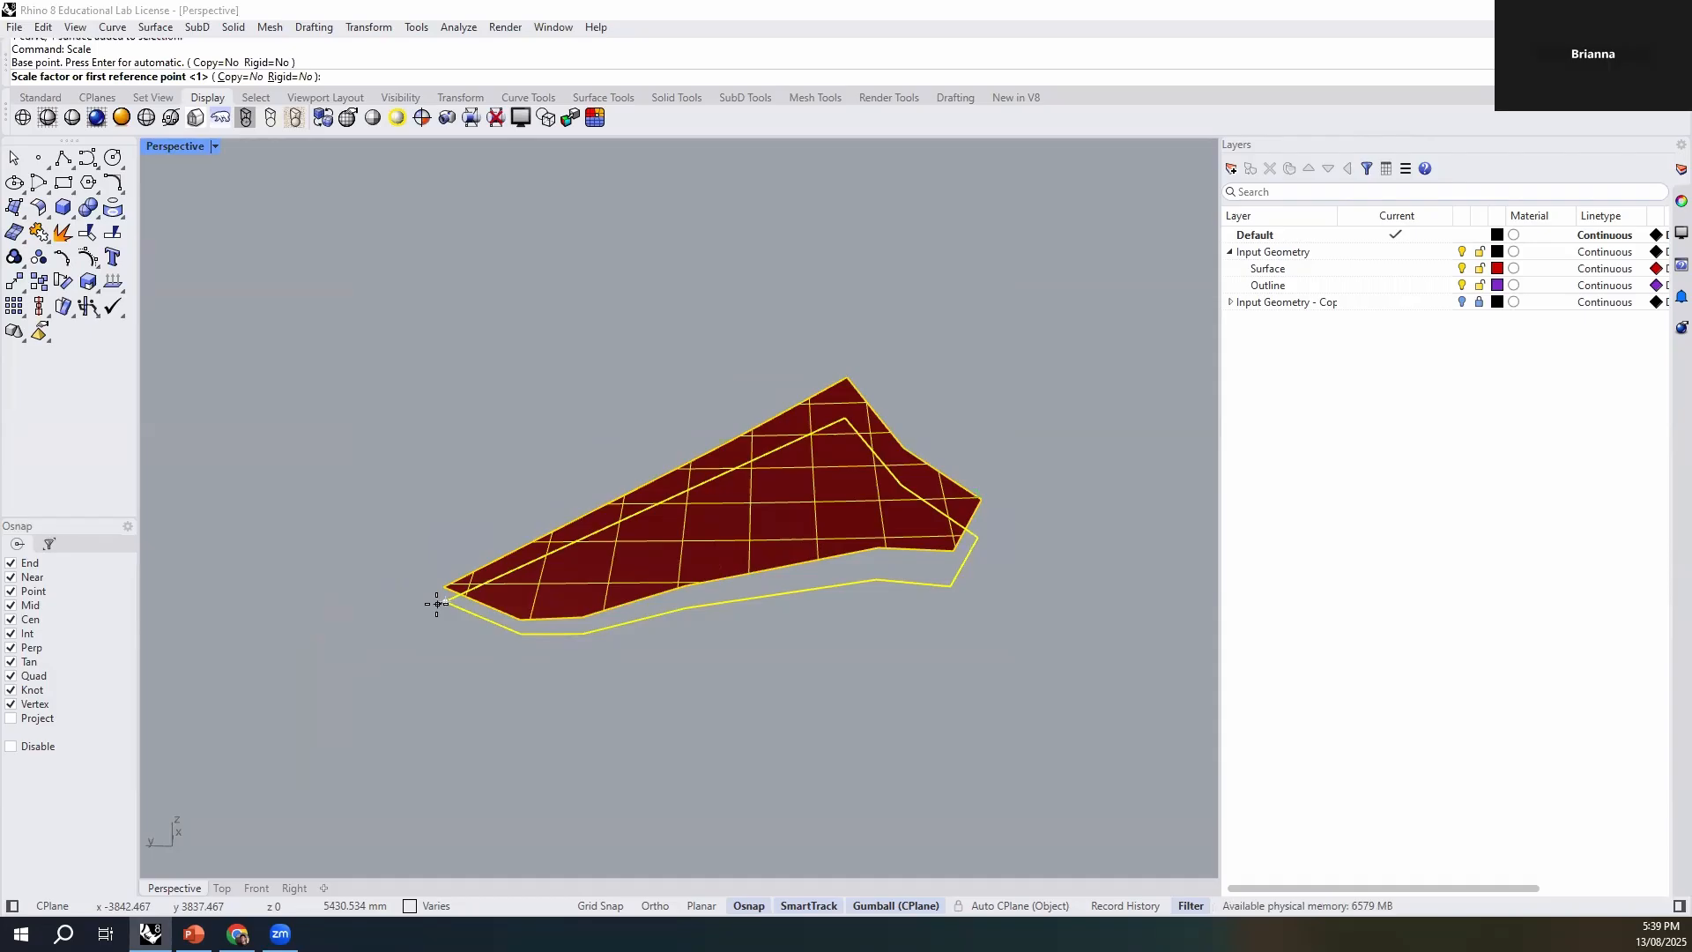
pyautogui.write('1/5')
pyautogui.write('00')
pyautogui.press('Return')
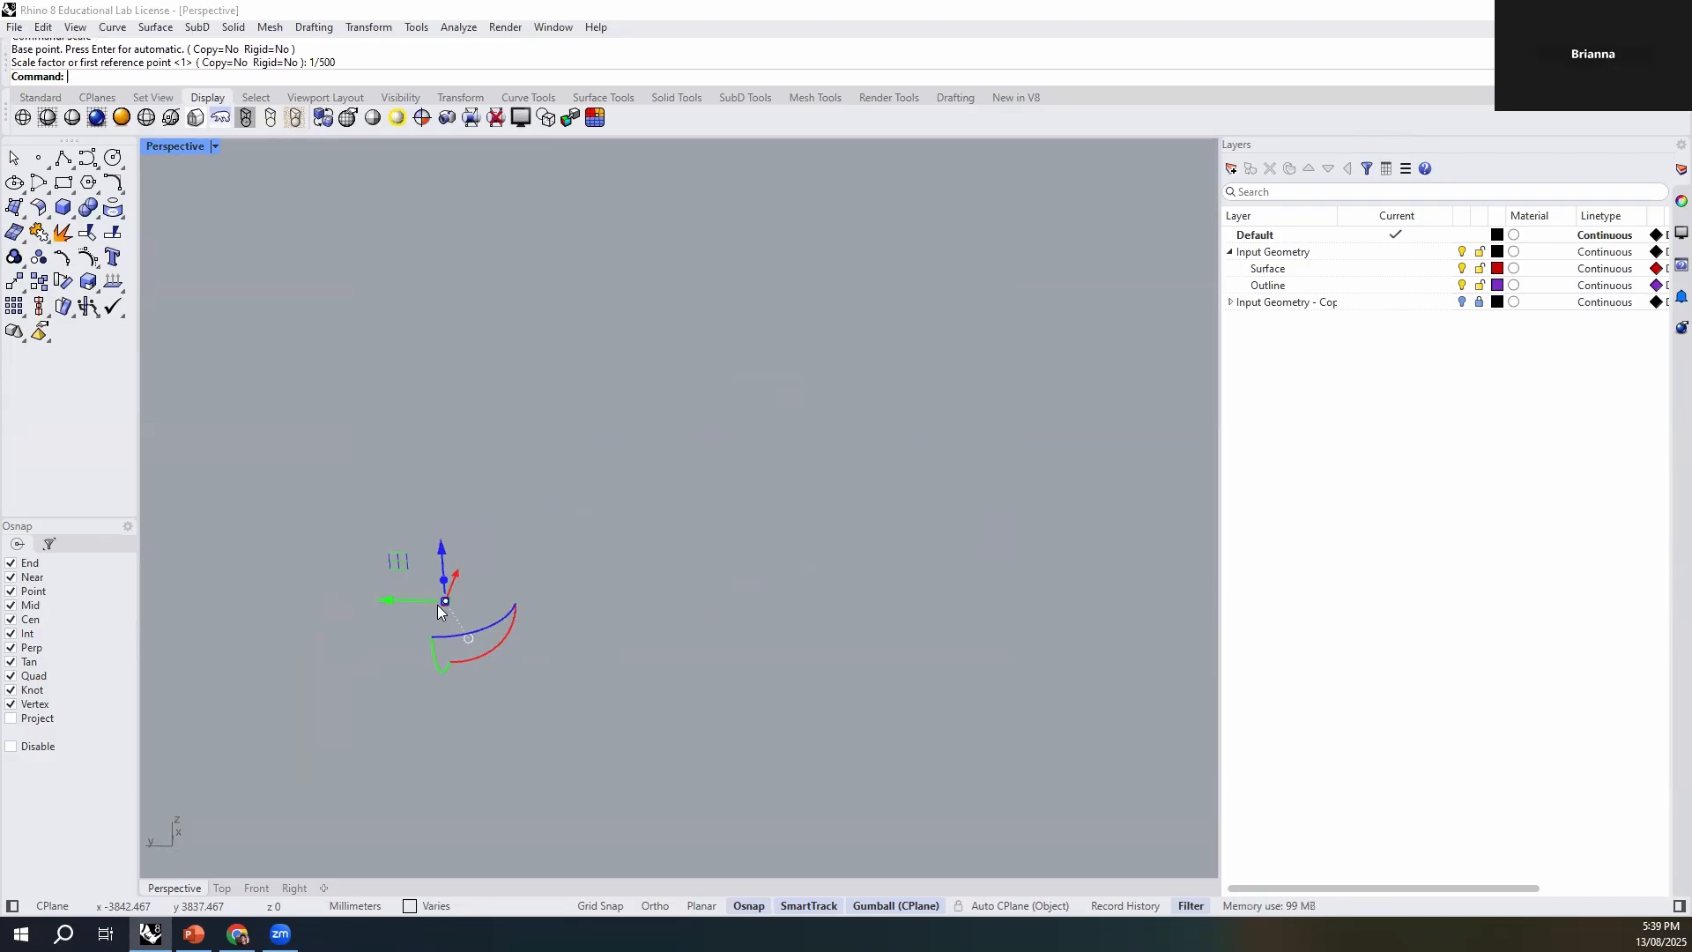
pyautogui.write('ZS')
pyautogui.press('Return')
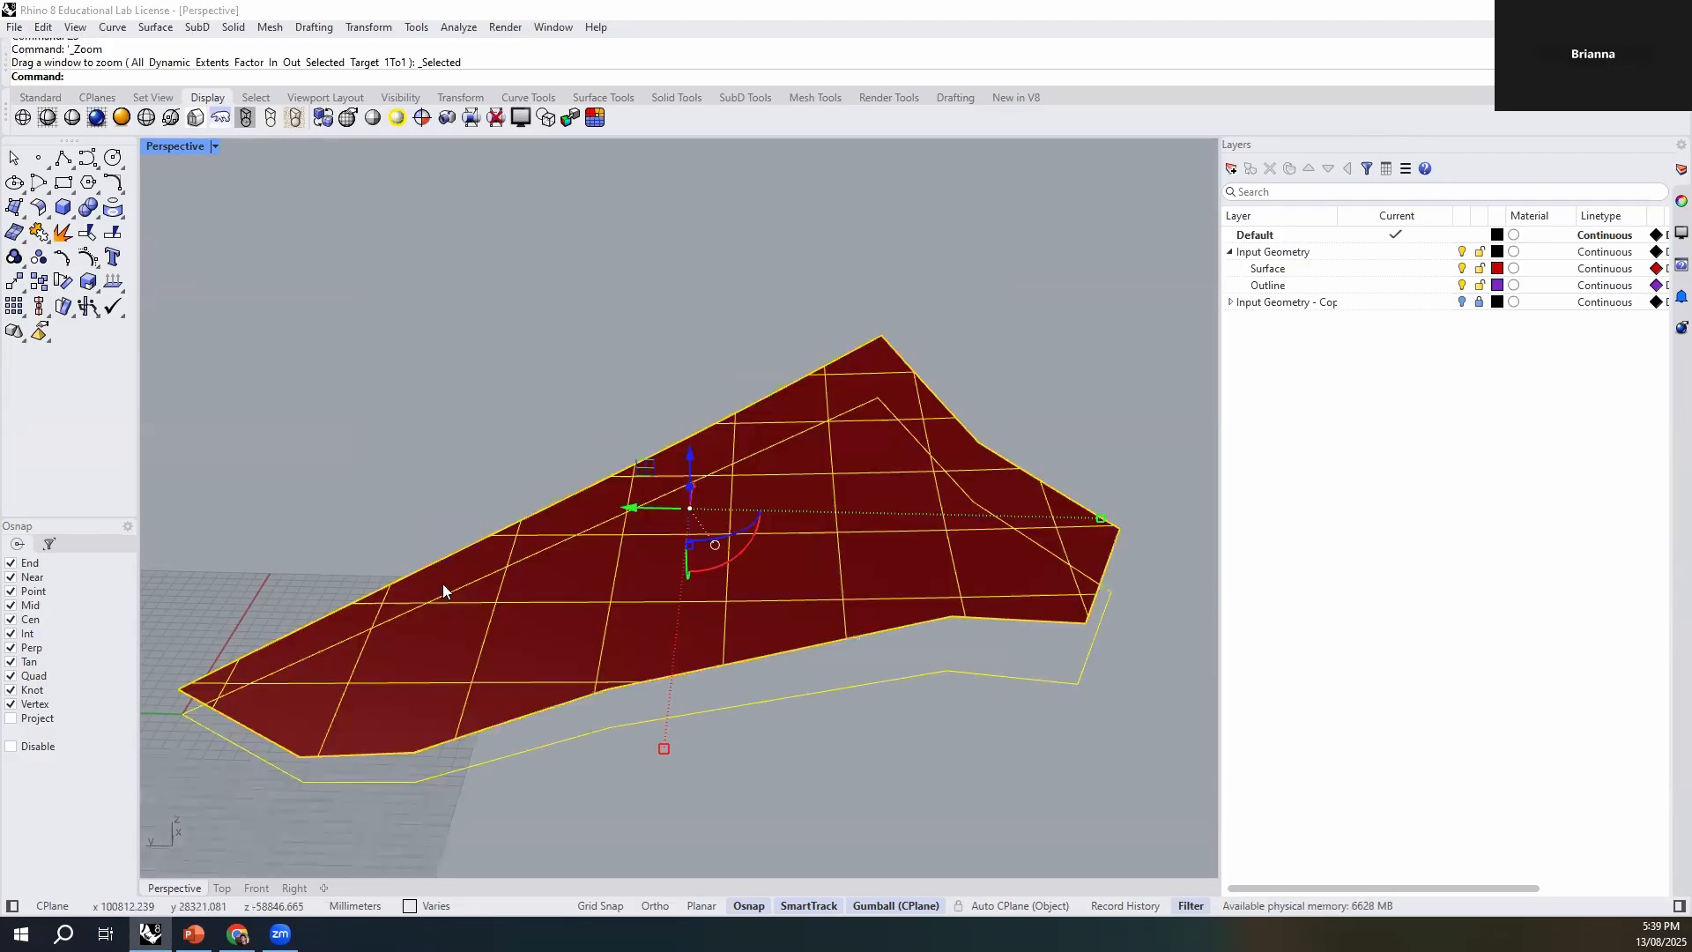
pyautogui.click(481, 410)
# - Rotate the surface and outline together about the outline's corner so that its longest edge aligns with the X axis
pyautogui.scroll(-8, 825, 513)
pyautogui.moveTo(824, 514); pyautogui.dragTo(966, 341, button='right')
pyautogui.moveTo(963, 304); pyautogui.dragTo(624, 663)
pyautogui.write('Rotate')
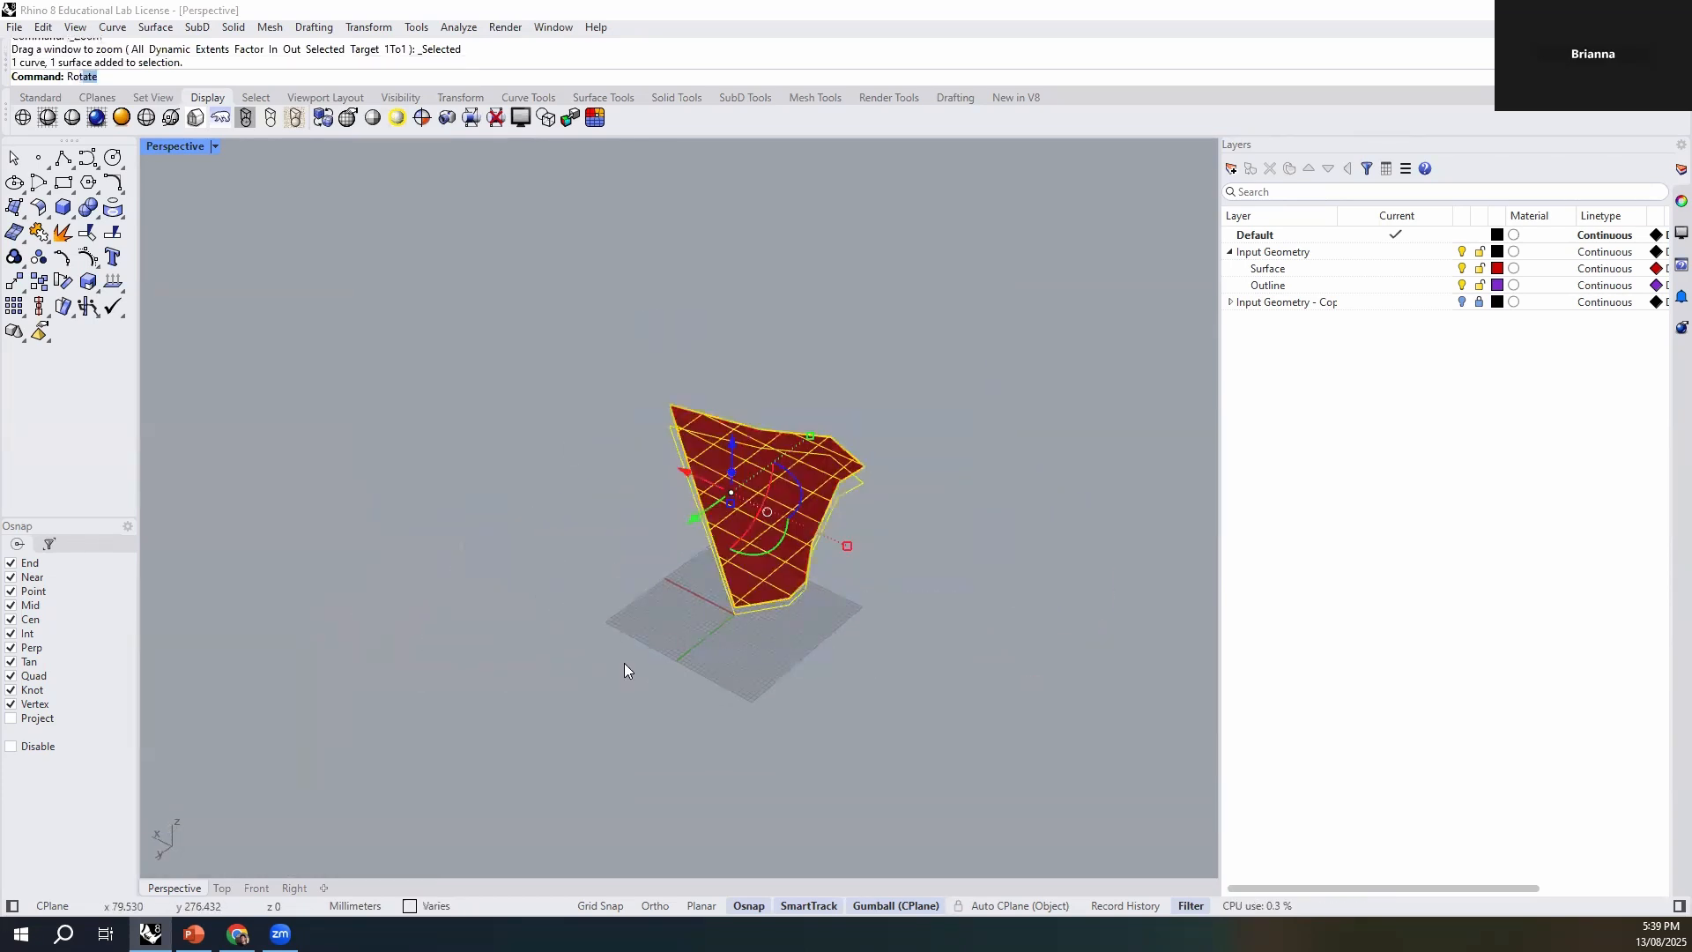
pyautogui.press('Return')
pyautogui.scroll(3, 617, 665)
pyautogui.click(723, 653)
pyautogui.click(640, 343)
pyautogui.click(363, 444)
pyautogui.click(498, 691)
# - Measure the length of the outline curve's longest straight edge with the Distance command
pyautogui.moveTo(899, 733); pyautogui.dragTo(735, 792, button='right')
pyautogui.moveTo(765, 690); pyautogui.dragTo(770, 646, button='right')
pyautogui.scroll(2, 703, 630)
pyautogui.click(702, 629)
pyautogui.keyDown('shift'); pyautogui.click(587, 615); pyautogui.keyUp('shift')
pyautogui.press('Escape')
pyautogui.write('Distance')
pyautogui.press('Return')
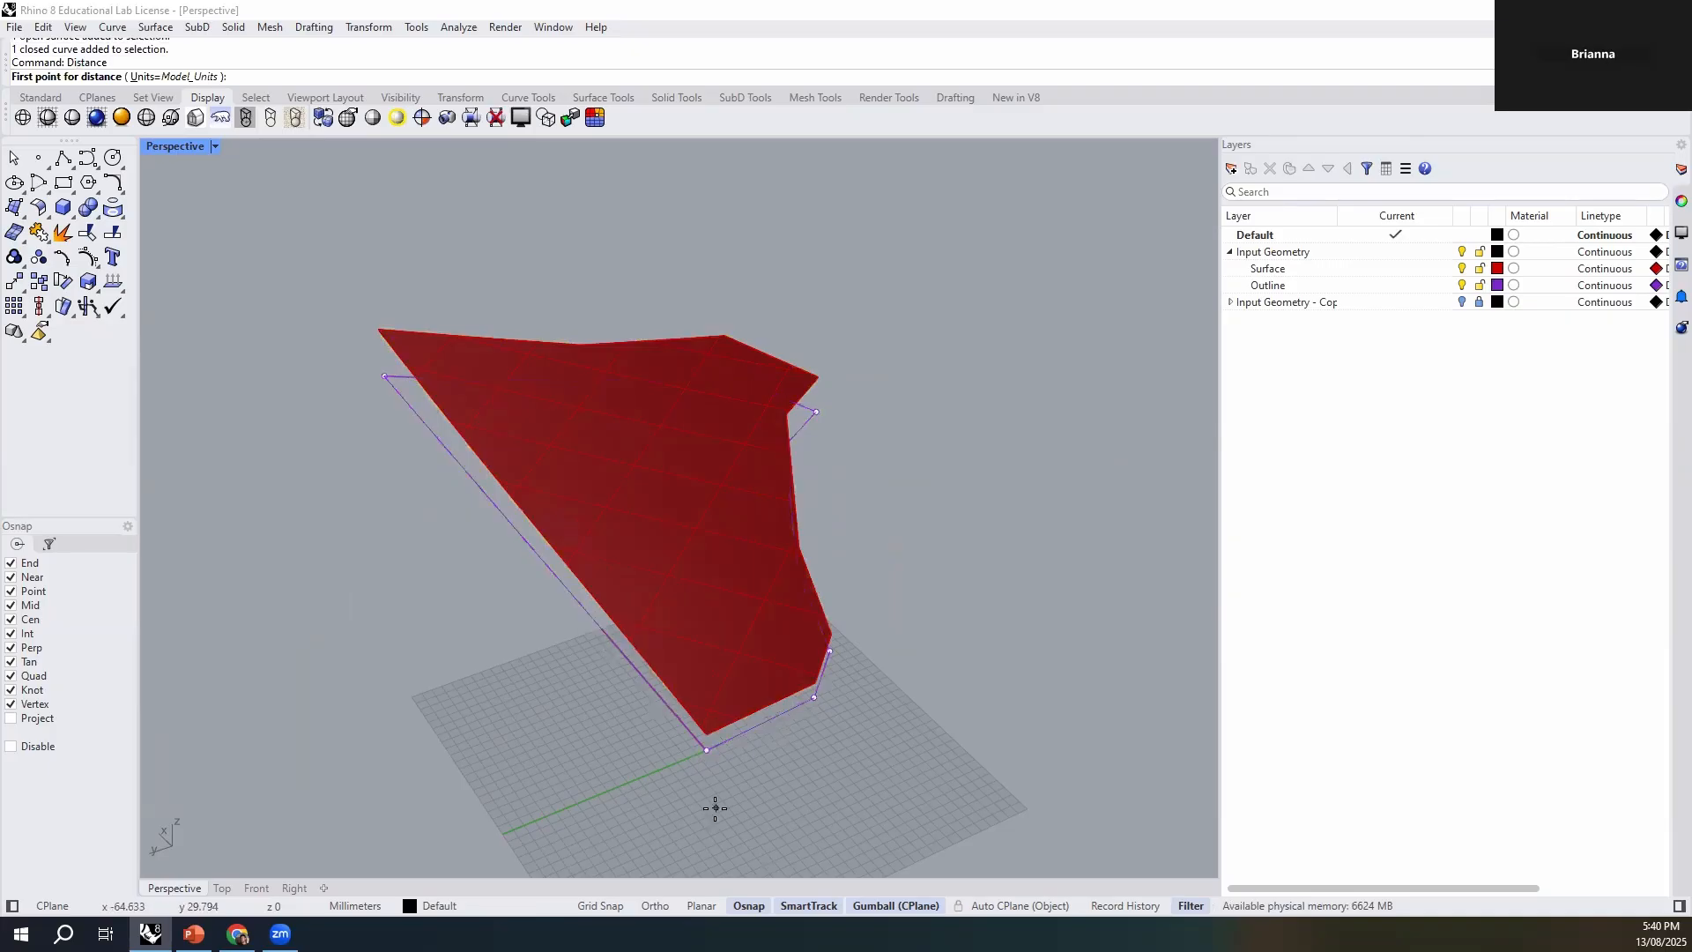
pyautogui.click(708, 751)
pyautogui.click(382, 379)
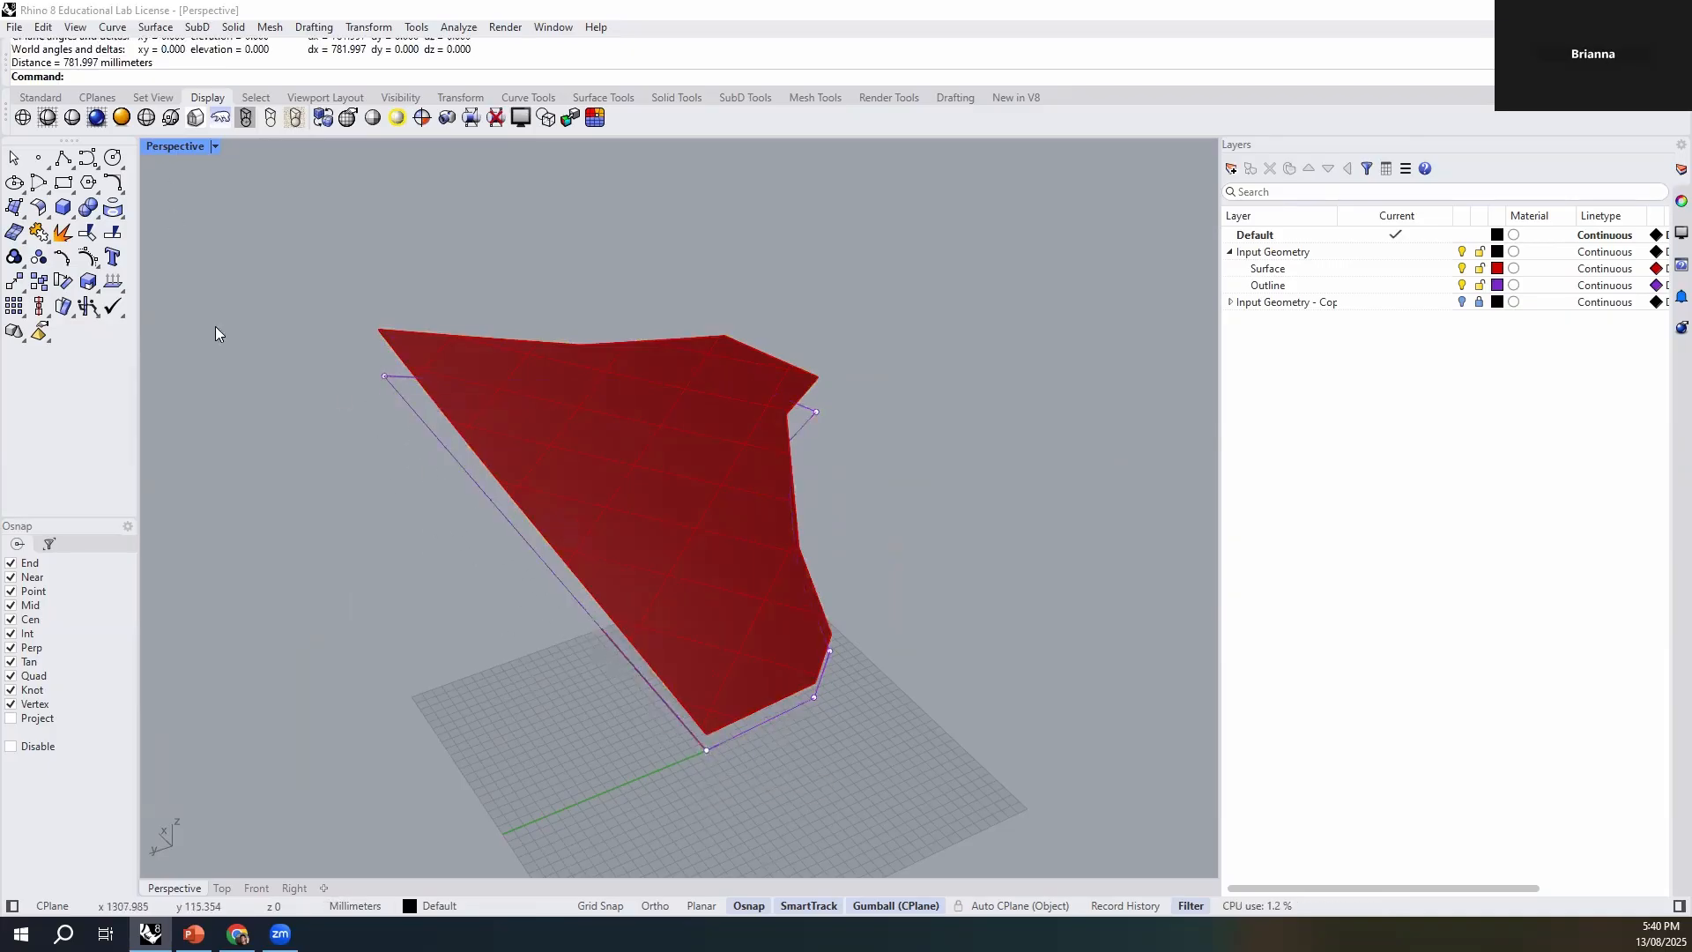
# - Measure the outline's width from its far corner perpendicular to the longest edge
pyautogui.moveTo(496, 661); pyautogui.dragTo(733, 707, button='right')
pyautogui.rightClick(732, 707)
pyautogui.click(424, 766)
pyautogui.moveTo(827, 661); pyautogui.dragTo(690, 724, button='right')
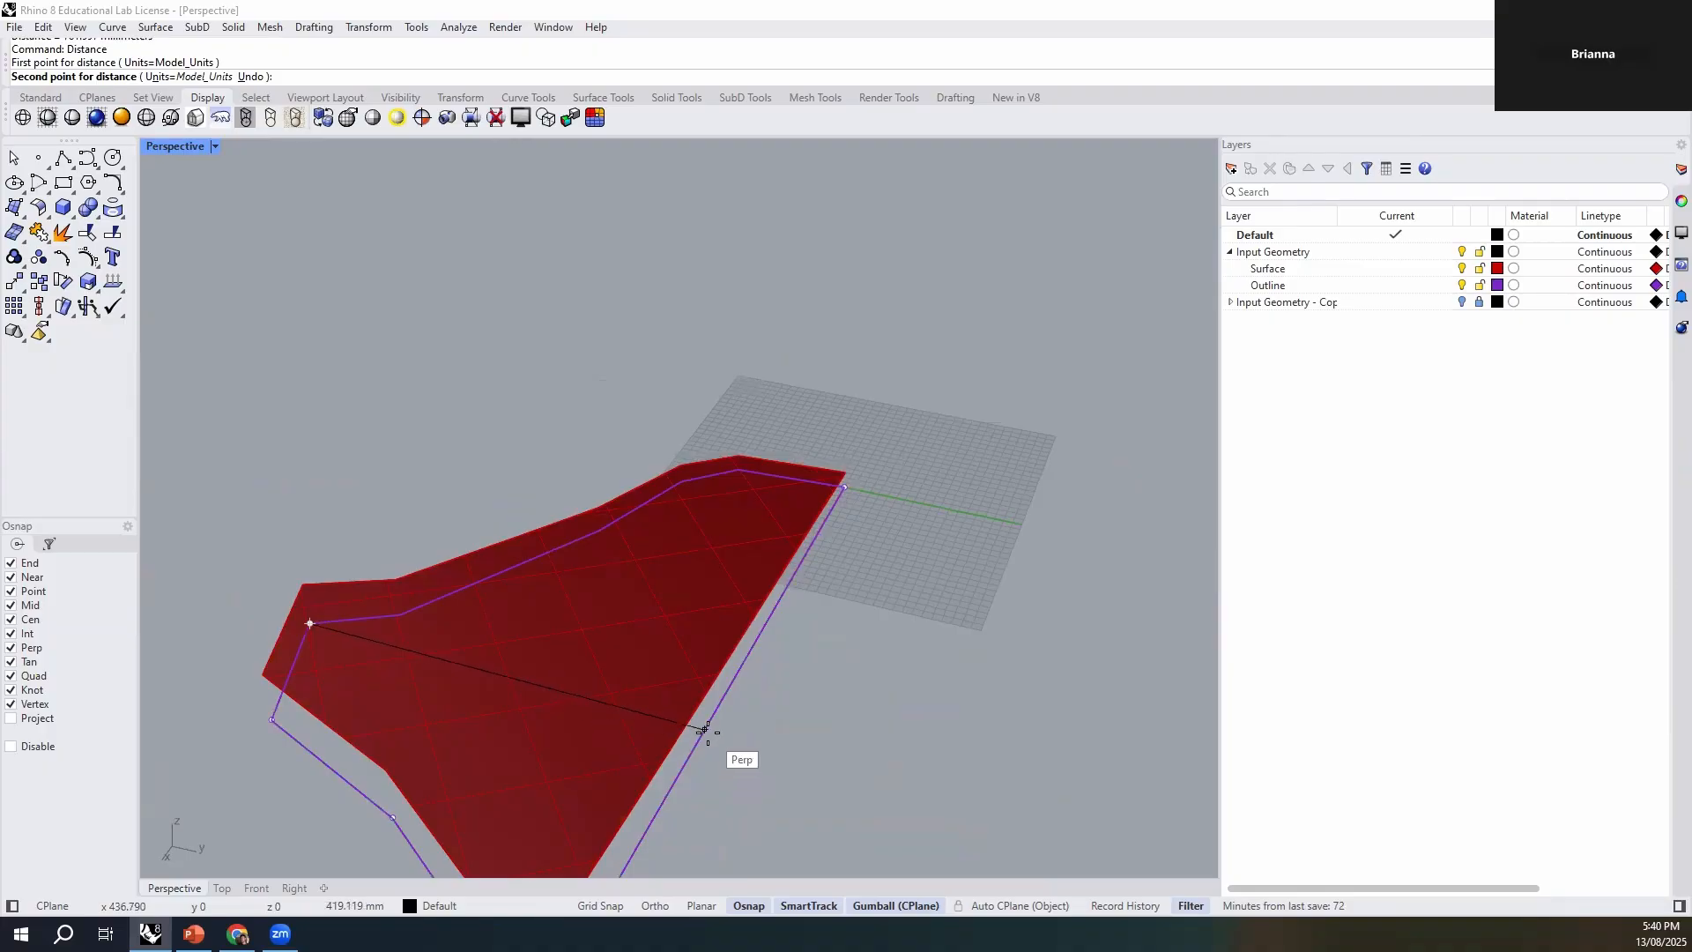
pyautogui.click(687, 728)
pyautogui.moveTo(858, 707); pyautogui.dragTo(774, 749, button='right')
pyautogui.press('Escape')
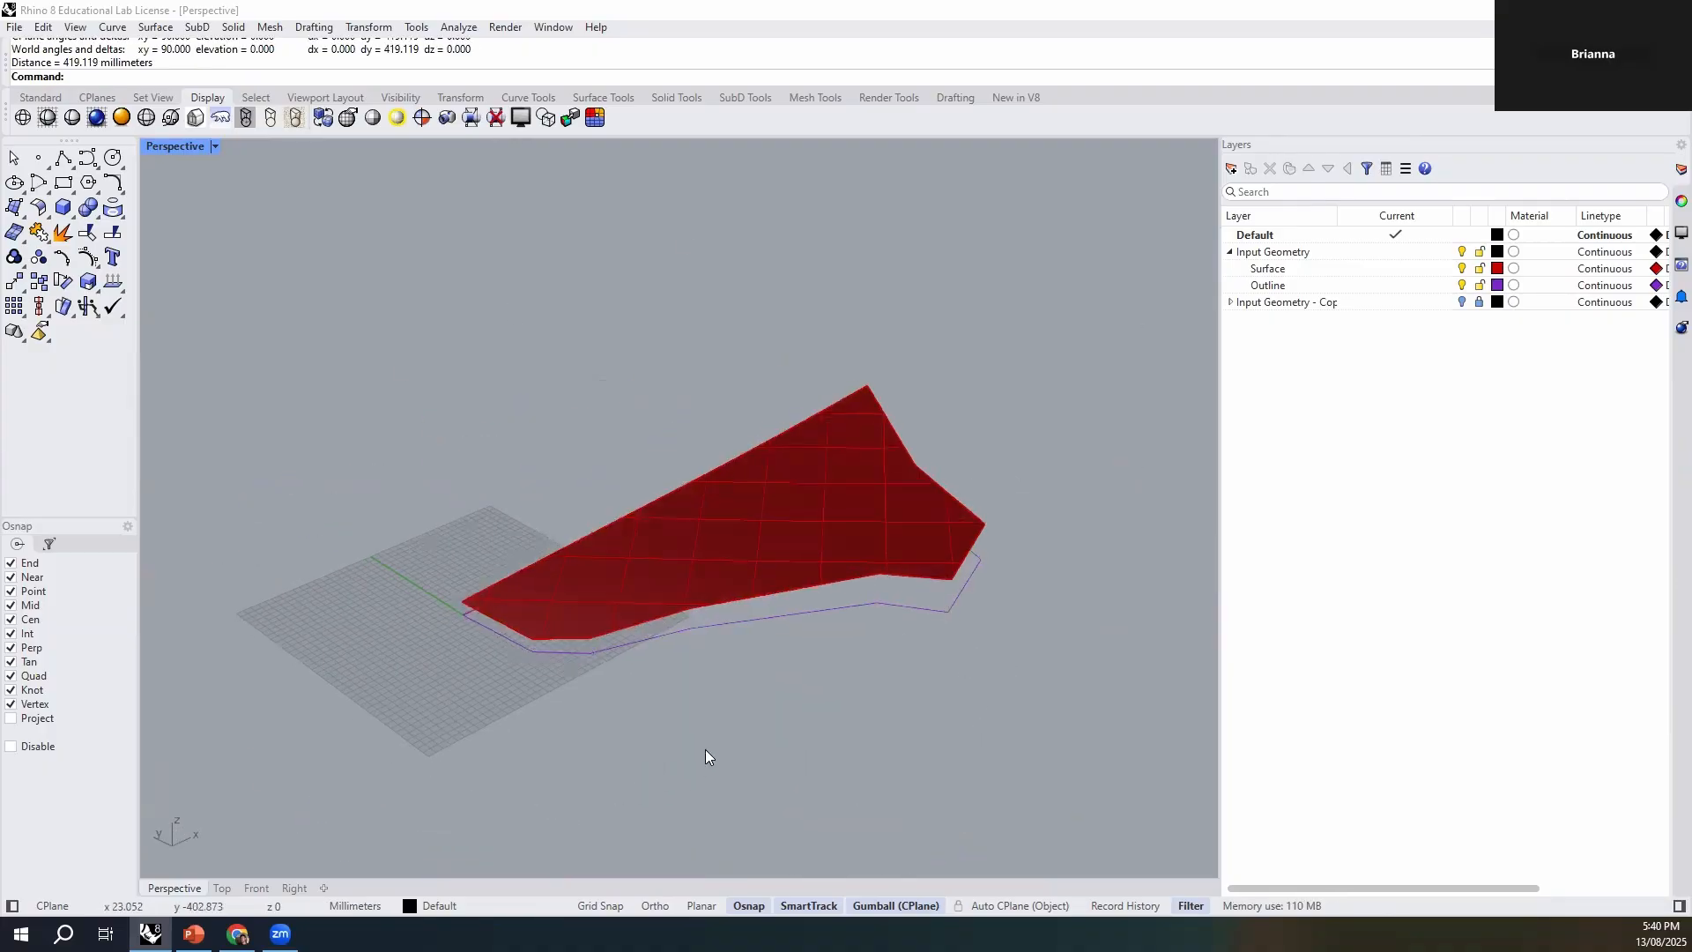
# - Select the scaled surface and outline curve, together and individually, to review the working geometry, then clear the selection
pyautogui.moveTo(664, 750); pyautogui.dragTo(788, 723, button='right')
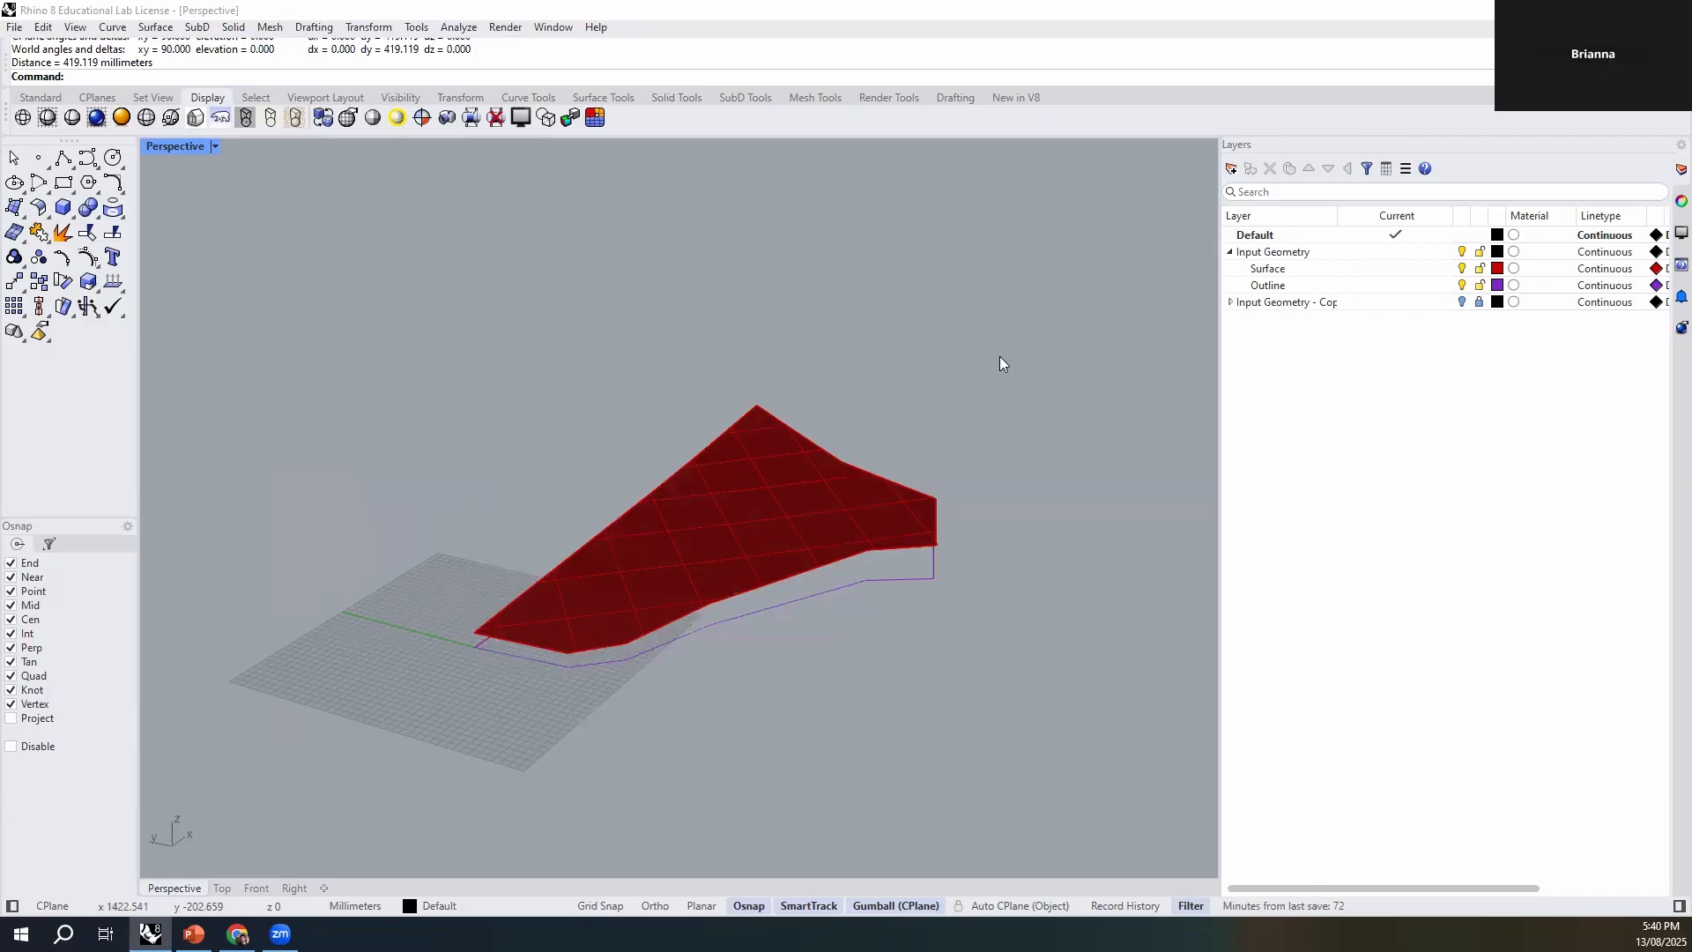
pyautogui.moveTo(1030, 296); pyautogui.dragTo(450, 701)
pyautogui.moveTo(623, 718); pyautogui.dragTo(679, 668, button='right')
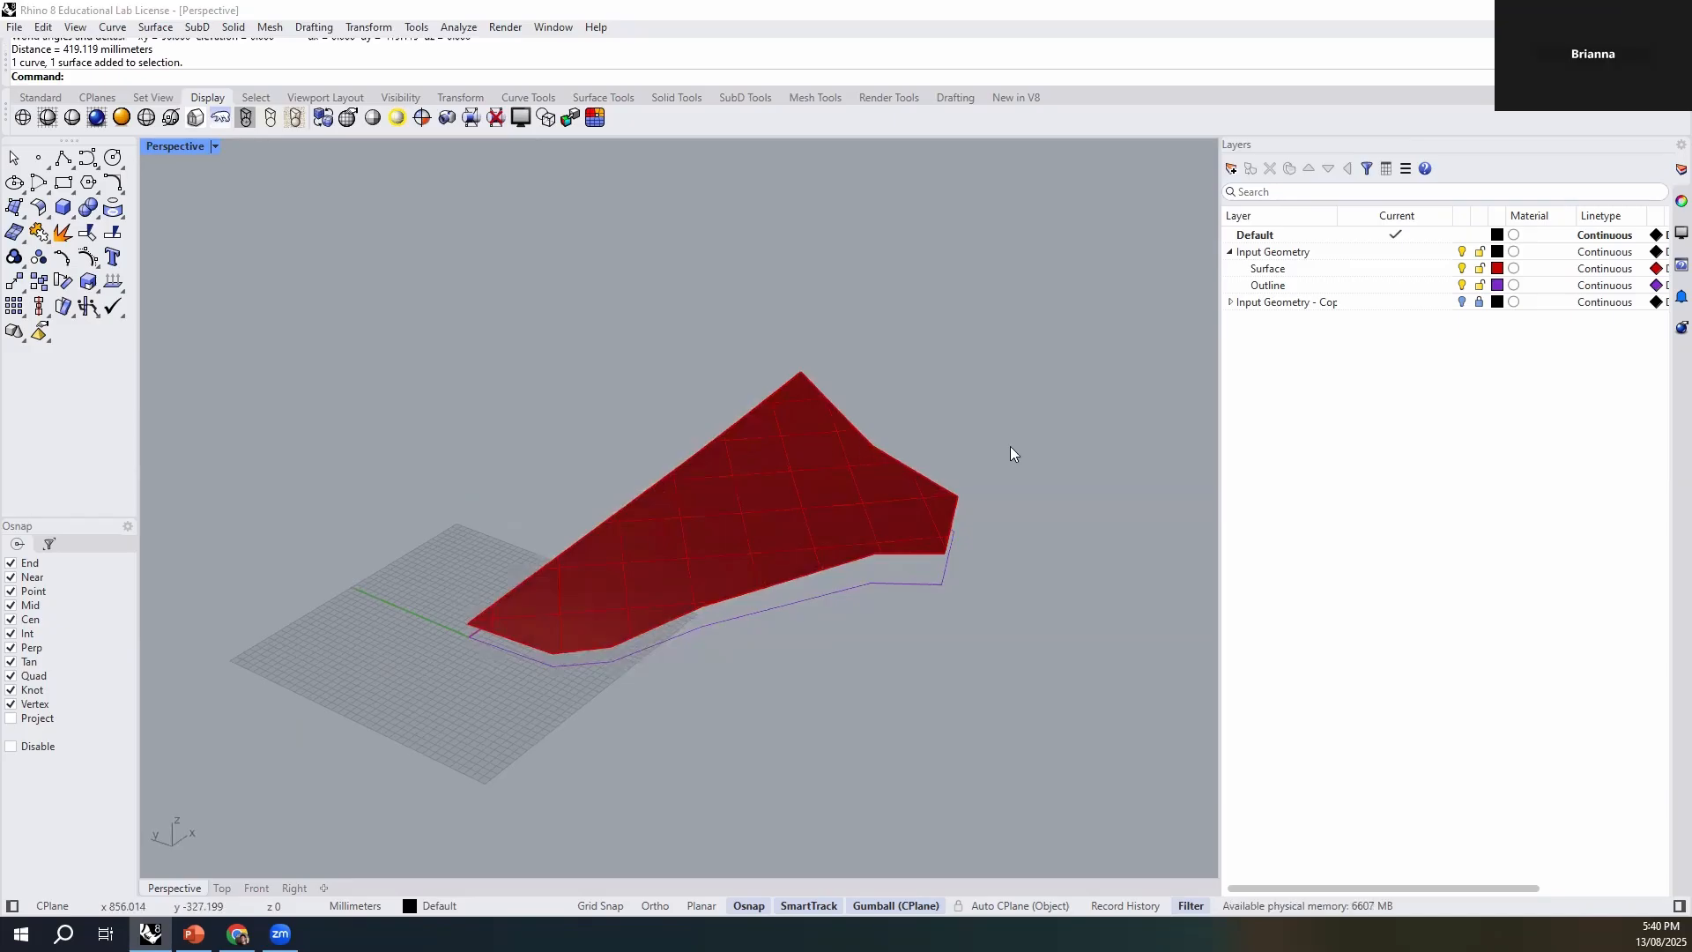
pyautogui.moveTo(907, 646); pyautogui.dragTo(717, 665, button='right')
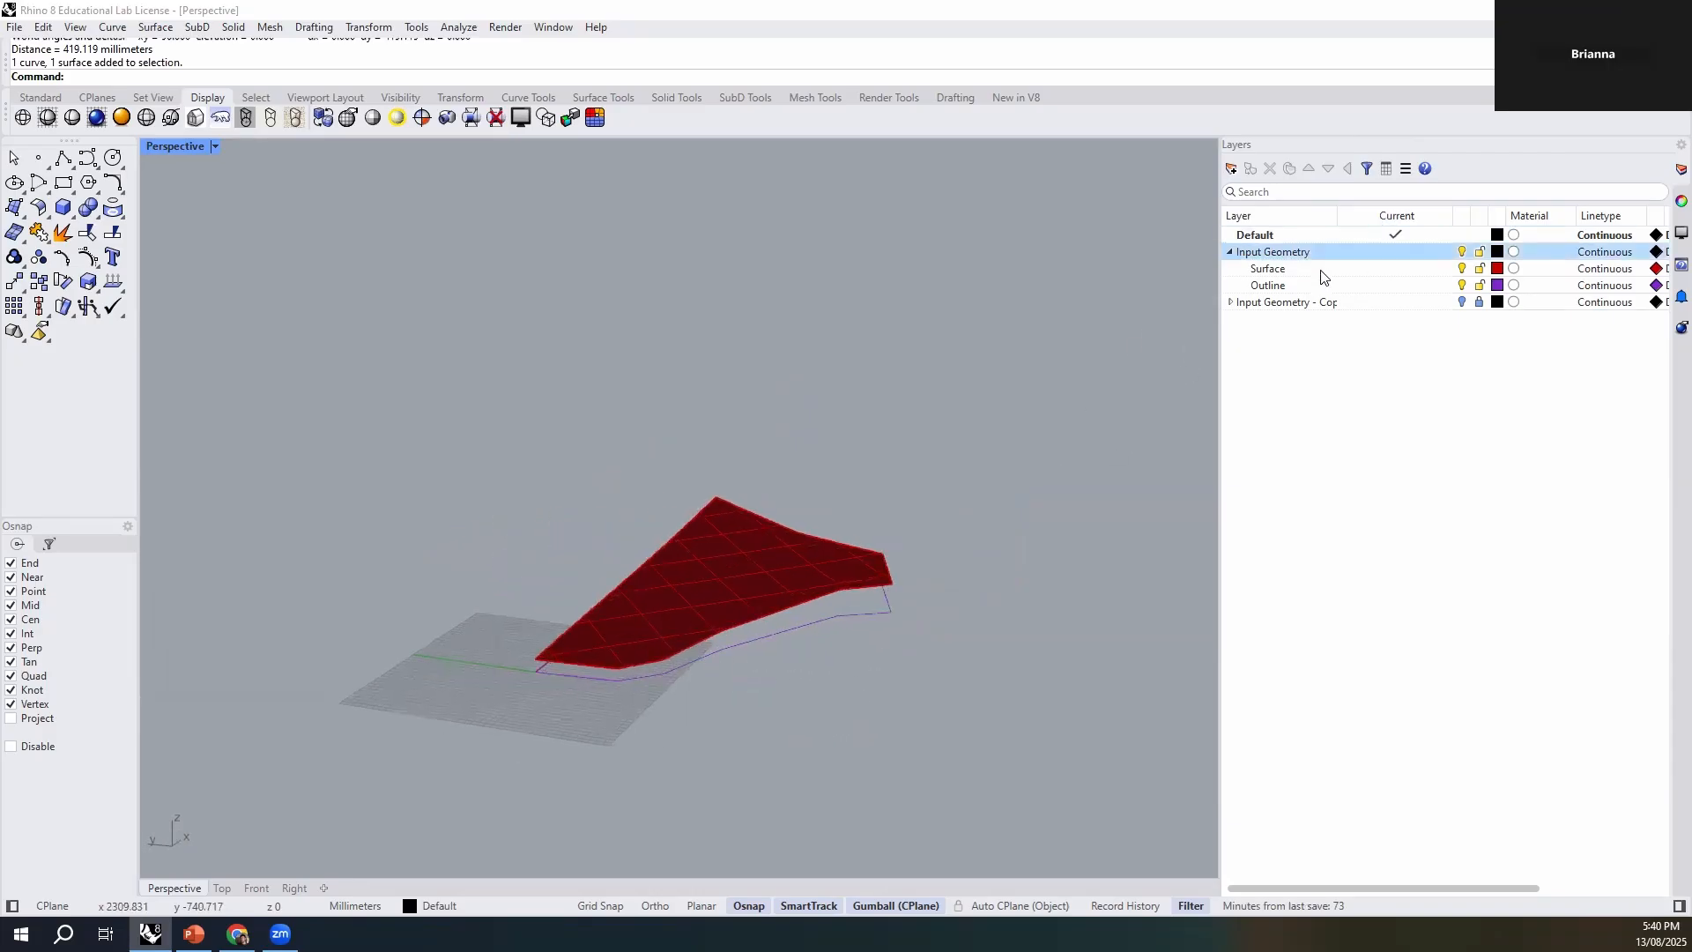
pyautogui.click(774, 577)
pyautogui.click(886, 612)
pyautogui.click(876, 704)
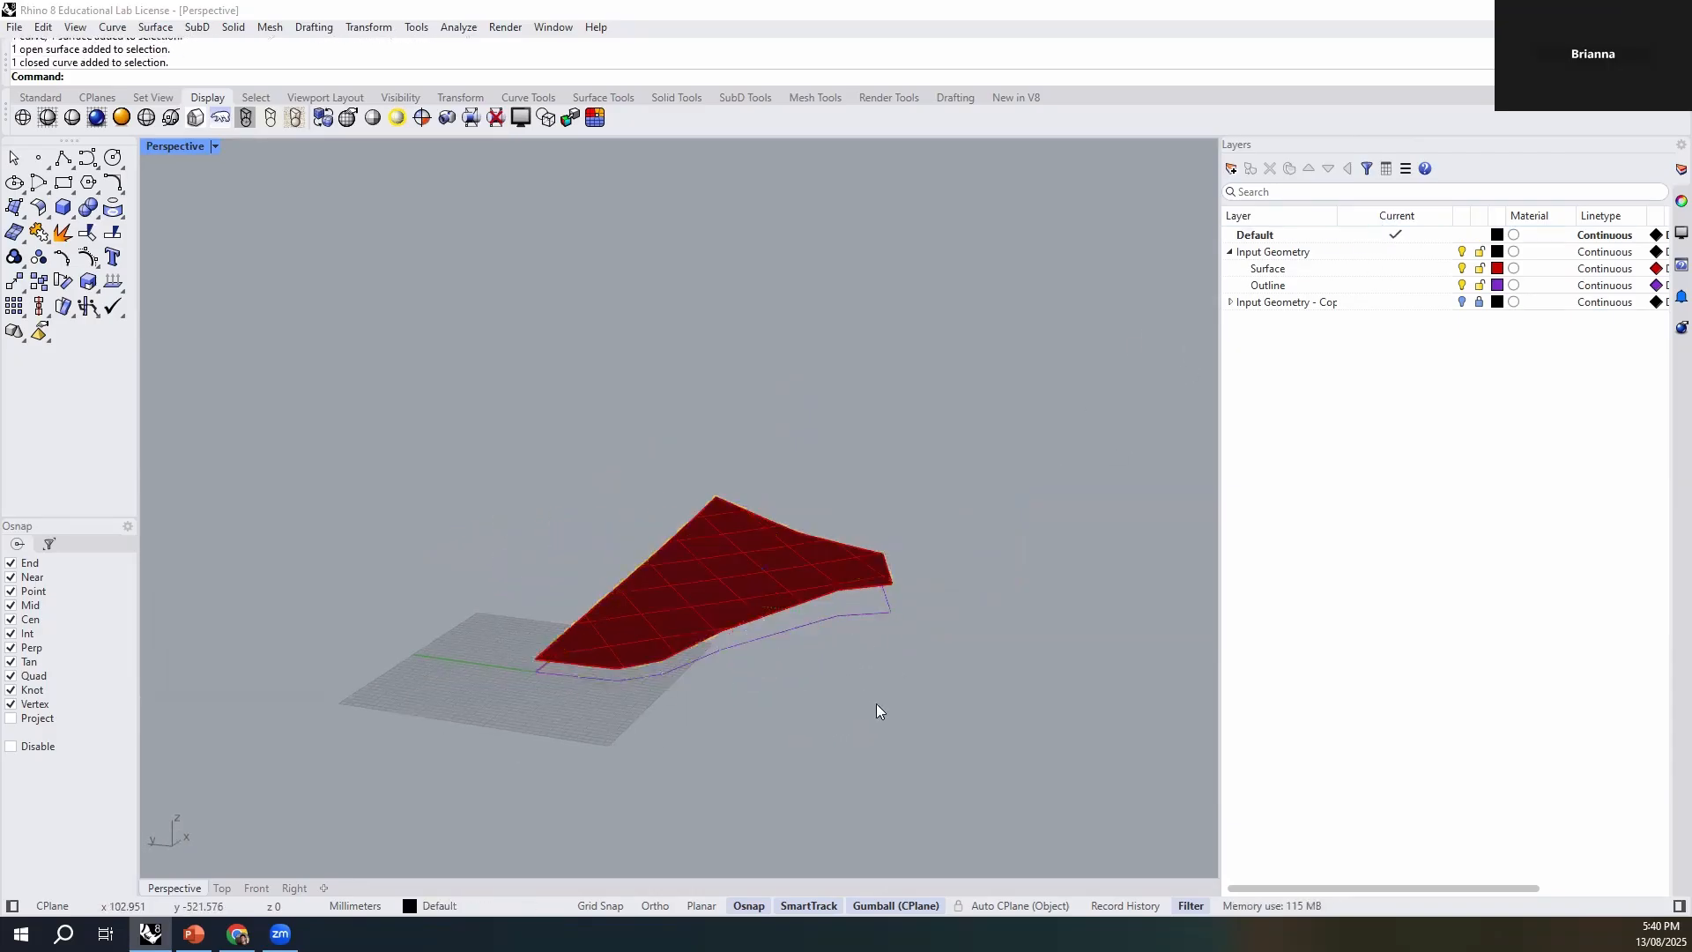
pyautogui.moveTo(876, 703); pyautogui.dragTo(809, 659, button='right')
pyautogui.click(783, 594)
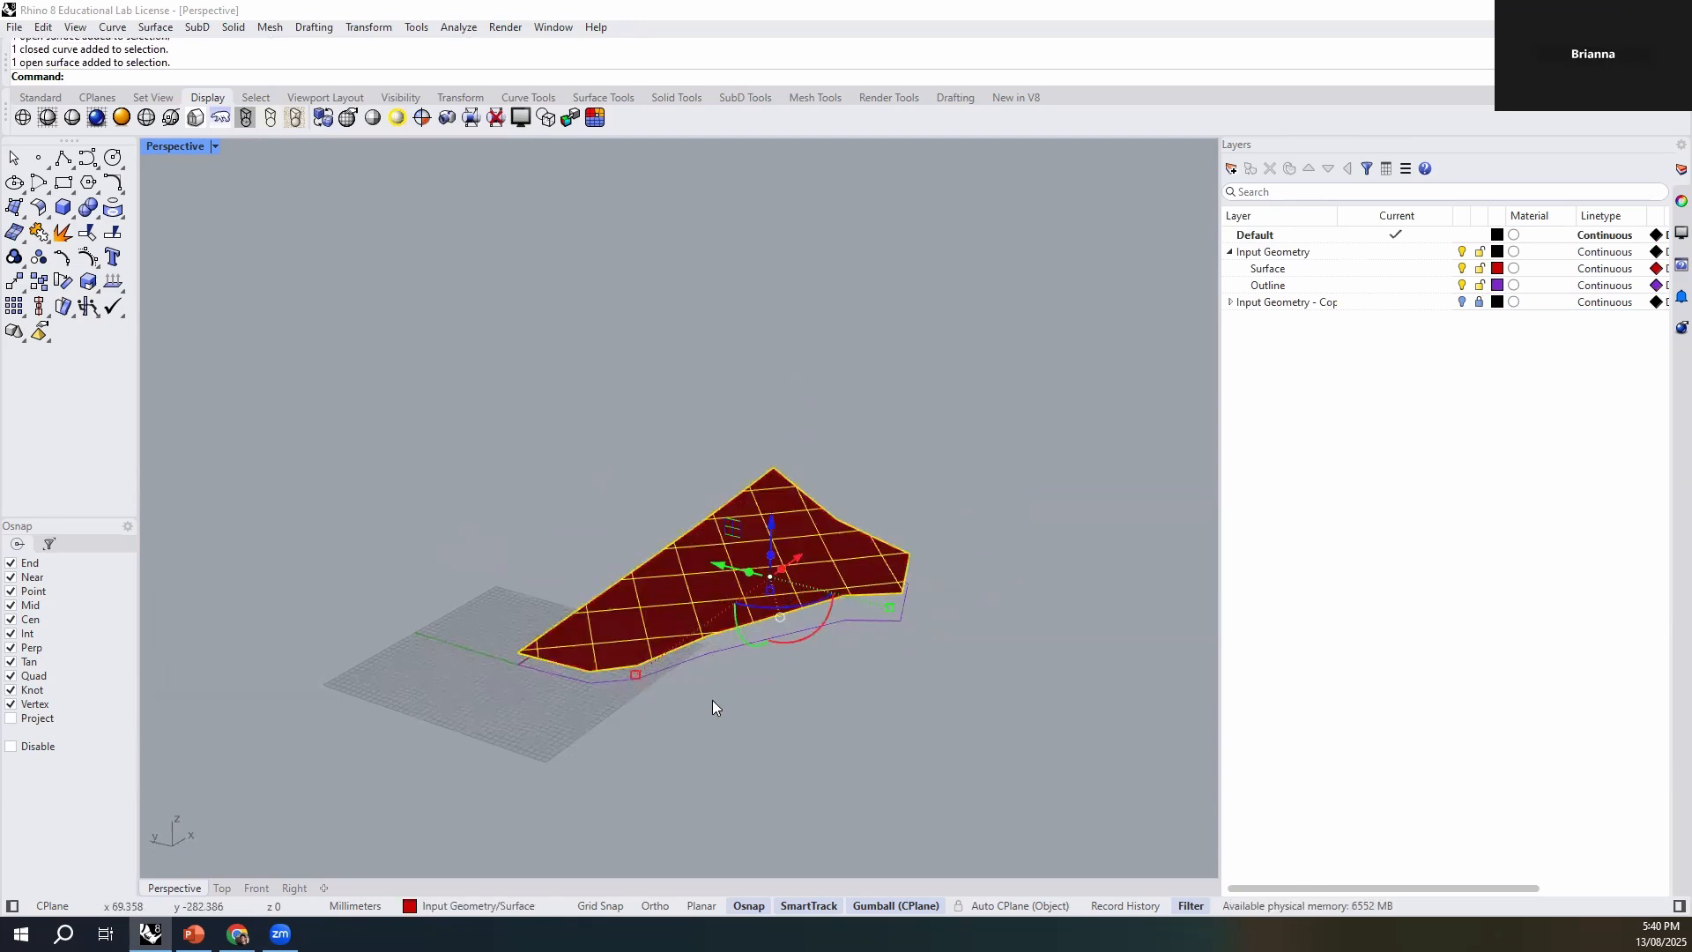
pyautogui.moveTo(714, 702); pyautogui.dragTo(702, 617, button='right')
pyautogui.click(766, 702)
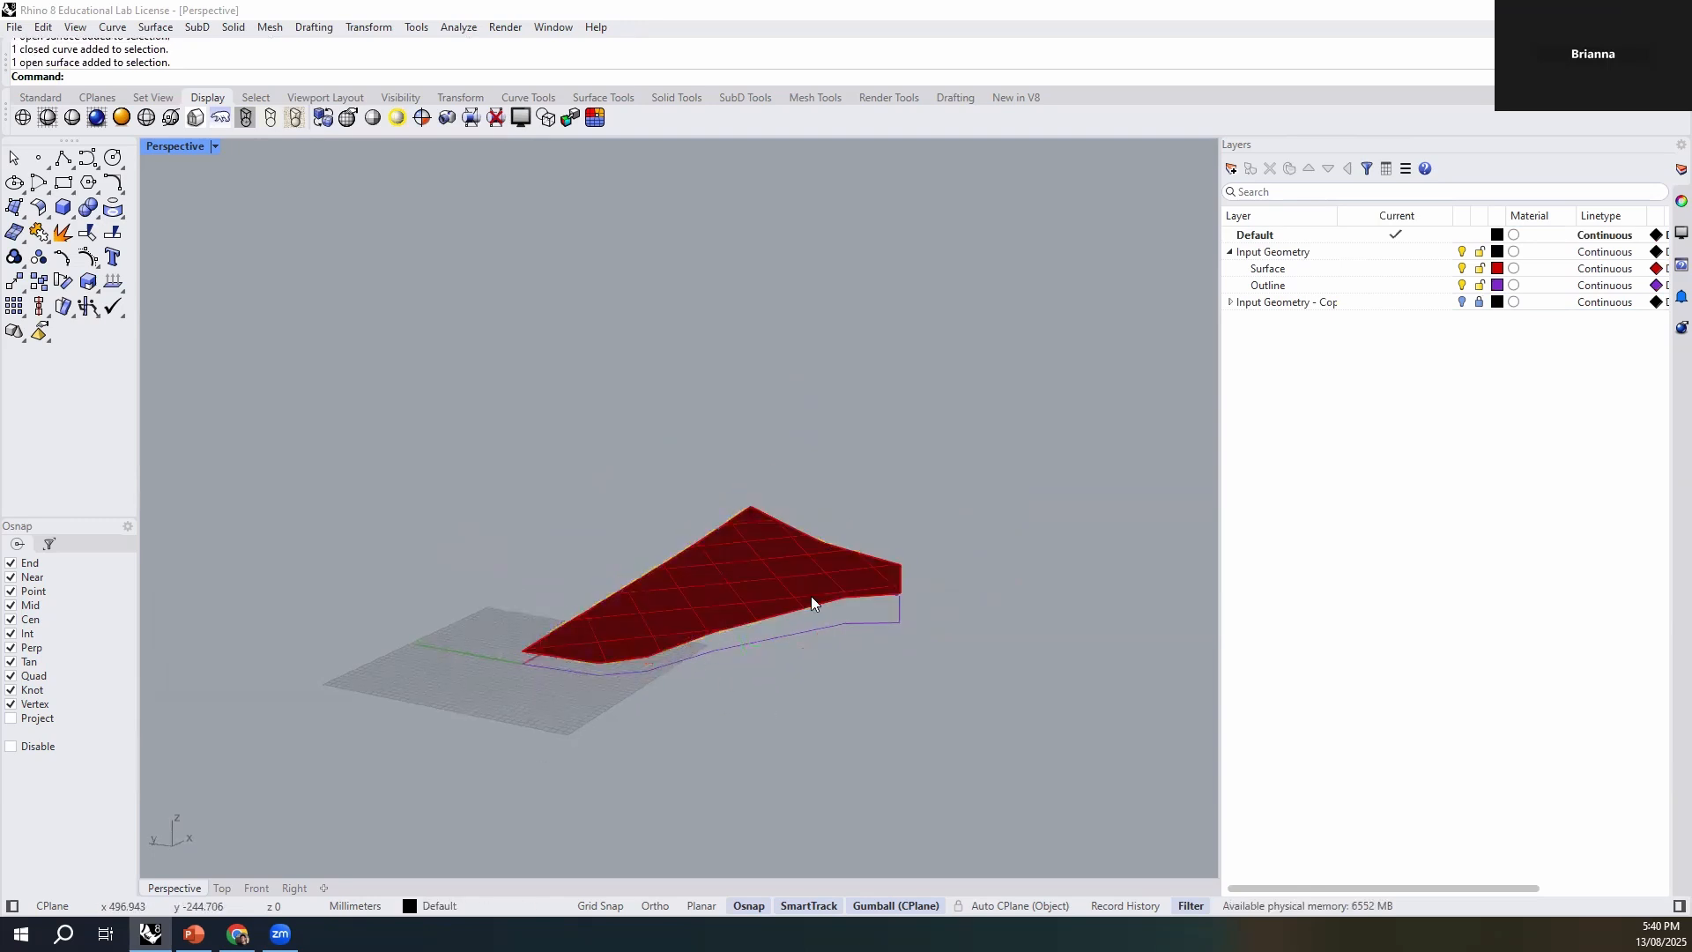
# - Examine how the scaled red surface sits above its outline curve, viewing both closely from several angles
pyautogui.scroll(5, 811, 596)
pyautogui.click(755, 665)
pyautogui.click(764, 756)
pyautogui.moveTo(699, 785); pyautogui.dragTo(393, 738, button='right')
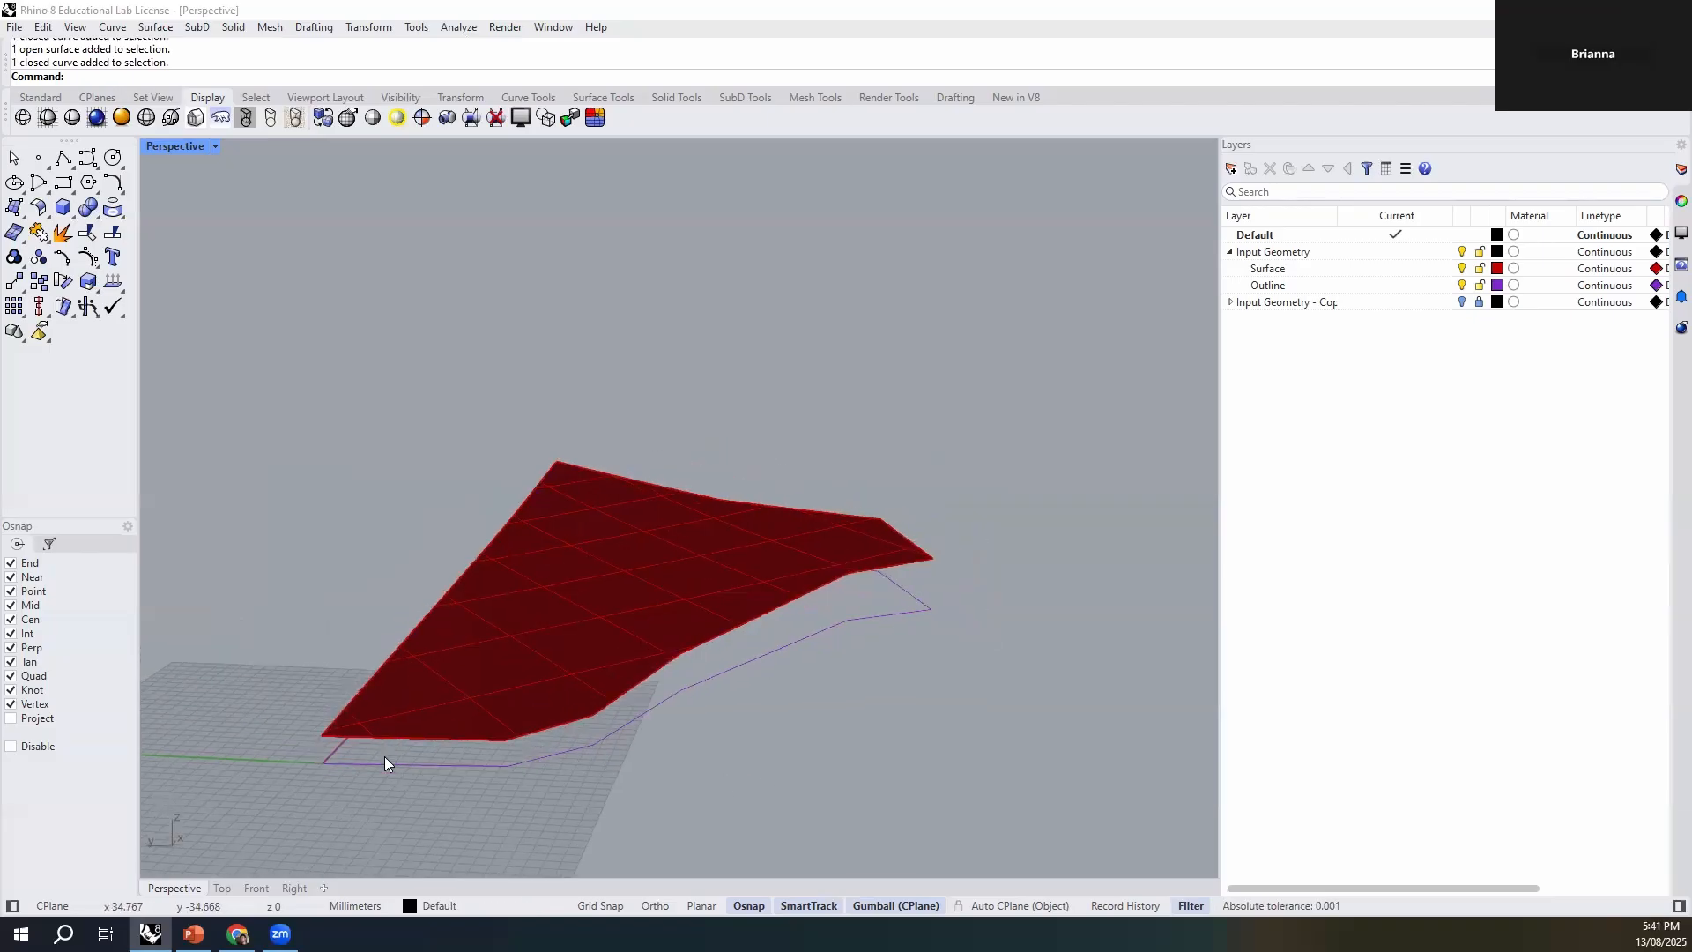
pyautogui.moveTo(808, 721); pyautogui.dragTo(879, 631, button='right')
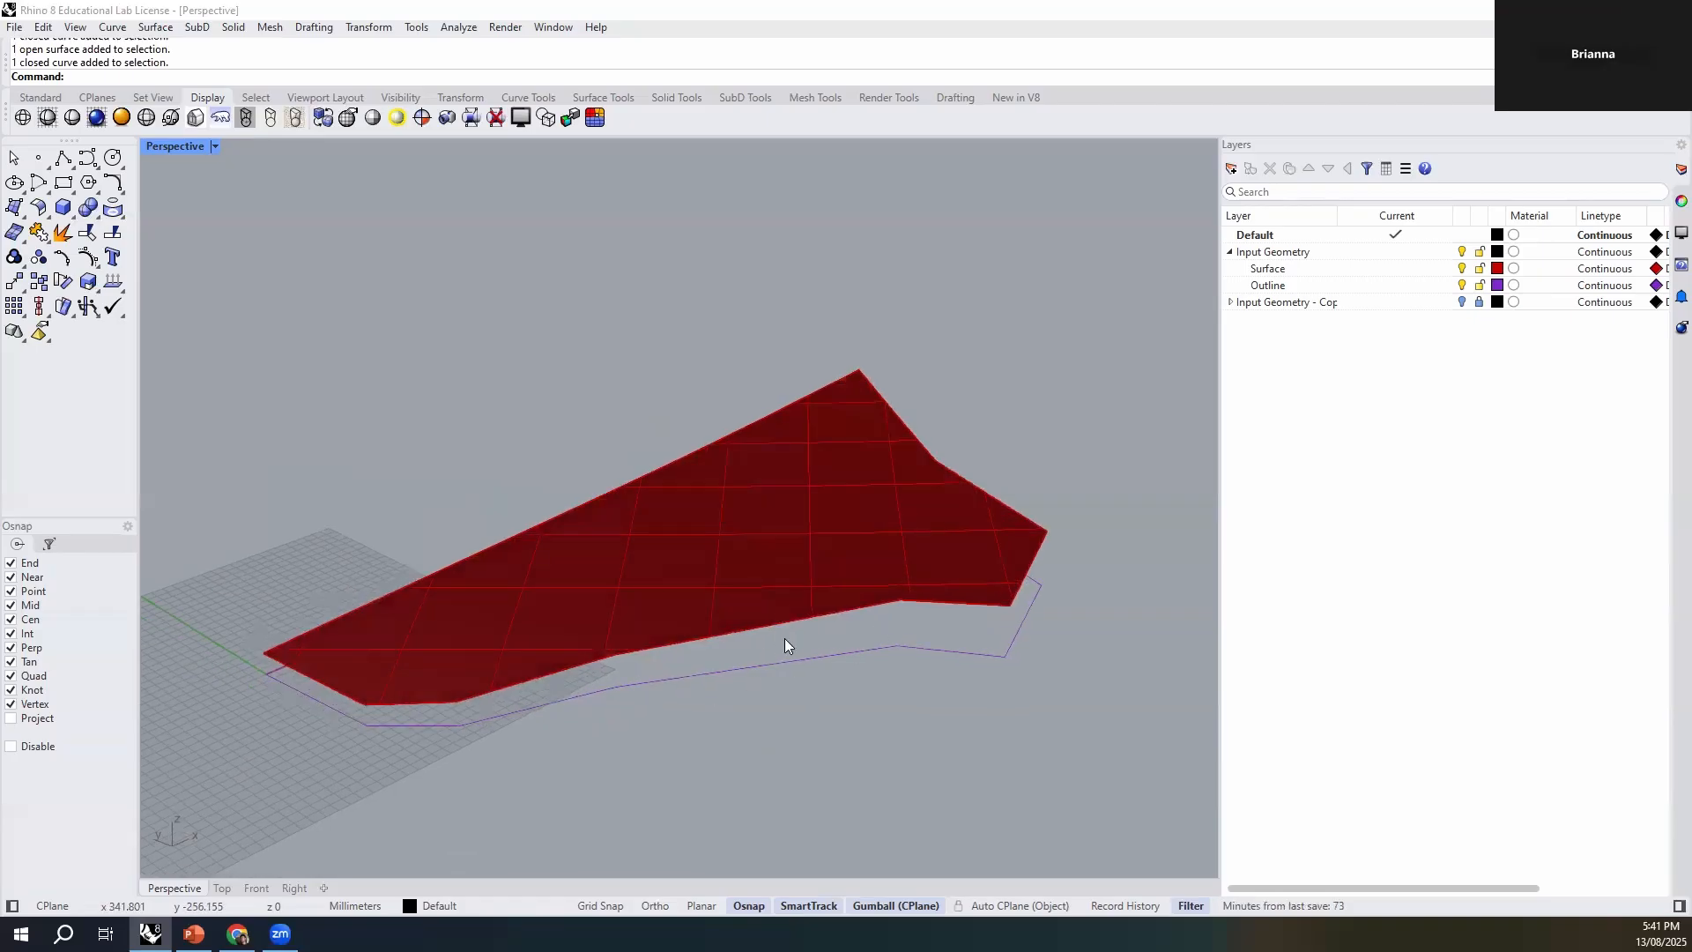
pyautogui.moveTo(509, 677); pyautogui.dragTo(616, 662, button='right')
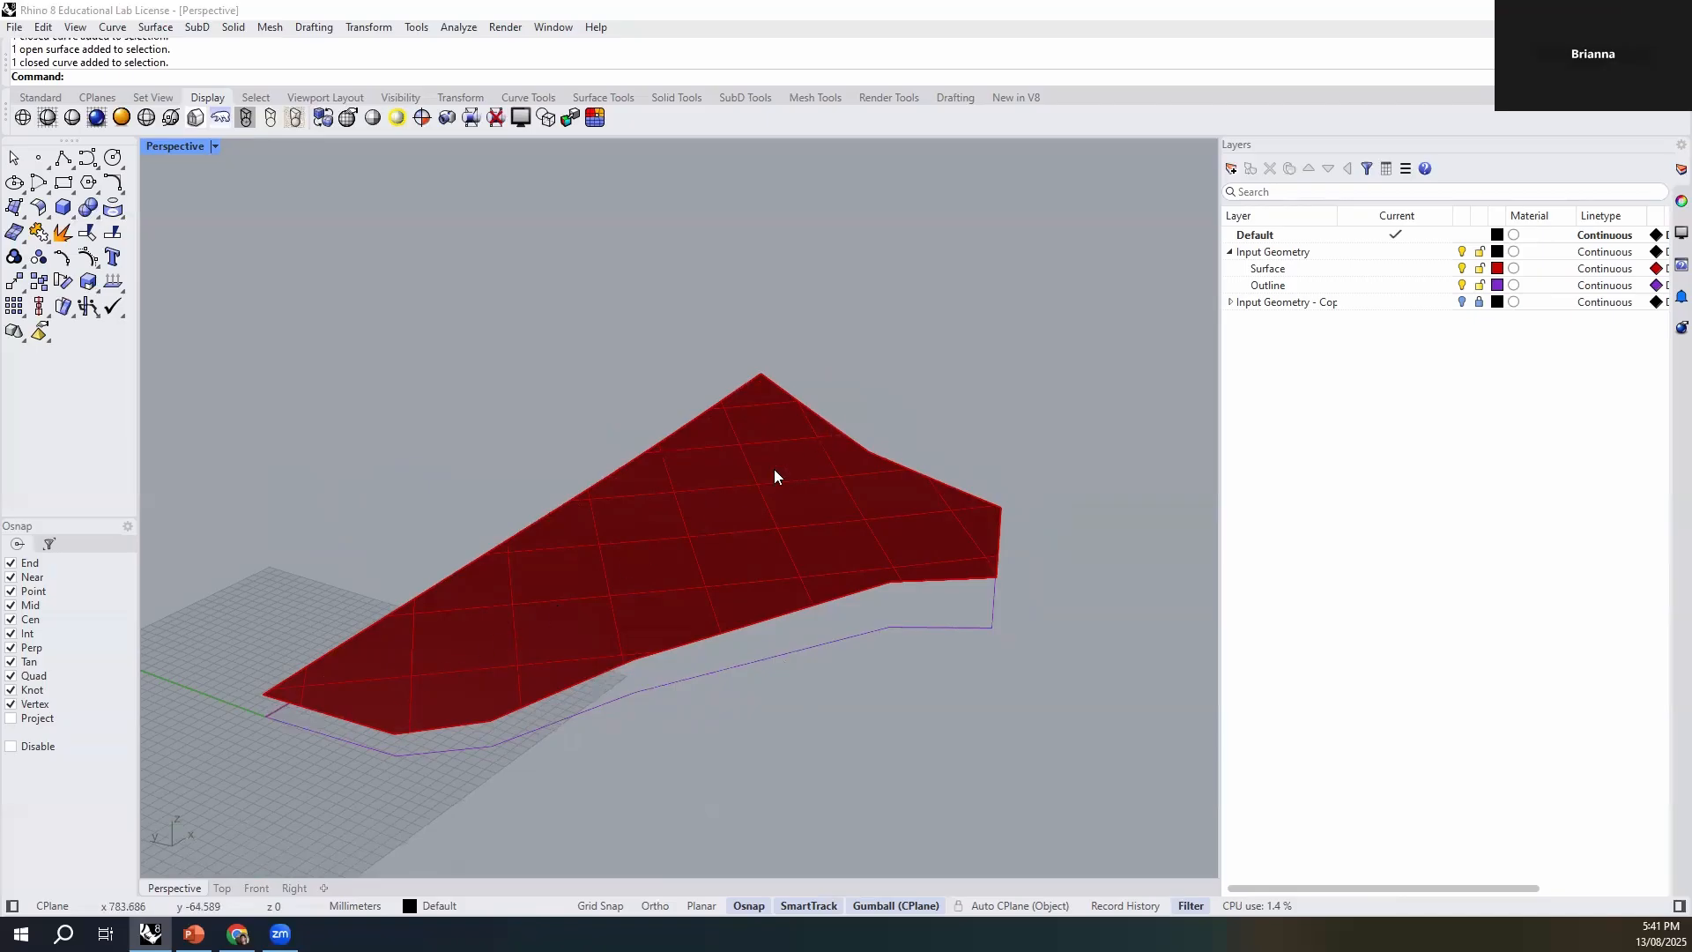
pyautogui.moveTo(908, 427); pyautogui.dragTo(900, 408, button='right')
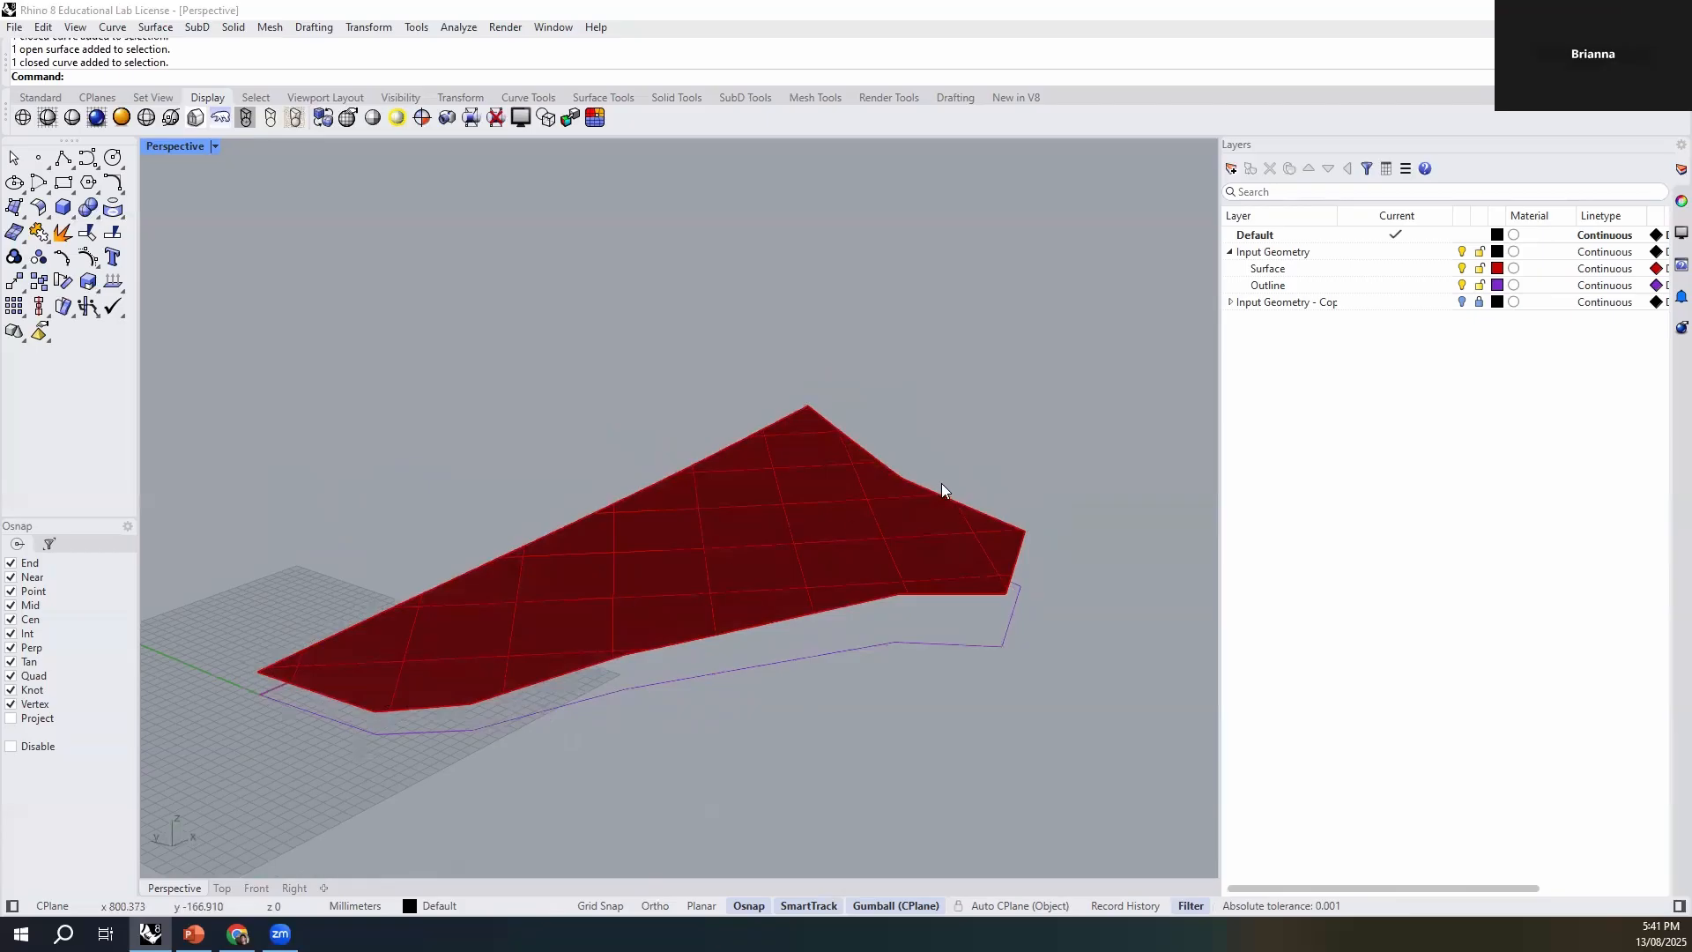
pyautogui.moveTo(605, 752); pyautogui.dragTo(247, 658, button='right')
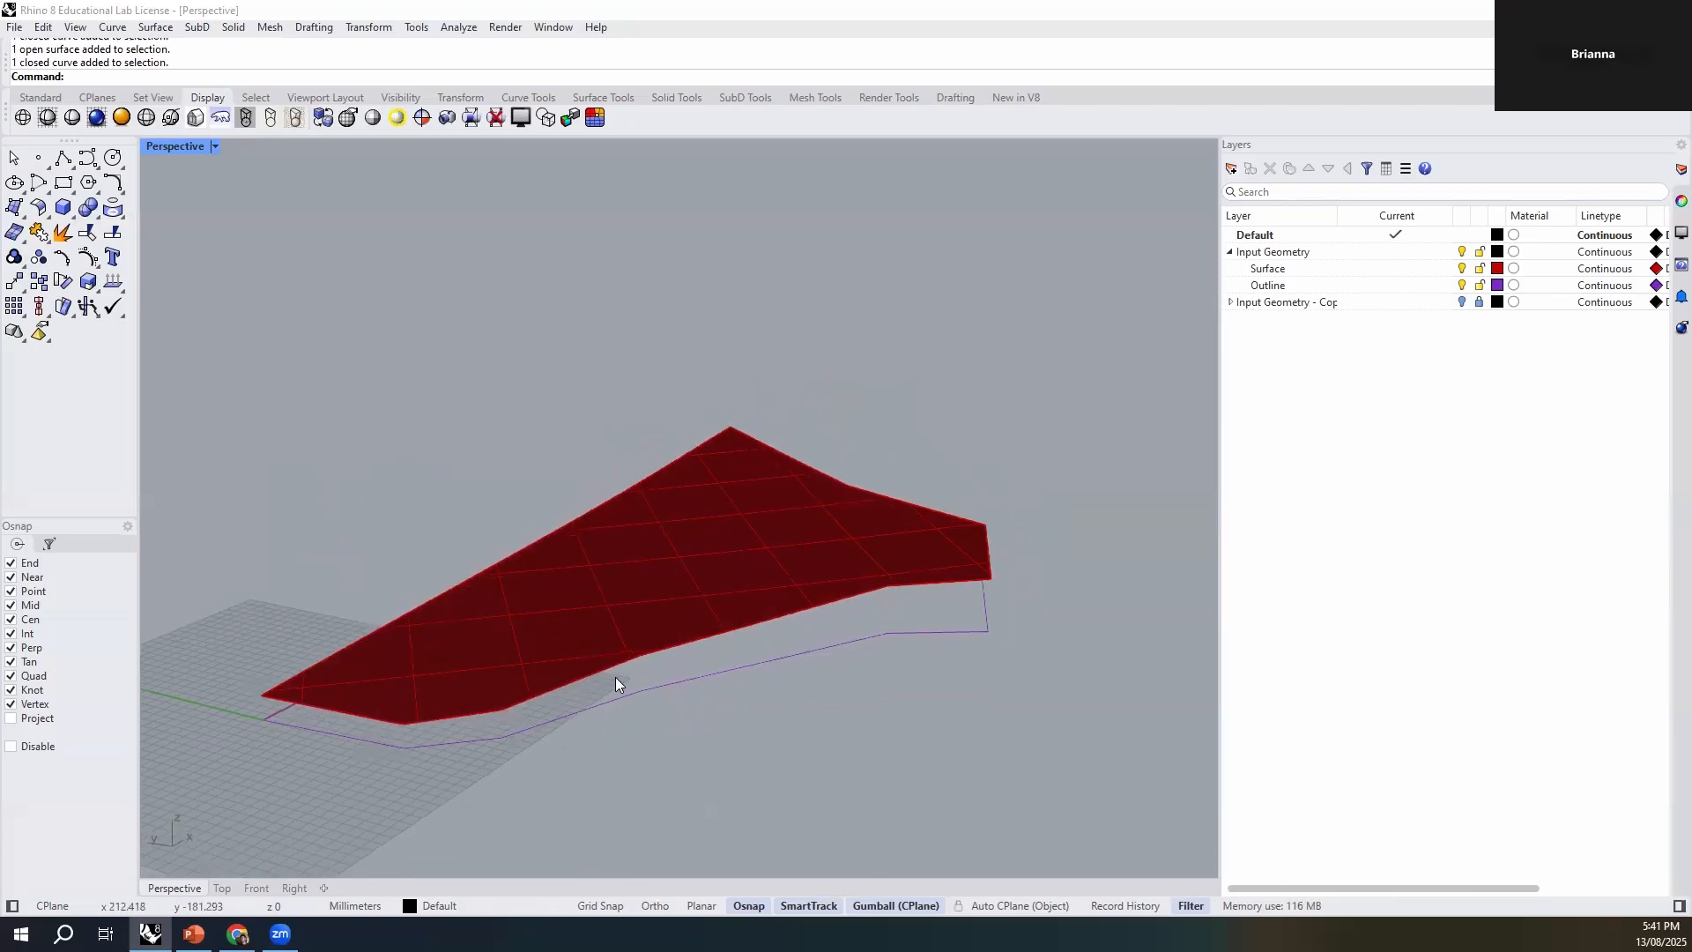
pyautogui.moveTo(737, 732); pyautogui.dragTo(678, 738, button='right')
pyautogui.click(483, 680)
pyautogui.click(650, 758)
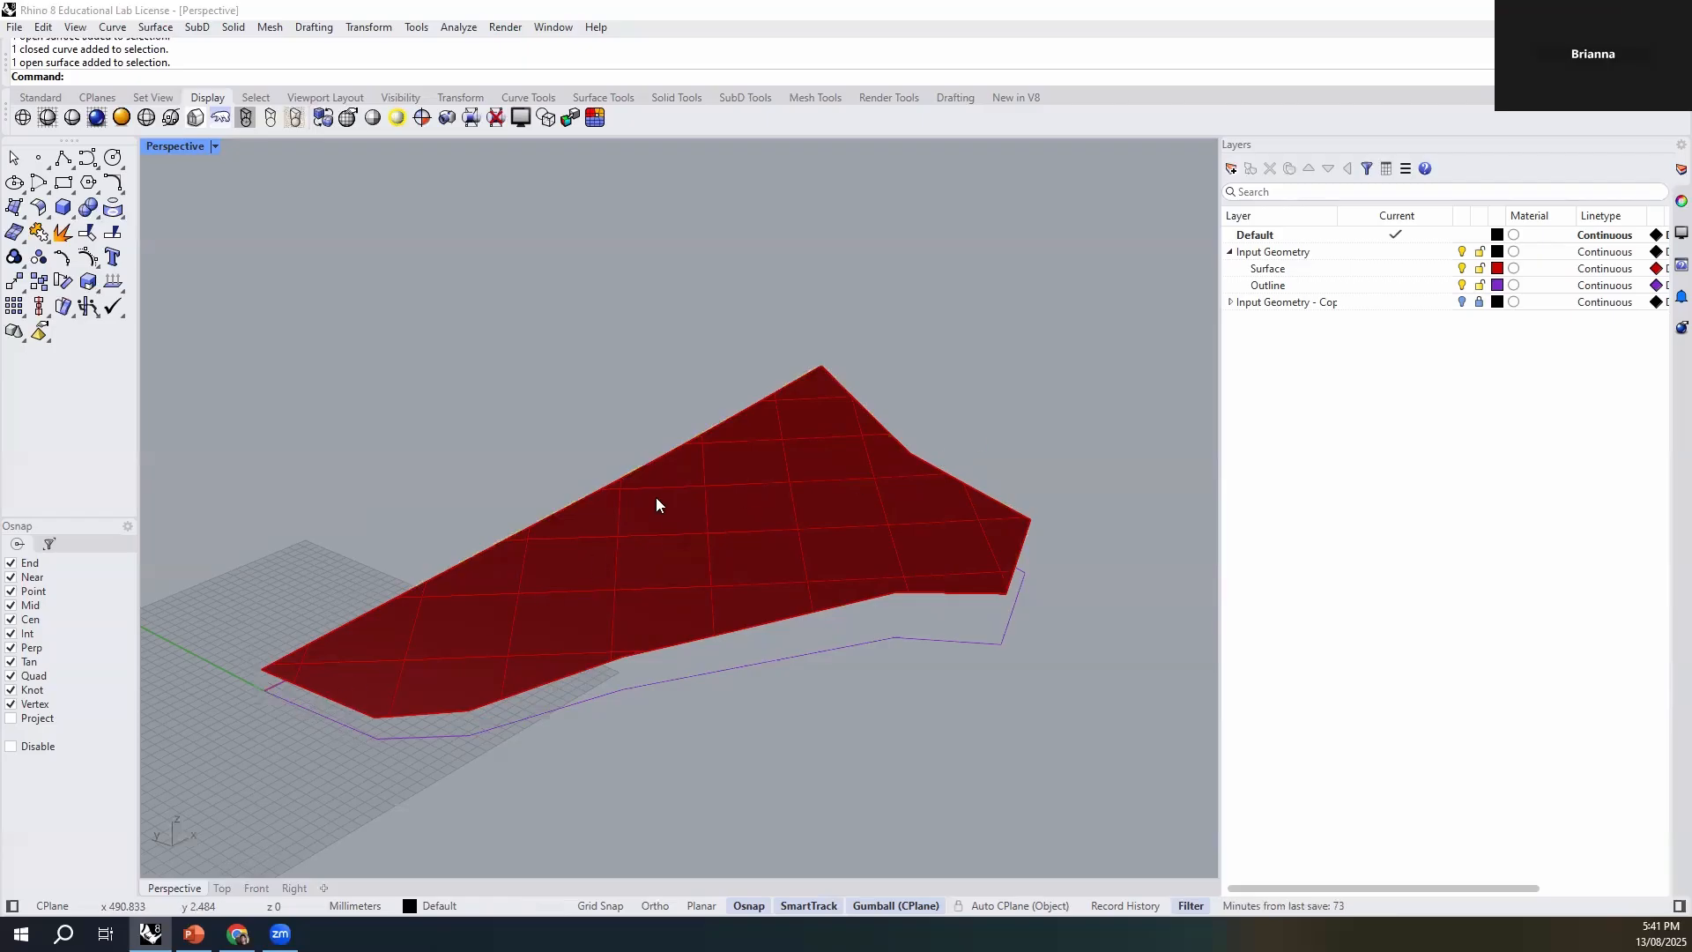
pyautogui.moveTo(497, 763); pyautogui.dragTo(805, 733, button='right')
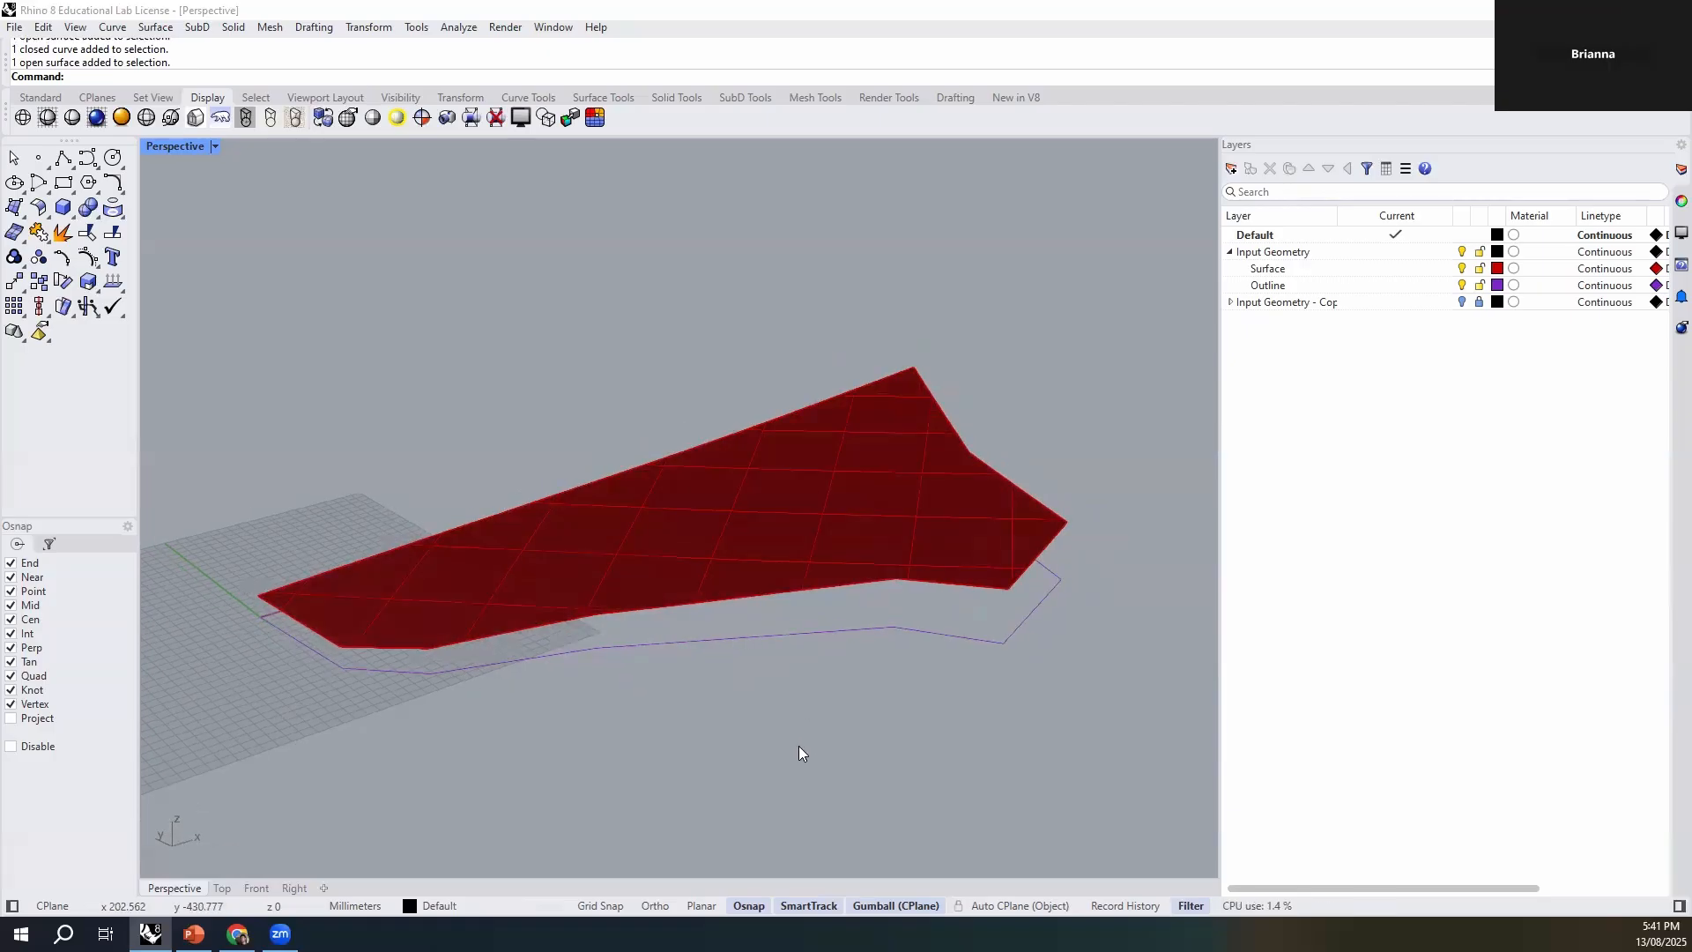
pyautogui.moveTo(646, 752); pyautogui.dragTo(705, 744, button='right')
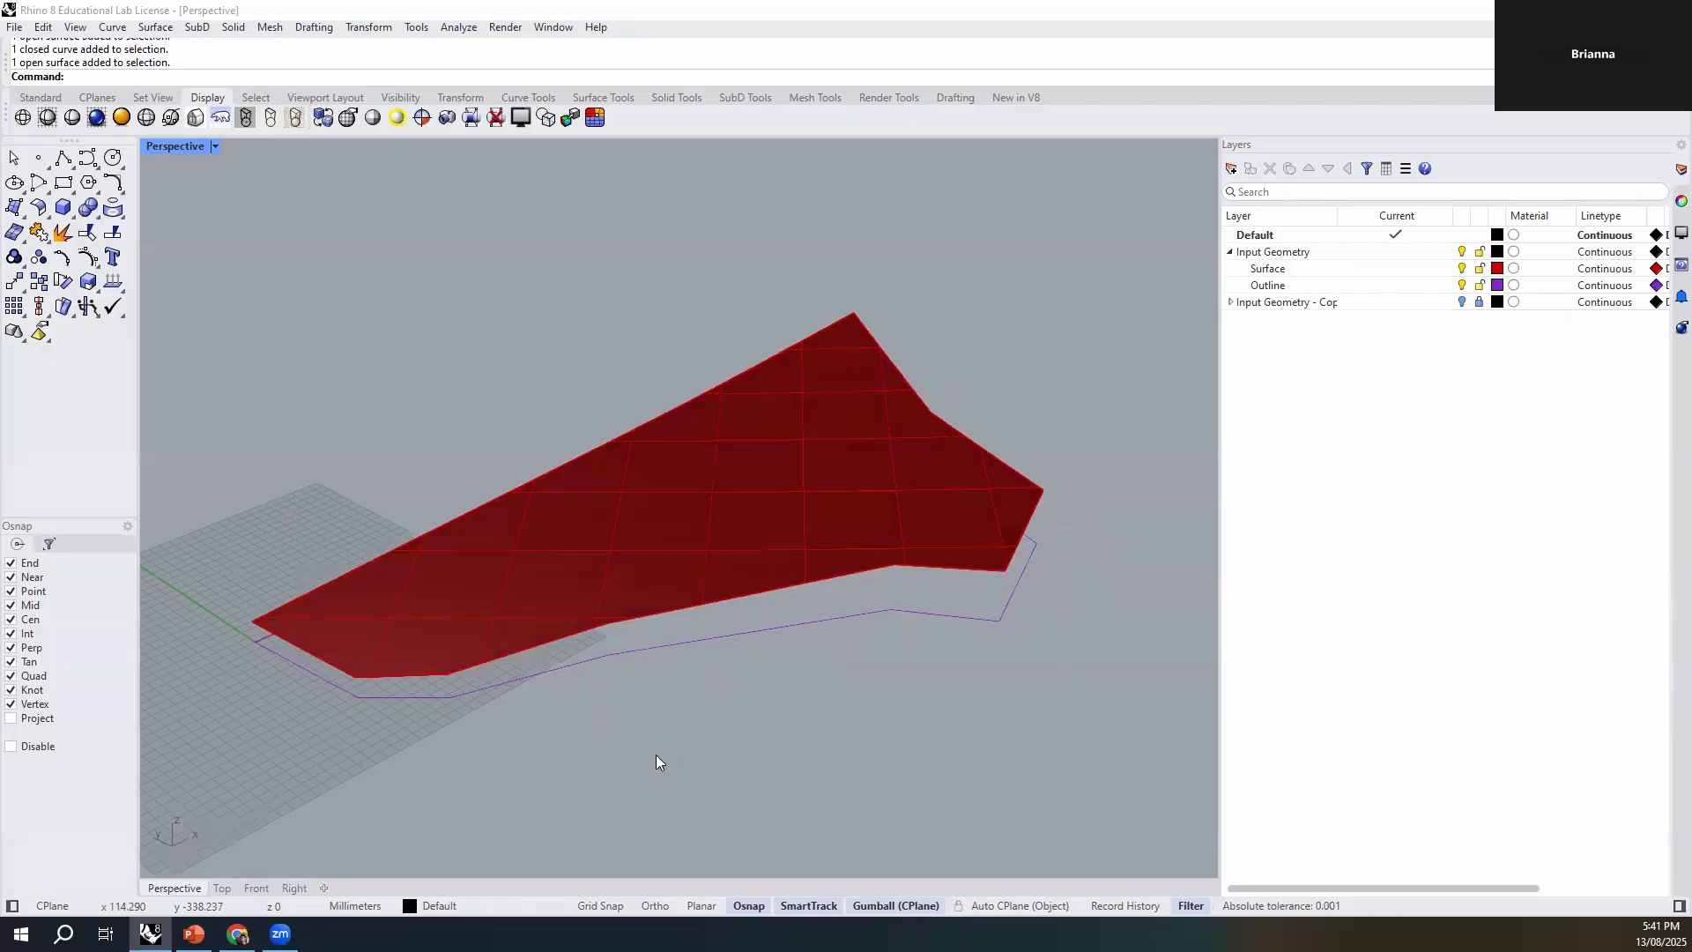
pyautogui.click(808, 546)
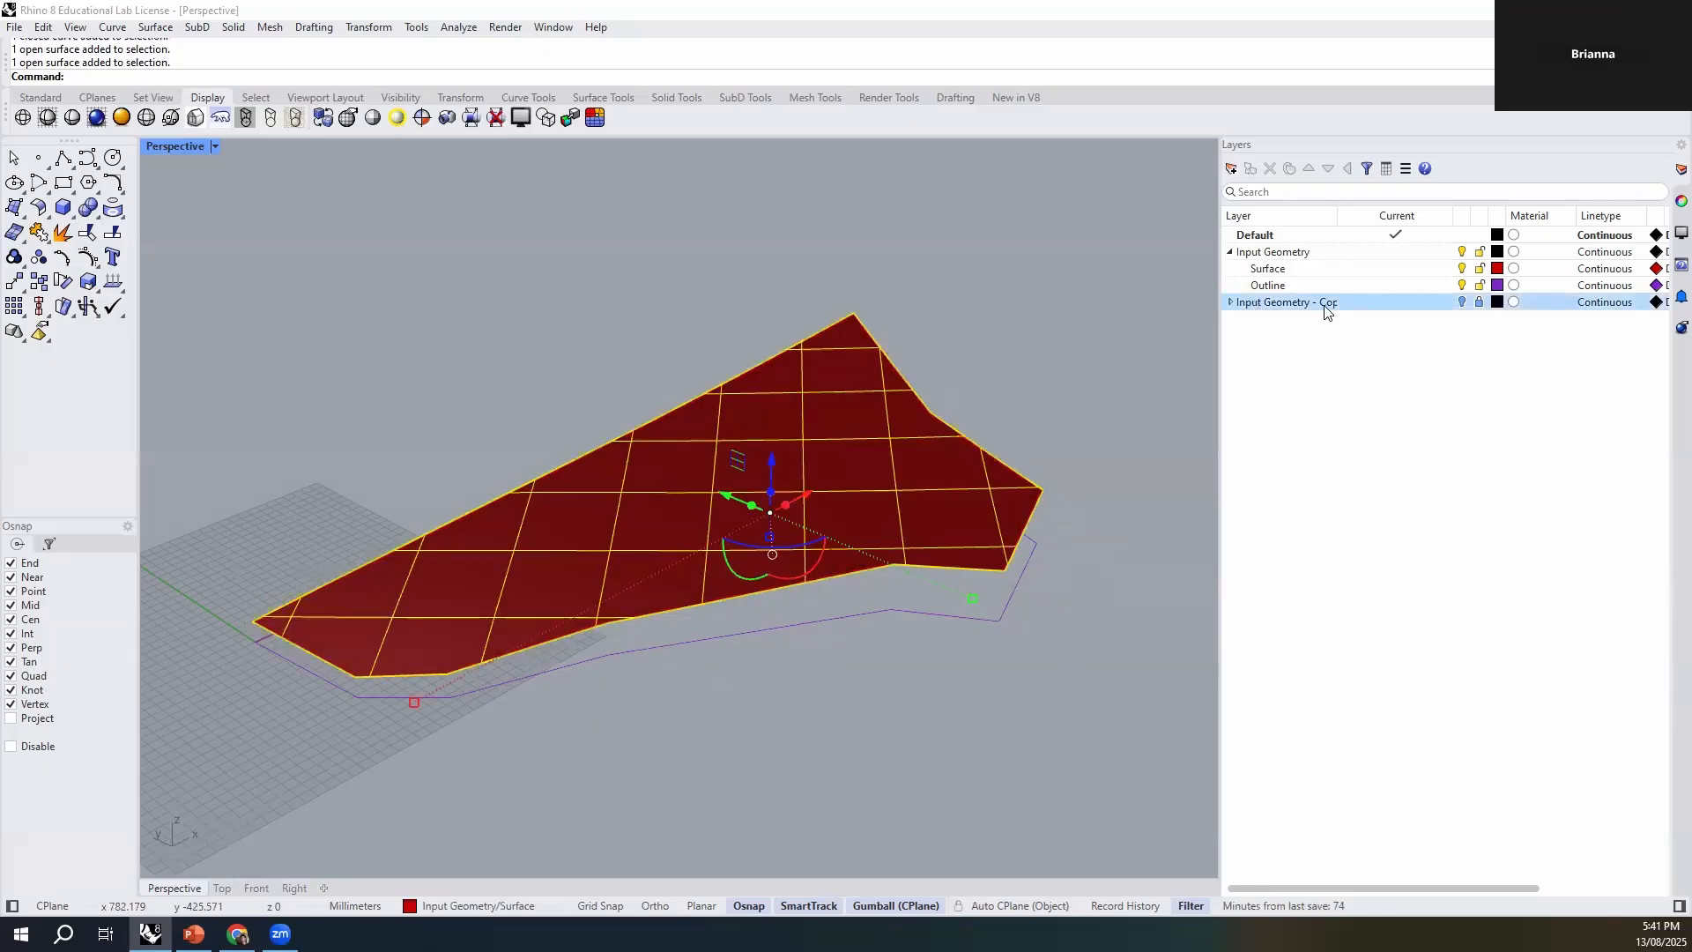
pyautogui.click(1088, 439)
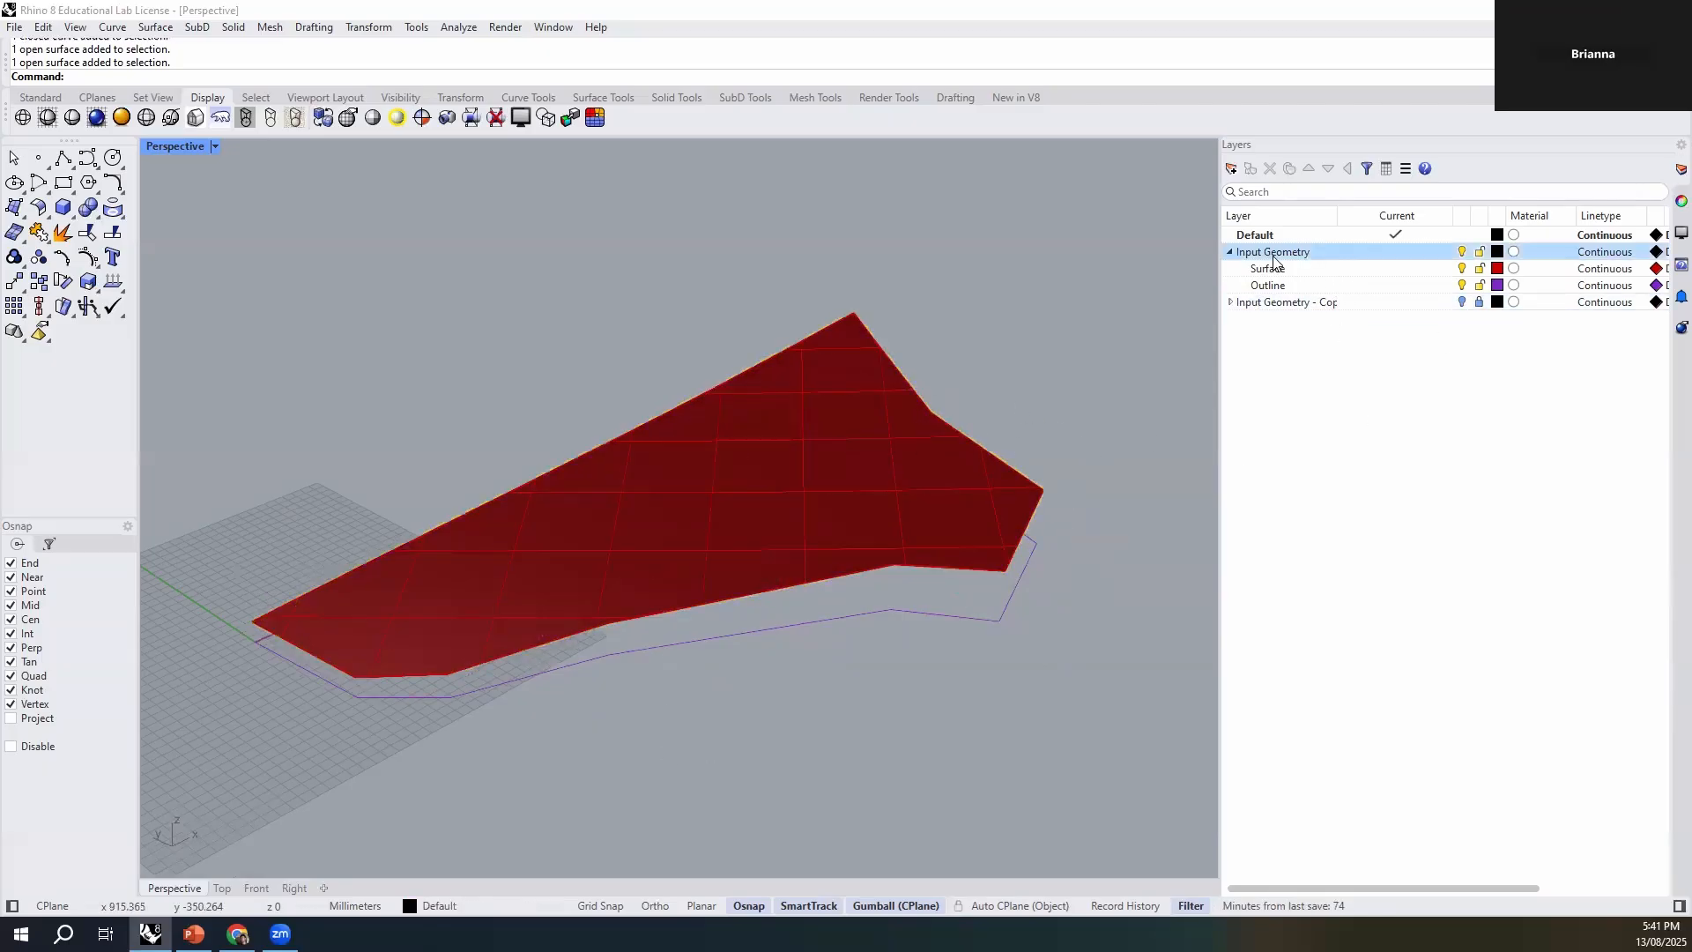
# - Add a layer named Working Model, place it directly below the Input Geometry layer, and make it the current layer
pyautogui.click(1230, 252)
pyautogui.click(1230, 252)
pyautogui.click(1230, 252)
pyautogui.click(1231, 168)
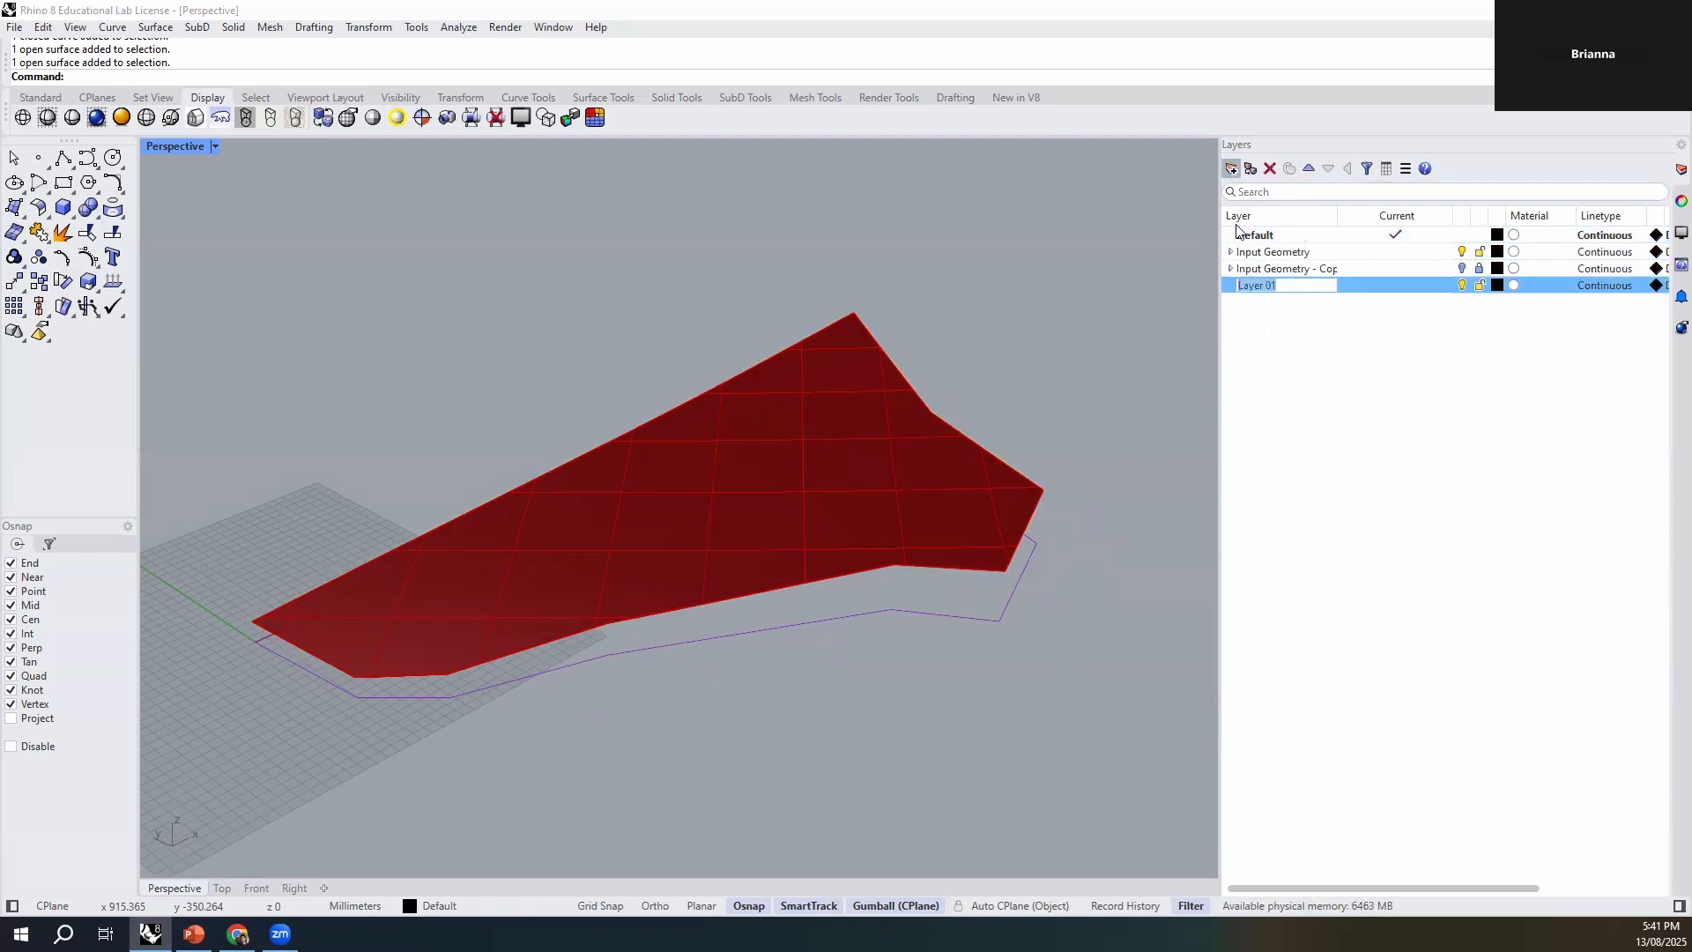
pyautogui.write('Working Model')
pyautogui.press('Return')
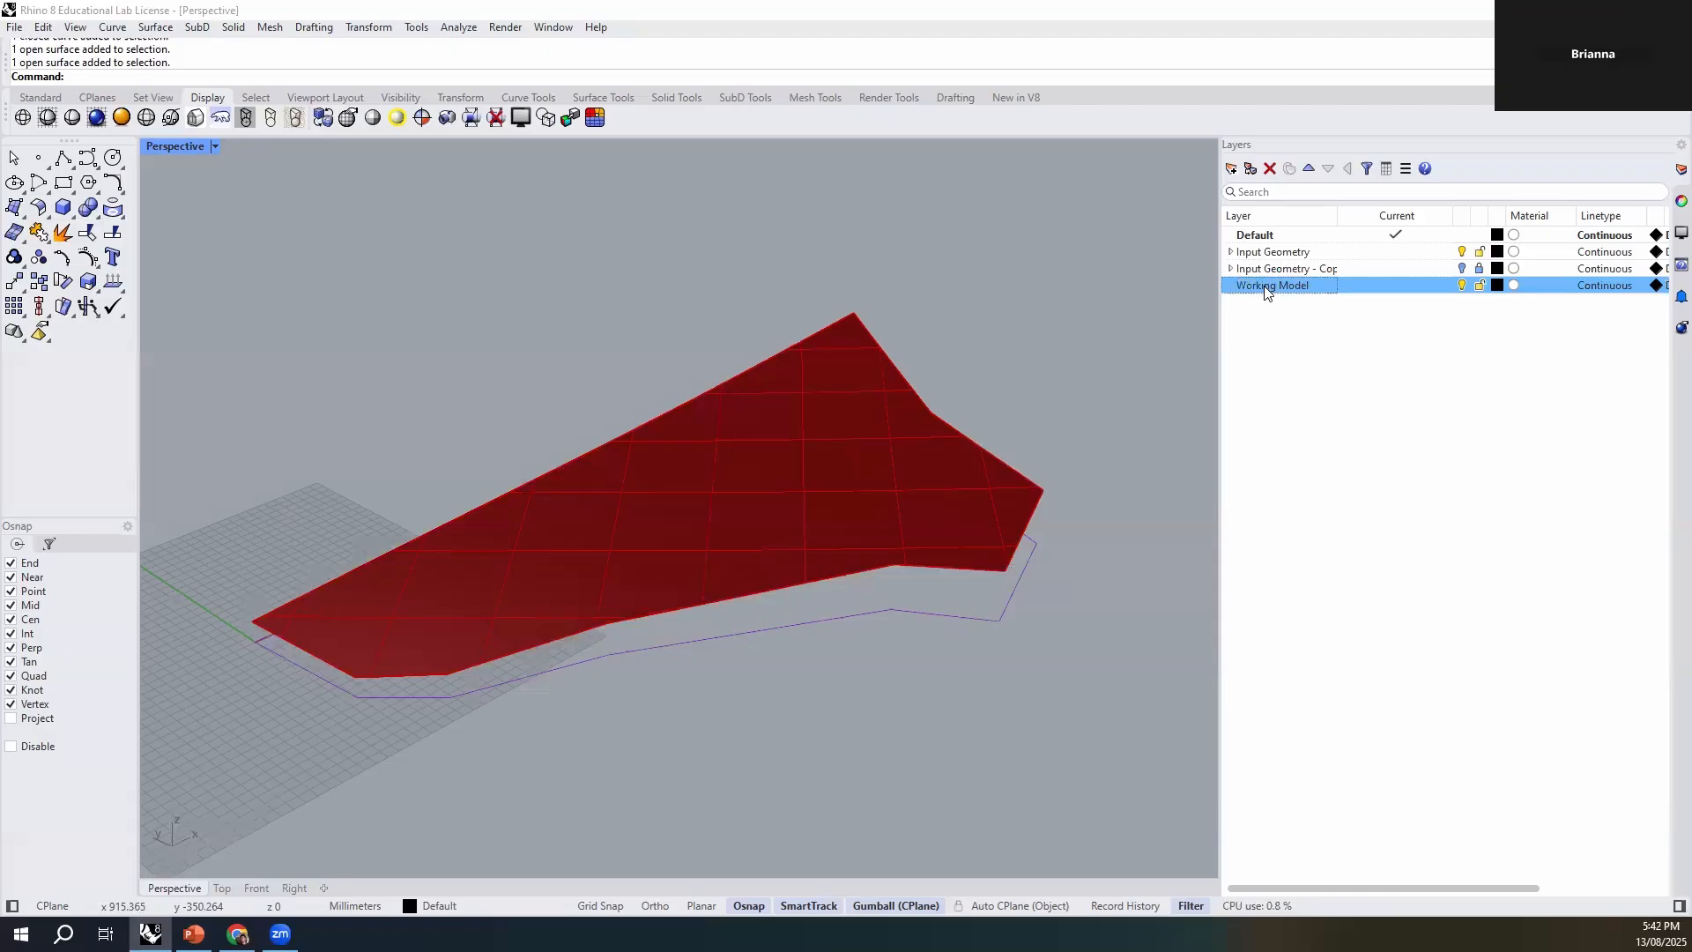
pyautogui.click(1309, 168)
pyautogui.doubleClick(1329, 265)
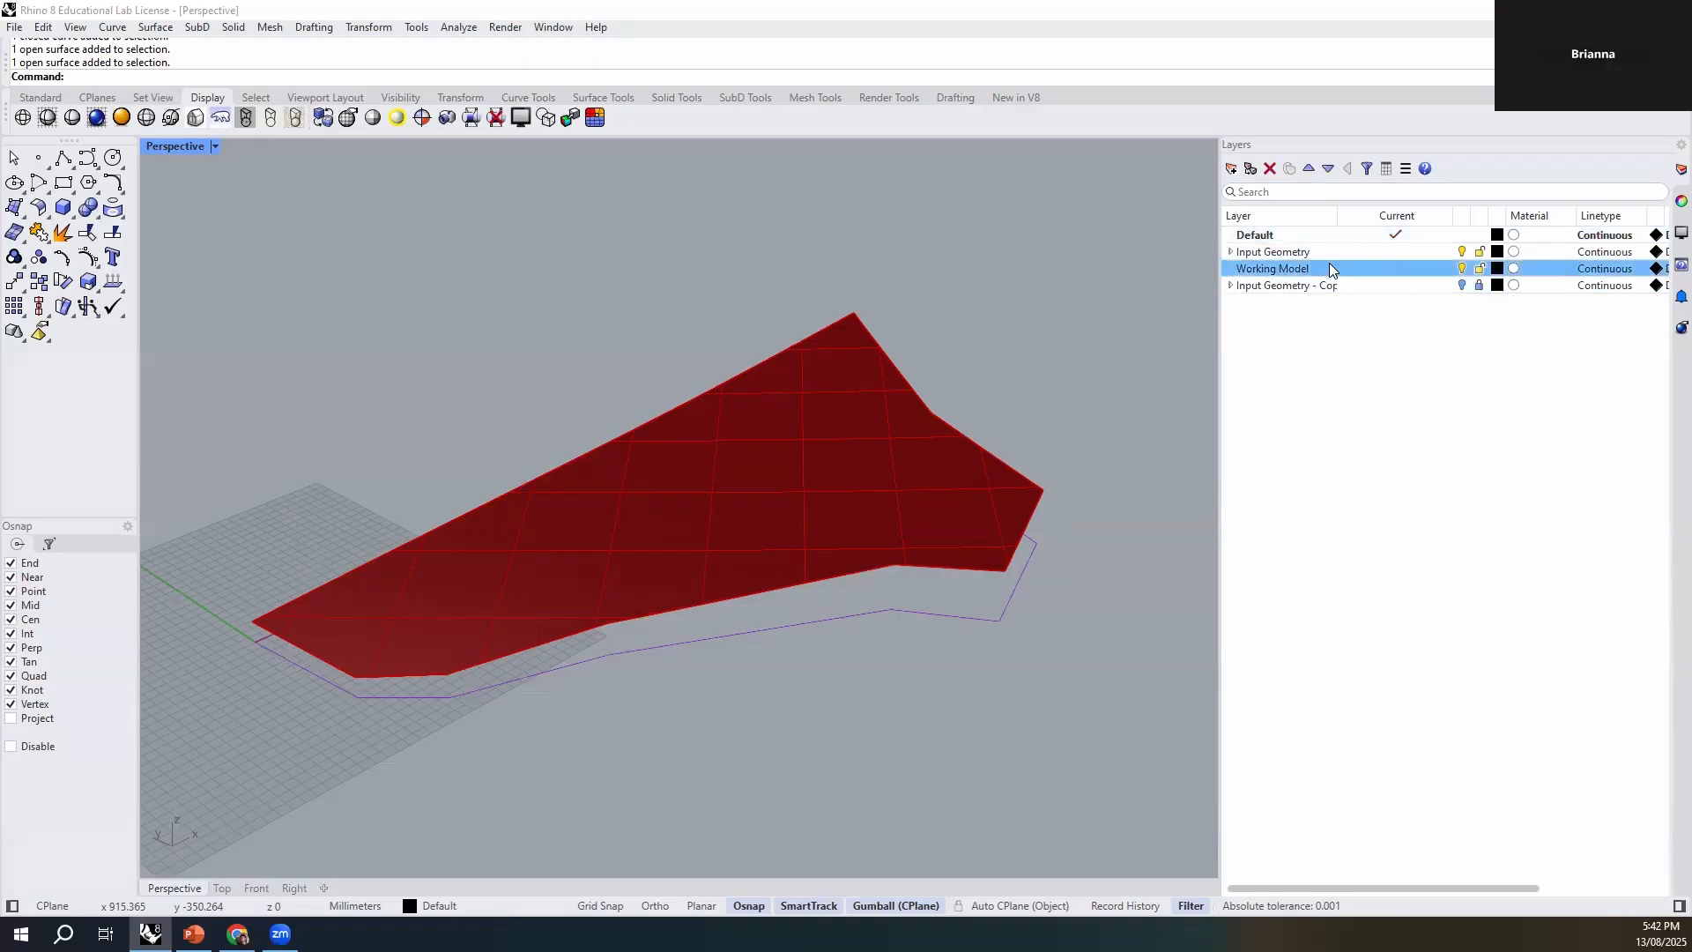
# - Create a sublayer named Bounding Box under the Working Model layer
pyautogui.click(1250, 168)
pyautogui.write('Bounding Bo')
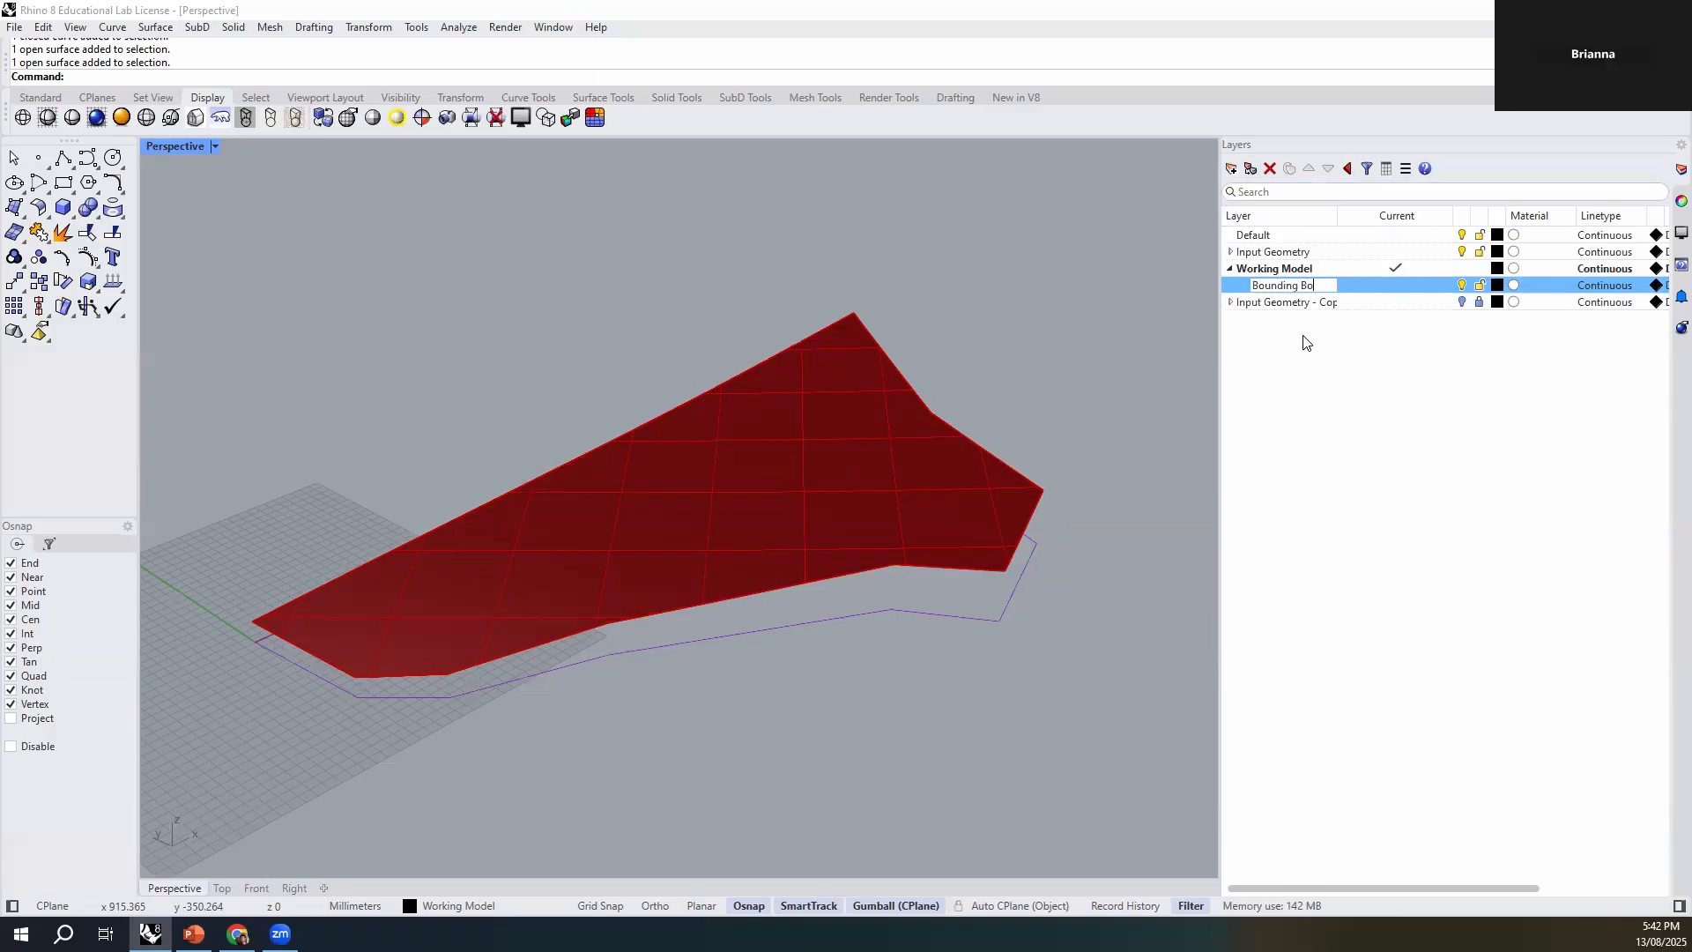
pyautogui.press('Return')
pyautogui.doubleClick(1323, 287)
pyautogui.press('End')
pyautogui.write('x')
pyautogui.click(1378, 440)
# - Create a solid bounding box around the red site surface, using world coordinates
pyautogui.click(866, 537)
pyautogui.moveTo(892, 684); pyautogui.dragTo(899, 678, button='right')
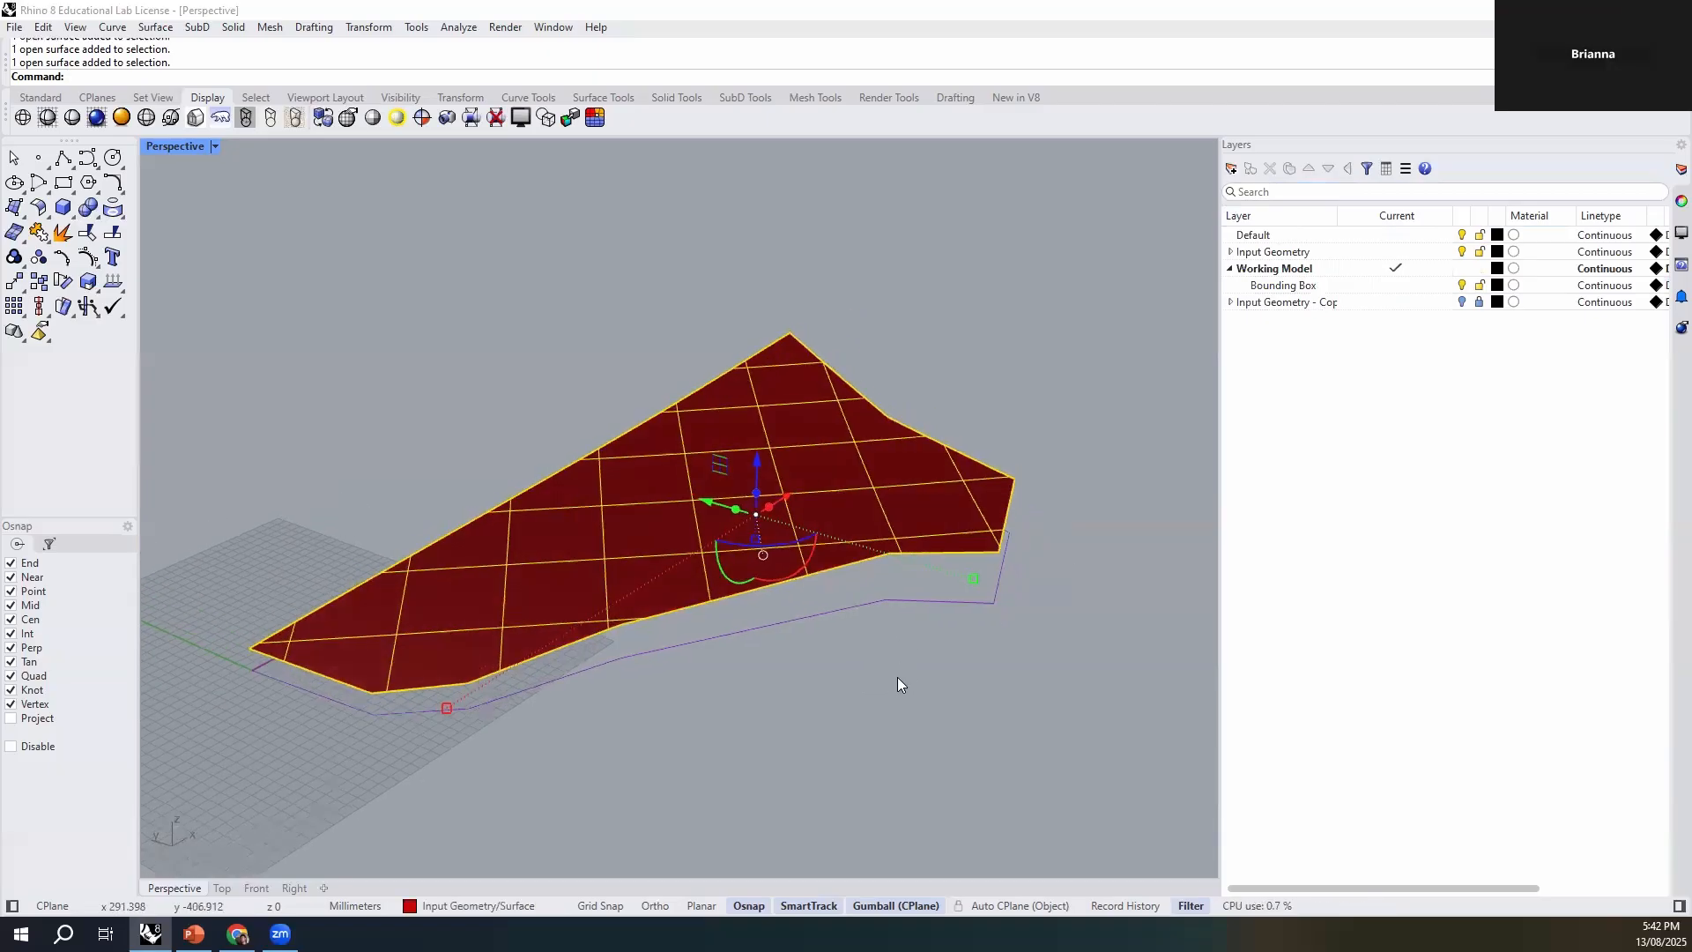
pyautogui.write('boundingbox')
pyautogui.press('Return')
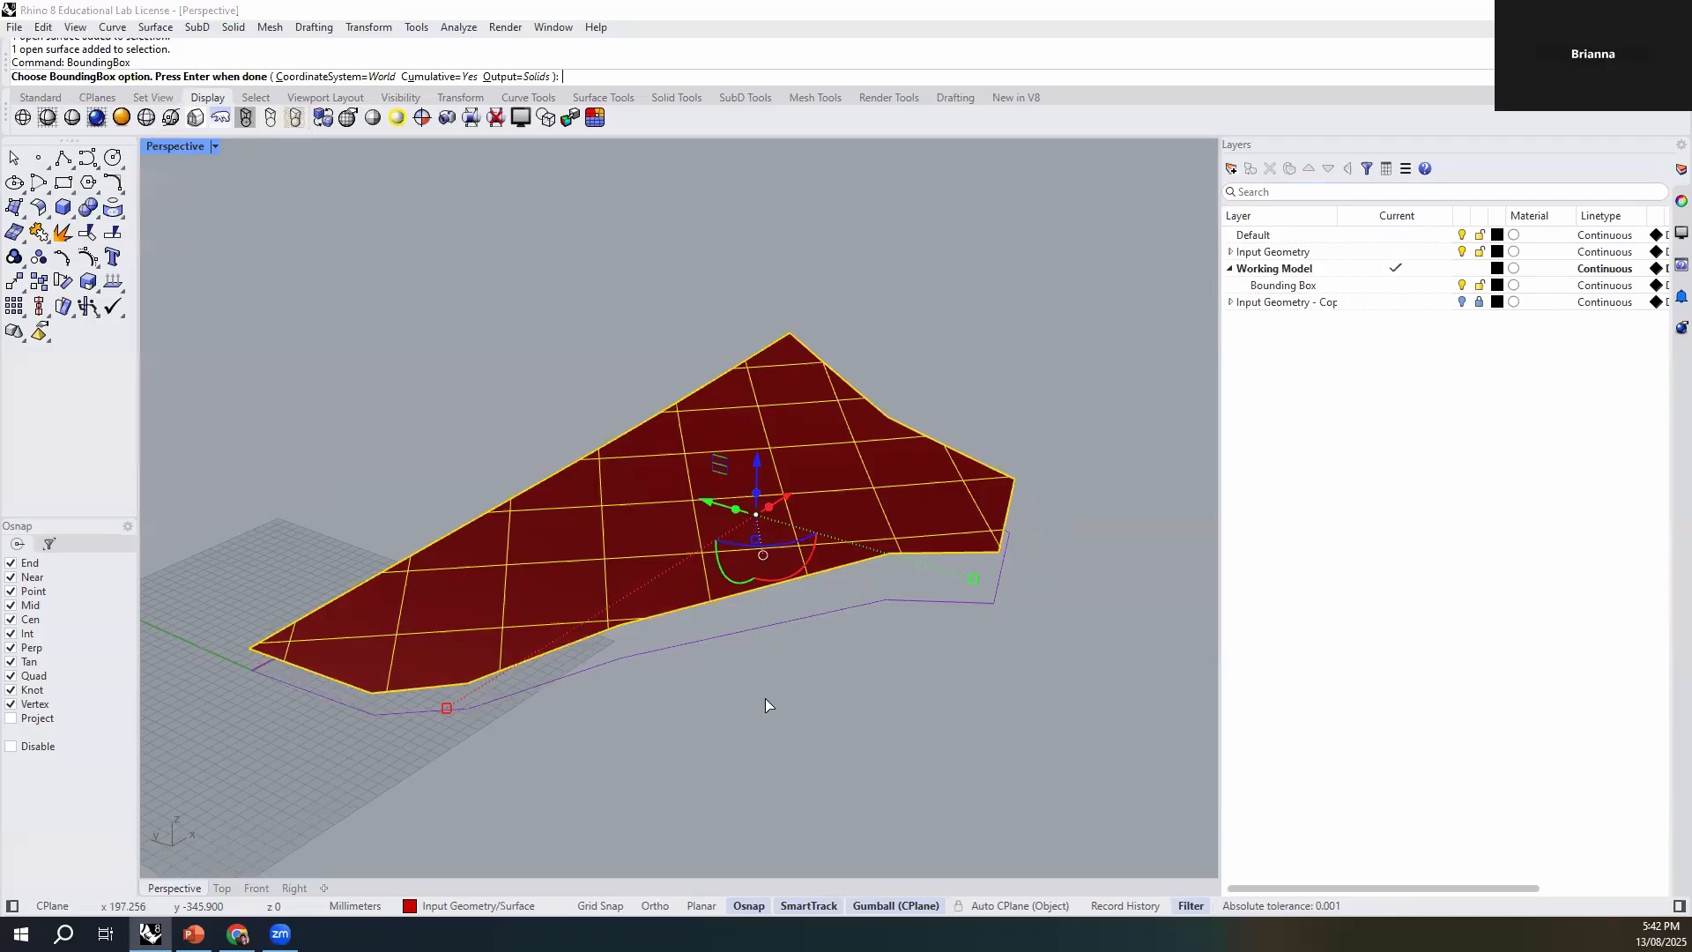
pyautogui.press('Return')
pyautogui.click(930, 783)
pyautogui.moveTo(931, 782); pyautogui.dragTo(842, 760, button='right')
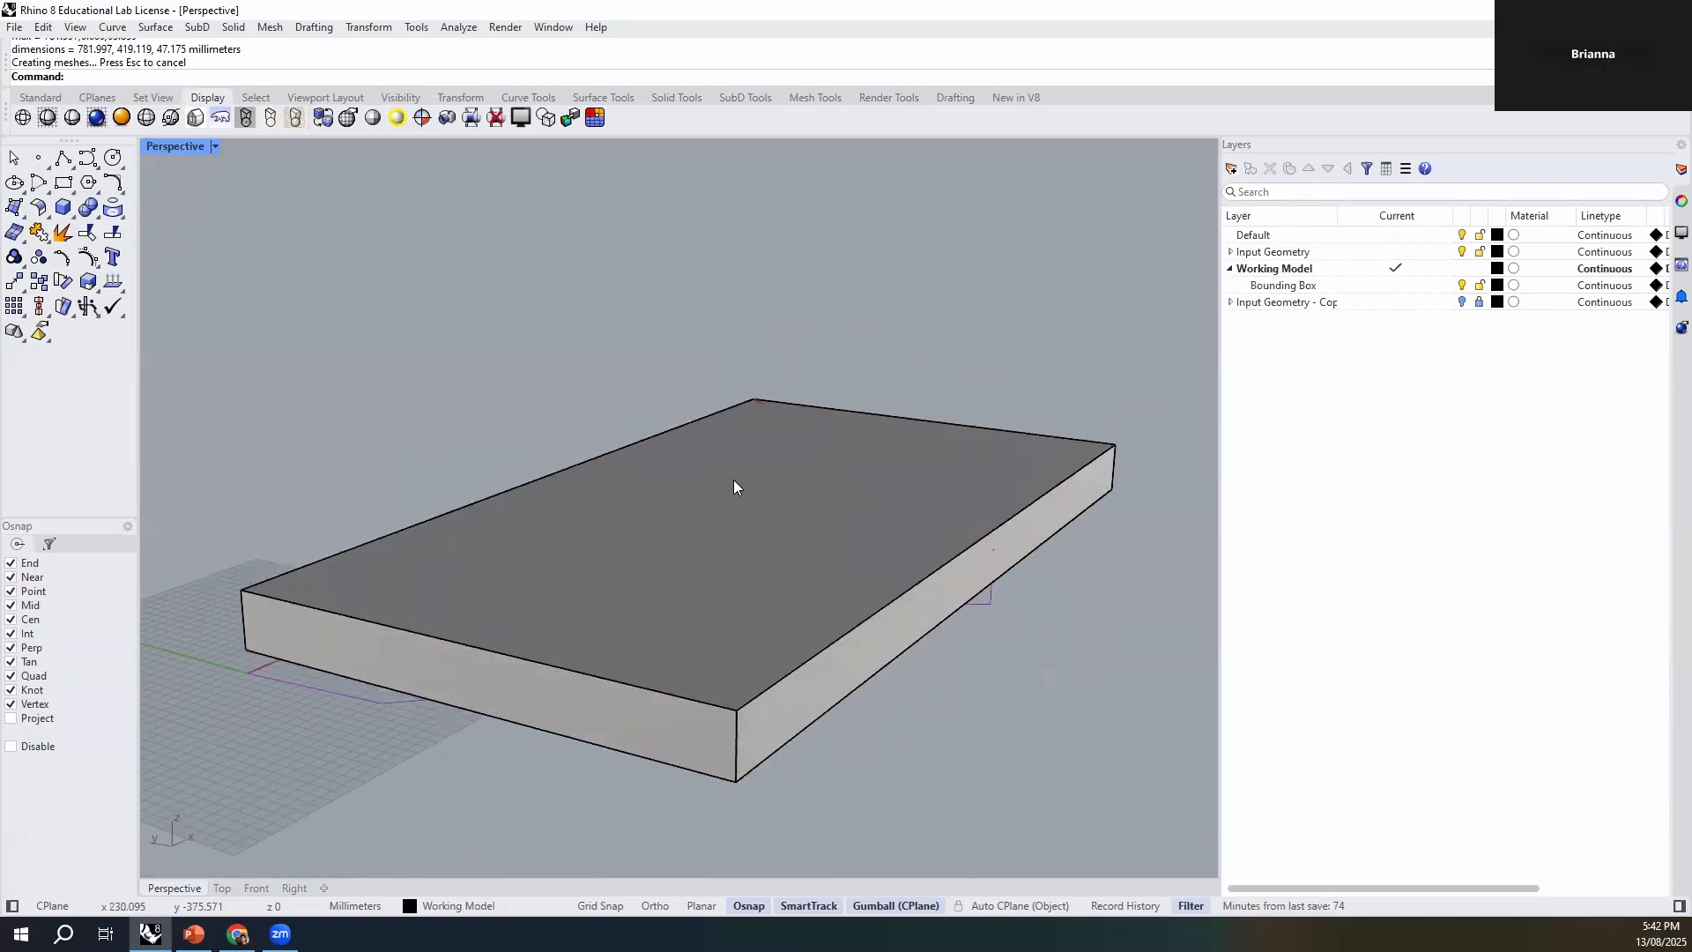
# - Set the Perspective viewport to Ghosted display and inspect the site surface inside its bounding box from several angles
pyautogui.click(214, 147)
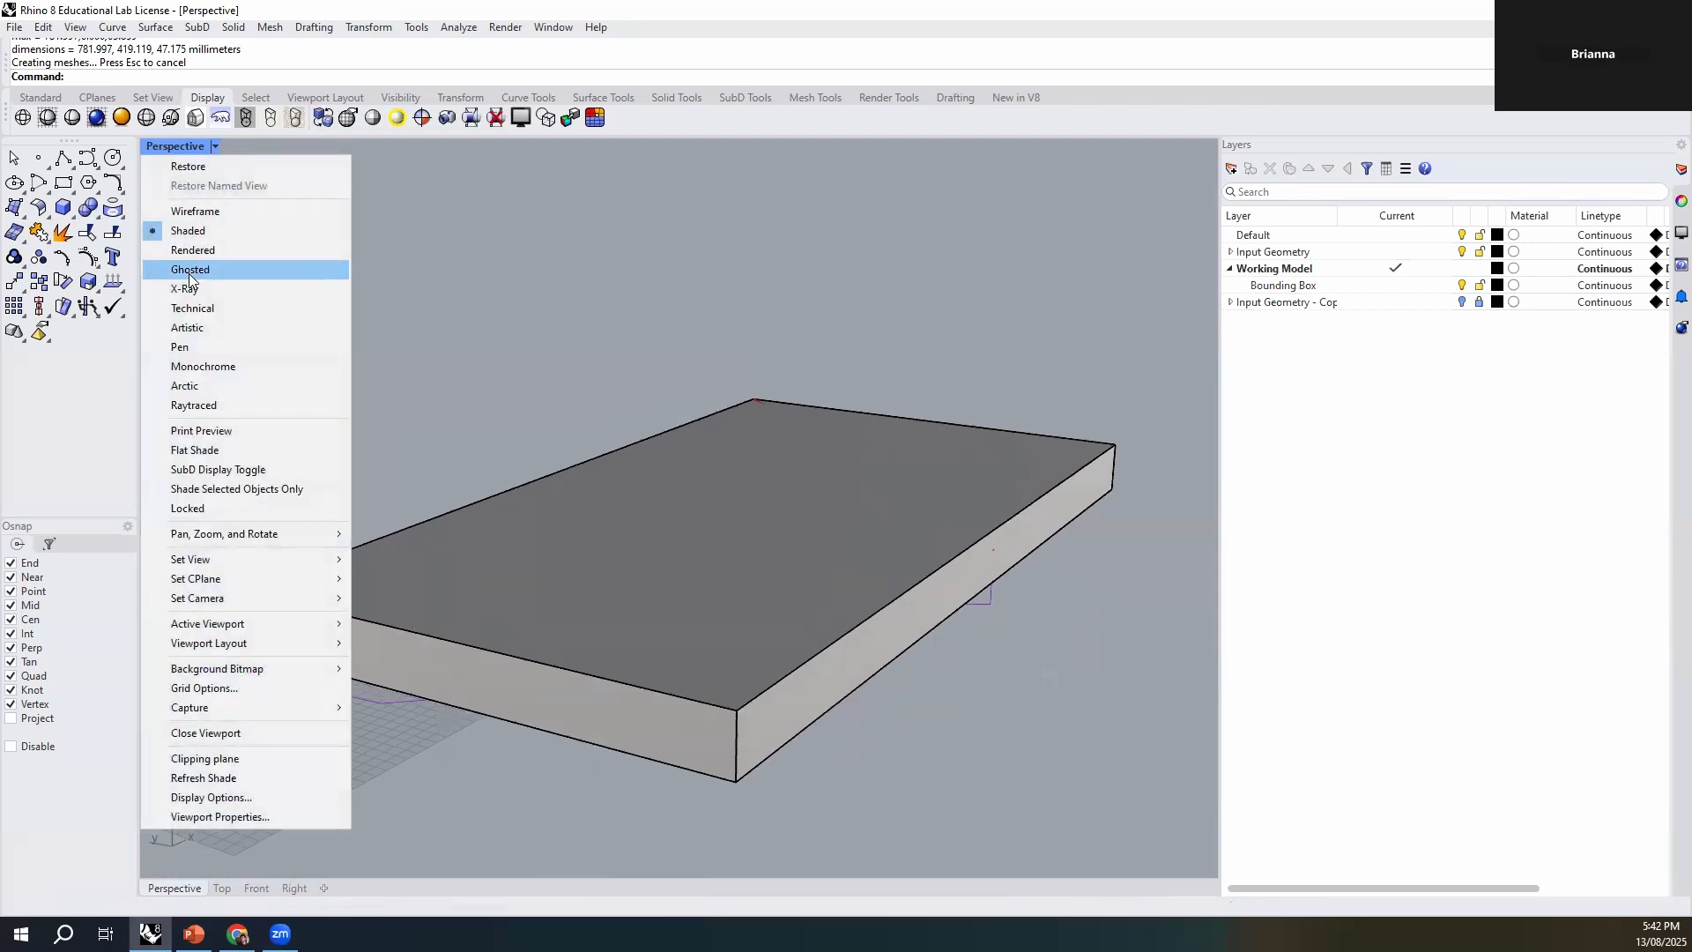
pyautogui.click(189, 273)
pyautogui.moveTo(578, 544); pyautogui.dragTo(919, 543, button='right')
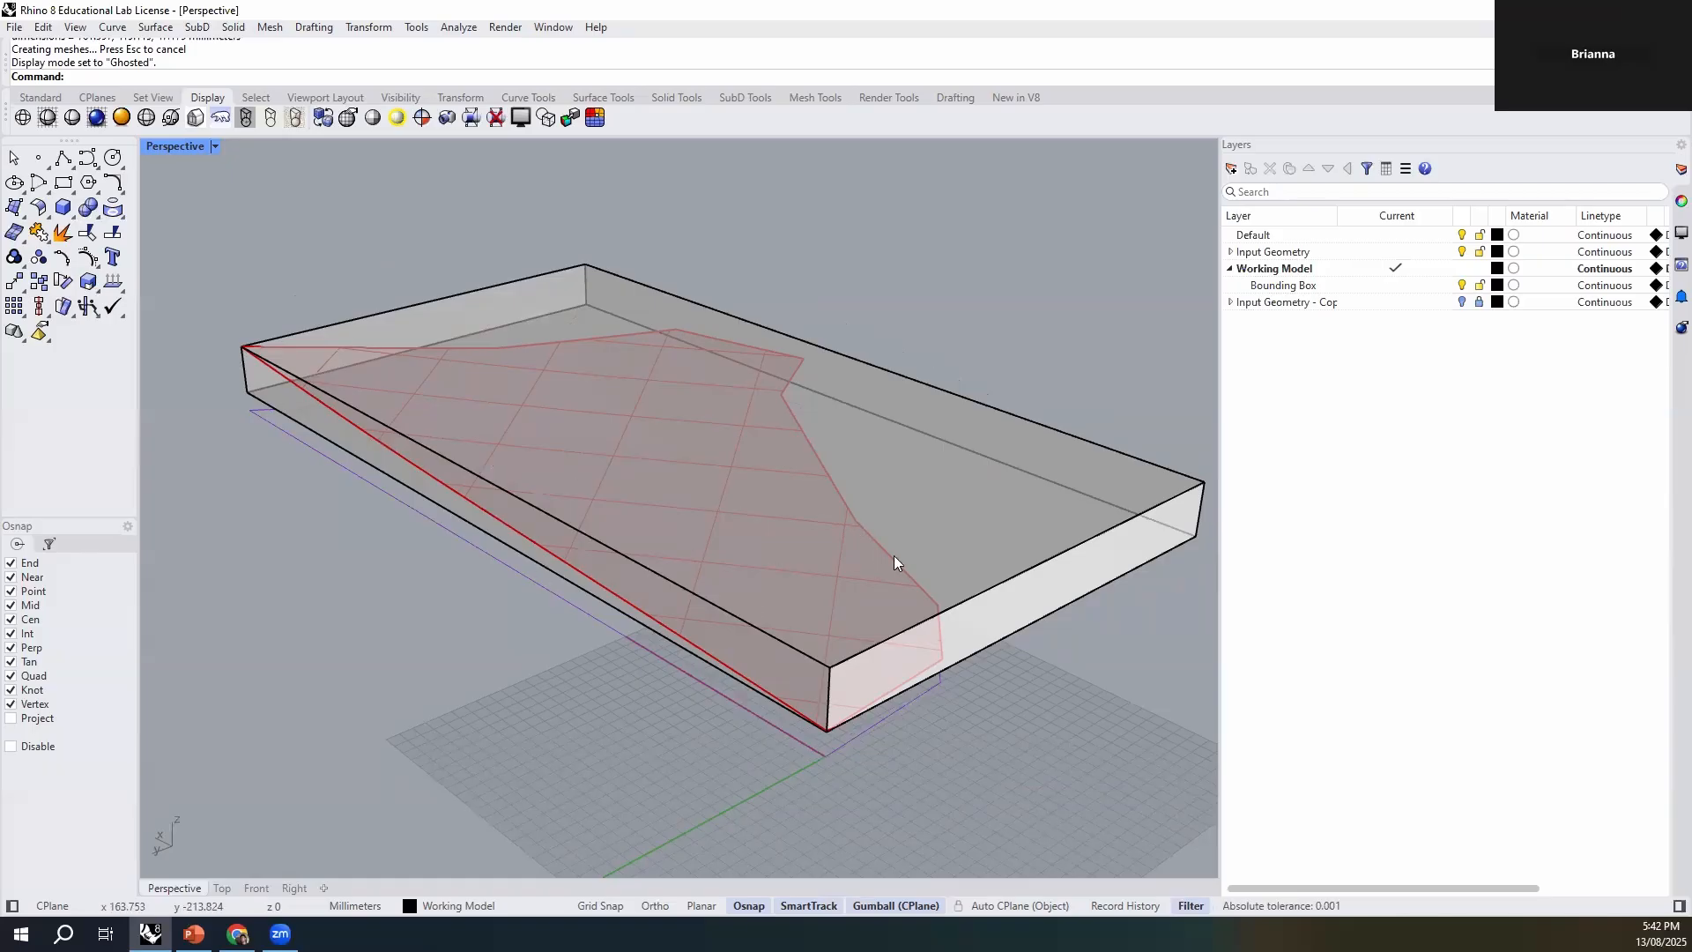
pyautogui.moveTo(871, 536)
pyautogui.mouseDown(button='right')
pyautogui.moveTo(859, 569)
pyautogui.moveTo(888, 552)
pyautogui.mouseUp(button='right')
pyautogui.moveTo(881, 551); pyautogui.dragTo(617, 582, button='right')
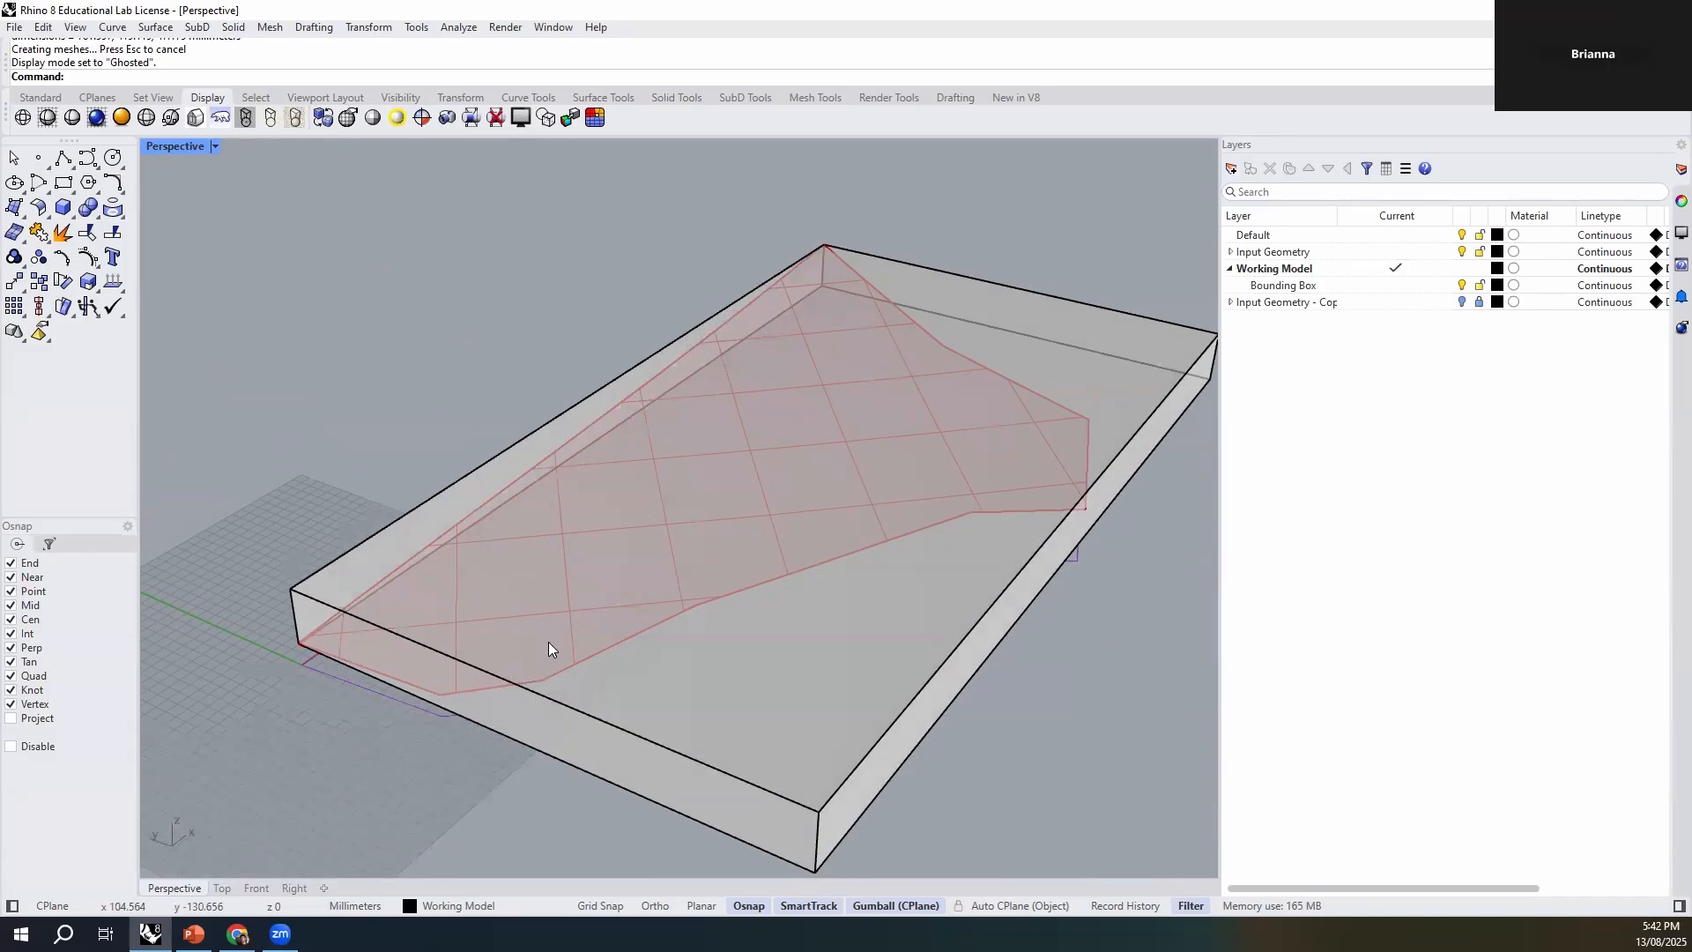
pyautogui.moveTo(586, 525); pyautogui.dragTo(476, 631, button='right')
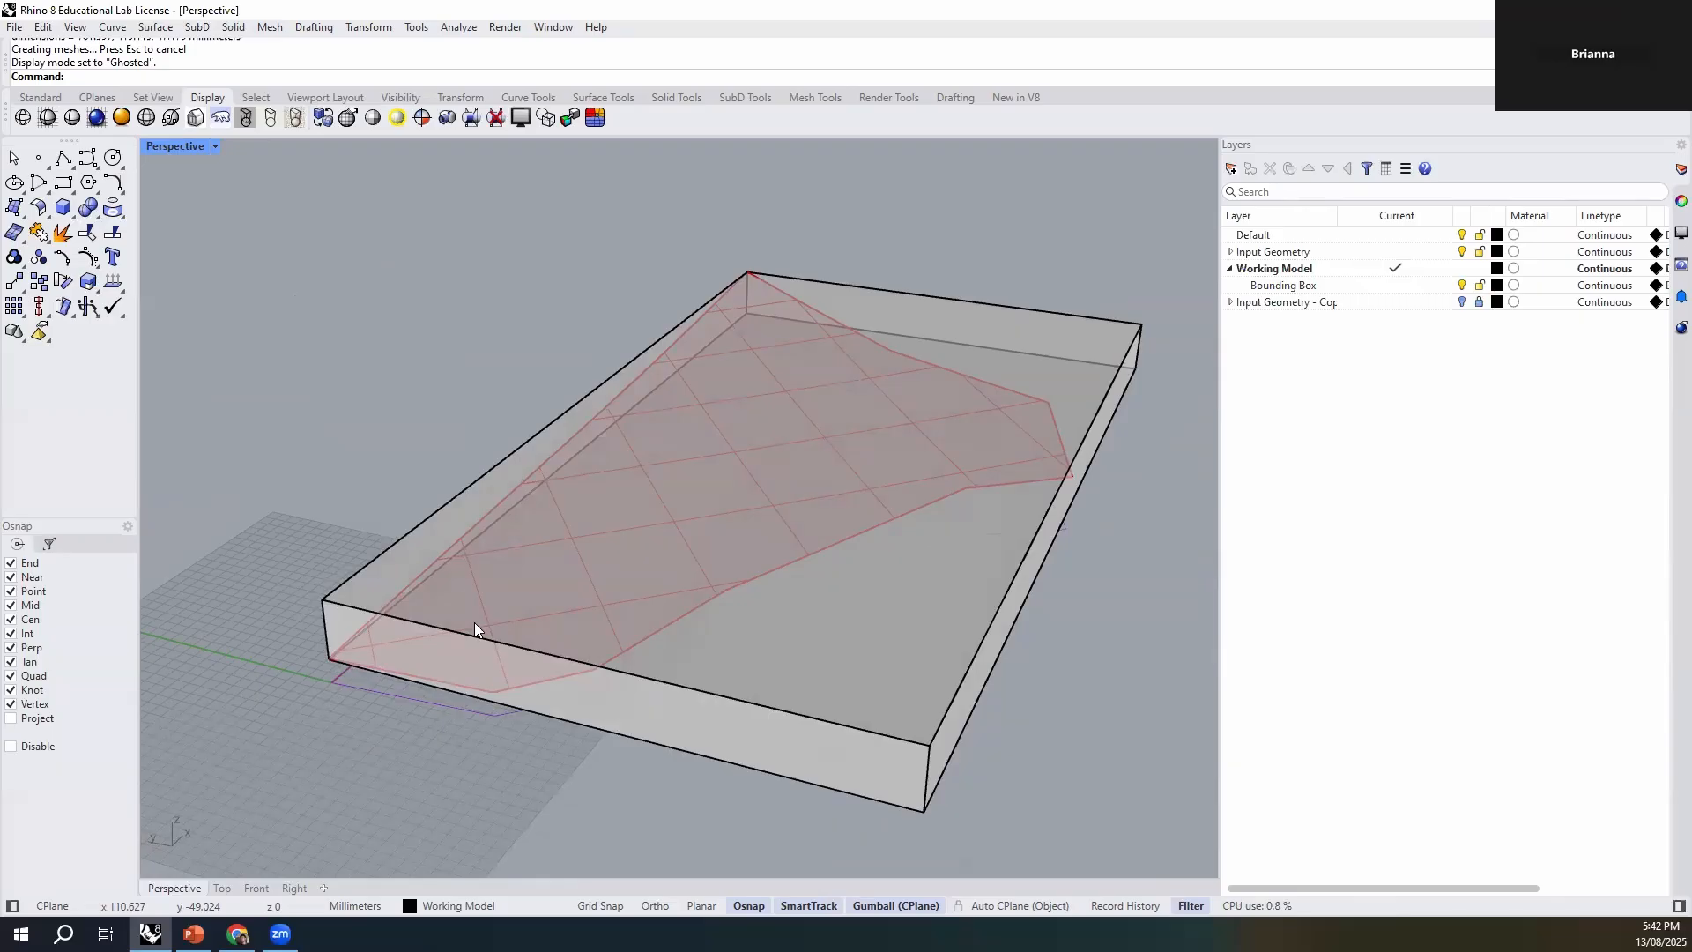
pyautogui.moveTo(585, 716); pyautogui.dragTo(551, 736, button='right')
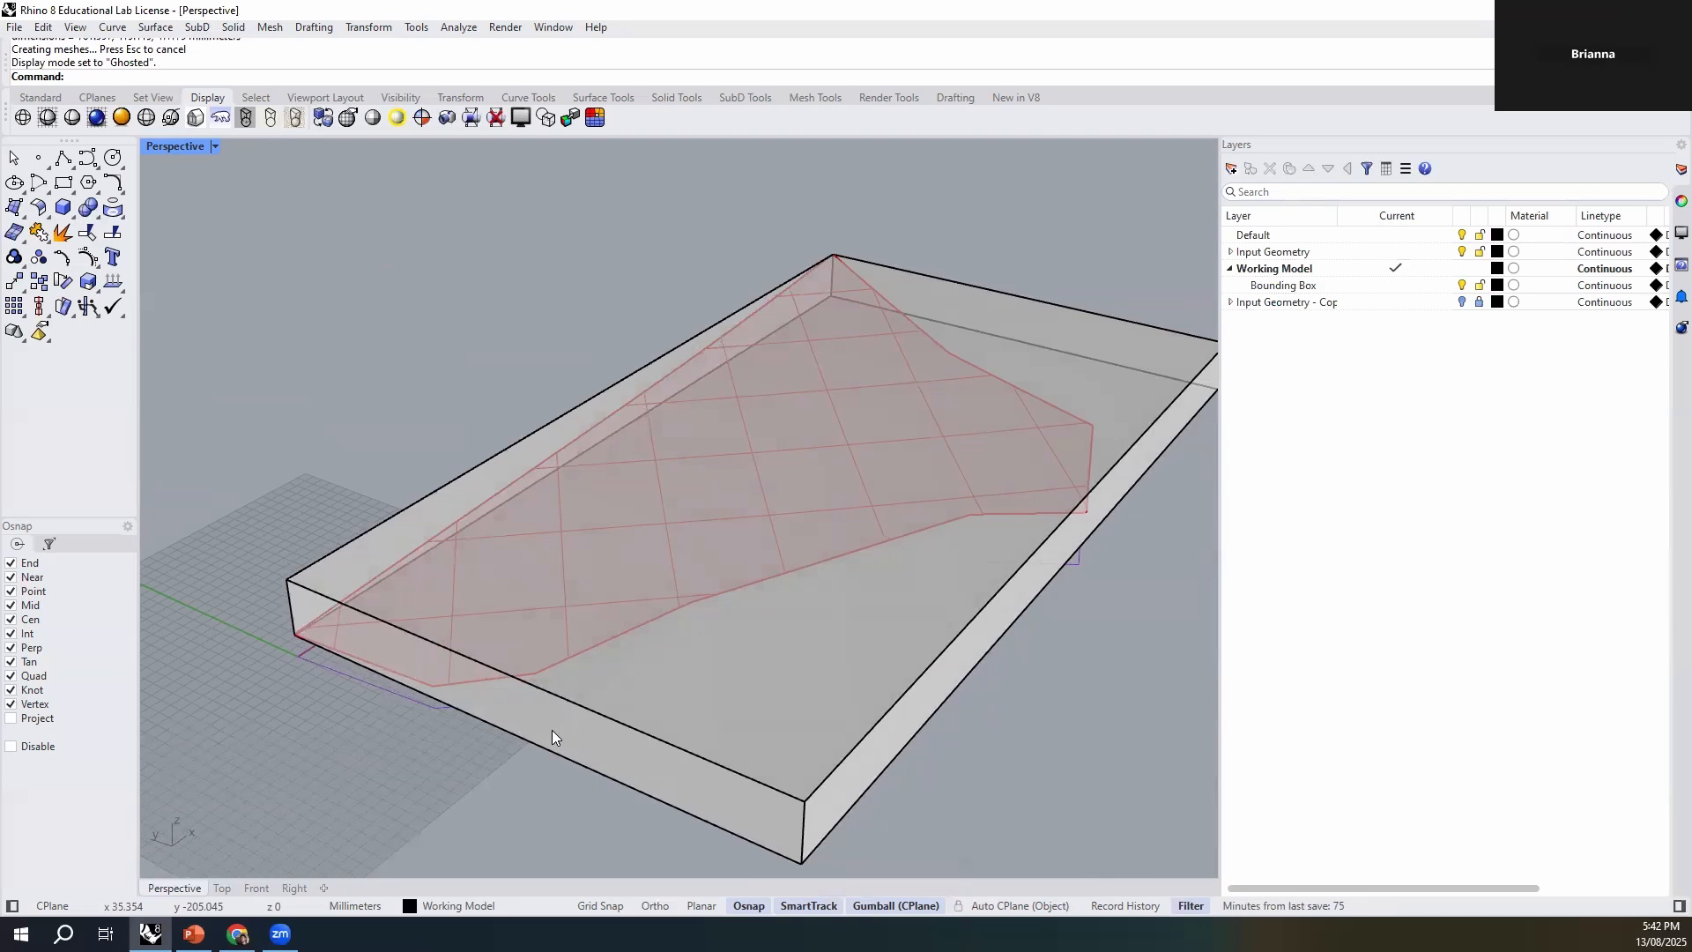
pyautogui.moveTo(626, 686); pyautogui.dragTo(883, 654, button='right')
# - Start Contour on the site surface, setting the base point and perpendicular direction from a bounding box bottom corner up its vertical edge
pyautogui.click(811, 585)
pyautogui.click(530, 583)
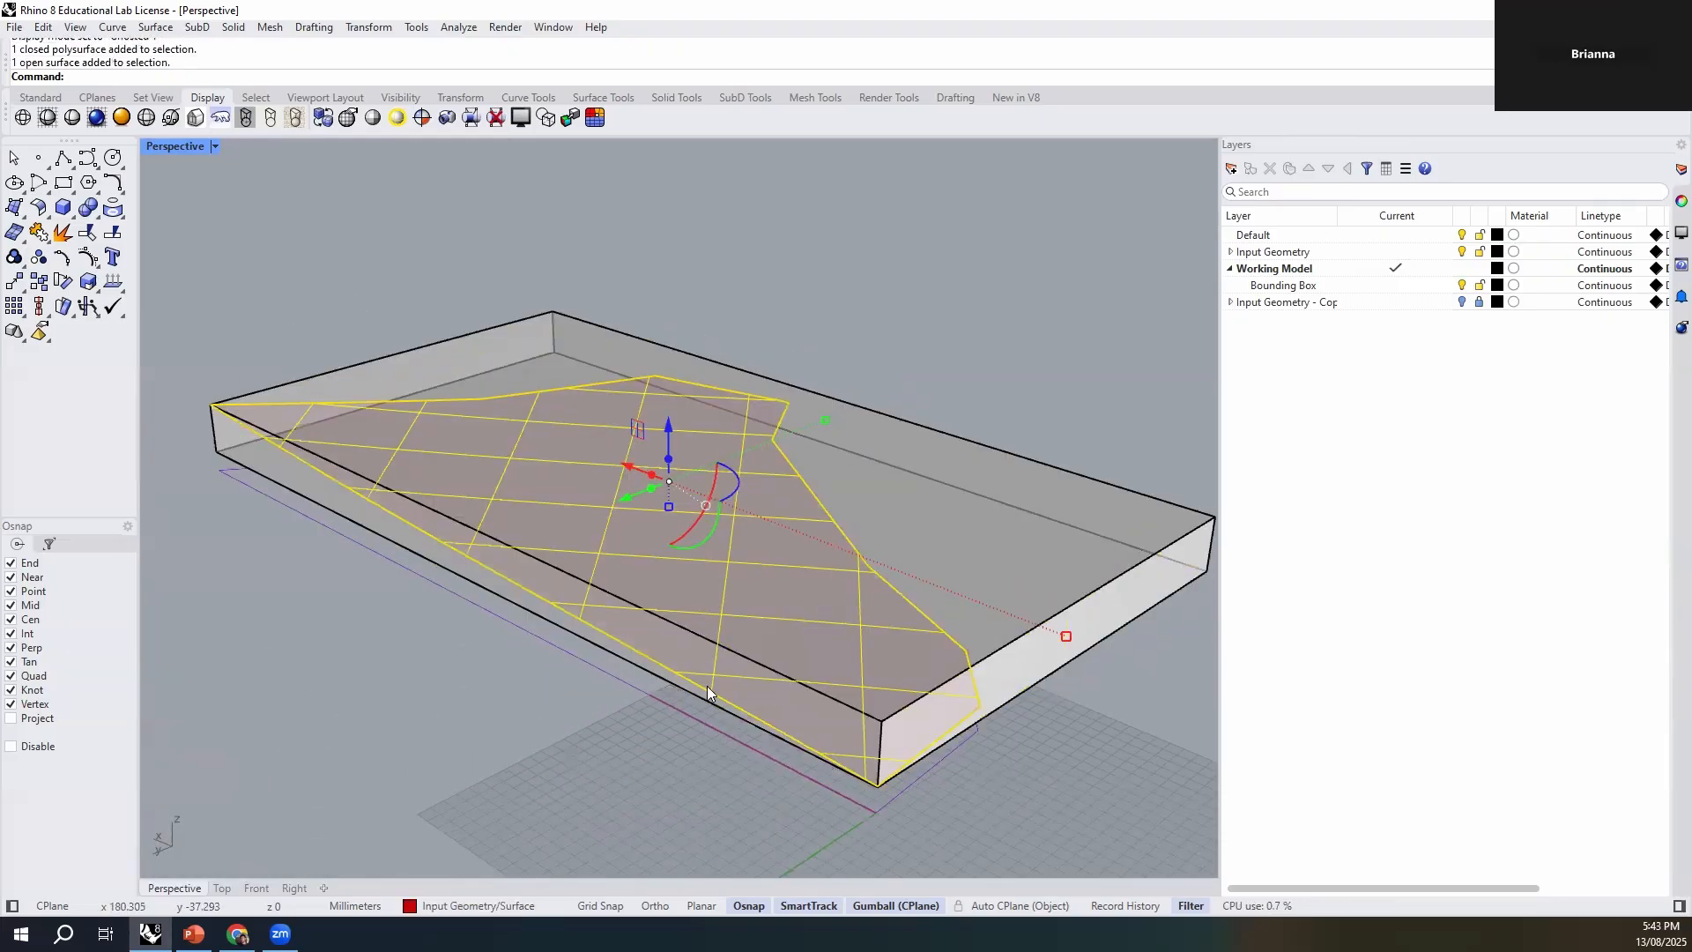
pyautogui.moveTo(721, 737); pyautogui.dragTo(454, 749, button='right')
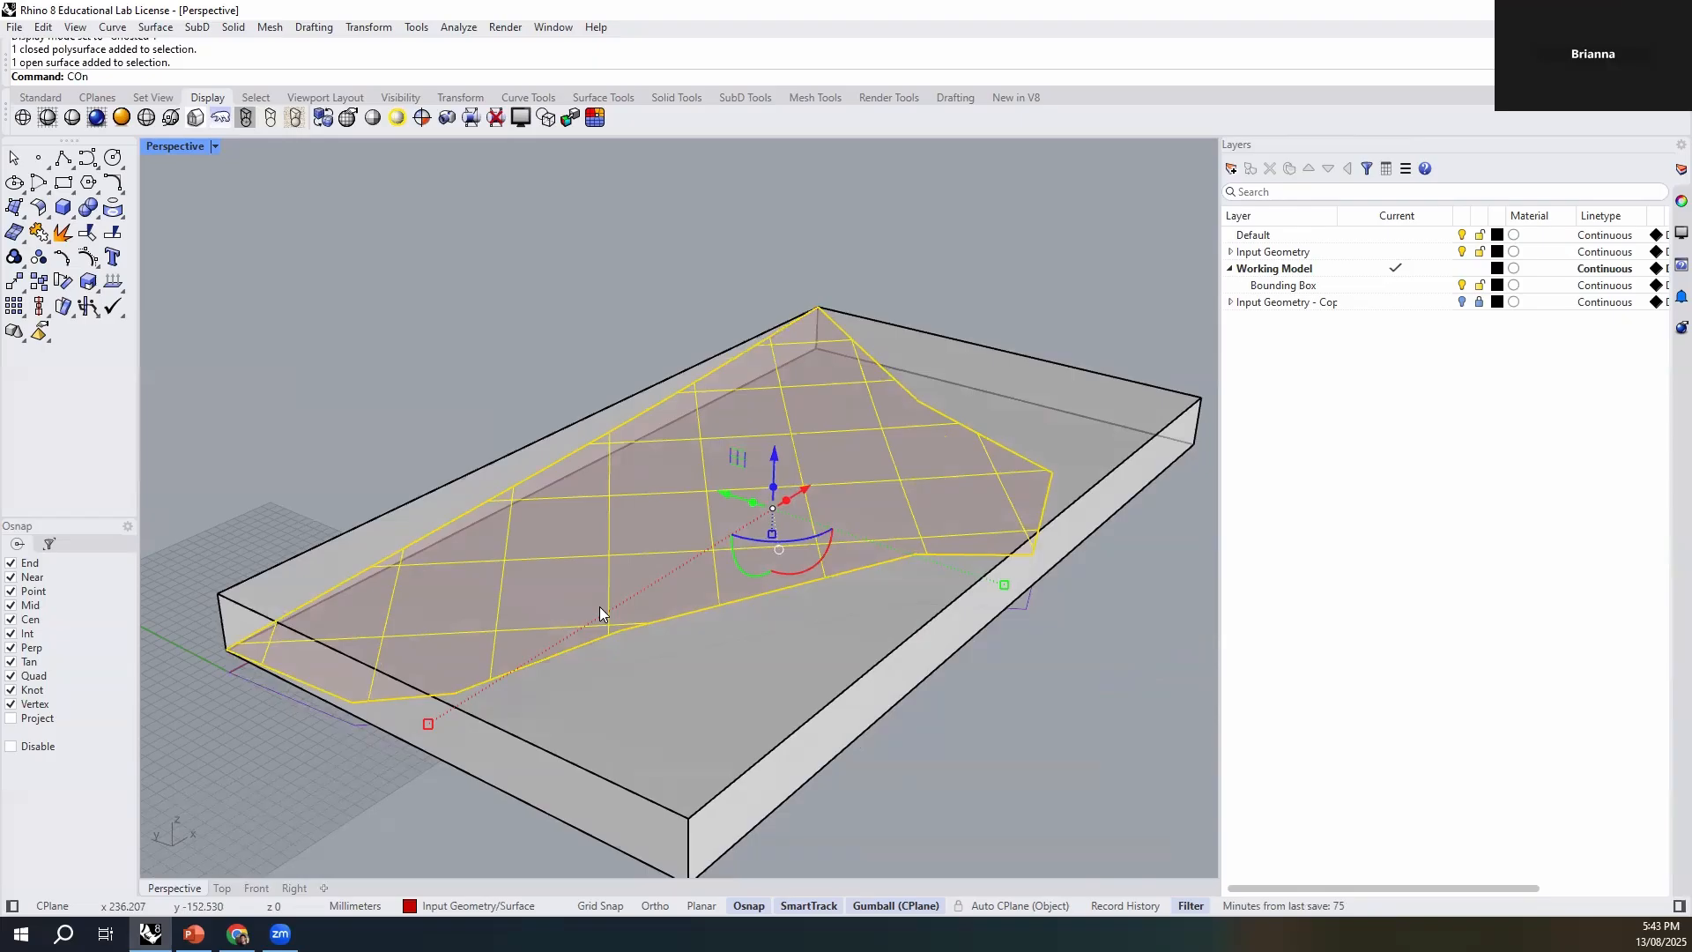
pyautogui.write('to')
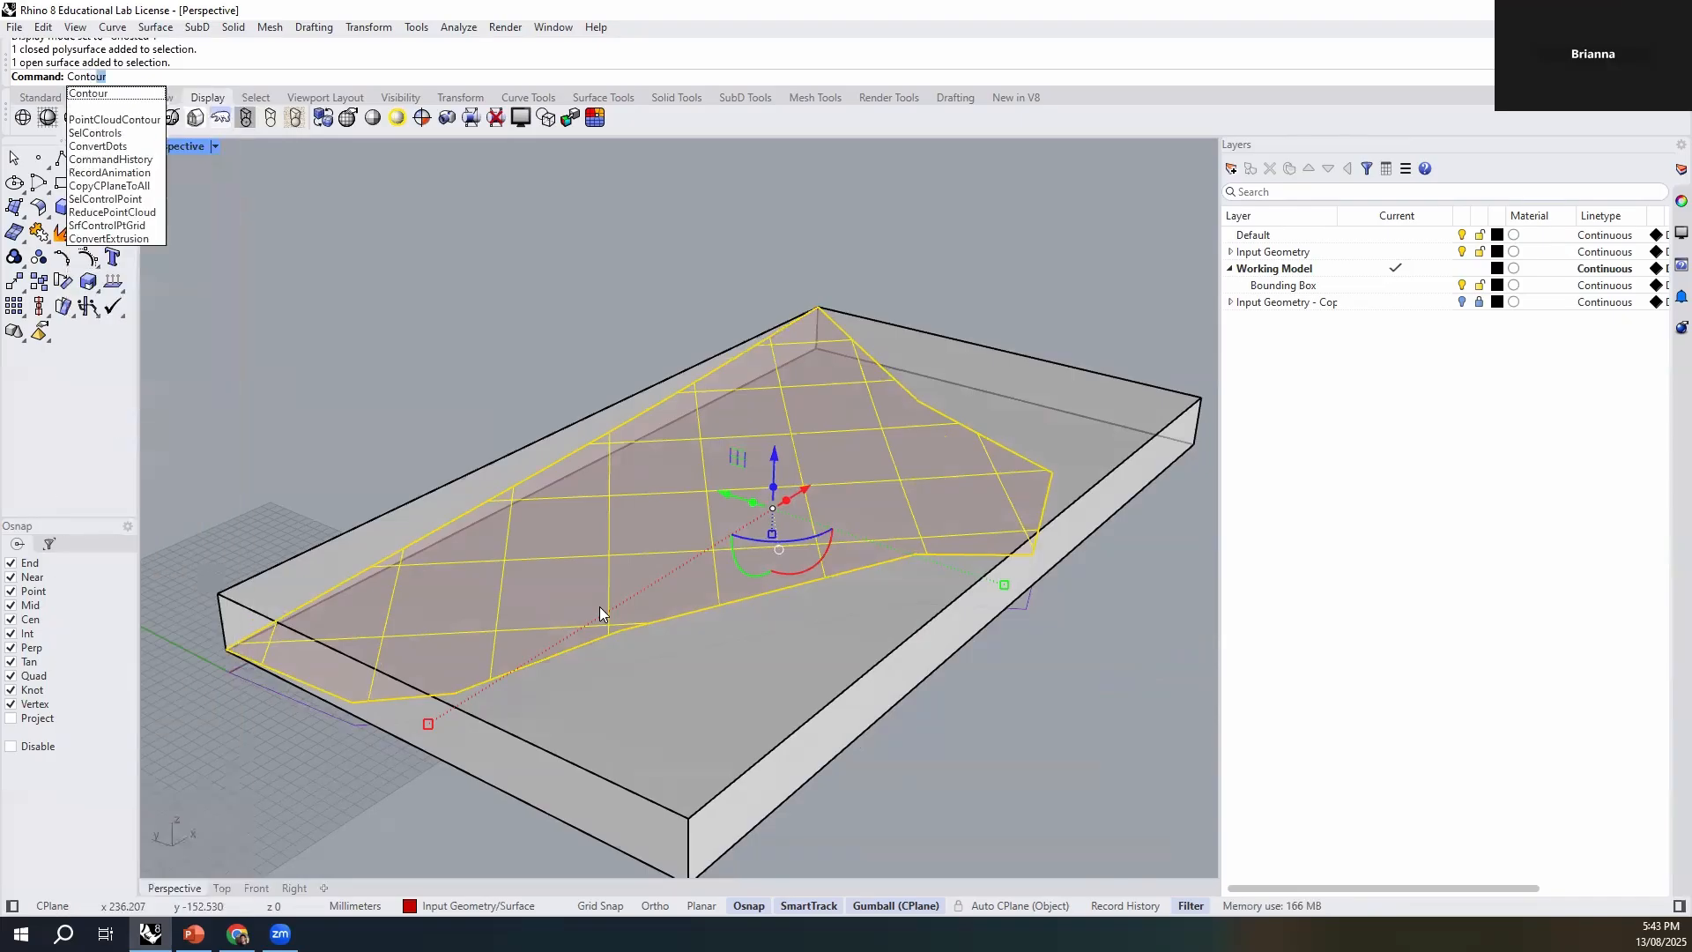
pyautogui.press('Return')
pyautogui.scroll(-1, 705, 564)
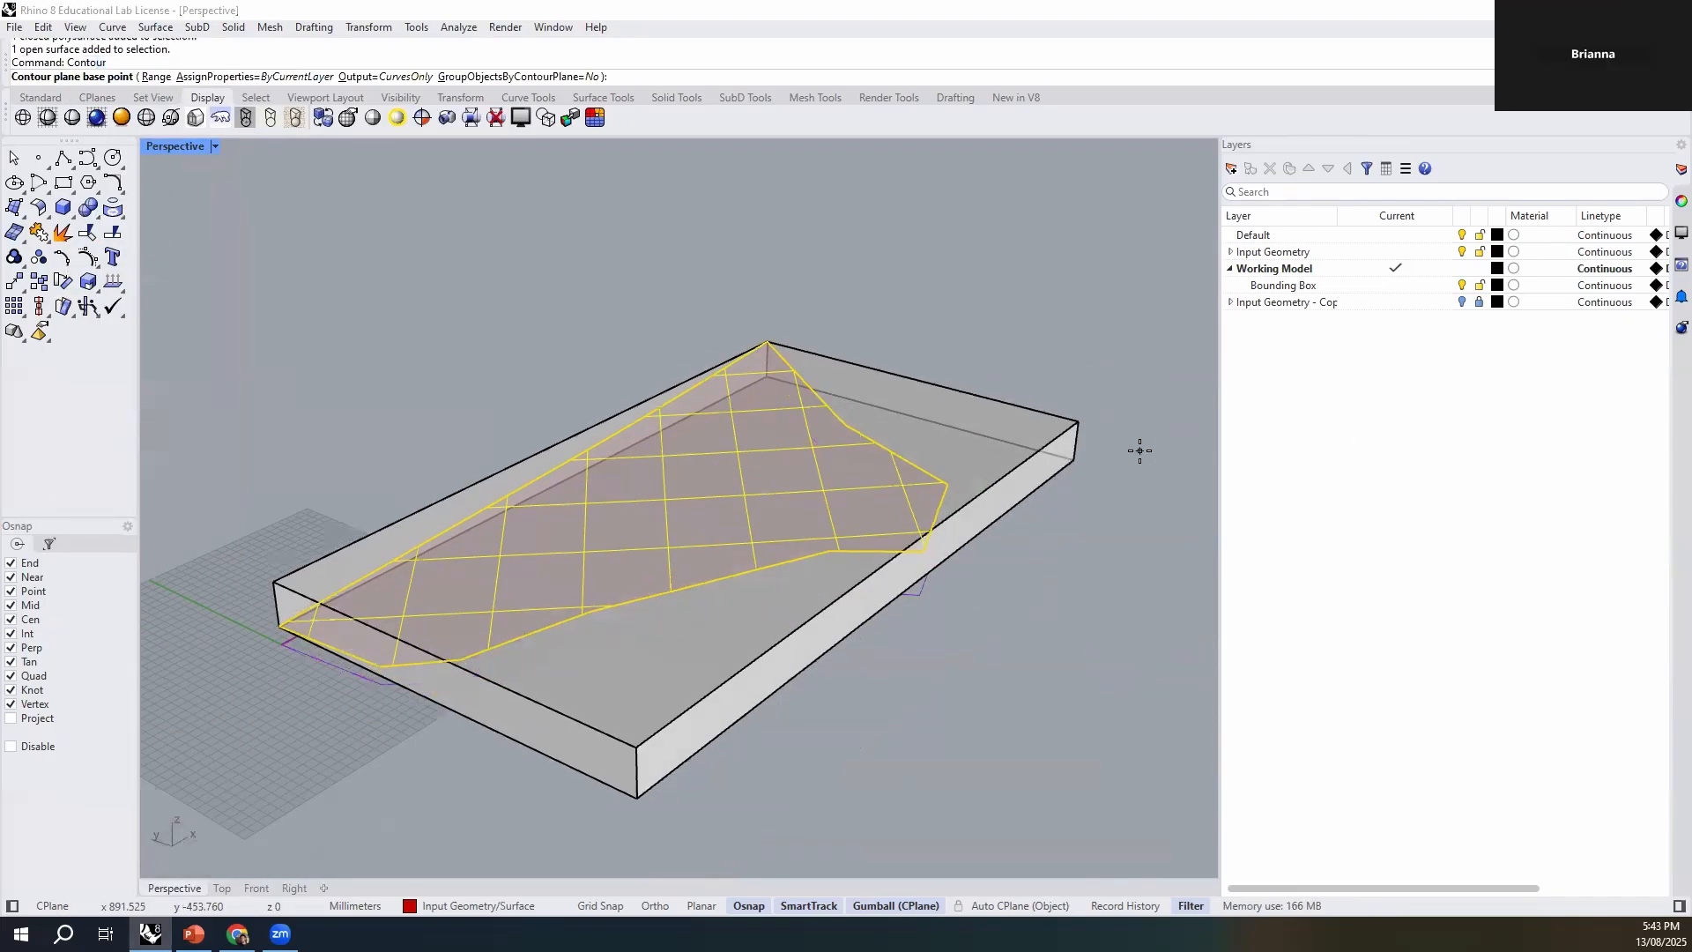
pyautogui.scroll(3, 1137, 450)
pyautogui.click(1046, 466)
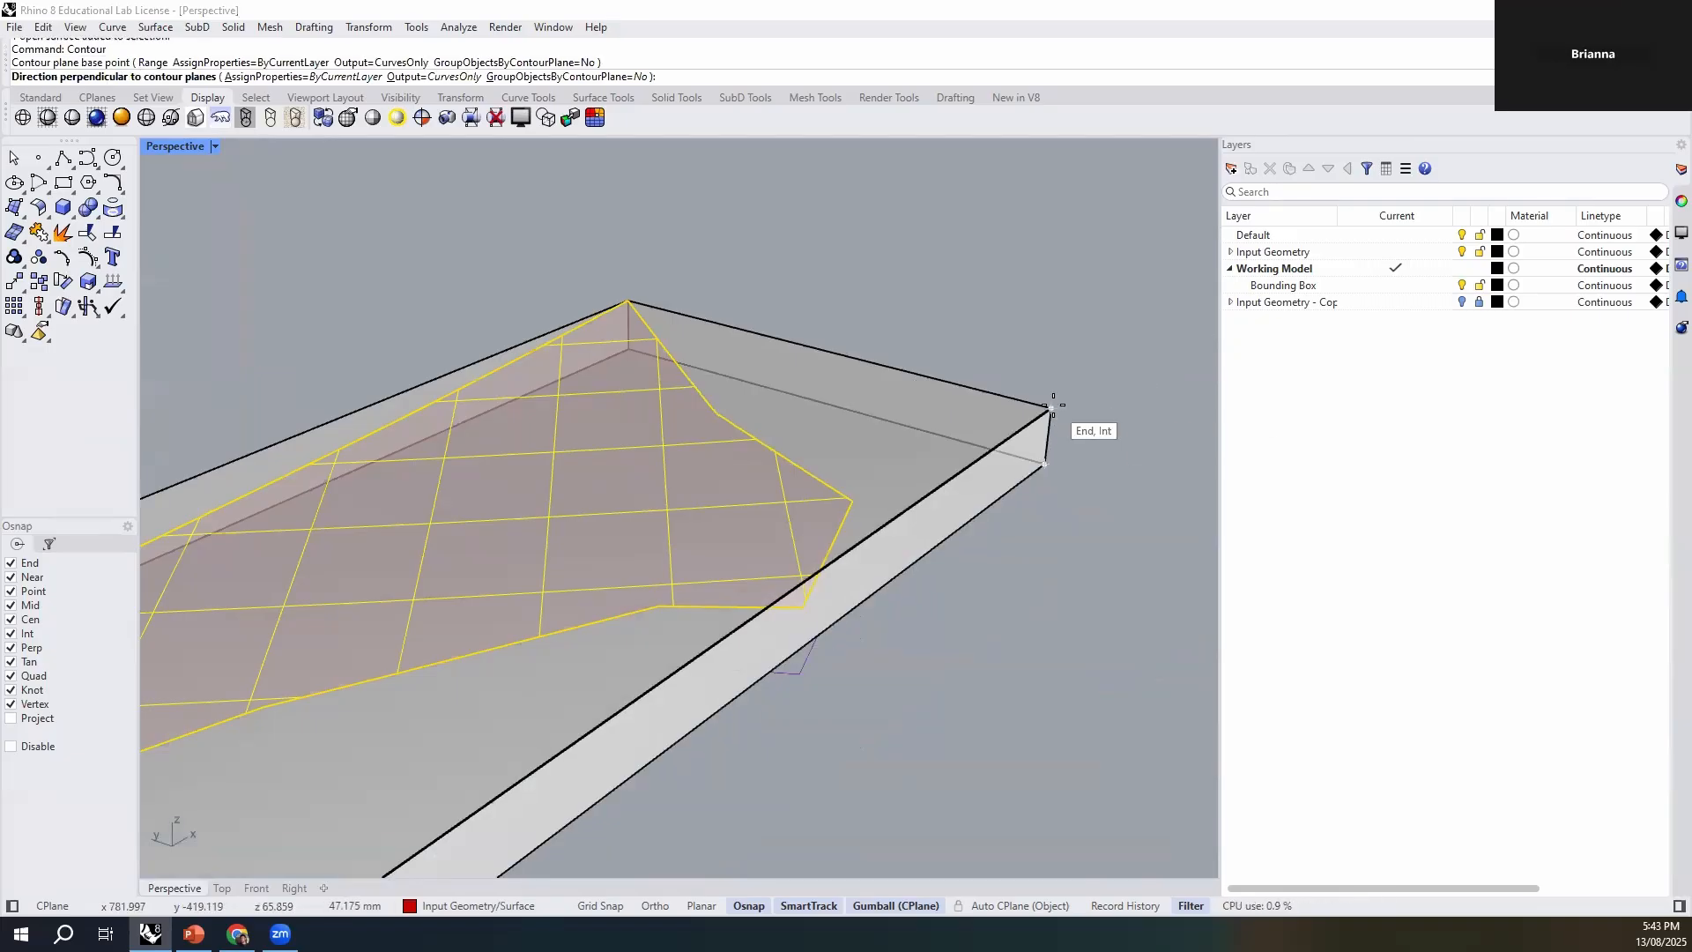
pyautogui.click(1069, 404)
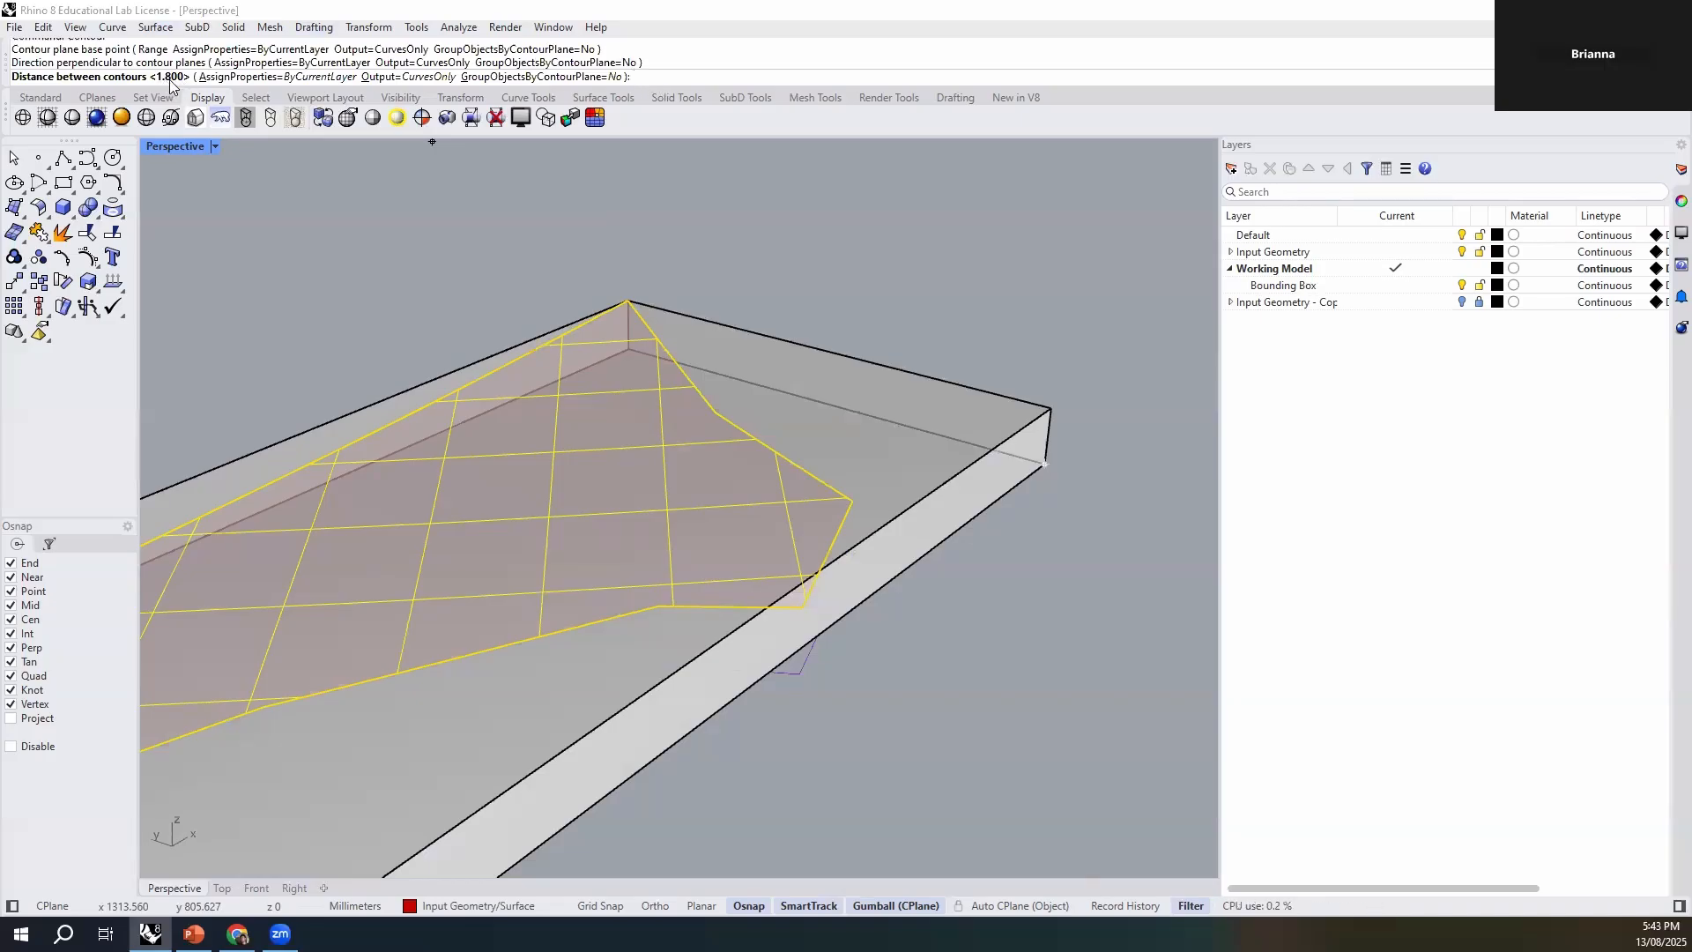
# - Generate the contours with a distance of 1.8 mm between them, clear the selection, and review them within the box
pyautogui.write('1')
pyautogui.press('BackSpace')
pyautogui.write('8')
pyautogui.press('Return')
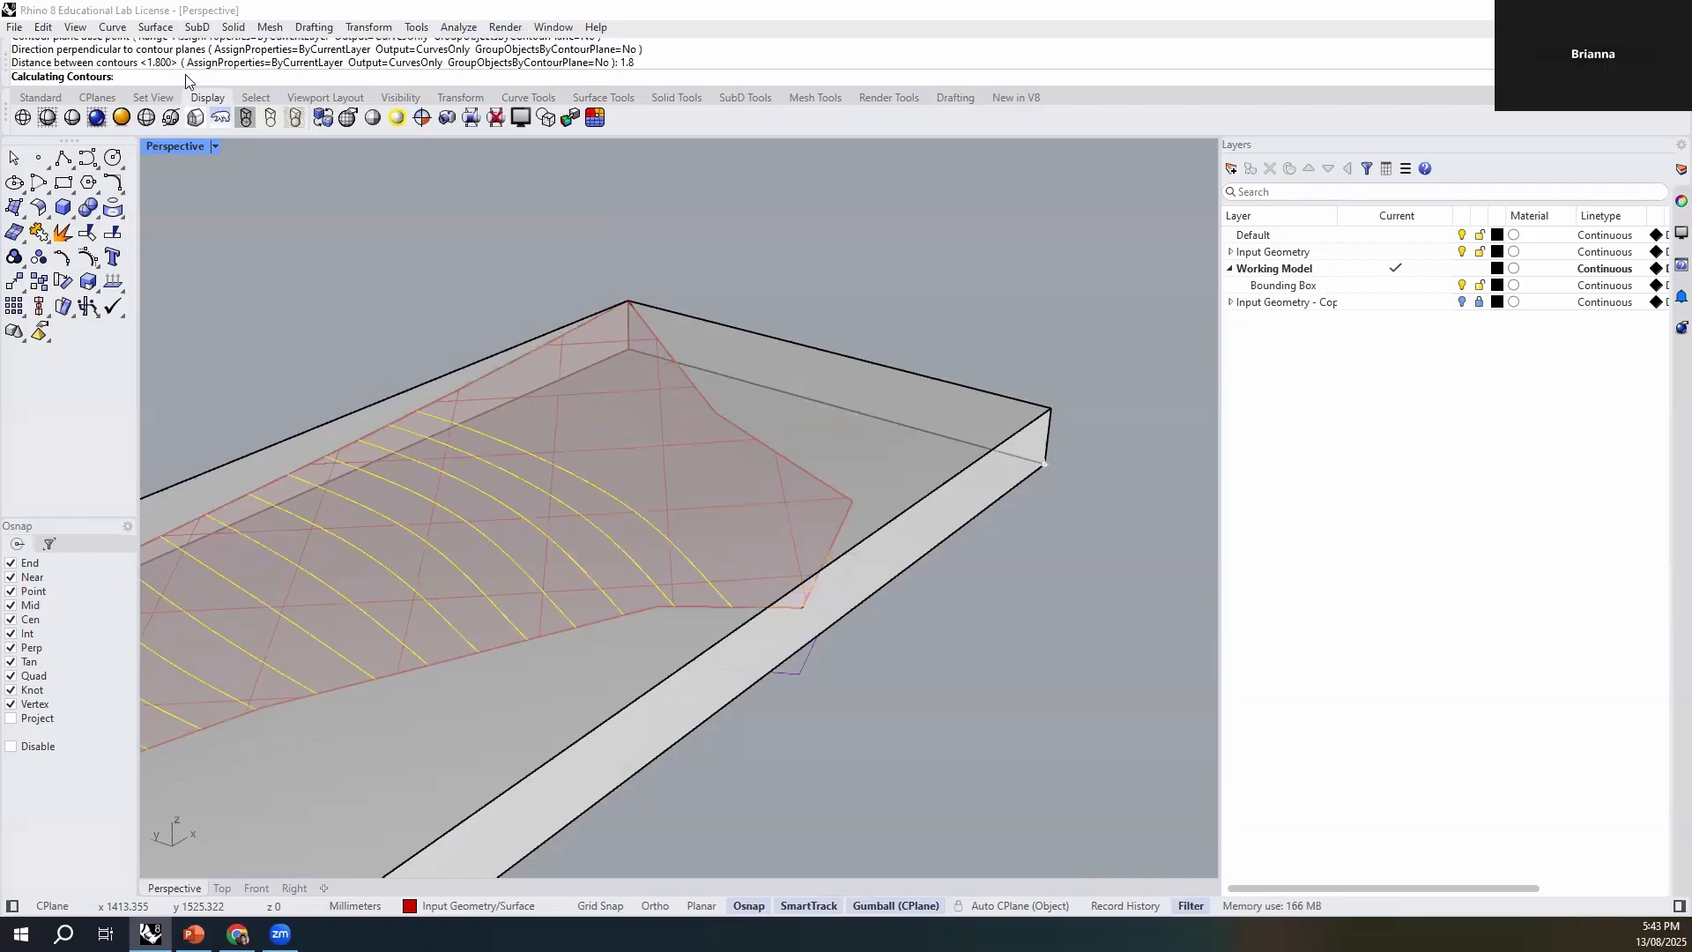
pyautogui.scroll(-4, 851, 425)
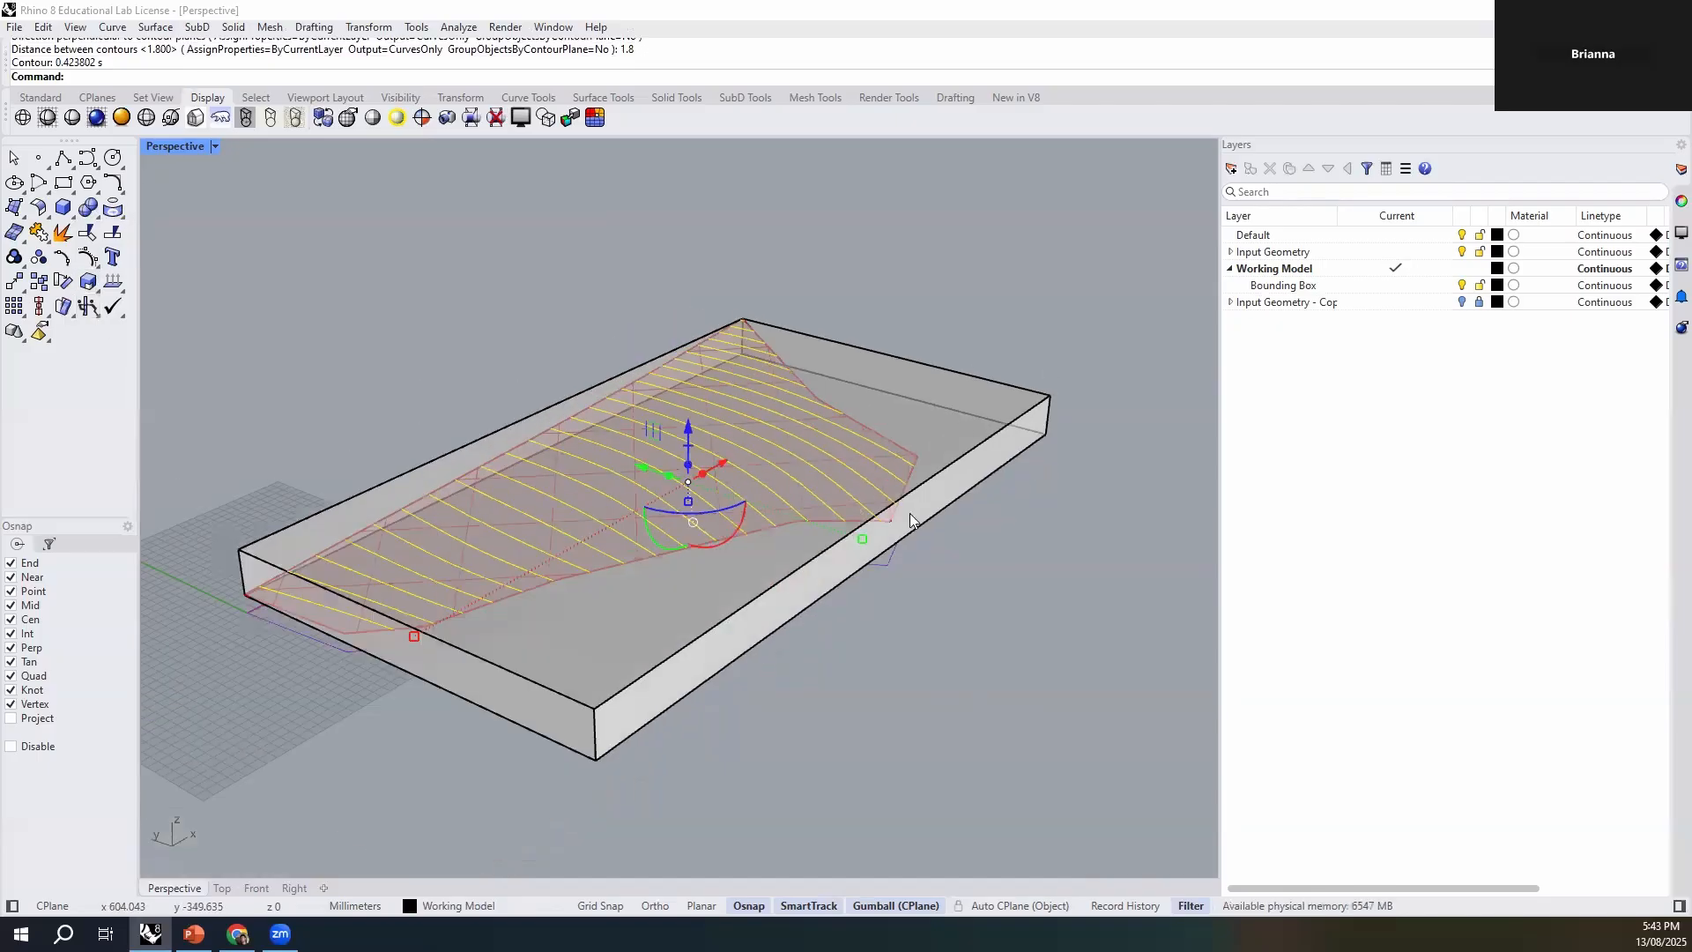
pyautogui.moveTo(795, 370); pyautogui.dragTo(669, 502, button='right')
pyautogui.press('Escape')
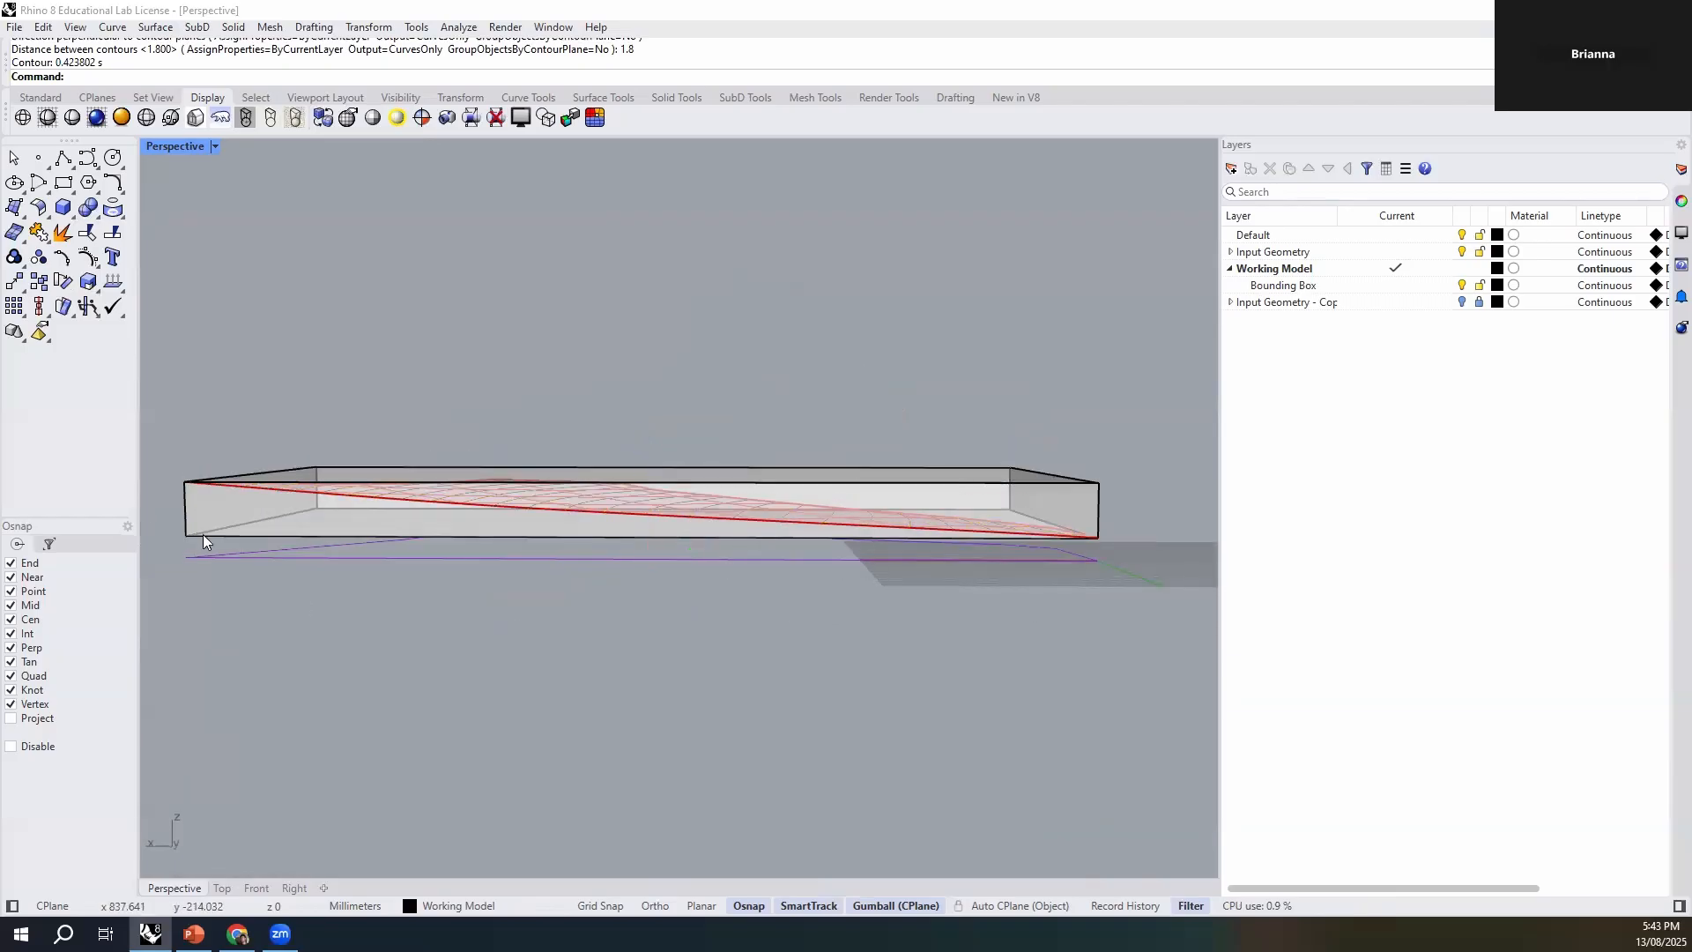
pyautogui.moveTo(291, 631); pyautogui.dragTo(1666, 642, button='right')
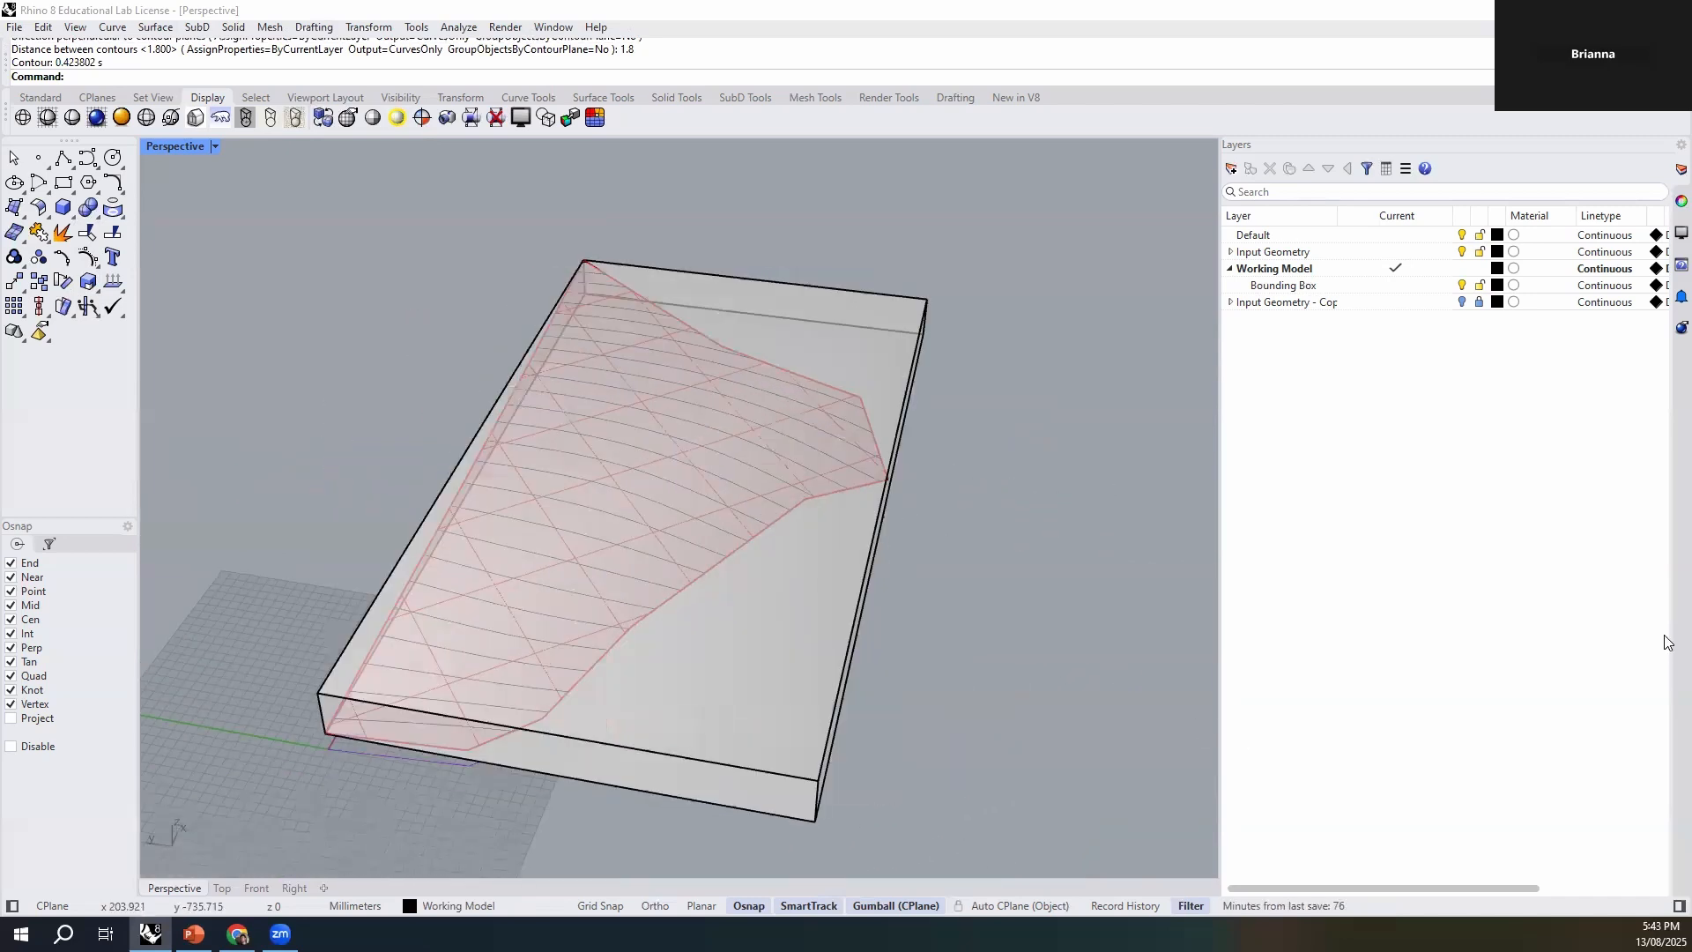
pyautogui.moveTo(1058, 730); pyautogui.dragTo(977, 521, button='right')
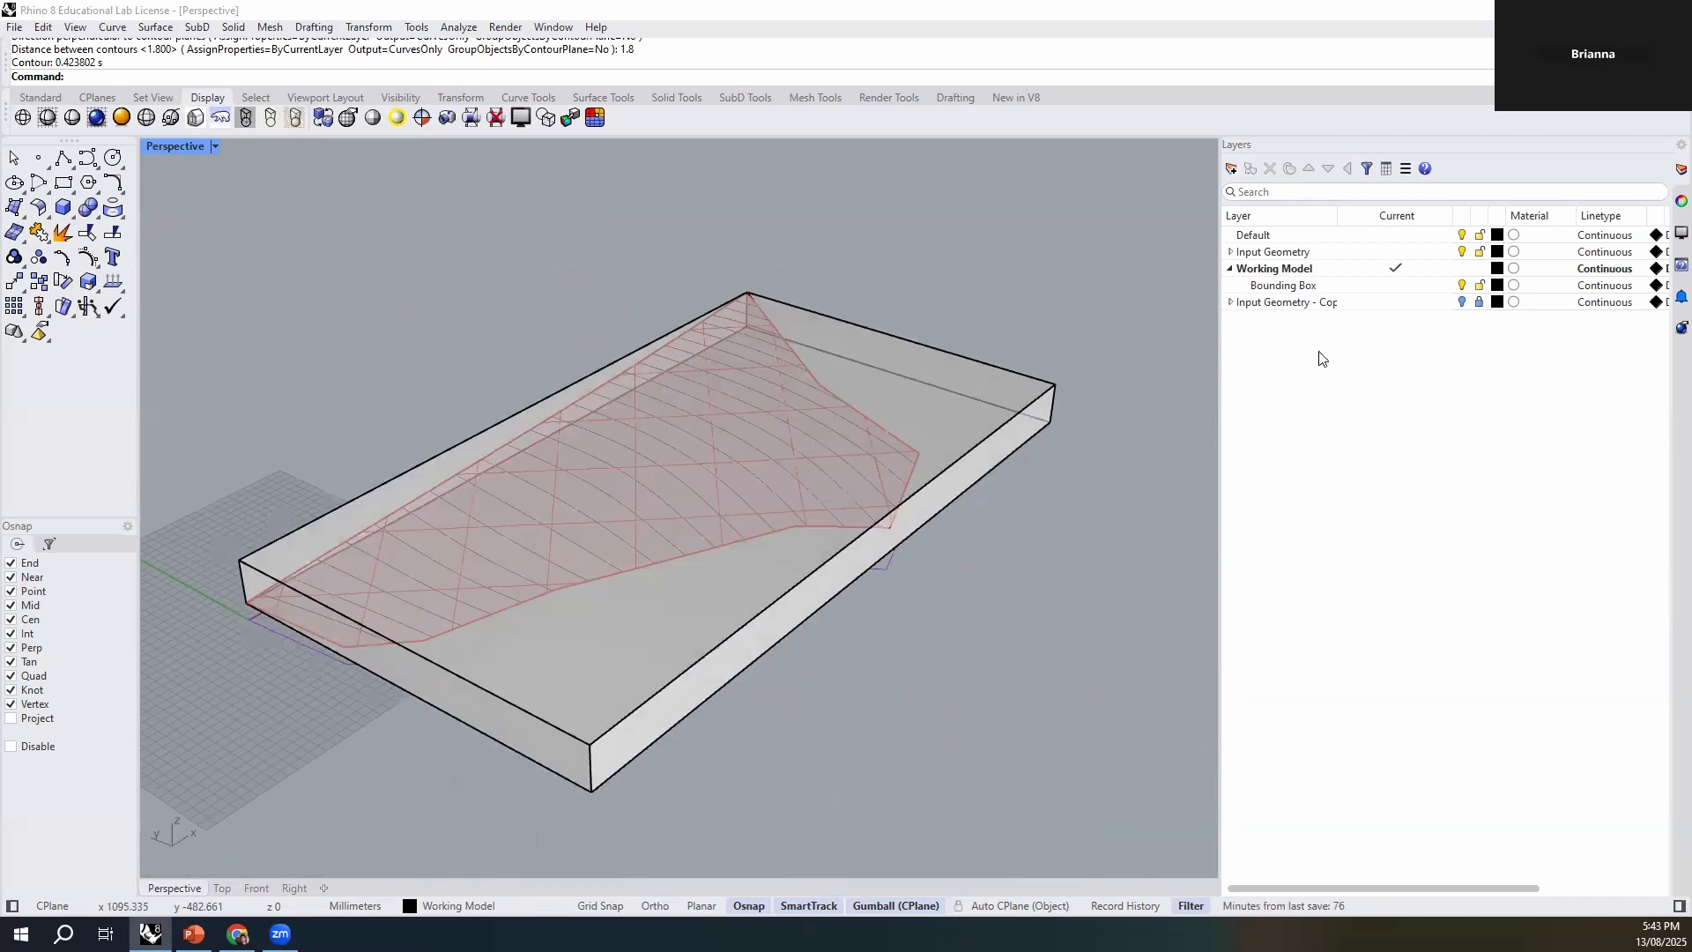
# - Turn off and lock the Bounding Box layer, and assign the bounding box solid to it
pyautogui.click(1479, 285)
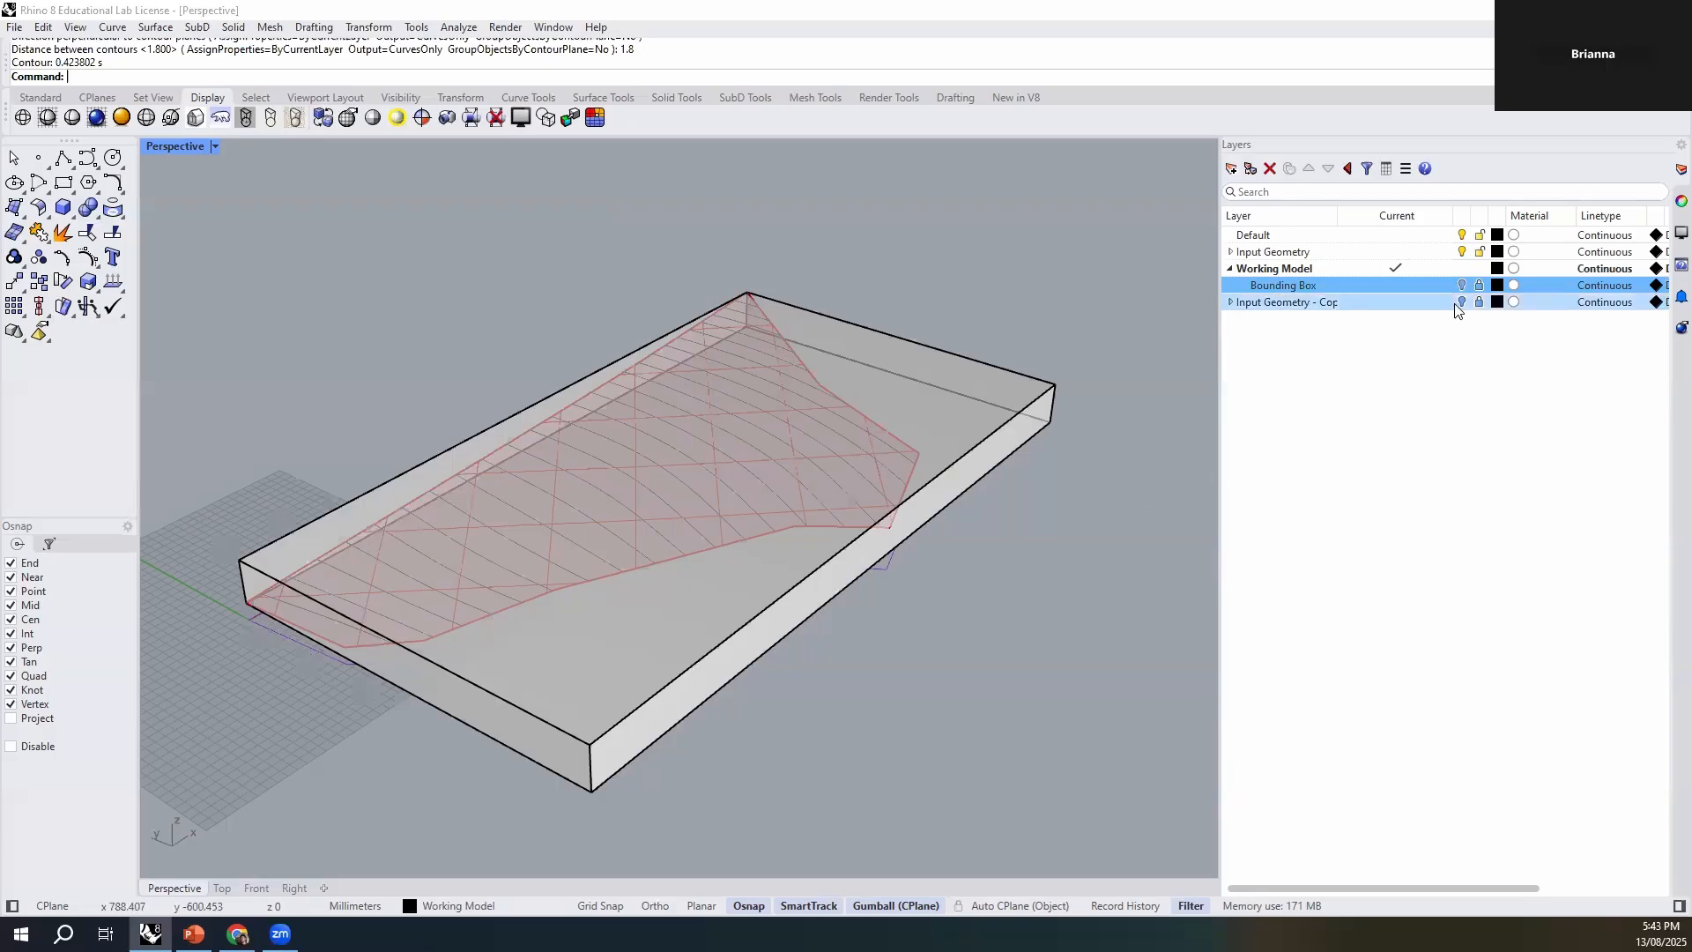
pyautogui.click(980, 463)
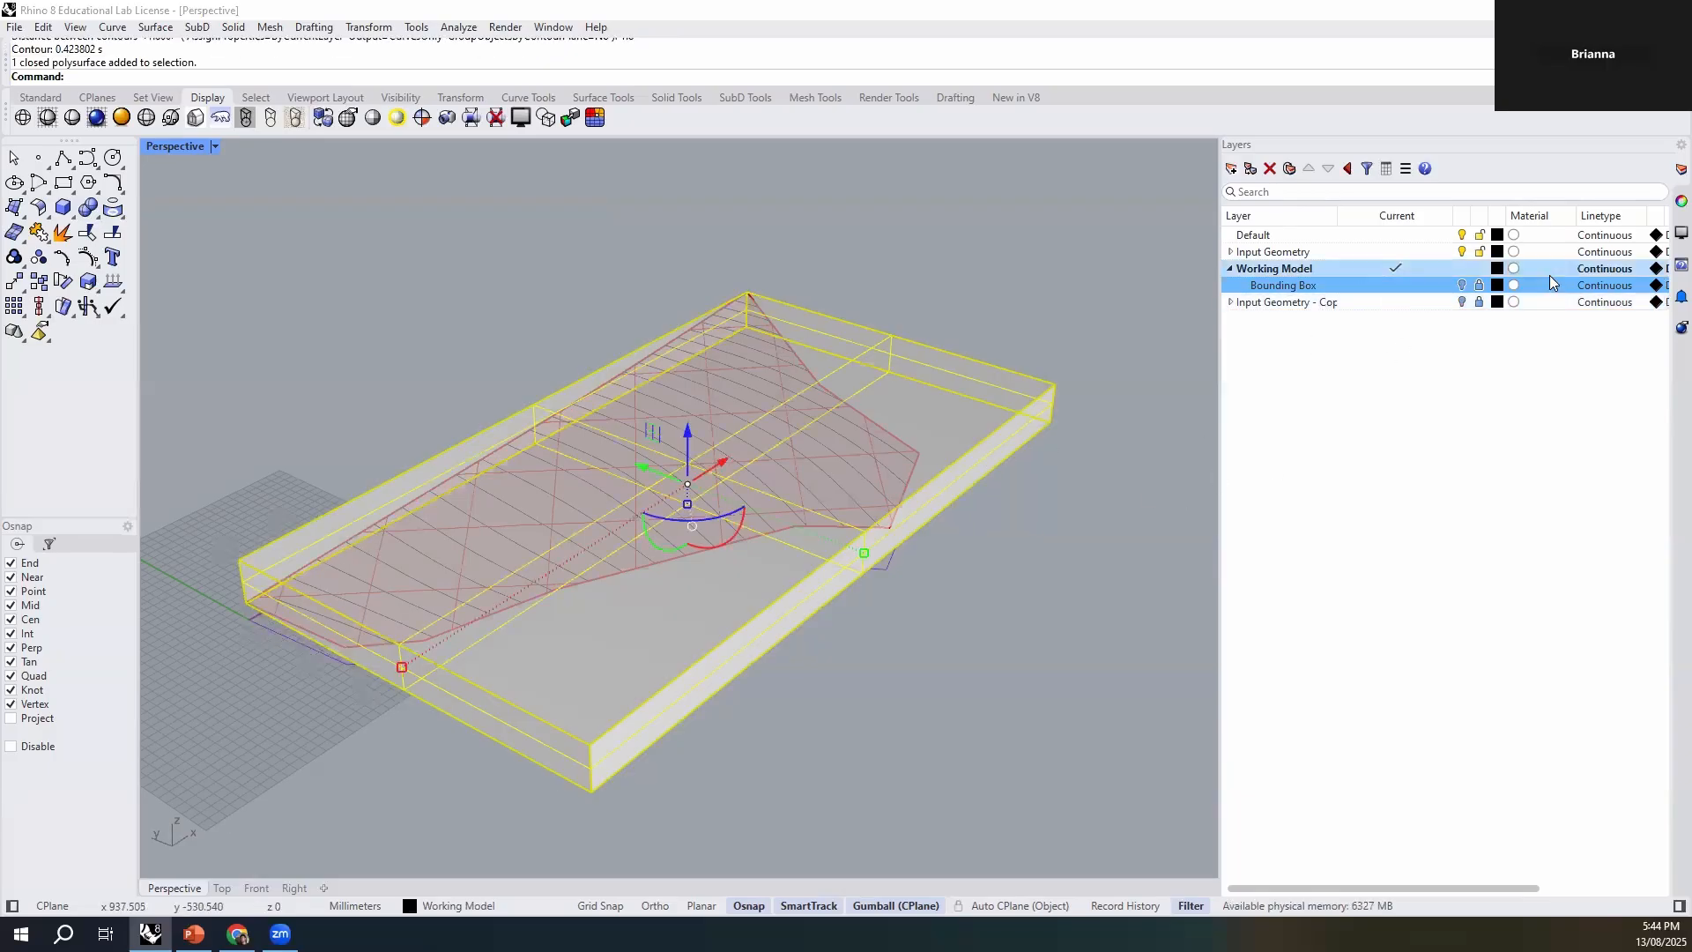
pyautogui.click(445, 906)
pyautogui.click(513, 867)
pyautogui.moveTo(665, 725); pyautogui.dragTo(846, 705, button='right')
# - Lock and hide the Surface sublayer of Input Geometry, leaving the contours and outline to inspect
pyautogui.click(1231, 253)
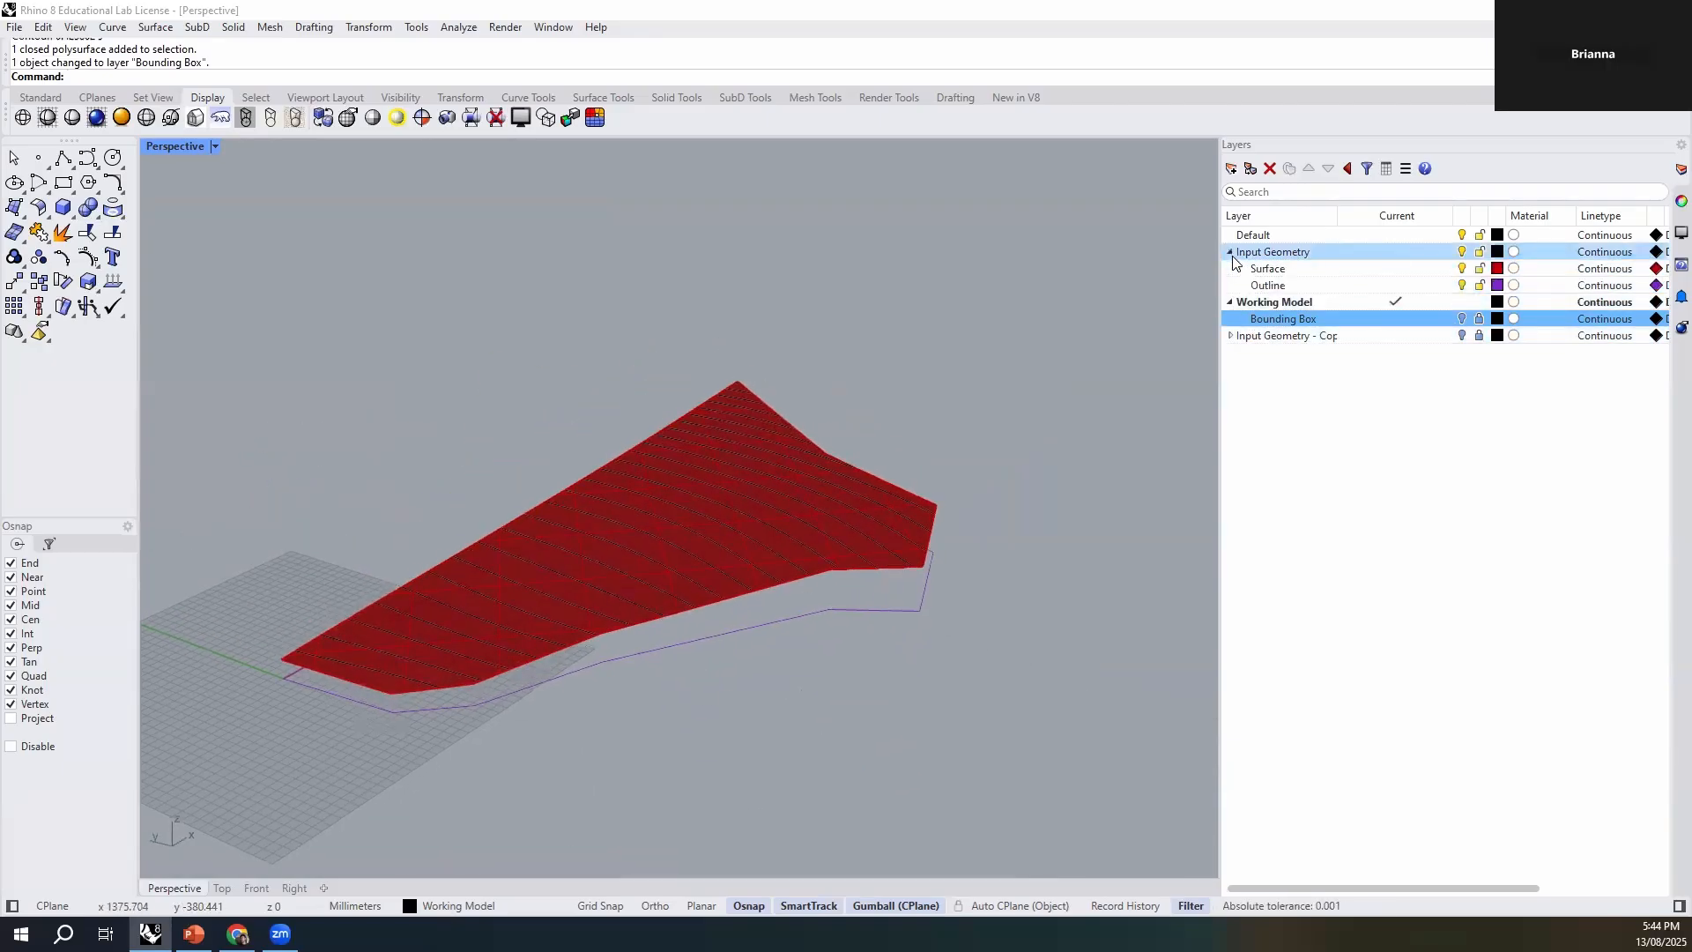
pyautogui.click(1467, 270)
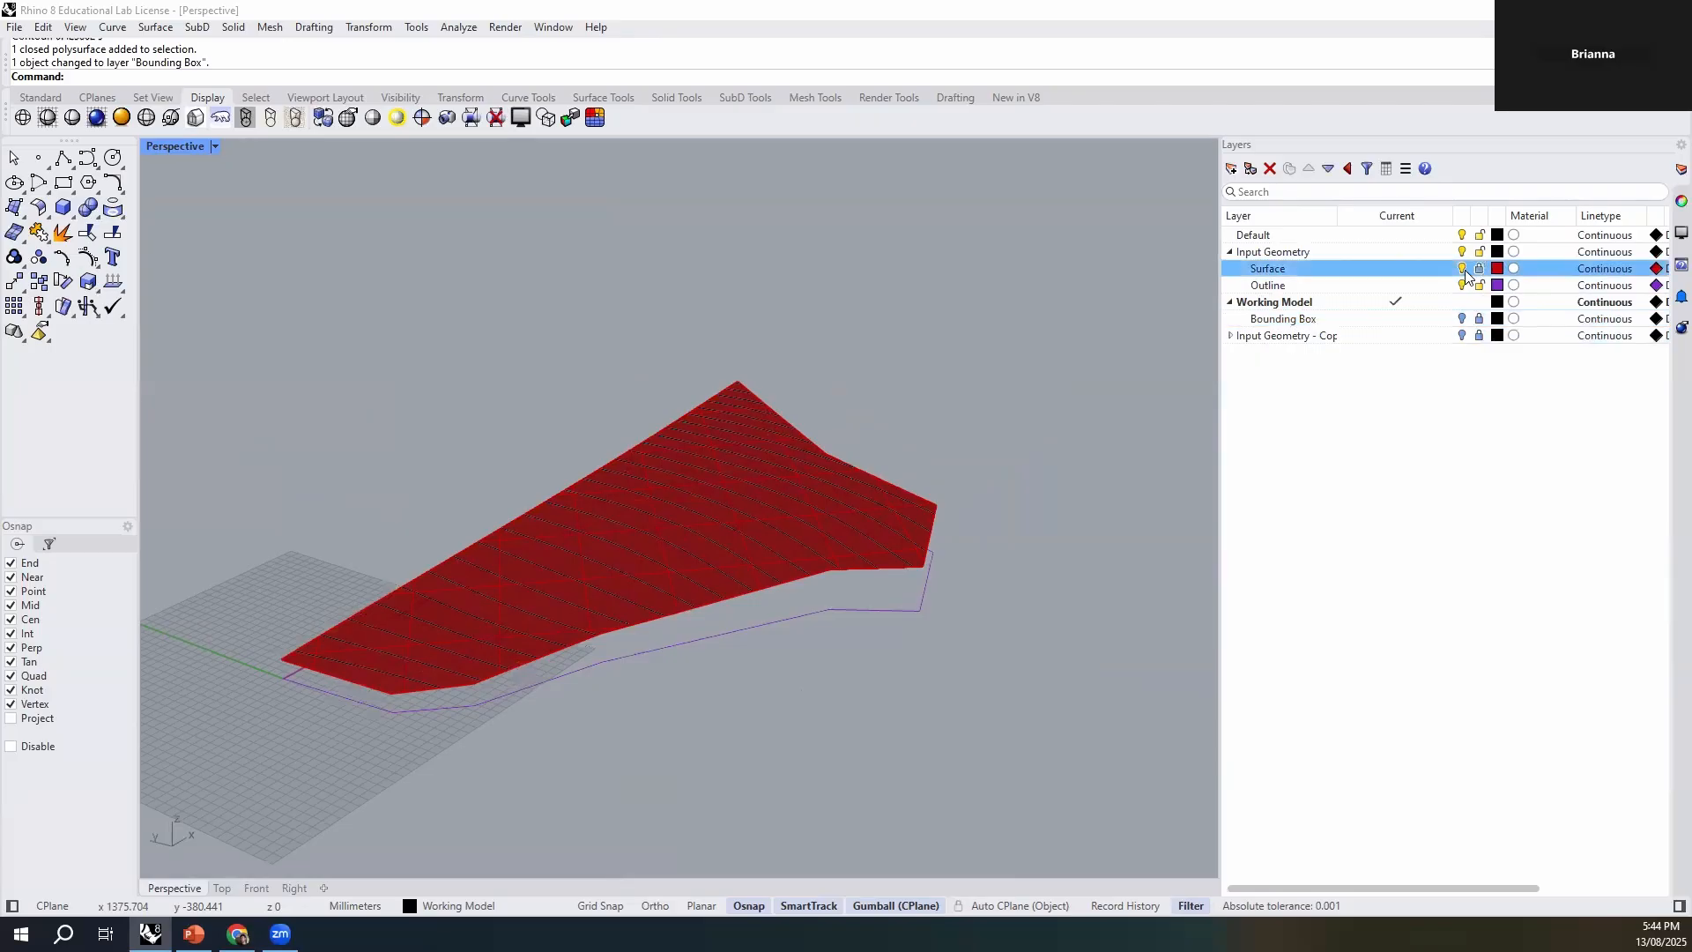
pyautogui.click(1463, 270)
pyautogui.moveTo(1011, 642); pyautogui.dragTo(810, 435, button='right')
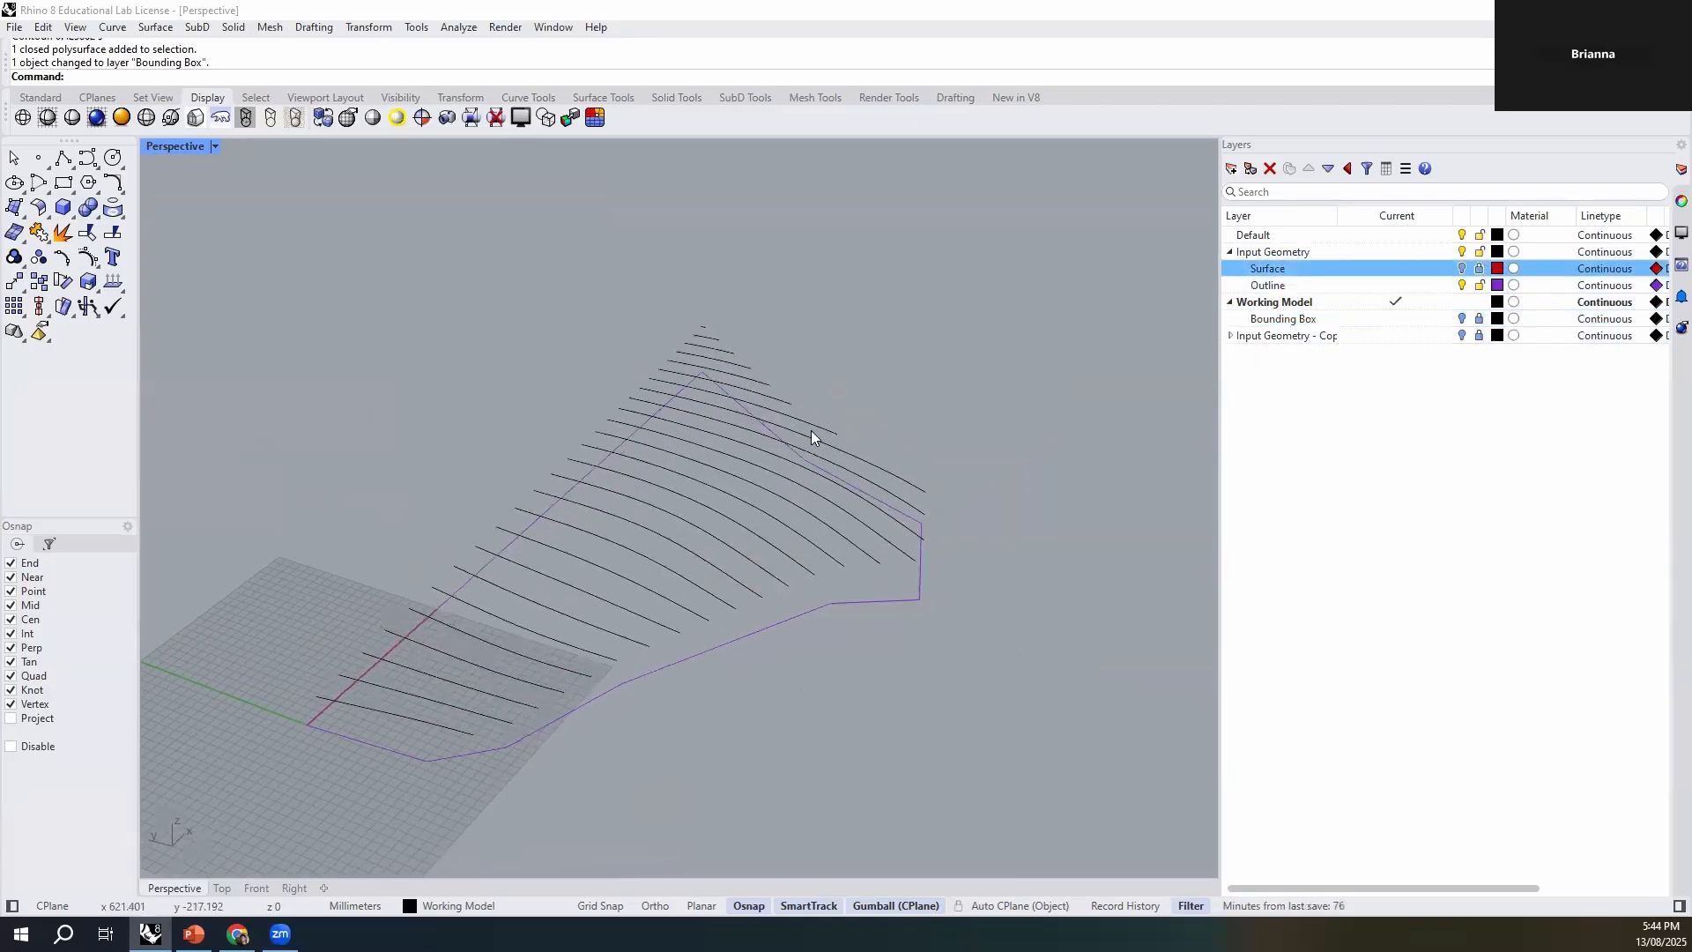
pyautogui.click(506, 749)
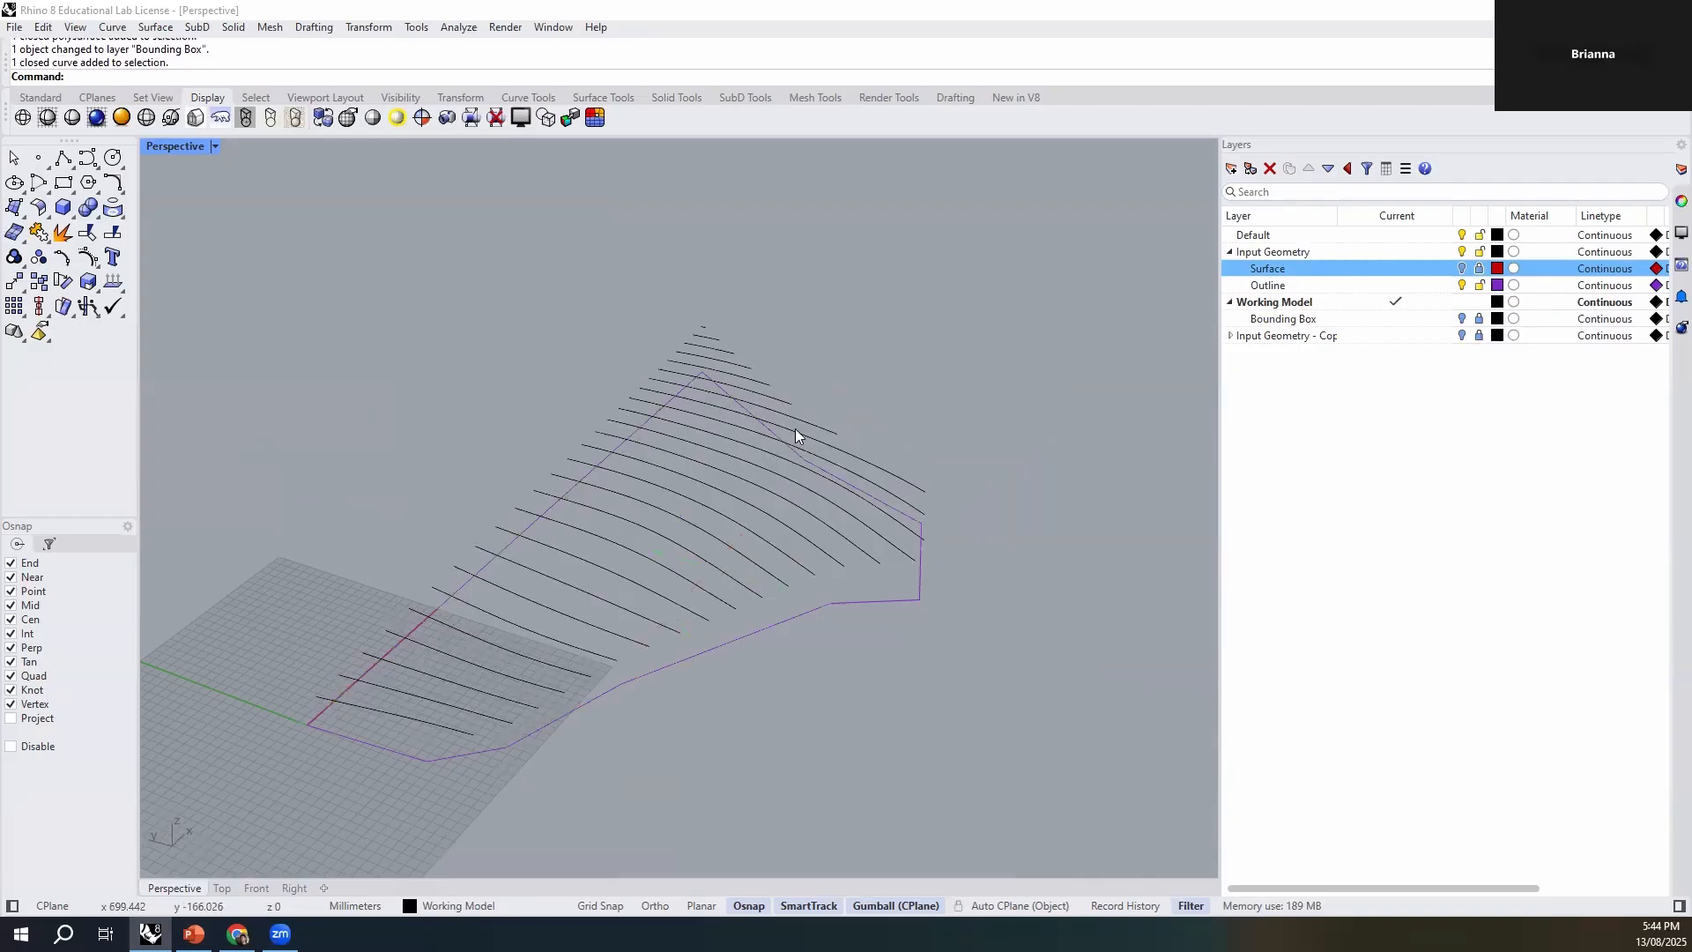
# - Select all the contours and the outline curve, and place a copy of them along the Y axis, clear of the originals
pyautogui.scroll(-3, 582, 476)
pyautogui.moveTo(892, 280); pyautogui.dragTo(353, 735)
pyautogui.scroll(-2, 352, 520)
pyautogui.moveTo(555, 497); pyautogui.dragTo(876, 601)
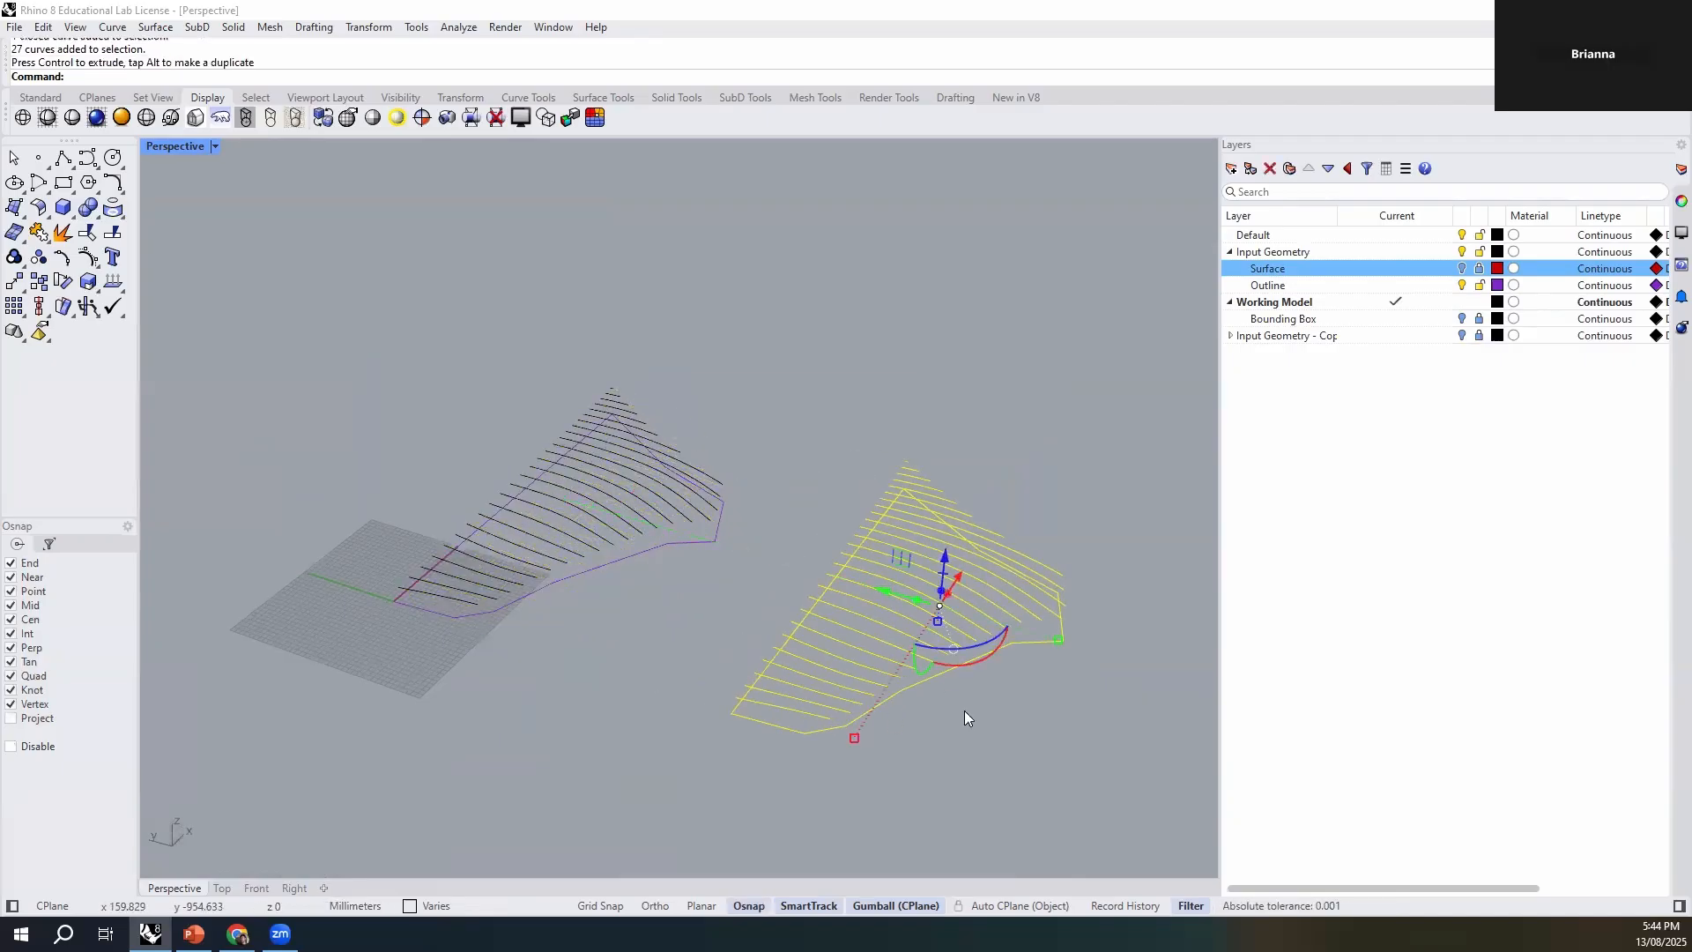
# - Toggle the Gumball off and back on, without a selection and again with the copied contours and outline selected
pyautogui.click(940, 842)
pyautogui.click(908, 908)
pyautogui.click(901, 908)
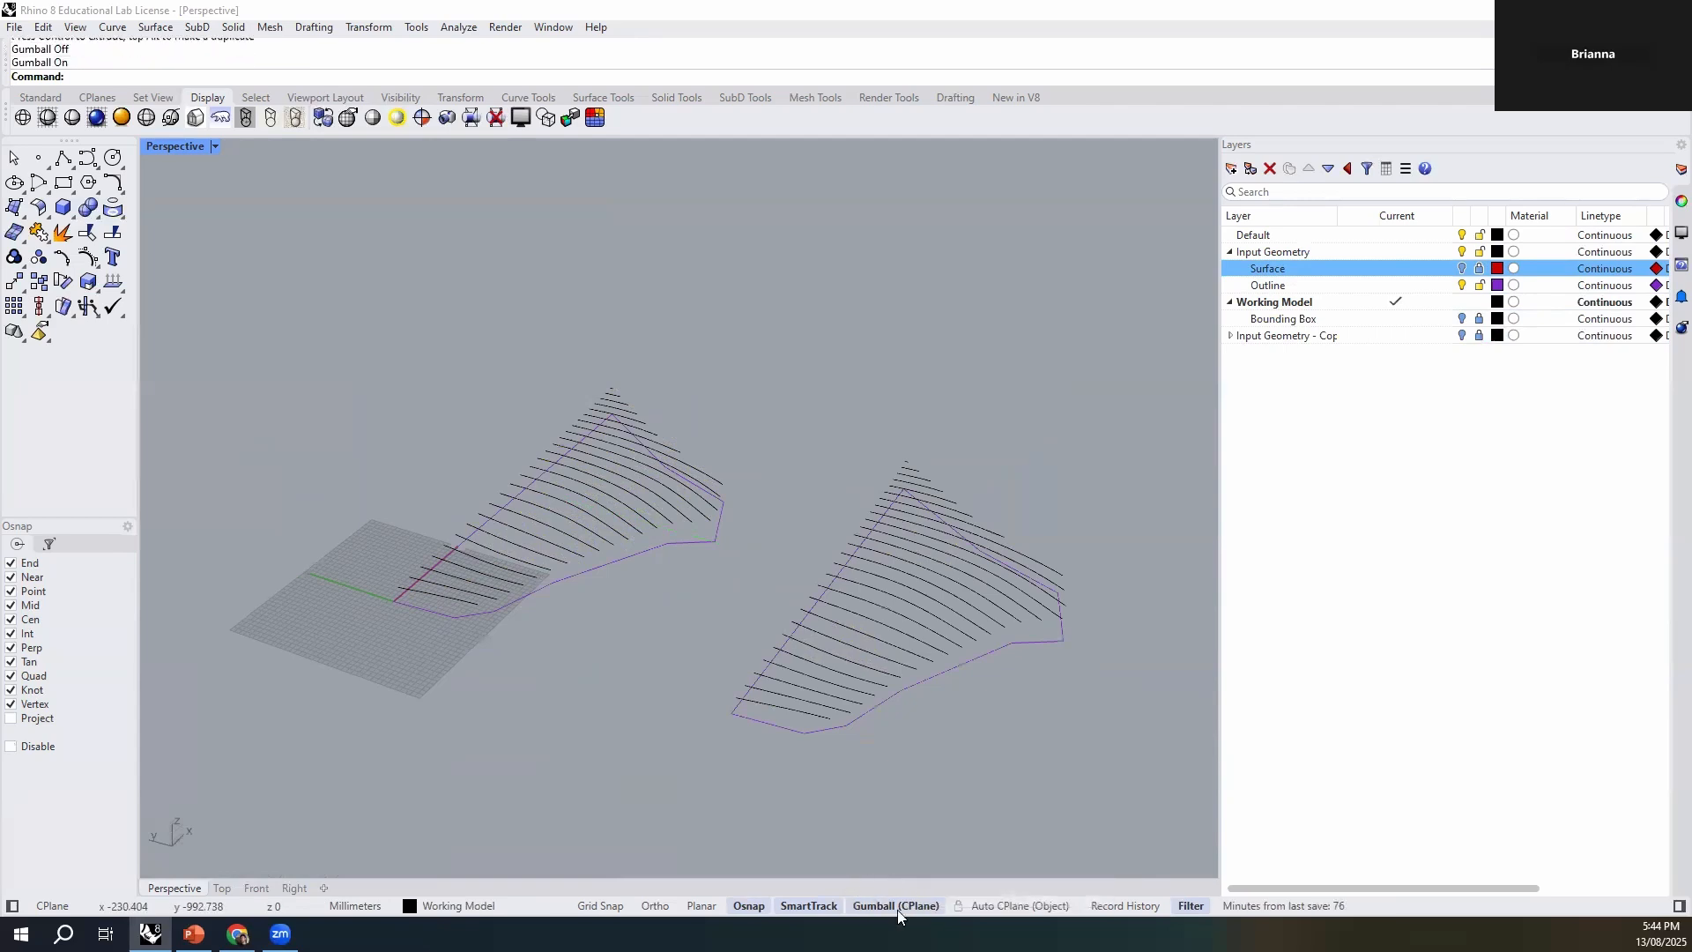
pyautogui.moveTo(1107, 406); pyautogui.dragTo(799, 705)
pyautogui.click(907, 906)
pyautogui.click(906, 903)
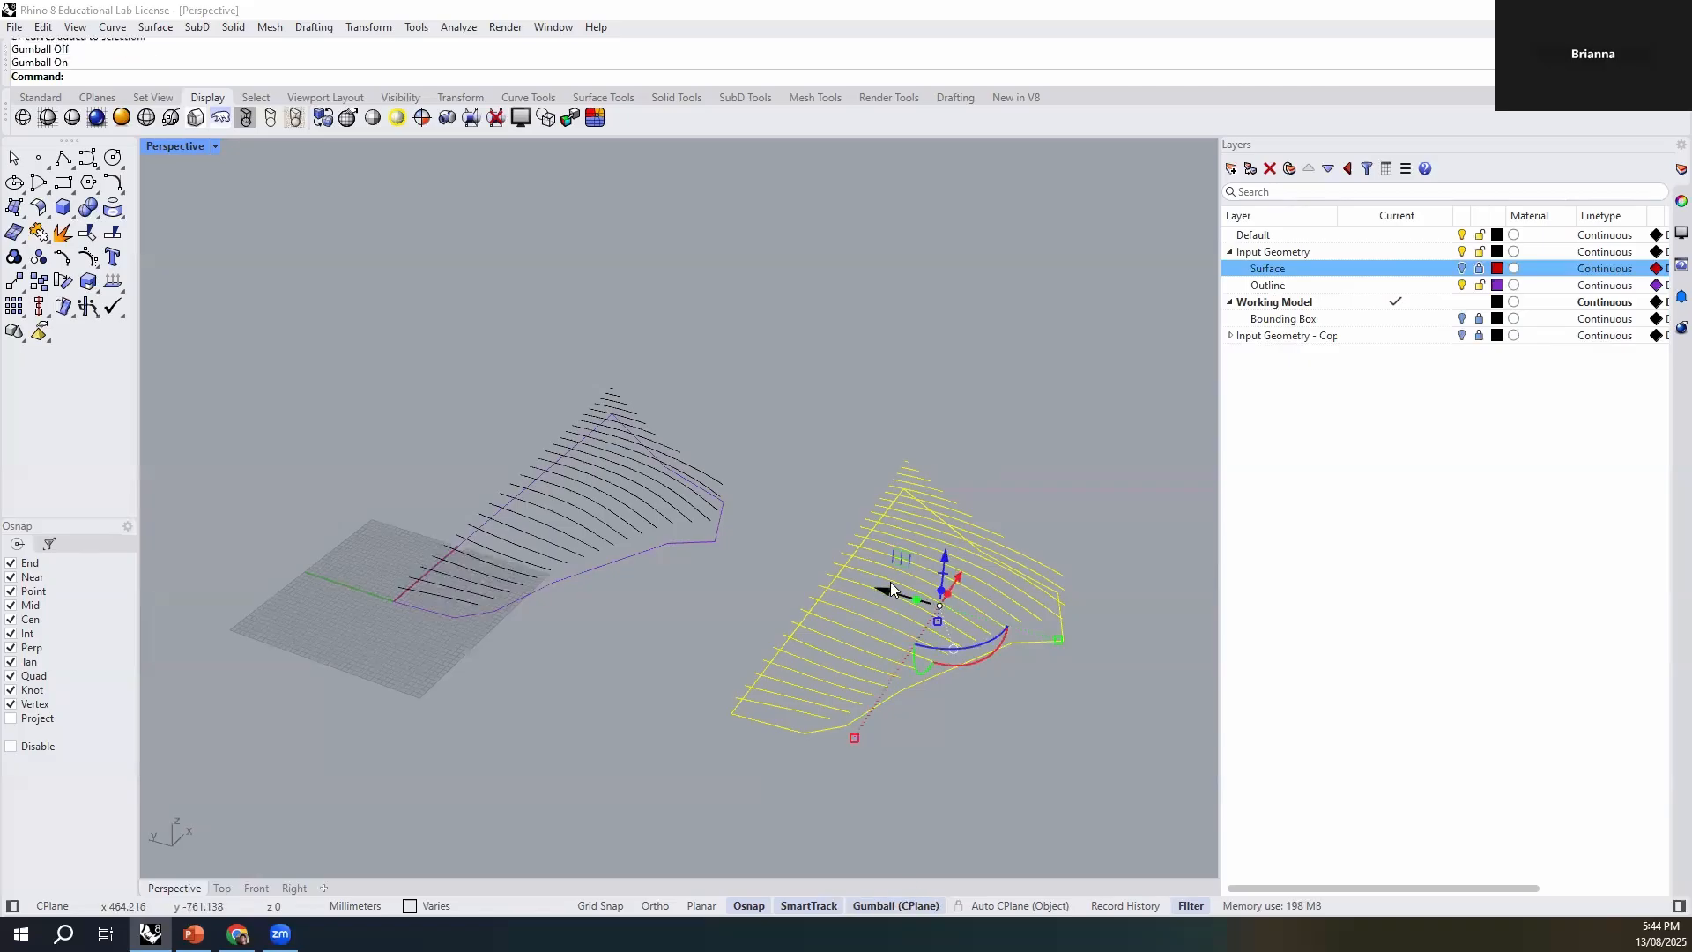
# - Try dragging a duplicate of the selected contours and outline along the Y axis with the Gumball, and undo it
pyautogui.press('alt')
pyautogui.moveTo(885, 592); pyautogui.dragTo(1124, 694)
pyautogui.hotkey('ctrl', 'z')
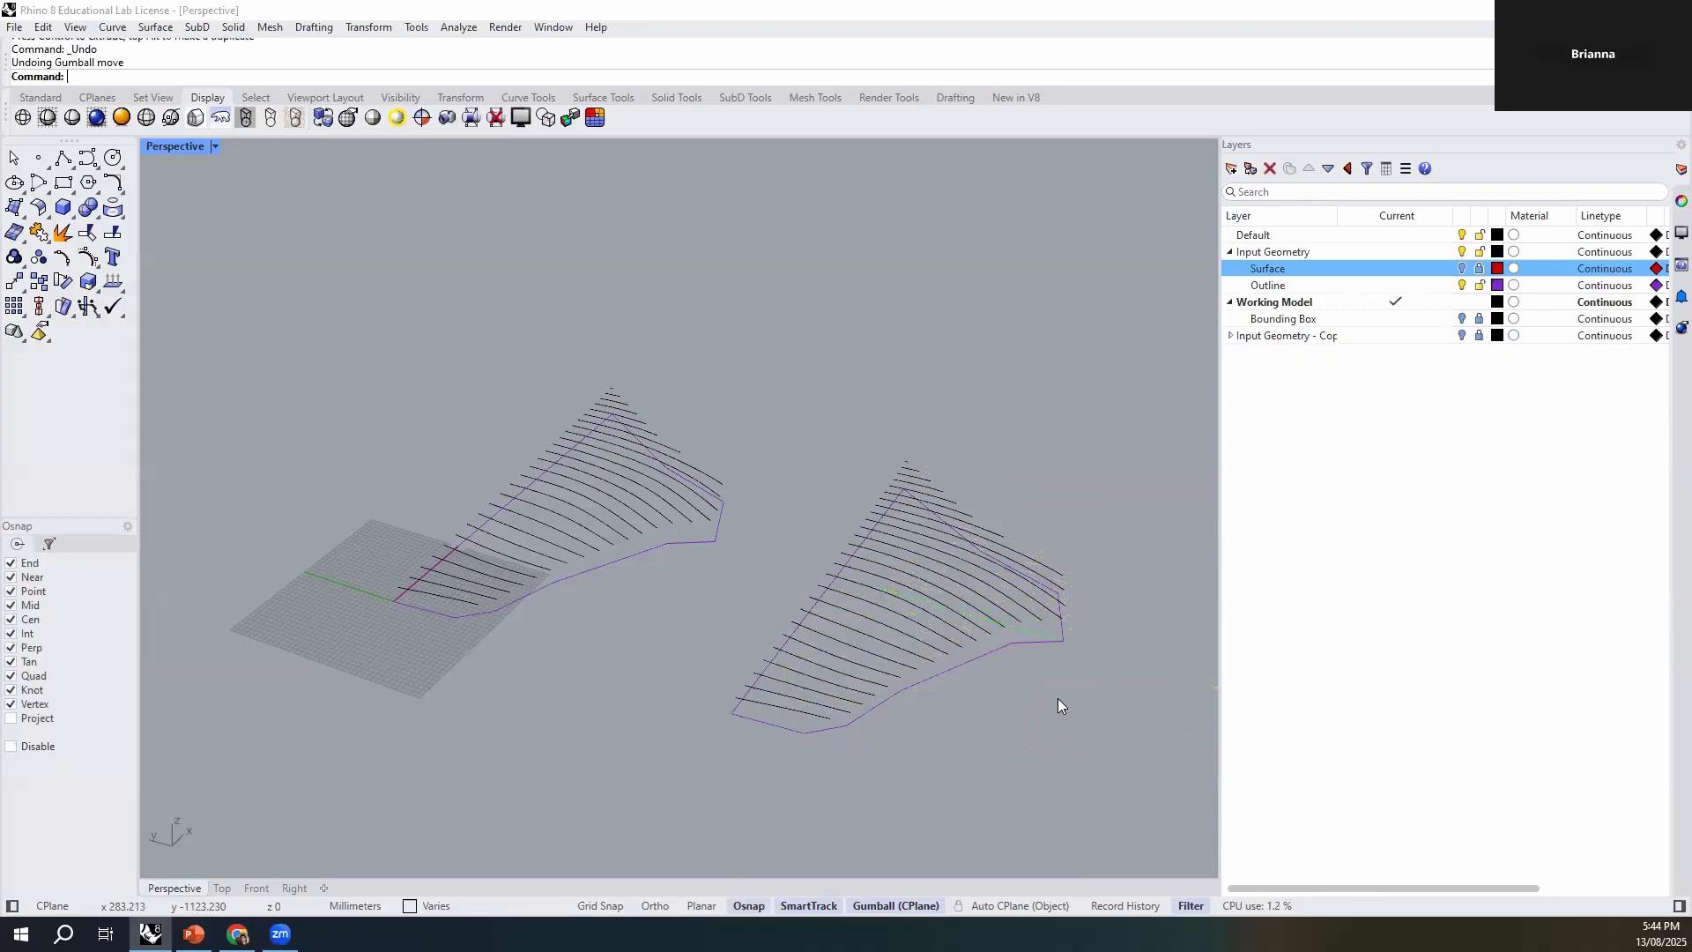
# - Select the copied contours and outline and flatten them with ProjectToCPlane, deleting the input objects
pyautogui.moveTo(1089, 397); pyautogui.dragTo(767, 780)
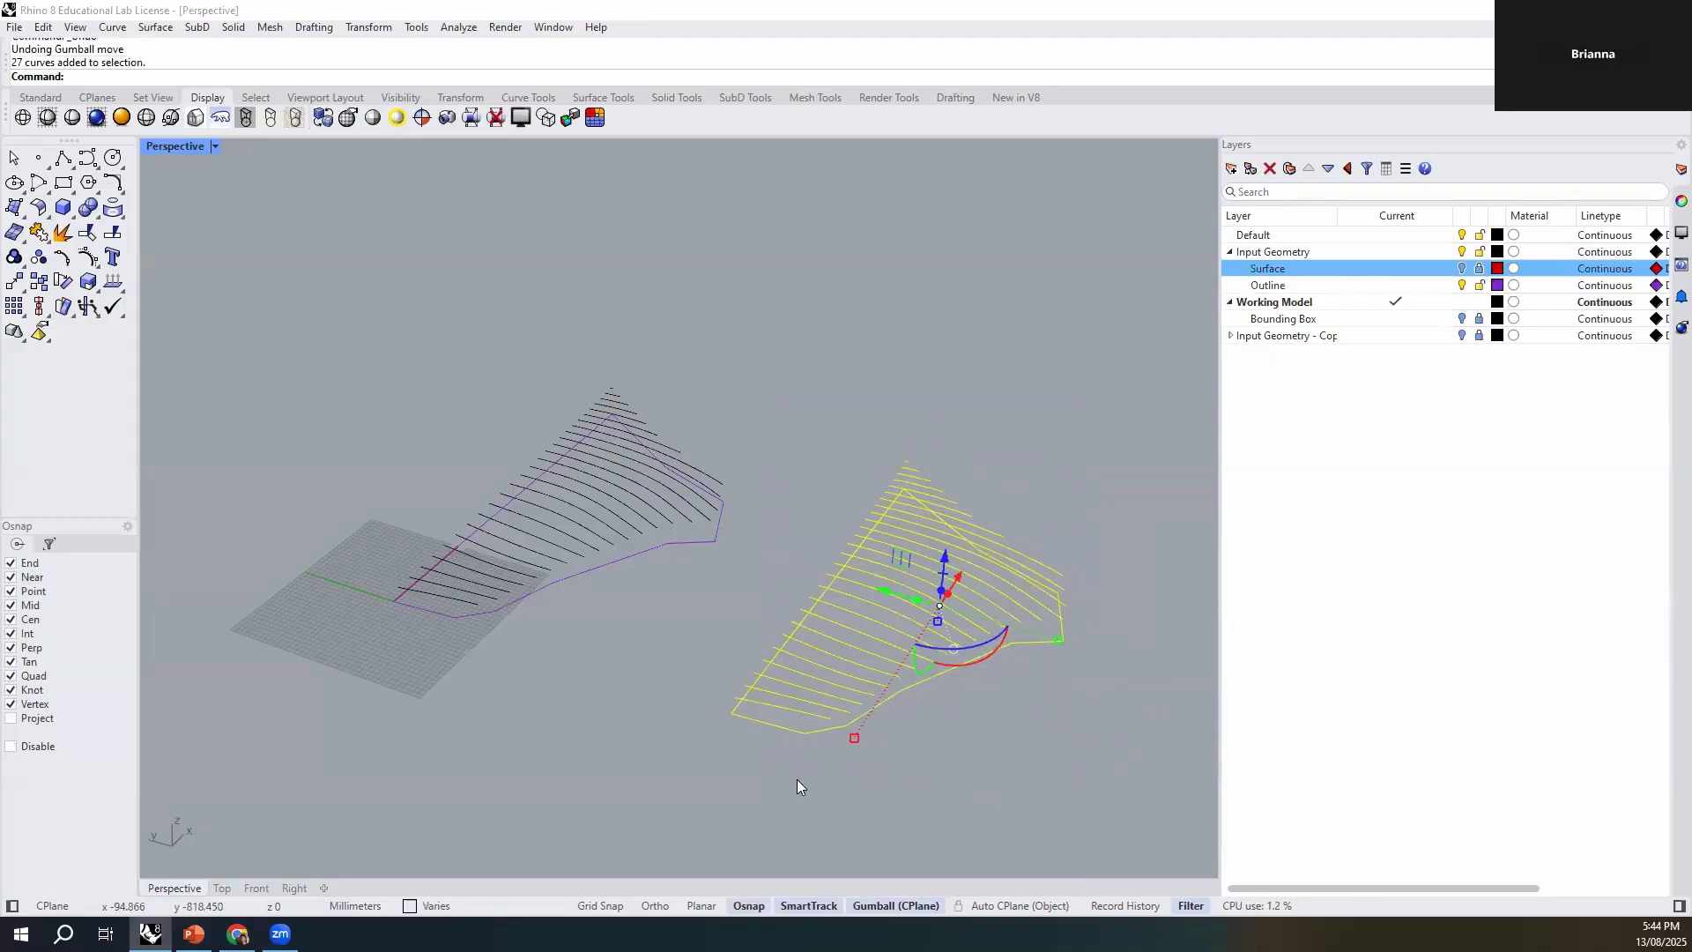
pyautogui.click(906, 716)
pyautogui.scroll(5, 926, 742)
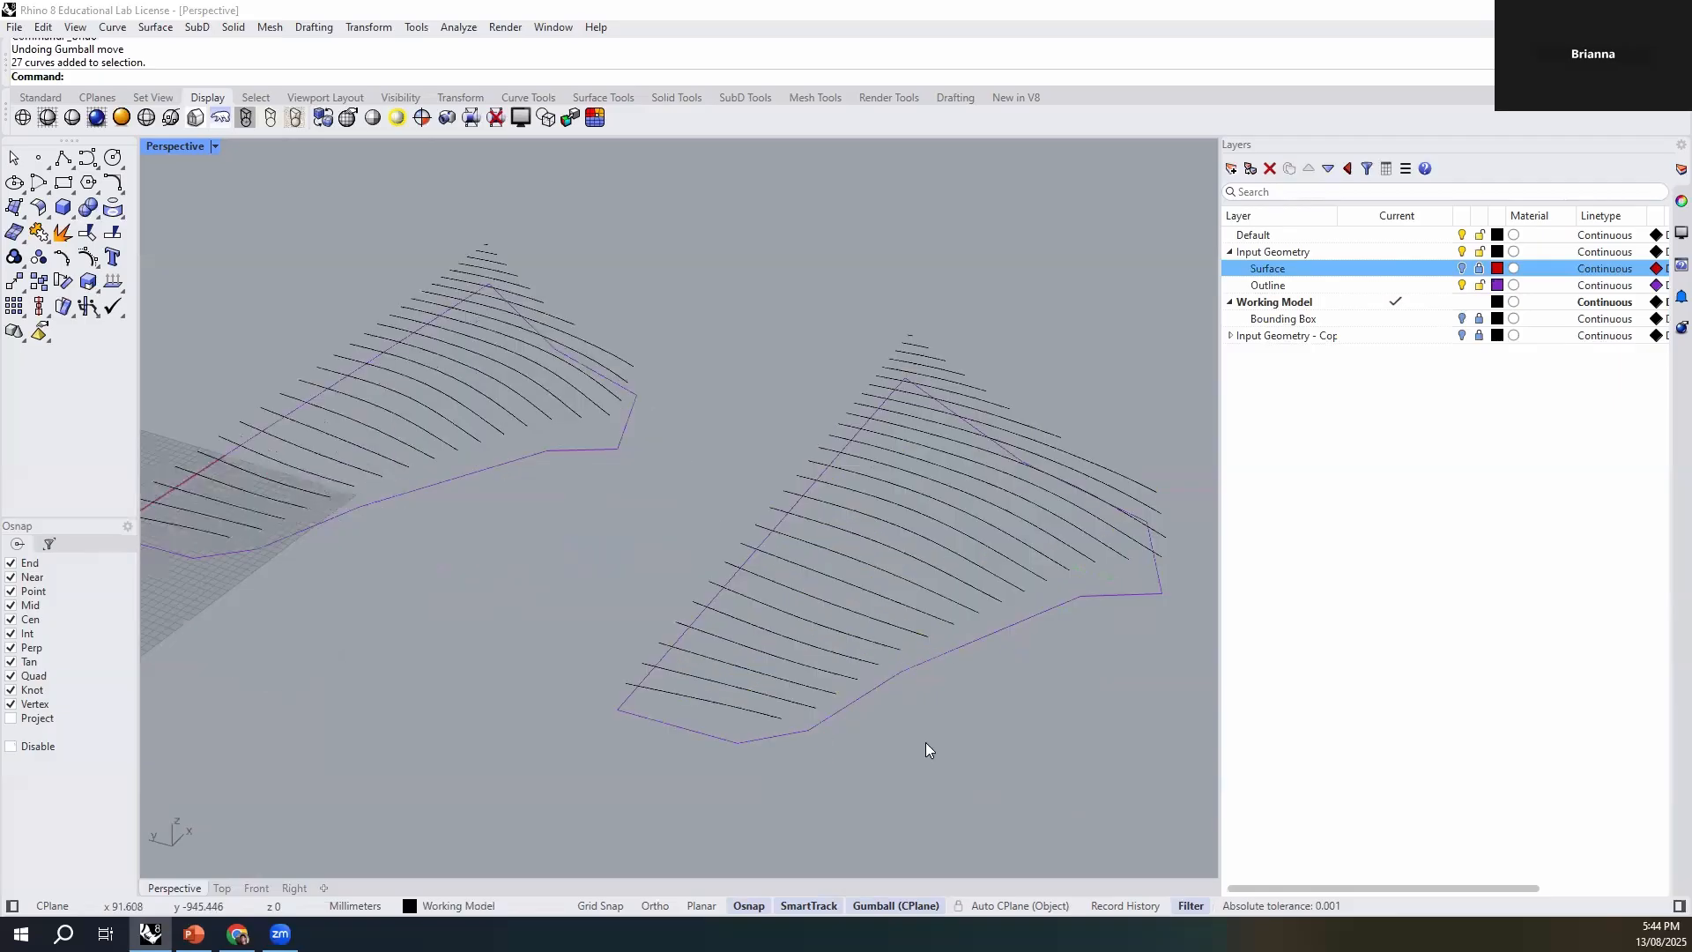
pyautogui.keyDown('shift'); pyautogui.moveTo(957, 740); pyautogui.dragTo(848, 747, button='right'); pyautogui.keyUp('shift')
pyautogui.moveTo(1102, 260); pyautogui.dragTo(568, 779)
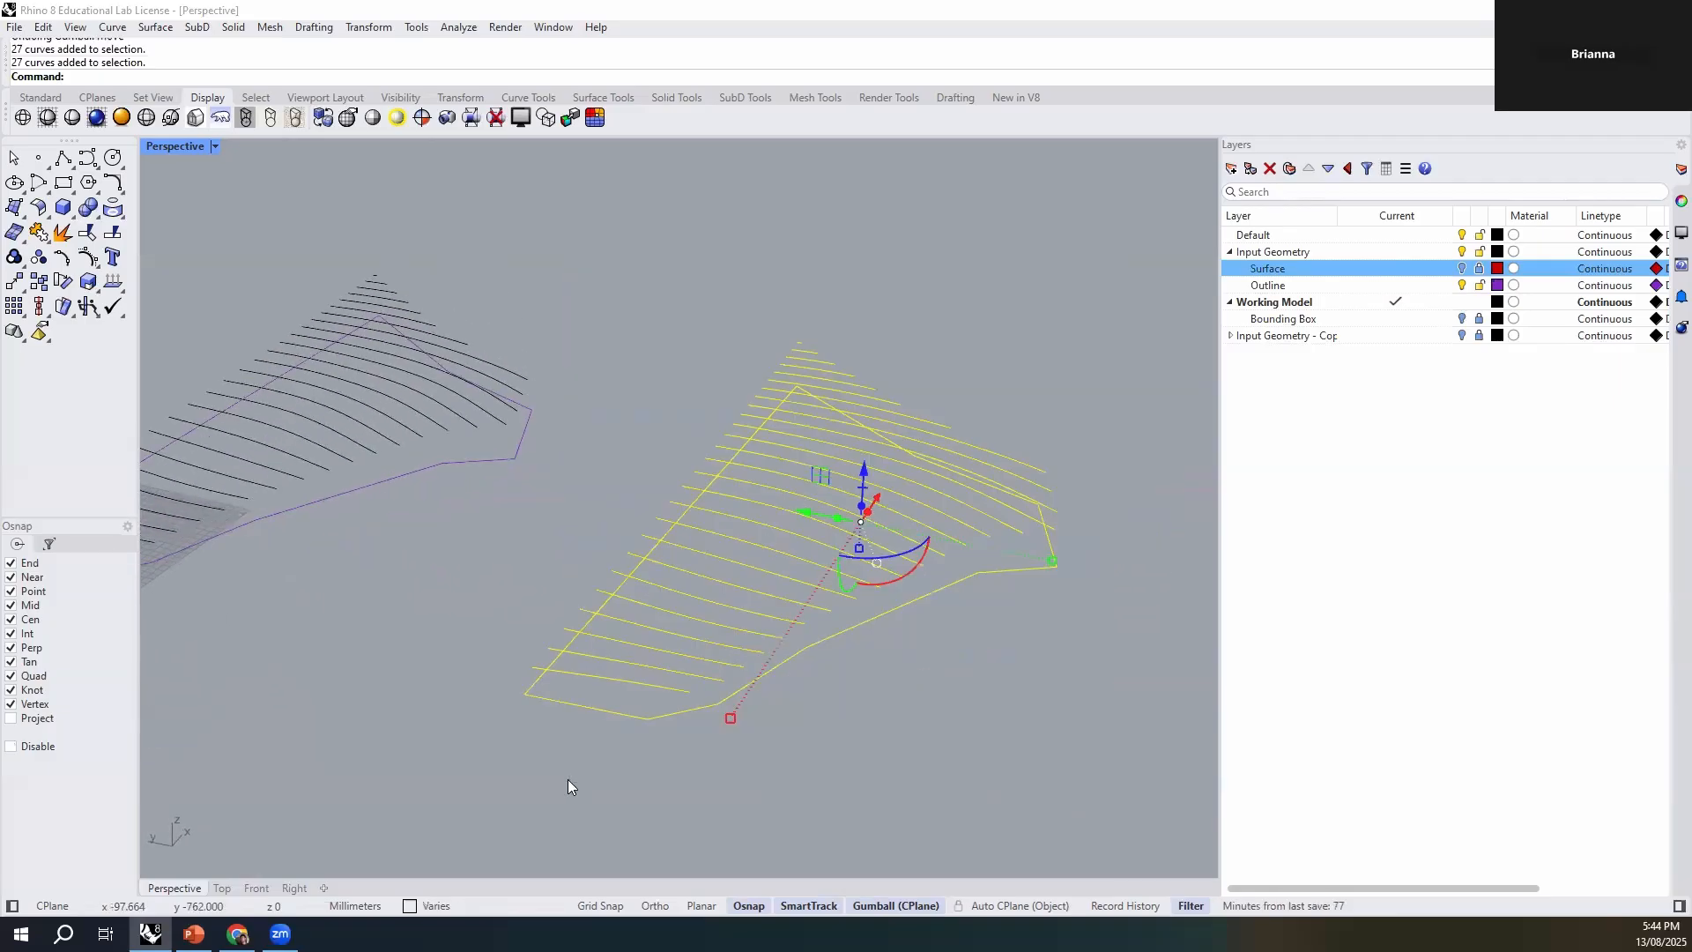
pyautogui.write('ProjectTo')
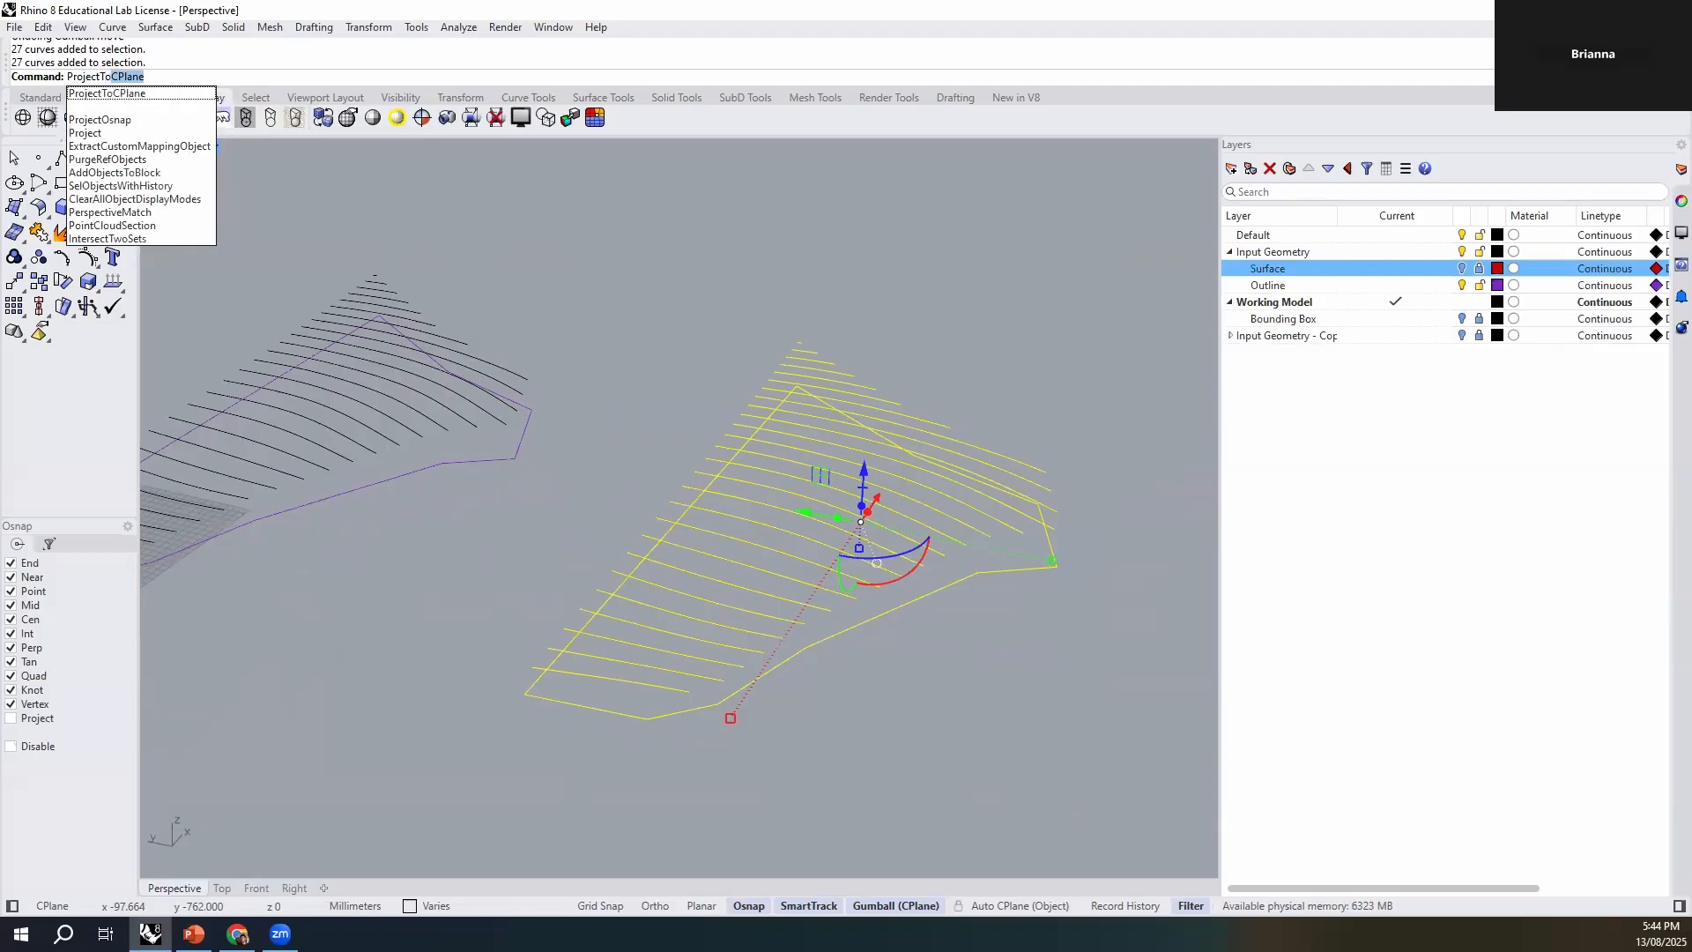
pyautogui.press('Down')
pyautogui.press('Down')
pyautogui.press('Return')
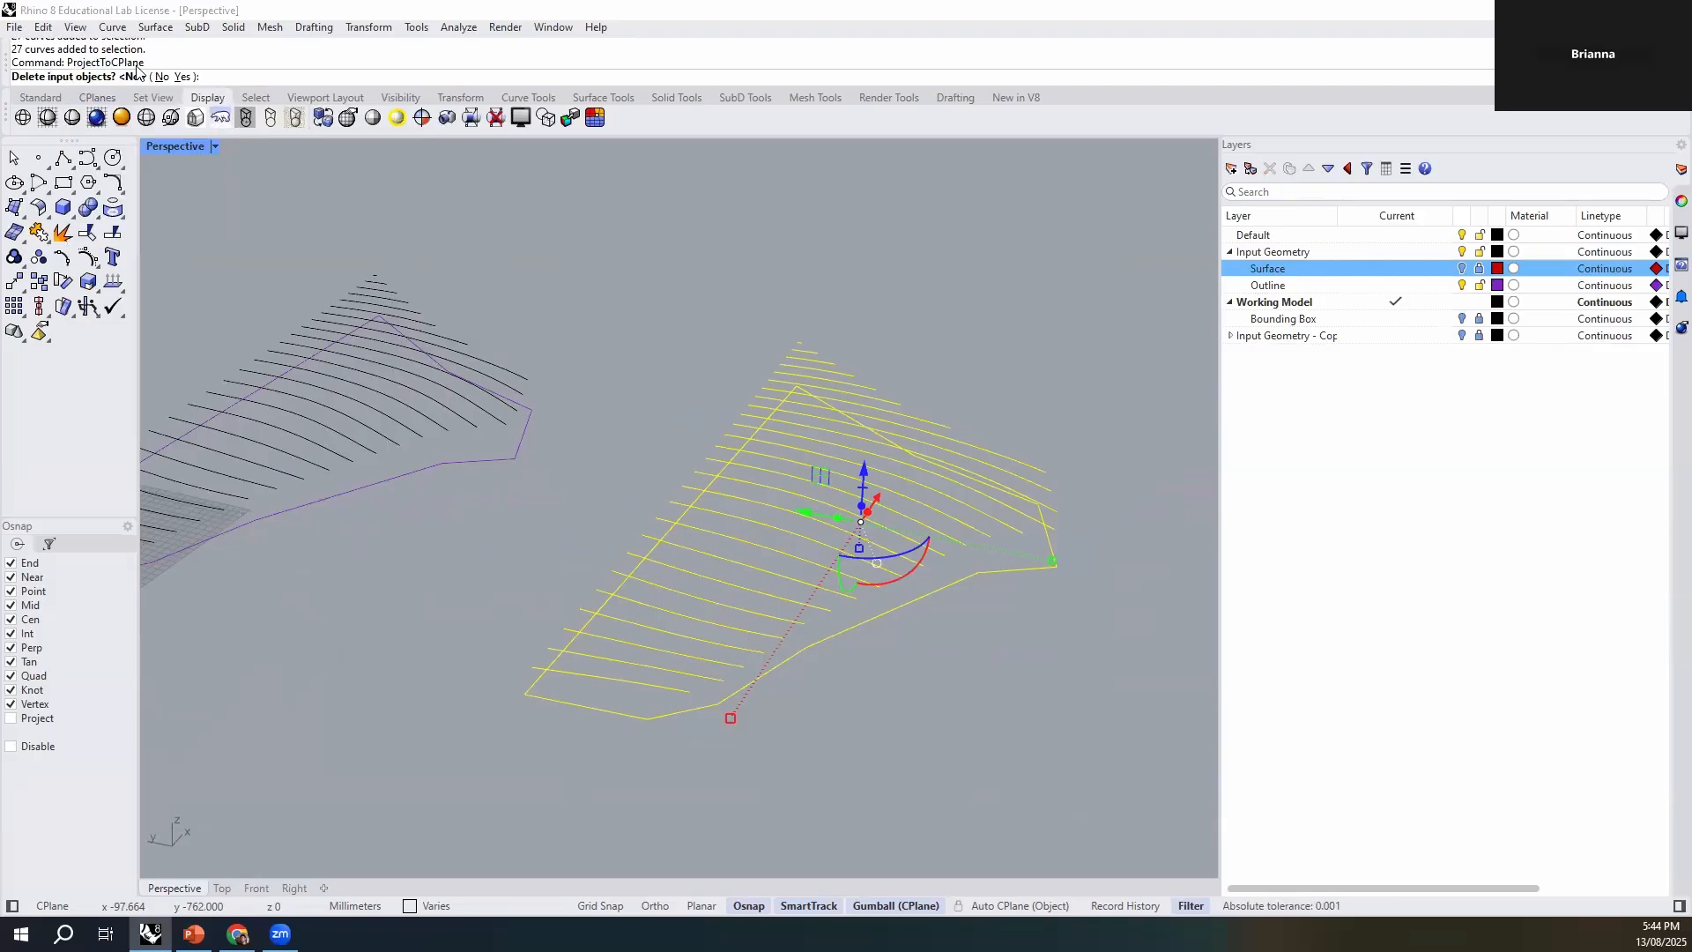
pyautogui.click(182, 76)
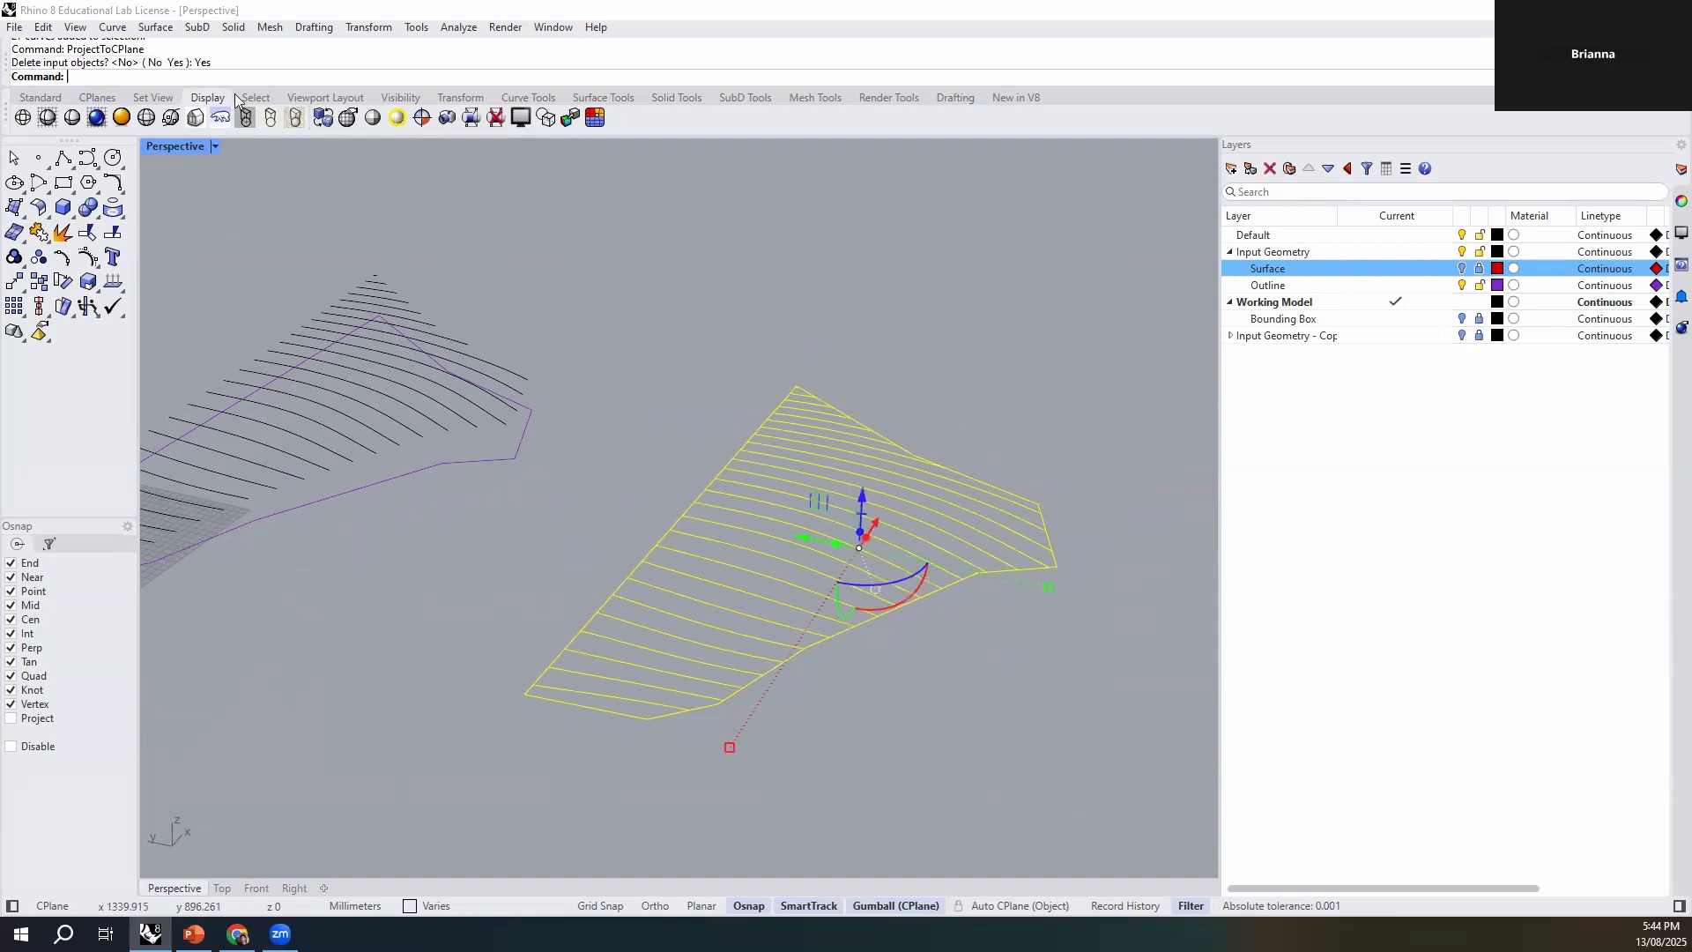
# - Inspect the flattened copy, and select the original contours without their outline
pyautogui.click(814, 332)
pyautogui.moveTo(808, 604); pyautogui.dragTo(933, 474, button='right')
pyautogui.moveTo(1078, 370); pyautogui.dragTo(616, 585)
pyautogui.click(765, 608)
pyautogui.moveTo(765, 608); pyautogui.dragTo(621, 650, button='right')
pyautogui.moveTo(593, 525); pyautogui.dragTo(615, 375, button='right')
pyautogui.moveTo(619, 364); pyautogui.dragTo(233, 474)
pyautogui.moveTo(522, 520); pyautogui.dragTo(586, 644, button='right')
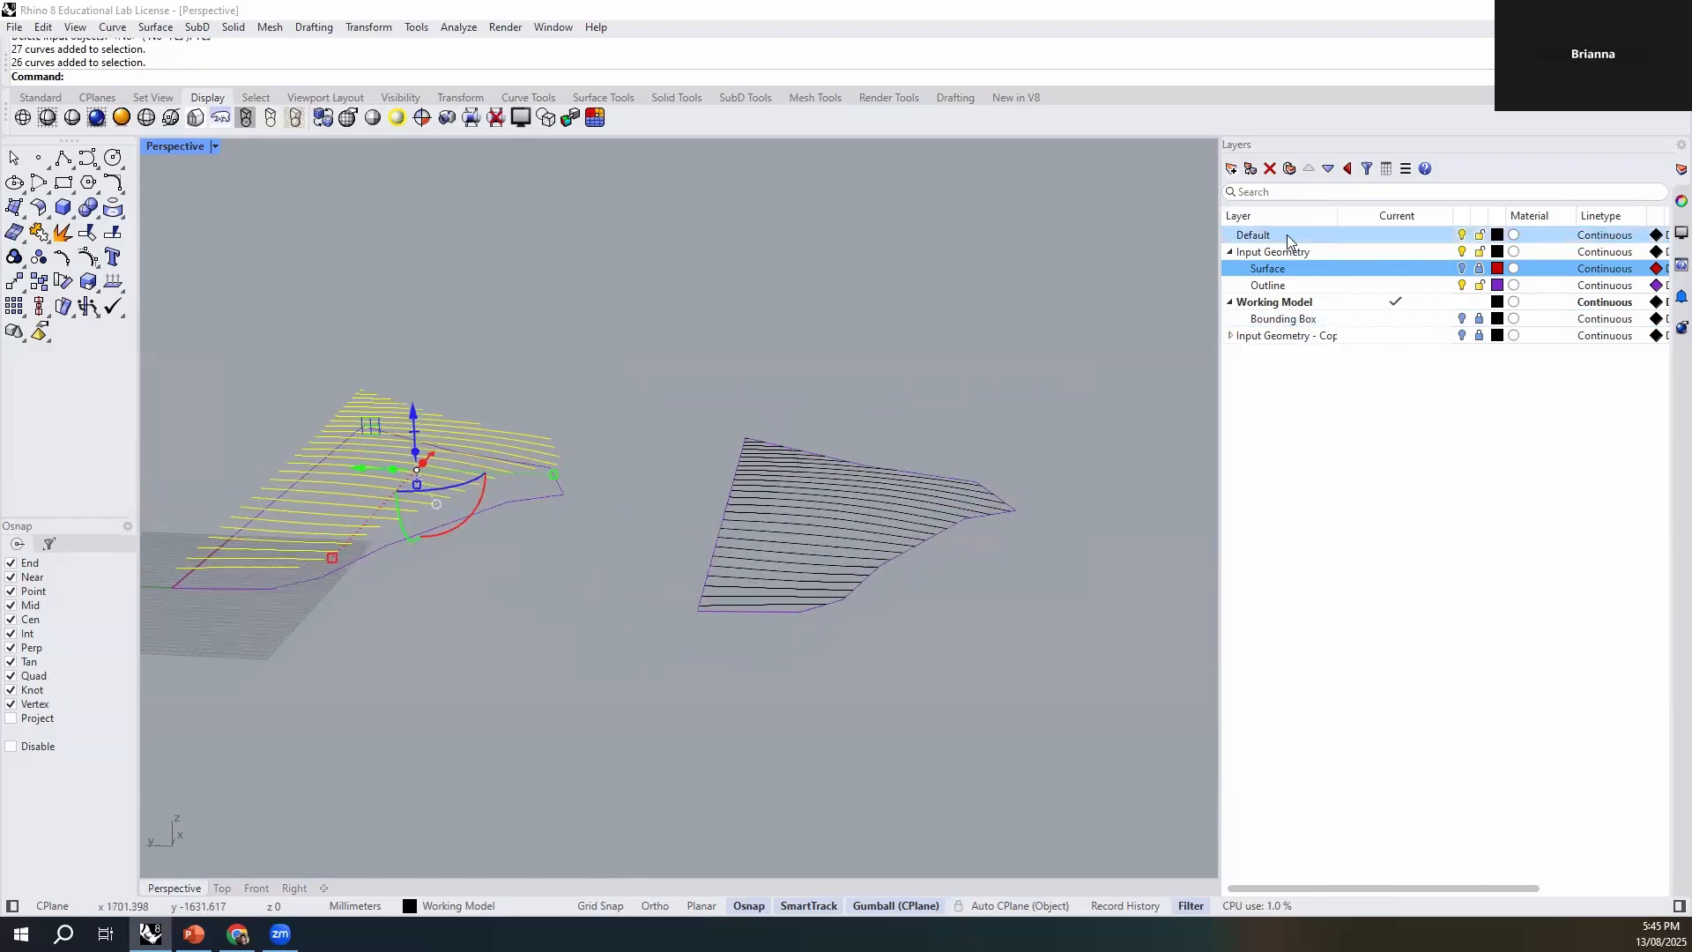
# - Add a sublayer named Original Contours under the Working Model layer
pyautogui.click(1275, 302)
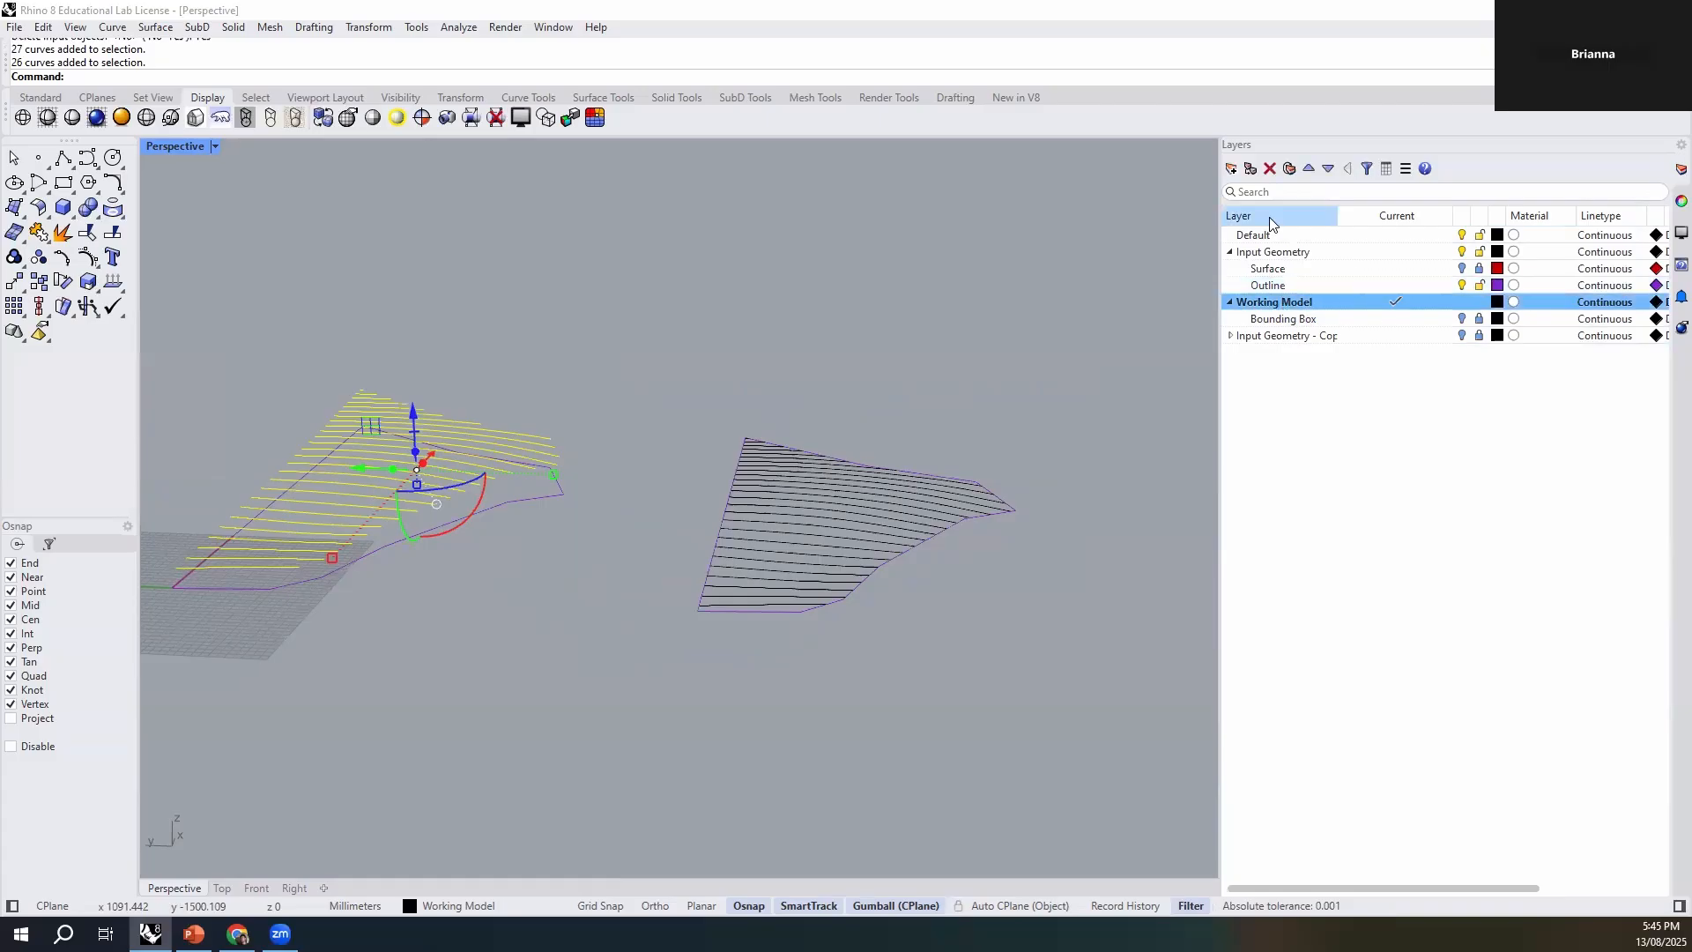
pyautogui.click(1249, 168)
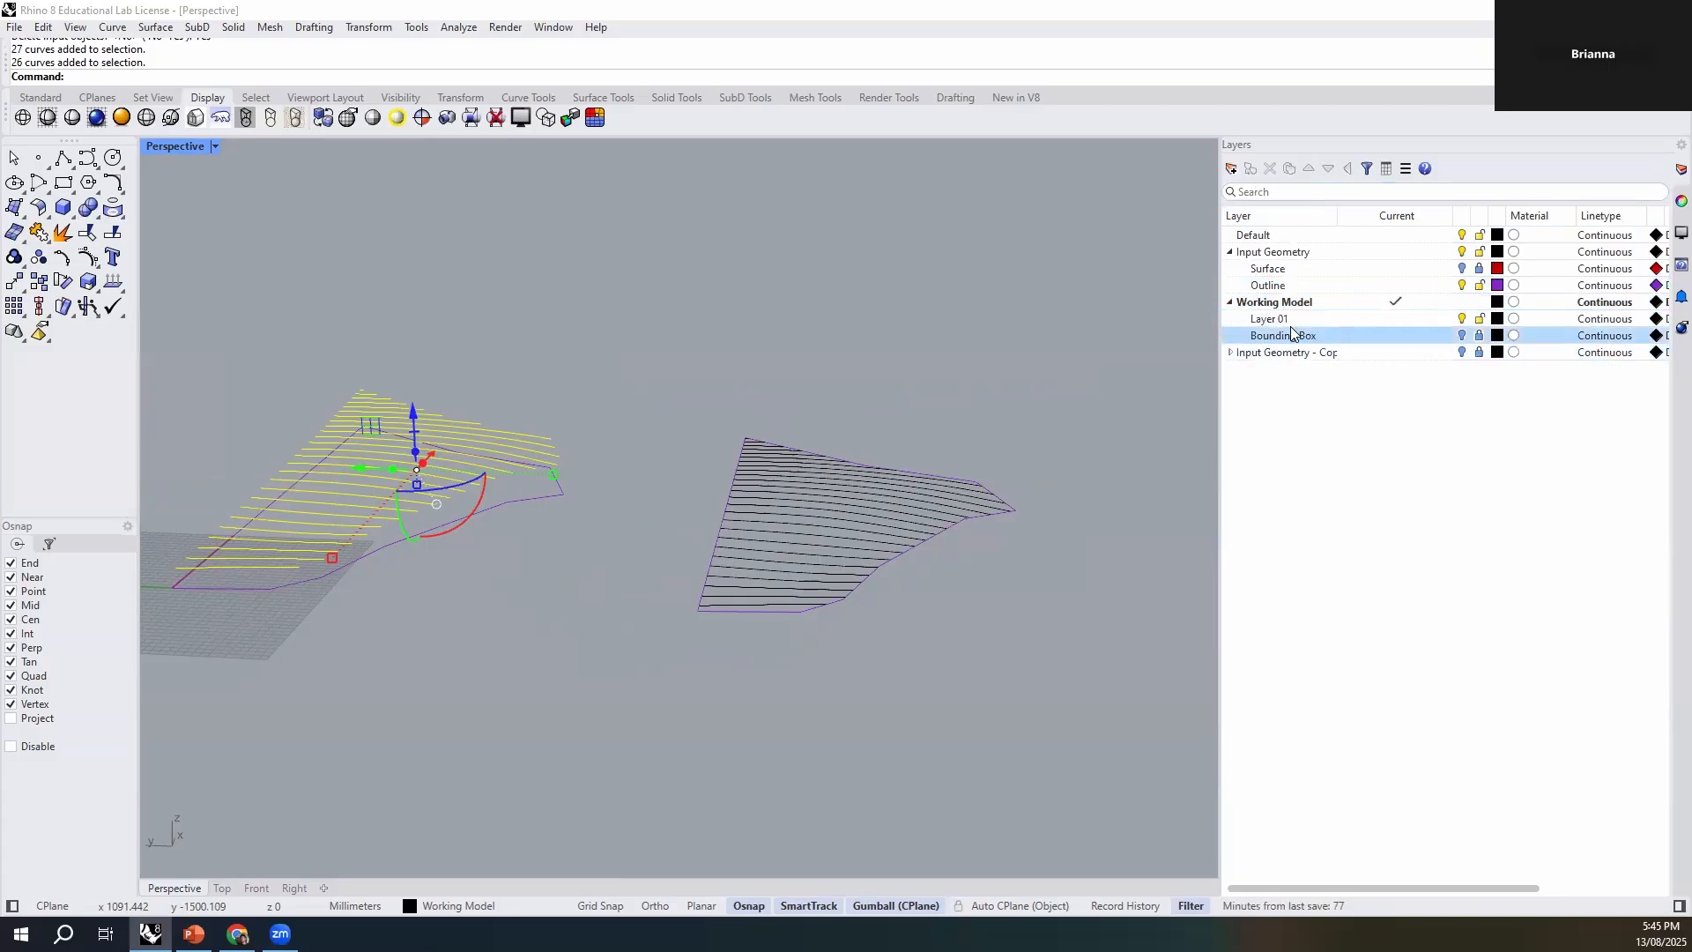
pyautogui.write('Contours')
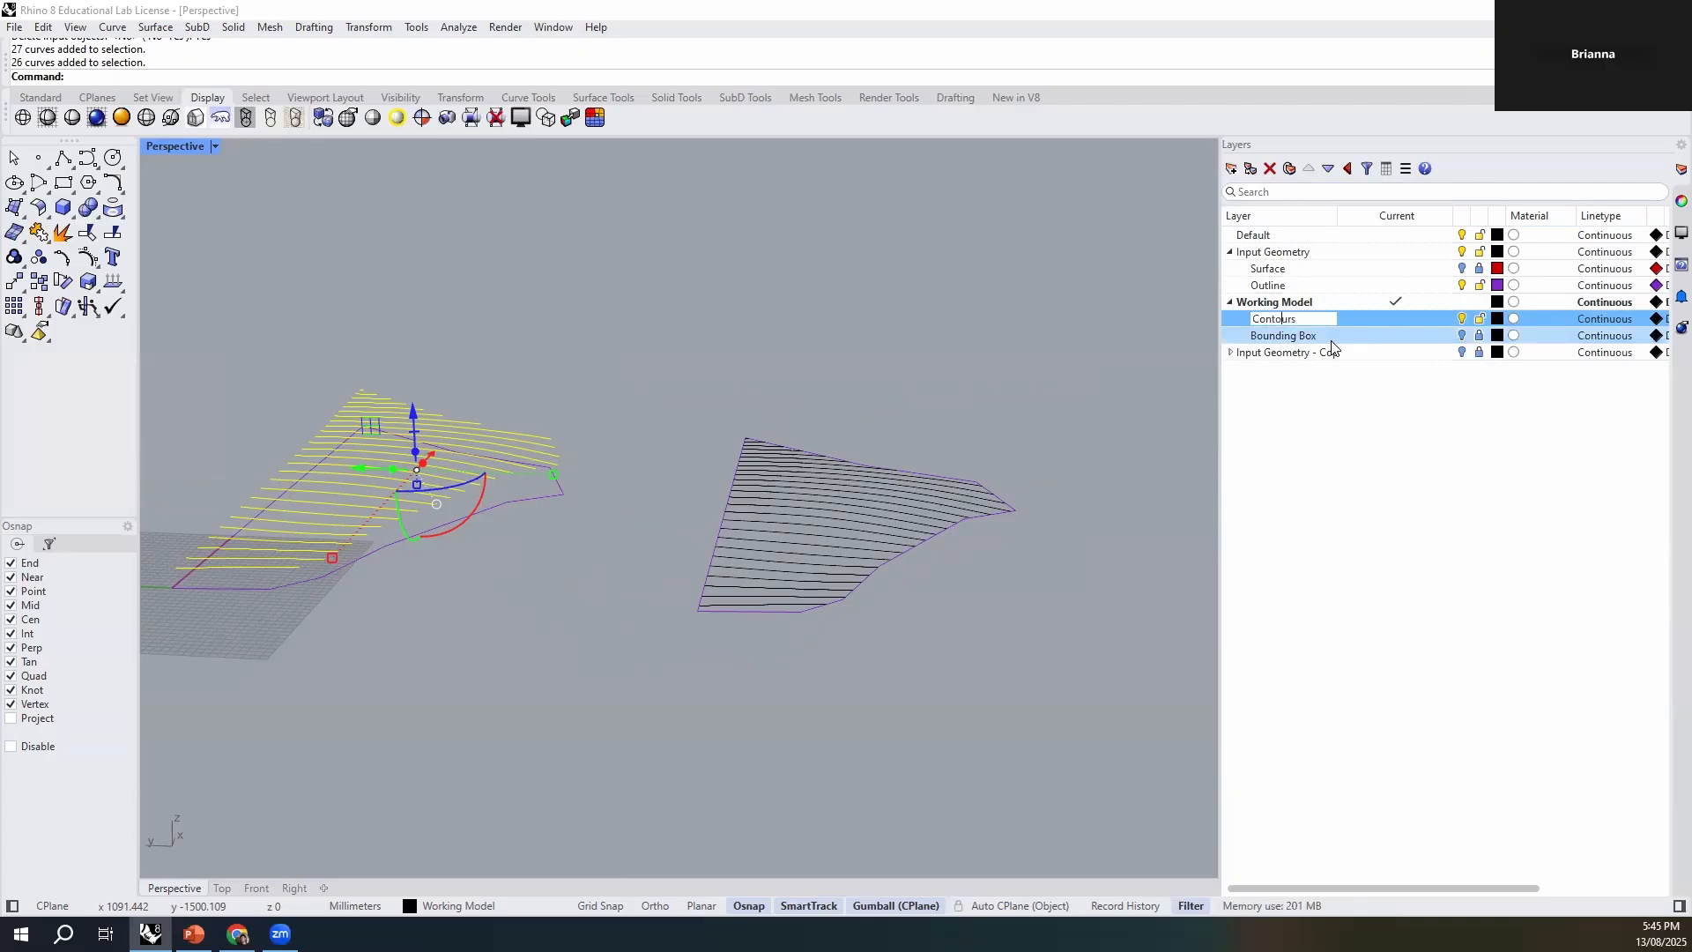
pyautogui.press('Home')
pyautogui.write('Origi')
pyautogui.write('Original')
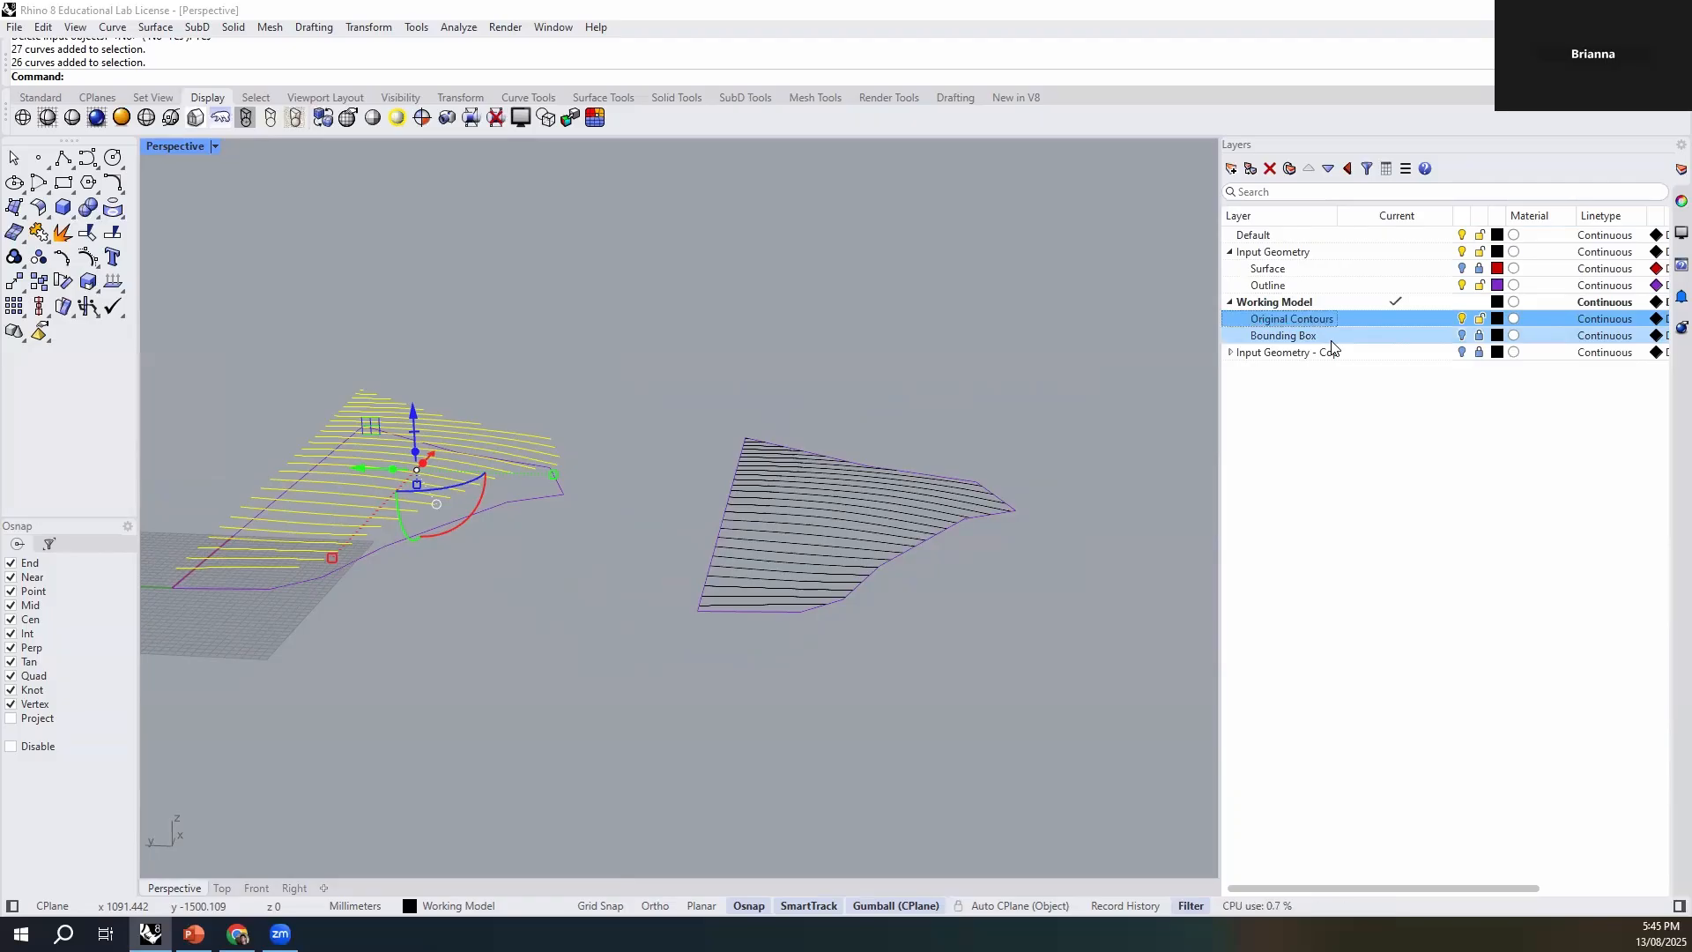
pyautogui.press('Return')
# - Assign the selected contours to the Original Contours layer and set that layer's colour to blue
pyautogui.click(483, 913)
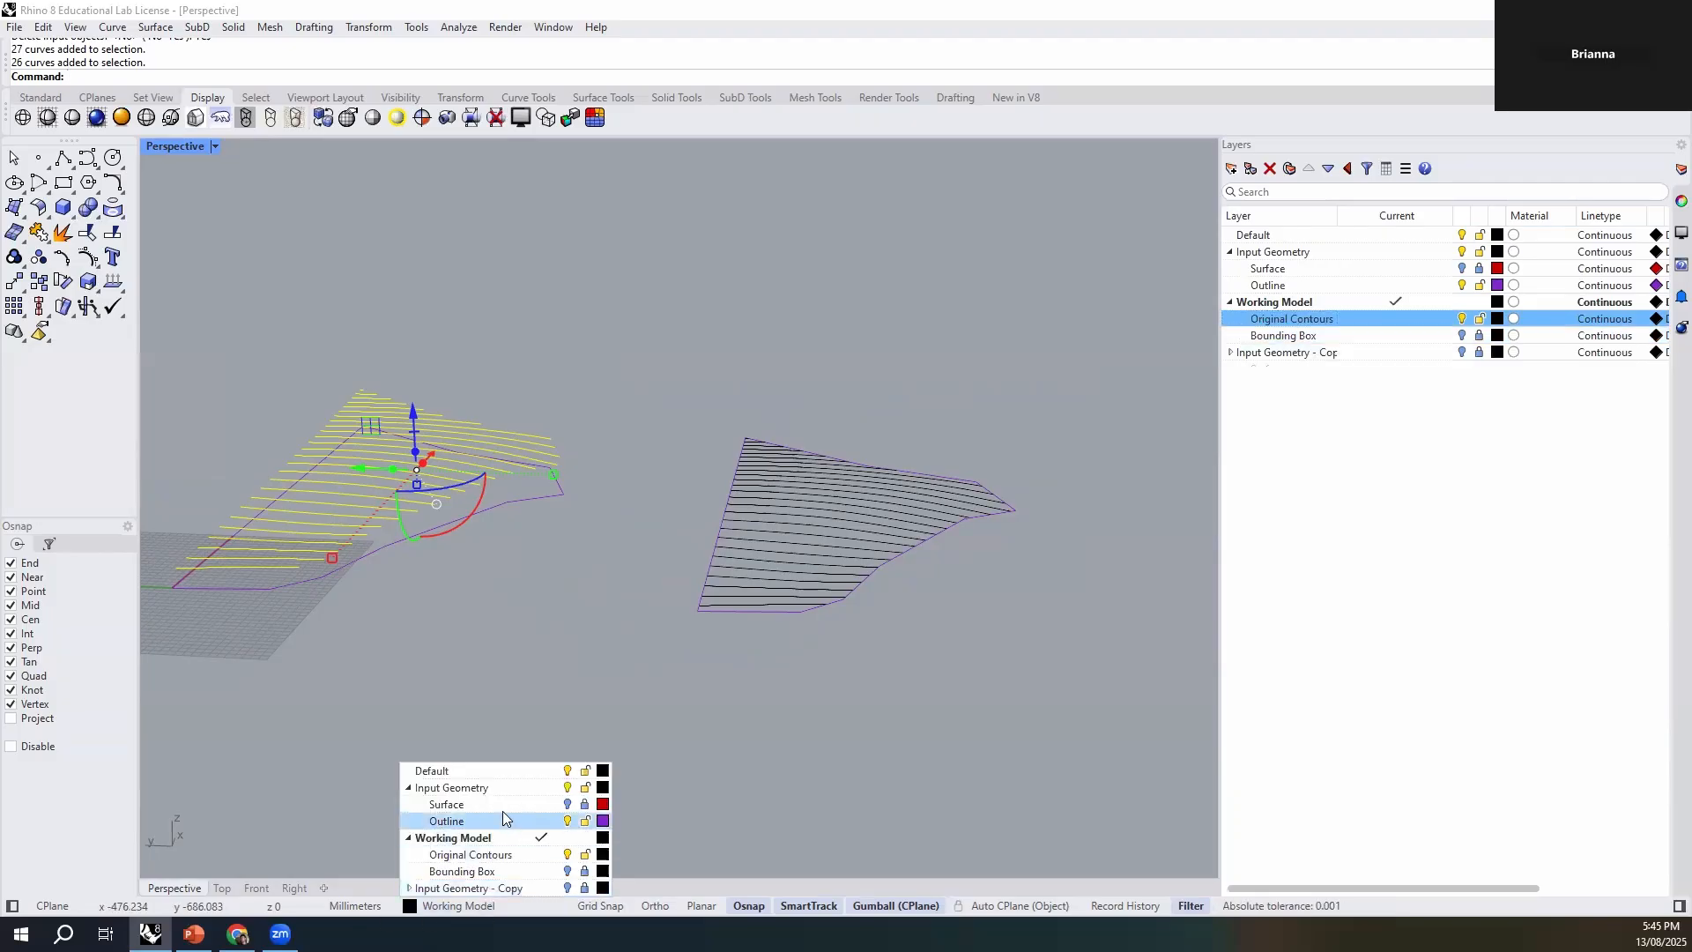
pyautogui.click(482, 852)
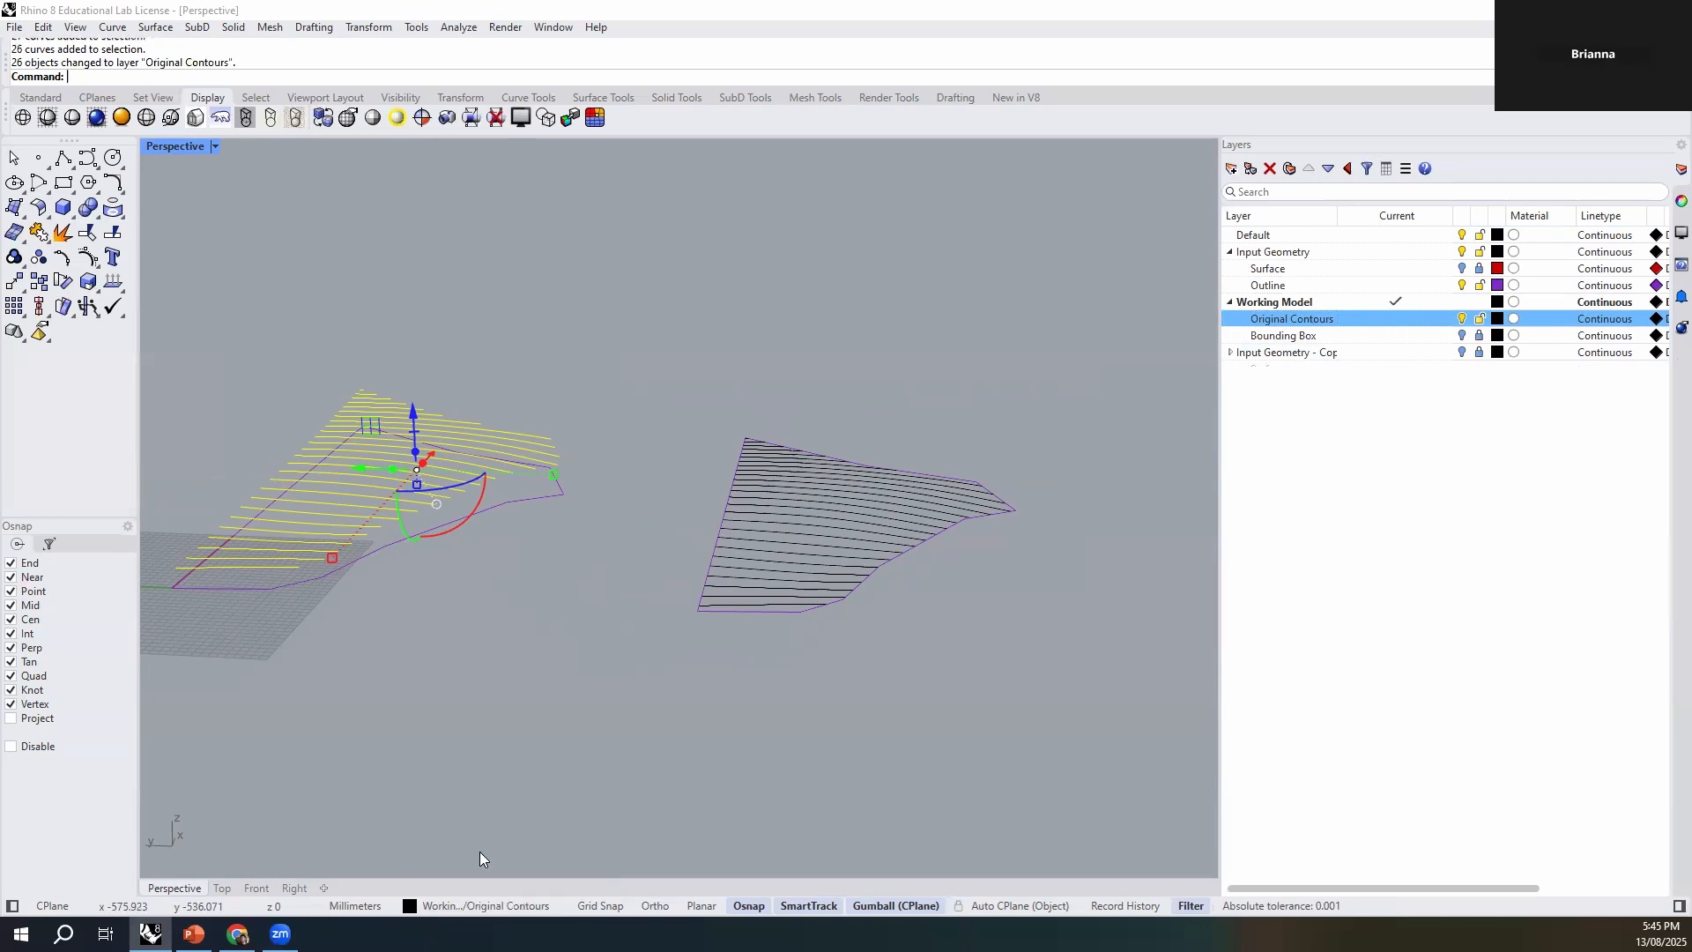
pyautogui.click(515, 742)
pyautogui.click(1497, 318)
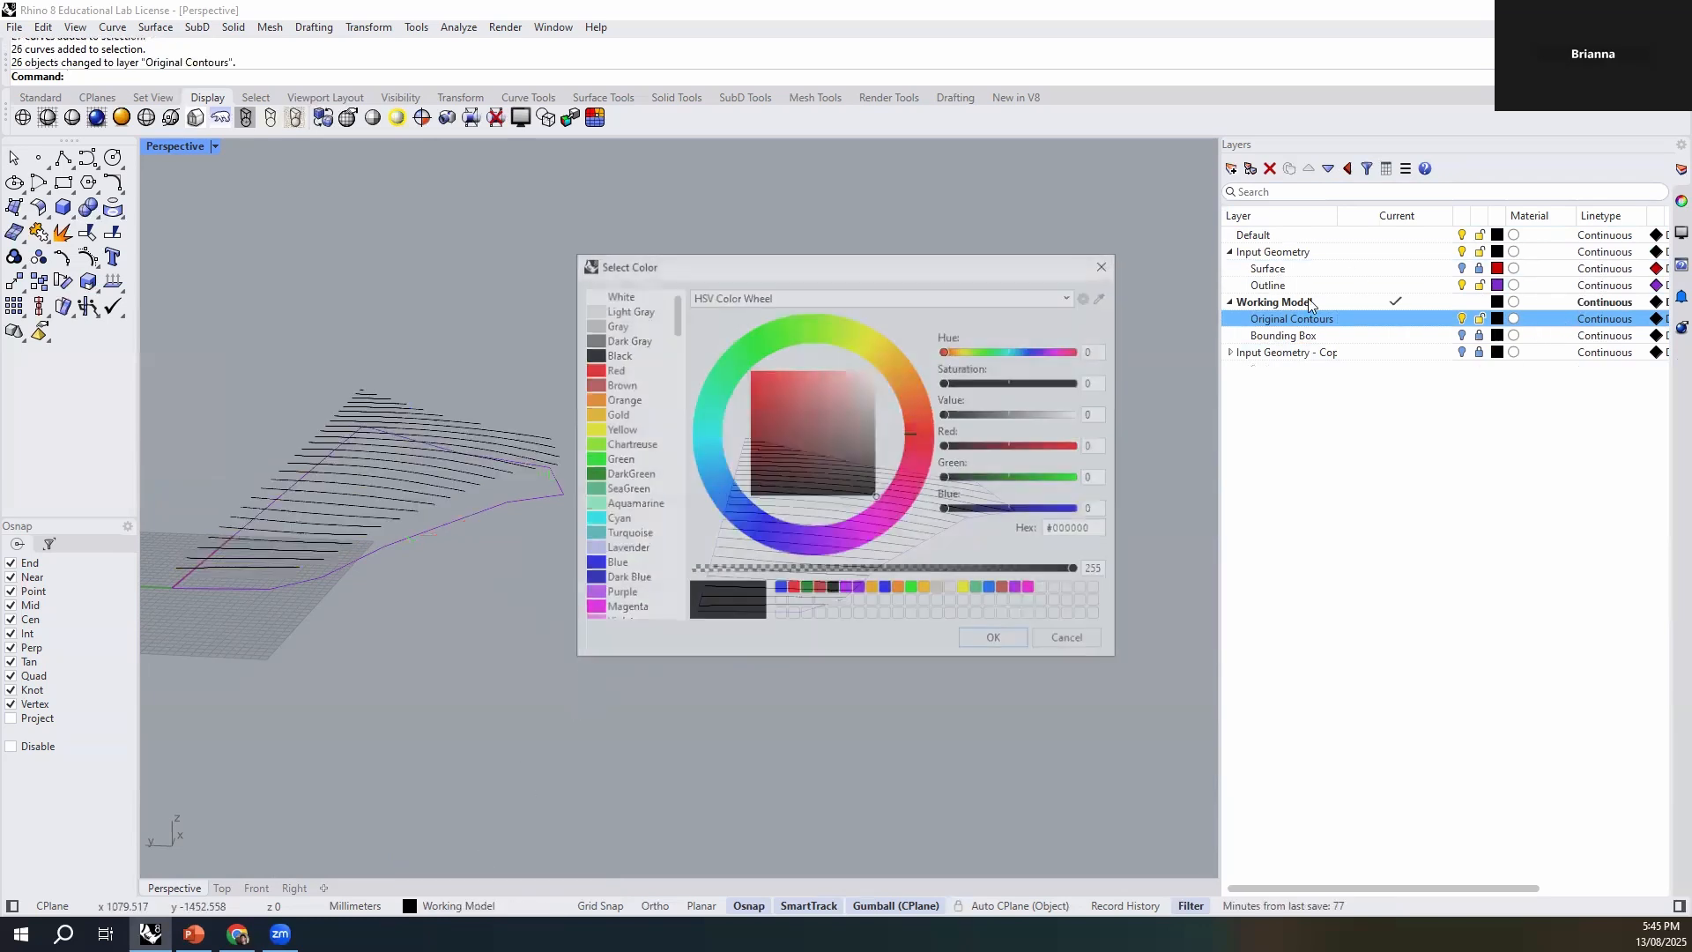
pyautogui.click(722, 483)
pyautogui.click(989, 647)
# - Add a Working Model sublayer named Laser Cutting Lines and widen the layer name column to fit it
pyautogui.moveTo(804, 690); pyautogui.dragTo(760, 674, button='right')
pyautogui.click(721, 518)
pyautogui.click(858, 615)
pyautogui.keyDown('shift'); pyautogui.moveTo(959, 609); pyautogui.dragTo(830, 653, button='right'); pyautogui.keyUp('shift')
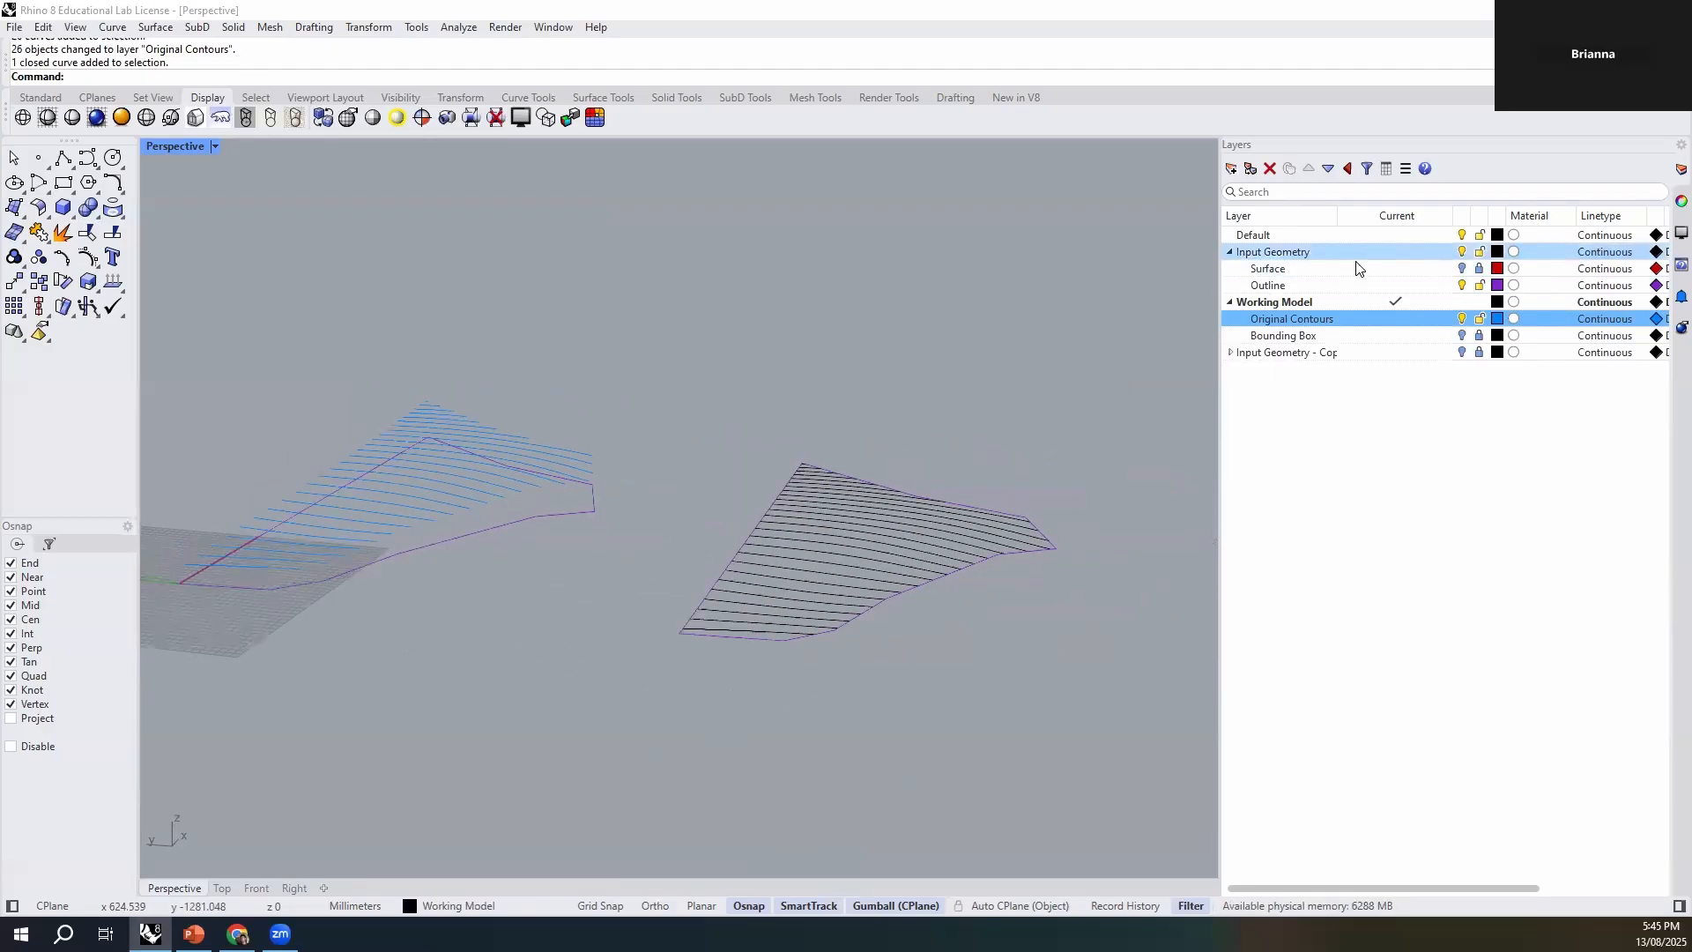
pyautogui.click(1299, 407)
pyautogui.click(1299, 336)
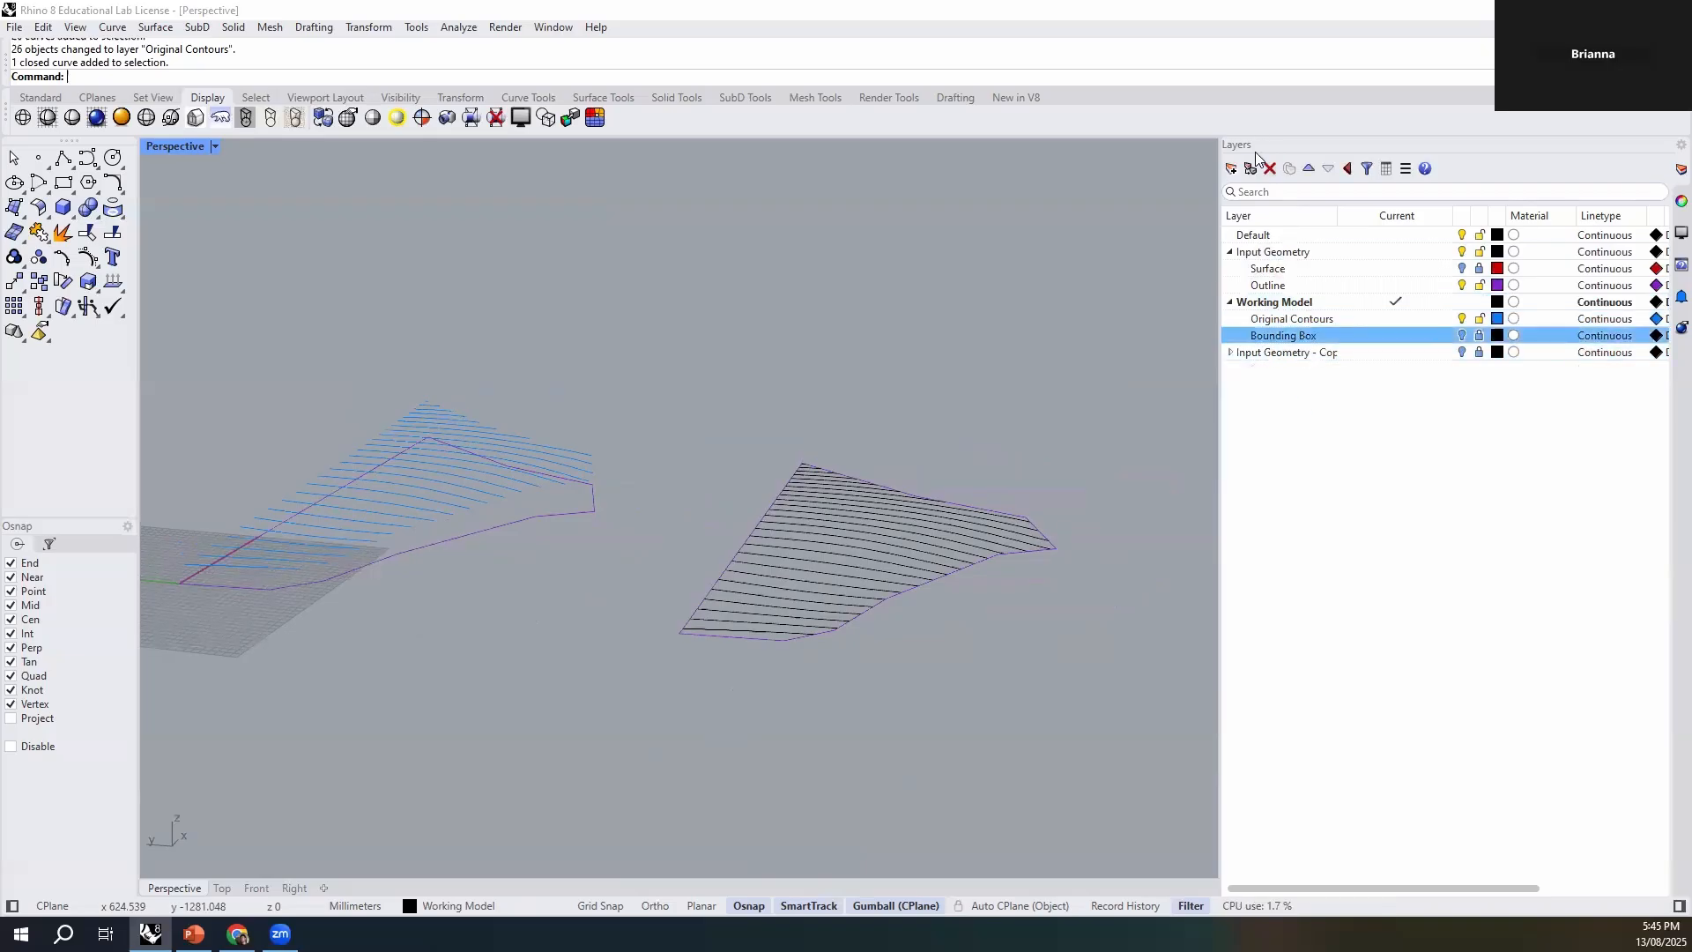
pyautogui.click(1232, 169)
pyautogui.write('Laser Cut')
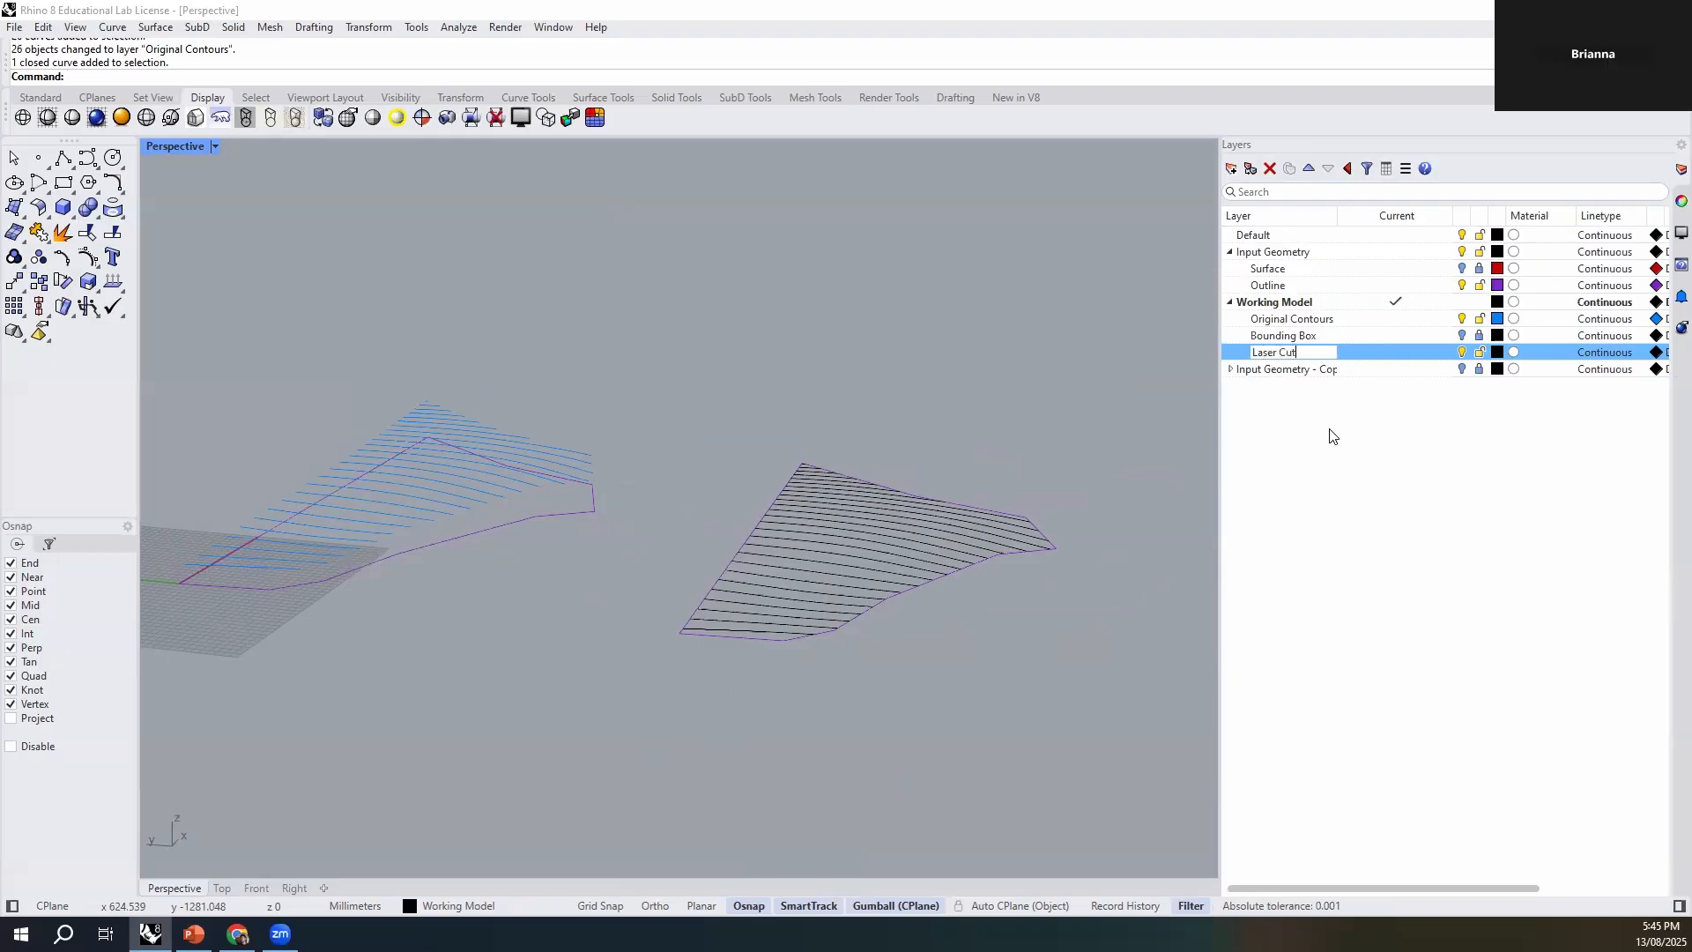
pyautogui.write('nes')
pyautogui.click(1331, 436)
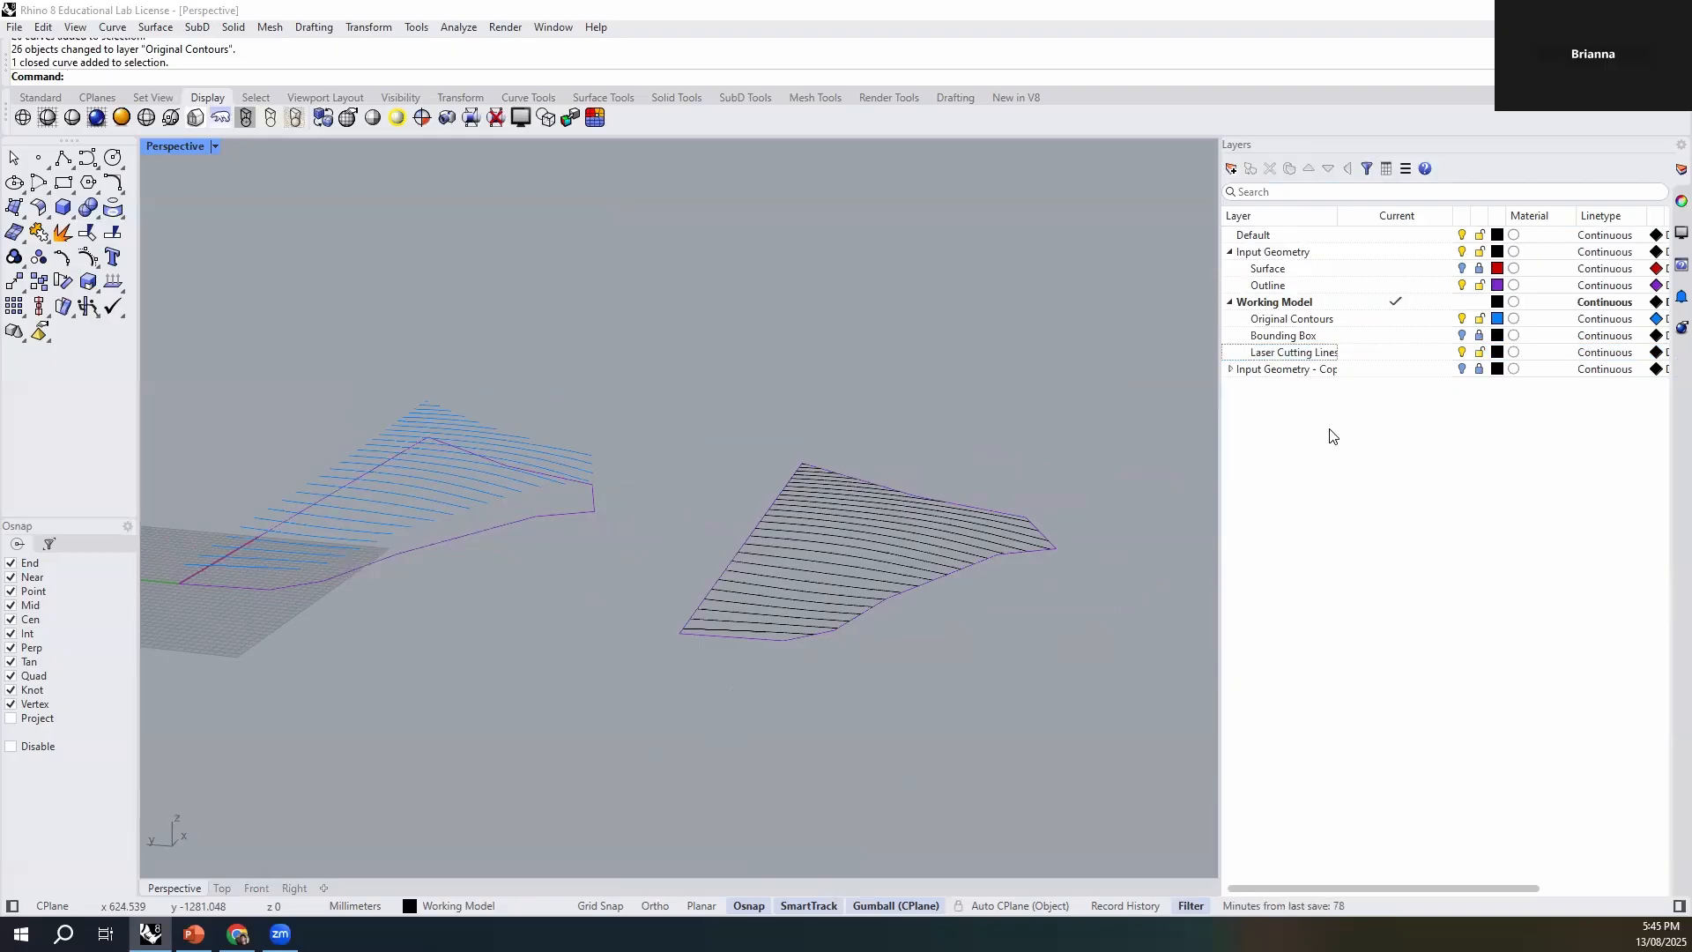
pyautogui.moveTo(1338, 221); pyautogui.dragTo(1372, 226)
# - Add two sublayers named CUT and ETCH under Laser Cutting Lines
pyautogui.click(1242, 354)
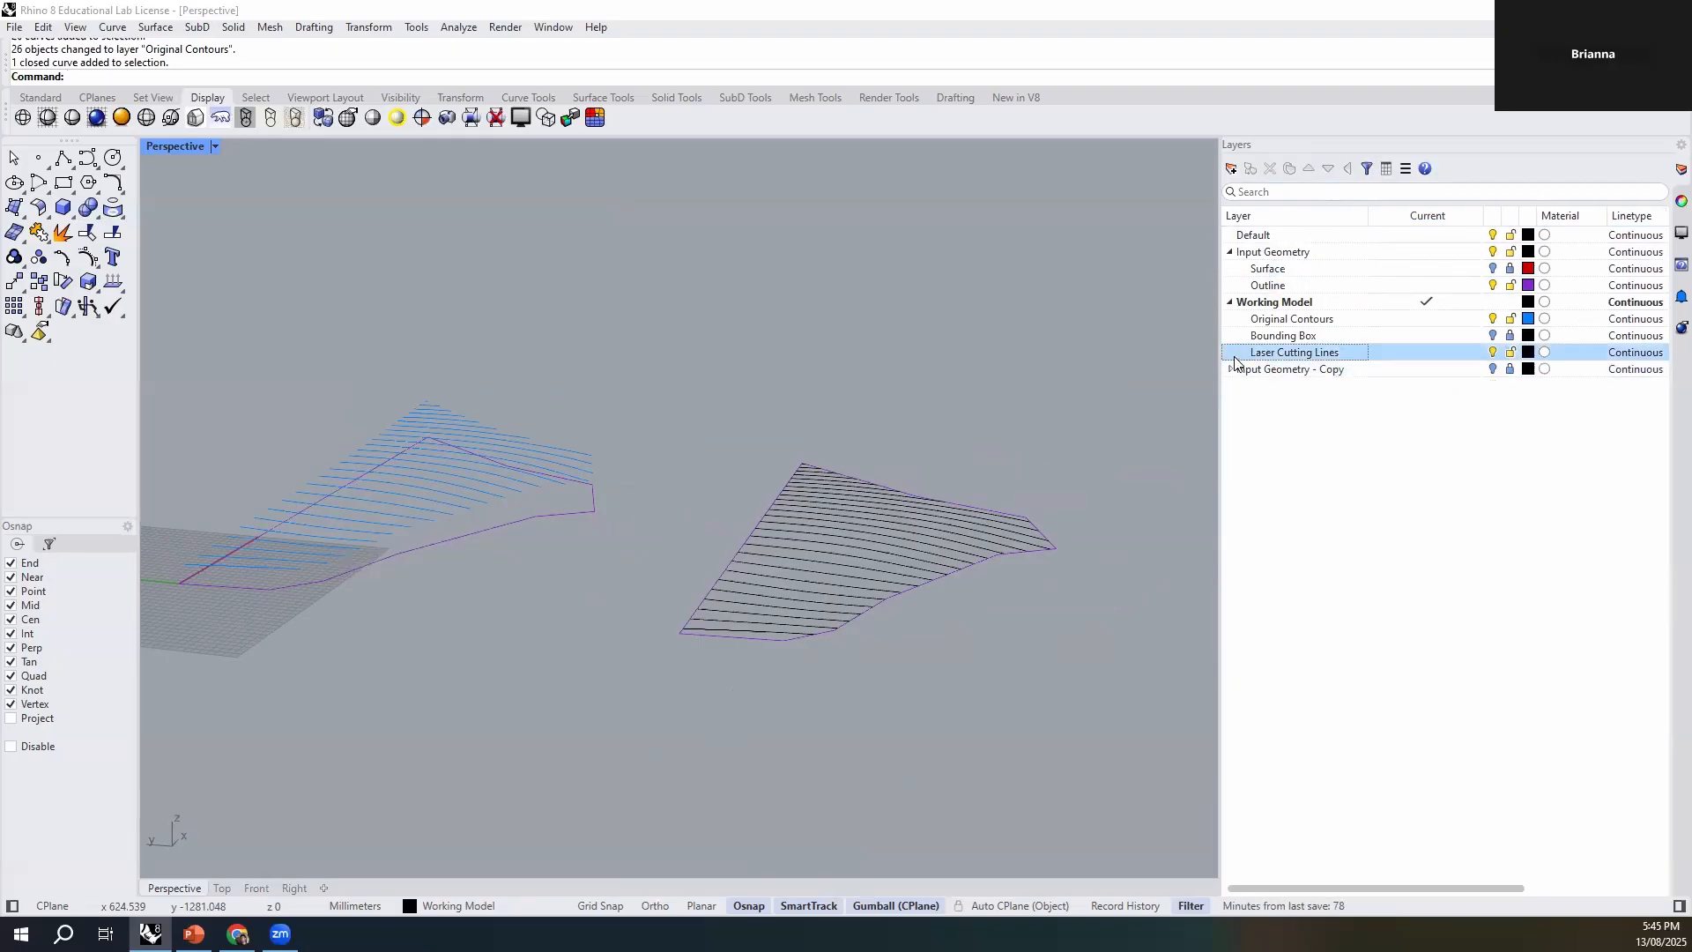
pyautogui.click(1251, 168)
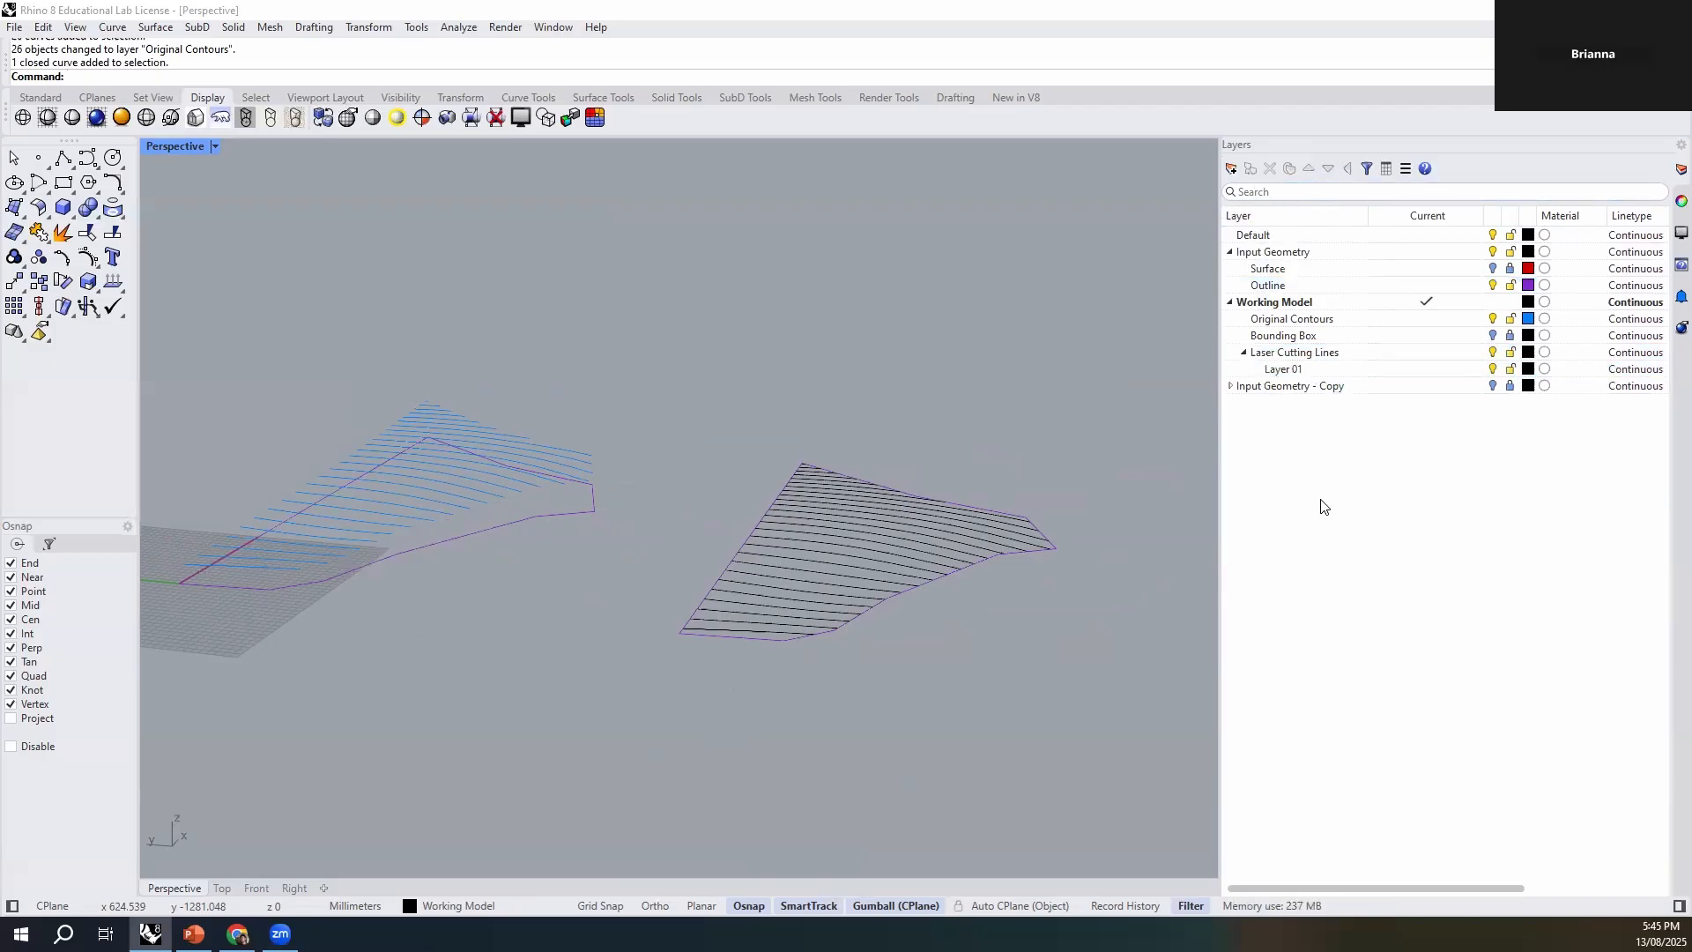
pyautogui.click(1282, 369)
pyautogui.write('CUT')
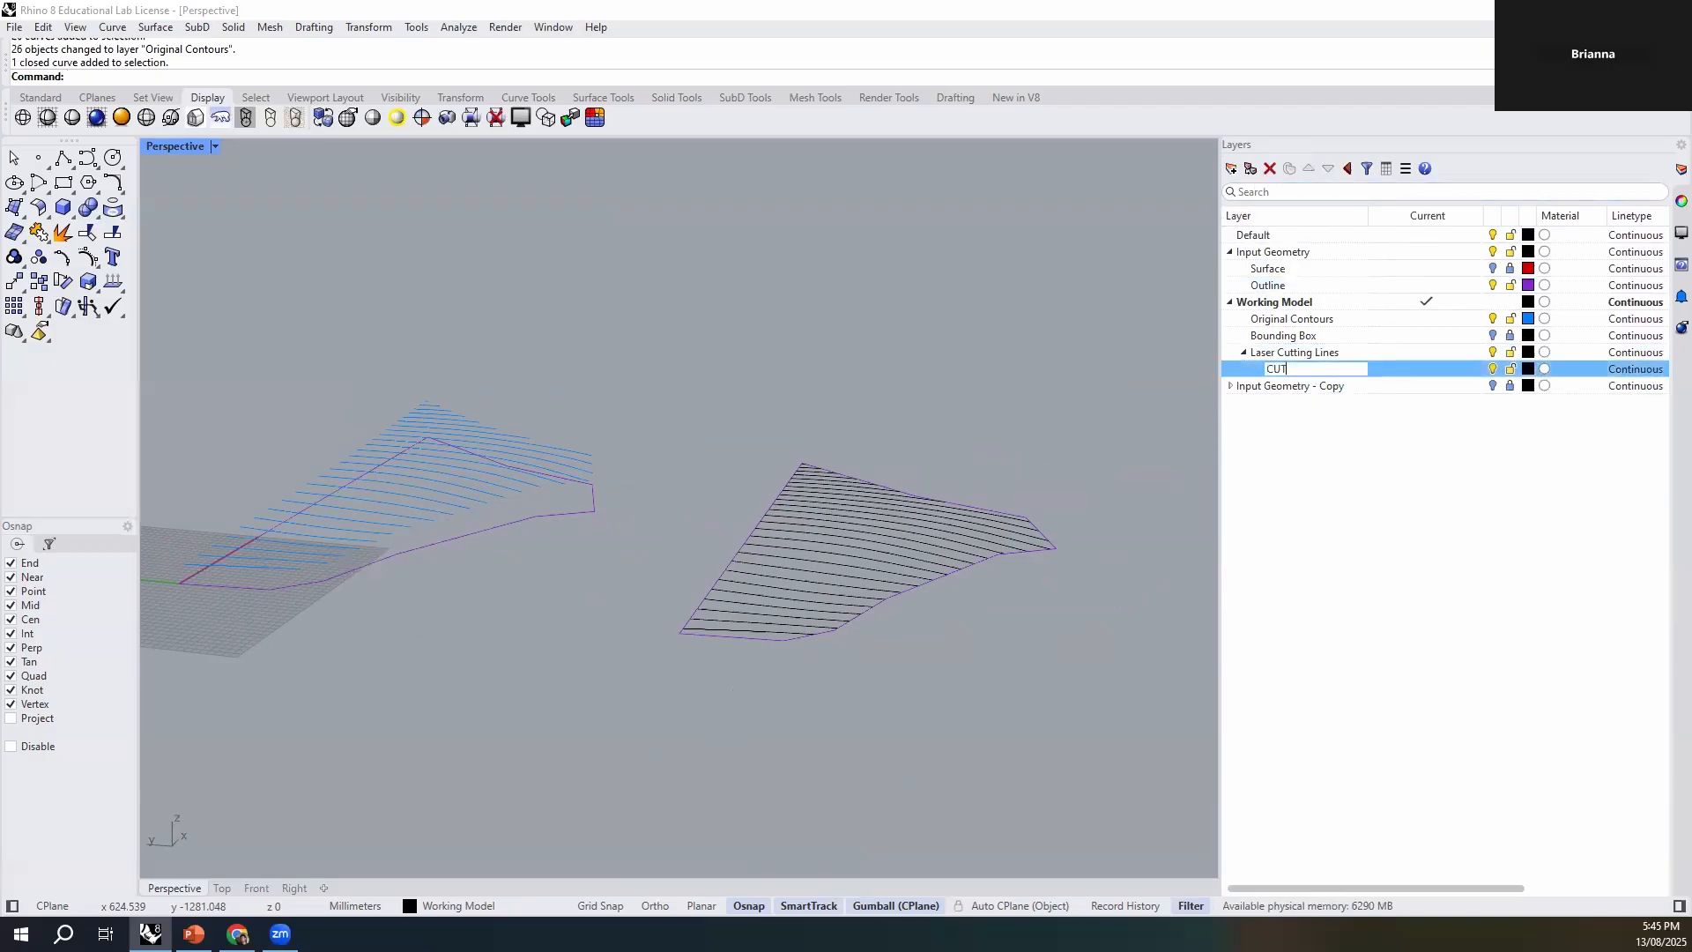
pyautogui.click(1231, 168)
pyautogui.click(1274, 386)
pyautogui.write('ETCH')
pyautogui.click(1450, 537)
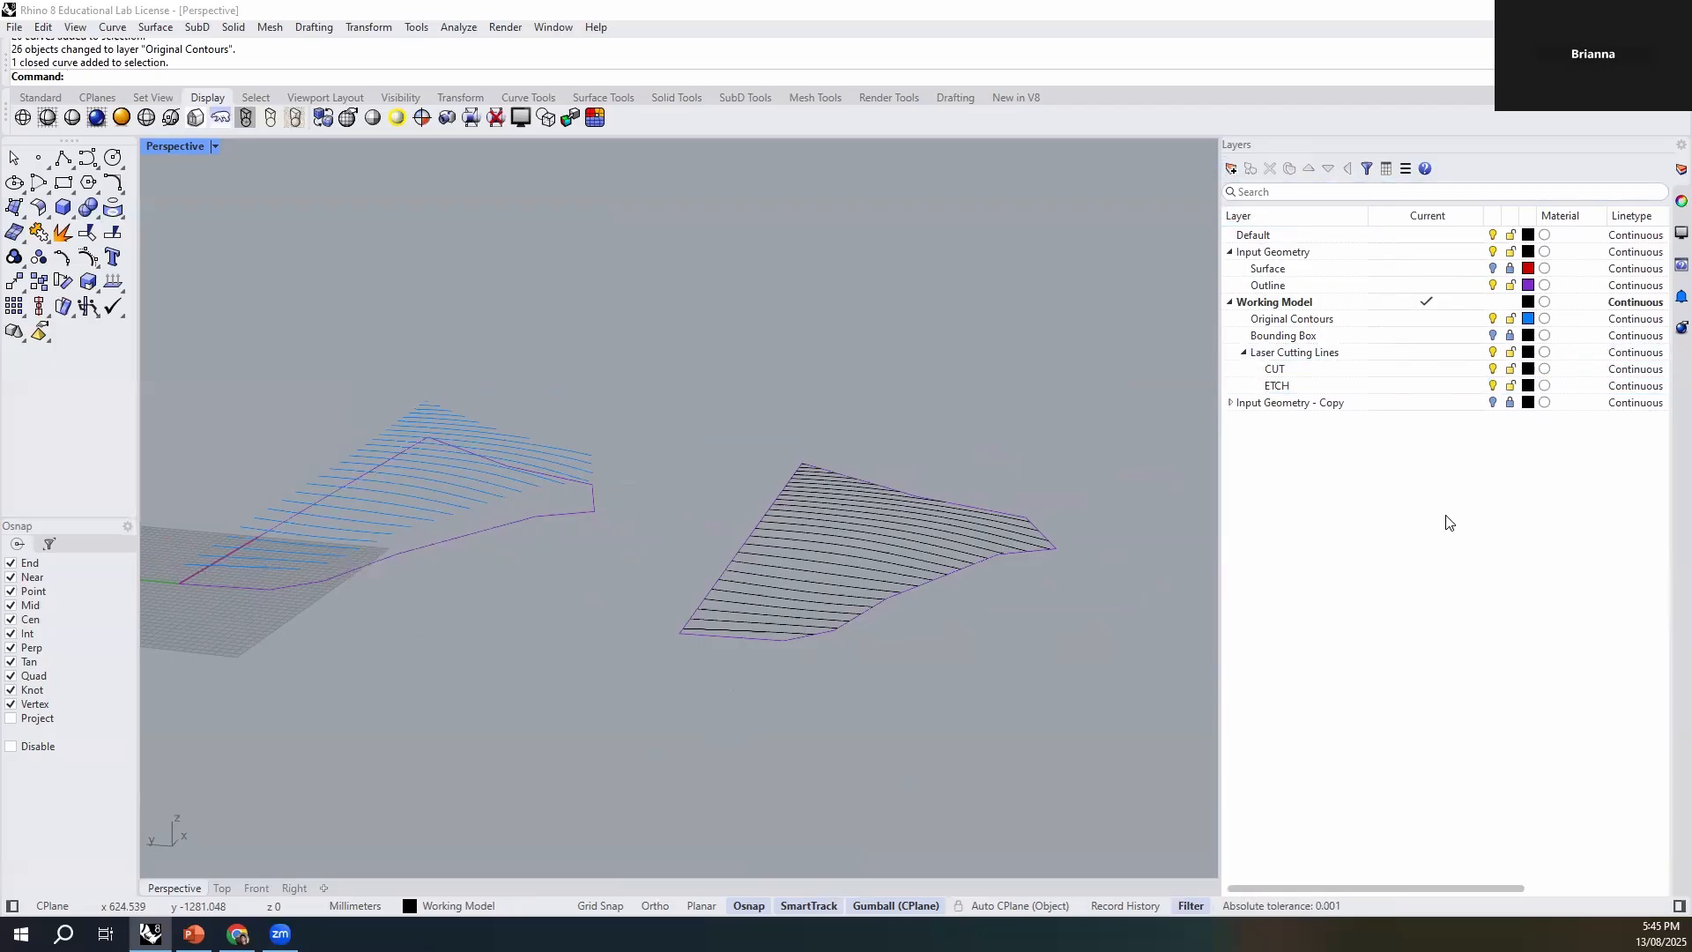
# - Set the ETCH layer's colour to red (#FF0000), and turn off and lock the Original Contours layer
pyautogui.click(1528, 385)
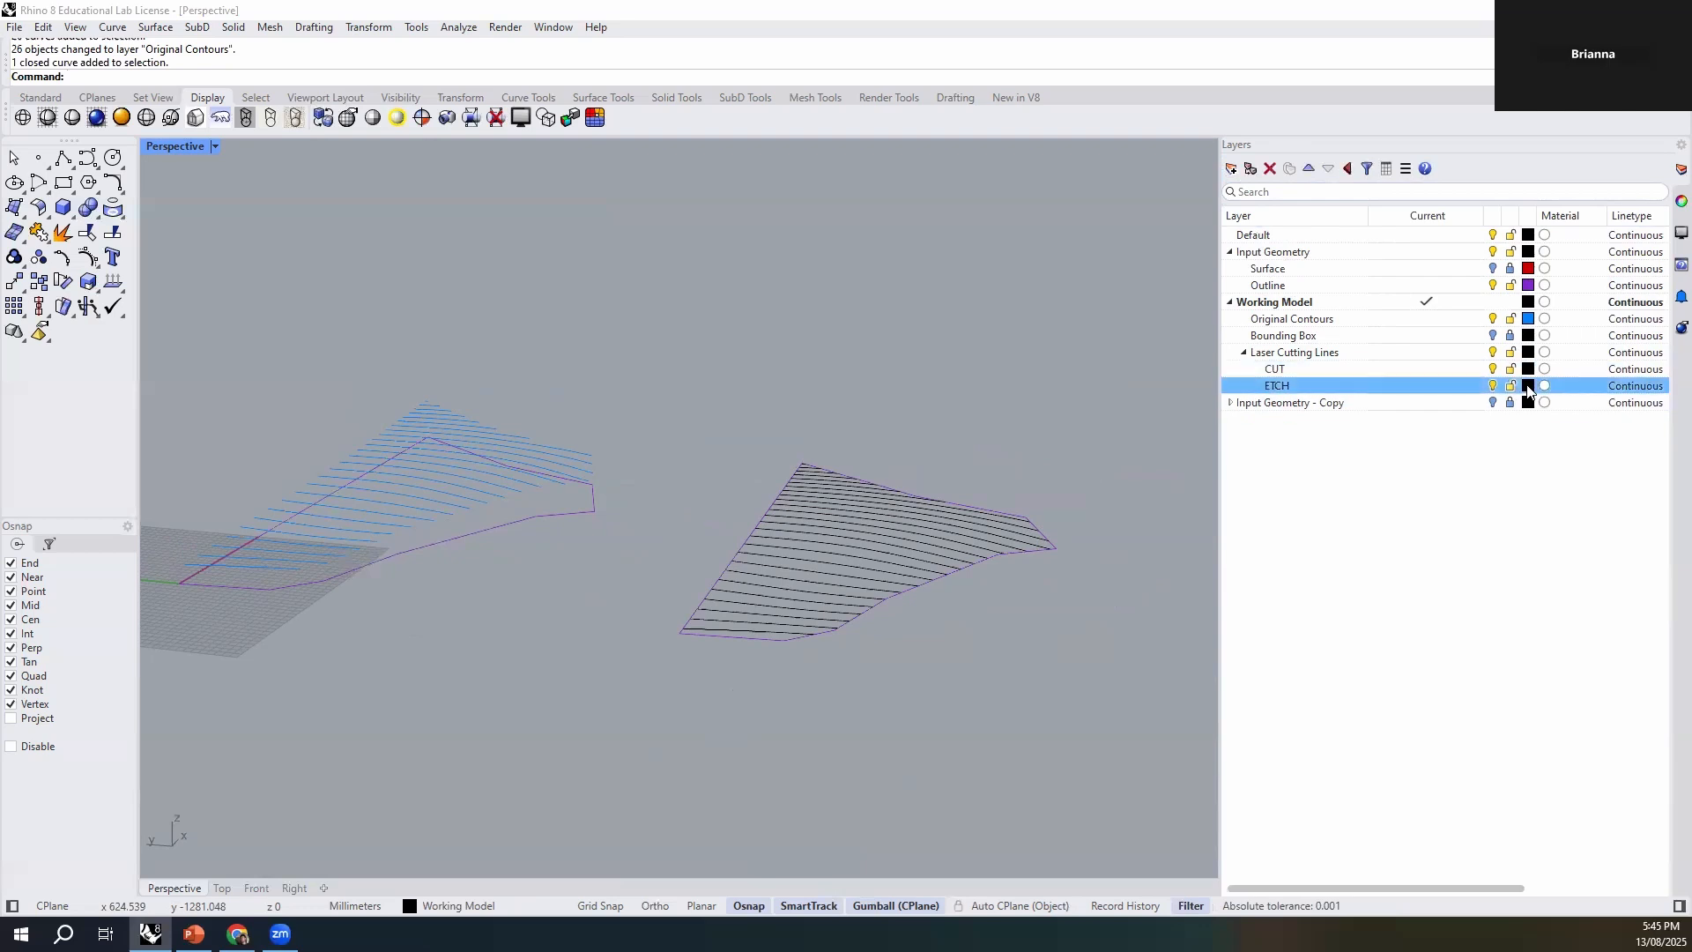
pyautogui.moveTo(798, 408); pyautogui.dragTo(733, 367)
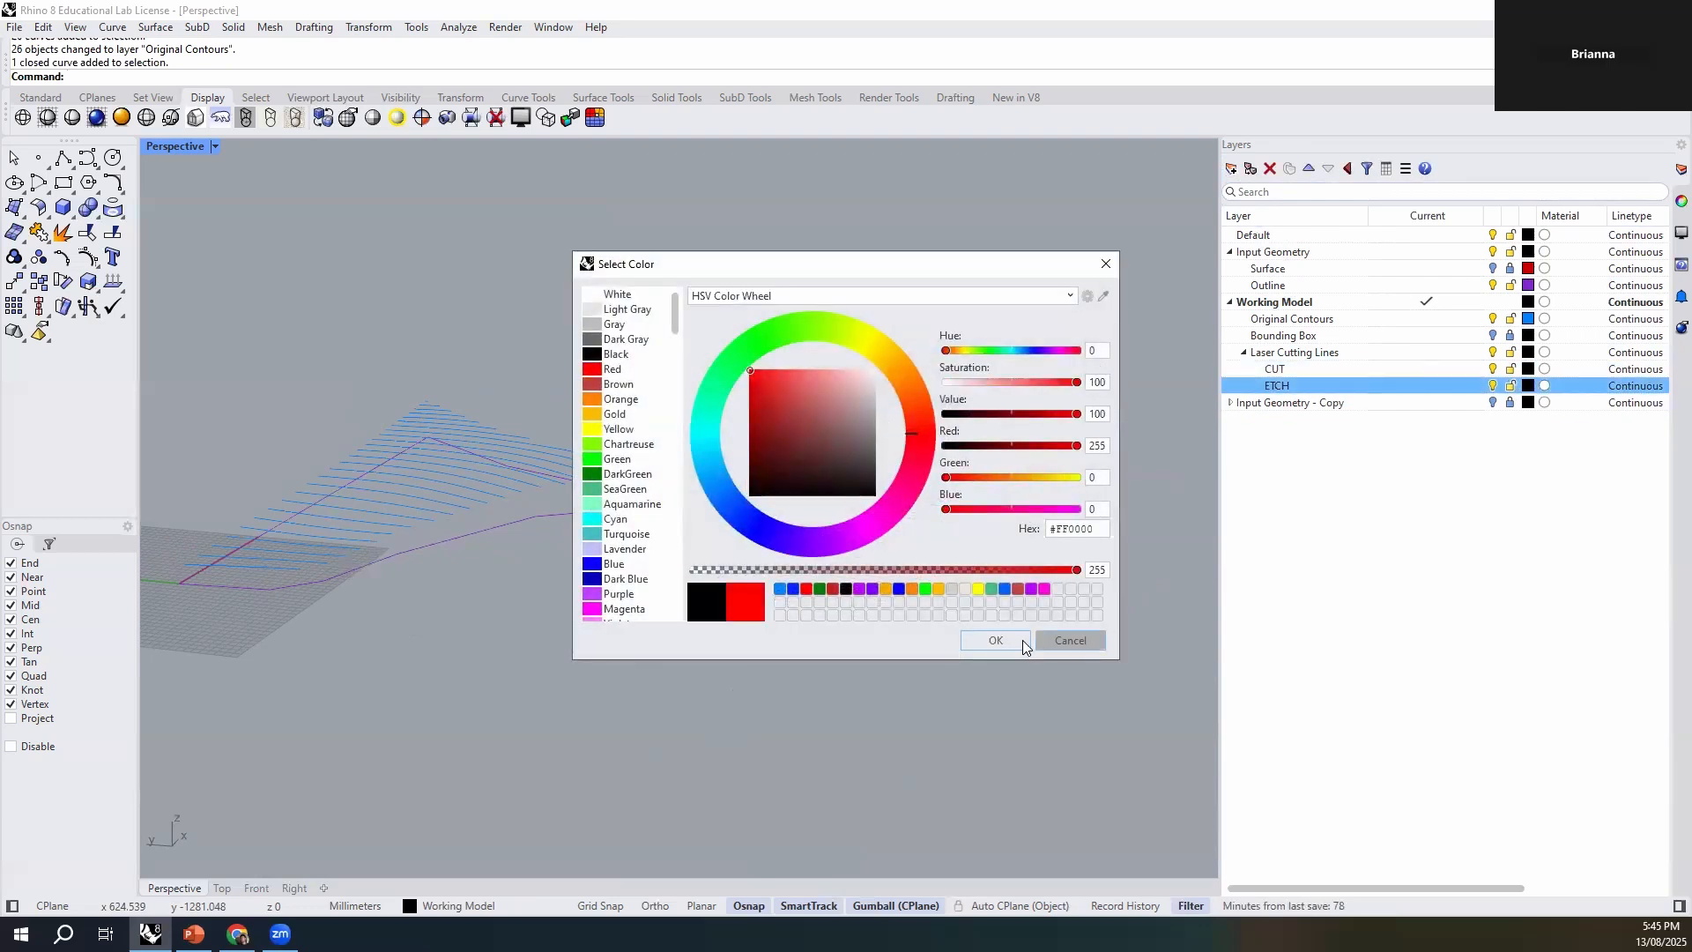
pyautogui.click(996, 640)
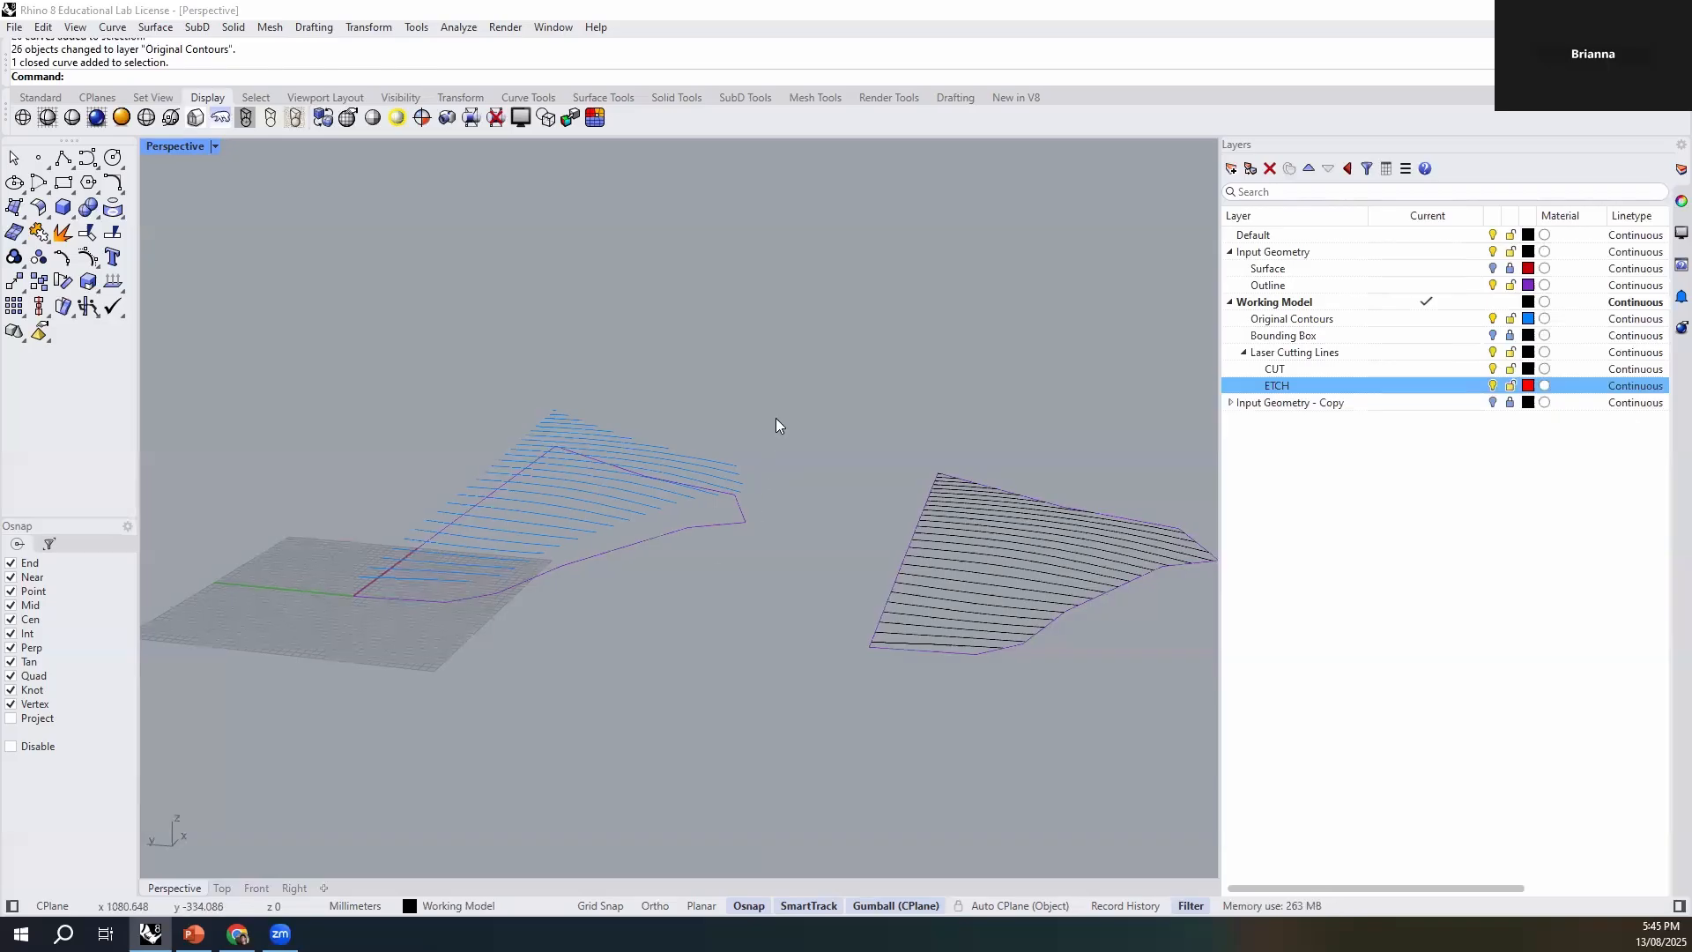
pyautogui.click(1494, 319)
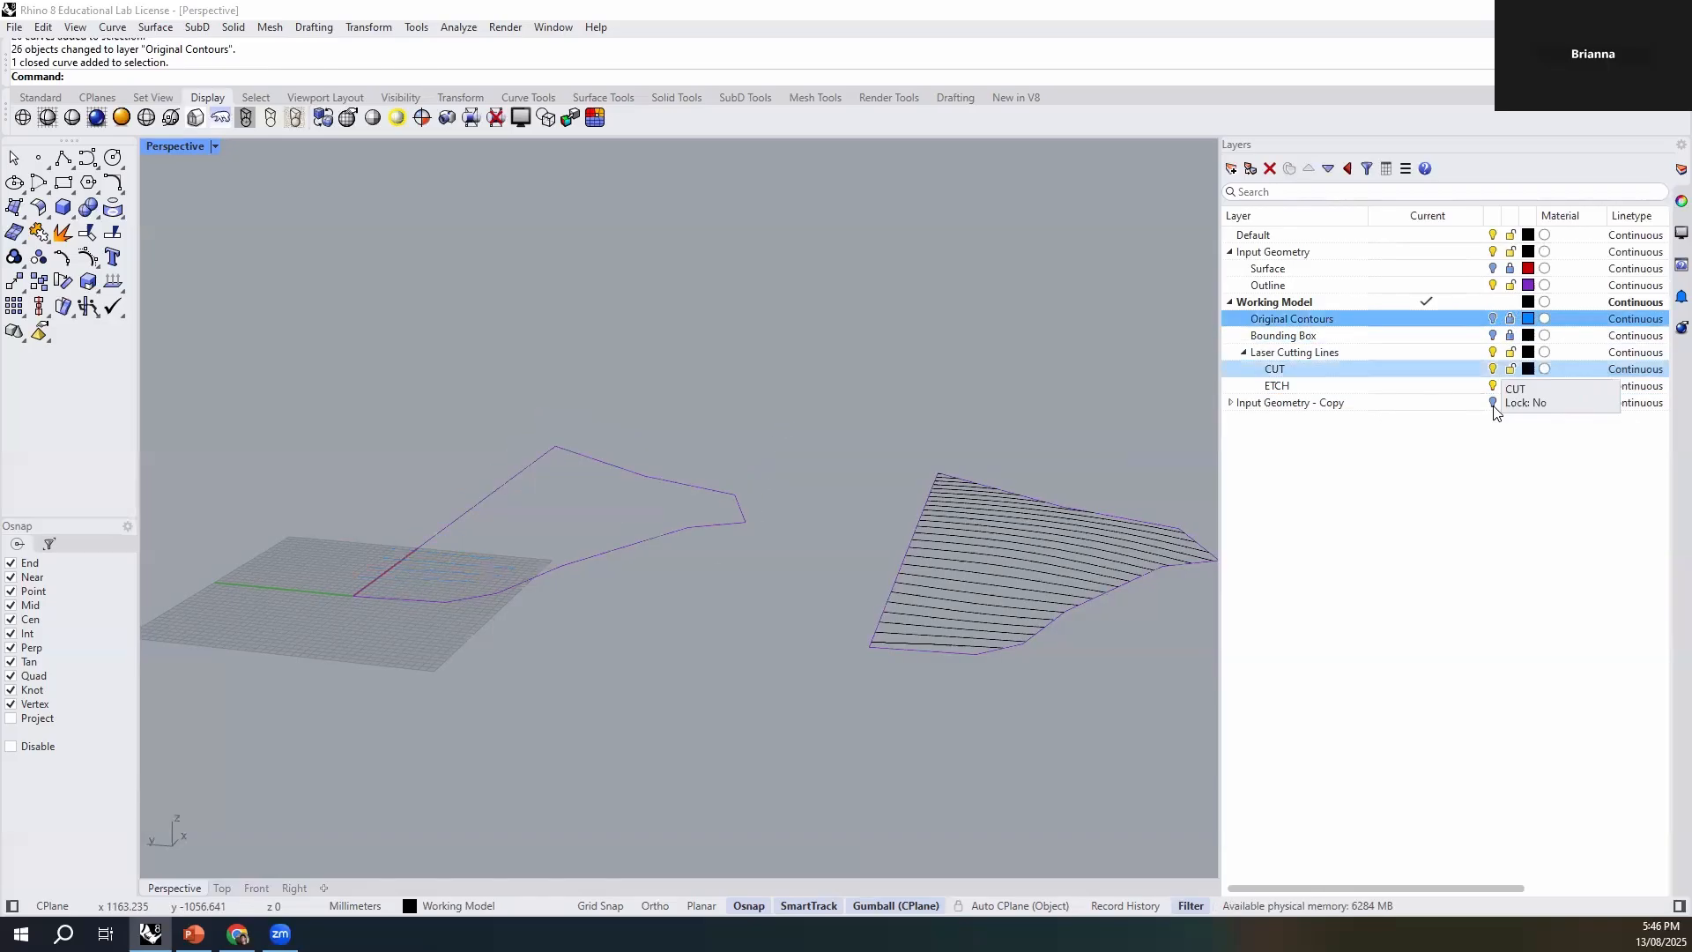
pyautogui.click(1494, 471)
# - Assign the flattened outline curve to the CUT layer, and lock and hide the Outline sublayer of Input Geometry
pyautogui.click(903, 652)
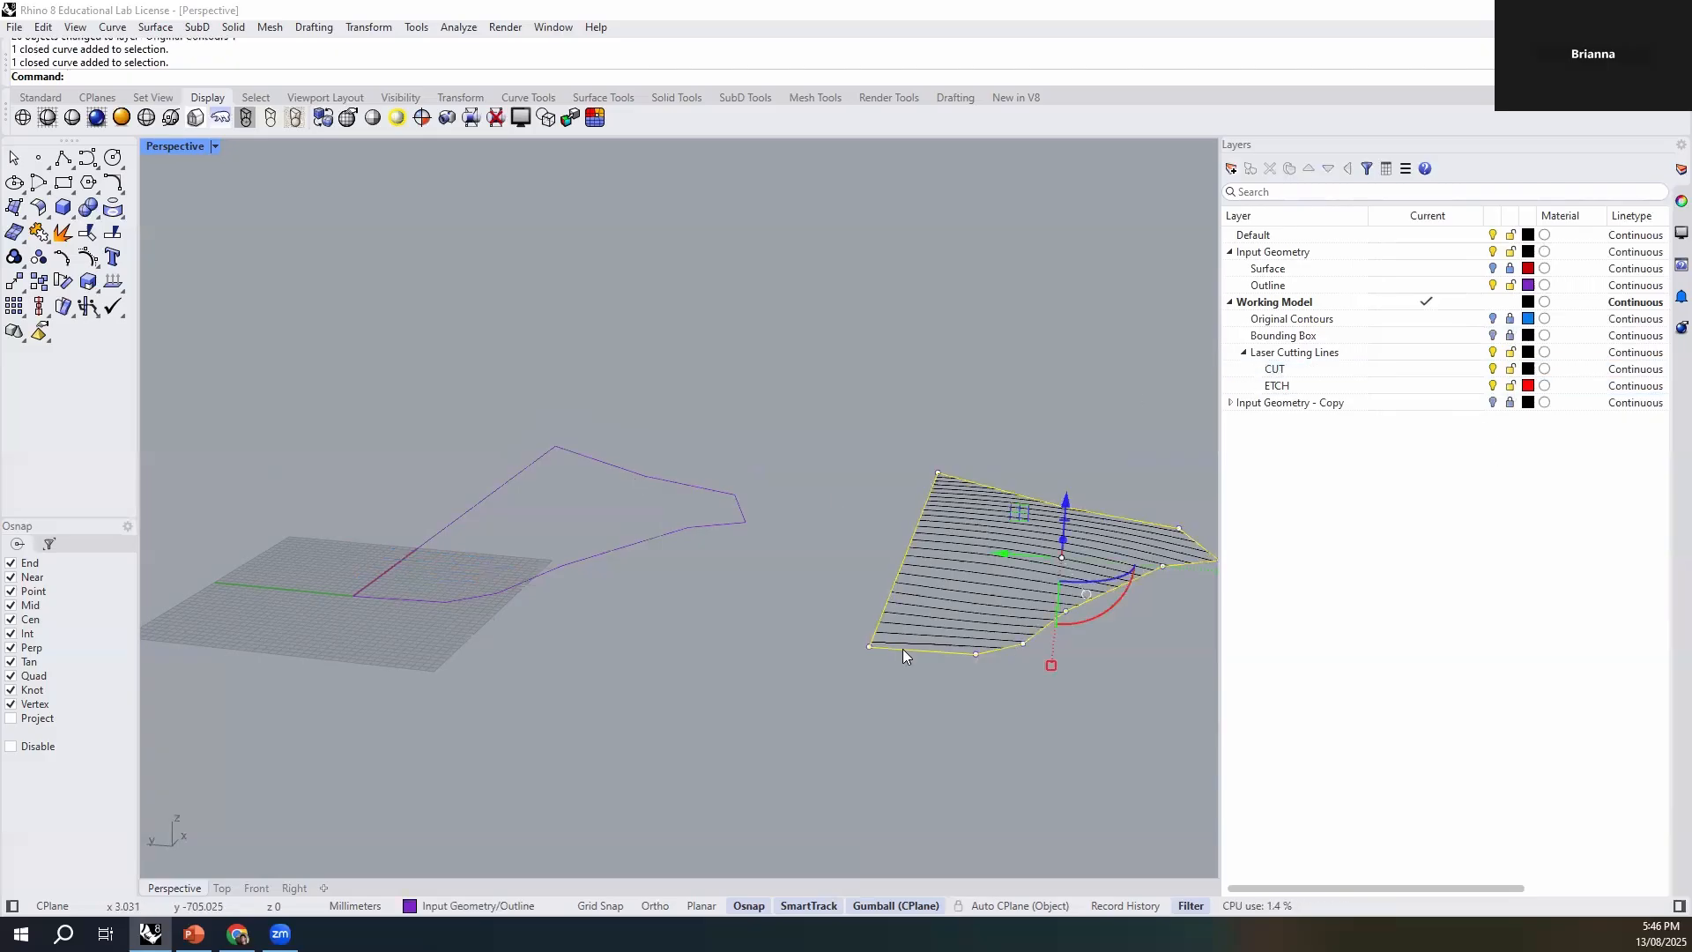
pyautogui.moveTo(980, 684); pyautogui.dragTo(878, 526, button='right')
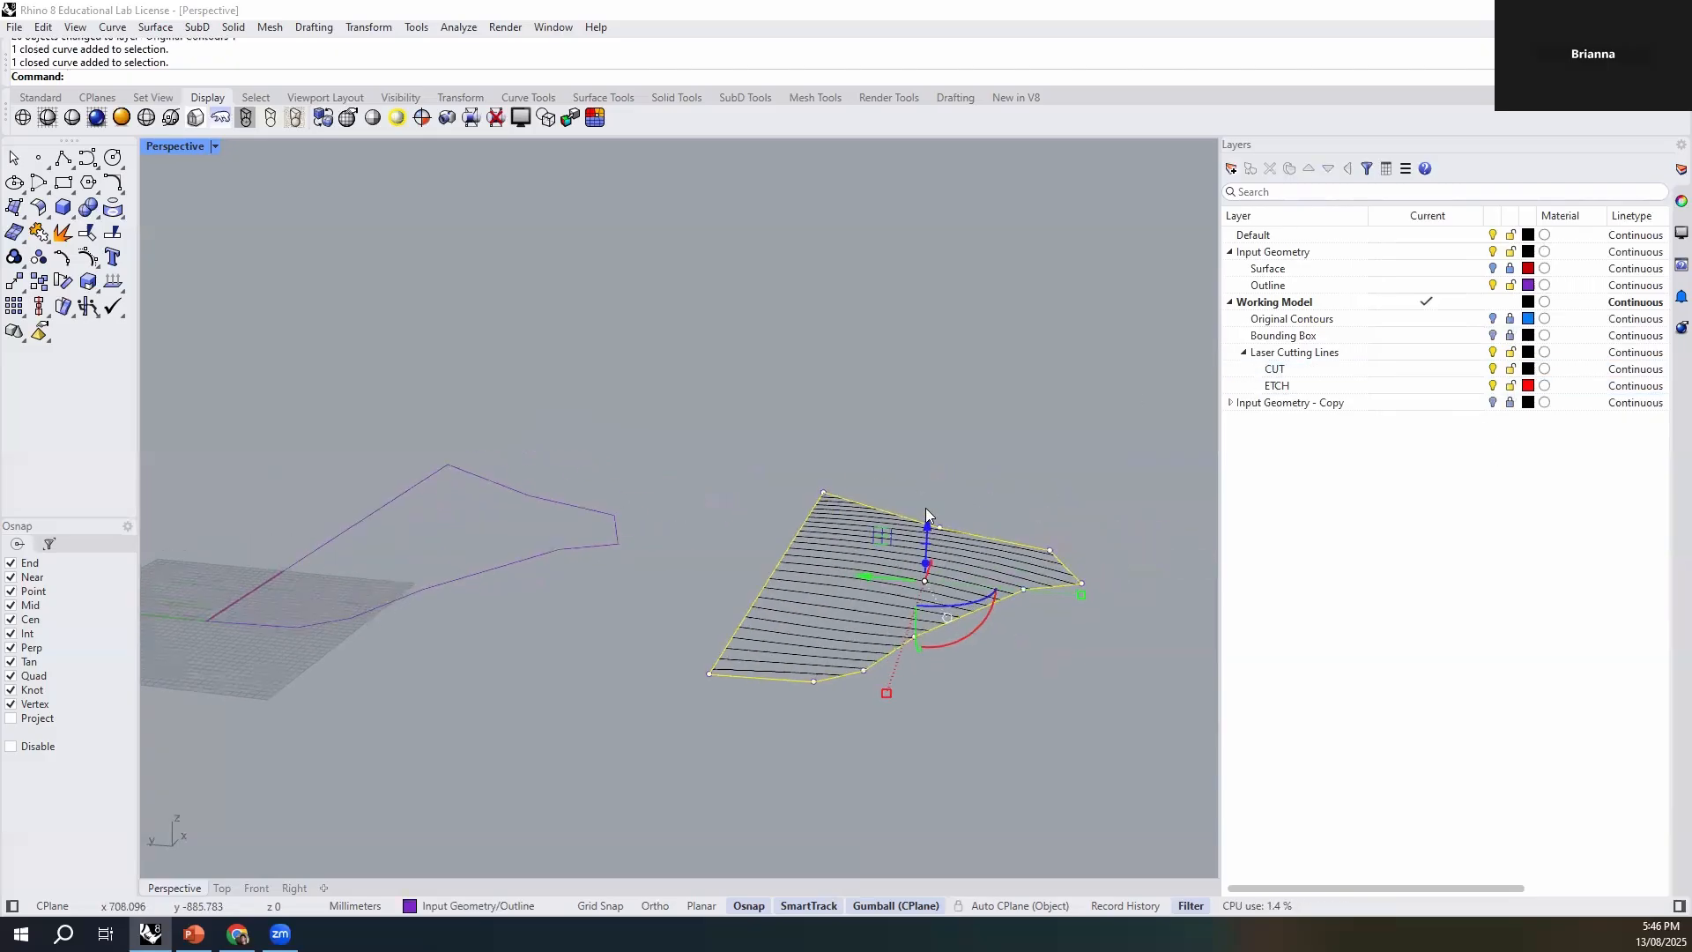
pyautogui.click(483, 905)
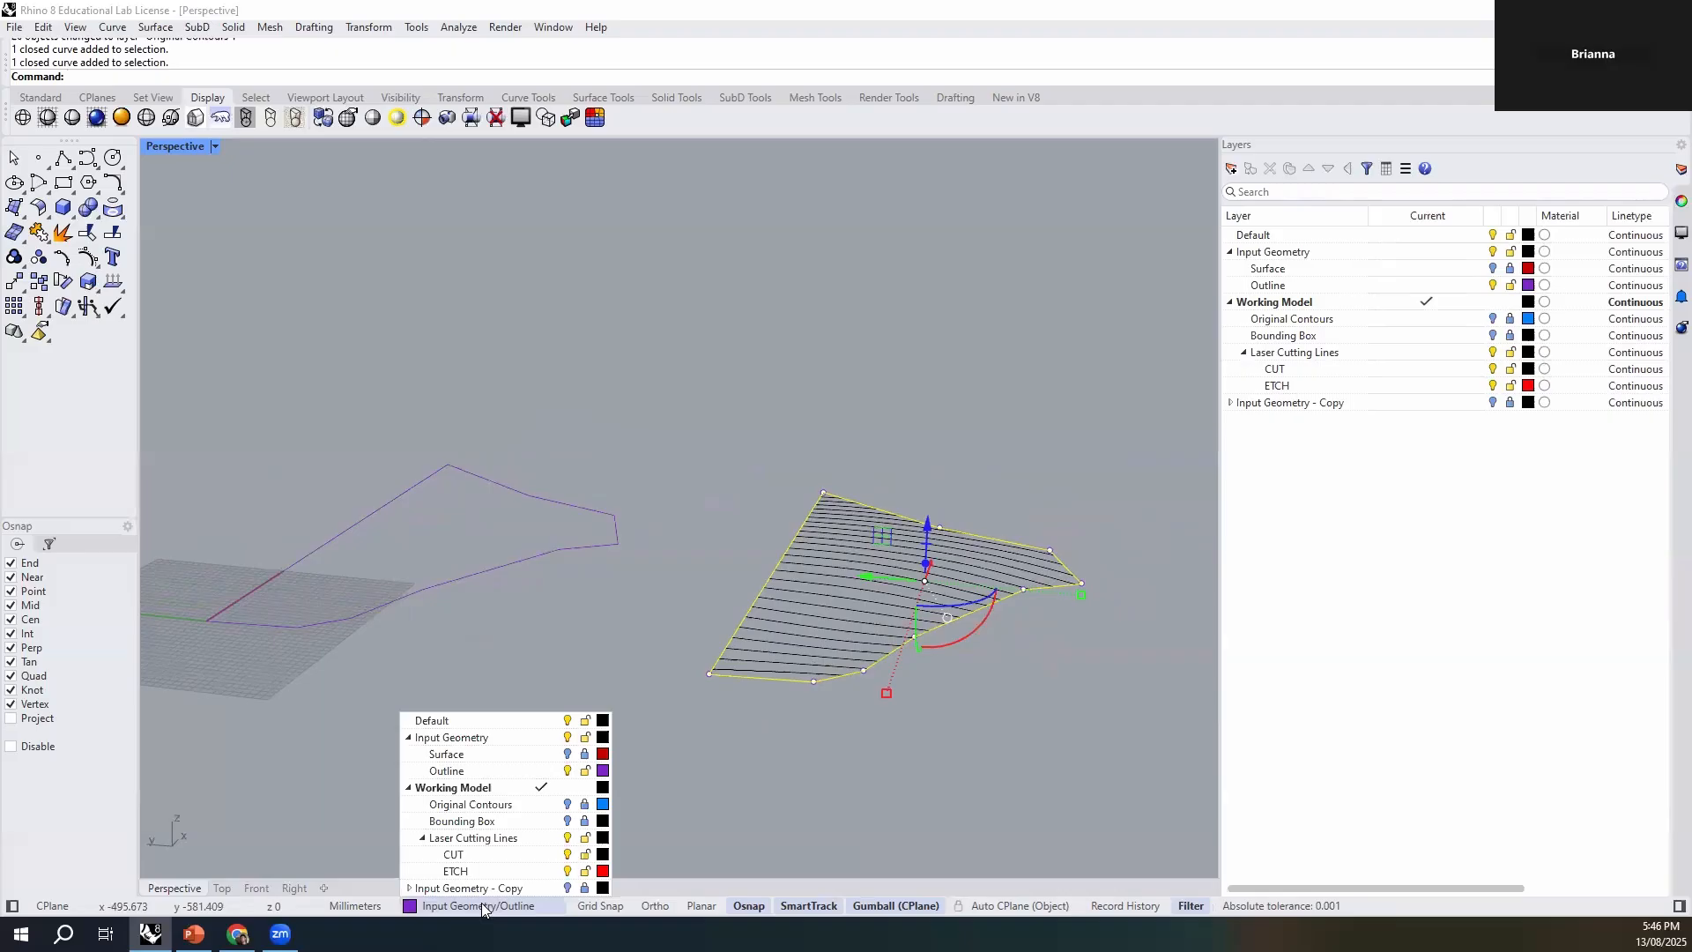
pyautogui.click(483, 855)
pyautogui.press('Escape')
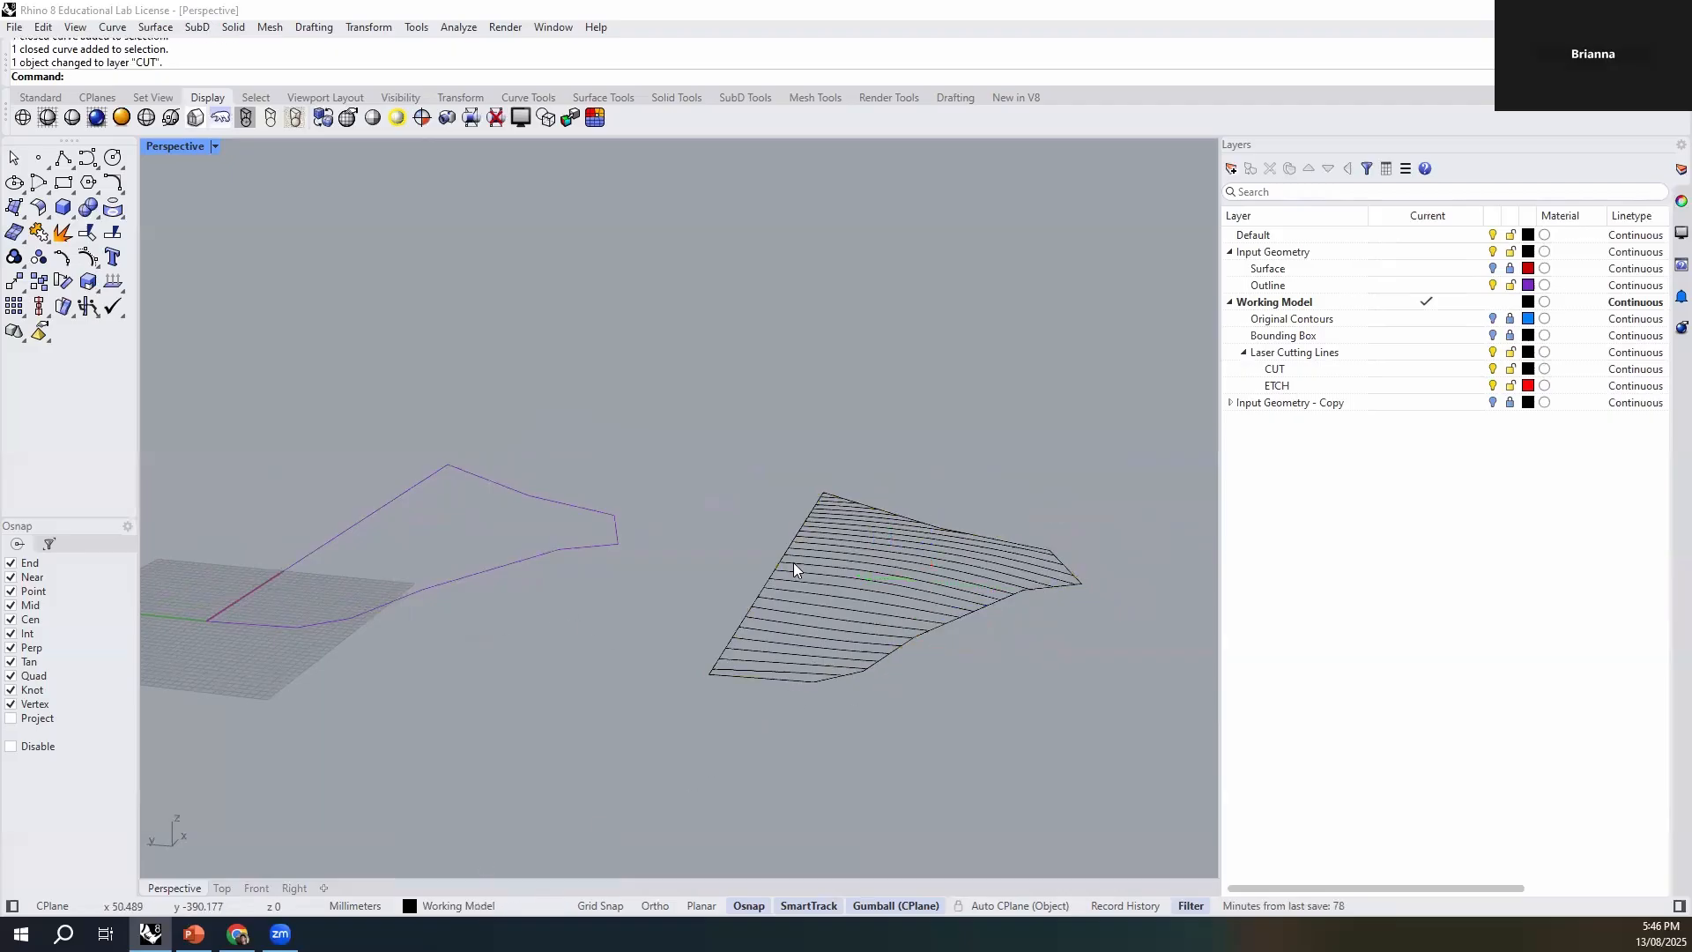
pyautogui.click(1509, 285)
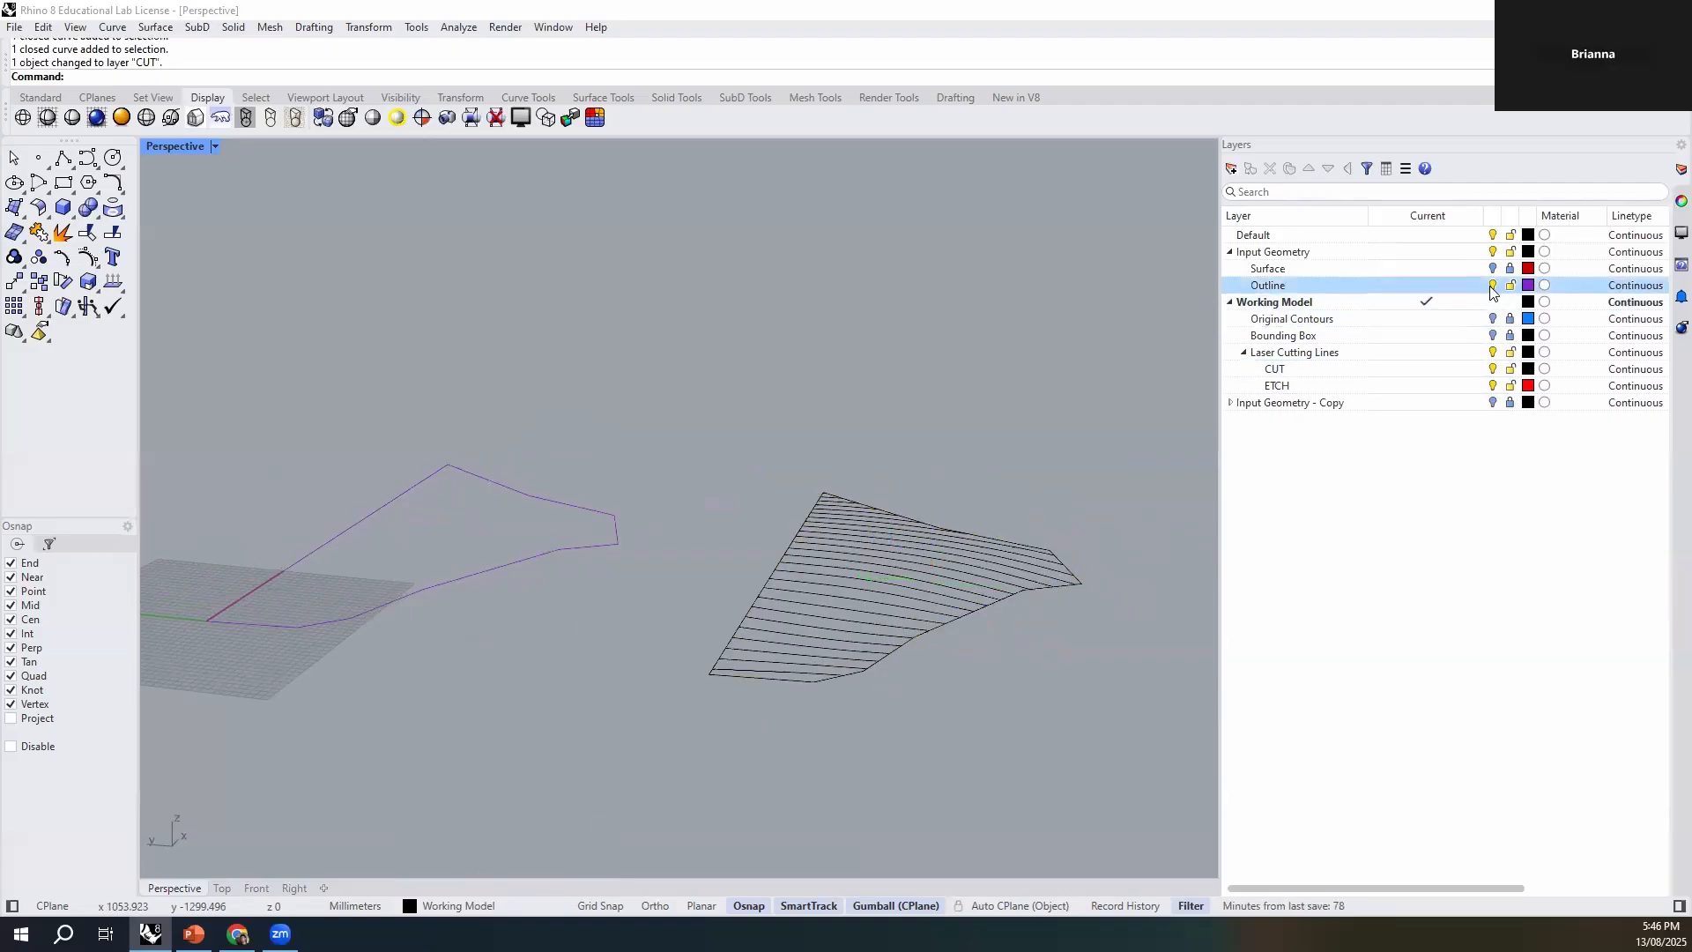
pyautogui.click(1492, 285)
# - Select all the flattened contour curves together with their outline and assign them to the CUT layer
pyautogui.scroll(-2, 731, 486)
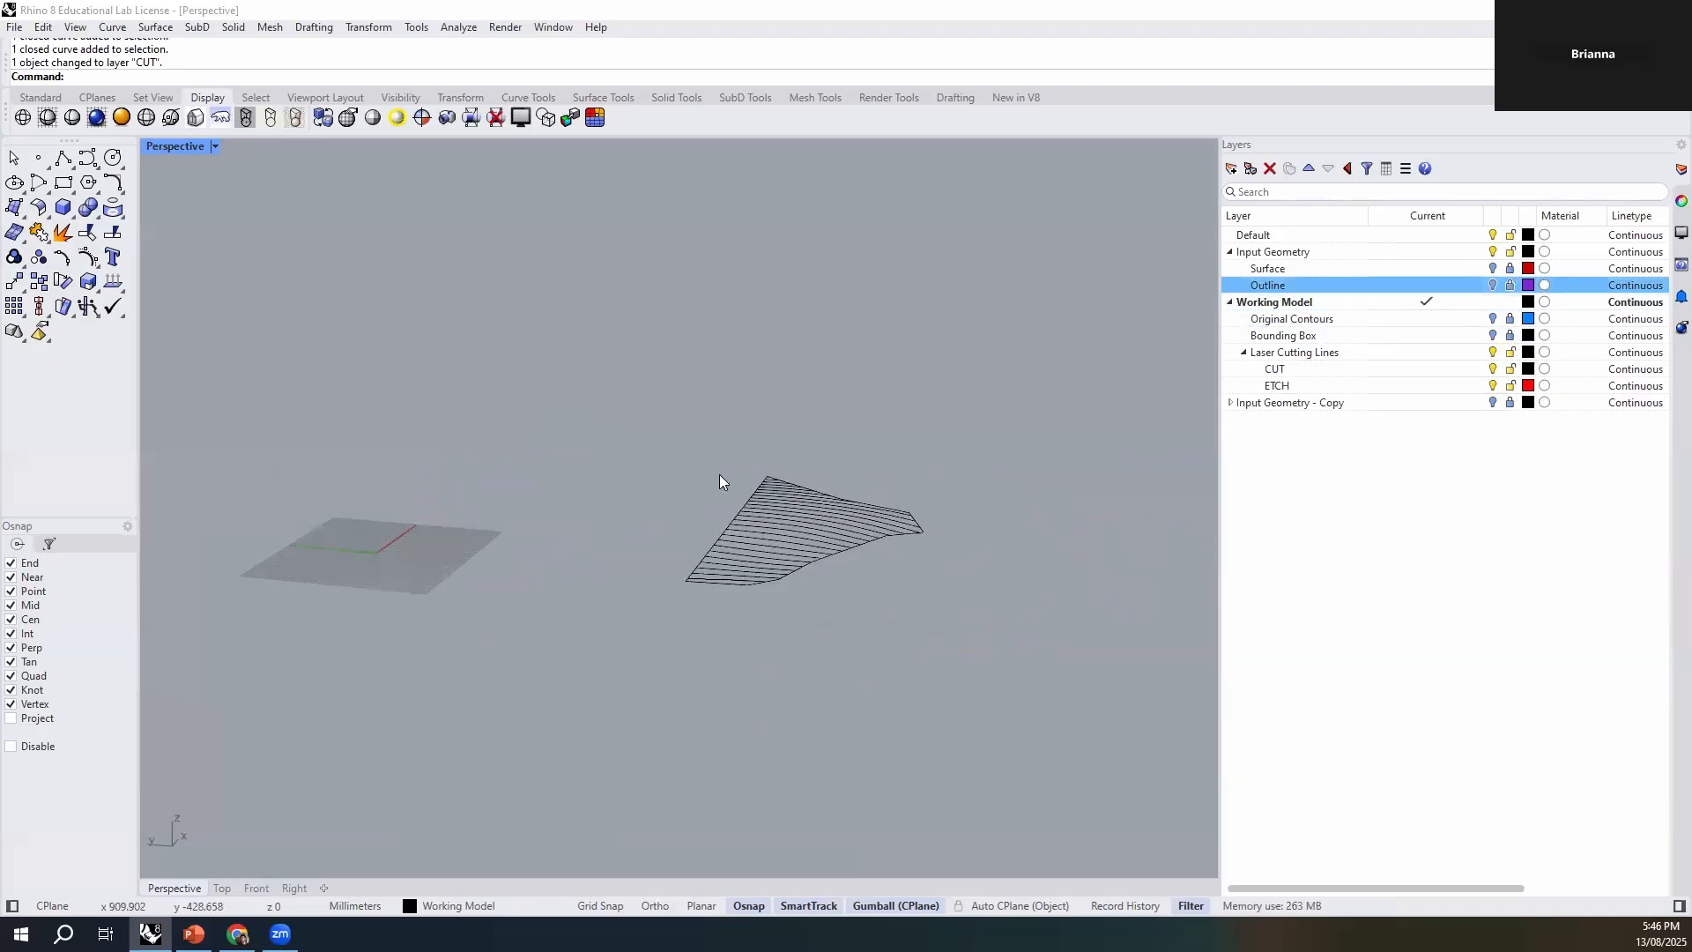
pyautogui.keyDown('shift'); pyautogui.moveTo(978, 603); pyautogui.dragTo(880, 710, button='right'); pyautogui.keyUp('shift')
pyautogui.scroll(4, 783, 592)
pyautogui.moveTo(1001, 320); pyautogui.dragTo(494, 728)
pyautogui.press('Escape')
pyautogui.moveTo(1012, 332); pyautogui.dragTo(513, 682)
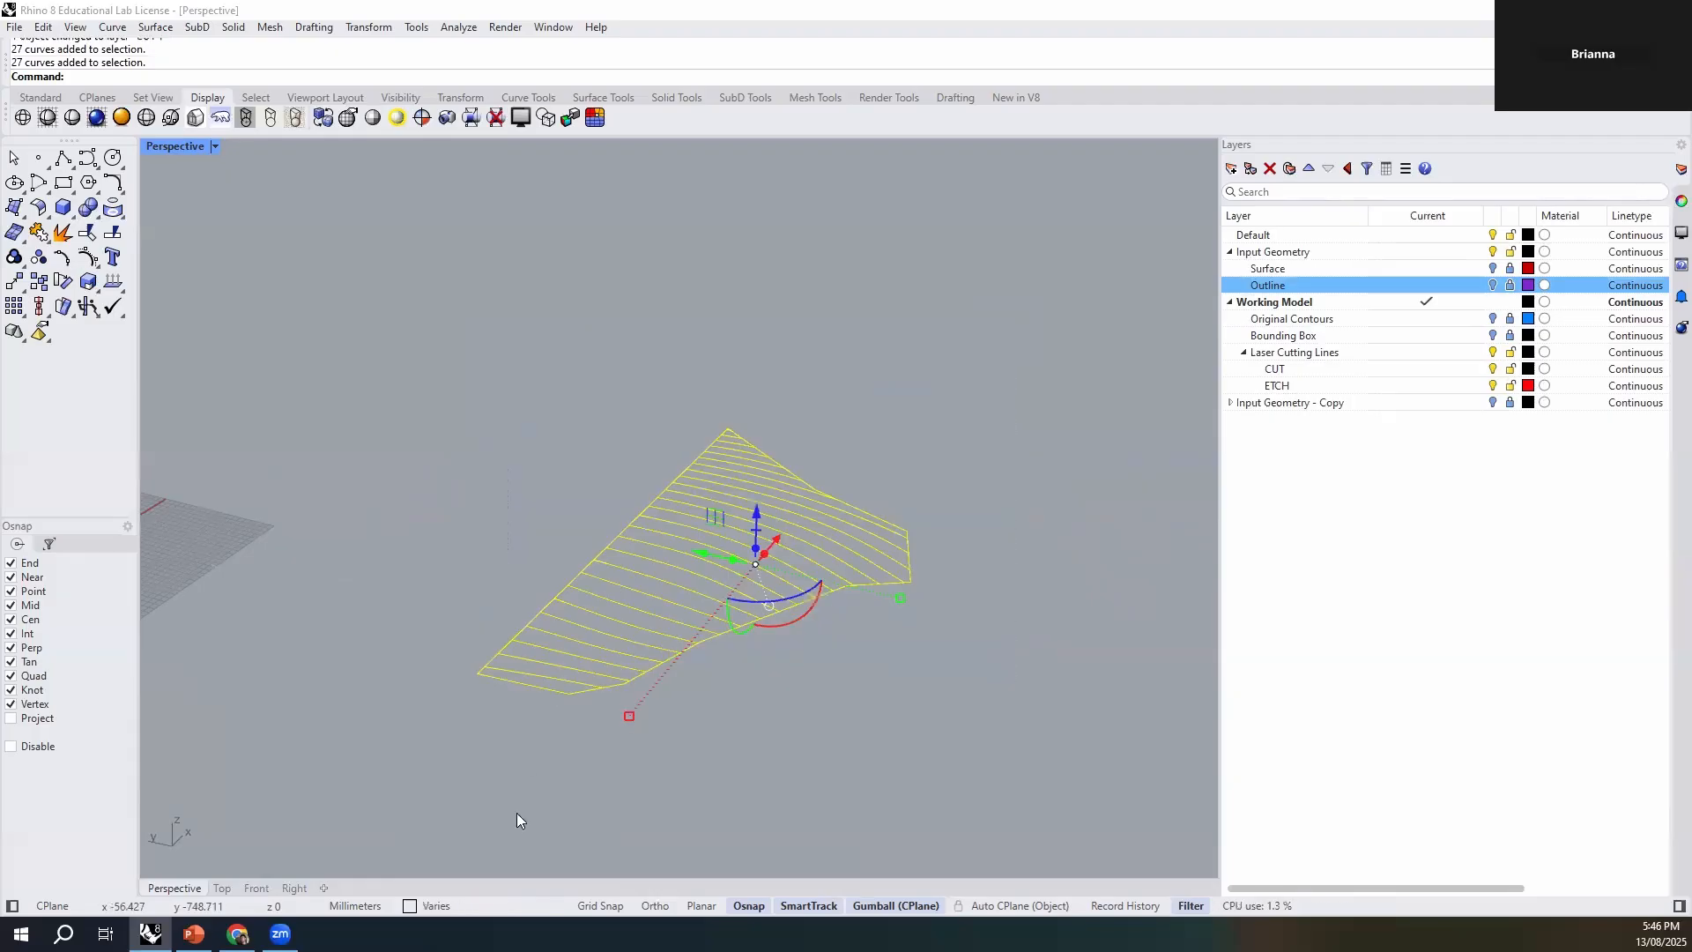
pyautogui.click(442, 904)
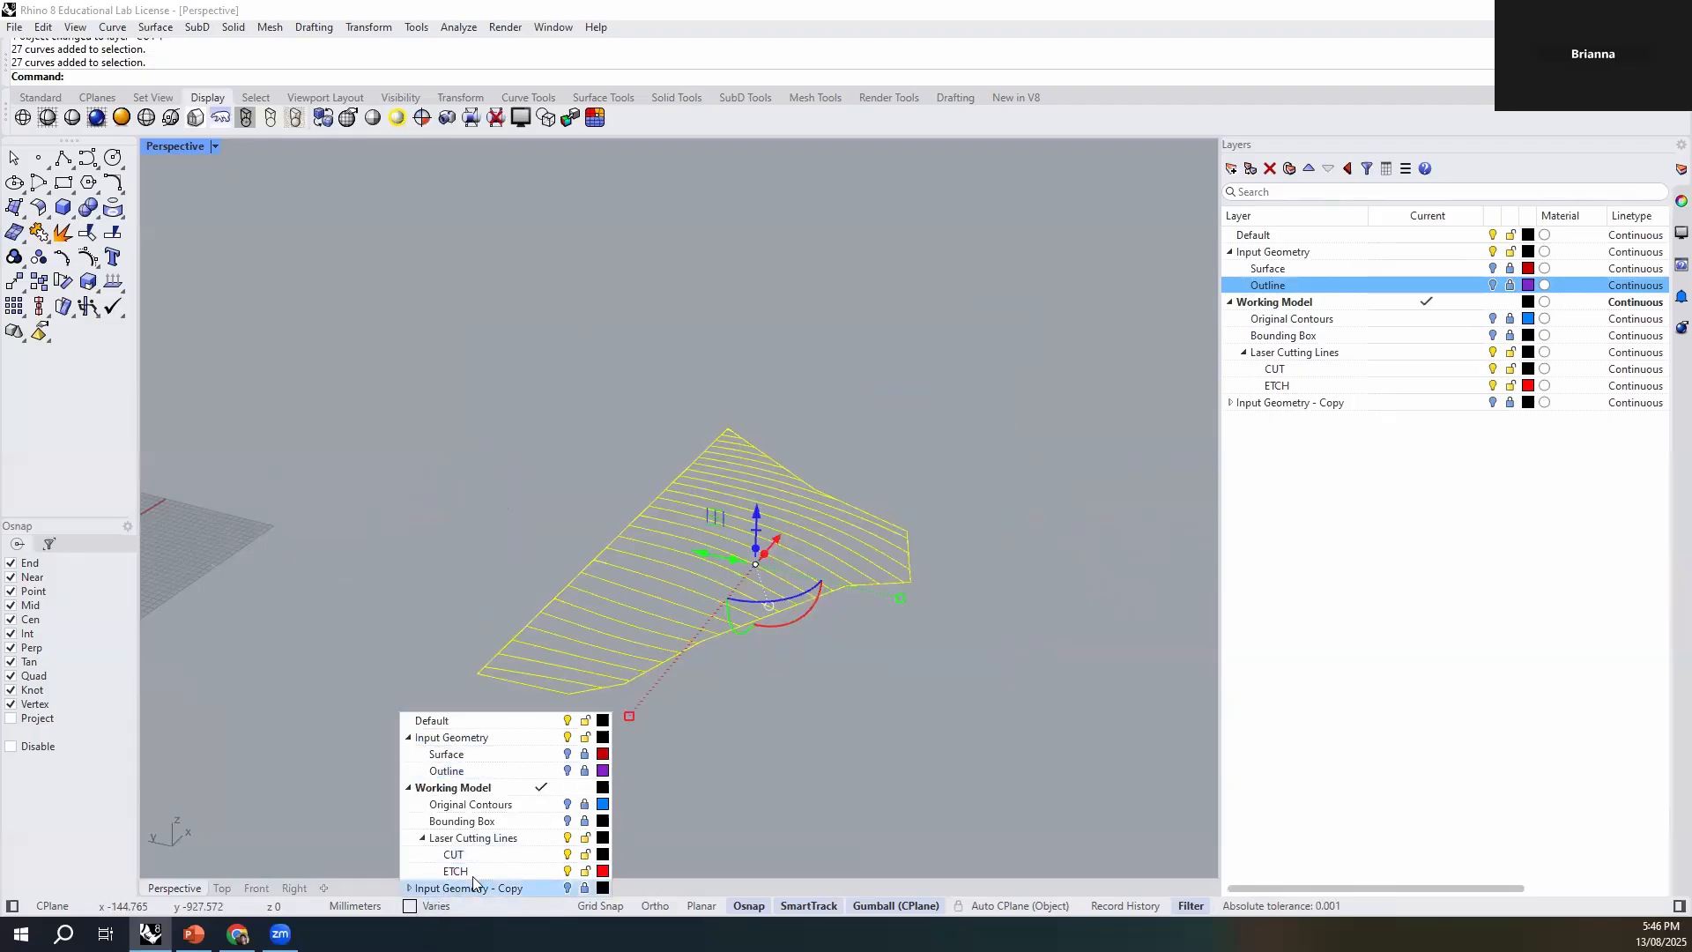
pyautogui.click(454, 854)
pyautogui.press('Escape')
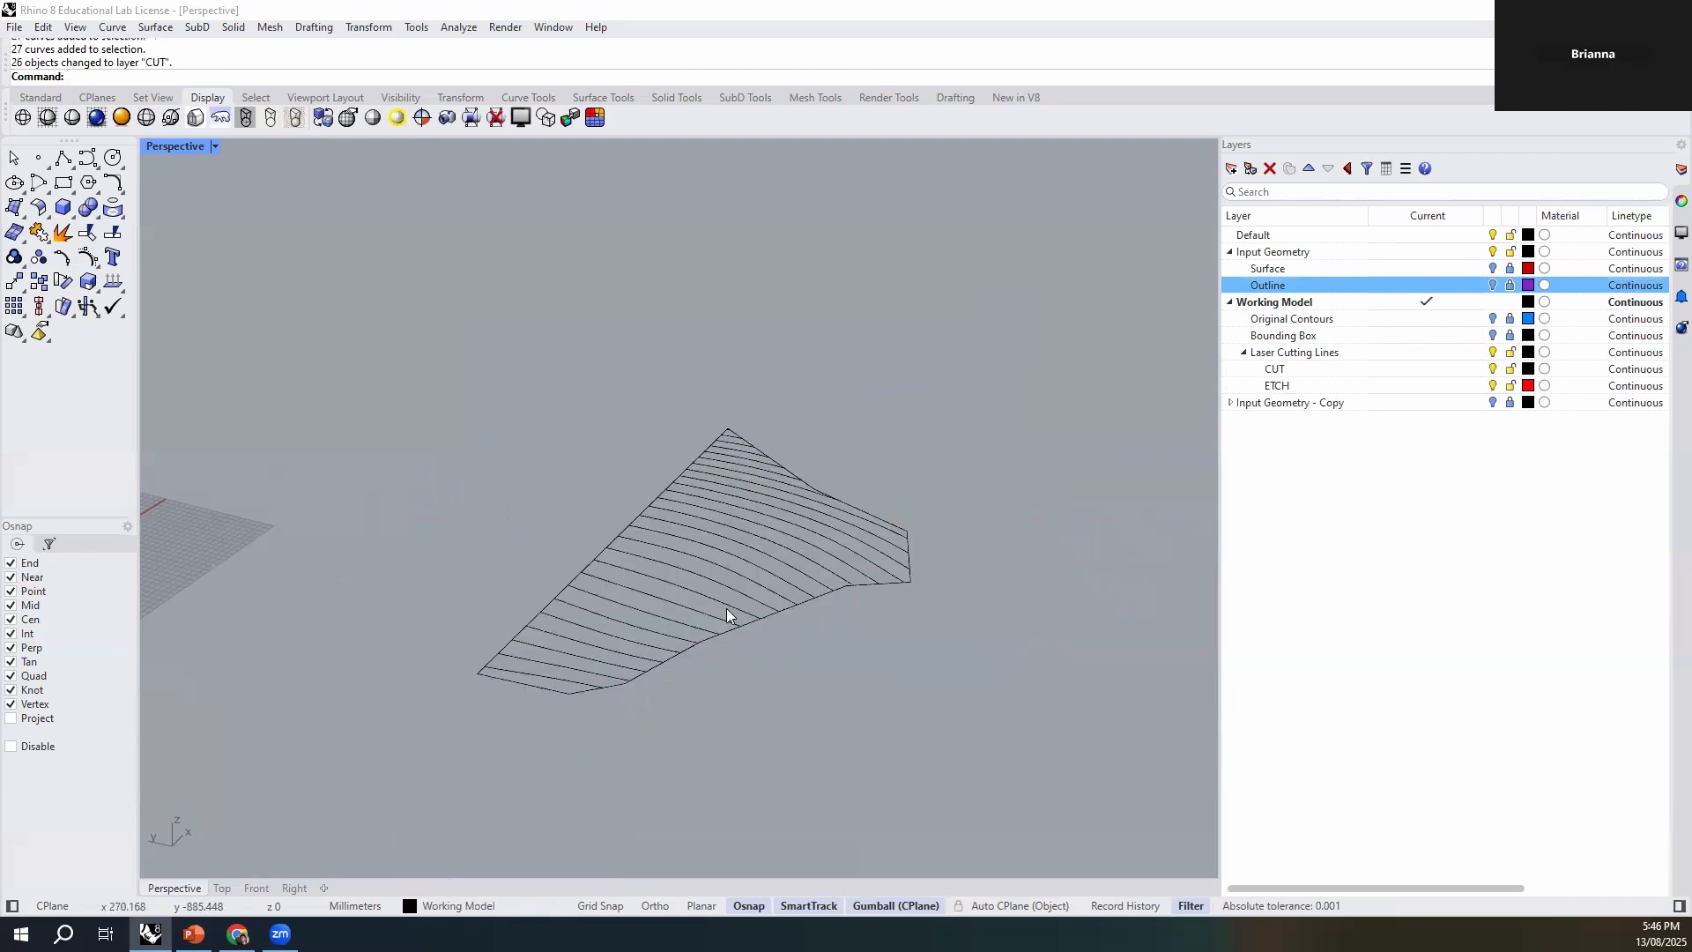
pyautogui.click(727, 622)
pyautogui.click(744, 701)
# - Duplicate the flattened contour set with its outline and place the copy beside the original, leaving a gap between them
pyautogui.scroll(-6, 631, 601)
pyautogui.moveTo(631, 601); pyautogui.dragTo(673, 618, button='right')
pyautogui.moveTo(924, 413); pyautogui.dragTo(589, 687)
pyautogui.moveTo(660, 577); pyautogui.dragTo(831, 611)
pyautogui.press('alt')
pyautogui.click(957, 740)
pyautogui.moveTo(957, 741); pyautogui.dragTo(567, 398, button='right')
pyautogui.moveTo(819, 545); pyautogui.dragTo(937, 643, button='right')
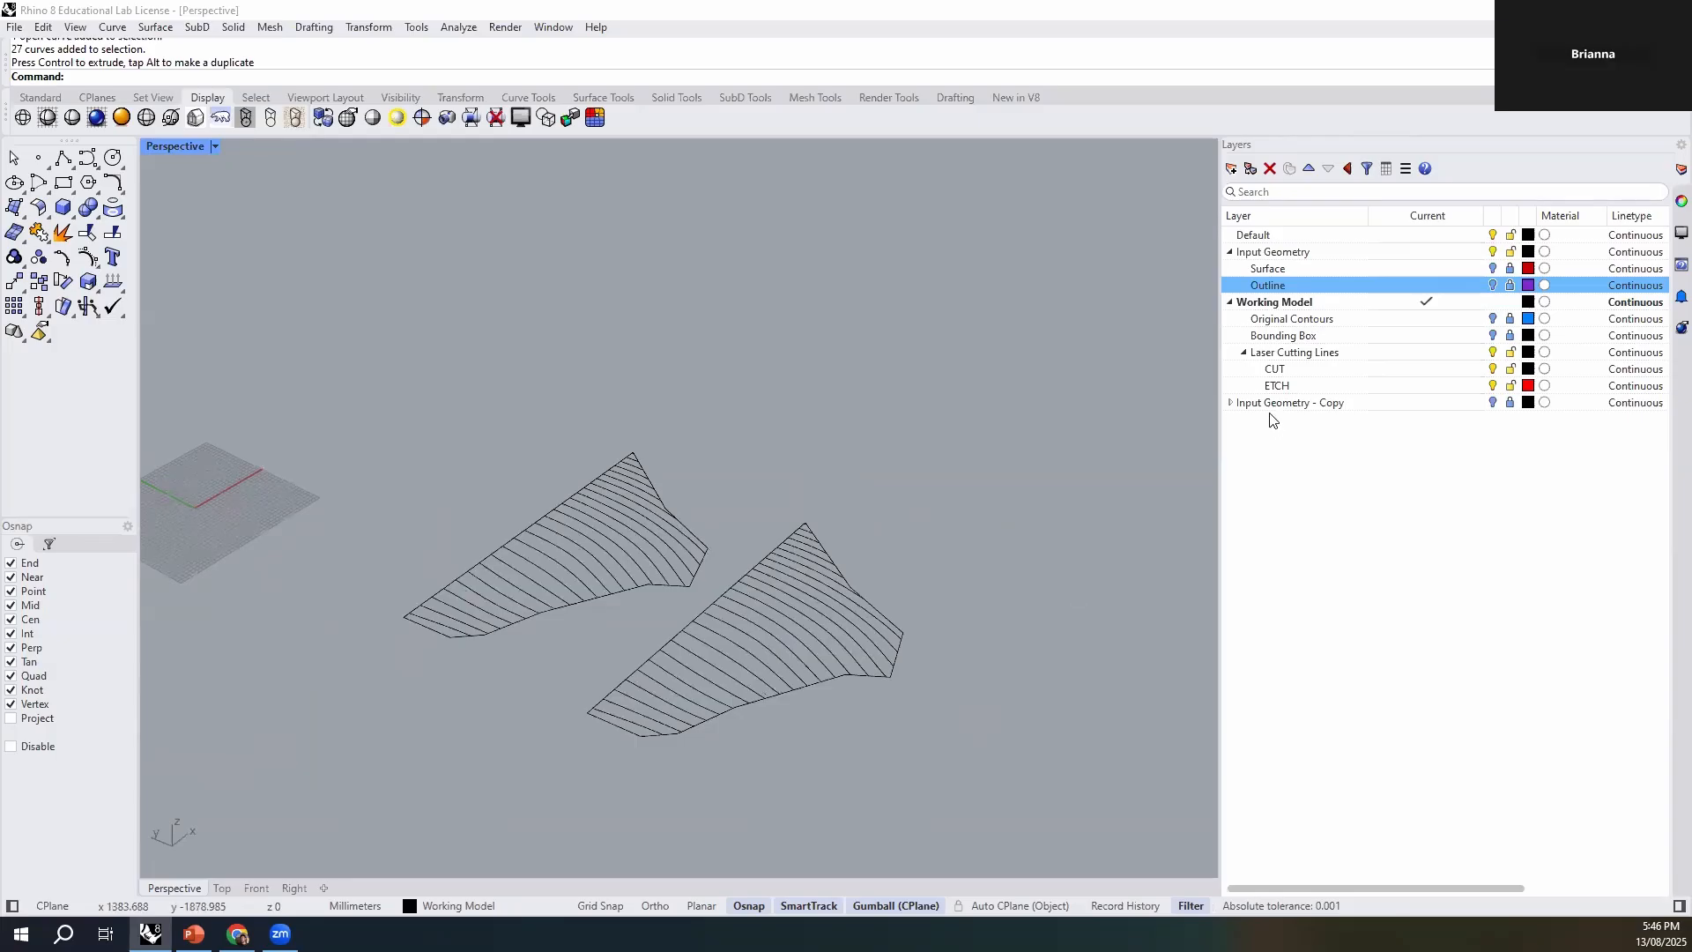
# - Switch from the Perspective view to a maximized Top view and fit both flattened contour sets in it
pyautogui.moveTo(574, 451); pyautogui.dragTo(483, 605, button='right')
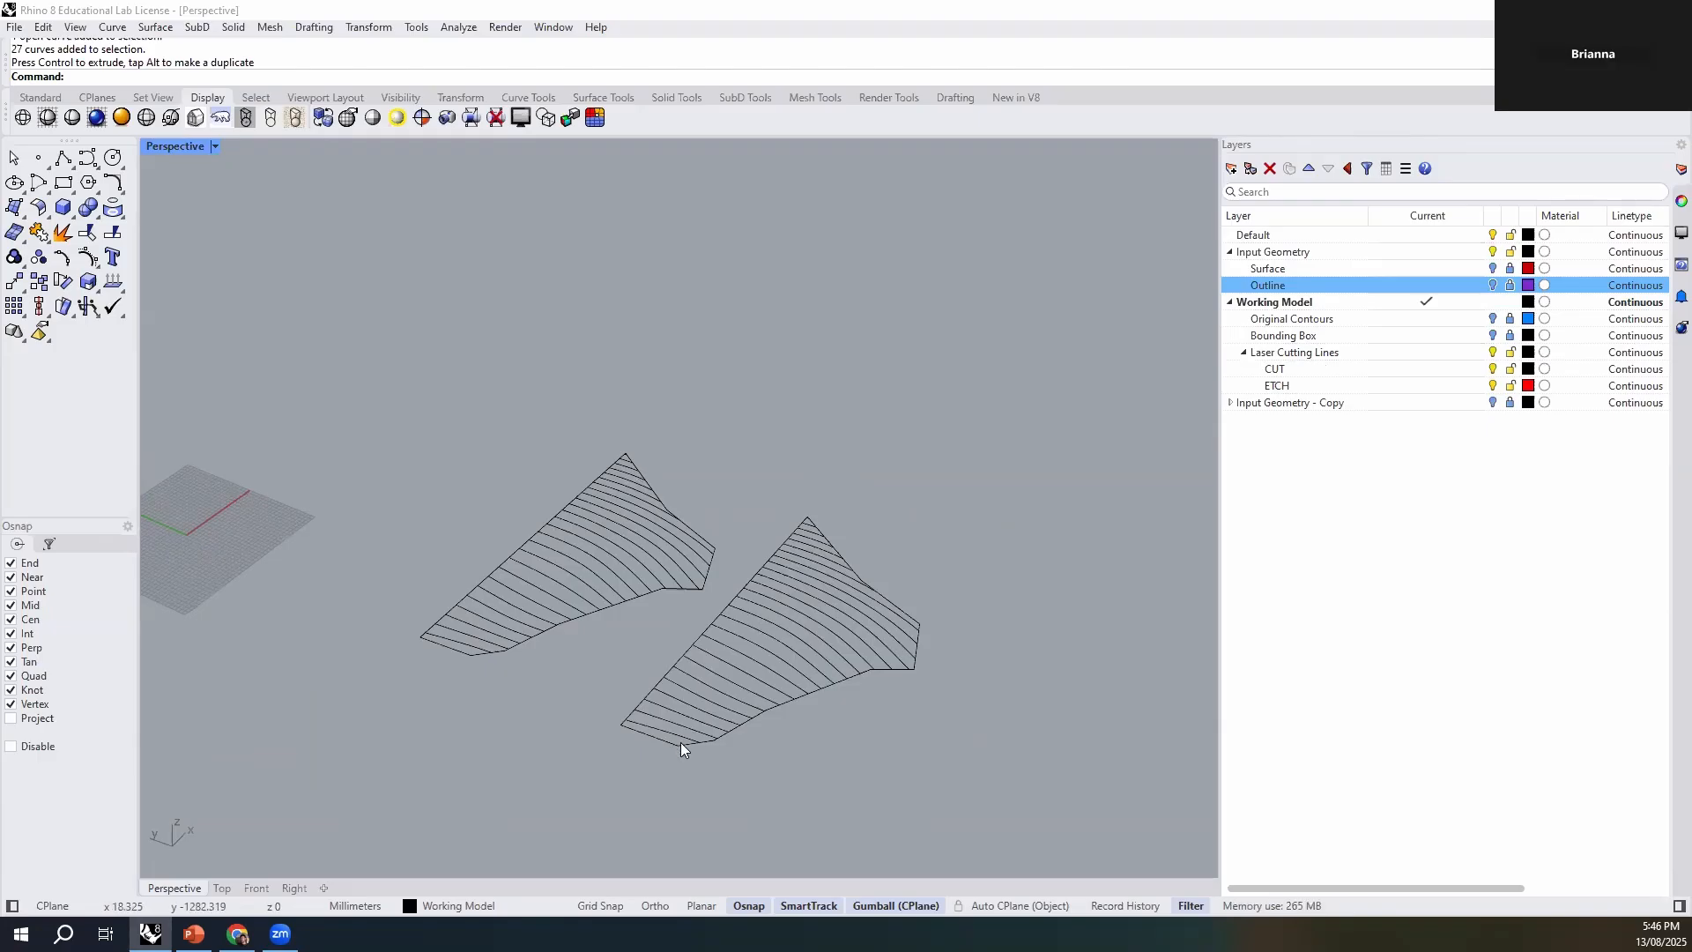
pyautogui.scroll(2, 407, 644)
pyautogui.moveTo(657, 687)
pyautogui.mouseDown(button='right')
pyautogui.moveTo(668, 765)
pyautogui.moveTo(633, 691)
pyautogui.mouseUp(button='right')
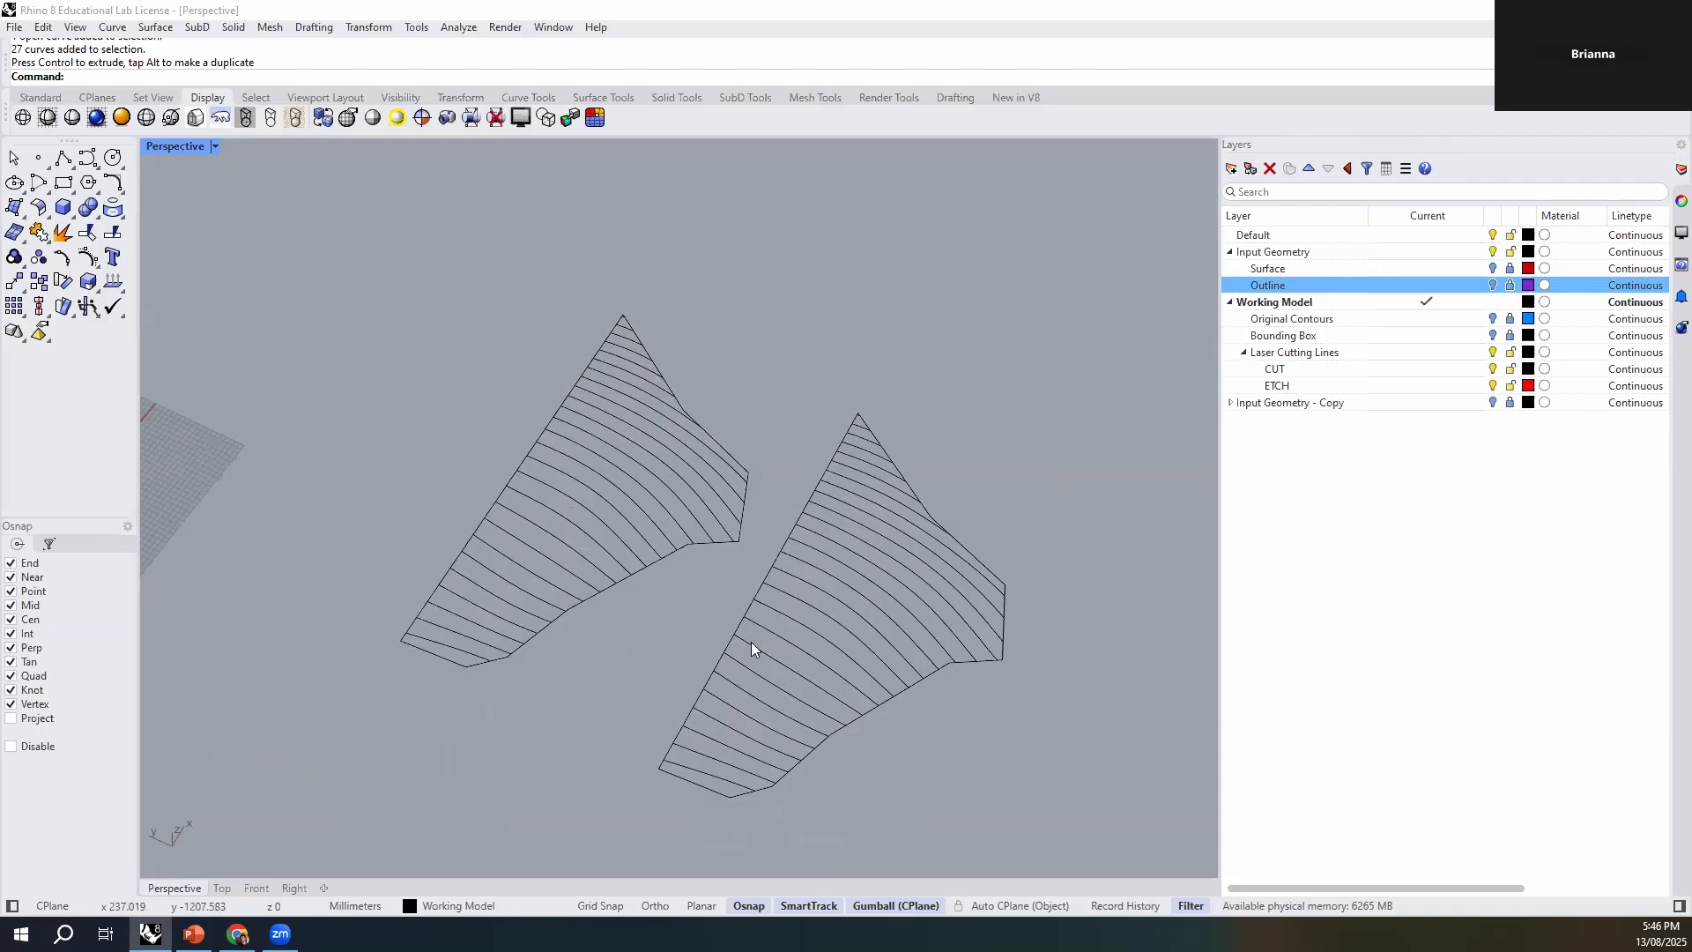
pyautogui.moveTo(673, 758); pyautogui.dragTo(628, 761, button='right')
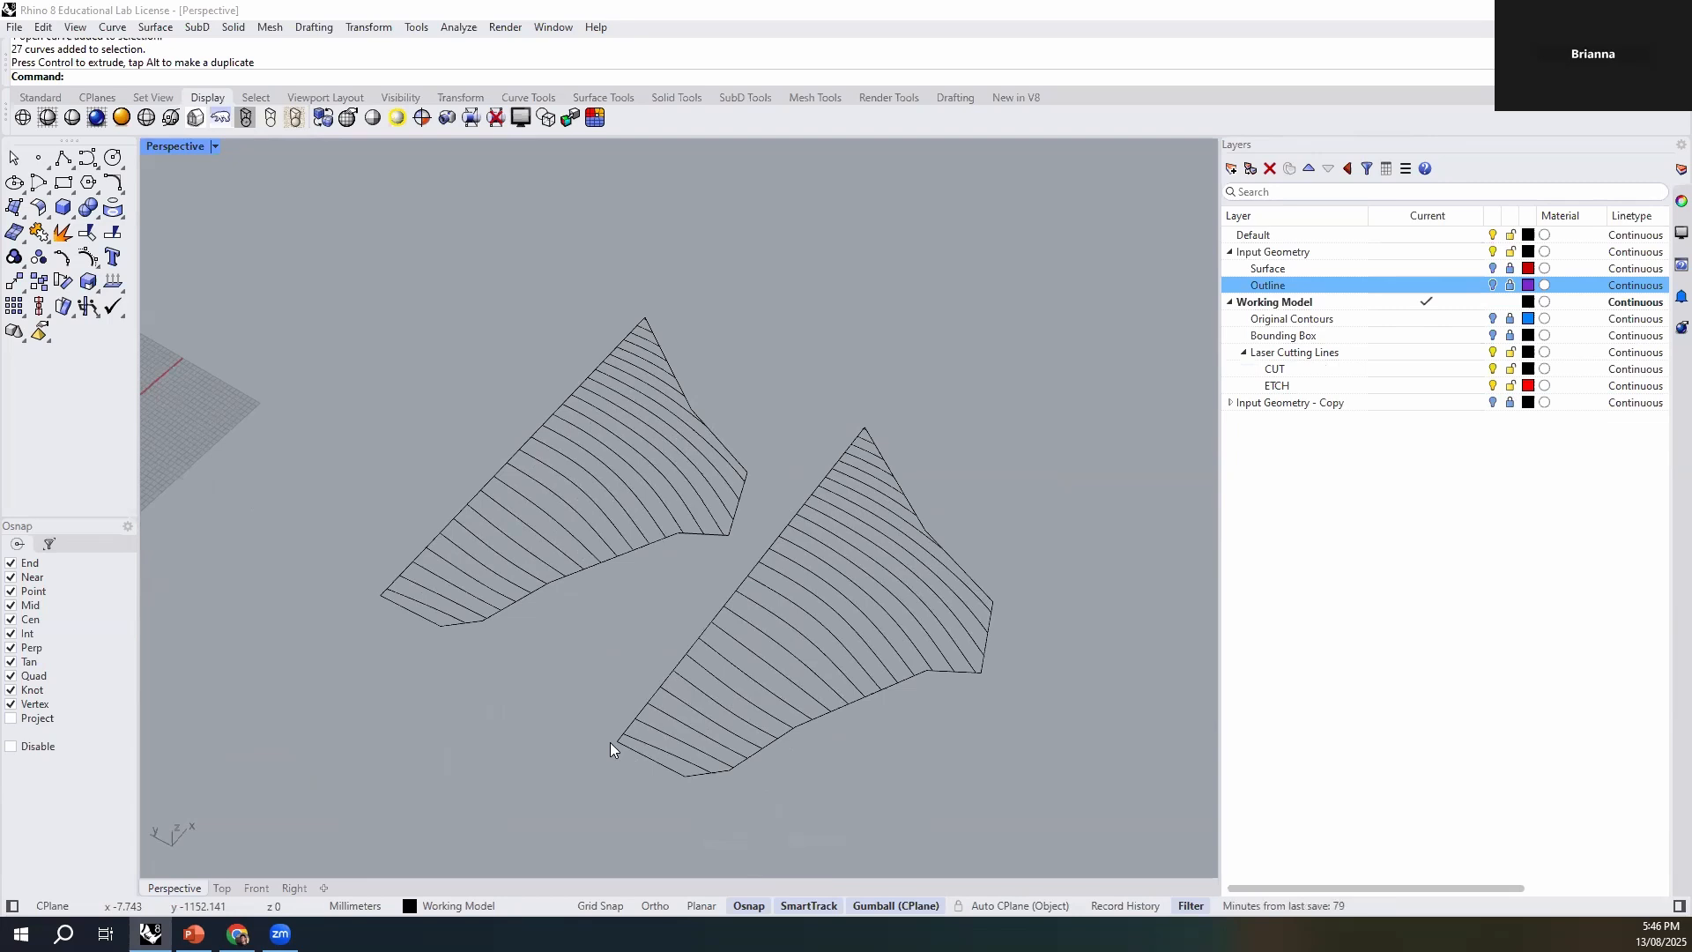
pyautogui.moveTo(578, 673); pyautogui.dragTo(560, 682, button='right')
pyautogui.scroll(2, 463, 628)
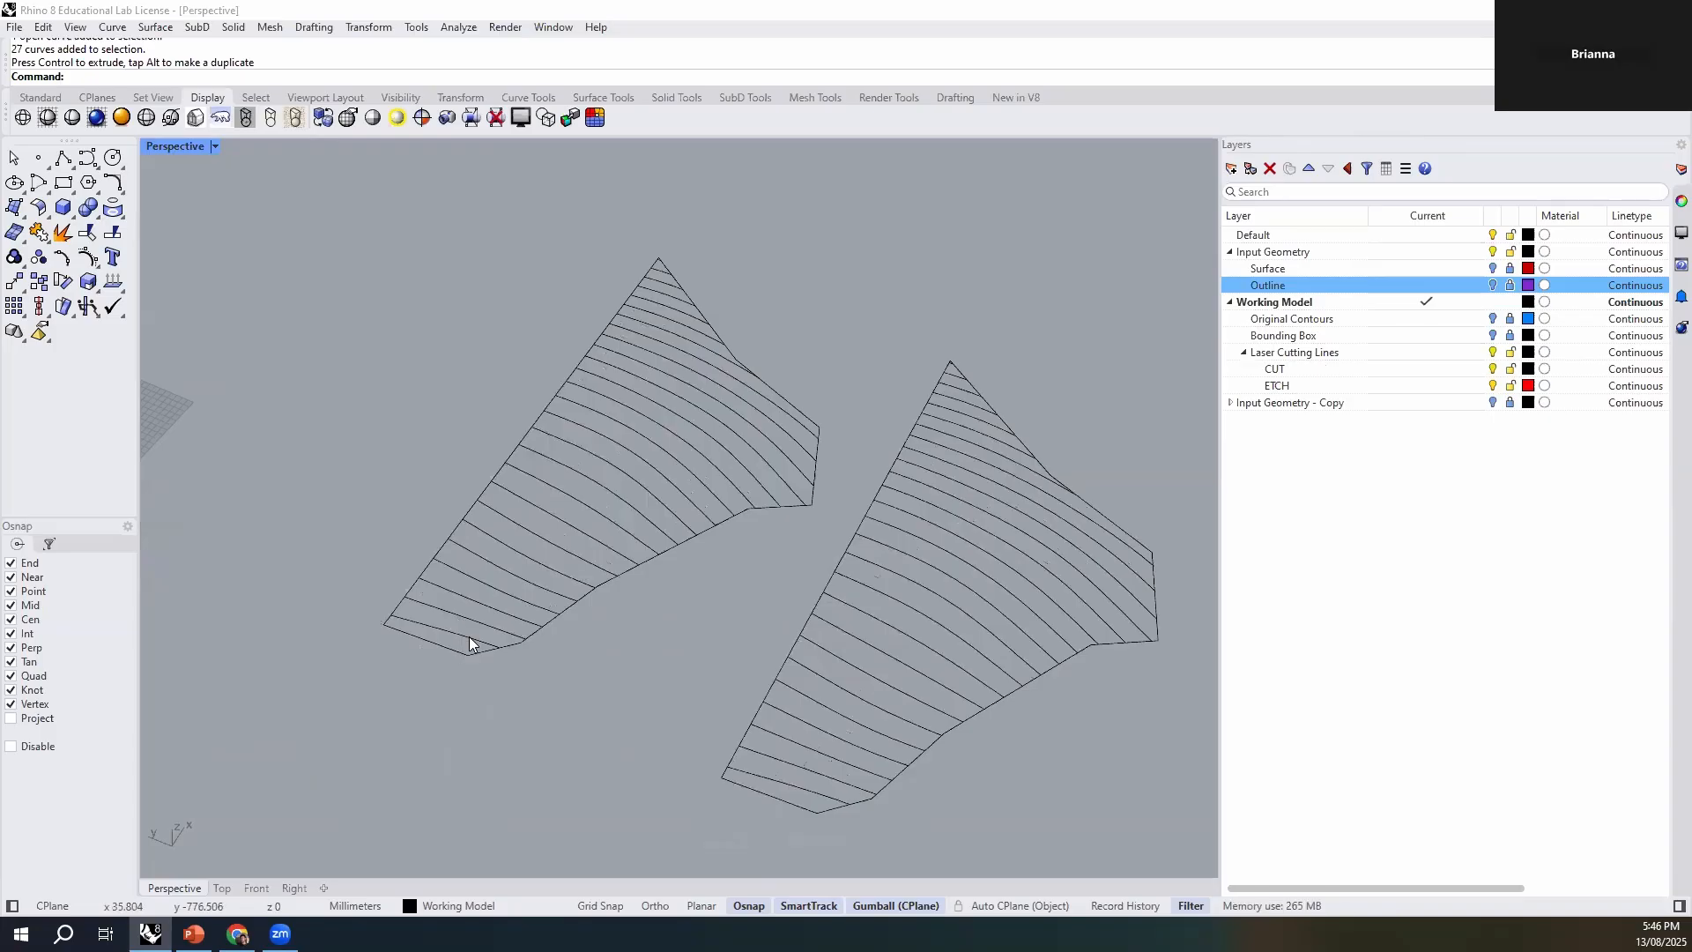
pyautogui.doubleClick(148, 150)
pyautogui.doubleClick(157, 144)
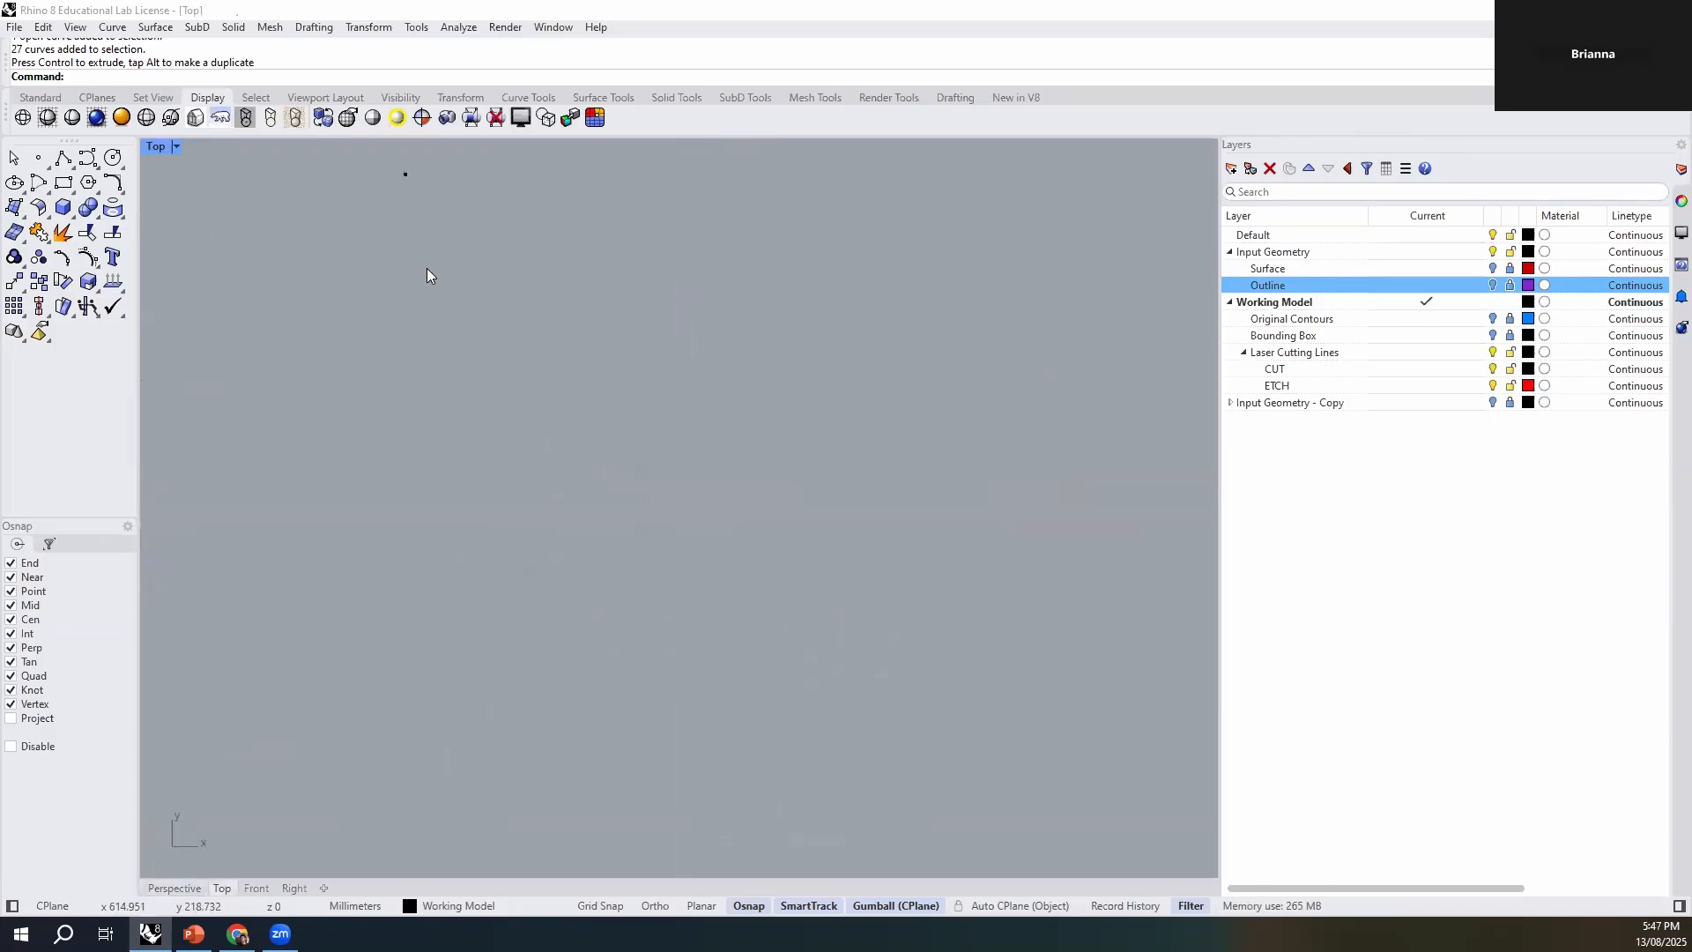
pyautogui.hotkey('ctrl', 'shift', 'e')
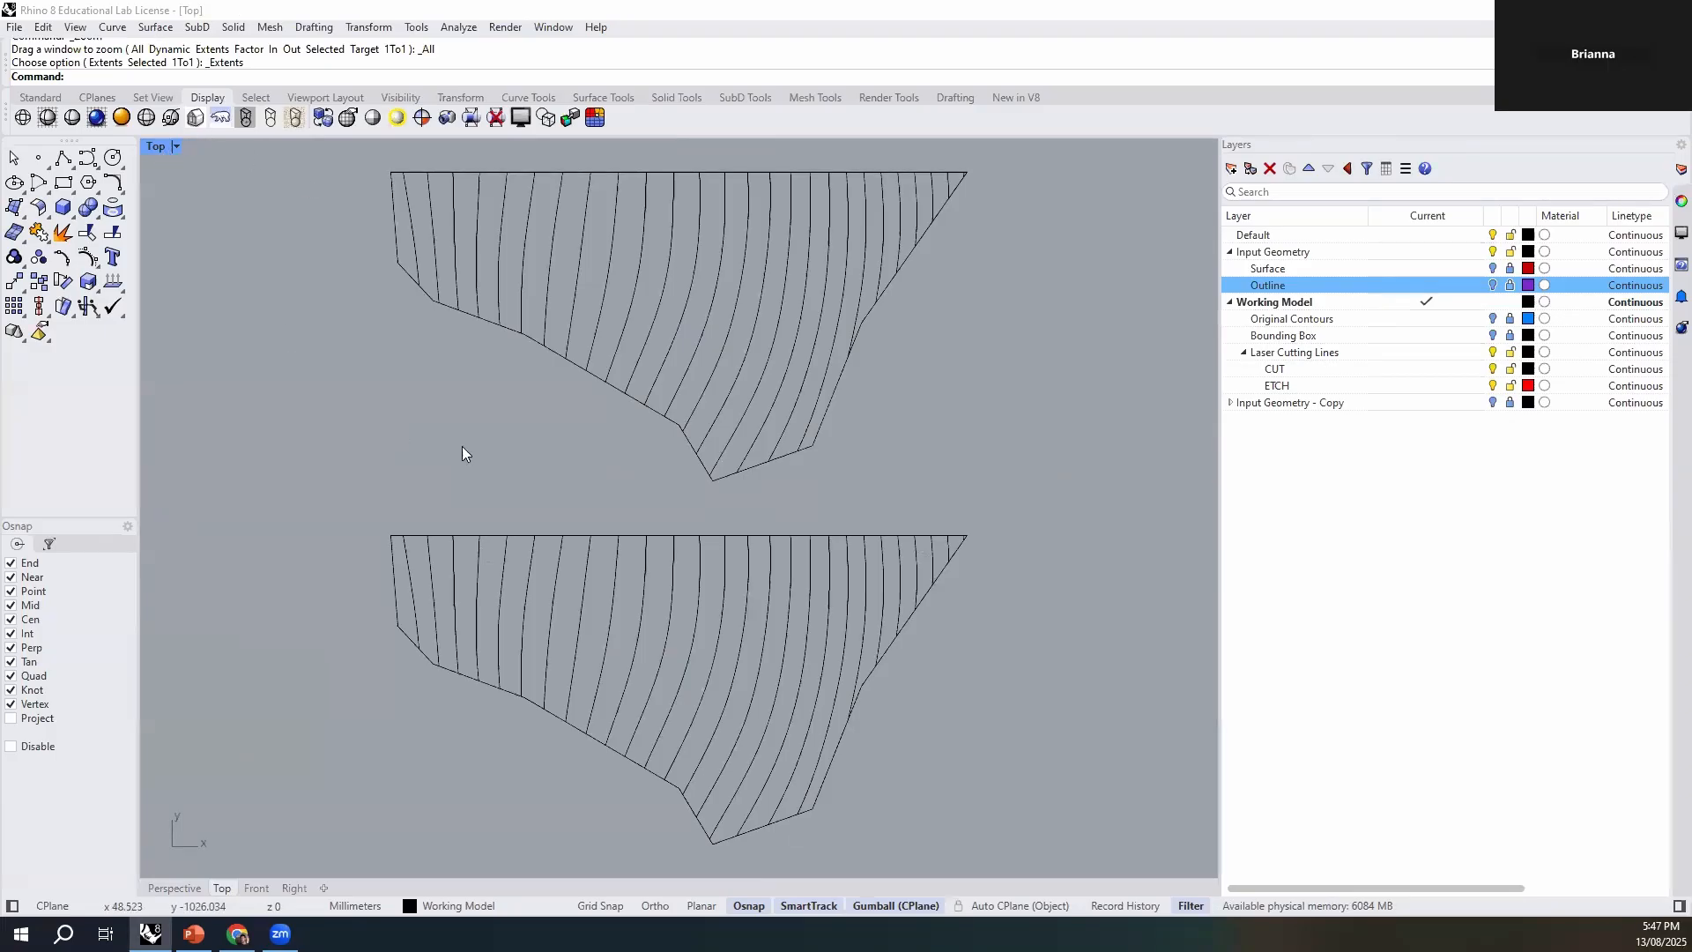
pyautogui.scroll(-2, 917, 518)
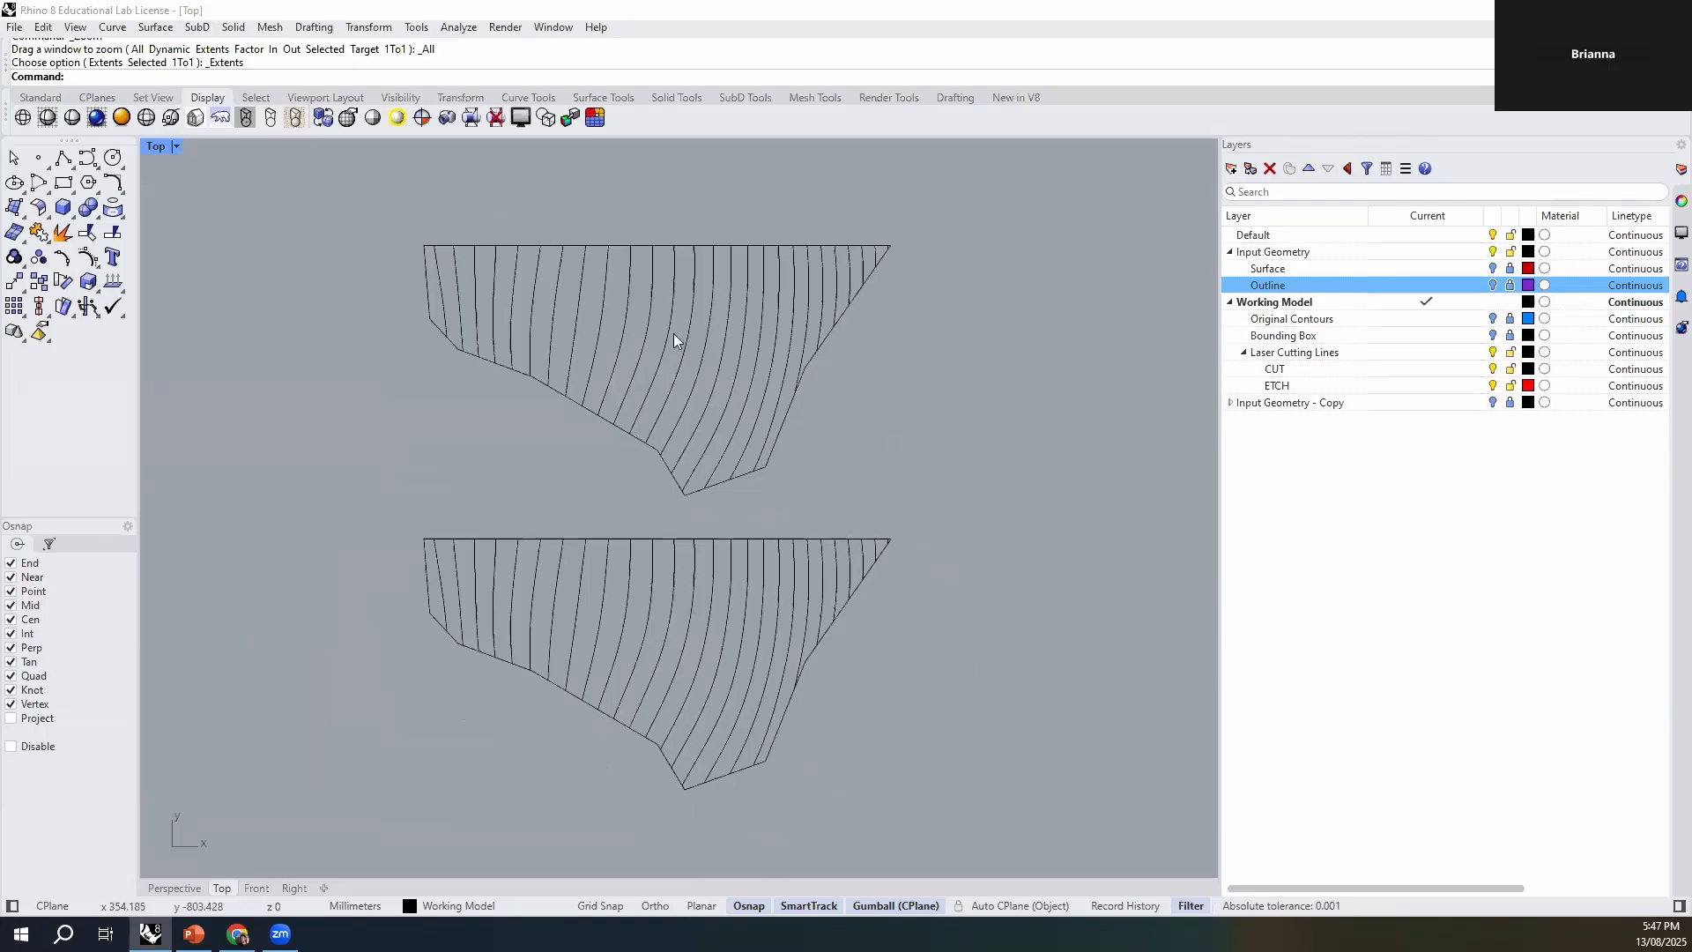
# - Select every second contour of the upper set, starting with the first one, and assign these 13 curves to the ETCH layer
pyautogui.click(441, 291)
pyautogui.click(434, 551)
pyautogui.click(424, 388)
pyautogui.click(433, 287)
pyautogui.click(474, 420)
pyautogui.scroll(3, 438, 210)
pyautogui.click(442, 306)
pyautogui.keyDown('shift'); pyautogui.click(497, 395); pyautogui.keyUp('shift')
pyautogui.keyDown('shift'); pyautogui.click(549, 375); pyautogui.keyUp('shift')
pyautogui.keyDown('shift'); pyautogui.click(612, 396); pyautogui.keyUp('shift')
pyautogui.keyDown('shift'); pyautogui.click(682, 416); pyautogui.keyUp('shift')
pyautogui.keyDown('shift'); pyautogui.click(754, 421); pyautogui.keyUp('shift')
pyautogui.keyDown('shift'); pyautogui.click(809, 433); pyautogui.keyUp('shift')
pyautogui.keyDown('shift'); pyautogui.click(868, 443); pyautogui.keyUp('shift')
pyautogui.keyDown('shift'); pyautogui.click(918, 440); pyautogui.keyUp('shift')
pyautogui.keyDown('shift'); pyautogui.click(972, 434); pyautogui.keyUp('shift')
pyautogui.keyDown('shift'); pyautogui.click(1019, 406); pyautogui.keyUp('shift')
pyautogui.keyDown('shift'); pyautogui.click(1064, 334); pyautogui.keyUp('shift')
pyautogui.keyDown('shift'); pyautogui.click(1104, 280); pyautogui.keyUp('shift')
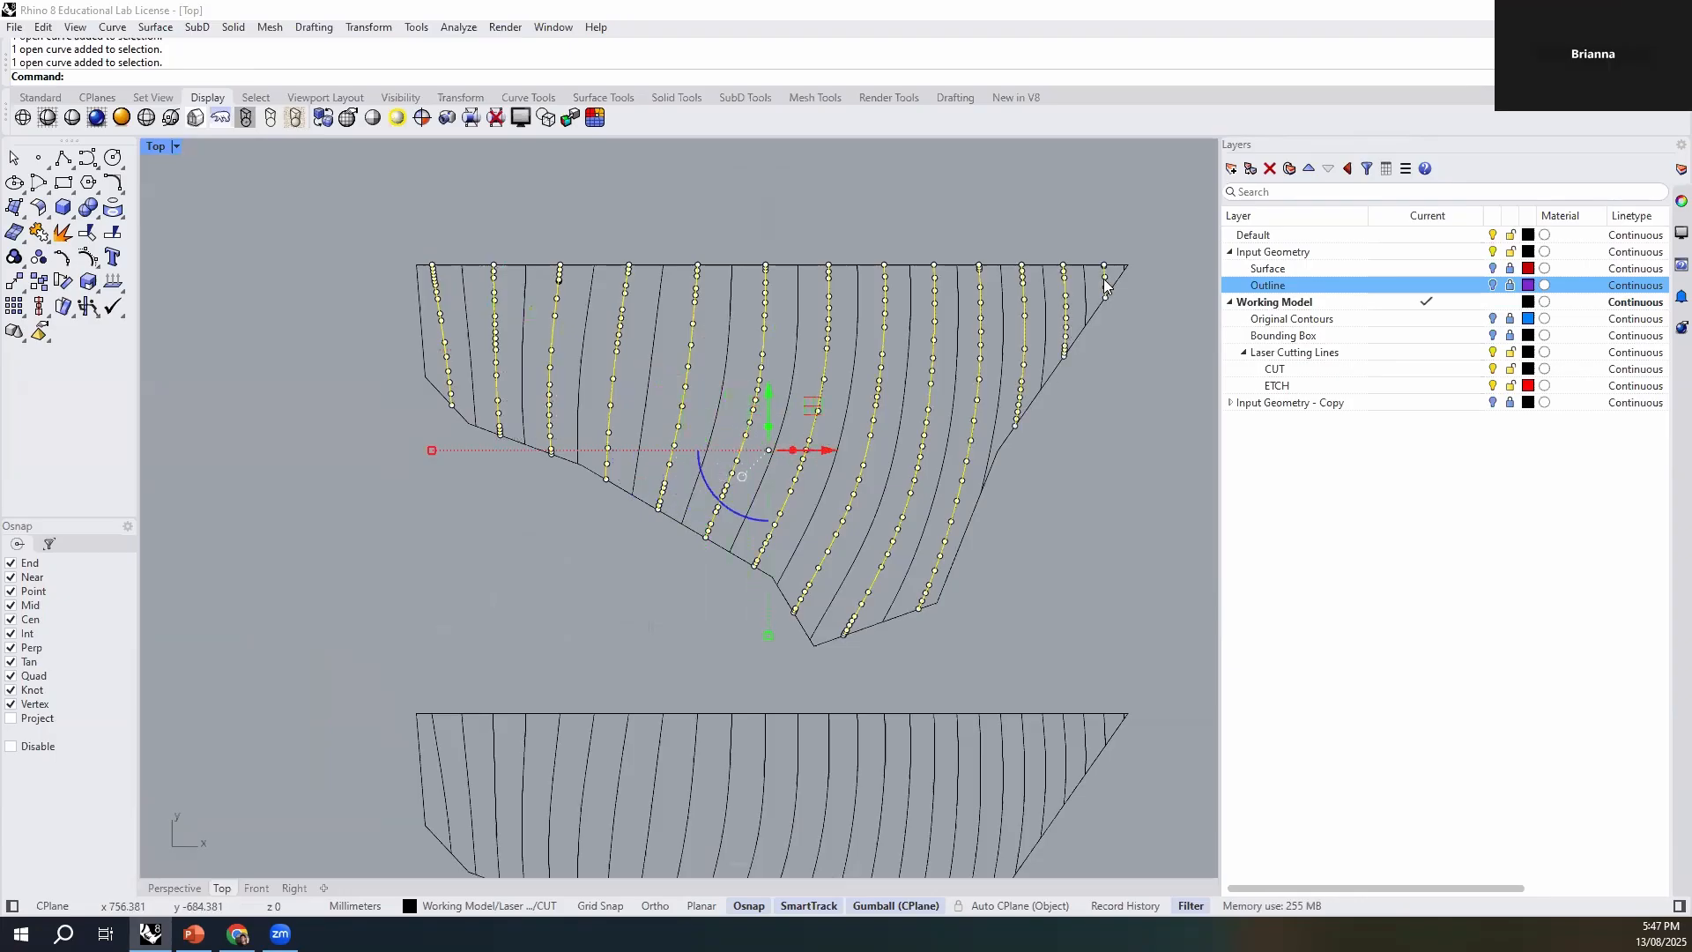
pyautogui.click(476, 905)
pyautogui.click(499, 874)
pyautogui.click(562, 601)
# - Assign the opposite alternate contours of the lower set, starting with the second one, to the ETCH layer
pyautogui.moveTo(598, 527); pyautogui.dragTo(484, 382, button='right')
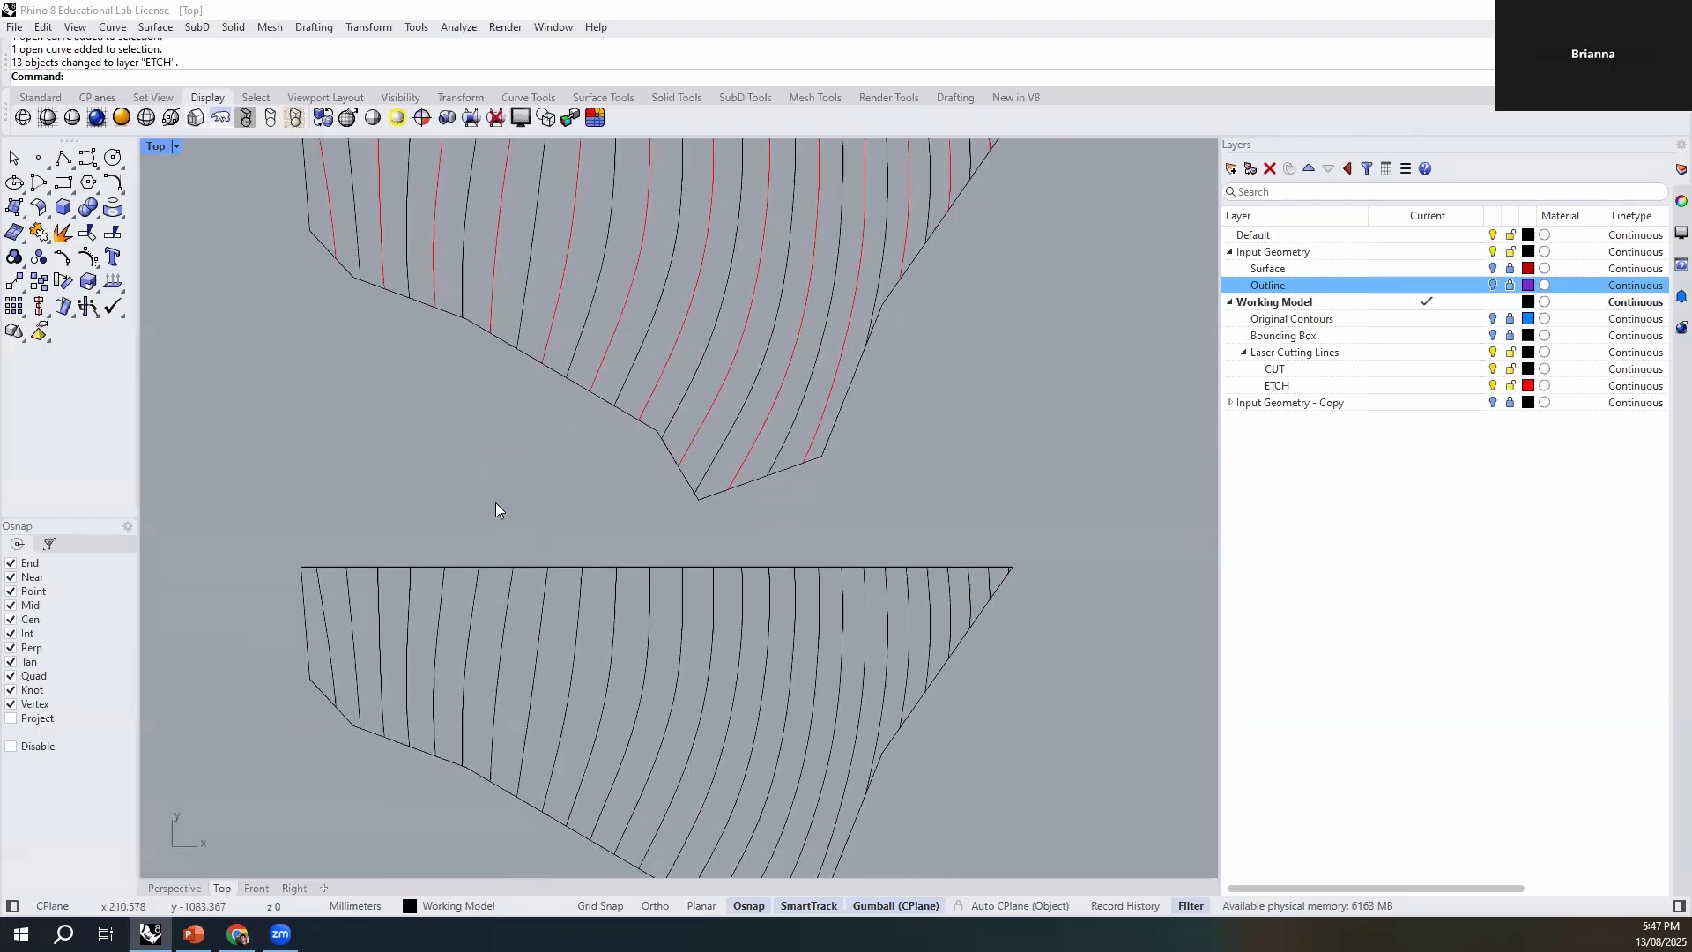
pyautogui.scroll(-2, 371, 599)
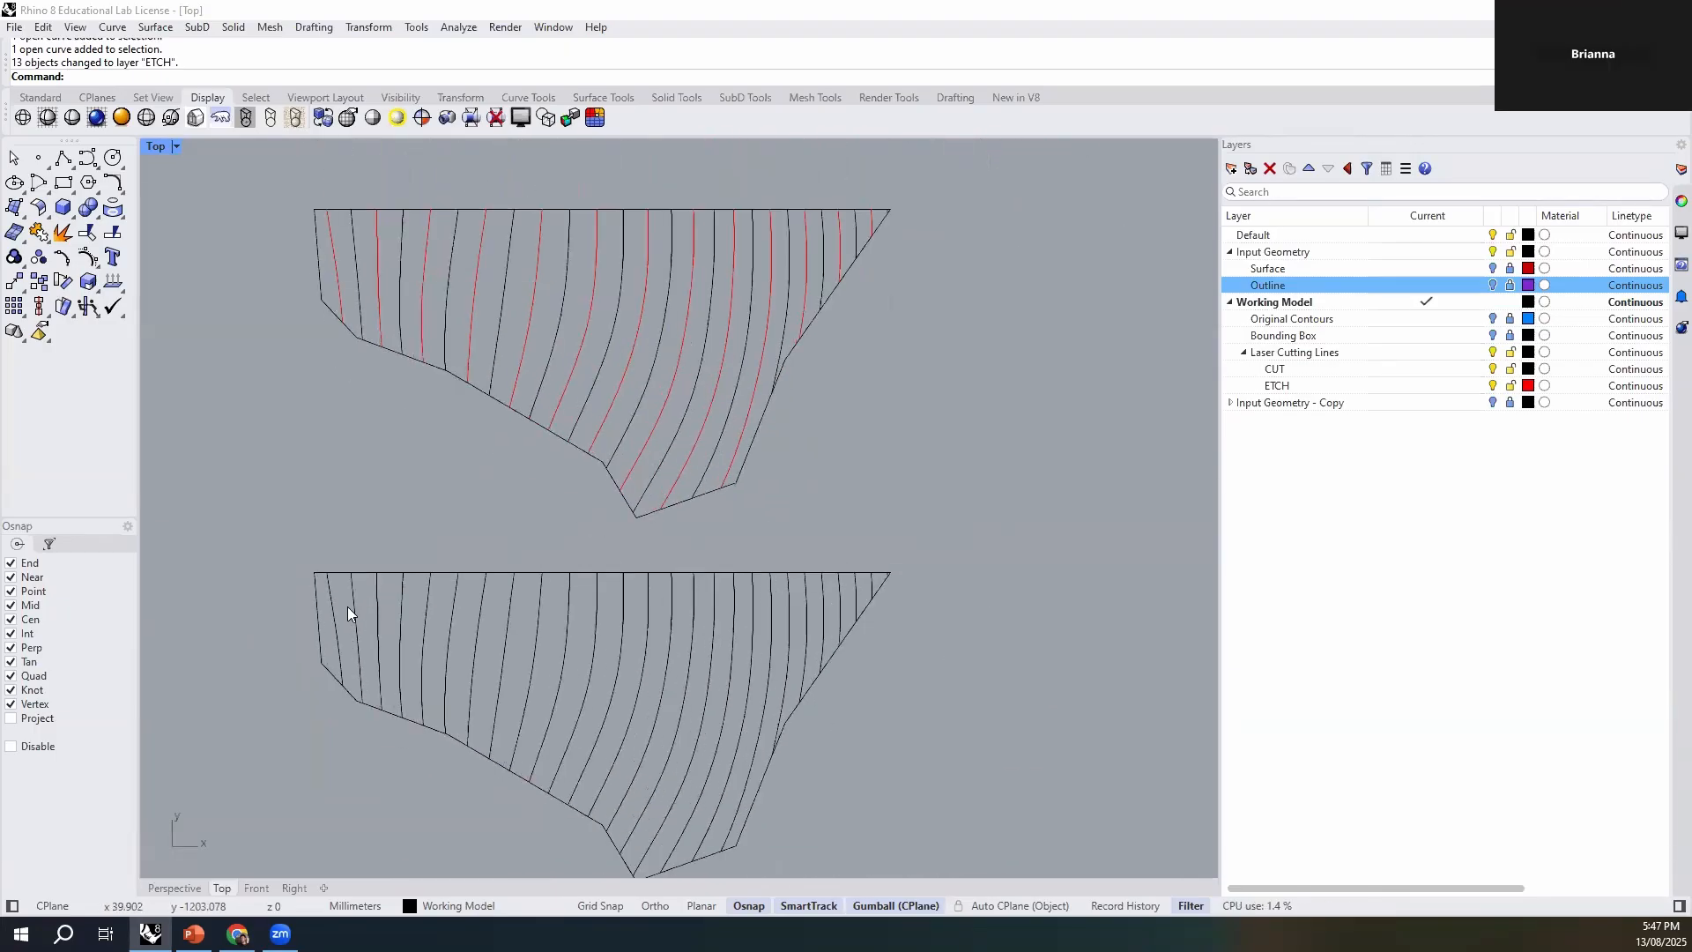
pyautogui.click(355, 613)
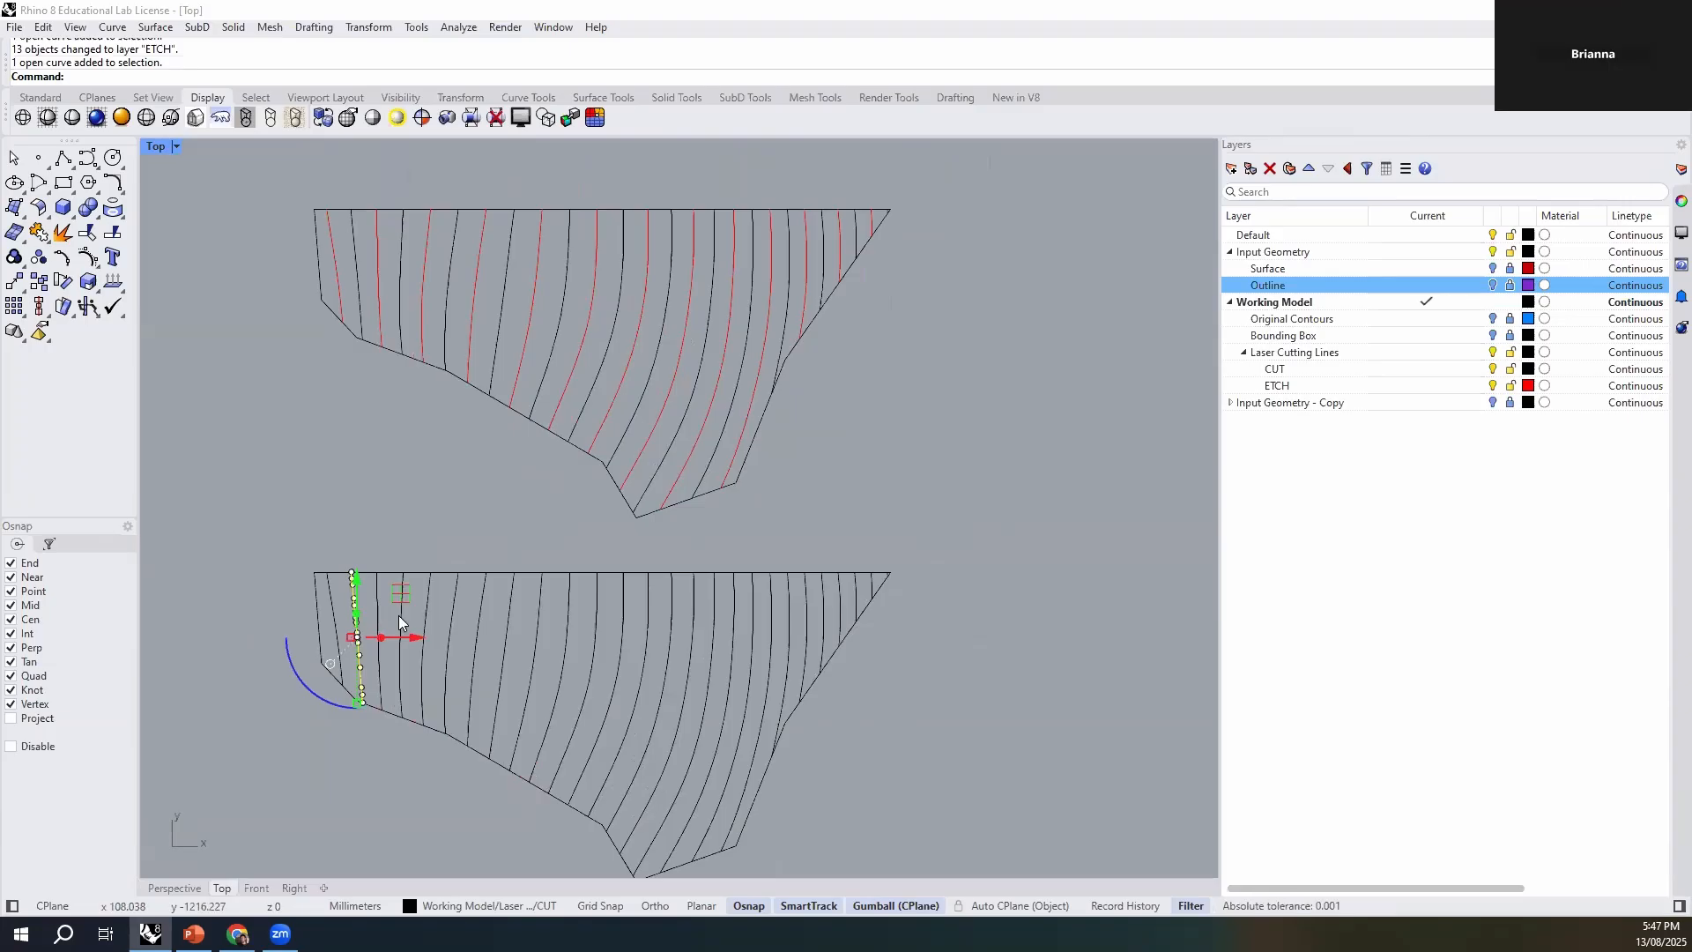
pyautogui.keyDown('shift'); pyautogui.click(410, 693); pyautogui.keyUp('shift')
pyautogui.keyDown('shift'); pyautogui.click(448, 699); pyautogui.keyUp('shift')
pyautogui.keyDown('shift'); pyautogui.click(495, 705); pyautogui.keyUp('shift')
pyautogui.keyDown('shift'); pyautogui.click(550, 714); pyautogui.keyUp('shift')
pyautogui.keyDown('shift'); pyautogui.click(601, 721); pyautogui.keyUp('shift')
pyautogui.keyDown('shift'); pyautogui.click(654, 728); pyautogui.keyUp('shift')
pyautogui.keyDown('shift'); pyautogui.click(700, 739); pyautogui.keyUp('shift')
pyautogui.keyDown('shift'); pyautogui.click(737, 742); pyautogui.keyUp('shift')
pyautogui.keyDown('shift'); pyautogui.click(781, 715); pyautogui.keyUp('shift')
pyautogui.keyDown('shift'); pyautogui.click(821, 661); pyautogui.keyUp('shift')
pyautogui.scroll(5, 885, 575)
pyautogui.scroll(-5, 892, 571)
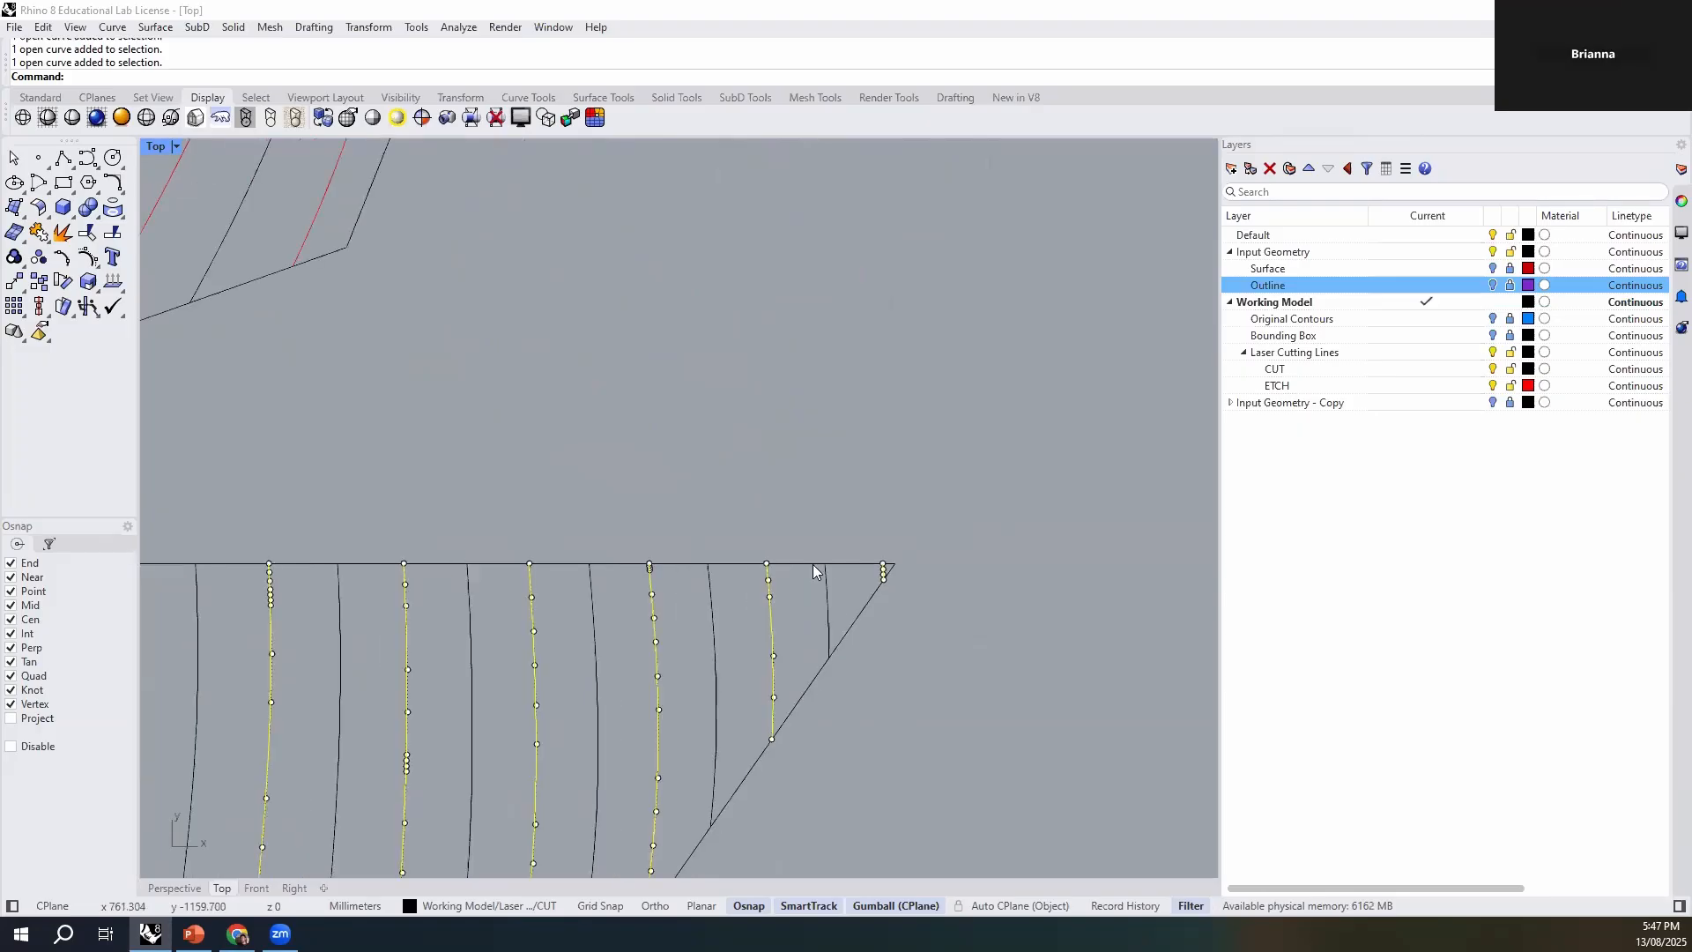
pyautogui.click(427, 907)
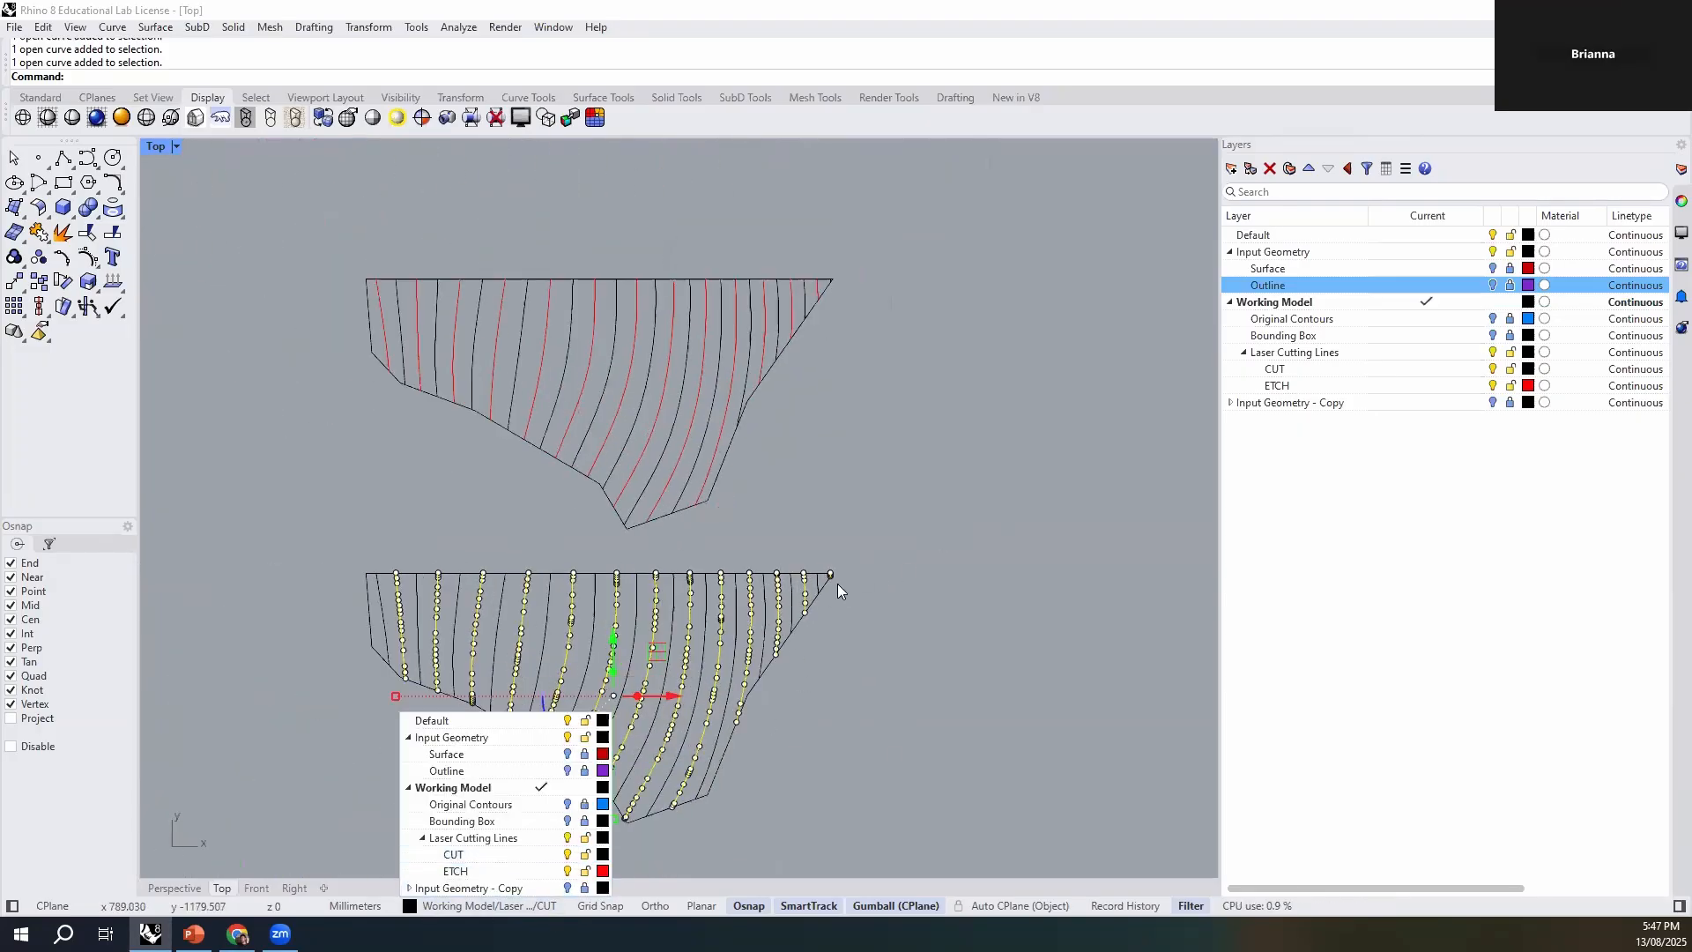
pyautogui.click(478, 870)
pyautogui.press('Escape')
# - Return to the maximized Perspective view and duplicate both contour sets together, placing the copies alongside in the same row
pyautogui.scroll(6, 578, 573)
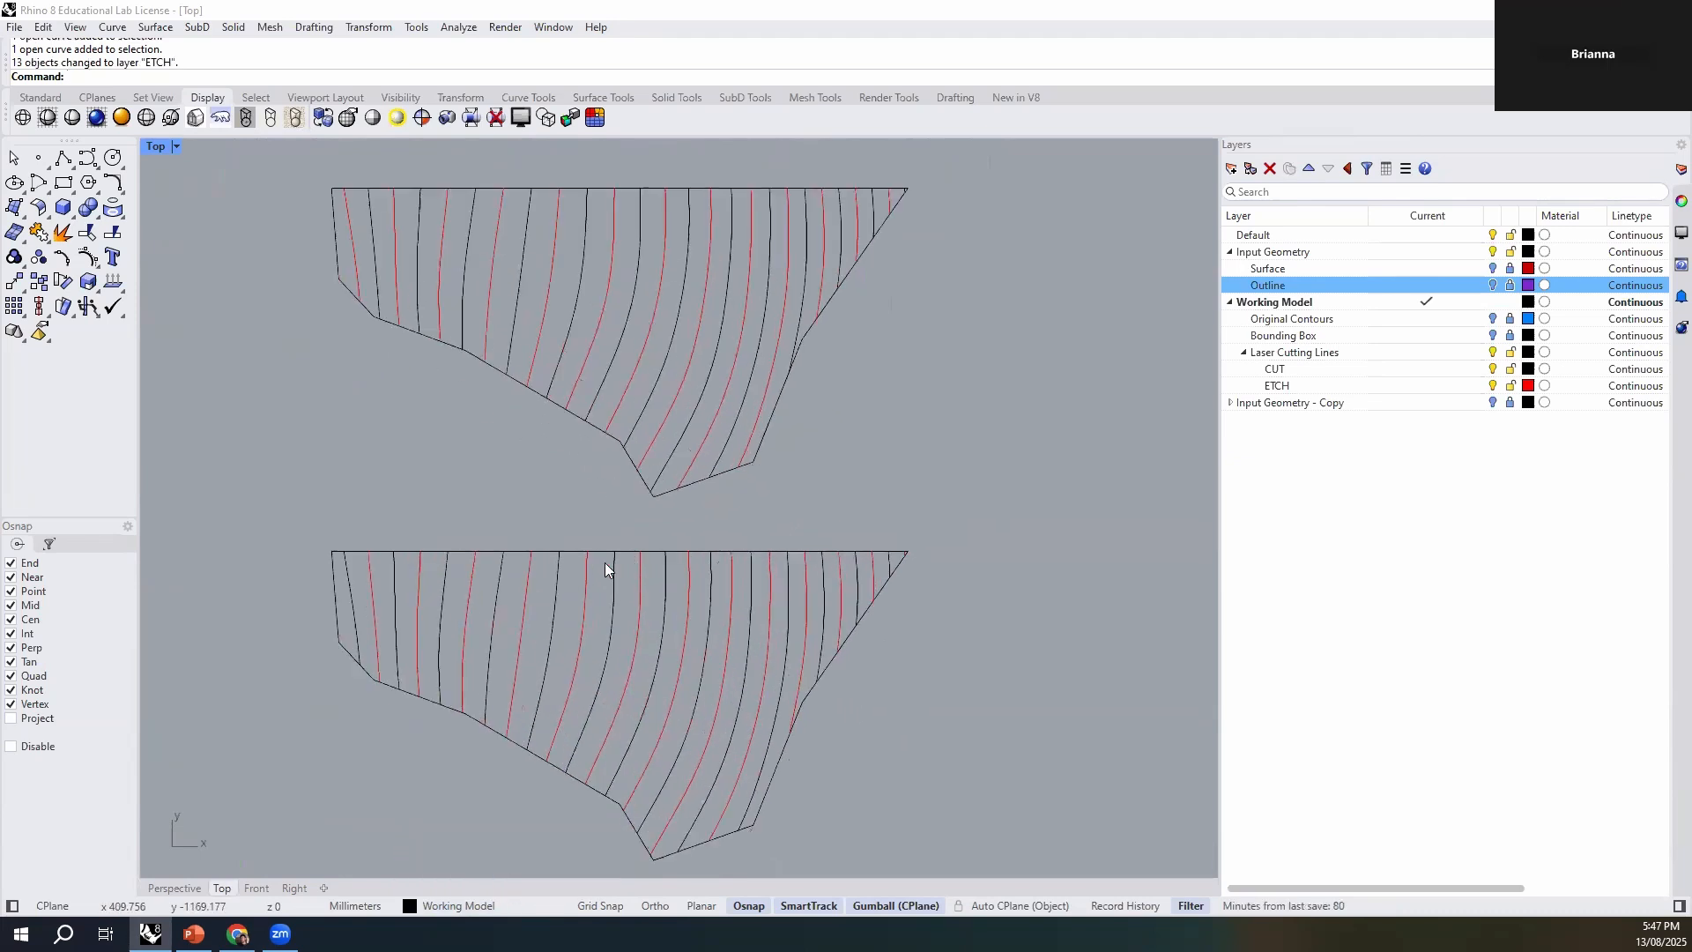
pyautogui.scroll(-6, 555, 582)
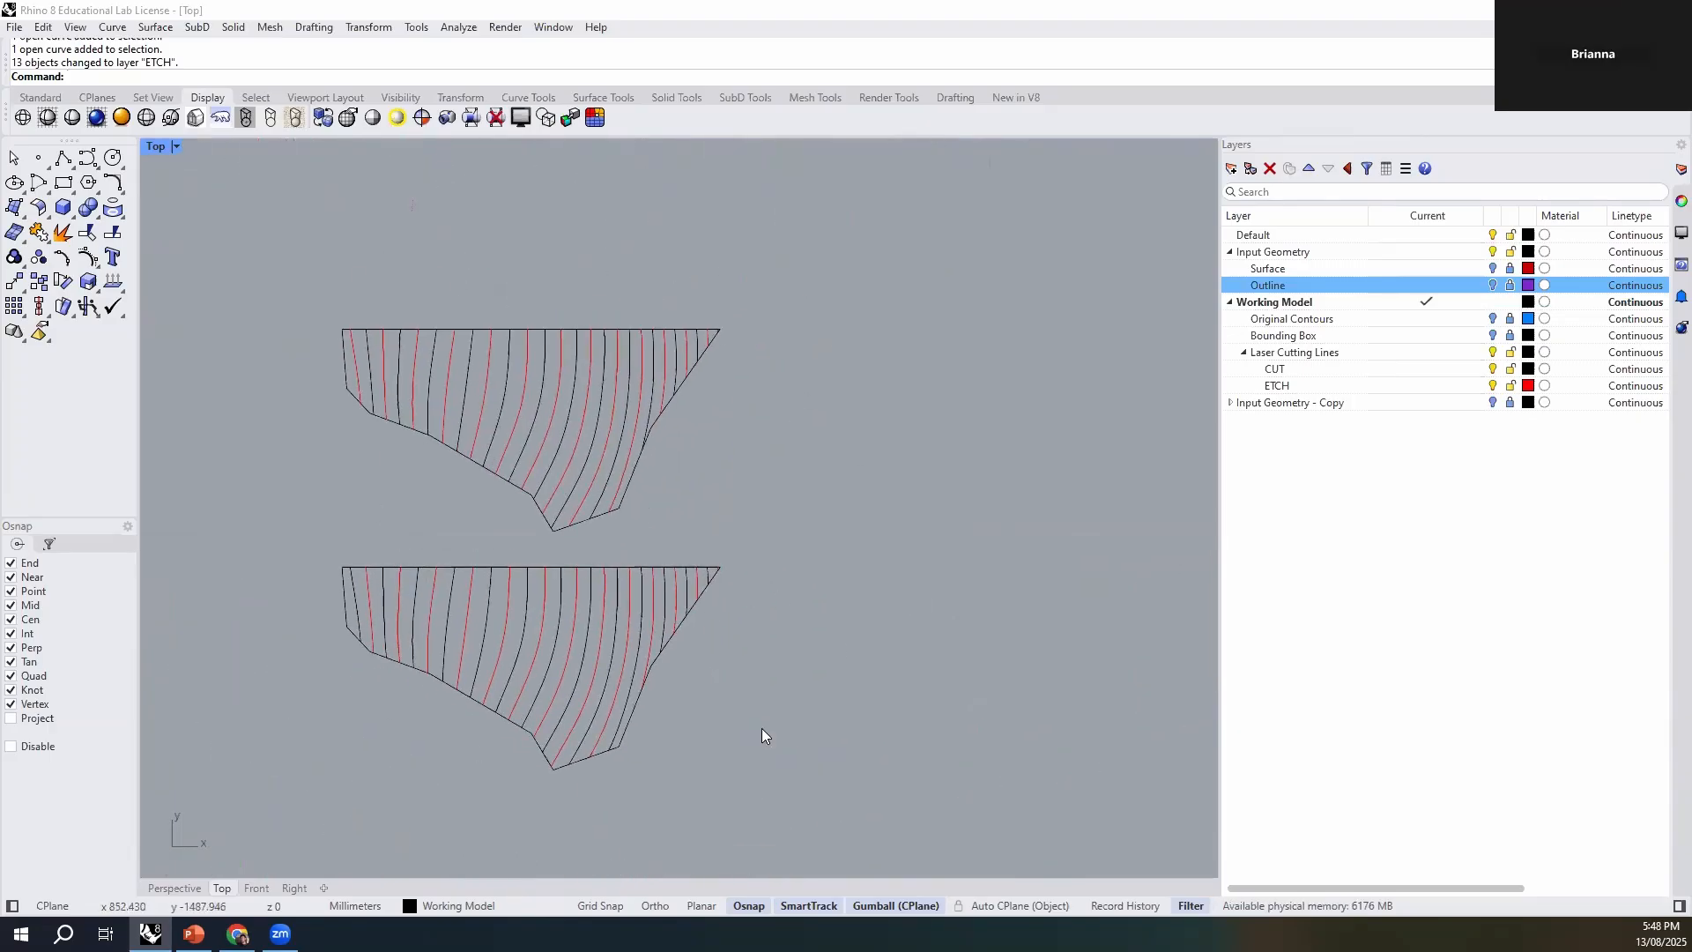
pyautogui.doubleClick(157, 147)
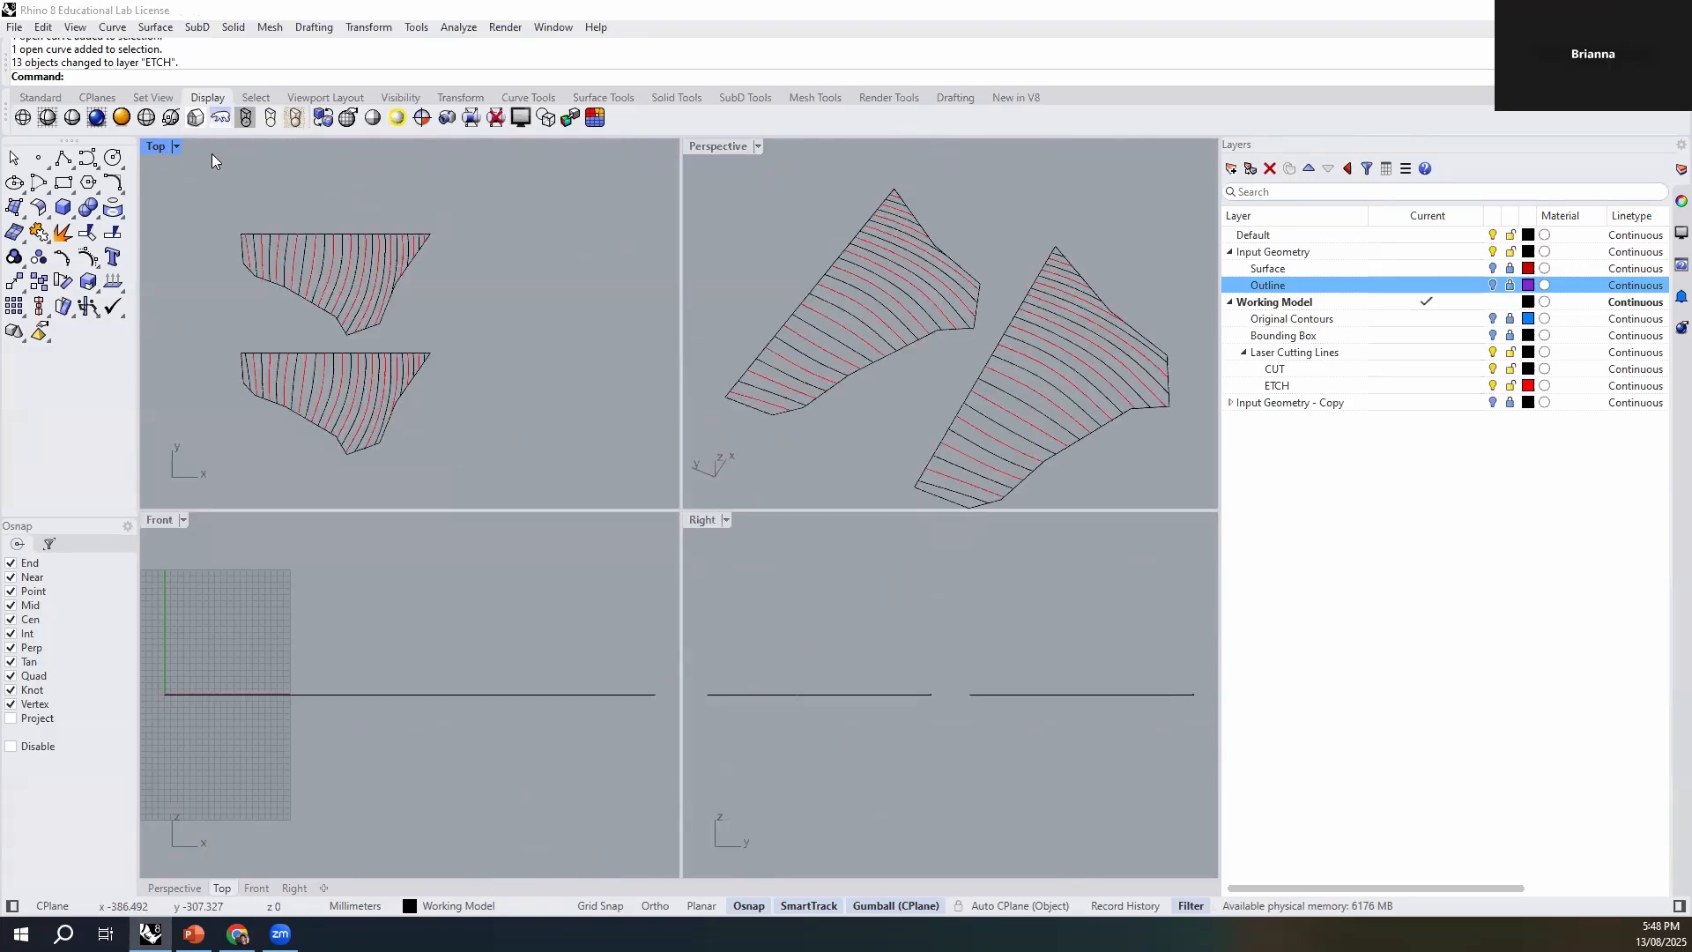
pyautogui.doubleClick(714, 146)
pyautogui.moveTo(606, 335); pyautogui.dragTo(867, 615, button='right')
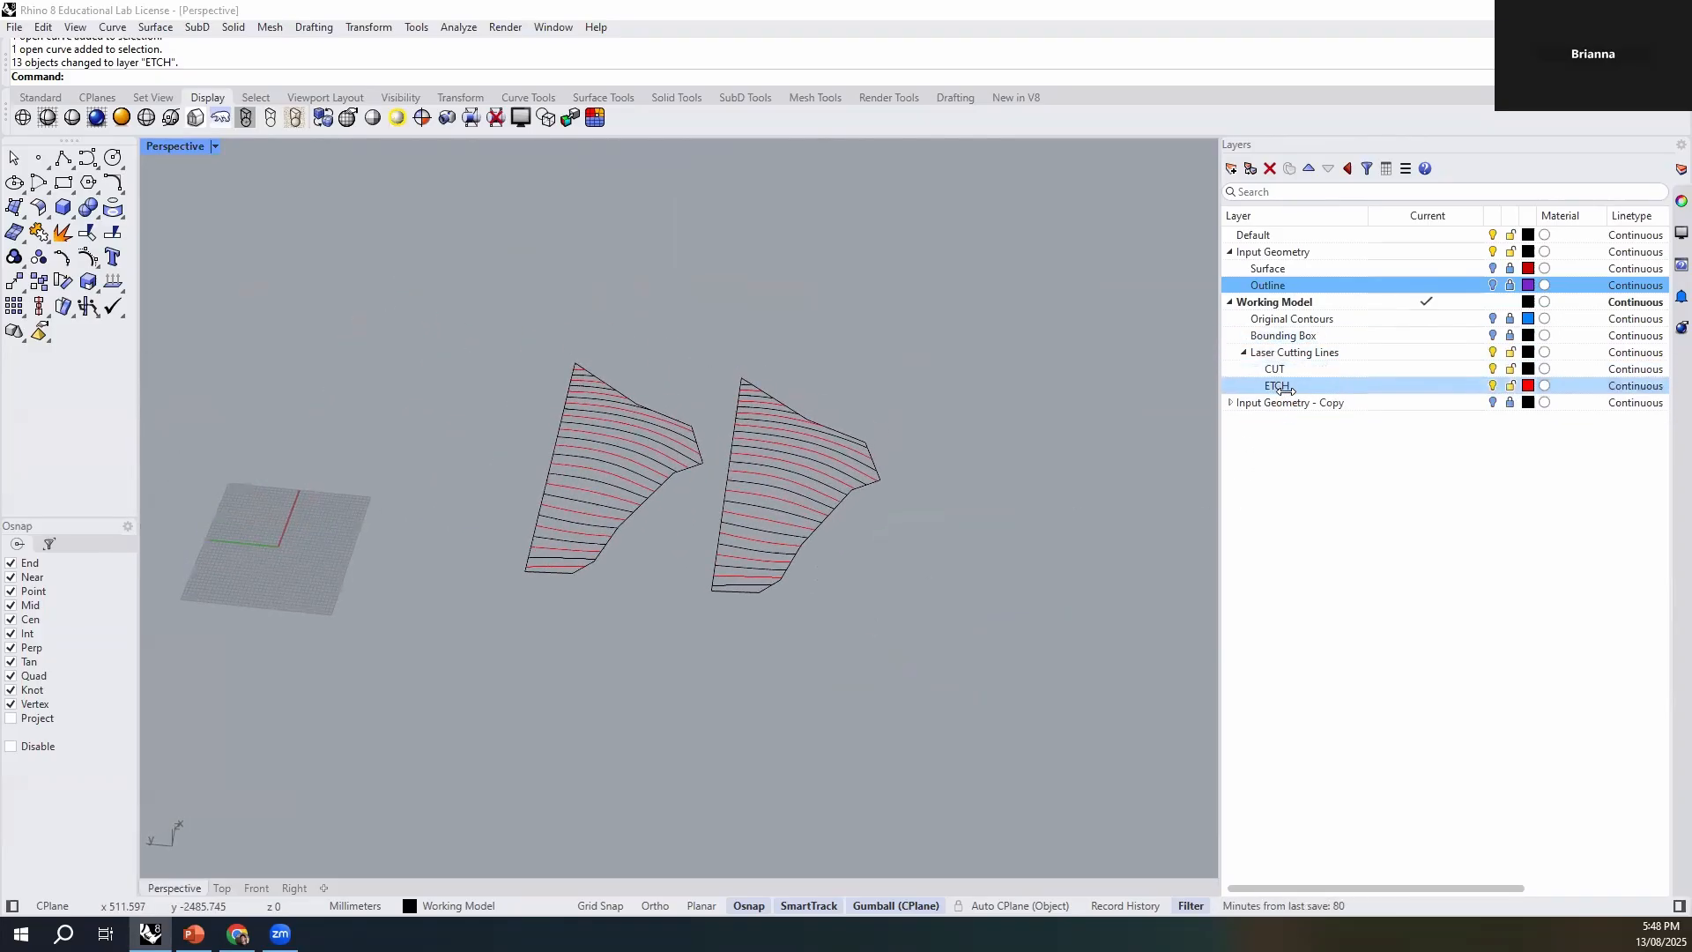
pyautogui.keyDown('shift'); pyautogui.moveTo(991, 531); pyautogui.dragTo(916, 532, button='right'); pyautogui.keyUp('shift')
pyautogui.moveTo(943, 313); pyautogui.dragTo(417, 611)
pyautogui.moveTo(418, 611); pyautogui.dragTo(514, 482, button='right')
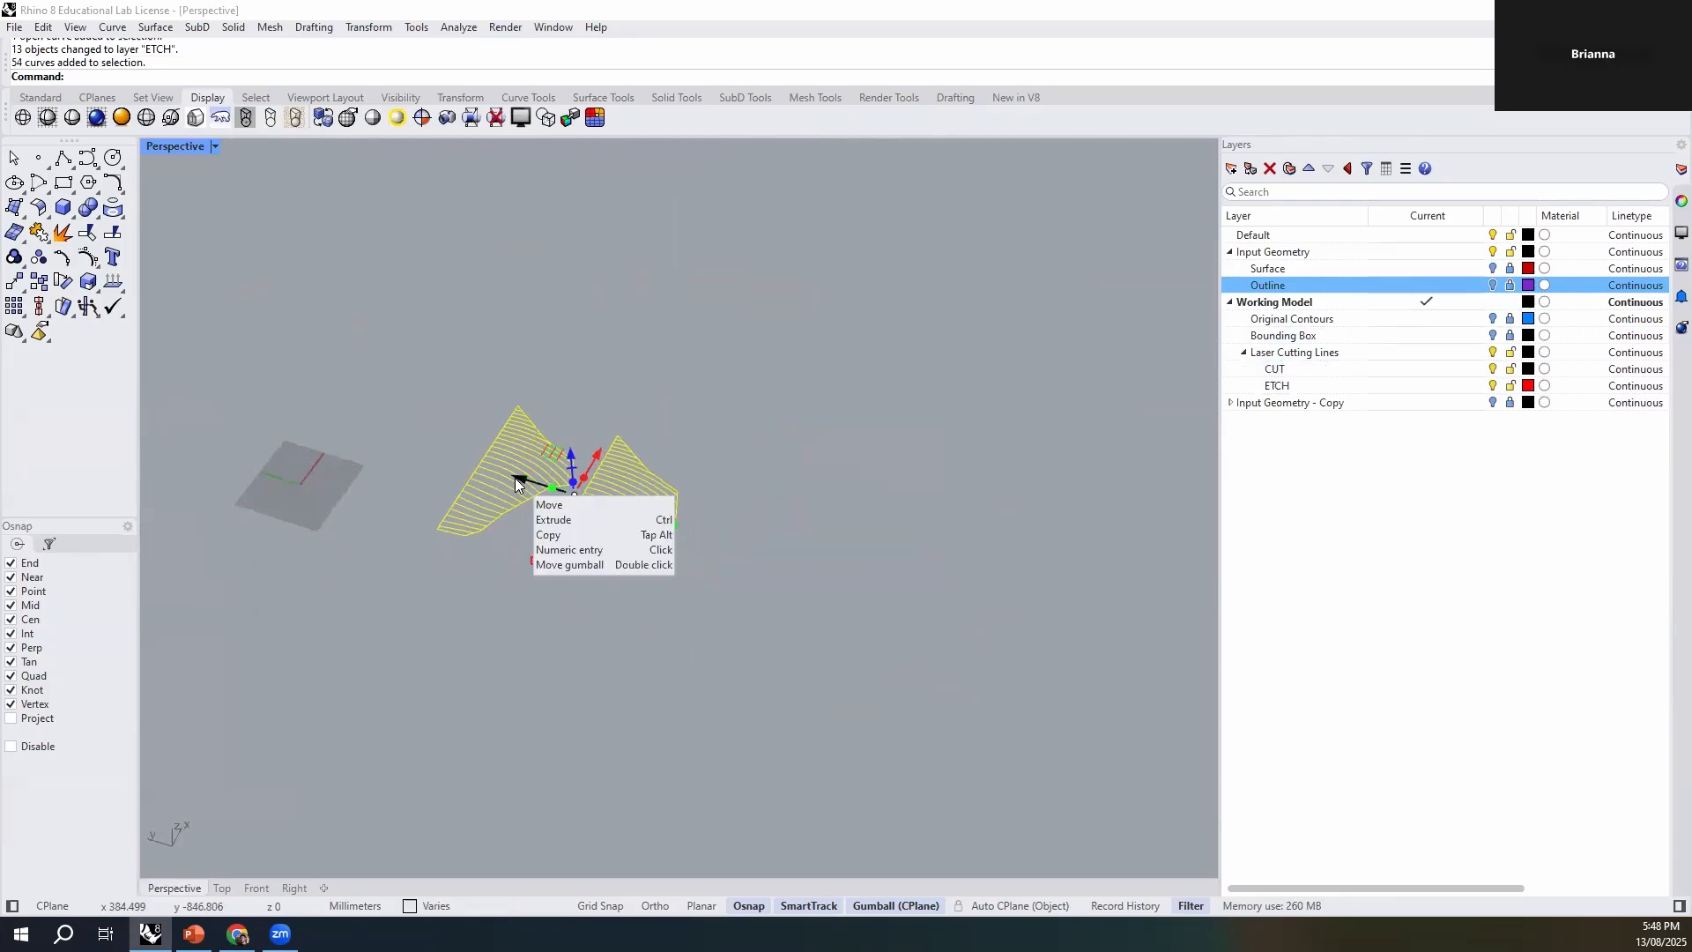
pyautogui.keyDown('alt'); pyautogui.moveTo(518, 482); pyautogui.dragTo(755, 549); pyautogui.keyUp('alt')
pyautogui.click(677, 626)
pyautogui.moveTo(676, 626)
pyautogui.mouseDown(button='right')
pyautogui.moveTo(663, 659)
pyautogui.moveTo(675, 652)
pyautogui.mouseUp(button='right')
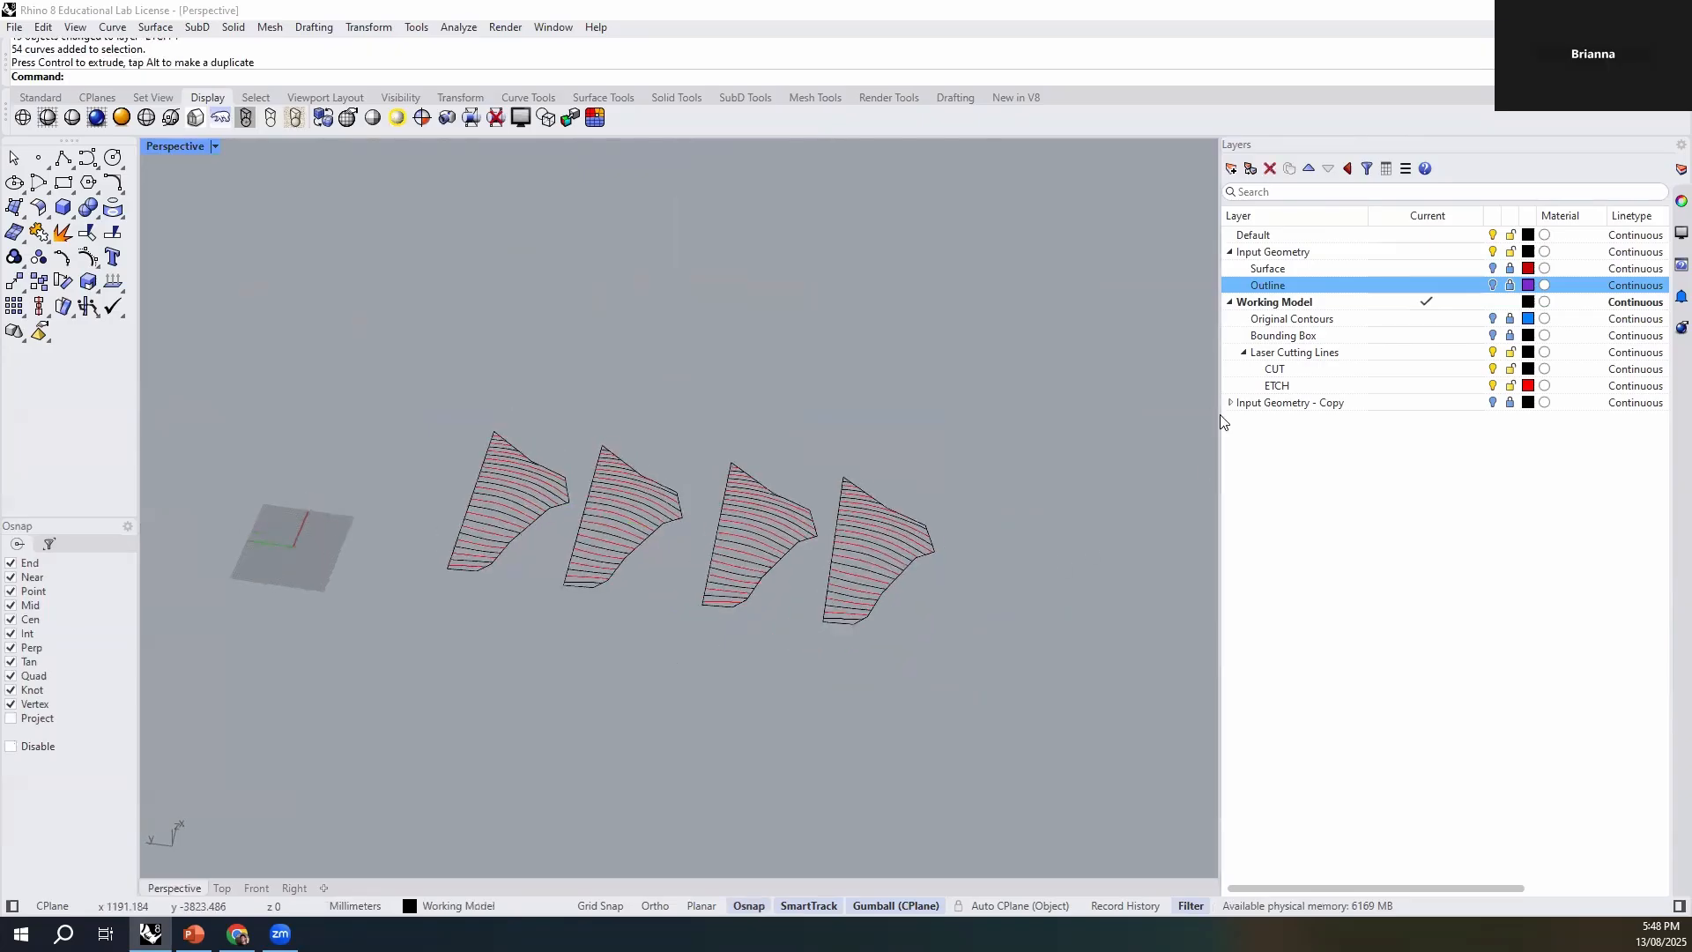
# - Add a layer named Surfaces Split as a sublayer of Working Model, make it current, and collapse Laser Cutting Lines
pyautogui.click(1243, 353)
pyautogui.click(1284, 302)
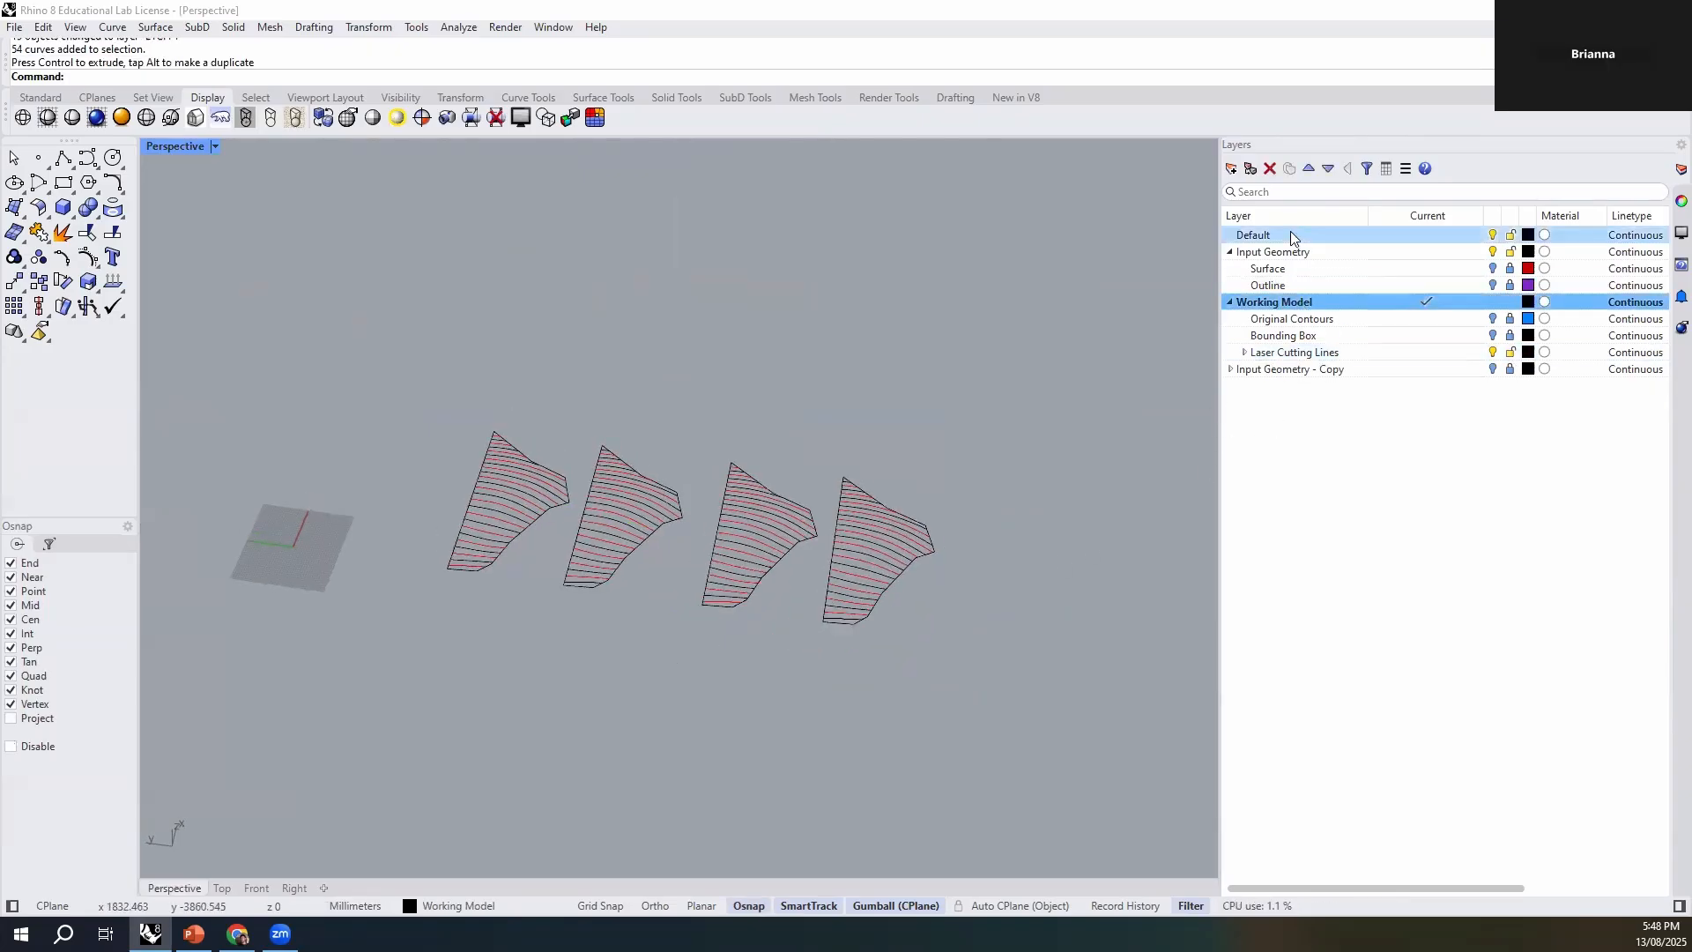
pyautogui.click(1231, 168)
pyautogui.click(1271, 370)
pyautogui.moveTo(1264, 372); pyautogui.dragTo(1279, 325)
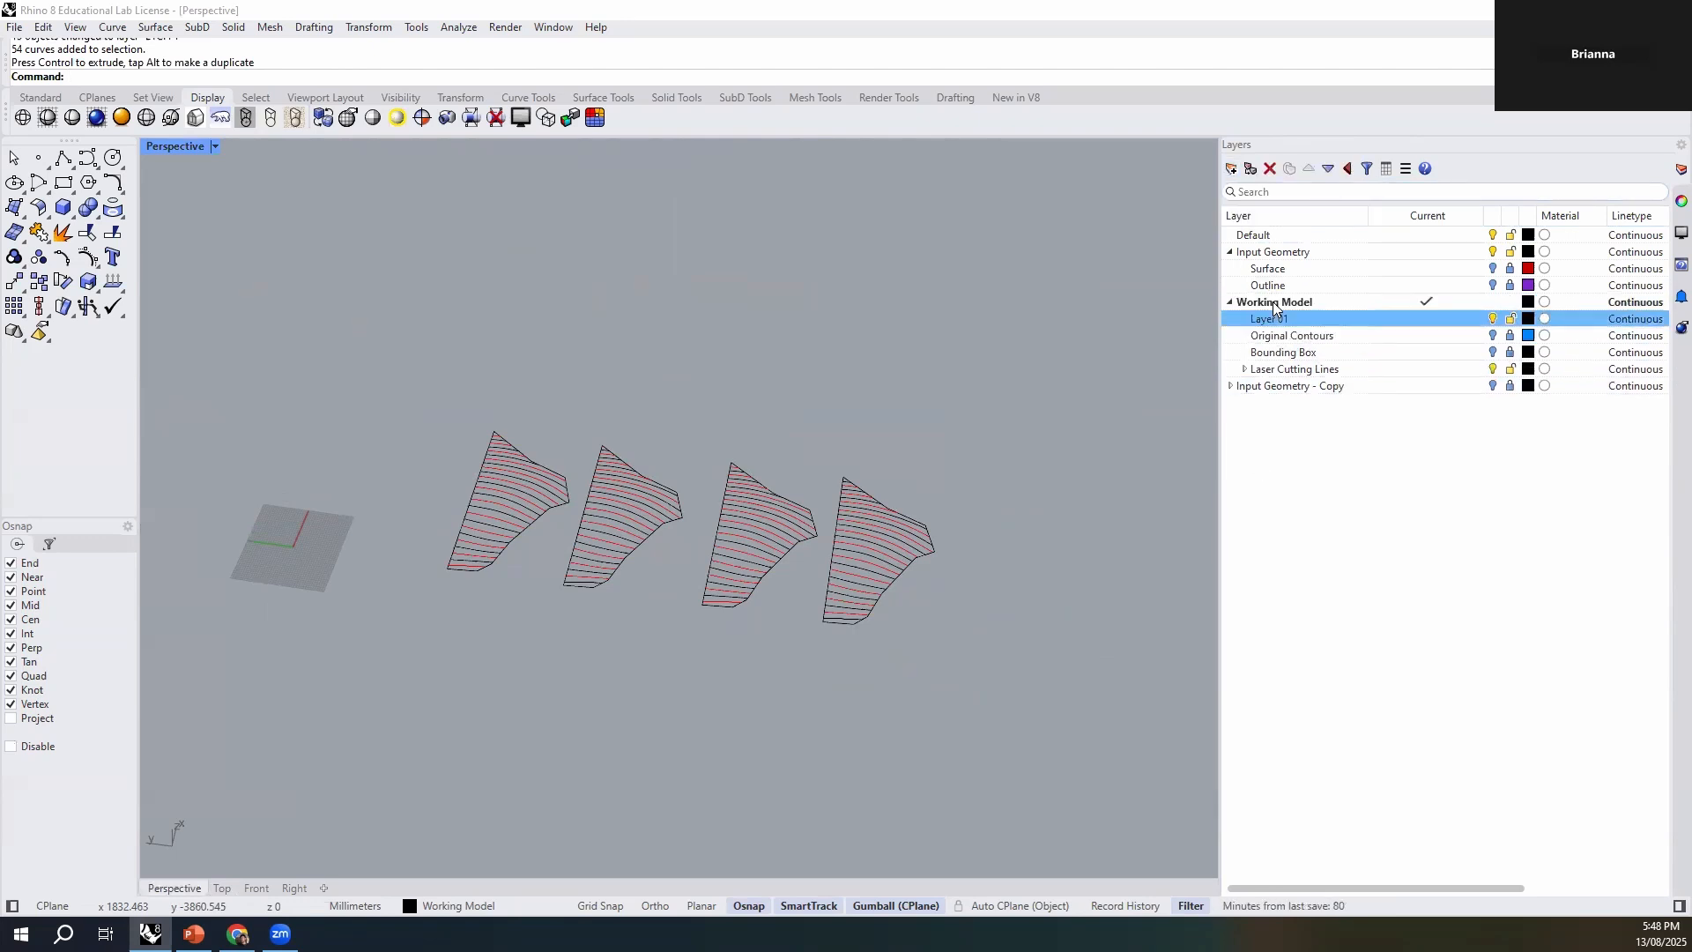
pyautogui.doubleClick(1283, 321)
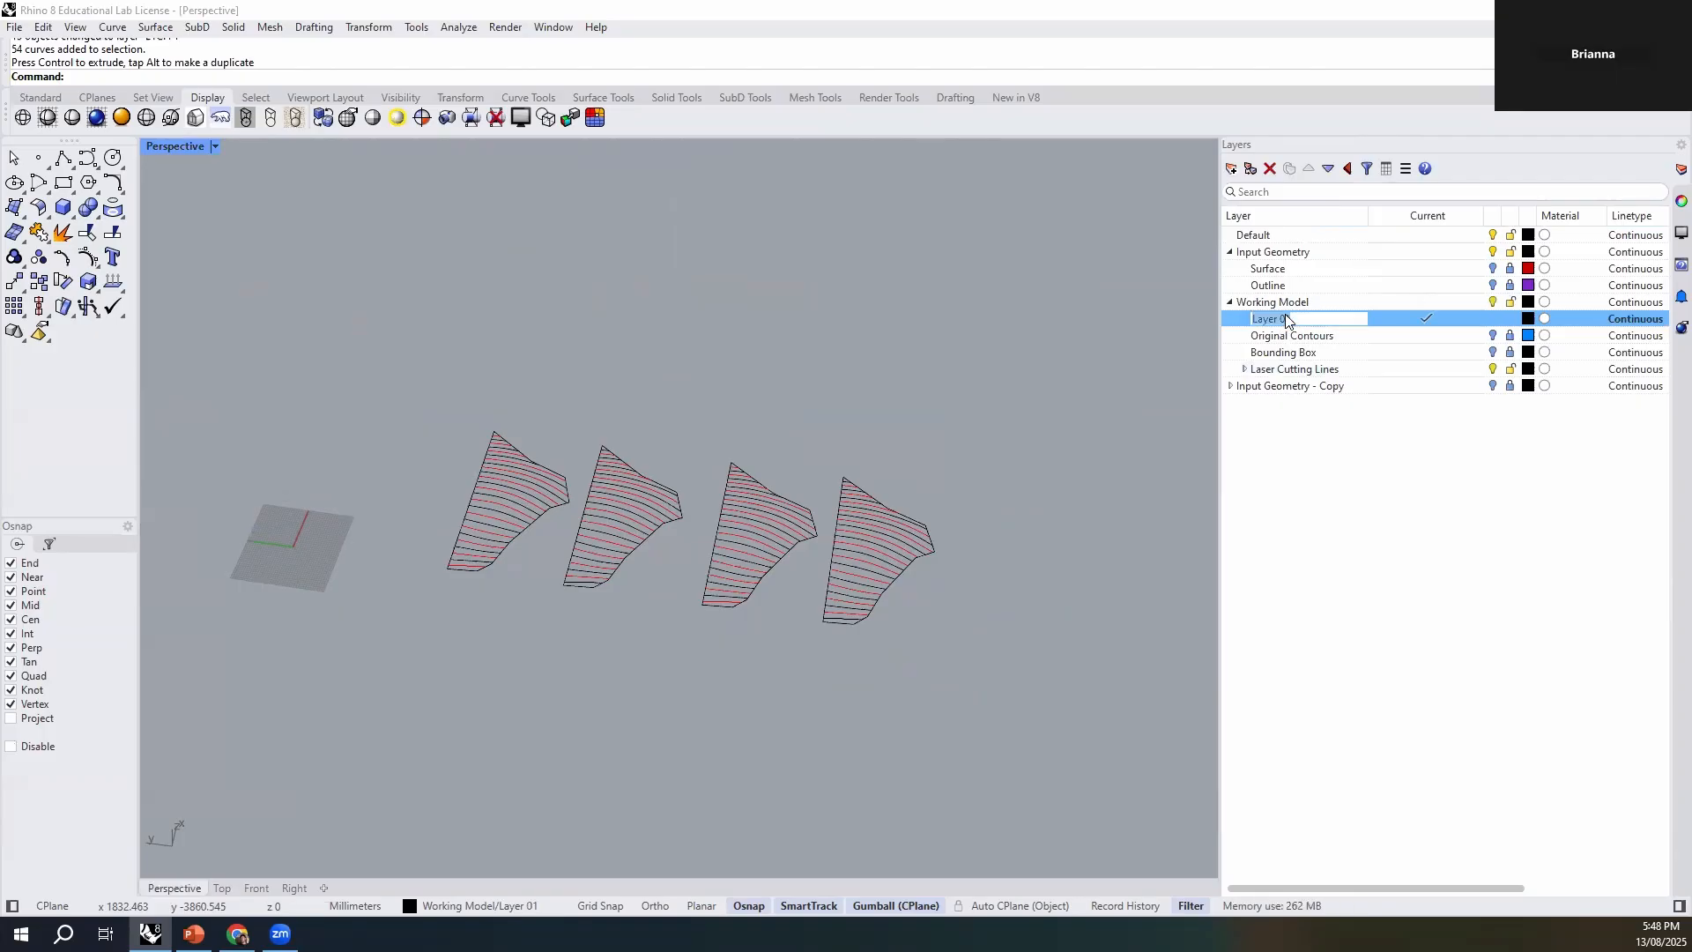
pyautogui.write('S')
pyautogui.write('S')
pyautogui.write('urfaces SPlit')
pyautogui.press('Return')
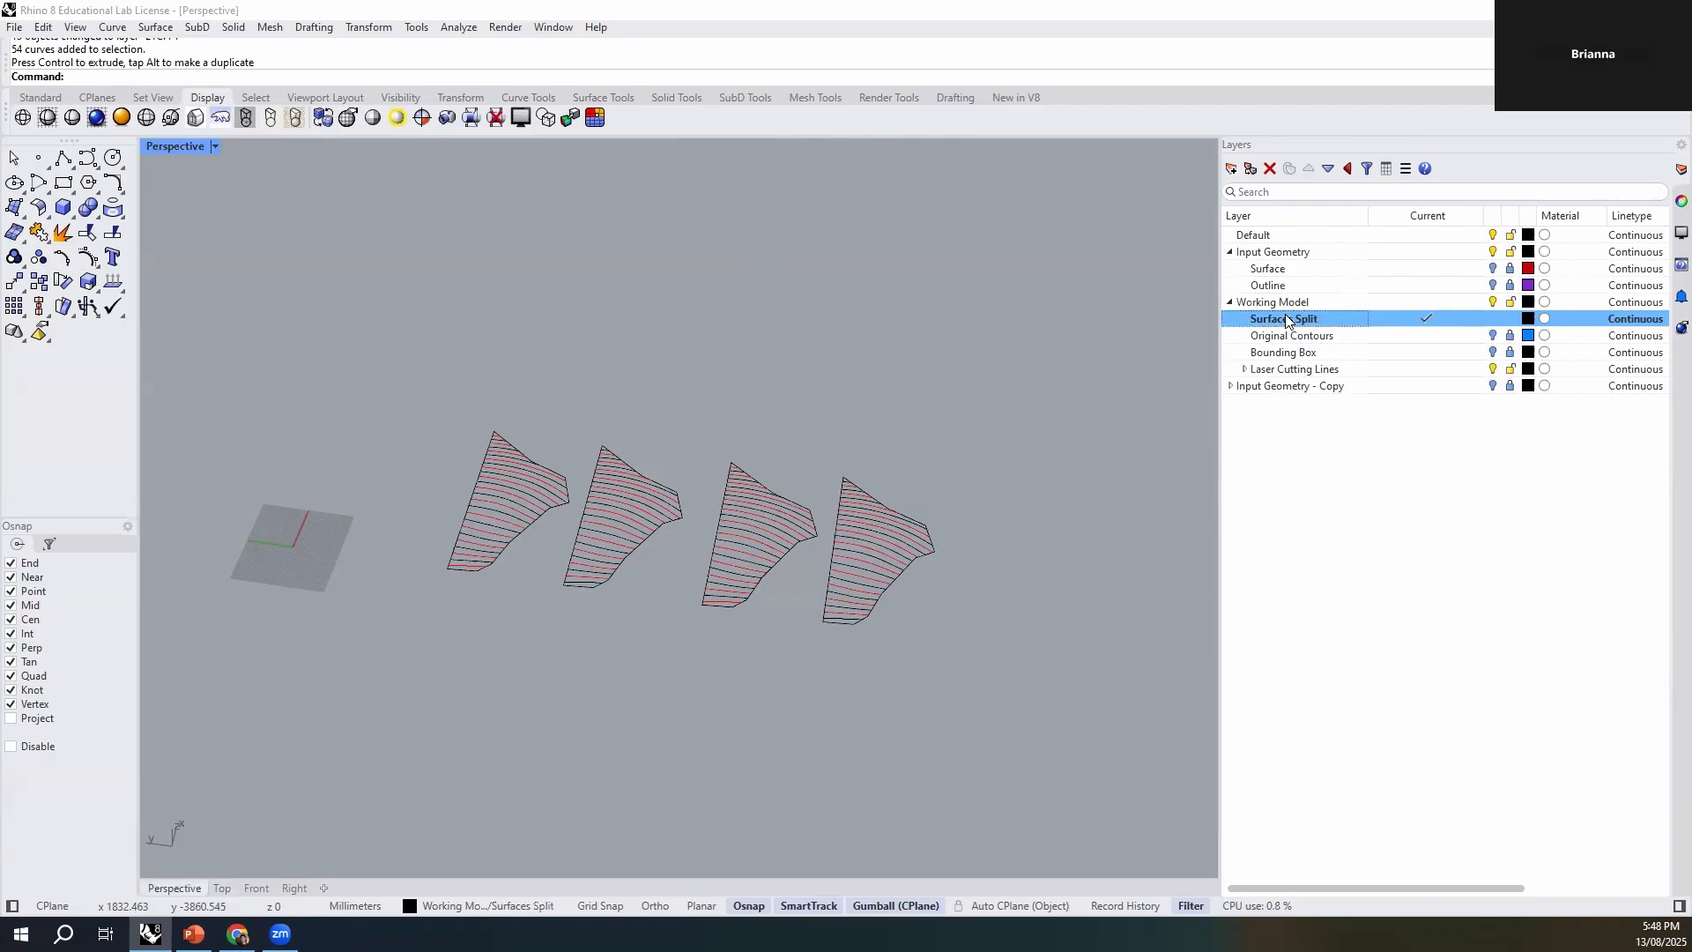
# - Add two sublayers named CUT and ETCH under Surfaces Split
pyautogui.click(1308, 443)
pyautogui.click(1310, 321)
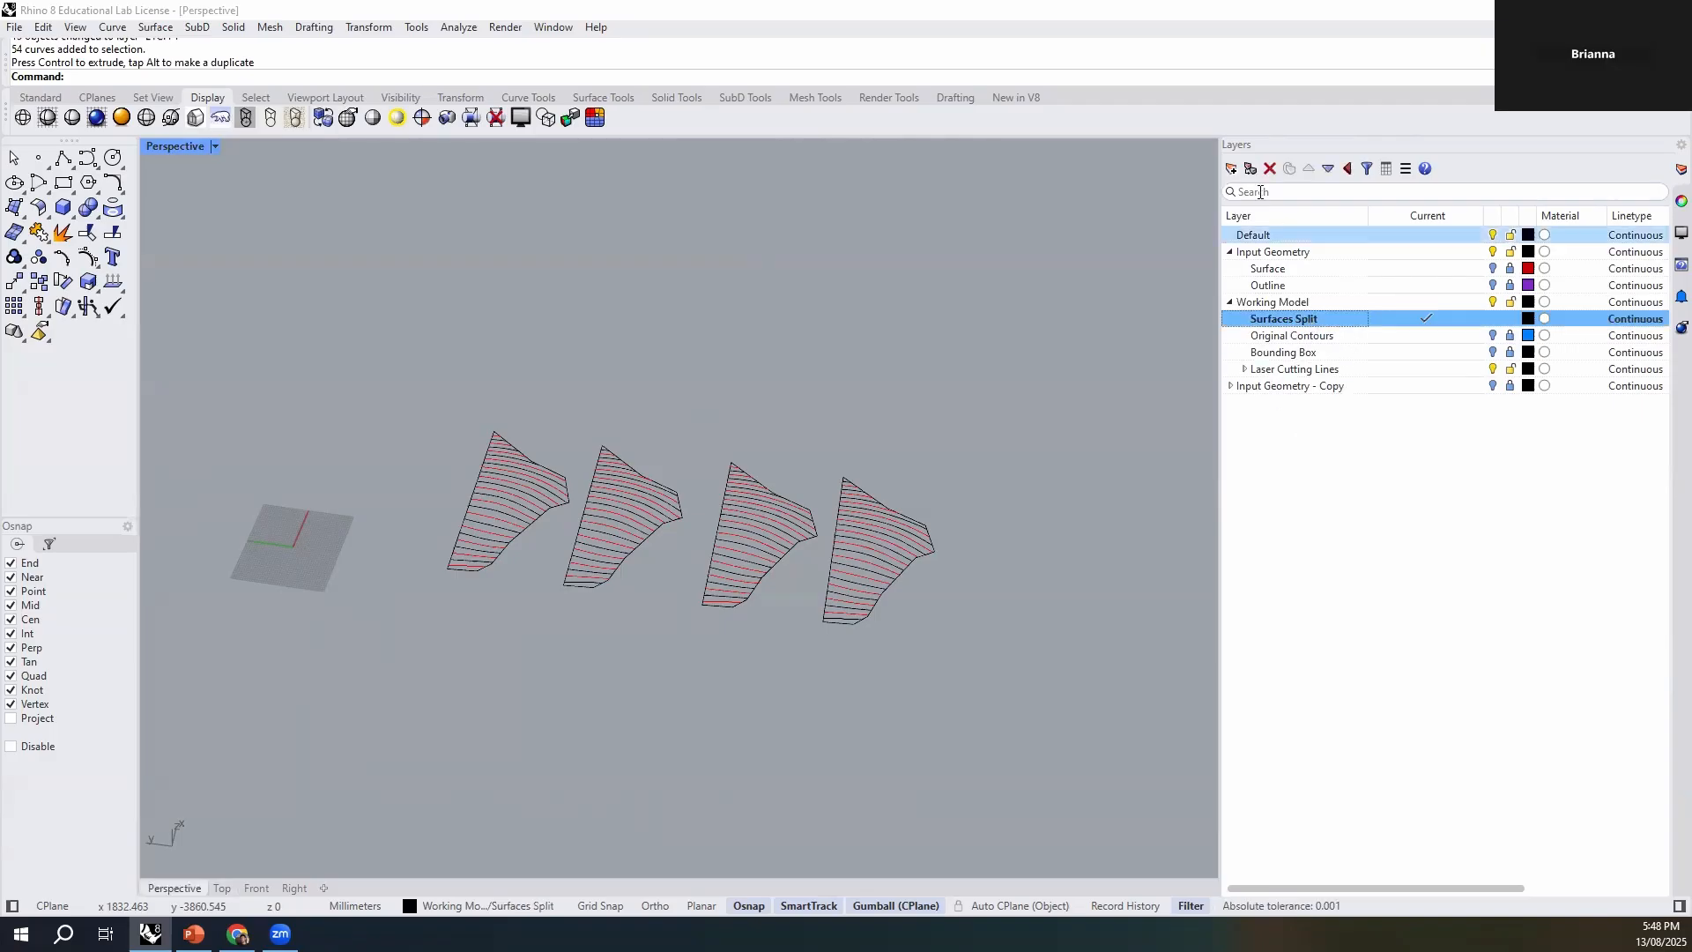
pyautogui.click(1249, 168)
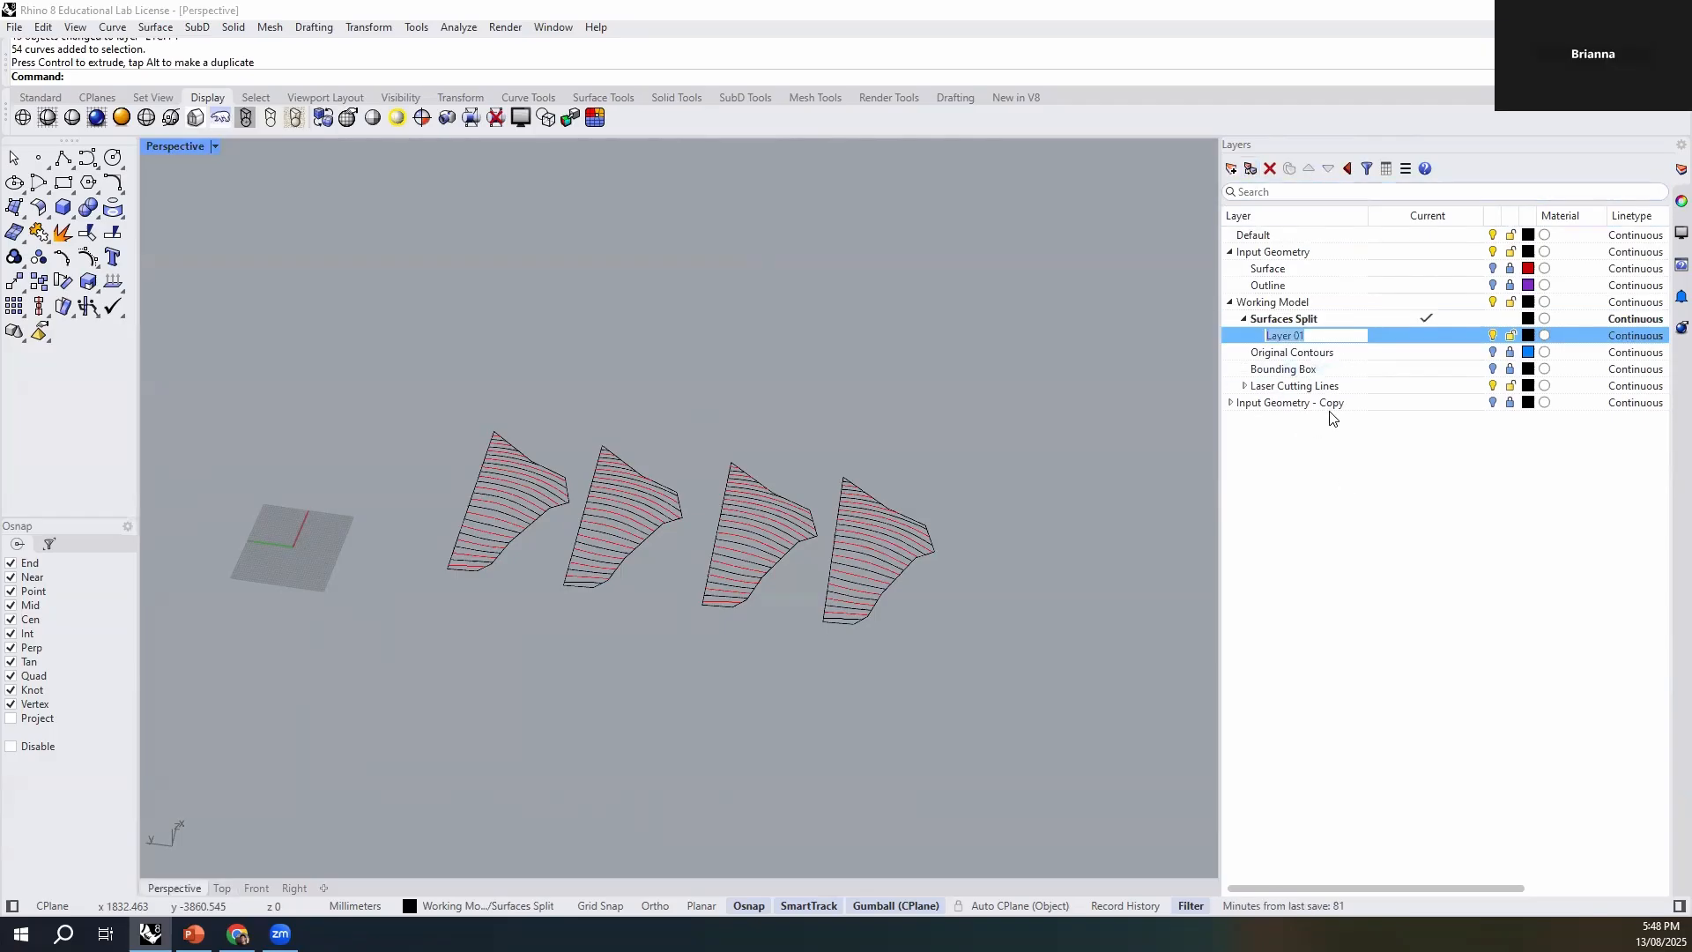
pyautogui.write('CUT')
pyautogui.press('Return')
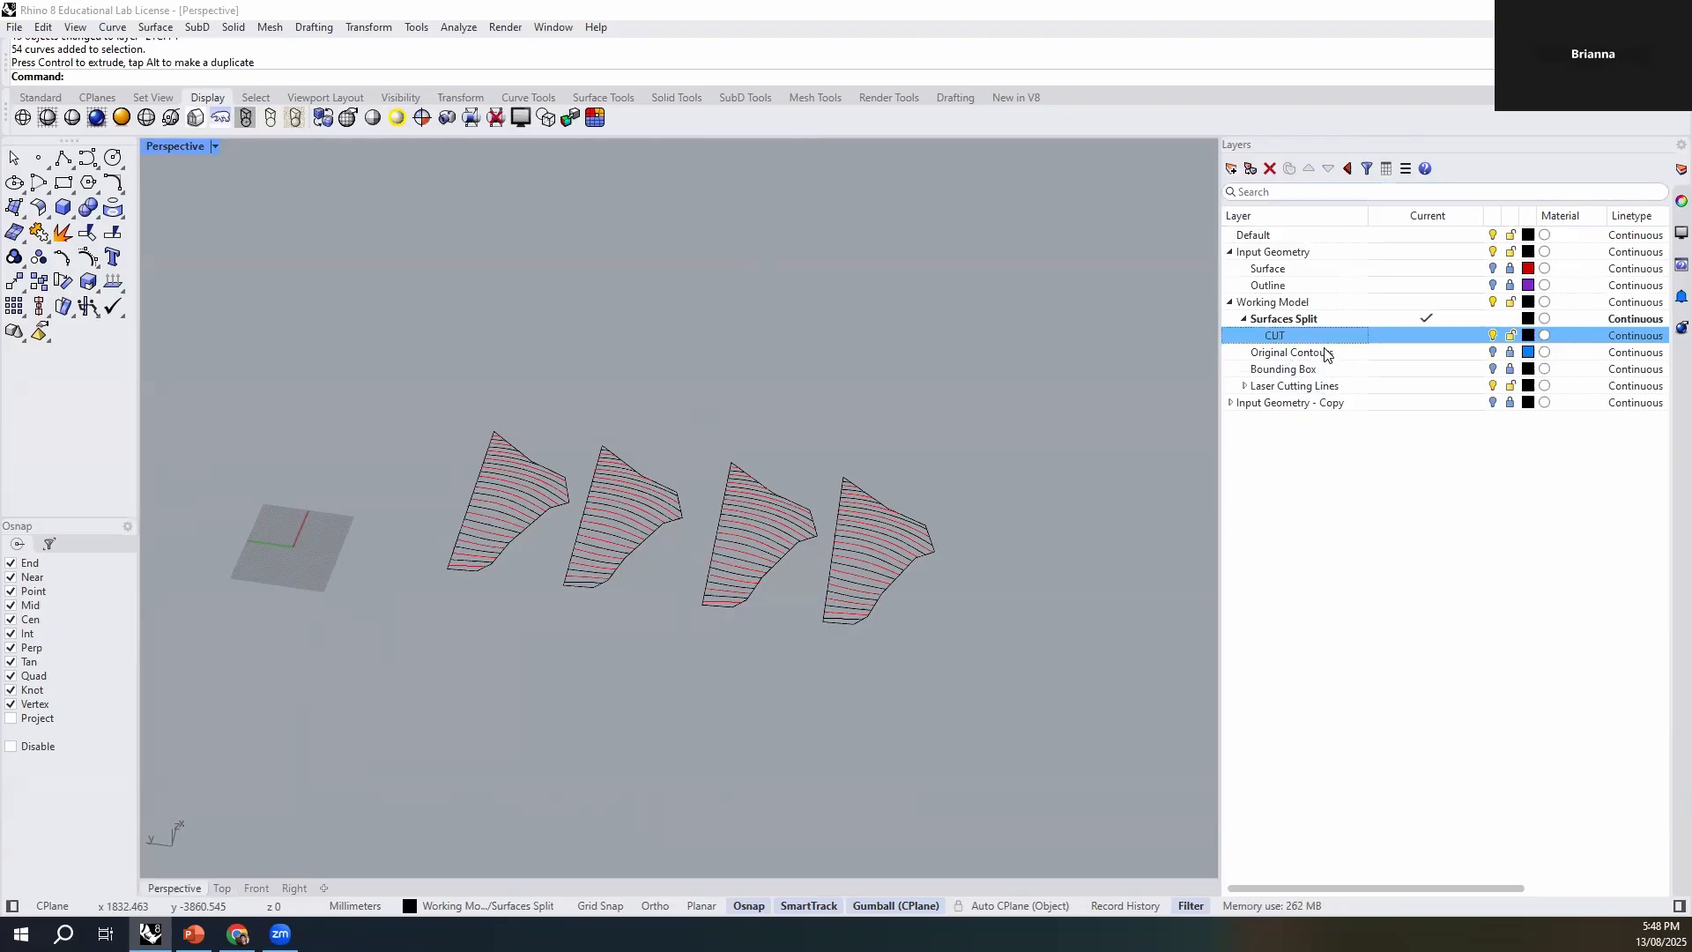
pyautogui.click(1231, 168)
pyautogui.write('ETCH')
pyautogui.press('Return')
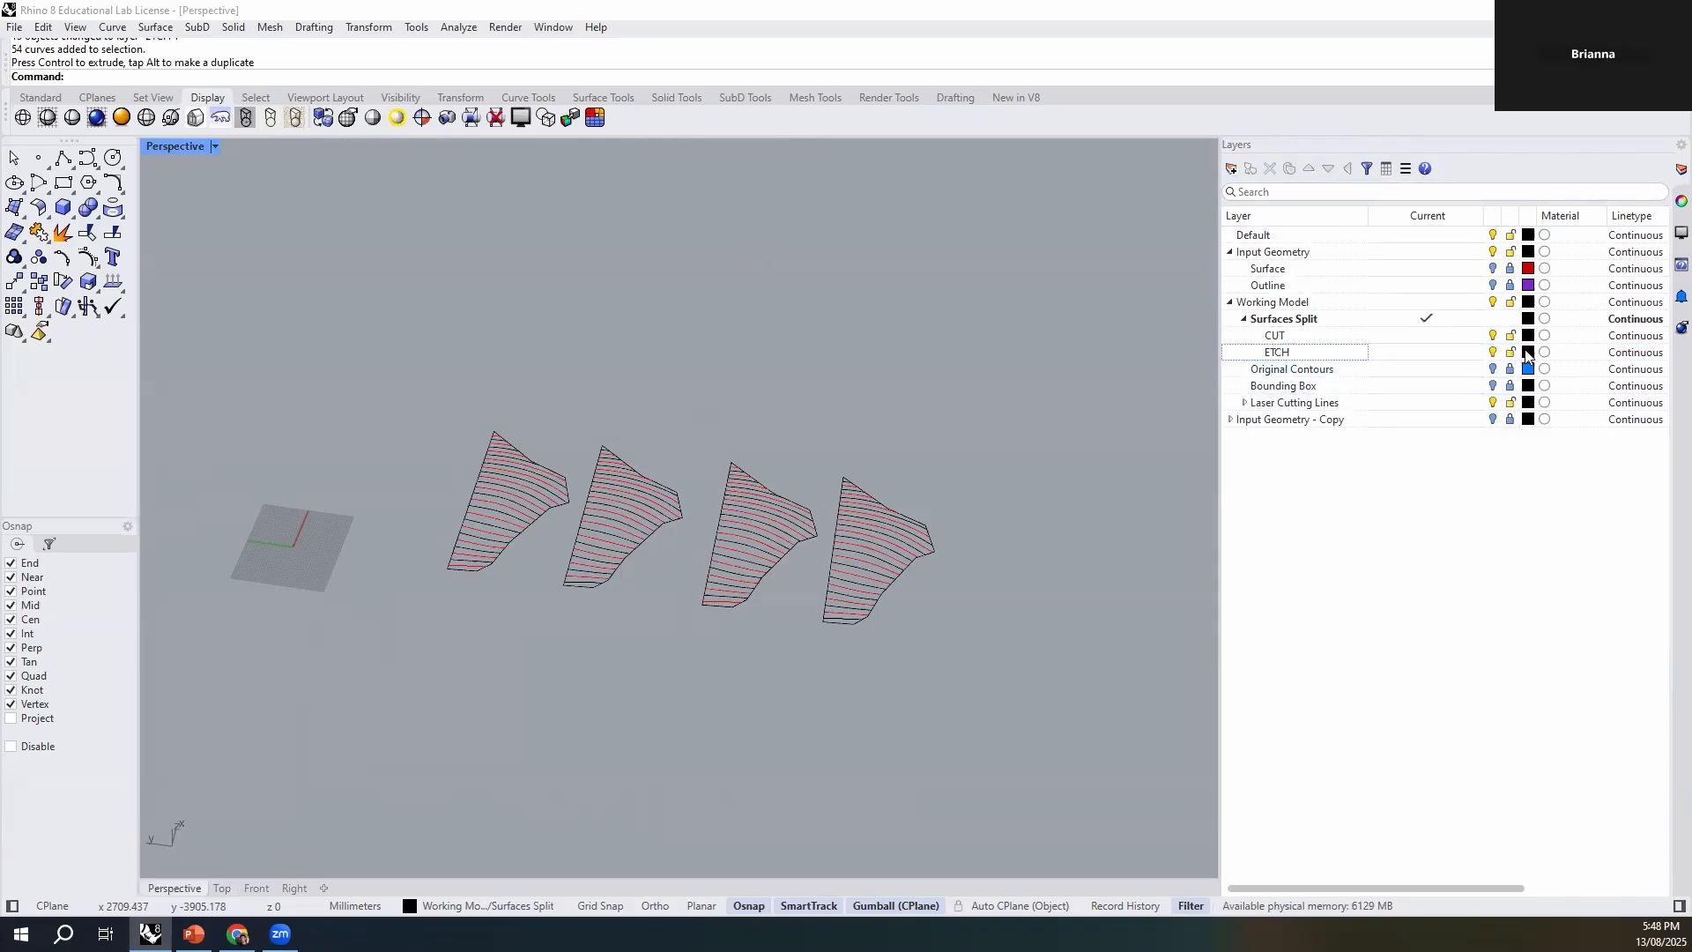
# - Set the colour of the ETCH sublayer under Surfaces Split to red (#FF0040)
pyautogui.click(1528, 352)
pyautogui.click(922, 473)
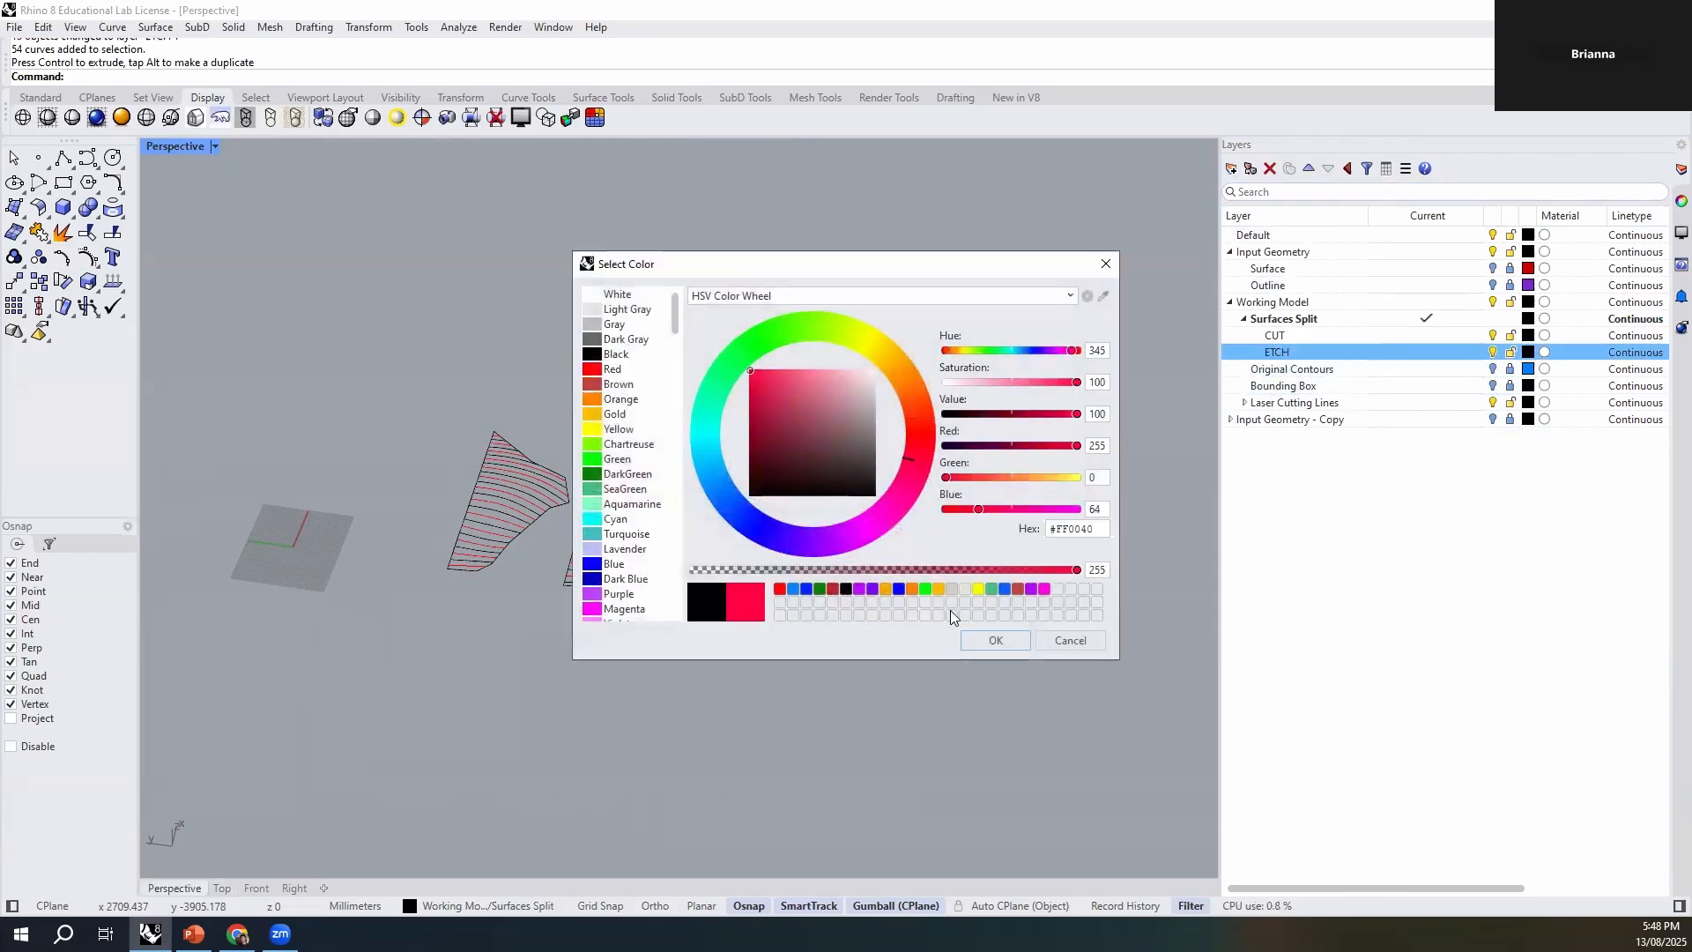
pyautogui.click(995, 640)
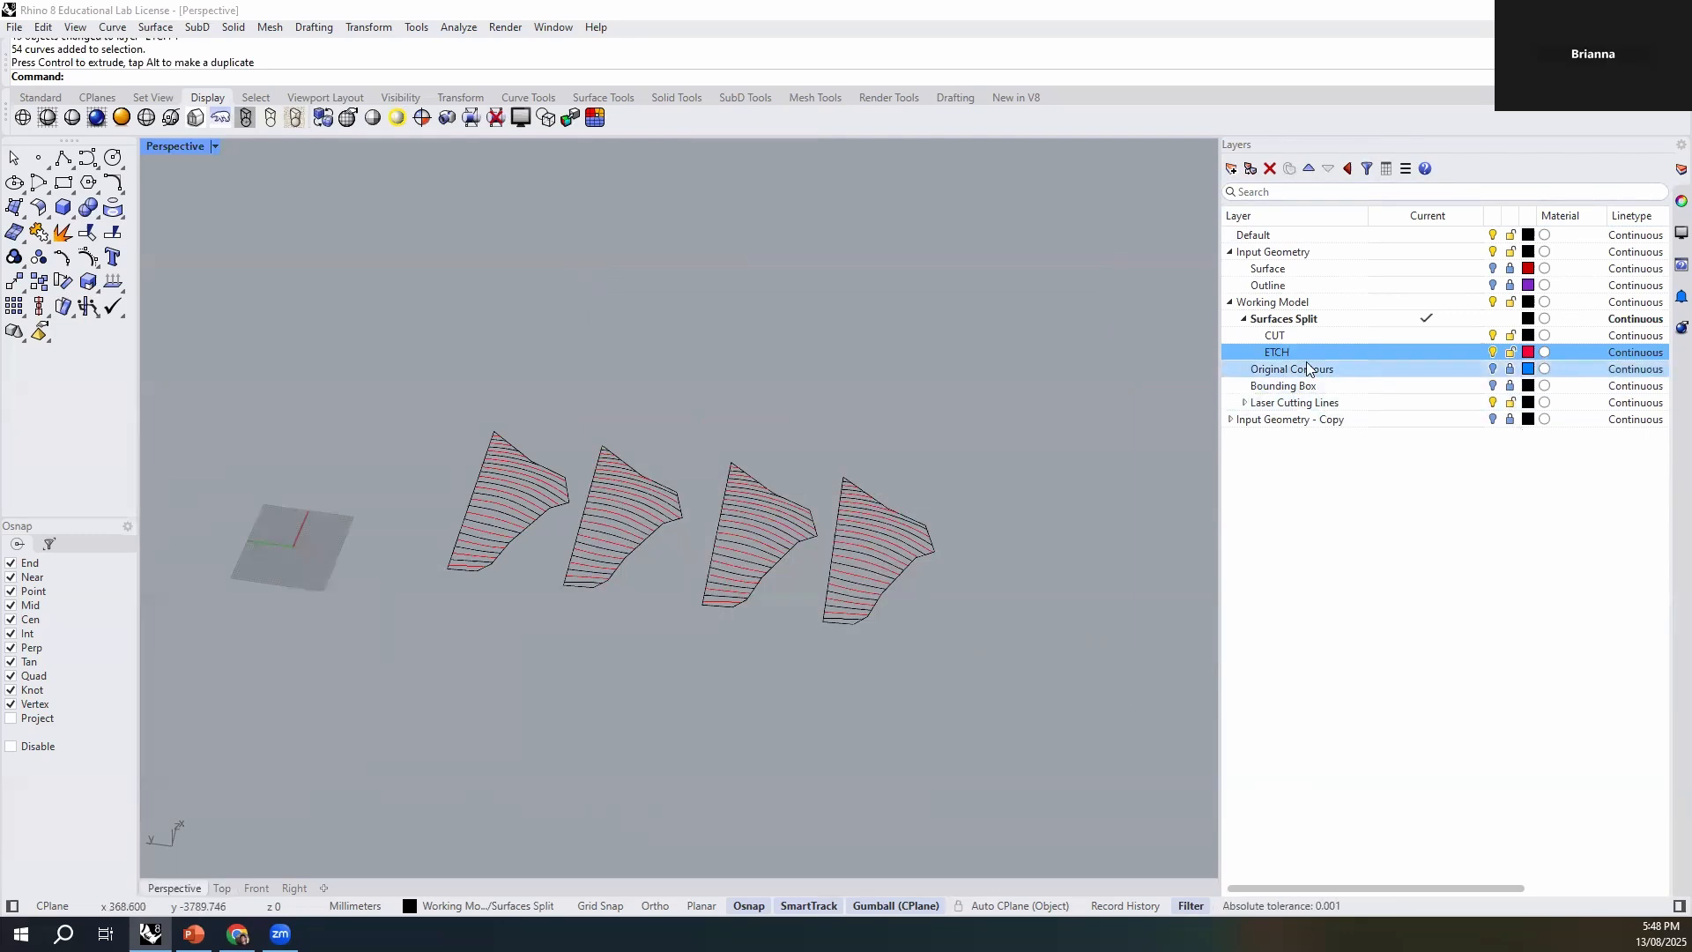
pyautogui.moveTo(821, 564); pyautogui.dragTo(729, 574, button='right')
pyautogui.click(683, 564)
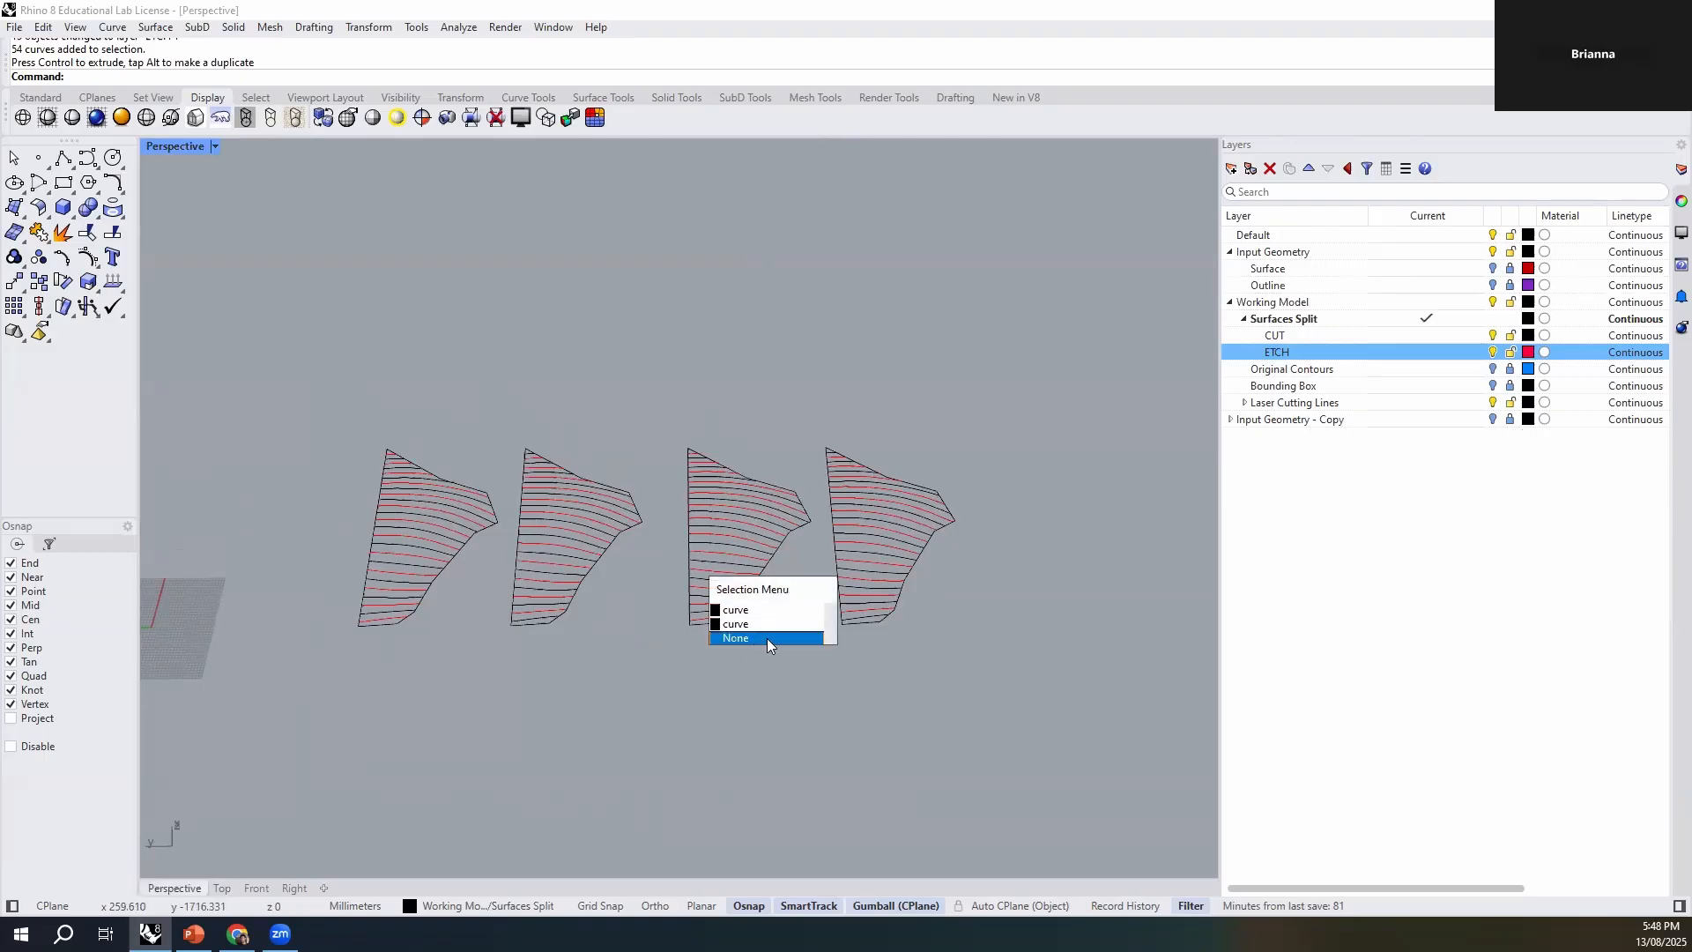
# - Lock the ETCH sublayer of Laser Cutting Lines and move the copied sets' black curves to CUT under Surfaces Split
pyautogui.click(1260, 401)
pyautogui.click(1244, 402)
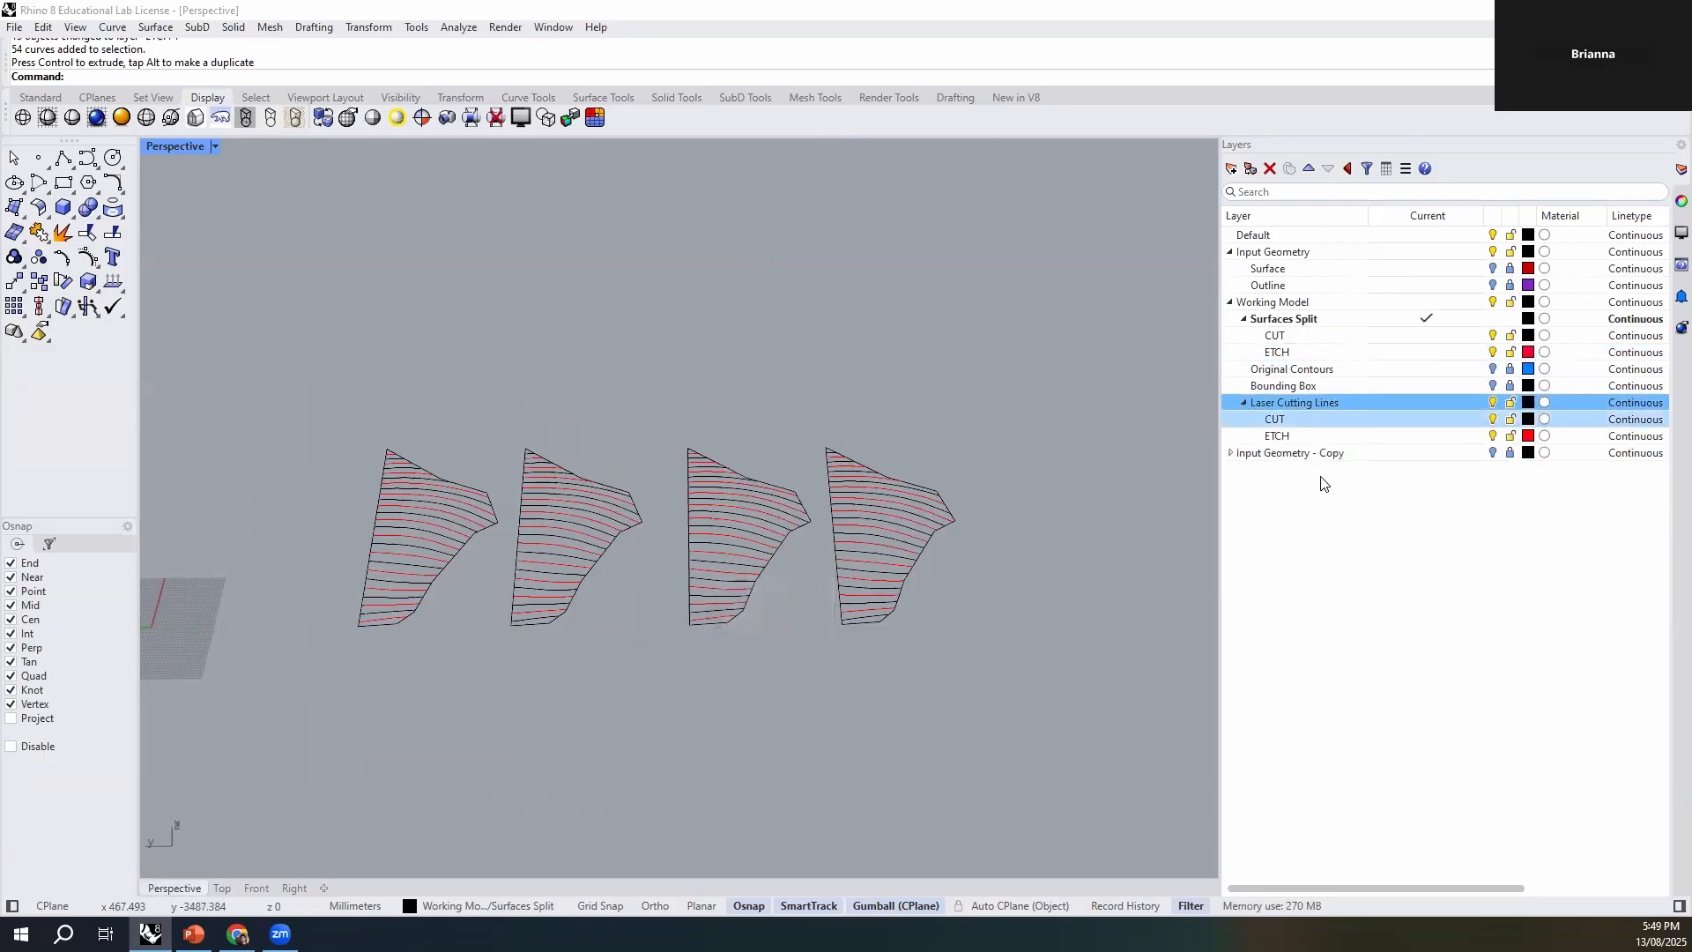
pyautogui.click(1510, 436)
pyautogui.moveTo(880, 688); pyautogui.dragTo(761, 645, button='right')
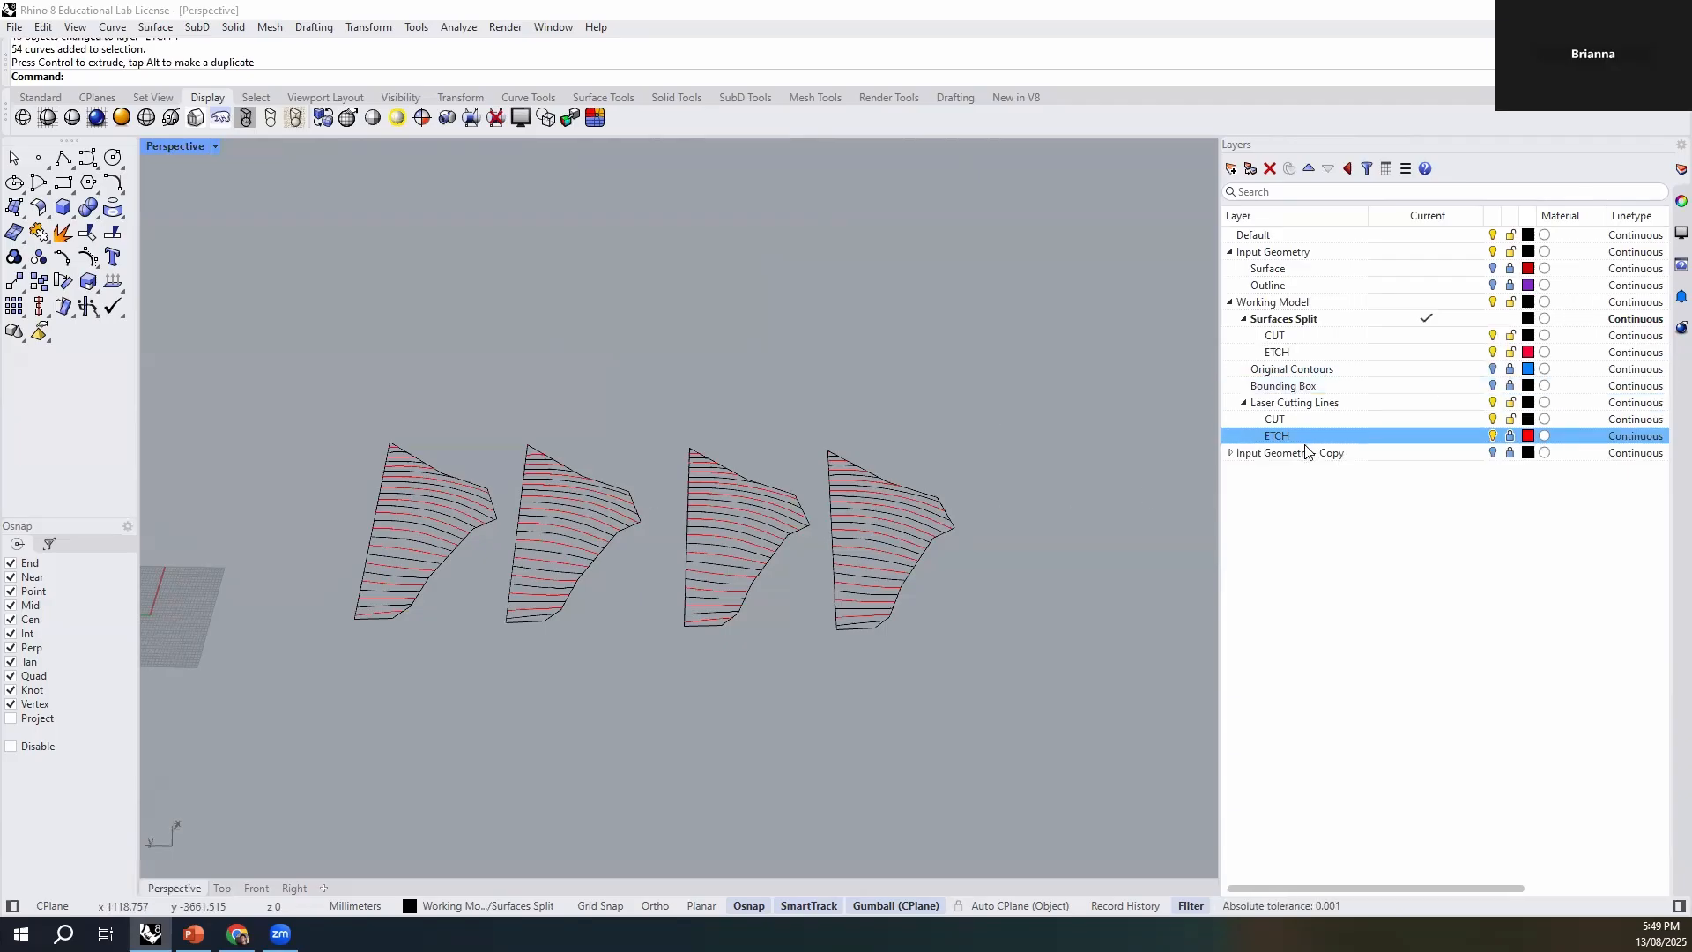
pyautogui.moveTo(1036, 355); pyautogui.dragTo(666, 710)
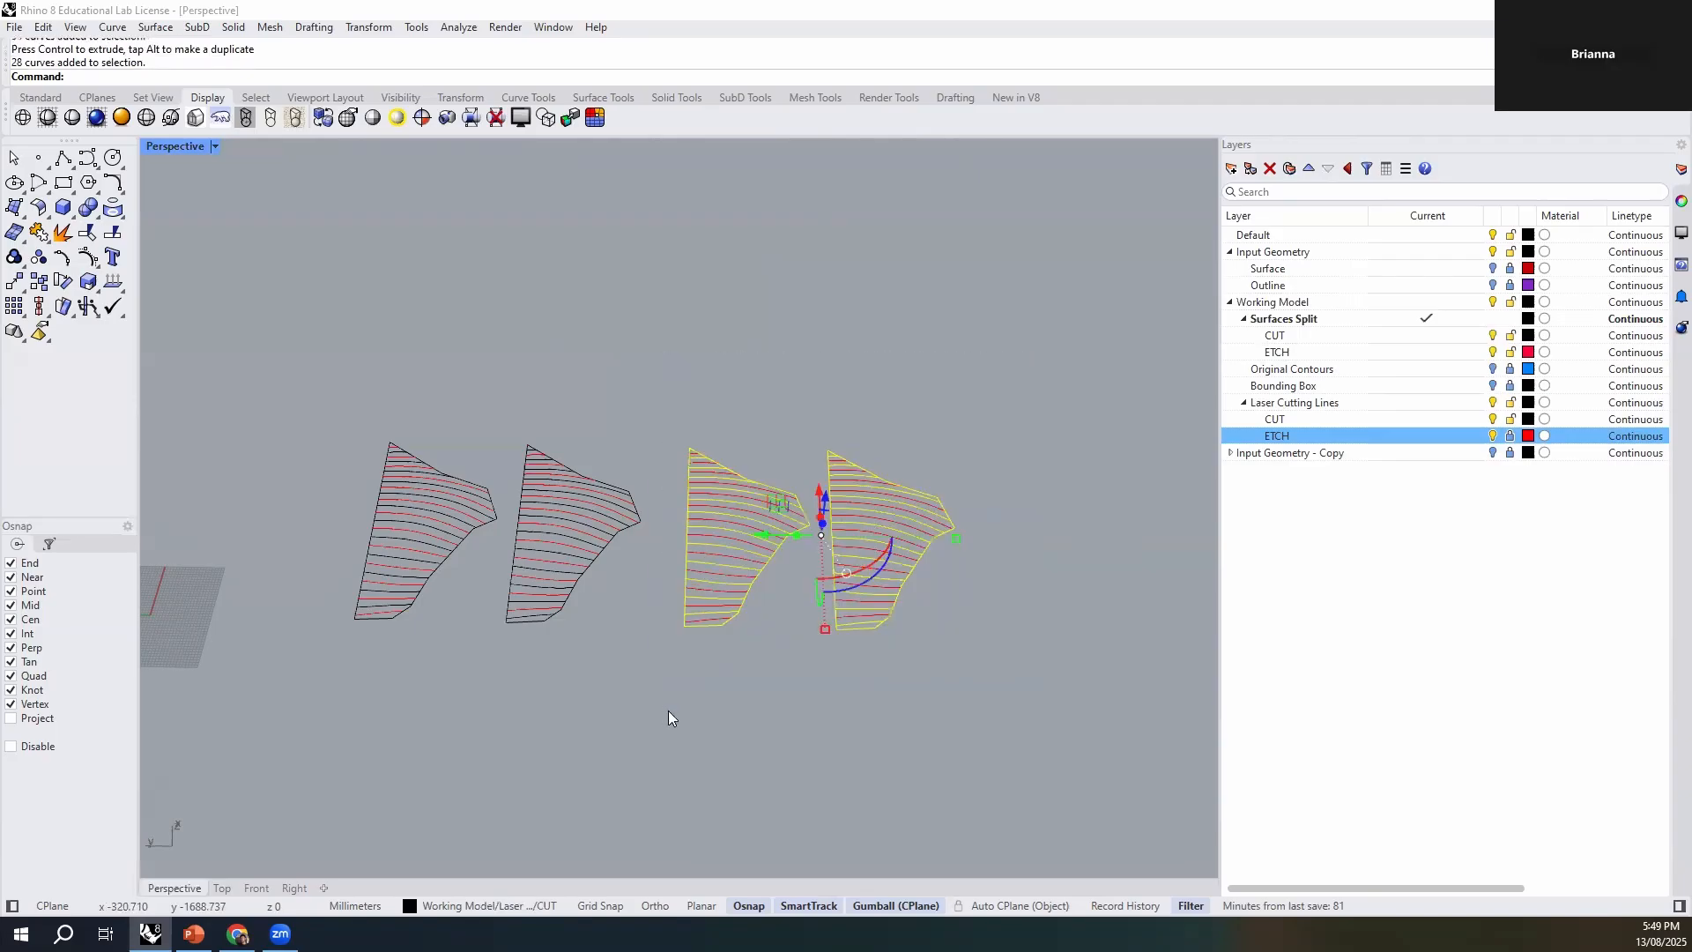
pyautogui.click(515, 906)
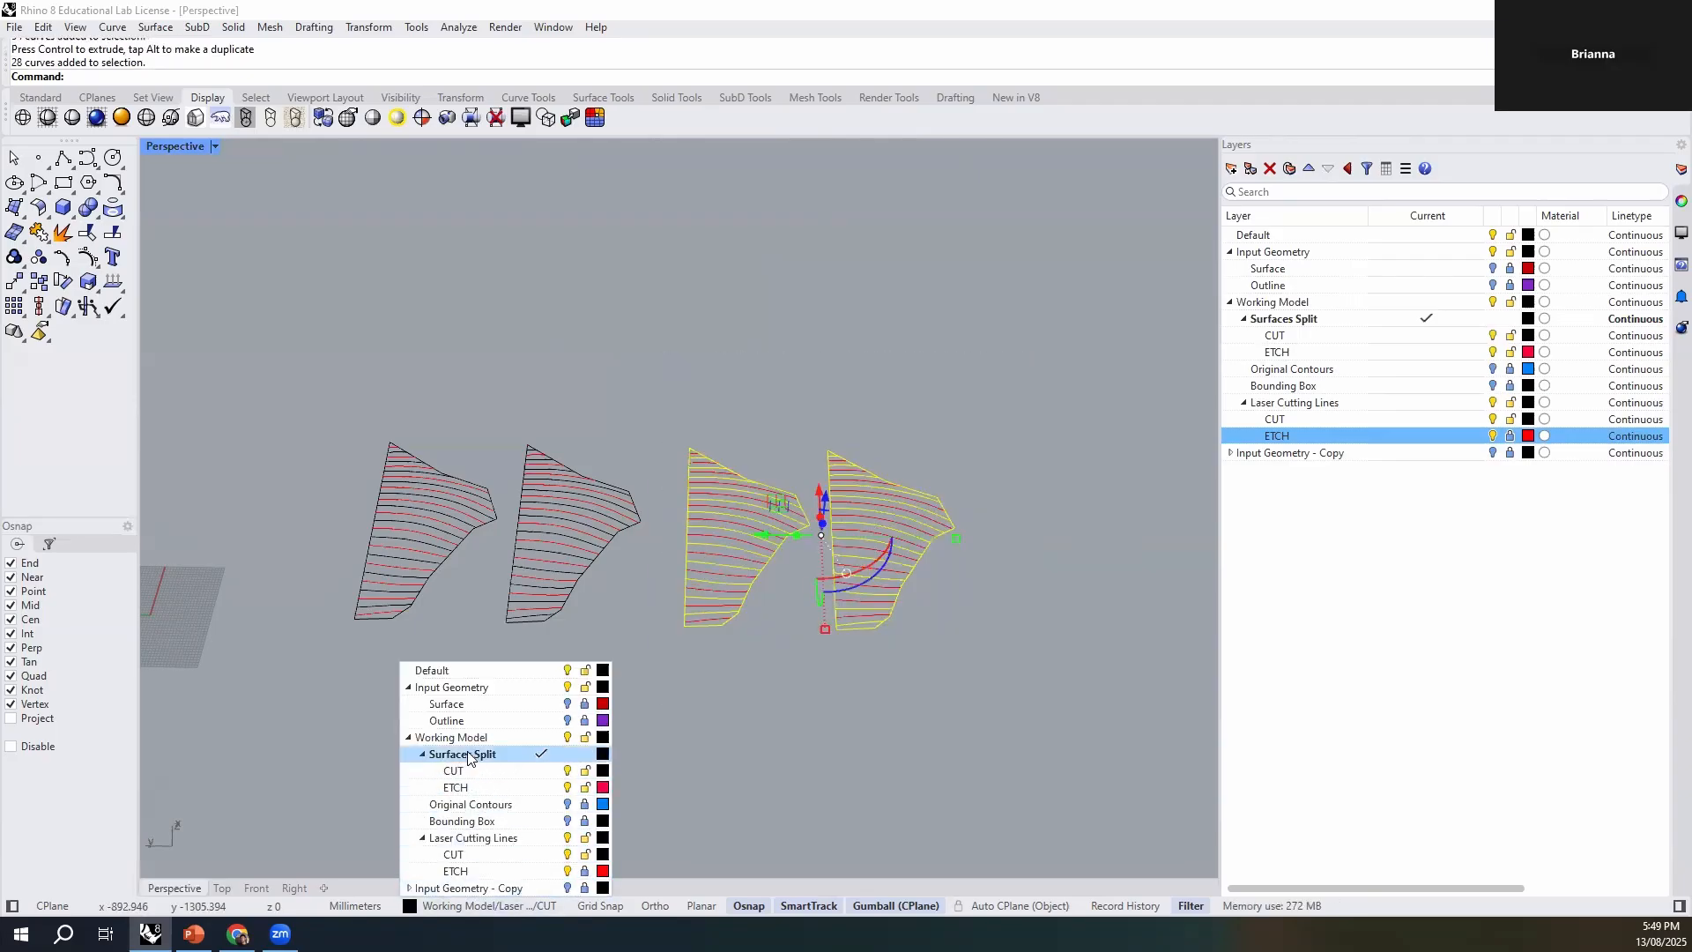
pyautogui.click(484, 772)
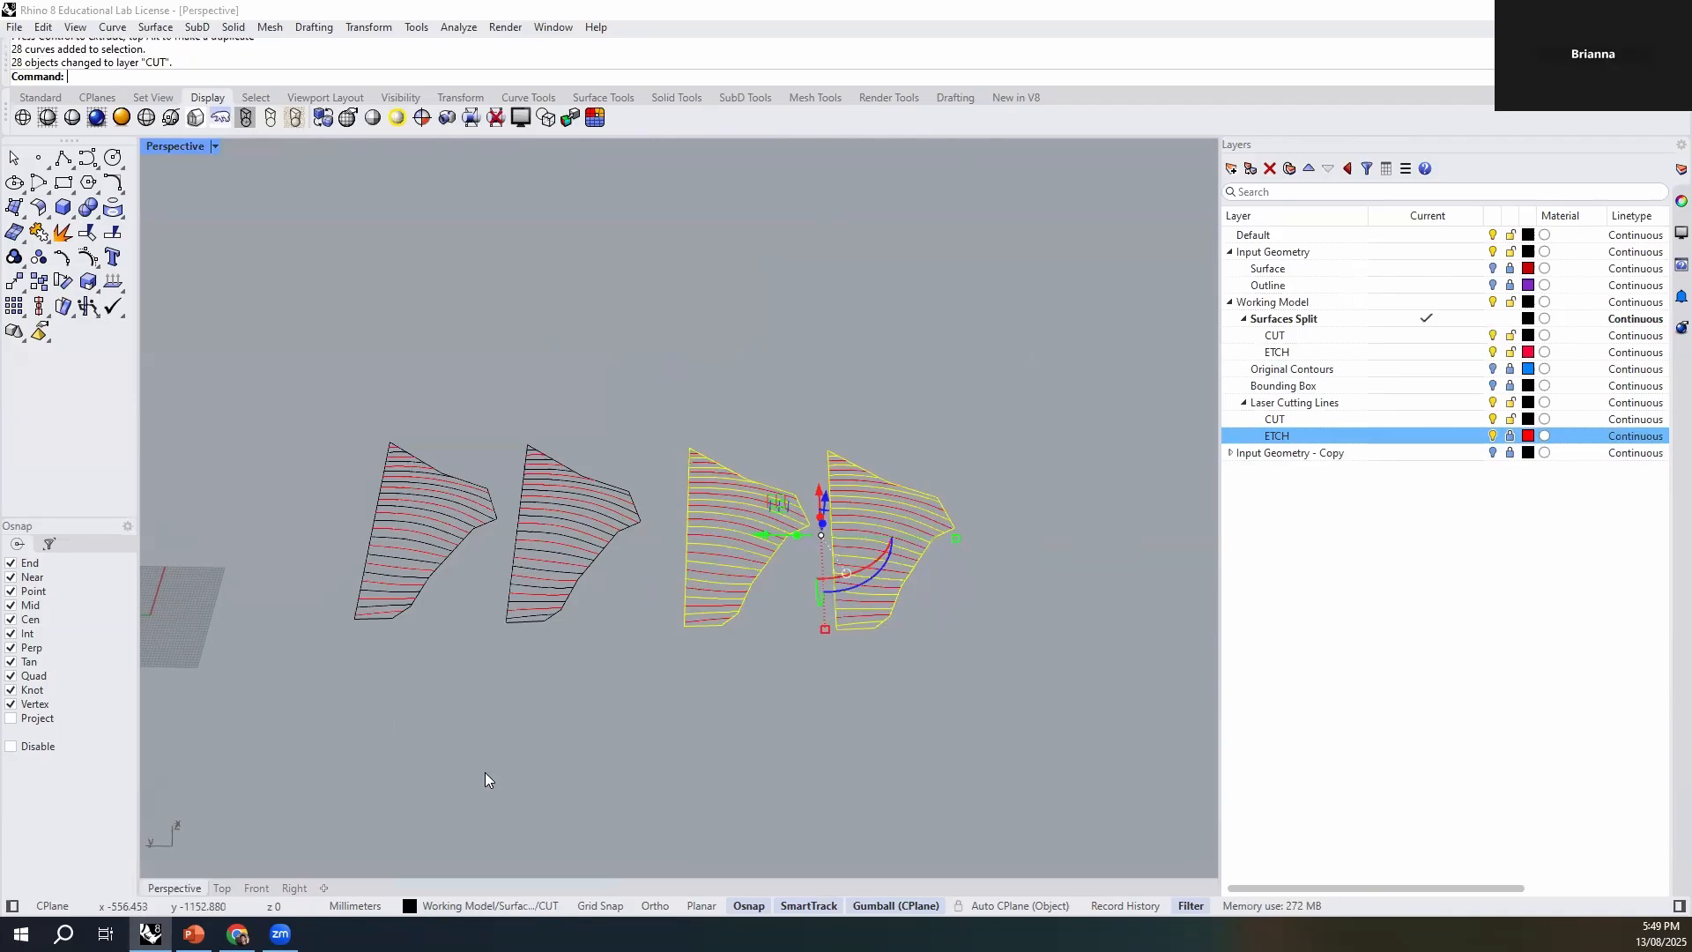
pyautogui.click(850, 730)
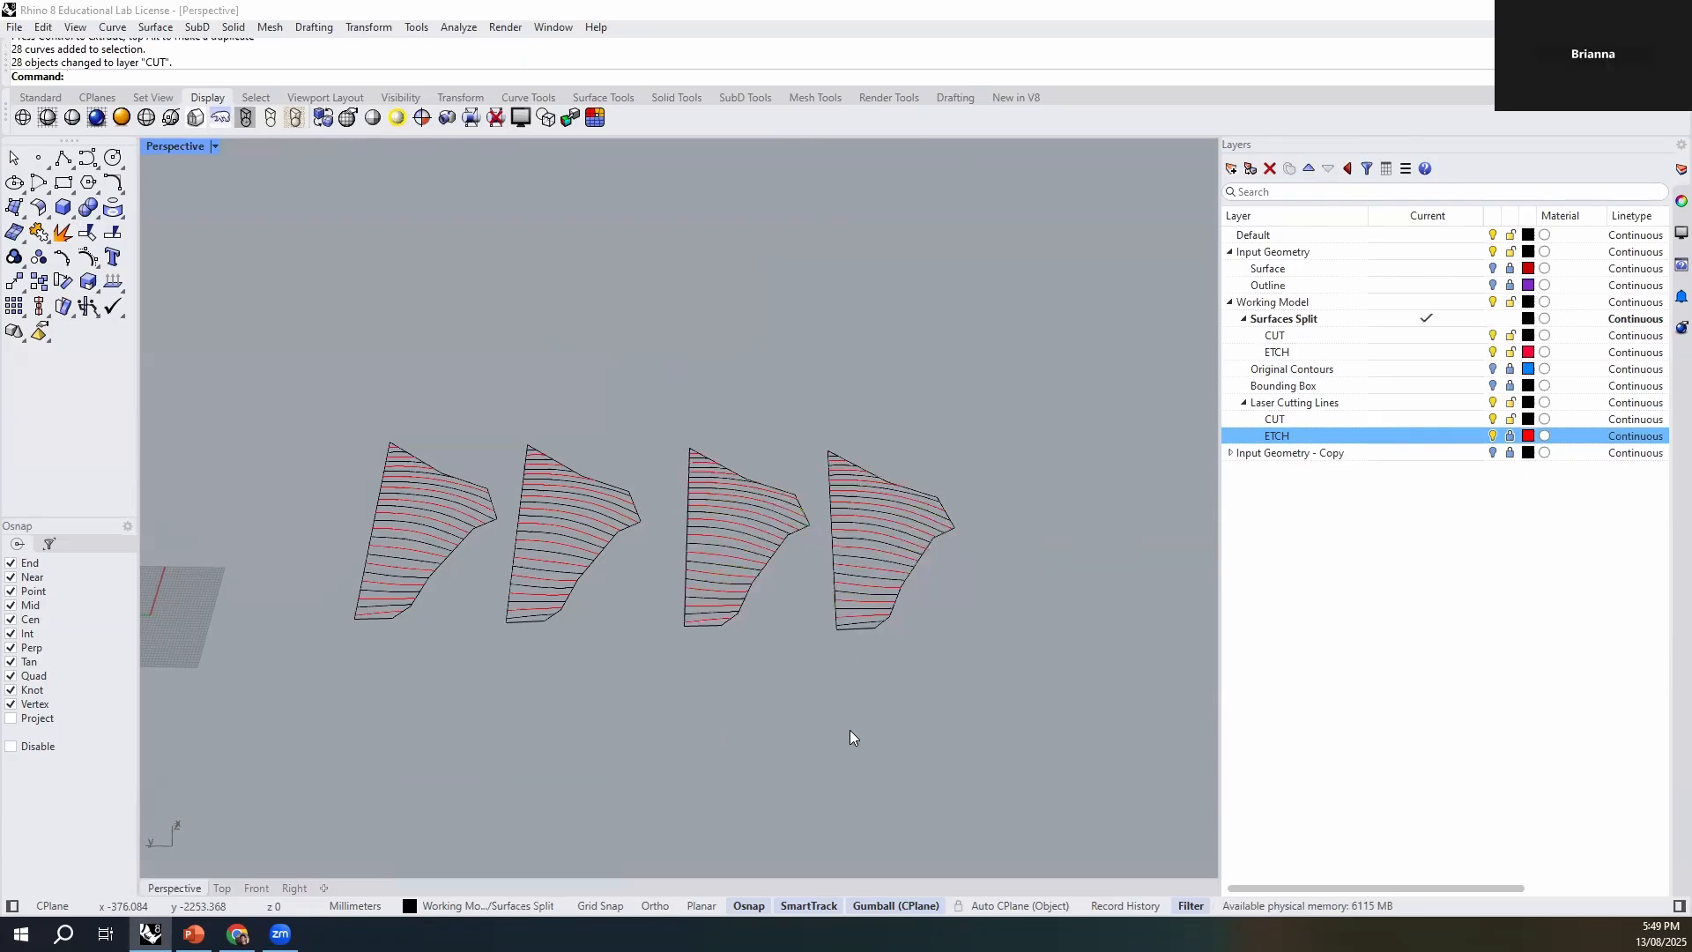
# - Lock both CUT sublayers and move the copied sets' red curves to ETCH under Surfaces Split
pyautogui.click(1510, 421)
pyautogui.moveTo(1020, 351); pyautogui.dragTo(666, 740)
pyautogui.press('Escape')
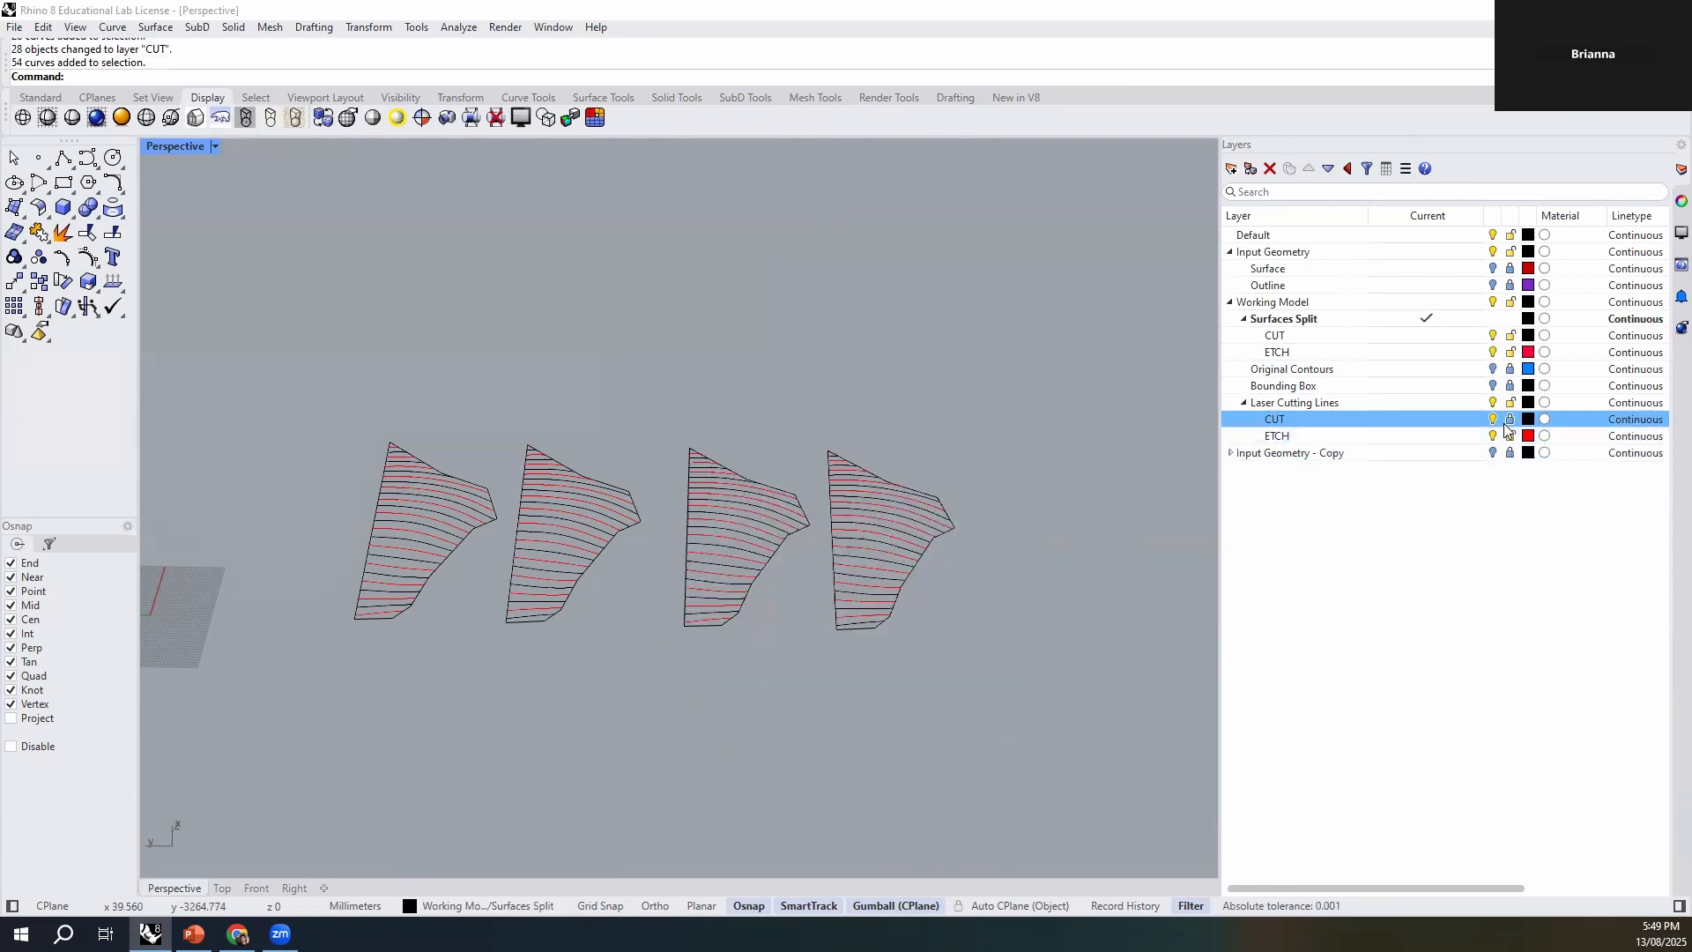
pyautogui.click(1511, 335)
pyautogui.moveTo(1035, 381); pyautogui.dragTo(677, 703)
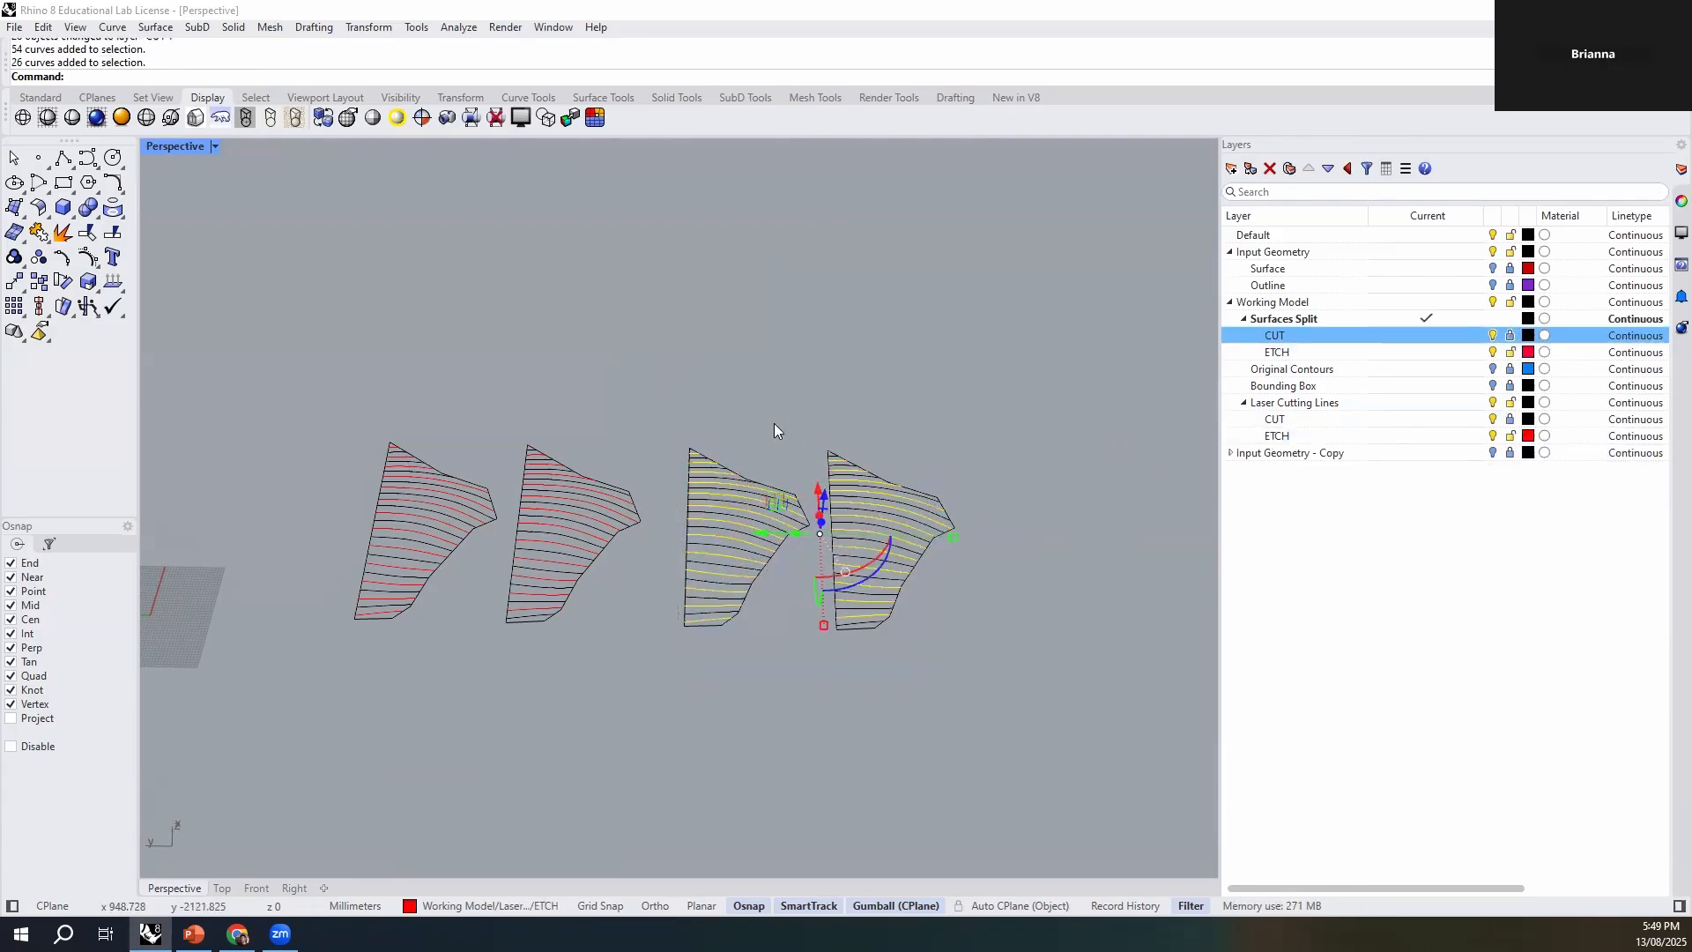
pyautogui.click(483, 905)
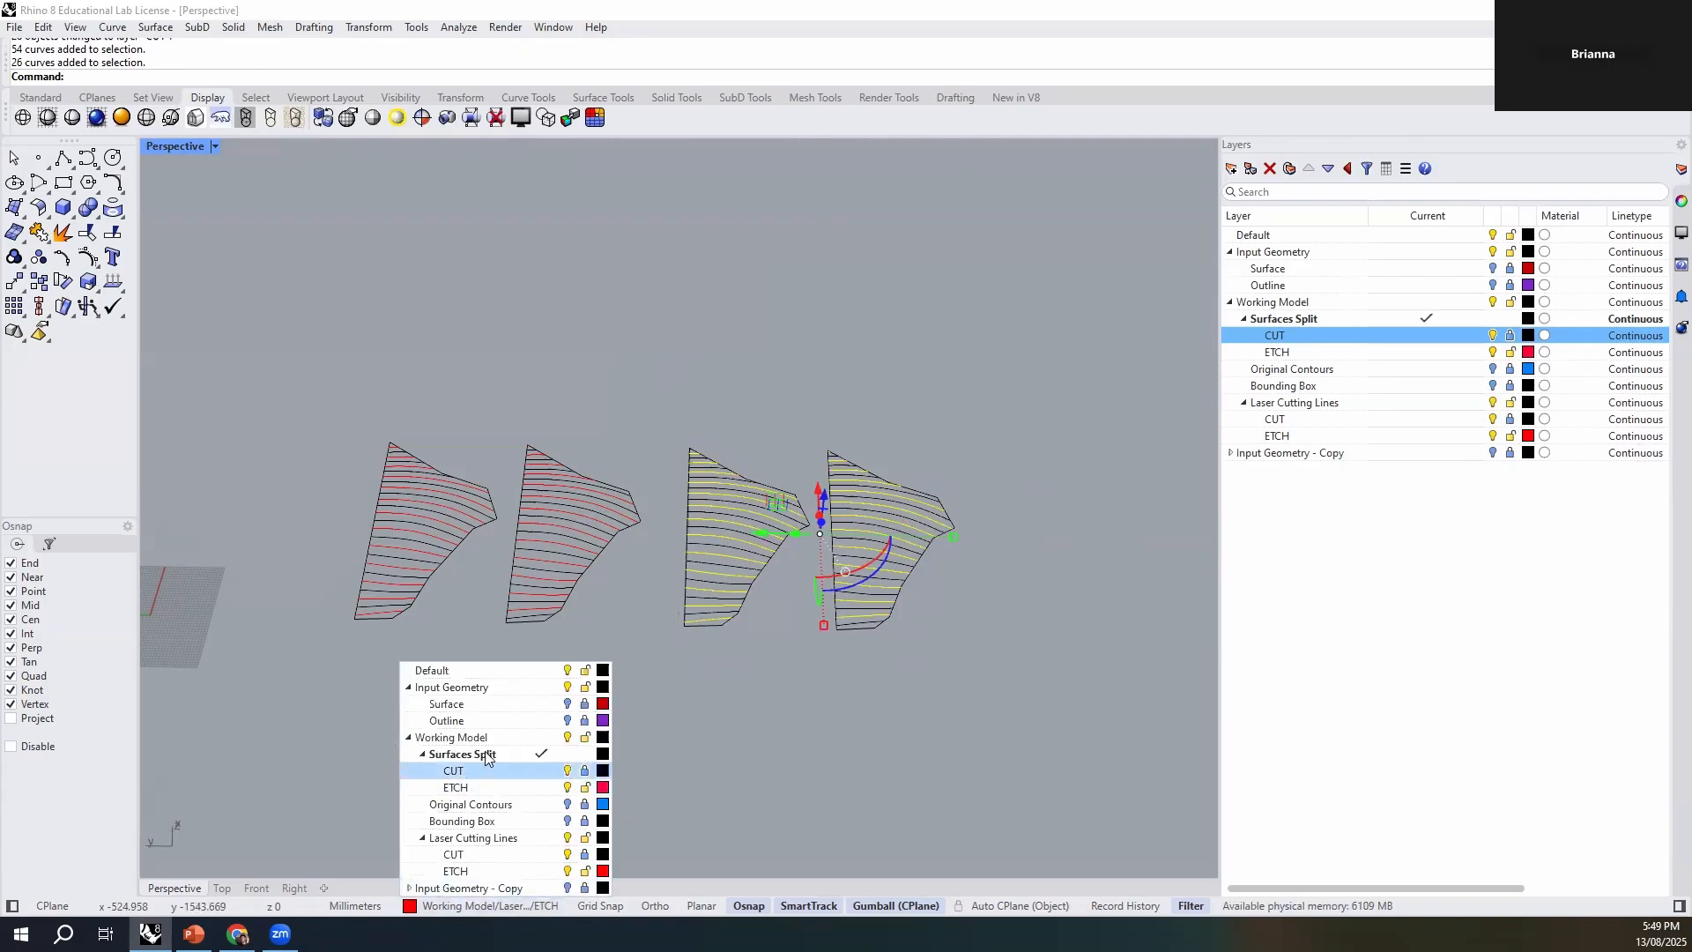
pyautogui.click(555, 786)
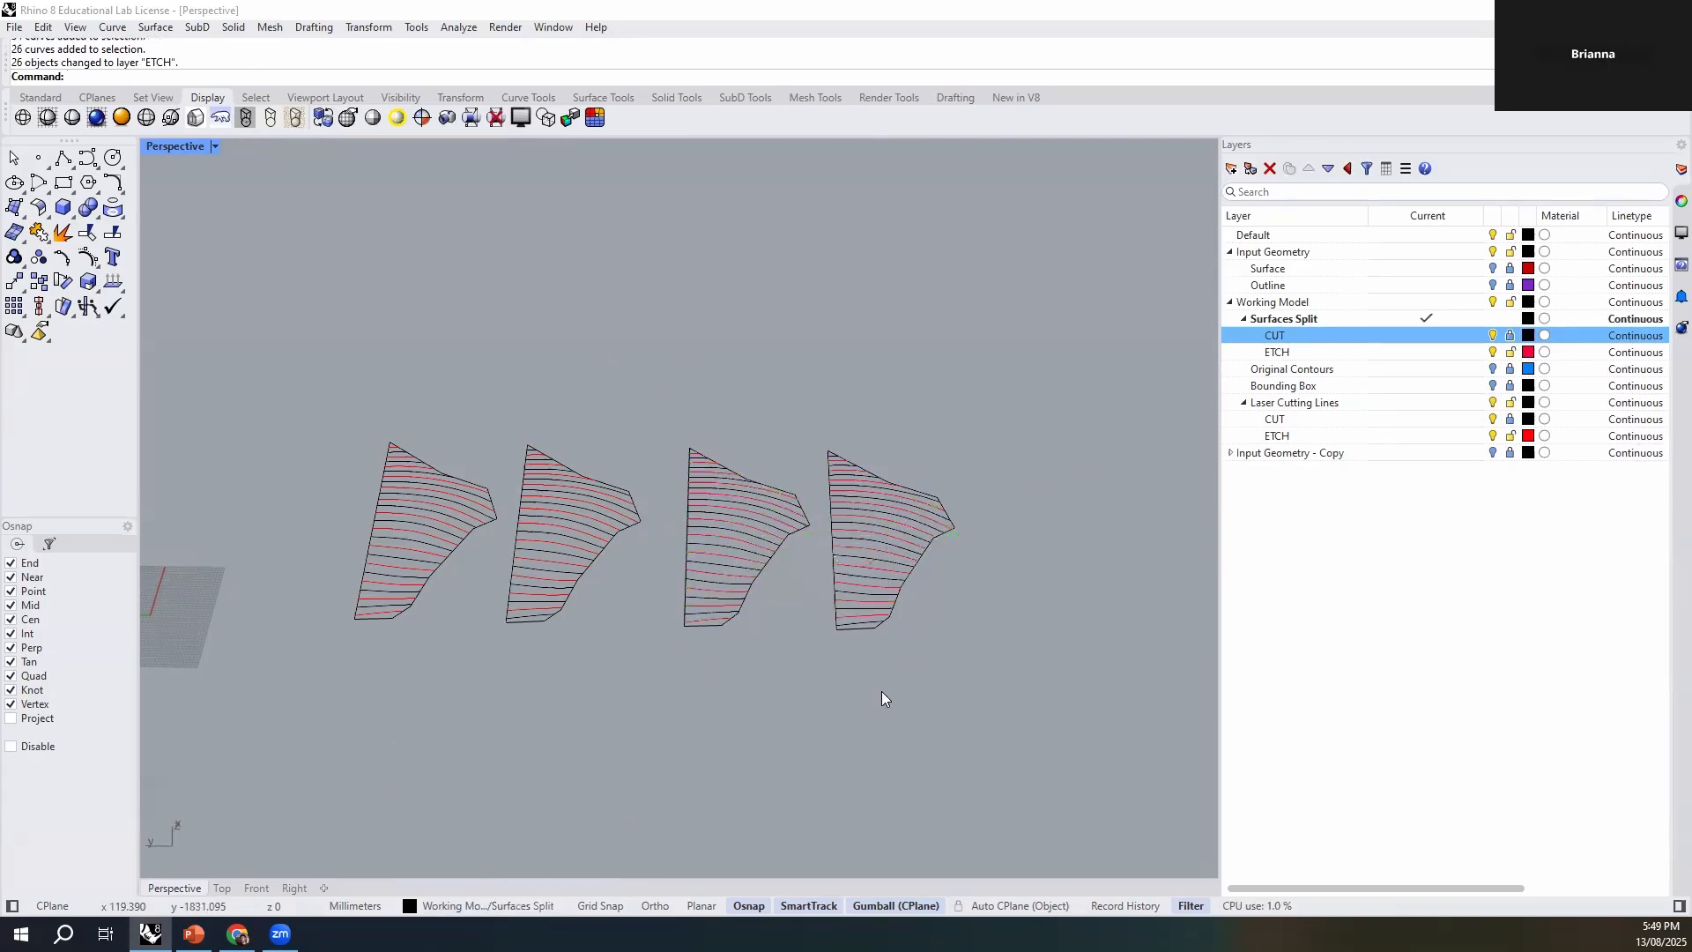
# - Hide and collapse Laser Cutting Lines, collapse Input Geometry, and unlock the CUT sublayer of Surfaces Split
pyautogui.click(1494, 404)
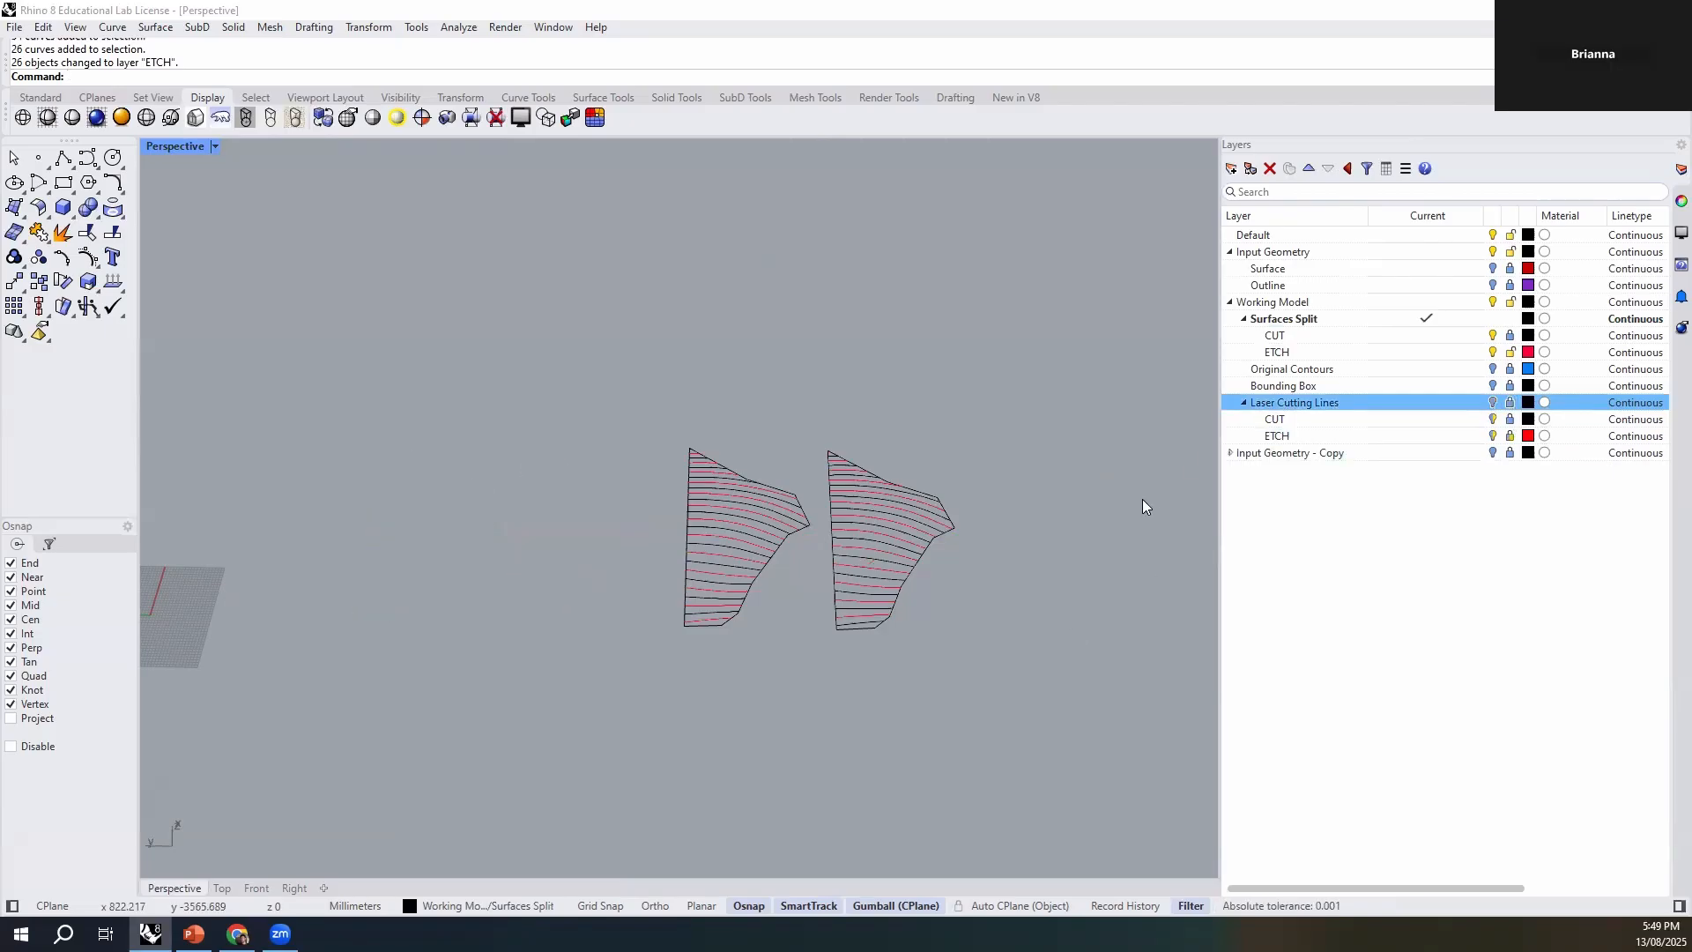
pyautogui.click(1244, 403)
pyautogui.click(1230, 252)
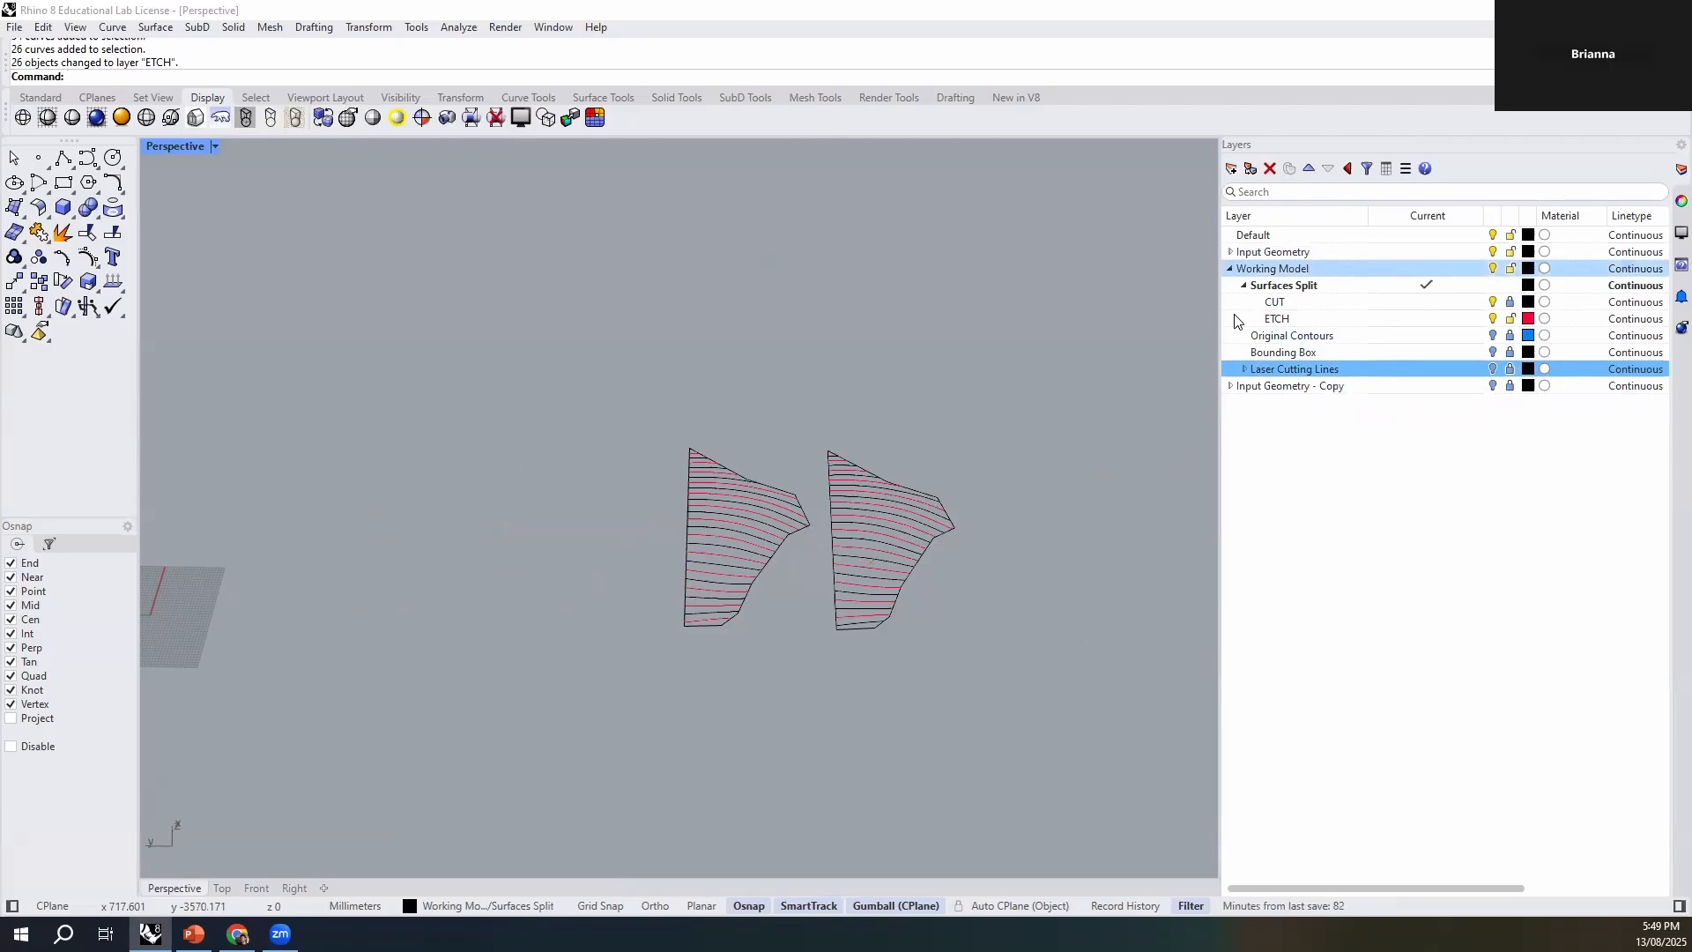
pyautogui.moveTo(1074, 382); pyautogui.dragTo(615, 754)
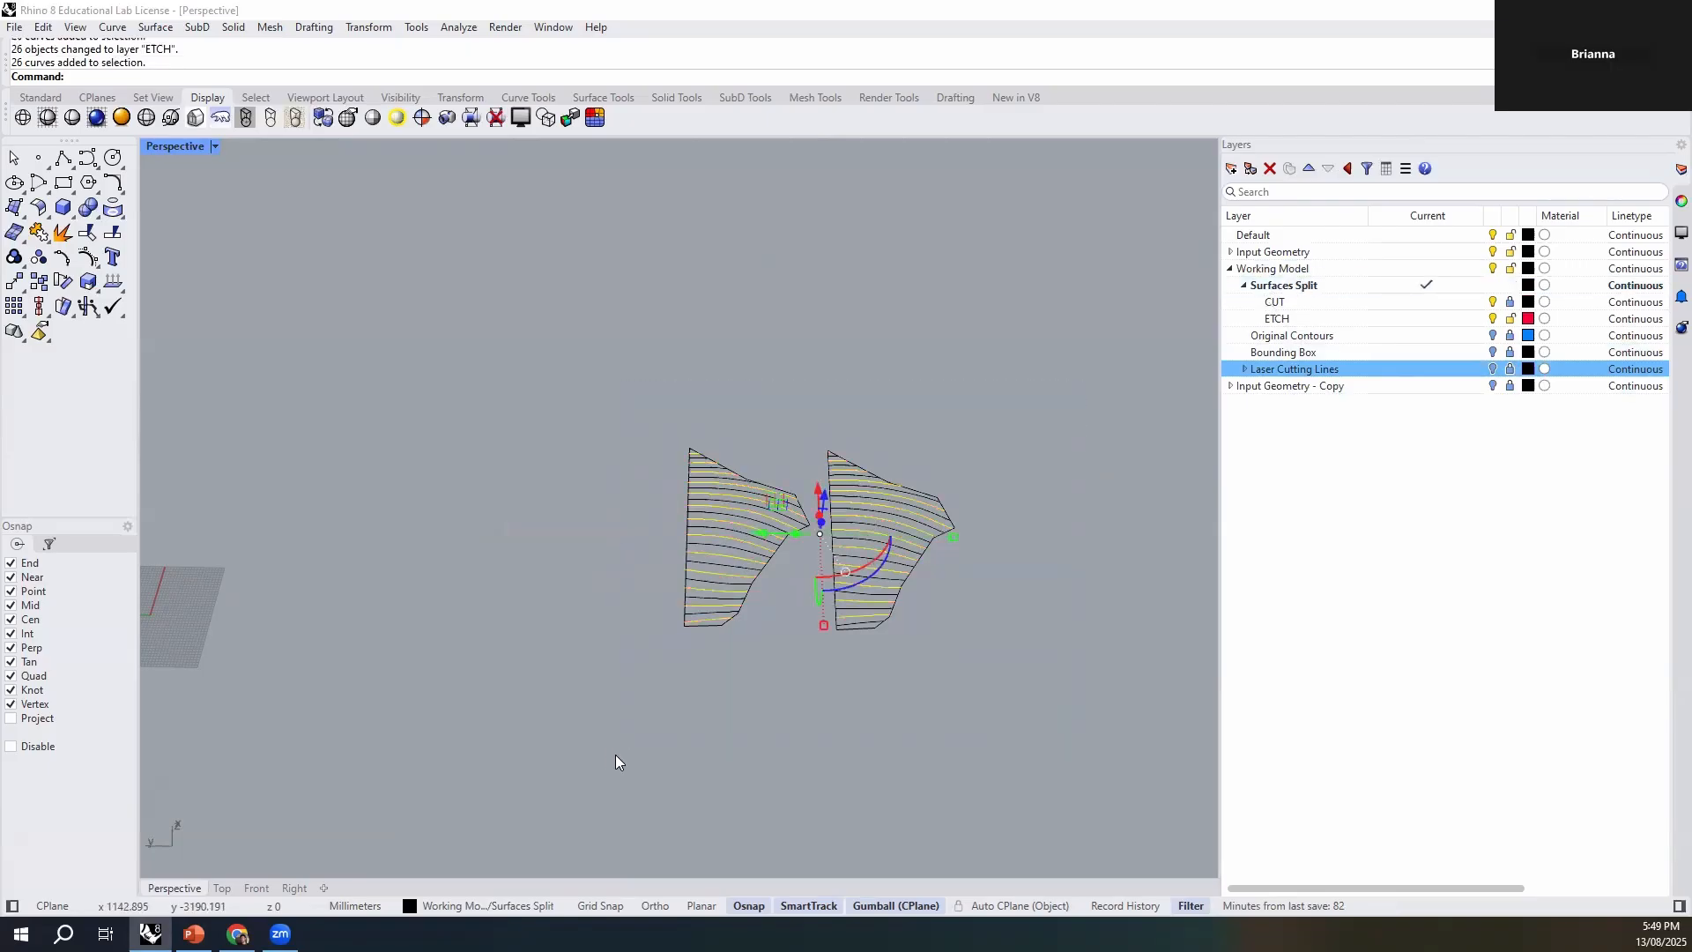
pyautogui.keyDown('shift'); pyautogui.moveTo(615, 755); pyautogui.dragTo(873, 733, button='right'); pyautogui.keyUp('shift')
pyautogui.keyDown('shift'); pyautogui.moveTo(996, 653); pyautogui.dragTo(738, 685, button='right'); pyautogui.keyUp('shift')
pyautogui.click(859, 689)
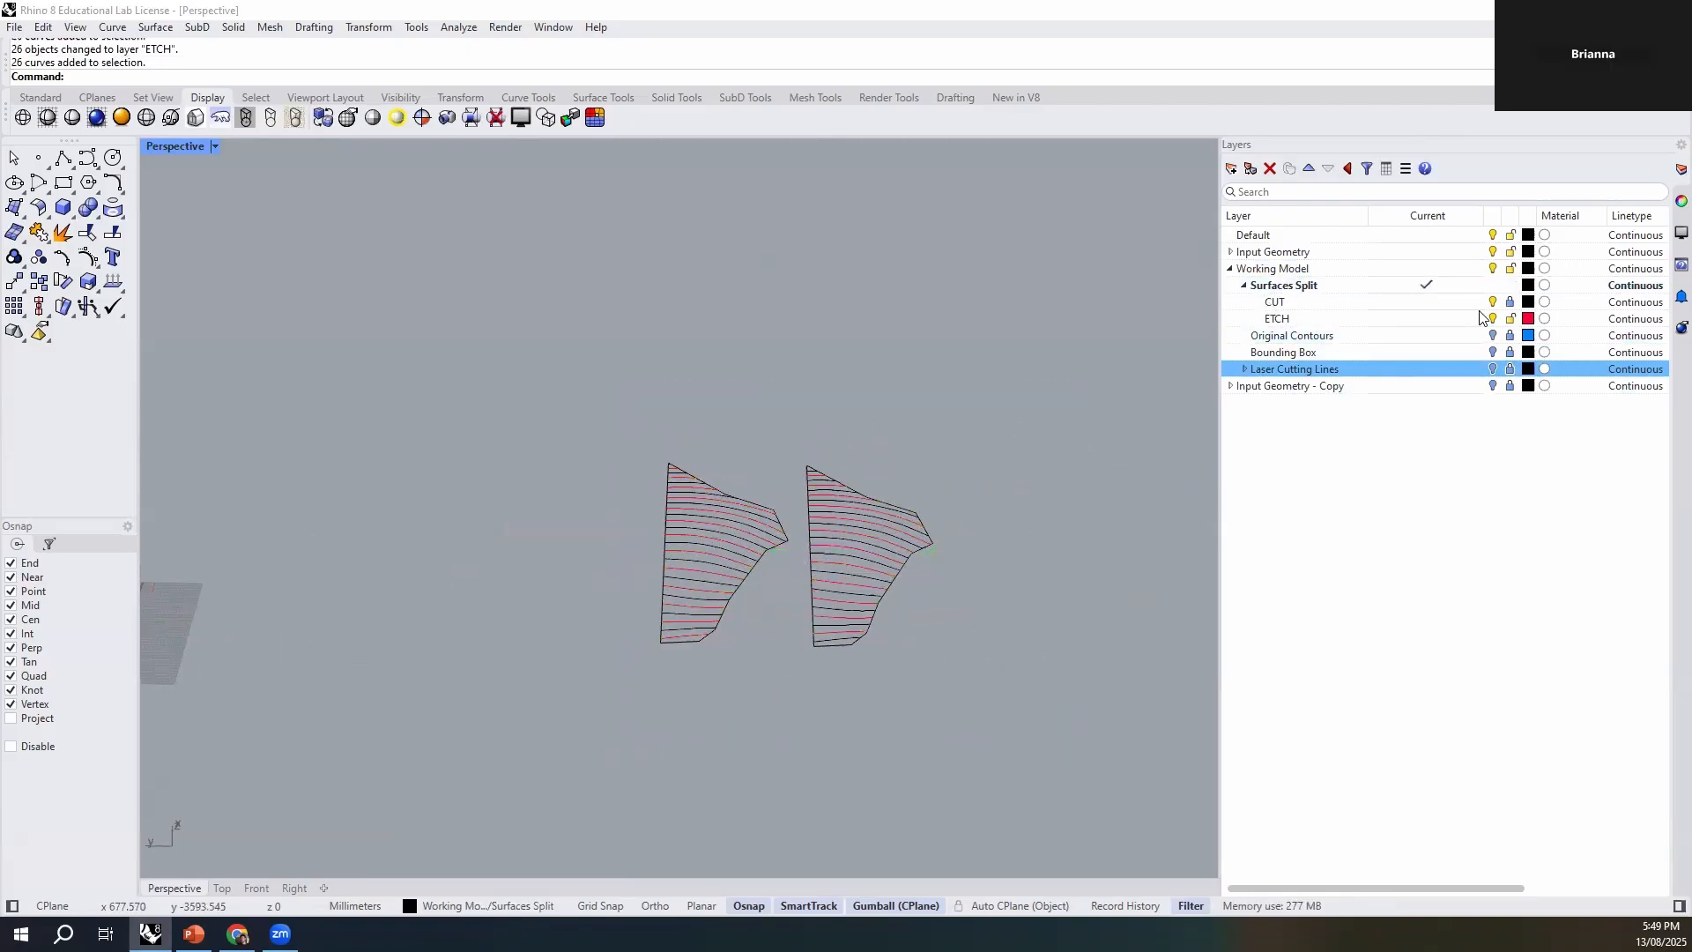
pyautogui.click(1509, 303)
# - Check from several angles which curves belong to the two copied contour sets on the Surfaces Split sublayers
pyautogui.moveTo(1002, 397); pyautogui.dragTo(656, 696)
pyautogui.moveTo(657, 696); pyautogui.dragTo(772, 590, button='right')
pyautogui.moveTo(689, 565); pyautogui.dragTo(382, 530)
pyautogui.moveTo(385, 648); pyautogui.dragTo(590, 749, button='right')
pyautogui.scroll(7, 608, 627)
pyautogui.moveTo(610, 626); pyautogui.dragTo(631, 551, button='right')
pyautogui.click(994, 411)
pyautogui.moveTo(823, 469); pyautogui.dragTo(815, 496, button='right')
pyautogui.keyDown('shift'); pyautogui.moveTo(815, 435); pyautogui.dragTo(744, 470, button='right'); pyautogui.keyUp('shift')
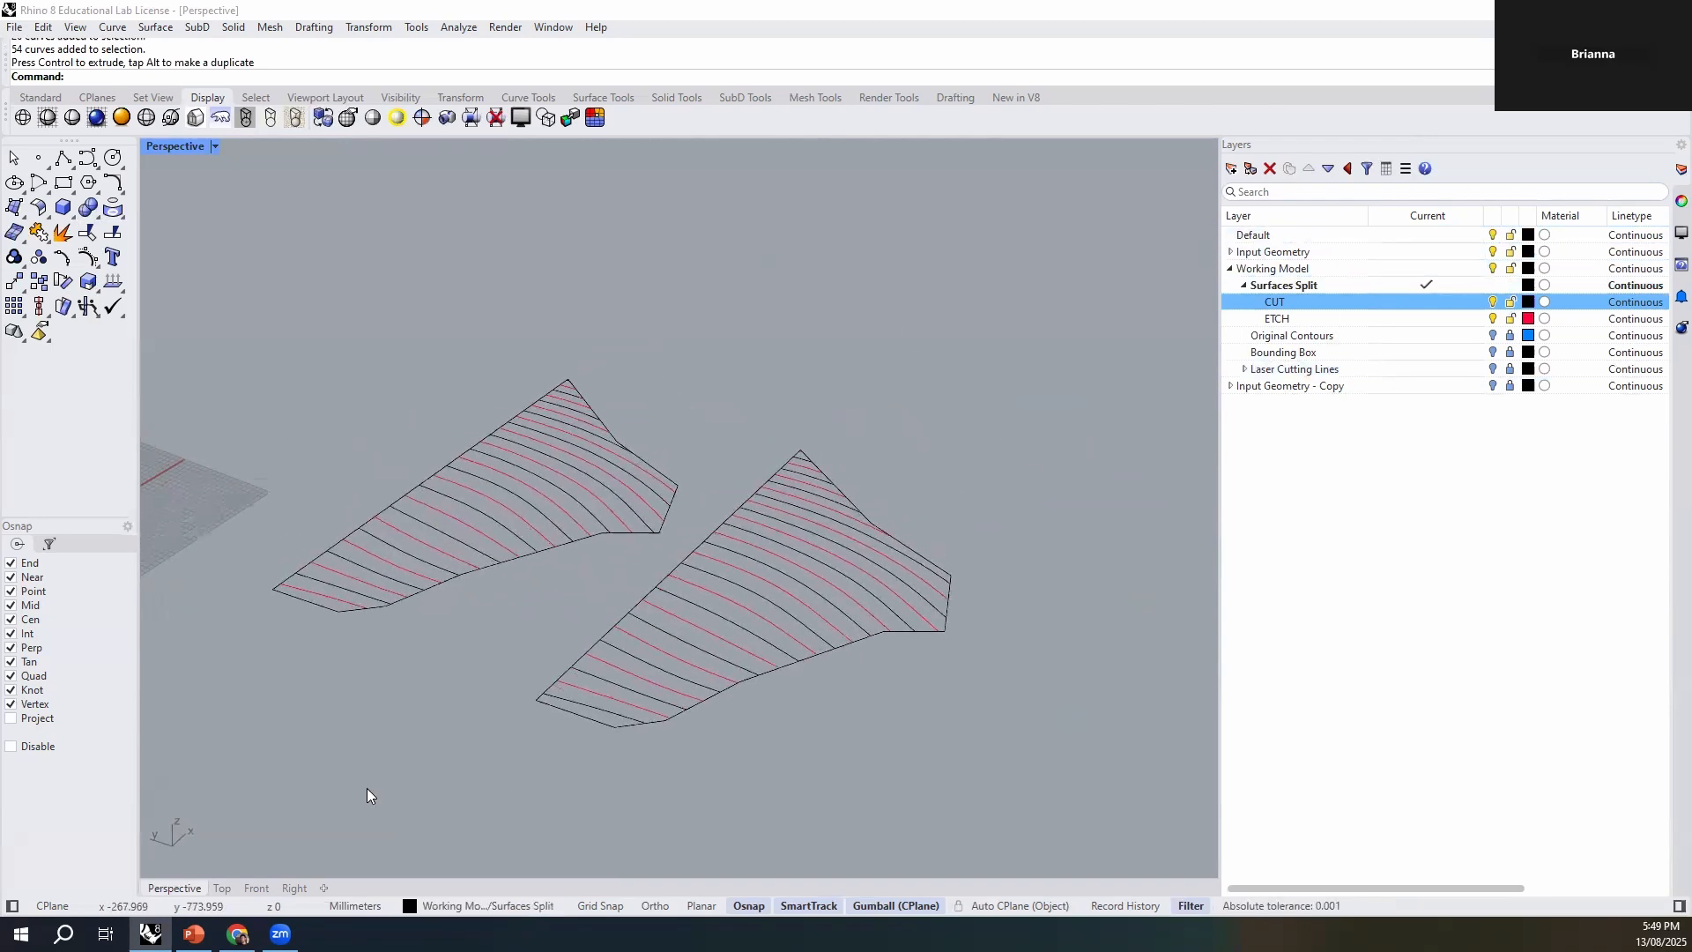
pyautogui.moveTo(724, 552); pyautogui.dragTo(765, 569, button='right')
pyautogui.moveTo(810, 481); pyautogui.dragTo(762, 474, button='right')
pyautogui.moveTo(962, 304); pyautogui.dragTo(410, 677)
pyautogui.moveTo(652, 532); pyautogui.dragTo(710, 569)
pyautogui.press('Escape')
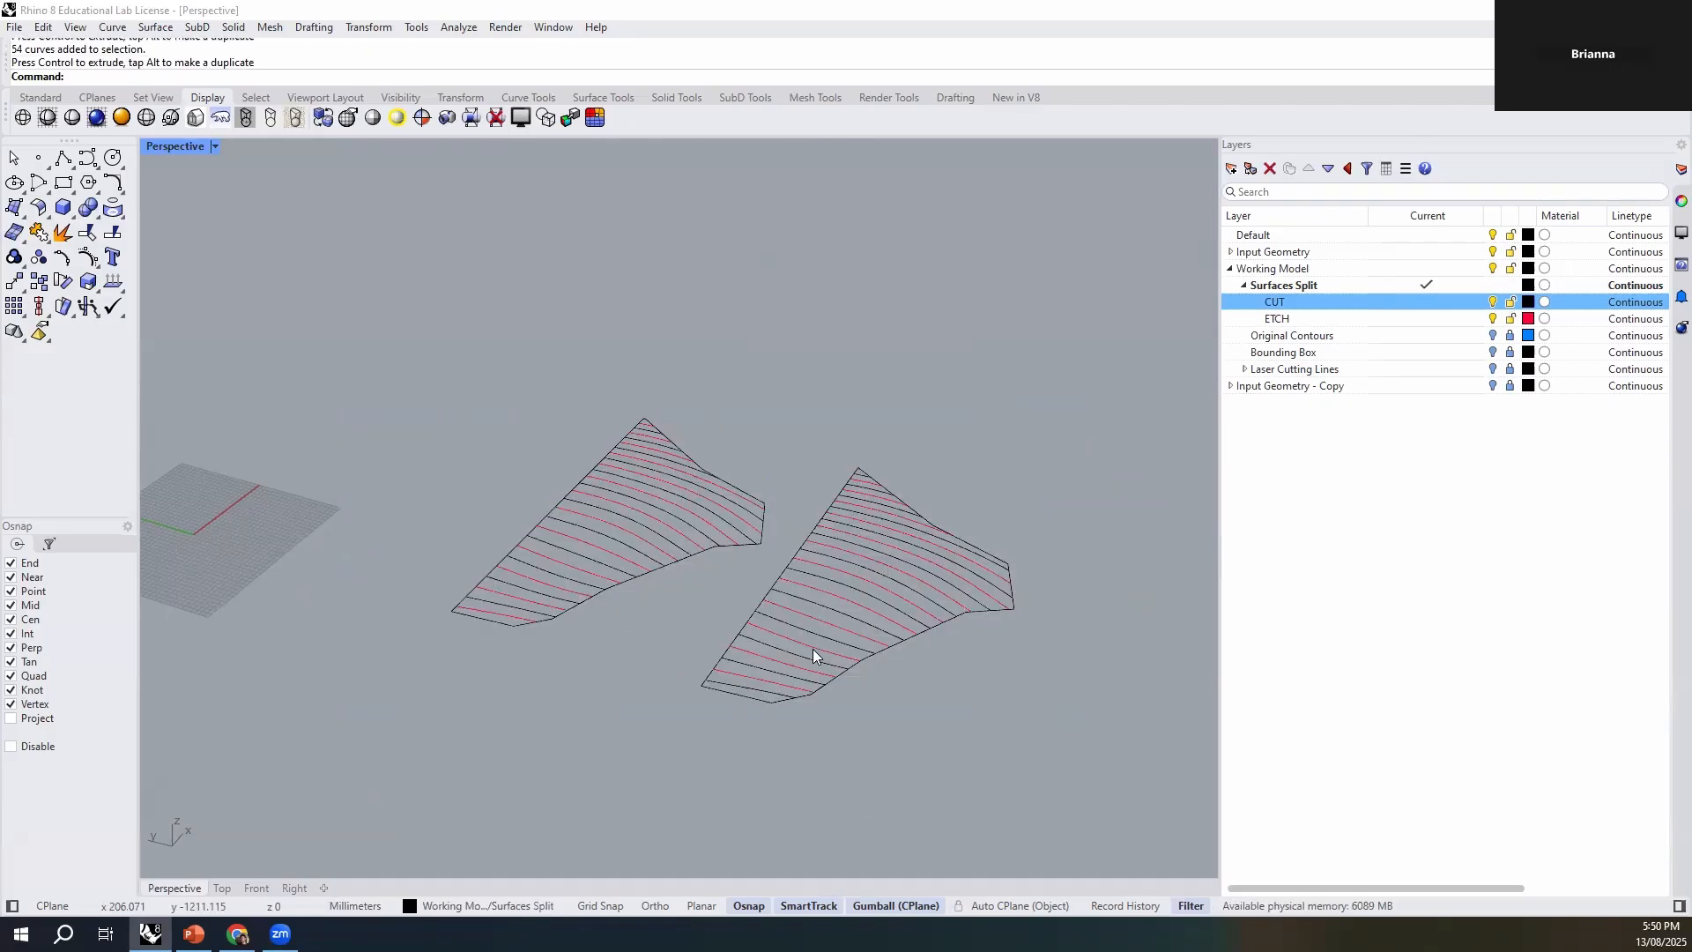
# - Create planar surfaces from the closed boundary curves of both contour sets with PlanarSrf
pyautogui.moveTo(893, 719); pyautogui.dragTo(841, 732, button='right')
pyautogui.click(839, 677)
pyautogui.click(567, 627)
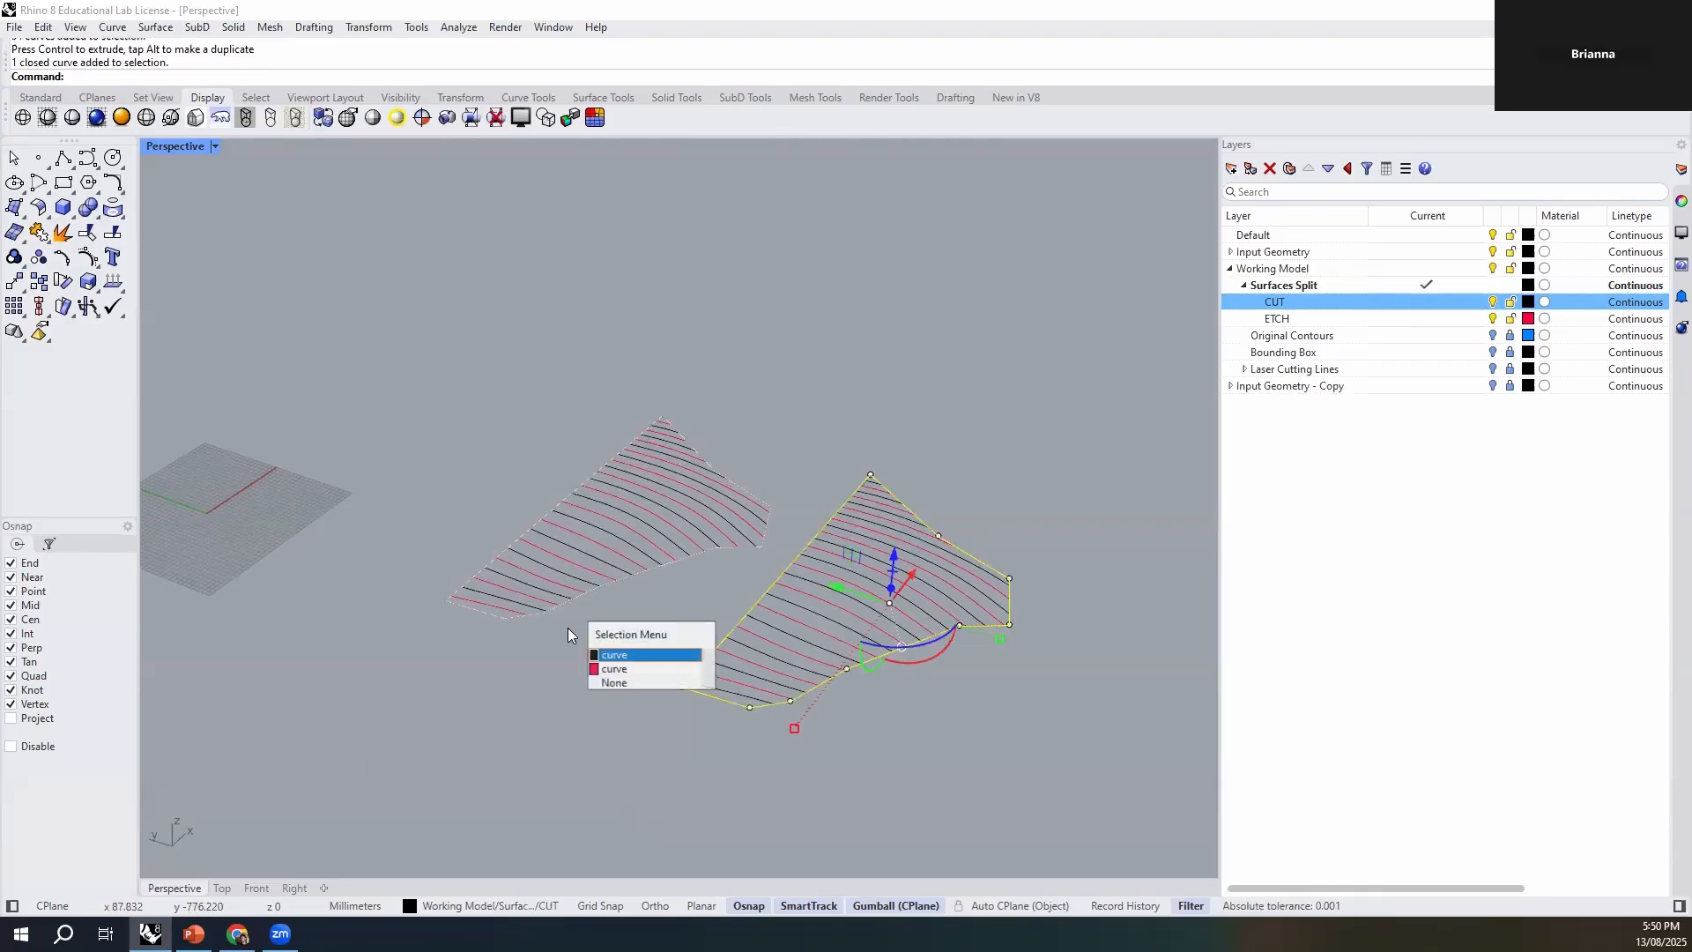
pyautogui.click(648, 655)
pyautogui.write('PlanarSrf')
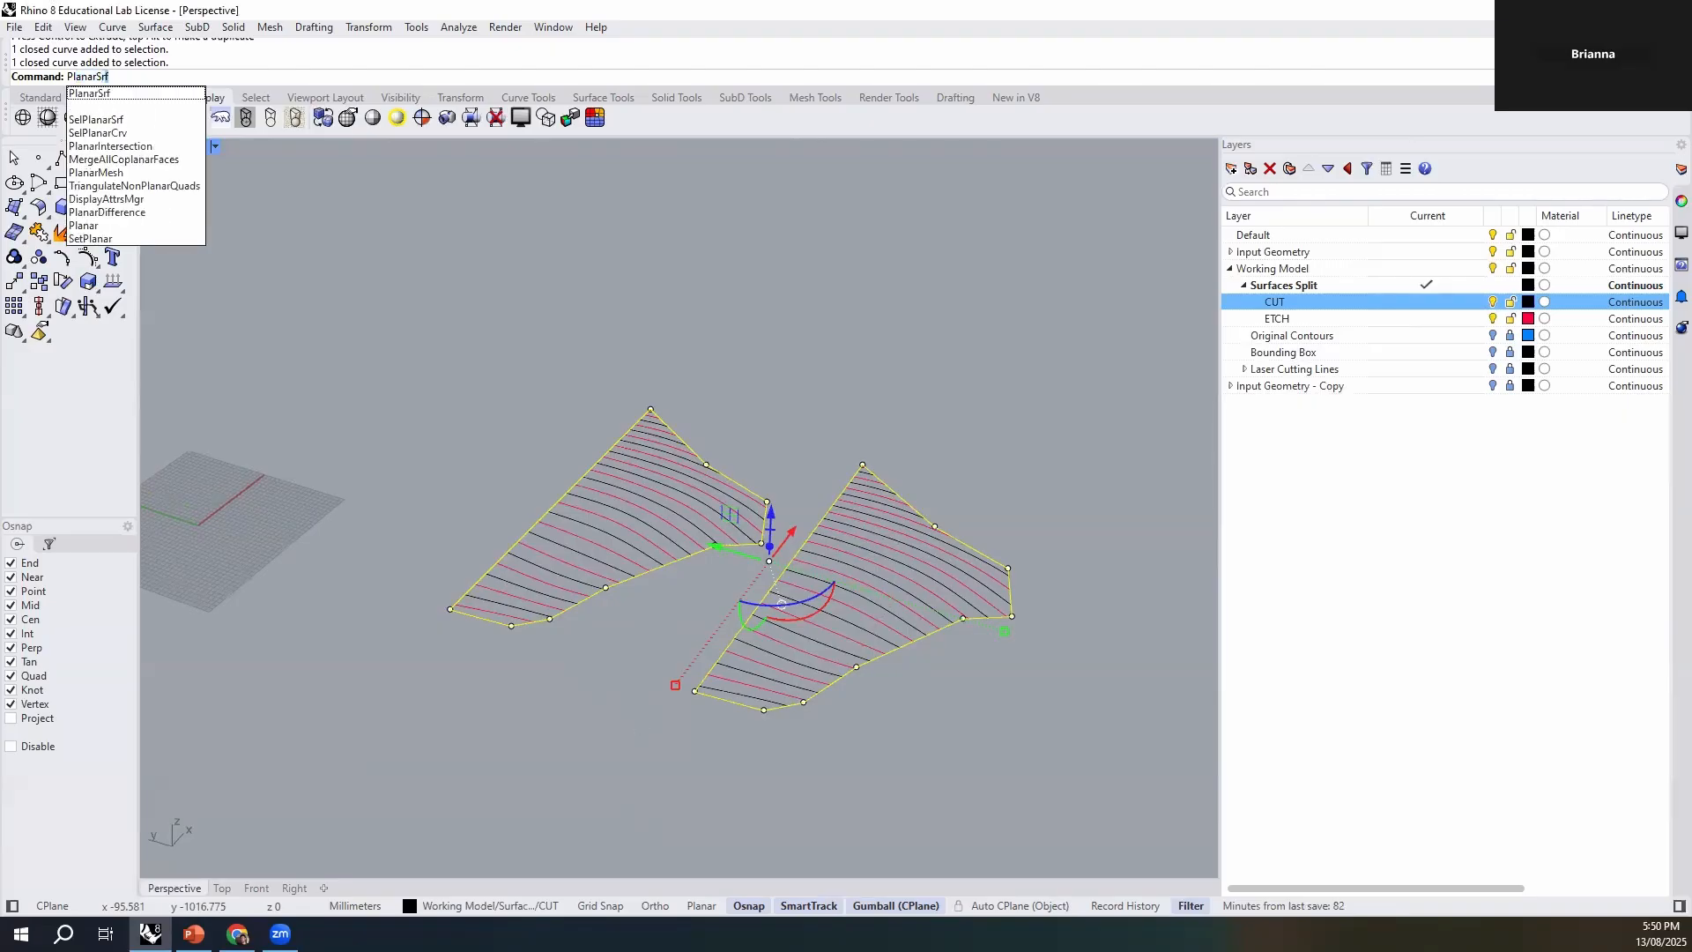
pyautogui.press('Return')
pyautogui.press('Escape')
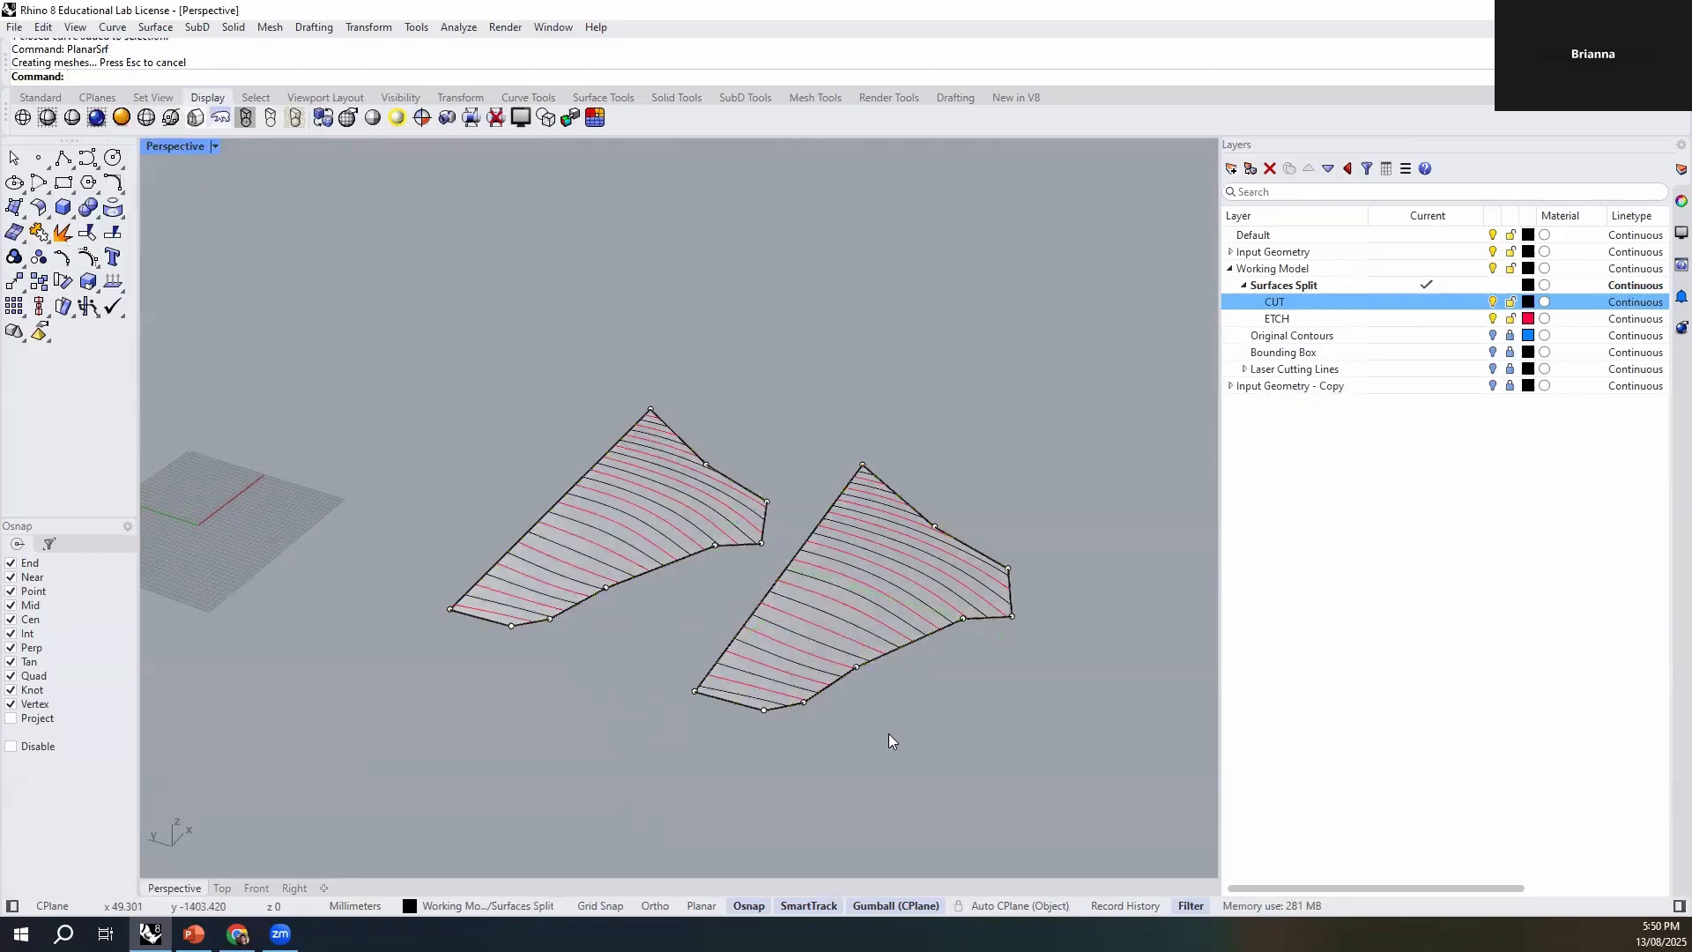
# - Inspect the planar surfaces and the contour curves lying on them by picking individual objects in both sets
pyautogui.scroll(6, 799, 675)
pyautogui.click(814, 658)
pyautogui.click(966, 696)
pyautogui.click(916, 645)
pyautogui.click(957, 695)
pyautogui.click(906, 721)
pyautogui.click(864, 613)
pyautogui.scroll(-2, 920, 674)
pyautogui.click(430, 460)
pyautogui.click(534, 585)
# - Add a sublayer named Surfaces under Surfaces Split, listed above CUT and ETCH
pyautogui.click(1428, 482)
pyautogui.click(1252, 288)
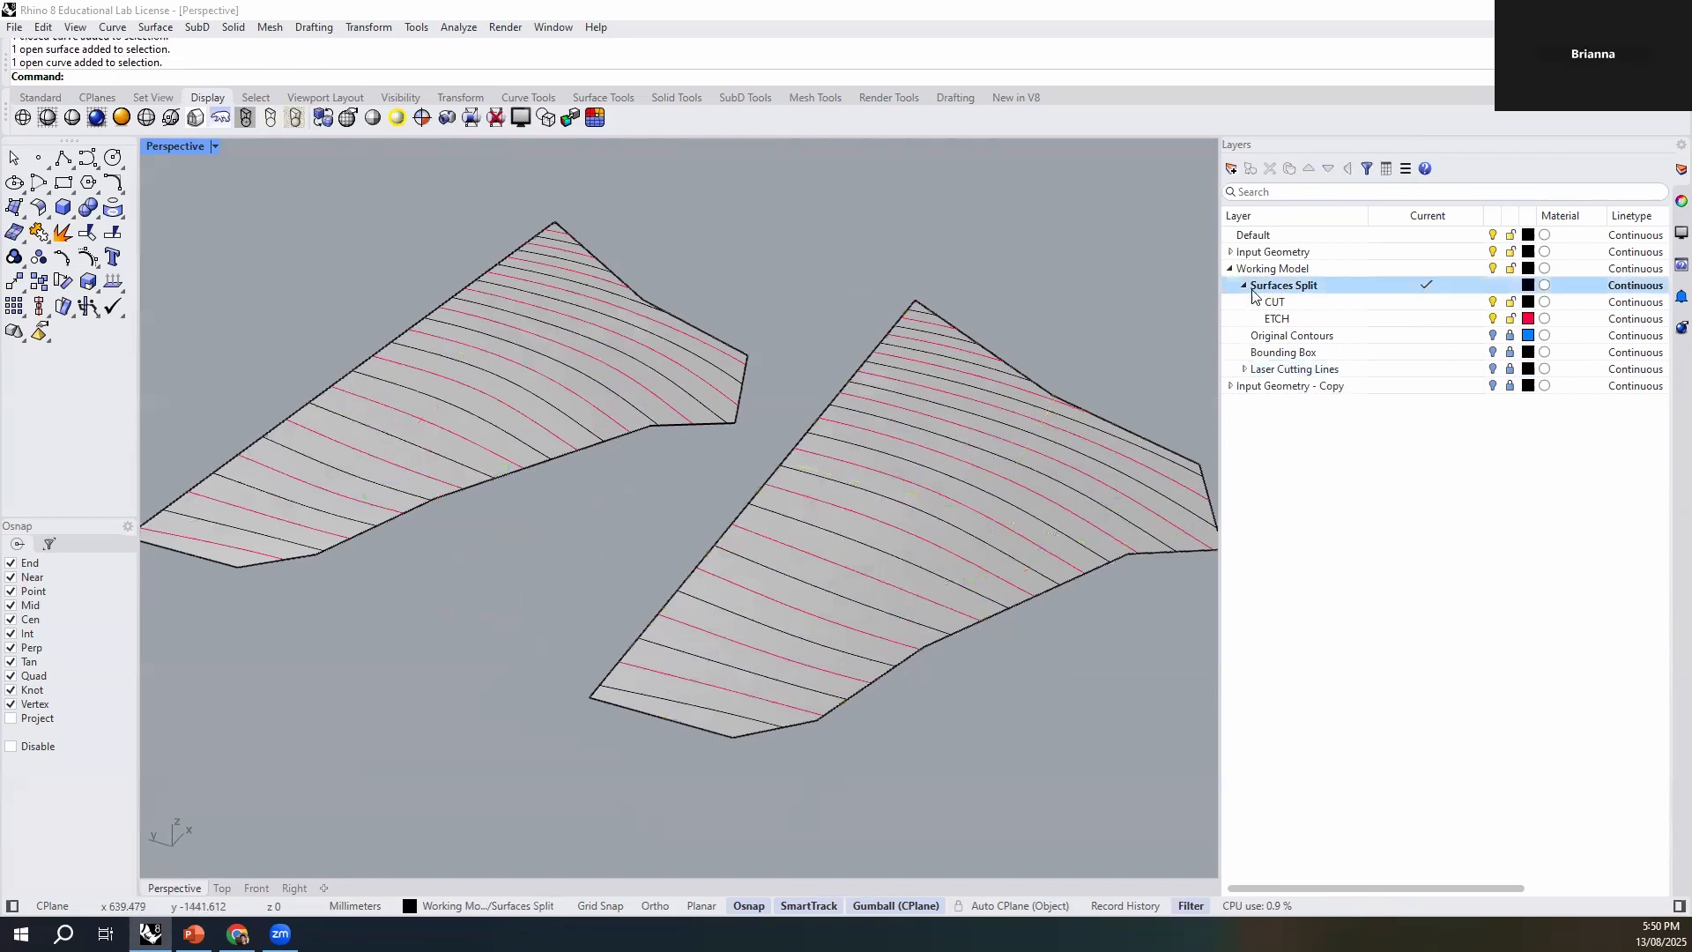
pyautogui.click(1243, 285)
pyautogui.click(1244, 286)
pyautogui.click(1347, 438)
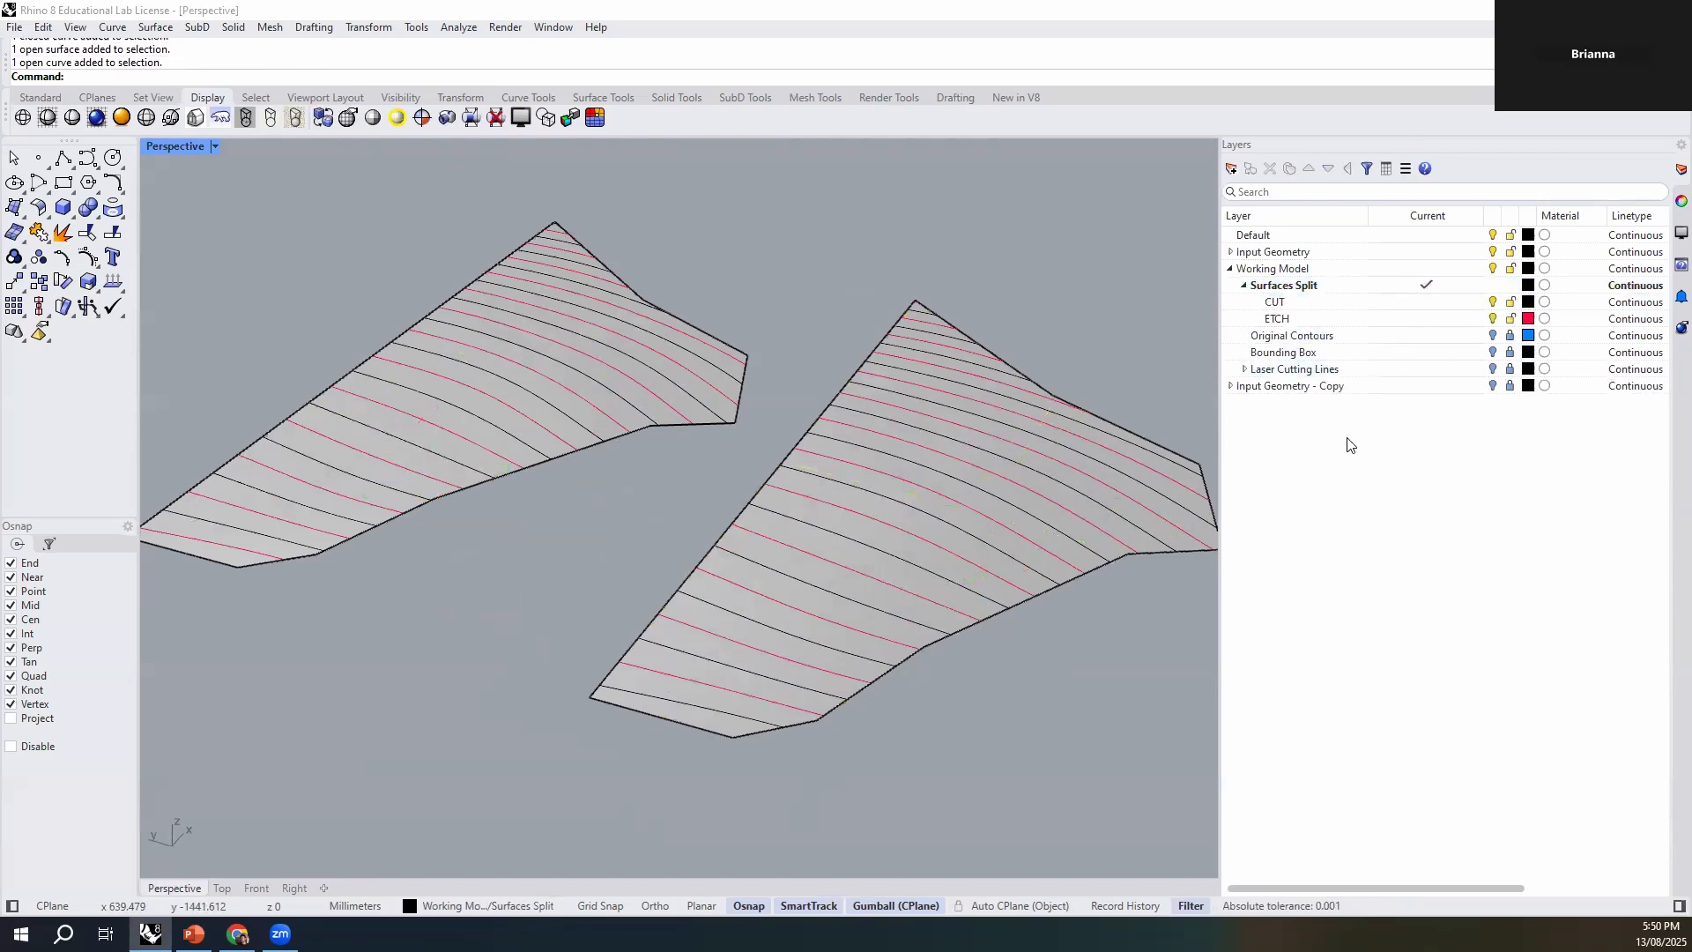
pyautogui.click(1284, 286)
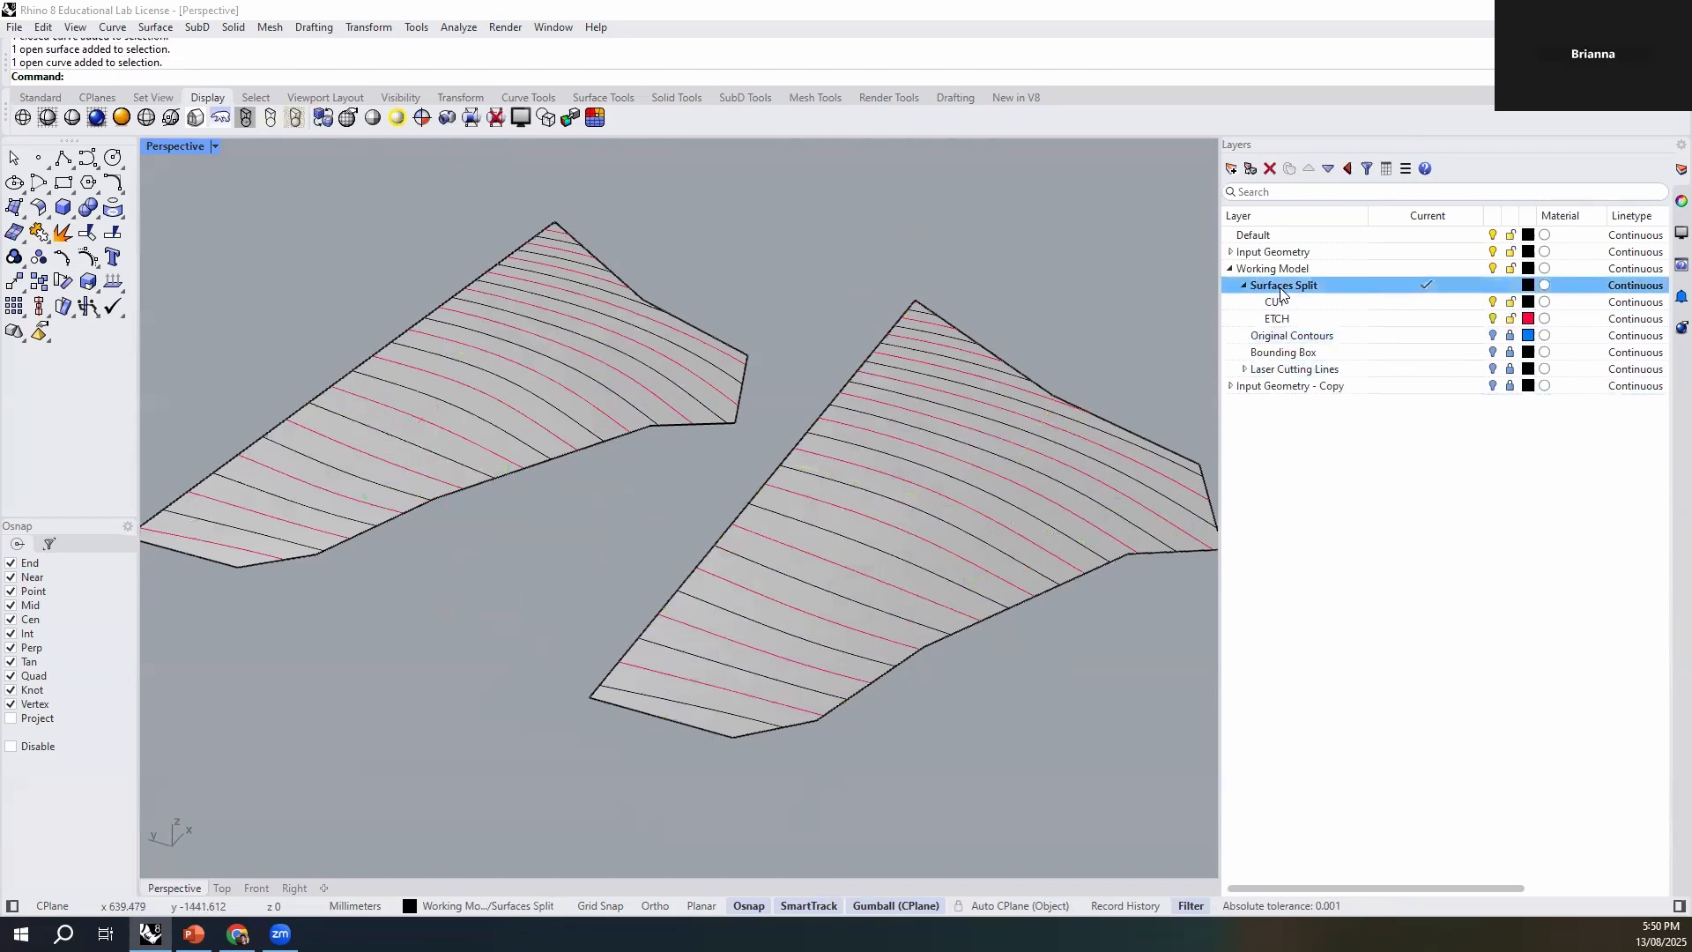
pyautogui.click(1232, 169)
pyautogui.moveTo(1268, 331); pyautogui.dragTo(1271, 300)
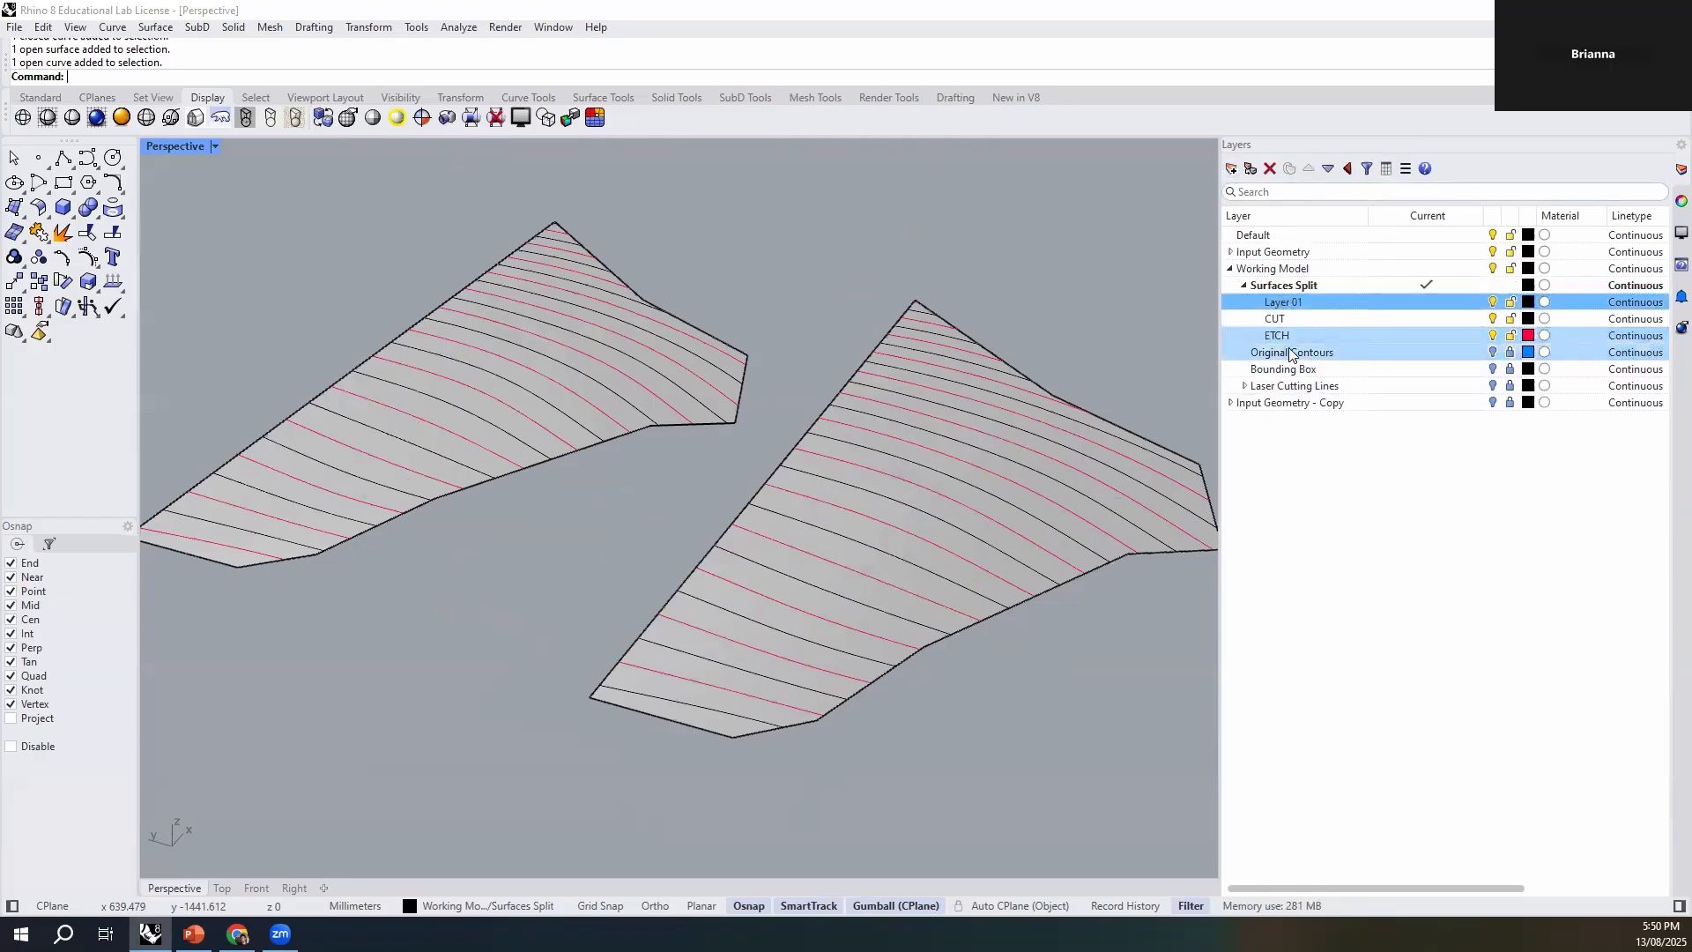
pyautogui.click(1300, 303)
pyautogui.write('Surfa')
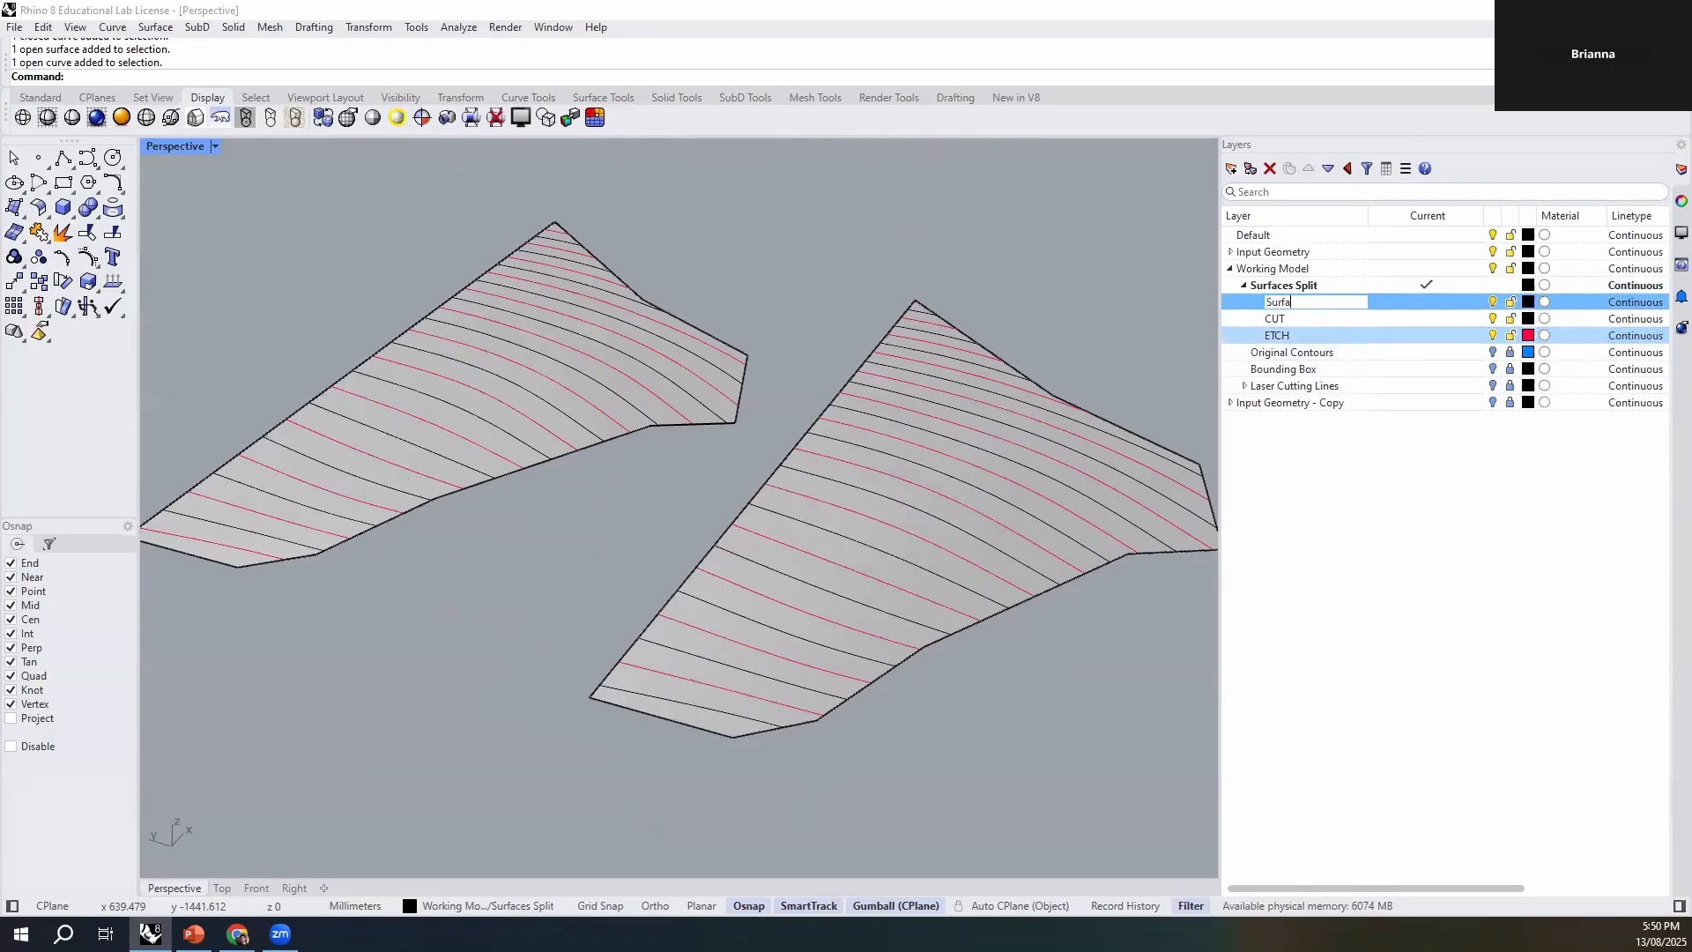
pyautogui.write('ces')
pyautogui.press('Return')
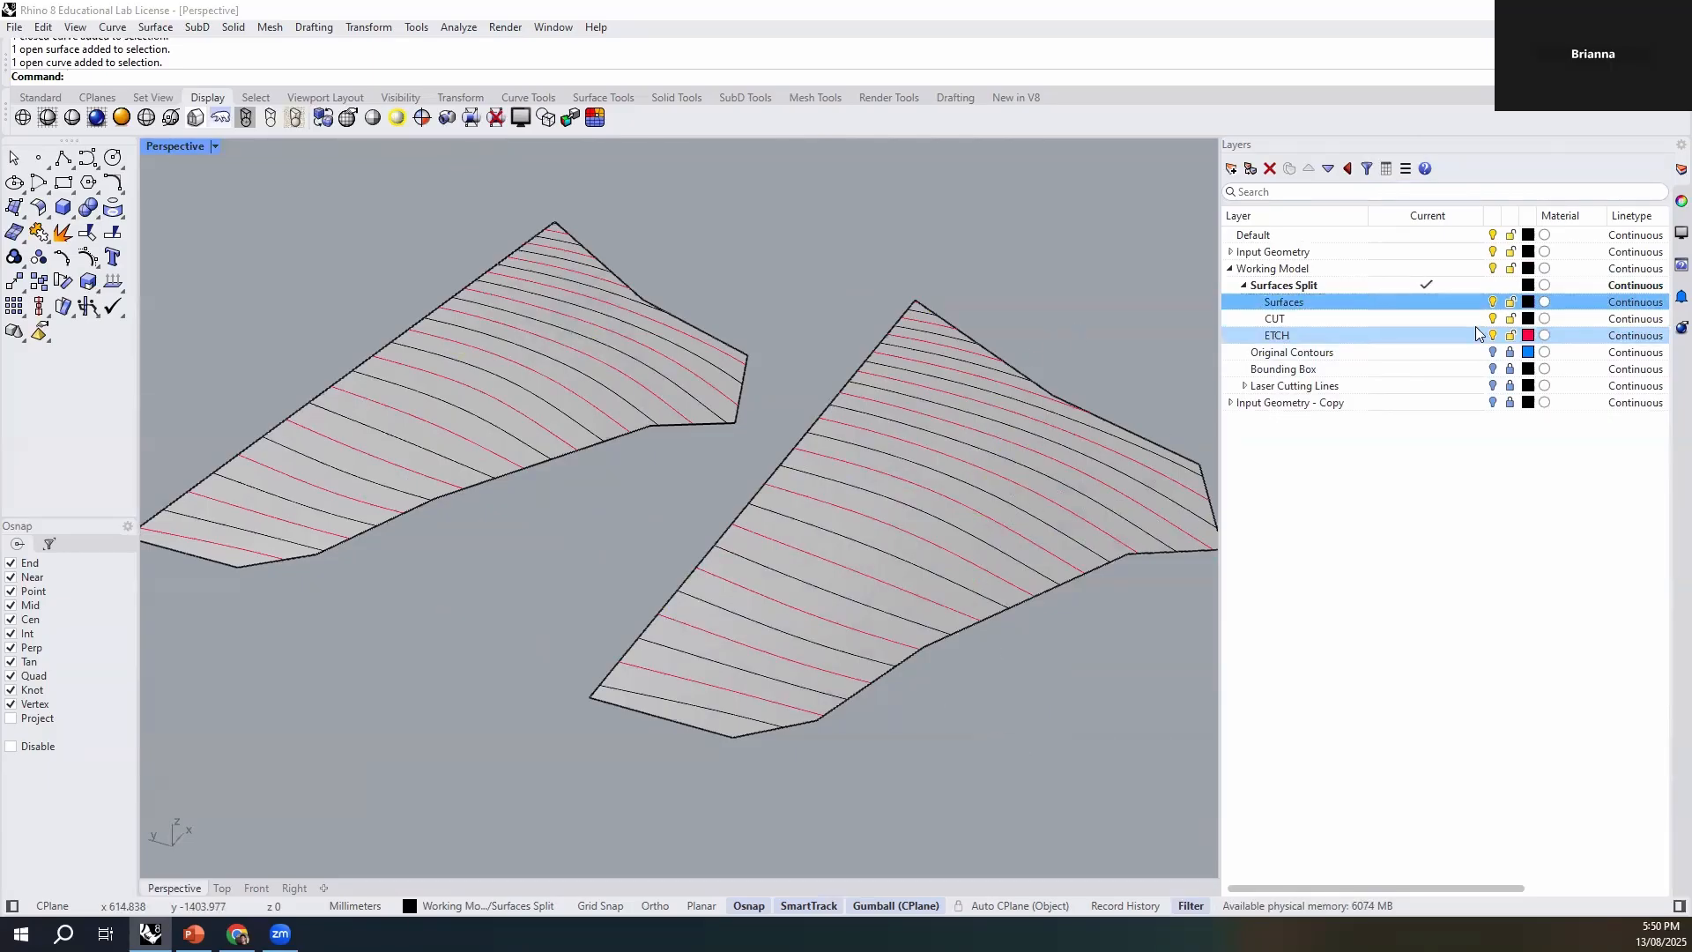
# - Set the colour of the Surfaces sublayer to blue (#005CFF)
pyautogui.click(1529, 303)
pyautogui.click(725, 513)
pyautogui.click(995, 640)
# - Move the planar surfaces of both contour sets to the Surfaces sublayer
pyautogui.click(864, 638)
pyautogui.click(898, 658)
pyautogui.click(476, 483)
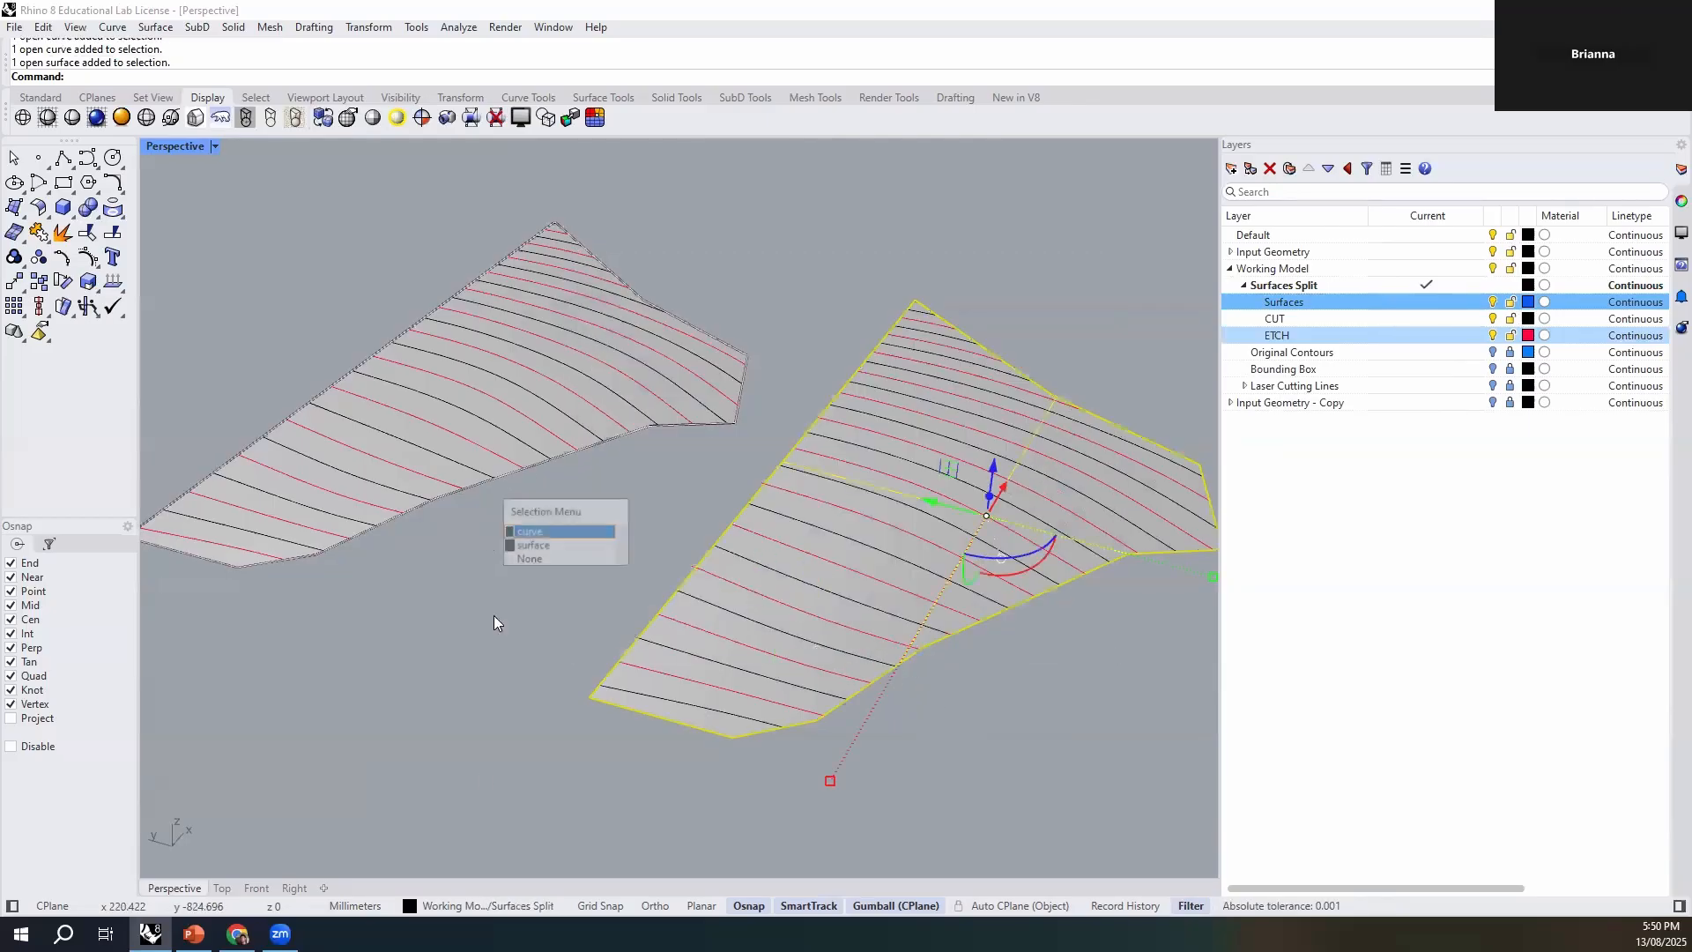
pyautogui.click(540, 546)
pyautogui.click(456, 905)
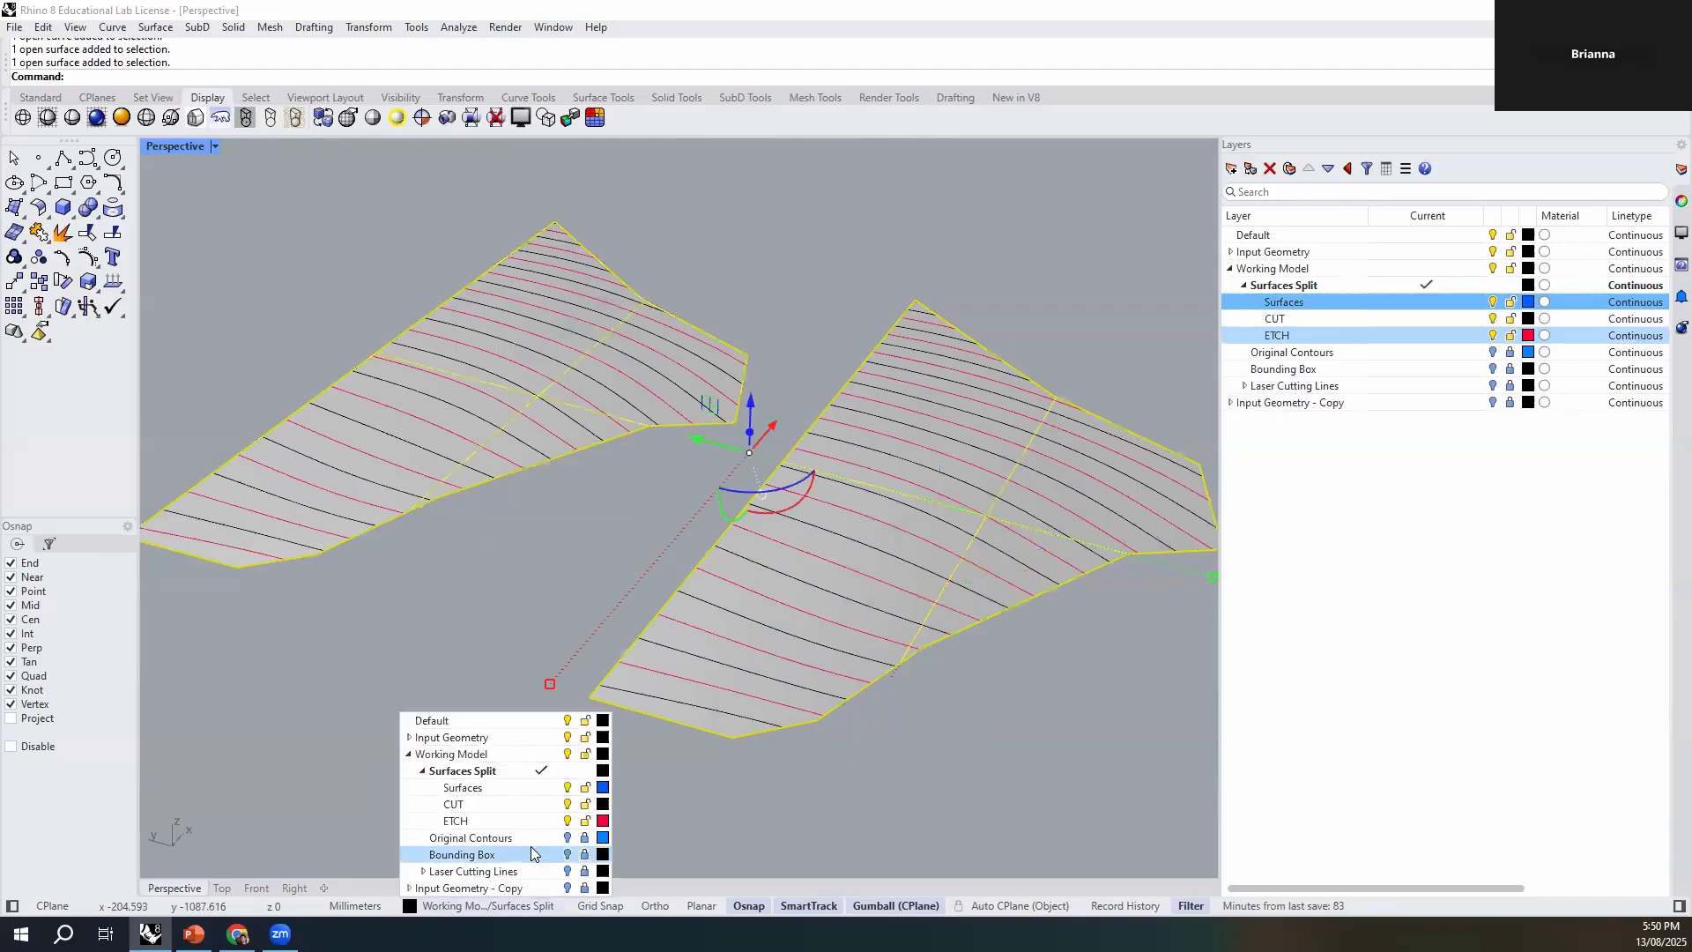
pyautogui.click(493, 785)
pyautogui.click(493, 779)
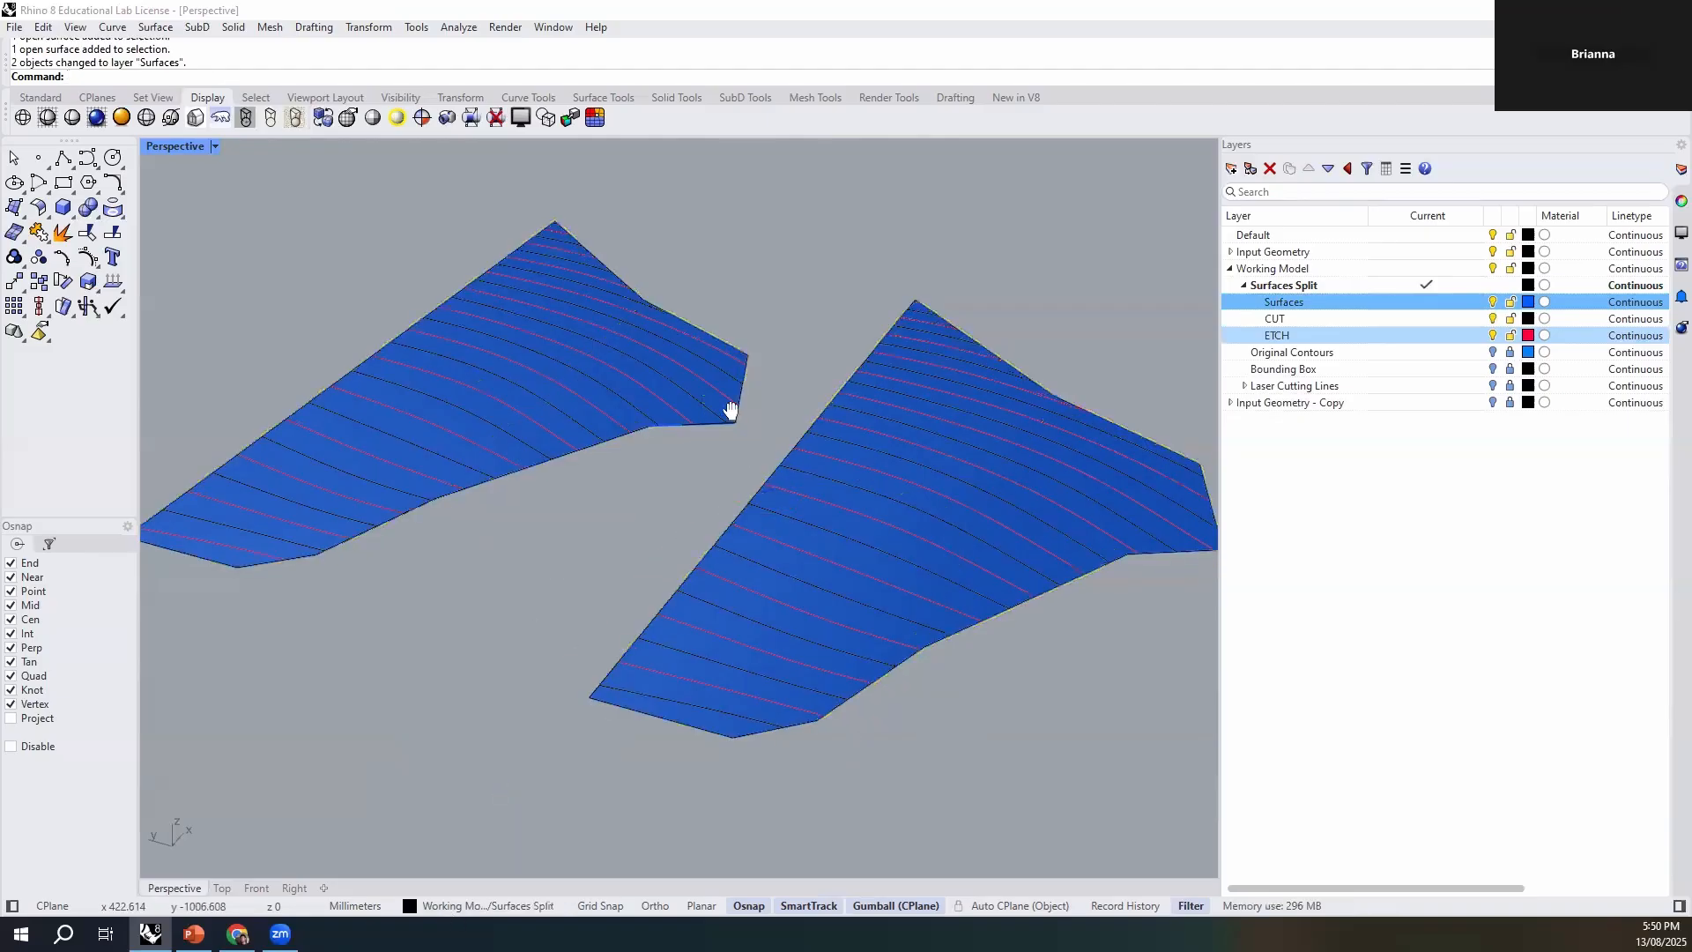
# - Change the colour of the Surfaces sublayer to Brown
pyautogui.keyDown('shift'); pyautogui.moveTo(731, 411); pyautogui.dragTo(712, 411, button='right'); pyautogui.keyUp('shift')
pyautogui.click(1531, 302)
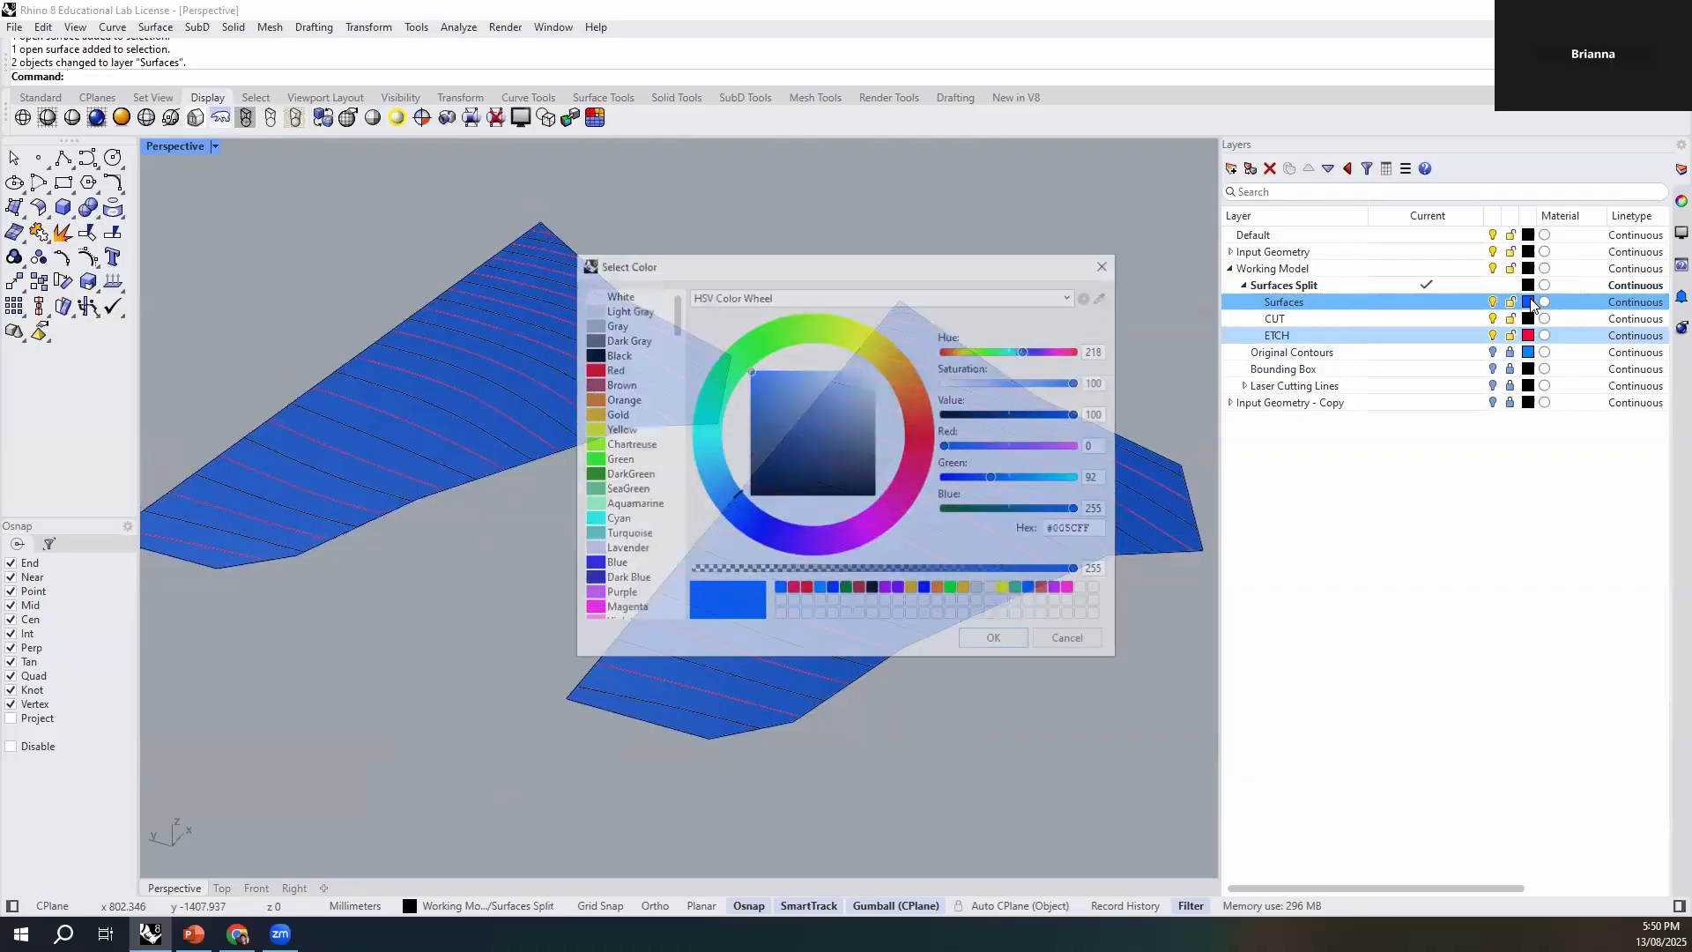
pyautogui.click(616, 351)
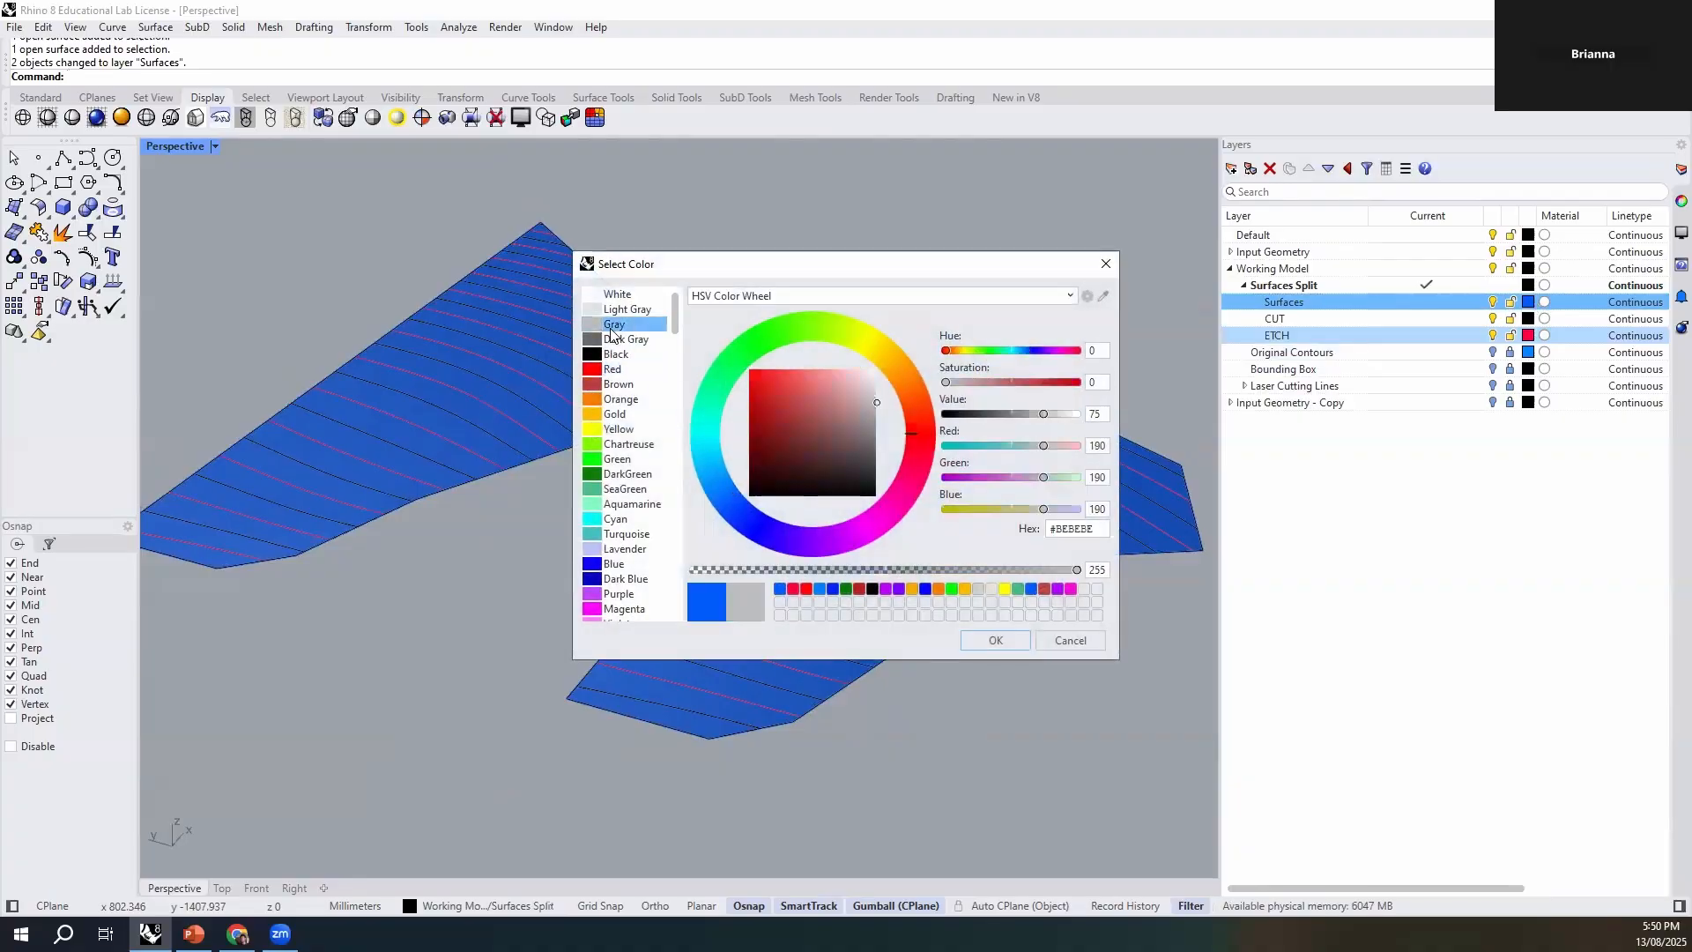
pyautogui.click(627, 370)
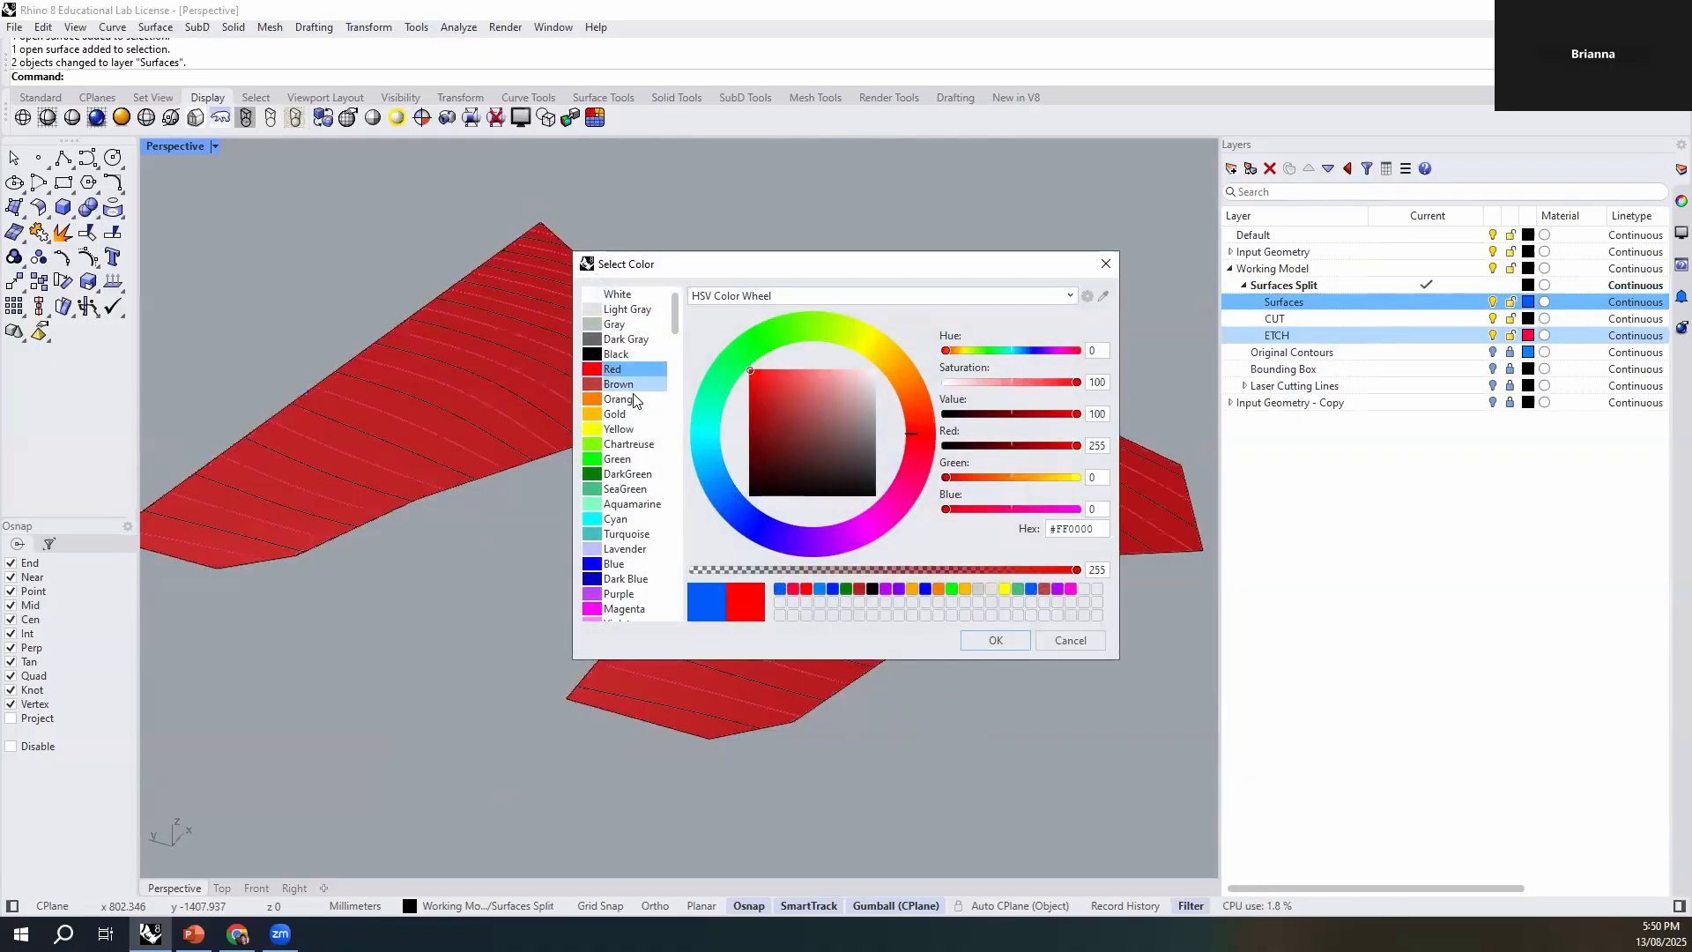
pyautogui.click(628, 386)
pyautogui.click(1012, 643)
# - Split both planar surfaces, using all the curves on the CUT layer as cutting objects
pyautogui.keyDown('shift'); pyautogui.moveTo(939, 573); pyautogui.dragTo(981, 627, button='right'); pyautogui.keyUp('shift')
pyautogui.scroll(-4, 874, 493)
pyautogui.moveTo(874, 560); pyautogui.dragTo(977, 684, button='right')
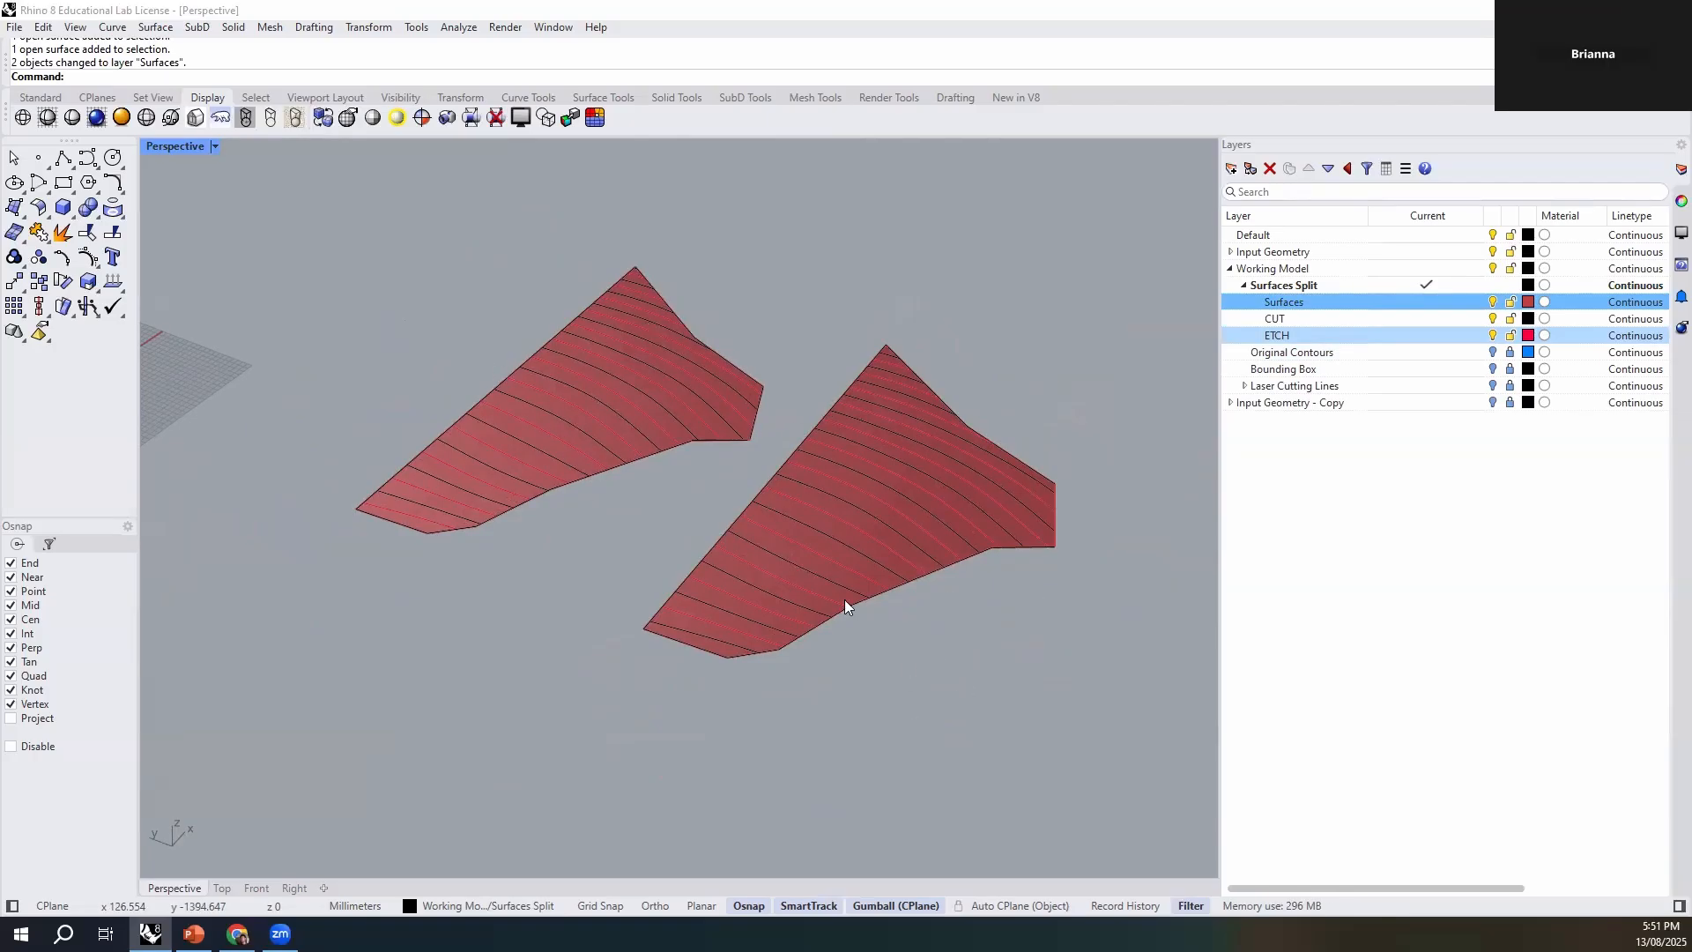
pyautogui.scroll(3, 819, 595)
pyautogui.click(787, 584)
pyautogui.scroll(1, 360, 427)
pyautogui.keyDown('shift'); pyautogui.click(359, 427); pyautogui.keyUp('shift')
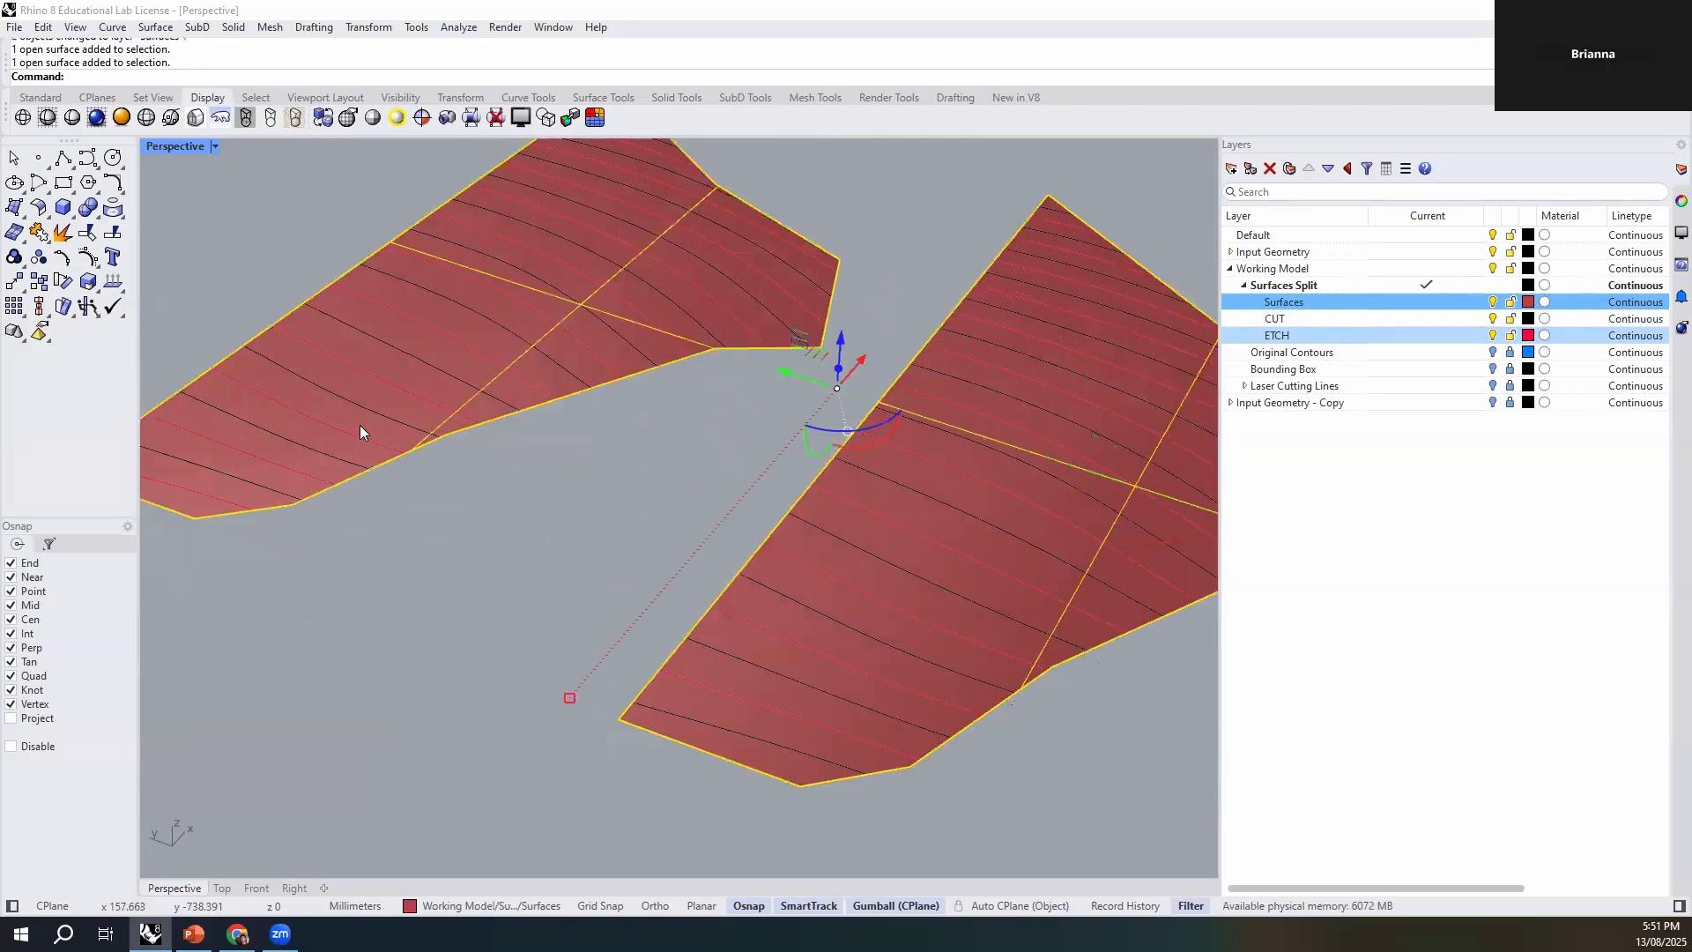
pyautogui.scroll(-3, 820, 624)
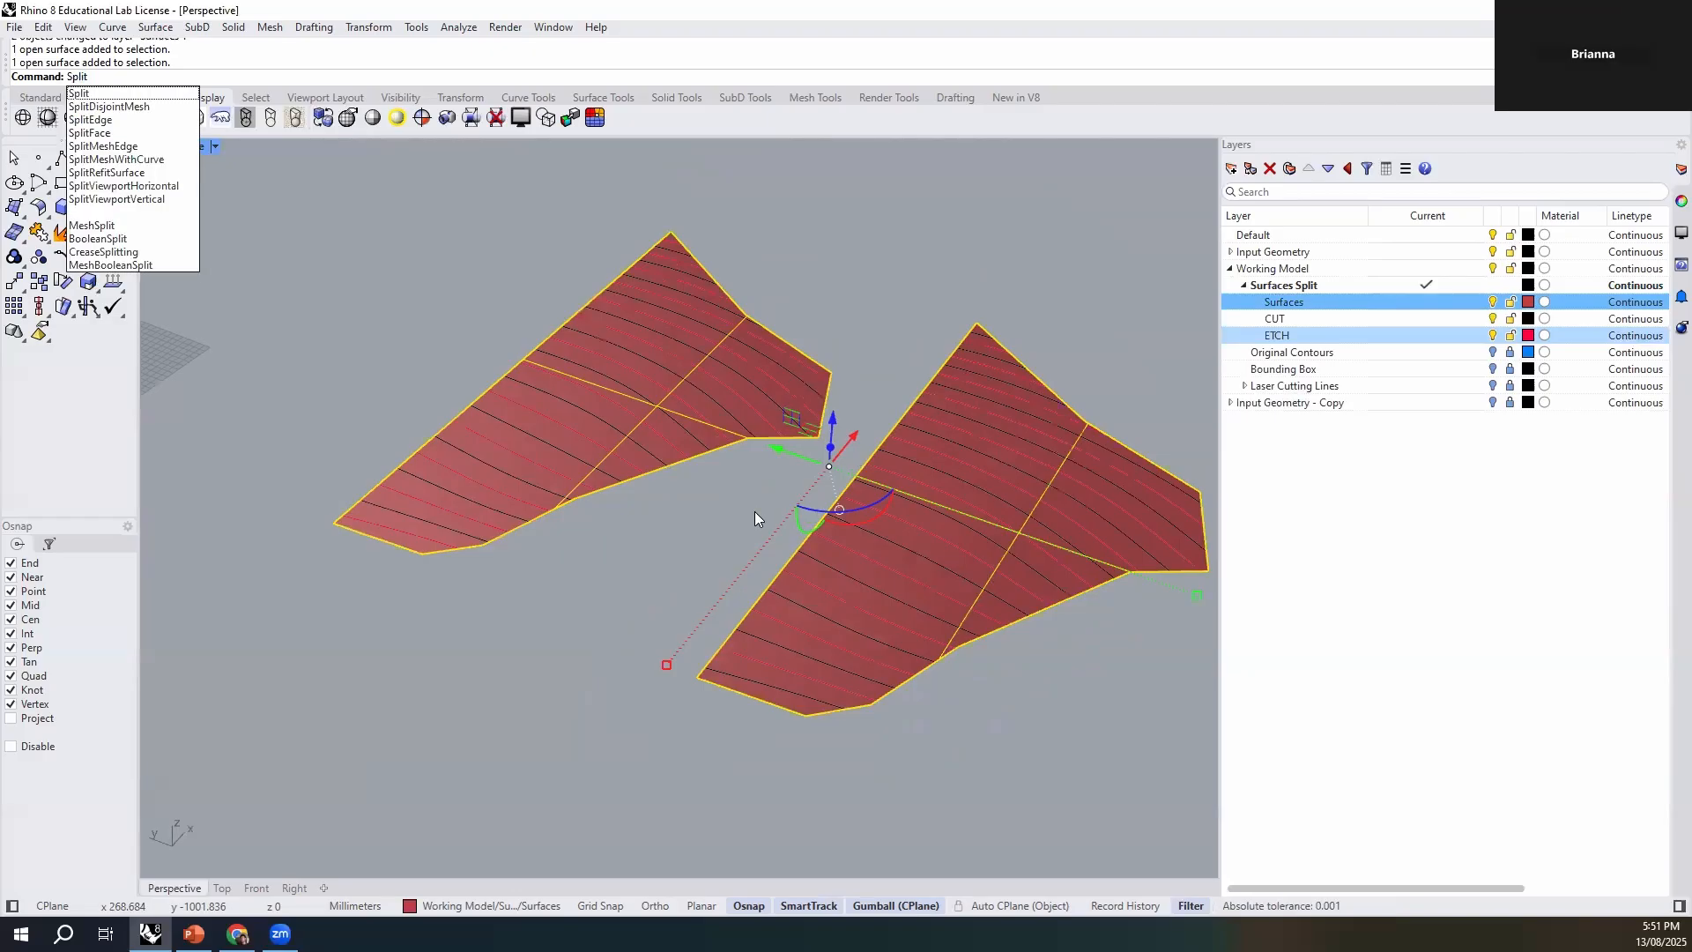
pyautogui.press('Return')
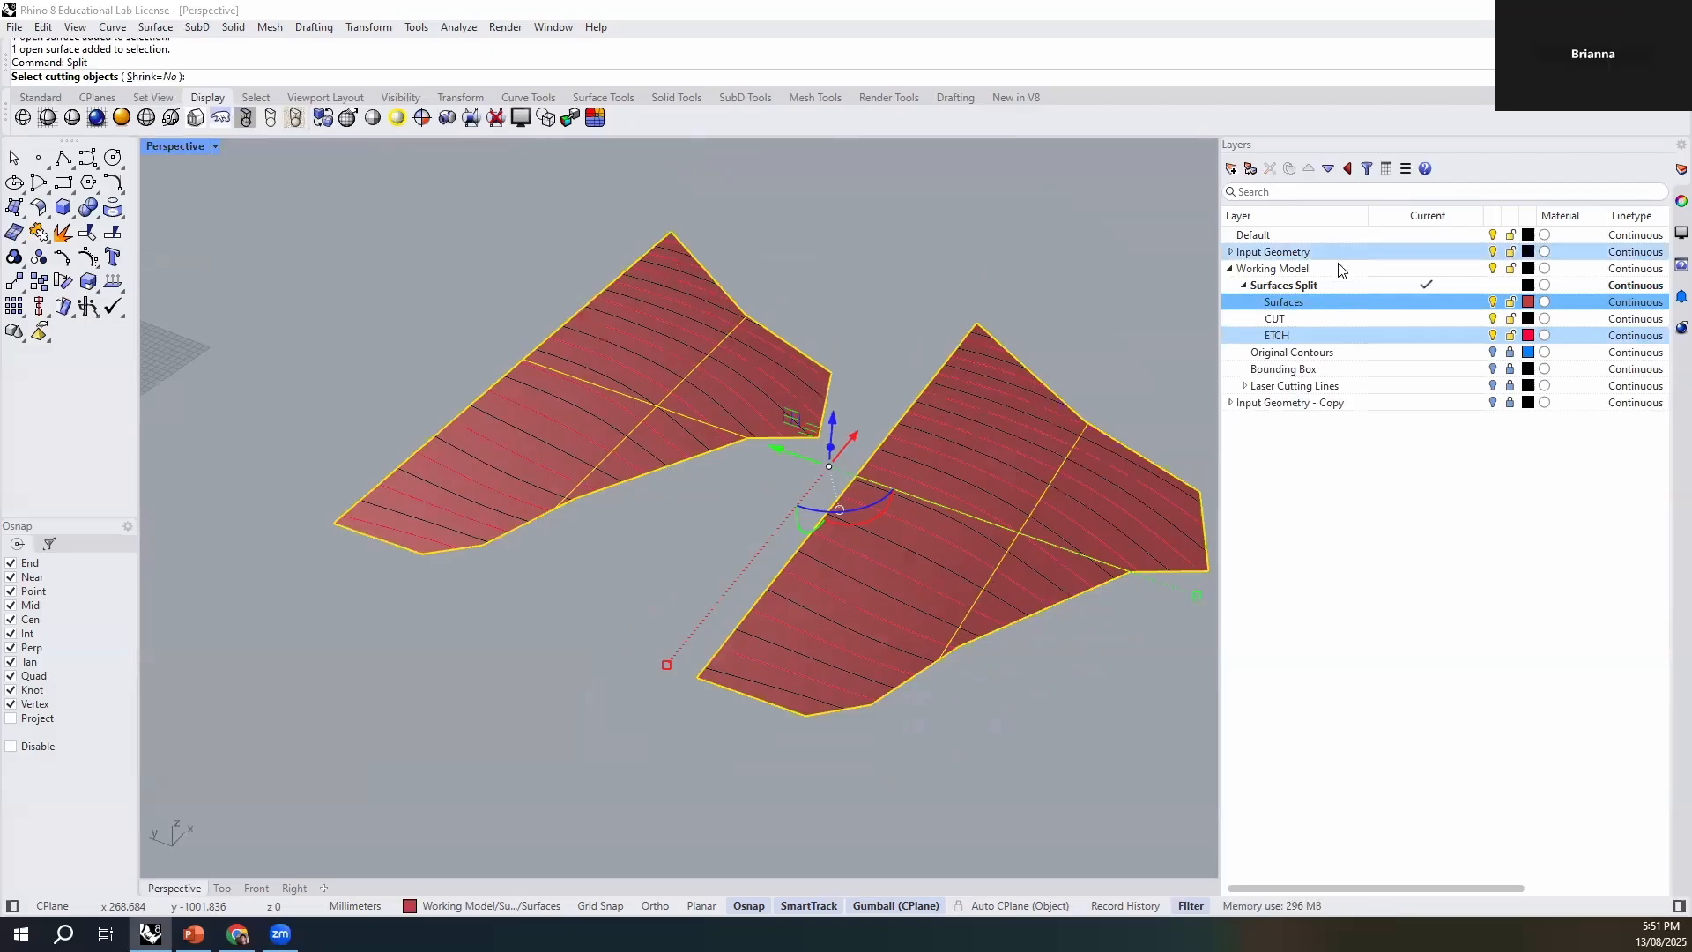
pyautogui.click(1311, 319)
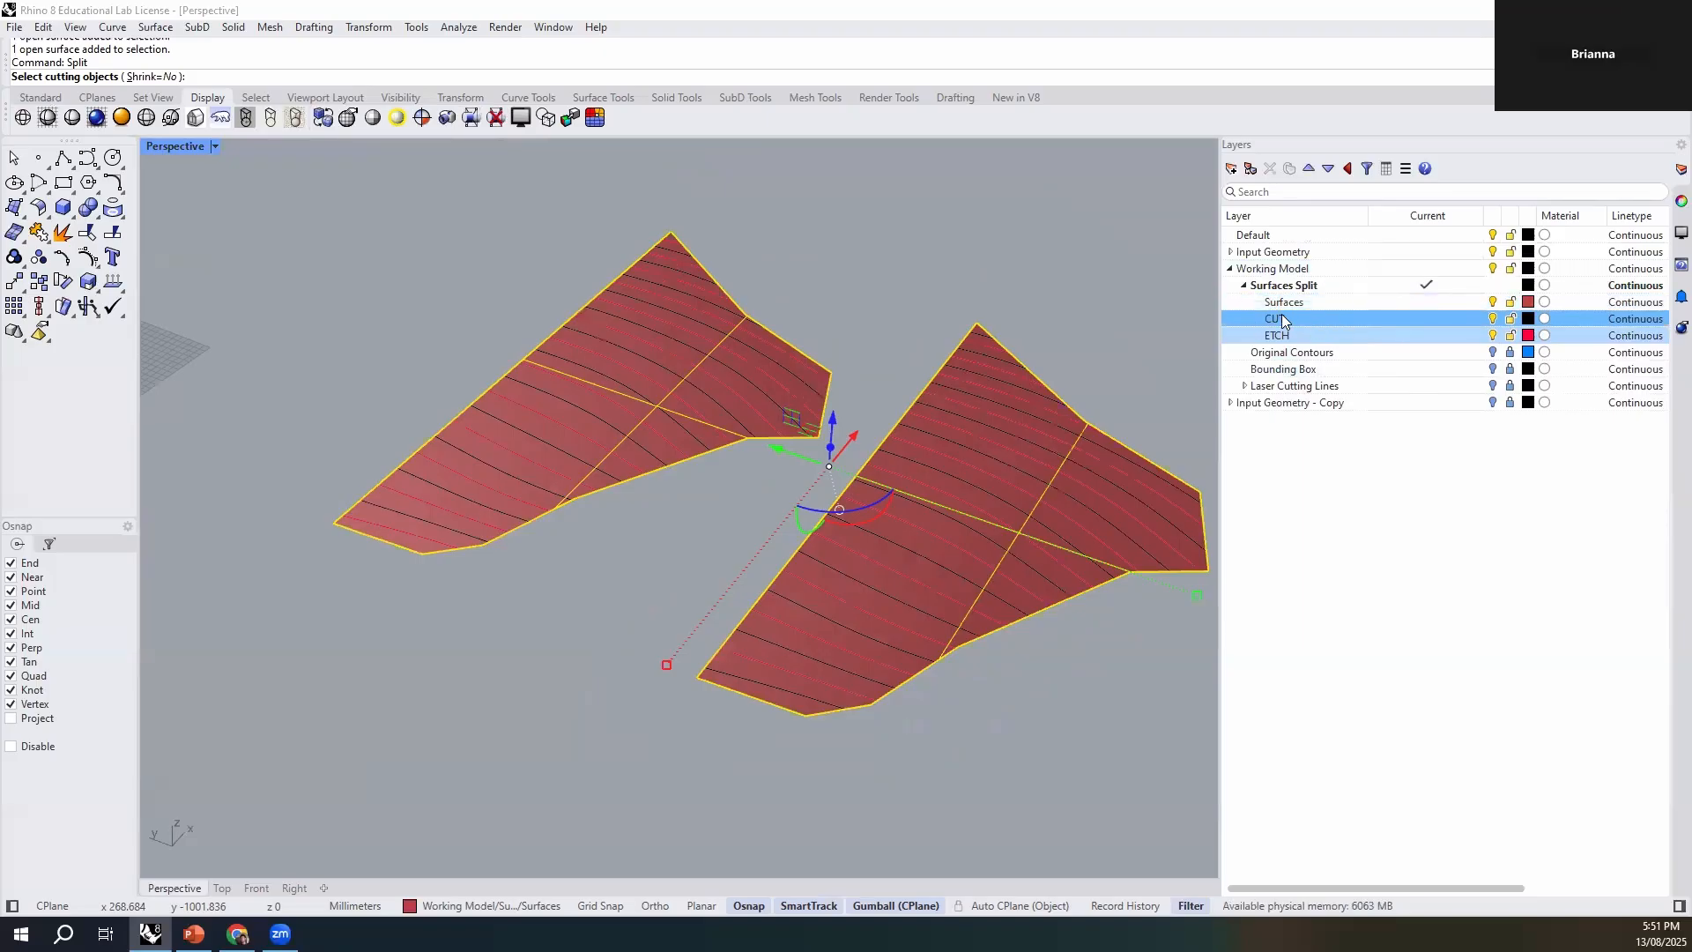
pyautogui.rightClick(1296, 322)
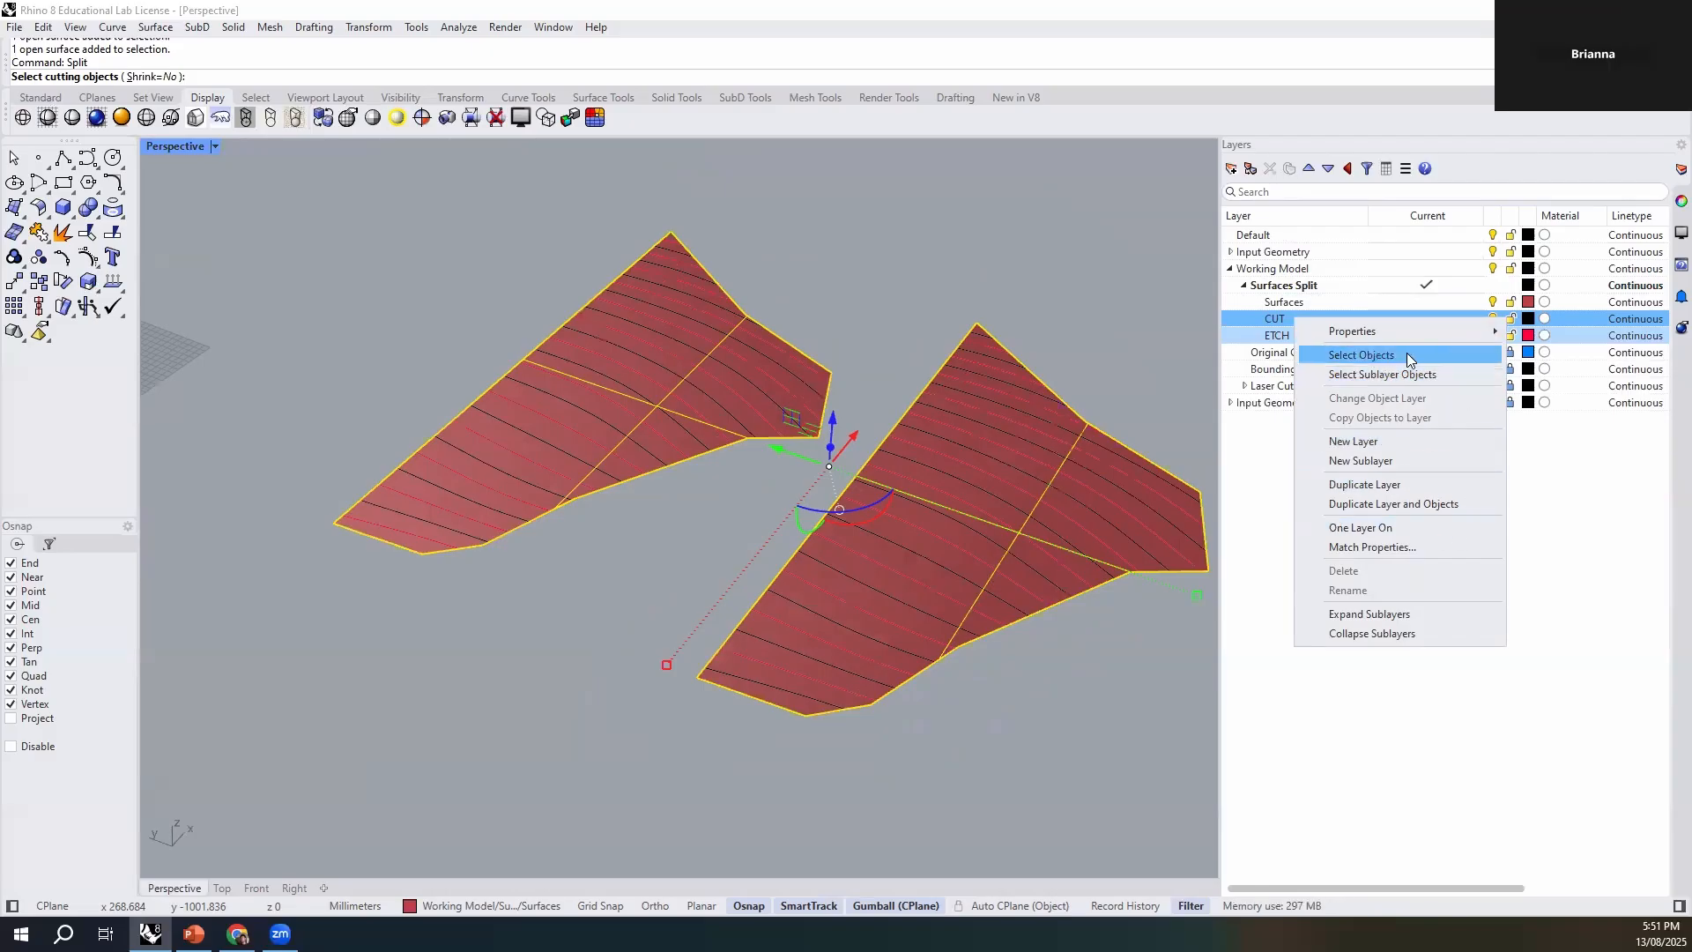
pyautogui.click(1361, 354)
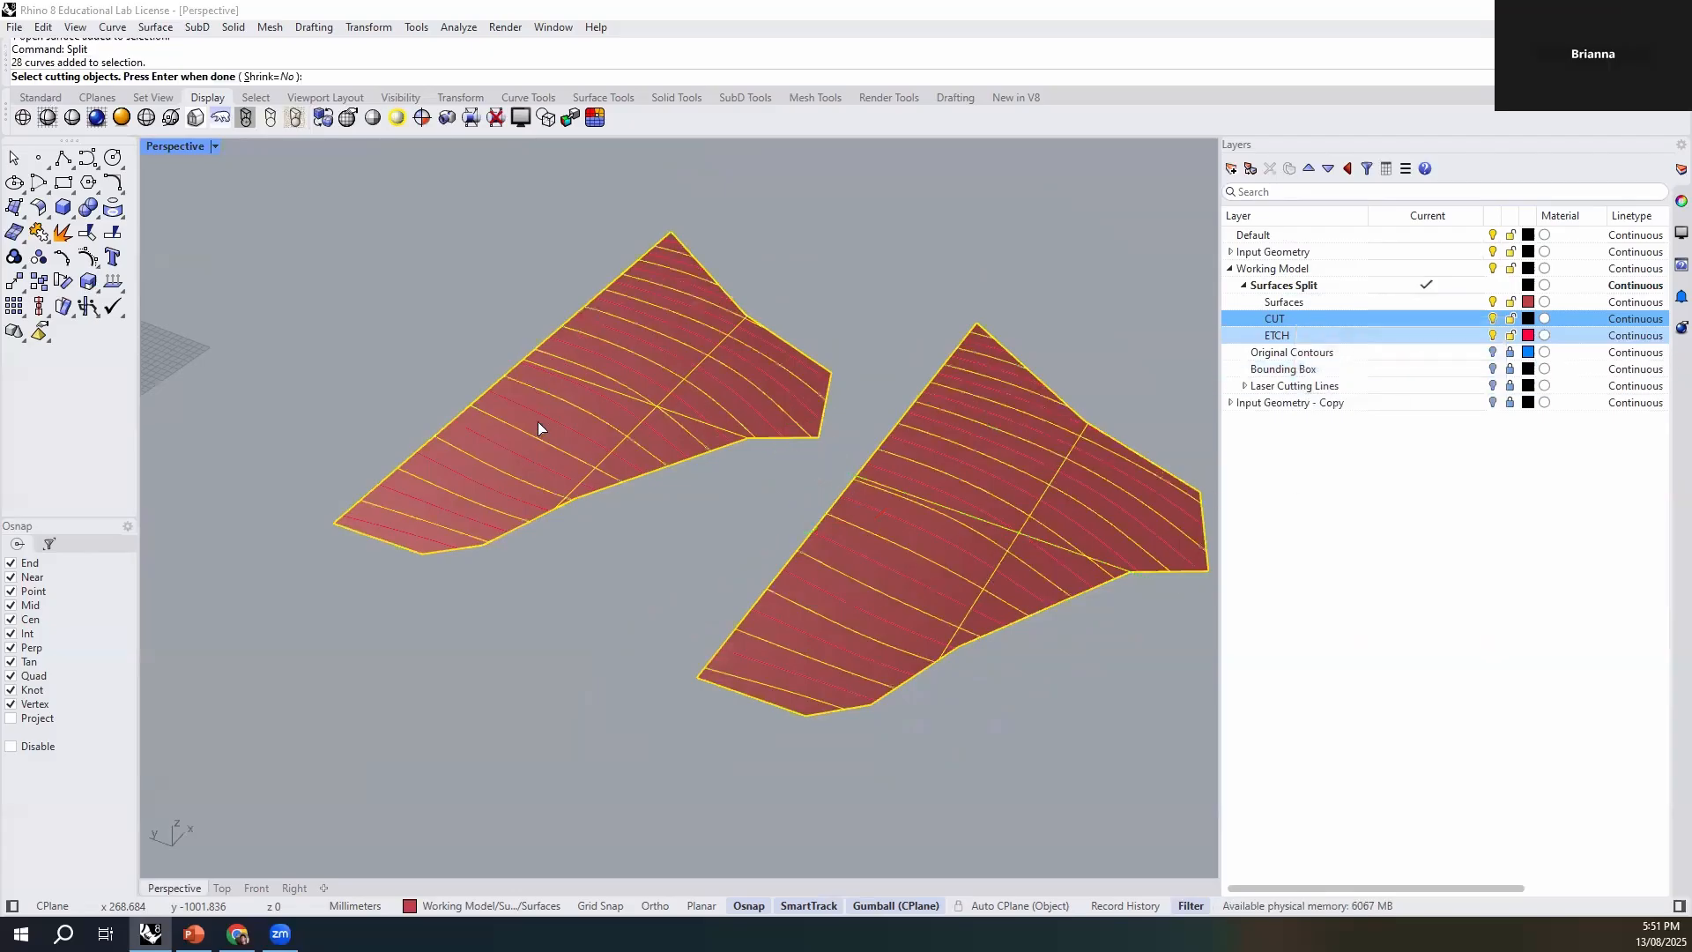
pyautogui.rightClick(839, 308)
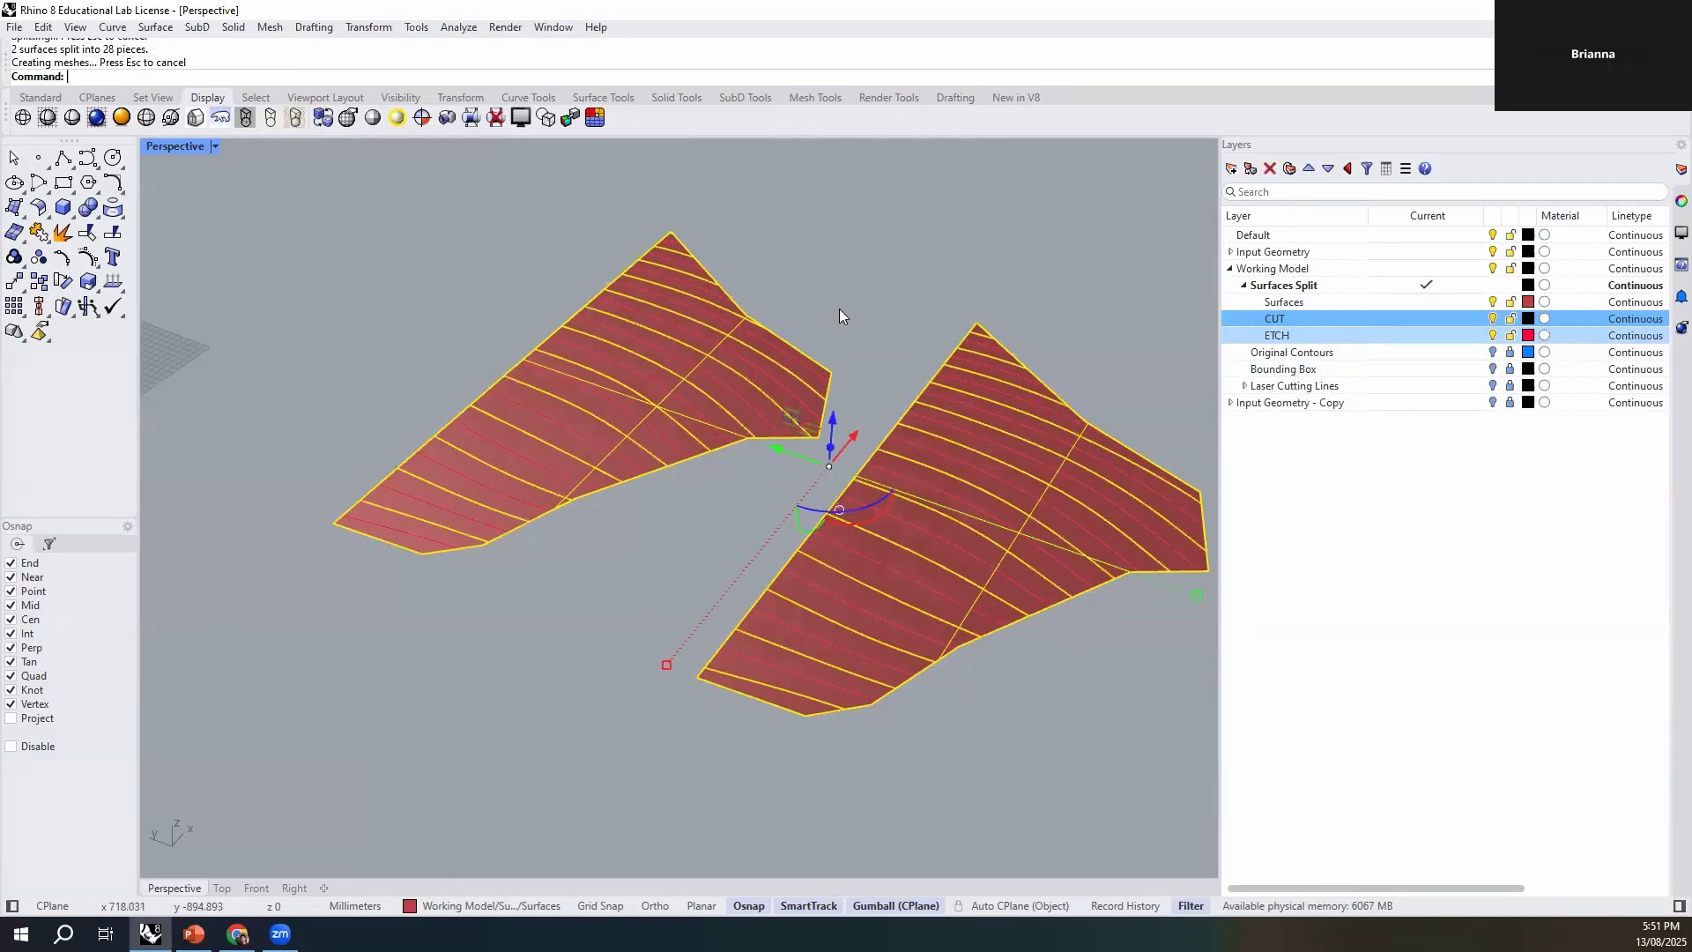
# - Check that the planar surfaces are split by picking individual strips between the cut contours, and clear the selection
pyautogui.scroll(5, 793, 688)
pyautogui.click(793, 725)
pyautogui.click(813, 699)
pyautogui.moveTo(813, 699); pyautogui.dragTo(978, 537)
pyautogui.click(978, 537)
pyautogui.click(1040, 474)
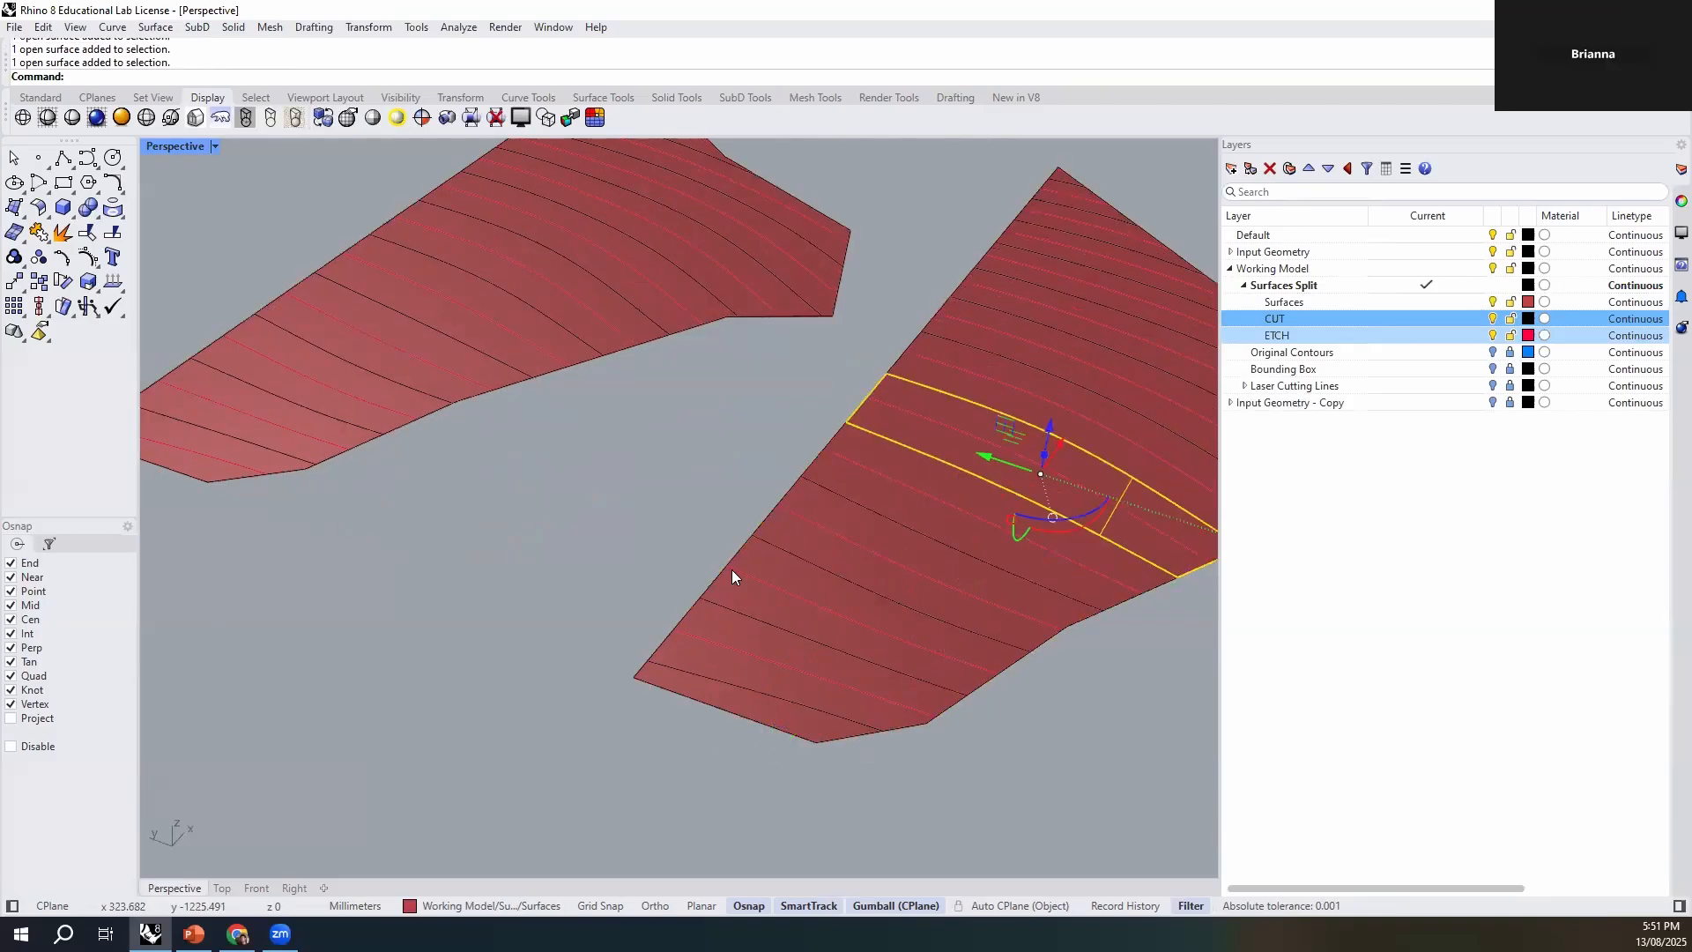
pyautogui.click(686, 593)
pyautogui.scroll(-4, 685, 592)
pyautogui.keyDown('shift'); pyautogui.moveTo(738, 624); pyautogui.dragTo(864, 427, button='right'); pyautogui.keyUp('shift')
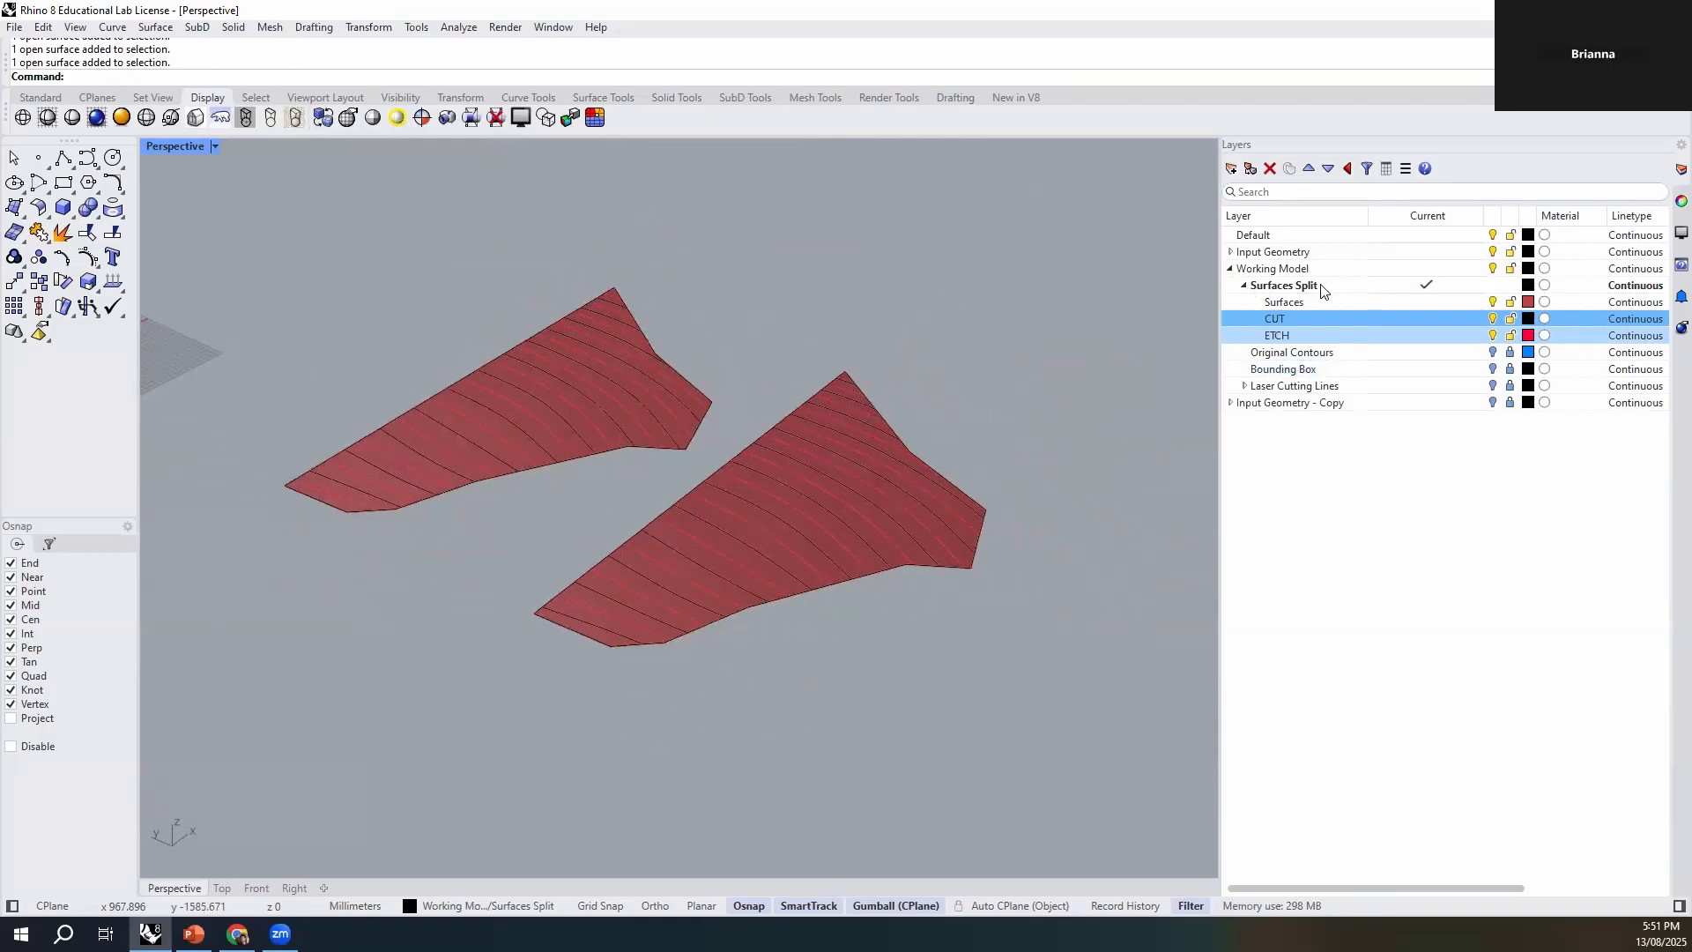
# - Collapse the Surfaces Split layer and add a sublayer named Extruded Surfaces under Working Model
pyautogui.click(1264, 268)
pyautogui.click(1244, 284)
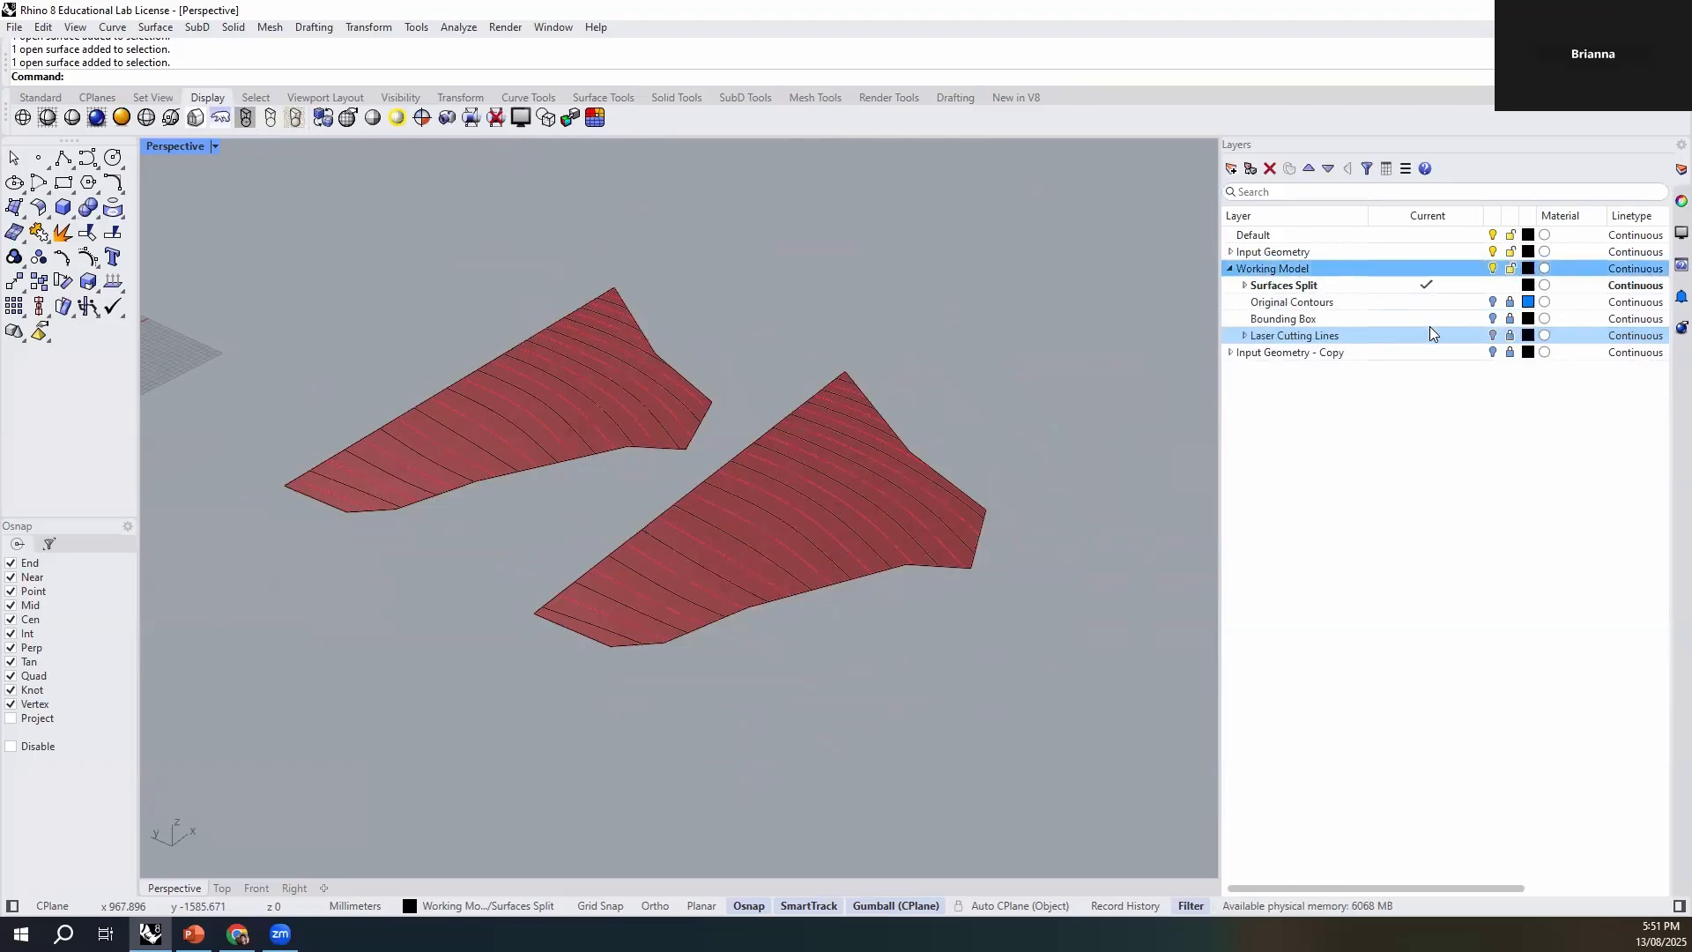
pyautogui.click(1233, 168)
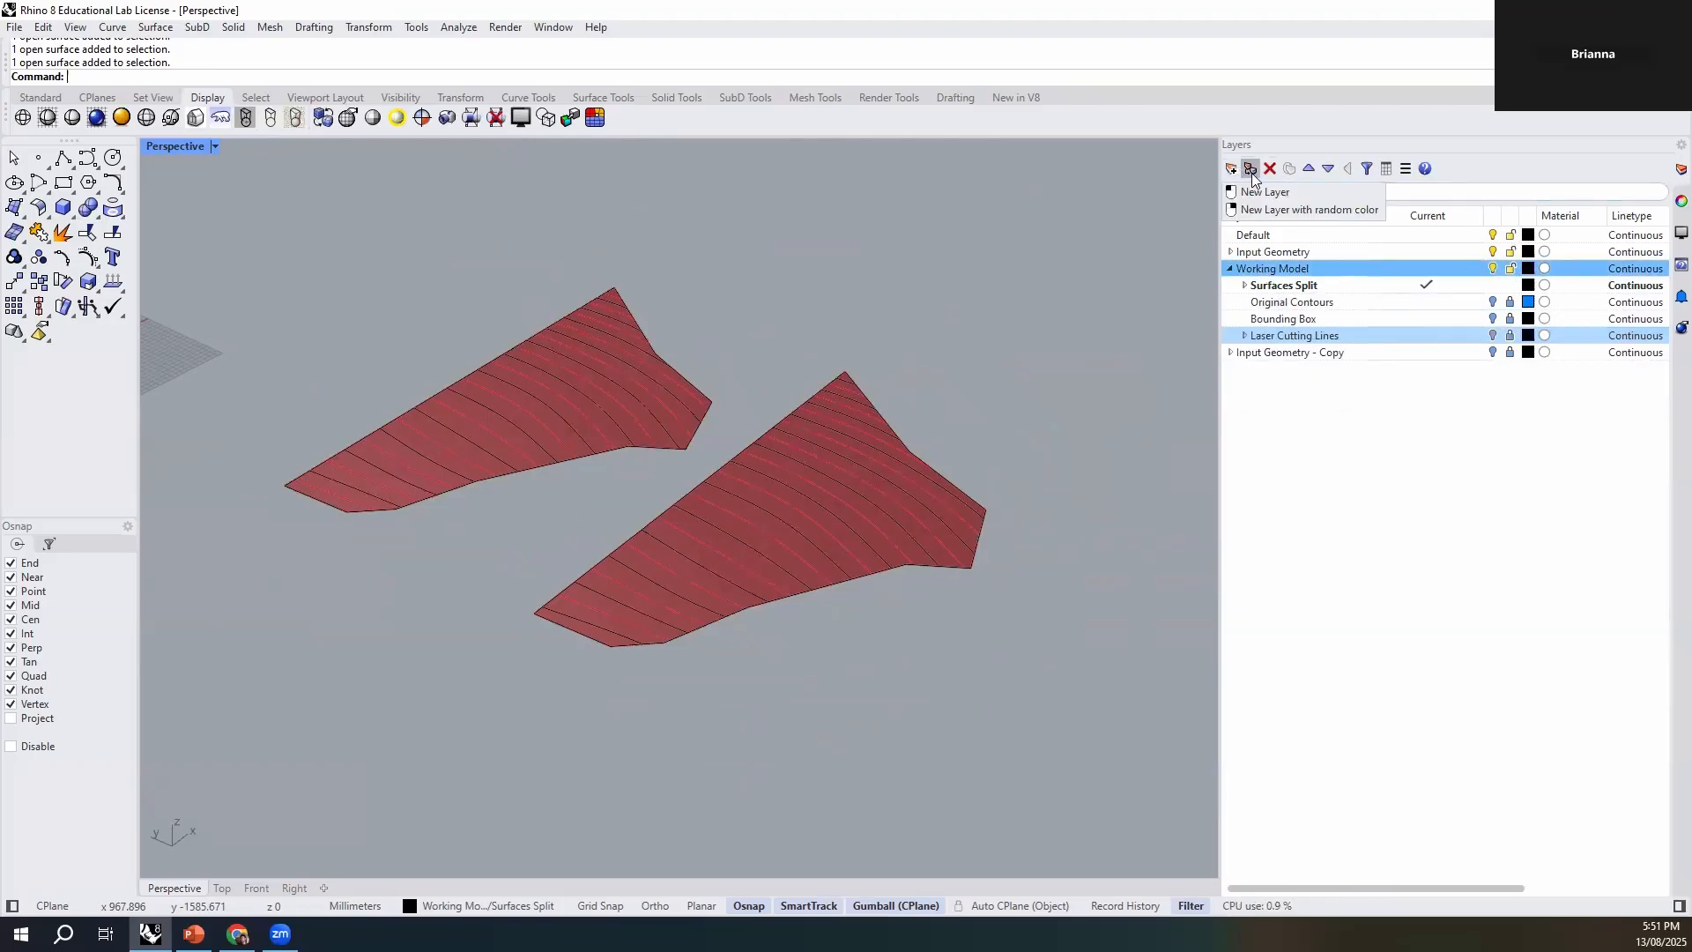
pyautogui.click(1264, 192)
pyautogui.write('Extruded')
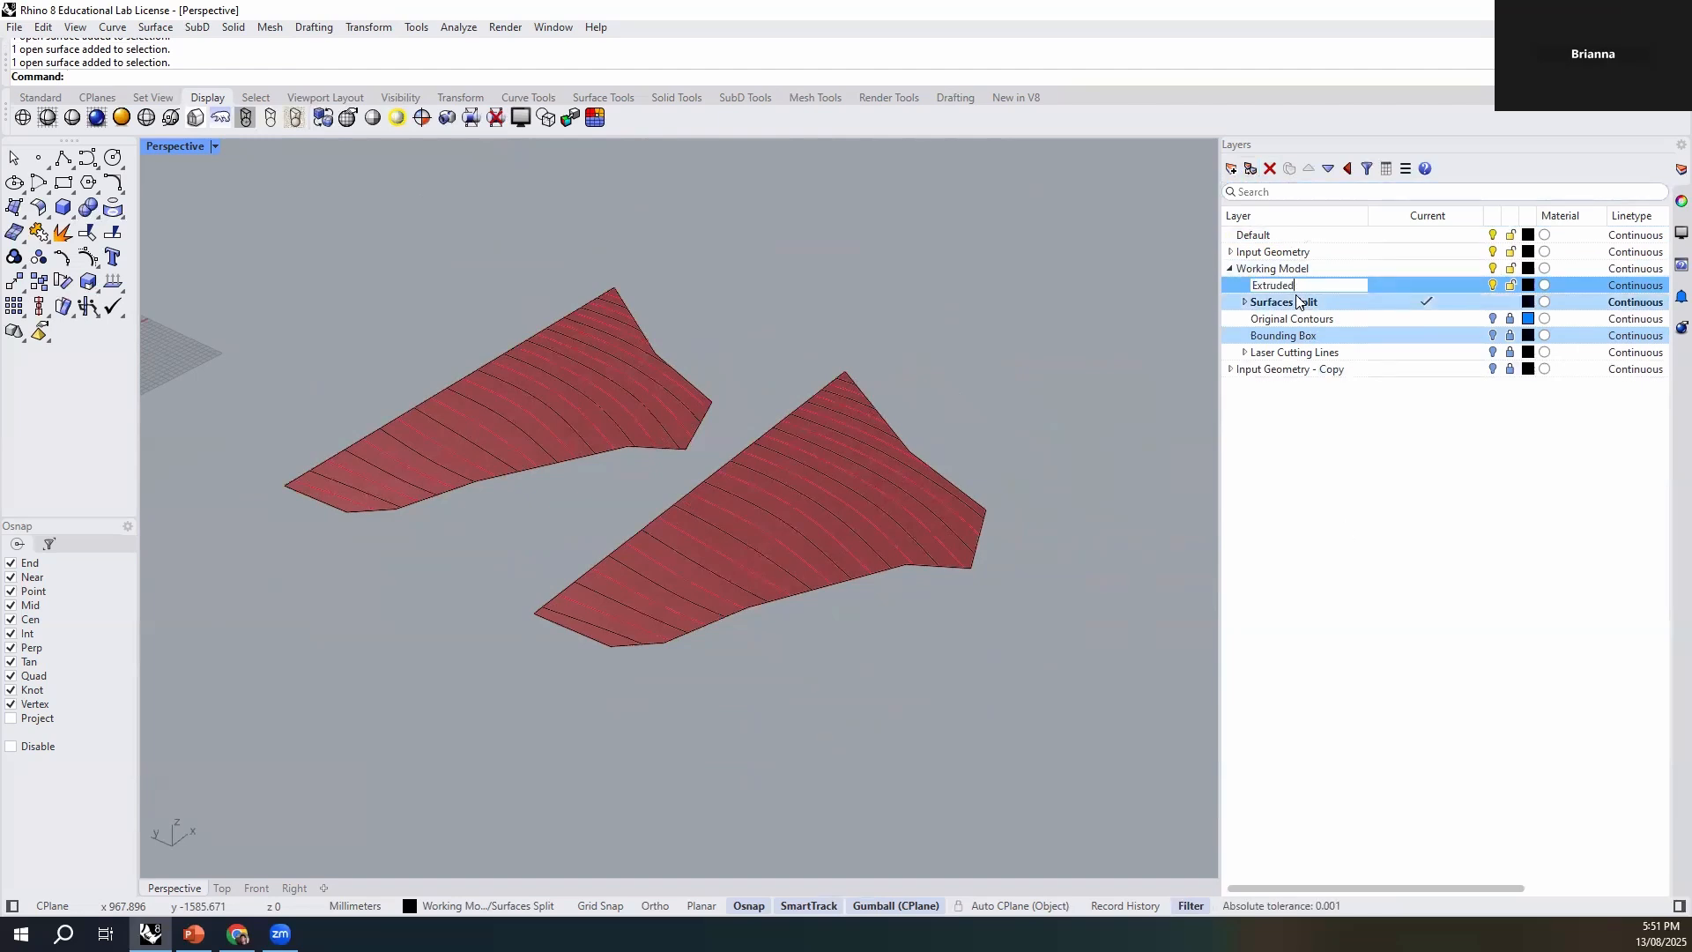
pyautogui.write(' Surfaces')
pyautogui.press('Return')
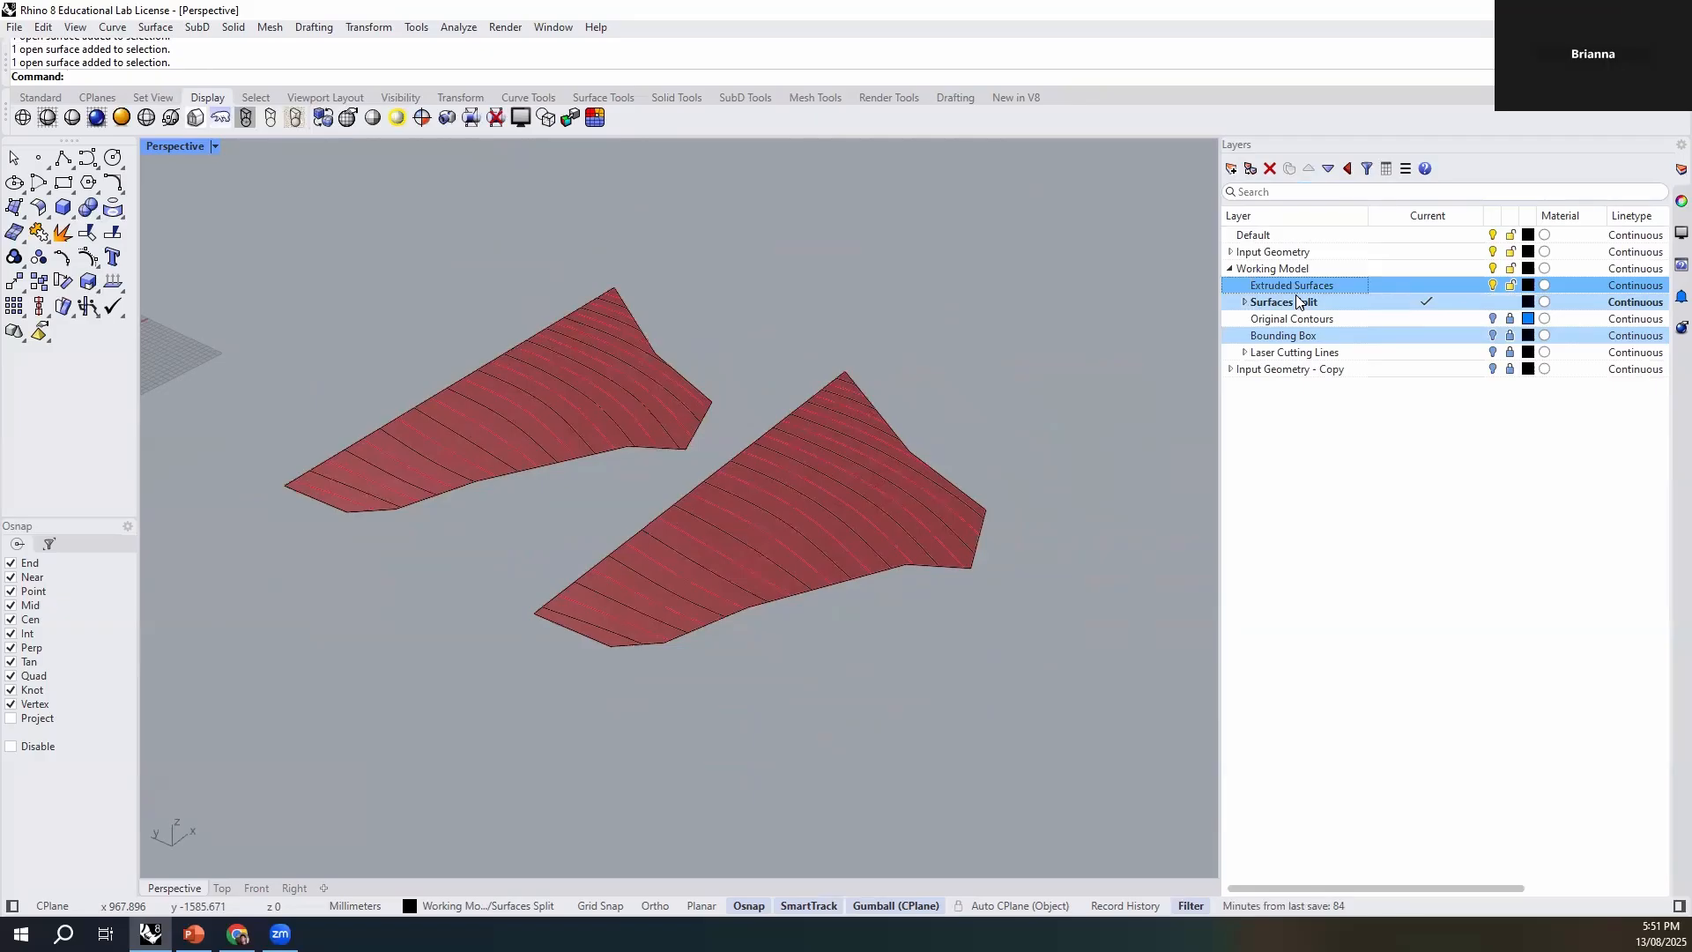
# - Select all the split surface pieces of both contour sets with SelSrf
pyautogui.moveTo(1055, 408); pyautogui.dragTo(1135, 384, button='right')
pyautogui.keyDown('shift'); pyautogui.moveTo(801, 411); pyautogui.dragTo(821, 452, button='right'); pyautogui.keyUp('shift')
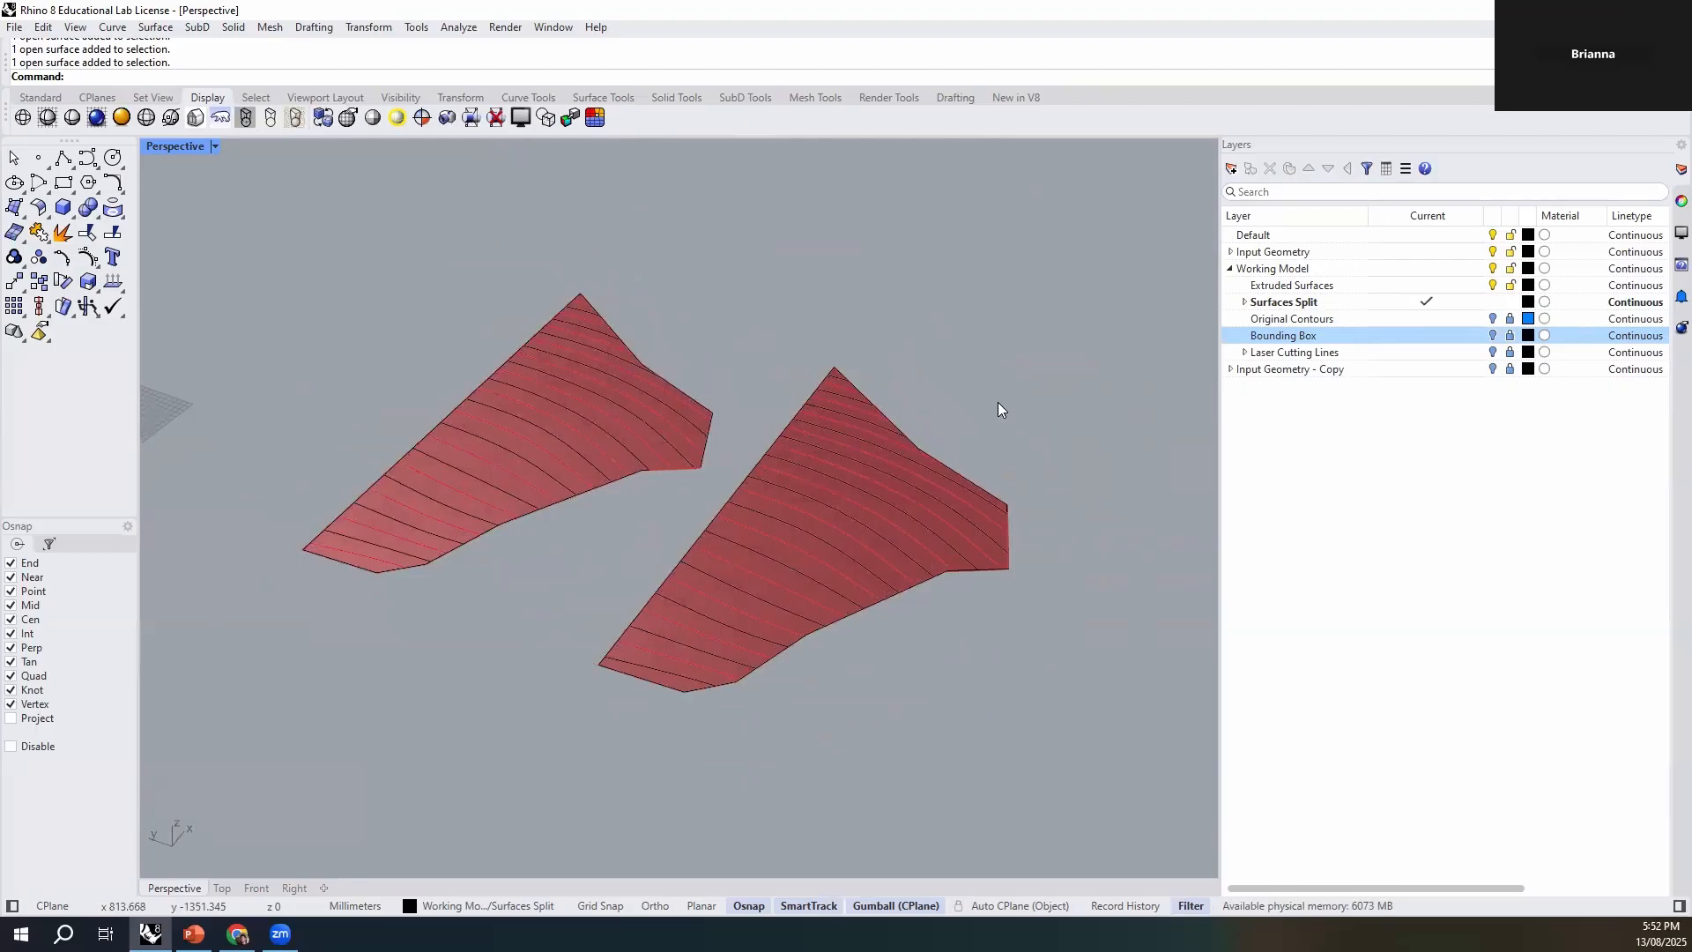
pyautogui.write('elSrf')
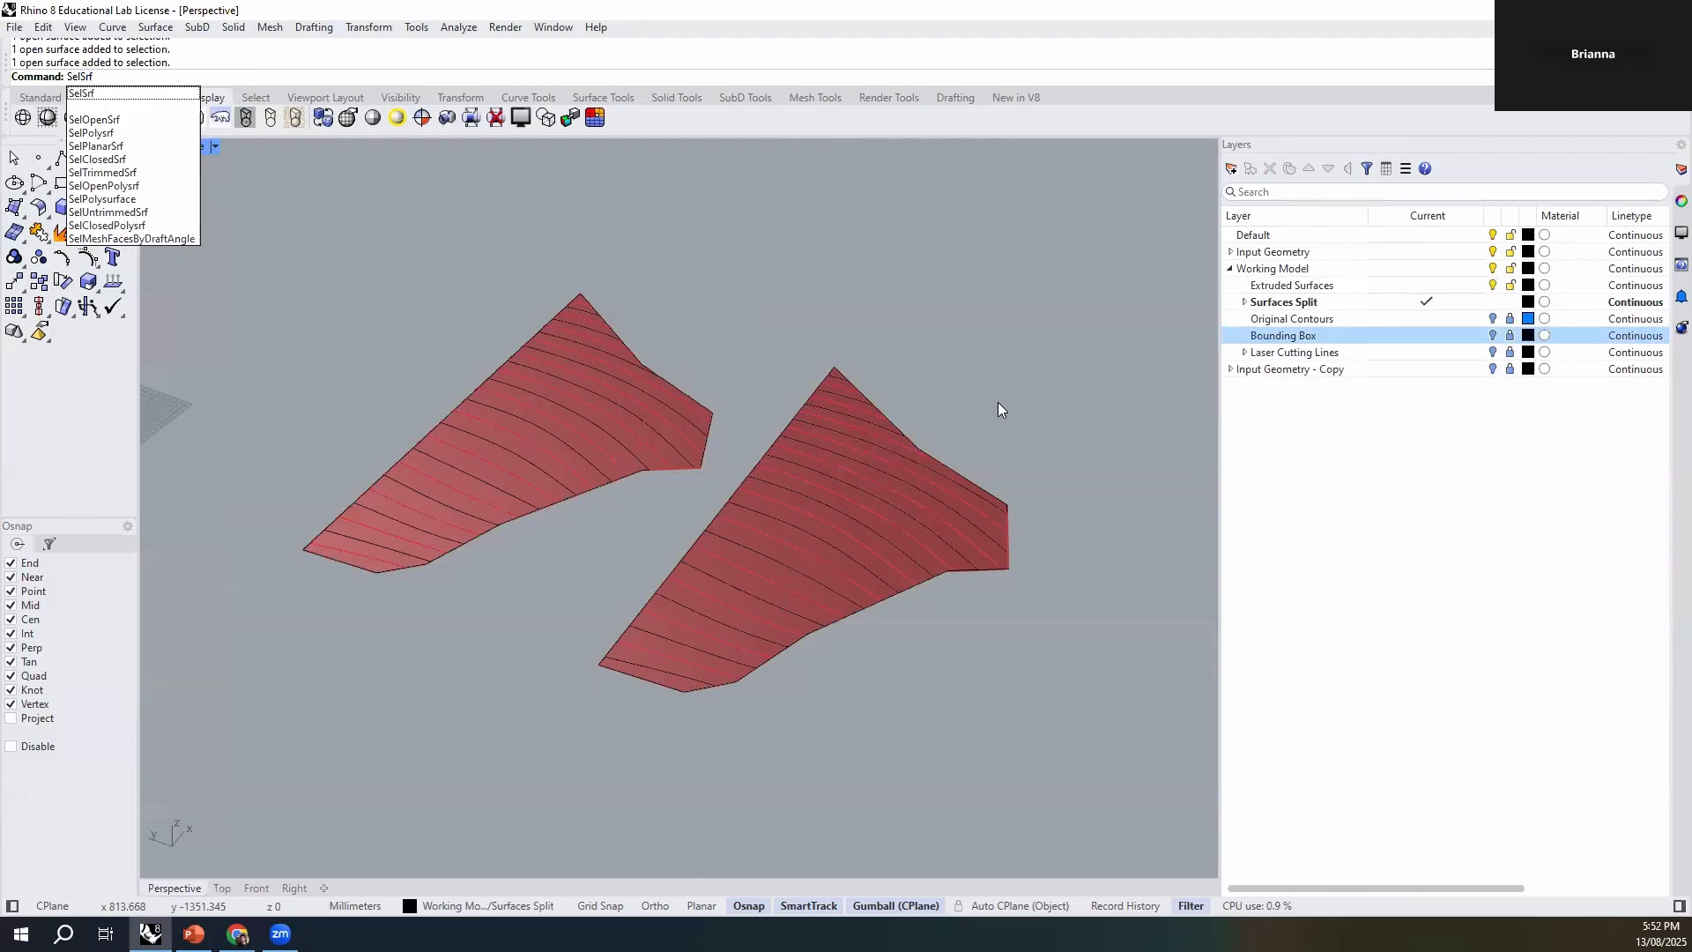
pyautogui.press('Return')
pyautogui.scroll(-5, 860, 678)
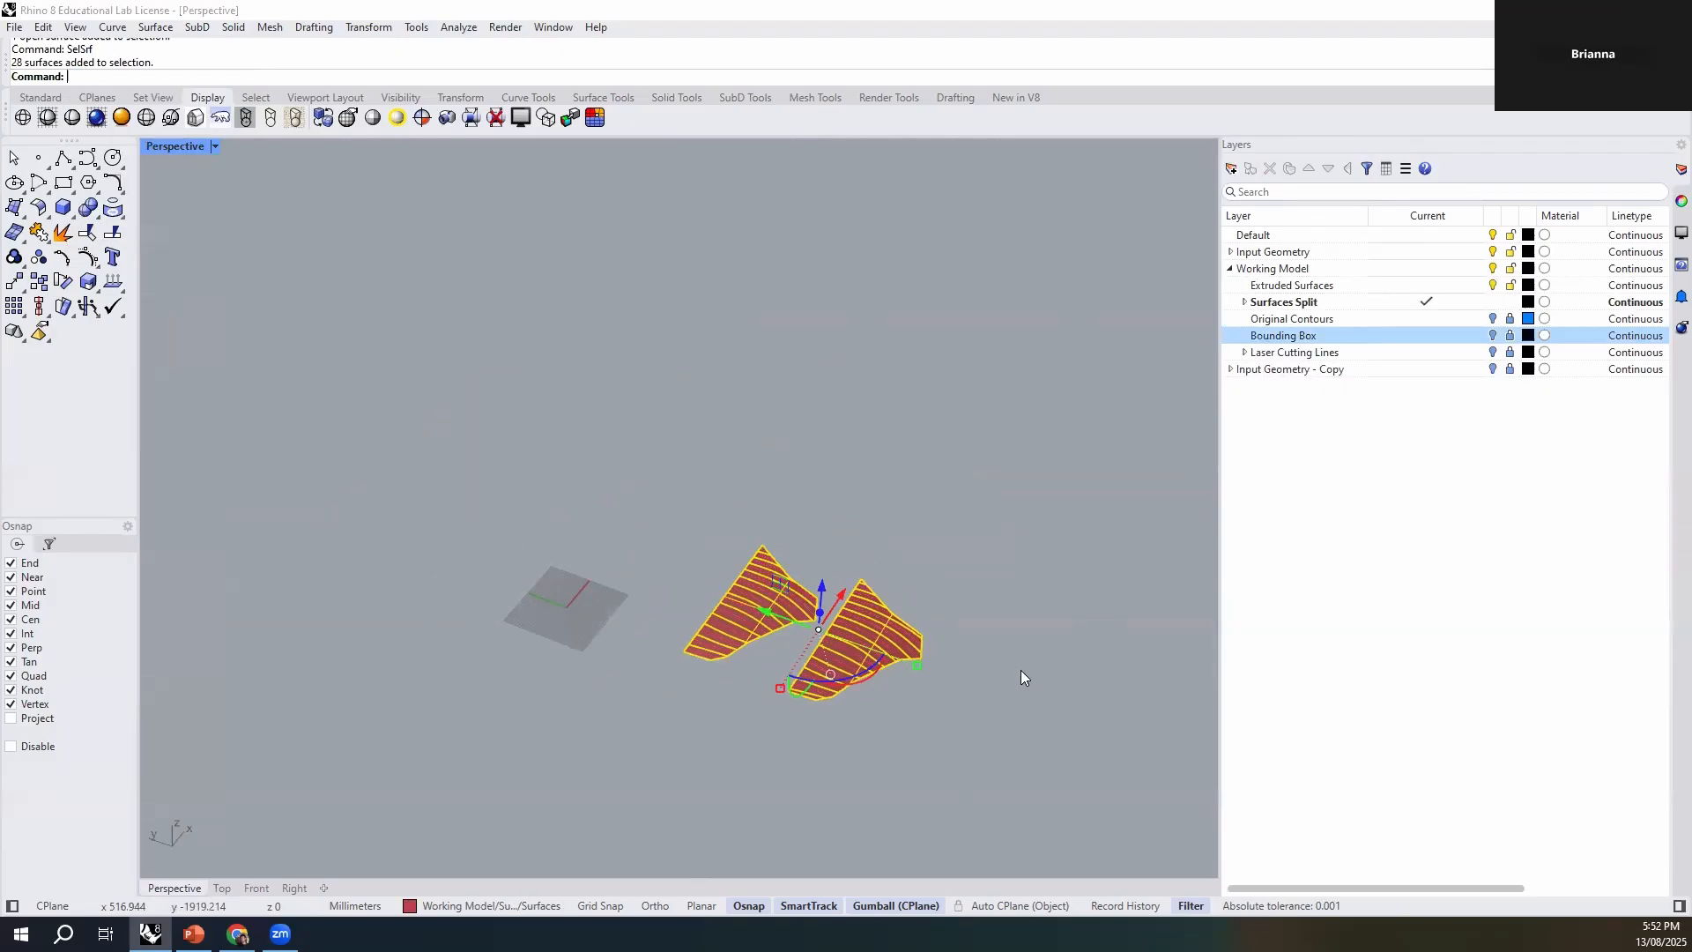
pyautogui.scroll(4, 1020, 670)
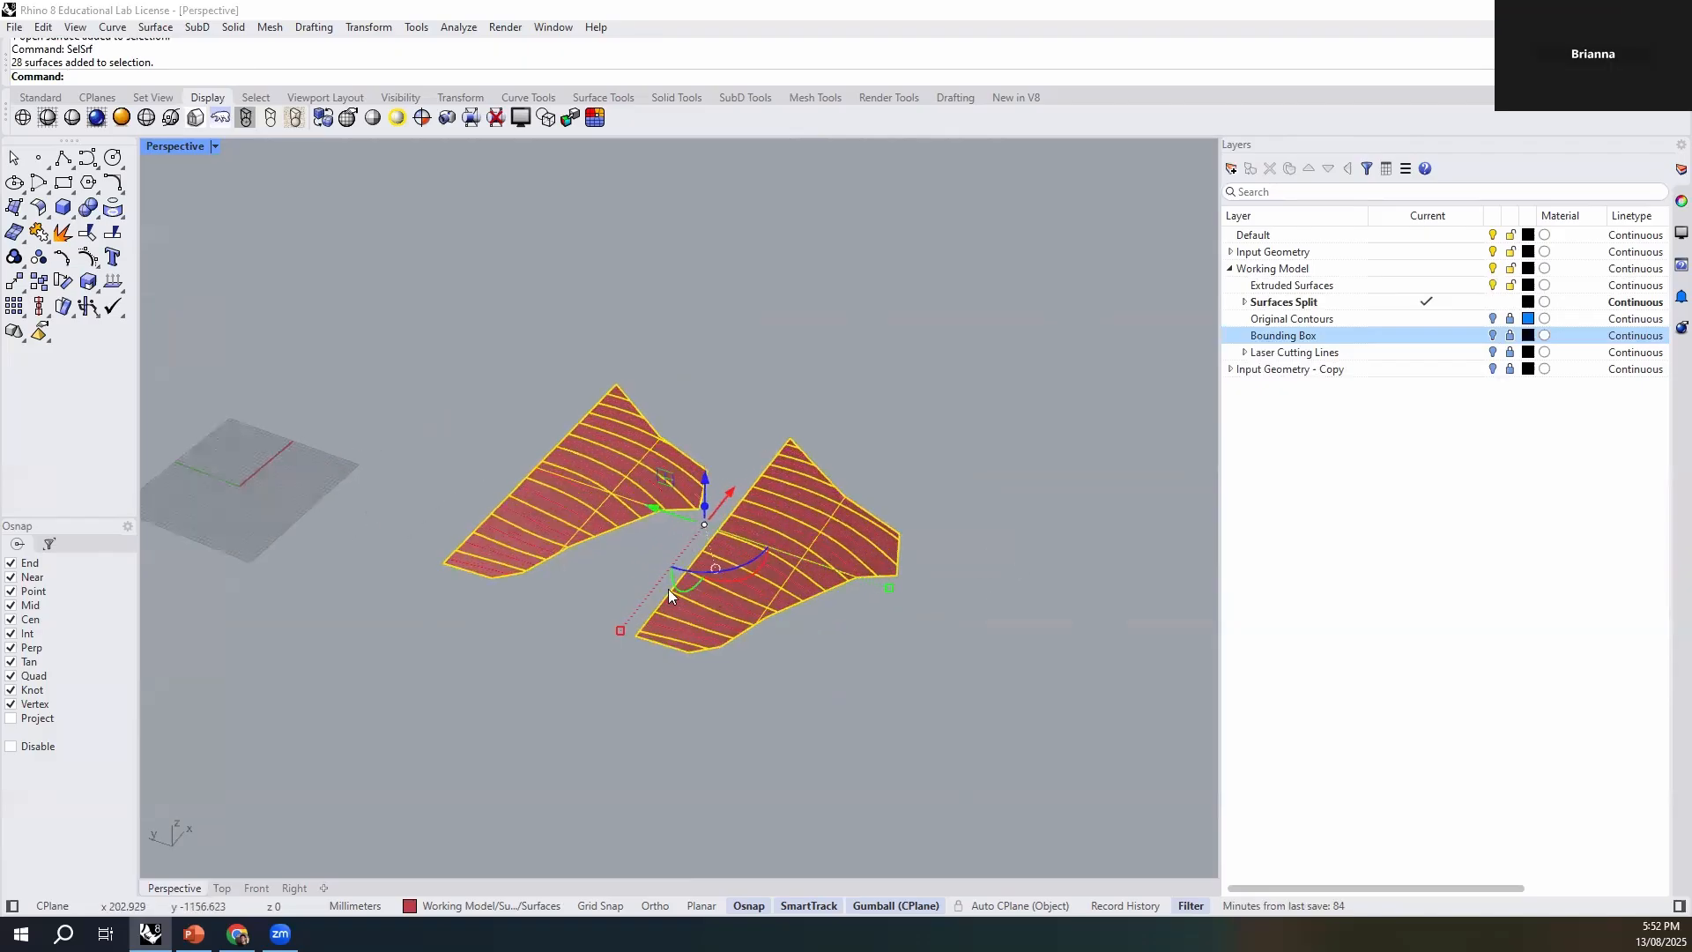
pyautogui.scroll(4, 668, 589)
pyautogui.scroll(-3, 774, 534)
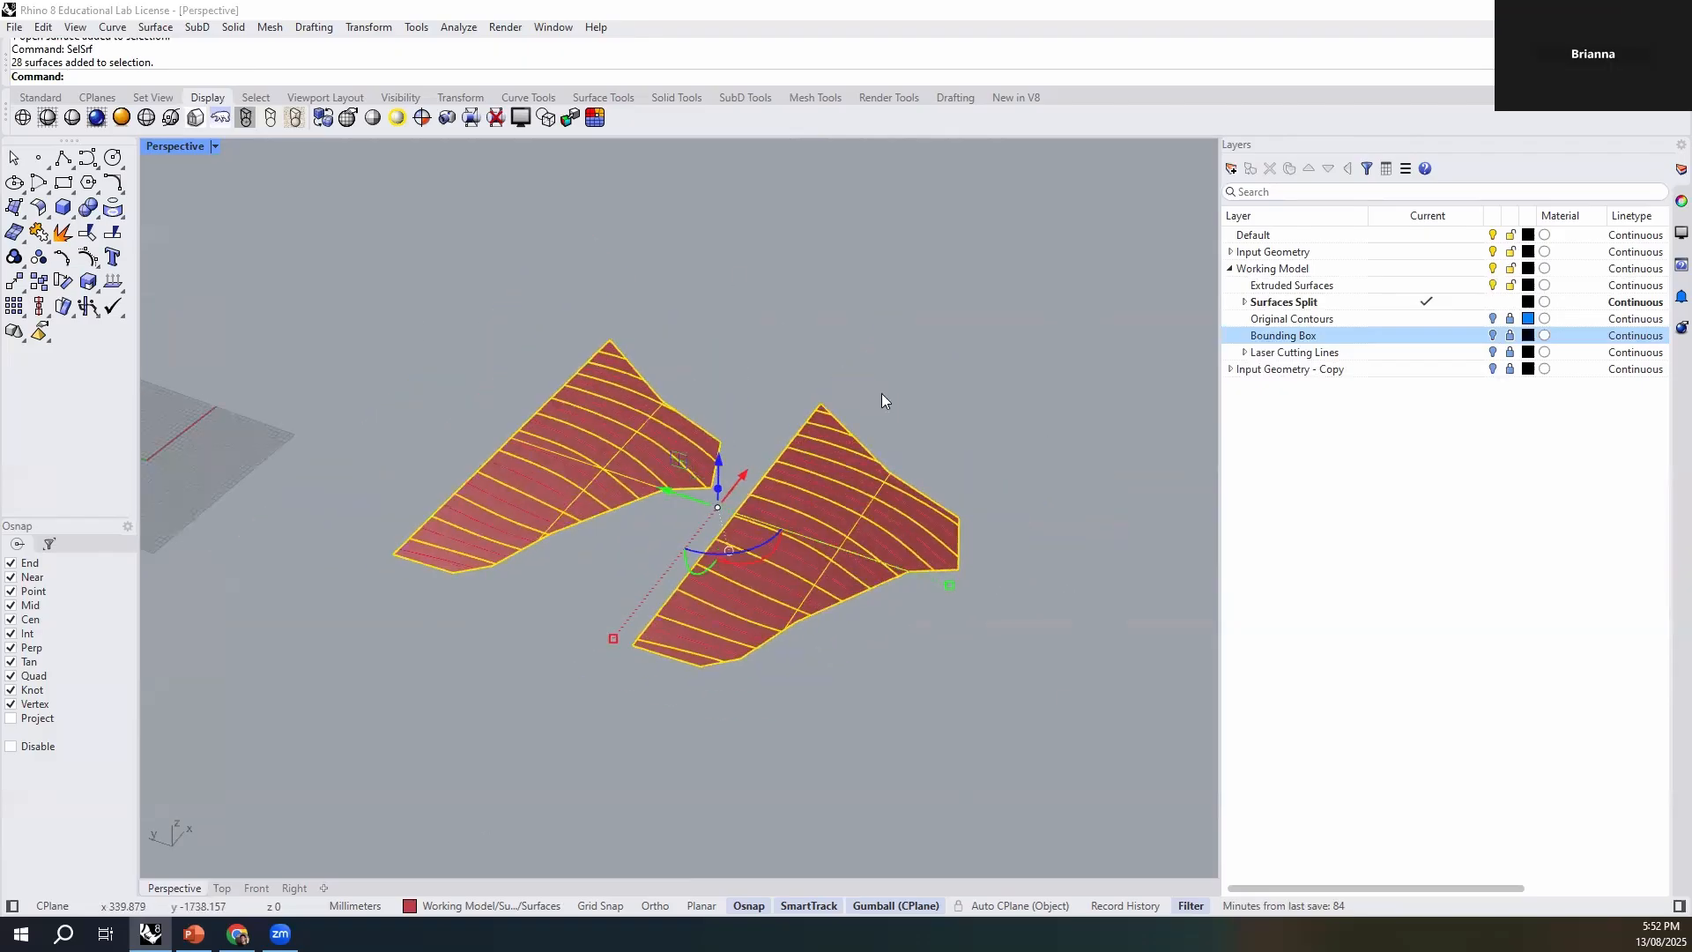
pyautogui.scroll(-2, 732, 487)
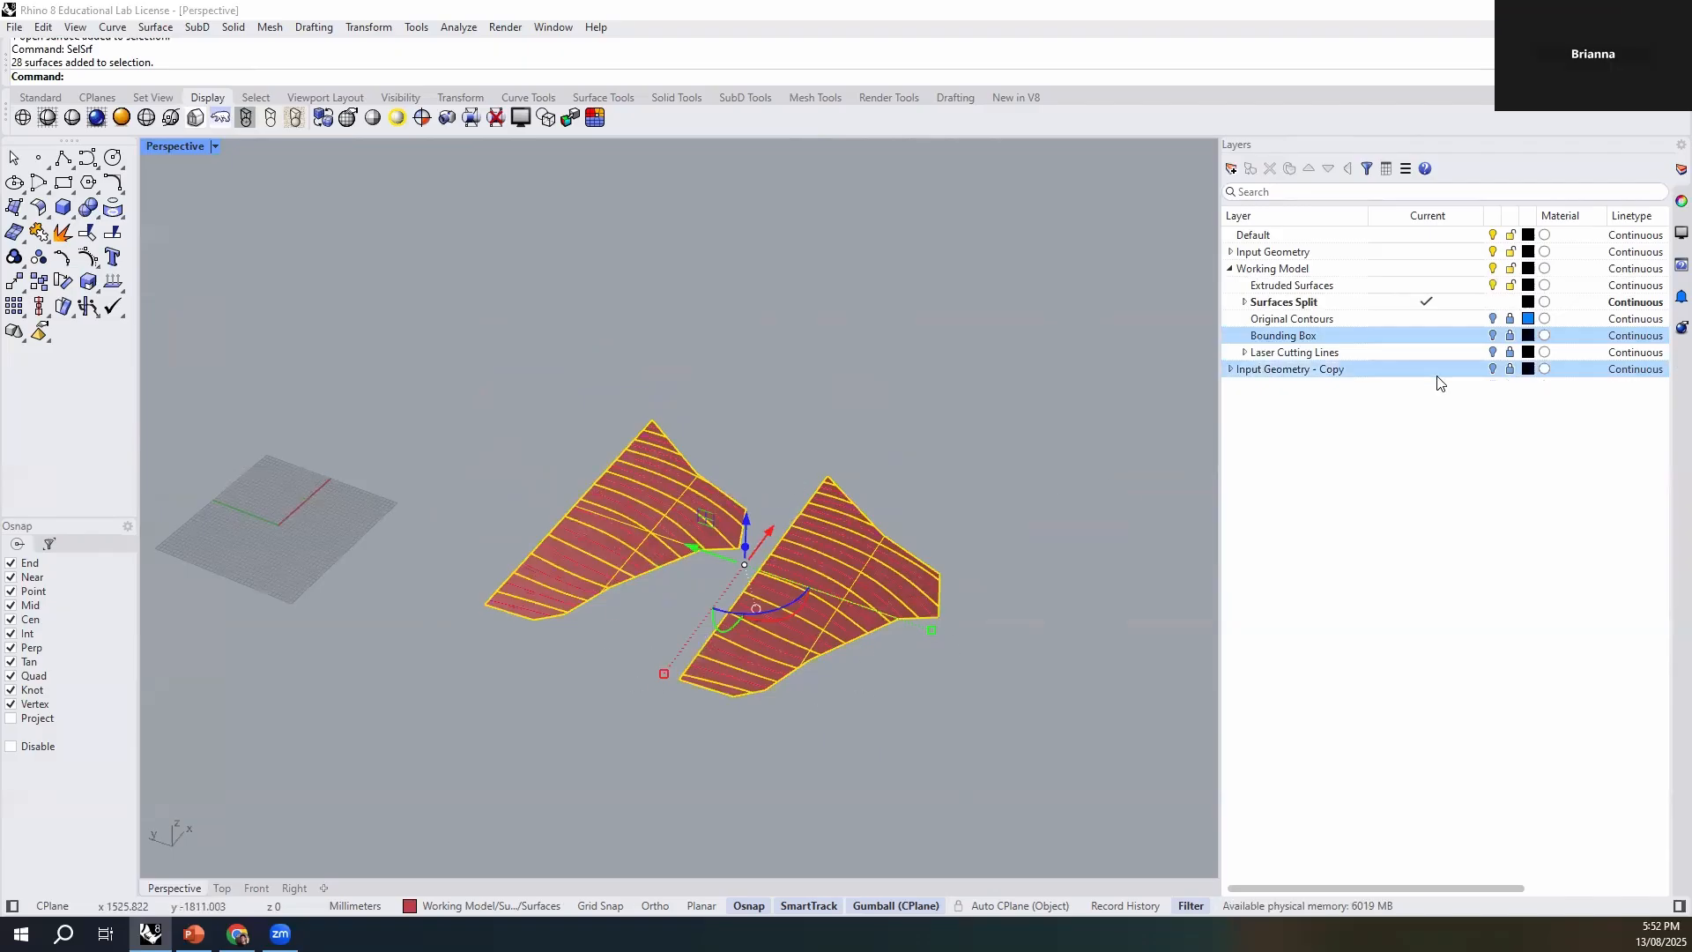
pyautogui.scroll(2, 683, 678)
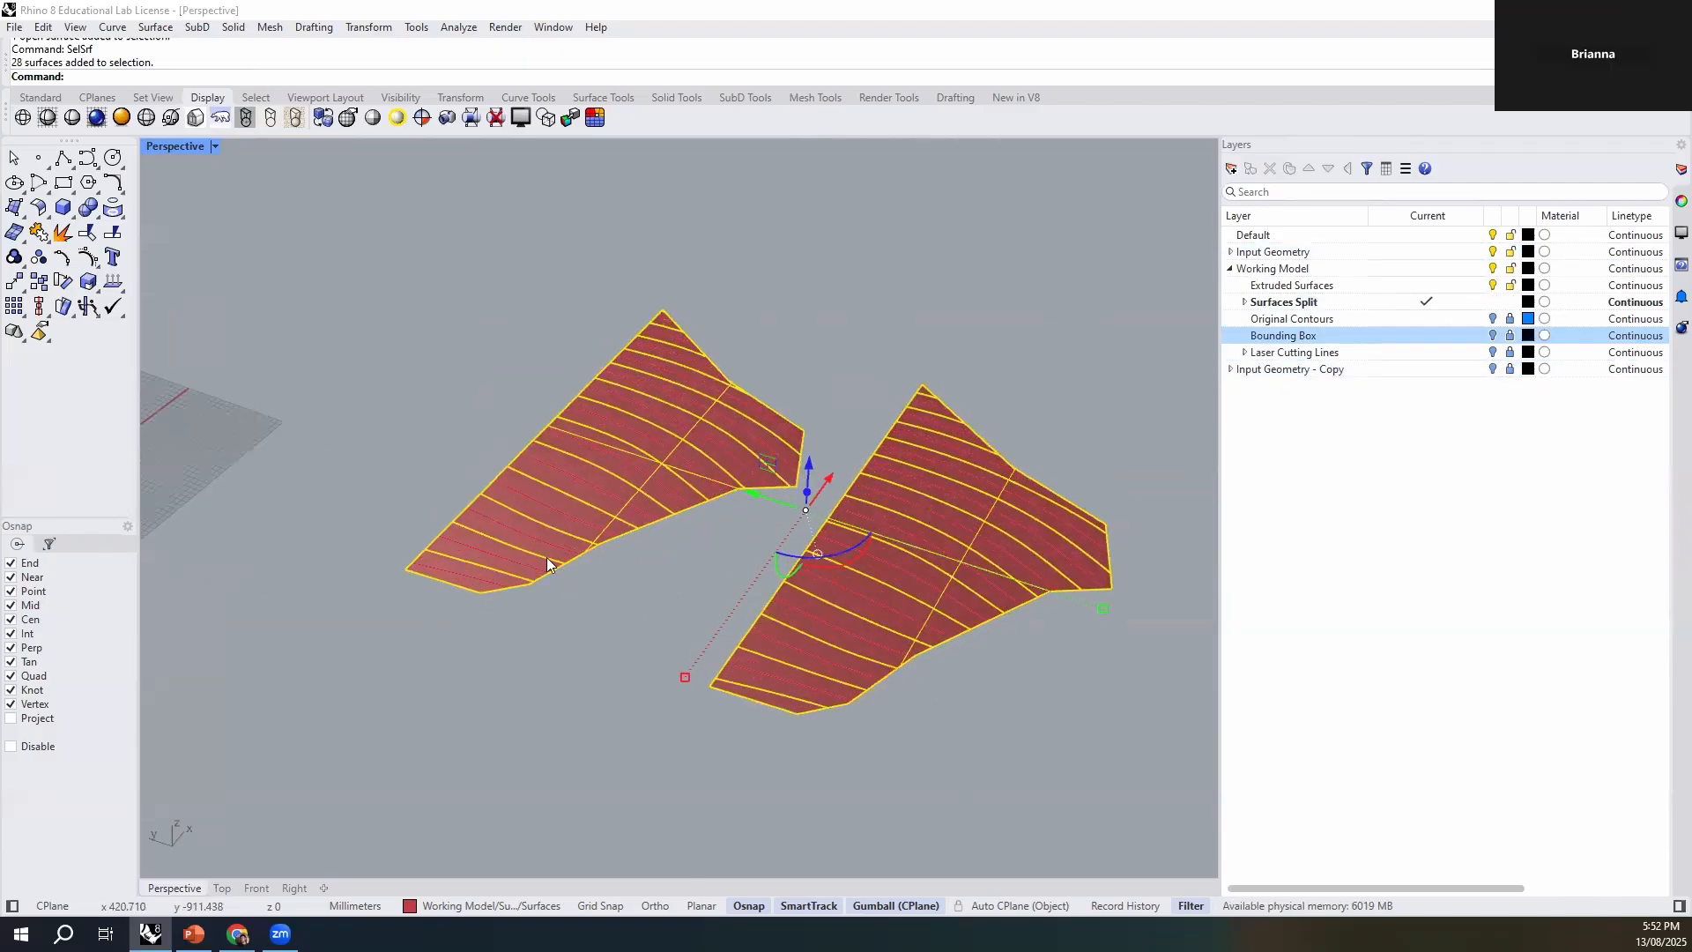
pyautogui.scroll(-2, 546, 562)
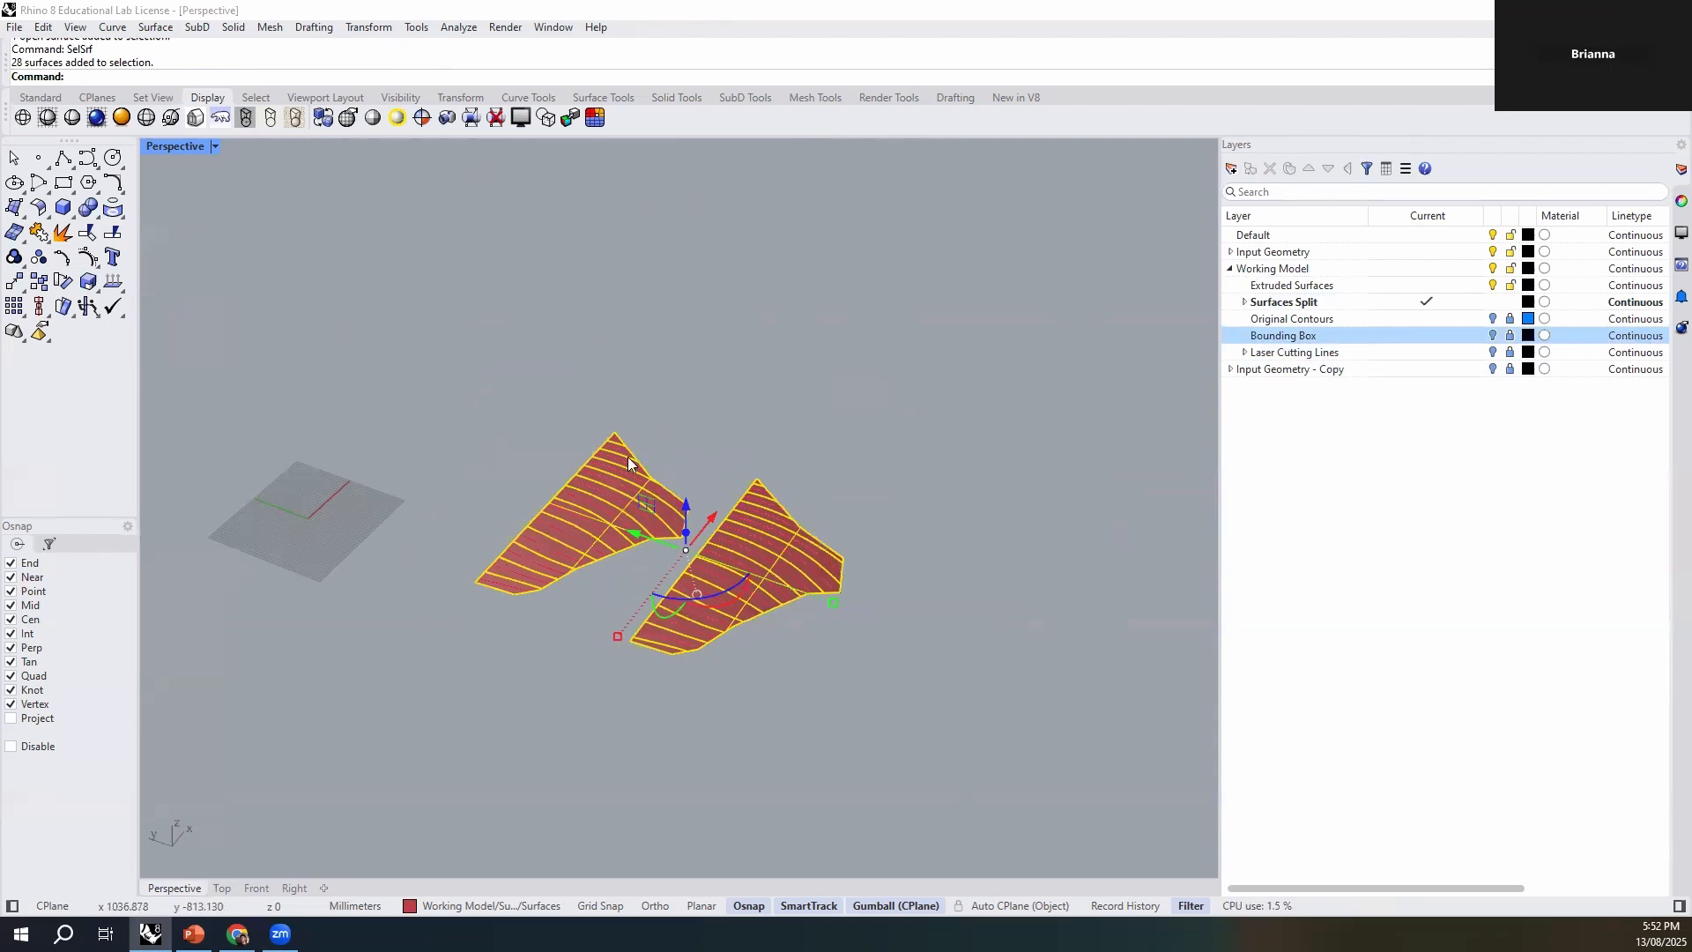
pyautogui.scroll(-8, 628, 456)
pyautogui.scroll(7, 841, 303)
pyautogui.keyDown('shift'); pyautogui.moveTo(631, 492); pyautogui.dragTo(853, 259, button='right'); pyautogui.keyUp('shift')
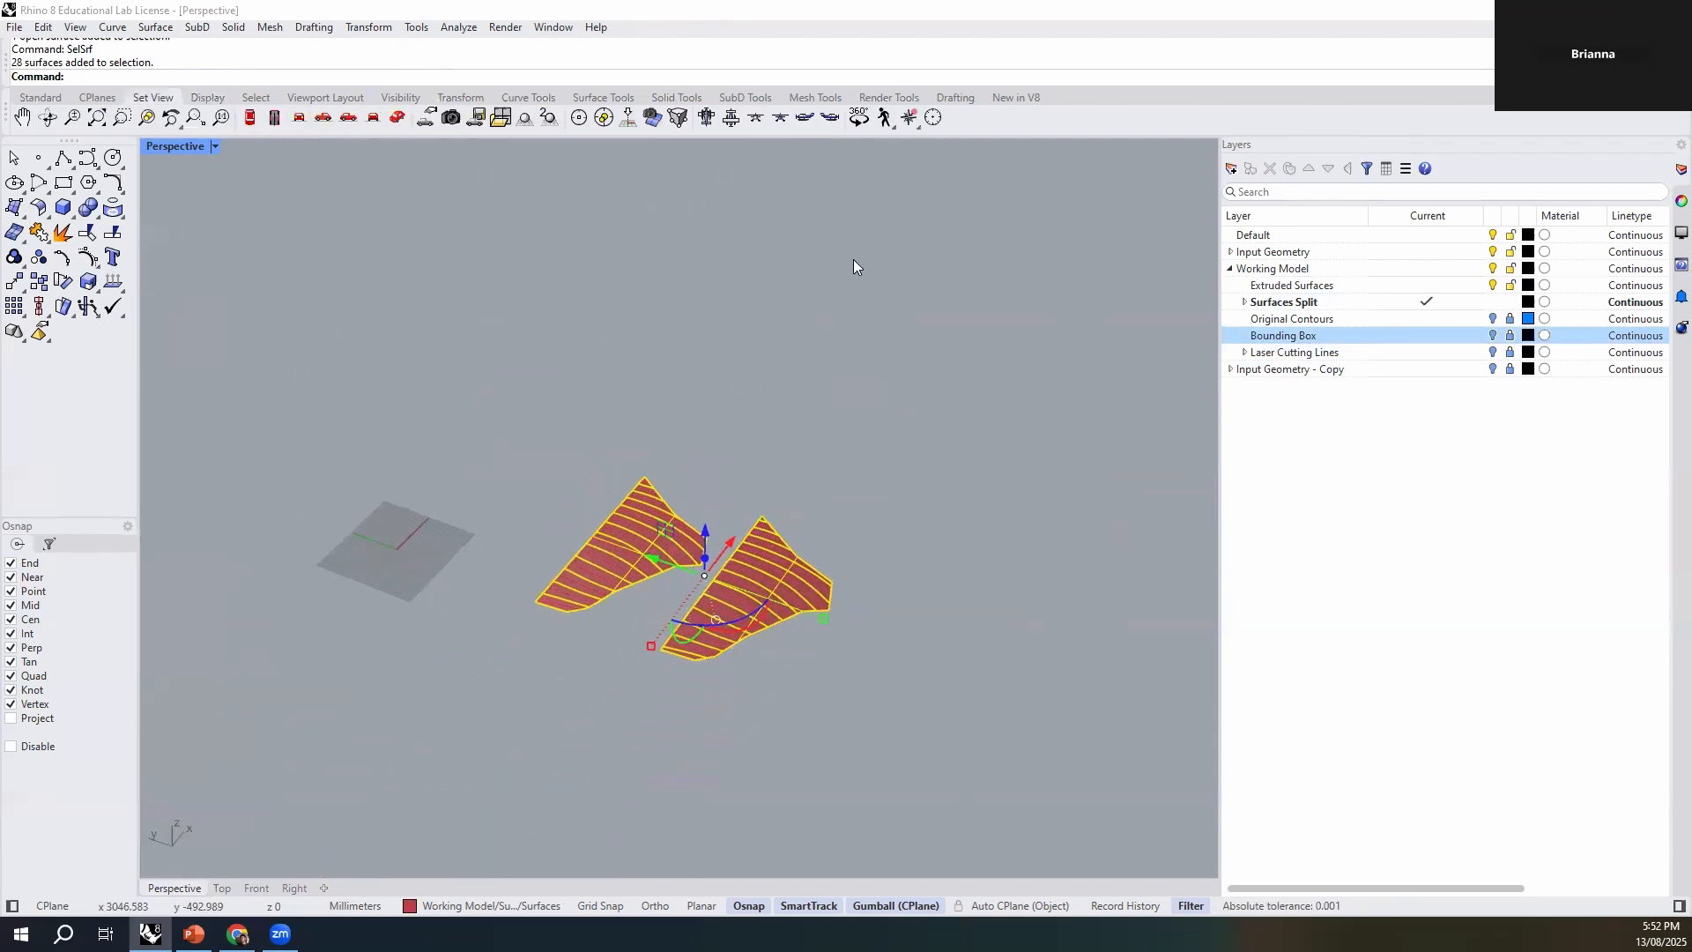
pyautogui.scroll(4, 691, 624)
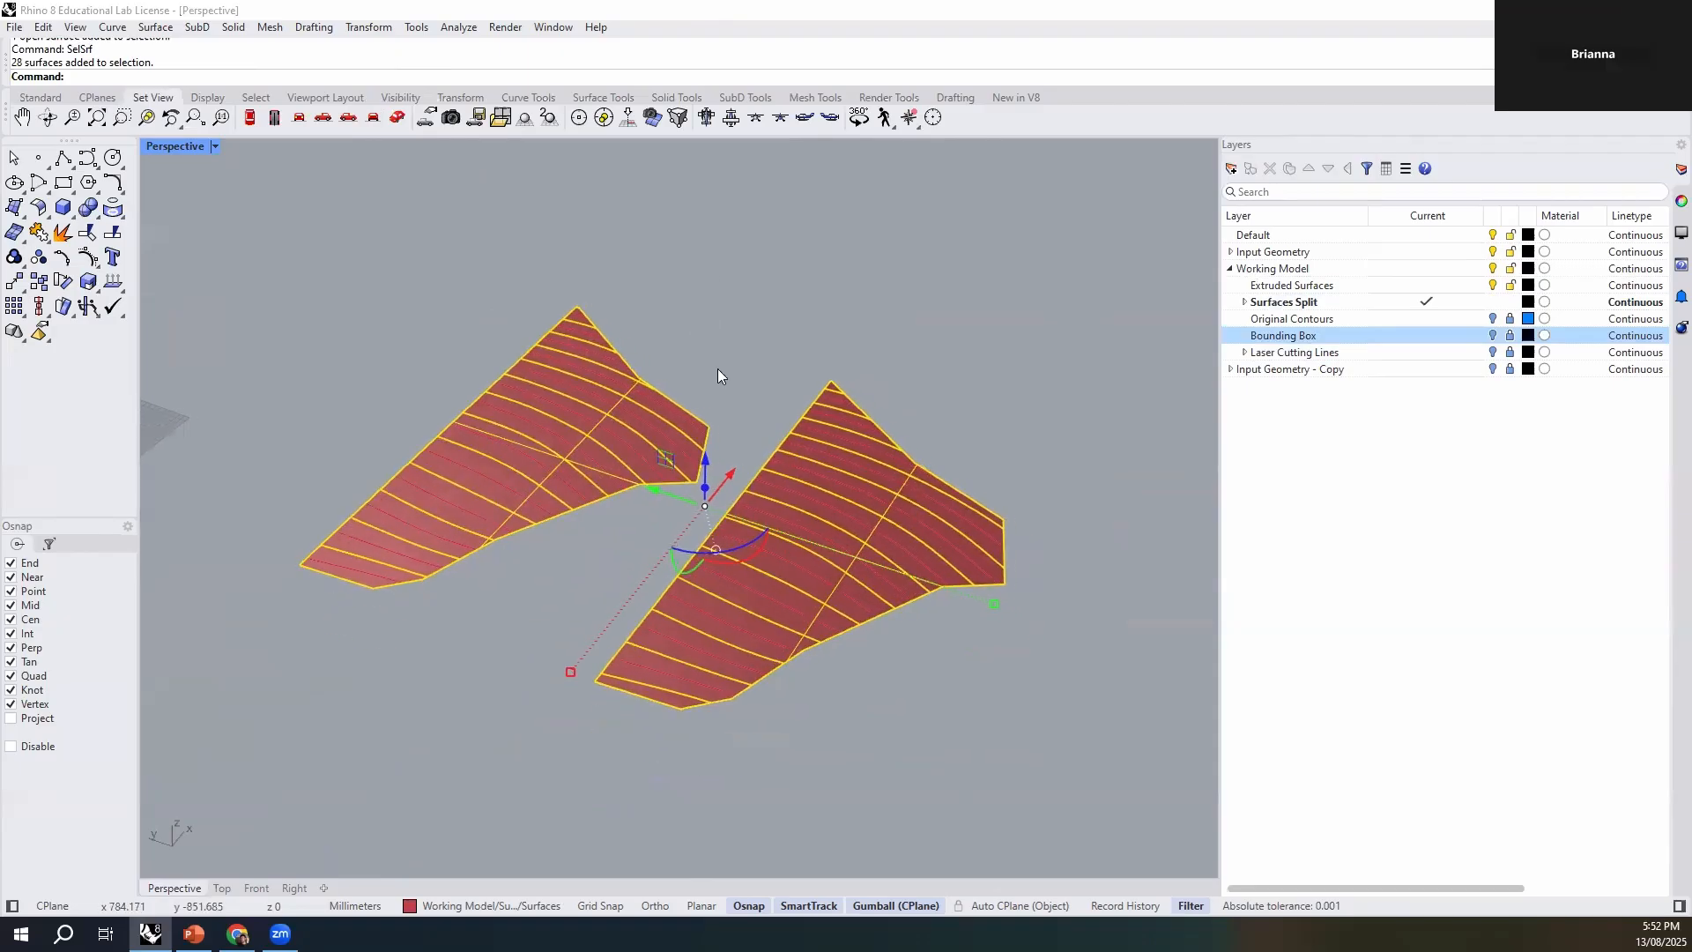
pyautogui.keyDown('shift'); pyautogui.moveTo(524, 615); pyautogui.dragTo(542, 649, button='right'); pyautogui.keyUp('shift')
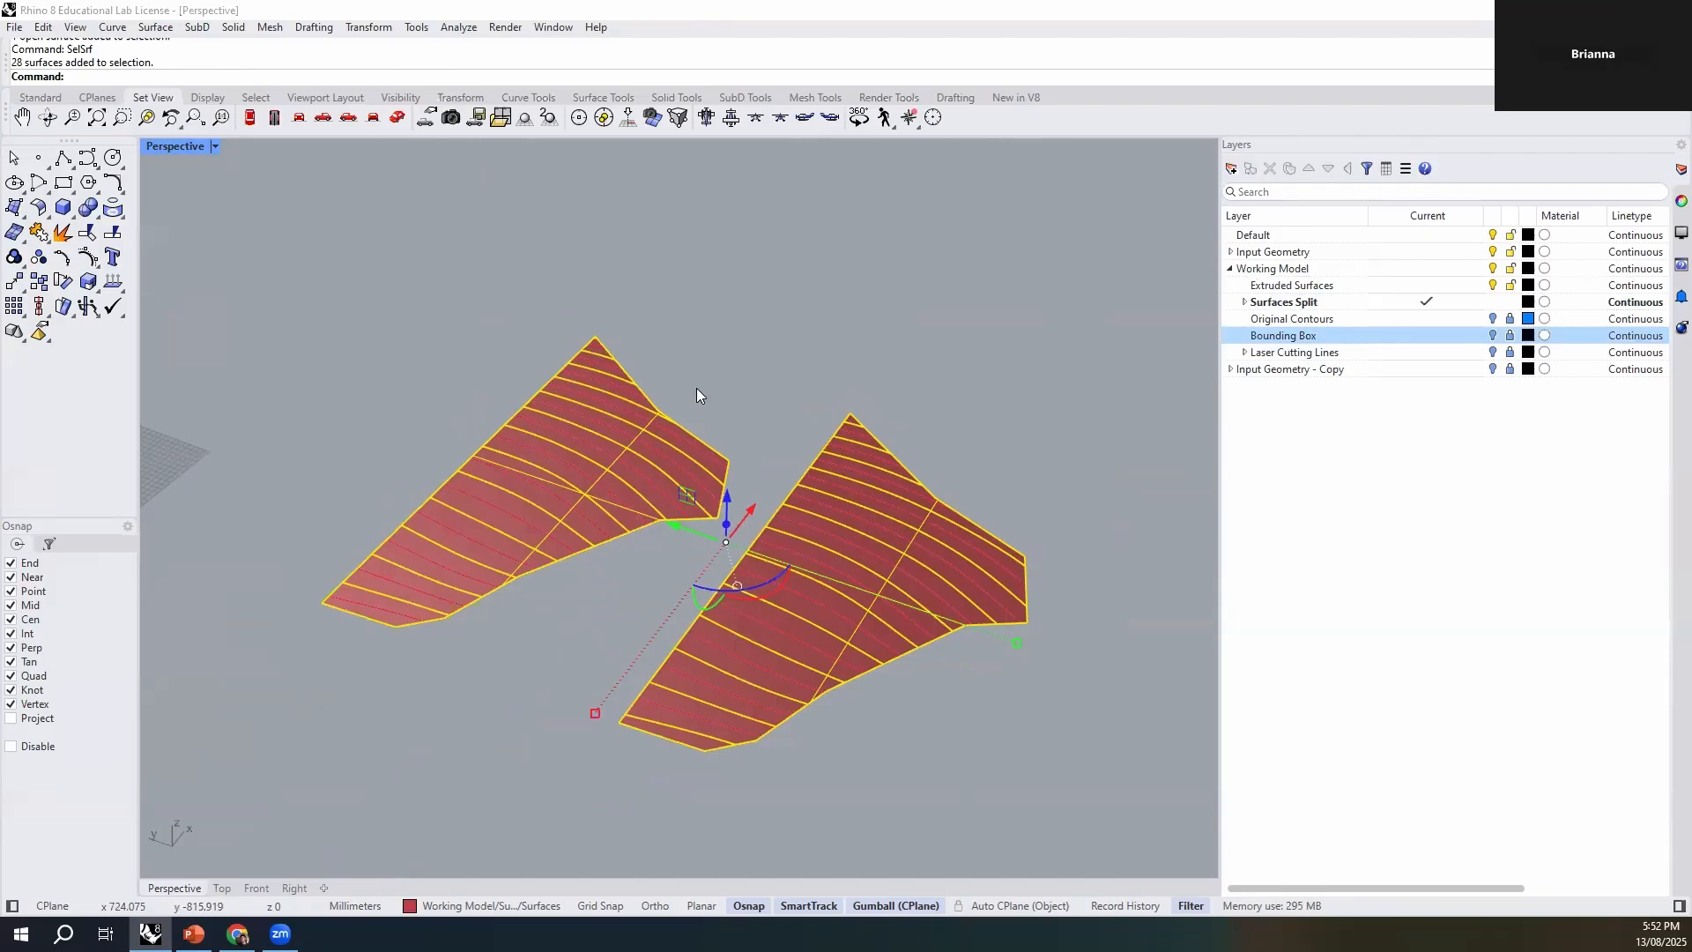
# - Start extruding the selected surface pieces into solids with ExtrudeSrf
pyautogui.write('Extrude')
pyautogui.write('Srf')
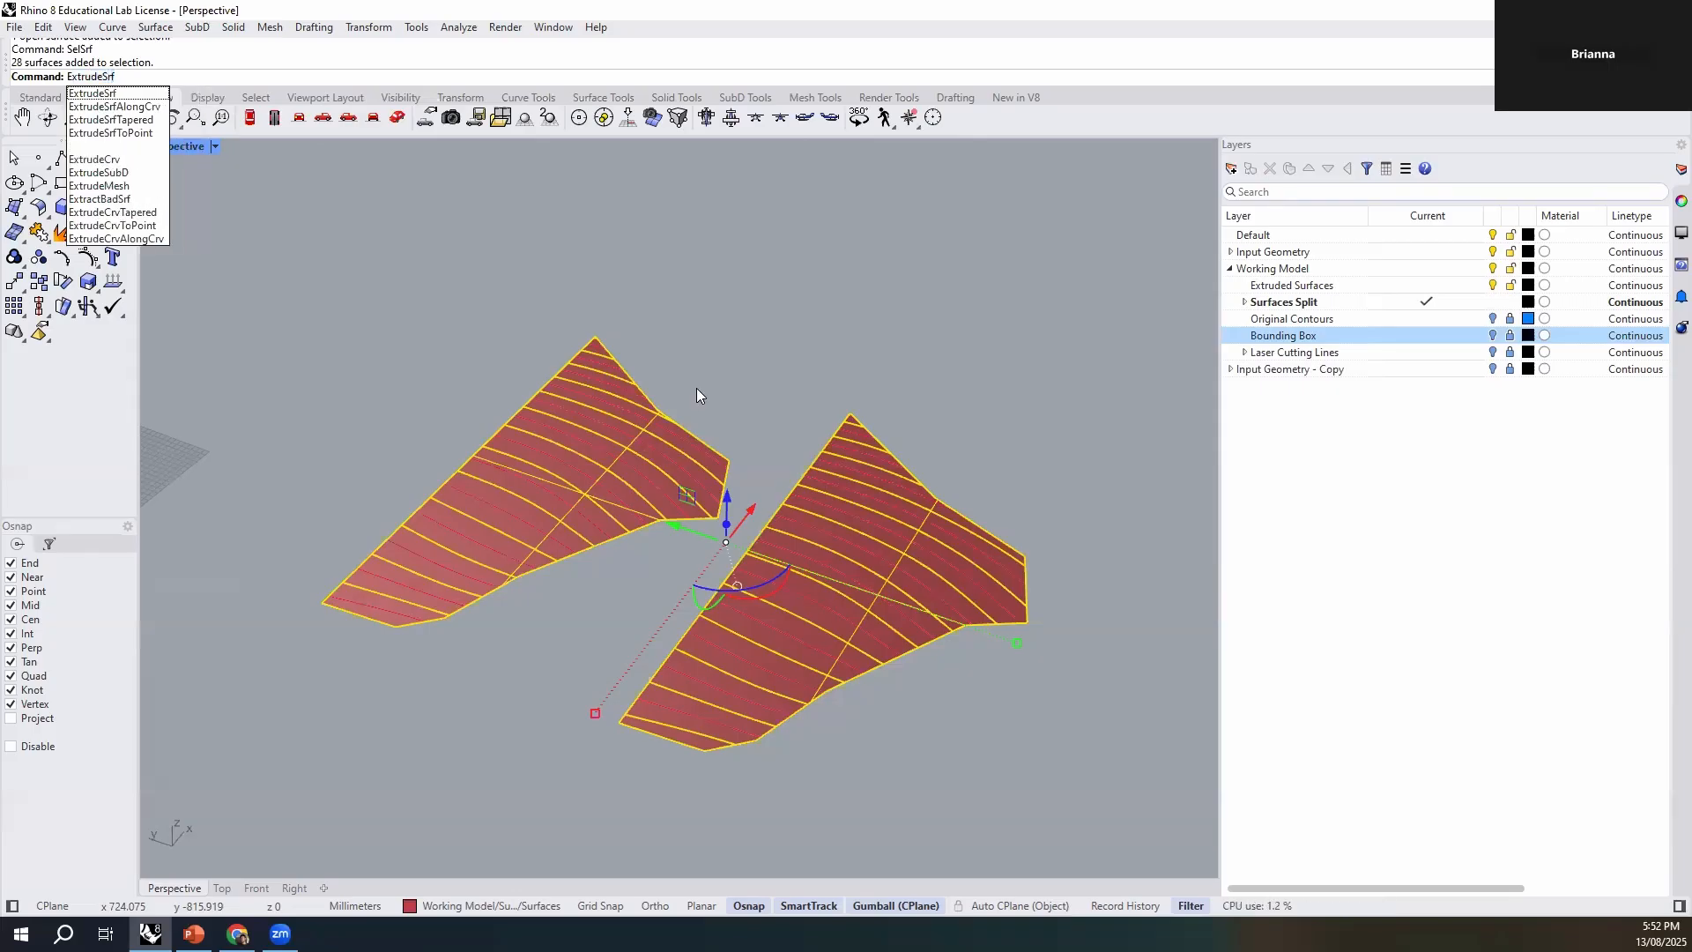
pyautogui.press('Return')
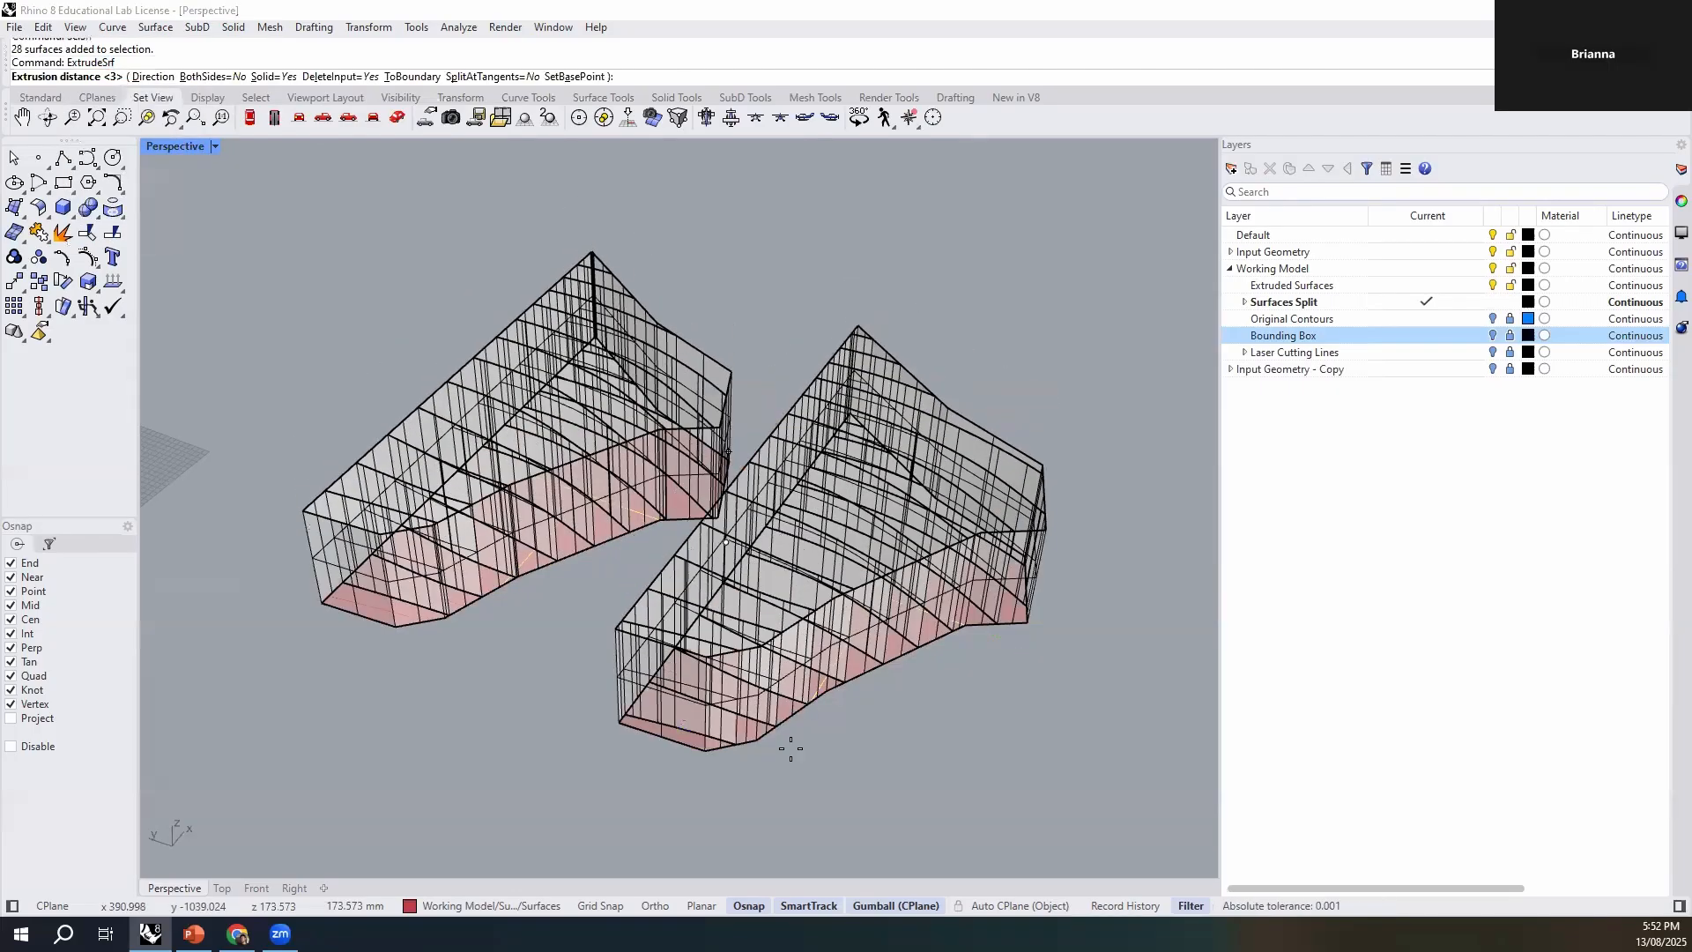
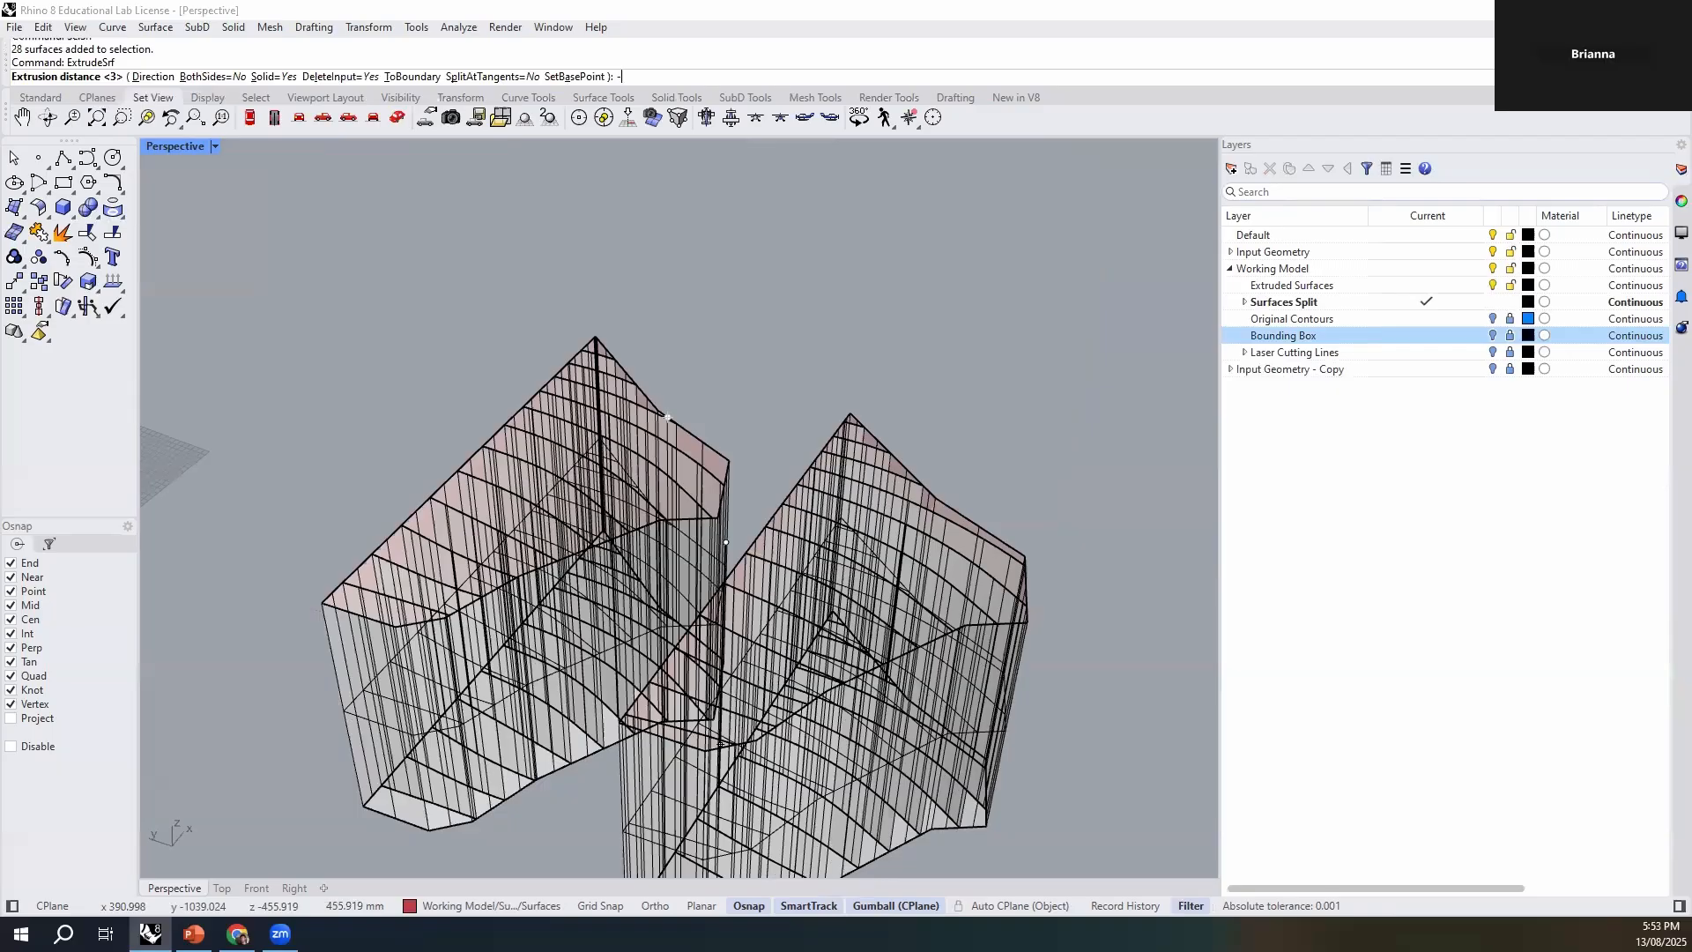
# - Extrude the selected surface pieces into solids with a distance of -1.8 mm
pyautogui.write('1.')
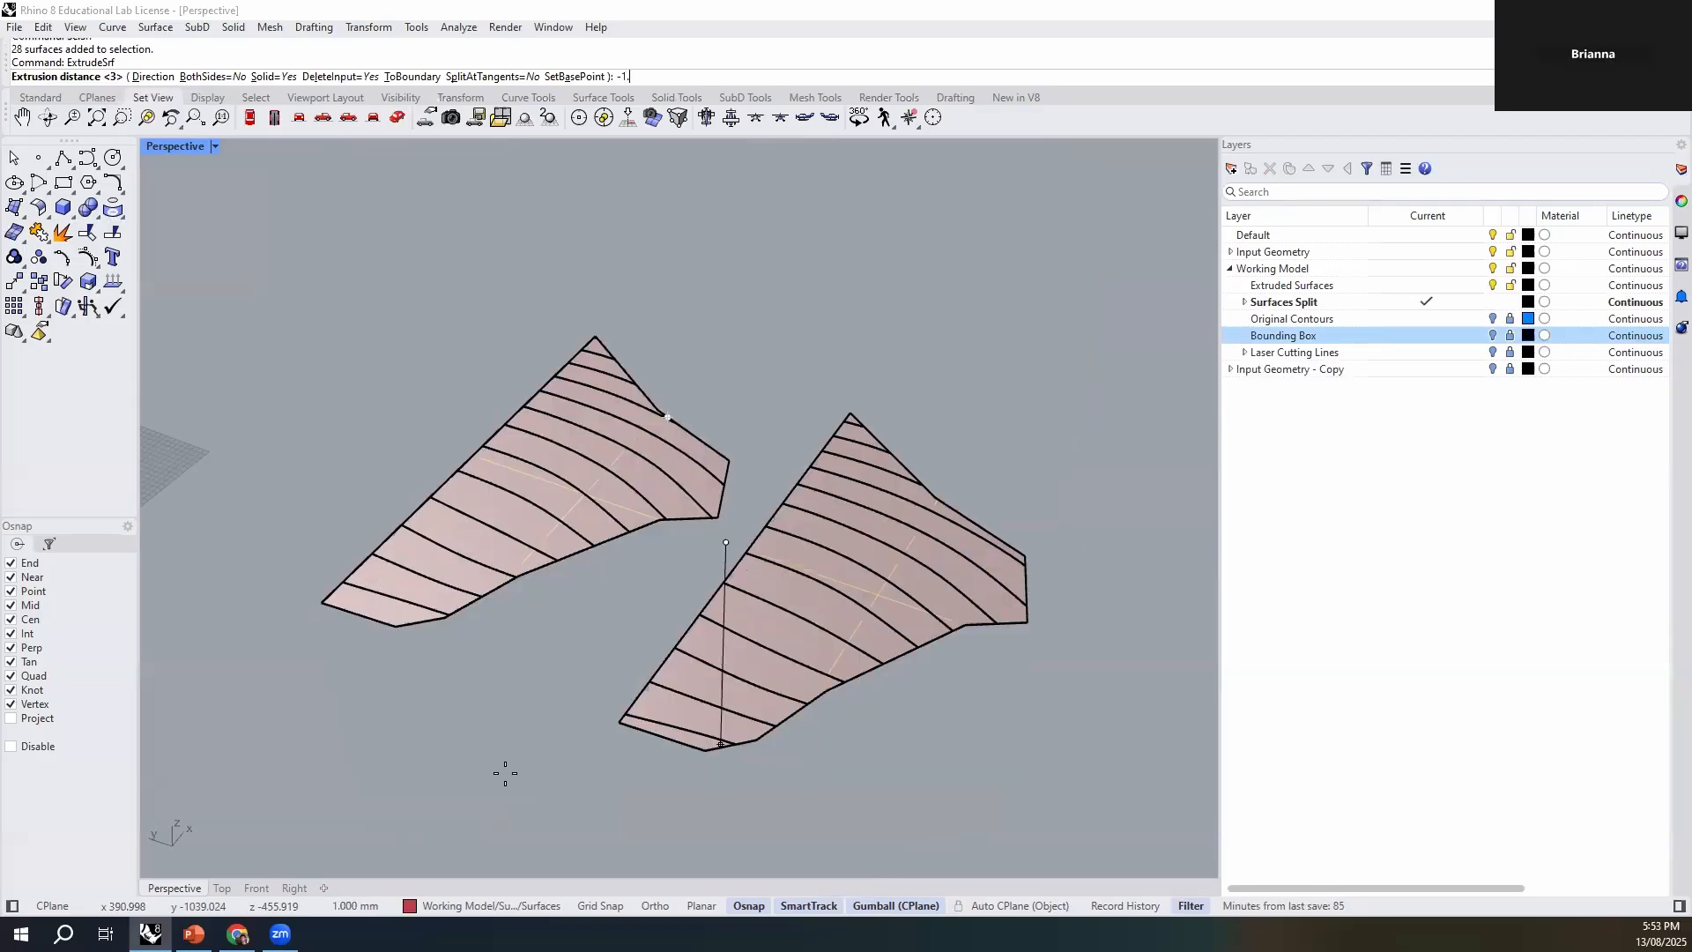
pyautogui.write('8')
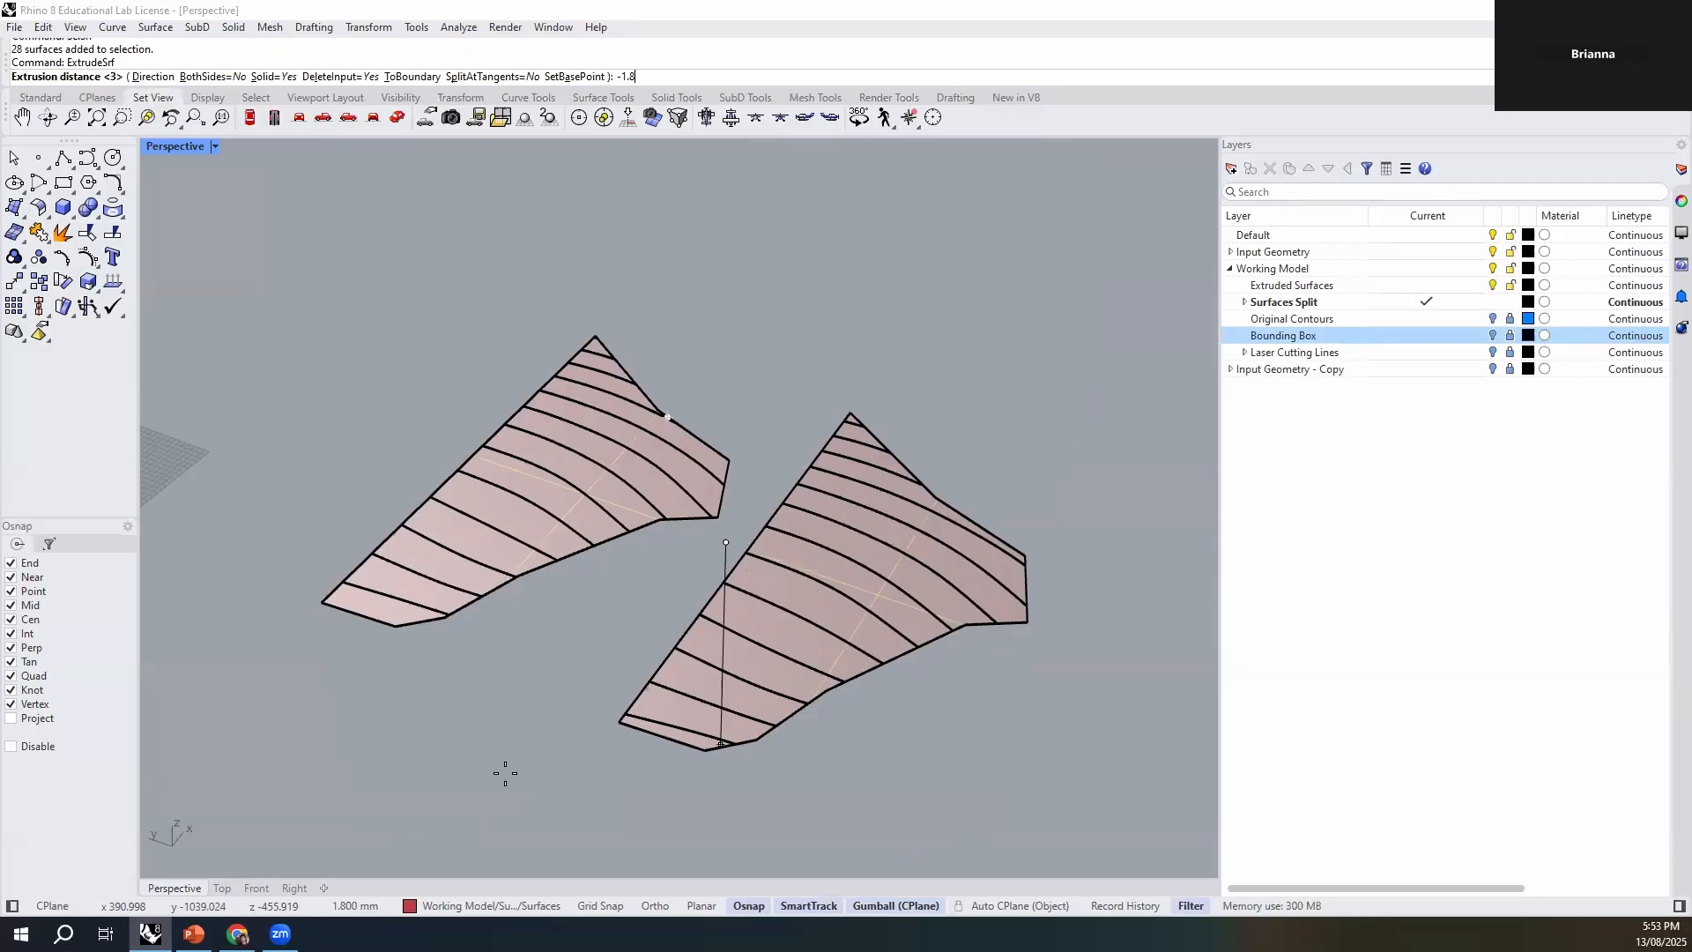
pyautogui.press('Return')
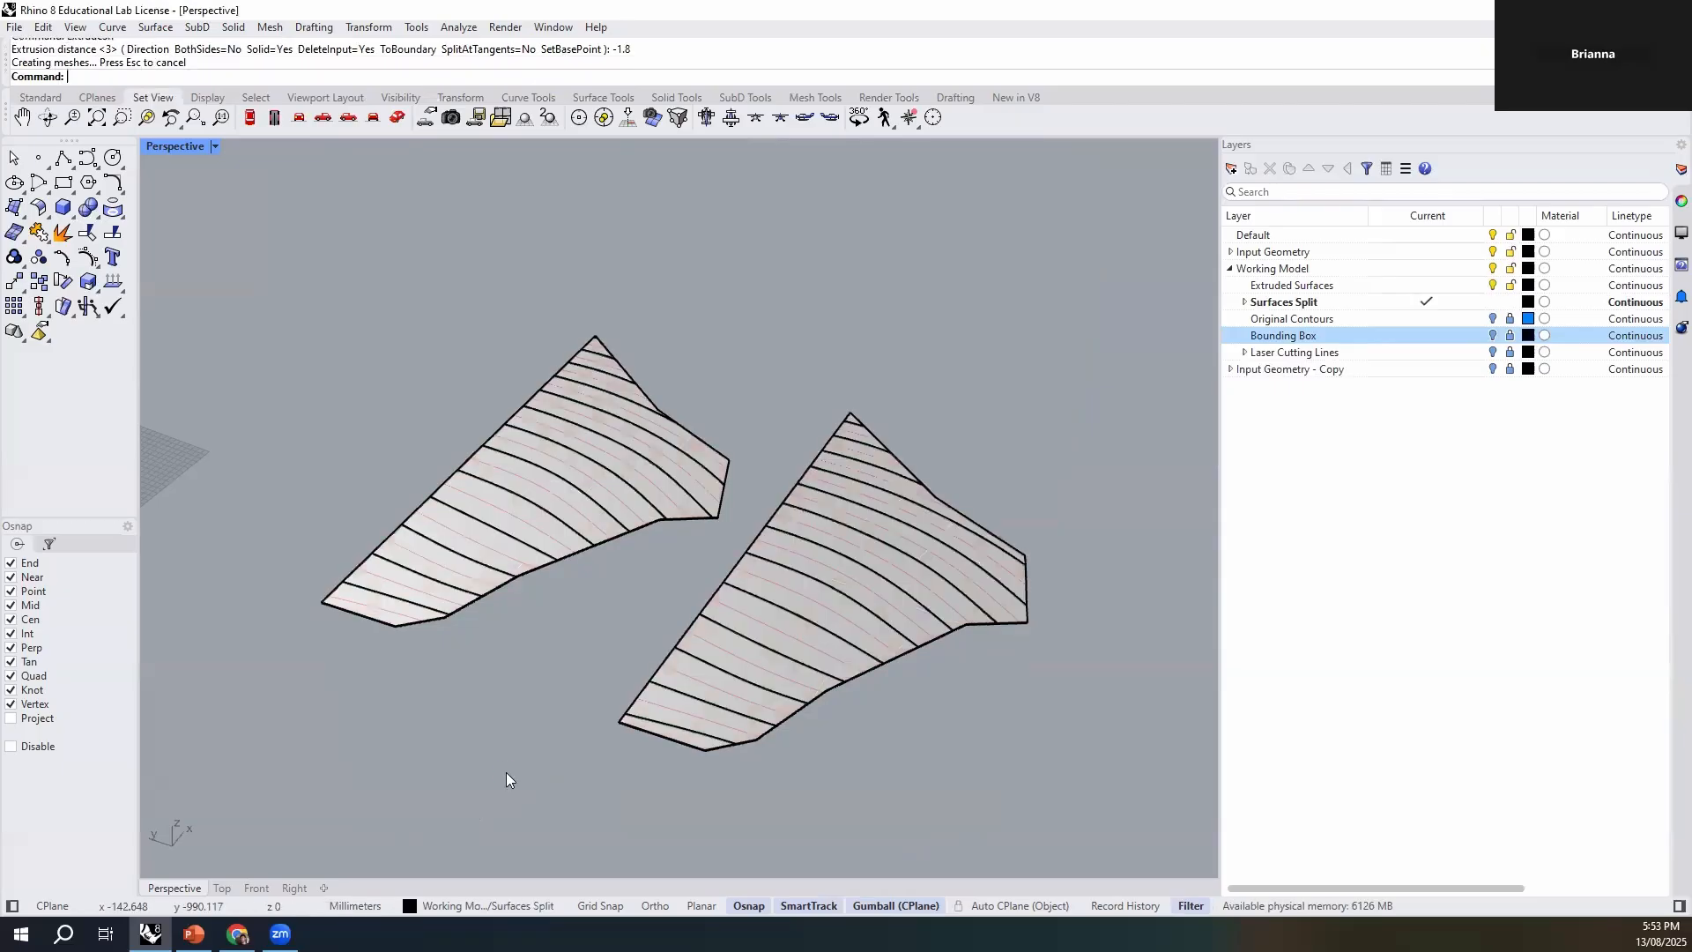
# - Examine the extruded strips up close by picking individual solids and curves along the lower end of the first contour set
pyautogui.scroll(5, 379, 578)
pyautogui.click(379, 578)
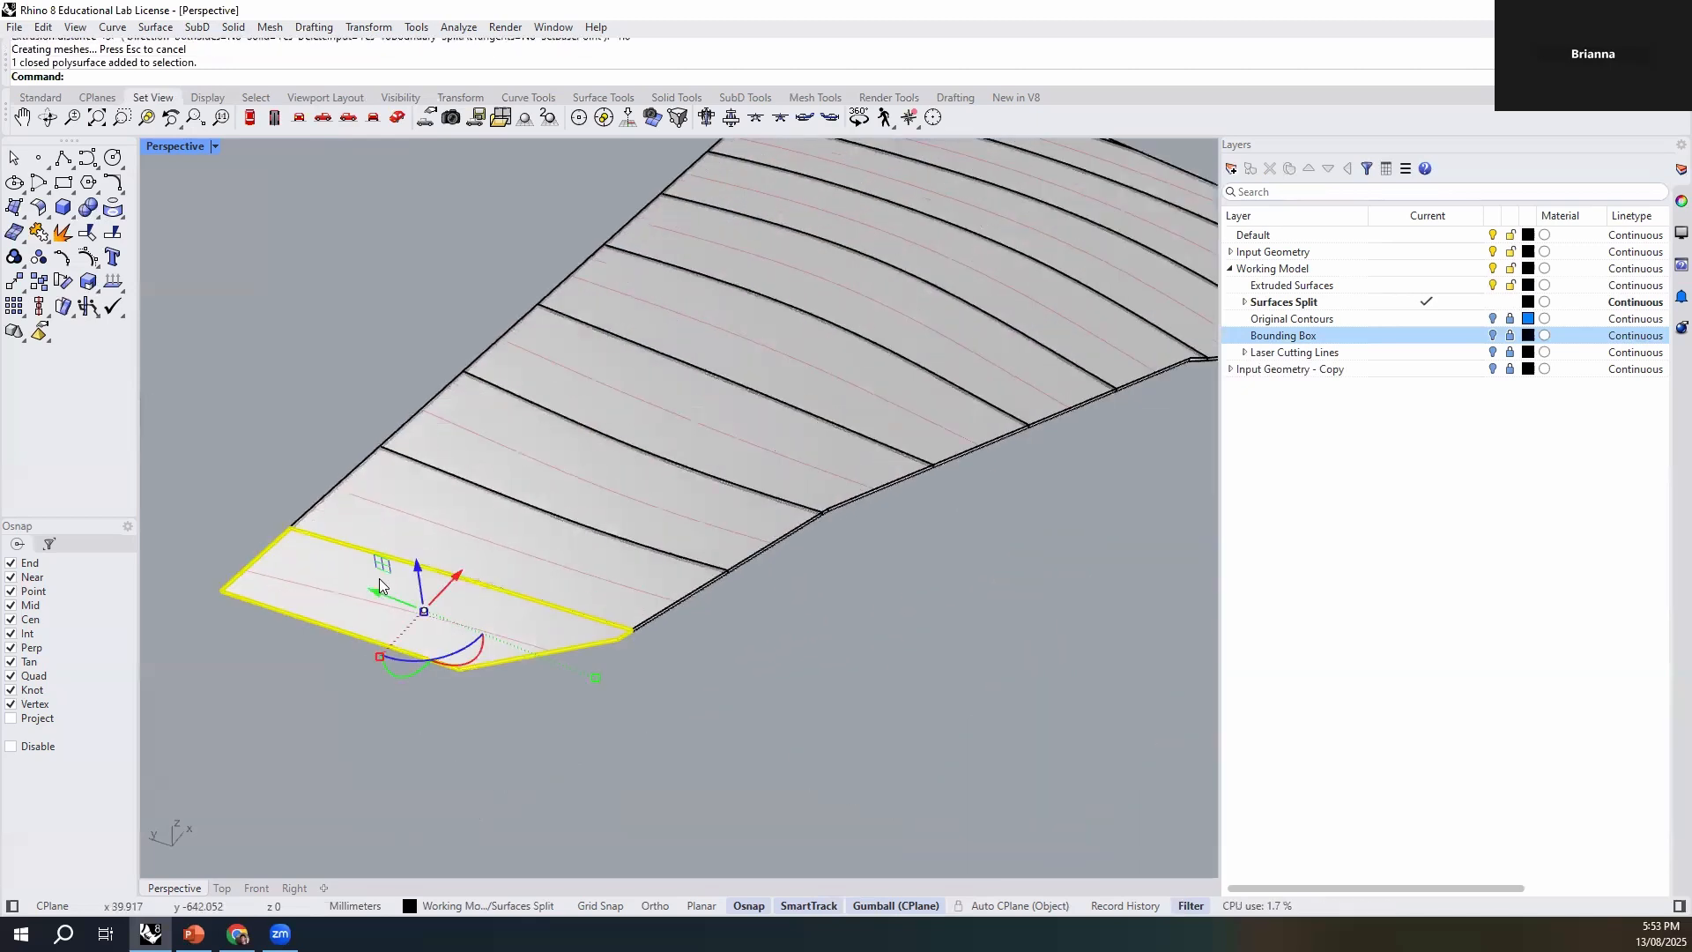
pyautogui.click(564, 573)
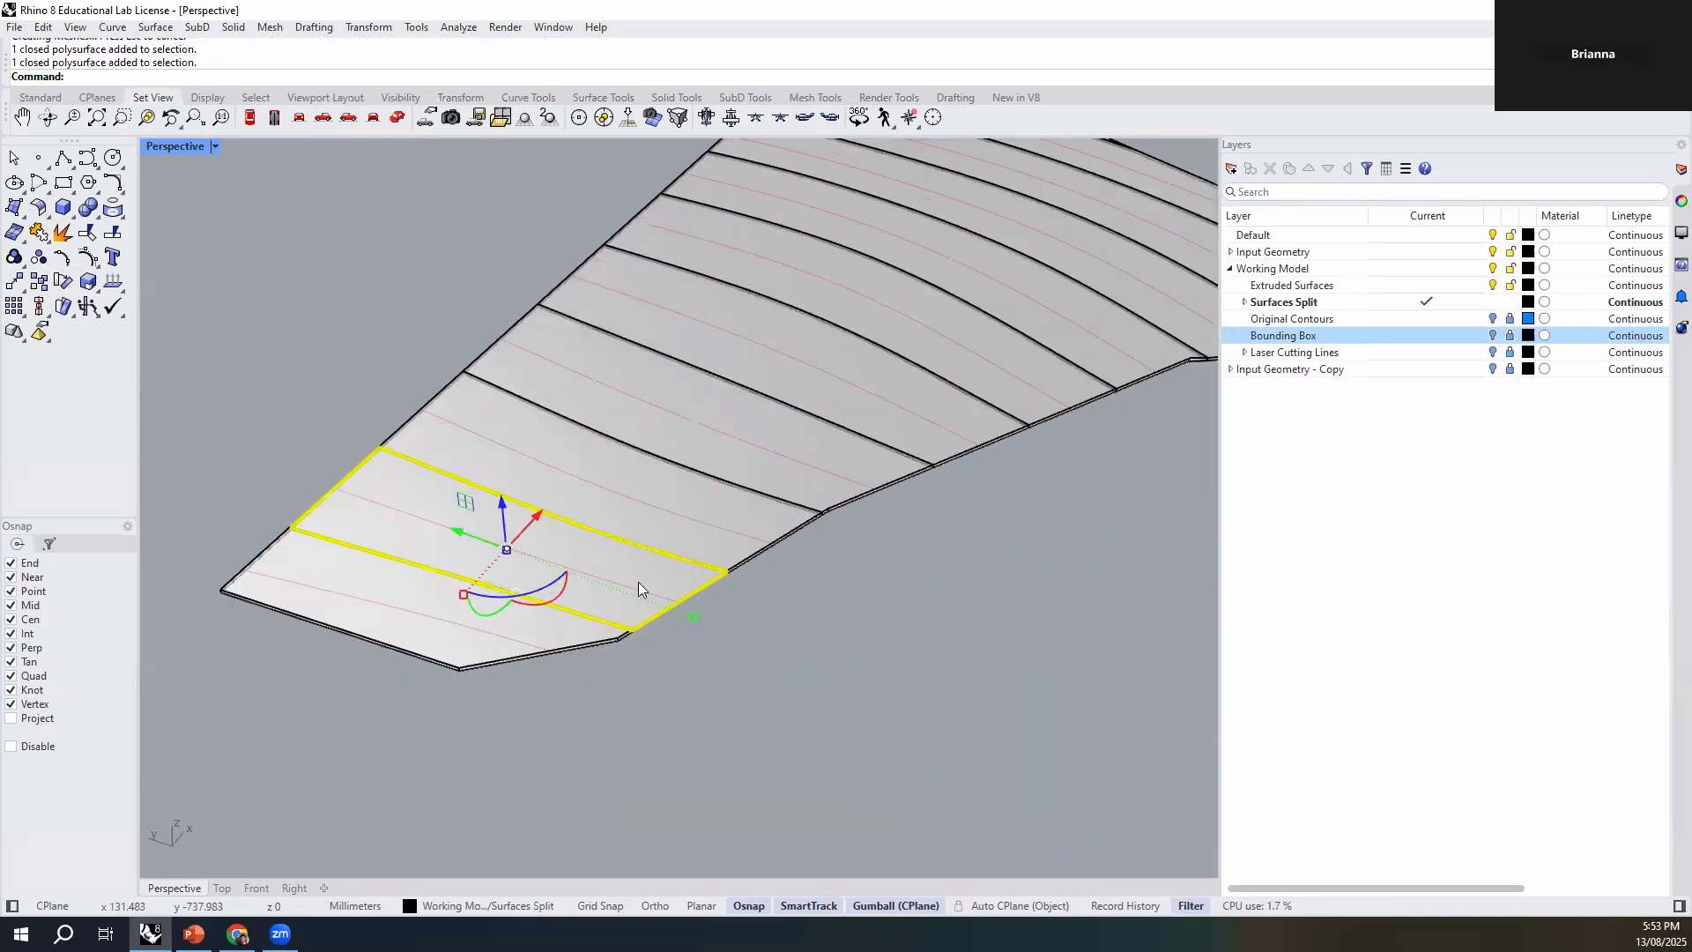
pyautogui.scroll(5, 460, 703)
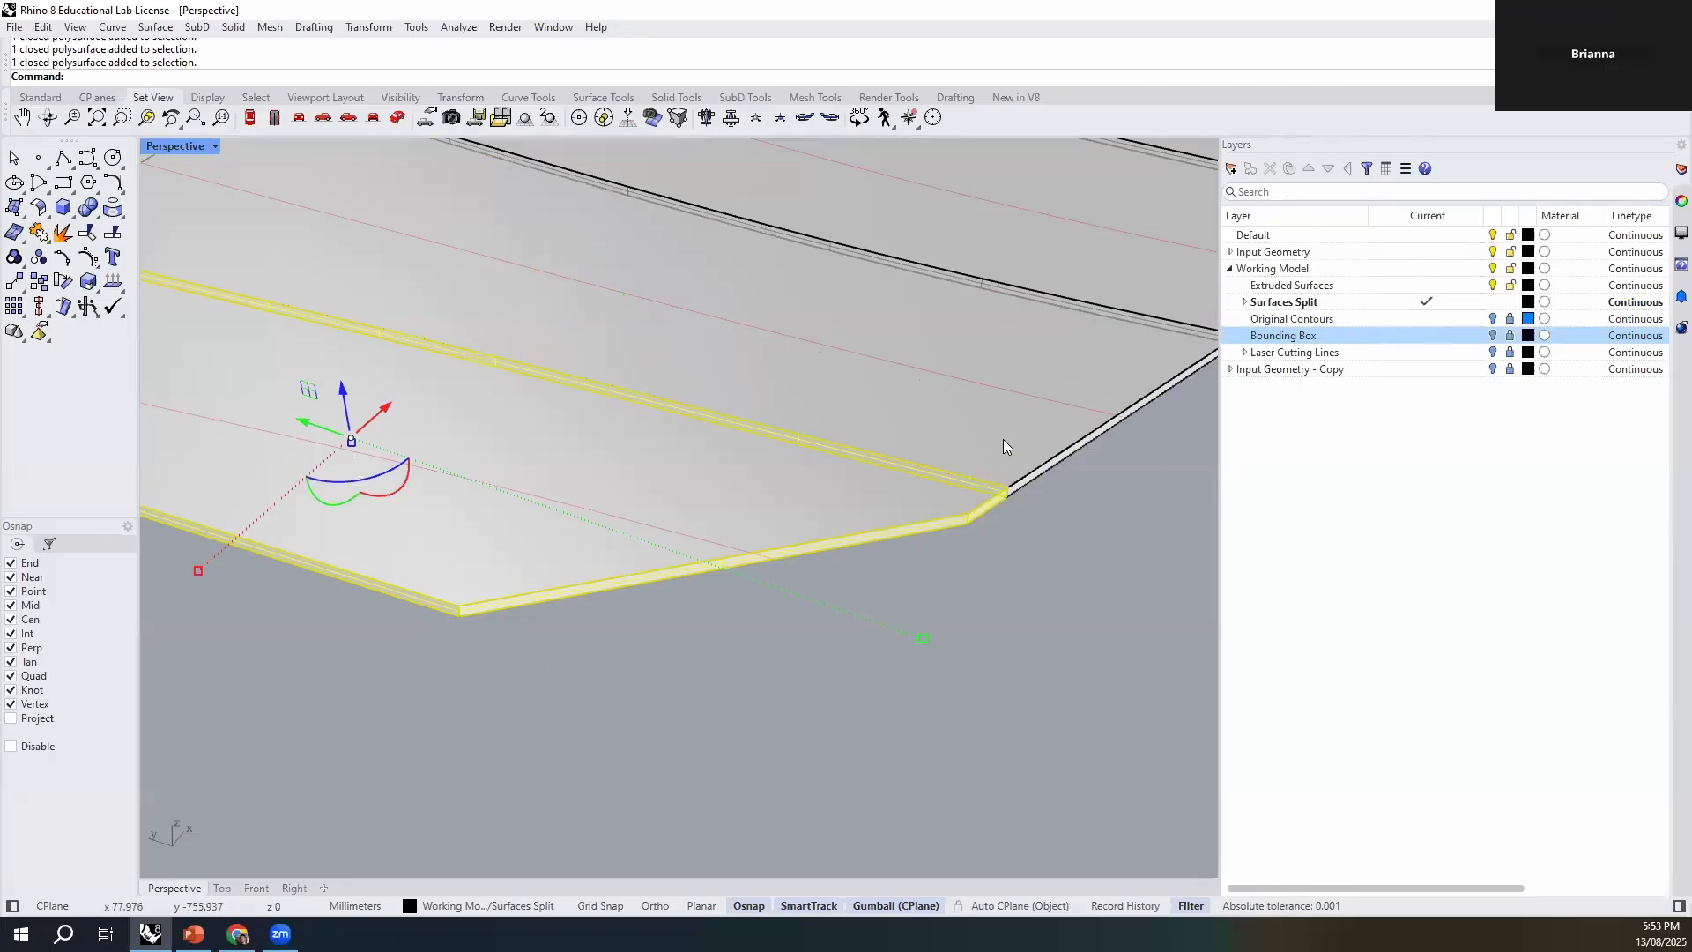
pyautogui.scroll(-5, 547, 678)
pyautogui.scroll(6, 829, 492)
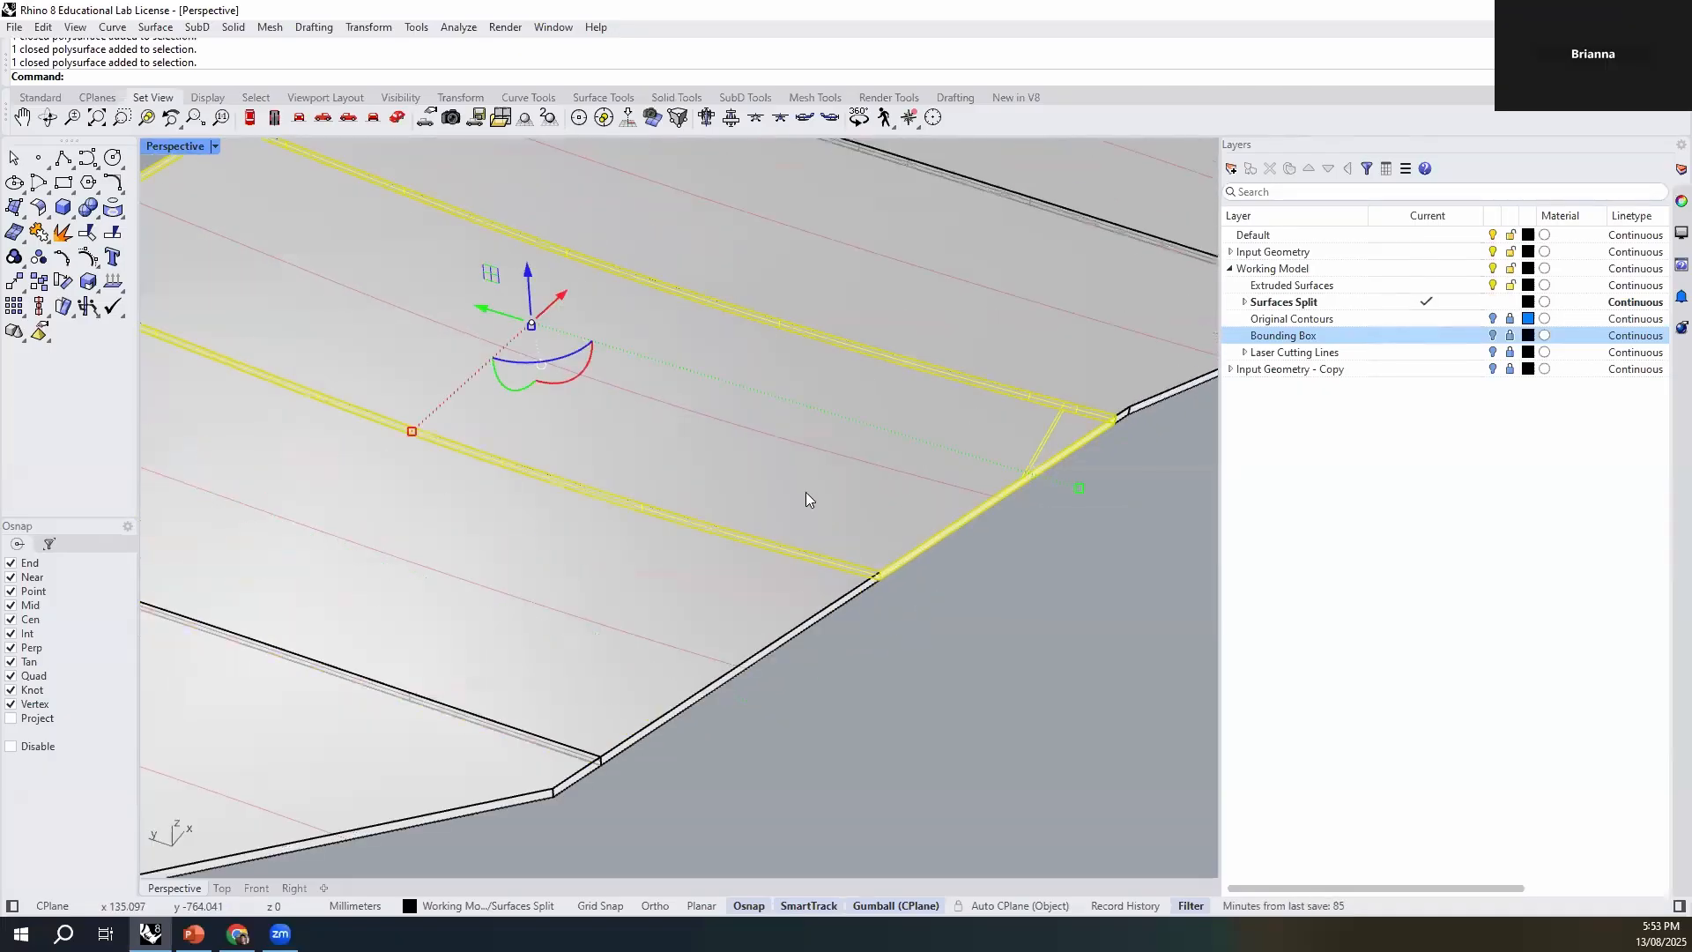
pyautogui.scroll(-6, 805, 491)
pyautogui.click(635, 629)
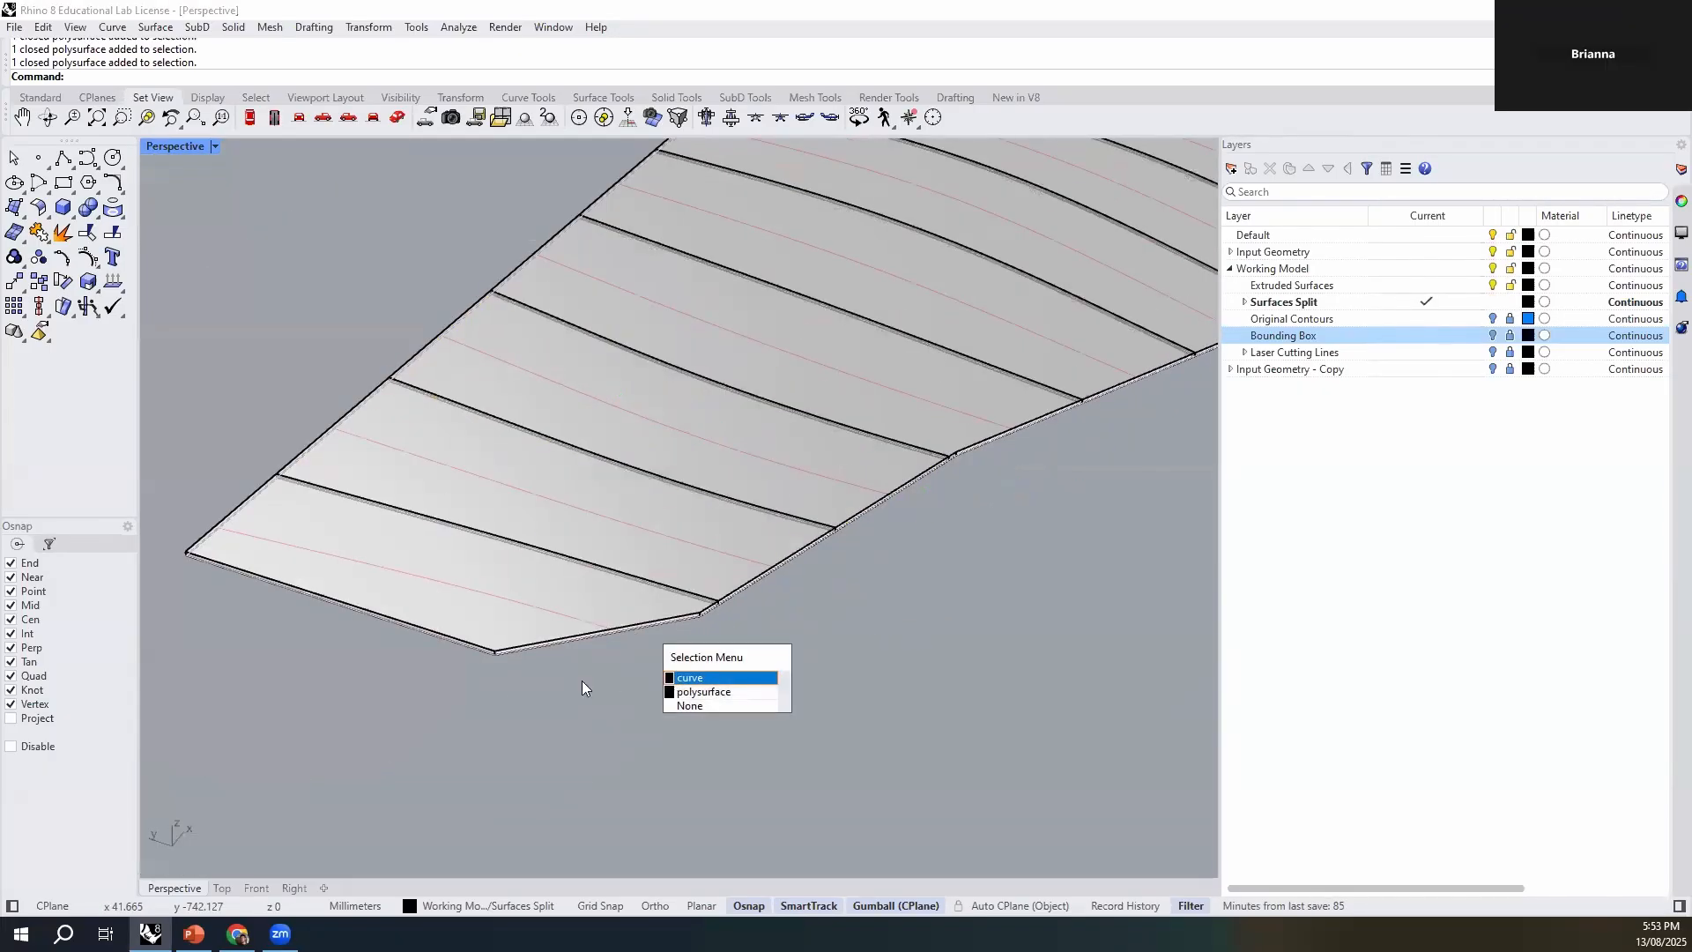
pyautogui.scroll(7, 502, 631)
pyautogui.click(503, 631)
pyautogui.click(514, 687)
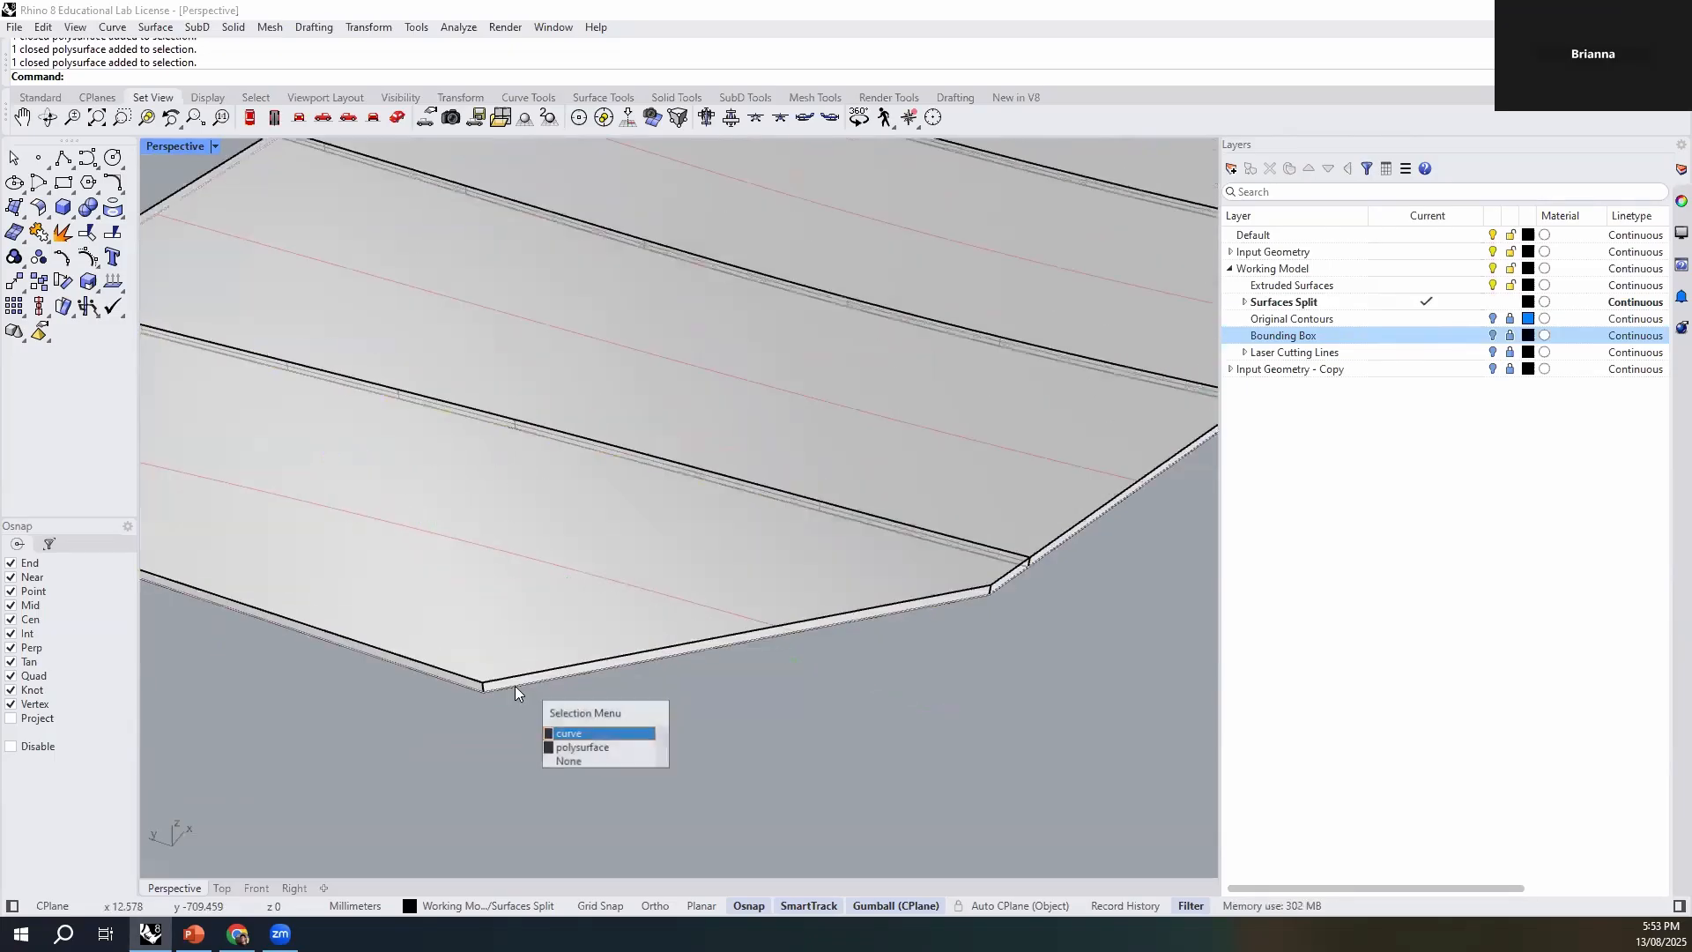
pyautogui.click(652, 733)
pyautogui.moveTo(878, 651); pyautogui.dragTo(649, 617, button='right')
pyautogui.click(548, 596)
pyautogui.moveTo(548, 596); pyautogui.dragTo(699, 624, button='right')
pyautogui.click(826, 571)
# - Select all extruded solids with SelPolysrf and move them down vertically by 1.8 mm
pyautogui.write('SelPolyline')
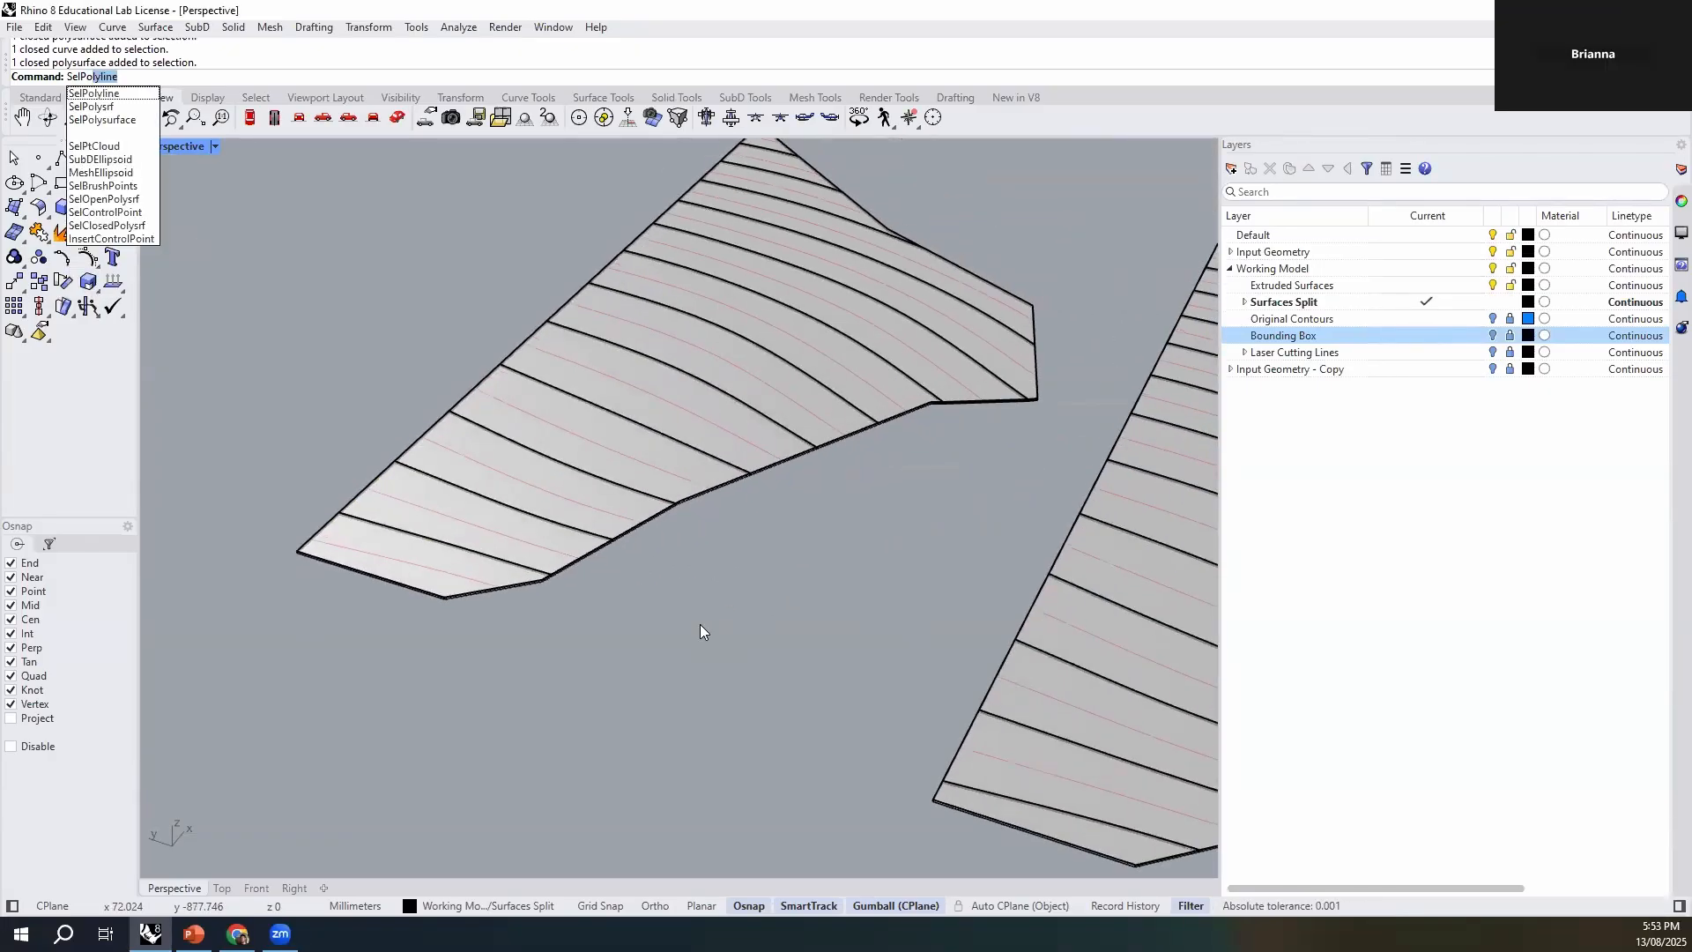
pyautogui.press('Down')
pyautogui.press('Return')
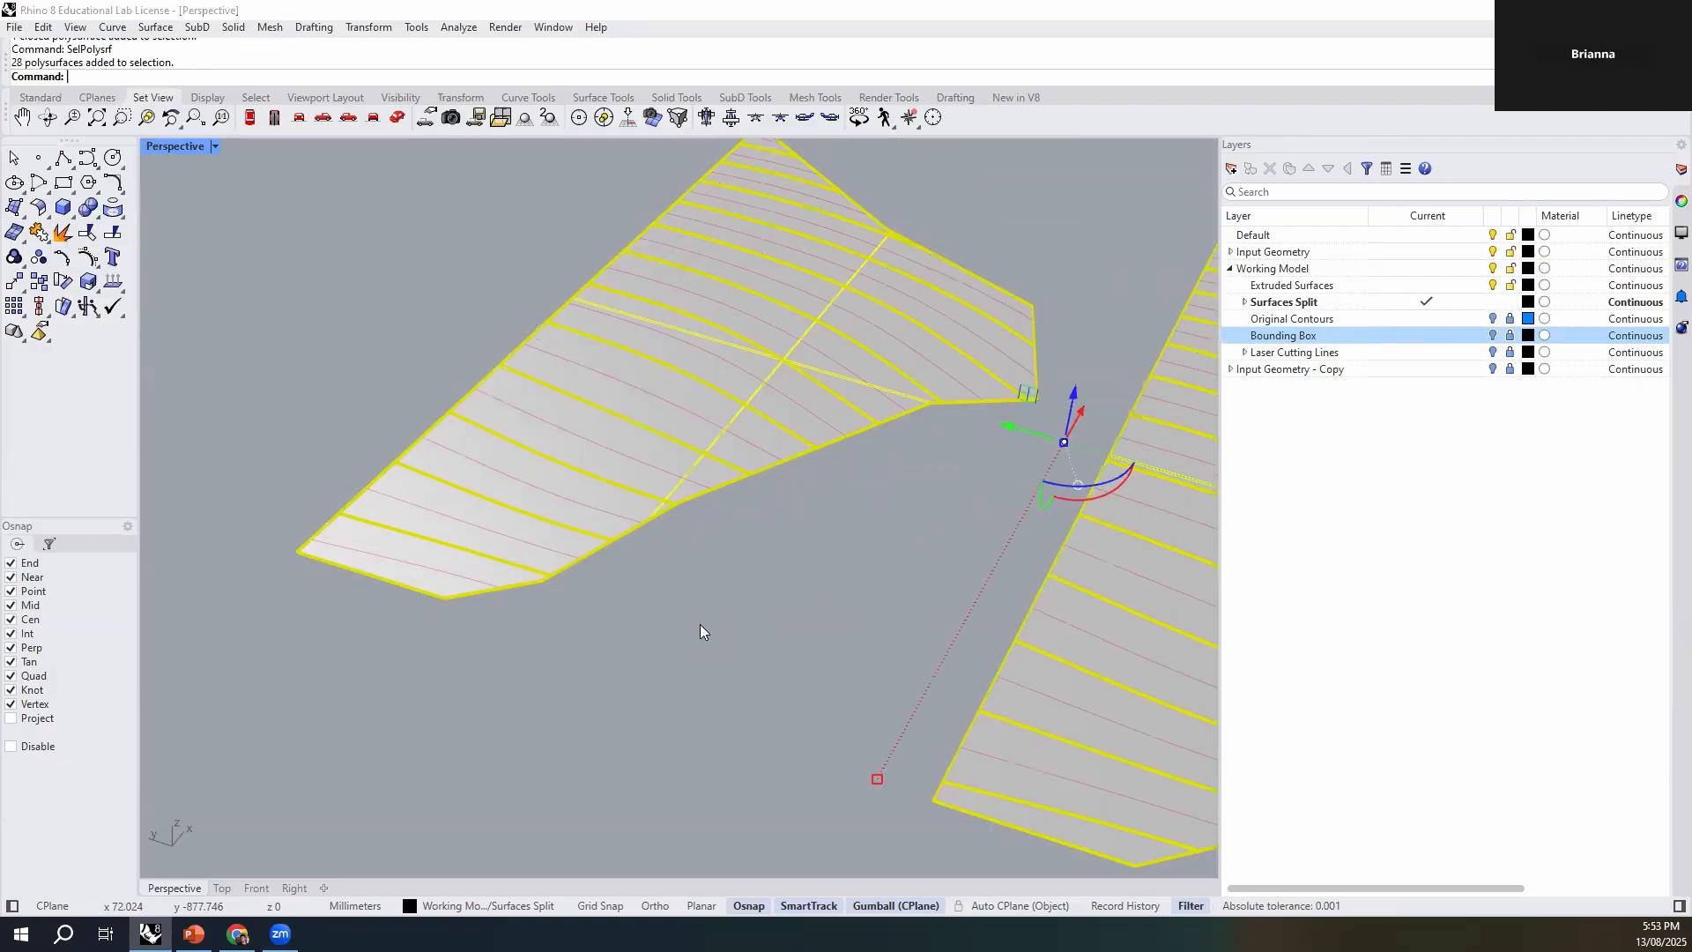
pyautogui.scroll(-9, 546, 541)
pyautogui.scroll(9, 525, 592)
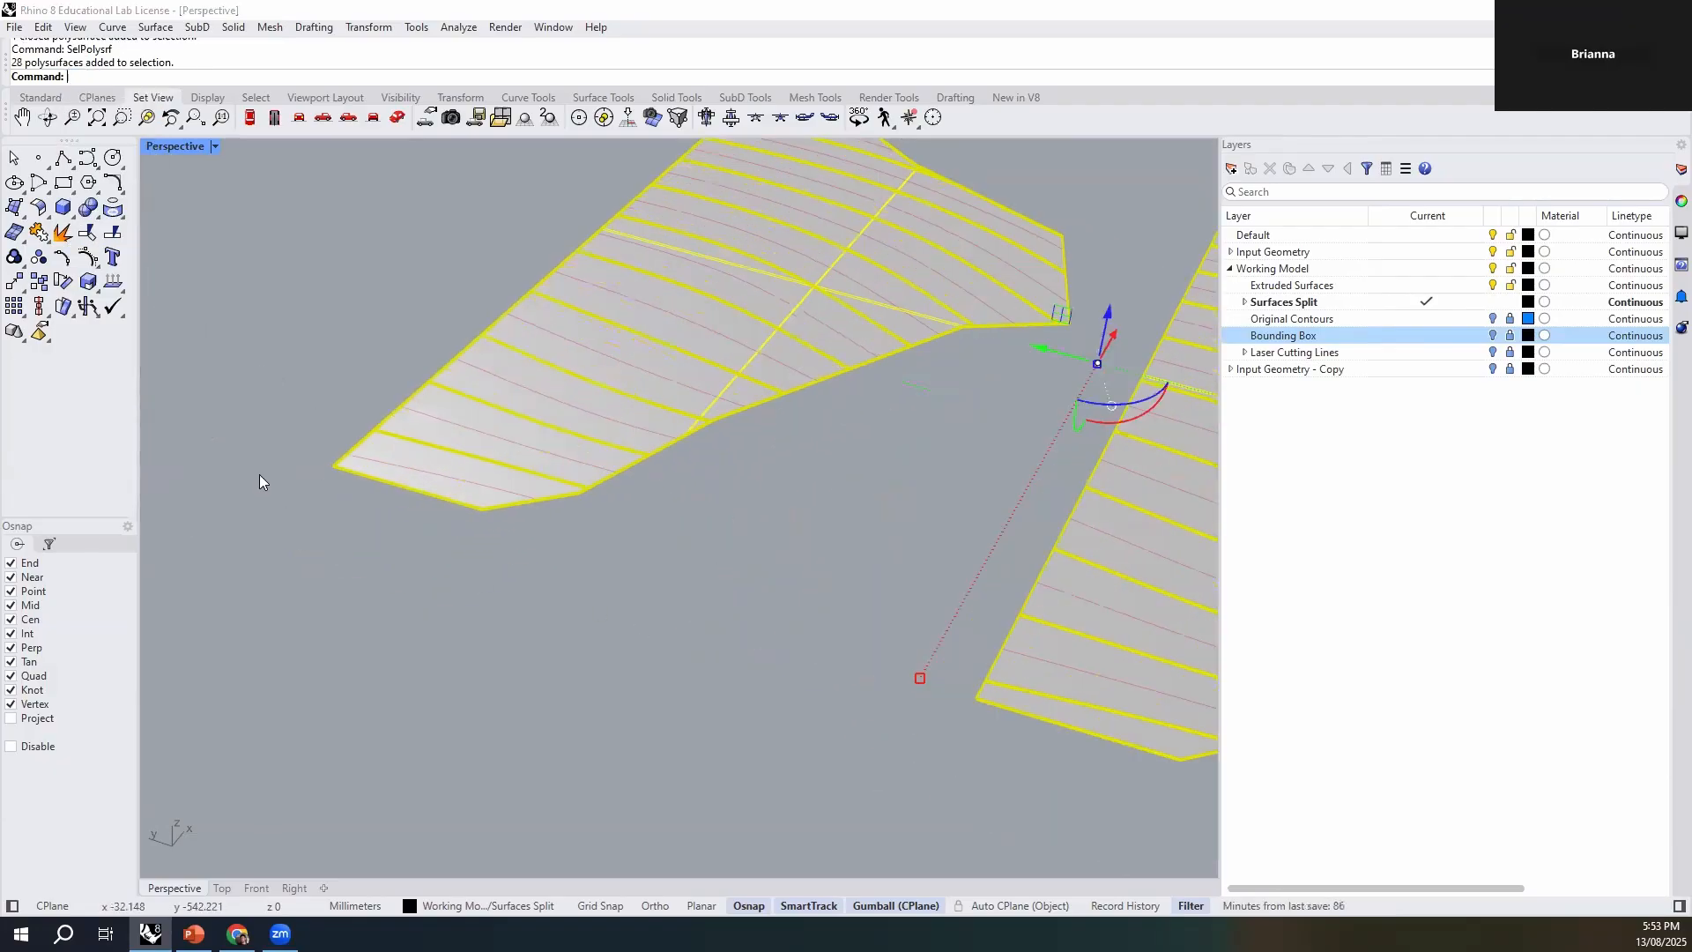
pyautogui.scroll(-5, 452, 520)
pyautogui.click(873, 370)
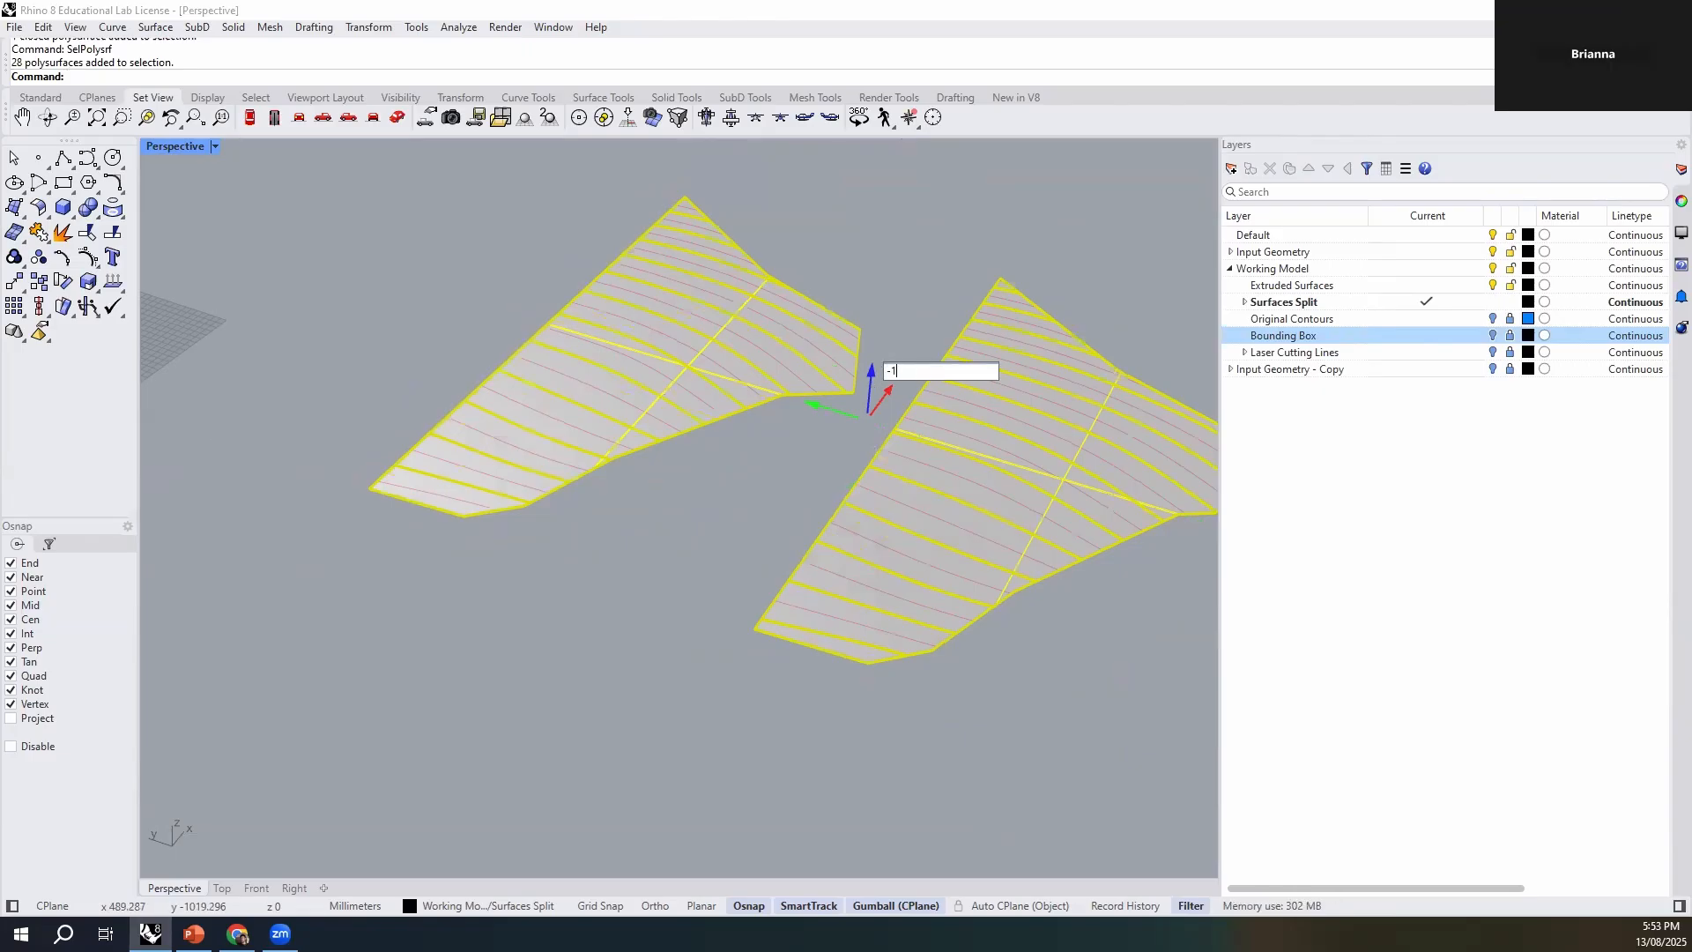
pyautogui.write('-1.')
pyautogui.press('Return')
# - Check the lowered solids against the etch lines by picking several pieces and viewing both contour sets
pyautogui.click(601, 712)
pyautogui.scroll(5, 442, 515)
pyautogui.click(445, 506)
pyautogui.click(652, 484)
pyautogui.click(762, 541)
pyautogui.click(745, 425)
pyautogui.click(716, 513)
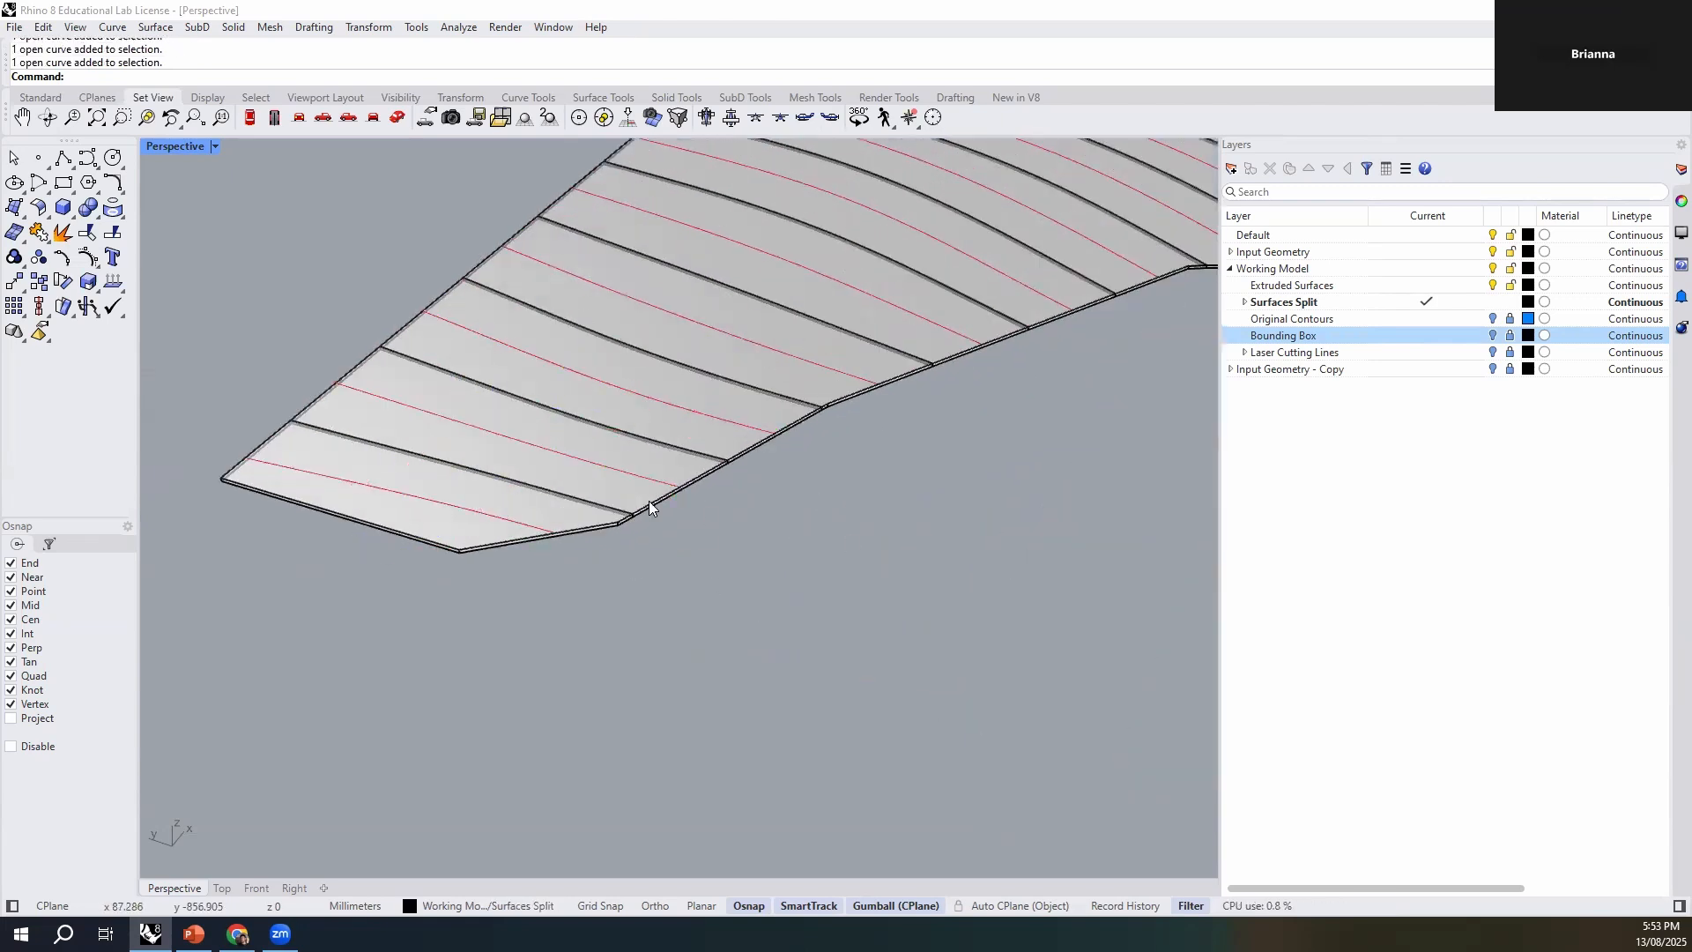
pyautogui.scroll(-8, 702, 547)
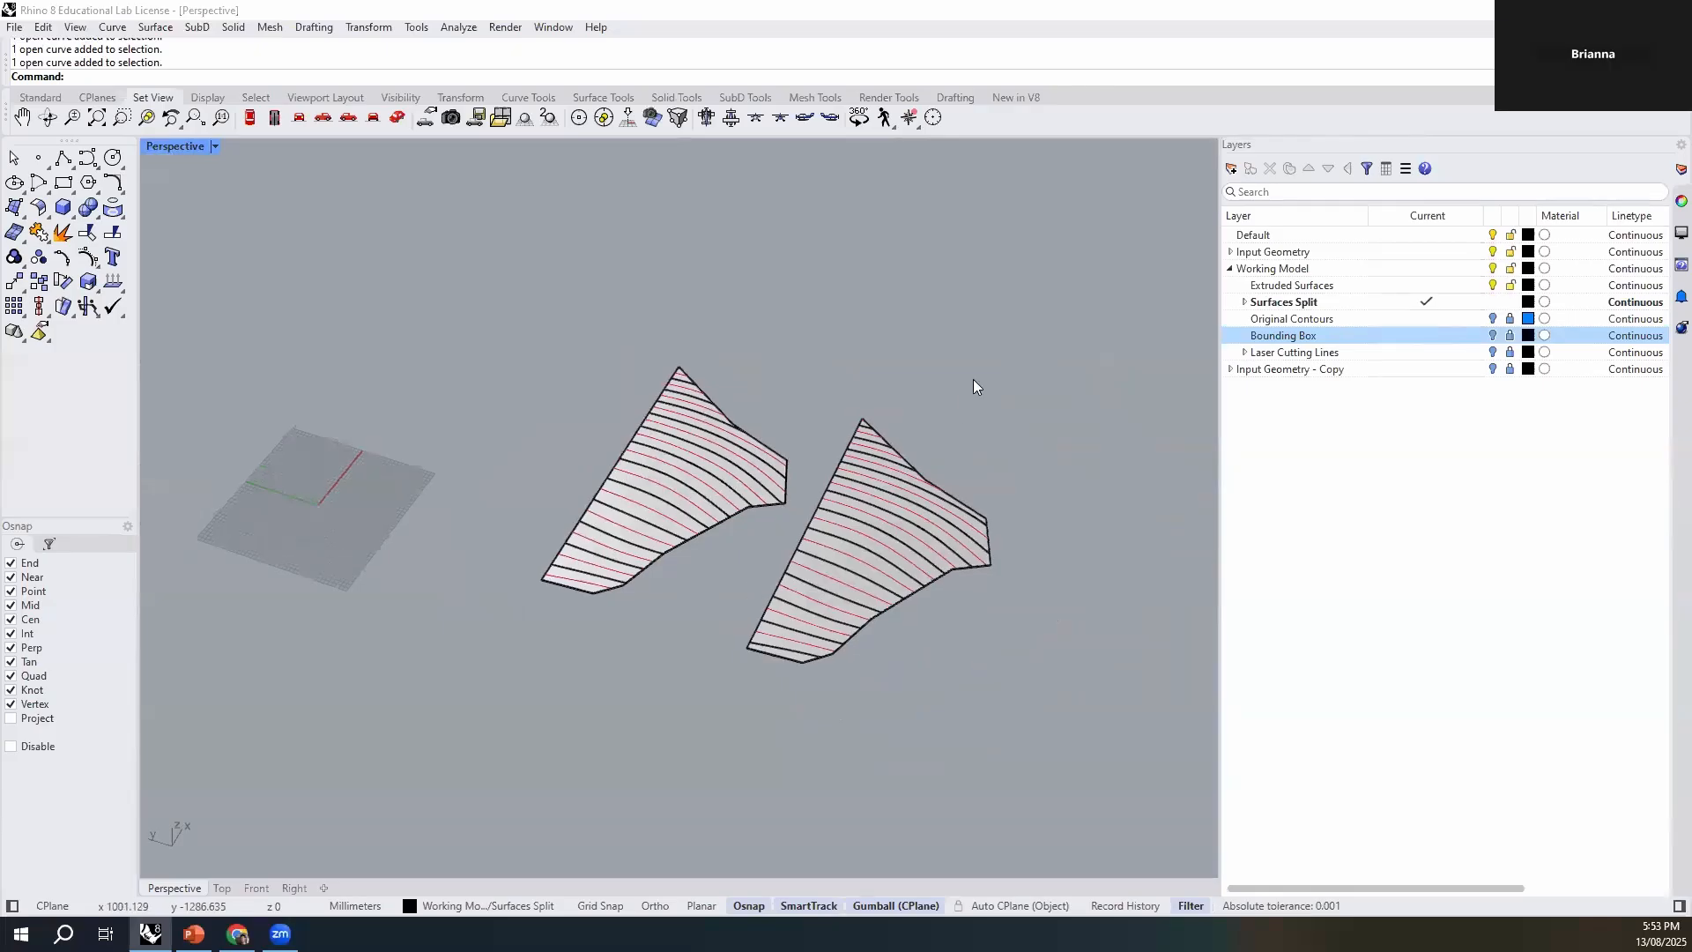
pyautogui.scroll(5, 596, 613)
pyautogui.moveTo(574, 579); pyautogui.dragTo(631, 621, button='right')
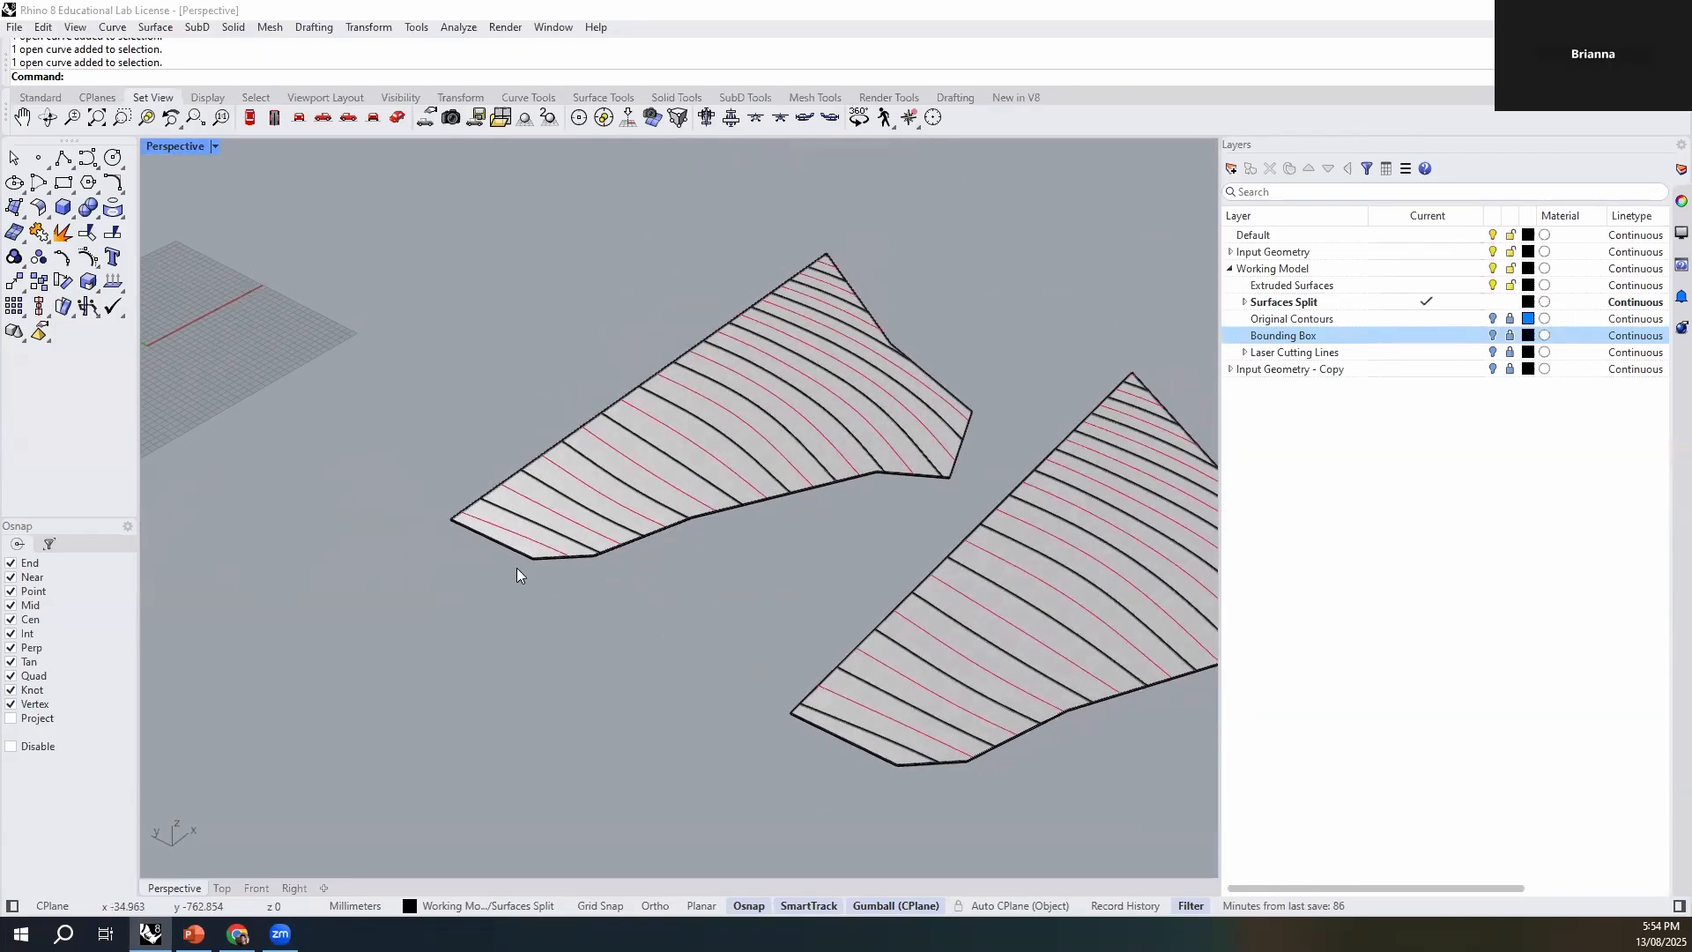
pyautogui.moveTo(518, 574); pyautogui.dragTo(567, 585, button='right')
pyautogui.scroll(-5, 638, 630)
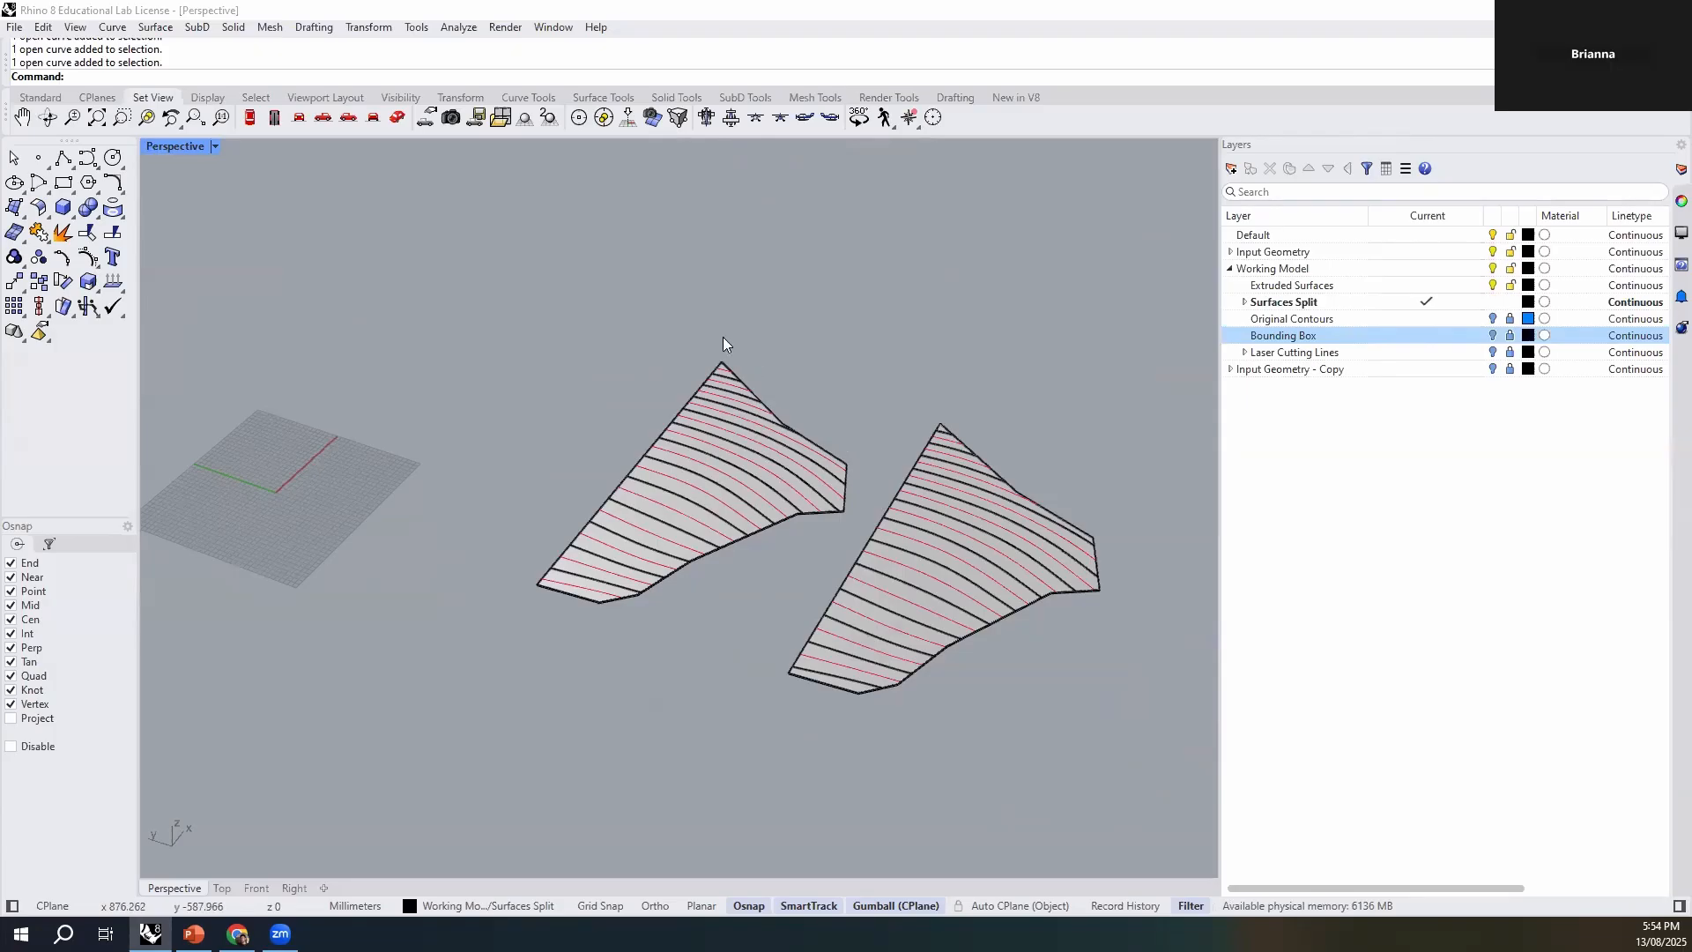
# - Group the lowest strip of the first contour set with its etch line
pyautogui.scroll(6, 551, 614)
pyautogui.click(561, 608)
pyautogui.keyDown('shift'); pyautogui.click(661, 611); pyautogui.keyUp('shift')
pyautogui.hotkey('ctrl', 'g')
pyautogui.moveTo(569, 720); pyautogui.dragTo(645, 717, button='right')
pyautogui.click(640, 719)
# - Move the grouped lowest strip from its outer bottom corner to the origin (0)
pyautogui.click(597, 668)
pyautogui.write('M')
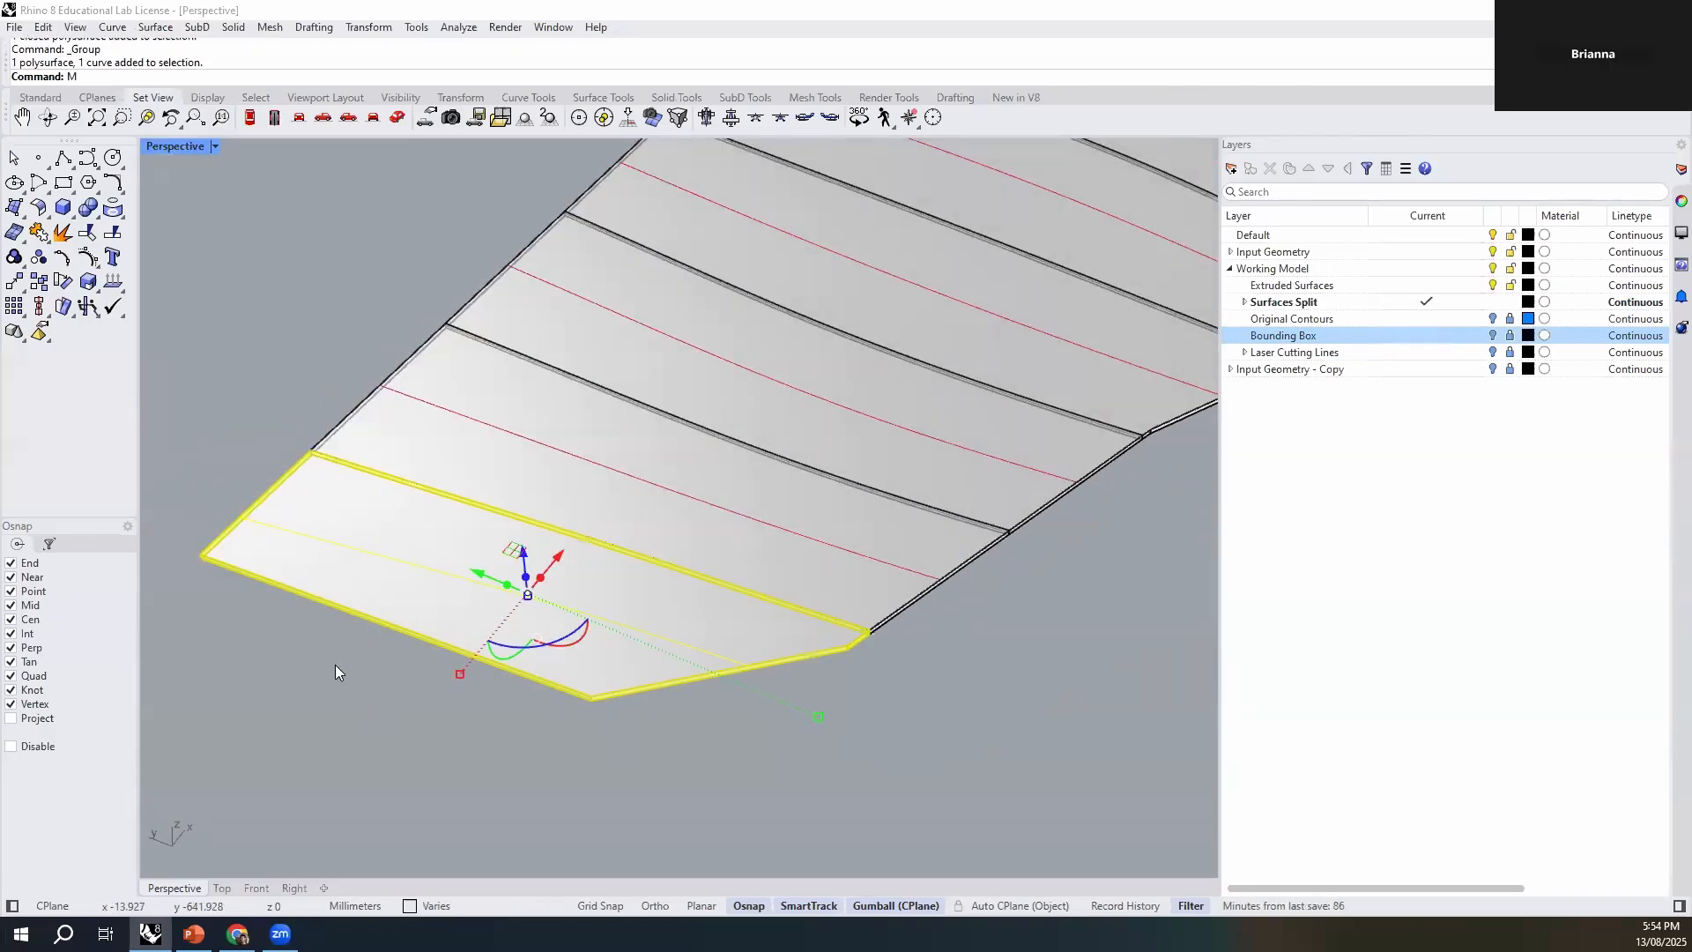
pyautogui.press('Return')
pyautogui.scroll(-8, 749, 688)
pyautogui.scroll(6, 502, 670)
pyautogui.scroll(5, 572, 627)
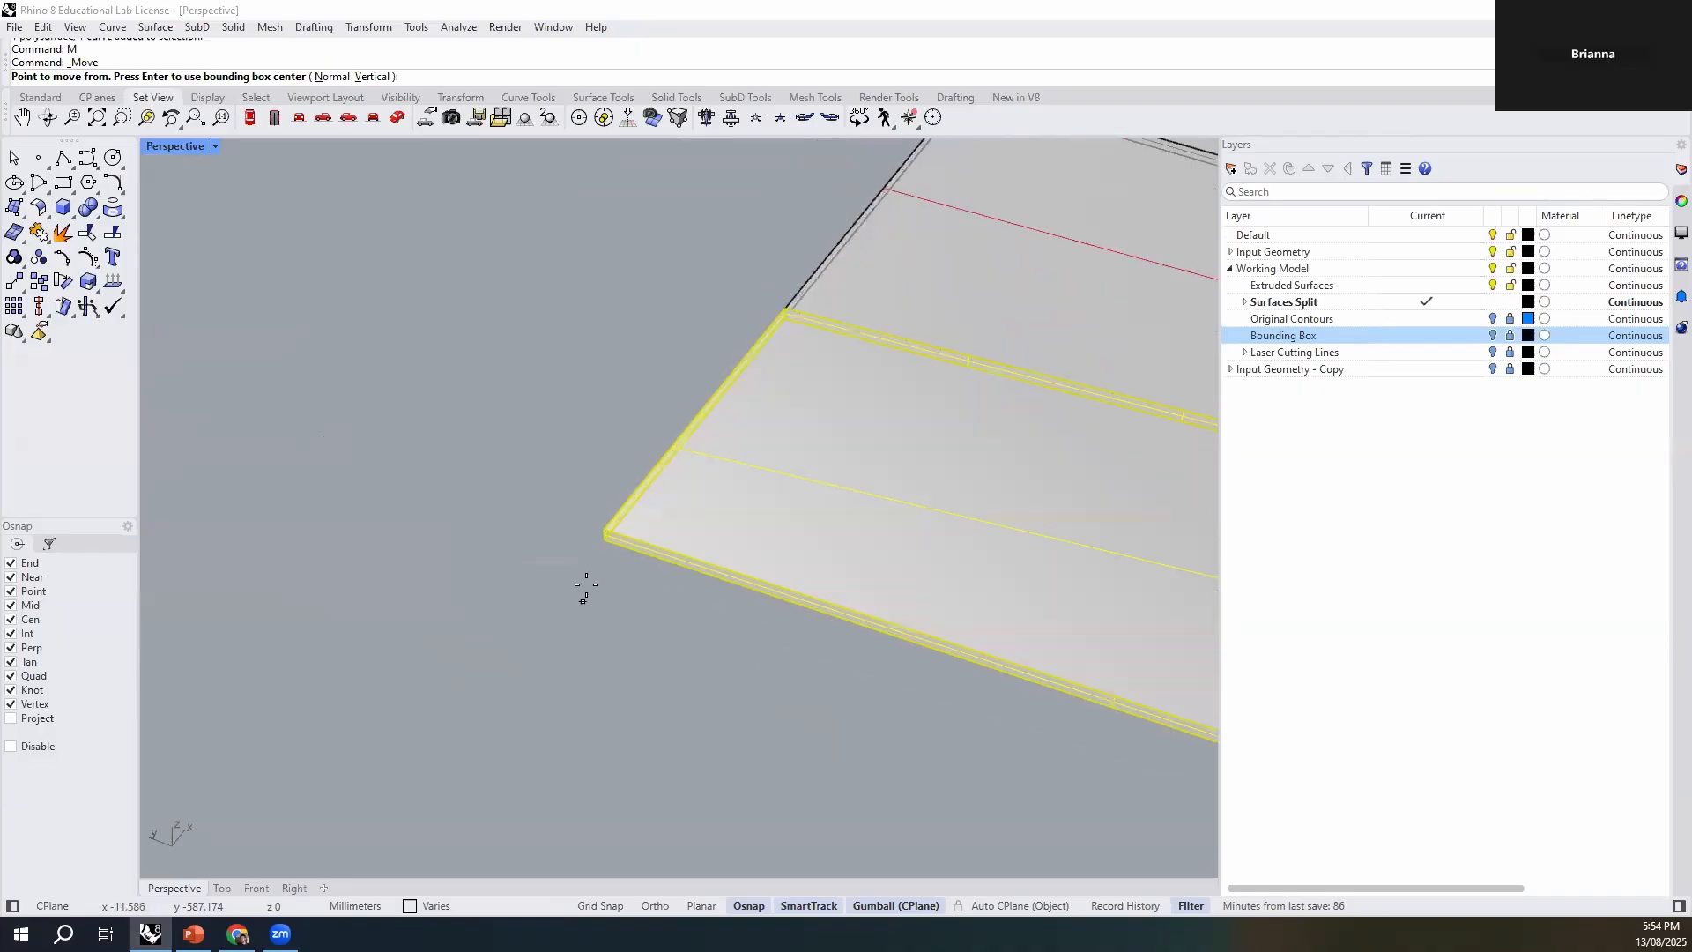
pyautogui.click(597, 544)
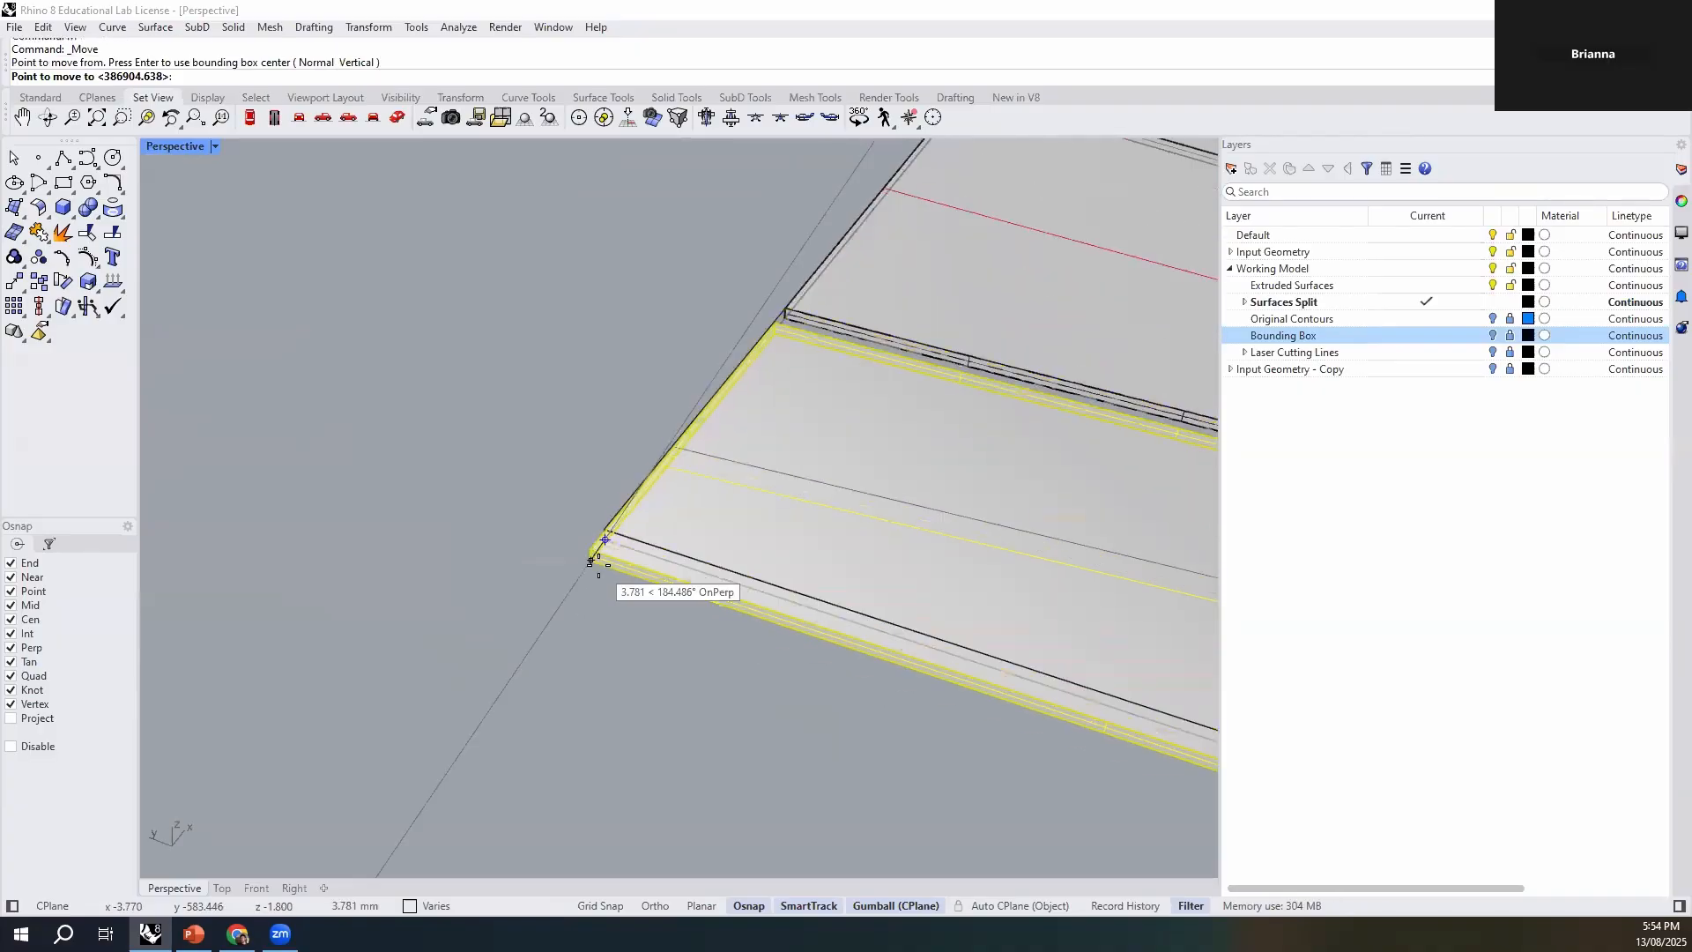
pyautogui.scroll(-8, 582, 564)
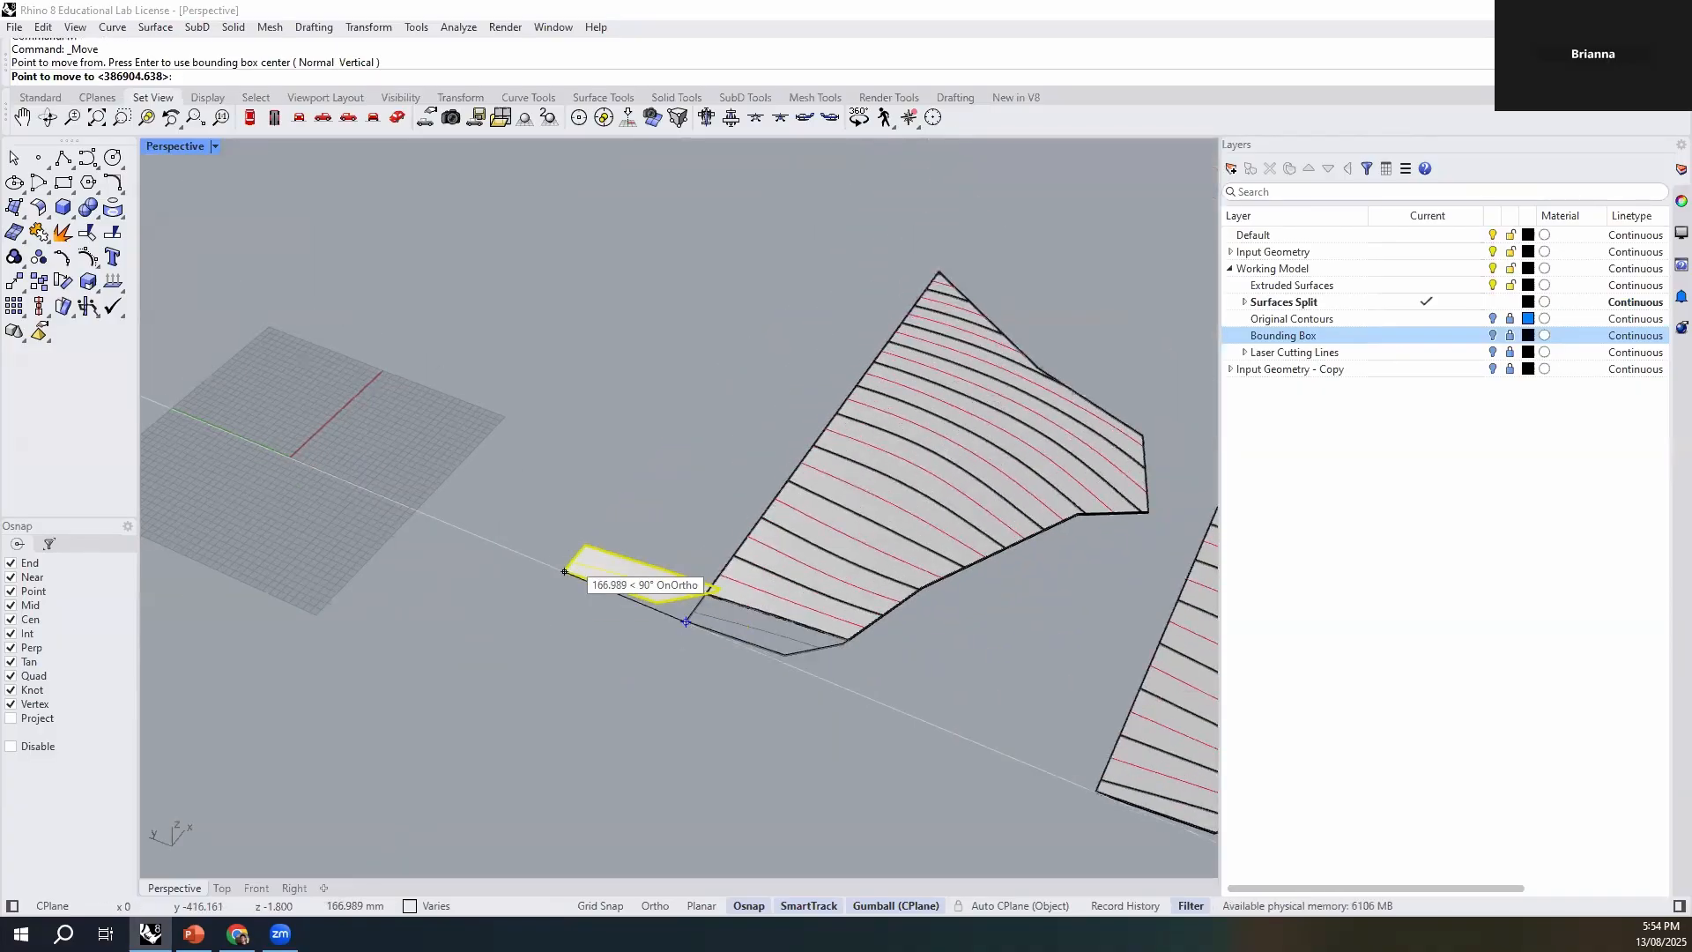
pyautogui.write('0')
pyautogui.press('Return')
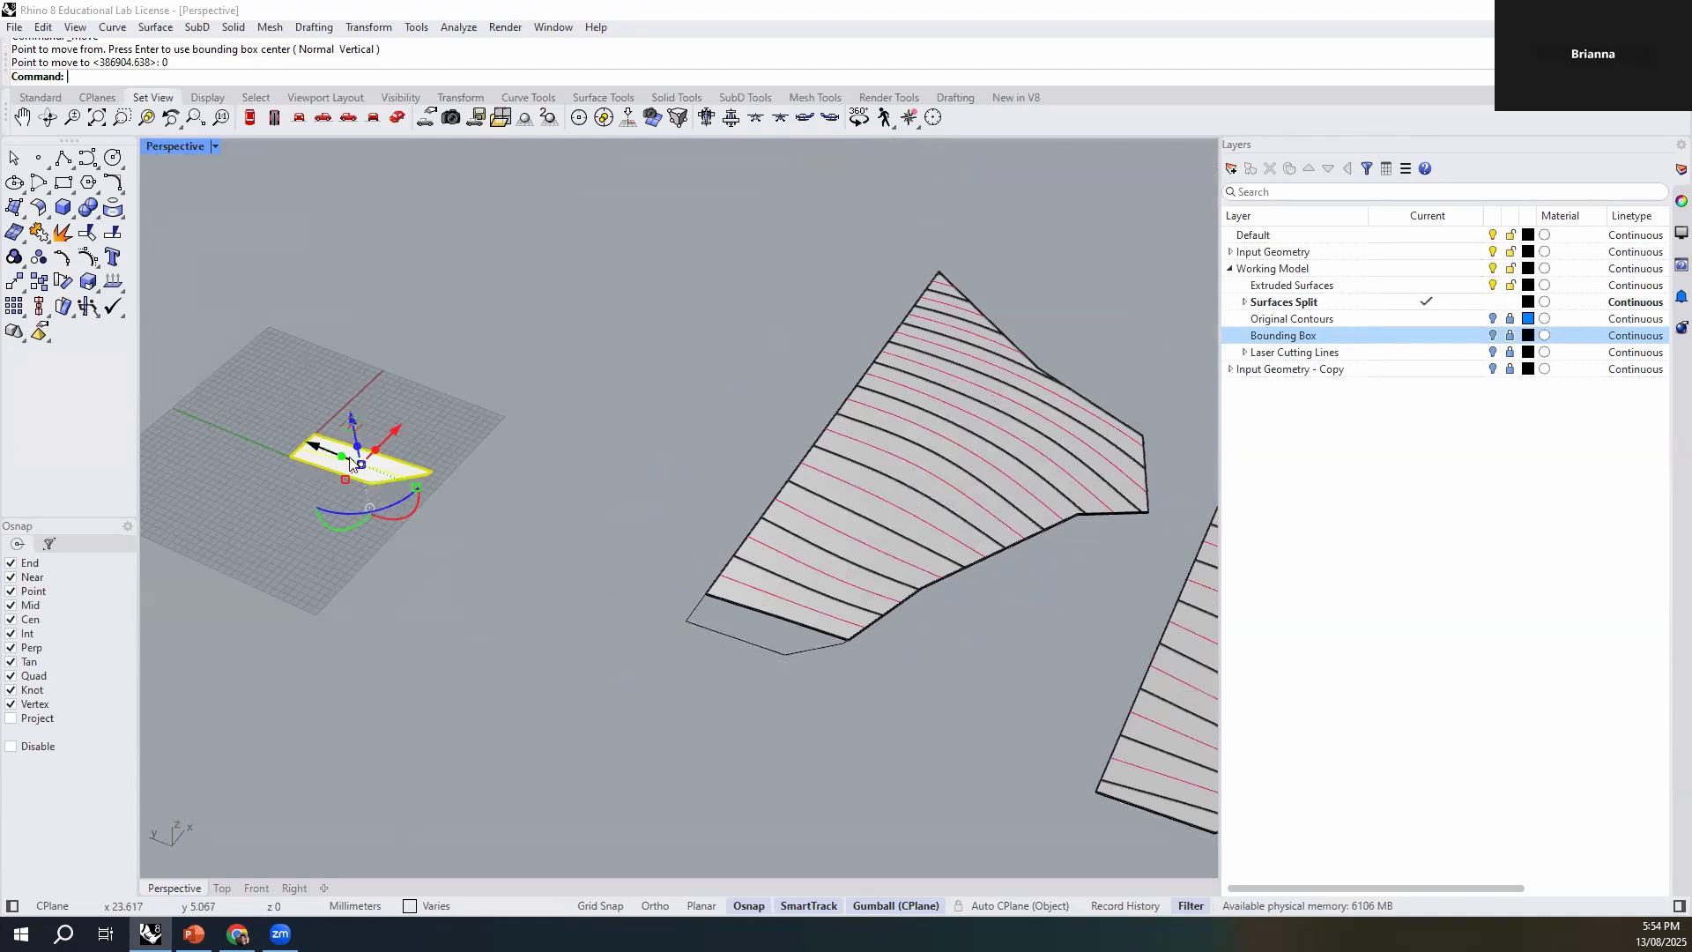
pyautogui.click(474, 521)
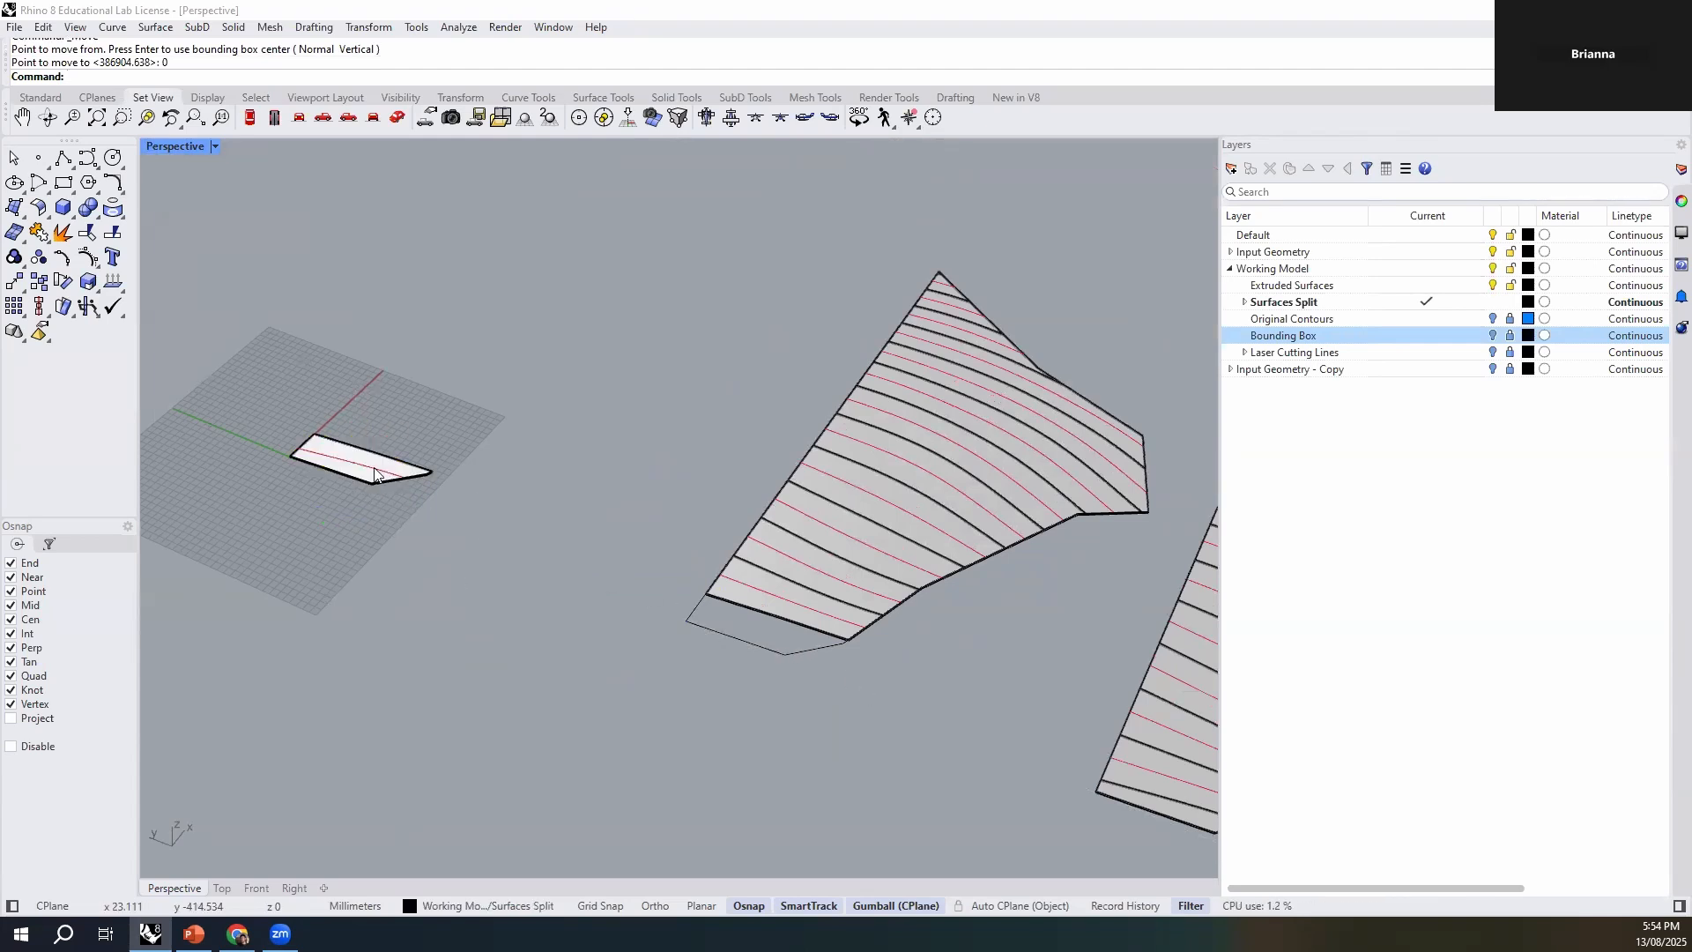
# - Group the second strip from the lower end of the other contour set with its etch line
pyautogui.scroll(-3, 526, 412)
pyautogui.scroll(2, 476, 446)
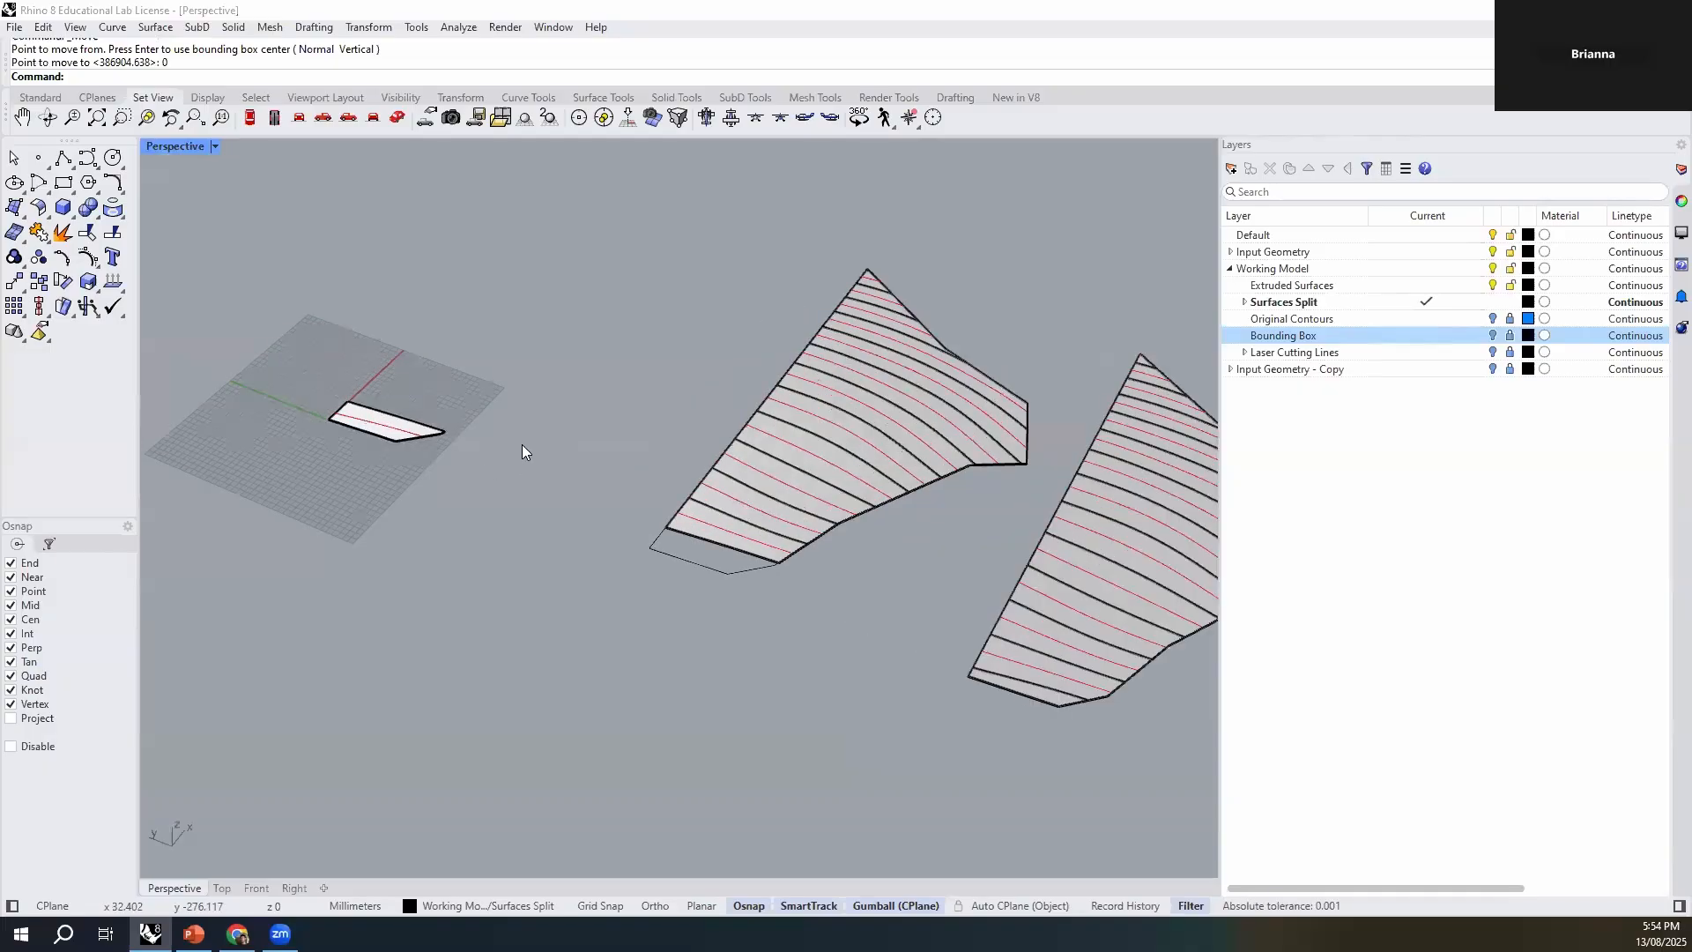
pyautogui.scroll(-1, 987, 723)
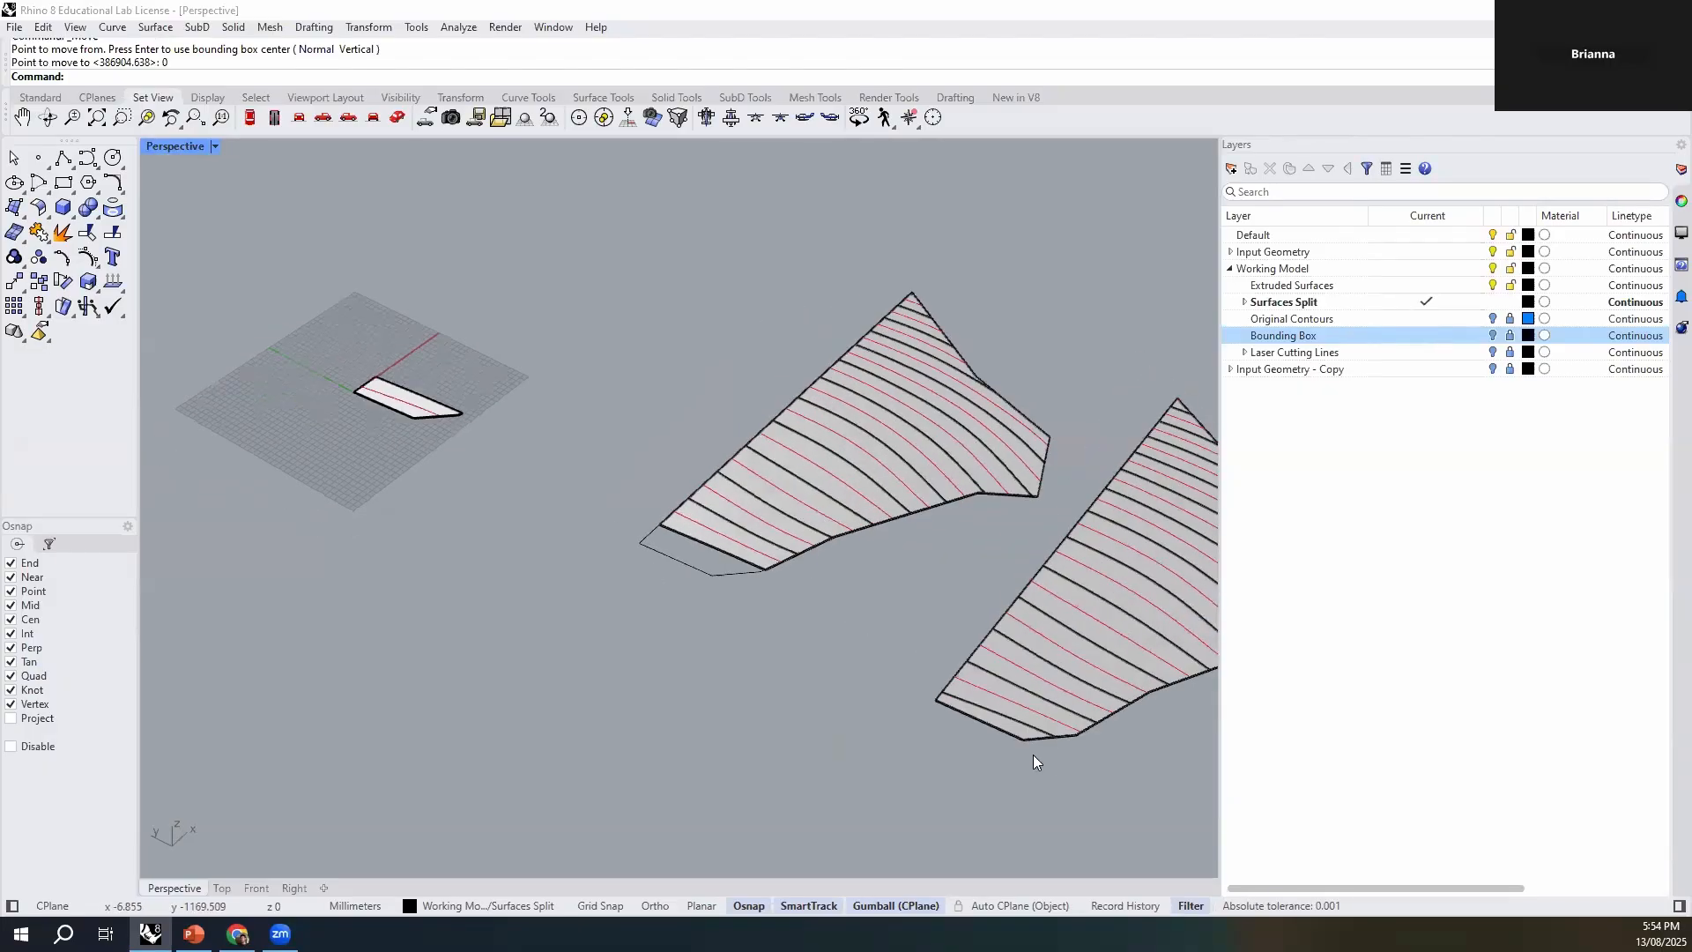
pyautogui.scroll(5, 1049, 731)
pyautogui.click(1061, 676)
pyautogui.click(1063, 666)
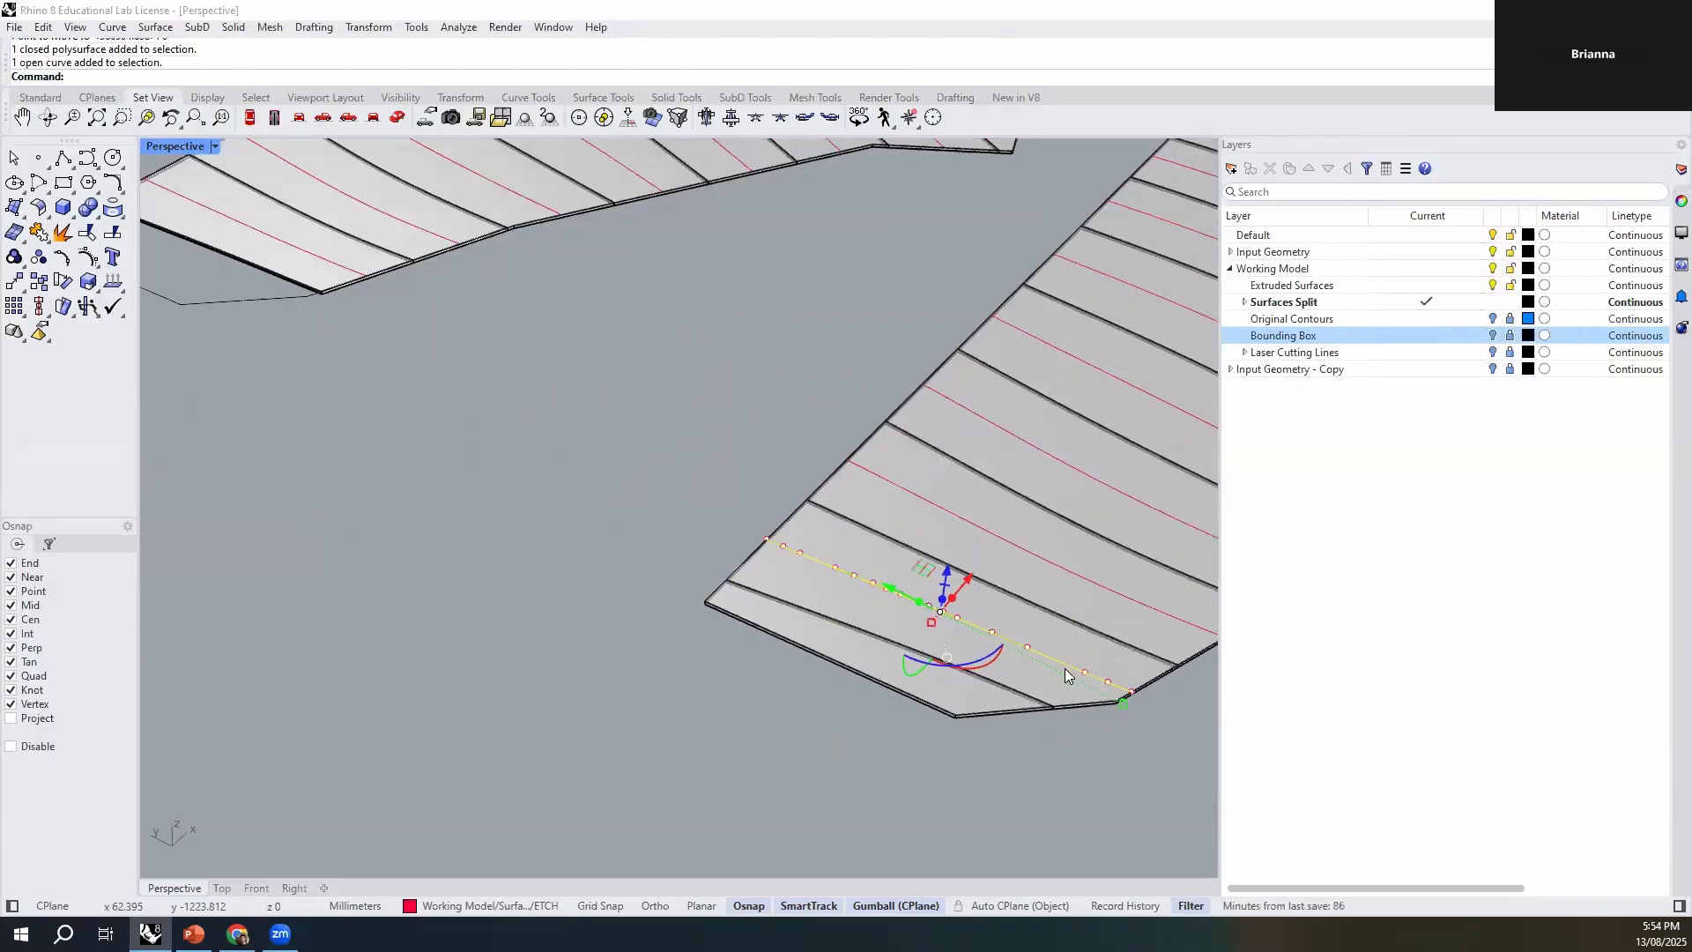
pyautogui.keyDown('shift'); pyautogui.click(1031, 689); pyautogui.keyUp('shift')
pyautogui.hotkey('ctrl', 'g')
pyautogui.click(1013, 719)
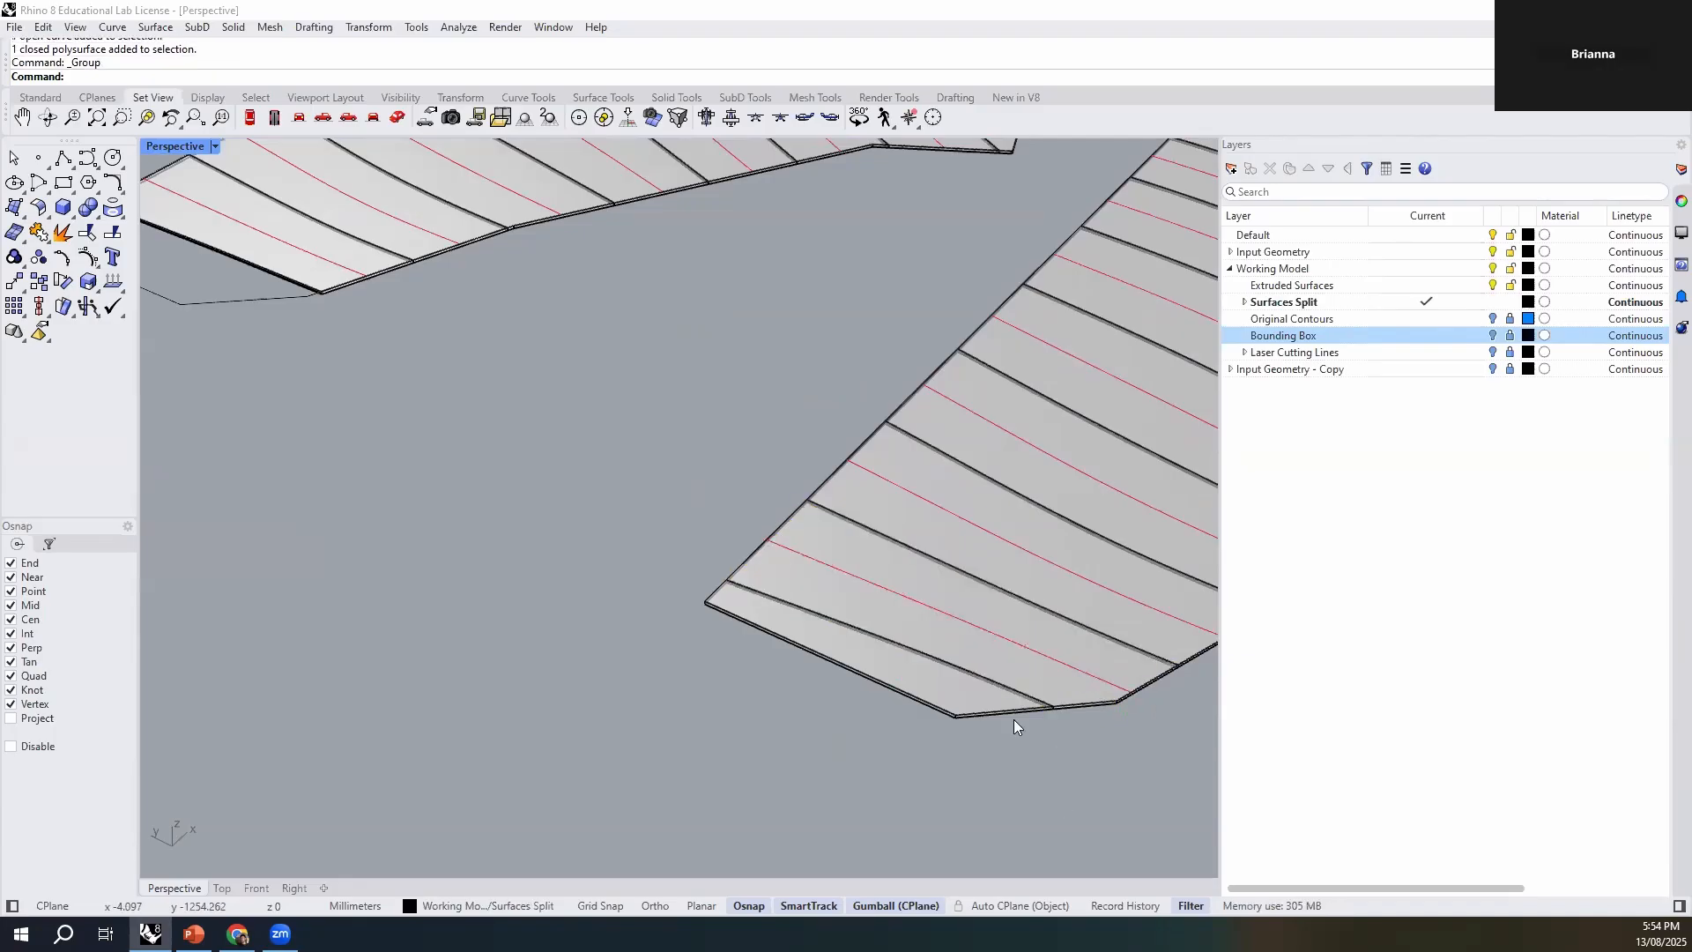
# - Delete the narrow end strip at the lower tip of the second contour set
pyautogui.click(959, 699)
pyautogui.scroll(-3, 763, 647)
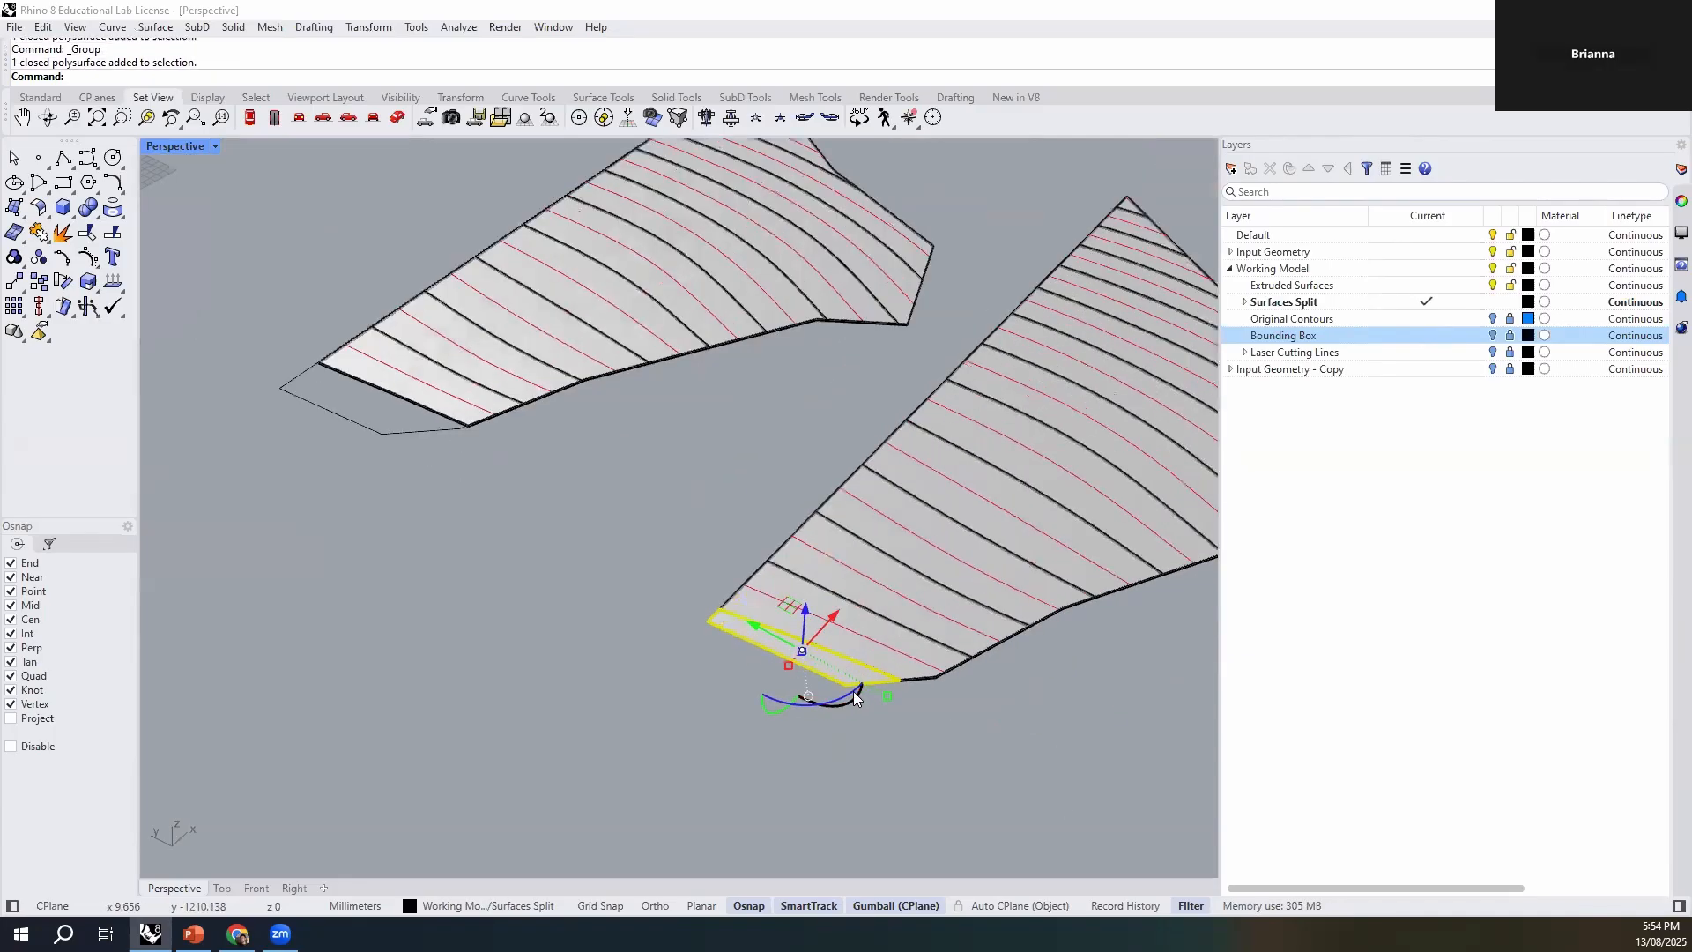
pyautogui.scroll(3, 814, 692)
pyautogui.press('Delete')
pyautogui.scroll(-3, 814, 689)
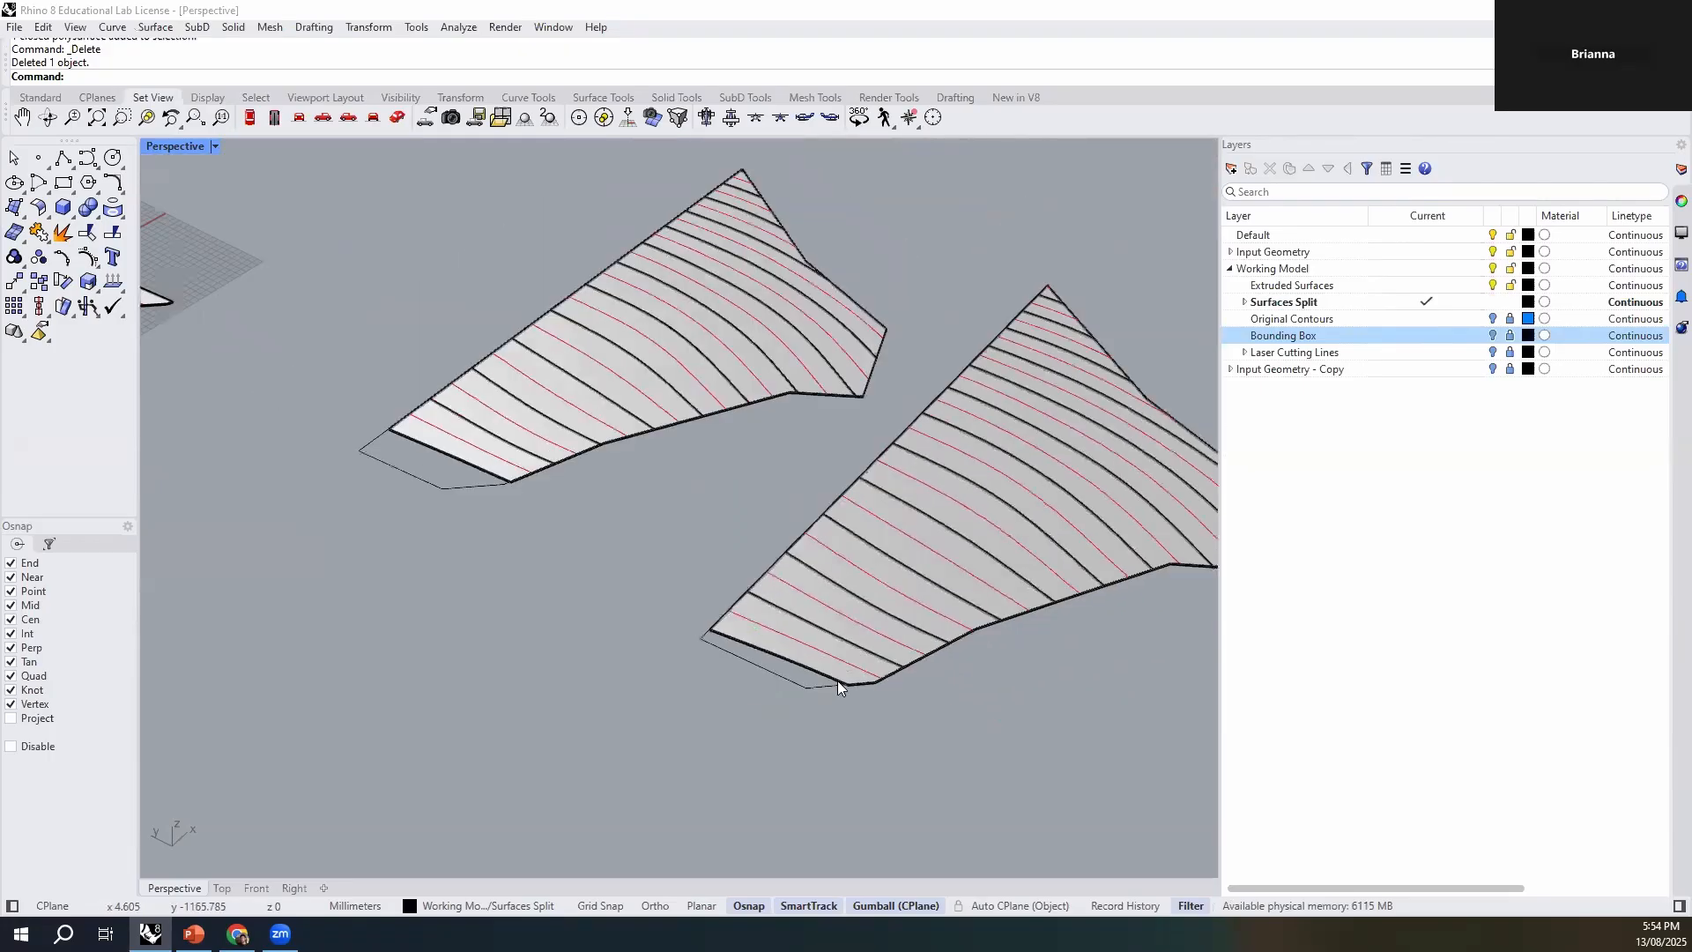
# - Move the grouped strip of the second set by its bottom front corner onto the first strip, at the end of that strip's etch line
pyautogui.scroll(3, 838, 680)
pyautogui.click(846, 674)
pyautogui.write('M')
pyautogui.press('Return')
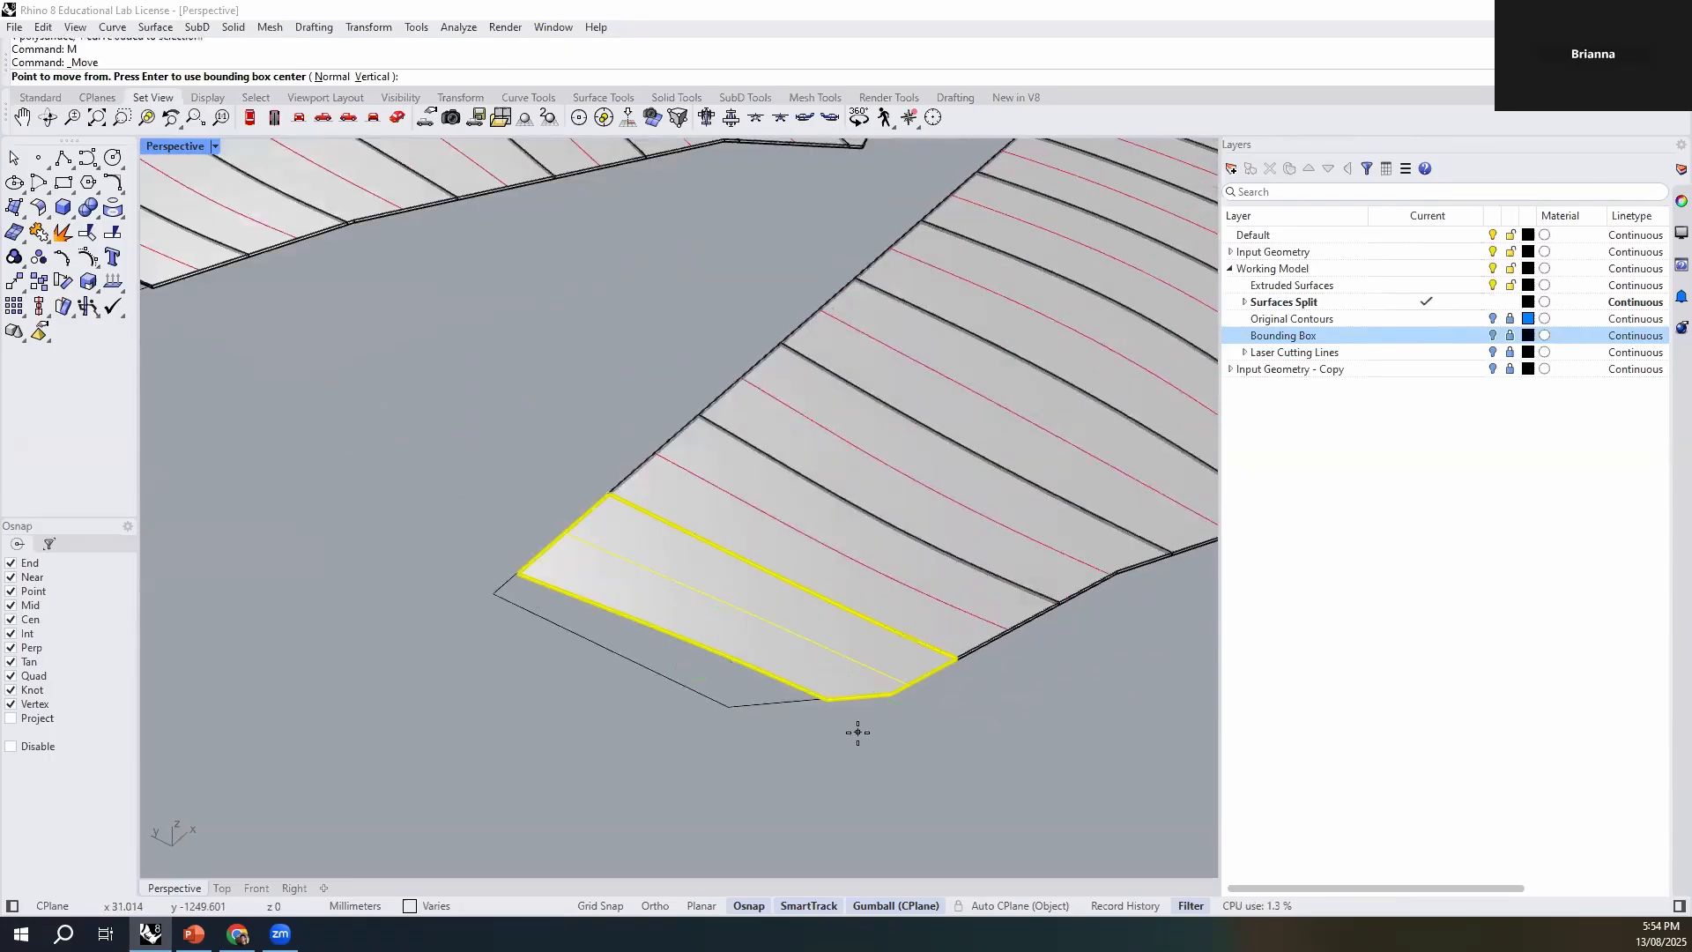
pyautogui.scroll(5, 835, 722)
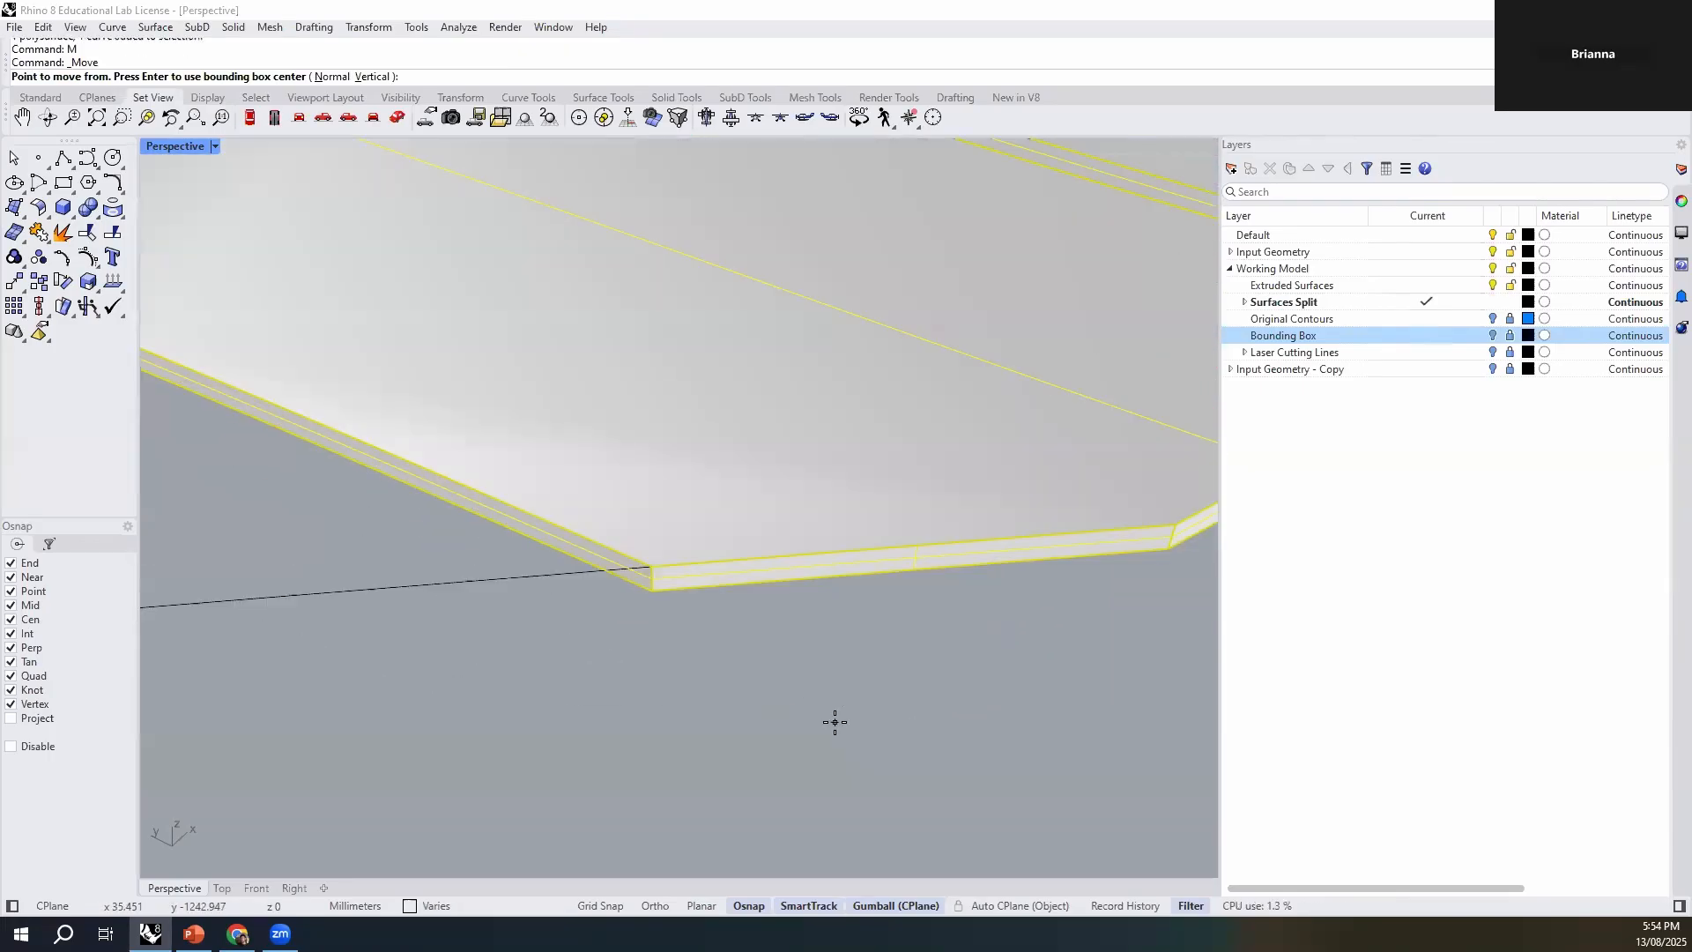
pyautogui.click(657, 599)
pyautogui.scroll(-6, 846, 774)
pyautogui.scroll(5, 314, 500)
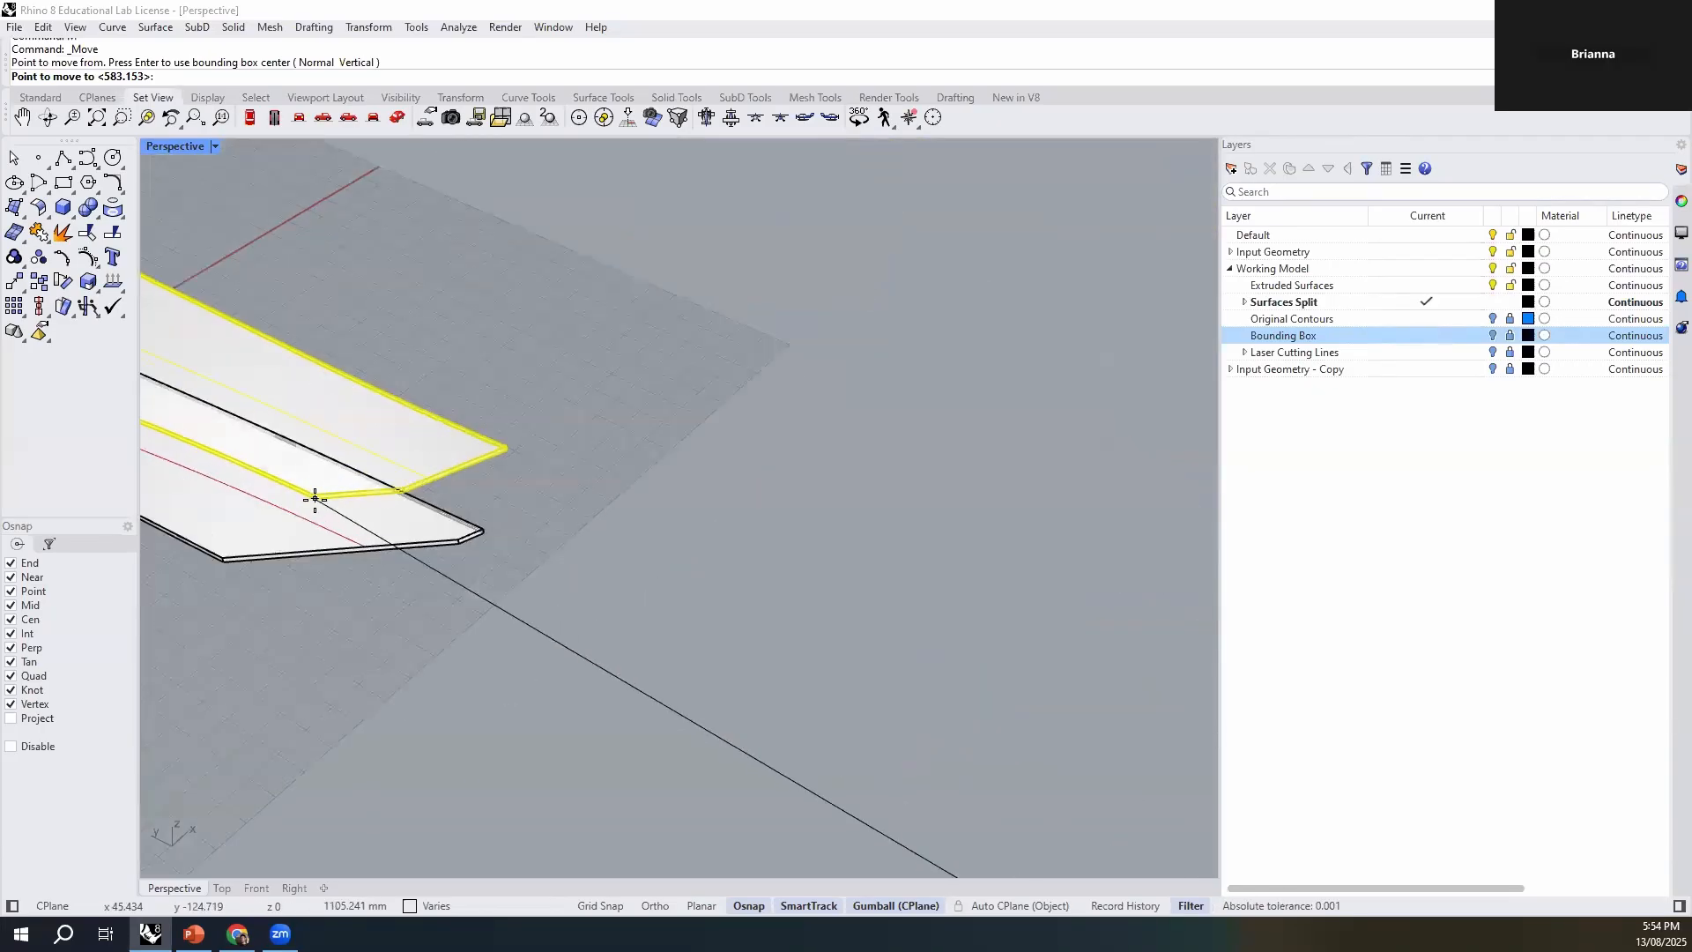
pyautogui.scroll(6, 315, 500)
pyautogui.click(401, 581)
pyautogui.click(620, 730)
# - Move the first contour set's lowest remaining strip and its etch line by the bottom front corner onto the end of the stack's uppermost etch line
pyautogui.scroll(-9, 677, 545)
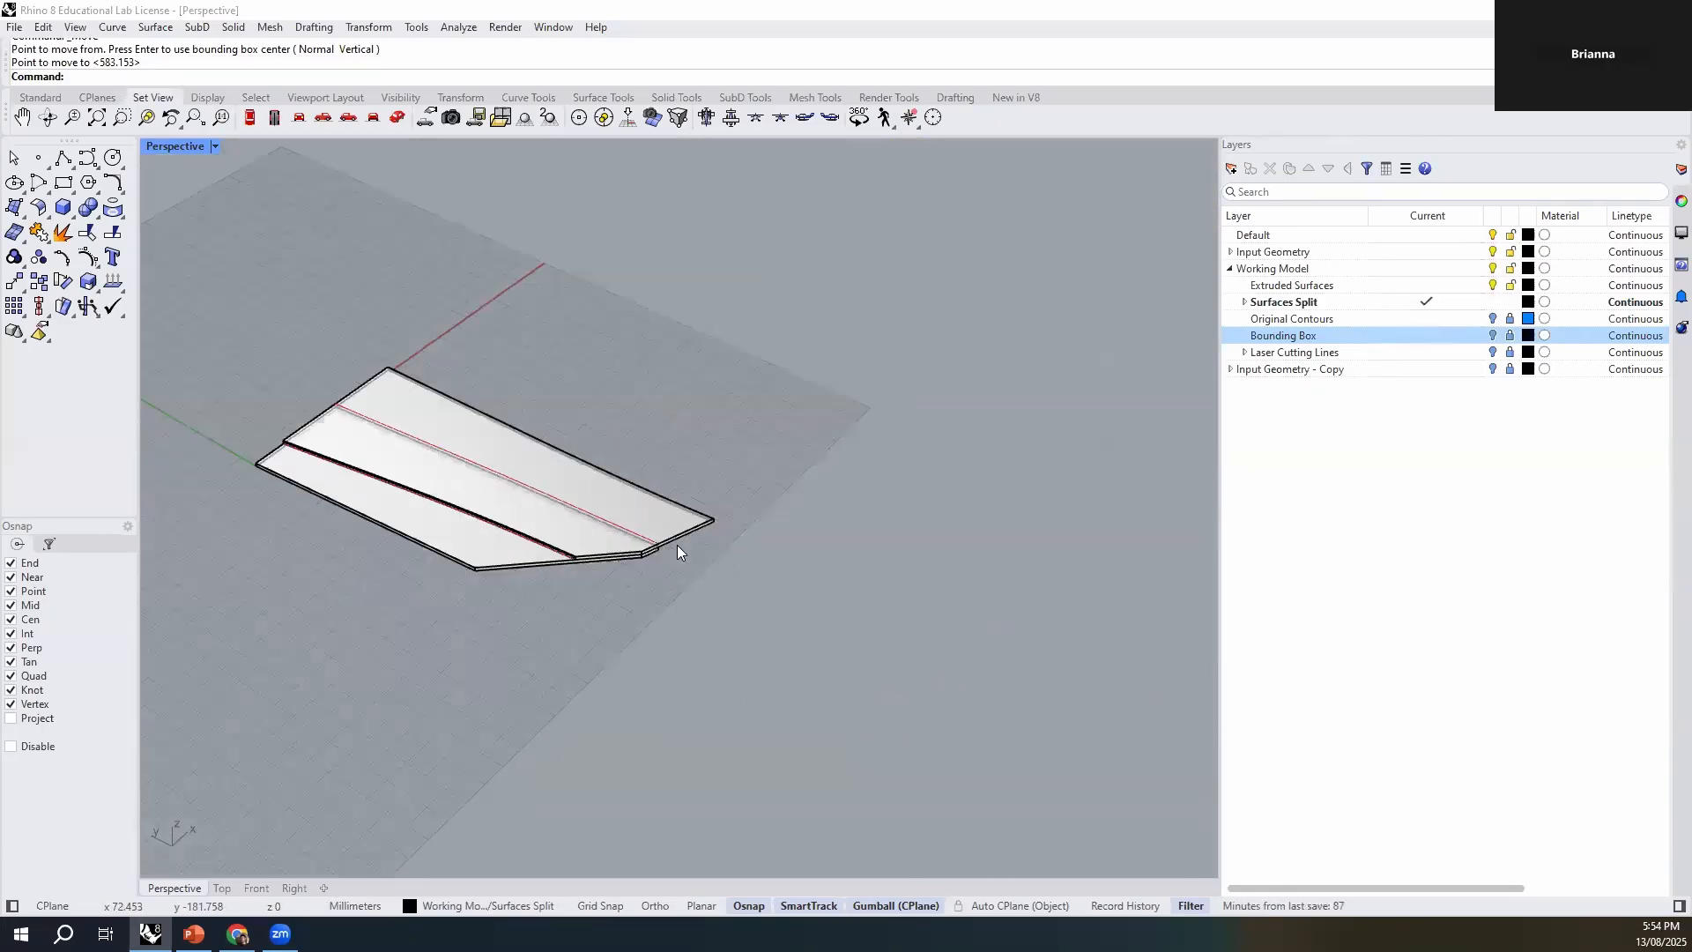
pyautogui.scroll(-10, 427, 460)
pyautogui.keyDown('shift'); pyautogui.moveTo(820, 651); pyautogui.dragTo(643, 577, button='right'); pyautogui.keyUp('shift')
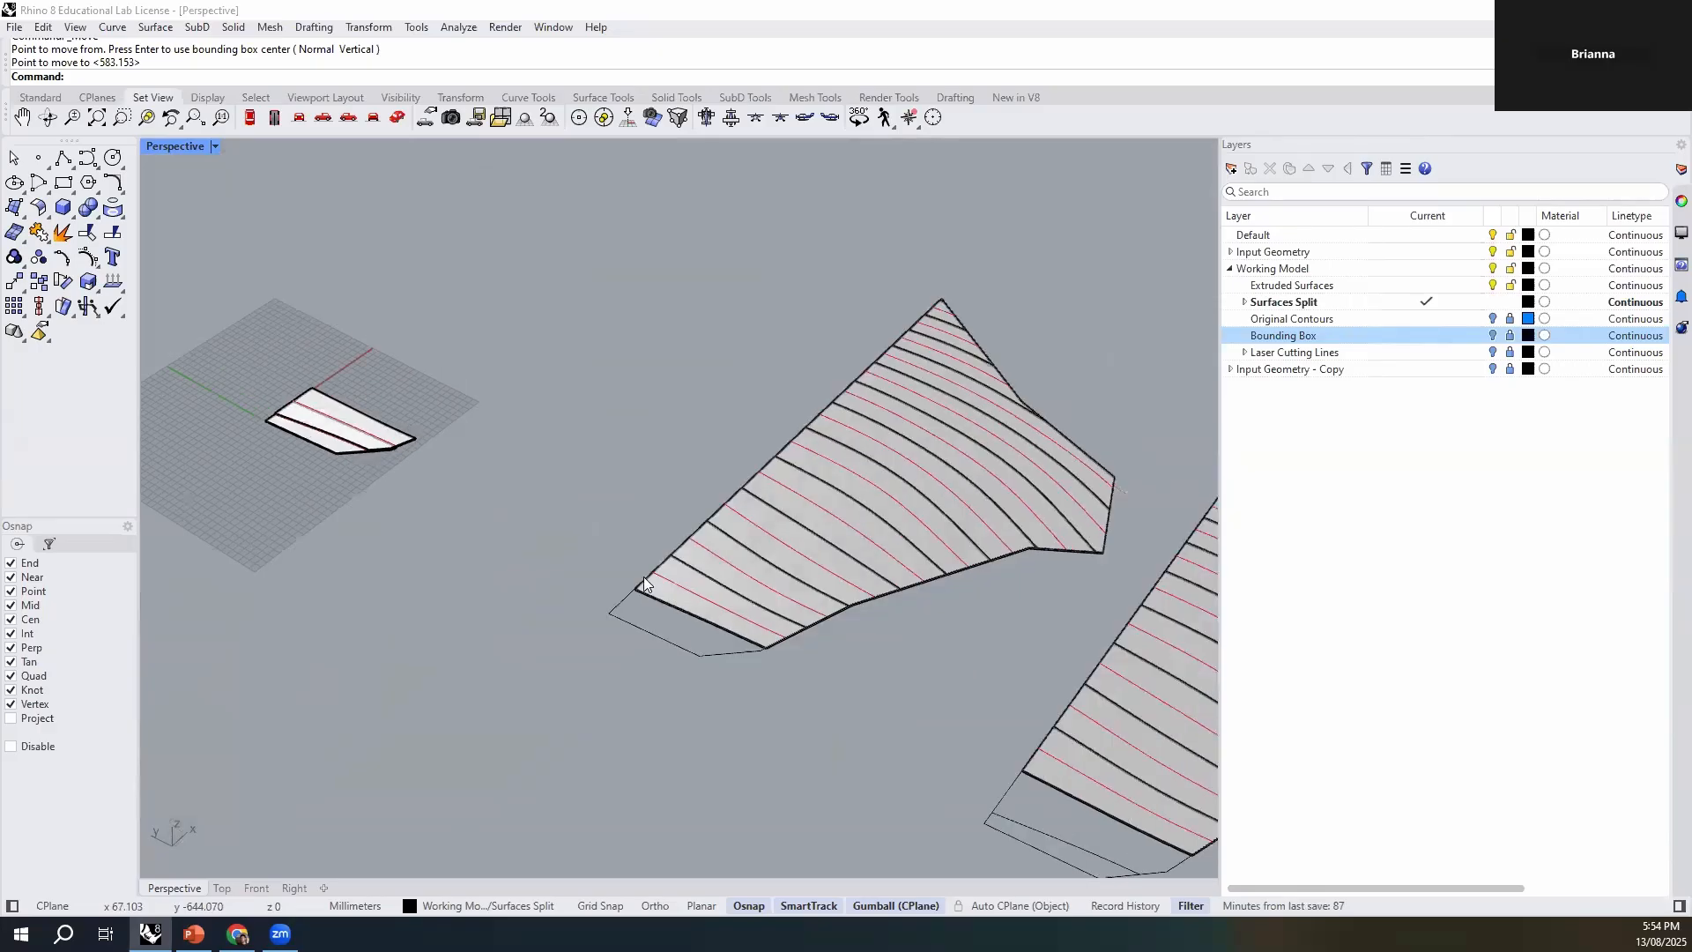
pyautogui.scroll(2, 643, 582)
pyautogui.click(668, 578)
pyautogui.click(609, 585)
pyautogui.click(670, 633)
pyautogui.scroll(4, 735, 652)
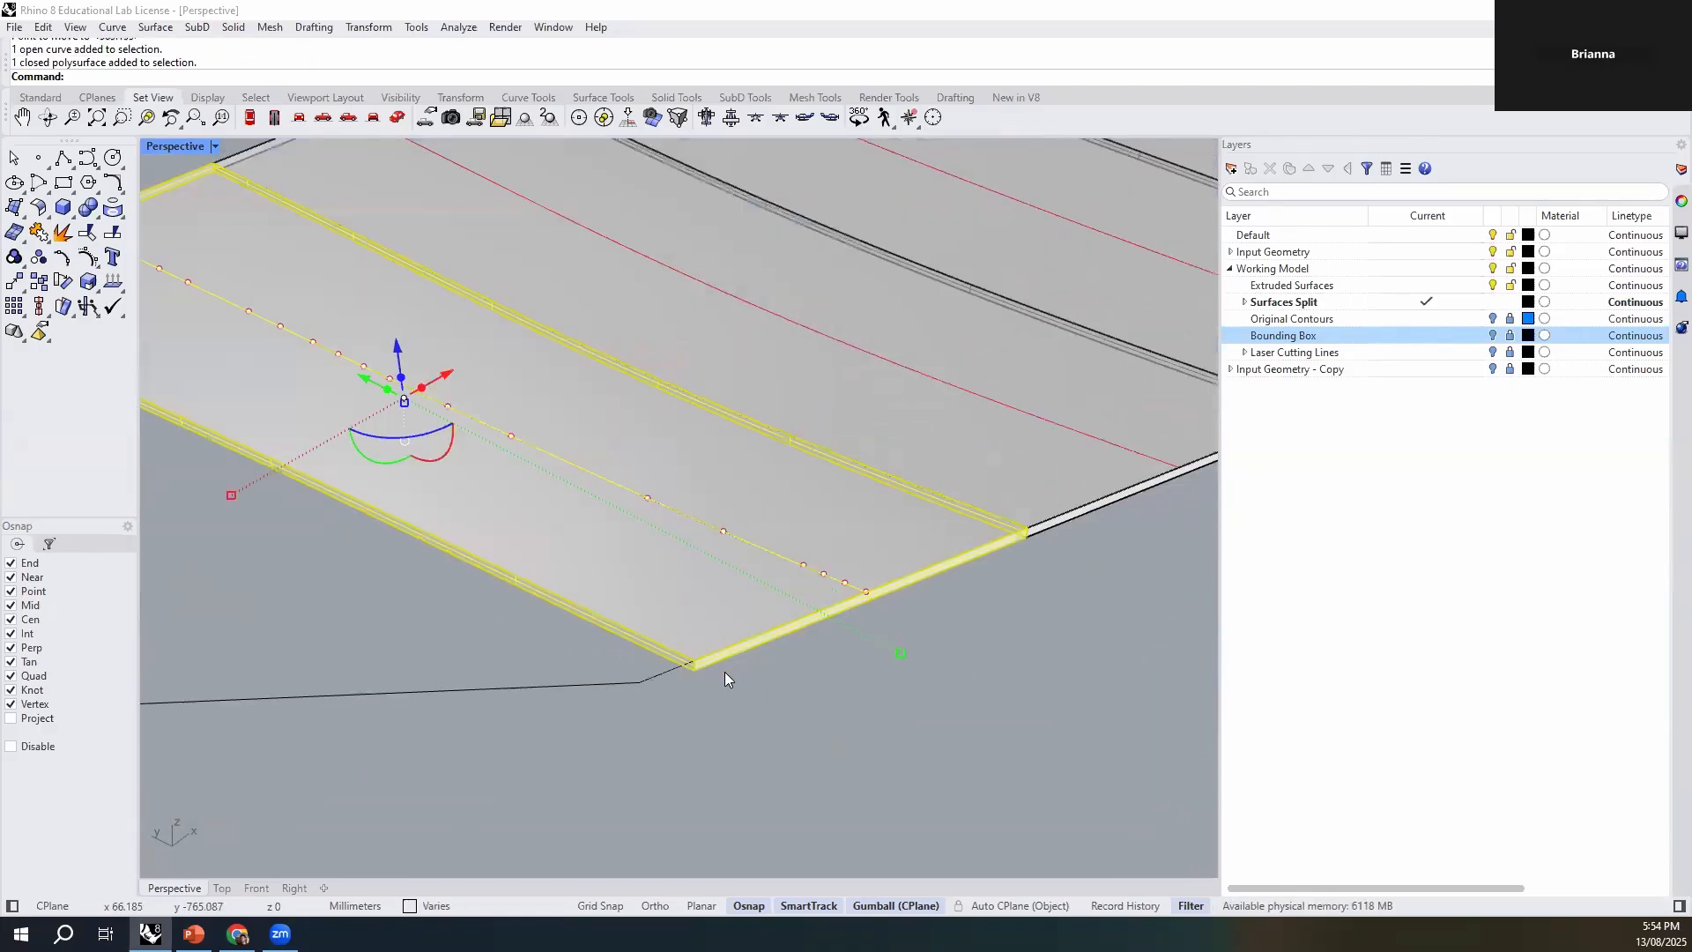
pyautogui.press('Return')
pyautogui.click(695, 677)
pyautogui.scroll(-14, 930, 754)
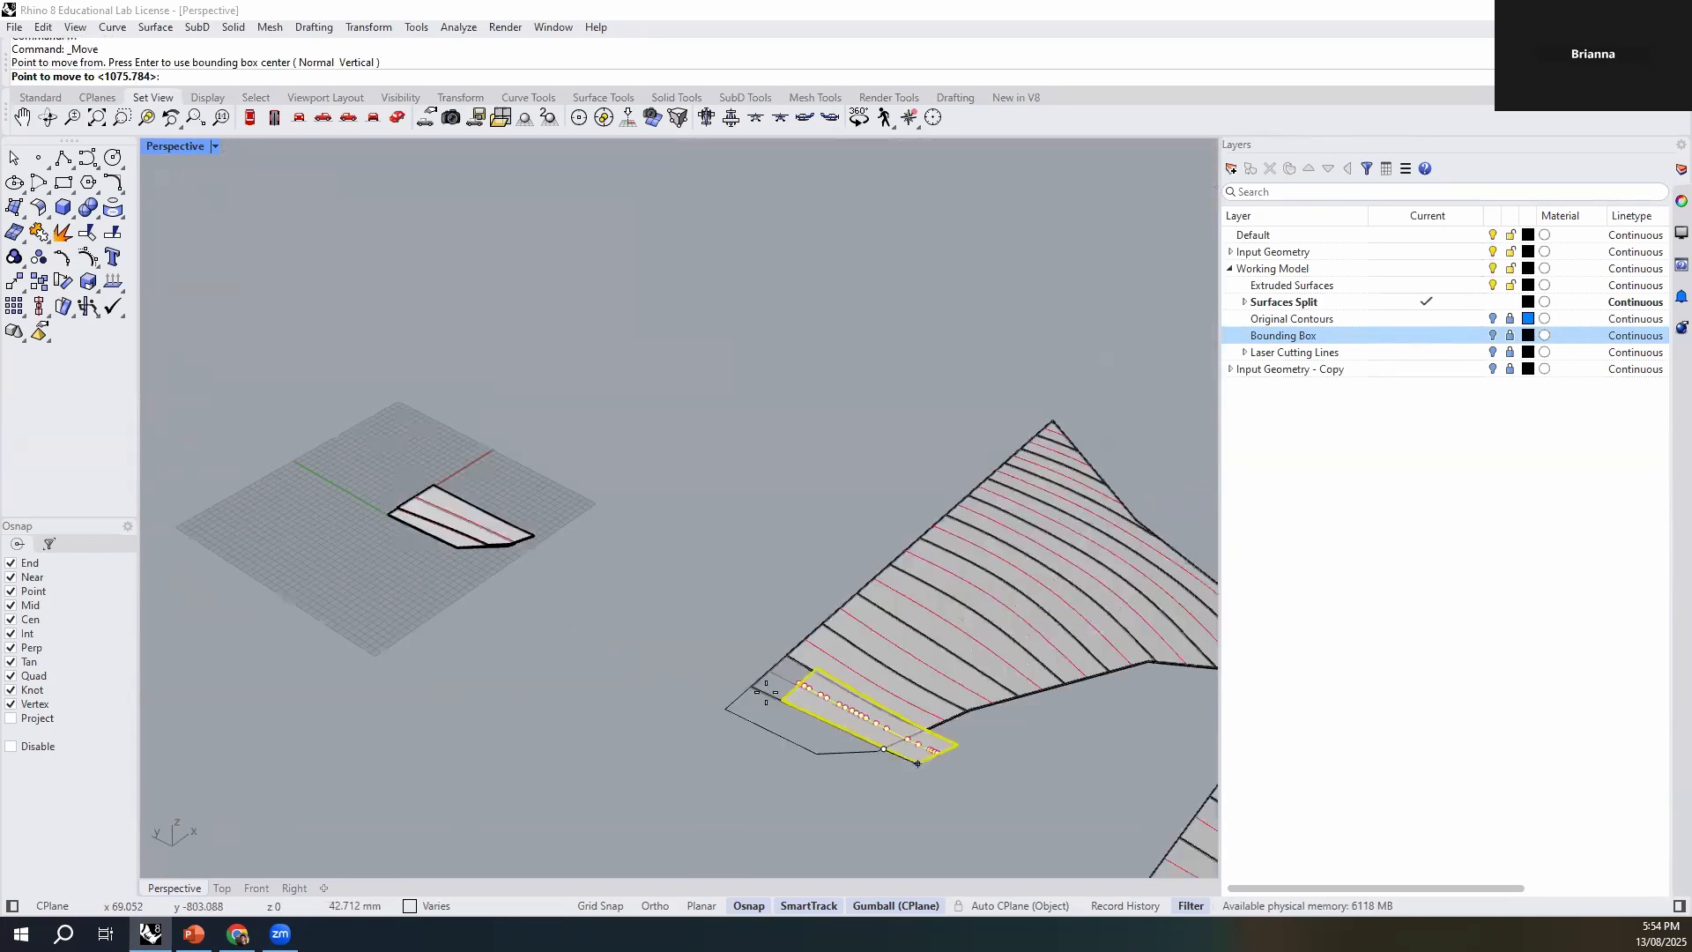
pyautogui.scroll(10, 490, 527)
pyautogui.scroll(5, 572, 564)
pyautogui.click(597, 663)
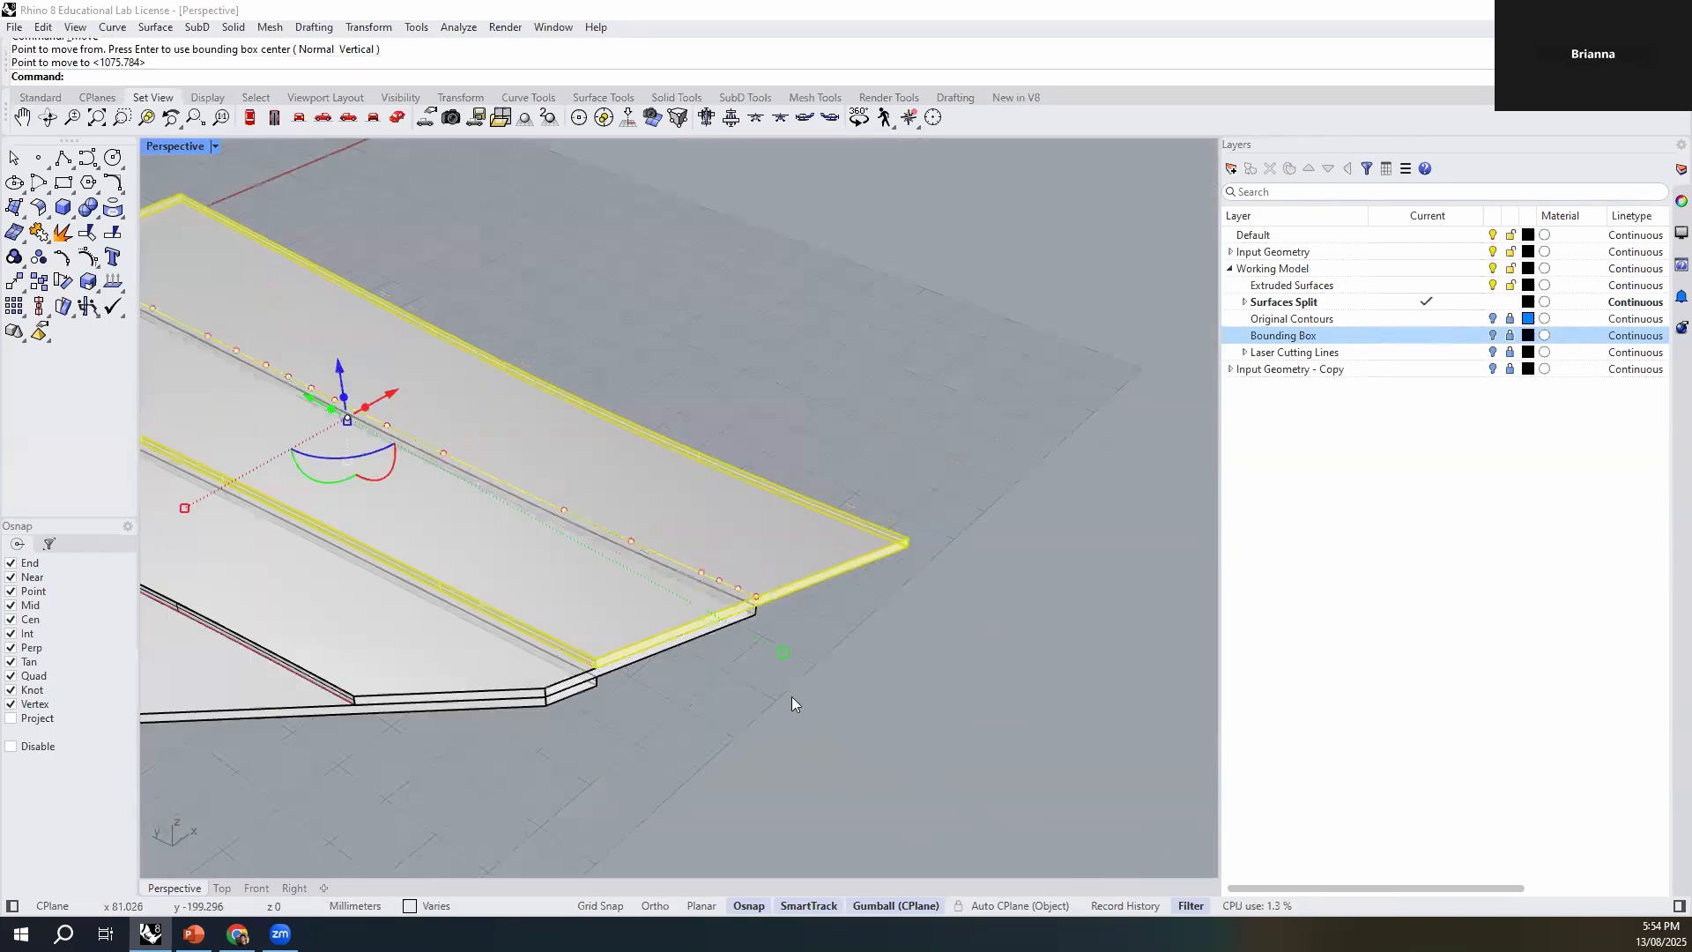
pyautogui.press('Escape')
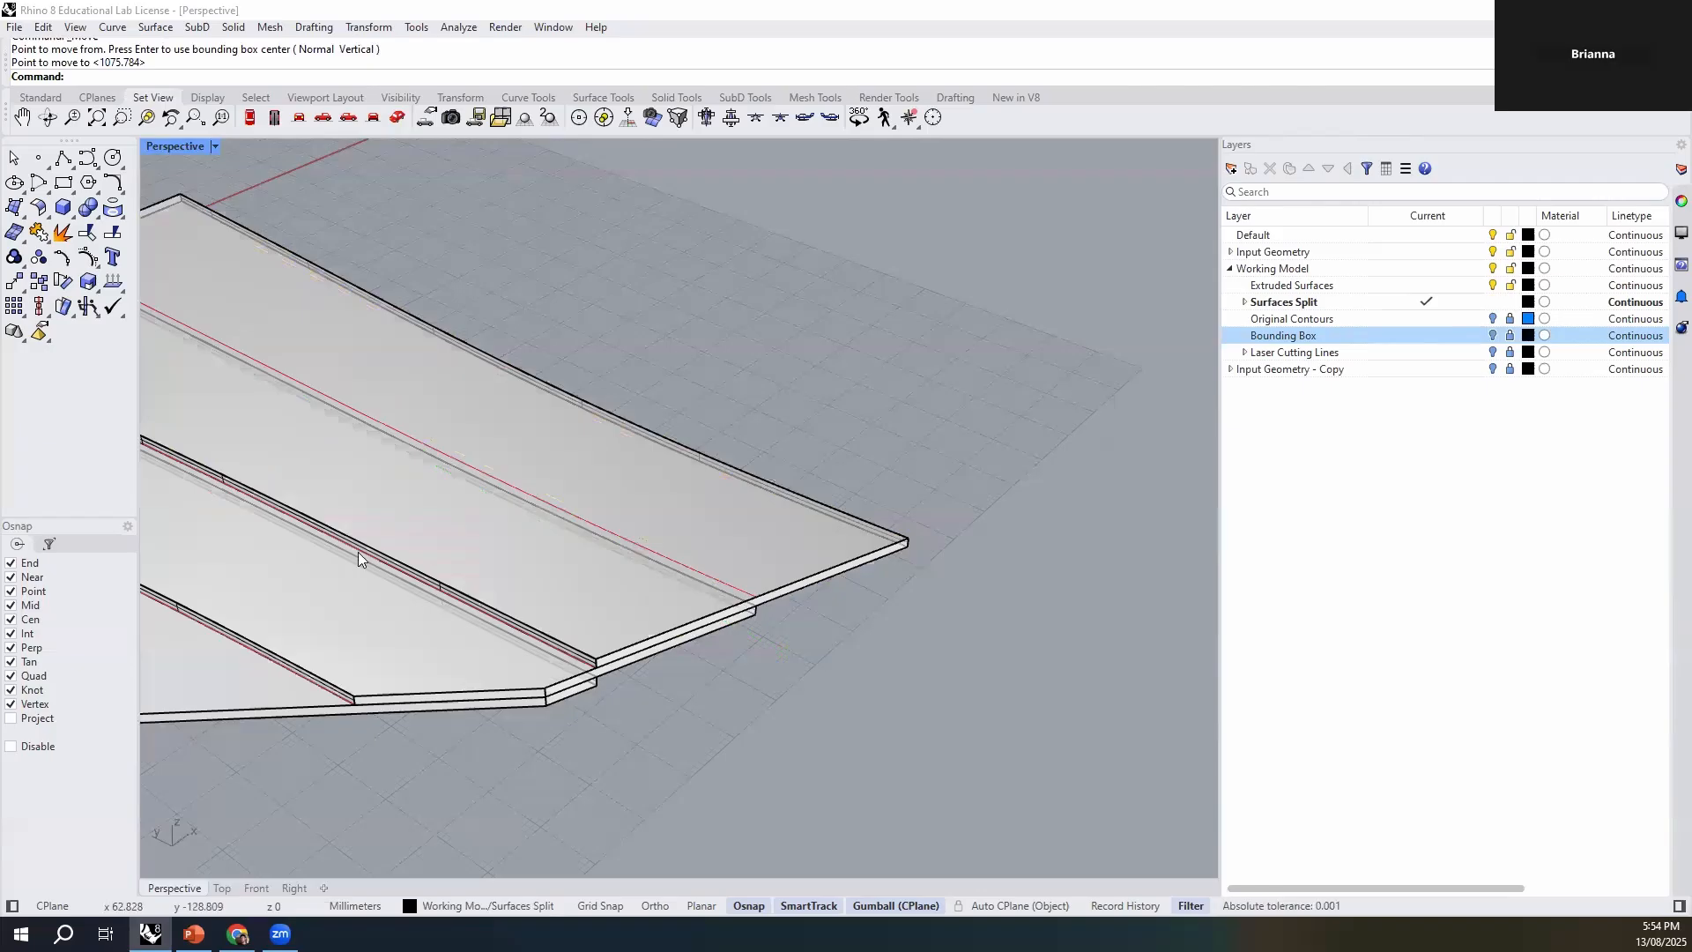
# - Group the lowest remaining strip of the second contour set with its etch line
pyautogui.scroll(-9, 650, 506)
pyautogui.keyDown('shift'); pyautogui.moveTo(890, 608); pyautogui.dragTo(423, 421, button='right'); pyautogui.keyUp('shift')
pyautogui.scroll(-9, 479, 472)
pyautogui.keyDown('shift'); pyautogui.moveTo(729, 619); pyautogui.dragTo(428, 500, button='right'); pyautogui.keyUp('shift')
pyautogui.scroll(6, 712, 649)
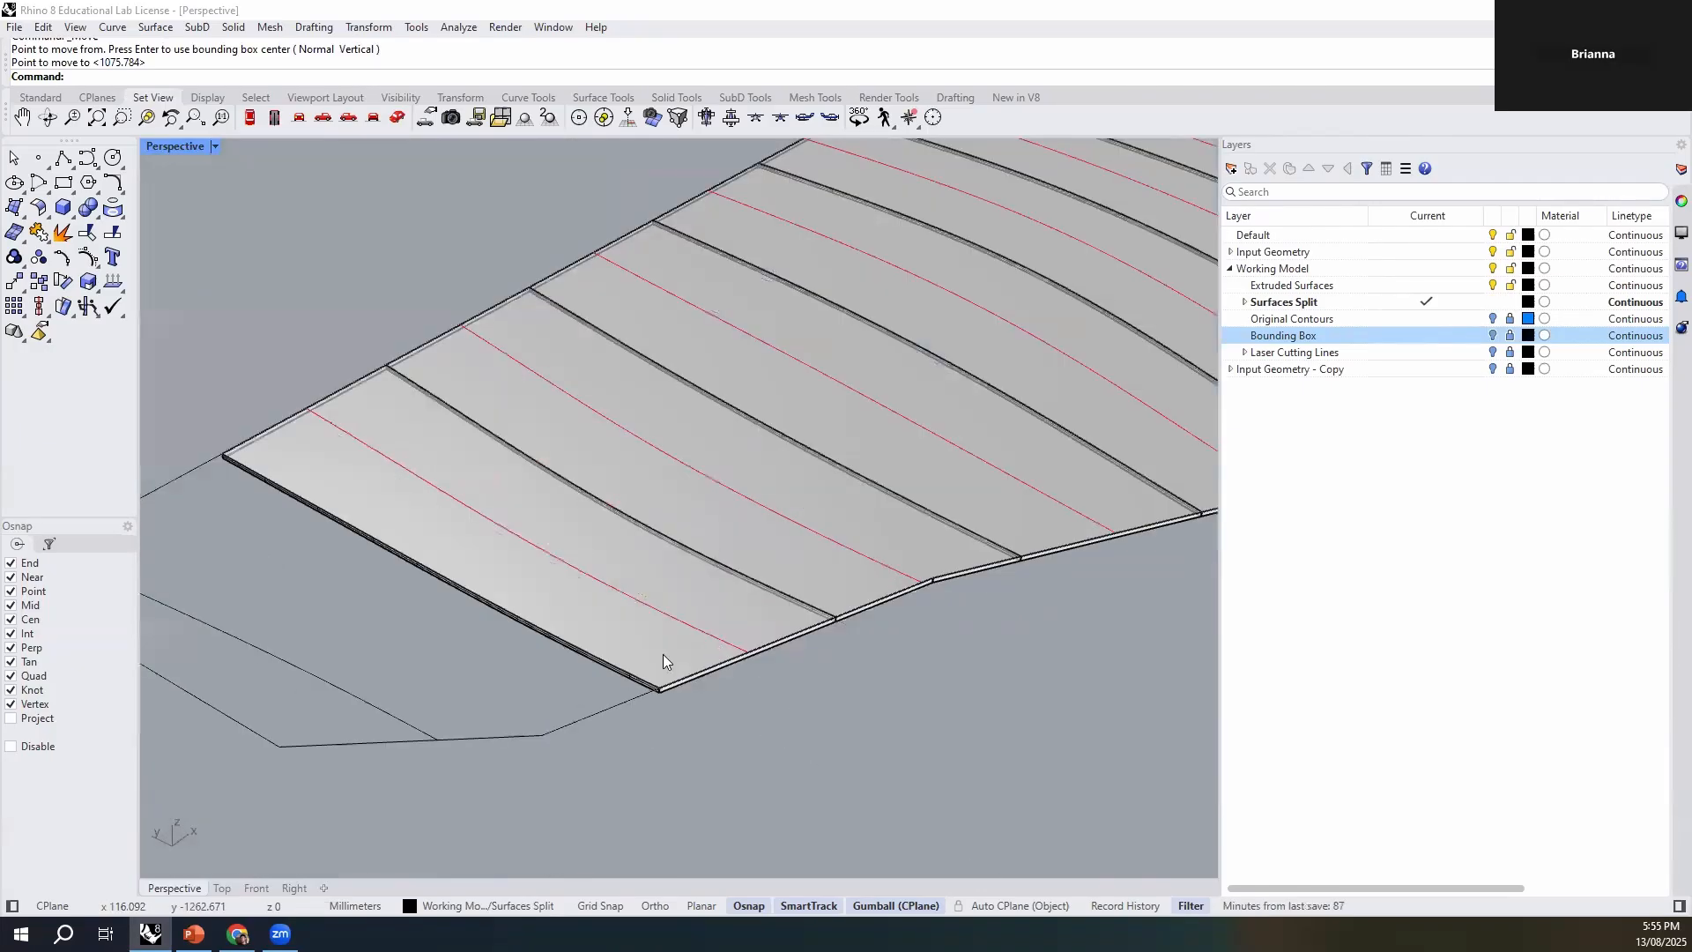
pyautogui.click(663, 654)
# - Move the grouped strip of the second contour set by its bottom front corner onto the stack
pyautogui.write('M')
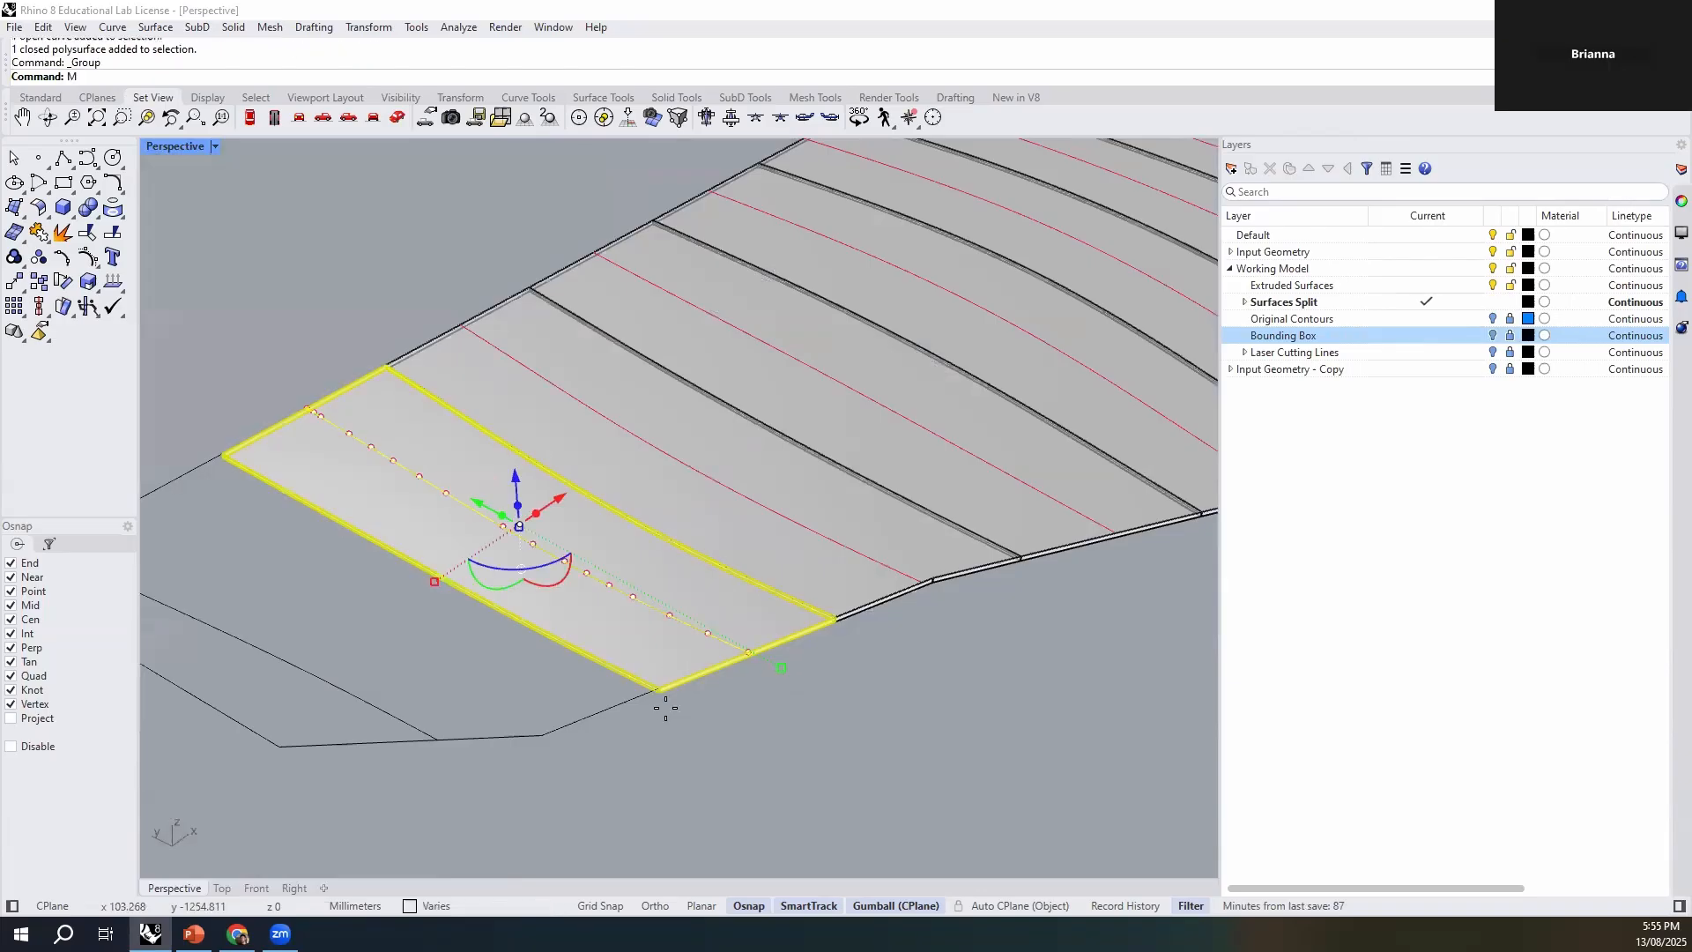
pyautogui.press('Return')
pyautogui.scroll(5, 646, 679)
pyautogui.click(627, 627)
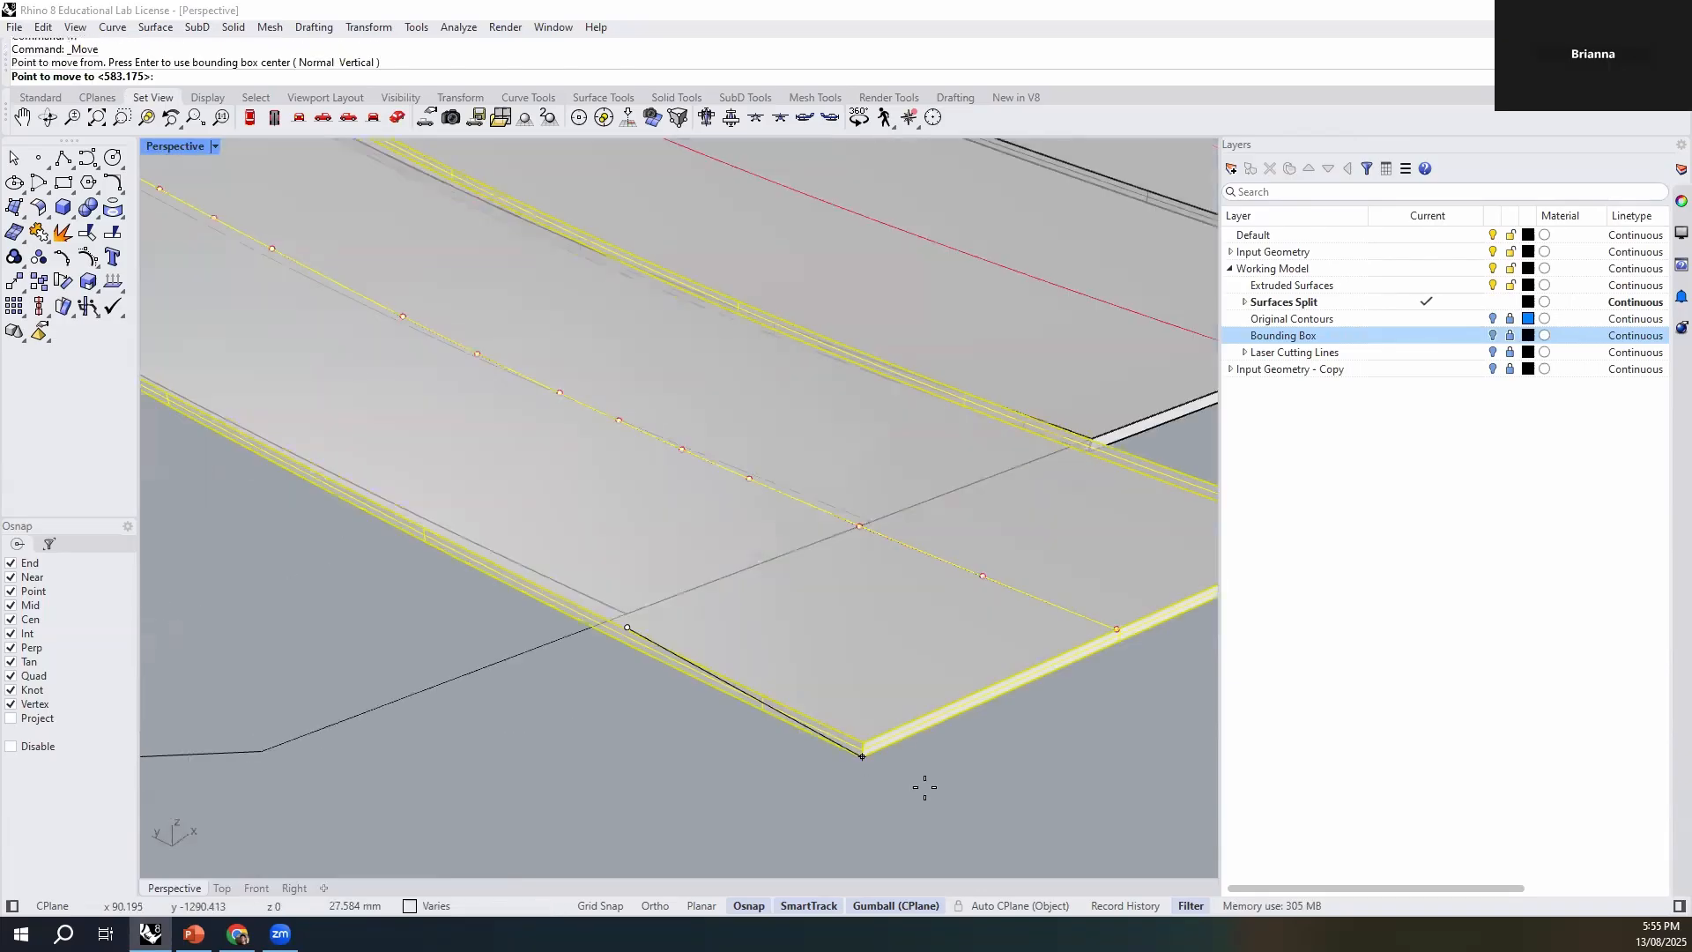
pyautogui.scroll(-5, 472, 548)
pyautogui.scroll(4, 494, 582)
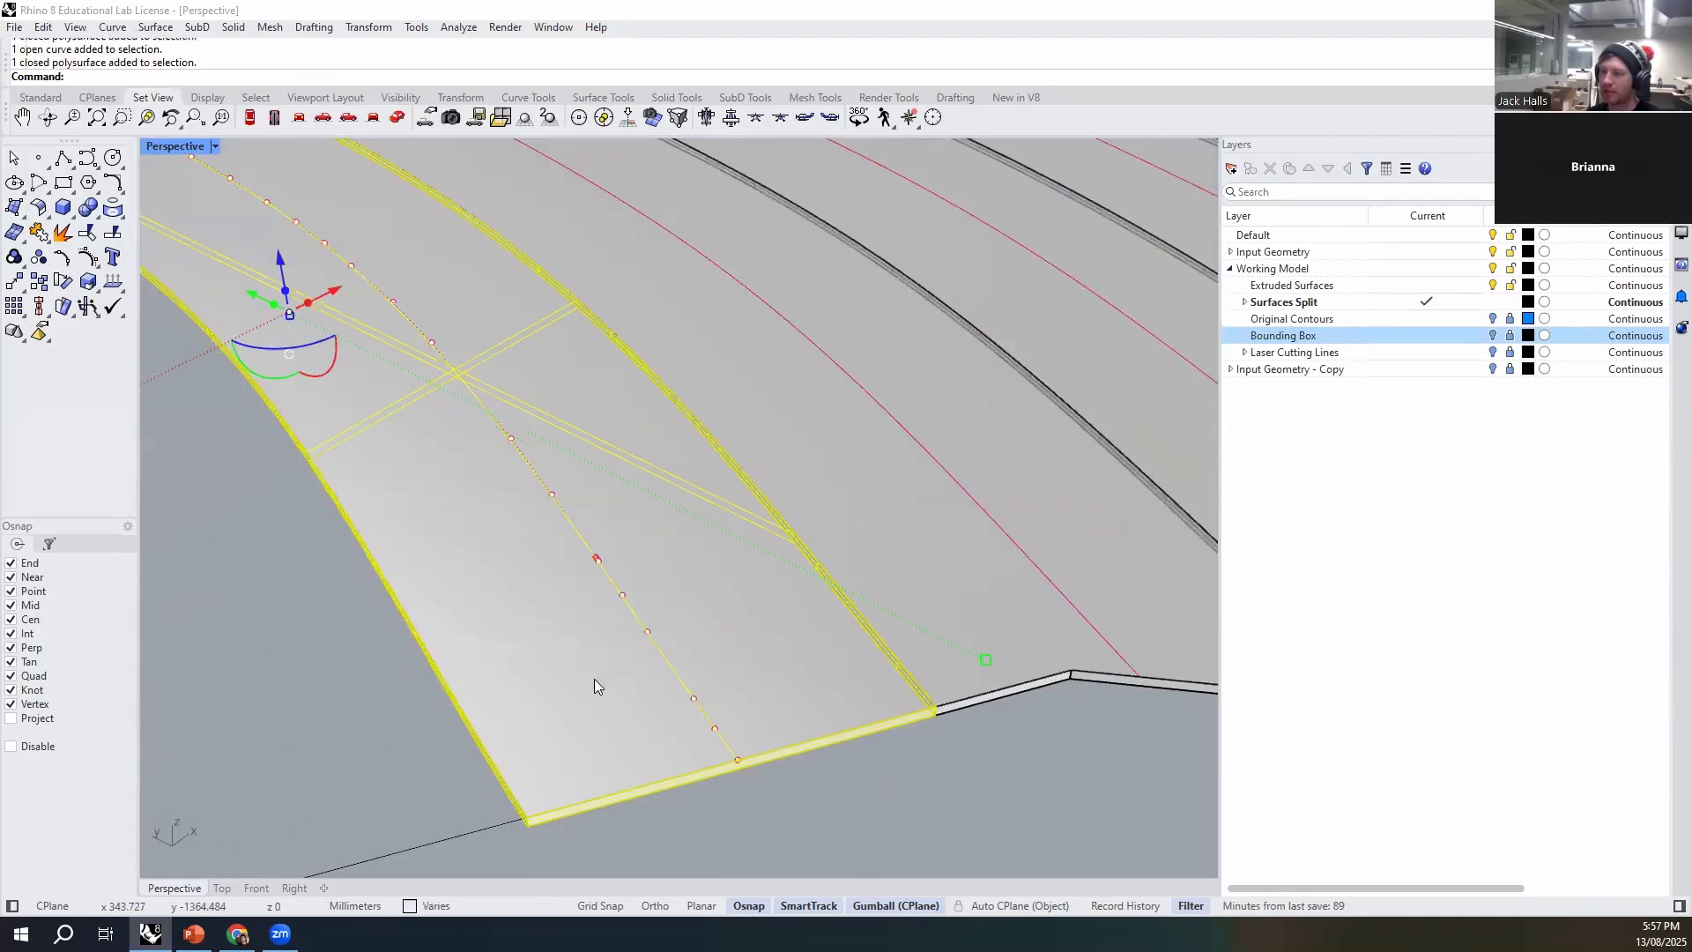
# - Group the second set's selected strip with its etch line and move it by its bottom front corner onto the stack's uppermost etch line end
pyautogui.hotkey('ctrl', 'g')
pyautogui.scroll(-5, 724, 675)
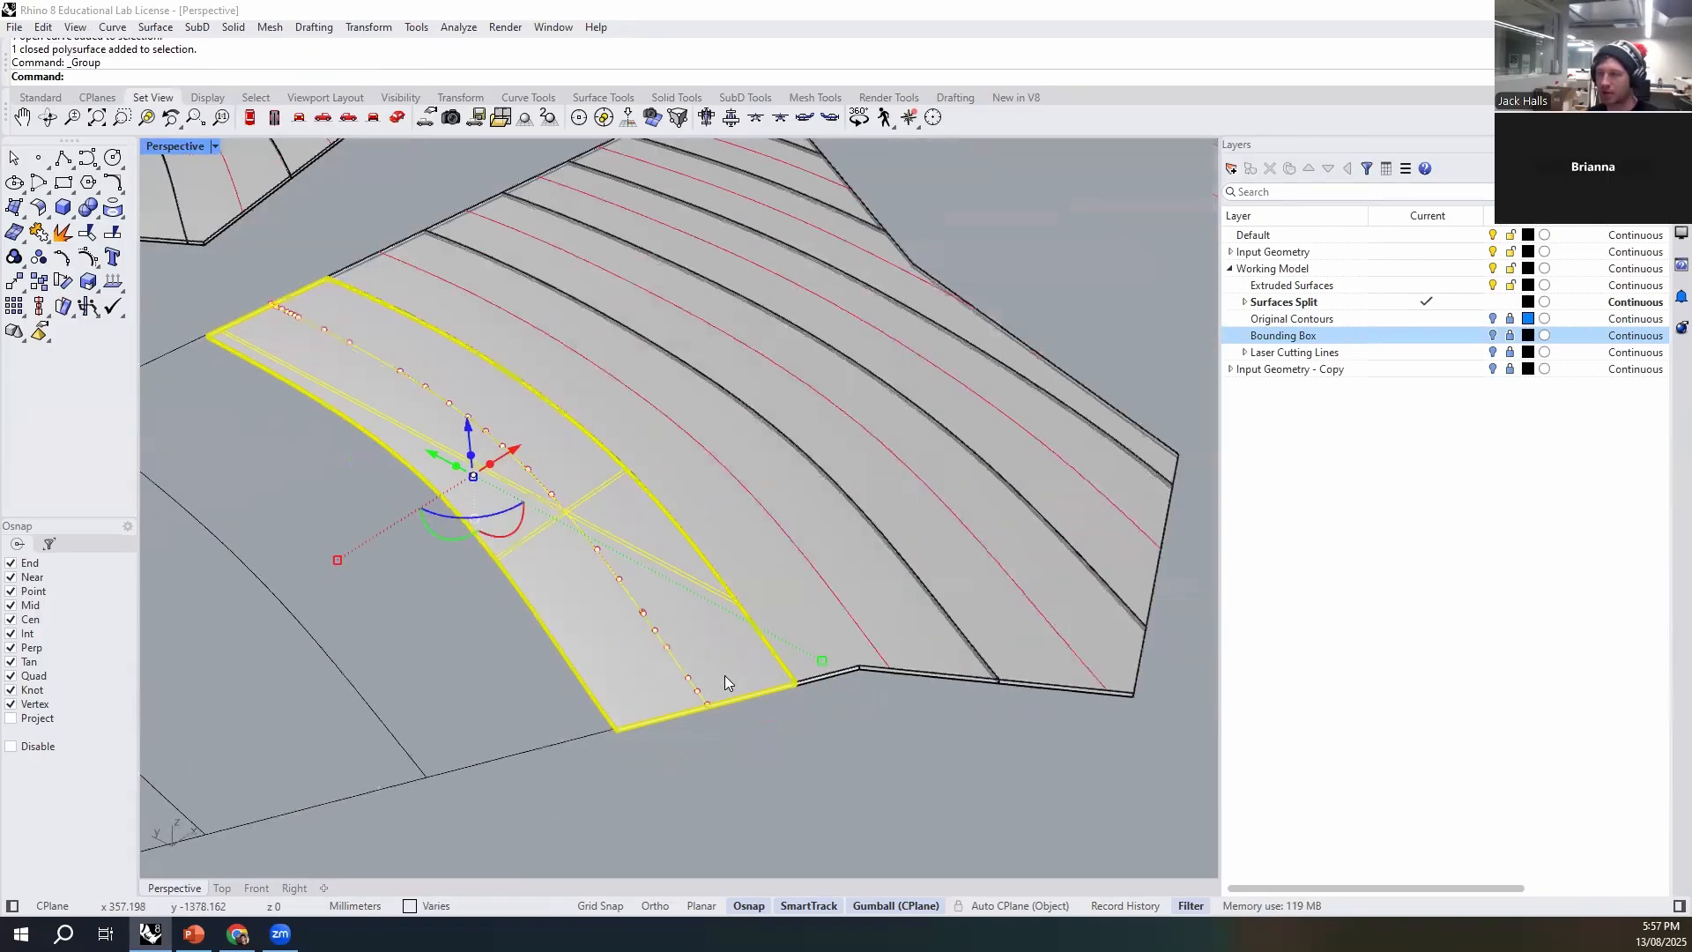
pyautogui.scroll(5, 719, 584)
pyautogui.moveTo(779, 758); pyautogui.dragTo(756, 733, button='right')
pyautogui.write('m')
pyautogui.press('Return')
pyautogui.click(694, 525)
pyautogui.scroll(-6, 785, 736)
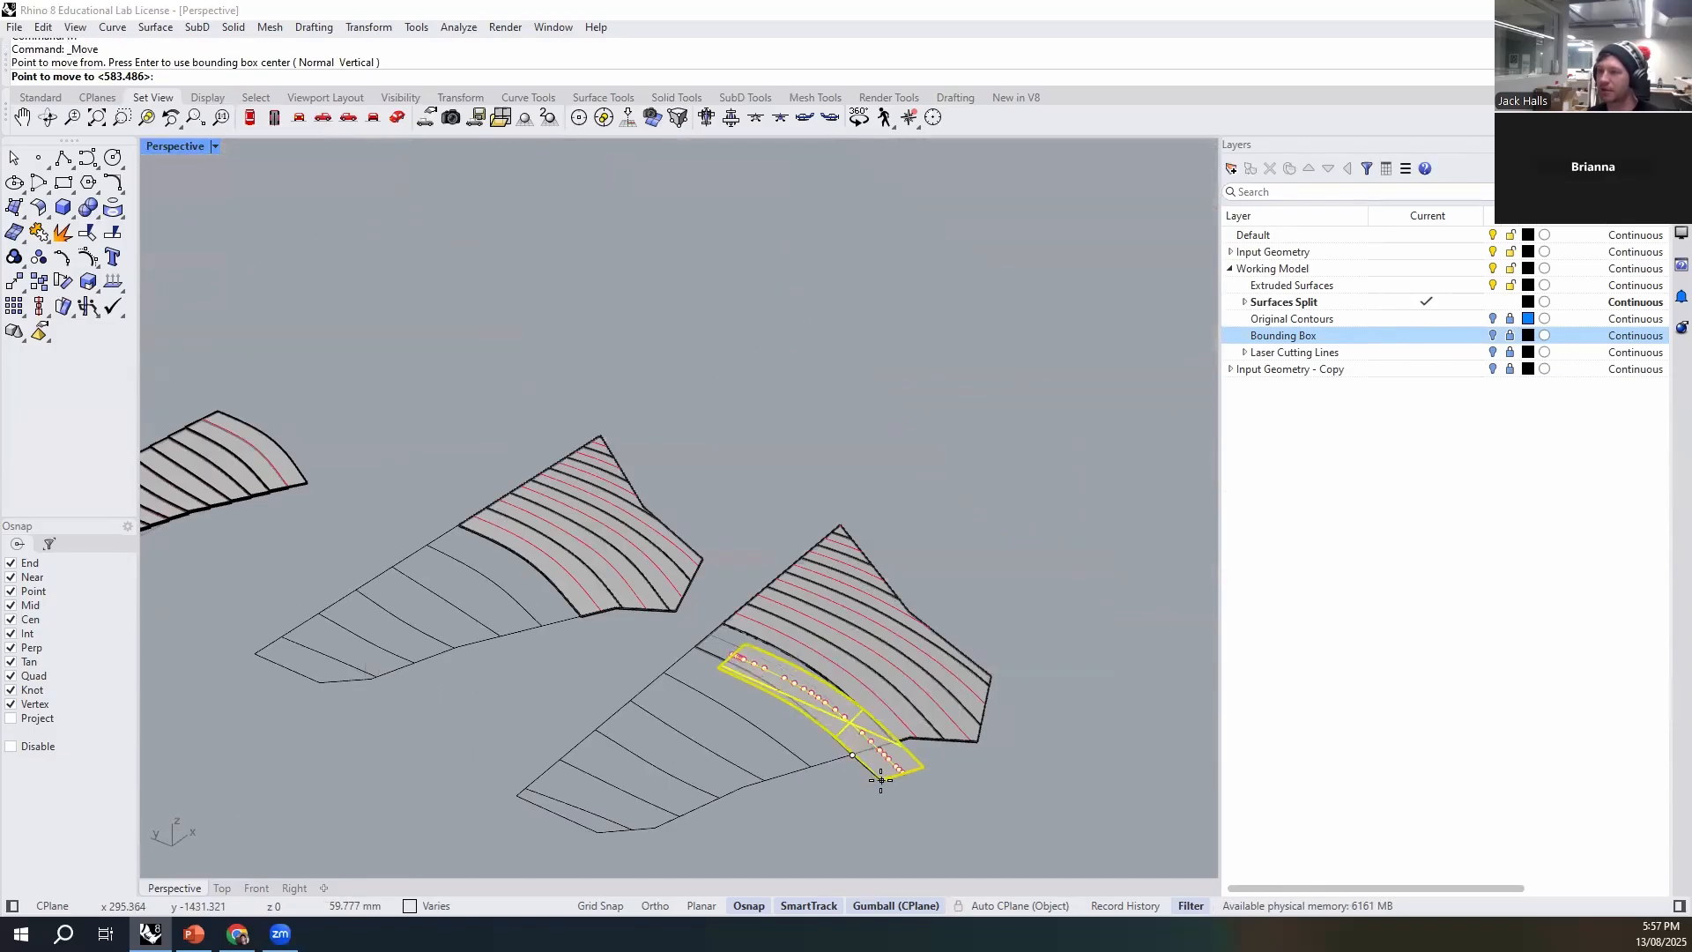
pyautogui.scroll(8, 304, 485)
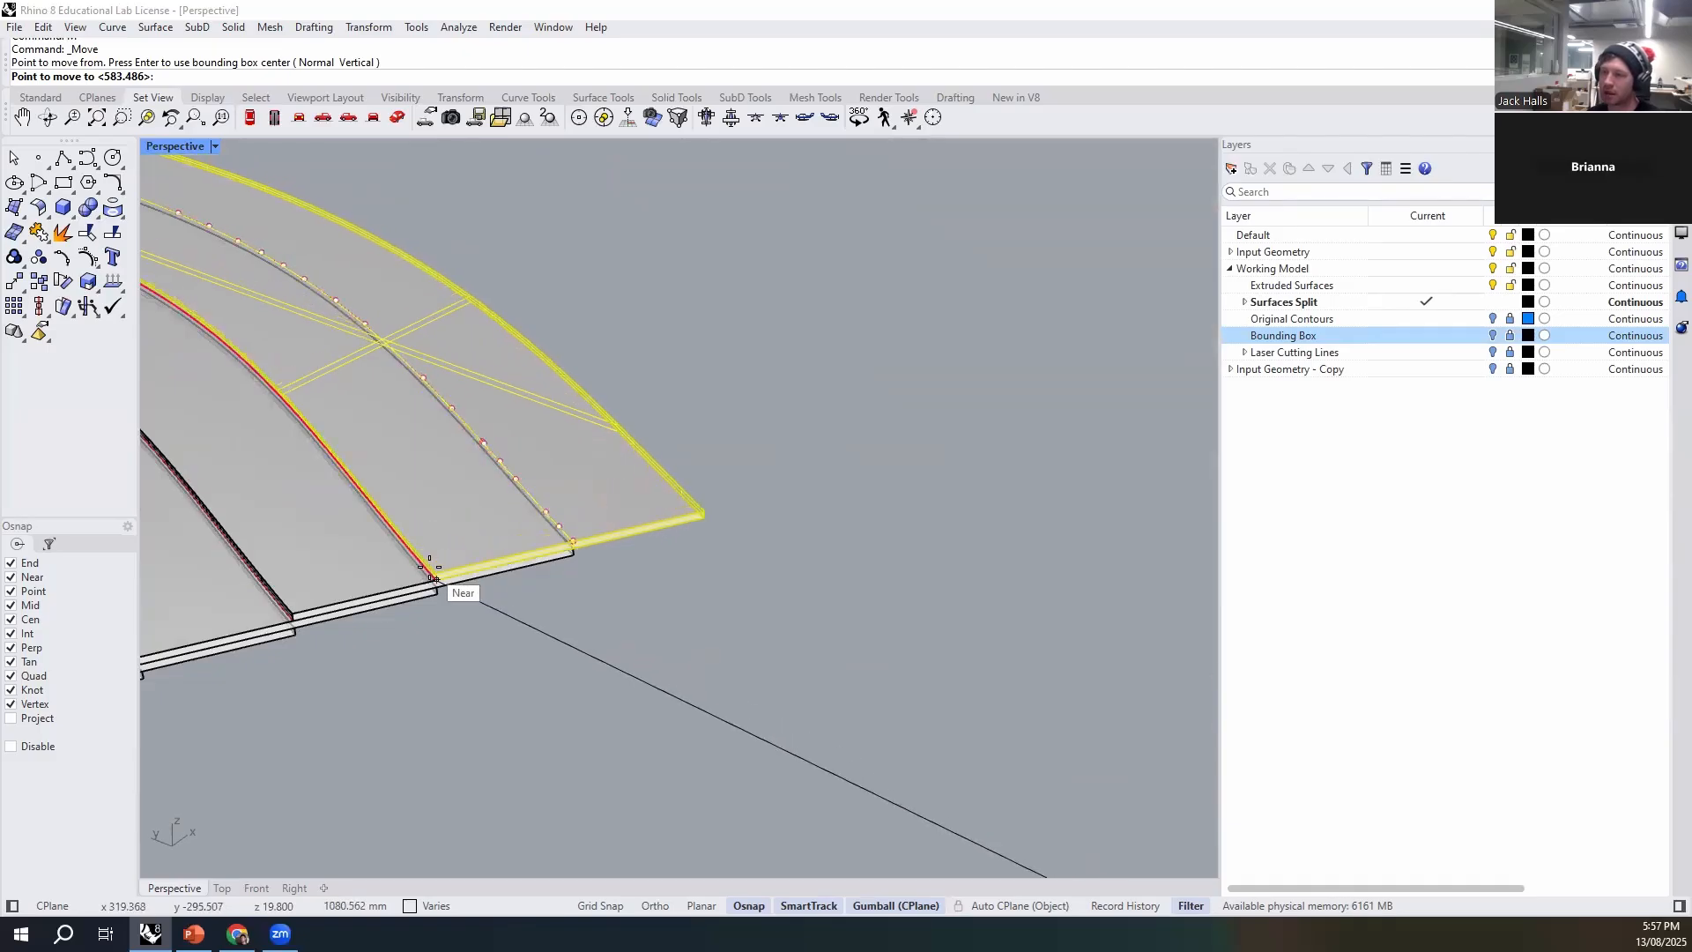
pyautogui.click(433, 577)
# - Group the lowest remaining strip of the first contour set with its etch line
pyautogui.scroll(-10, 682, 676)
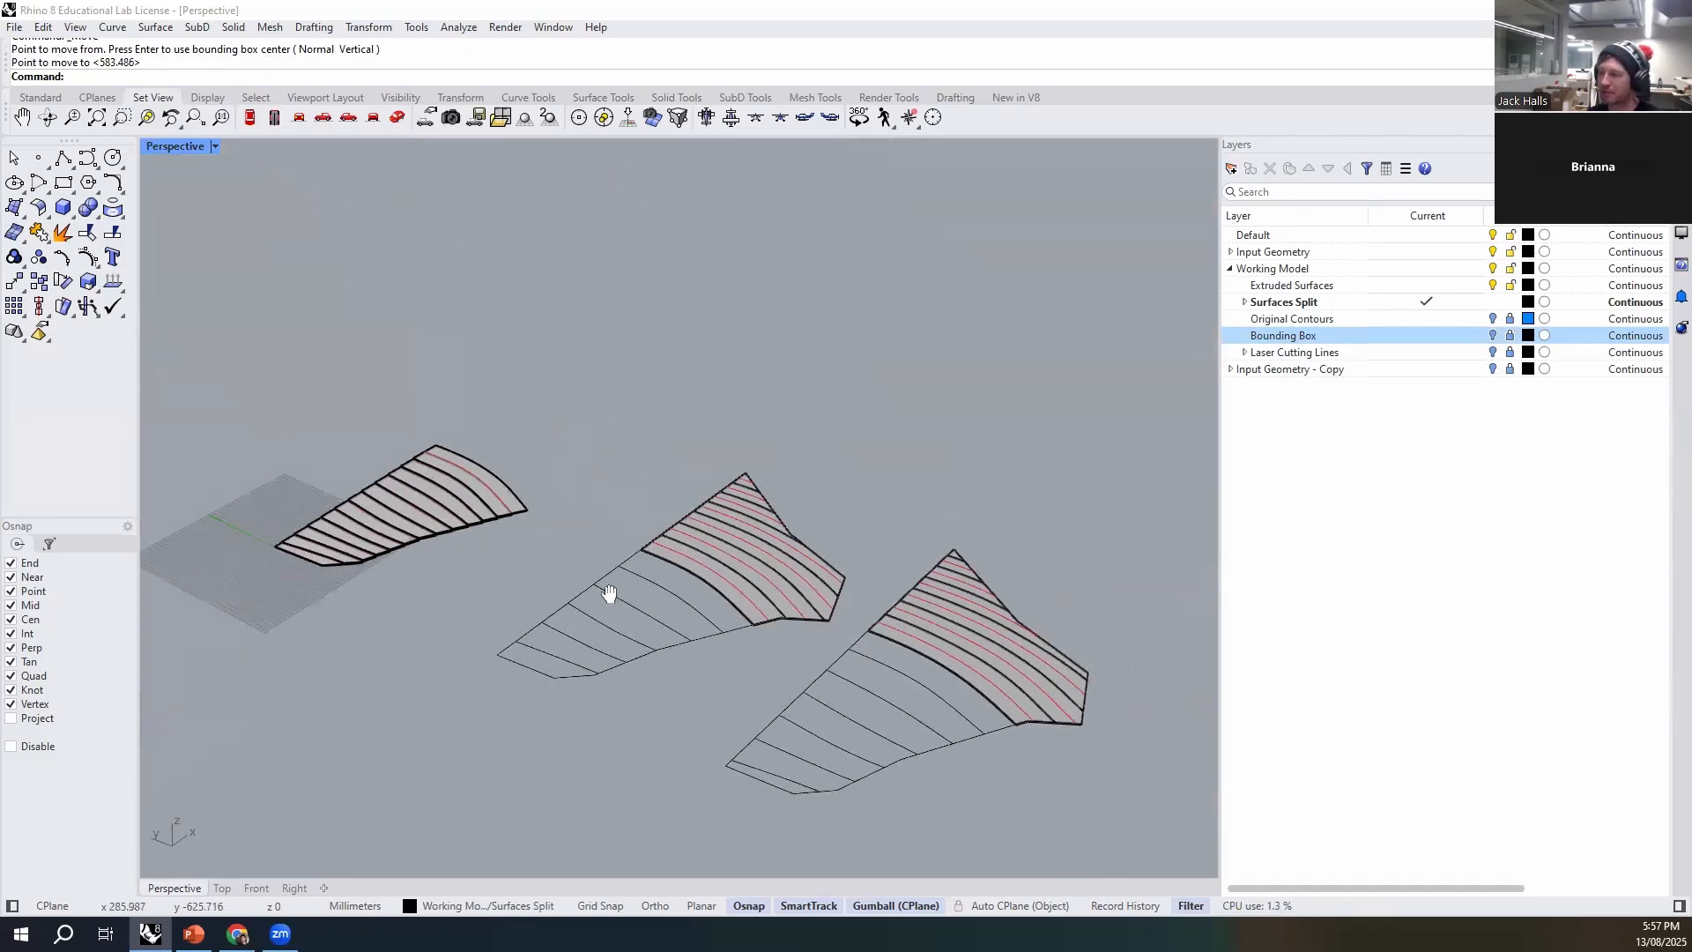
pyautogui.keyDown('shift'); pyautogui.moveTo(609, 594); pyautogui.dragTo(593, 592, button='right'); pyautogui.keyUp('shift')
pyautogui.scroll(10, 629, 601)
pyautogui.click(645, 598)
pyautogui.keyDown('shift'); pyautogui.click(646, 645); pyautogui.keyUp('shift')
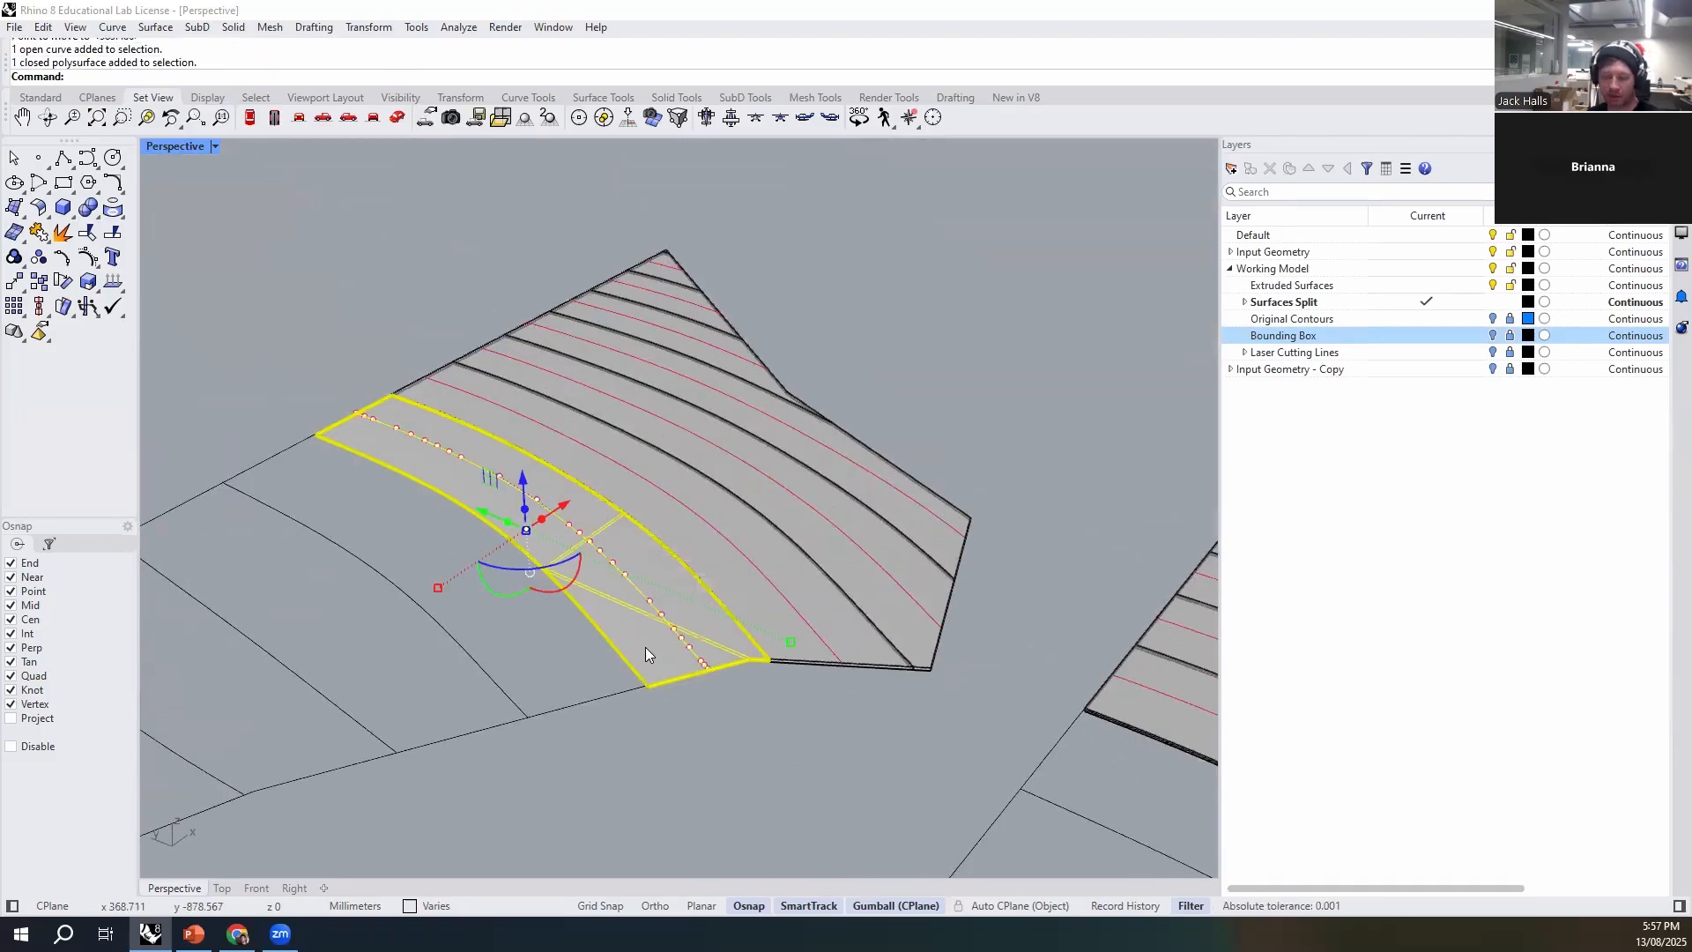
pyautogui.hotkey('ctrl', 'g')
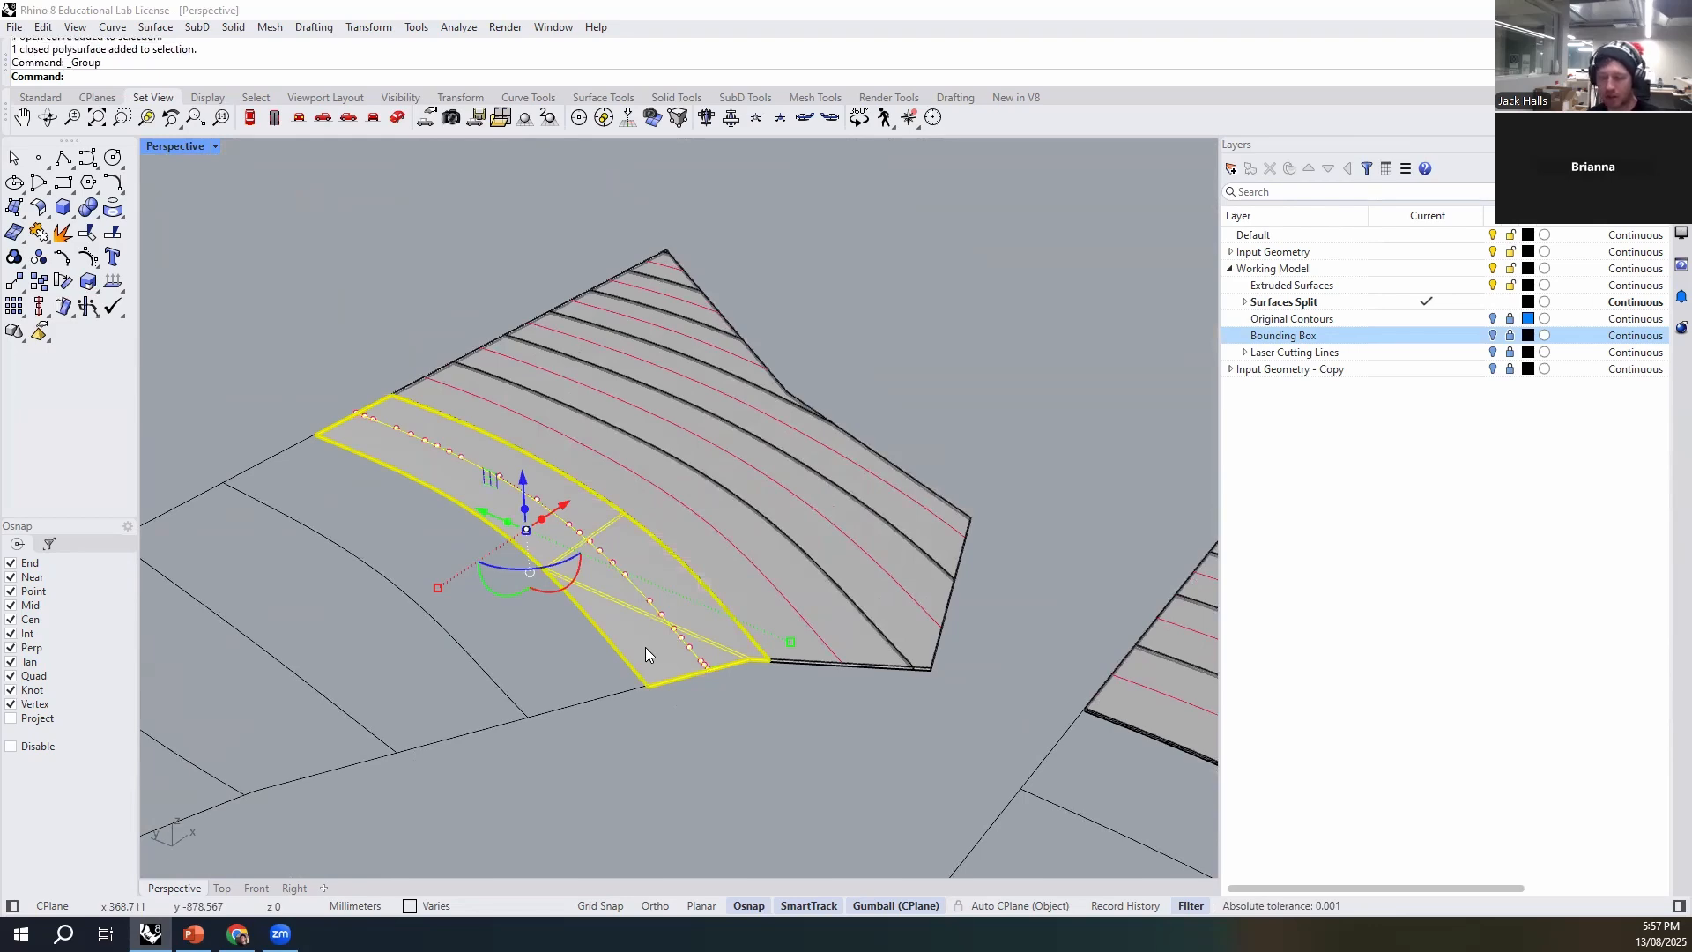
# - Move the grouped strip of the first set by its bottom front corner to the end of the stack's uppermost etch line
pyautogui.write('m')
pyautogui.press('Return')
pyautogui.scroll(10, 653, 681)
pyautogui.click(642, 696)
pyautogui.scroll(-5, 962, 731)
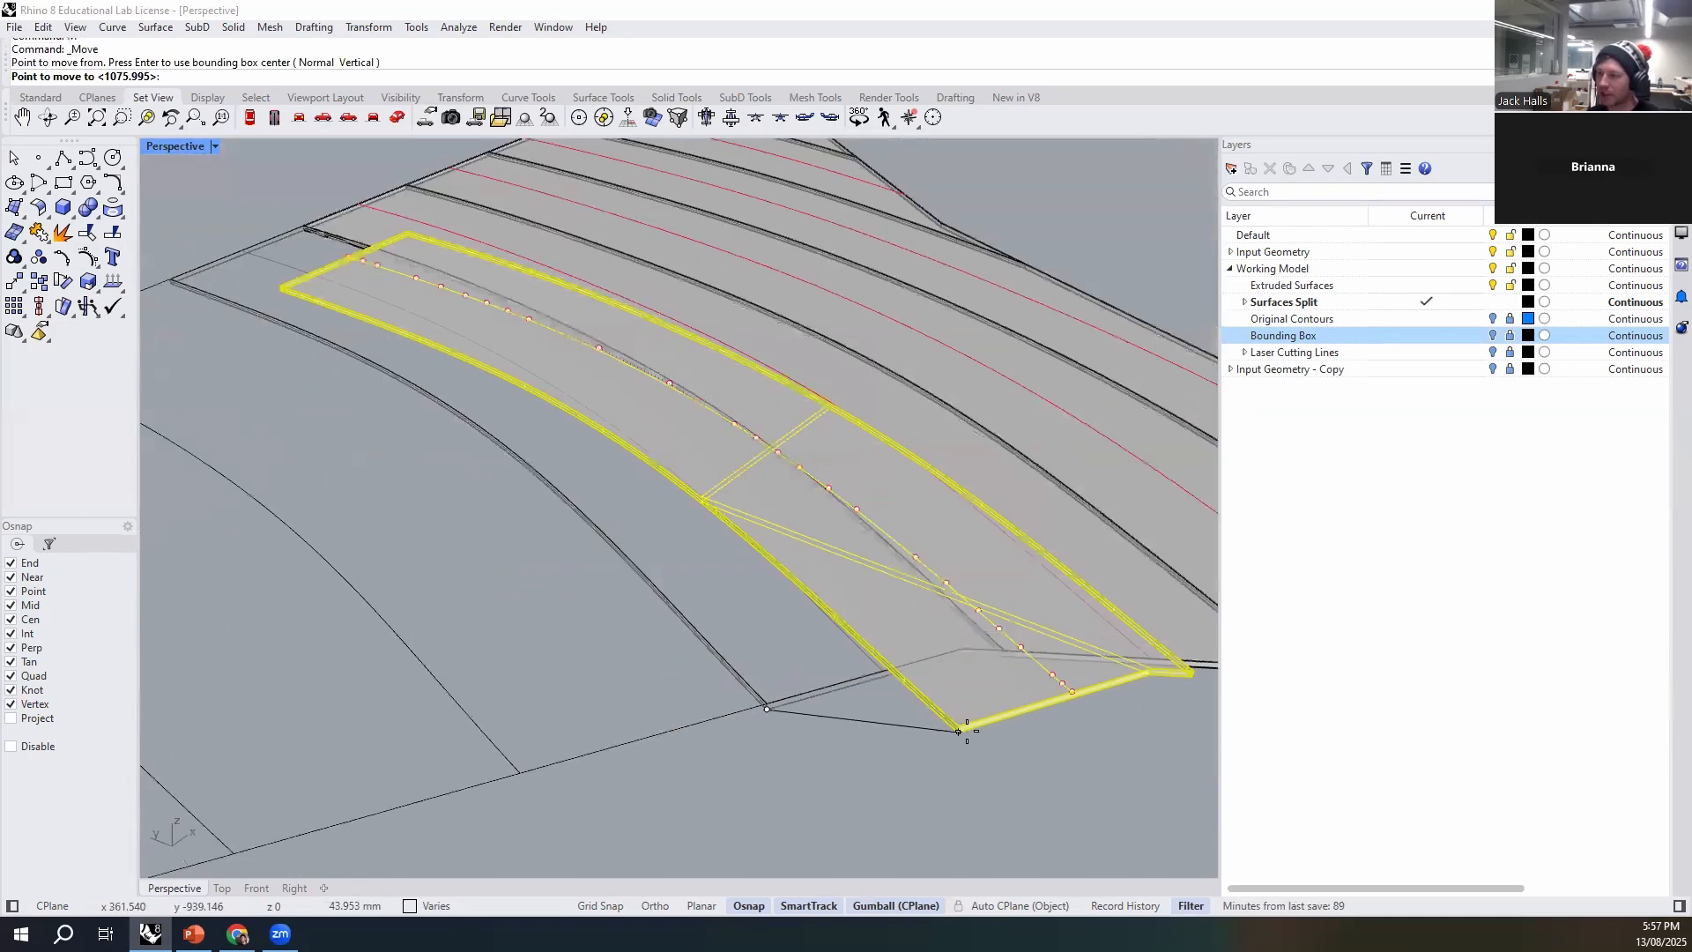
pyautogui.scroll(-5, 881, 669)
pyautogui.scroll(8, 634, 631)
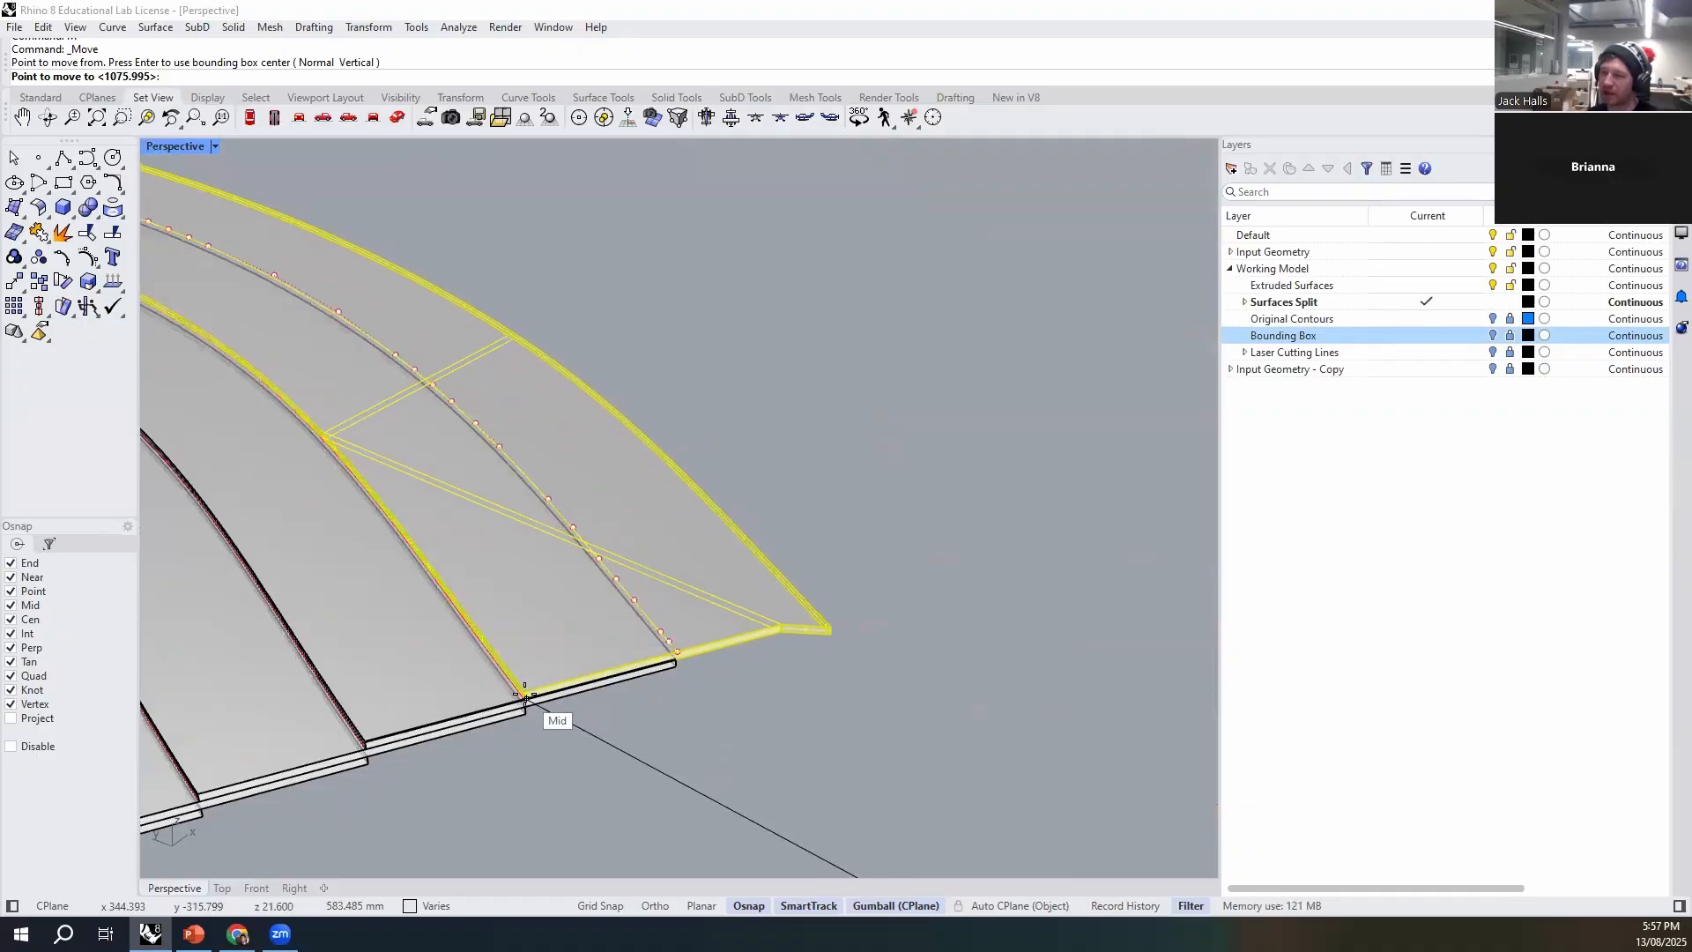
pyautogui.click(526, 696)
# - Move the second set's lowest remaining strip with its etch line by the bottom front corner onto the stack's uppermost etch line end
pyautogui.scroll(-8, 737, 666)
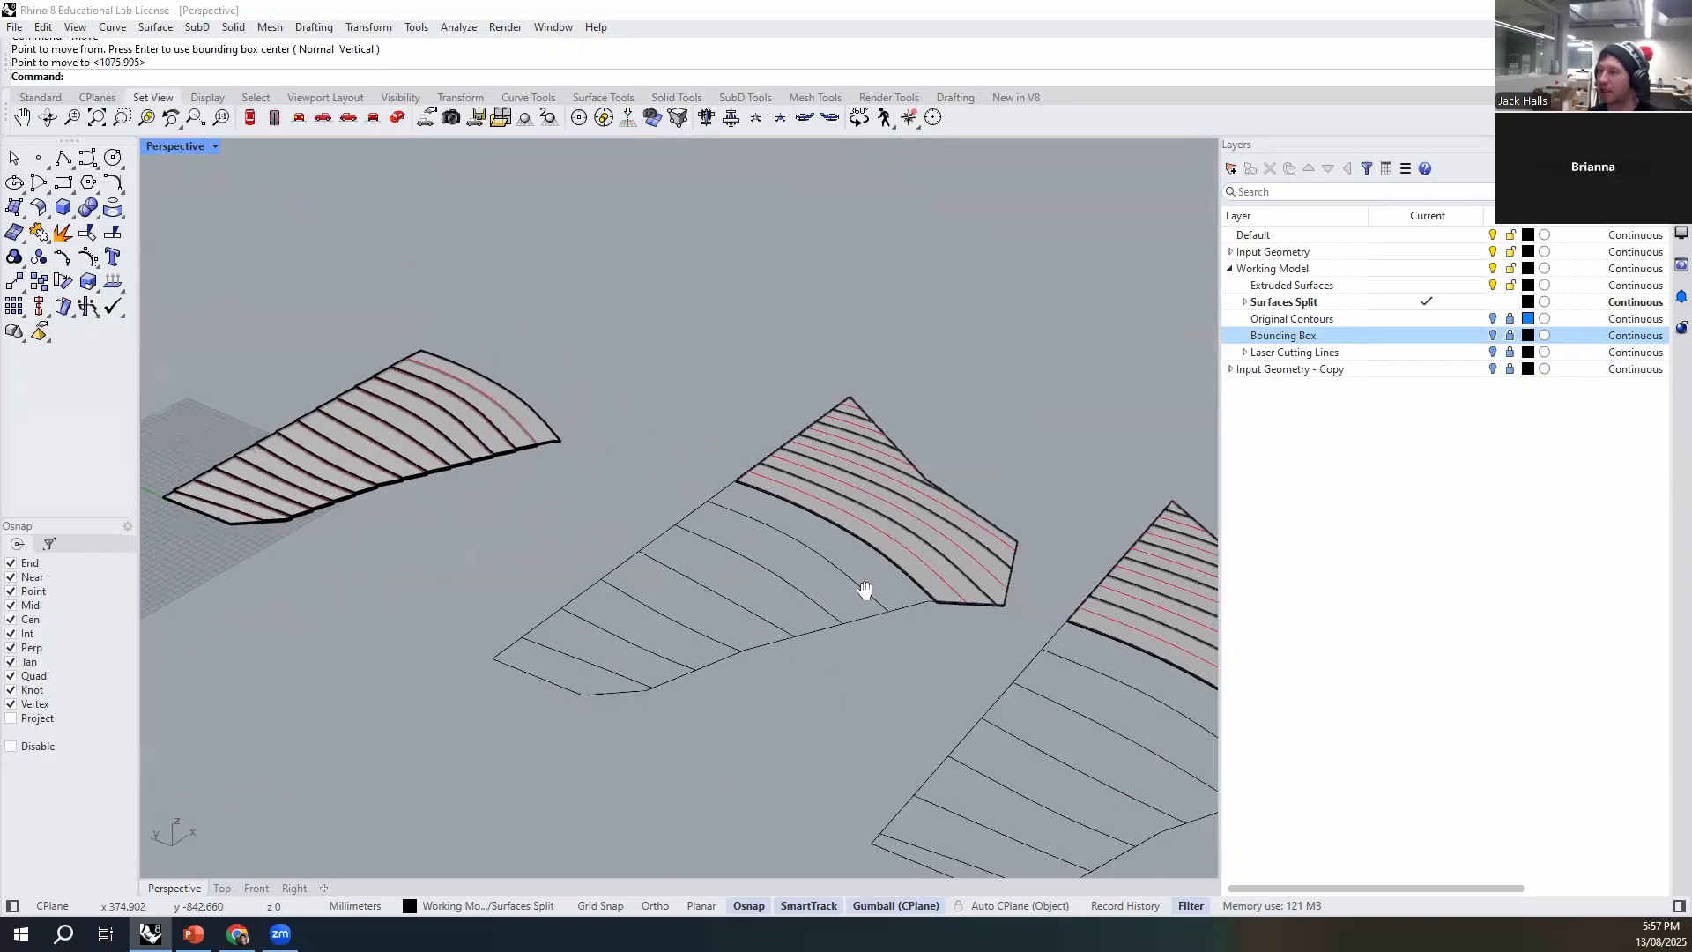
pyautogui.scroll(2, 995, 641)
pyautogui.scroll(5, 996, 641)
pyautogui.click(789, 698)
pyautogui.keyDown('shift'); pyautogui.click(775, 703); pyautogui.keyUp('shift')
pyautogui.write('M')
pyautogui.press('Return')
pyautogui.click(748, 777)
pyautogui.scroll(-5, 917, 793)
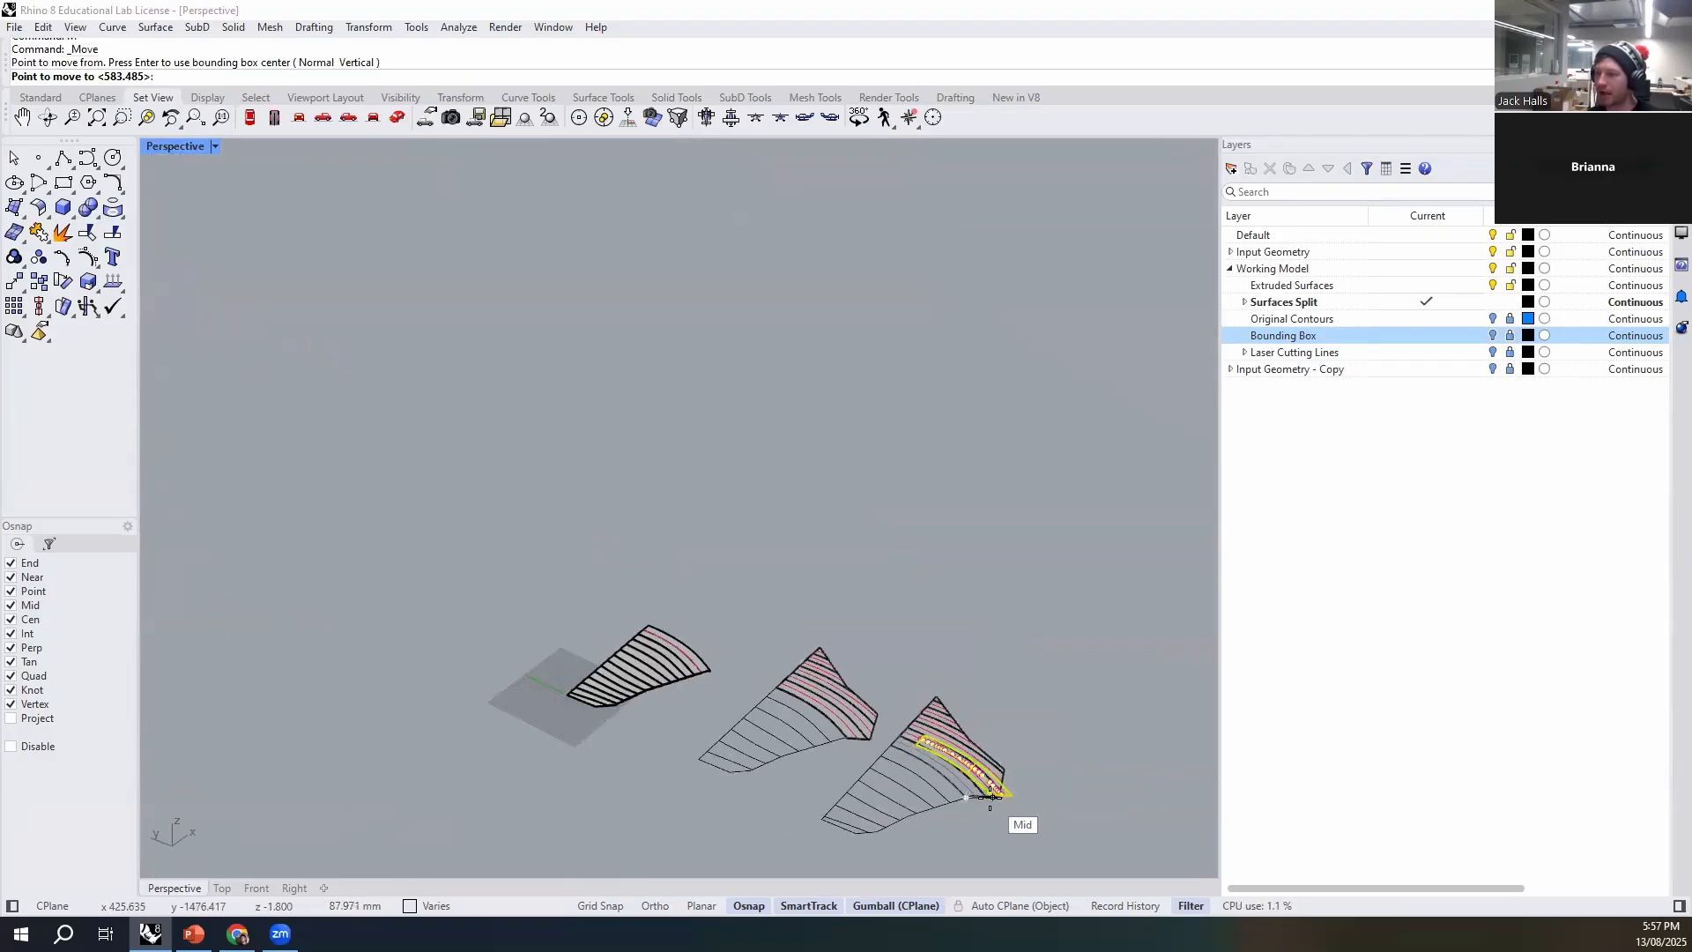
pyautogui.scroll(6, 712, 685)
pyautogui.scroll(8, 671, 663)
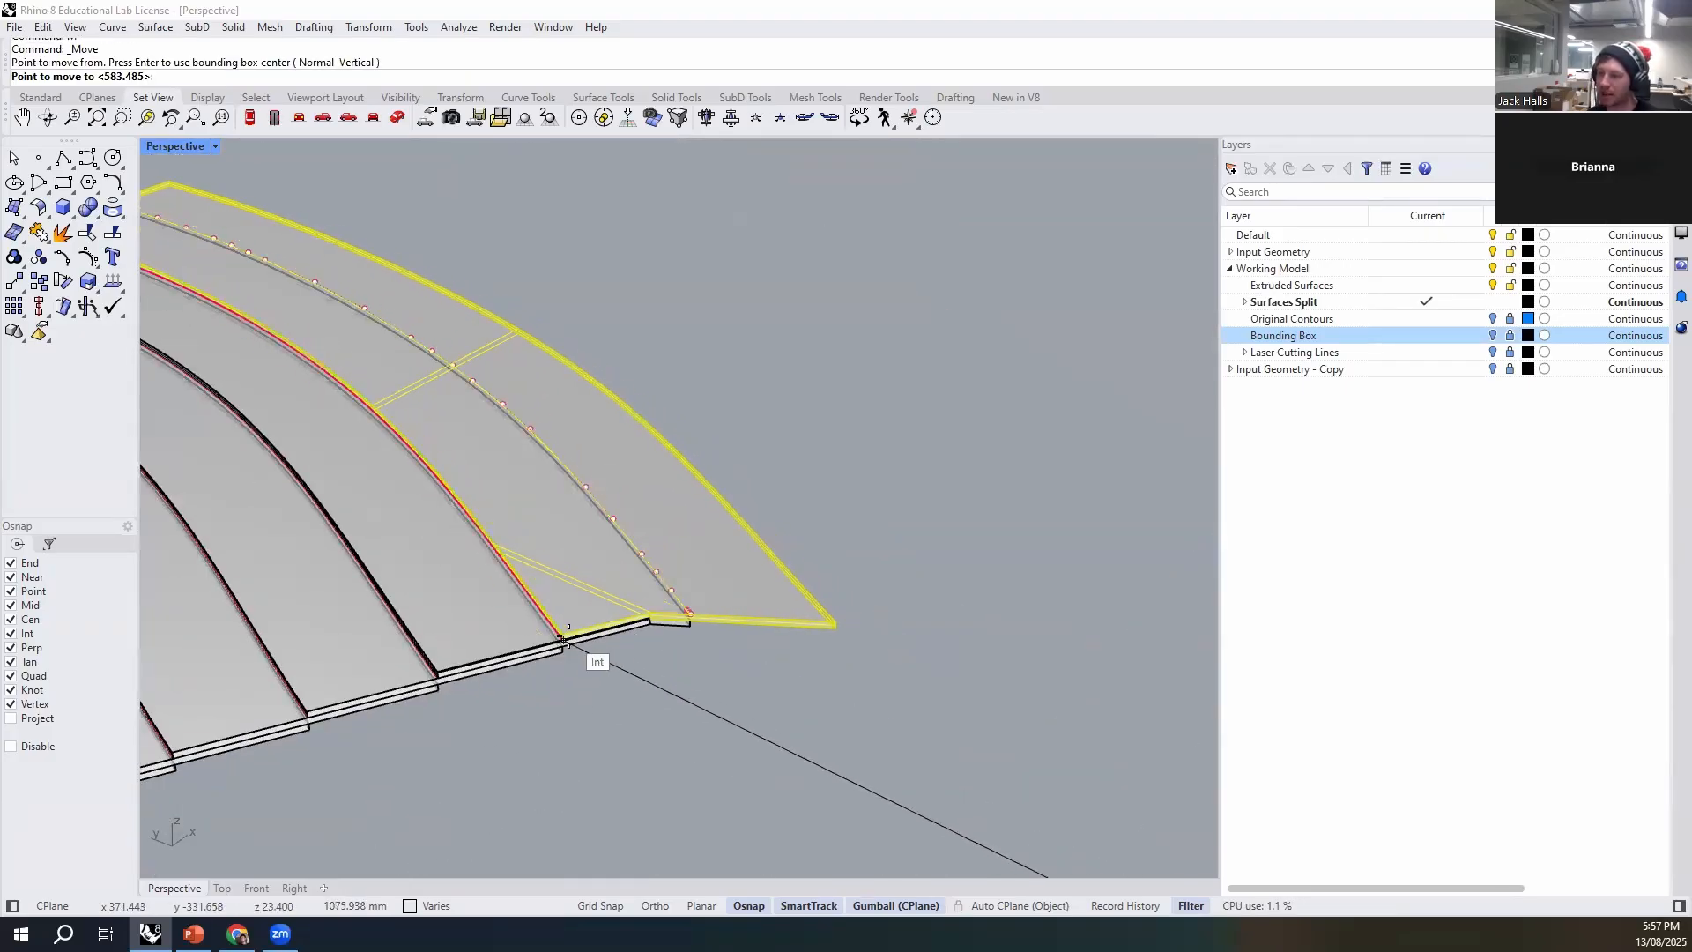
pyautogui.click(565, 631)
# - Move the first set's lowest remaining strip with its etch line by the bottom front corner onto the stack's uppermost etch line end
pyautogui.scroll(-6, 603, 468)
pyautogui.scroll(5, 808, 574)
pyautogui.click(806, 578)
pyautogui.click(787, 592)
pyautogui.write('M')
pyautogui.press('Return')
pyautogui.scroll(6, 787, 608)
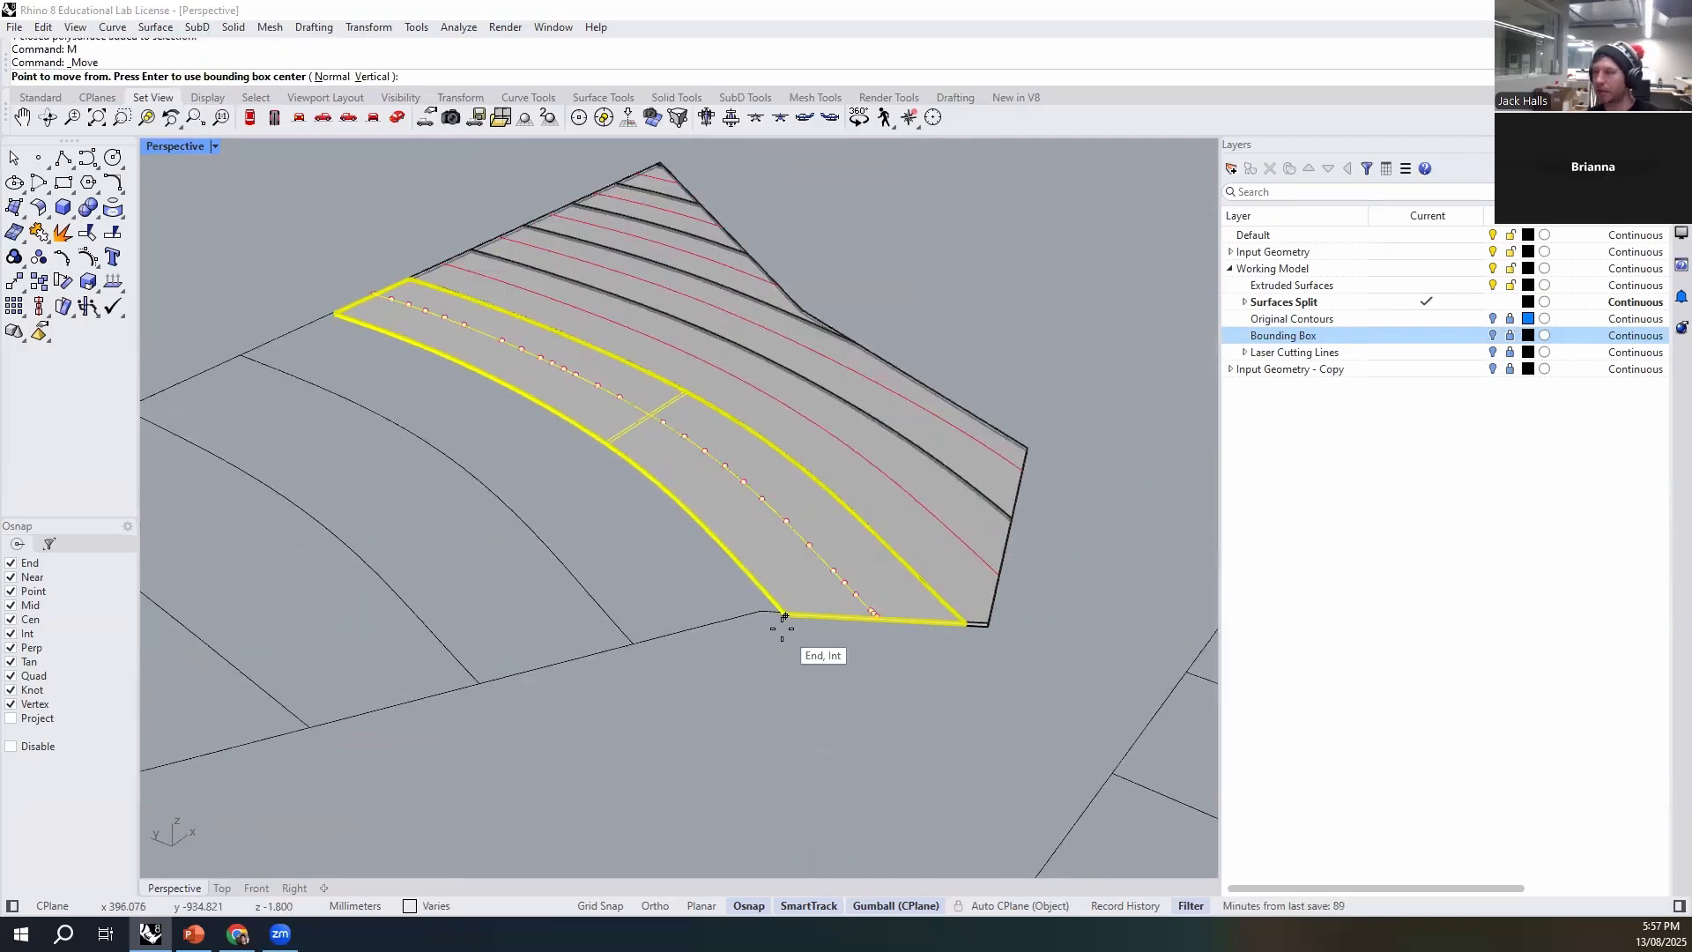
pyautogui.click(793, 561)
pyautogui.scroll(-6, 870, 725)
pyautogui.scroll(6, 511, 582)
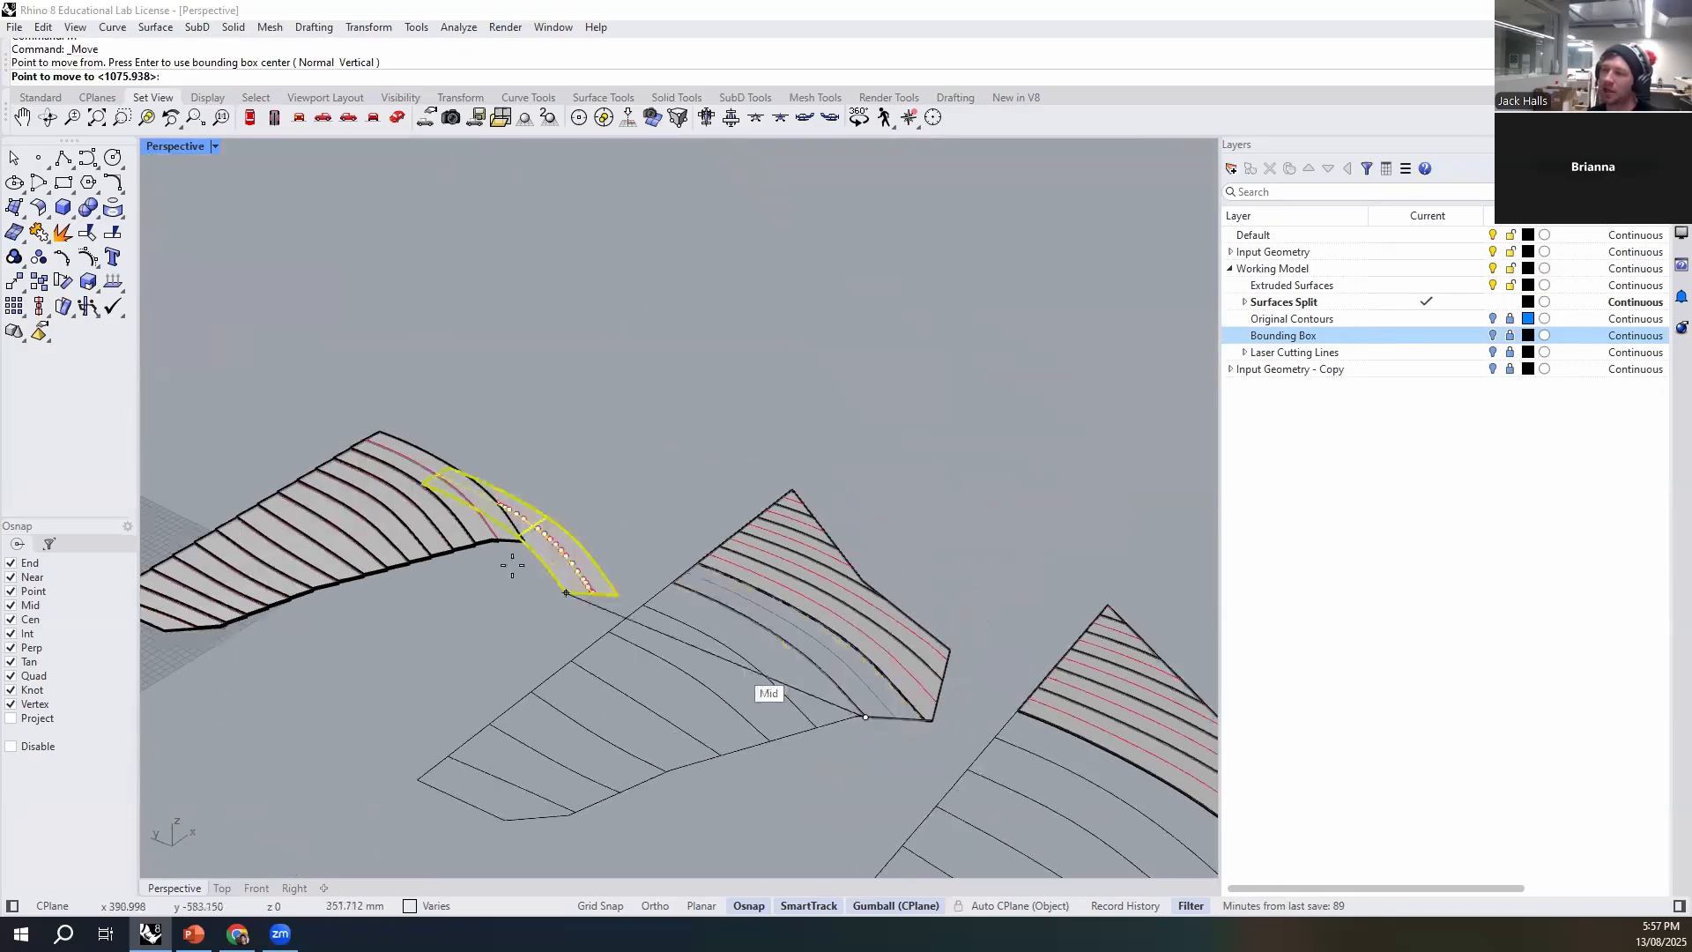
pyautogui.scroll(4, 520, 635)
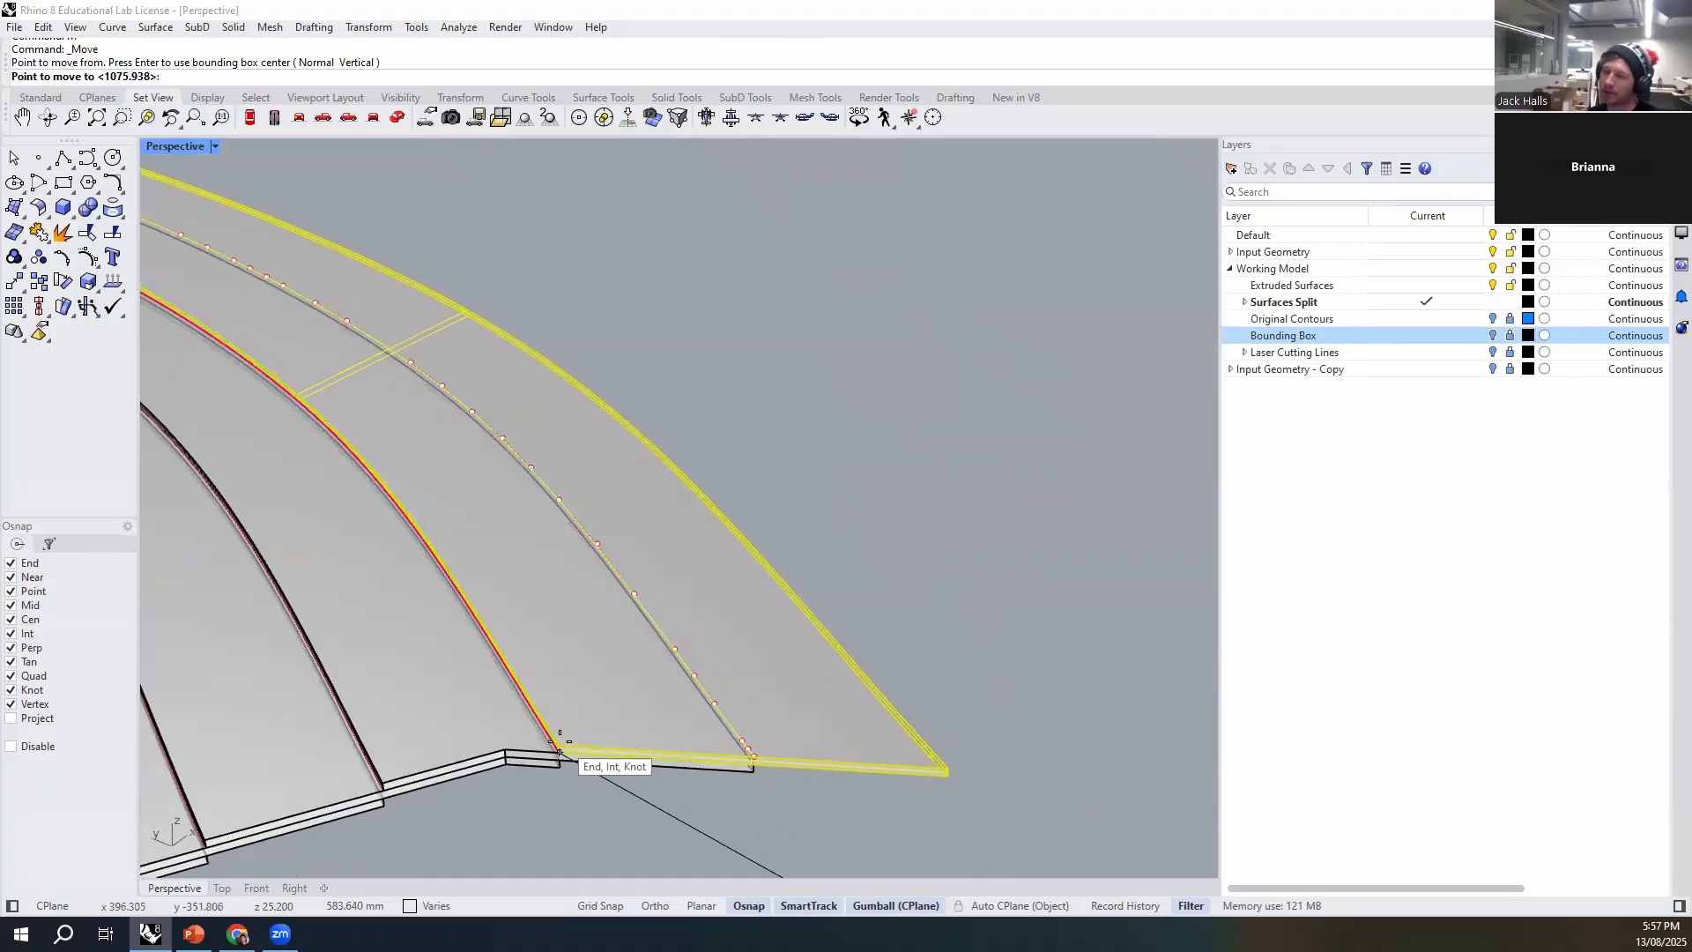
pyautogui.click(555, 748)
pyautogui.press('Escape')
# - Move the second set's next strip, ending at the angled outer edge, with its etch line onto the stack's uppermost etch line end
pyautogui.scroll(-8, 598, 453)
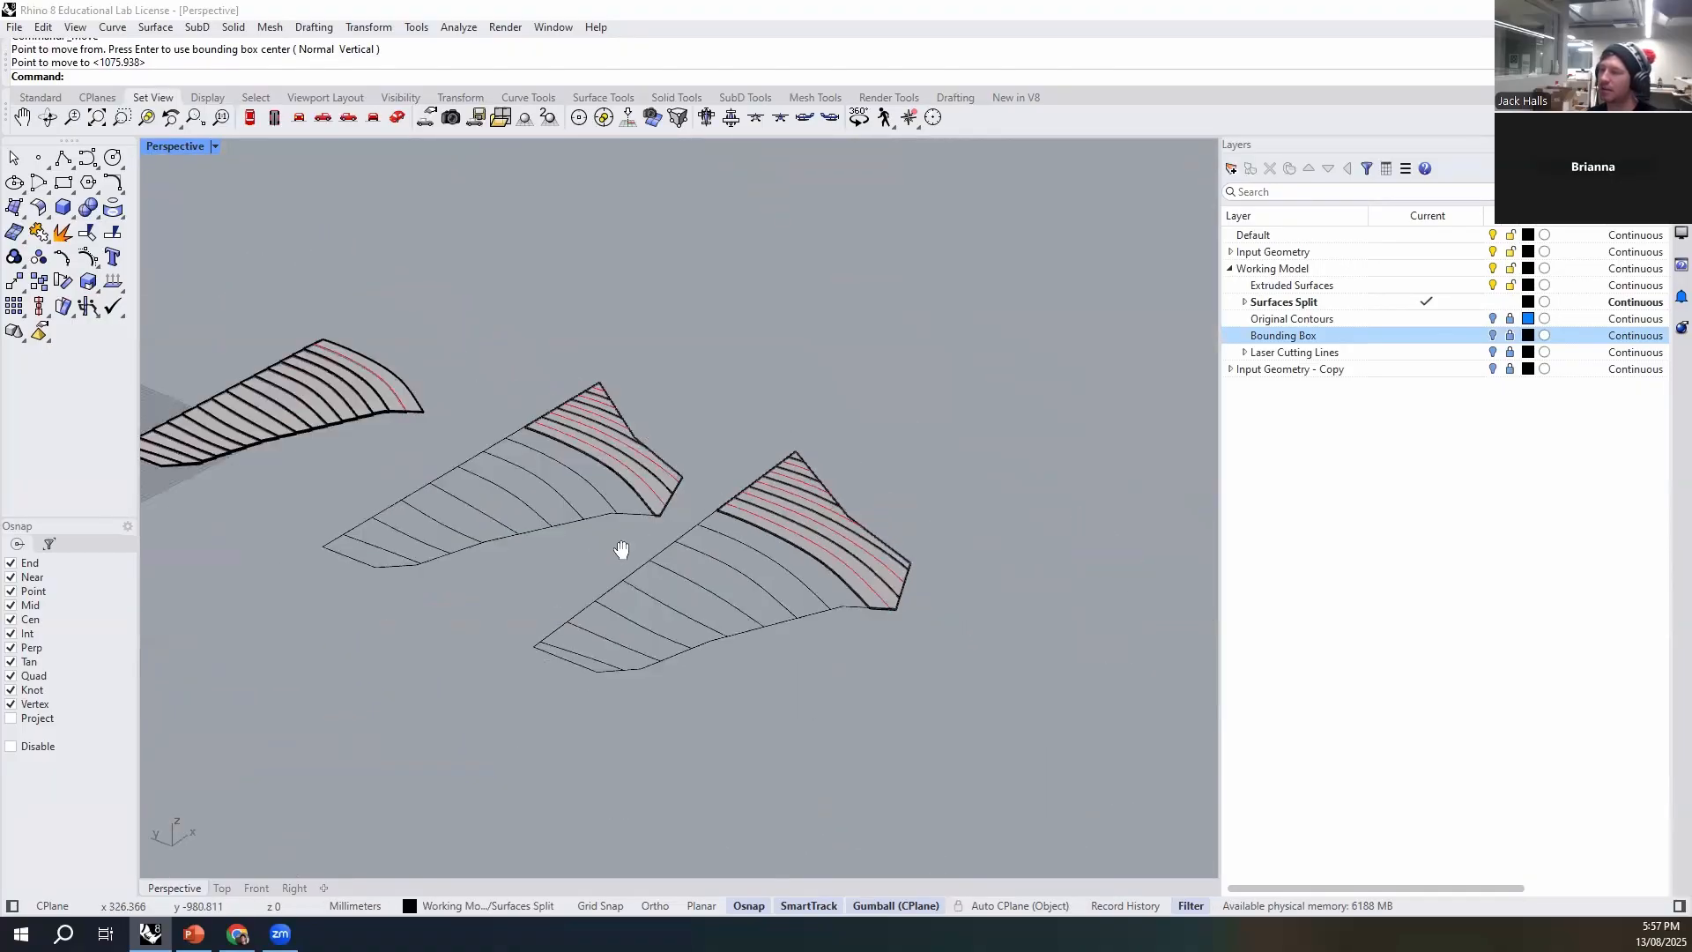
pyautogui.scroll(5, 828, 578)
pyautogui.click(829, 578)
pyautogui.keyDown('shift'); pyautogui.click(465, 420); pyautogui.keyUp('shift')
pyautogui.scroll(6, 718, 658)
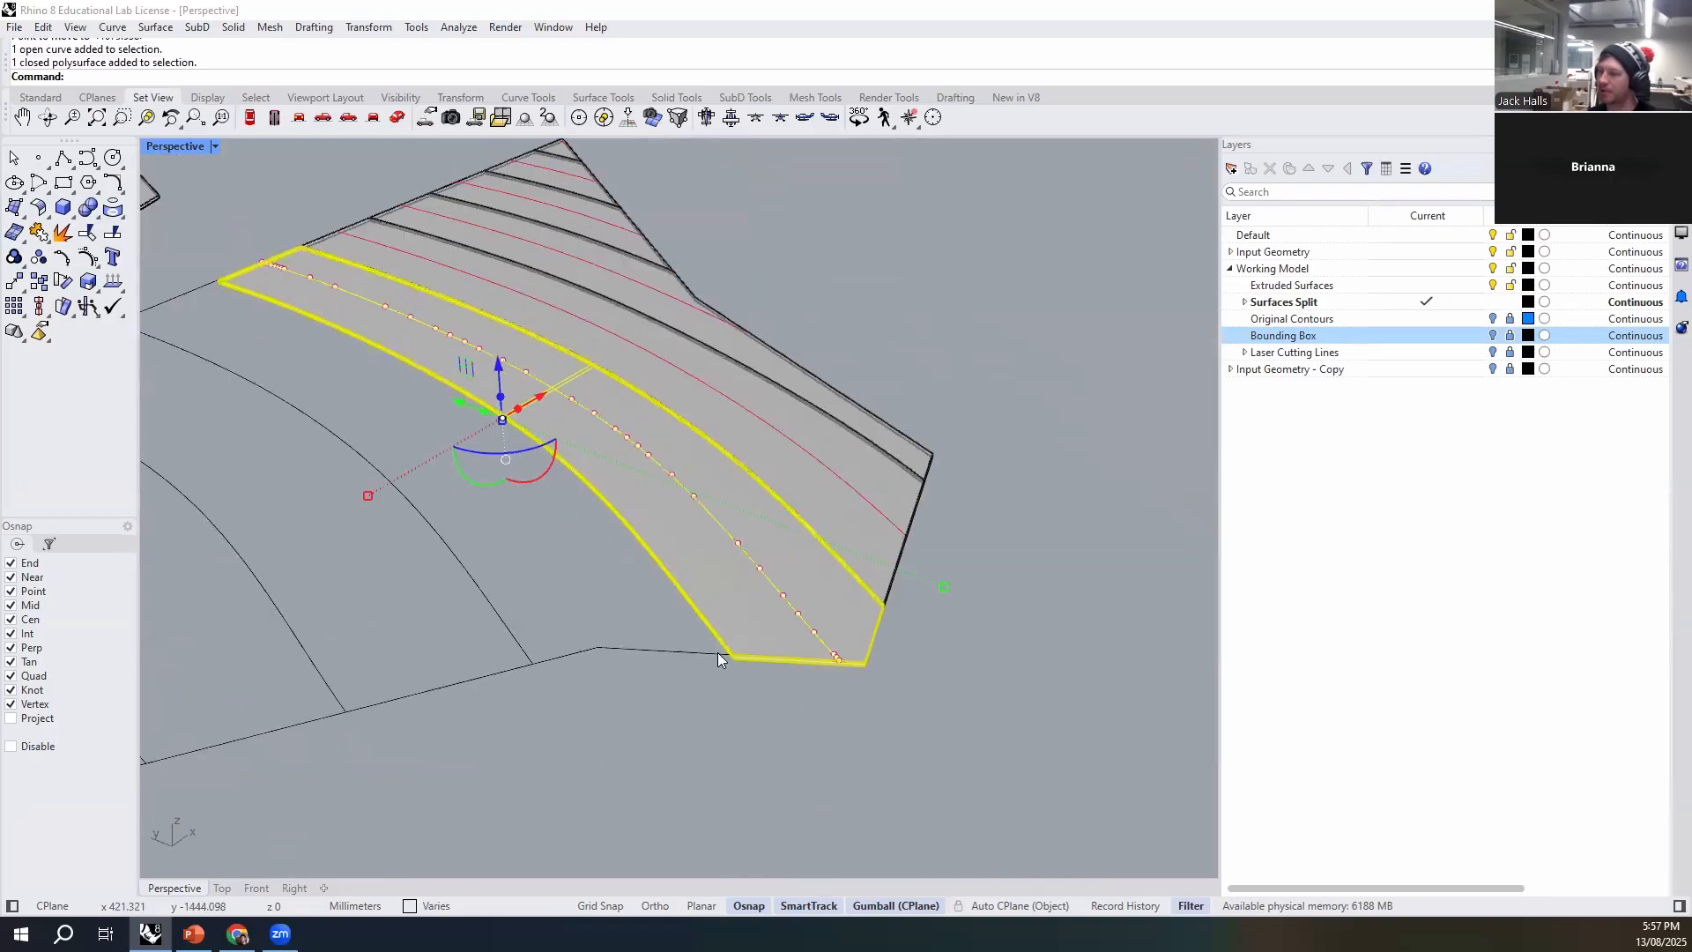
pyautogui.write('m')
pyautogui.press('Return')
pyautogui.click(741, 677)
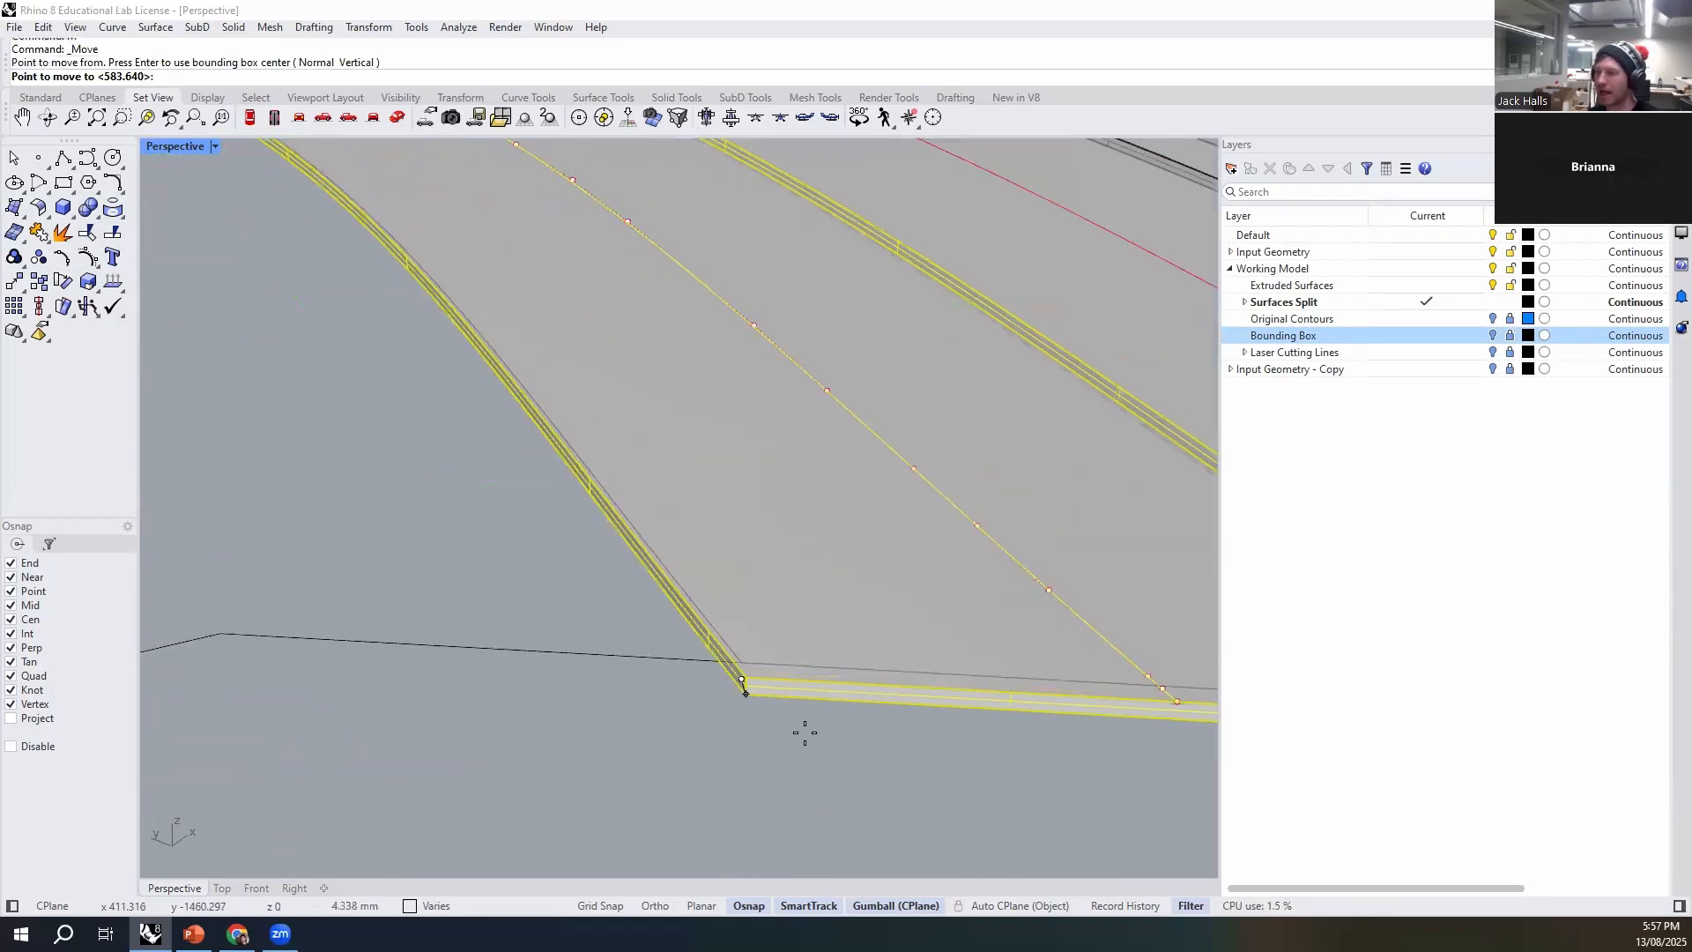
pyautogui.scroll(-8, 802, 730)
pyautogui.scroll(10, 379, 520)
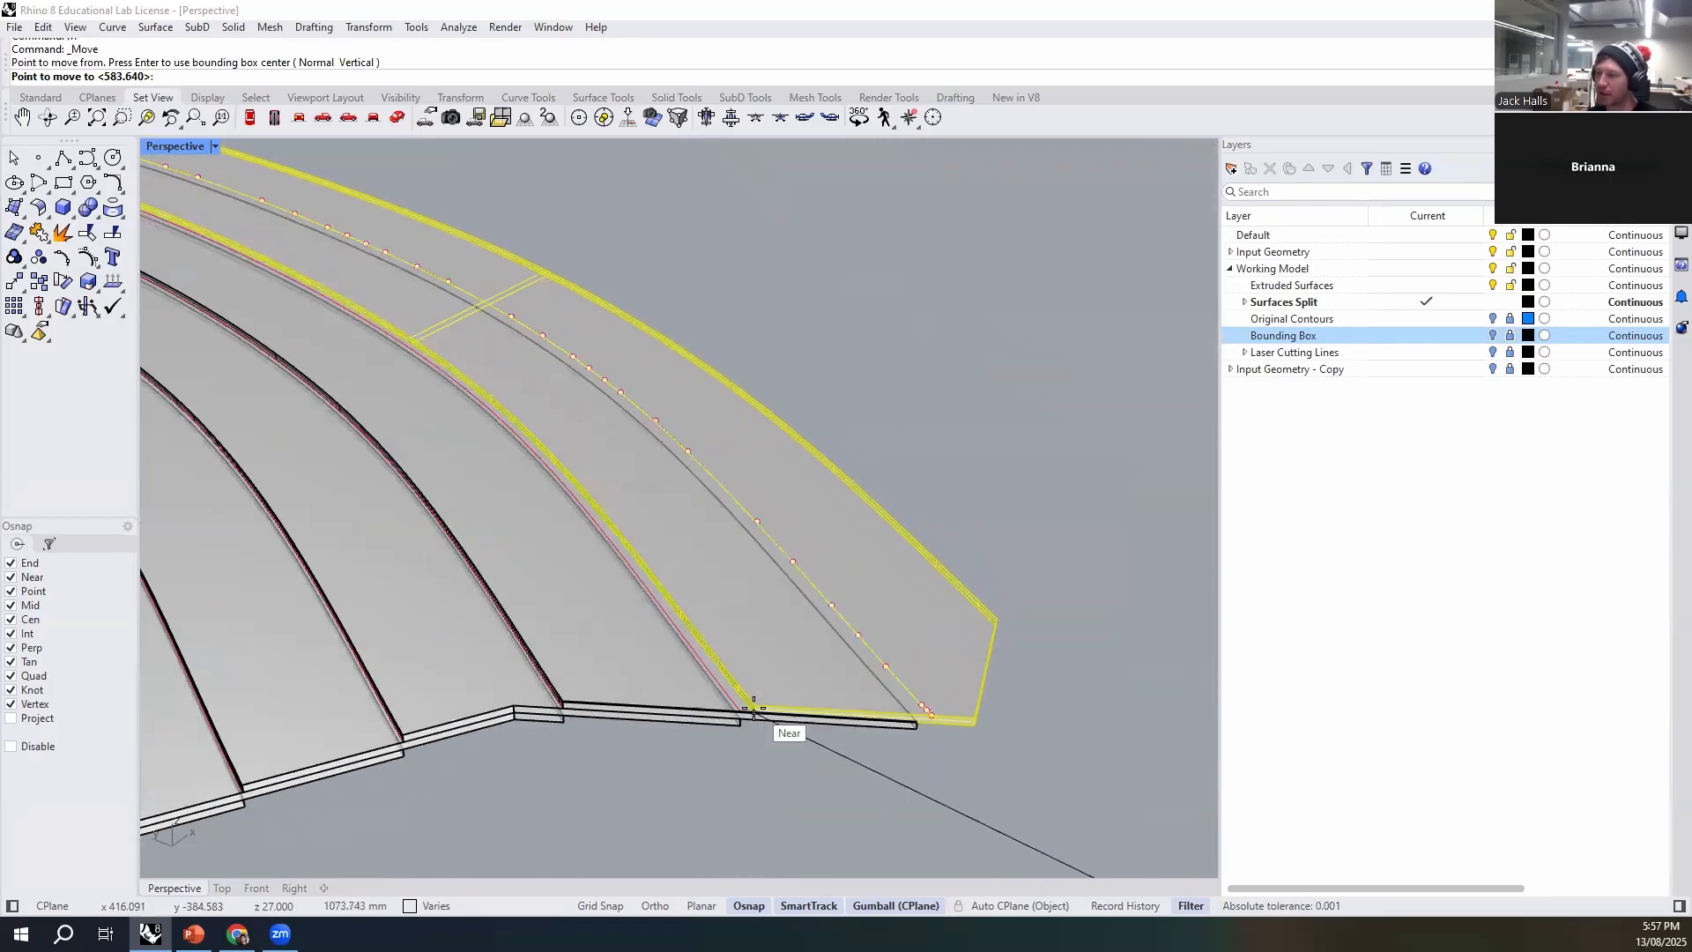
pyautogui.click(749, 708)
pyautogui.click(919, 325)
# - Group the first set's lowest remaining strip, at the angled outer edge, with its etch line
pyautogui.scroll(-8, 510, 470)
pyautogui.keyDown('shift'); pyautogui.moveTo(630, 597); pyautogui.dragTo(357, 566, button='right'); pyautogui.keyUp('shift')
pyautogui.keyDown('shift'); pyautogui.moveTo(820, 605); pyautogui.dragTo(616, 517, button='right'); pyautogui.keyUp('shift')
pyautogui.keyDown('shift'); pyautogui.moveTo(960, 722); pyautogui.dragTo(679, 550, button='right'); pyautogui.keyUp('shift')
pyautogui.click(766, 568)
pyautogui.click(764, 581)
pyautogui.keyDown('shift'); pyautogui.click(762, 624); pyautogui.keyUp('shift')
pyautogui.hotkey('ctrl', 'g')
pyautogui.click(785, 721)
pyautogui.click(781, 644)
# - Move the grouped angled-edge strip by its bottom front corner to the end of the stack's uppermost etch line
pyautogui.write('m')
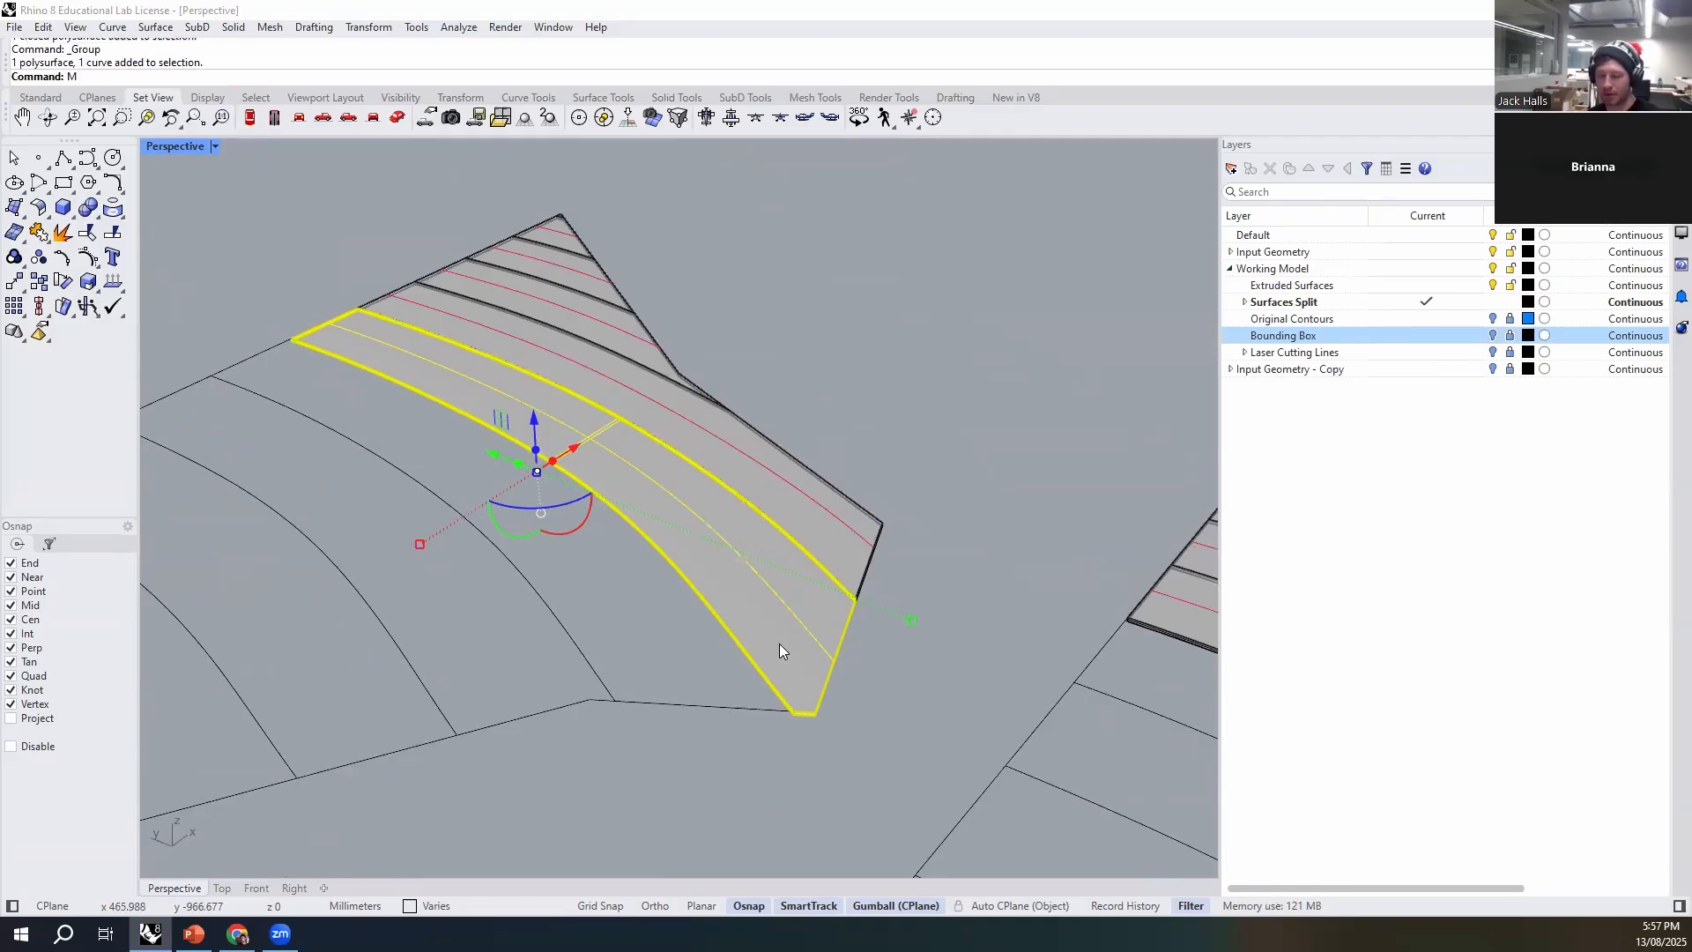
pyautogui.press('Return')
pyautogui.scroll(4, 792, 707)
pyautogui.click(803, 715)
pyautogui.scroll(-5, 907, 705)
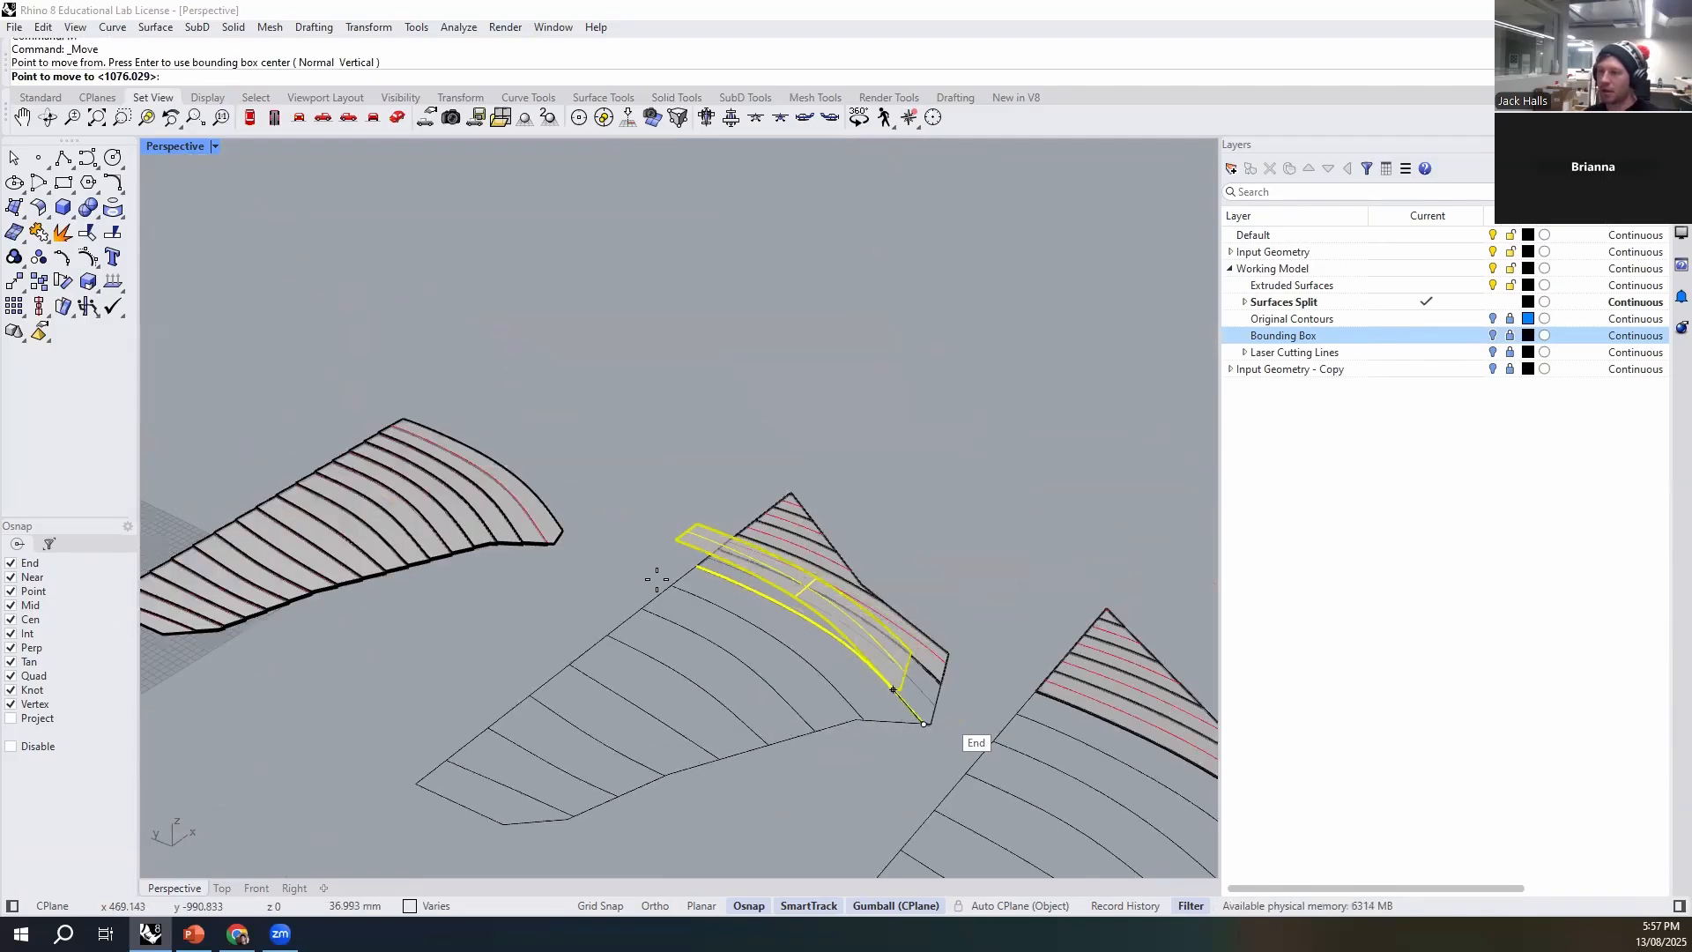
pyautogui.scroll(6, 435, 445)
pyautogui.click(406, 473)
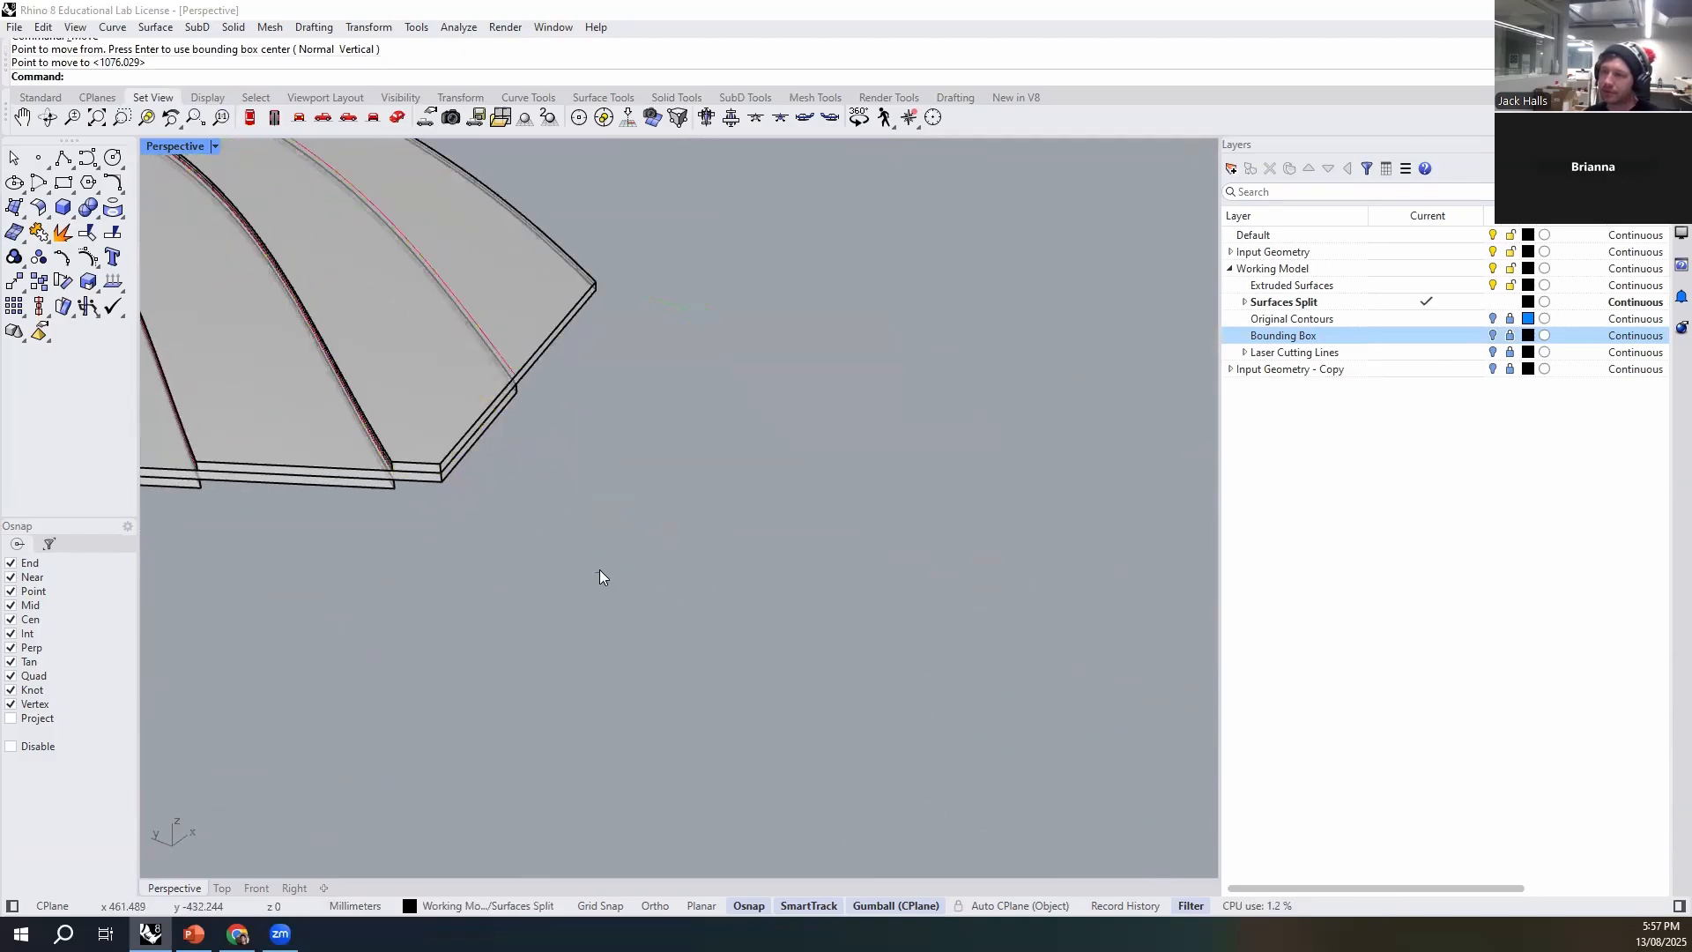
# - Move the second set's lowest remaining strip and its etch line by the bottom front corner to the stack's uppermost etch line end
pyautogui.scroll(-5, 599, 570)
pyautogui.scroll(3, 724, 553)
pyautogui.click(828, 558)
pyautogui.keyDown('shift'); pyautogui.click(782, 575); pyautogui.keyUp('shift')
pyautogui.scroll(-4, 807, 608)
pyautogui.scroll(4, 785, 650)
pyautogui.scroll(2, 648, 602)
pyautogui.write('m')
pyautogui.press('Return')
pyautogui.click(688, 606)
pyautogui.scroll(-5, 880, 681)
pyautogui.scroll(6, 265, 423)
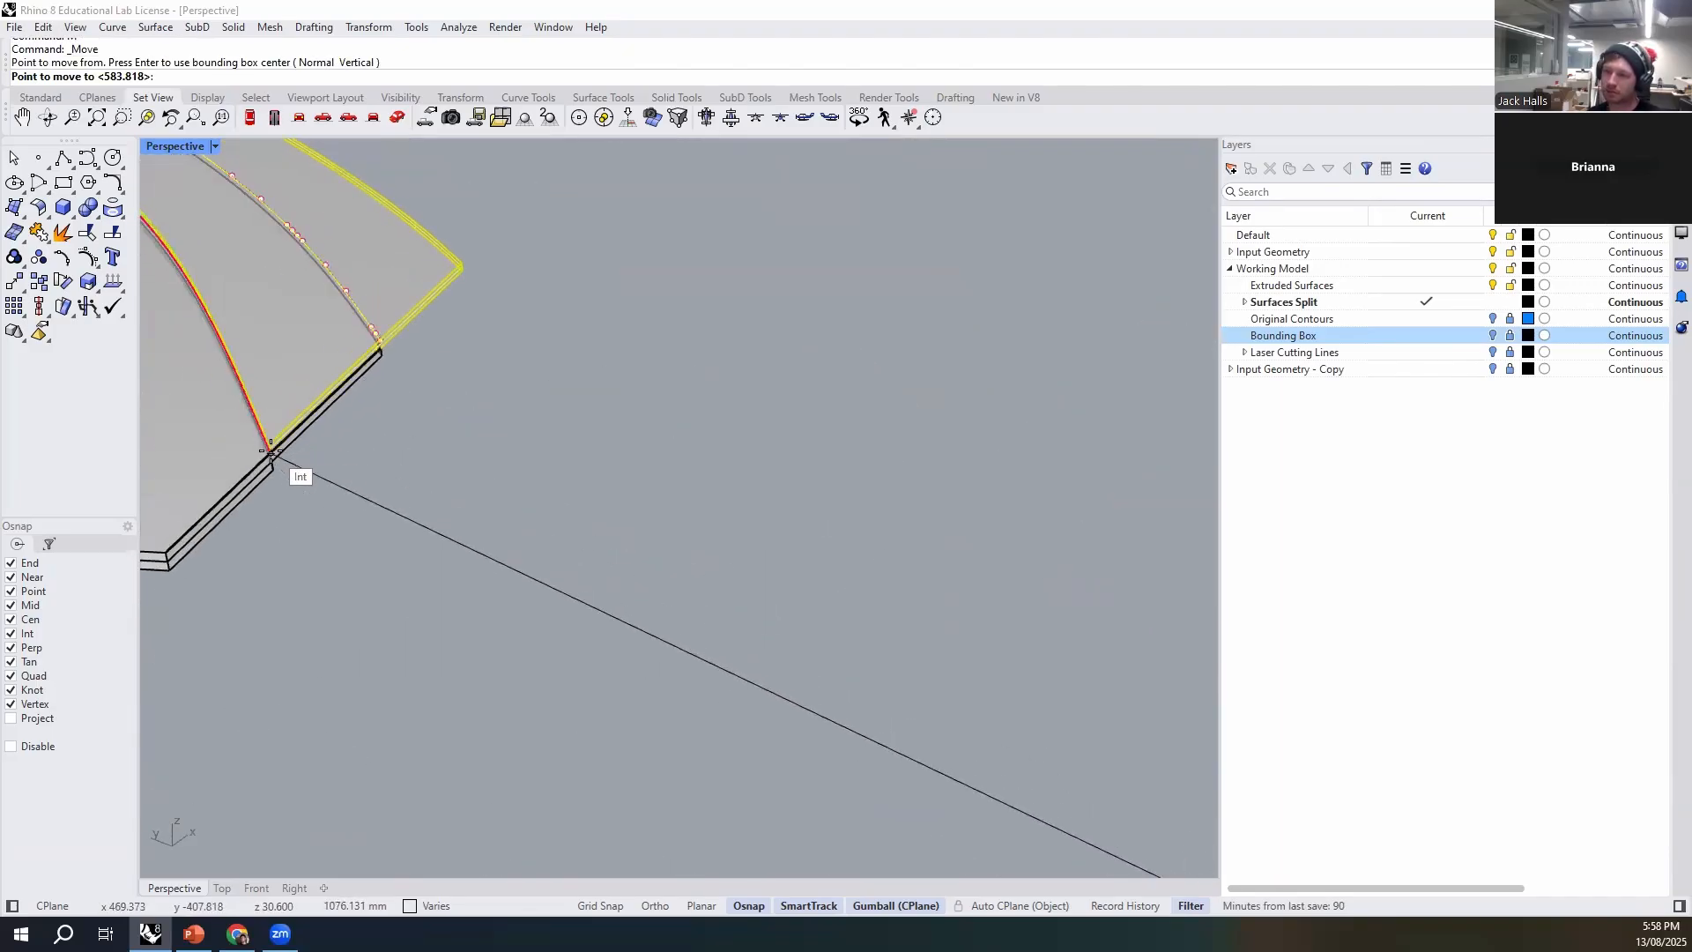
# - Group the first set's lowest remaining strip, the long one with the slanted end, with its etch line
pyautogui.scroll(-6, 451, 495)
pyautogui.keyDown('shift'); pyautogui.moveTo(1084, 622); pyautogui.dragTo(962, 605, button='right'); pyautogui.keyUp('shift')
pyautogui.scroll(-6, 650, 516)
pyautogui.scroll(5, 960, 605)
pyautogui.click(829, 691)
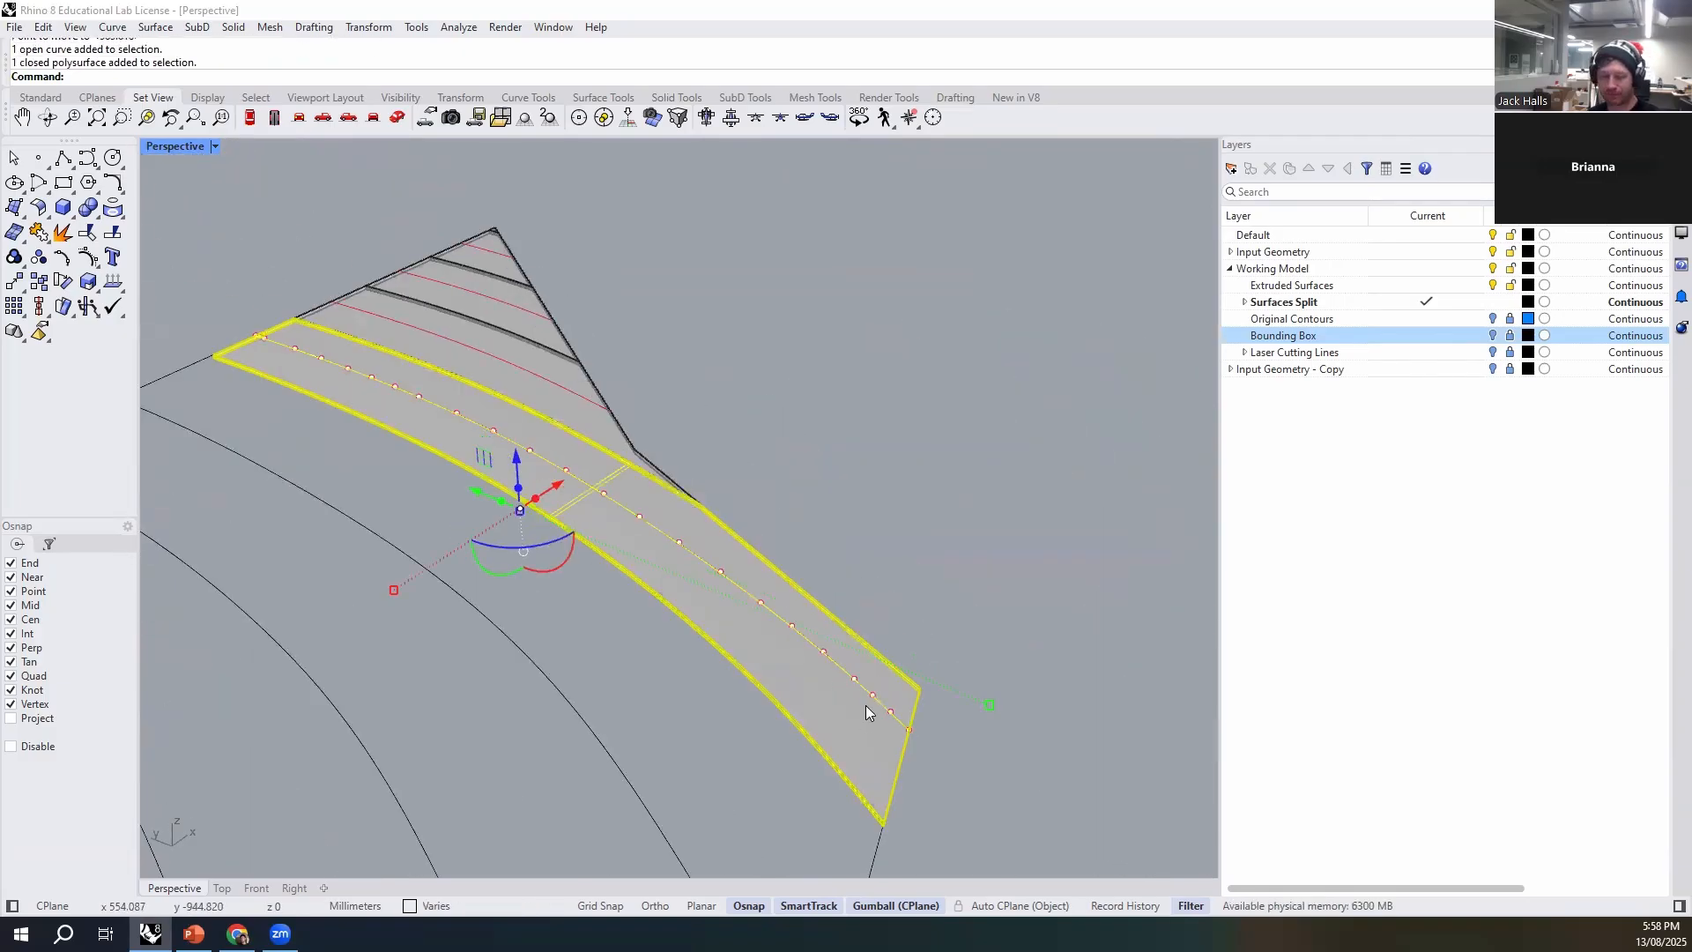
# - Move the grouped slanted-end strip by its bottom front corner to the end of the stack's uppermost etch line
pyautogui.press('Return')
pyautogui.scroll(5, 823, 717)
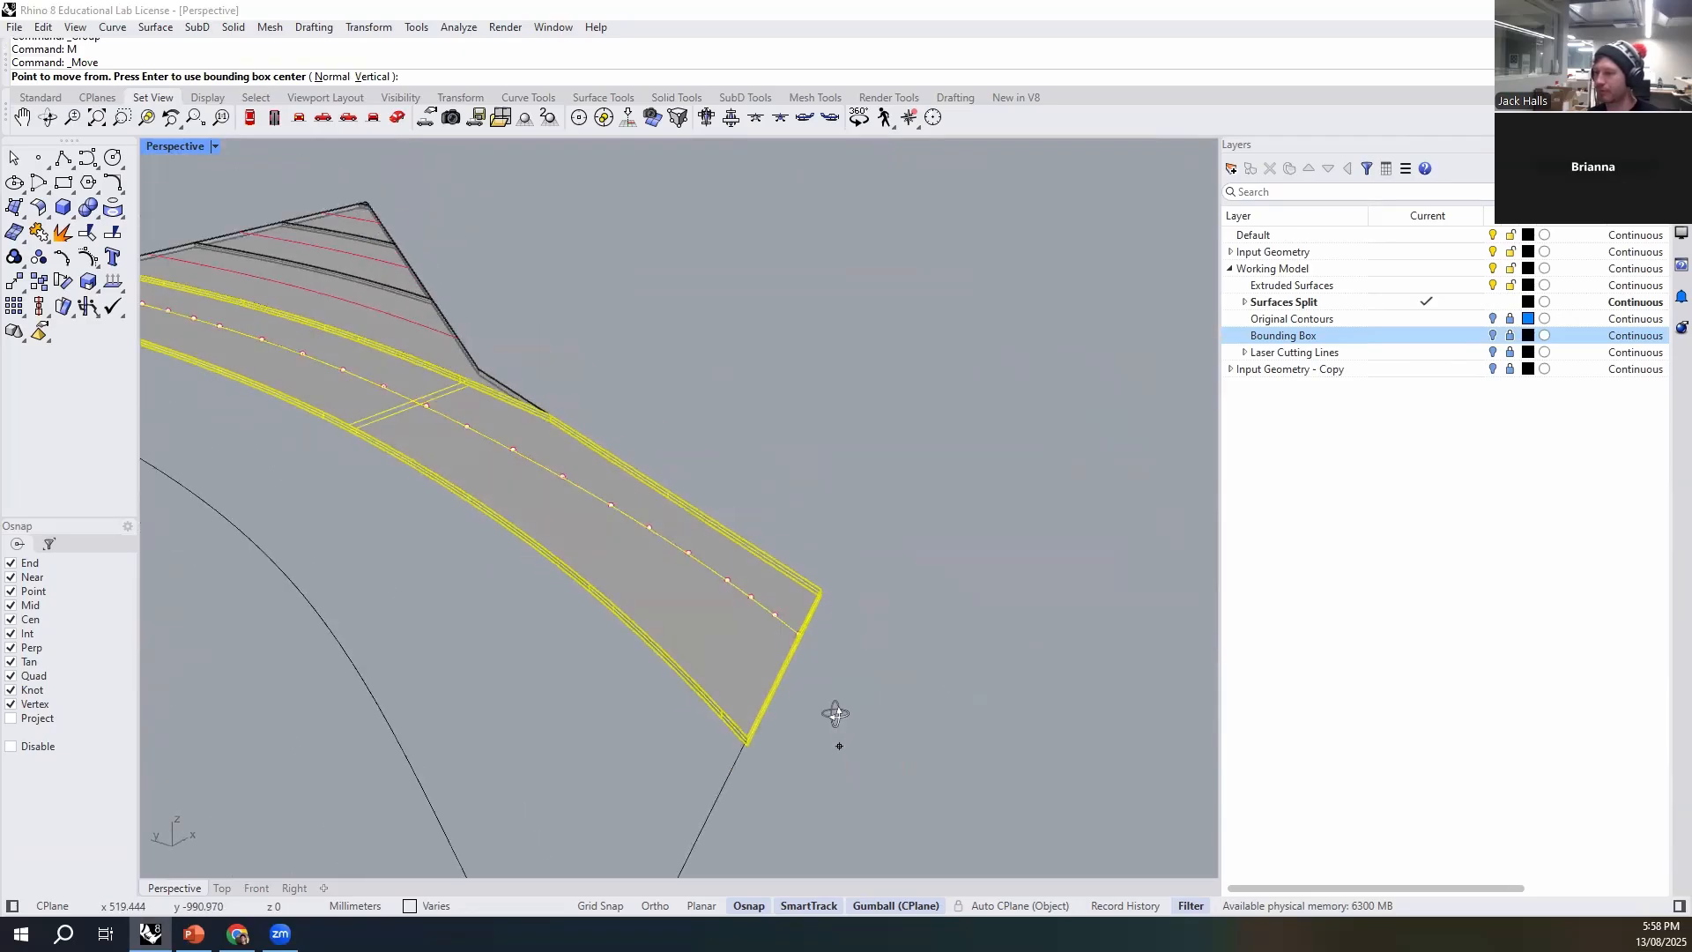
pyautogui.click(737, 737)
pyautogui.scroll(-8, 969, 729)
pyautogui.scroll(6, 287, 474)
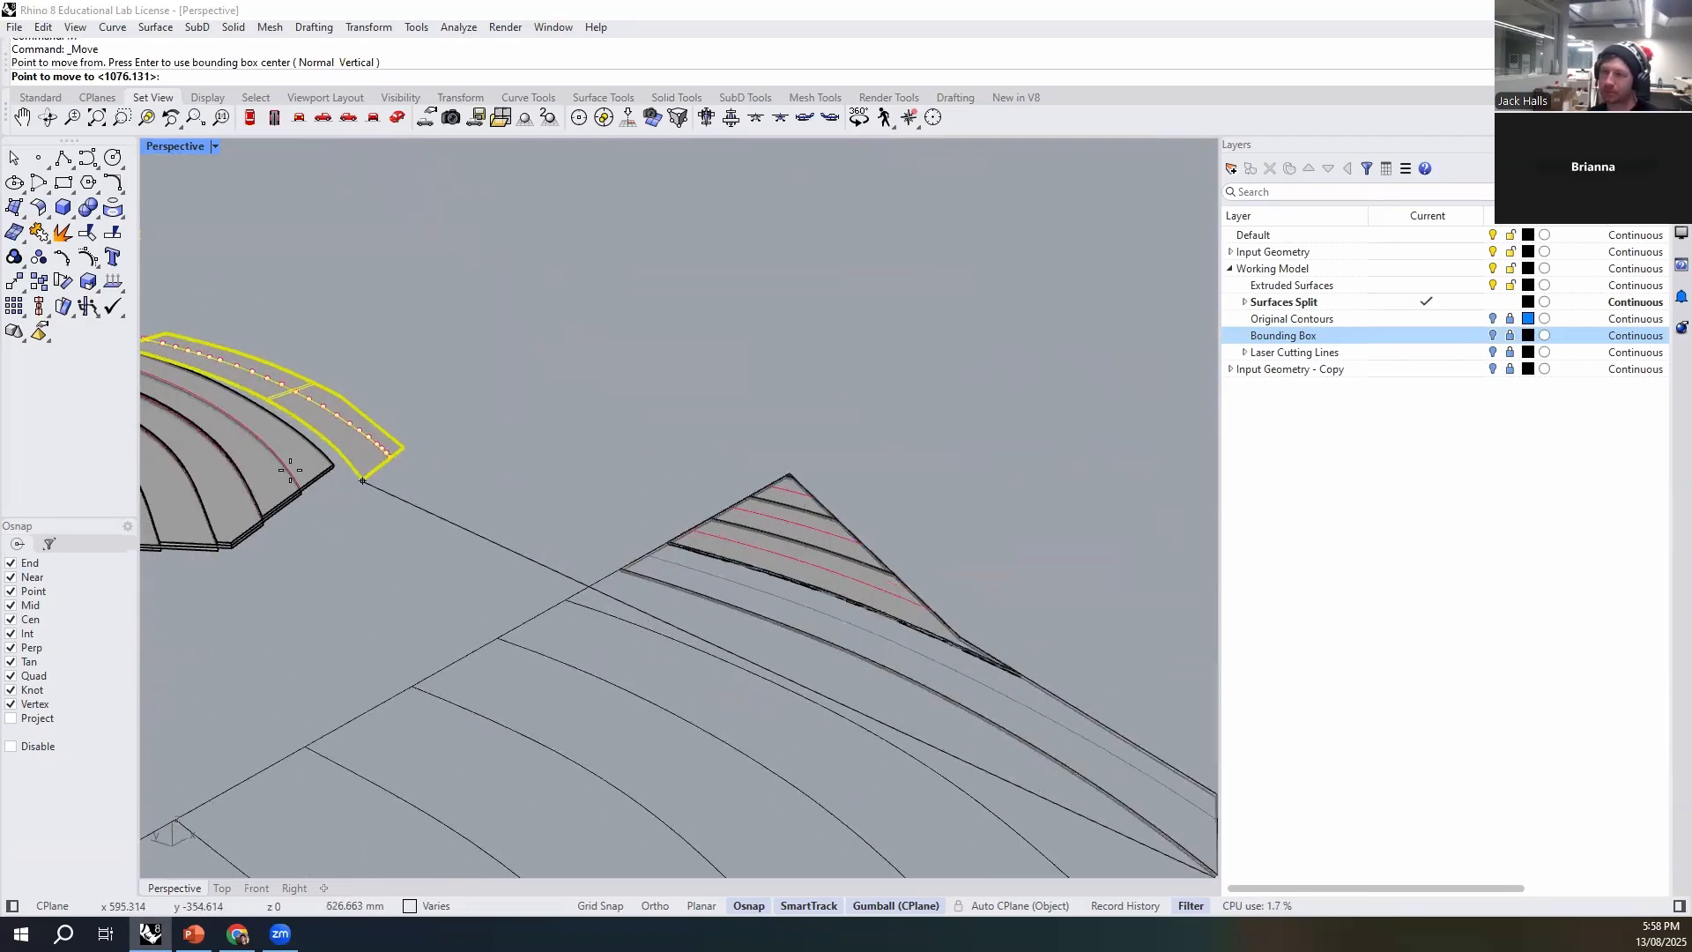
pyautogui.scroll(-5, 653, 483)
pyautogui.scroll(6, 688, 506)
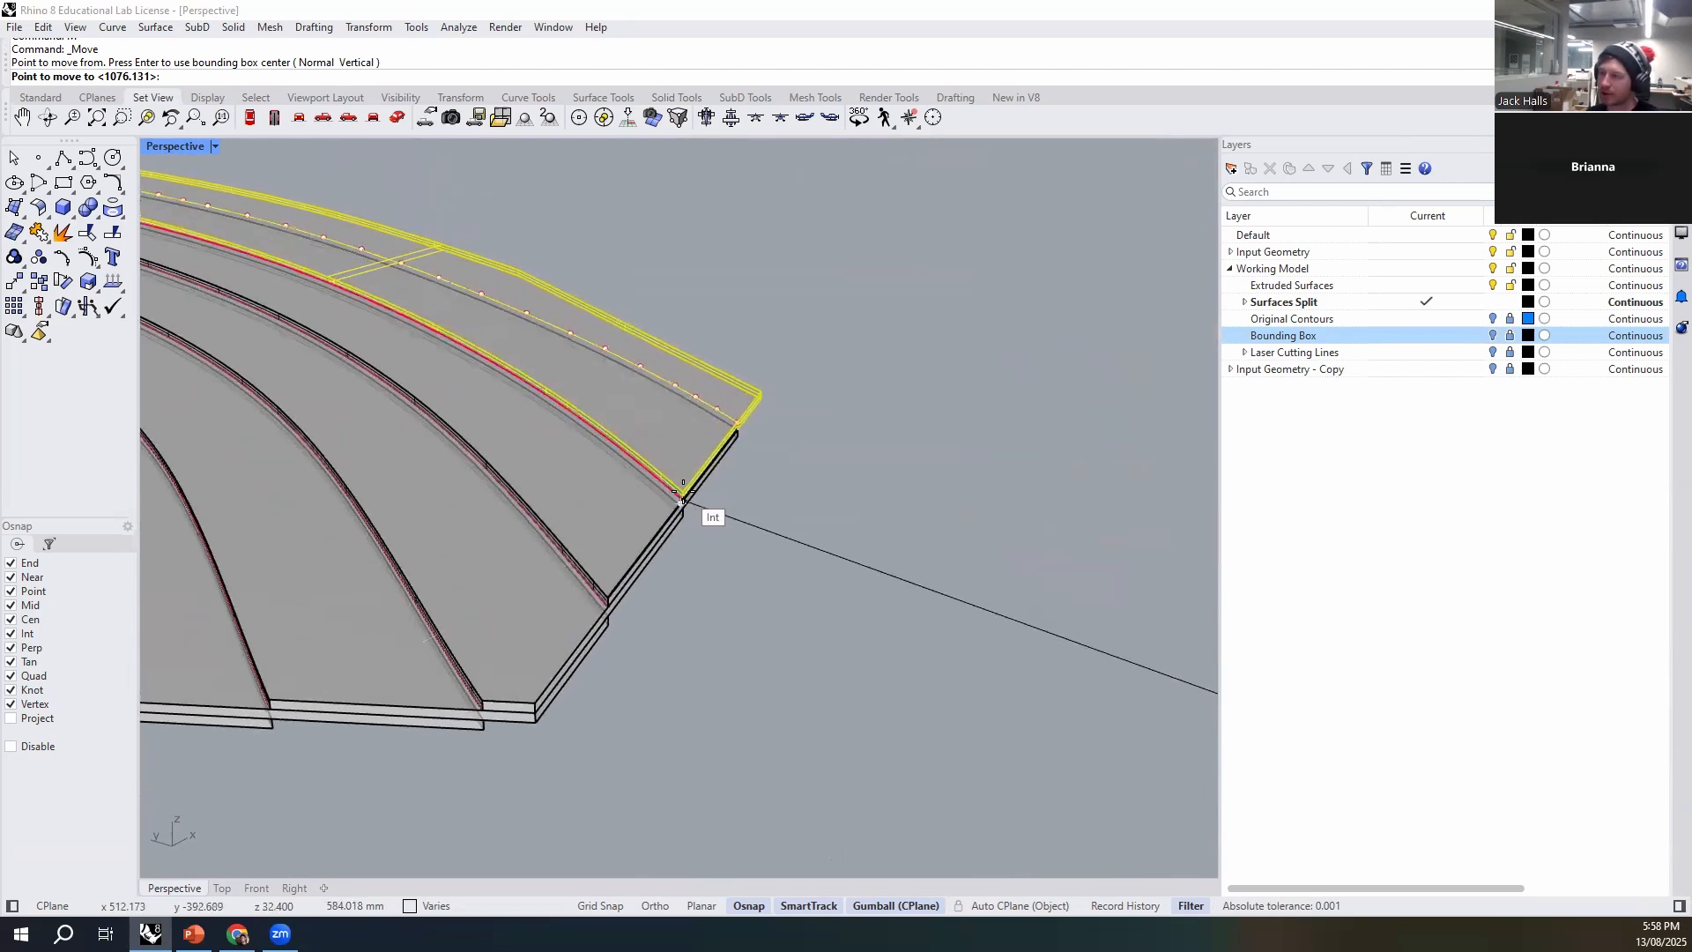
pyautogui.click(688, 491)
pyautogui.click(877, 568)
# - Group the second set's lowest remaining strip, the one narrowing into a long tail, with its etch line
pyautogui.scroll(-12, 453, 387)
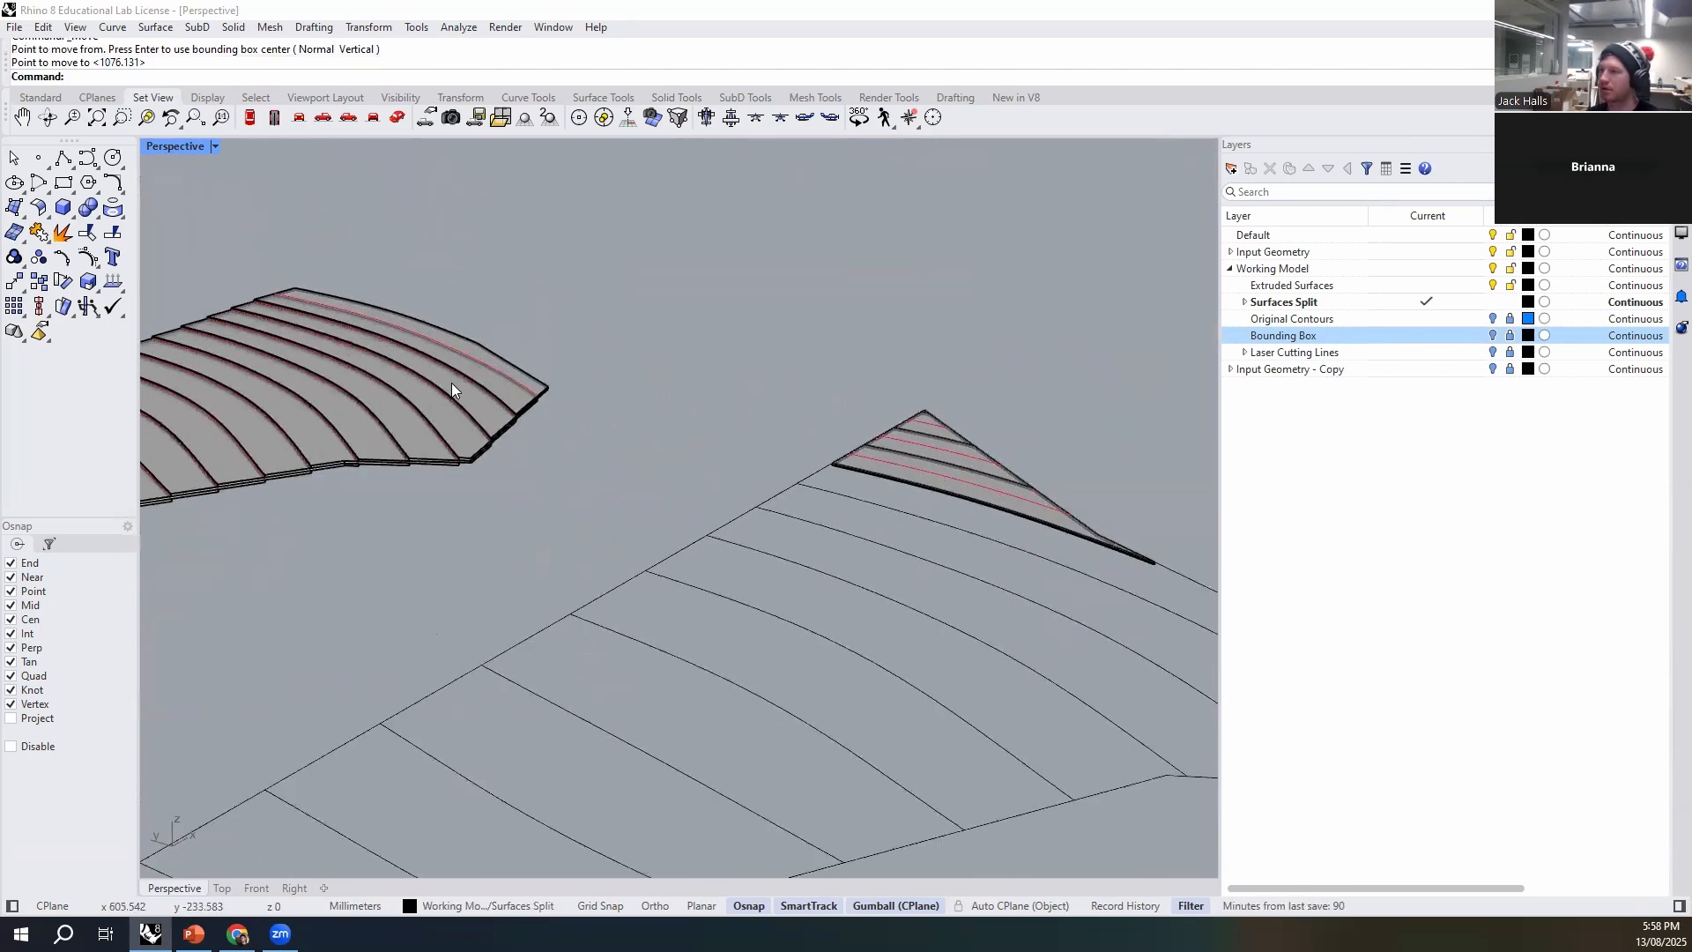
pyautogui.scroll(10, 805, 479)
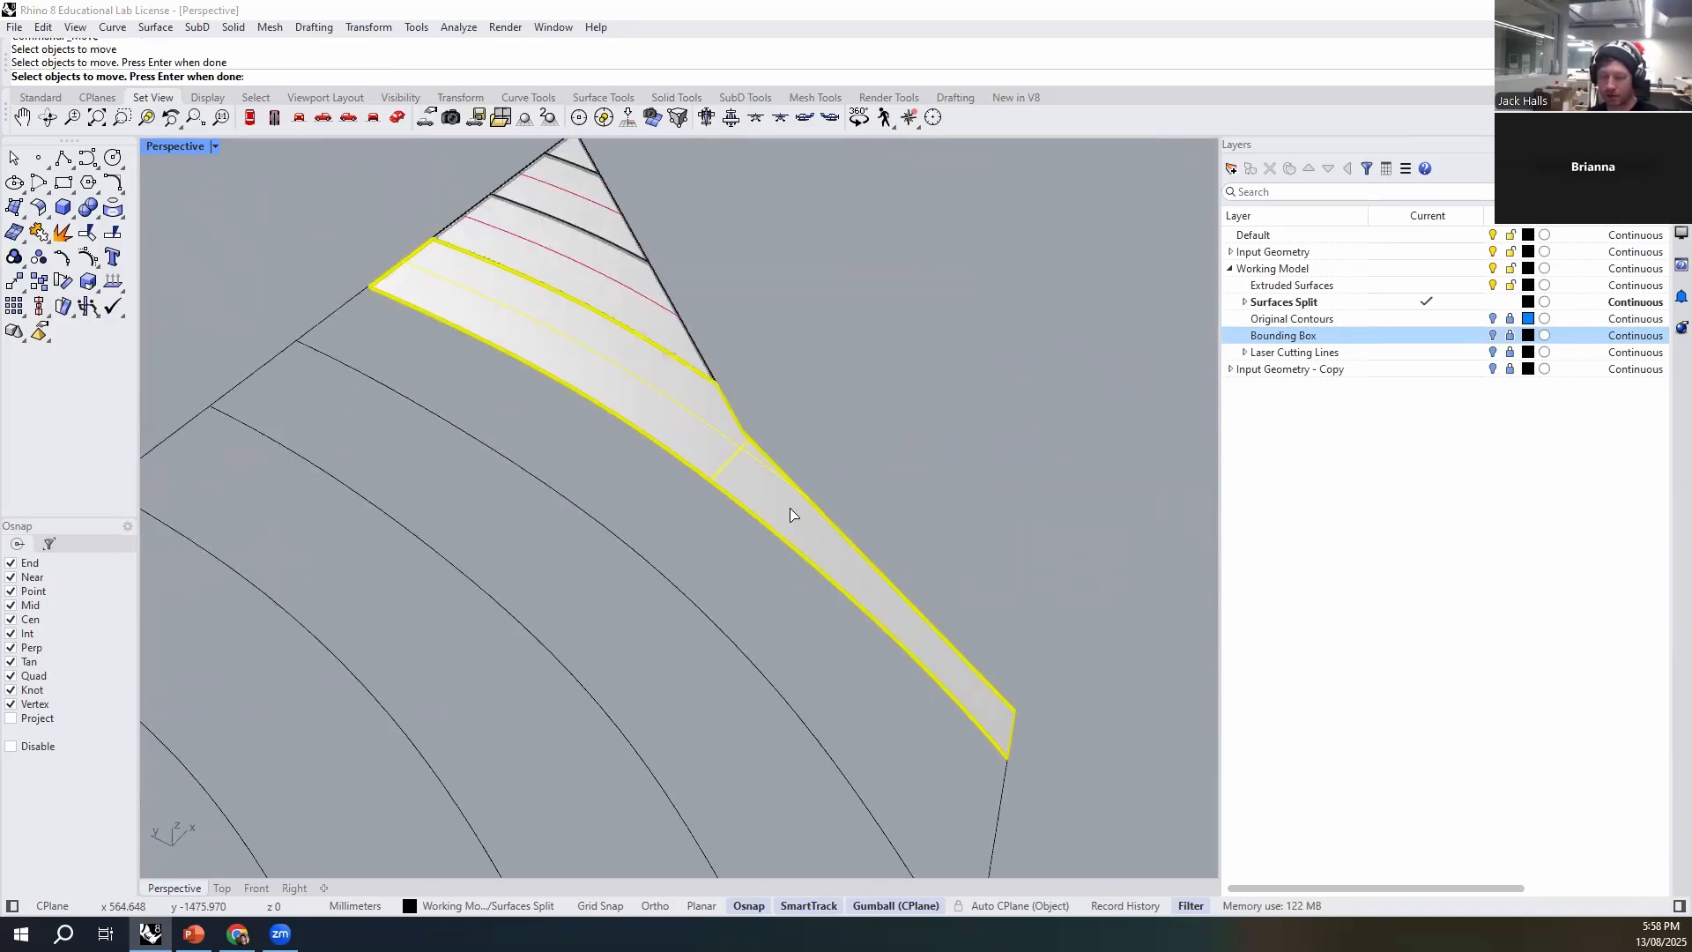
pyautogui.hotkey('ctrl', 'g')
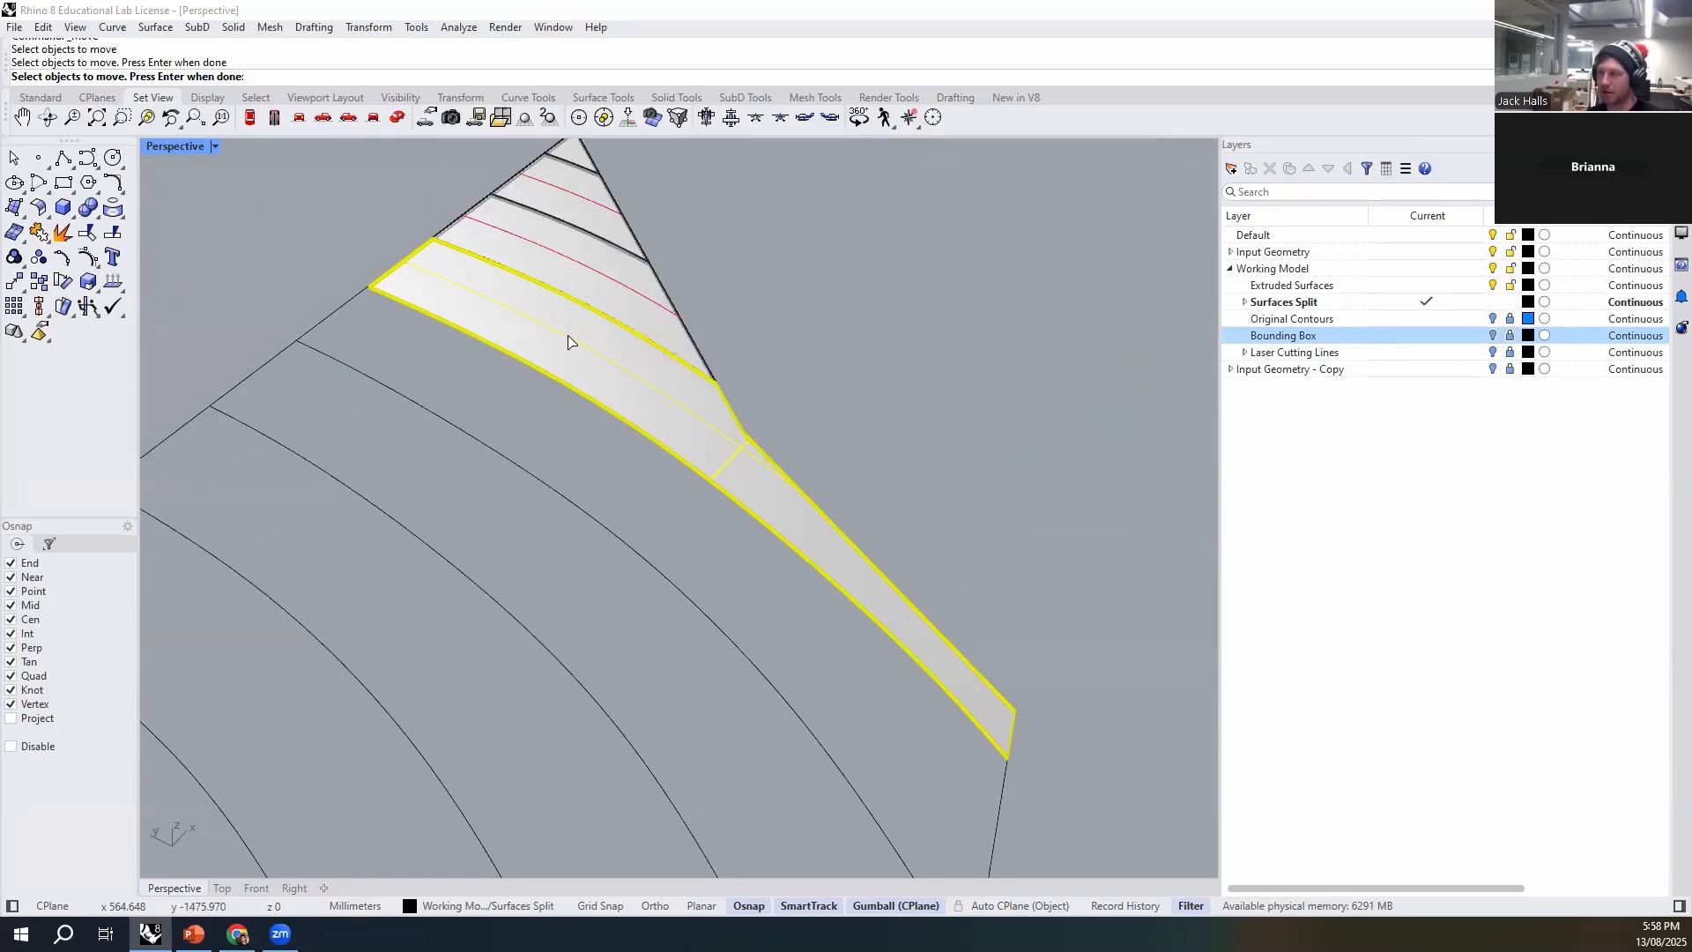
pyautogui.hotkey('ctrl', 'g')
pyautogui.click(745, 485)
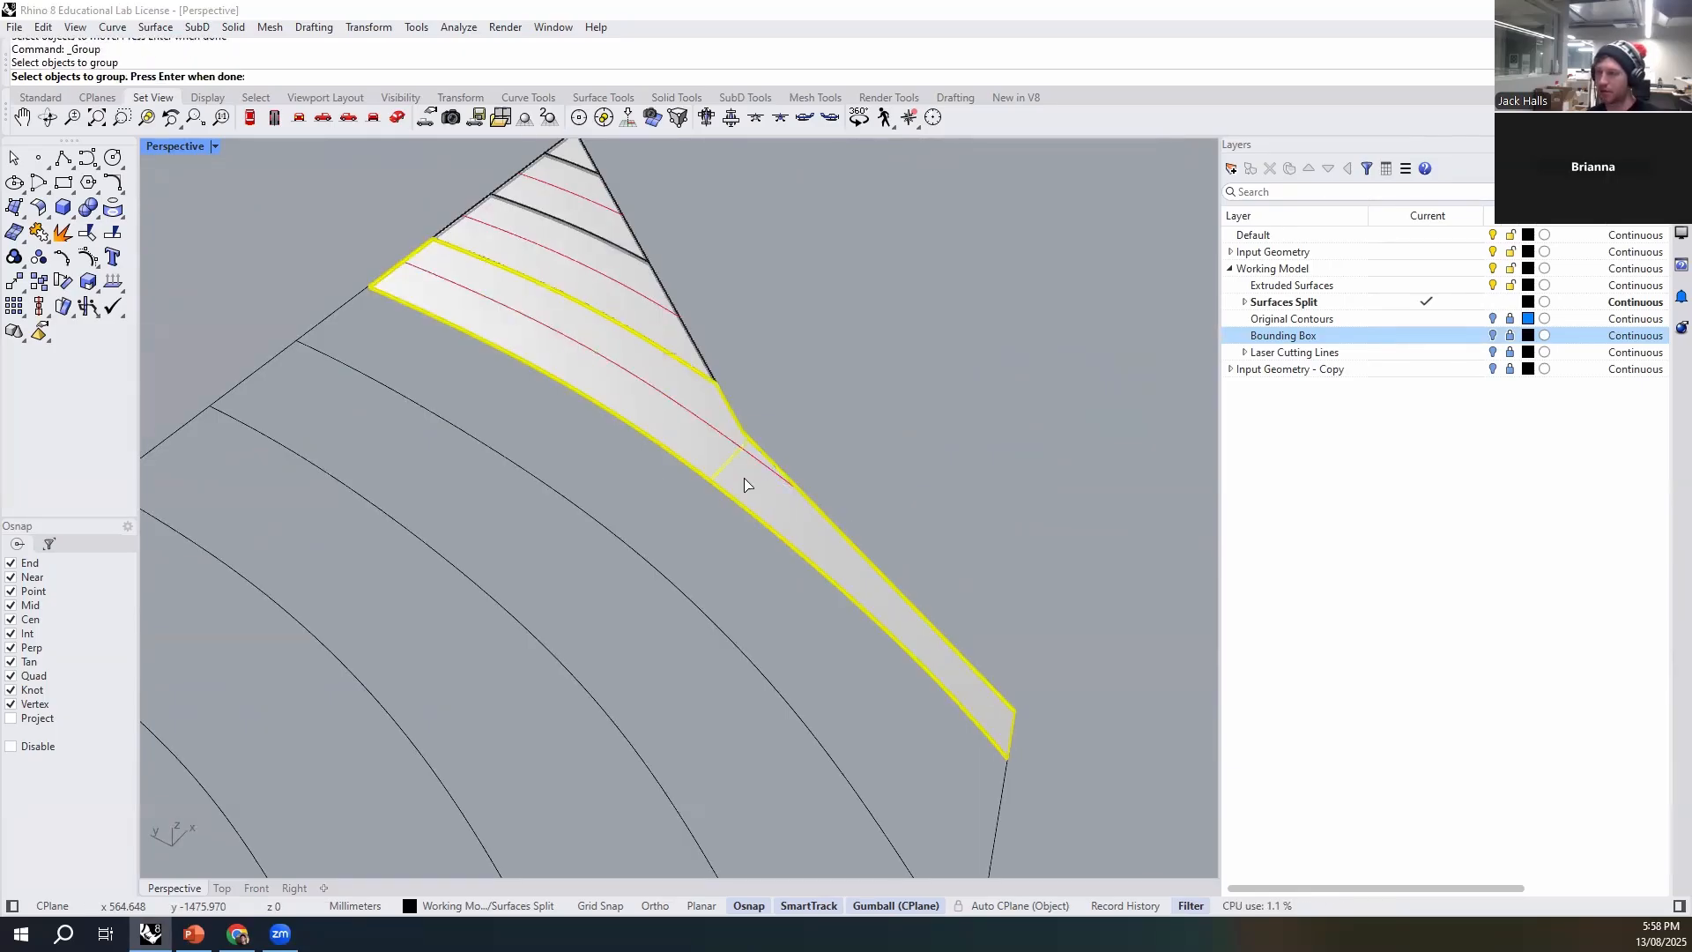
pyautogui.hotkey('ctrl', 'g')
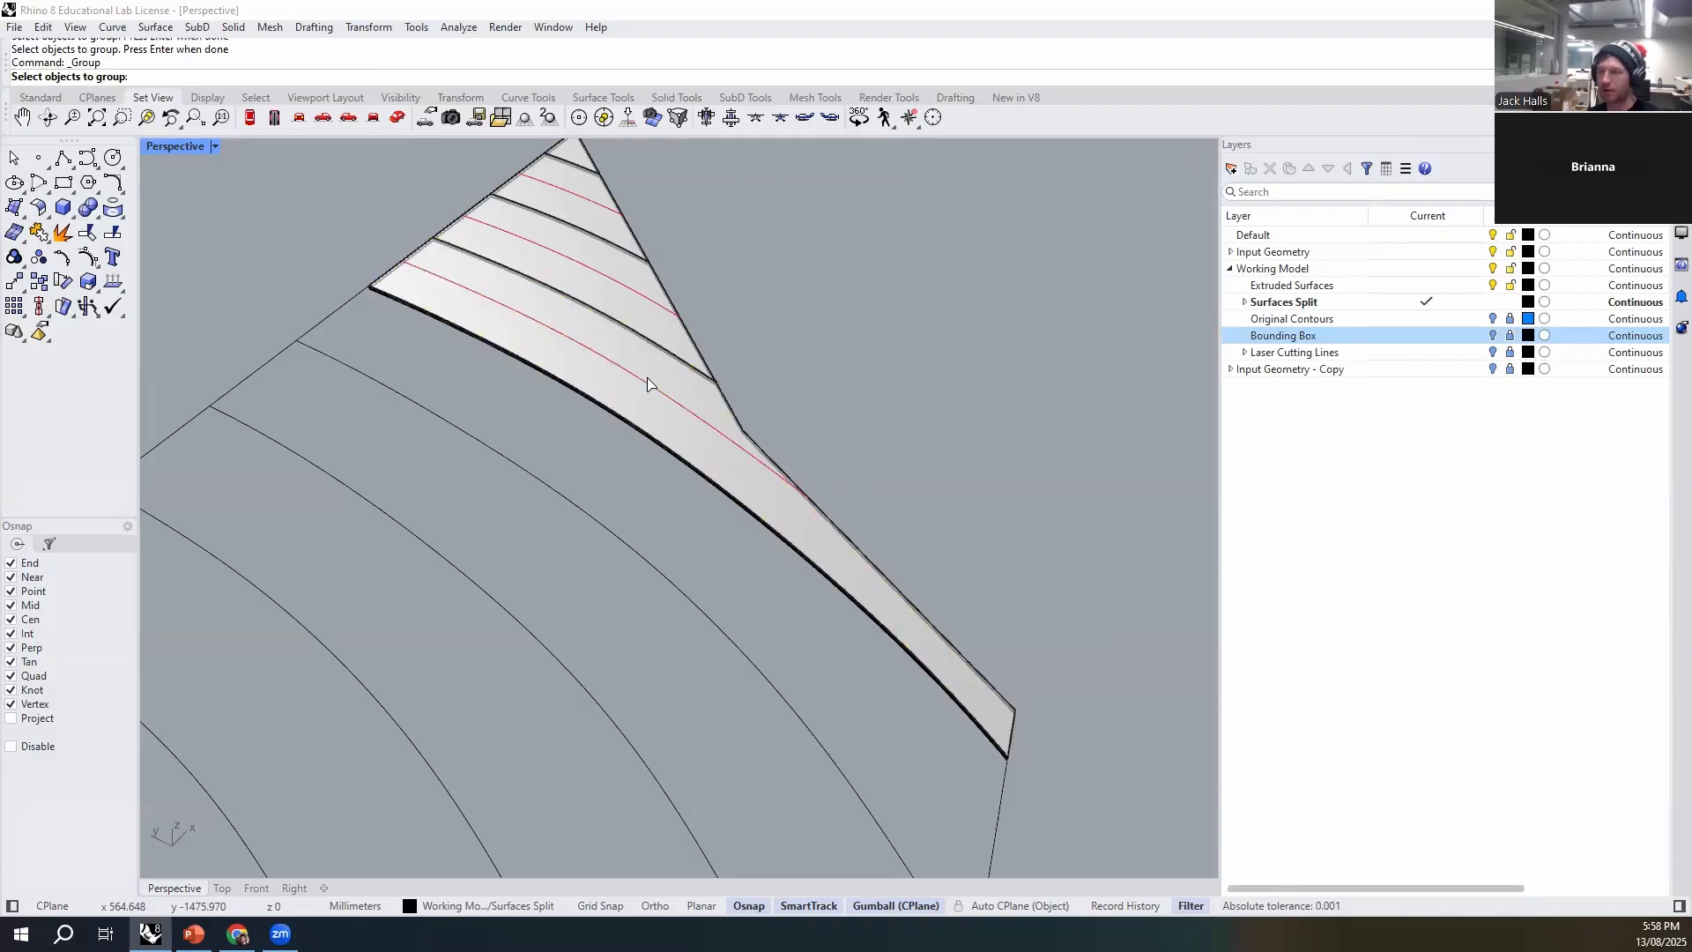
pyautogui.keyDown('shift'); pyautogui.click(702, 456); pyautogui.keyUp('shift')
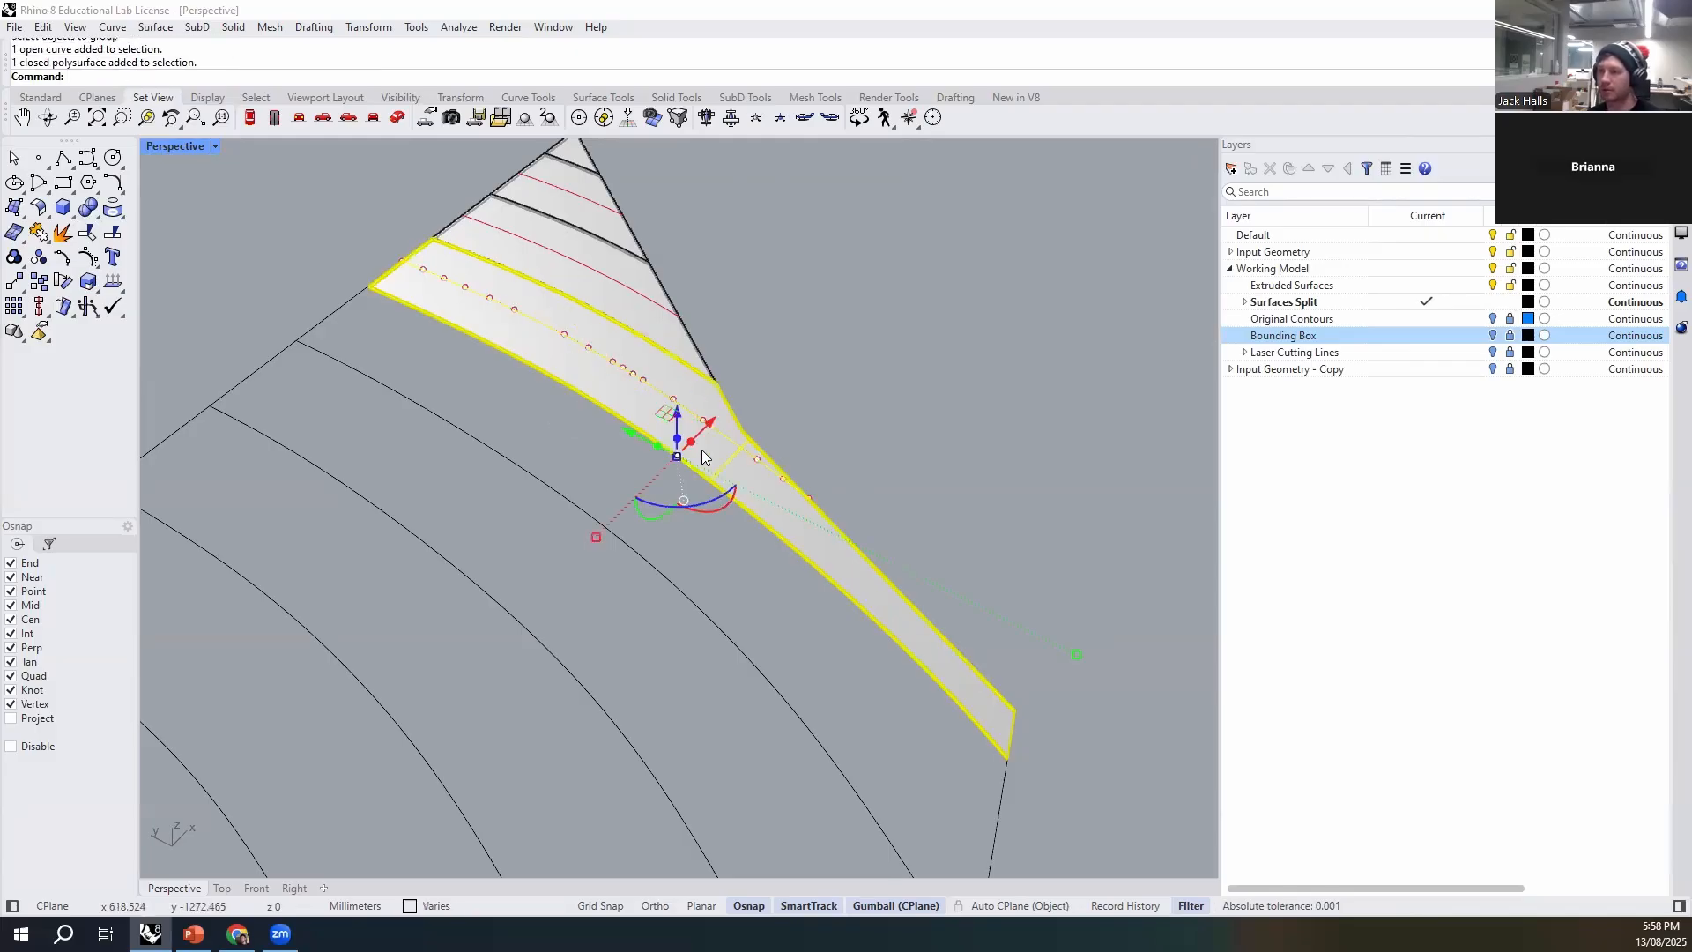
pyautogui.click(703, 456)
# - Move the grouped long-tailed strip by its bottom front corner onto the stack, where its uppermost etch line meets the outer edge
pyautogui.click(1057, 746)
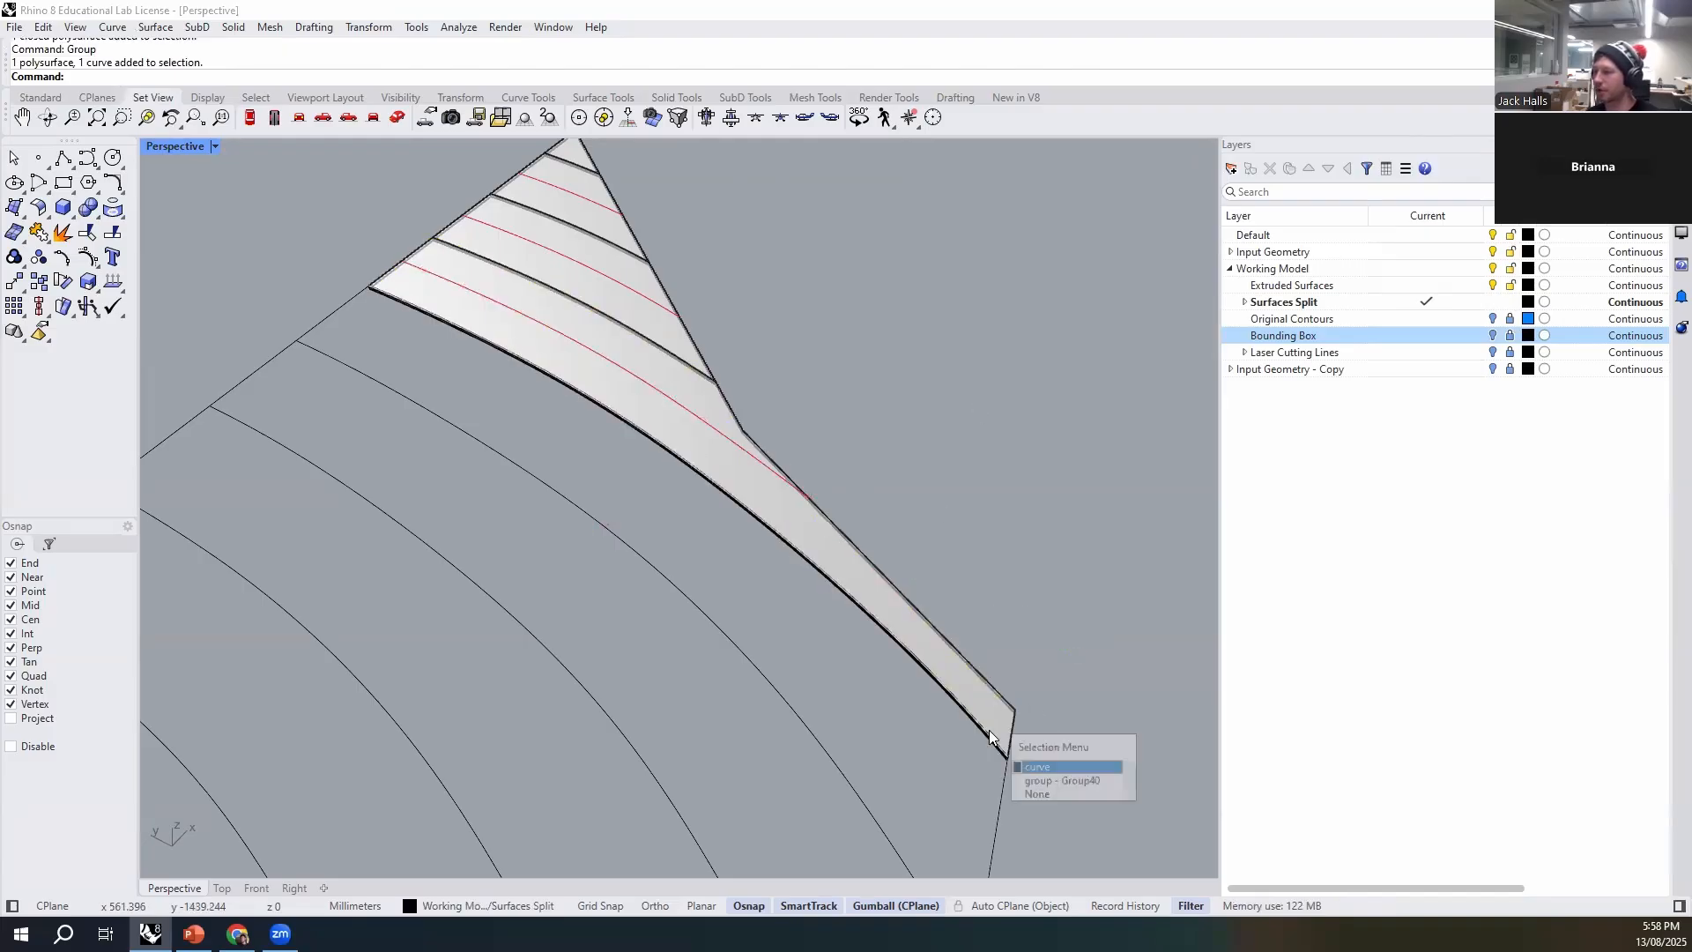
pyautogui.click(1063, 767)
pyautogui.scroll(5, 1041, 684)
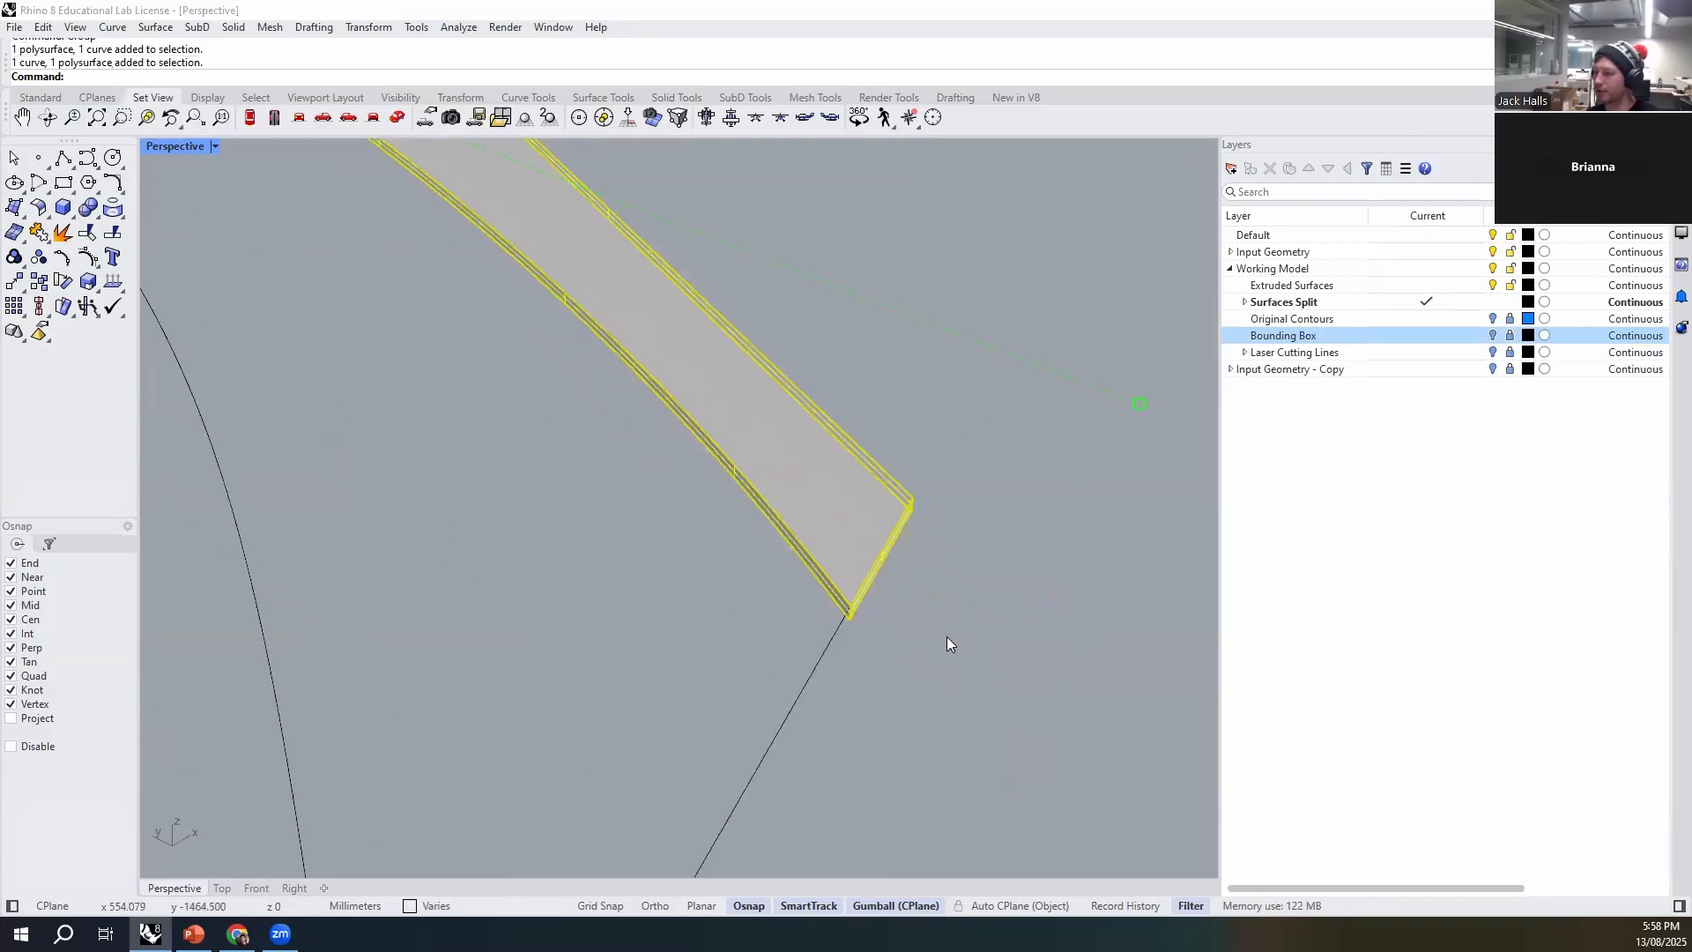
pyautogui.write('m')
pyautogui.press('Return')
pyautogui.click(851, 619)
pyautogui.scroll(-10, 956, 751)
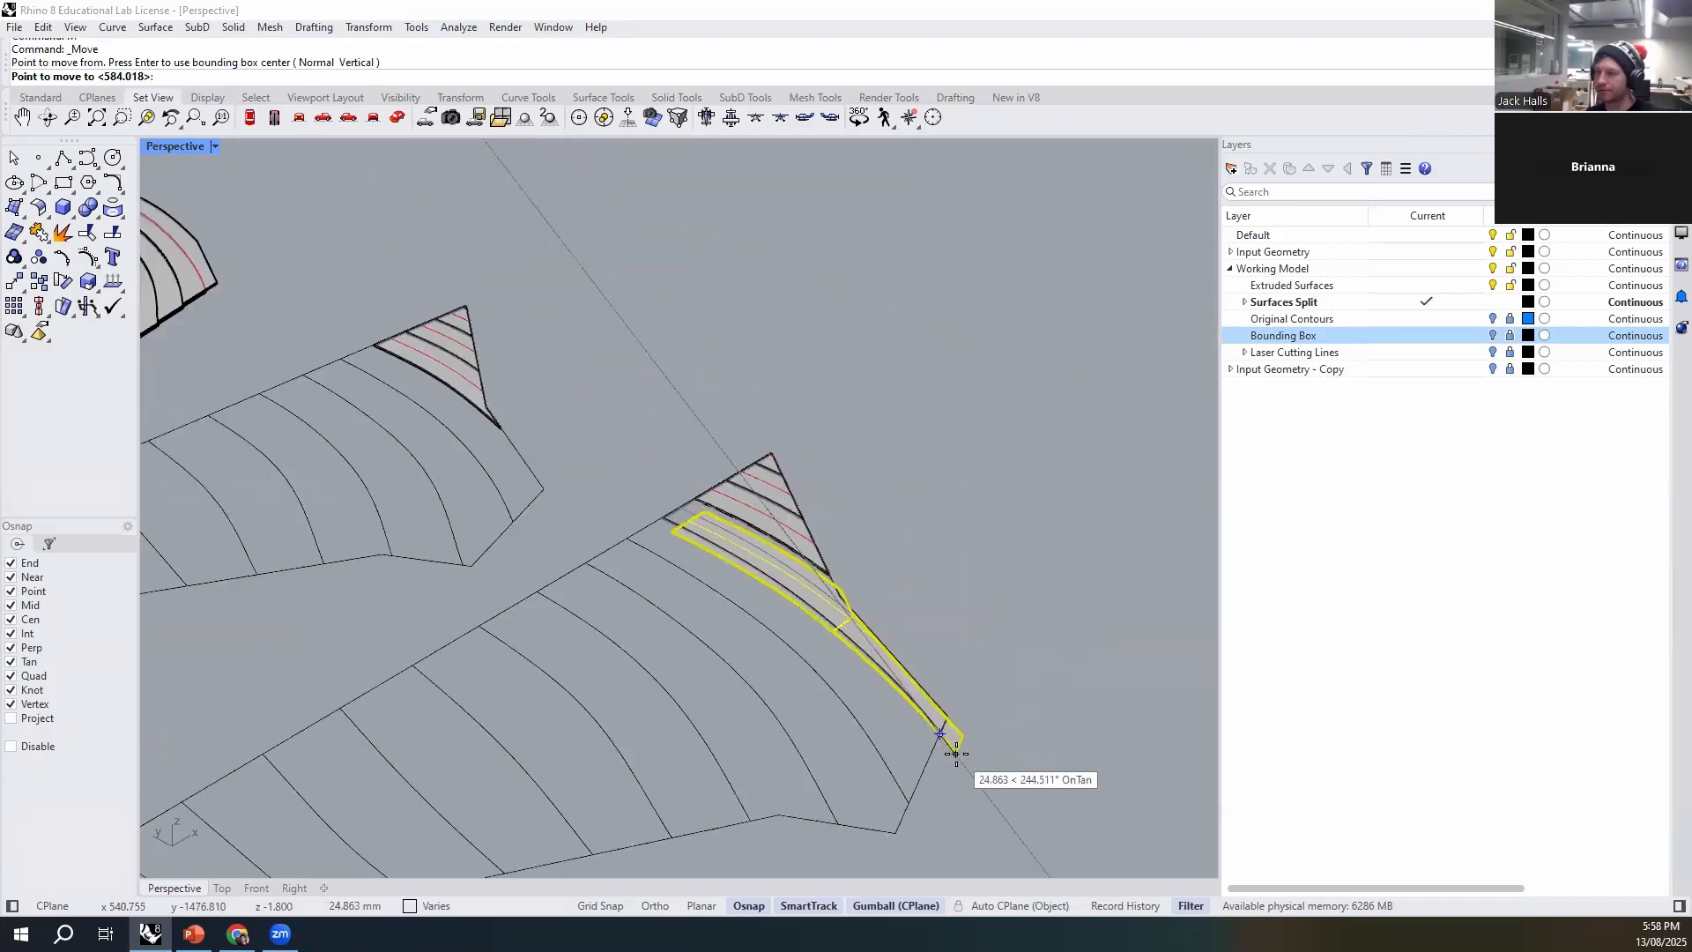
pyautogui.scroll(5, 433, 376)
pyautogui.scroll(-3, 483, 371)
pyautogui.keyDown('shift'); pyautogui.moveTo(494, 371); pyautogui.dragTo(577, 613, button='right'); pyautogui.keyUp('shift')
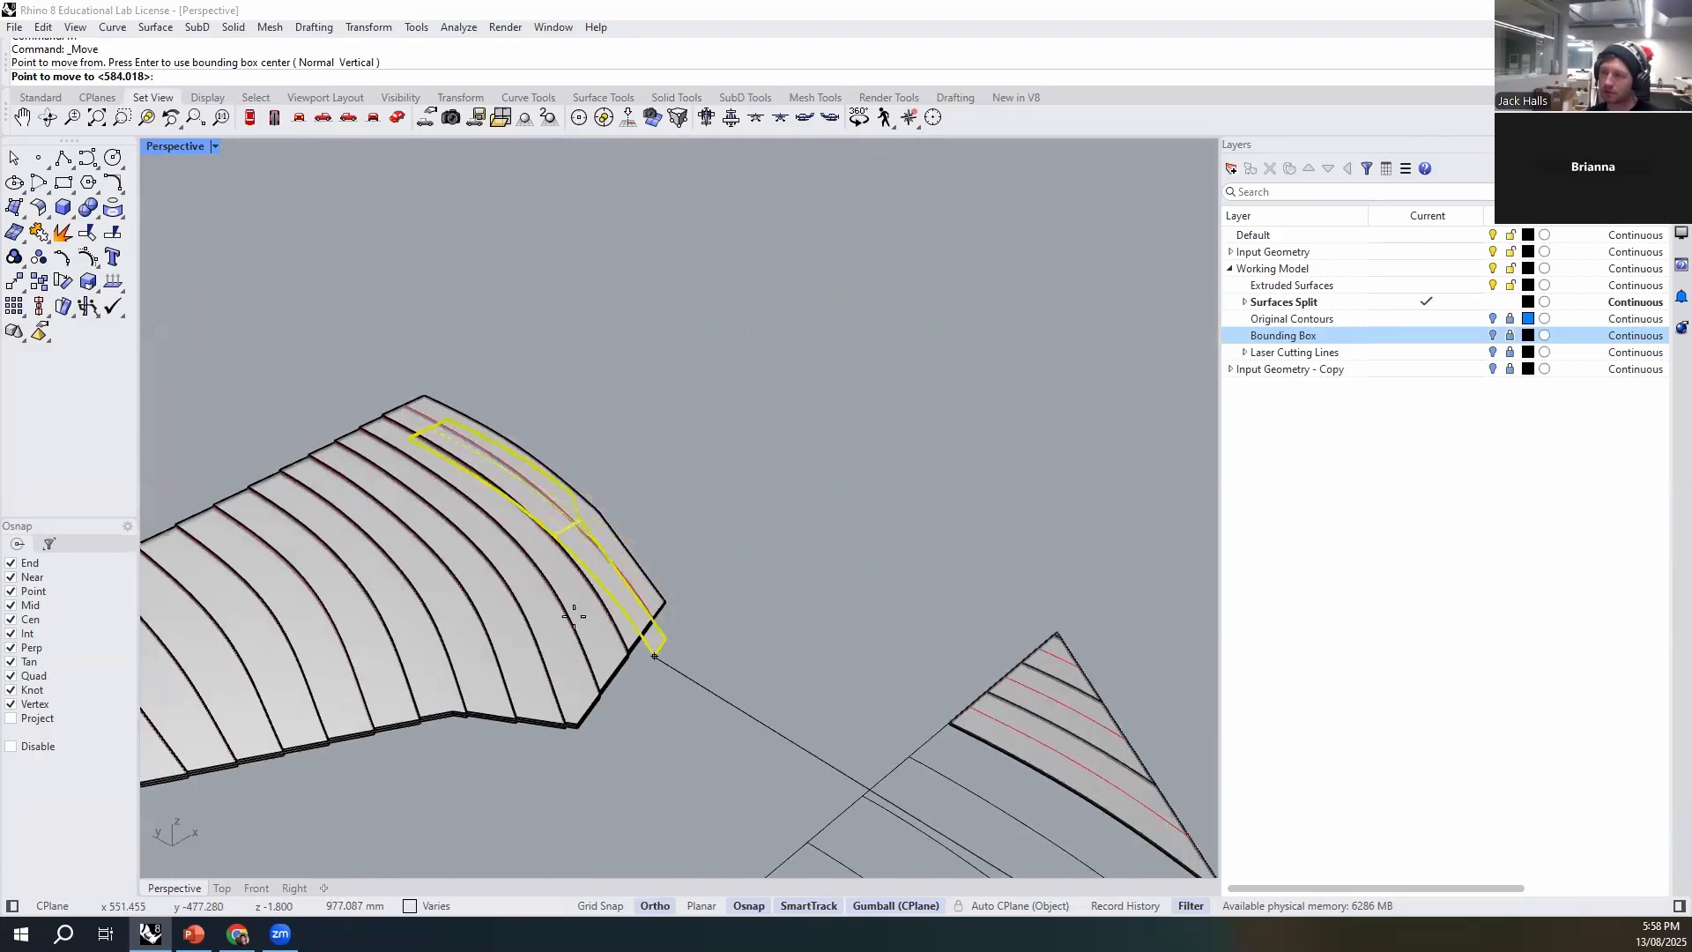
pyautogui.scroll(6, 572, 612)
pyautogui.scroll(2, 731, 613)
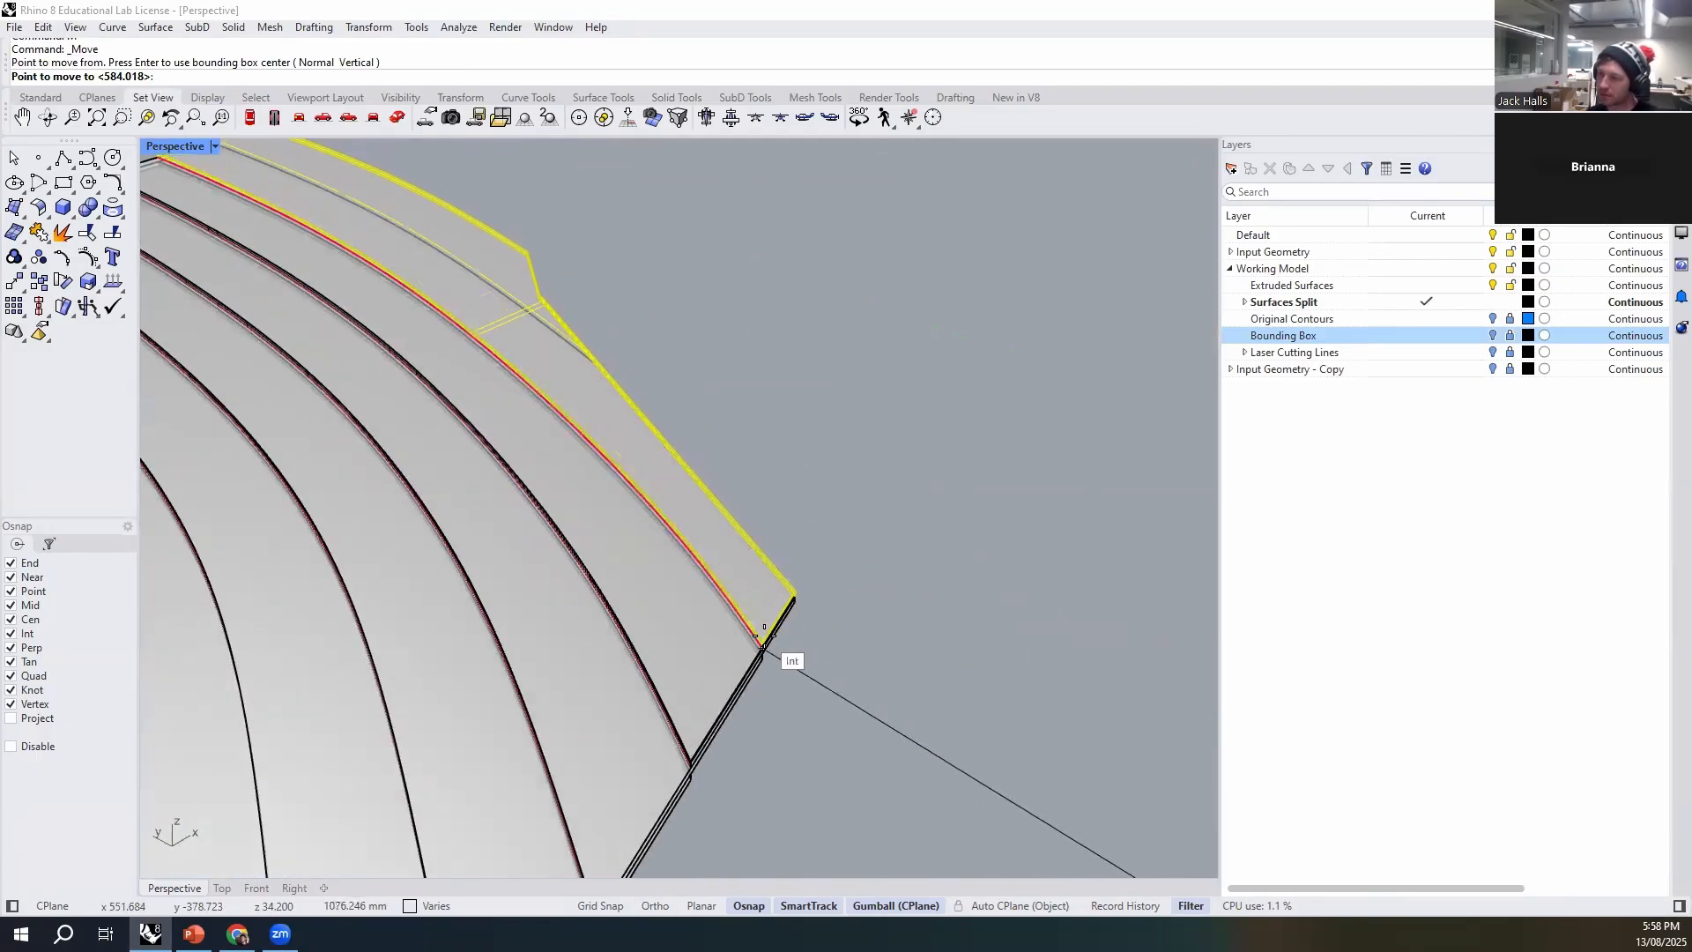
pyautogui.scroll(1, 759, 650)
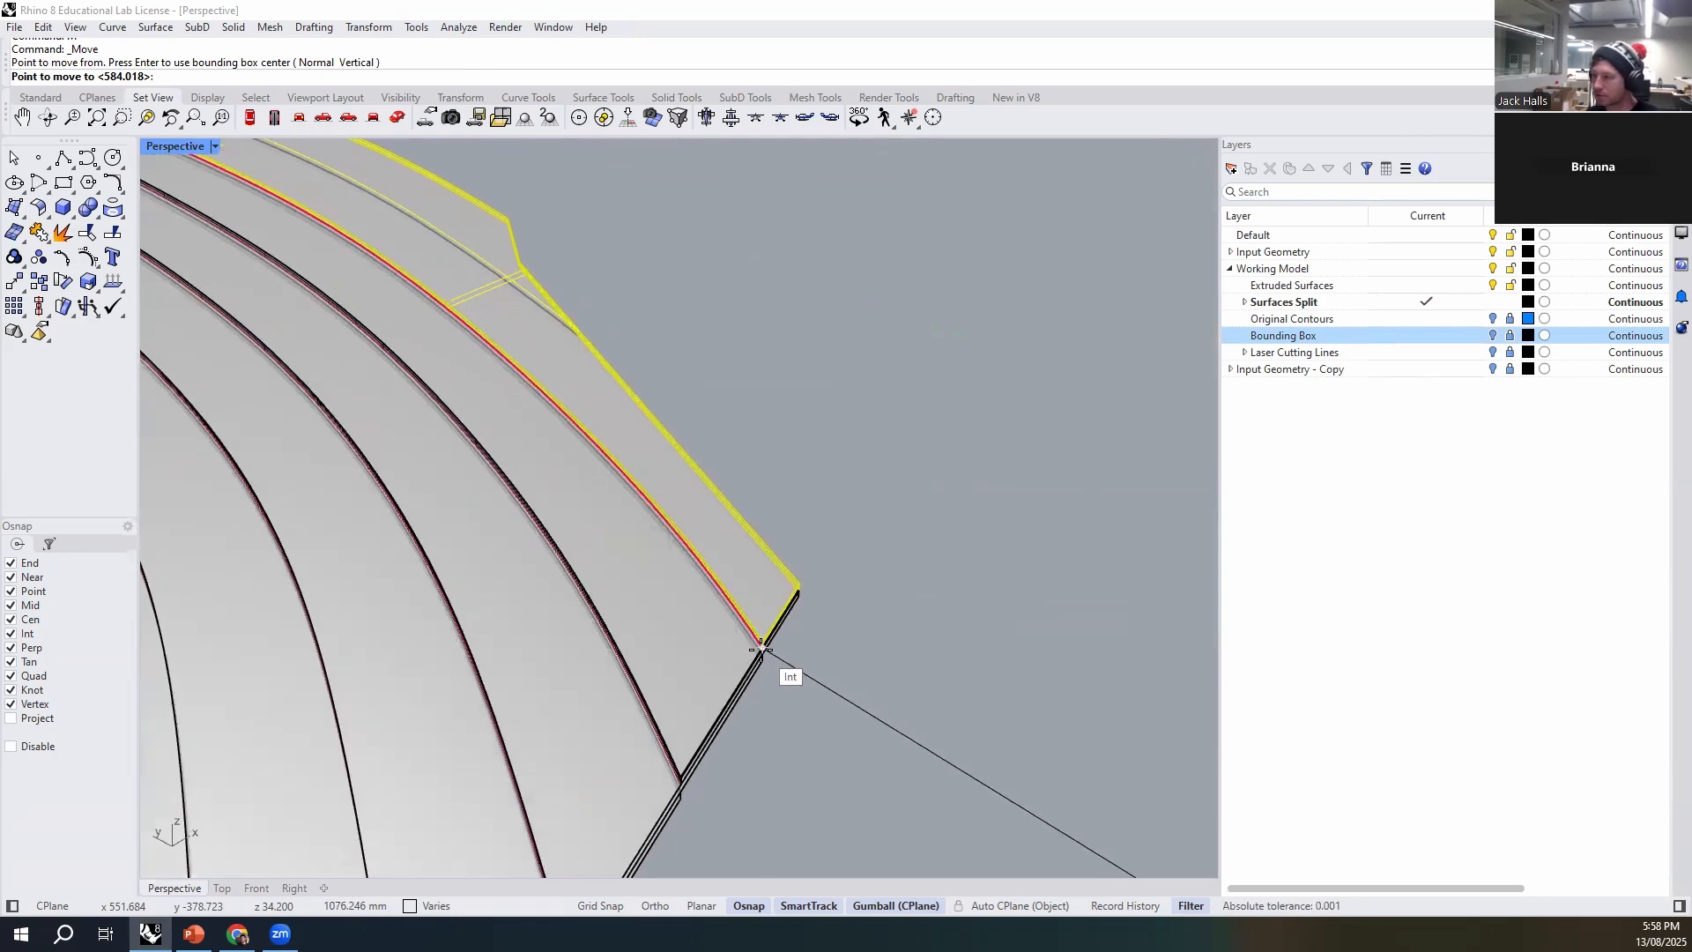
pyautogui.click(829, 663)
# - Group the first set's lowest remaining strip, the one tapering to a sharp point past the kink, with its etch line
pyautogui.scroll(-10, 491, 464)
pyautogui.keyDown('shift'); pyautogui.moveTo(925, 675); pyautogui.dragTo(806, 606, button='right'); pyautogui.keyUp('shift')
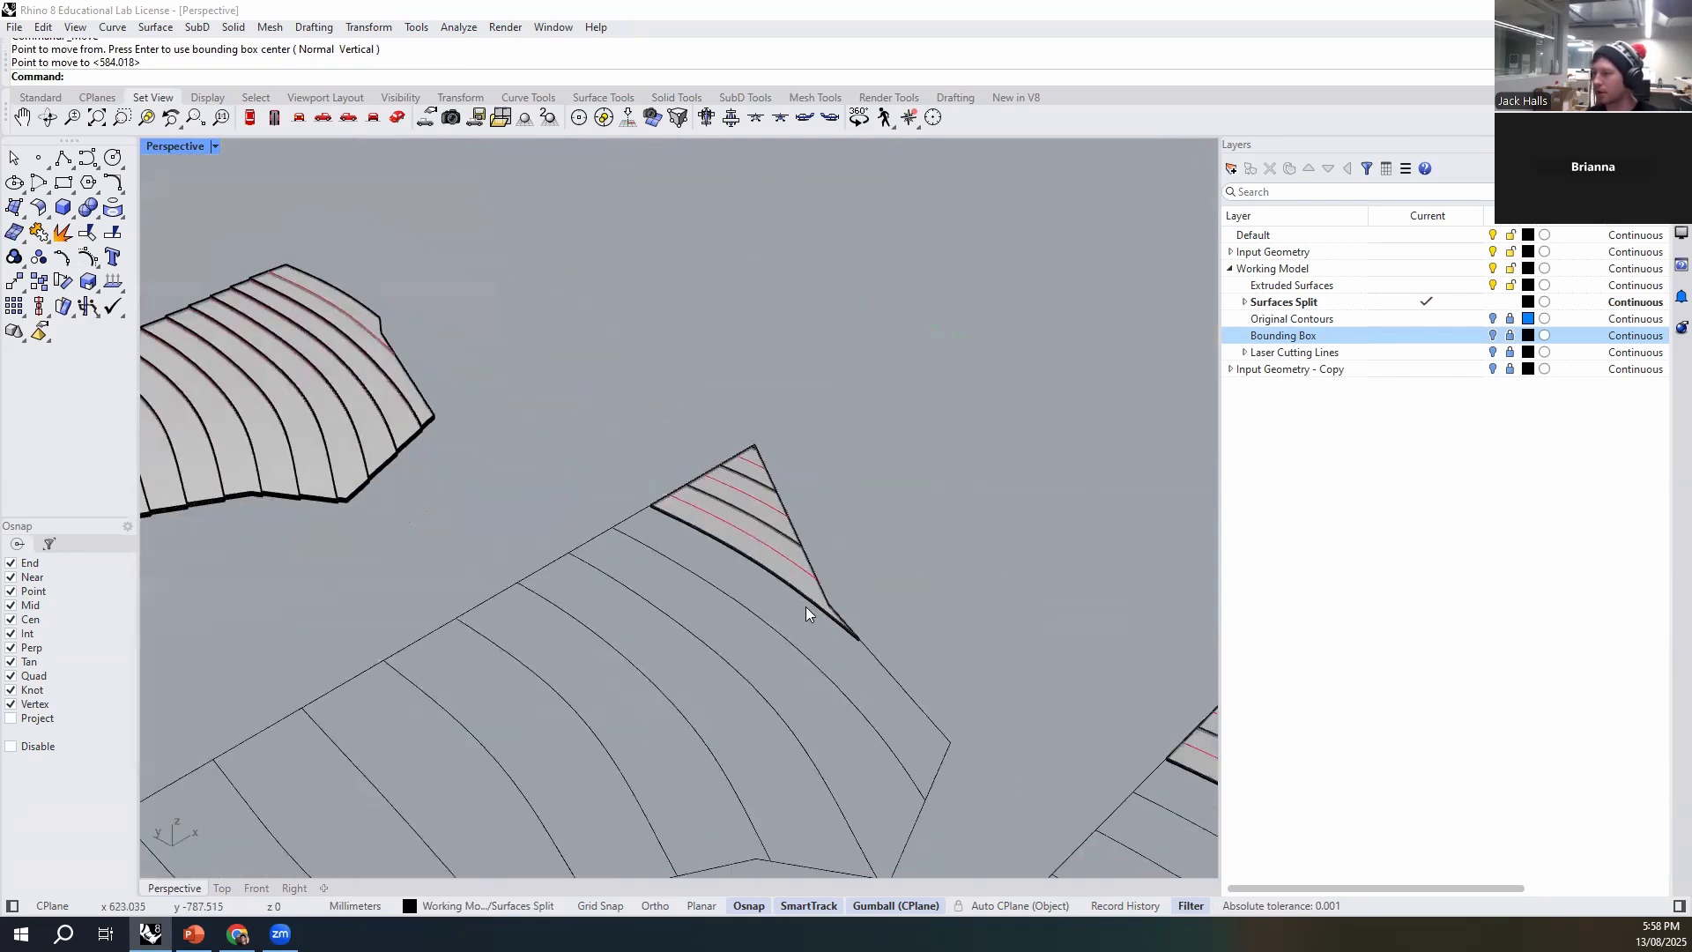
pyautogui.scroll(5, 749, 533)
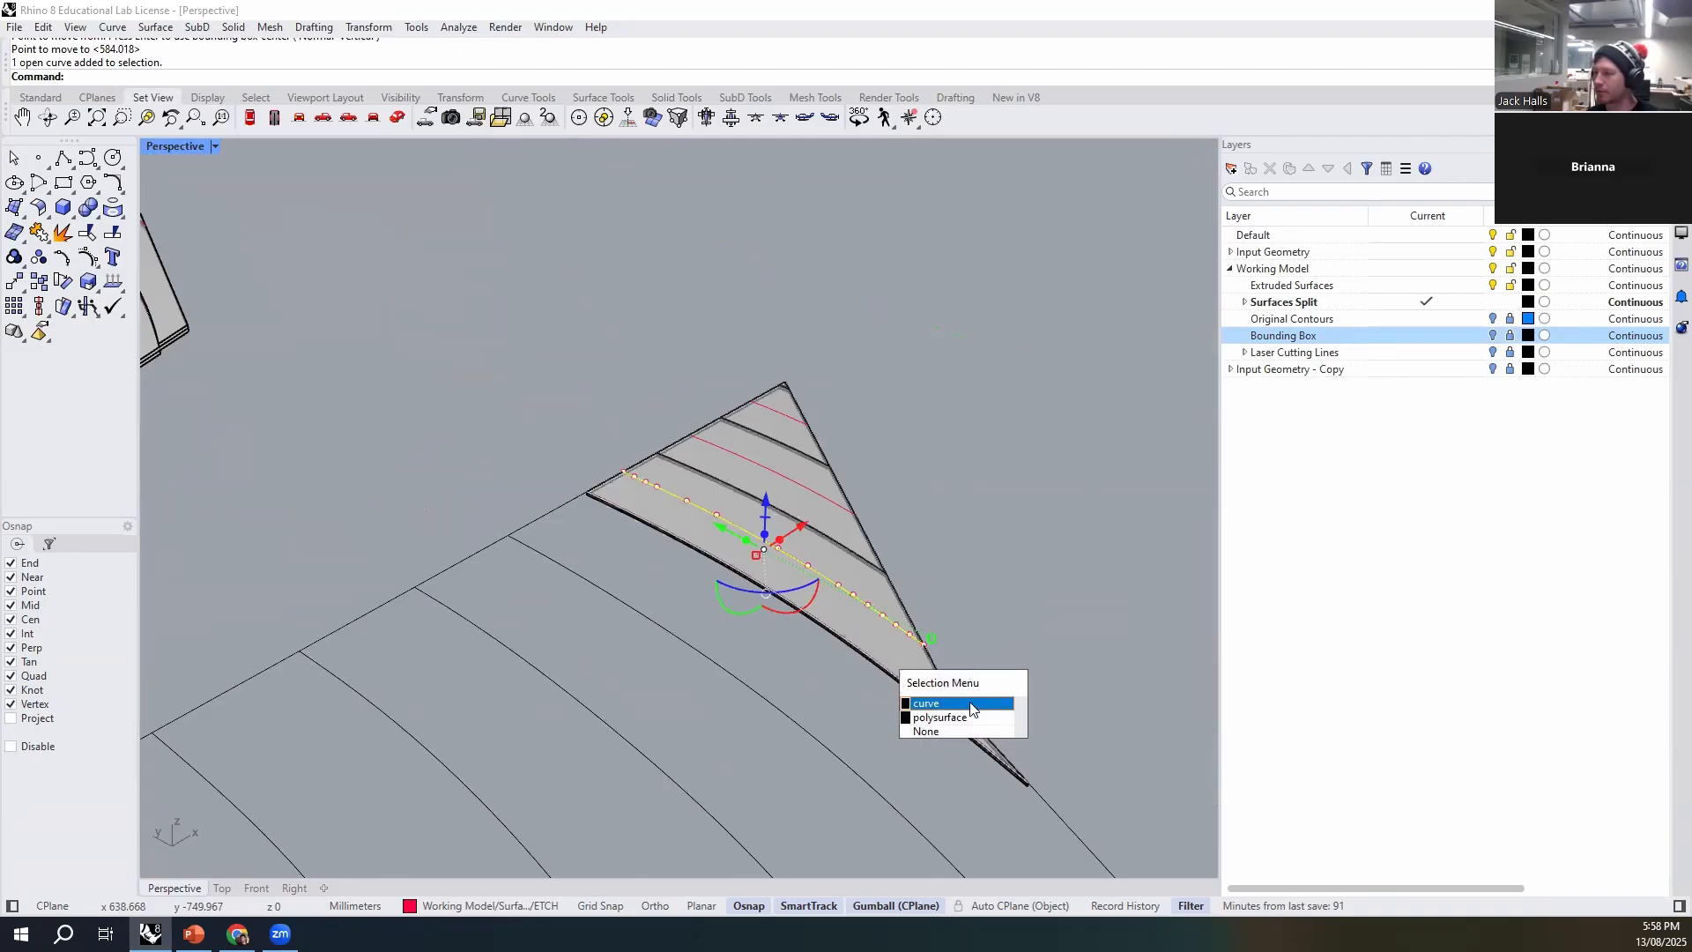
pyautogui.keyDown('shift'); pyautogui.moveTo(1033, 668); pyautogui.dragTo(836, 559, button='right'); pyautogui.keyUp('shift')
pyautogui.hotkey('ctrl', 'g')
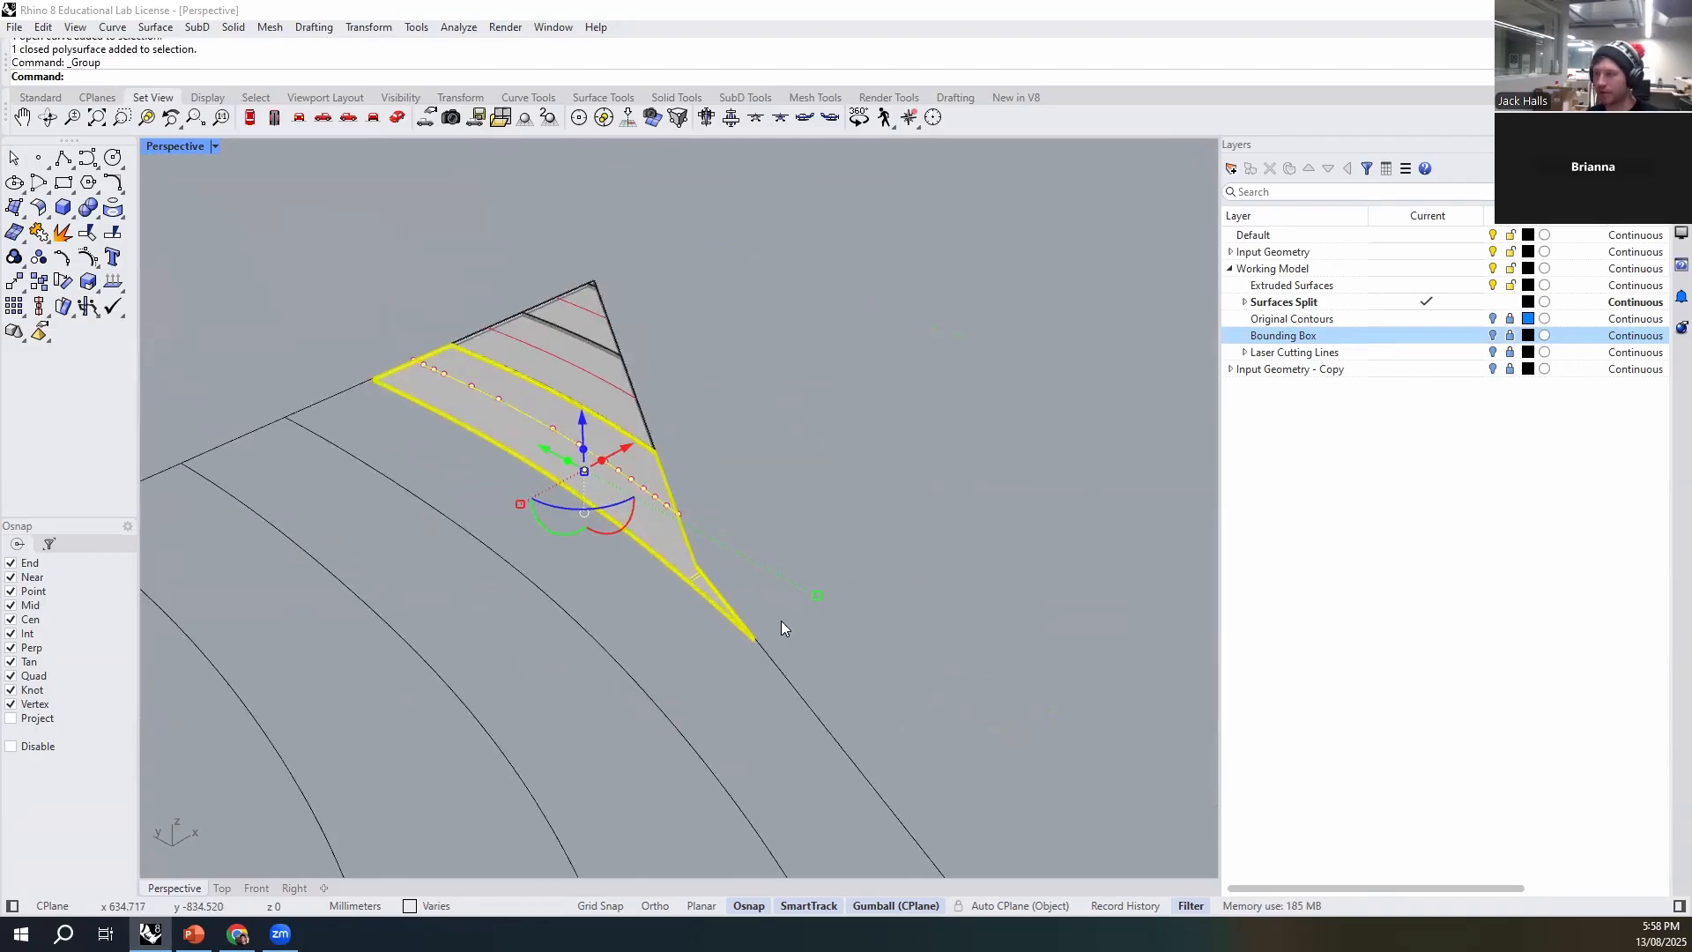
# - Move the grouped sharp-pointed strip by the bottom corner of its point to the stack's uppermost etch line end
pyautogui.scroll(5, 781, 621)
pyautogui.scroll(5, 687, 684)
pyautogui.write('m')
pyautogui.press('Return')
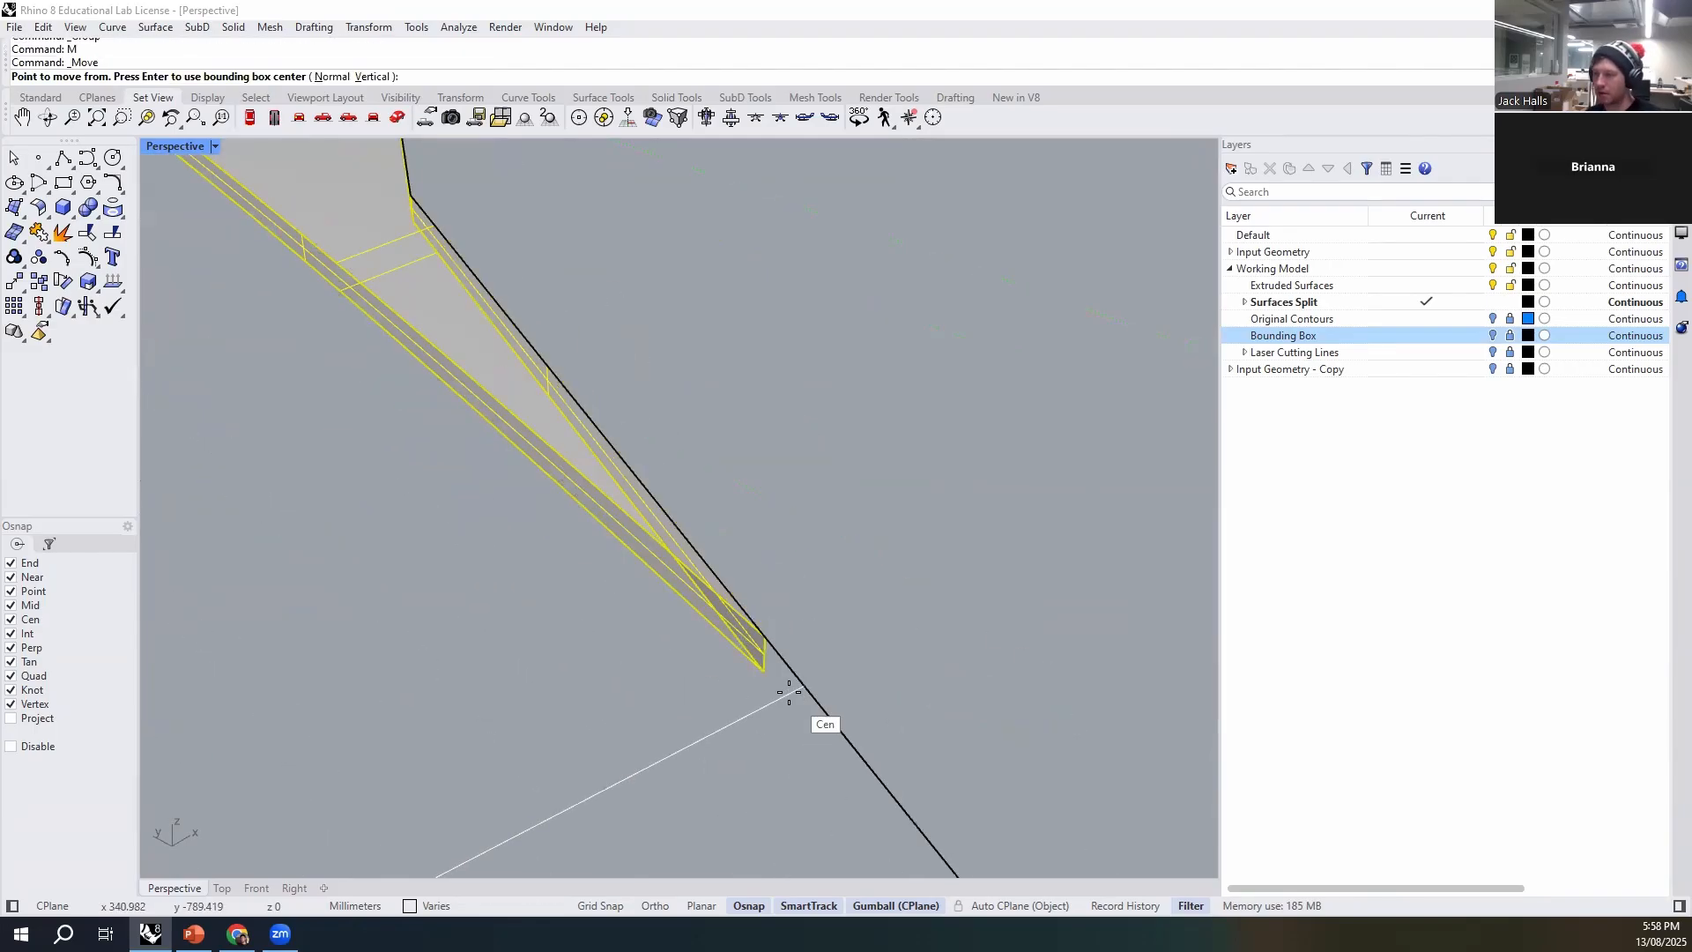
pyautogui.click(765, 672)
pyautogui.scroll(-5, 868, 710)
pyautogui.scroll(10, 366, 341)
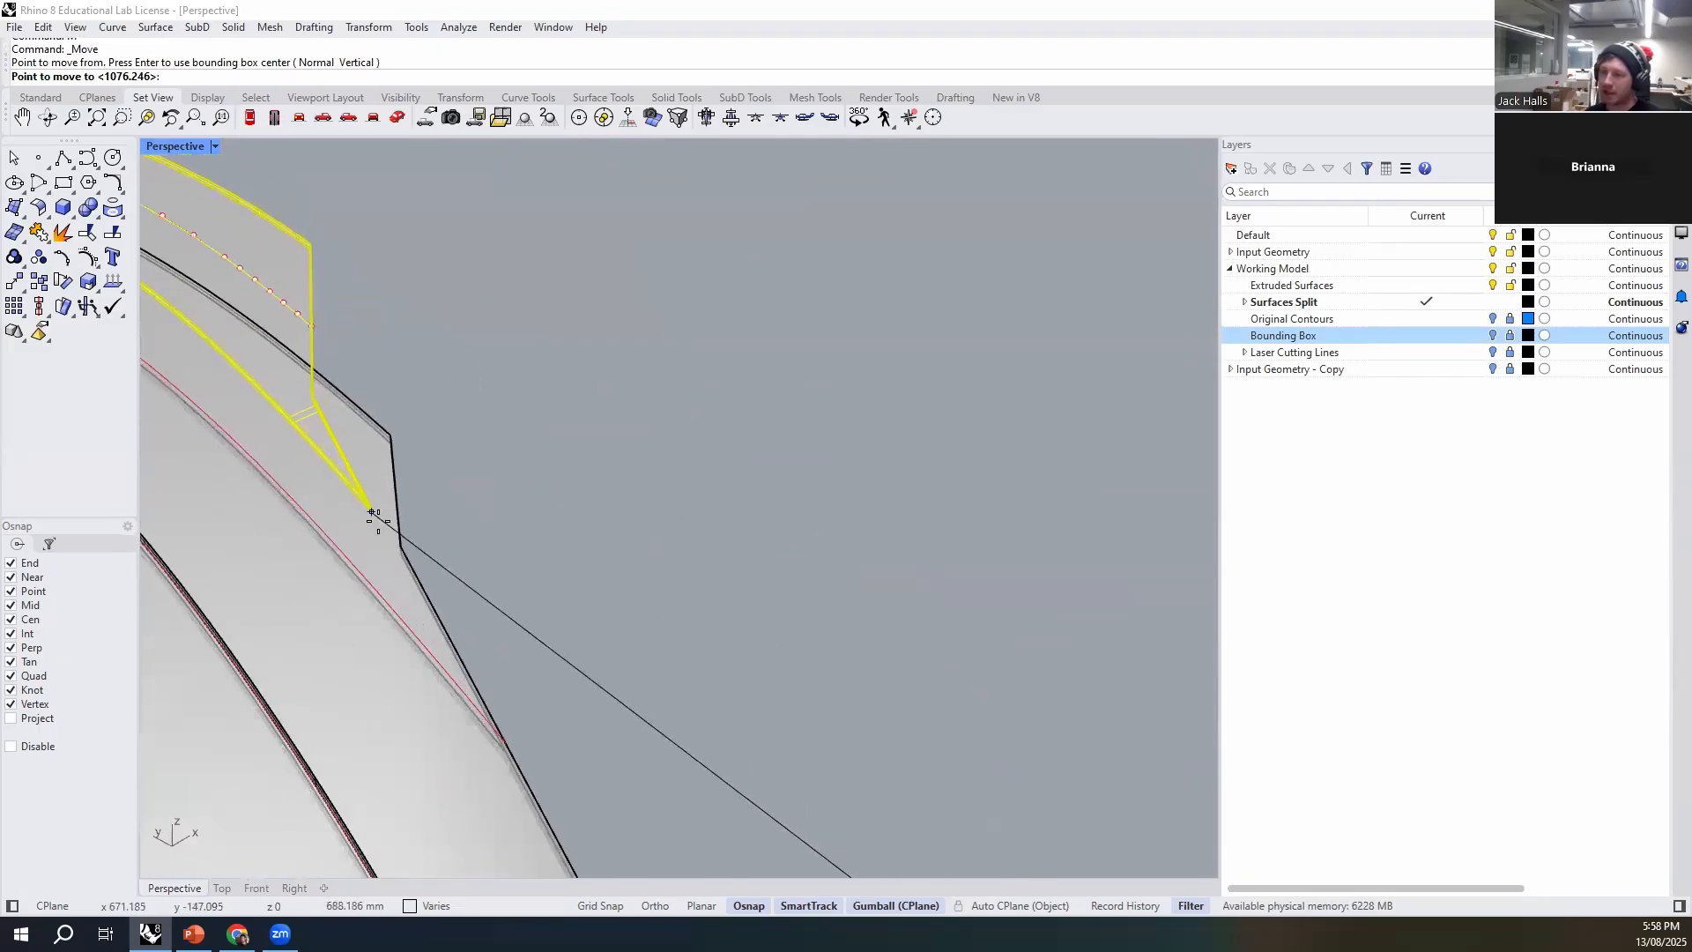
pyautogui.scroll(3, 498, 743)
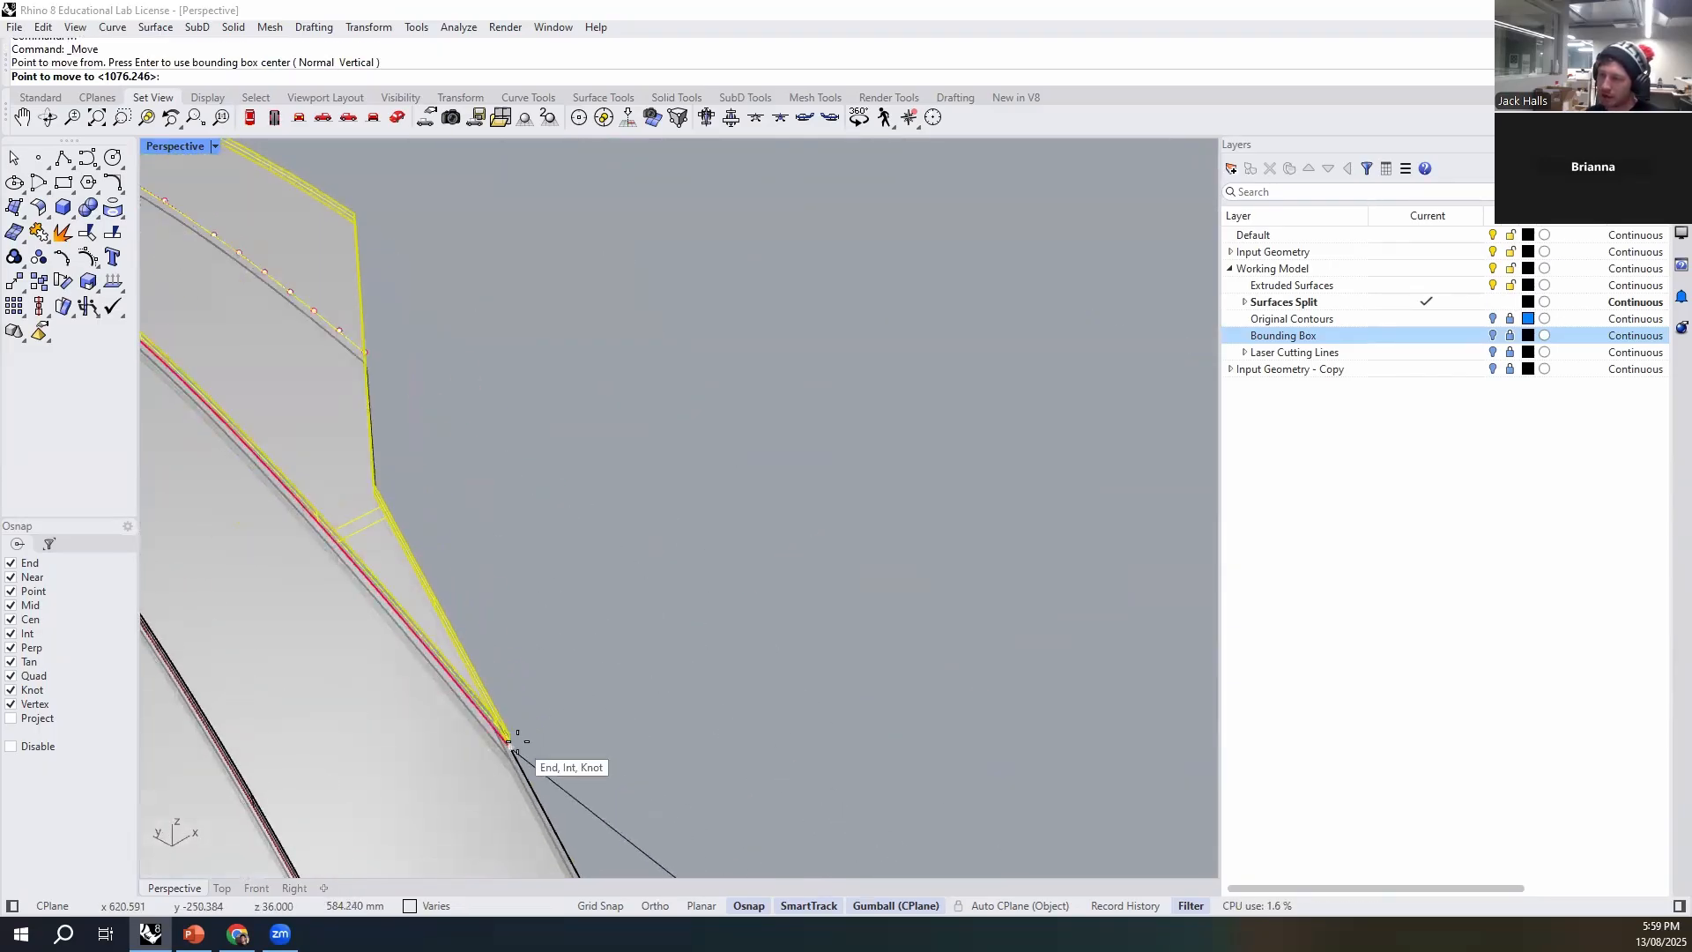
# - Group the second set's lowest remaining strip, just above the kink in the outer edge, with its etch line
pyautogui.scroll(-5, 459, 617)
pyautogui.scroll(-6, 433, 419)
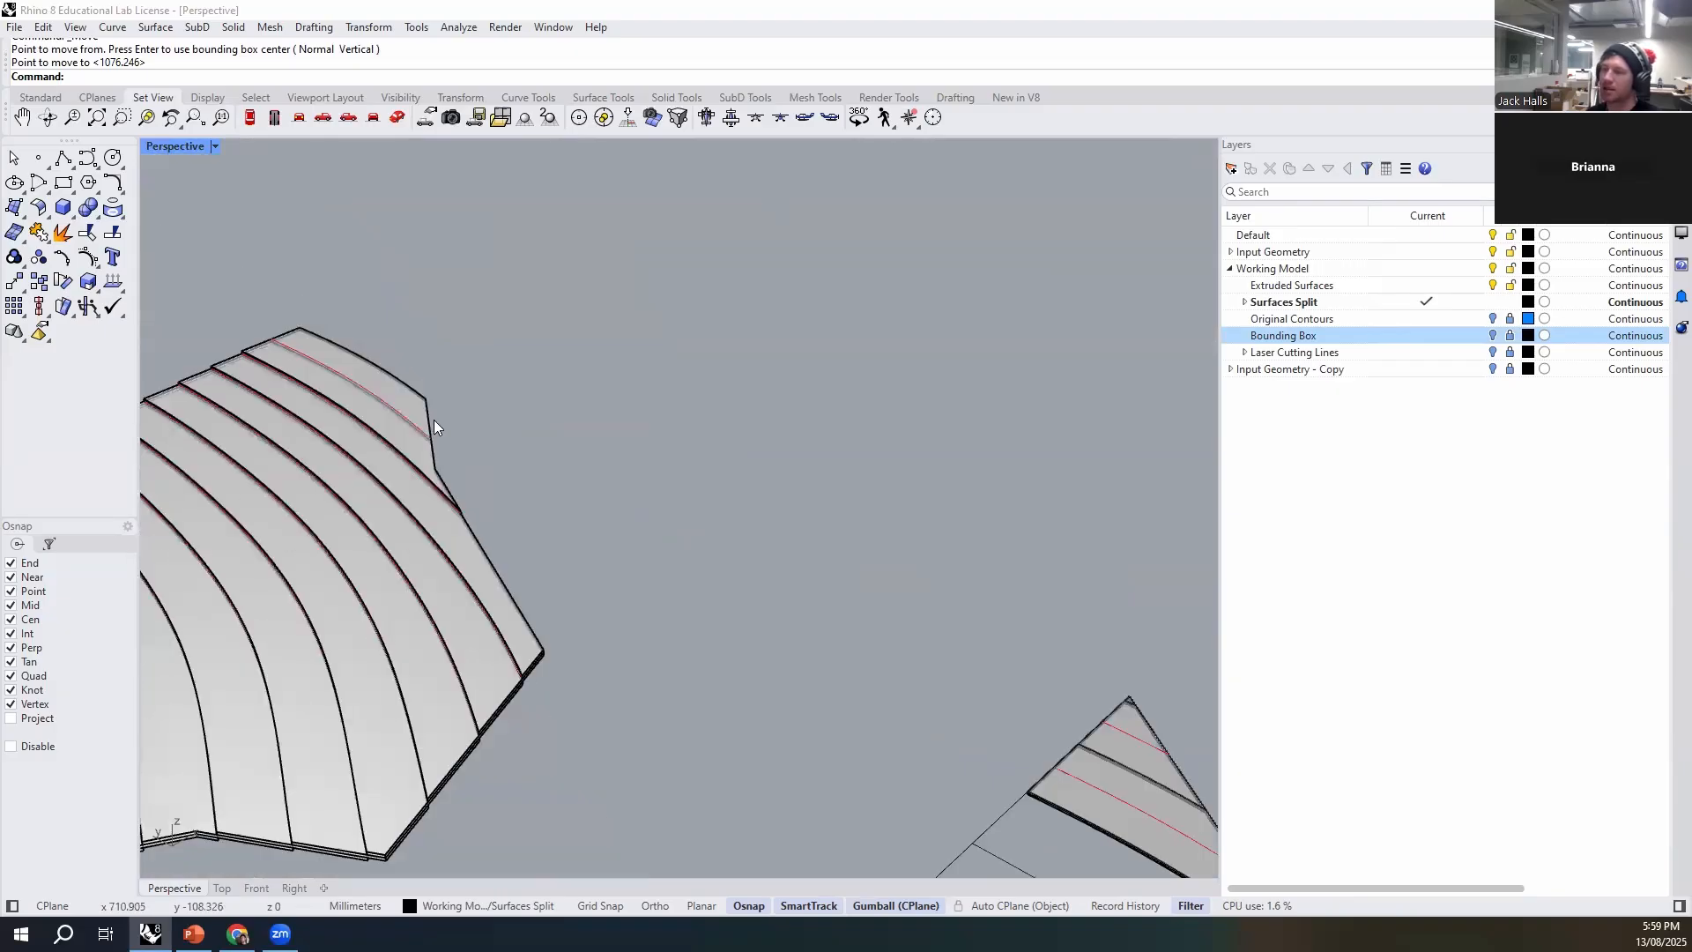
pyautogui.scroll(5, 764, 593)
pyautogui.keyDown('shift'); pyautogui.moveTo(832, 581); pyautogui.dragTo(596, 414, button='right'); pyautogui.keyUp('shift')
pyautogui.scroll(-5, 912, 630)
pyautogui.scroll(8, 772, 620)
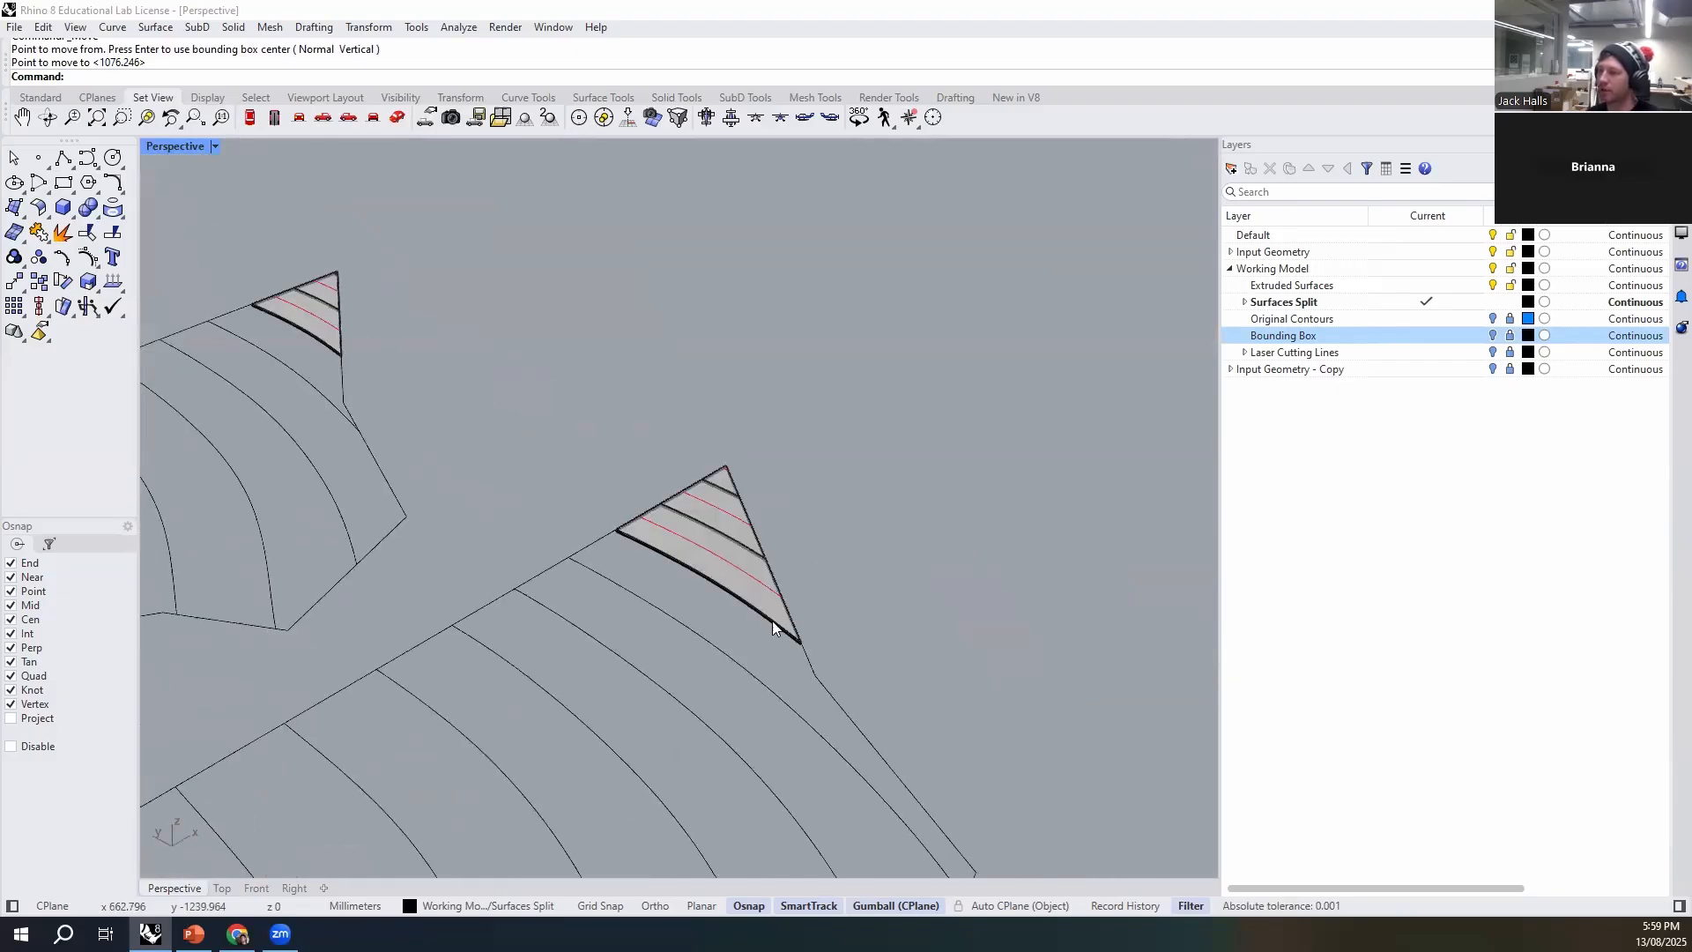
pyautogui.keyDown('shift'); pyautogui.click(770, 624); pyautogui.keyUp('shift')
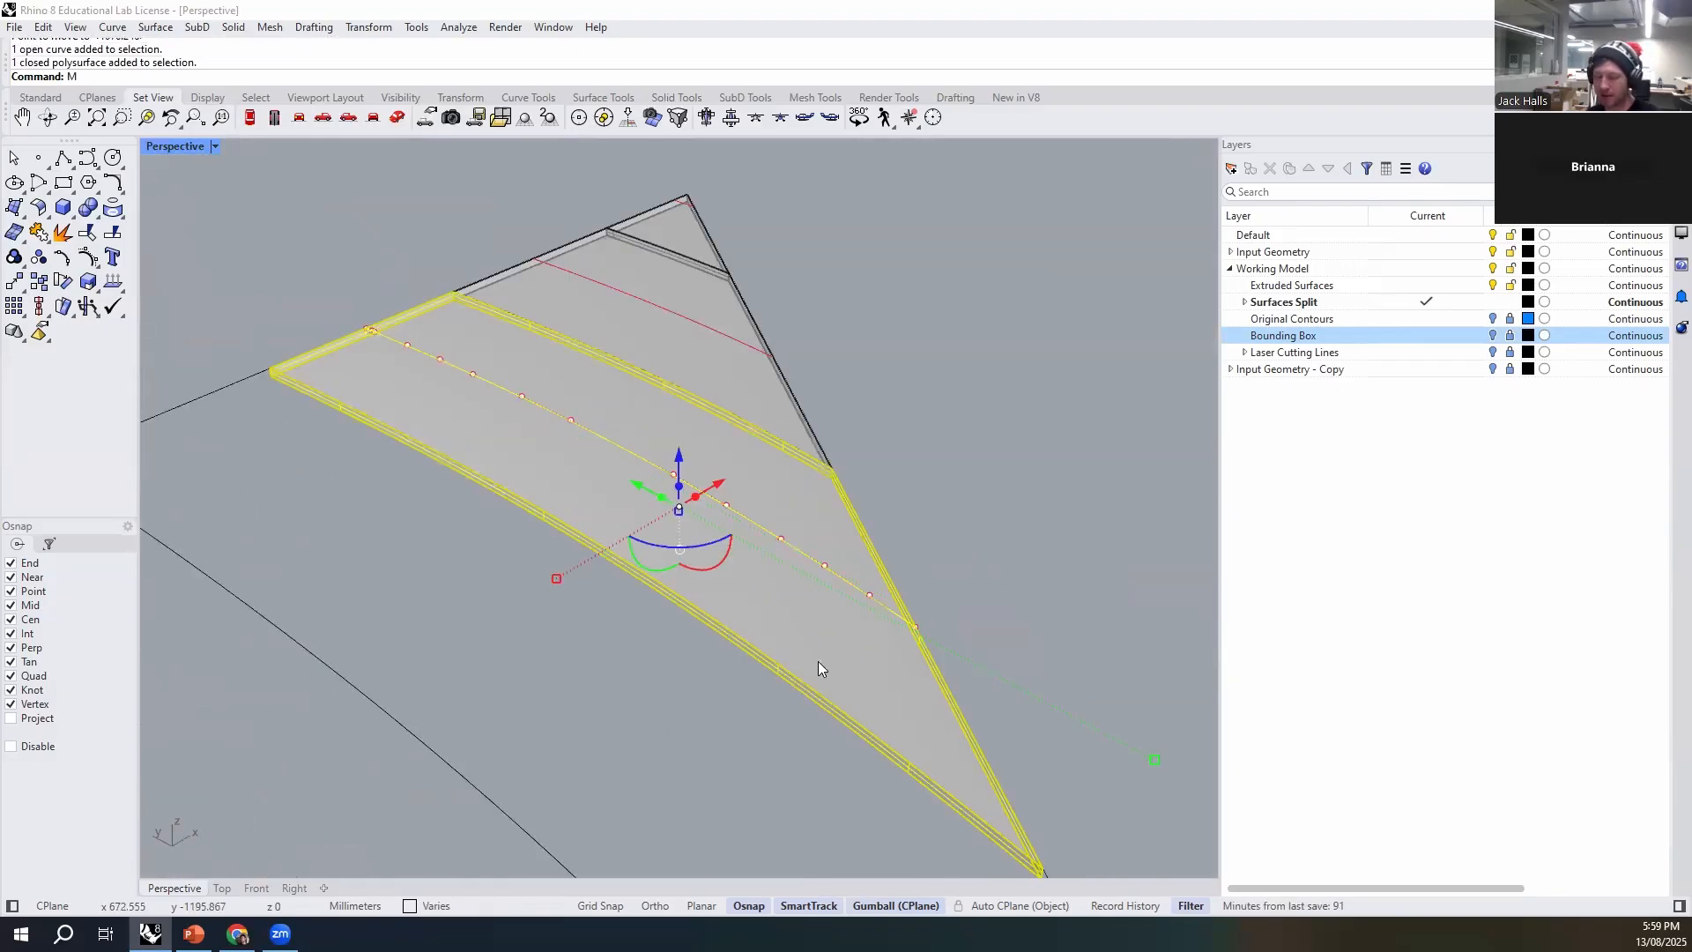
pyautogui.press('Escape')
pyautogui.click(743, 617)
pyautogui.click(770, 530)
pyautogui.keyDown('shift'); pyautogui.click(777, 633); pyautogui.keyUp('shift')
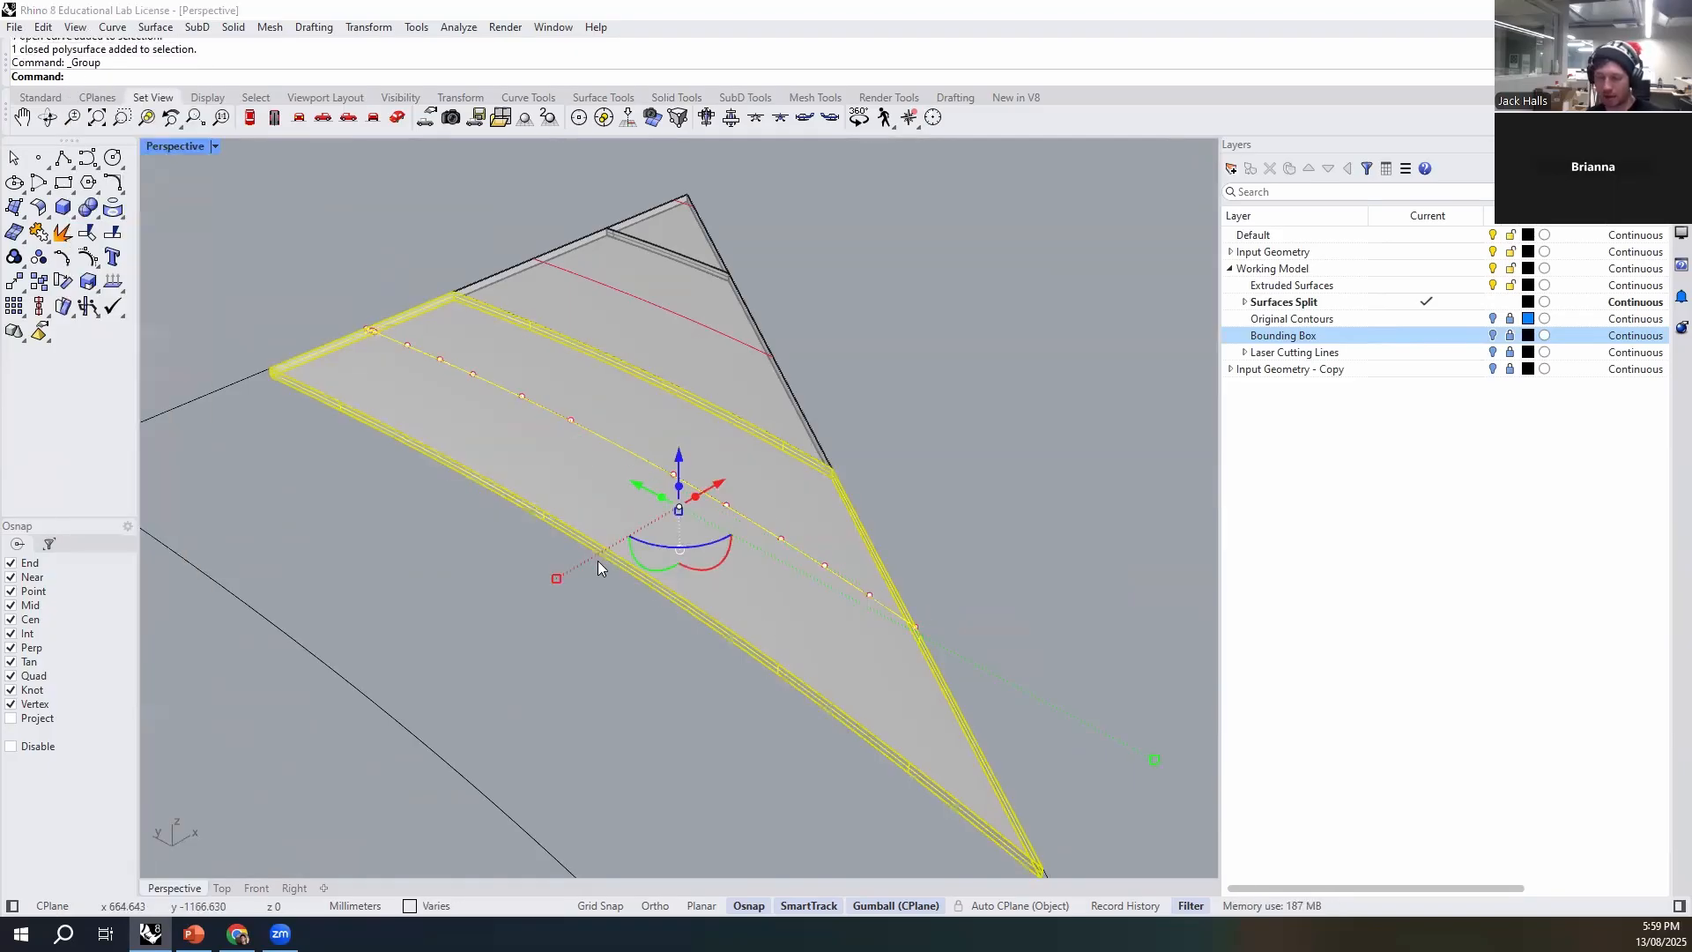
# - Move the second set's grouped strip by its bottom front corner to the end of the stack's uppermost etch line
pyautogui.write('M')
pyautogui.press('Return')
pyautogui.scroll(-5, 617, 564)
pyautogui.scroll(8, 680, 608)
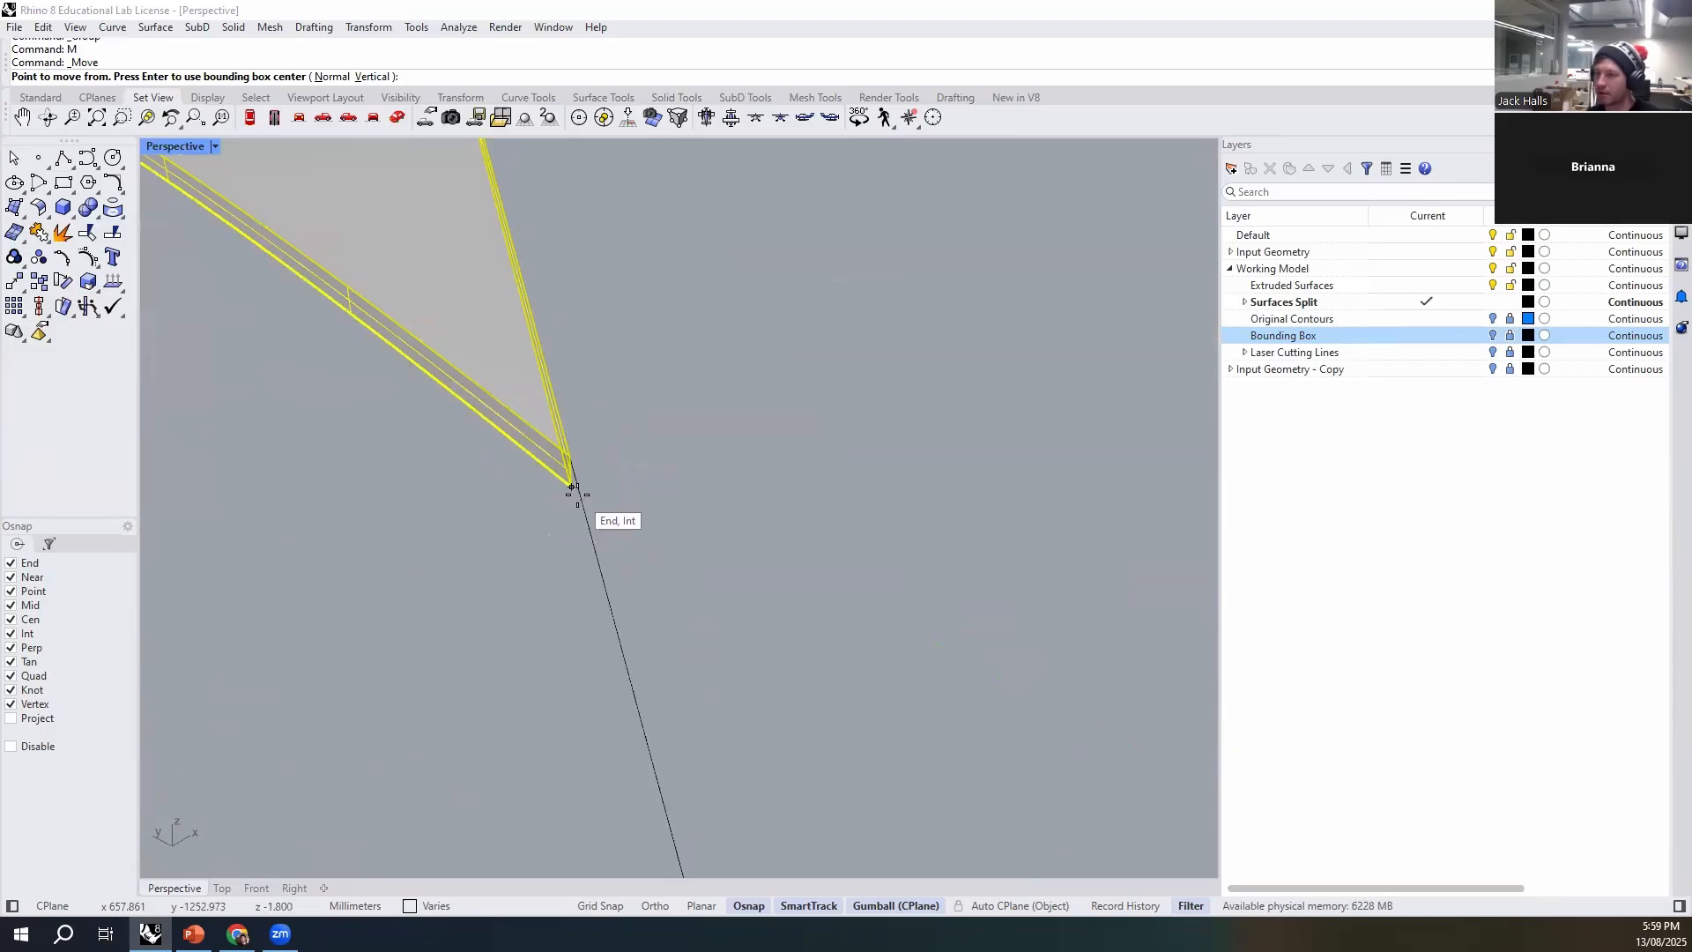
pyautogui.click(573, 487)
pyautogui.scroll(-6, 829, 697)
pyautogui.scroll(6, 617, 582)
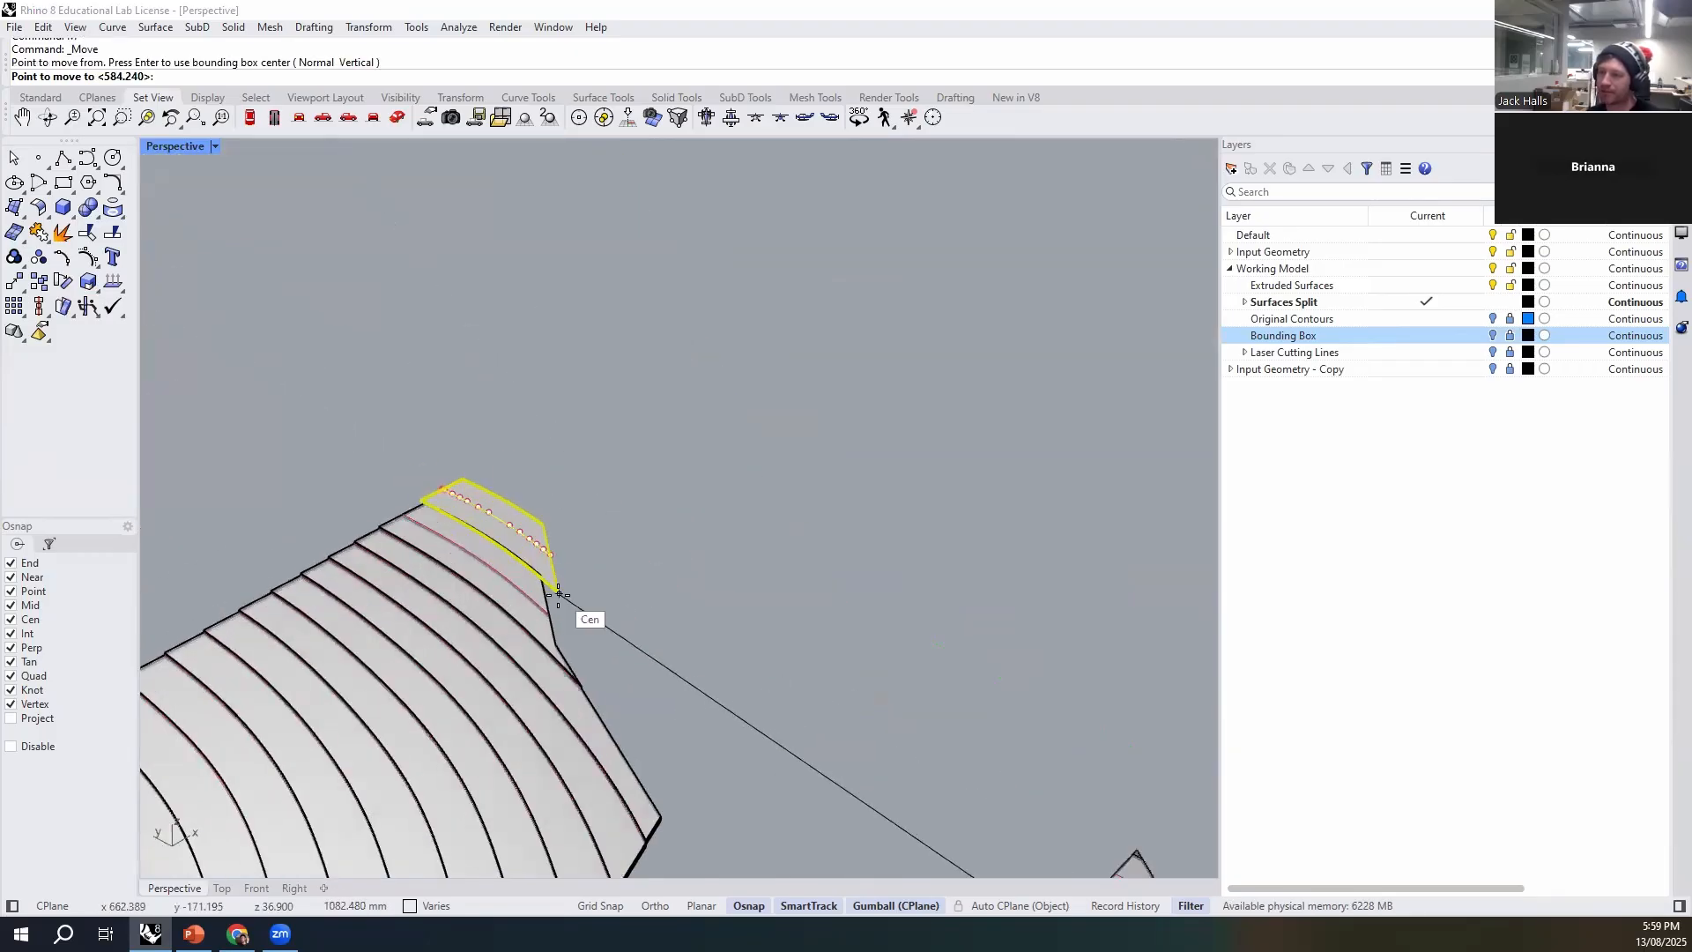
pyautogui.scroll(6, 558, 599)
pyautogui.click(558, 679)
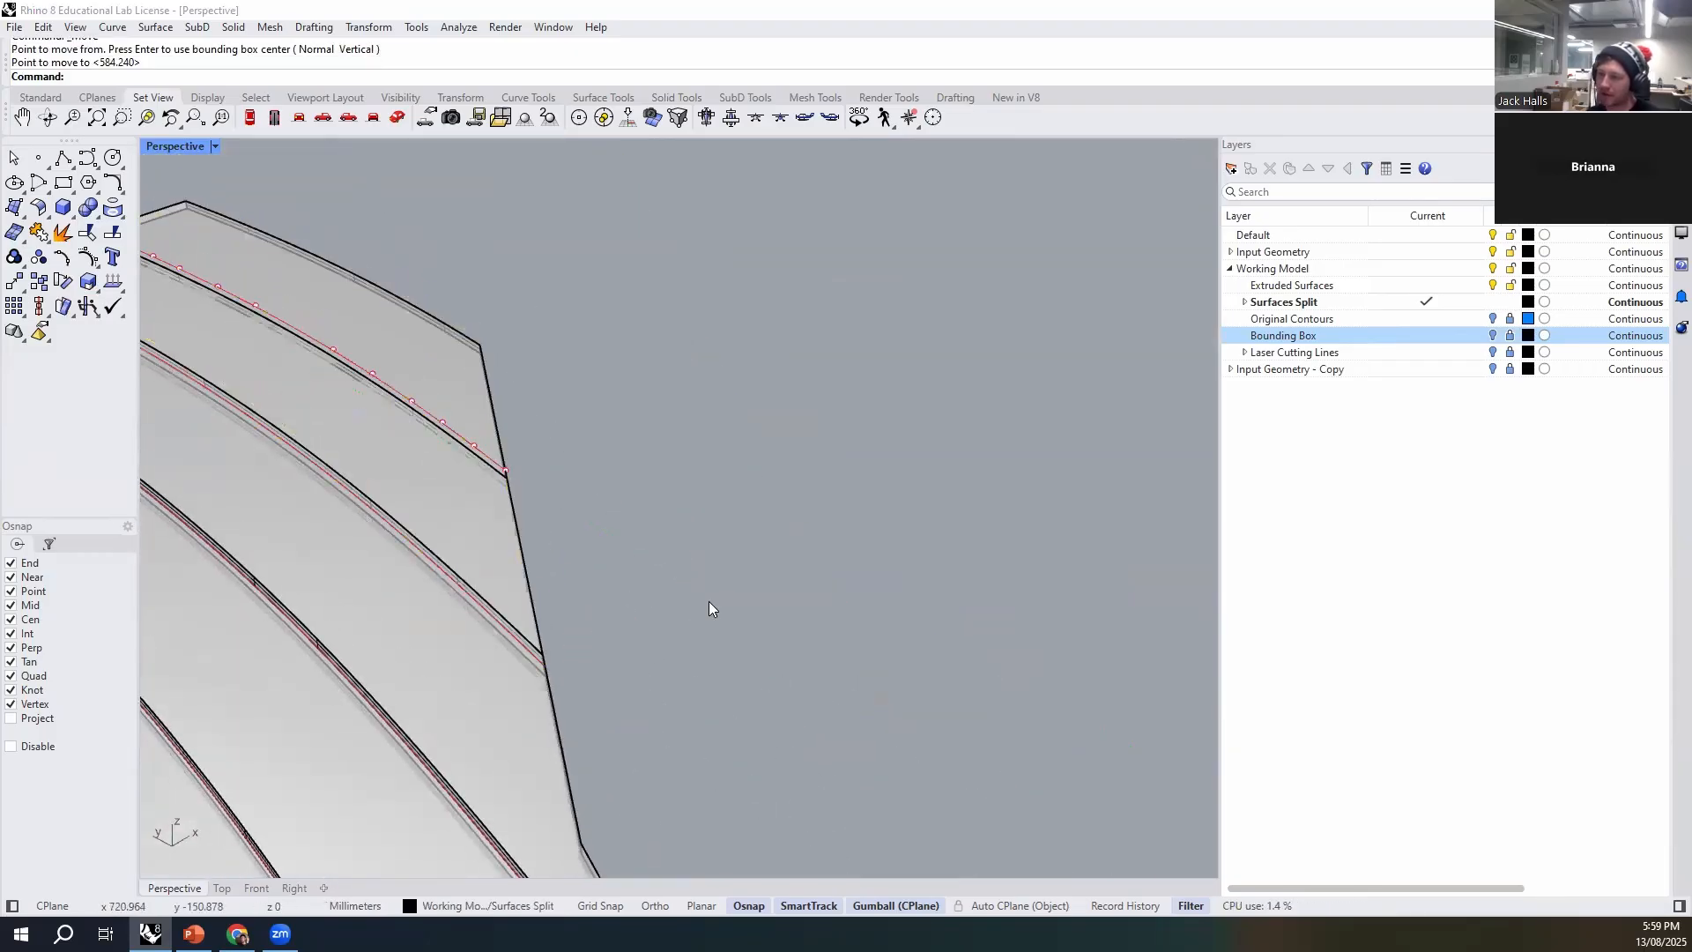
# - Group the first set's lowest remaining strip near the triangular tip with its etch line
pyautogui.scroll(-10, 492, 411)
pyautogui.keyDown('shift'); pyautogui.moveTo(1093, 820); pyautogui.dragTo(806, 663, button='right'); pyautogui.keyUp('shift')
pyautogui.scroll(5, 806, 652)
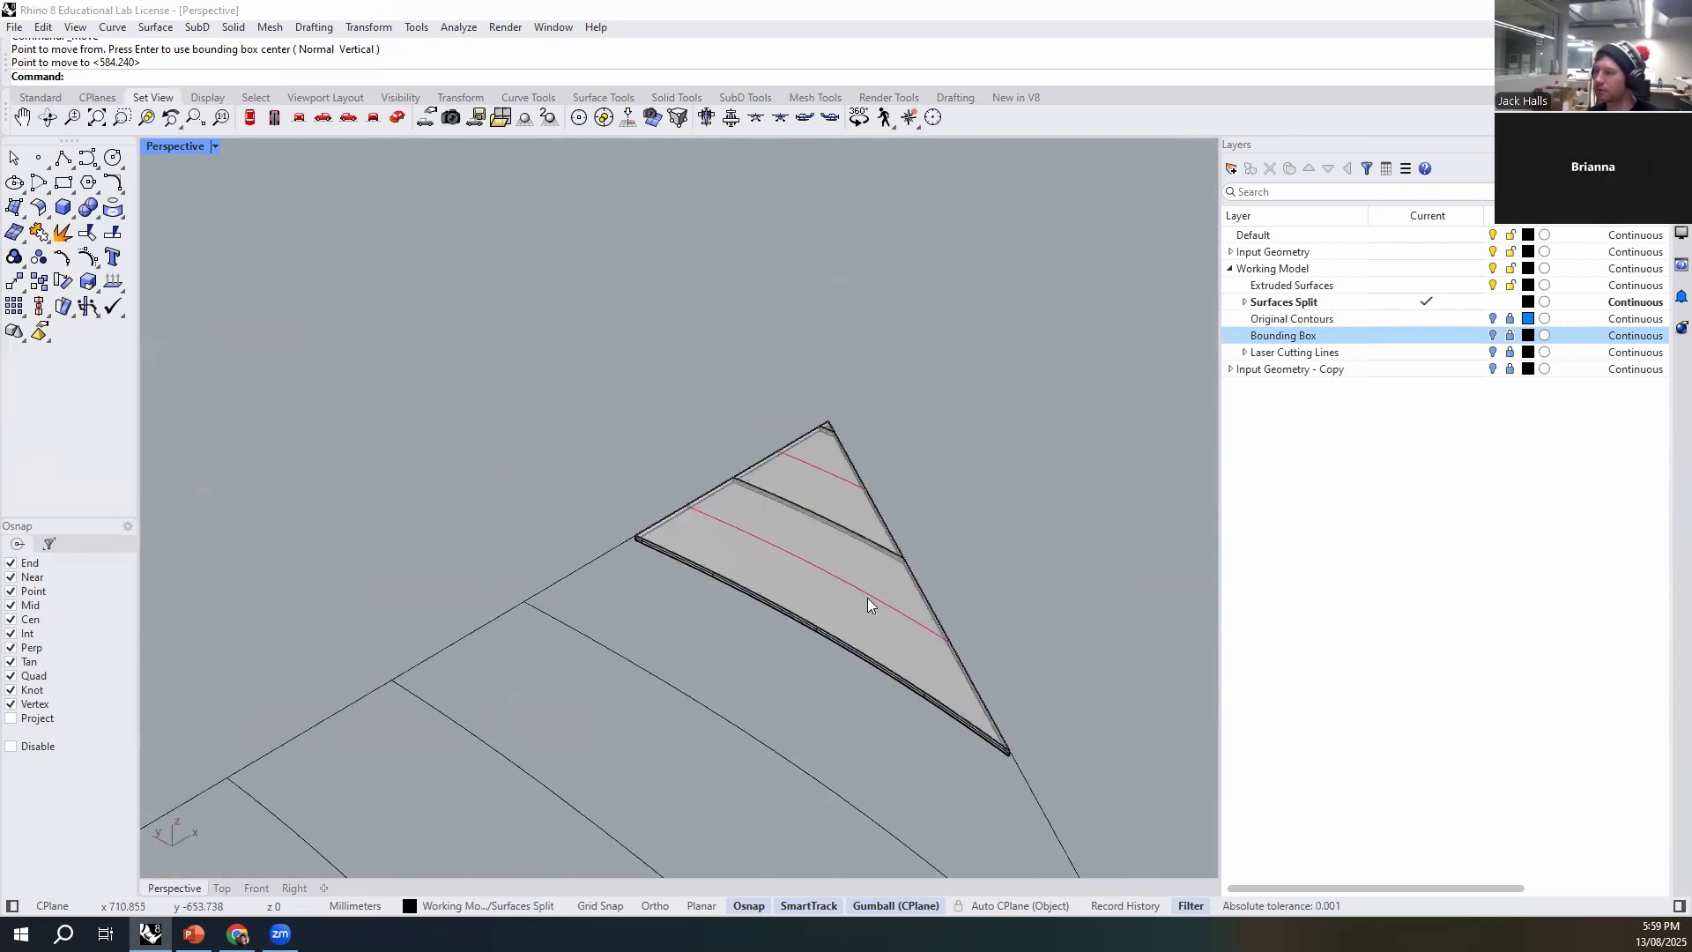
pyautogui.click(868, 598)
pyautogui.keyDown('shift'); pyautogui.click(909, 680); pyautogui.keyUp('shift')
pyautogui.click(1011, 735)
pyautogui.keyDown('shift'); pyautogui.moveTo(1010, 721); pyautogui.dragTo(693, 557, button='right'); pyautogui.keyUp('shift')
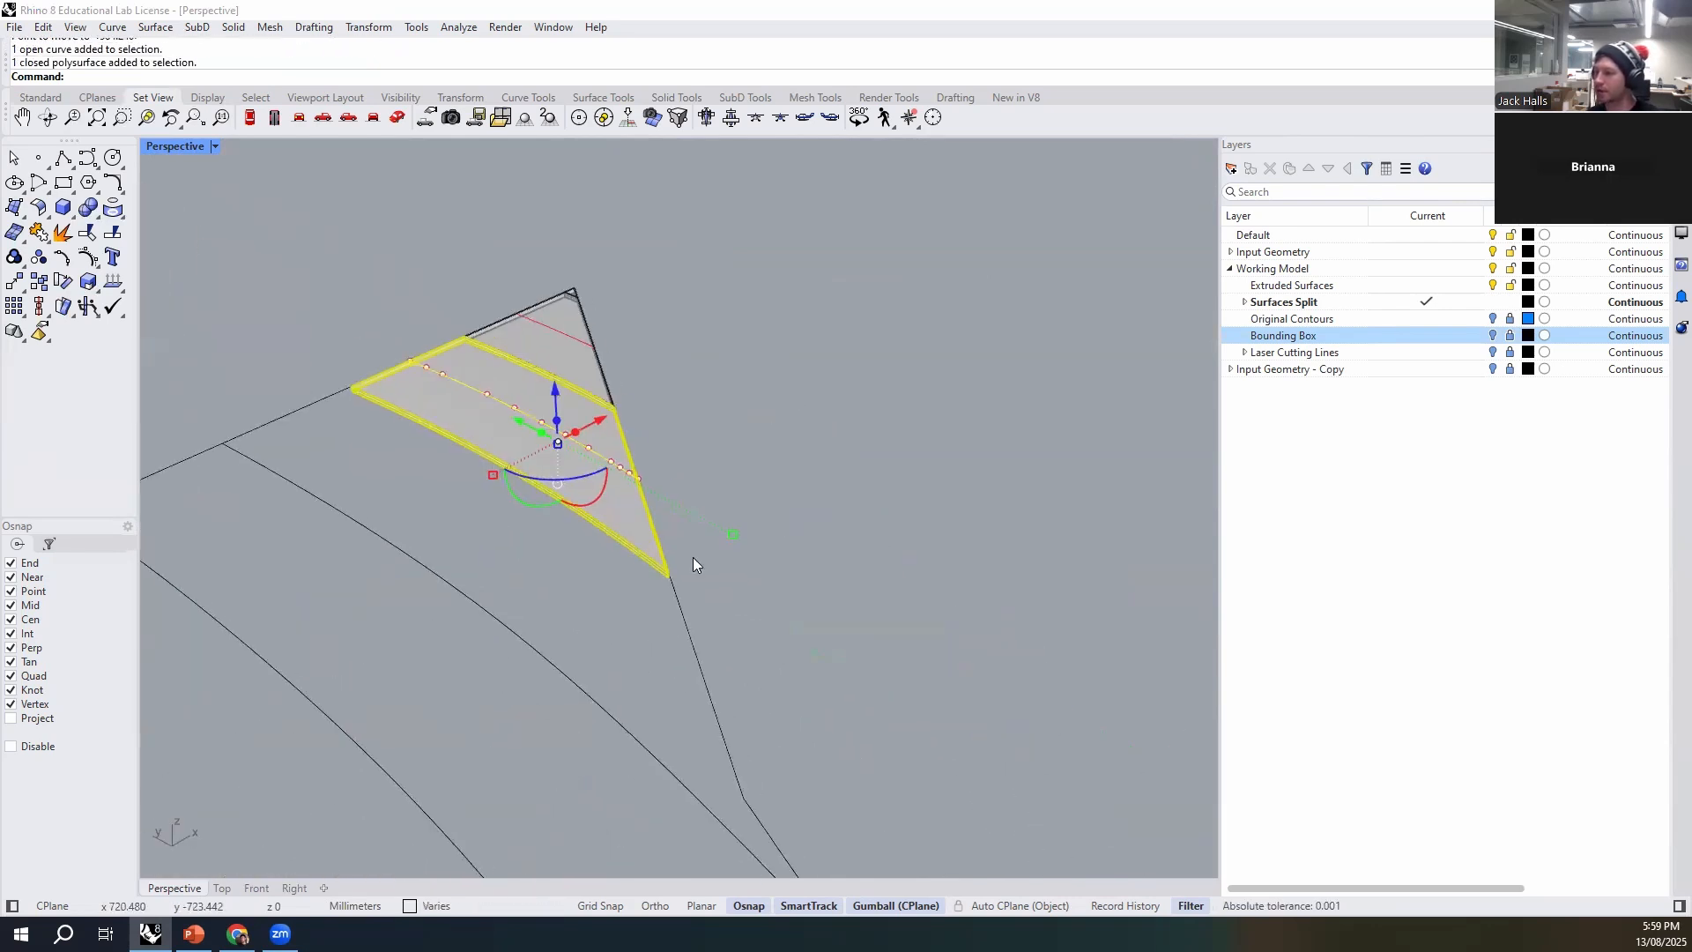
pyautogui.hotkey('ctrl', 'g')
# - Move the first set's grouped tip-area strip by its bottom front corner to the stack's uppermost etch line end
pyautogui.scroll(8, 686, 558)
pyautogui.write('M')
pyautogui.press('Return')
pyautogui.click(665, 606)
pyautogui.scroll(-8, 907, 705)
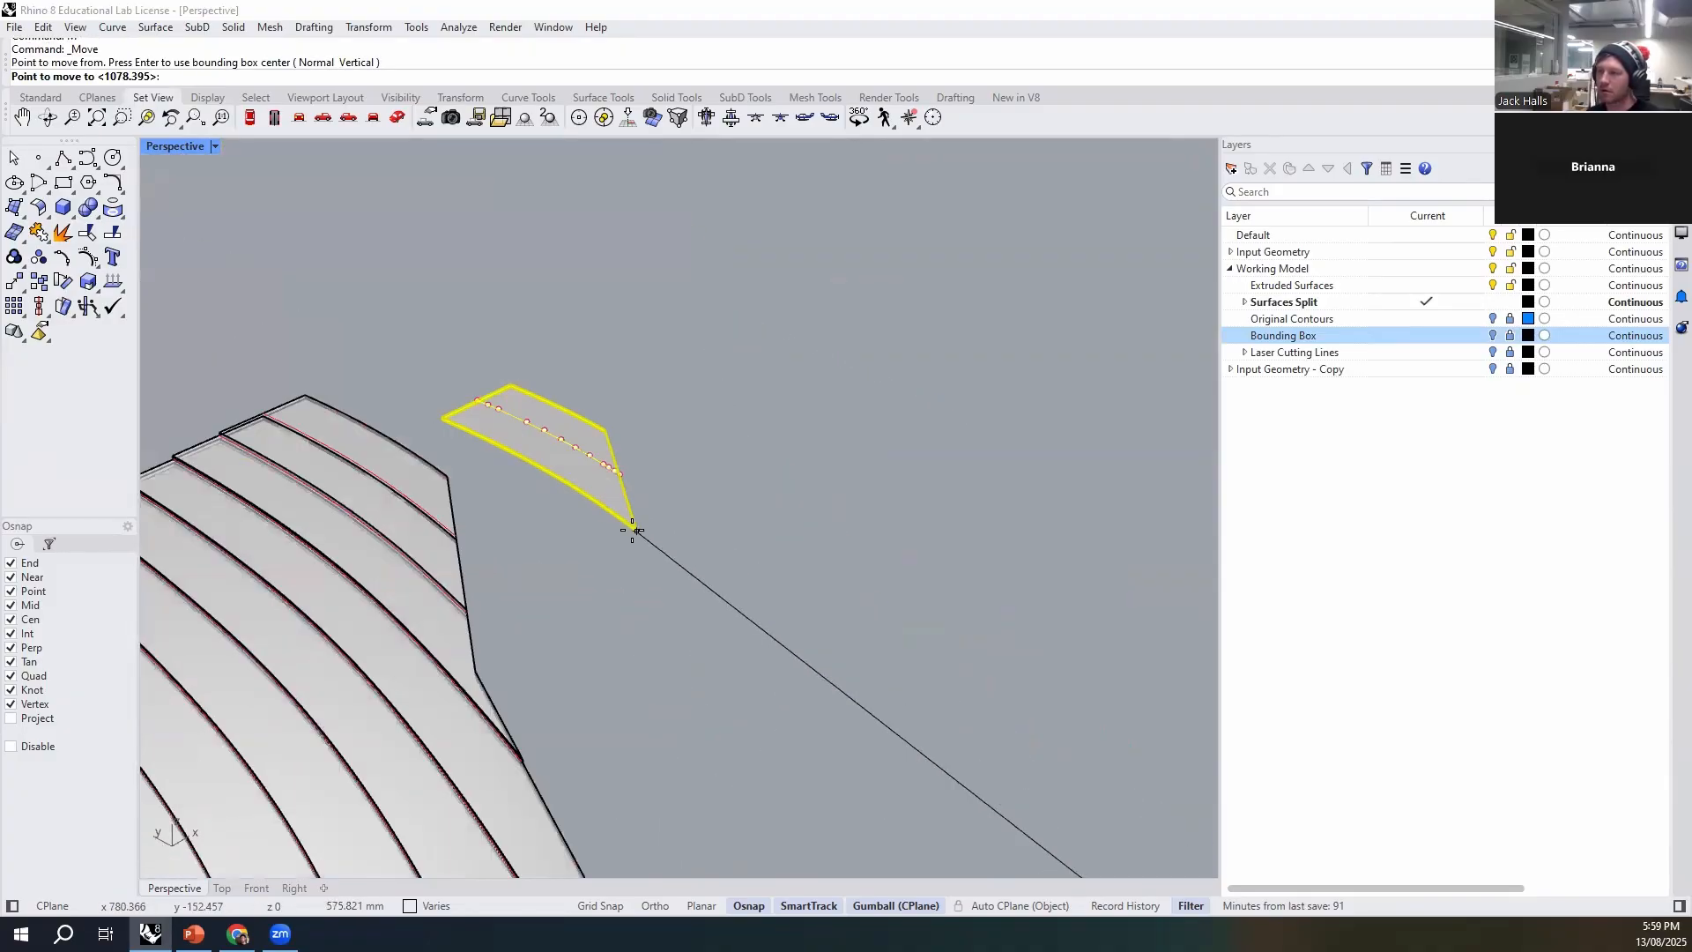
pyautogui.scroll(7, 520, 516)
pyautogui.keyDown('shift'); pyautogui.moveTo(750, 637); pyautogui.dragTo(868, 577, button='right'); pyautogui.keyUp('shift')
pyautogui.scroll(2, 616, 563)
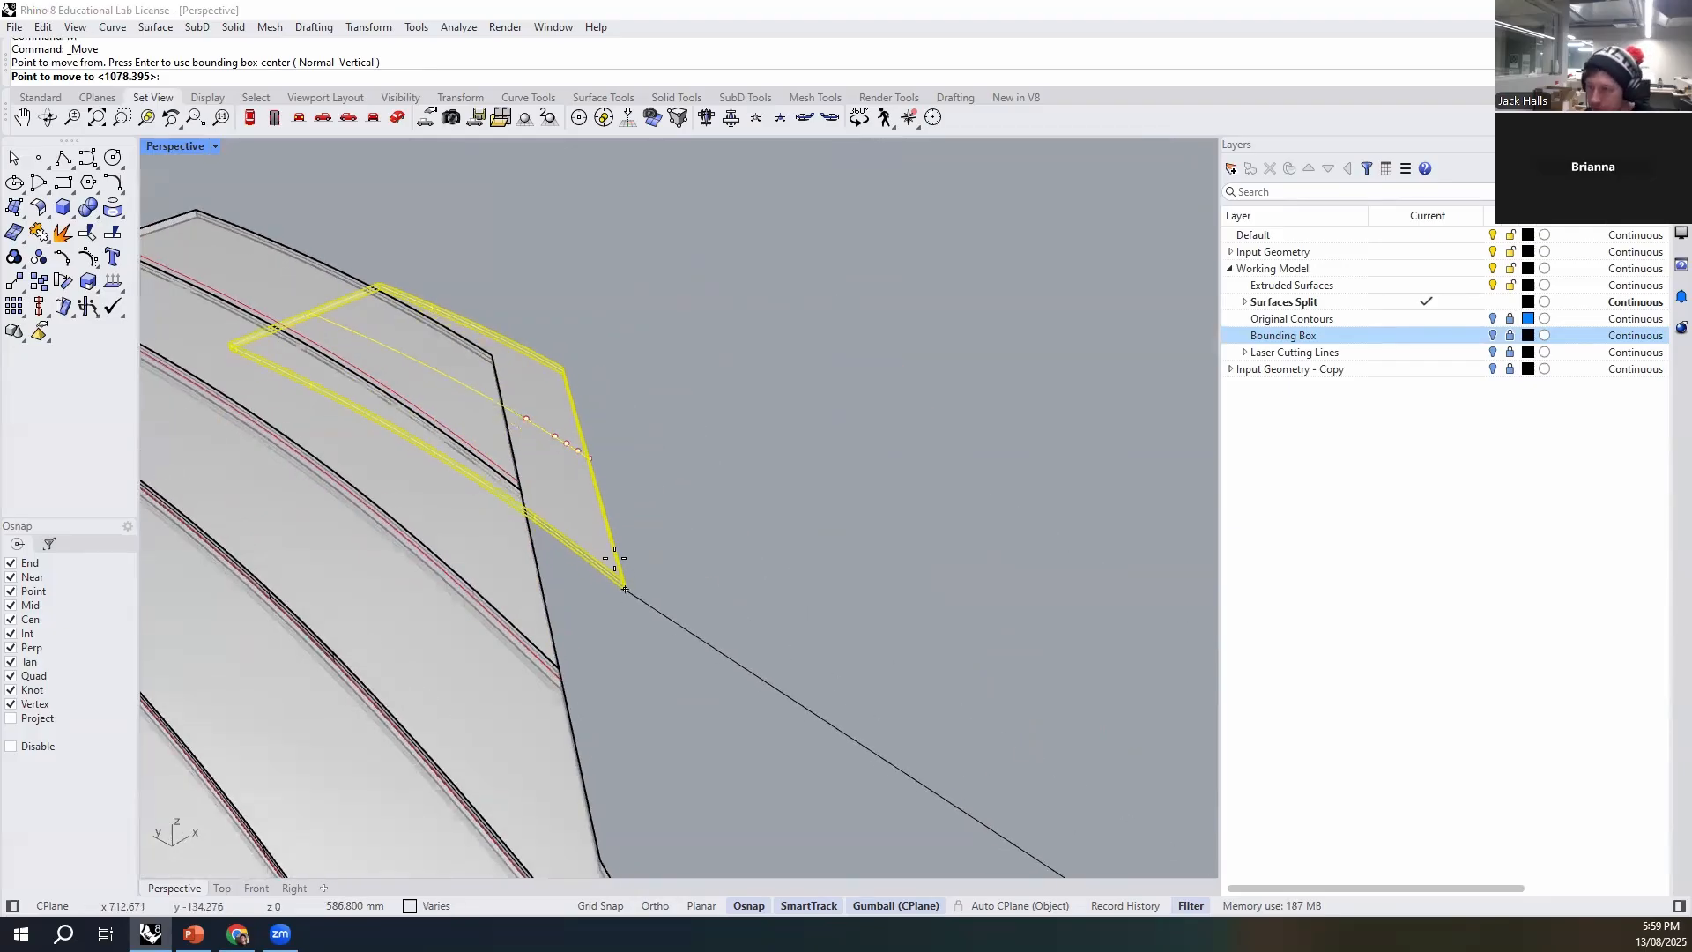
pyautogui.click(515, 474)
# - Group the second set's lowest remaining tip strip with its etch line and move it onto the stack's uppermost etch line end
pyautogui.scroll(-10, 480, 516)
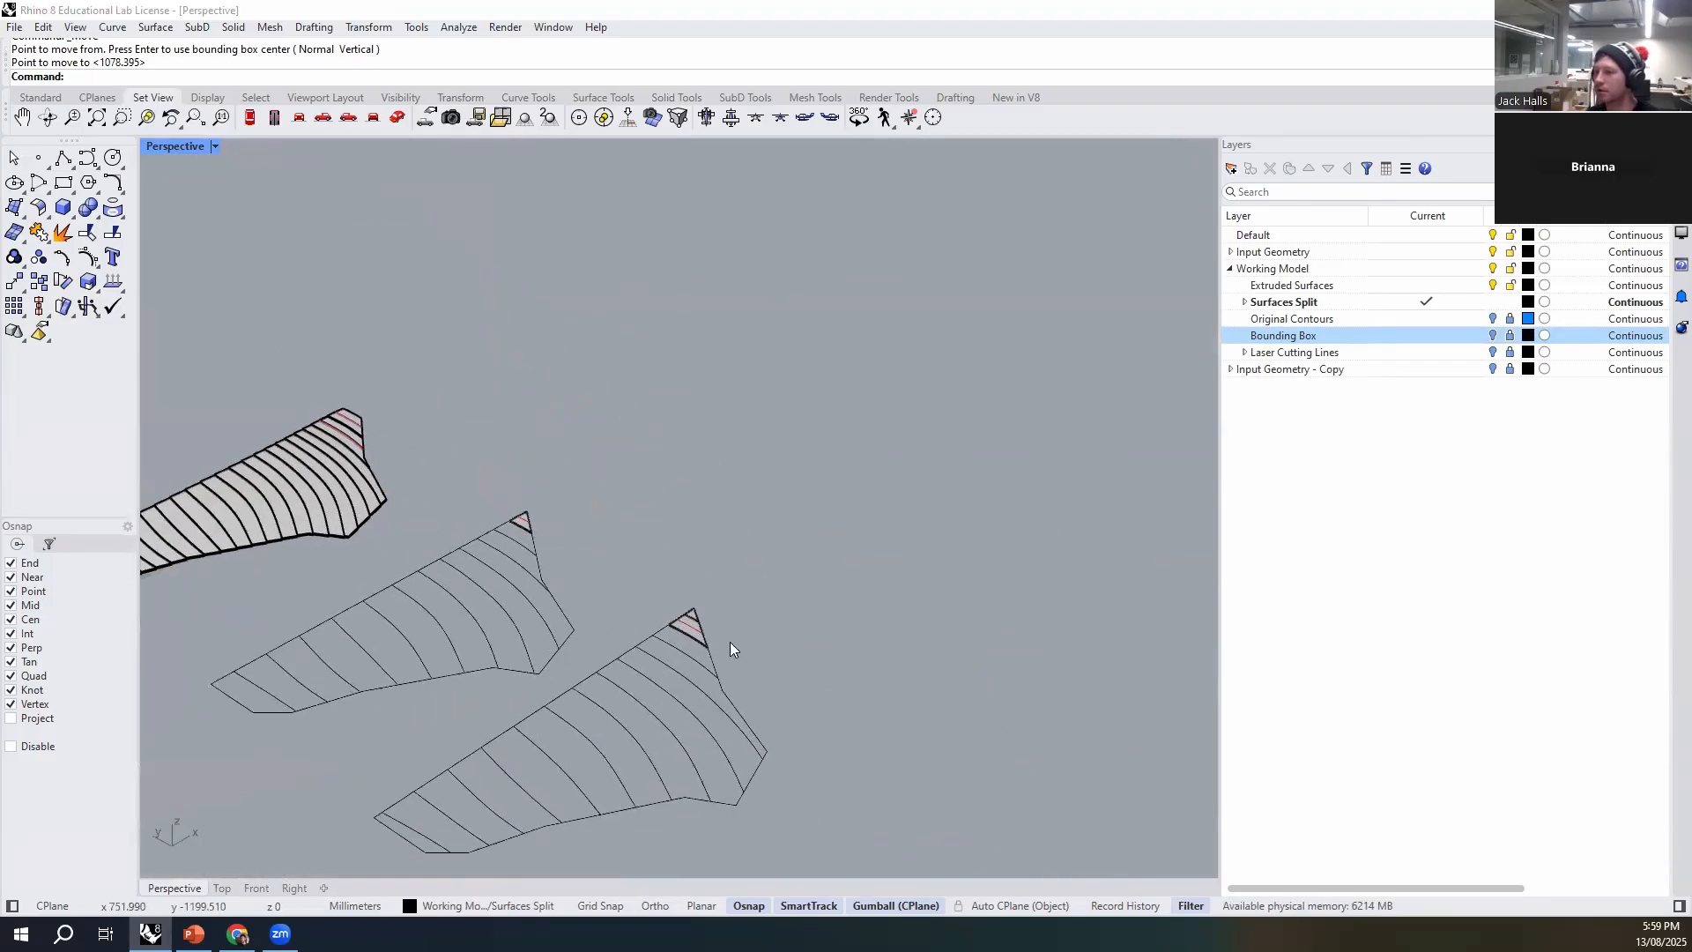
pyautogui.scroll(6, 730, 649)
pyautogui.click(575, 578)
pyautogui.keyDown('shift'); pyautogui.click(602, 652); pyautogui.keyUp('shift')
pyautogui.press('Return')
pyautogui.click(647, 695)
pyautogui.scroll(-4, 918, 771)
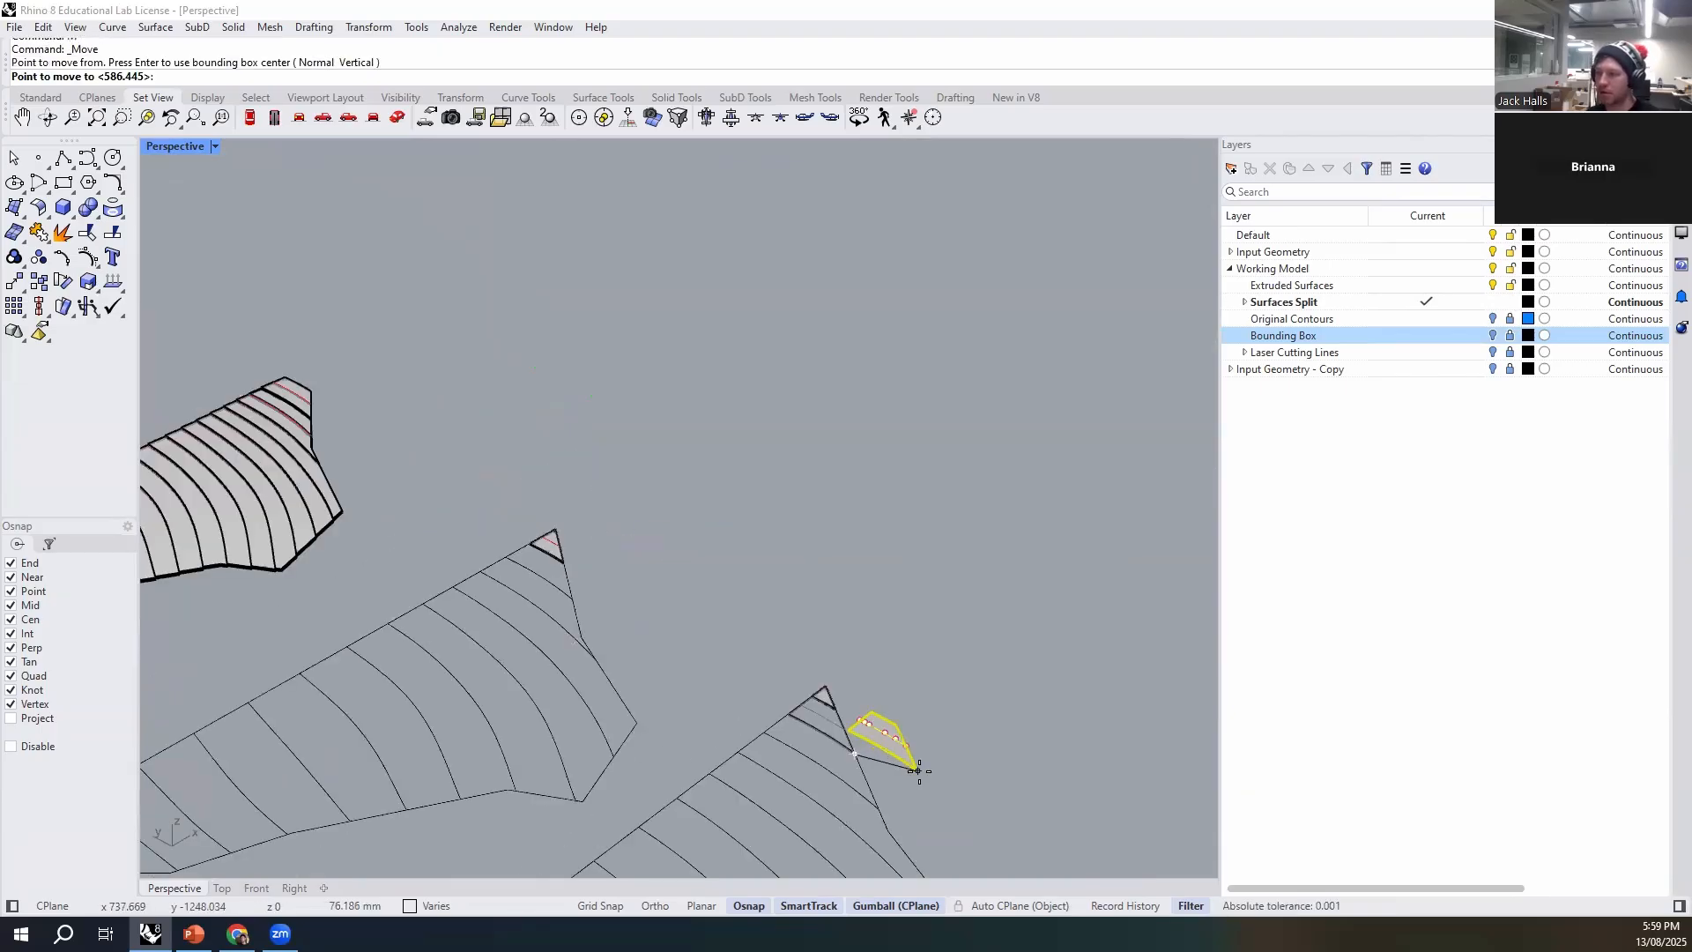
pyautogui.scroll(8, 529, 555)
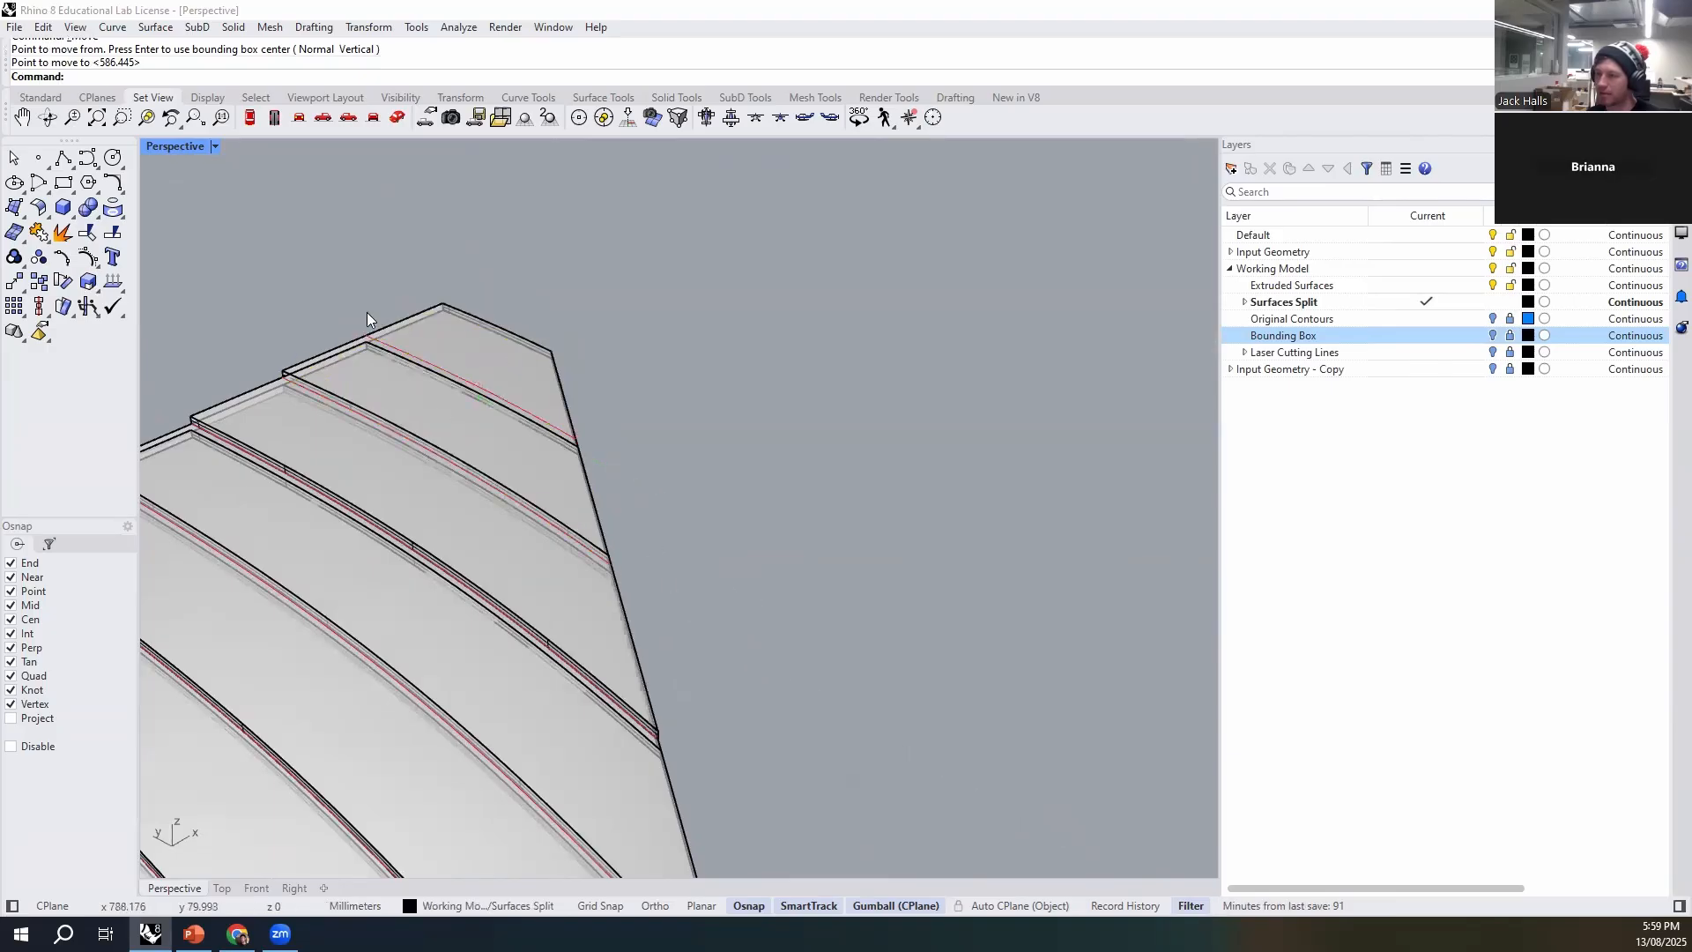
# - Move the first set's lowest remaining tip strip with its etch line by its bottom front corner to the stack's uppermost etch line end
pyautogui.scroll(-5, 416, 328)
pyautogui.scroll(6, 758, 547)
pyautogui.click(741, 491)
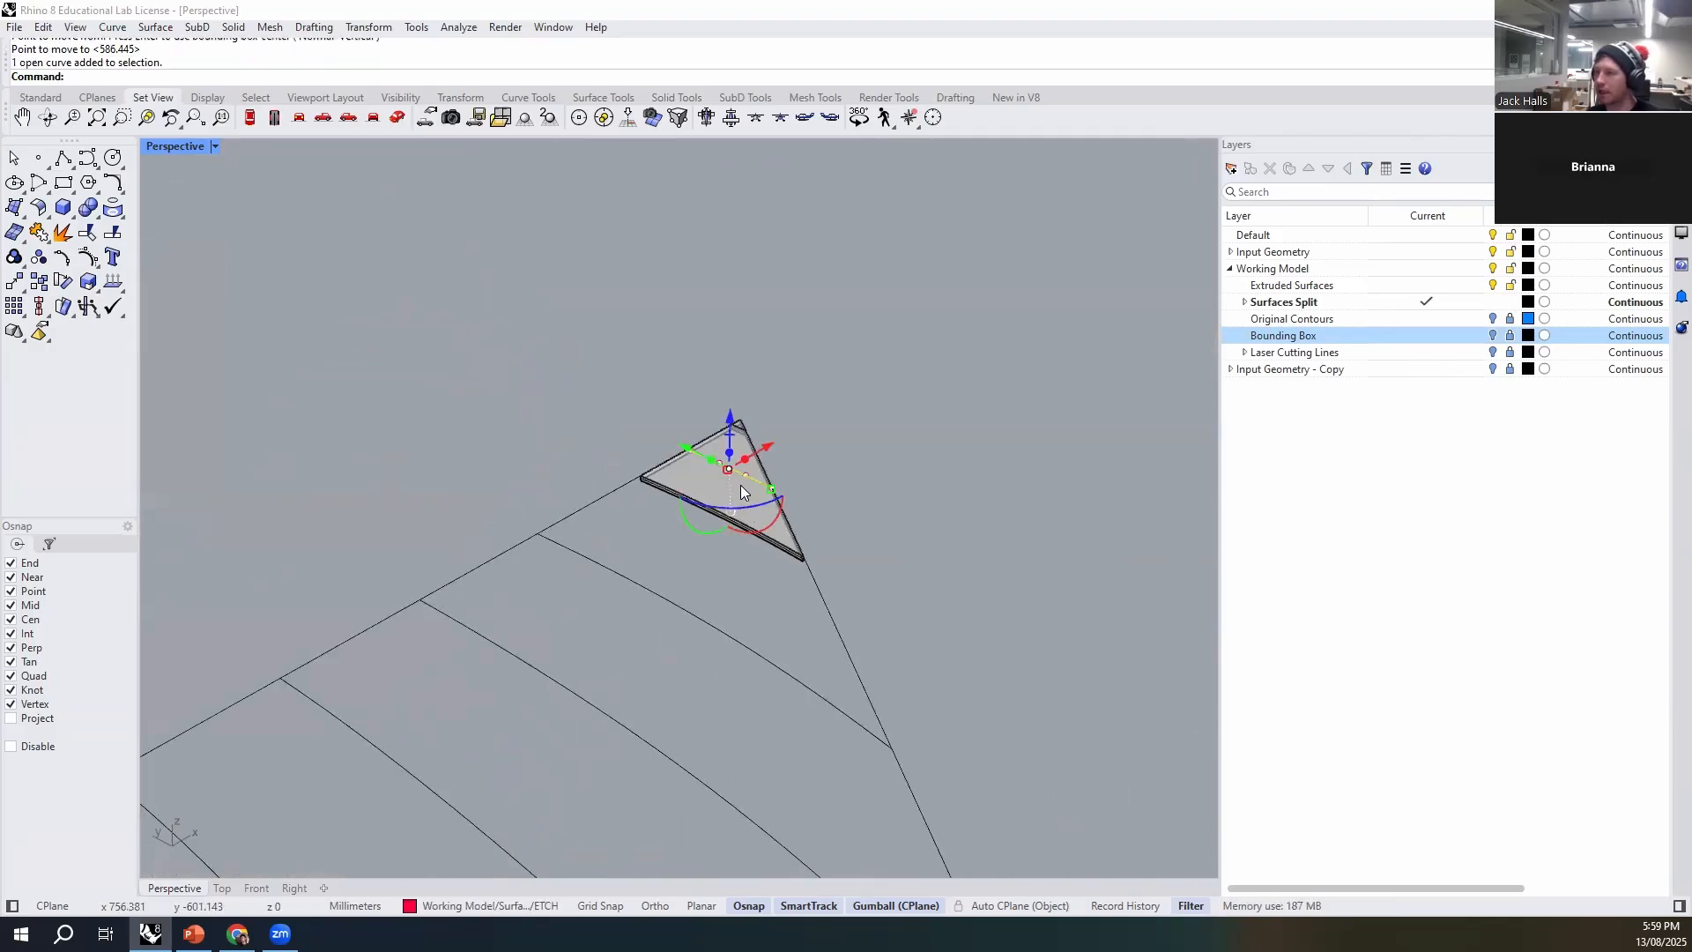
pyautogui.keyDown('shift'); pyautogui.click(778, 557); pyautogui.keyUp('shift')
pyautogui.write('m')
pyautogui.press('Return')
pyautogui.click(800, 559)
pyautogui.scroll(-3, 820, 669)
pyautogui.scroll(5, 859, 718)
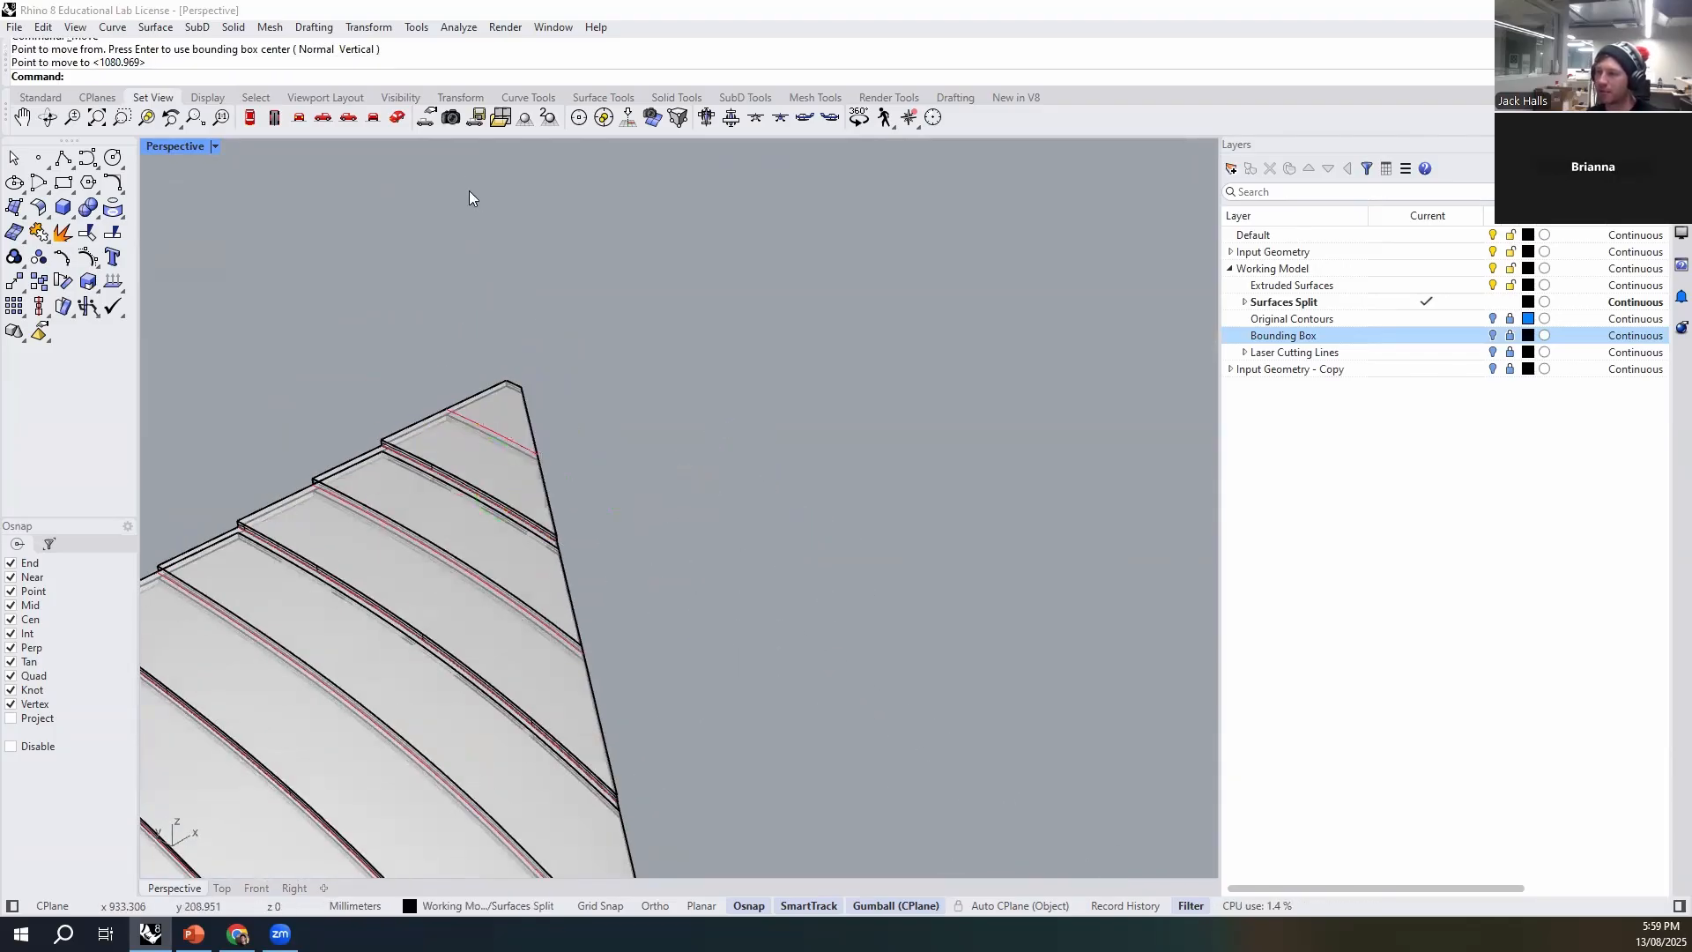
# - Group the second set's last triangular tip piece with its etch line and move it onto the stack's uppermost etch line end
pyautogui.scroll(-12, 472, 223)
pyautogui.keyDown('shift'); pyautogui.moveTo(833, 529); pyautogui.dragTo(769, 529, button='right'); pyautogui.keyUp('shift')
pyautogui.scroll(8, 768, 529)
pyautogui.scroll(5, 732, 530)
pyautogui.scroll(-14, 547, 503)
pyautogui.click(566, 501)
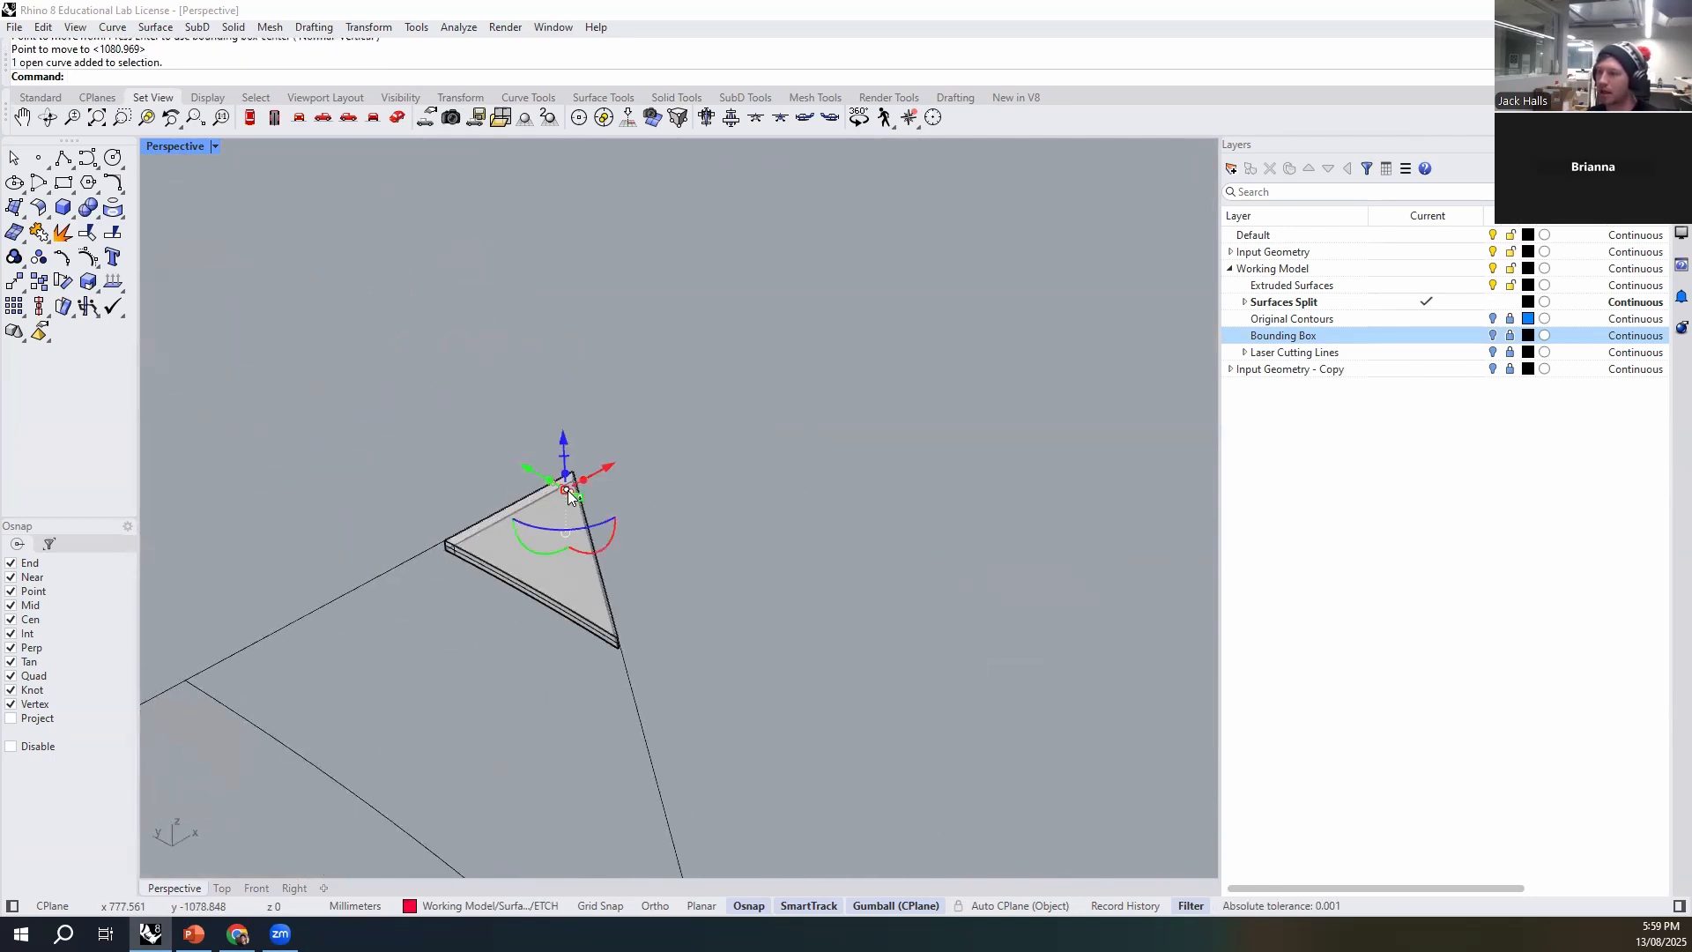
pyautogui.keyDown('shift'); pyautogui.click(569, 583); pyautogui.keyUp('shift')
pyautogui.hotkey('ctrl', 'g')
pyautogui.write('M')
pyautogui.press('Return')
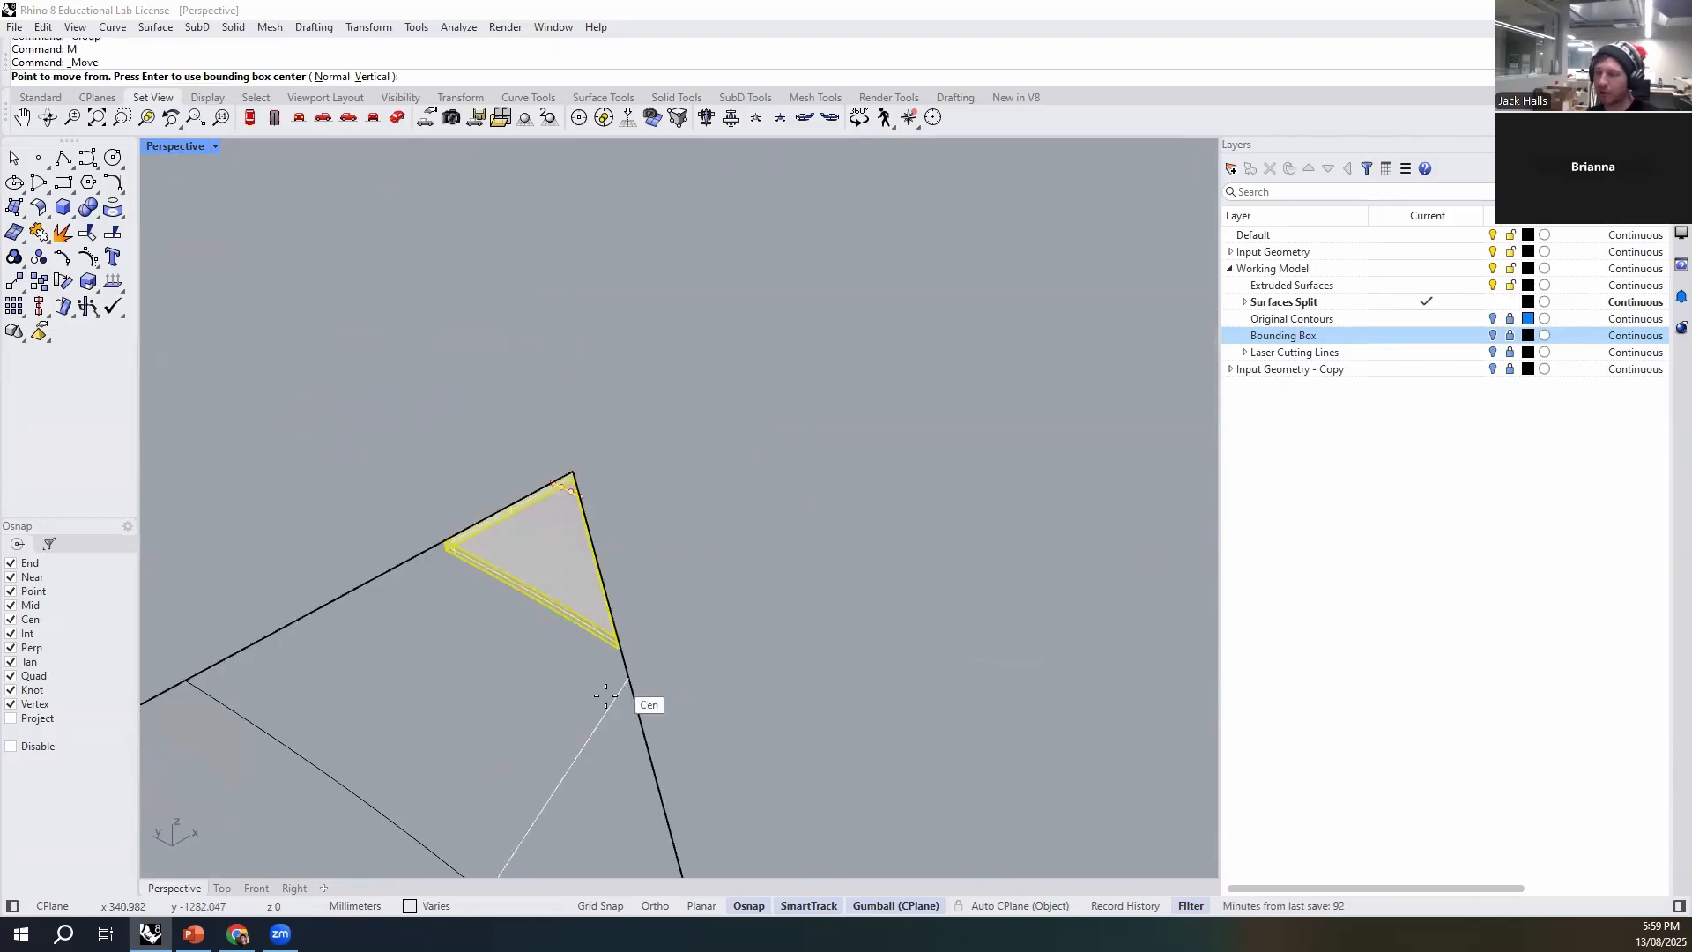
pyautogui.scroll(-15, 794, 694)
pyautogui.scroll(16, 272, 351)
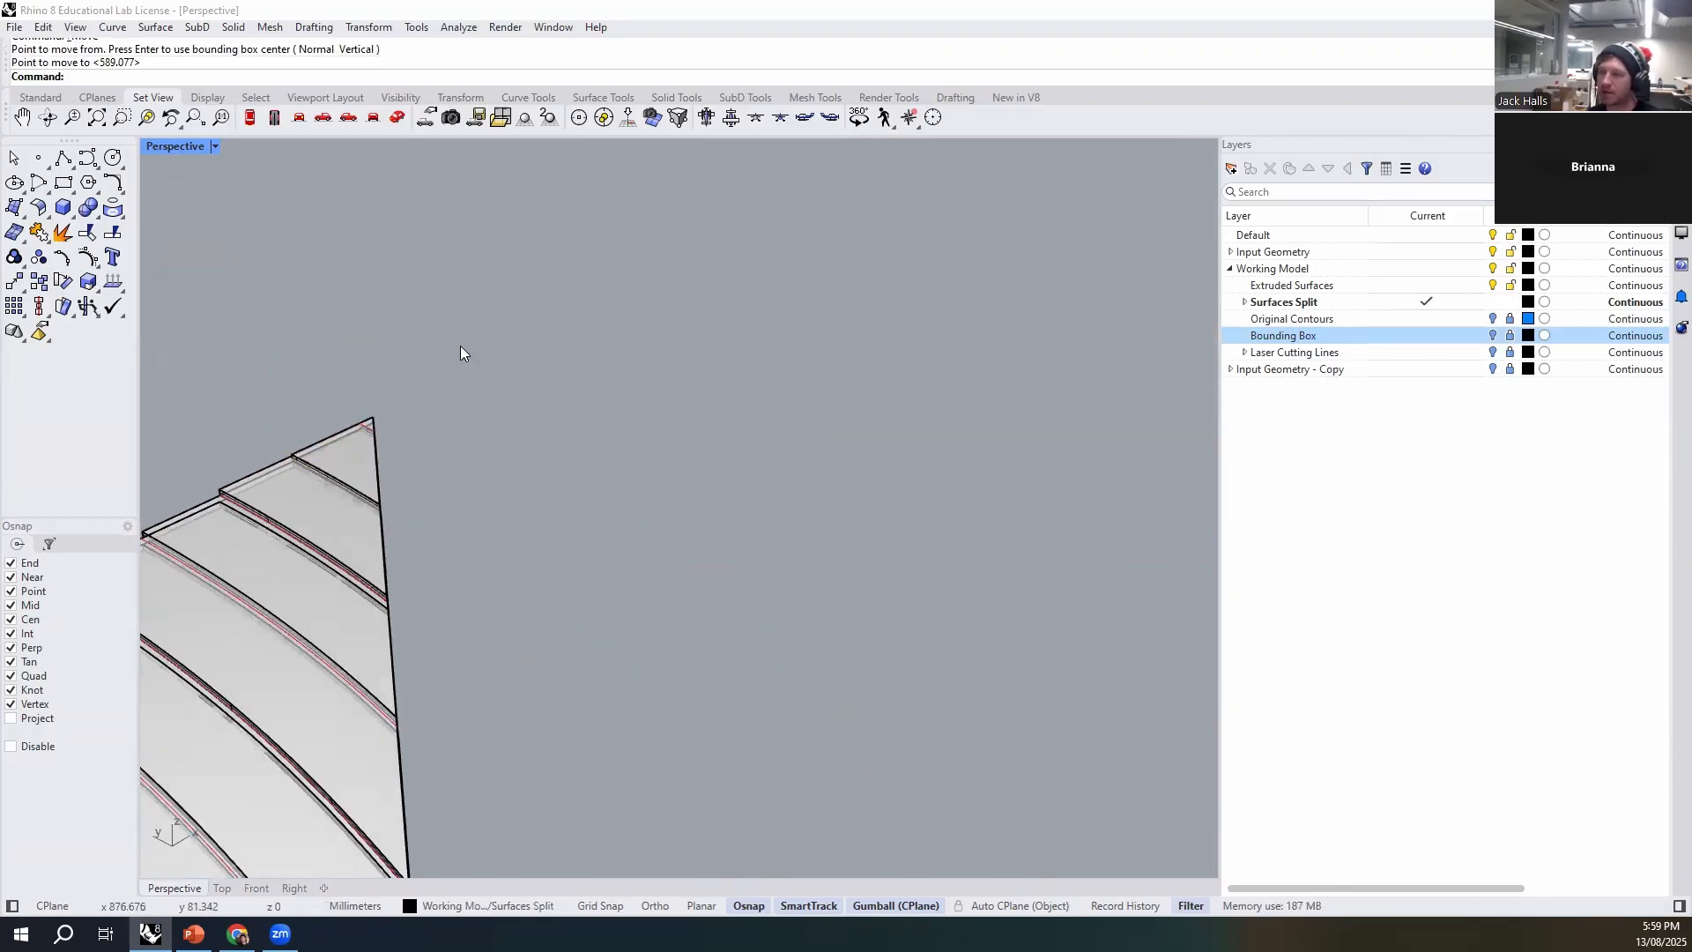
# - Move the first set's last tiny tip piece by its bottom front corner onto the very tip of the stack
pyautogui.scroll(-12, 441, 398)
pyautogui.keyDown('shift'); pyautogui.moveTo(584, 489); pyautogui.dragTo(471, 392, button='right'); pyautogui.keyUp('shift')
pyautogui.scroll(10, 746, 602)
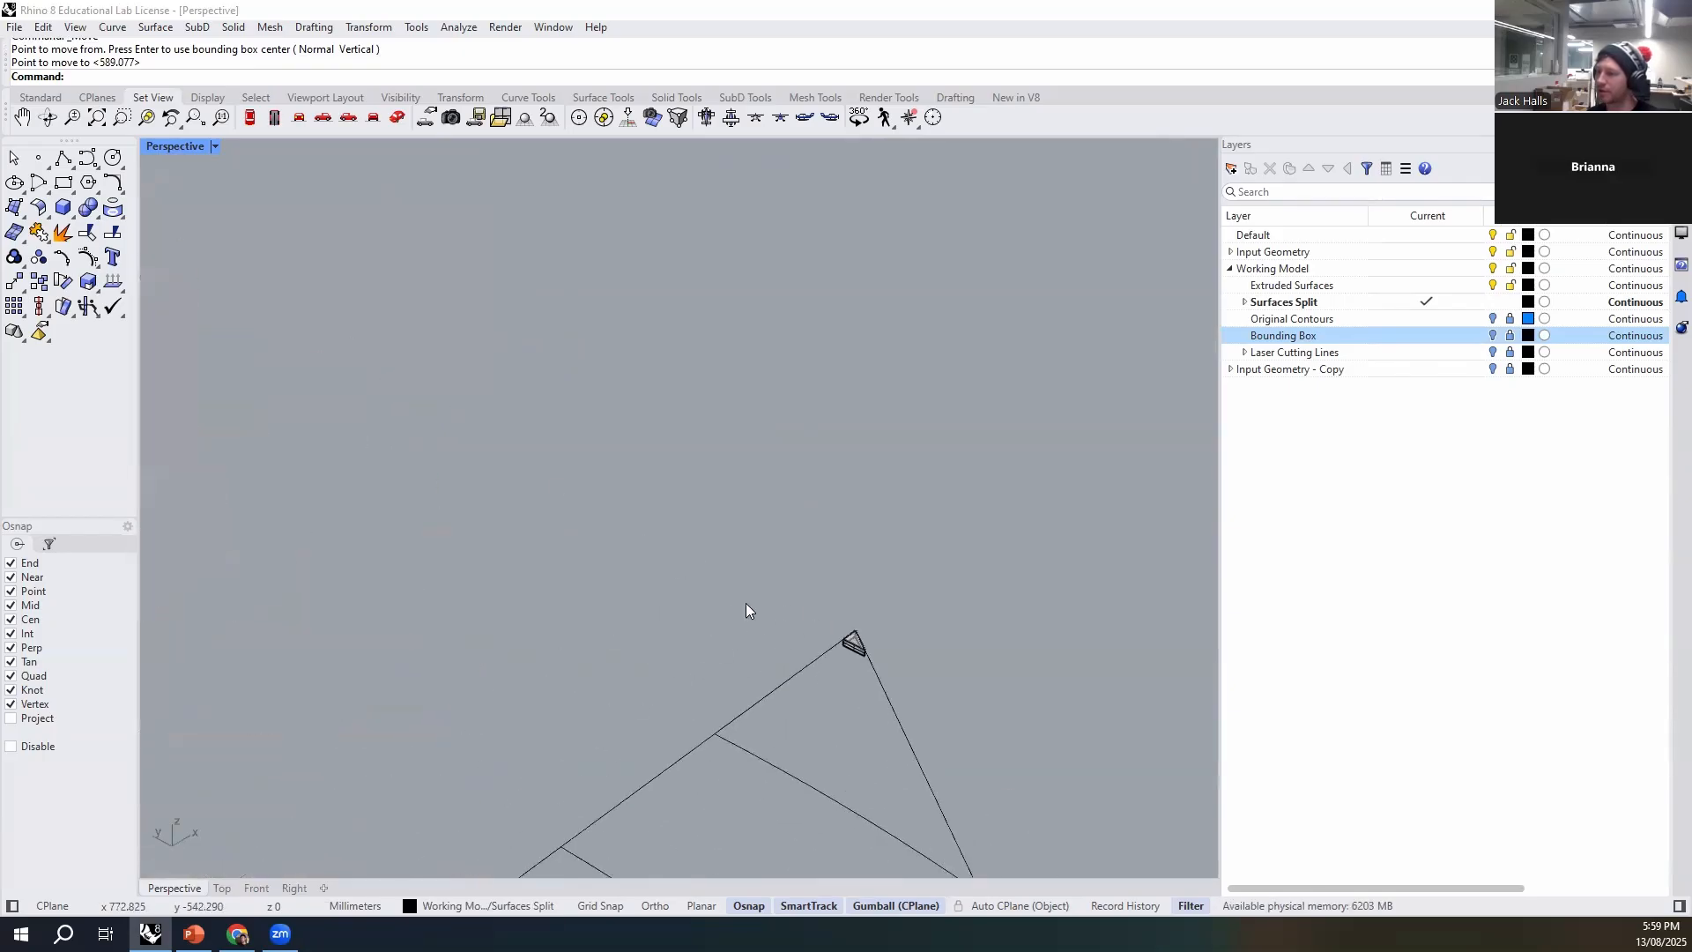
pyautogui.write('M')
pyautogui.press('Return')
pyautogui.scroll(6, 921, 677)
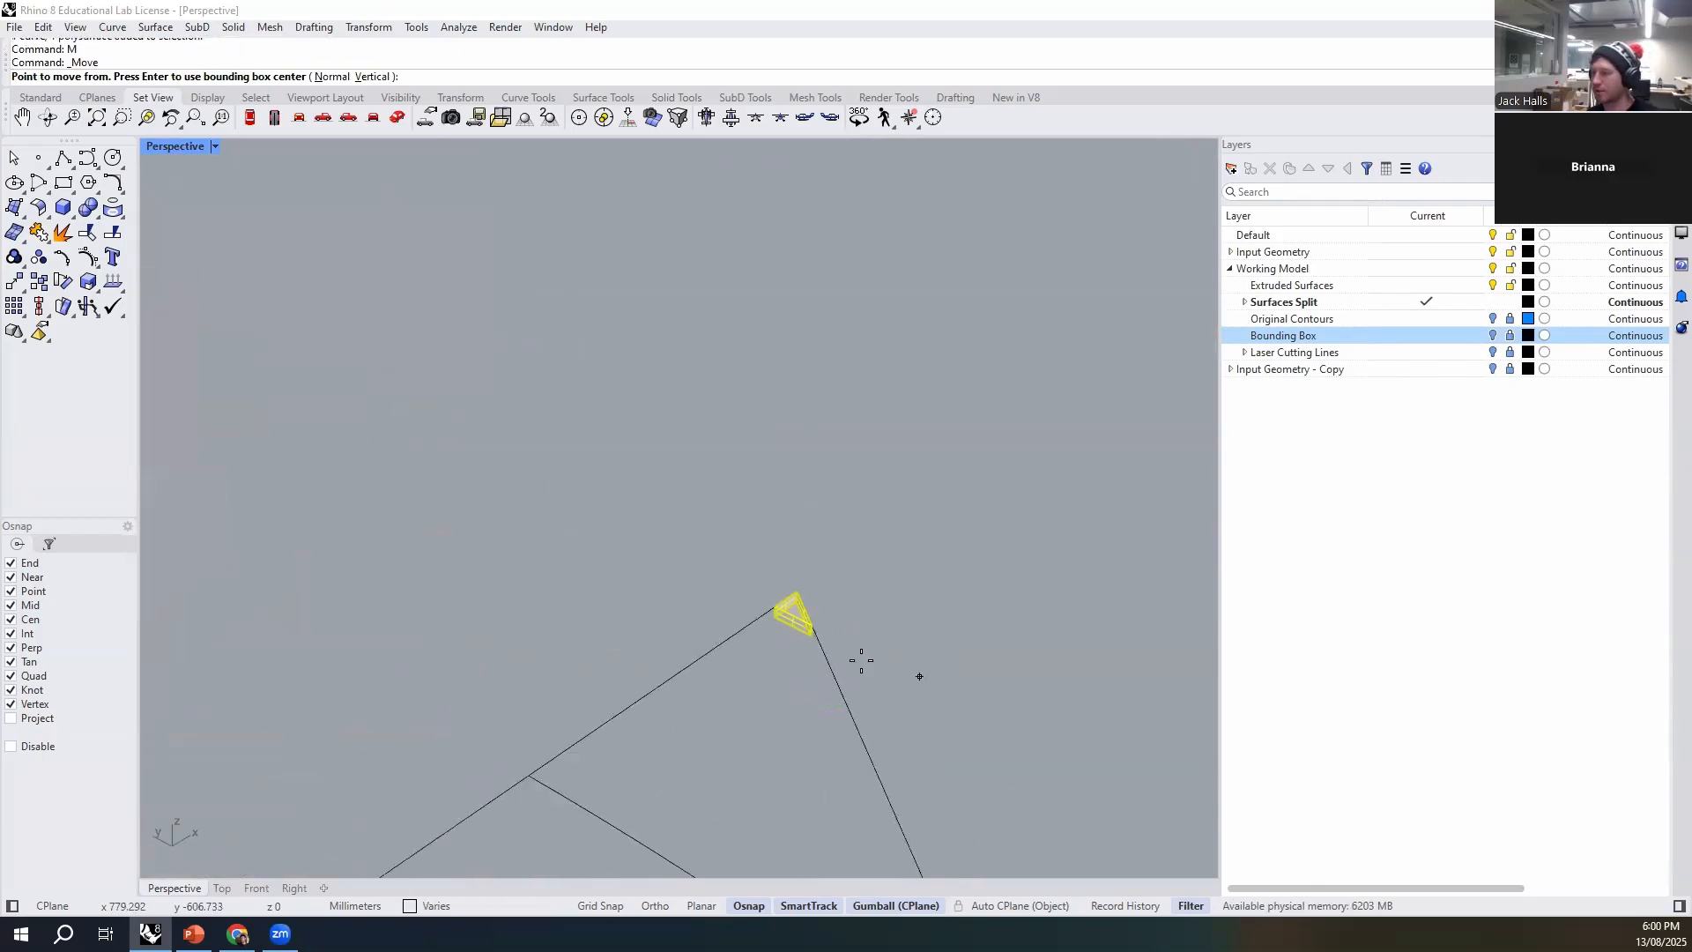
pyautogui.click(812, 642)
pyautogui.scroll(-14, 972, 729)
pyautogui.scroll(-3, 582, 476)
pyautogui.scroll(8, 446, 362)
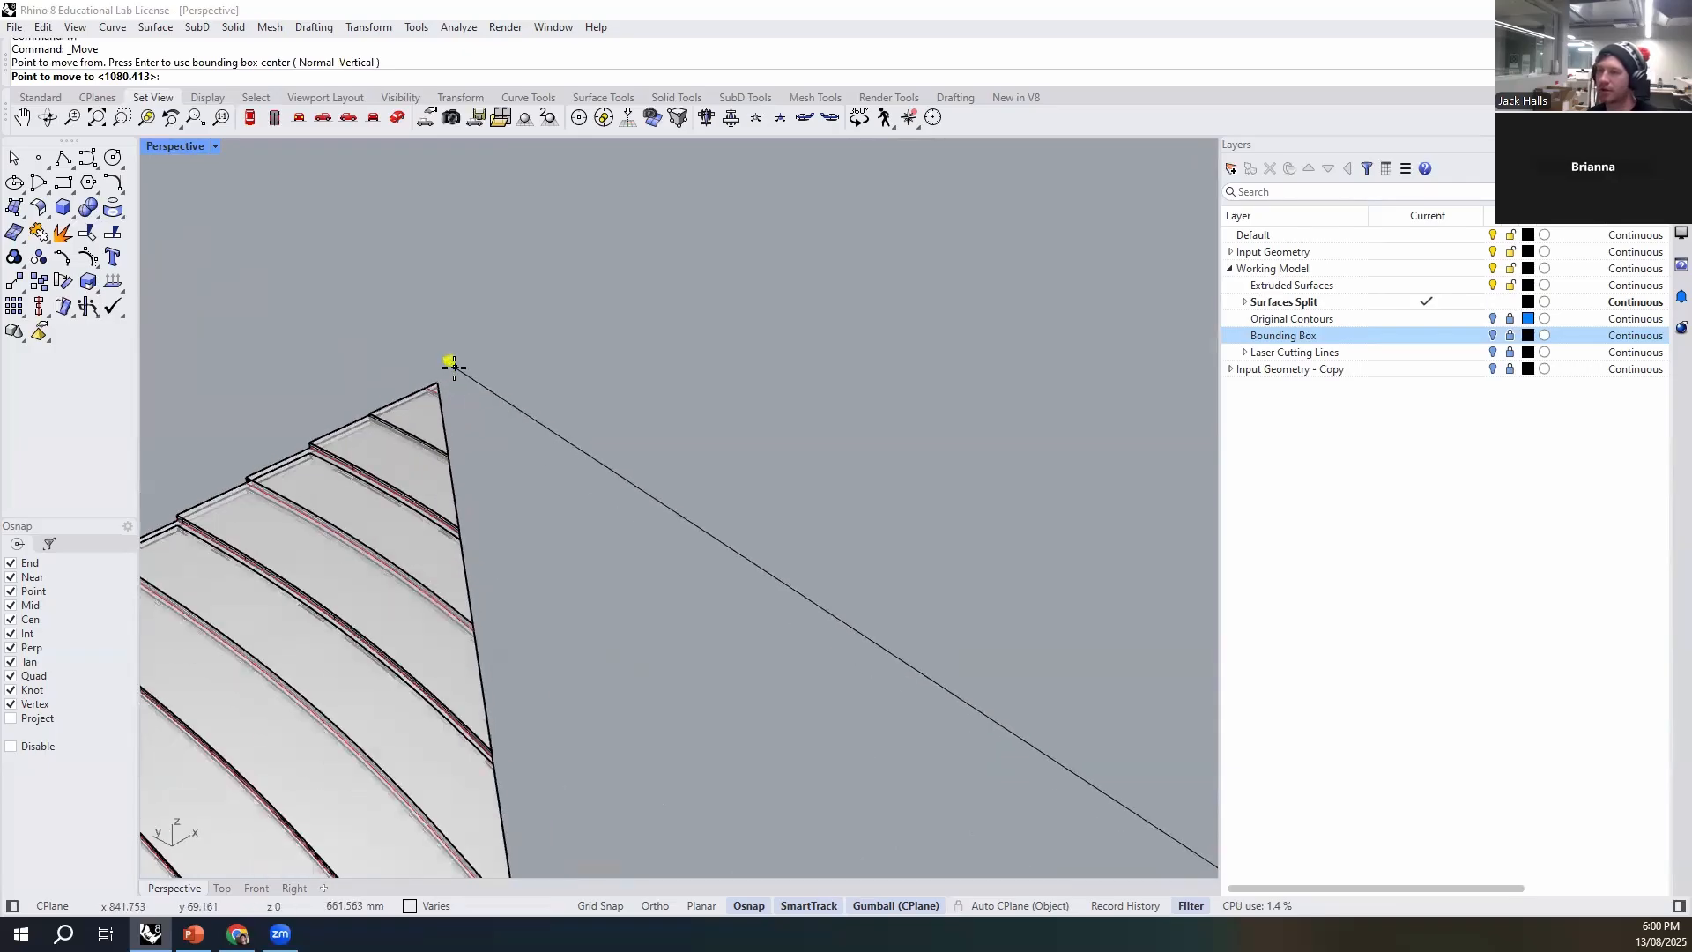
pyautogui.click(548, 435)
# - Show the Surface layer of the Input Geometry and compare the original terrain surface with the finished stack
pyautogui.scroll(-15, 458, 349)
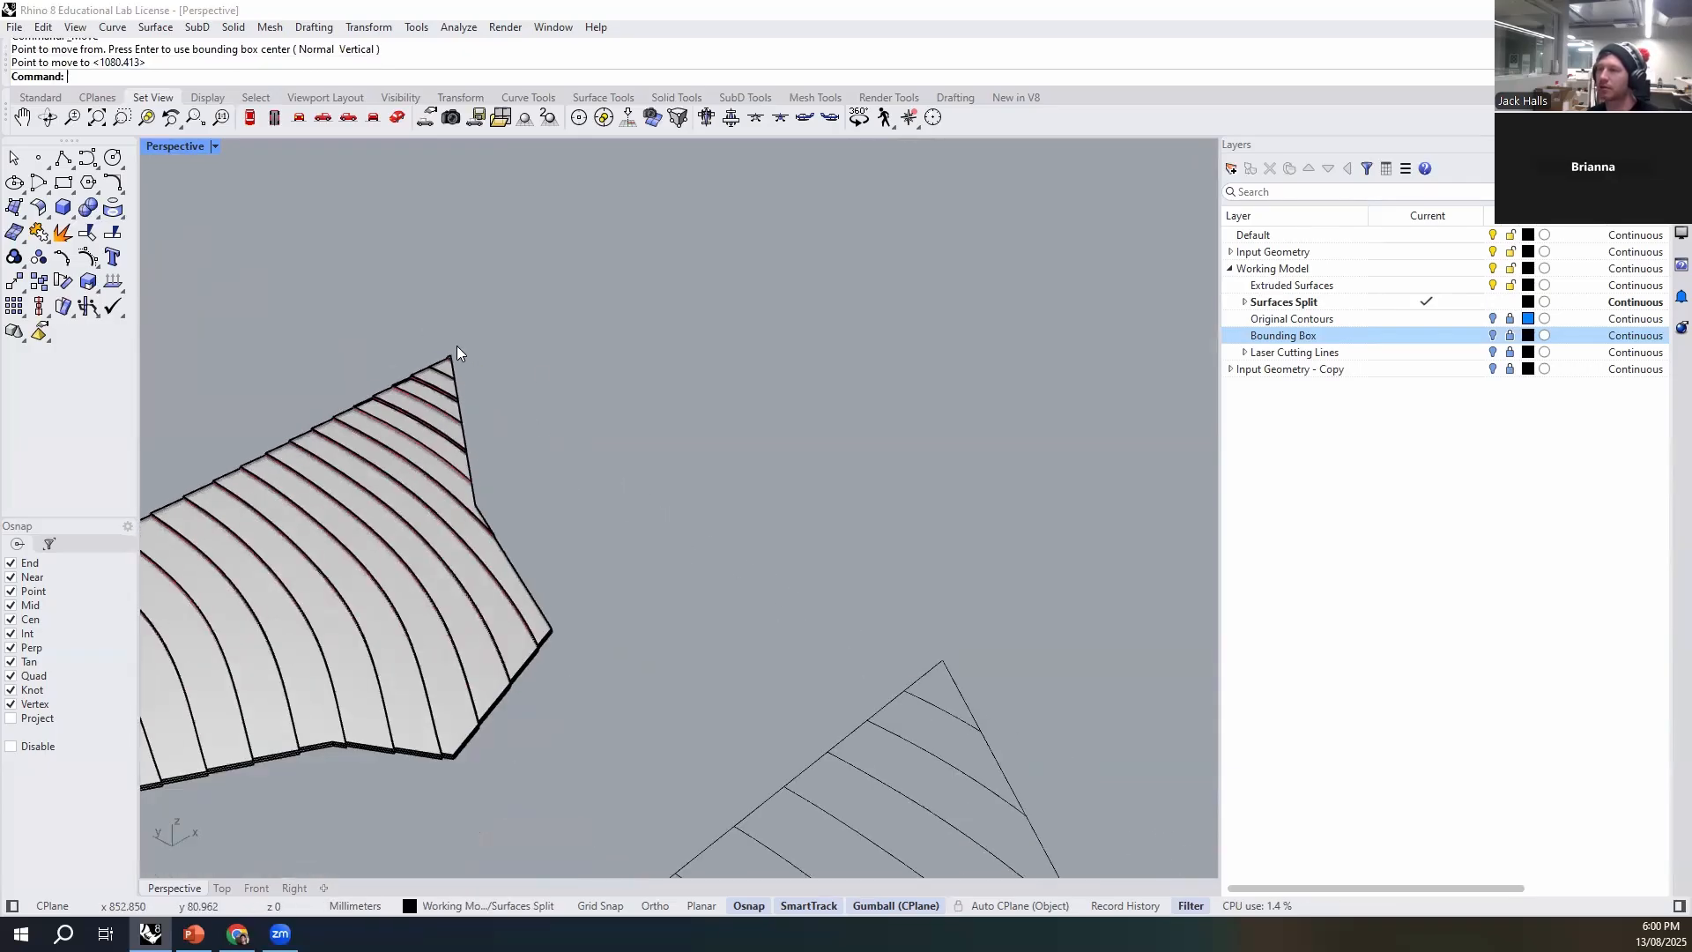
pyautogui.moveTo(555, 537); pyautogui.dragTo(654, 592, button='right')
pyautogui.keyDown('shift'); pyautogui.moveTo(525, 642); pyautogui.dragTo(734, 644, button='right'); pyautogui.keyUp('shift')
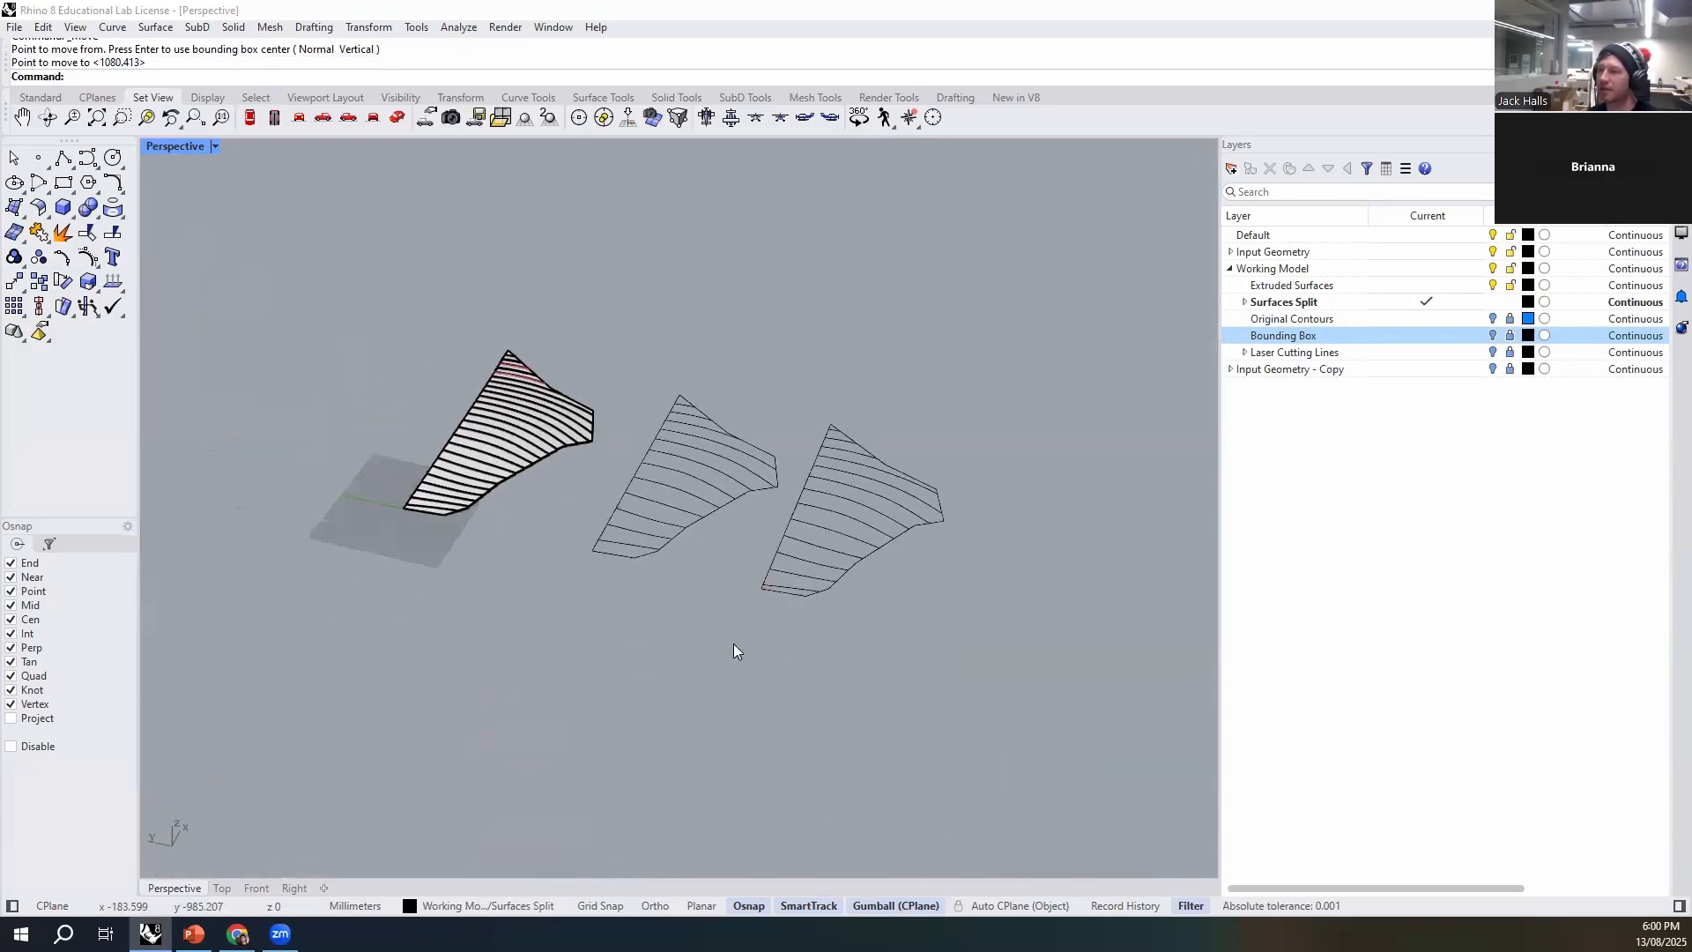
pyautogui.moveTo(588, 485); pyautogui.dragTo(822, 602, button='right')
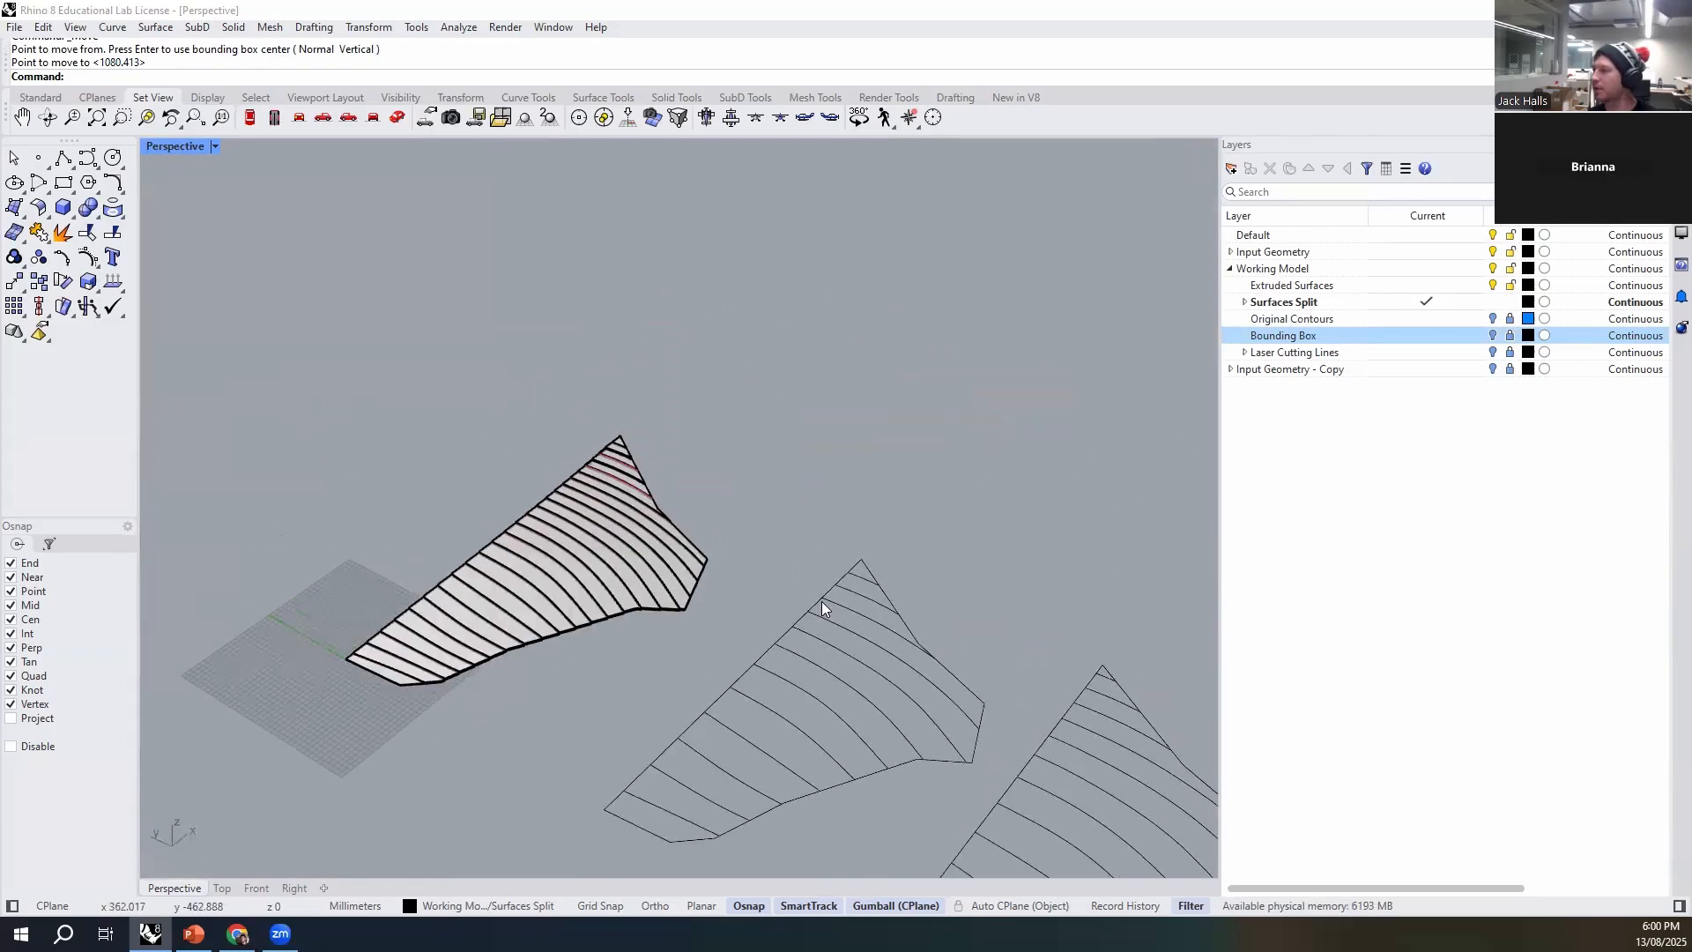
pyautogui.click(1231, 252)
pyautogui.click(1493, 269)
pyautogui.moveTo(585, 597); pyautogui.dragTo(582, 663, button='right')
pyautogui.scroll(5, 684, 603)
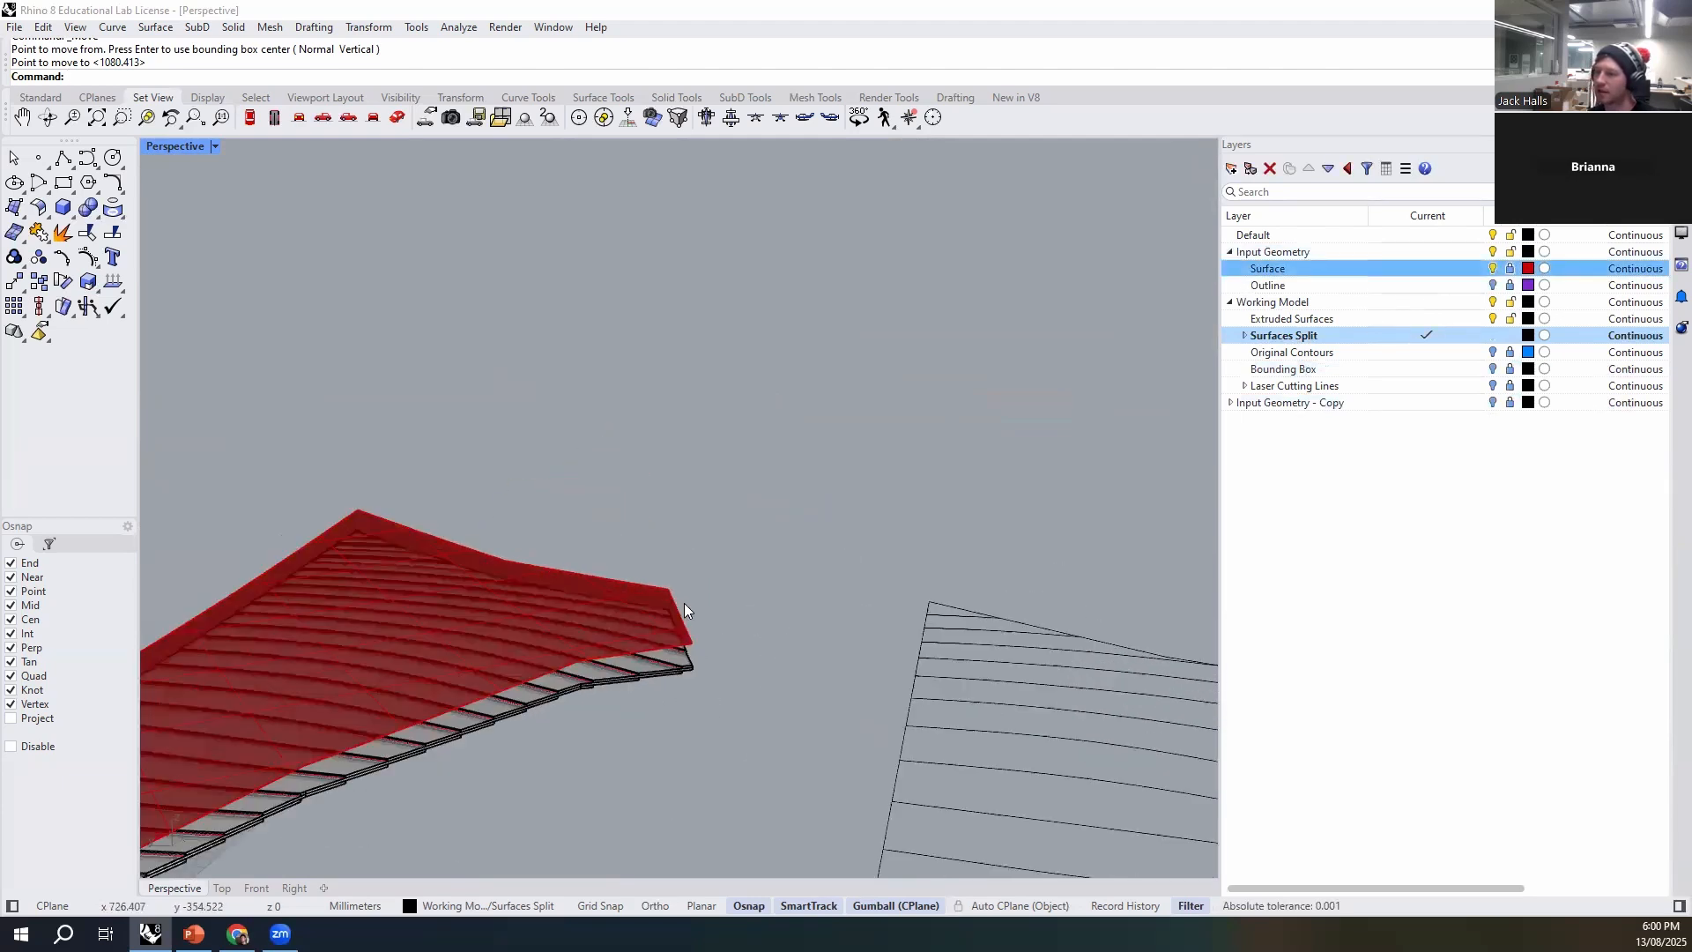
pyautogui.click(668, 613)
pyautogui.click(770, 676)
pyautogui.click(791, 543)
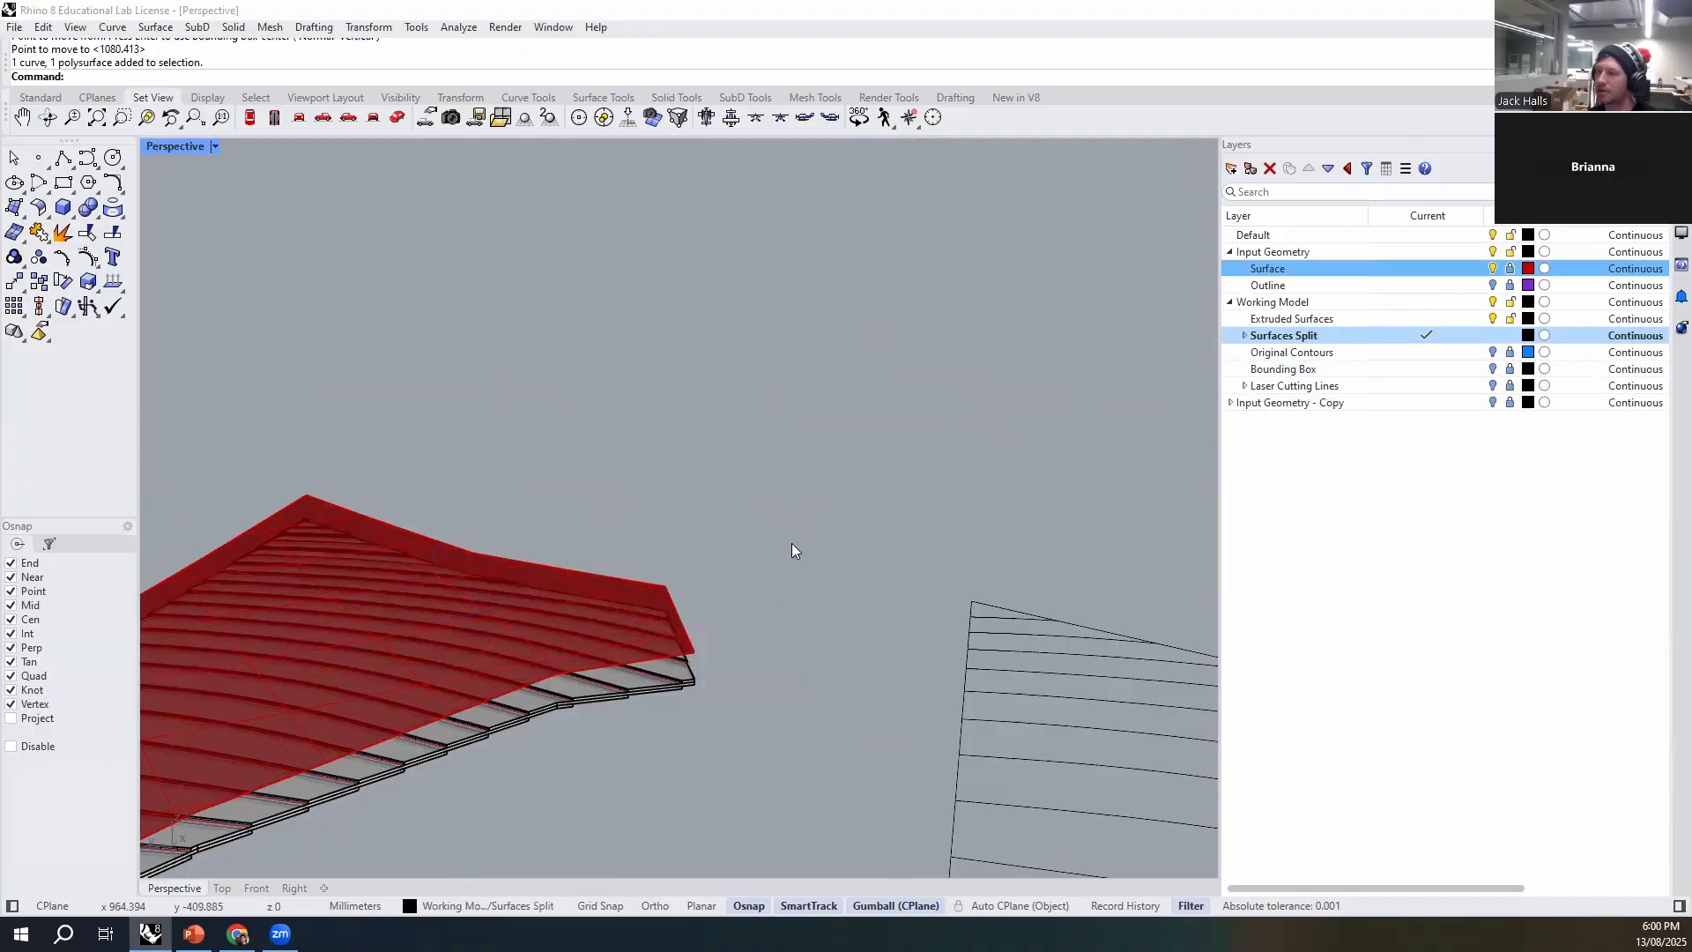
pyautogui.moveTo(792, 543); pyautogui.dragTo(726, 579, button='right')
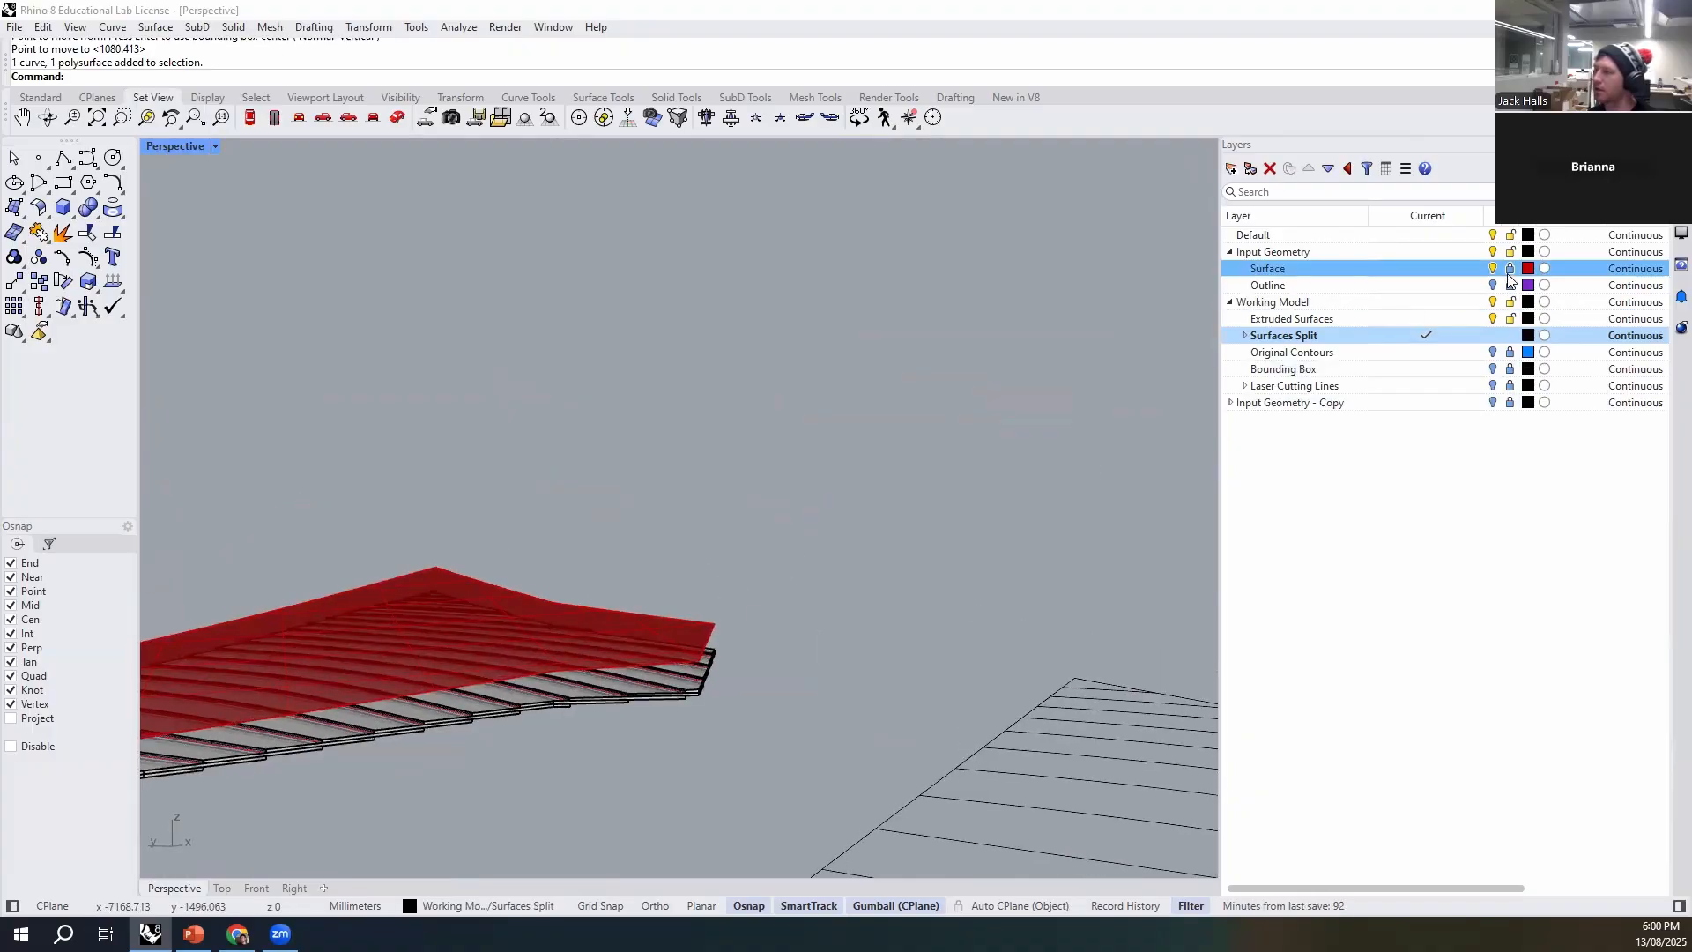
# - Unlock the Surface layer and try moving the red terrain surface relative to the stack with the gumball, undoing the move
pyautogui.scroll(5, 716, 652)
pyautogui.click(687, 610)
pyautogui.moveTo(740, 727); pyautogui.dragTo(813, 749, button='right')
pyautogui.scroll(-6, 916, 692)
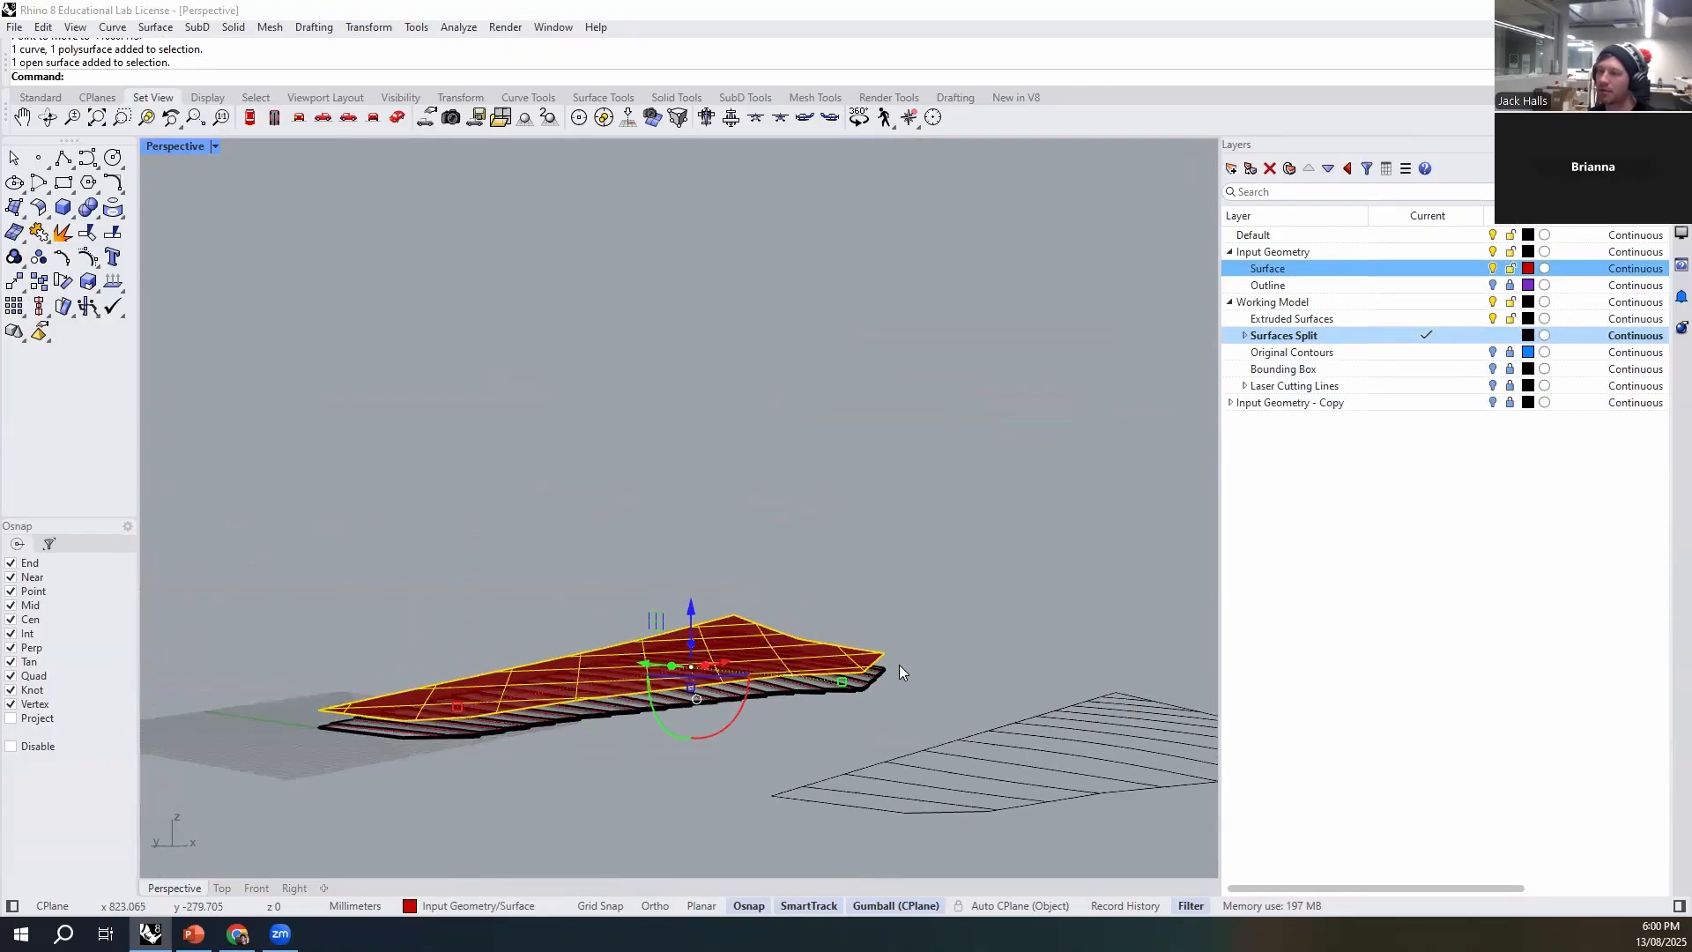
pyautogui.scroll(5, 652, 647)
pyautogui.moveTo(745, 597); pyautogui.dragTo(749, 828)
pyautogui.click(743, 822)
pyautogui.moveTo(743, 821); pyautogui.dragTo(426, 643, button='right')
pyautogui.scroll(9, 915, 705)
pyautogui.click(883, 536)
pyautogui.click(825, 751)
pyautogui.moveTo(825, 752); pyautogui.dragTo(692, 593, button='right')
pyautogui.click(841, 723)
pyautogui.moveTo(683, 684); pyautogui.dragTo(1165, 529, button='right')
pyautogui.hotkey('ctrl', 'z')
pyautogui.press('Escape')
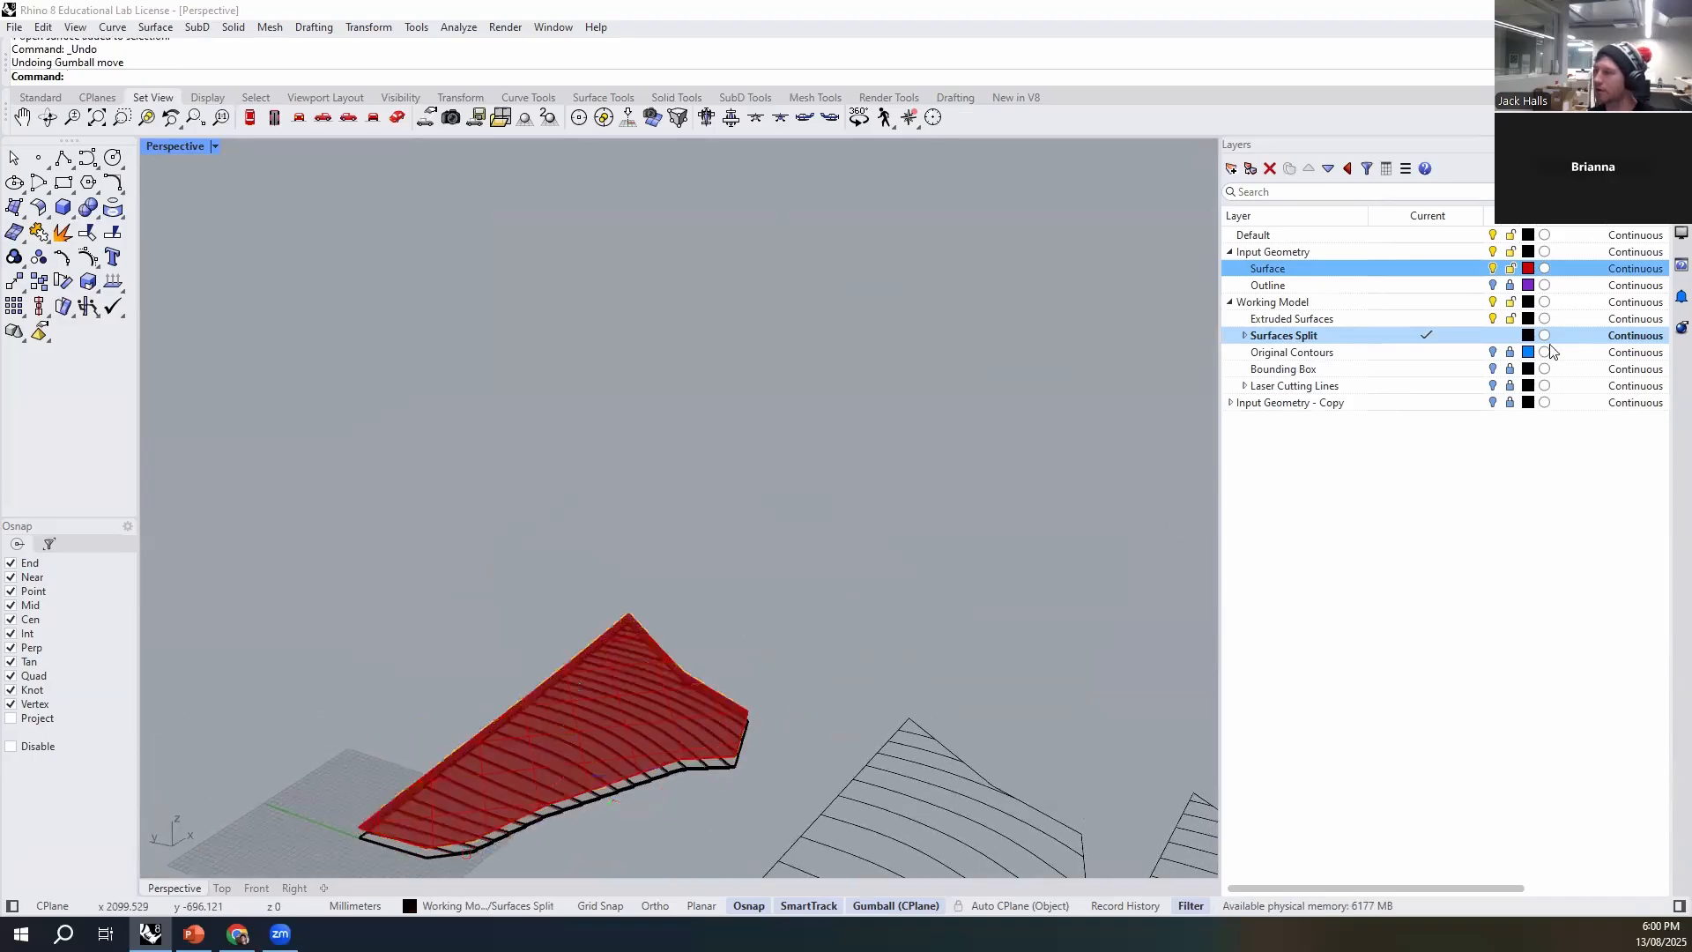
# - Hide the Surface layer and examine from the side how the uppermost strips rest on each other near the stack's tip
pyautogui.click(1493, 268)
pyautogui.moveTo(901, 565); pyautogui.dragTo(631, 556, button='right')
pyautogui.moveTo(373, 602); pyautogui.dragTo(581, 455, button='right')
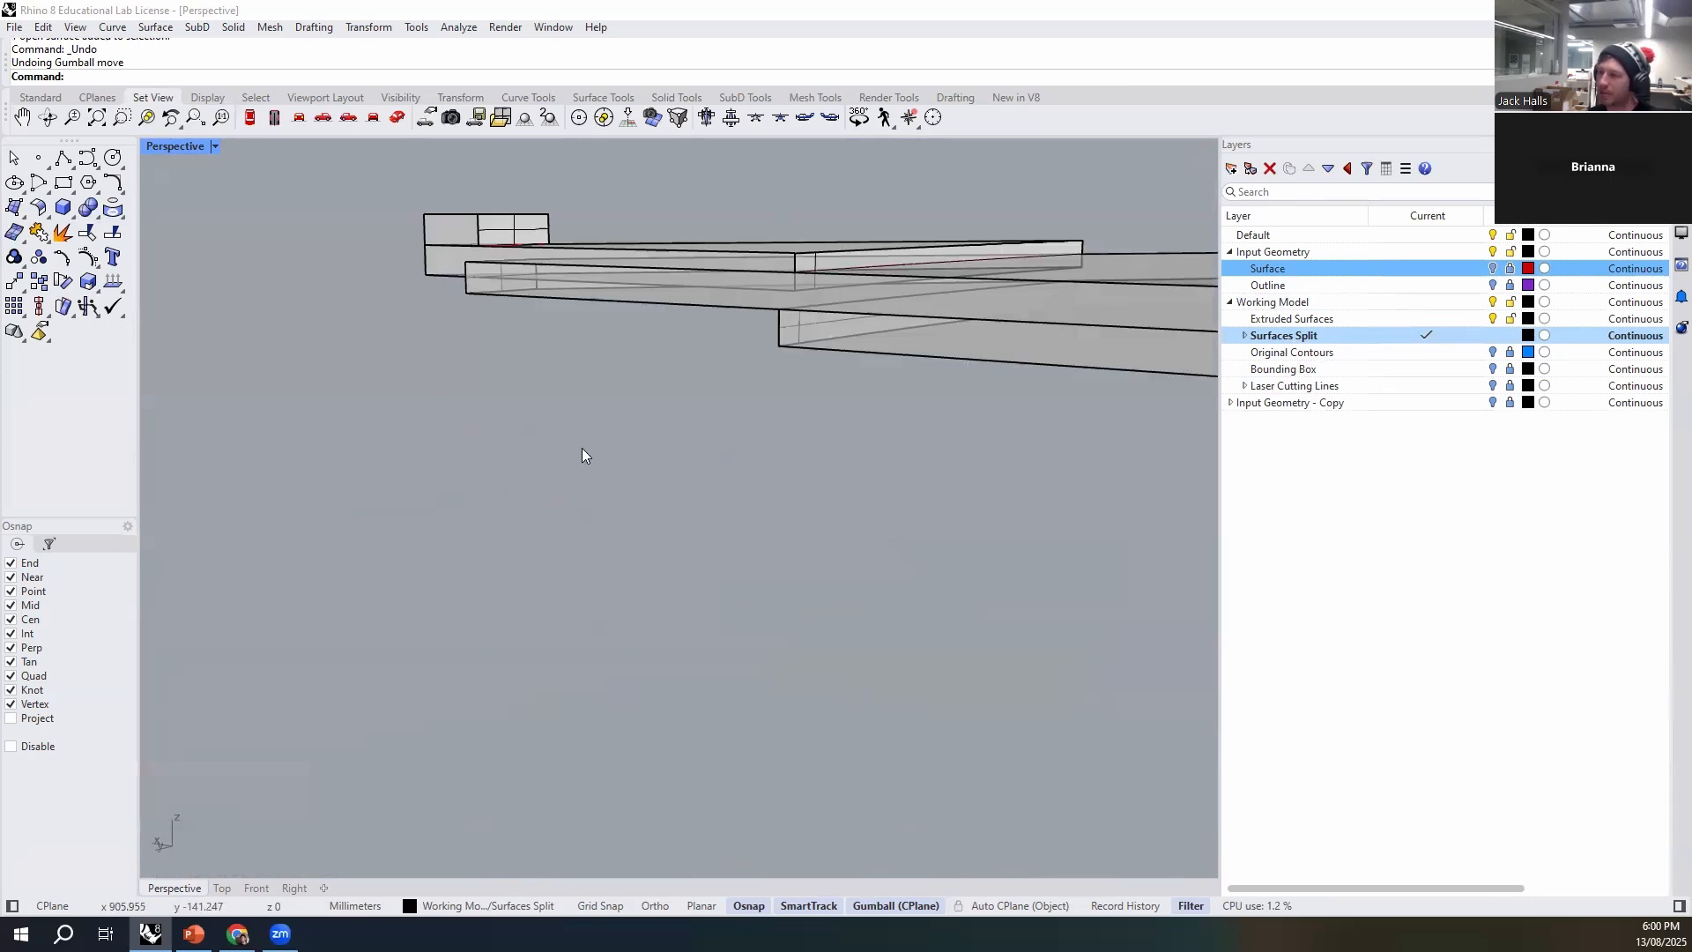
pyautogui.moveTo(626, 397); pyautogui.dragTo(788, 373, button='right')
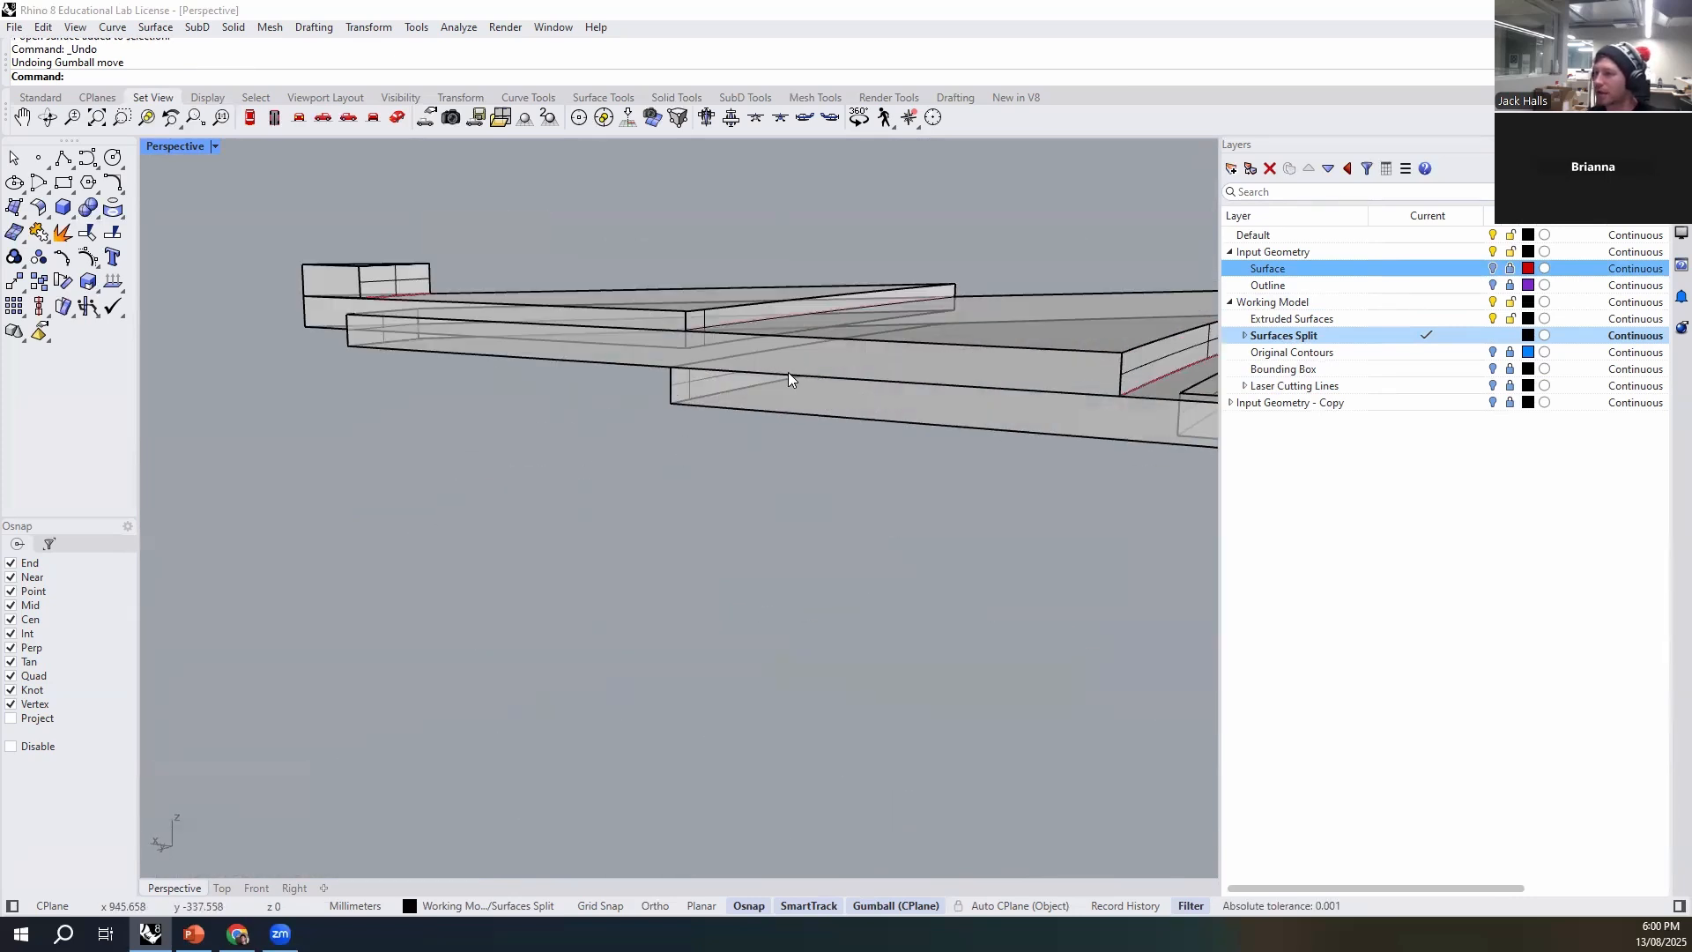
pyautogui.click(328, 312)
pyautogui.moveTo(352, 261); pyautogui.dragTo(411, 403, button='right')
pyautogui.moveTo(797, 531); pyautogui.dragTo(751, 537, button='right')
pyautogui.scroll(10, 828, 421)
pyautogui.scroll(-5, 947, 415)
pyautogui.scroll(1, 952, 389)
# - Move the overlapping strip near the stack's tip by its bottom corner up onto the top edge of the strip below
pyautogui.keyDown('shift'); pyautogui.click(980, 388); pyautogui.keyUp('shift')
pyautogui.scroll(6, 476, 461)
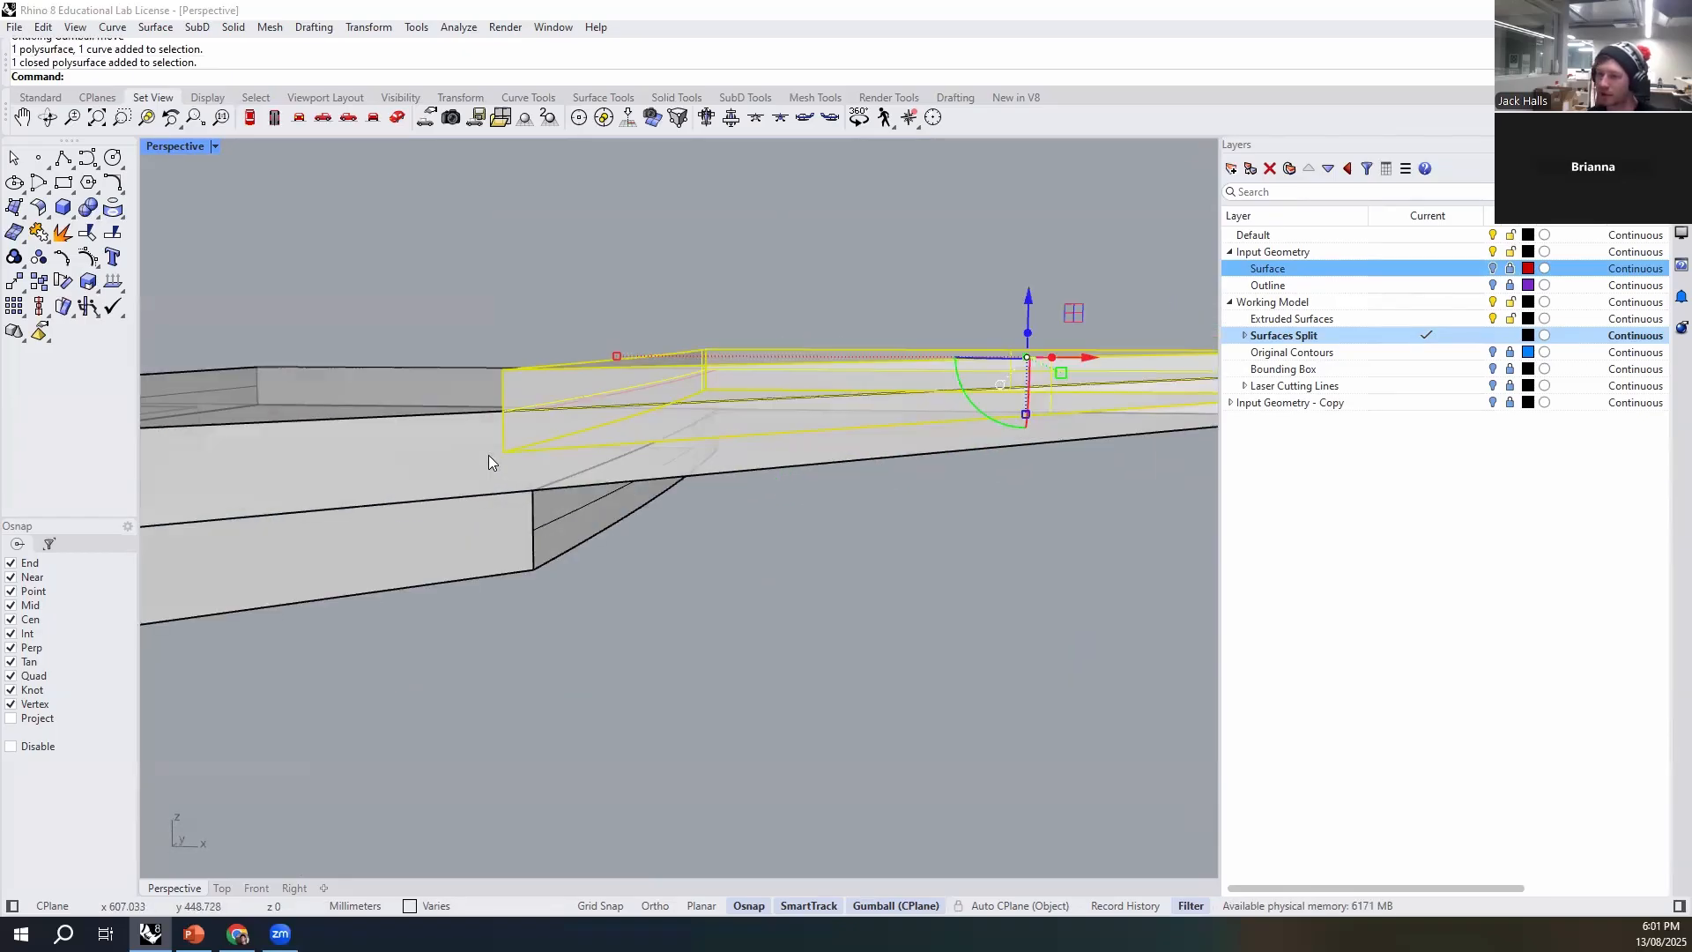
pyautogui.write('m')
pyautogui.press('Return')
pyautogui.click(505, 457)
pyautogui.click(515, 431)
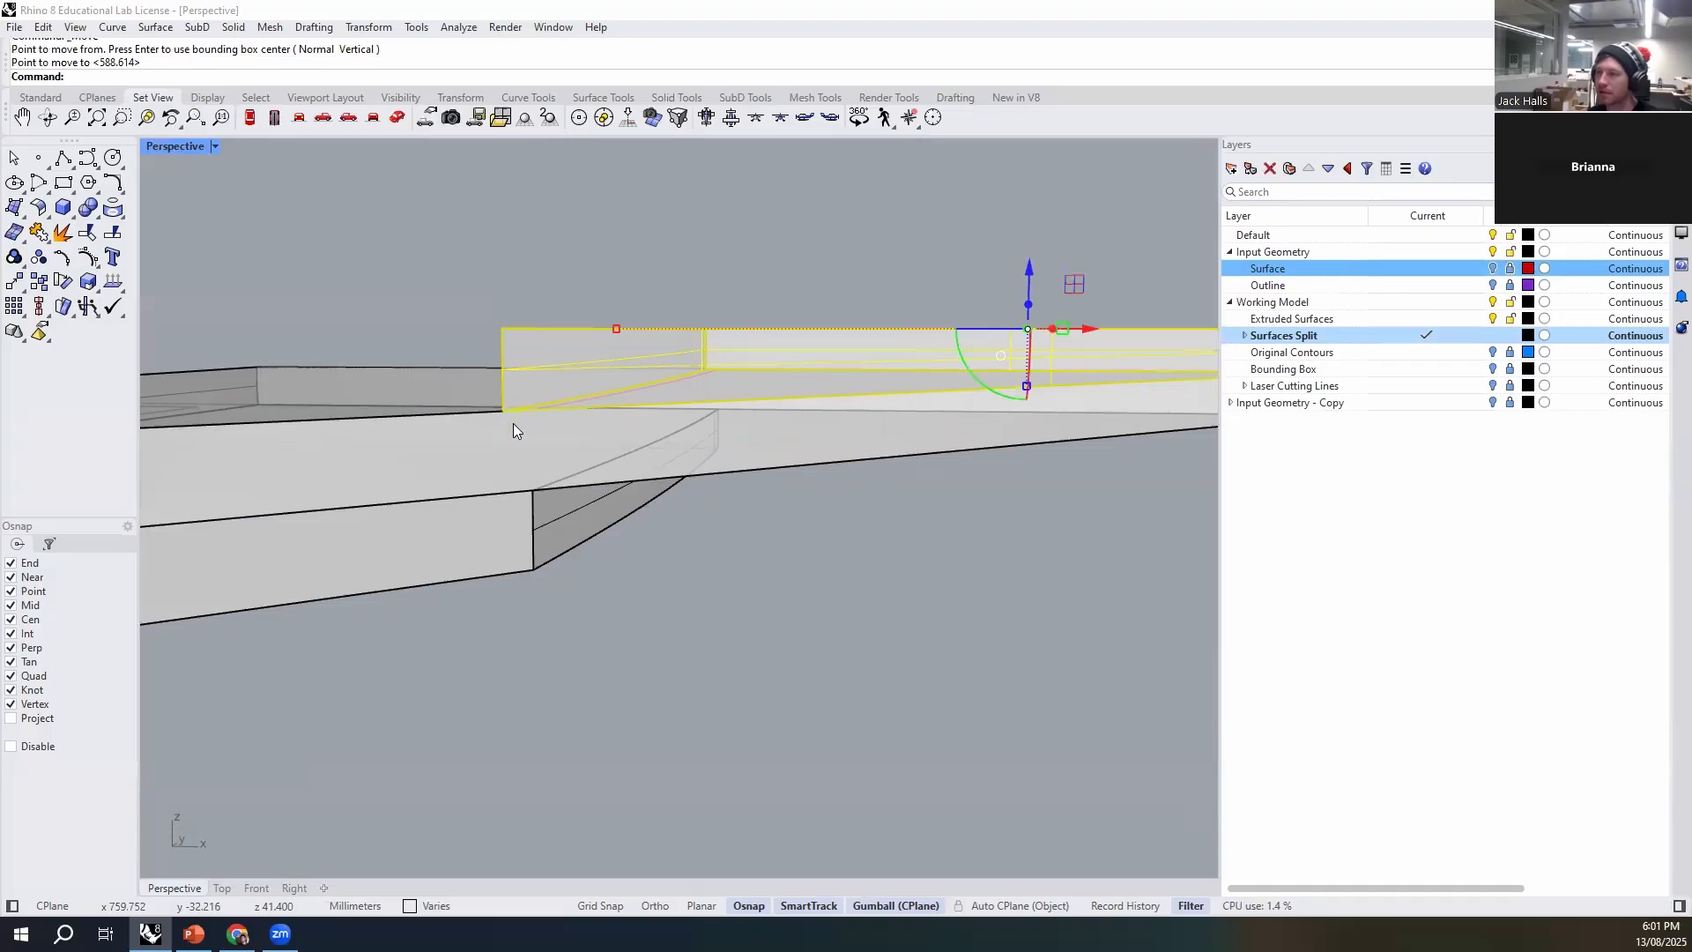
pyautogui.press('Escape')
# - Show the Surface layer again and check the corrected stack against the original terrain surface
pyautogui.scroll(-8, 671, 503)
pyautogui.moveTo(701, 520); pyautogui.dragTo(723, 529, button='right')
pyautogui.scroll(-5, 789, 474)
pyautogui.moveTo(789, 474); pyautogui.dragTo(978, 476, button='right')
pyautogui.click(1492, 268)
pyautogui.scroll(6, 780, 393)
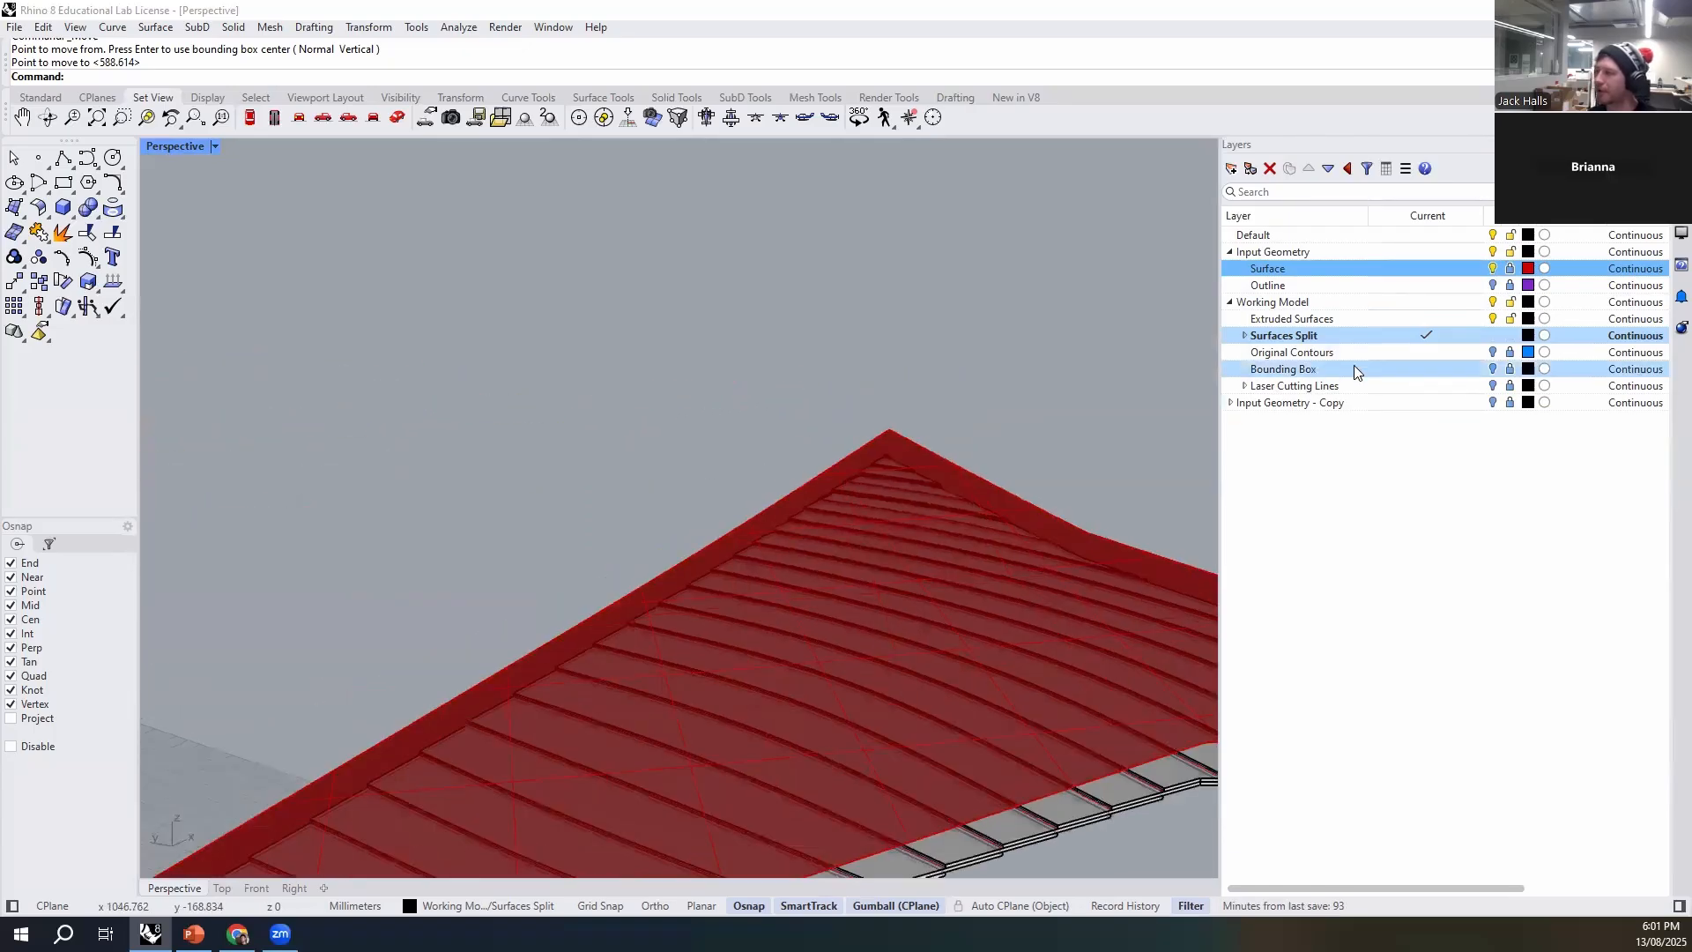
pyautogui.moveTo(516, 431); pyautogui.dragTo(593, 616, button='right')
# - Select both flat contour sets and toggle the CUT layer's visibility off and on to check that they belong to it
pyautogui.moveTo(957, 511); pyautogui.dragTo(586, 721)
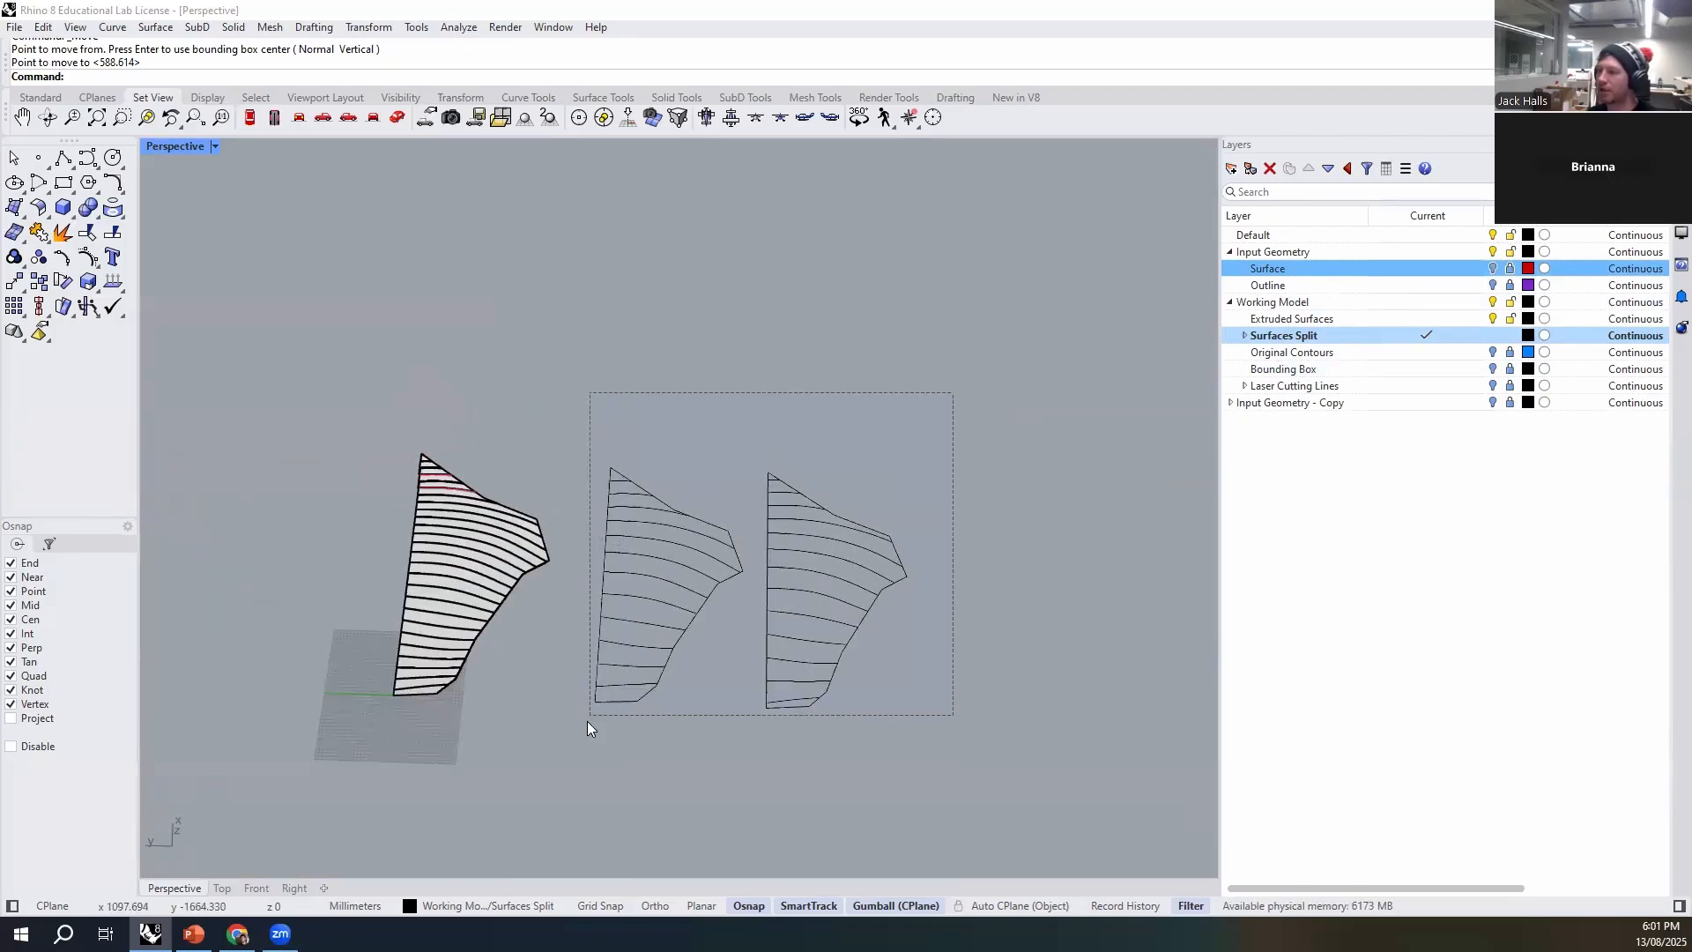
pyautogui.moveTo(859, 760); pyautogui.dragTo(686, 784, button='right')
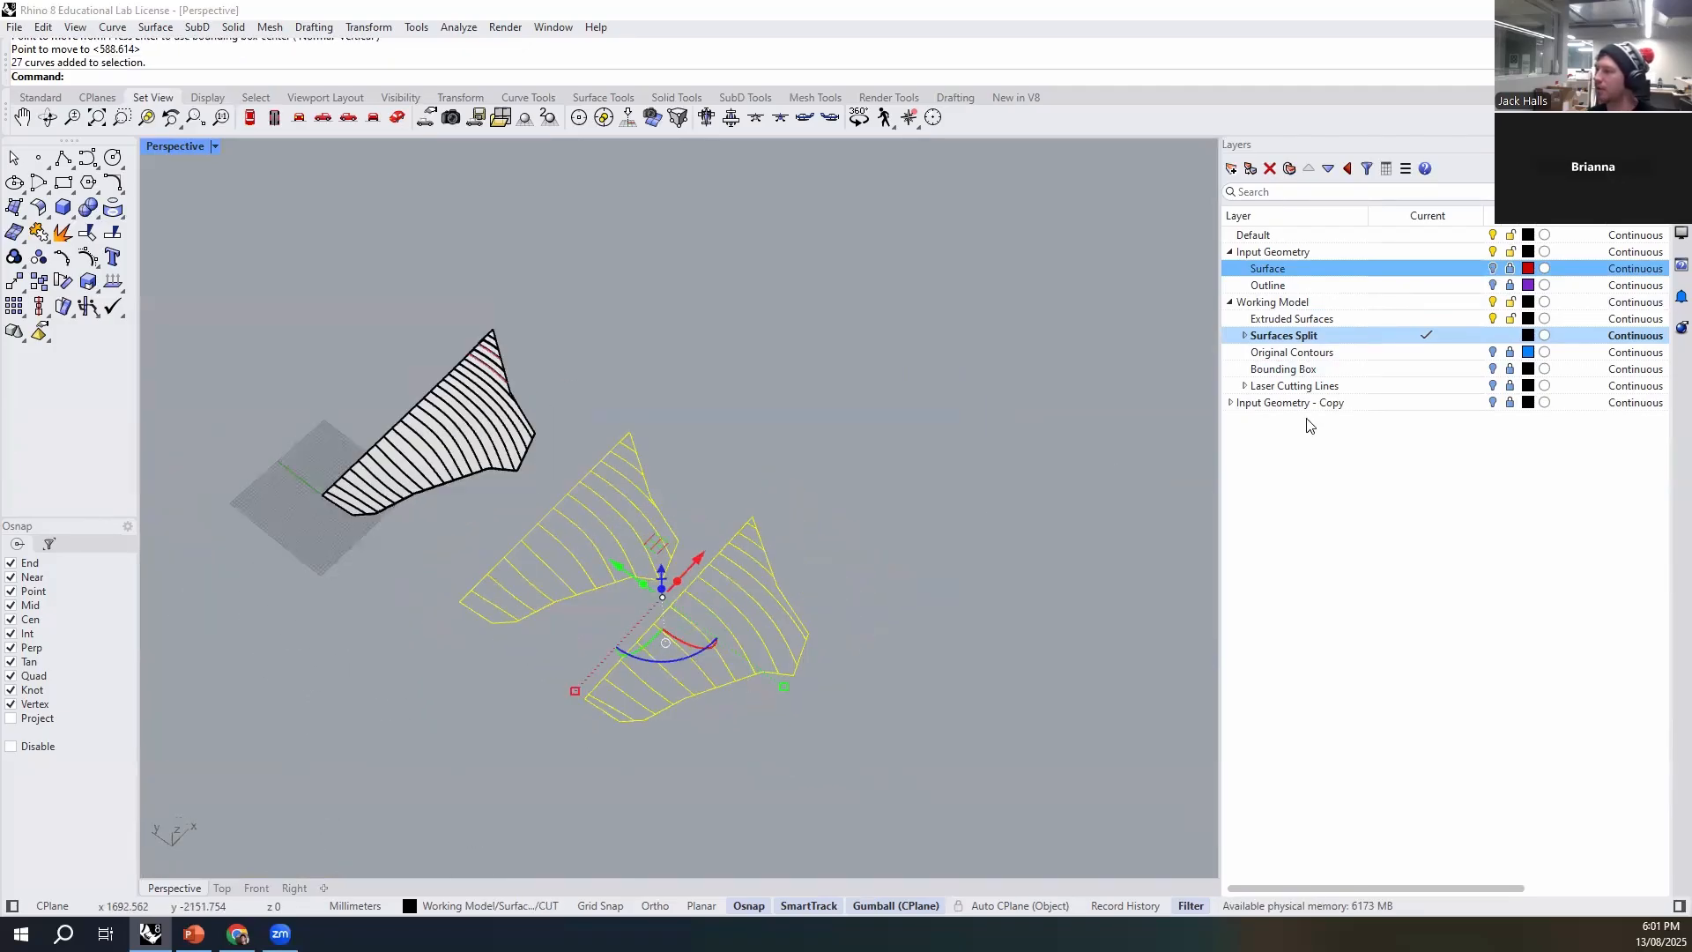
pyautogui.click(1244, 335)
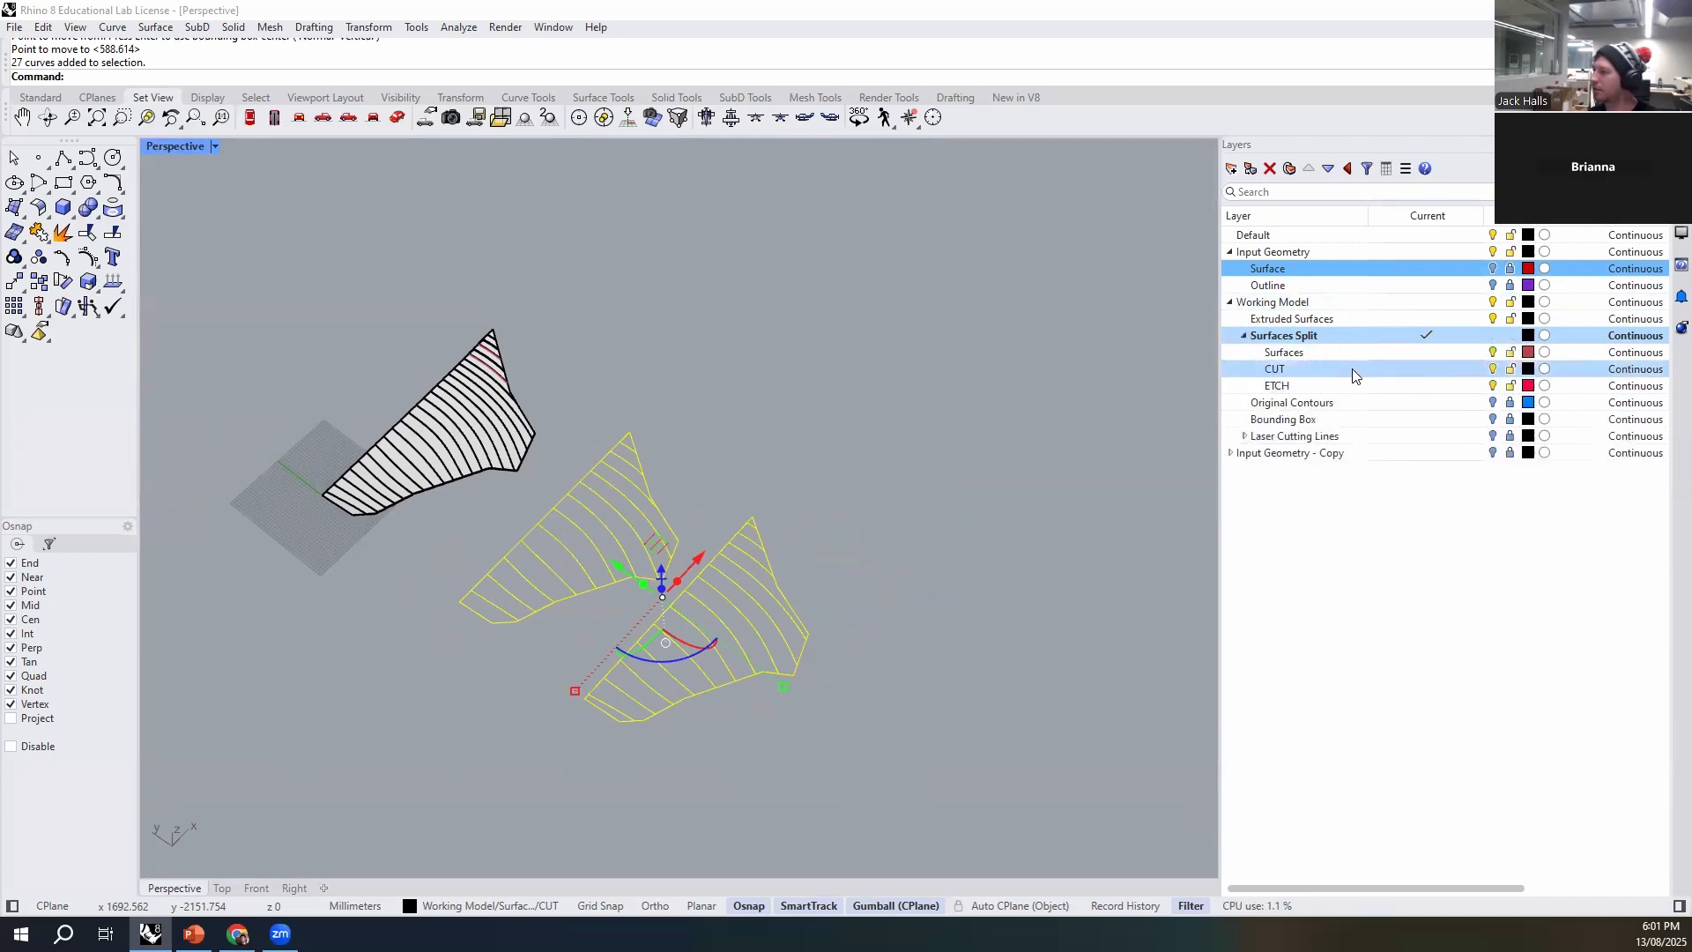
pyautogui.click(1493, 368)
pyautogui.moveTo(1009, 505); pyautogui.dragTo(582, 573, button='right')
pyautogui.click(1493, 369)
pyautogui.click(552, 640)
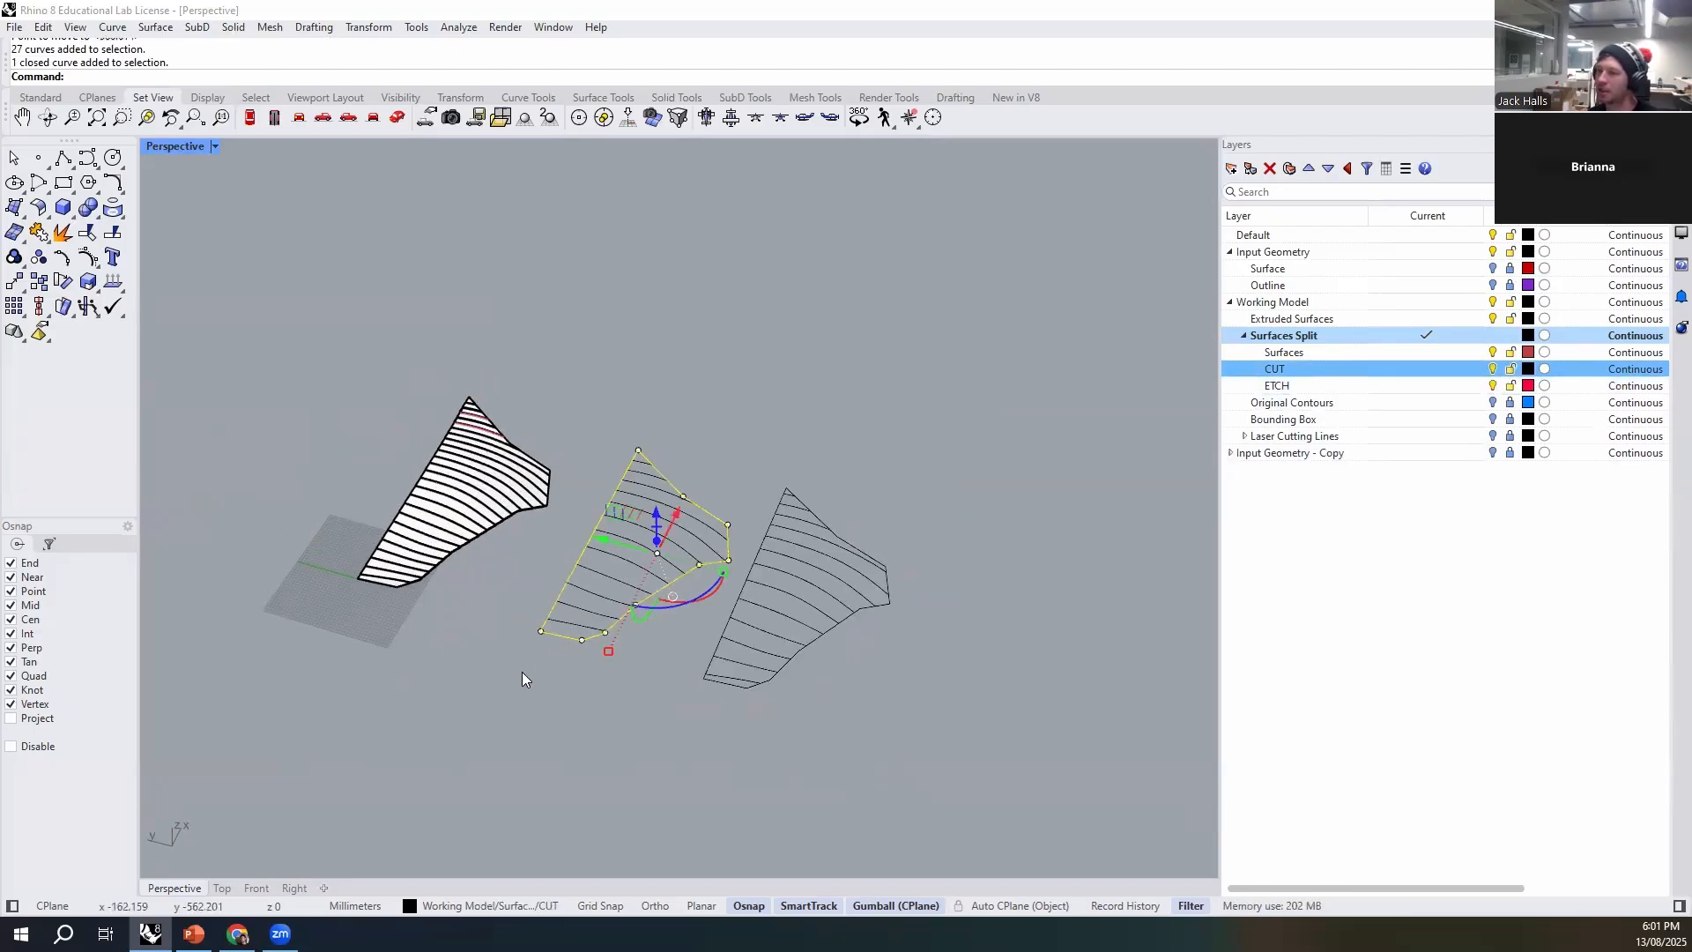
pyautogui.scroll(5, 457, 633)
pyautogui.moveTo(642, 736); pyautogui.dragTo(610, 694, button='right')
pyautogui.click(610, 694)
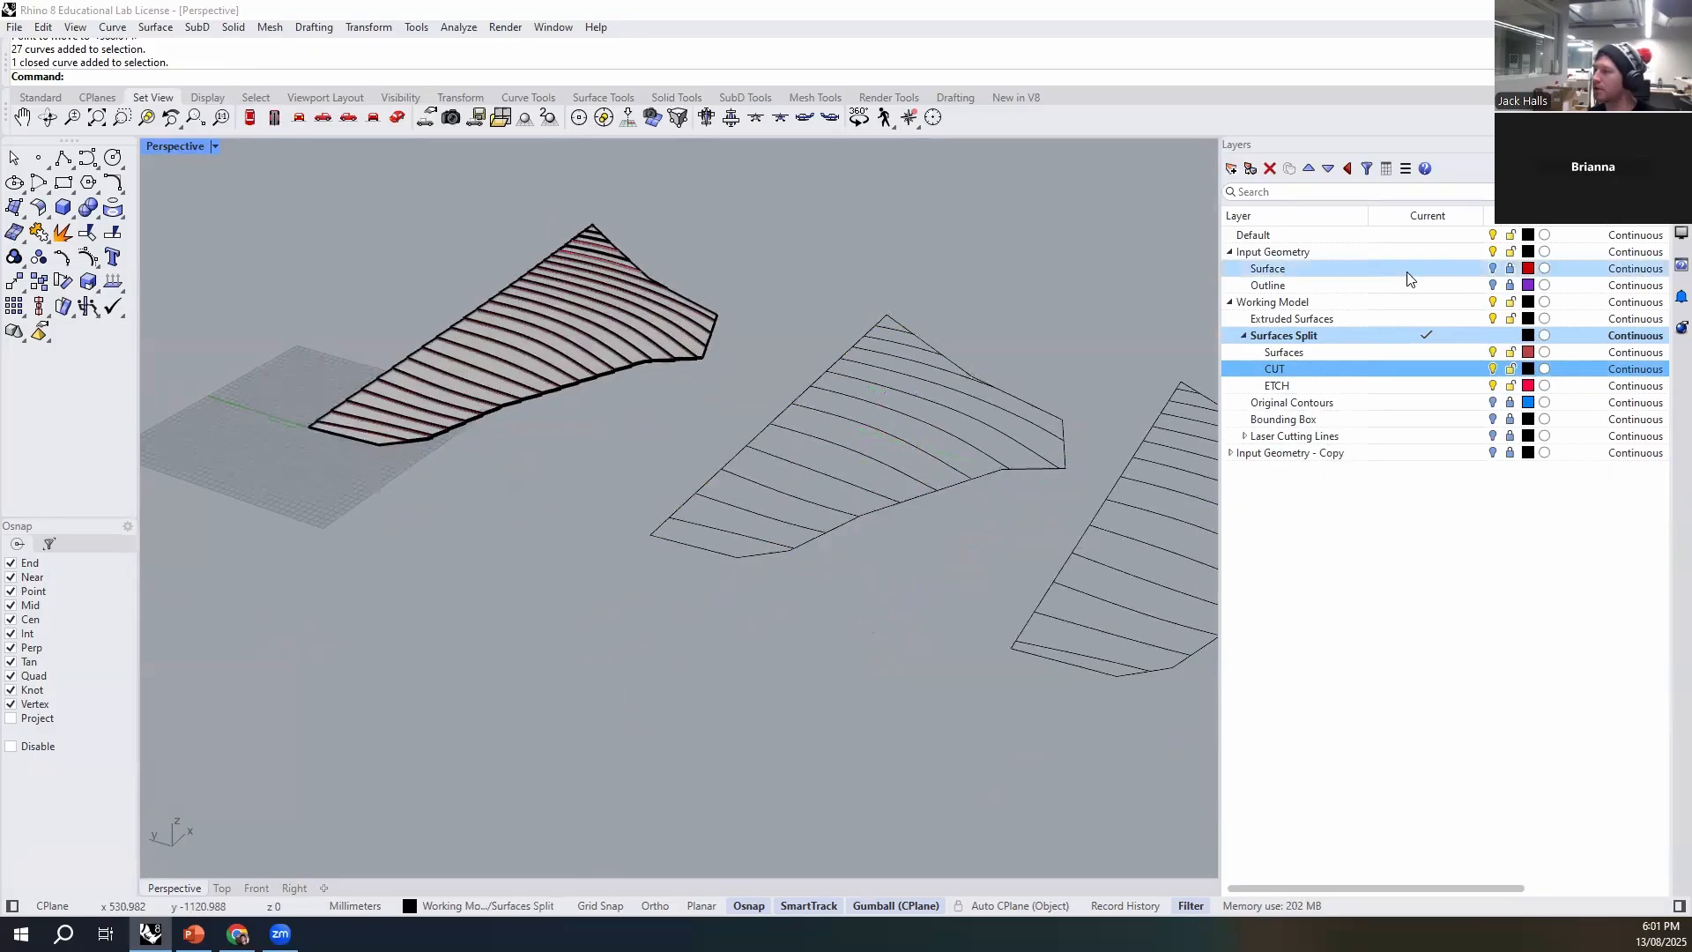
# - Show the Outline layer of the Input Geometry beneath the stack and hide the CUT layer of Surfaces Split
pyautogui.click(1501, 286)
pyautogui.moveTo(587, 484); pyautogui.dragTo(938, 559, button='right')
pyautogui.scroll(6, 966, 575)
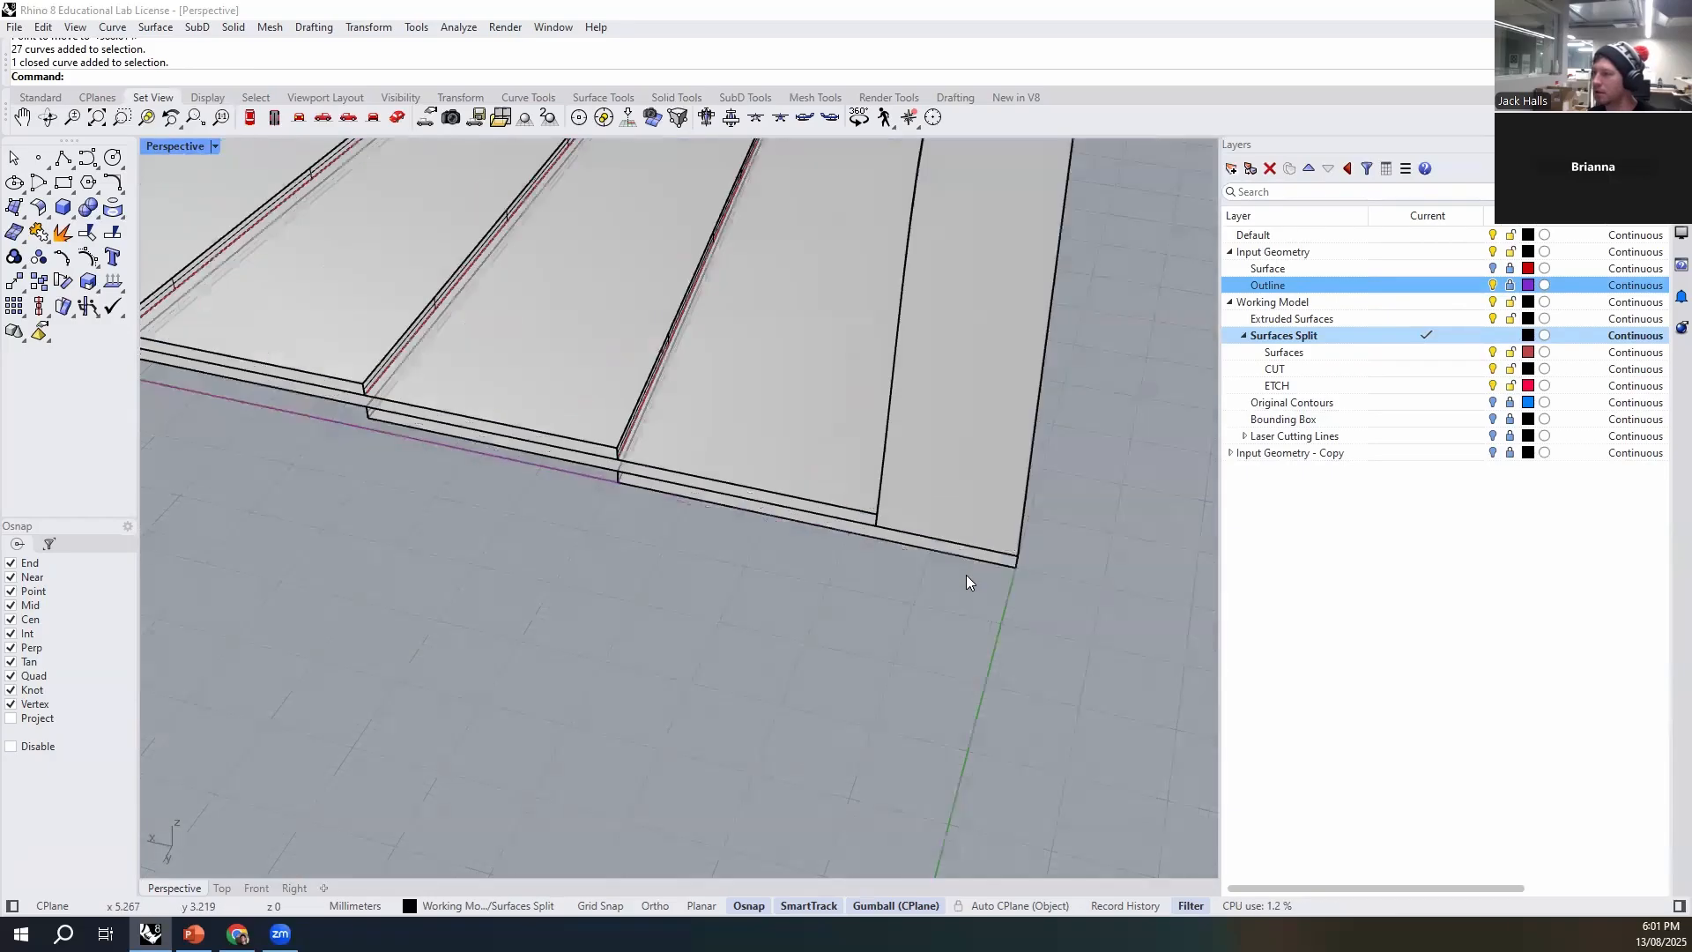
pyautogui.moveTo(604, 494); pyautogui.dragTo(517, 678, button='right')
pyautogui.scroll(-5, 518, 678)
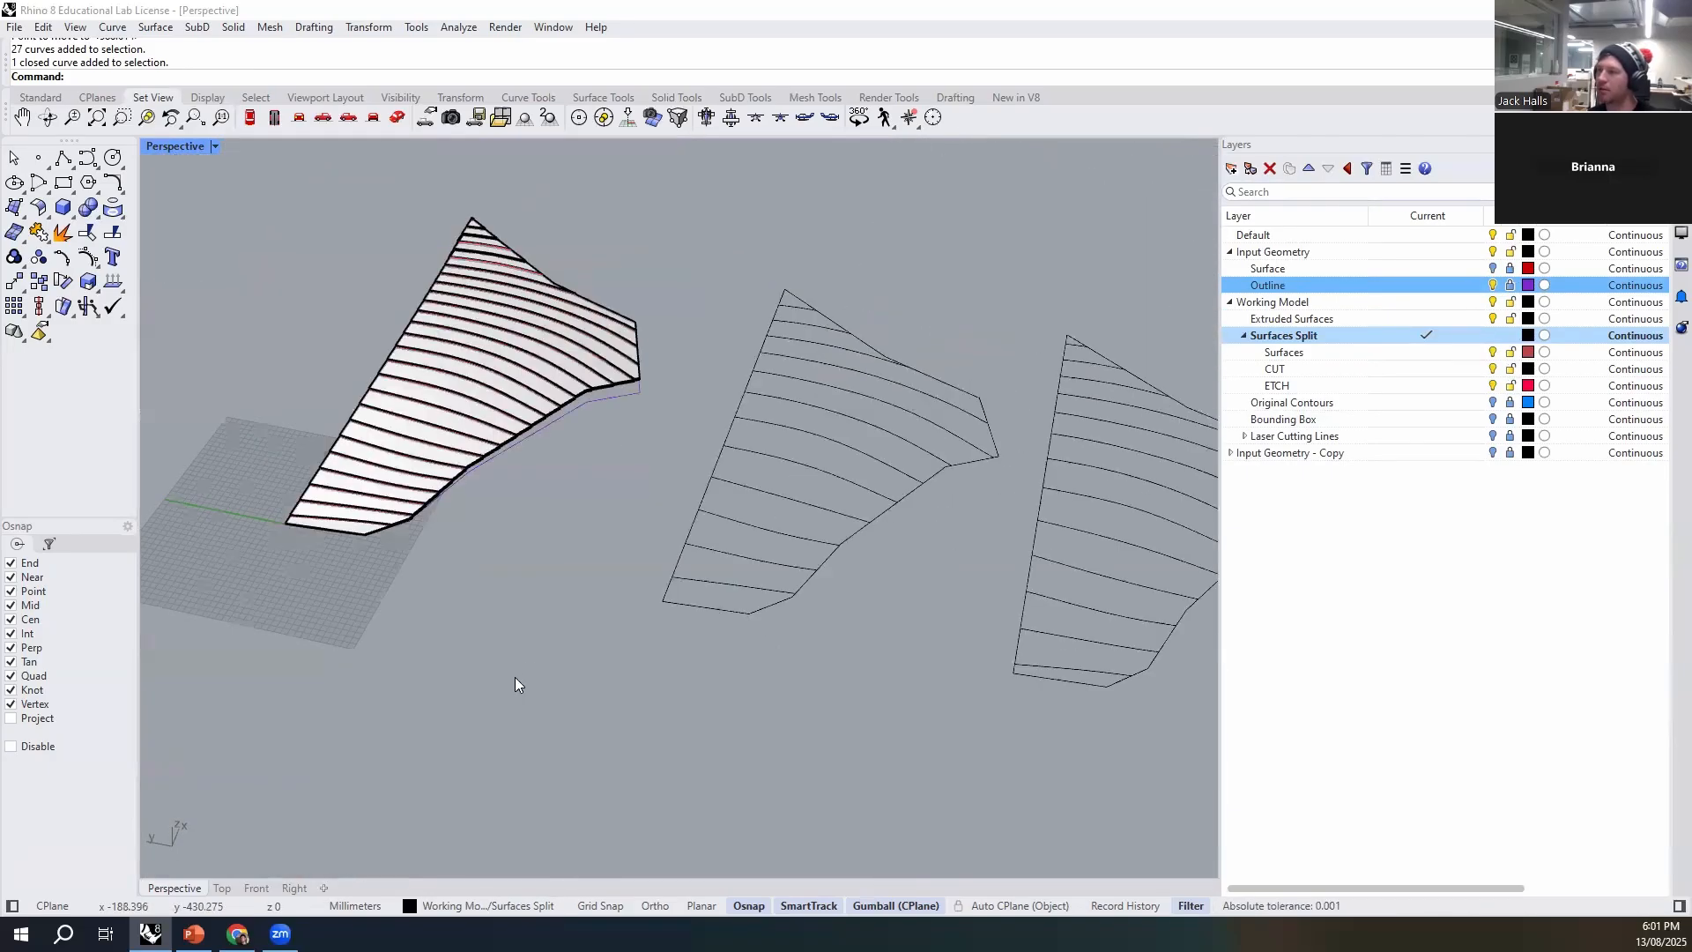
pyautogui.click(1492, 369)
pyautogui.moveTo(793, 518); pyautogui.dragTo(797, 635, button='right')
# - Select the site outline curve and compare its position with the underside of the contour stack
pyautogui.click(1401, 287)
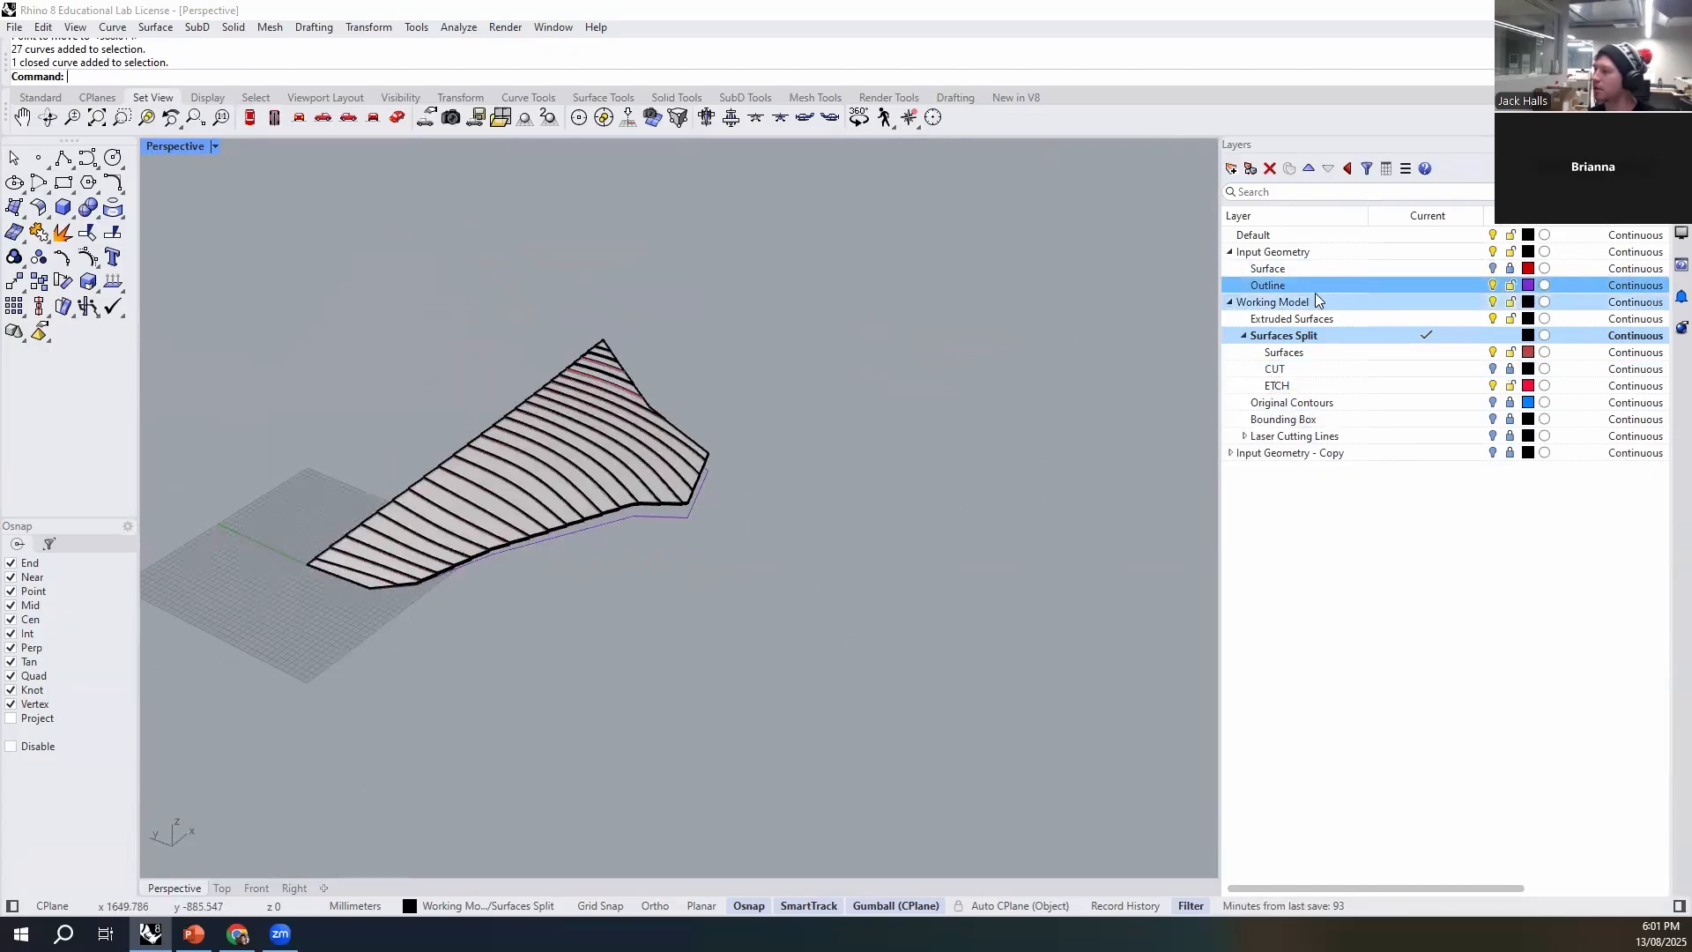
pyautogui.click(1355, 691)
pyautogui.moveTo(579, 508); pyautogui.dragTo(567, 532, button='right')
pyautogui.click(593, 513)
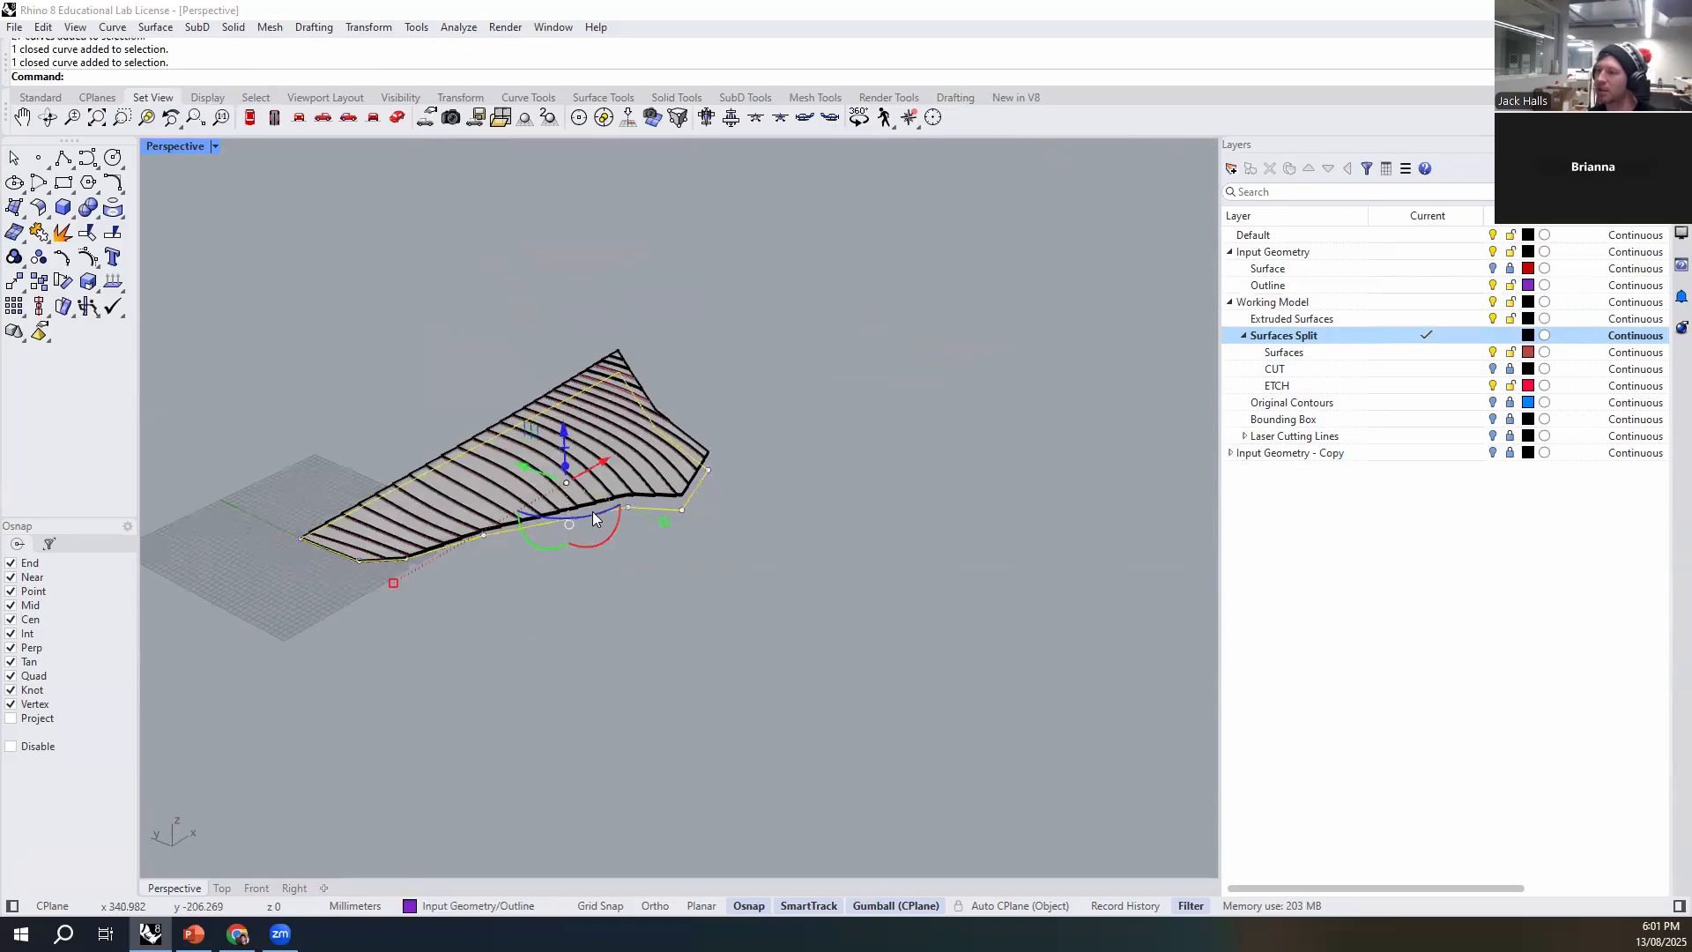
pyautogui.moveTo(342, 697); pyautogui.dragTo(814, 564, button='right')
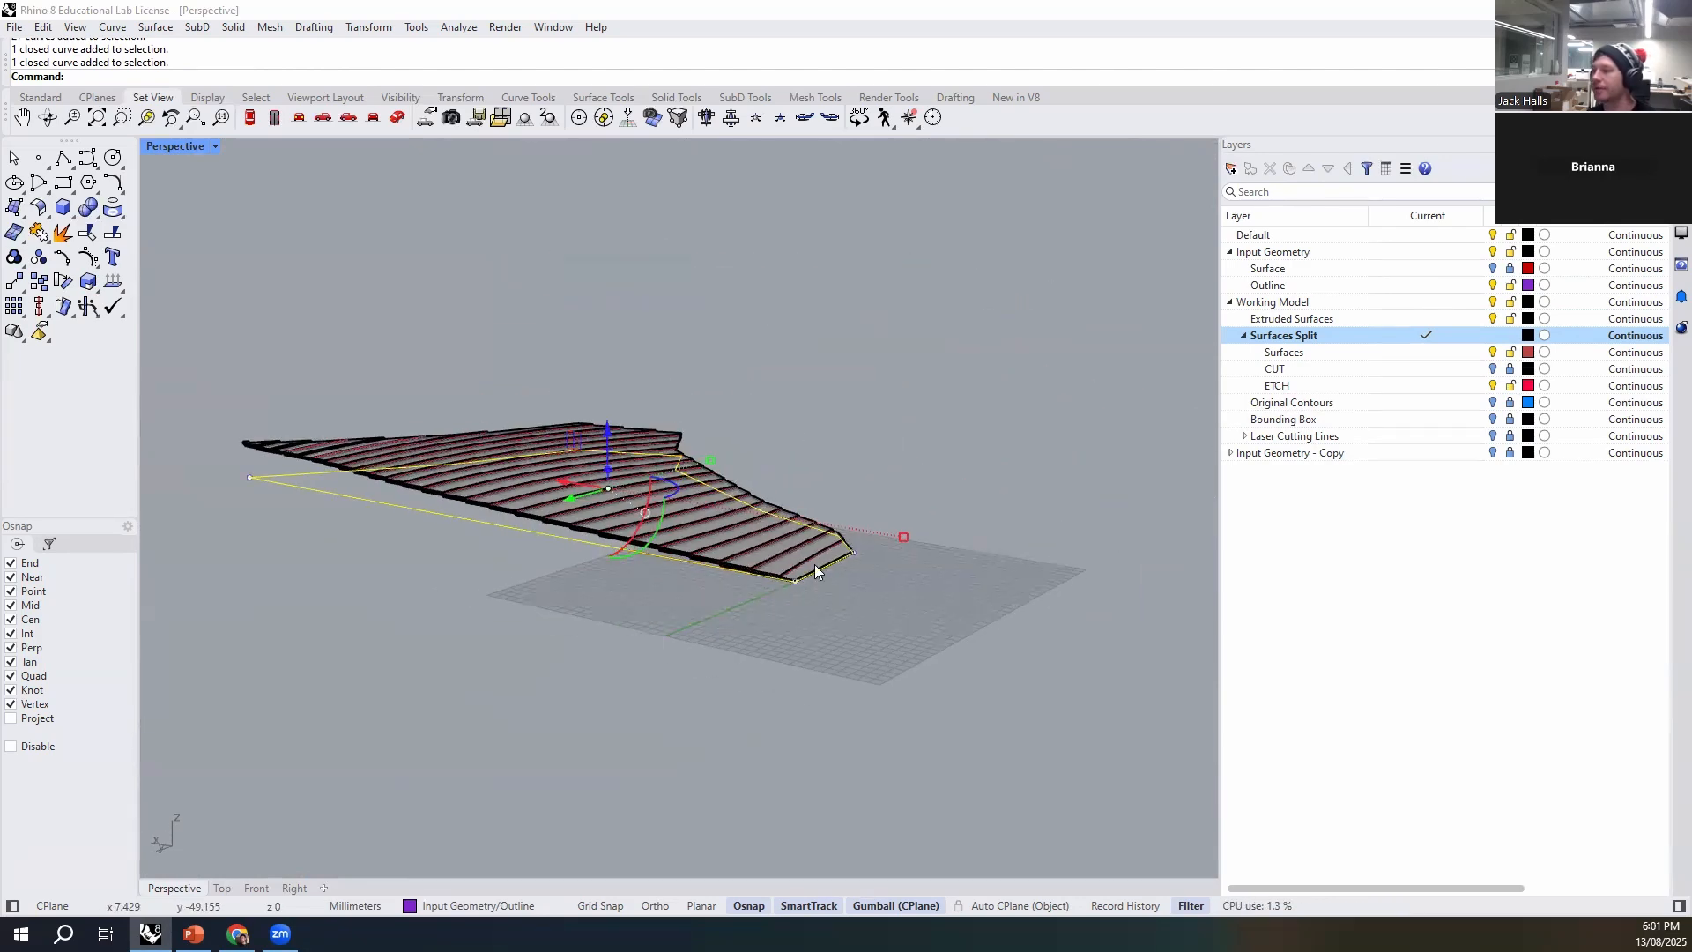
pyautogui.scroll(5, 753, 626)
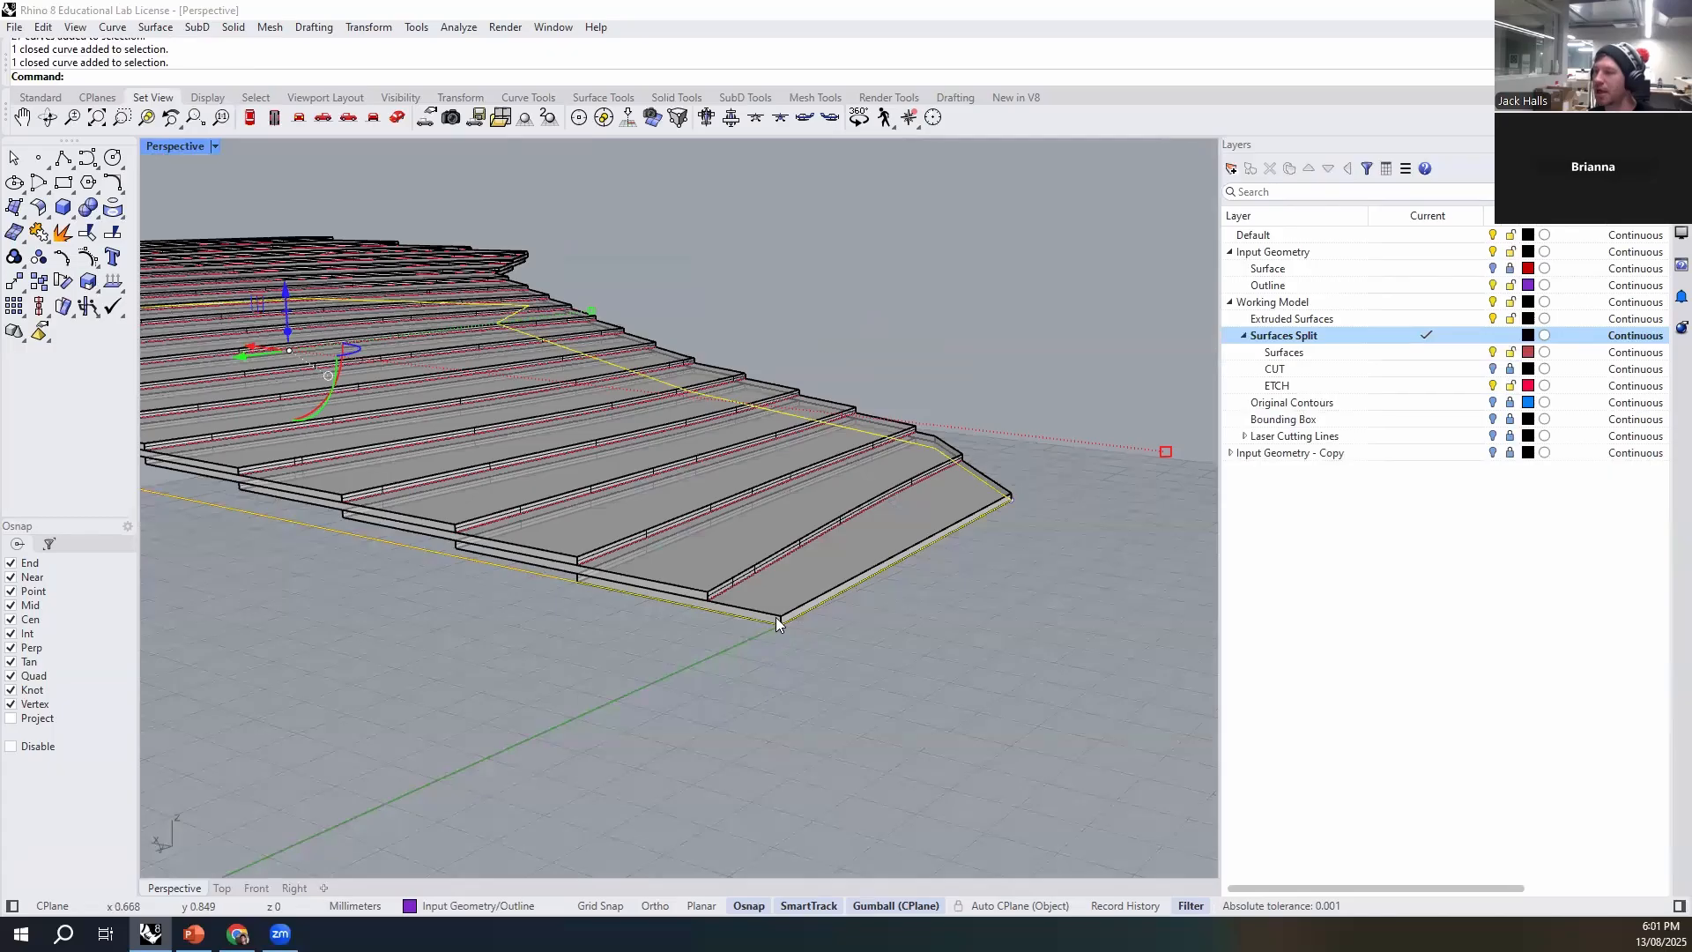
pyautogui.scroll(-5, 800, 760)
pyautogui.moveTo(801, 760); pyautogui.dragTo(740, 658, button='right')
pyautogui.click(772, 703)
pyautogui.click(787, 592)
pyautogui.write('M')
pyautogui.press('Return')
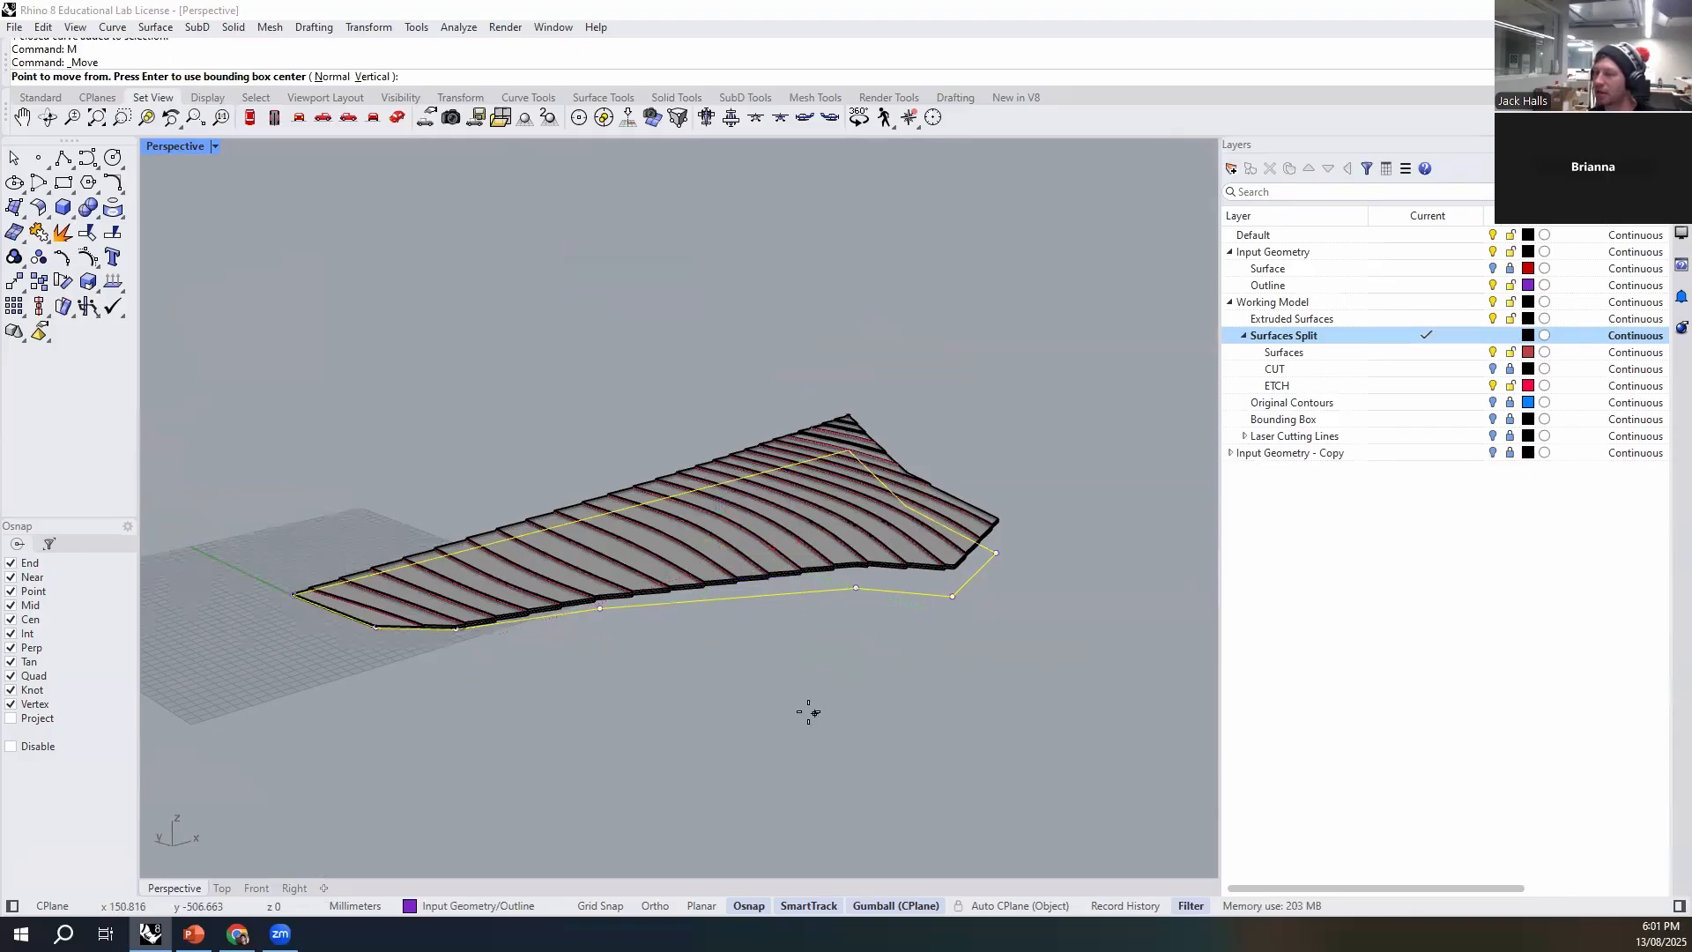
pyautogui.press('Escape')
pyautogui.press('Escape')
# - Move the site outline curve 20 mm straight down so it sits clear below the contour stack
pyautogui.moveTo(769, 691); pyautogui.dragTo(733, 628, button='right')
pyautogui.click(758, 597)
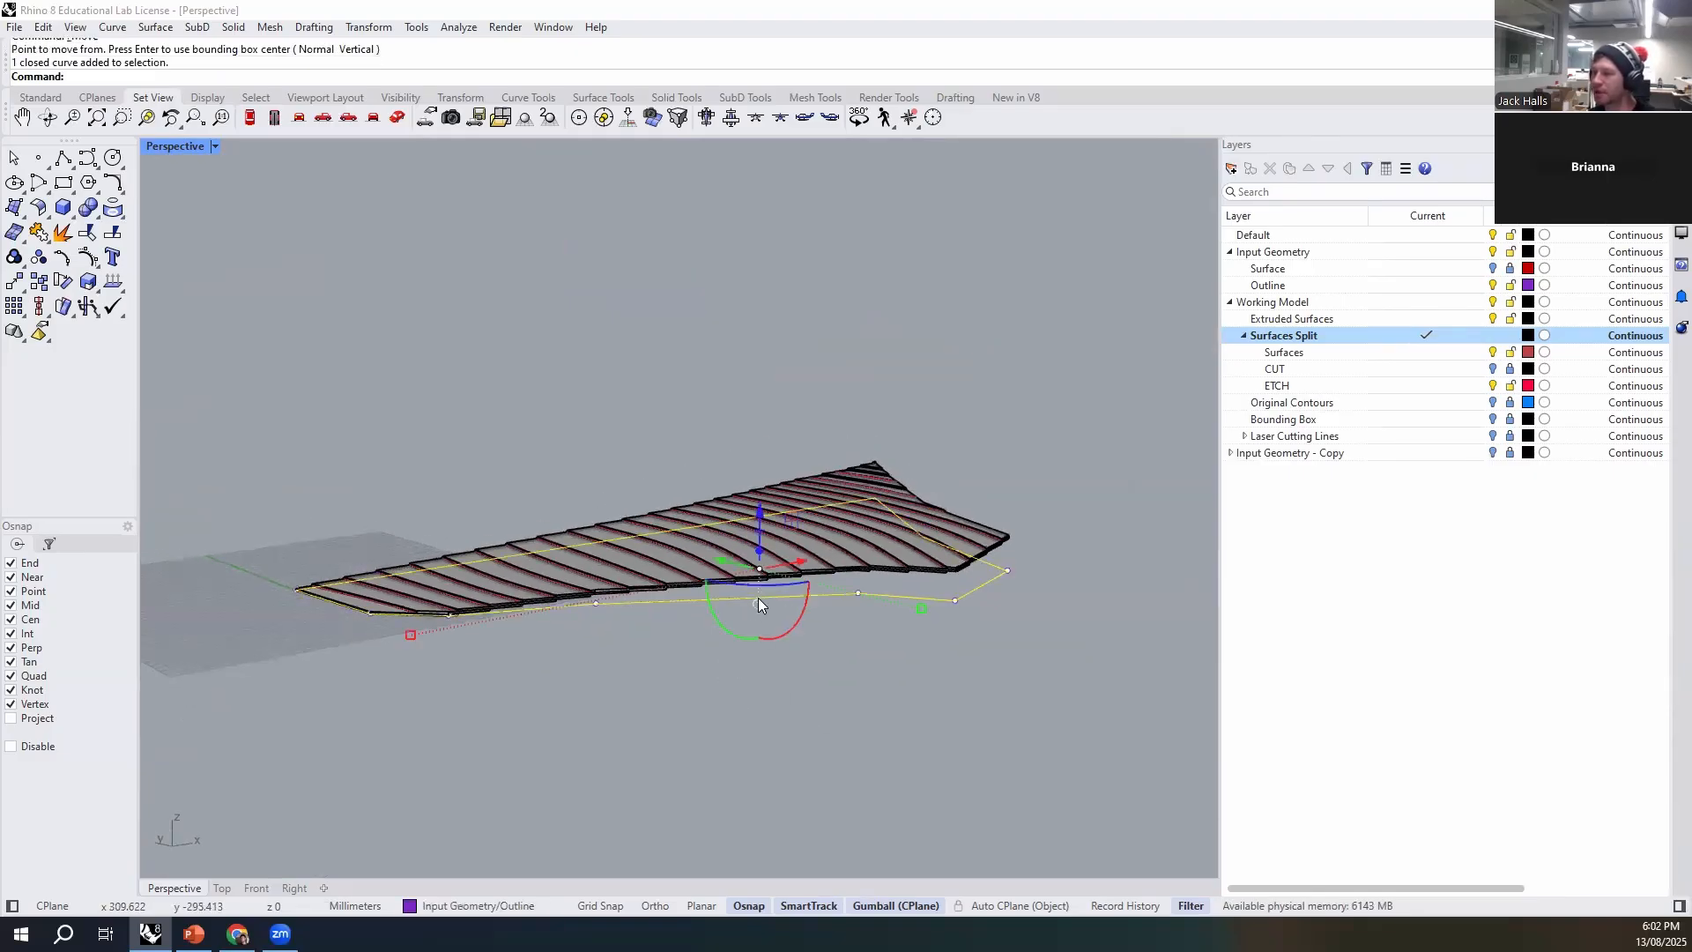
pyautogui.moveTo(755, 508); pyautogui.dragTo(333, 664, button='right')
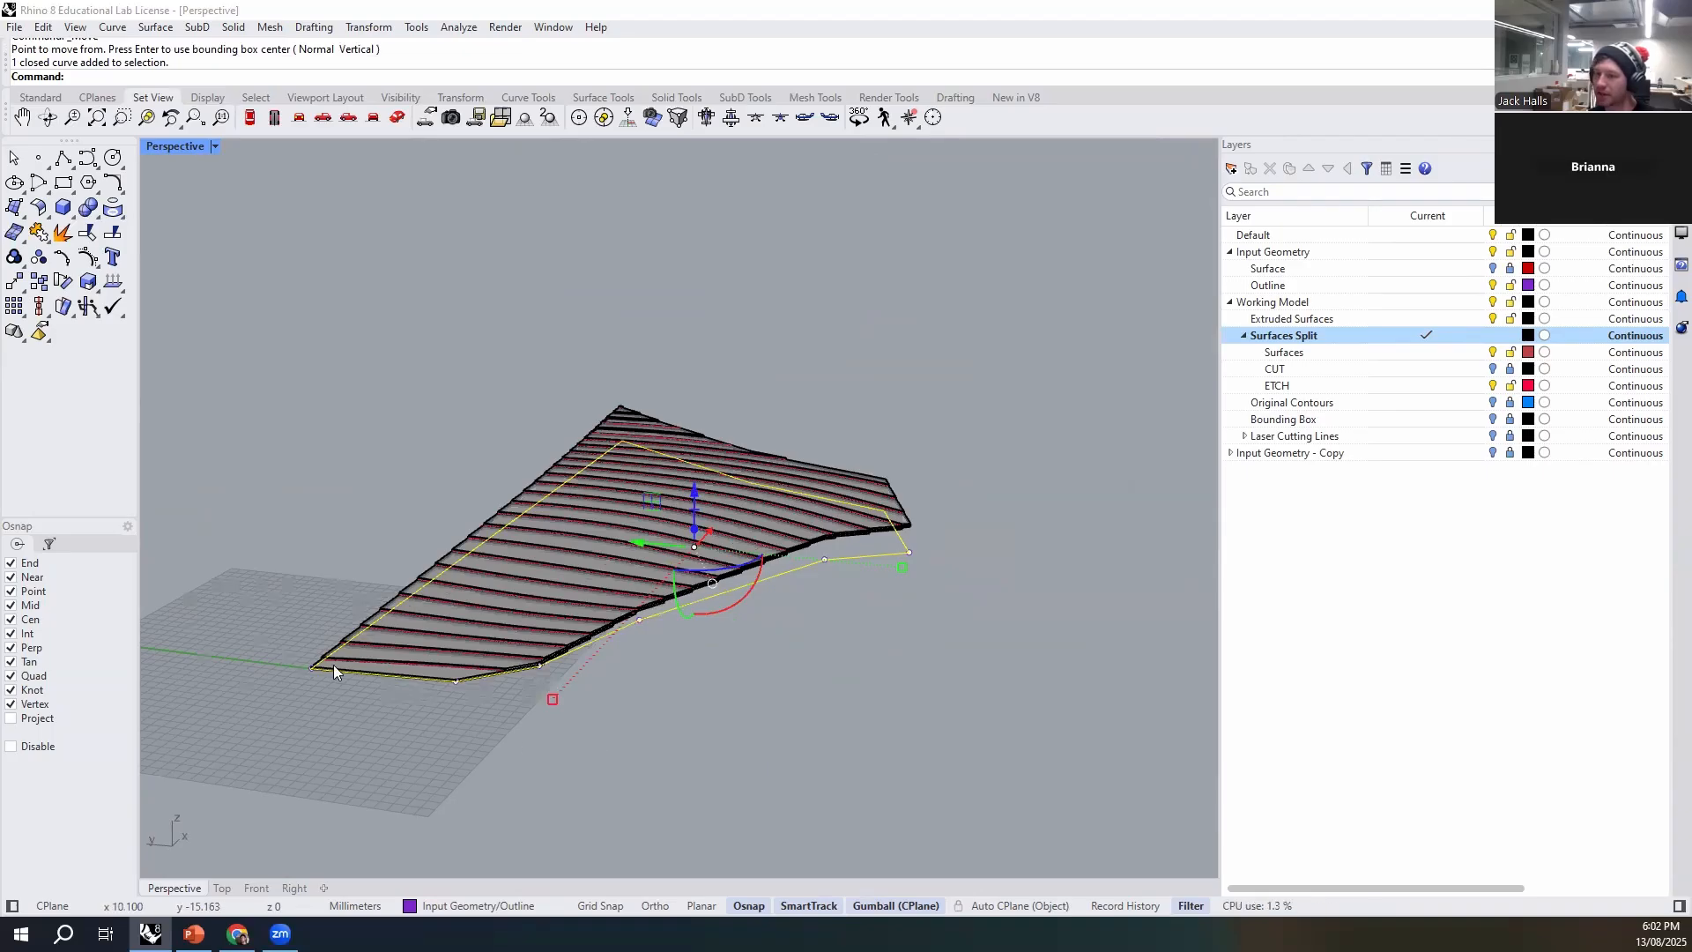
pyautogui.moveTo(685, 718); pyautogui.dragTo(803, 536, button='right')
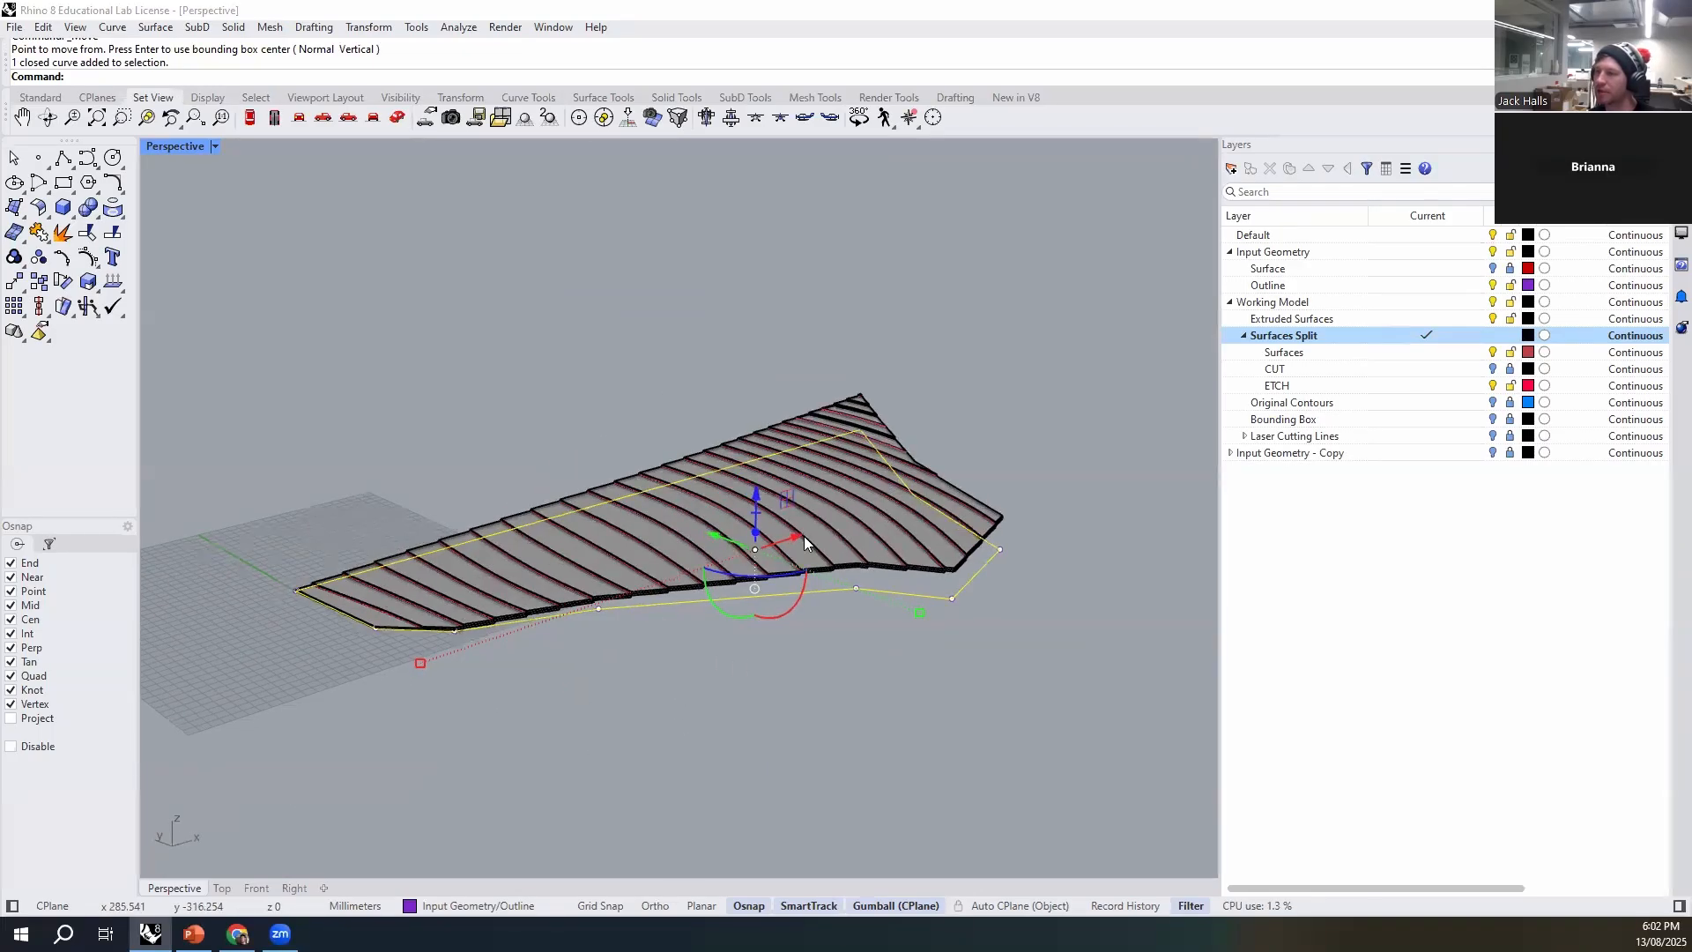
pyautogui.scroll(3, 742, 518)
pyautogui.click(766, 533)
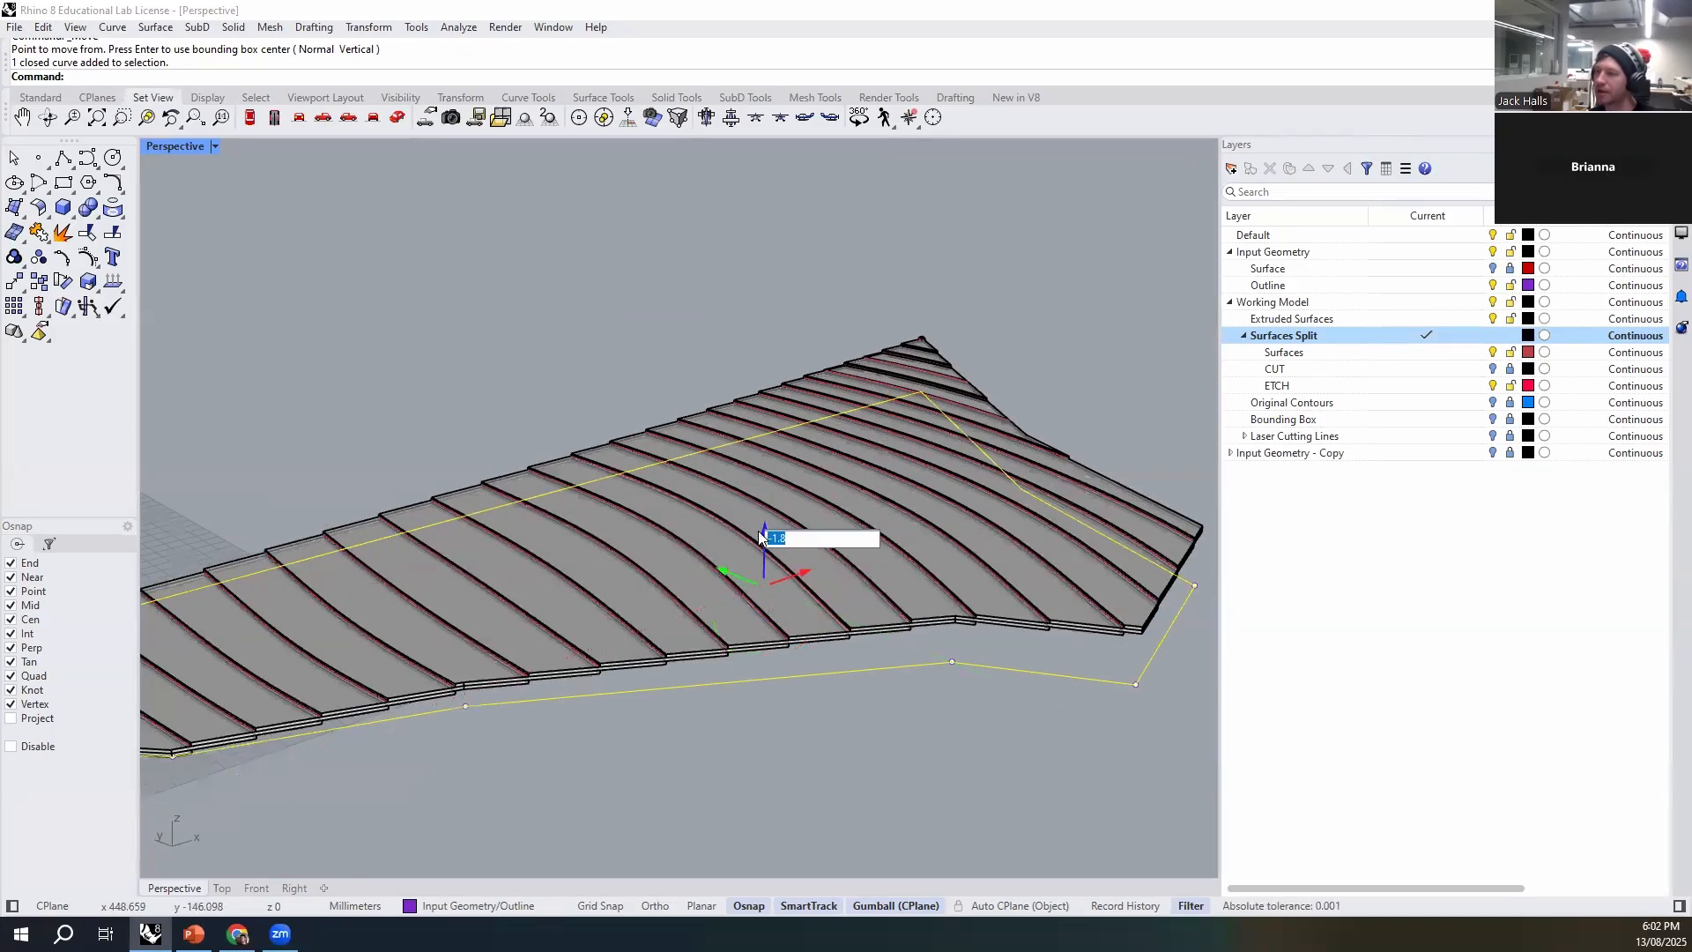
pyautogui.write('-20')
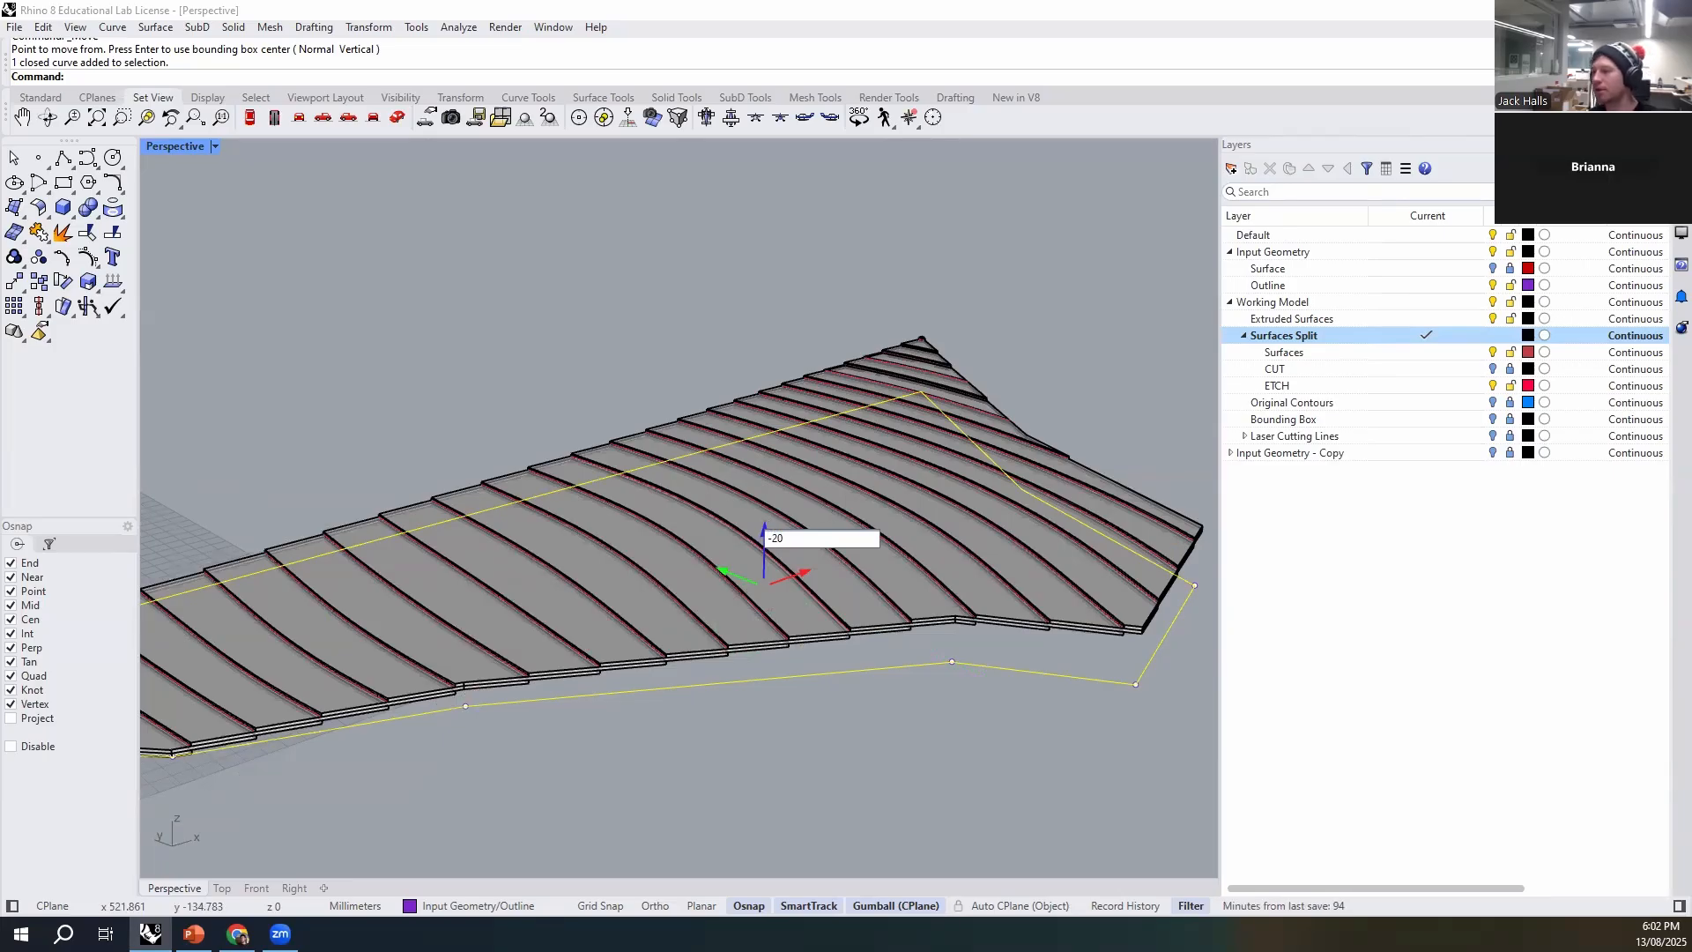
pyautogui.press('Return')
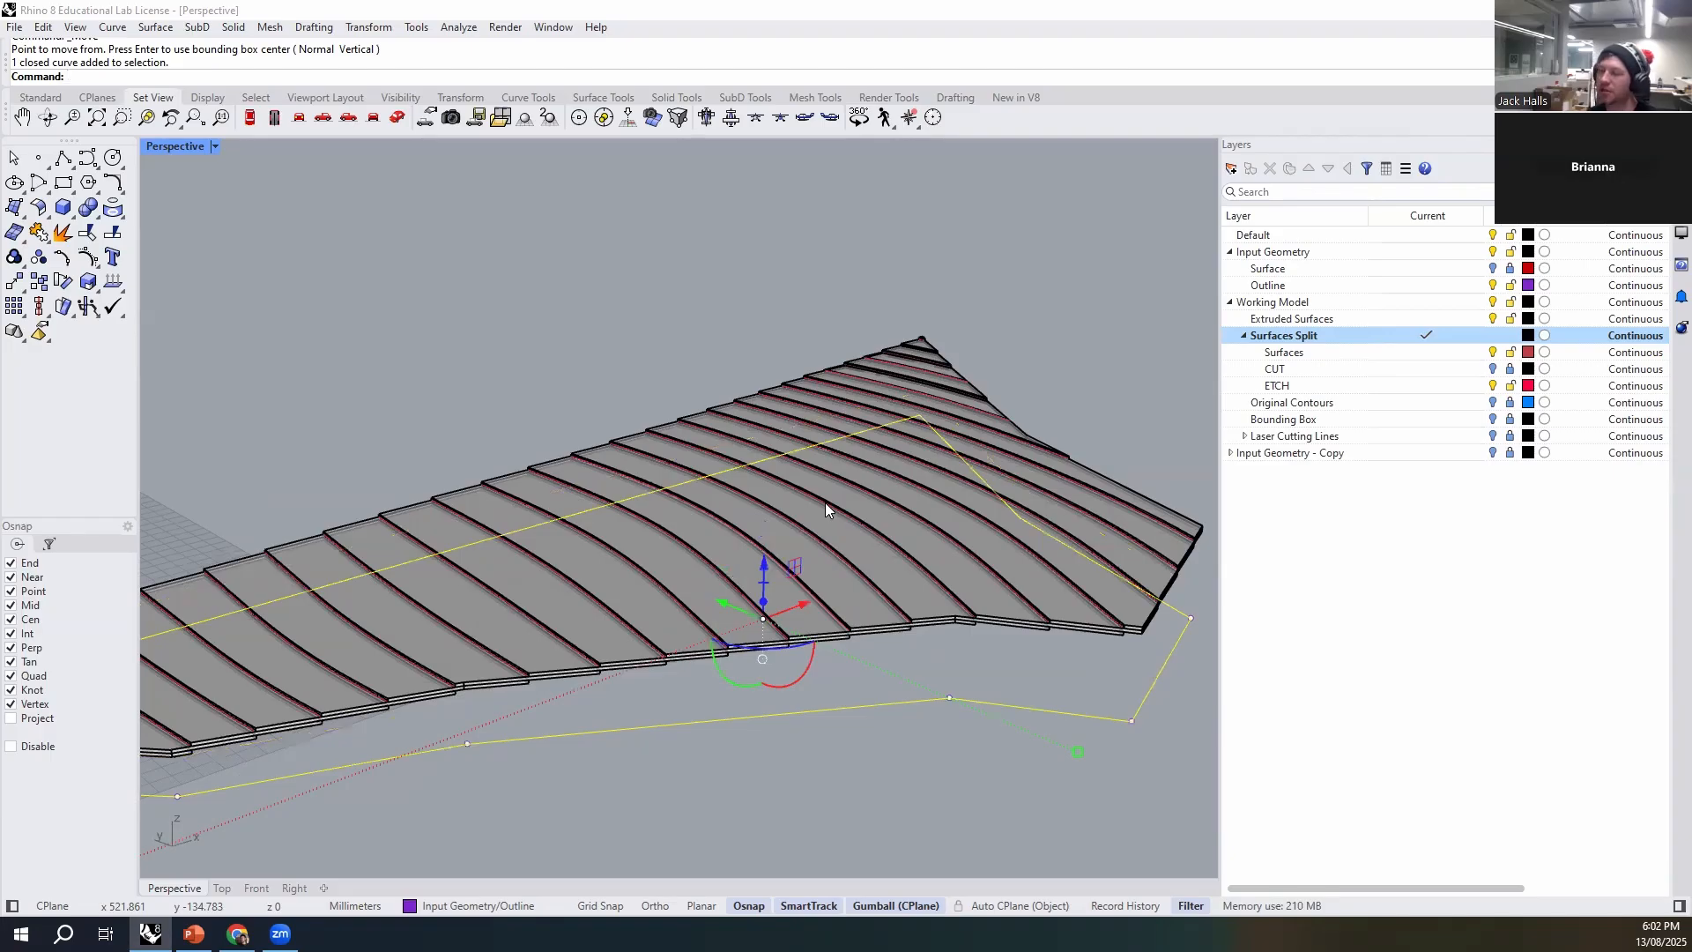
pyautogui.press('Escape')
pyautogui.moveTo(695, 339); pyautogui.dragTo(593, 657, button='right')
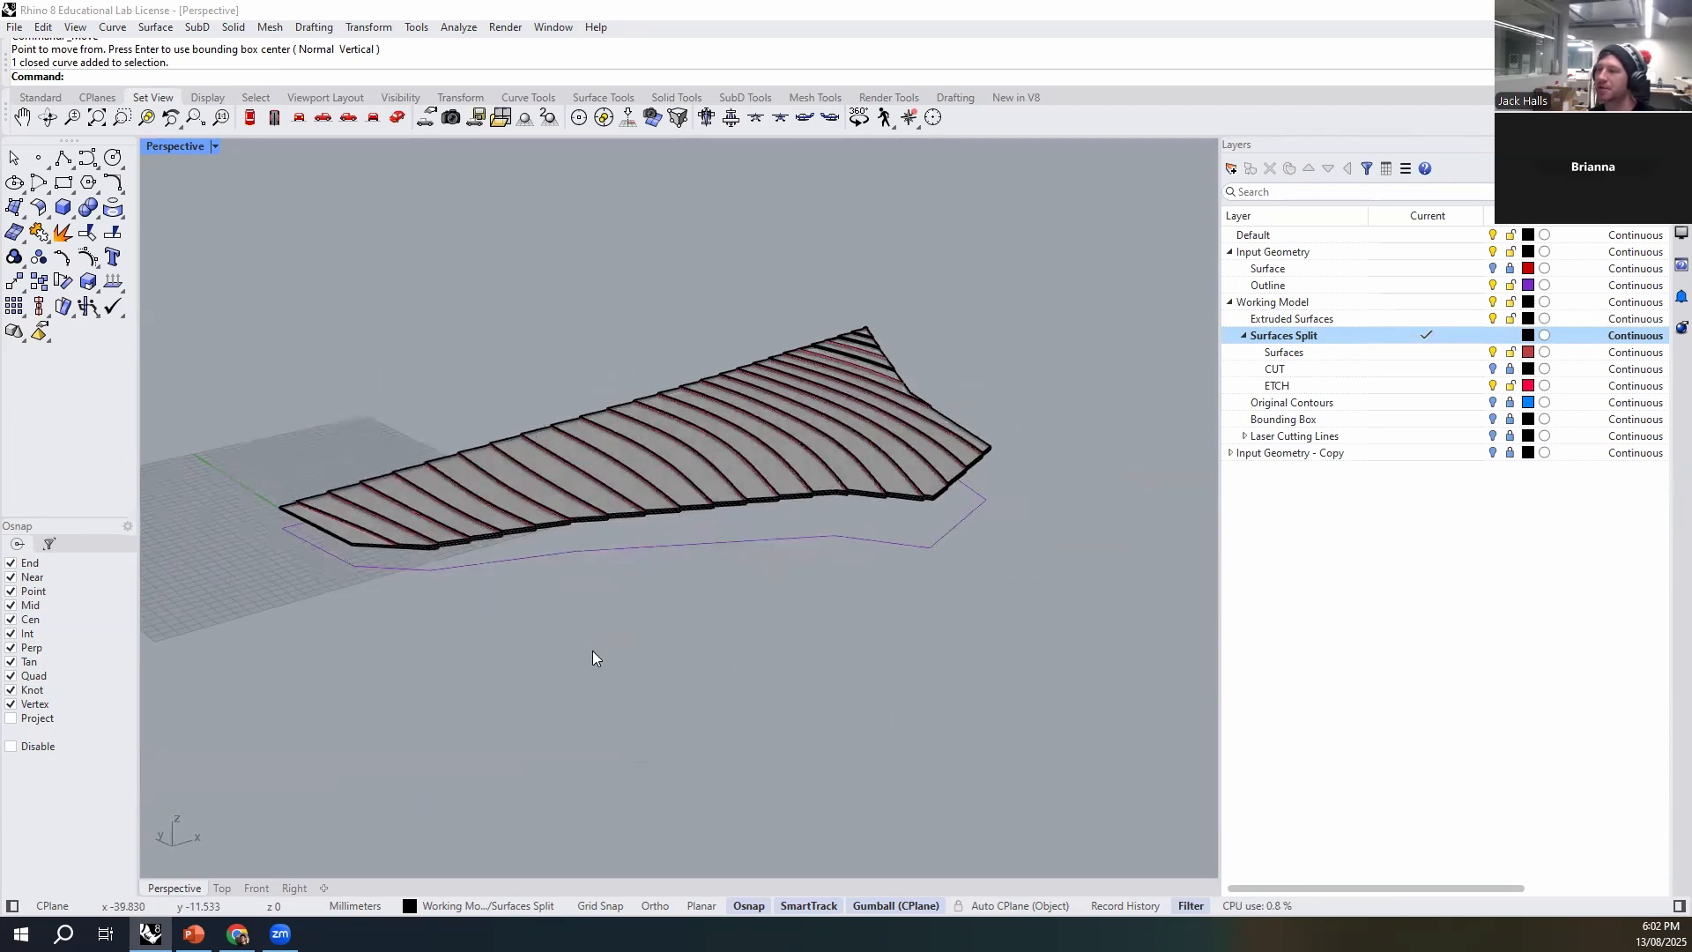
pyautogui.moveTo(702, 589); pyautogui.dragTo(522, 728, button='right')
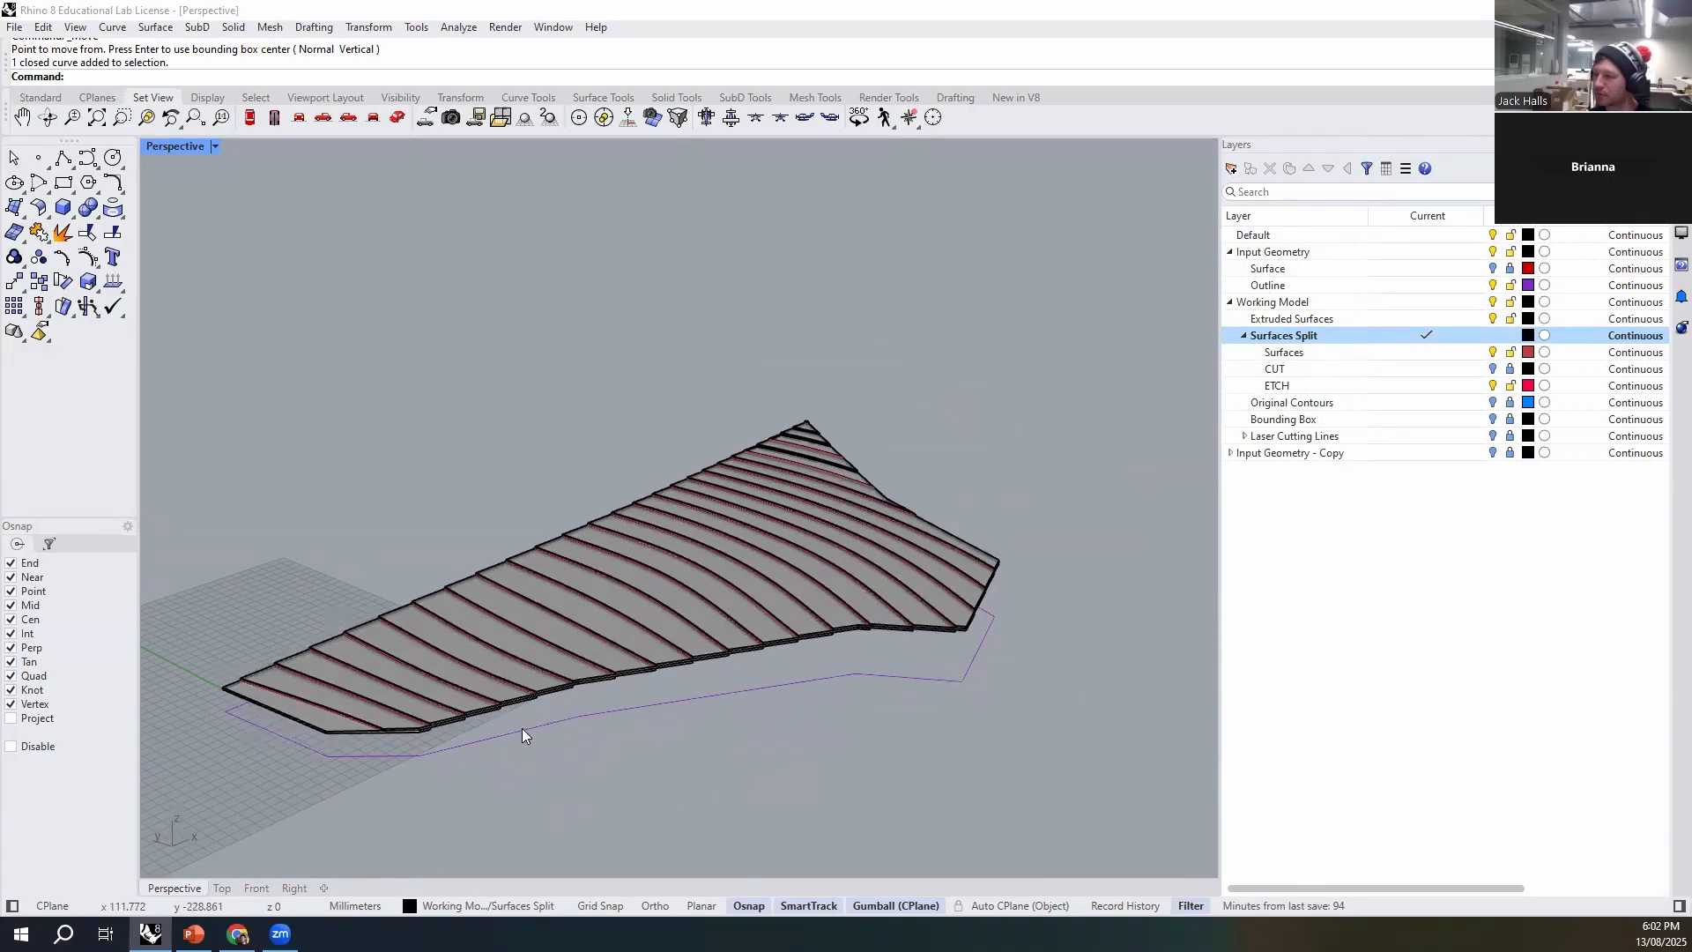
# - Collapse the Surfaces Split layer group and examine individual strips along the stack's edge
pyautogui.click(1245, 336)
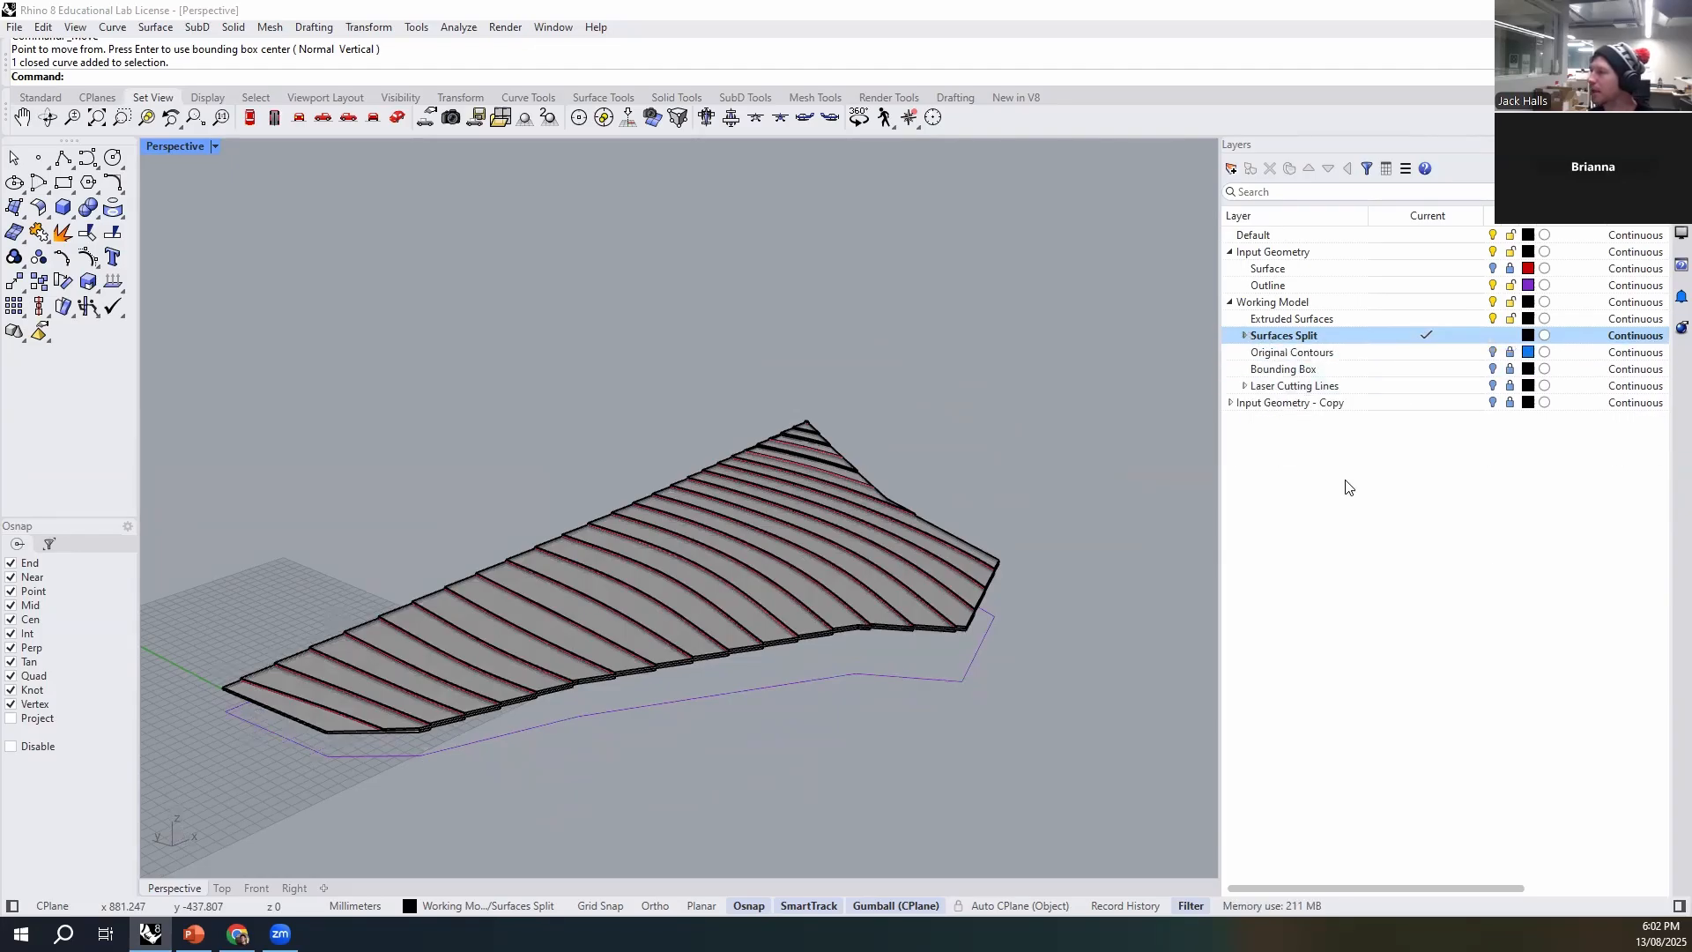
pyautogui.click(1368, 354)
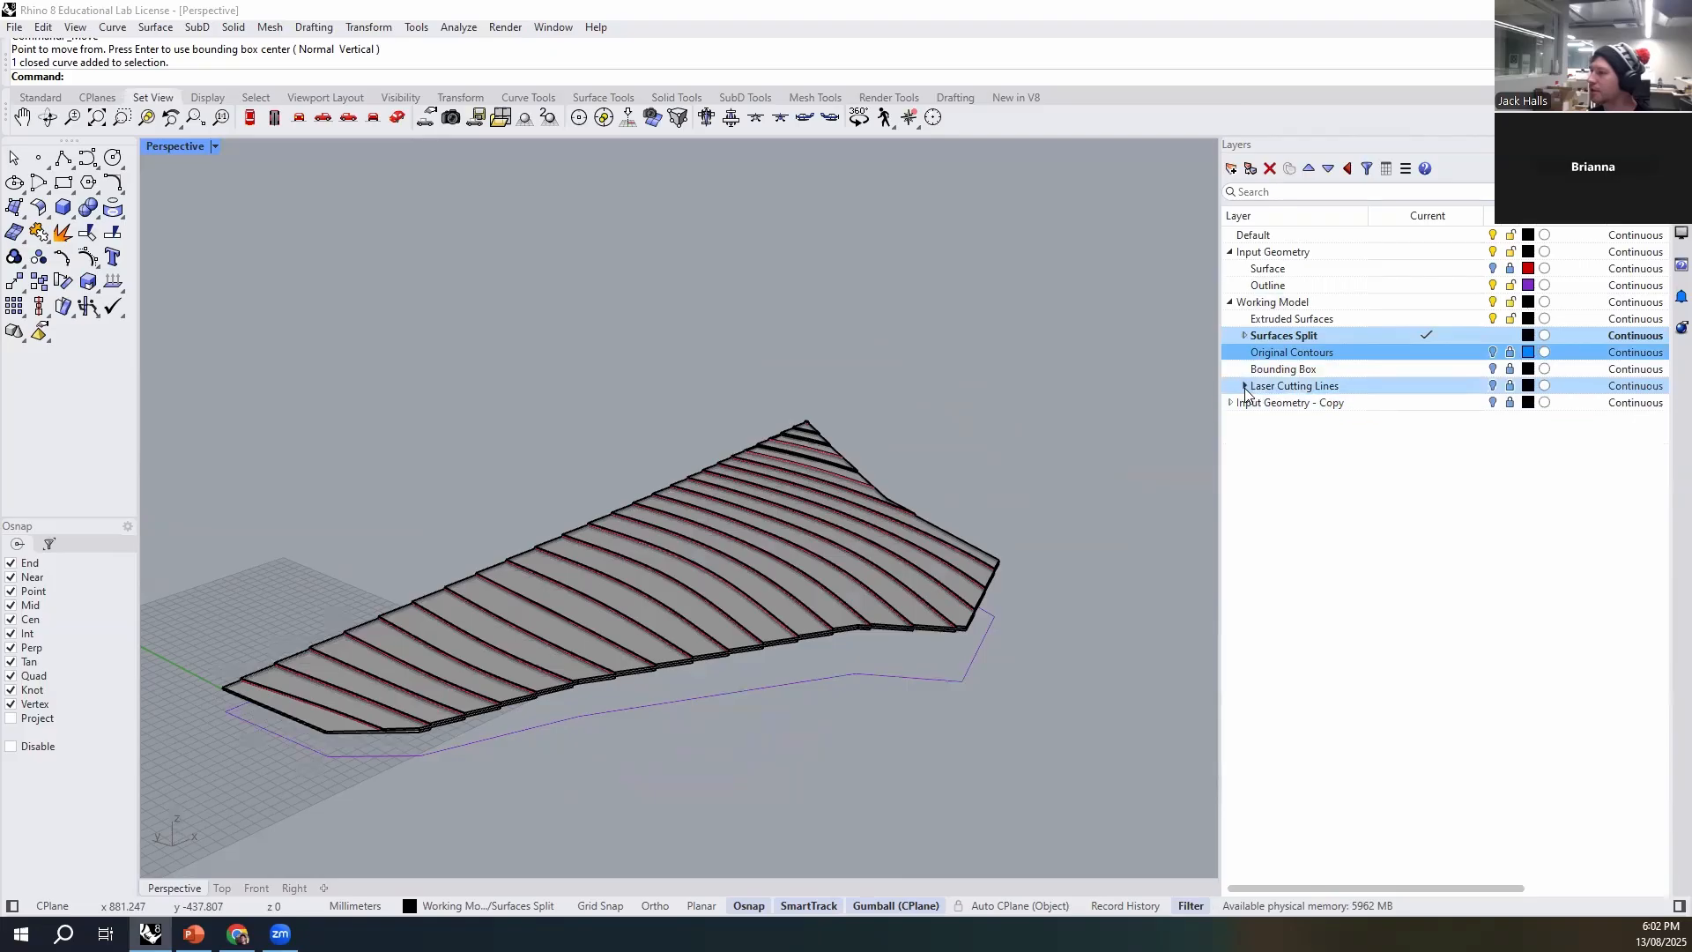
pyautogui.scroll(3, 917, 558)
pyautogui.click(960, 651)
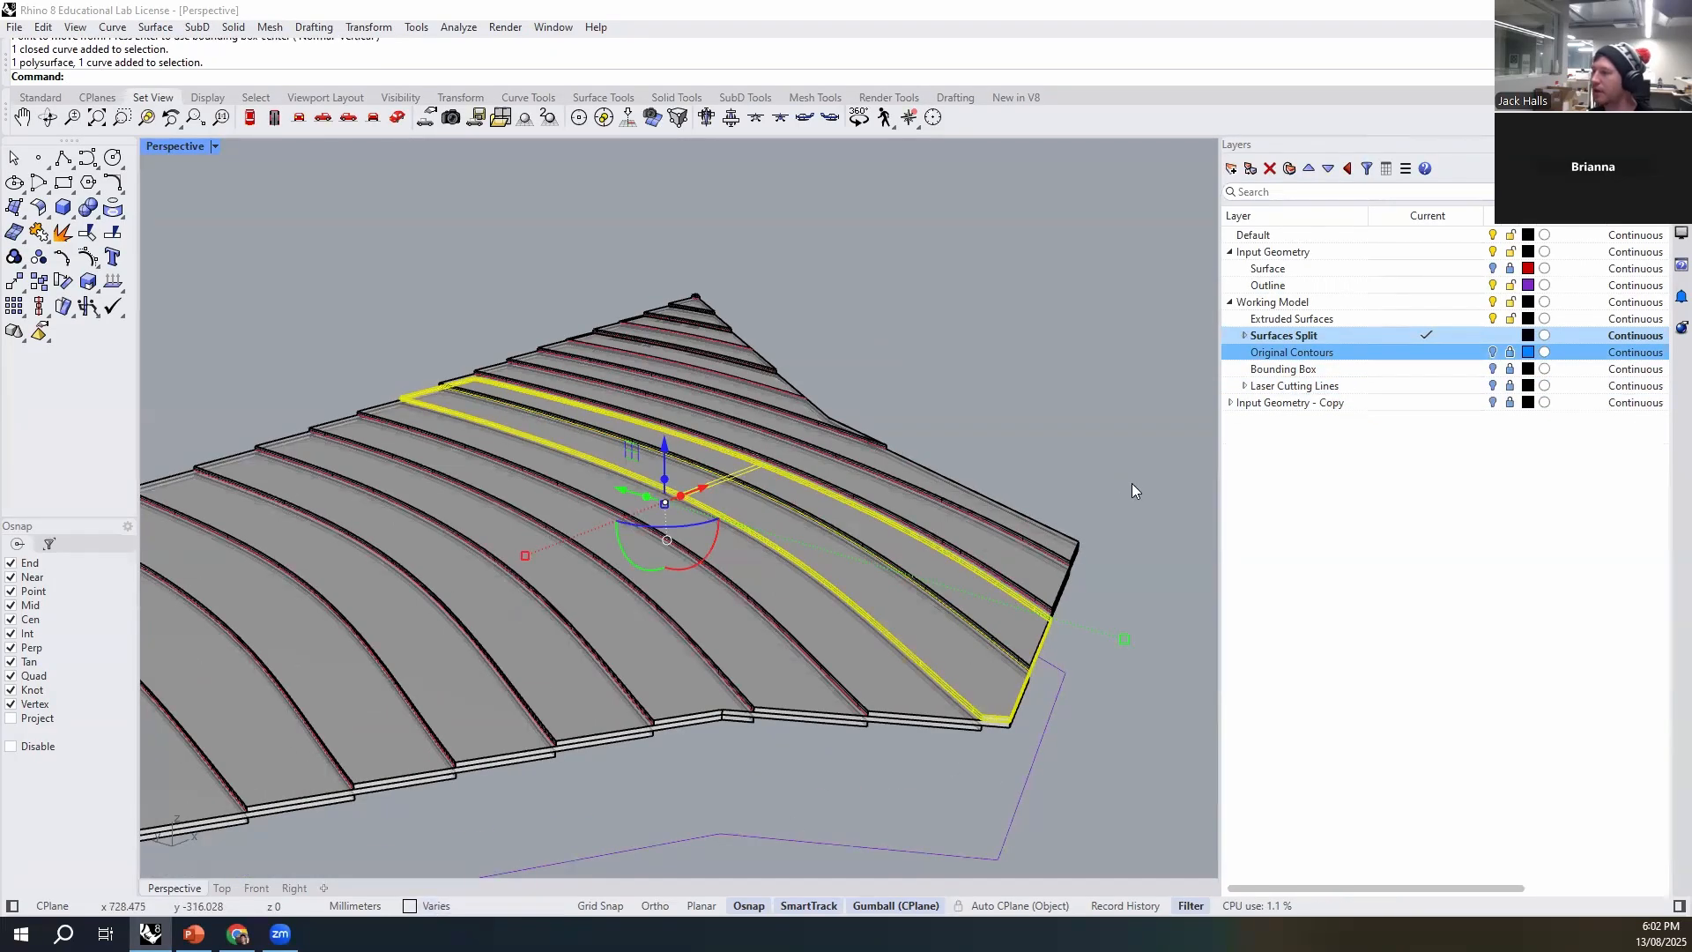
pyautogui.click(789, 764)
pyautogui.scroll(2, 859, 700)
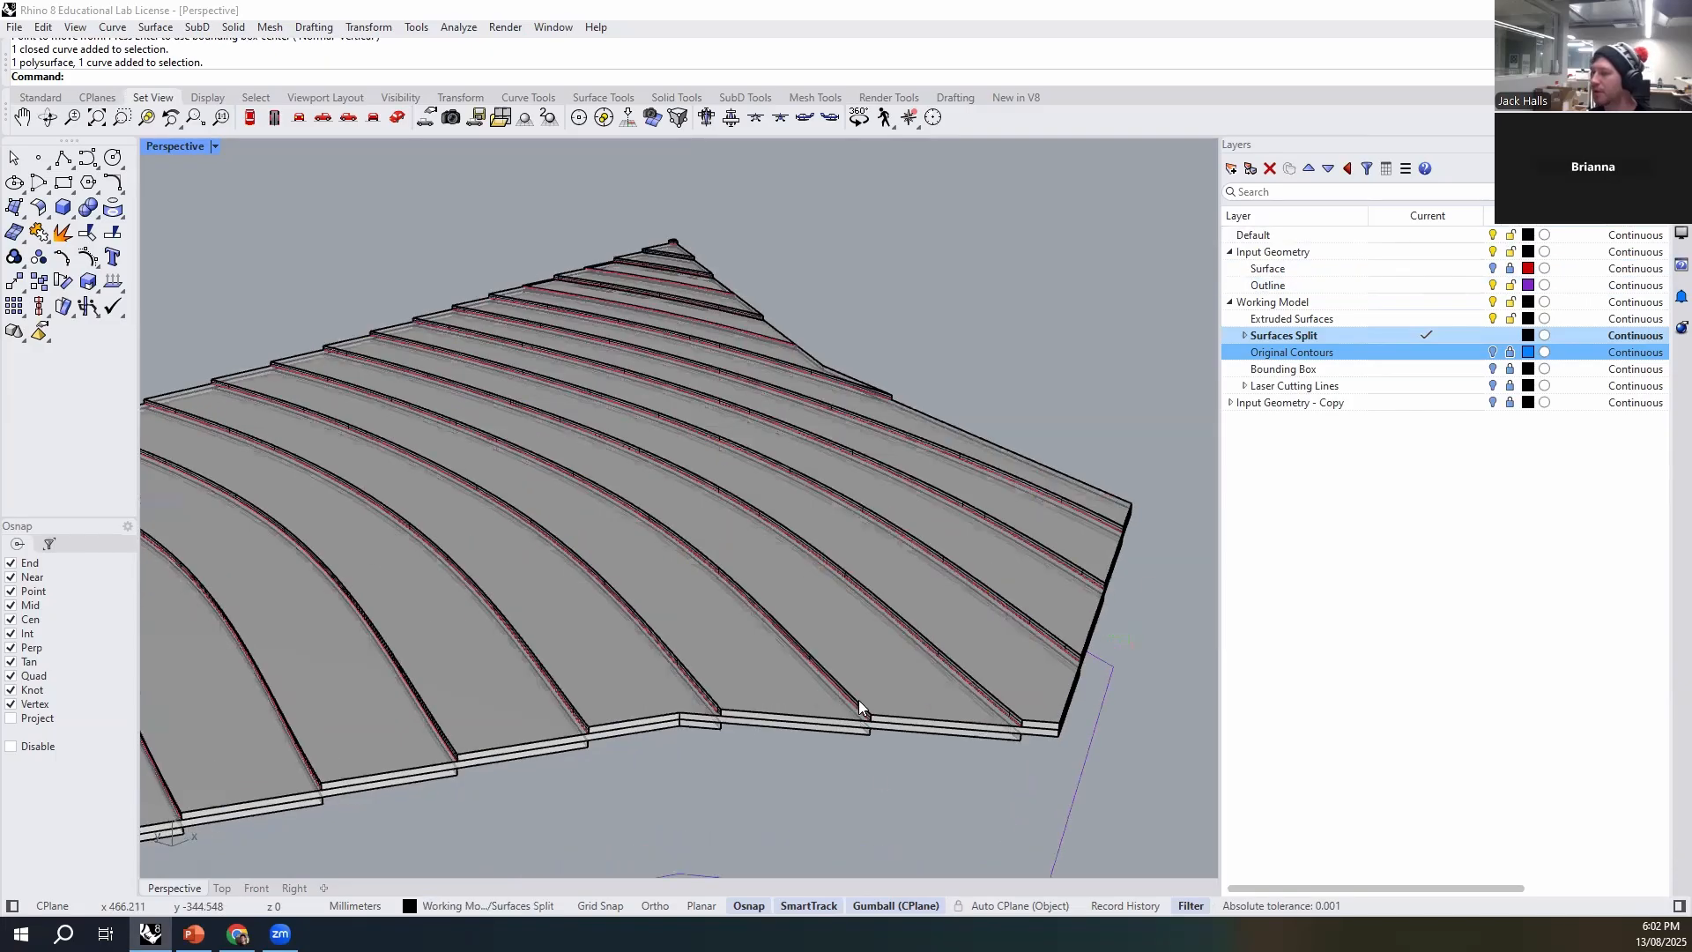
pyautogui.scroll(-2, 864, 709)
pyautogui.click(926, 763)
pyautogui.scroll(-2, 933, 576)
pyautogui.press('Escape')
pyautogui.click(1375, 472)
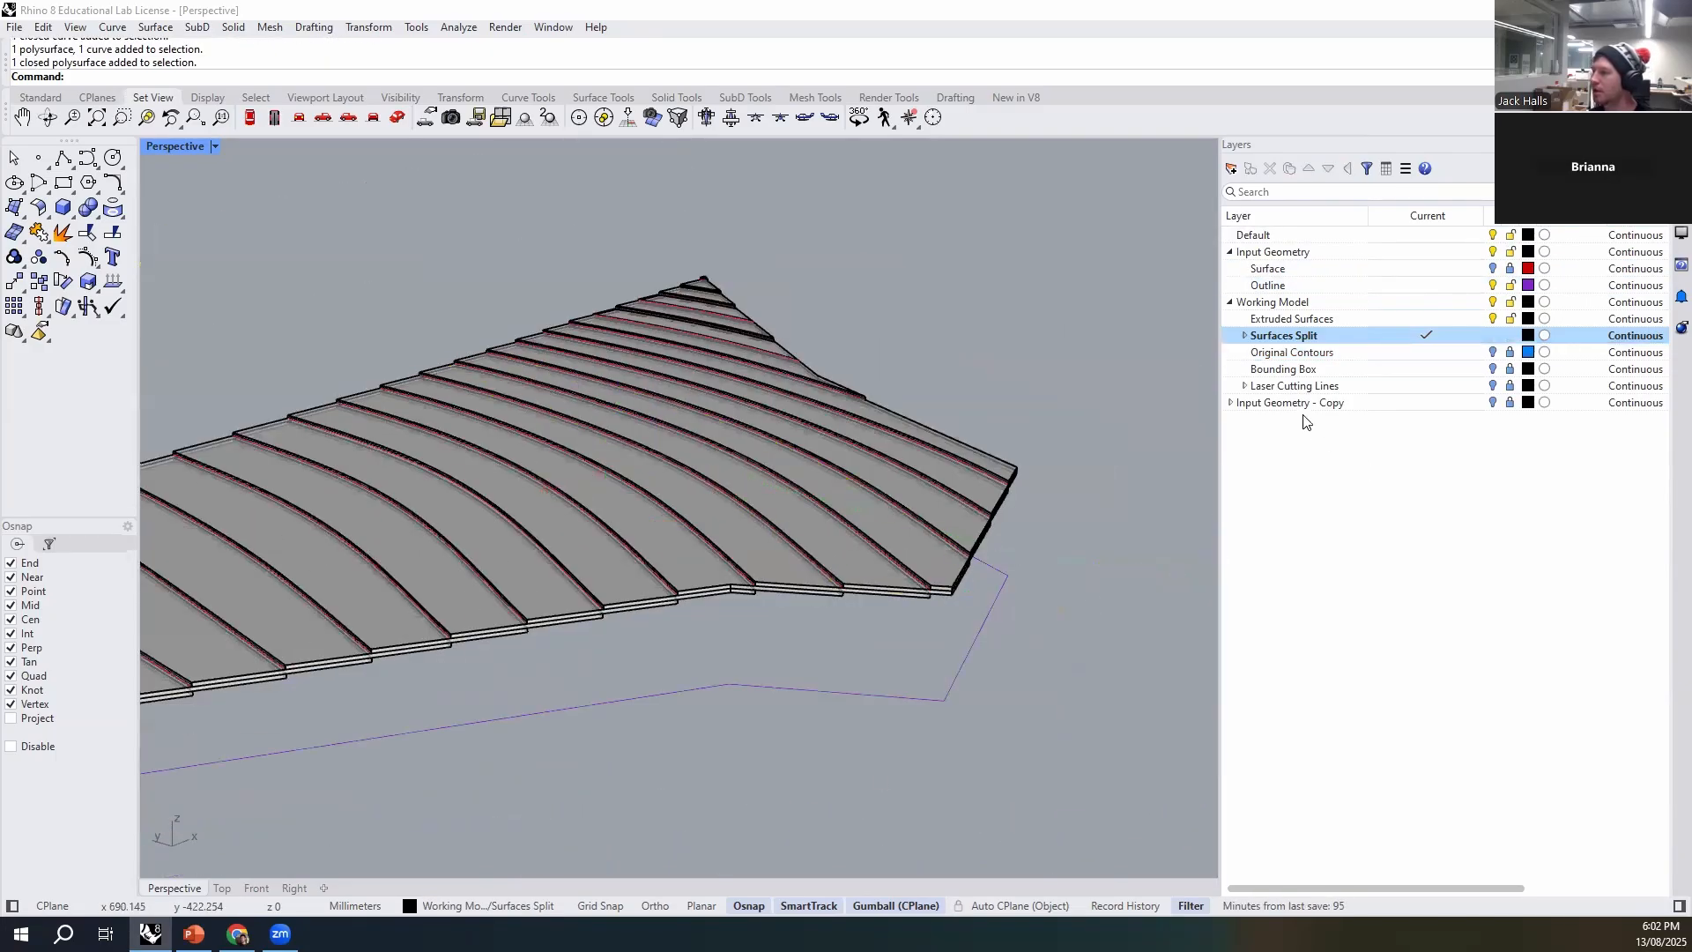
# - Add a layer named Base under Working Model, alongside Extruded Surfaces
pyautogui.click(1327, 322)
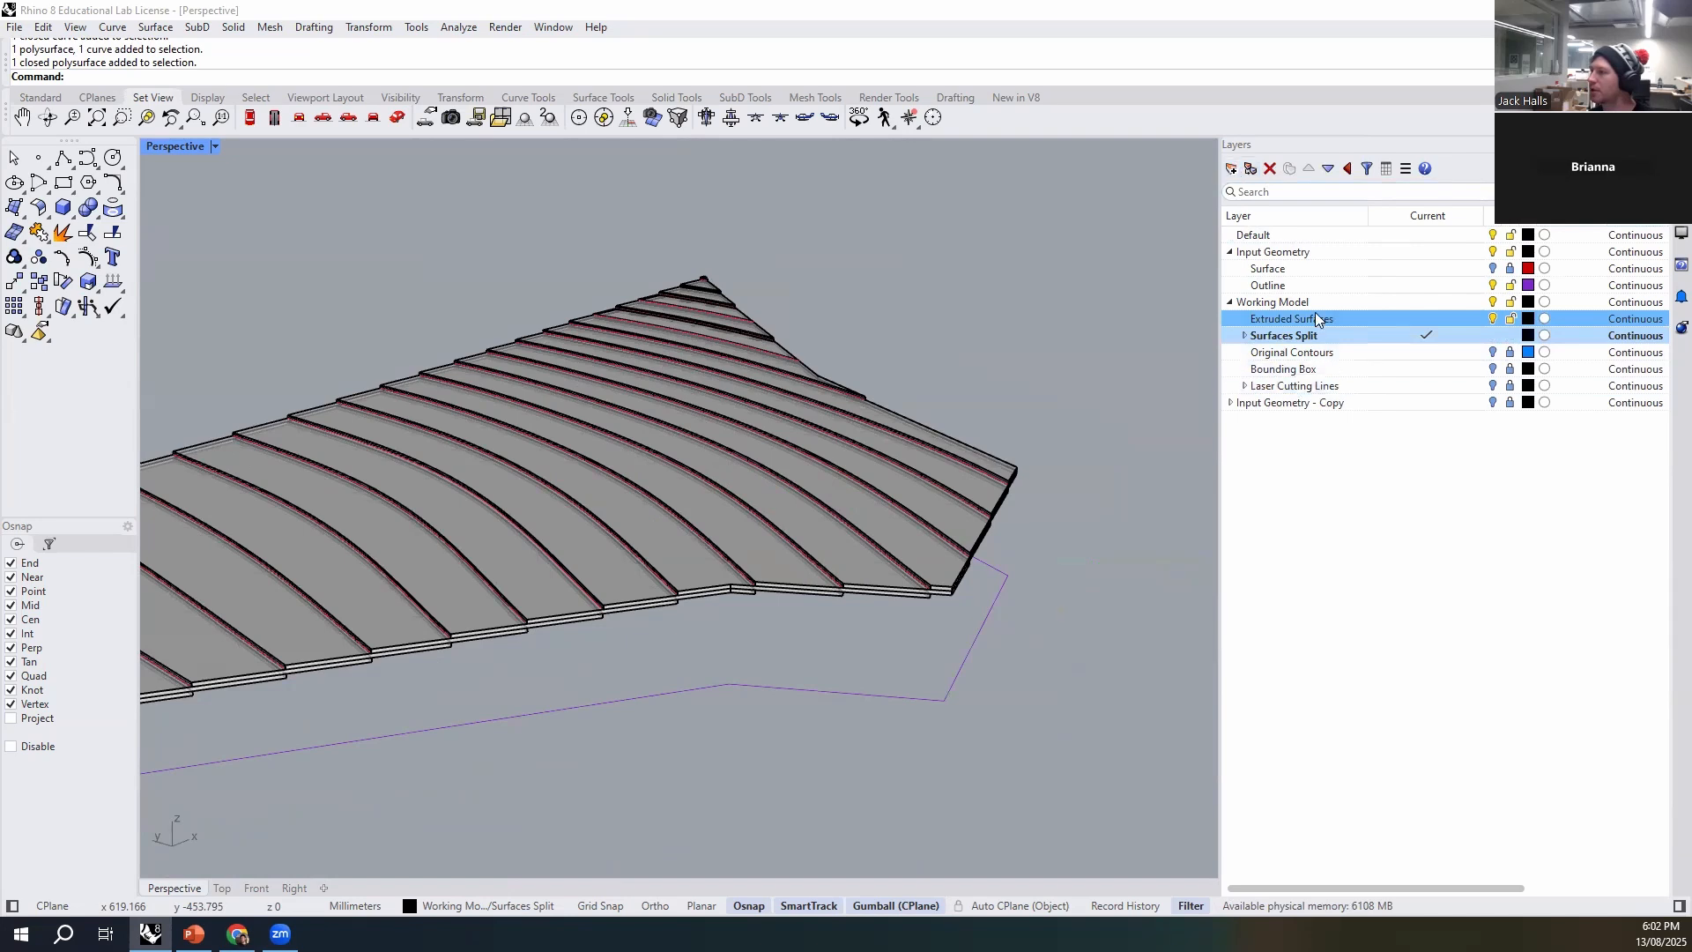
pyautogui.click(1232, 168)
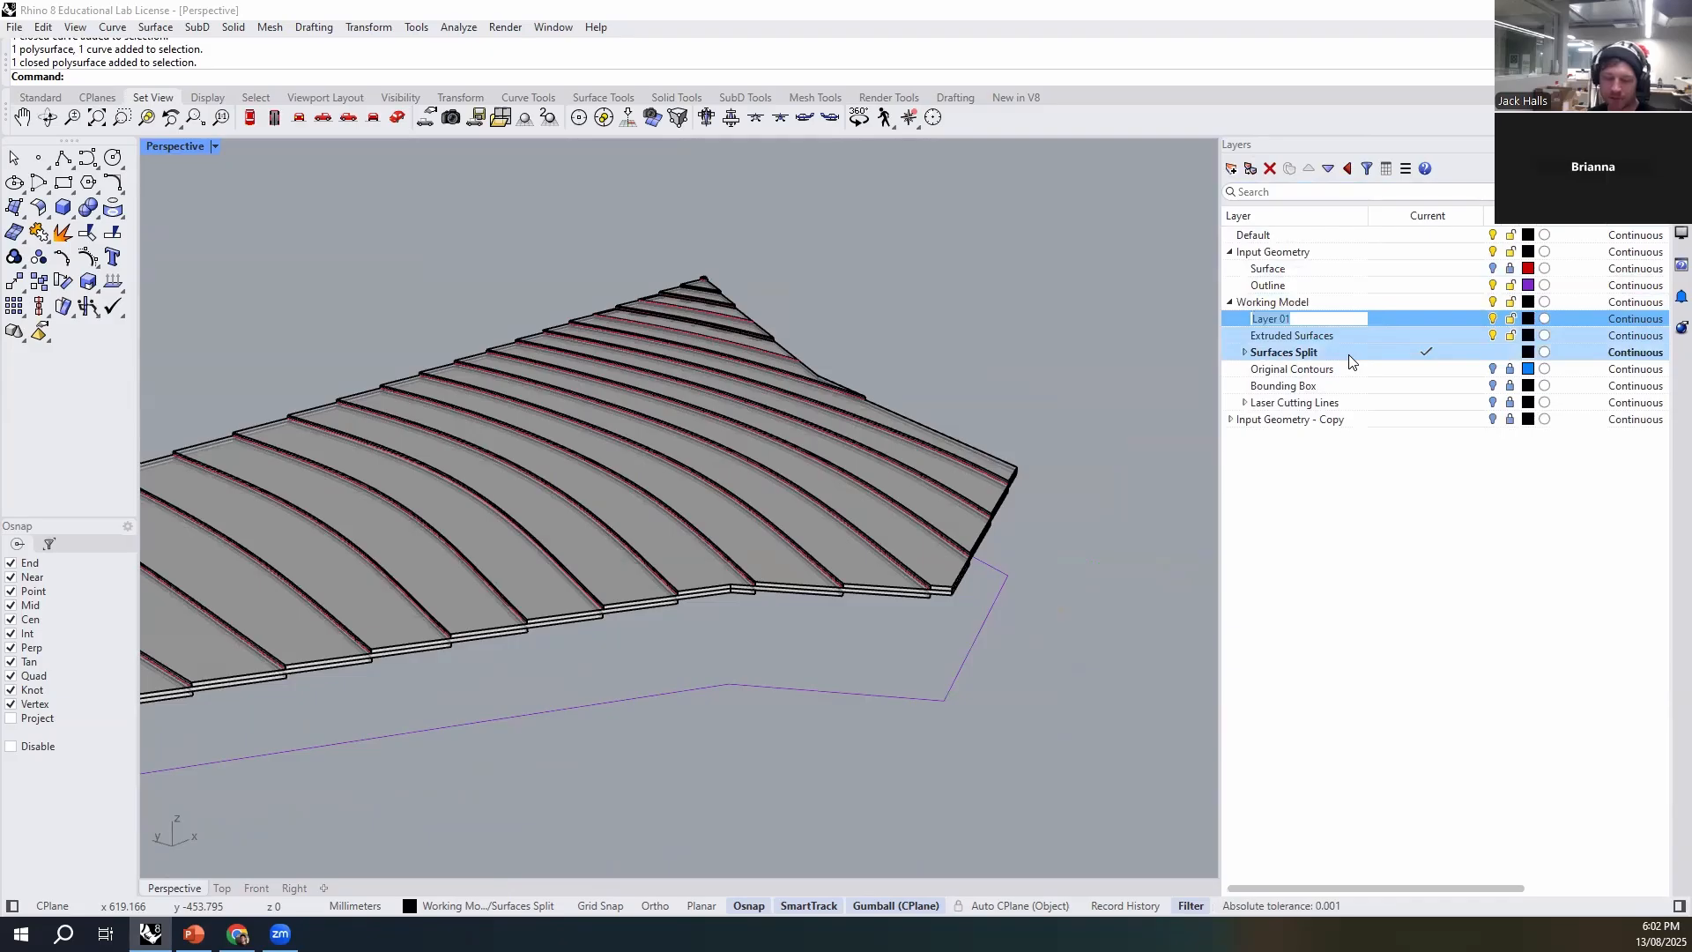
pyautogui.write('BN')
pyautogui.write('se')
pyautogui.press('Return')
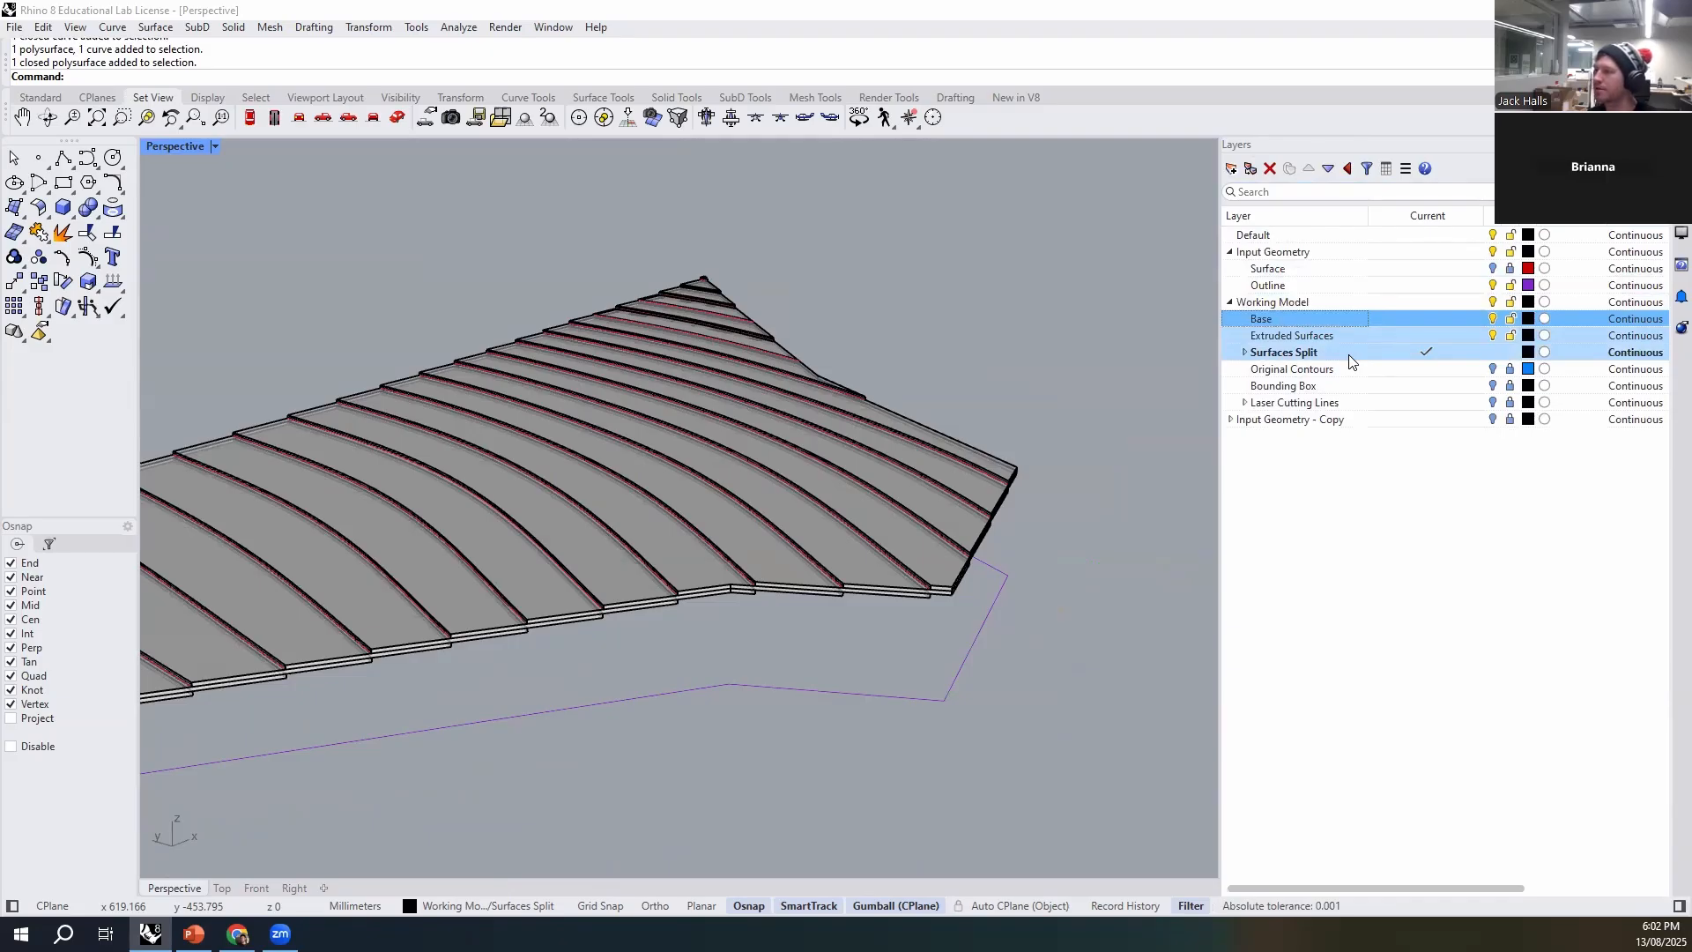
# - Create a sublayer named Outline Curve under the Base layer
pyautogui.click(1278, 320)
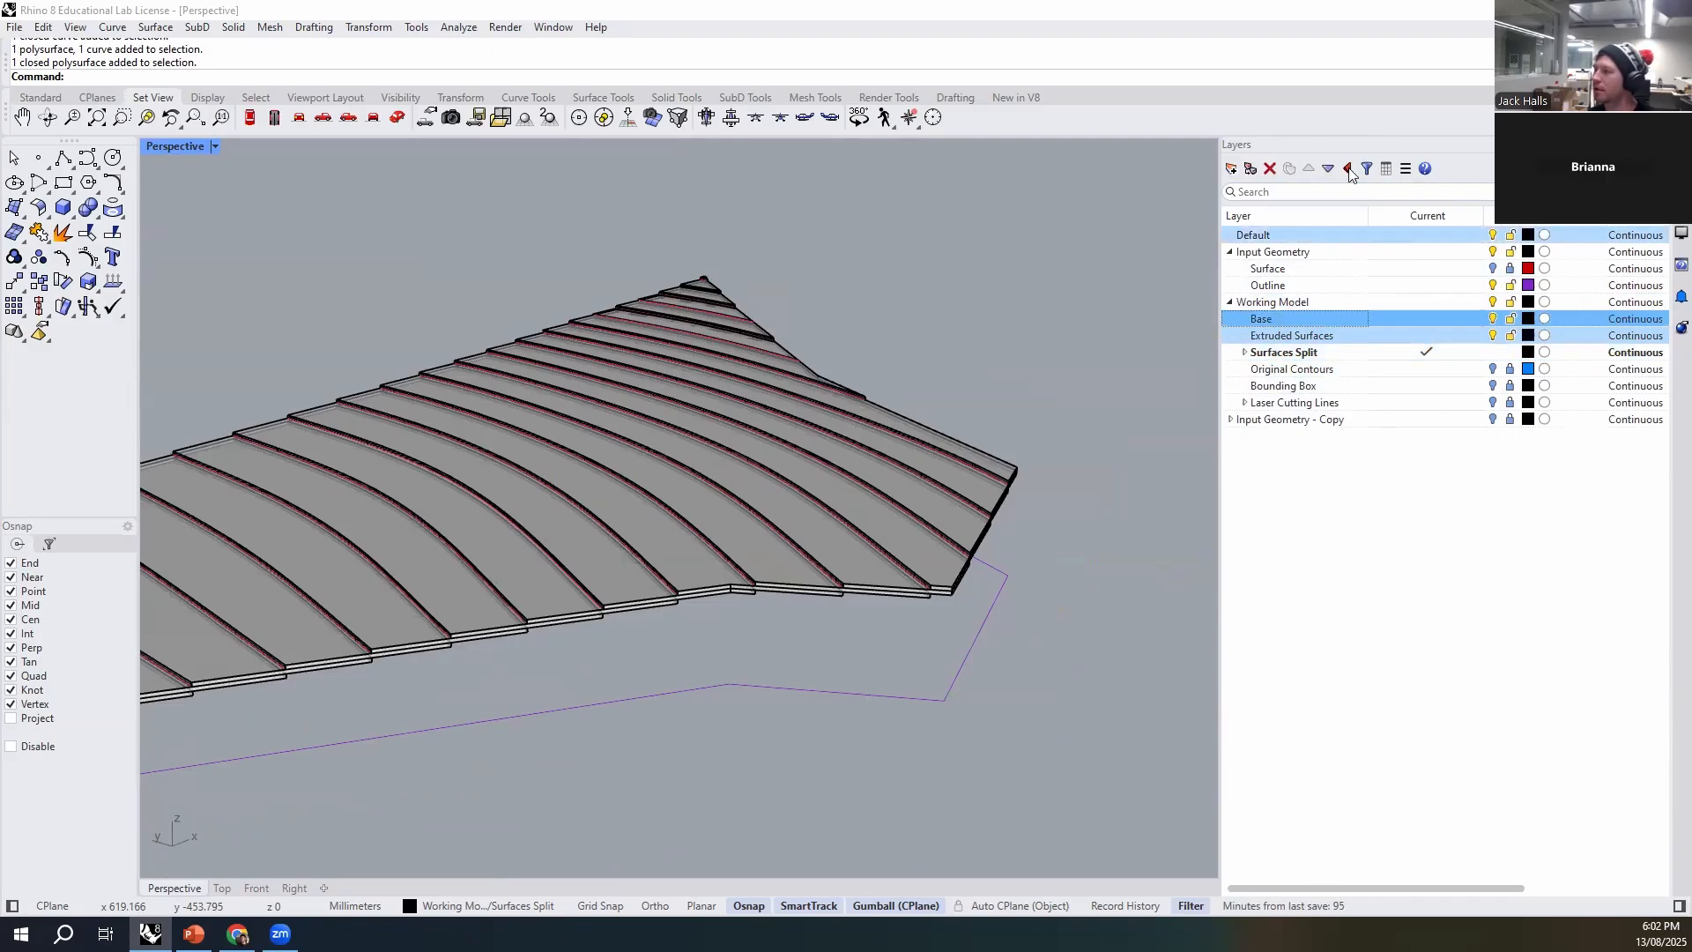
pyautogui.click(1250, 169)
pyautogui.write('Outline Curve')
pyautogui.press('Return')
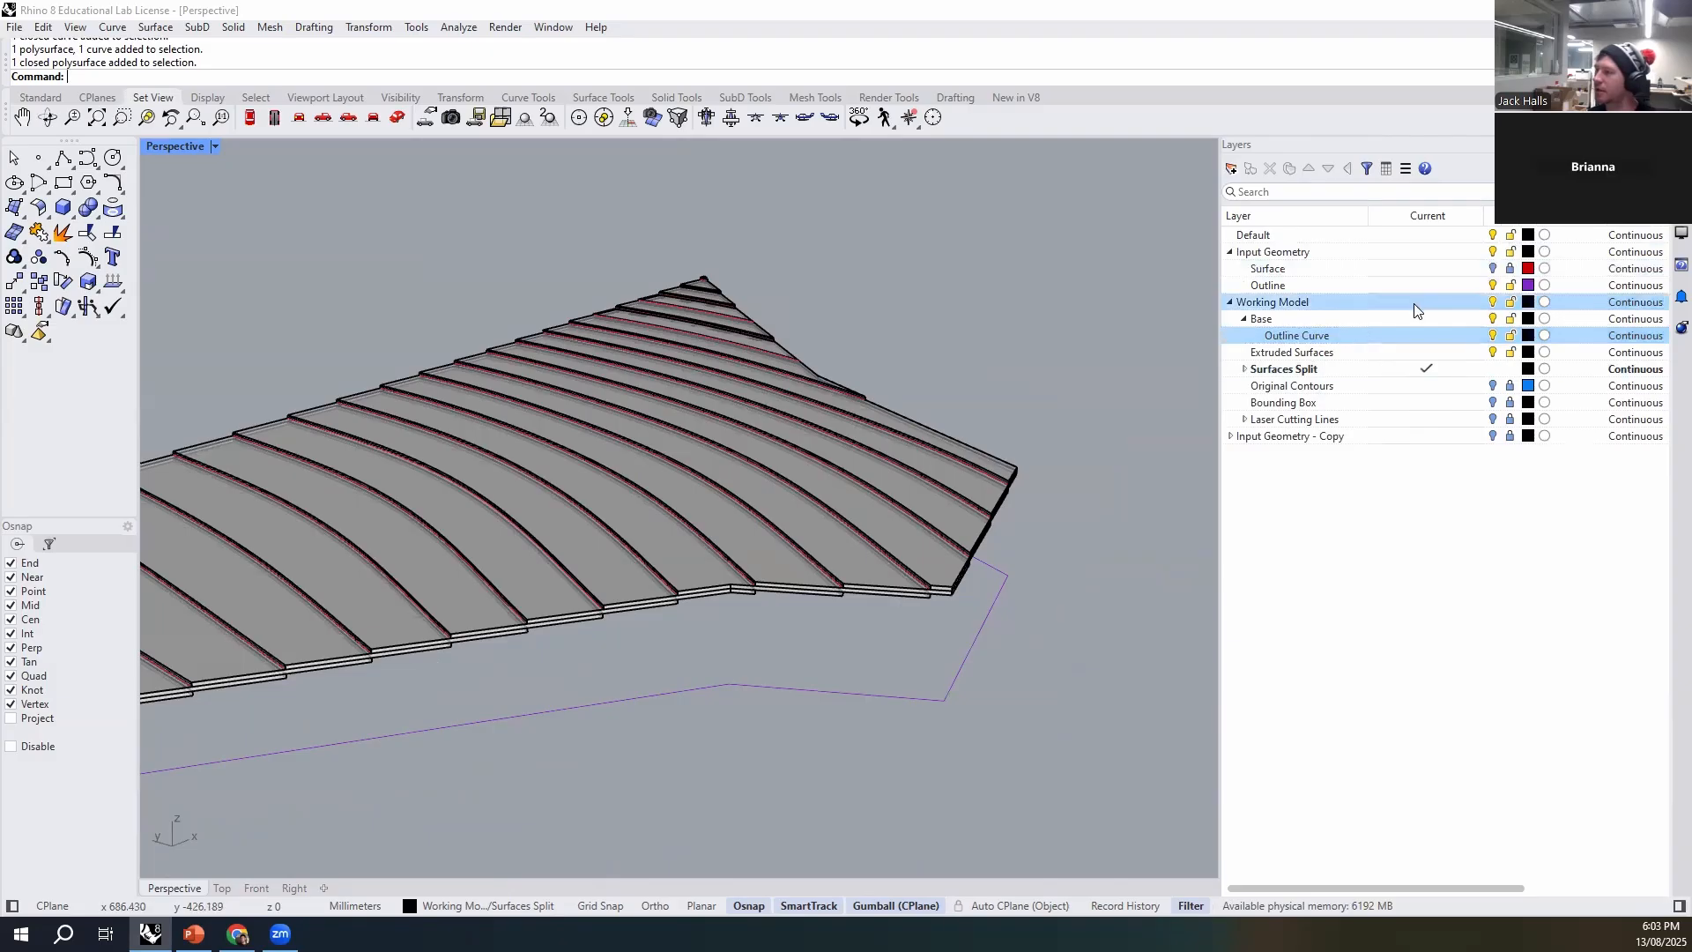
# - Make Outline Curve the current layer and reassign the lowered site outline to it
pyautogui.moveTo(1037, 662); pyautogui.dragTo(947, 701)
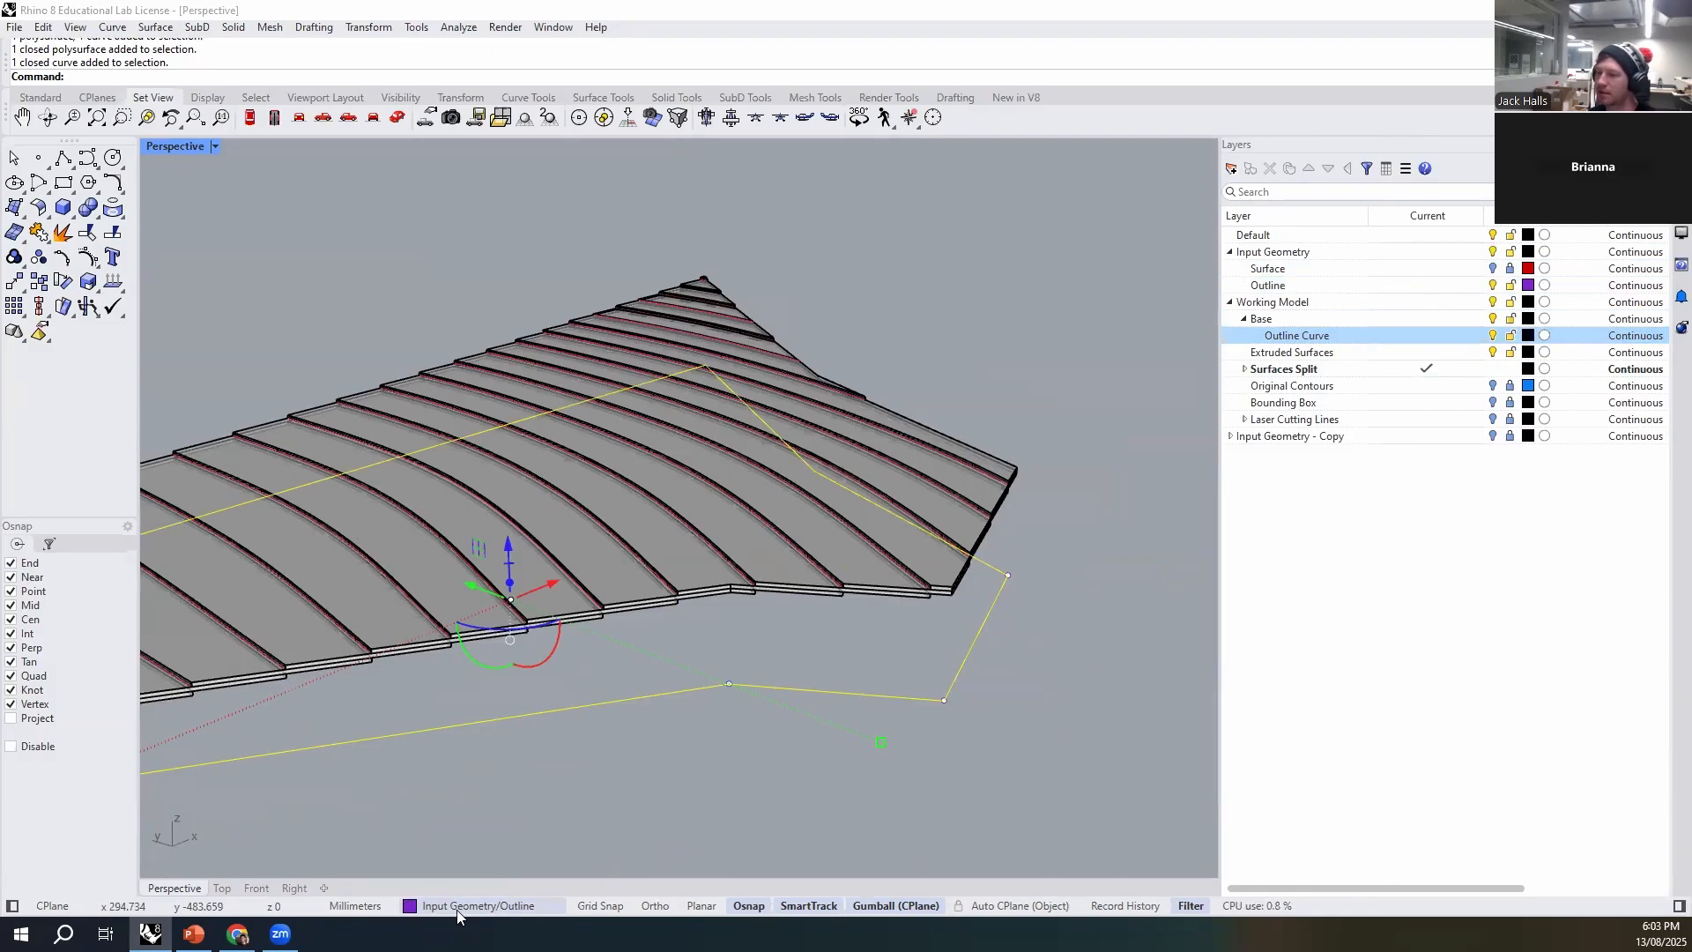
pyautogui.click(457, 908)
pyautogui.click(520, 787)
pyautogui.click(670, 797)
pyautogui.moveTo(906, 661); pyautogui.dragTo(851, 739)
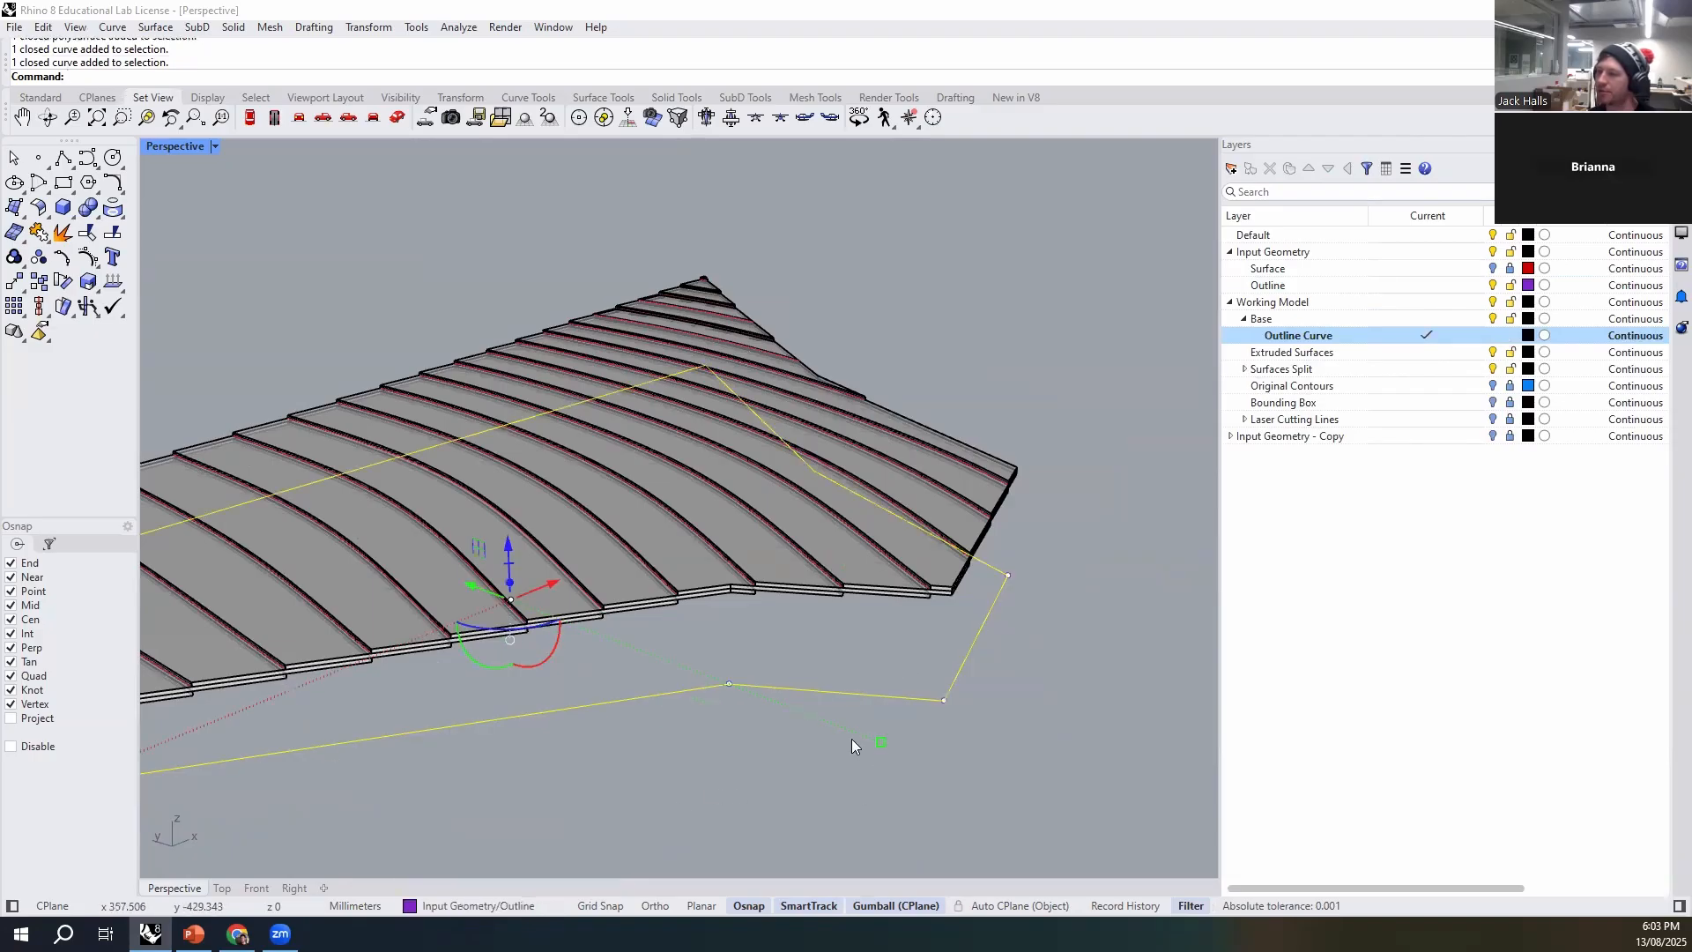
pyautogui.click(520, 906)
pyautogui.click(483, 788)
pyautogui.click(763, 732)
# - Set the Outline Curve layer's colour to light blue
pyautogui.click(1528, 335)
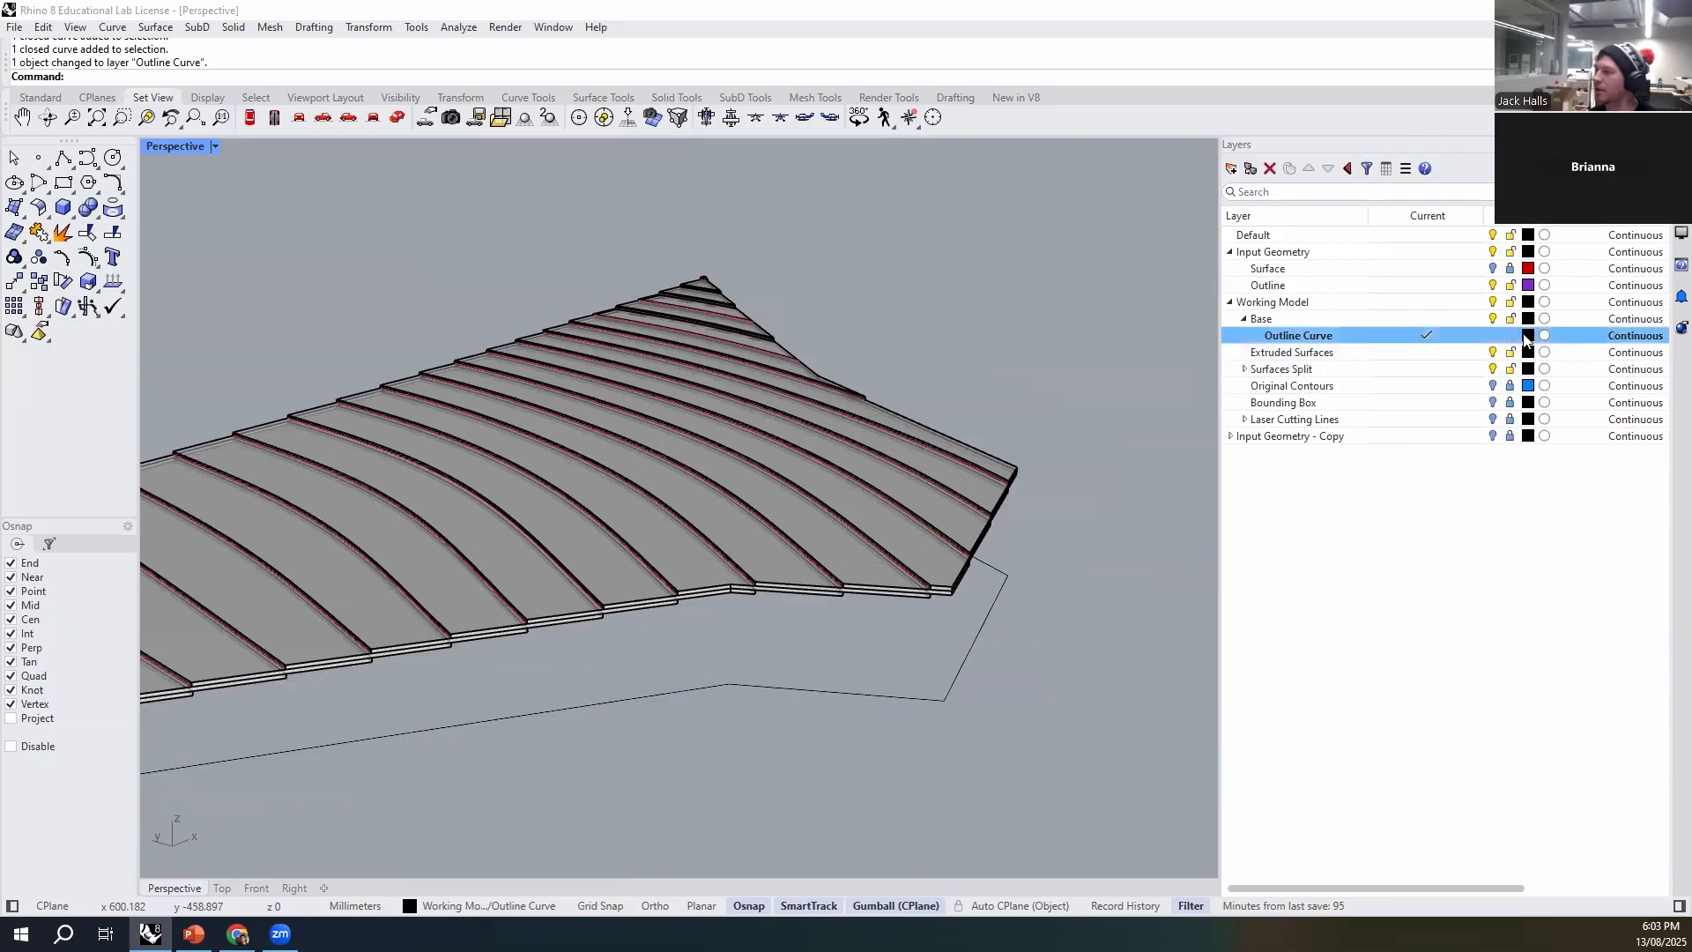
pyautogui.moveTo(776, 551); pyautogui.dragTo(705, 450)
pyautogui.click(1016, 646)
# - Examine the lowered outline and the stack's edges from several sides to plan the base
pyautogui.moveTo(929, 541); pyautogui.dragTo(786, 621, button='right')
pyautogui.moveTo(1012, 559); pyautogui.dragTo(654, 684, button='right')
pyautogui.click(620, 675)
pyautogui.click(795, 663)
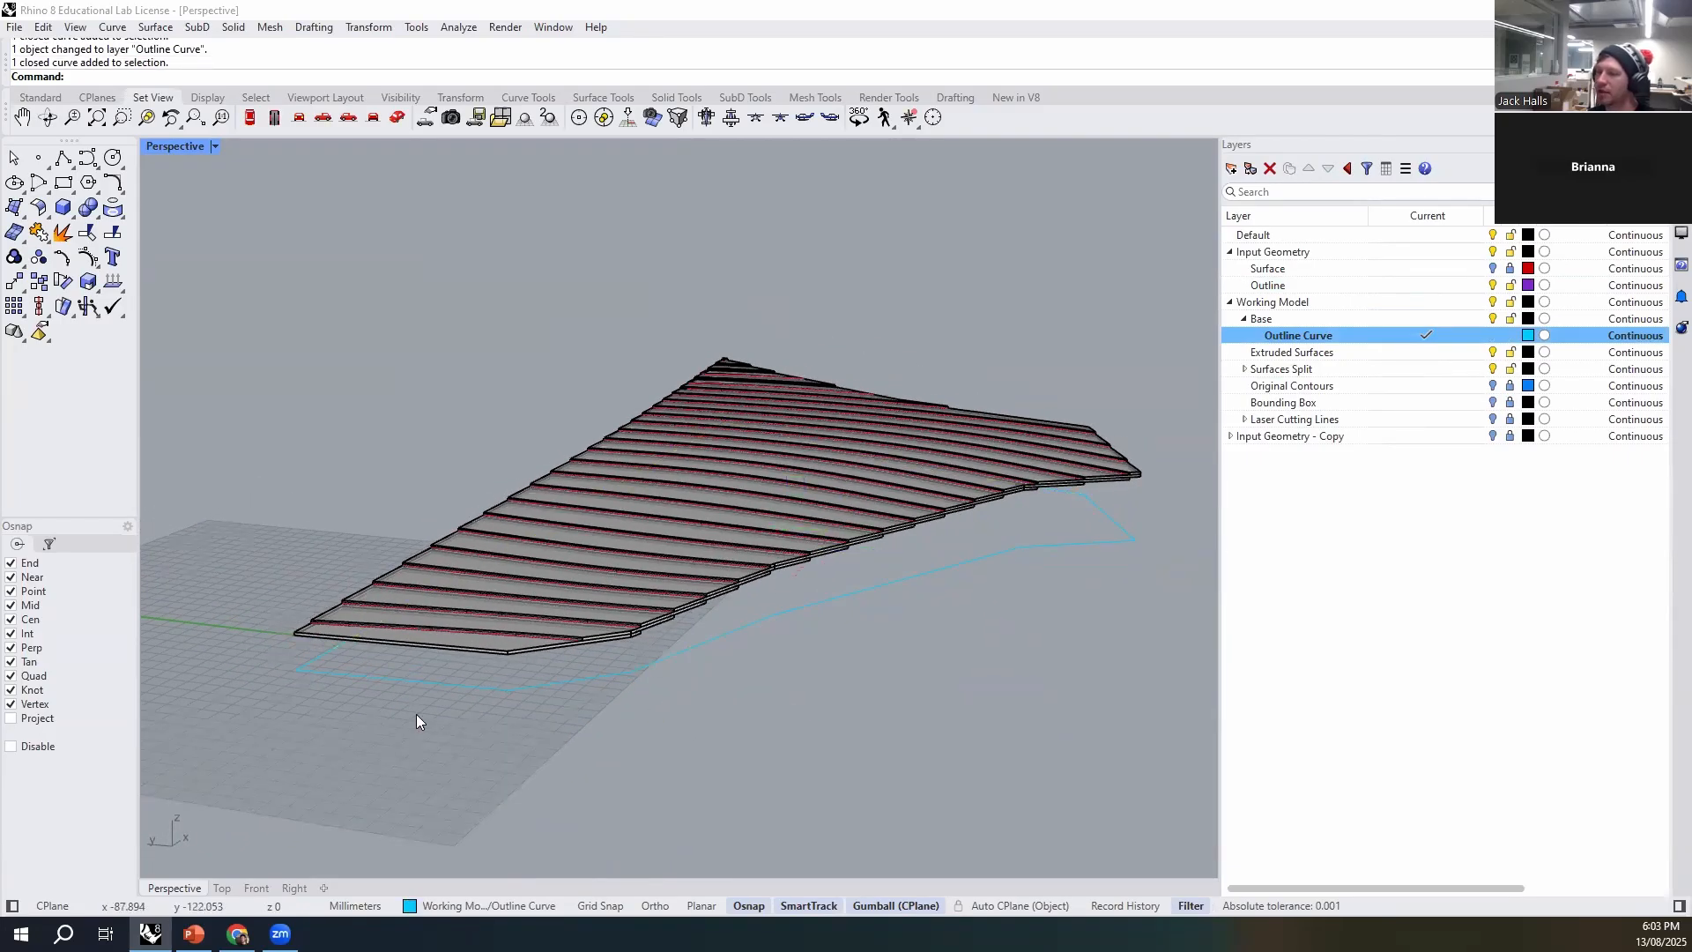
pyautogui.moveTo(617, 569); pyautogui.dragTo(859, 680, button='right')
pyautogui.moveTo(994, 649)
pyautogui.mouseDown(button='right')
pyautogui.moveTo(970, 672)
pyautogui.moveTo(987, 650)
pyautogui.mouseUp(button='right')
pyautogui.moveTo(932, 592); pyautogui.dragTo(892, 650, button='right')
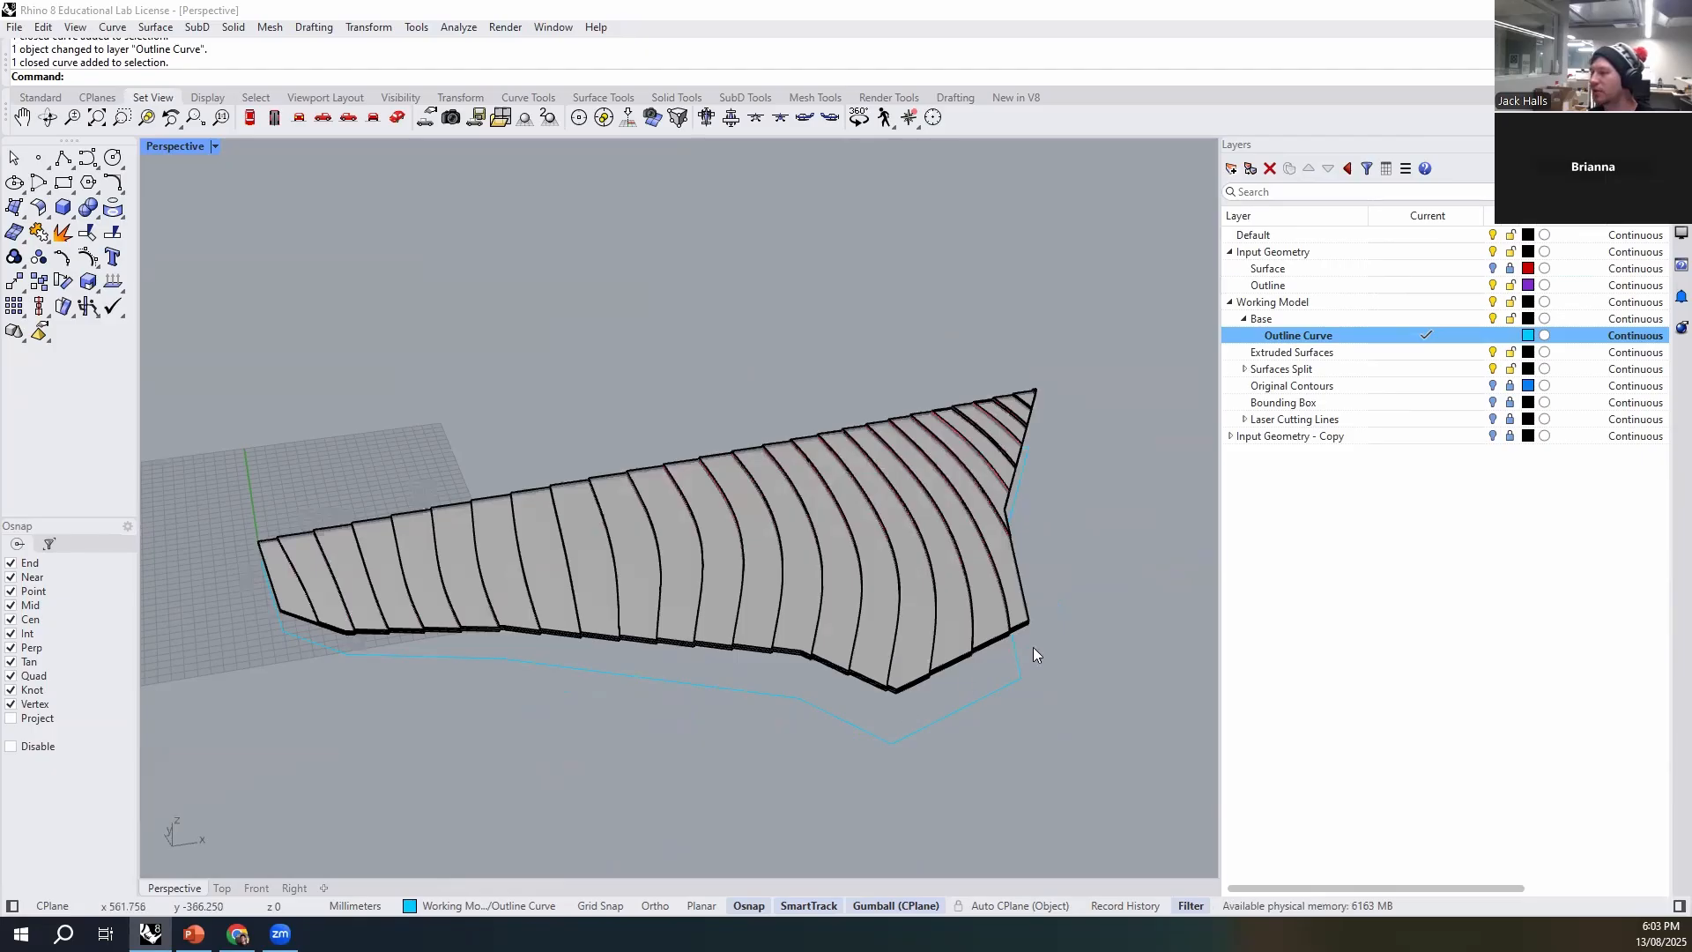
pyautogui.scroll(5, 964, 703)
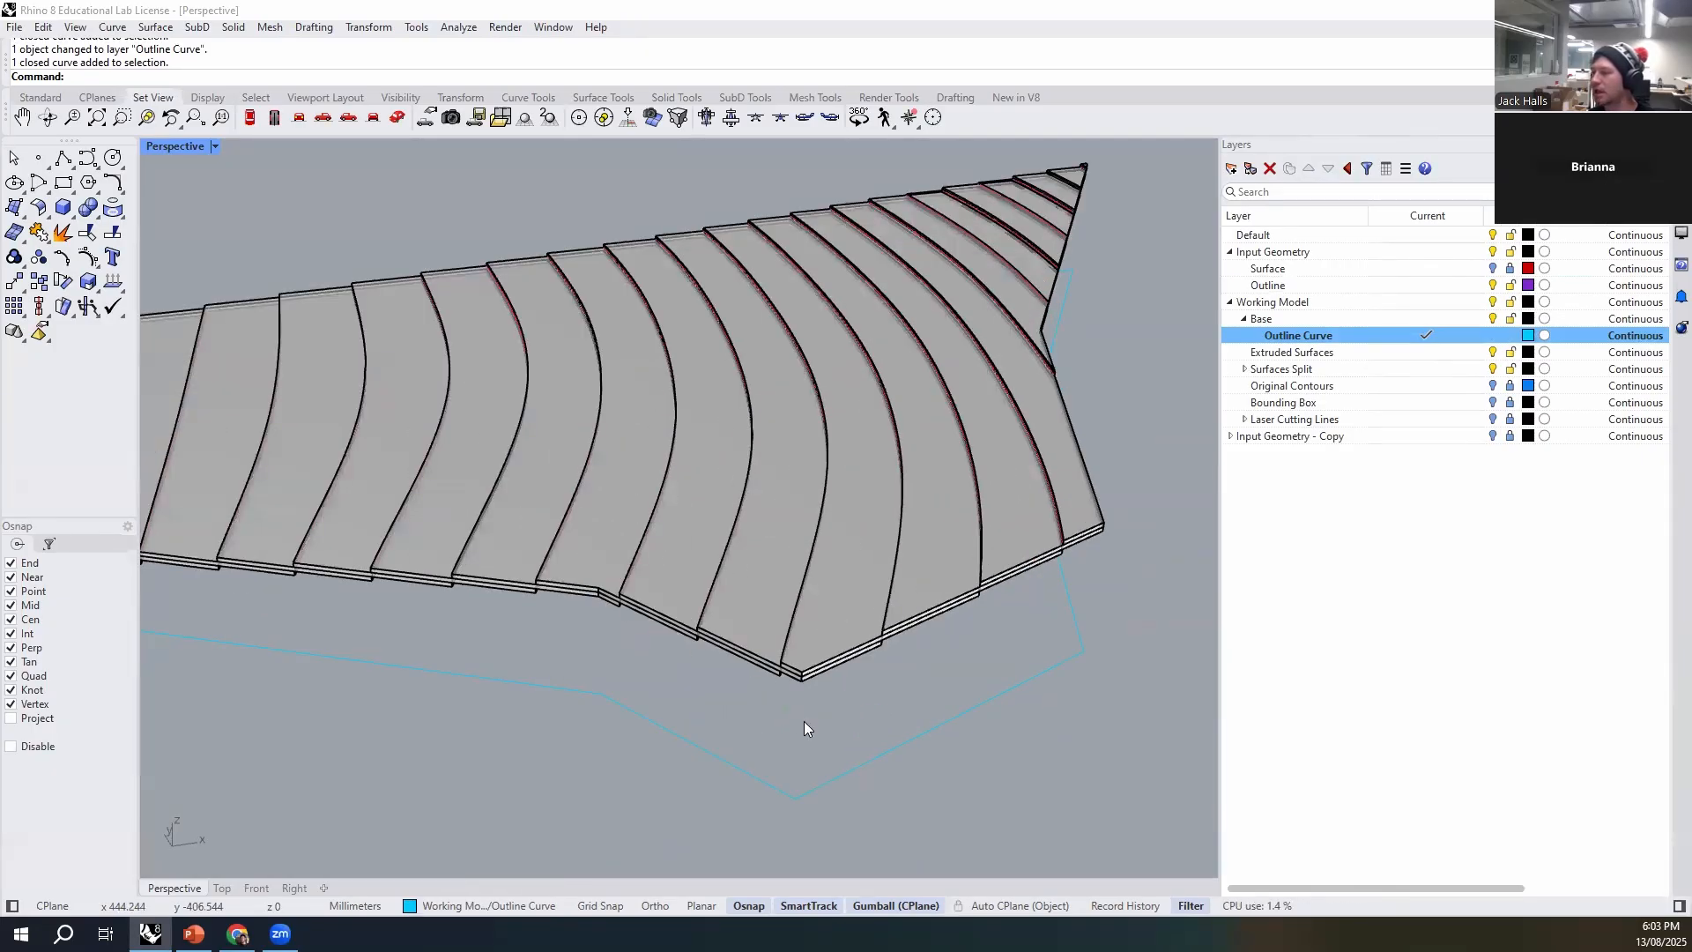
pyautogui.moveTo(1064, 582); pyautogui.dragTo(1044, 456, button='right')
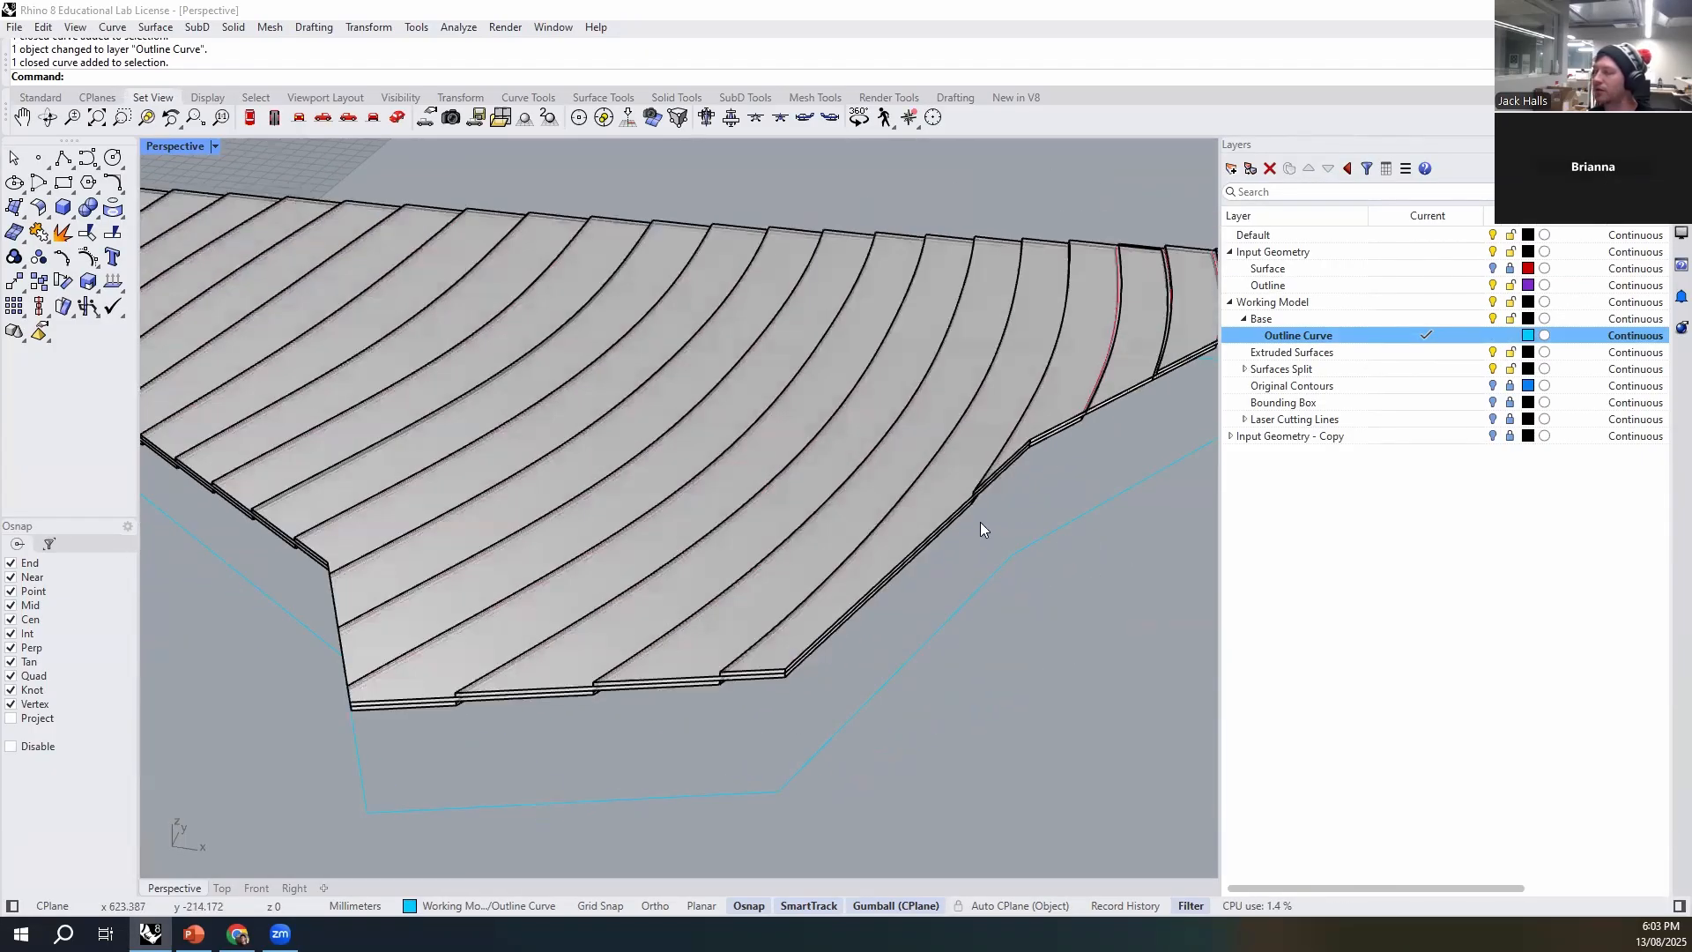
pyautogui.scroll(-6, 980, 527)
pyautogui.moveTo(698, 522); pyautogui.dragTo(684, 640, button='right')
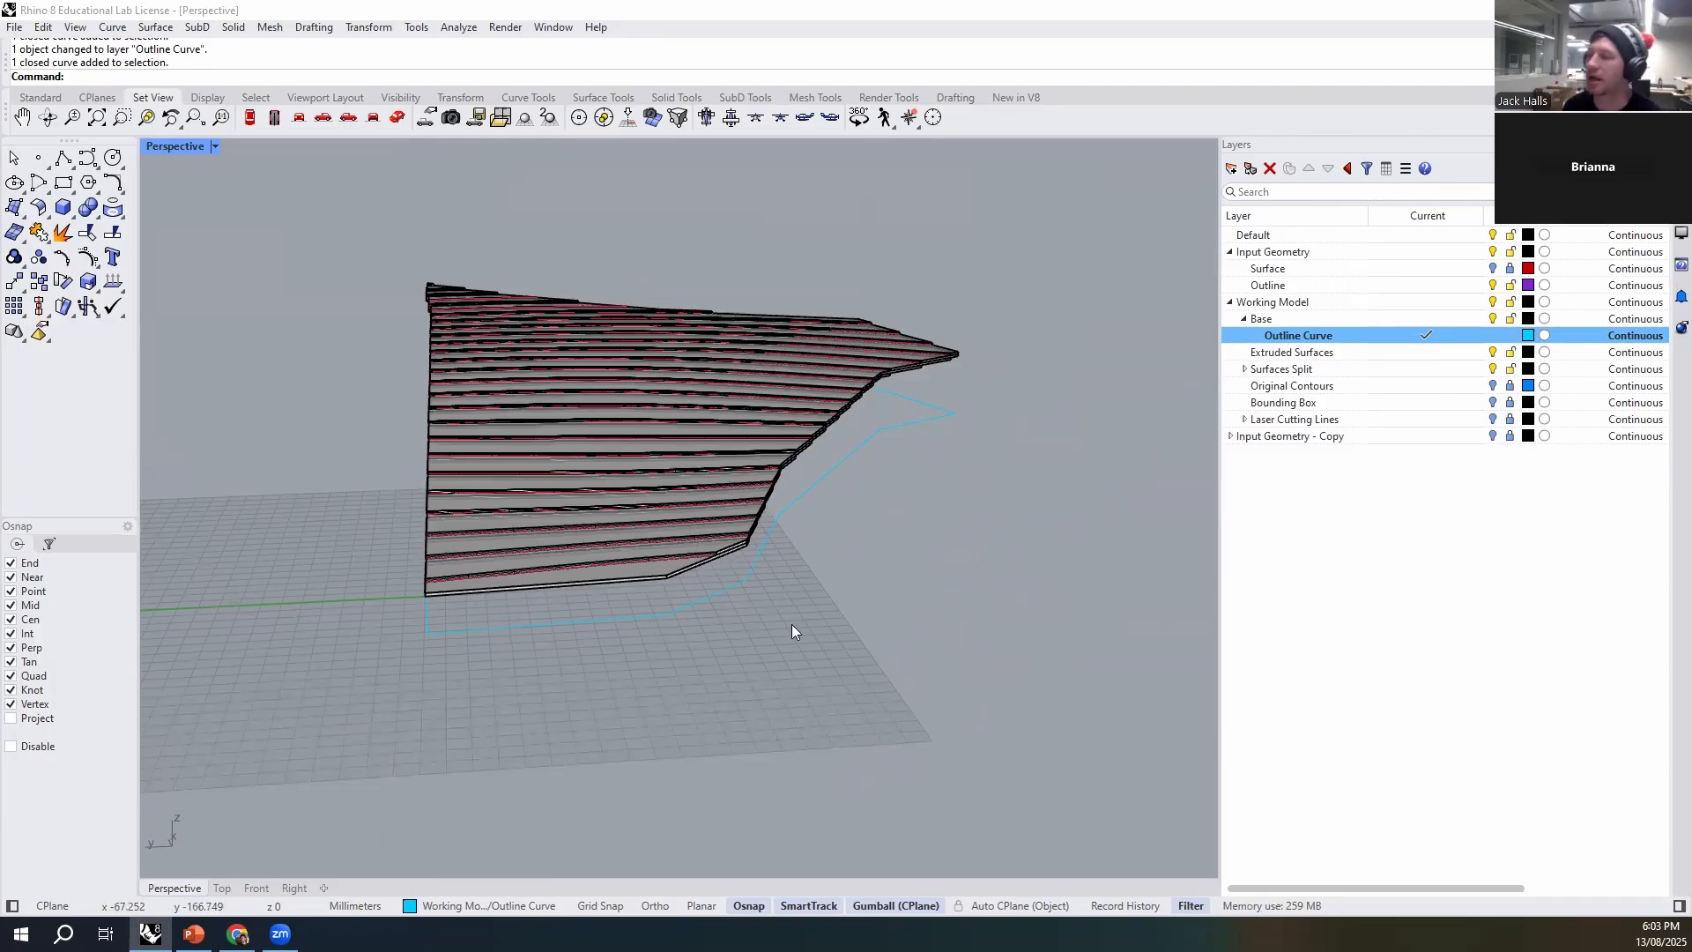
pyautogui.moveTo(795, 601); pyautogui.dragTo(474, 652, button='right')
pyautogui.moveTo(602, 657); pyautogui.dragTo(761, 546, button='right')
# - Offset the lowered site outline 0.5 mm inward, keeping sharp corners and the current output layer
pyautogui.click(754, 559)
pyautogui.click(779, 618)
pyautogui.click(675, 599)
pyautogui.scroll(3, 646, 595)
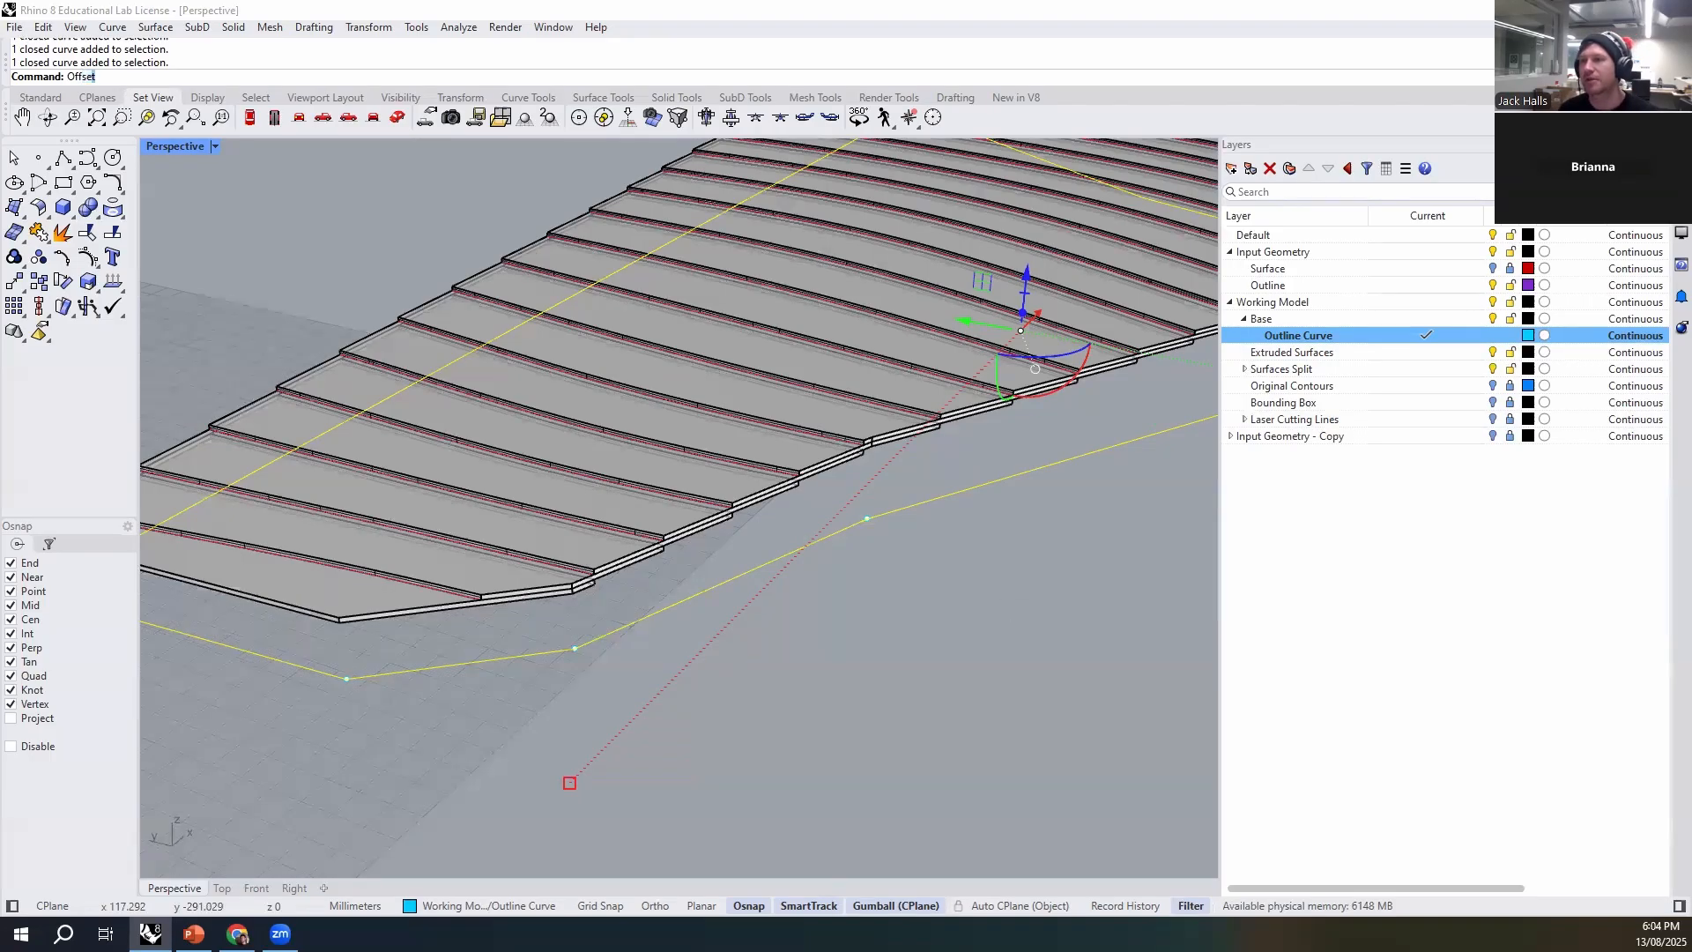
pyautogui.press('Return')
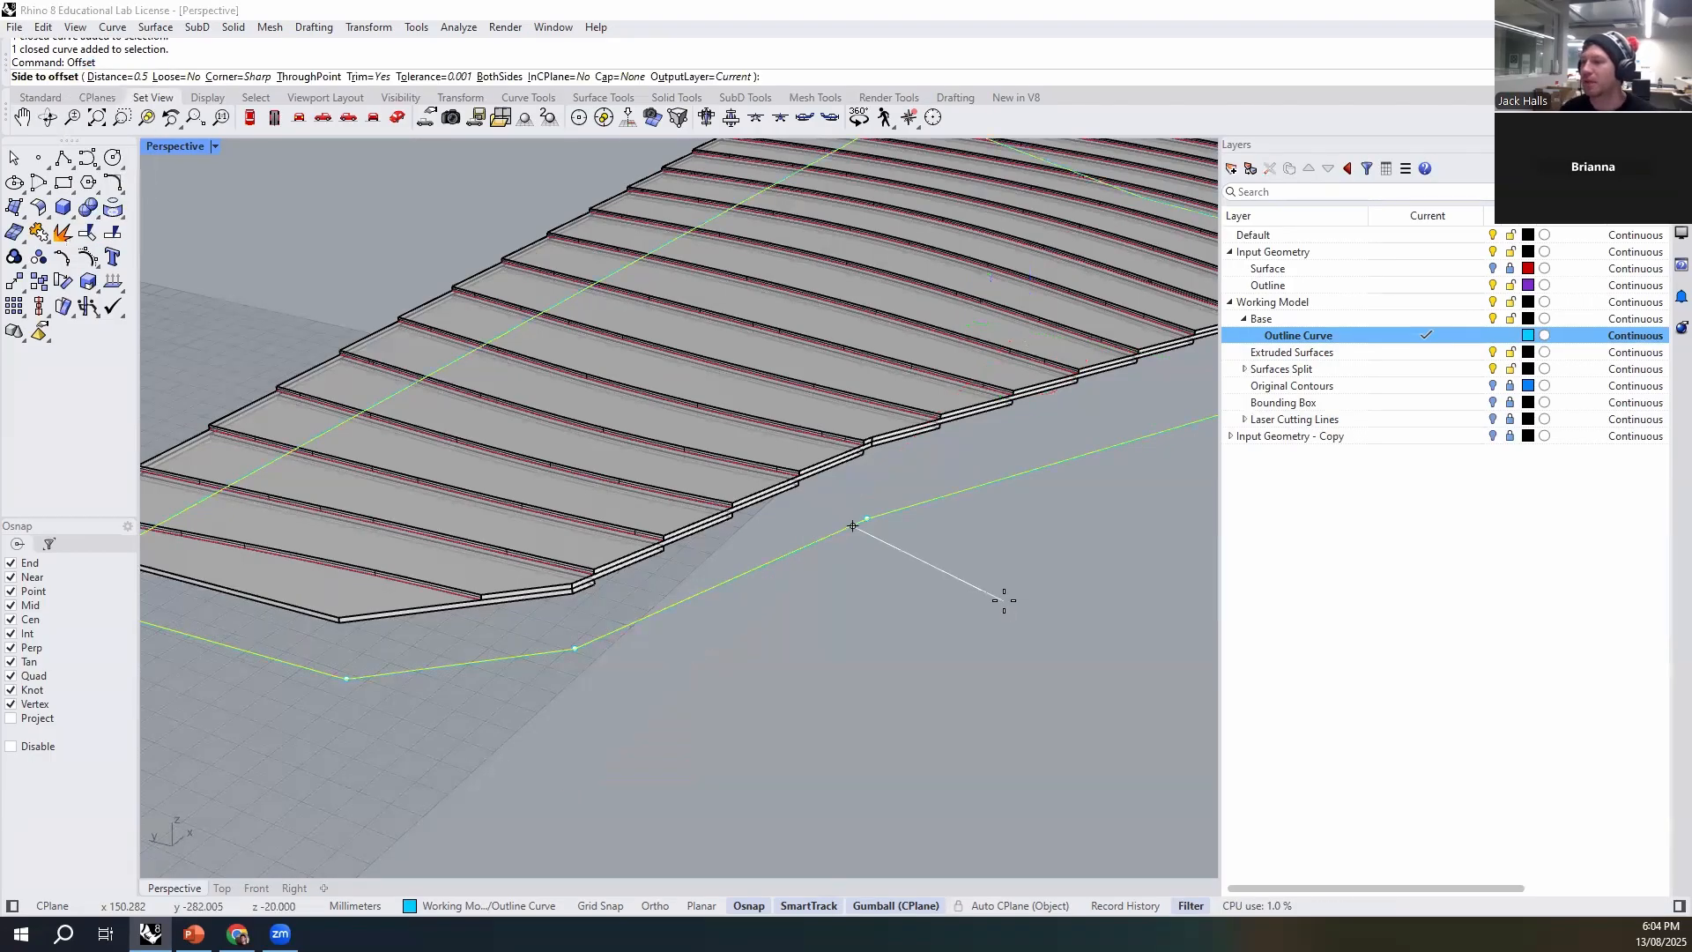
pyautogui.scroll(3, 829, 538)
pyautogui.scroll(5, 829, 538)
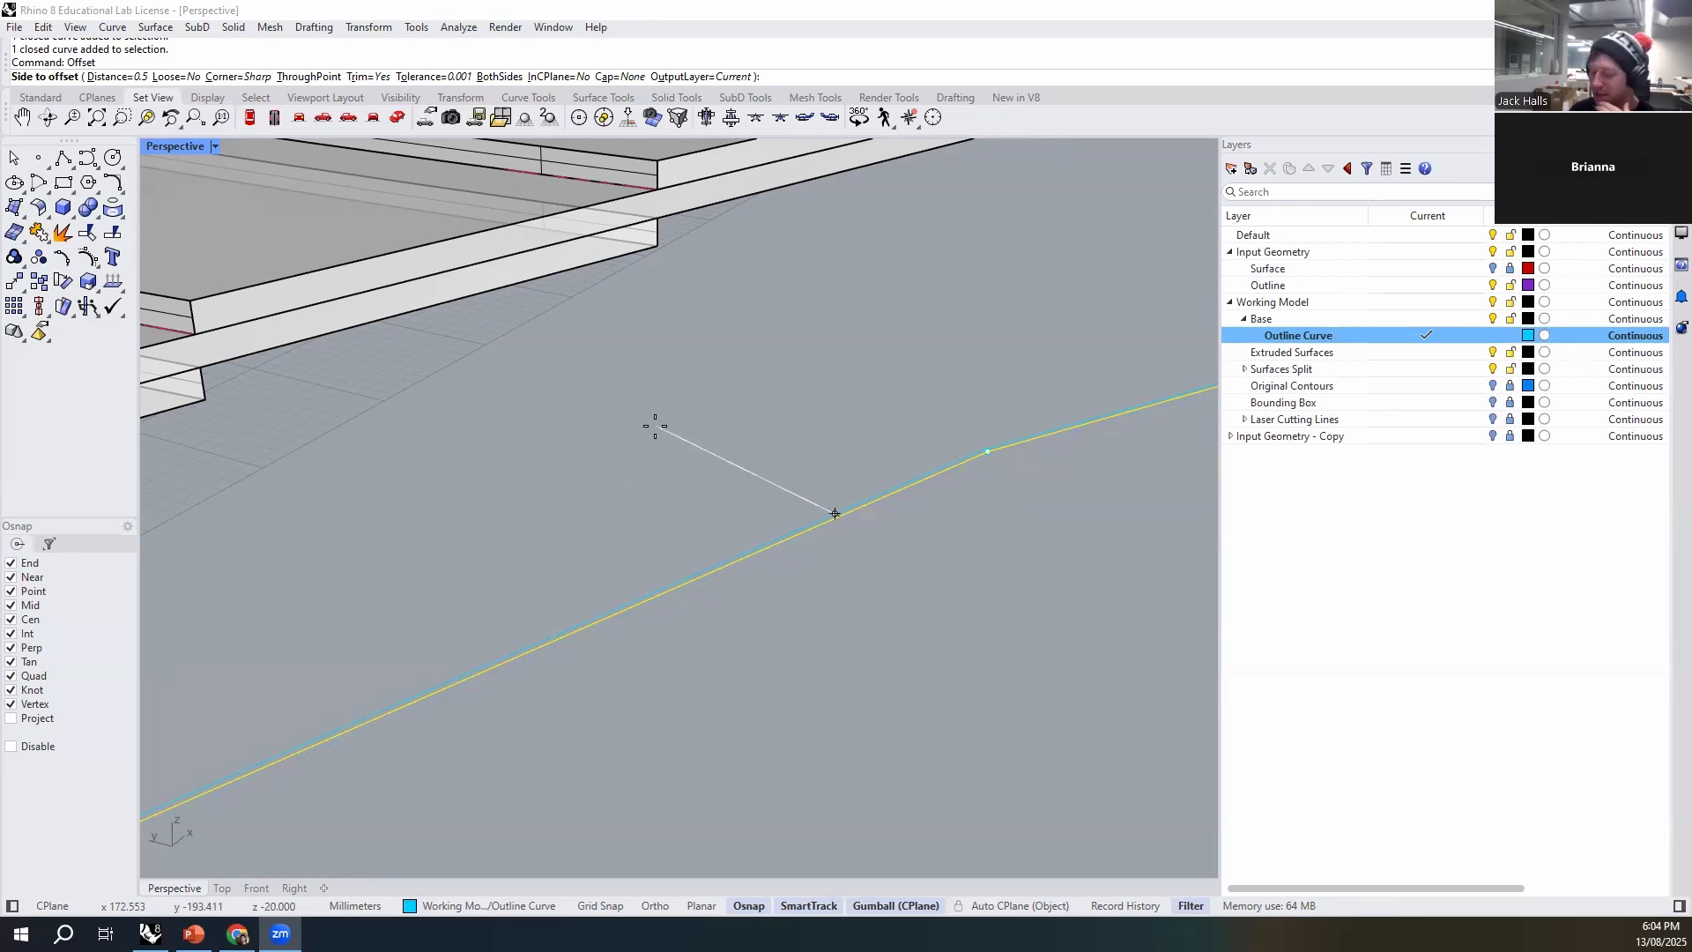
pyautogui.click(535, 432)
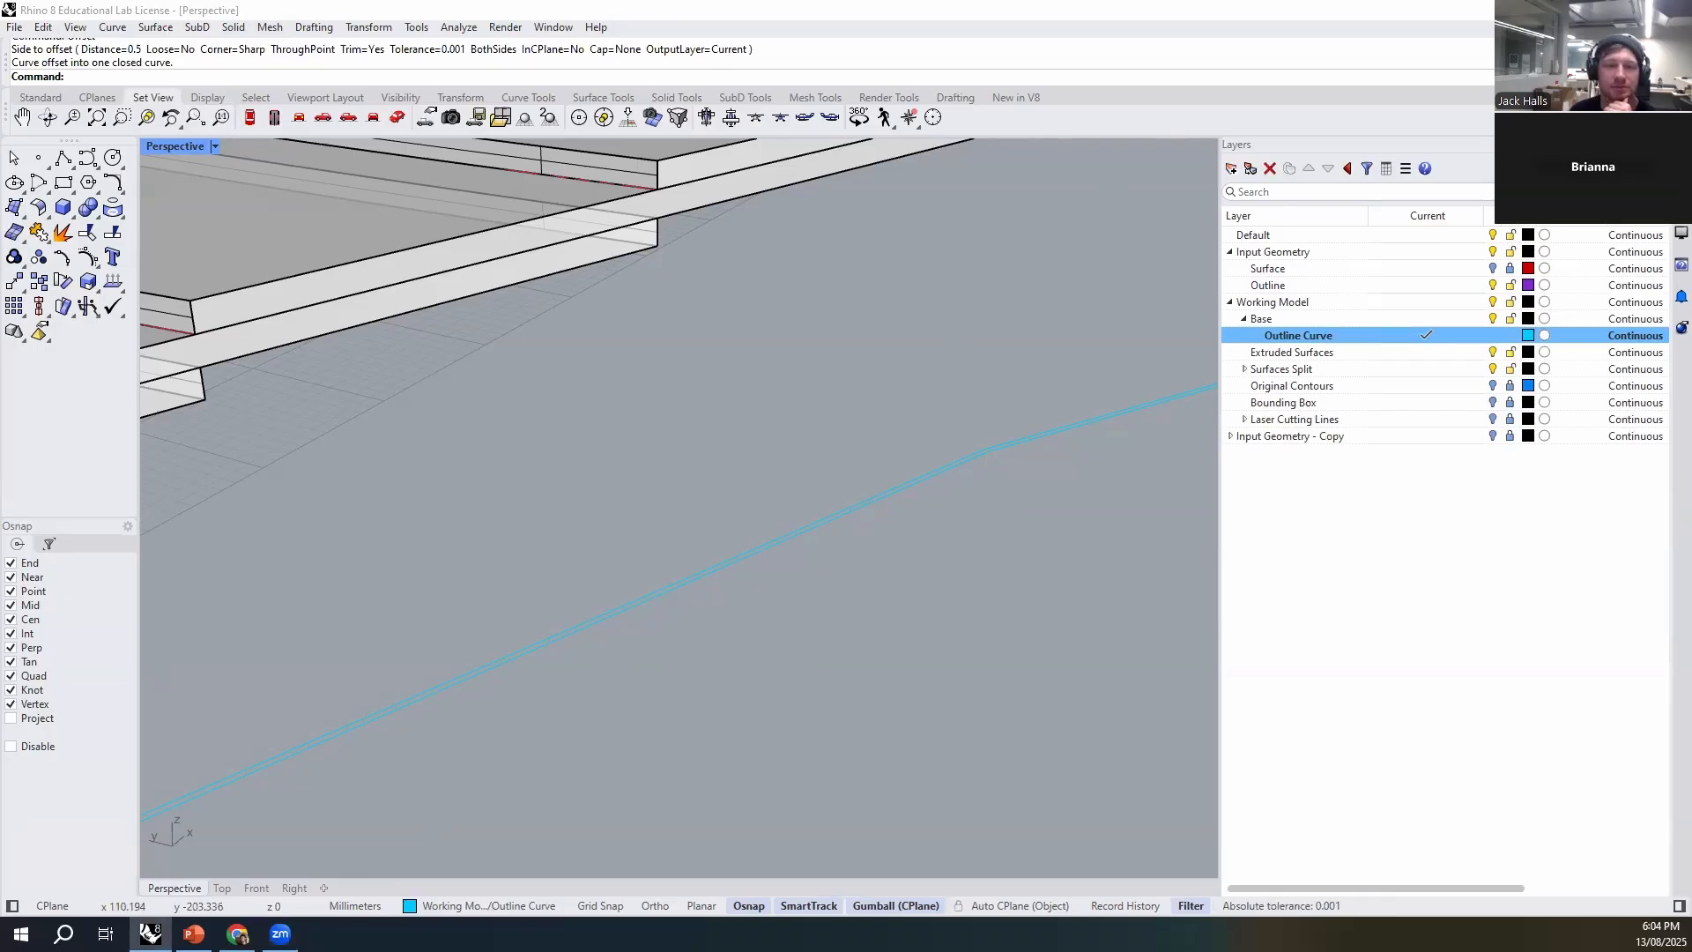
# - Examine the lowered outline and its inward offset beneath the stack's edge from several angles
pyautogui.moveTo(466, 658); pyautogui.dragTo(606, 456, button='right')
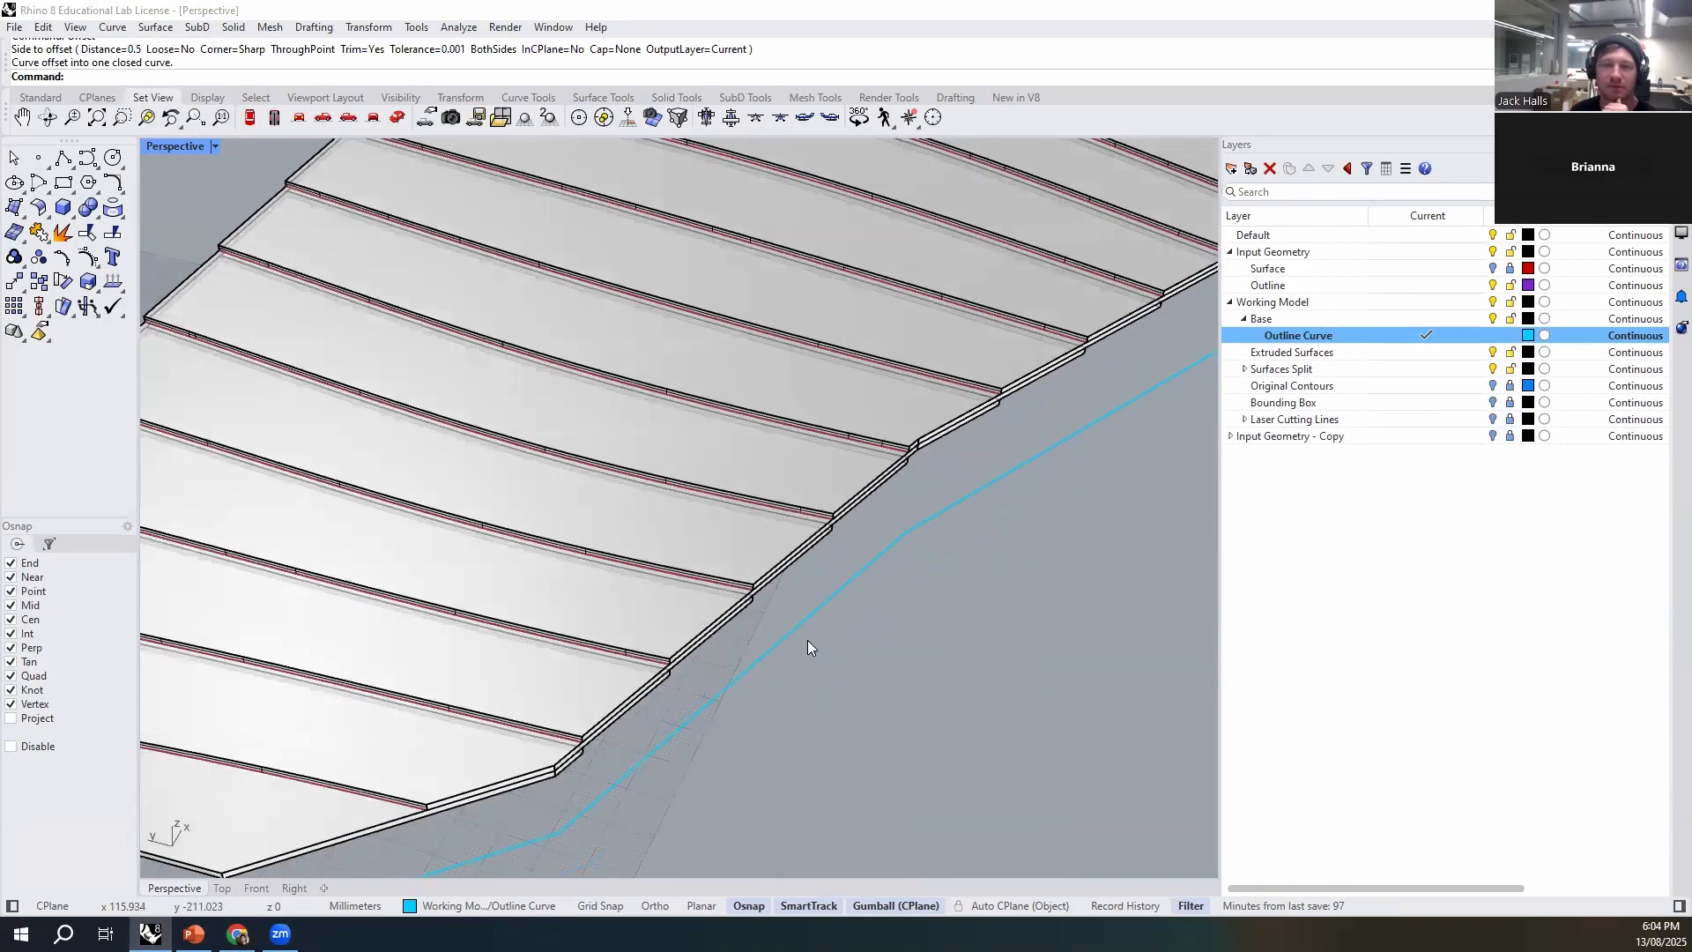
pyautogui.moveTo(779, 683); pyautogui.dragTo(774, 679, button='right')
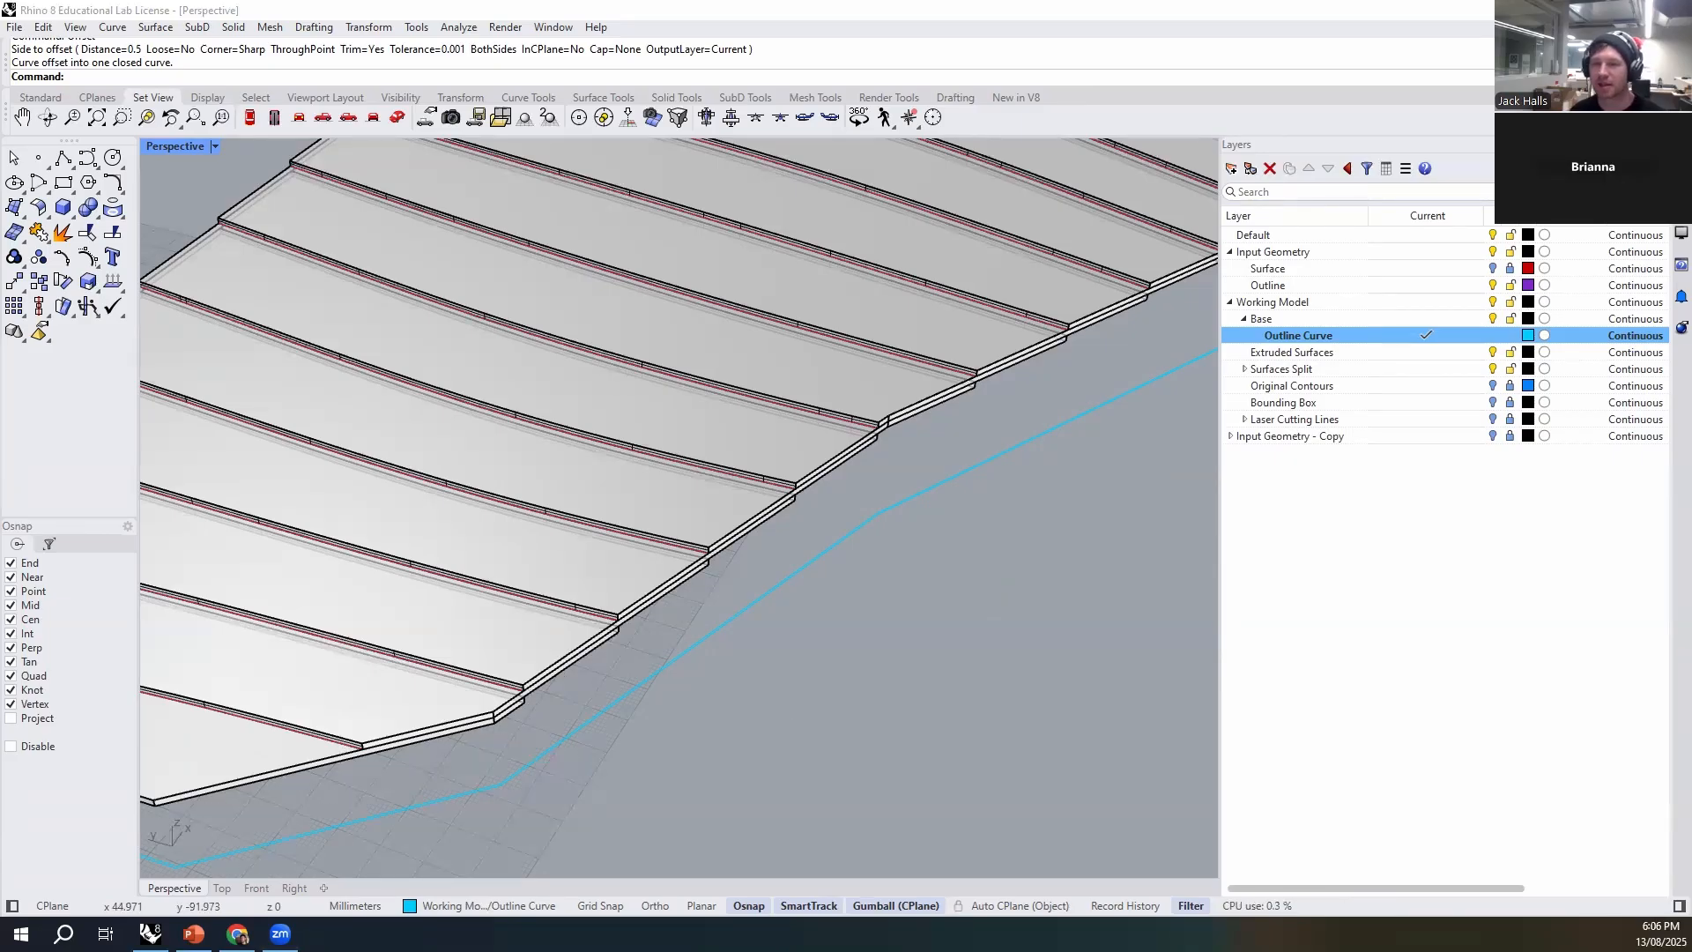
pyautogui.scroll(10, 661, 721)
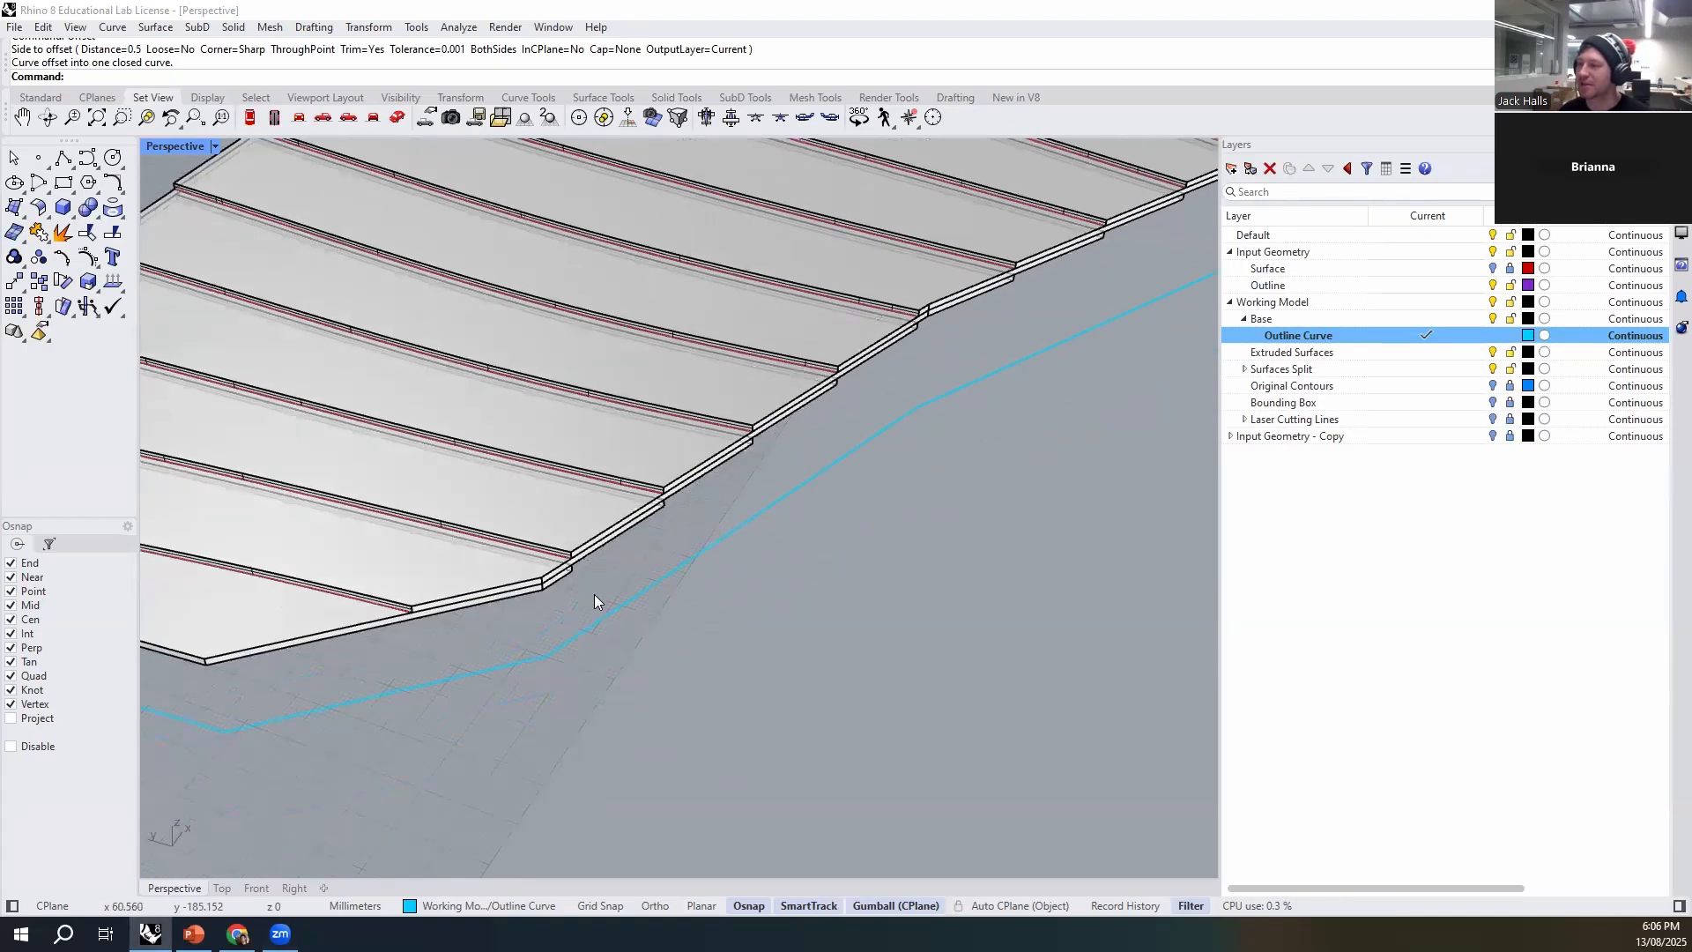
pyautogui.scroll(-3, 795, 653)
pyautogui.click(781, 624)
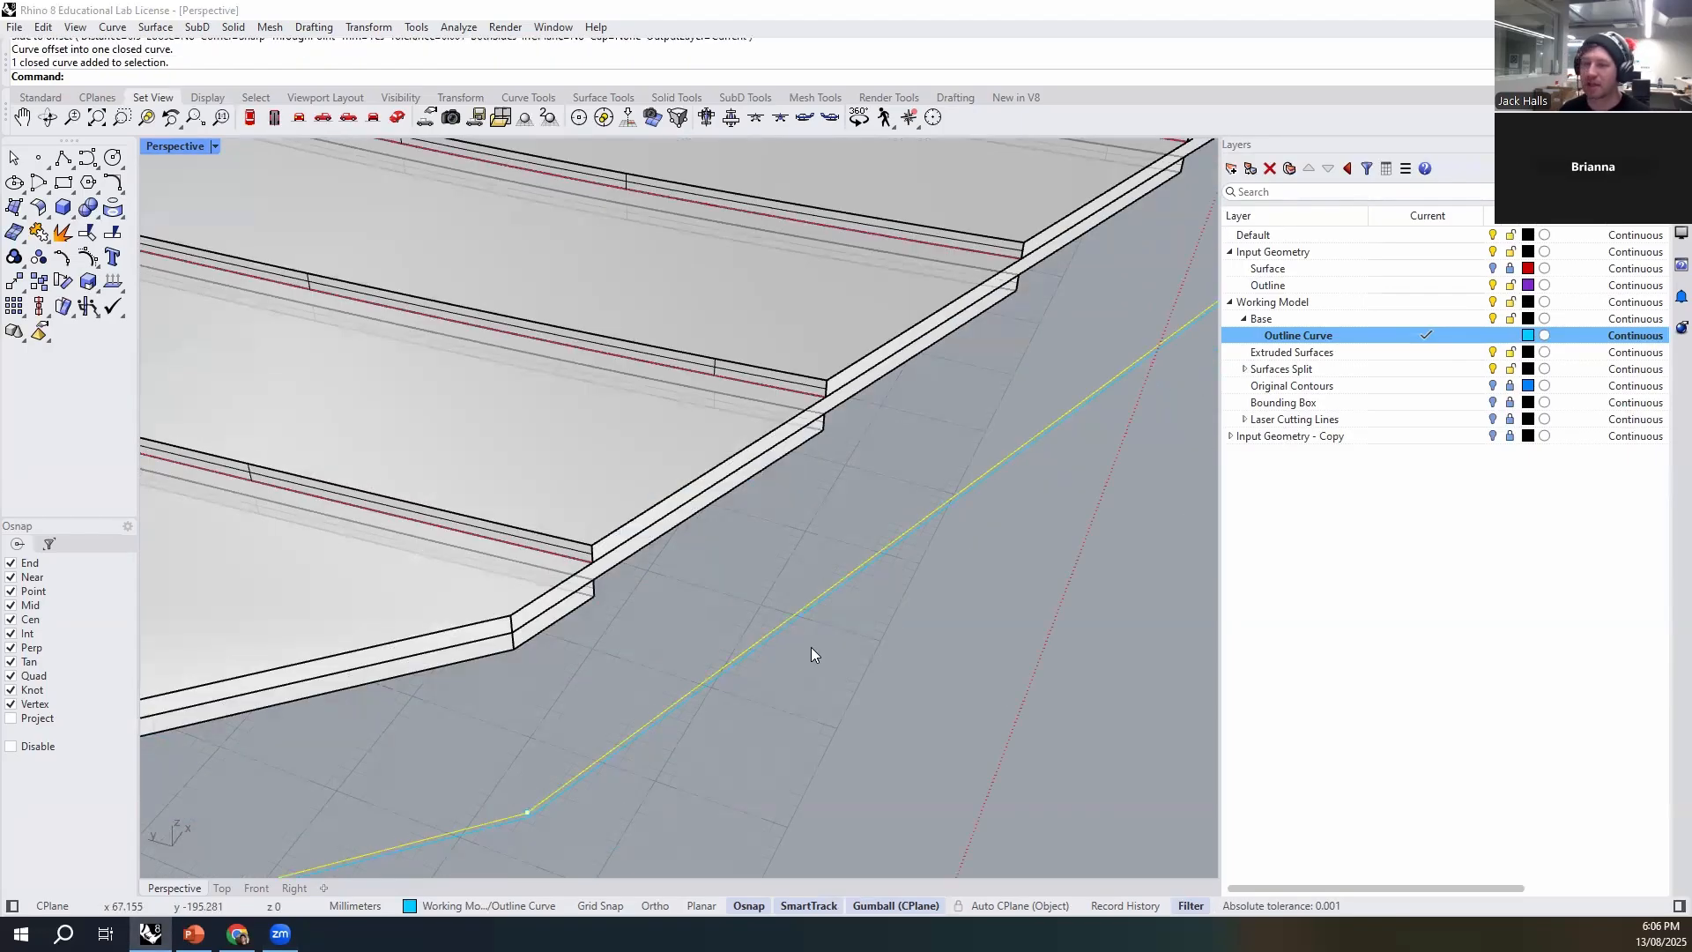
pyautogui.click(810, 617)
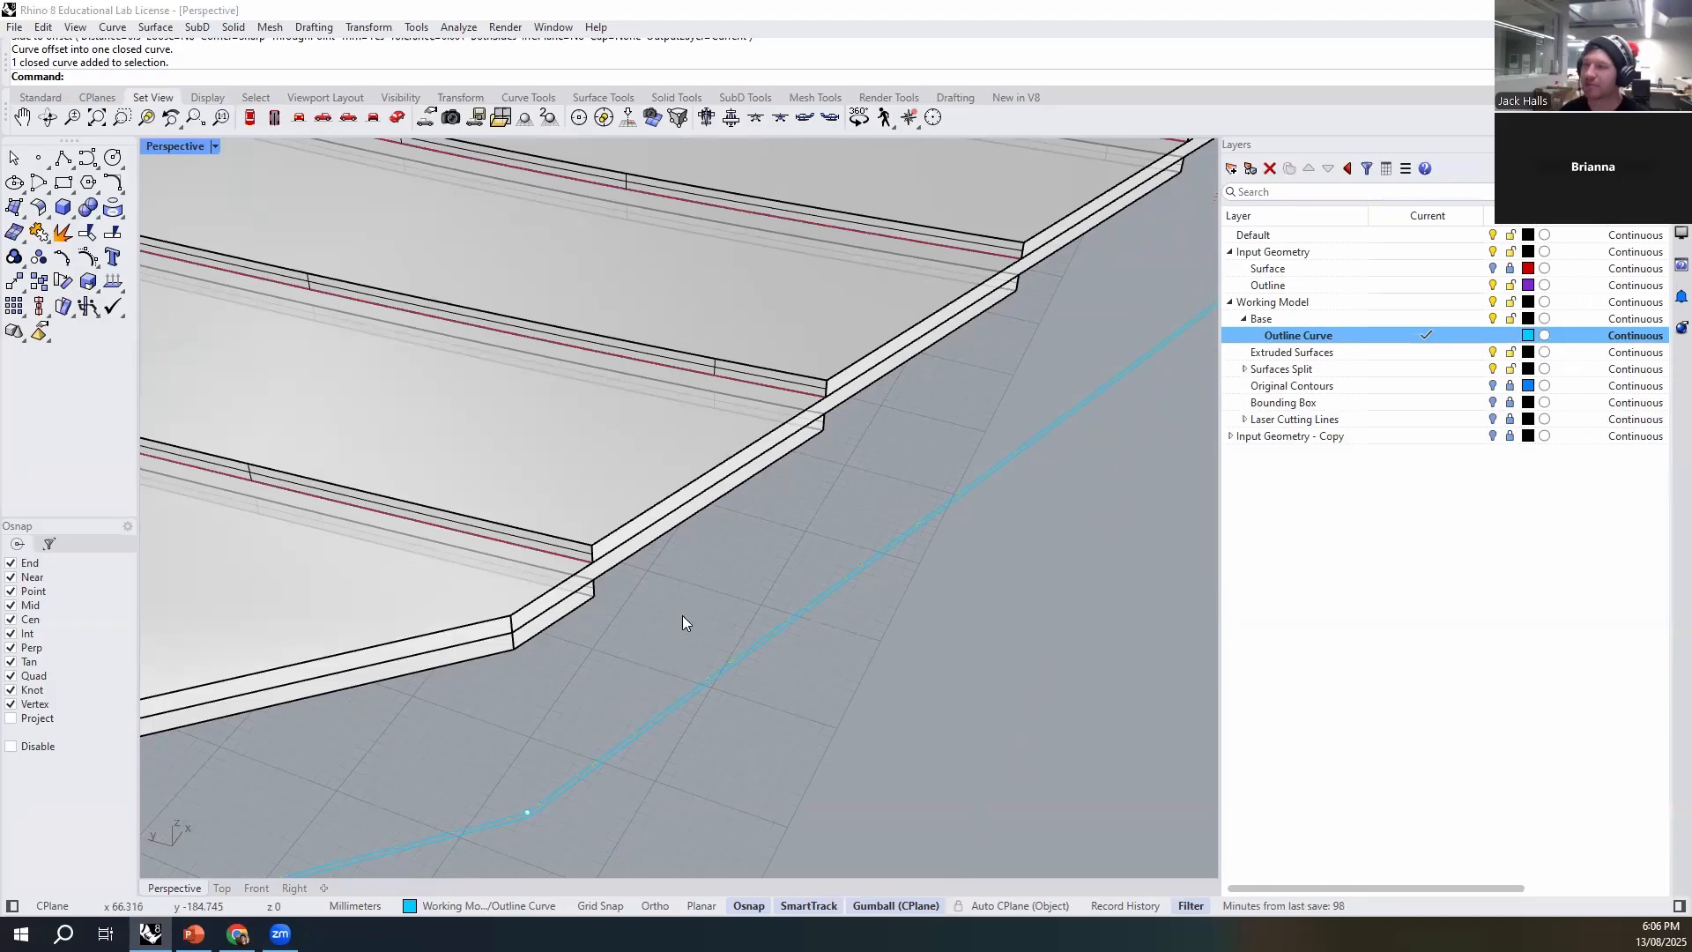
pyautogui.scroll(-3, 678, 577)
pyautogui.scroll(3, 675, 578)
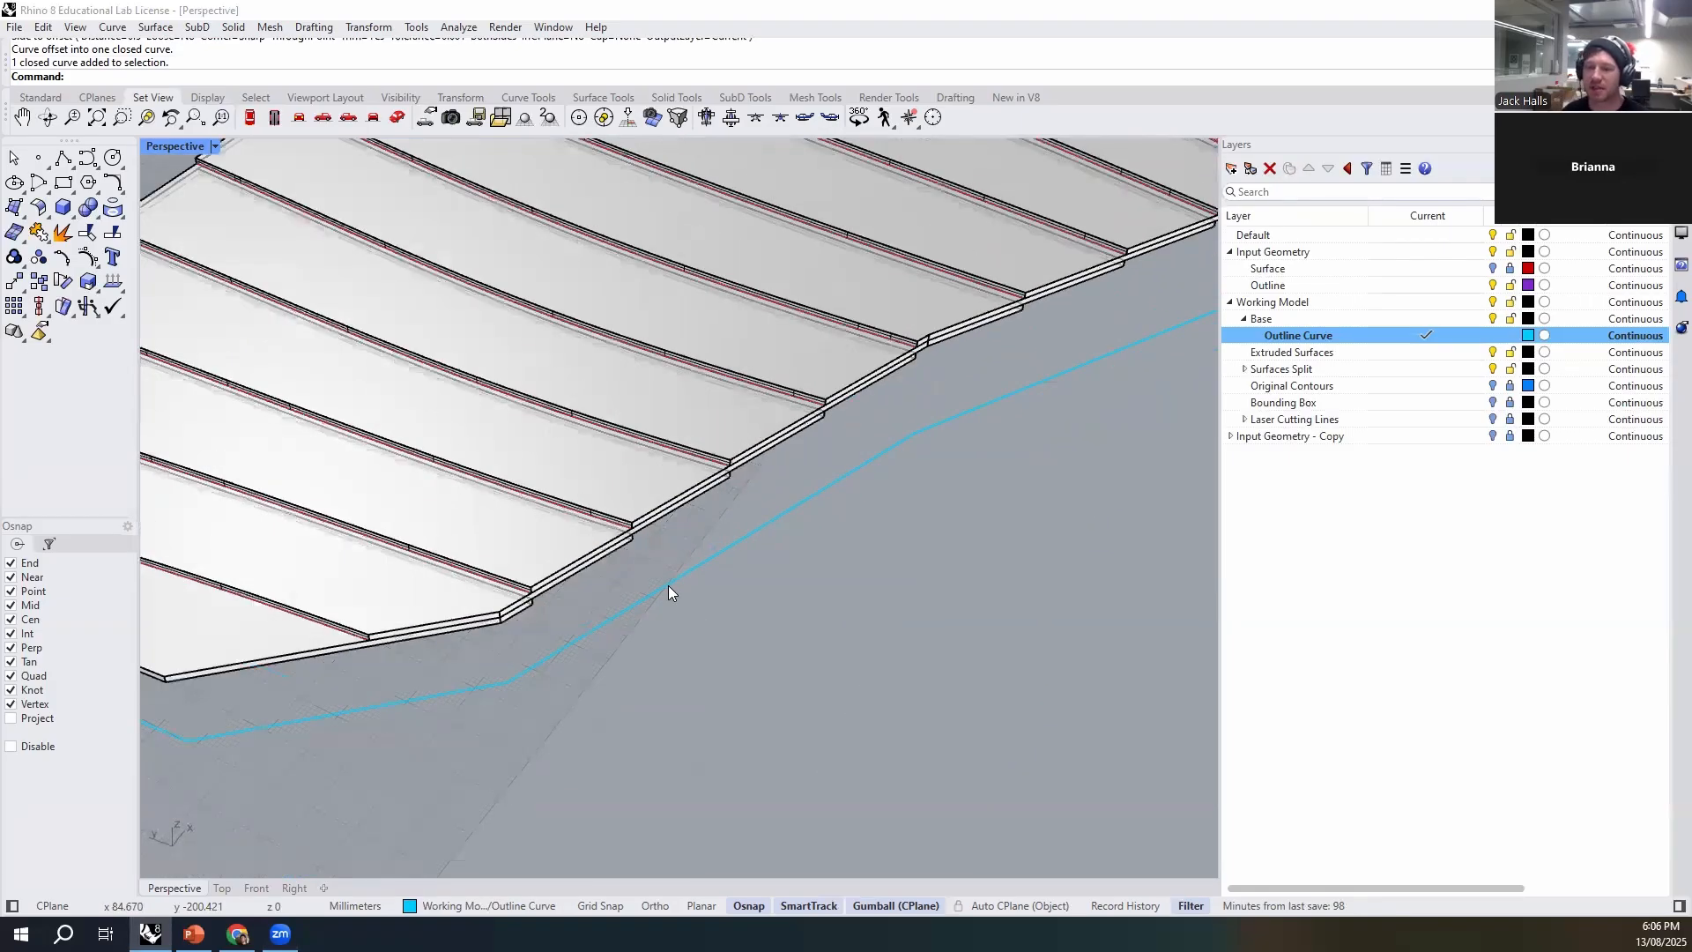
pyautogui.moveTo(661, 584); pyautogui.dragTo(804, 587, button='right')
pyautogui.scroll(2, 776, 589)
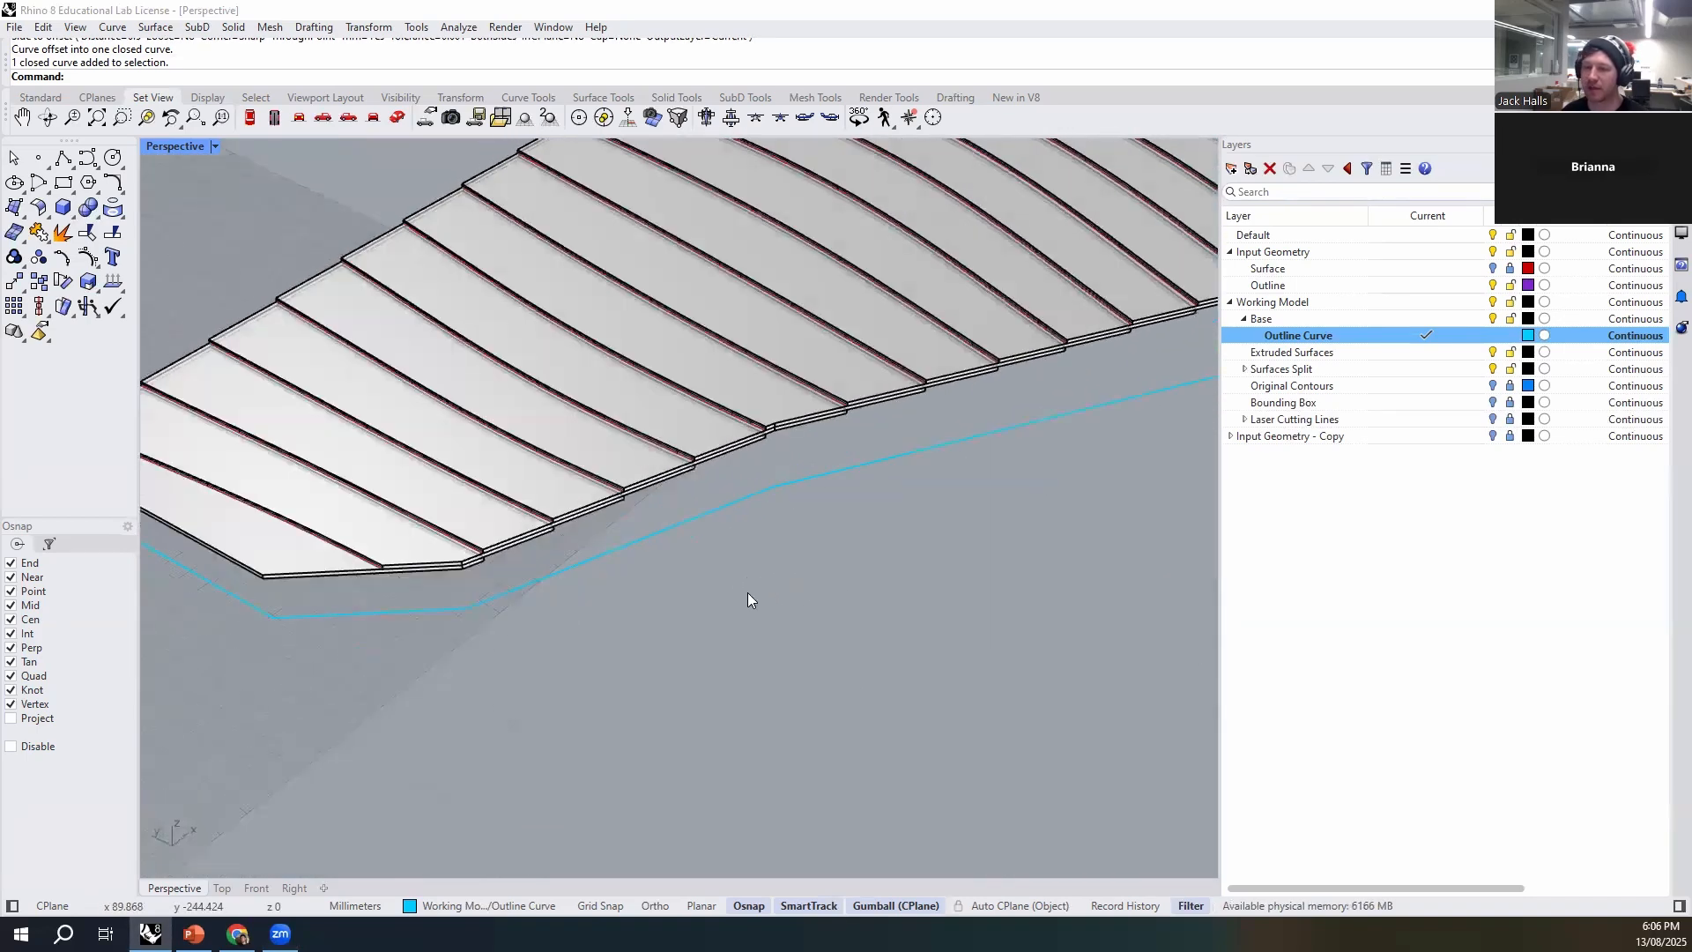
pyautogui.scroll(2, 597, 550)
# - Extrude the inward-offset outline vertically through the stack to above the highest strip, keeping it an open wall surface without caps
pyautogui.click(598, 566)
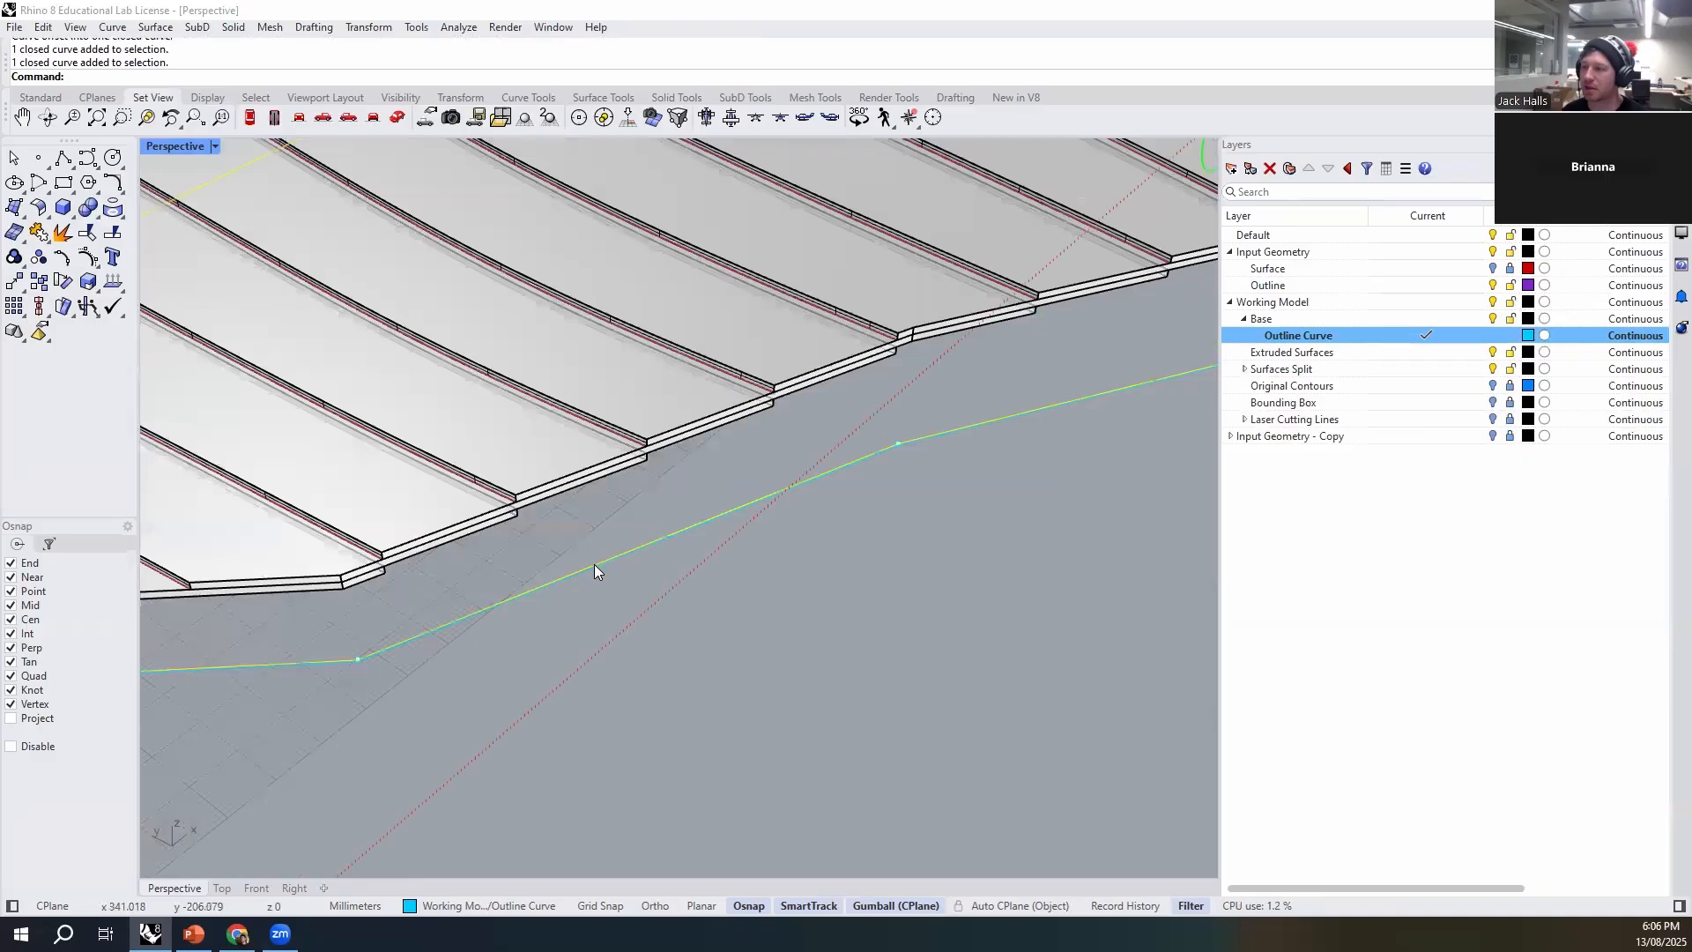
pyautogui.click(721, 657)
pyautogui.moveTo(547, 638); pyautogui.dragTo(702, 691, button='right')
pyautogui.click(687, 618)
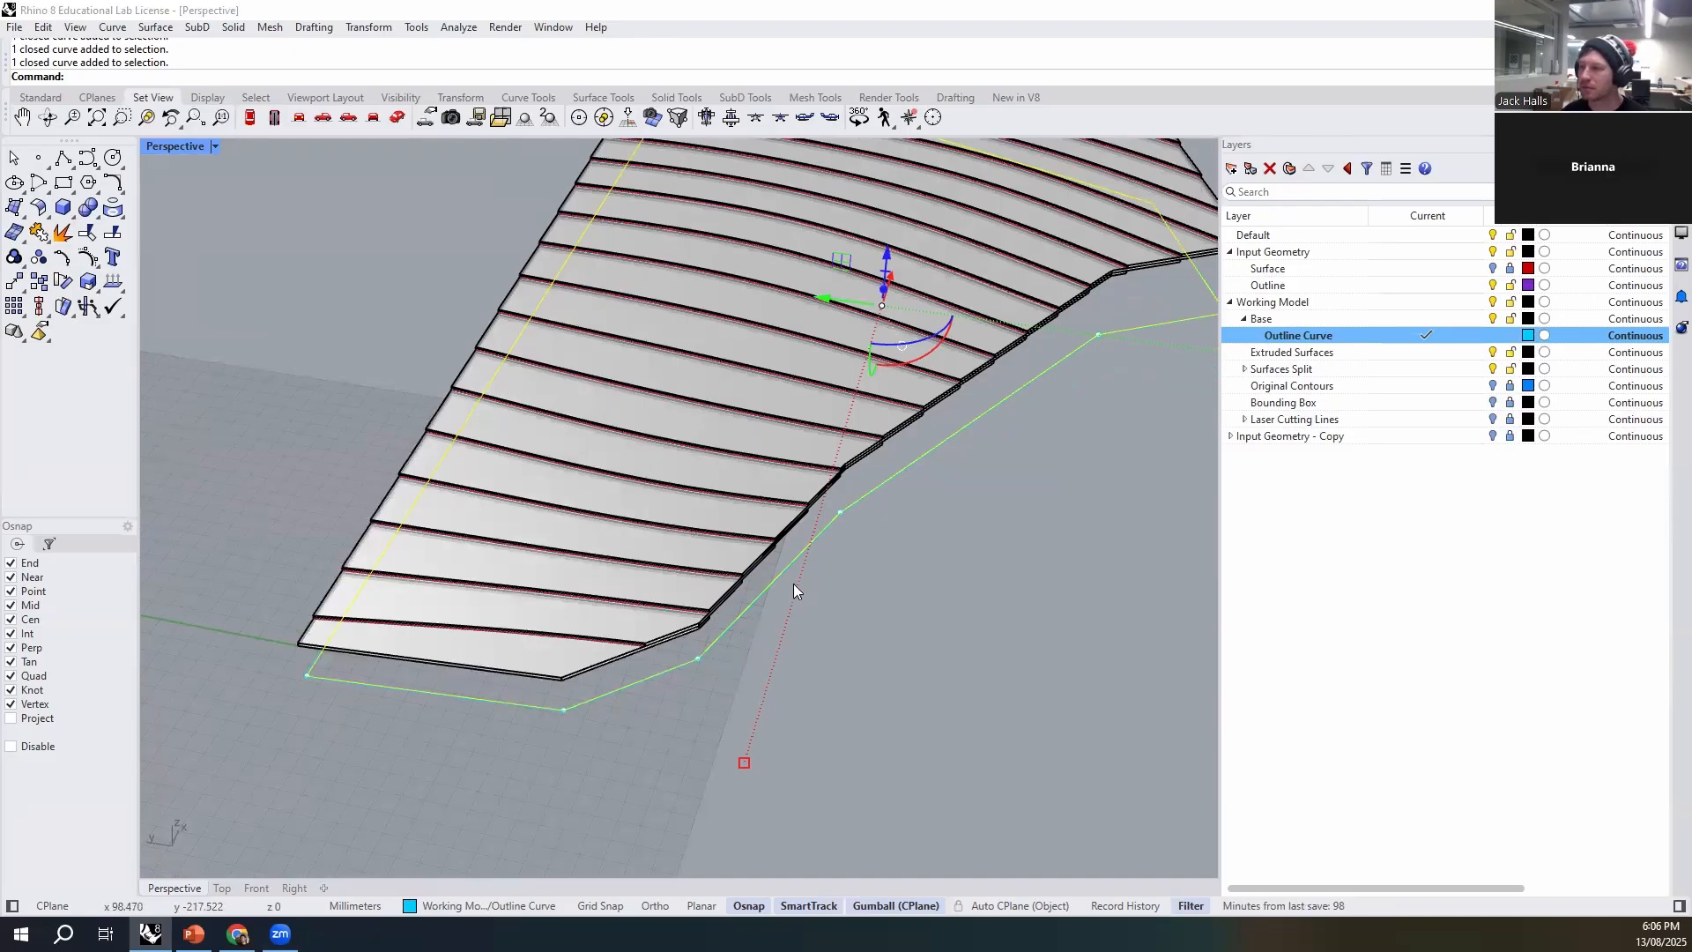
pyautogui.scroll(4, 809, 590)
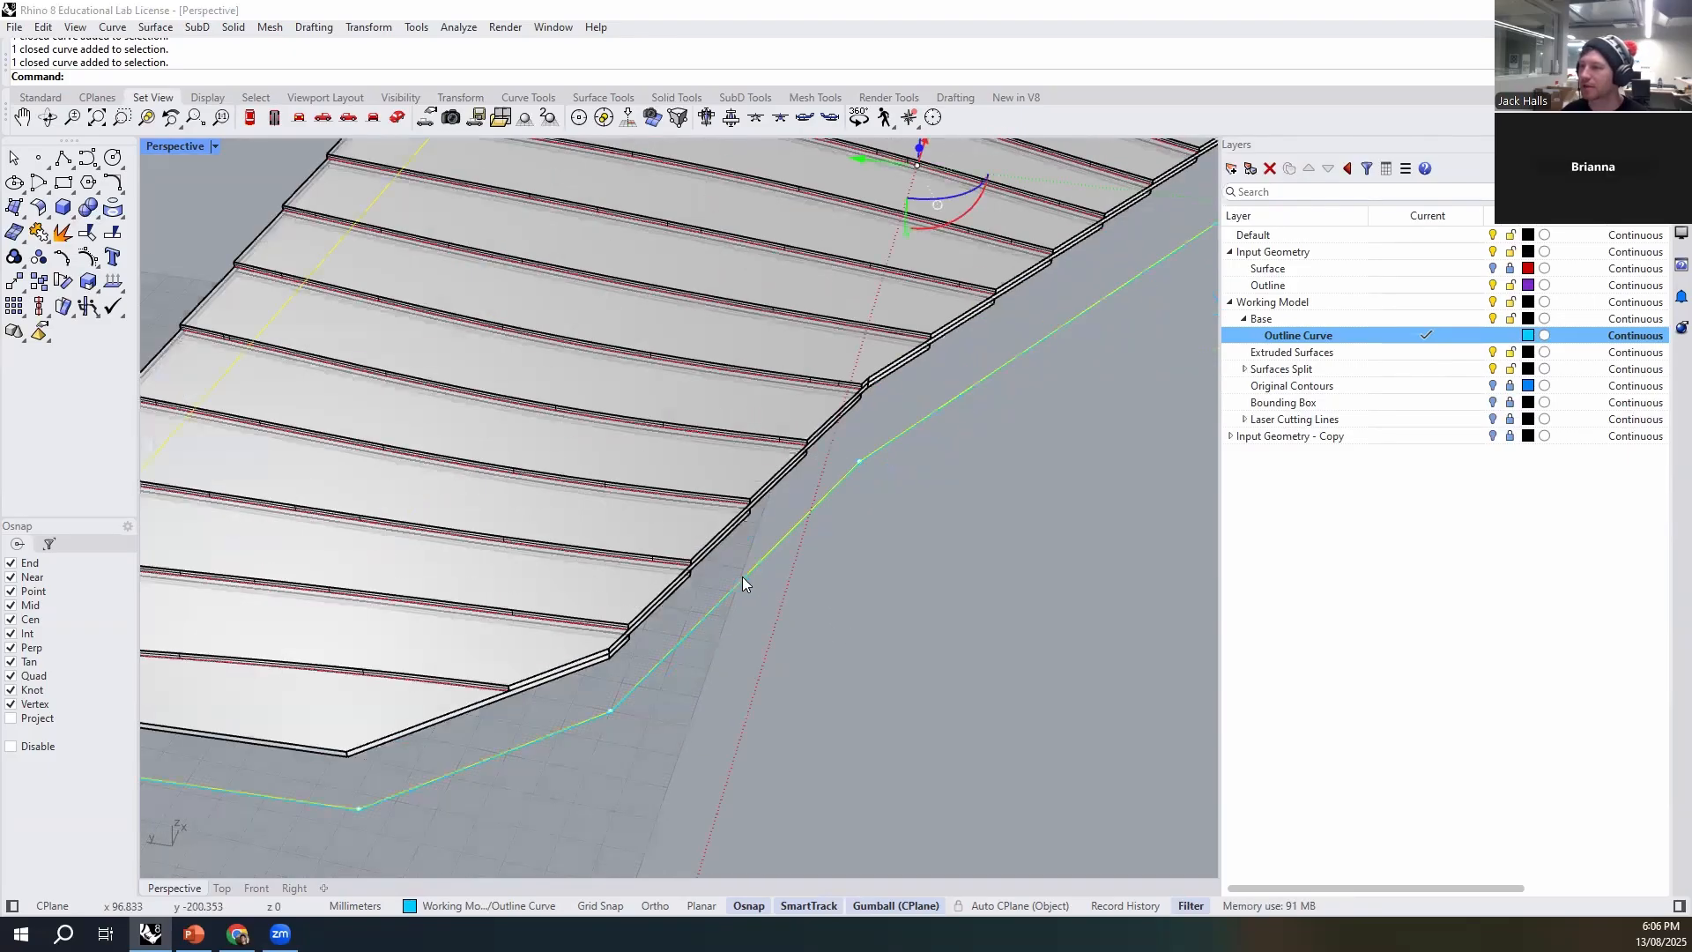
pyautogui.scroll(-6, 816, 650)
pyautogui.moveTo(897, 675); pyautogui.dragTo(829, 666, button='right')
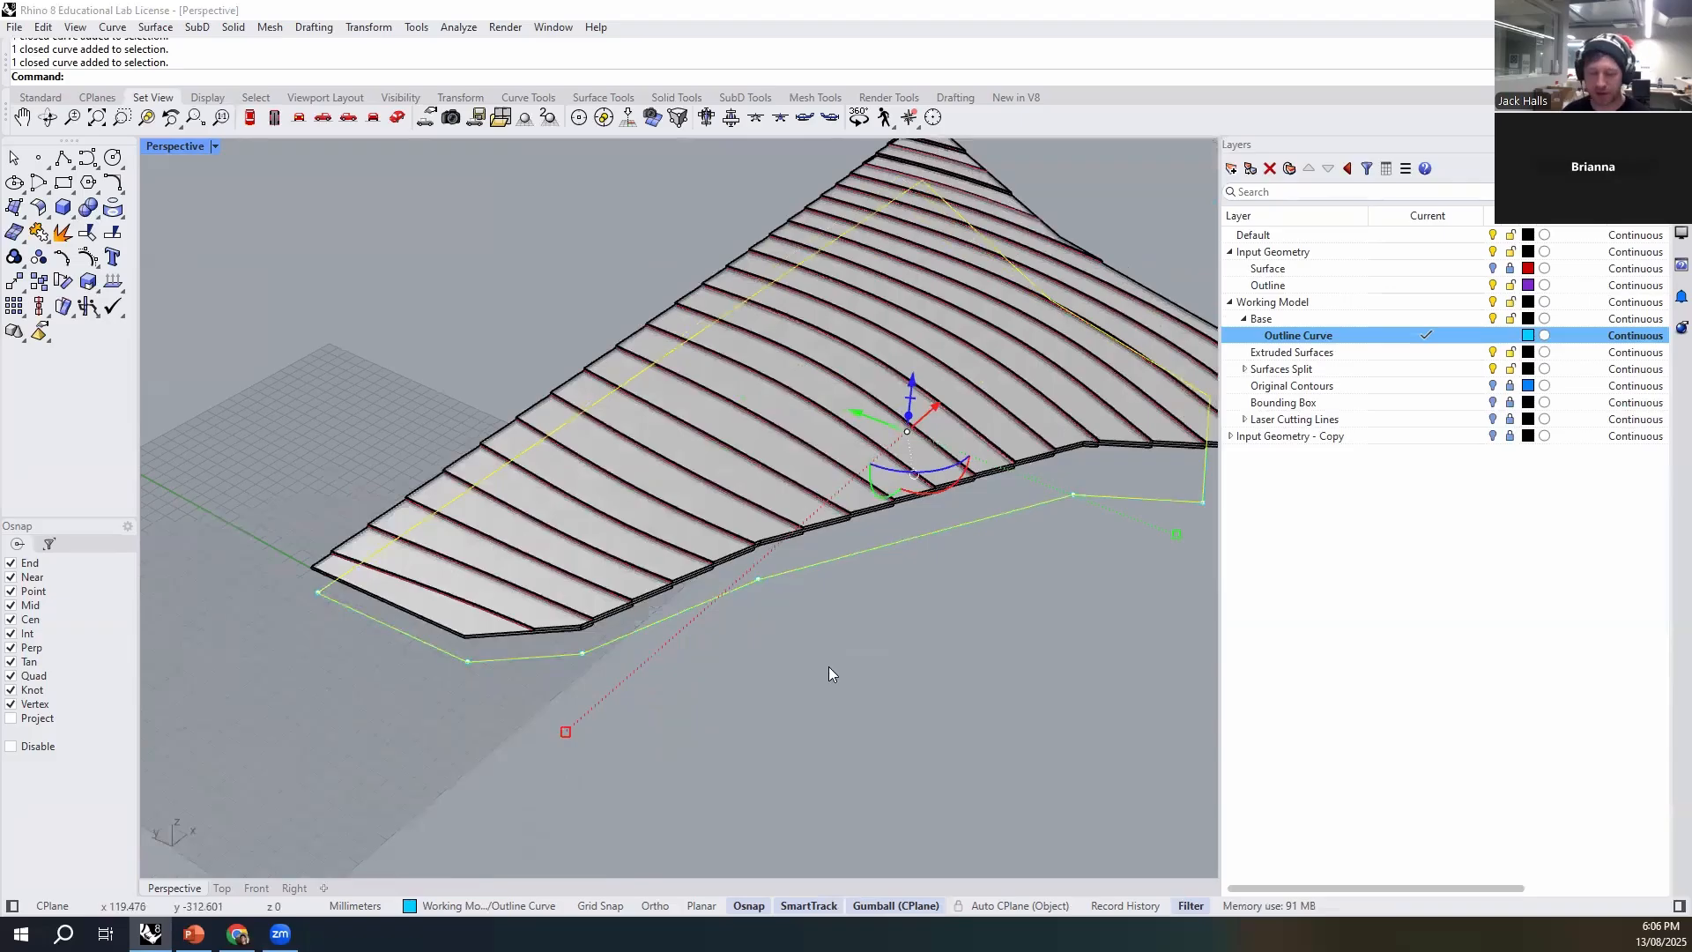
pyautogui.scroll(-3, 828, 674)
pyautogui.moveTo(876, 612); pyautogui.dragTo(838, 679, button='right')
pyautogui.press('Up')
pyautogui.write('udeC')
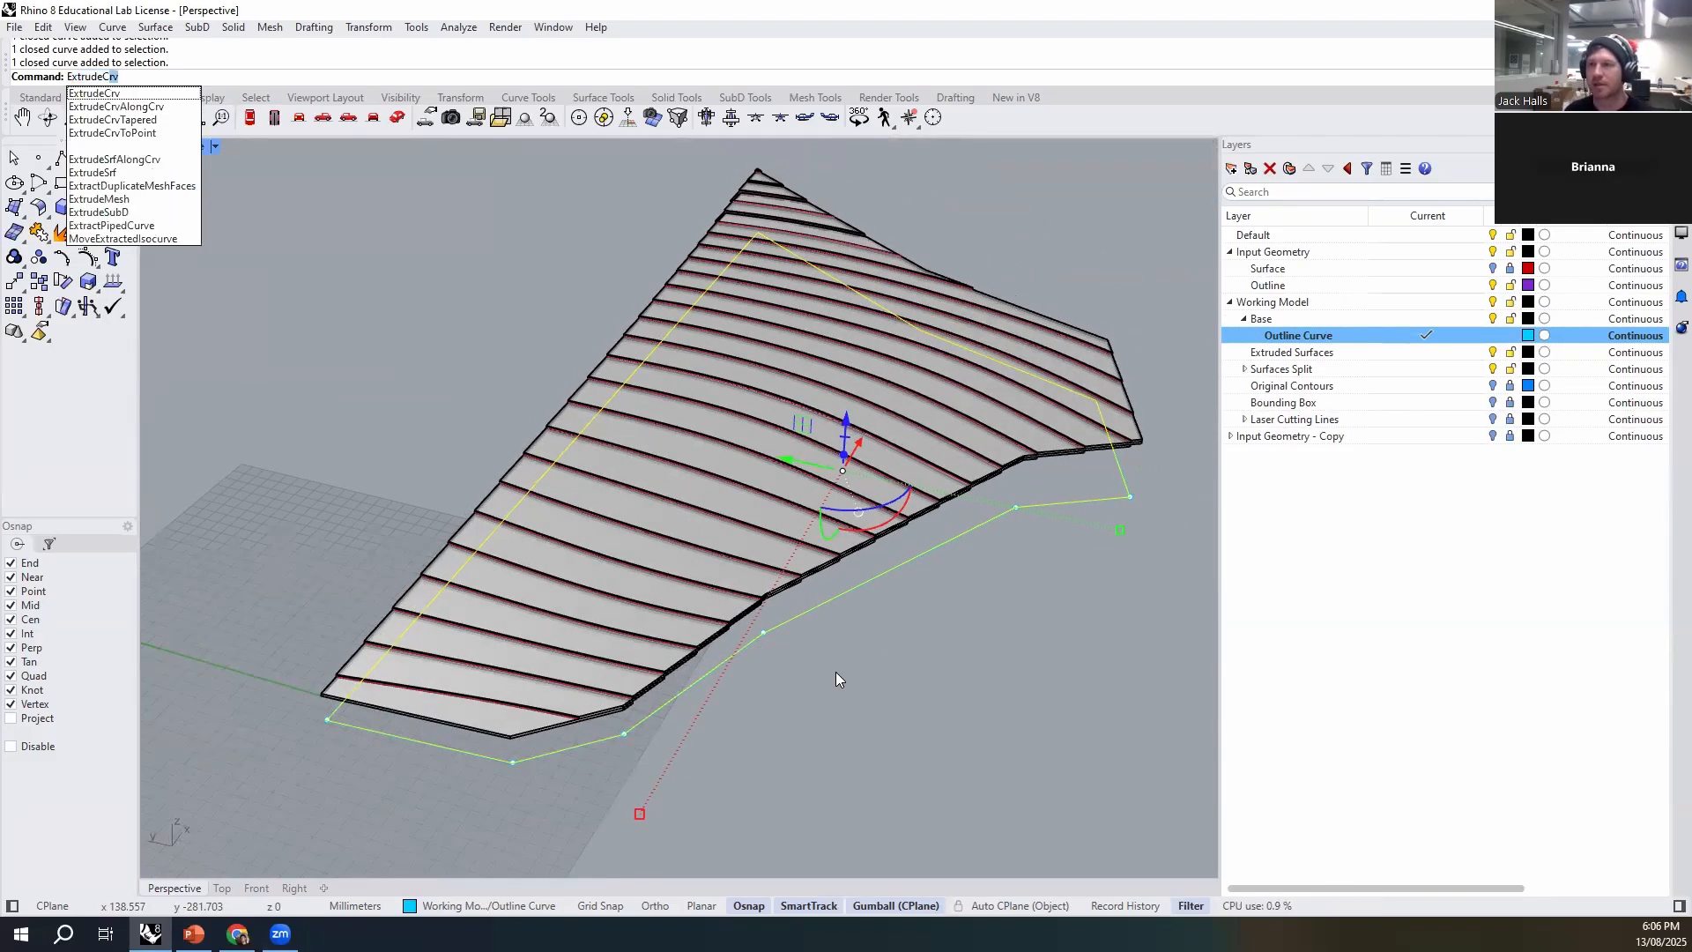
pyautogui.press('Return')
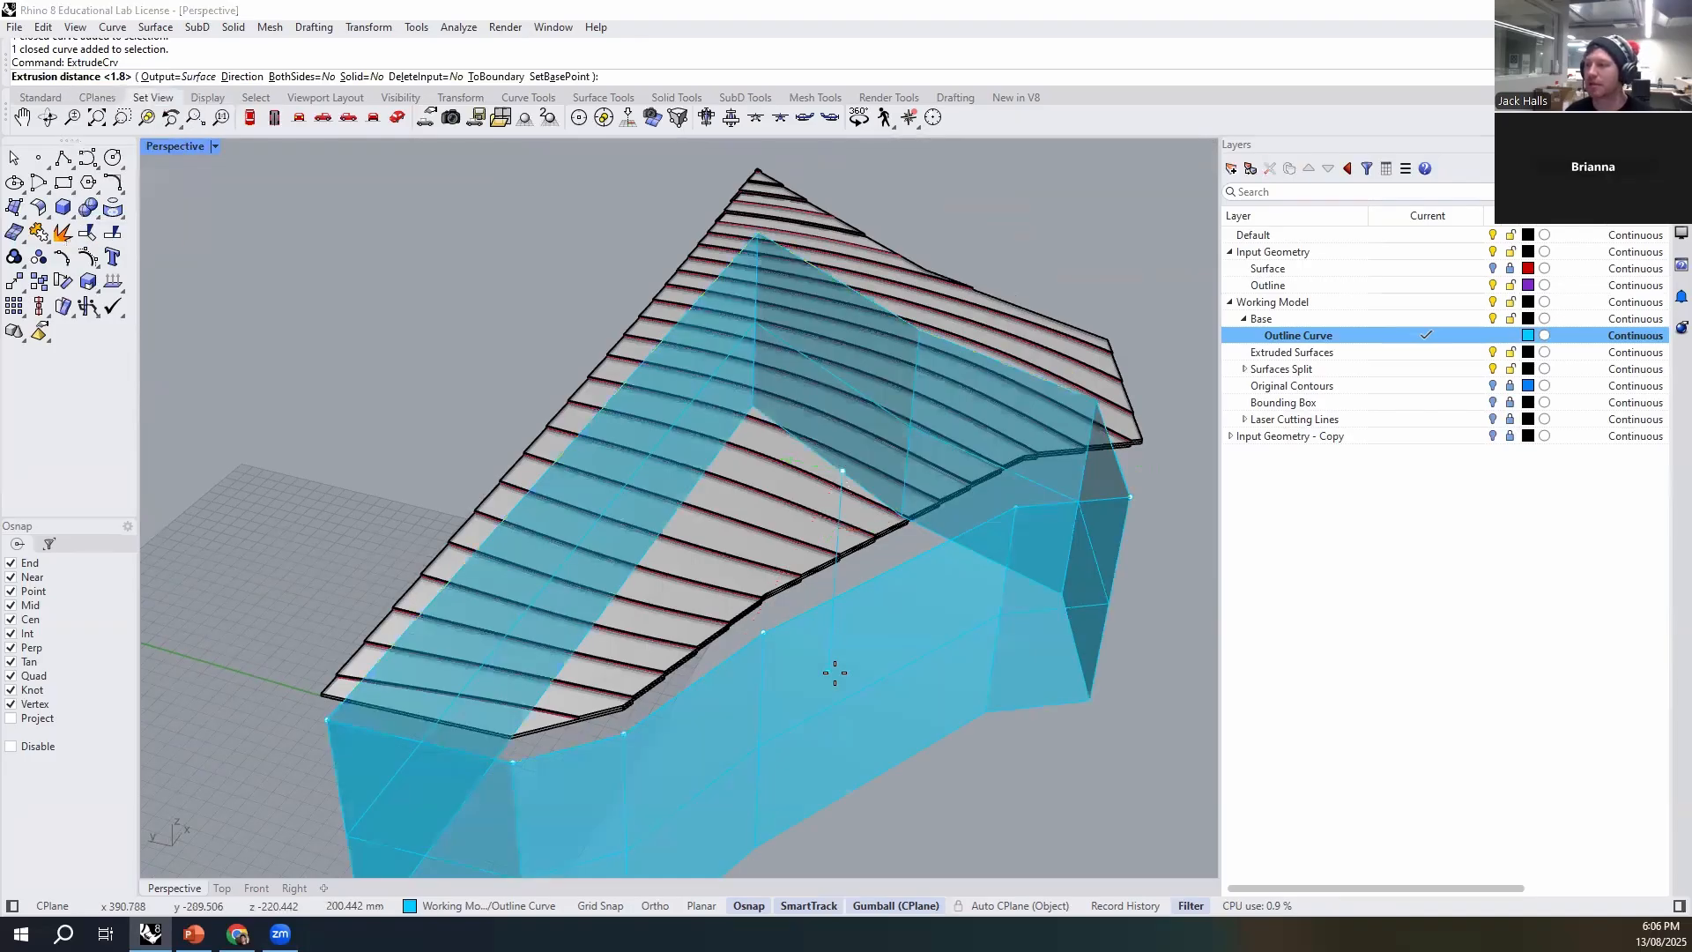
pyautogui.scroll(-6, 718, 680)
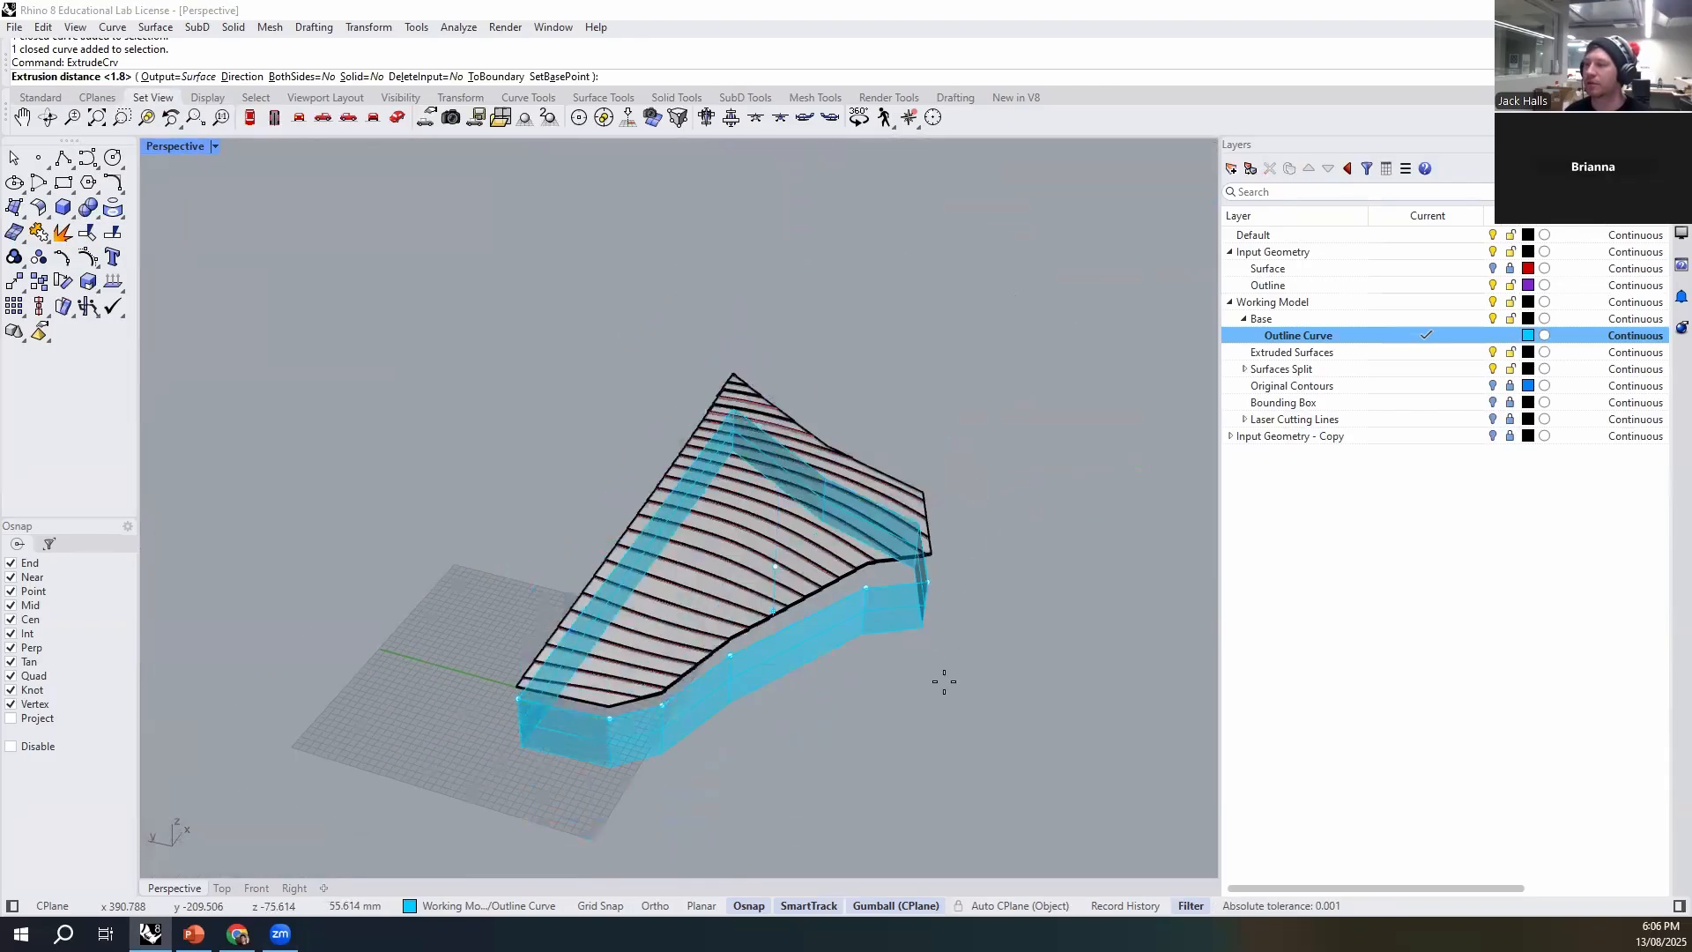
pyautogui.moveTo(947, 404); pyautogui.dragTo(848, 426, button='right')
pyautogui.scroll(5, 848, 425)
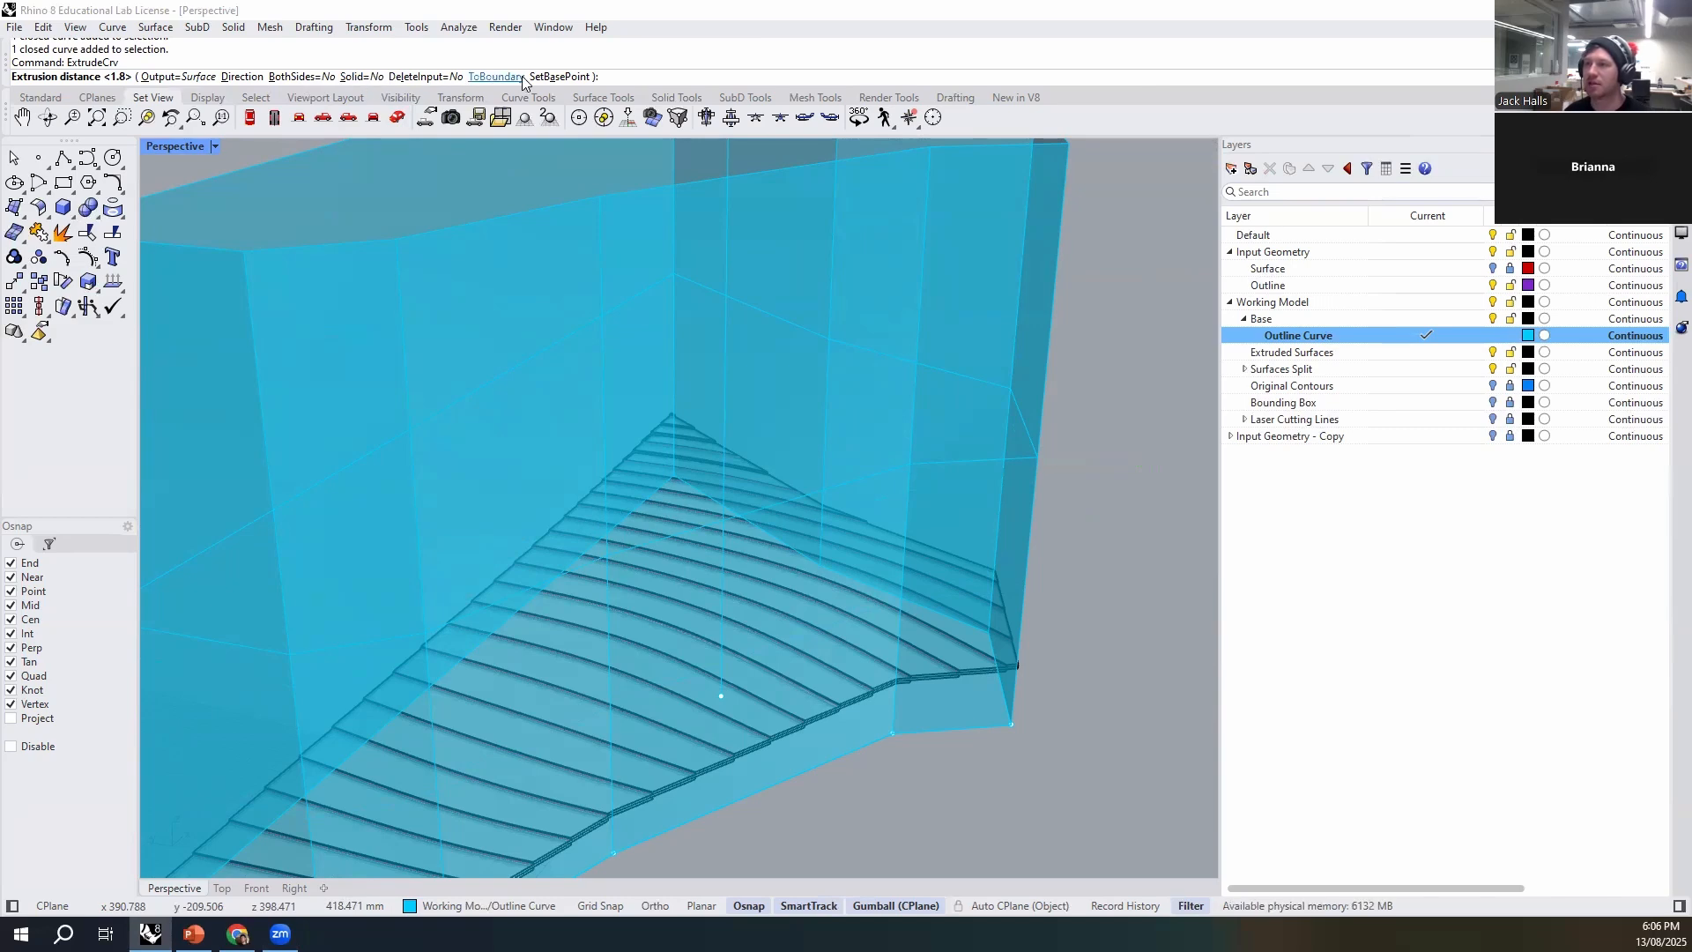
pyautogui.scroll(3, 593, 427)
pyautogui.moveTo(595, 429); pyautogui.dragTo(303, 680, button='right')
pyautogui.moveTo(339, 570); pyautogui.dragTo(389, 740, button='right')
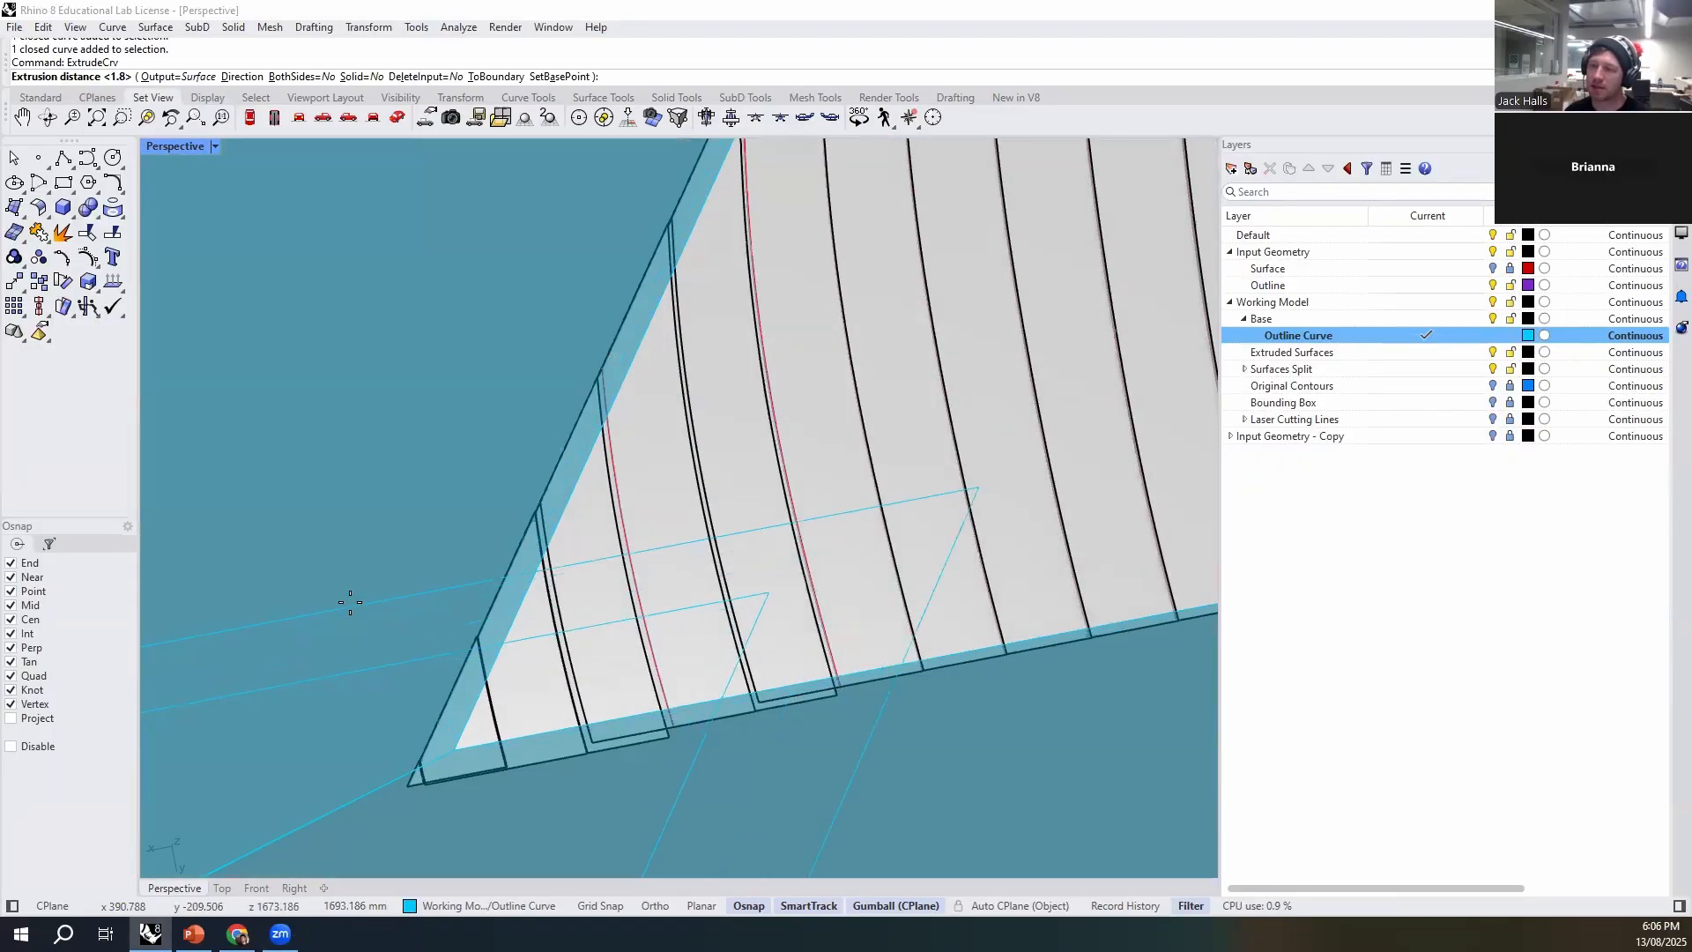
pyautogui.scroll(-4, 472, 705)
pyautogui.moveTo(474, 707); pyautogui.dragTo(741, 691, button='right')
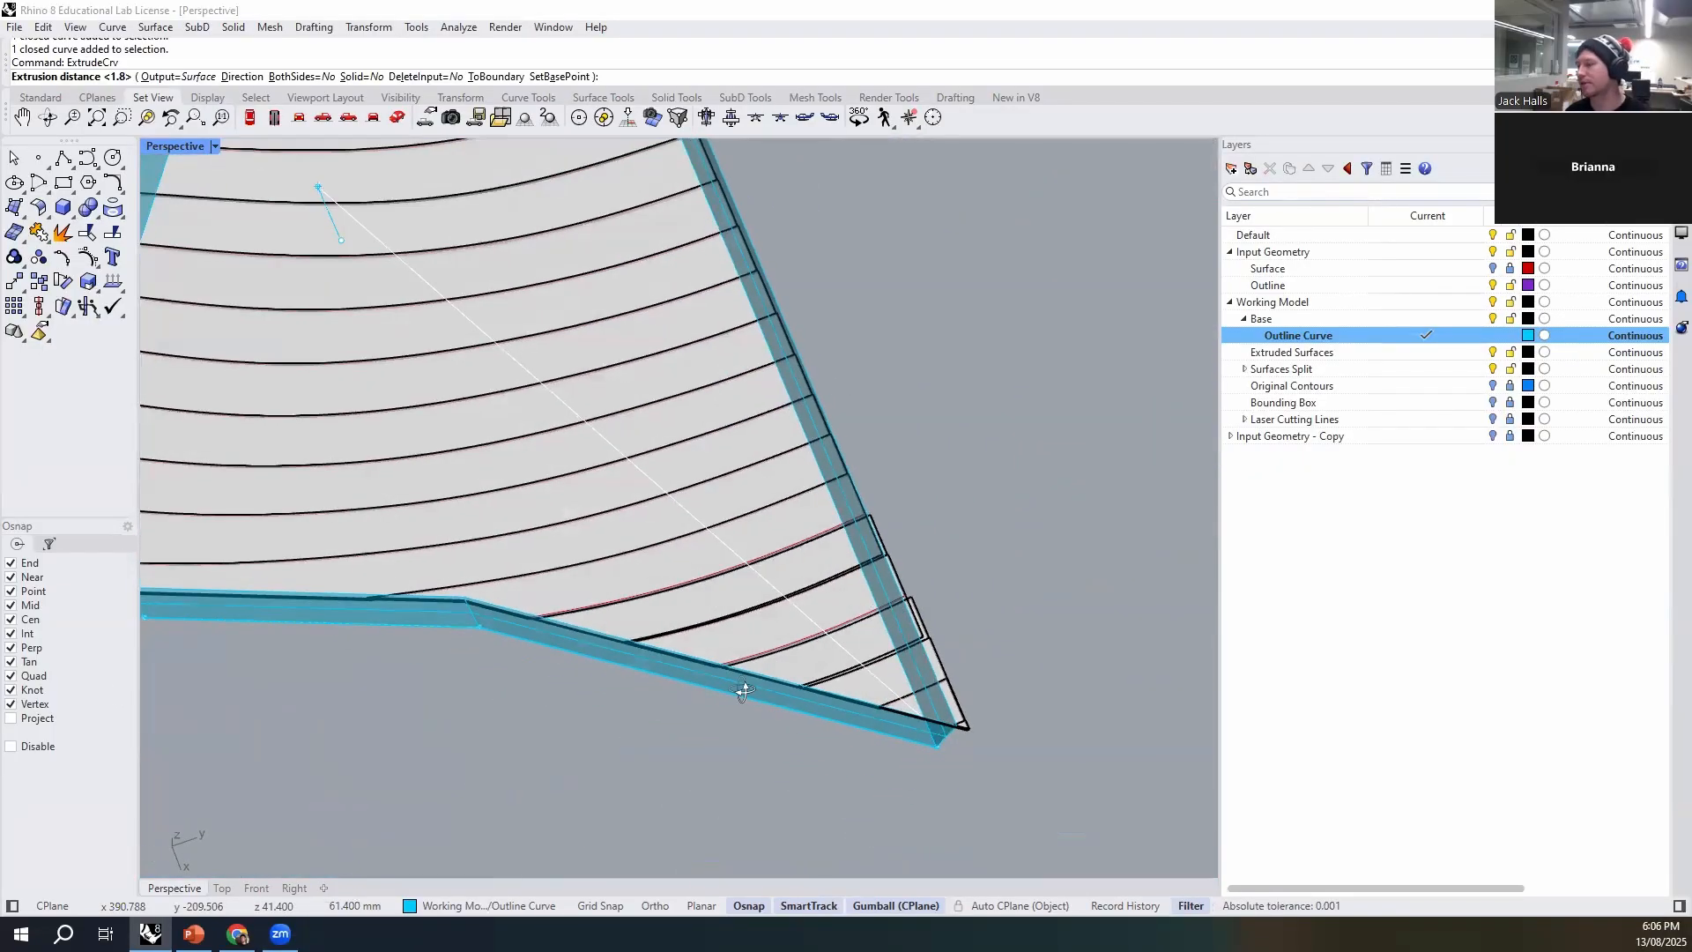
pyautogui.moveTo(1038, 568); pyautogui.dragTo(558, 674, button='right')
pyautogui.scroll(-5, 584, 653)
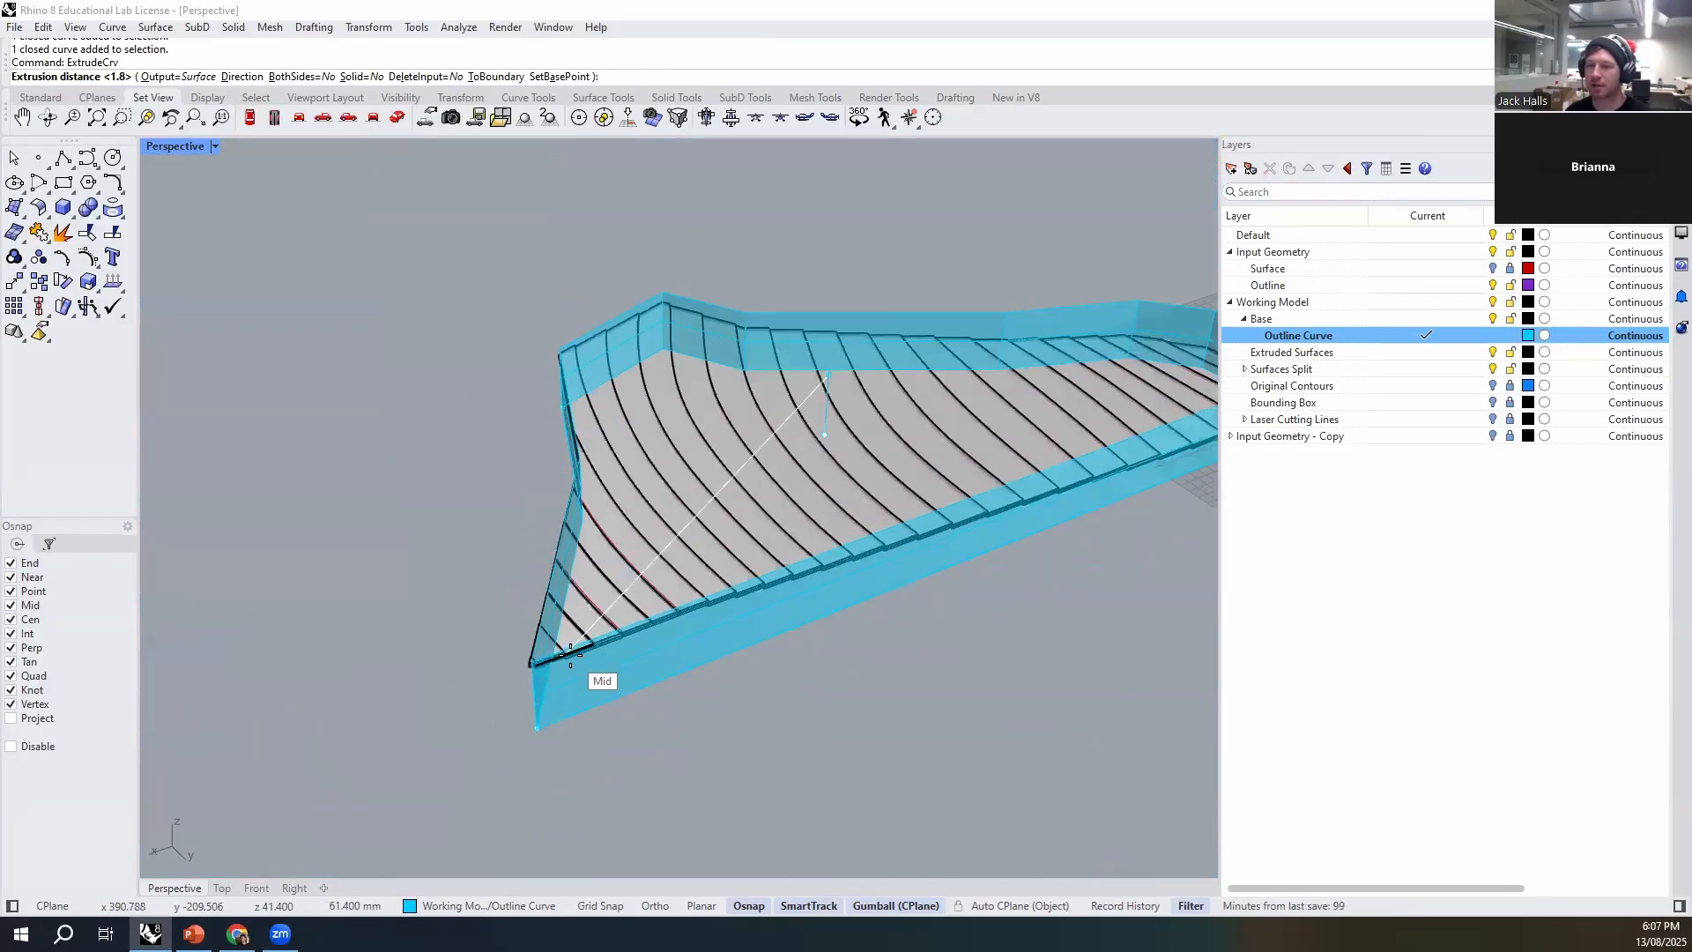
pyautogui.moveTo(465, 517); pyautogui.dragTo(828, 540, button='right')
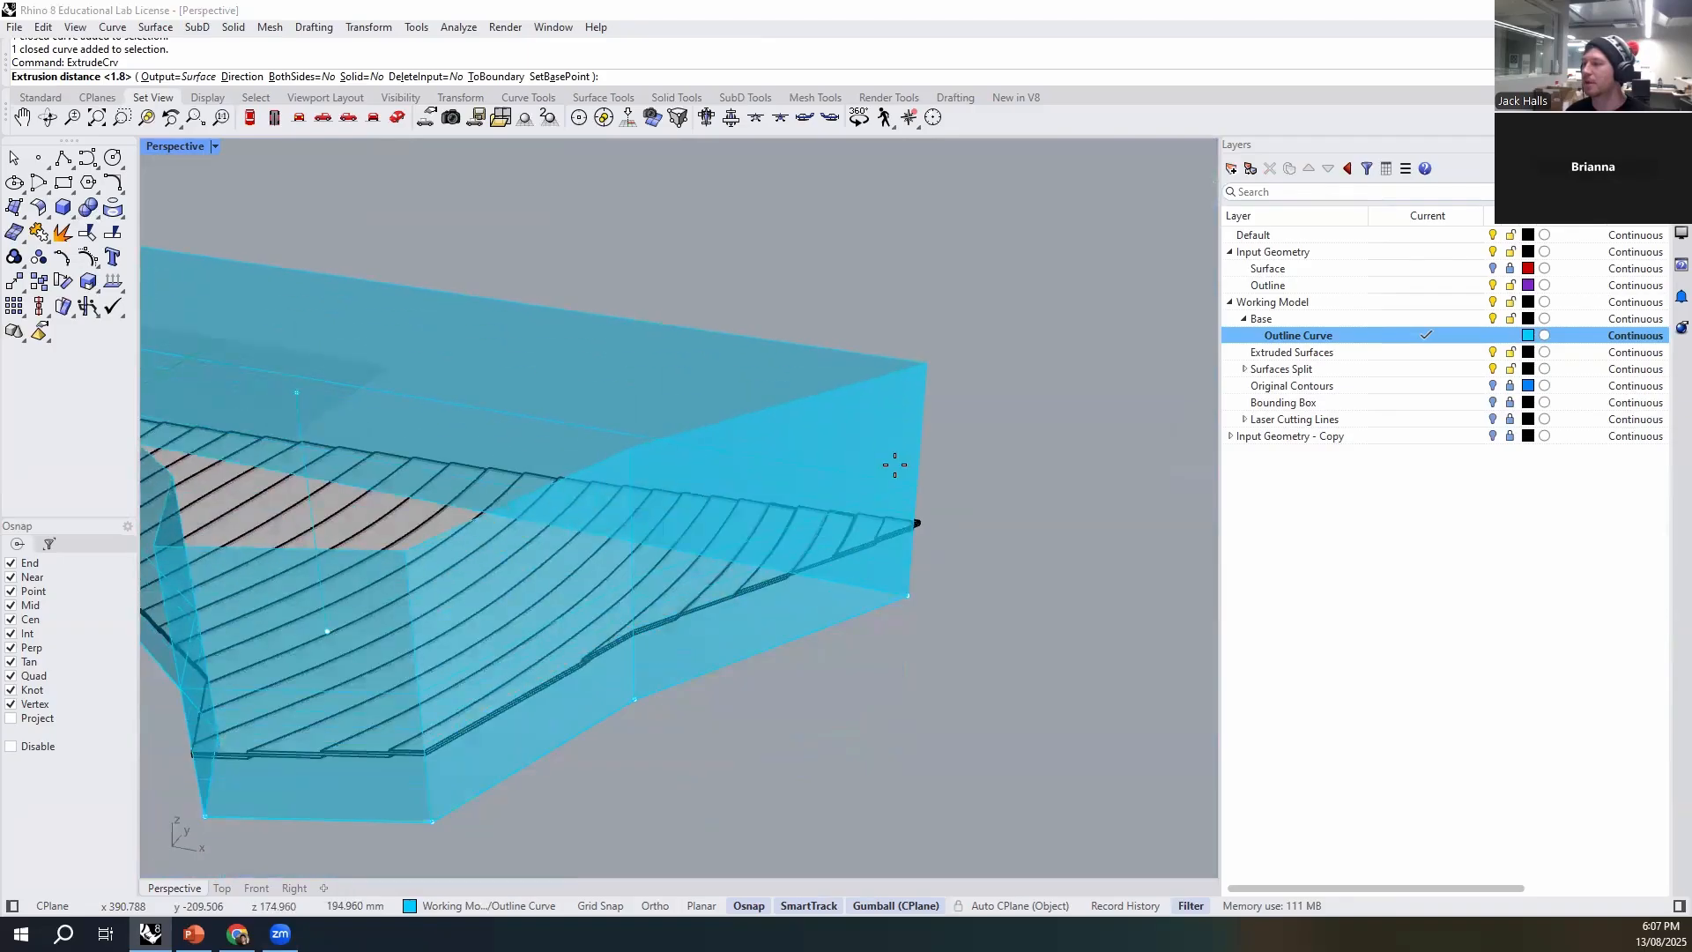
pyautogui.click(905, 485)
# - Make Extruded Surfaces the current layer and hide the Outline Curve layer
pyautogui.moveTo(1039, 585); pyautogui.dragTo(458, 608, button='right')
pyautogui.scroll(6, 459, 609)
pyautogui.moveTo(780, 620); pyautogui.dragTo(590, 549, button='right')
pyautogui.moveTo(446, 395); pyautogui.dragTo(543, 472, button='right')
pyautogui.click(1313, 353)
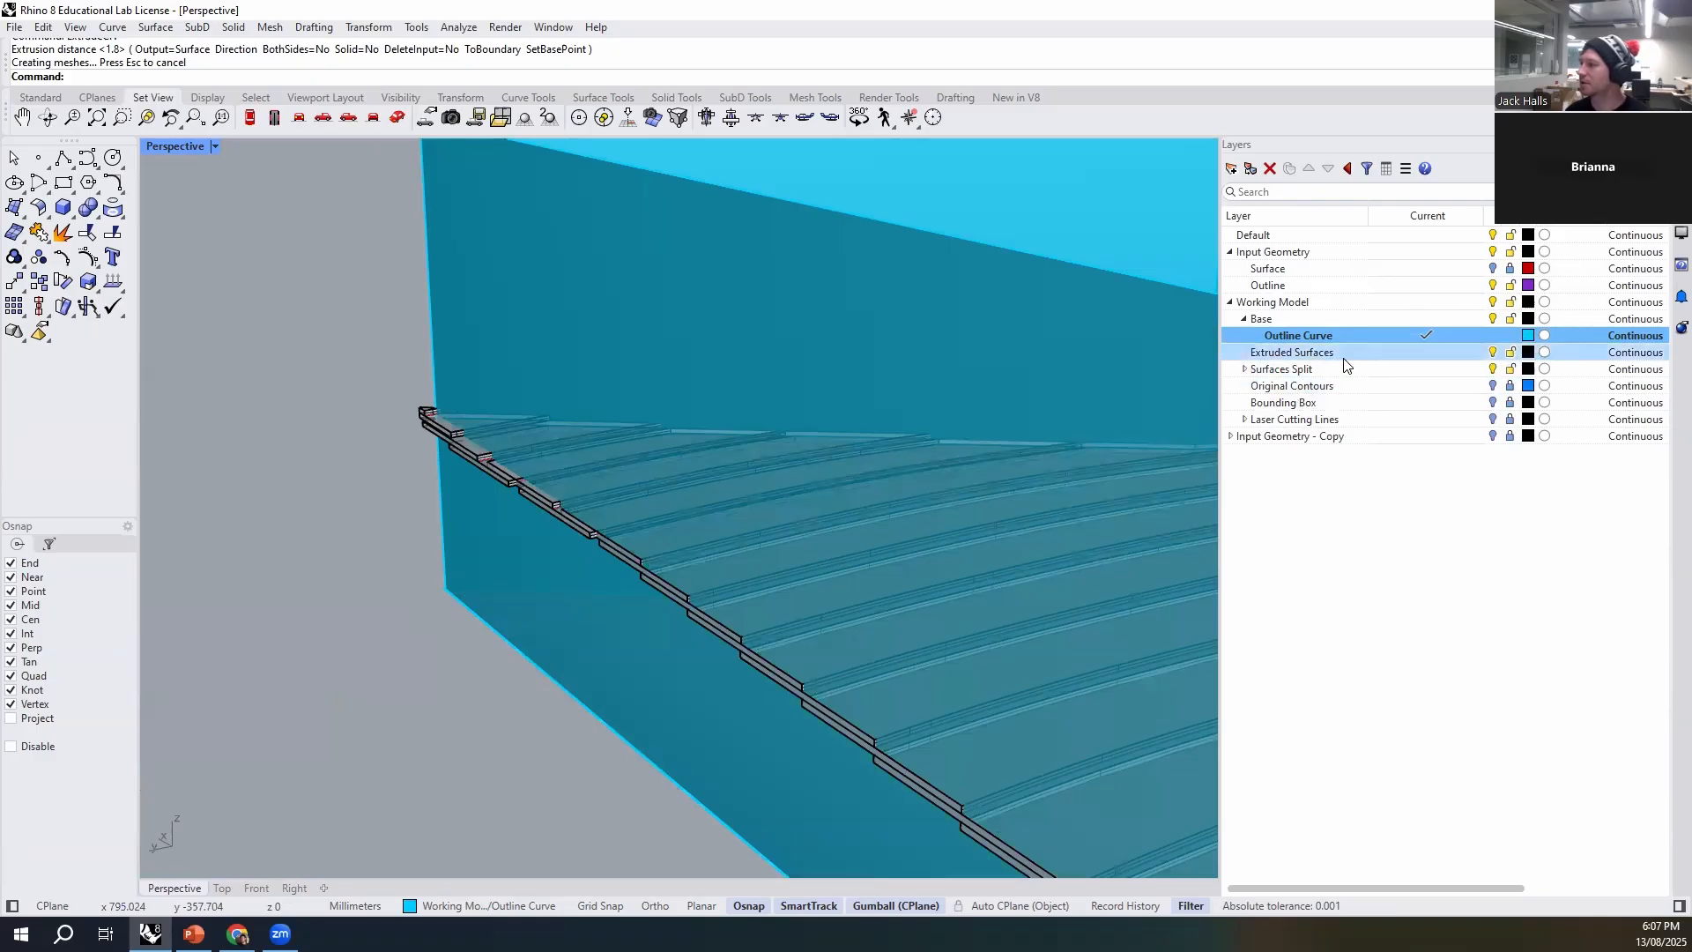
pyautogui.click(1306, 319)
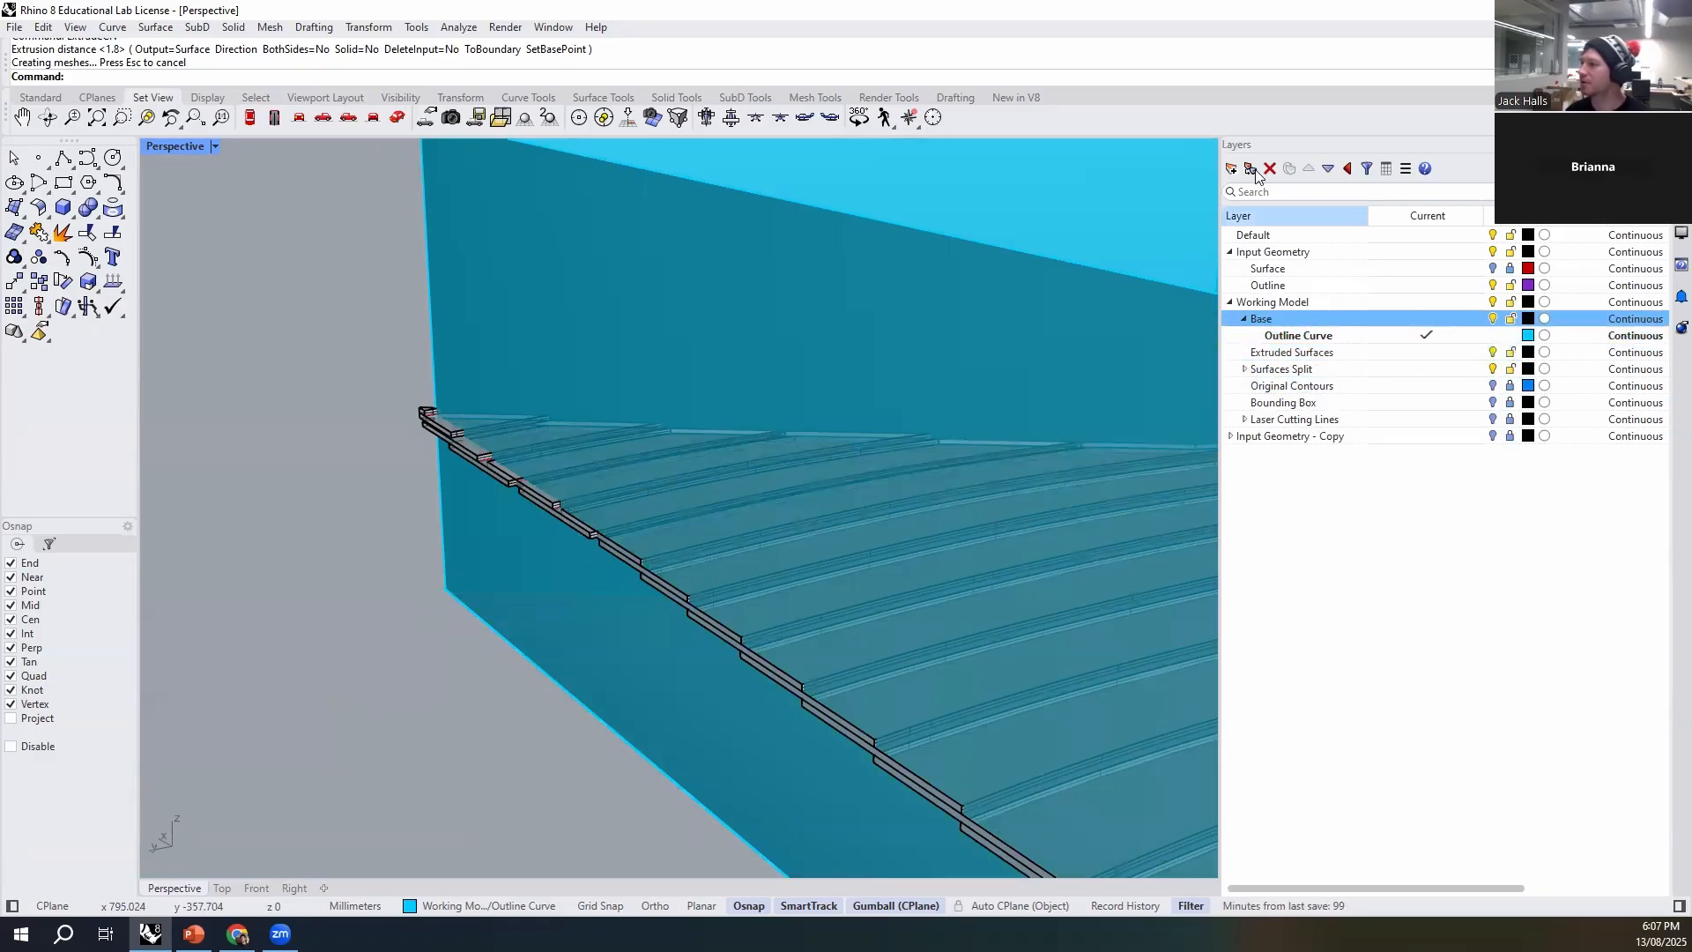
pyautogui.doubleClick(1326, 351)
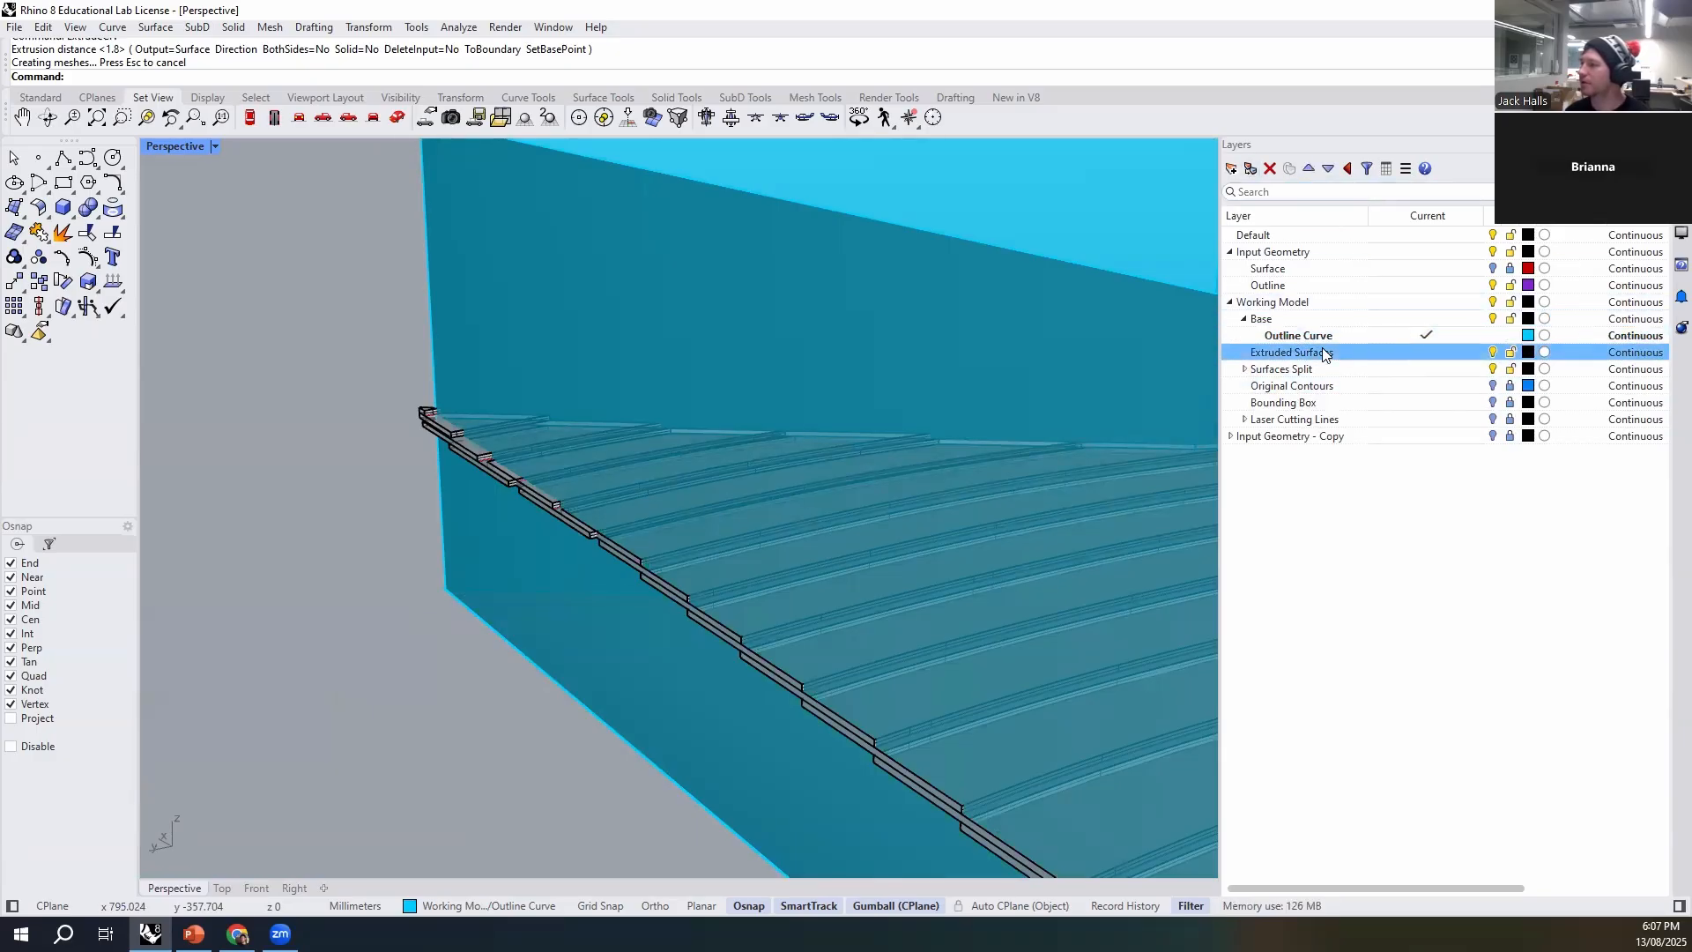
pyautogui.click(1494, 336)
# - Move the two topmost strips at the pointed tip about 0.8 mm so they meet the strip below
pyautogui.moveTo(471, 573); pyautogui.dragTo(744, 586, button='right')
pyautogui.scroll(8, 598, 436)
pyautogui.scroll(-4, 743, 585)
pyautogui.moveTo(409, 663); pyautogui.dragTo(405, 576, button='right')
pyautogui.scroll(3, 406, 576)
pyautogui.click(395, 565)
pyautogui.keyDown('shift'); pyautogui.click(284, 536); pyautogui.keyUp('shift')
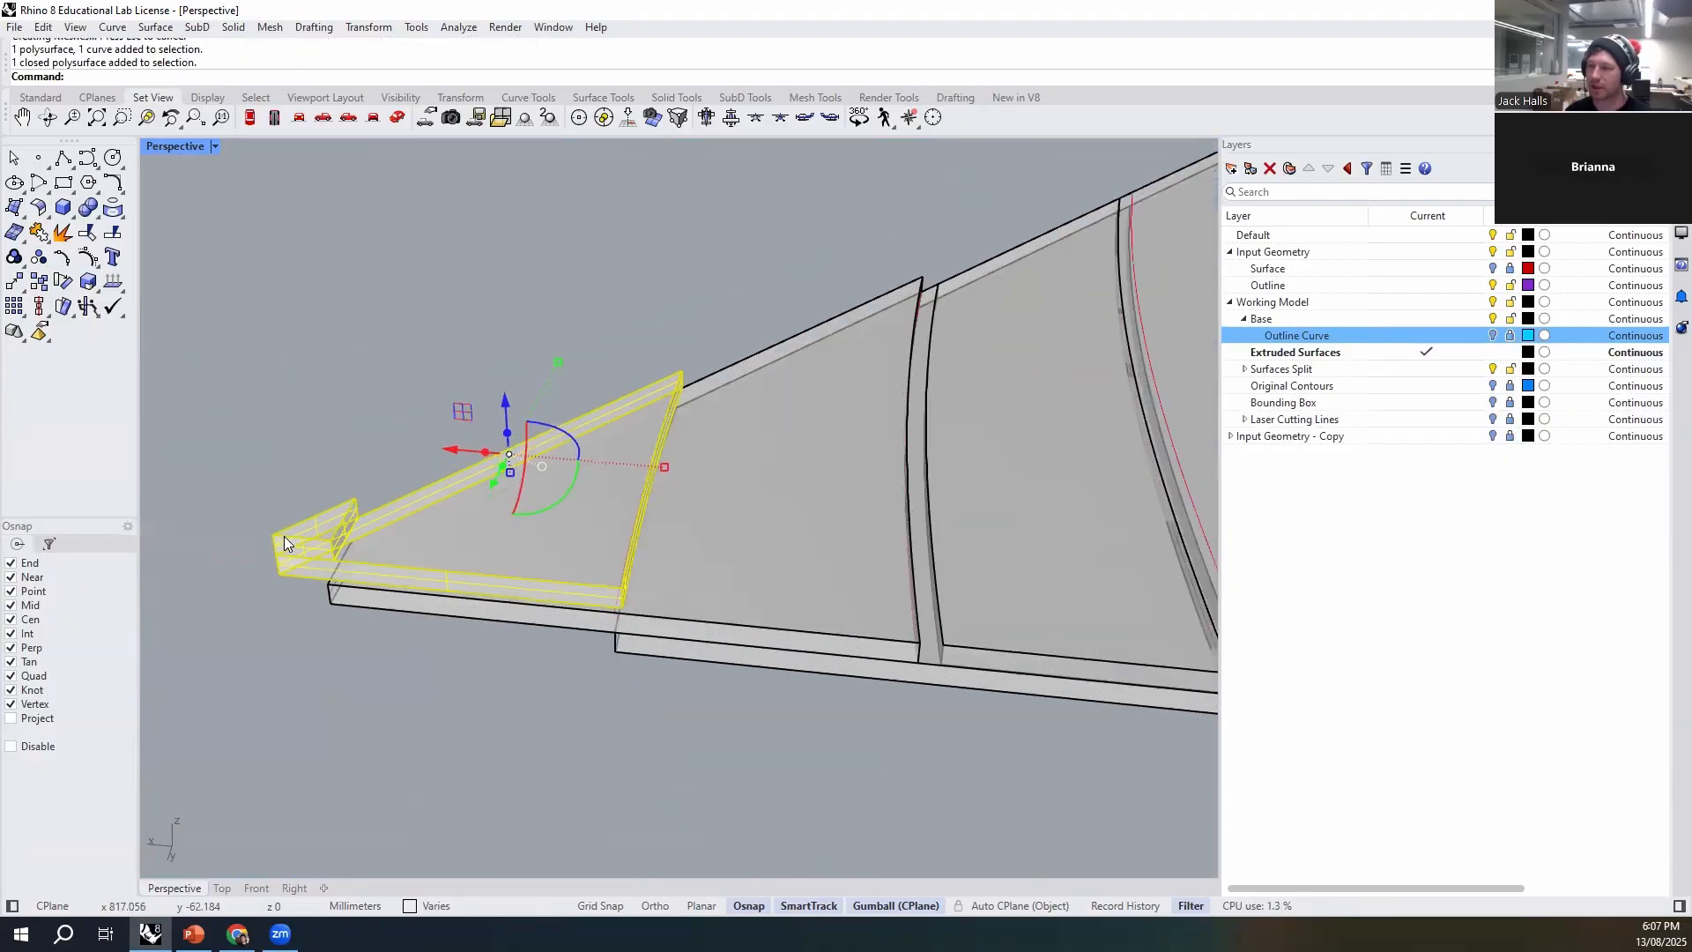
pyautogui.write('M')
pyautogui.press('Return')
pyautogui.moveTo(764, 754); pyautogui.dragTo(718, 745, button='right')
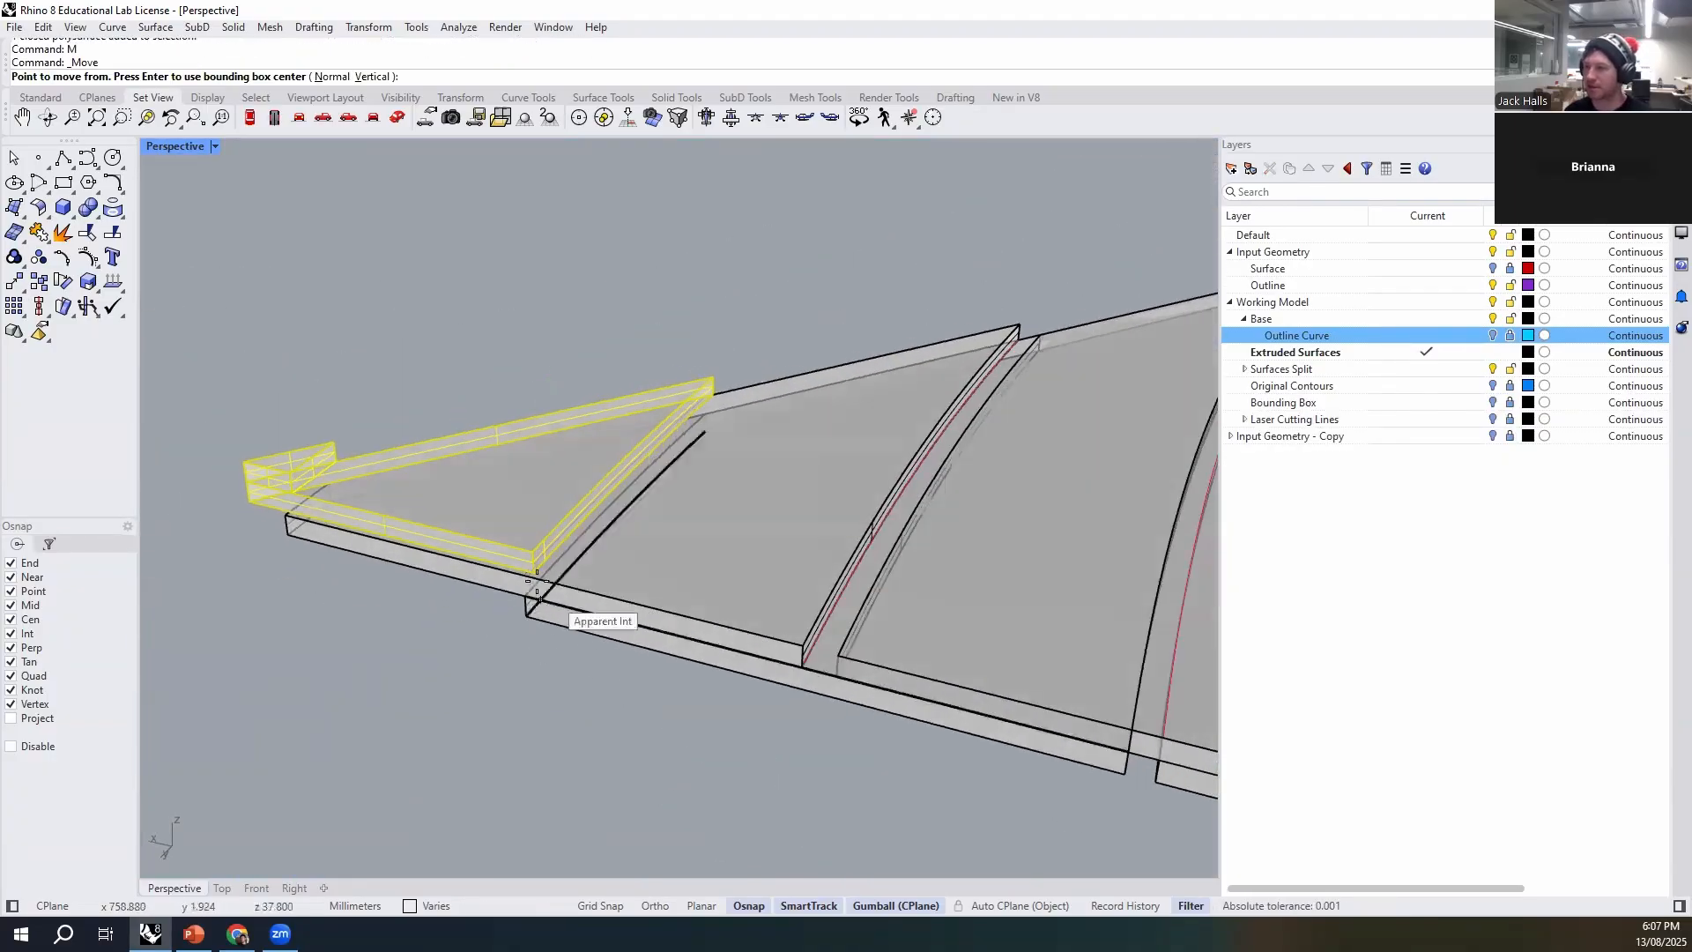
pyautogui.scroll(10, 547, 580)
pyautogui.click(528, 541)
pyautogui.click(454, 558)
pyautogui.scroll(-10, 451, 546)
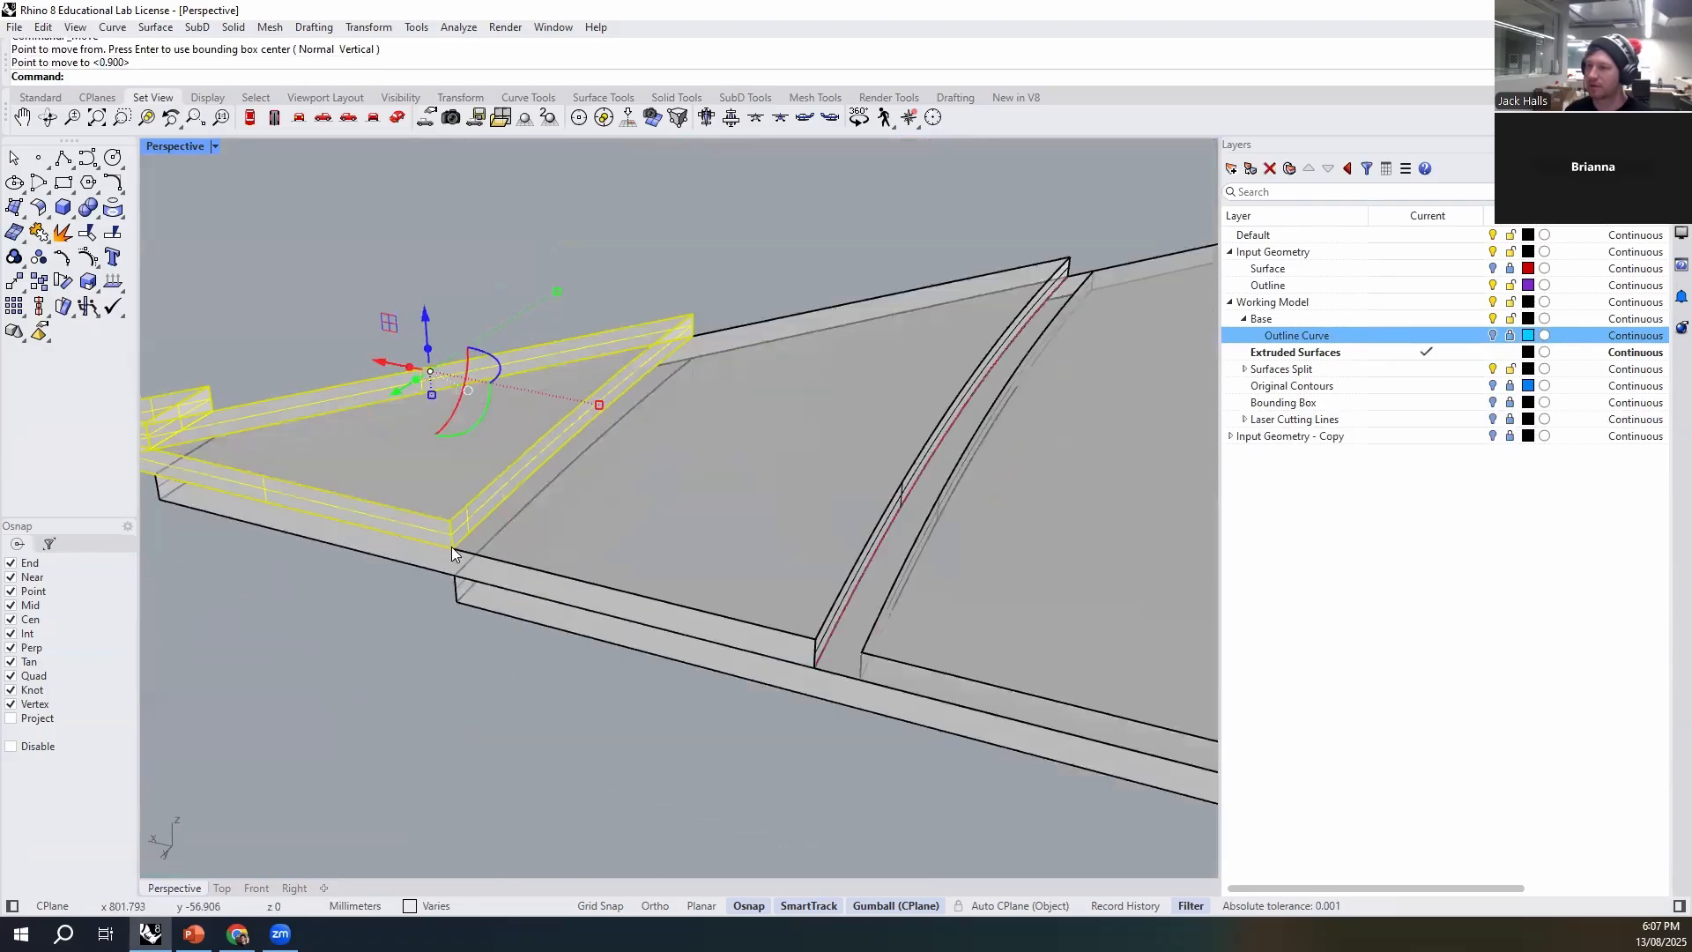
# - Move the upper tip strips together about 3.58 mm, snapping their lower corner onto the strip beneath
pyautogui.scroll(5, 703, 693)
pyautogui.moveTo(698, 686); pyautogui.dragTo(772, 765, button='right')
pyautogui.keyDown('shift'); pyautogui.click(807, 691); pyautogui.keyUp('shift')
pyautogui.press('Return')
pyautogui.click(797, 731)
pyautogui.scroll(2, 872, 675)
pyautogui.scroll(3, 870, 674)
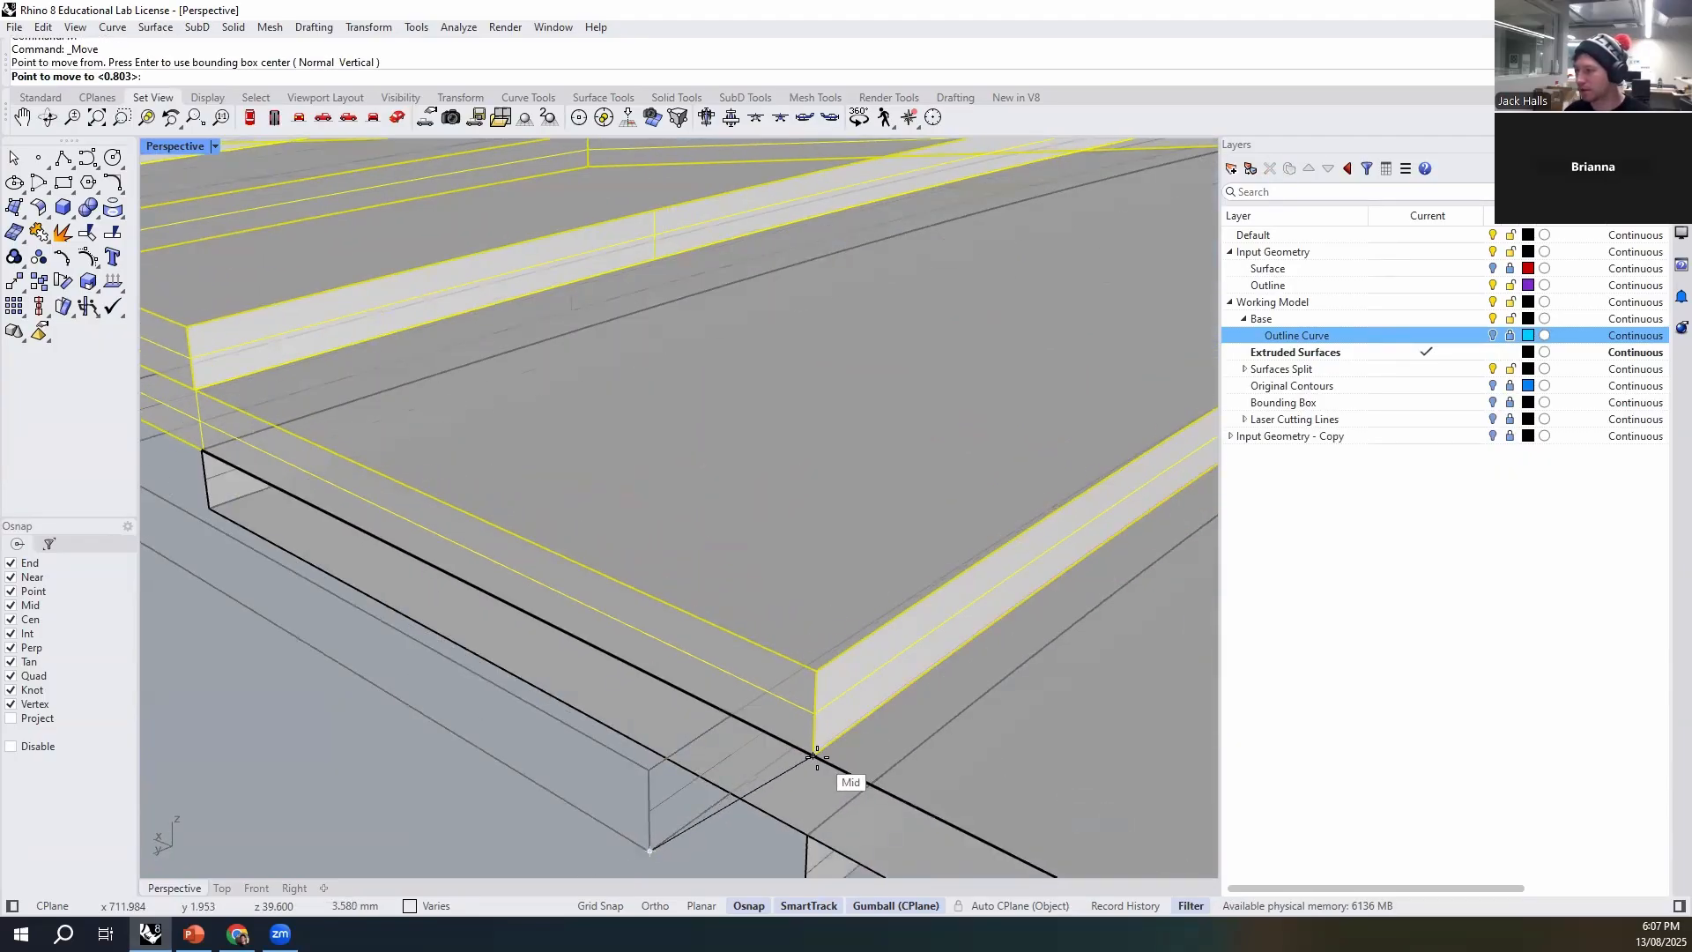
pyautogui.click(820, 755)
pyautogui.scroll(-6, 704, 666)
pyautogui.click(616, 751)
# - Show the Outline Curve layer to check the extruded walls against the realigned strips, and hide it again
pyautogui.moveTo(617, 751); pyautogui.dragTo(649, 770, button='right')
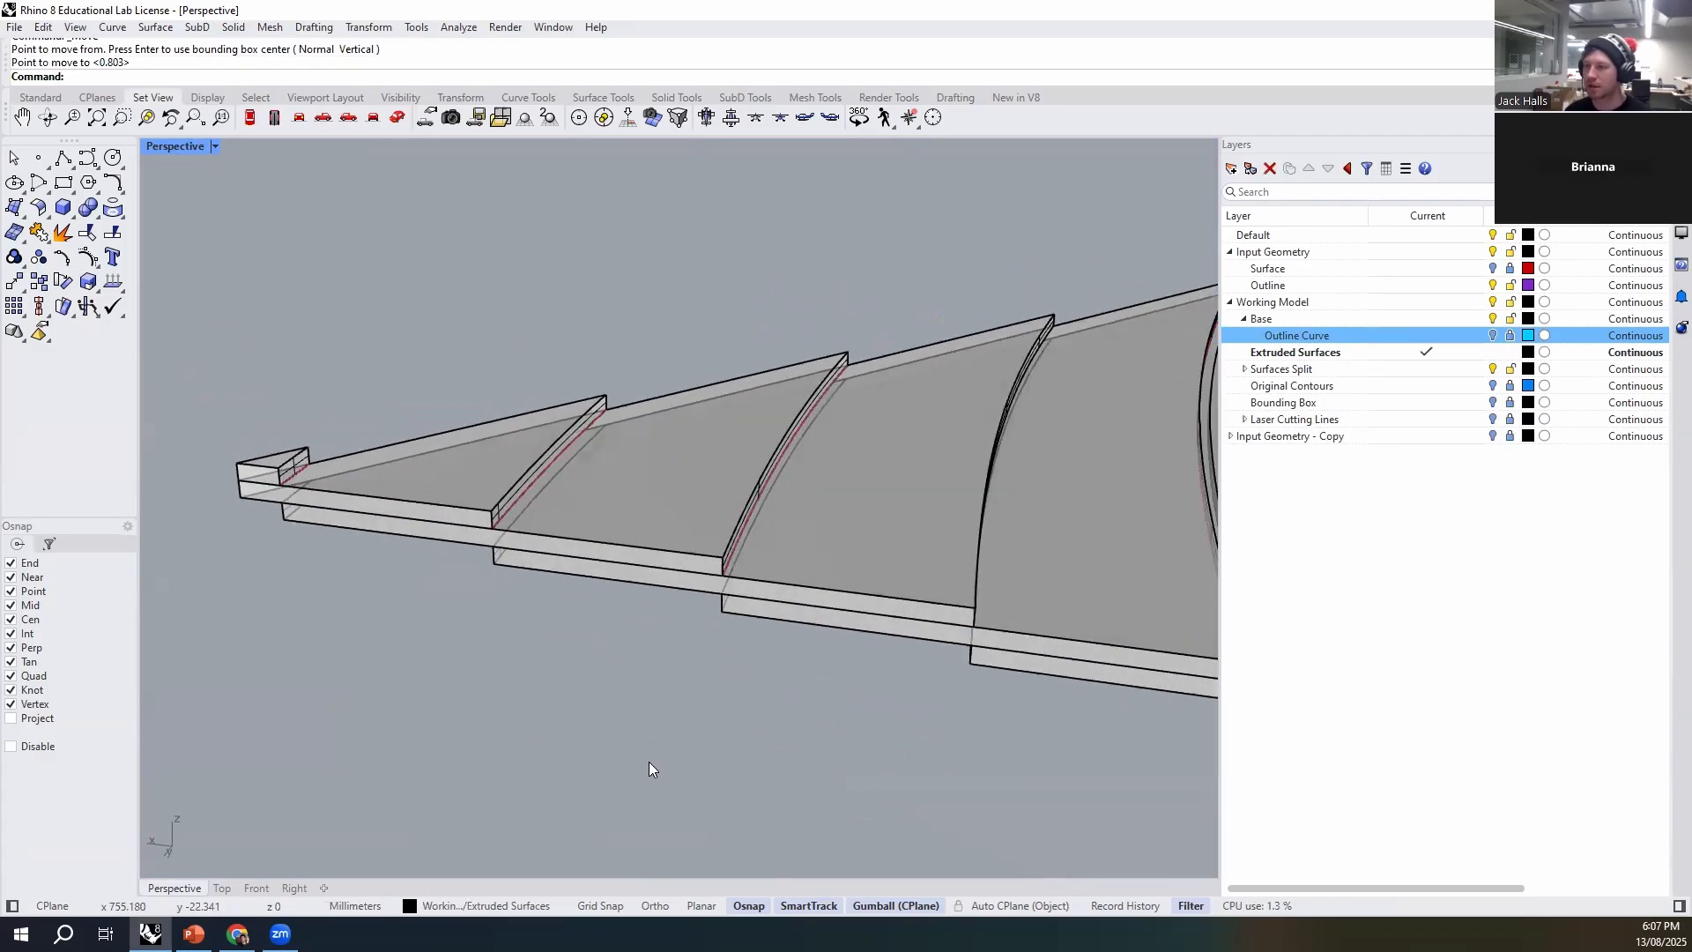
pyautogui.click(1492, 335)
pyautogui.moveTo(613, 544); pyautogui.dragTo(1014, 459, button='right')
pyautogui.click(1492, 334)
# - Move the upper group of strips near the tip vertically so they rest on the next strip below
pyautogui.moveTo(573, 423); pyautogui.dragTo(608, 405, button='right')
pyautogui.scroll(10, 563, 536)
pyautogui.click(561, 538)
pyautogui.keyDown('shift'); pyautogui.click(615, 391); pyautogui.keyUp('shift')
pyautogui.moveTo(451, 322); pyautogui.dragTo(447, 374, button='right')
pyautogui.keyDown('shift'); pyautogui.click(308, 290); pyautogui.keyUp('shift')
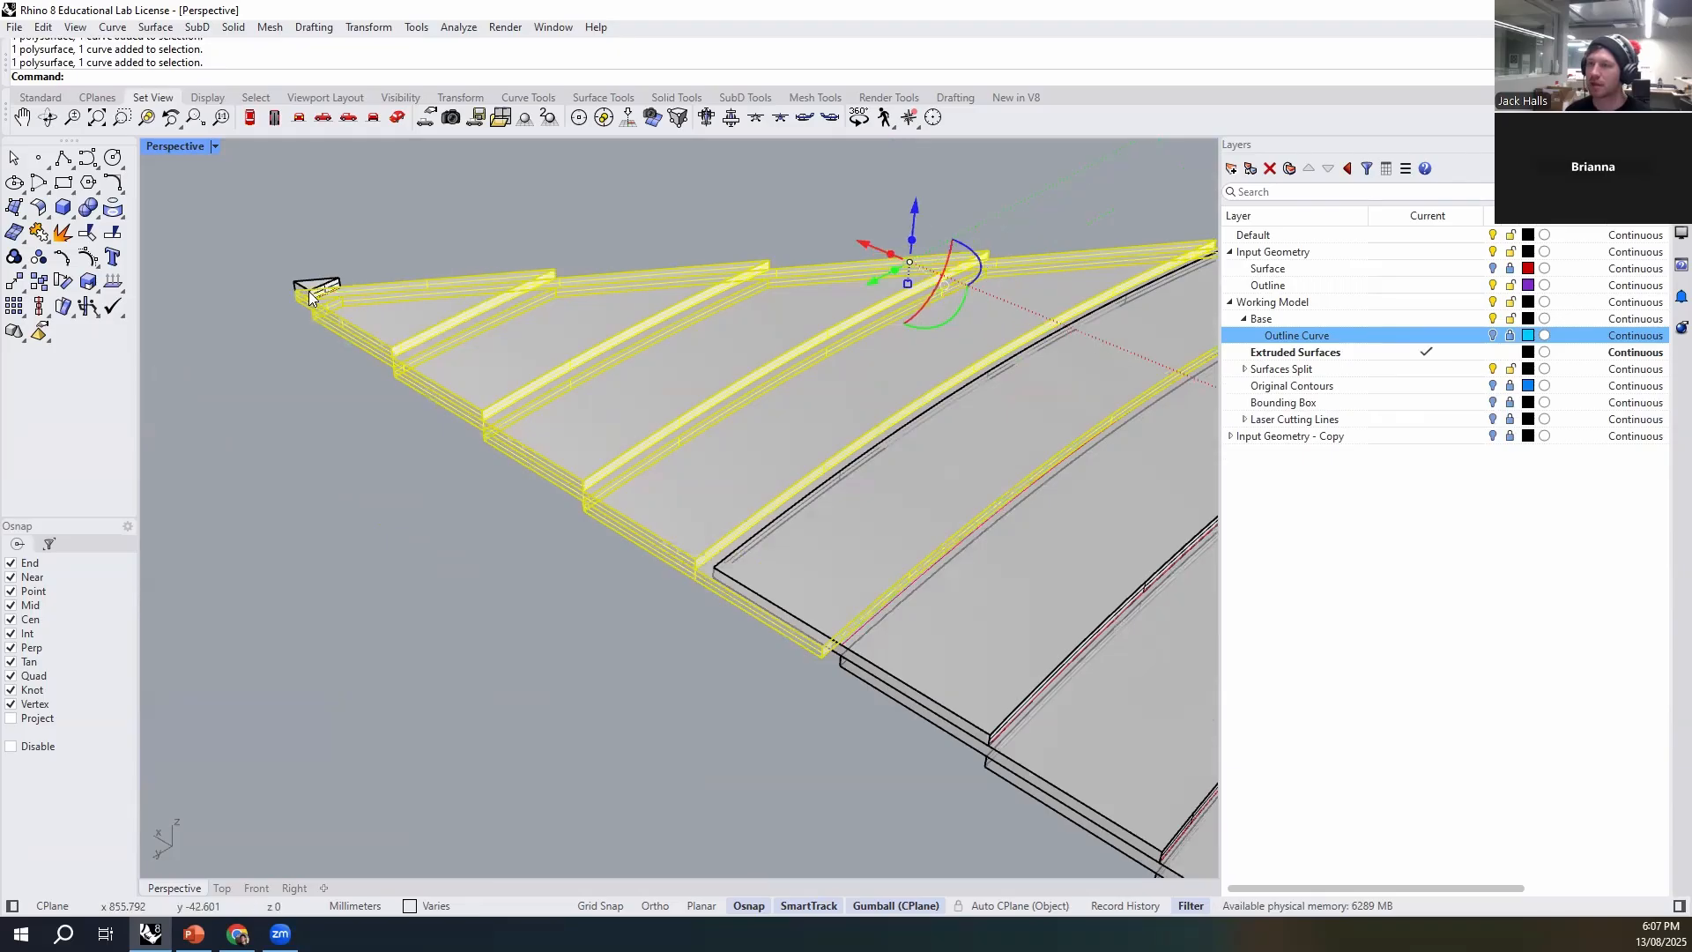
pyautogui.scroll(-3, 587, 518)
pyautogui.scroll(5, 524, 379)
pyautogui.scroll(2, 524, 379)
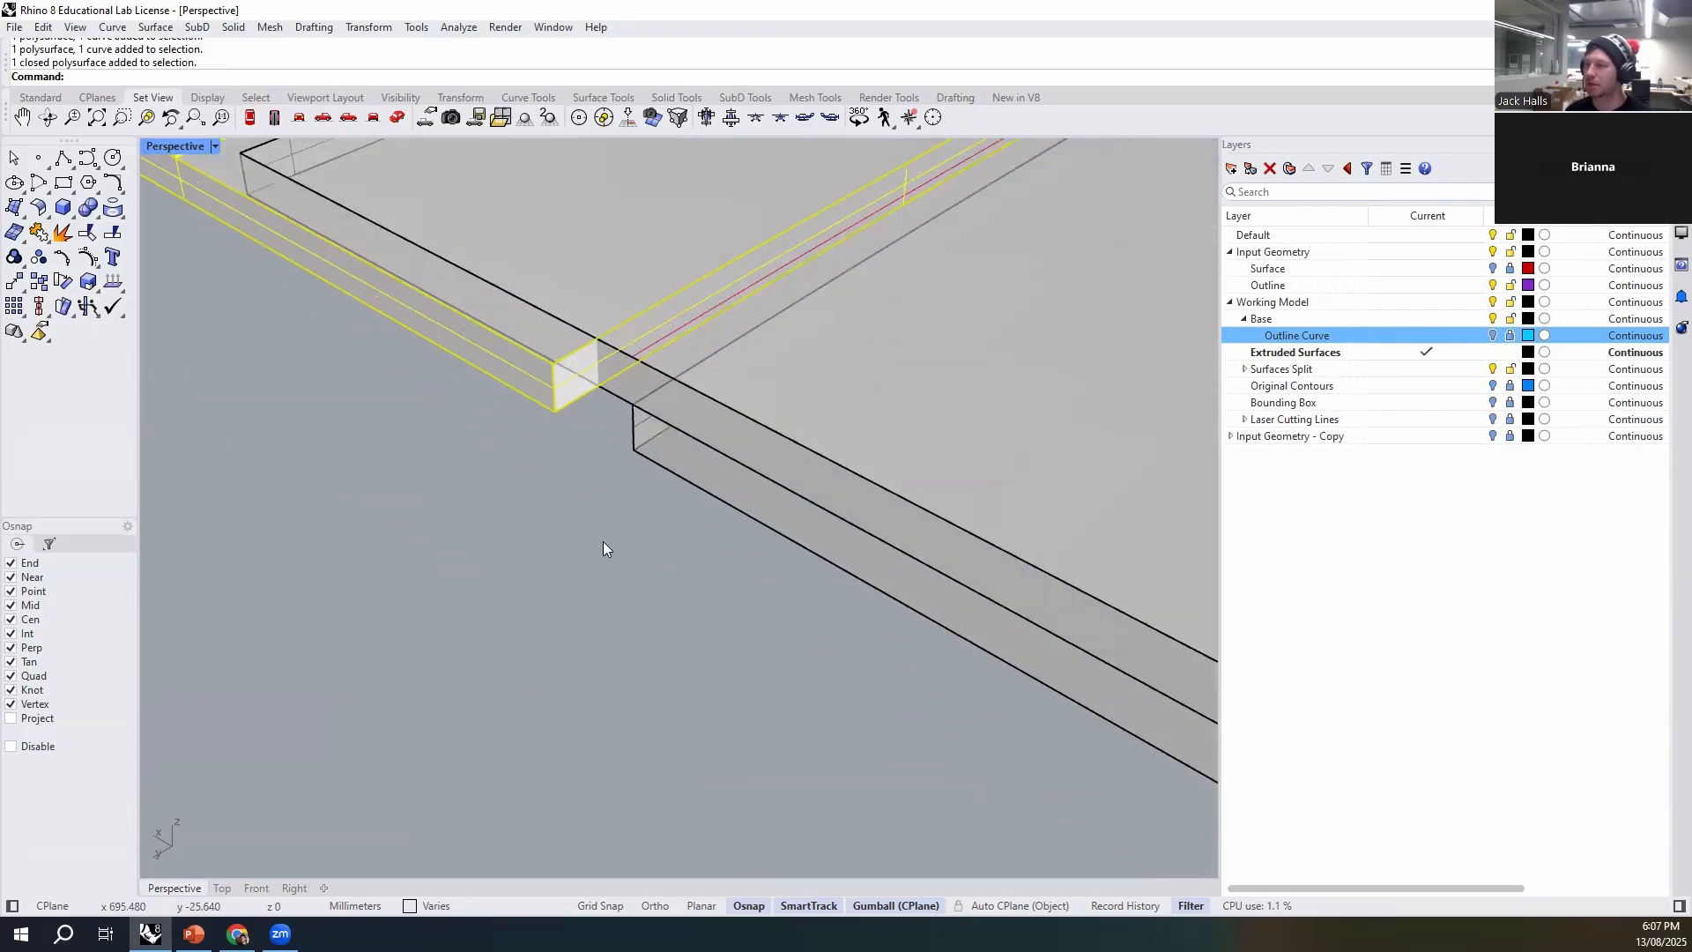
pyautogui.write('m')
pyautogui.press('Return')
pyautogui.click(555, 412)
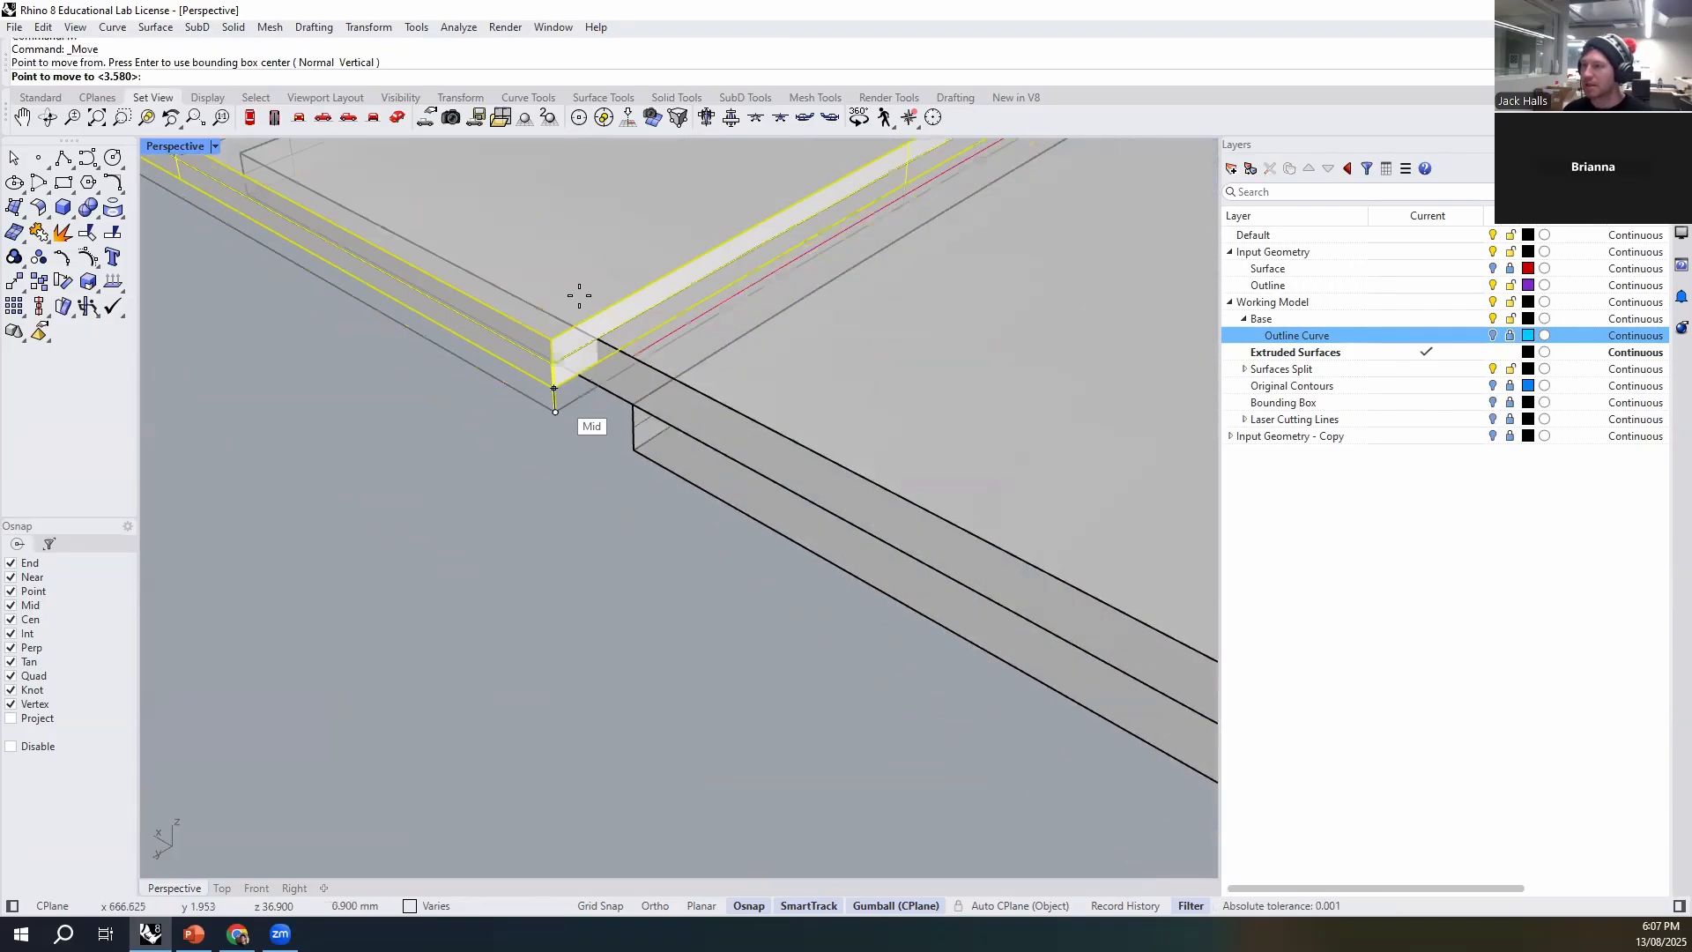
pyautogui.click(632, 319)
pyautogui.scroll(-5, 574, 621)
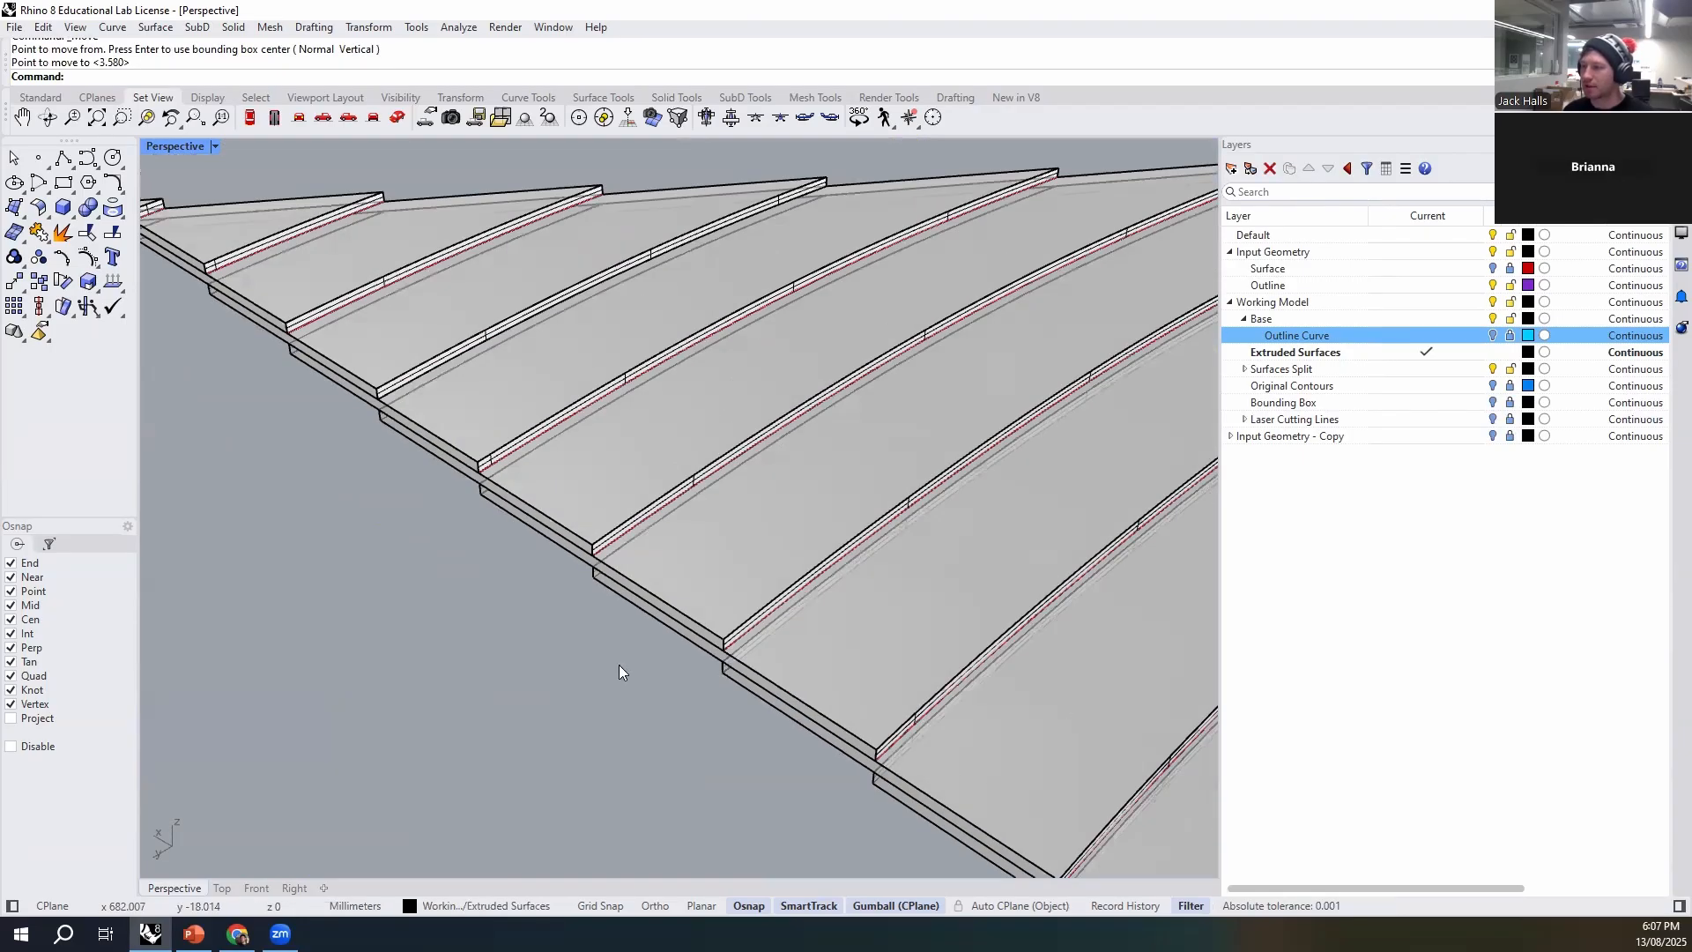
pyautogui.scroll(1, 515, 476)
pyautogui.scroll(-4, 515, 476)
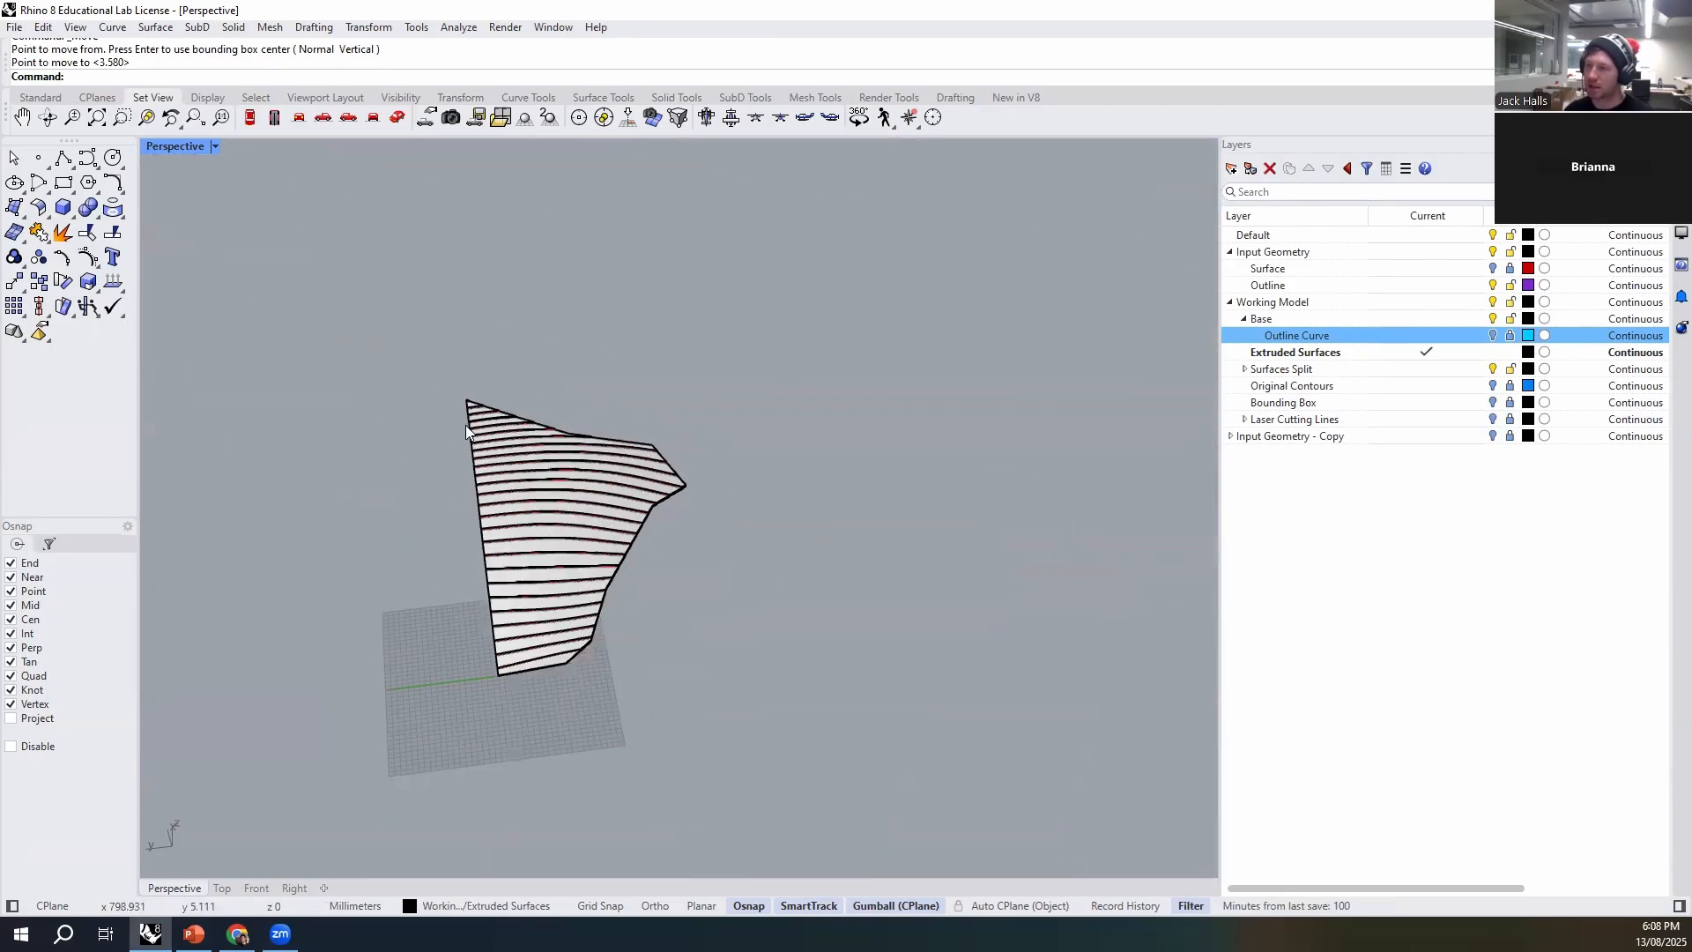
# - Show the Outline Curve layer and examine where the extruded walls meet the strips along the stack's edge
pyautogui.scroll(2, 466, 425)
pyautogui.moveTo(513, 397); pyautogui.dragTo(758, 392, button='right')
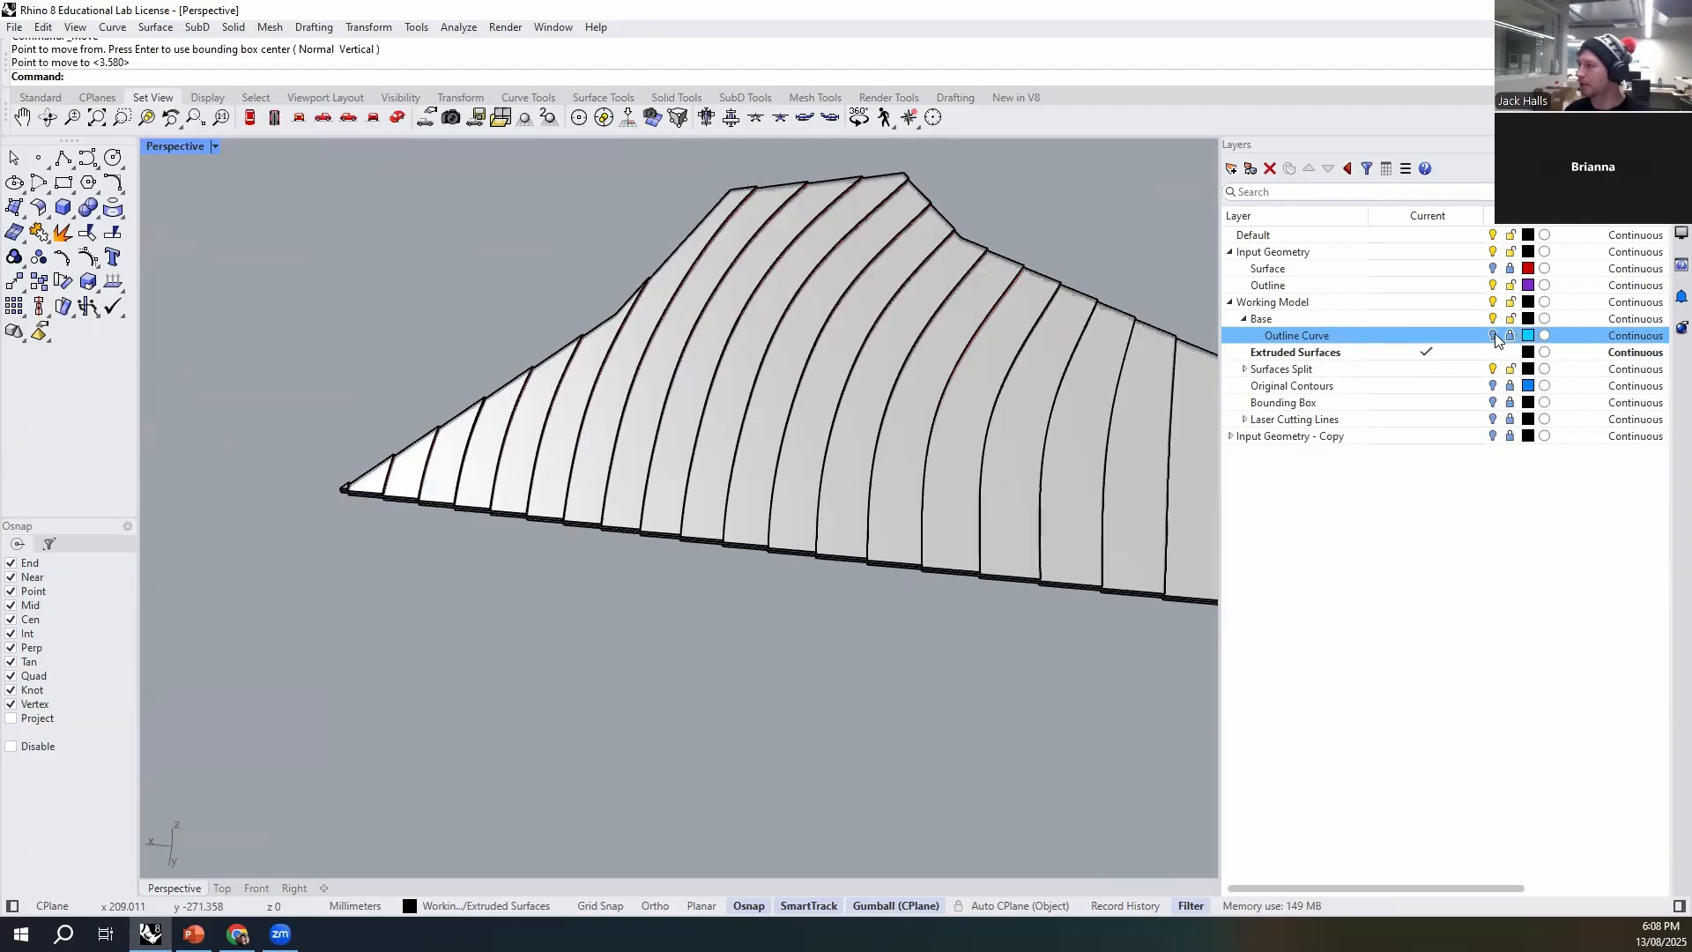
pyautogui.click(1493, 335)
pyautogui.scroll(5, 692, 775)
pyautogui.moveTo(691, 800); pyautogui.dragTo(861, 635, button='right')
pyautogui.scroll(5, 850, 599)
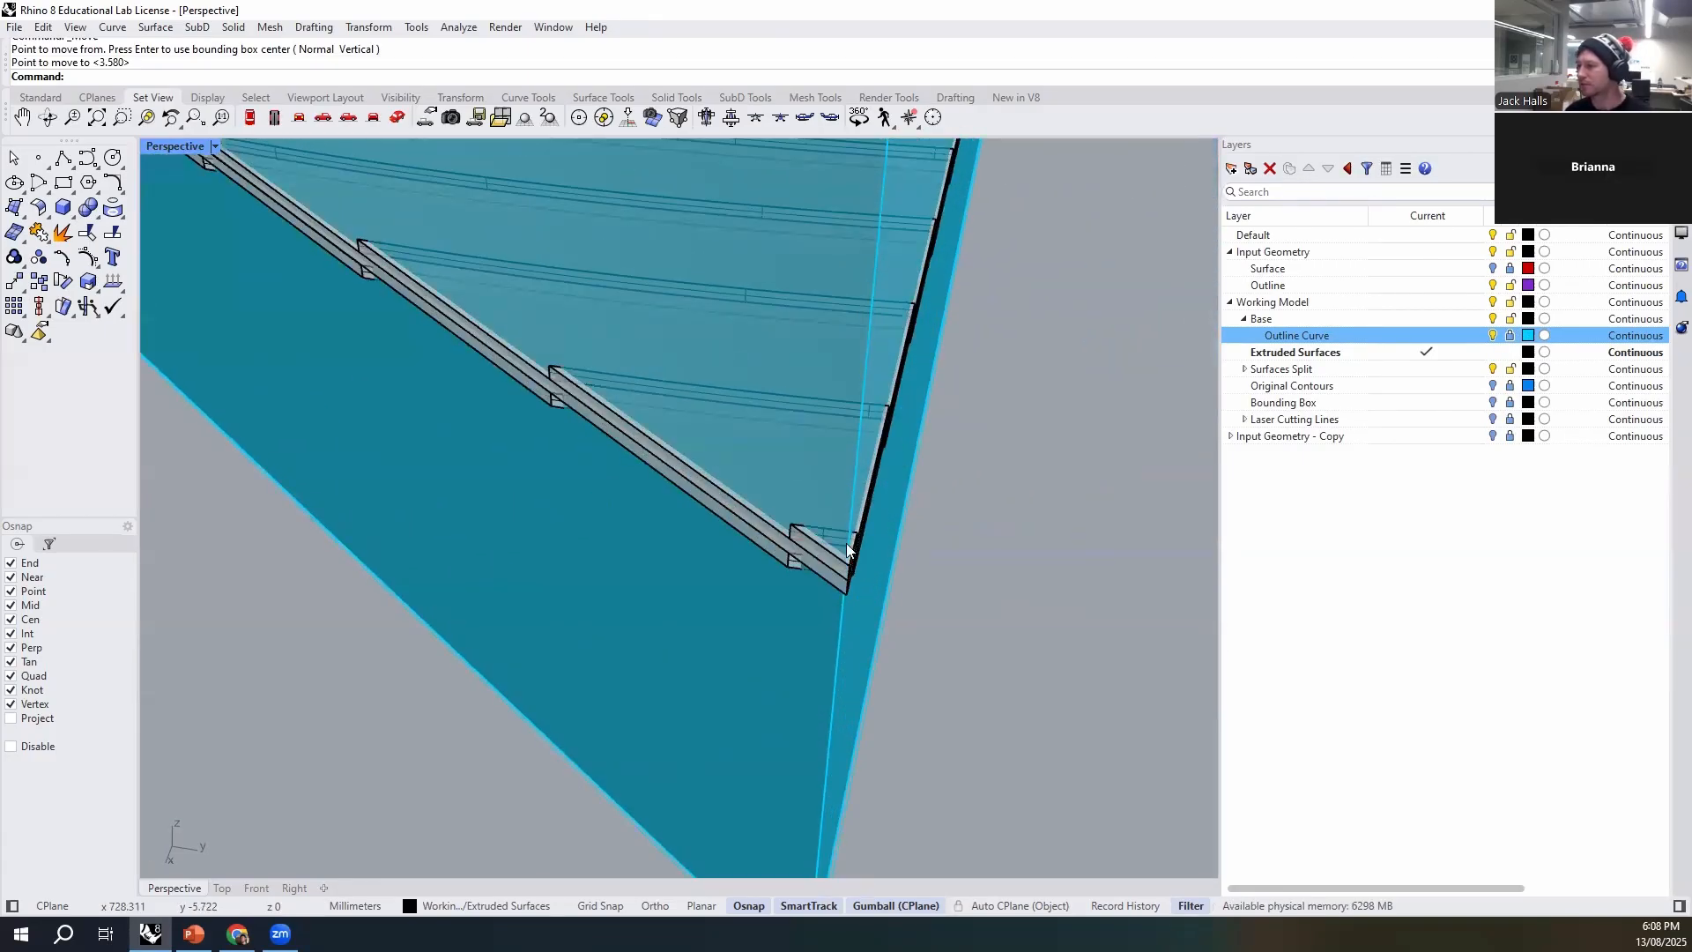
pyautogui.moveTo(796, 568); pyautogui.dragTo(872, 669, button='right')
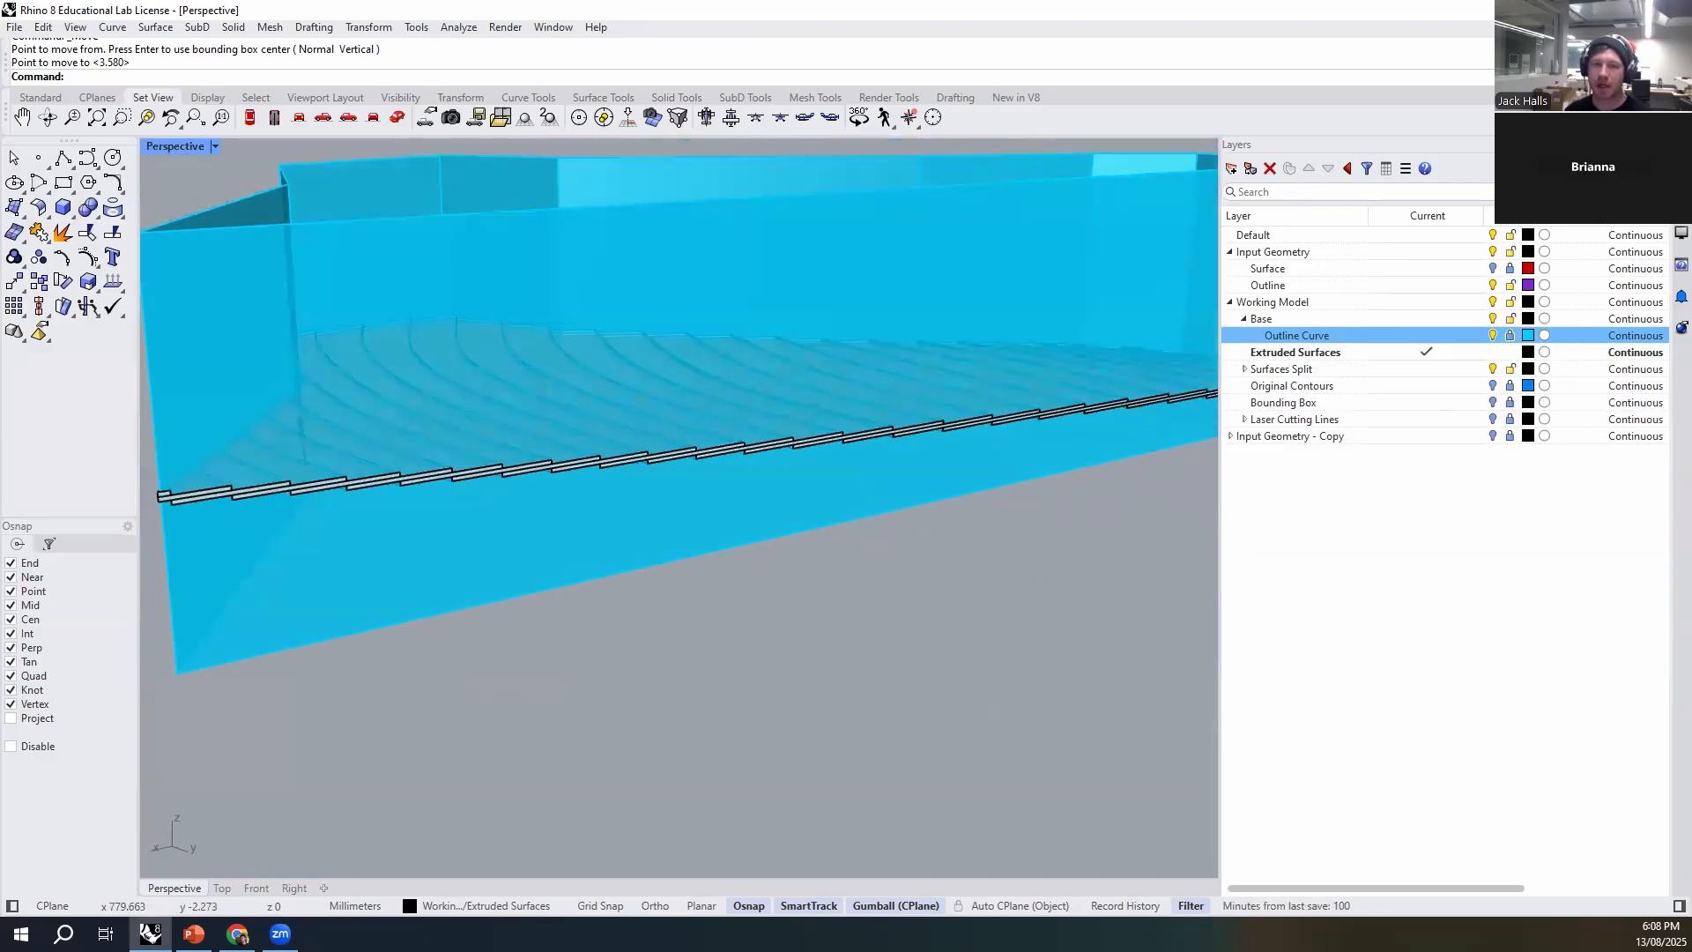
# - Examine the extruded outline walls around the strip stack, checking how they meet the strips from several sides
pyautogui.moveTo(646, 580); pyautogui.dragTo(821, 664, button='right')
pyautogui.moveTo(661, 532); pyautogui.dragTo(776, 591, button='right')
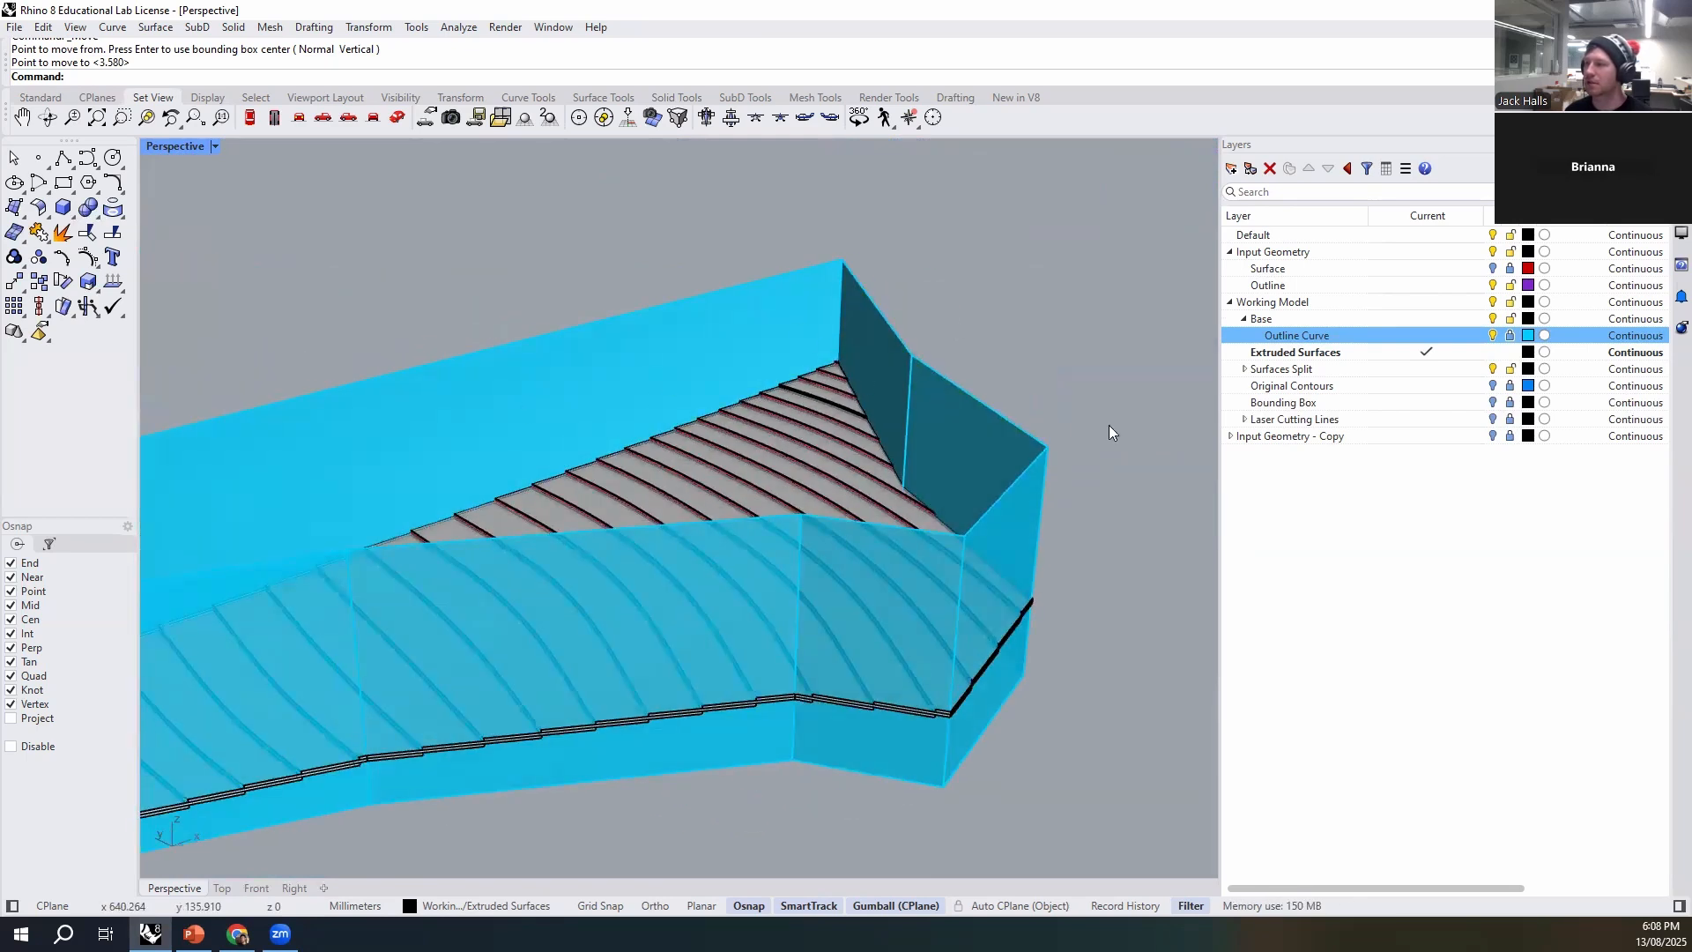
pyautogui.moveTo(696, 544); pyautogui.dragTo(772, 568, button='right')
pyautogui.scroll(6, 776, 511)
pyautogui.click(652, 427)
pyautogui.scroll(-6, 618, 471)
pyautogui.moveTo(618, 470); pyautogui.dragTo(719, 523, button='right')
pyautogui.press('Escape')
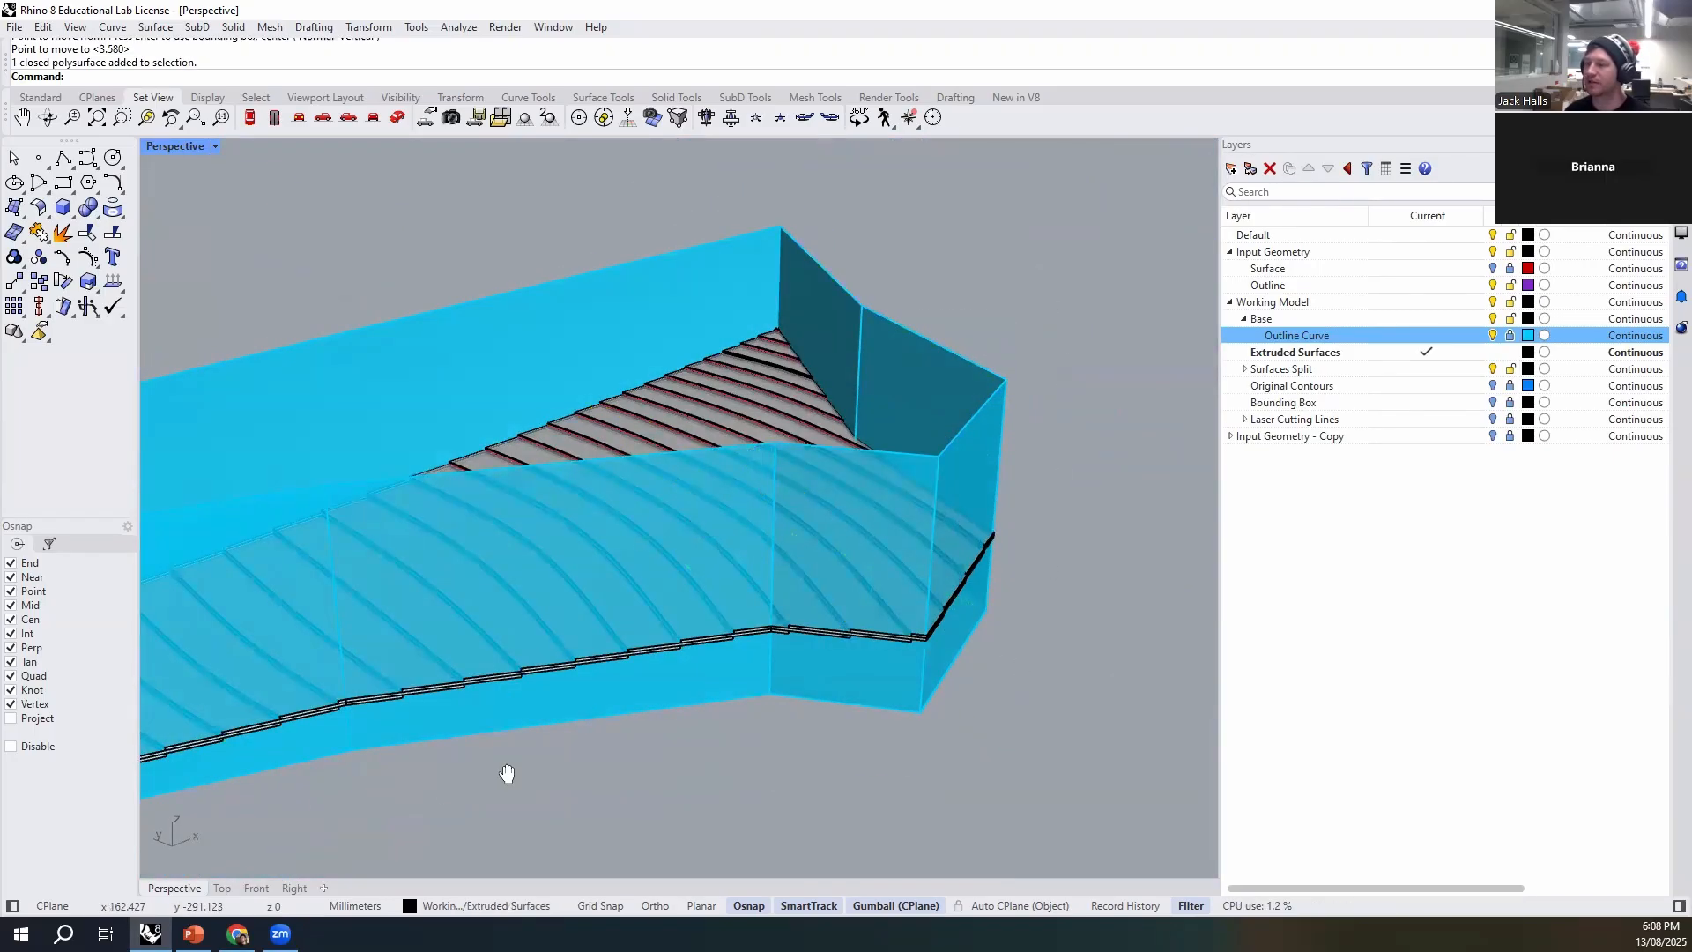
pyautogui.moveTo(507, 773); pyautogui.dragTo(800, 454, button='right')
pyautogui.moveTo(392, 412); pyautogui.dragTo(640, 658, button='right')
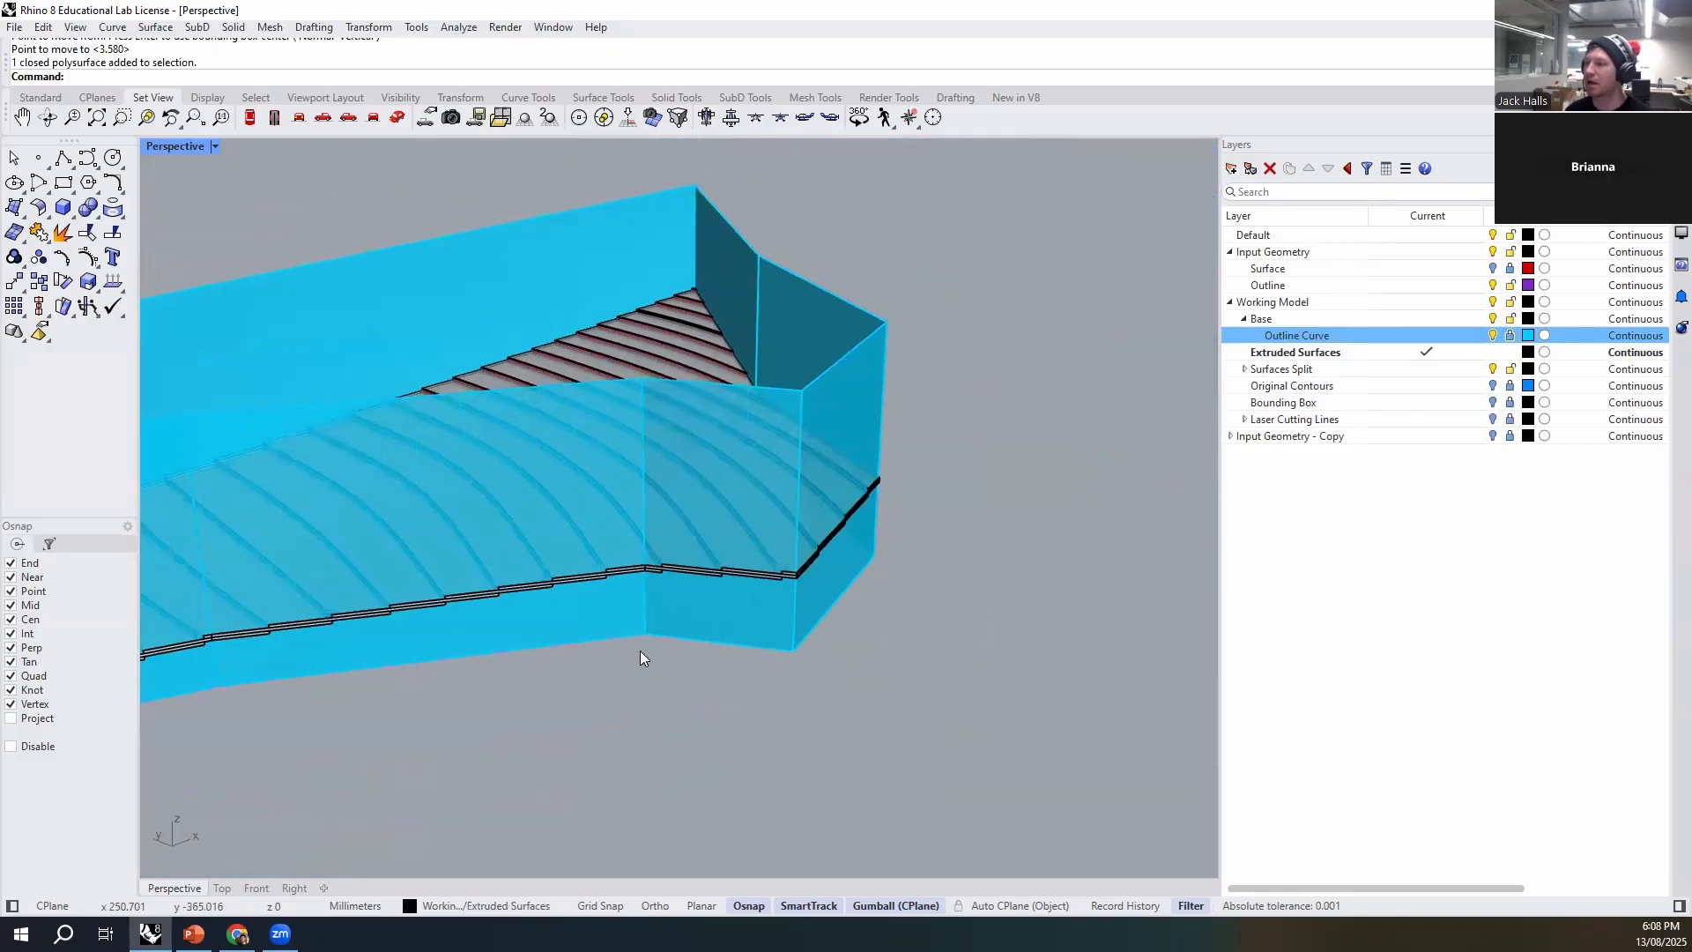
pyautogui.moveTo(948, 638); pyautogui.dragTo(1026, 624, button='right')
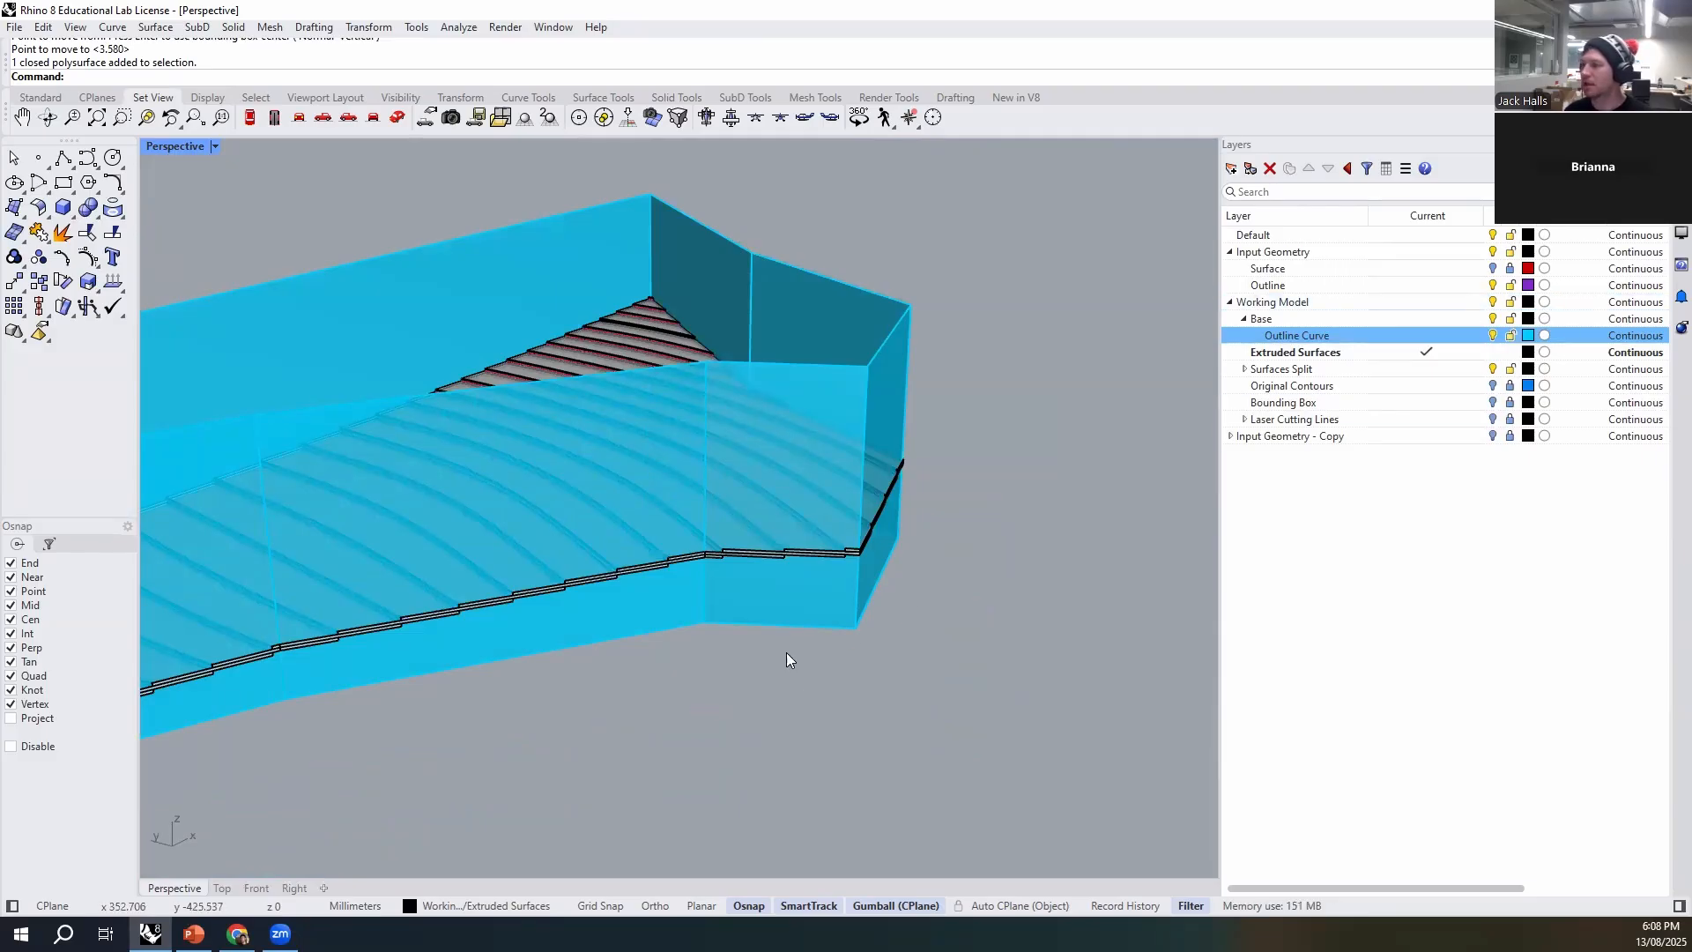
pyautogui.click(779, 624)
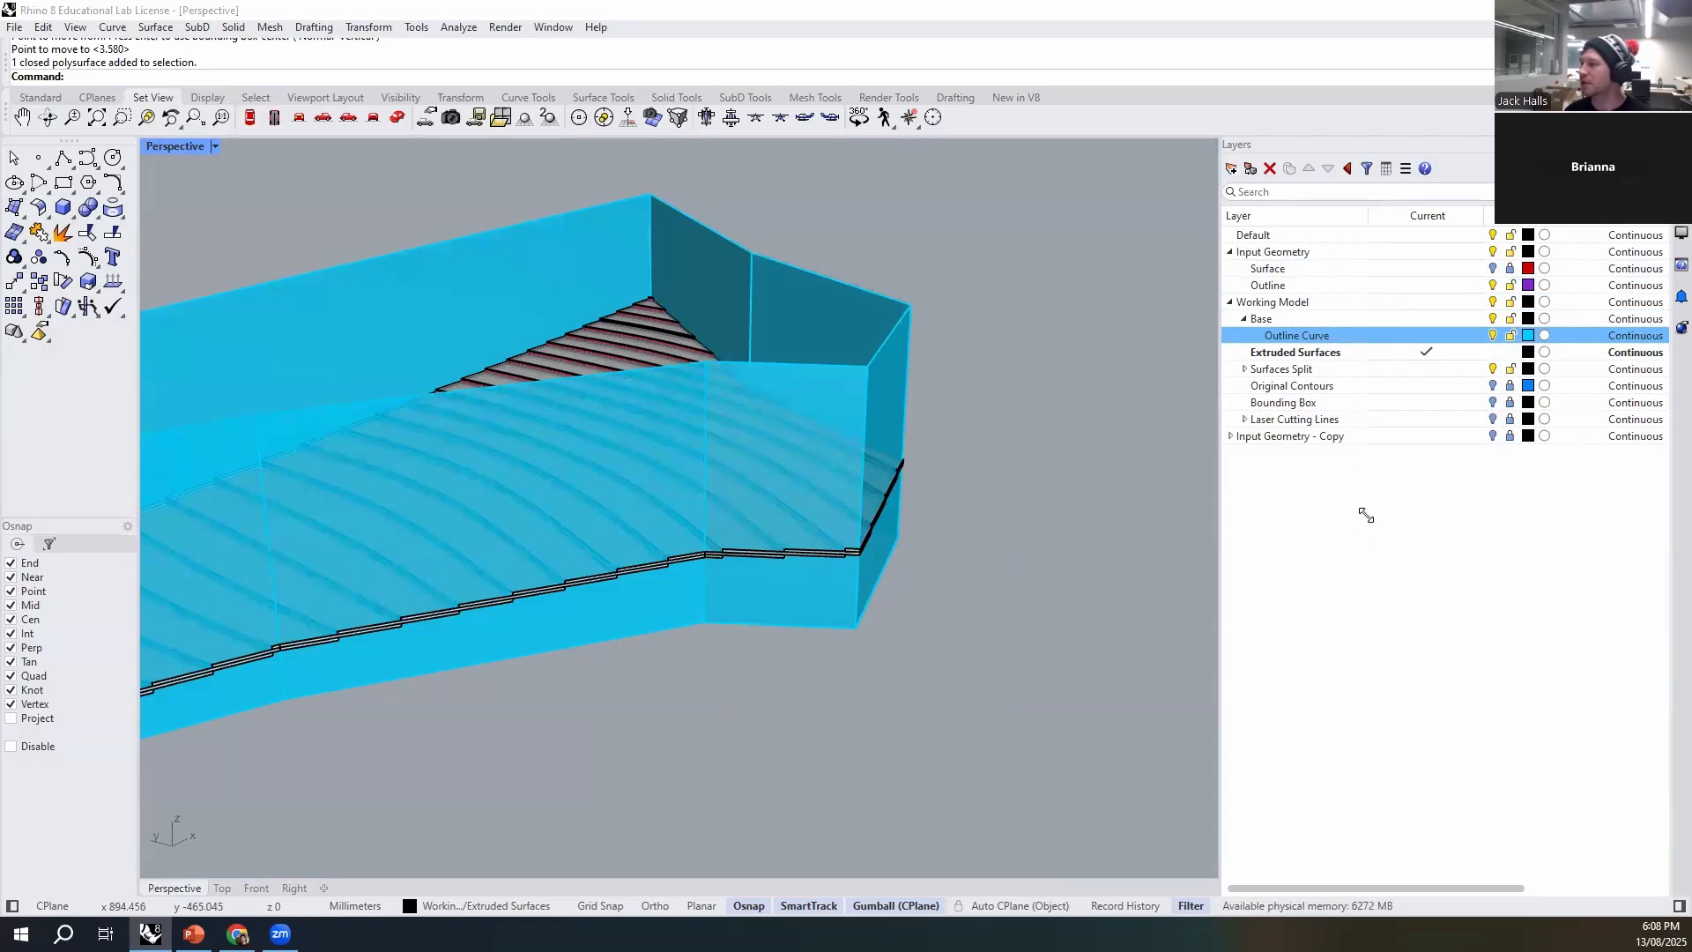
# - Create a sublayer named Outline Surface under Base and set its colour to pink (#FF0090)
pyautogui.click(1291, 318)
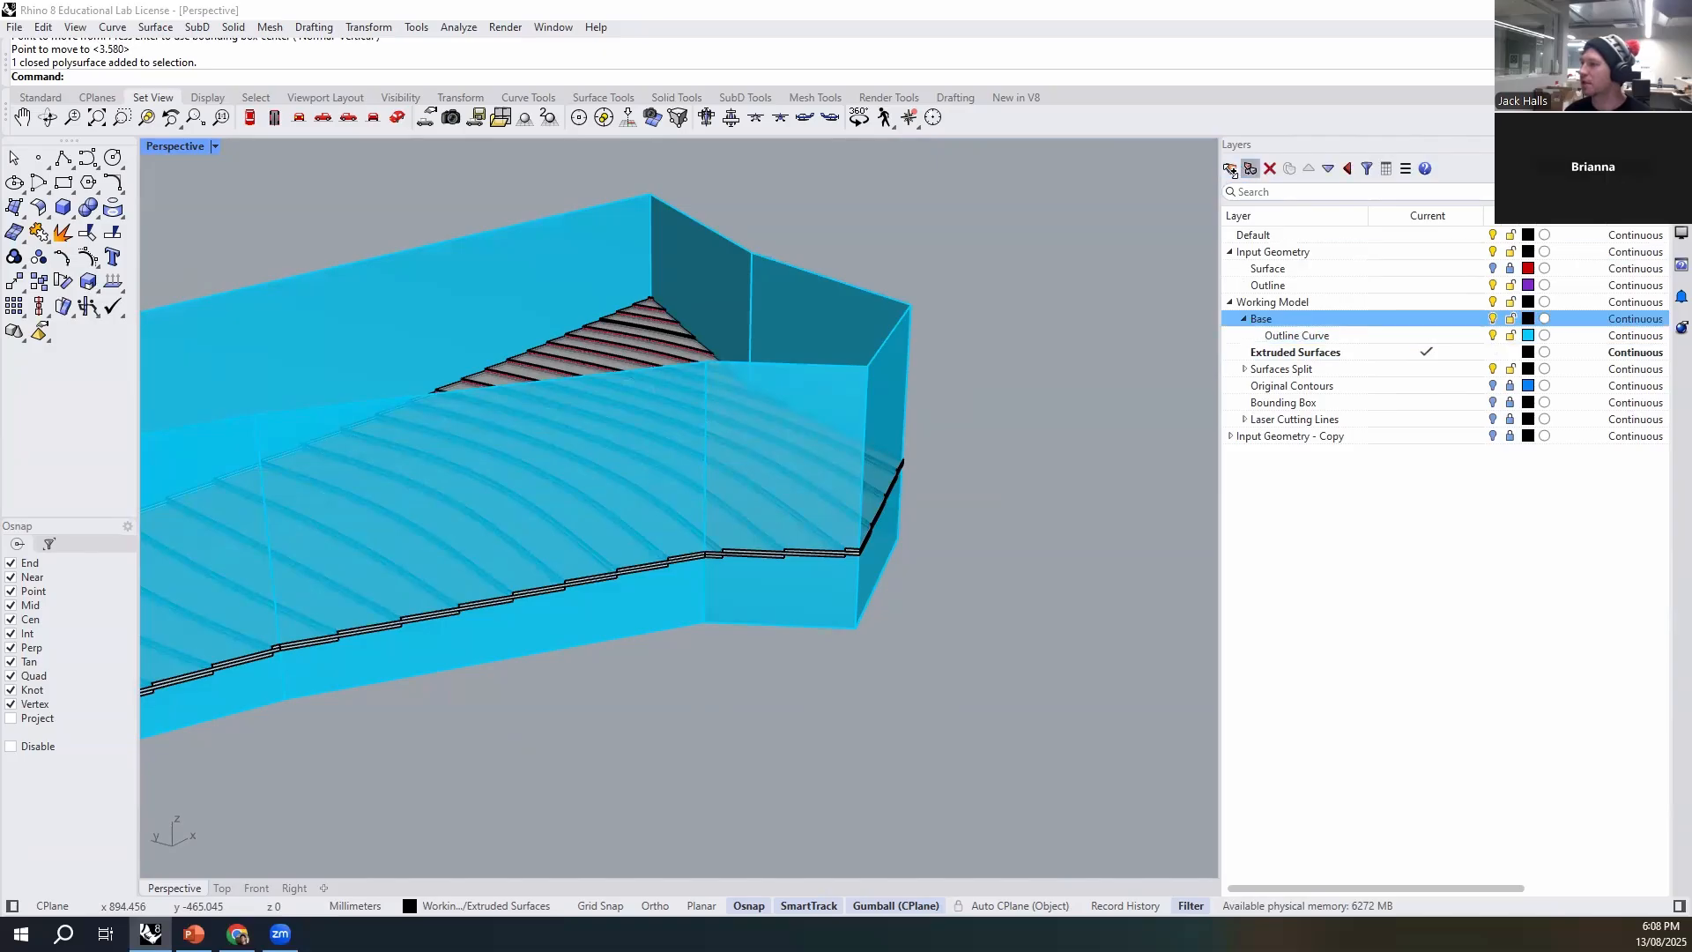
pyautogui.click(1249, 167)
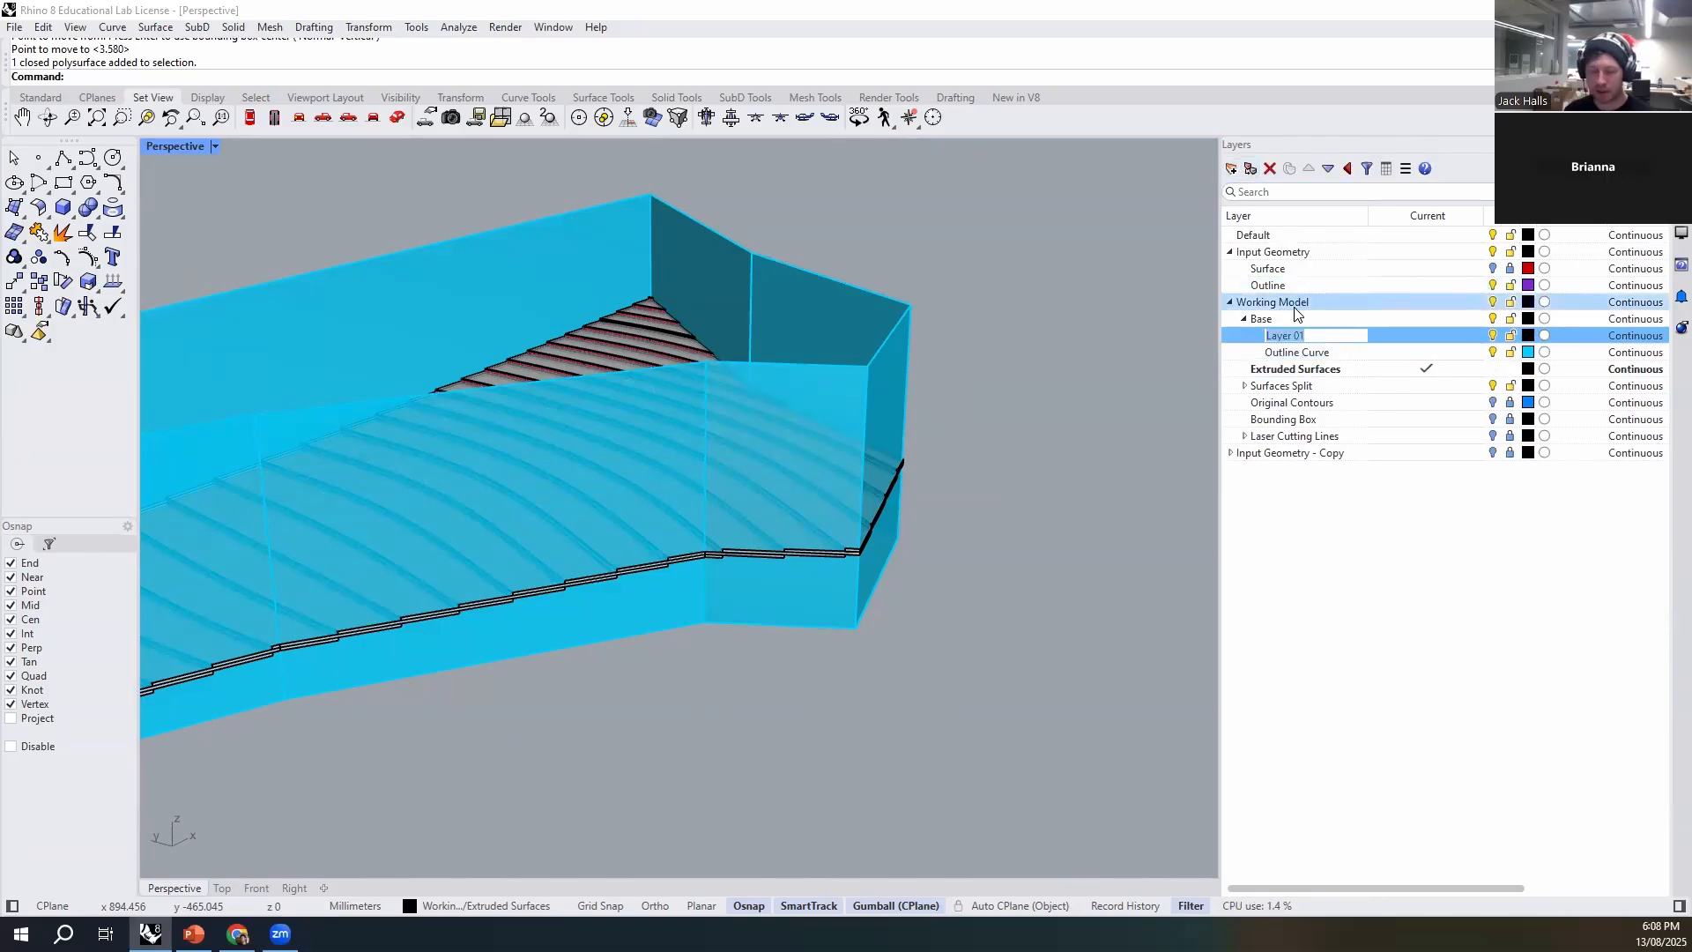
pyautogui.write('Outline Surface')
pyautogui.press('Return')
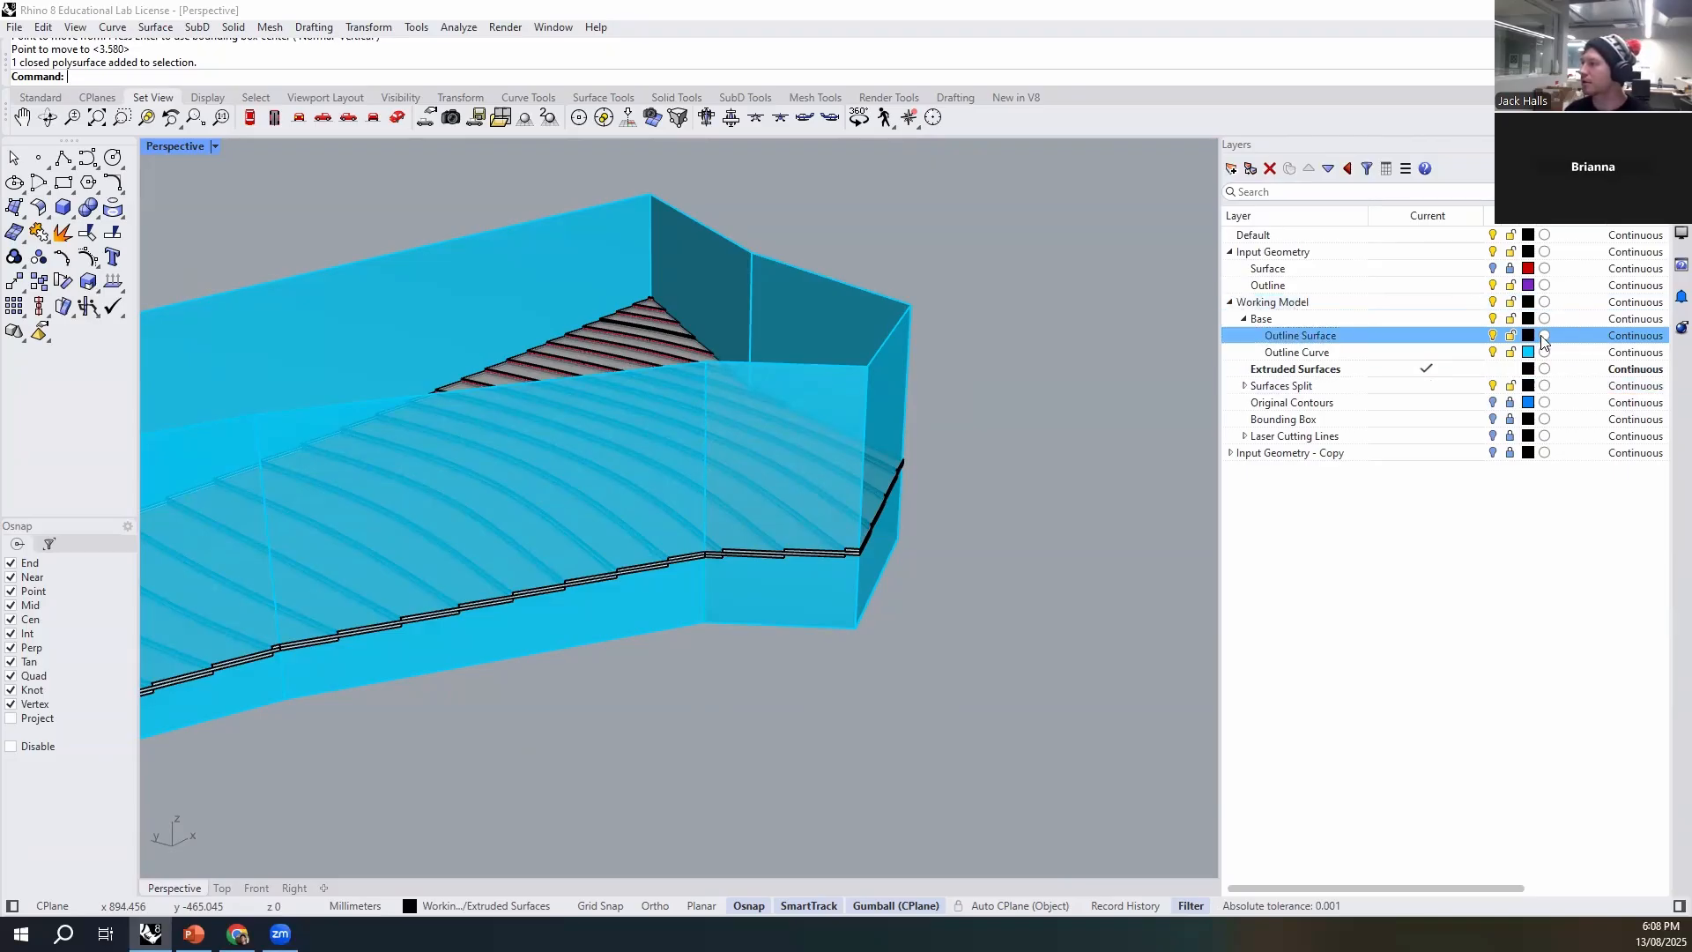
pyautogui.click(1528, 336)
pyautogui.click(892, 485)
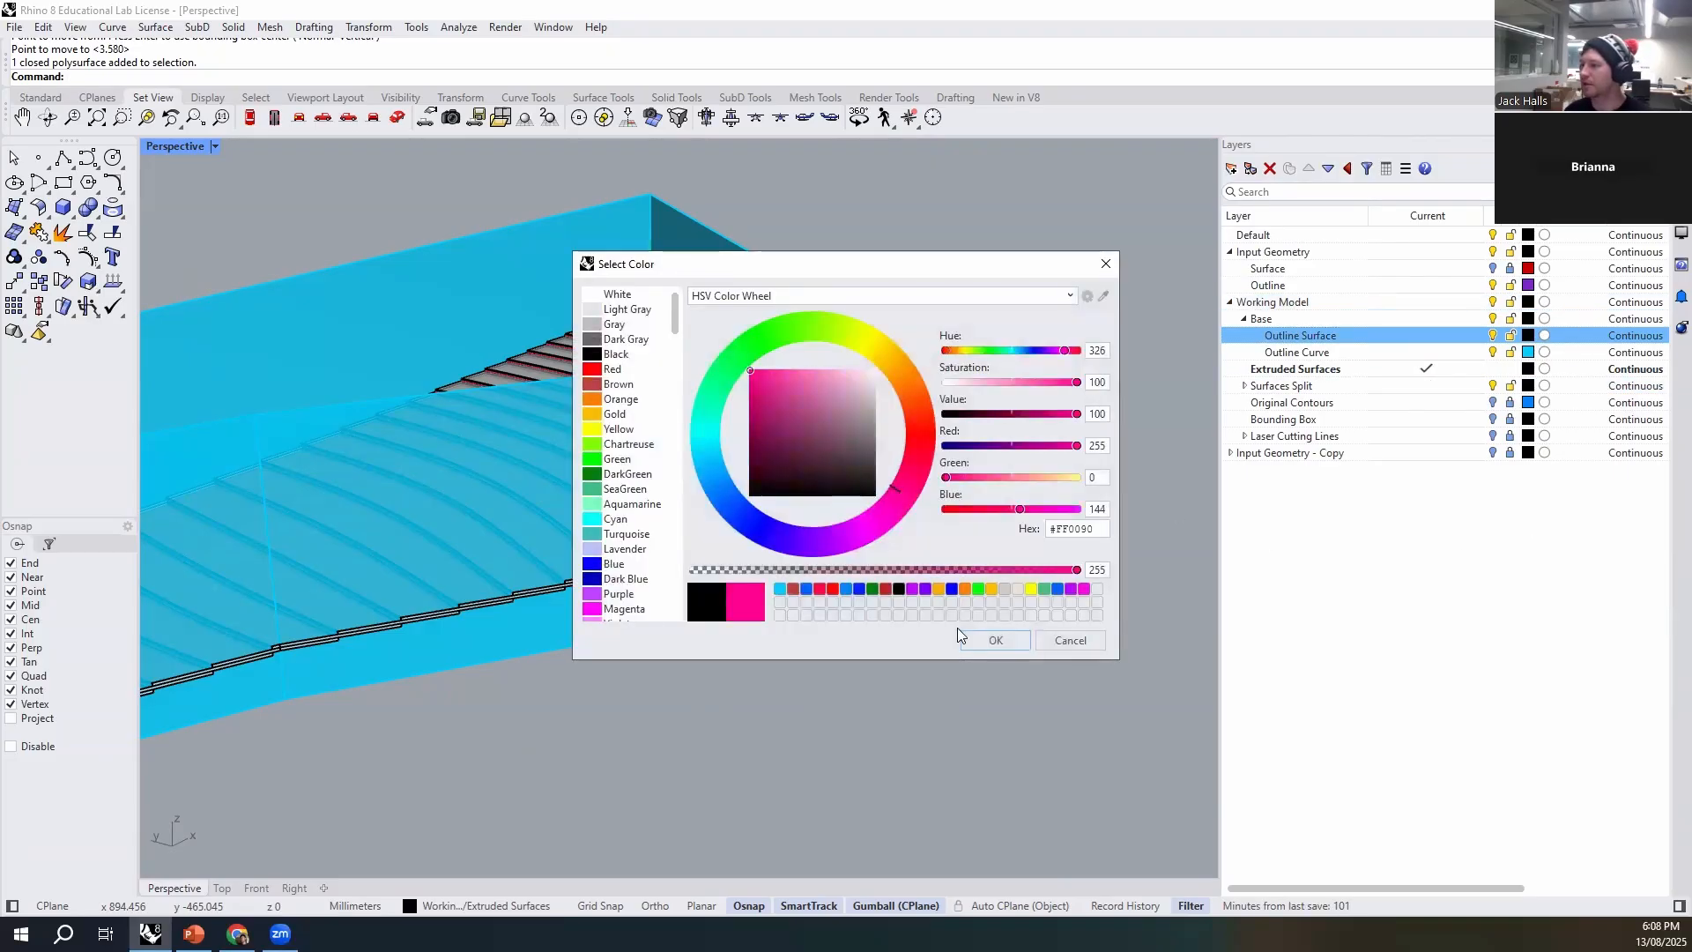
pyautogui.press('Return')
# - Move the extruded outline walls from the Outline Curve layer to the Outline Surface layer
pyautogui.click(844, 317)
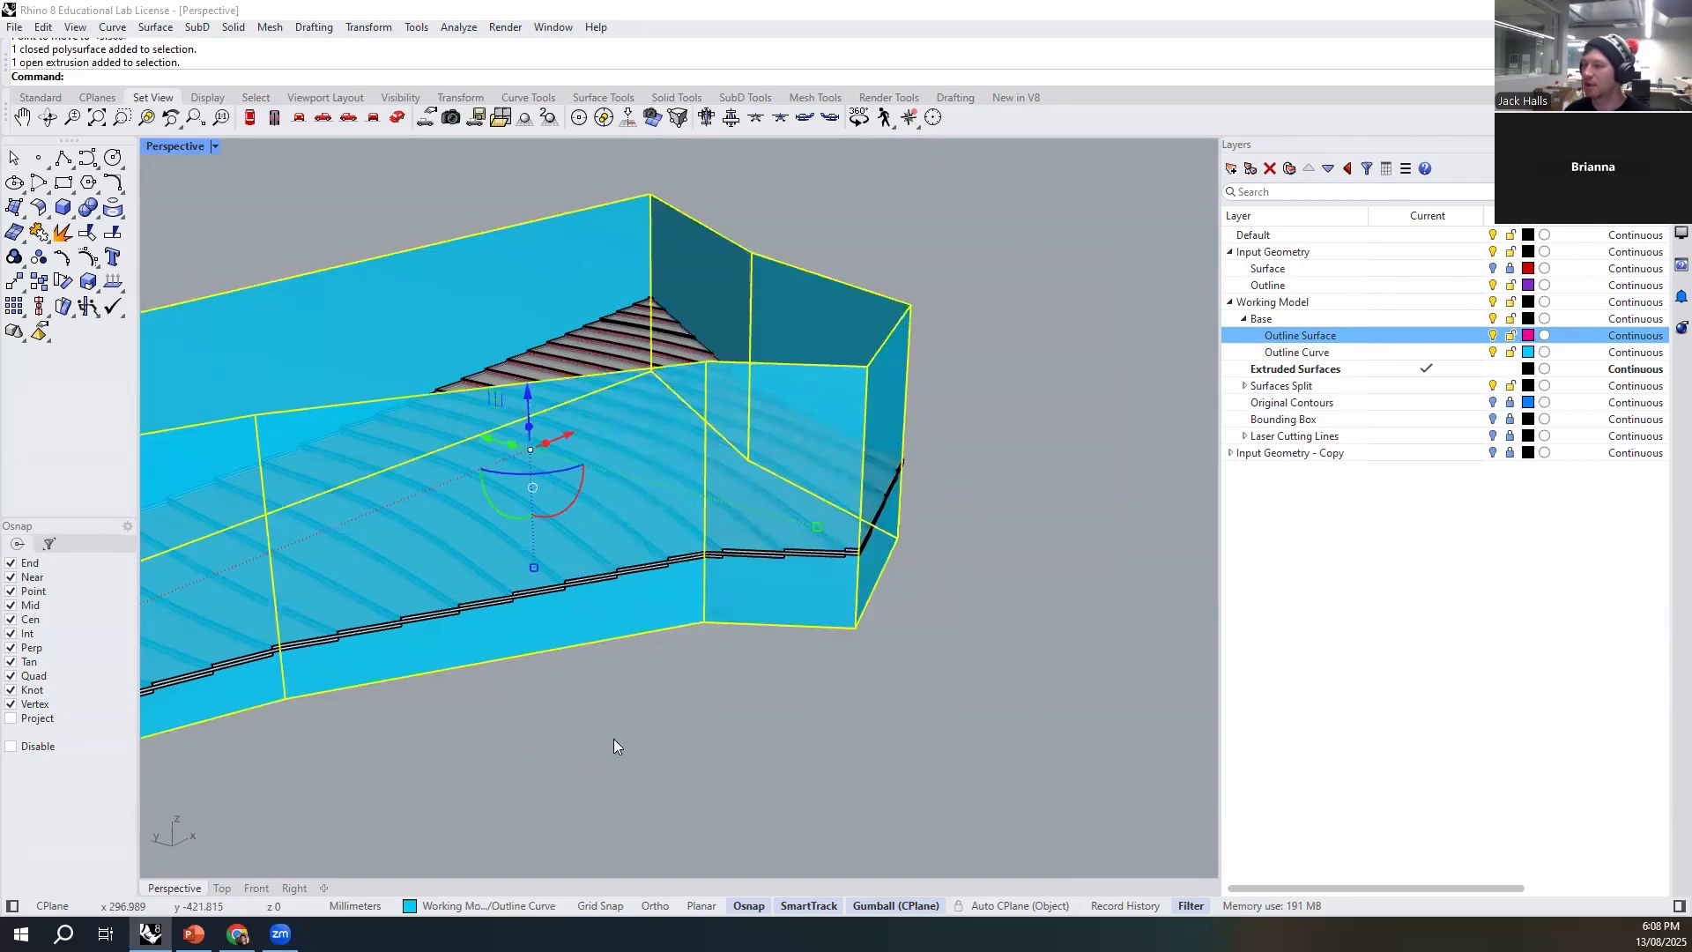
pyautogui.click(476, 906)
pyautogui.click(535, 772)
pyautogui.moveTo(884, 652); pyautogui.dragTo(641, 473, button='right')
pyautogui.scroll(-7, 978, 615)
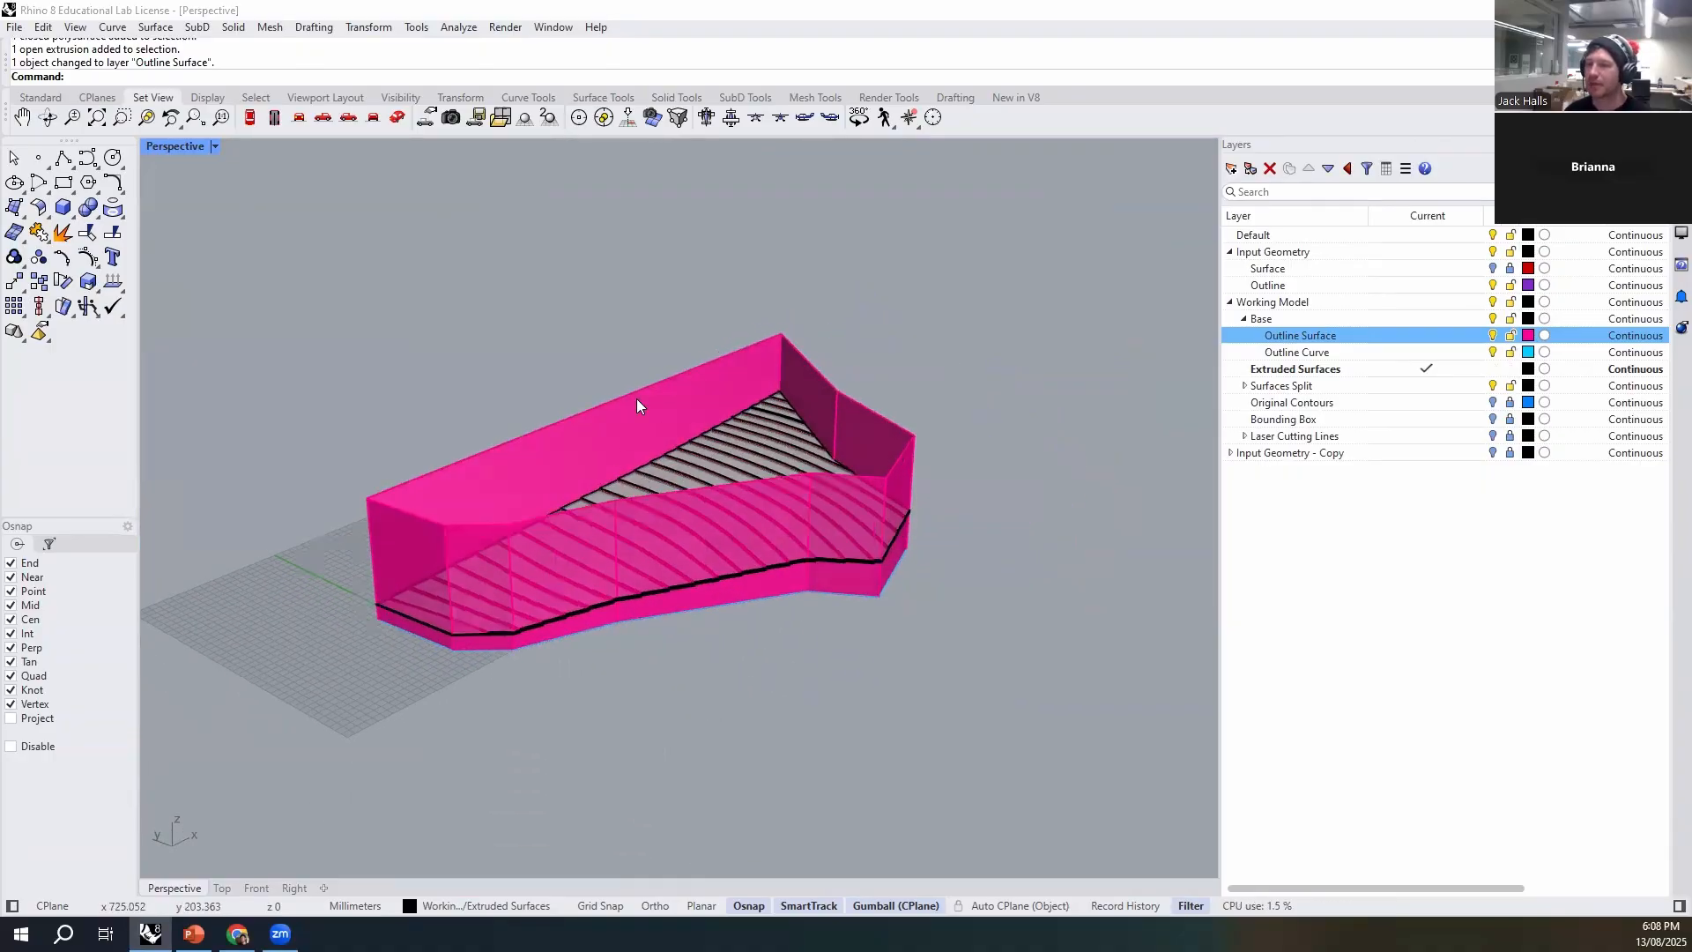
pyautogui.scroll(2, 639, 406)
pyautogui.click(714, 401)
pyautogui.moveTo(714, 401); pyautogui.dragTo(629, 721, button='right')
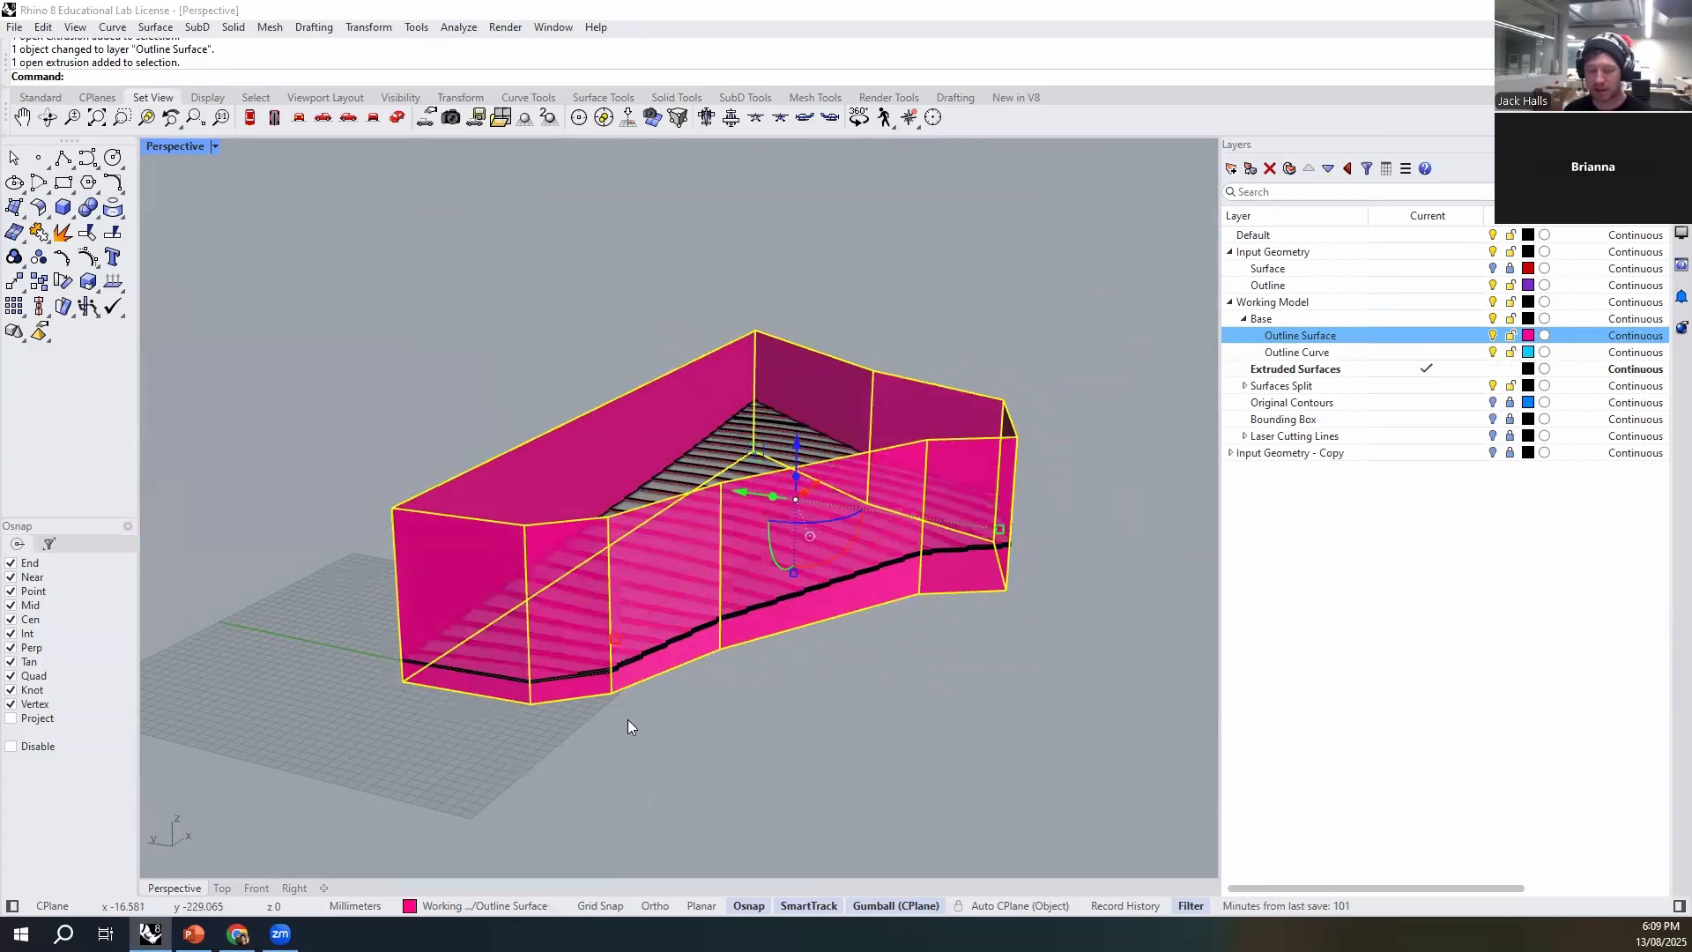
pyautogui.press('Return')
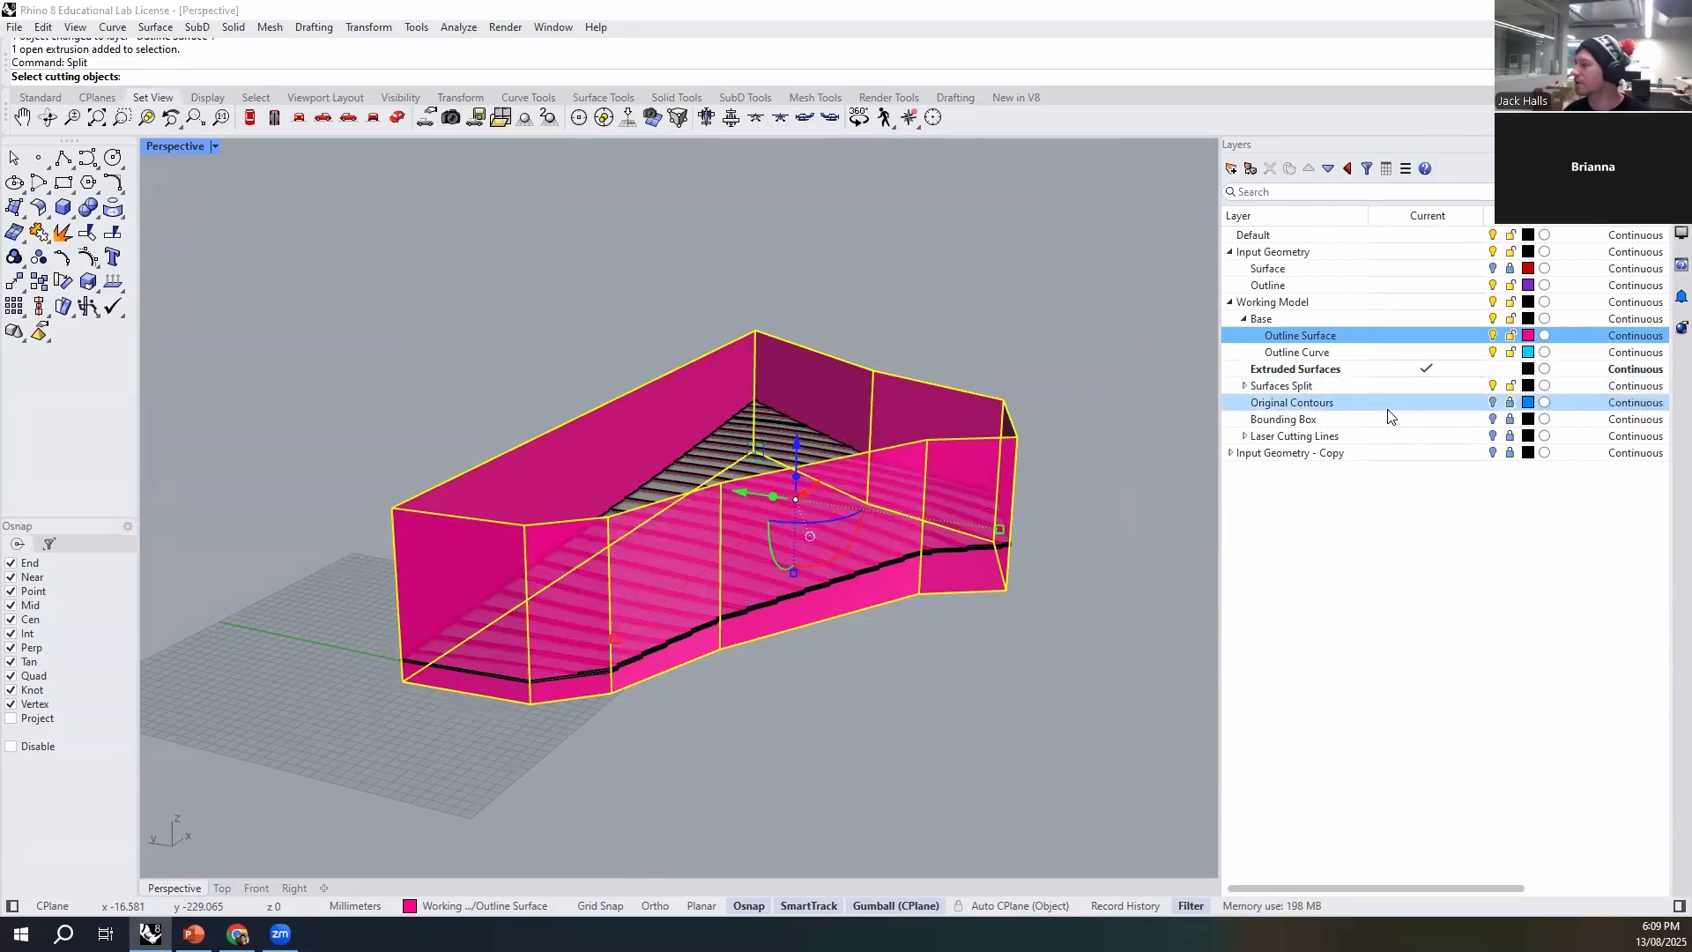
pyautogui.scroll(3, 837, 578)
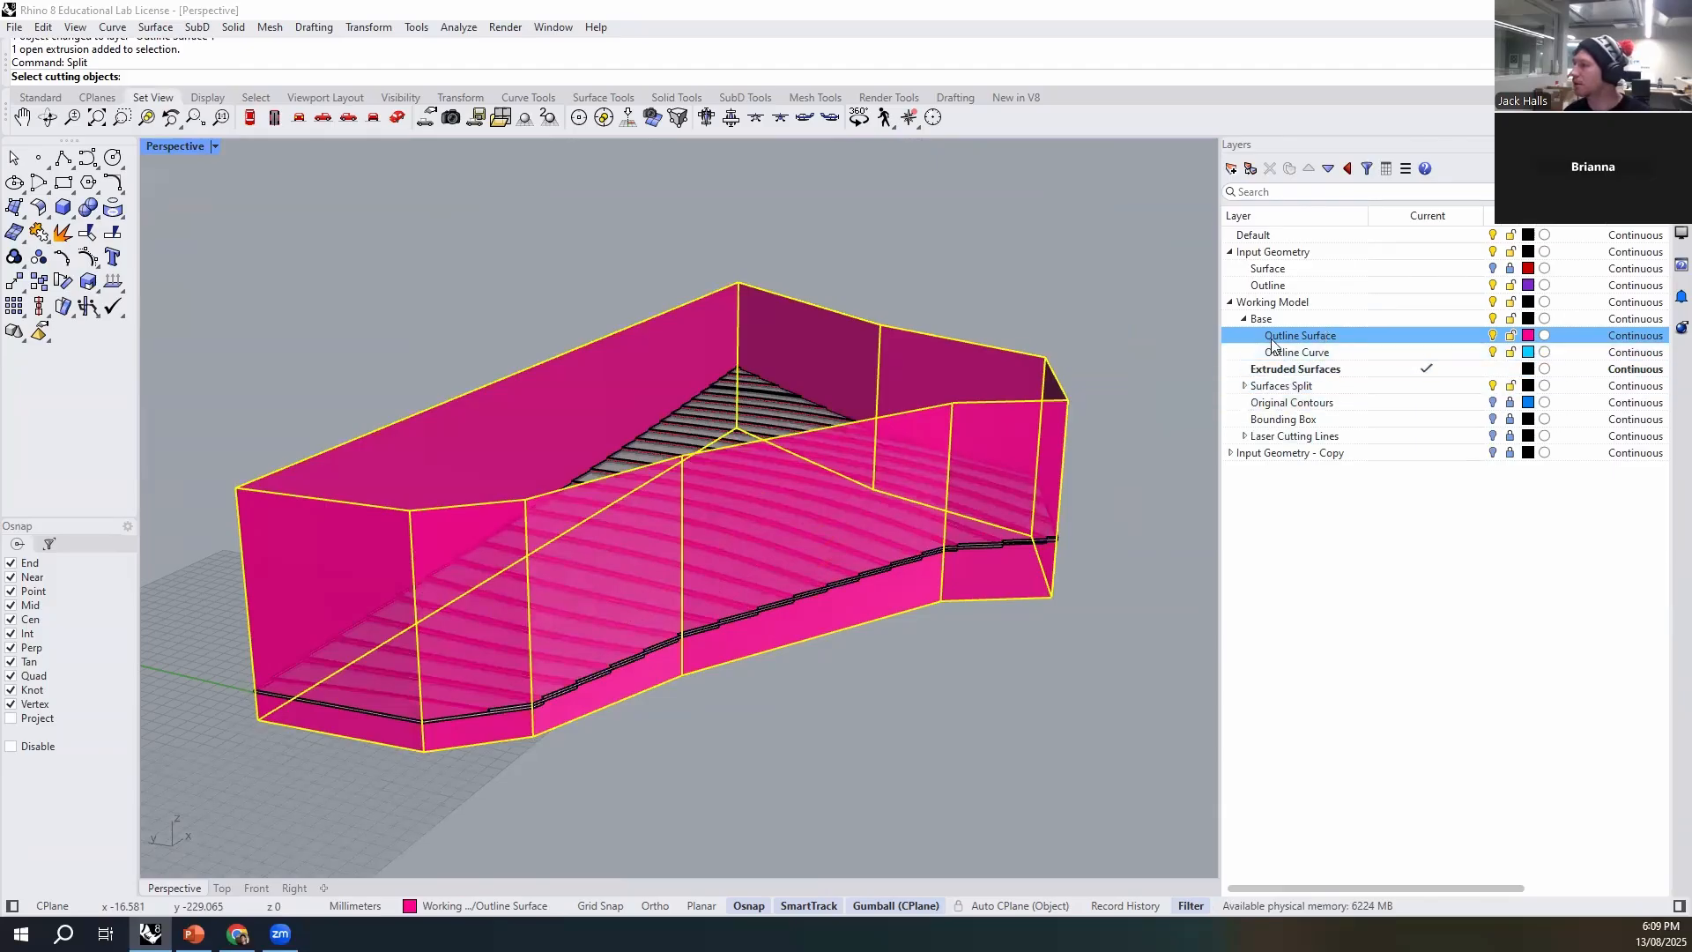
pyautogui.rightClick(1310, 377)
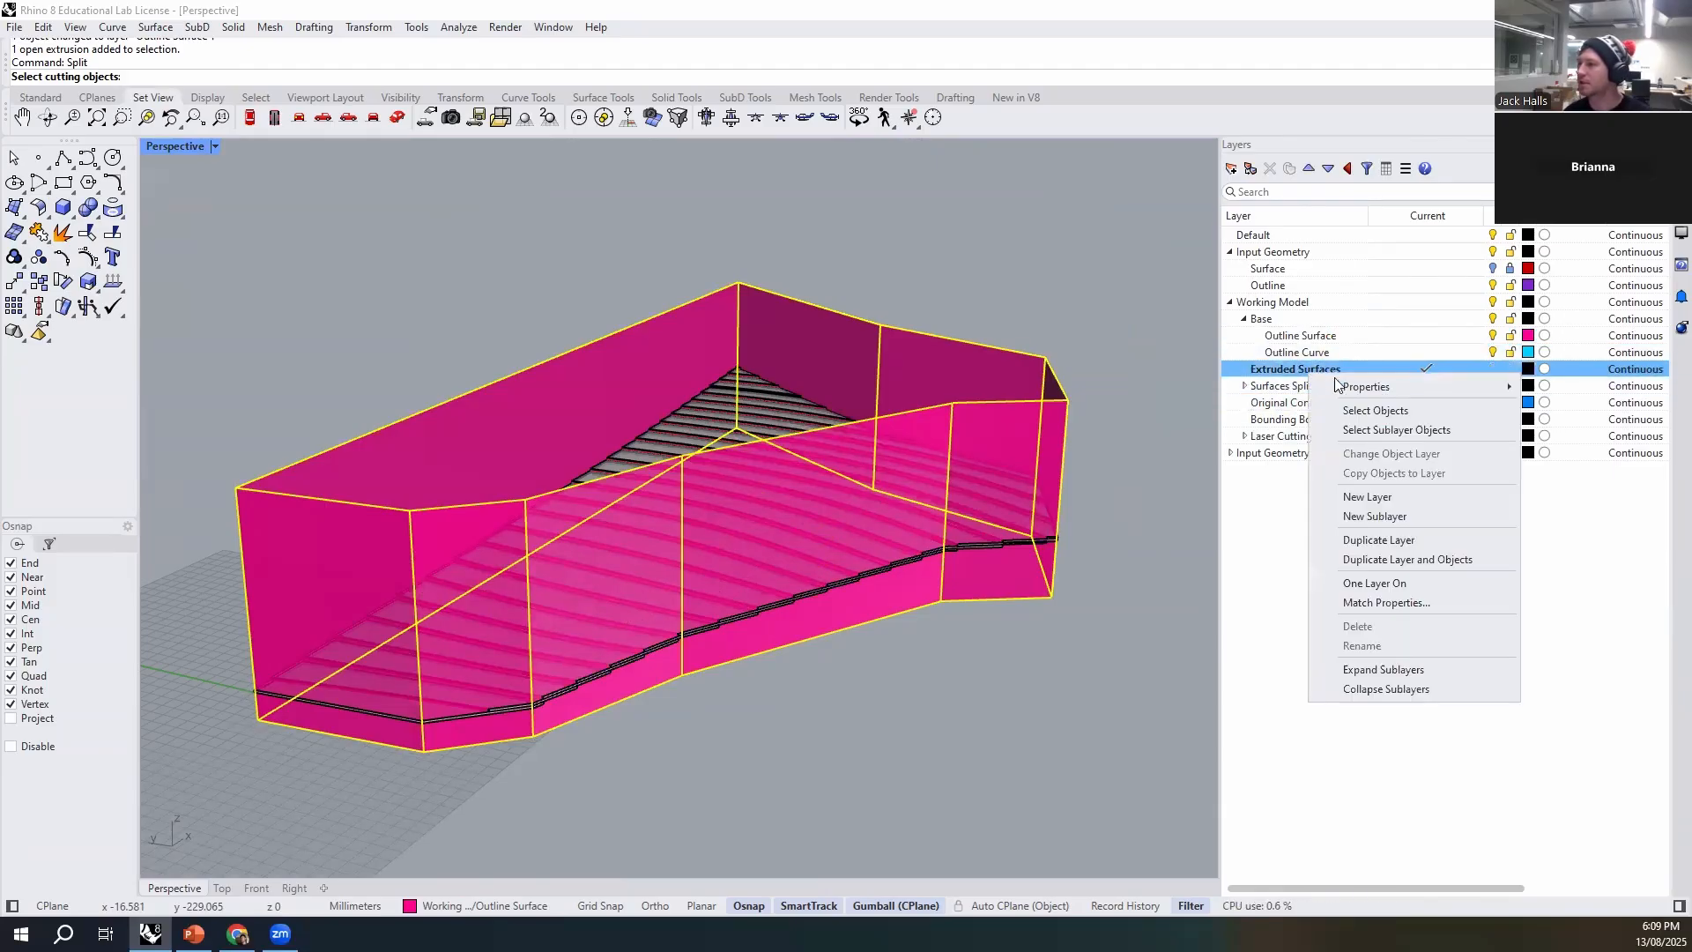
pyautogui.click(1371, 410)
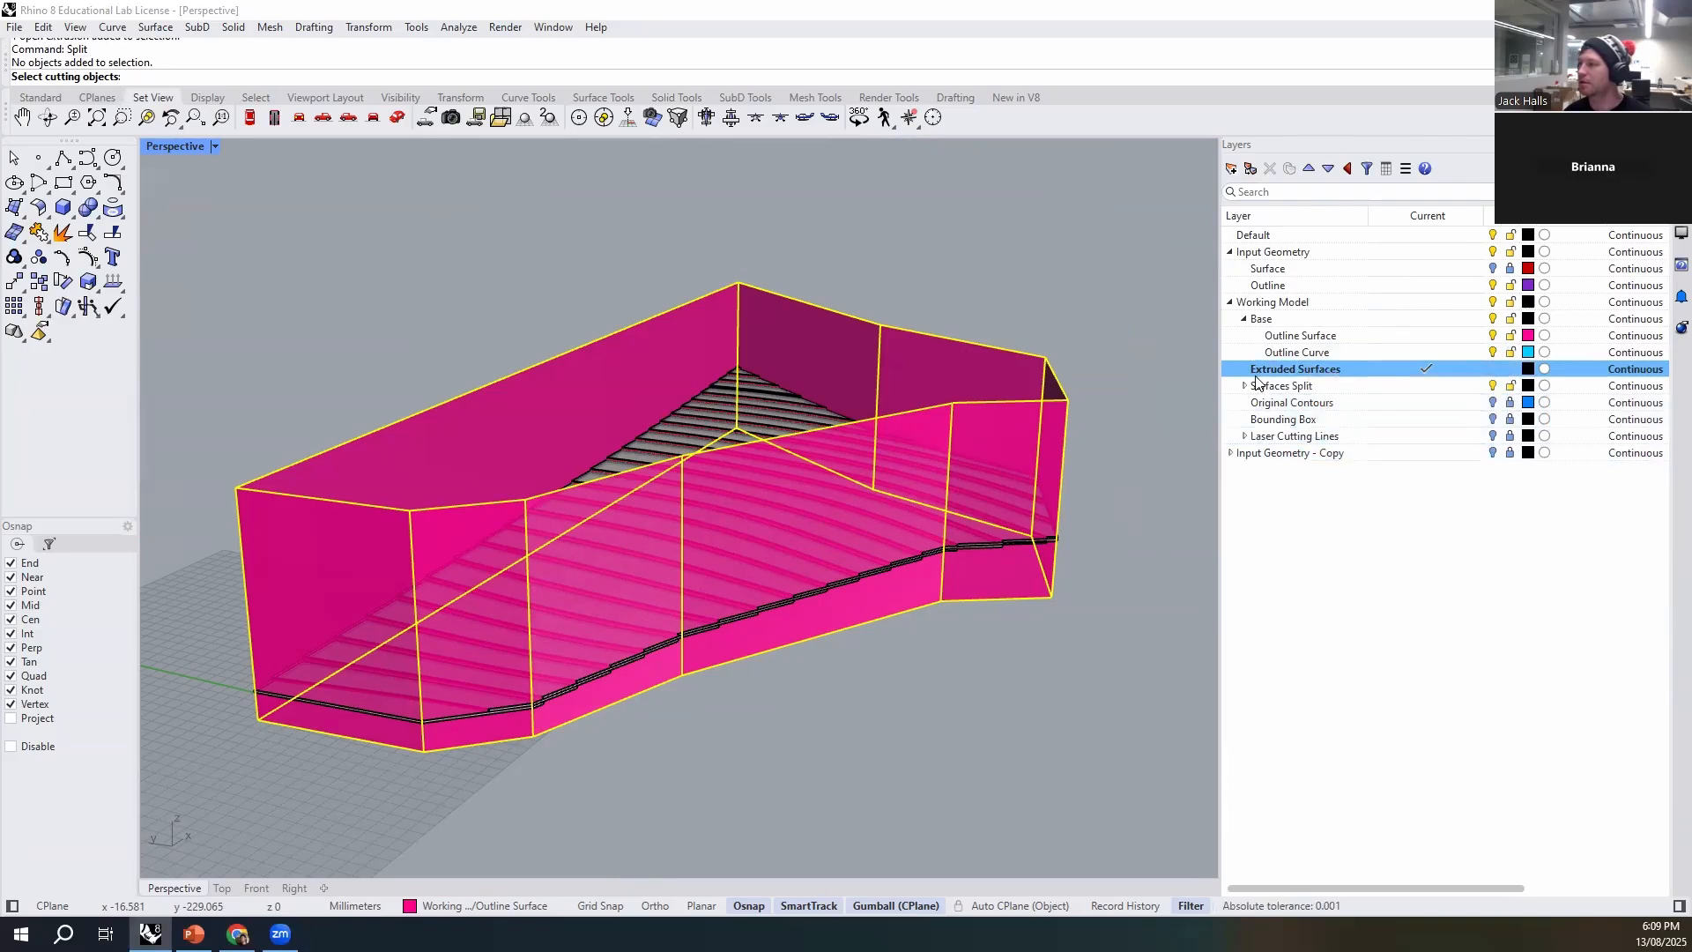
pyautogui.click(1343, 351)
pyautogui.rightClick(1319, 370)
pyautogui.click(1361, 404)
pyautogui.press('Escape')
# - Select one contour strip to check which layer it is on
pyautogui.moveTo(869, 610); pyautogui.dragTo(839, 696, button='right')
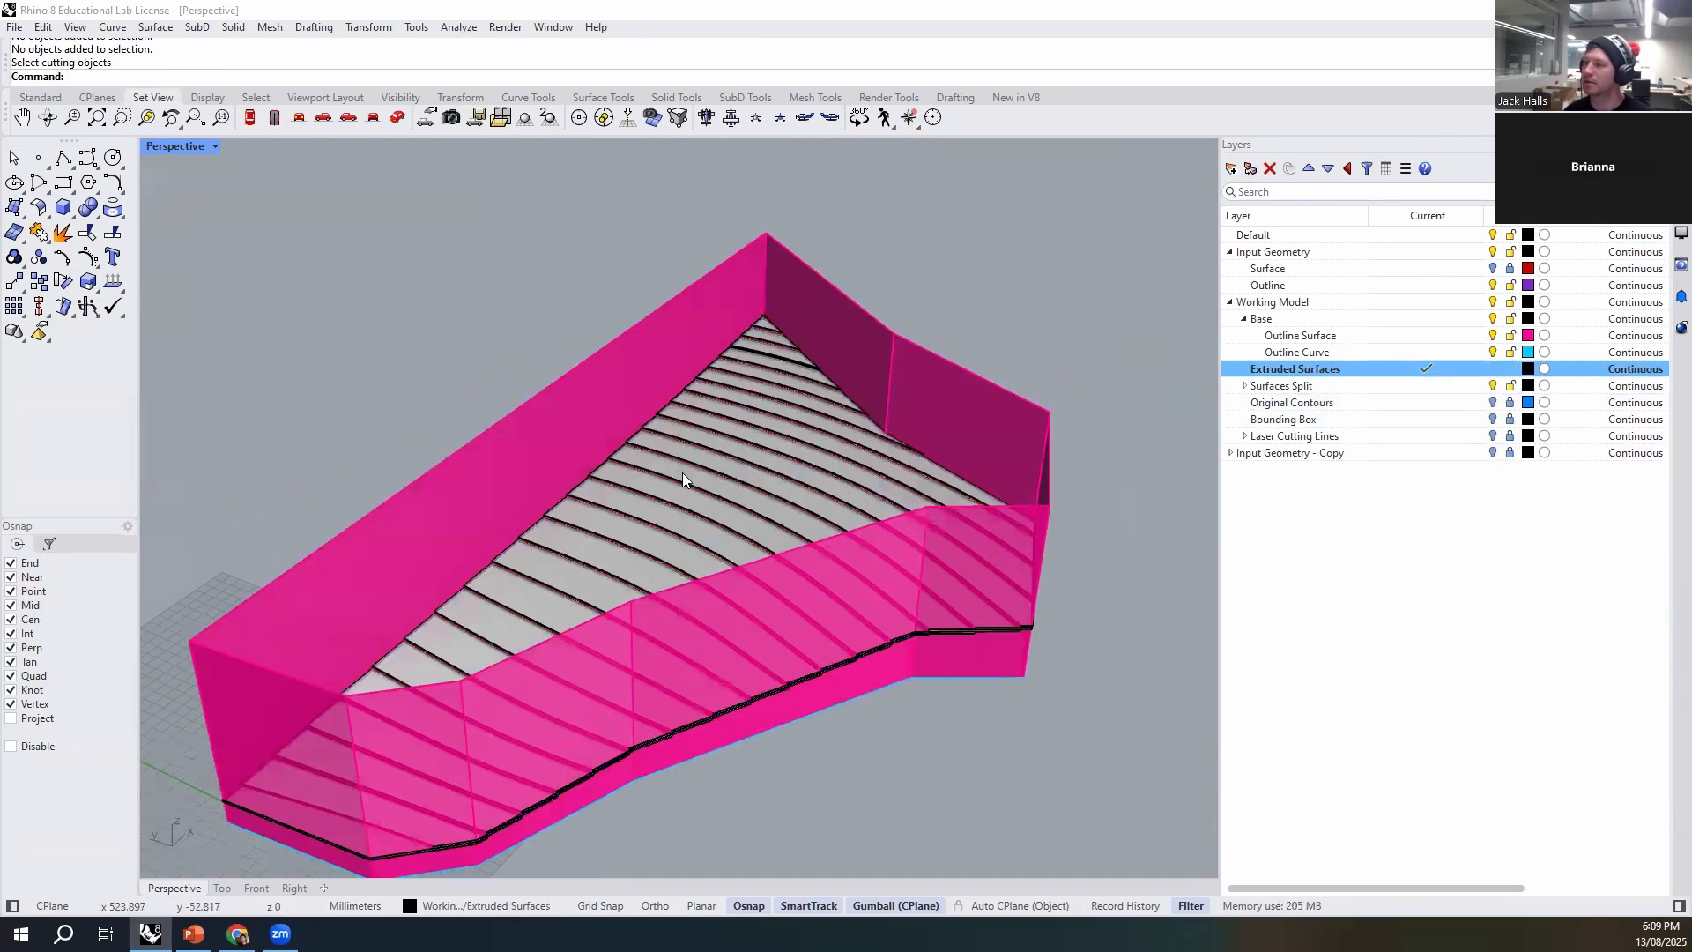
pyautogui.scroll(8, 682, 470)
pyautogui.click(682, 471)
pyautogui.scroll(-5, 682, 471)
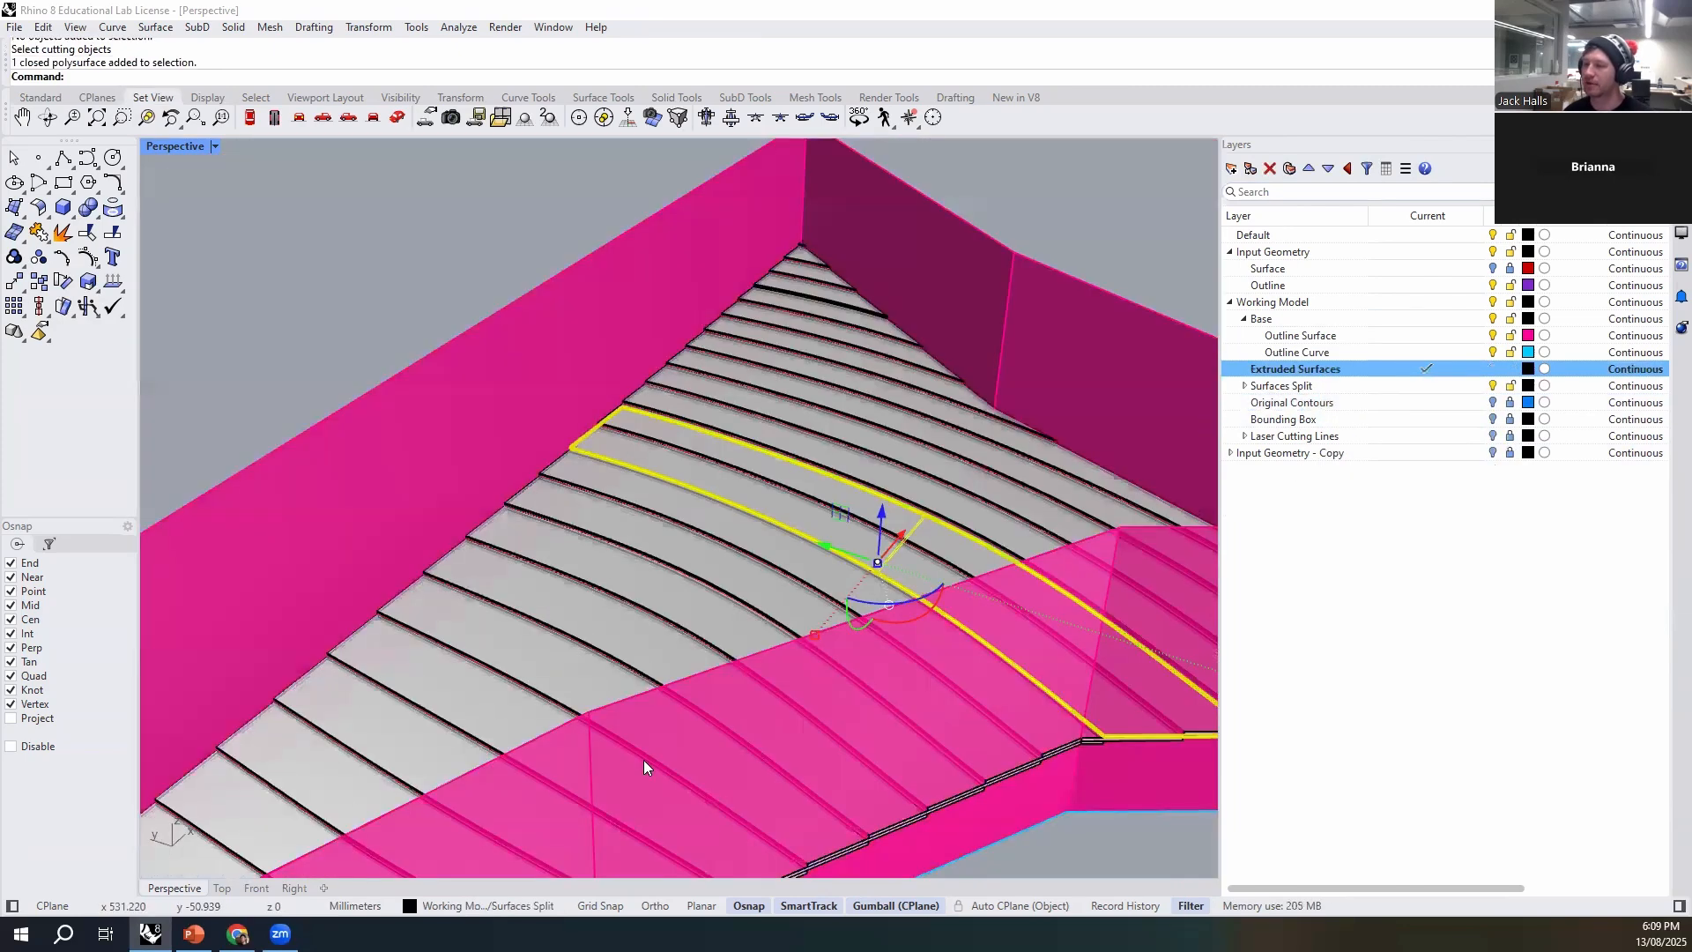
pyautogui.click(520, 914)
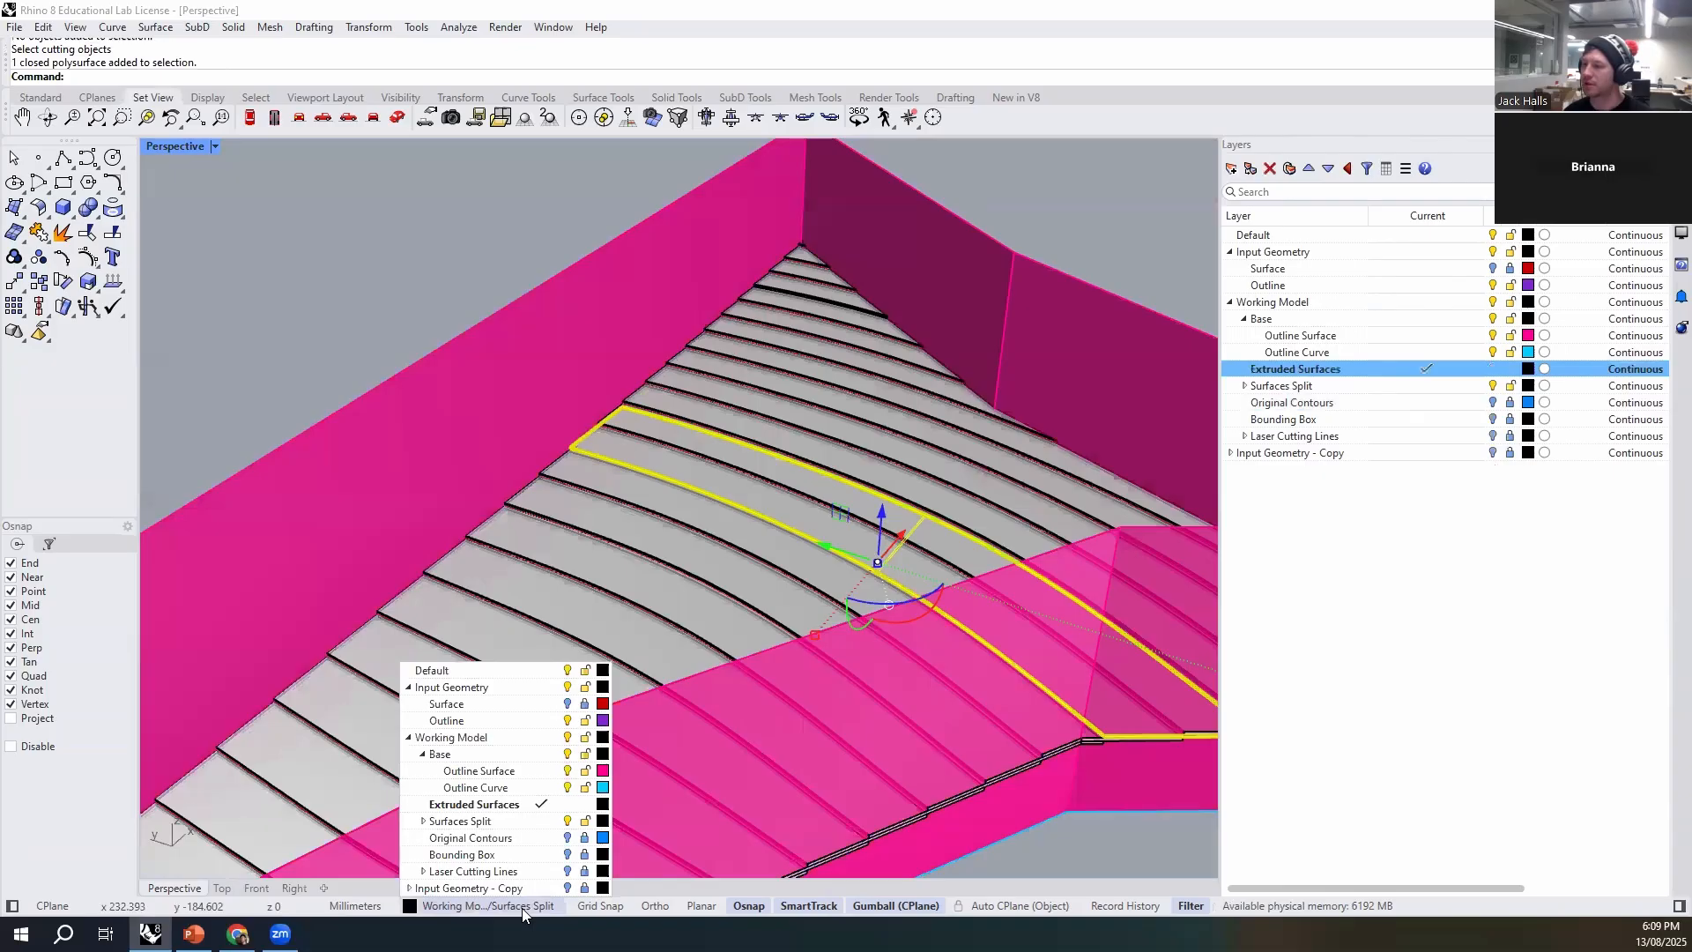
pyautogui.scroll(-6, 686, 438)
pyautogui.click(1033, 670)
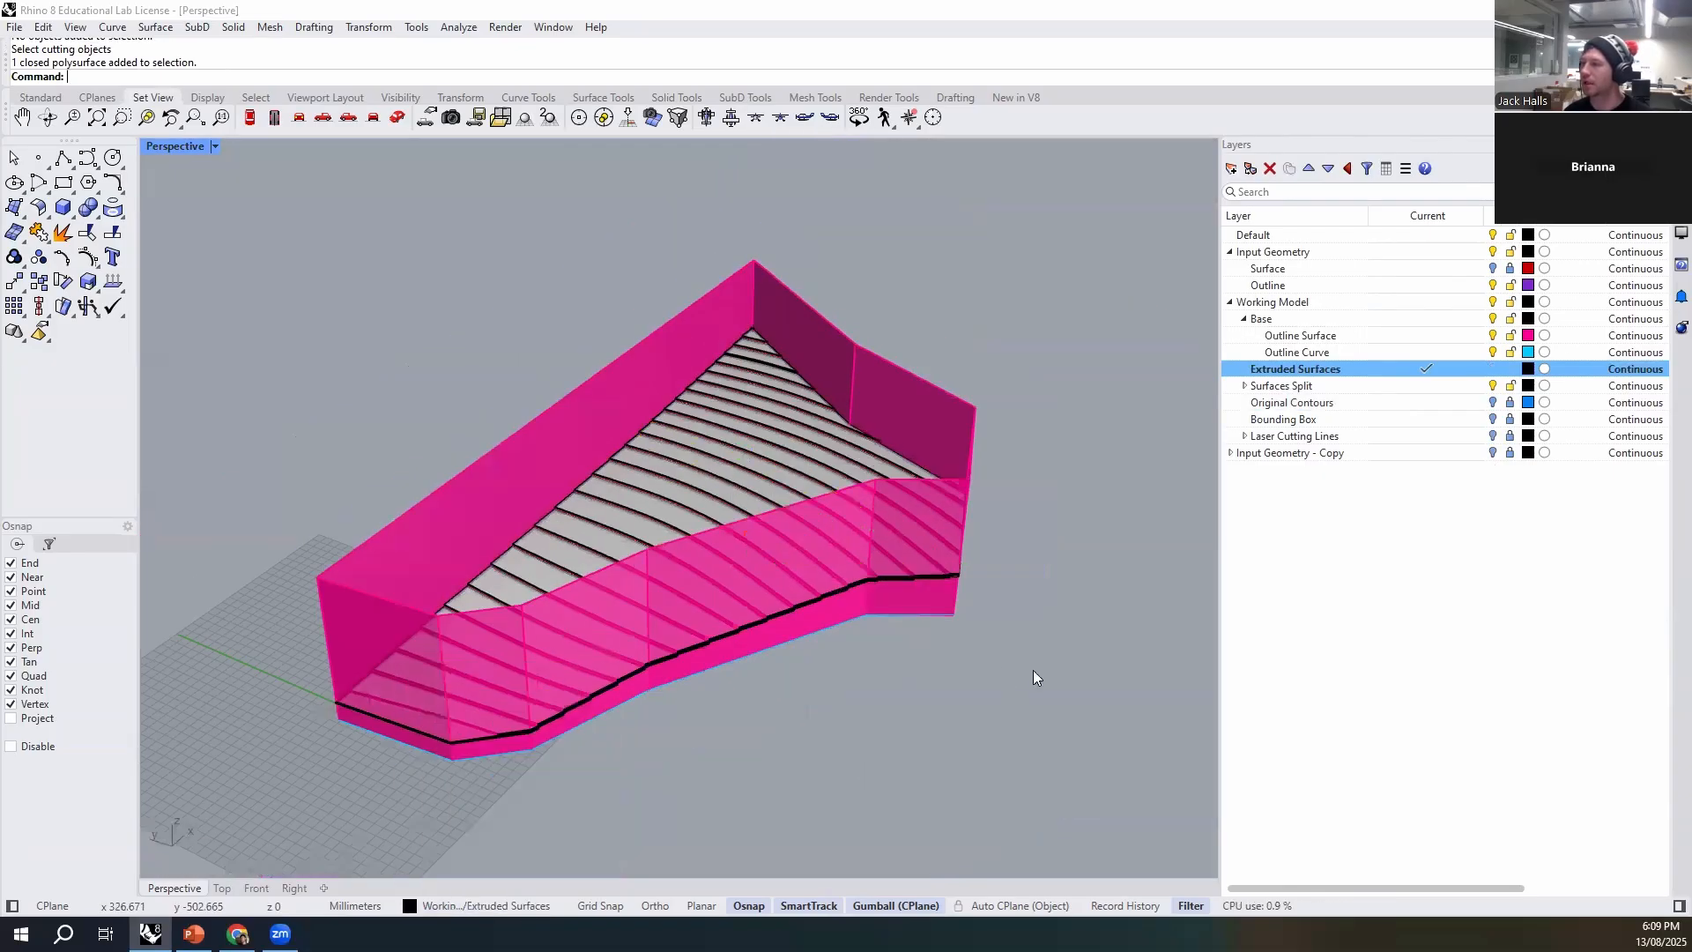
# - Expand the Surfaces Split layer and check whether the strips are on its Surfaces sublayer
pyautogui.moveTo(1033, 670); pyautogui.dragTo(1004, 703, button='right')
pyautogui.click(1245, 386)
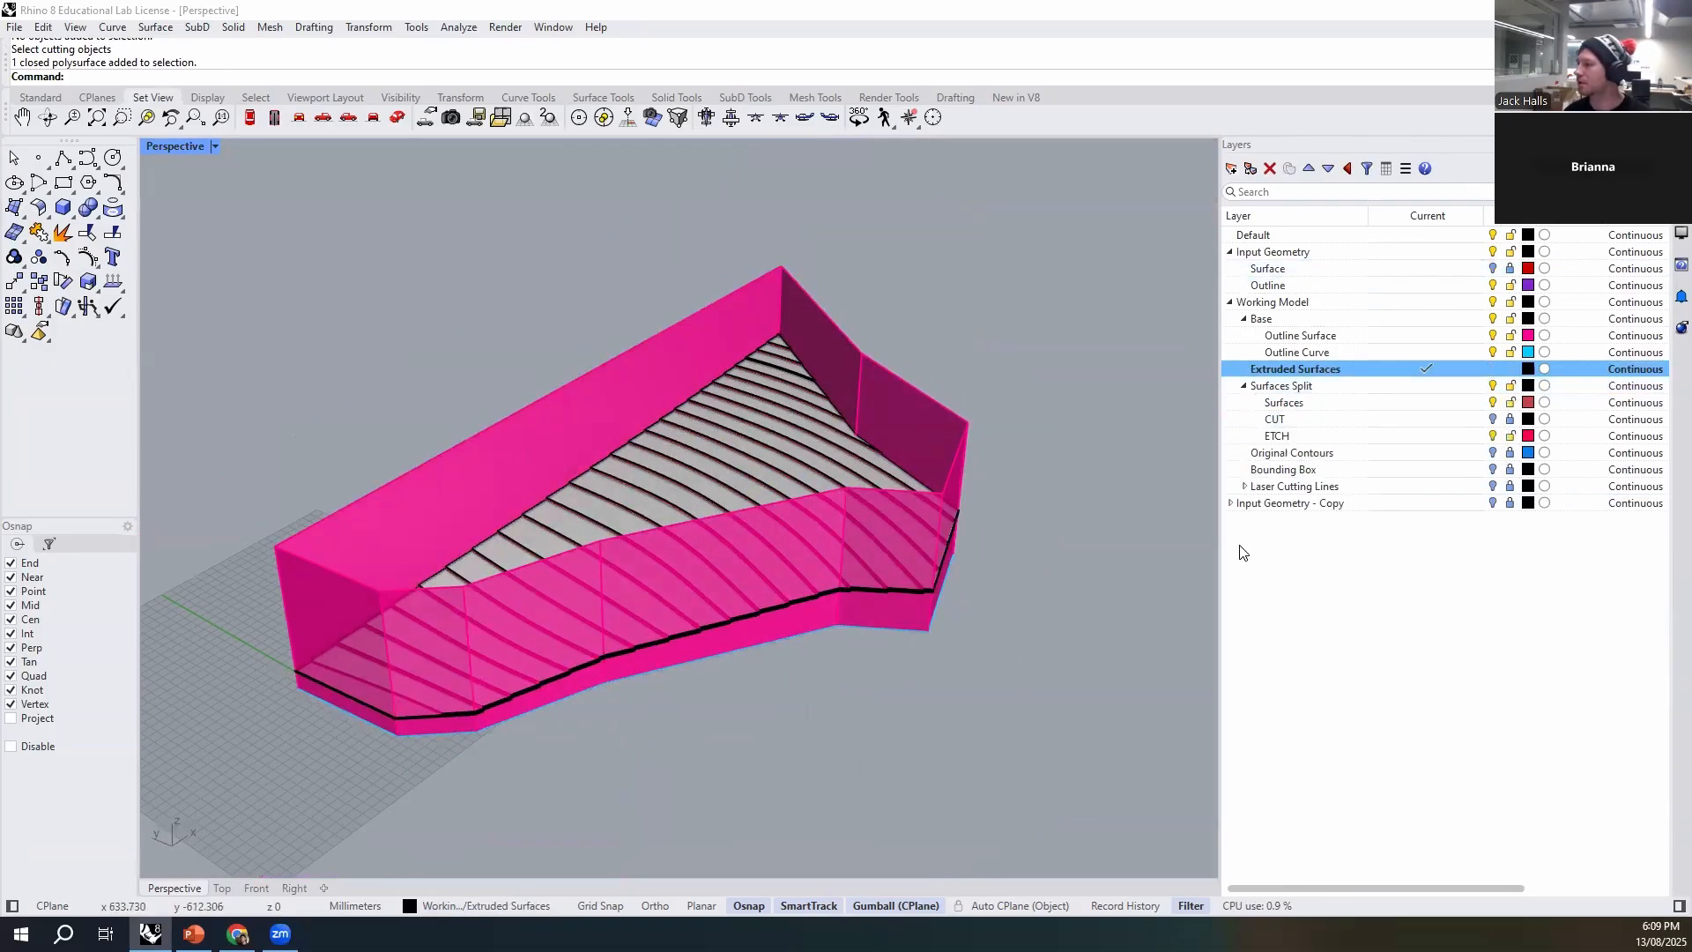
pyautogui.click(1307, 406)
pyautogui.moveTo(1026, 672); pyautogui.dragTo(1040, 674, button='right')
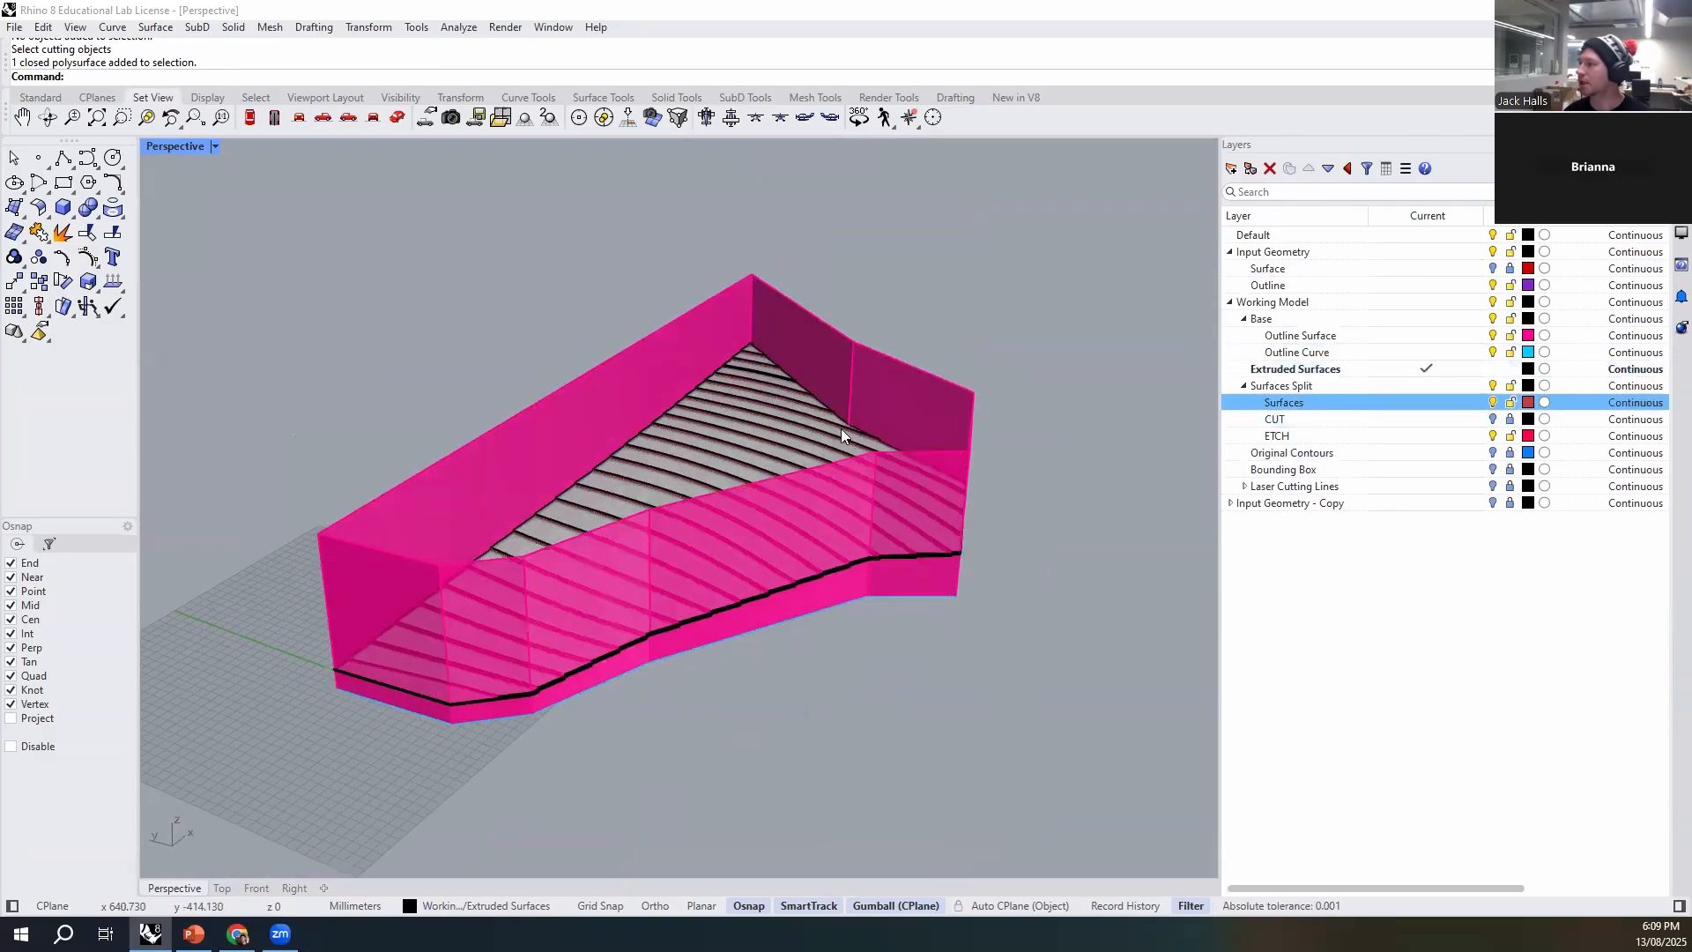
pyautogui.scroll(3, 841, 428)
pyautogui.click(1313, 369)
pyautogui.click(1313, 401)
pyautogui.rightClick(1315, 402)
pyautogui.click(1369, 441)
pyautogui.rightClick(1316, 407)
pyautogui.click(1369, 440)
# - Select all strips on the Surfaces Split layer and move them to the Extruded Surfaces layer
pyautogui.scroll(3, 747, 441)
pyautogui.click(718, 477)
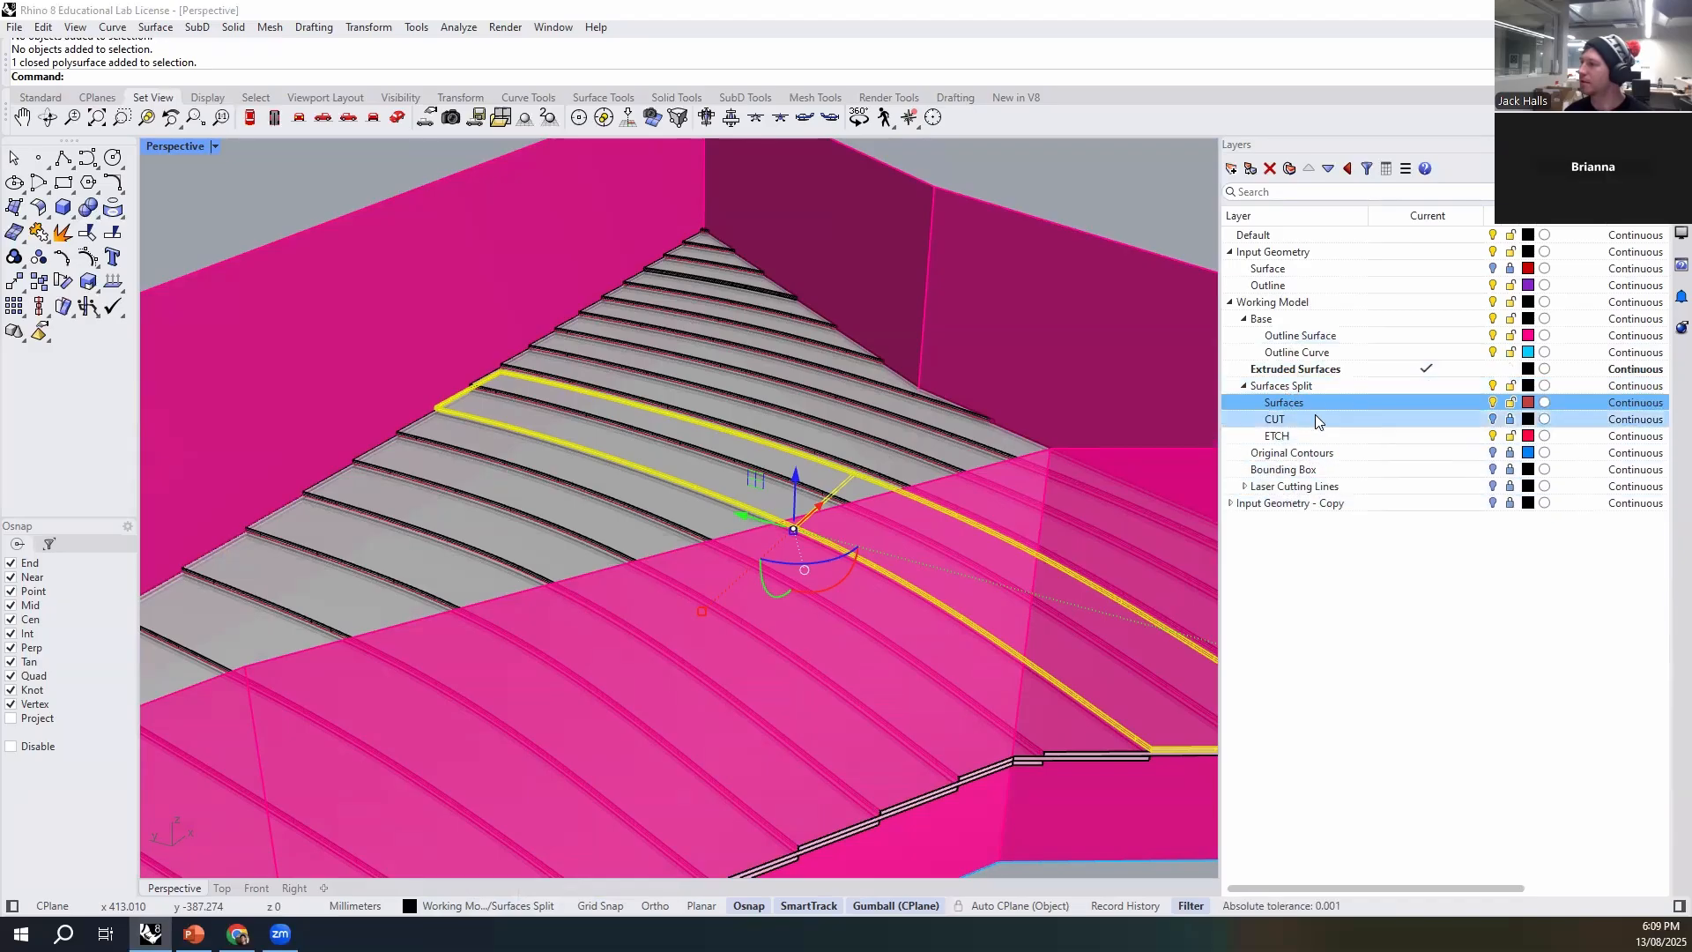
pyautogui.click(1313, 386)
pyautogui.rightClick(1319, 387)
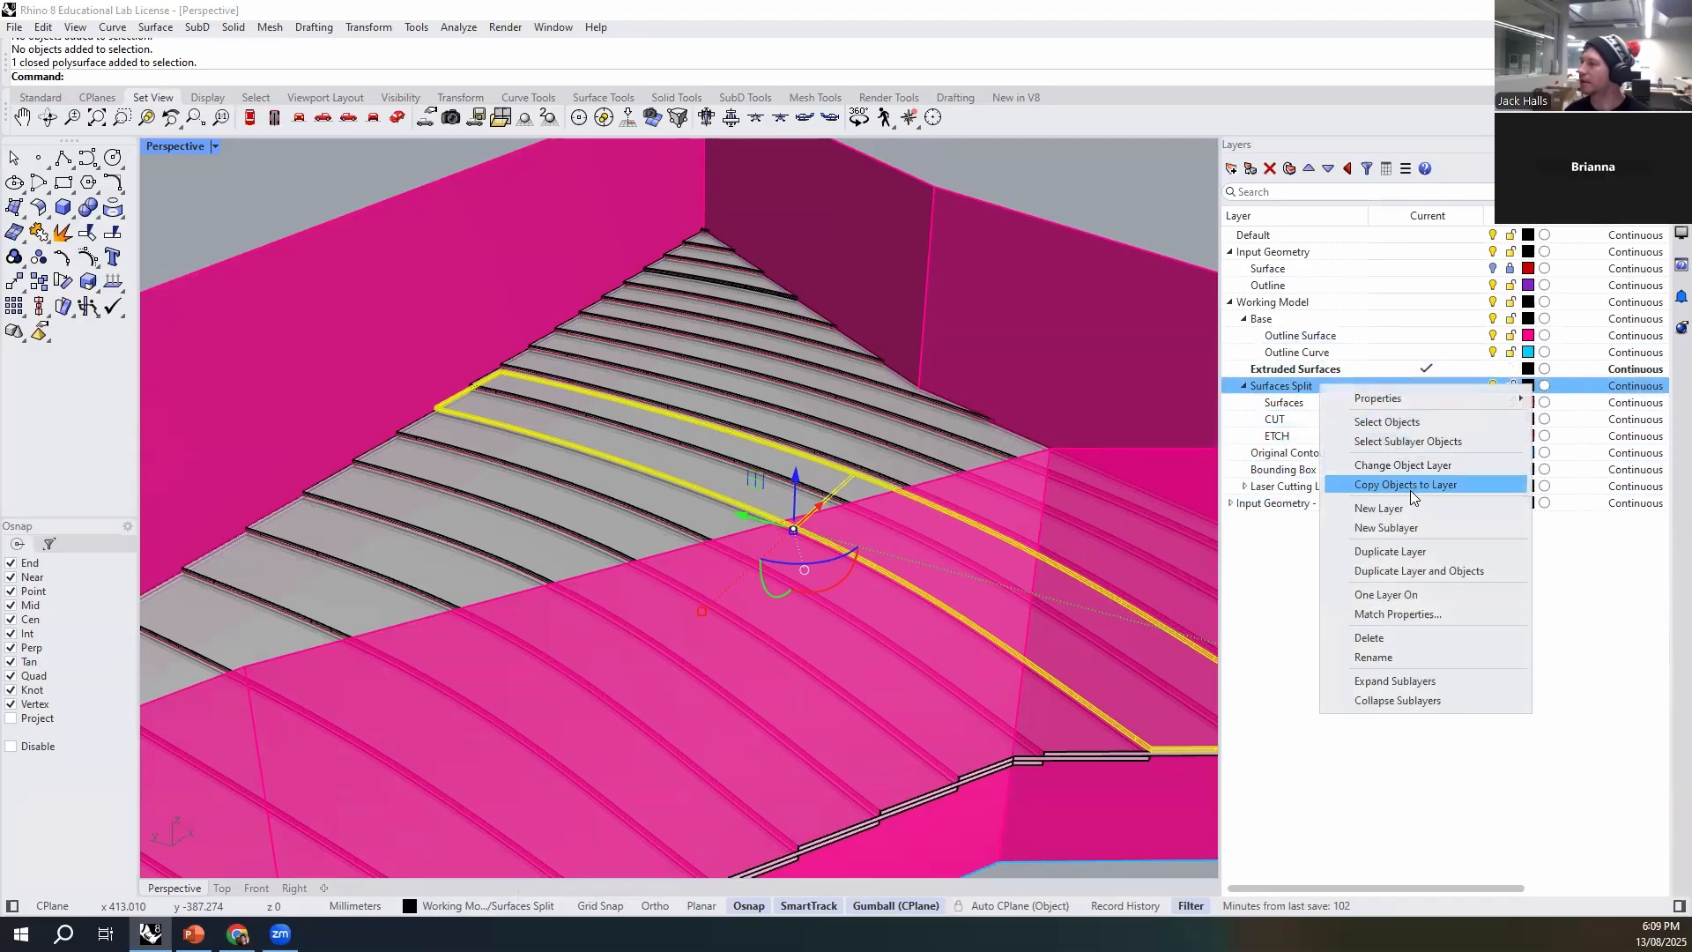
pyautogui.click(1416, 419)
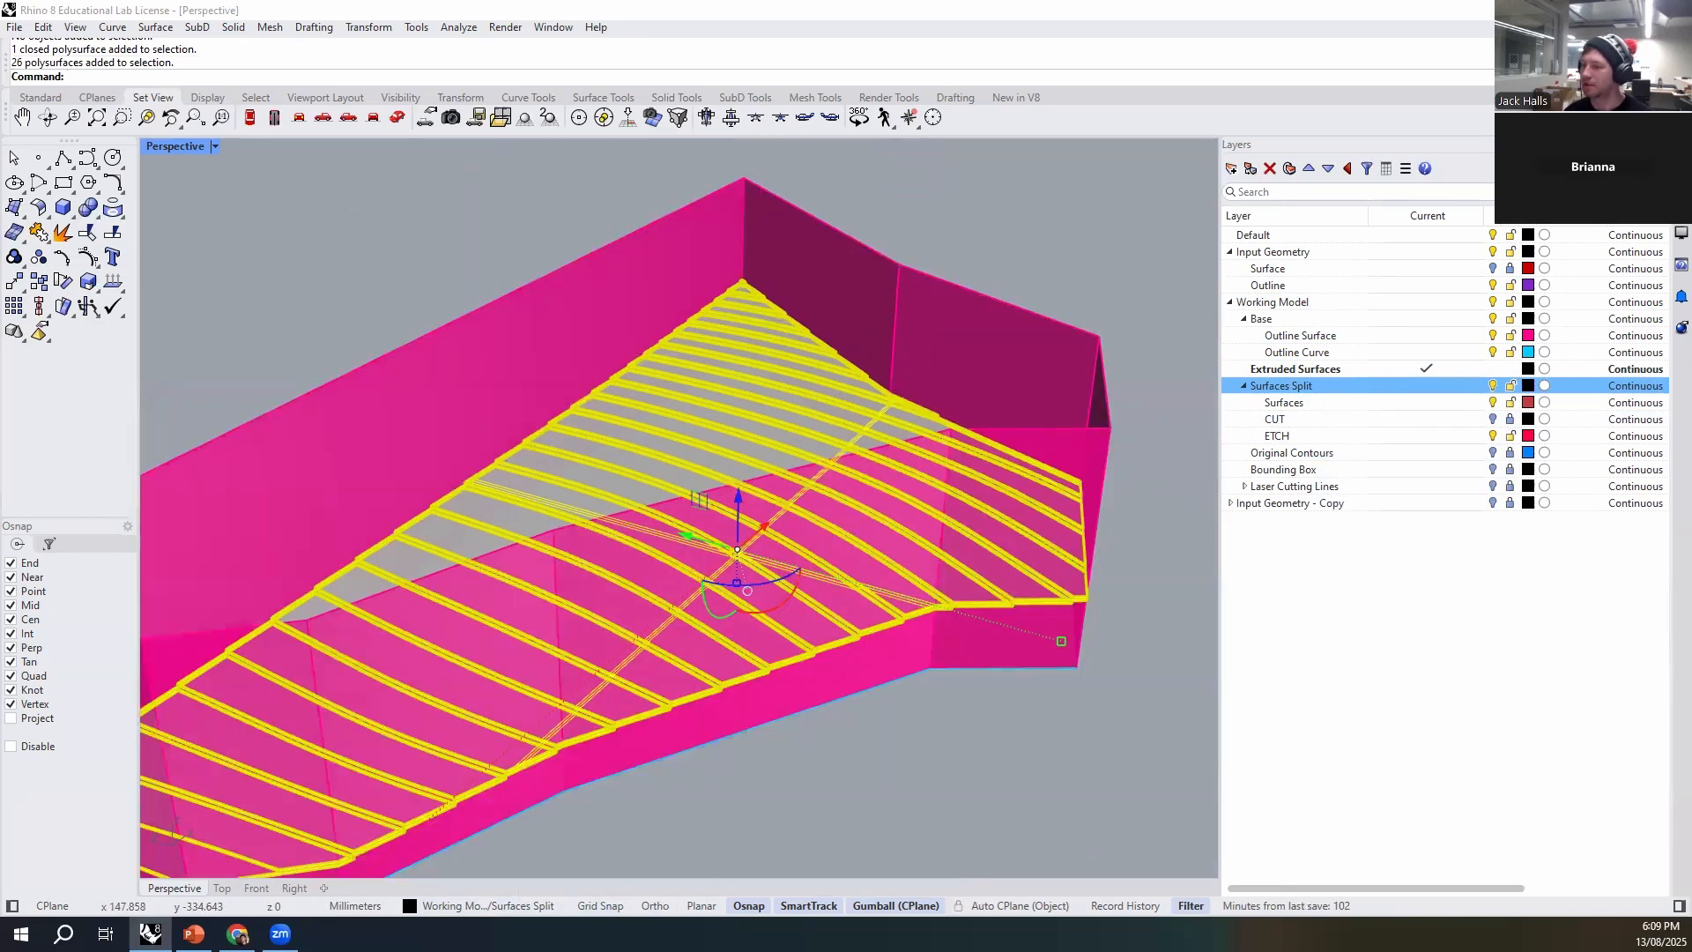
pyautogui.click(474, 906)
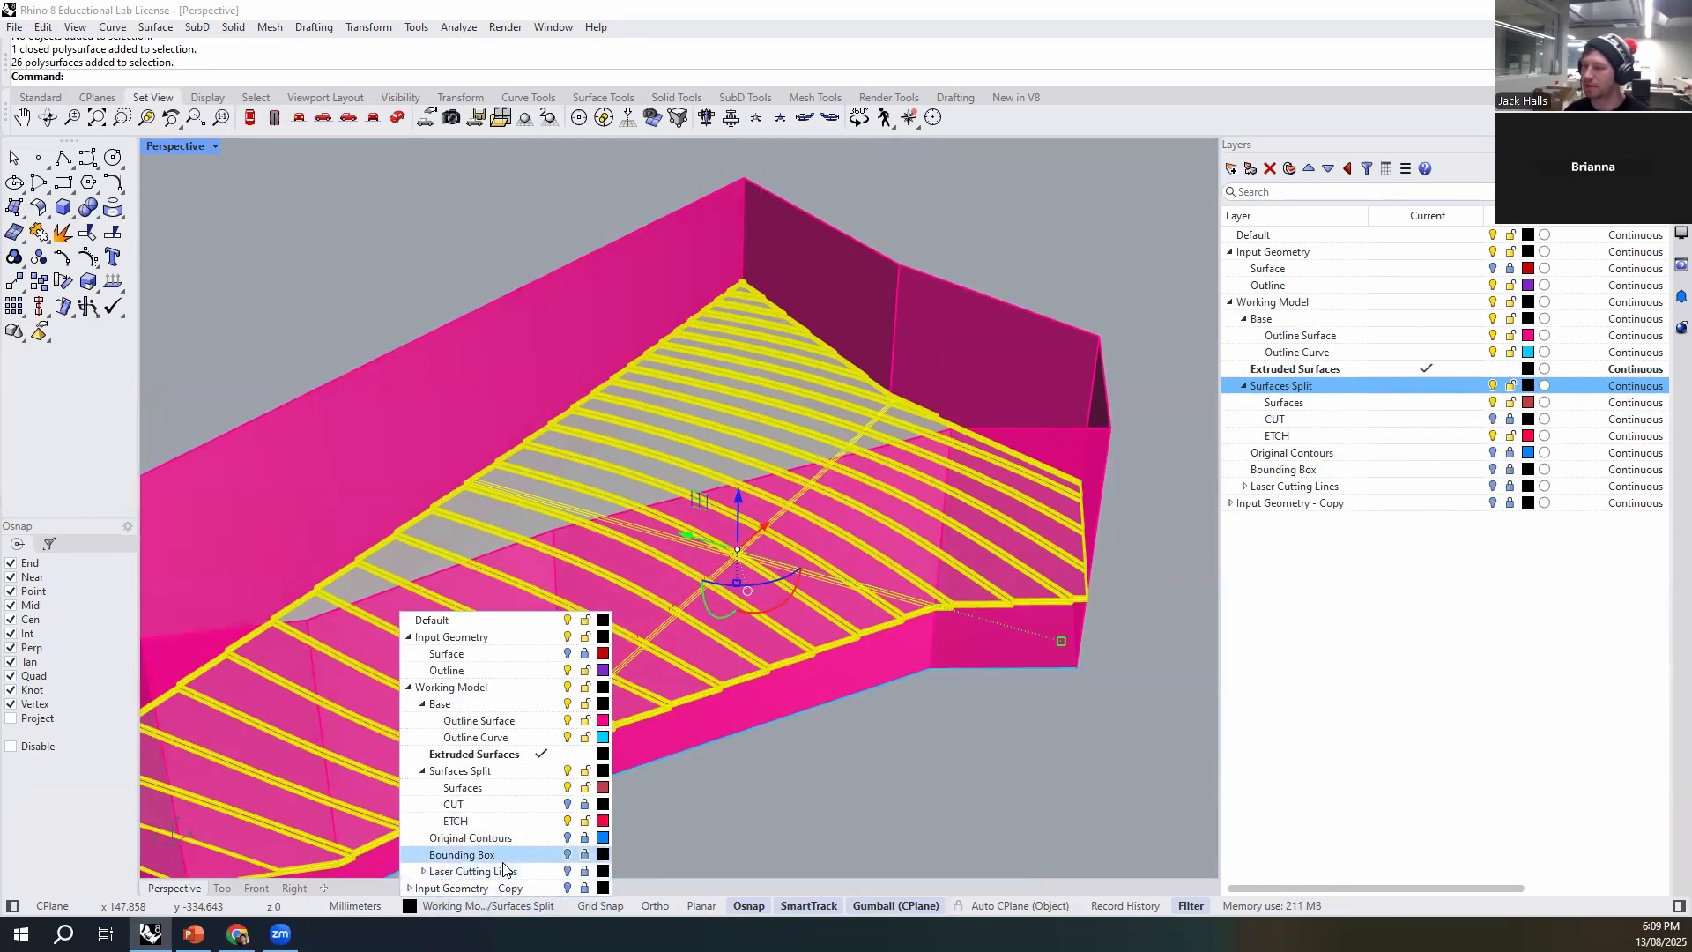
pyautogui.click(499, 753)
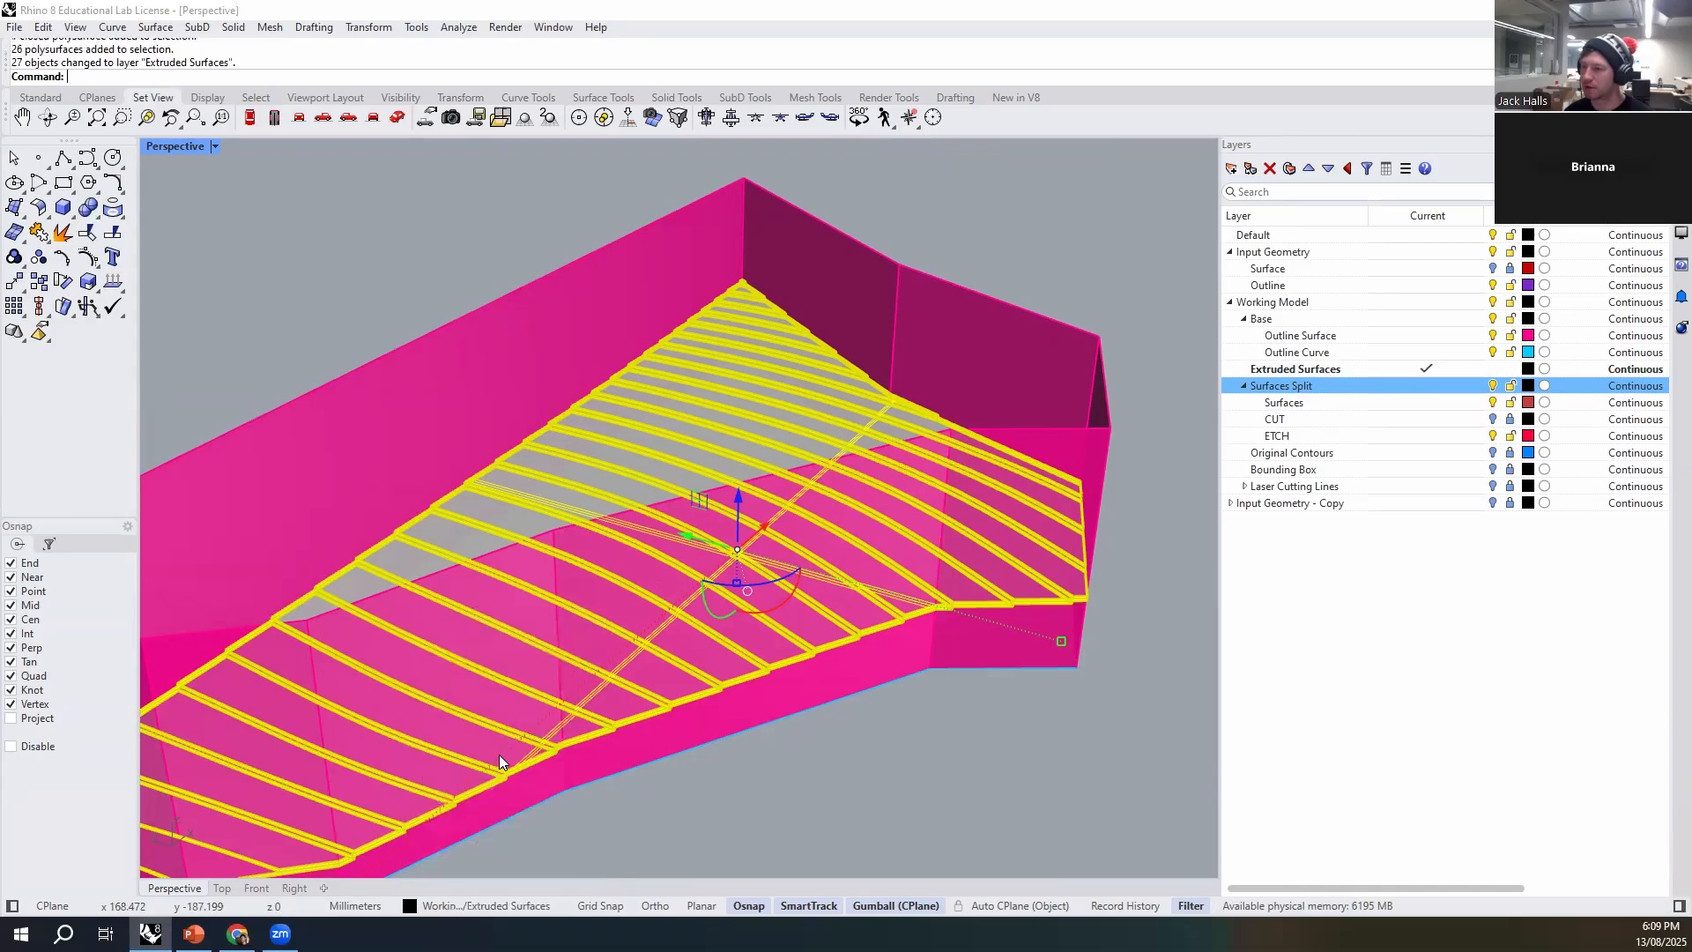
pyautogui.click(946, 740)
# - Split the outline walls, using all objects on the Extruded Surfaces layer as cutting objects
pyautogui.scroll(-4, 745, 467)
pyautogui.moveTo(868, 494); pyautogui.dragTo(904, 487, button='right')
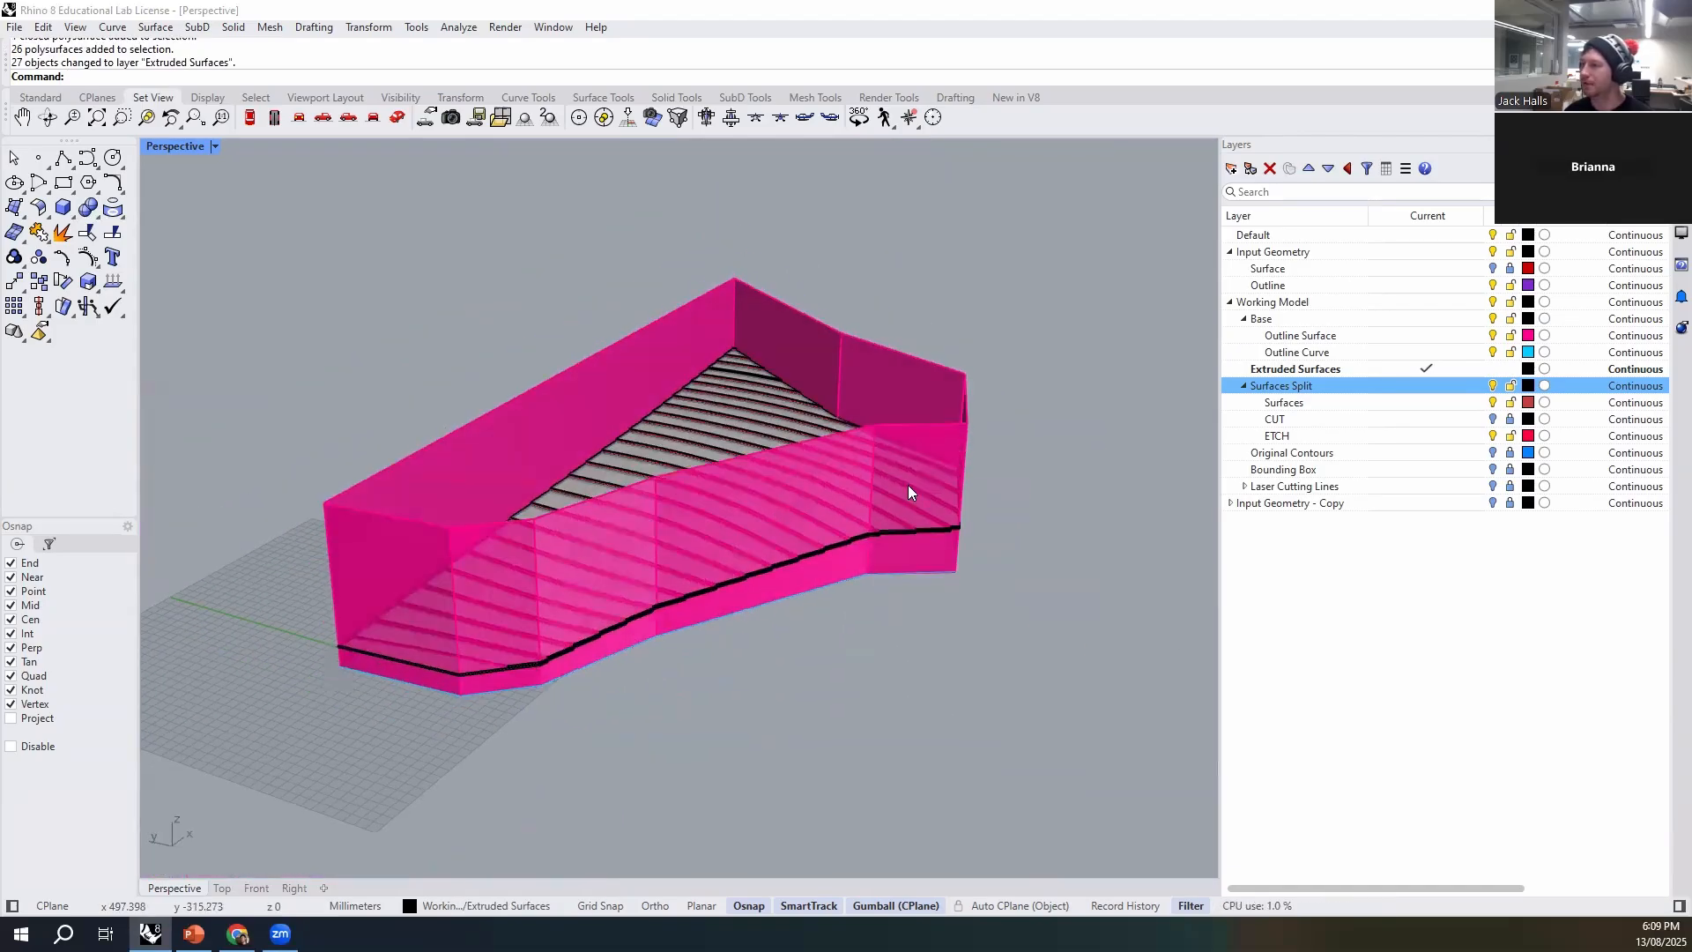
pyautogui.scroll(2, 918, 401)
pyautogui.click(894, 368)
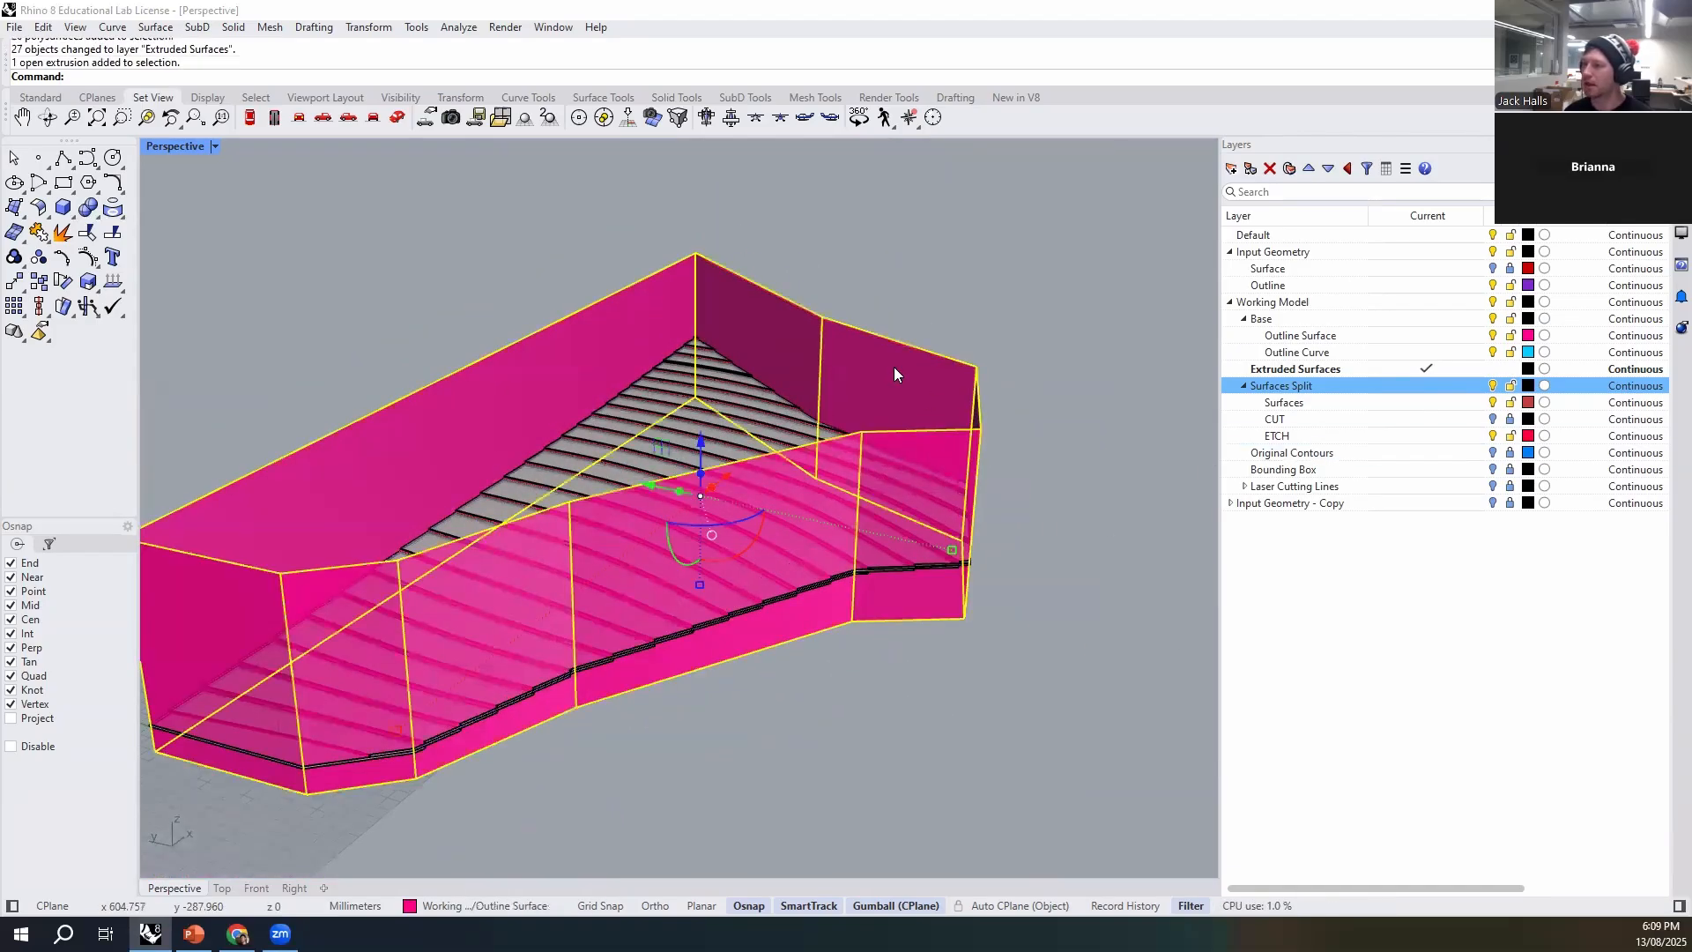
pyautogui.write('Split')
pyautogui.press('Return')
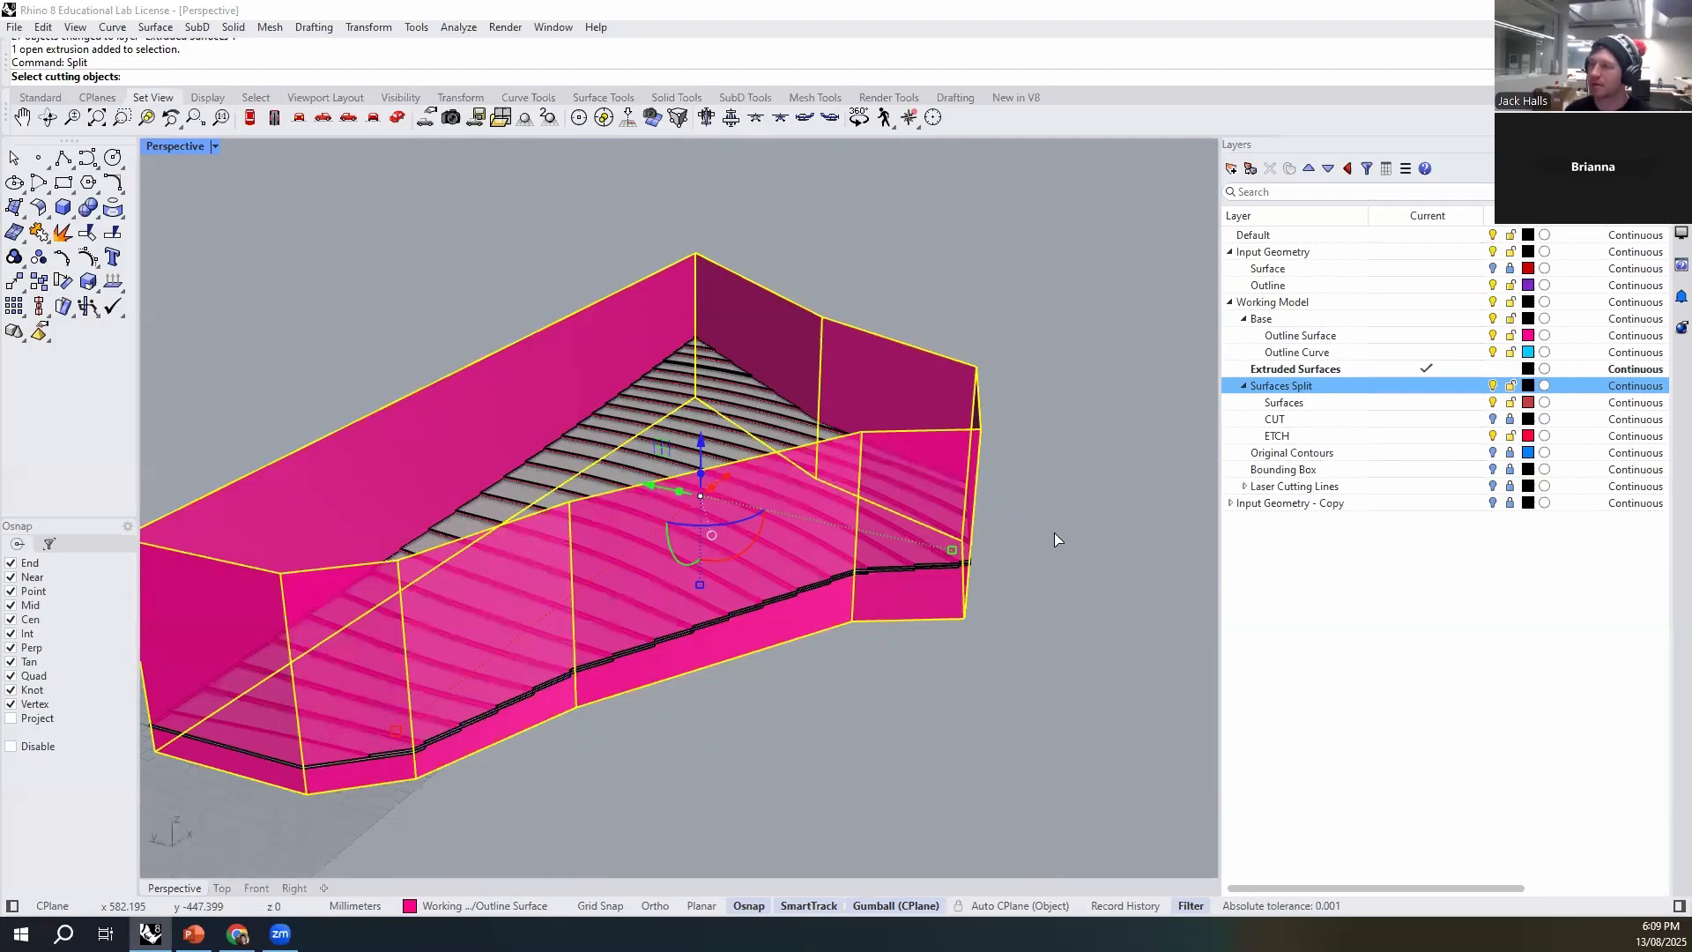
pyautogui.click(1331, 368)
pyautogui.rightClick(1330, 368)
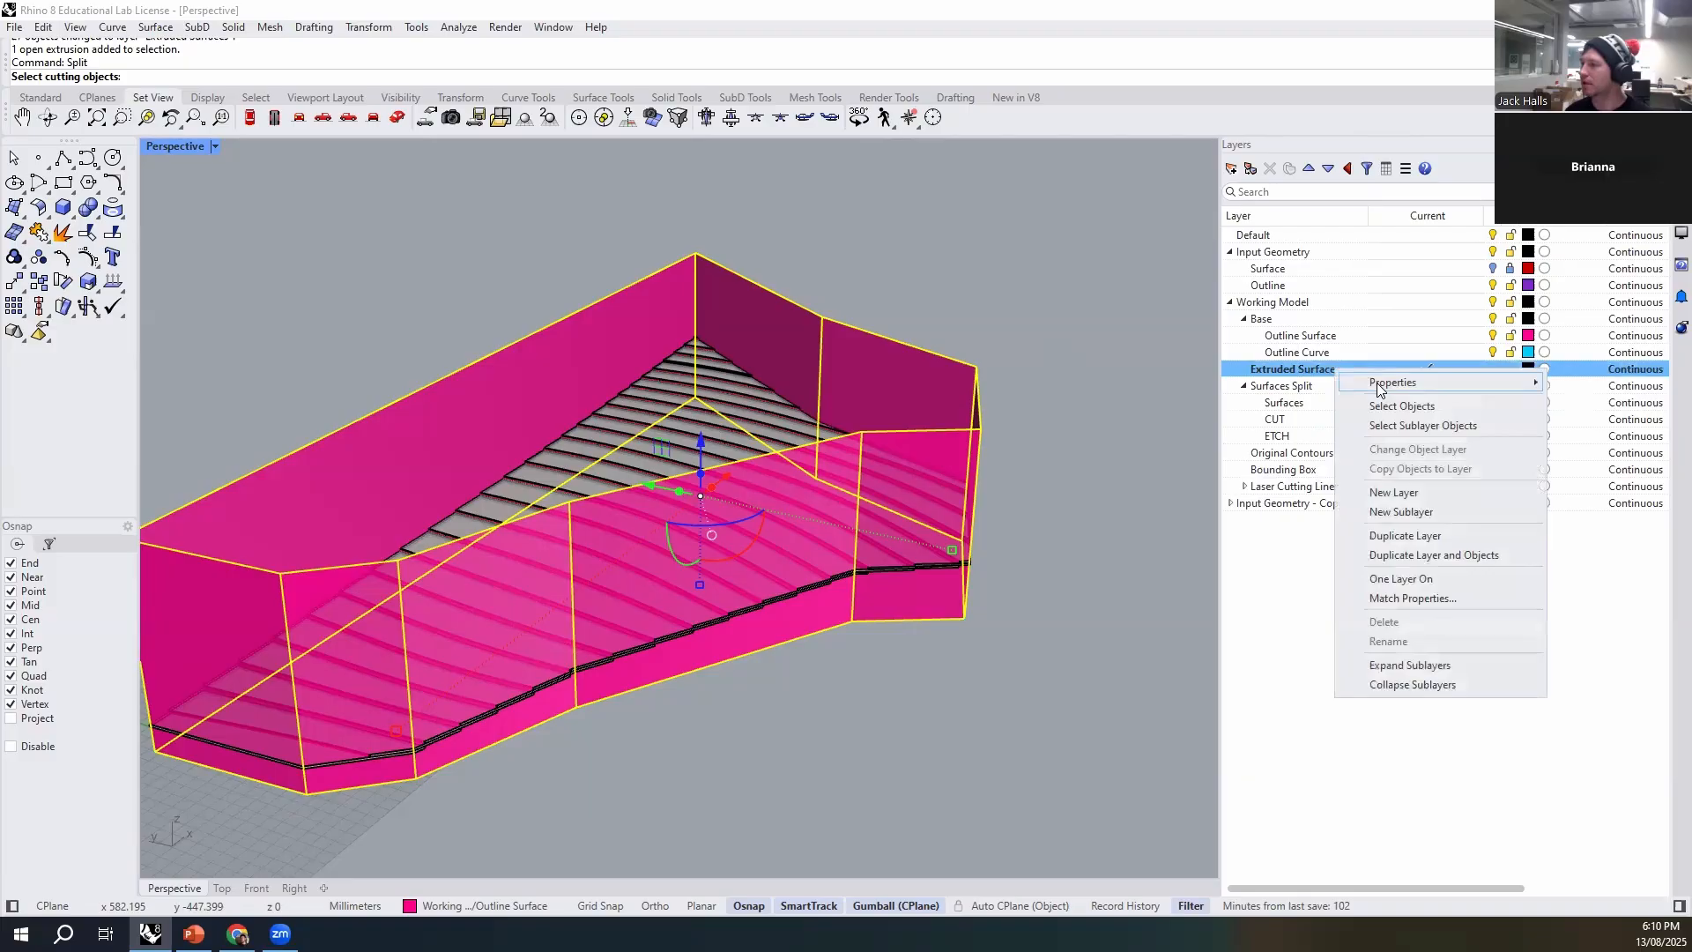
pyautogui.click(1421, 404)
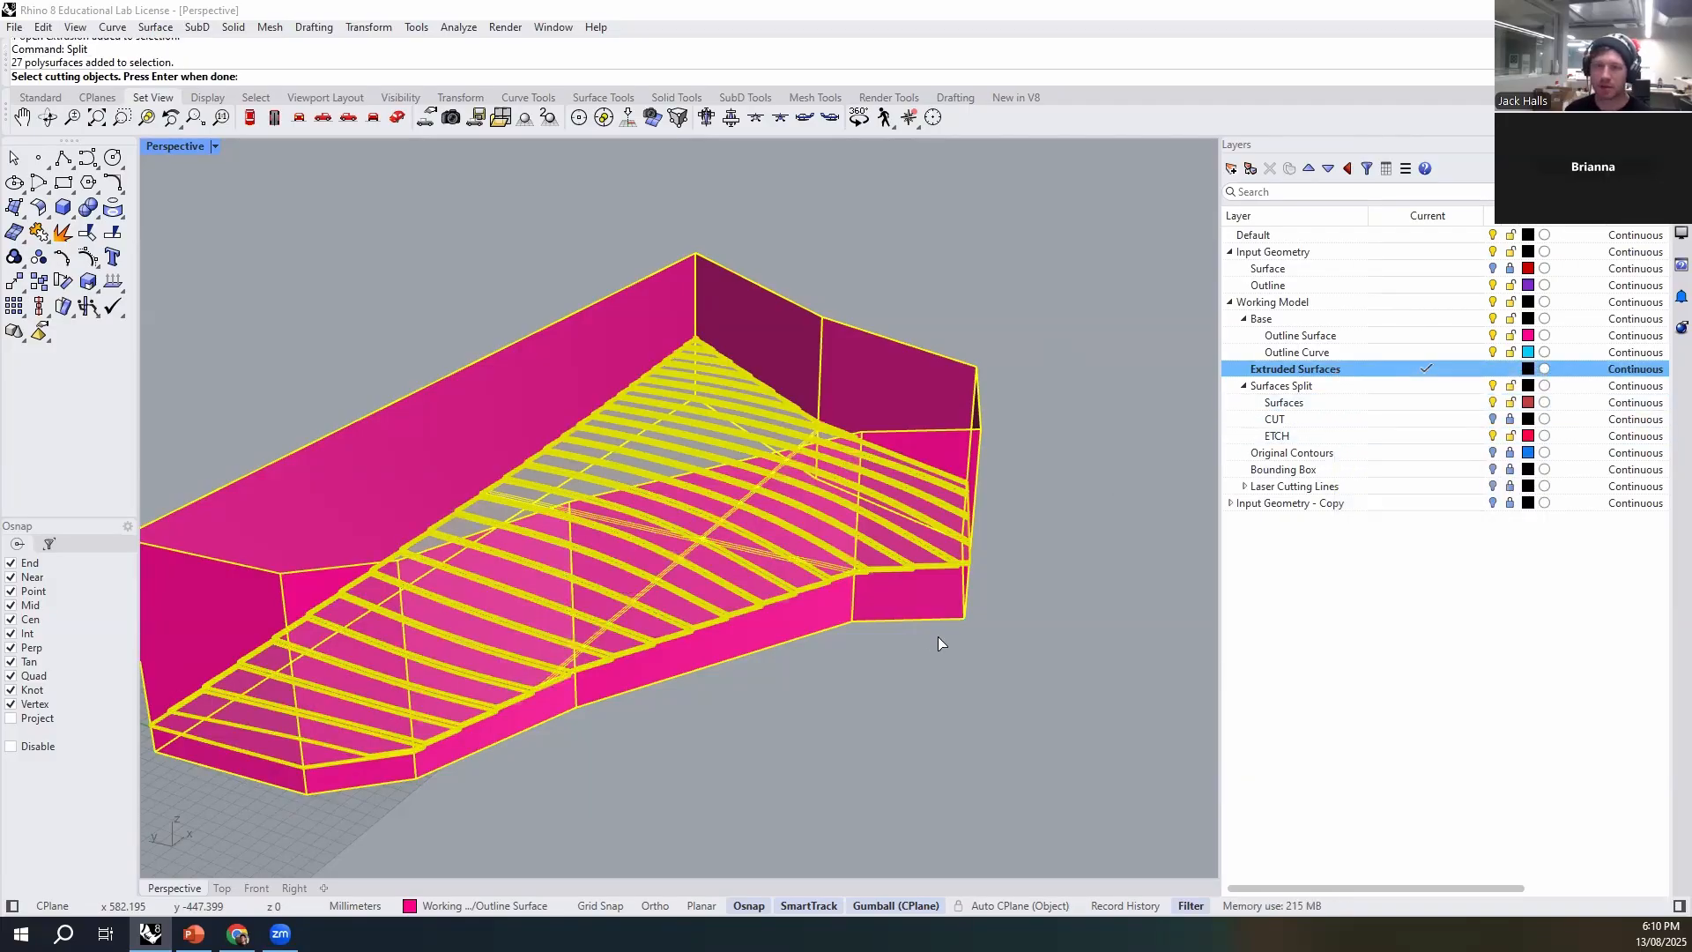
pyautogui.press('Return')
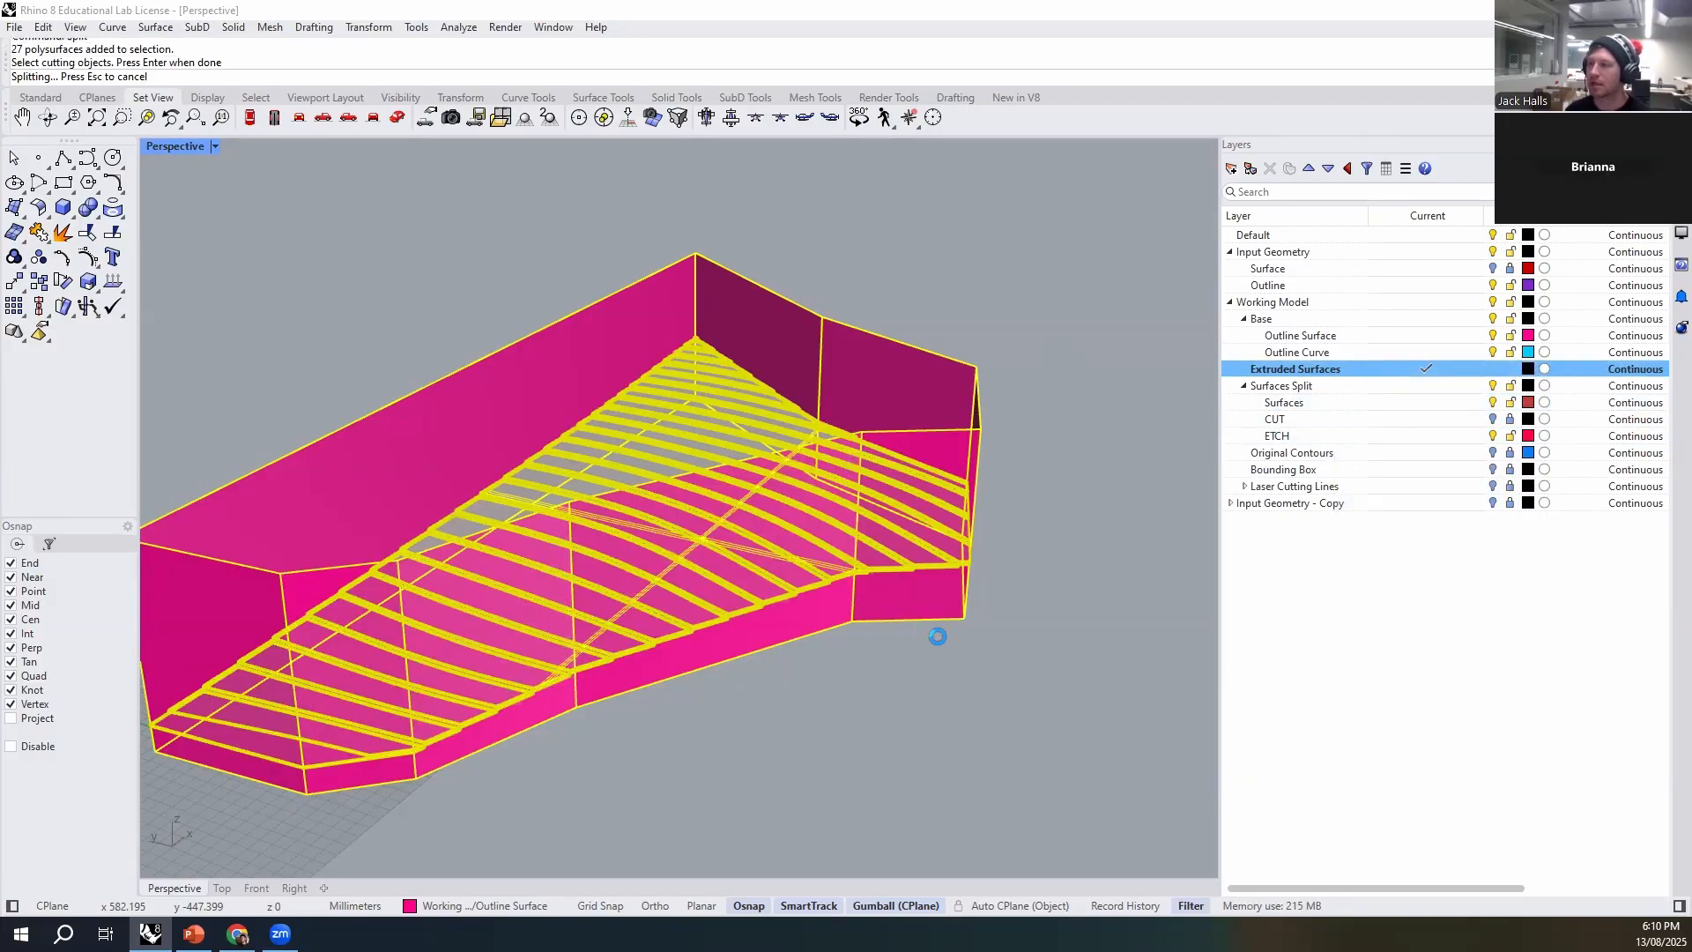
# - Delete the part of the split outline walls that rises above the contour strips
pyautogui.click(869, 720)
pyautogui.moveTo(869, 721); pyautogui.dragTo(890, 614, button='right')
pyautogui.scroll(5, 969, 431)
pyautogui.click(1013, 385)
pyautogui.click(864, 586)
pyautogui.moveTo(857, 705)
pyautogui.mouseDown(button='right')
pyautogui.moveTo(721, 707)
pyautogui.moveTo(844, 675)
pyautogui.mouseUp(button='right')
pyautogui.click(863, 379)
pyautogui.click(846, 506)
pyautogui.click(798, 647)
pyautogui.scroll(-7, 845, 675)
pyautogui.scroll(6, 511, 573)
pyautogui.click(569, 543)
pyautogui.press('Delete')
# - Examine the trimmed walls' upper edge up close where it meets the stepped ends of the strips
pyautogui.moveTo(455, 646); pyautogui.dragTo(785, 674, button='right')
pyautogui.scroll(8, 282, 639)
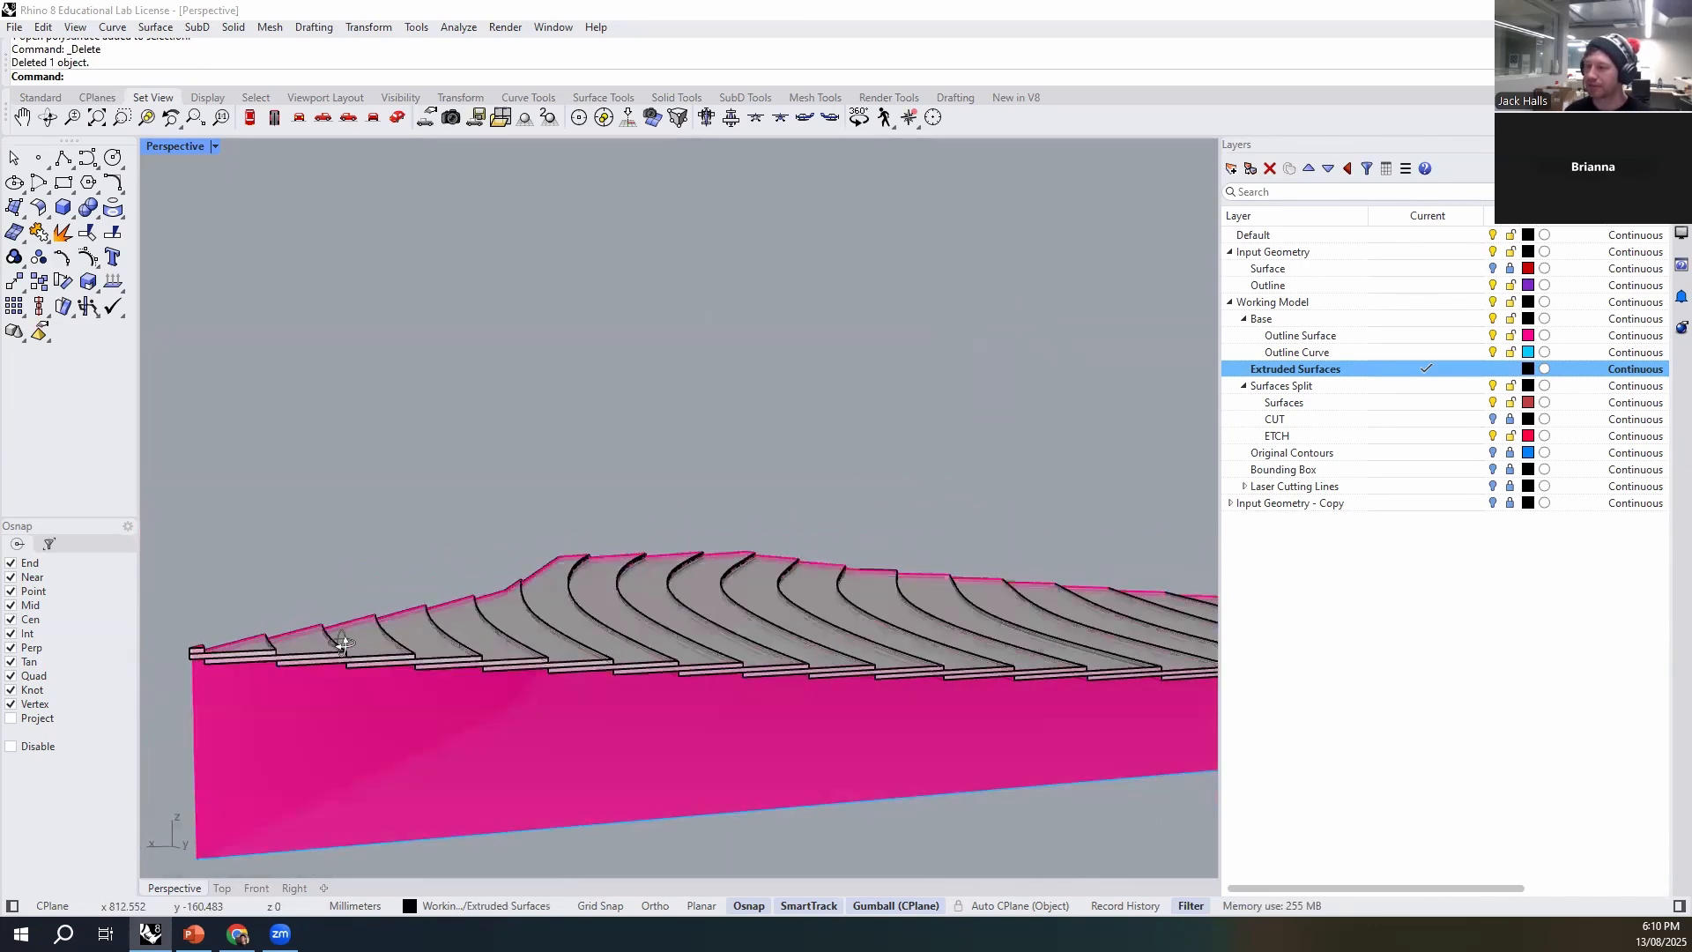
pyautogui.click(280, 628)
pyautogui.click(360, 532)
pyautogui.click(360, 636)
pyautogui.click(381, 449)
pyautogui.scroll(-2, 381, 448)
pyautogui.moveTo(381, 448); pyautogui.dragTo(330, 460, button='right')
pyautogui.scroll(8, 330, 460)
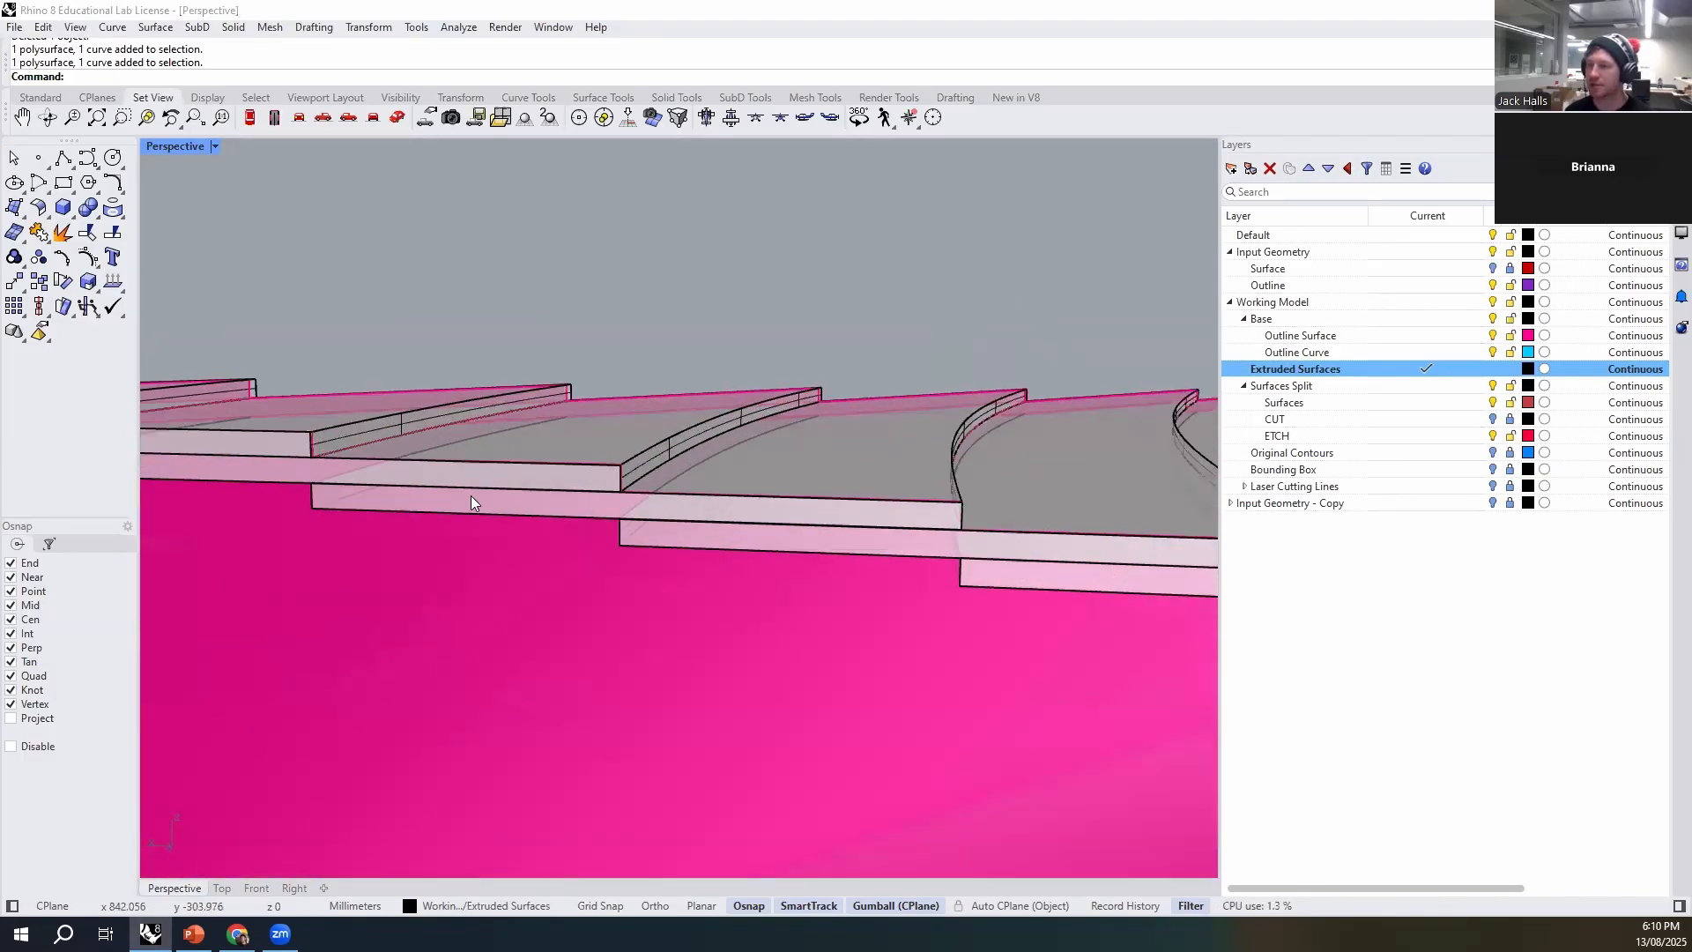
# - Delete one leftover split wall surface that covers the stepped end of a strip
pyautogui.click(615, 461)
pyautogui.click(676, 508)
pyautogui.scroll(-8, 588, 469)
pyautogui.scroll(2, 588, 469)
pyautogui.press('Delete')
pyautogui.moveTo(284, 395); pyautogui.dragTo(246, 438, button='right')
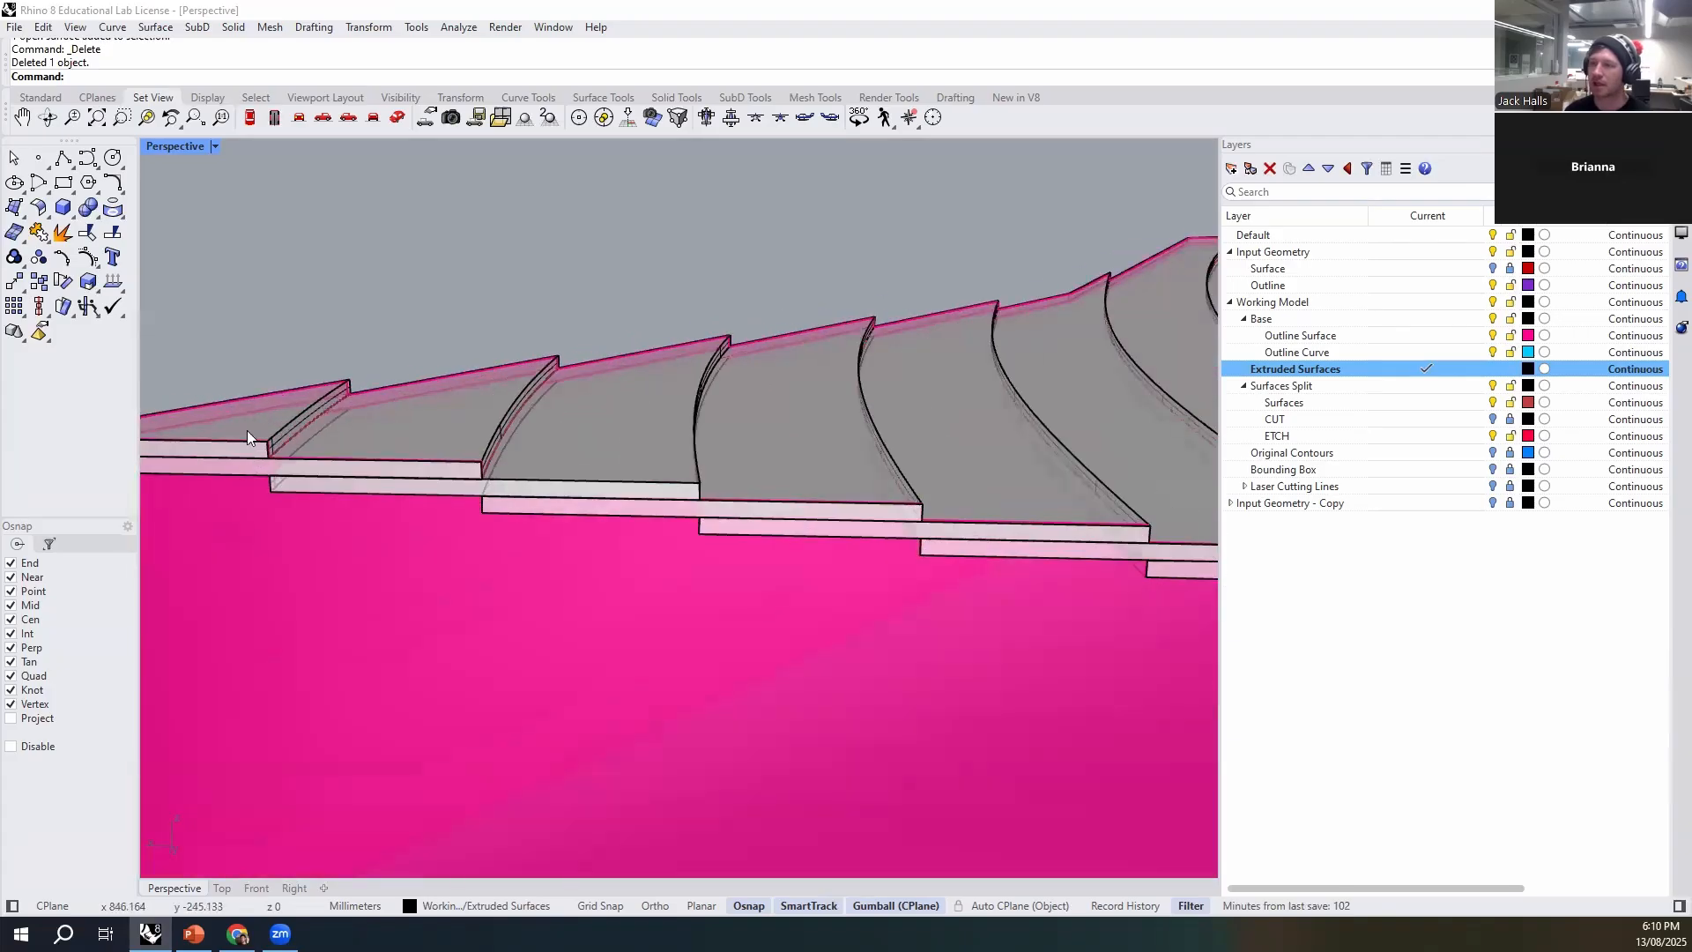
# - Select all single surfaces left over from the wall split and delete them
pyautogui.scroll(-5, 382, 478)
pyautogui.moveTo(412, 453); pyautogui.dragTo(377, 599, button='right')
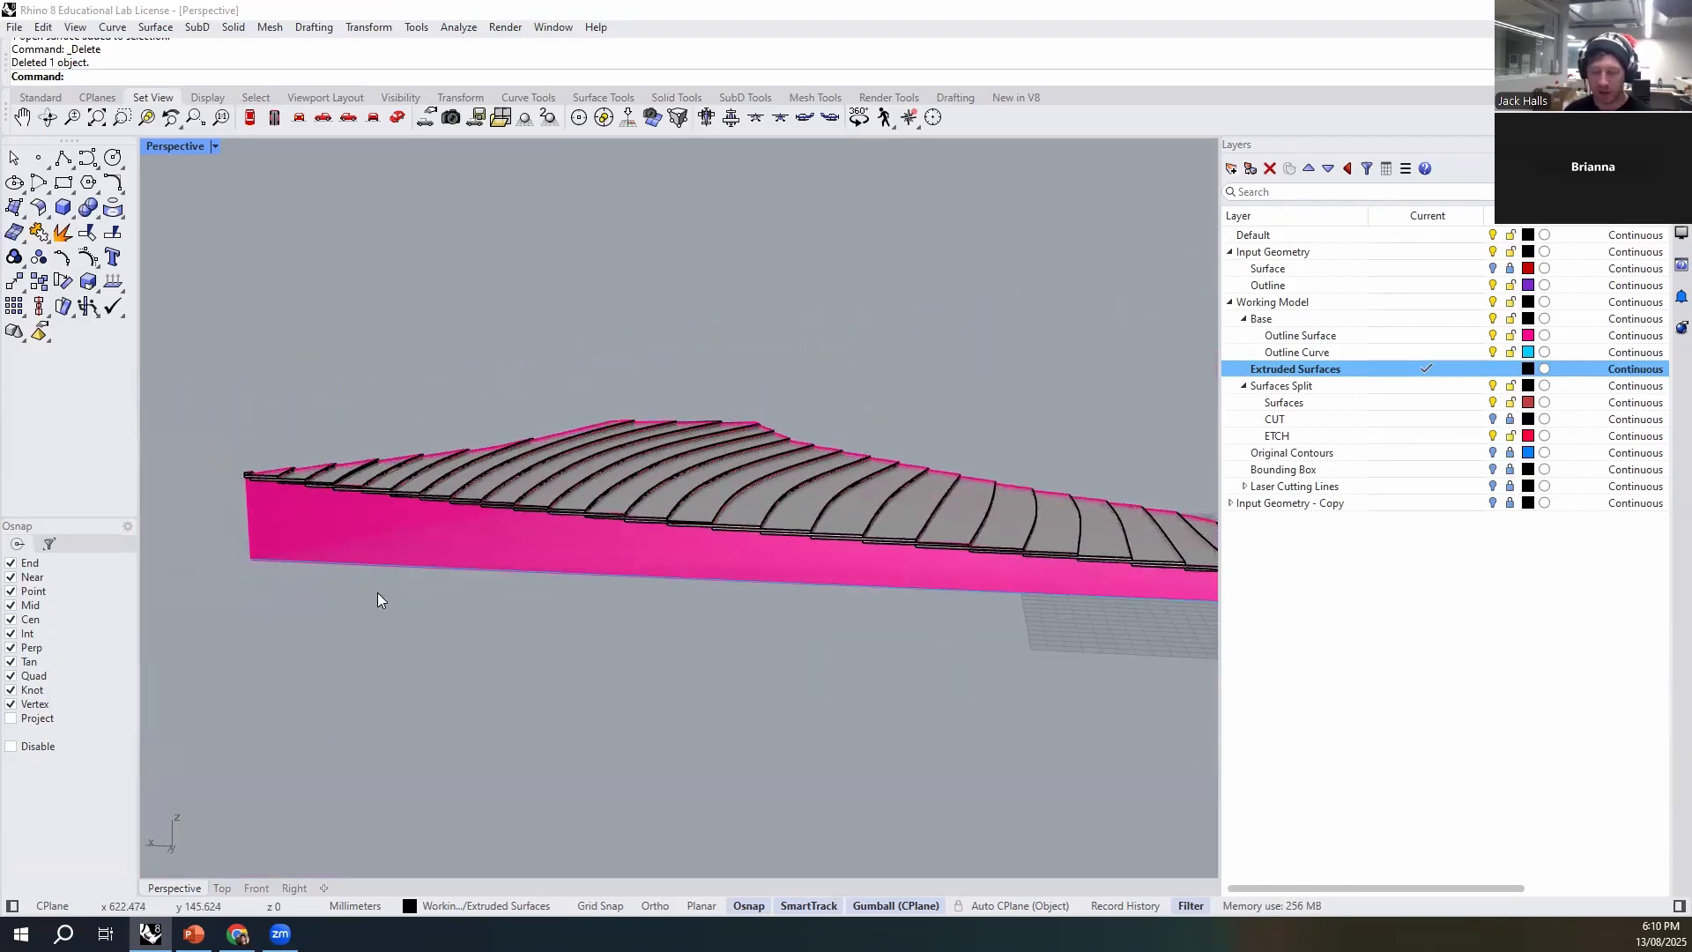
pyautogui.press('Return')
pyautogui.scroll(-5, 368, 594)
pyautogui.moveTo(369, 595); pyautogui.dragTo(837, 618, button='right')
pyautogui.scroll(5, 717, 633)
pyautogui.press('Delete')
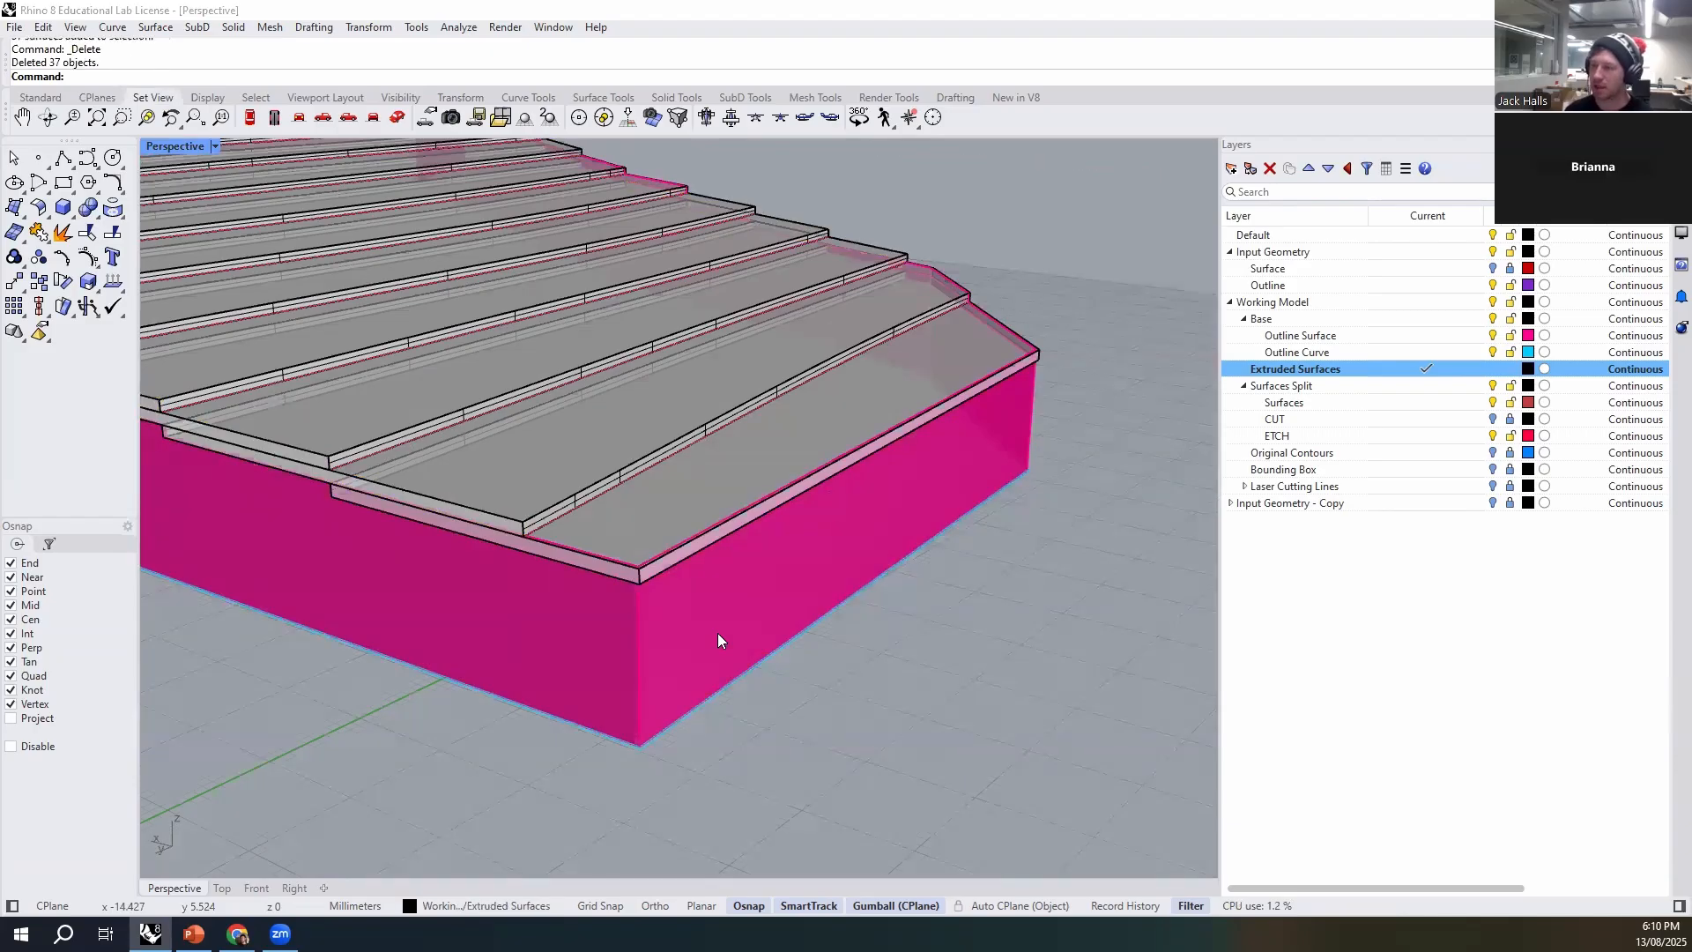
# - Delete the leftover wall band that wraps around the lowest strip's edge at the corner
pyautogui.click(654, 573)
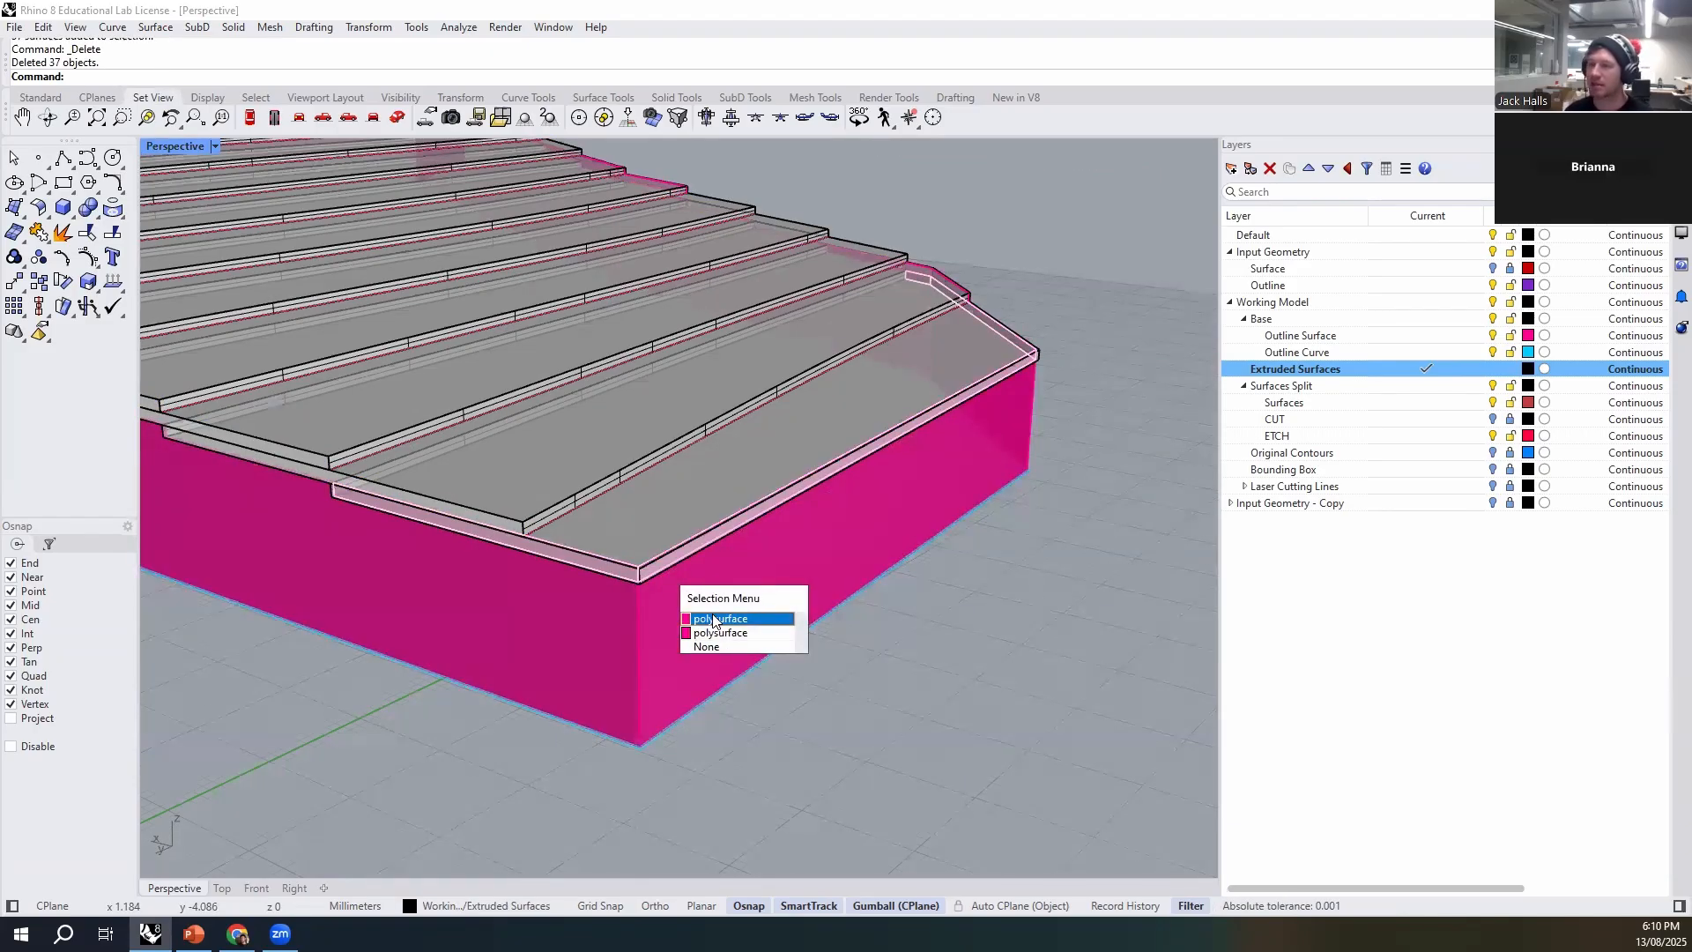
pyautogui.click(741, 619)
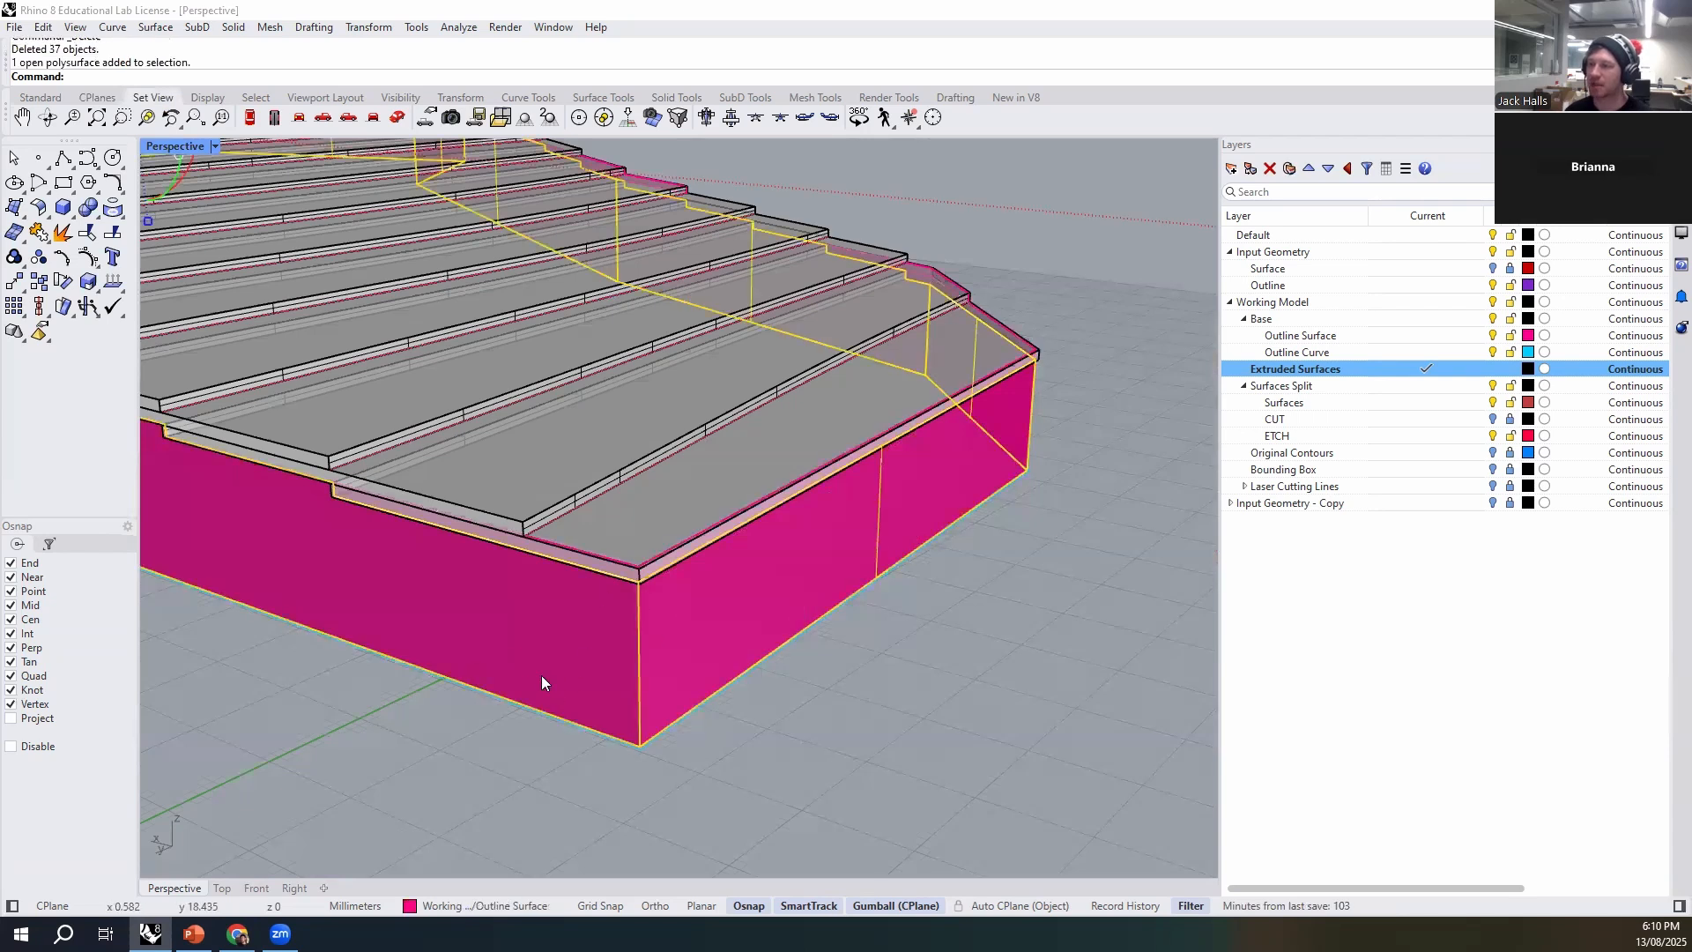
pyautogui.press('Escape')
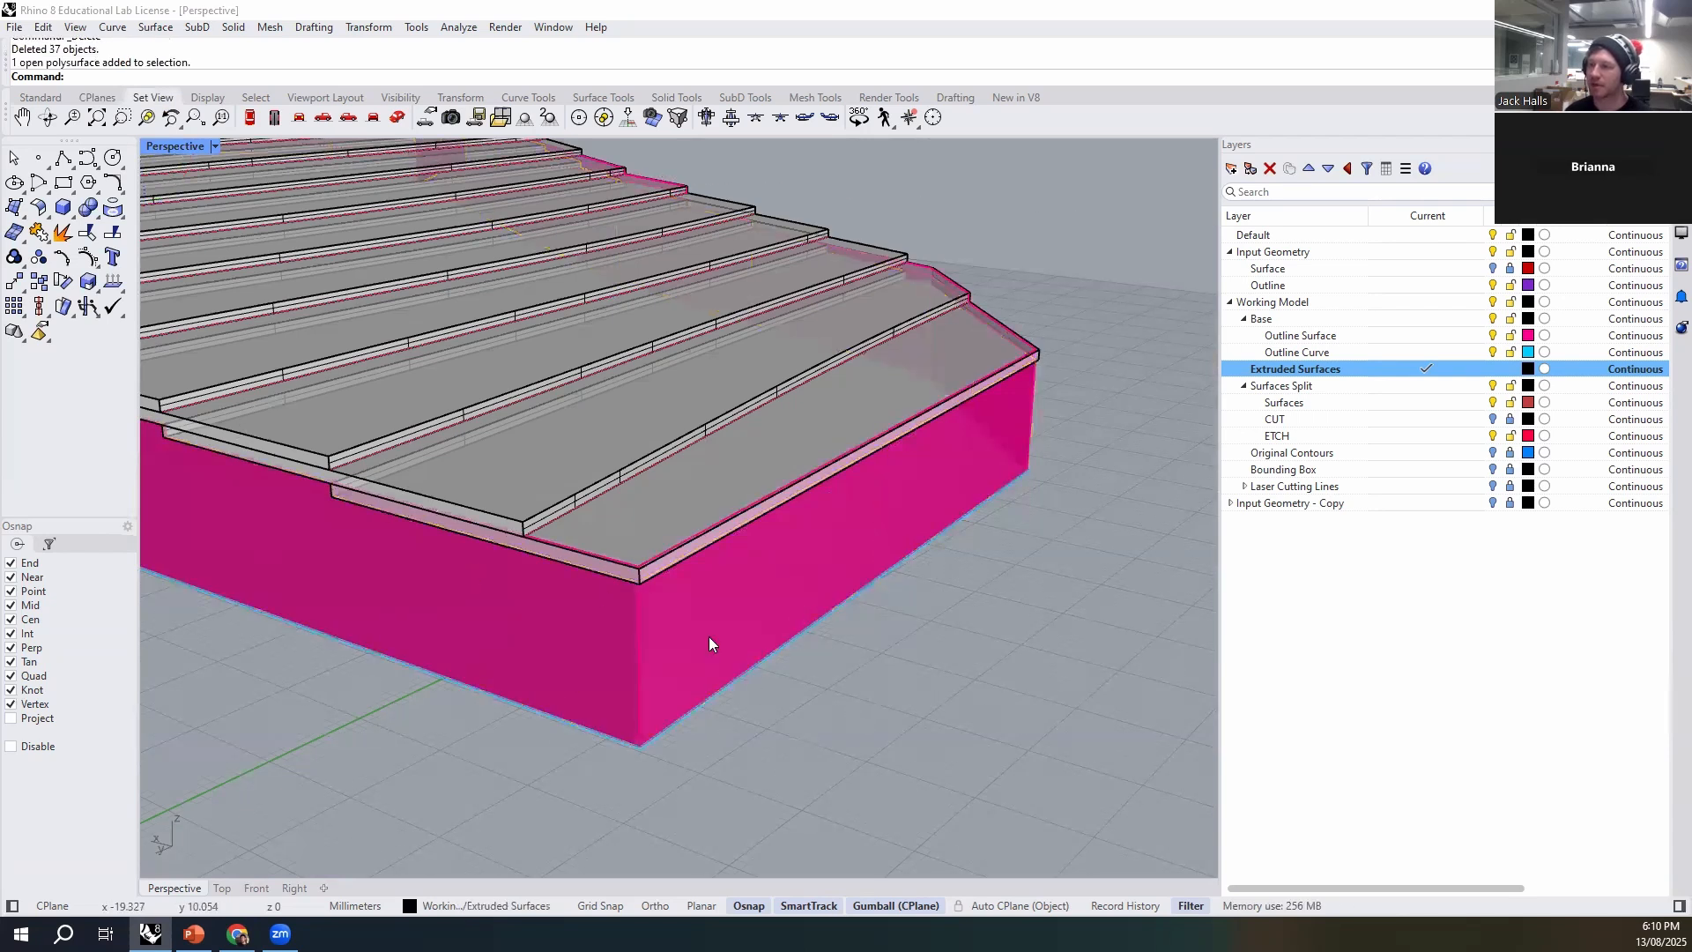
pyautogui.click(652, 563)
pyautogui.press('Escape')
pyautogui.click(662, 551)
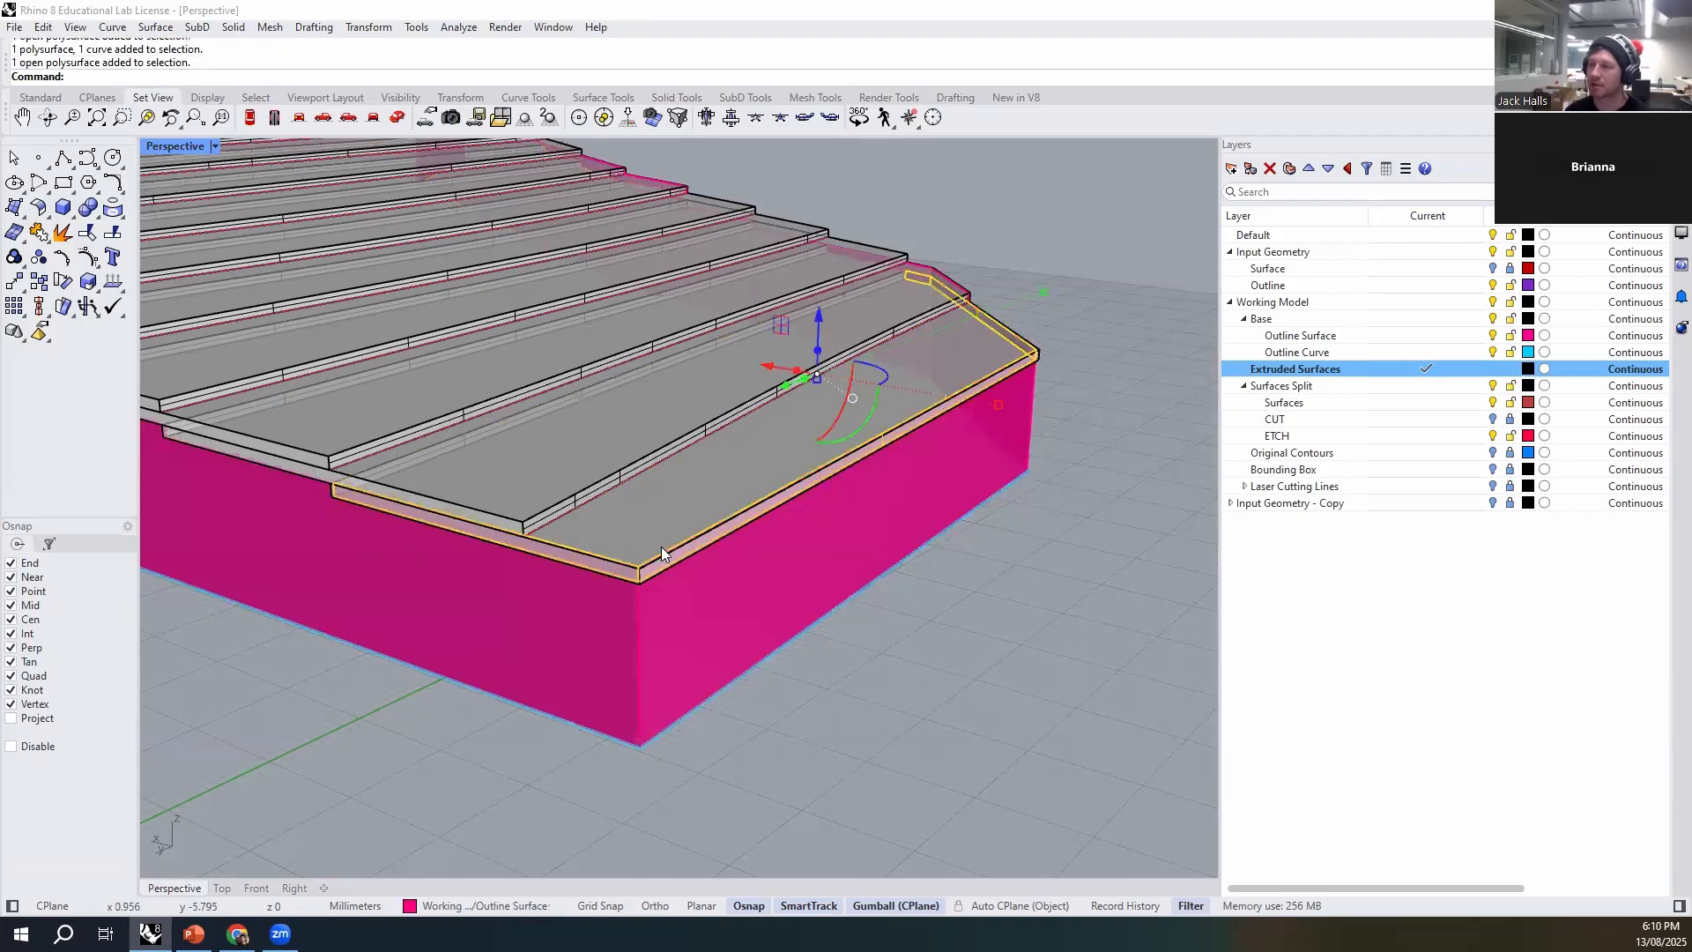
pyautogui.moveTo(958, 612); pyautogui.dragTo(948, 343, button='right')
pyautogui.press('Delete')
pyautogui.scroll(-5, 573, 643)
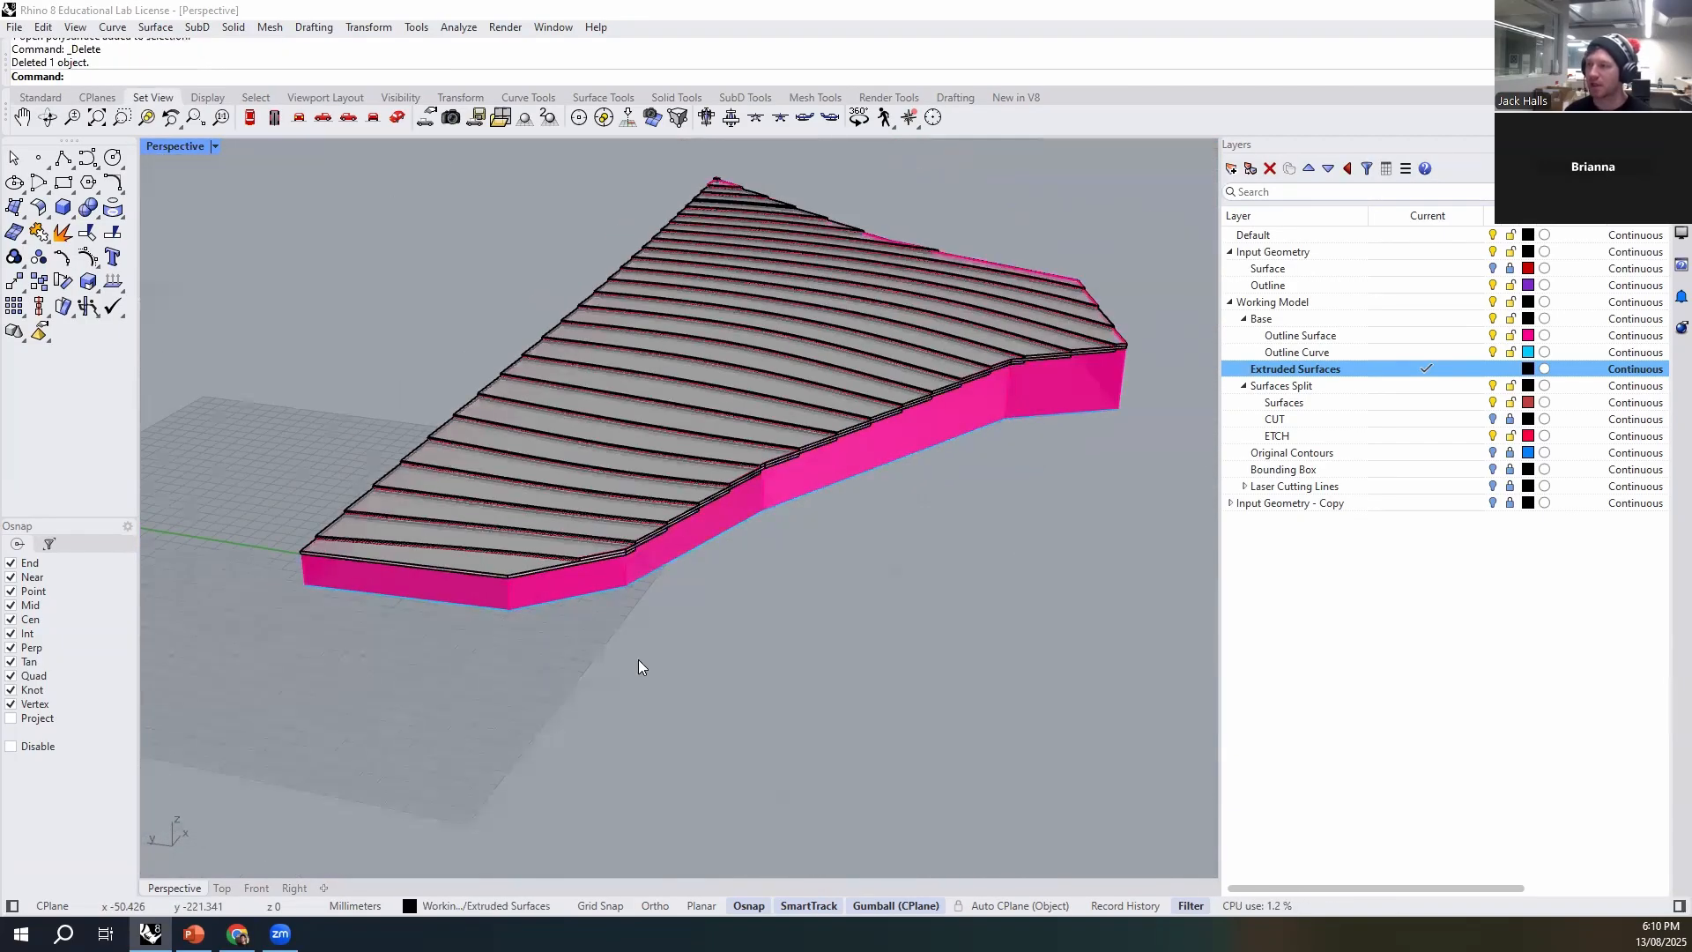
pyautogui.write('Polysrf')
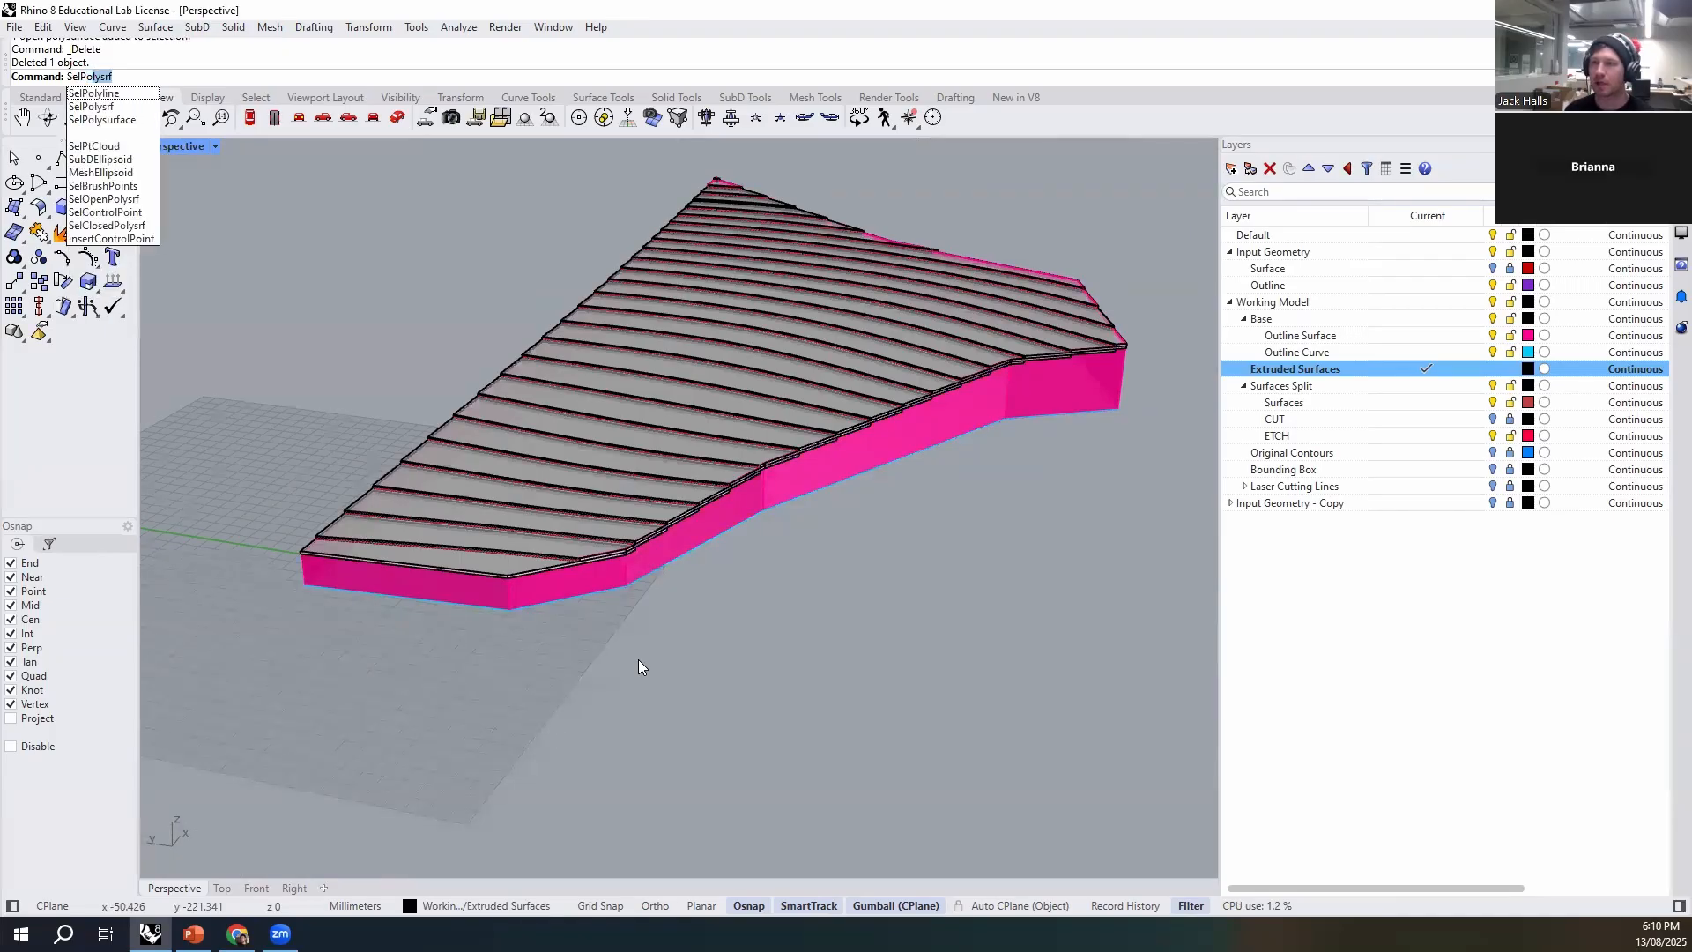
pyautogui.press('Return')
pyautogui.keyDown('ctrl'); pyautogui.click(407, 583); pyautogui.keyUp('ctrl')
pyautogui.moveTo(502, 639); pyautogui.dragTo(393, 703, button='right')
pyautogui.moveTo(250, 678); pyautogui.dragTo(606, 739, button='right')
pyautogui.scroll(-4, 765, 668)
pyautogui.scroll(2, 608, 739)
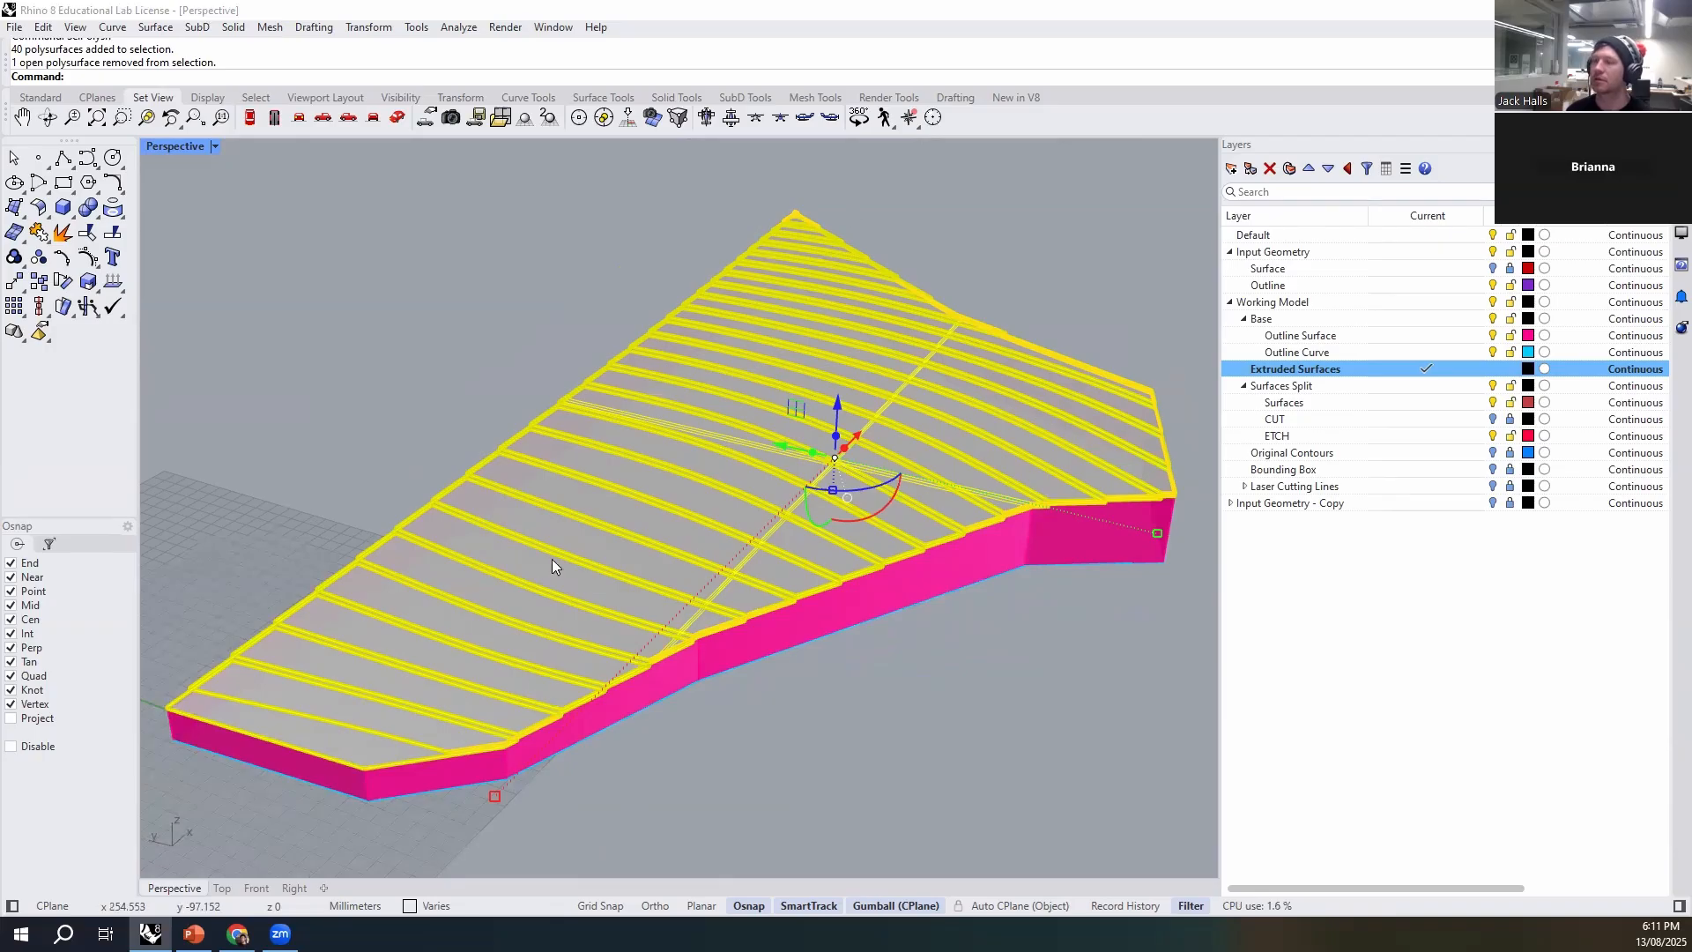
pyautogui.click(799, 763)
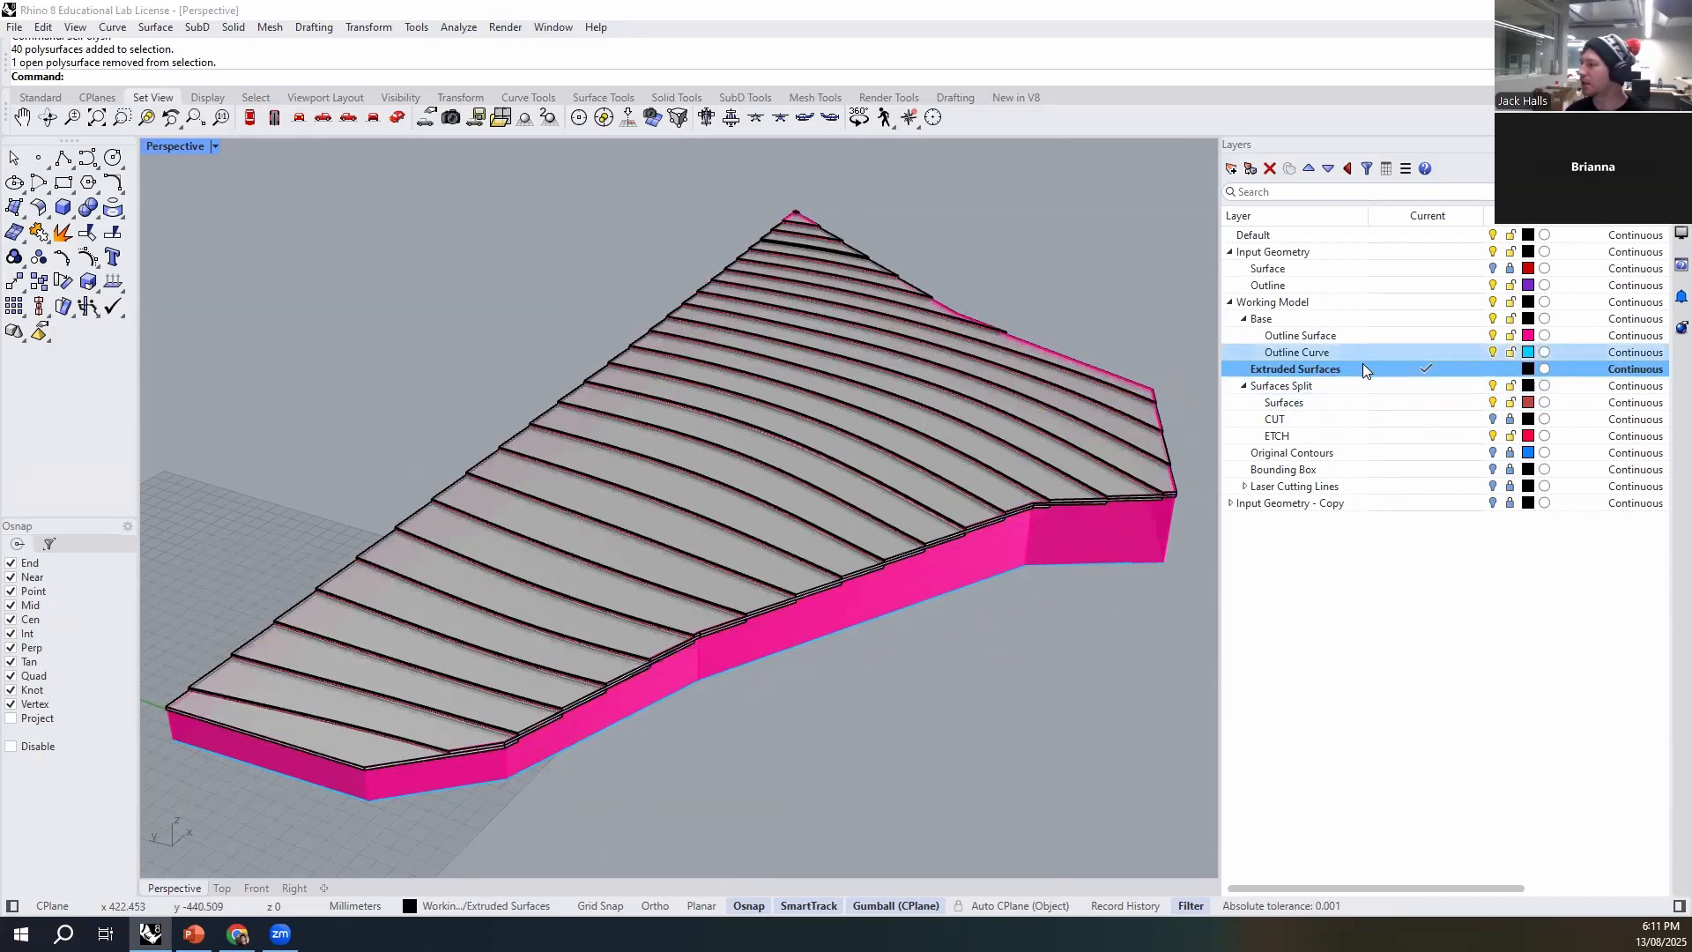
# - Make Outline Surface the current layer and hide the Extruded Surfaces layer
pyautogui.click(1379, 335)
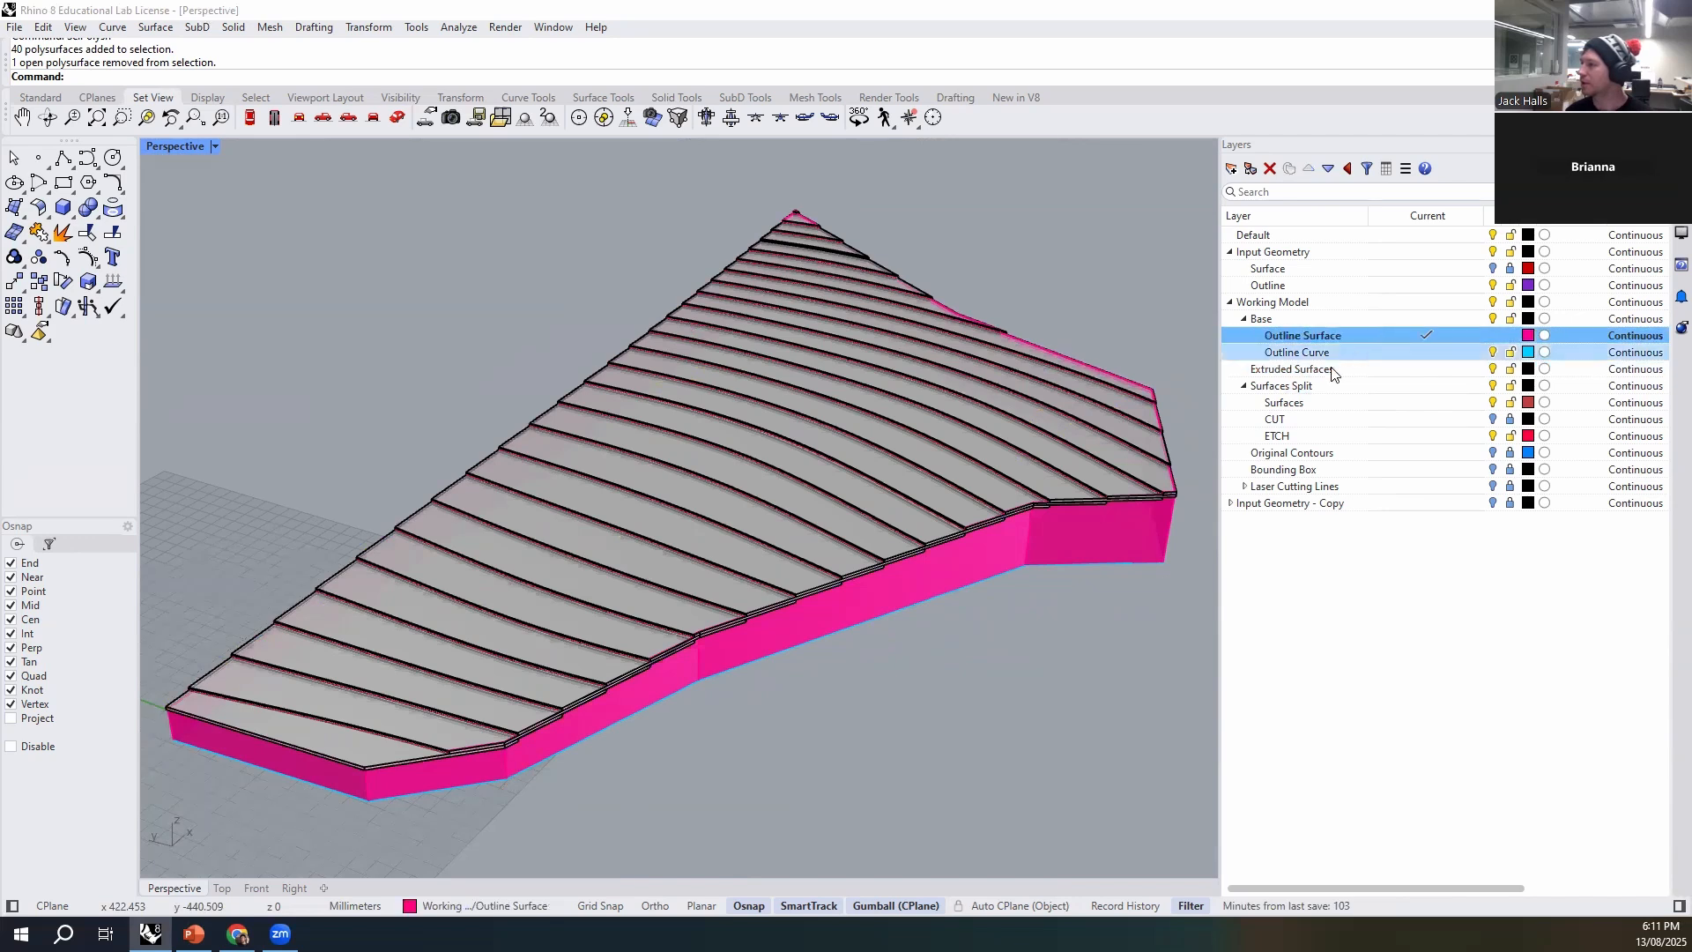
pyautogui.click(1515, 371)
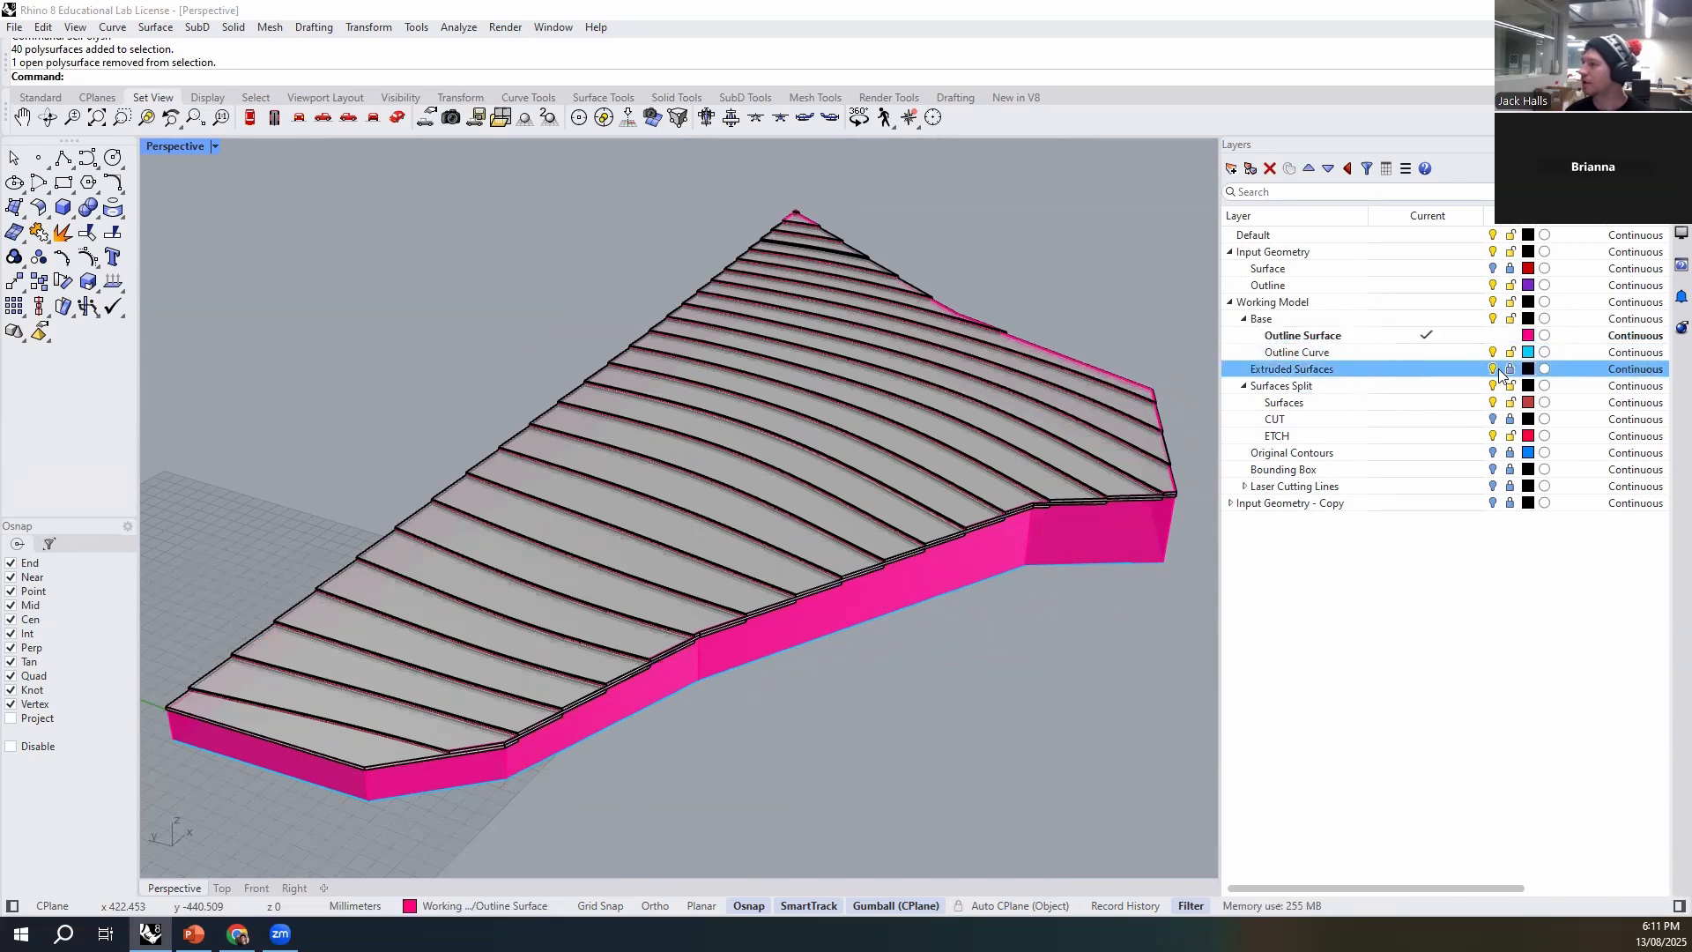
pyautogui.click(1493, 370)
# - Delete all remaining polysurface fragments except the main outline wall, and show the Extruded Surfaces layer again
pyautogui.write('SelPolysrf')
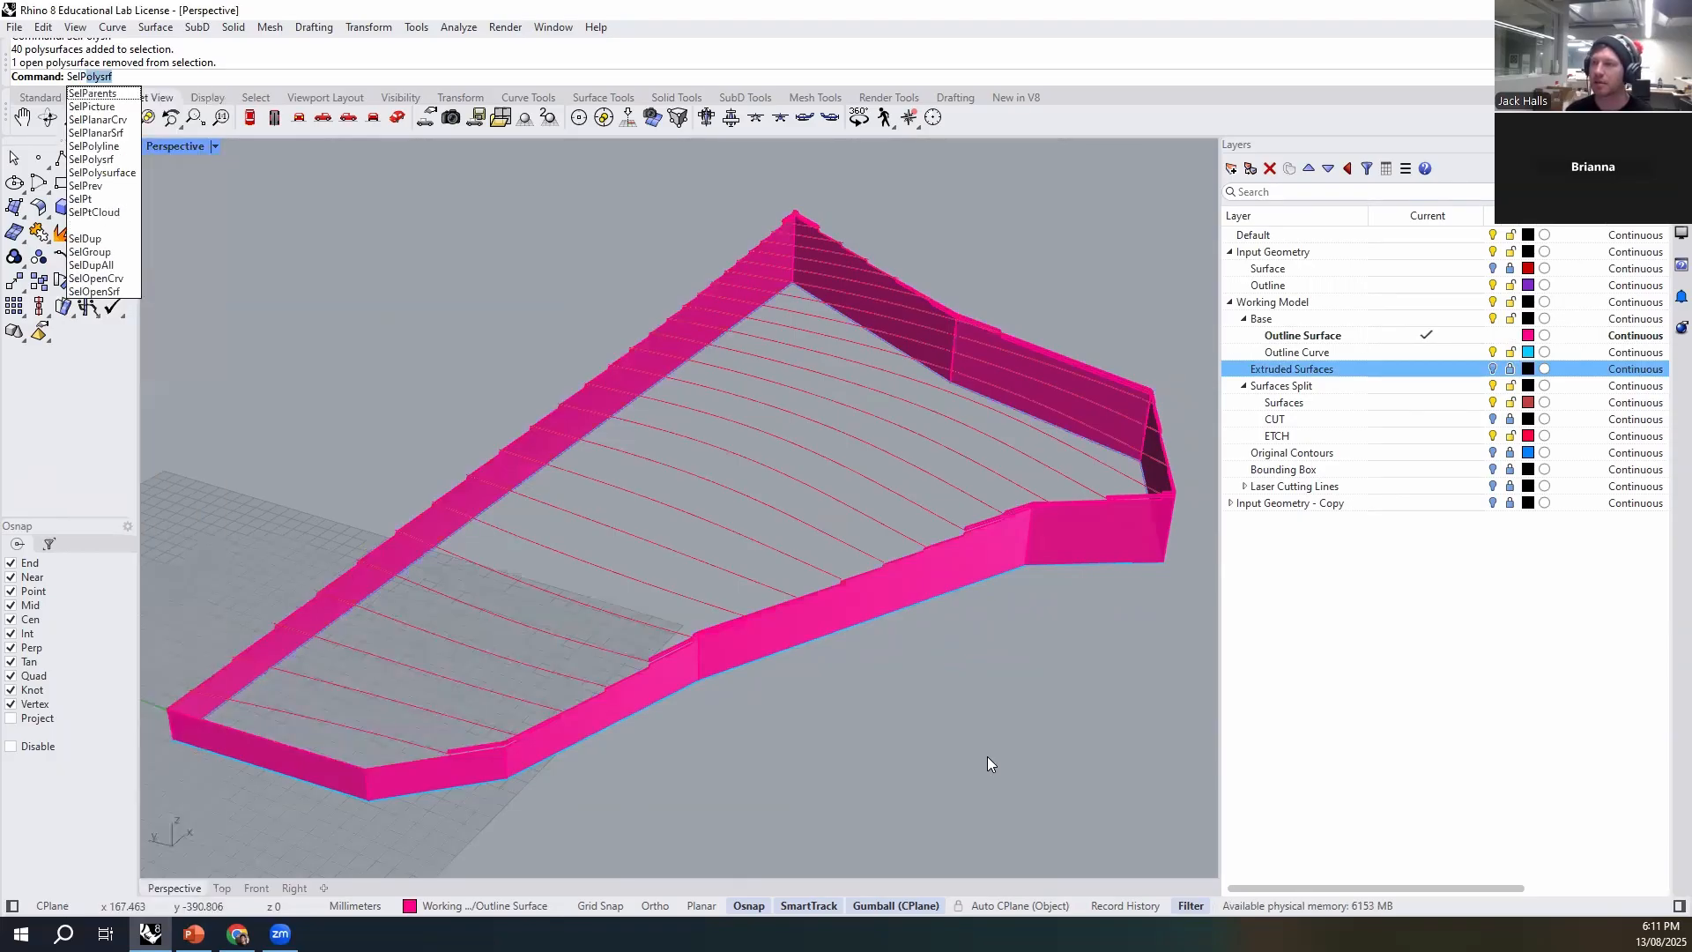
pyautogui.press('Return')
pyautogui.keyDown('ctrl'); pyautogui.click(481, 763); pyautogui.keyUp('ctrl')
pyautogui.moveTo(476, 762); pyautogui.dragTo(679, 786, button='right')
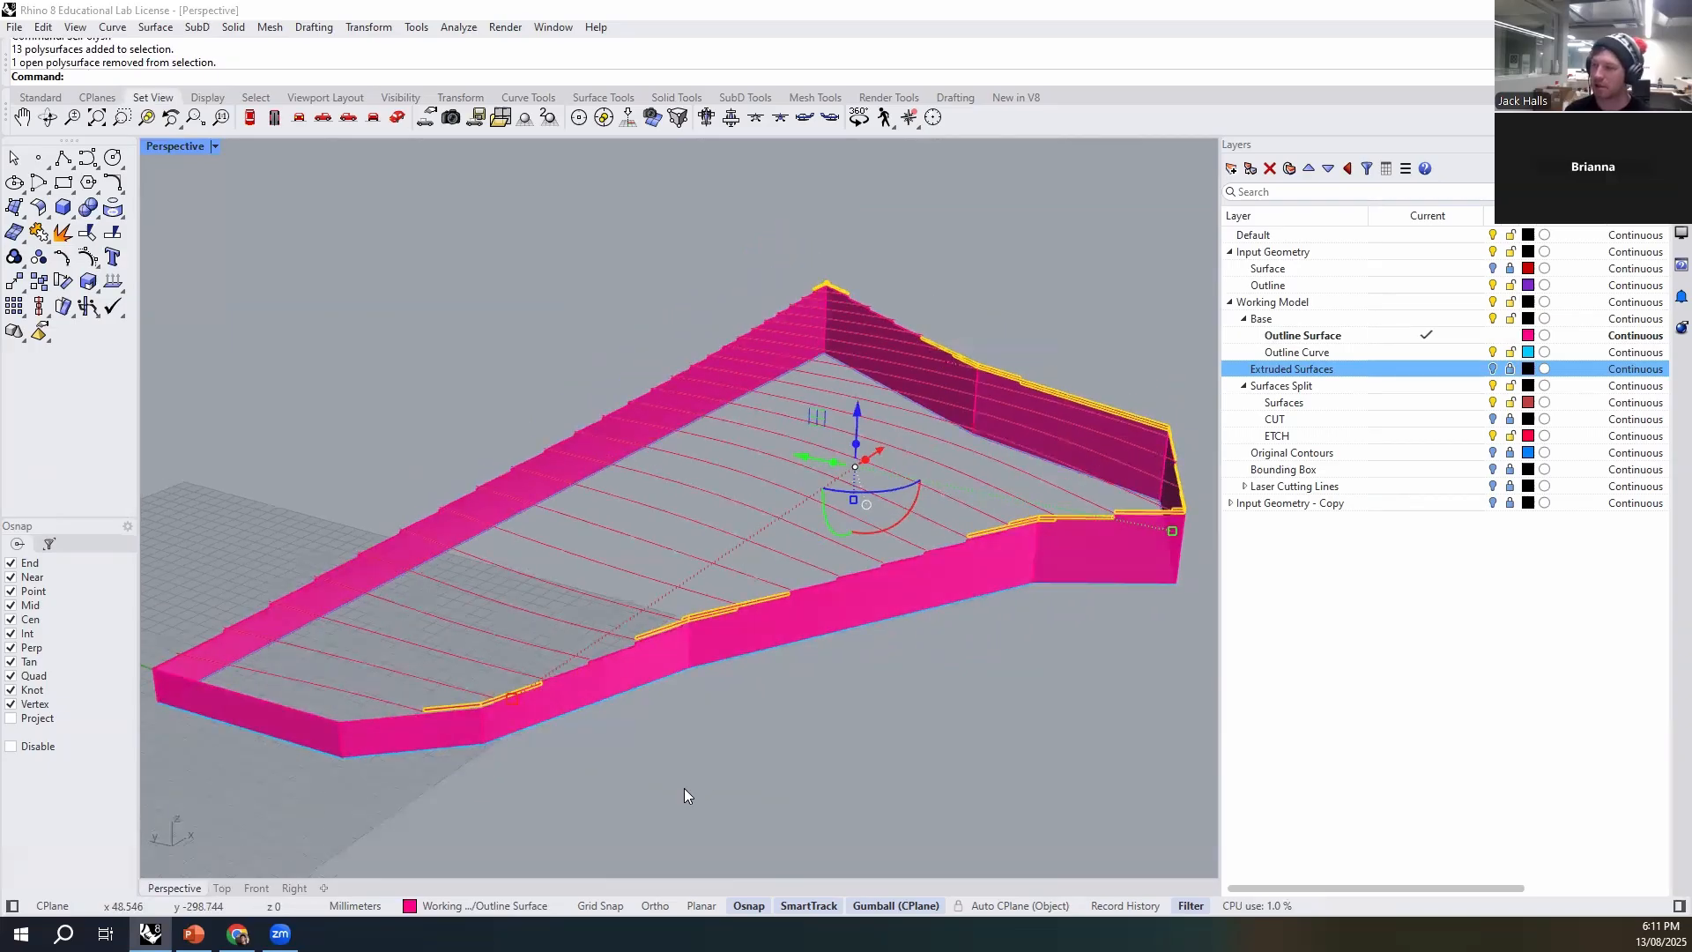
pyautogui.press('Delete')
pyautogui.moveTo(541, 797); pyautogui.dragTo(1014, 617, button='right')
pyautogui.click(1492, 369)
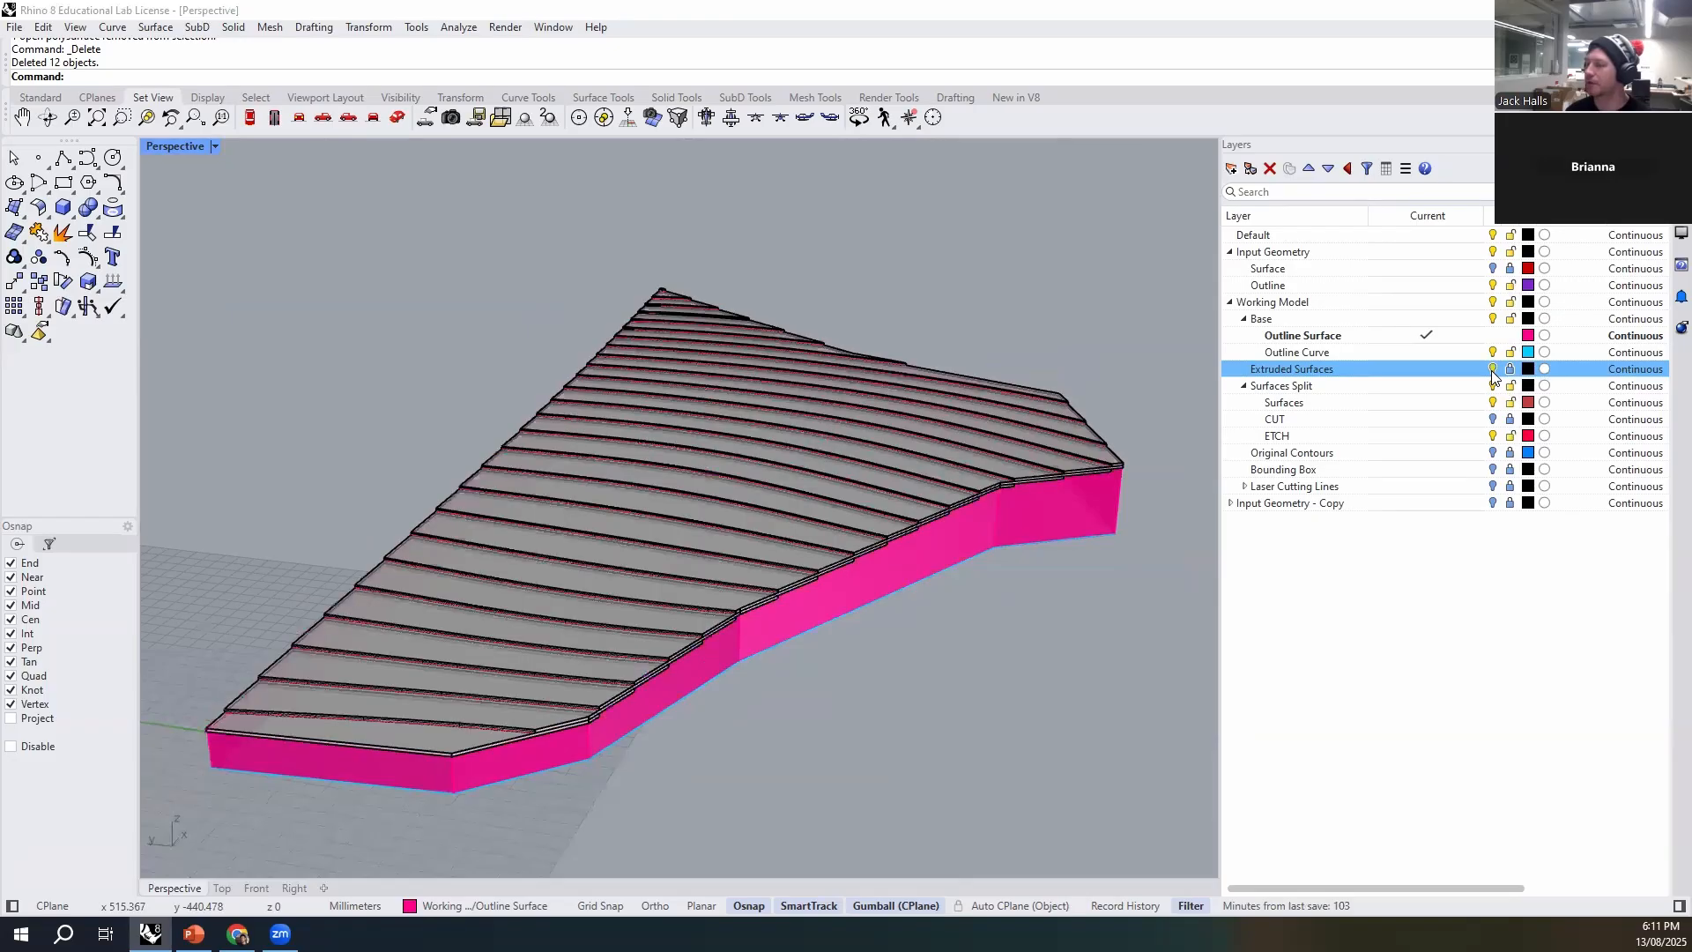
# - Examine the cleaned-up outline wall from several sides where its stepped upper edge meets the strips
pyautogui.moveTo(799, 743); pyautogui.dragTo(657, 678, button='right')
pyautogui.scroll(5, 625, 643)
pyautogui.click(652, 634)
pyautogui.moveTo(800, 718); pyautogui.dragTo(890, 698, button='right')
pyautogui.moveTo(579, 560); pyautogui.dragTo(717, 593, button='right')
pyautogui.scroll(5, 404, 407)
pyautogui.scroll(-5, 366, 534)
pyautogui.moveTo(419, 495); pyautogui.dragTo(800, 553, button='right')
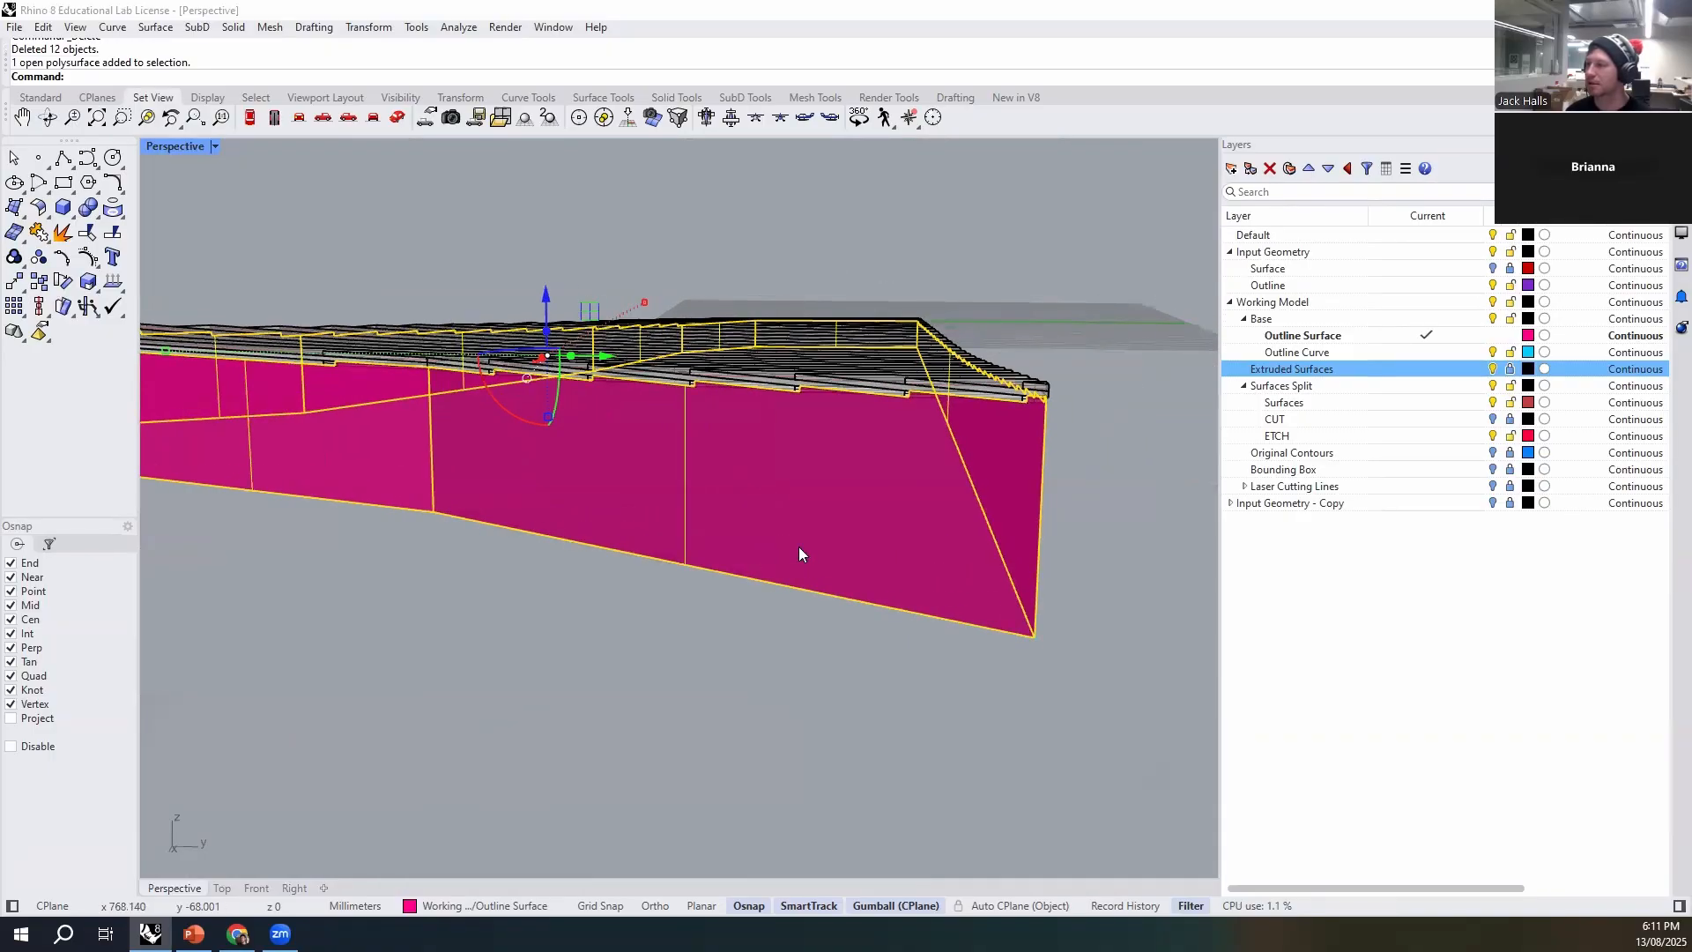
pyautogui.scroll(2, 1036, 361)
pyautogui.moveTo(608, 429); pyautogui.dragTo(634, 444, button='right')
pyautogui.scroll(3, 582, 382)
pyautogui.moveTo(581, 382); pyautogui.dragTo(670, 796, button='right')
pyautogui.scroll(-5, 622, 650)
pyautogui.moveTo(620, 652); pyautogui.dragTo(757, 584, button='right')
pyautogui.scroll(2, 756, 580)
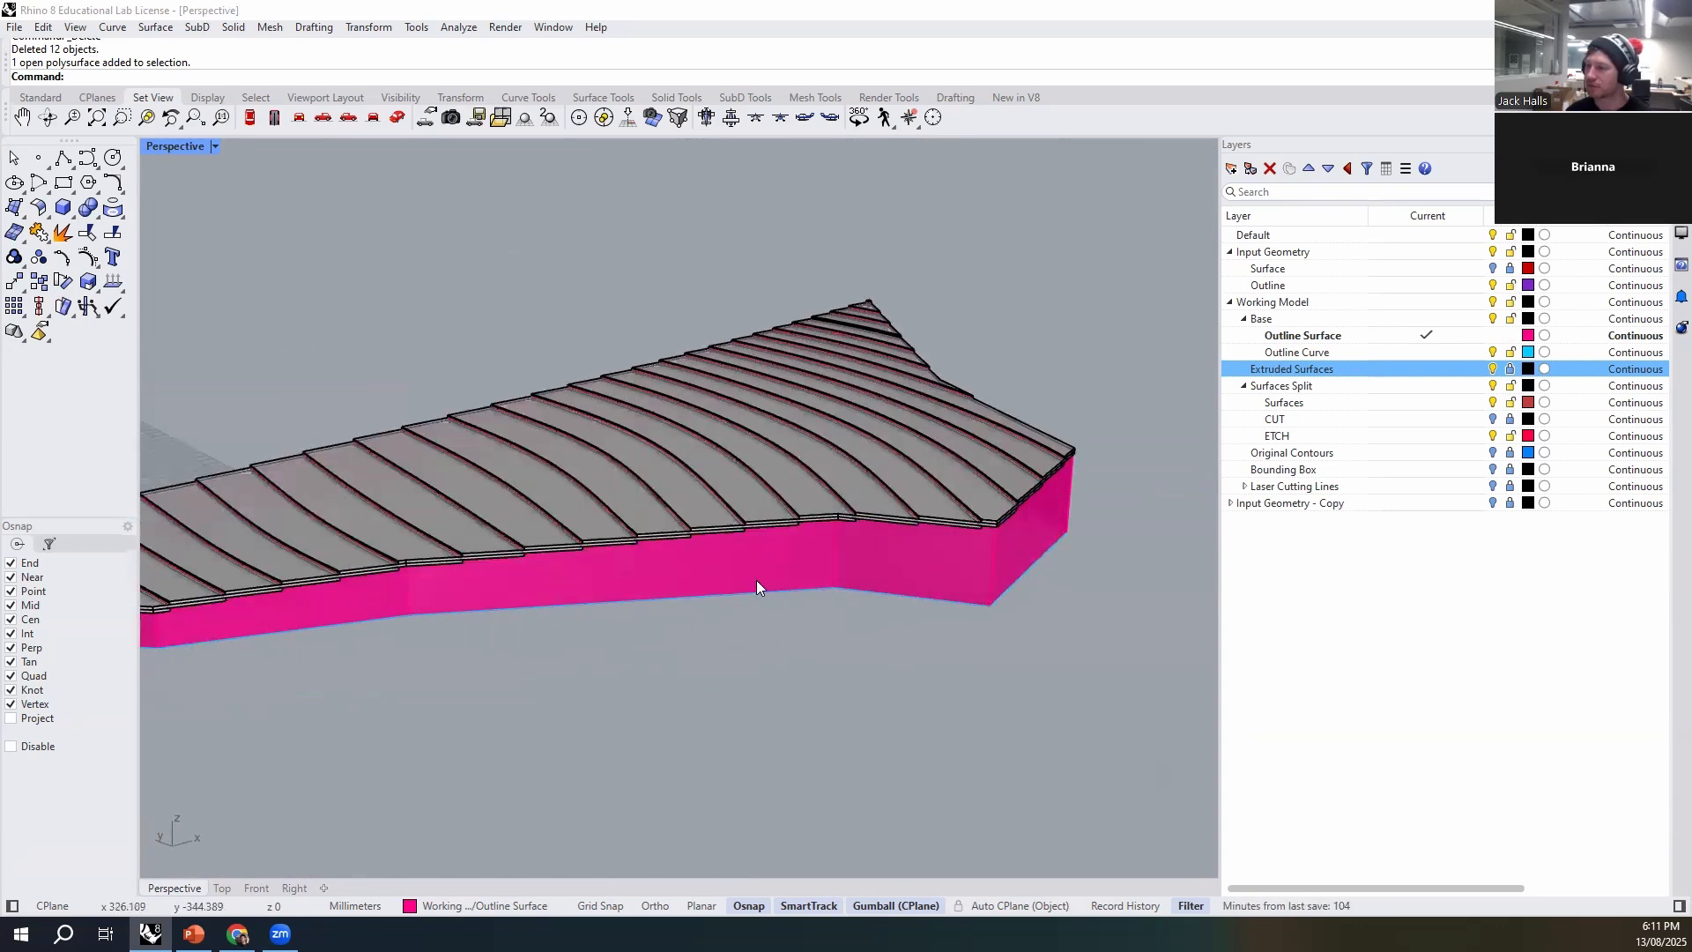
pyautogui.scroll(1, 758, 585)
# - Duplicate the Outline Surface layer with its objects as "Outline Surface - Finishing Strip" and hide the copy
pyautogui.click(1349, 338)
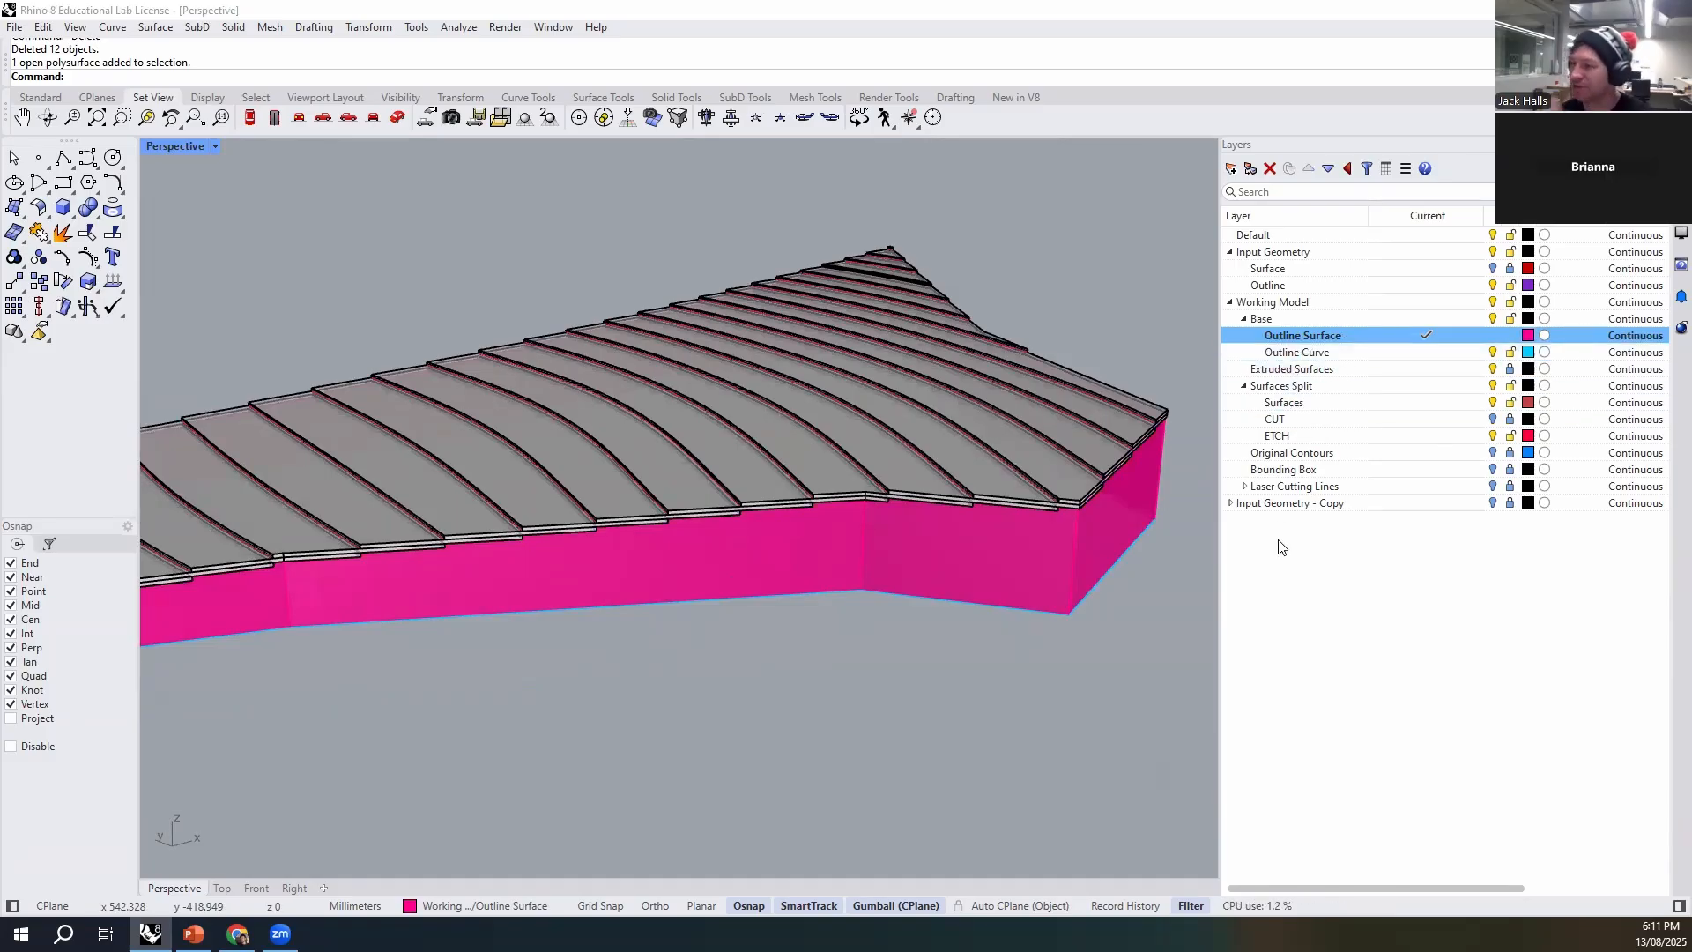
pyautogui.rightClick(1297, 336)
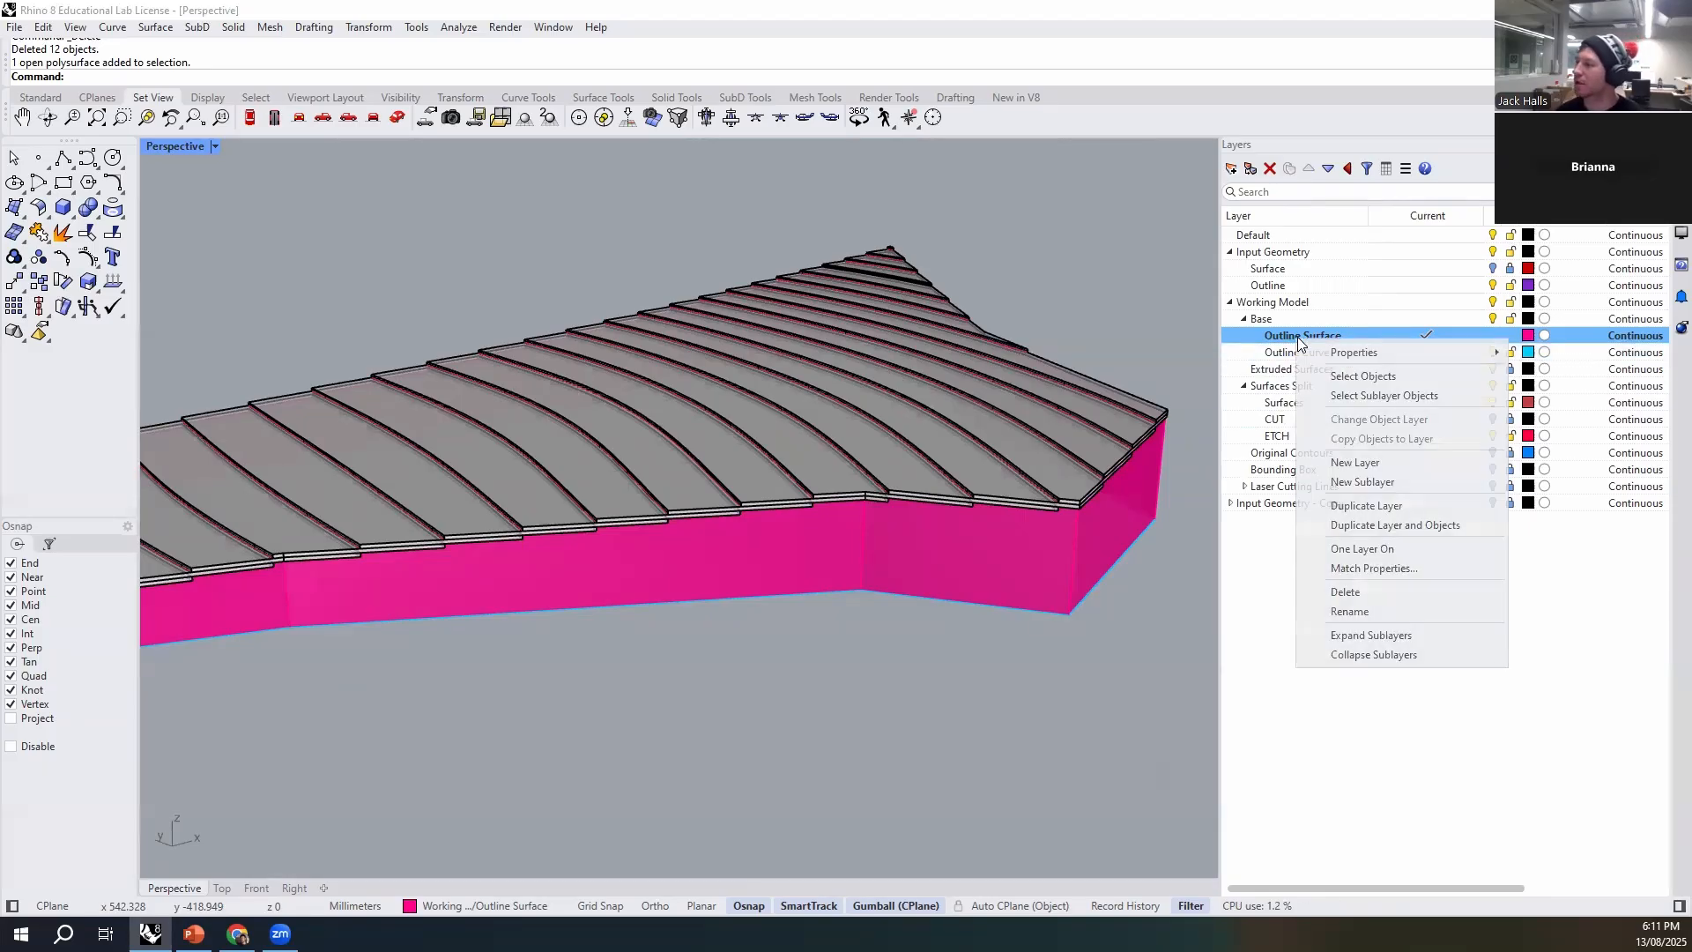
pyautogui.click(1456, 524)
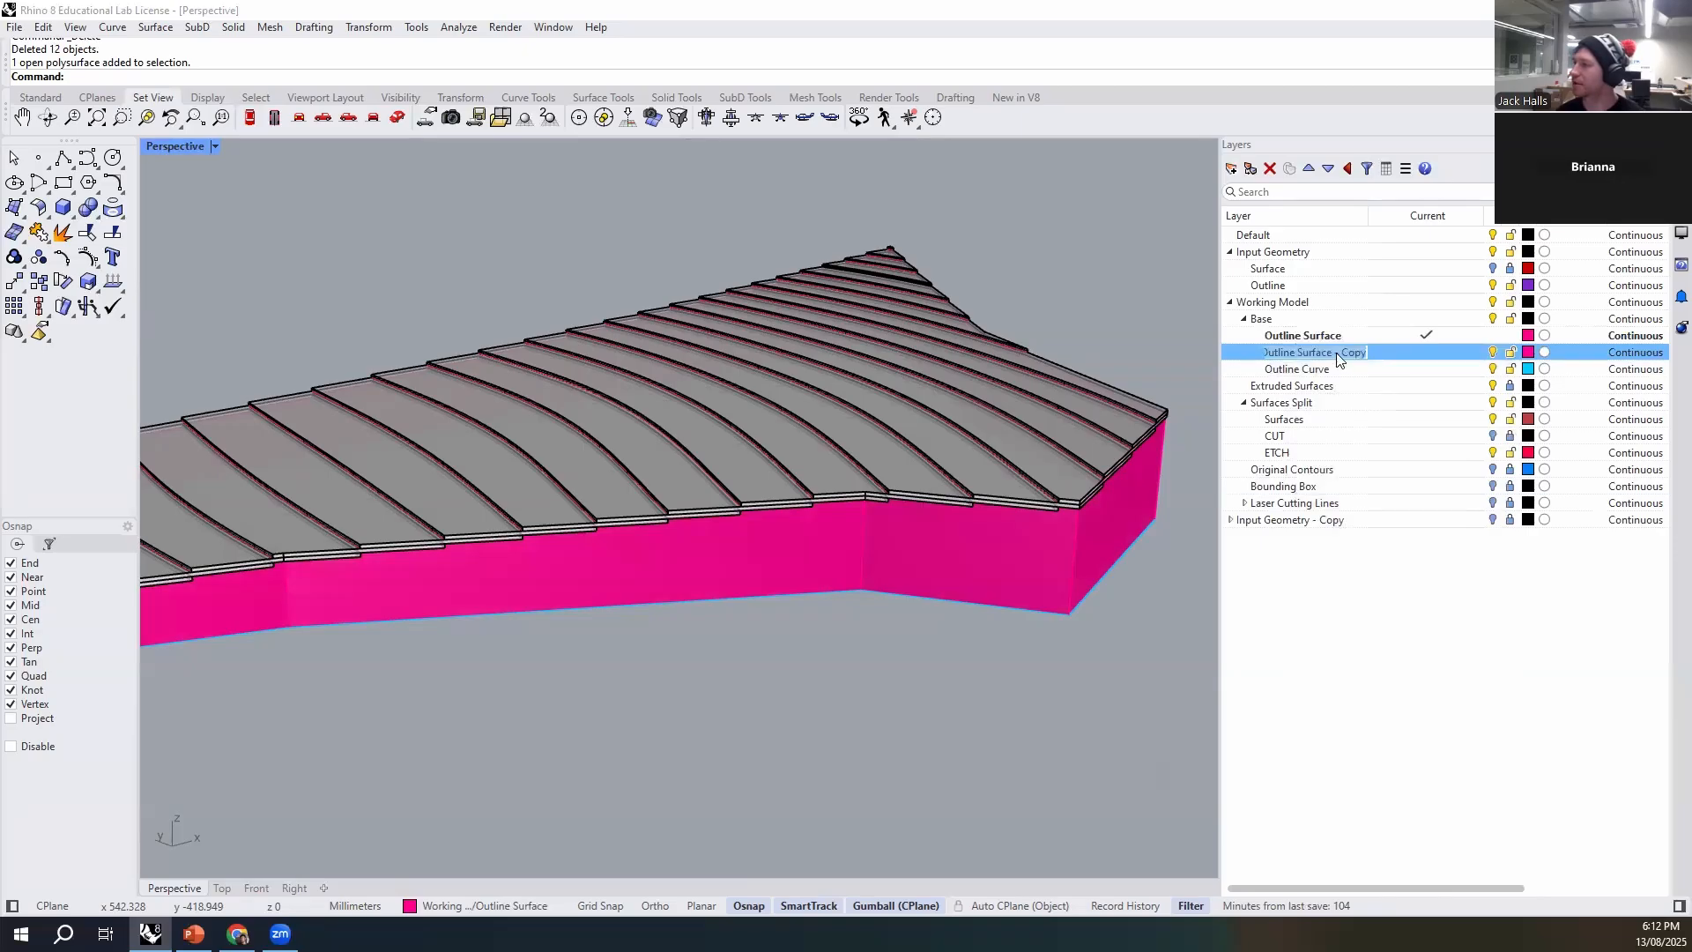
pyautogui.write('Finsih')
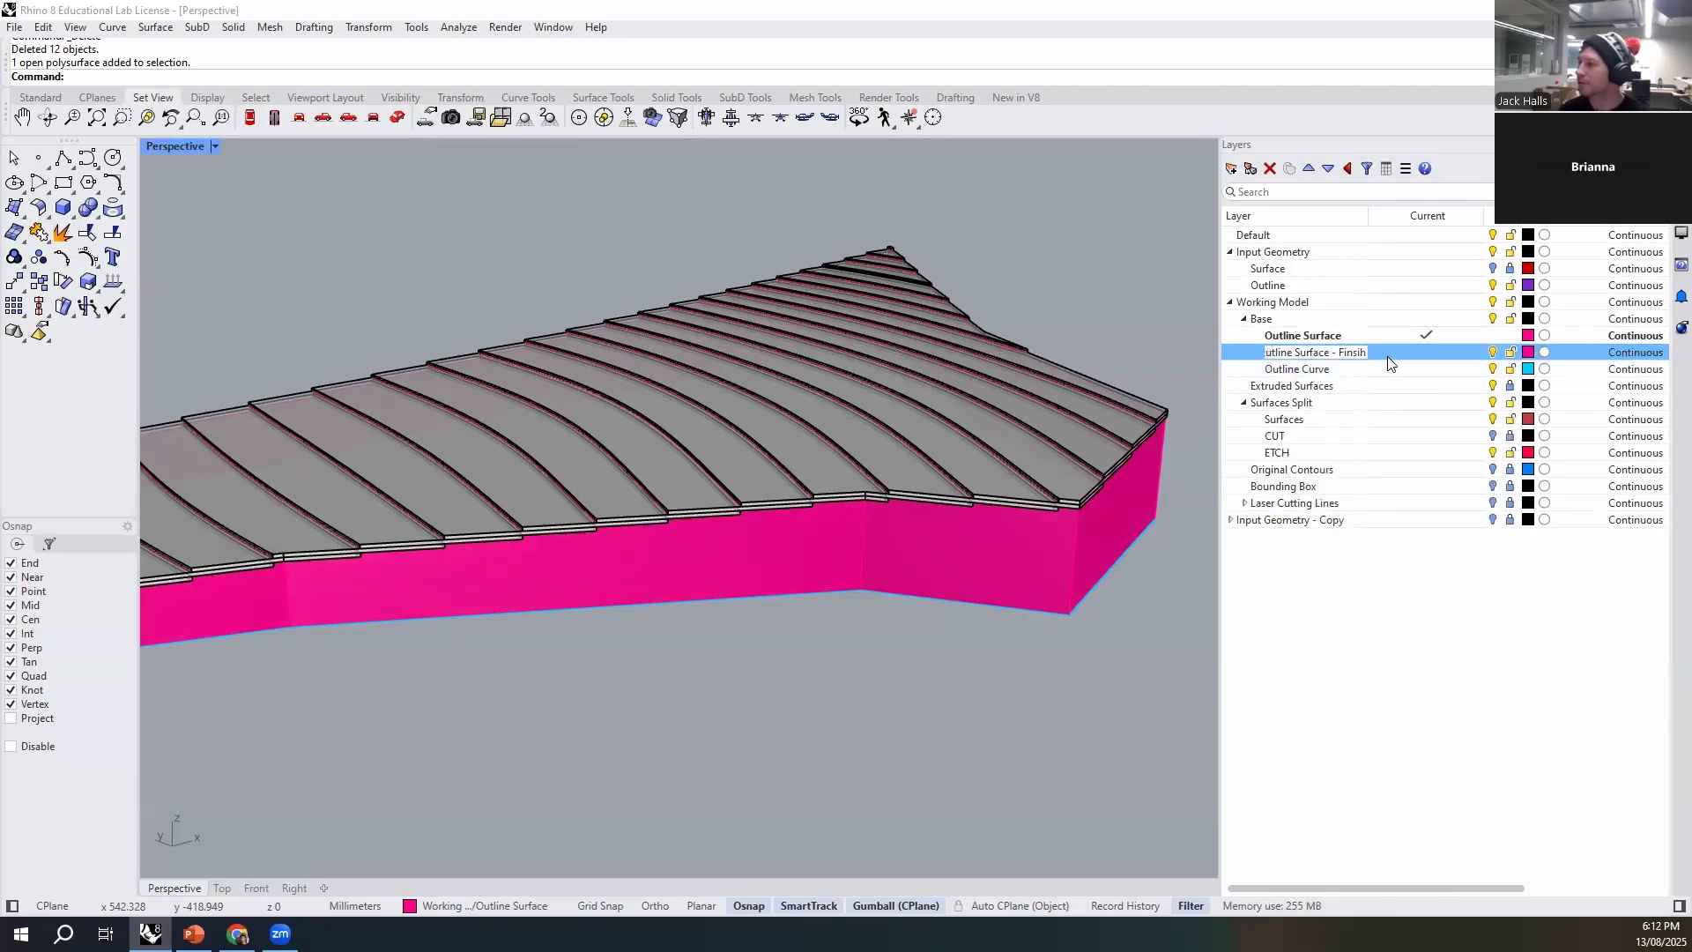
pyautogui.press('BackSpace')
pyautogui.press('BackSpace')
pyautogui.press('BackSpace')
pyautogui.write('ishi')
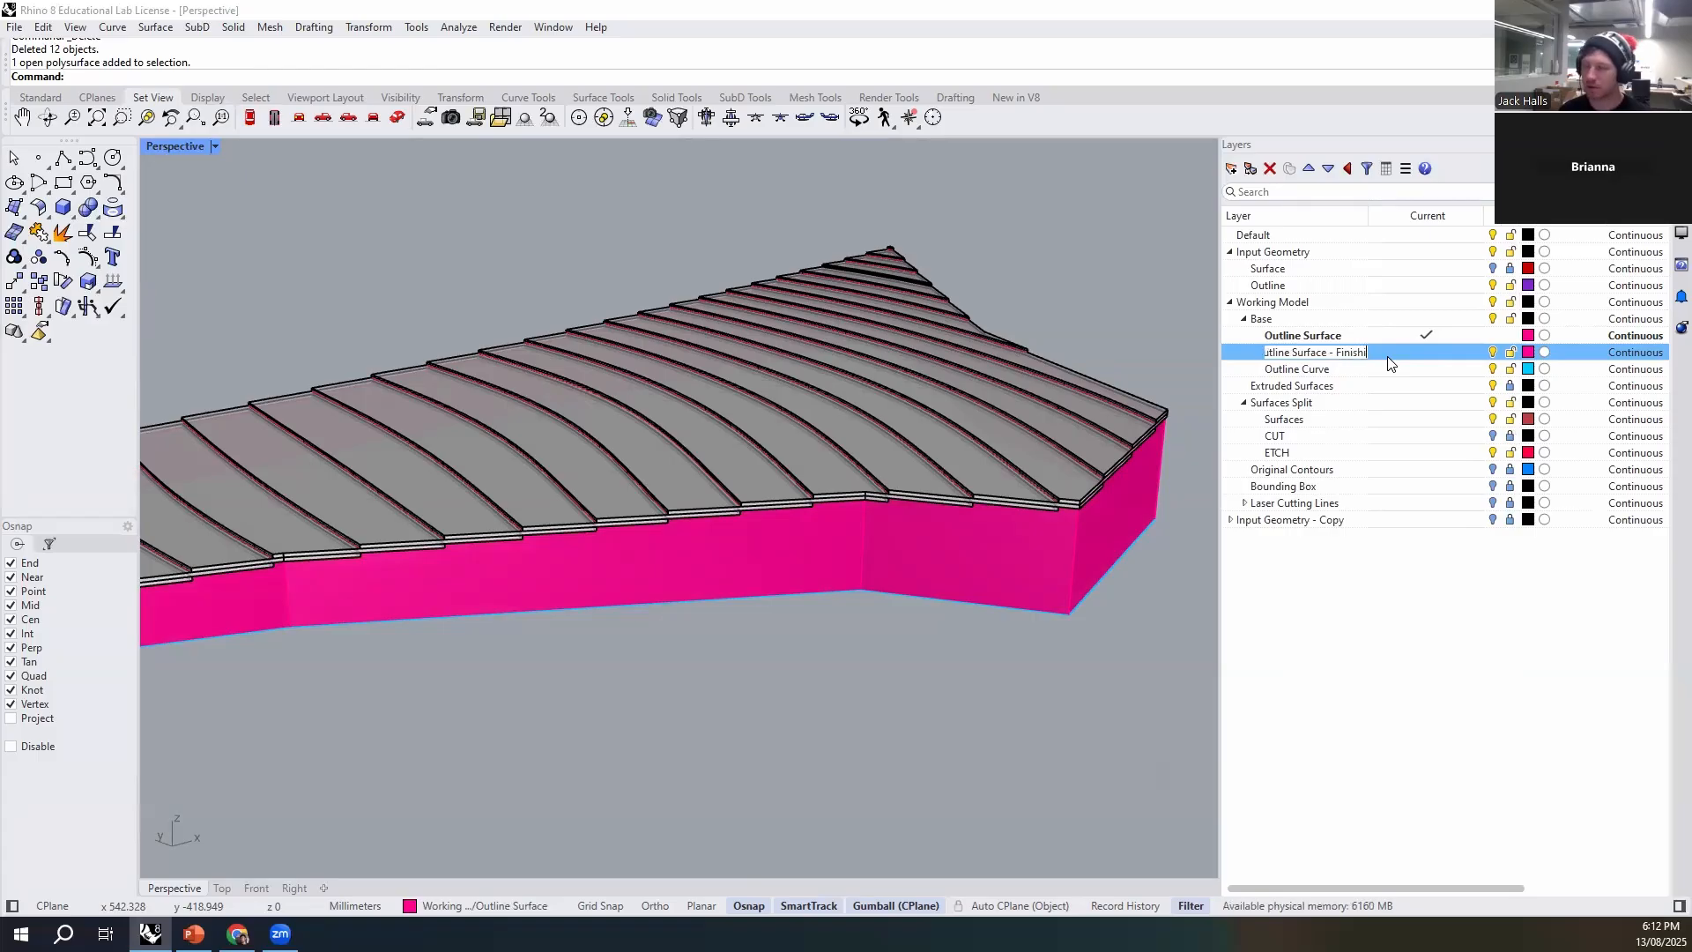
pyautogui.write('ng Strip')
pyautogui.press('Return')
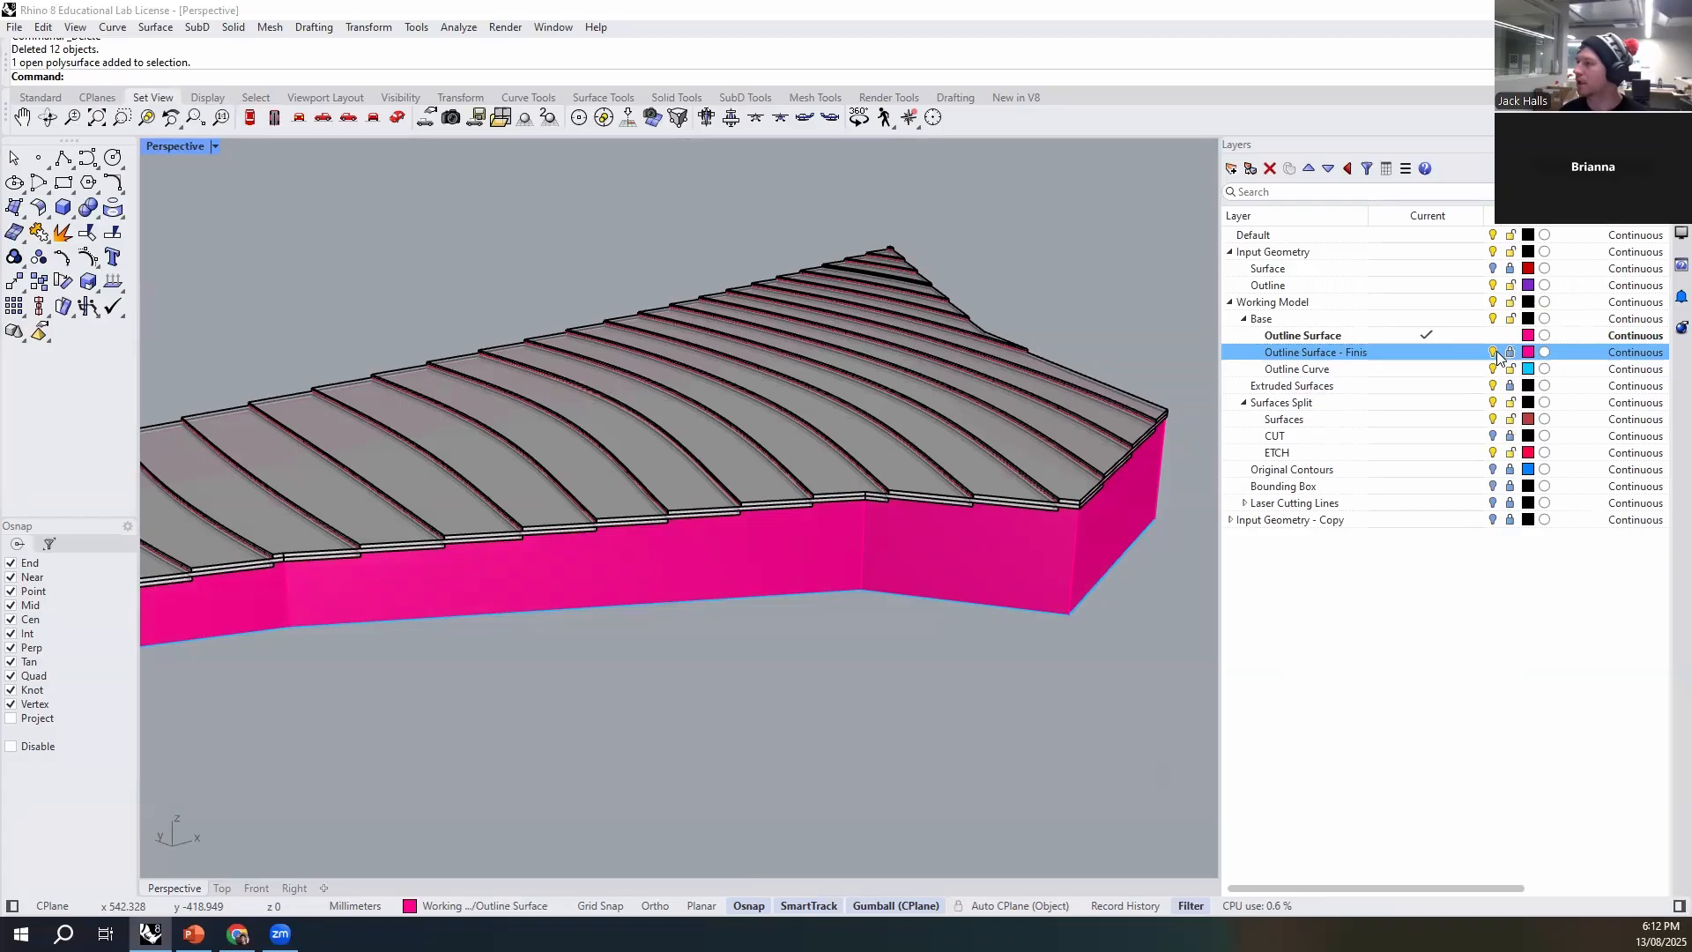
# - Explode the outline wall on the Outline Surface layer into separate surfaces
pyautogui.moveTo(975, 701); pyautogui.dragTo(969, 575, button='right')
pyautogui.scroll(-6, 952, 638)
pyautogui.scroll(4, 1015, 595)
pyautogui.scroll(3, 934, 560)
pyautogui.click(906, 546)
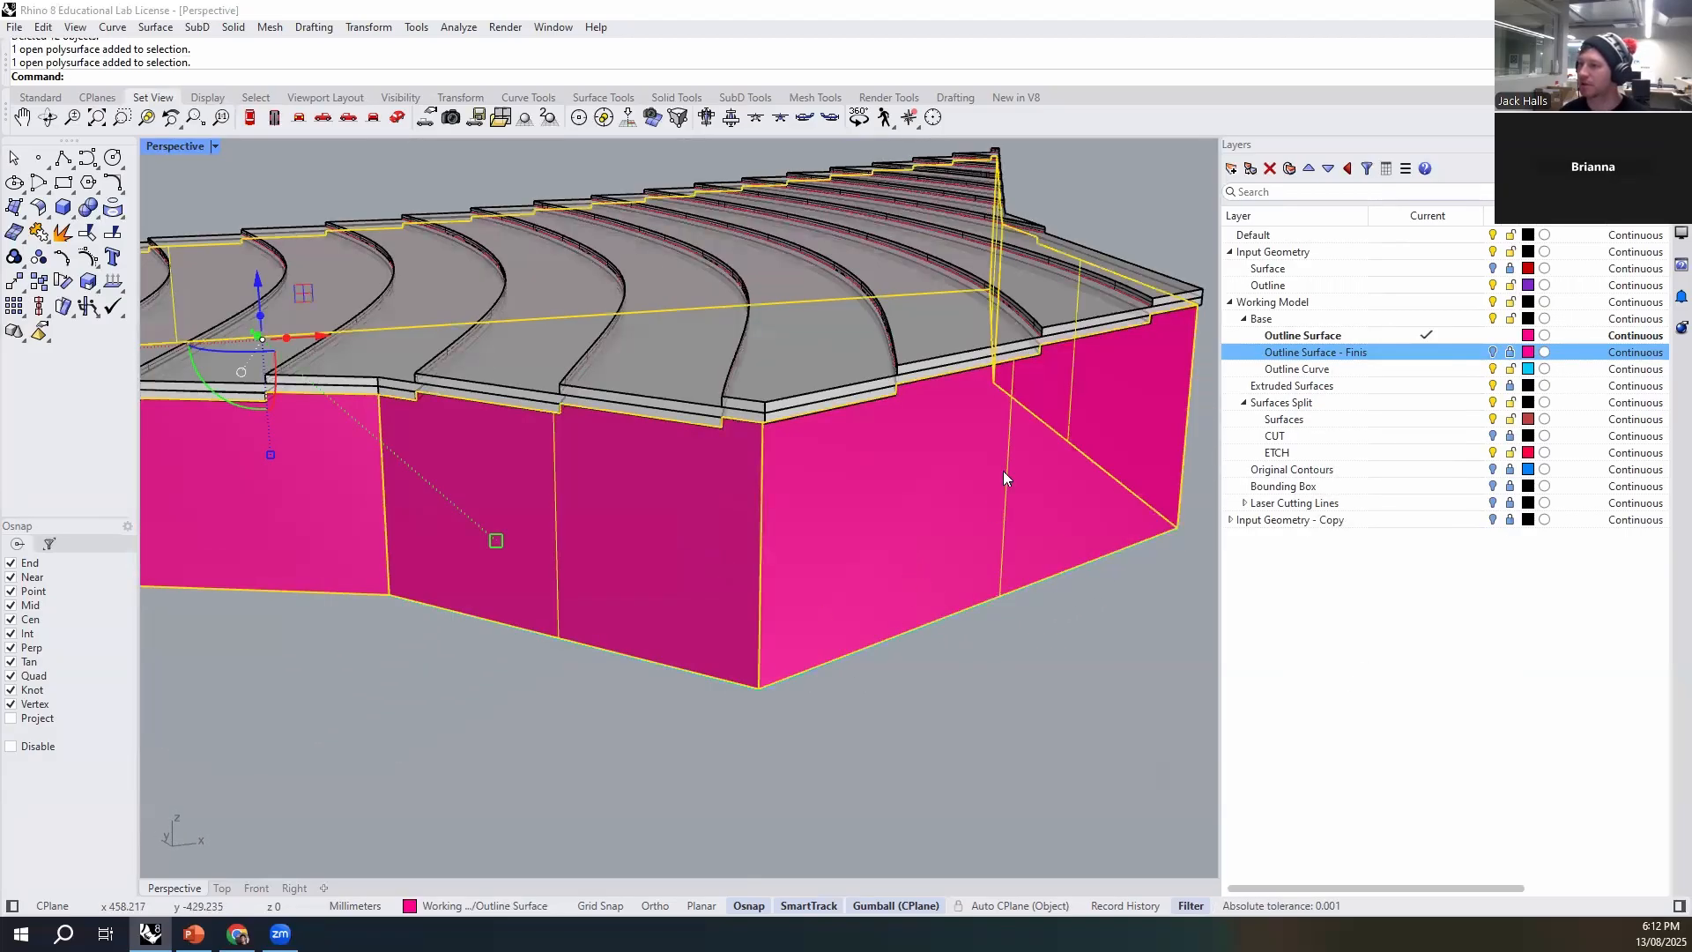
pyautogui.scroll(-8, 916, 469)
pyautogui.moveTo(701, 459); pyautogui.dragTo(712, 379, button='right')
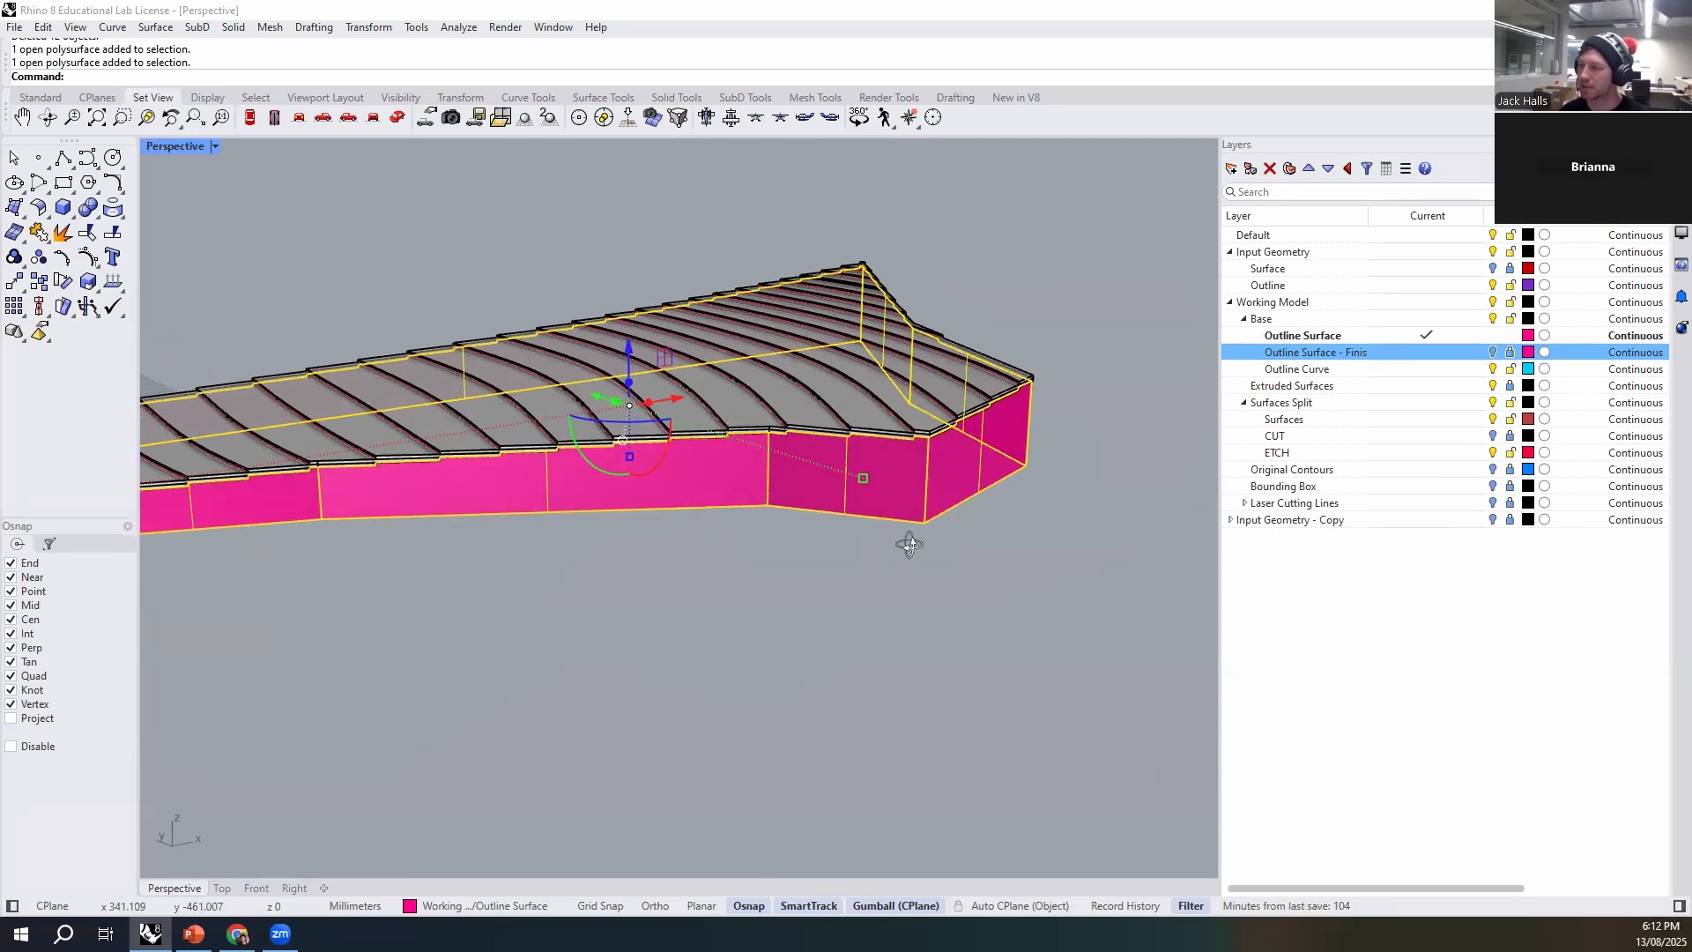
pyautogui.moveTo(907, 540); pyautogui.dragTo(673, 623, button='right')
pyautogui.scroll(3, 819, 501)
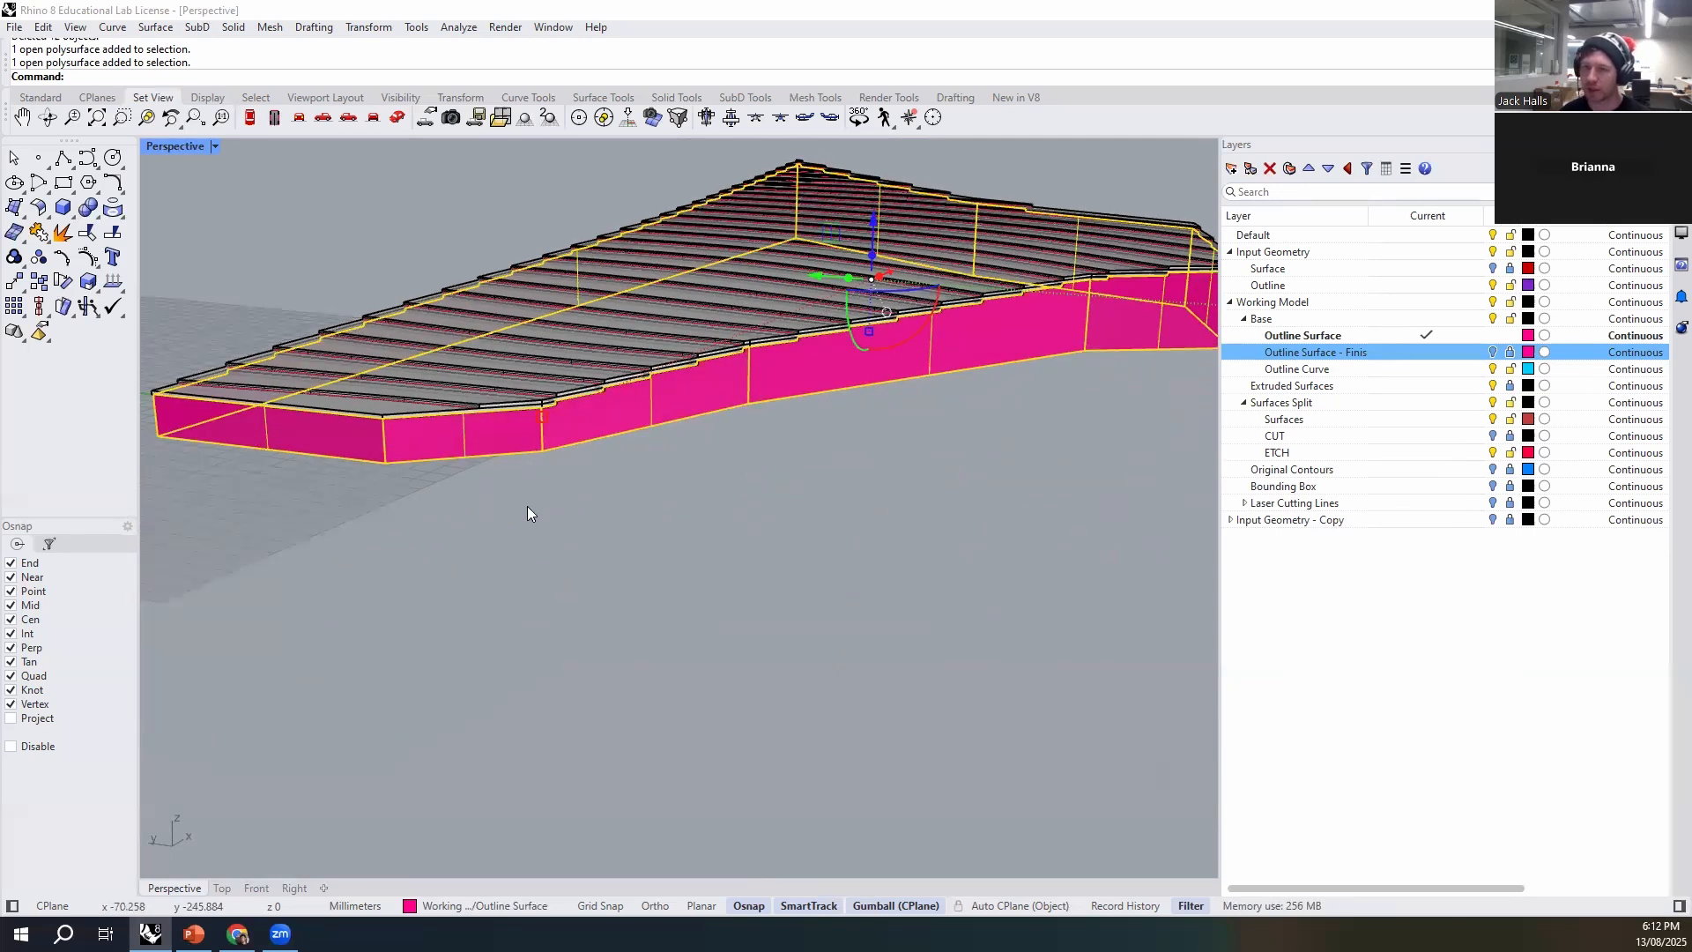
pyautogui.moveTo(415, 480); pyautogui.dragTo(623, 461, button='right')
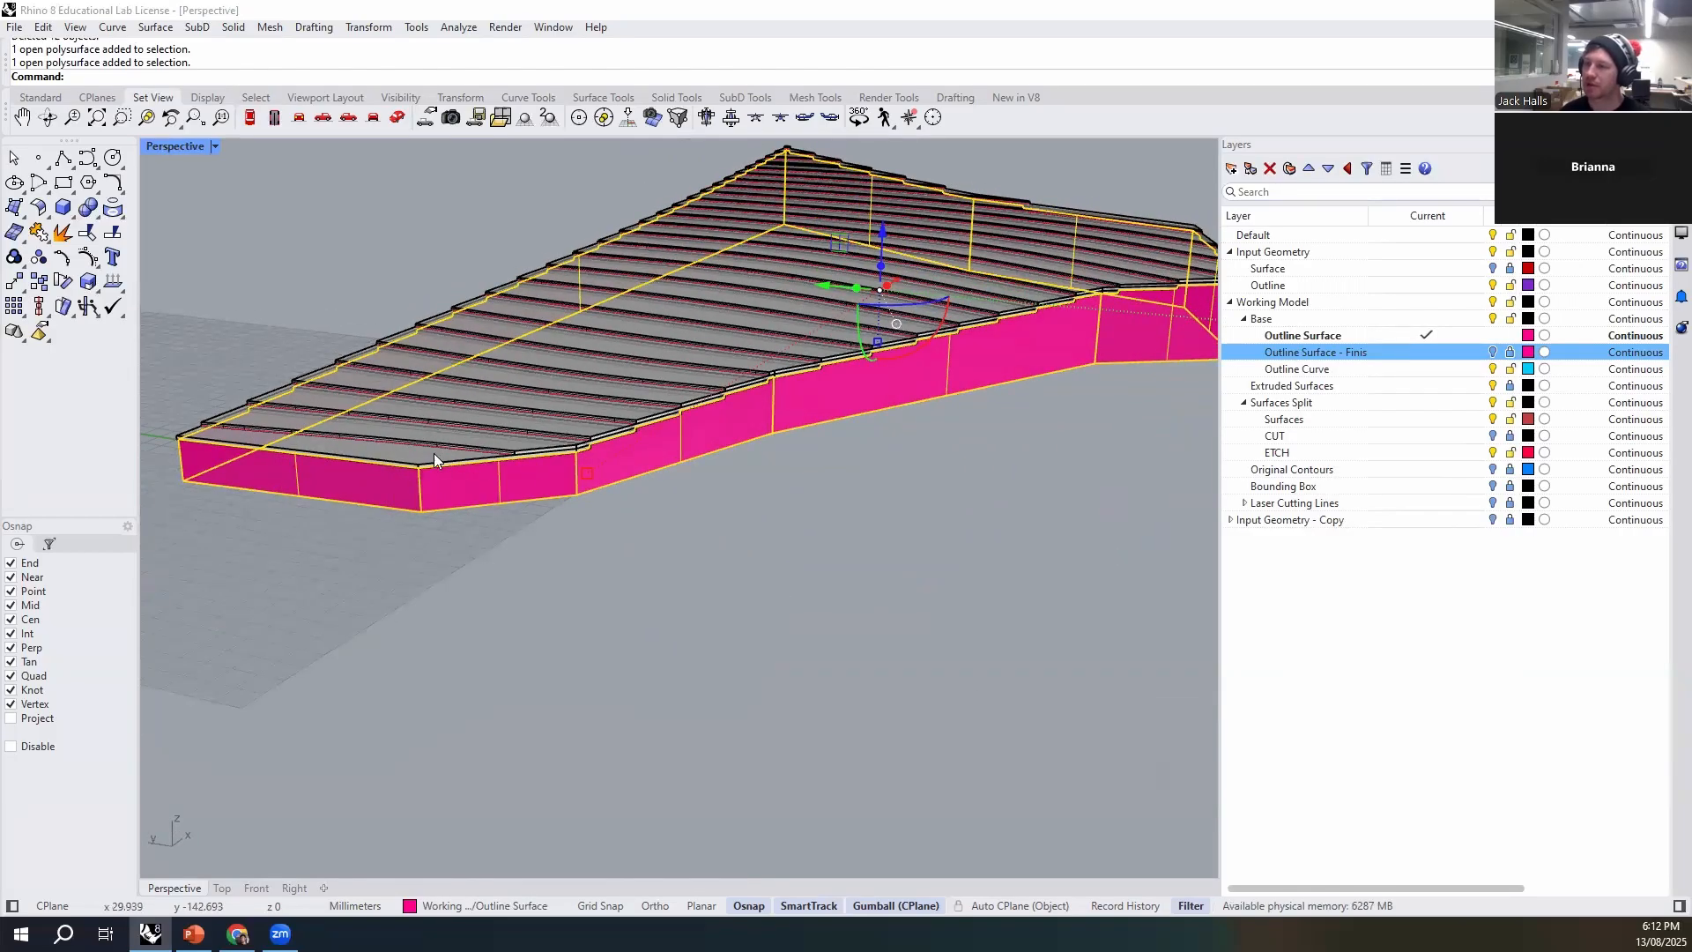
pyautogui.moveTo(985, 404); pyautogui.dragTo(1022, 543, button='right')
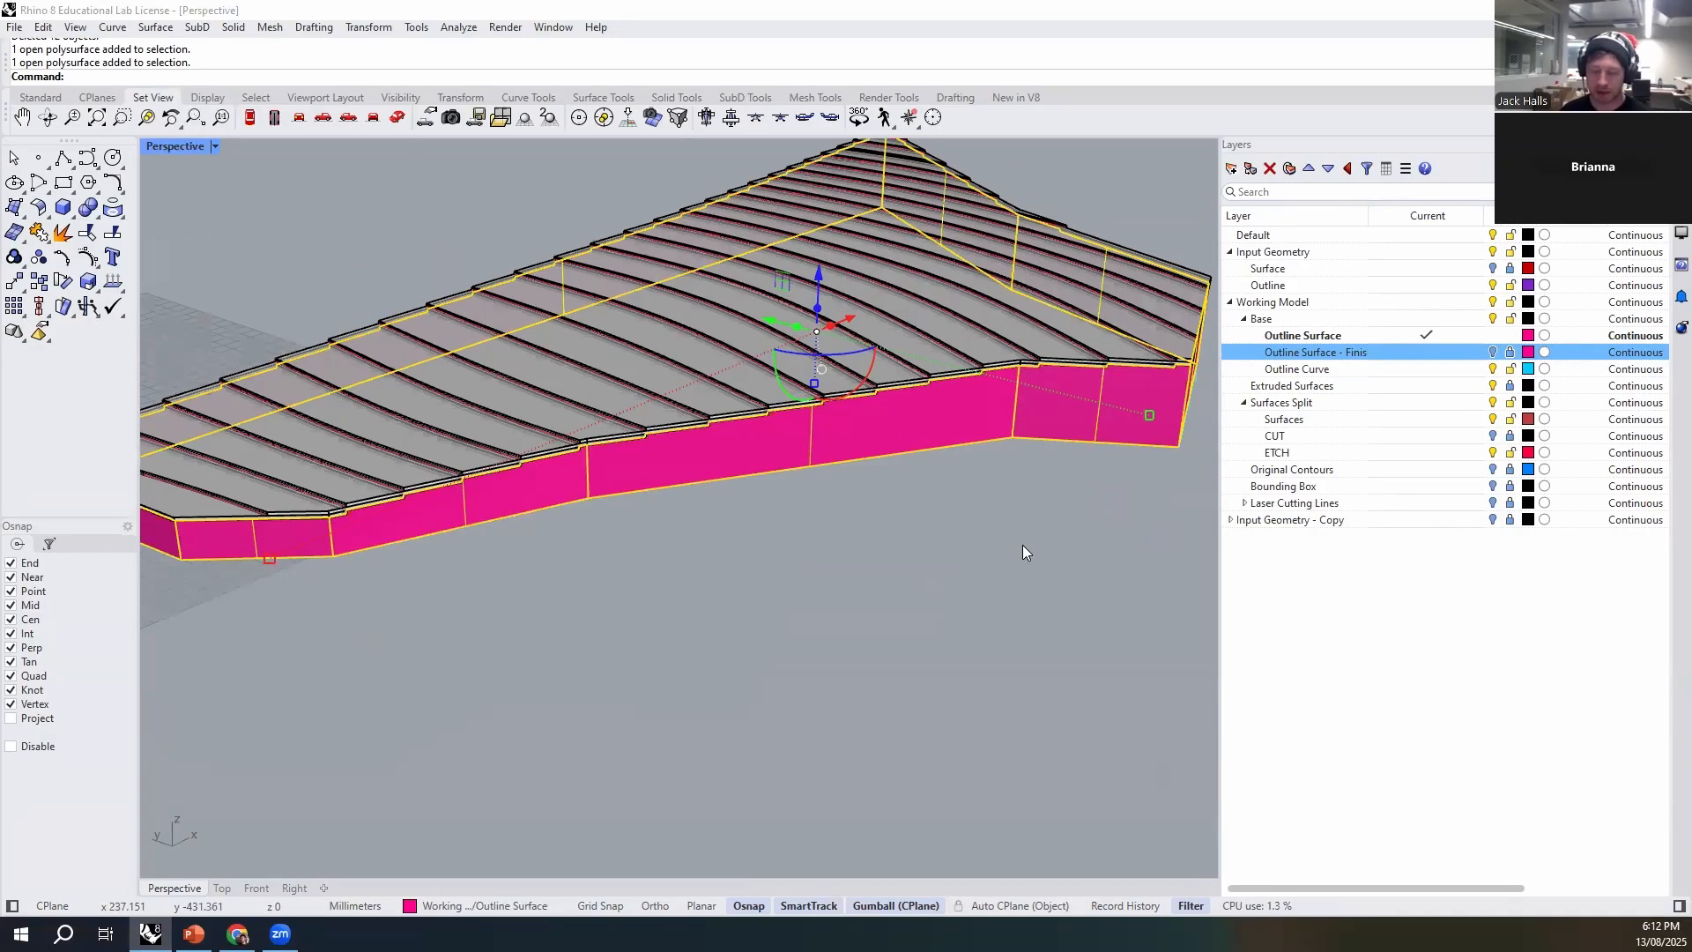
pyautogui.write('plode')
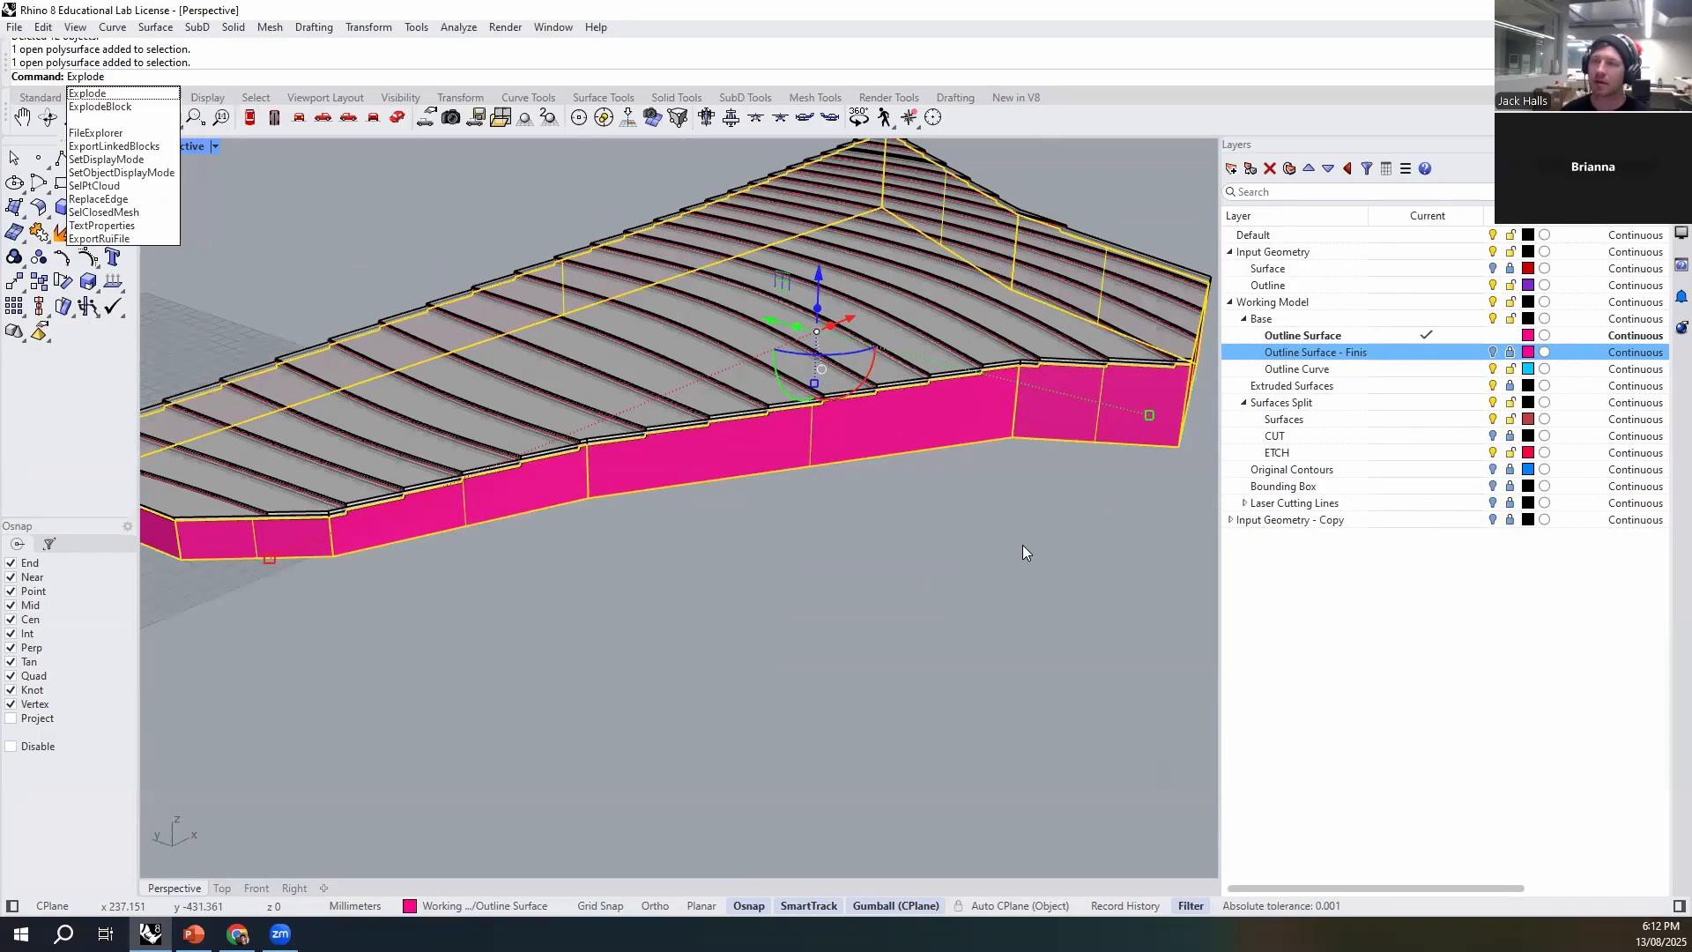
pyautogui.press('Return')
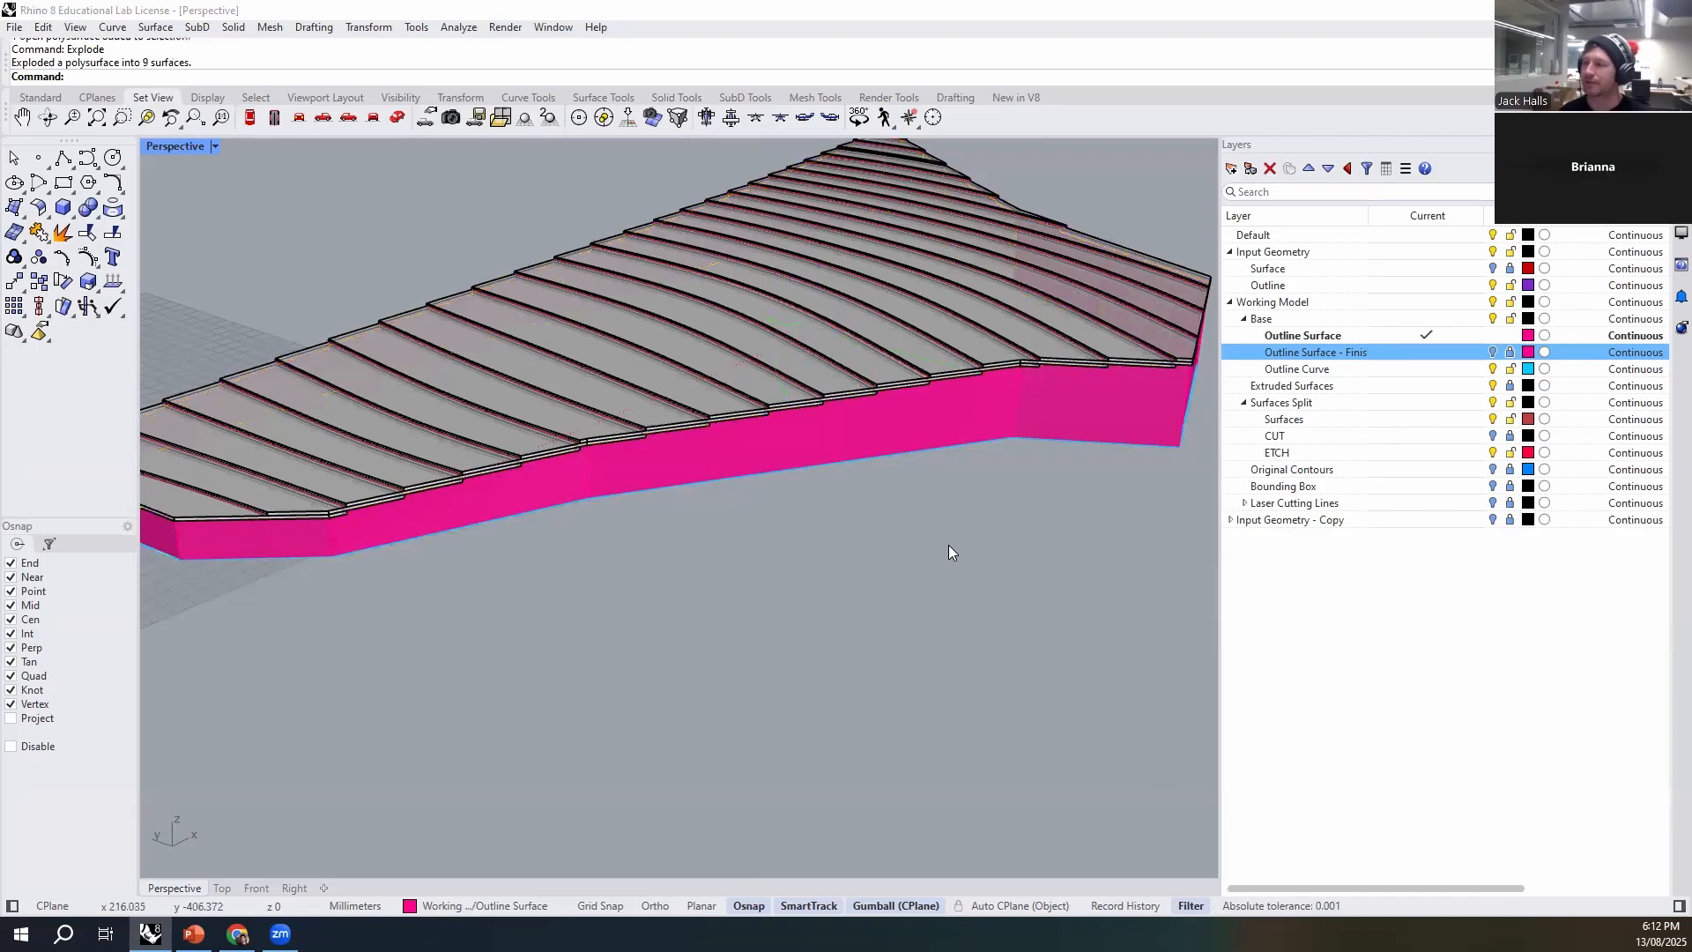
# - Select the exploded wall segments around the model one by one to check that they are separate surfaces
pyautogui.click(764, 461)
pyautogui.click(394, 522)
pyautogui.click(282, 543)
pyautogui.moveTo(284, 555); pyautogui.dragTo(555, 630, button='right')
pyautogui.click(321, 521)
pyautogui.click(945, 428)
pyautogui.moveTo(312, 464); pyautogui.dragTo(821, 458, button='right')
pyautogui.click(822, 460)
pyautogui.click(546, 515)
pyautogui.moveTo(545, 618); pyautogui.dragTo(668, 627, button='right')
pyautogui.click(665, 569)
pyautogui.click(576, 557)
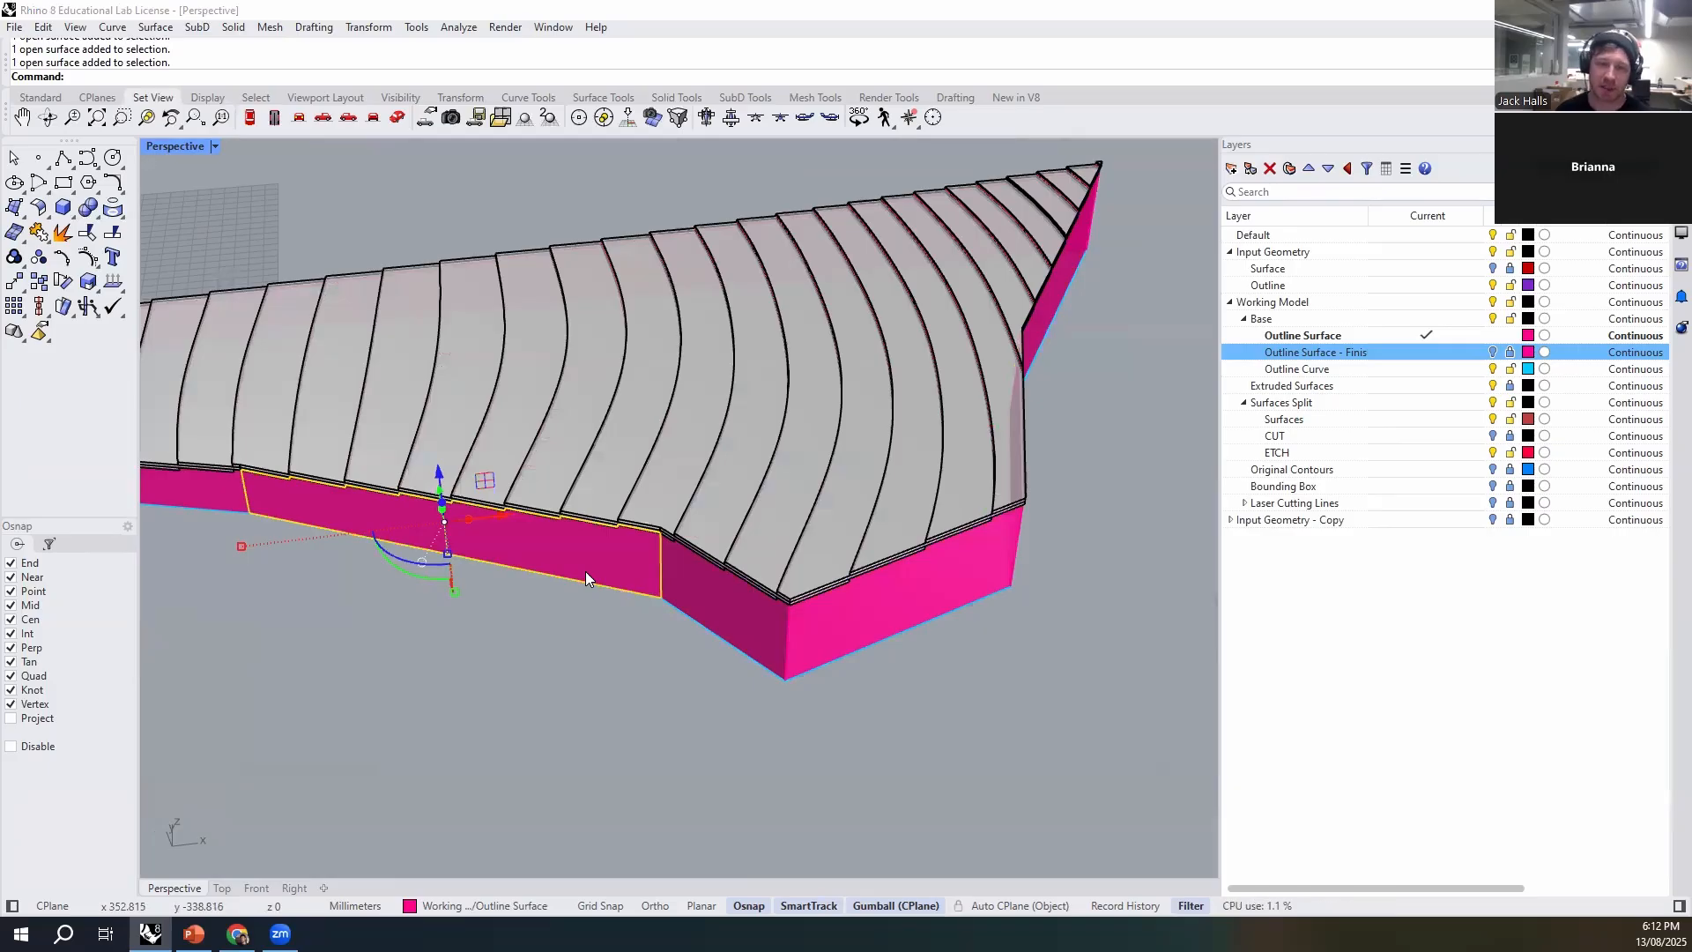
pyautogui.click(578, 696)
pyautogui.moveTo(585, 703); pyautogui.dragTo(783, 555, button='right')
# - Start a solid surface extrusion of the wall segment between the outer corner and the next bend
pyautogui.click(710, 587)
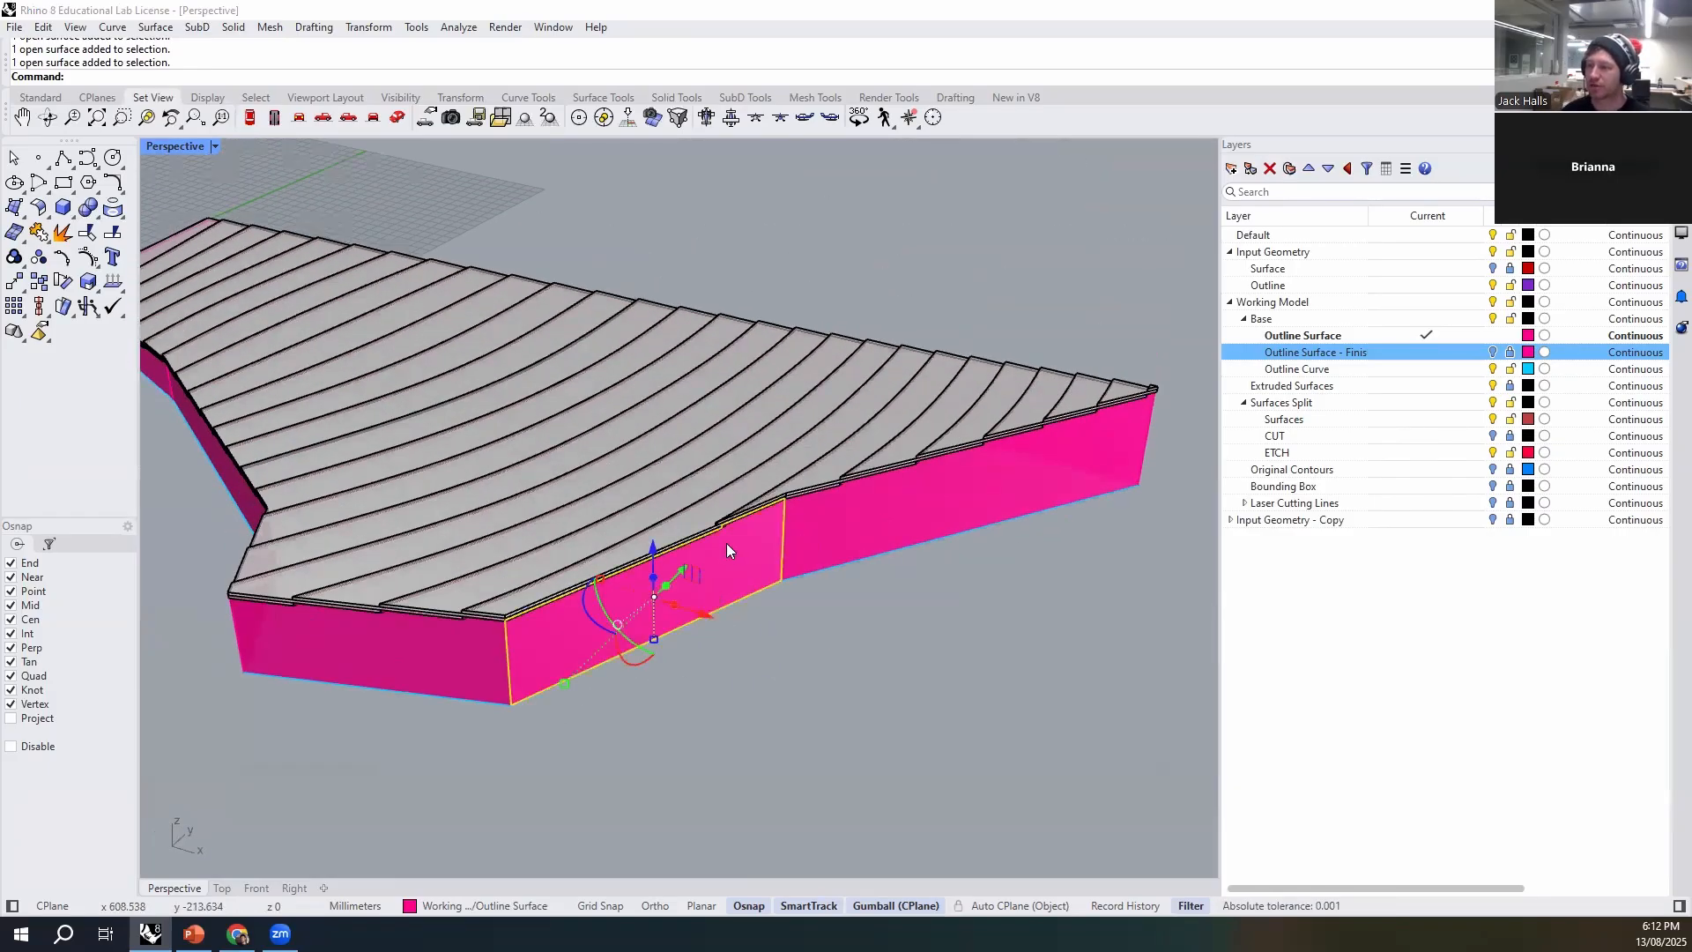
pyautogui.scroll(5, 727, 546)
pyautogui.scroll(-3, 726, 556)
pyautogui.write('ExtrudeSrf')
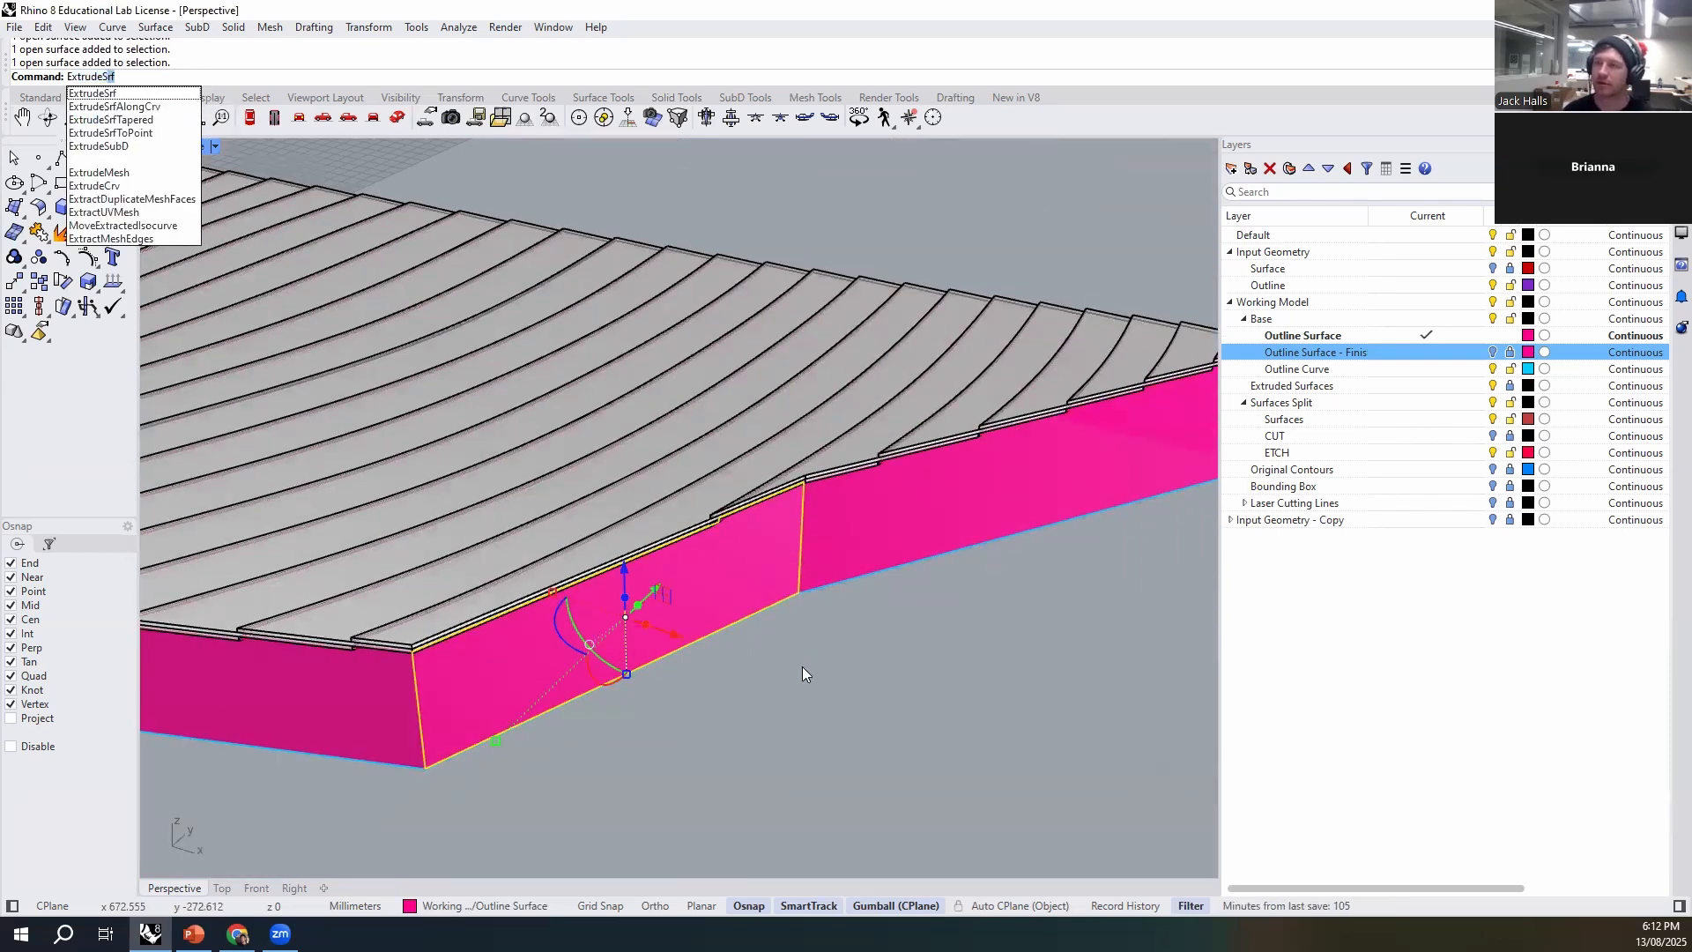
pyautogui.press('Return')
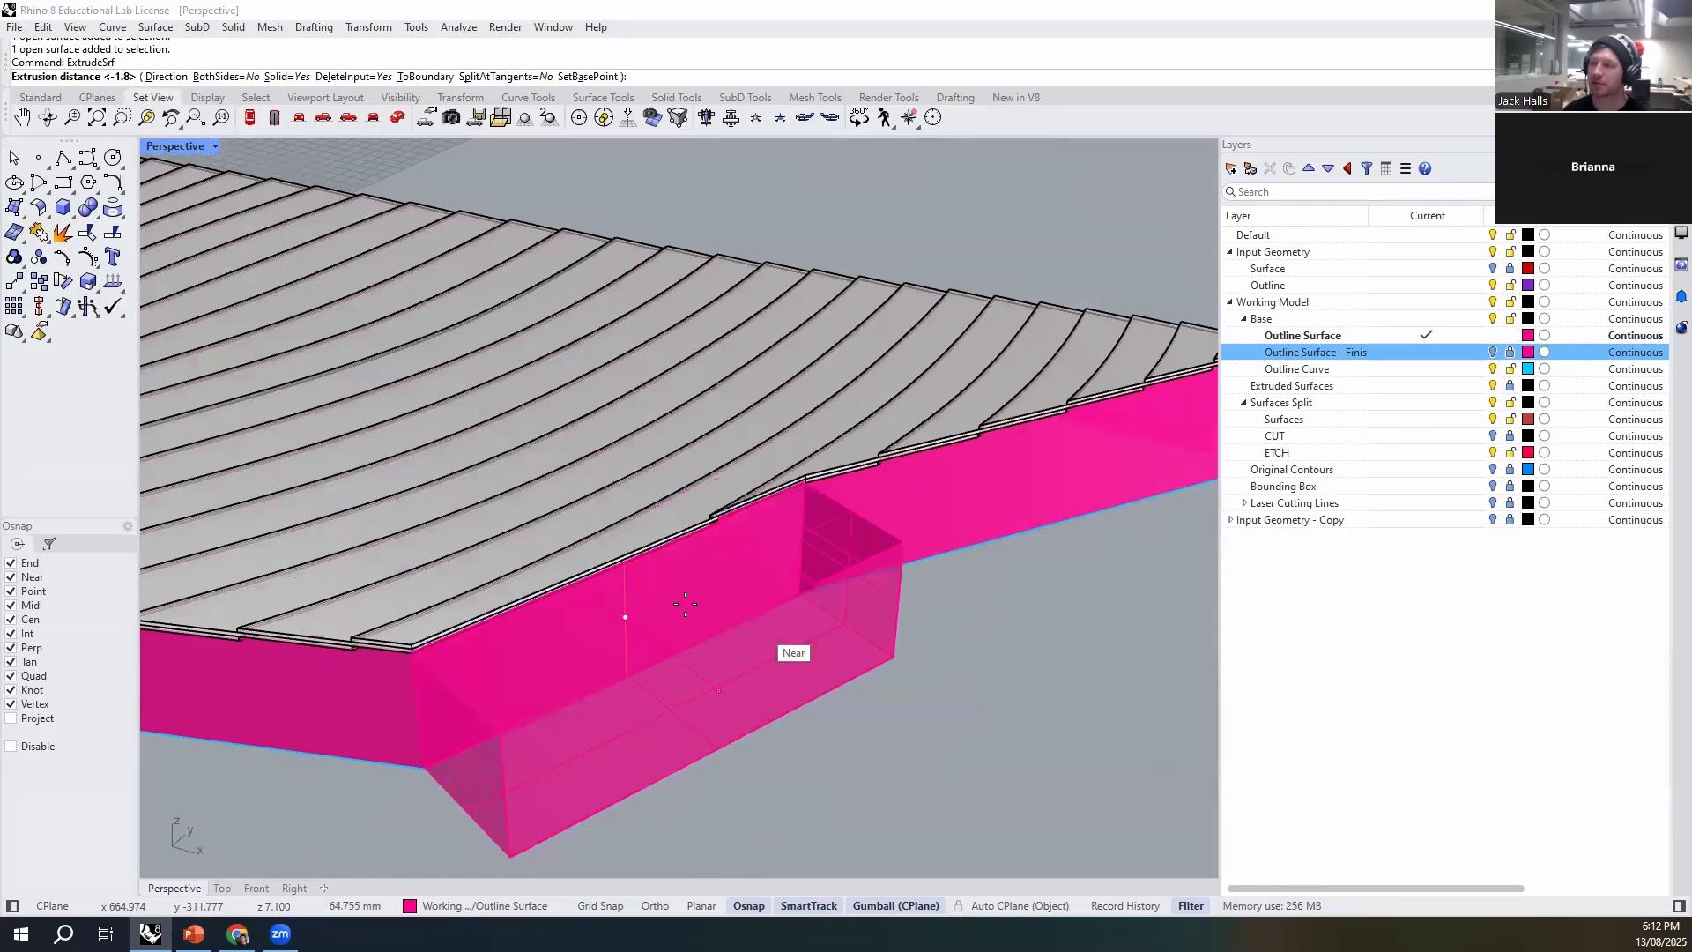
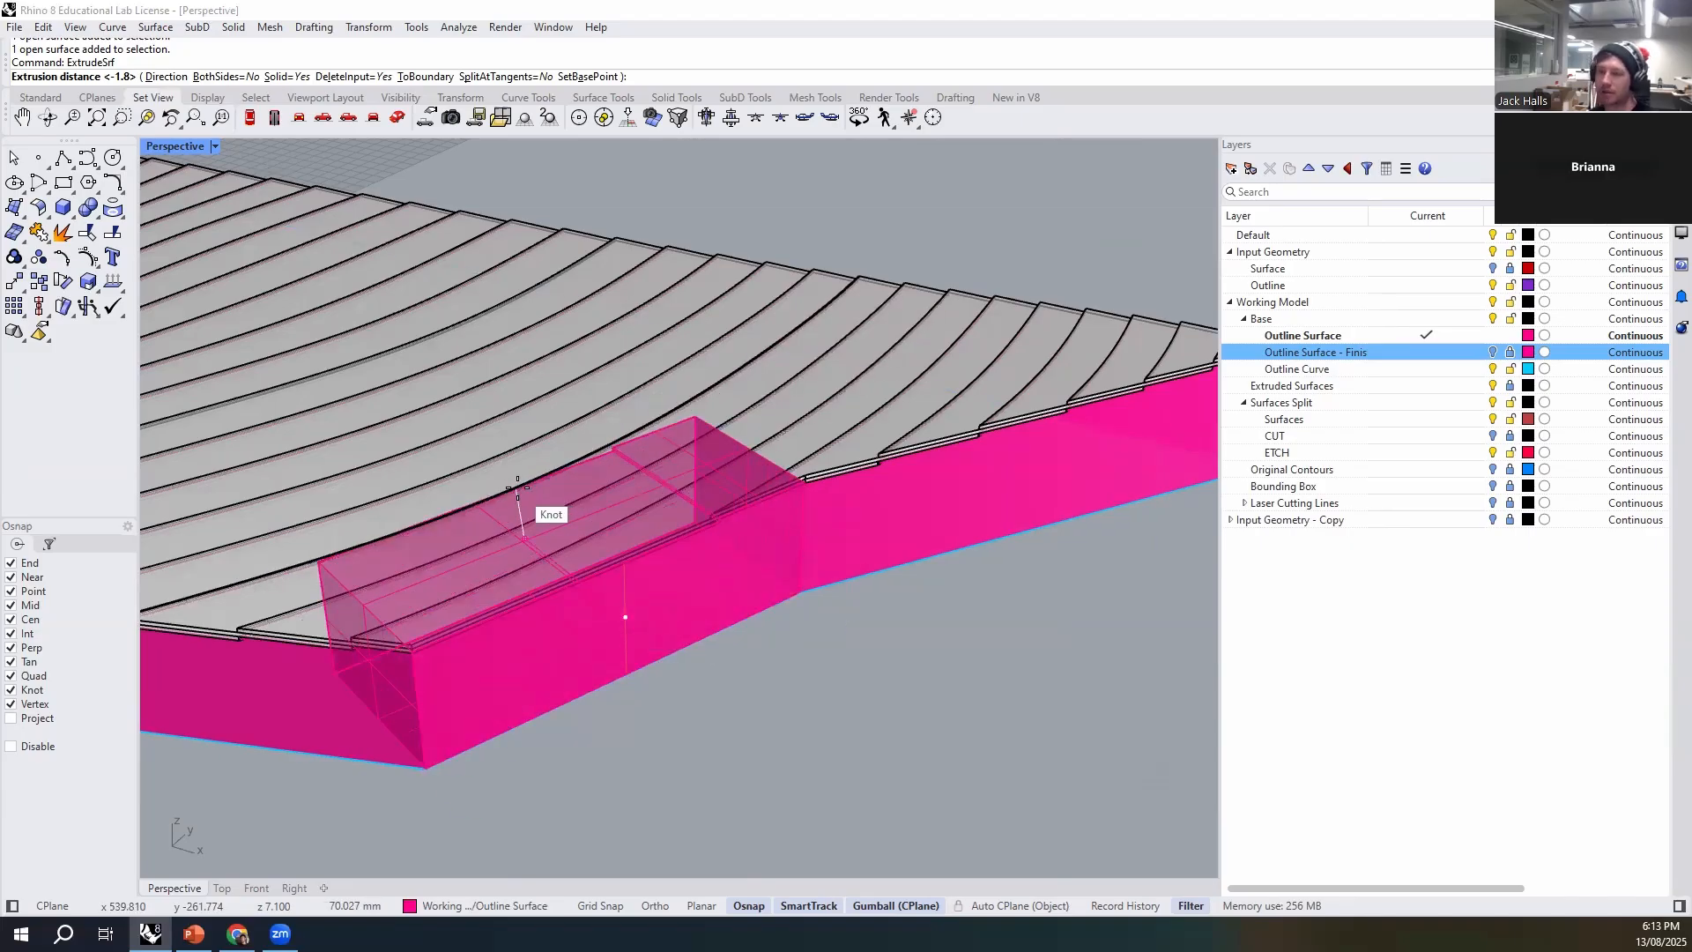
# - Extrude the started wall segment and its neighbour beyond the bend inward as 3 mm solids
pyautogui.write('3')
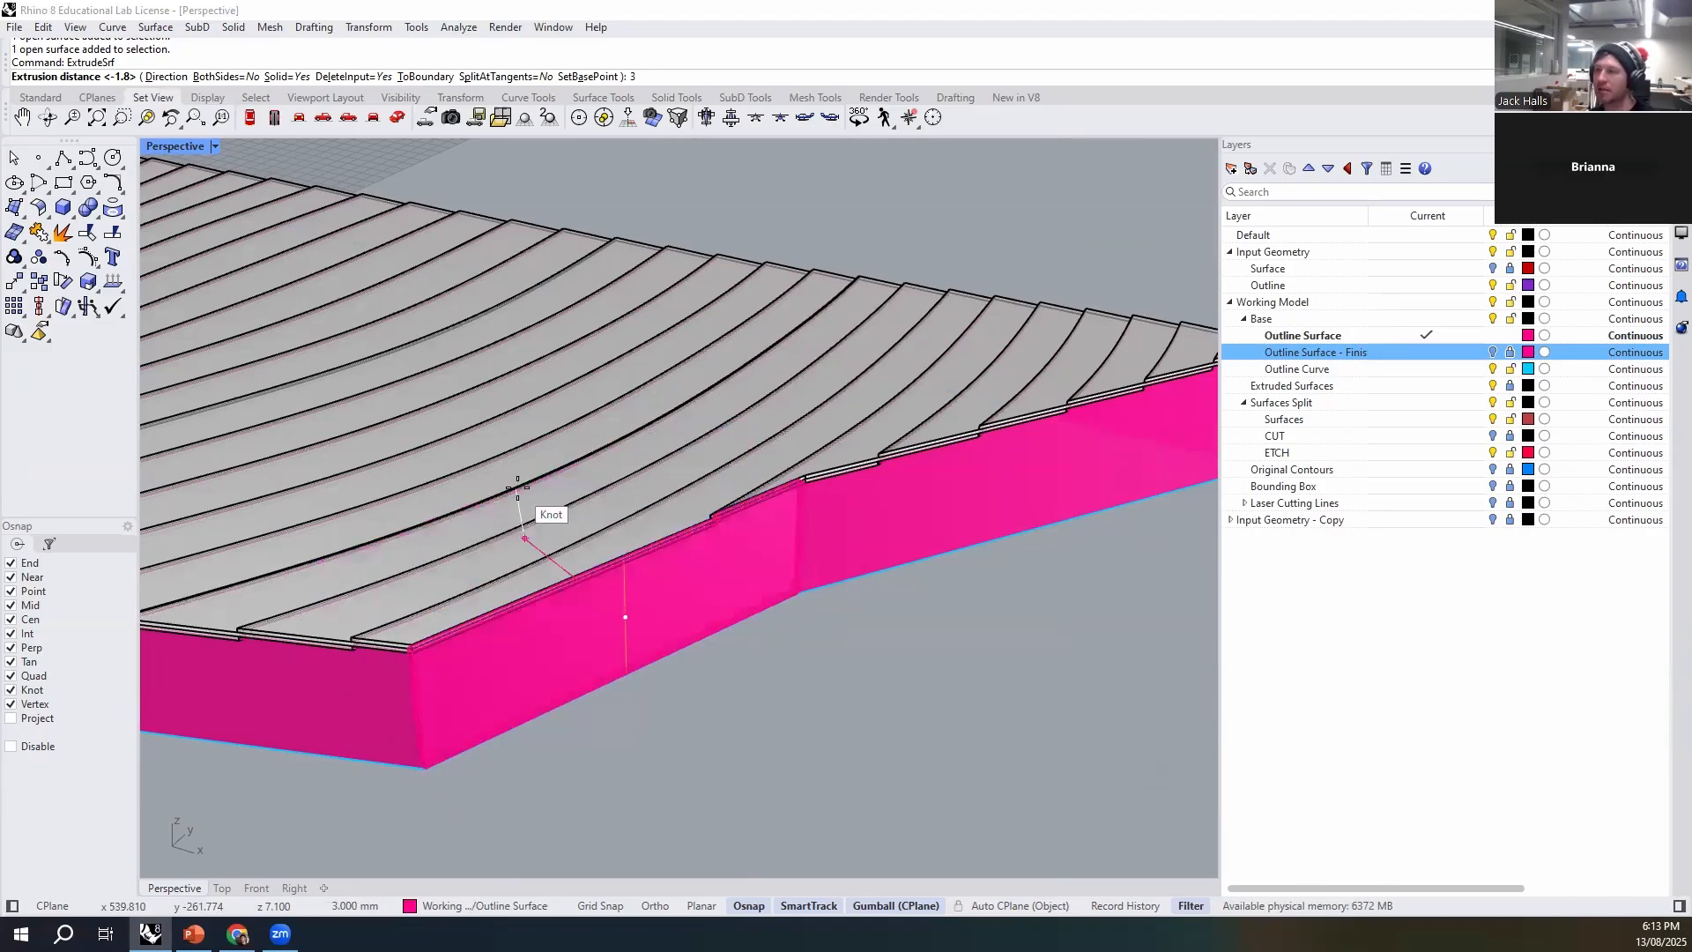
pyautogui.press('Return')
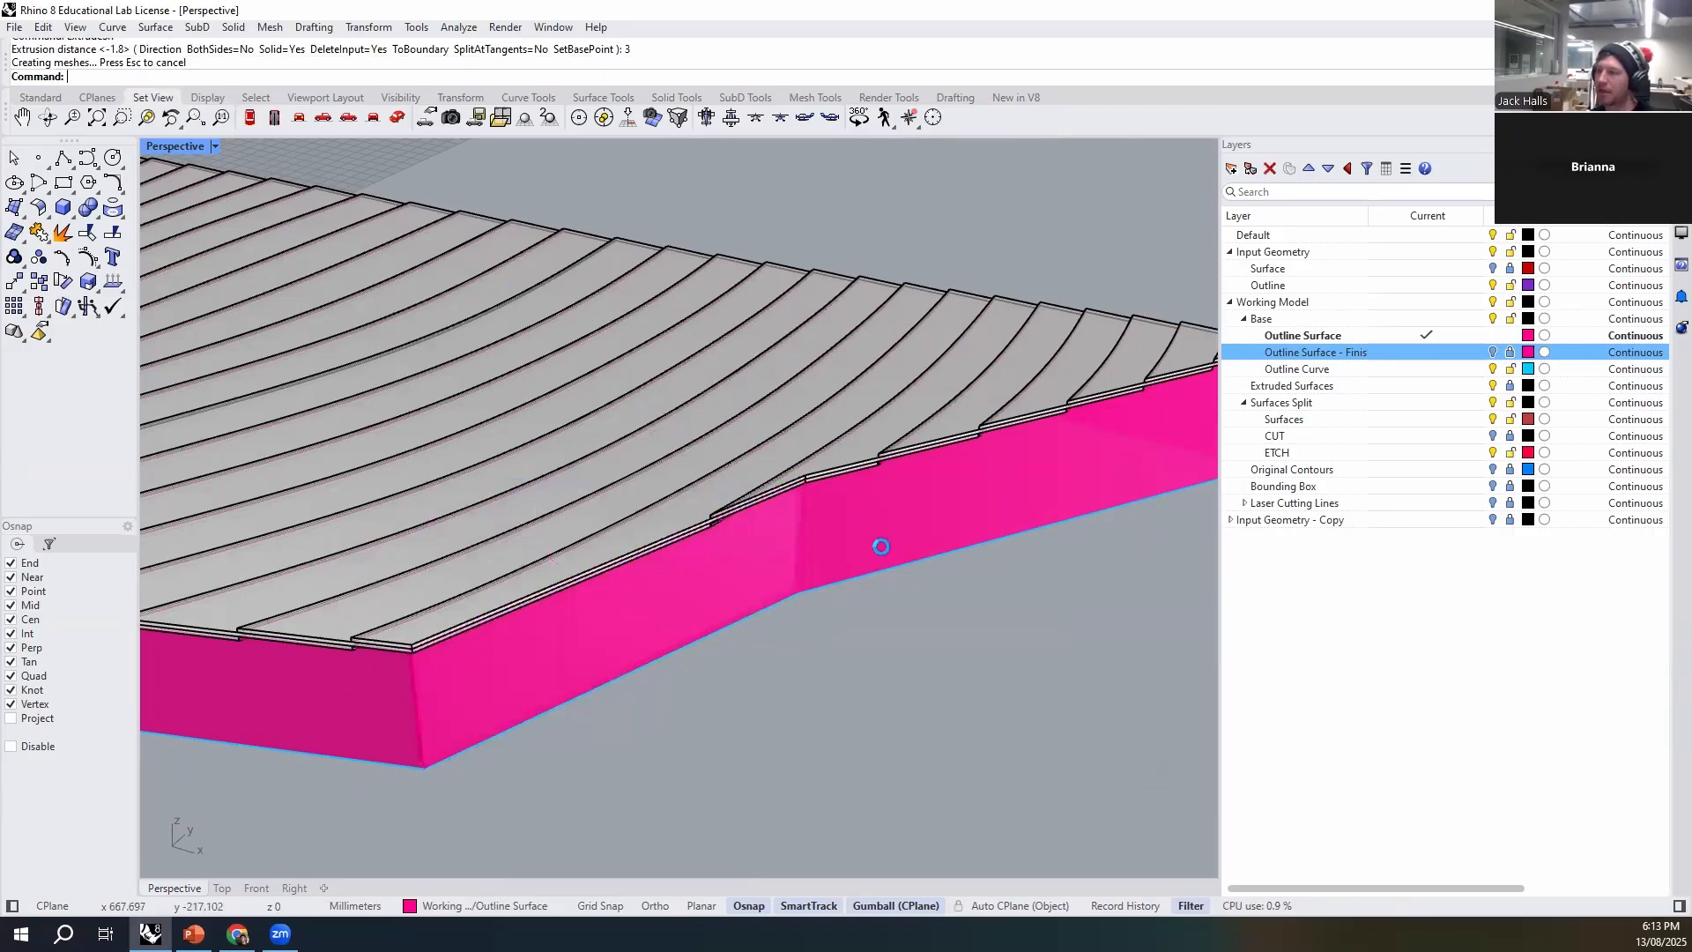
pyautogui.click(881, 547)
pyautogui.press('Return')
pyautogui.press('Return')
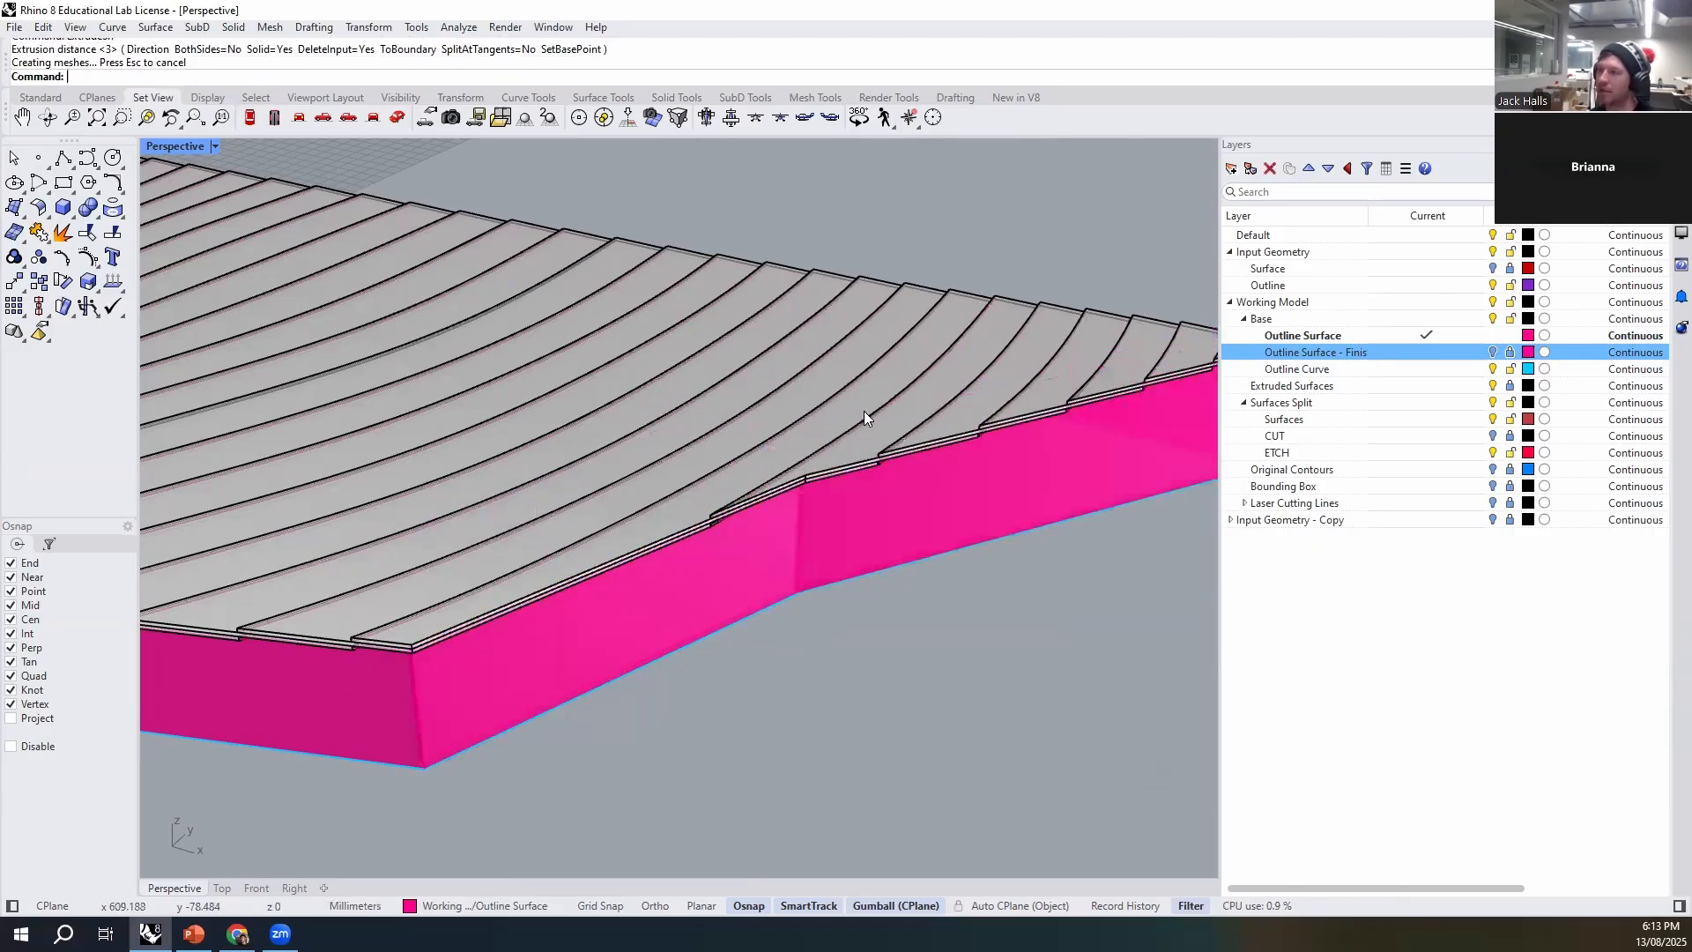
# - Extrude the two short wall segments around the outer corner inward as 3 mm solids
pyautogui.scroll(-5, 601, 321)
pyautogui.scroll(3, 442, 637)
pyautogui.click(507, 556)
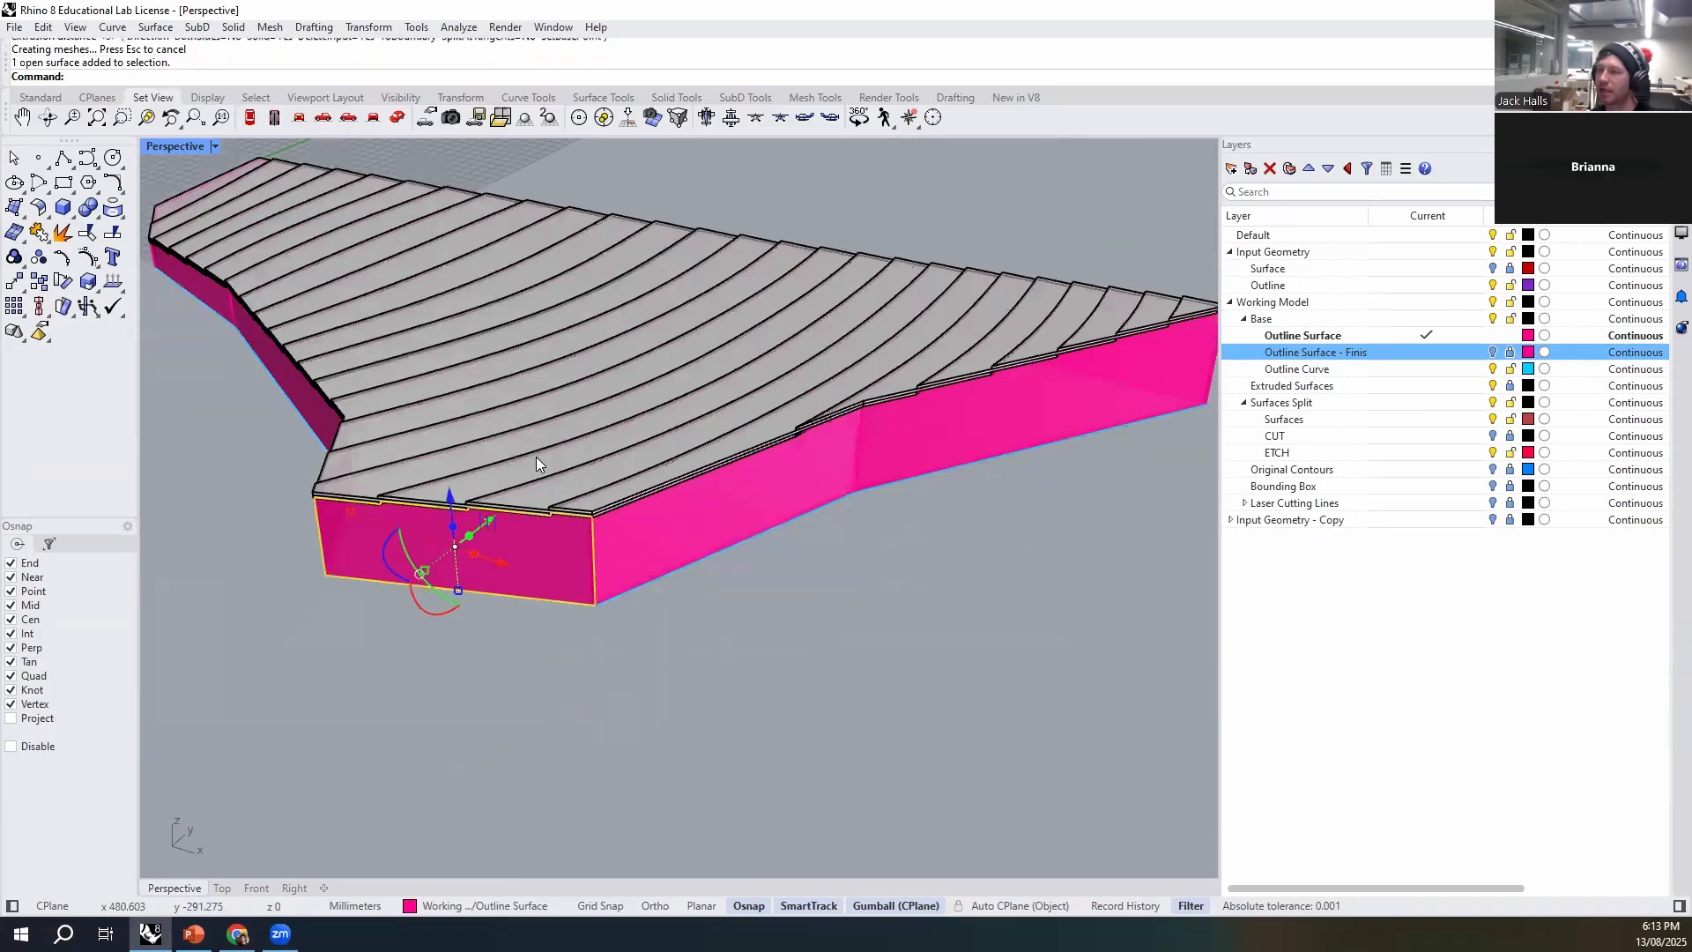
pyautogui.press('Return')
pyautogui.click(536, 456)
pyautogui.moveTo(536, 456); pyautogui.dragTo(566, 779, button='right')
pyautogui.click(705, 631)
pyautogui.press('Return')
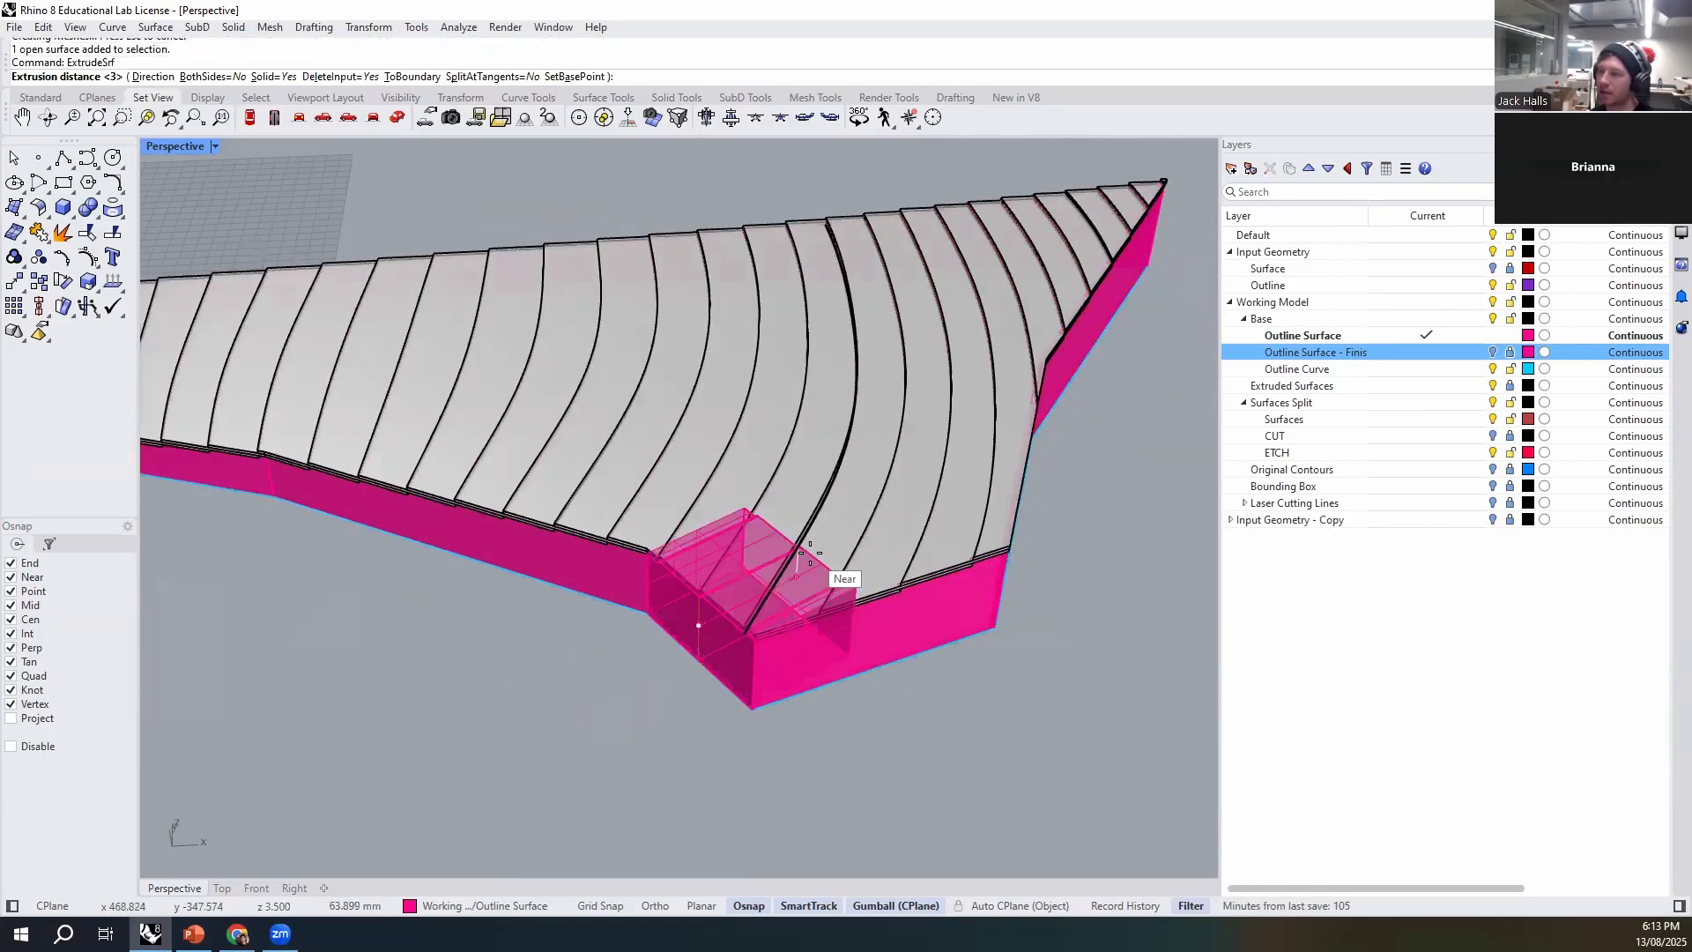
pyautogui.click(853, 539)
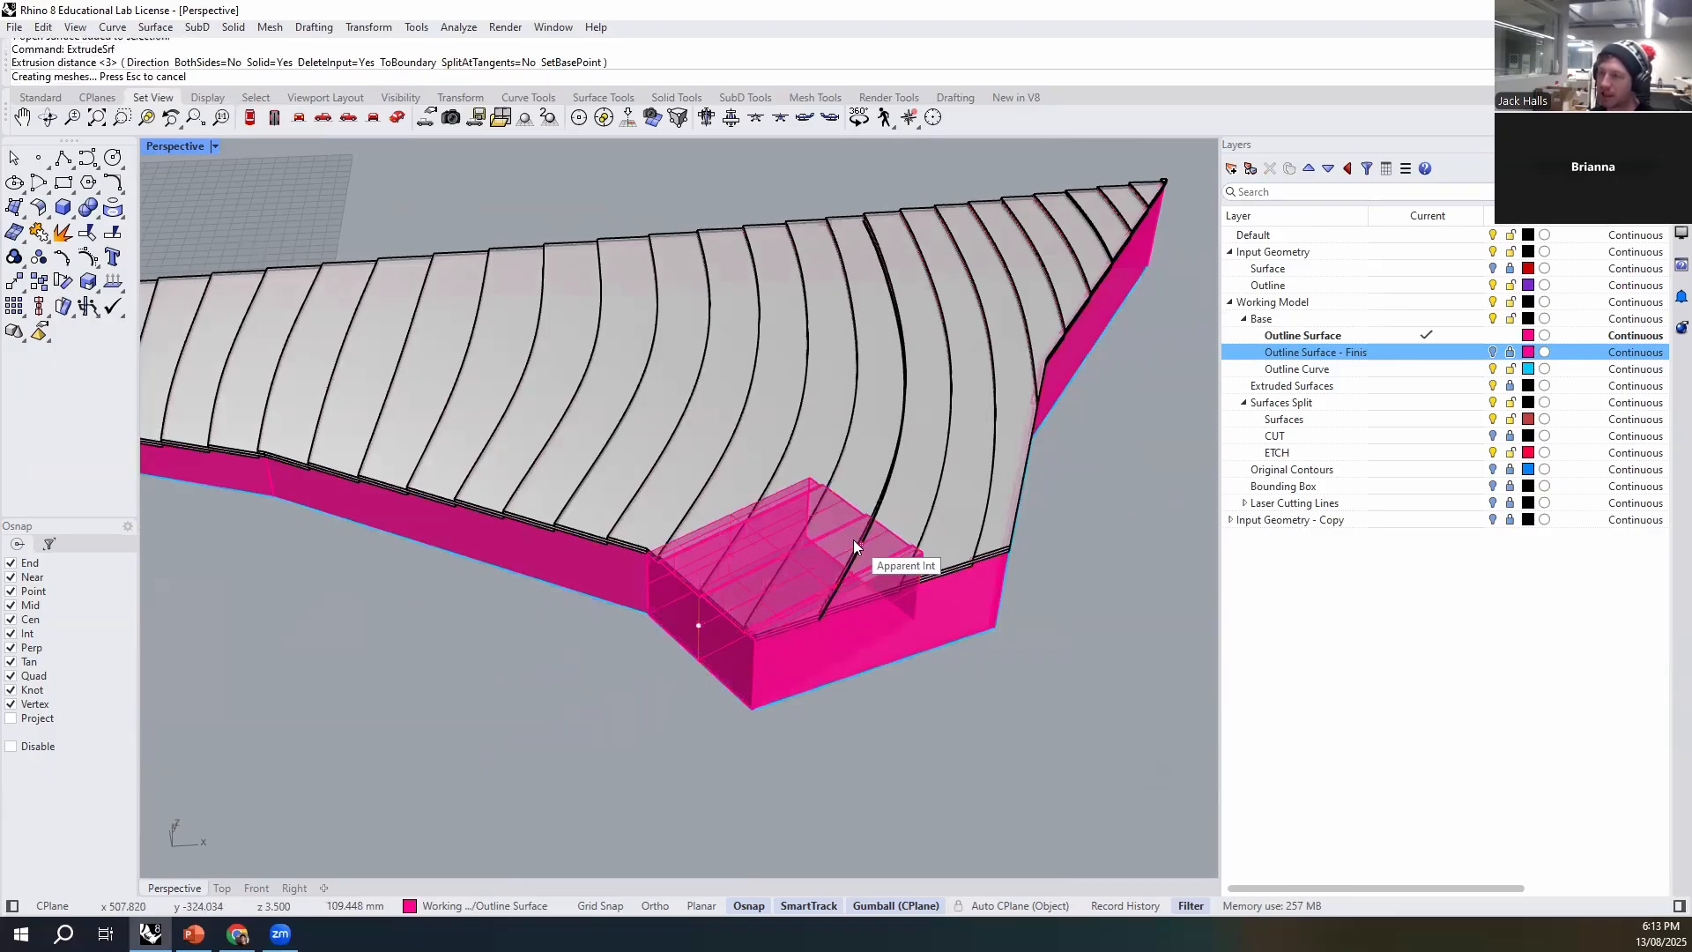
# - Extrude the remaining wall segments along the bent long side inward as 3 mm solids, up to the narrow end
pyautogui.click(587, 573)
pyautogui.moveTo(593, 680); pyautogui.dragTo(527, 494, button='right')
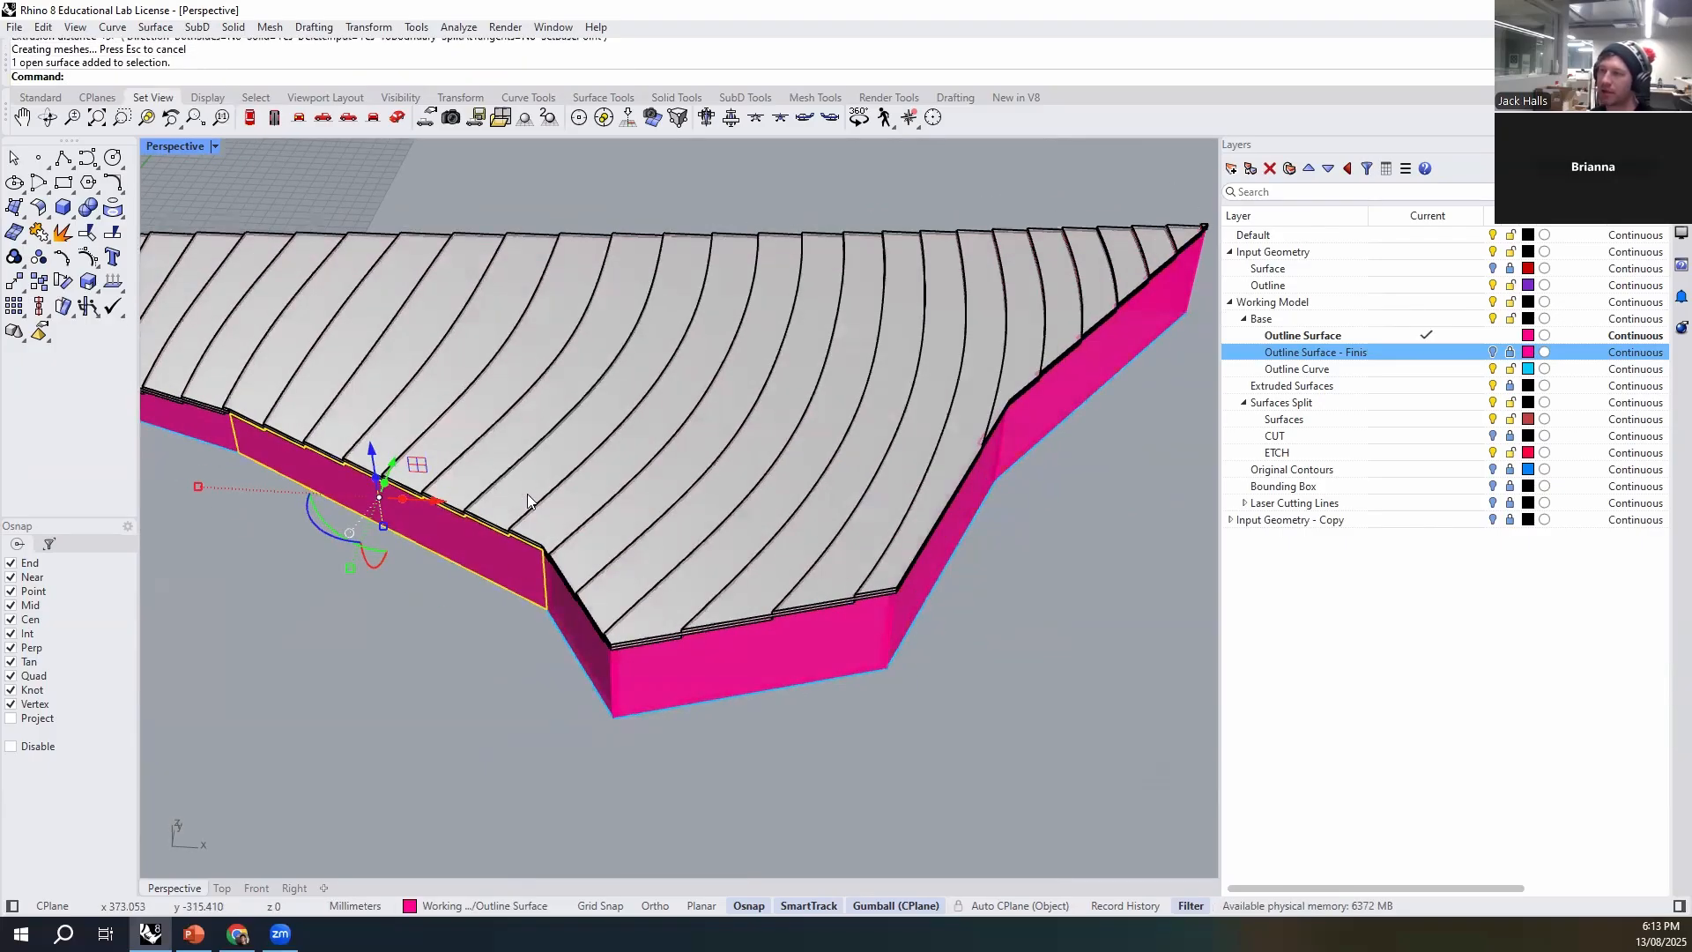
pyautogui.scroll(5, 527, 493)
pyautogui.press('Return')
pyautogui.click(567, 460)
pyautogui.scroll(-10, 532, 464)
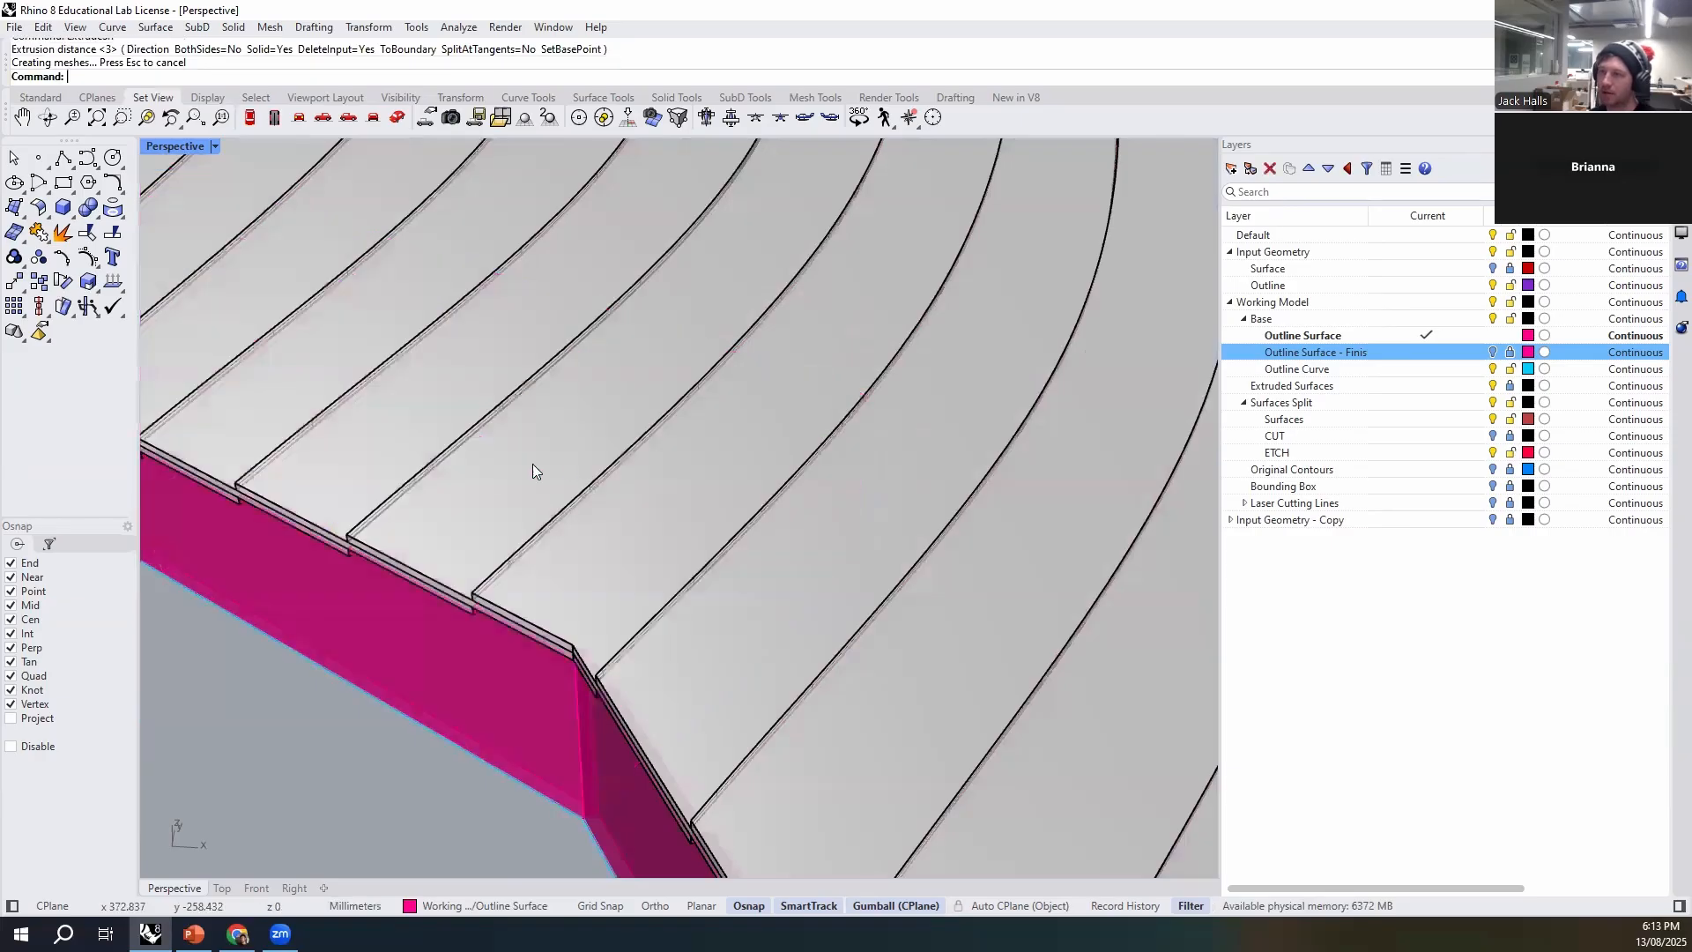
pyautogui.scroll(7, 340, 535)
pyautogui.moveTo(324, 557); pyautogui.dragTo(473, 520, button='right')
pyautogui.click(473, 519)
pyautogui.press('Return')
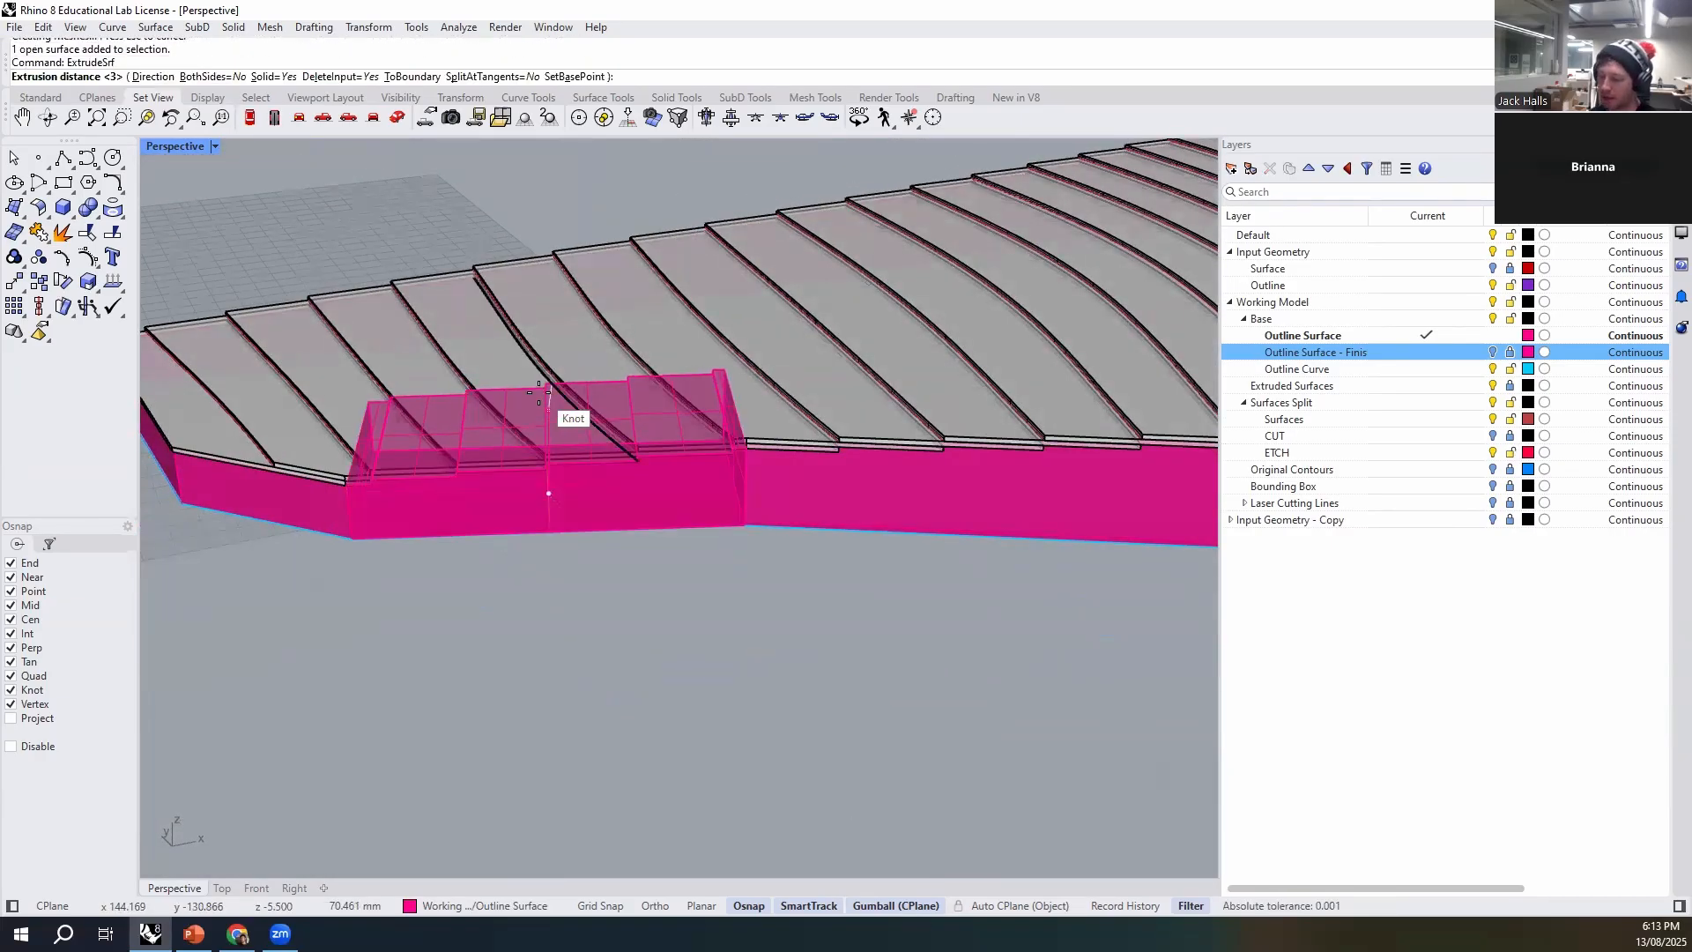
pyautogui.press('Return')
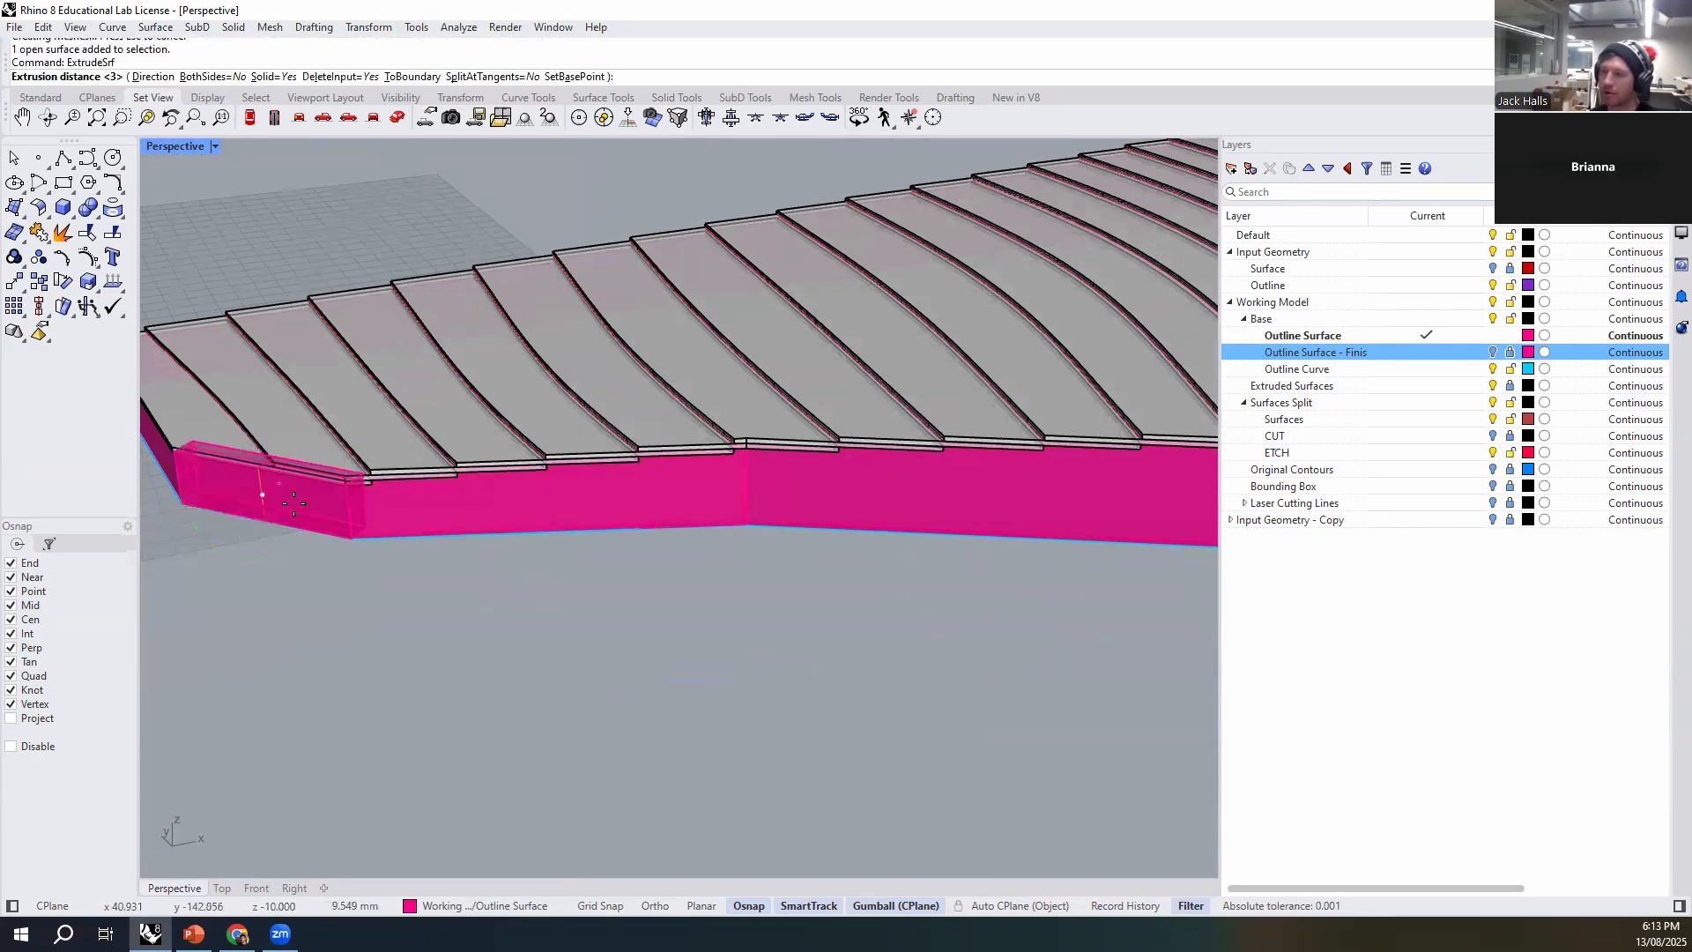
pyautogui.scroll(-5, 477, 557)
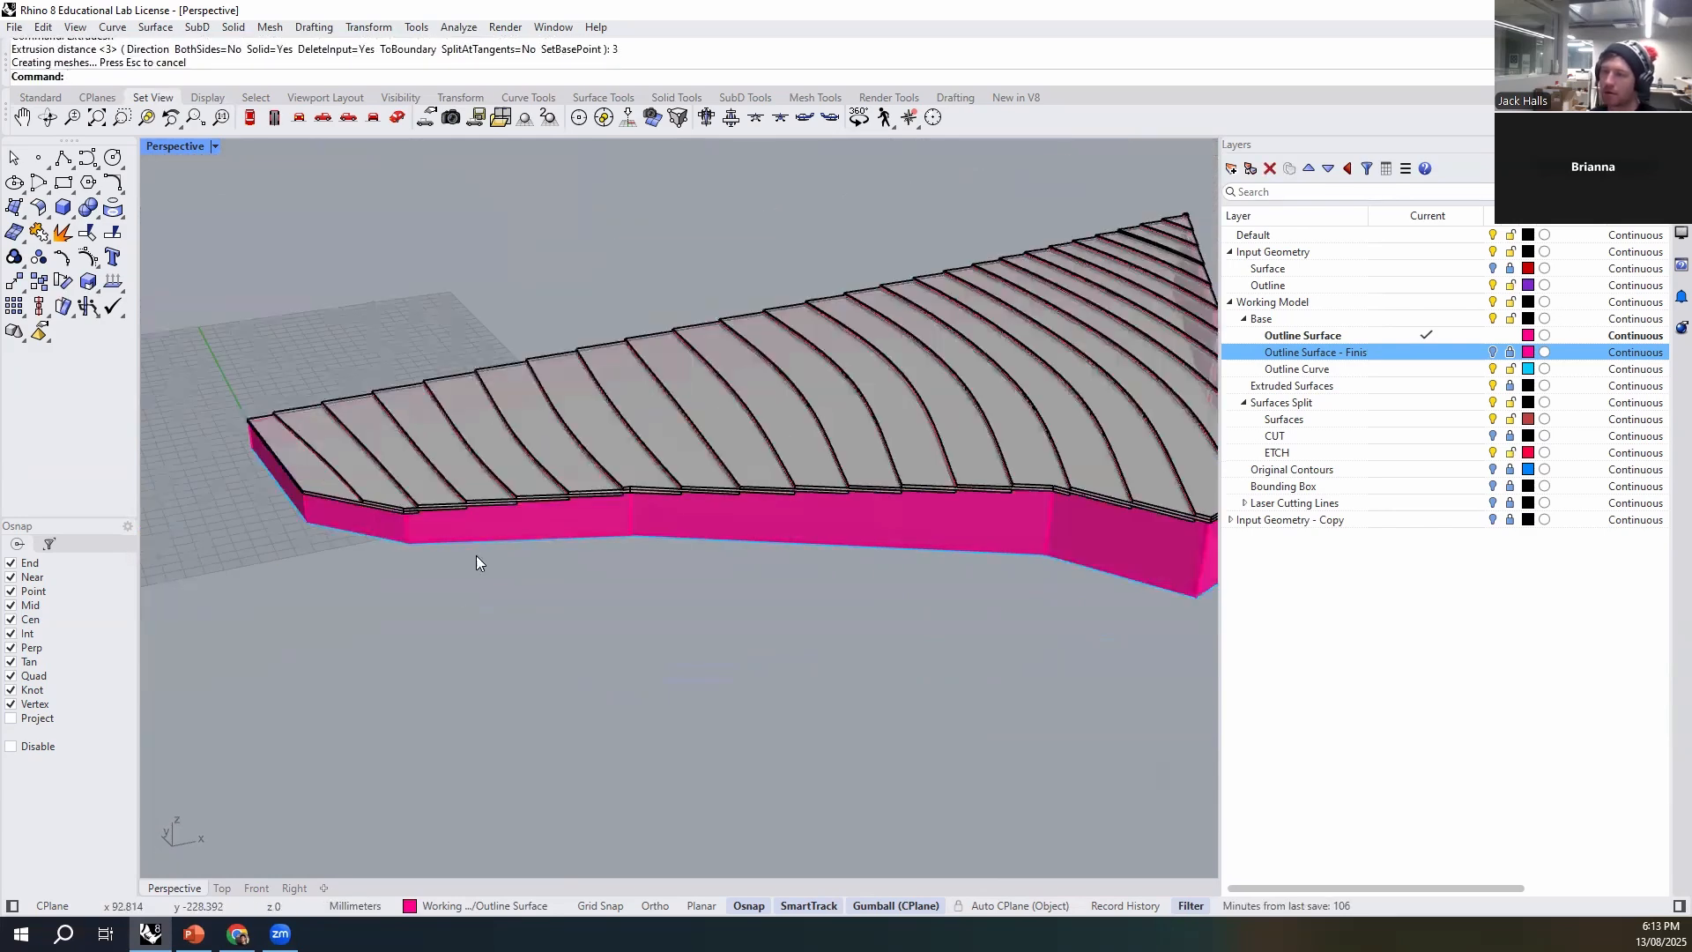
# - Extrude the end wall at the narrow end of the model inward as a 3 mm solid
pyautogui.moveTo(475, 557); pyautogui.dragTo(363, 530, button='right')
pyautogui.scroll(7, 317, 511)
pyautogui.click(297, 513)
pyautogui.press('Return')
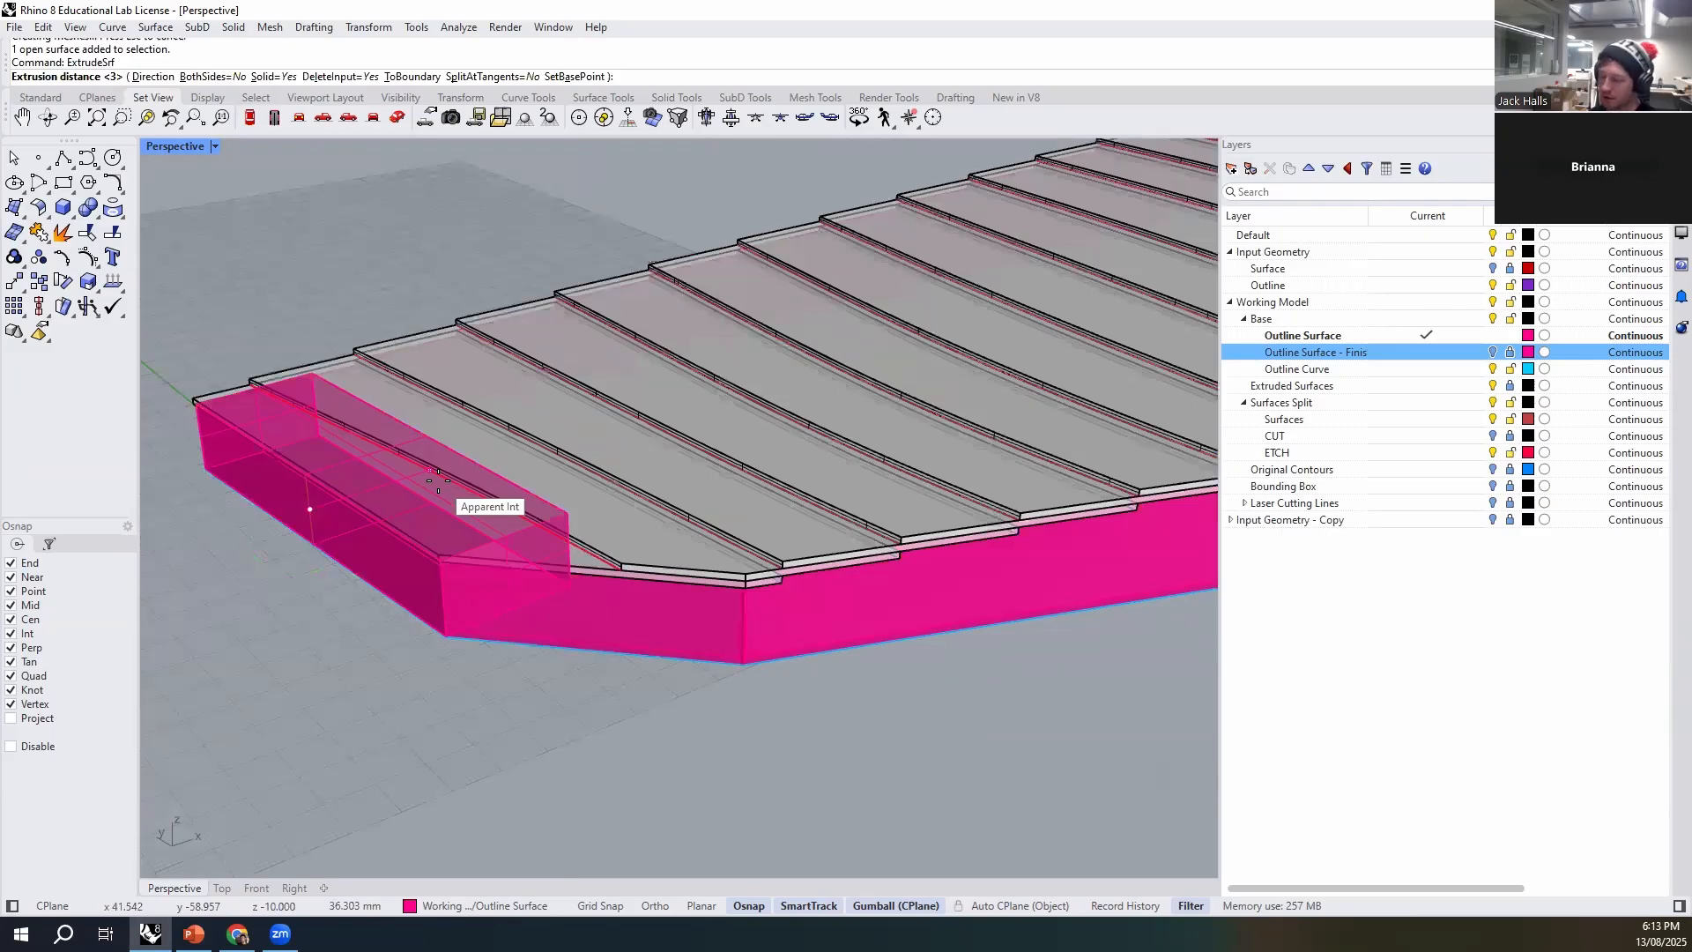
pyautogui.press('Return')
# - Extrude the long straight side wall inward as a 3 mm solid
pyautogui.moveTo(391, 557); pyautogui.dragTo(816, 457, button='right')
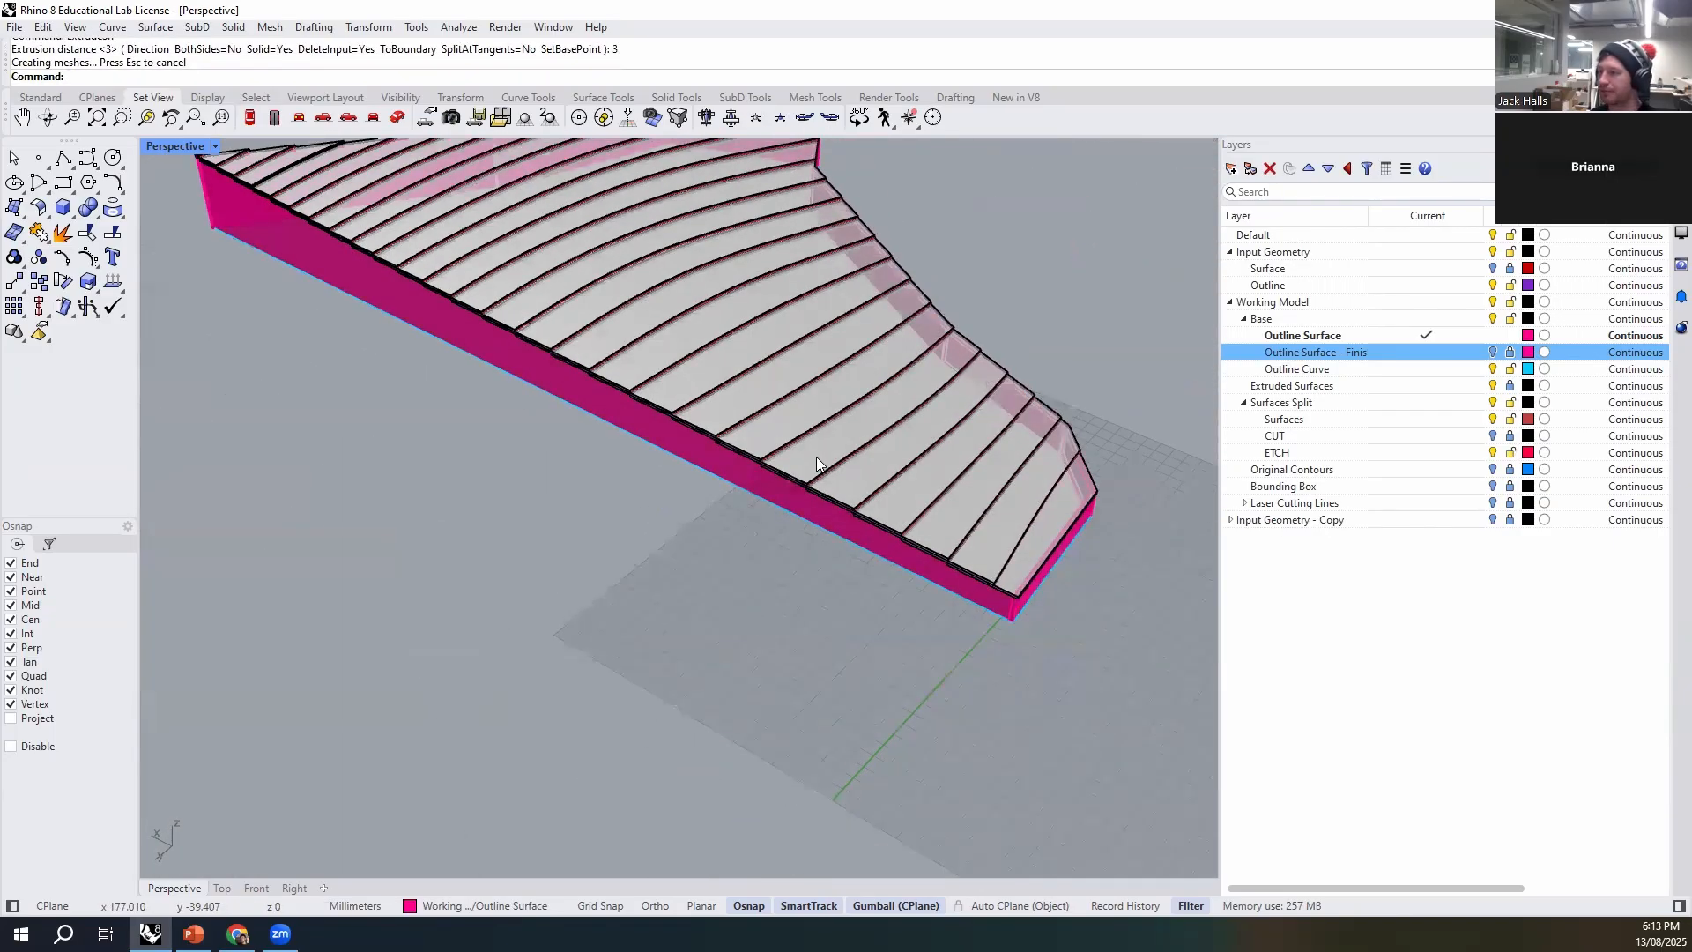
pyautogui.scroll(4, 816, 457)
pyautogui.click(753, 516)
pyautogui.press('Return')
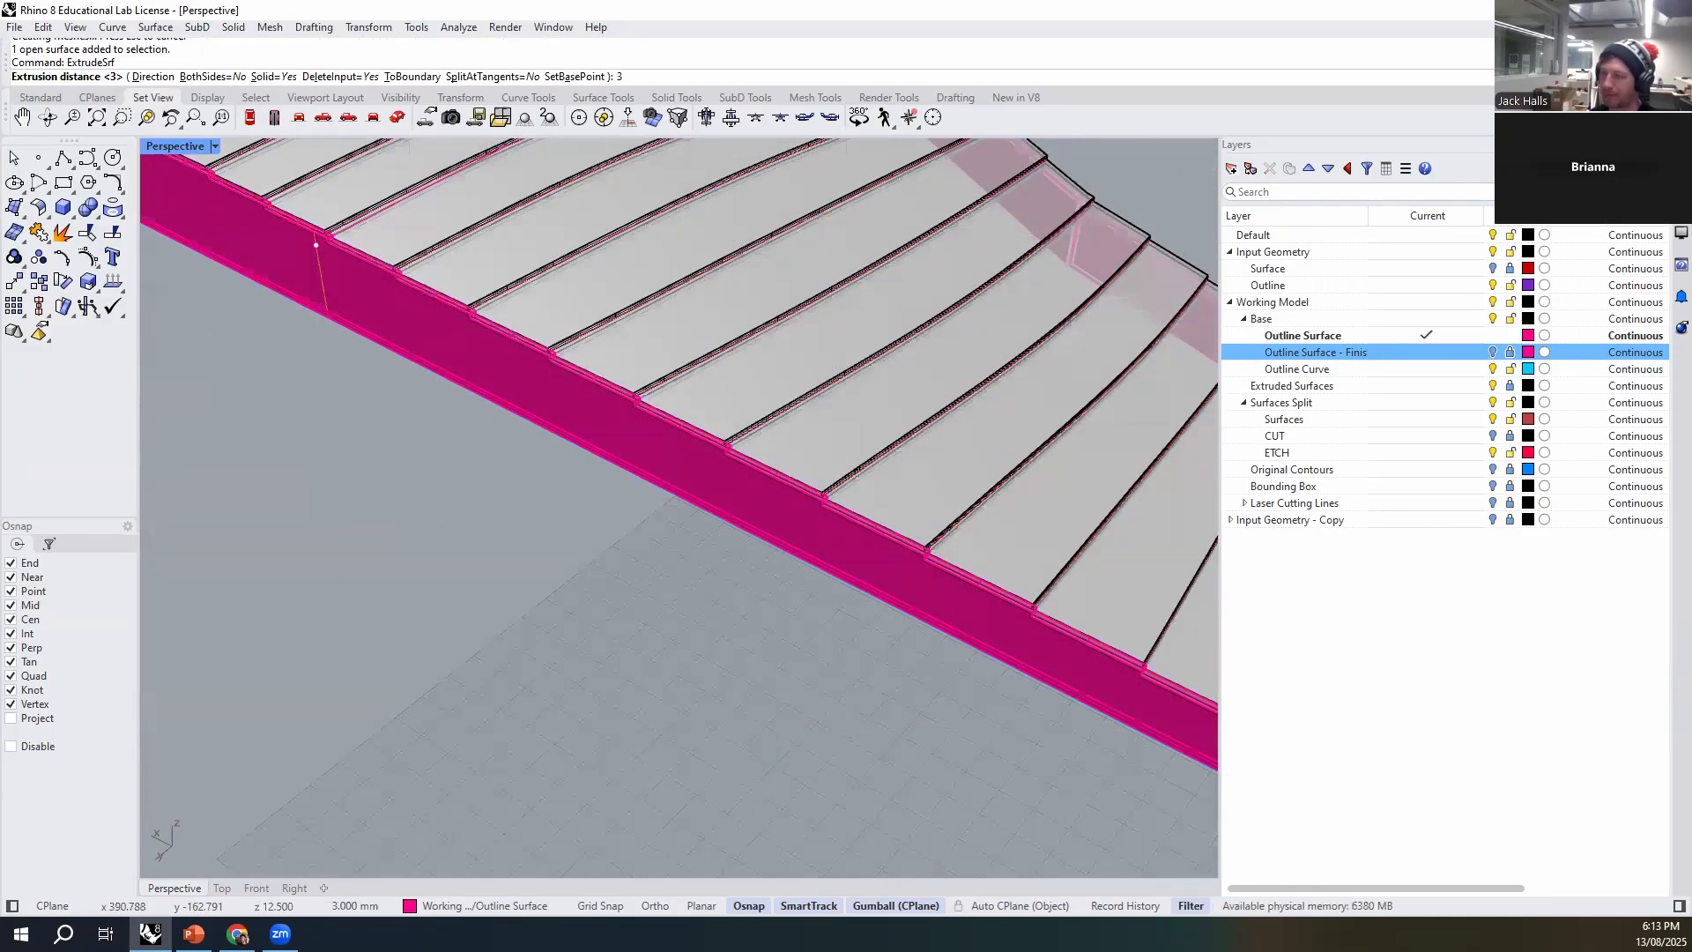
pyautogui.press('Return')
# - Examine the thickened walls from all around and from below, checking that every segment is a closed solid extruded inward
pyautogui.scroll(-7, 864, 414)
pyautogui.moveTo(409, 514); pyautogui.dragTo(797, 427, button='right')
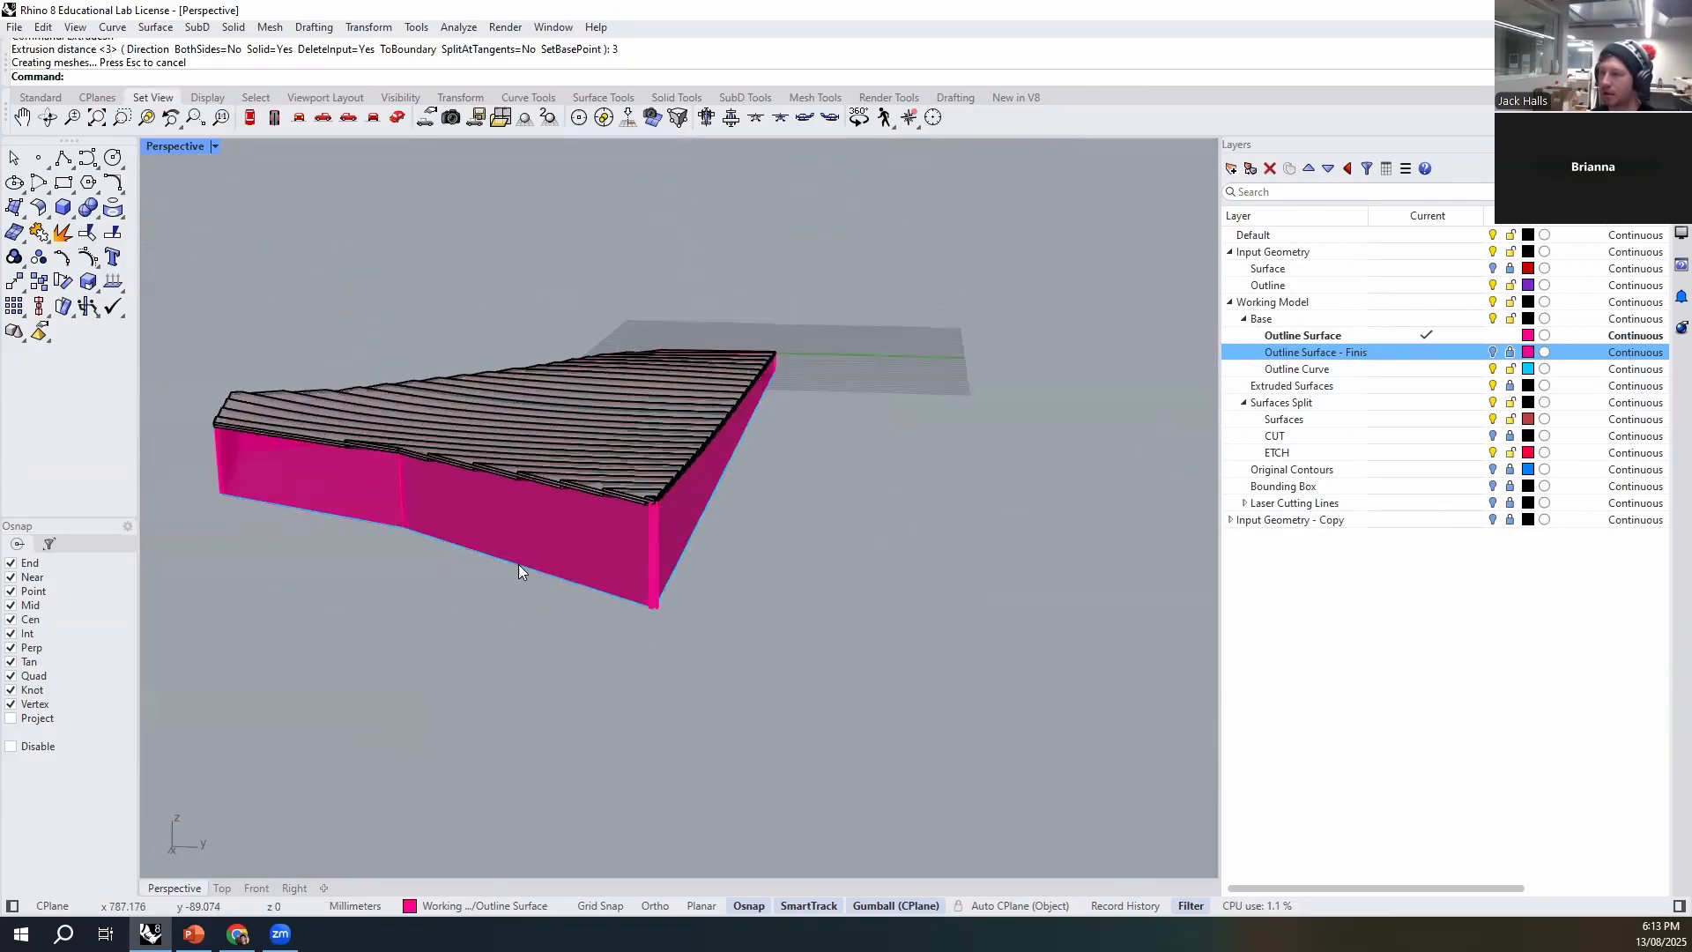
pyautogui.scroll(6, 518, 564)
pyautogui.click(573, 529)
pyautogui.click(907, 705)
pyautogui.moveTo(908, 705); pyautogui.dragTo(755, 749, button='right')
pyautogui.click(673, 419)
pyautogui.moveTo(686, 564); pyautogui.dragTo(493, 426, button='right')
pyautogui.click(861, 667)
pyautogui.moveTo(860, 667); pyautogui.dragTo(783, 608, button='right')
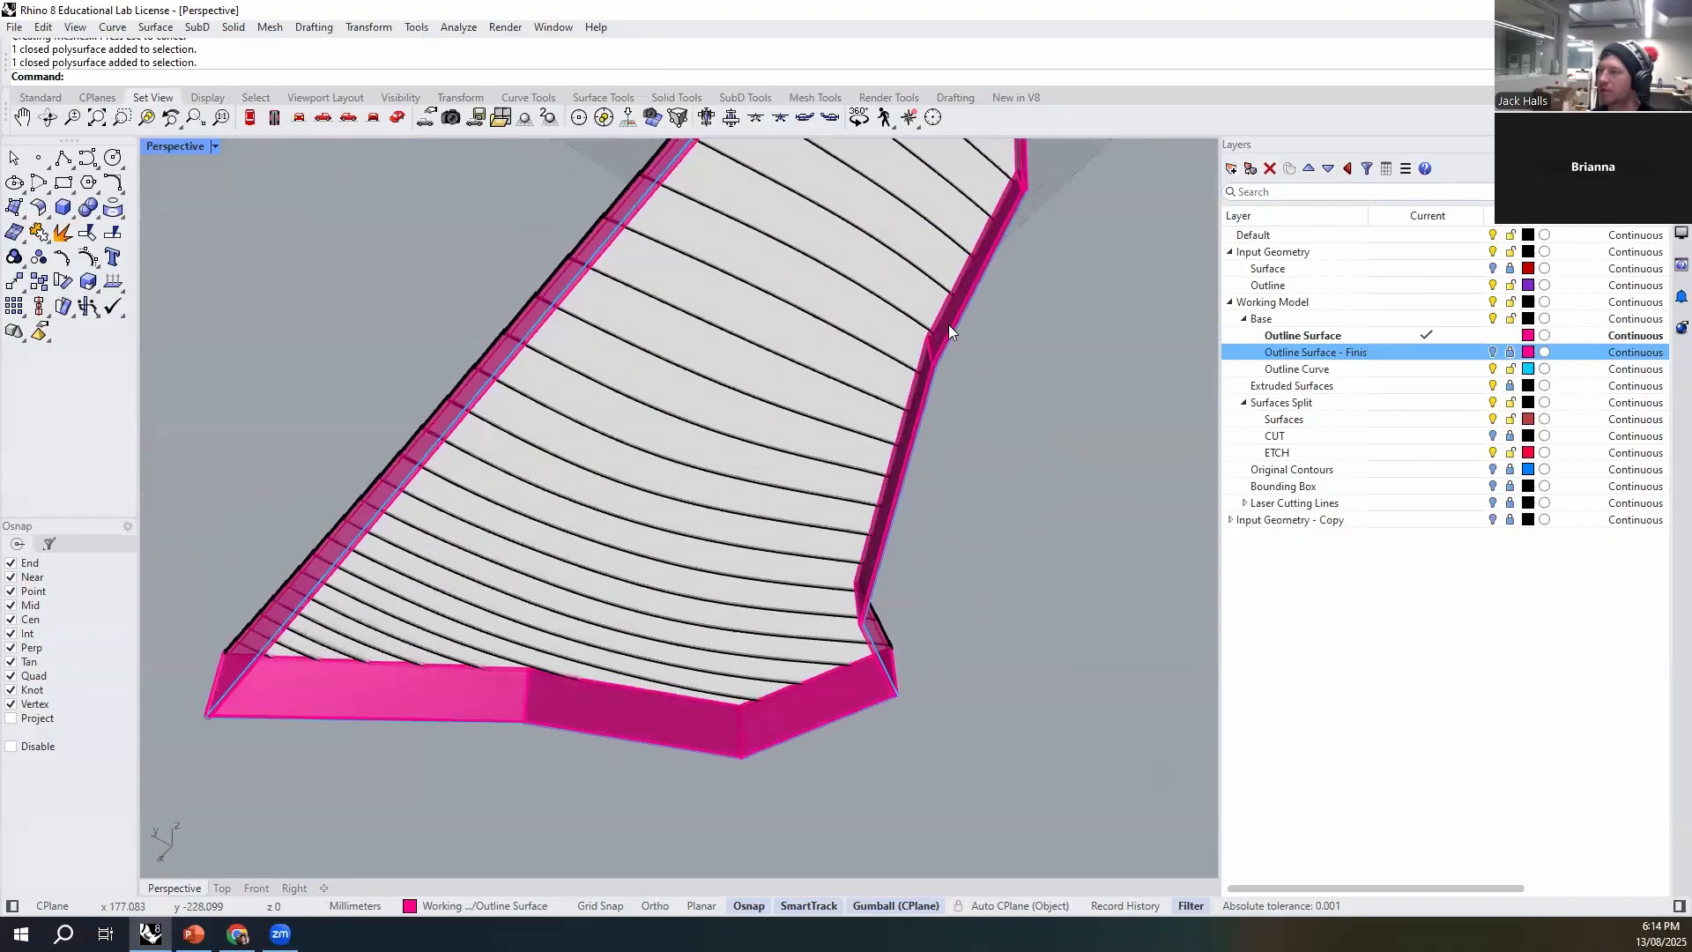
pyautogui.scroll(4, 896, 446)
pyautogui.scroll(-4, 882, 476)
pyautogui.moveTo(864, 467); pyautogui.dragTo(414, 365, button='right')
pyautogui.scroll(8, 405, 363)
pyautogui.moveTo(420, 300); pyautogui.dragTo(894, 270, button='right')
pyautogui.scroll(6, 861, 393)
pyautogui.scroll(-5, 818, 346)
pyautogui.moveTo(823, 344); pyautogui.dragTo(737, 721, button='right')
pyautogui.scroll(-8, 918, 454)
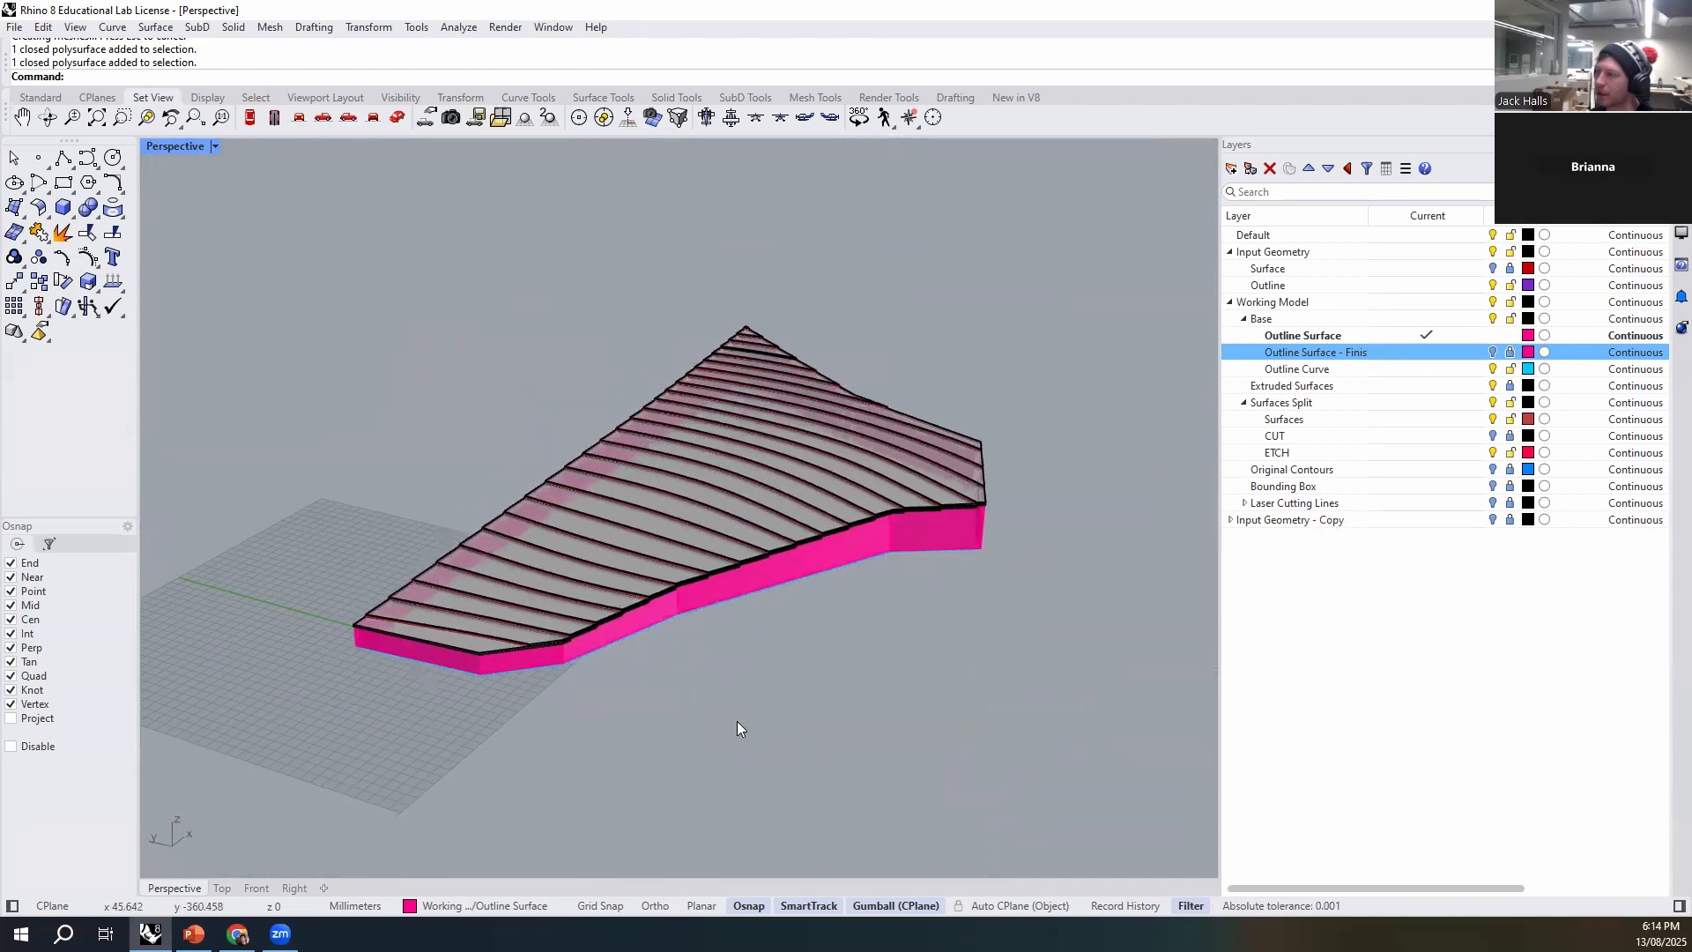
# - Check which layer a thickened wall is on and select all objects on the Outline Surface layer
pyautogui.click(833, 549)
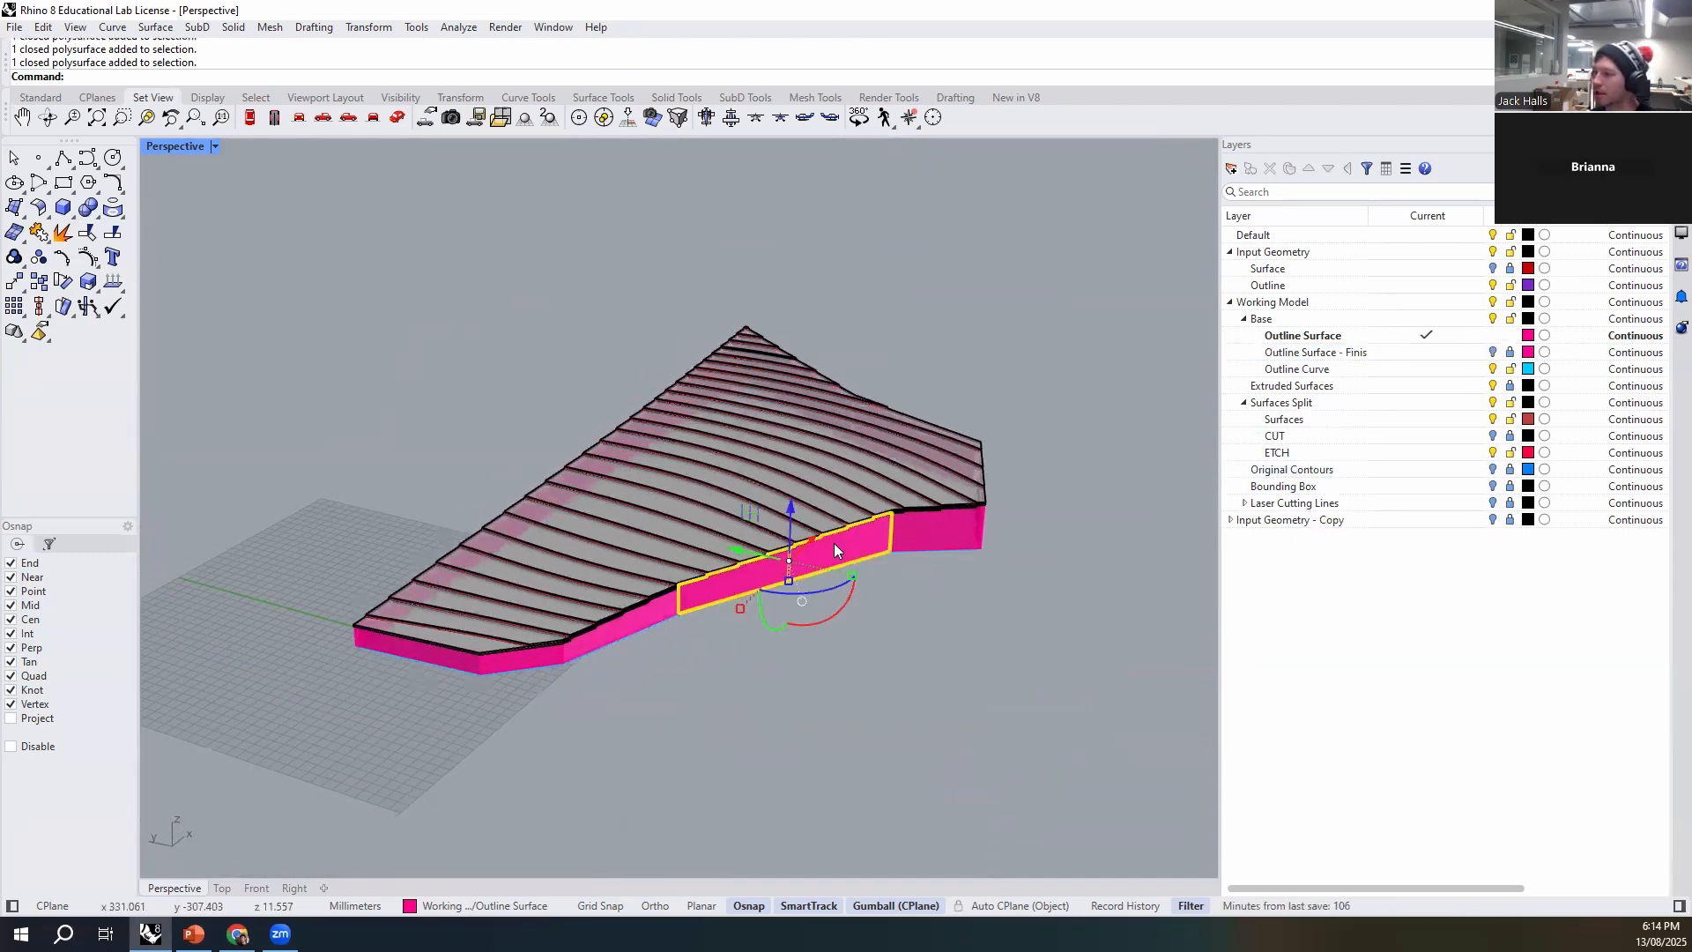
pyautogui.click(505, 908)
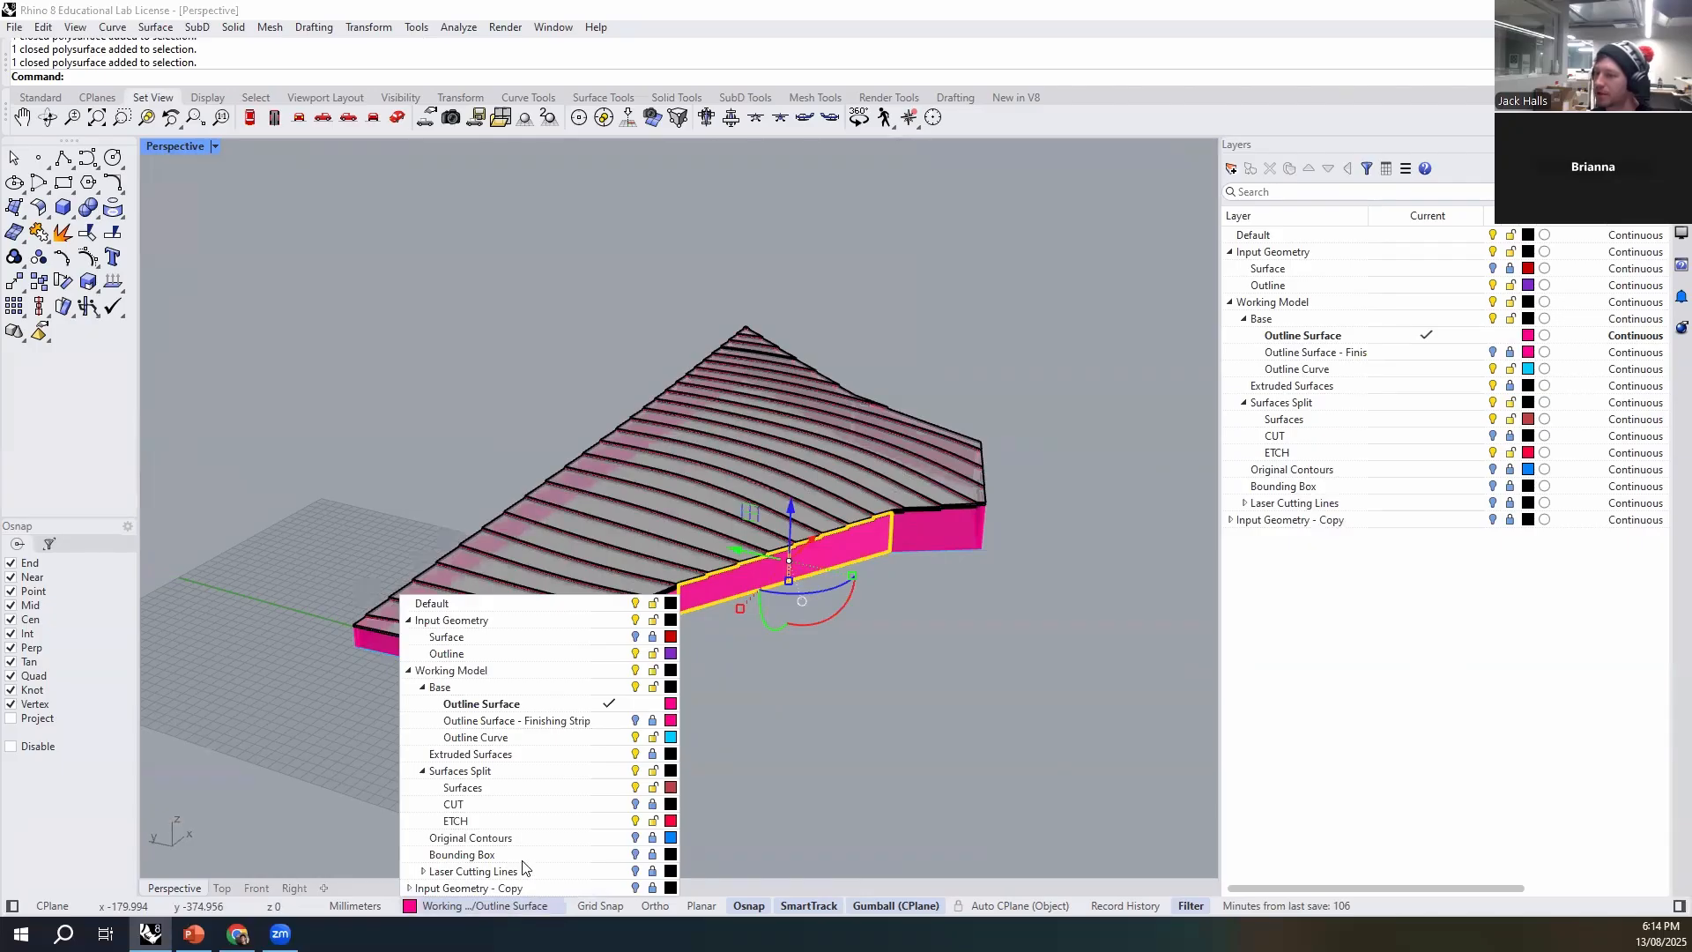
pyautogui.click(785, 711)
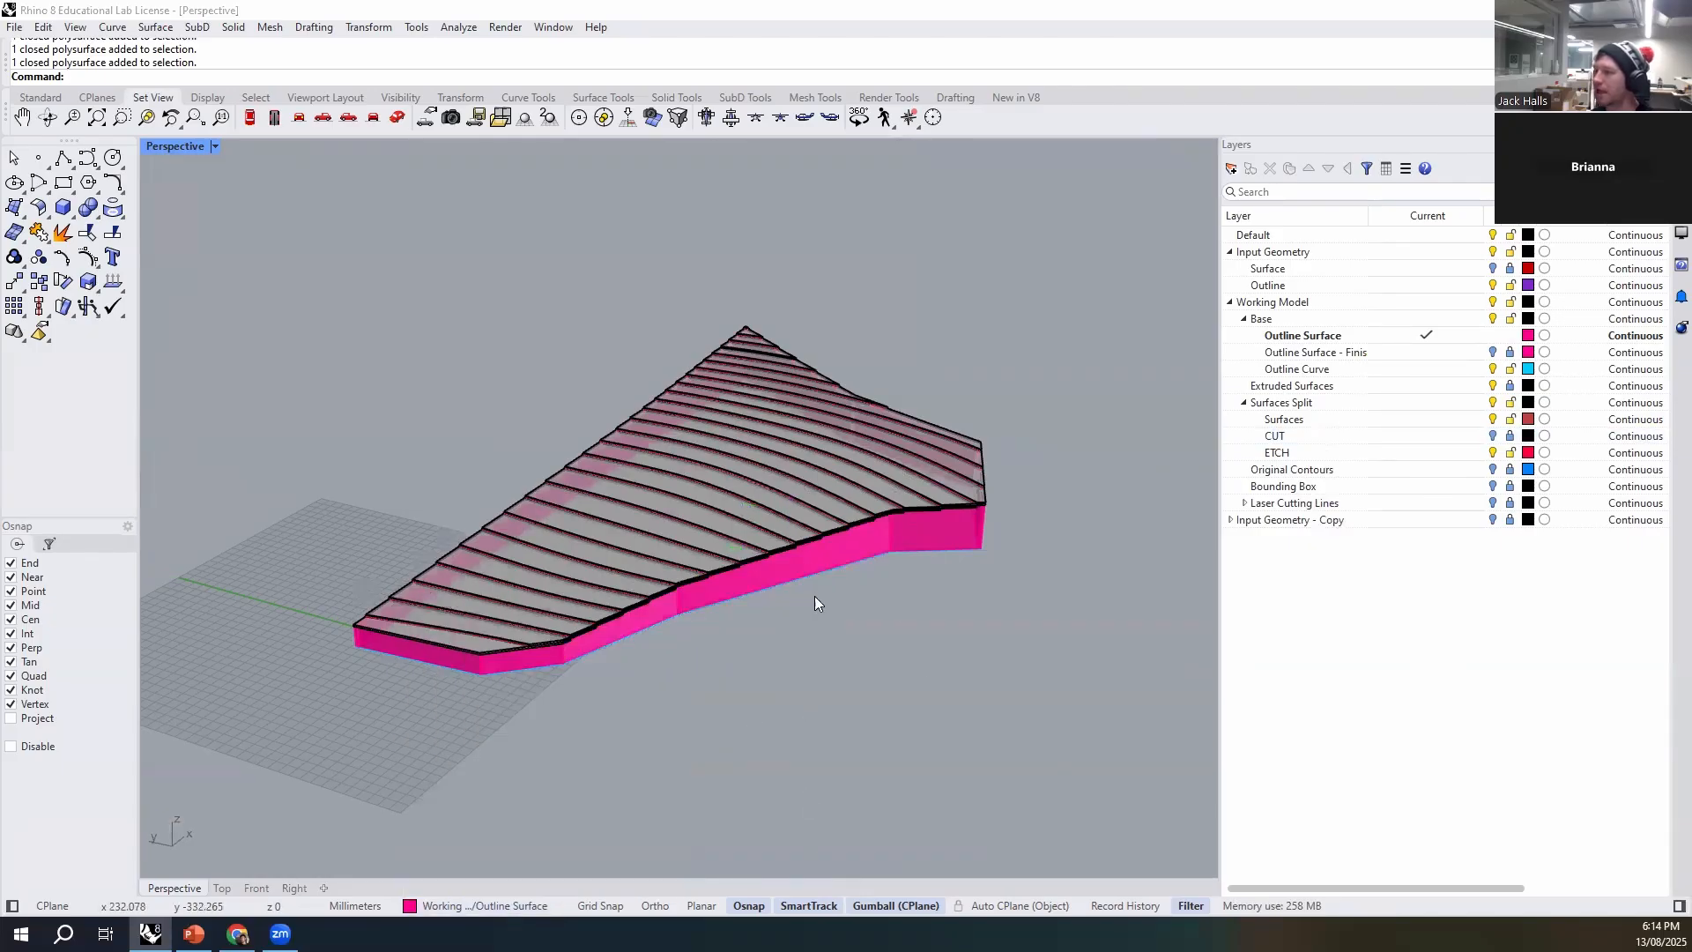
pyautogui.scroll(5, 922, 645)
pyautogui.click(1333, 338)
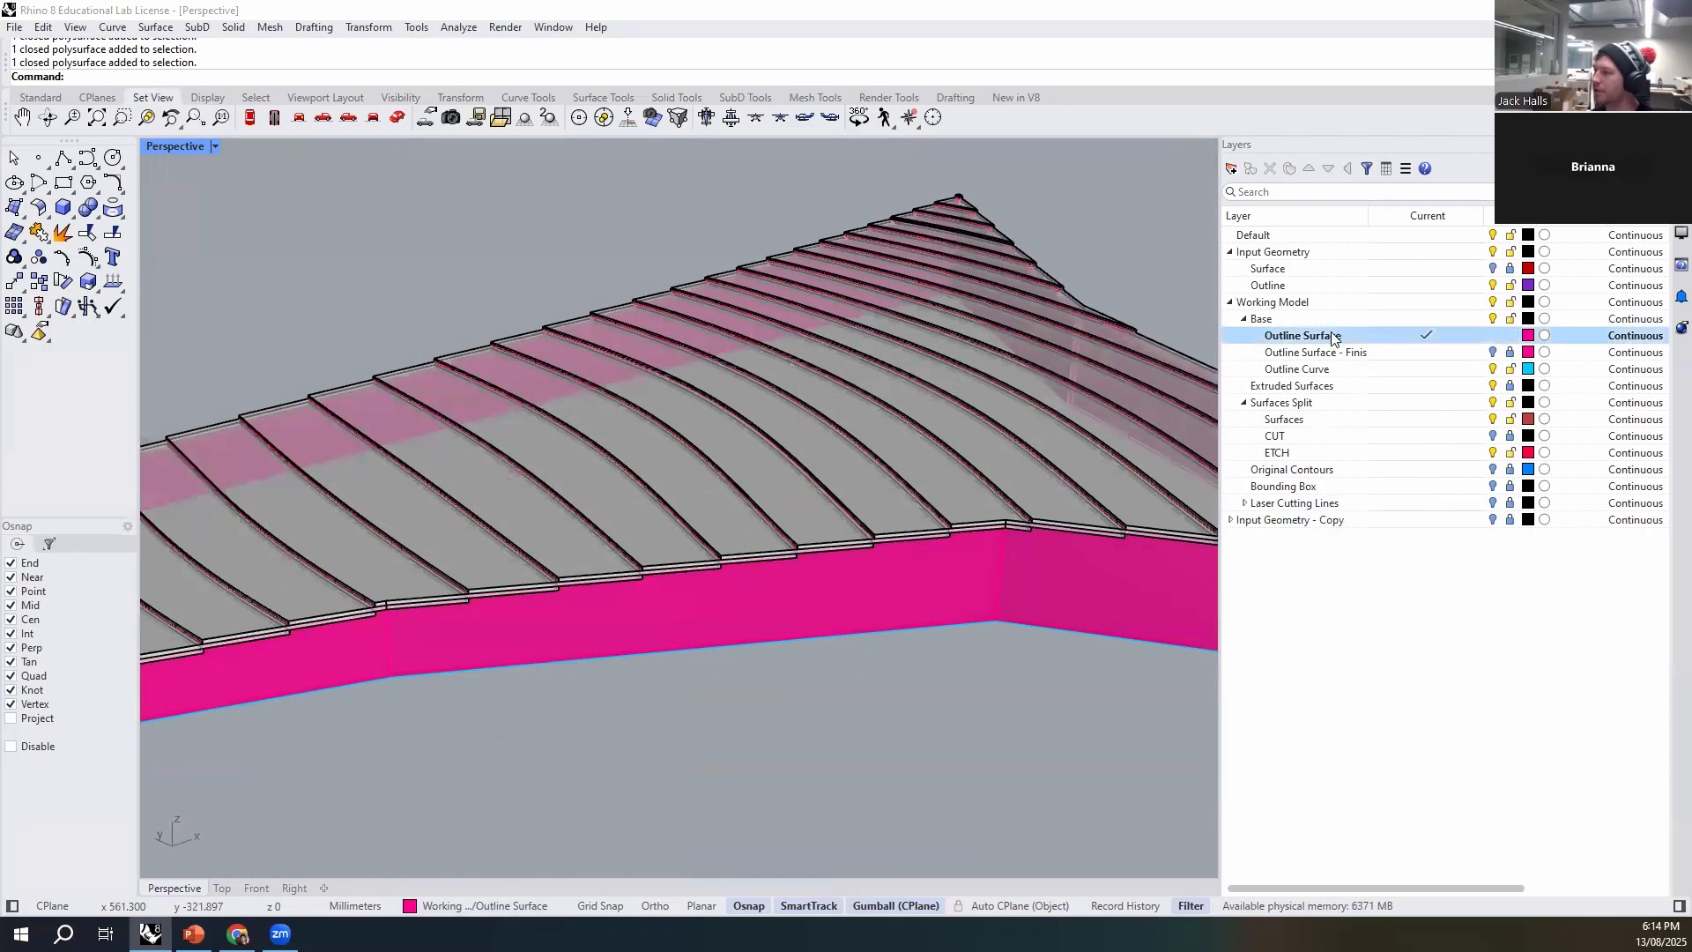
pyautogui.rightClick(1302, 337)
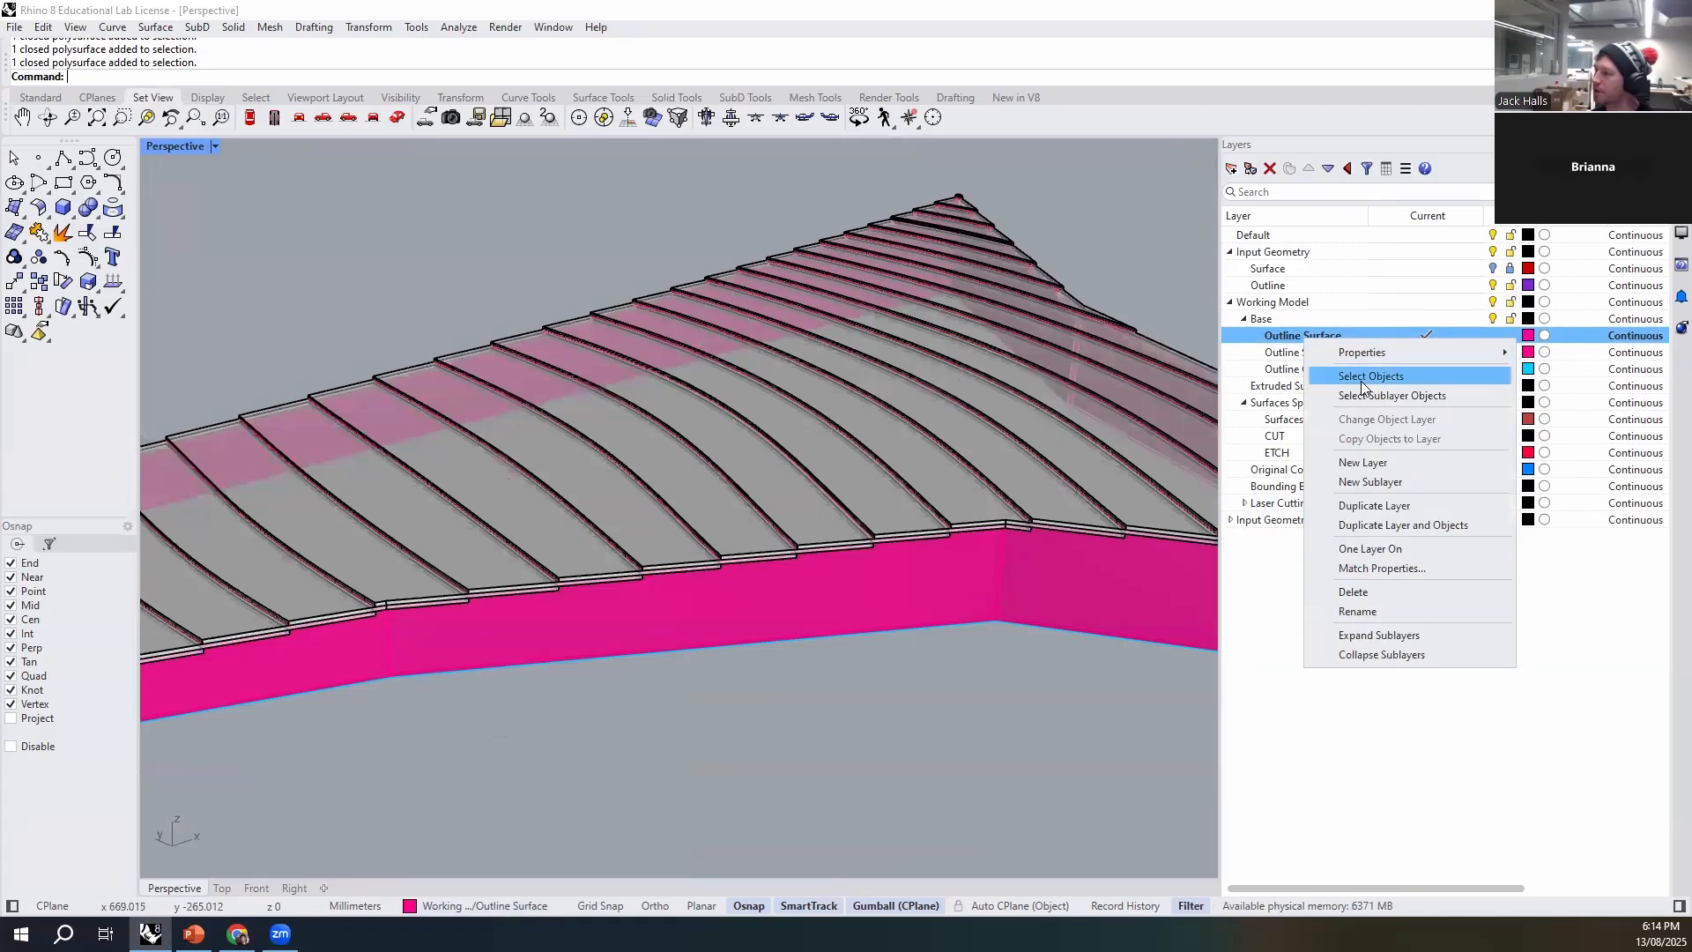
pyautogui.click(1364, 379)
pyautogui.click(989, 758)
# - Rename the Outline Surface layer as "Outline Polysurface"
pyautogui.click(1348, 334)
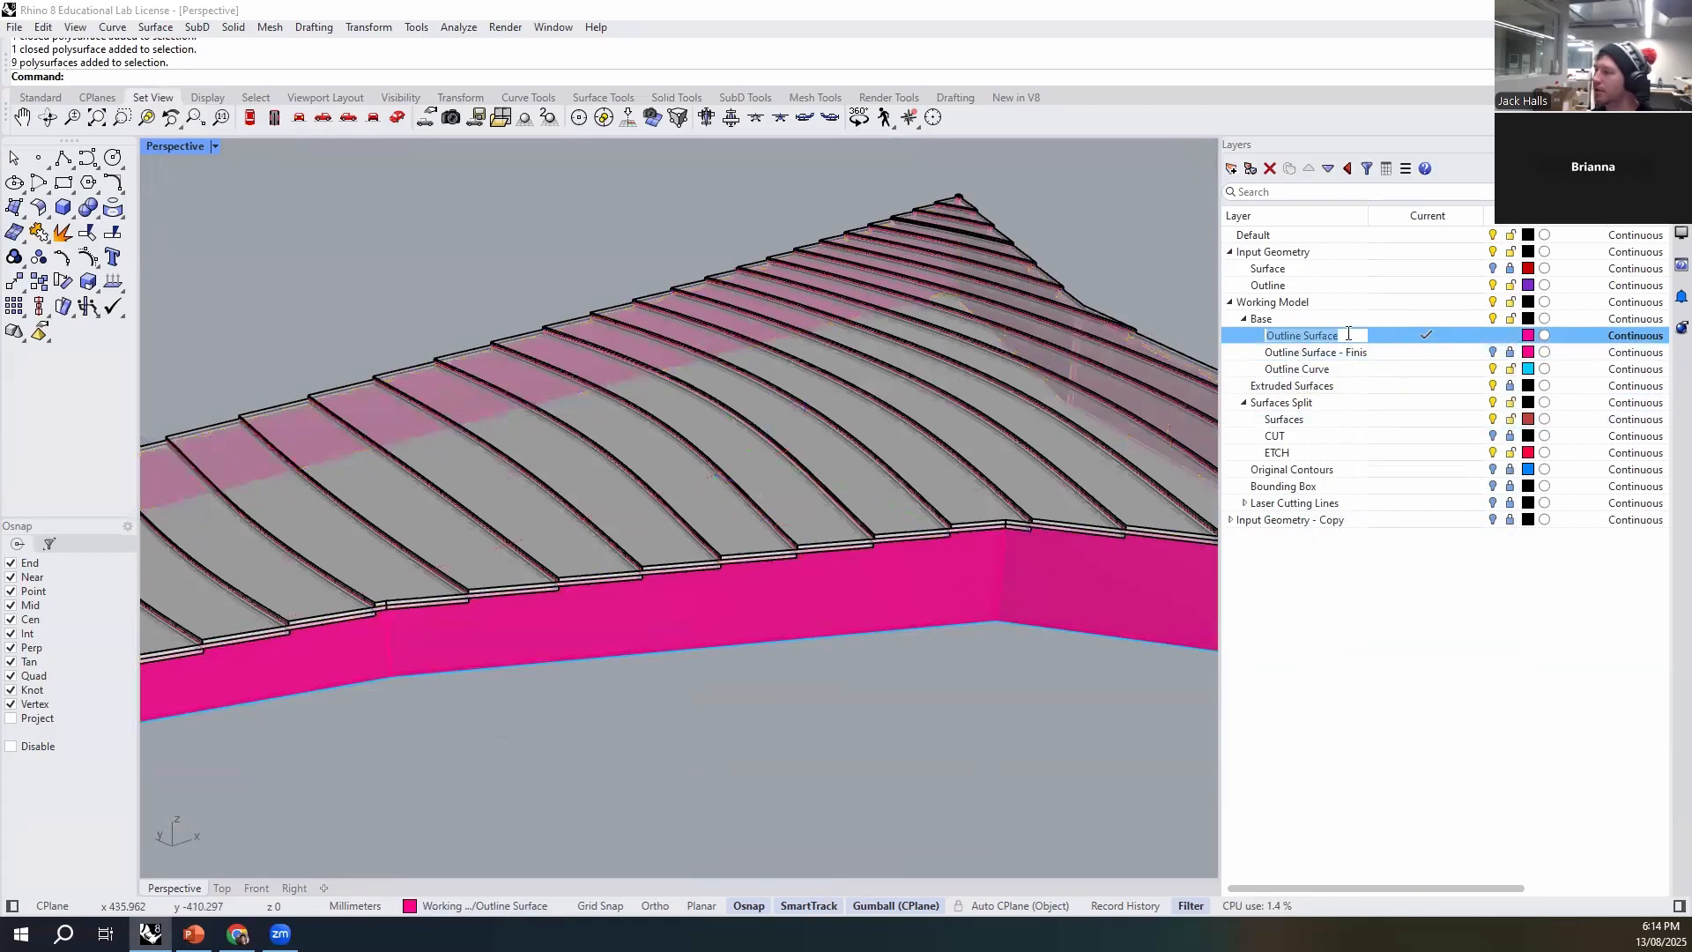
pyautogui.click(1344, 335)
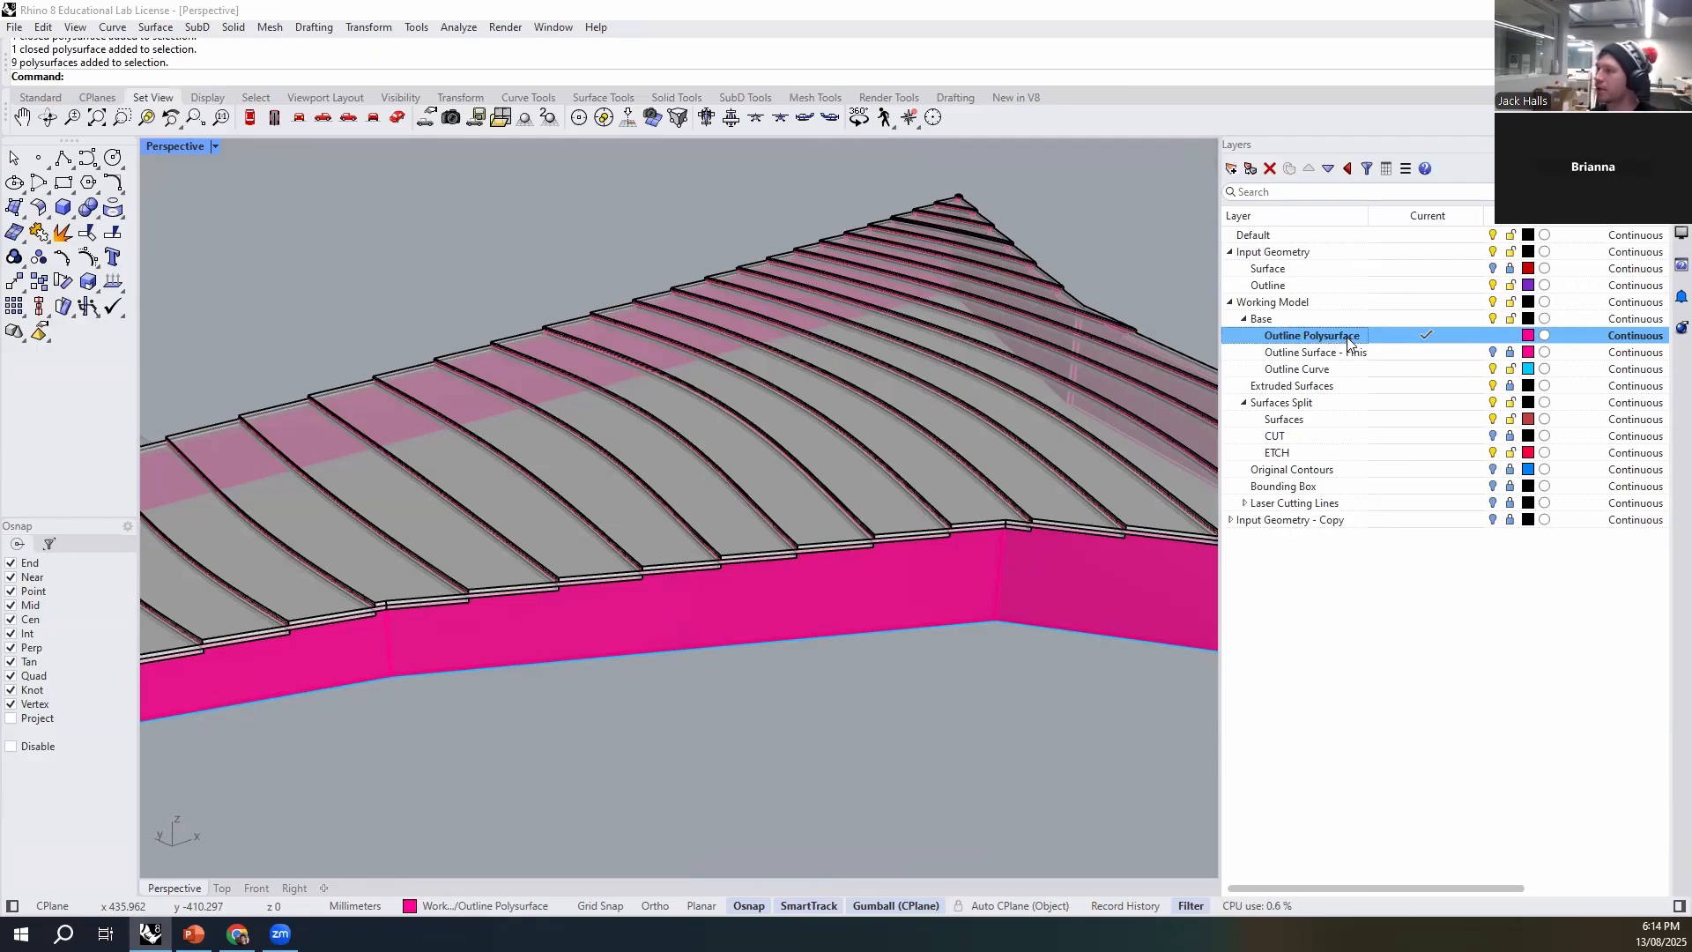
pyautogui.click(1421, 804)
# - Select the outline curve at the foot of the walls and examine how it runs around the base
pyautogui.moveTo(1034, 786); pyautogui.dragTo(665, 650, button='right')
pyautogui.click(664, 650)
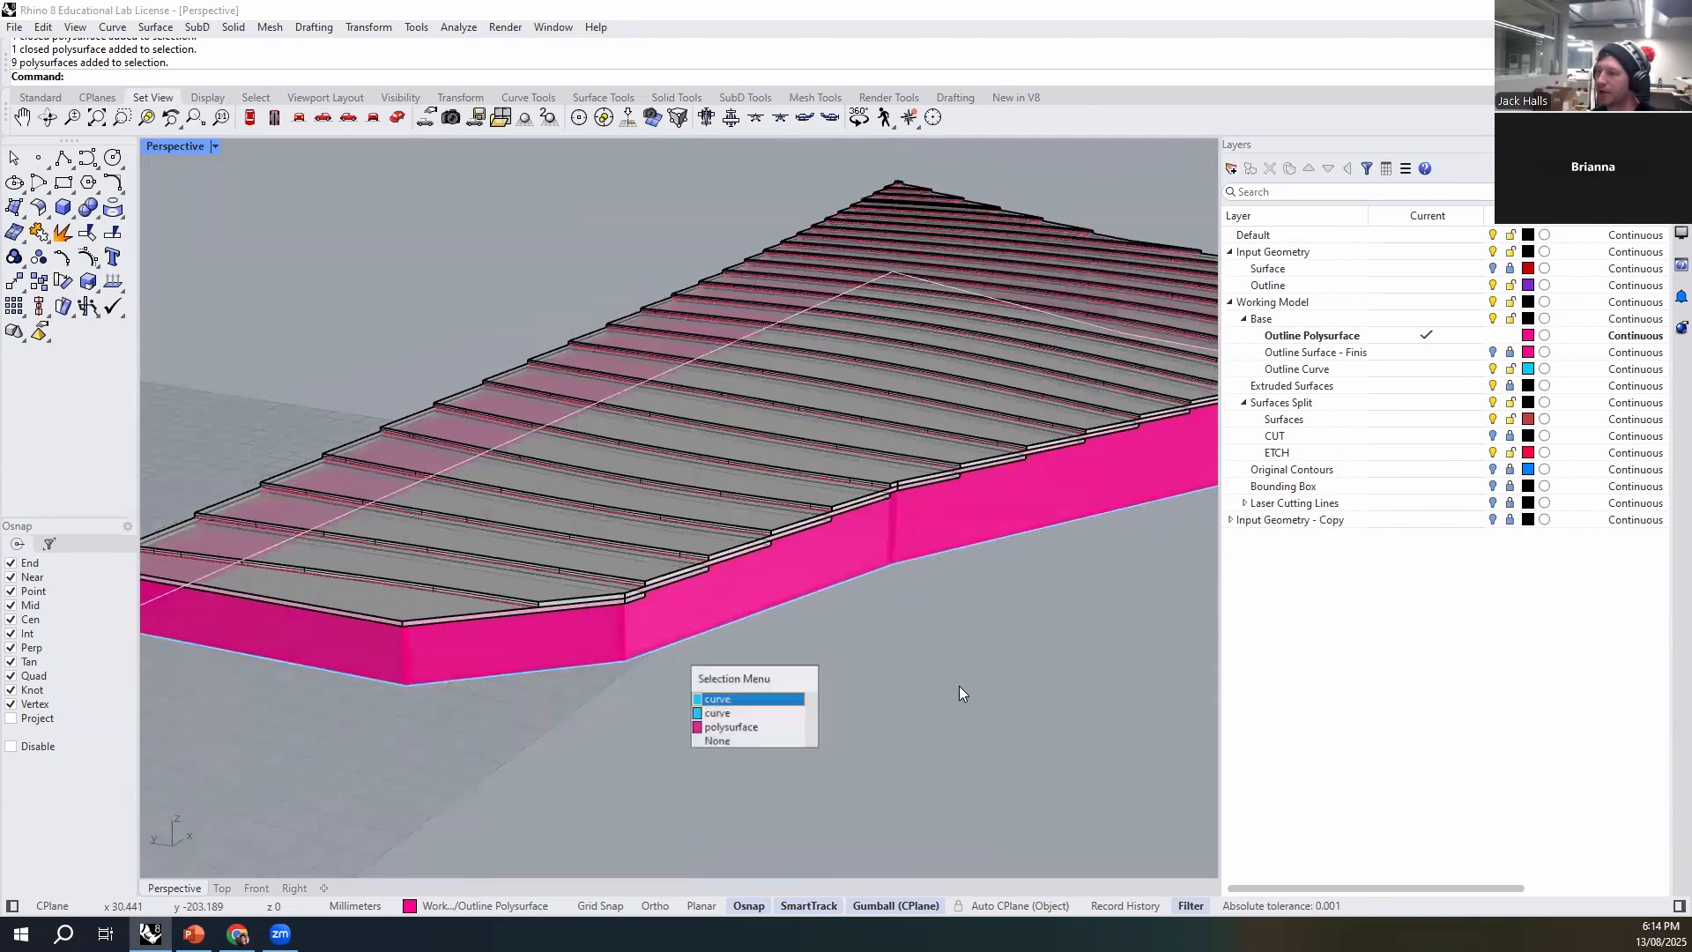
pyautogui.click(740, 712)
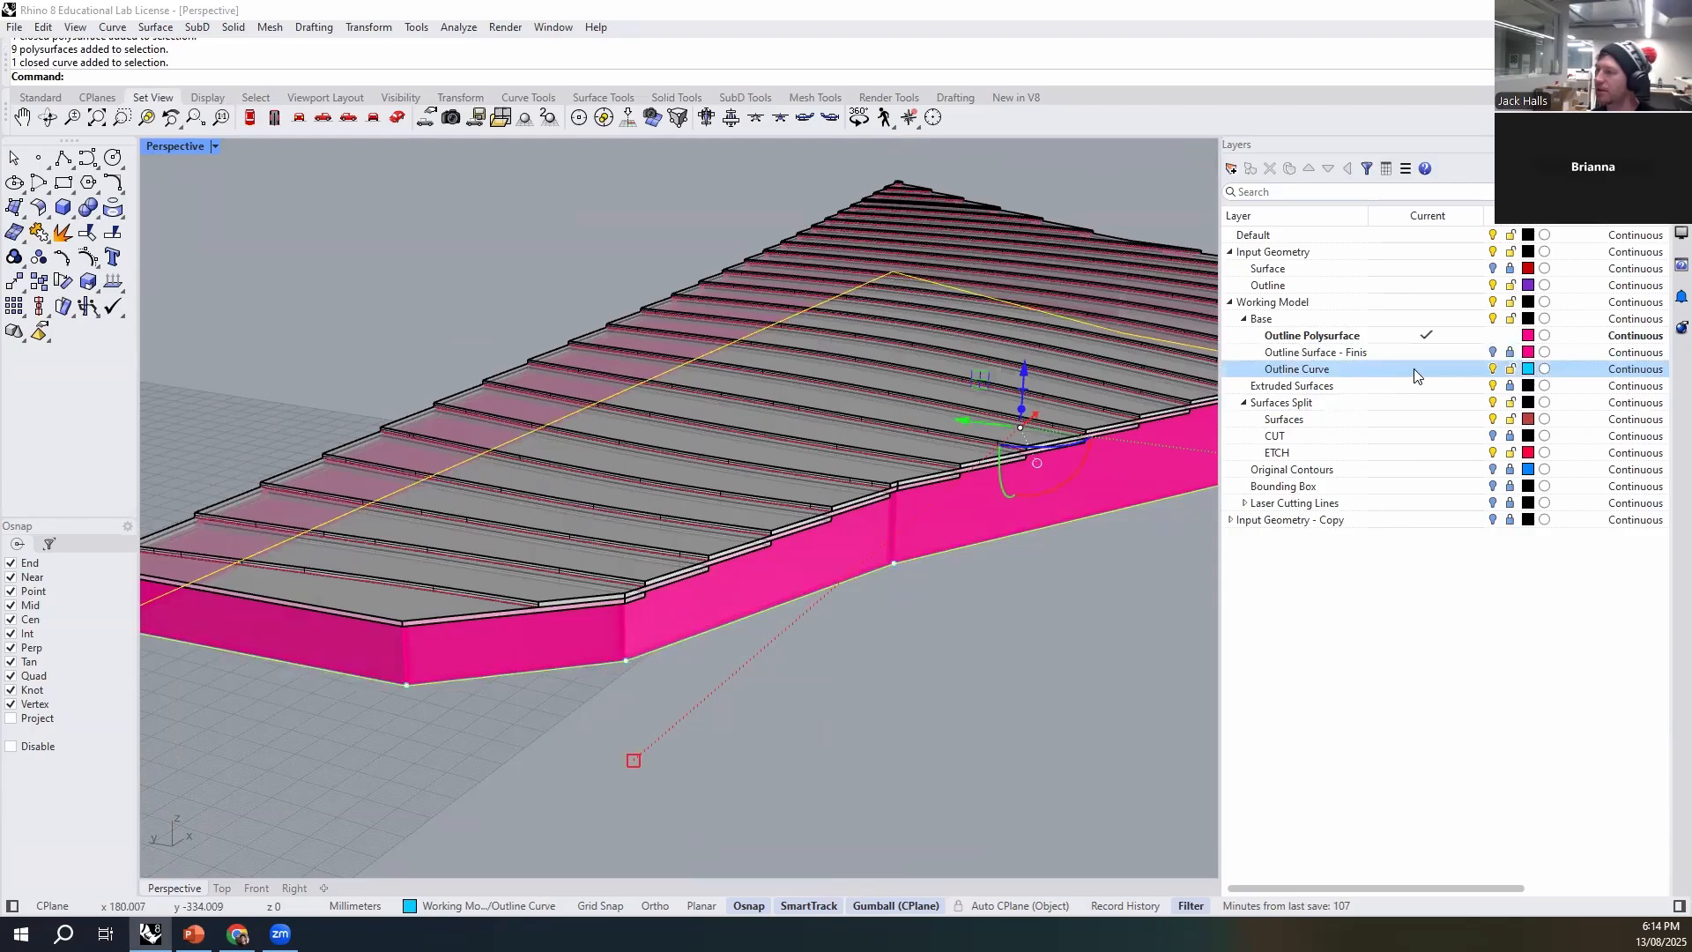
pyautogui.moveTo(774, 711); pyautogui.dragTo(804, 699, button='right')
pyautogui.scroll(8, 268, 591)
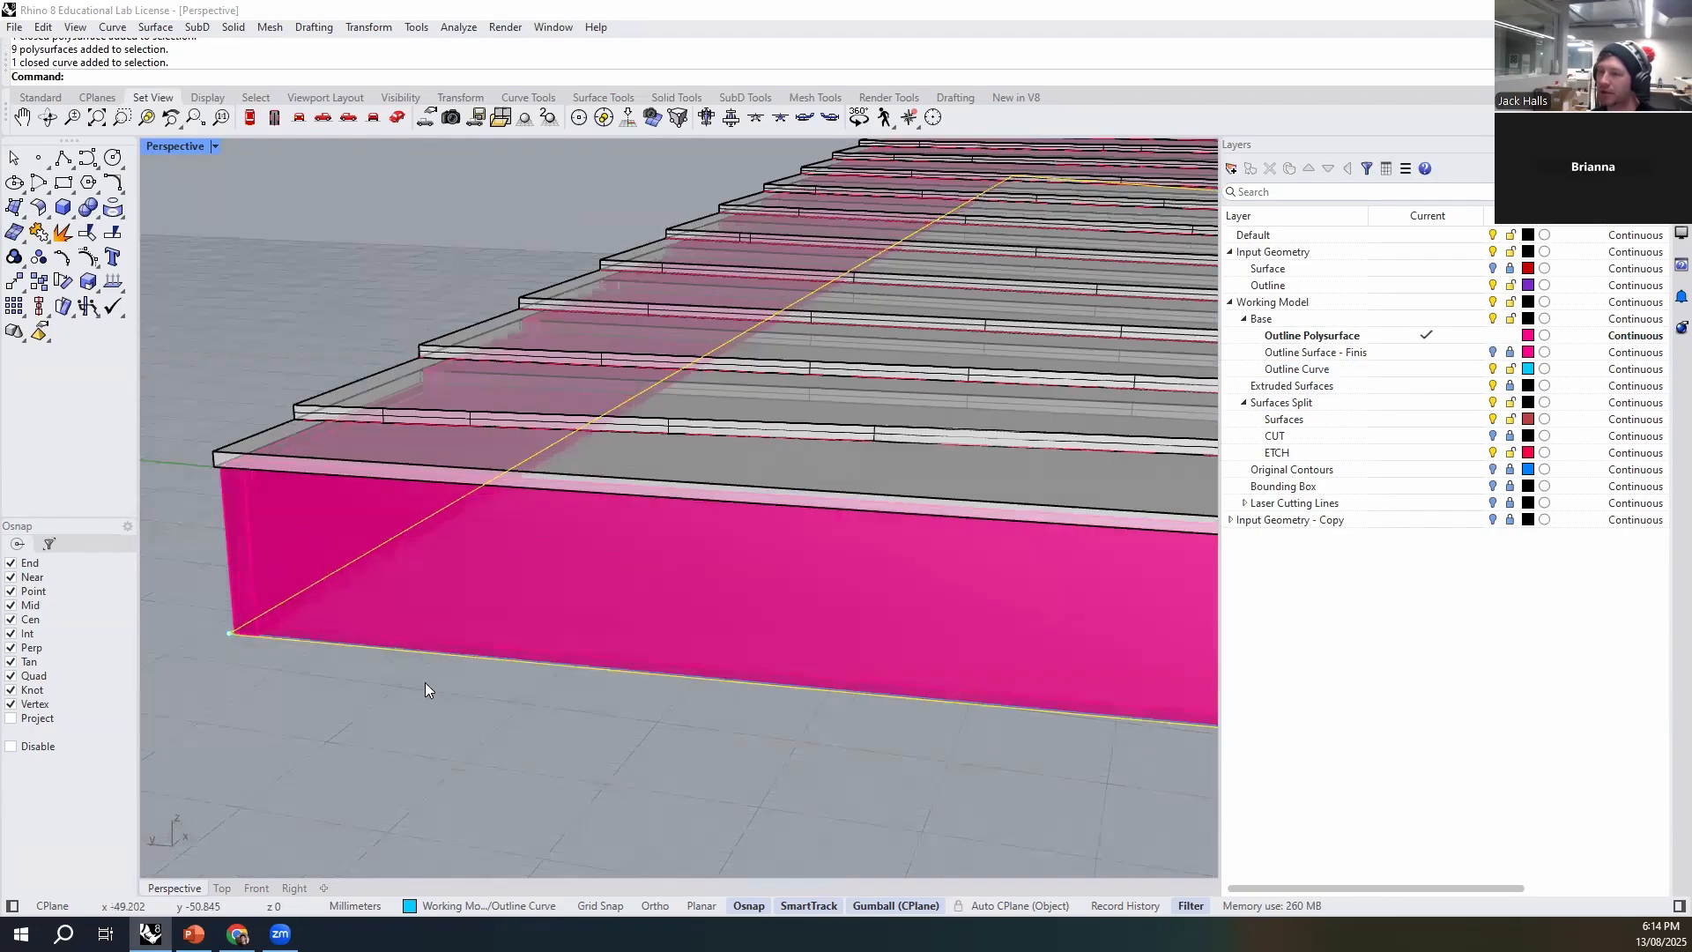
pyautogui.scroll(-5, 384, 631)
pyautogui.moveTo(601, 738); pyautogui.dragTo(533, 710, button='right')
pyautogui.scroll(5, 352, 385)
pyautogui.scroll(-5, 328, 354)
pyautogui.scroll(2, 564, 736)
pyautogui.scroll(-5, 507, 682)
pyautogui.scroll(3, 405, 624)
pyautogui.scroll(-4, 425, 637)
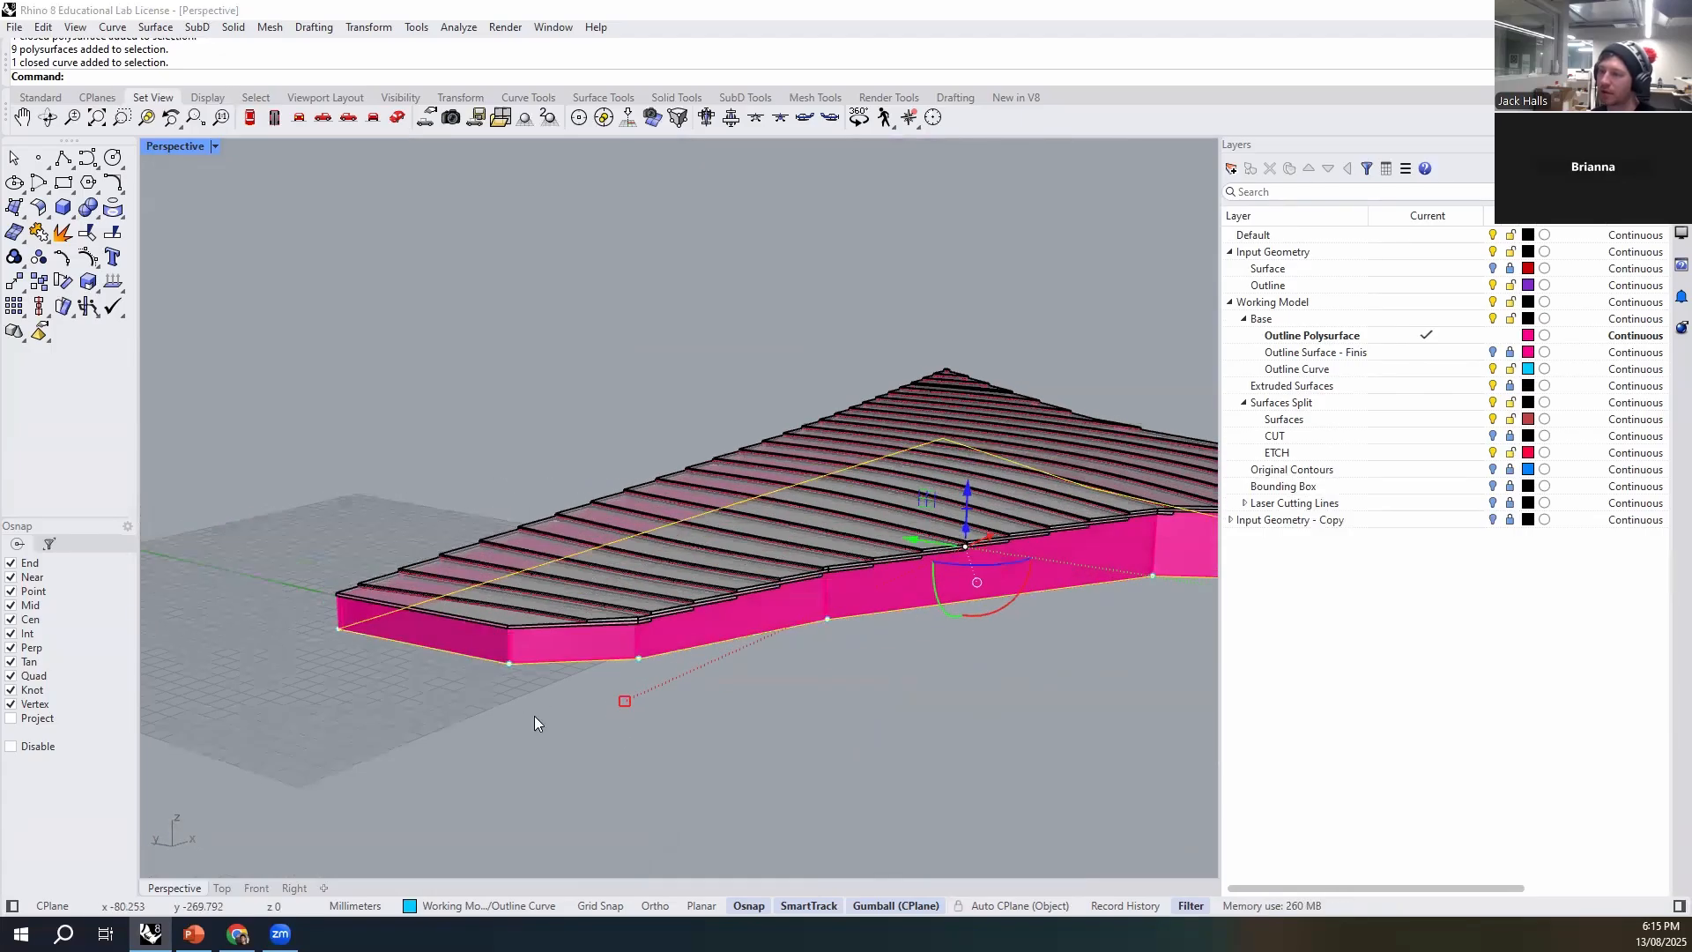
pyautogui.scroll(3, 361, 640)
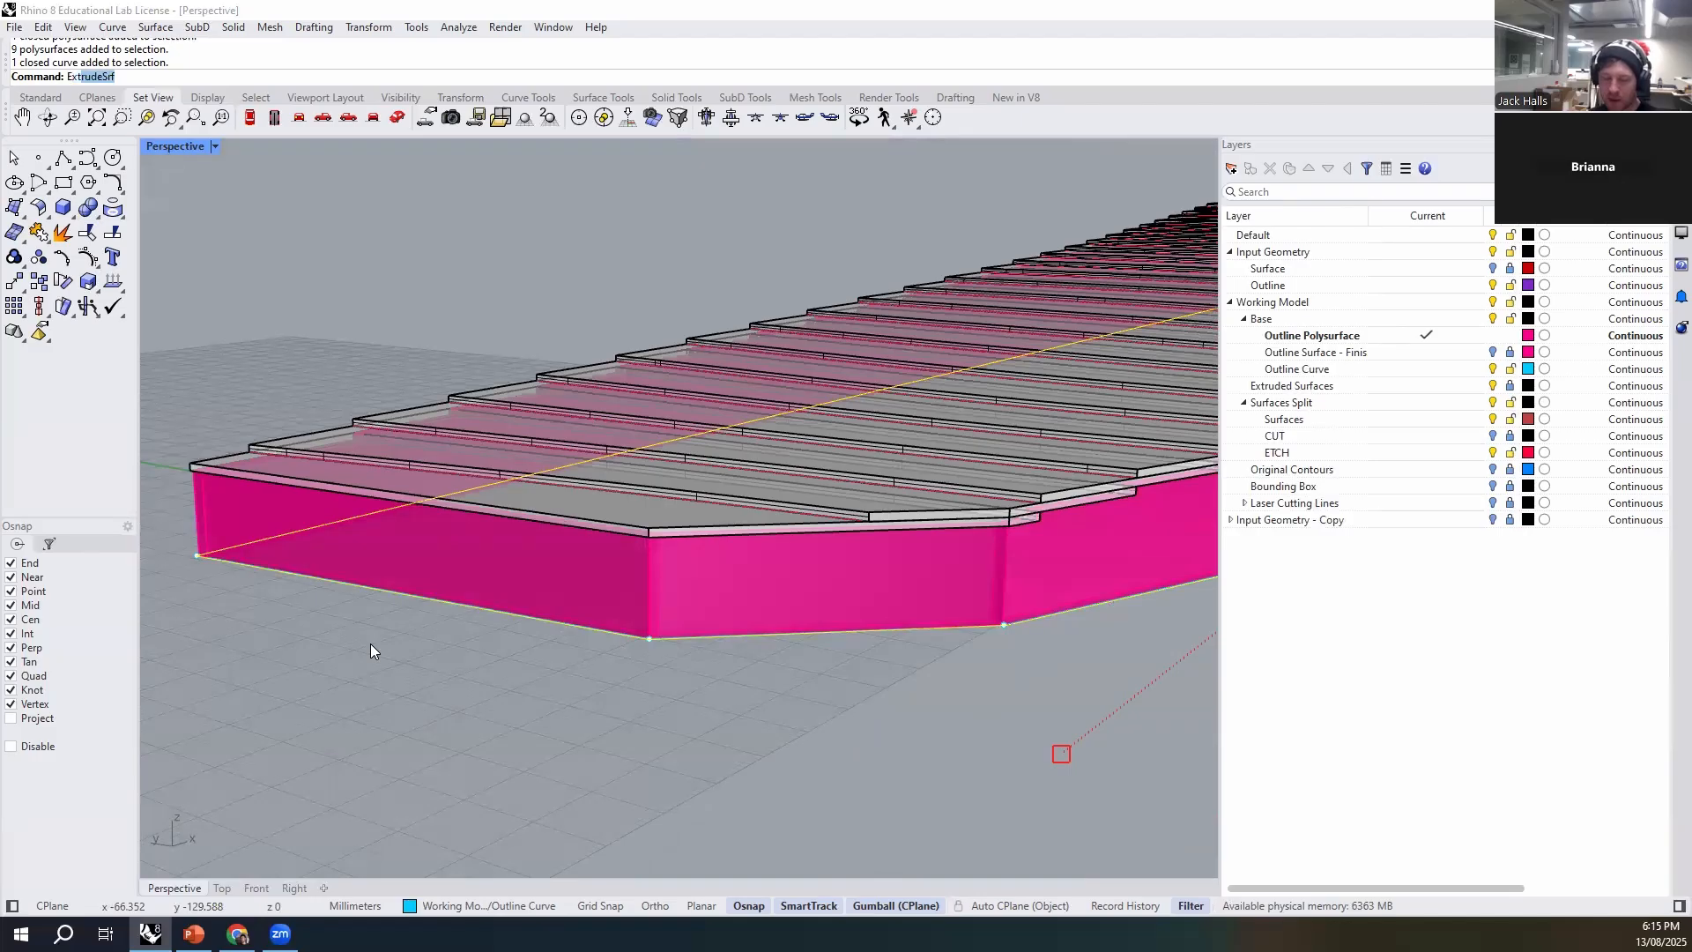
pyautogui.write('trude')
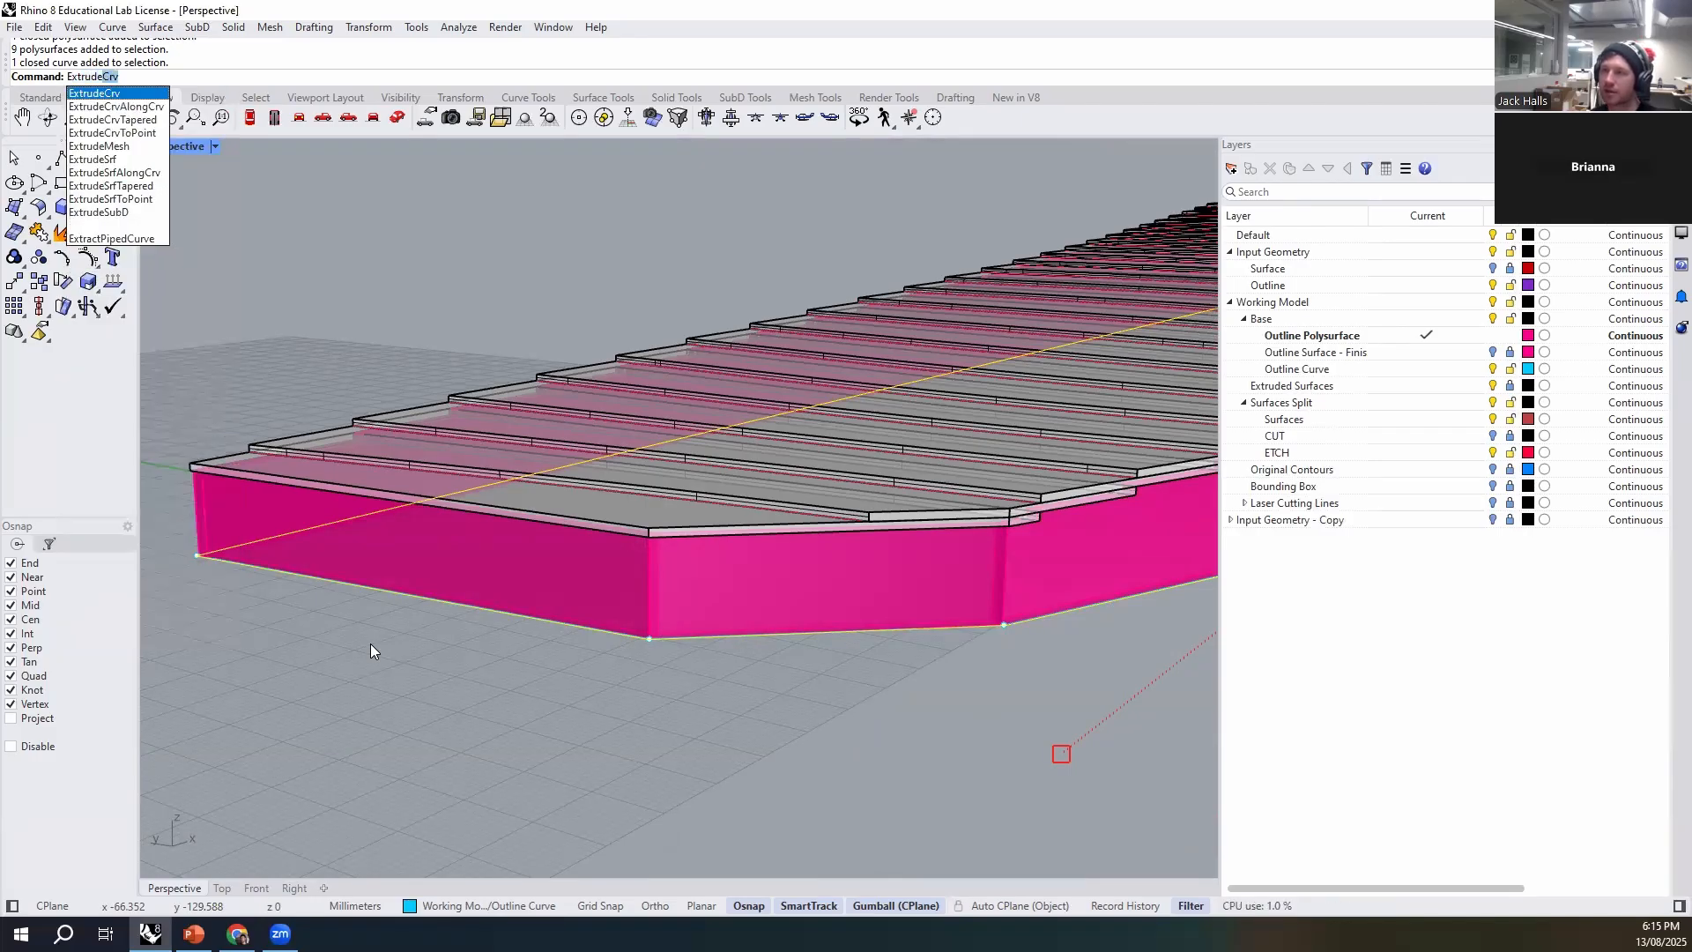
pyautogui.press('Return')
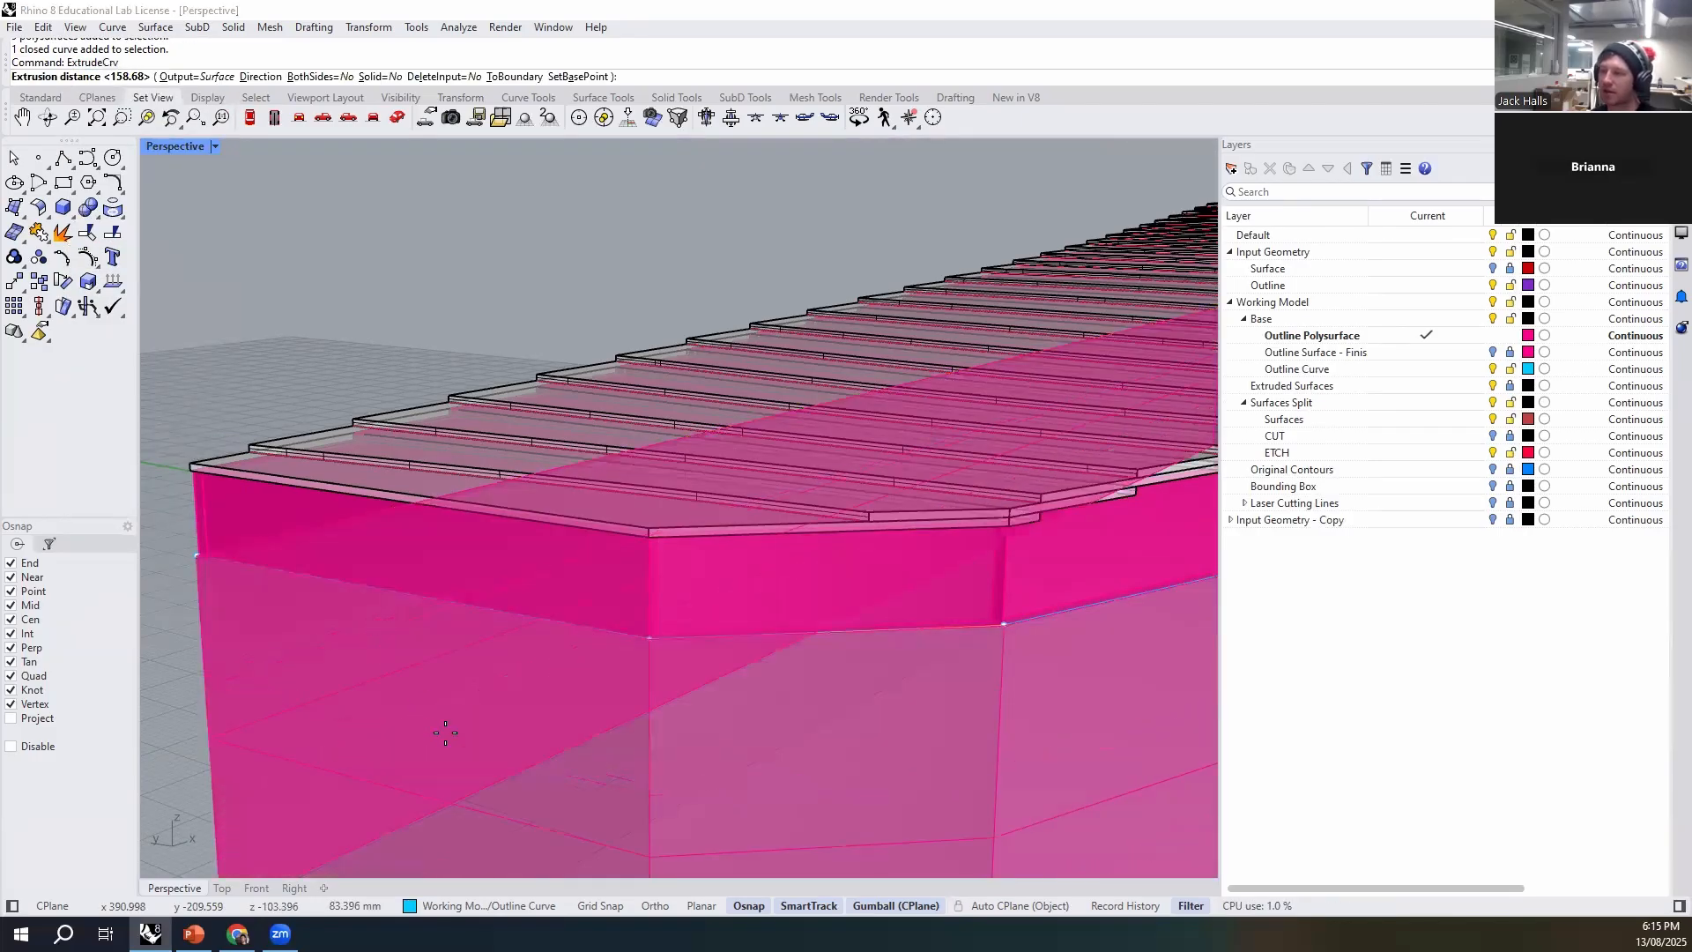
pyautogui.scroll(-2, 458, 612)
pyautogui.scroll(5, 291, 564)
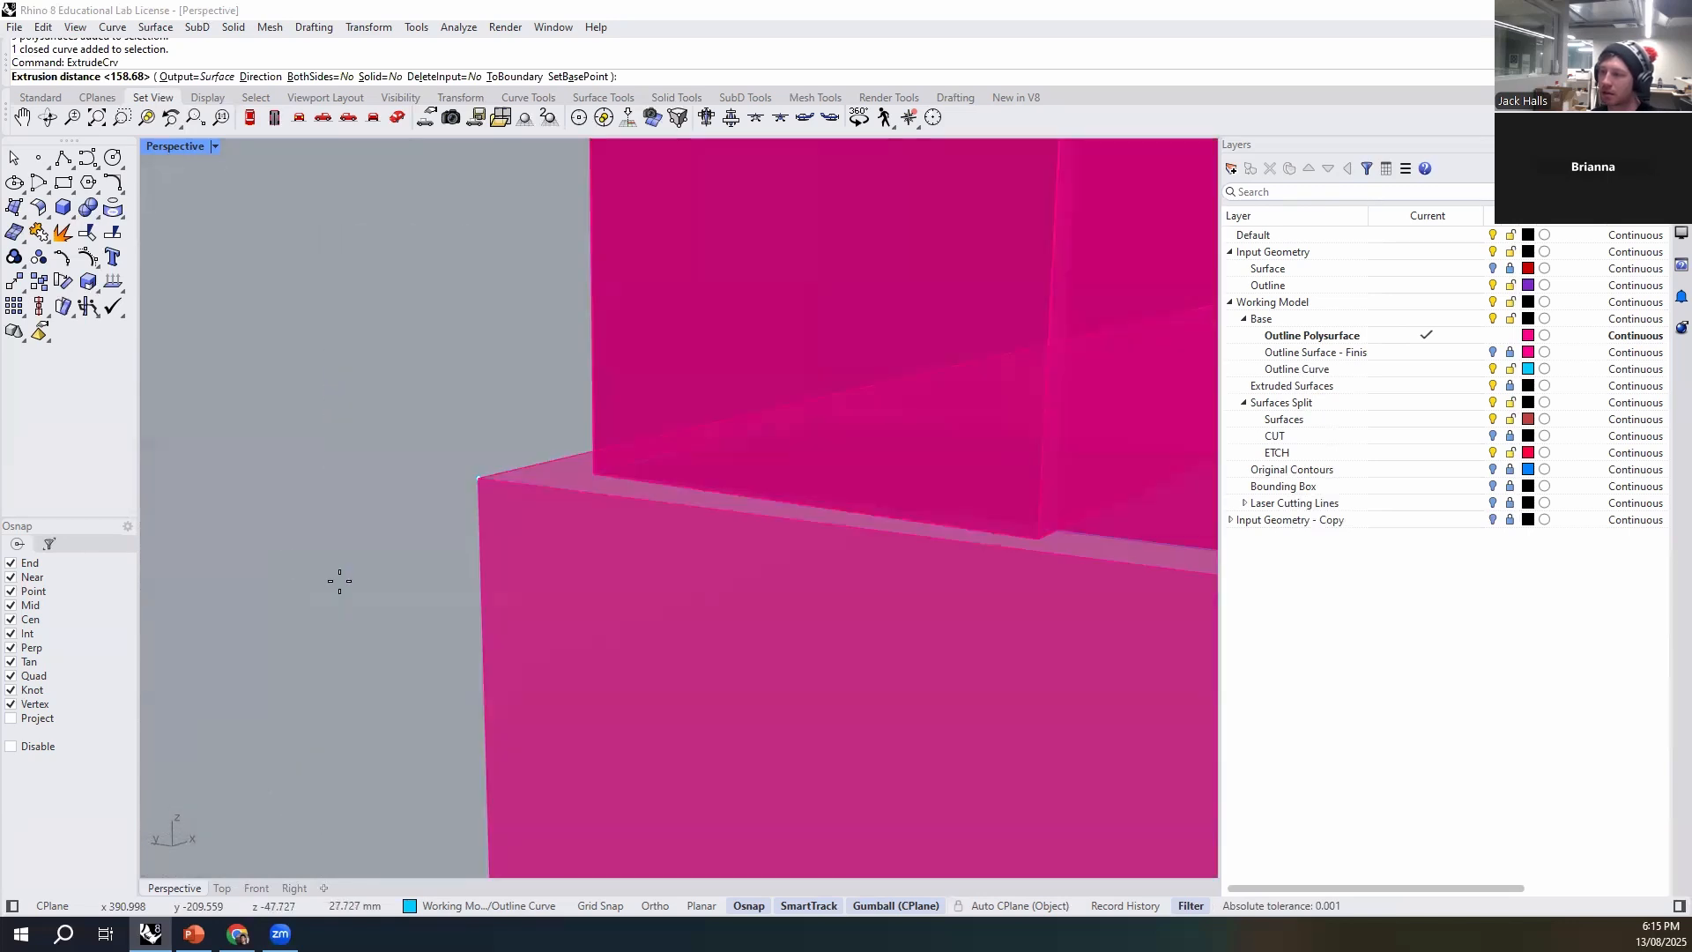
pyautogui.press('Escape')
pyautogui.scroll(-7, 409, 601)
pyautogui.click(409, 607)
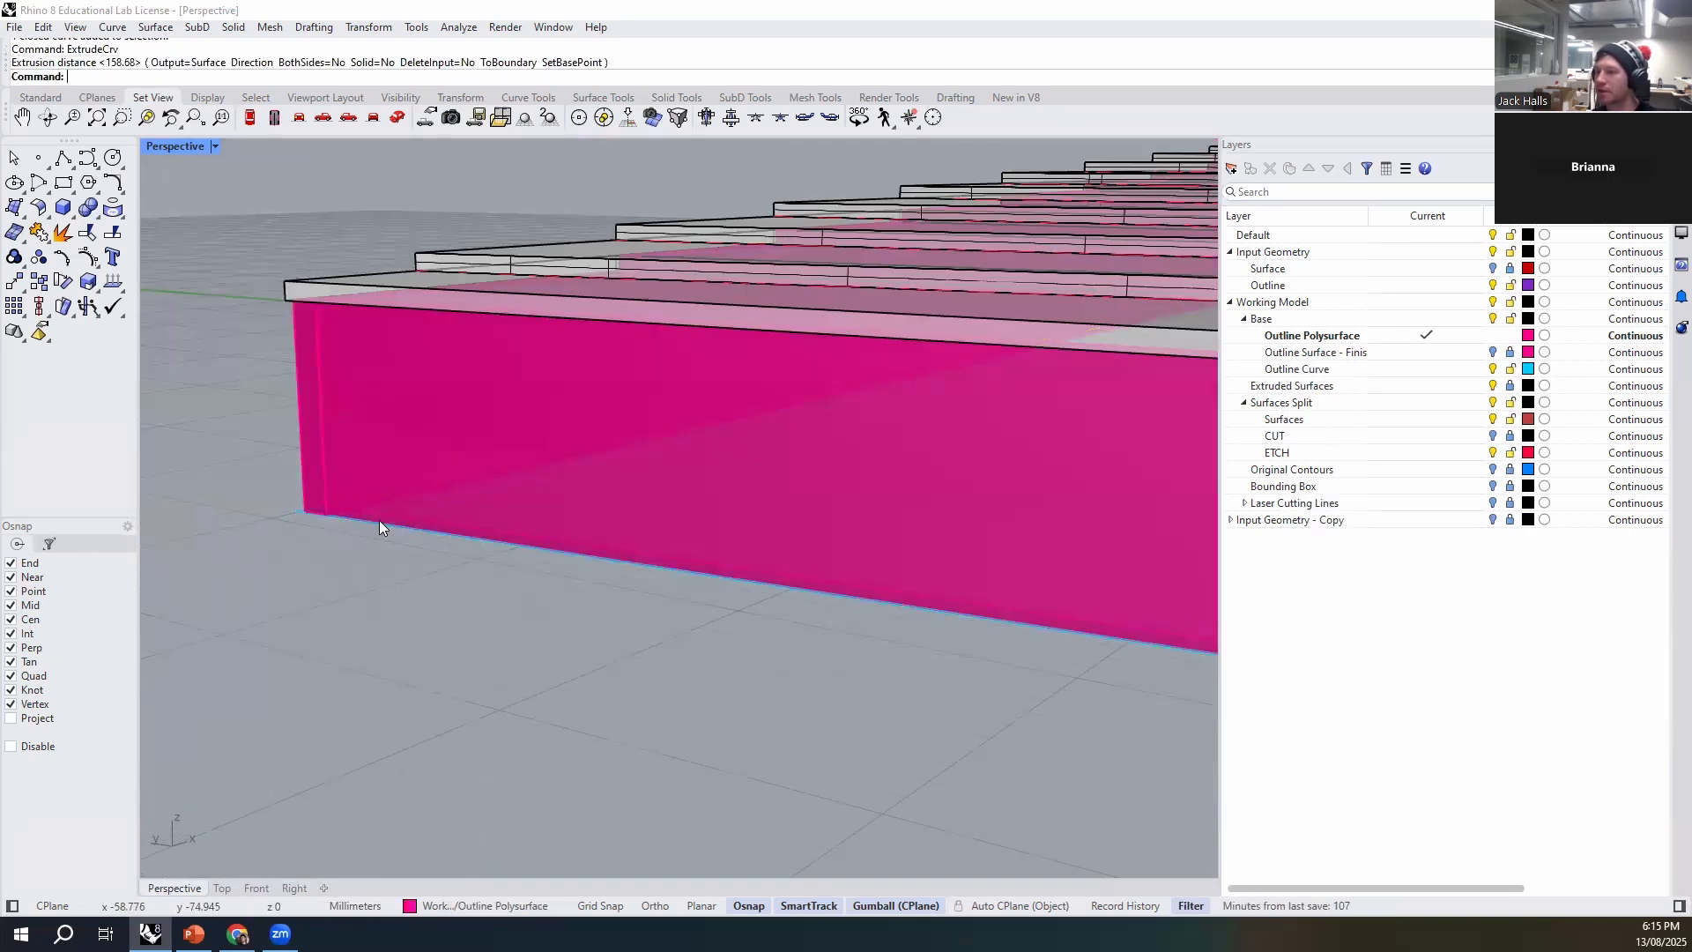
pyautogui.scroll(6, 353, 519)
pyautogui.click(273, 542)
pyautogui.click(361, 582)
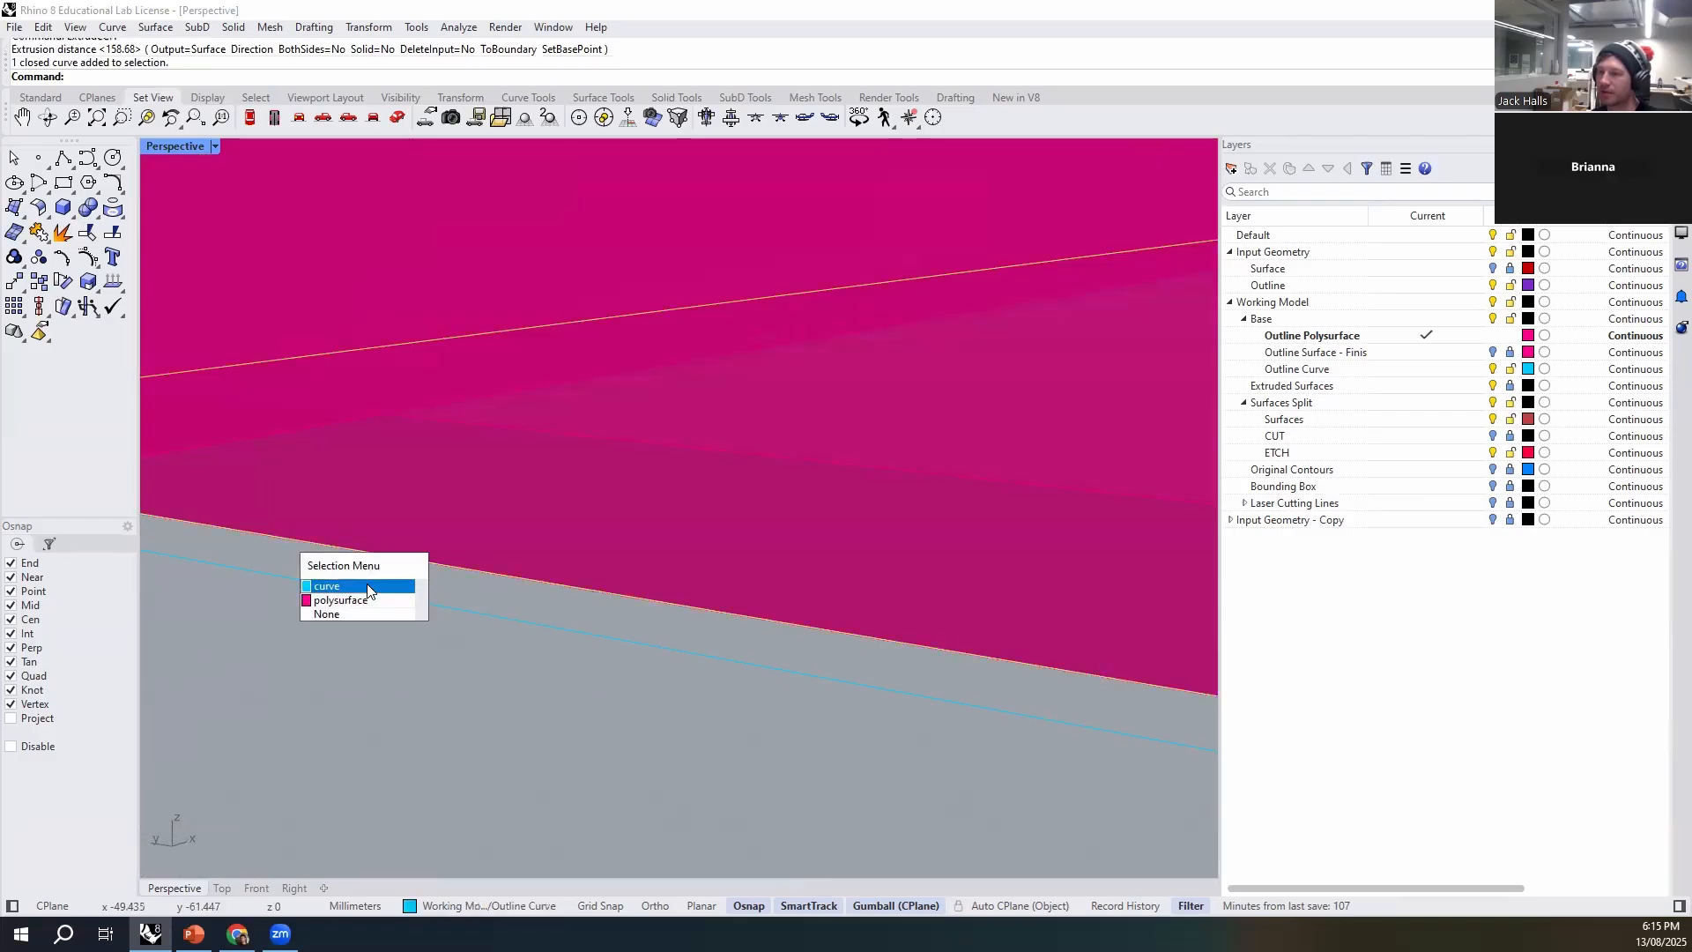
pyautogui.scroll(-3, 353, 578)
pyautogui.scroll(-8, 318, 583)
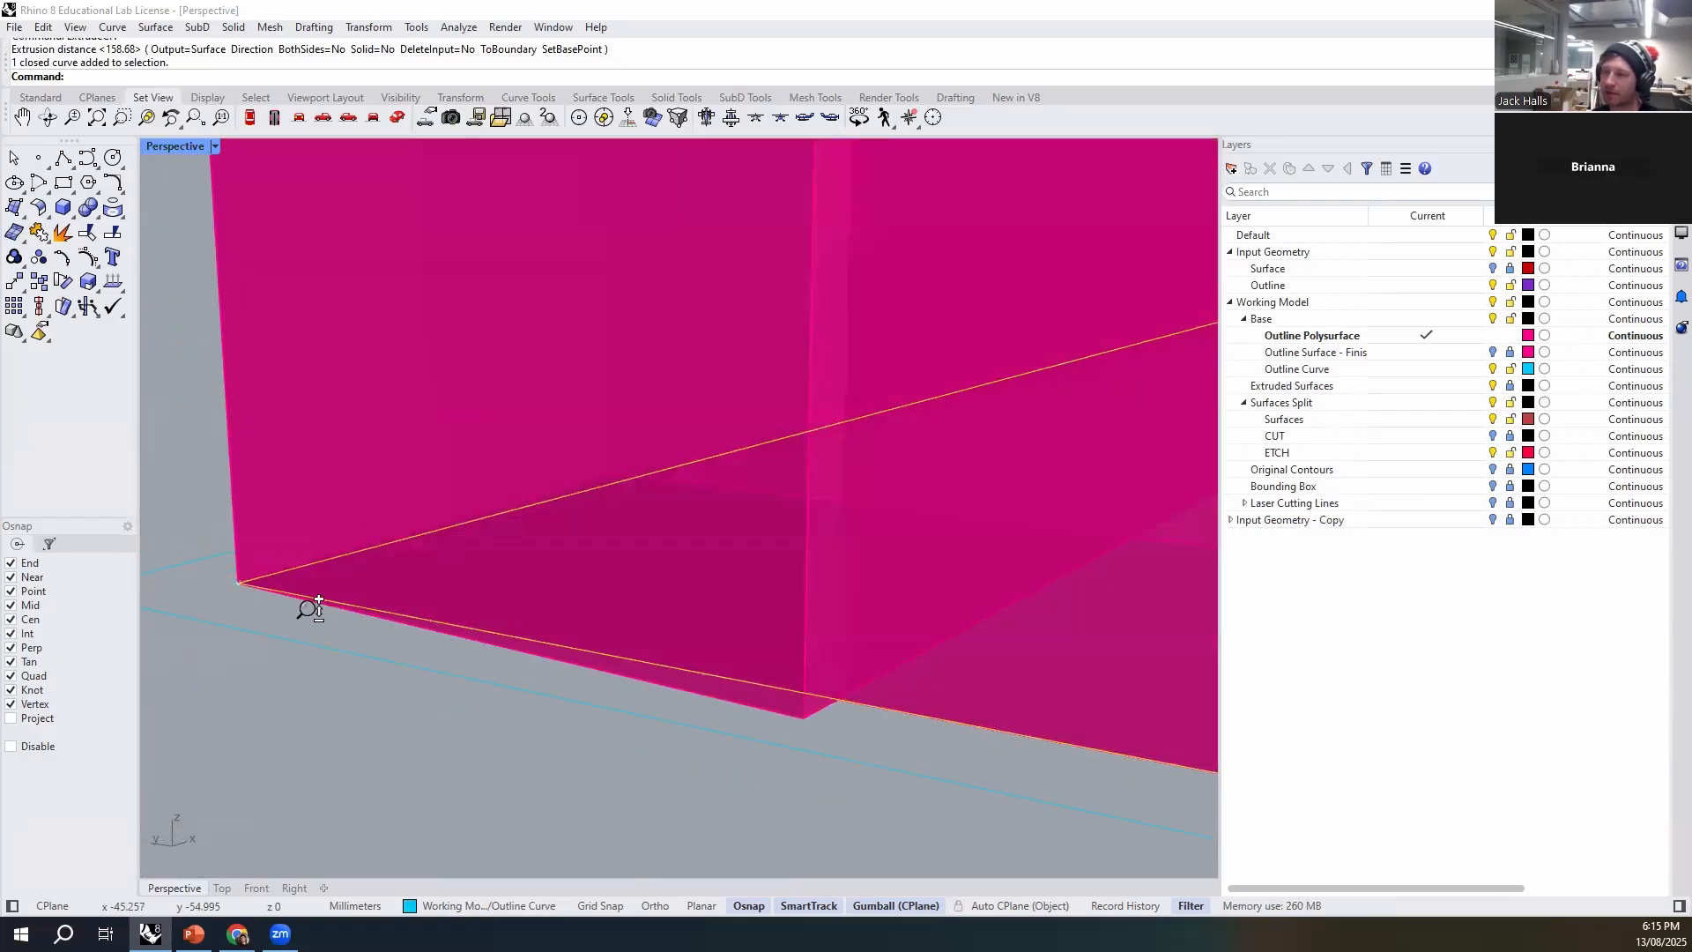
pyautogui.keyDown('shift'); pyautogui.moveTo(526, 681); pyautogui.dragTo(264, 586, button='right'); pyautogui.keyUp('shift')
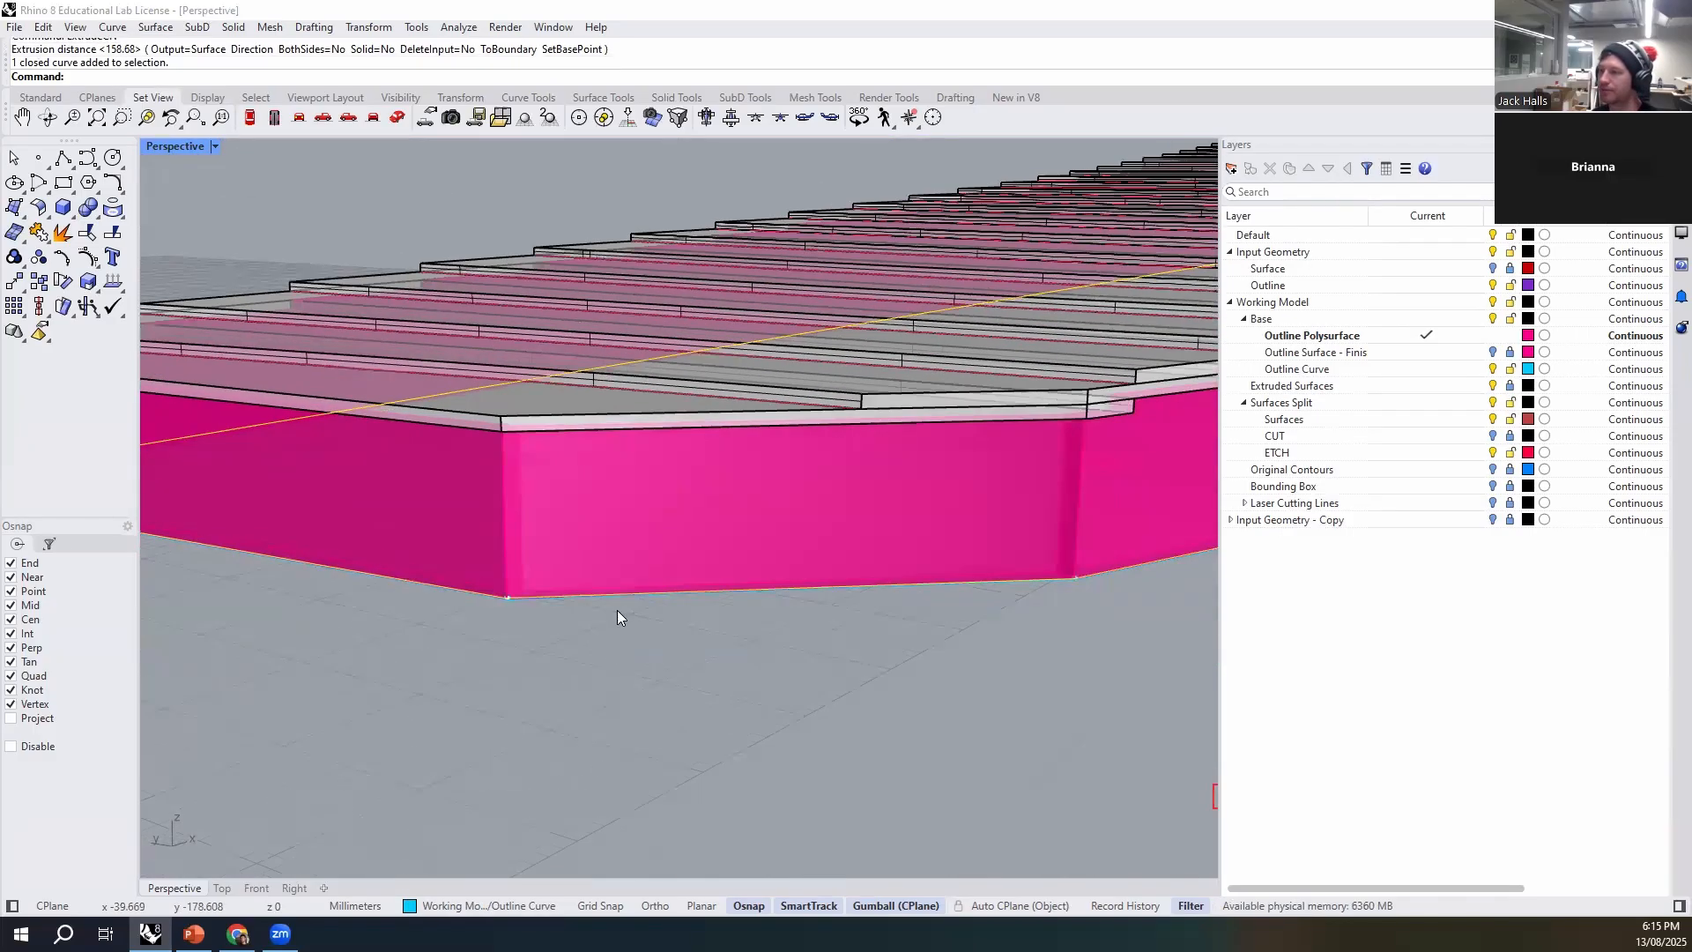
pyautogui.scroll(-4, 617, 610)
pyautogui.press('Return')
pyautogui.press('Escape')
# - Try extruding the outline curve at the foot of the walls 3 mm downward as an open surface
pyautogui.scroll(5, 493, 573)
pyautogui.scroll(3, 670, 657)
pyautogui.click(648, 564)
pyautogui.click(675, 601)
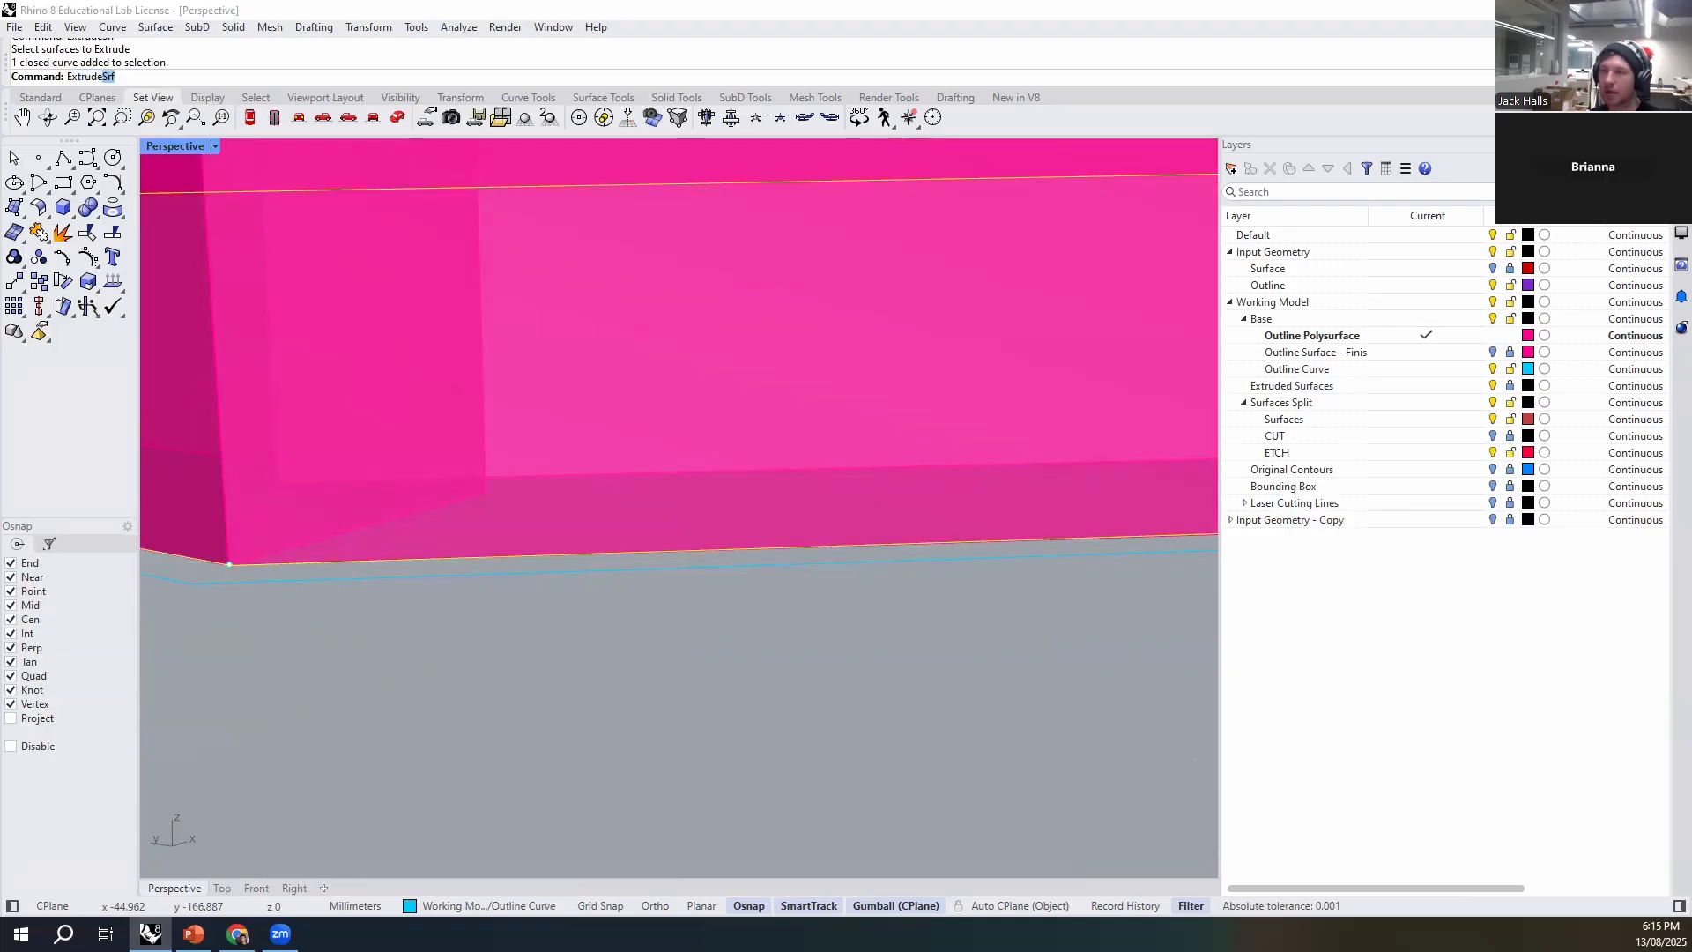
pyautogui.press('Down')
pyautogui.press('Return')
pyautogui.scroll(-7, 677, 606)
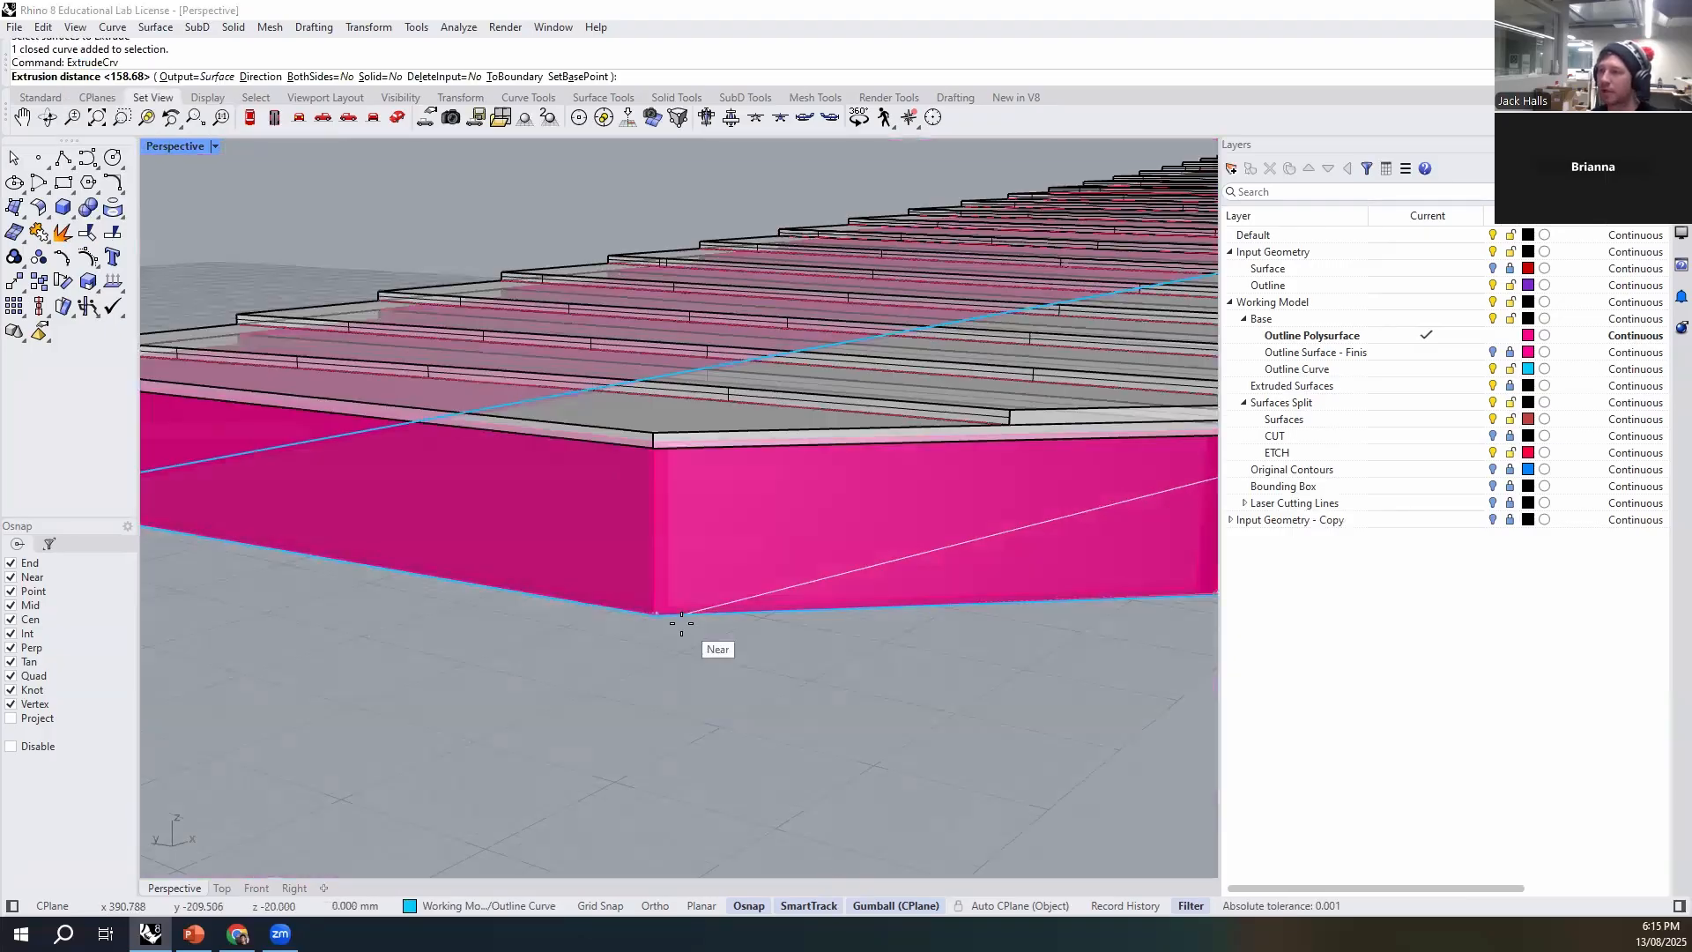
pyautogui.write('3')
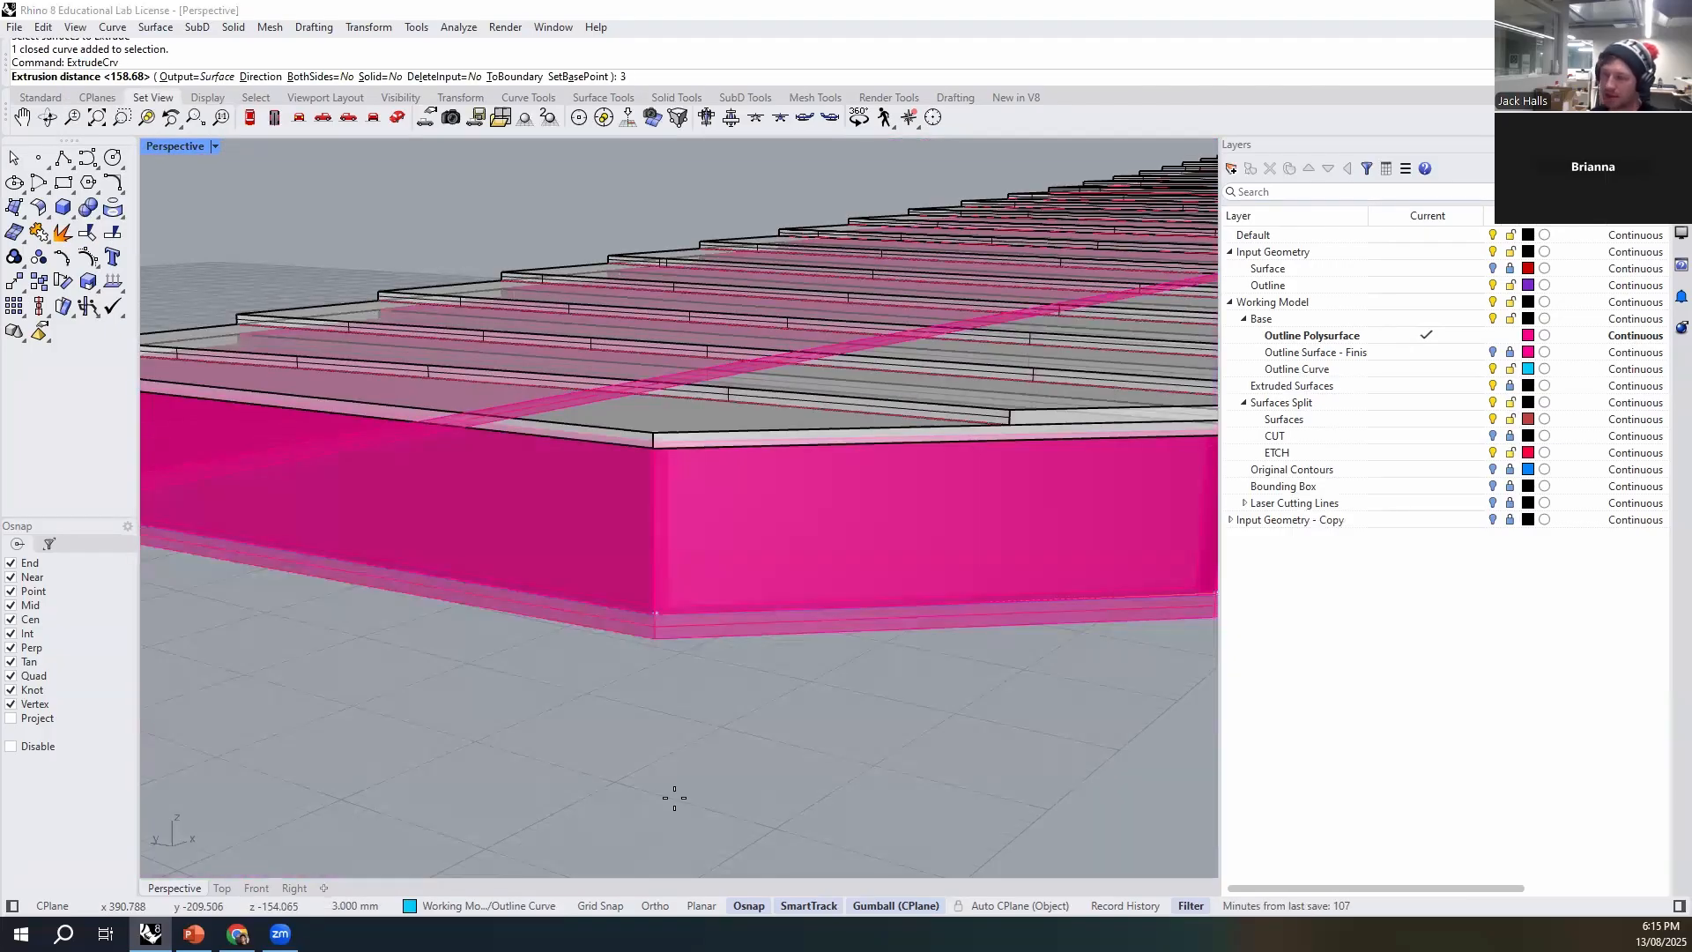
pyautogui.press('Return')
pyautogui.scroll(-7, 674, 798)
pyautogui.moveTo(673, 798); pyautogui.dragTo(692, 751, button='right')
pyautogui.keyDown('shift'); pyautogui.moveTo(692, 751); pyautogui.dragTo(698, 443, button='right'); pyautogui.keyUp('shift')
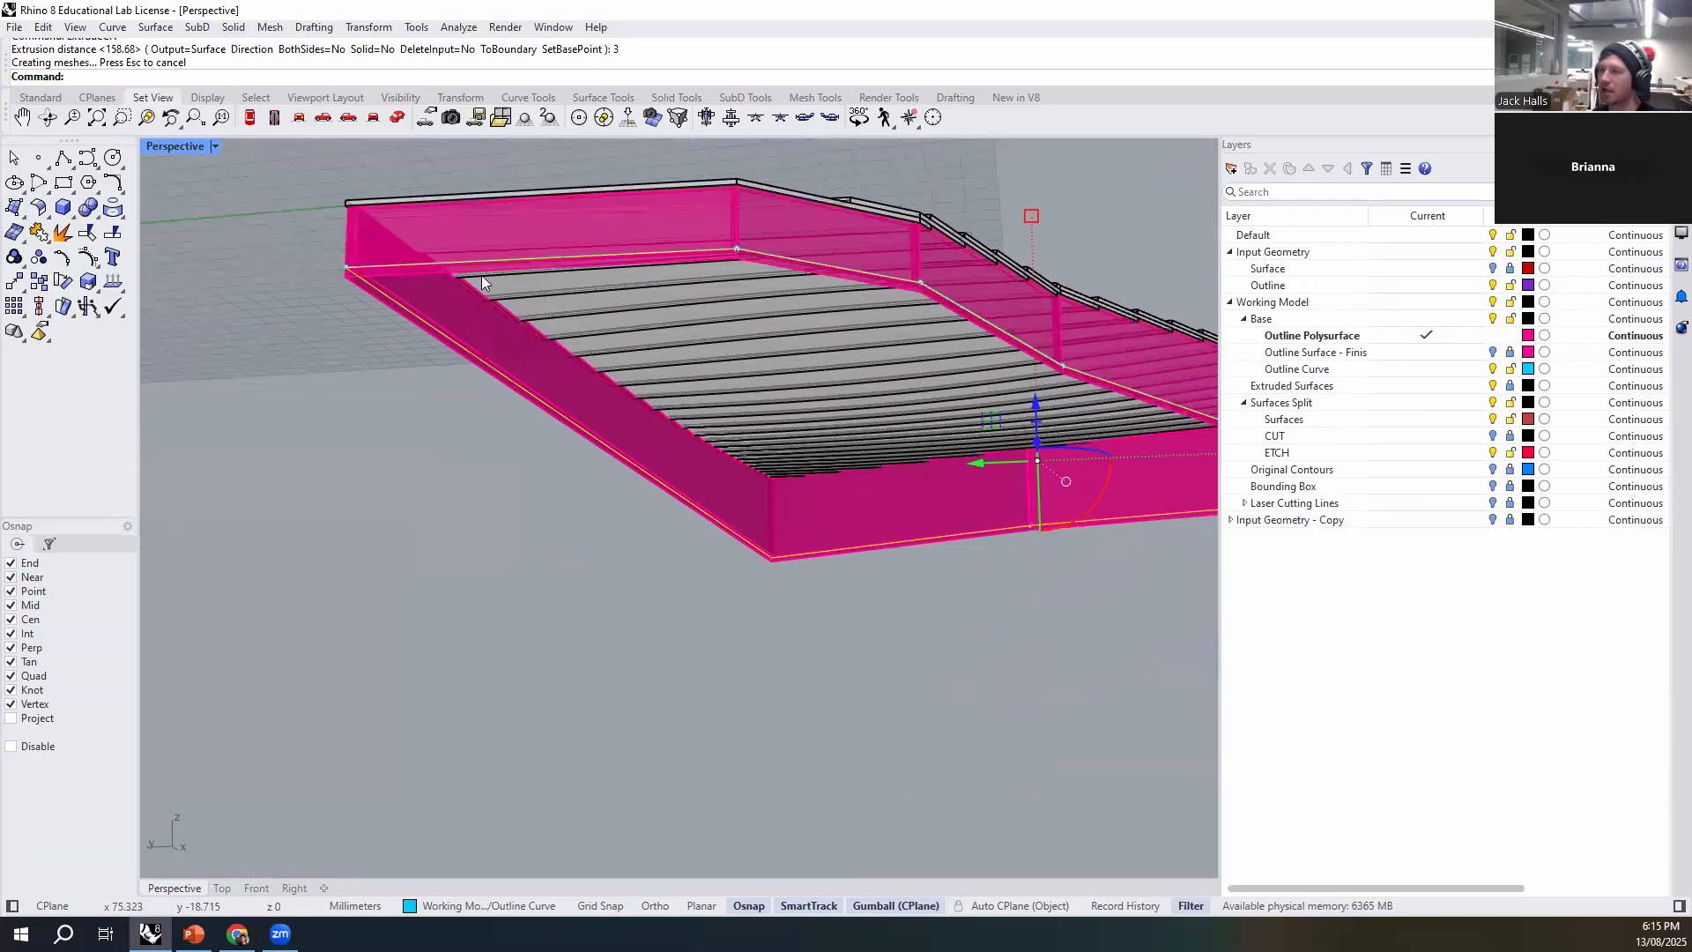
pyautogui.scroll(5, 365, 278)
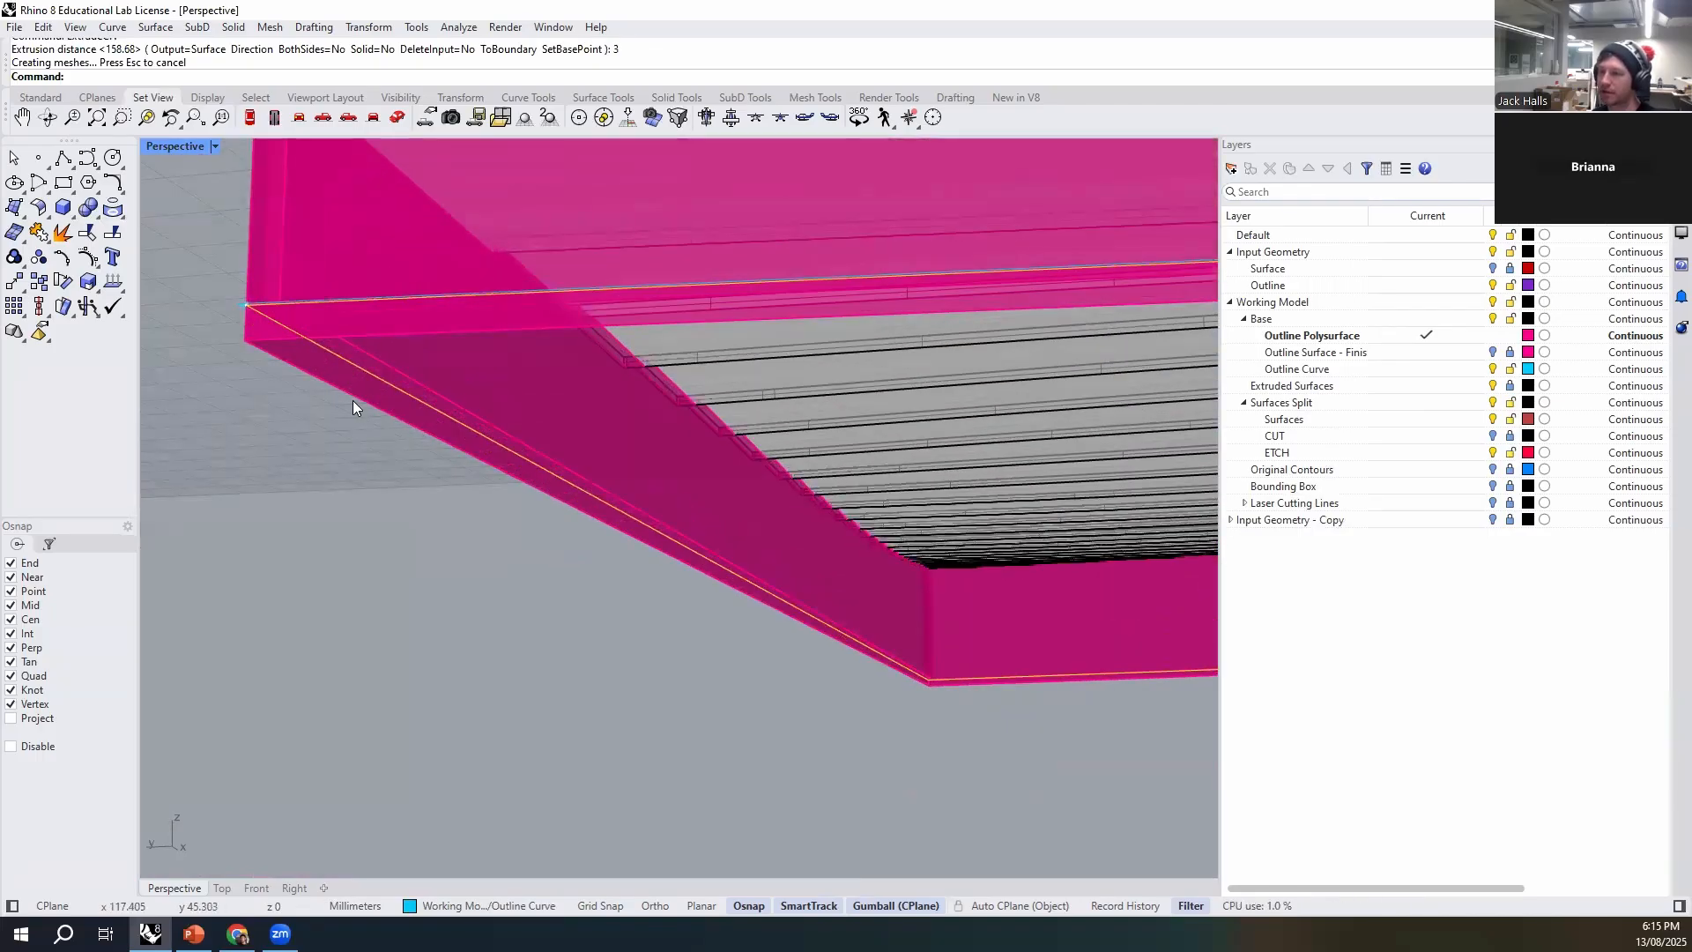
pyautogui.hotkey('ctrl', 'z')
# - Extrude the outline curve at the foot of the walls 3 mm downward as a closed solid base
pyautogui.press('Return')
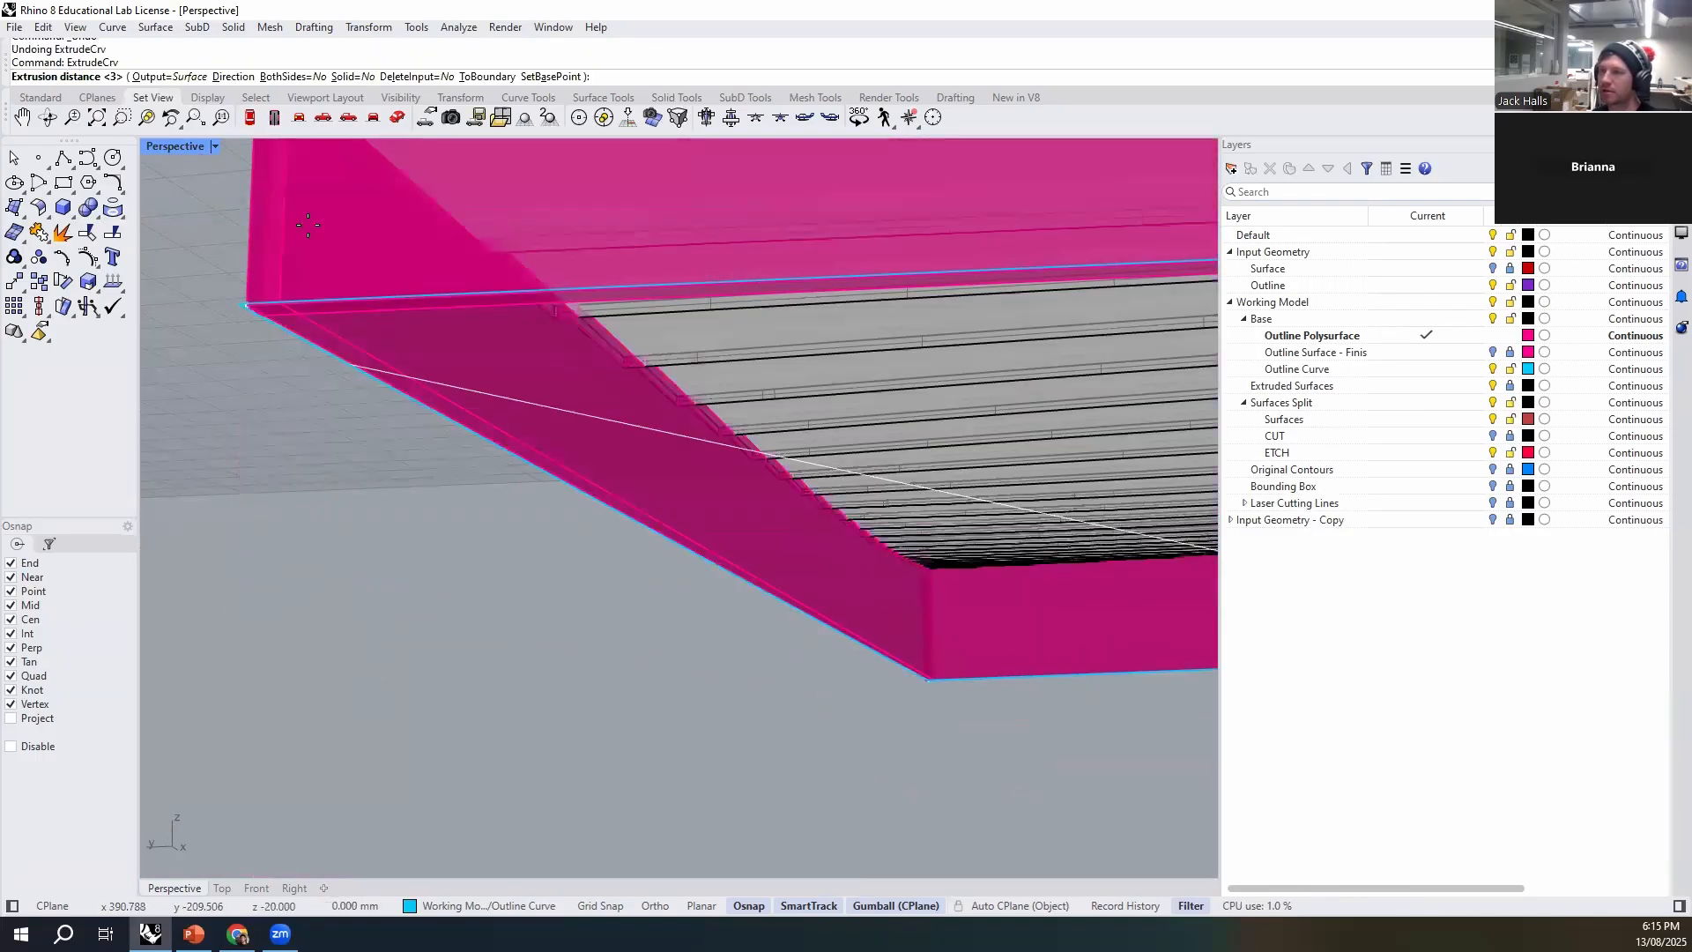
pyautogui.click(351, 78)
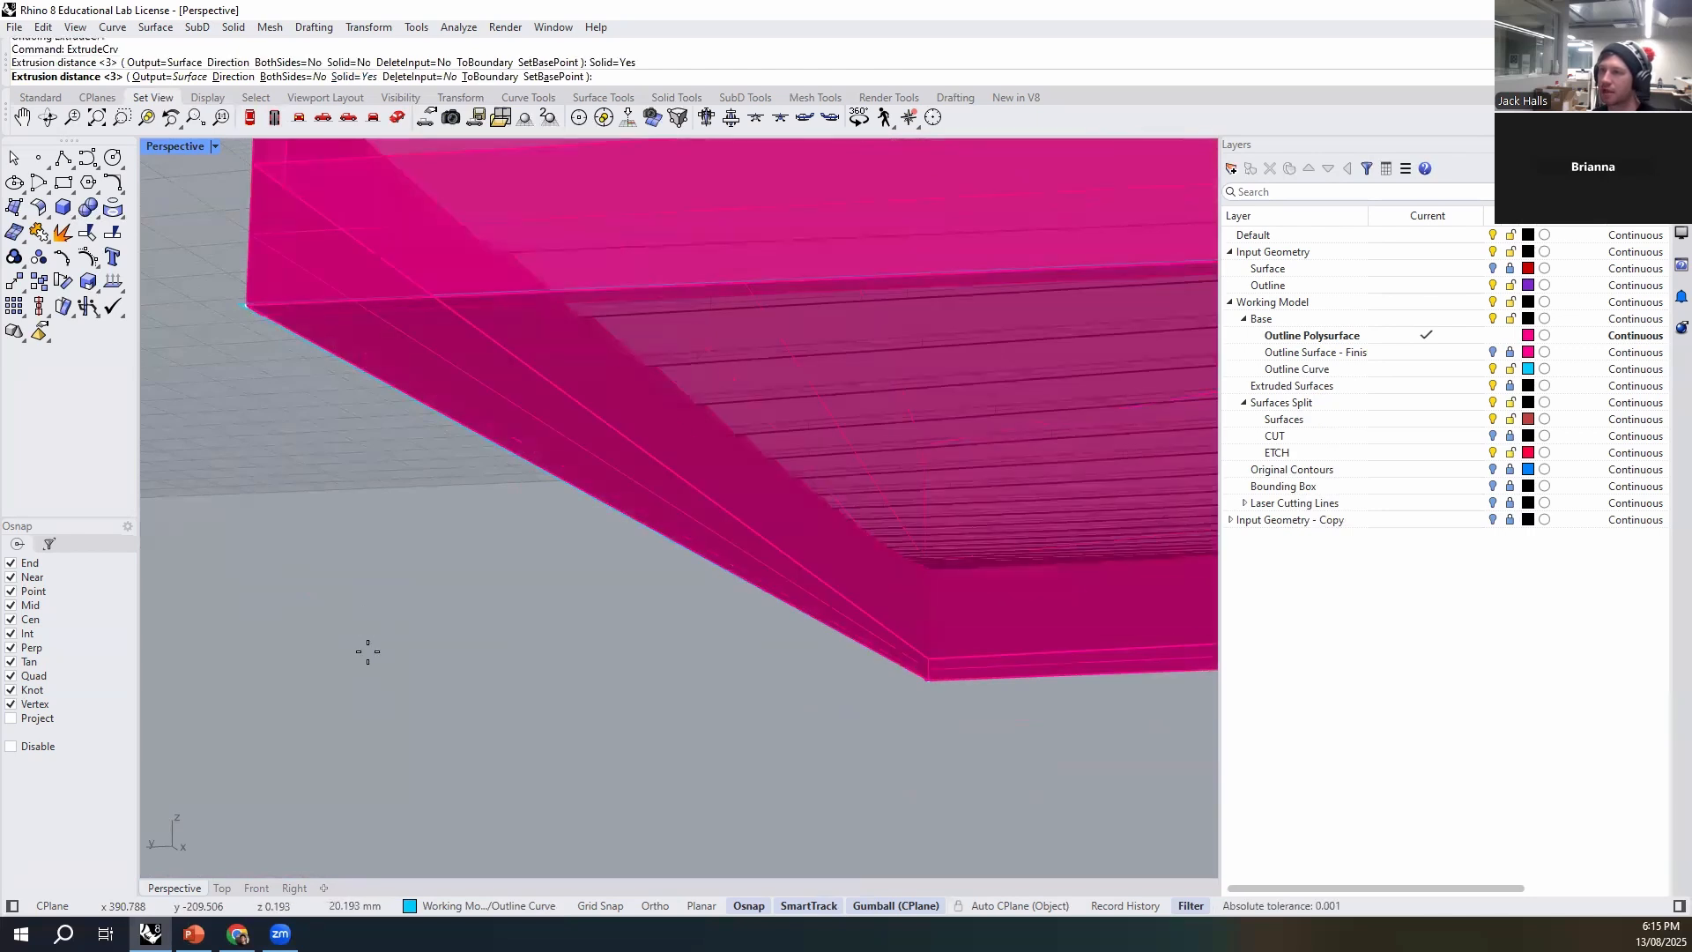
pyautogui.press('Return')
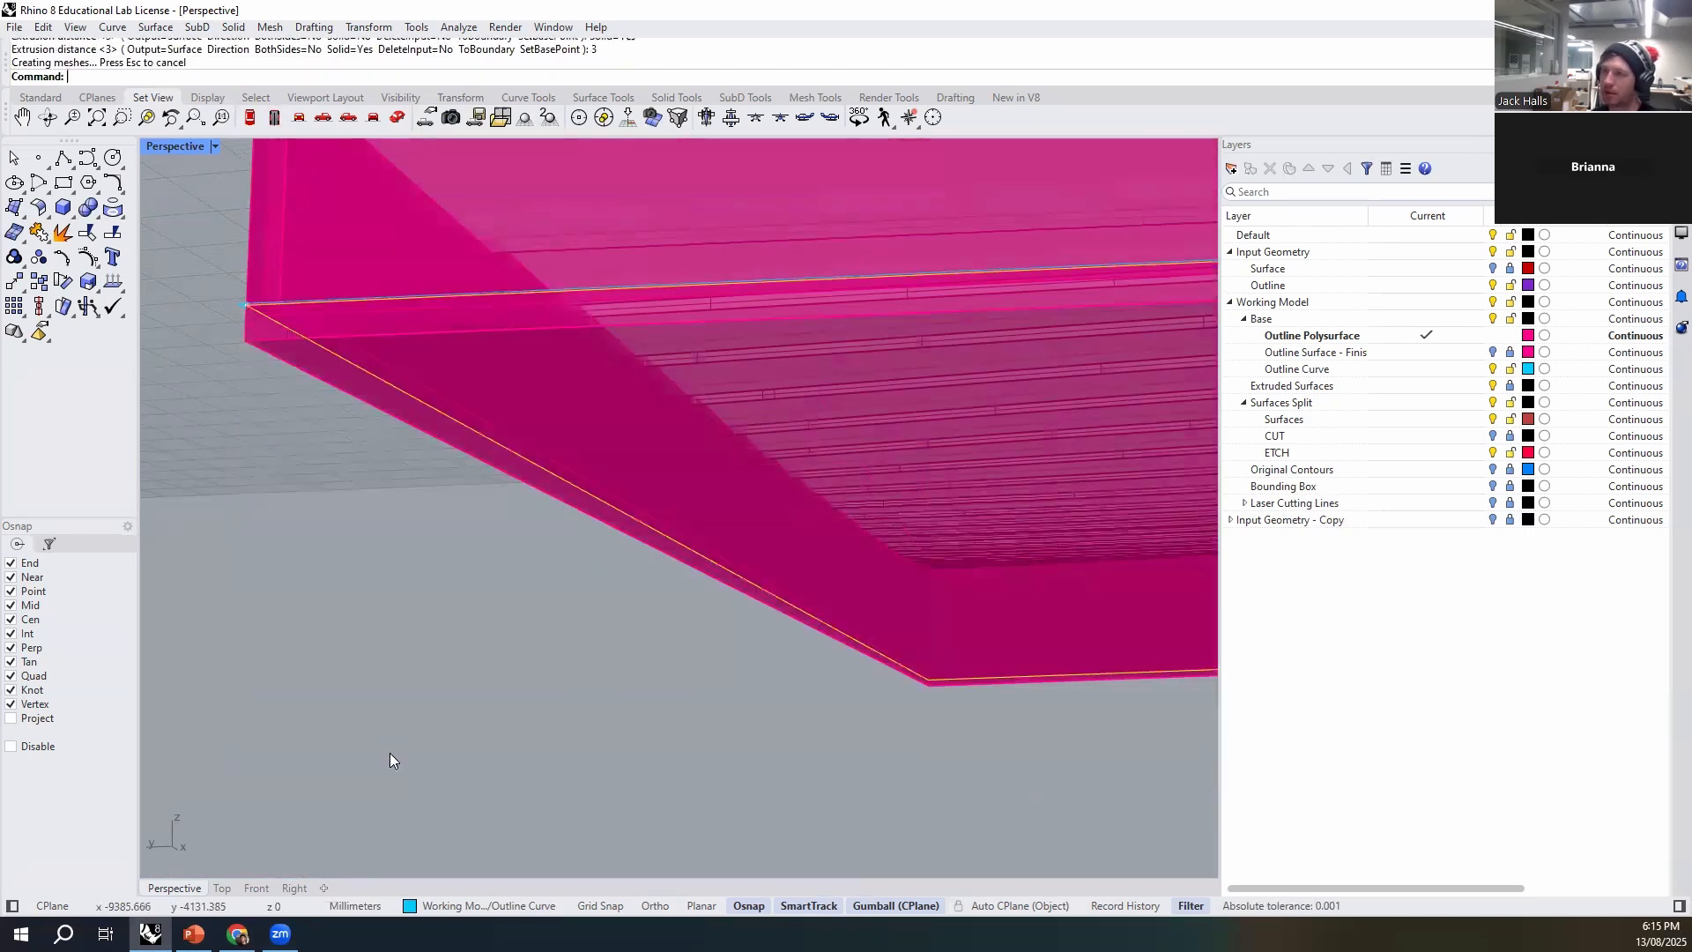
pyautogui.moveTo(390, 753); pyautogui.dragTo(1000, 670, button='right')
pyautogui.click(1017, 683)
pyautogui.click(515, 707)
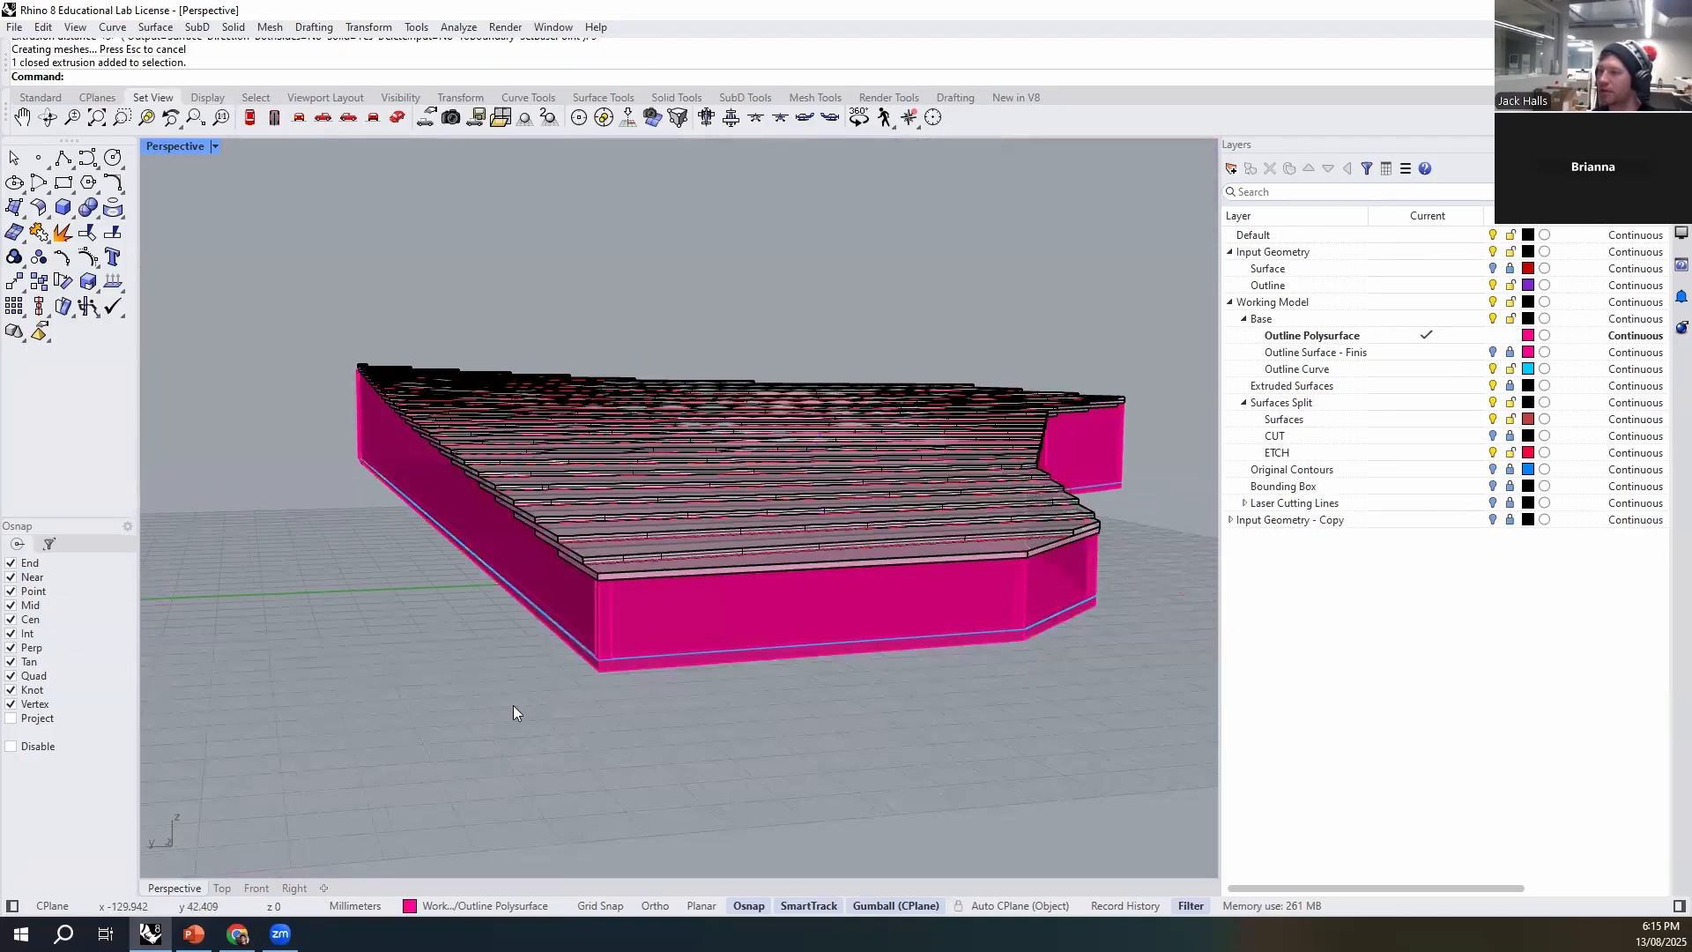
pyautogui.moveTo(514, 707); pyautogui.dragTo(712, 728, button='right')
pyautogui.moveTo(352, 744); pyautogui.dragTo(828, 773, button='right')
pyautogui.moveTo(564, 784)
pyautogui.keyDown('shift'); pyautogui.mouseDown(button='right')
pyautogui.moveTo(481, 790)
pyautogui.moveTo(936, 687)
pyautogui.moveTo(359, 744)
pyautogui.moveTo(565, 773)
pyautogui.mouseUp(button='right'); pyautogui.keyUp('shift')
pyautogui.moveTo(300, 709); pyautogui.dragTo(767, 733, button='right')
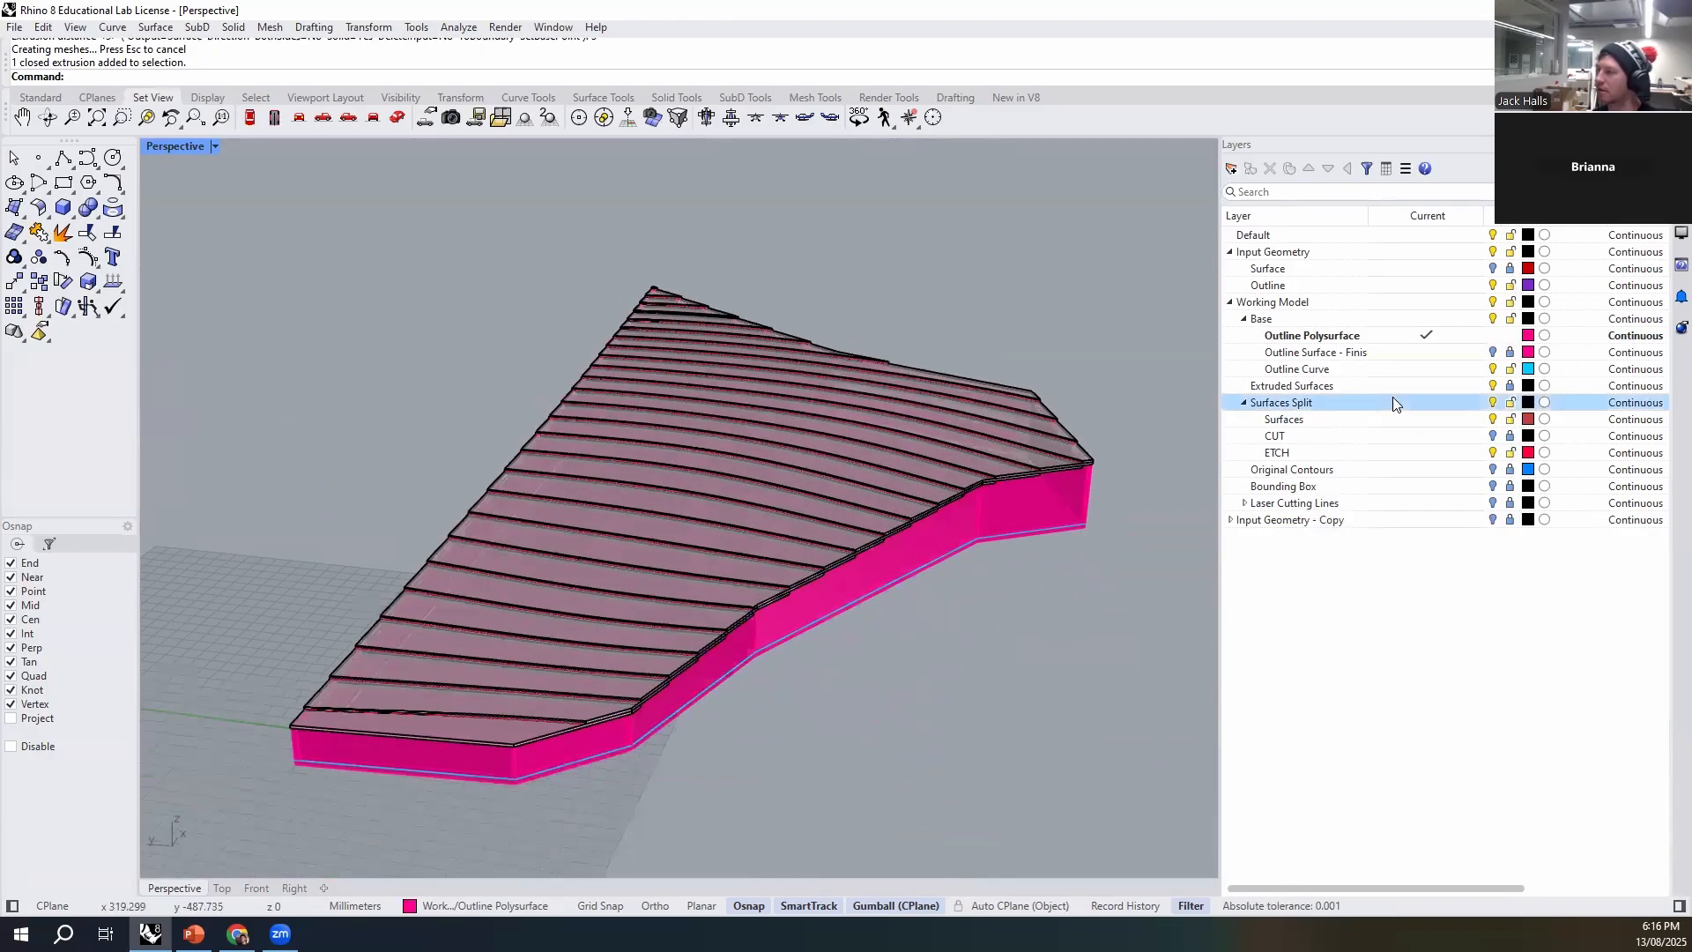
# - Hide the Extruded Surfaces layer, and lock and hide the ETCH and Outline Curve layers
pyautogui.click(1493, 386)
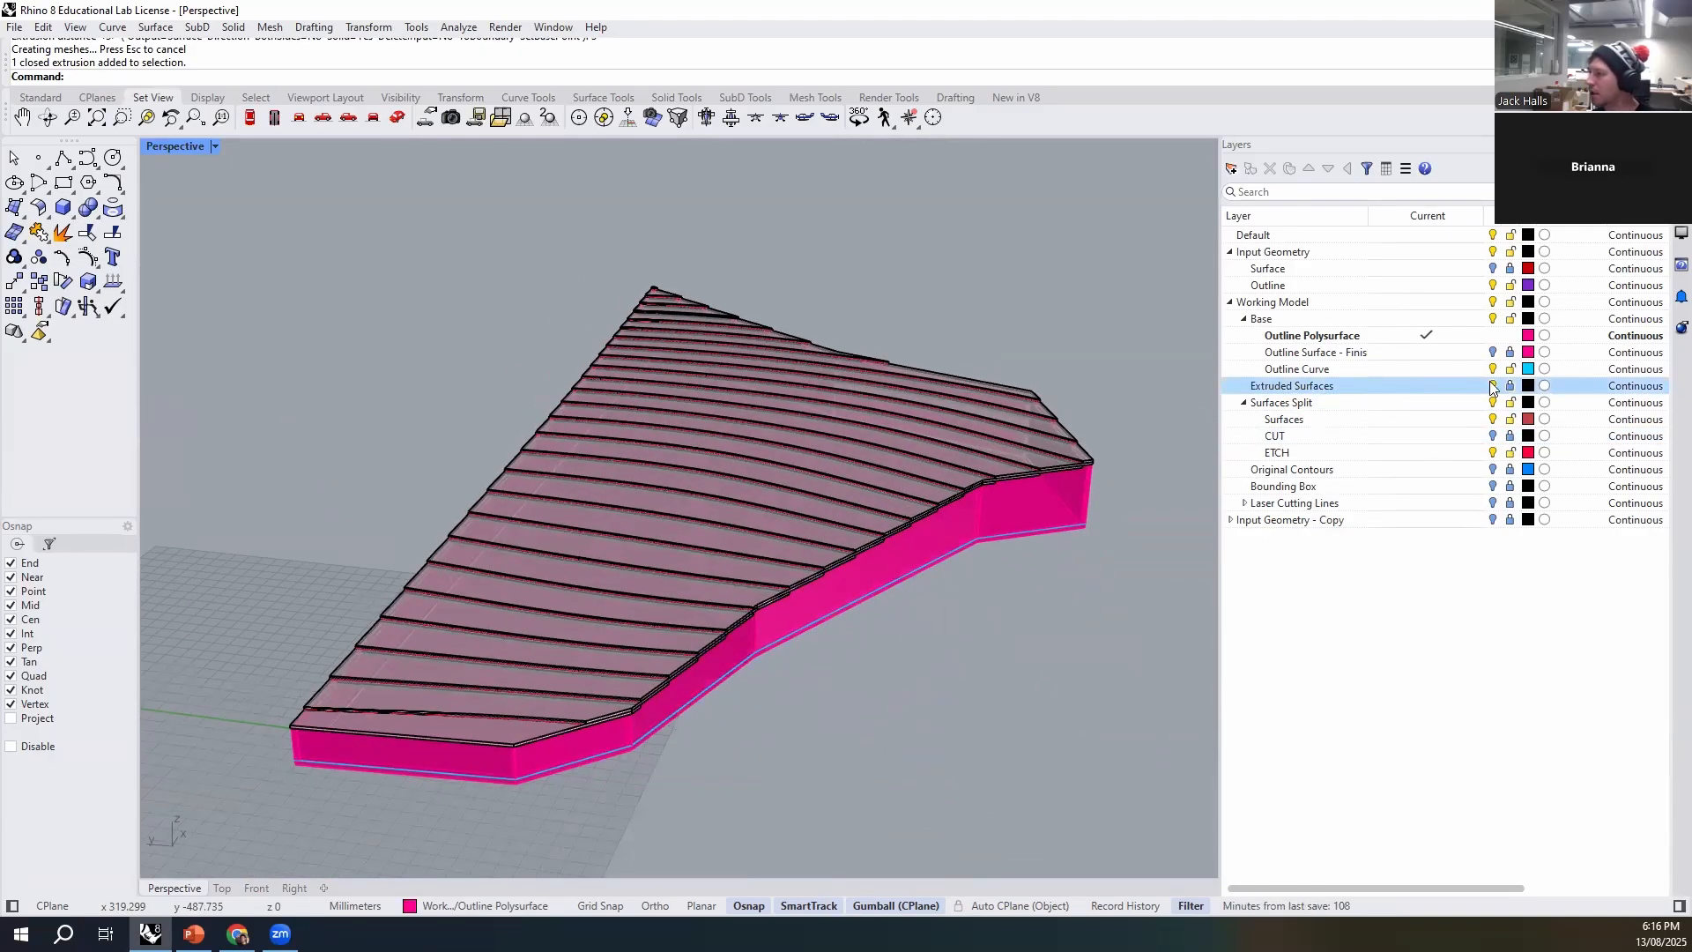
pyautogui.moveTo(813, 700); pyautogui.dragTo(797, 623, button='right')
pyautogui.click(744, 603)
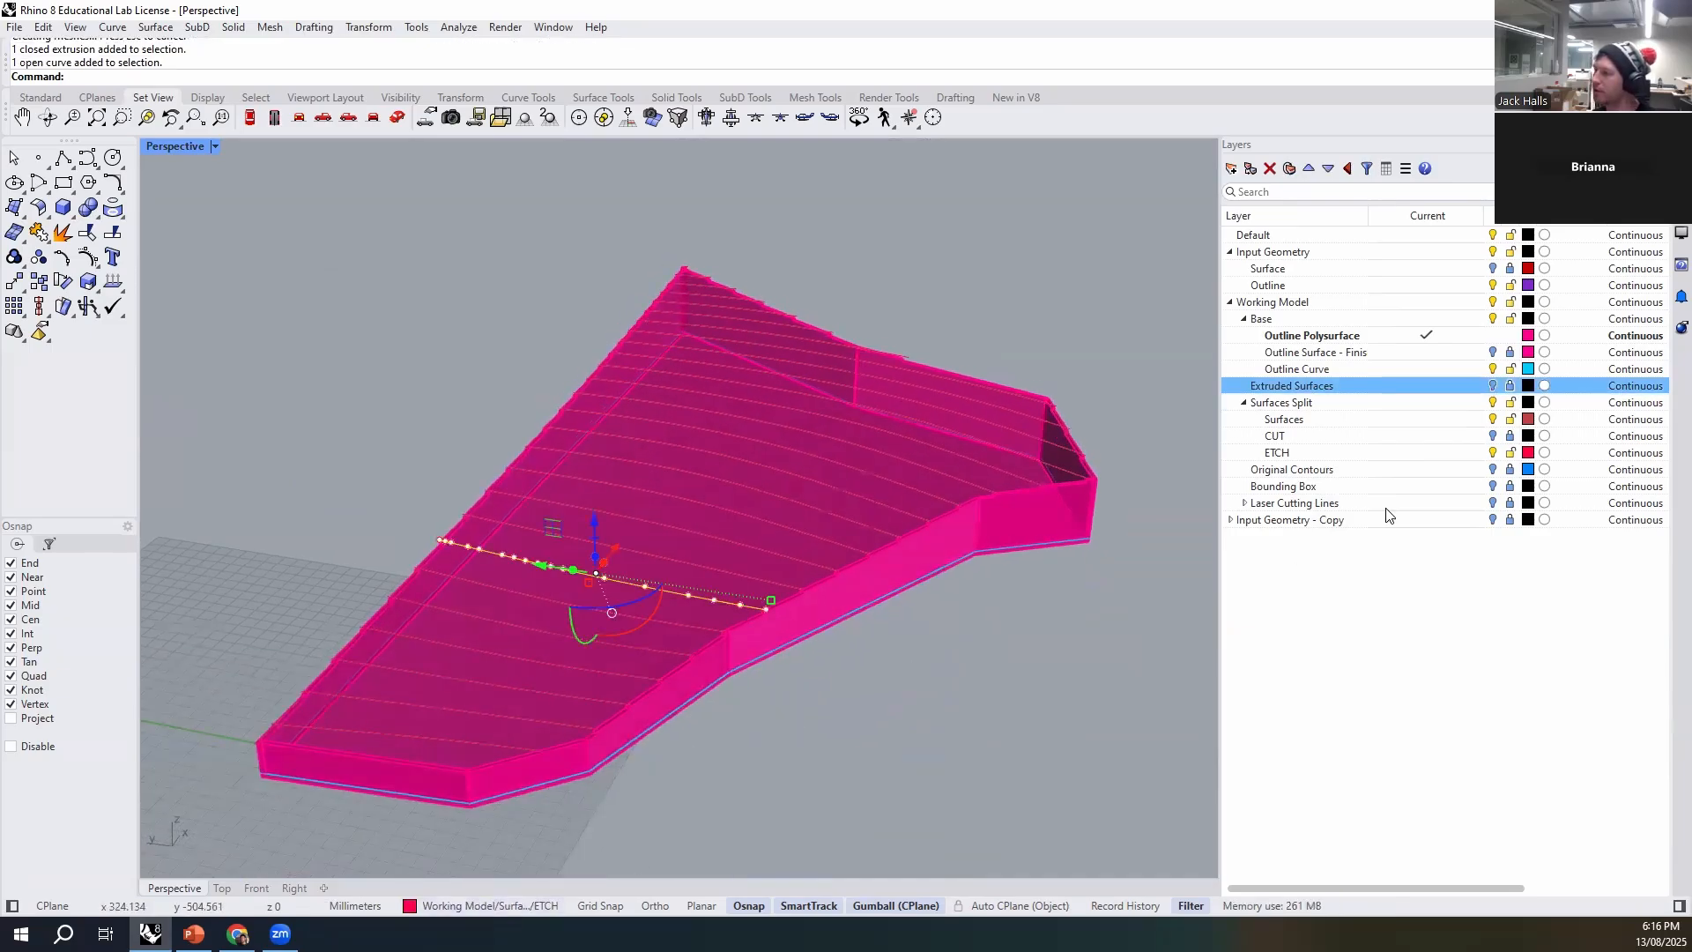
pyautogui.click(1493, 452)
pyautogui.moveTo(859, 775); pyautogui.dragTo(818, 763, button='right')
pyautogui.click(1514, 370)
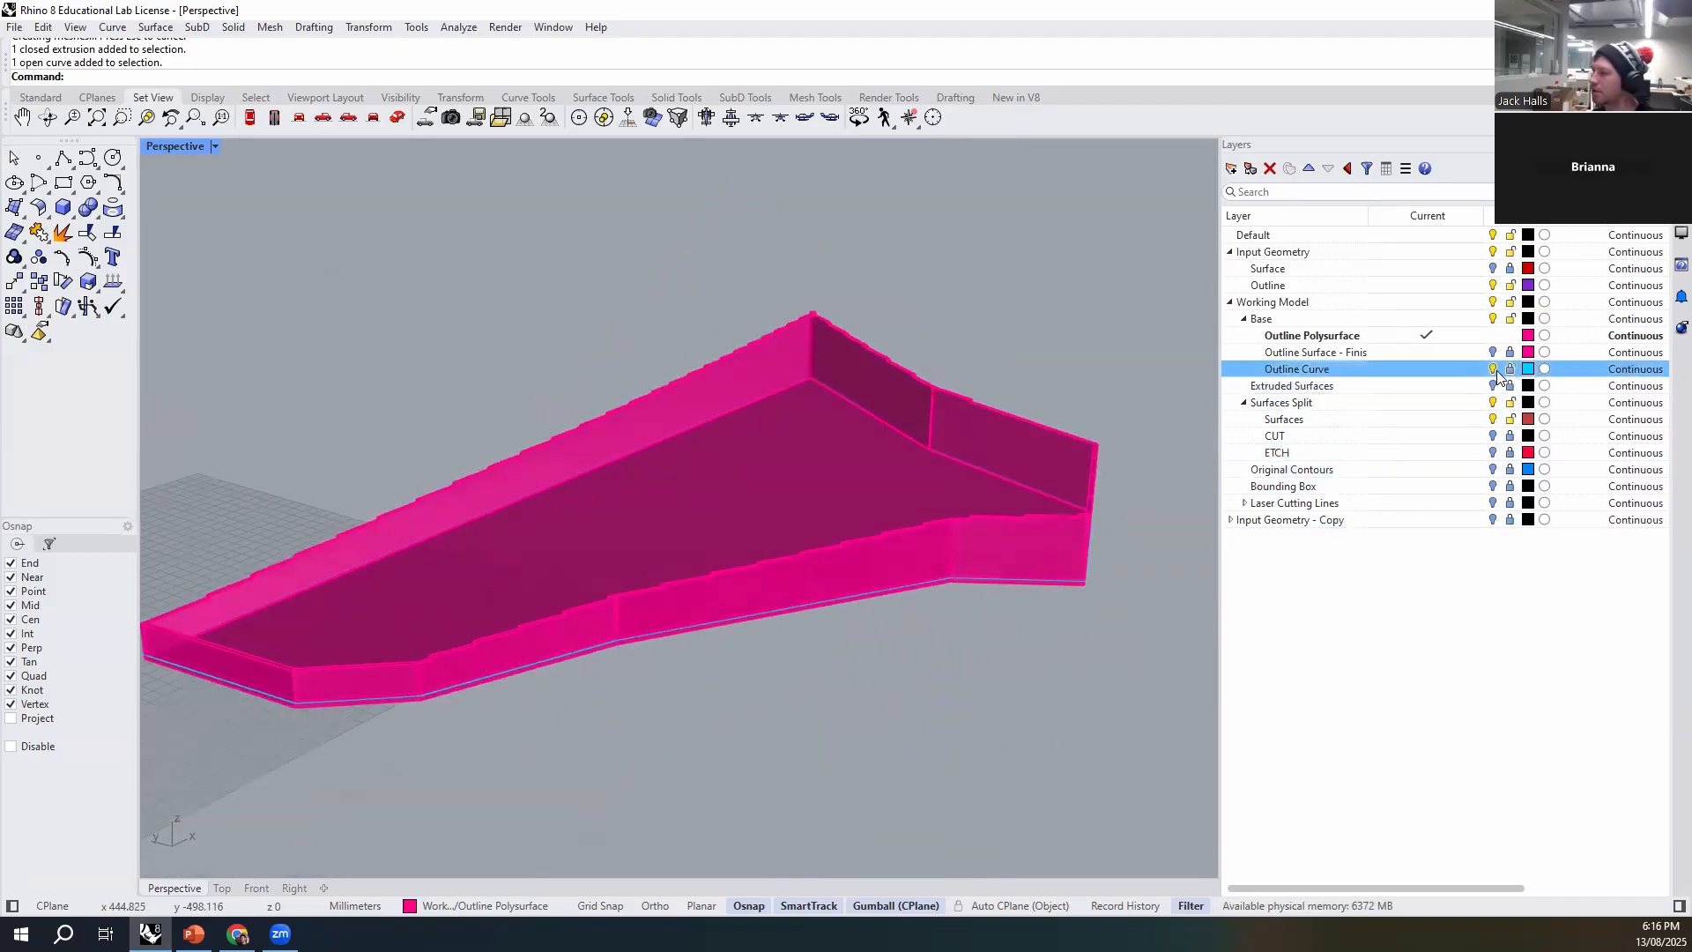
pyautogui.moveTo(944, 679); pyautogui.dragTo(1014, 634, button='right')
pyautogui.scroll(3, 855, 624)
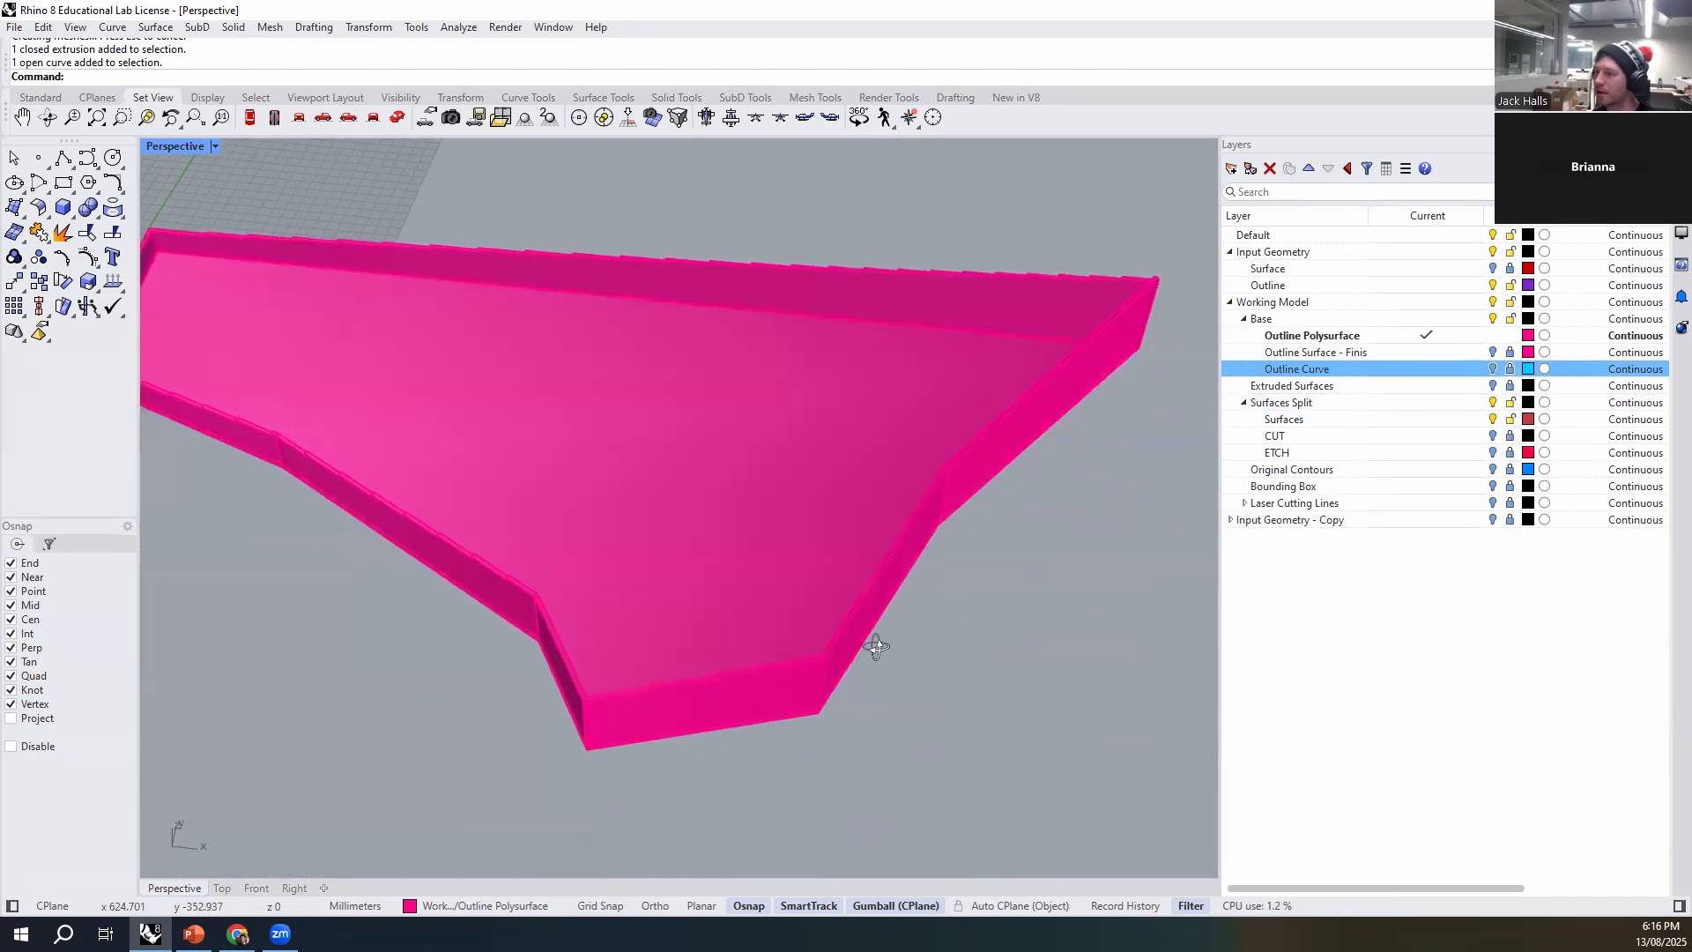
# - Change the Outline Polysurface layer's colour to black (#000000)
pyautogui.click(1528, 335)
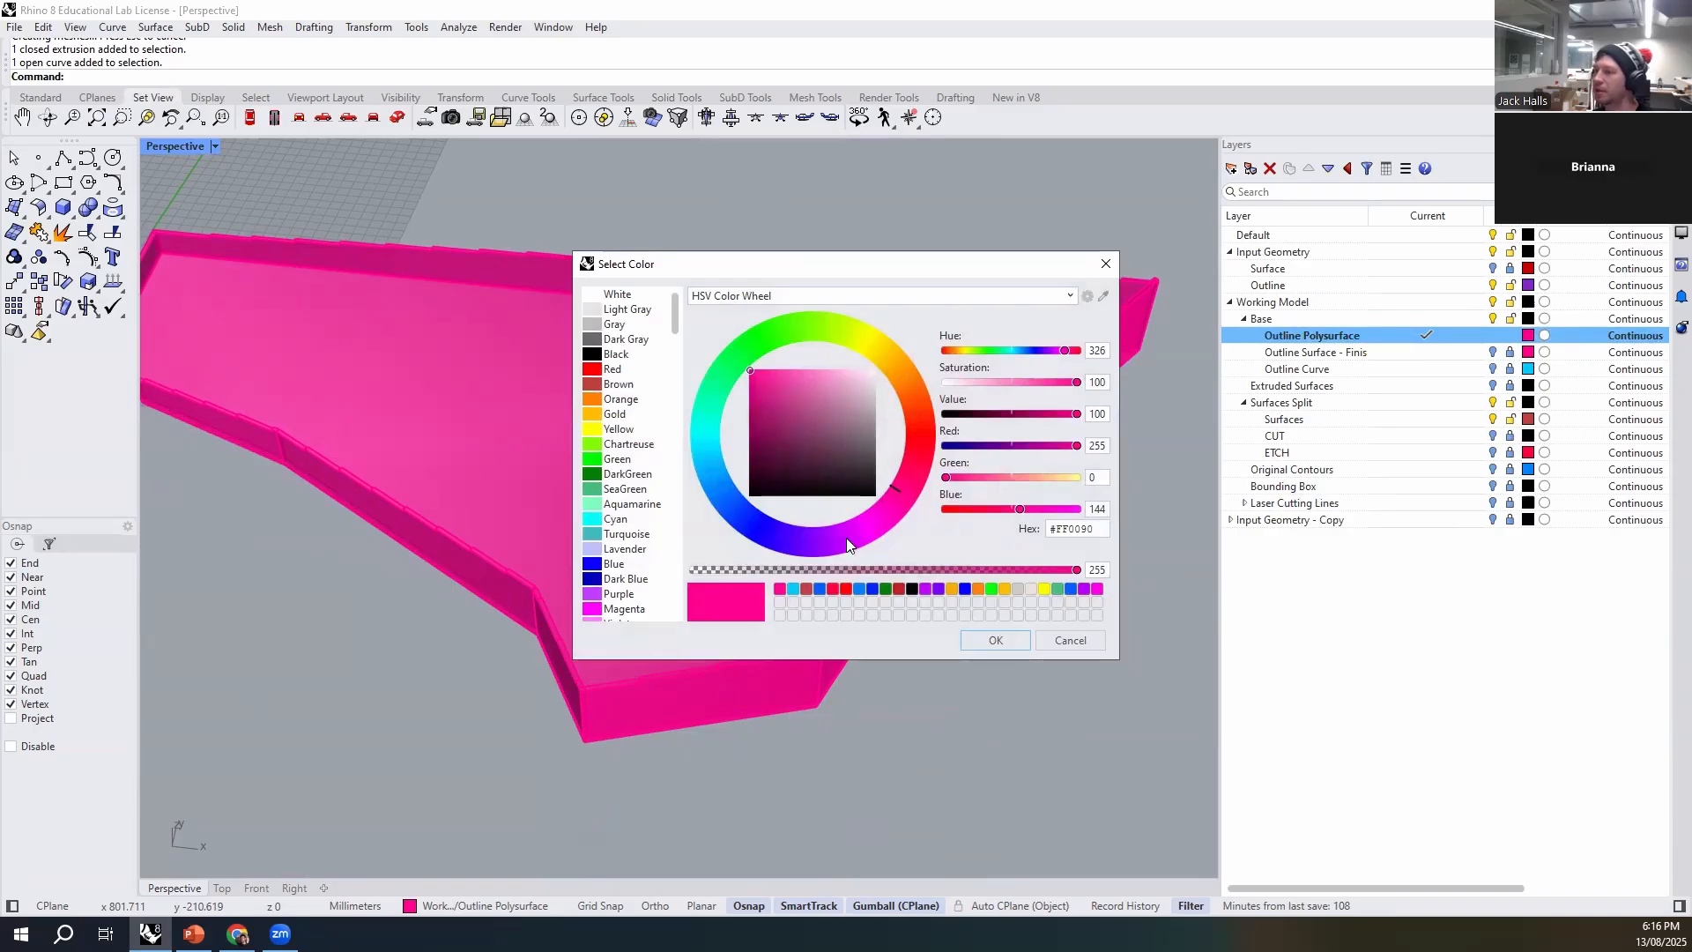
pyautogui.moveTo(807, 553); pyautogui.dragTo(720, 402)
pyautogui.moveTo(843, 410)
pyautogui.mouseDown()
pyautogui.moveTo(863, 376)
pyautogui.moveTo(894, 420)
pyautogui.moveTo(901, 377)
pyautogui.moveTo(901, 401)
pyautogui.moveTo(716, 524)
pyautogui.mouseUp()
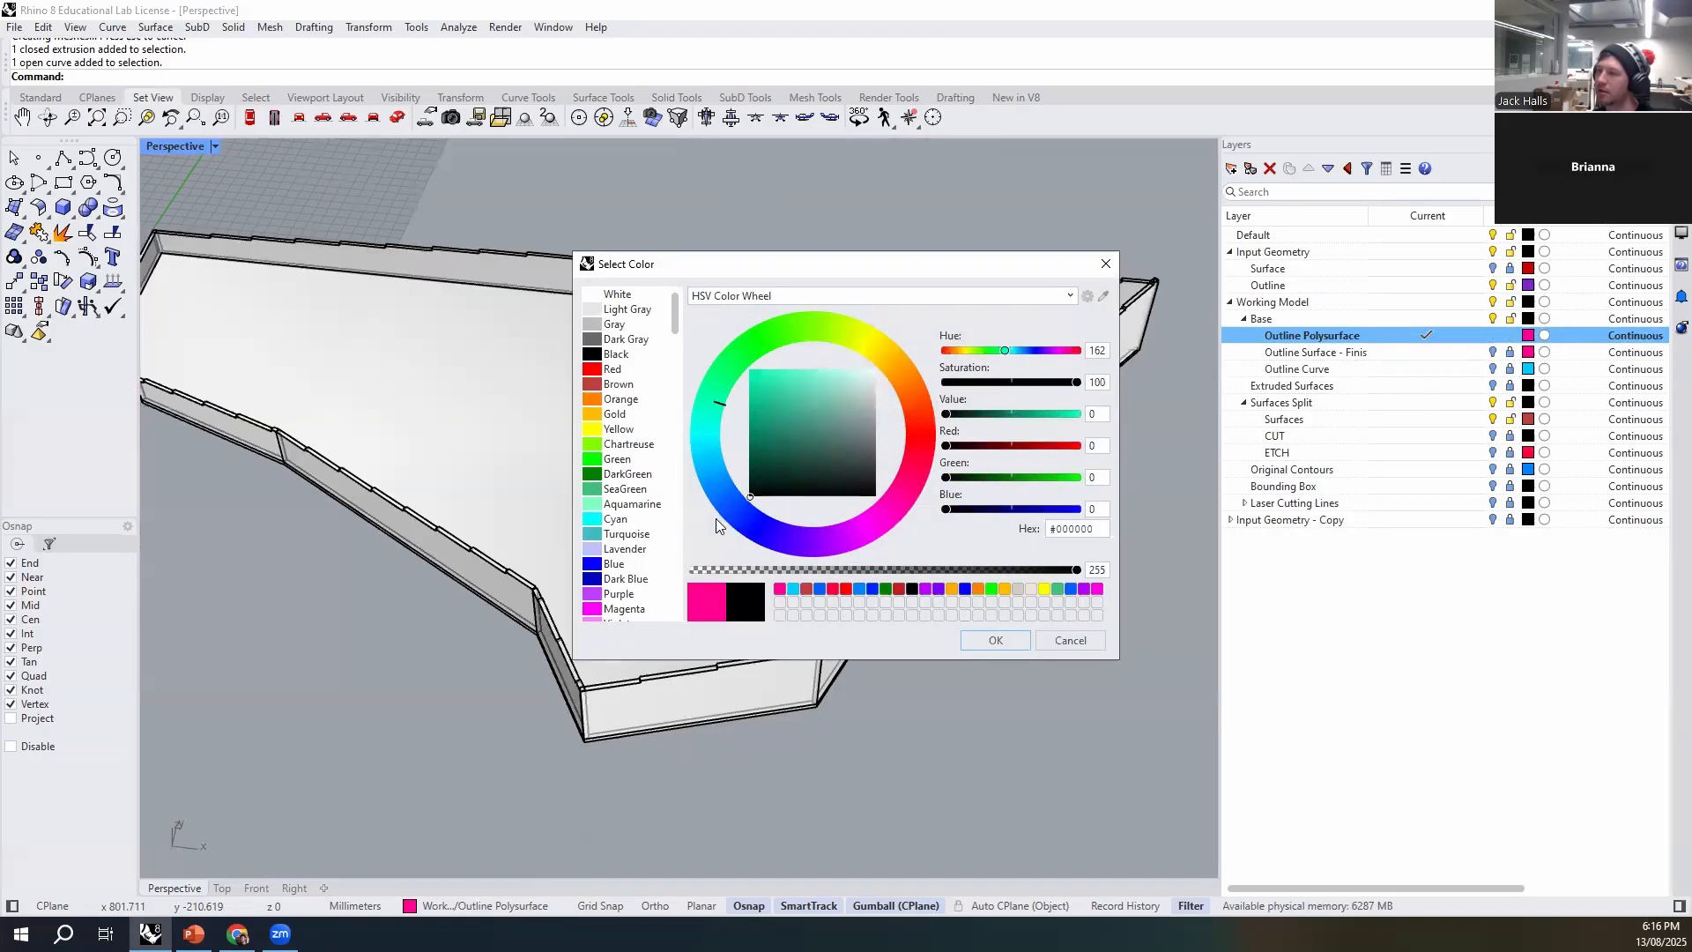
pyautogui.click(1003, 639)
# - Examine how the short end wall meets its neighbouring walls, selecting individual segments to check their extents
pyautogui.moveTo(702, 779); pyautogui.dragTo(705, 697, button='right')
pyautogui.scroll(4, 547, 666)
pyautogui.scroll(-2, 640, 657)
pyautogui.scroll(2, 635, 666)
pyautogui.click(634, 666)
pyautogui.click(608, 511)
pyautogui.scroll(3, 619, 503)
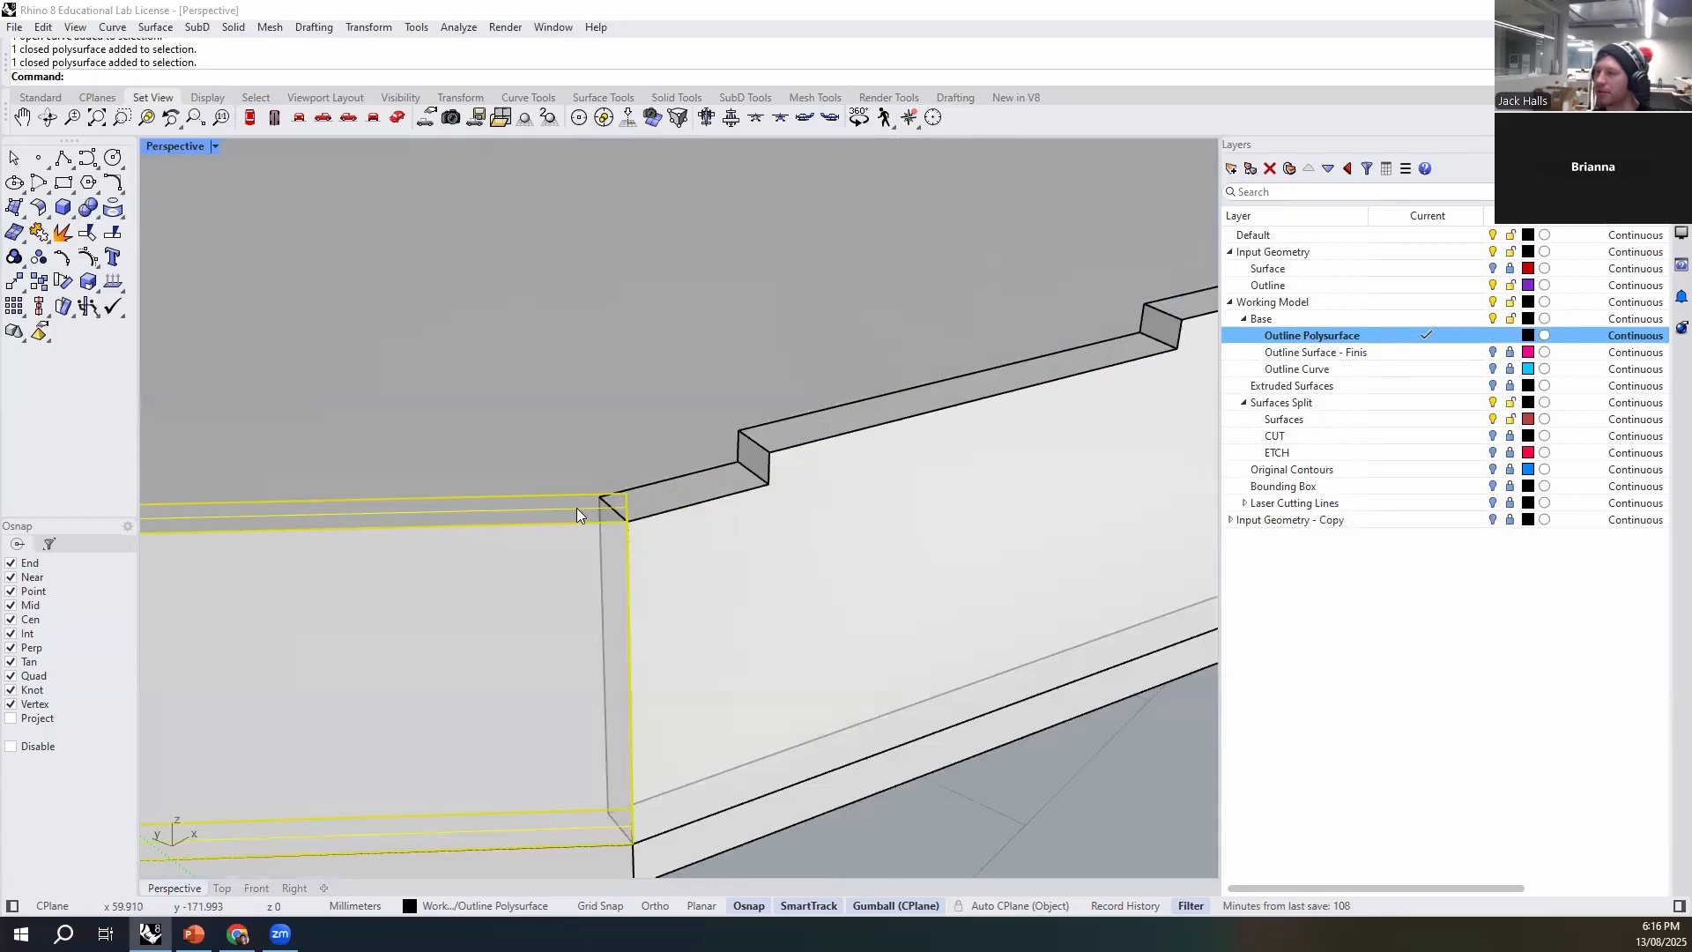
pyautogui.scroll(-5, 685, 523)
pyautogui.moveTo(557, 565); pyautogui.dragTo(586, 642, button='right')
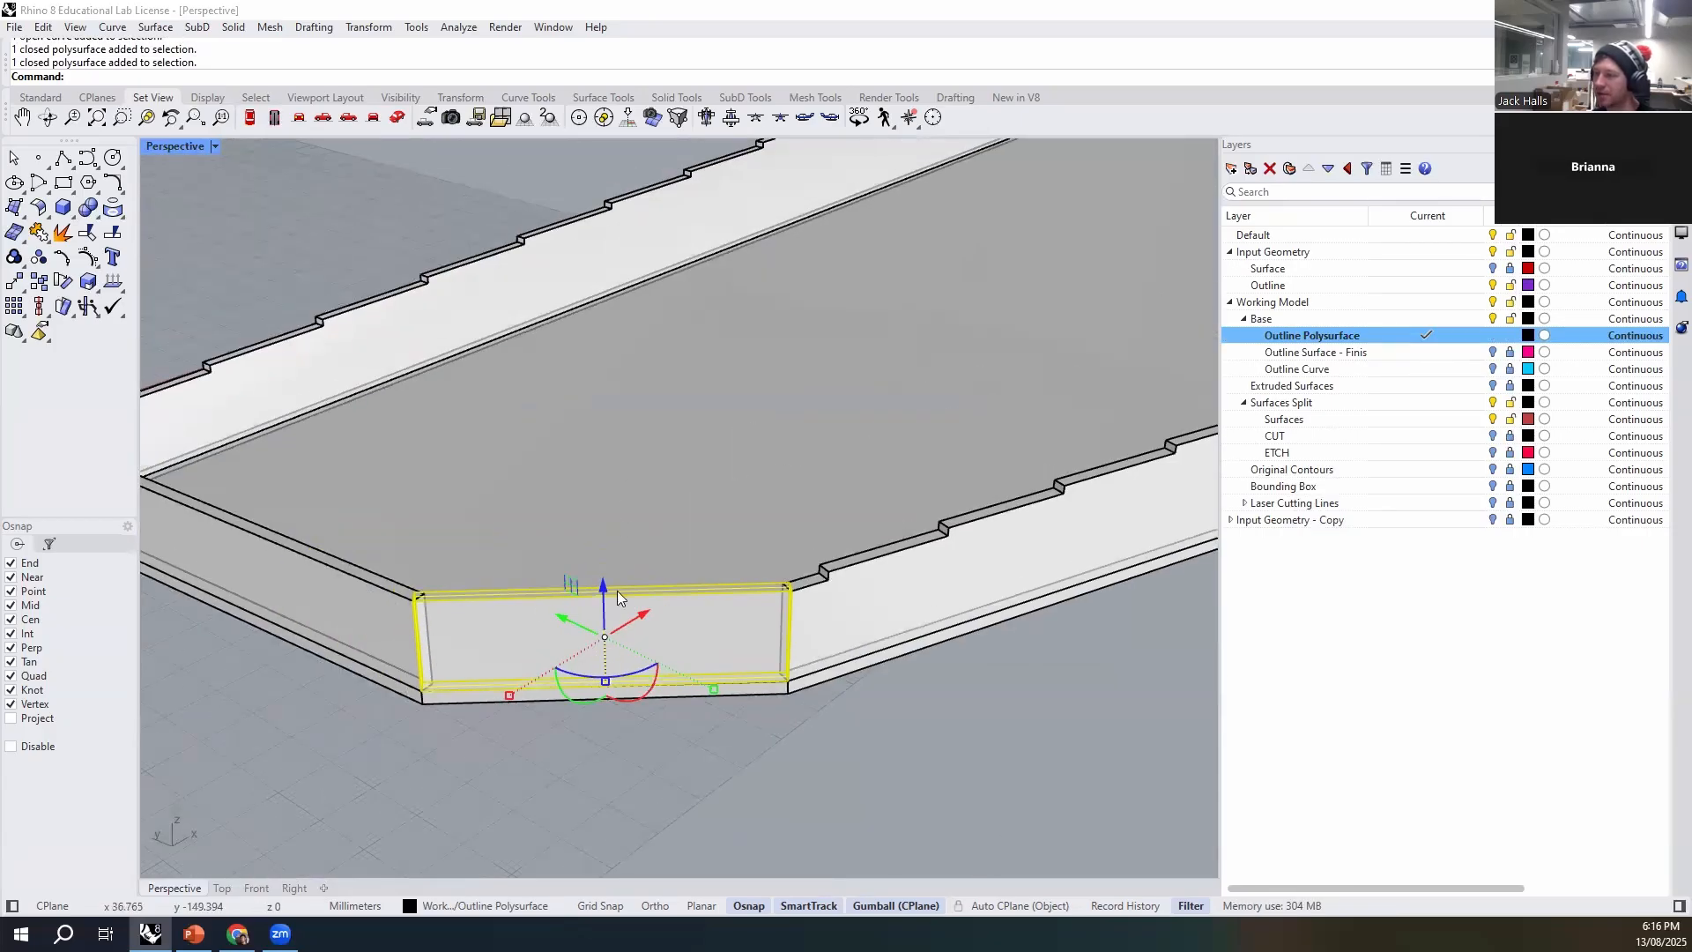
pyautogui.moveTo(828, 738); pyautogui.dragTo(863, 737, button='right')
pyautogui.click(560, 750)
# - Examine the corner where the long stepped wall meets the straight end wall, selecting both segments to check their ends
pyautogui.moveTo(623, 770); pyautogui.dragTo(706, 794, button='right')
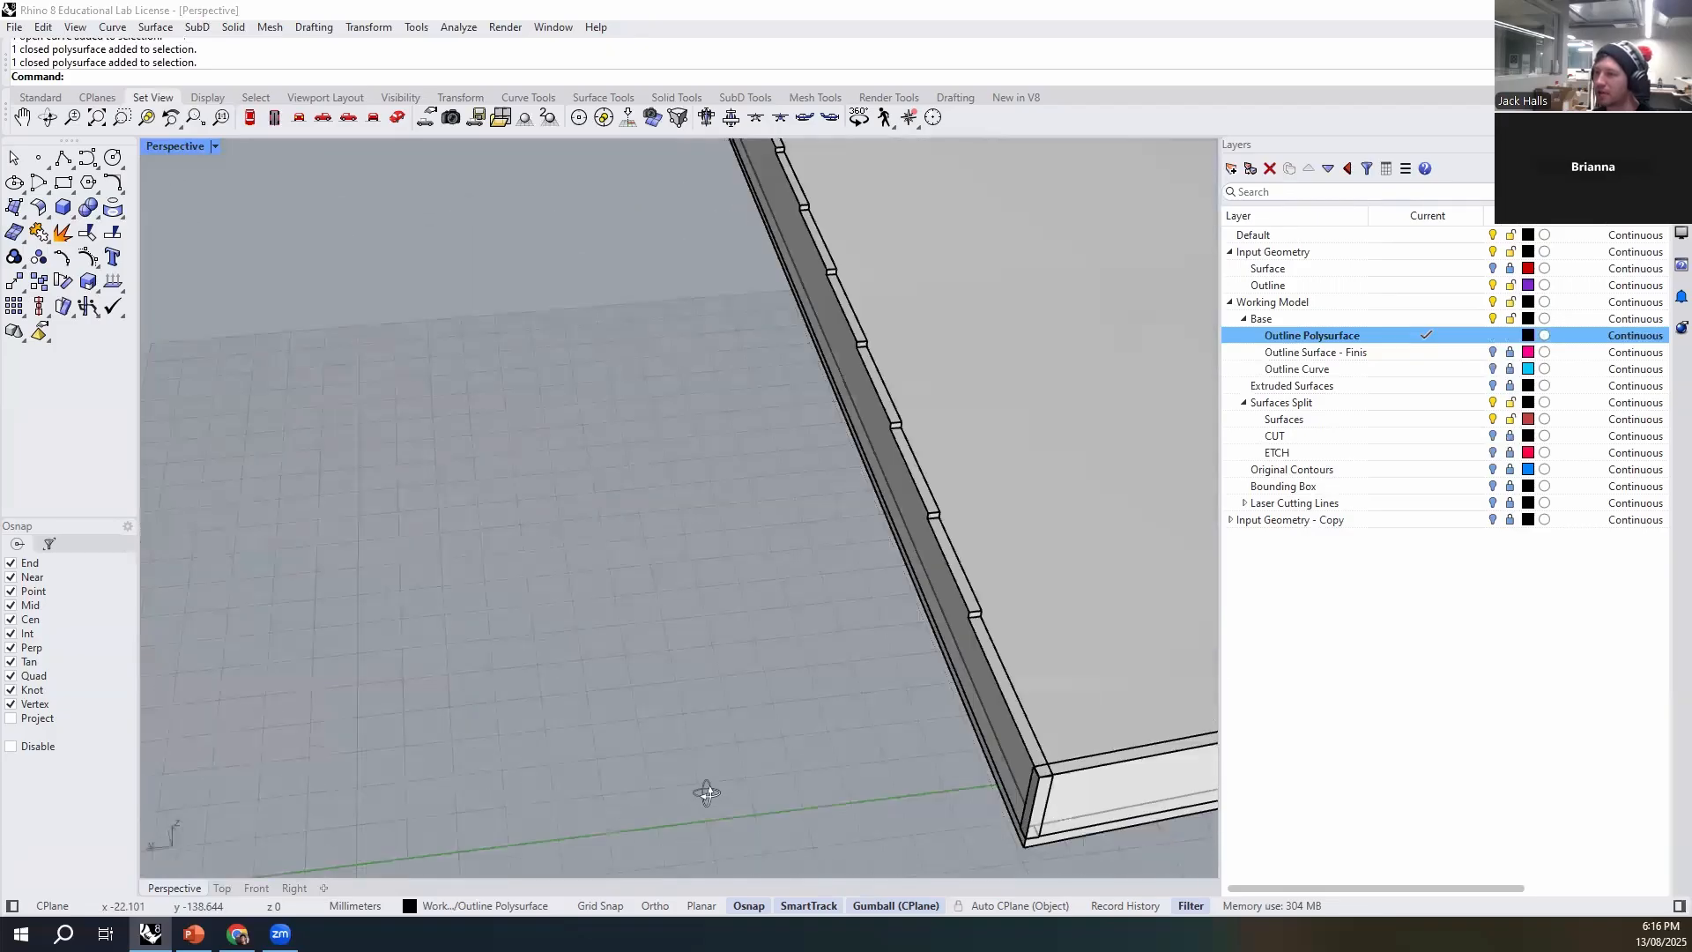
pyautogui.keyDown('shift'); pyautogui.moveTo(1007, 715); pyautogui.dragTo(661, 646, button='right'); pyautogui.keyUp('shift')
pyautogui.scroll(3, 750, 687)
pyautogui.click(750, 686)
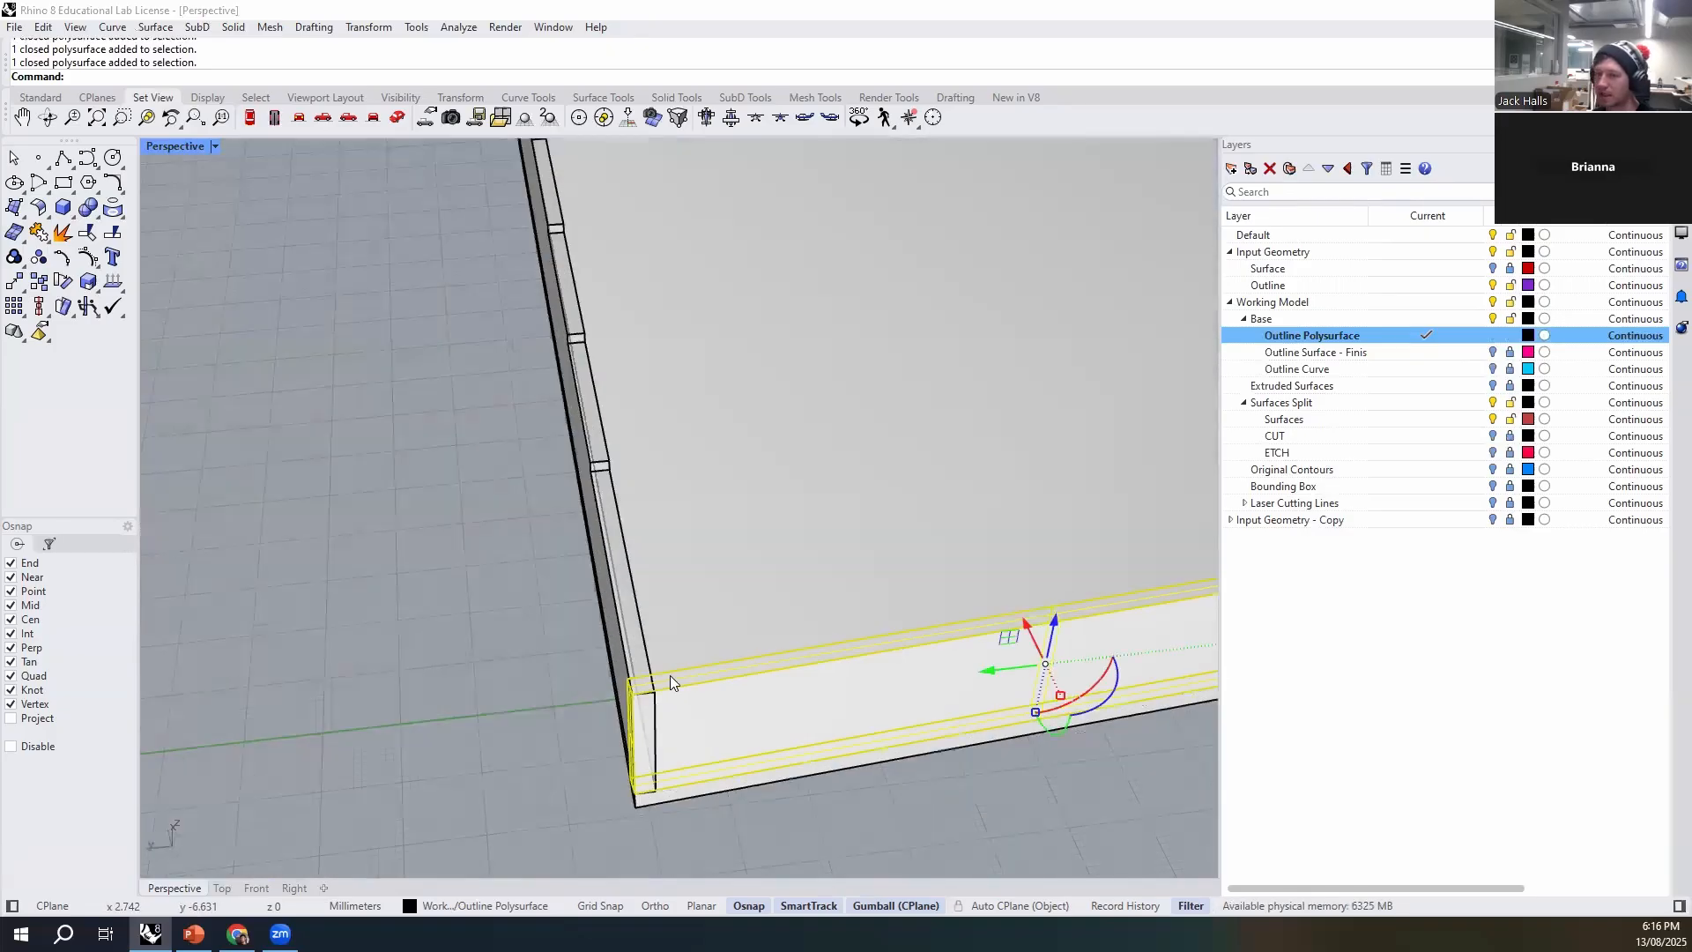
pyautogui.click(641, 624)
pyautogui.click(550, 756)
pyautogui.scroll(-6, 624, 696)
pyautogui.moveTo(627, 696); pyautogui.dragTo(834, 801, button='right')
pyautogui.scroll(-5, 834, 801)
pyautogui.keyDown('shift'); pyautogui.moveTo(538, 760); pyautogui.dragTo(698, 712, button='right'); pyautogui.keyUp('shift')
pyautogui.scroll(6, 559, 687)
pyautogui.scroll(-6, 577, 685)
pyautogui.keyDown('shift'); pyautogui.moveTo(1165, 727); pyautogui.dragTo(706, 570, button='right'); pyautogui.keyUp('shift')
pyautogui.scroll(8, 782, 648)
pyautogui.scroll(6, 742, 627)
pyautogui.scroll(-6, 859, 731)
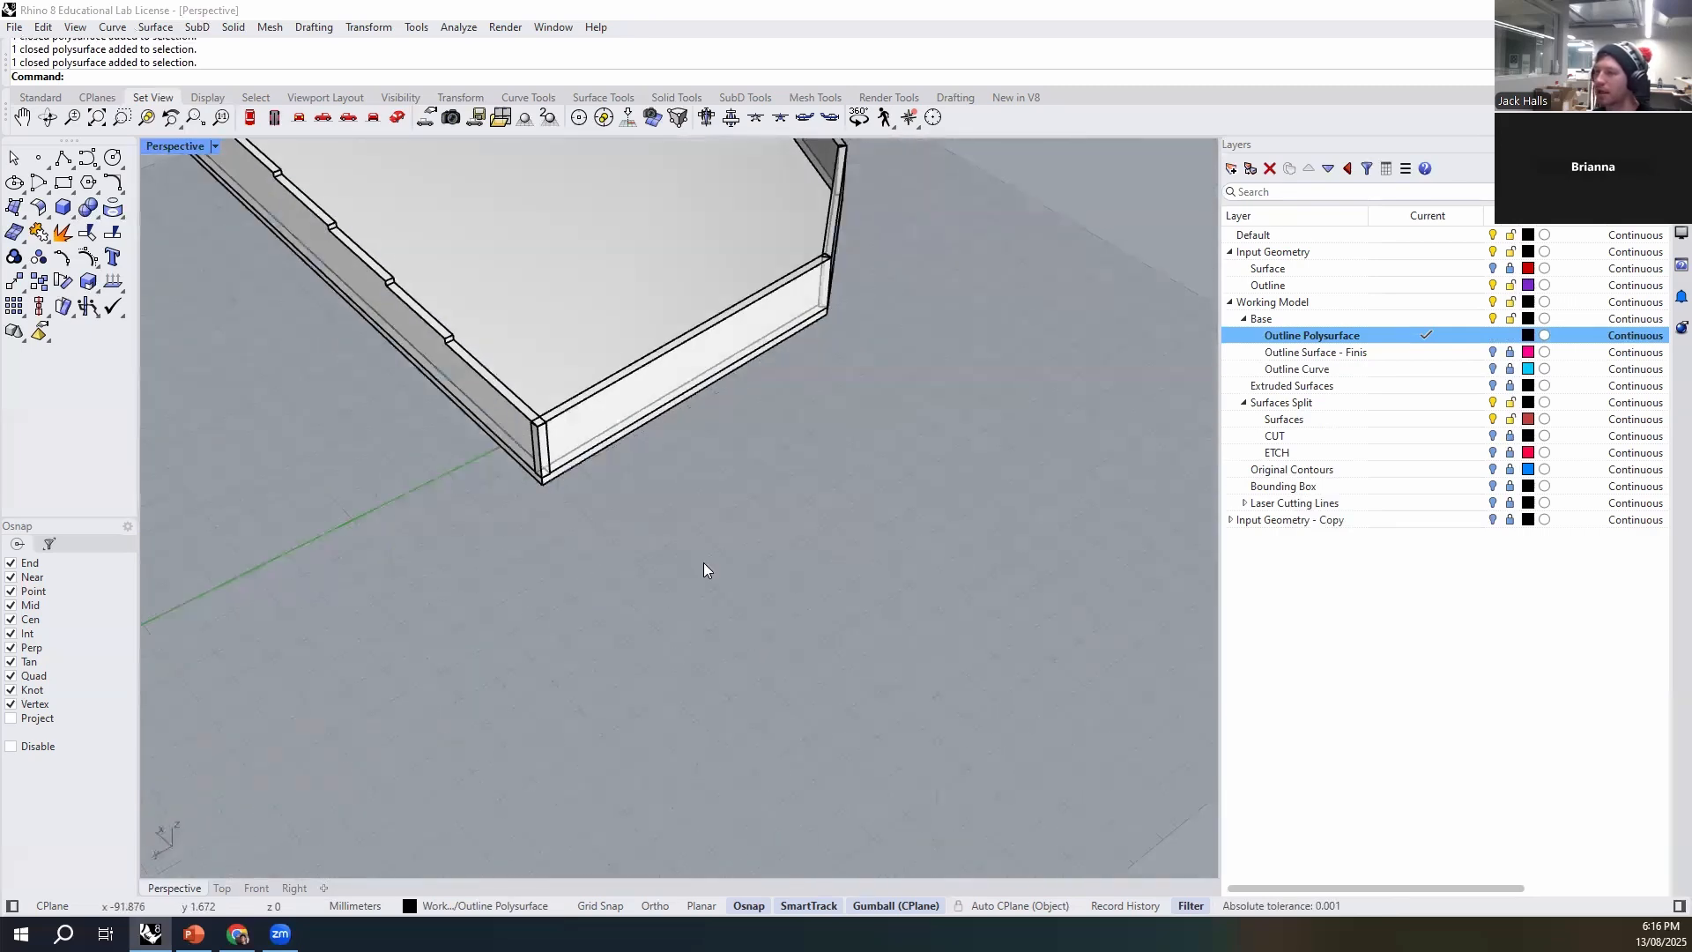
pyautogui.keyDown('shift'); pyautogui.moveTo(551, 458); pyautogui.dragTo(620, 621, button='right'); pyautogui.keyUp('shift')
pyautogui.scroll(4, 620, 620)
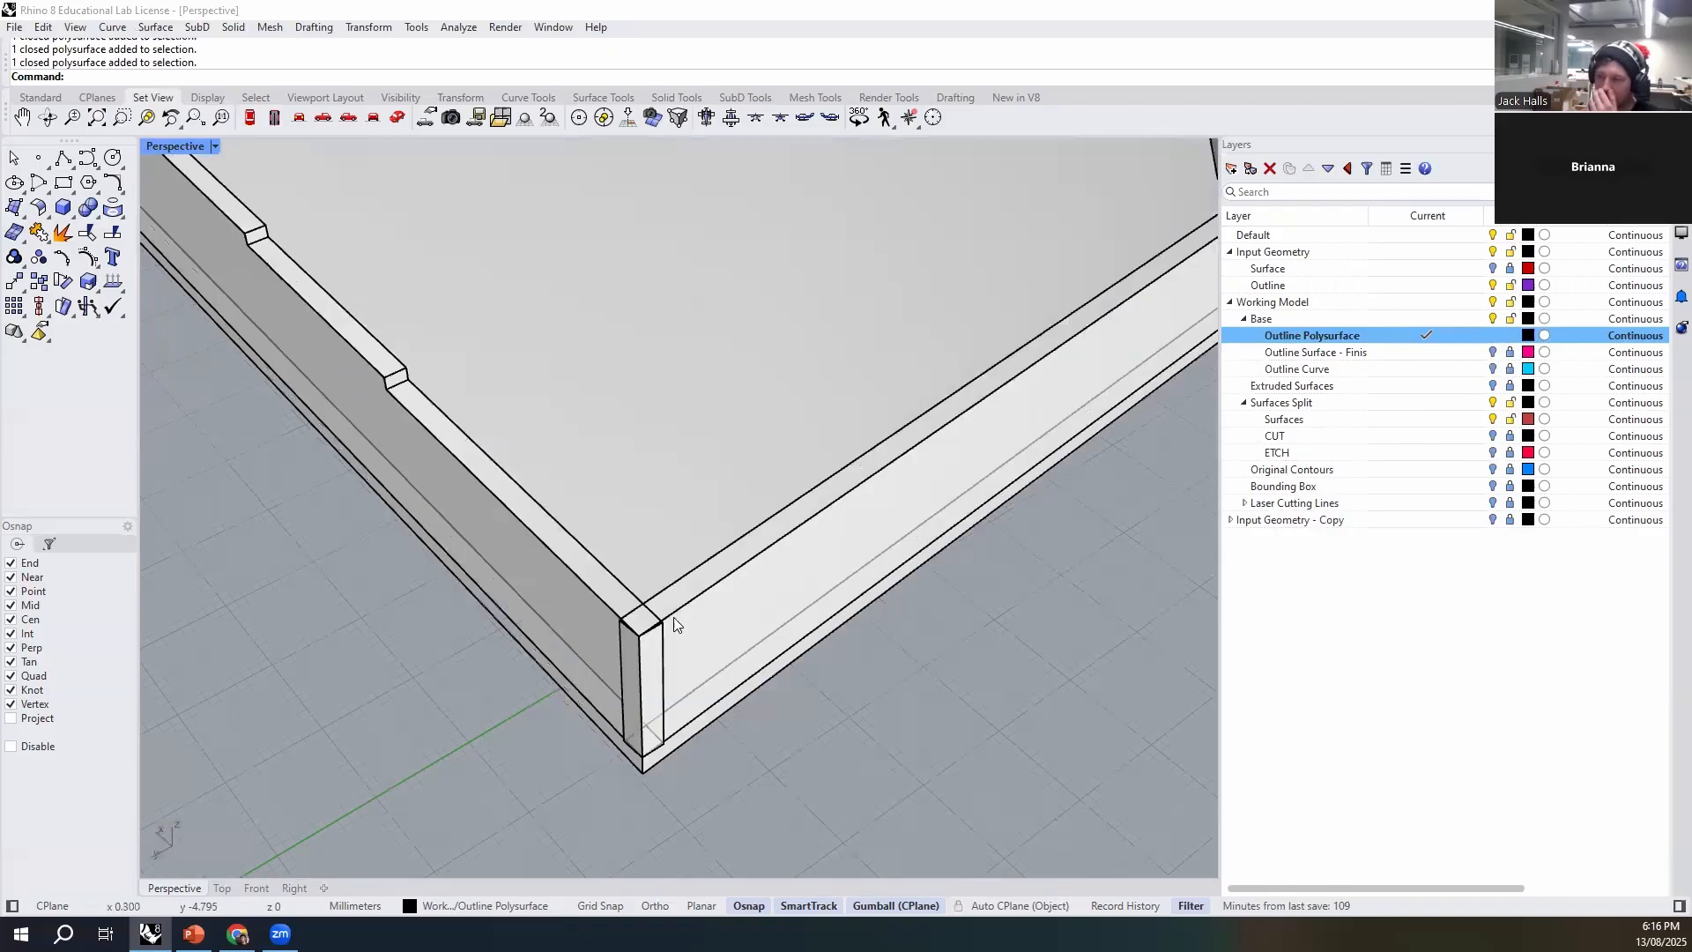
# - Inspect the angled joints at both ends of the short wall, looking at how the wall solids meet
pyautogui.moveTo(754, 670); pyautogui.dragTo(653, 716, button='right')
pyautogui.scroll(-6, 656, 715)
pyautogui.moveTo(758, 706); pyautogui.dragTo(595, 731, button='right')
pyautogui.moveTo(748, 619); pyautogui.dragTo(654, 575, button='right')
pyautogui.click(651, 559)
pyautogui.click(661, 675)
pyautogui.scroll(8, 607, 549)
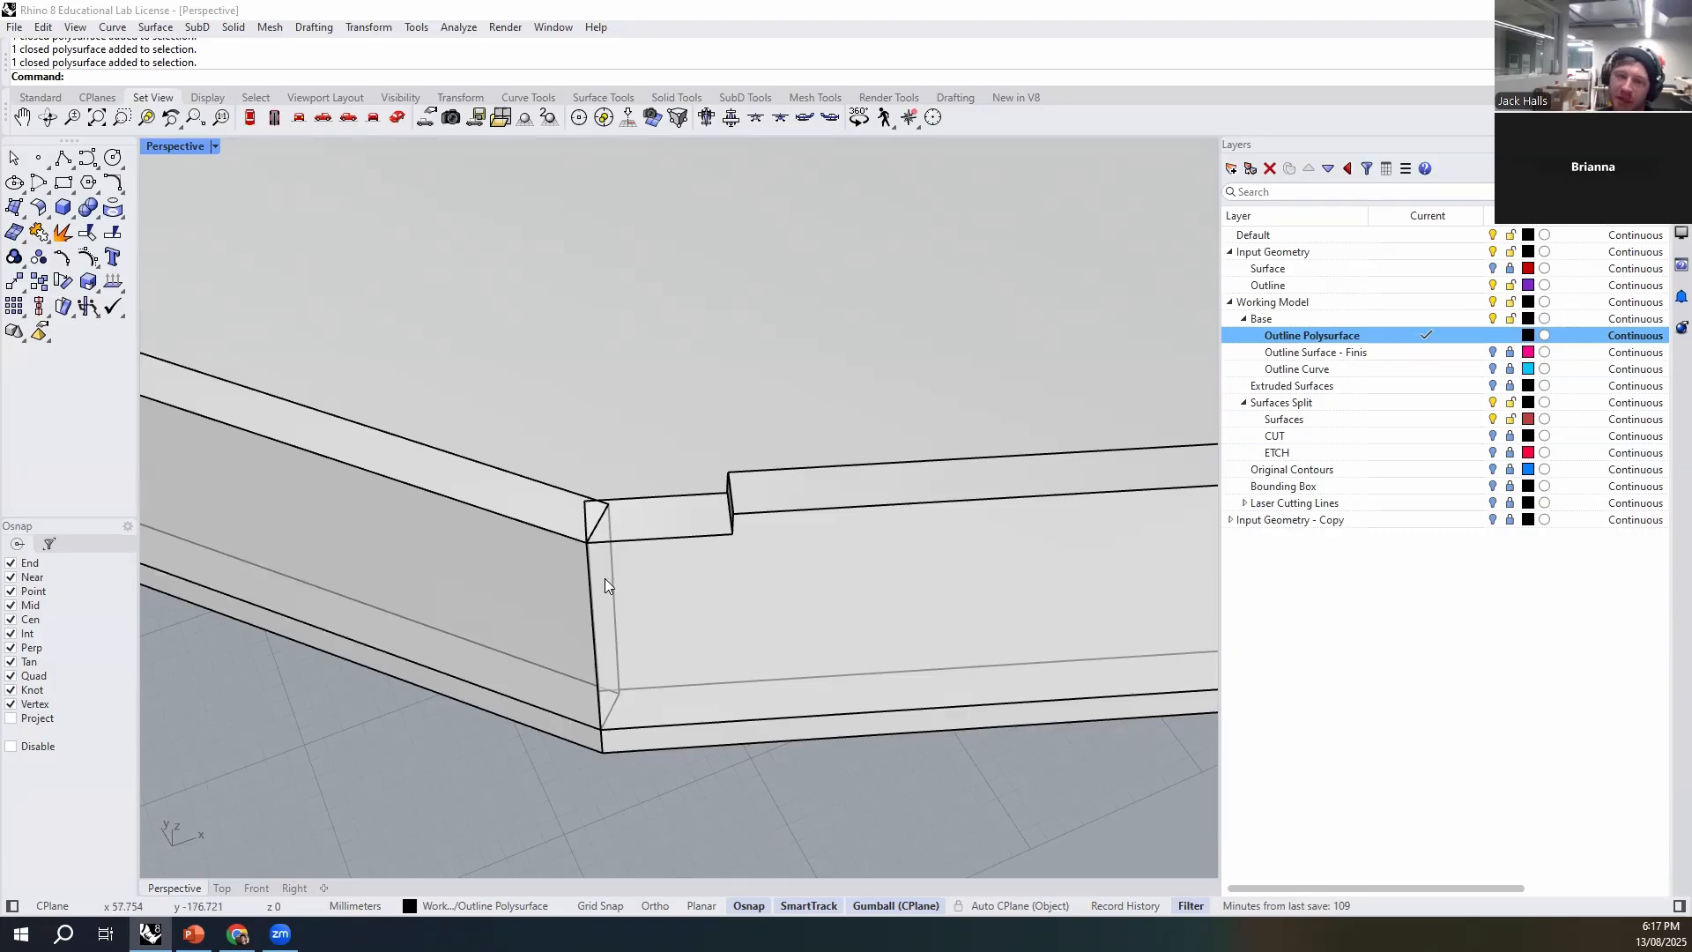
pyautogui.scroll(-6, 605, 578)
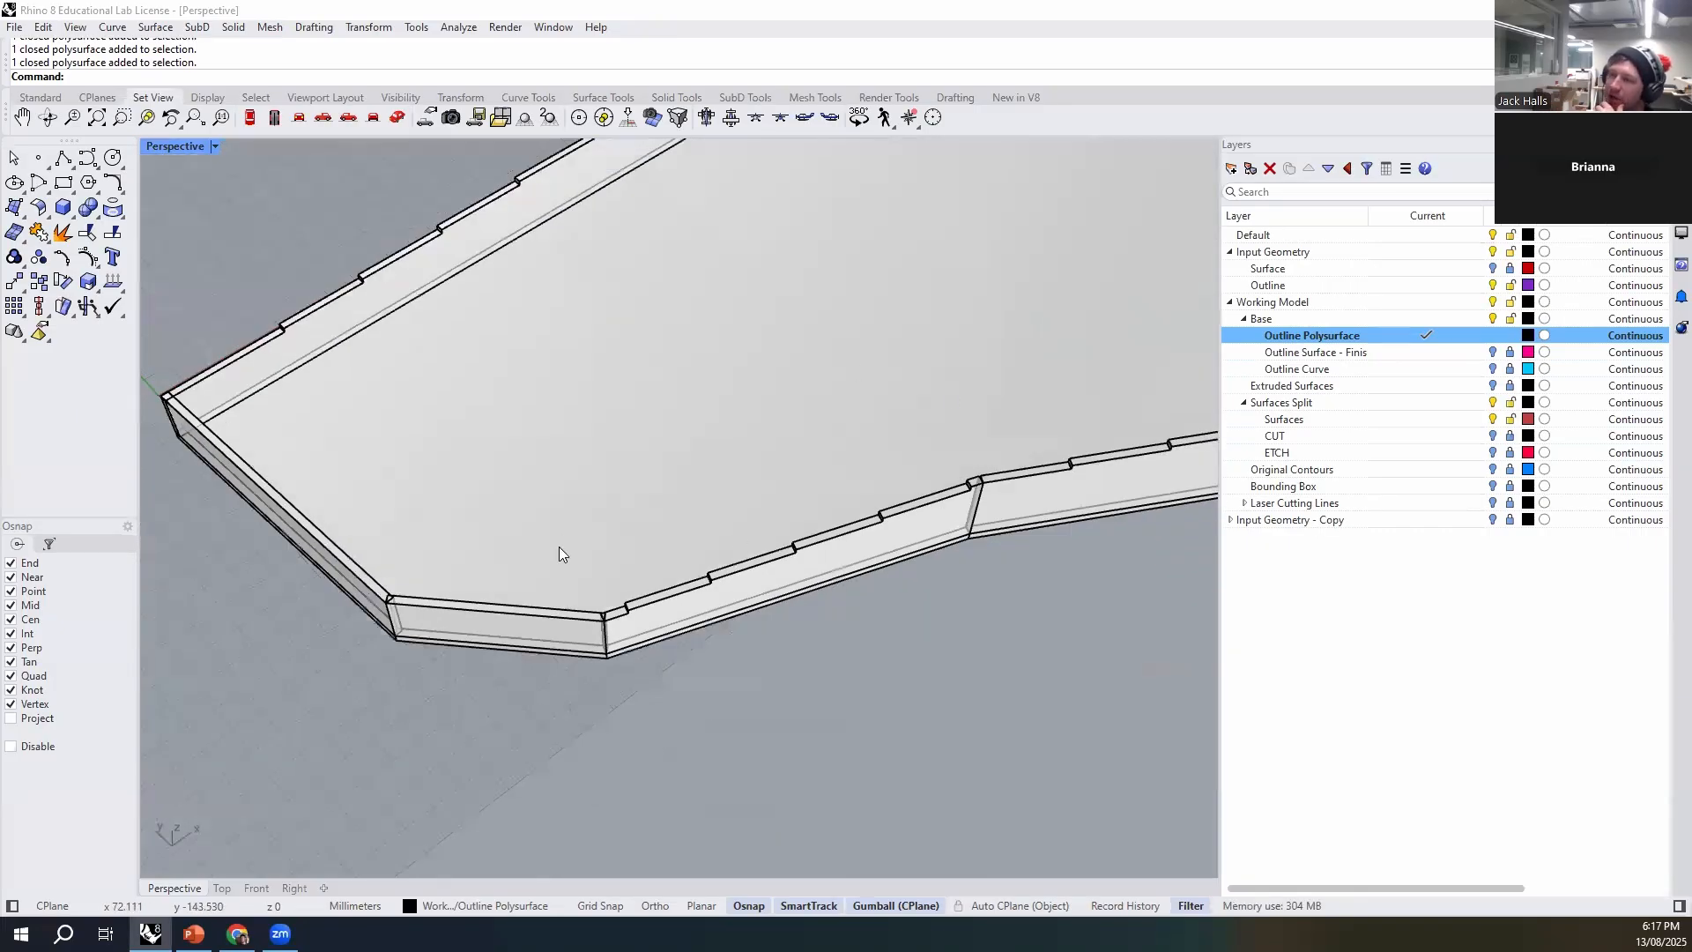
# - Inspect the obtuse joint between two stepped walls on the far side of the base
pyautogui.moveTo(814, 647); pyautogui.dragTo(885, 620, button='right')
pyautogui.moveTo(570, 673); pyautogui.dragTo(878, 754, button='right')
pyautogui.scroll(10, 721, 585)
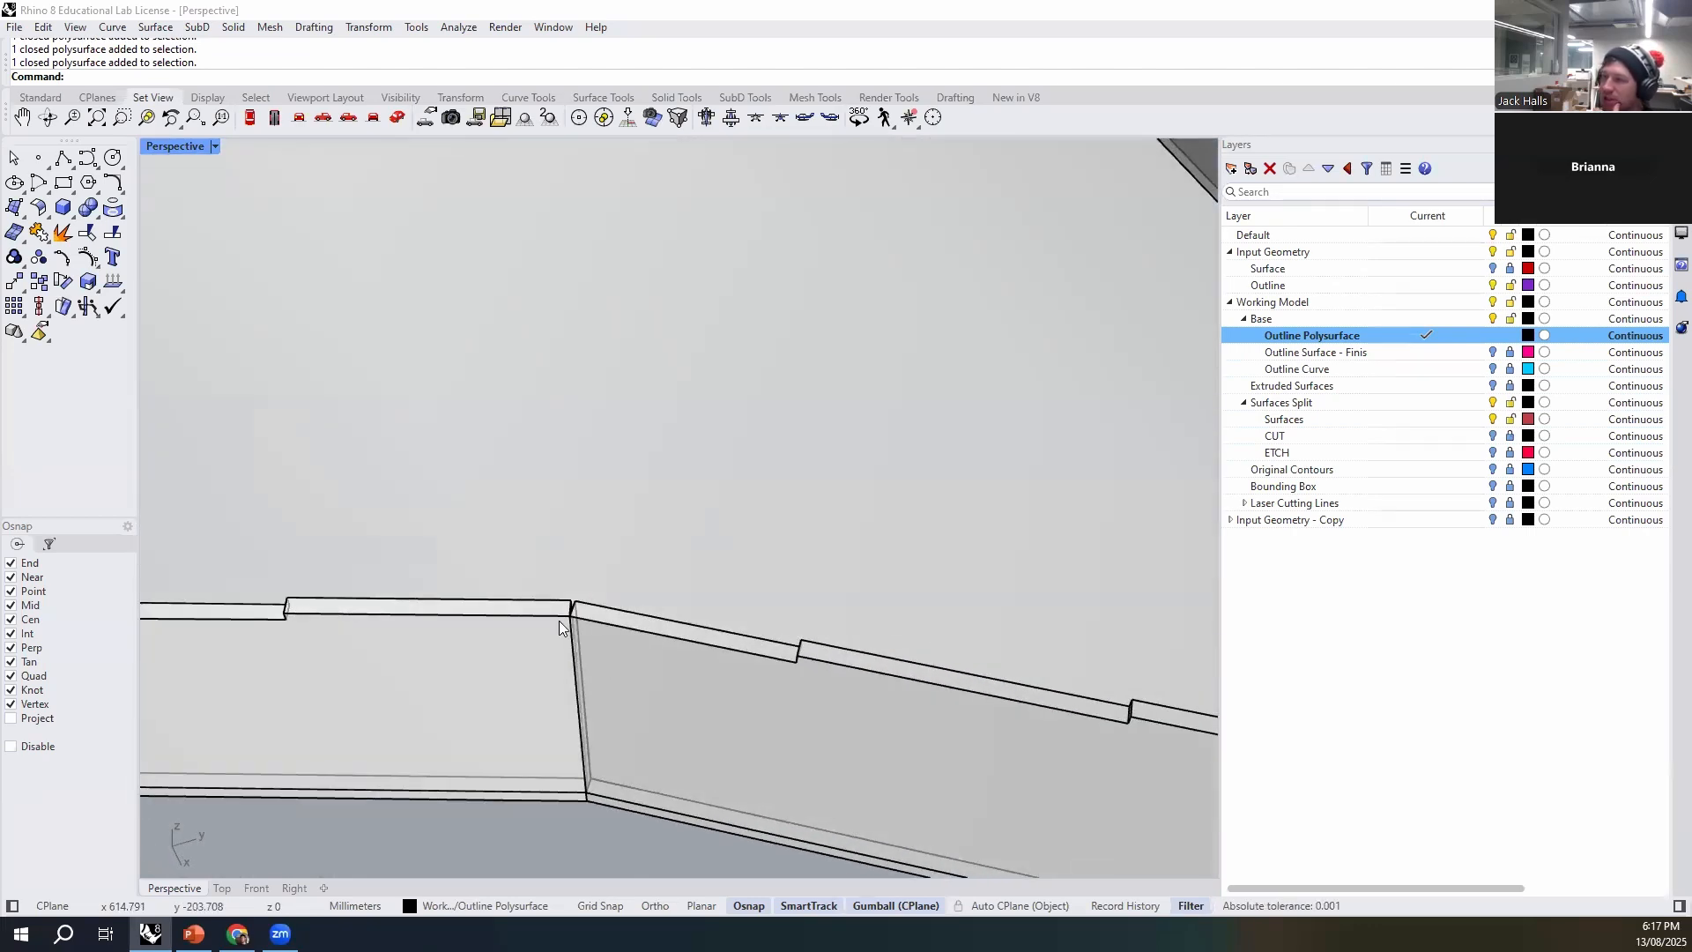
pyautogui.scroll(3, 564, 609)
pyautogui.scroll(-7, 659, 606)
pyautogui.scroll(7, 658, 606)
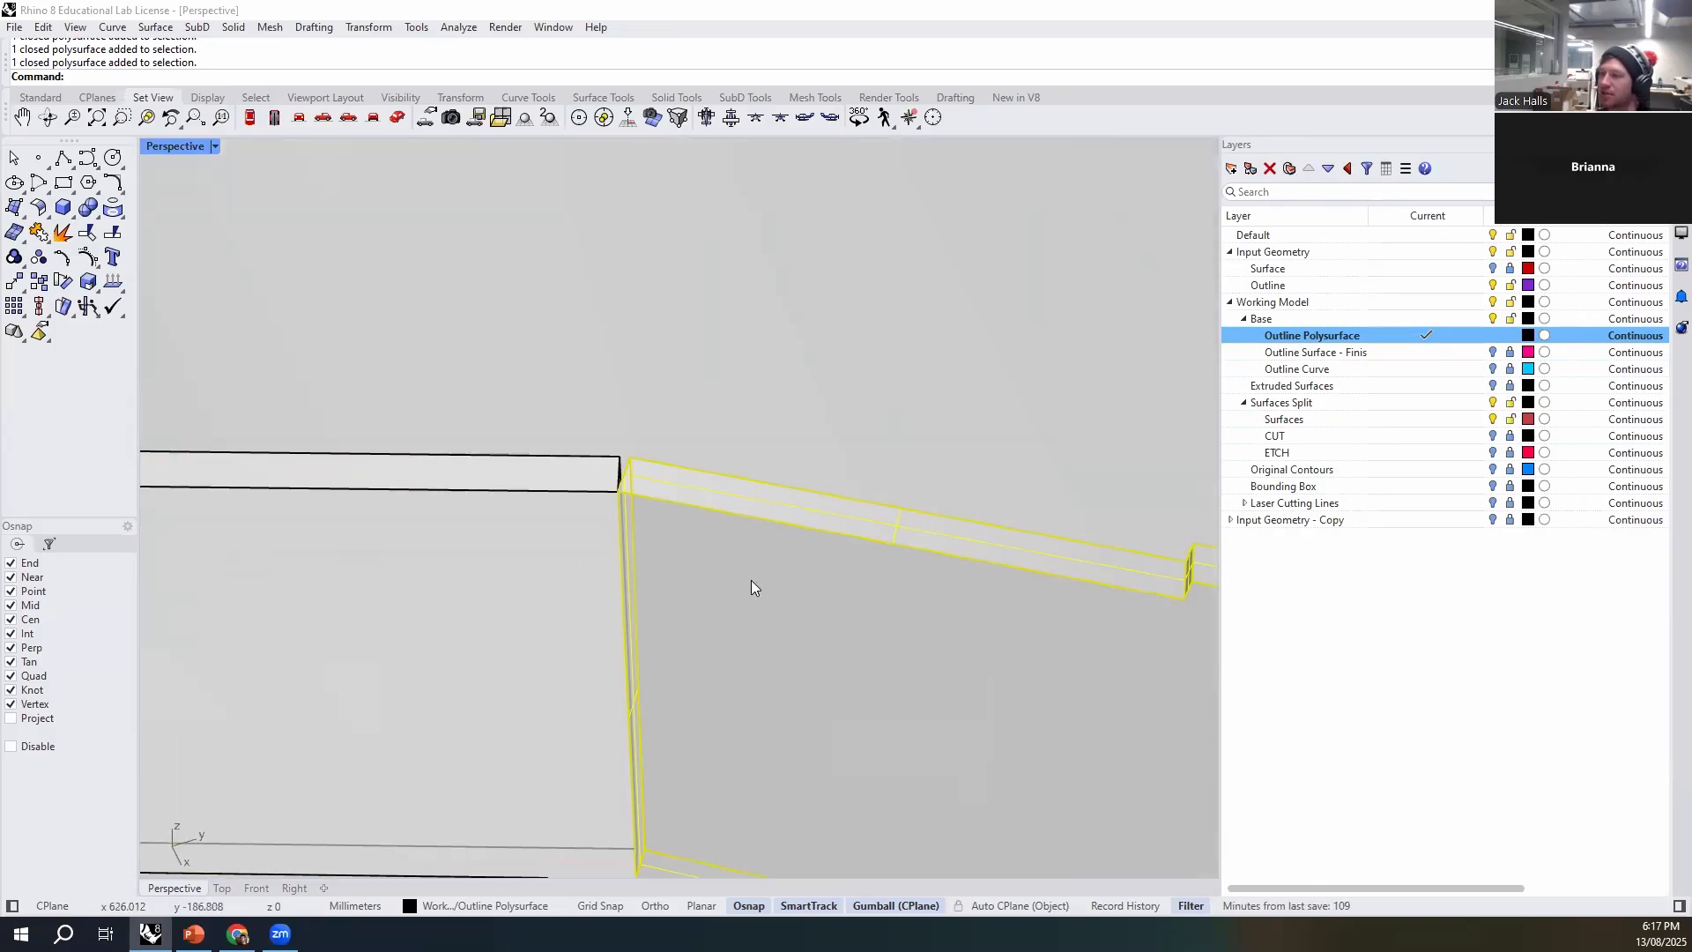
pyautogui.scroll(-3, 751, 580)
# - Draw a 3Point box at the stepped wall's end, square to the wall thickness, from its upper edge down to mid-height
pyautogui.scroll(3, 626, 497)
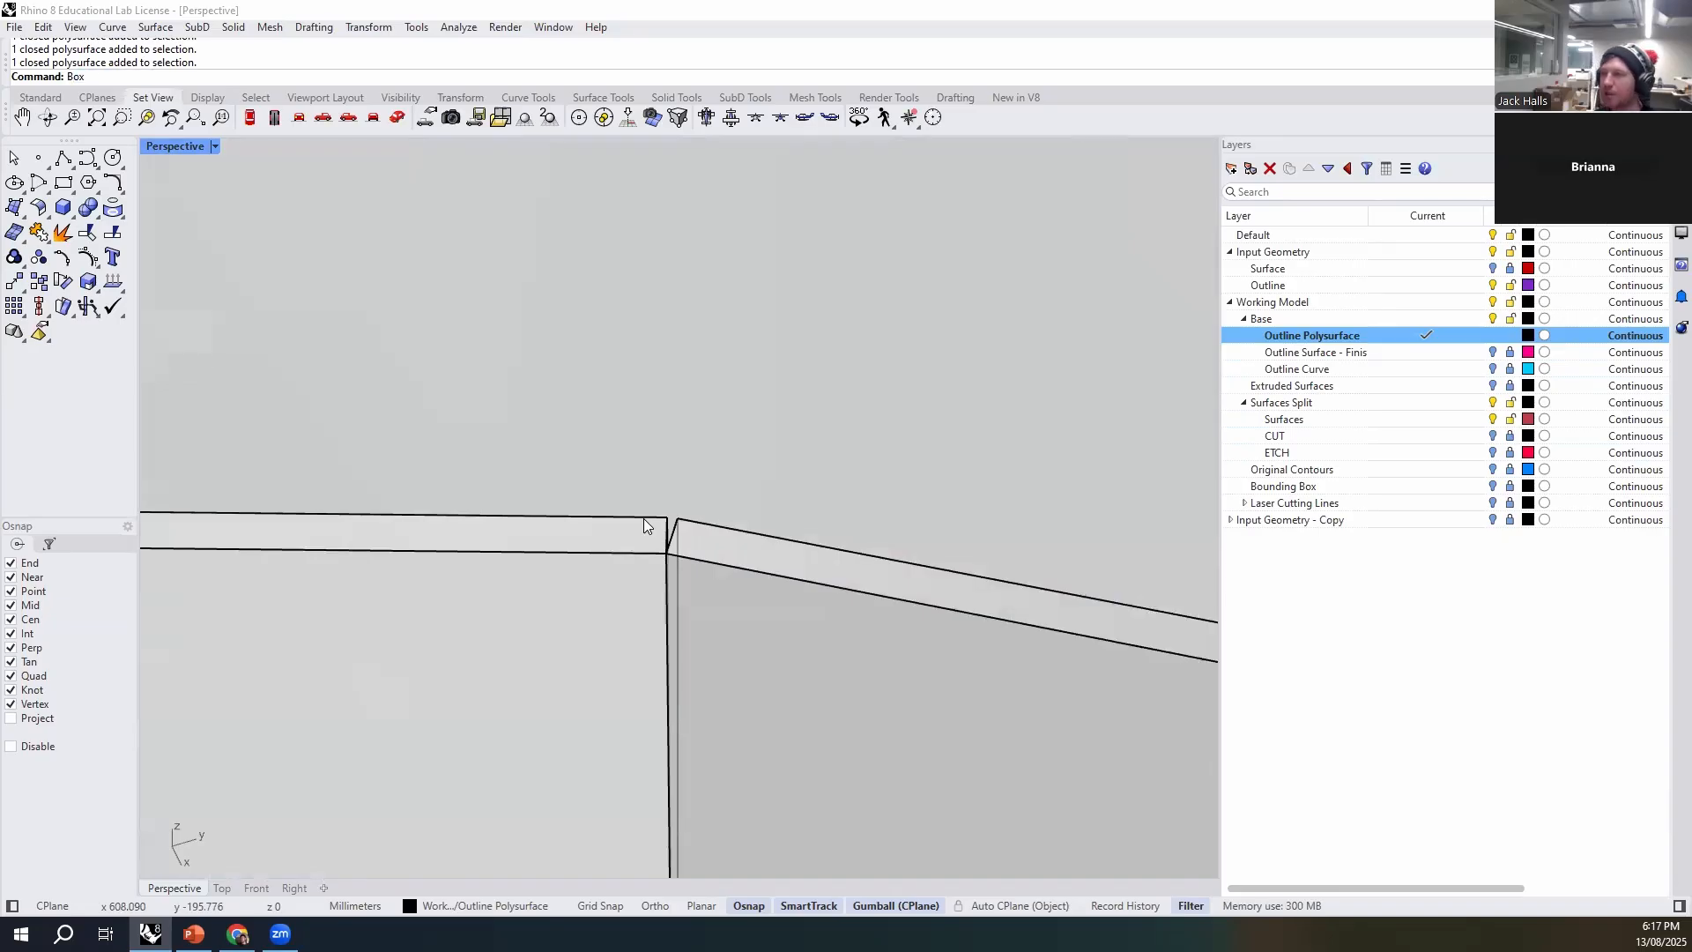
pyautogui.click(1546, 747)
pyautogui.click(1354, 341)
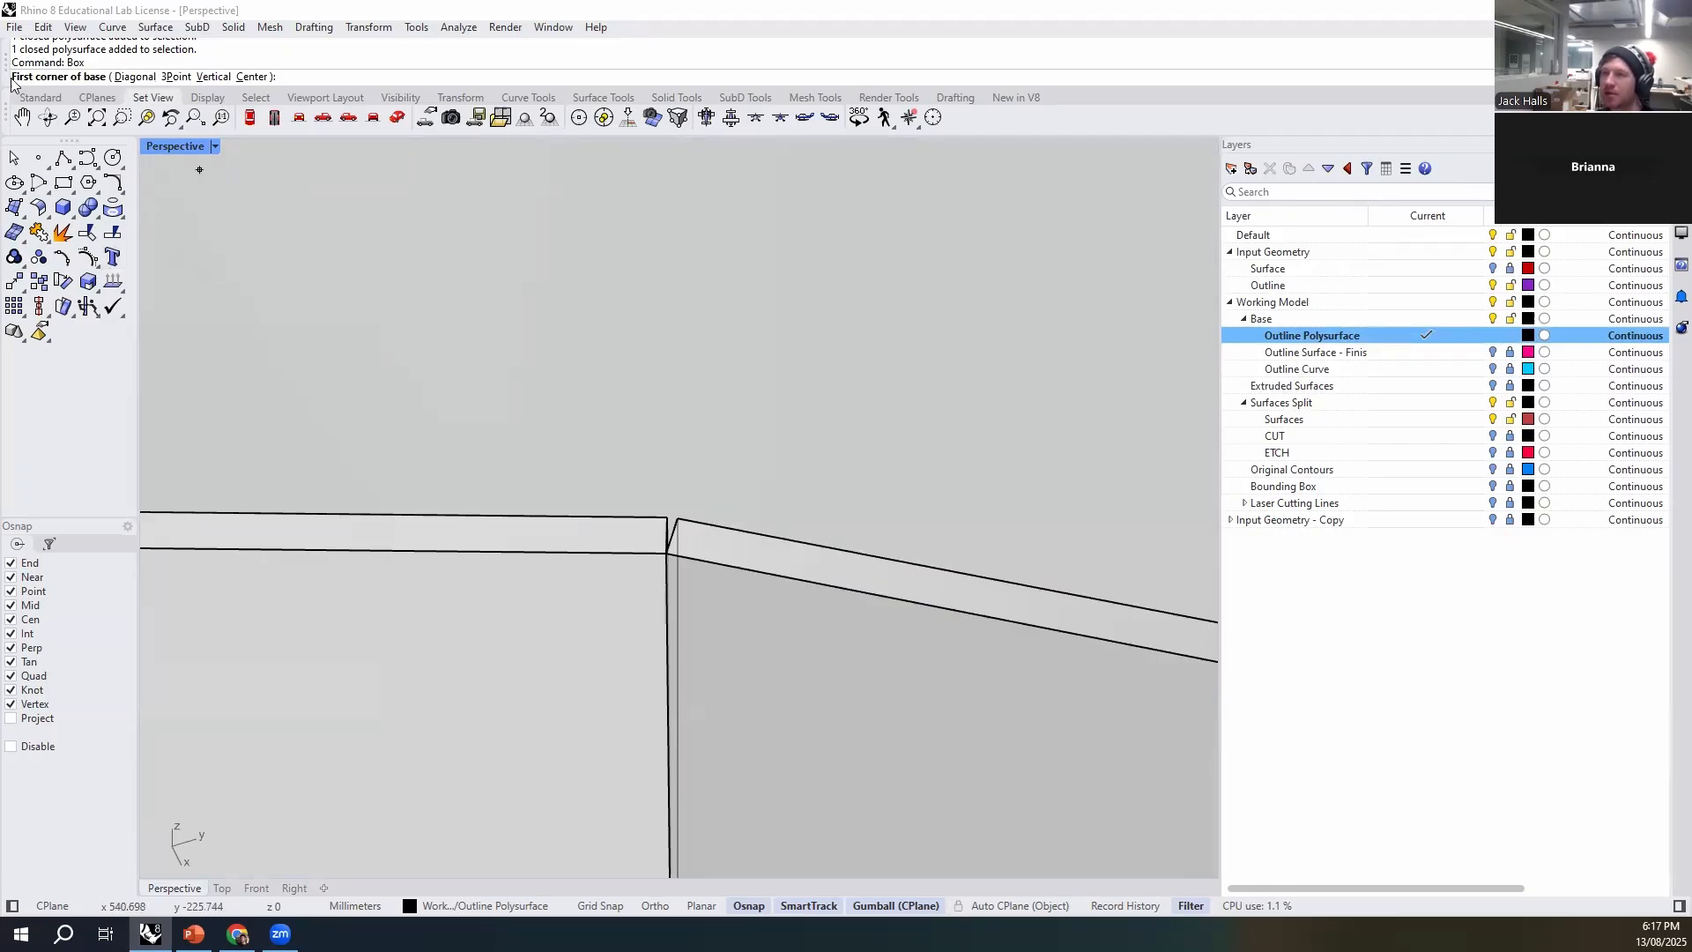
pyautogui.click(175, 78)
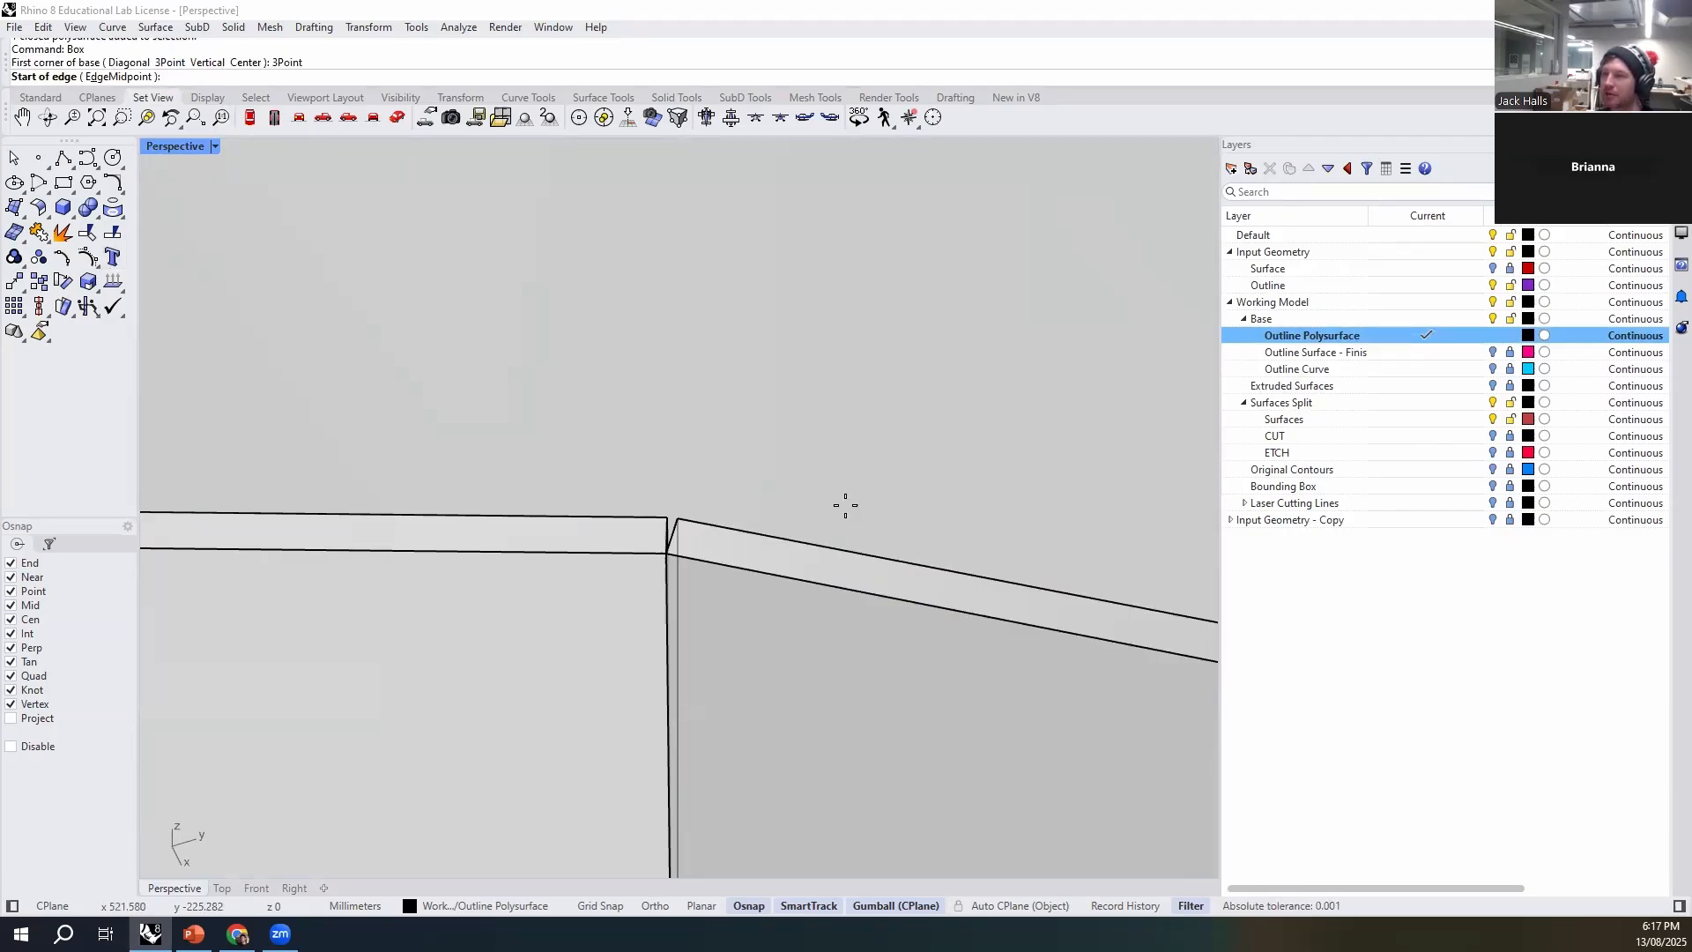
pyautogui.click(666, 511)
pyautogui.click(667, 555)
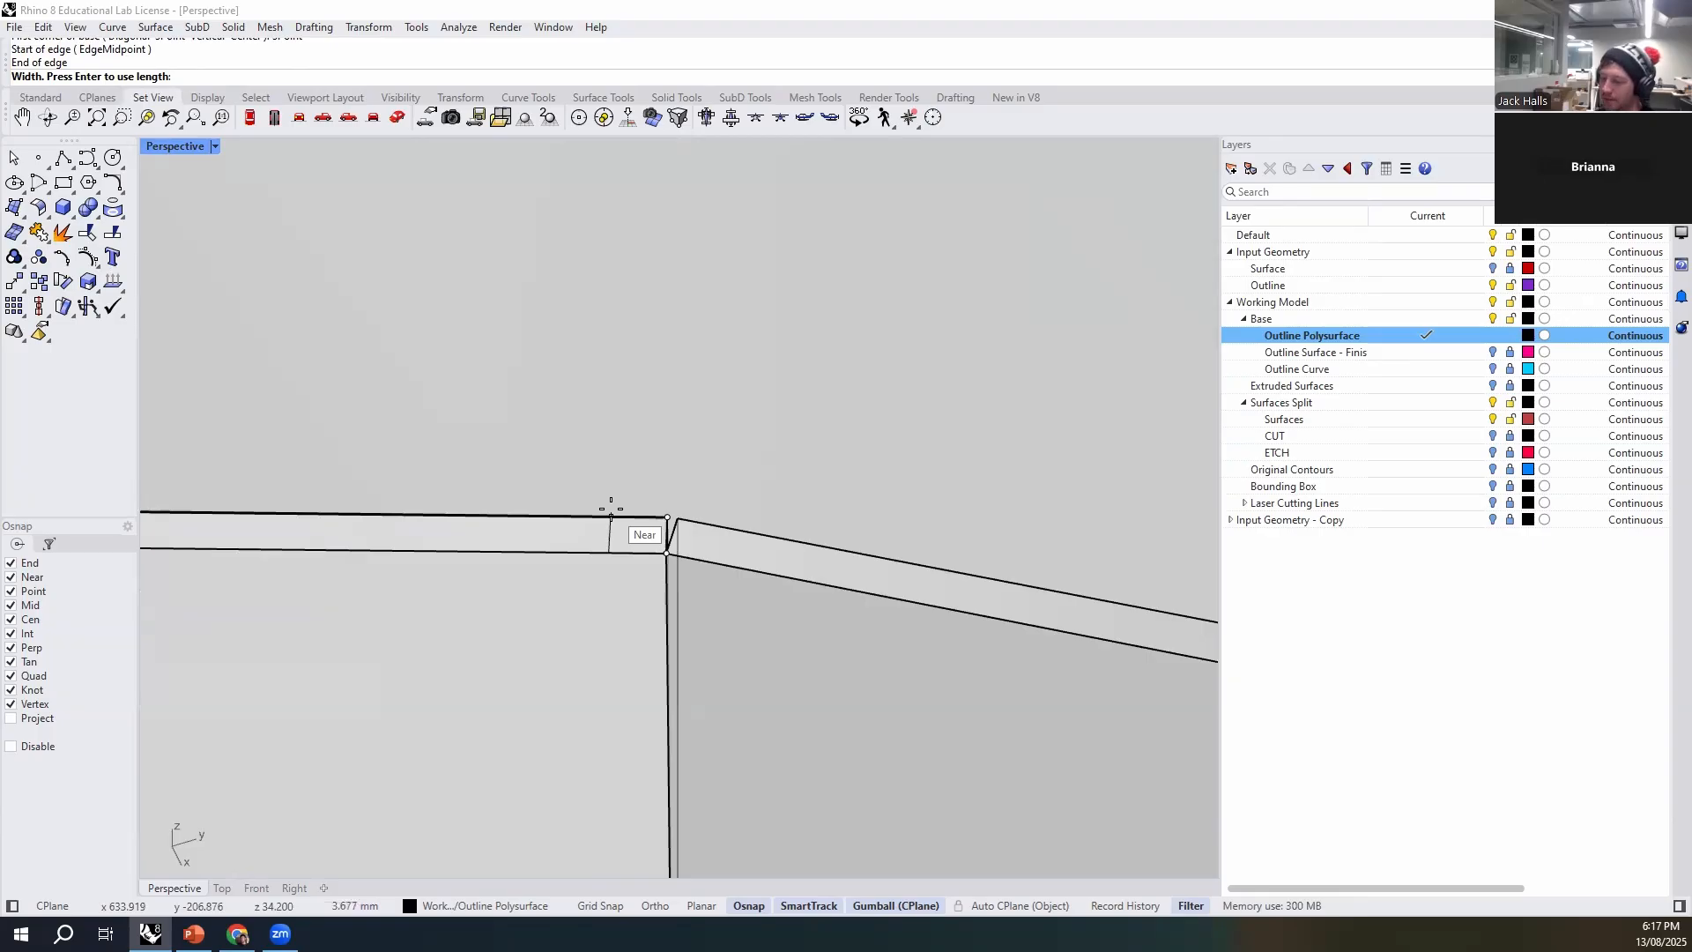
pyautogui.scroll(-10, 677, 471)
pyautogui.scroll(12, 675, 562)
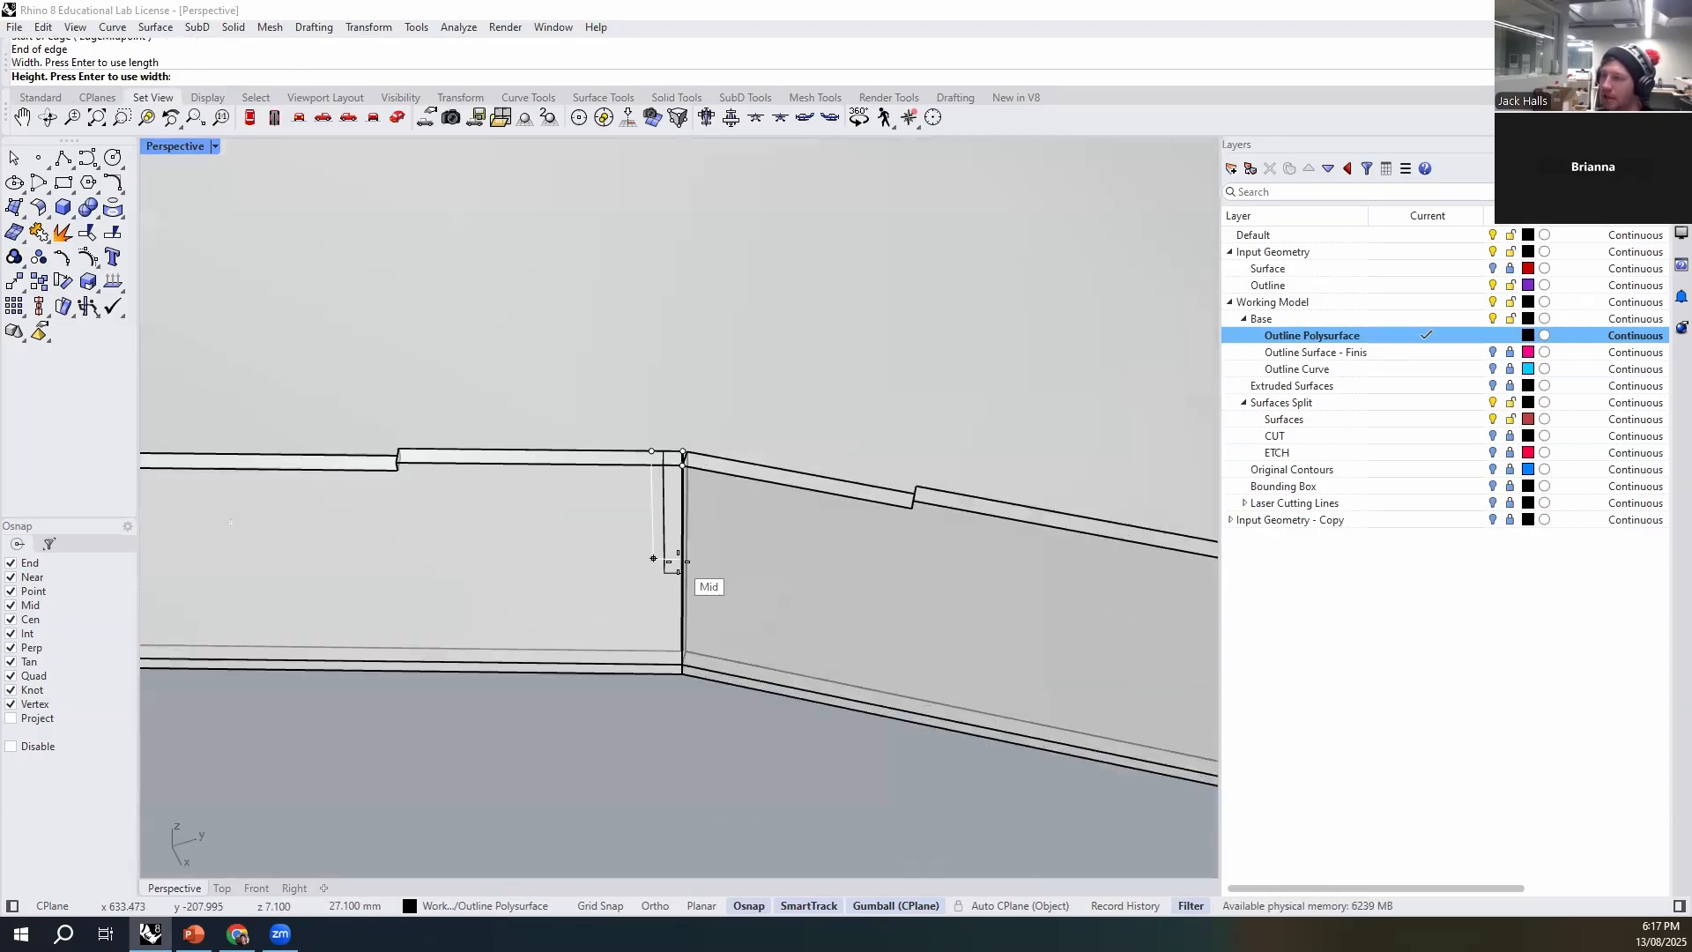
pyautogui.scroll(-4, 675, 580)
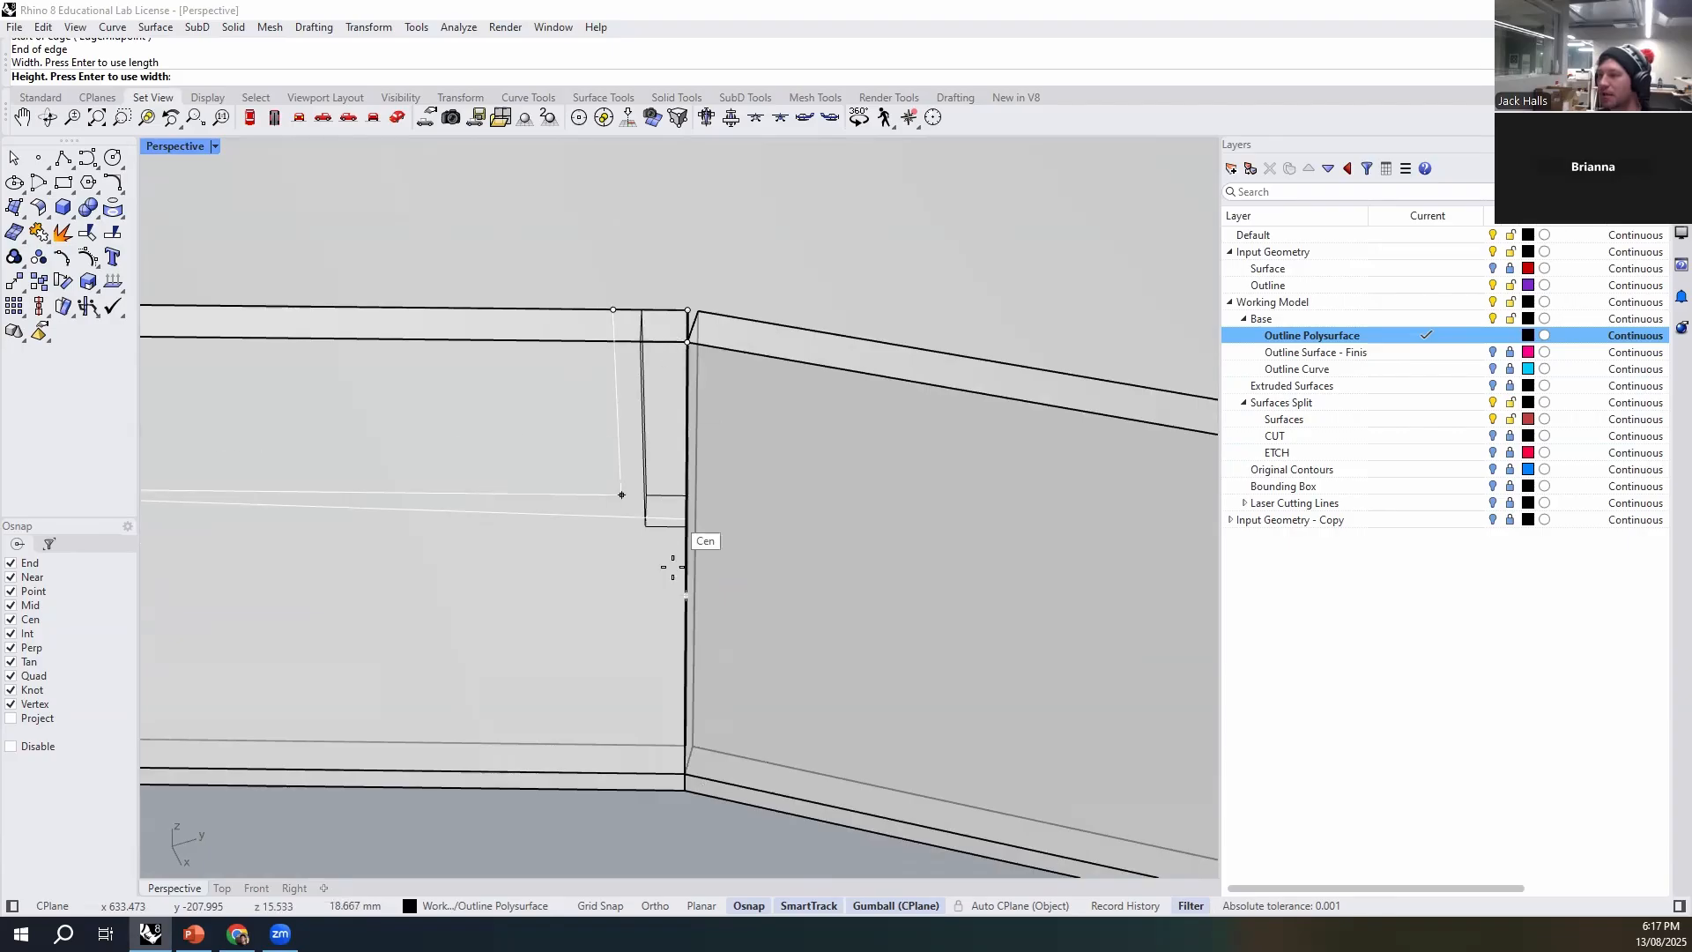
pyautogui.click(678, 589)
pyautogui.click(641, 362)
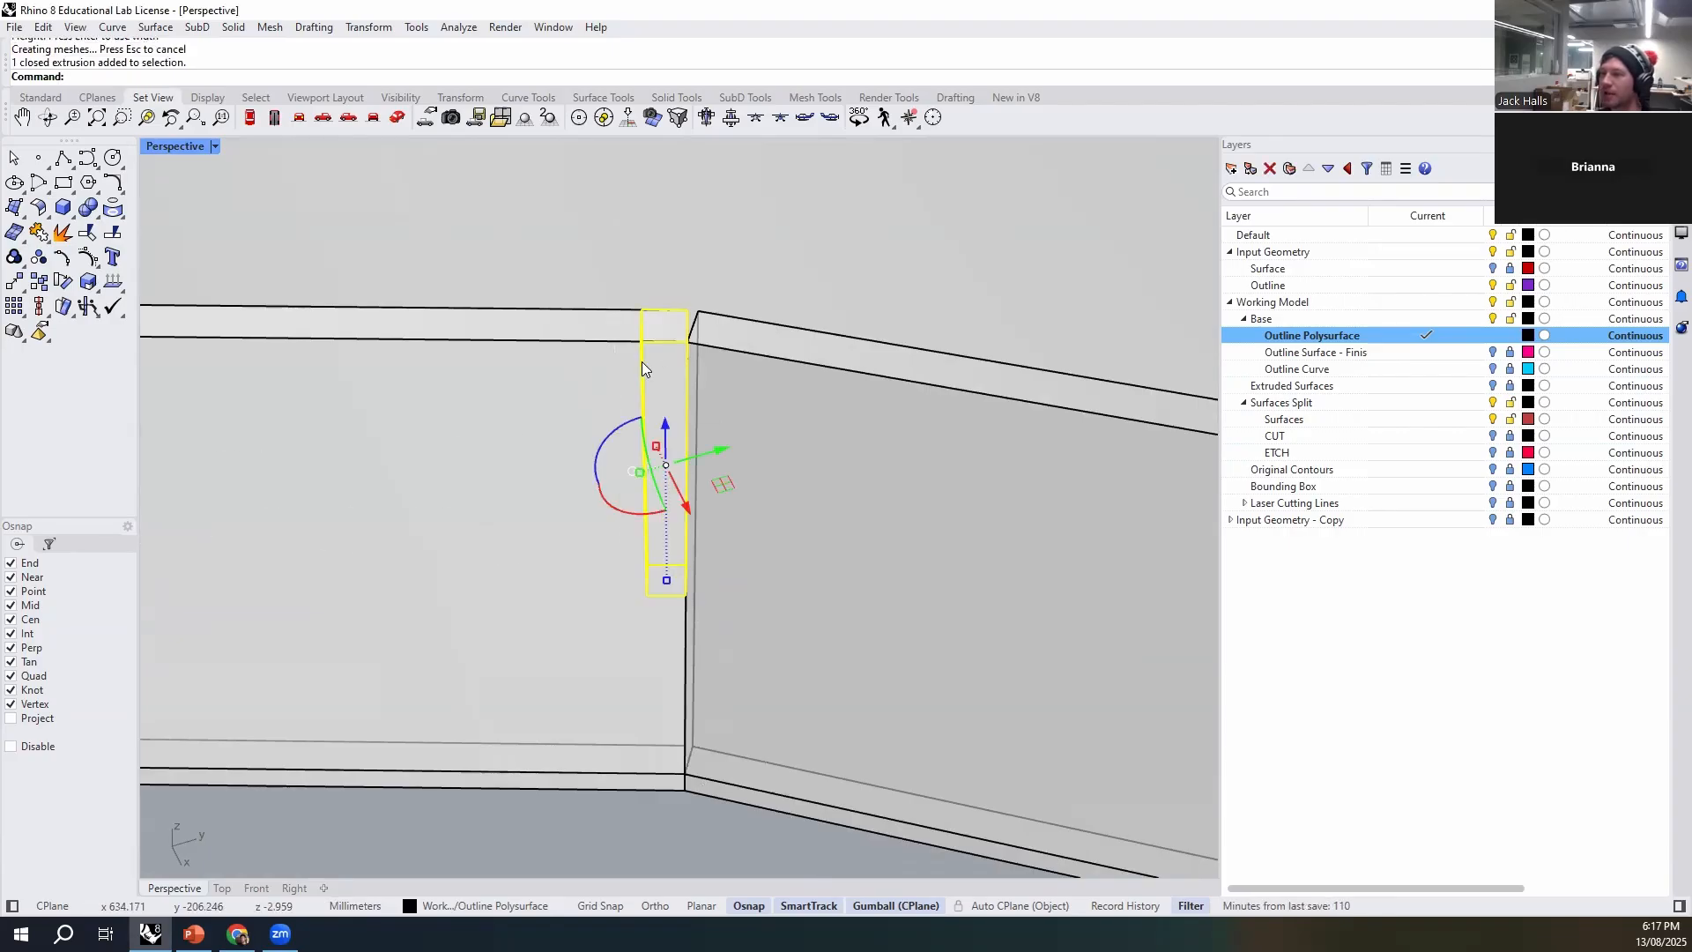
# - Move the box vertically down 13.55 mm, from its upper corner to the midpoint of its vertical edge
pyautogui.moveTo(694, 526); pyautogui.dragTo(584, 656, button='right')
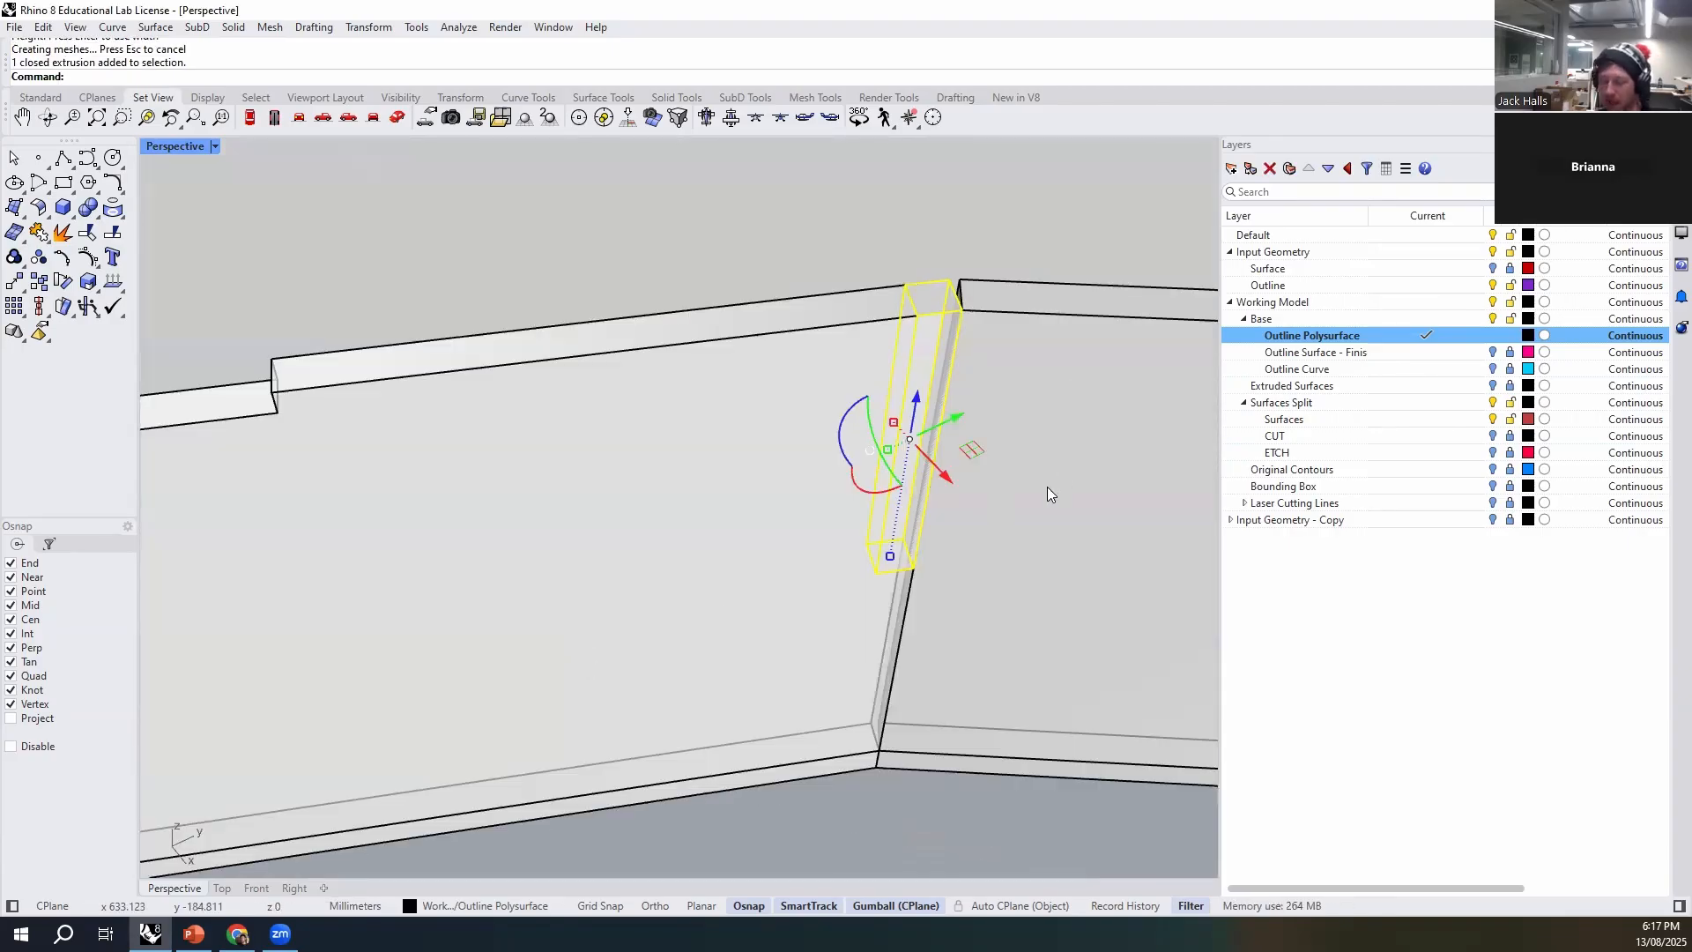
pyautogui.write('M')
pyautogui.press('Return')
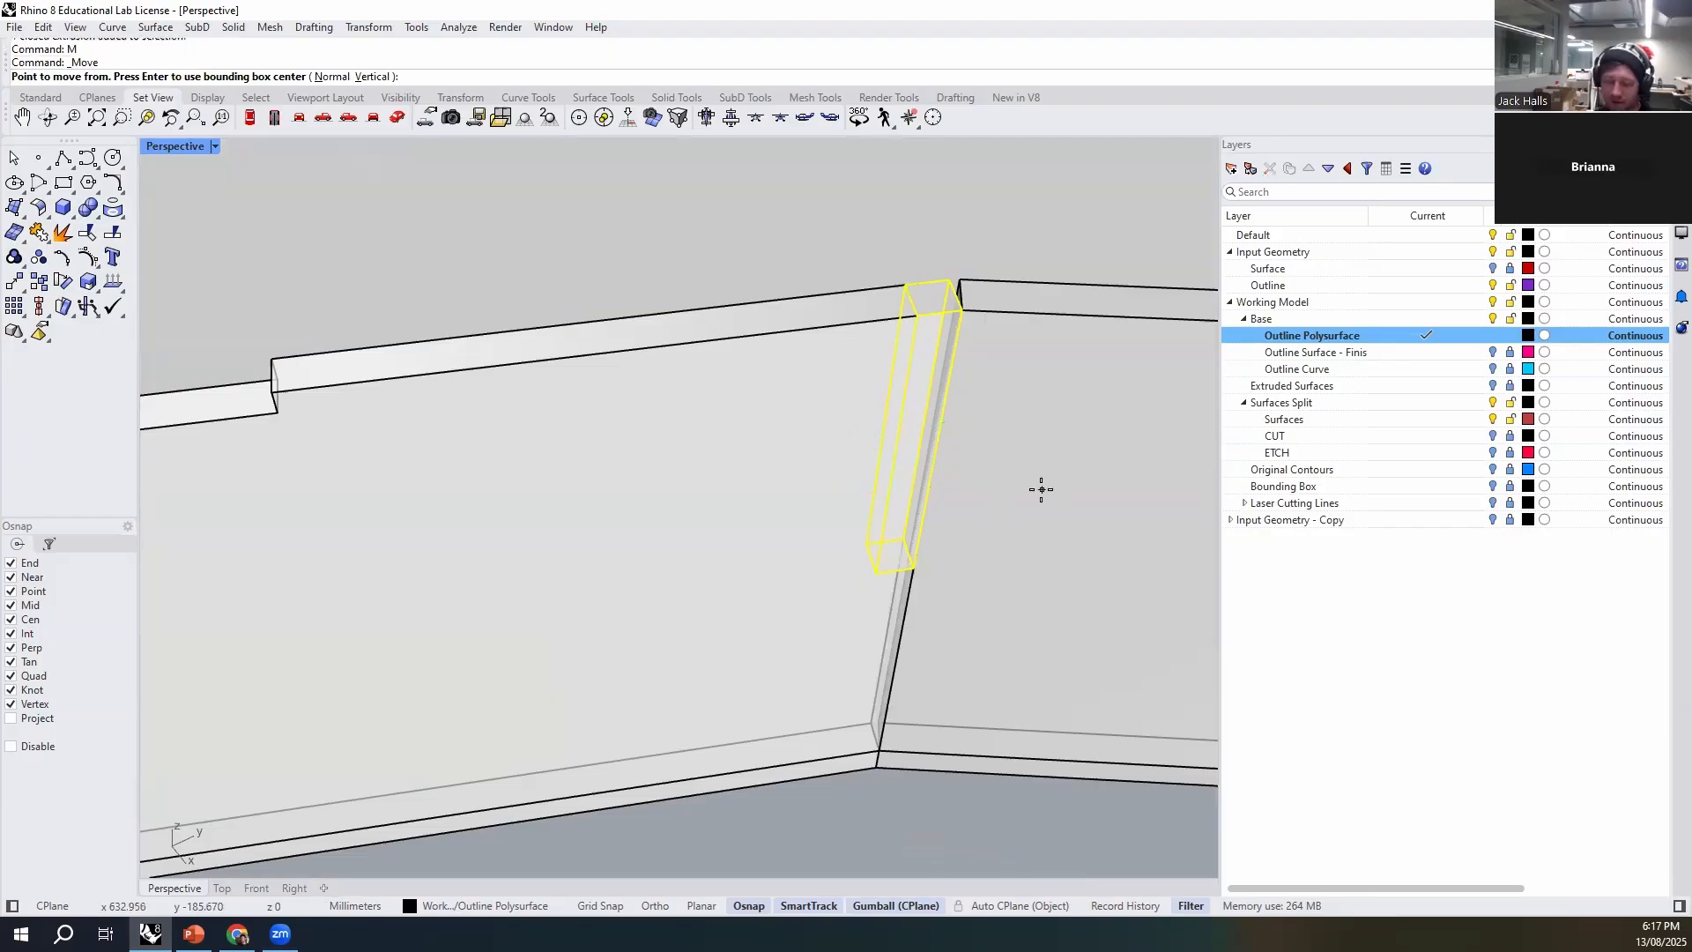
pyautogui.write('v')
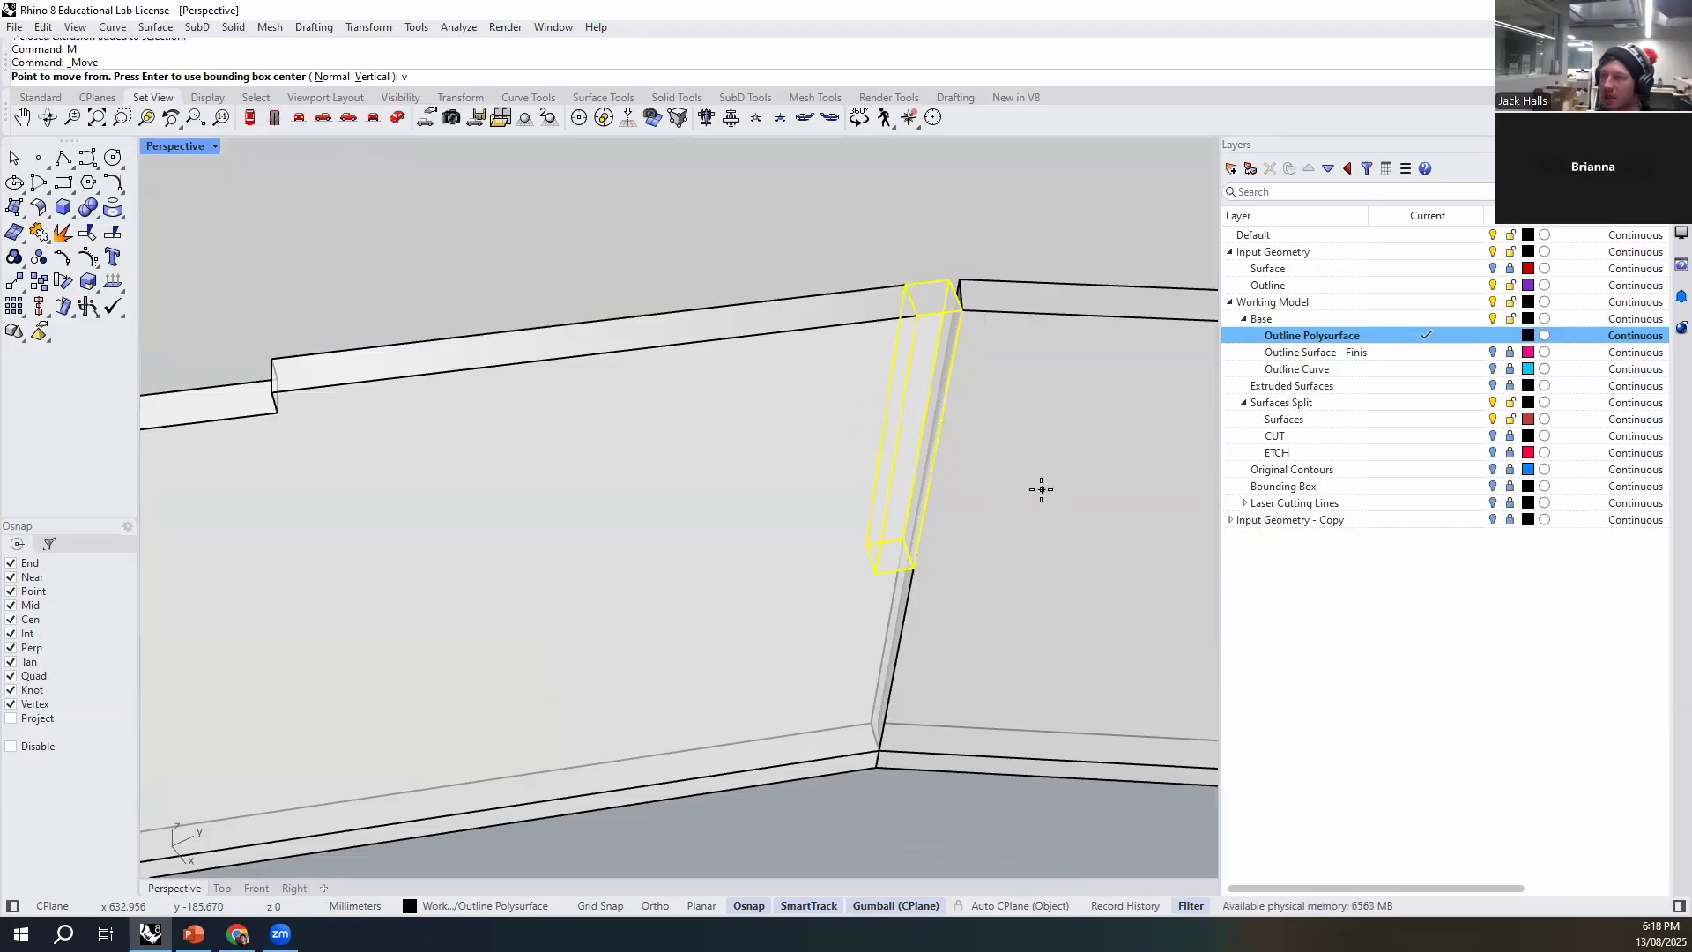
pyautogui.press('Return')
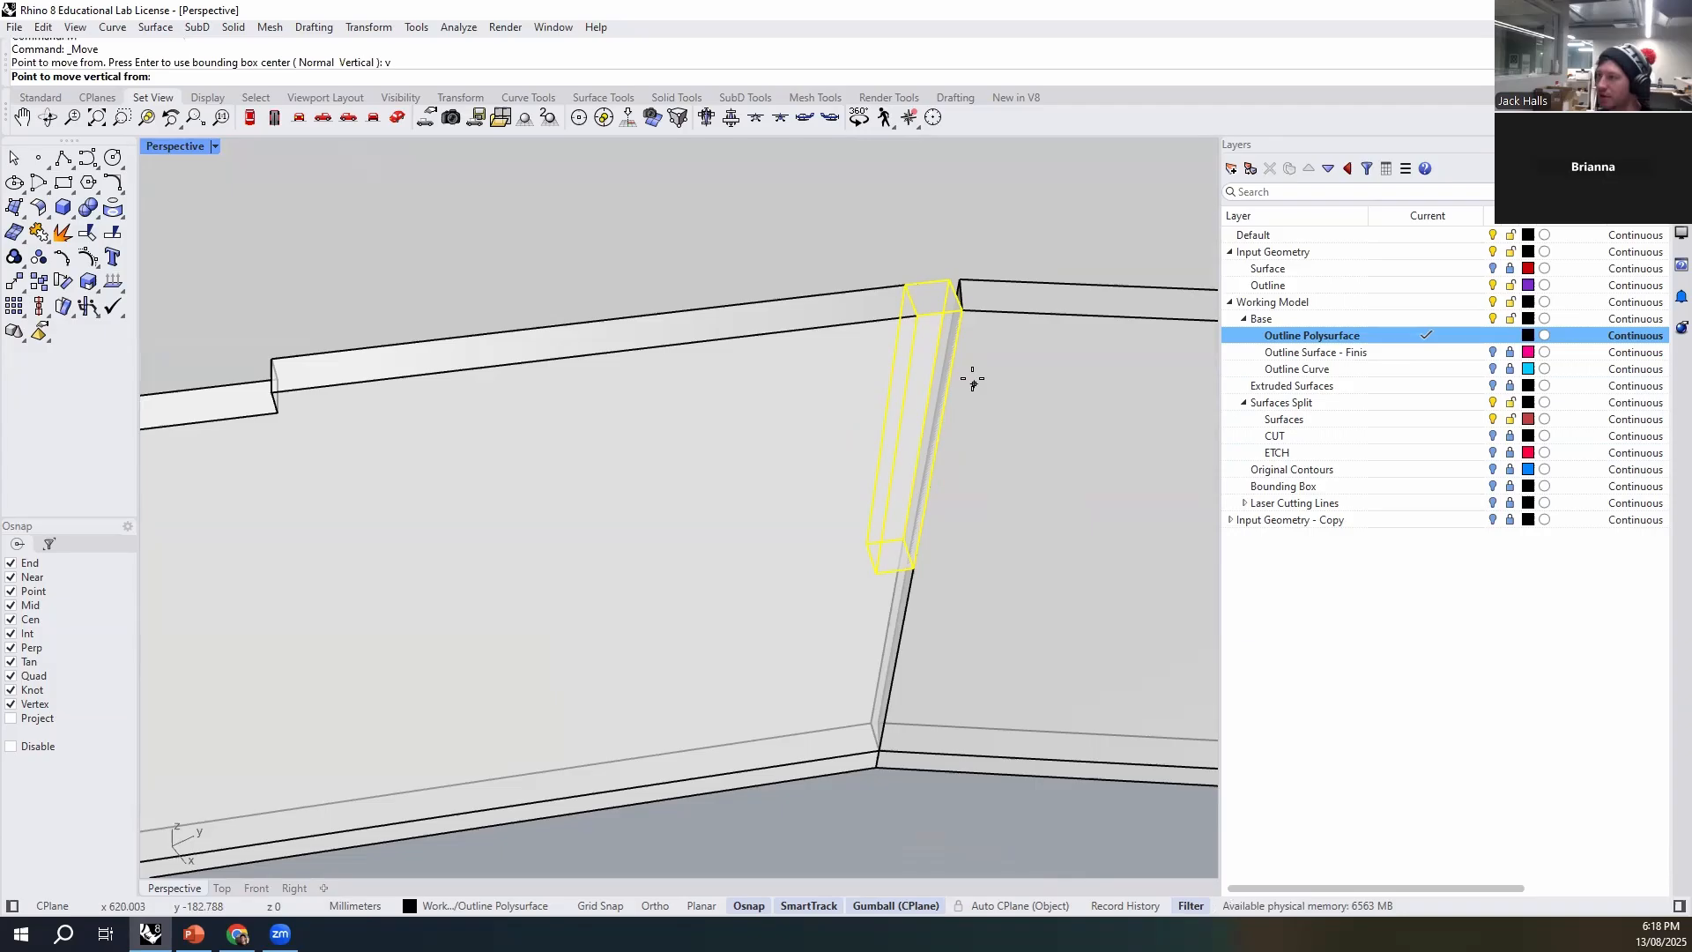
pyautogui.click(915, 315)
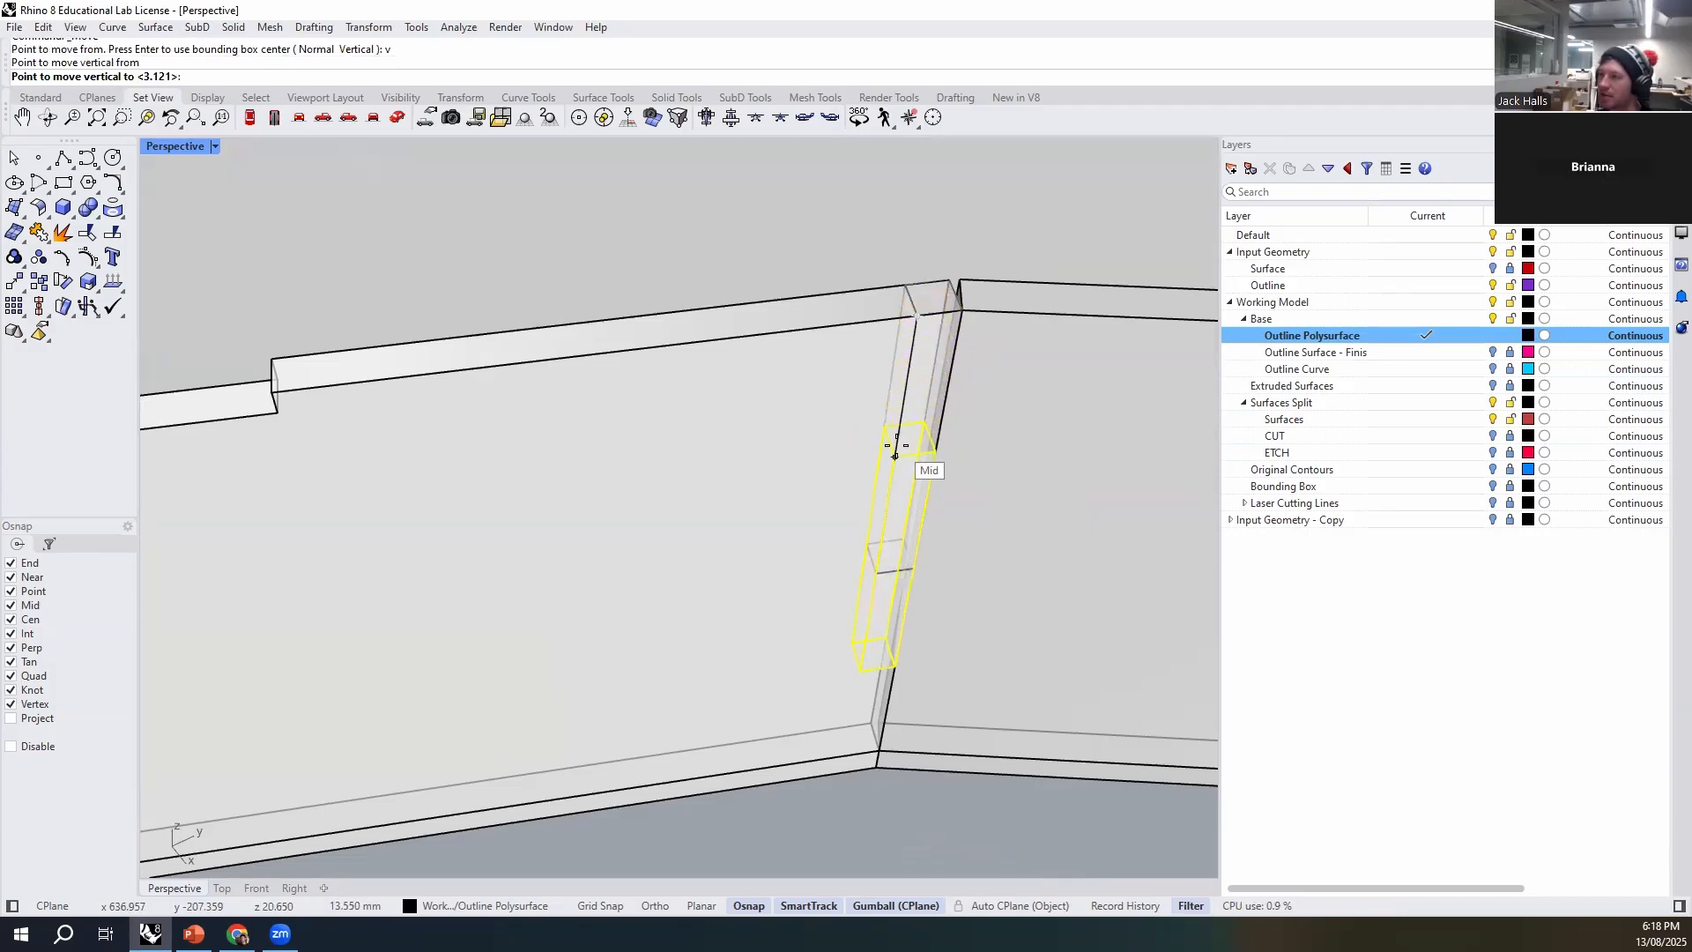
pyautogui.click(896, 448)
pyautogui.press('Escape')
pyautogui.moveTo(906, 811); pyautogui.dragTo(703, 520, button='right')
pyautogui.click(702, 520)
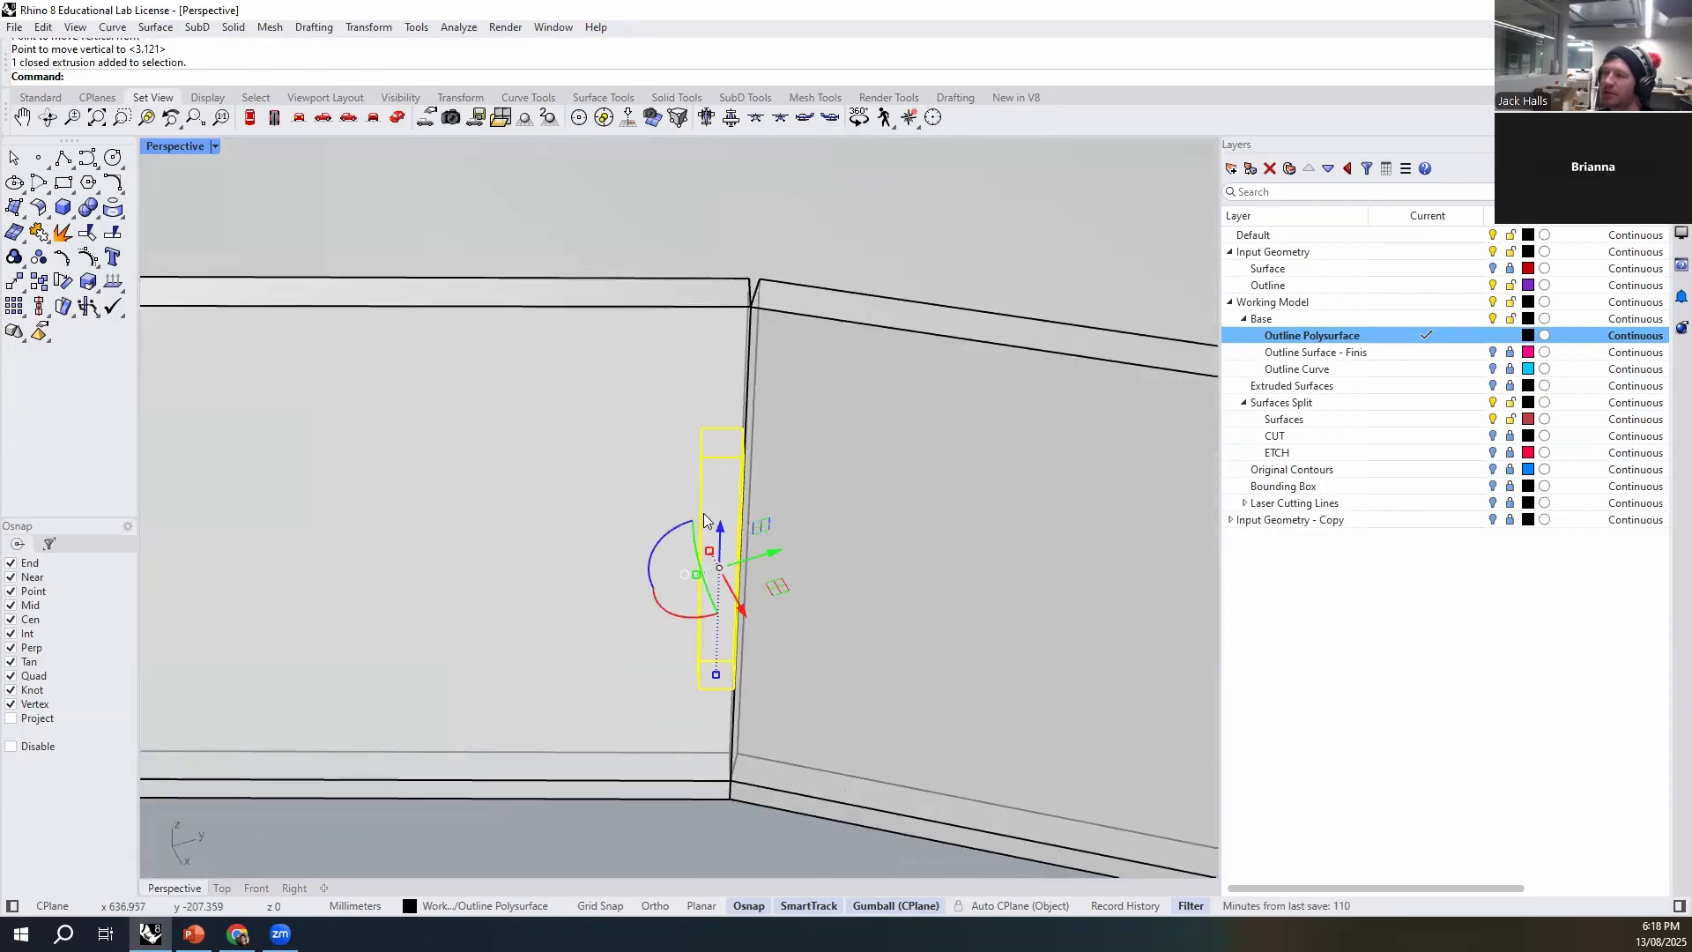
pyautogui.scroll(-3, 741, 564)
pyautogui.press('Escape')
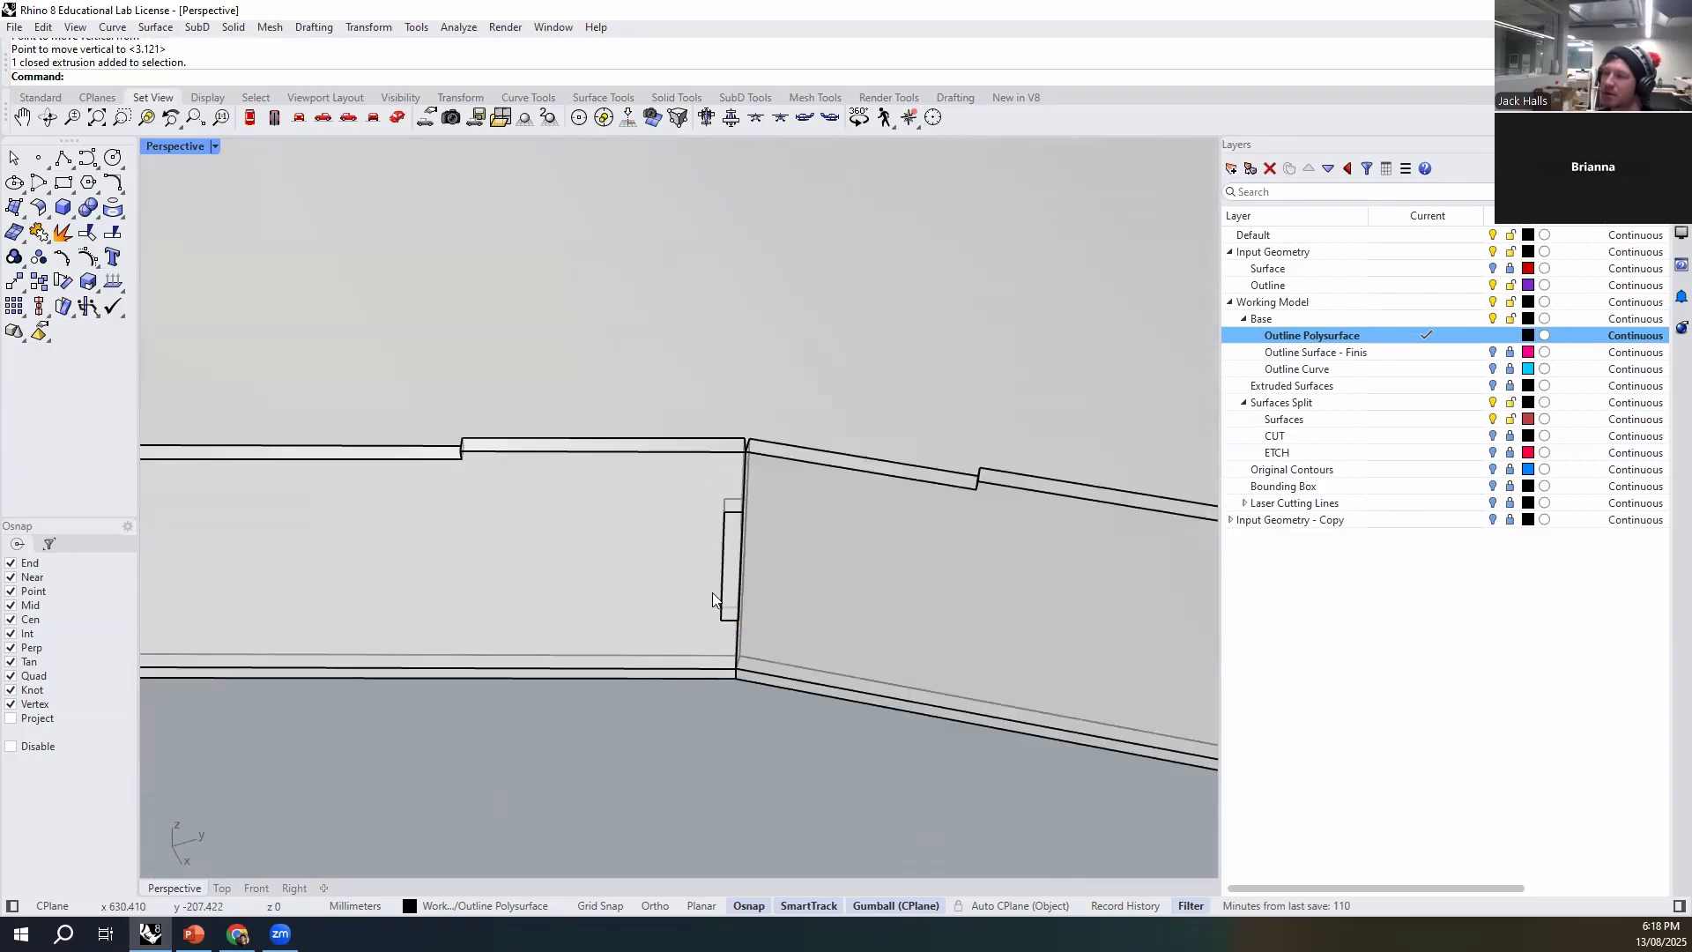
# - Move the box sideways by its own width, about 3 mm, so it projects beyond the wall's end
pyautogui.scroll(-3, 751, 443)
pyautogui.moveTo(816, 584); pyautogui.dragTo(761, 444, button='right')
pyautogui.scroll(5, 763, 524)
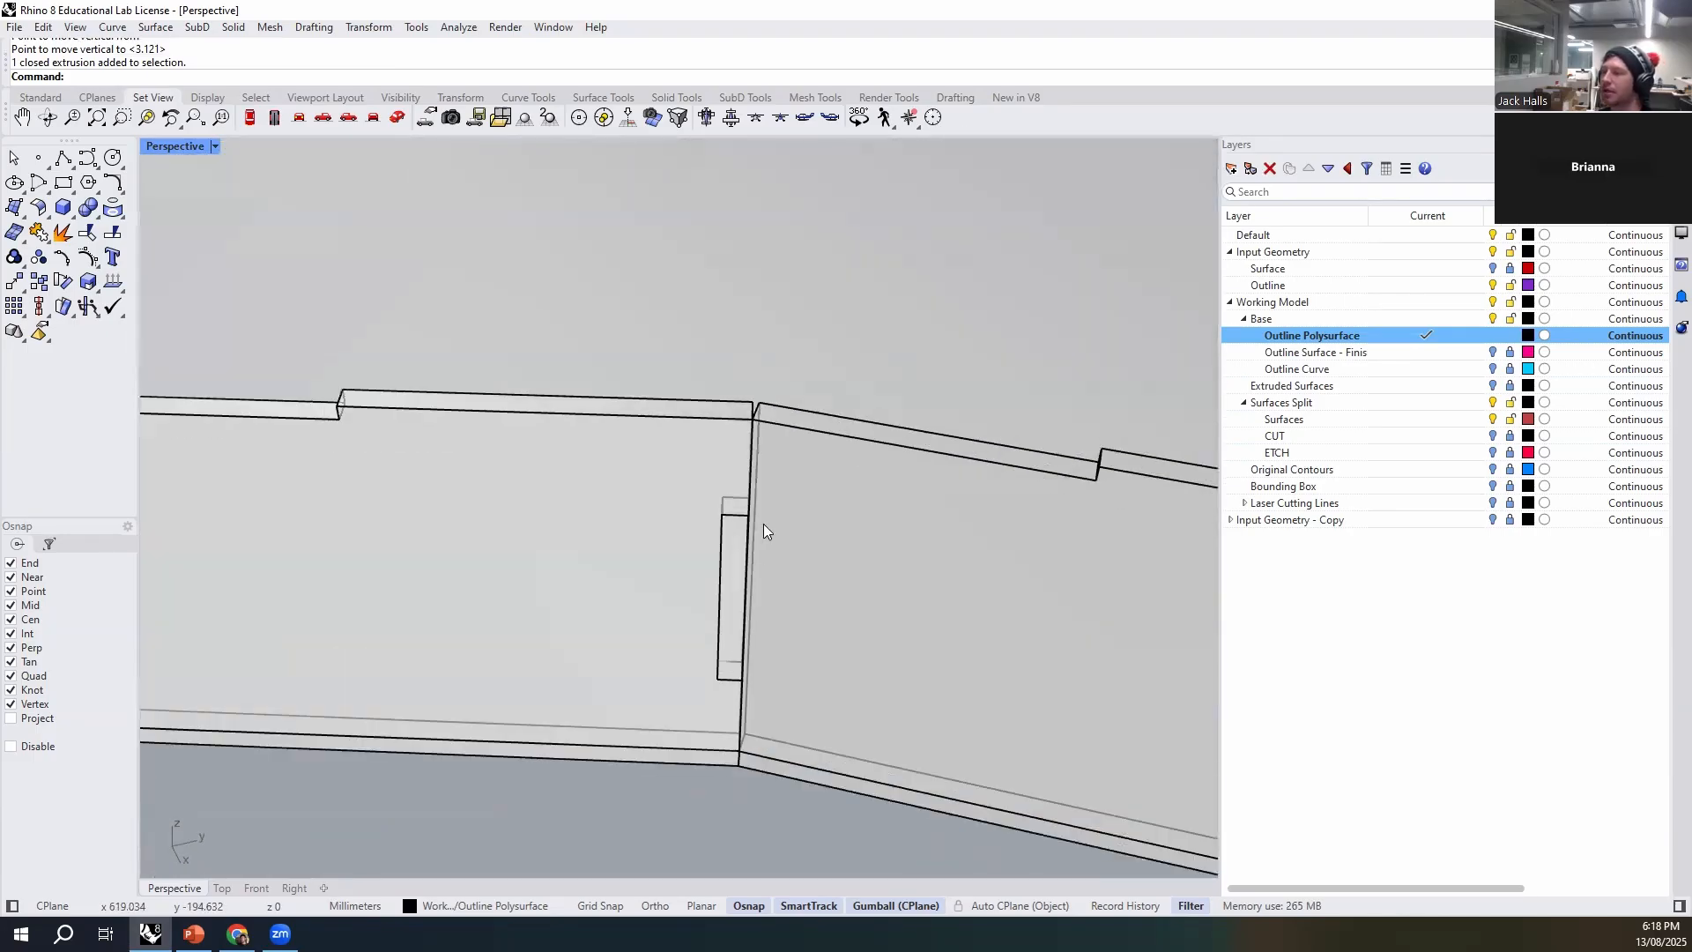
pyautogui.click(705, 499)
pyautogui.scroll(-5, 705, 495)
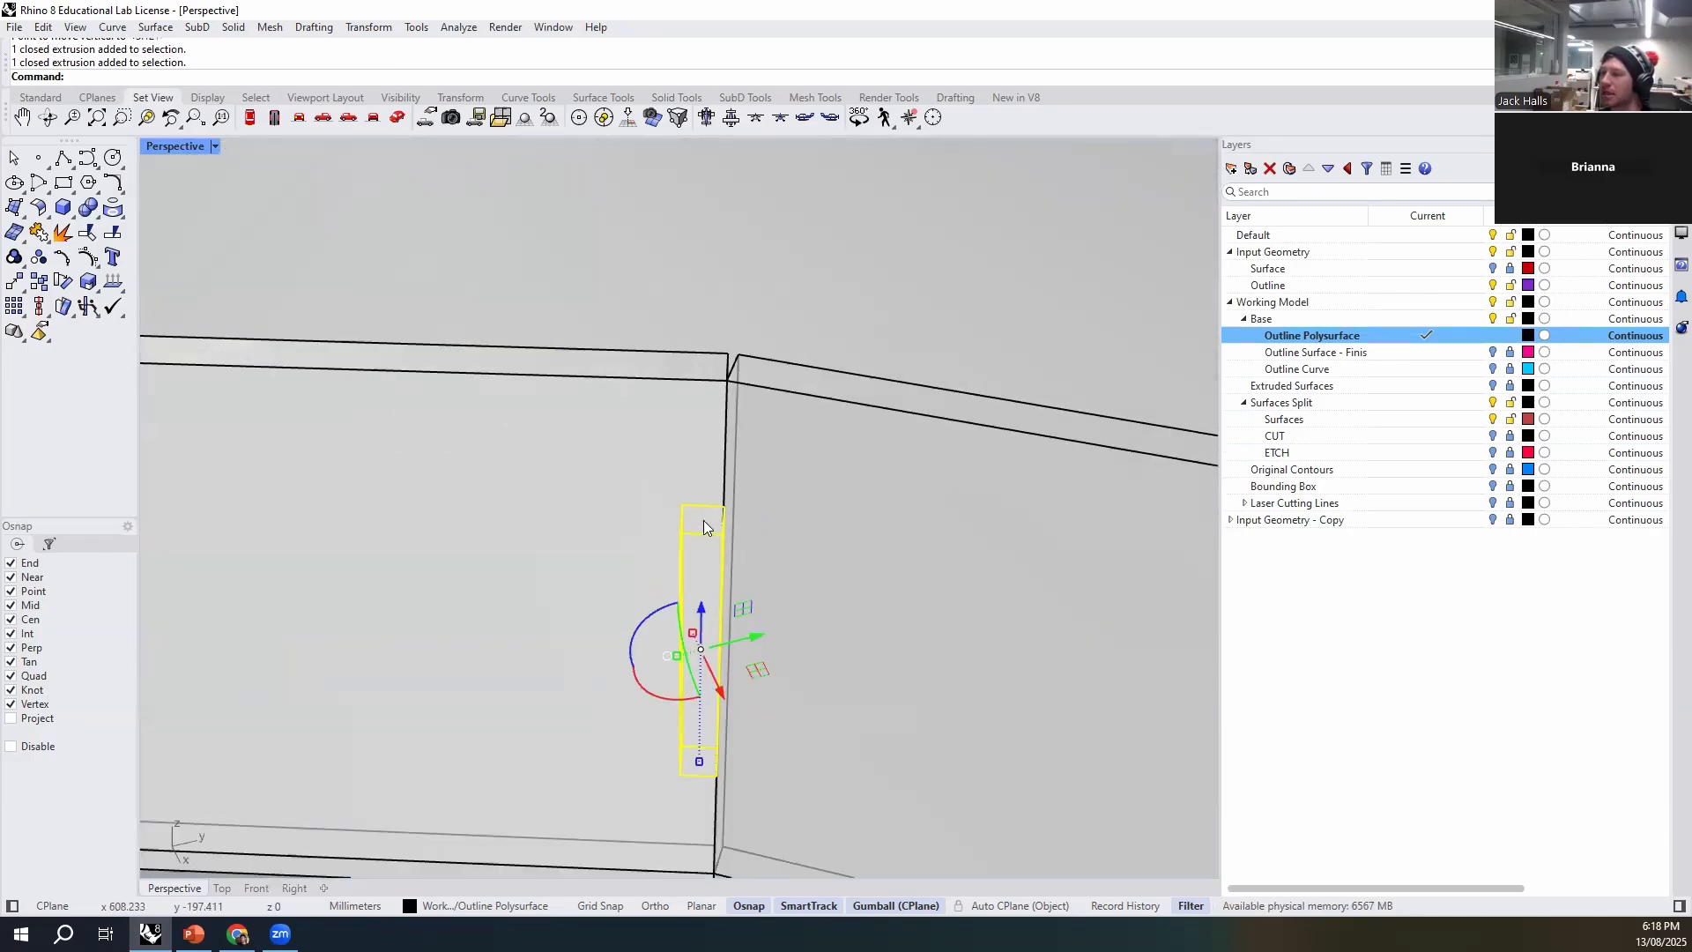
pyautogui.click(700, 388)
pyautogui.click(705, 529)
pyautogui.write('M')
pyautogui.press('Return')
pyautogui.click(684, 508)
pyautogui.click(724, 508)
# - Move the box slightly so its upper corner sits exactly on the wall's vertical end edge, with centre snapping off
pyautogui.moveTo(738, 586); pyautogui.dragTo(568, 637, button='right')
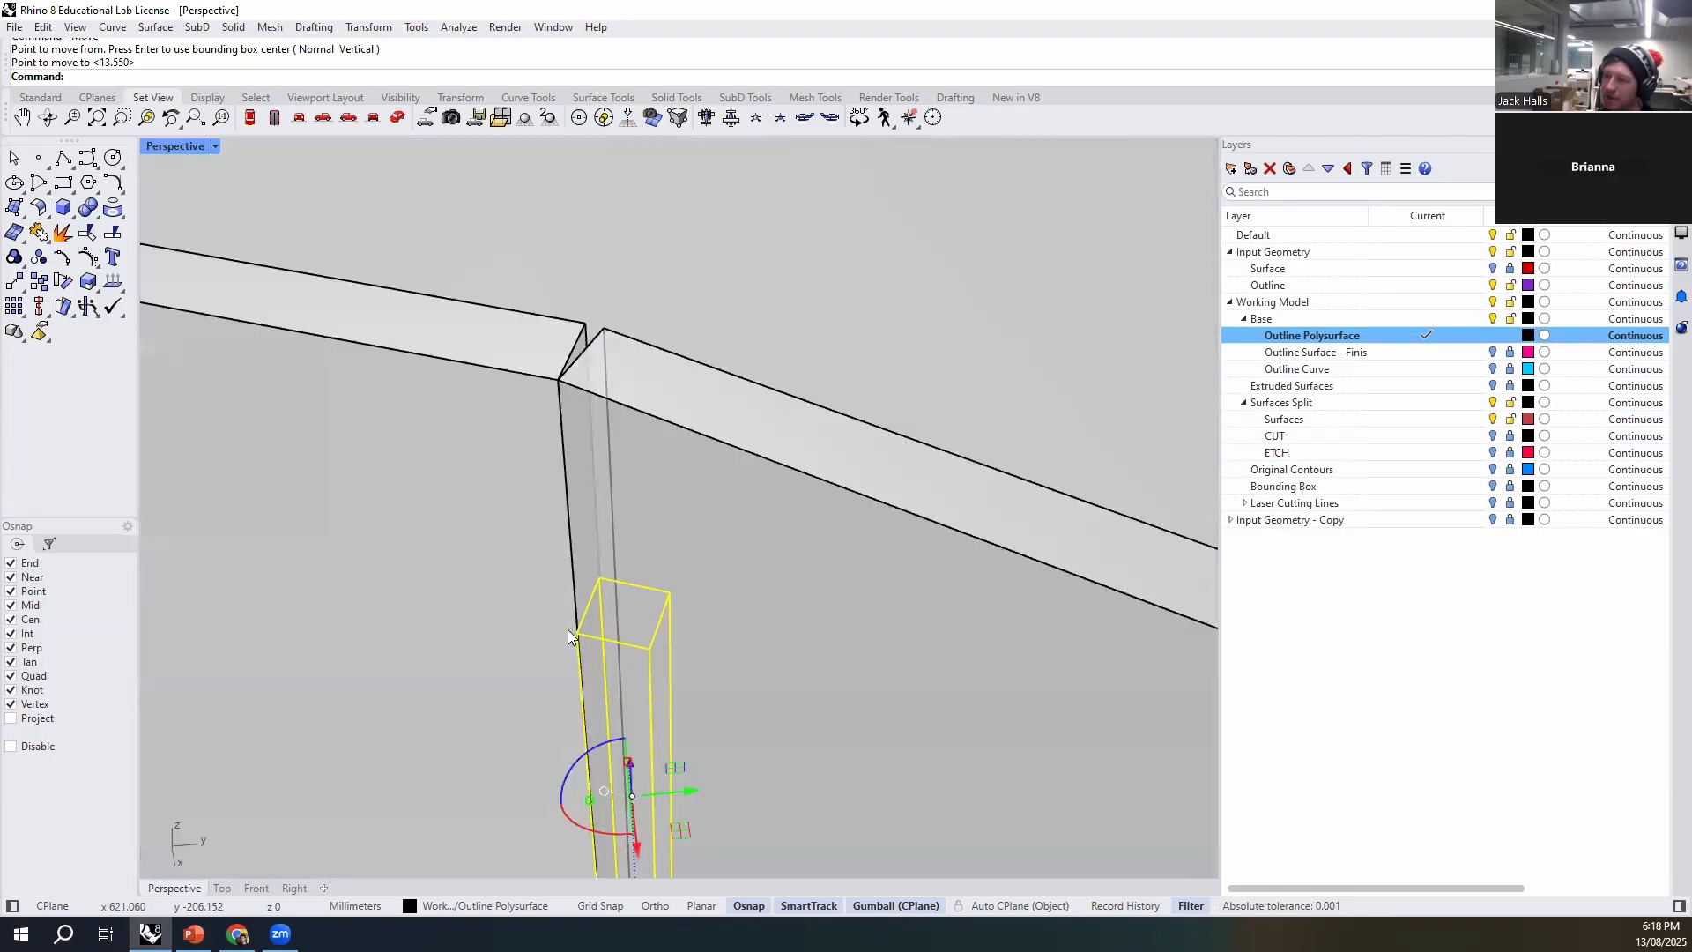
pyautogui.scroll(3, 580, 634)
pyautogui.scroll(4, 574, 637)
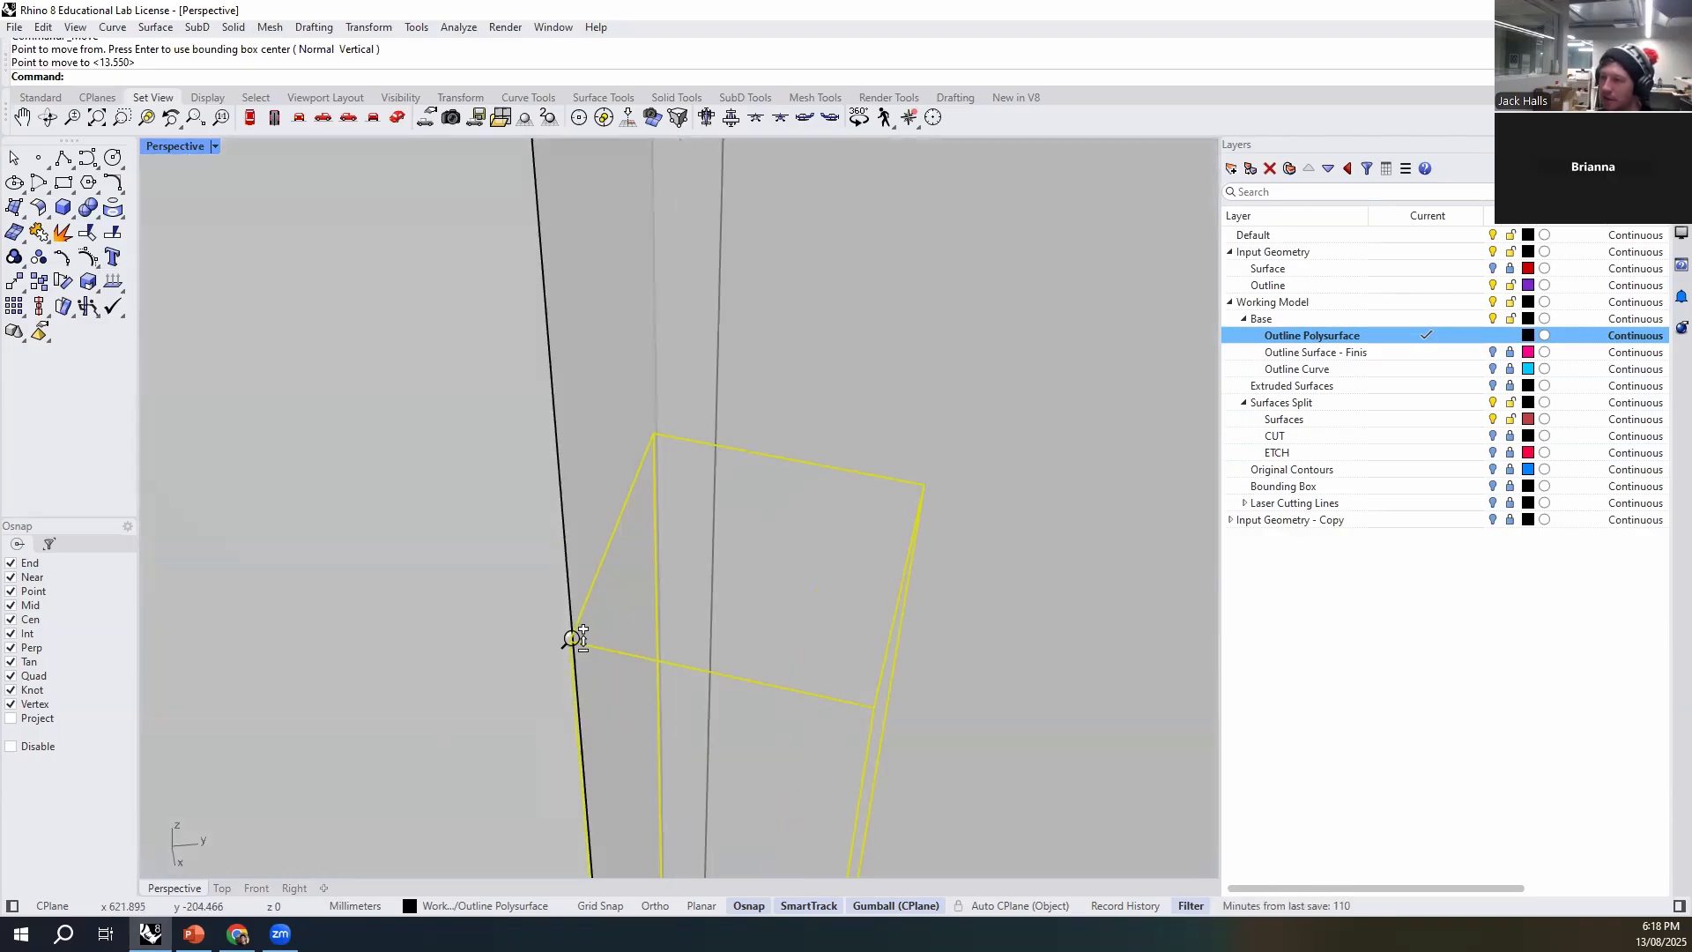
pyautogui.press('Return')
pyautogui.press('Return')
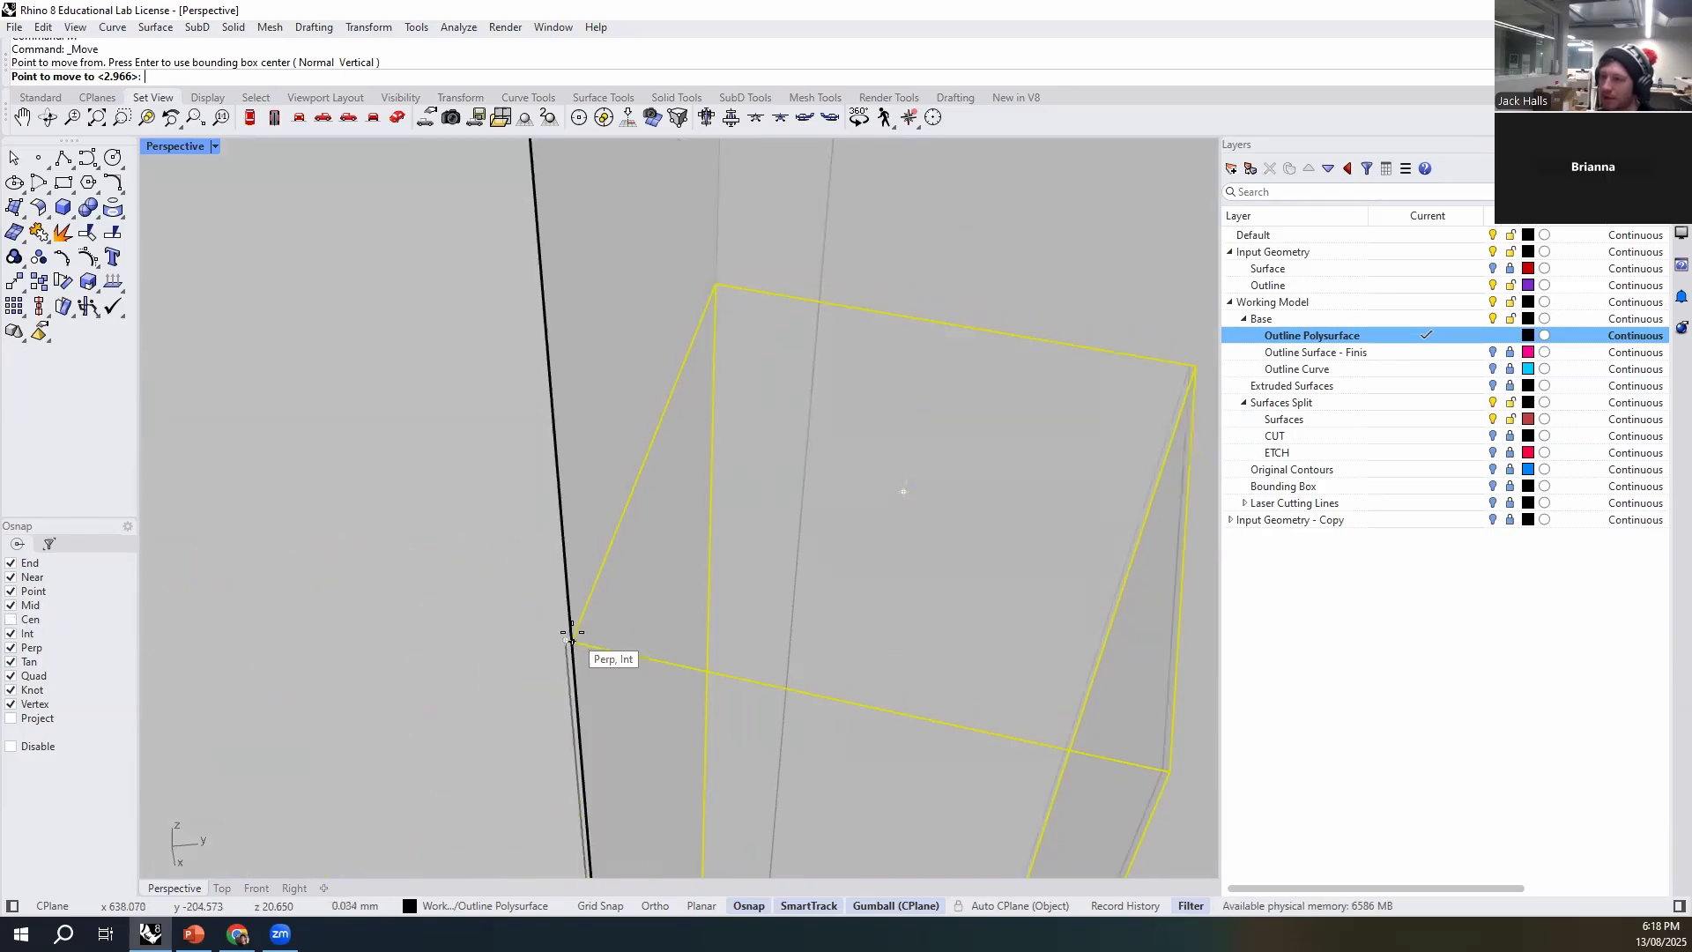
pyautogui.click(572, 623)
pyautogui.scroll(-5, 776, 684)
pyautogui.press('Escape')
# - Join the box to the stepped wall with BooleanUnion so it forms a tab on the wall's end
pyautogui.scroll(2, 608, 581)
pyautogui.click(596, 557)
pyautogui.keyDown('shift'); pyautogui.click(483, 355); pyautogui.keyUp('shift')
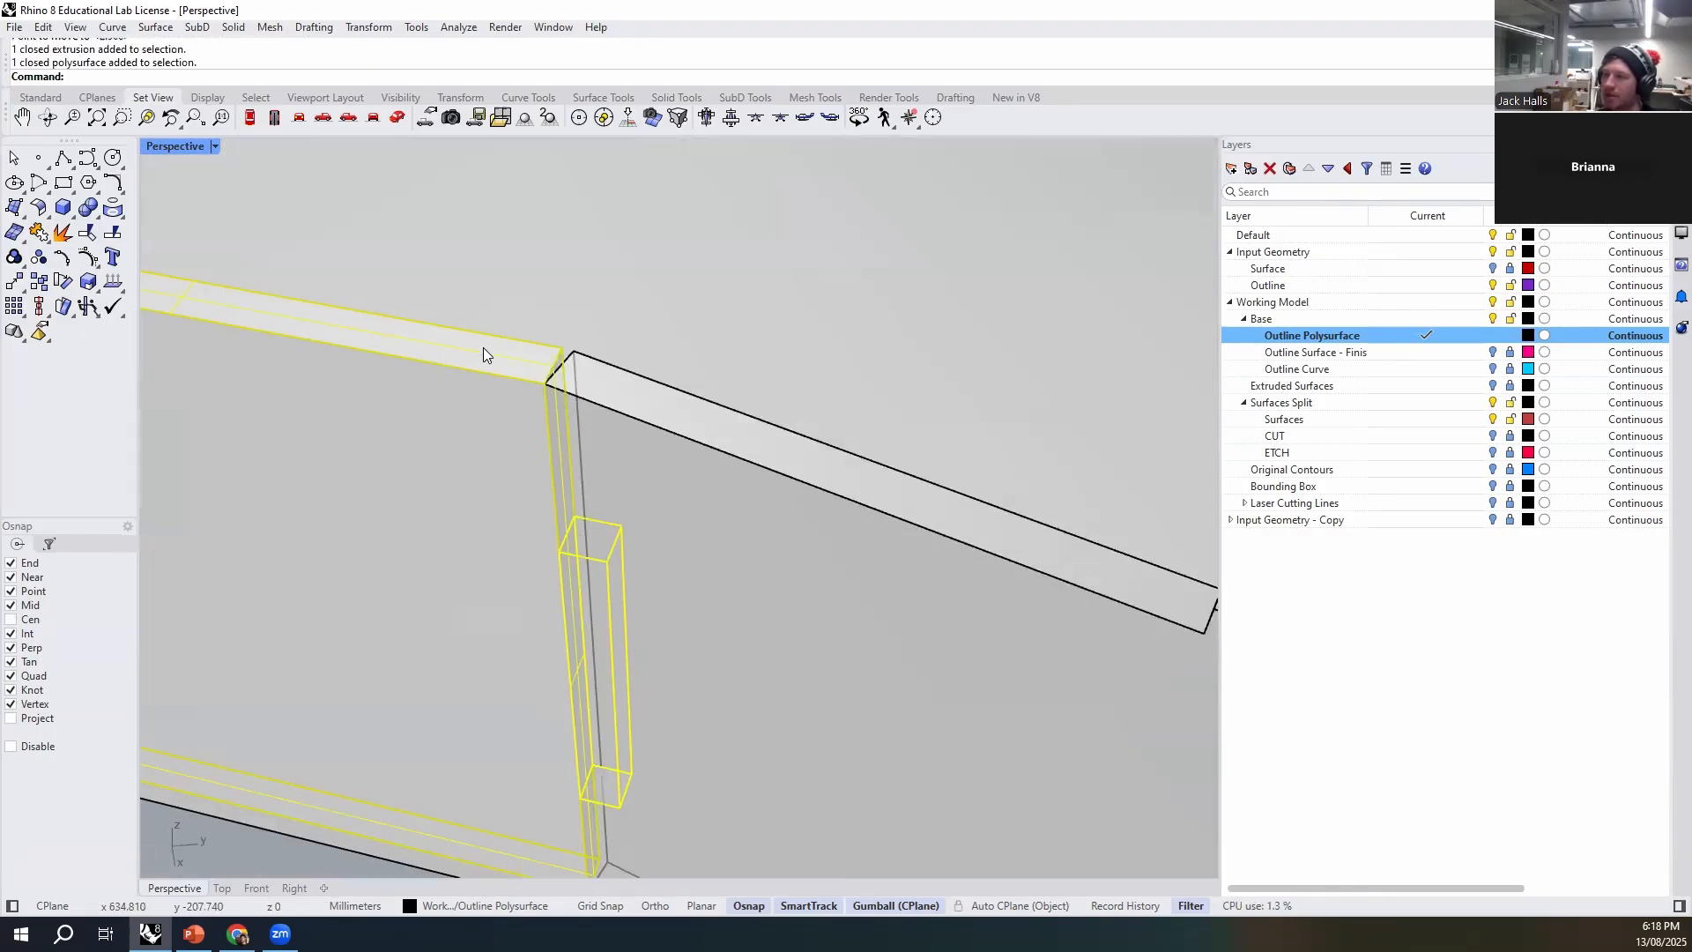
pyautogui.write('BooleanDifference')
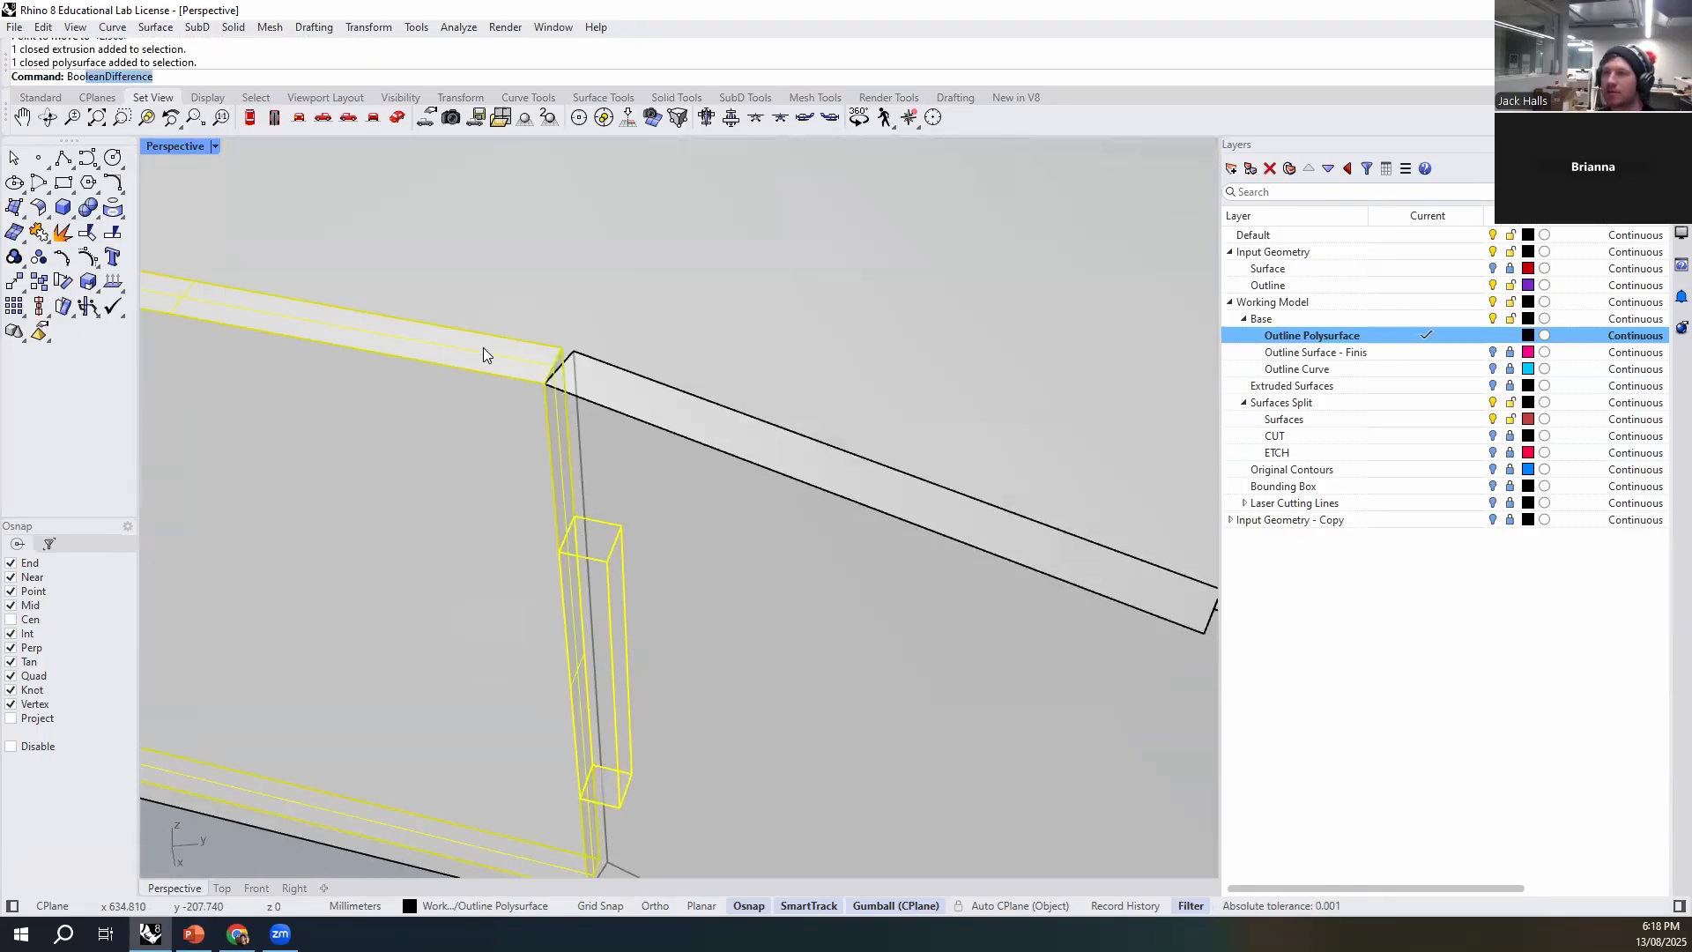
pyautogui.press('Down')
pyautogui.press('Down')
pyautogui.press('Down')
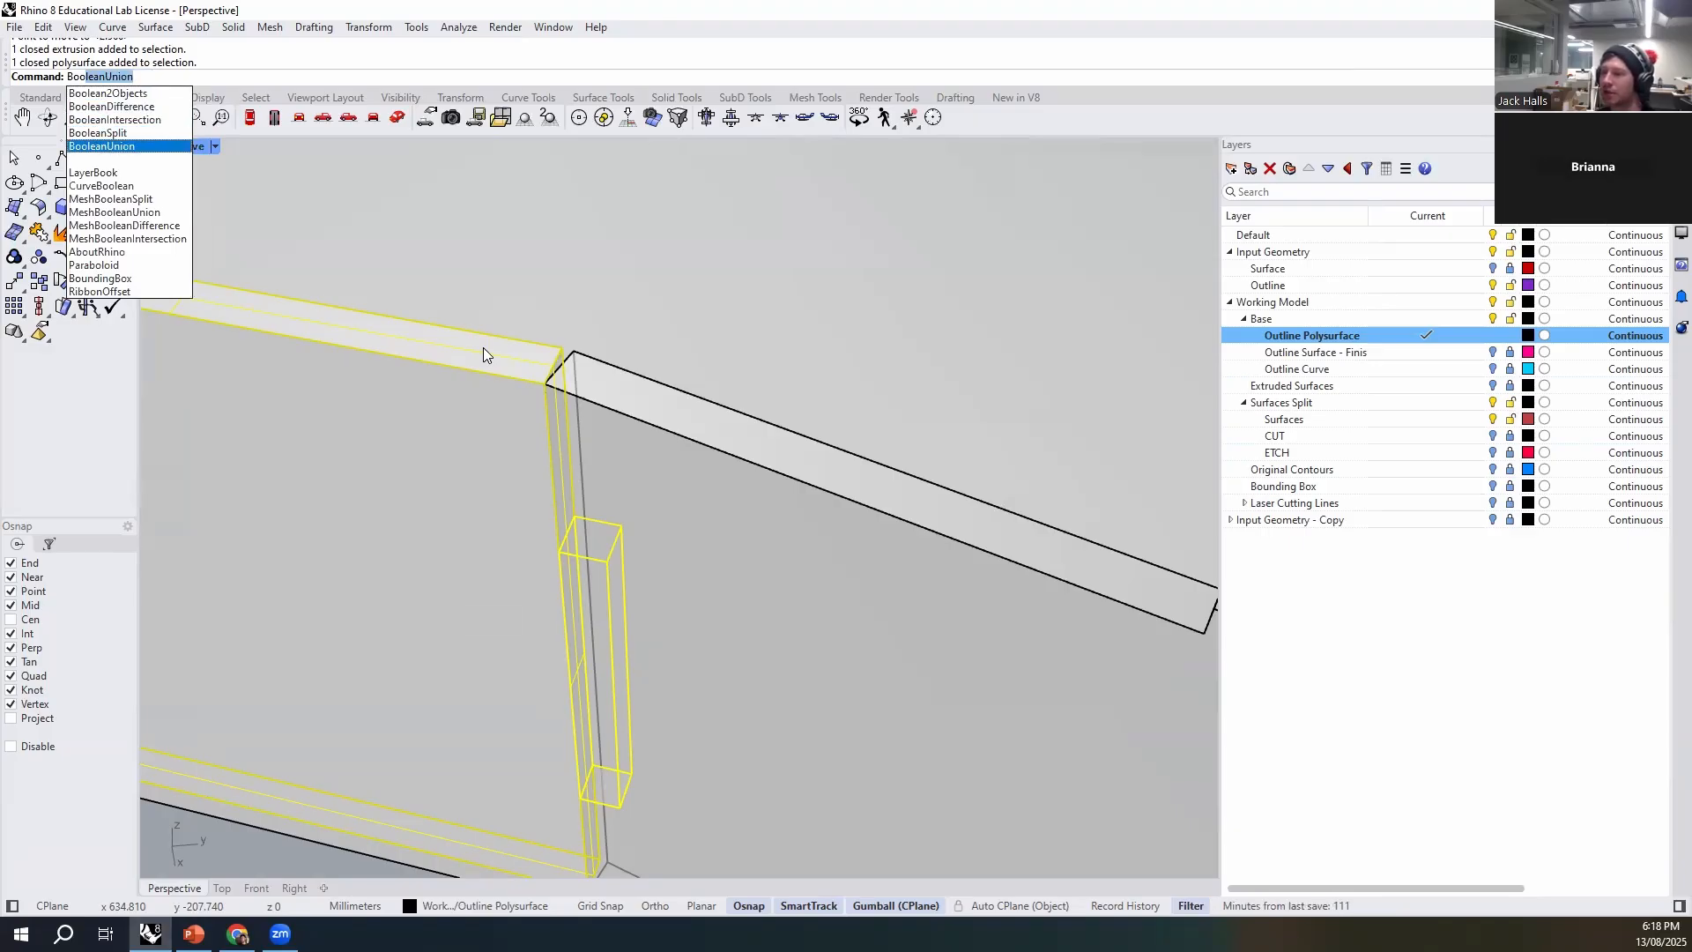
pyautogui.press('Return')
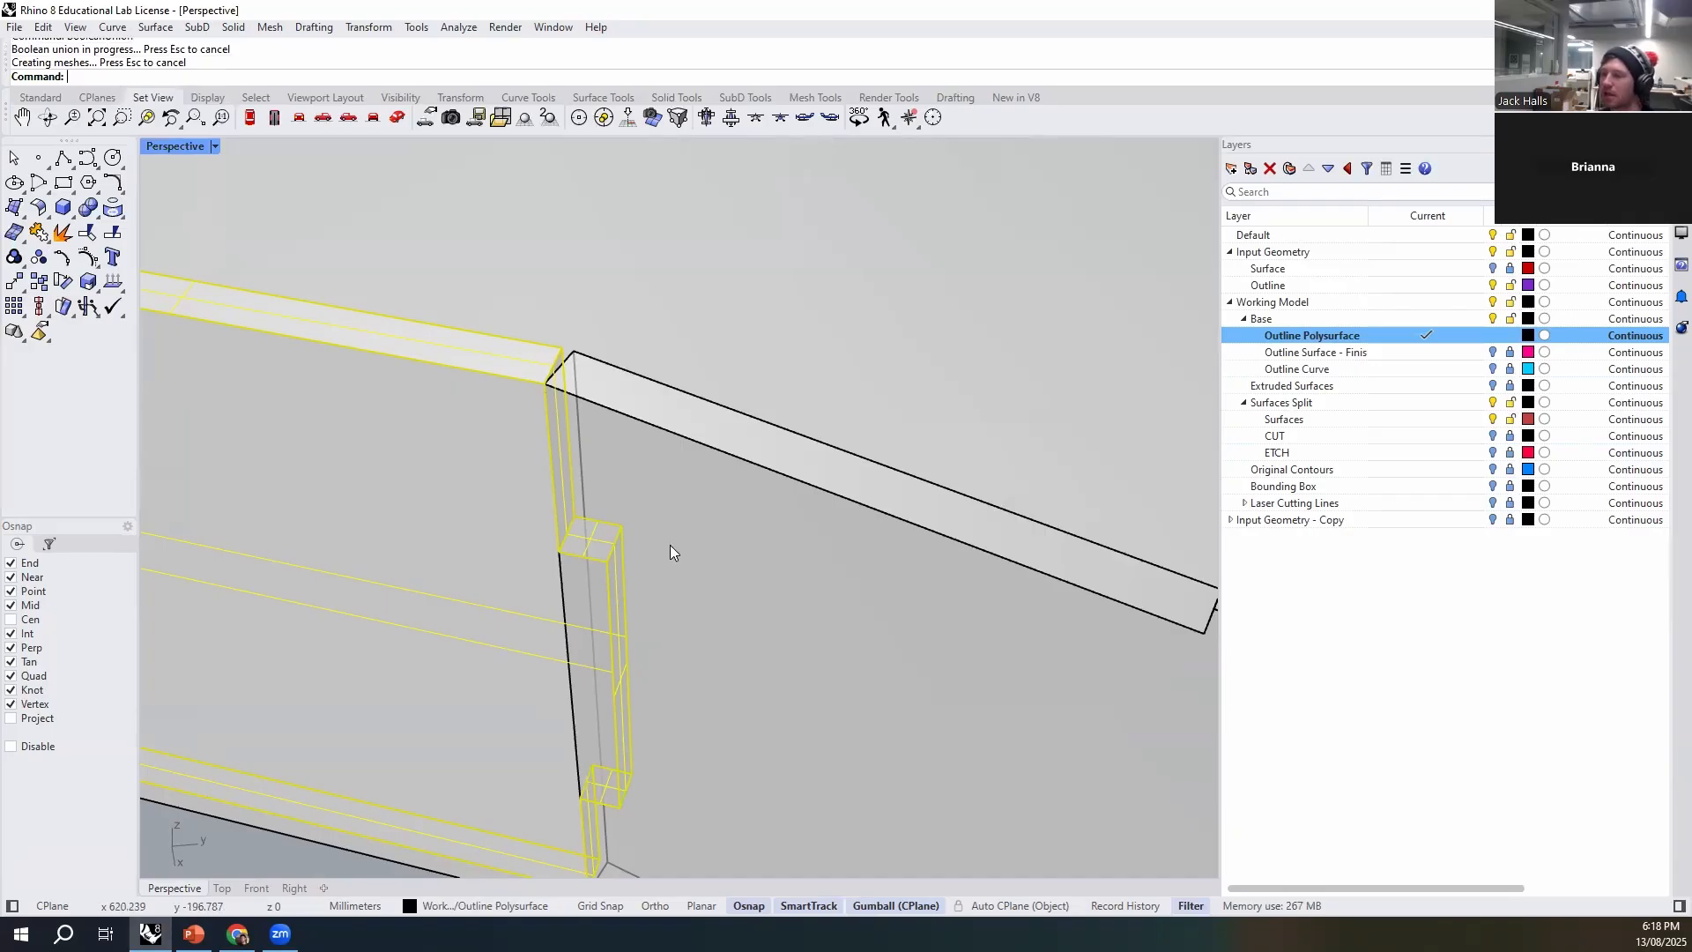
# - Examine how the new tab on the wall's end overlaps the adjoining angled wall, selecting the tabbed wall to check its extents
pyautogui.click(629, 650)
pyautogui.click(579, 647)
pyautogui.scroll(-8, 680, 587)
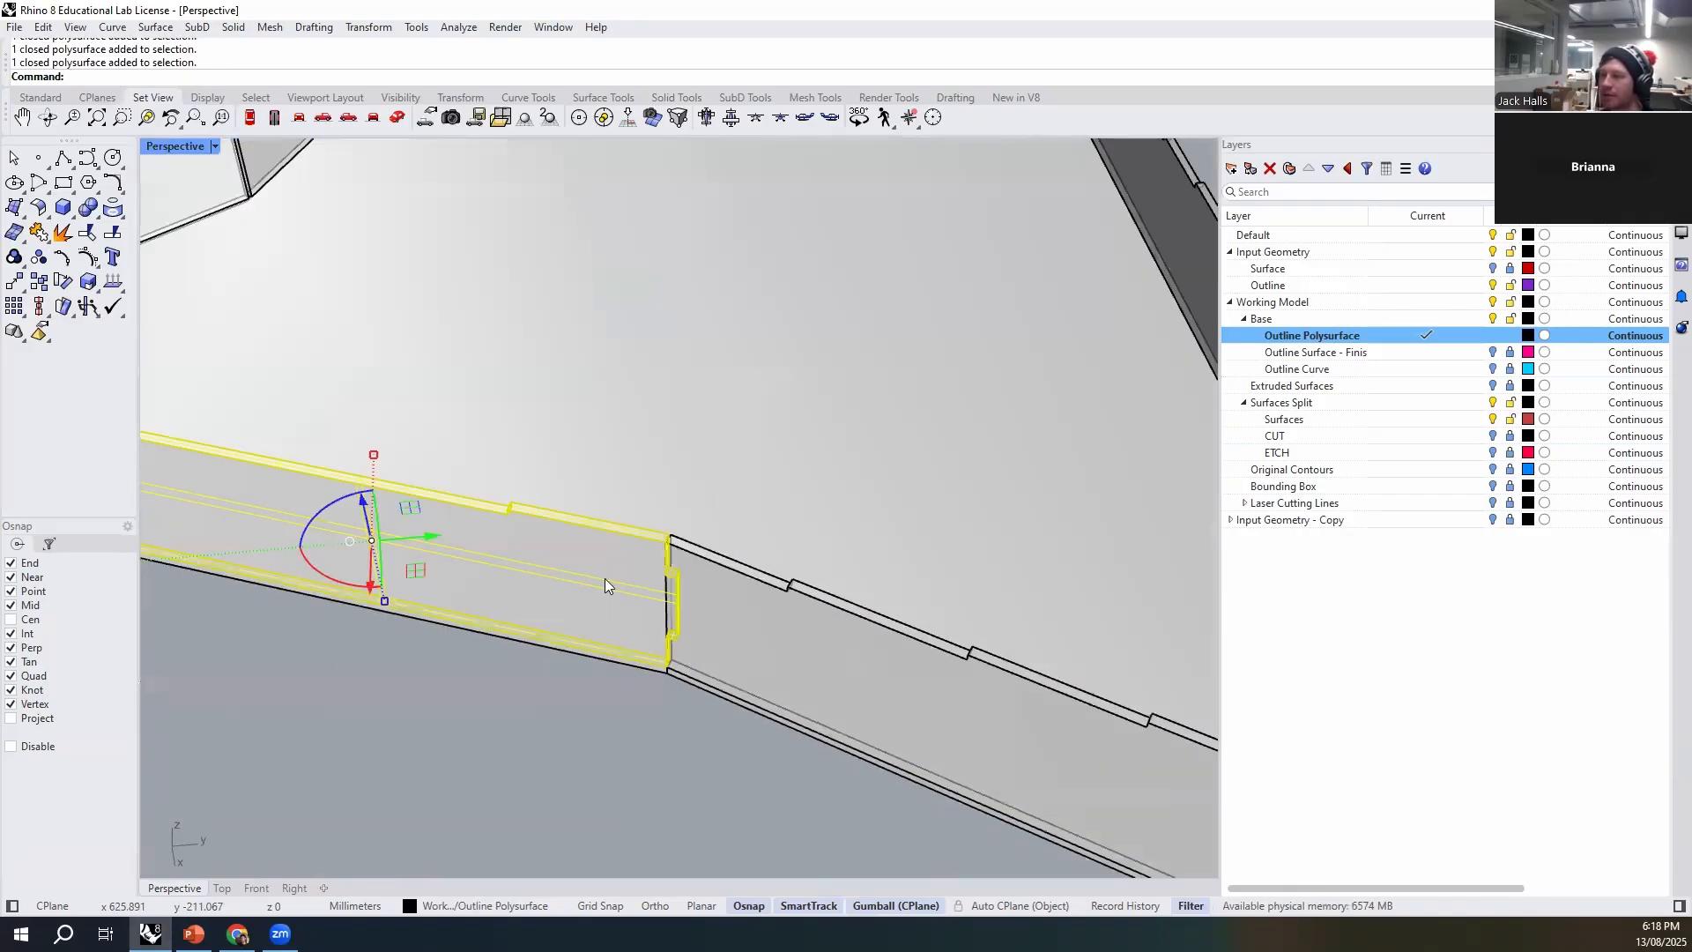
pyautogui.scroll(4, 669, 597)
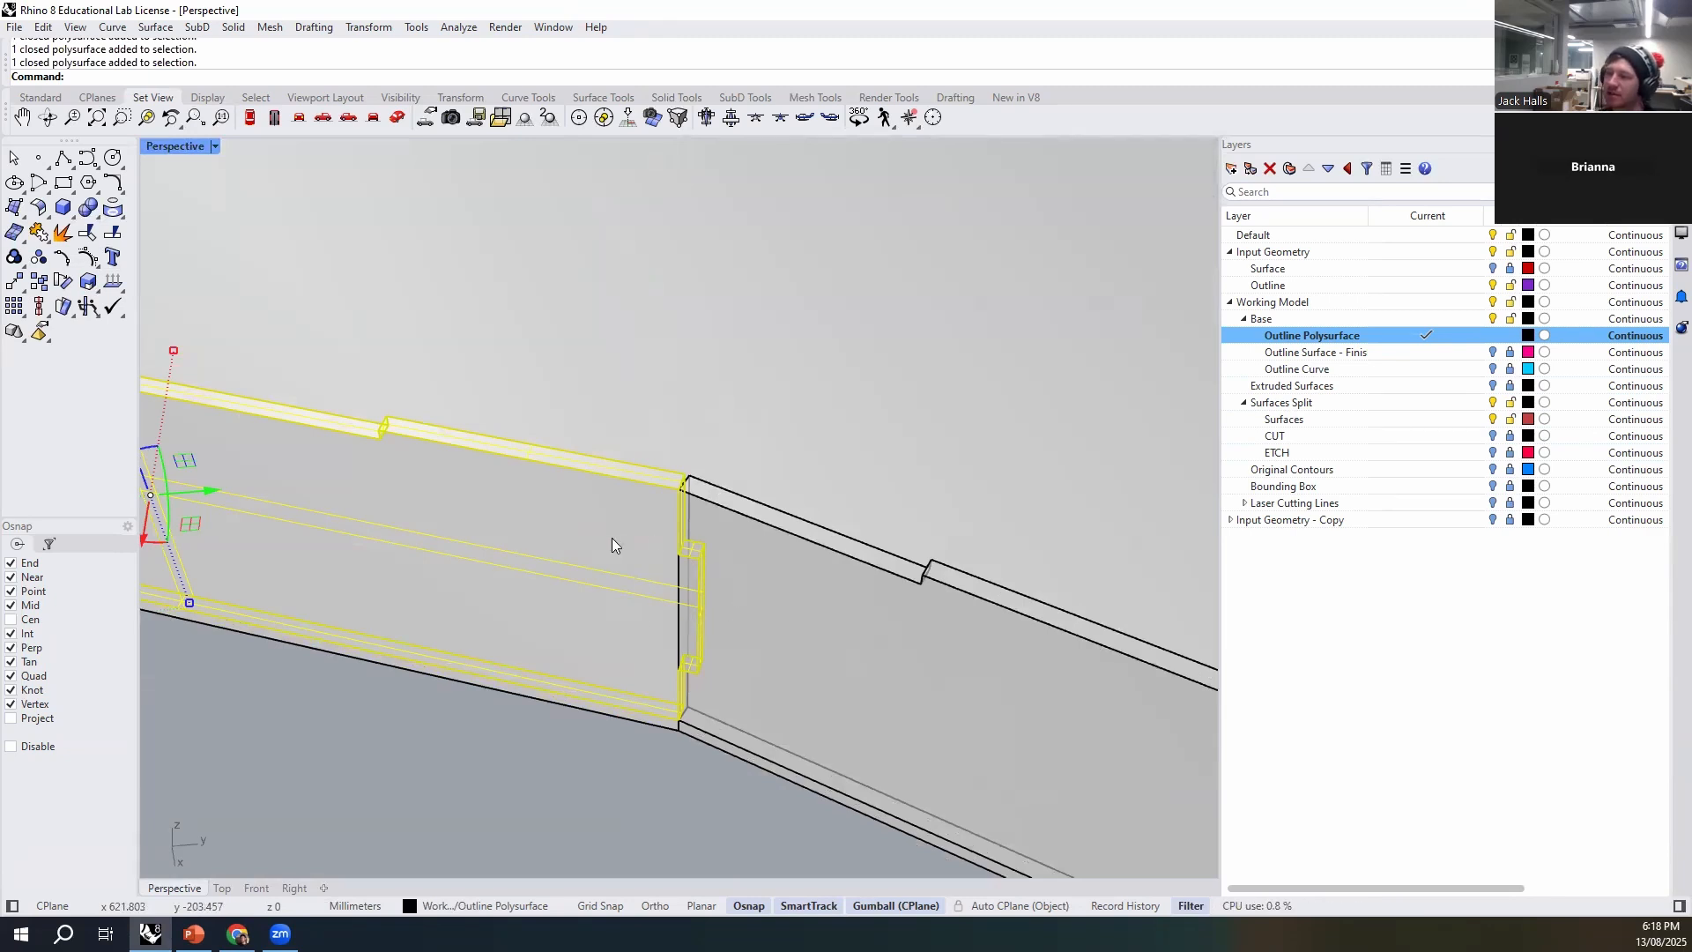
pyautogui.scroll(-3, 762, 601)
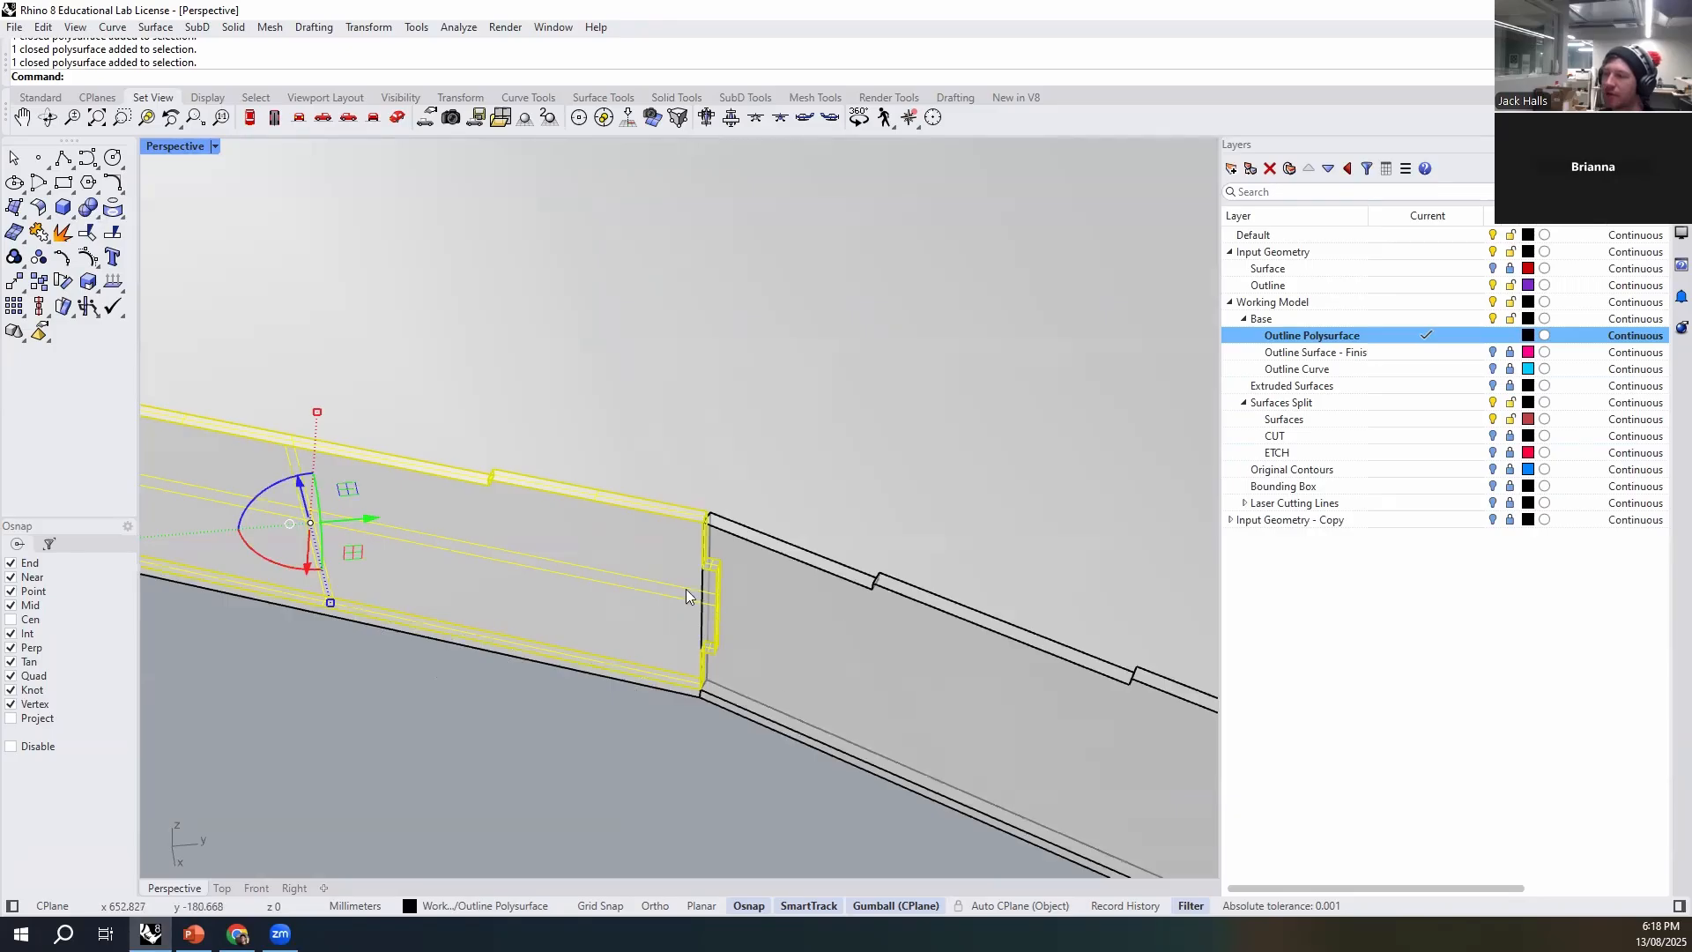
pyautogui.scroll(-4, 721, 644)
pyautogui.scroll(4, 763, 599)
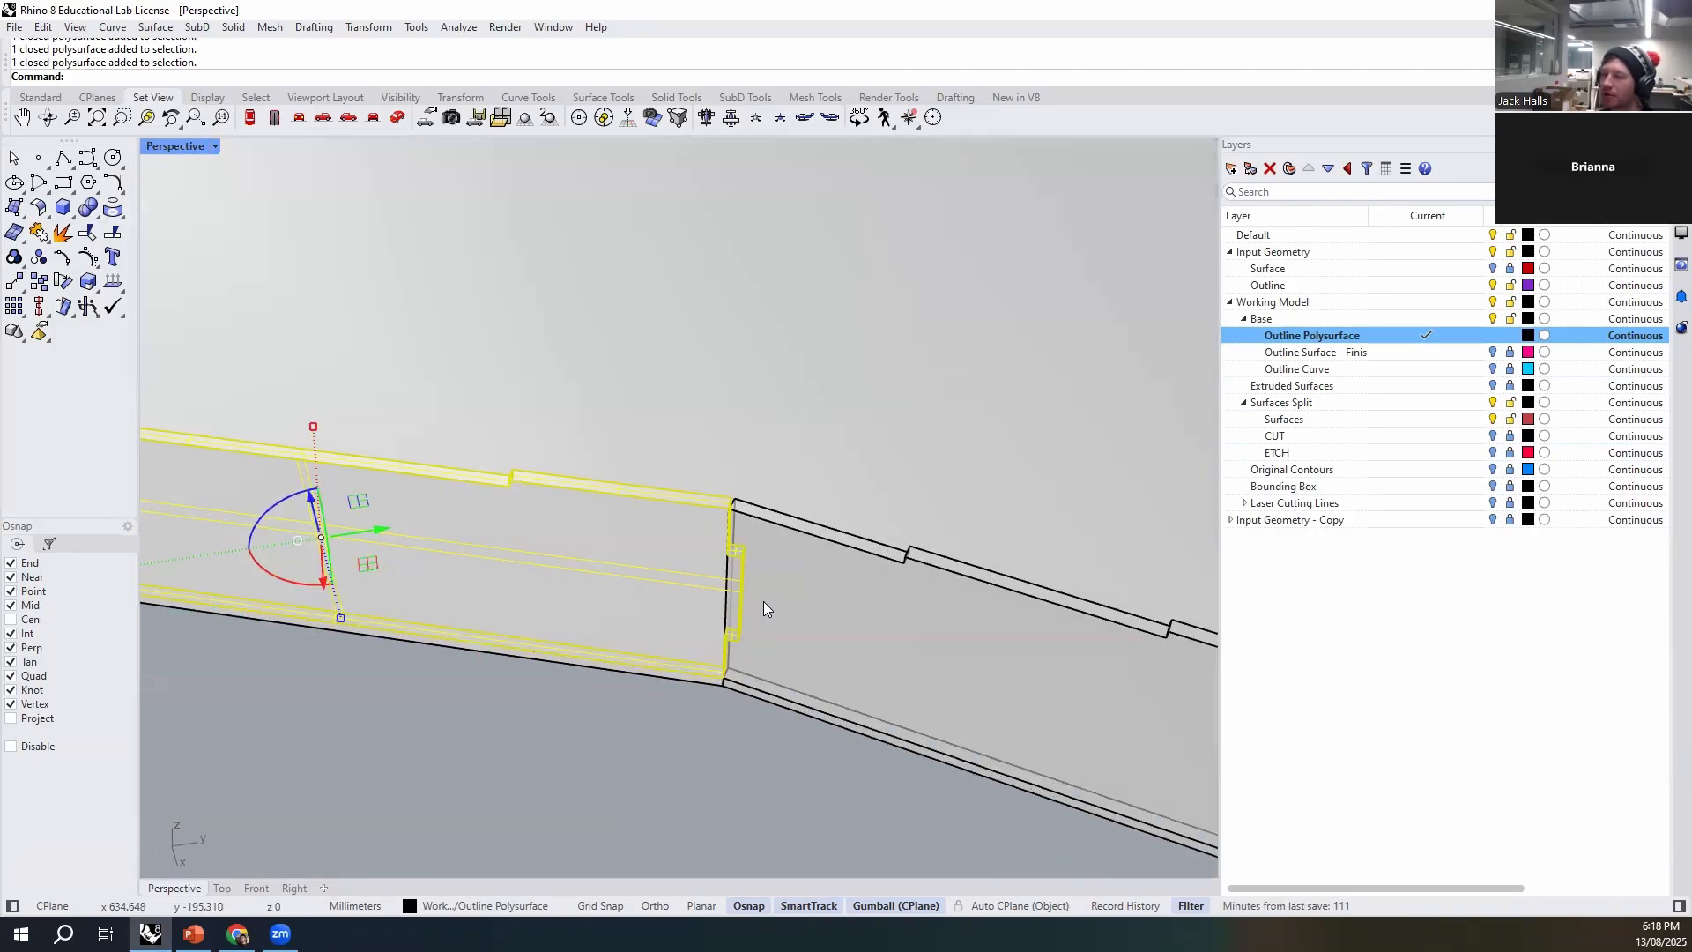
pyautogui.scroll(-2, 573, 524)
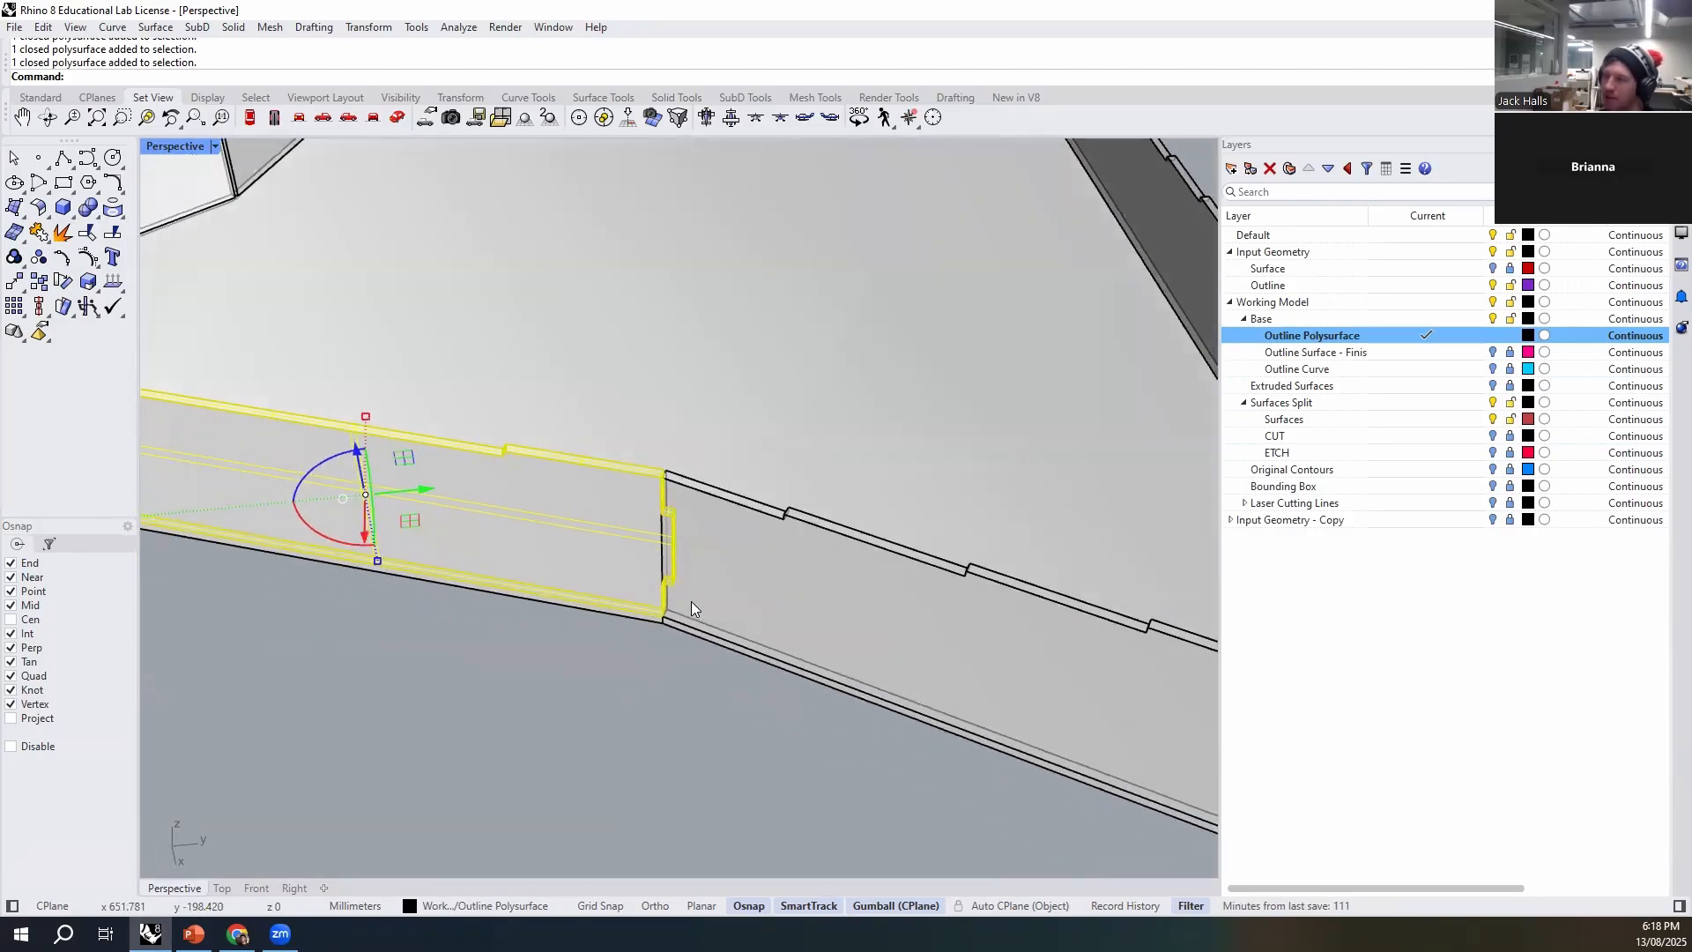
pyautogui.click(674, 698)
pyautogui.moveTo(651, 710); pyautogui.dragTo(760, 596, button='right')
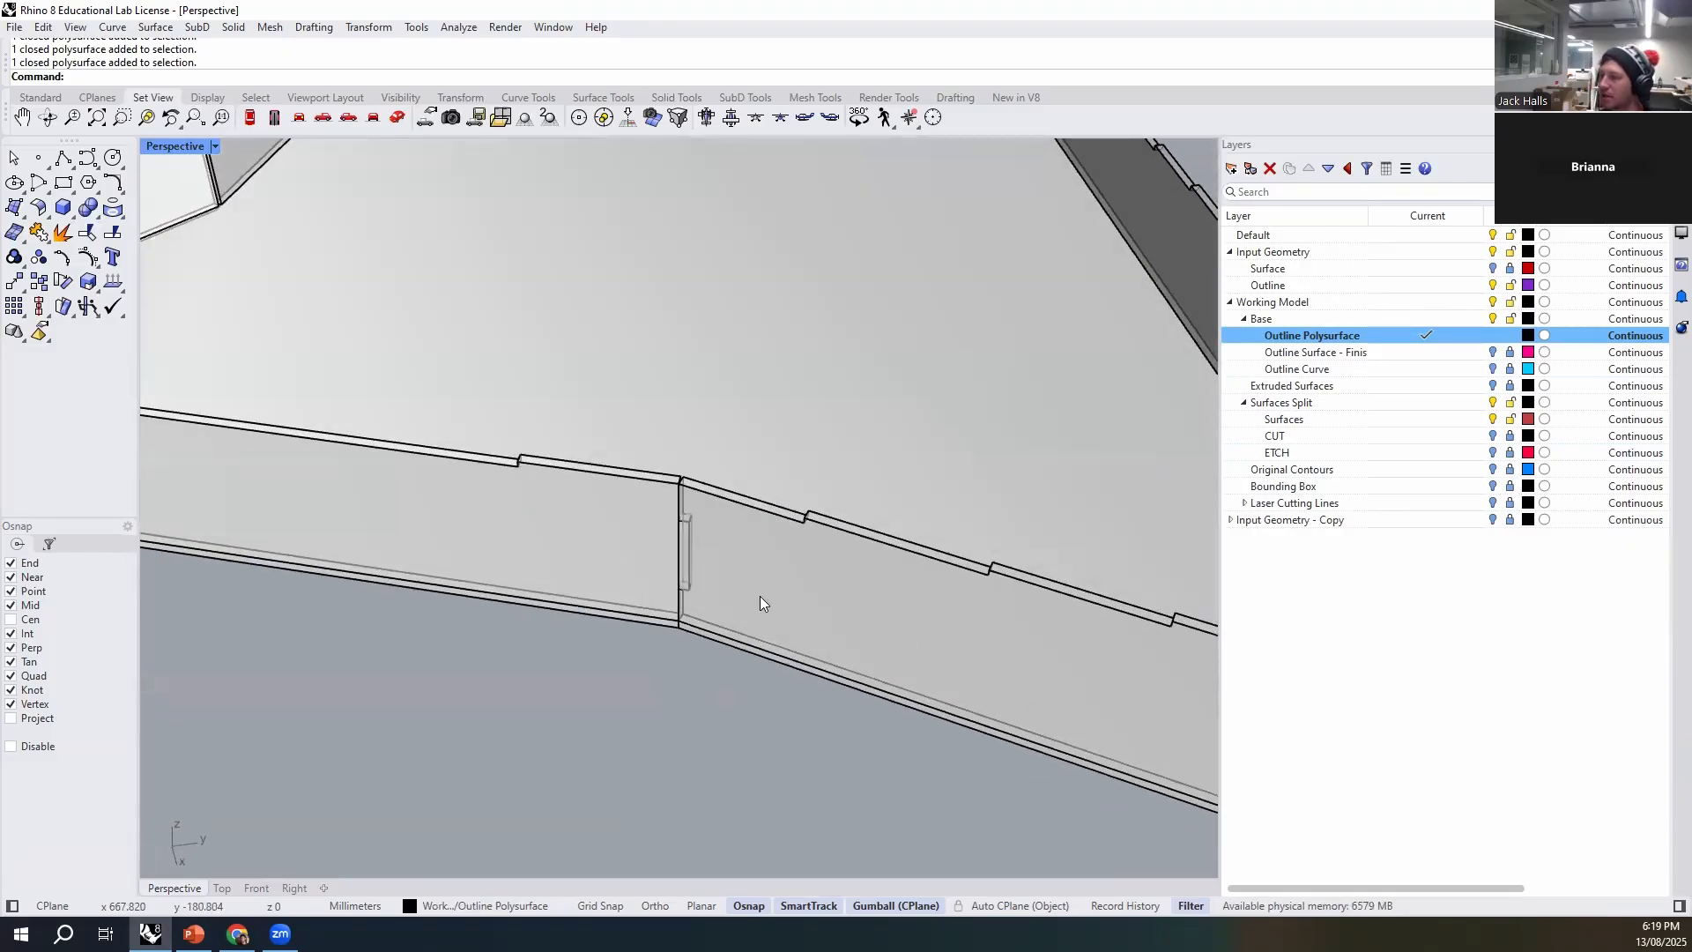
pyautogui.scroll(5, 690, 544)
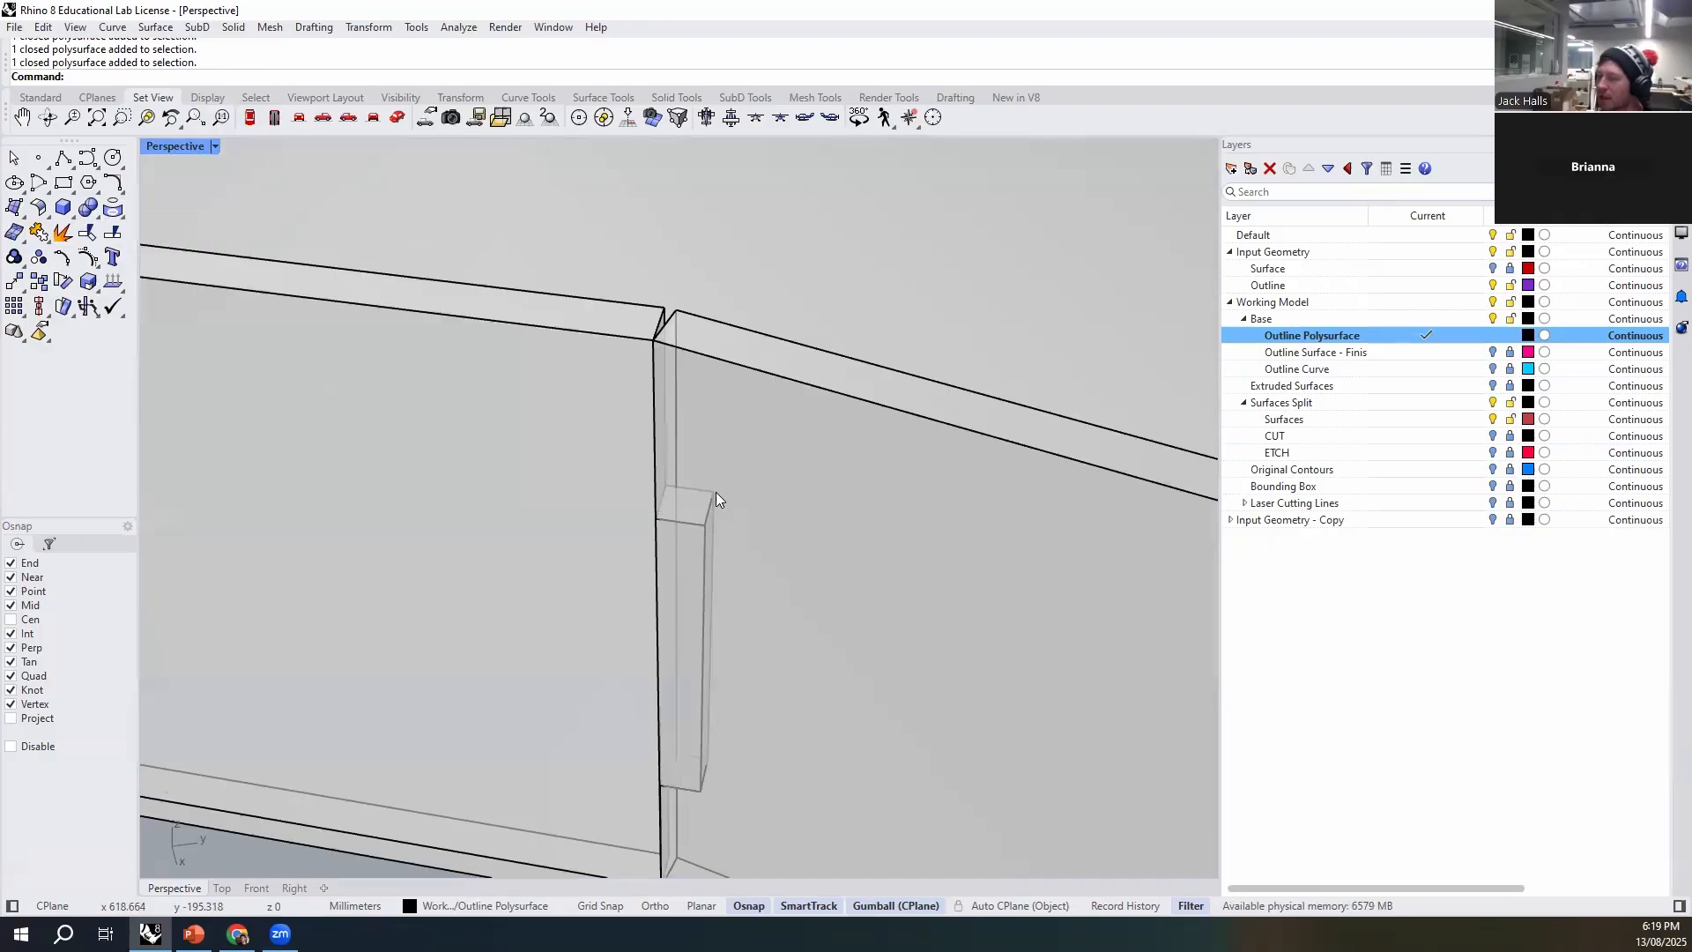
pyautogui.click(707, 500)
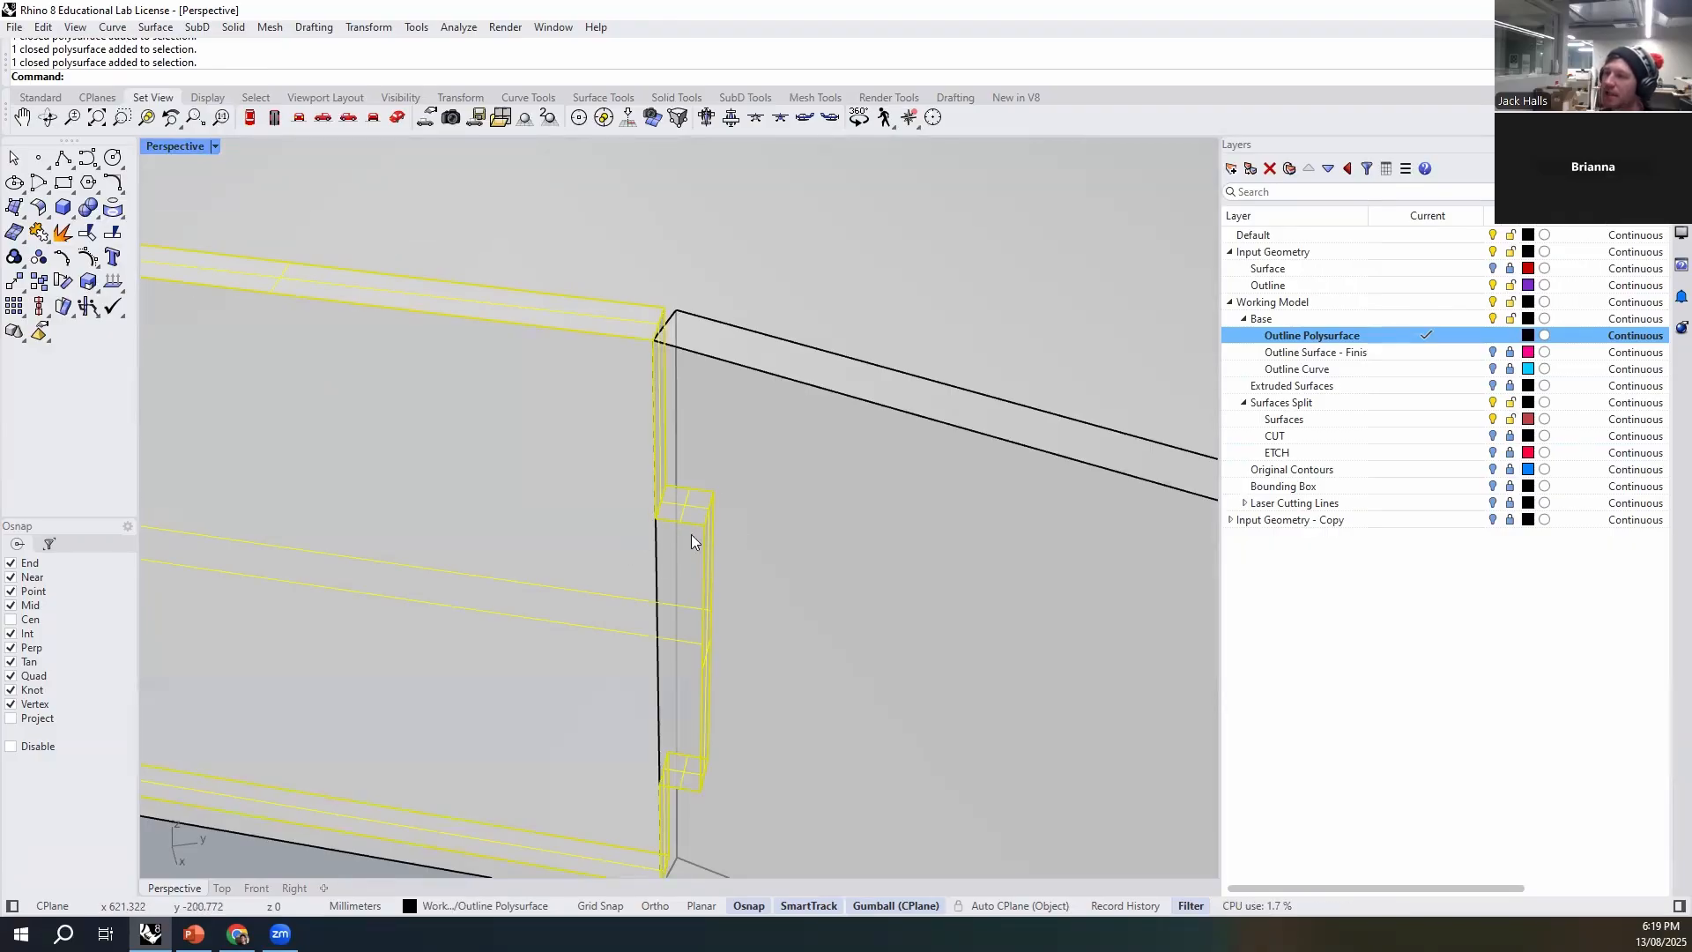
pyautogui.scroll(-6, 742, 479)
pyautogui.click(708, 710)
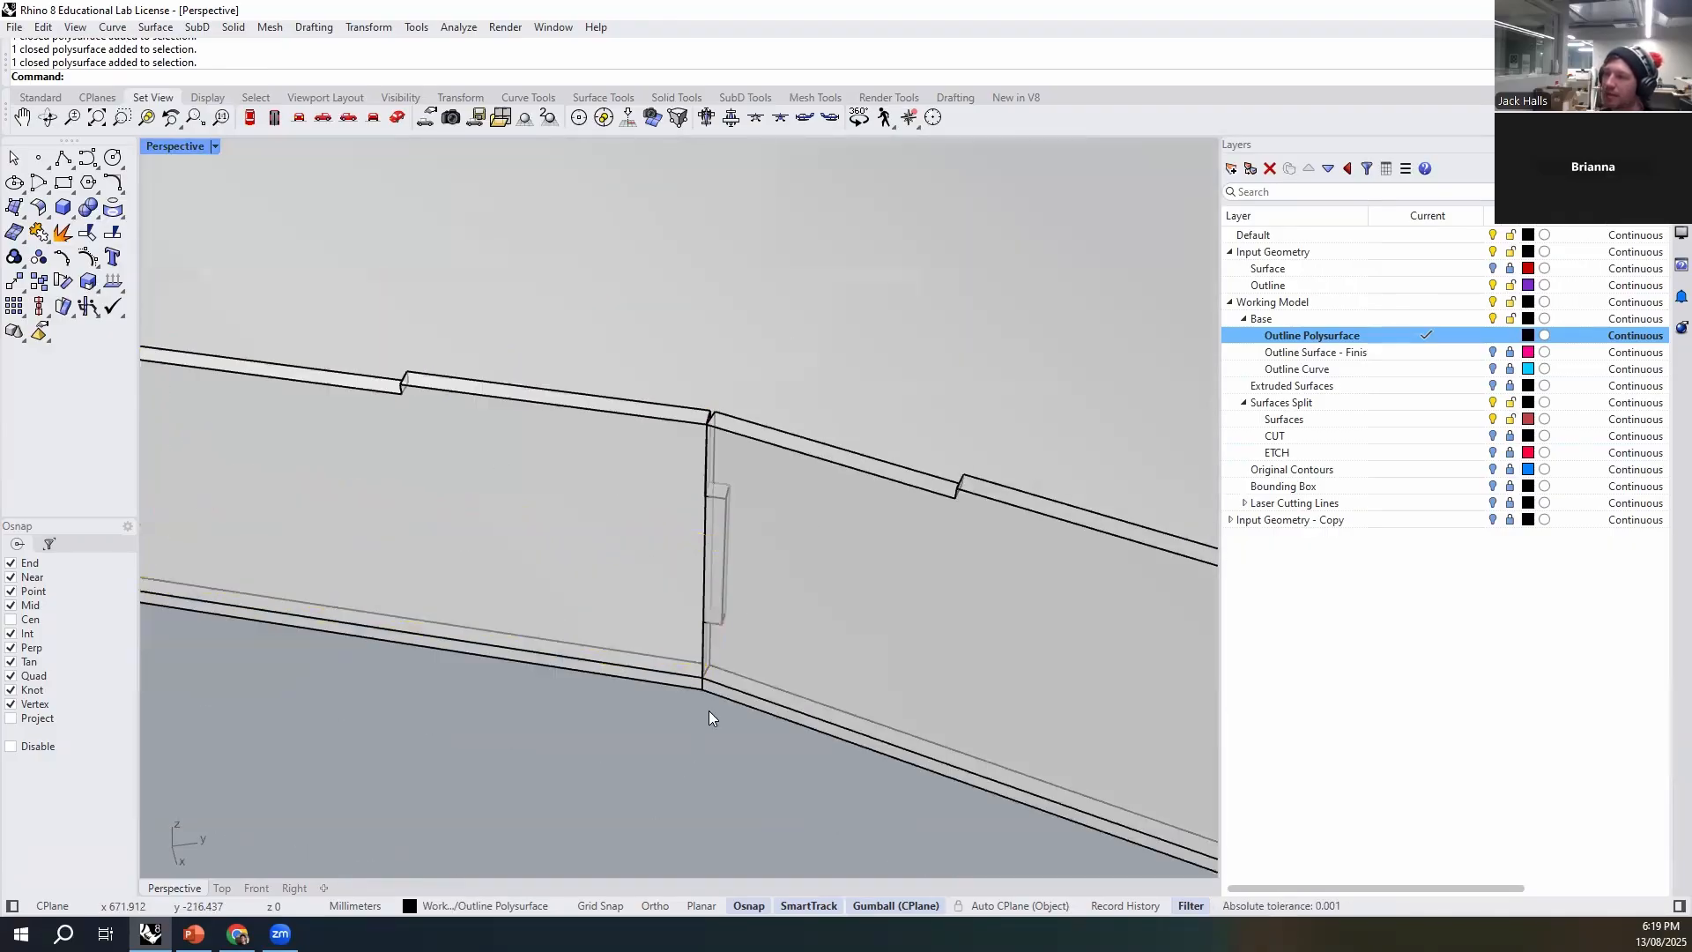
pyautogui.scroll(6, 744, 485)
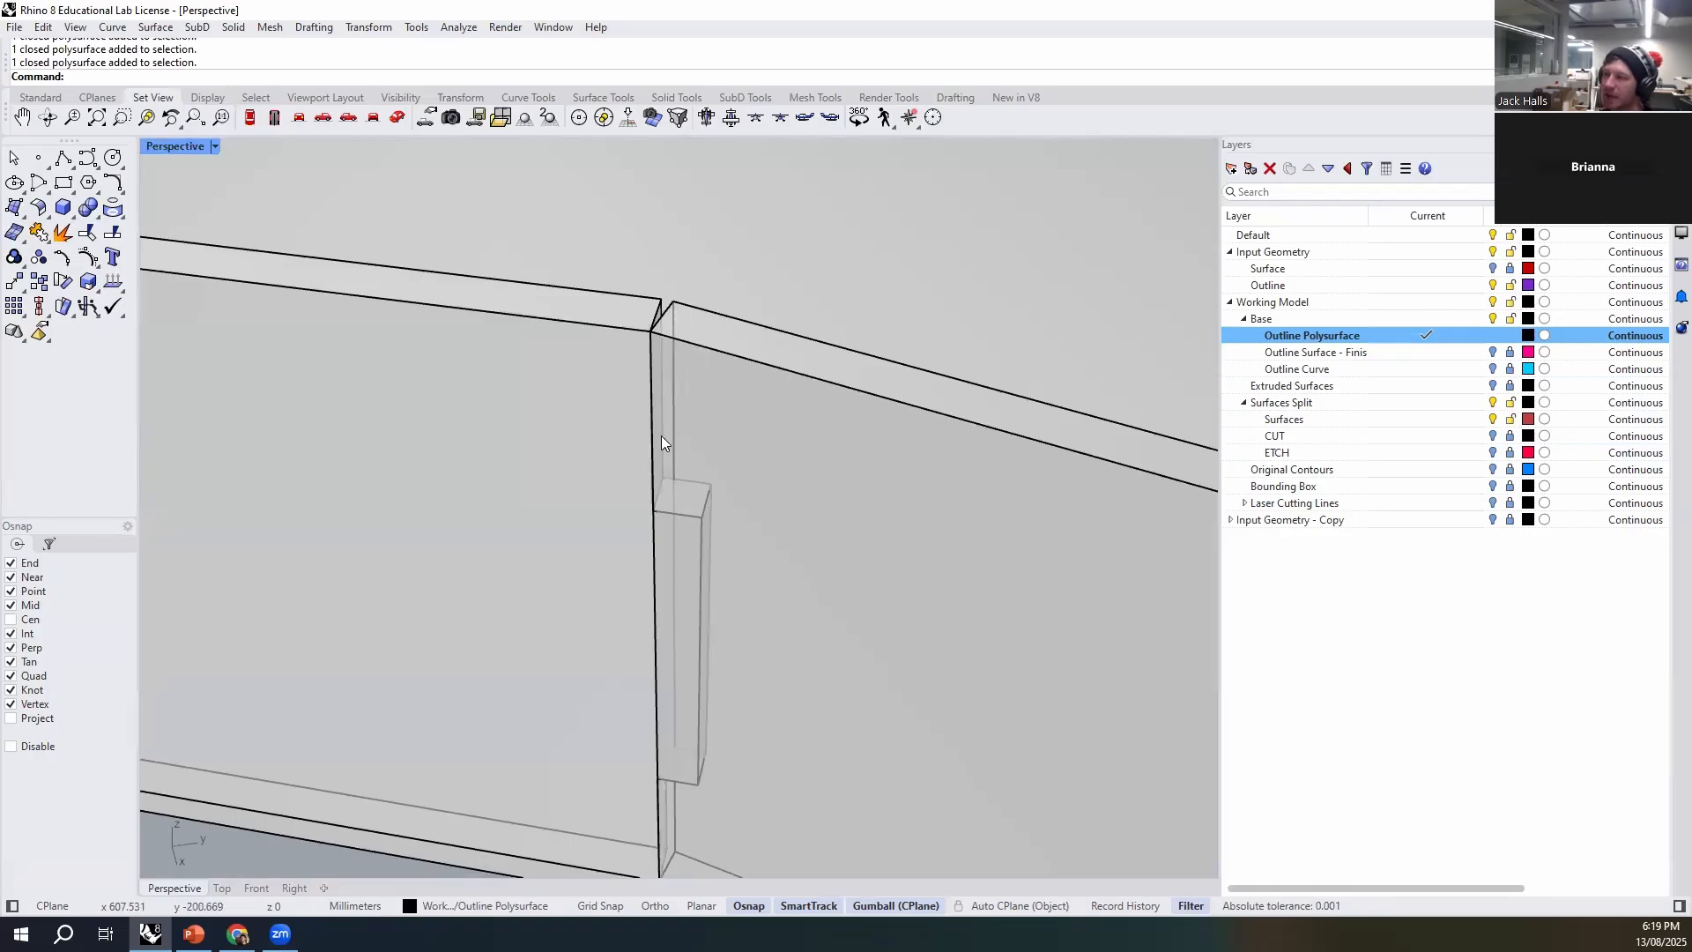
# - Draw a 3-point box from the angled wall's upper end edge, with a 3 mm by 3 mm base extending partway down the wall
pyautogui.write('box')
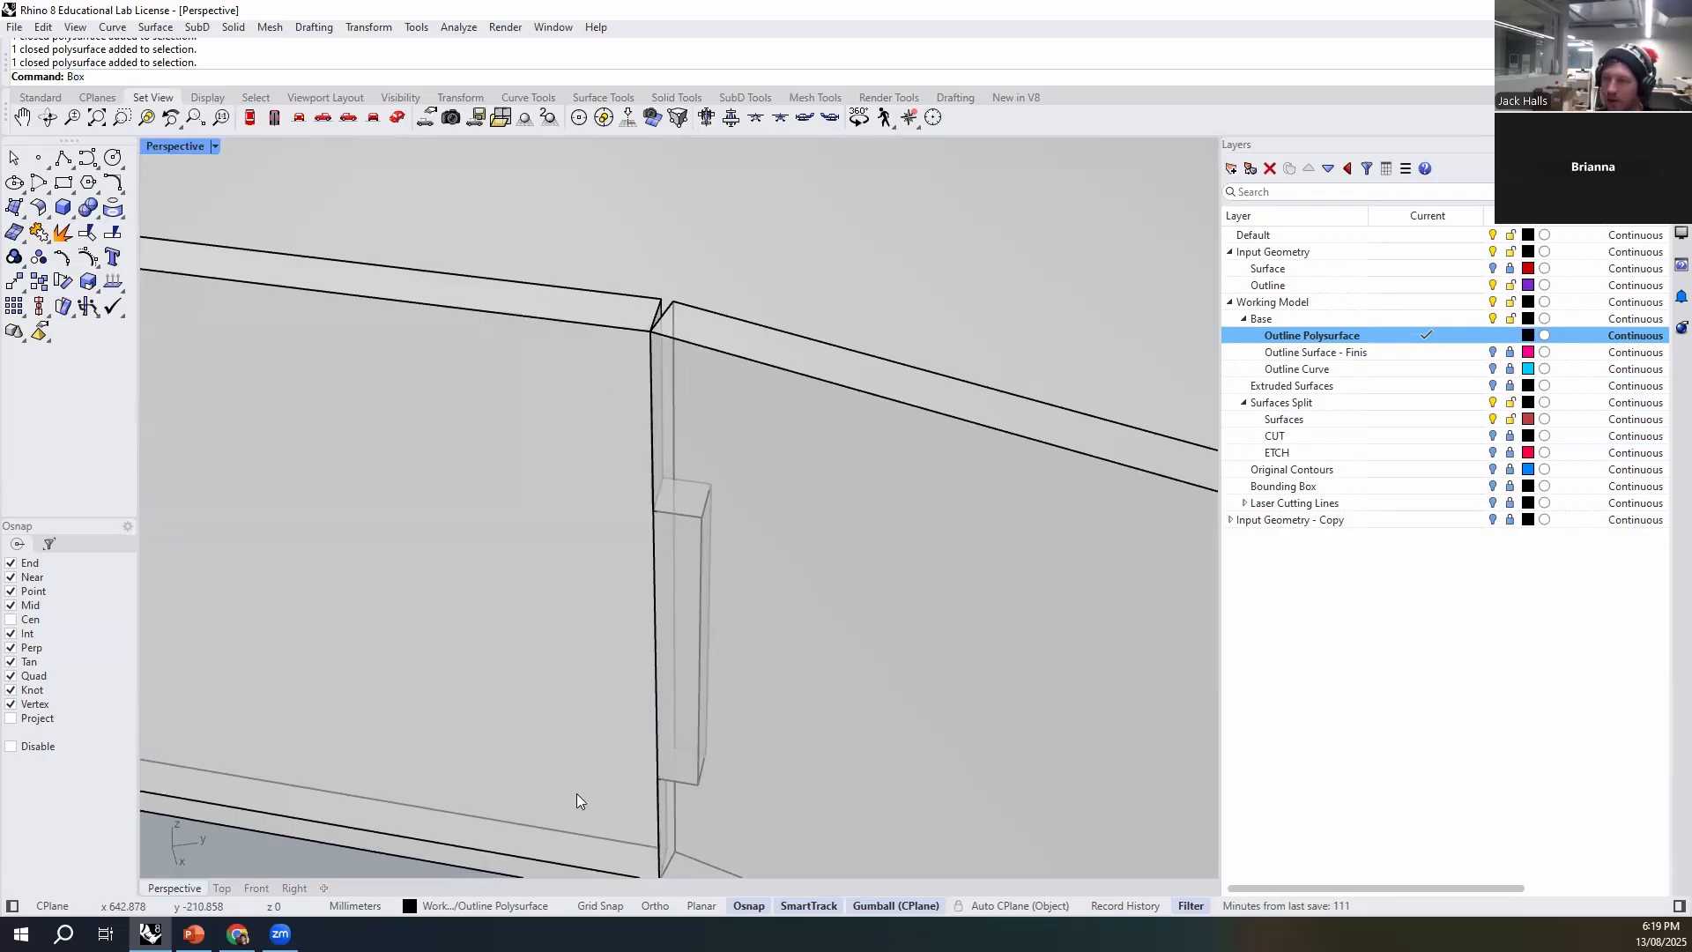
pyautogui.press('Return')
pyautogui.write('p')
pyautogui.press('Return')
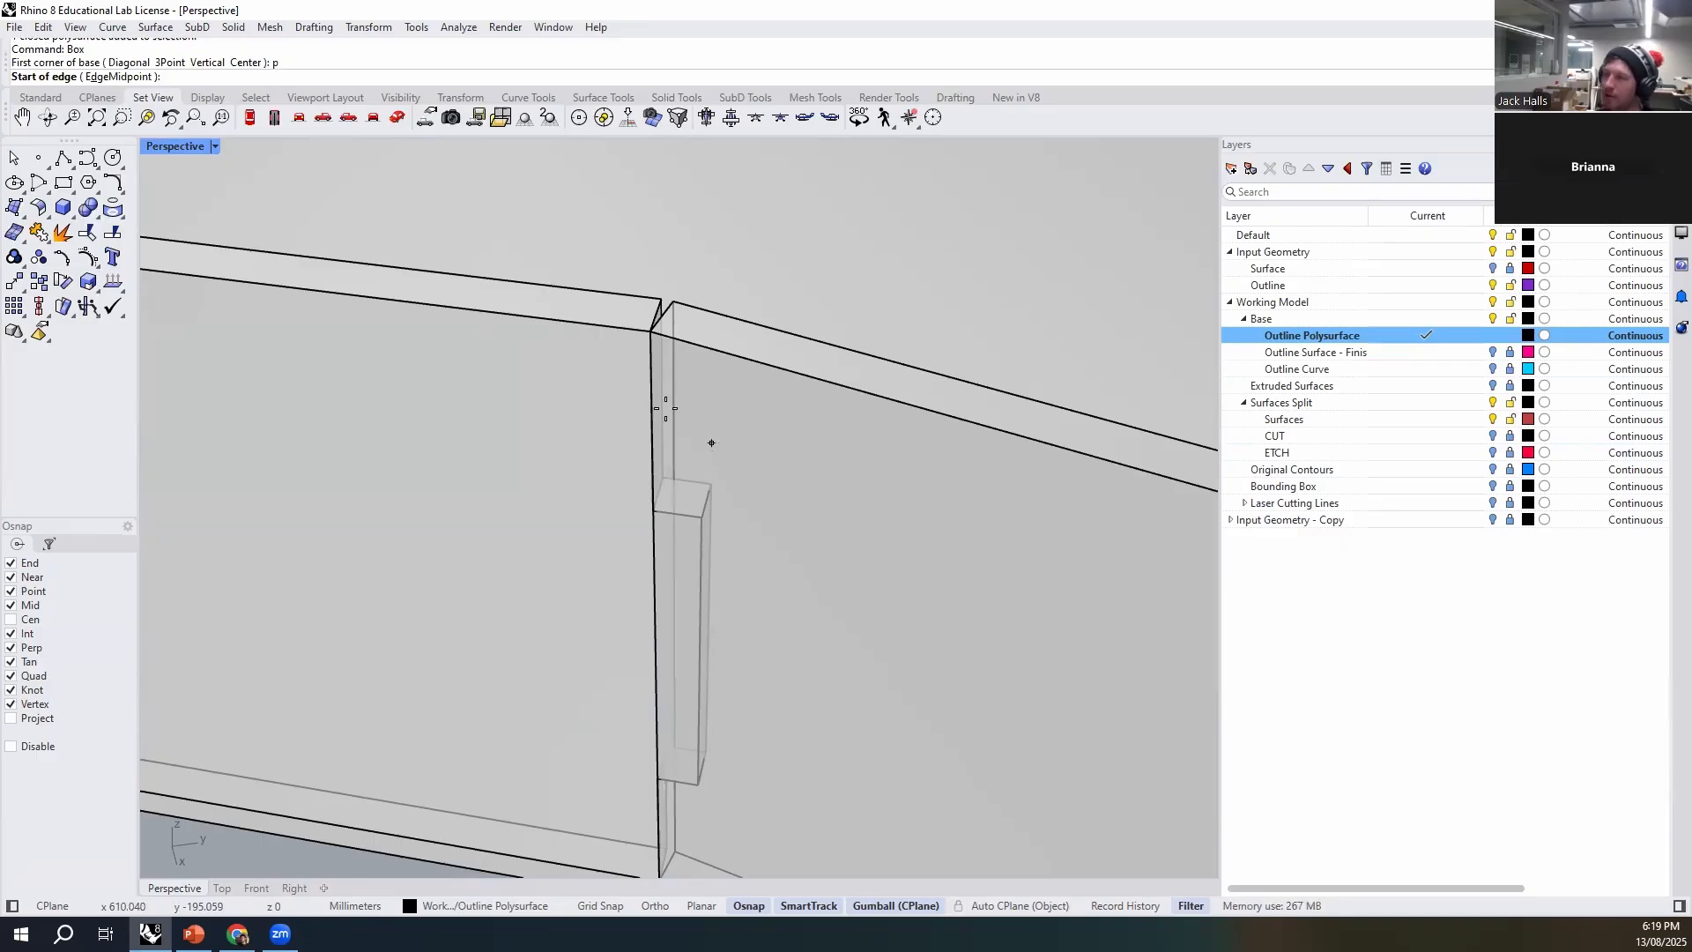
pyautogui.click(654, 330)
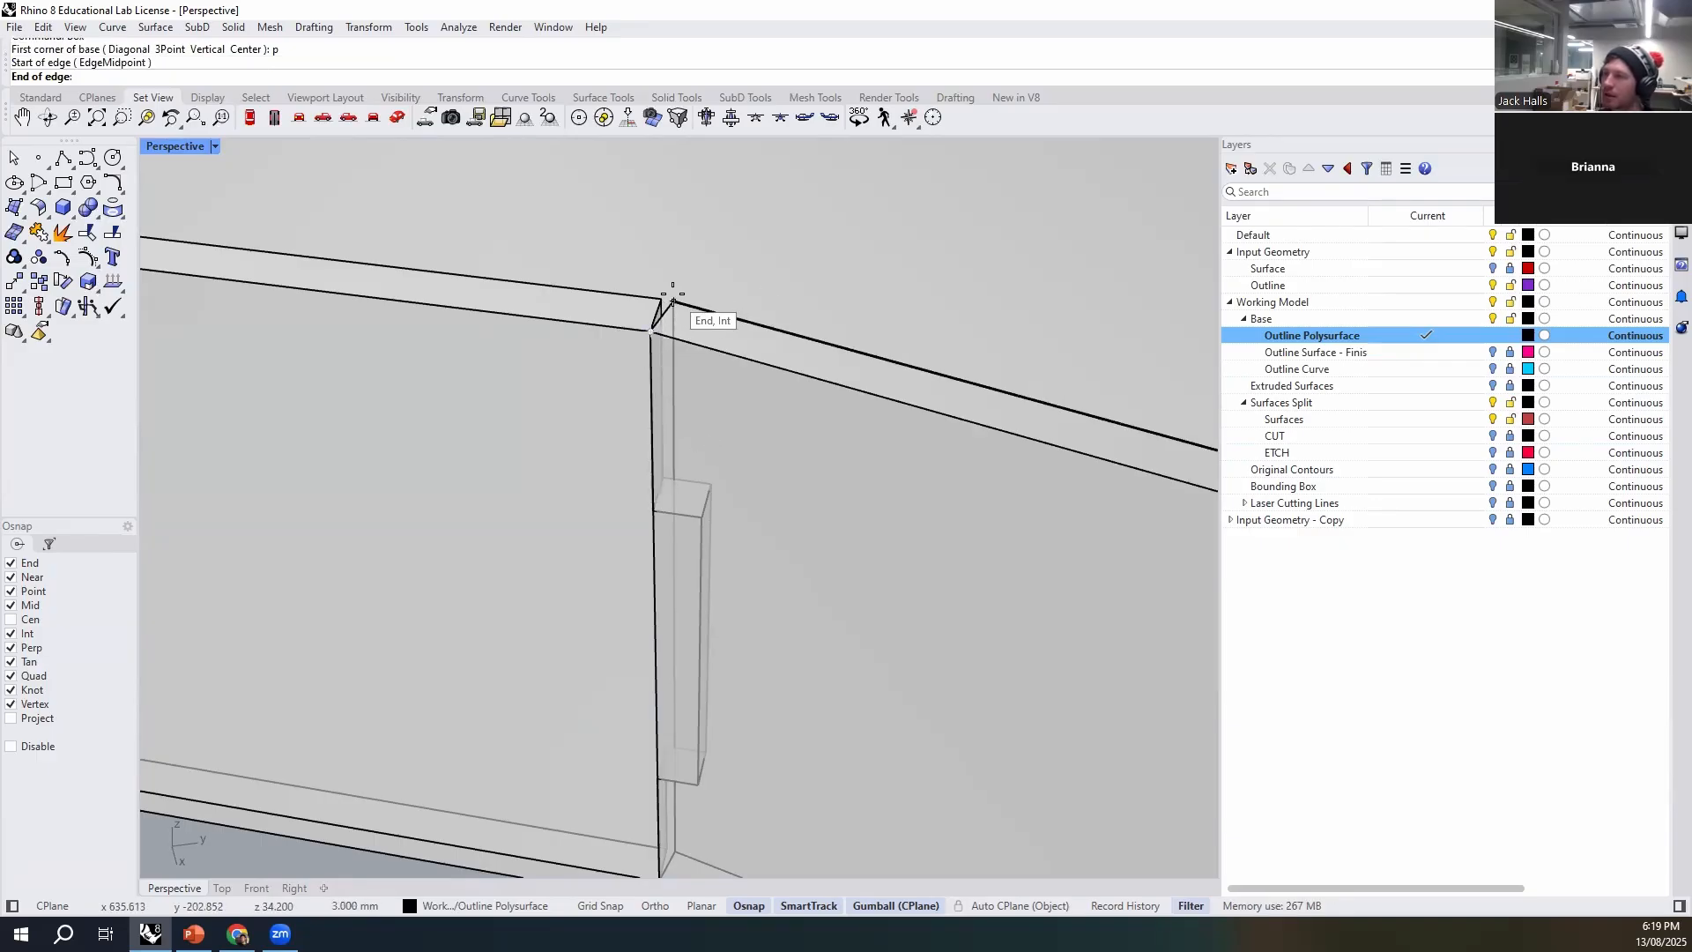
pyautogui.click(673, 302)
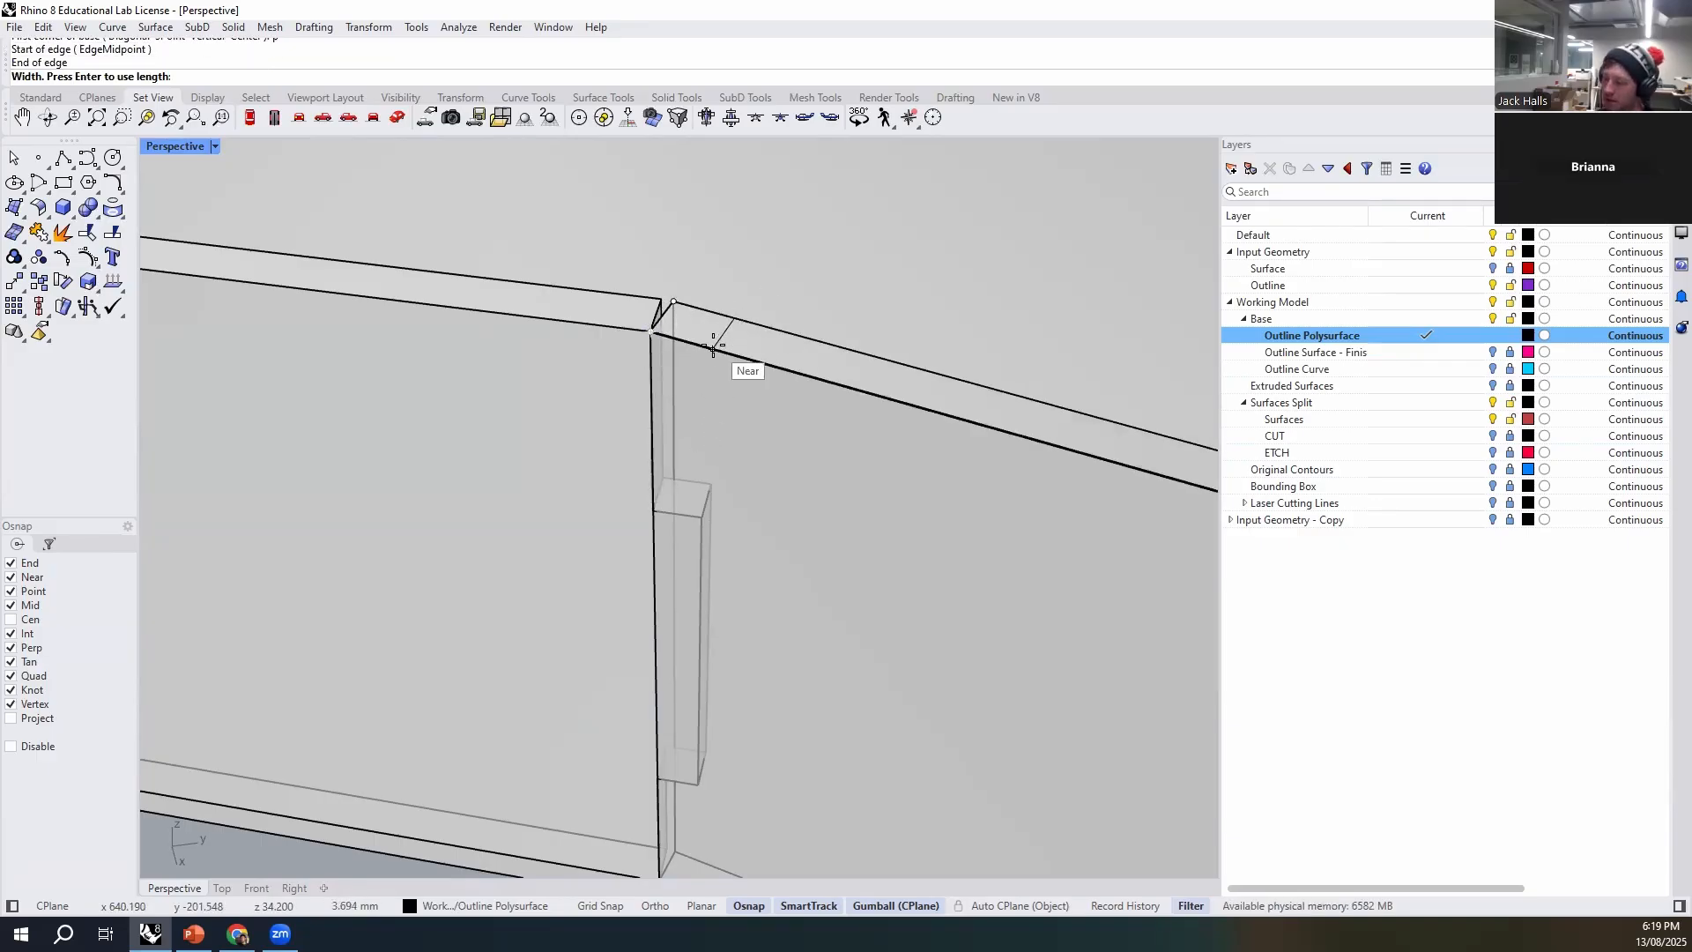
pyautogui.press('Return')
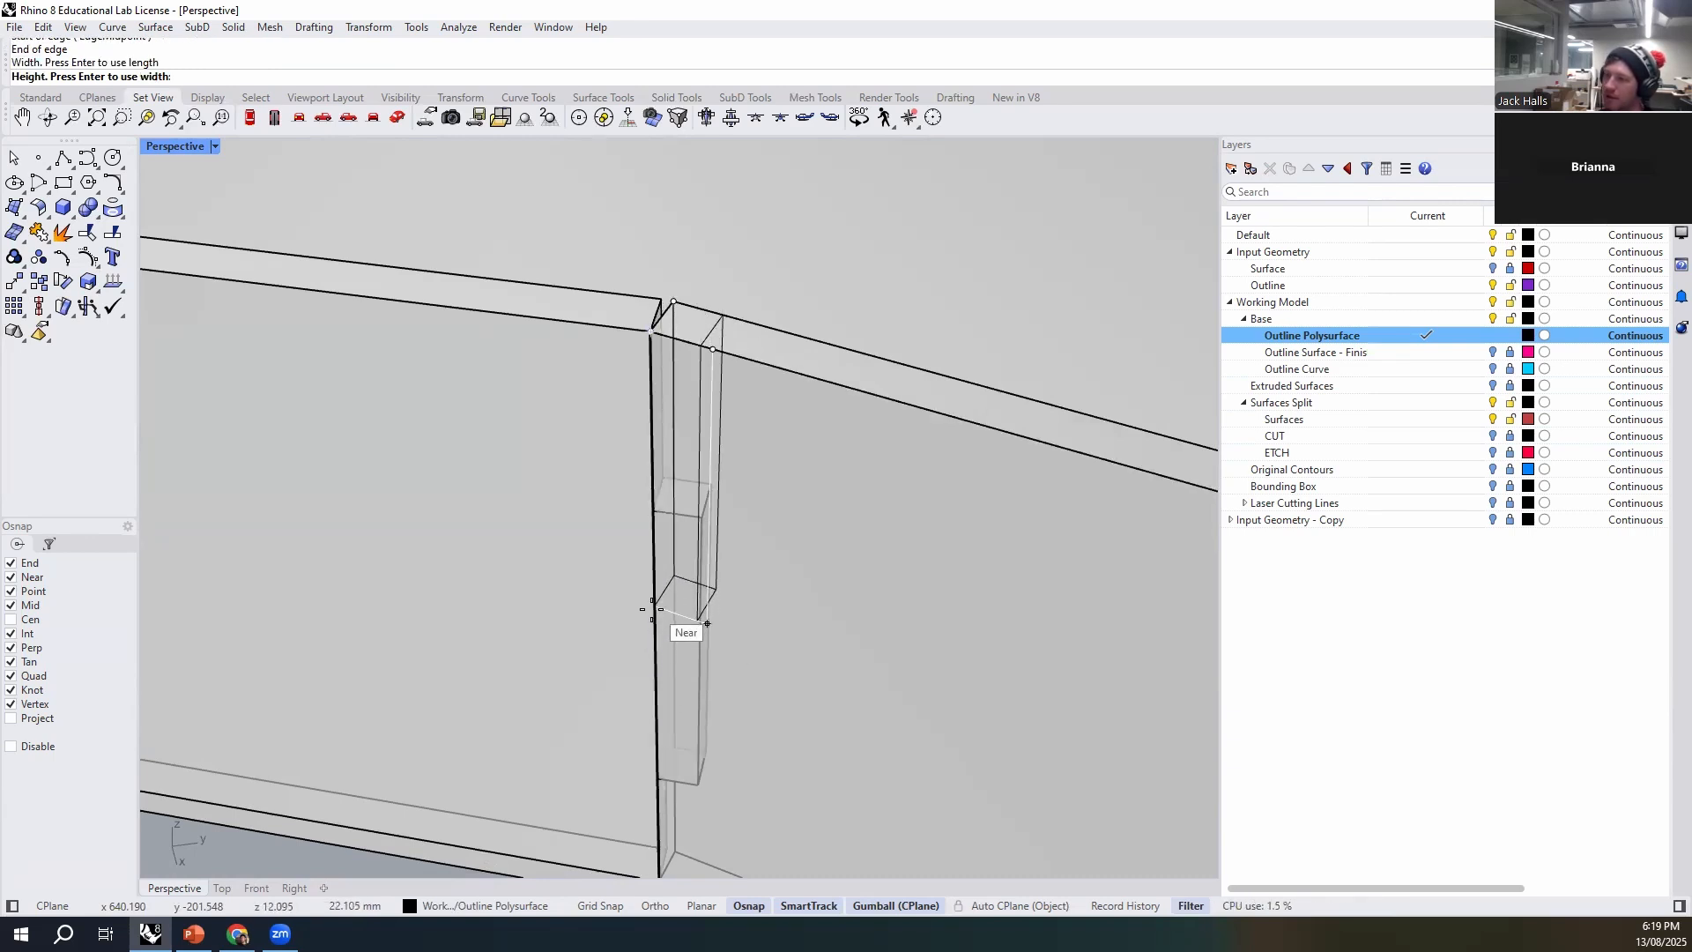
pyautogui.click(706, 657)
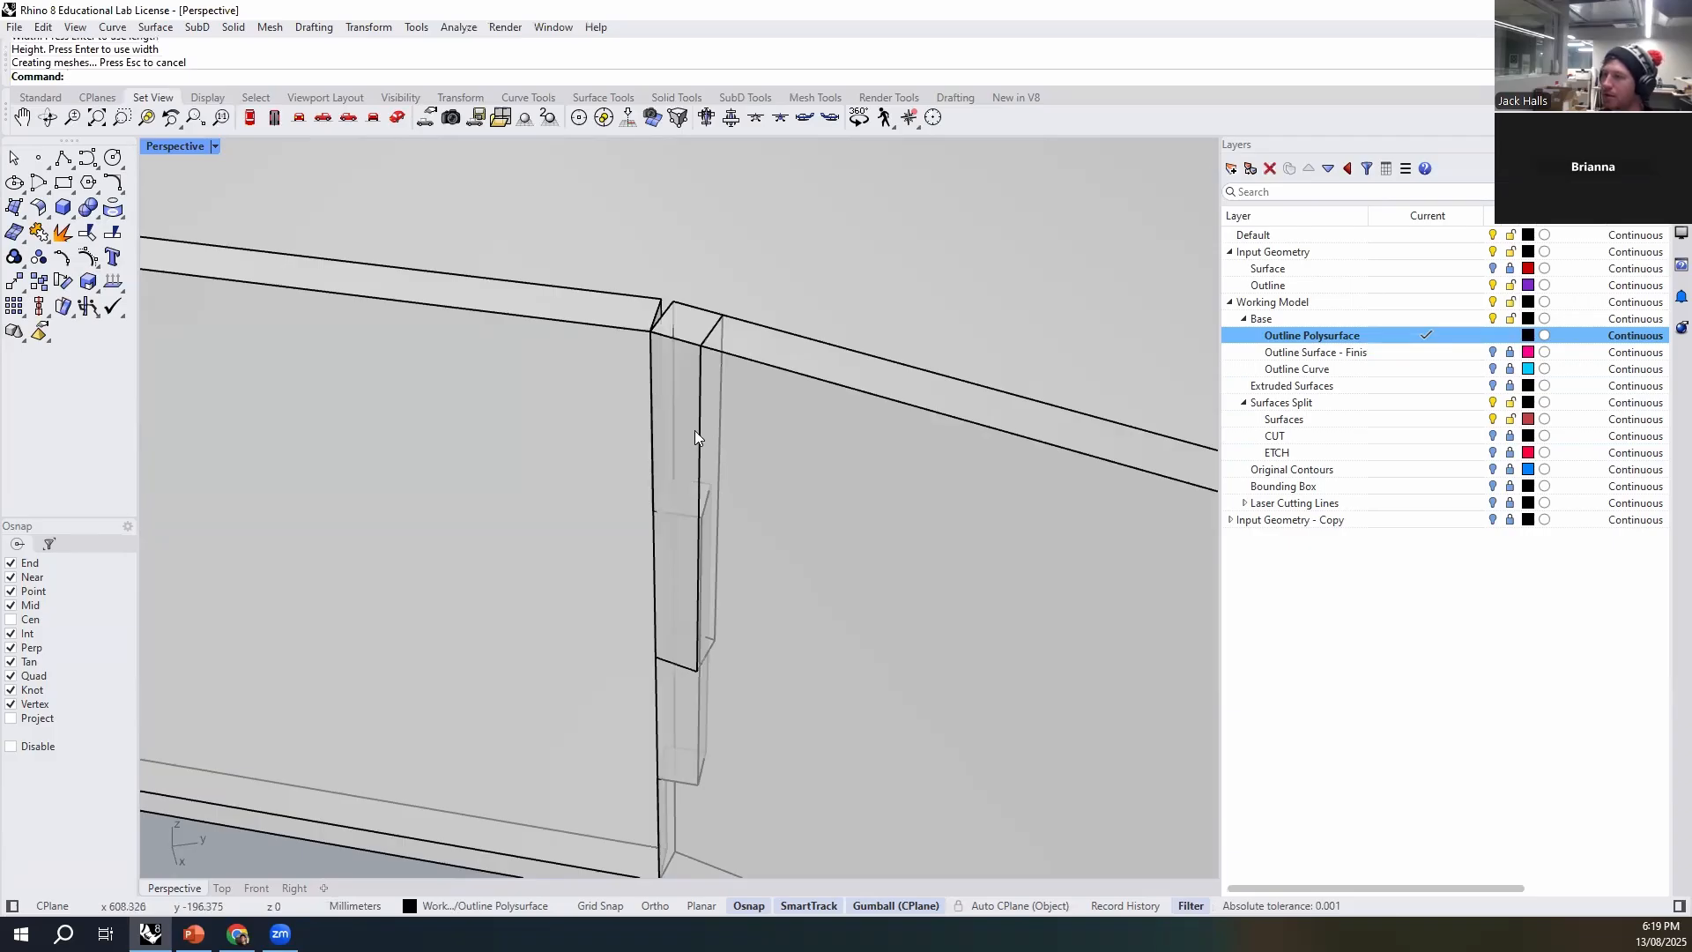
# - Scale the box with Scale1D from its upper corner along the wall to match the outer edge of the existing tab
pyautogui.click(698, 438)
pyautogui.write('Scale1D')
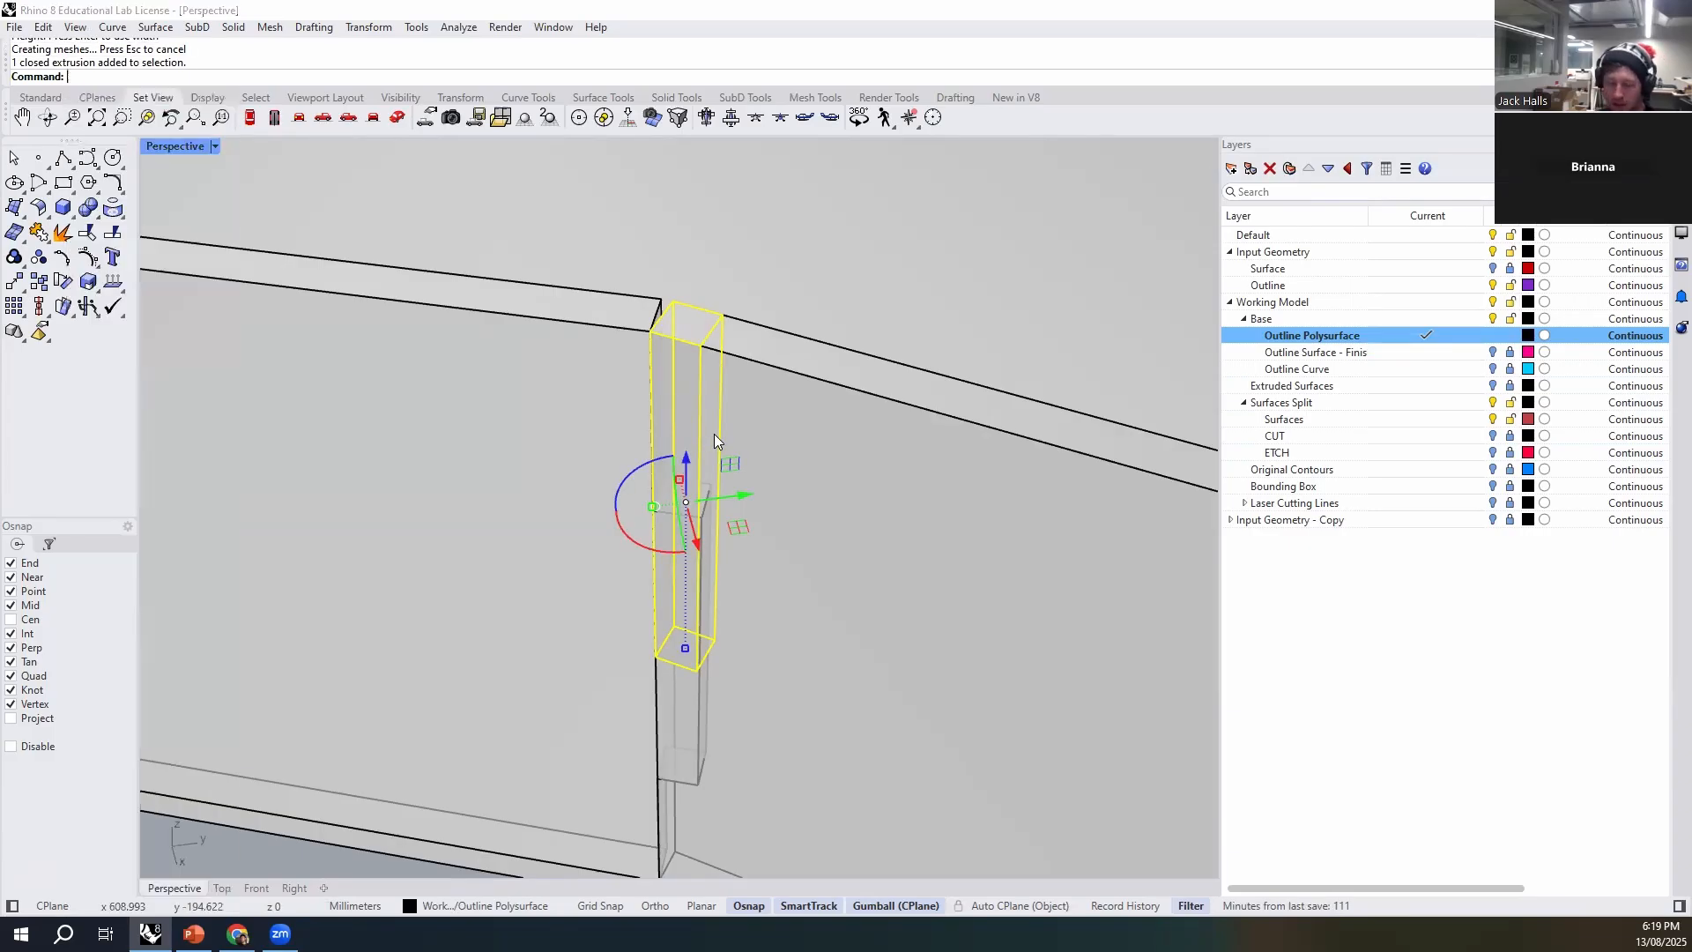
pyautogui.press('Return')
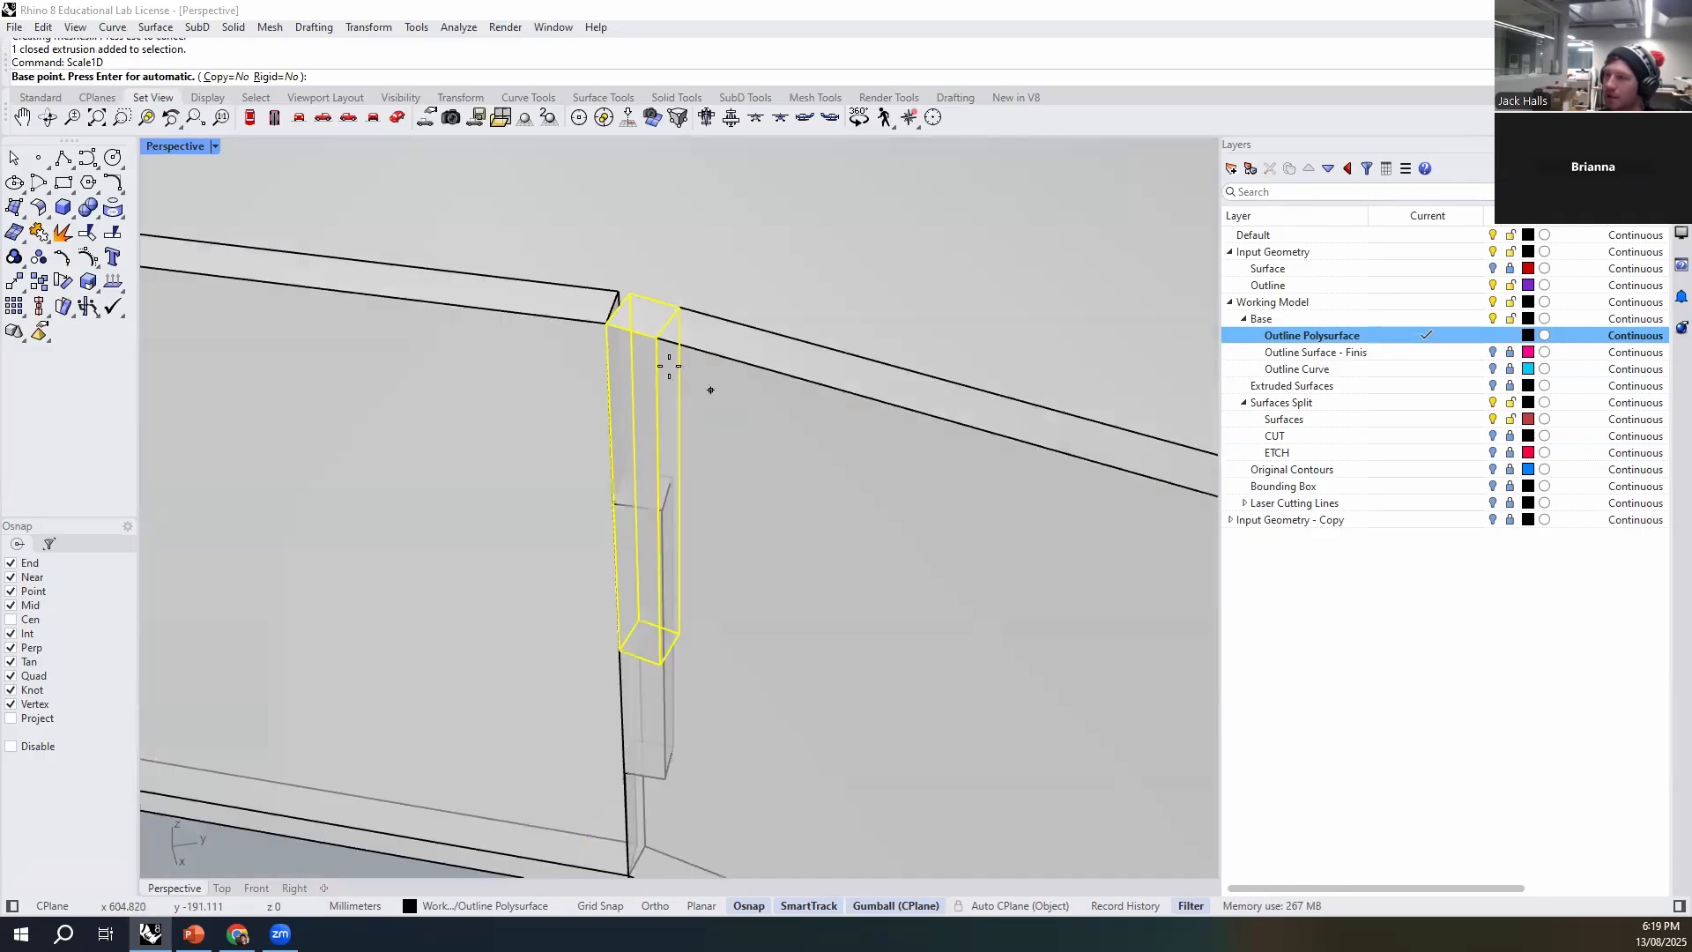
pyautogui.click(612, 325)
pyautogui.click(656, 336)
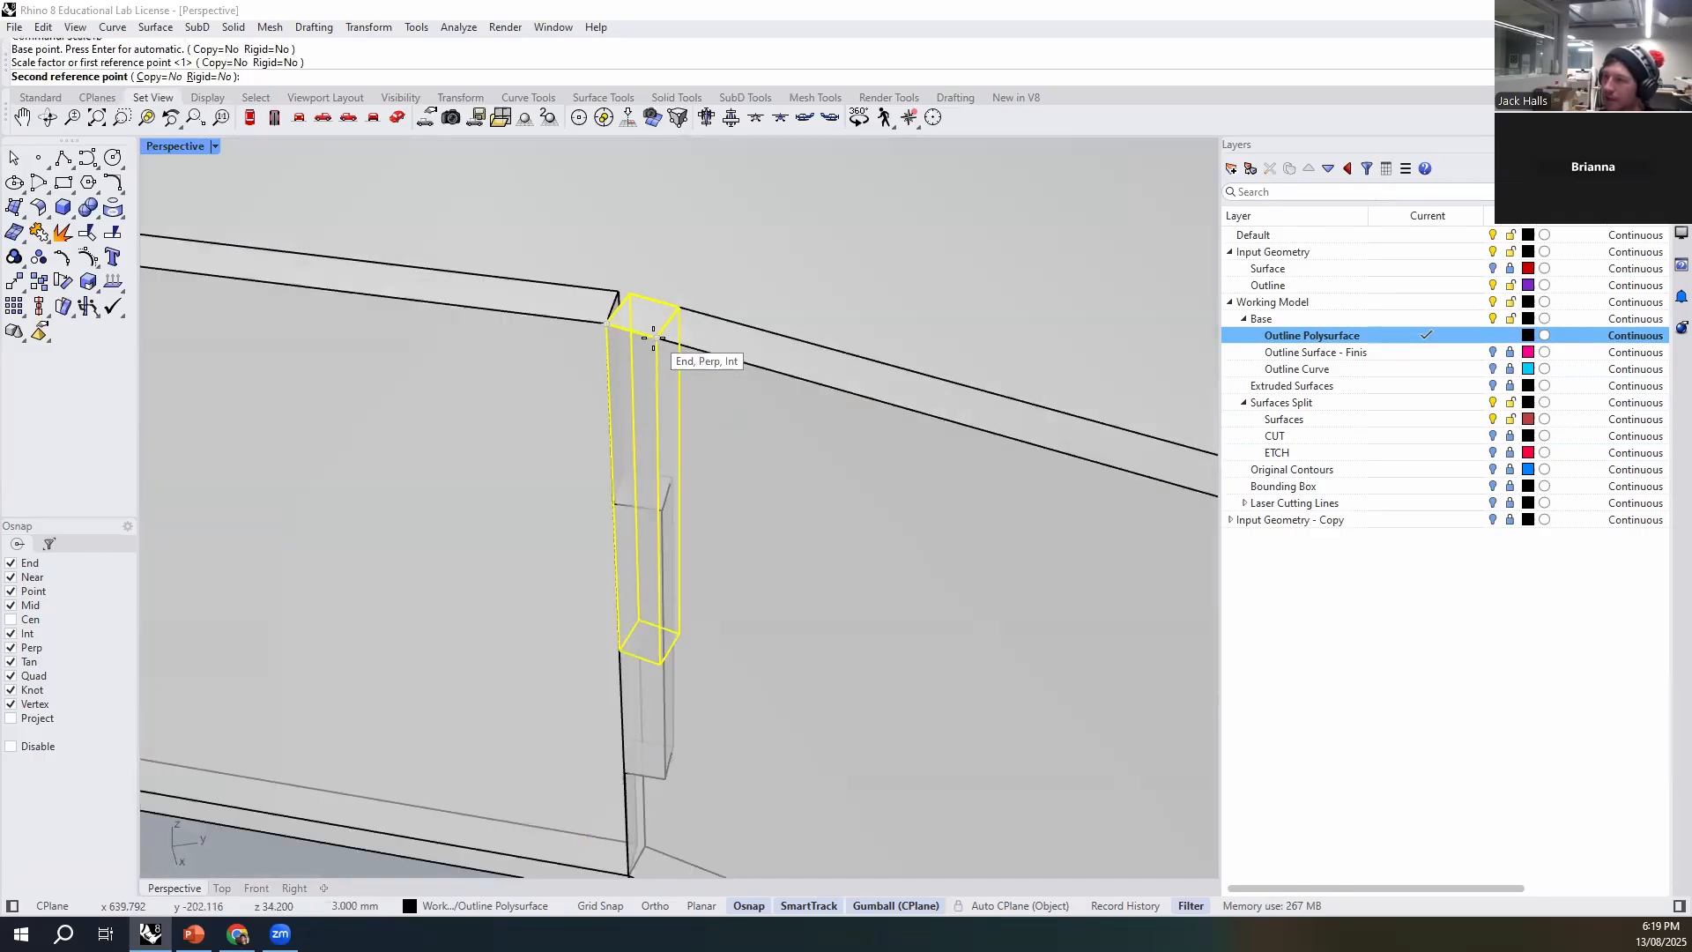
pyautogui.click(663, 511)
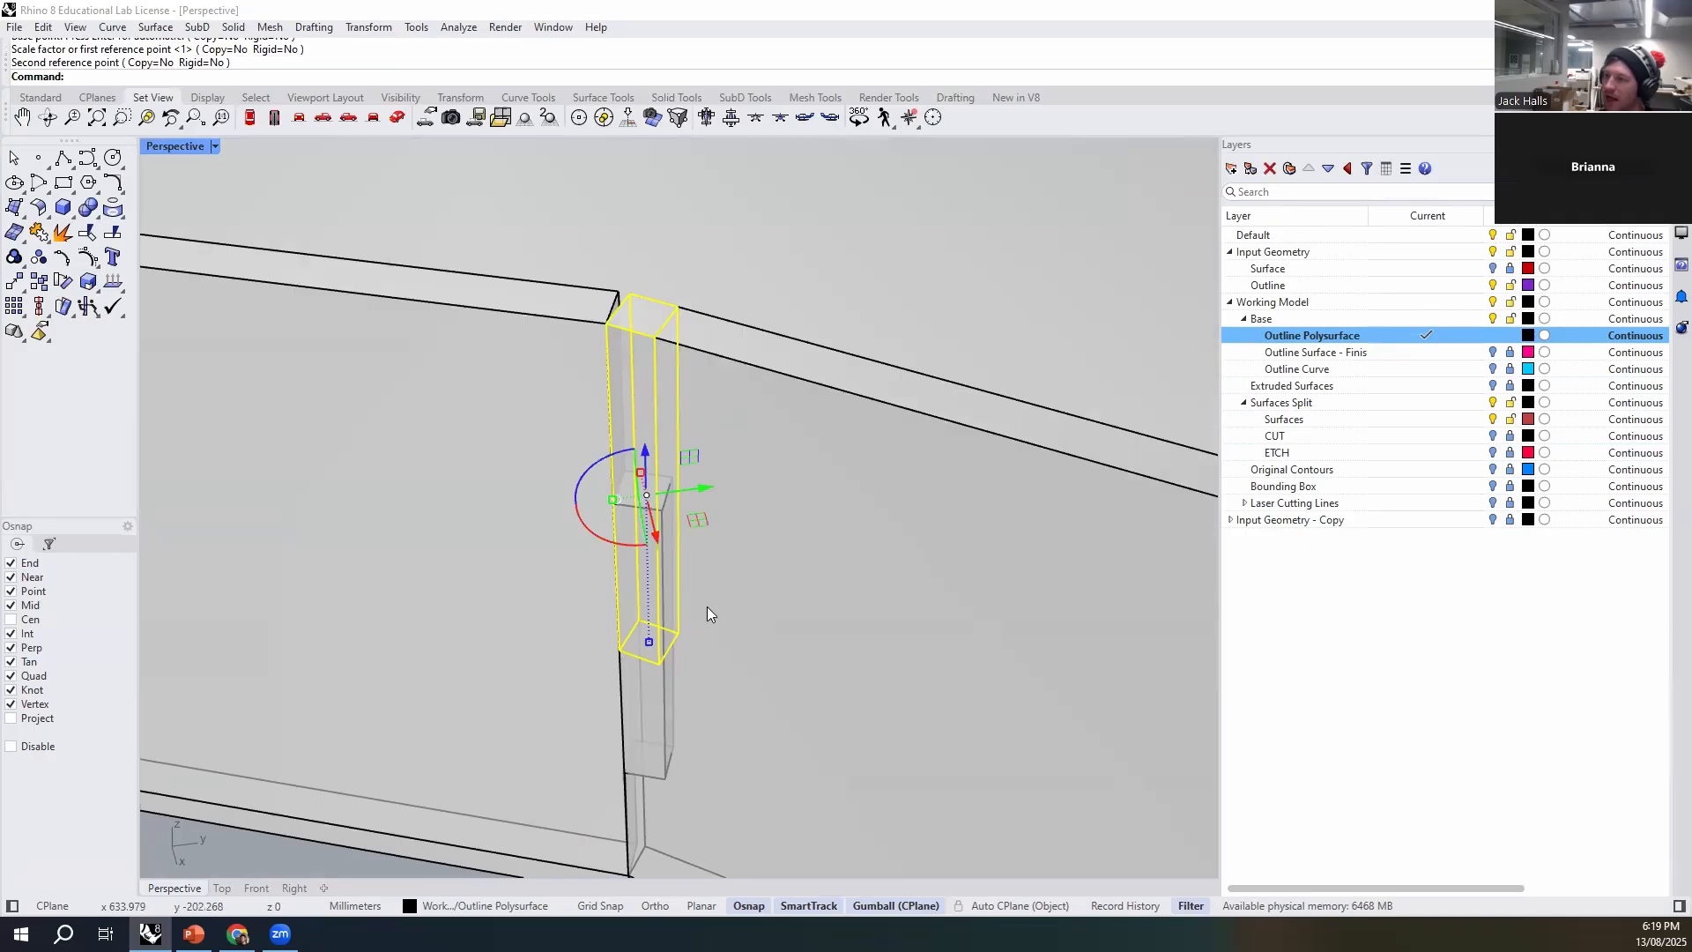
# - Move the box vertically down about 13.5 mm so its top lines up with the top of the existing tab
pyautogui.write('m')
pyautogui.press('Return')
pyautogui.write('v')
pyautogui.press('Return')
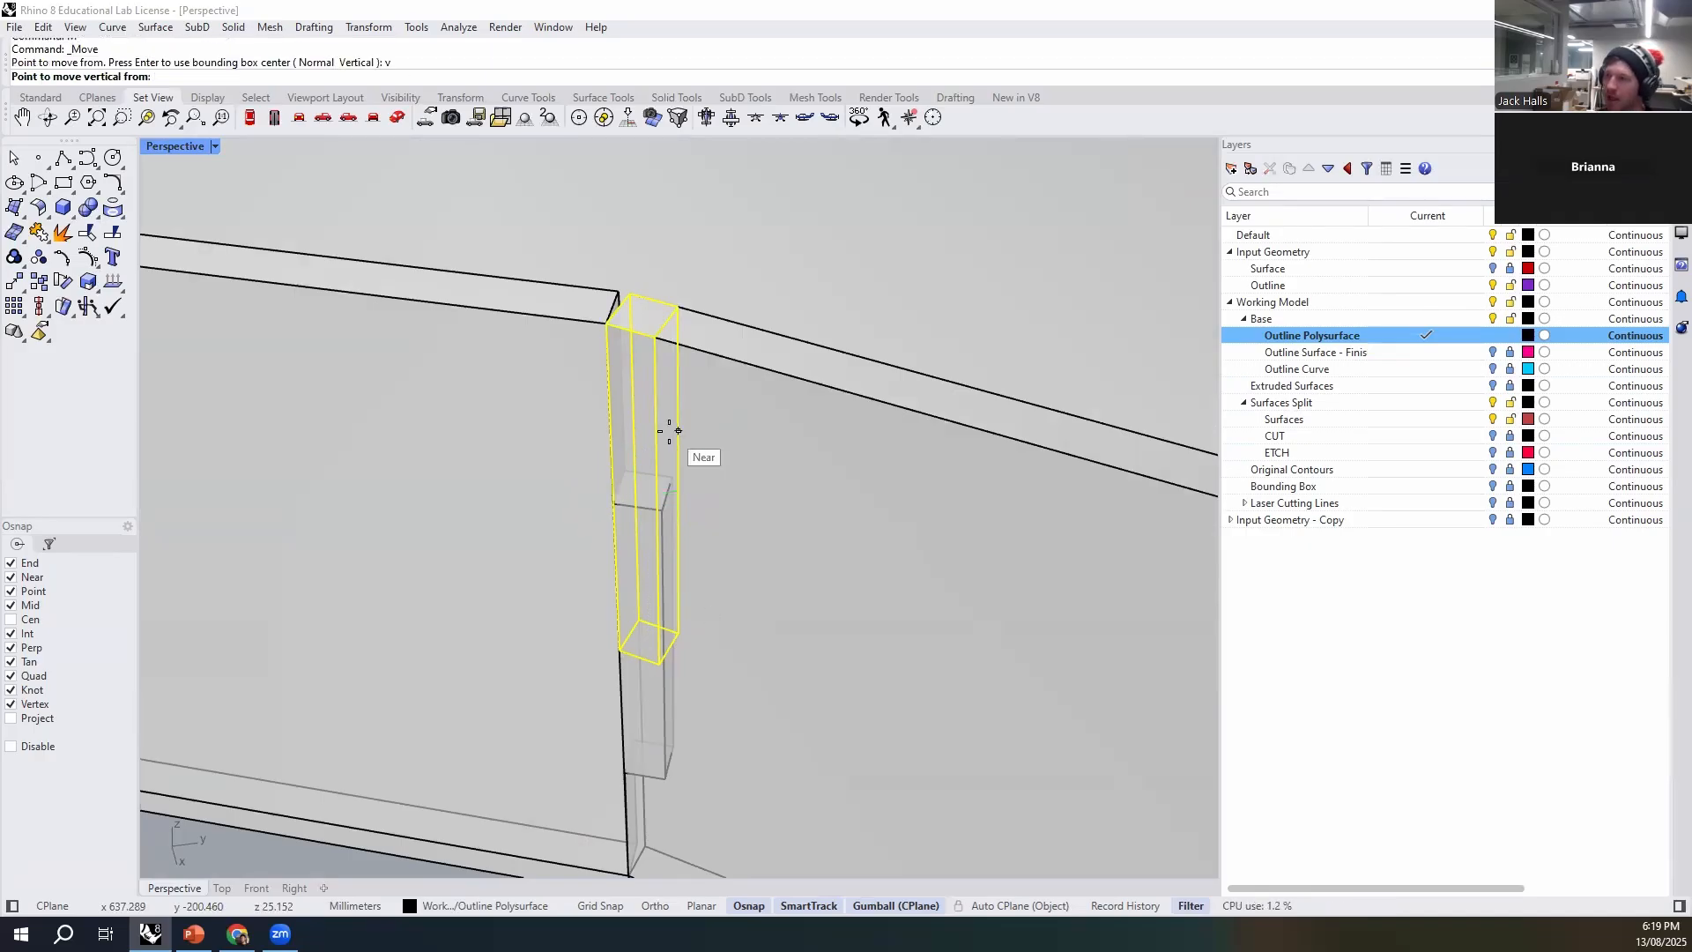
pyautogui.click(606, 322)
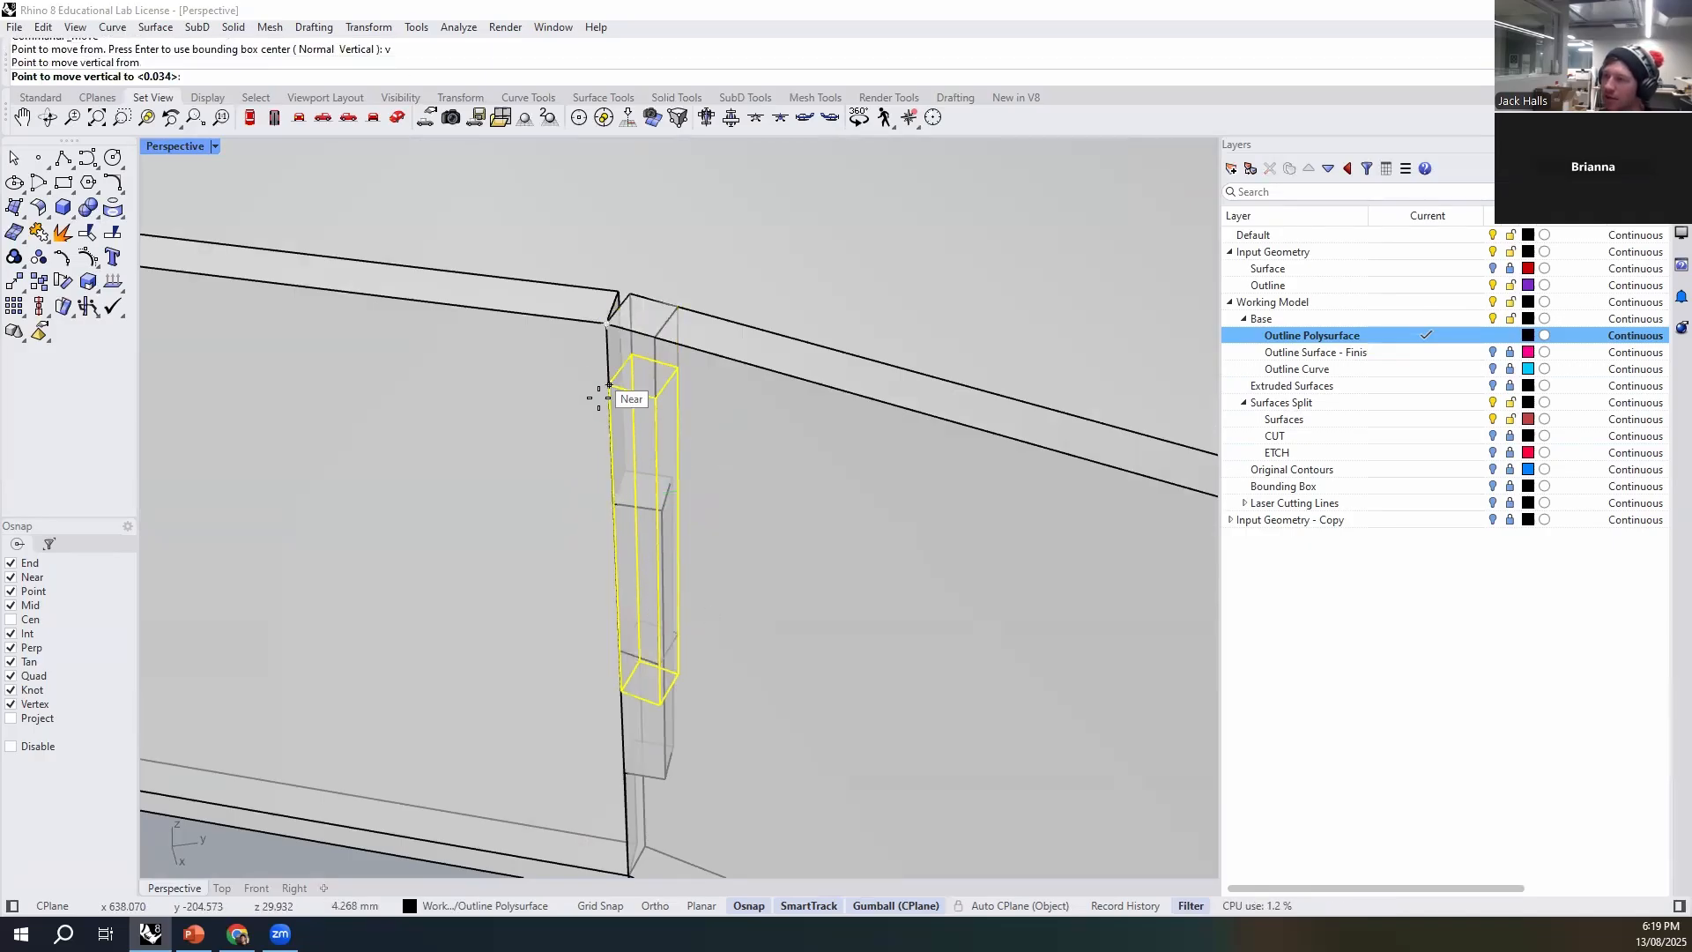
pyautogui.click(614, 508)
pyautogui.press('Escape')
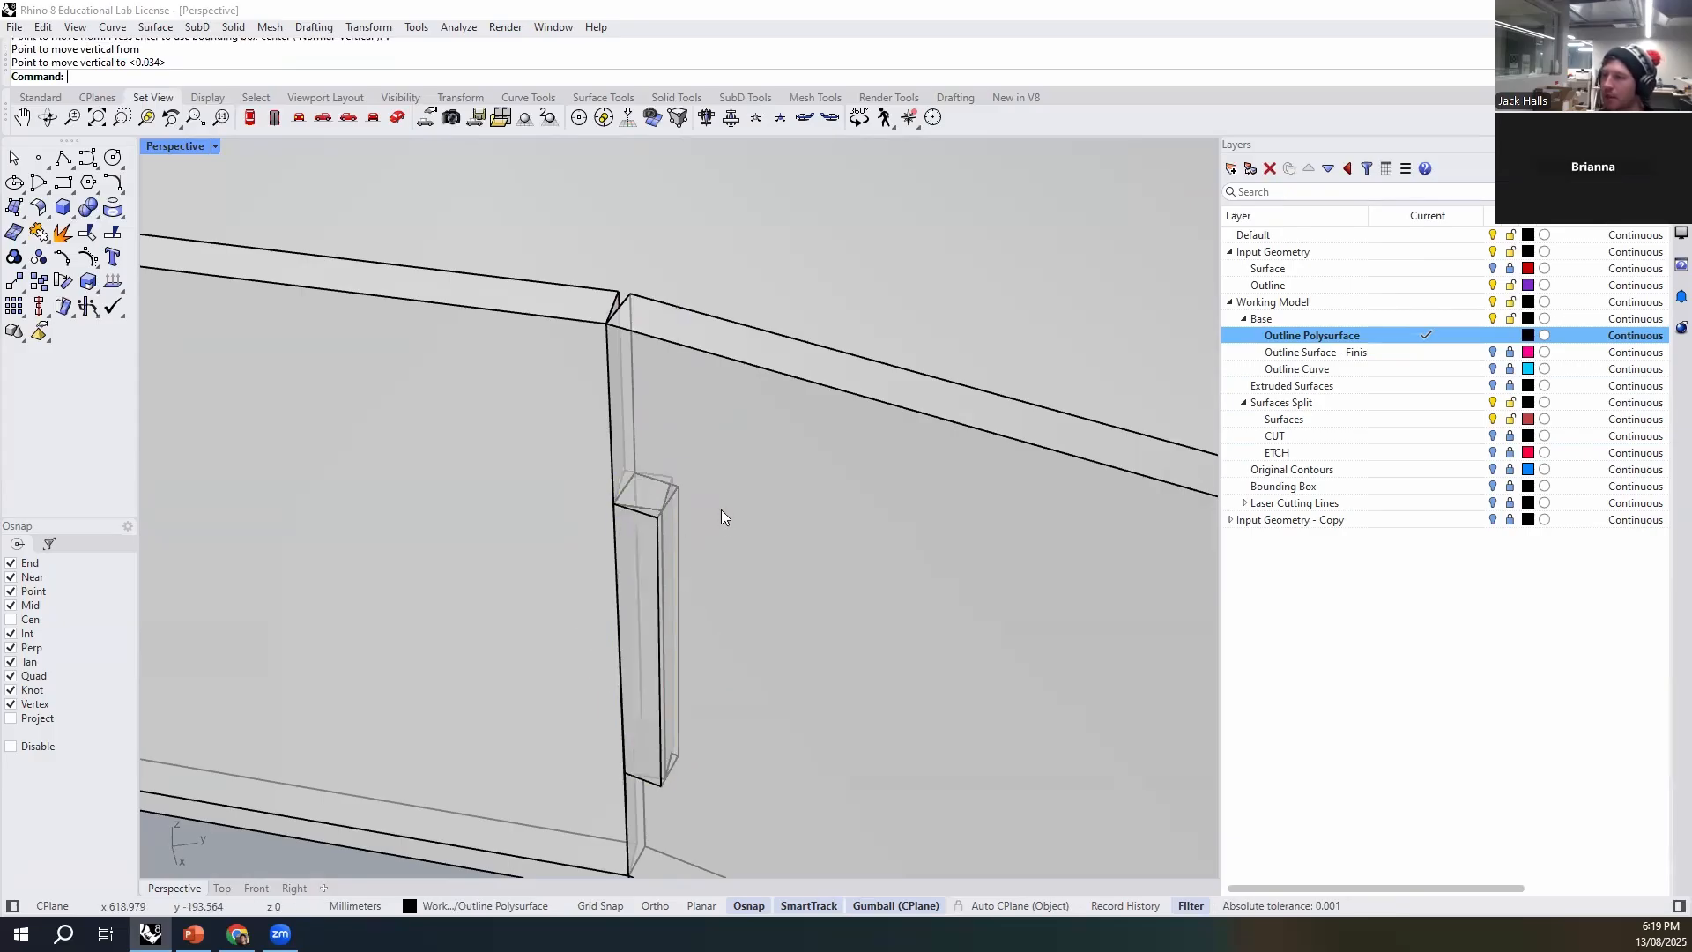
# - Subtract the box from the adjoining angled wall with BooleanDifference, with DeleteInput set to No
pyautogui.click(747, 542)
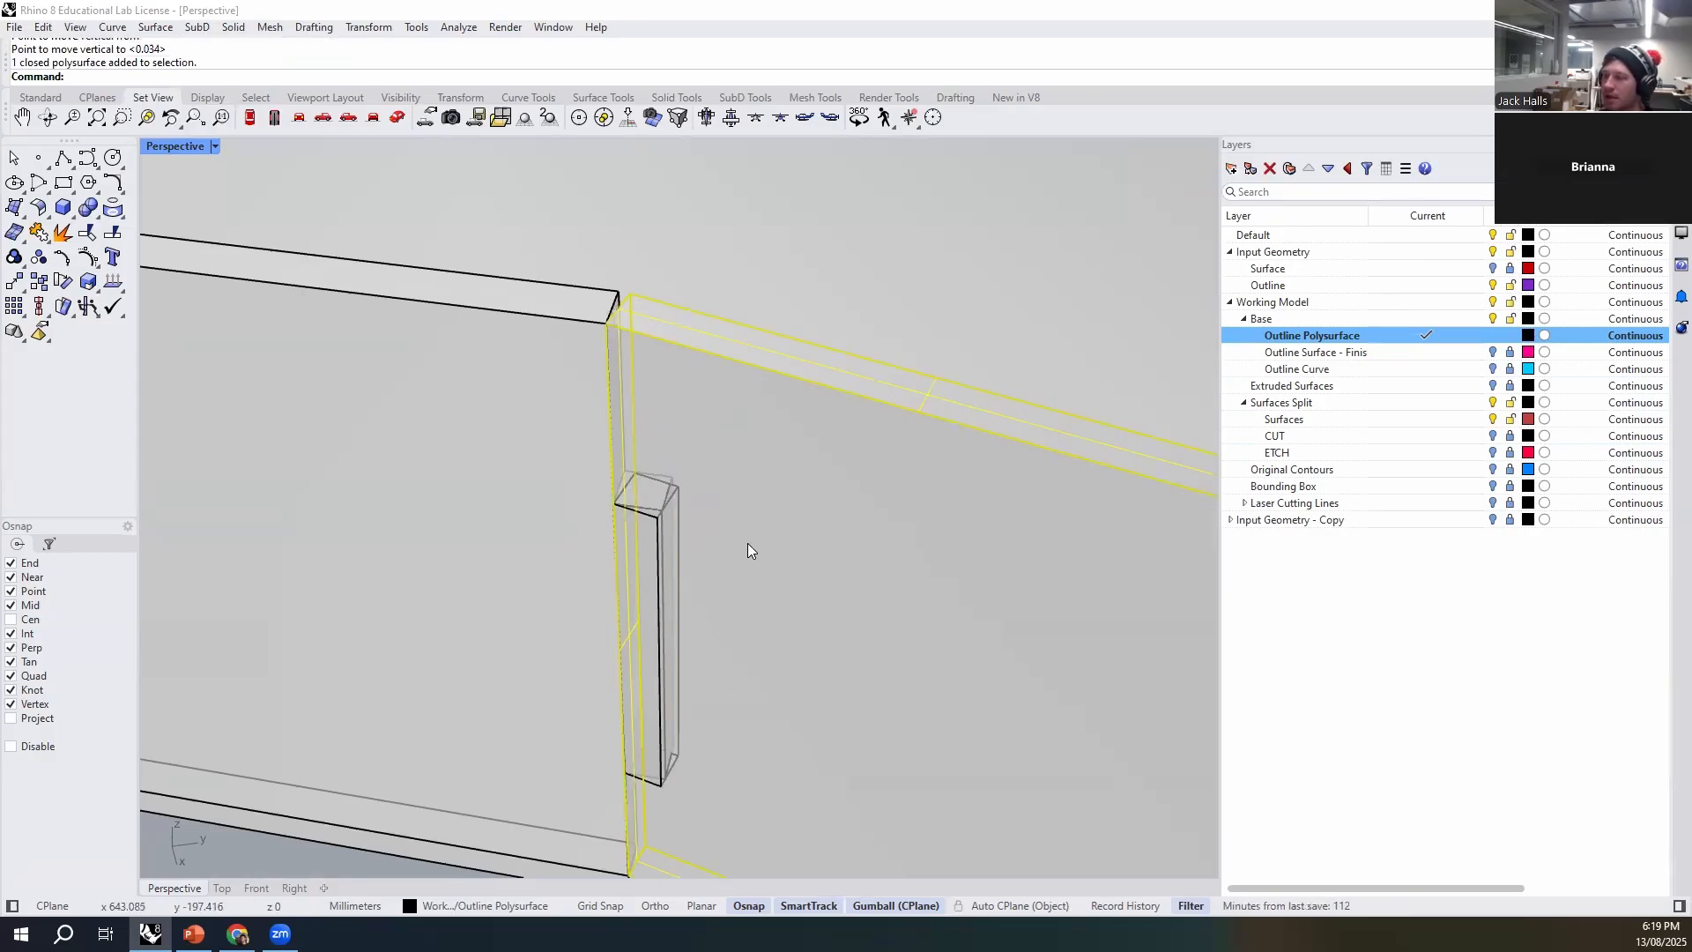
pyautogui.write('Boo')
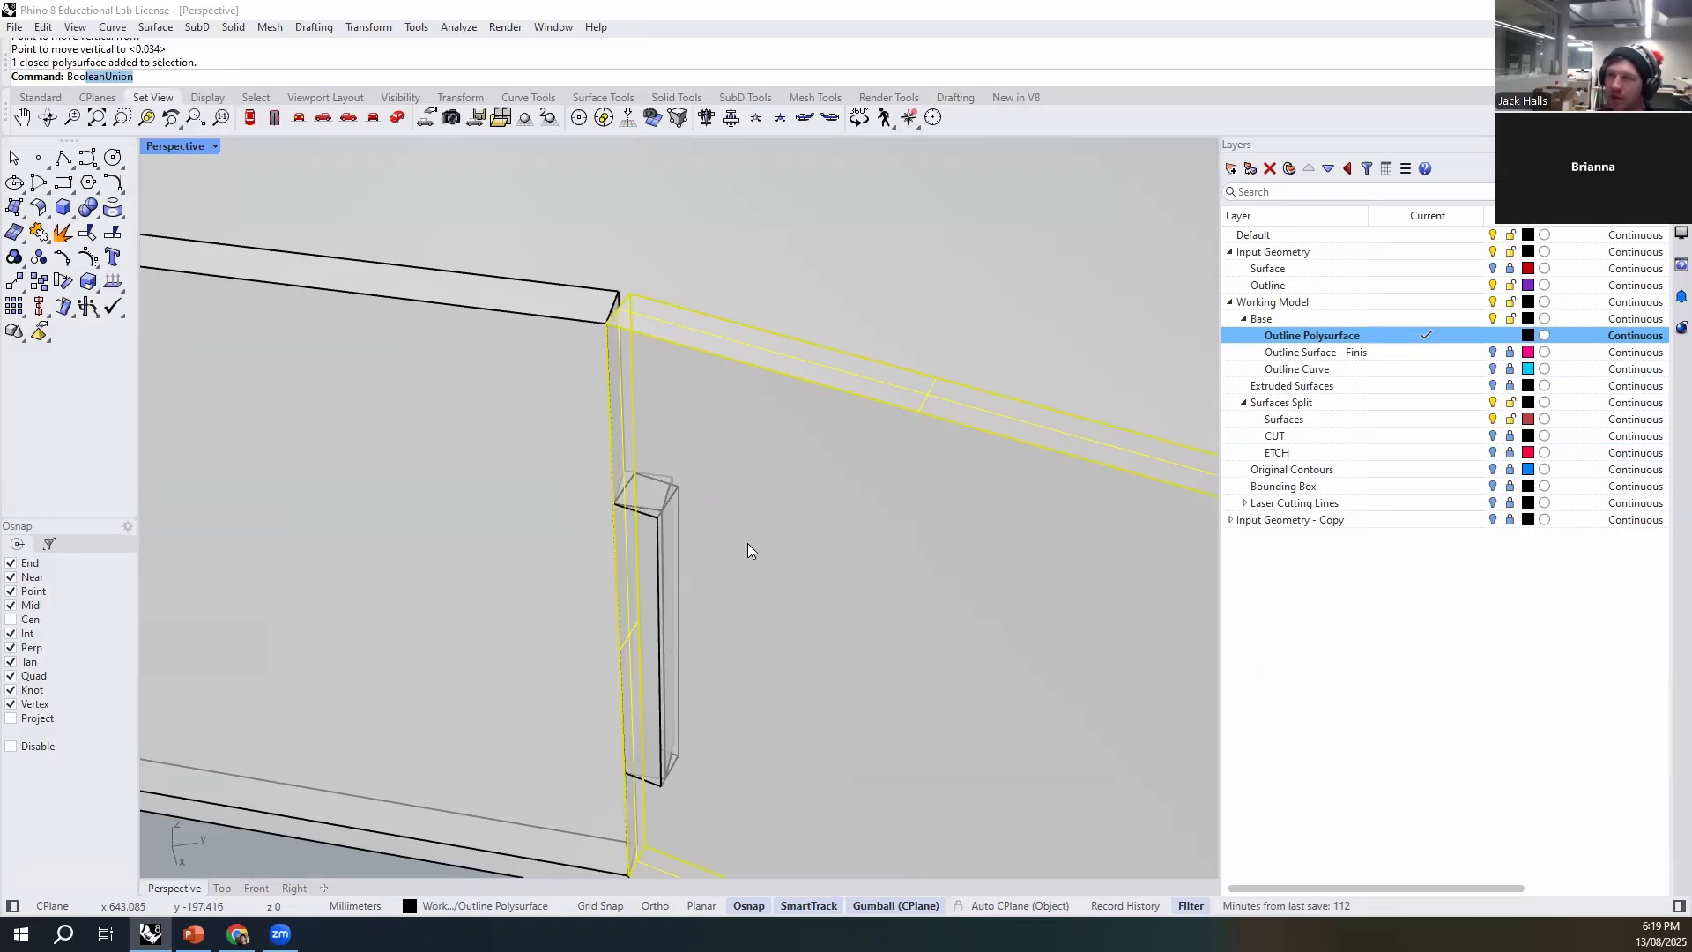
pyautogui.write('leanD')
pyautogui.press('Return')
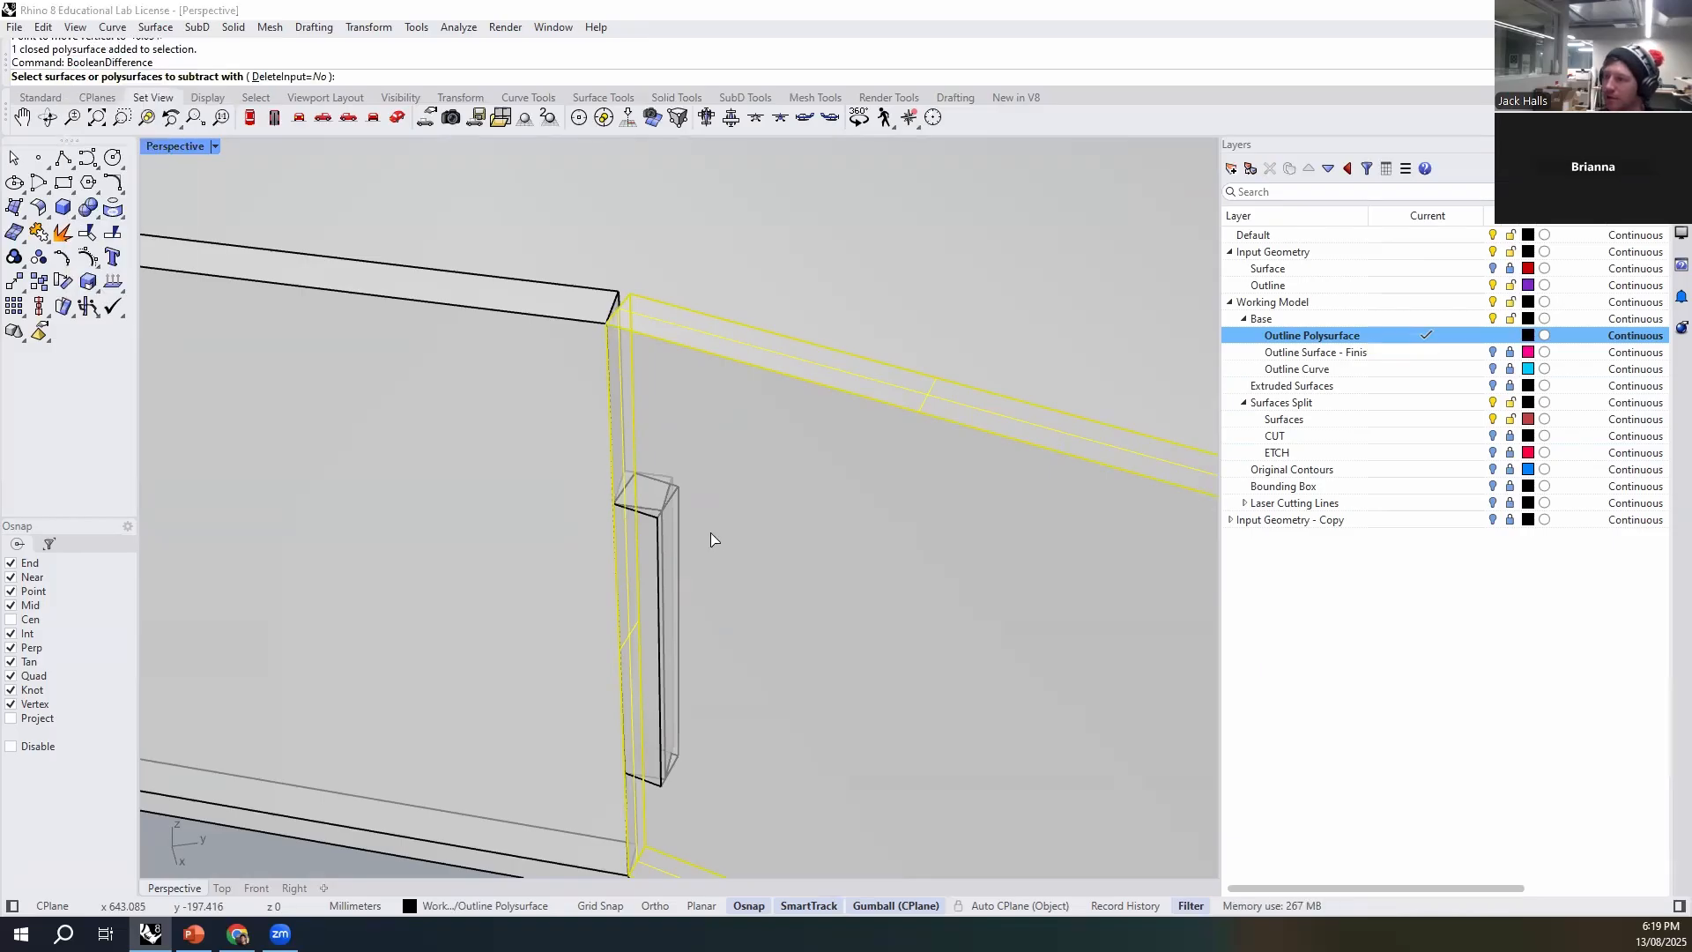
pyautogui.click(660, 527)
pyautogui.press('Return')
# - Delete the original uncut angled wall and the leftover cutting box, keeping the notched wall
pyautogui.click(758, 609)
pyautogui.click(820, 670)
pyautogui.press('Delete')
pyautogui.click(819, 670)
pyautogui.moveTo(820, 677); pyautogui.dragTo(419, 293, button='right')
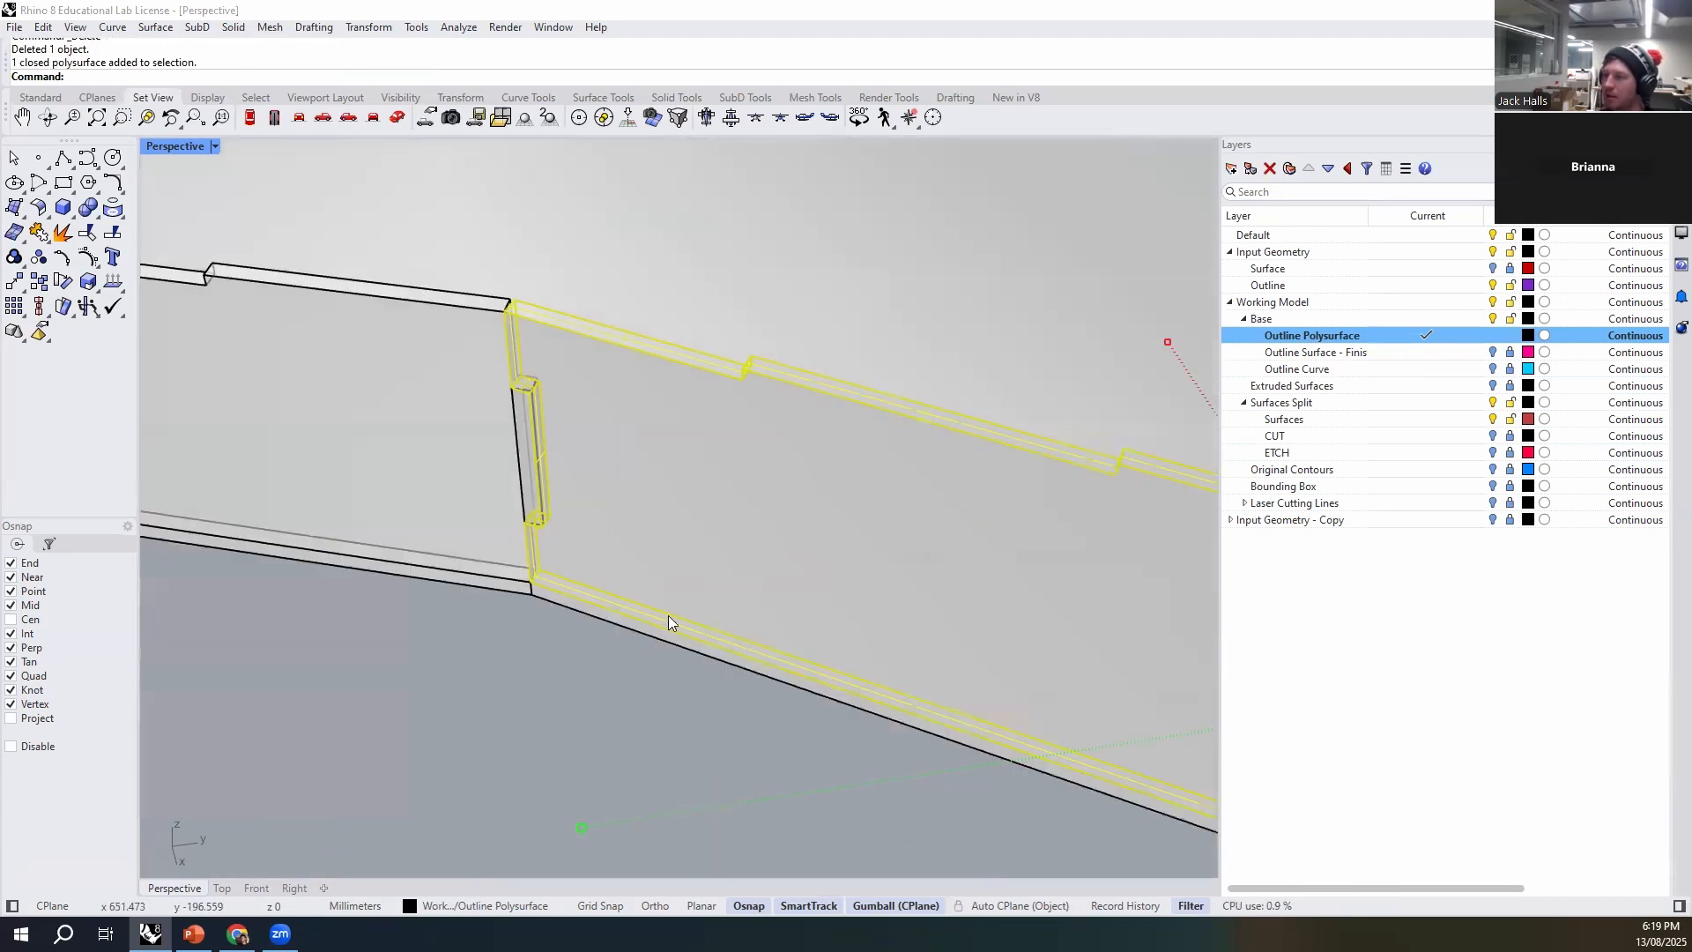
pyautogui.scroll(3, 502, 431)
pyautogui.click(504, 432)
pyautogui.scroll(4, 544, 456)
pyautogui.scroll(-4, 544, 456)
pyautogui.click(560, 467)
pyautogui.press('Delete')
# - Examine how the tab fits the notch at the corner joint, selecting both walls and checking it from outside
pyautogui.click(578, 466)
pyautogui.click(570, 476)
pyautogui.moveTo(528, 493); pyautogui.dragTo(723, 670, button='right')
pyautogui.click(730, 679)
pyautogui.click(636, 381)
pyautogui.click(825, 438)
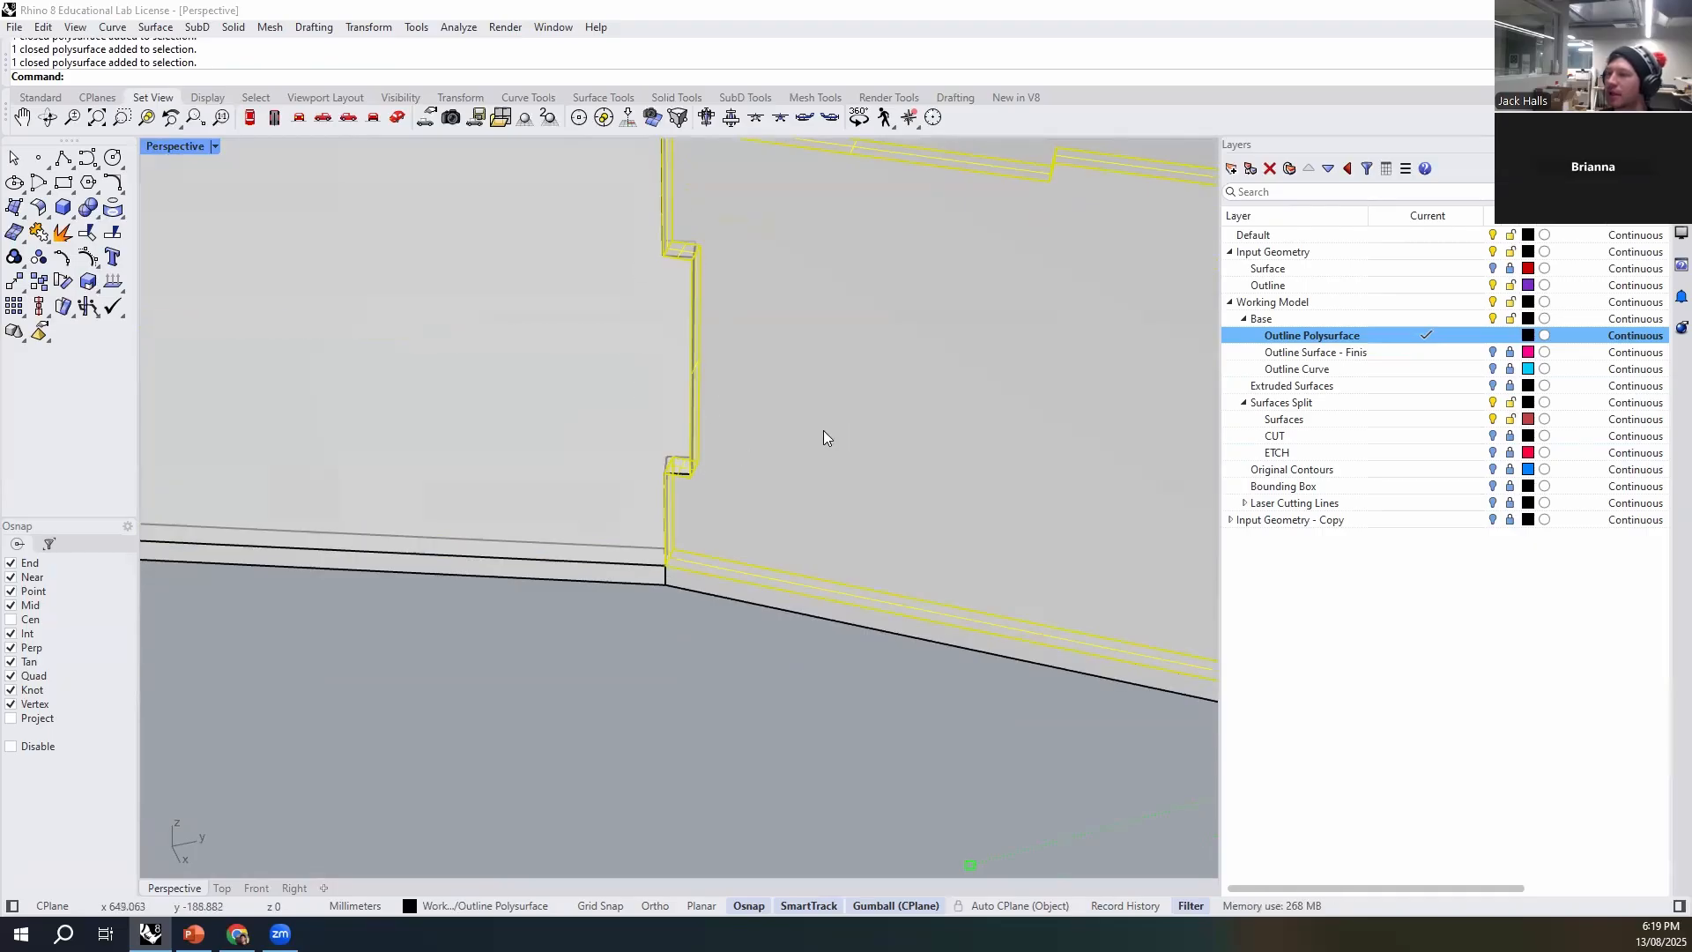
pyautogui.scroll(-7, 712, 432)
pyautogui.click(730, 556)
pyautogui.moveTo(730, 556); pyautogui.dragTo(702, 653, button='right')
pyautogui.scroll(-4, 513, 574)
pyautogui.keyDown('shift'); pyautogui.moveTo(513, 574); pyautogui.dragTo(408, 652, button='right'); pyautogui.keyUp('shift')
pyautogui.moveTo(646, 730); pyautogui.dragTo(603, 627, button='right')
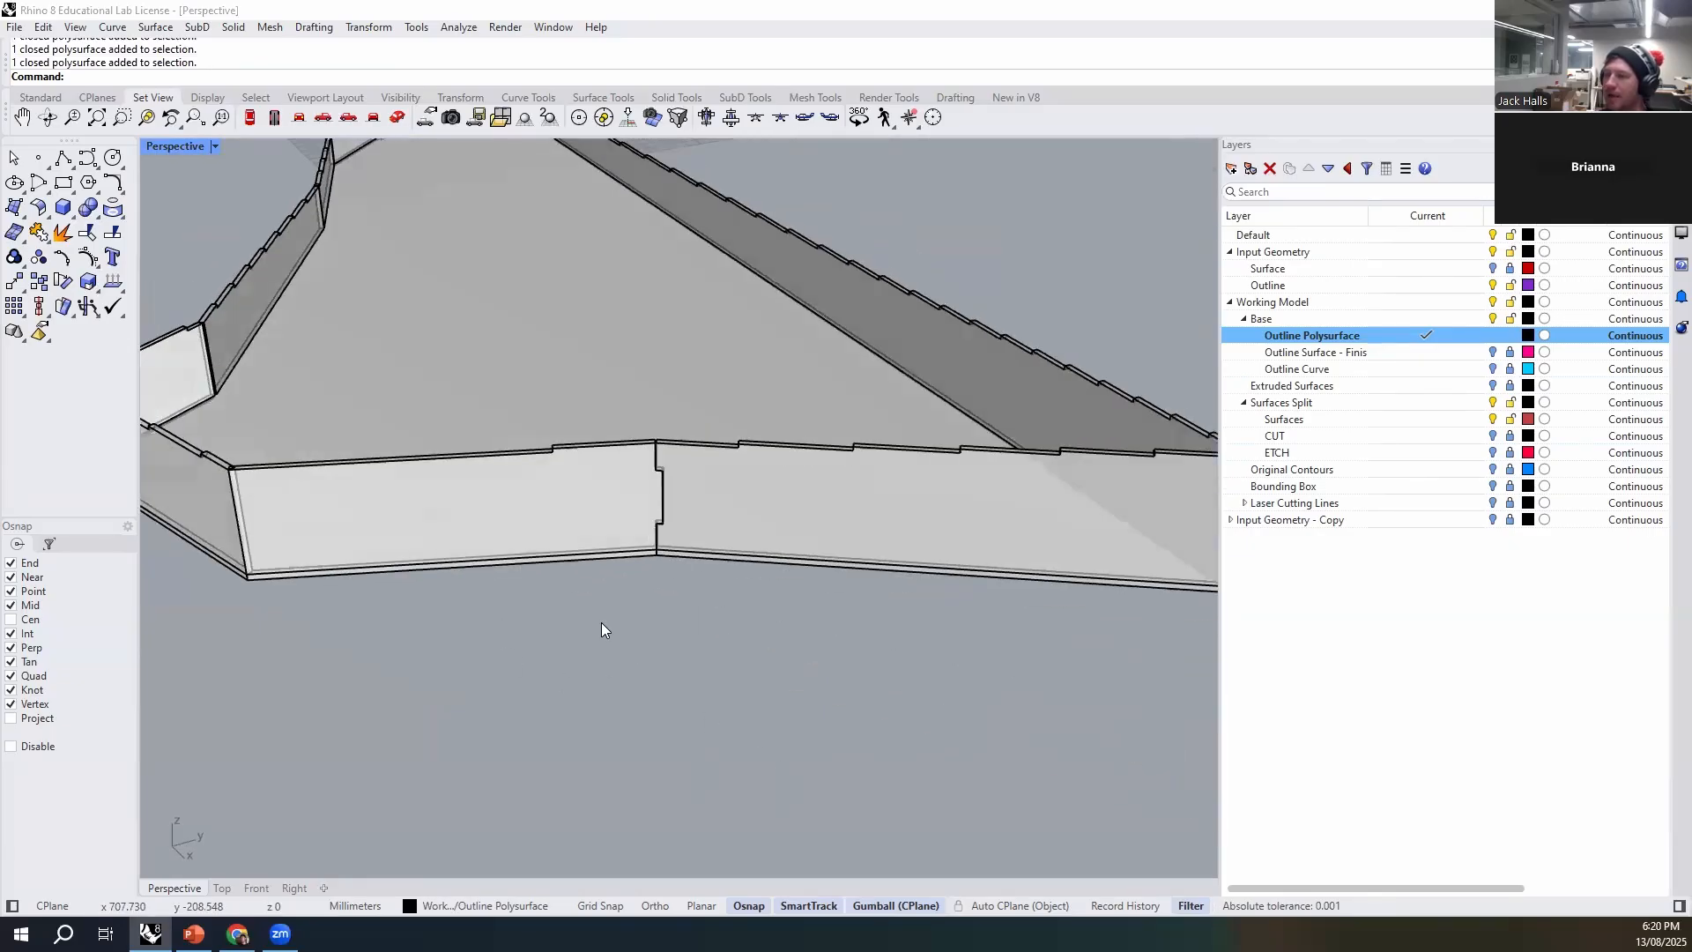
pyautogui.click(755, 566)
pyautogui.click(780, 633)
pyautogui.moveTo(779, 632); pyautogui.dragTo(579, 662, button='right')
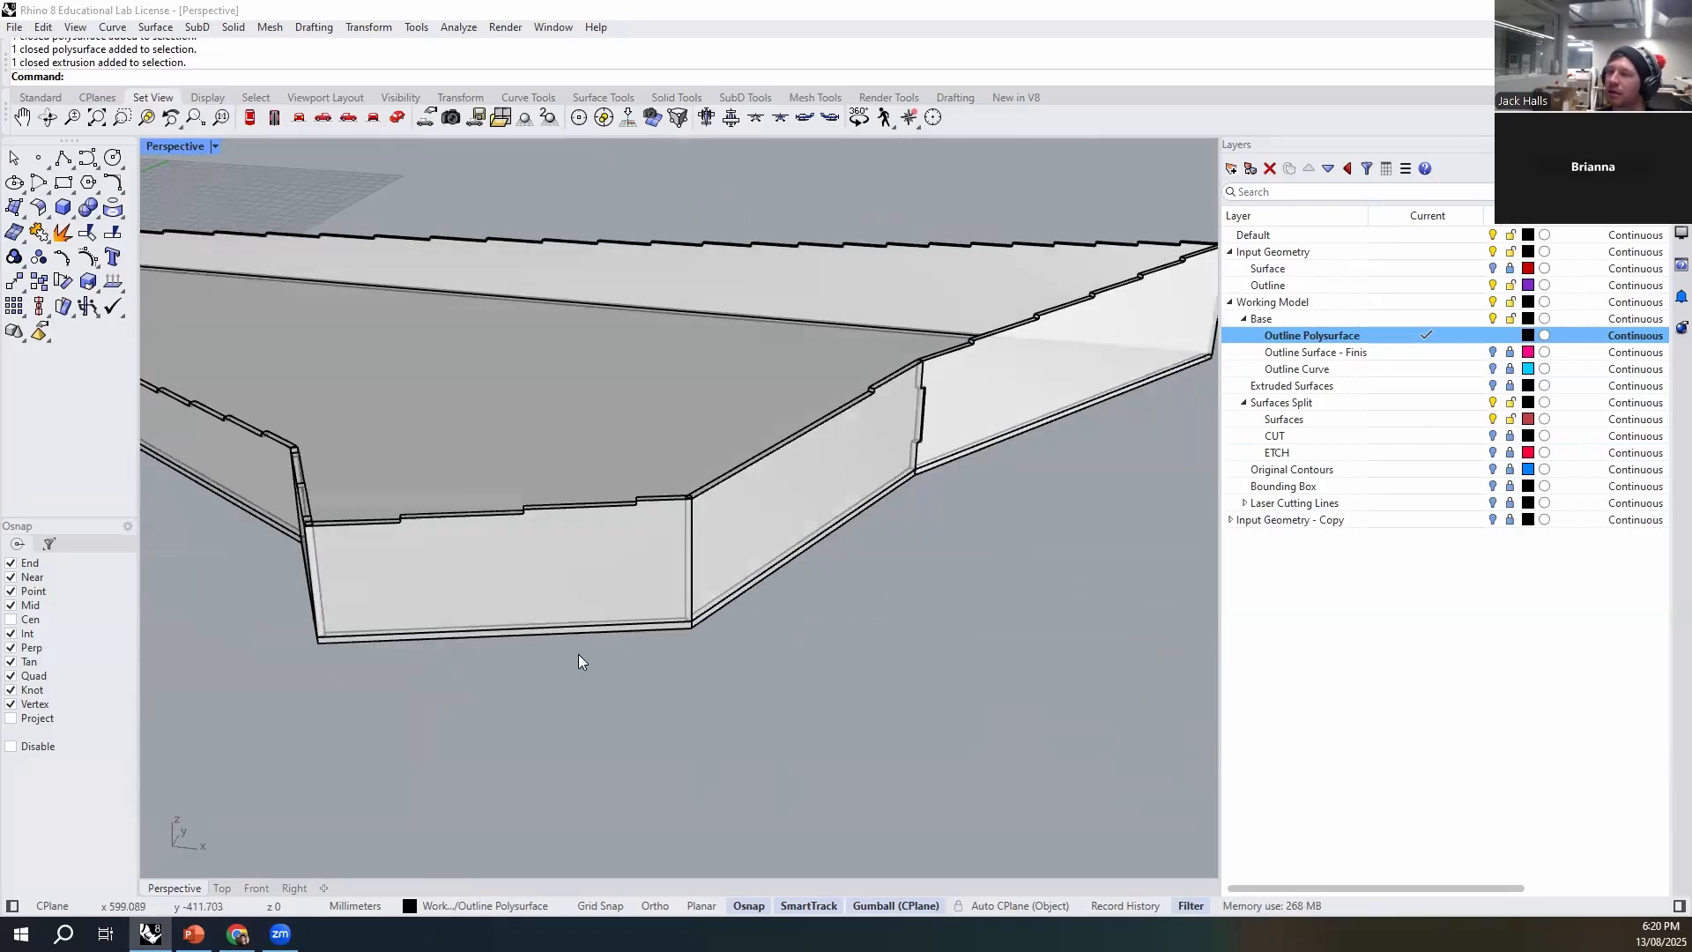
# - Examine the sharp corner at the far end of the model, checking how the two stepped walls and base meet
pyautogui.moveTo(869, 628); pyautogui.dragTo(506, 728, button='right')
pyautogui.scroll(-6, 888, 755)
pyautogui.scroll(6, 888, 755)
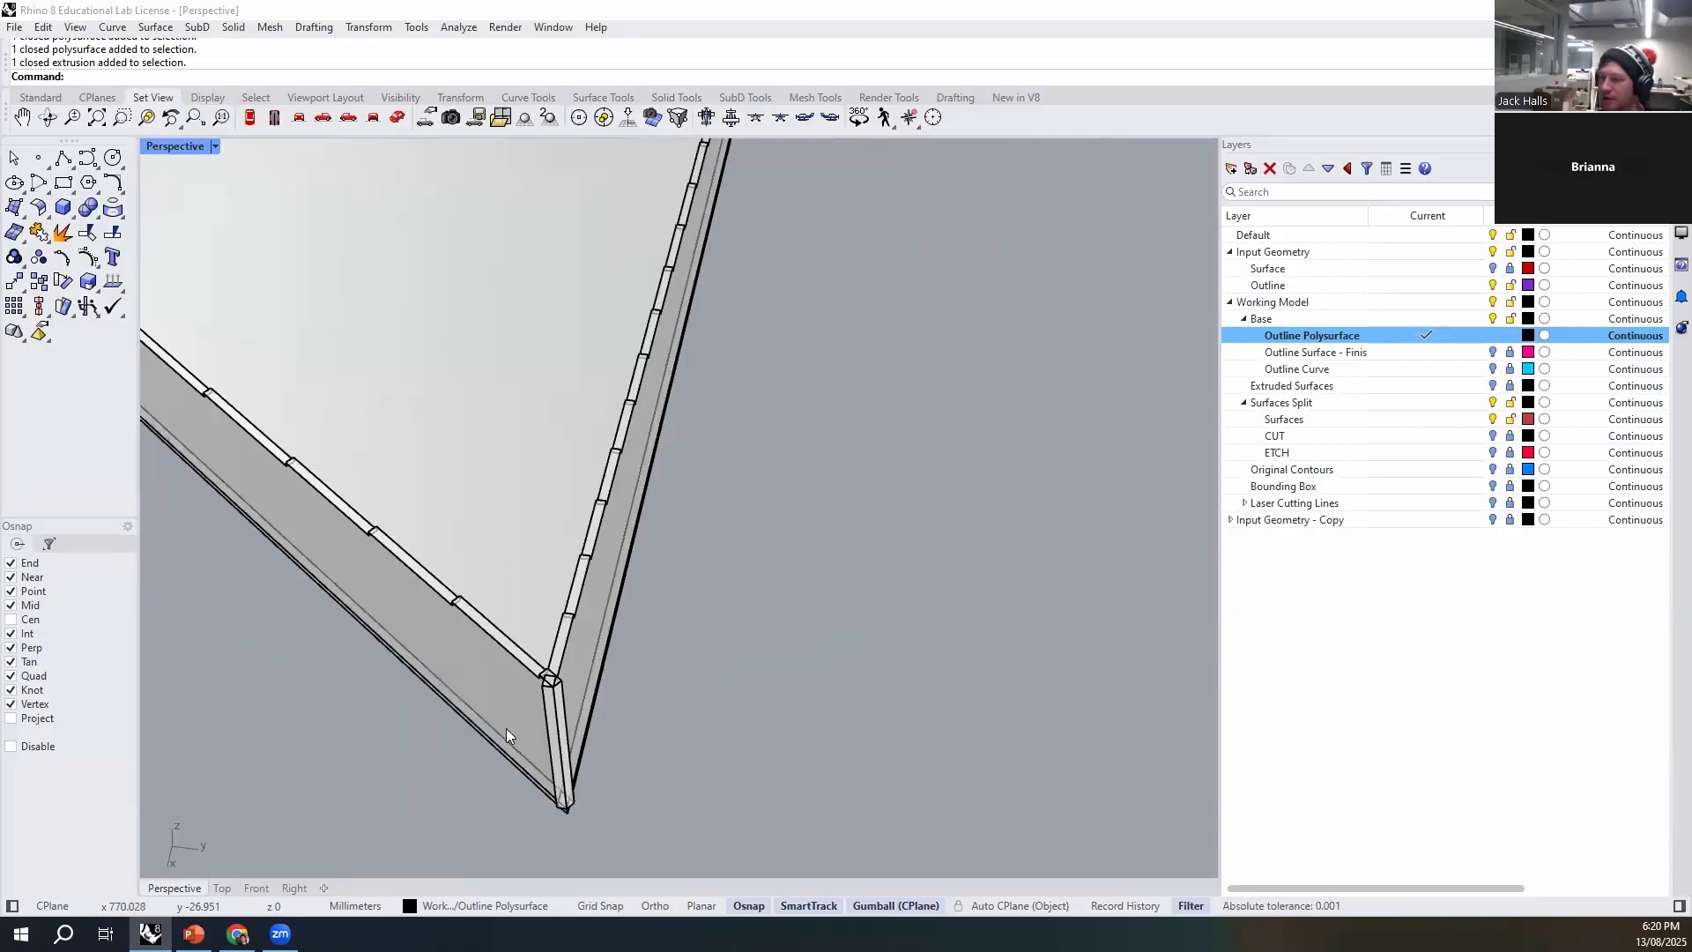
pyautogui.scroll(6, 577, 707)
pyautogui.scroll(5, 316, 553)
pyautogui.scroll(-10, 312, 550)
pyautogui.moveTo(457, 617); pyautogui.dragTo(934, 603, button='right')
pyautogui.keyDown('shift'); pyautogui.moveTo(934, 603); pyautogui.dragTo(802, 518, button='right'); pyautogui.keyUp('shift')
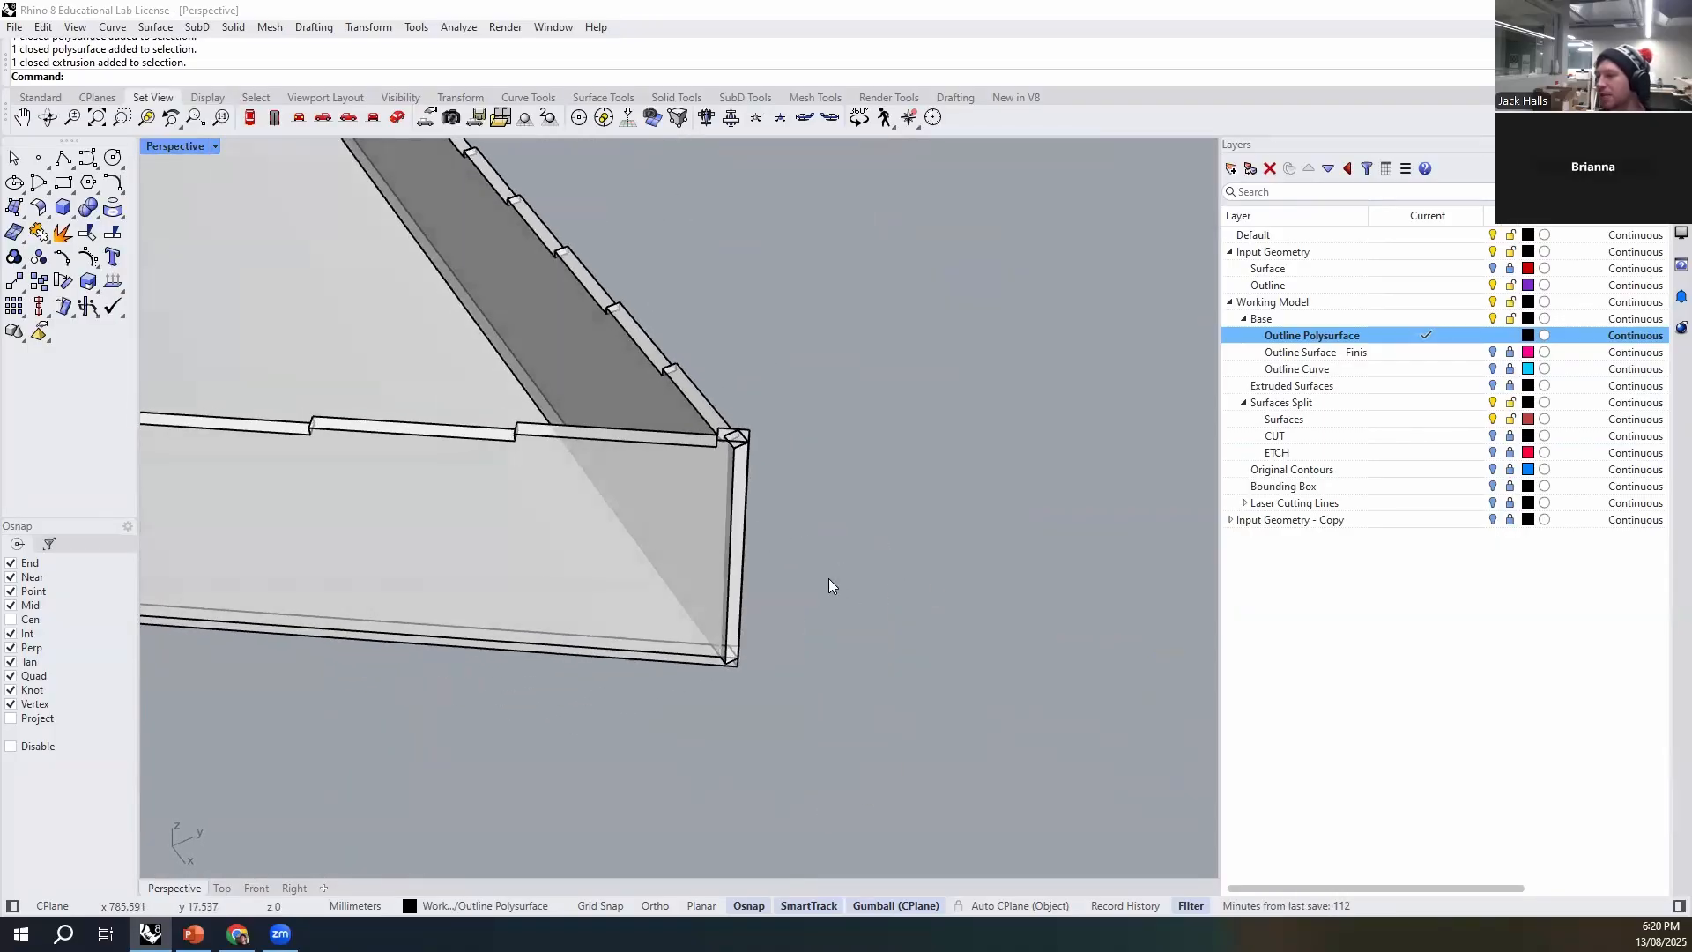
pyautogui.scroll(4, 735, 441)
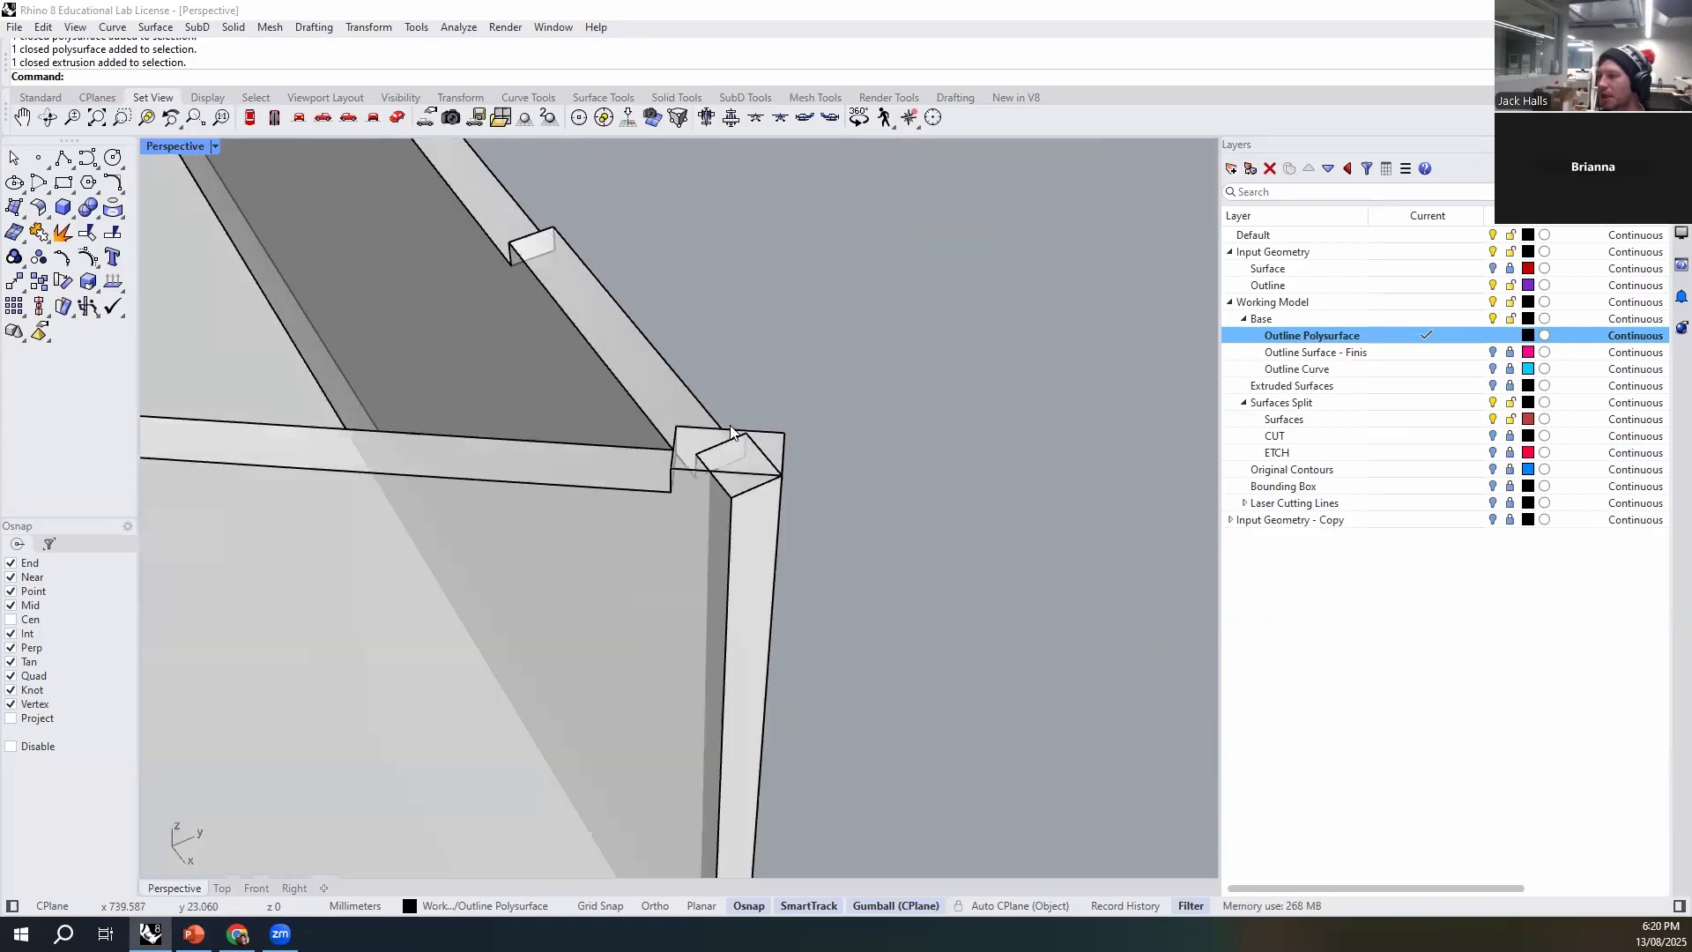
pyautogui.moveTo(718, 442); pyautogui.dragTo(719, 568, button='right')
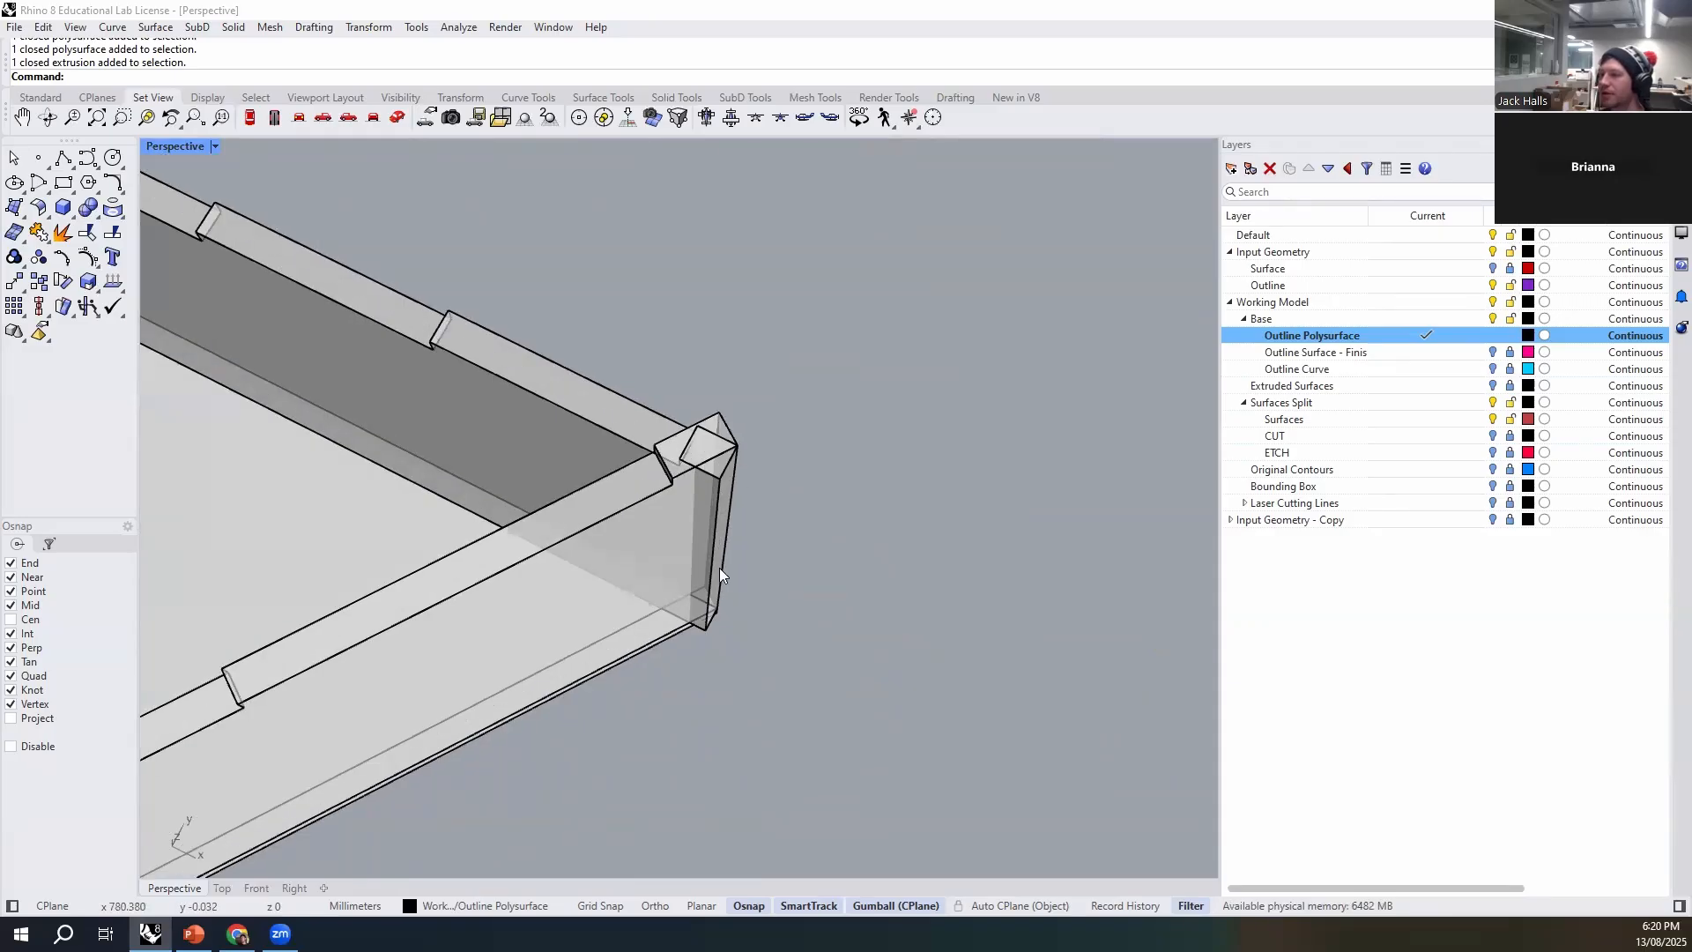
pyautogui.scroll(-8, 865, 523)
pyautogui.moveTo(817, 636); pyautogui.dragTo(790, 610, button='right')
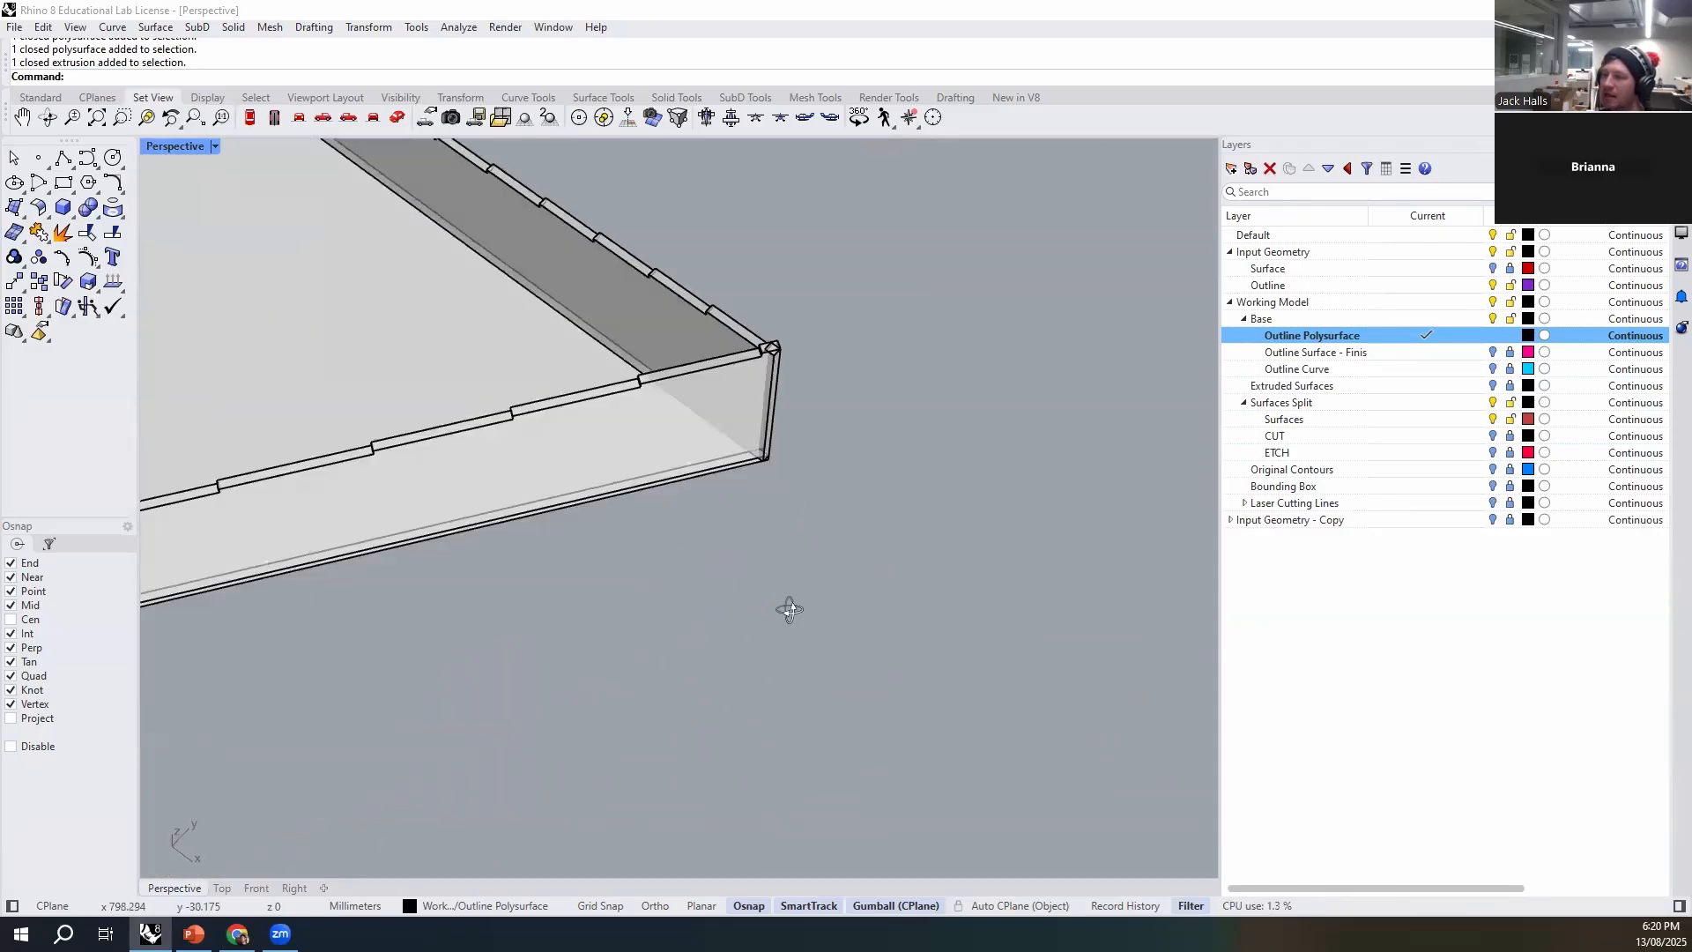
pyautogui.keyDown('shift'); pyautogui.moveTo(866, 515); pyautogui.dragTo(824, 747, button='right'); pyautogui.keyUp('shift')
pyautogui.scroll(6, 747, 676)
pyautogui.scroll(3, 719, 510)
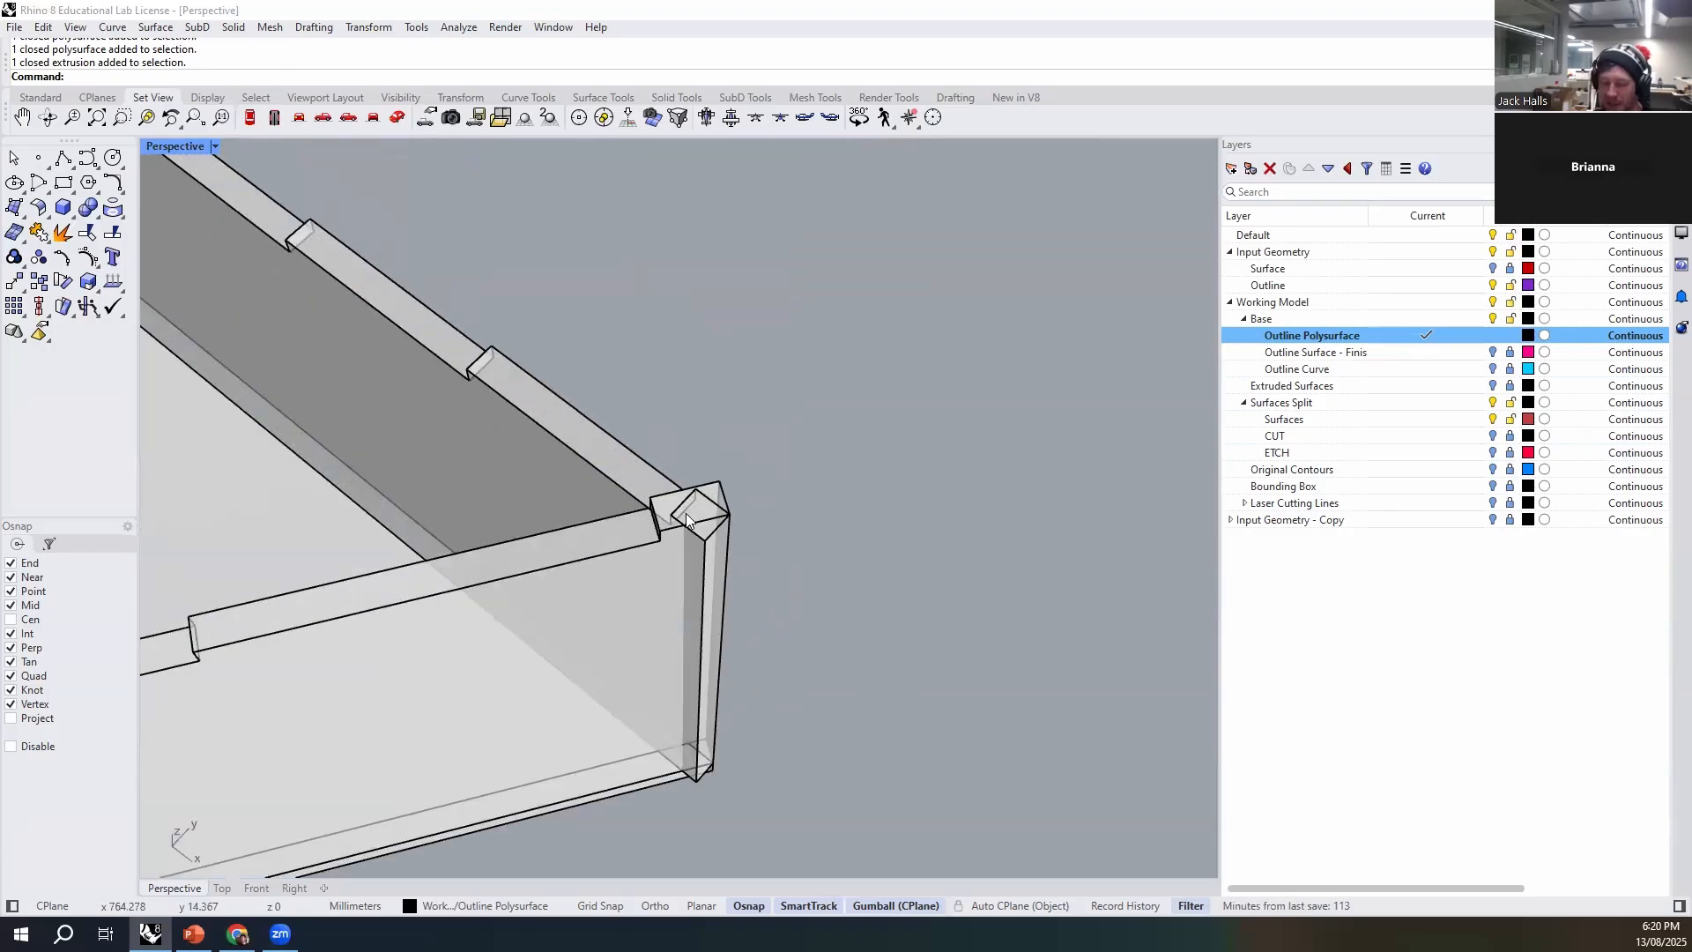
pyautogui.write('ne')
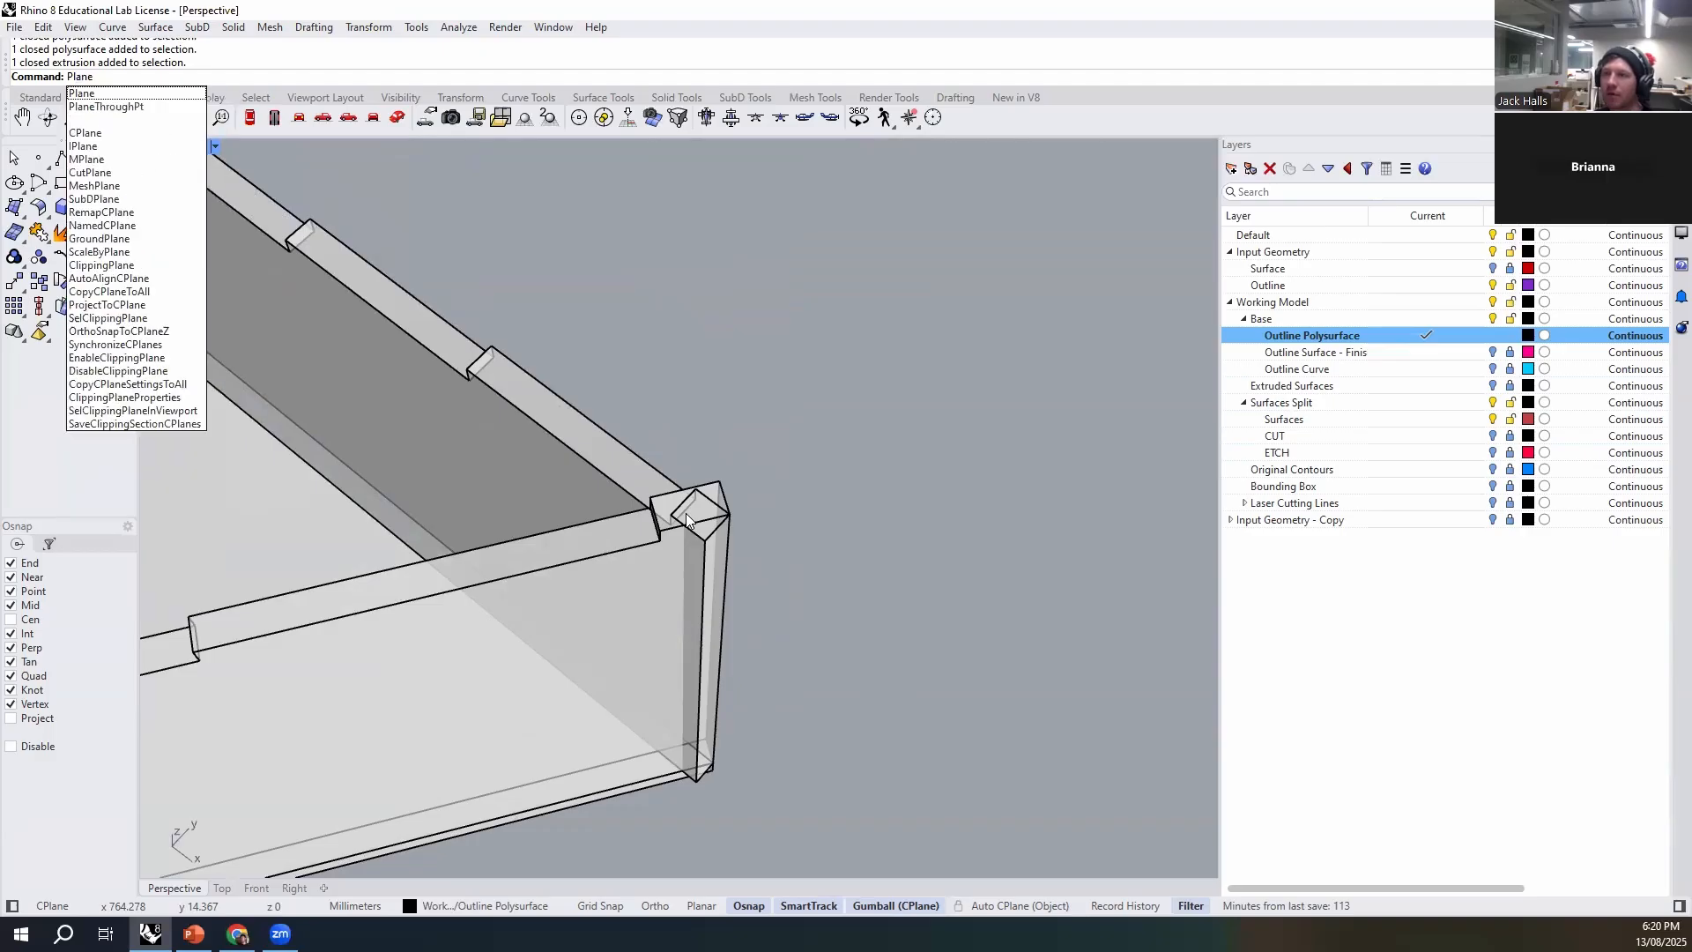
pyautogui.press('Return')
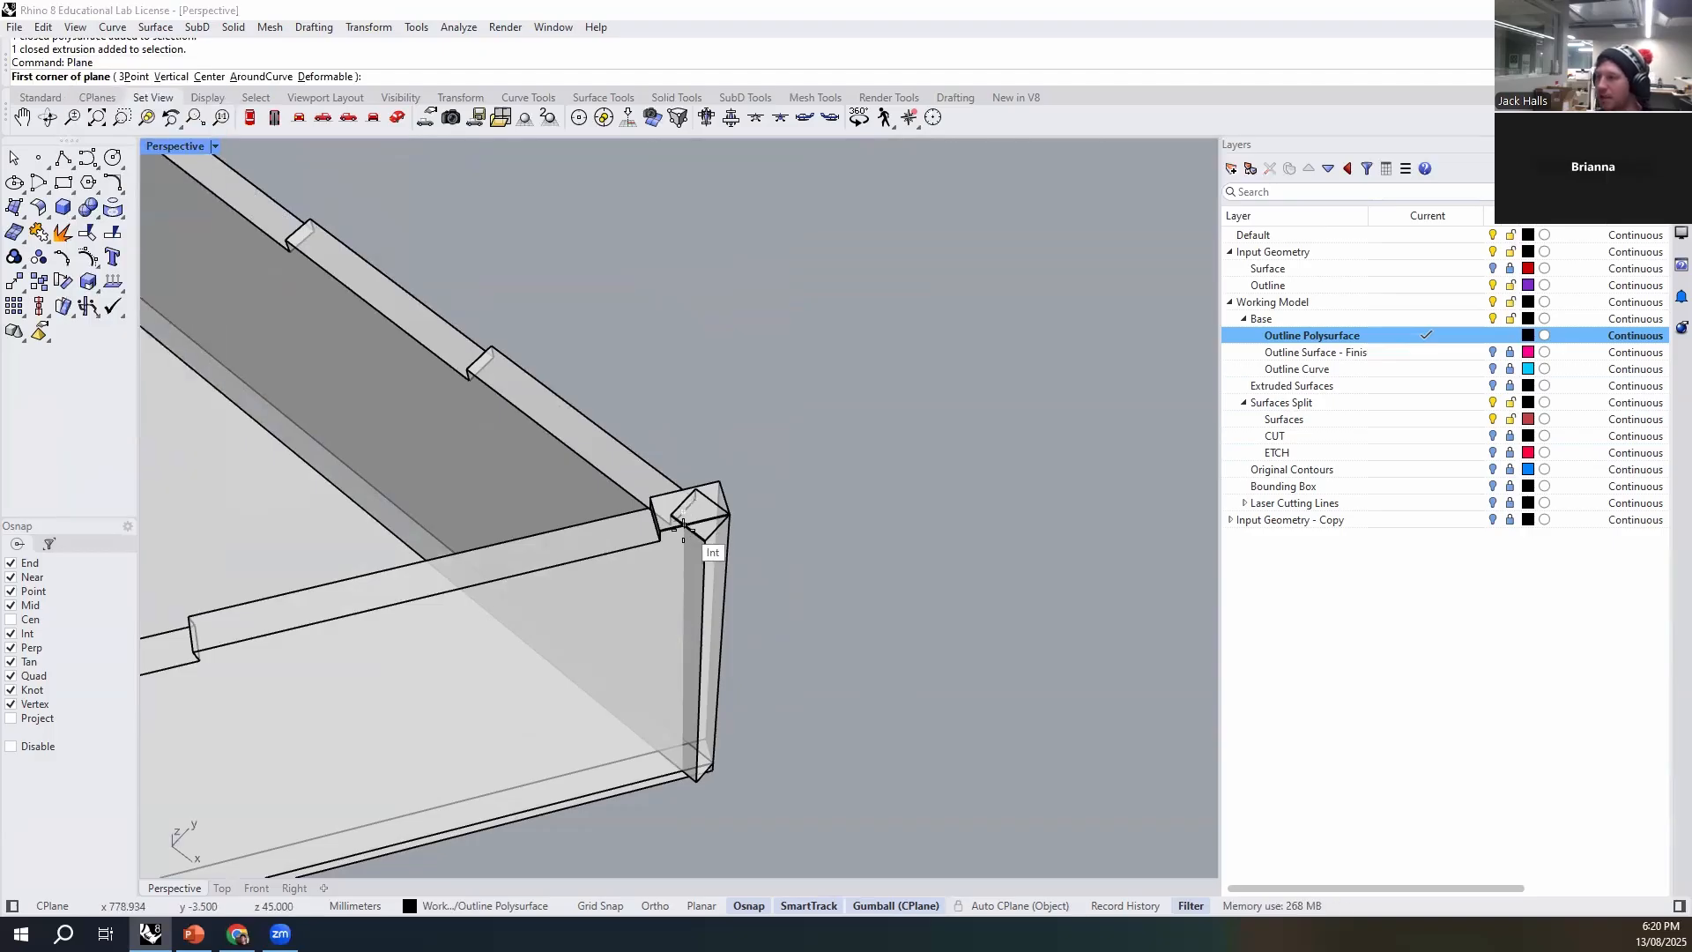
pyautogui.scroll(3, 696, 520)
pyautogui.scroll(-5, 708, 533)
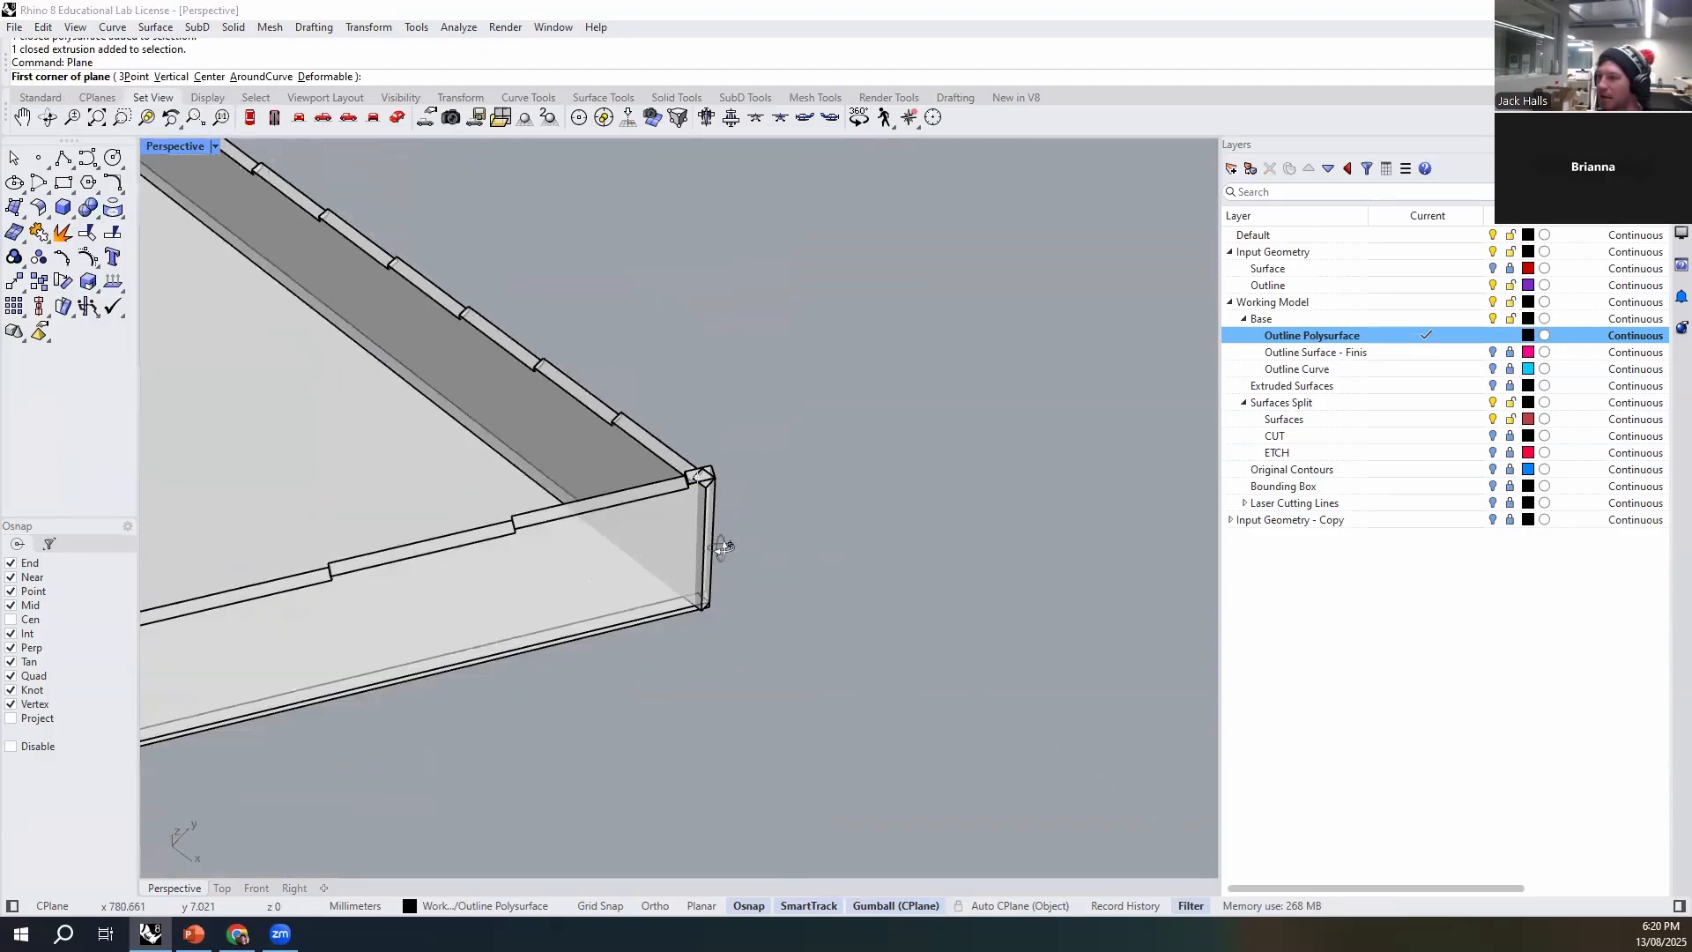
pyautogui.scroll(5, 657, 758)
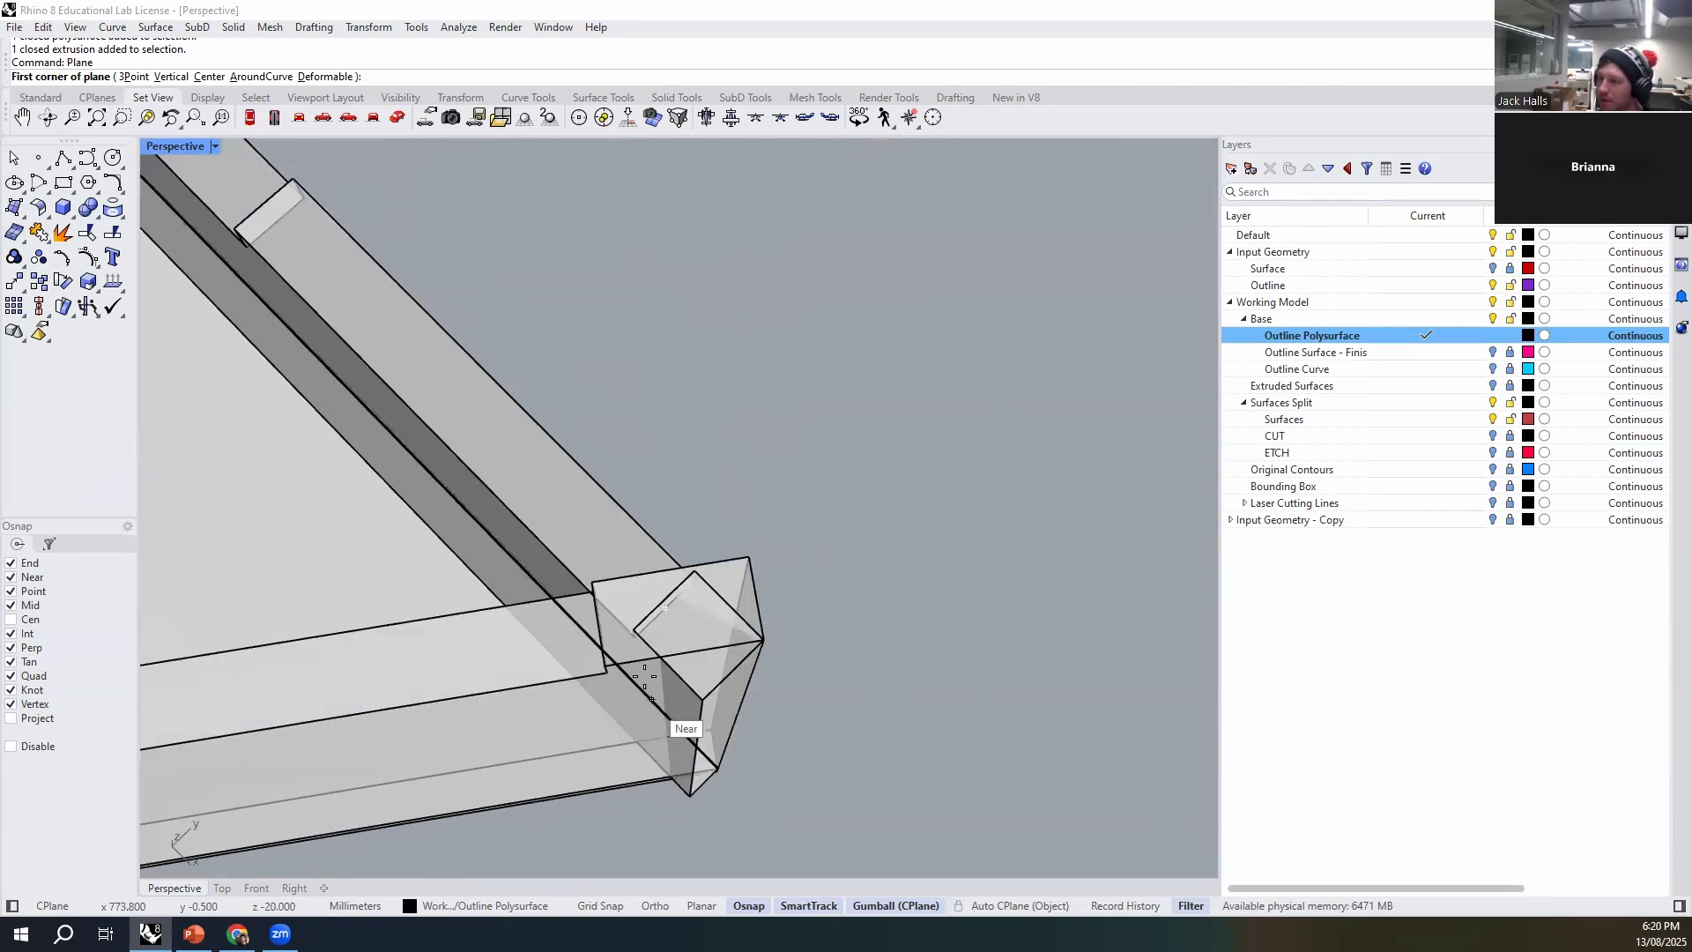
pyautogui.moveTo(756, 698); pyautogui.dragTo(847, 643, button='right')
pyautogui.press('Escape')
pyautogui.scroll(-6, 777, 652)
pyautogui.moveTo(922, 341); pyautogui.dragTo(884, 547, button='right')
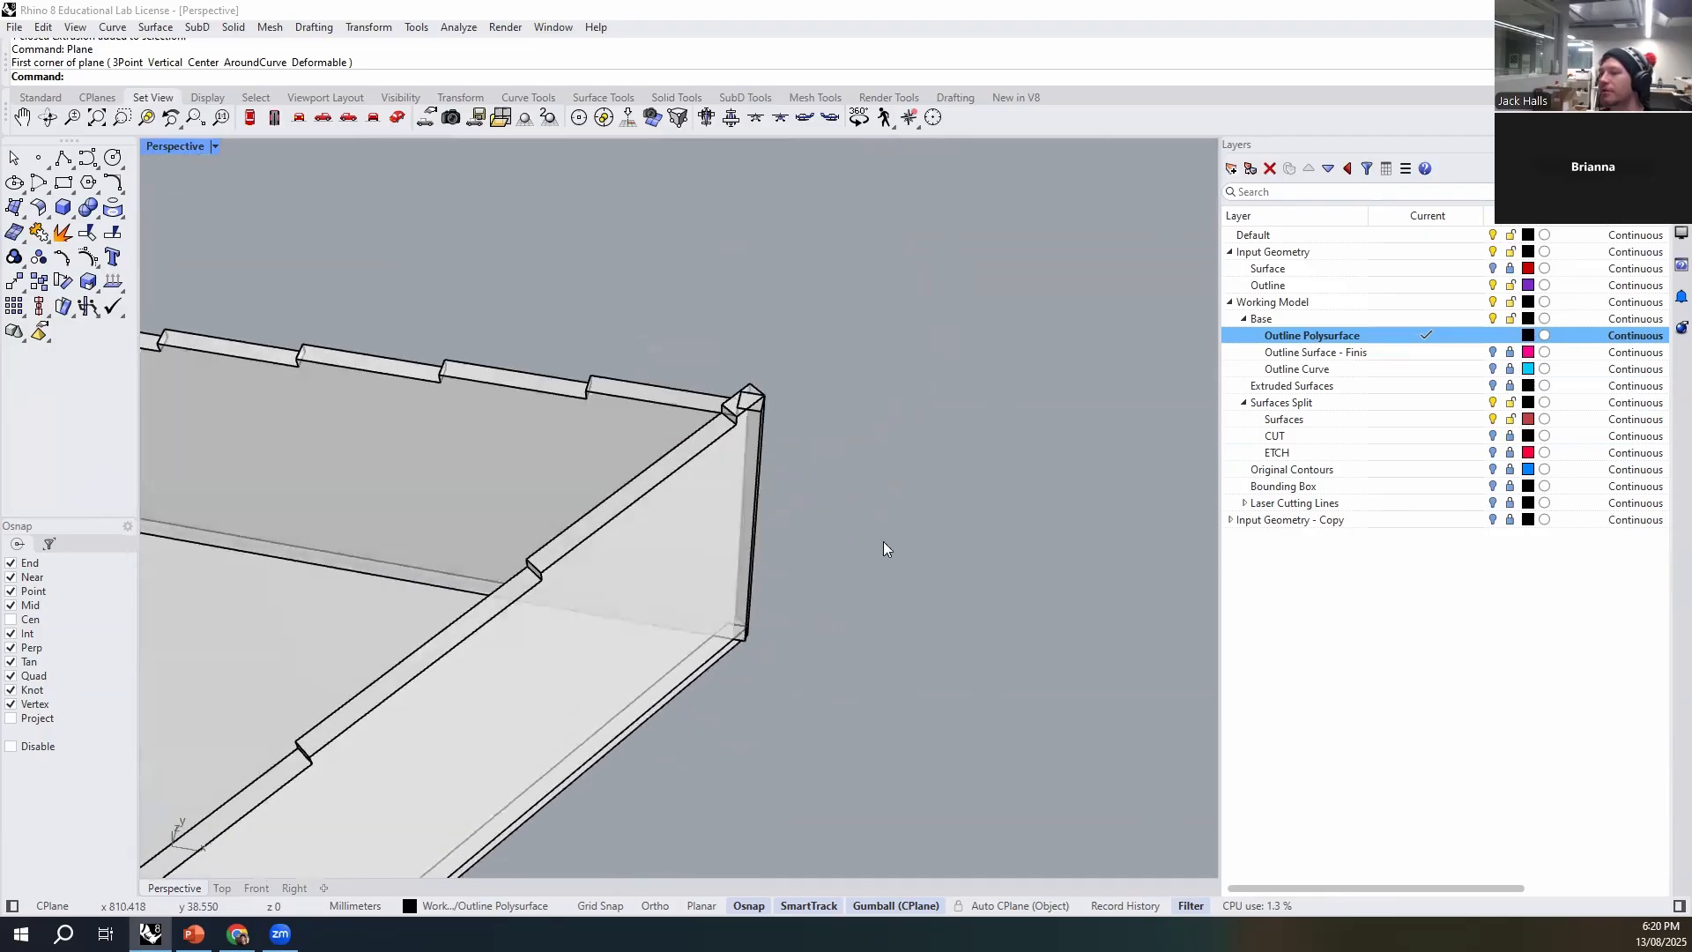
# - Draw a vertical plane across the overlapping wall end at the sharp corner, from its top edge down to the base
pyautogui.scroll(3, 737, 392)
pyautogui.write('Plane')
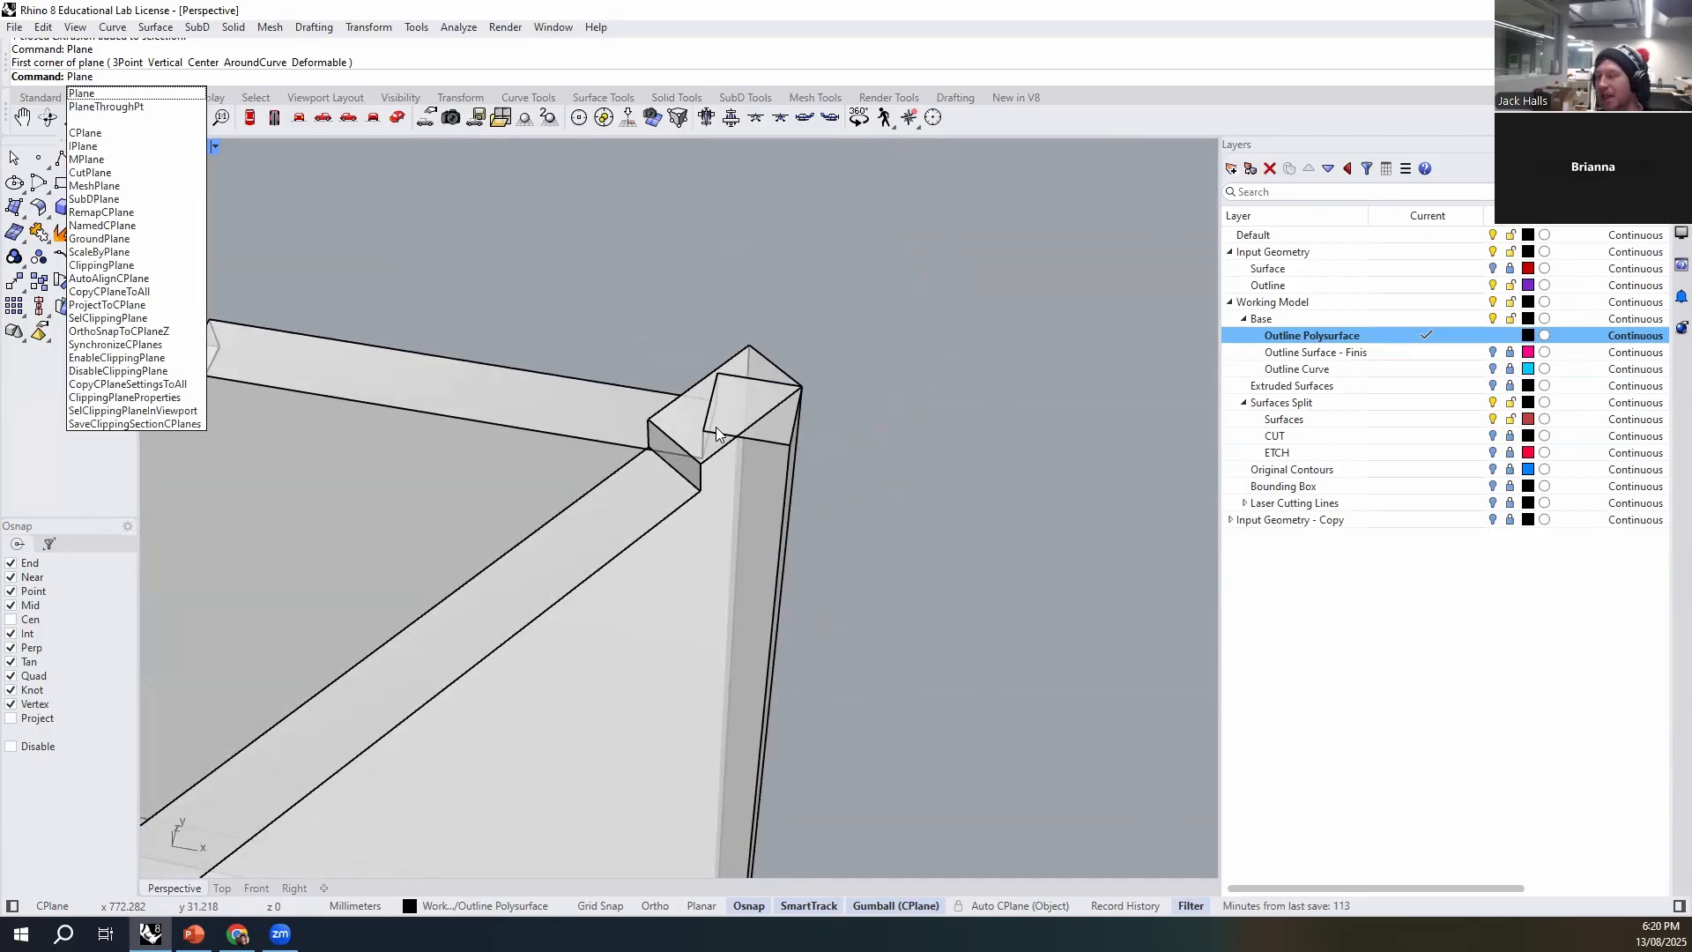
pyautogui.press('Return')
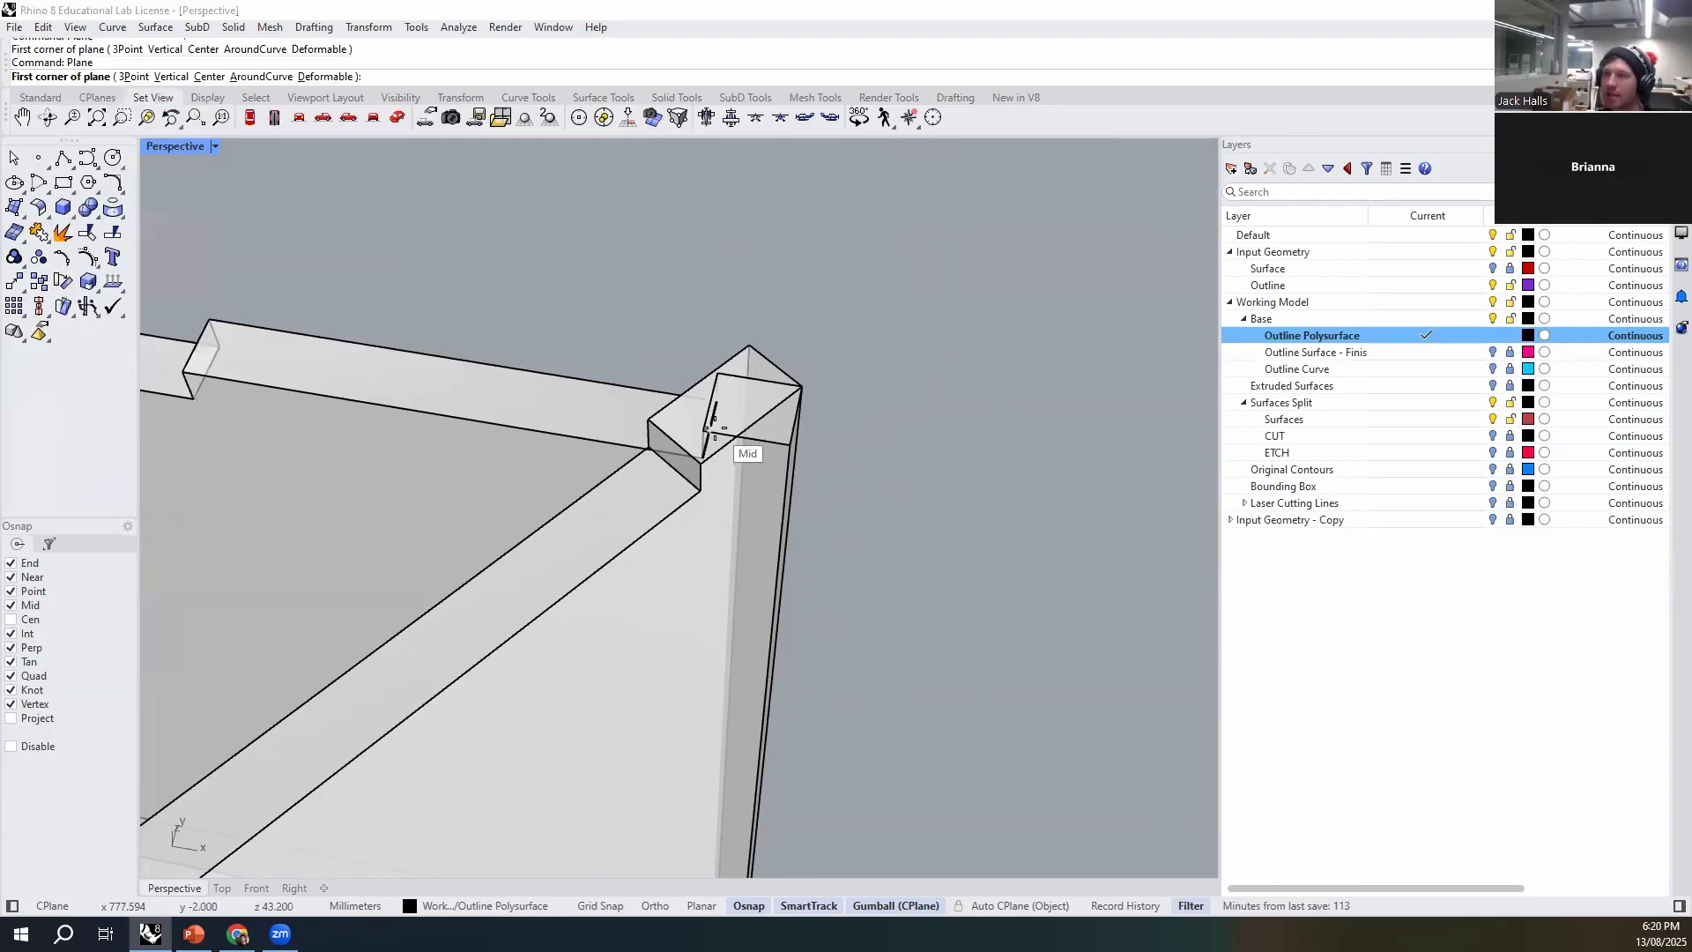
pyautogui.press('Return')
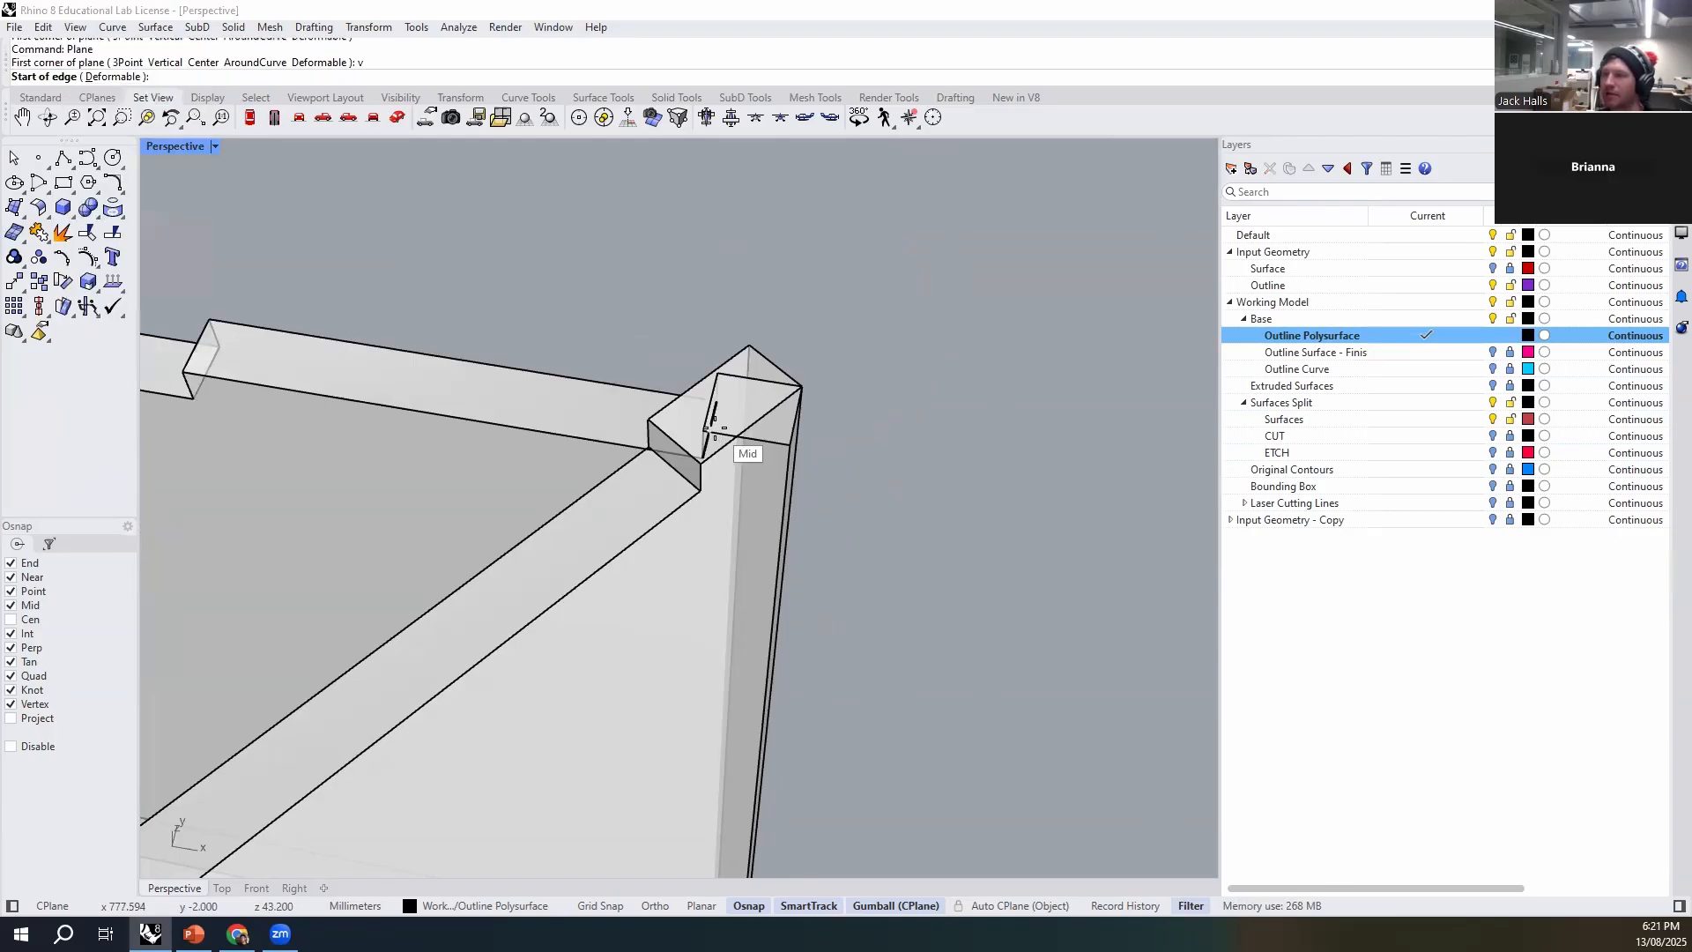
pyautogui.click(649, 421)
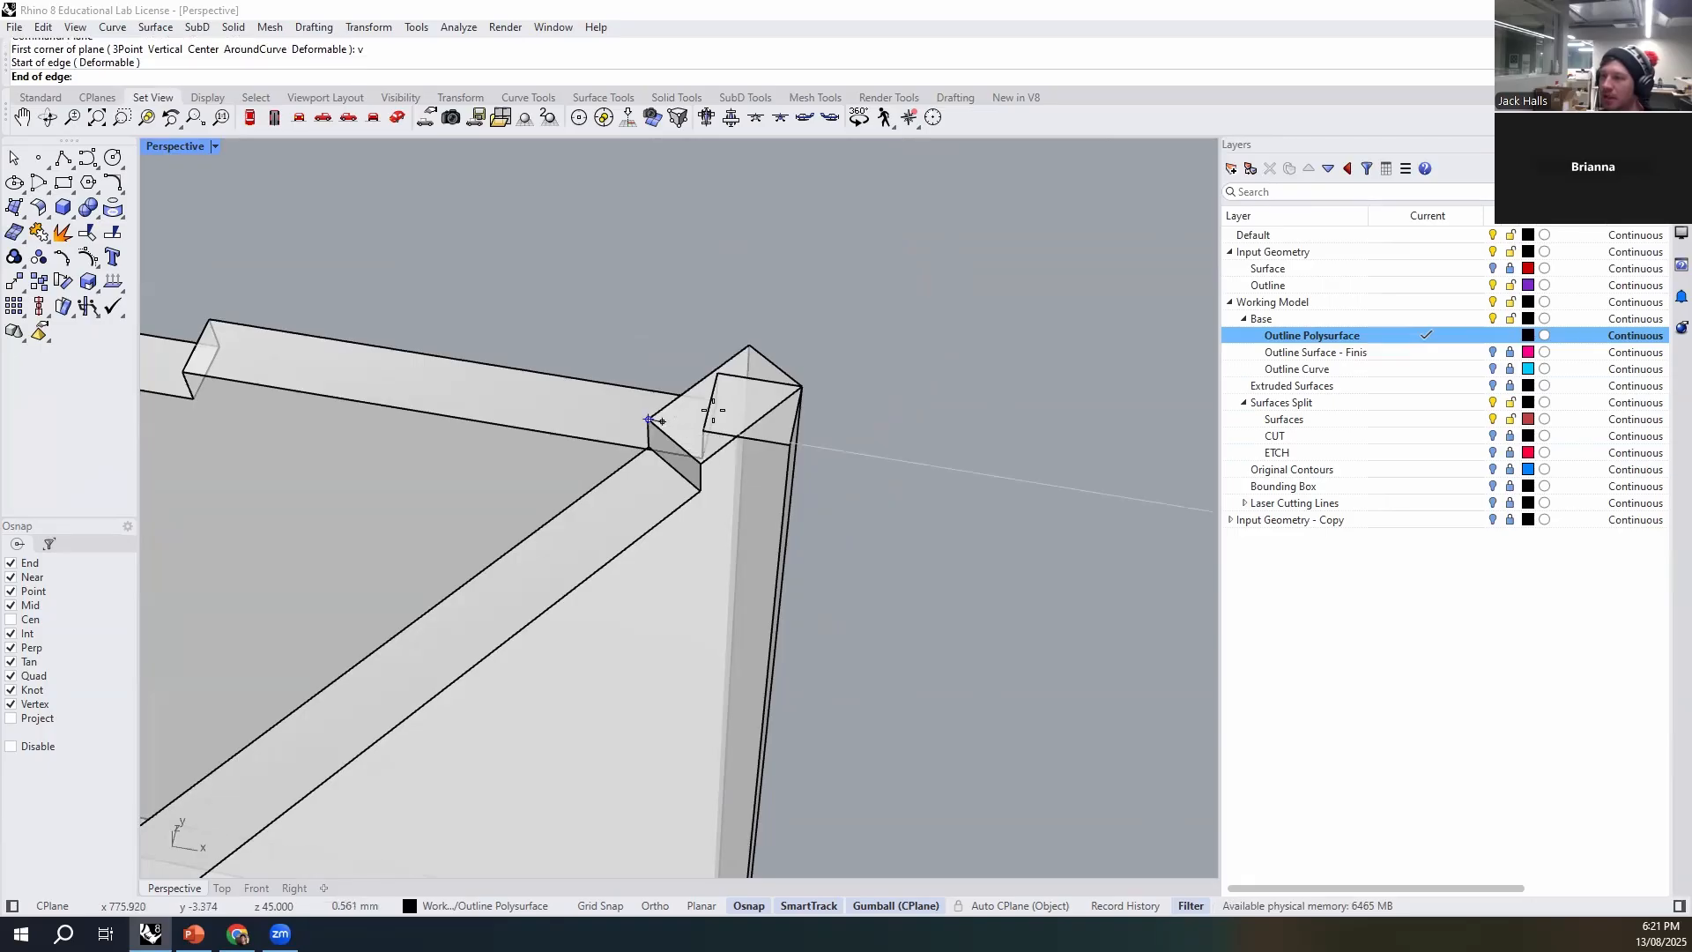
pyautogui.click(702, 455)
pyautogui.scroll(-3, 702, 467)
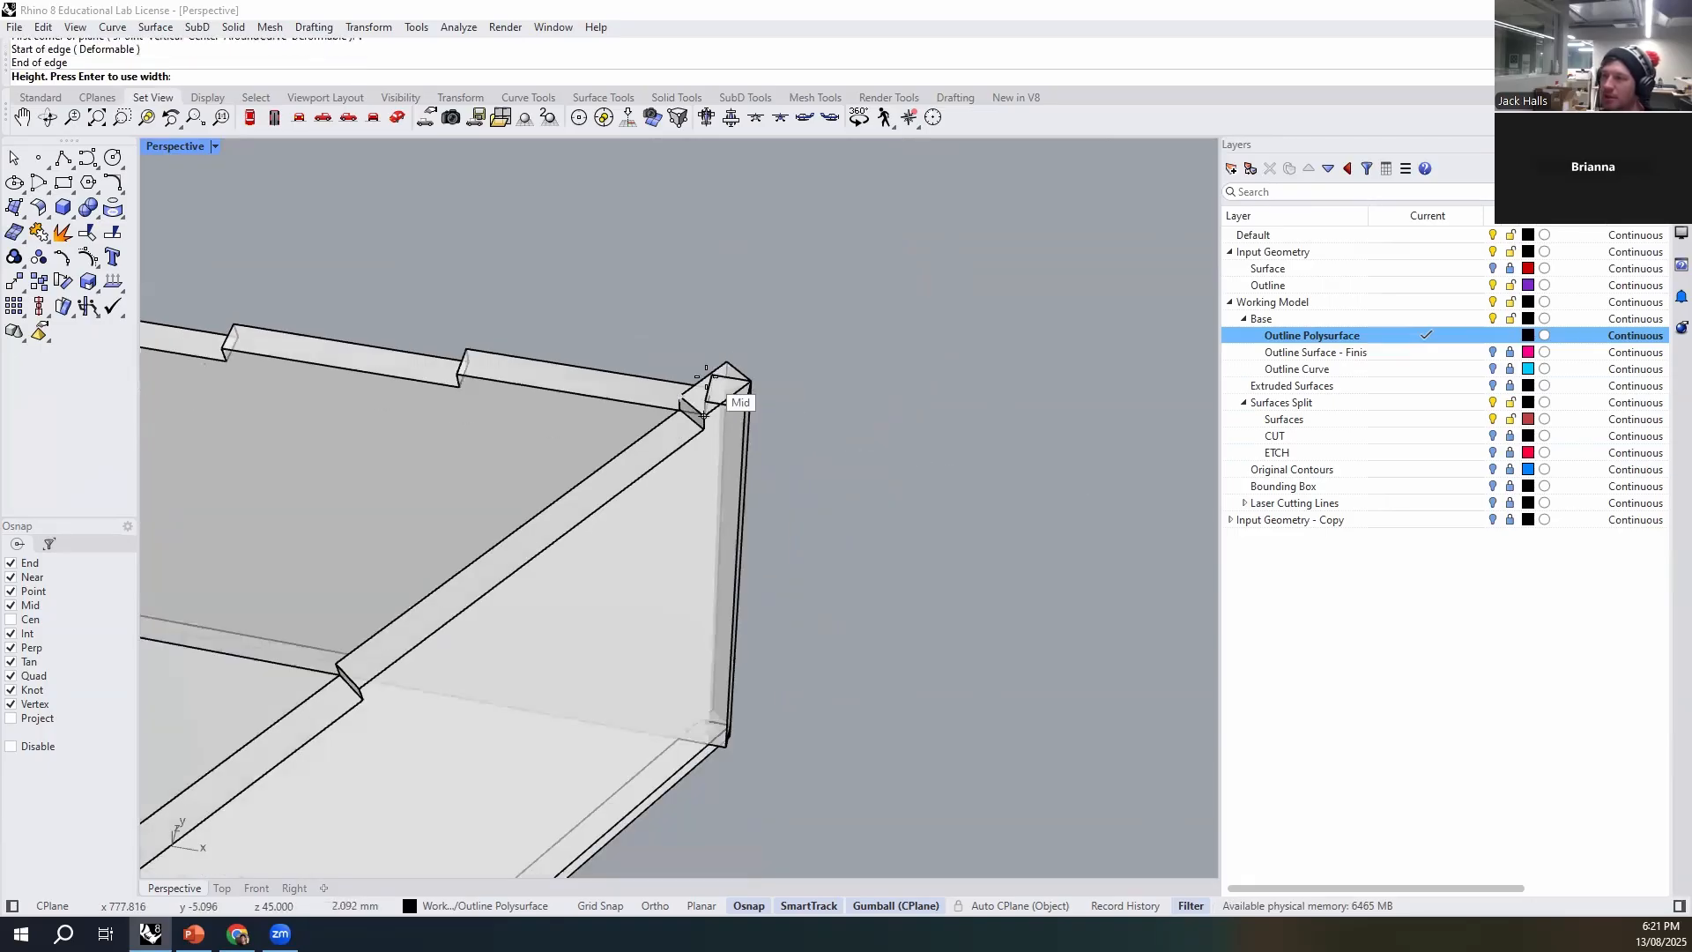
pyautogui.scroll(5, 718, 504)
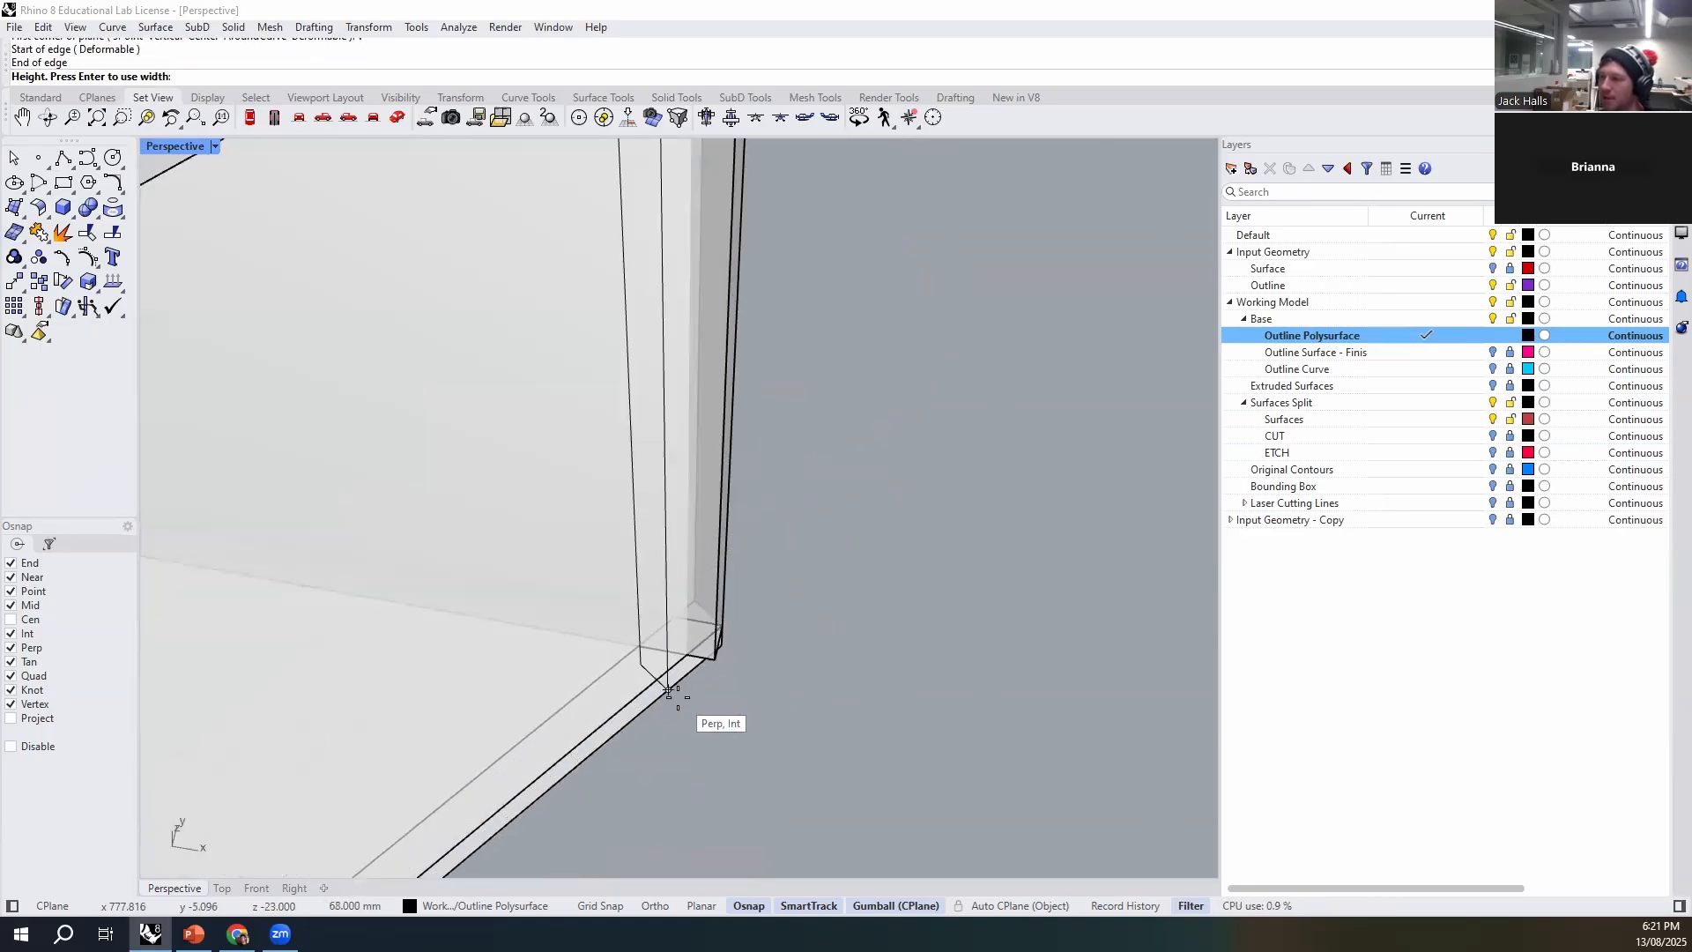
pyautogui.click(669, 751)
# - Move the vertical plane from its top corner to the inner corner point where the two walls meet
pyautogui.scroll(-3, 662, 629)
pyautogui.keyDown('shift'); pyautogui.moveTo(727, 634); pyautogui.dragTo(826, 613, button='right'); pyautogui.keyUp('shift')
pyautogui.scroll(8, 825, 578)
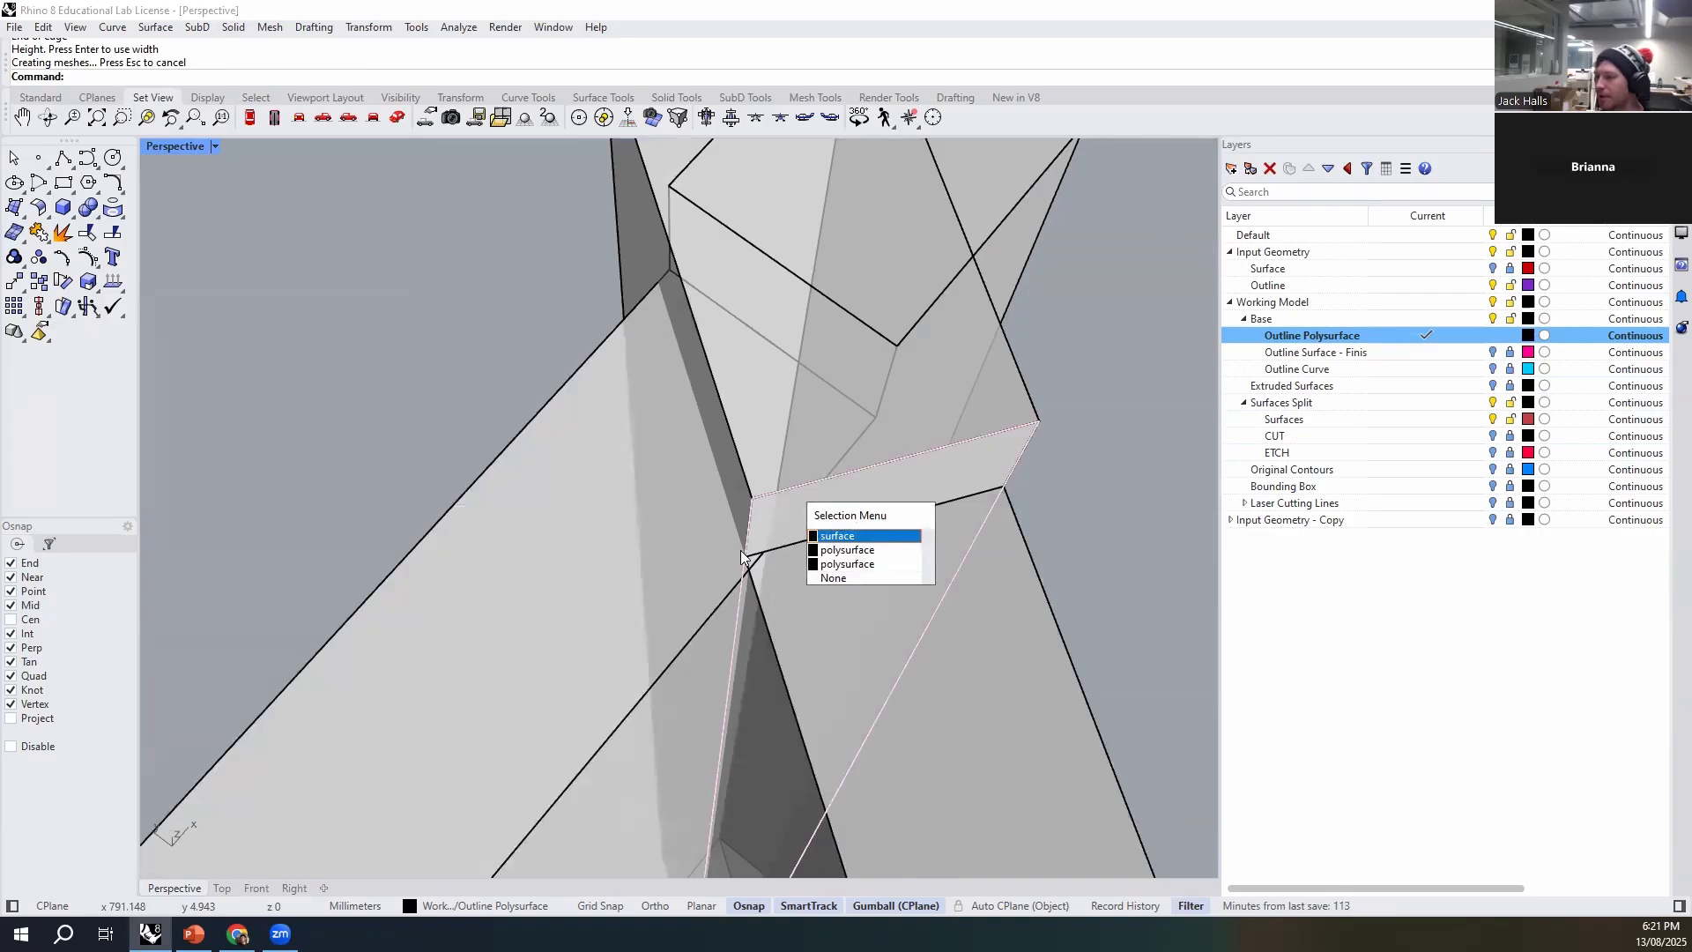
pyautogui.click(844, 540)
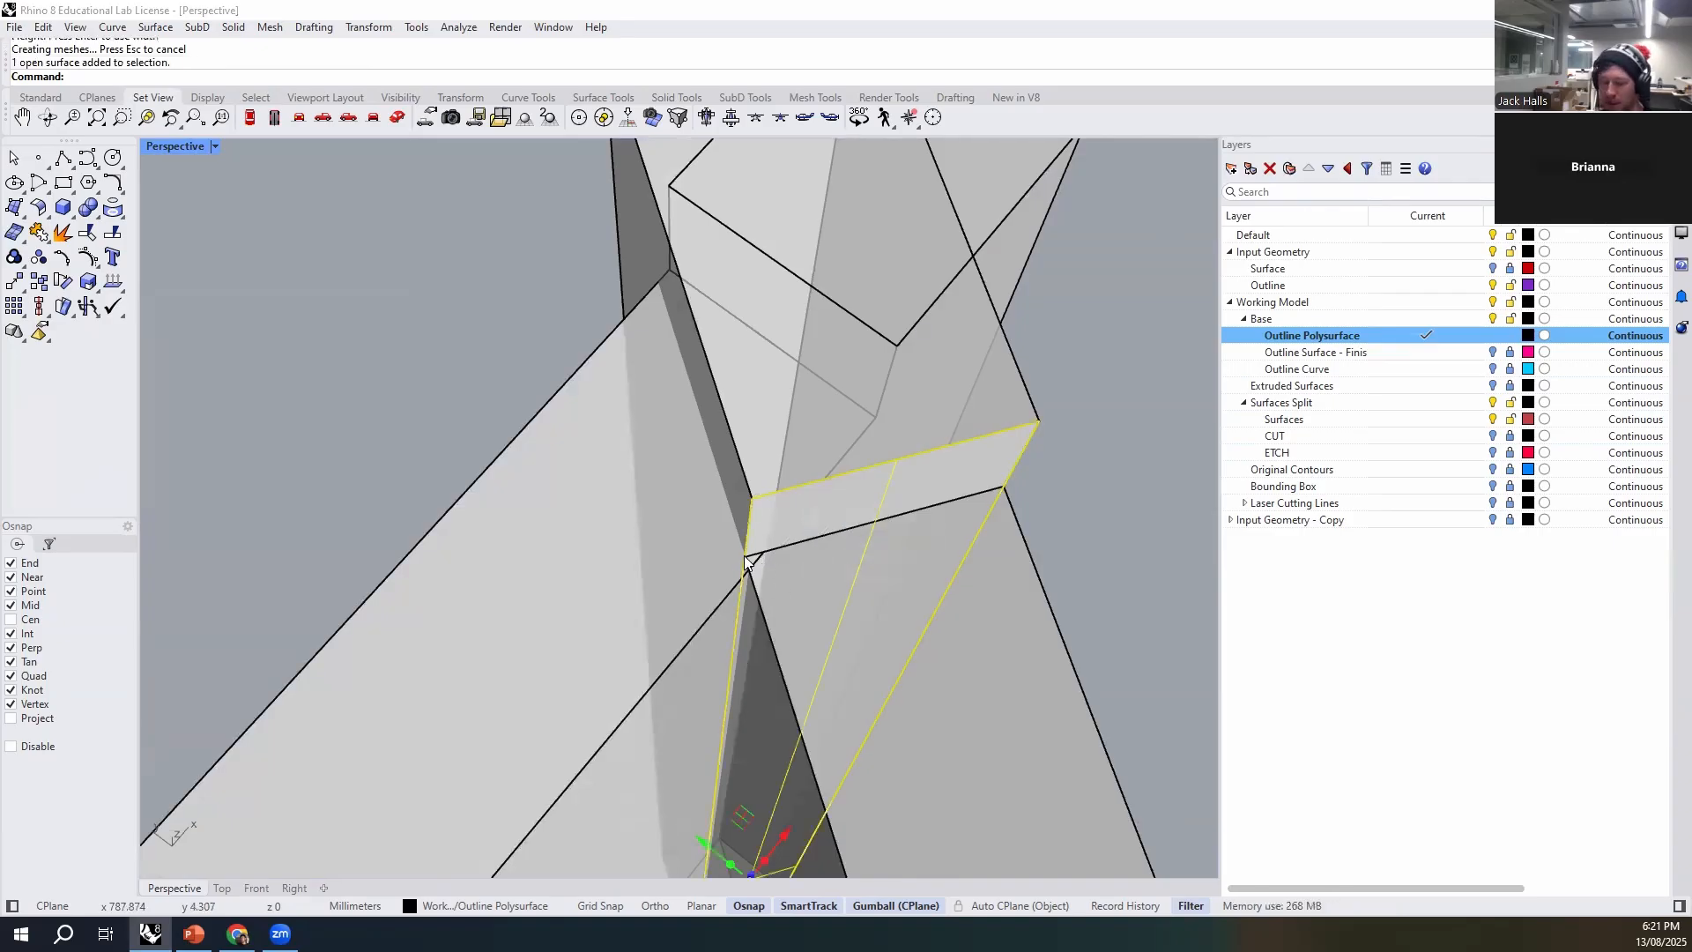
pyautogui.write('ove')
pyautogui.press('Return')
pyautogui.click(751, 499)
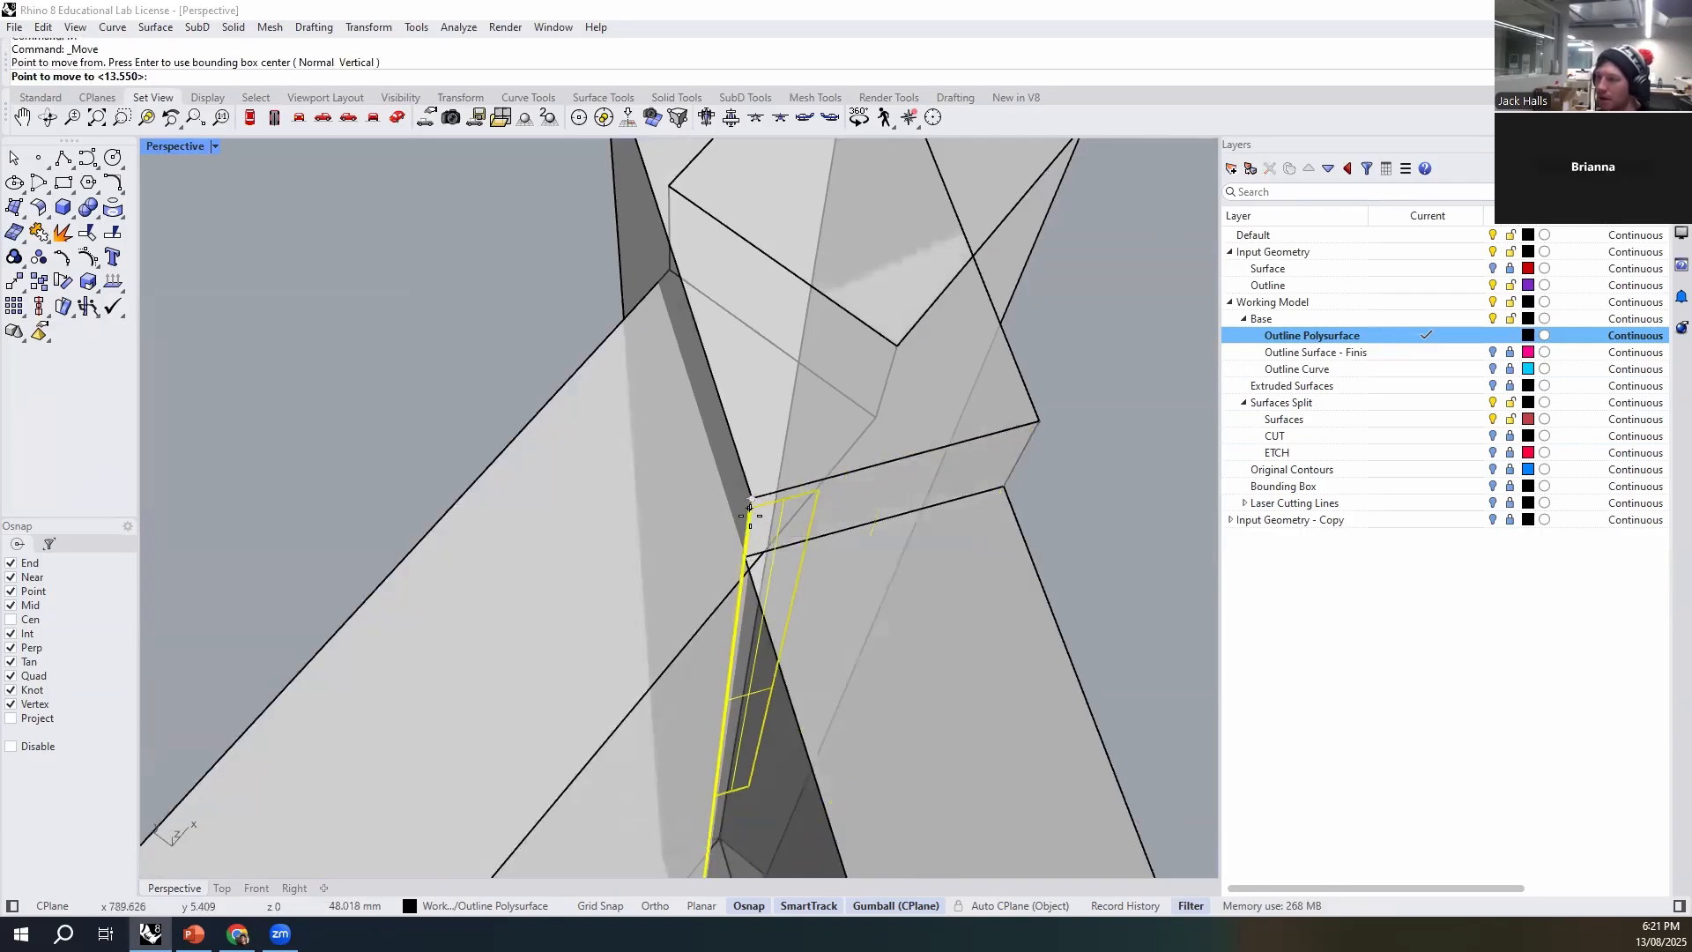
pyautogui.click(749, 562)
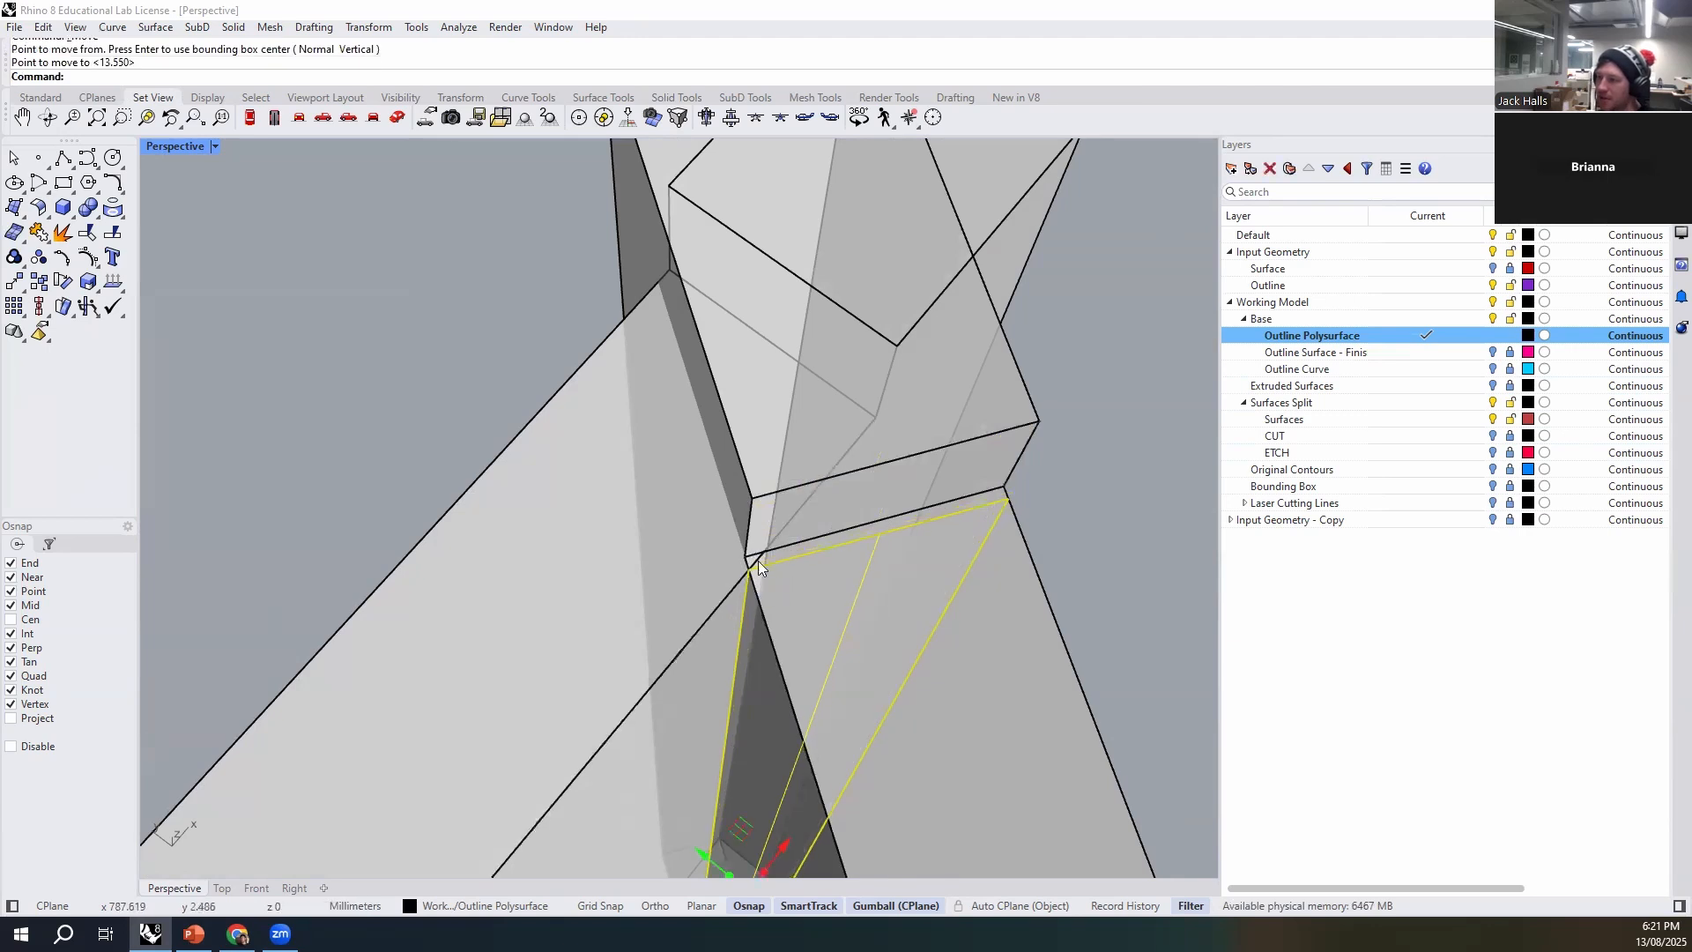
# - Widen the plane with Scale1D from the midpoint of its top edge so it extends beyond both wall faces
pyautogui.scroll(-5, 758, 561)
pyautogui.write('S')
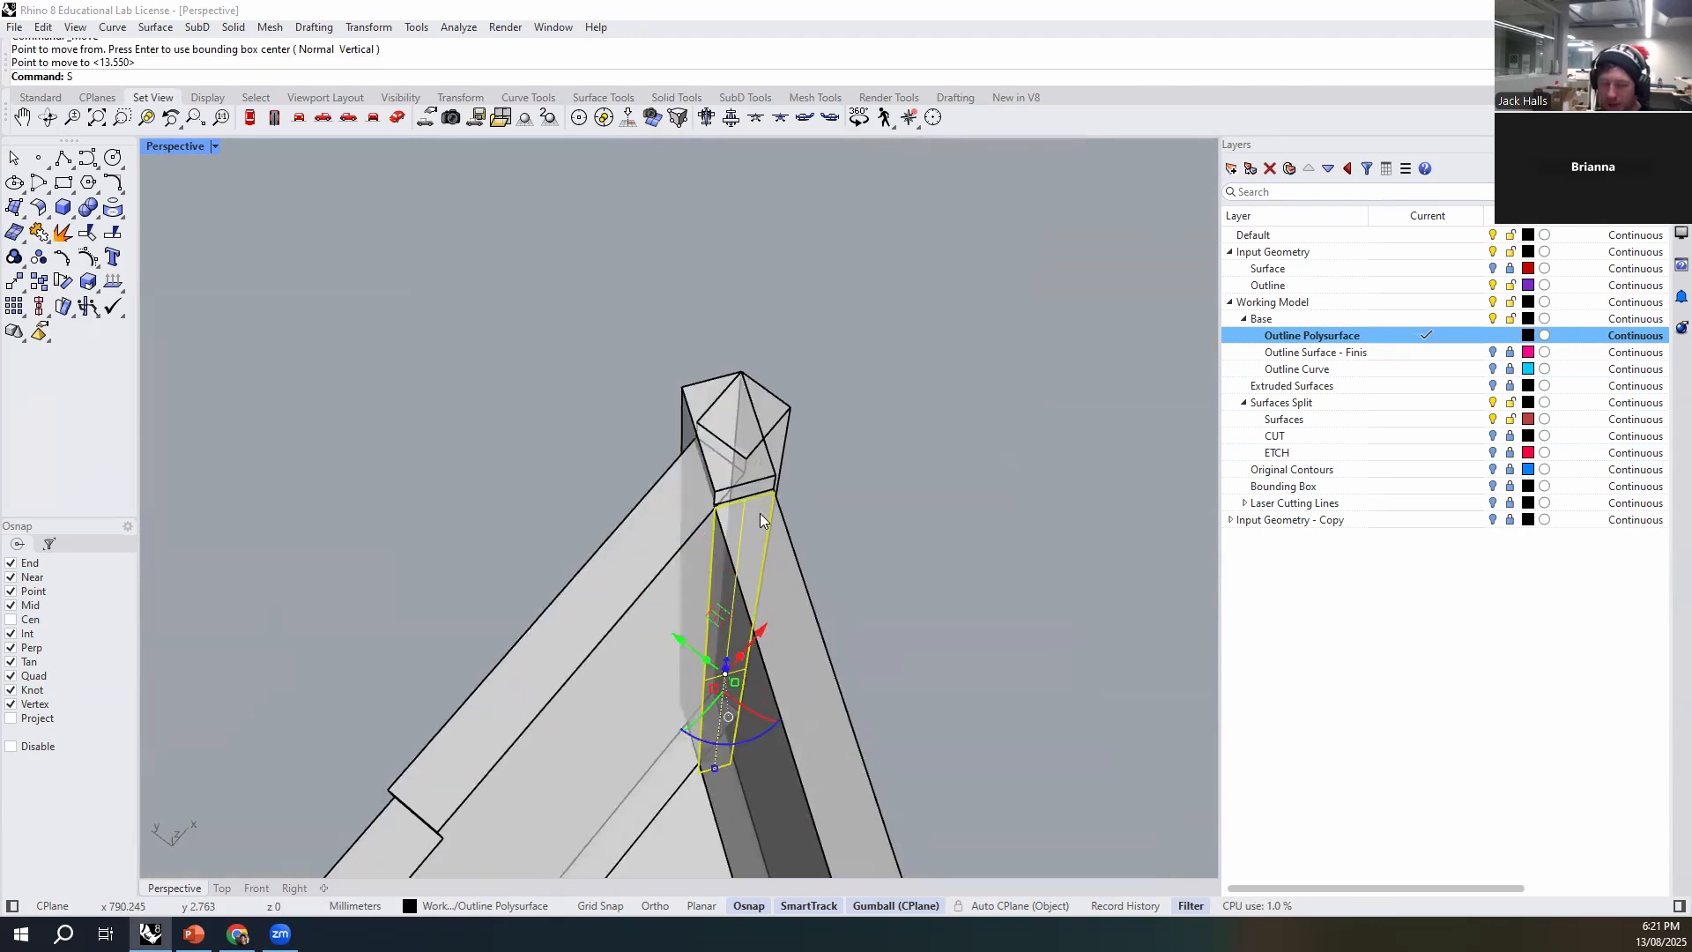
pyautogui.write('cale1D')
pyautogui.press('Return')
pyautogui.scroll(5, 758, 511)
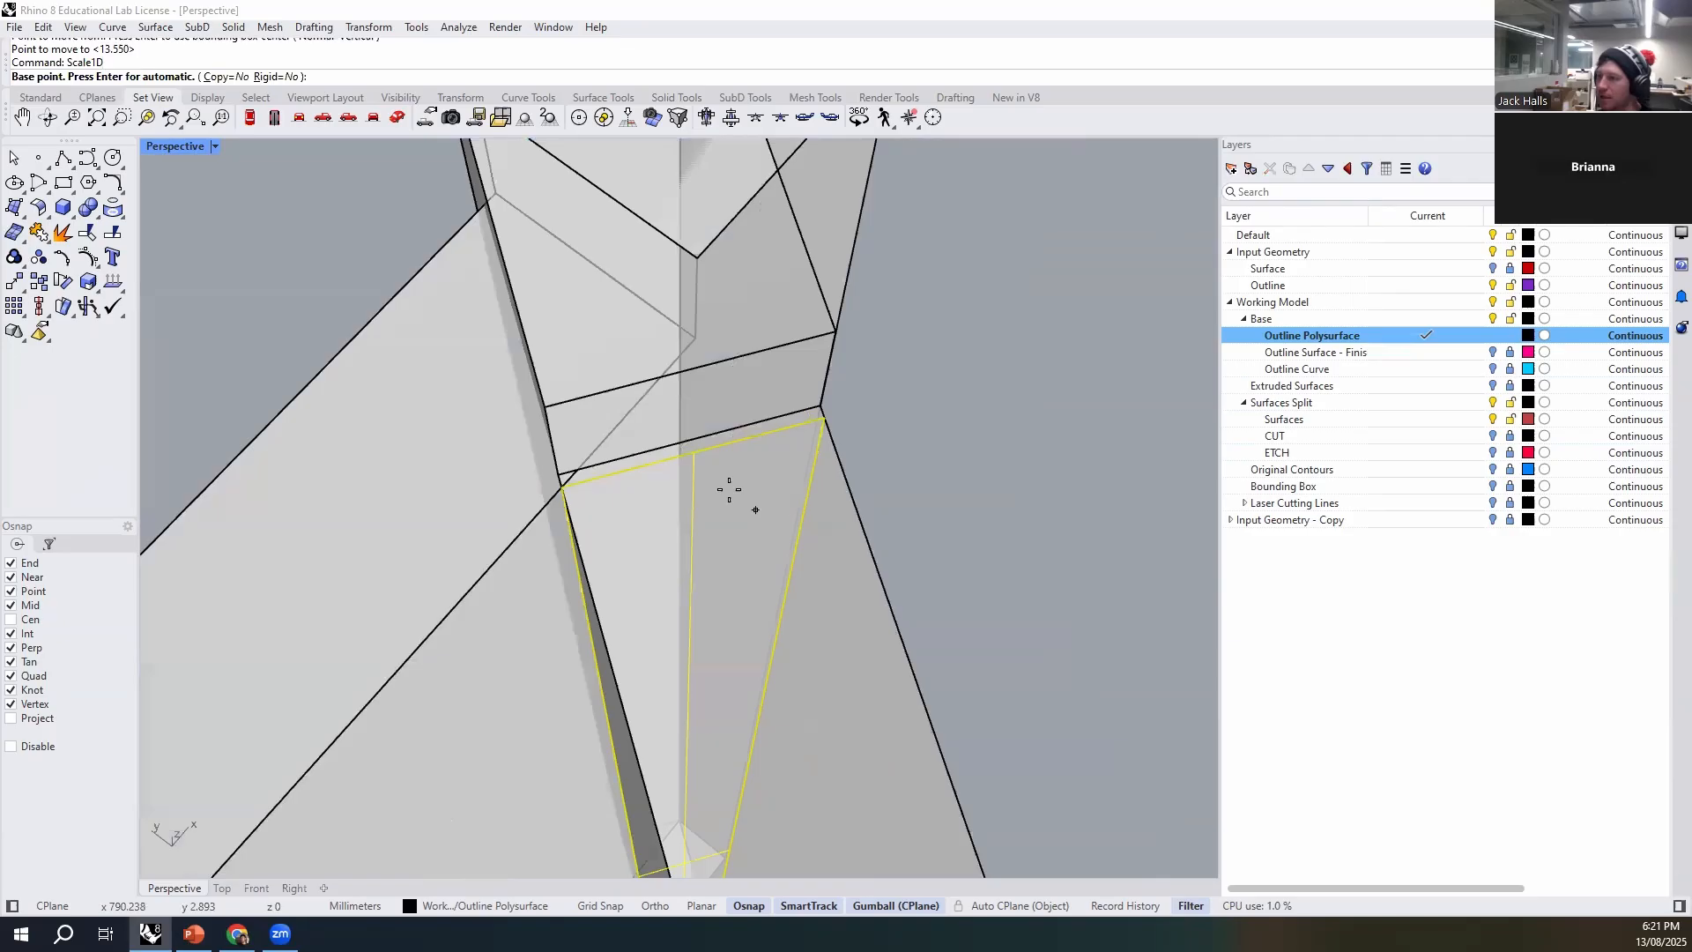
pyautogui.click(696, 453)
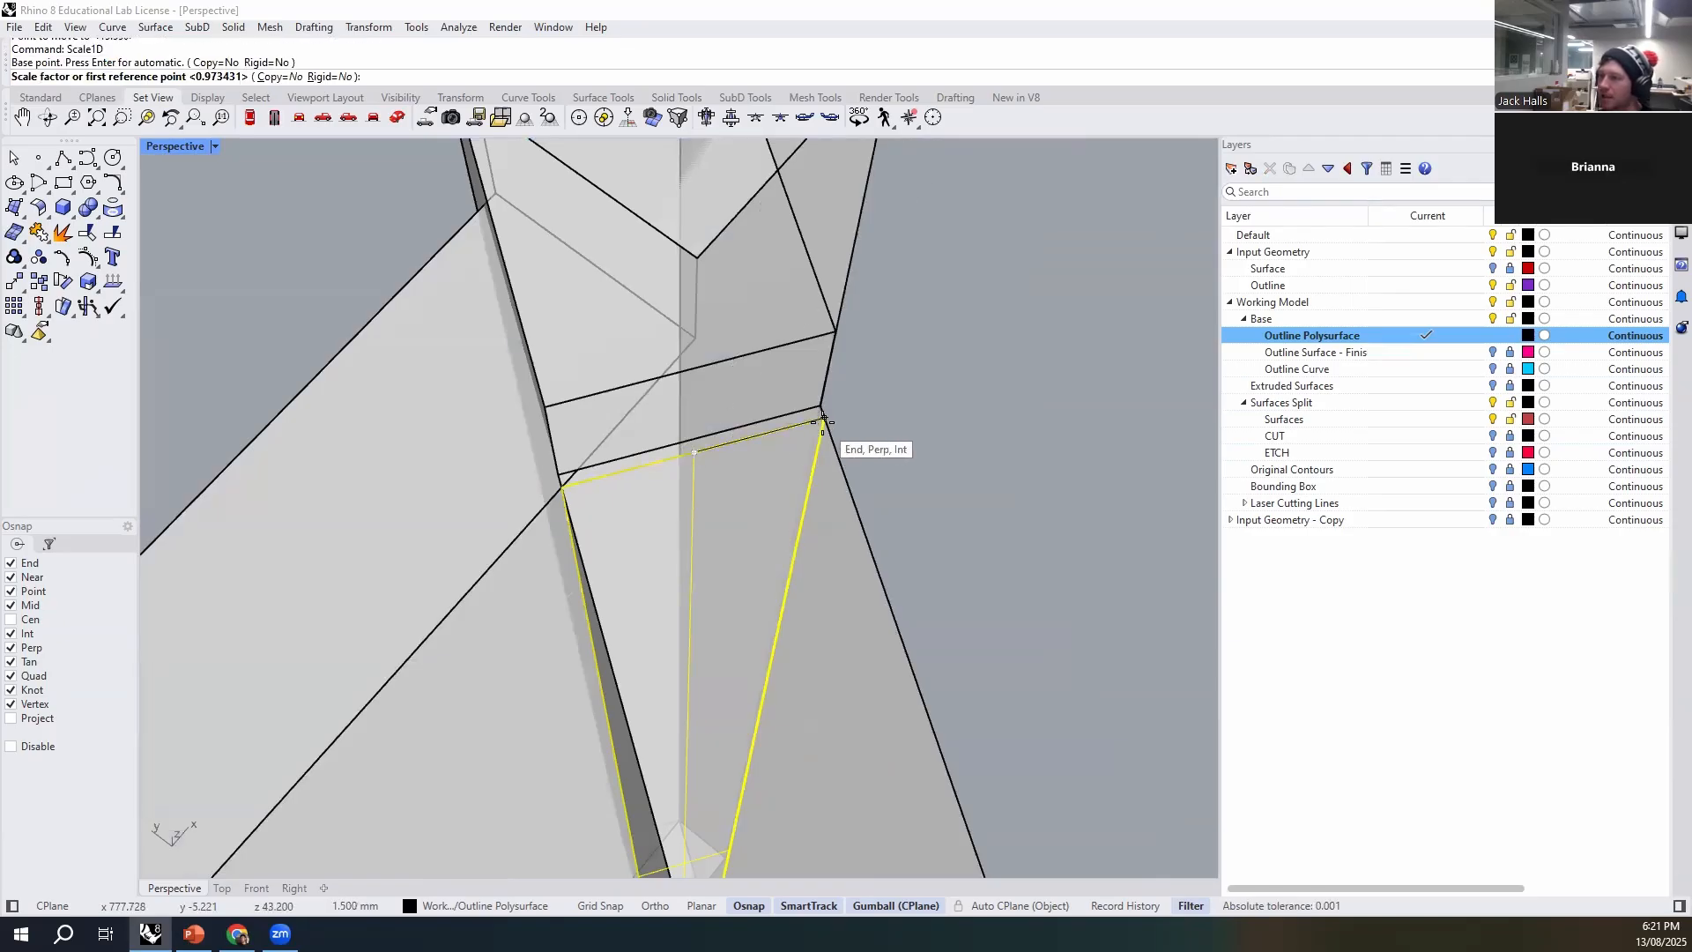
pyautogui.click(818, 421)
pyautogui.click(876, 414)
# - Stretch the plane vertically with Scale1D from its side edge's midpoint so it extends past the wall's top and bottom
pyautogui.scroll(-5, 798, 400)
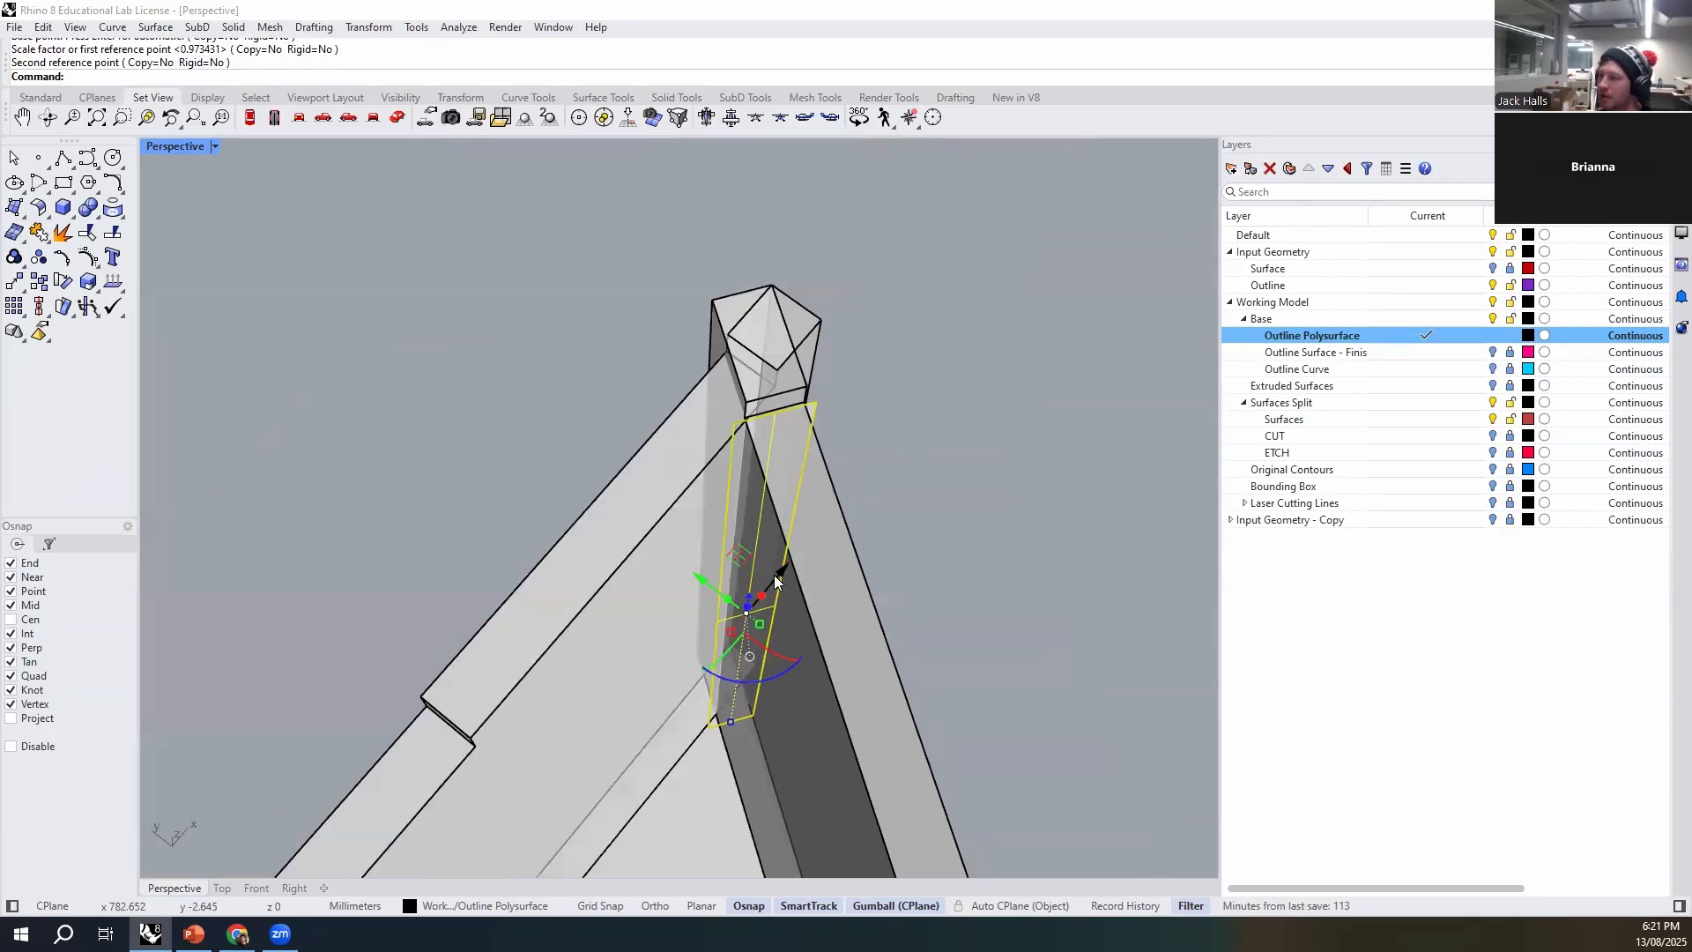
pyautogui.press('Return')
pyautogui.click(776, 605)
pyautogui.click(822, 389)
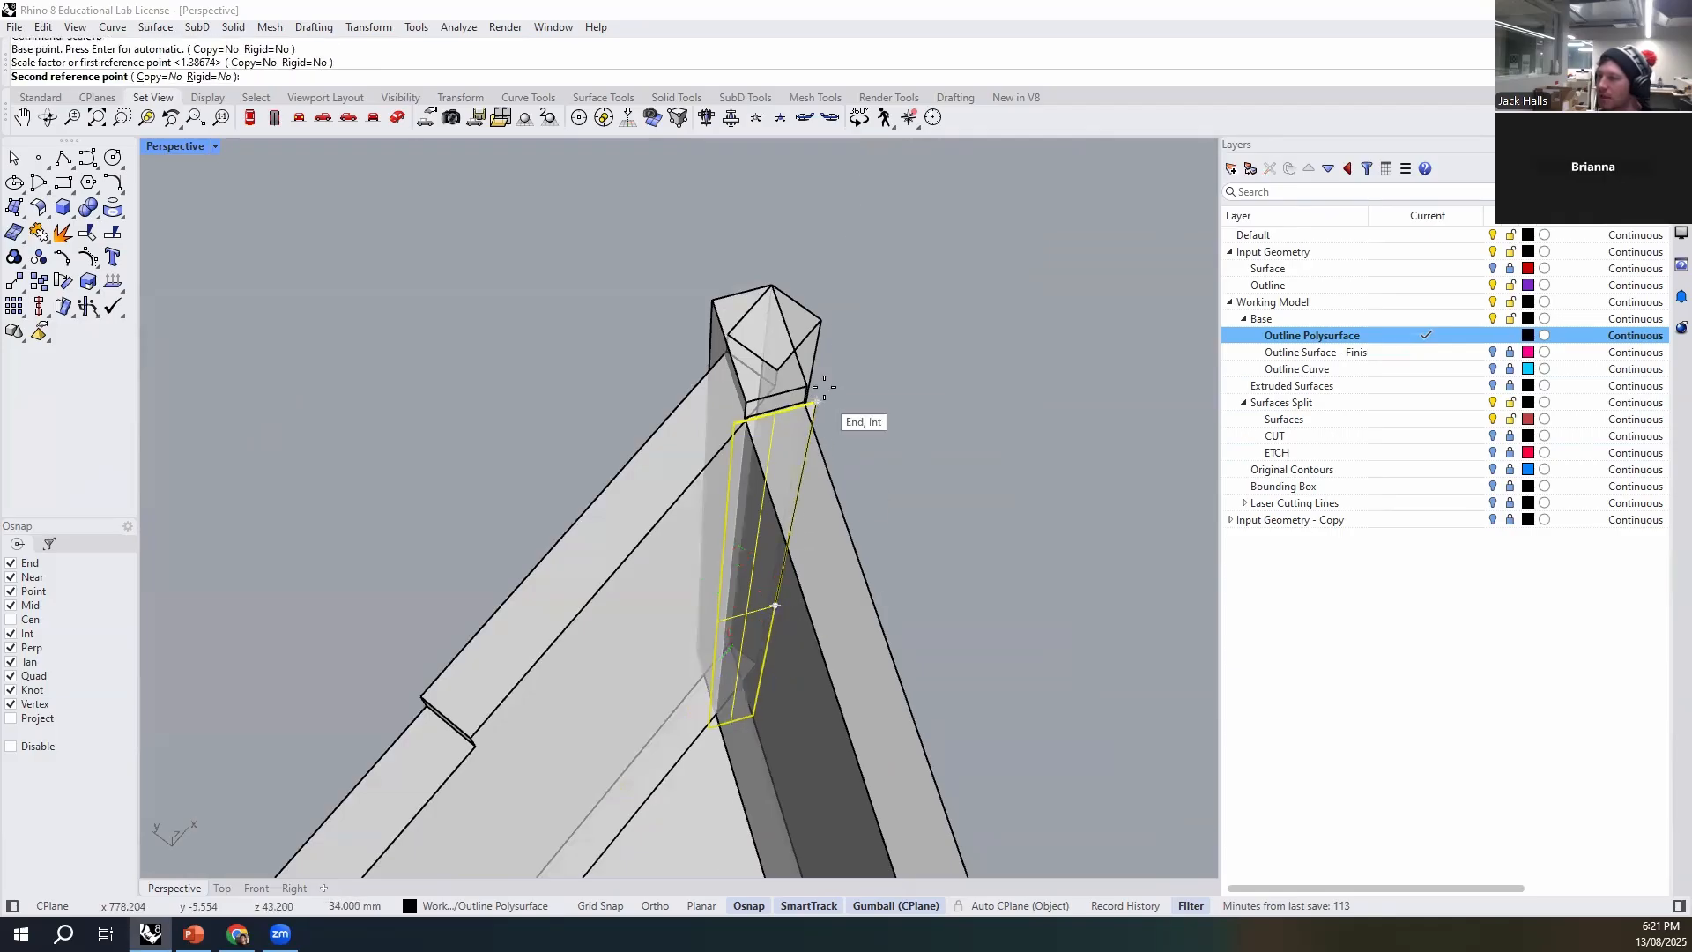
pyautogui.click(827, 379)
# - Split the wall that overruns the sharp corner with BooleanSplit, using the enlarged vertical plane as the cutter
pyautogui.click(867, 529)
pyautogui.moveTo(868, 528); pyautogui.dragTo(851, 436, button='right')
pyautogui.moveTo(711, 384); pyautogui.dragTo(603, 451, button='right')
pyautogui.click(599, 449)
pyautogui.moveTo(763, 507); pyautogui.dragTo(682, 421, button='right')
pyautogui.click(751, 554)
pyautogui.click(604, 540)
pyautogui.scroll(4, 635, 402)
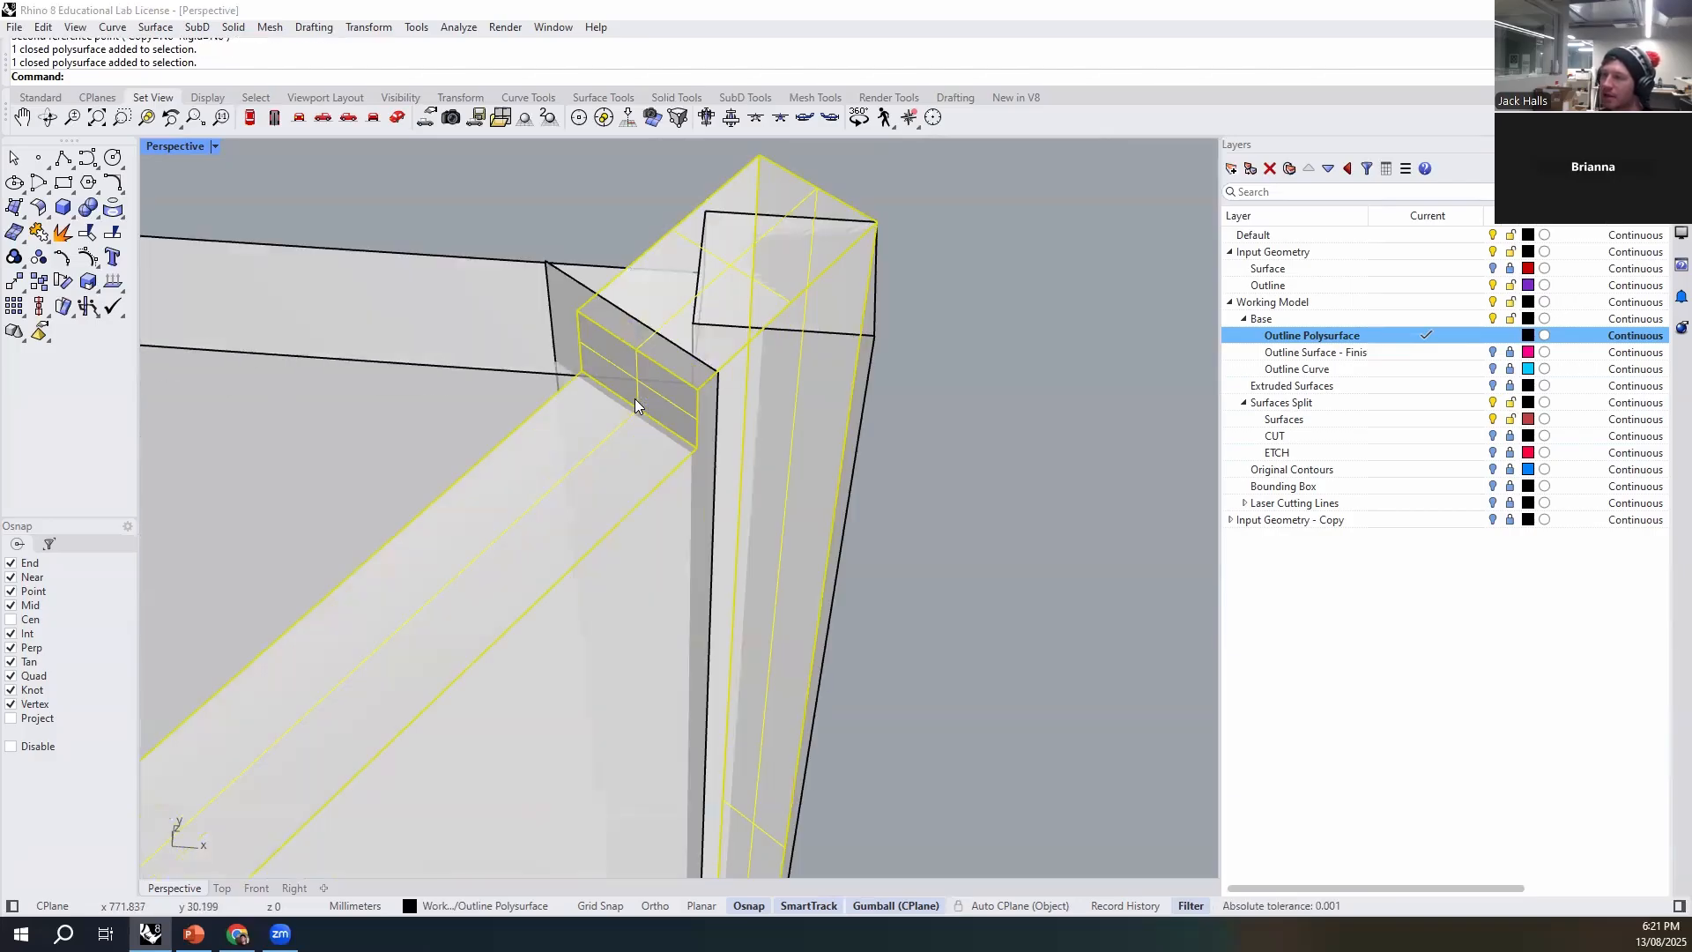
pyautogui.scroll(-4, 580, 316)
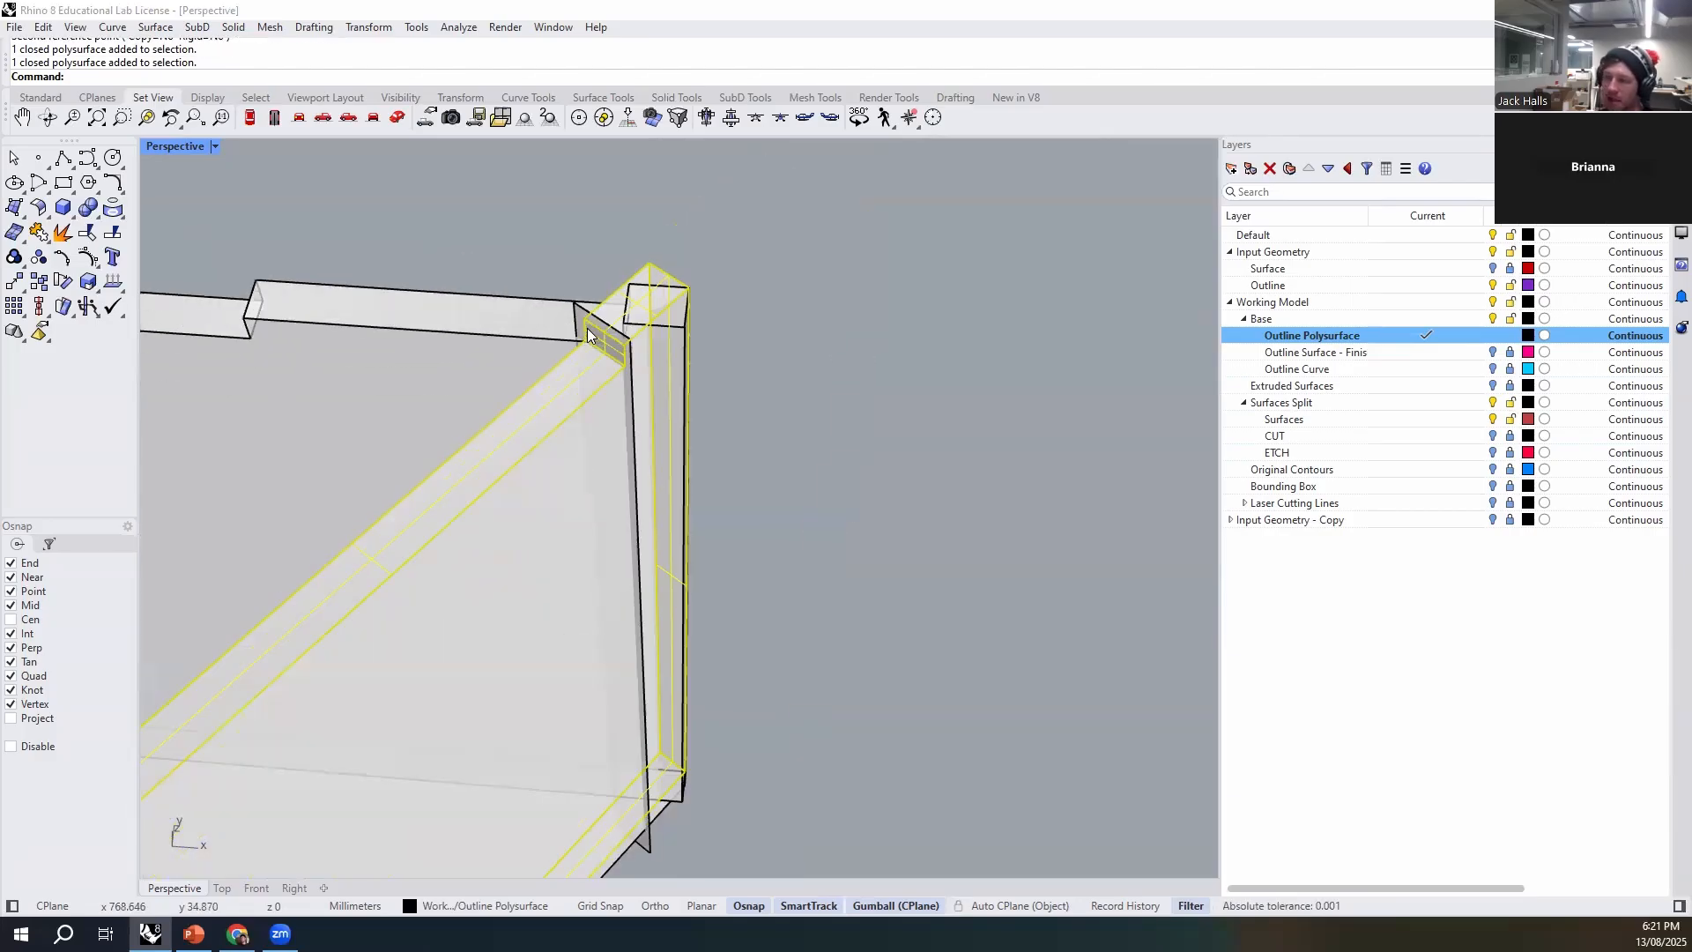
pyautogui.write('Boo')
pyautogui.press('Down')
pyautogui.press('Down')
pyautogui.press('Down')
pyautogui.press('Down')
pyautogui.press('Return')
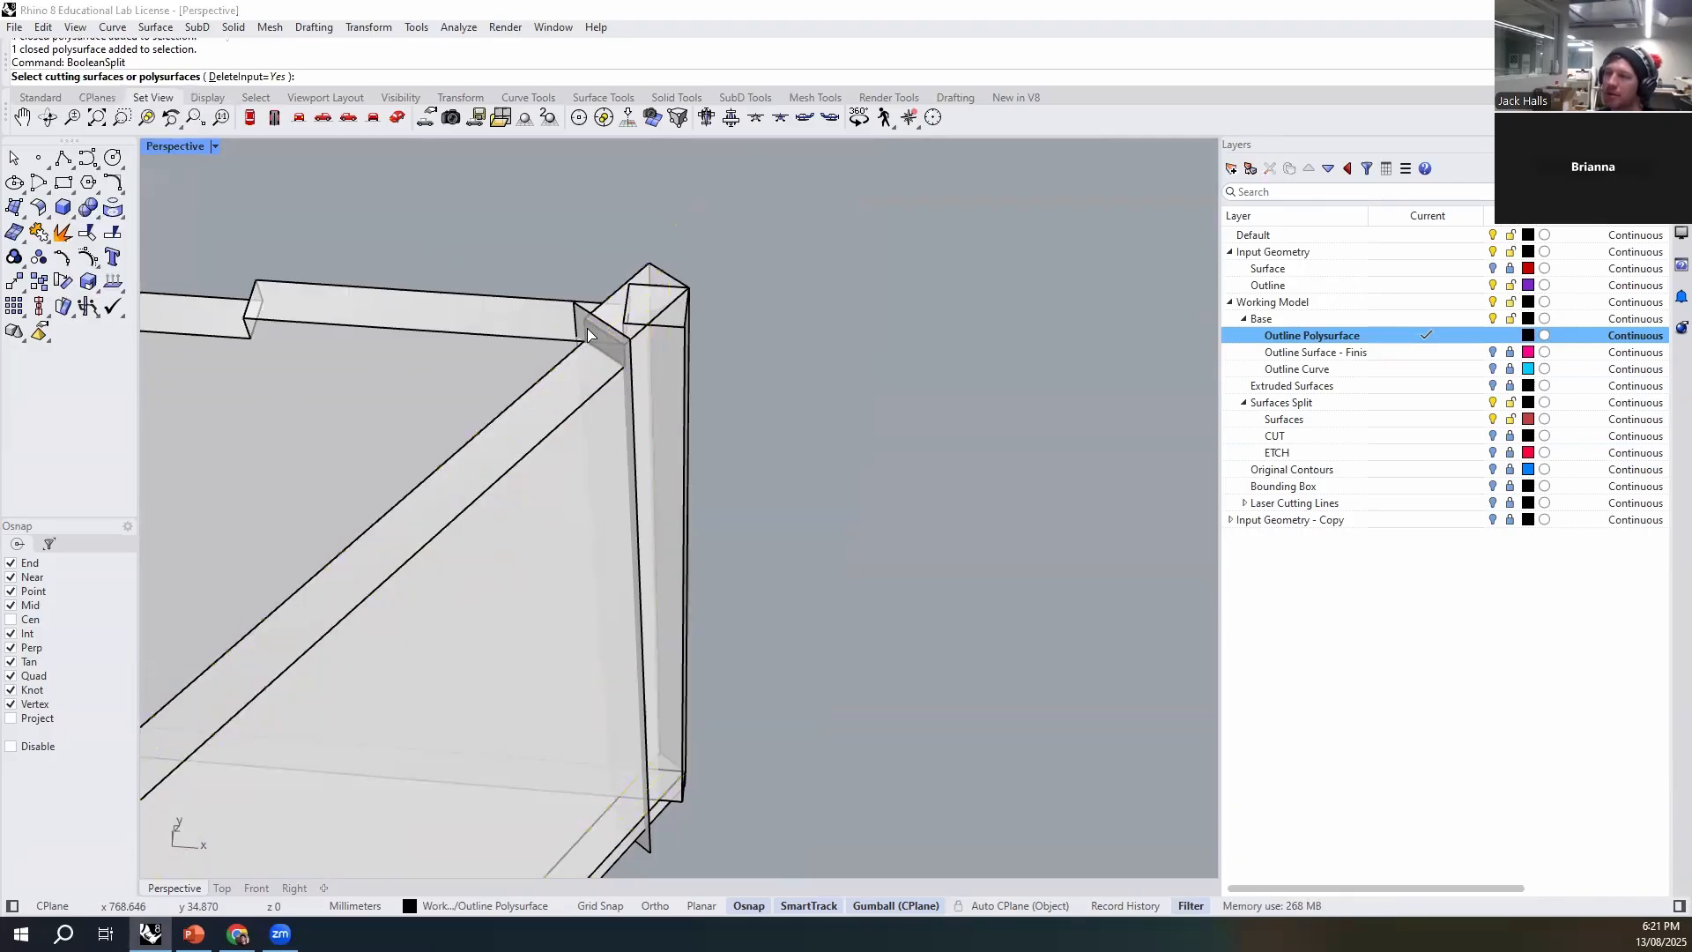
pyautogui.click(578, 313)
pyautogui.press('Return')
# - Delete the cut-off wall end at the sharp corner together with the cutting plane, keeping the shortened wall
pyautogui.click(669, 419)
pyautogui.click(642, 507)
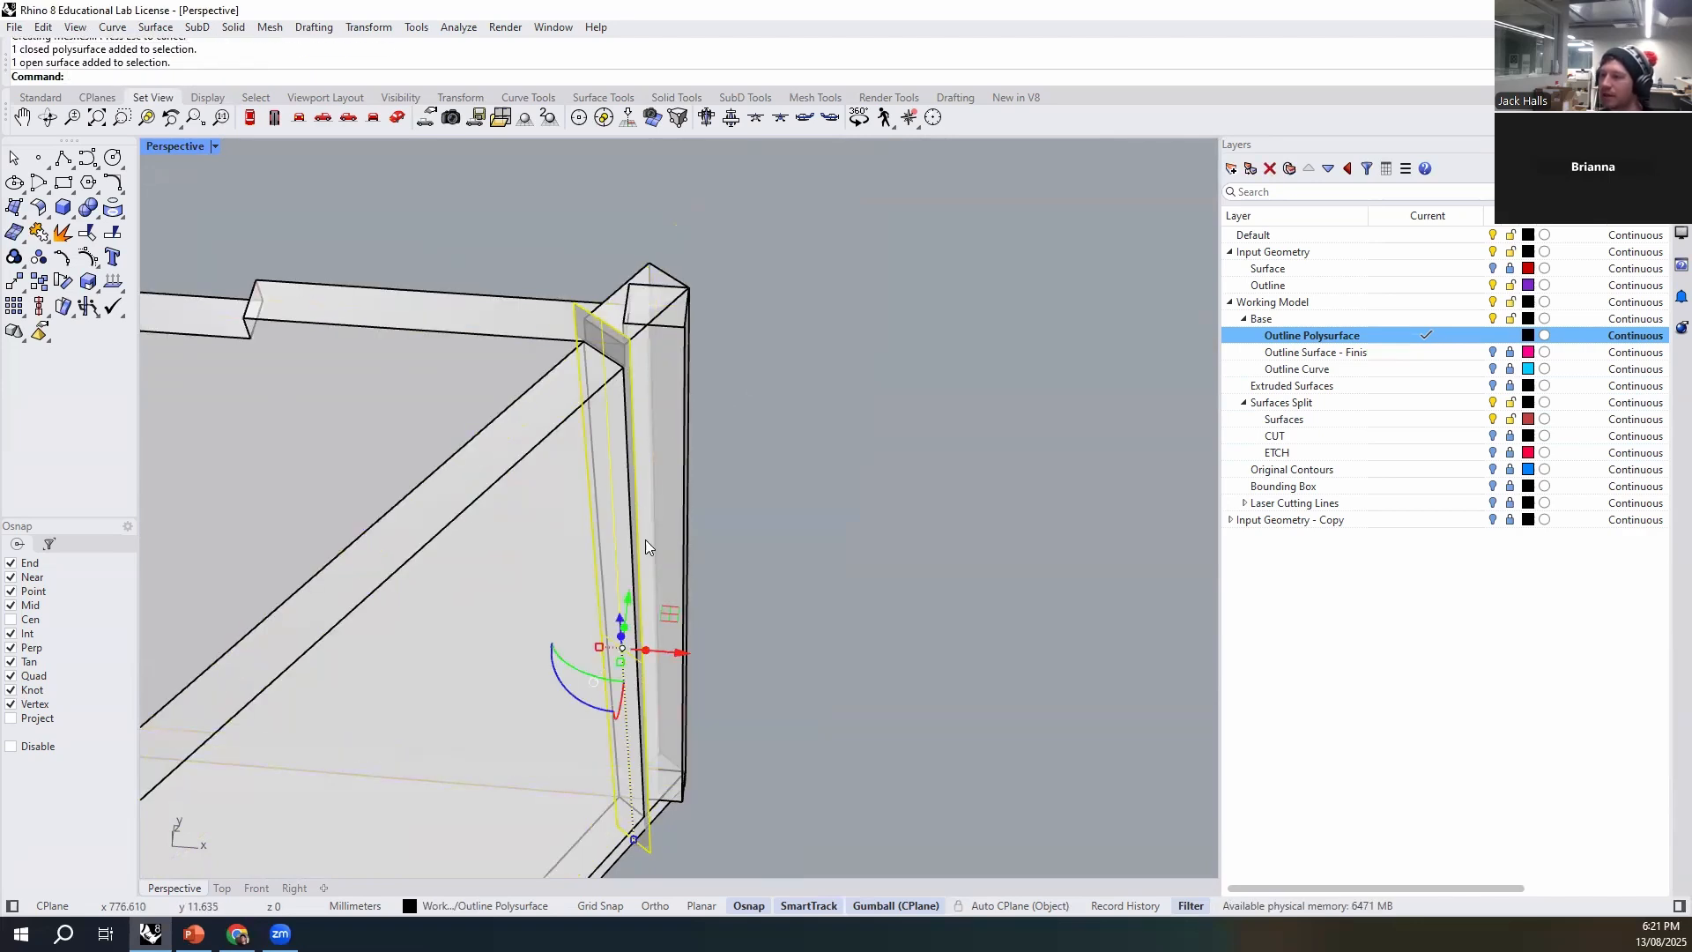
pyautogui.click(666, 819)
pyautogui.click(666, 765)
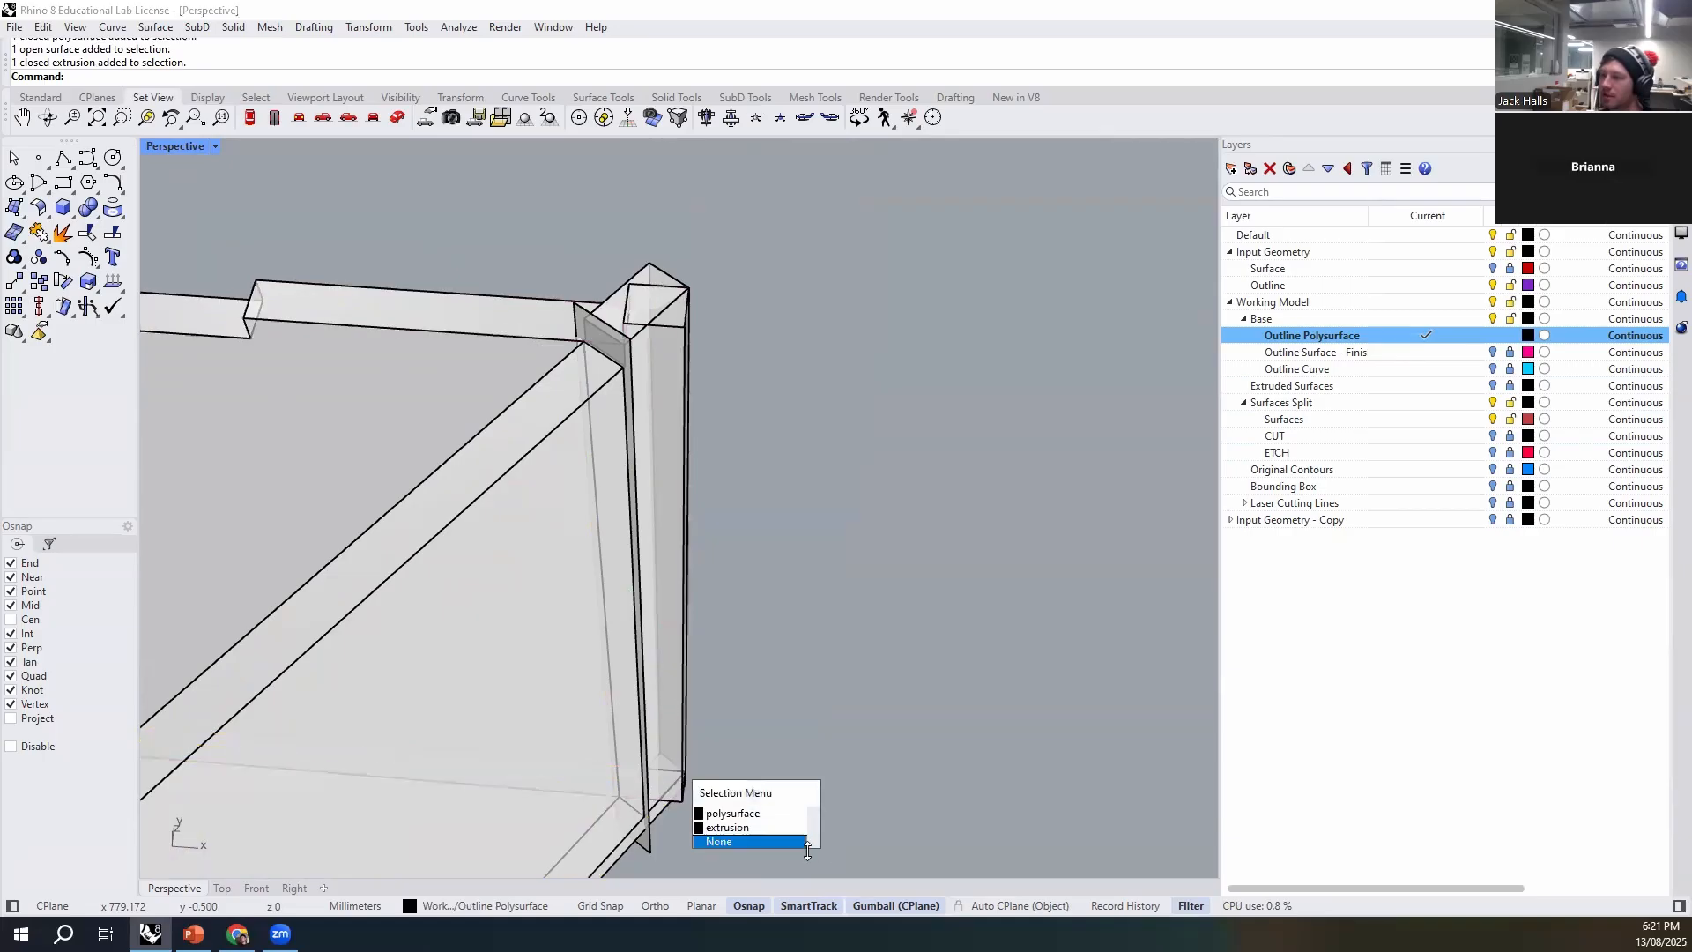
pyautogui.click(638, 328)
pyautogui.click(707, 375)
pyautogui.press('Delete')
pyautogui.click(536, 423)
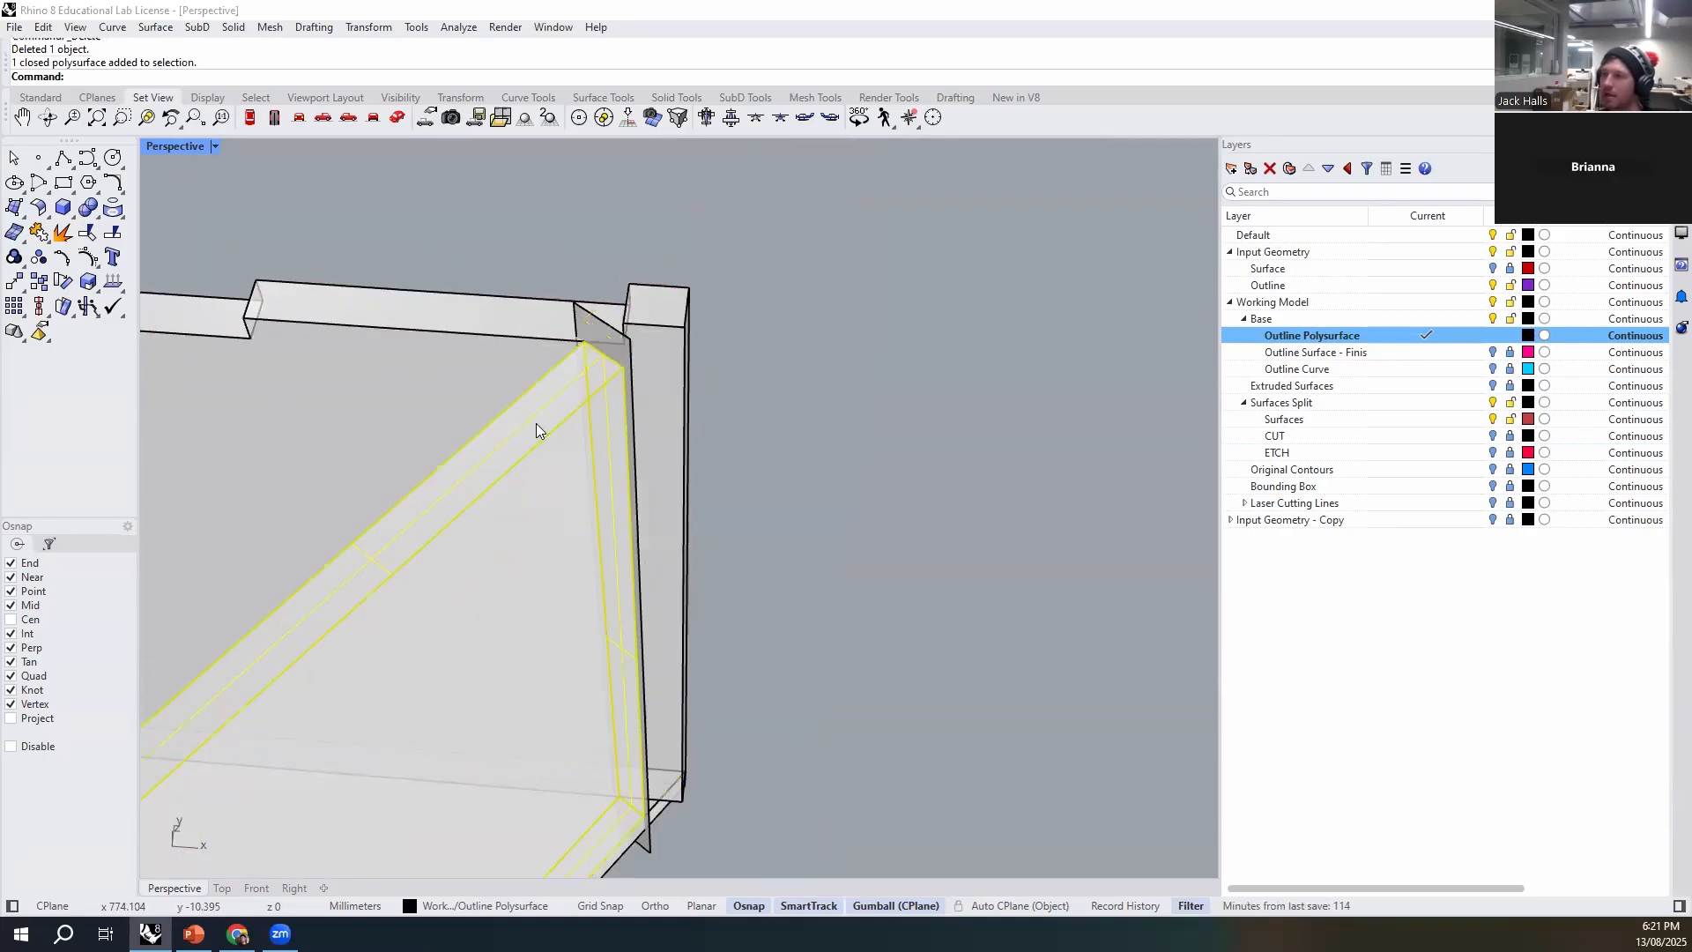
pyautogui.click(610, 331)
pyautogui.press('Delete')
# - Examine the trimmed corner from several angles, checking where the shortened wall meets the adjoining stepped wall
pyautogui.moveTo(624, 357); pyautogui.dragTo(618, 433, button='right')
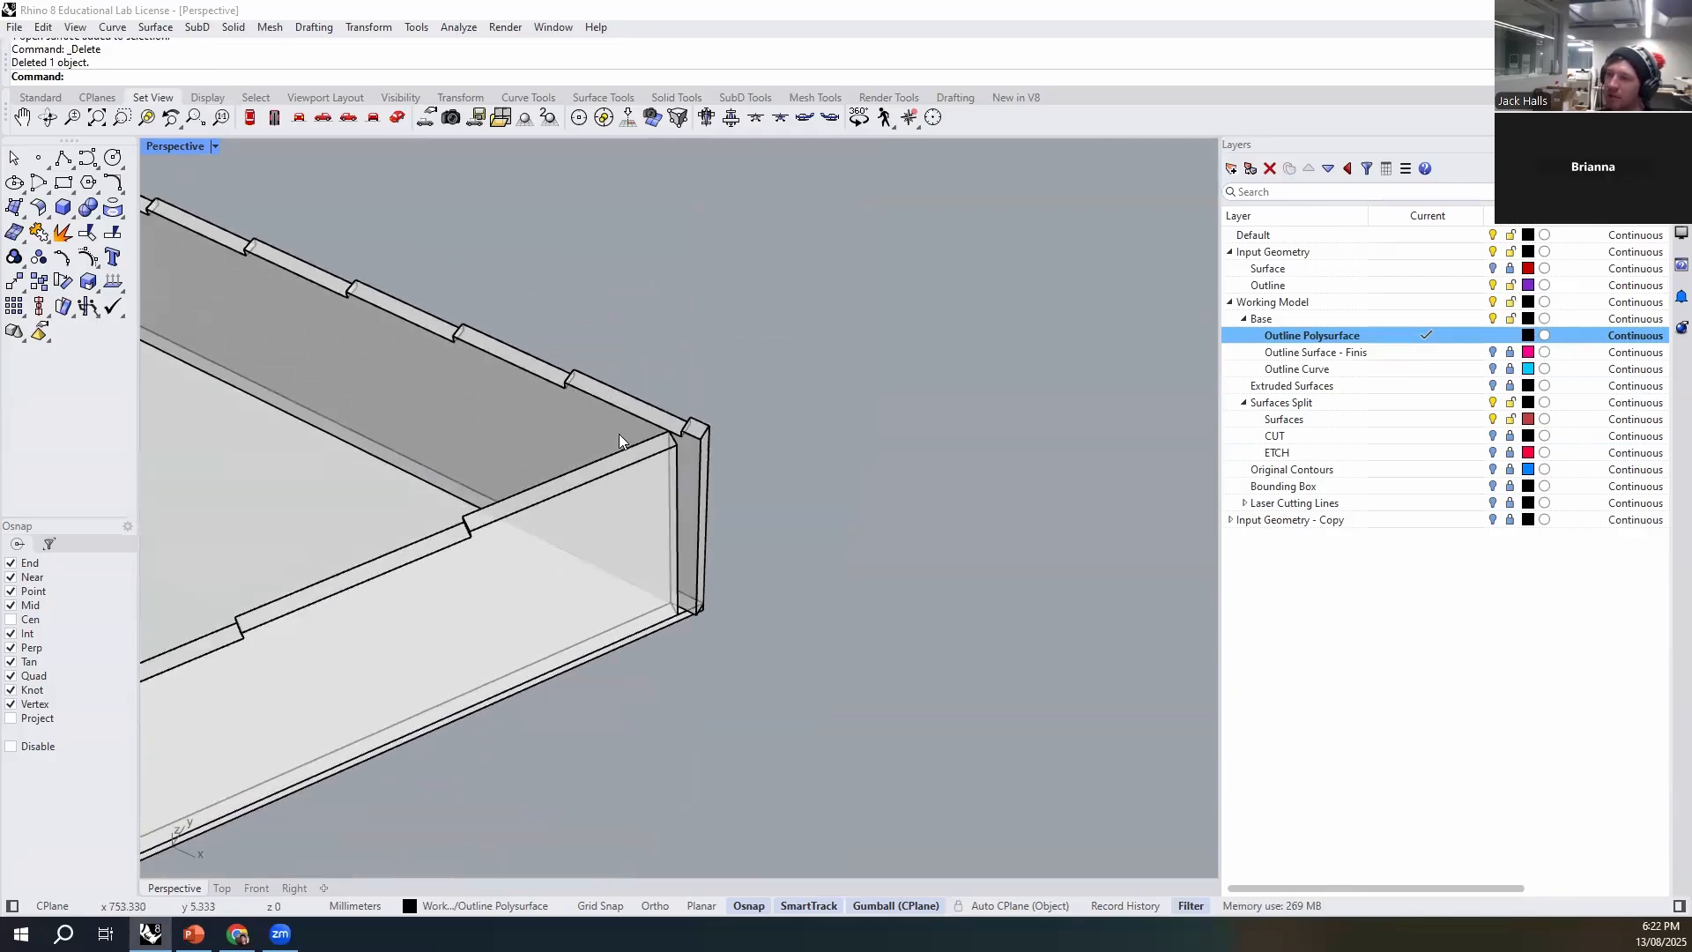
pyautogui.scroll(3, 619, 433)
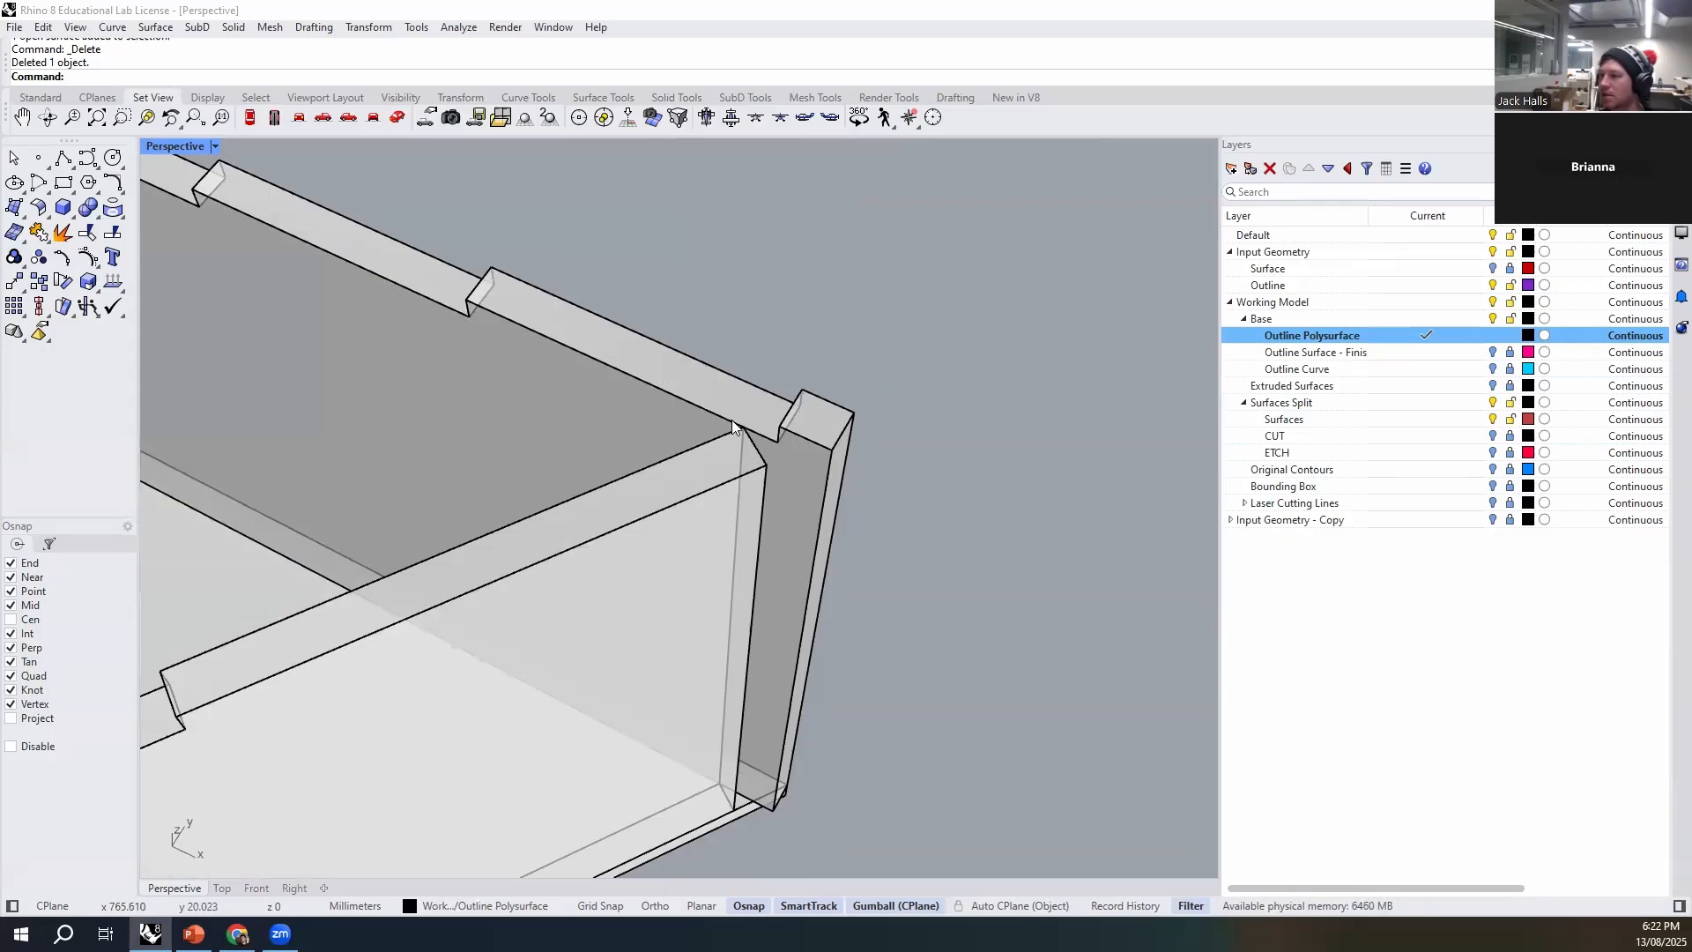
pyautogui.moveTo(733, 416); pyautogui.dragTo(895, 629, button='right')
pyautogui.scroll(2, 885, 588)
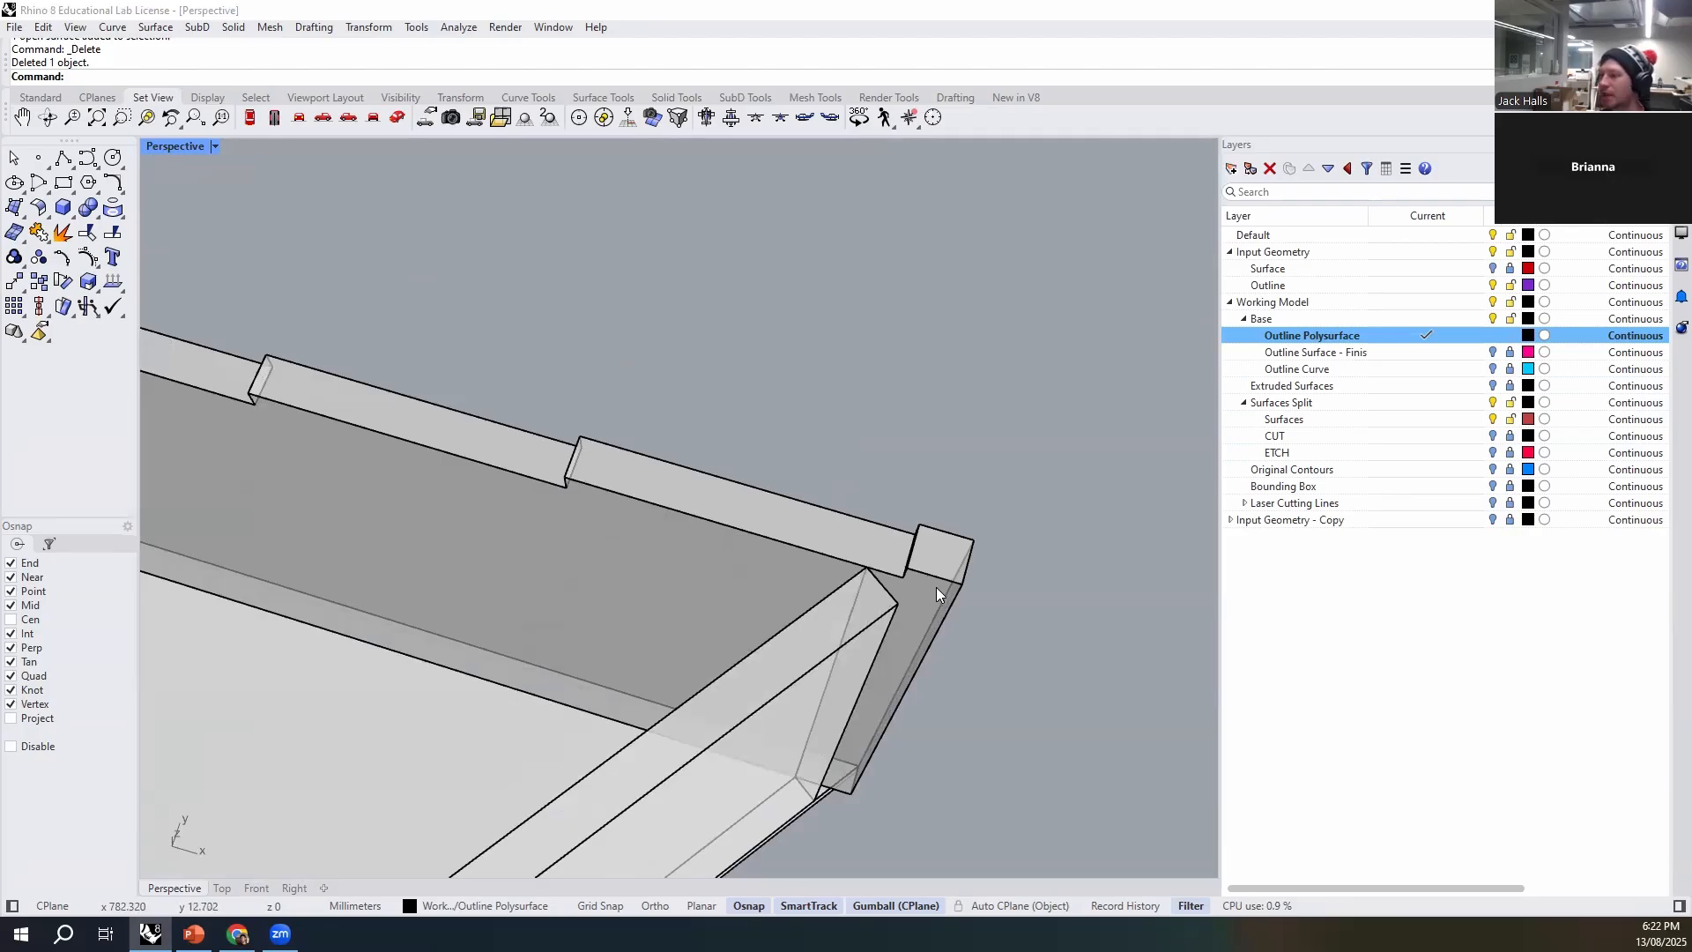
pyautogui.moveTo(864, 606); pyautogui.dragTo(624, 608, button='right')
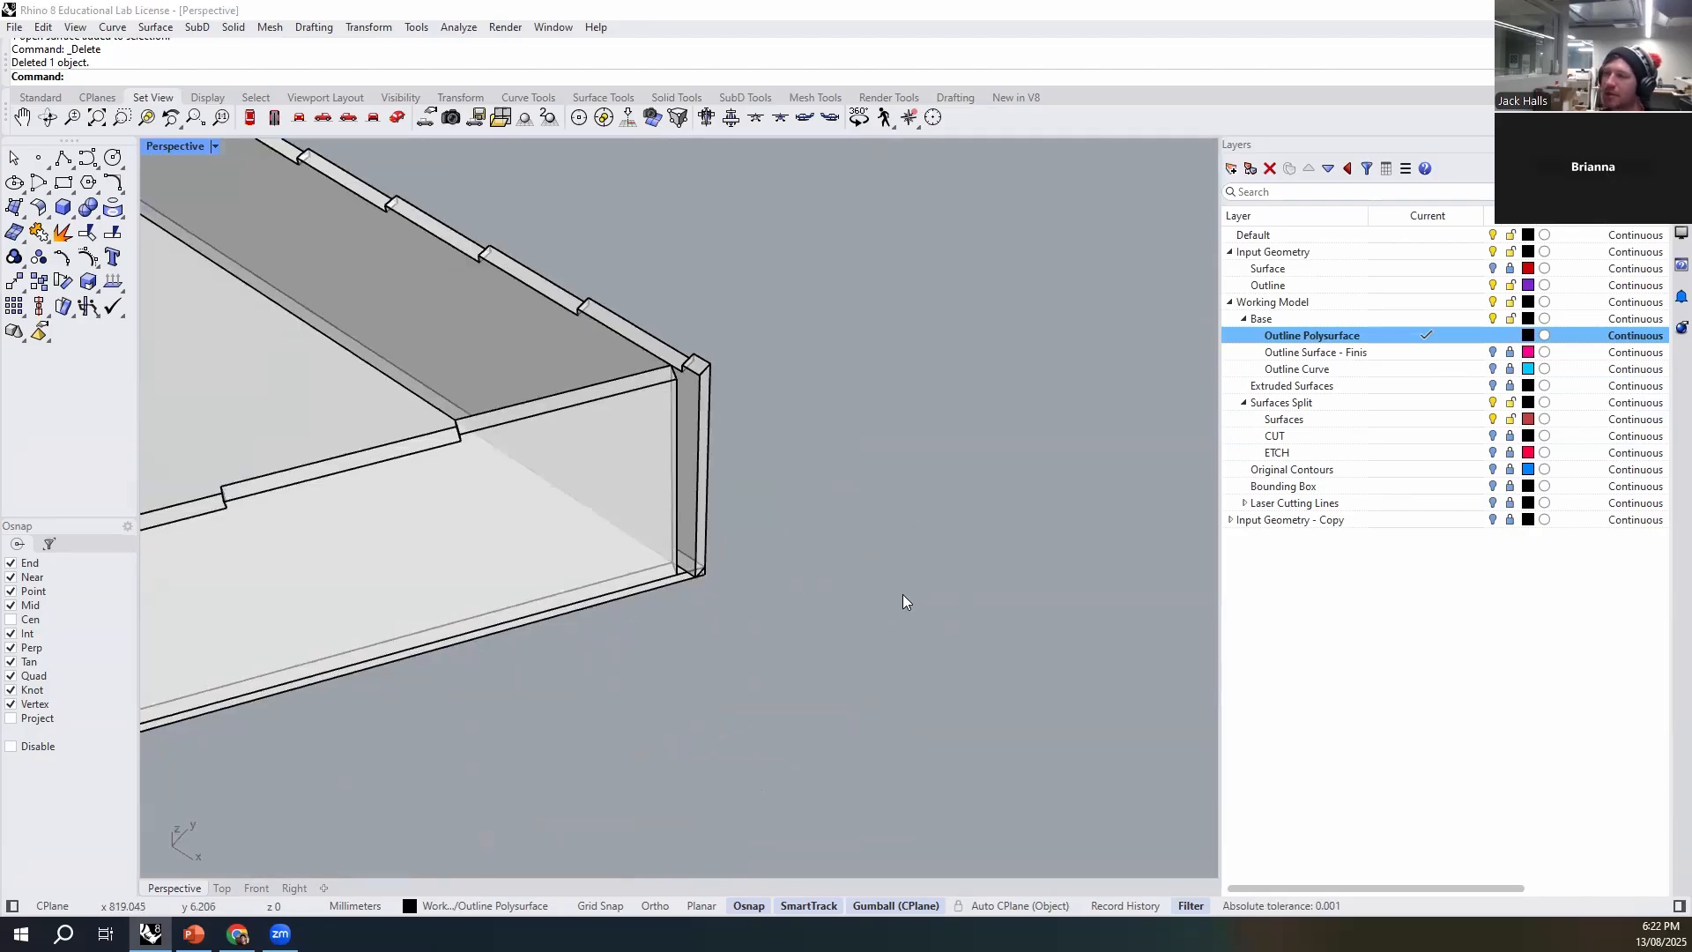
pyautogui.scroll(-3, 833, 597)
pyautogui.scroll(8, 762, 598)
pyautogui.scroll(-5, 820, 671)
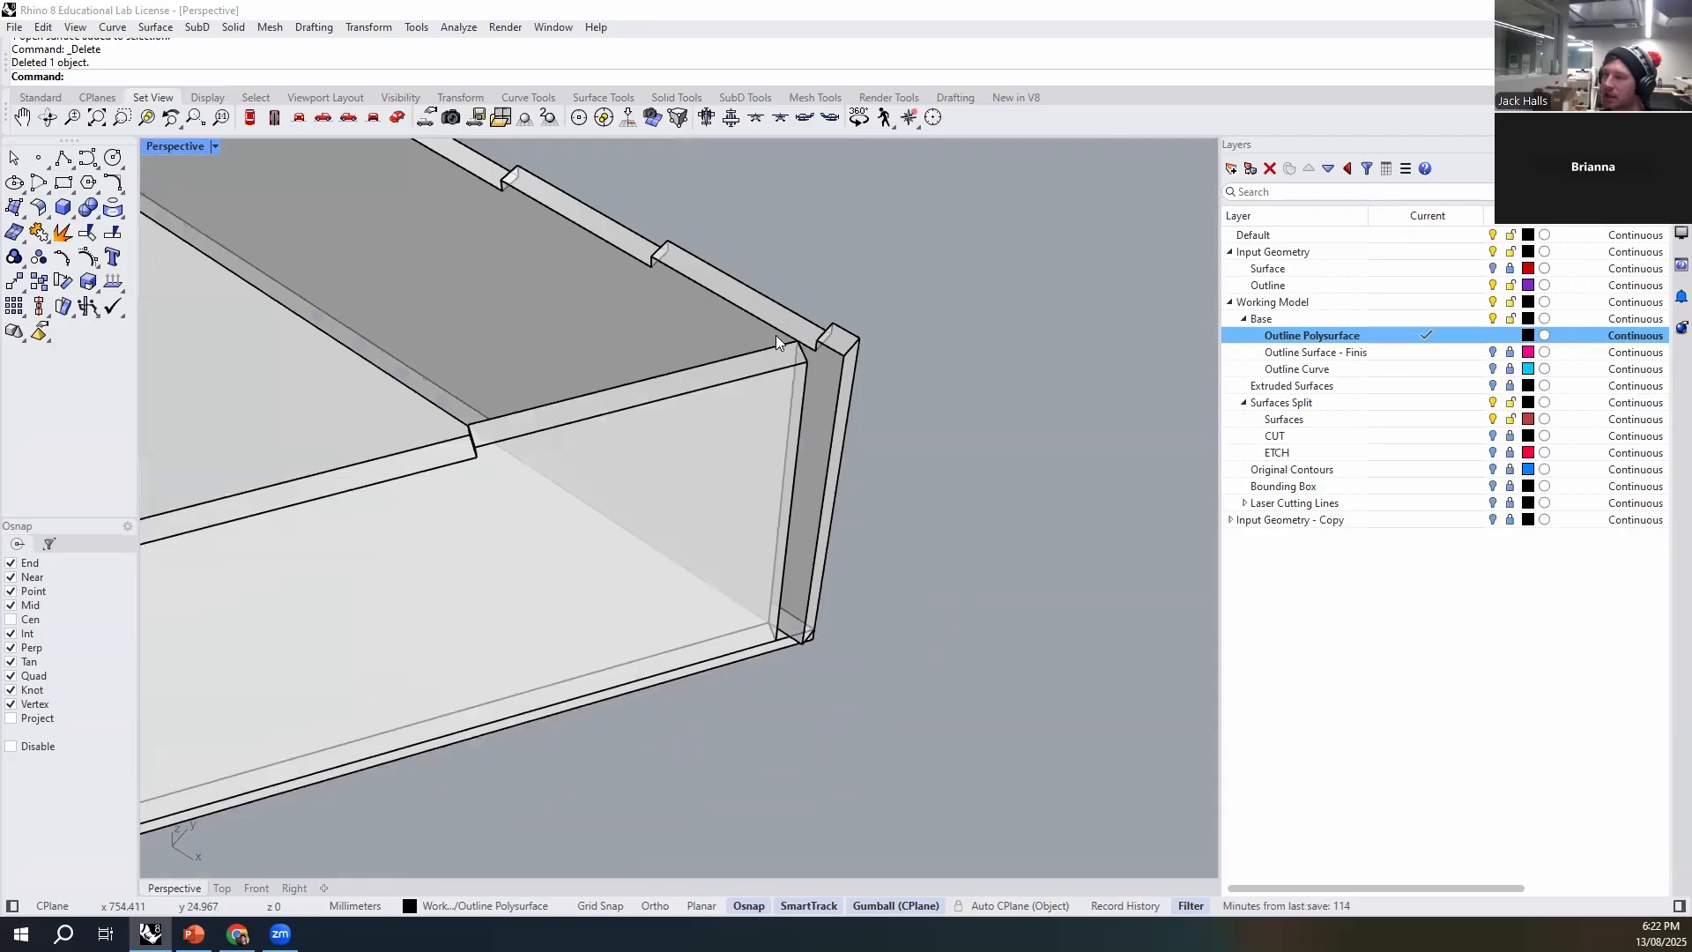
pyautogui.scroll(-2, 826, 414)
pyautogui.moveTo(931, 462); pyautogui.dragTo(763, 476, button='right')
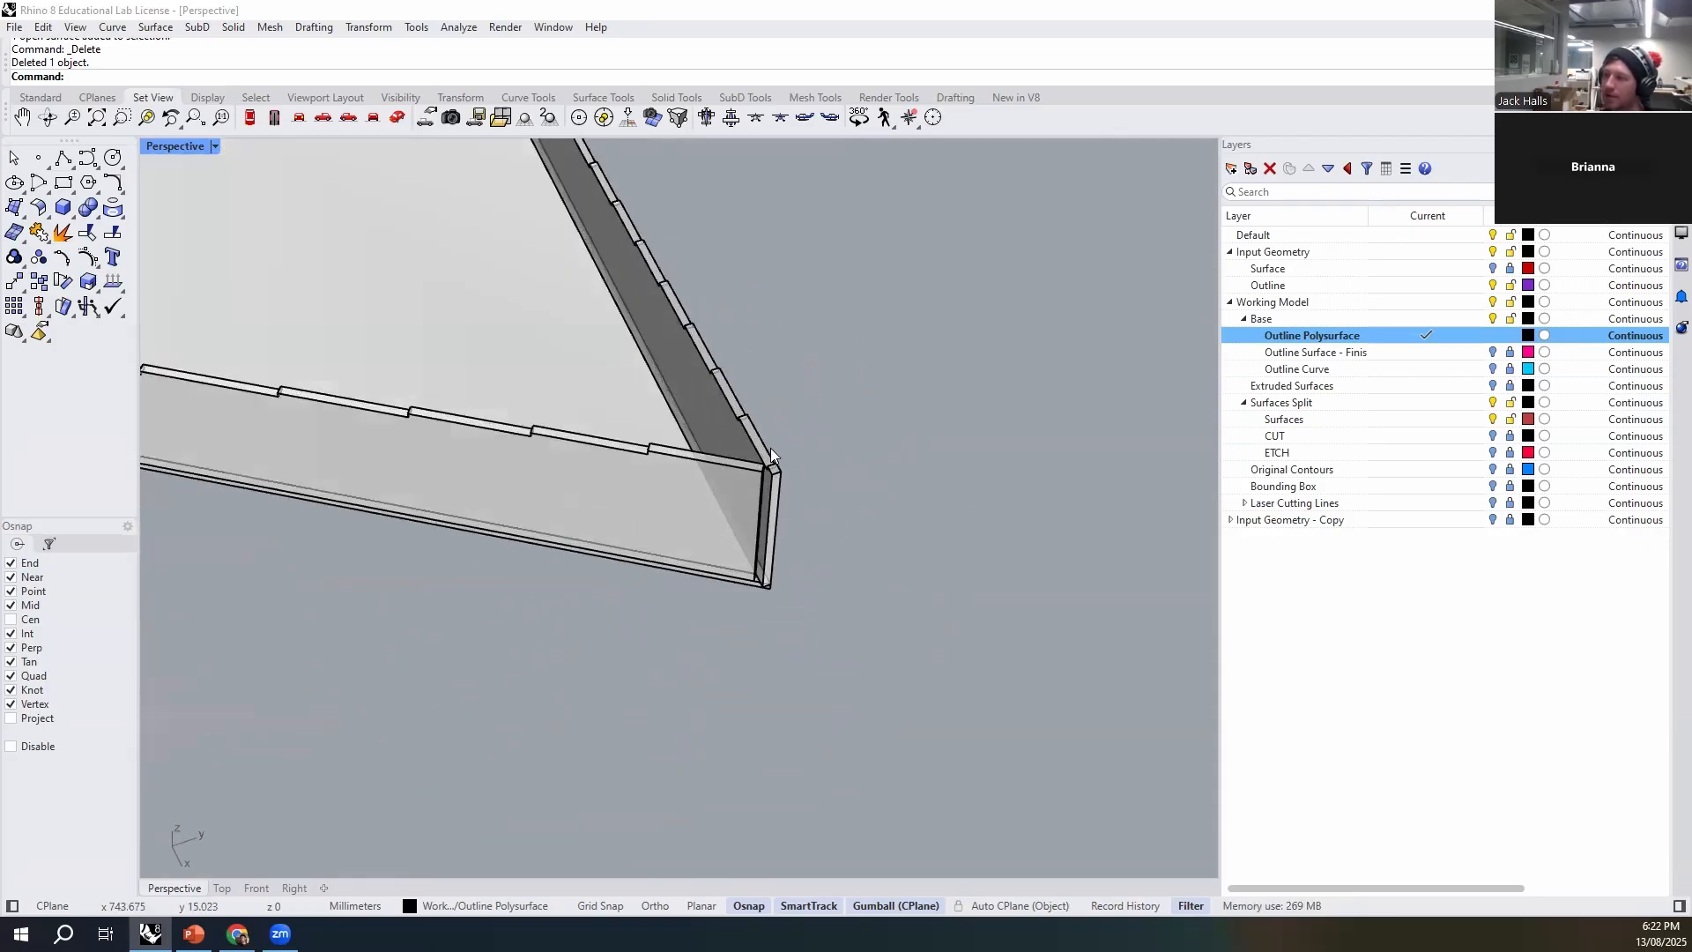
# - Inspect the protruding end of the adjoining wall up close, selecting the wall pieces and checking the joint at the base
pyautogui.scroll(2, 760, 476)
pyautogui.moveTo(779, 411); pyautogui.dragTo(857, 765, button='right')
pyautogui.scroll(8, 931, 607)
pyautogui.click(751, 451)
pyautogui.click(958, 466)
pyautogui.scroll(-6, 826, 432)
pyautogui.moveTo(825, 426); pyautogui.dragTo(833, 628, button='right')
pyautogui.scroll(7, 859, 677)
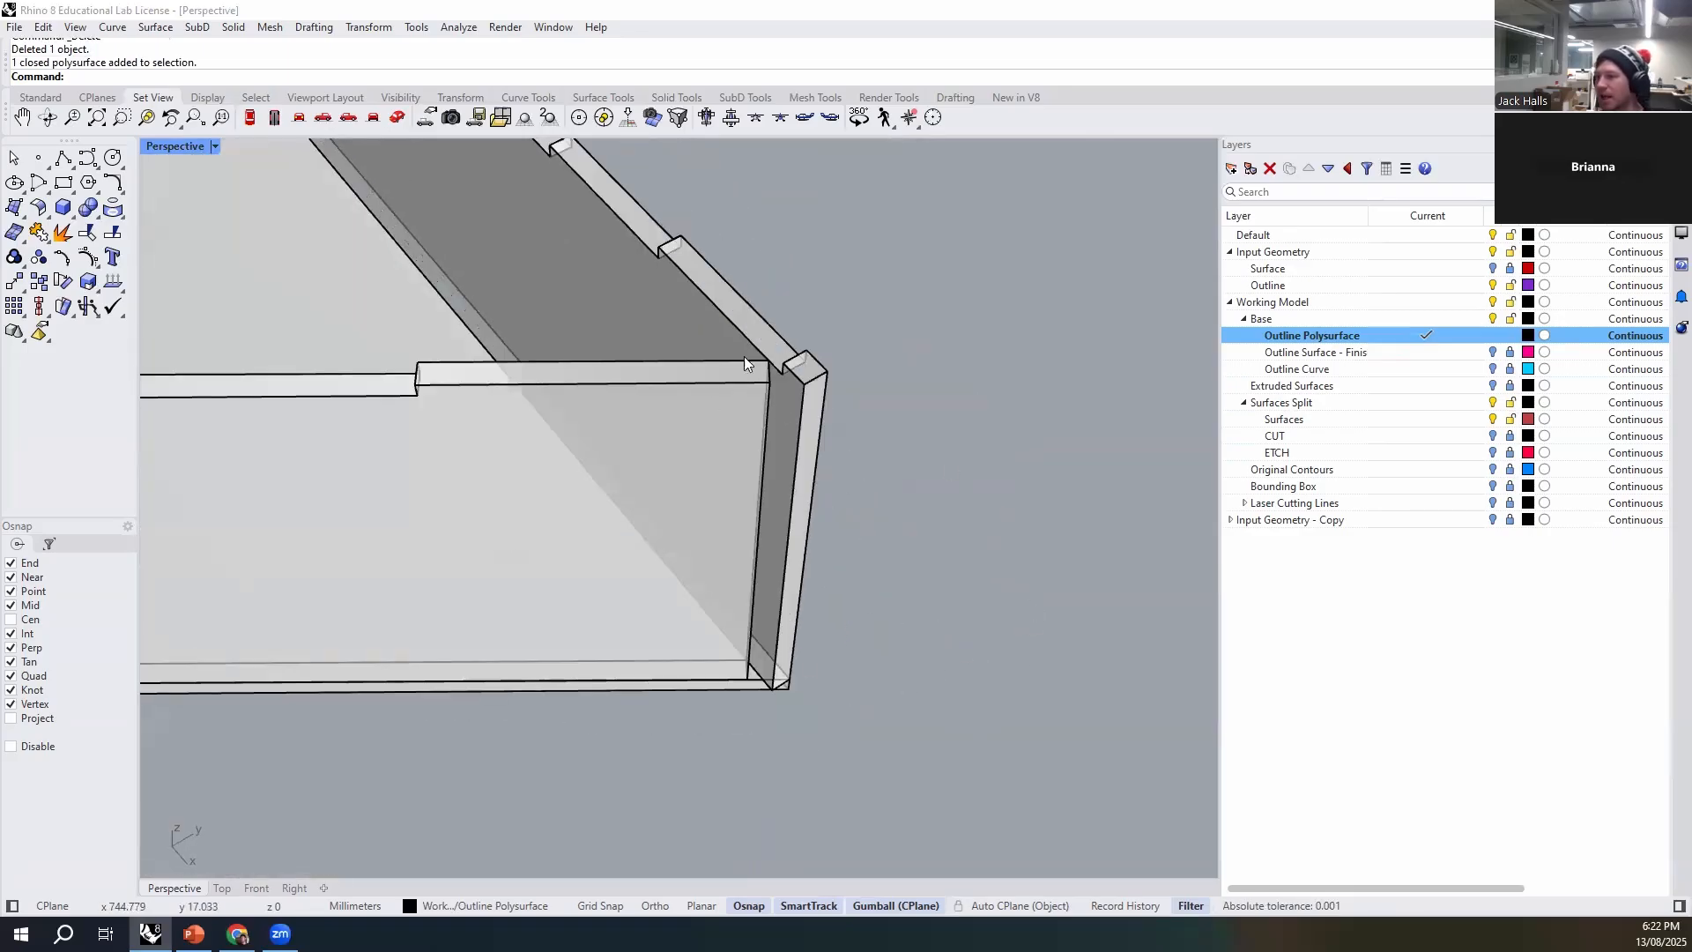
pyautogui.moveTo(744, 356); pyautogui.dragTo(873, 386, button='right')
pyautogui.click(837, 362)
pyautogui.click(814, 414)
pyautogui.moveTo(763, 628); pyautogui.dragTo(800, 747, button='right')
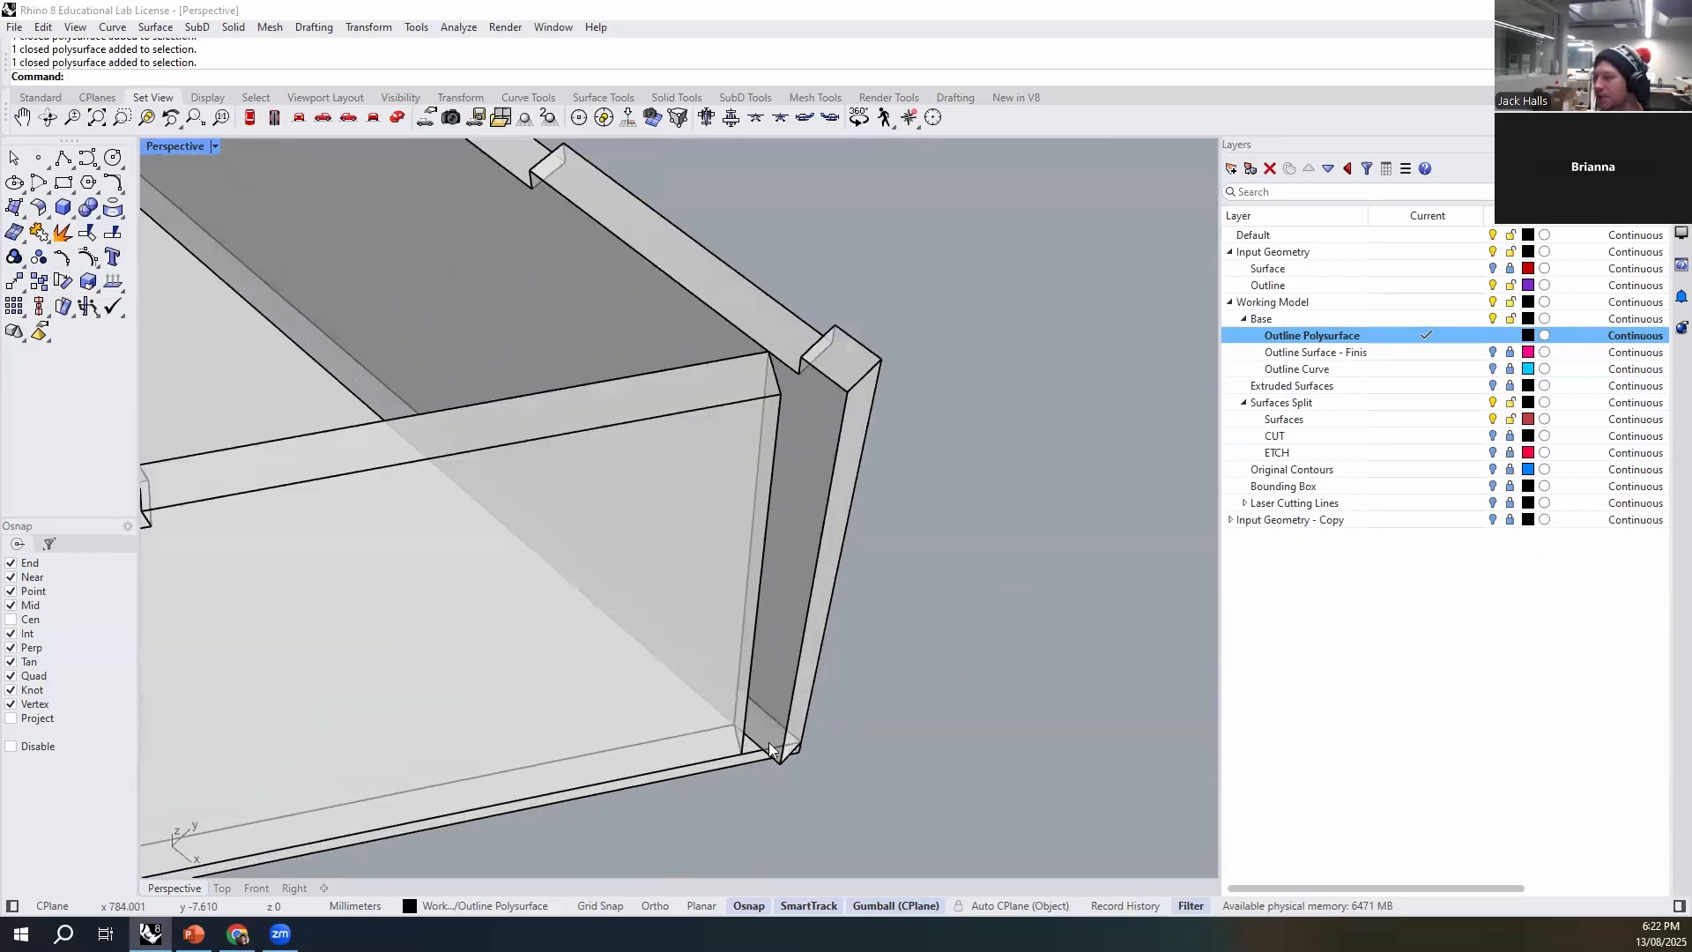
pyautogui.write('e')
pyautogui.press('Return')
pyautogui.write('ve Deformable ): v')
pyautogui.press('Return')
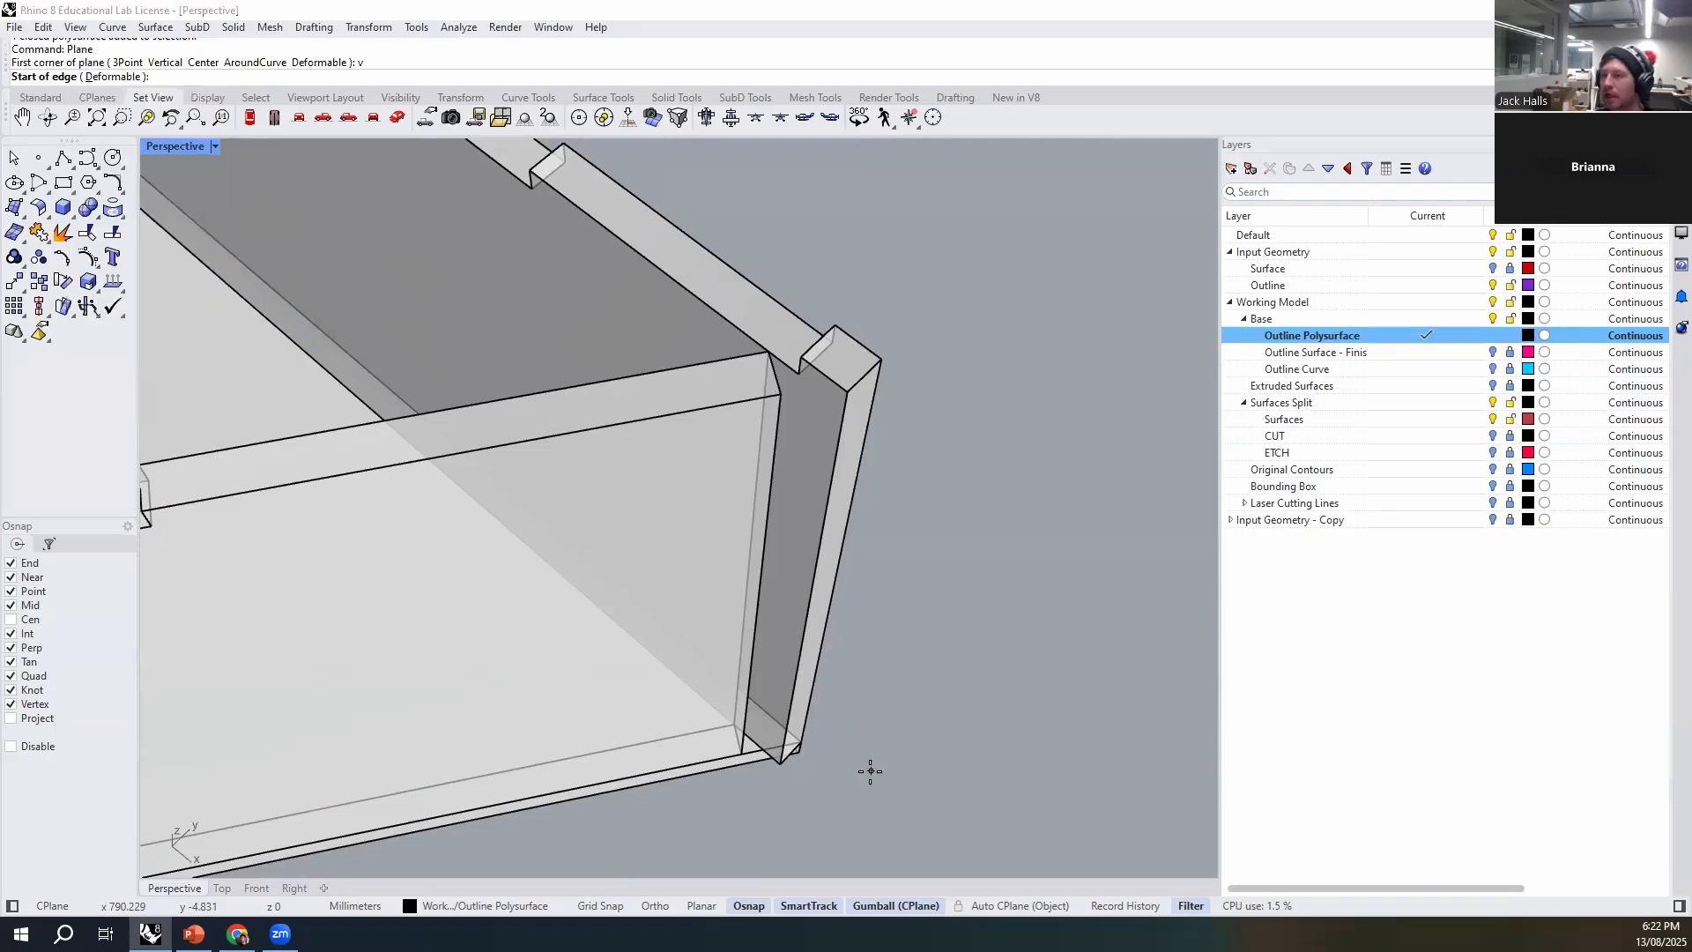
pyautogui.click(759, 750)
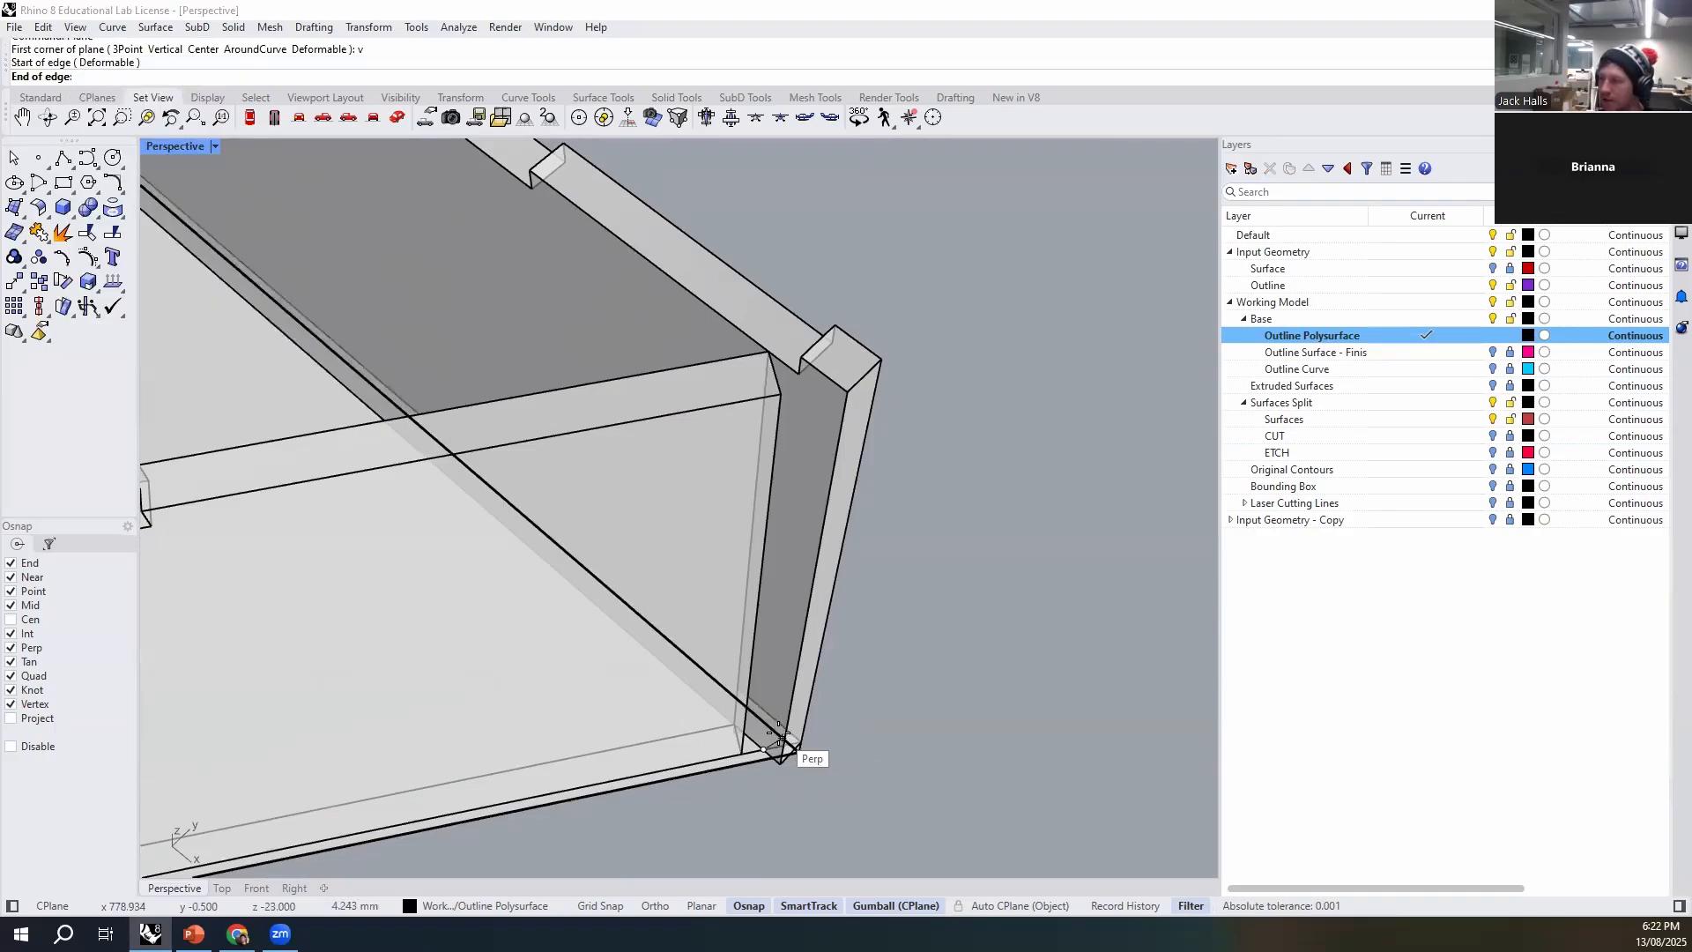
pyautogui.click(779, 738)
pyautogui.scroll(3, 869, 511)
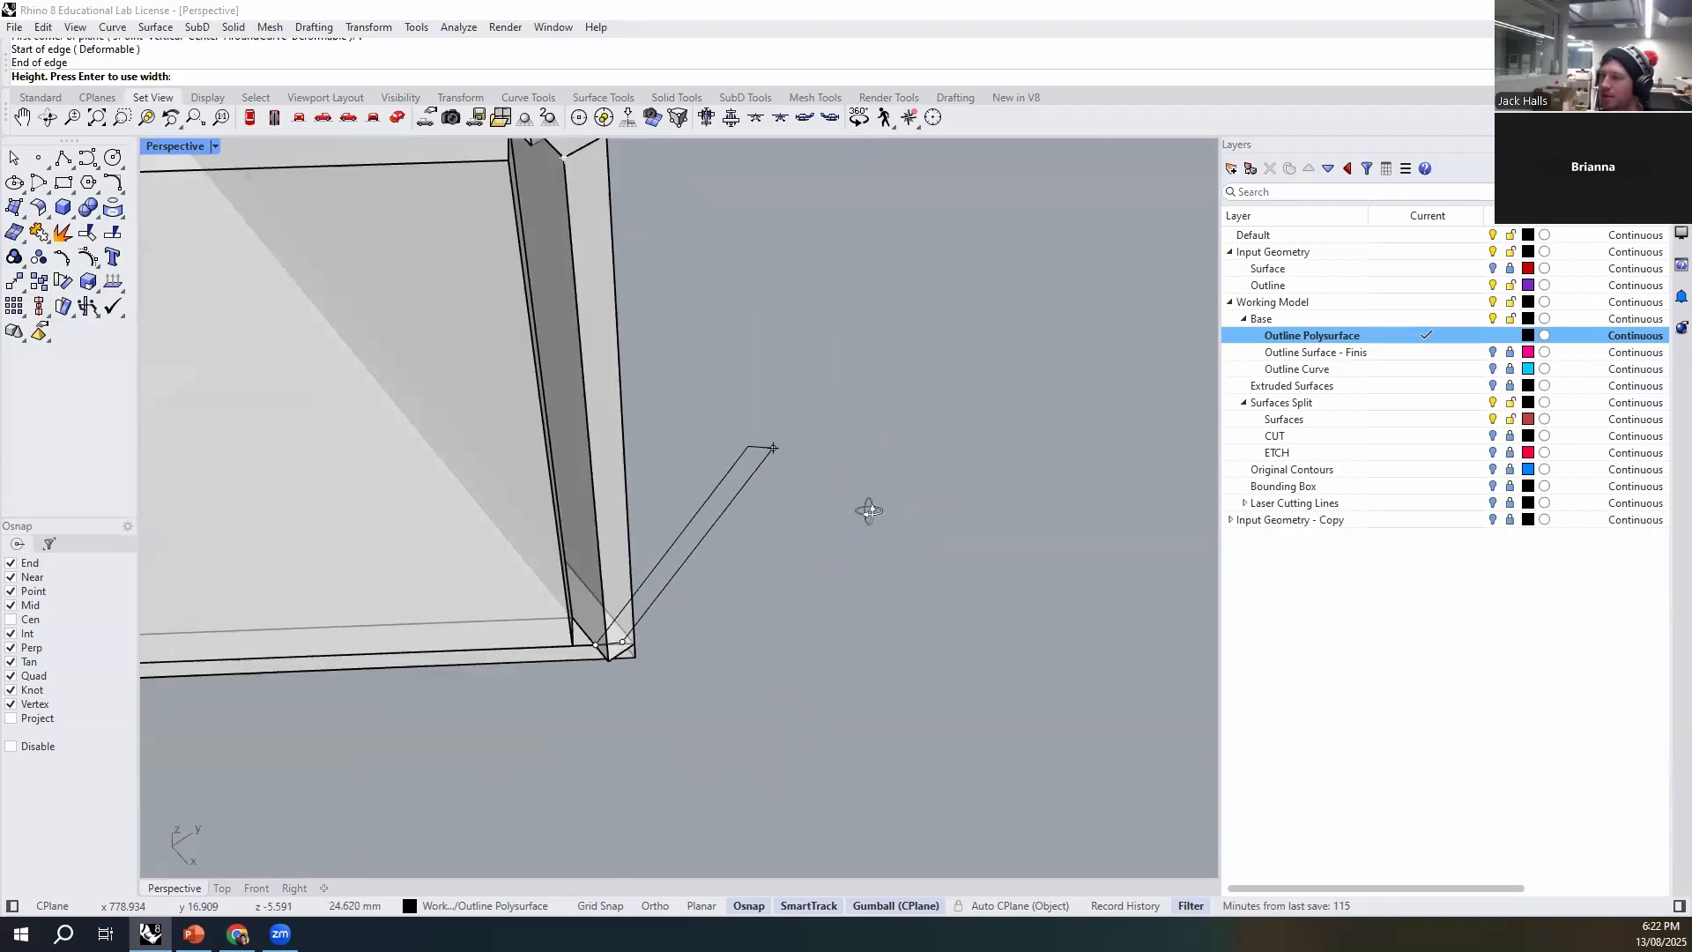
pyautogui.press('Escape')
# - Draw a vertical plane across the protruding wall end at the sharp corner, from the base to above the wall top
pyautogui.write('Plane')
pyautogui.press('Return')
pyautogui.write('ve Deformable ): v')
pyautogui.press('Return')
pyautogui.scroll(2, 609, 665)
pyautogui.click(607, 666)
pyautogui.click(670, 663)
pyautogui.scroll(-3, 642, 652)
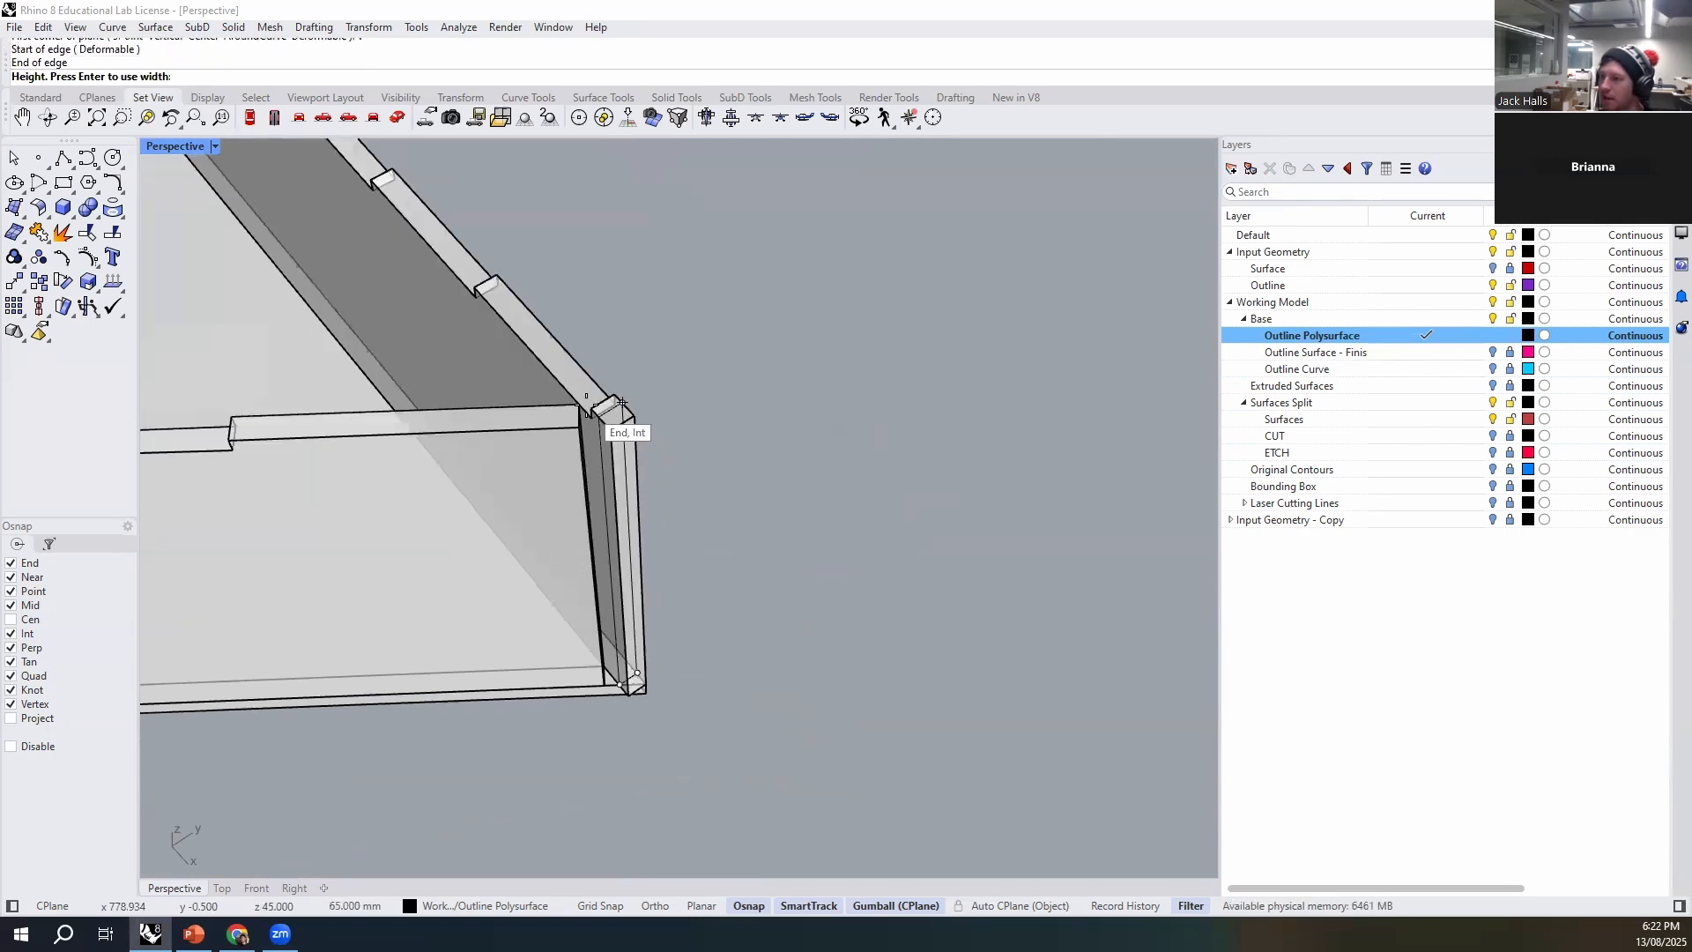
pyautogui.scroll(3, 639, 657)
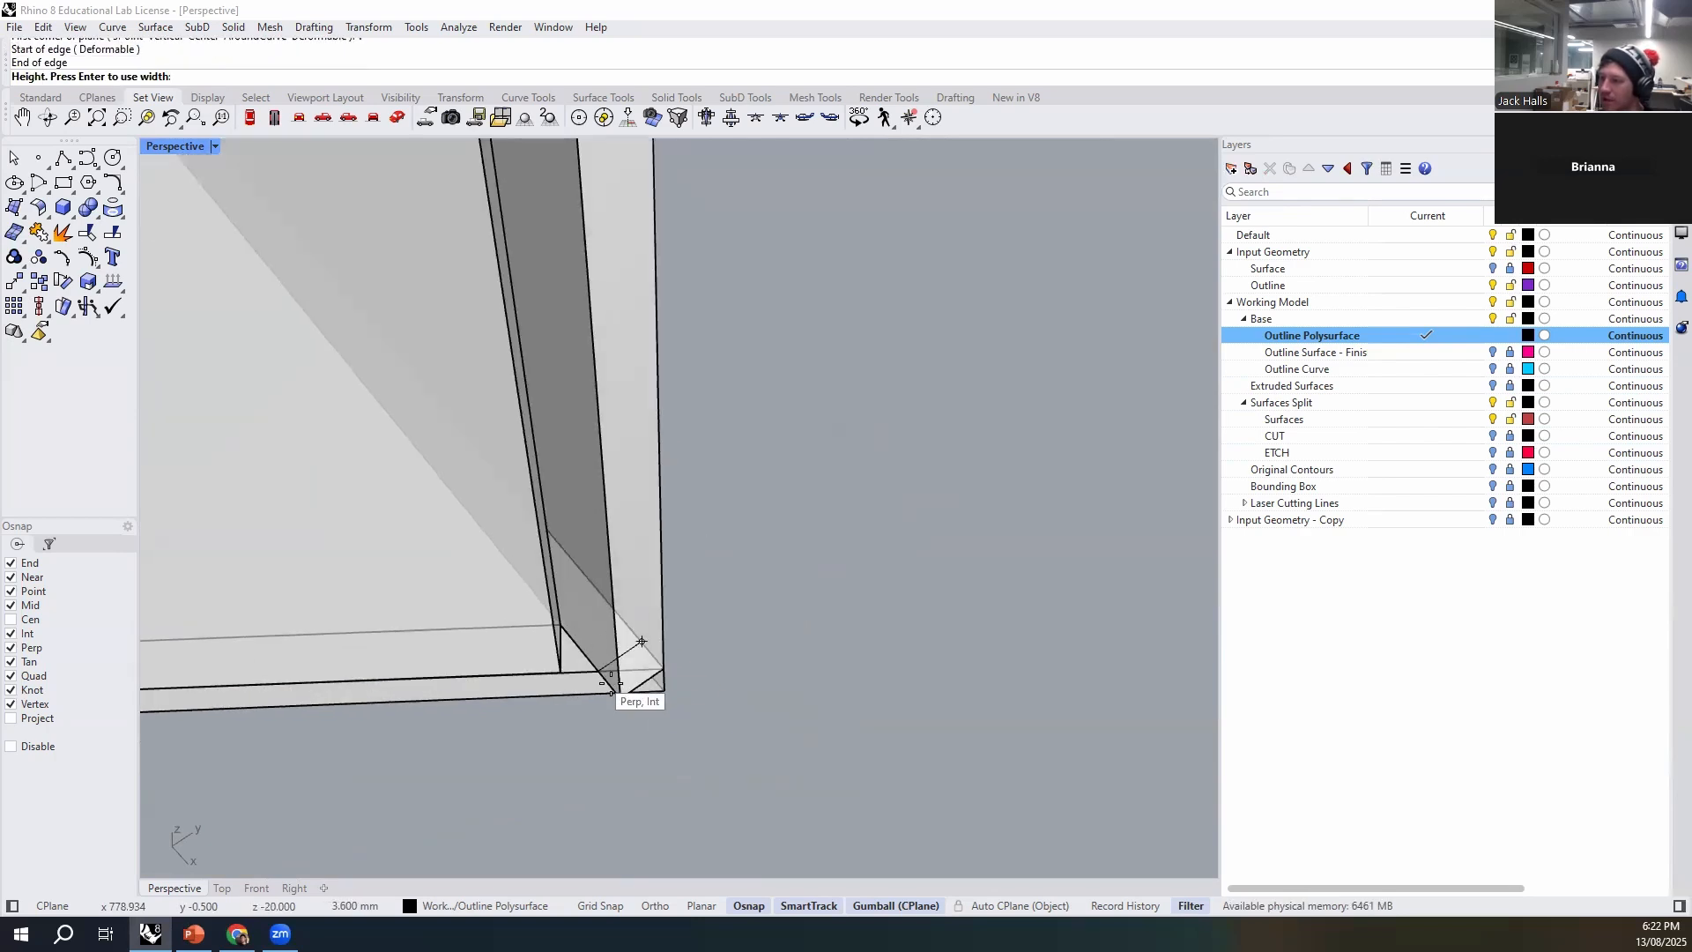
pyautogui.scroll(-2, 648, 700)
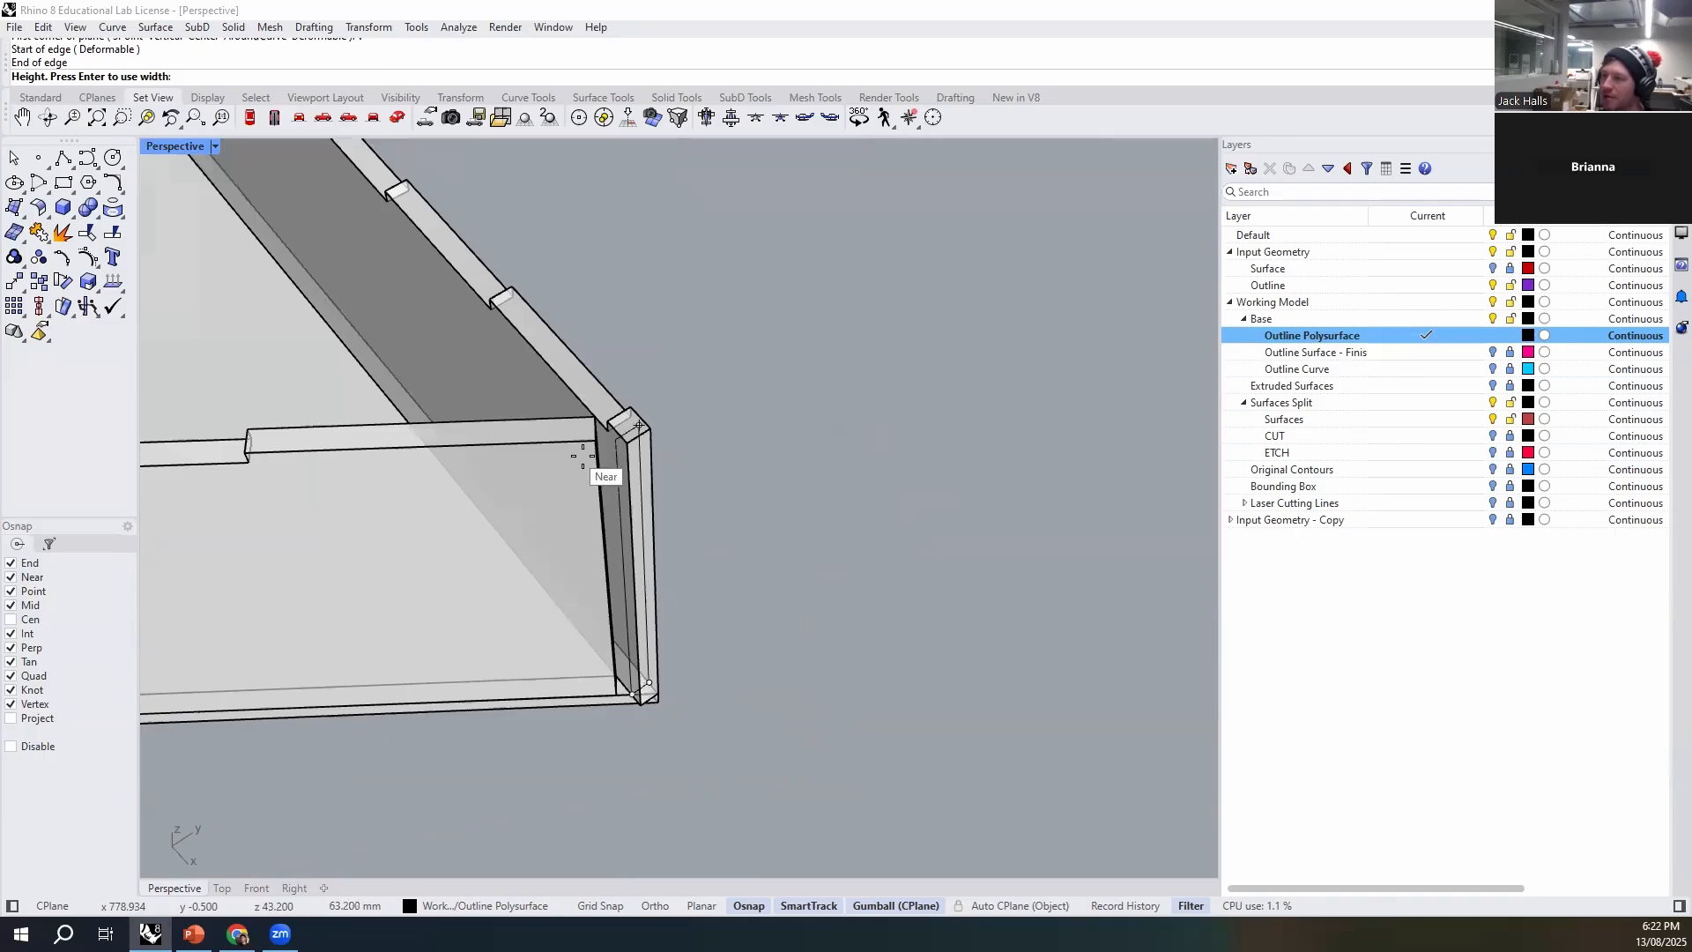
pyautogui.click(635, 391)
# - Widen the vertical plane with Scale1D so it extends past both faces of the protruding wall
pyautogui.write('Scale1D')
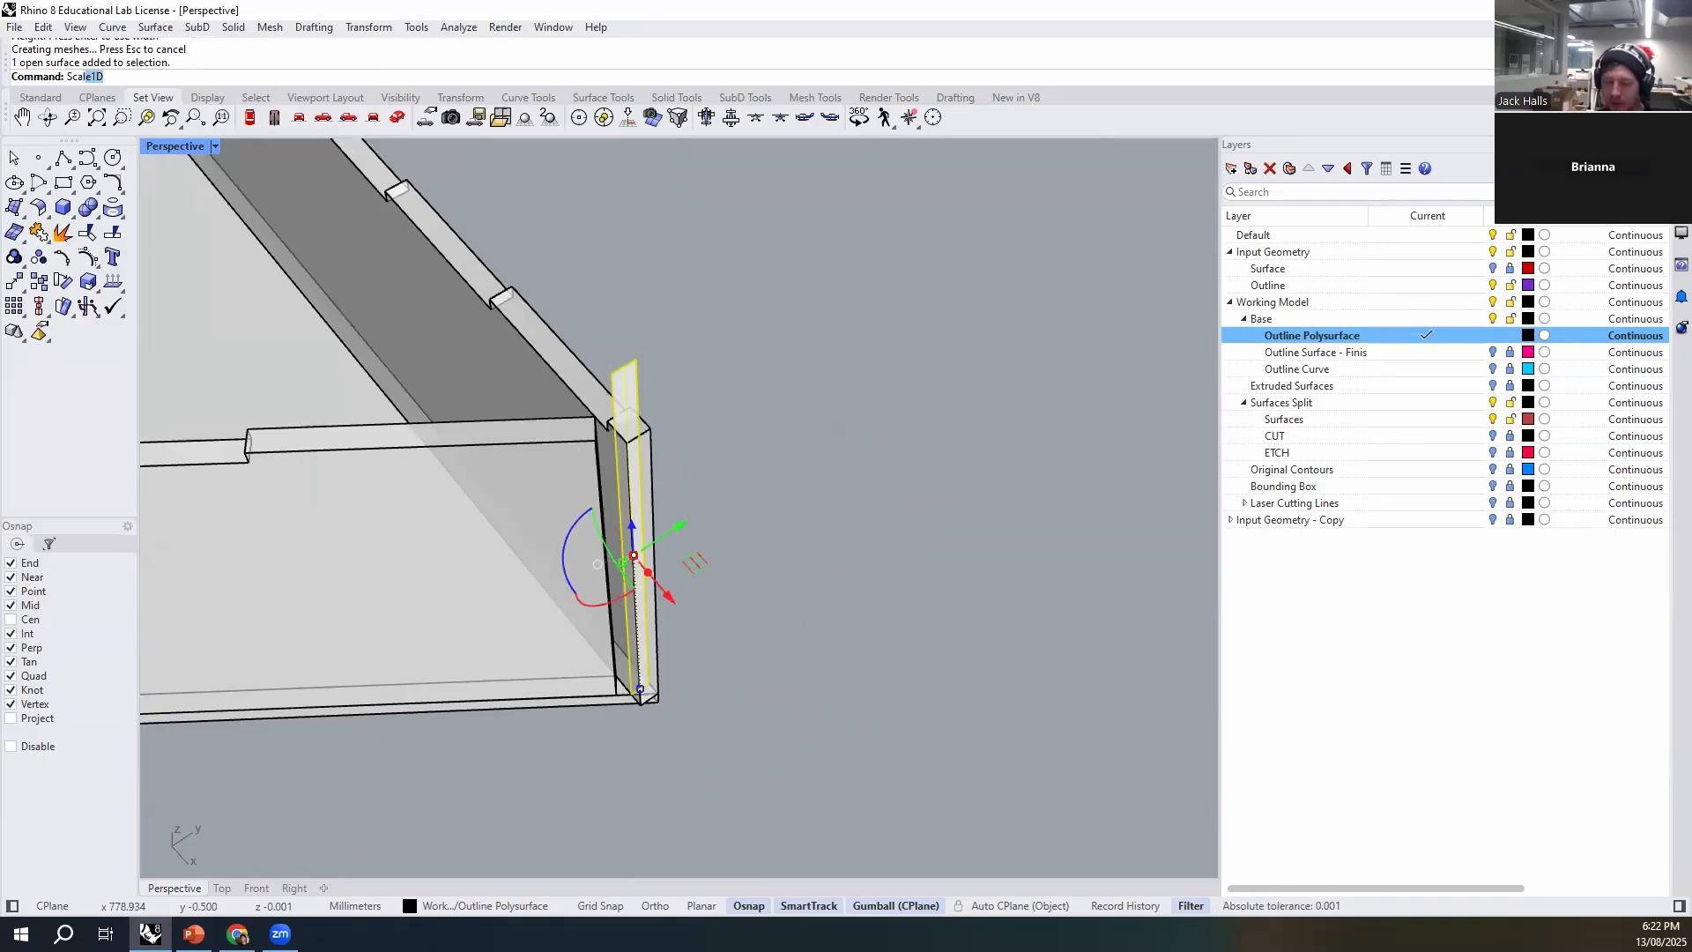
pyautogui.press('Return')
pyautogui.scroll(2, 656, 414)
pyautogui.click(650, 337)
pyautogui.click(649, 338)
pyautogui.click(680, 335)
pyautogui.press('Escape')
# - Split the protruding wall with BooleanSplit using the widened plane as the cutter, and delete the cut-off end piece
pyautogui.click(576, 379)
pyautogui.write('BooleanS')
pyautogui.press('Return')
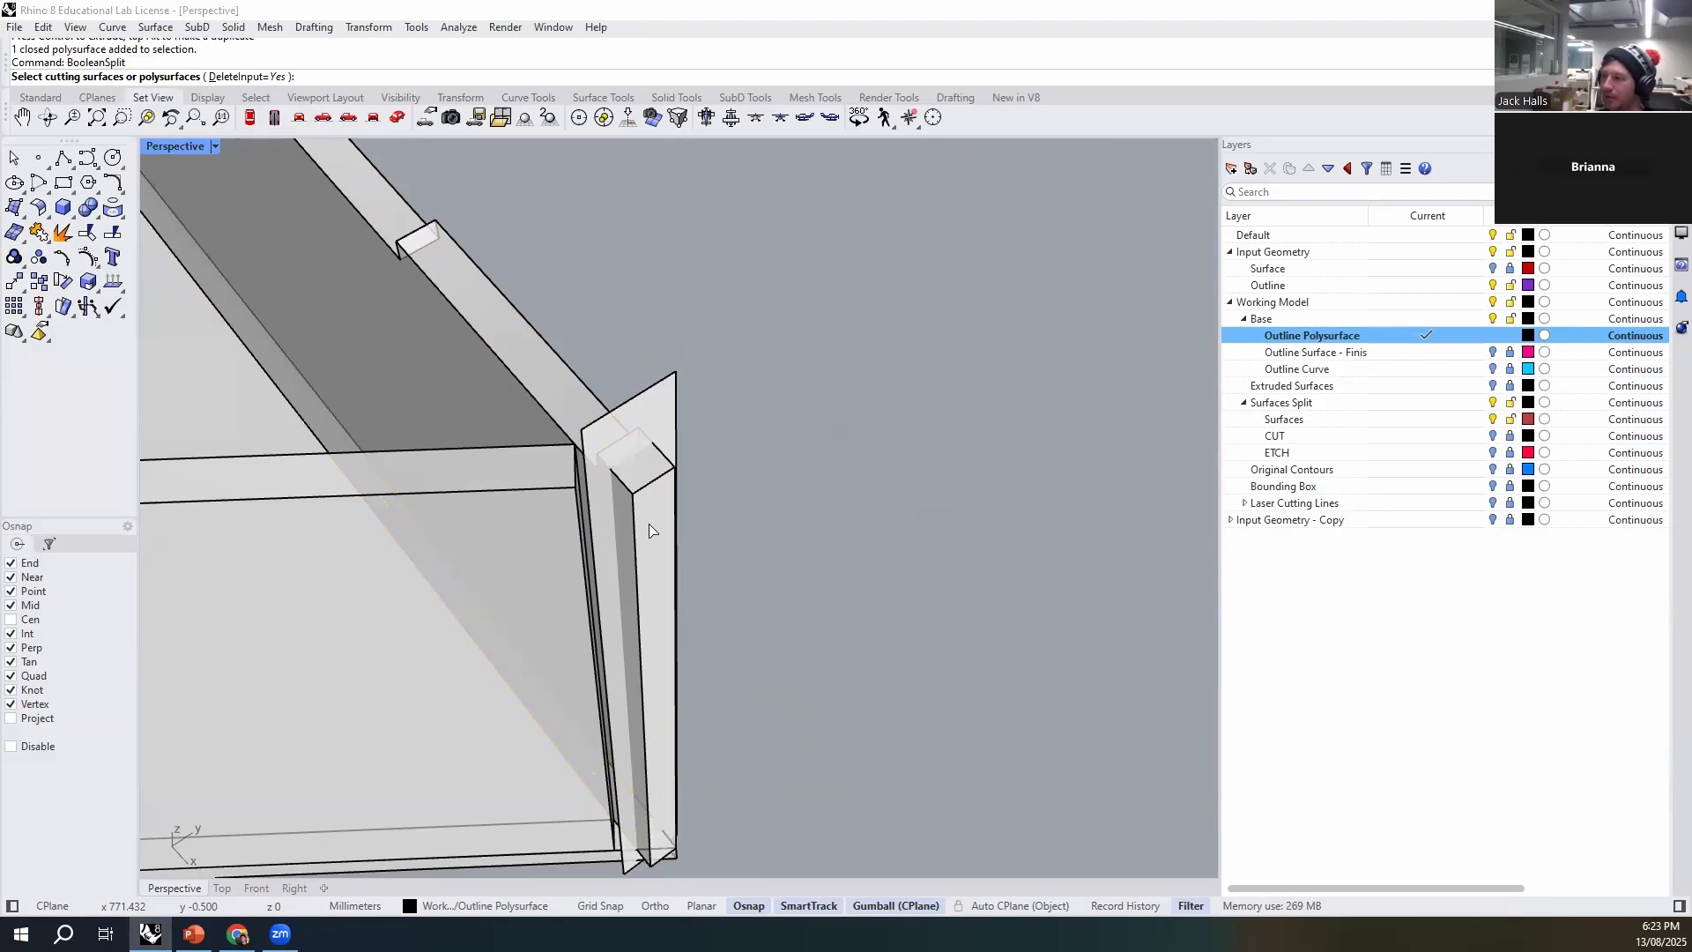
pyautogui.click(663, 418)
pyautogui.rightClick(661, 414)
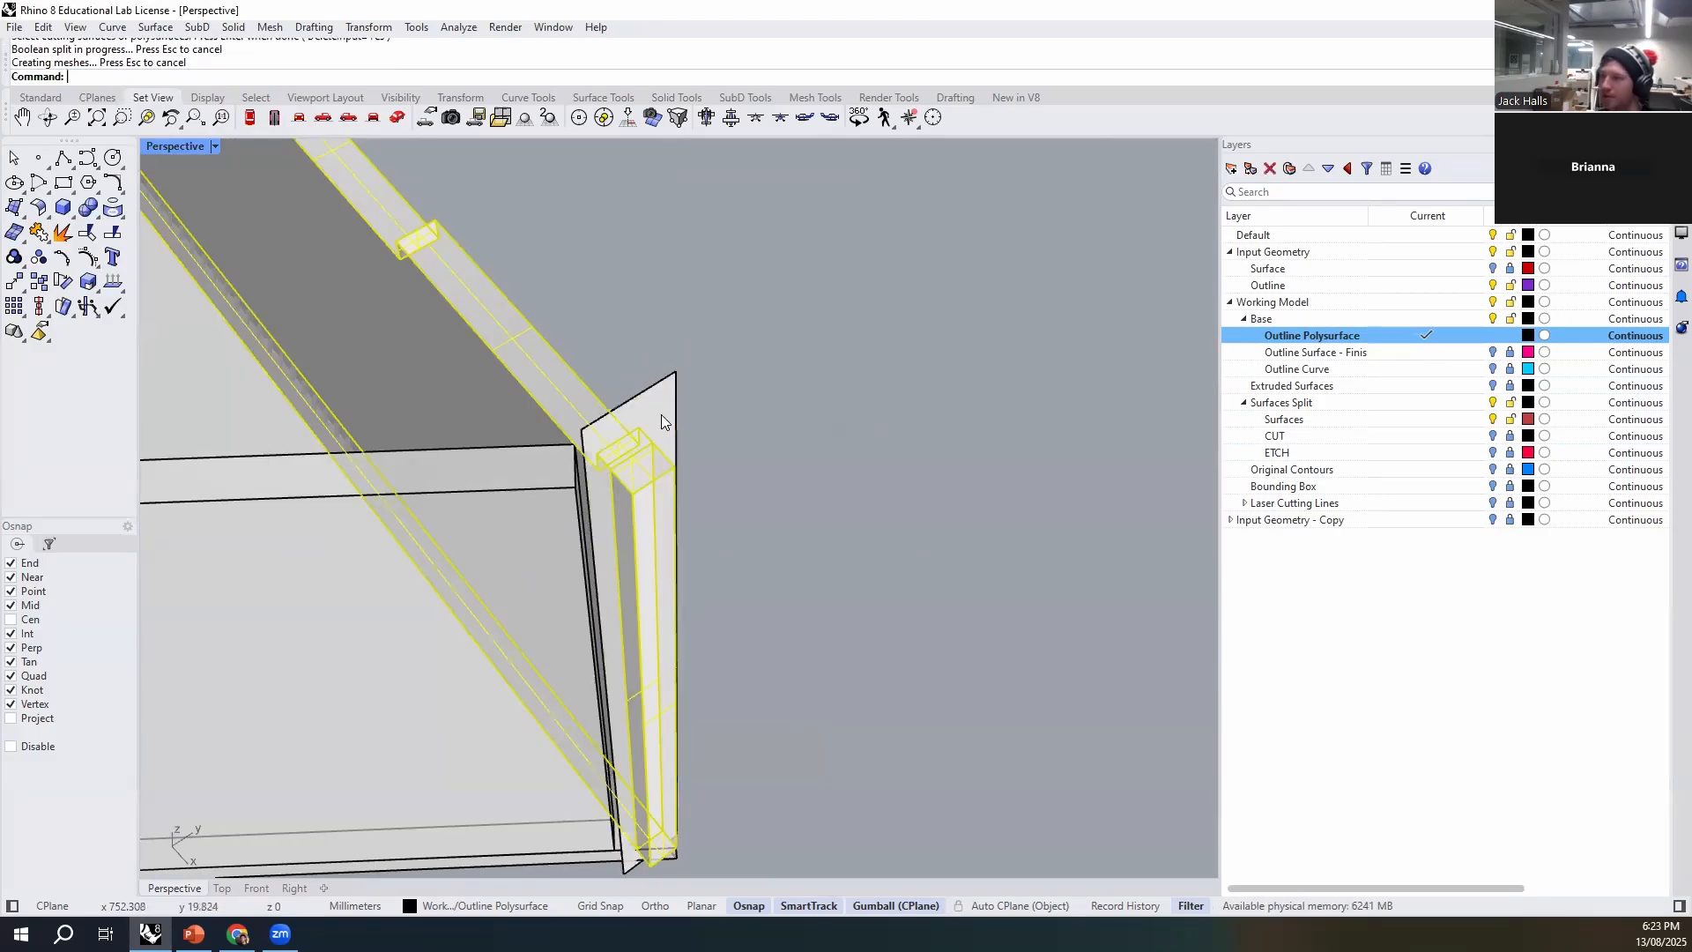
pyautogui.click(668, 499)
pyautogui.press('Delete')
# - Examine the trimmed sharp corner from several sides, checking how both walls meet above the base
pyautogui.moveTo(710, 536); pyautogui.dragTo(767, 454, button='right')
pyautogui.moveTo(754, 686); pyautogui.dragTo(927, 657, button='right')
pyautogui.moveTo(774, 678); pyautogui.dragTo(663, 679, button='right')
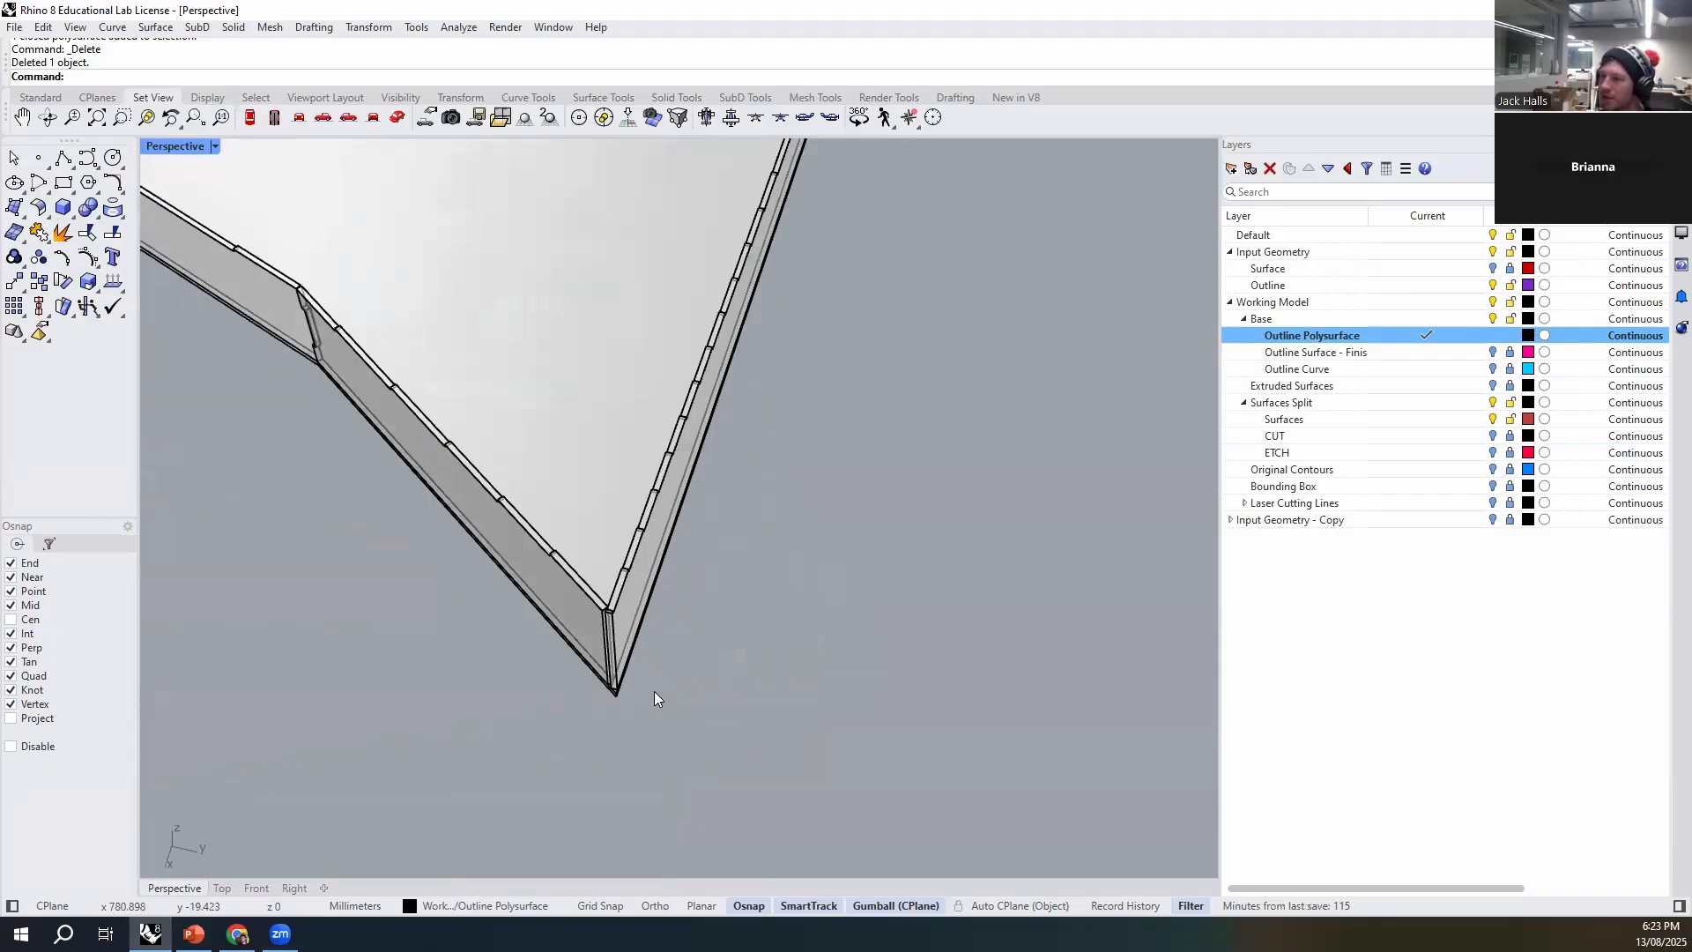
pyautogui.moveTo(612, 610); pyautogui.dragTo(925, 525, button='right')
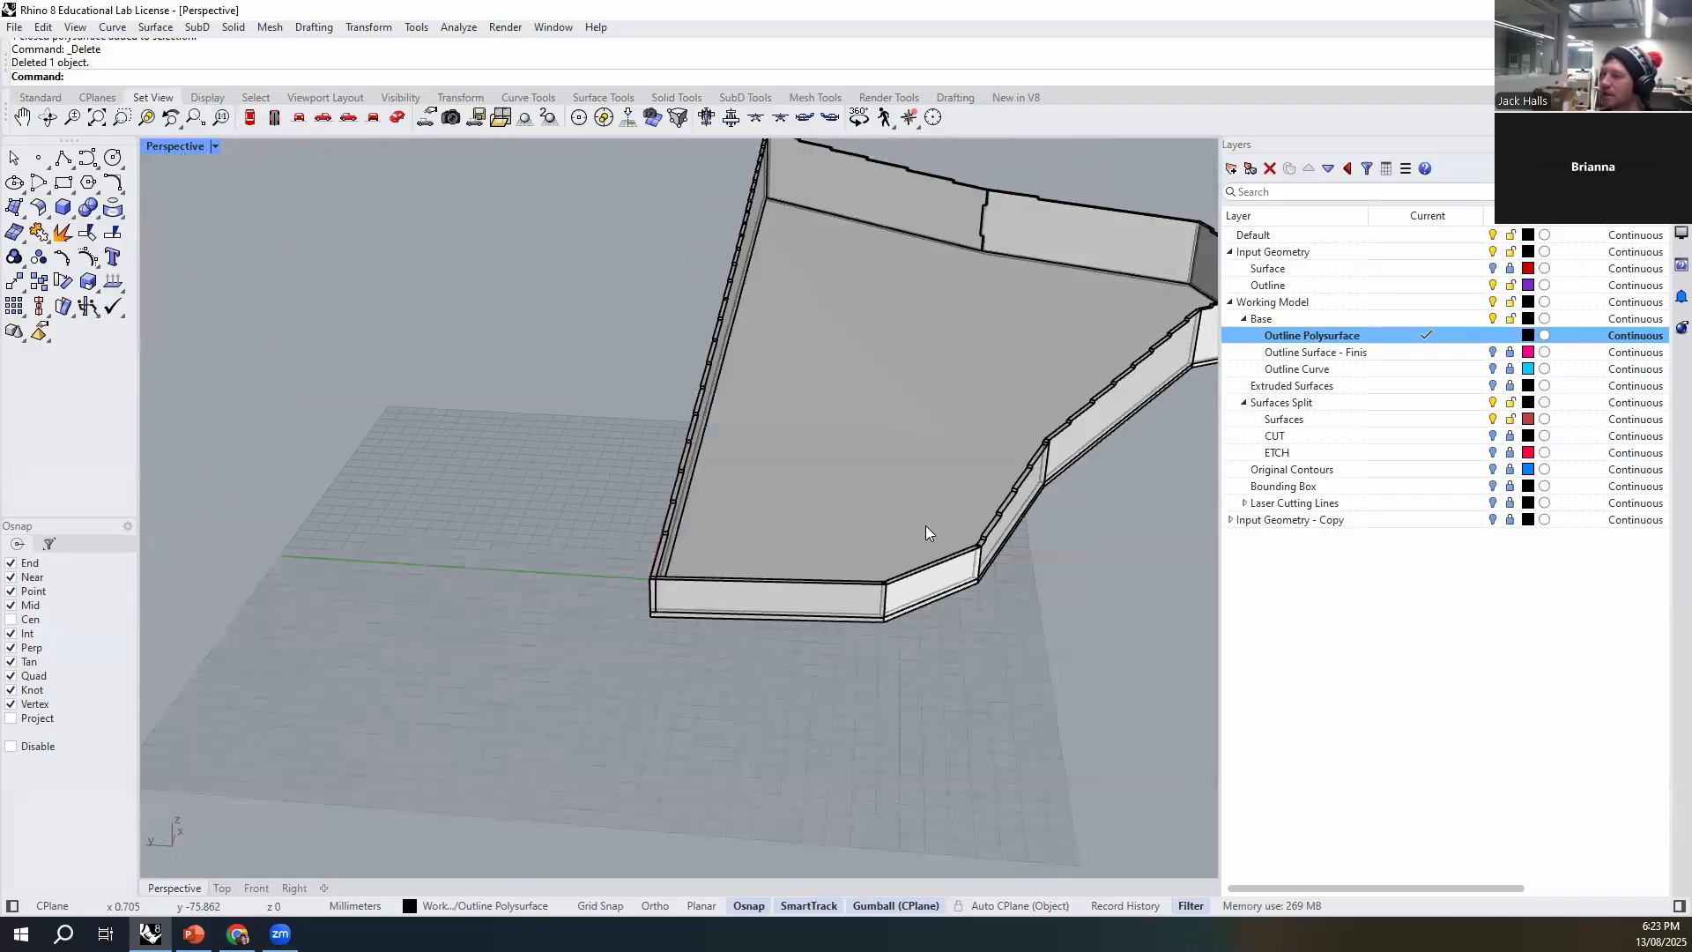
pyautogui.scroll(3, 894, 610)
pyautogui.scroll(-5, 744, 551)
pyautogui.moveTo(744, 551); pyautogui.dragTo(886, 645, button='right')
pyautogui.scroll(4, 872, 557)
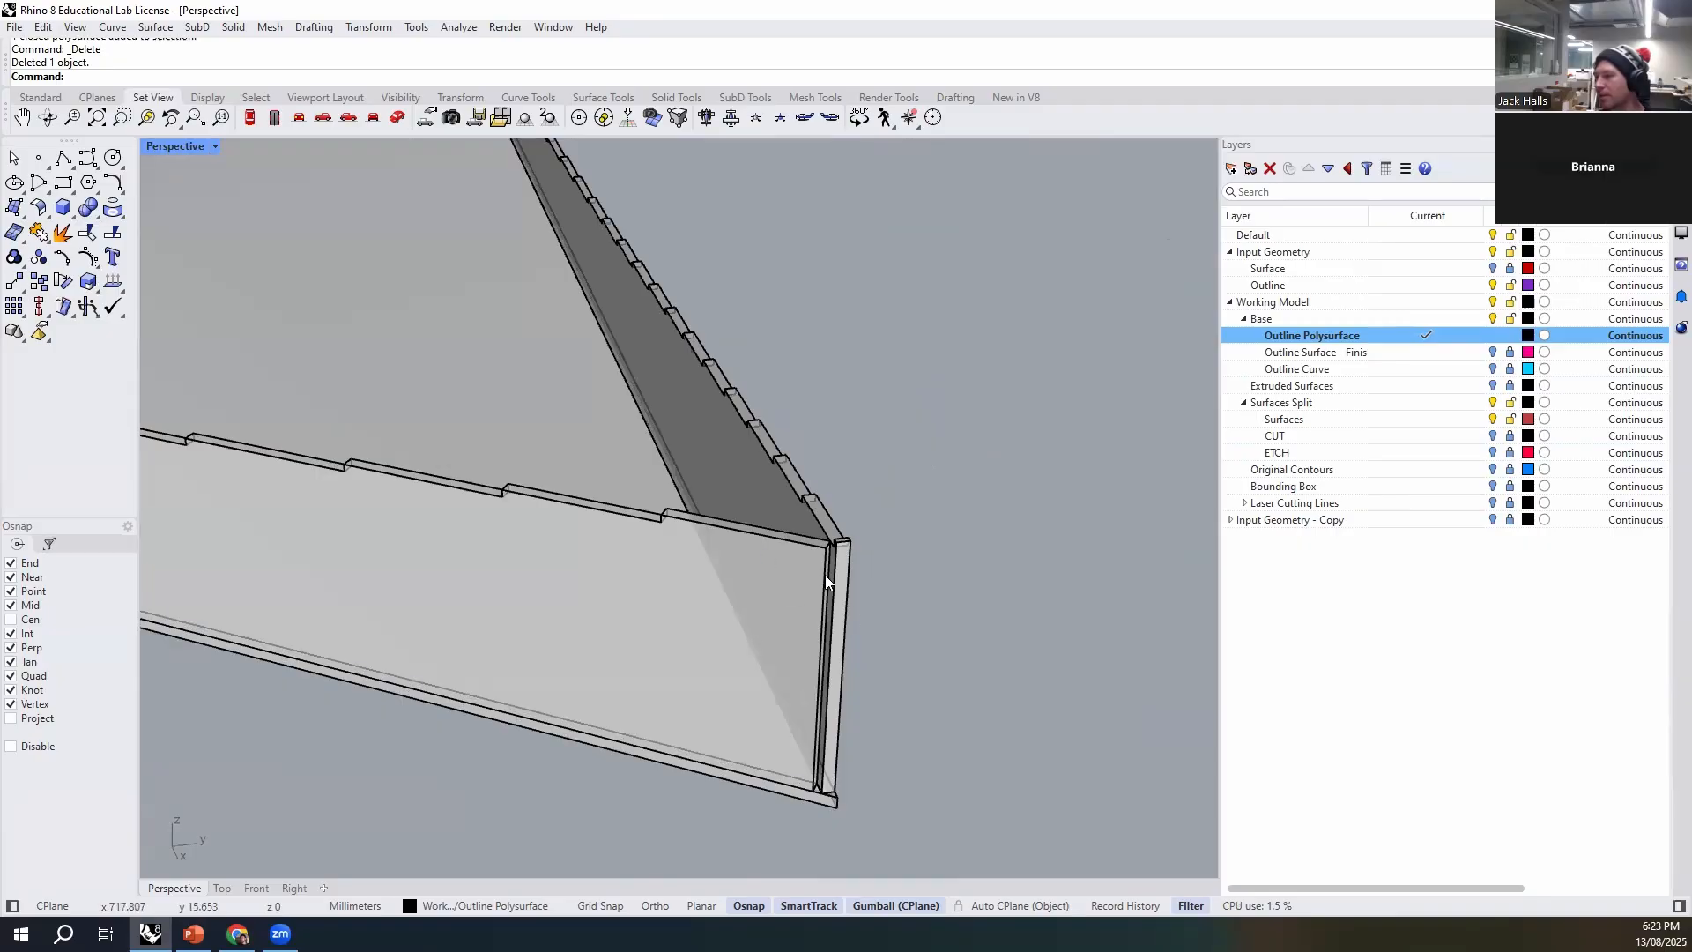
pyautogui.scroll(-4, 832, 559)
pyautogui.moveTo(684, 589); pyautogui.dragTo(846, 661, button='right')
pyautogui.scroll(5, 793, 652)
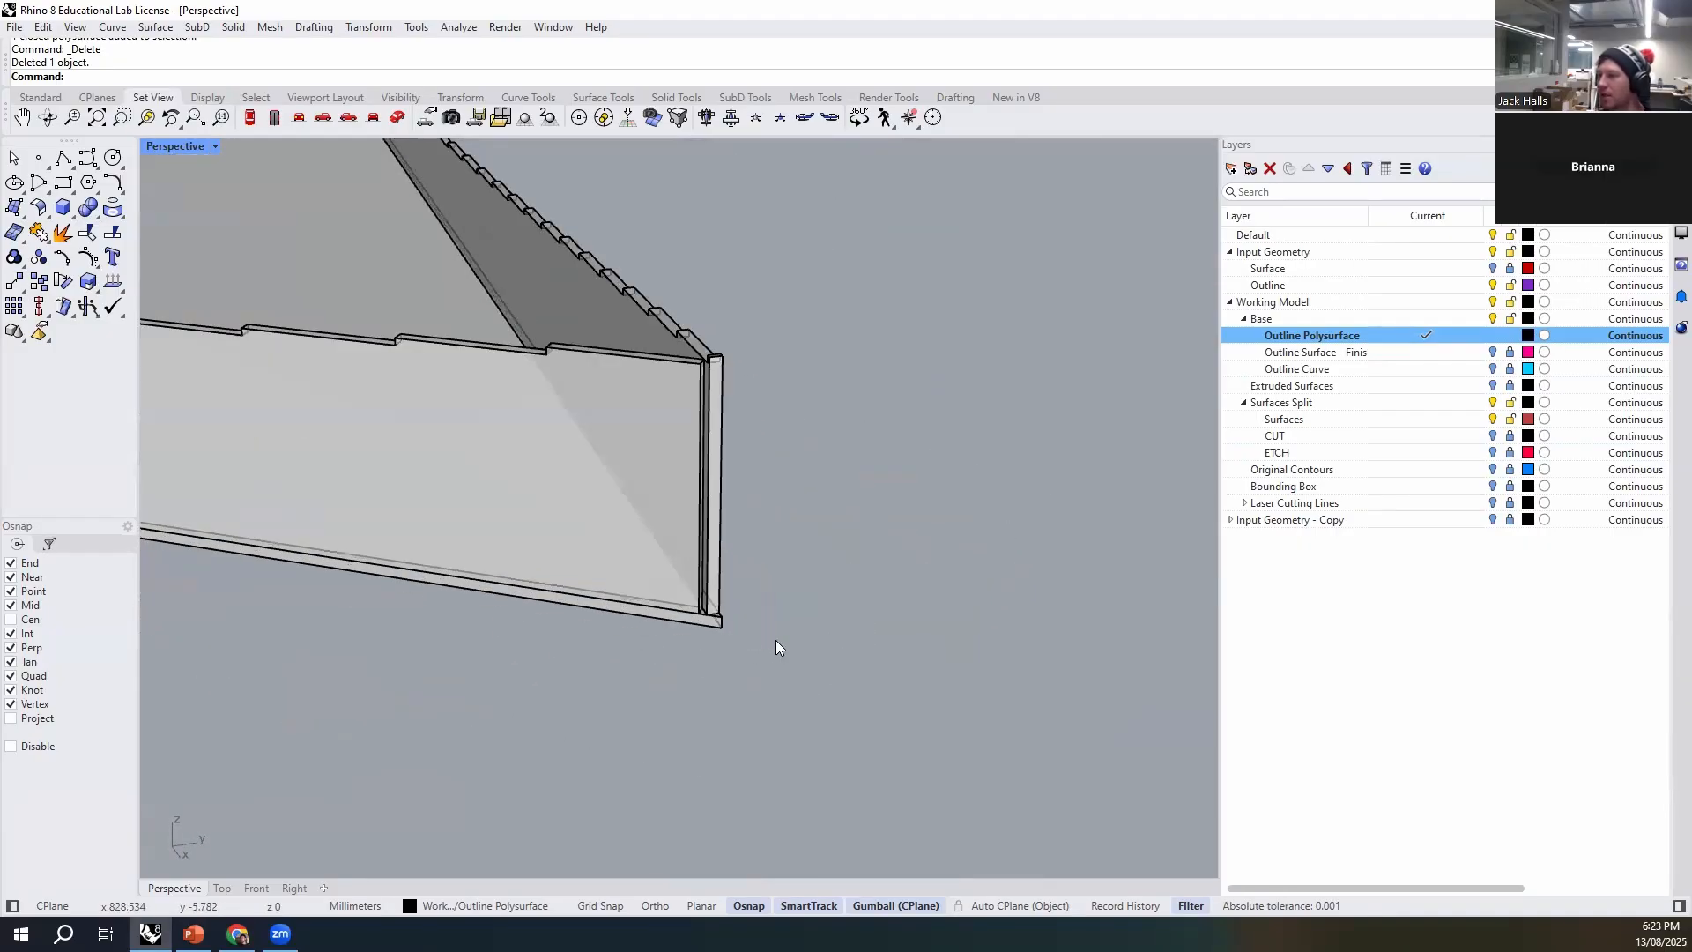
# - Examine the joint between the stepped walls and the base along the lower edge, selecting the base and wall pieces
pyautogui.scroll(-2, 725, 625)
pyautogui.click(751, 638)
pyautogui.click(797, 687)
pyautogui.keyDown('shift'); pyautogui.moveTo(622, 678); pyautogui.dragTo(703, 749, button='right'); pyautogui.keyUp('shift')
pyautogui.click(719, 706)
pyautogui.moveTo(545, 447); pyautogui.dragTo(485, 654, button='right')
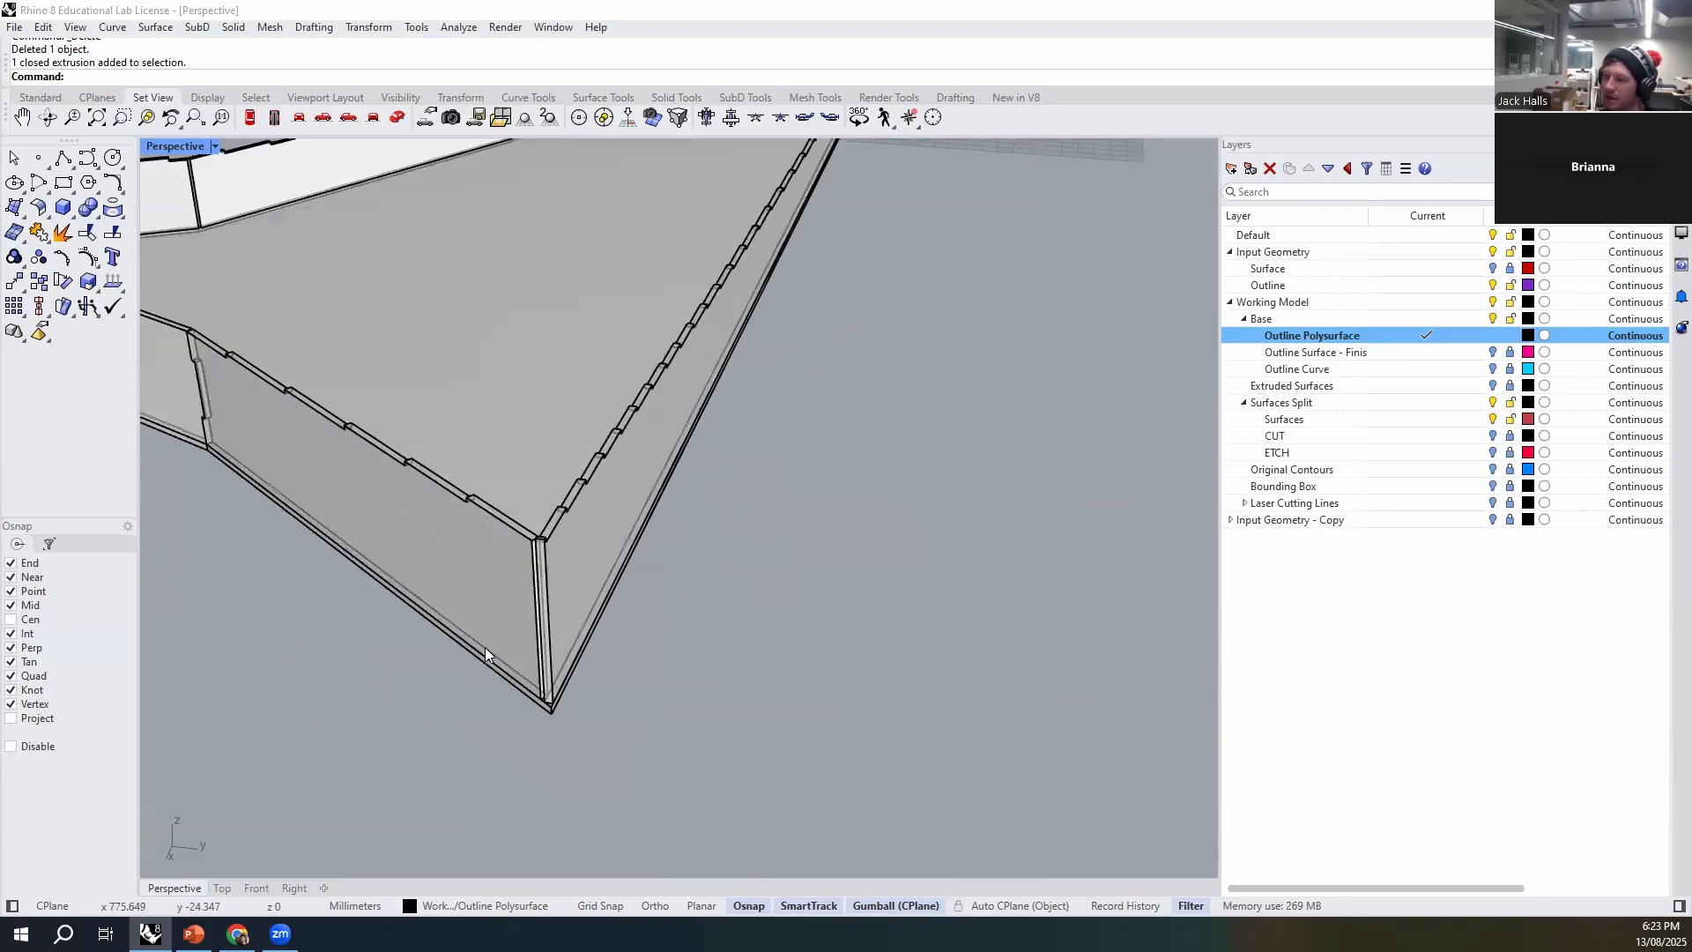
pyautogui.moveTo(596, 675); pyautogui.dragTo(631, 574, button='right')
pyautogui.moveTo(627, 643); pyautogui.dragTo(698, 631, button='right')
pyautogui.click(735, 601)
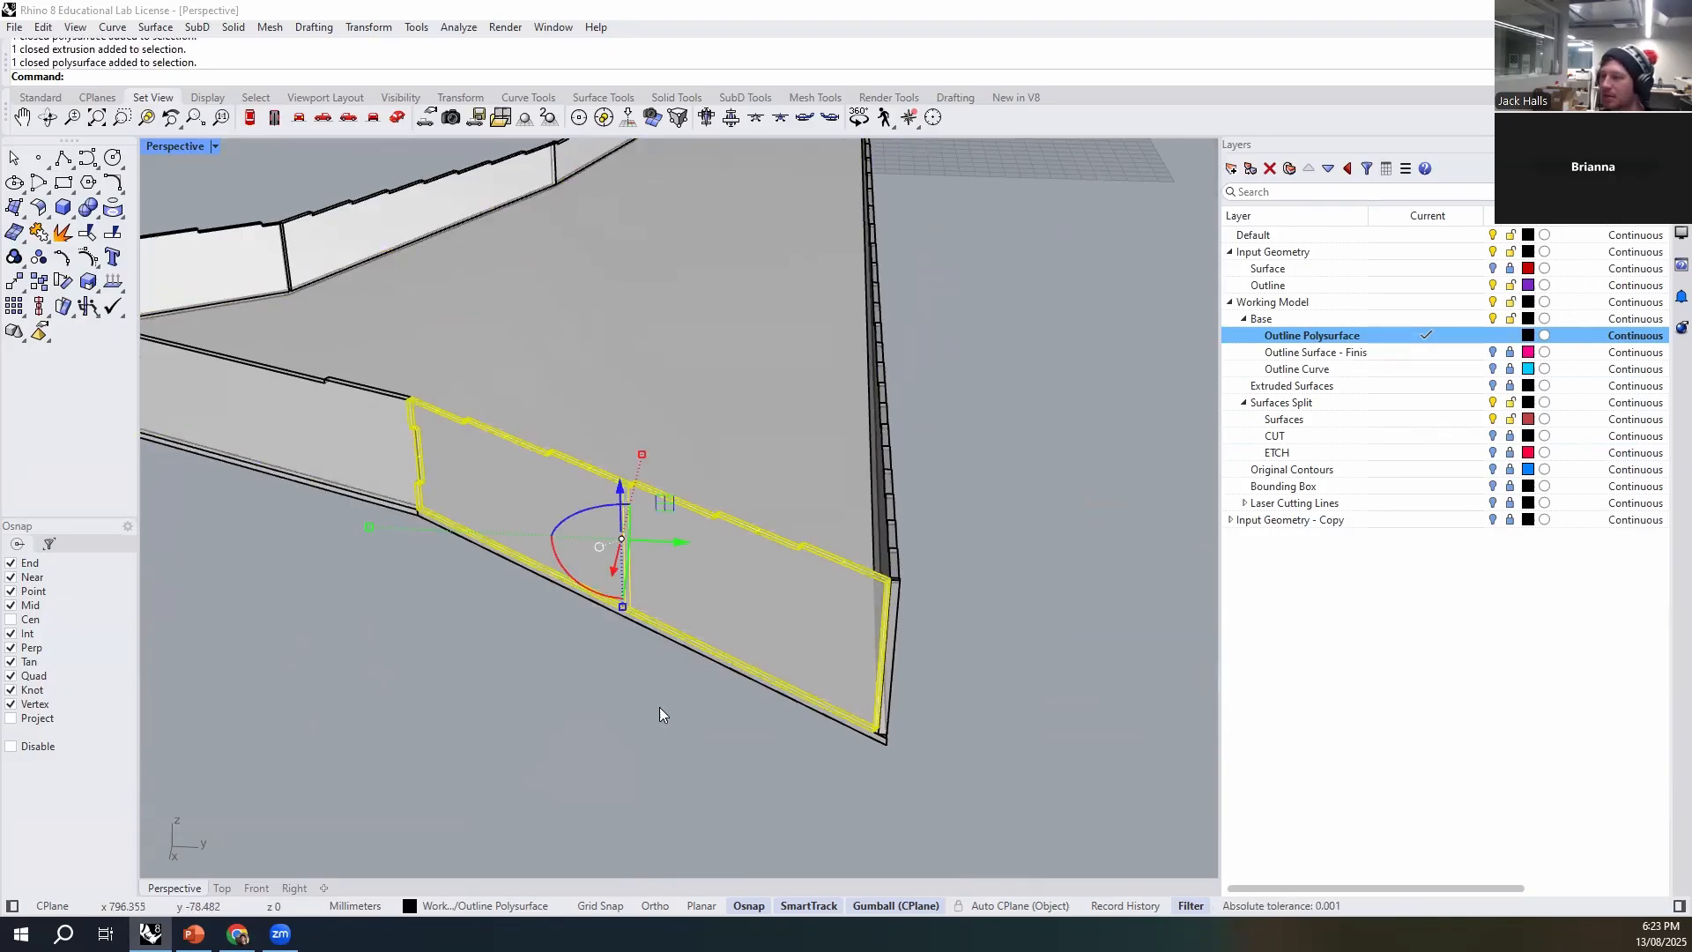
pyautogui.moveTo(660, 706); pyautogui.dragTo(572, 689, button='right')
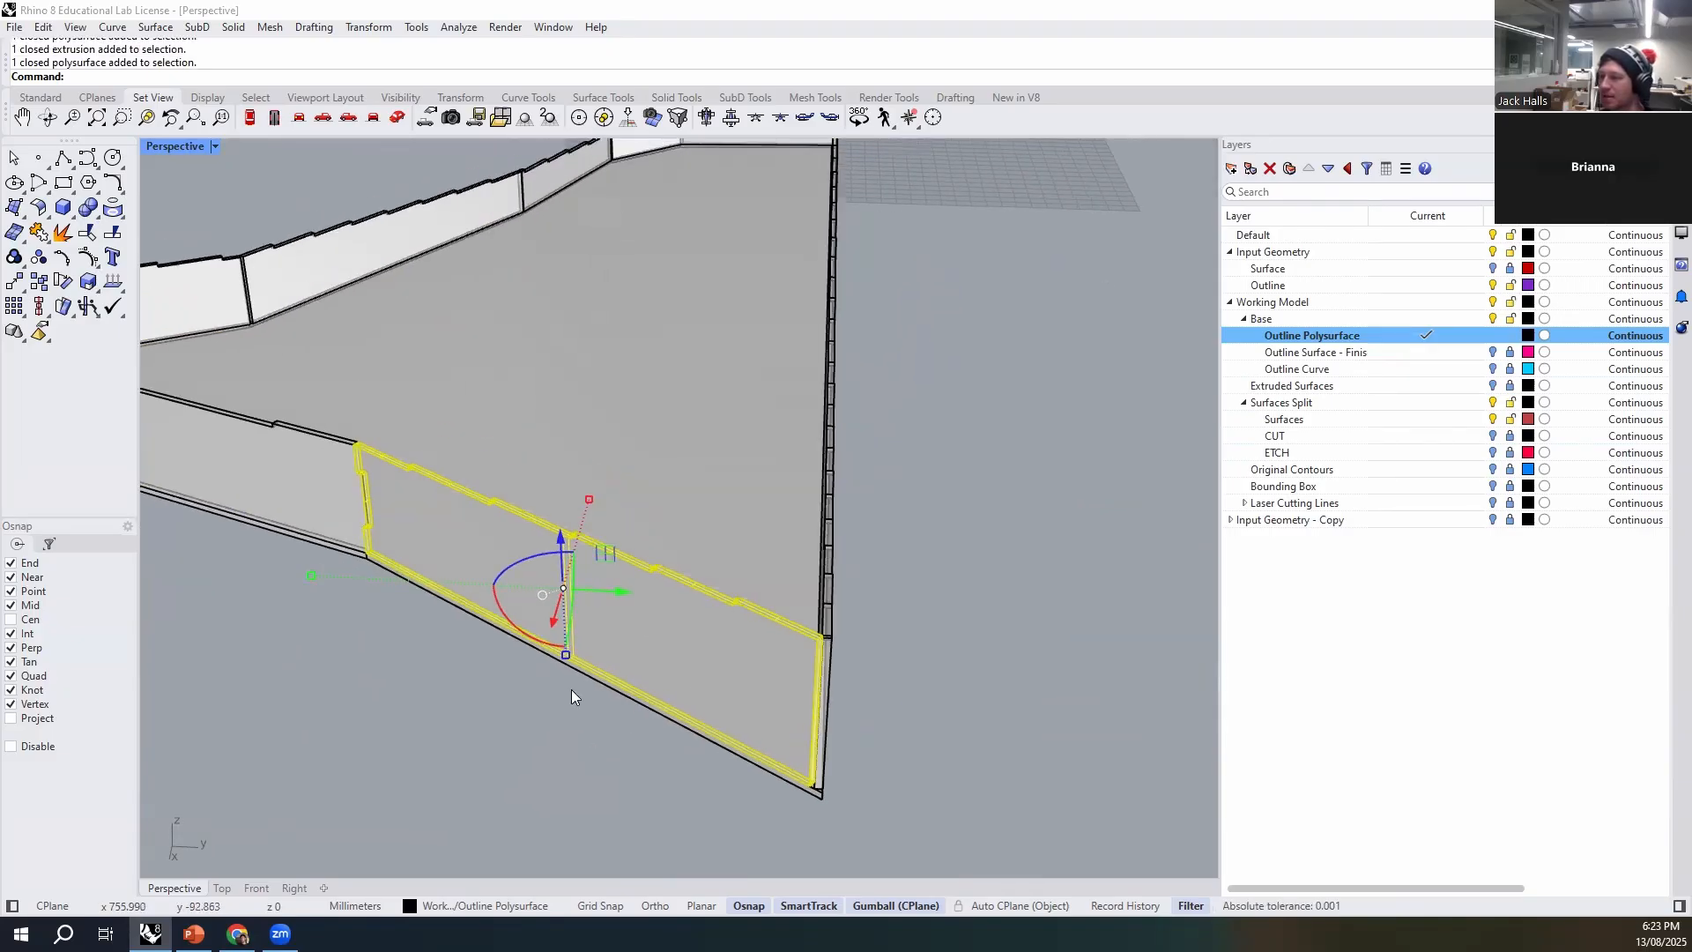
# - Draw a three-point box at the wall's lower corner away from the sharp corner, matching the wall thickness and base depth
pyautogui.scroll(5, 568, 694)
pyautogui.click(567, 695)
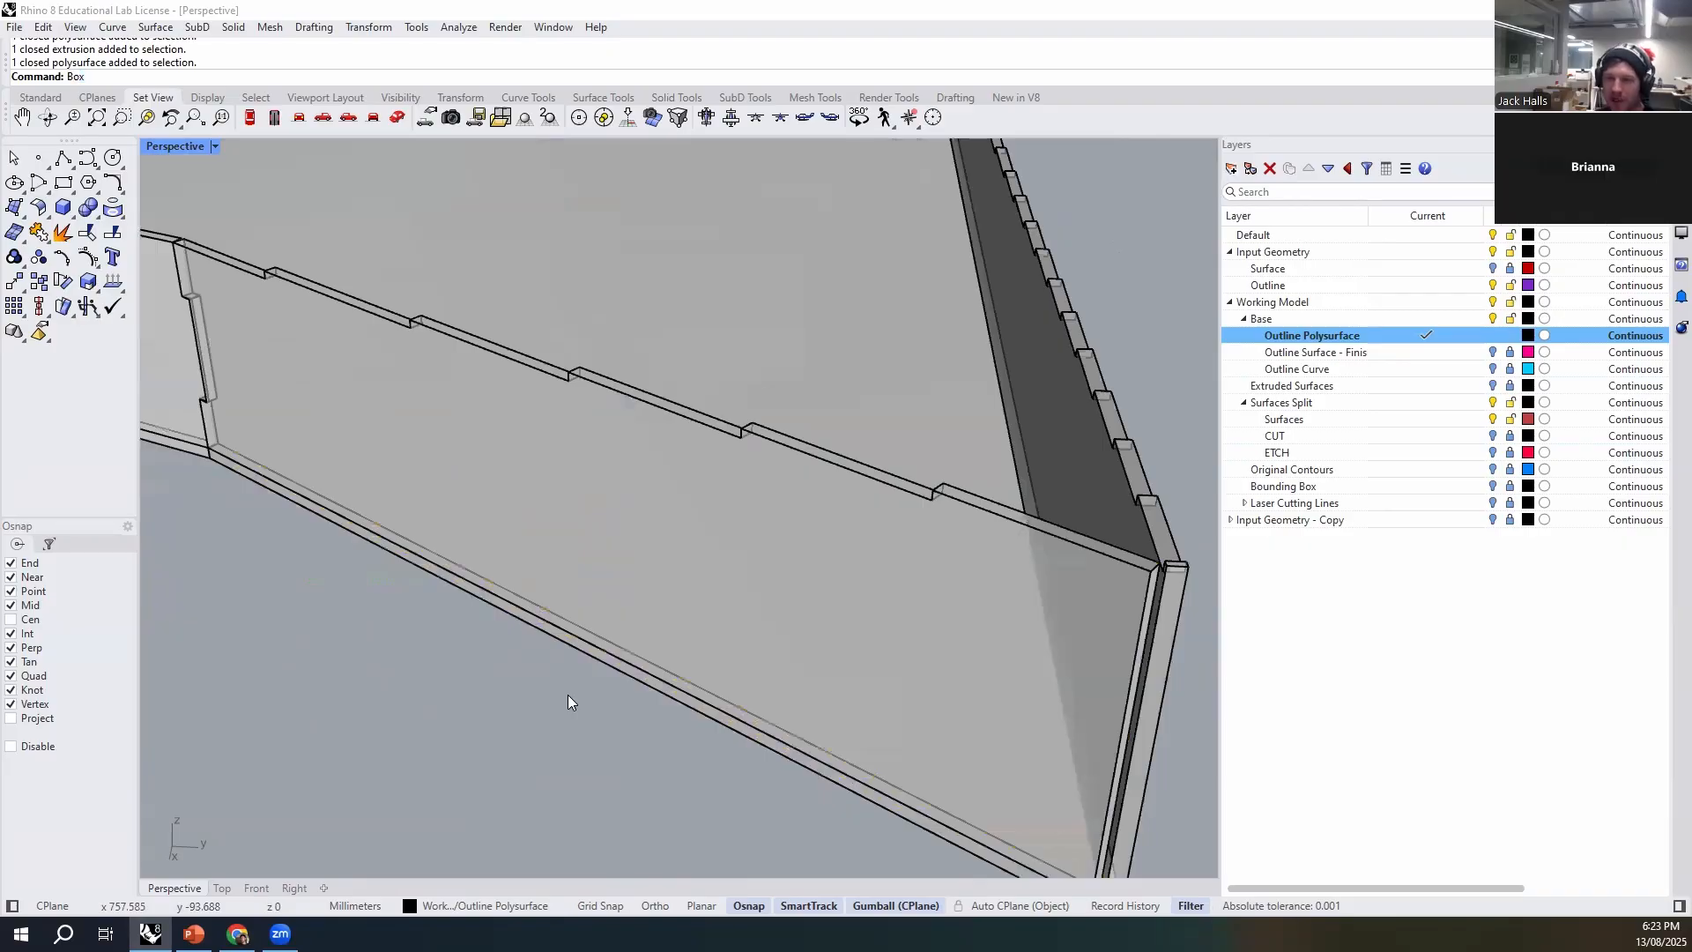
pyautogui.press('Return')
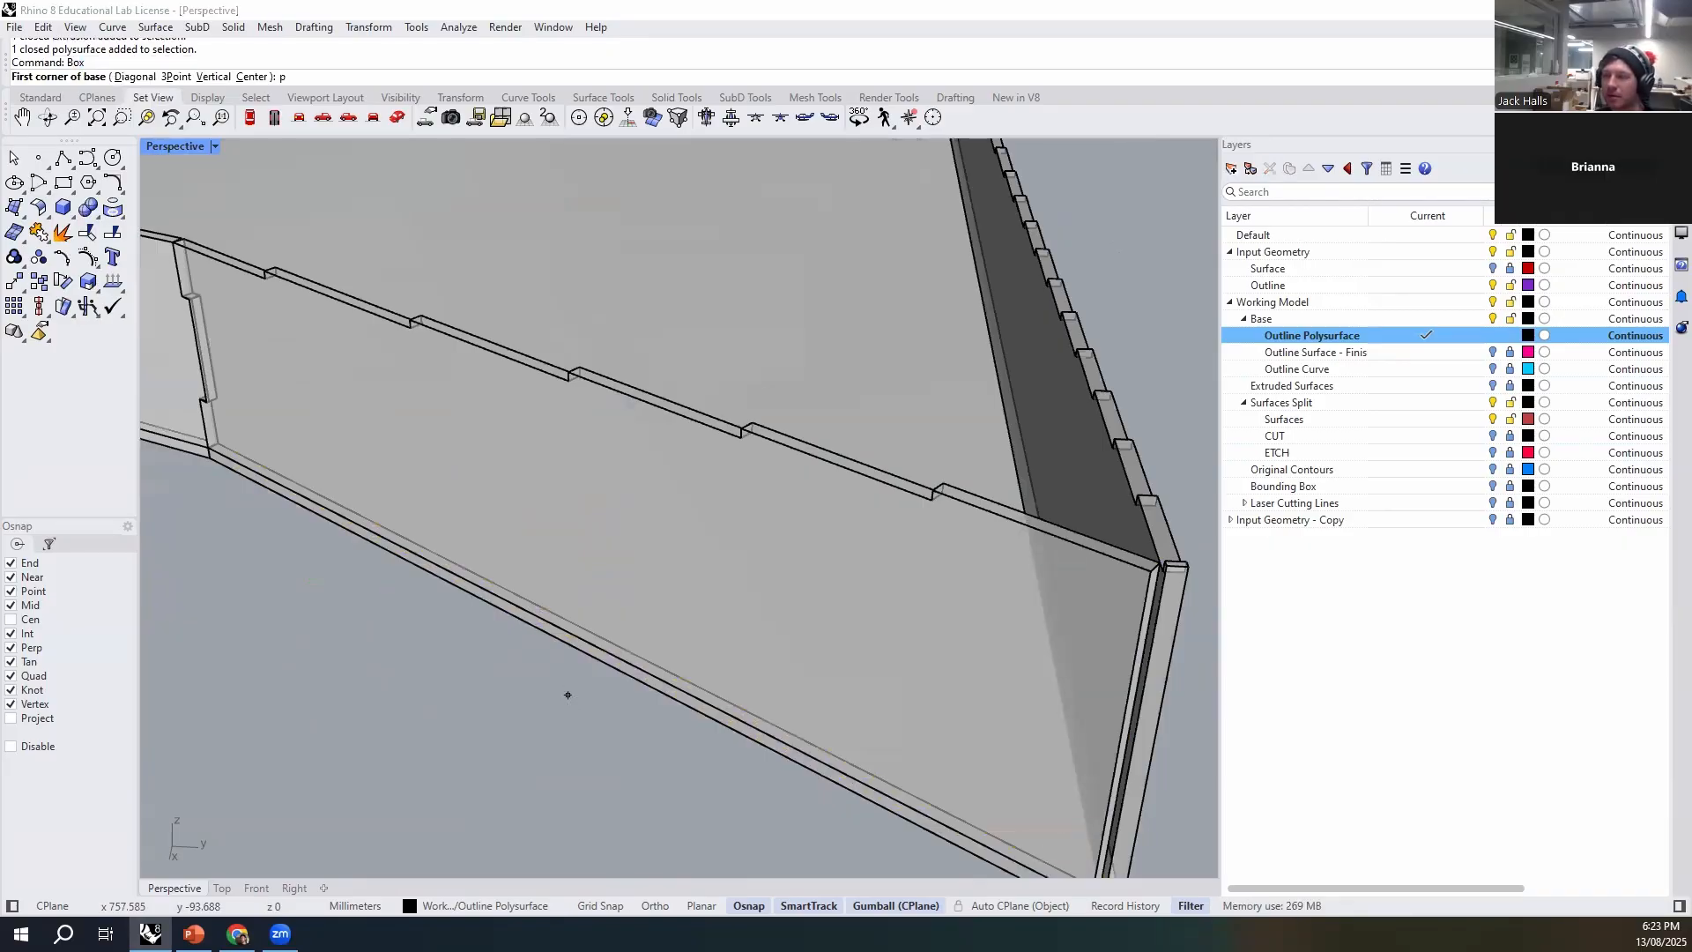
pyautogui.press('Return')
pyautogui.scroll(-4, 578, 588)
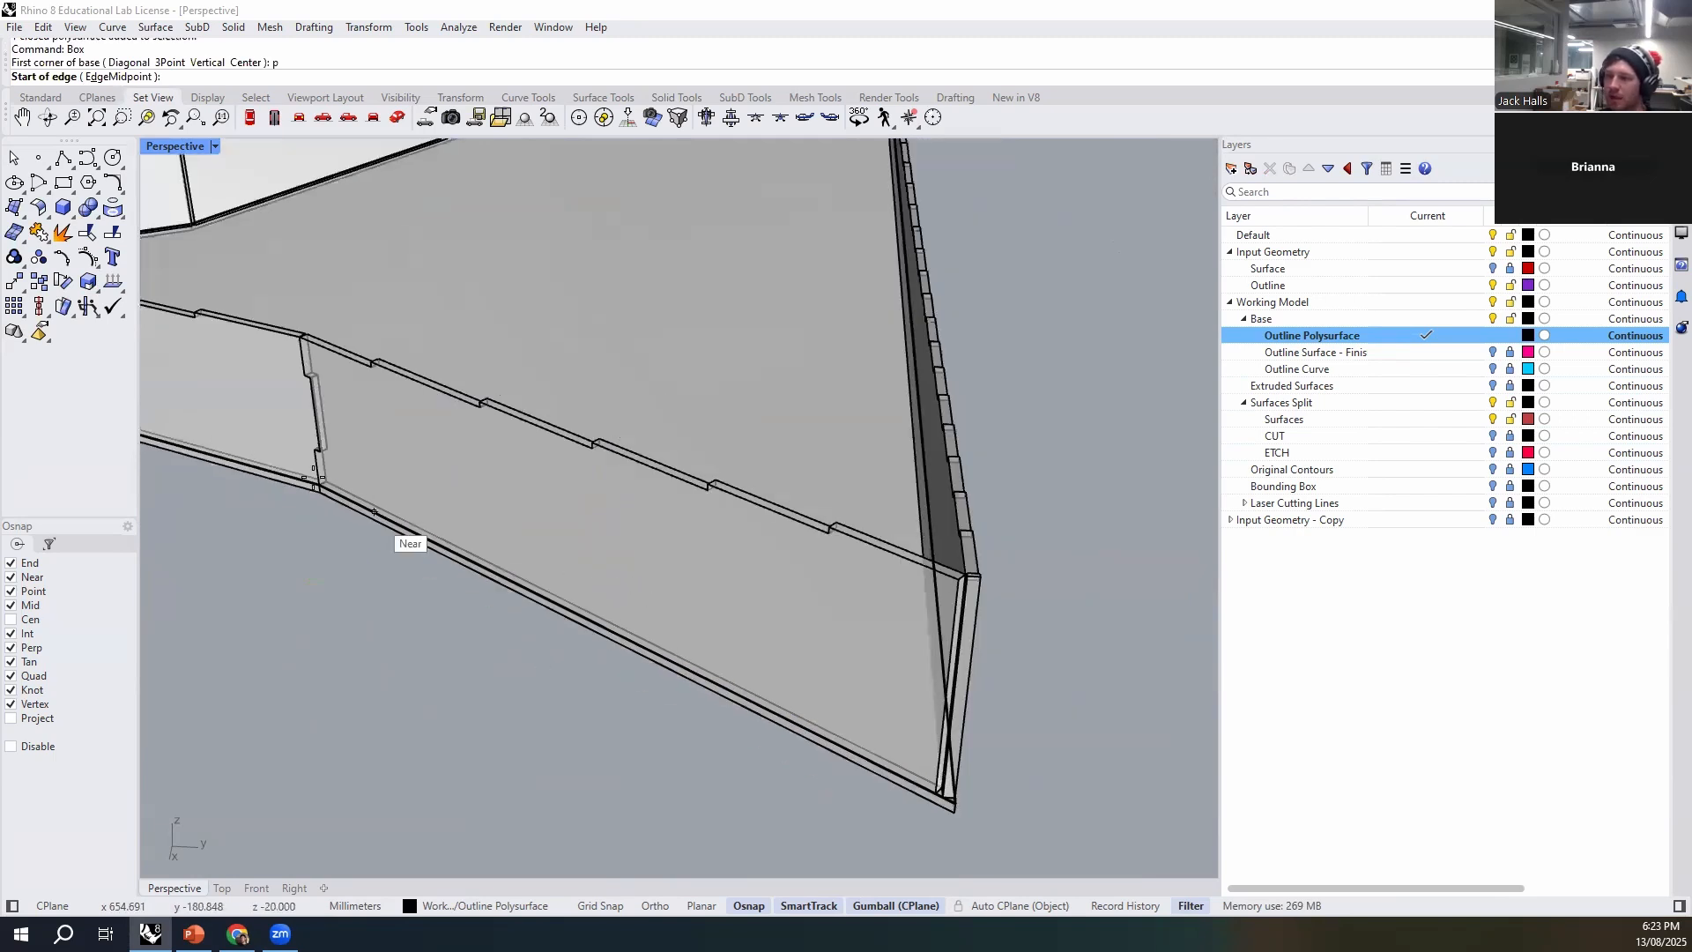
pyautogui.scroll(12, 357, 487)
pyautogui.click(339, 520)
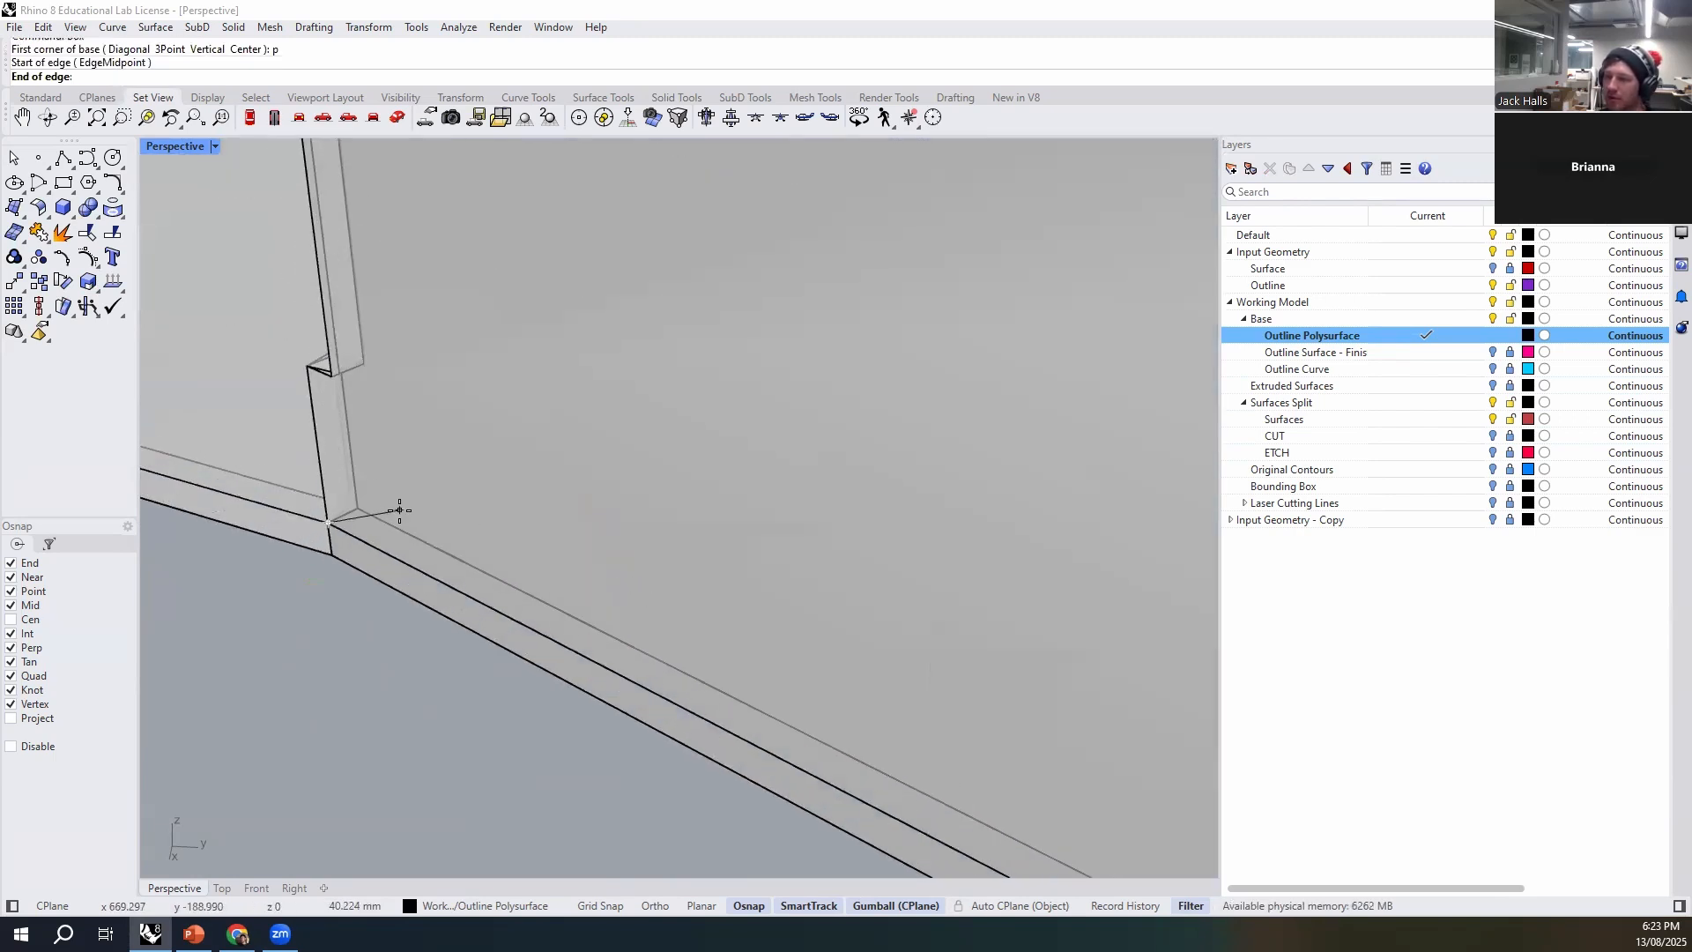
pyautogui.click(357, 508)
pyautogui.click(586, 623)
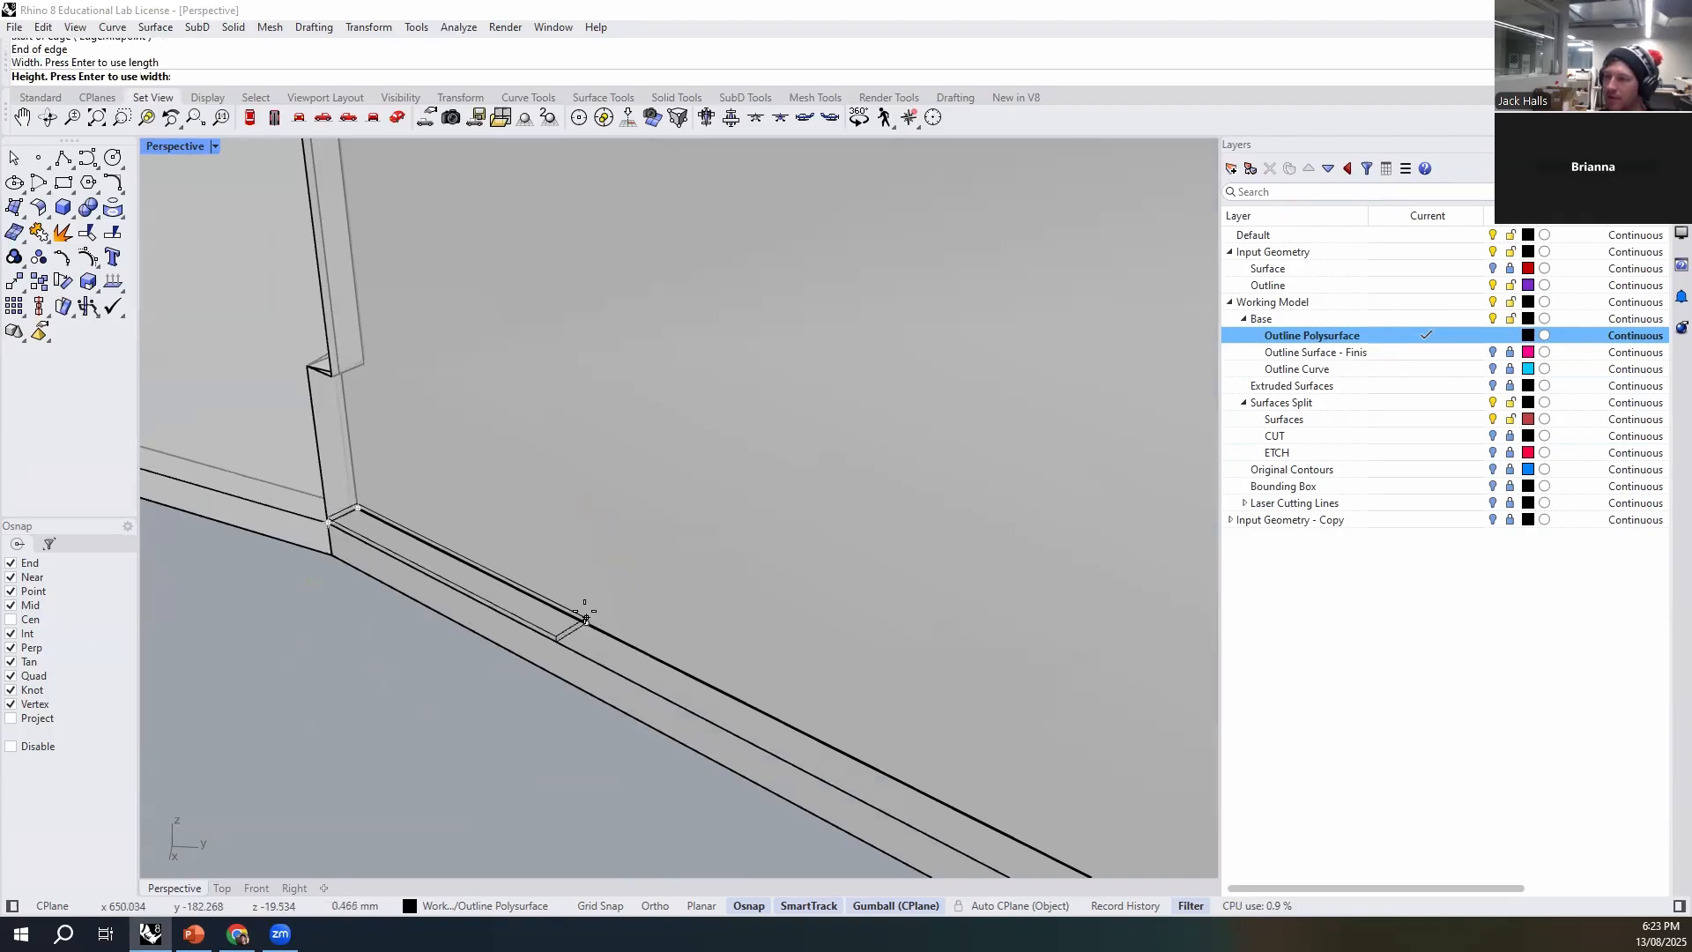
pyautogui.click(556, 674)
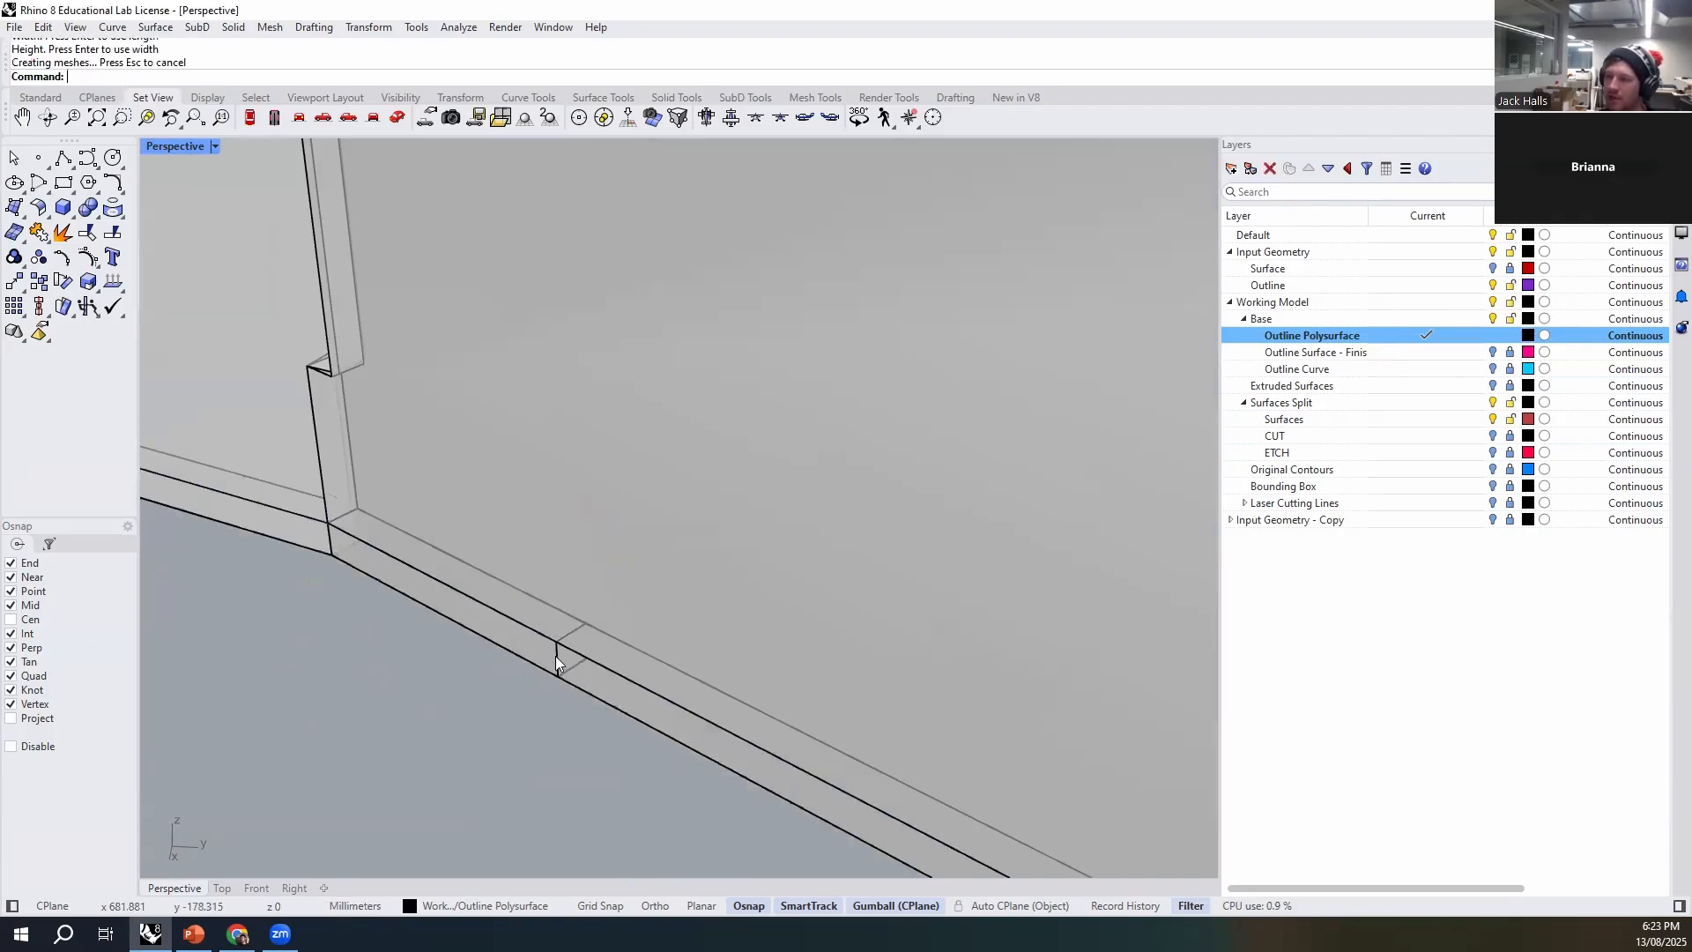
# - Move the tab box 50 mm along the base edge, away from the wall joint
pyautogui.scroll(-5, 377, 529)
pyautogui.scroll(4, 368, 544)
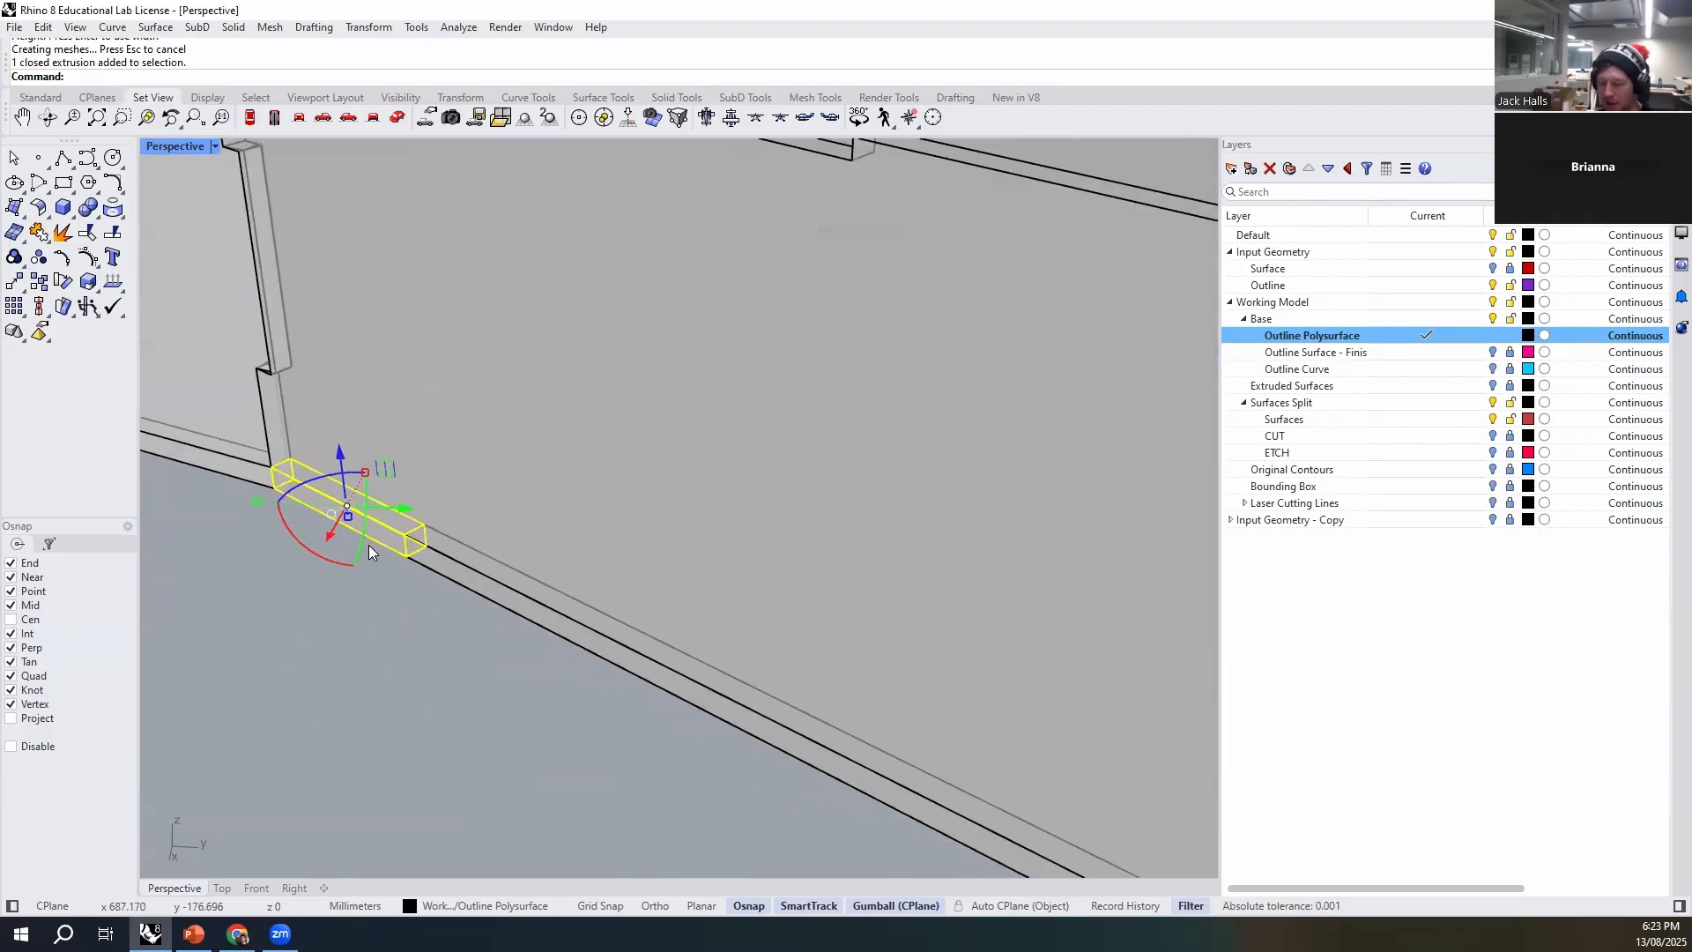
pyautogui.write('m')
pyautogui.press('Return')
pyautogui.click(275, 488)
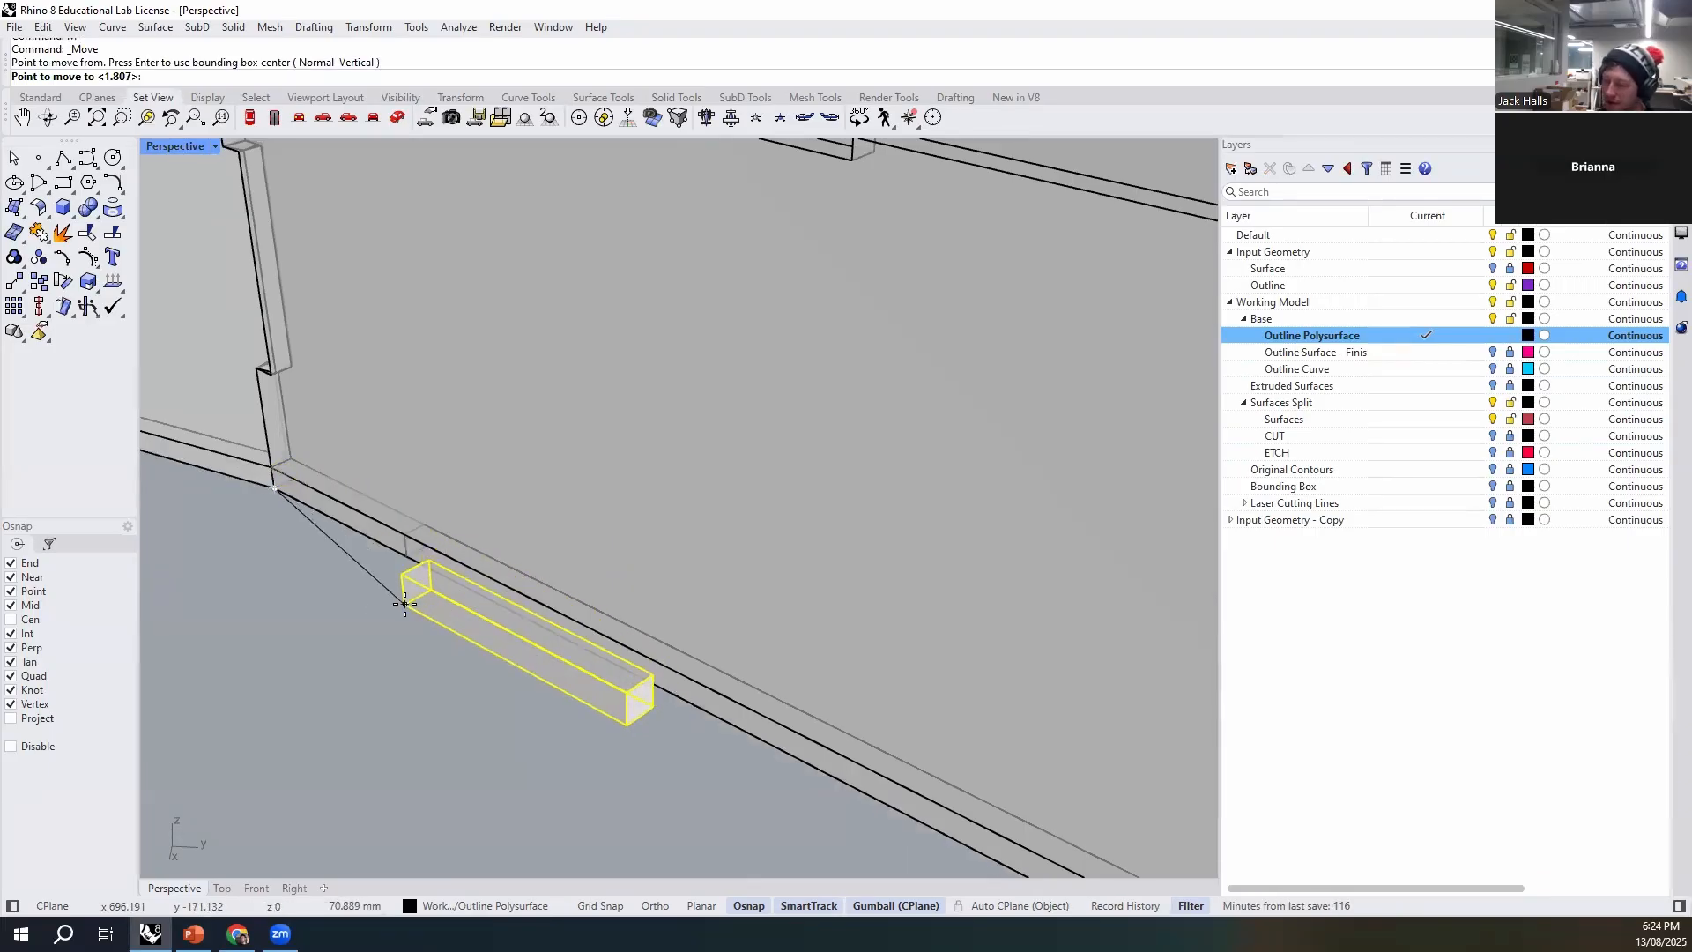
pyautogui.write('50')
pyautogui.press('Return')
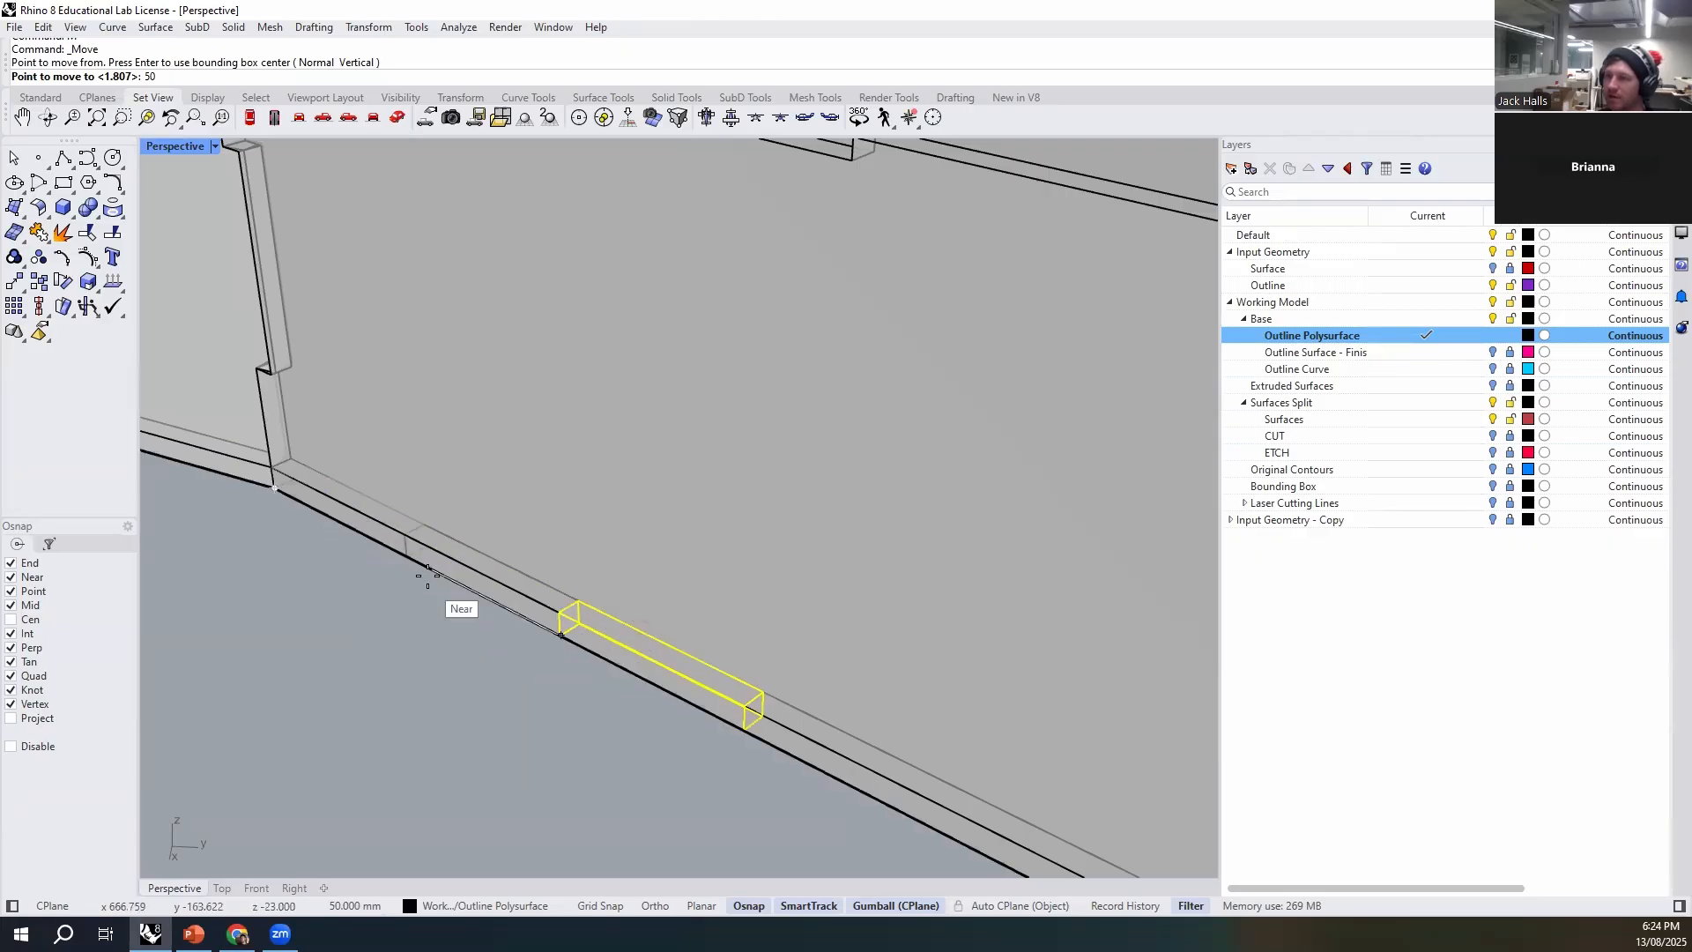
pyautogui.click(381, 548)
# - Copy the tab box along the base edge to the wall's other lower end, near the sharp corner
pyautogui.scroll(-5, 401, 572)
pyautogui.keyDown('shift'); pyautogui.moveTo(601, 779); pyautogui.dragTo(564, 685, button='right'); pyautogui.keyUp('shift')
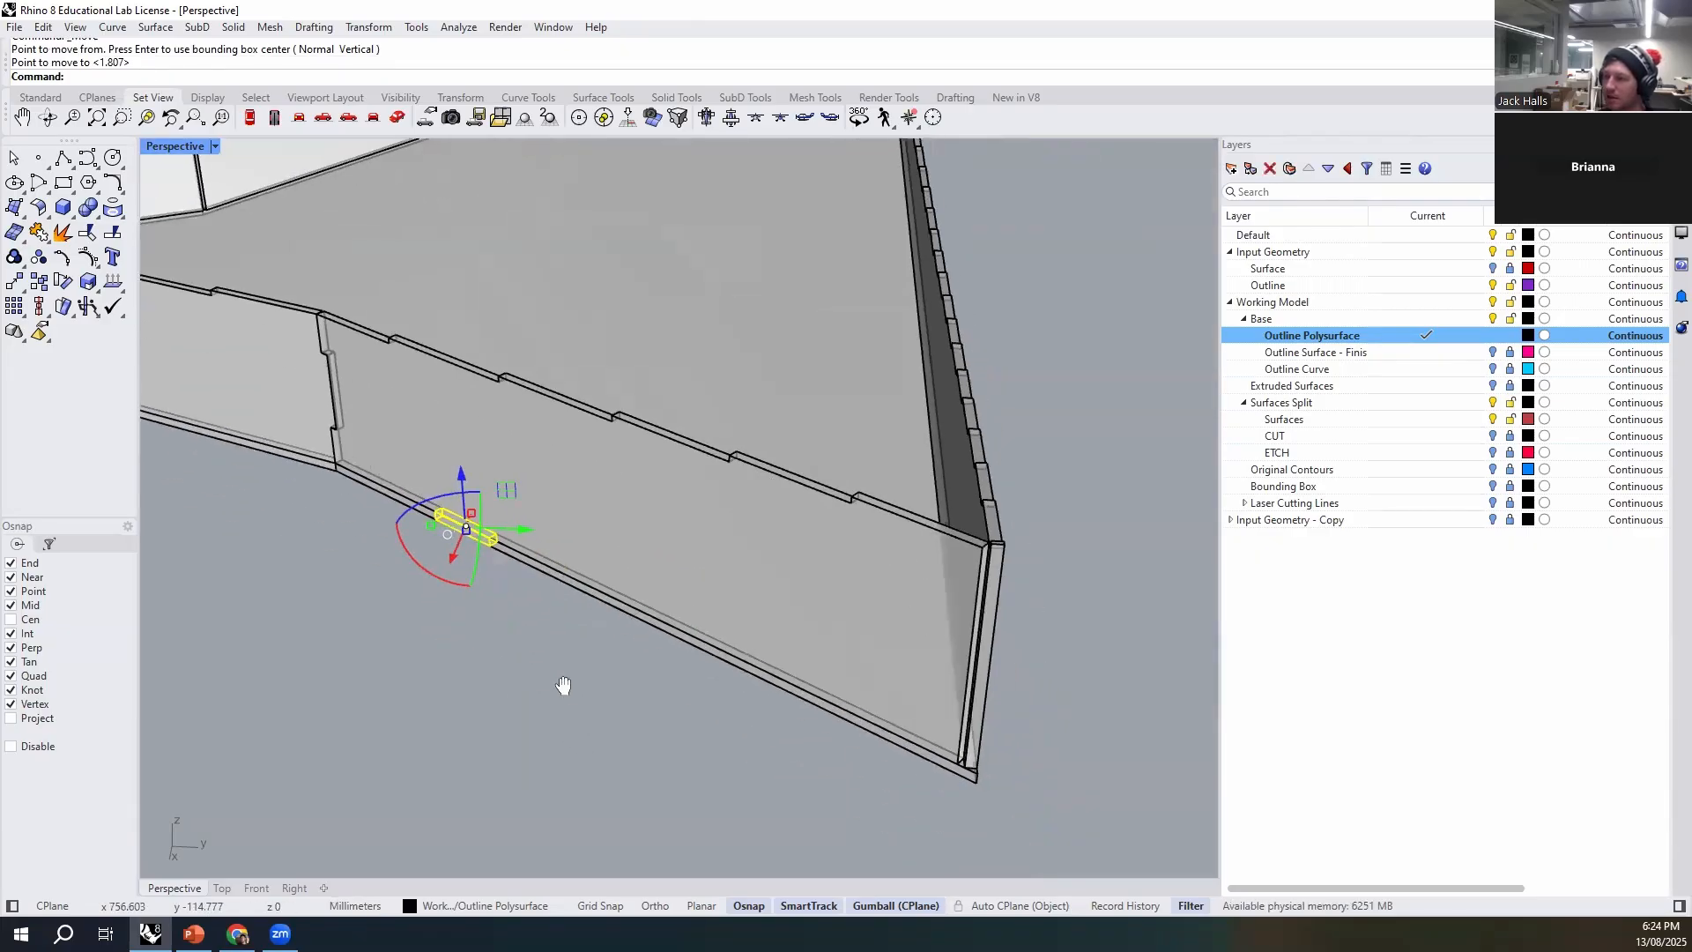
pyautogui.click(491, 546)
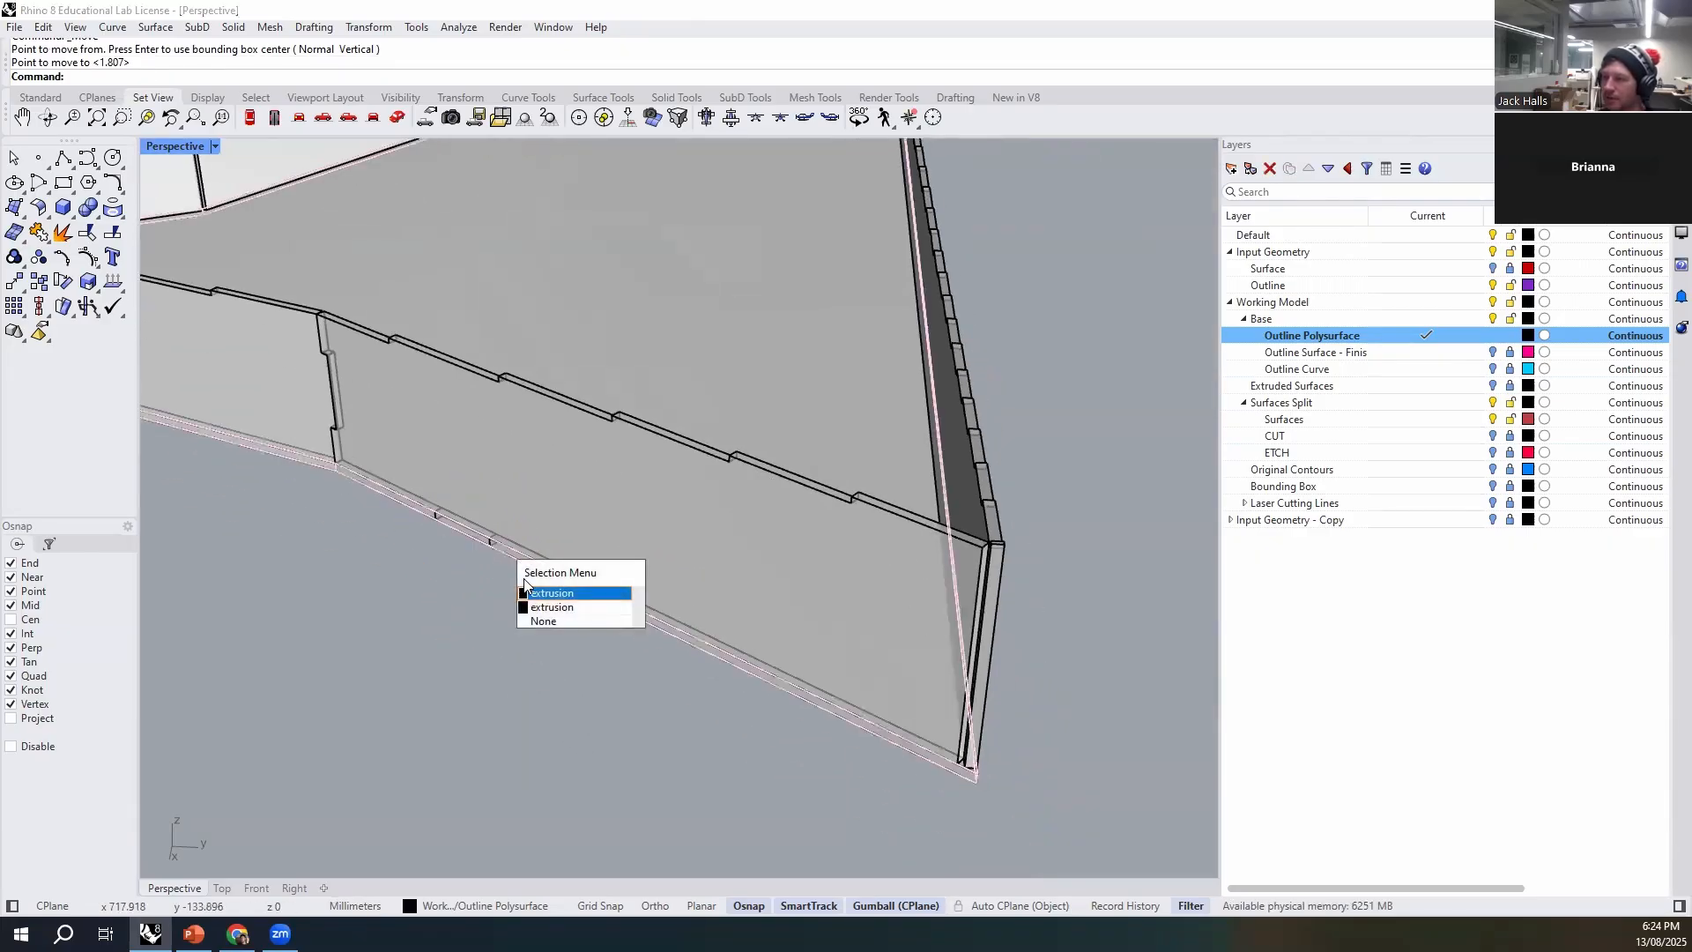
pyautogui.click(594, 606)
pyautogui.write('copy')
pyautogui.press('Return')
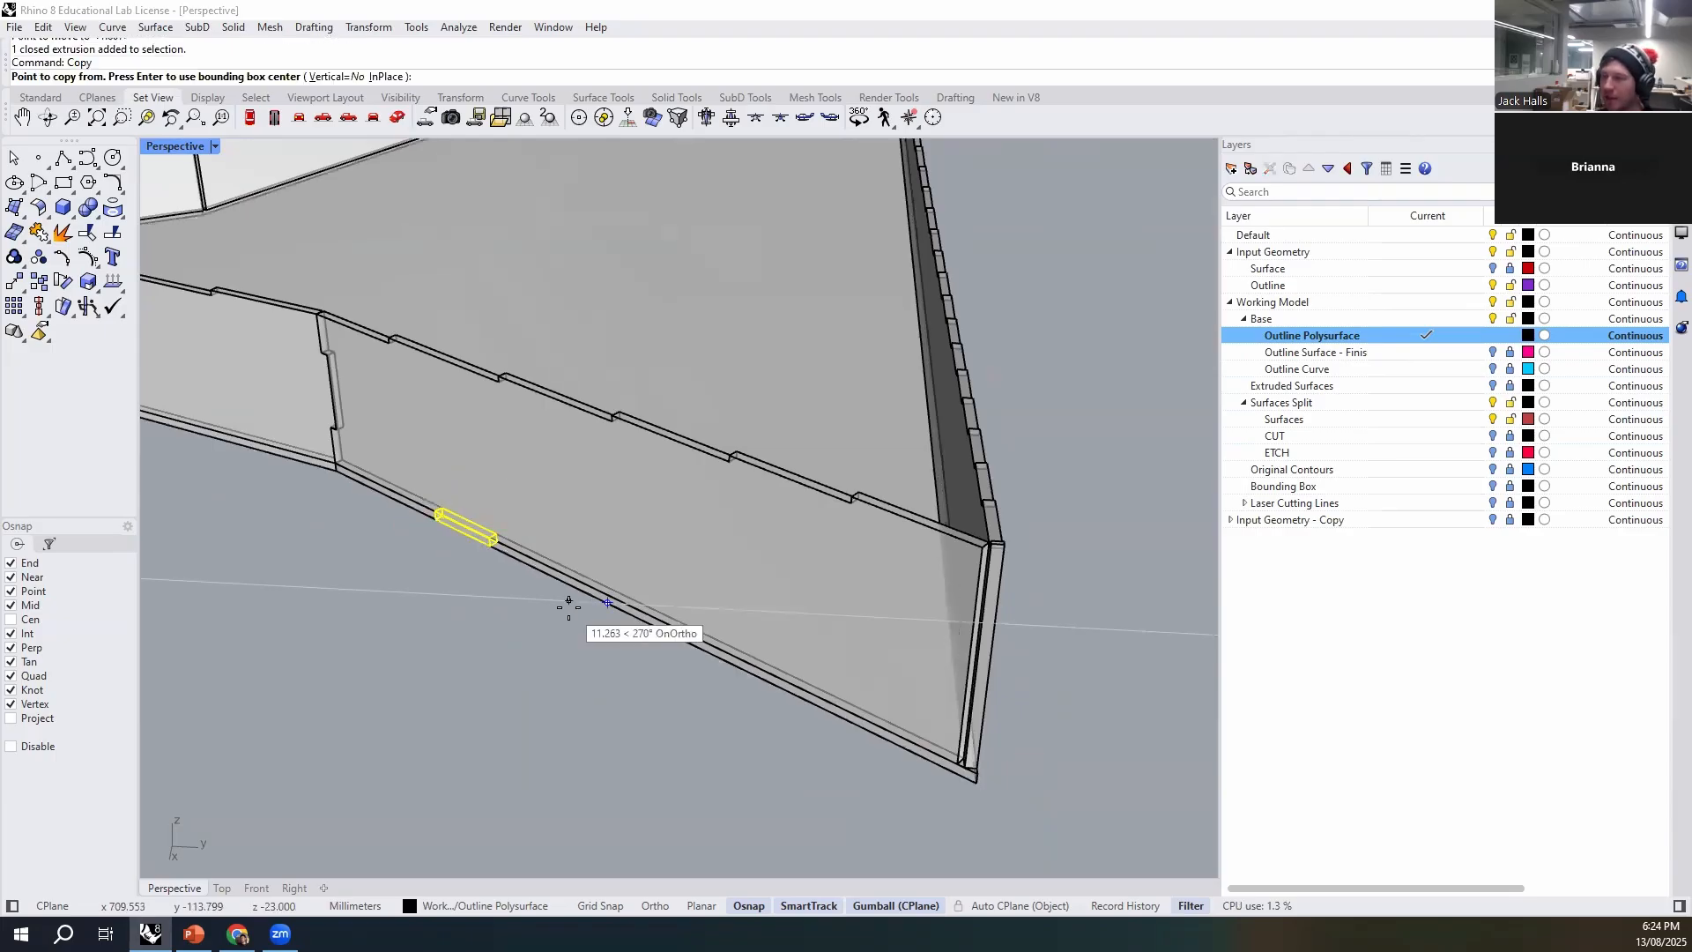
pyautogui.scroll(3, 569, 597)
pyautogui.click(473, 519)
pyautogui.scroll(-4, 734, 663)
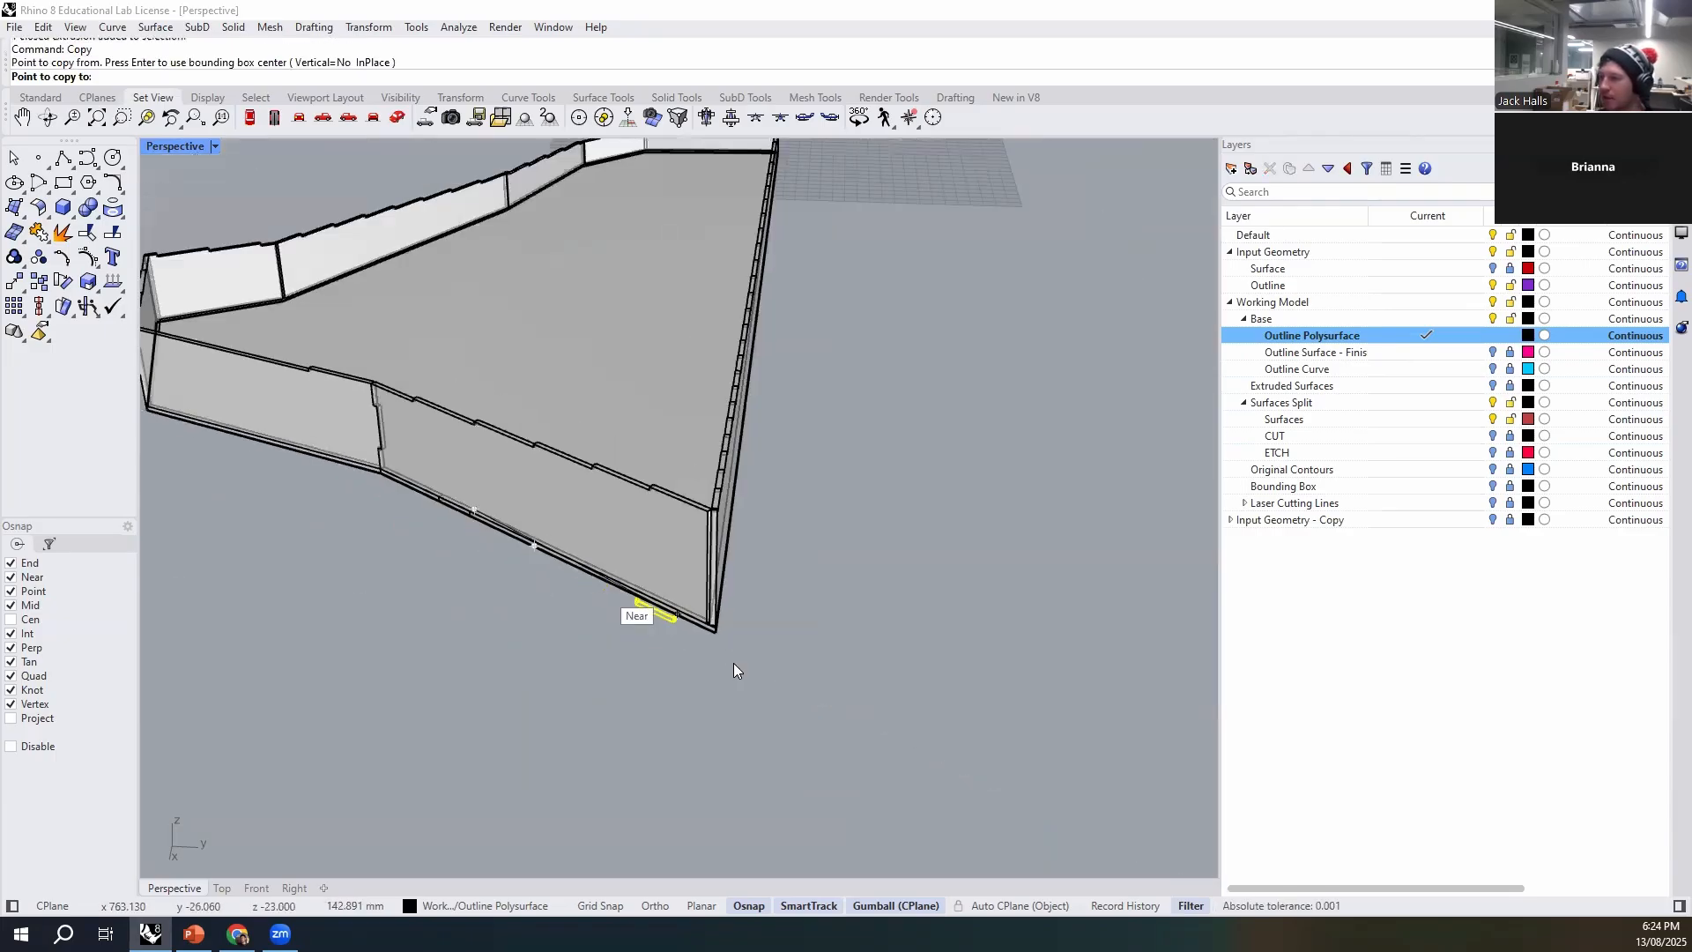
pyautogui.scroll(6, 616, 581)
pyautogui.click(588, 478)
pyautogui.press('Return')
# - Move the copied tab box 50 mm back along the base edge from the wall's sharp-corner end
pyautogui.click(531, 560)
pyautogui.write('m')
pyautogui.press('Return')
pyautogui.click(531, 564)
pyautogui.scroll(3, 523, 505)
pyautogui.scroll(-10, 705, 588)
pyautogui.scroll(4, 581, 530)
pyautogui.write('50')
pyautogui.press('Return')
pyautogui.click(648, 648)
# - Join both tab boxes to the stepped wall above them with BooleanUnion
pyautogui.scroll(3, 630, 599)
pyautogui.scroll(4, 617, 557)
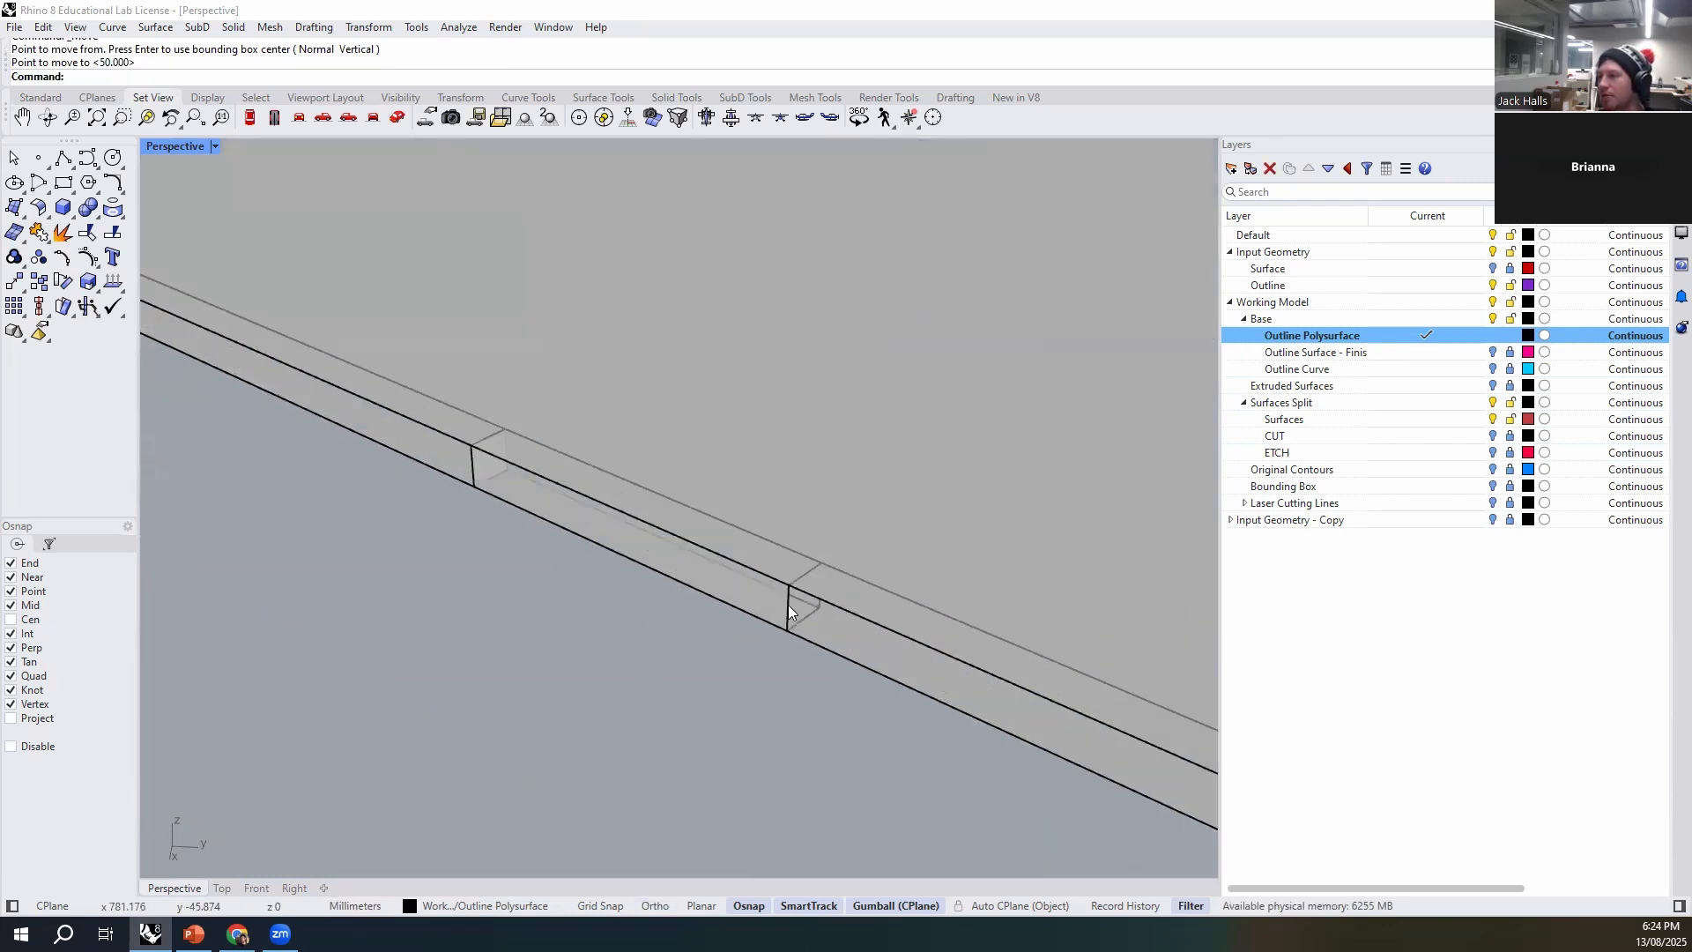
pyautogui.click(788, 609)
pyautogui.scroll(-5, 643, 617)
pyautogui.scroll(2, 272, 441)
pyautogui.keyDown('shift'); pyautogui.click(340, 450); pyautogui.keyUp('shift')
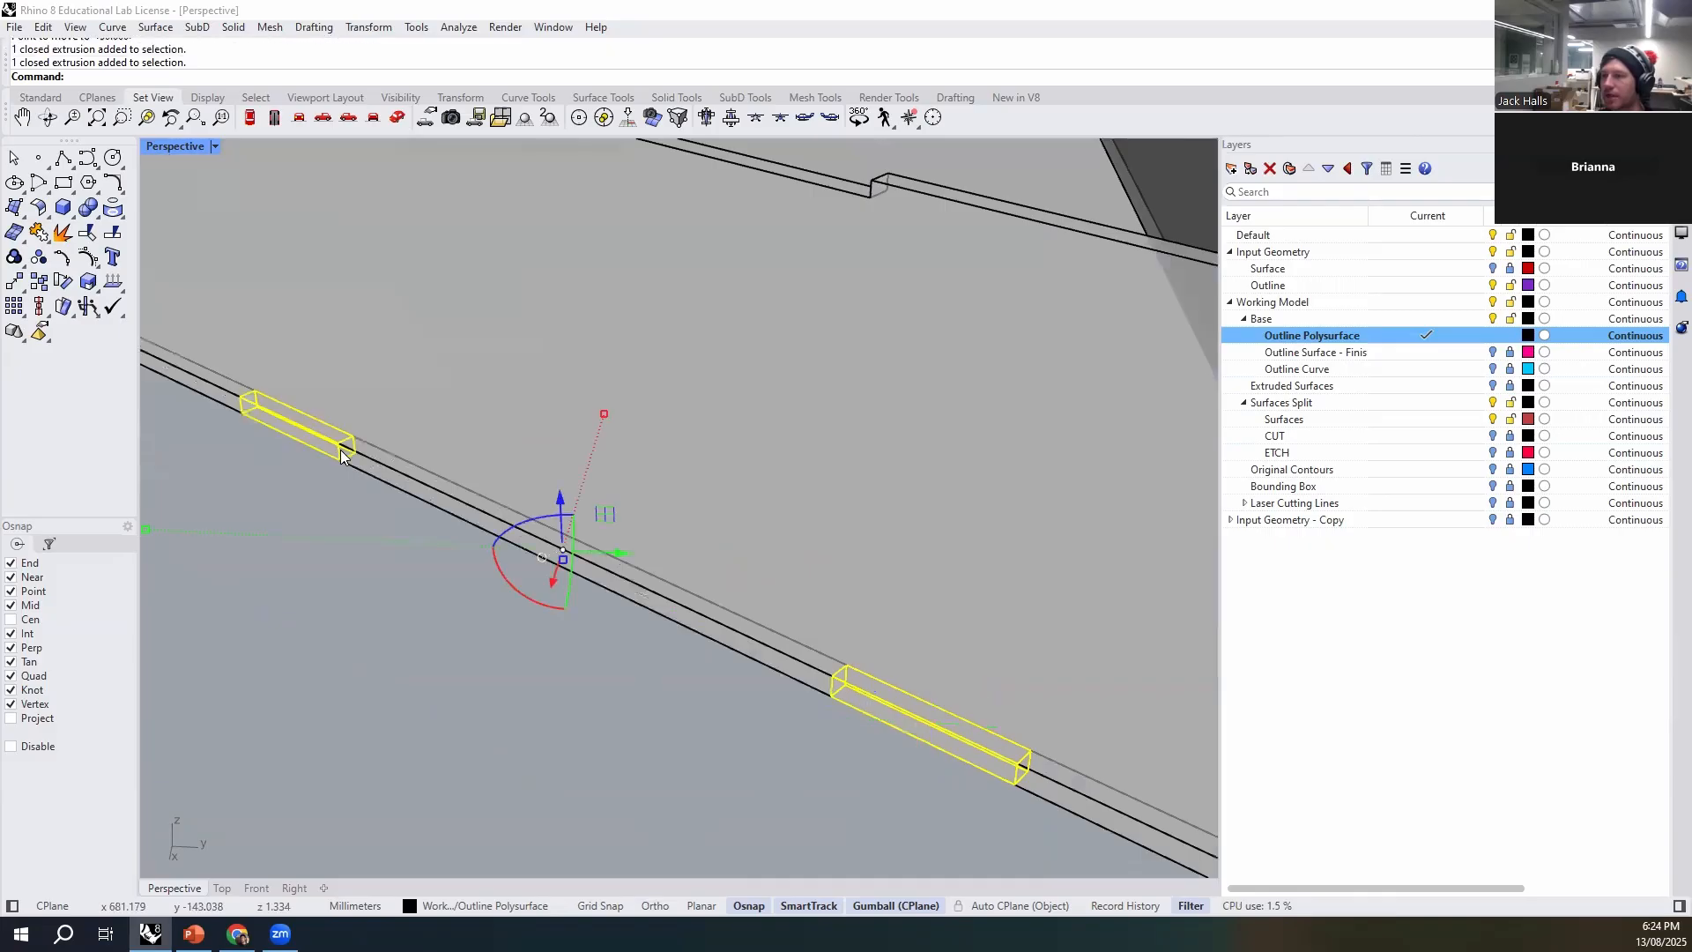
pyautogui.scroll(-4, 409, 638)
pyautogui.keyDown('shift'); pyautogui.moveTo(535, 760); pyautogui.dragTo(575, 749, button='right'); pyautogui.keyUp('shift')
pyautogui.keyDown('shift'); pyautogui.click(673, 592); pyautogui.keyUp('shift')
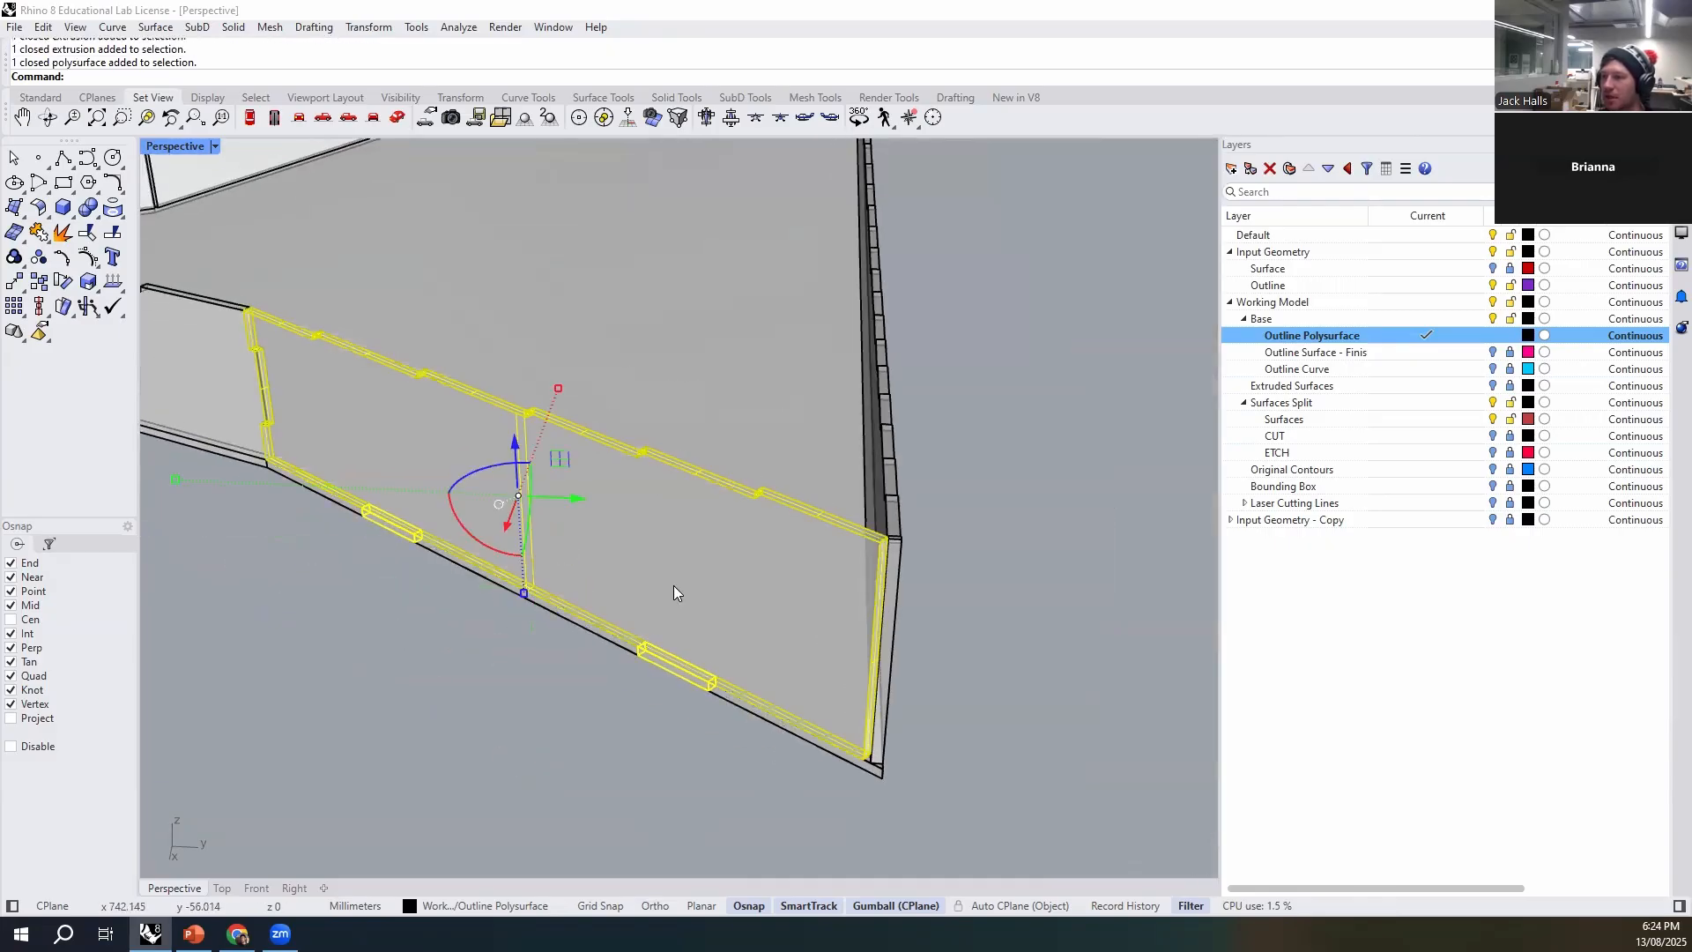
pyautogui.write('Boo')
pyautogui.press('Down')
pyautogui.press('Down')
pyautogui.press('Down')
pyautogui.press('Down')
pyautogui.press('Return')
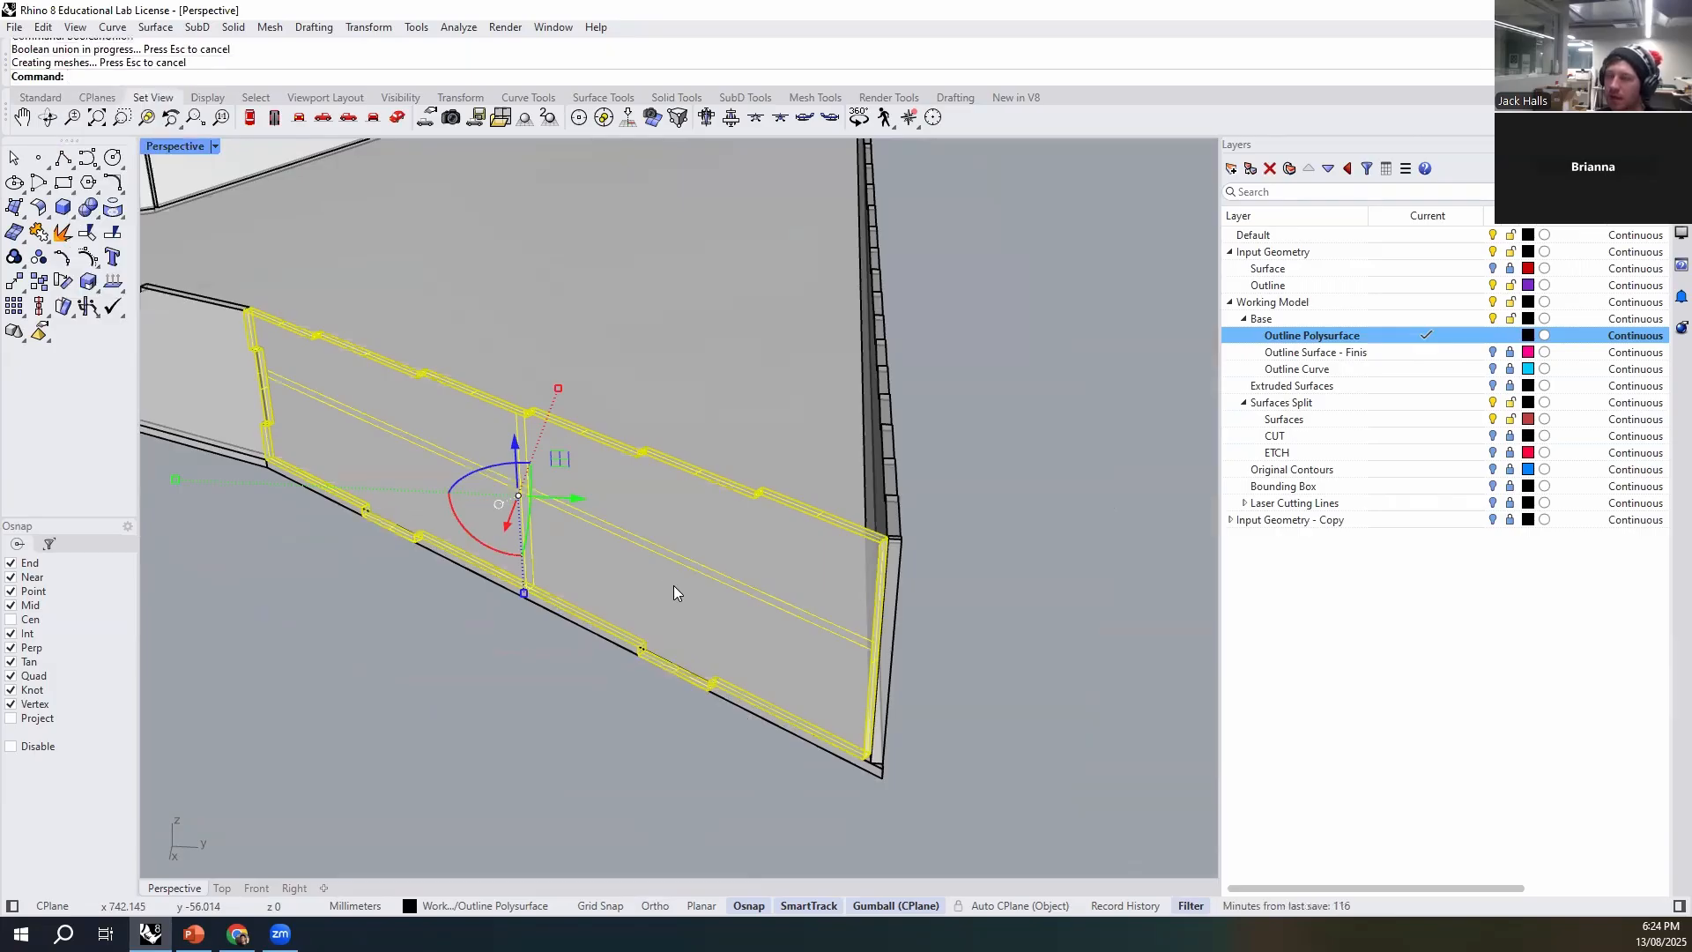
pyautogui.click(729, 604)
pyautogui.moveTo(624, 744); pyautogui.dragTo(700, 510, button='right')
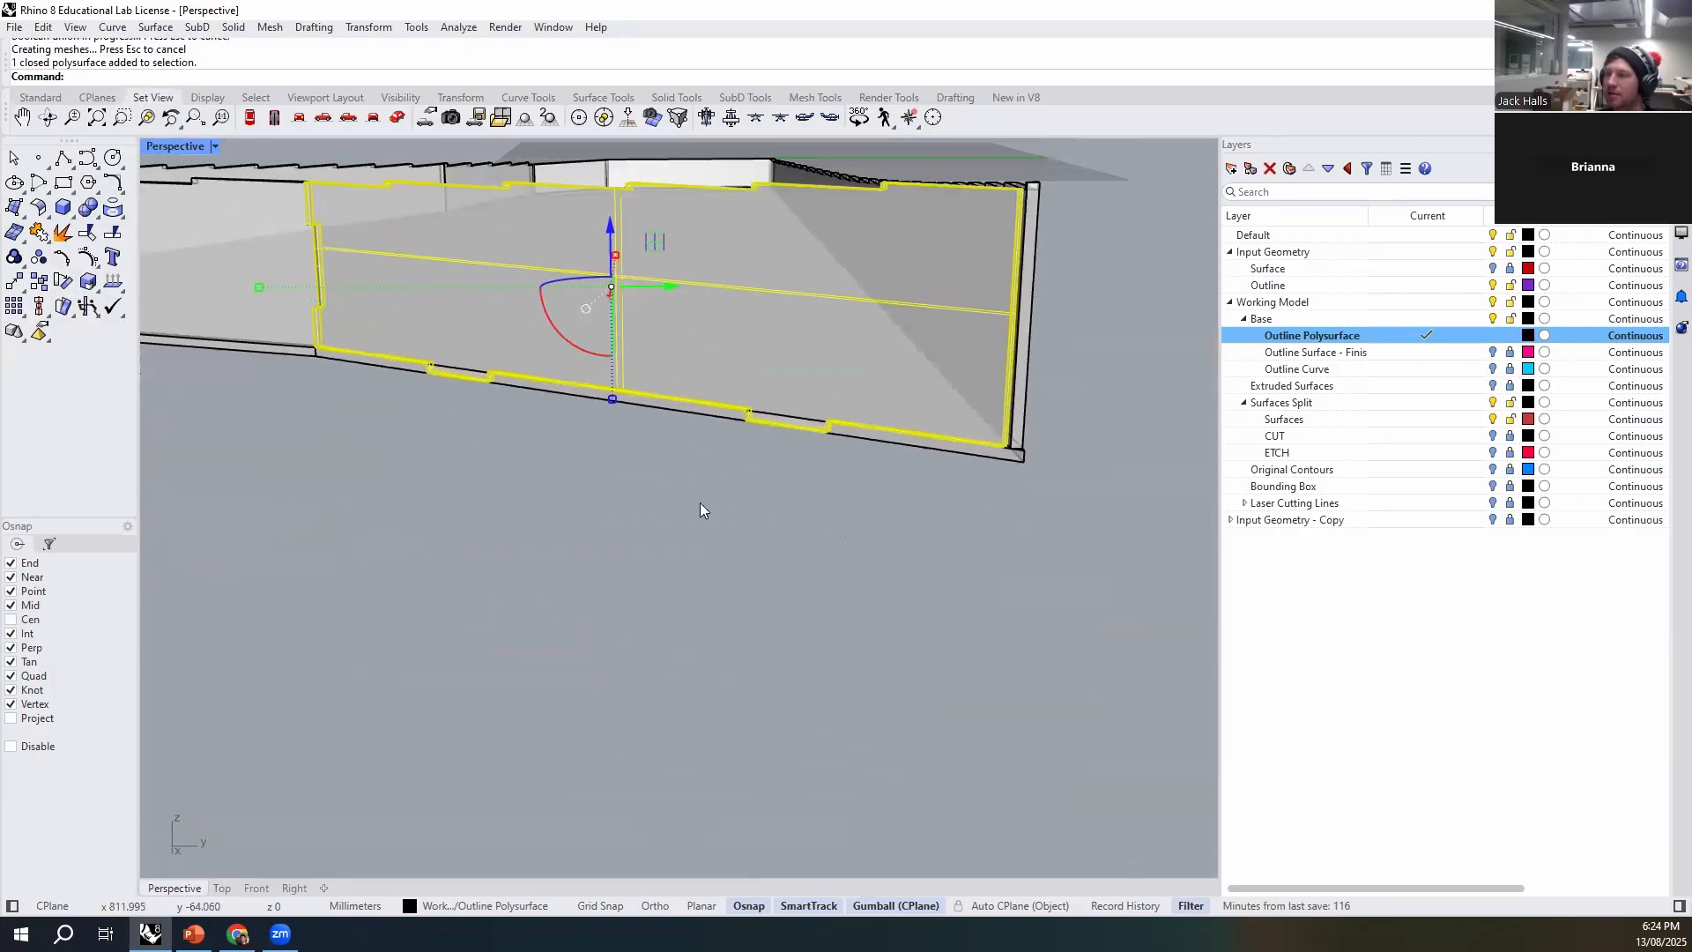
# - Subtract the tabbed wall from the base with BooleanDifference, keeping the input objects
pyautogui.scroll(3, 633, 513)
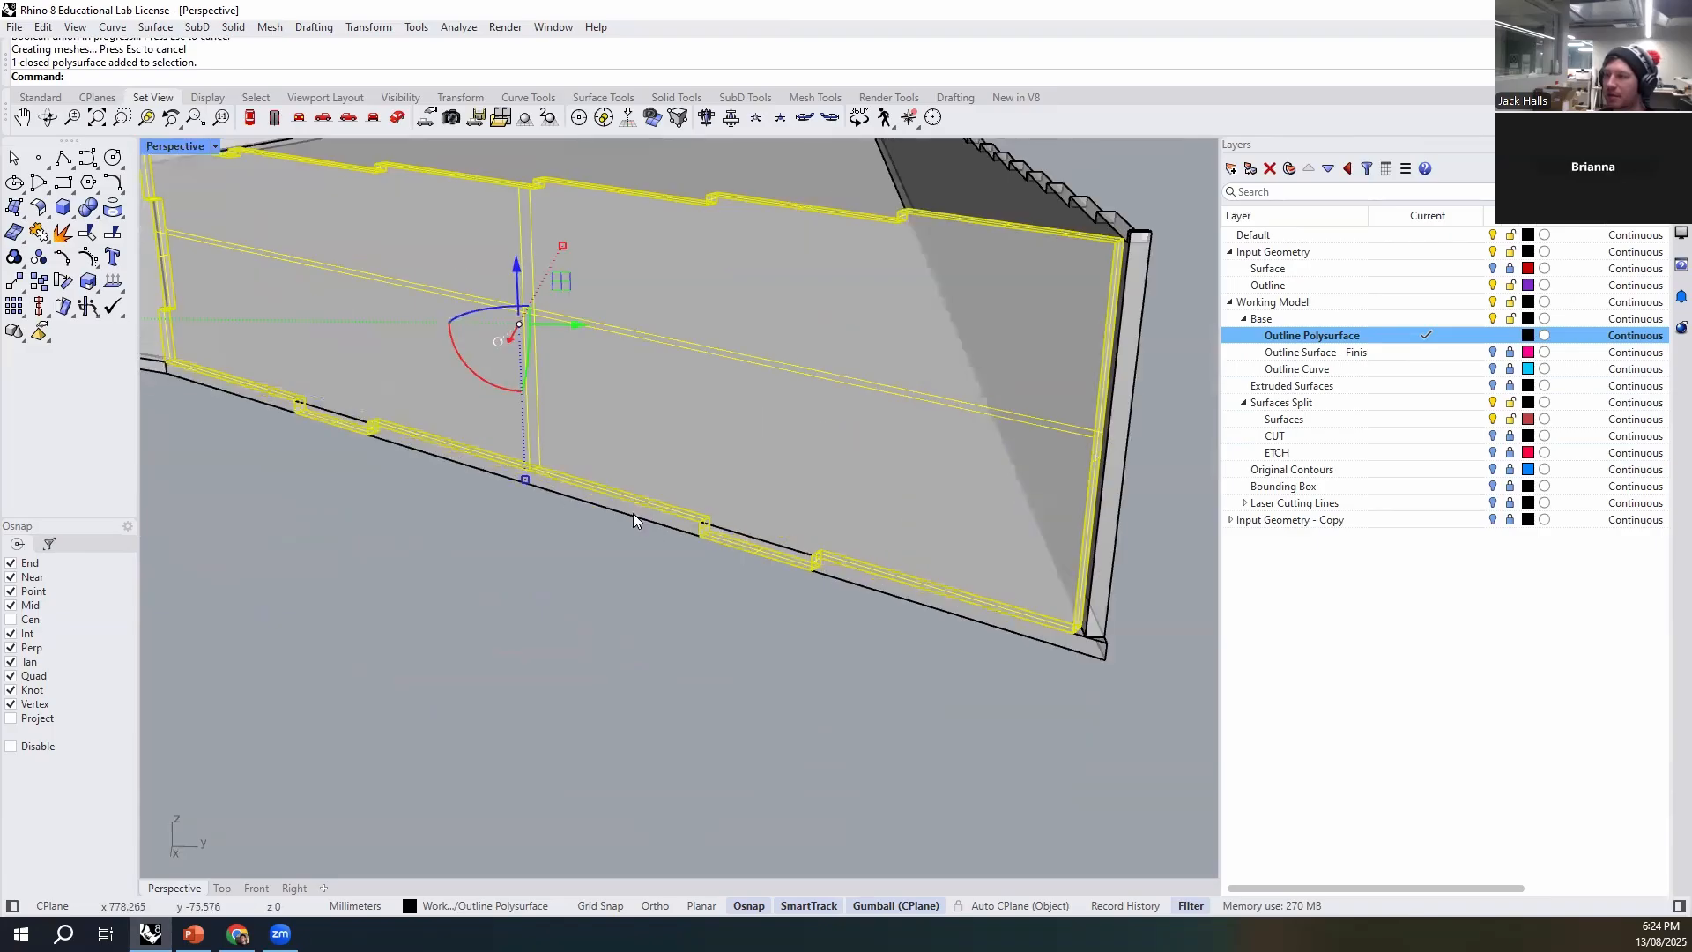
pyautogui.click(633, 513)
pyautogui.scroll(1, 578, 591)
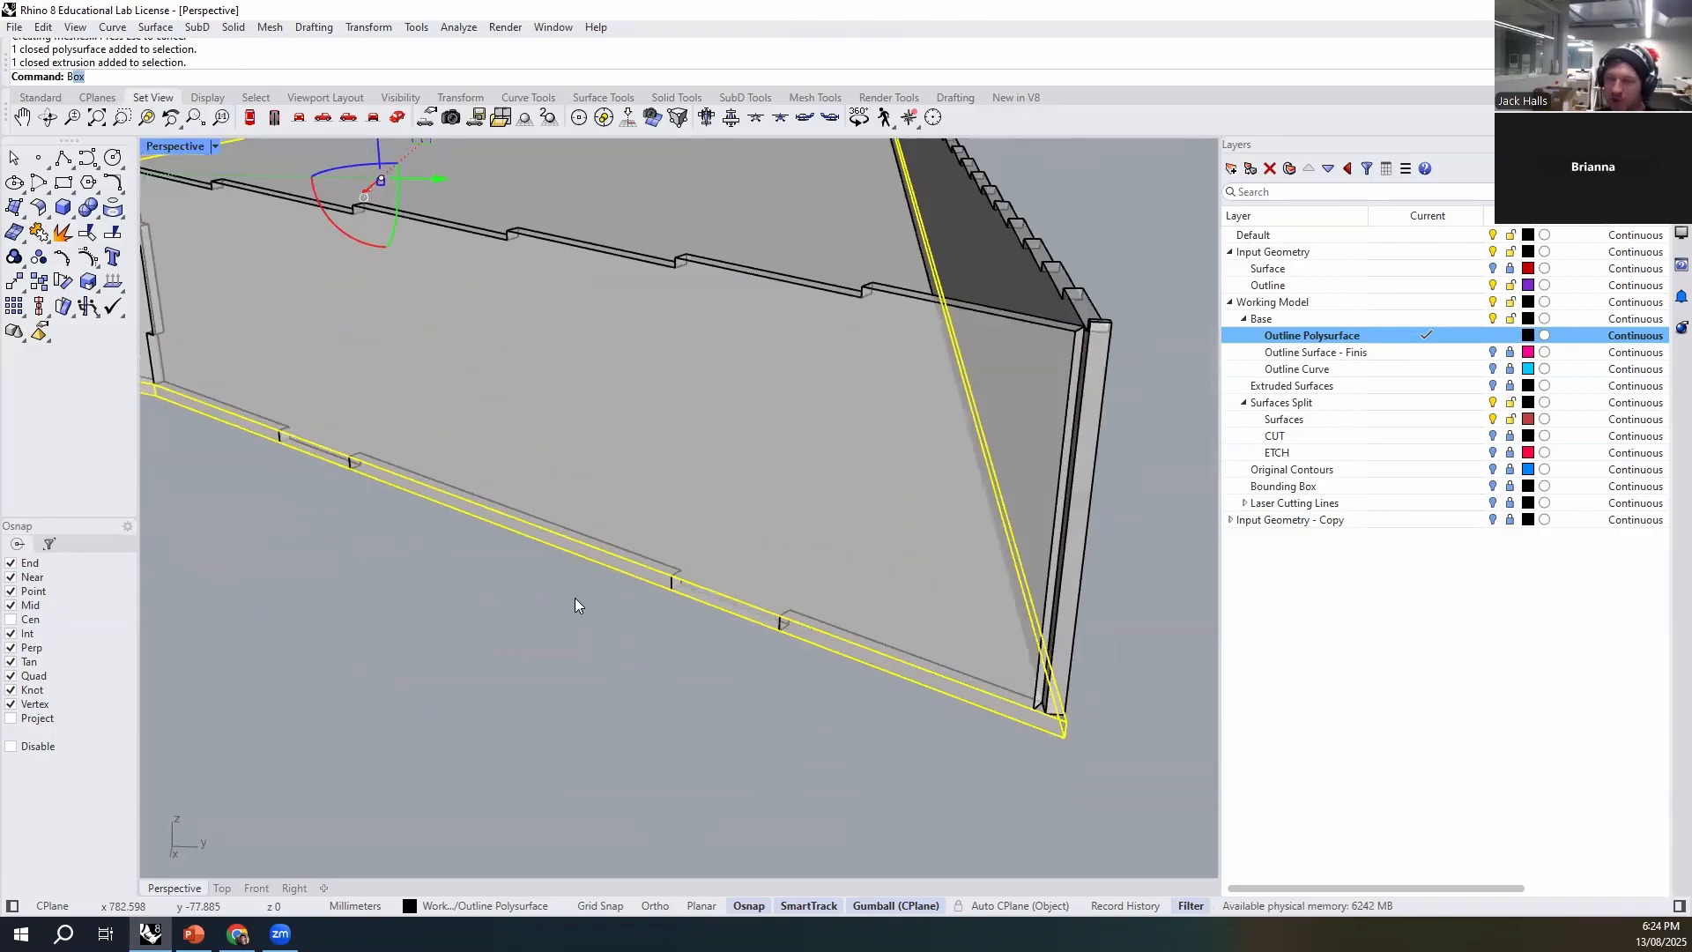
pyautogui.press('Down')
pyautogui.press('Down')
pyautogui.press('Return')
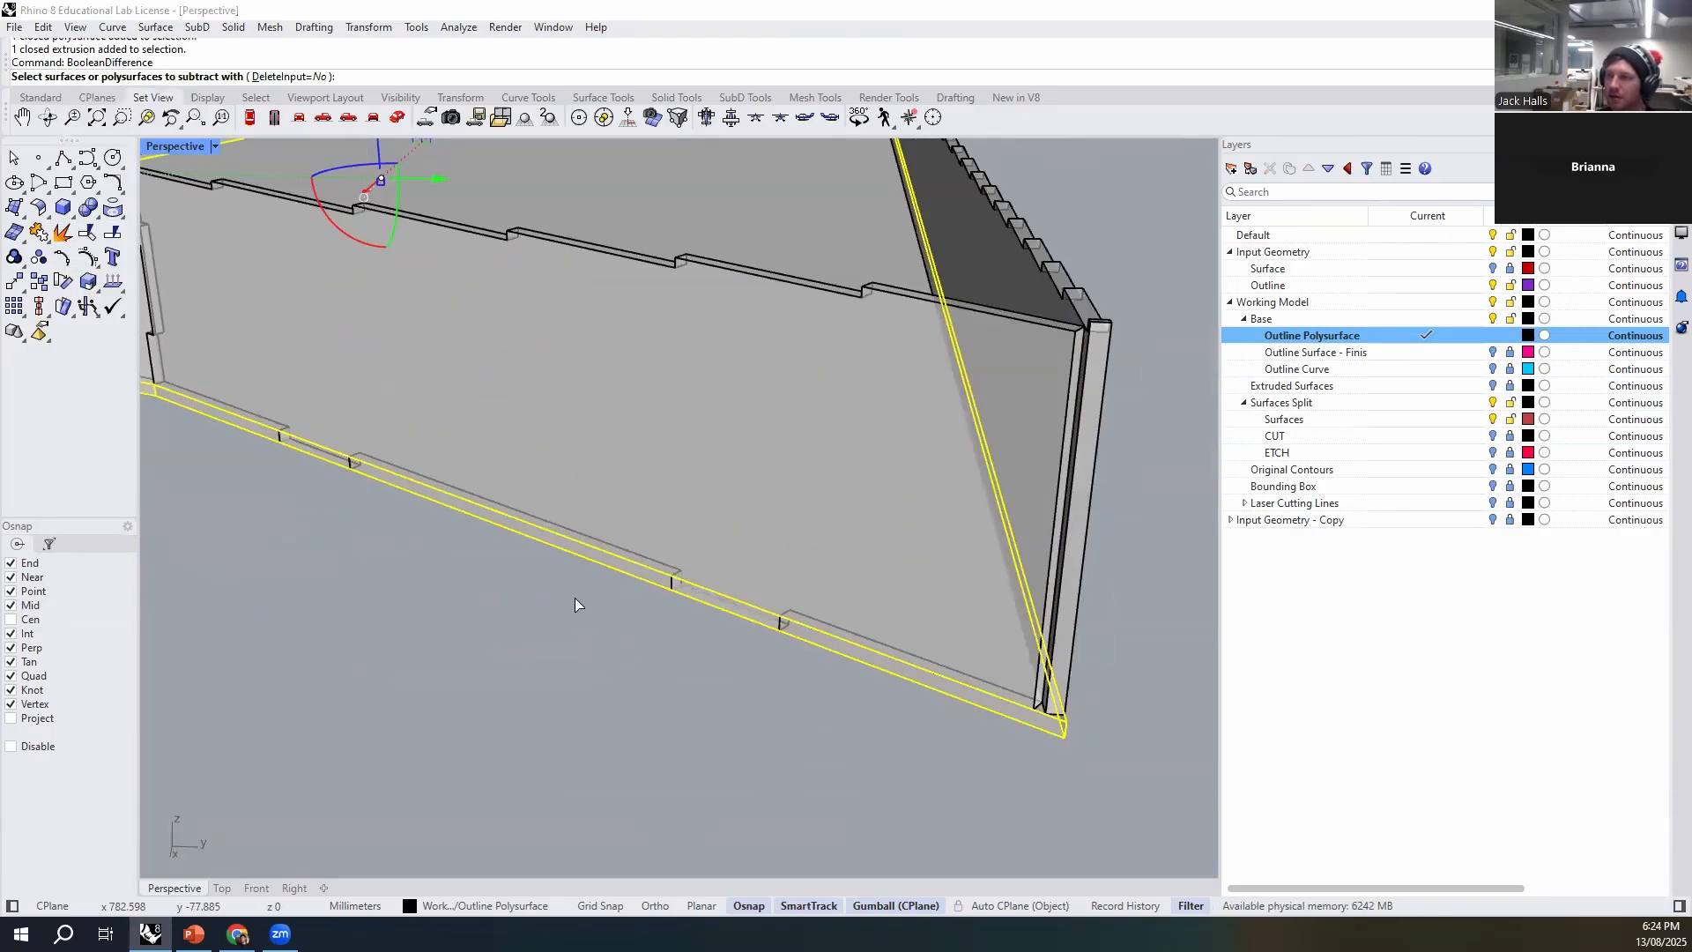
pyautogui.click(590, 359)
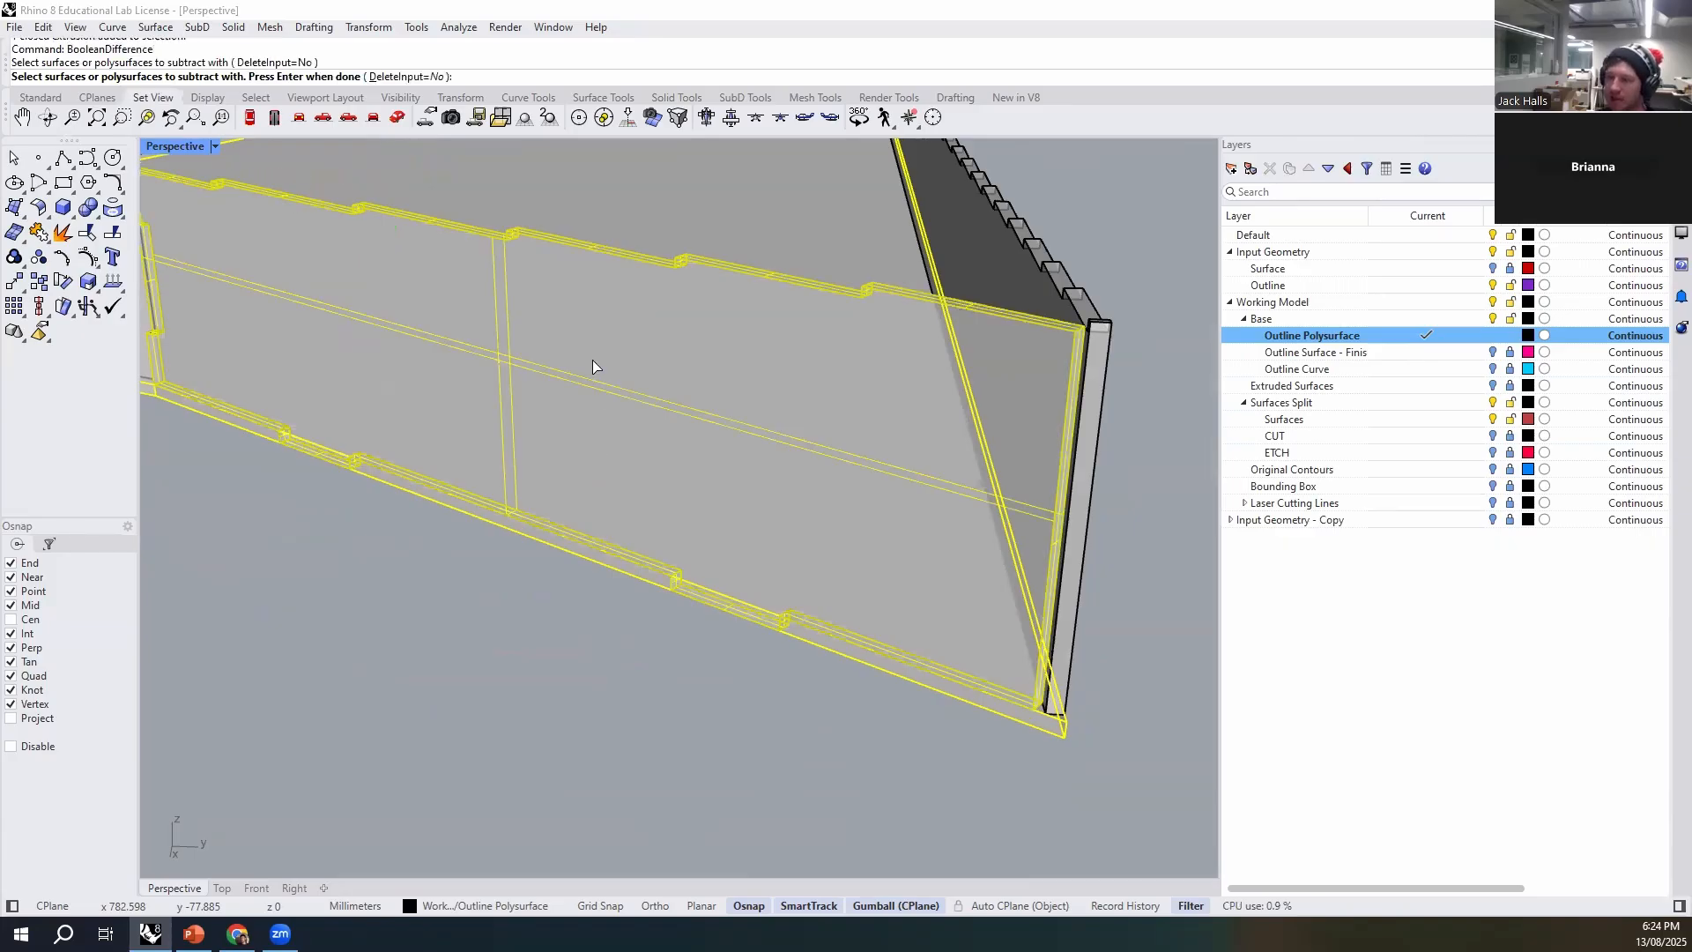
pyautogui.press('Return')
# - Delete the original unslotted base extrusion, leaving the slotted copy in place
pyautogui.scroll(5, 310, 476)
pyautogui.click(322, 456)
pyautogui.click(402, 524)
pyautogui.scroll(-5, 583, 612)
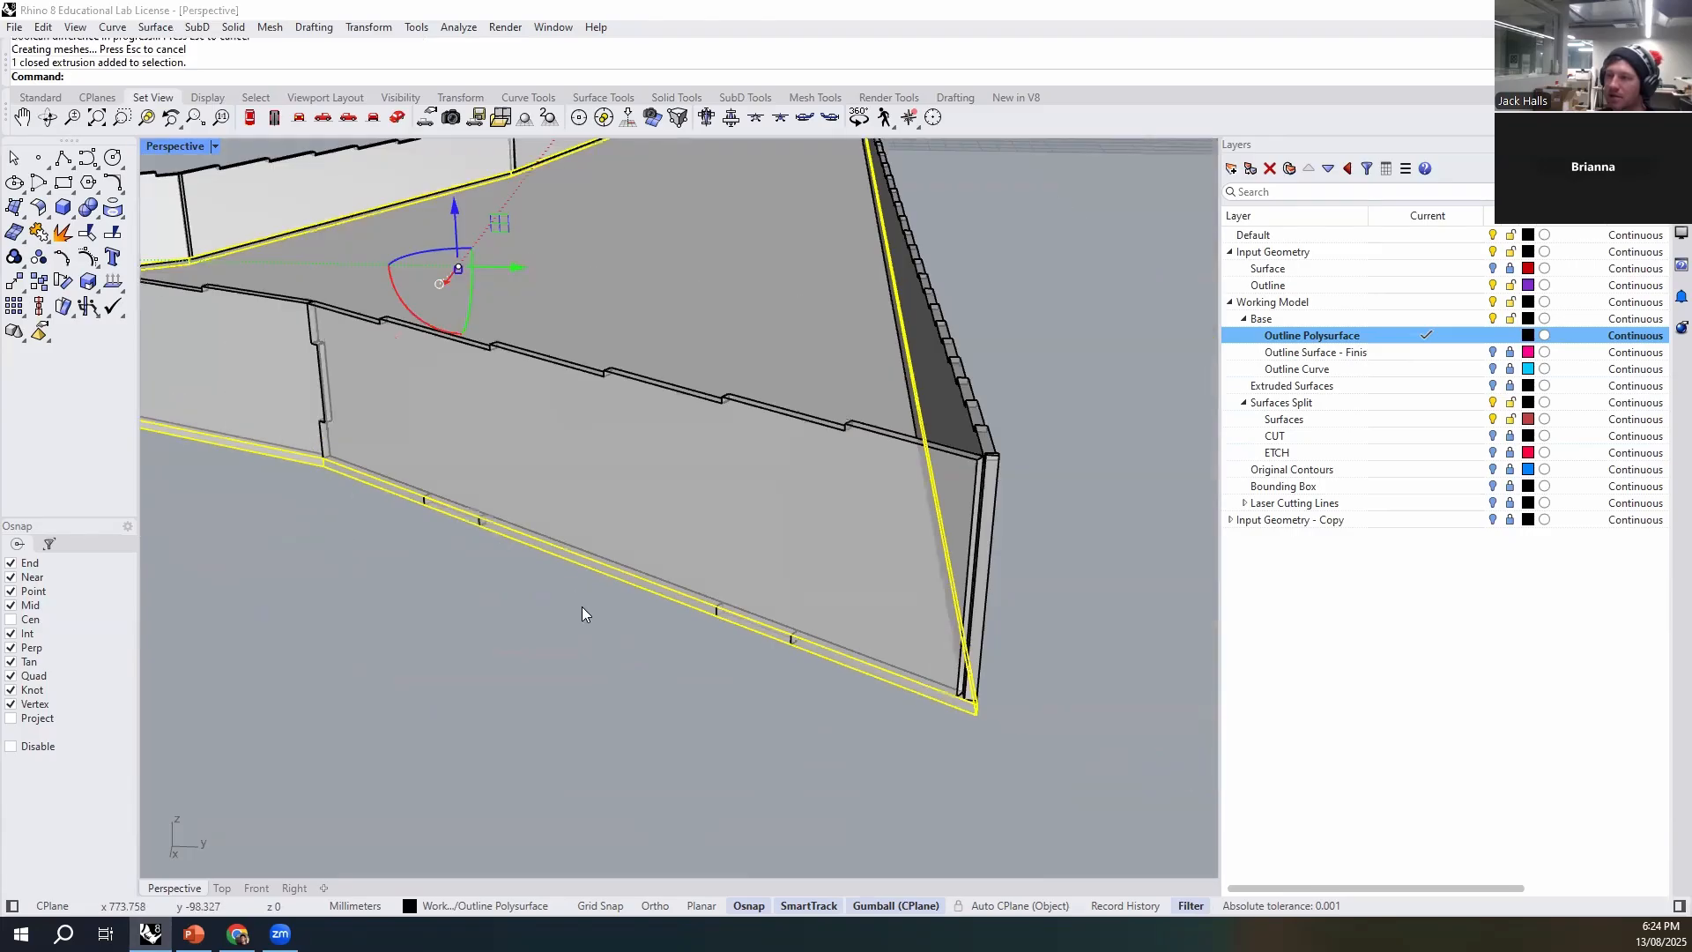
pyautogui.press('Delete')
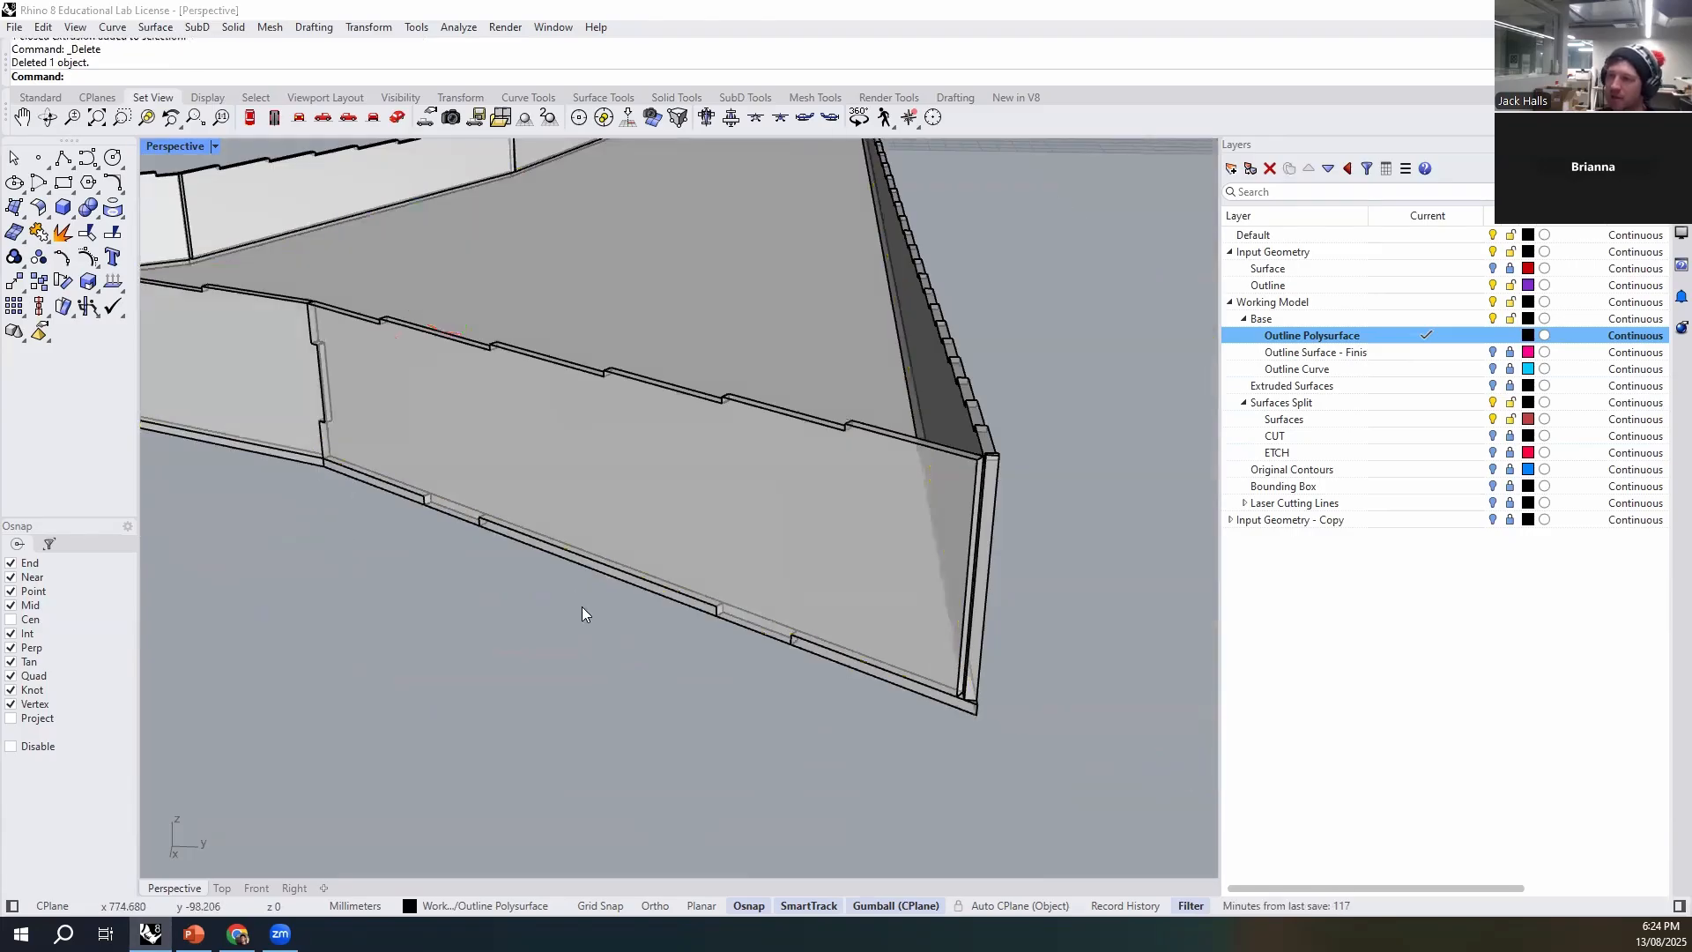
# - Examine how the wall's tabs sit in the base slots along the outer edge
pyautogui.scroll(4, 578, 432)
pyautogui.click(527, 478)
pyautogui.click(365, 456)
pyautogui.click(541, 573)
pyautogui.click(568, 534)
pyautogui.moveTo(569, 536); pyautogui.dragTo(700, 629, button='right')
pyautogui.moveTo(737, 747); pyautogui.dragTo(402, 566, button='right')
pyautogui.click(439, 696)
pyautogui.click(728, 502)
pyautogui.scroll(-6, 730, 500)
pyautogui.click(672, 670)
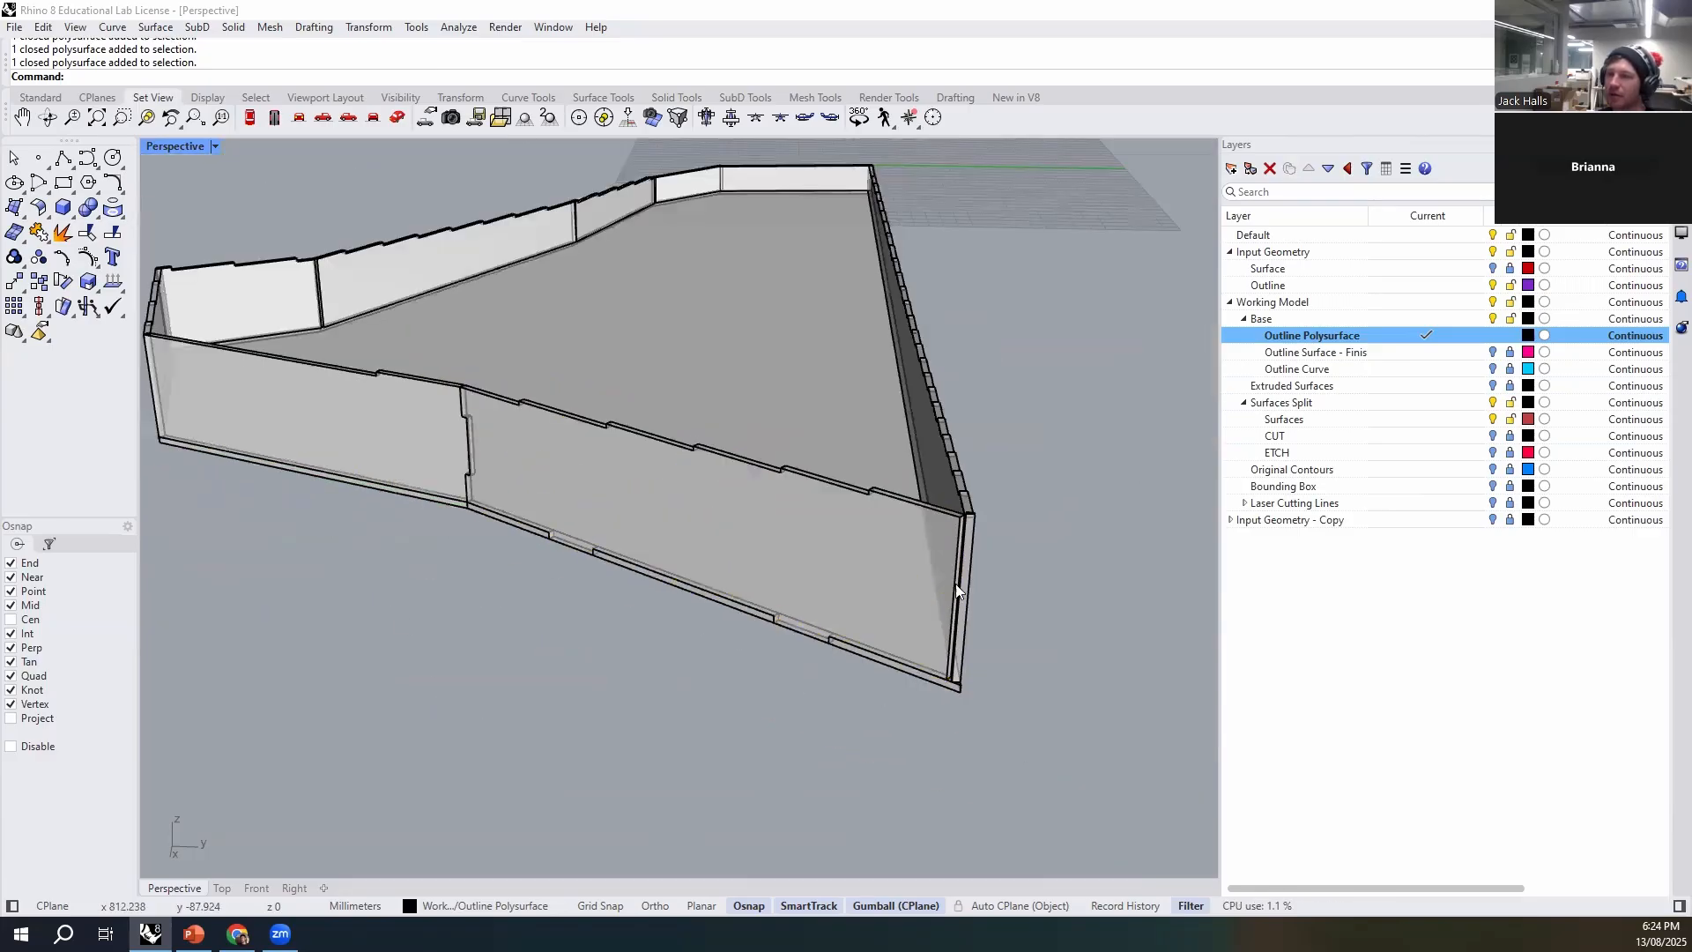
pyautogui.click(696, 553)
pyautogui.moveTo(532, 540); pyautogui.dragTo(772, 551, button='right')
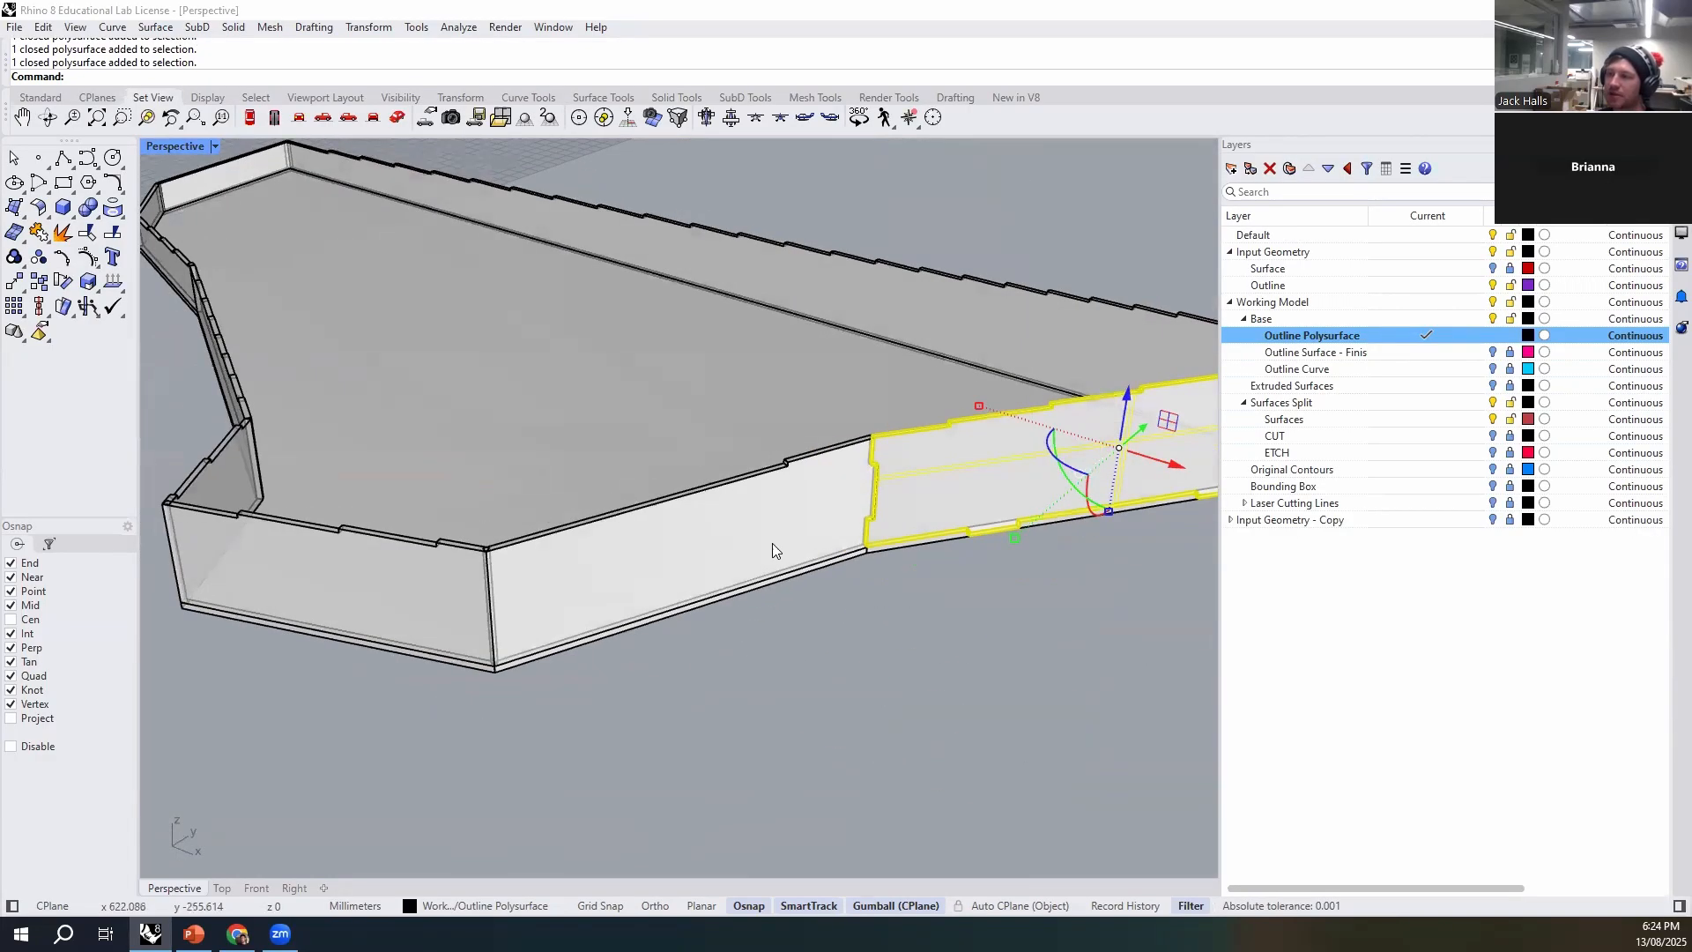
# - Examine the other walls and the inside of the sharp corner where the two long walls meet
pyautogui.scroll(-3, 1073, 592)
pyautogui.moveTo(1031, 644); pyautogui.dragTo(784, 656, button='right')
pyautogui.click(823, 726)
pyautogui.moveTo(793, 596); pyautogui.dragTo(1031, 573, button='right')
pyautogui.moveTo(619, 590)
pyautogui.mouseDown(button='right')
pyautogui.moveTo(907, 494)
pyautogui.moveTo(432, 551)
pyautogui.mouseUp(button='right')
pyautogui.moveTo(432, 551)
pyautogui.mouseDown(button='right')
pyautogui.moveTo(808, 573)
pyautogui.moveTo(902, 411)
pyautogui.moveTo(853, 366)
pyautogui.mouseUp(button='right')
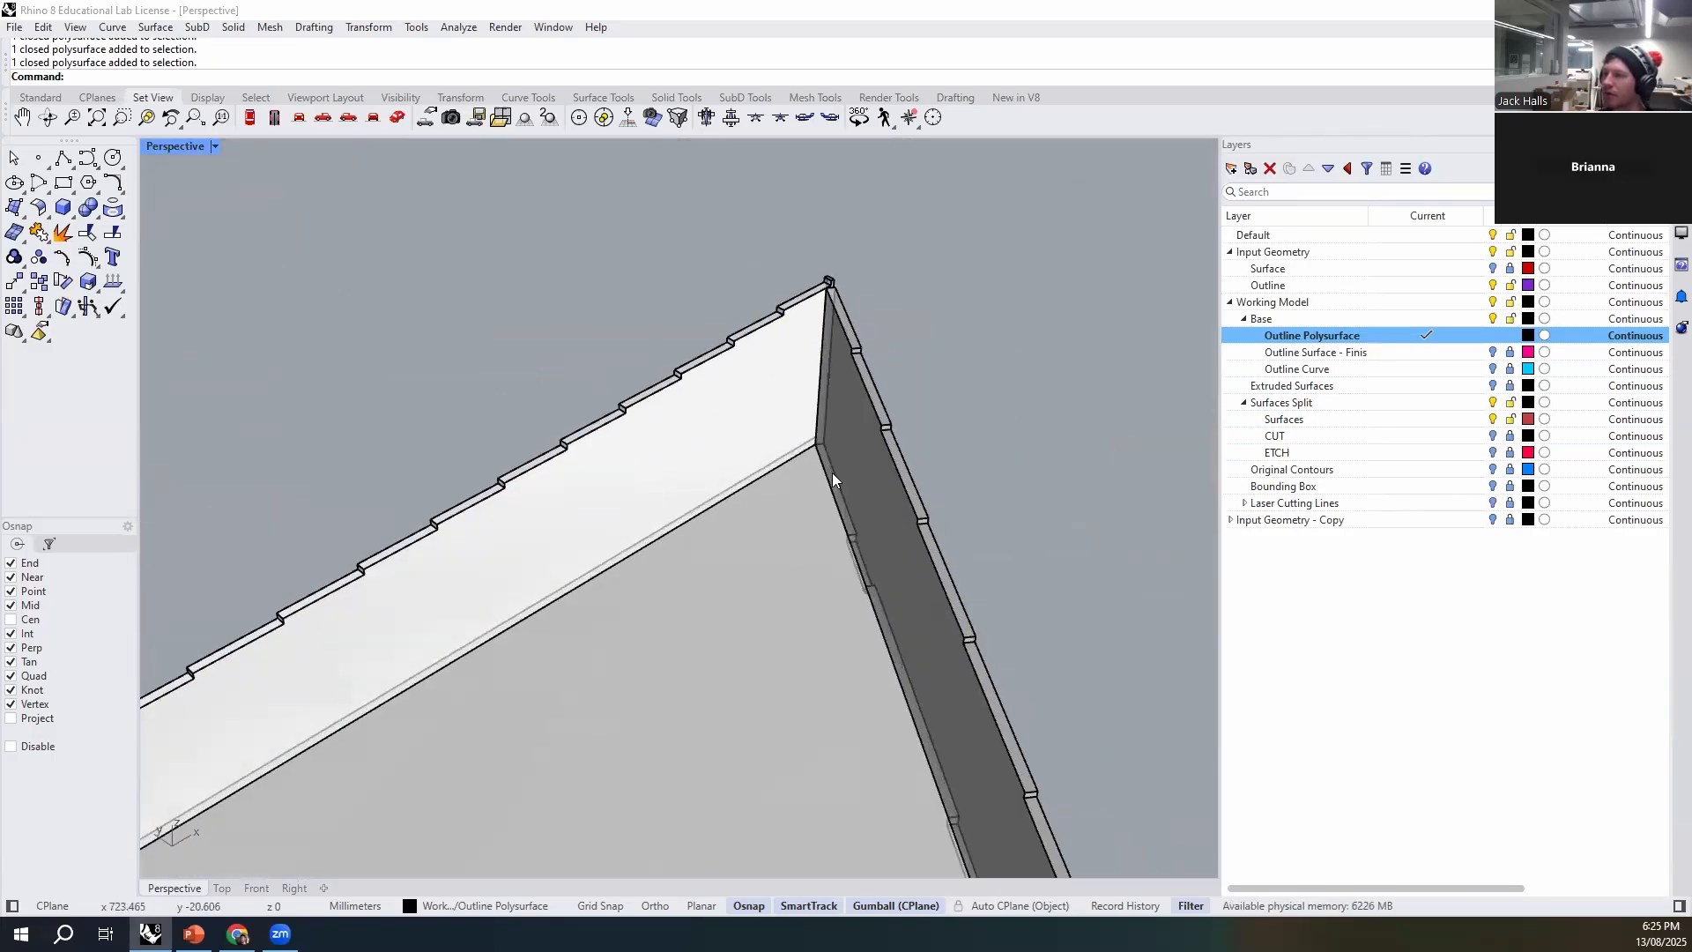
pyautogui.moveTo(988, 470); pyautogui.dragTo(879, 482, button='right')
pyautogui.moveTo(793, 329)
pyautogui.mouseDown(button='right')
pyautogui.moveTo(861, 450)
pyautogui.moveTo(679, 354)
pyautogui.moveTo(804, 511)
pyautogui.moveTo(881, 520)
pyautogui.moveTo(765, 516)
pyautogui.moveTo(795, 511)
pyautogui.mouseUp(button='right')
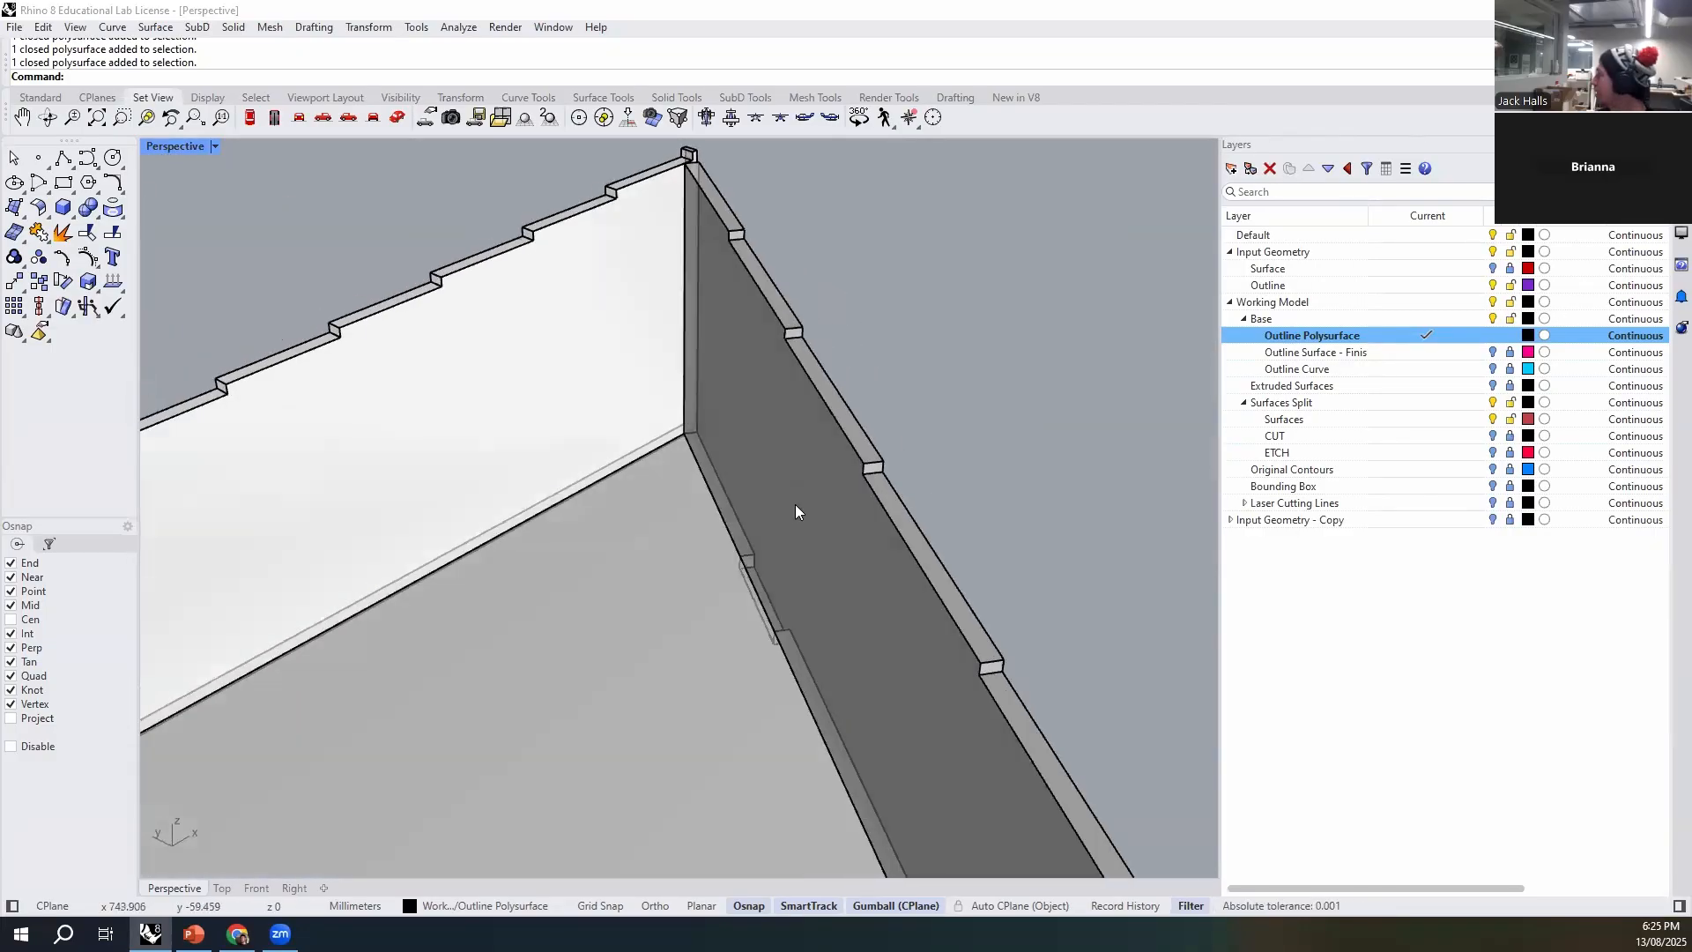
pyautogui.moveTo(795, 511); pyautogui.dragTo(865, 494, button='right')
# - Draw a closed triangular polyline in the sharp inside corner, running along both walls, with the tabbed-wall side about 80 mm long
pyautogui.write('Po')
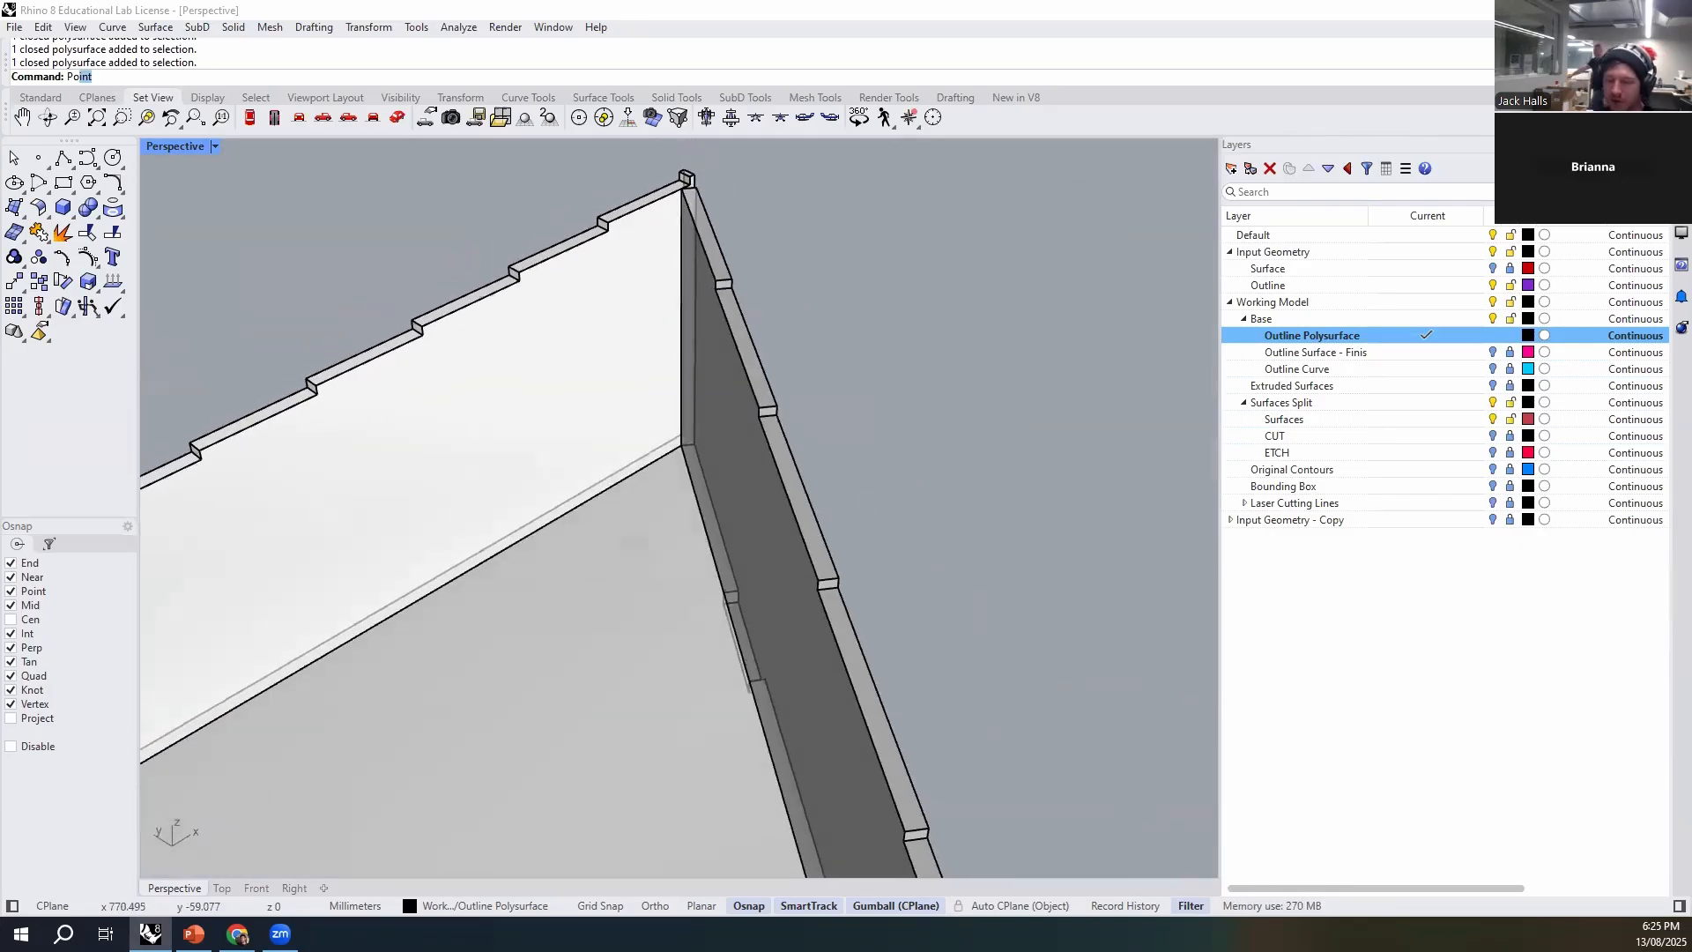
pyautogui.write('lyline')
pyautogui.press('Return')
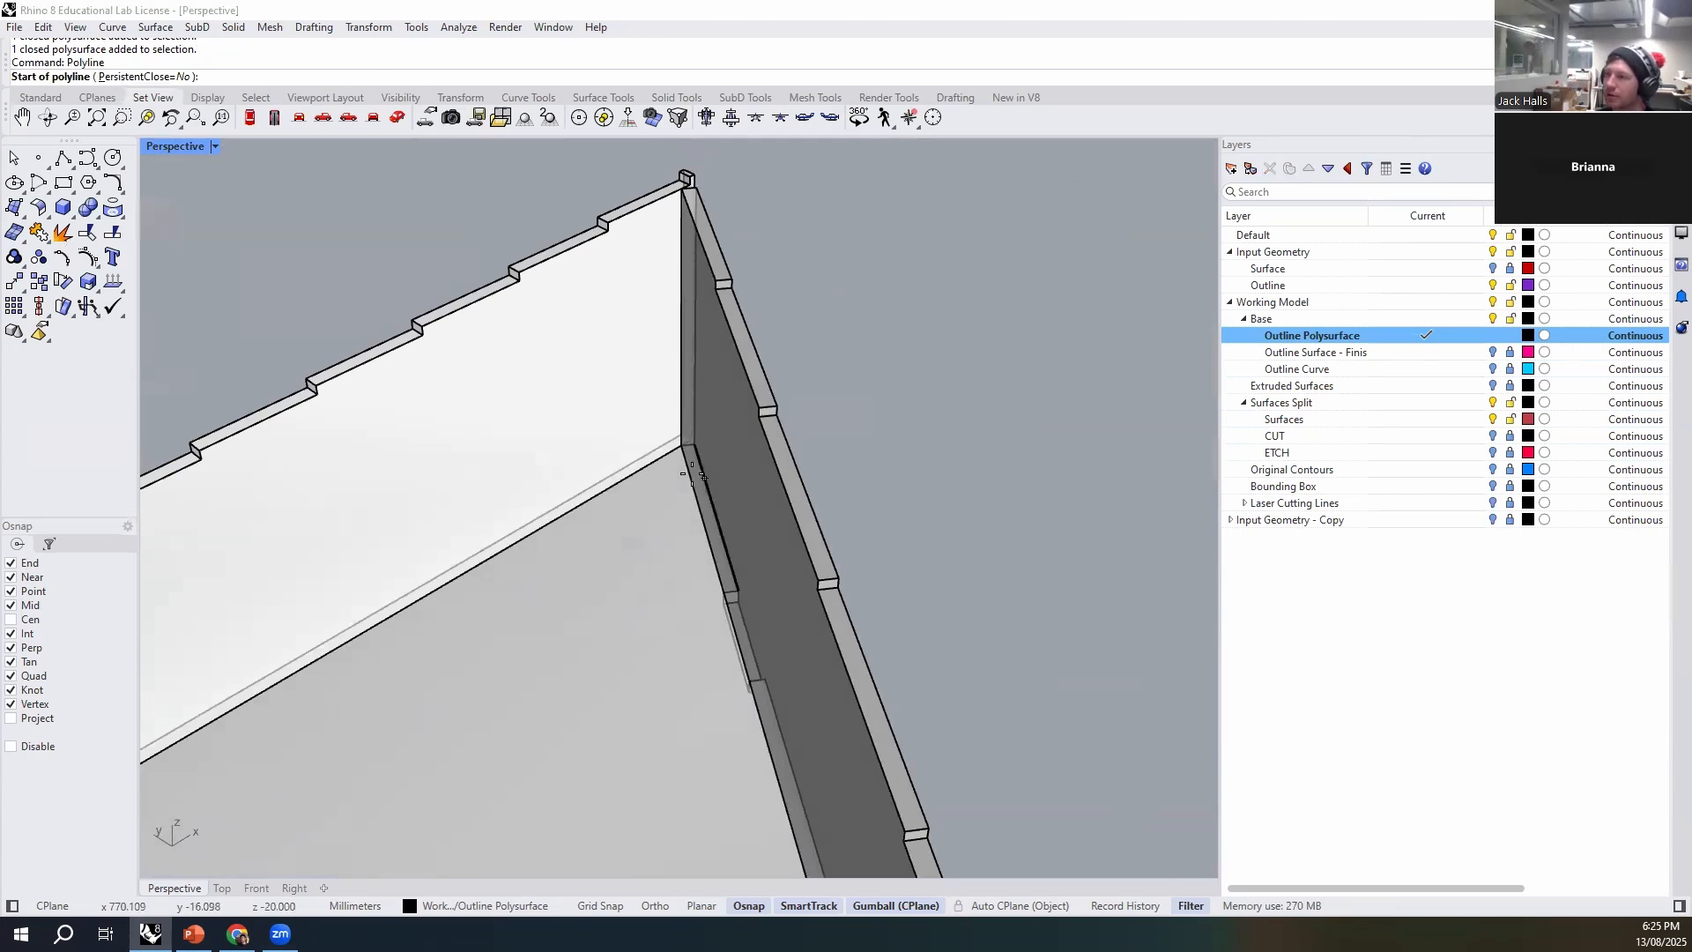
pyautogui.click(682, 446)
pyautogui.scroll(3, 674, 451)
pyautogui.scroll(5, 695, 416)
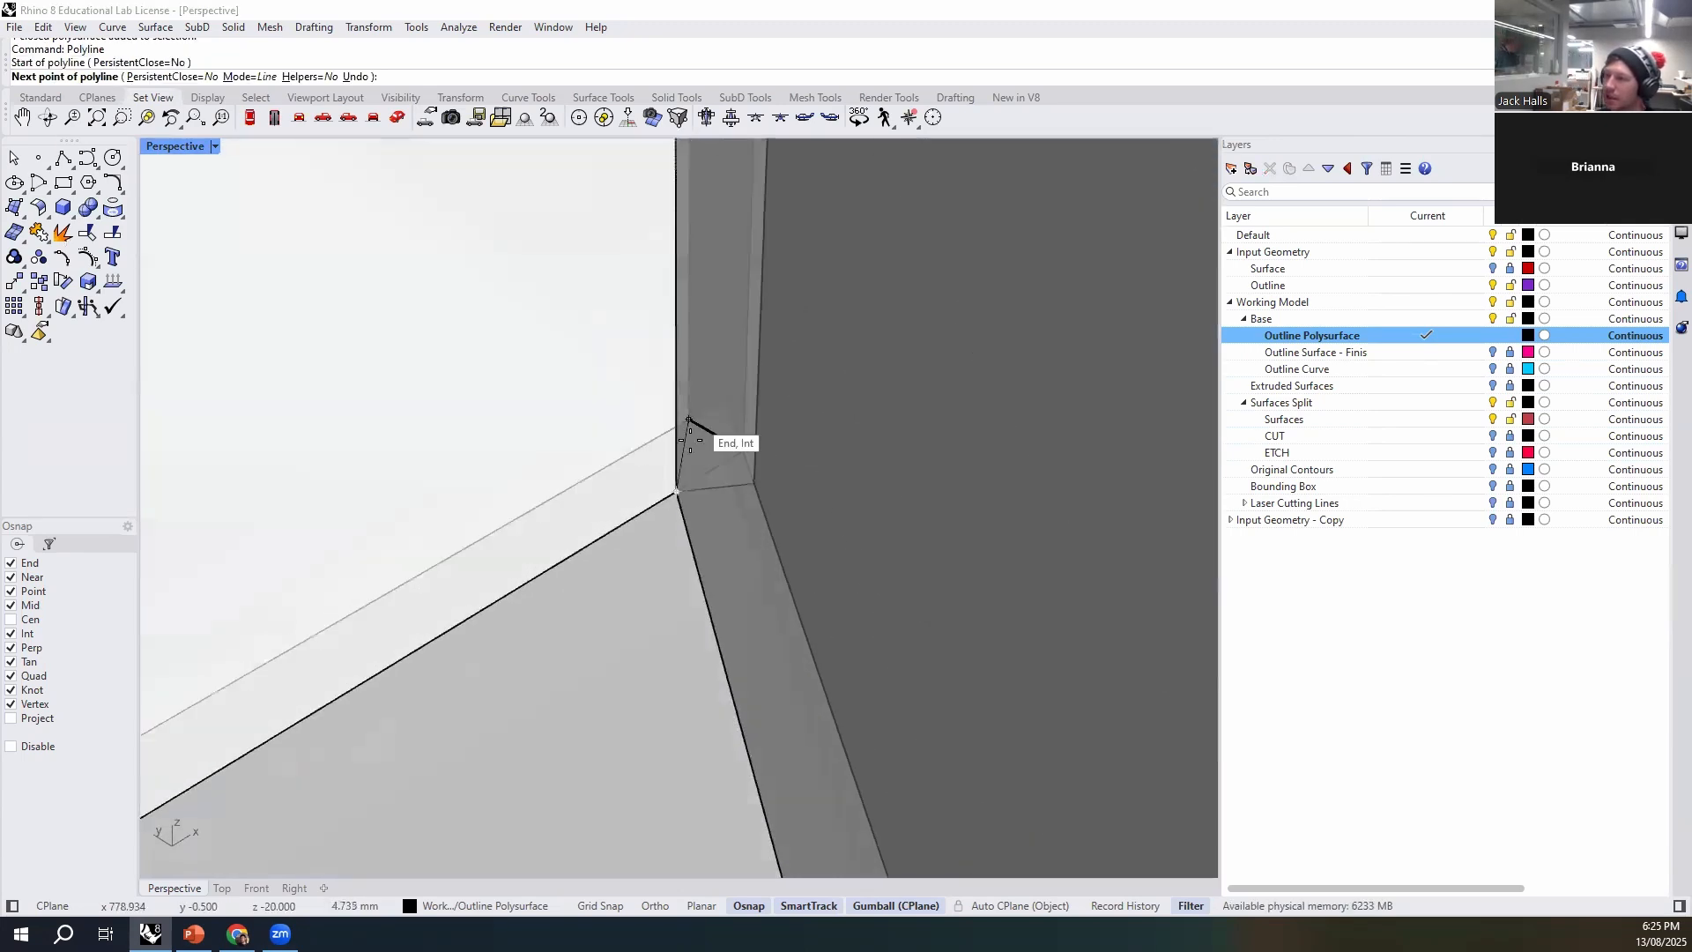
pyautogui.scroll(-7, 723, 499)
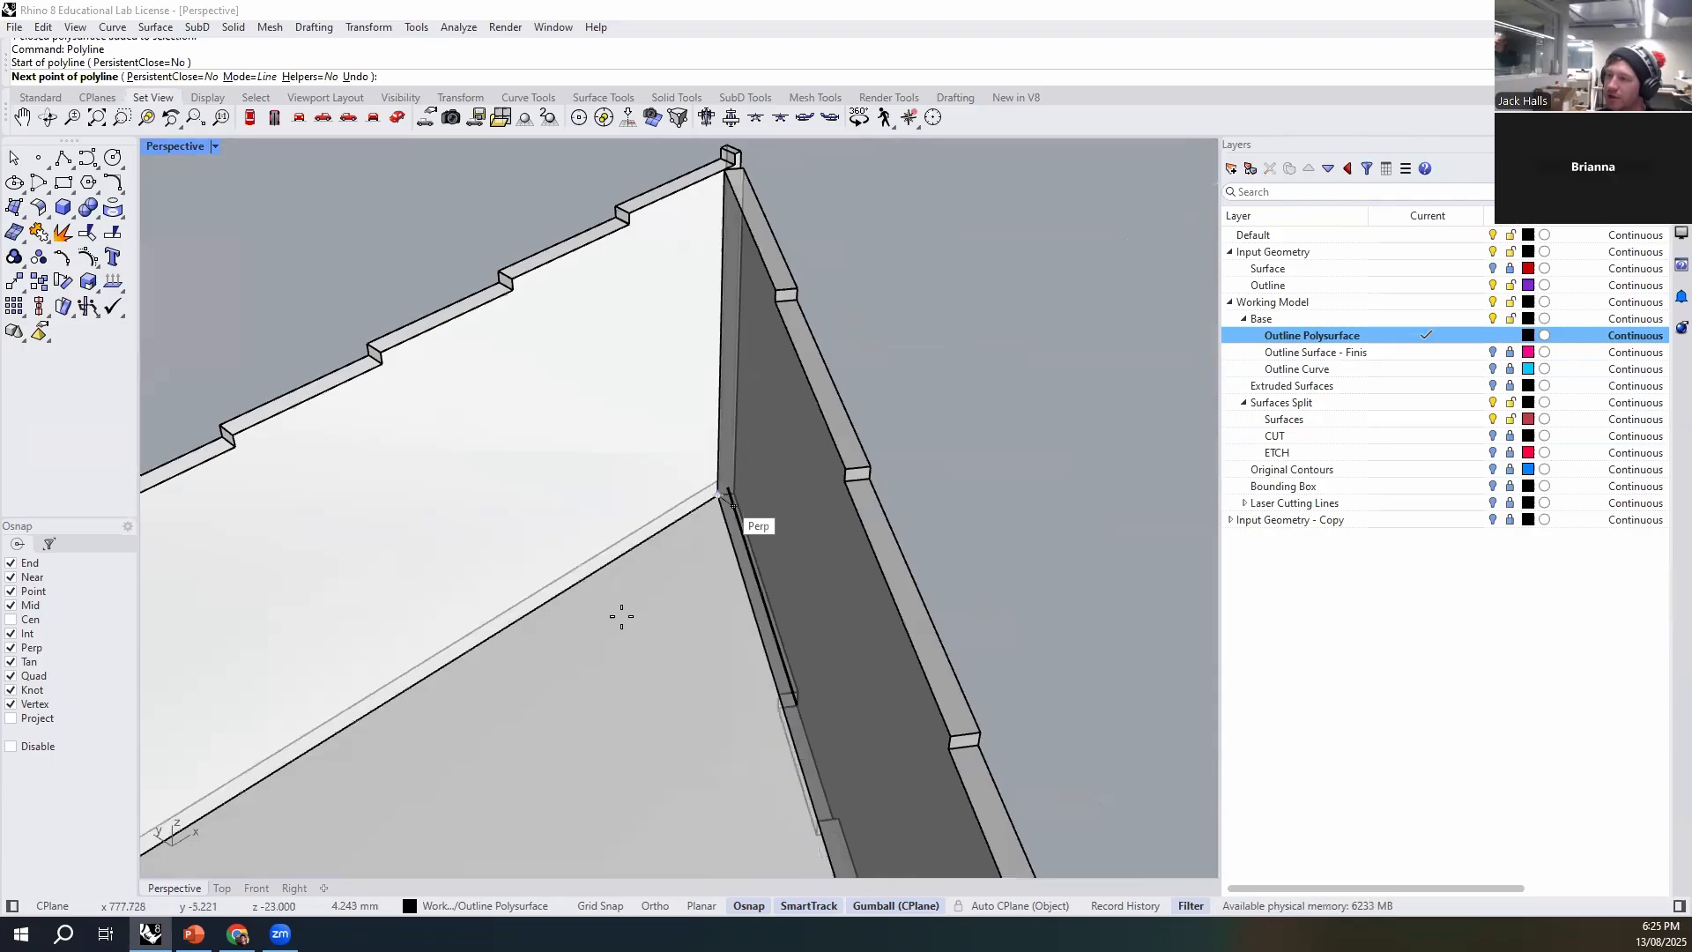
pyautogui.click(413, 688)
pyautogui.scroll(-3, 651, 653)
pyautogui.scroll(3, 652, 679)
pyautogui.scroll(-2, 663, 706)
pyautogui.scroll(4, 688, 723)
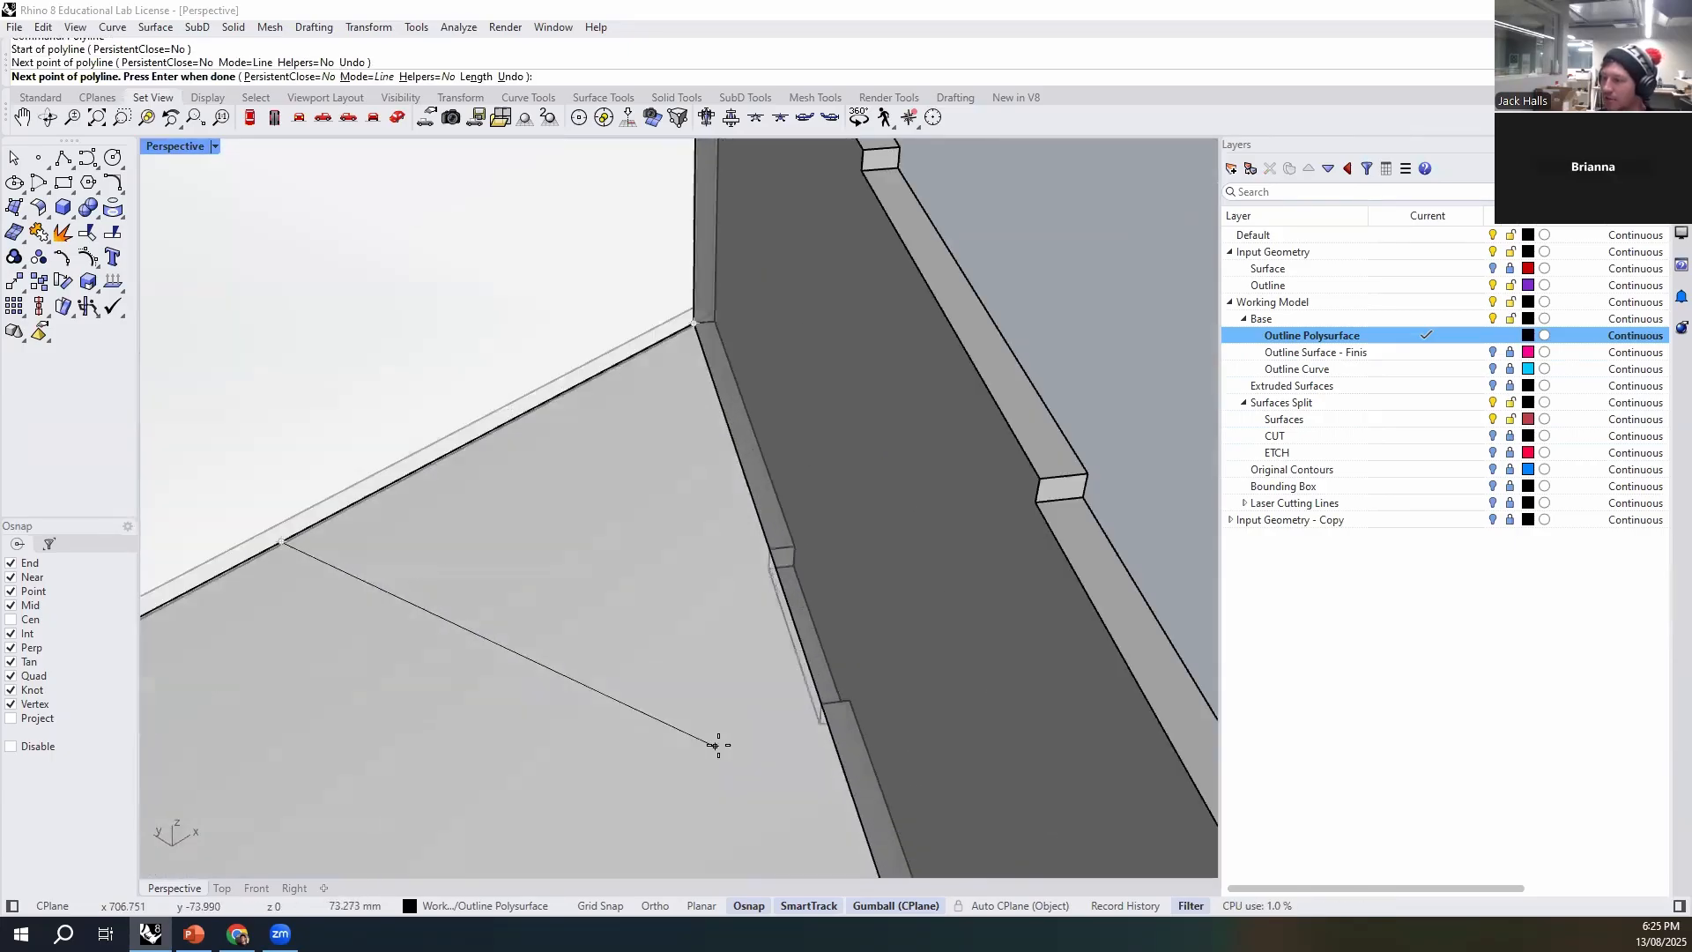
pyautogui.click(830, 742)
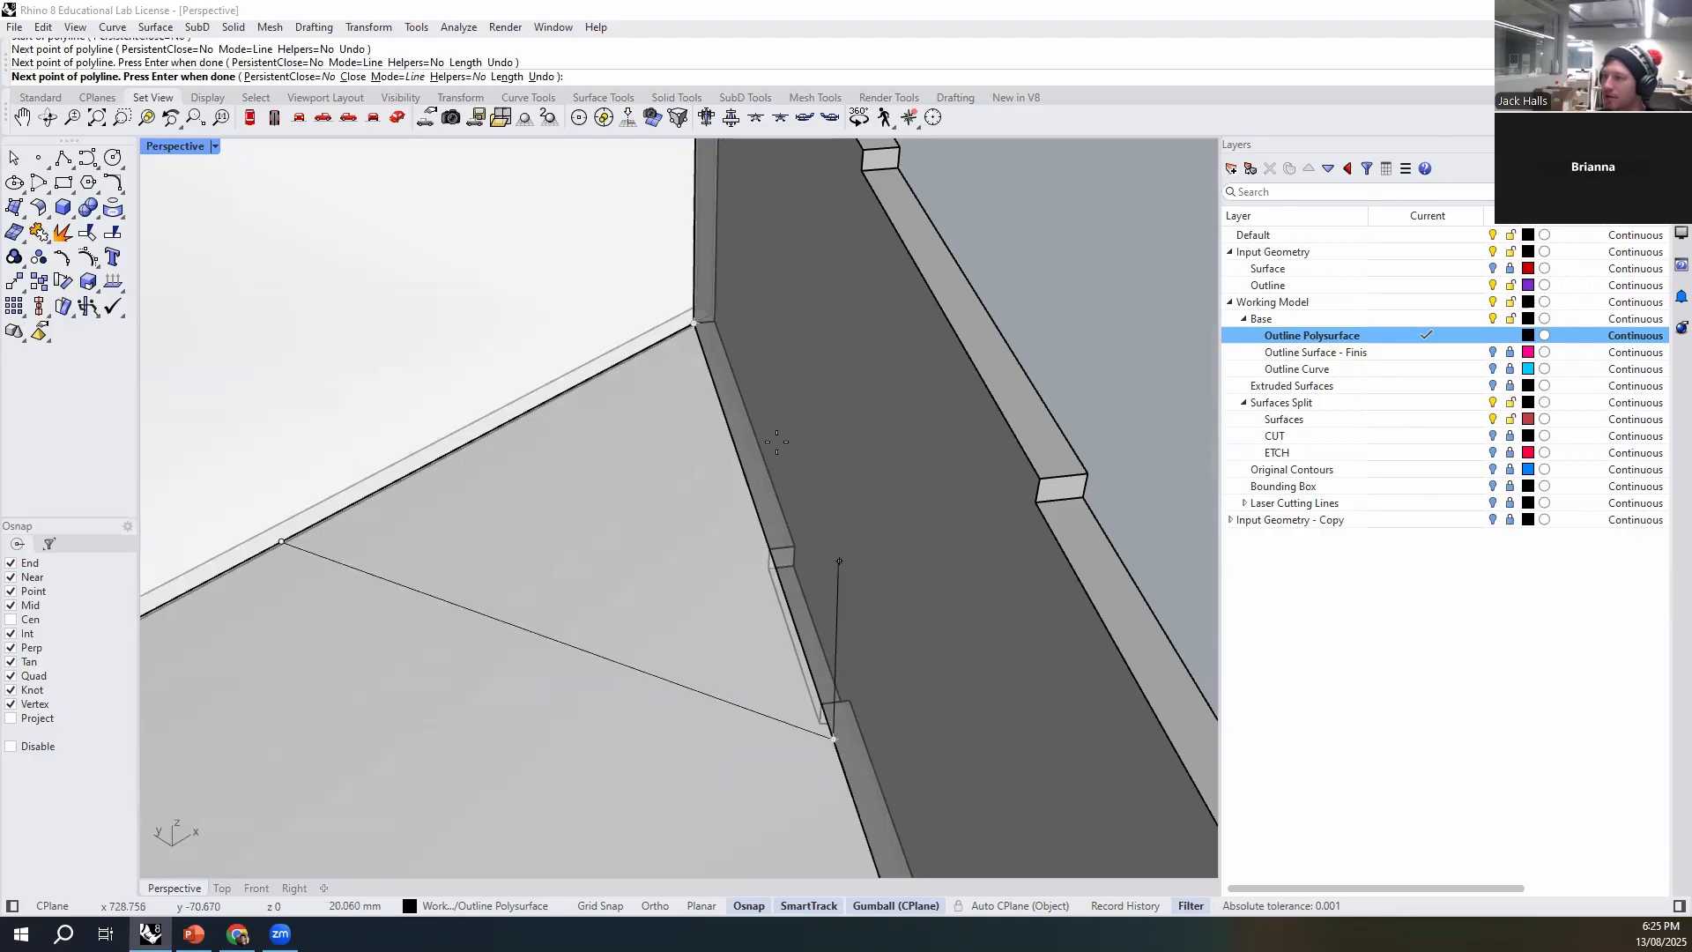
pyautogui.click(690, 327)
# - Move the triangular curve vertically about 32 mm up from the base
pyautogui.scroll(-2, 724, 508)
pyautogui.click(677, 564)
pyautogui.scroll(2, 665, 529)
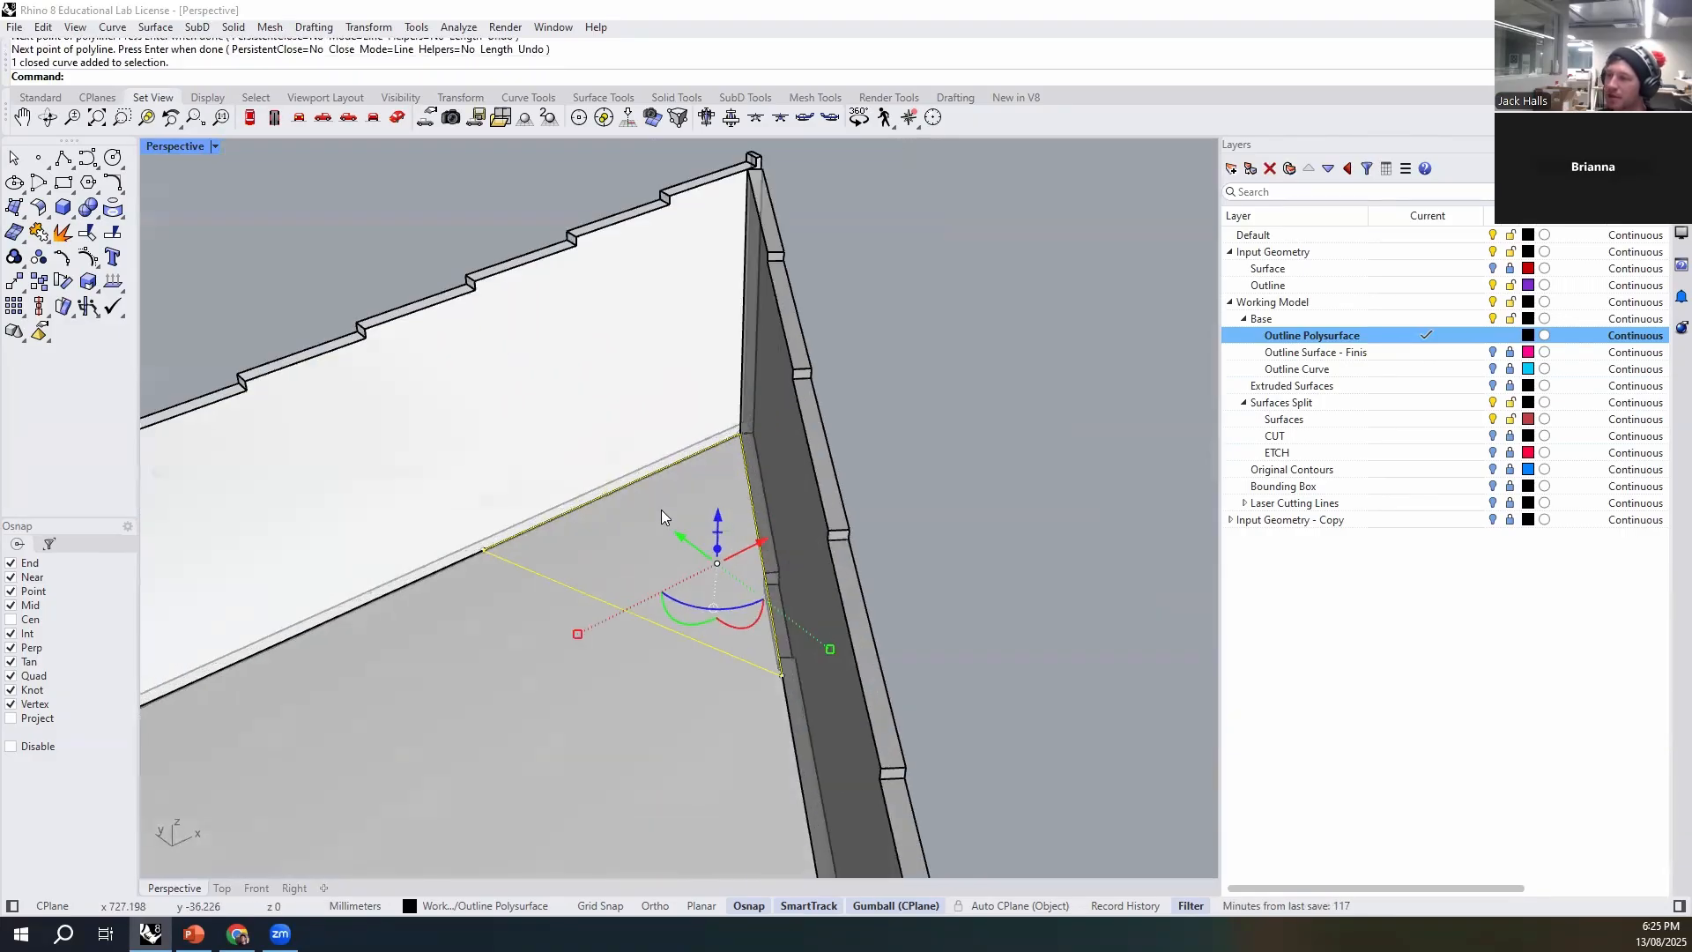
pyautogui.click(719, 515)
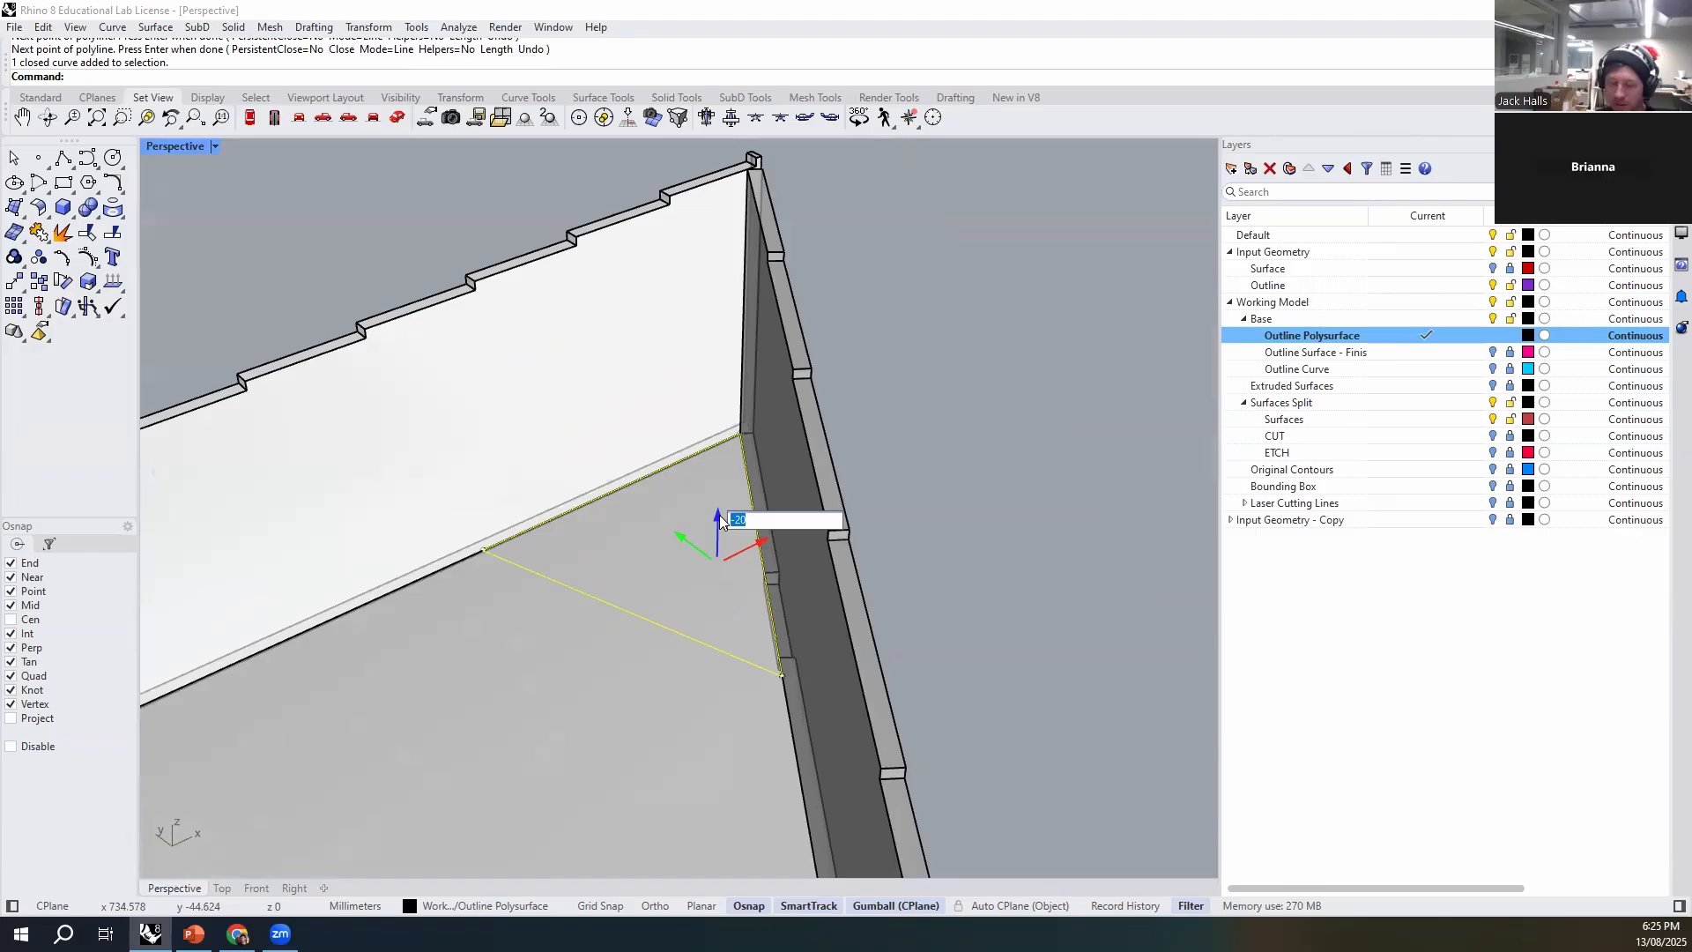
pyautogui.press('Return')
pyautogui.write('M')
pyautogui.press('Return')
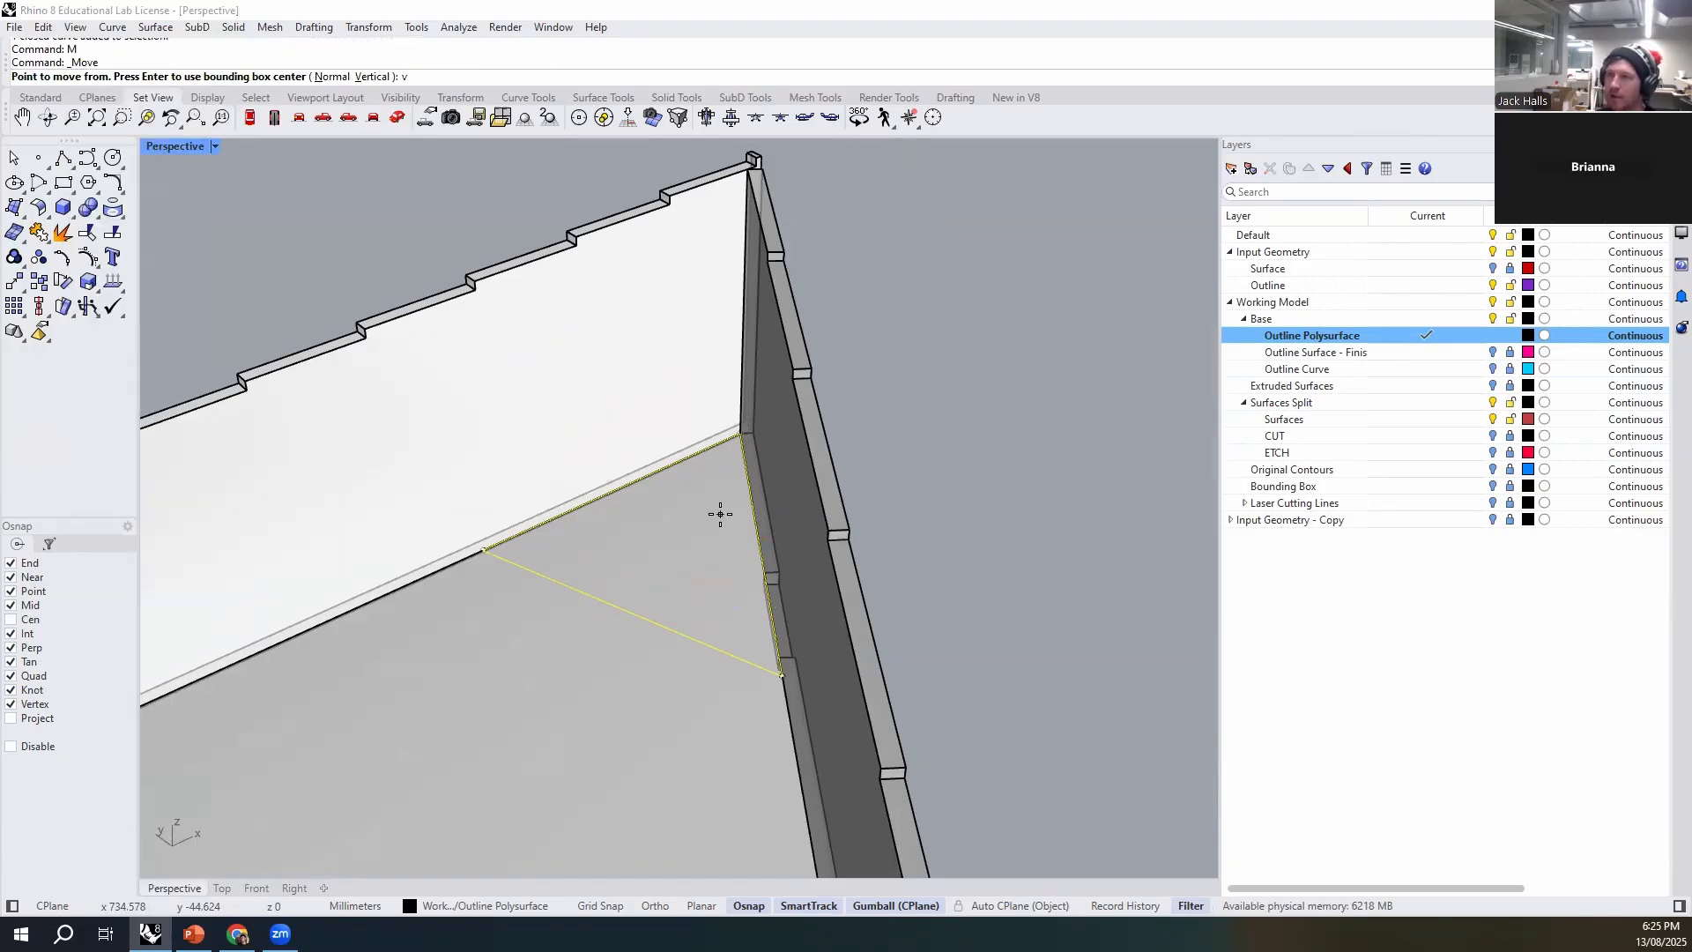
pyautogui.write('v')
pyautogui.press('Return')
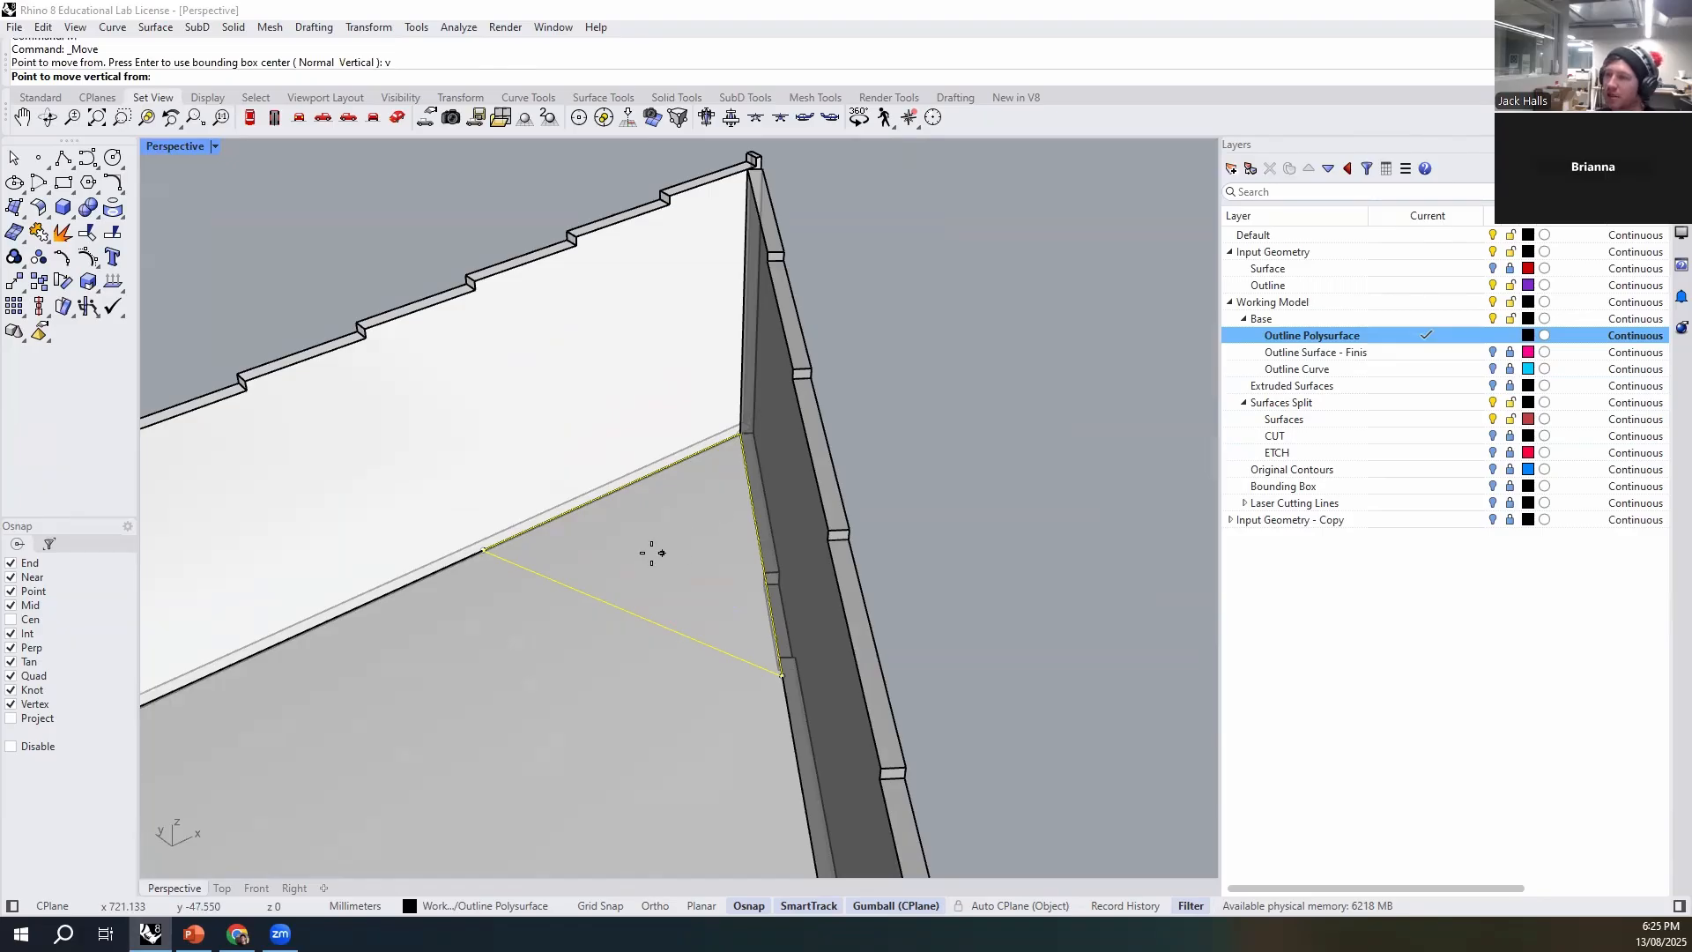
pyautogui.click(485, 551)
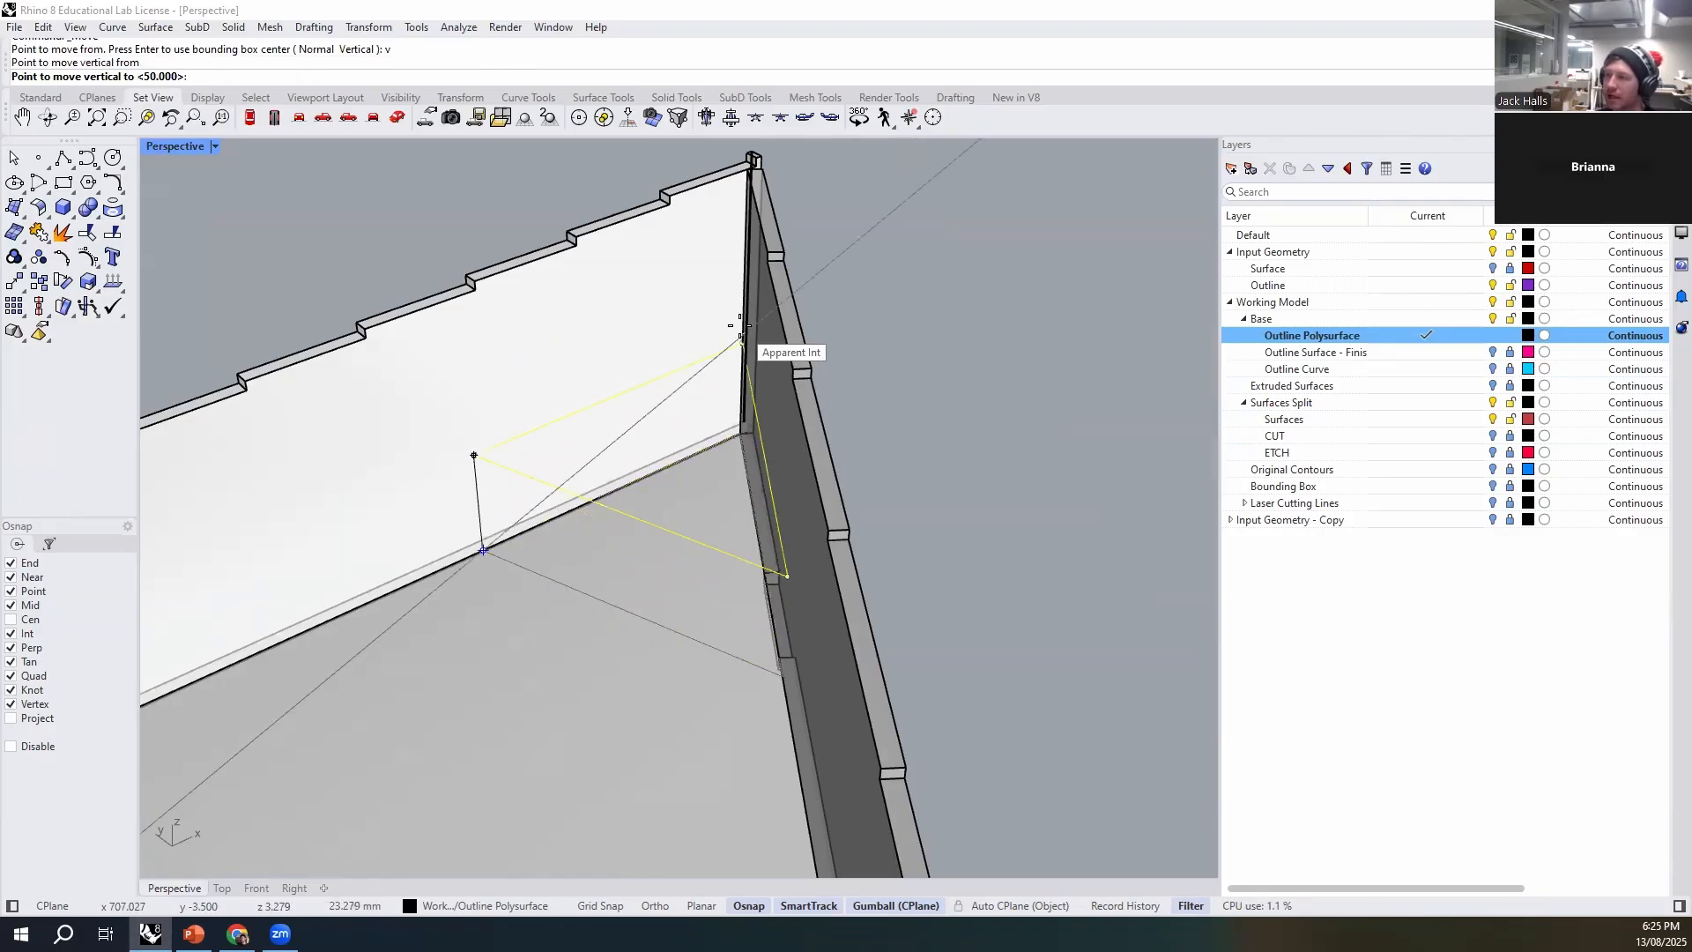
pyautogui.scroll(5, 740, 327)
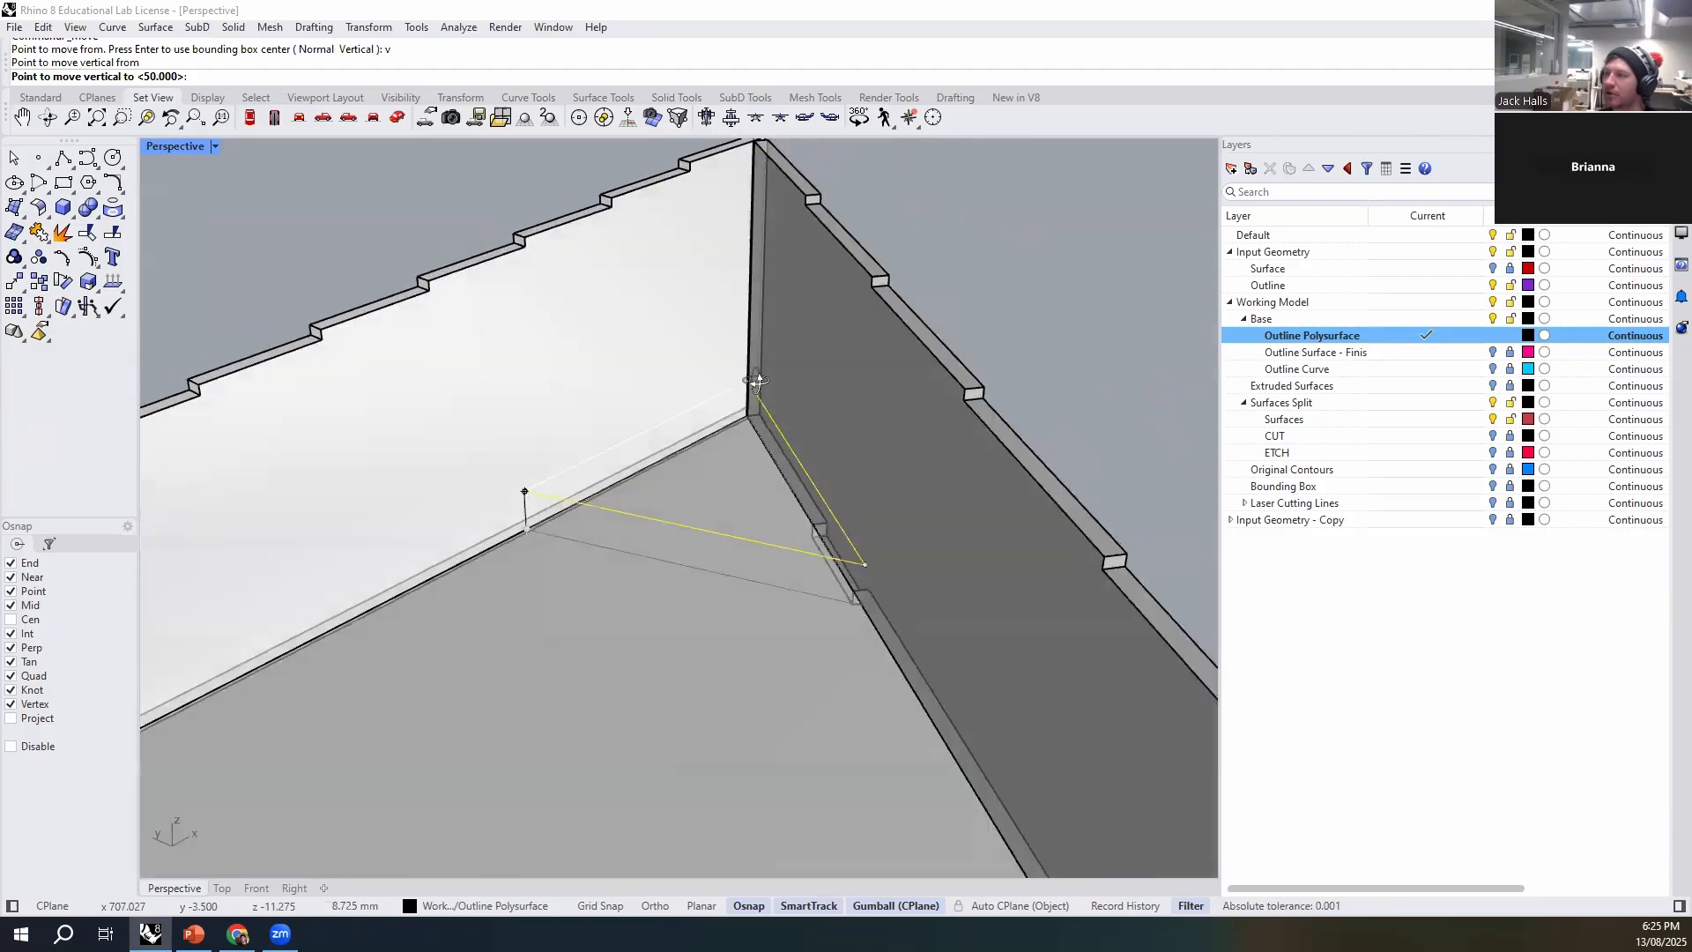
pyautogui.click(770, 342)
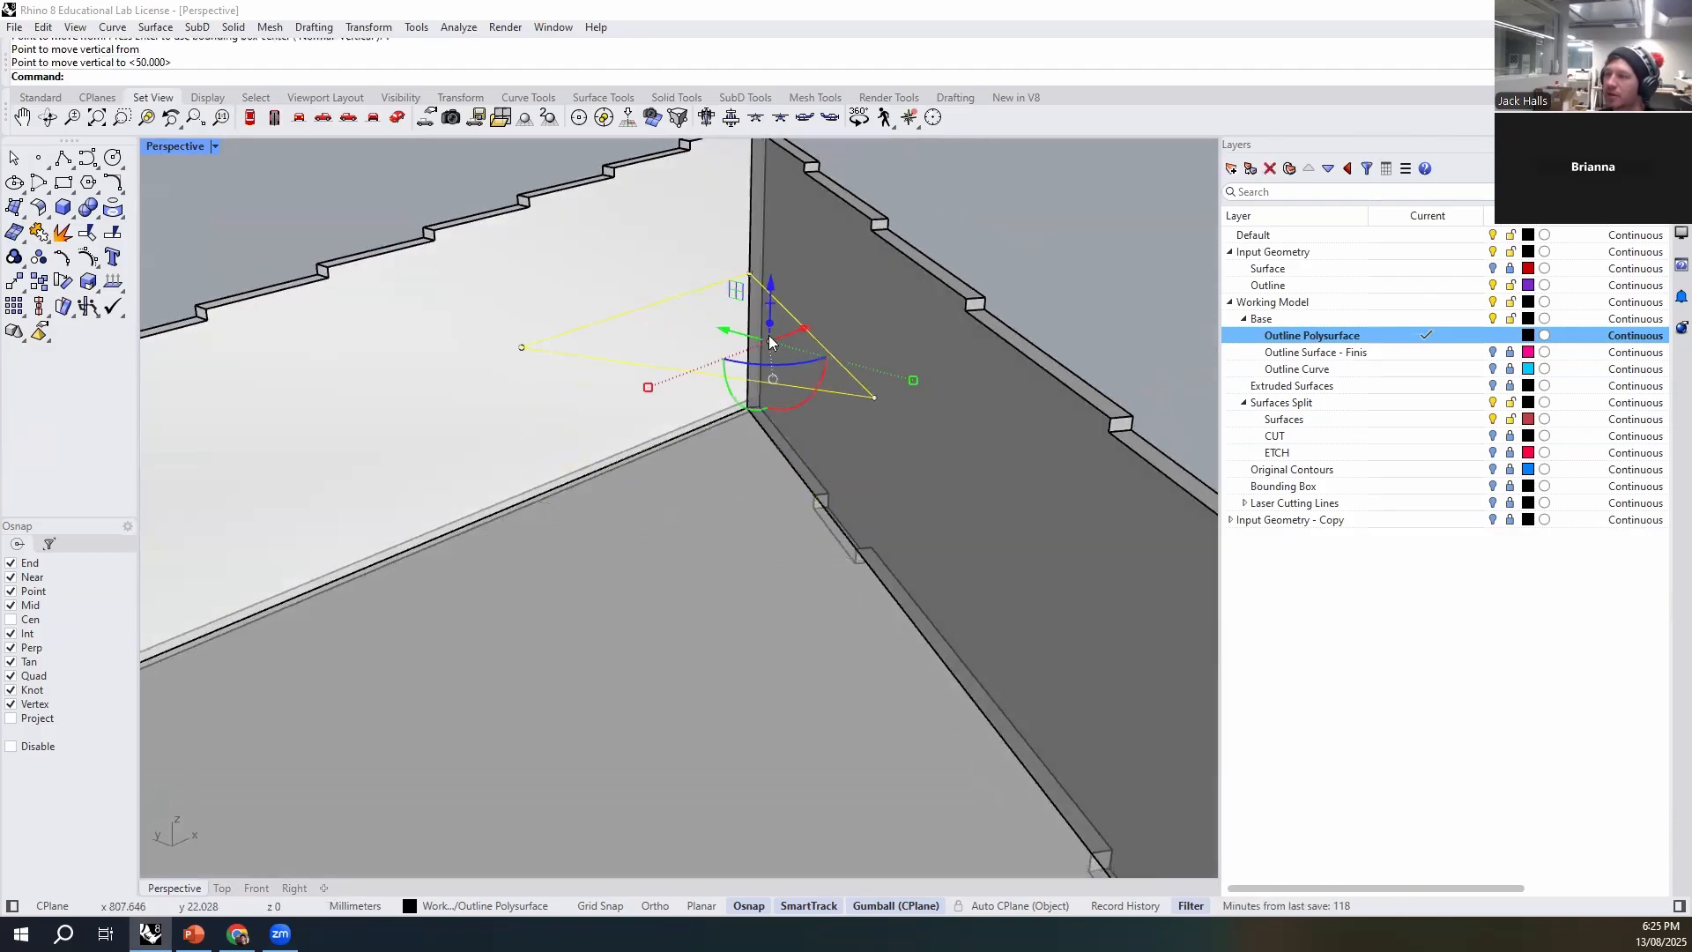
# - Raise the triangular curve vertically about another 17 mm, towards the top of the walls
pyautogui.scroll(-5, 668, 404)
pyautogui.moveTo(721, 479); pyautogui.dragTo(939, 467, button='right')
pyautogui.click(940, 467)
pyautogui.scroll(2, 617, 408)
pyautogui.click(596, 421)
pyautogui.moveTo(596, 427); pyautogui.dragTo(676, 597, button='right')
pyautogui.write('m')
pyautogui.press('Return')
pyautogui.write('v')
pyautogui.press('Return')
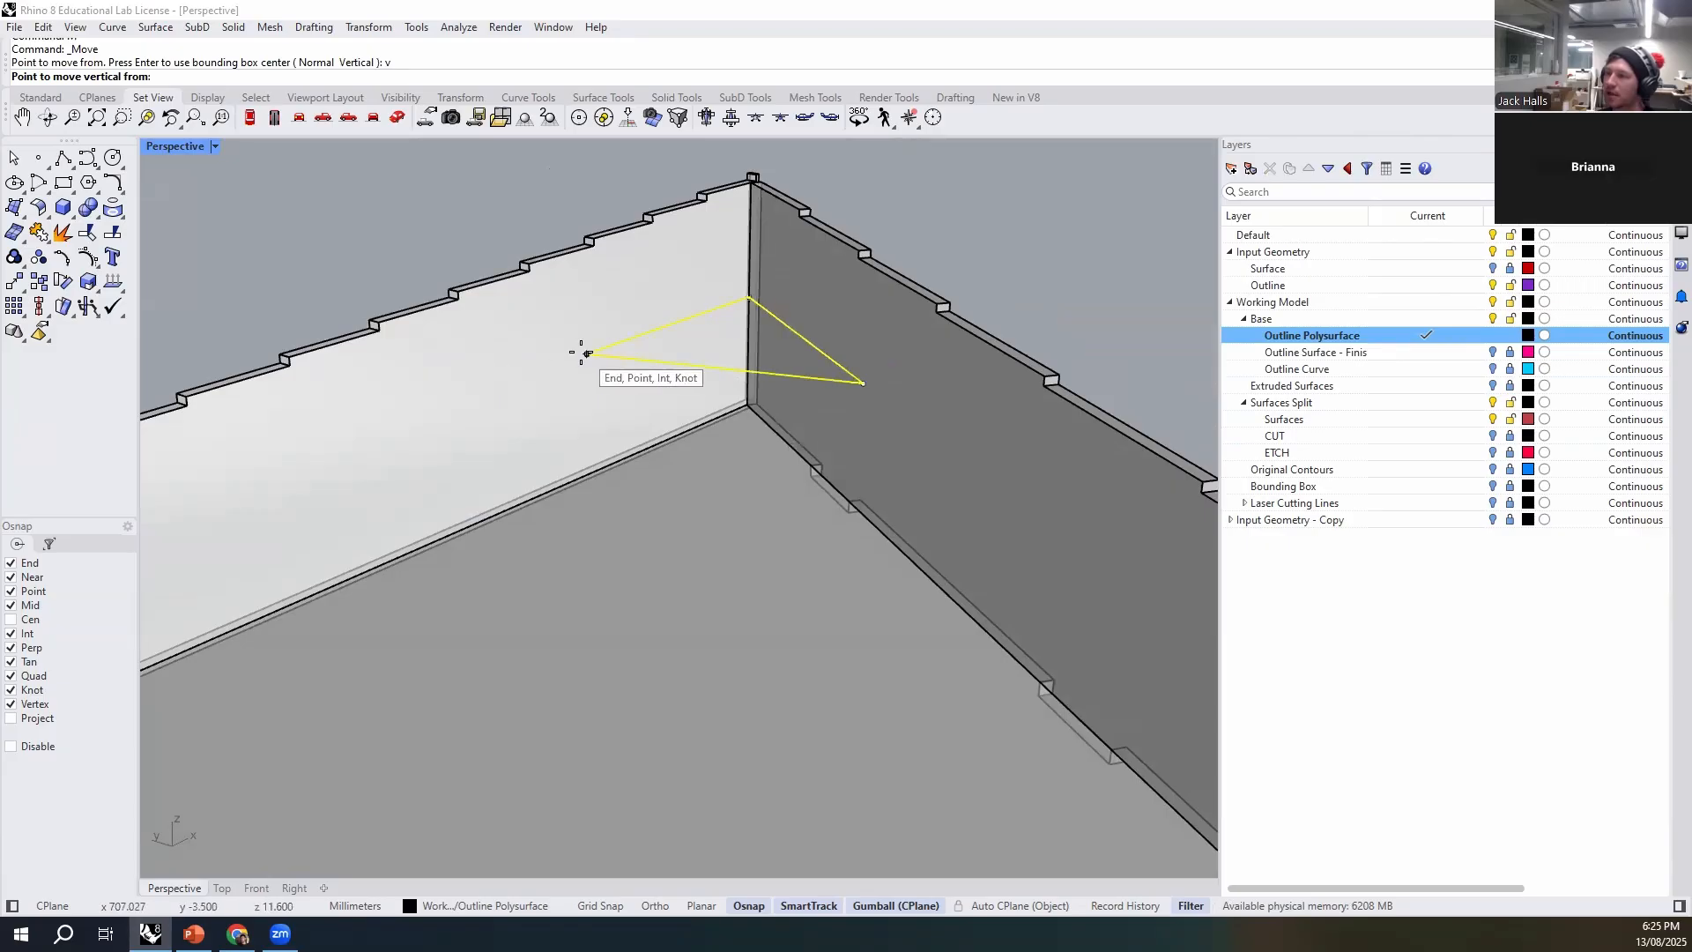
pyautogui.click(587, 353)
pyautogui.click(717, 275)
pyautogui.click(722, 534)
pyautogui.press('Escape')
pyautogui.click(740, 508)
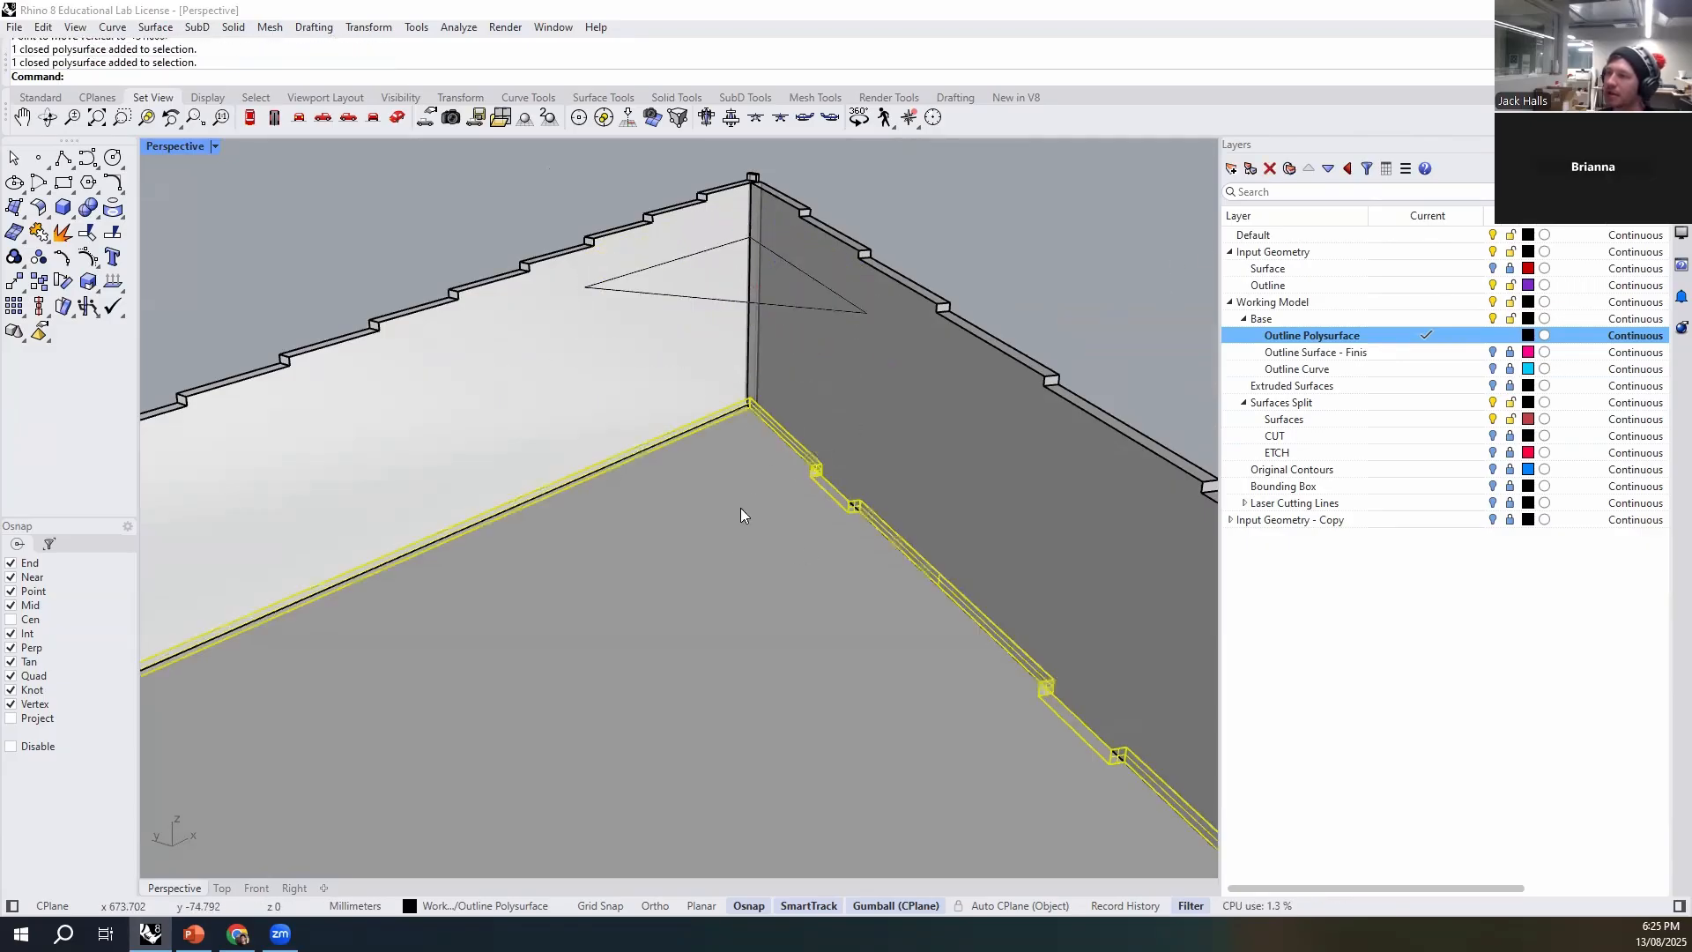
# - Extrude the triangular curve 3 mm into a solid with ExtrudeCrv and delete the source curve
pyautogui.click(804, 311)
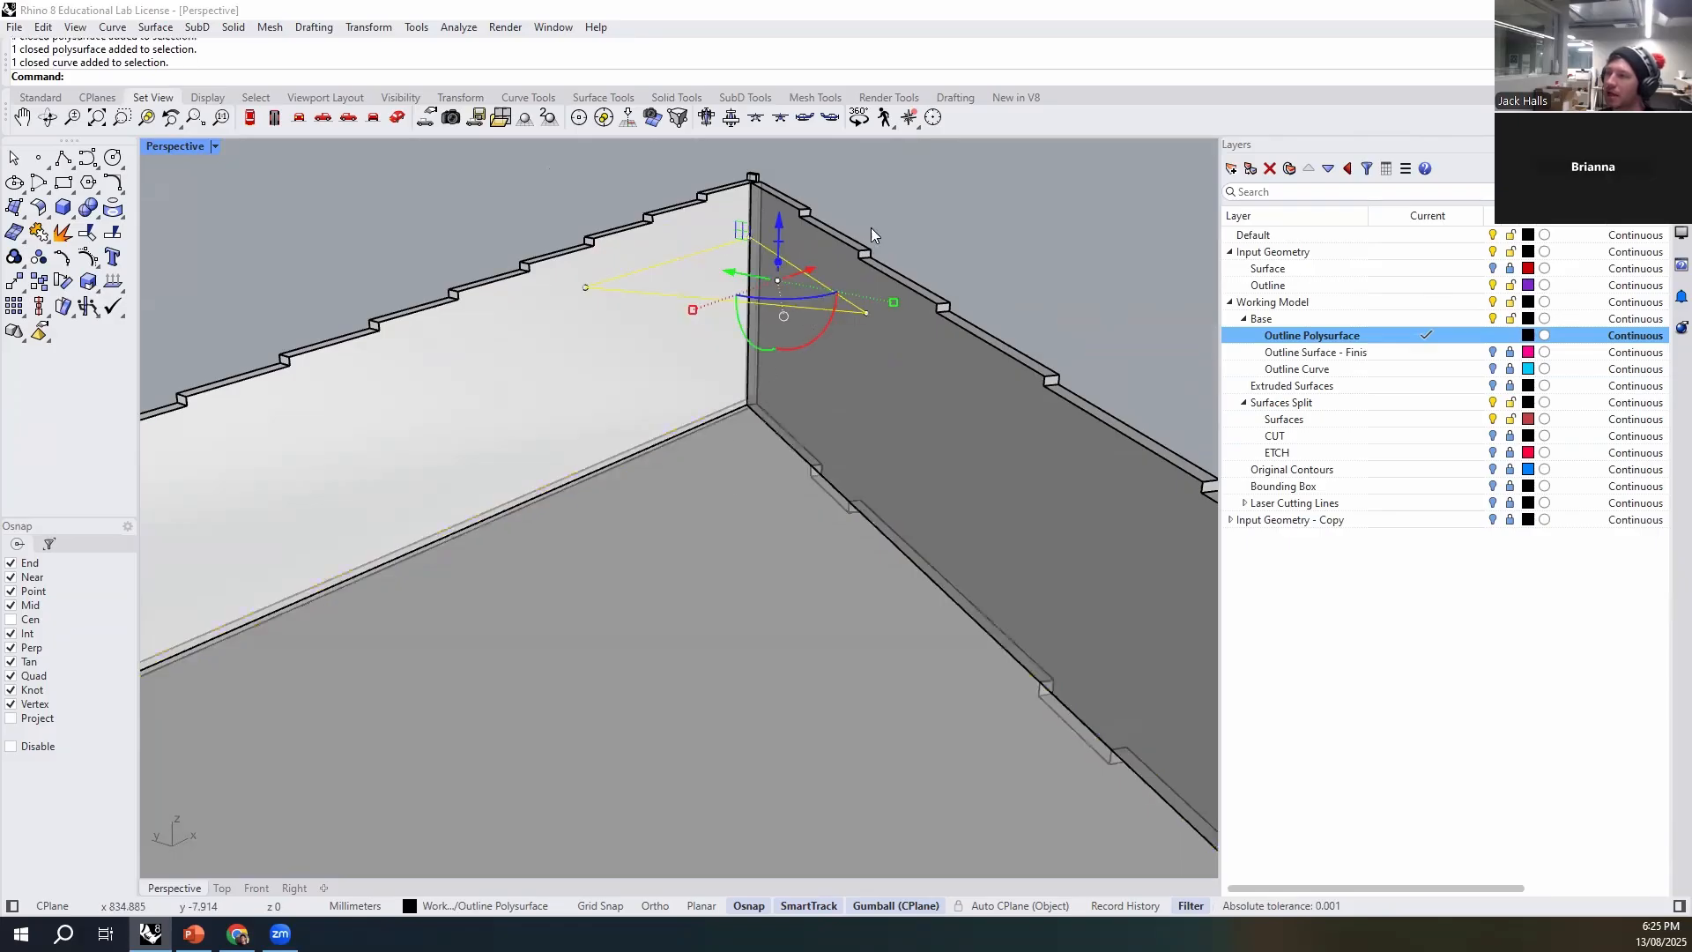
pyautogui.click(943, 217)
pyautogui.moveTo(793, 266); pyautogui.dragTo(770, 301, button='right')
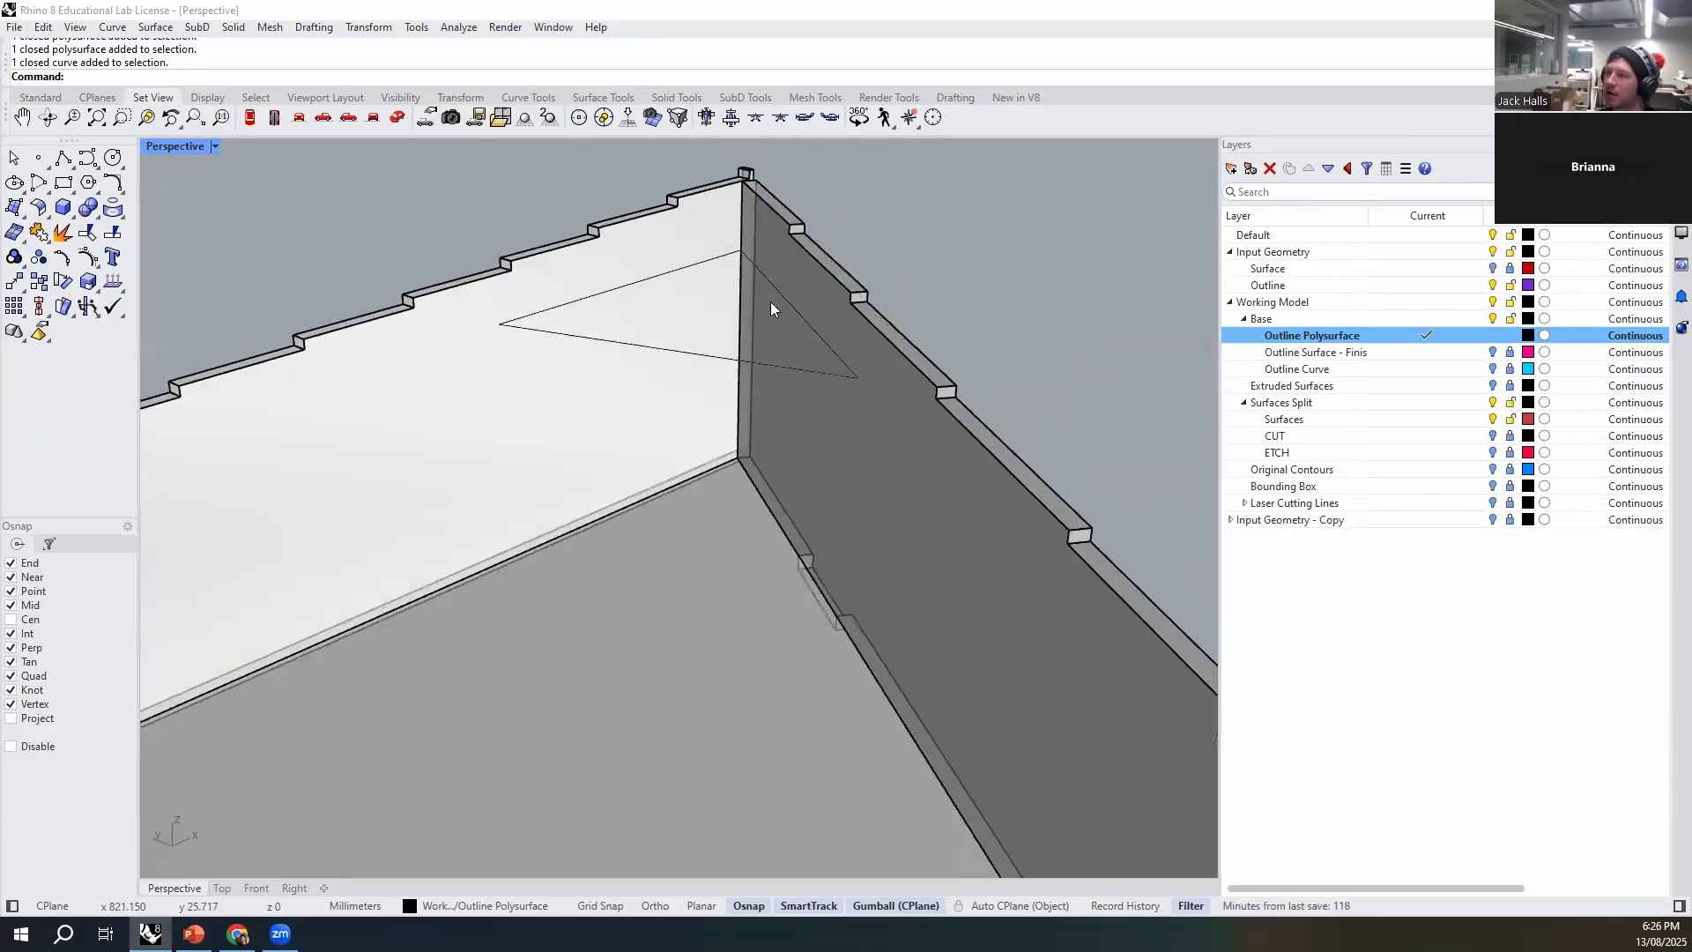
pyautogui.click(777, 298)
pyautogui.write('ExtrudeCrv')
pyautogui.press('Return')
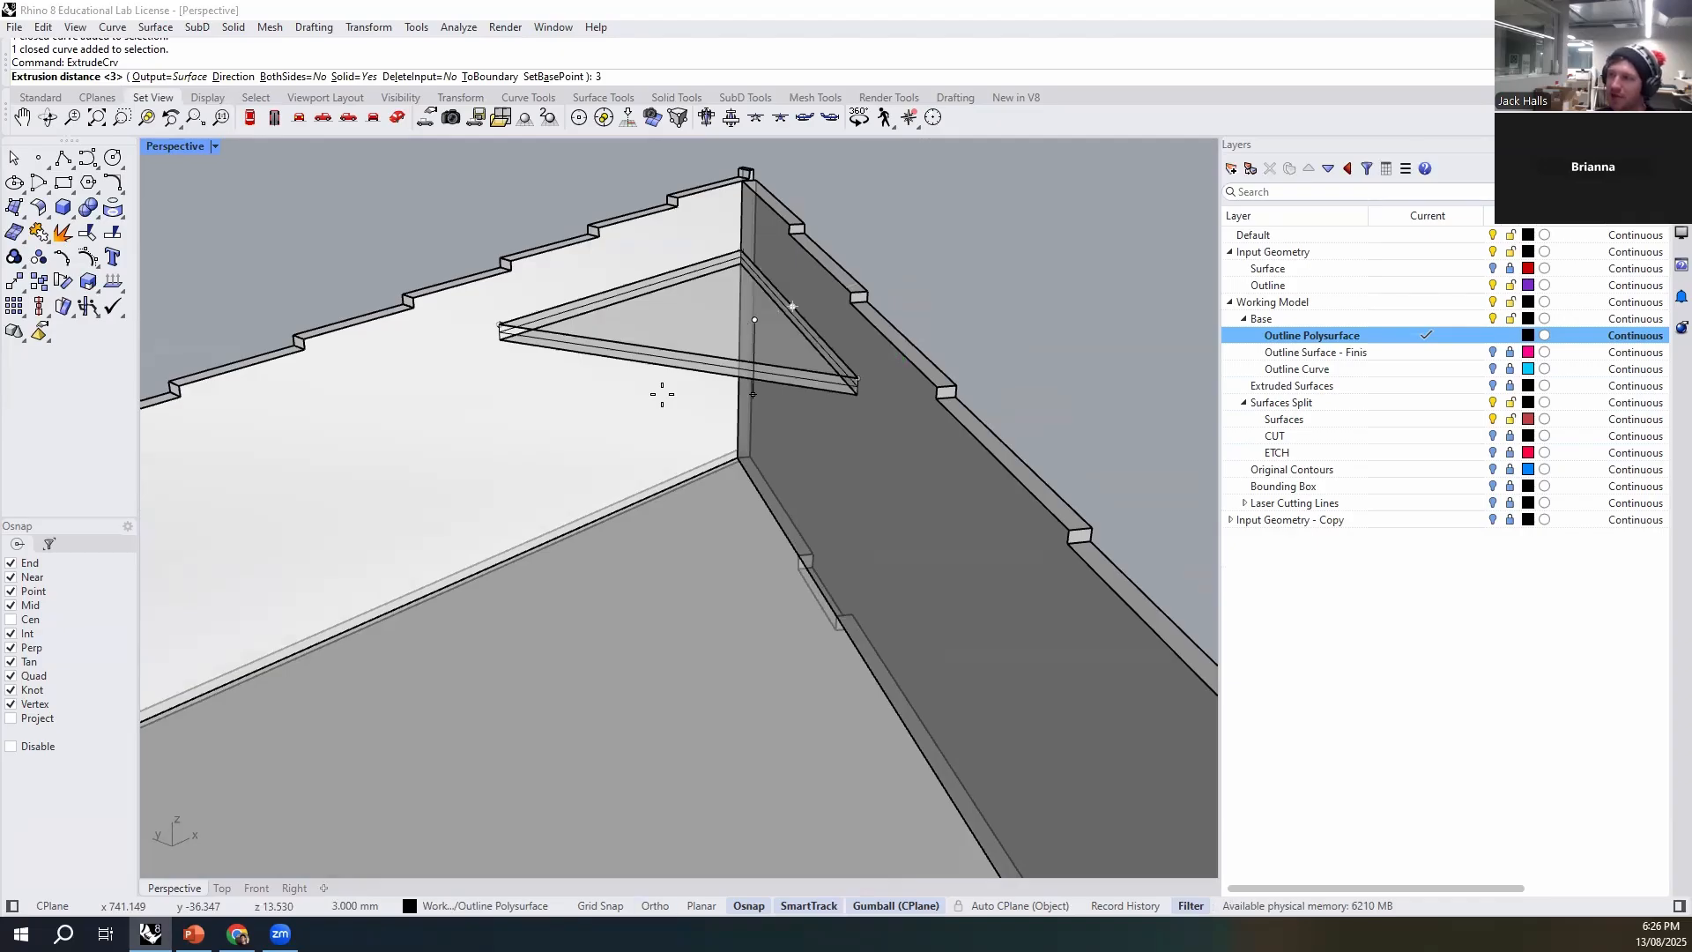
pyautogui.write('3')
pyautogui.press('Return')
pyautogui.press('Delete')
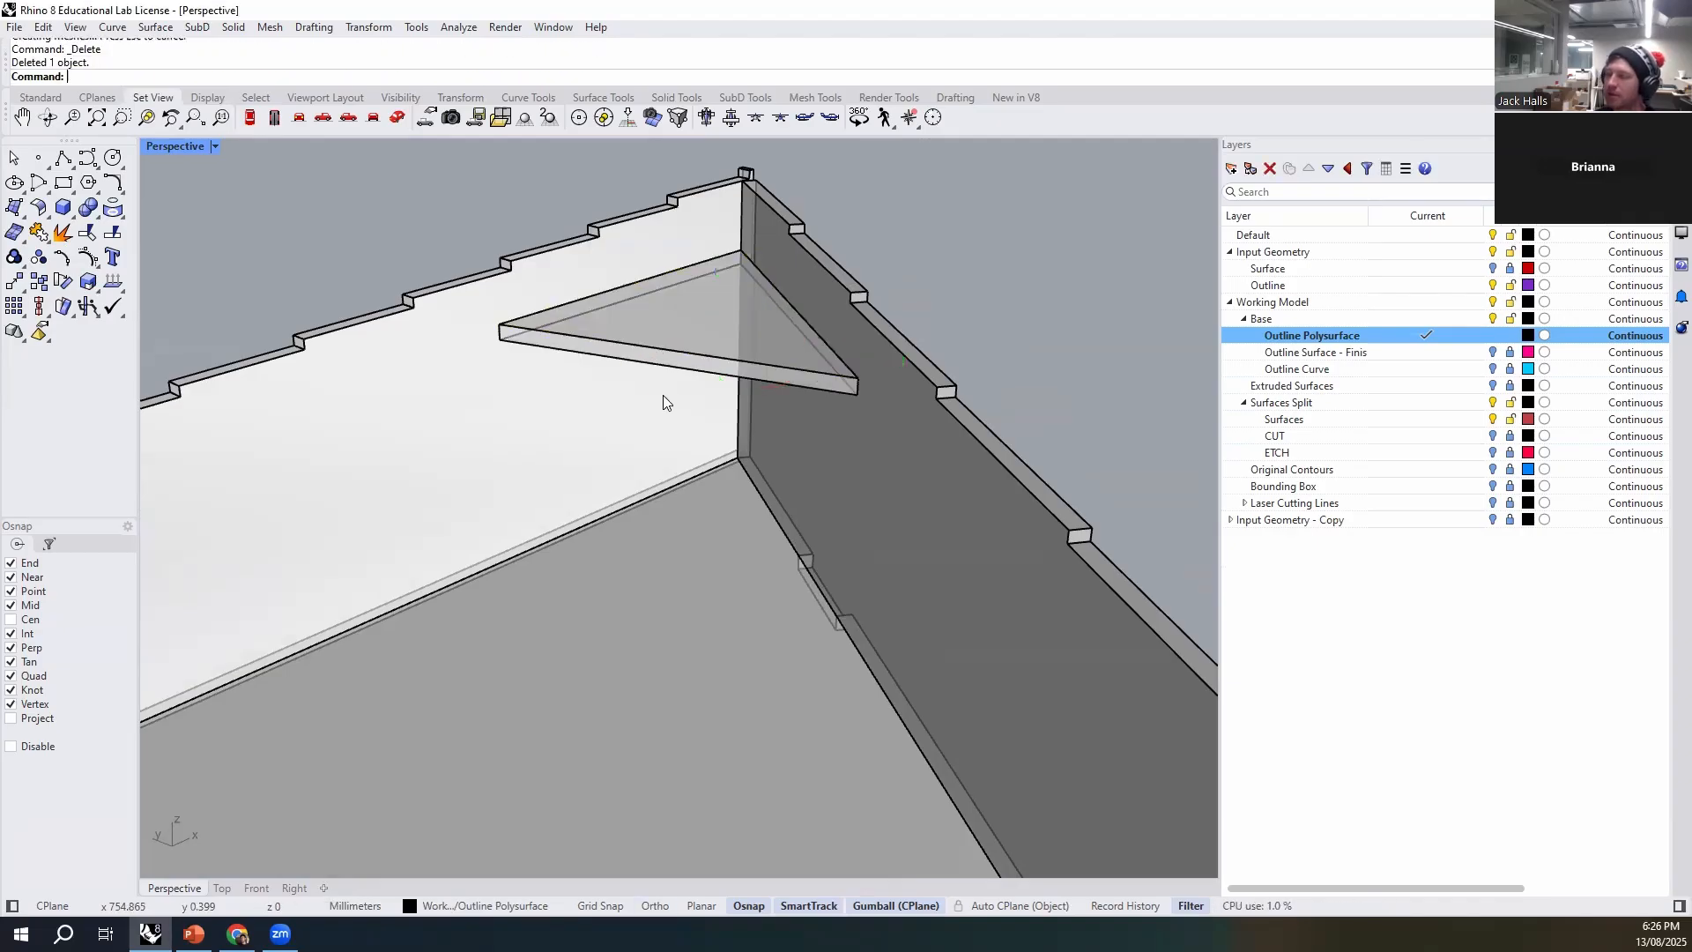
# - Draw a tab box about 25 mm long, 3 mm wide and 3 mm high from the triangular brace's long-wall edge through that wall
pyautogui.moveTo(653, 427); pyautogui.dragTo(610, 460, button='right')
pyautogui.click(611, 461)
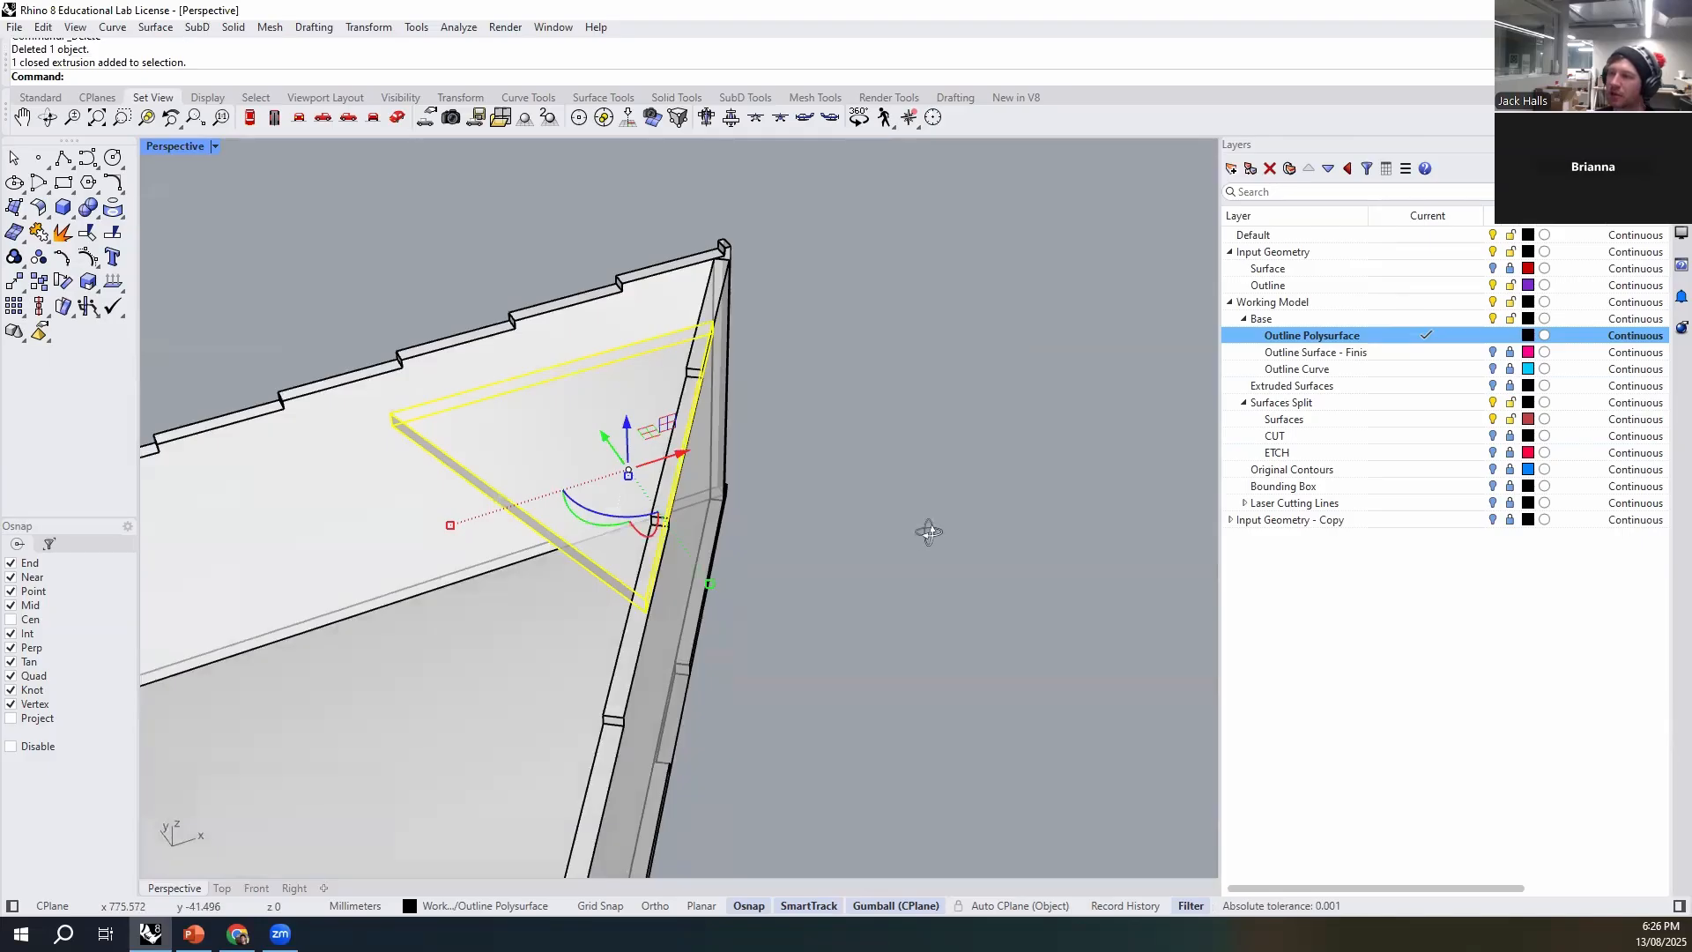
pyautogui.moveTo(929, 533); pyautogui.dragTo(912, 538, button='right')
pyautogui.moveTo(863, 435); pyautogui.dragTo(729, 457, button='right')
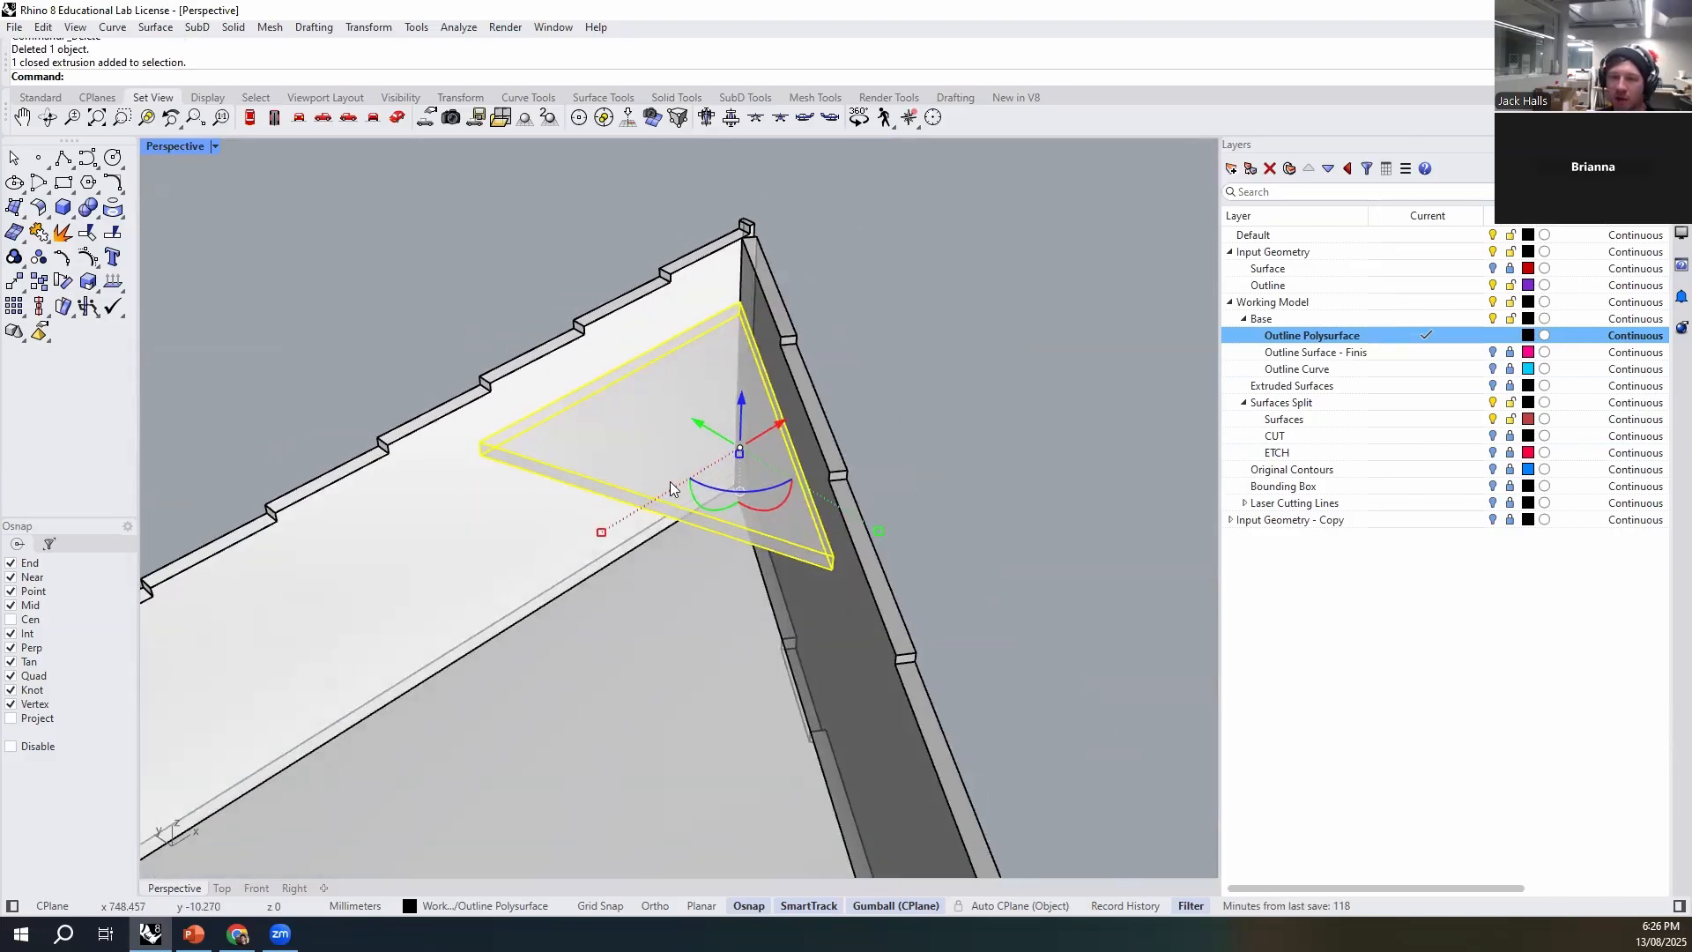
pyautogui.moveTo(926, 527); pyautogui.dragTo(800, 499, button='right')
pyautogui.click(800, 499)
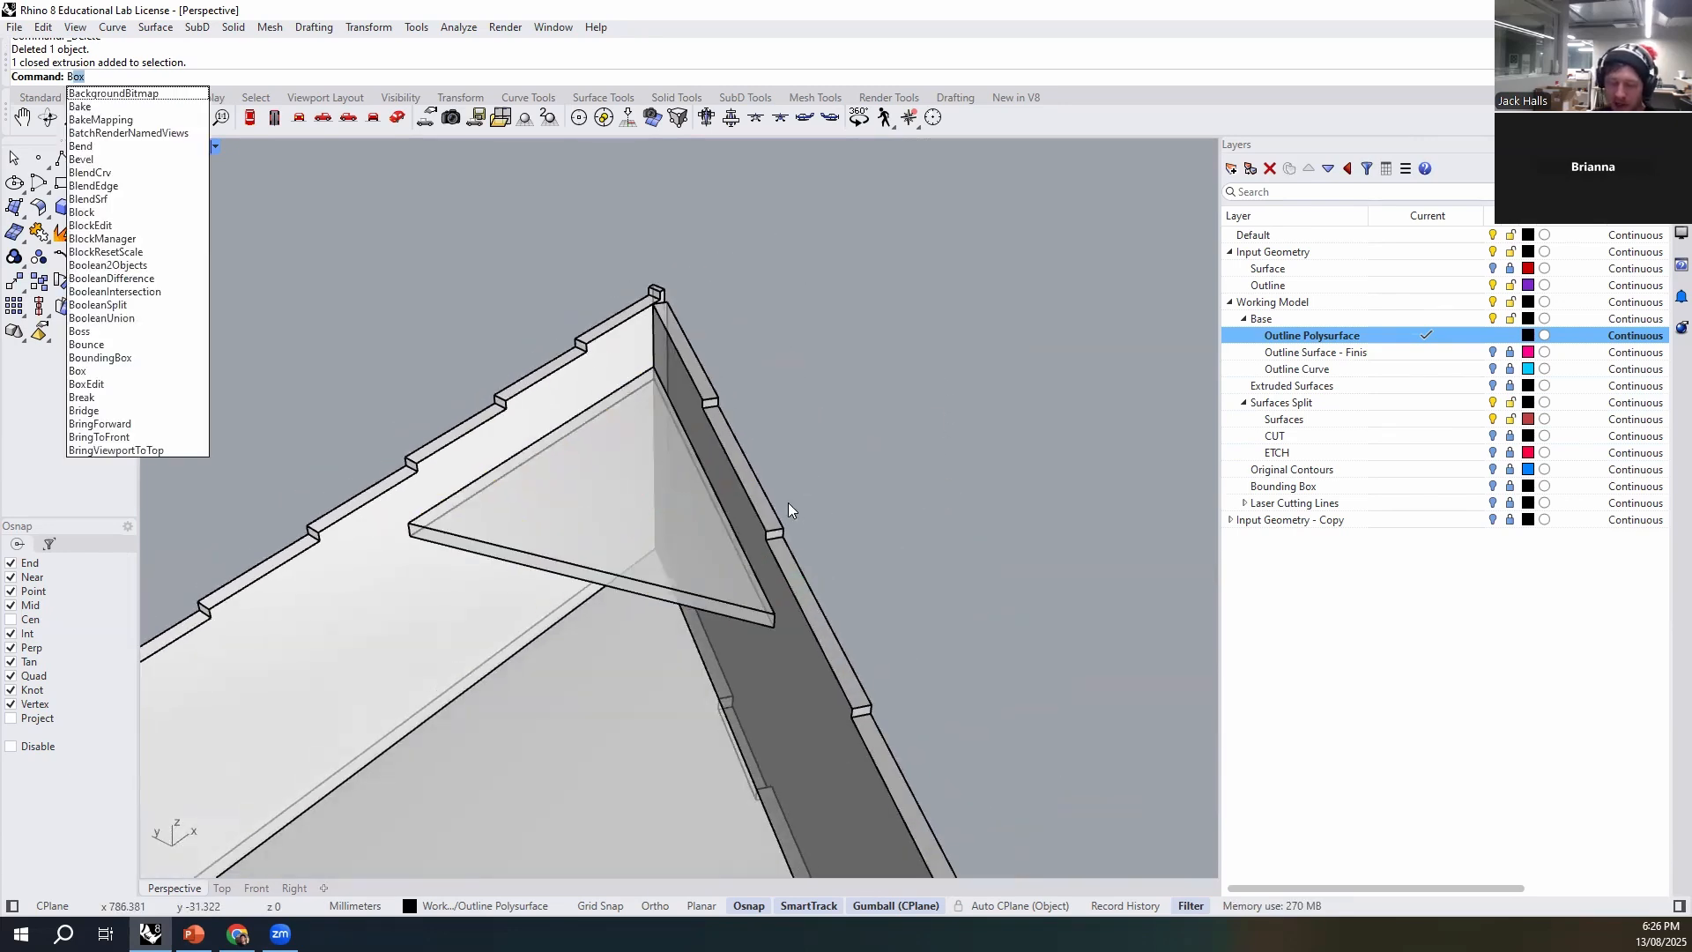
pyautogui.press('Return')
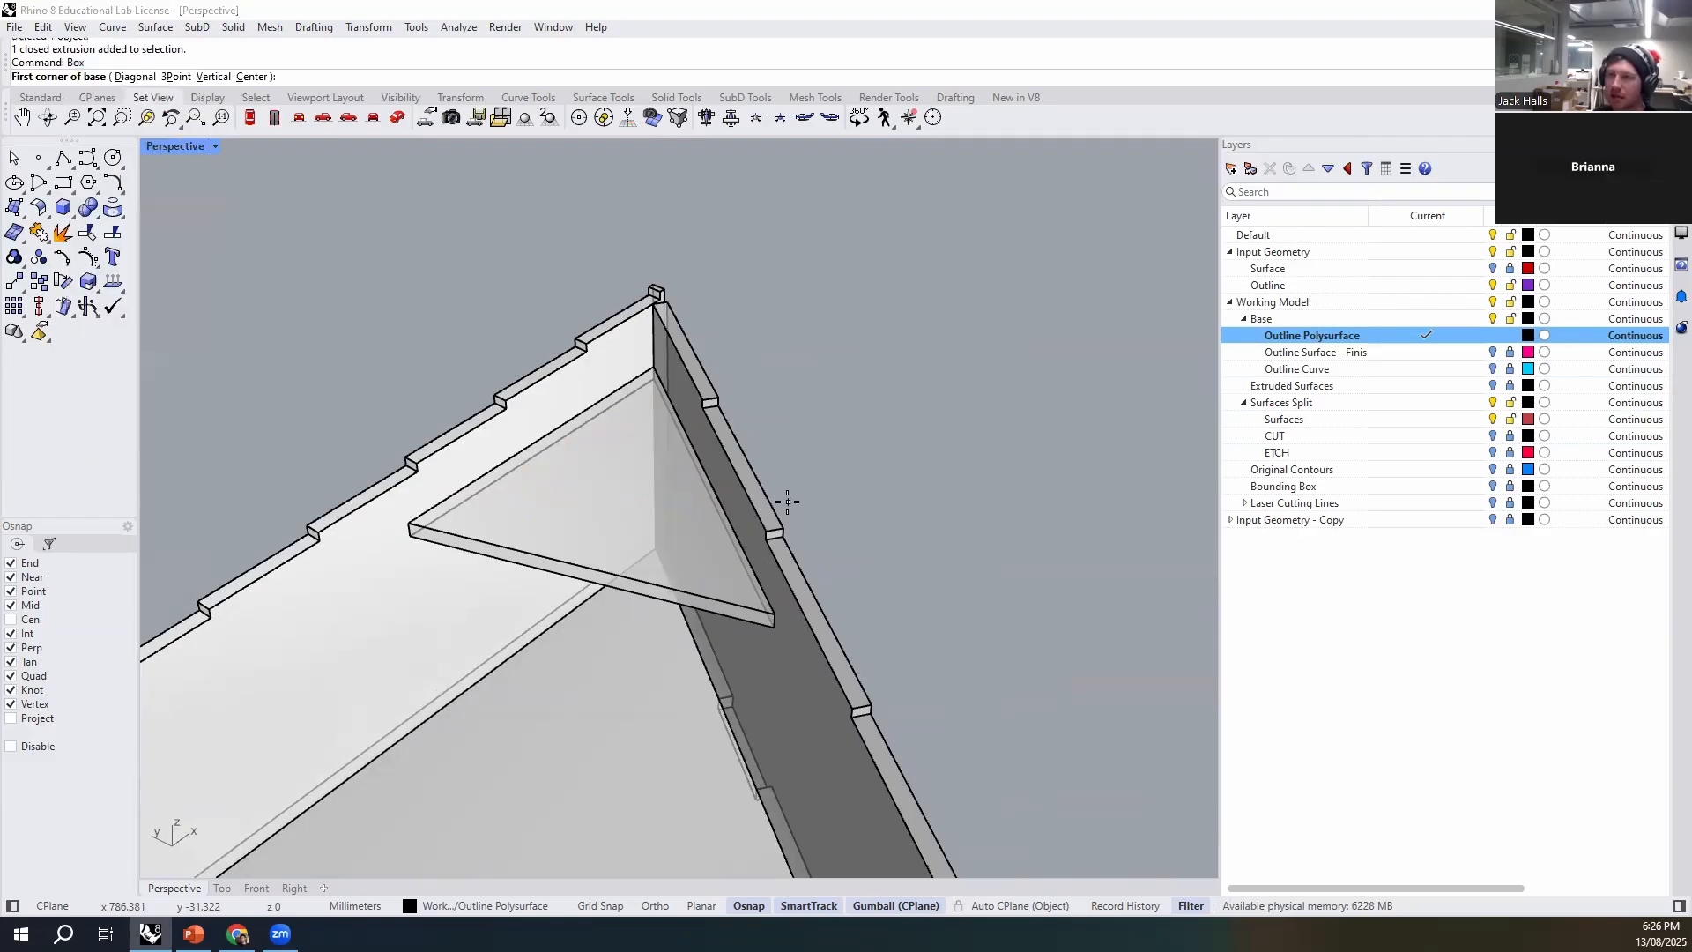
pyautogui.scroll(2, 511, 476)
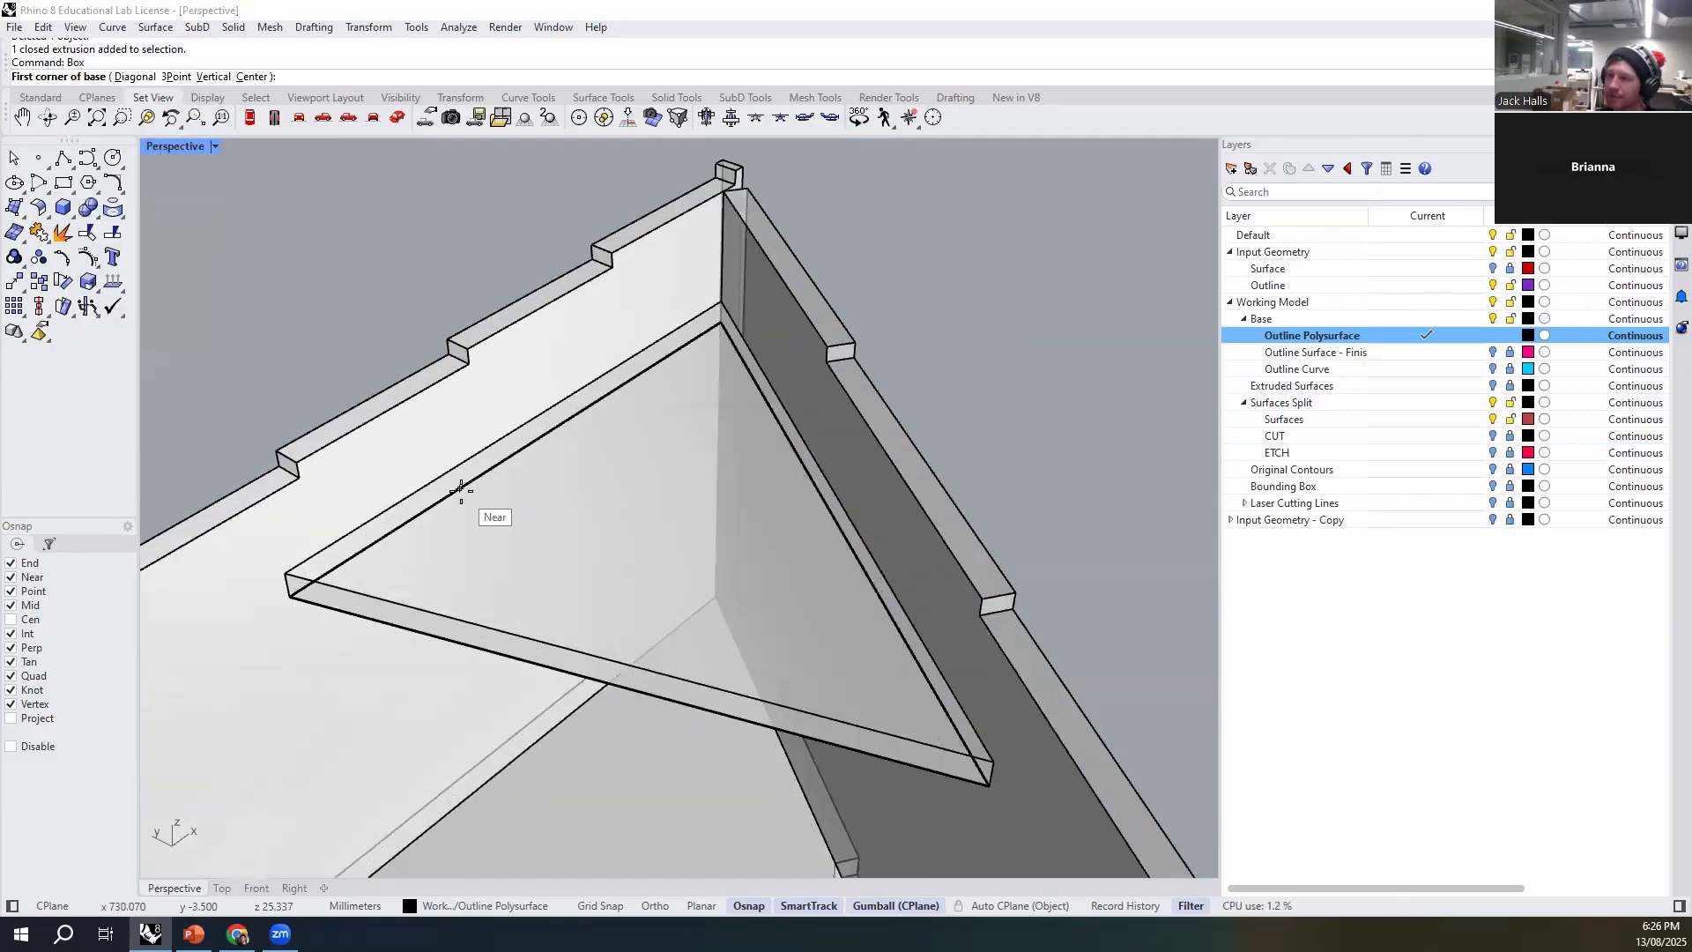
pyautogui.click(460, 488)
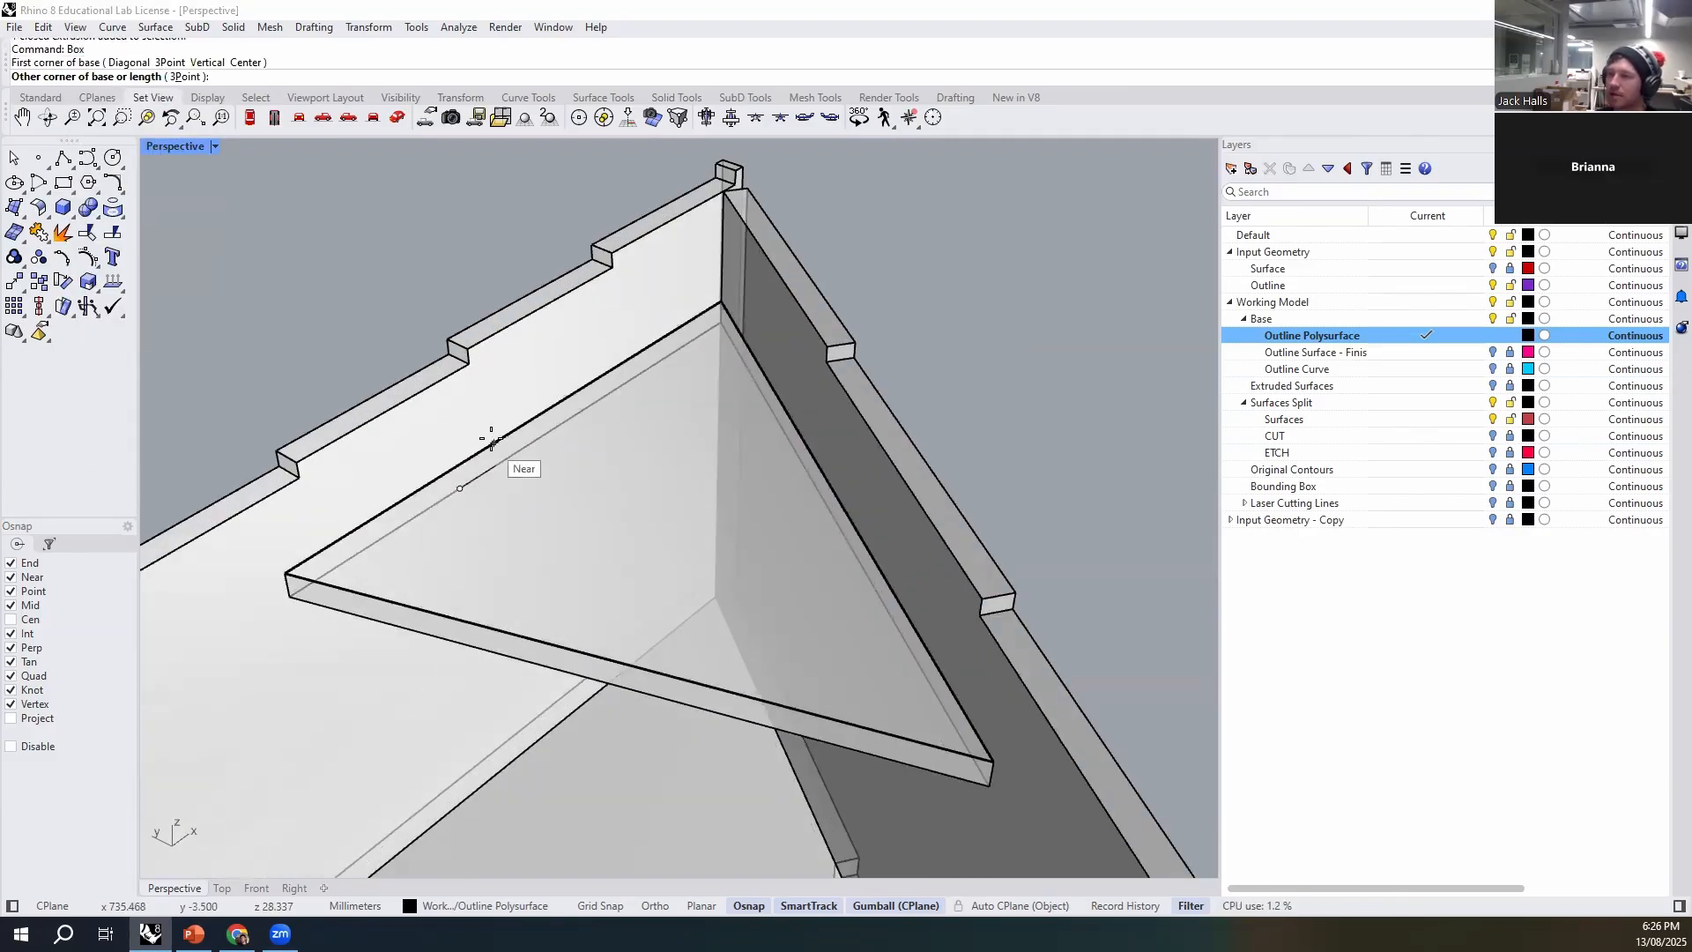
pyautogui.moveTo(487, 438); pyautogui.dragTo(543, 443, button='right')
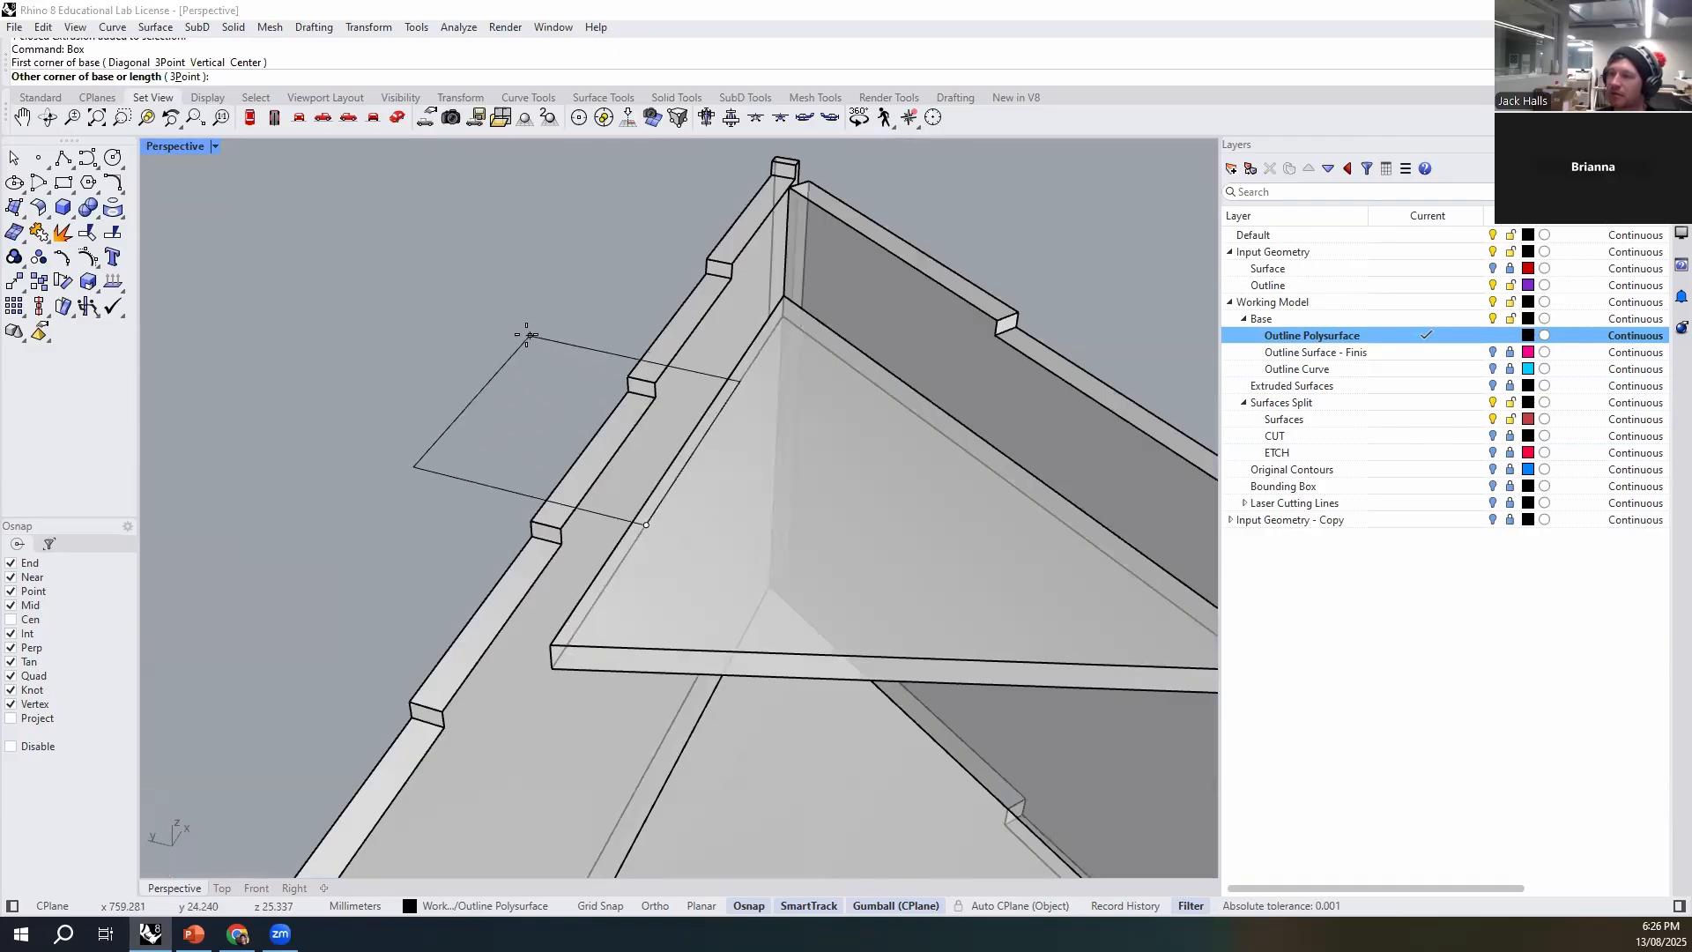
pyautogui.moveTo(680, 423); pyautogui.dragTo(691, 468, button='right')
pyautogui.scroll(5, 568, 433)
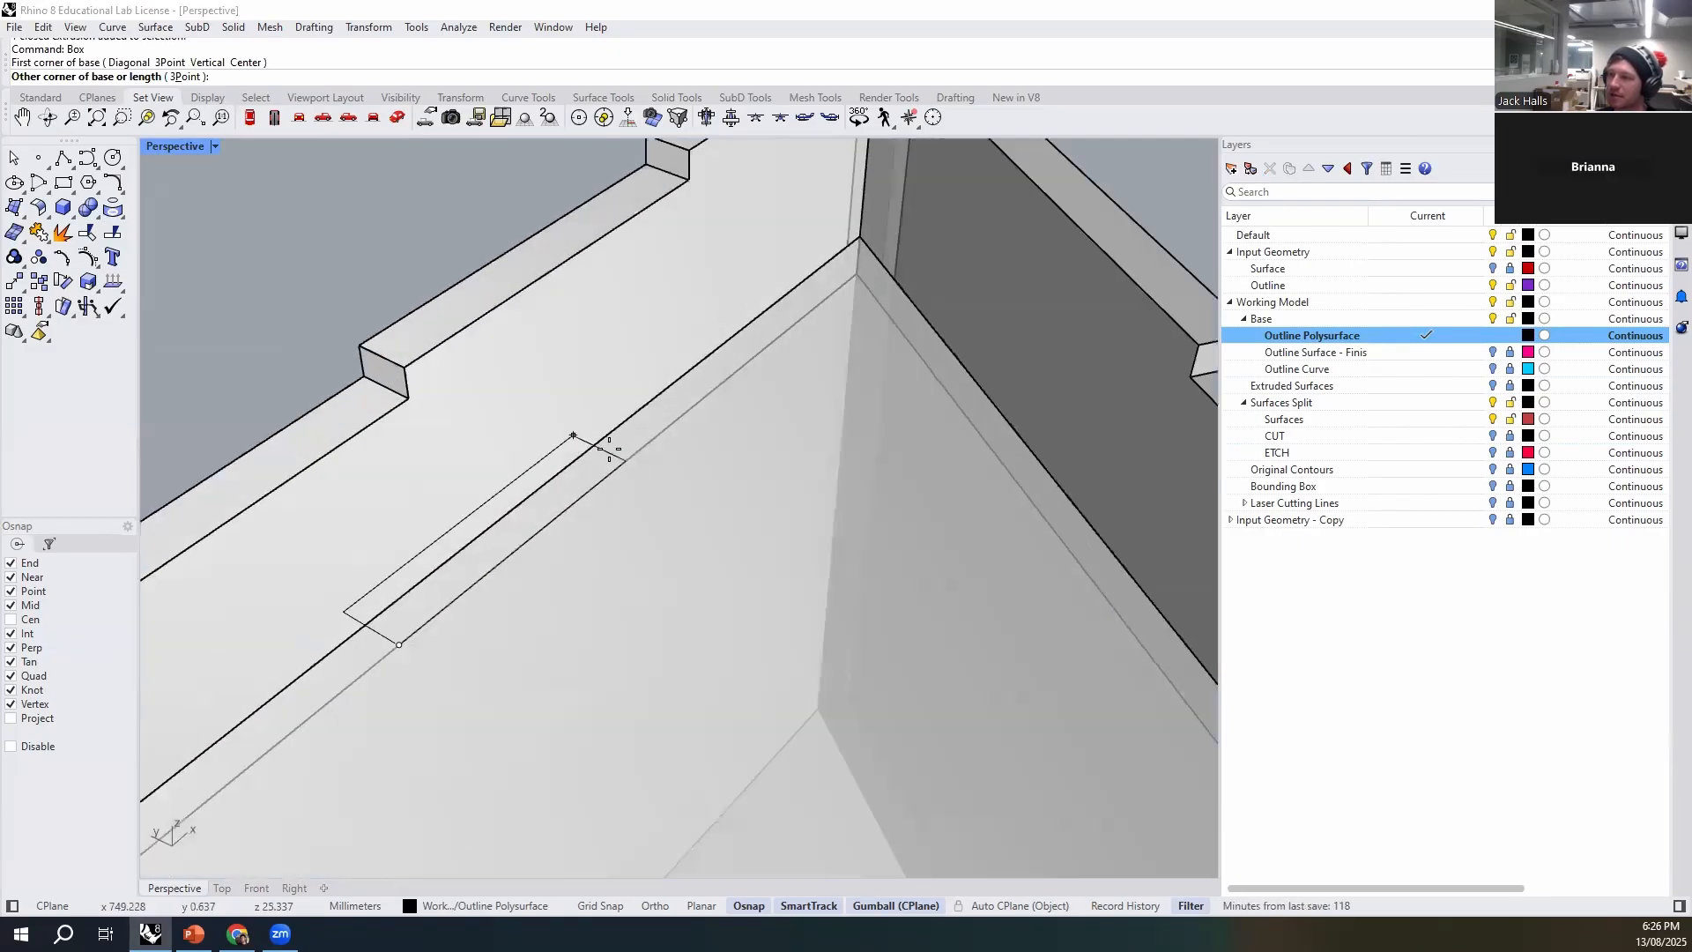
pyautogui.scroll(-5, 603, 437)
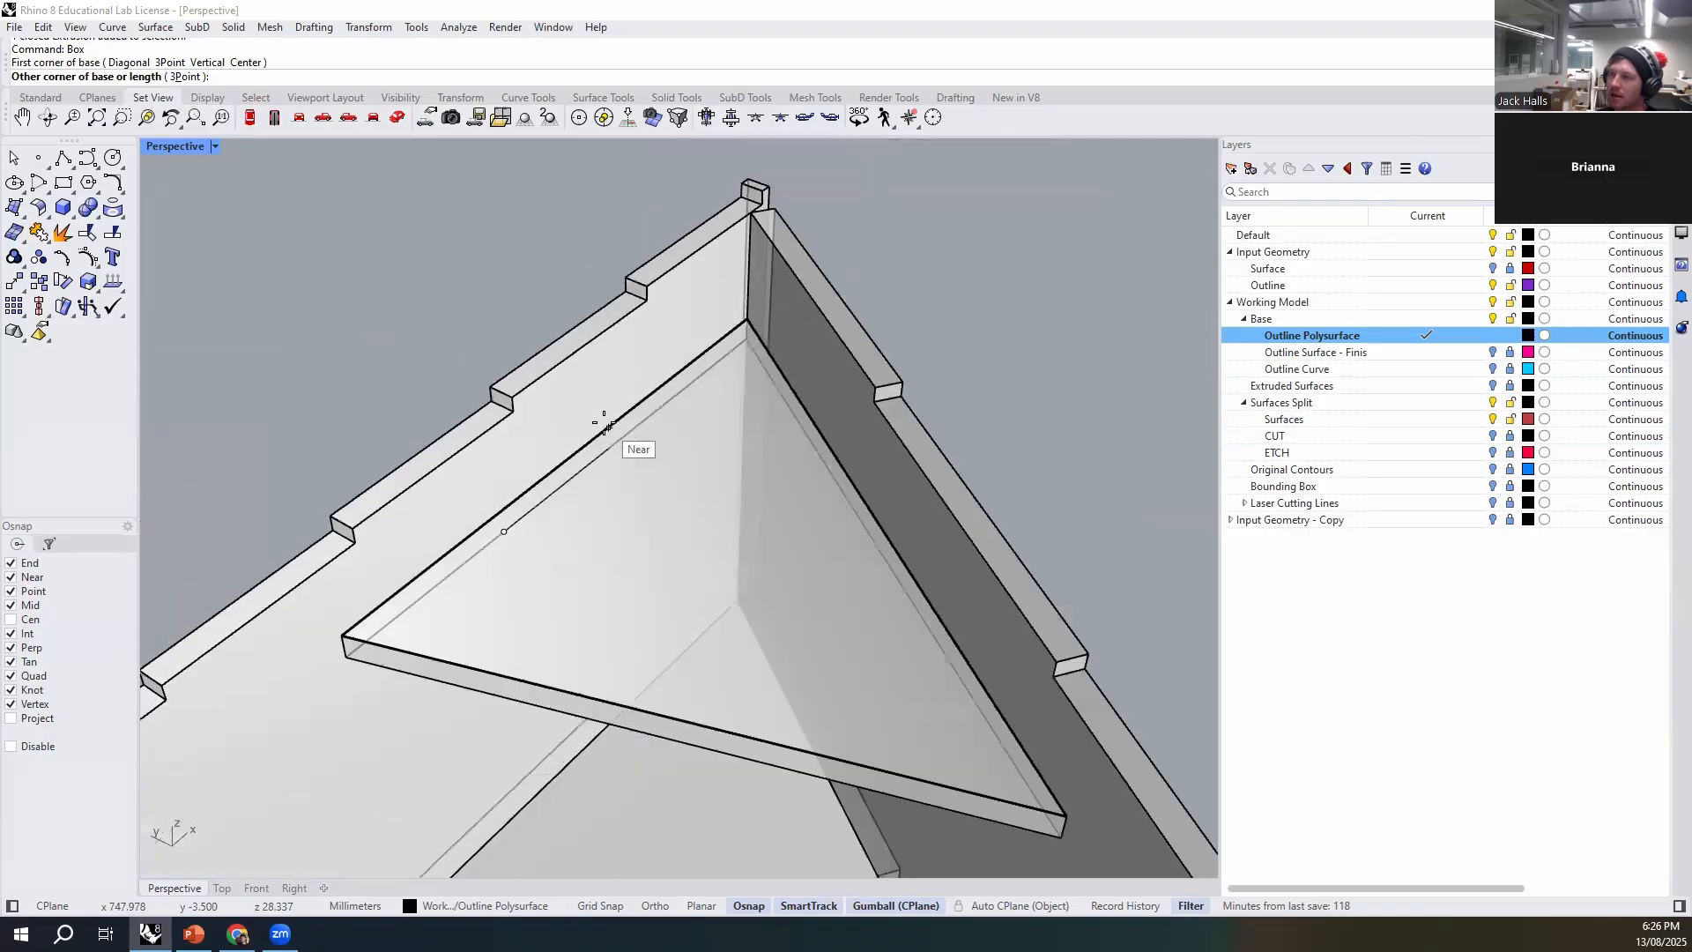
pyautogui.scroll(3, 567, 432)
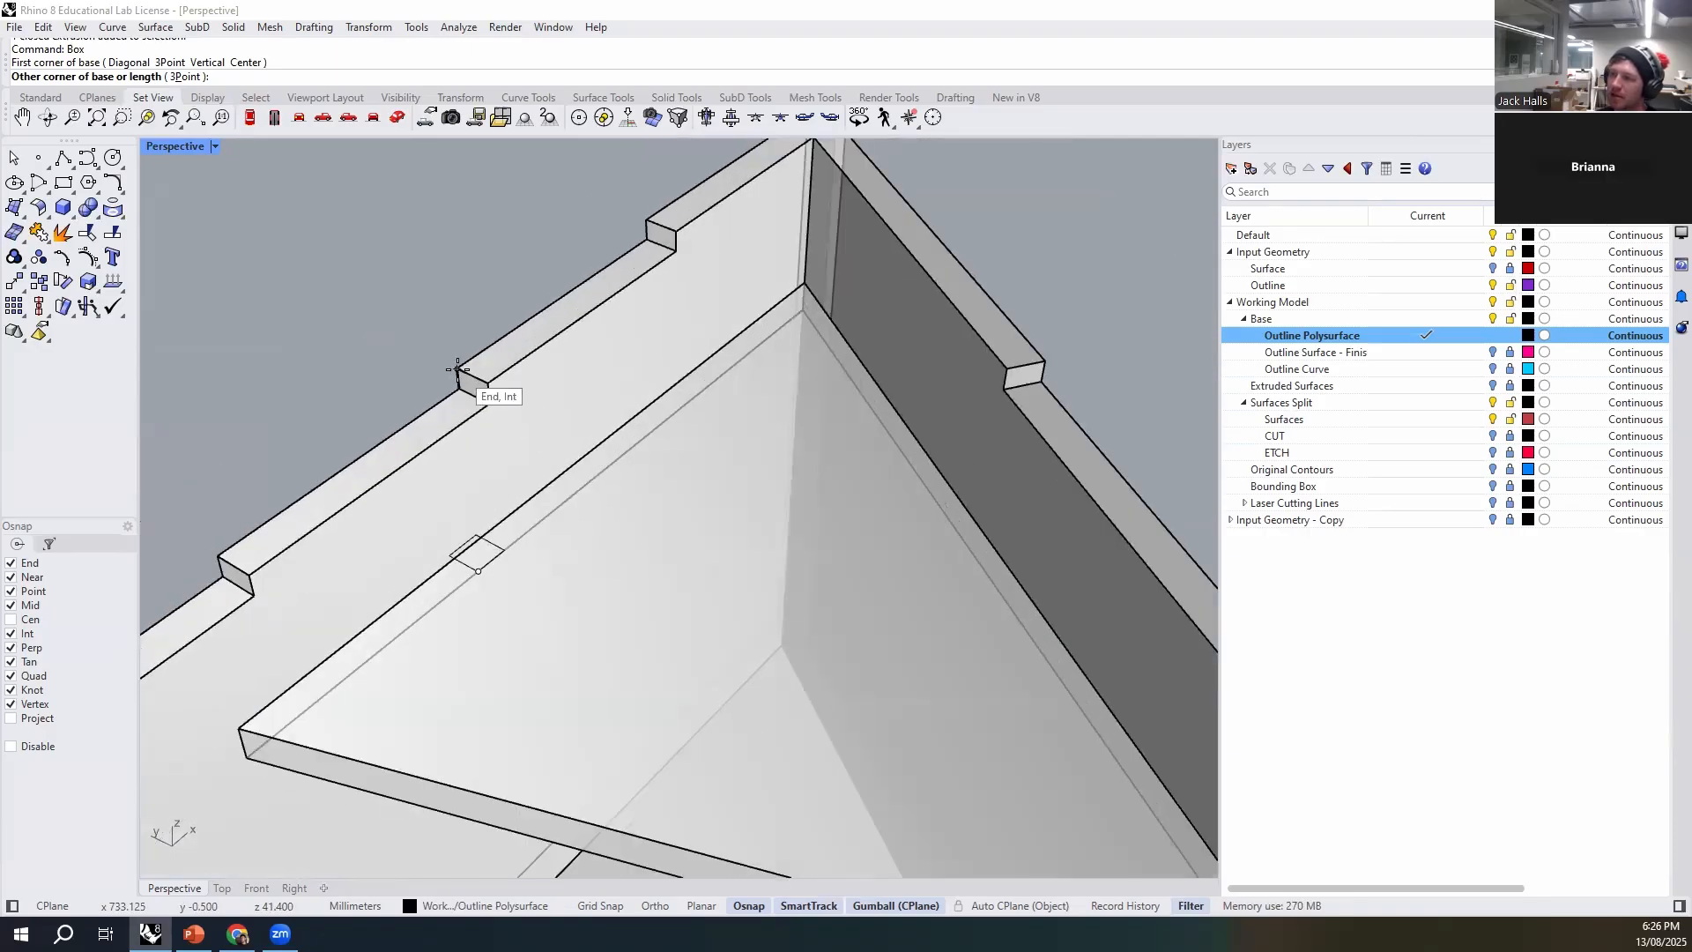
pyautogui.click(647, 257)
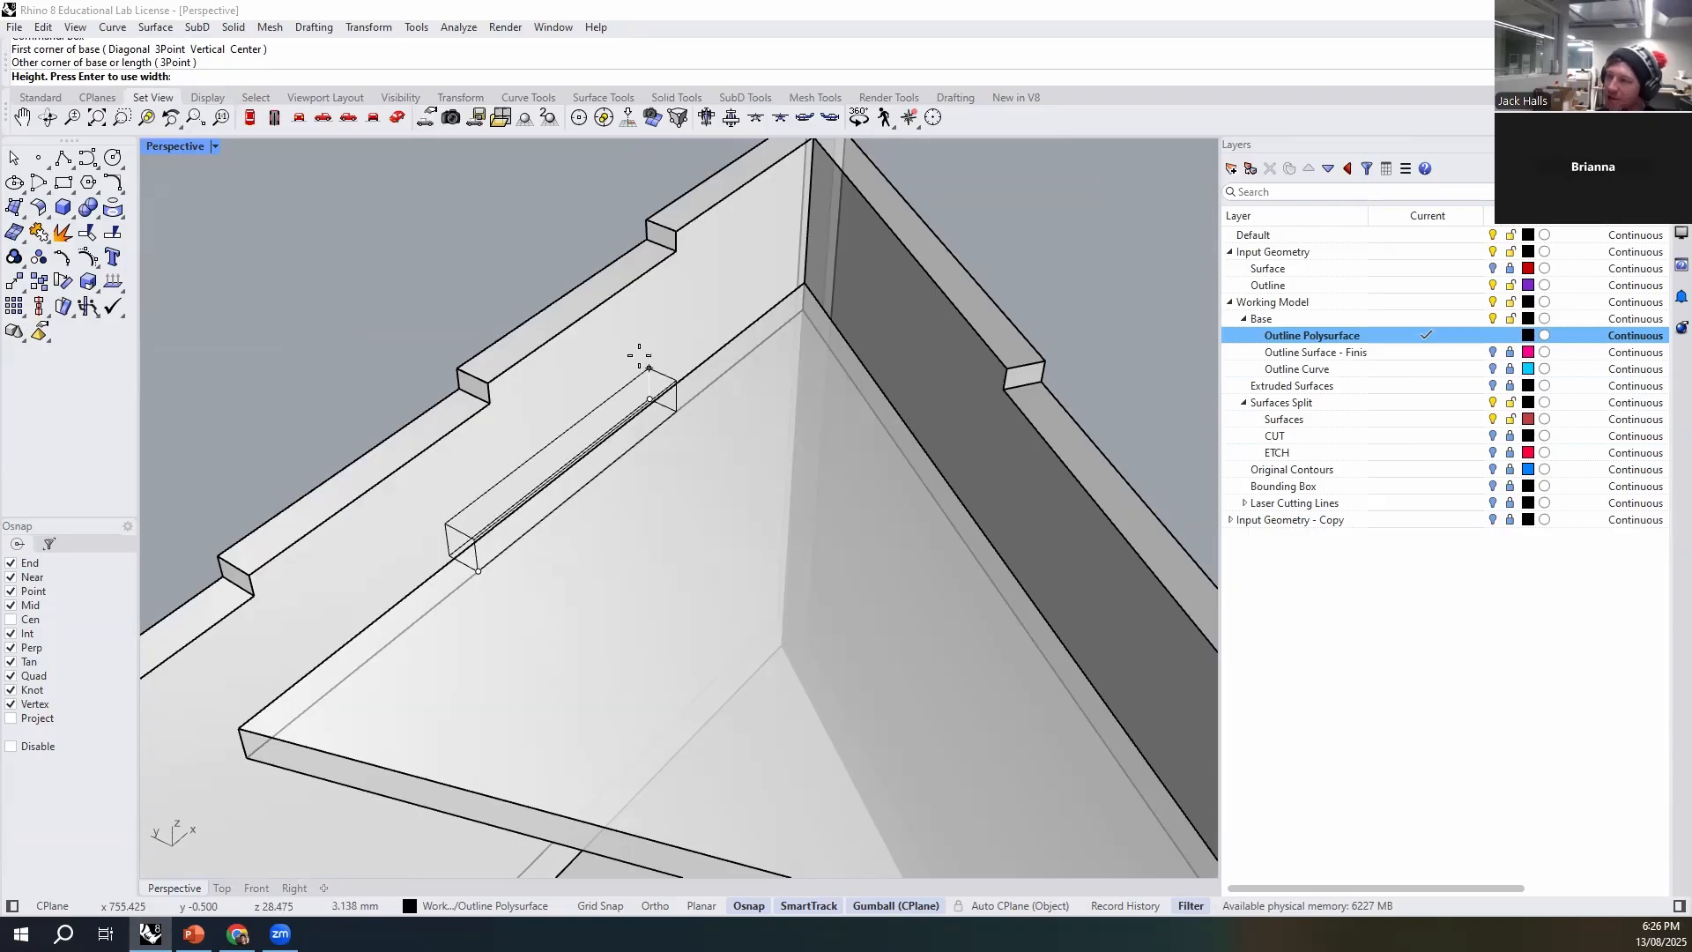
pyautogui.click(800, 284)
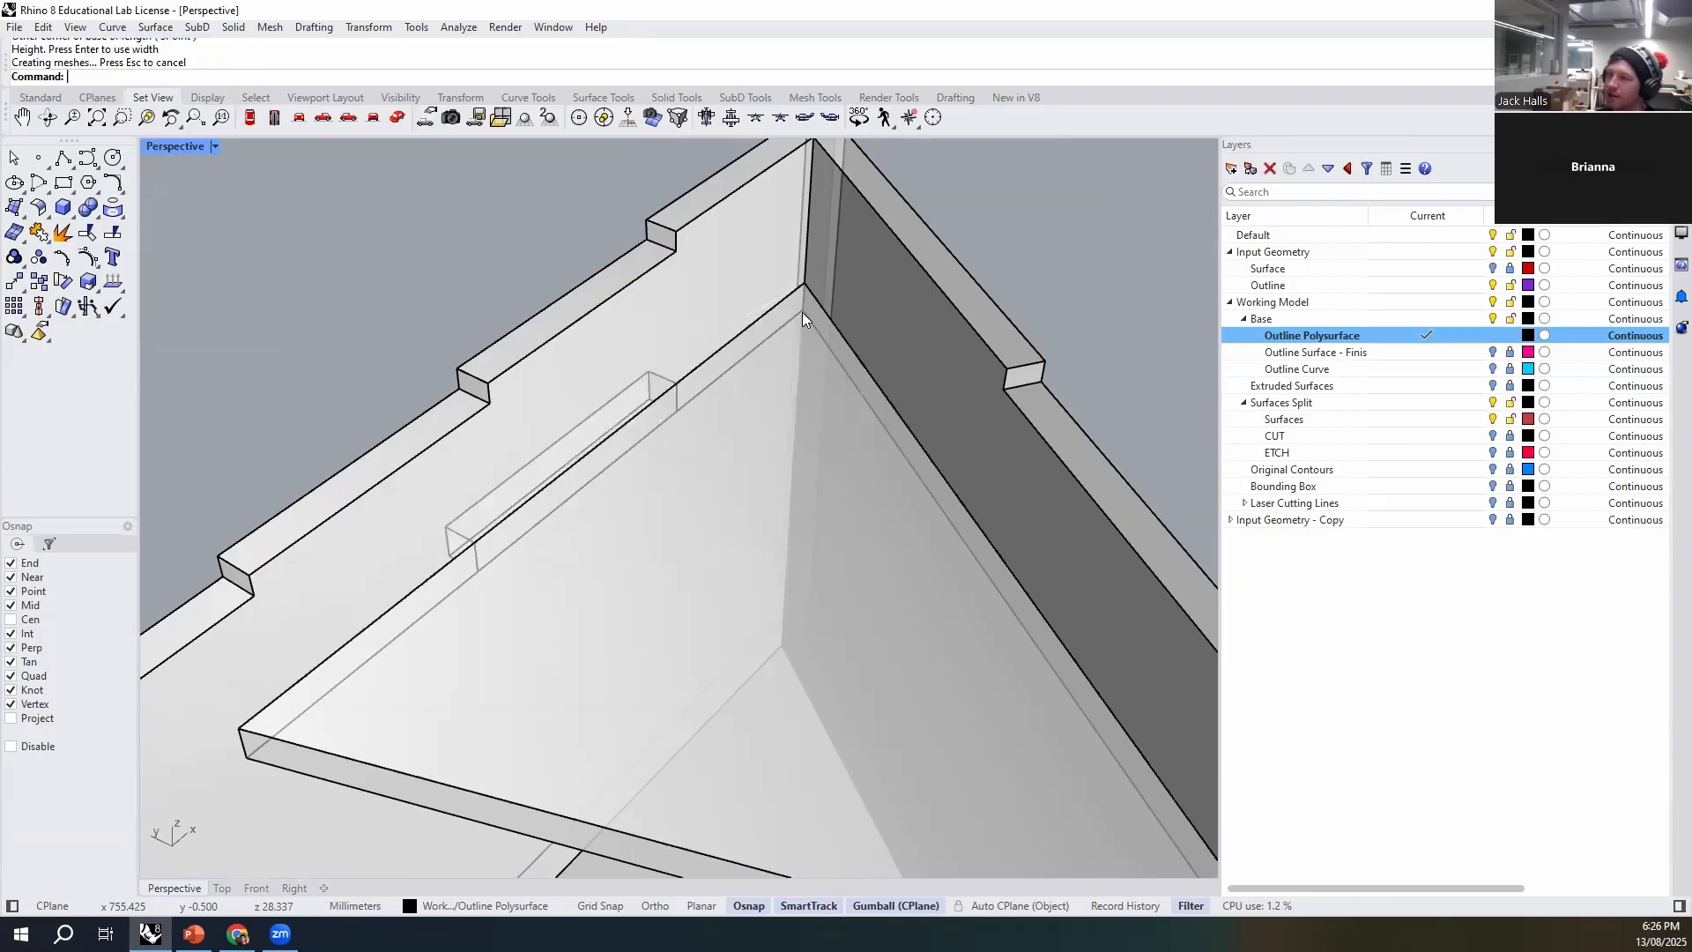
# - Join the long-wall tab box to the triangular brace with BooleanUnion
pyautogui.click(465, 541)
pyautogui.keyDown('shift'); pyautogui.click(465, 646); pyautogui.keyUp('shift')
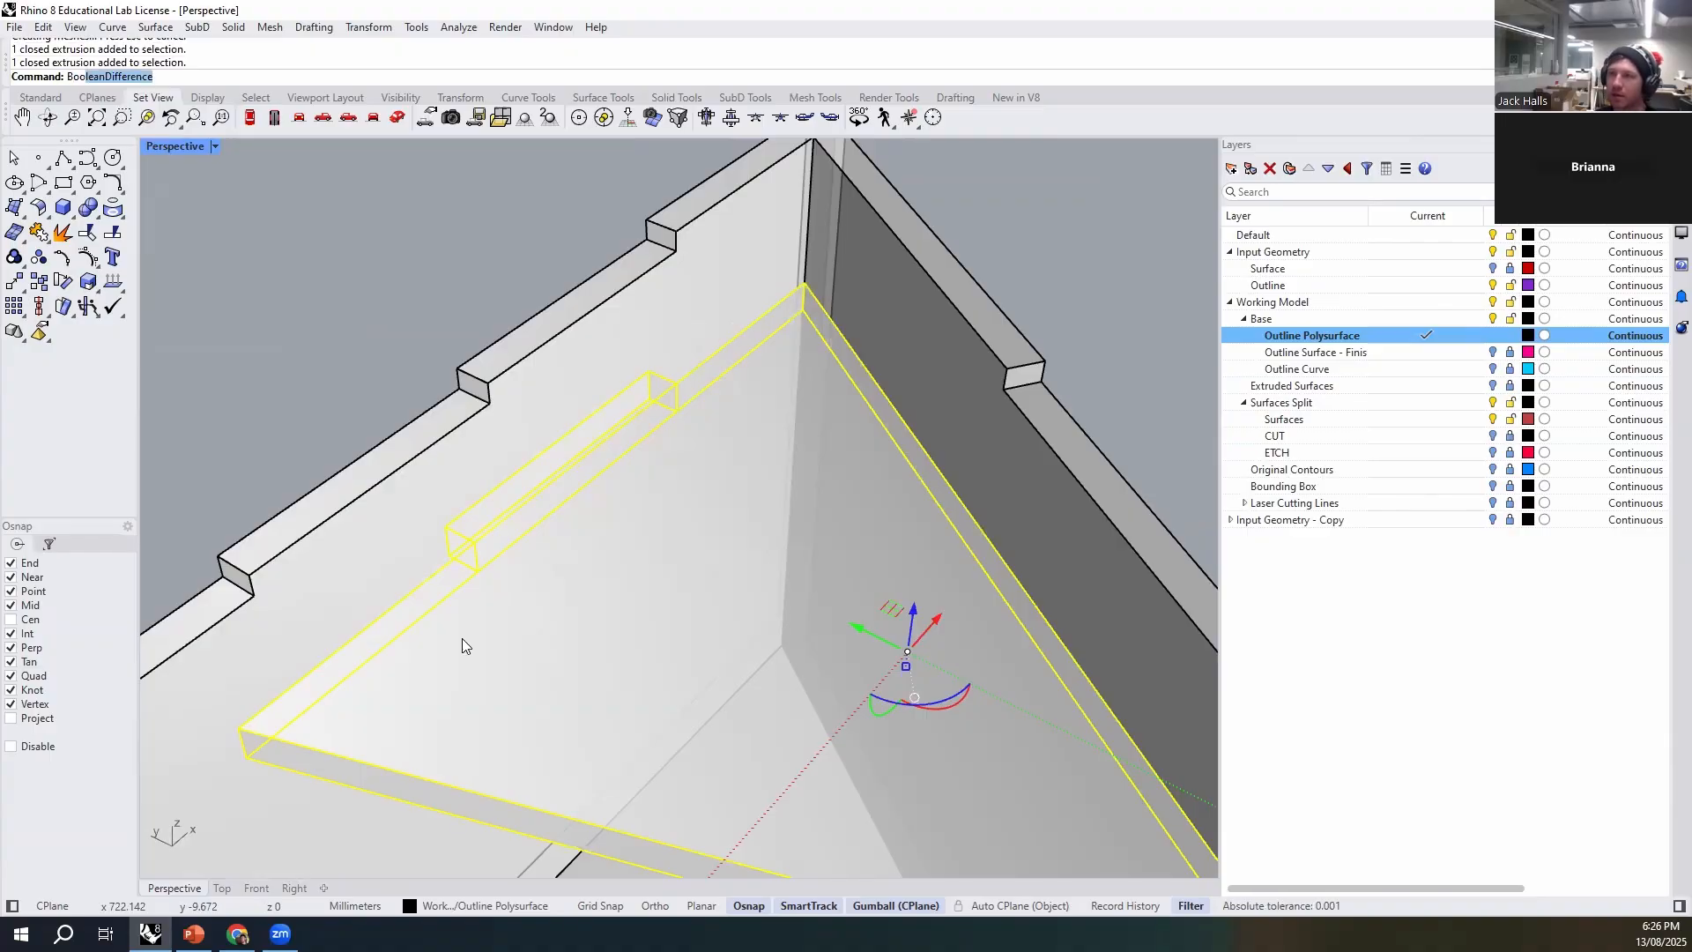
pyautogui.press('Down')
pyautogui.press('Down')
pyautogui.press('Down')
pyautogui.press('Return')
pyautogui.press('Escape')
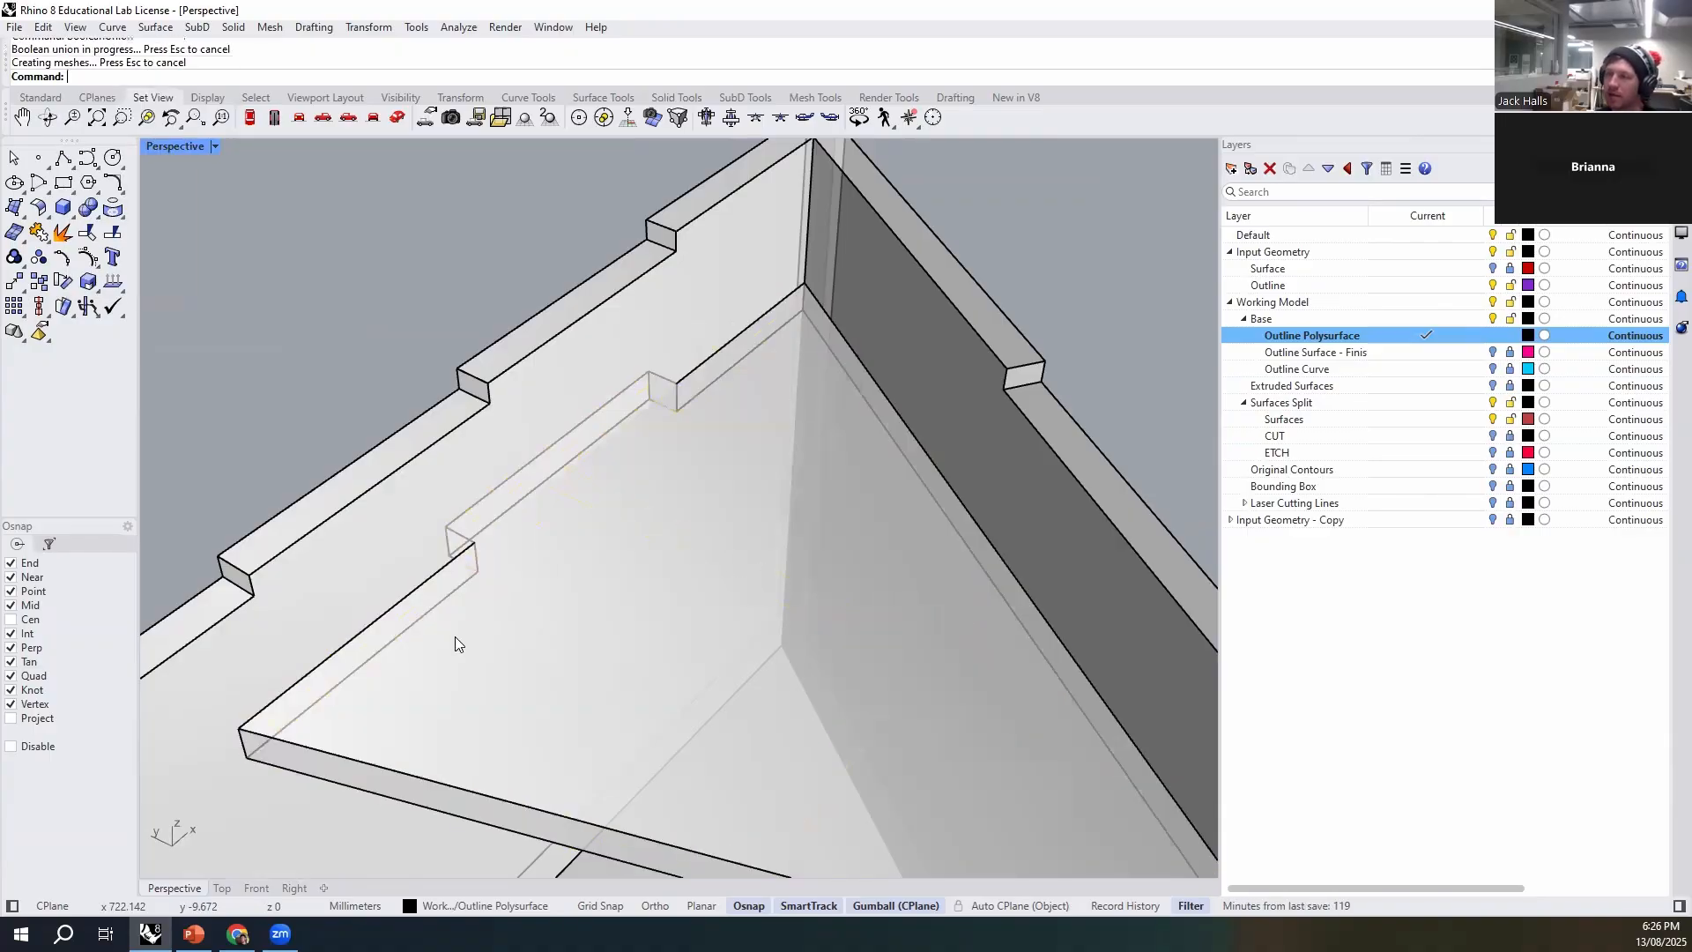
# - Draw a 3Point box about 28 mm long from the brace's other wall edge into the shorter wall, matching the brace's 3 mm thickness
pyautogui.click(546, 580)
pyautogui.click(644, 624)
pyautogui.click(354, 332)
pyautogui.scroll(-6, 374, 351)
pyautogui.moveTo(749, 501); pyautogui.dragTo(807, 494, button='right')
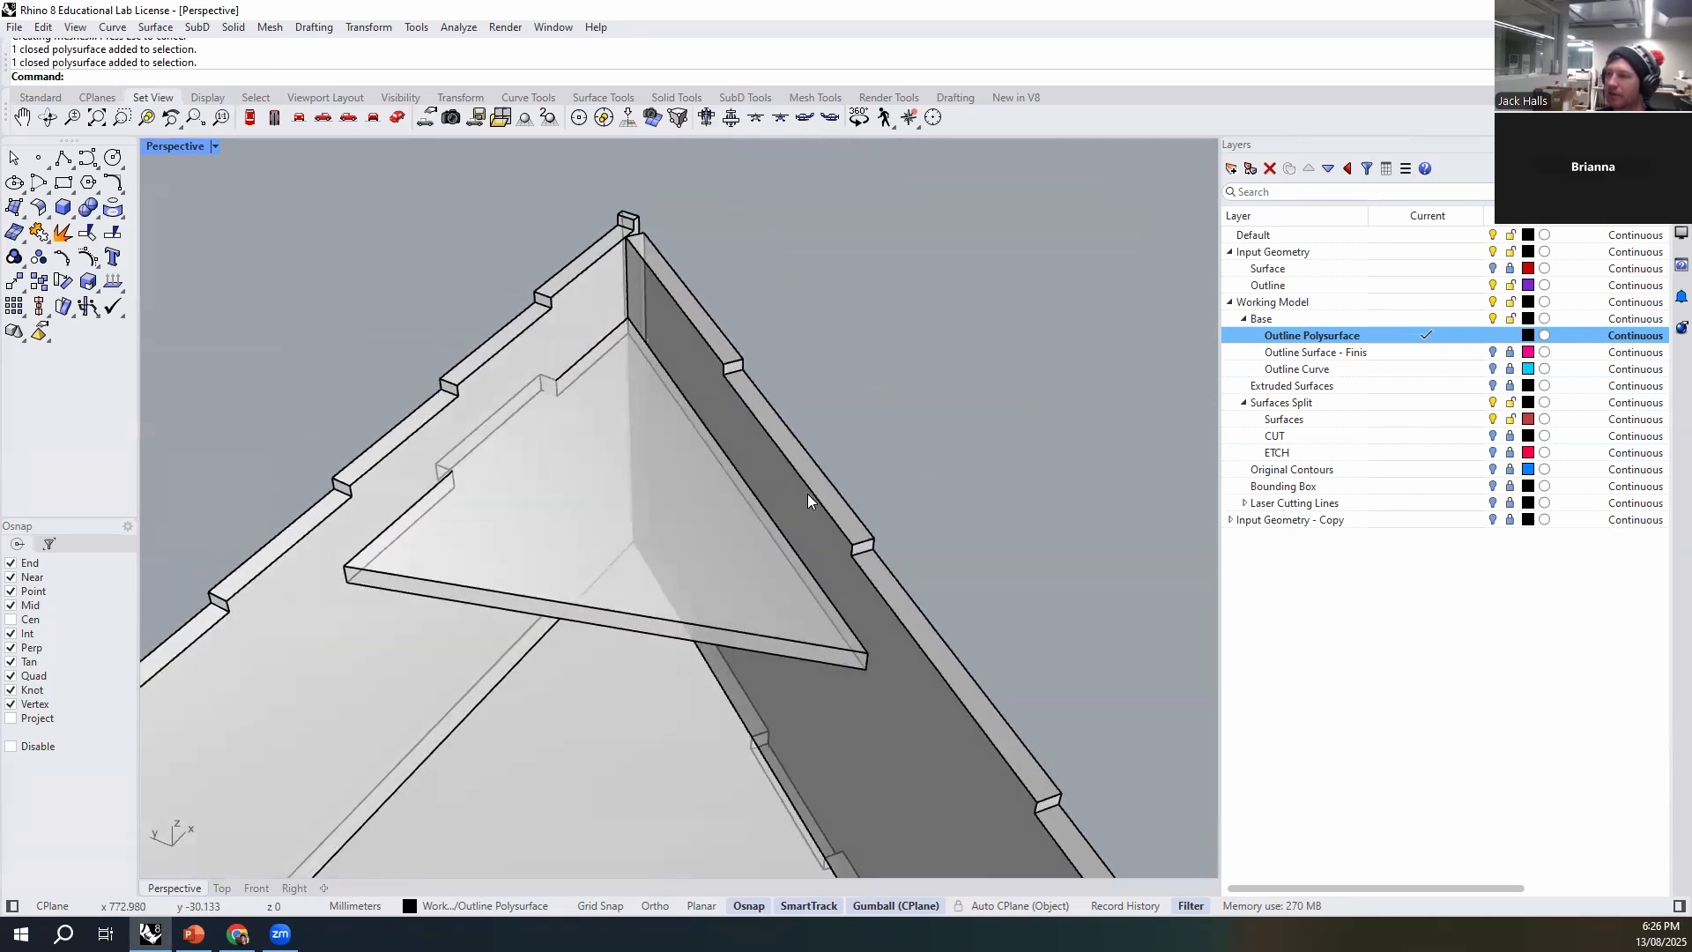
pyautogui.write('Box')
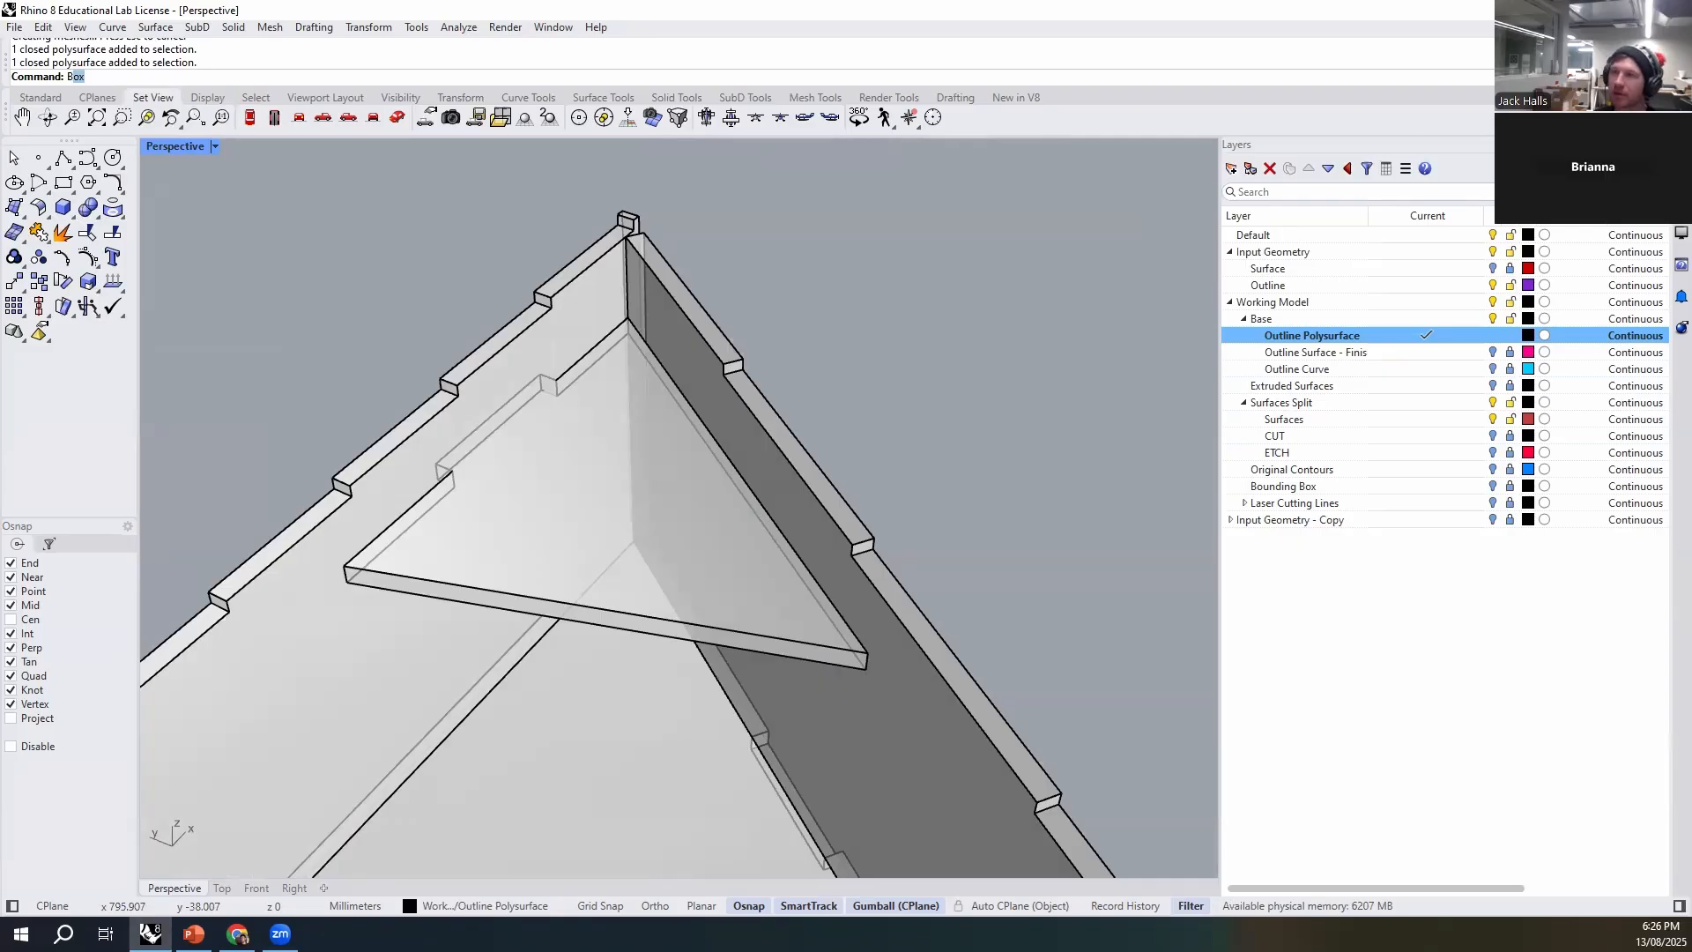
pyautogui.press('Return')
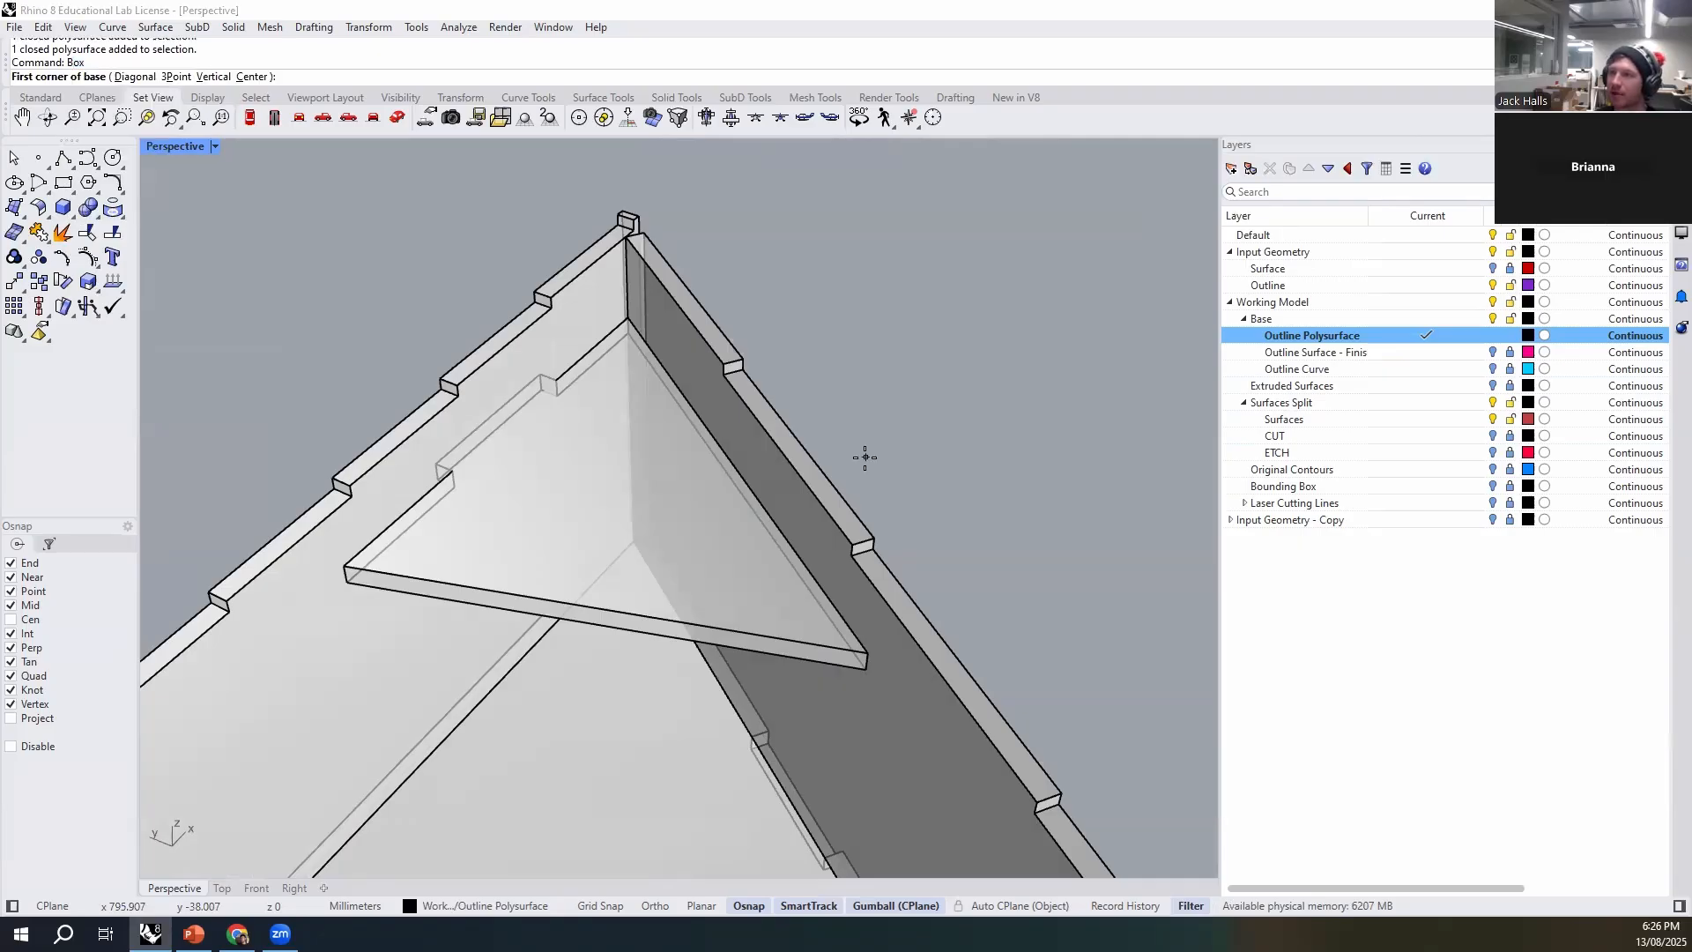
pyautogui.click(176, 76)
pyautogui.scroll(4, 776, 538)
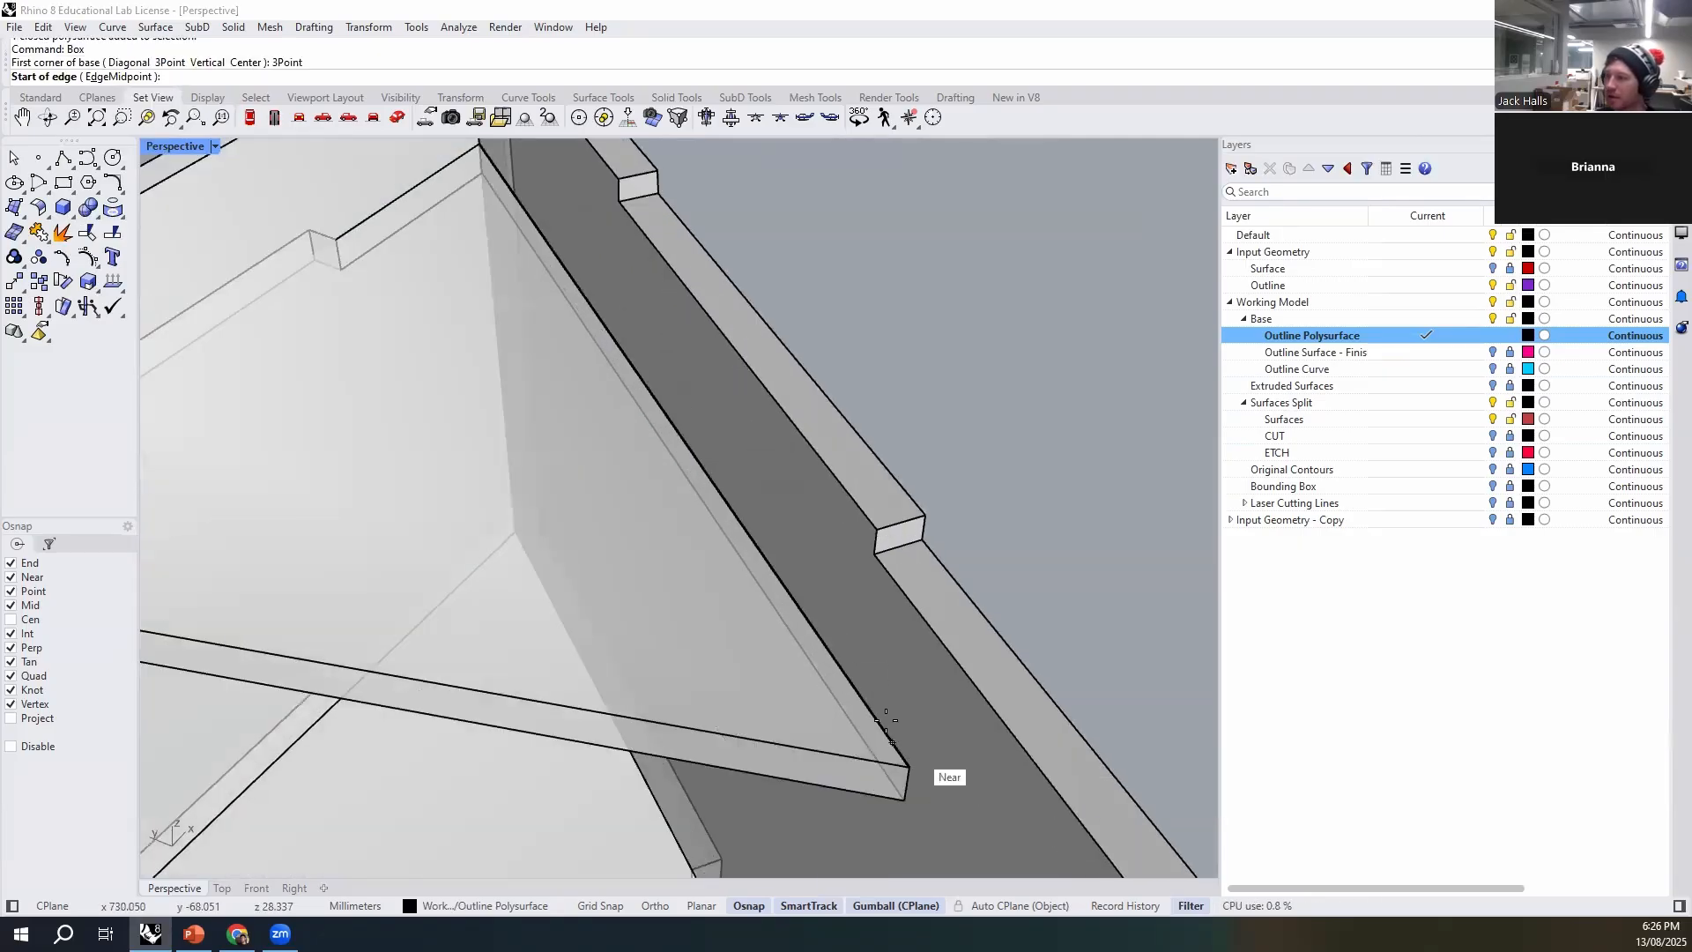
pyautogui.click(809, 622)
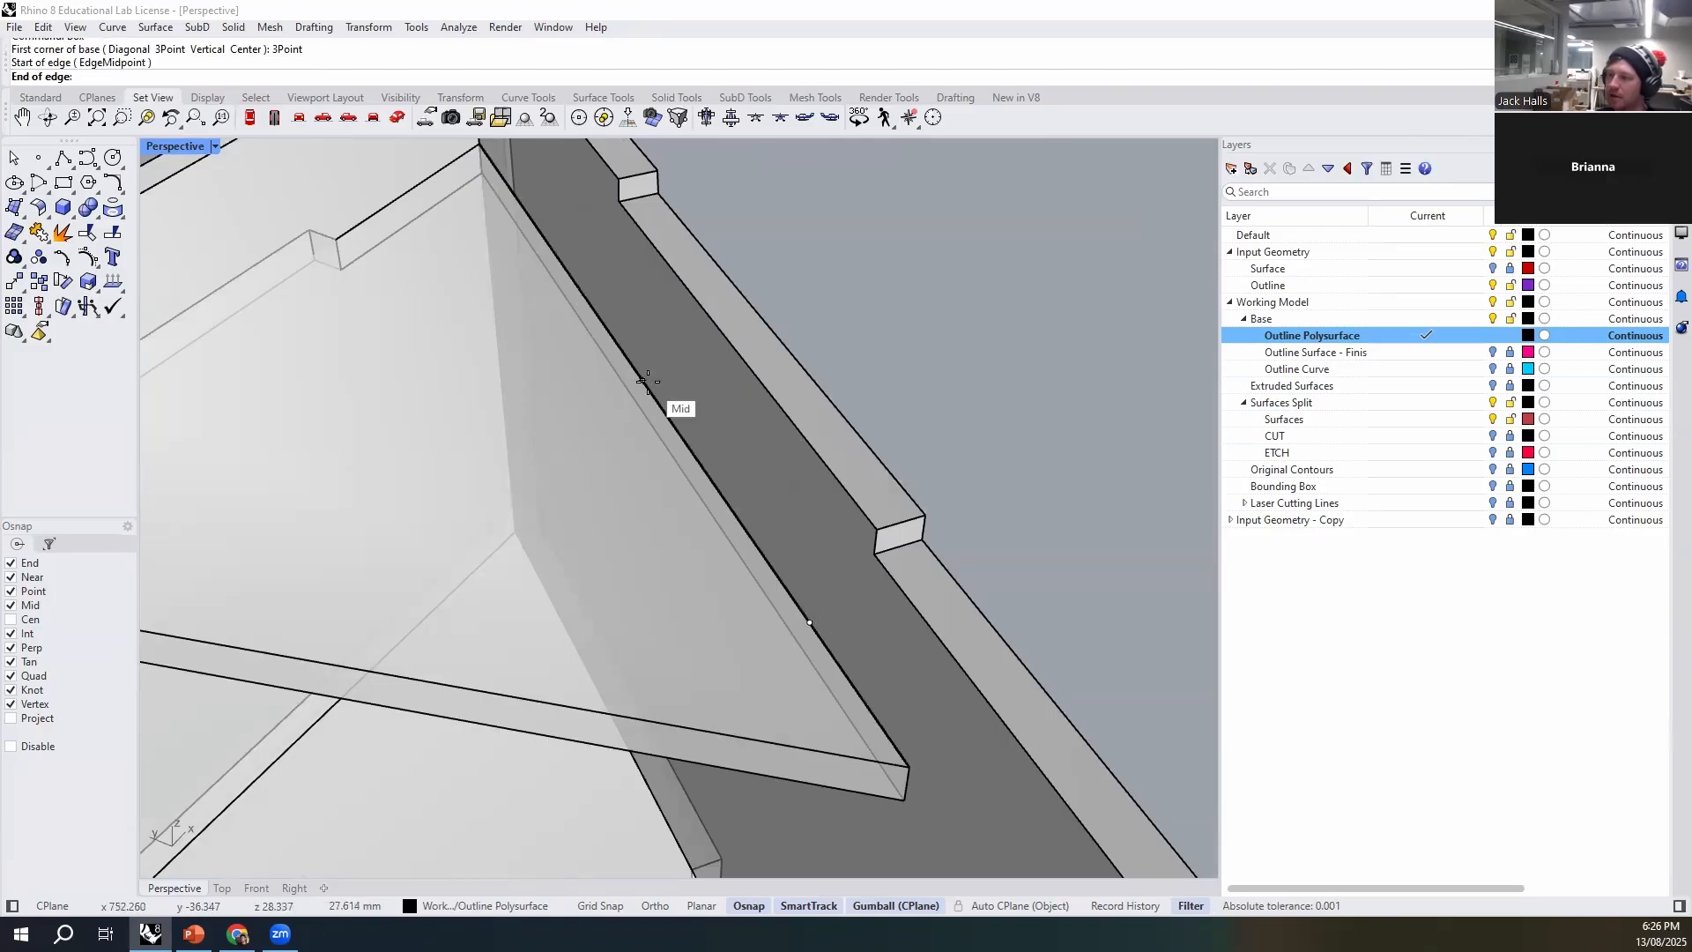
pyautogui.click(647, 381)
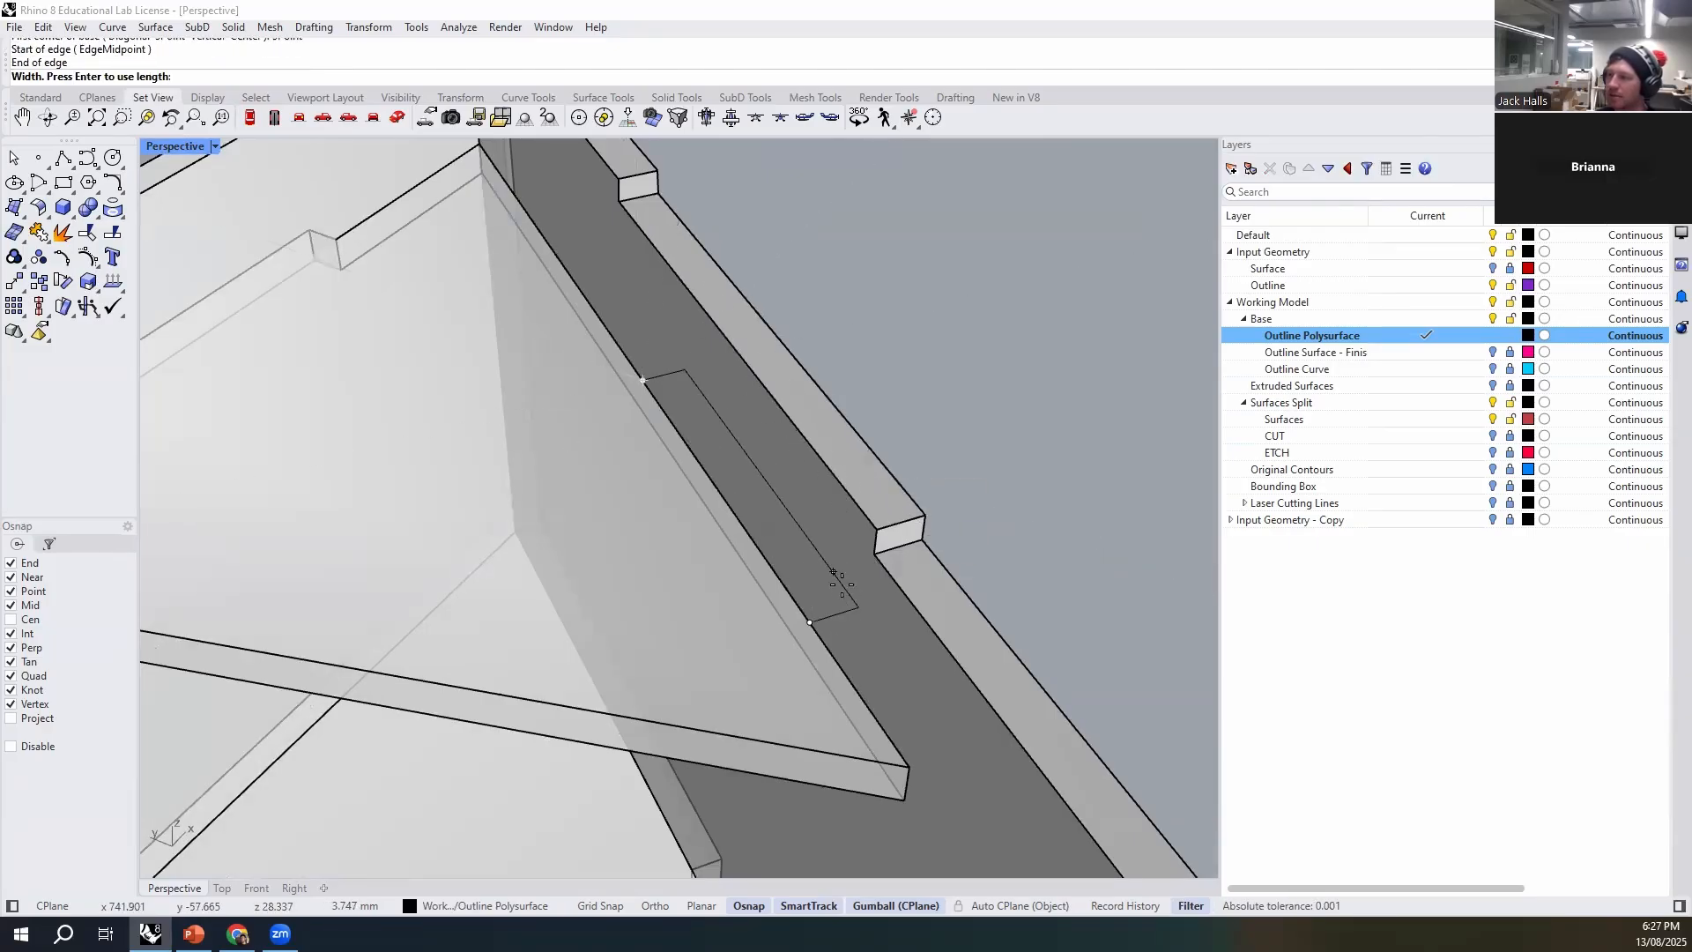
pyautogui.click(831, 614)
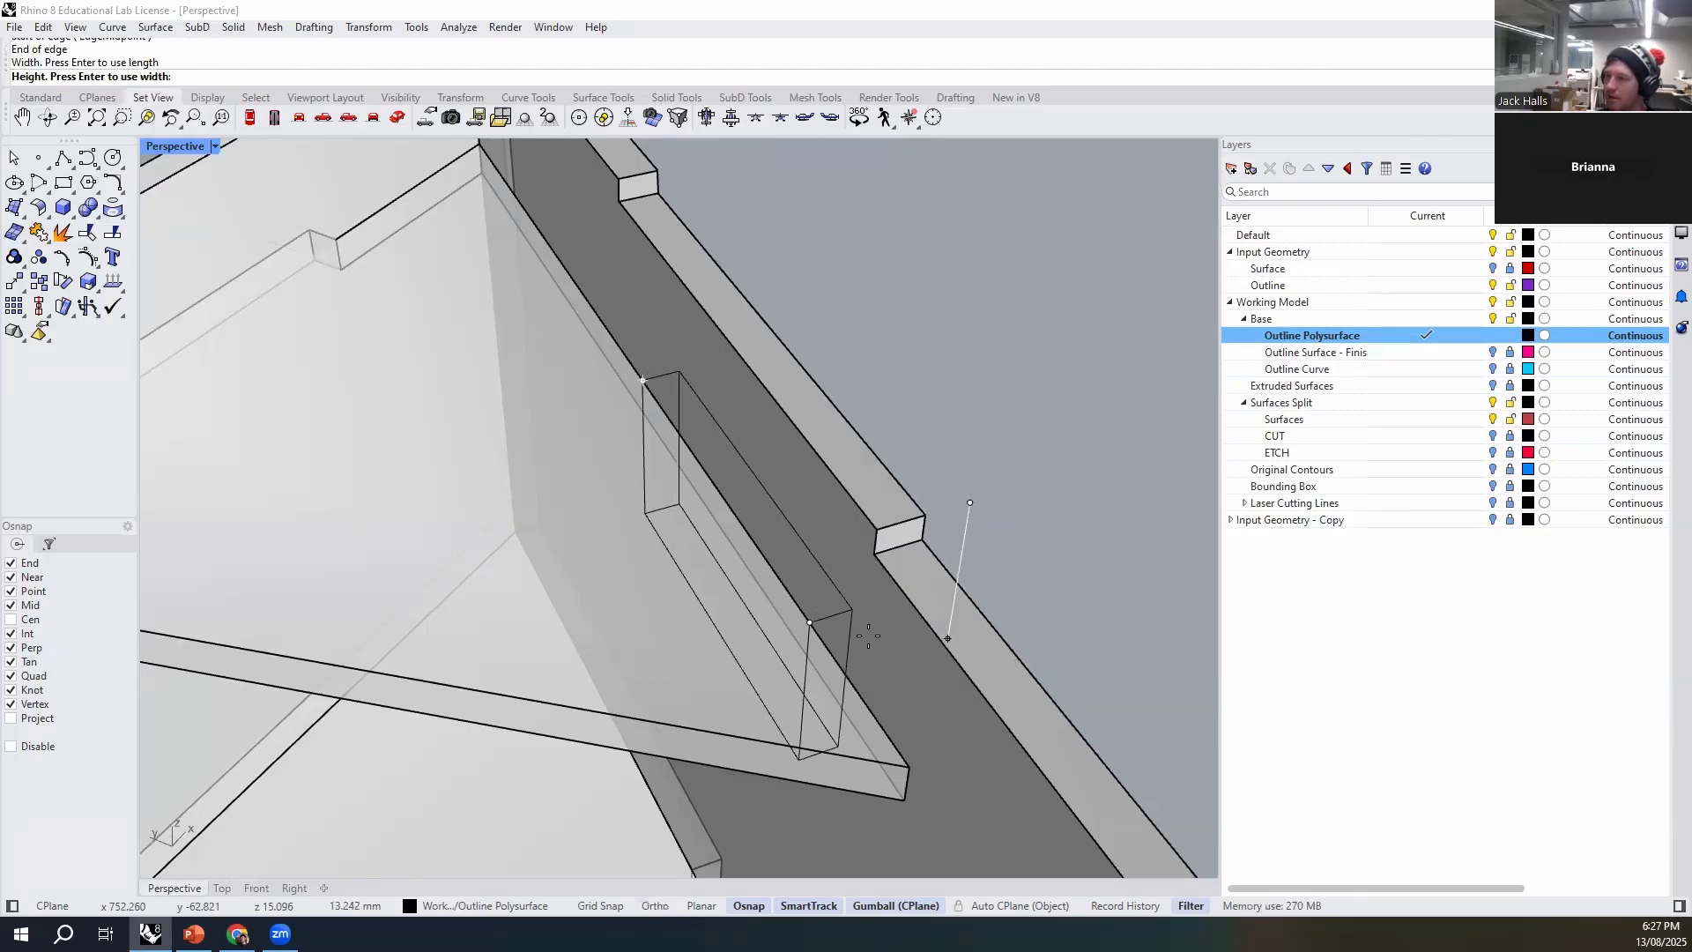
pyautogui.click(894, 797)
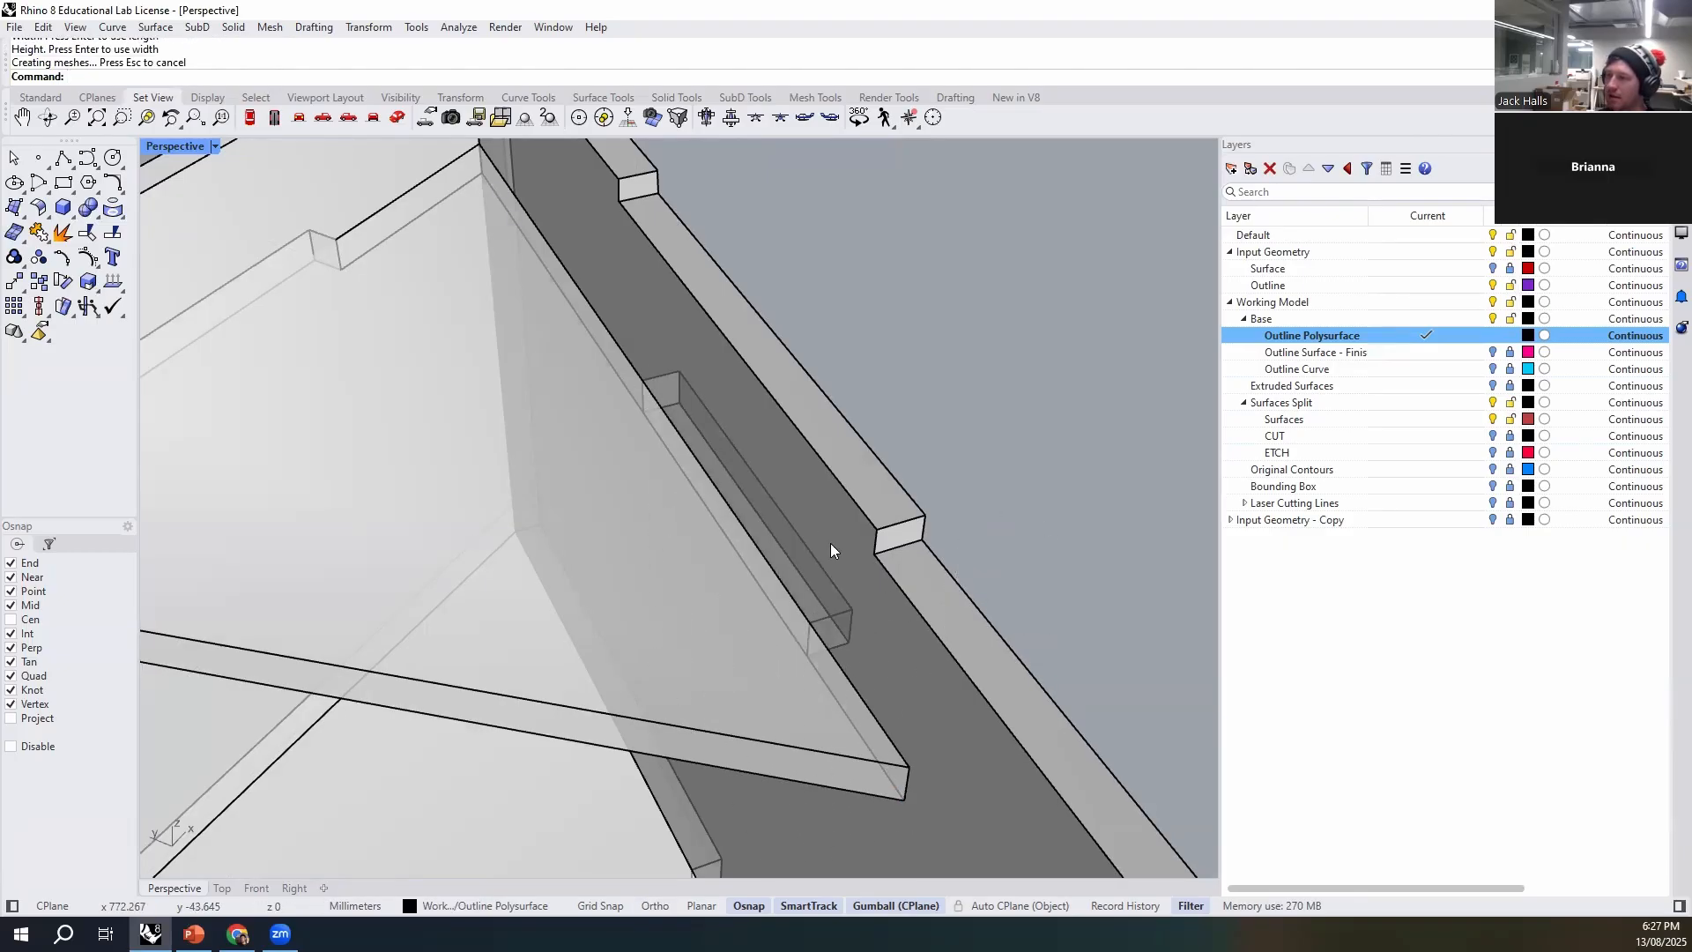
# - Merge the shorter-wall tab box with the triangular brace using BooleanUnion and select the joined brace to check it
pyautogui.scroll(-5, 830, 543)
pyautogui.moveTo(830, 543); pyautogui.dragTo(819, 577, button='right')
pyautogui.scroll(3, 881, 588)
pyautogui.click(923, 624)
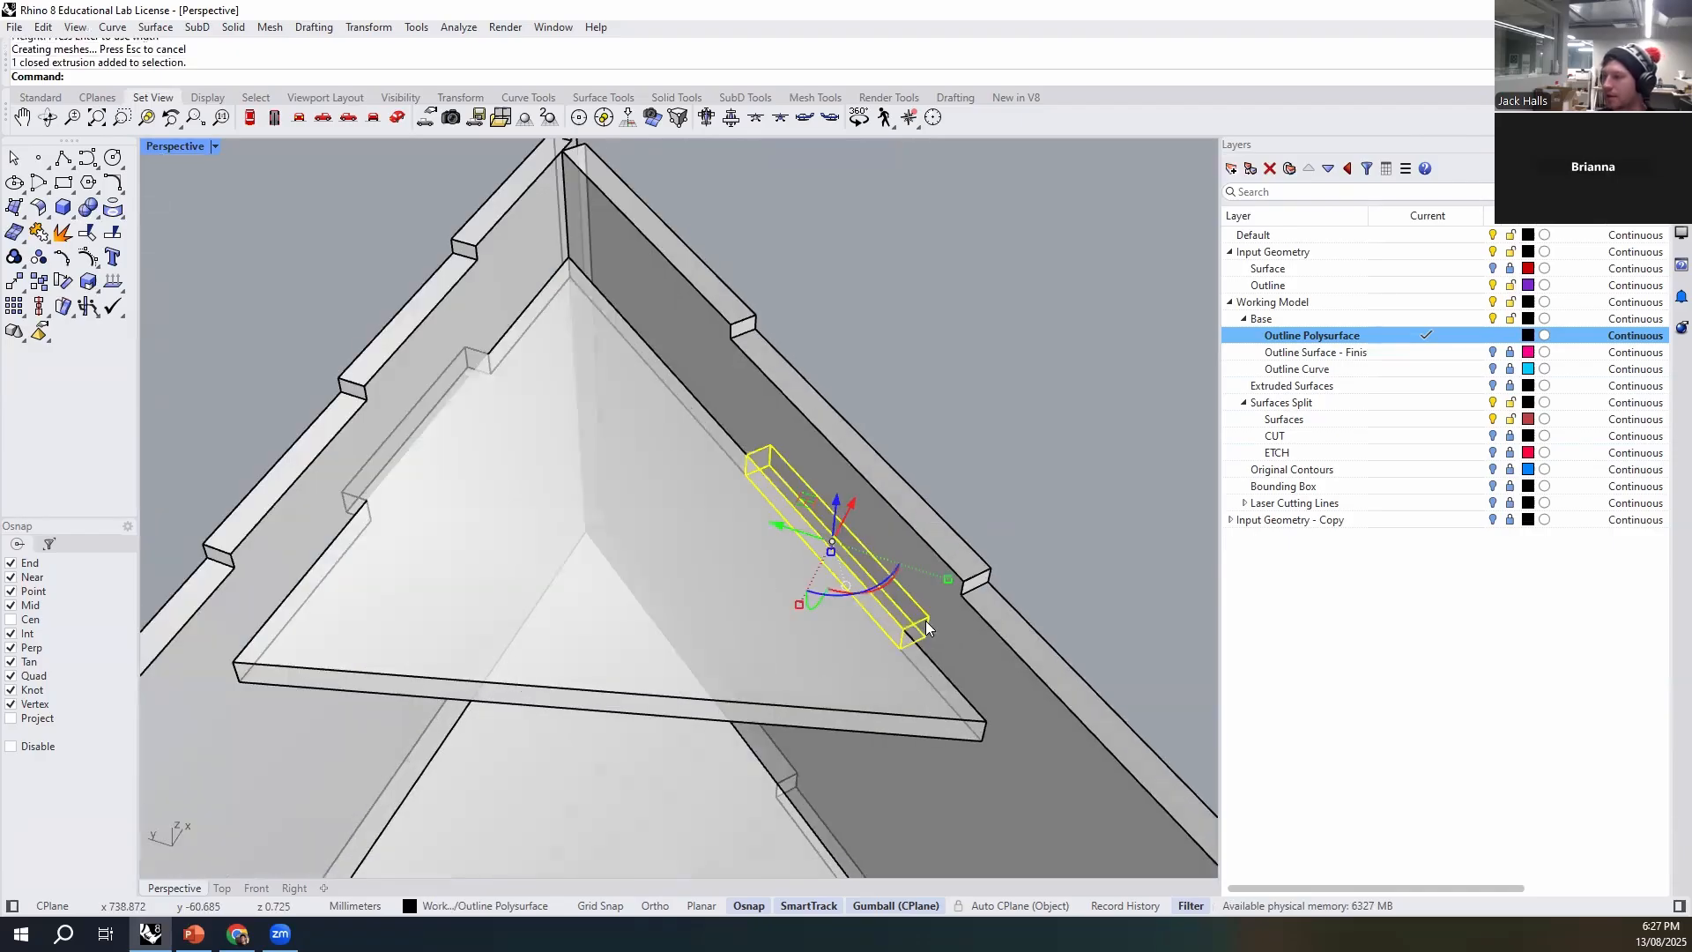
pyautogui.keyDown('shift'); pyautogui.click(913, 695); pyautogui.keyUp('shift')
pyautogui.write('Boo')
pyautogui.press('Return')
pyautogui.scroll(-5, 617, 538)
pyautogui.moveTo(640, 575); pyautogui.dragTo(632, 492, button='right')
pyautogui.click(642, 591)
pyautogui.click(802, 490)
pyautogui.click(643, 454)
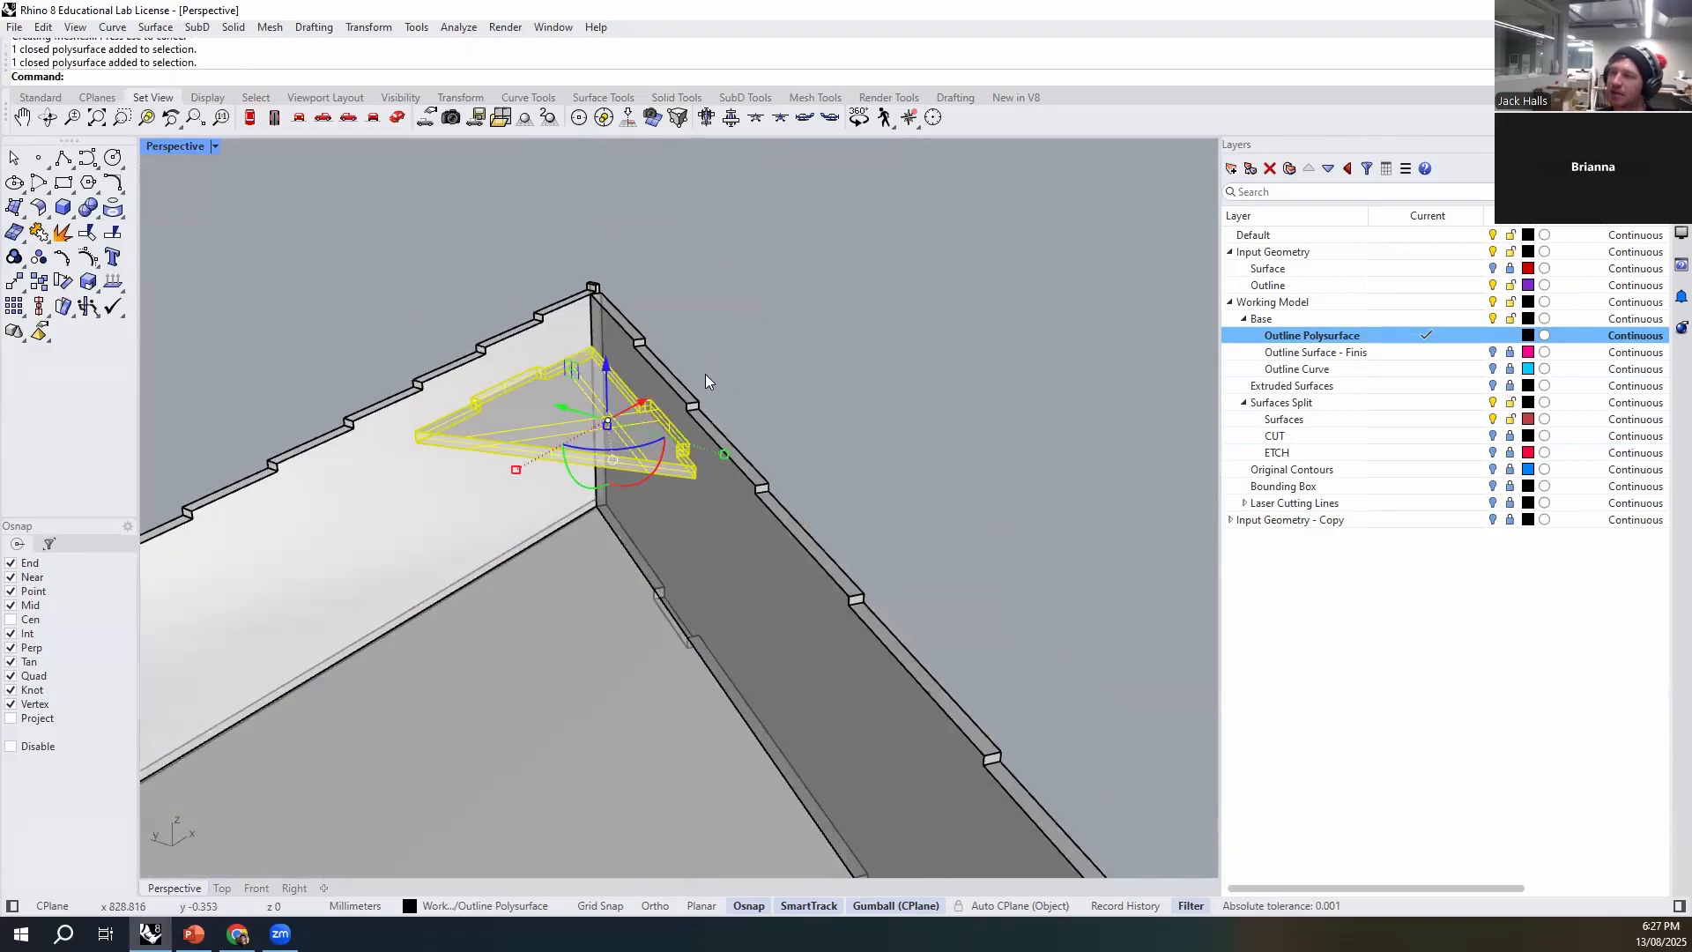
# - Subtract the tabbed brace from the shorter wall with BooleanDifference and DeleteInput=No, cutting a slot for its tab
pyautogui.moveTo(772, 459); pyautogui.dragTo(343, 371, button='right')
pyautogui.moveTo(793, 387); pyautogui.dragTo(792, 581, button='right')
pyautogui.click(805, 541)
pyautogui.scroll(2, 634, 526)
pyautogui.click(637, 522)
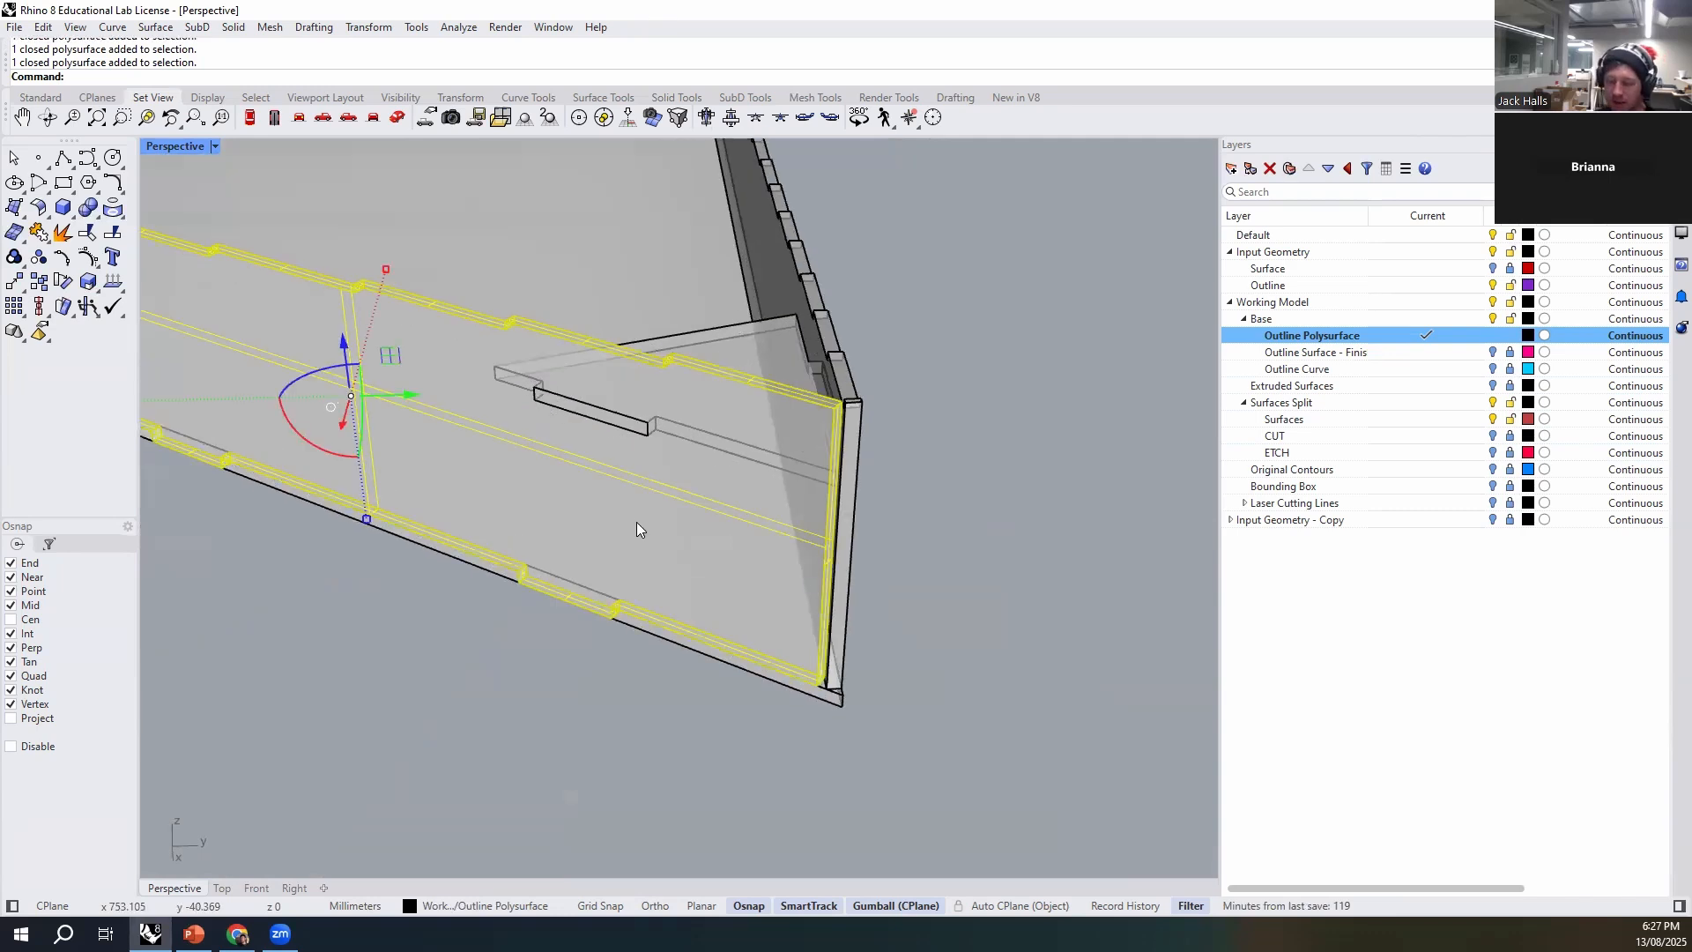
pyautogui.moveTo(636, 522); pyautogui.dragTo(605, 585, button='right')
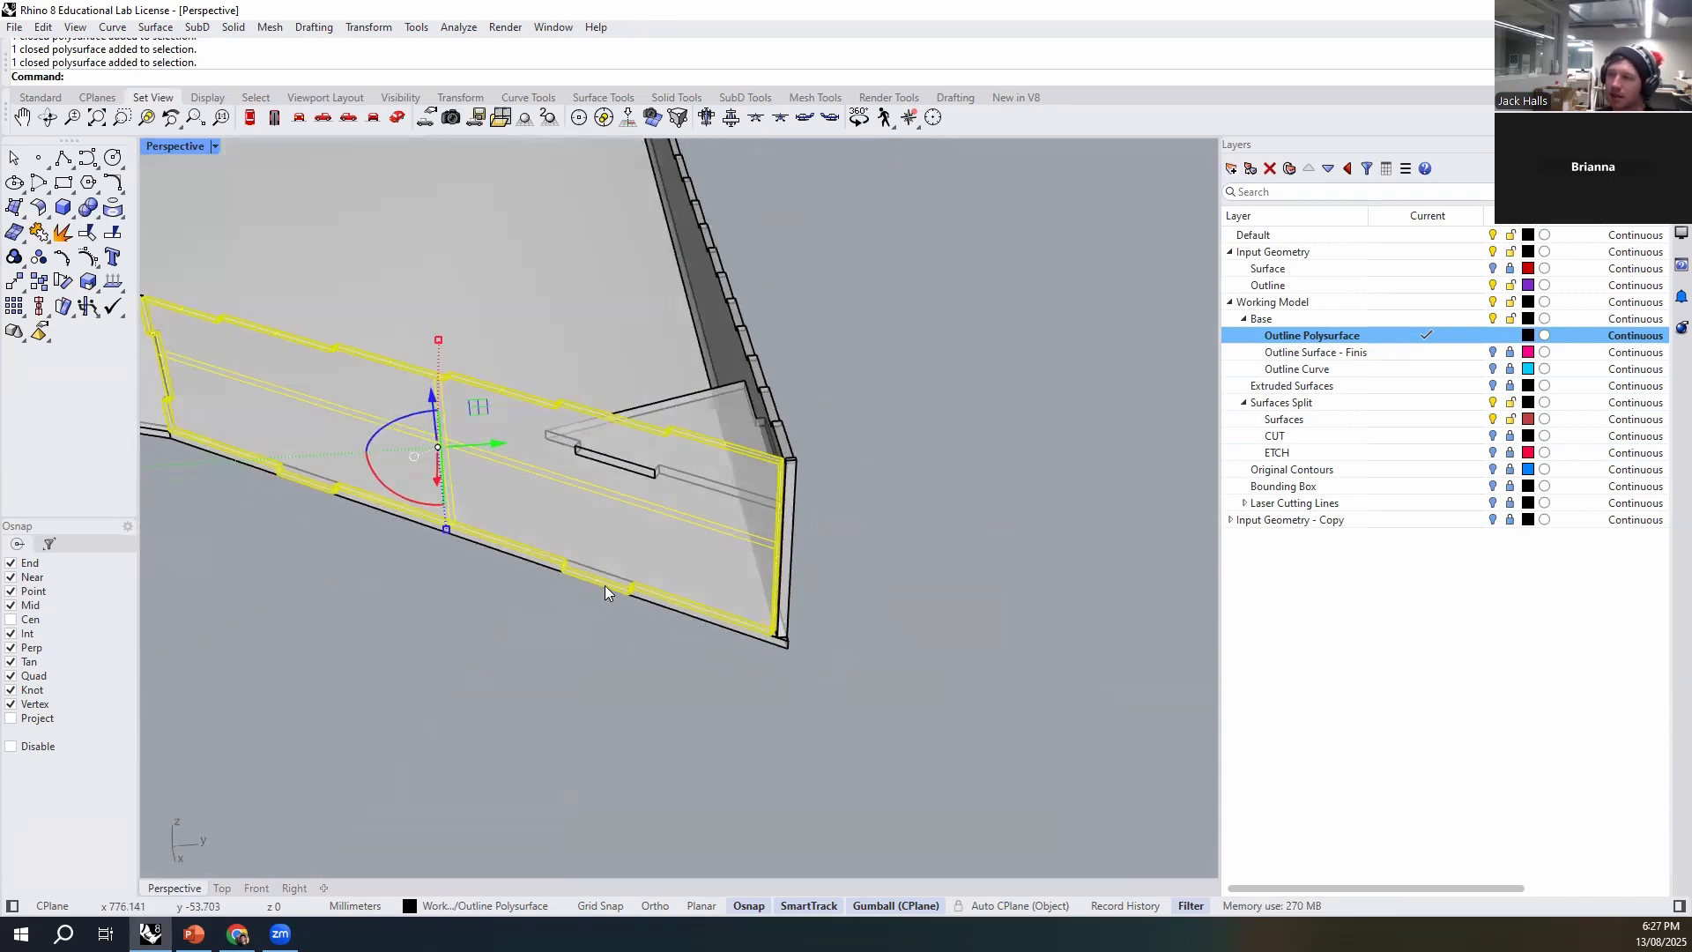
pyautogui.press('Down')
pyautogui.press('Down')
pyautogui.press('Return')
pyautogui.click(712, 402)
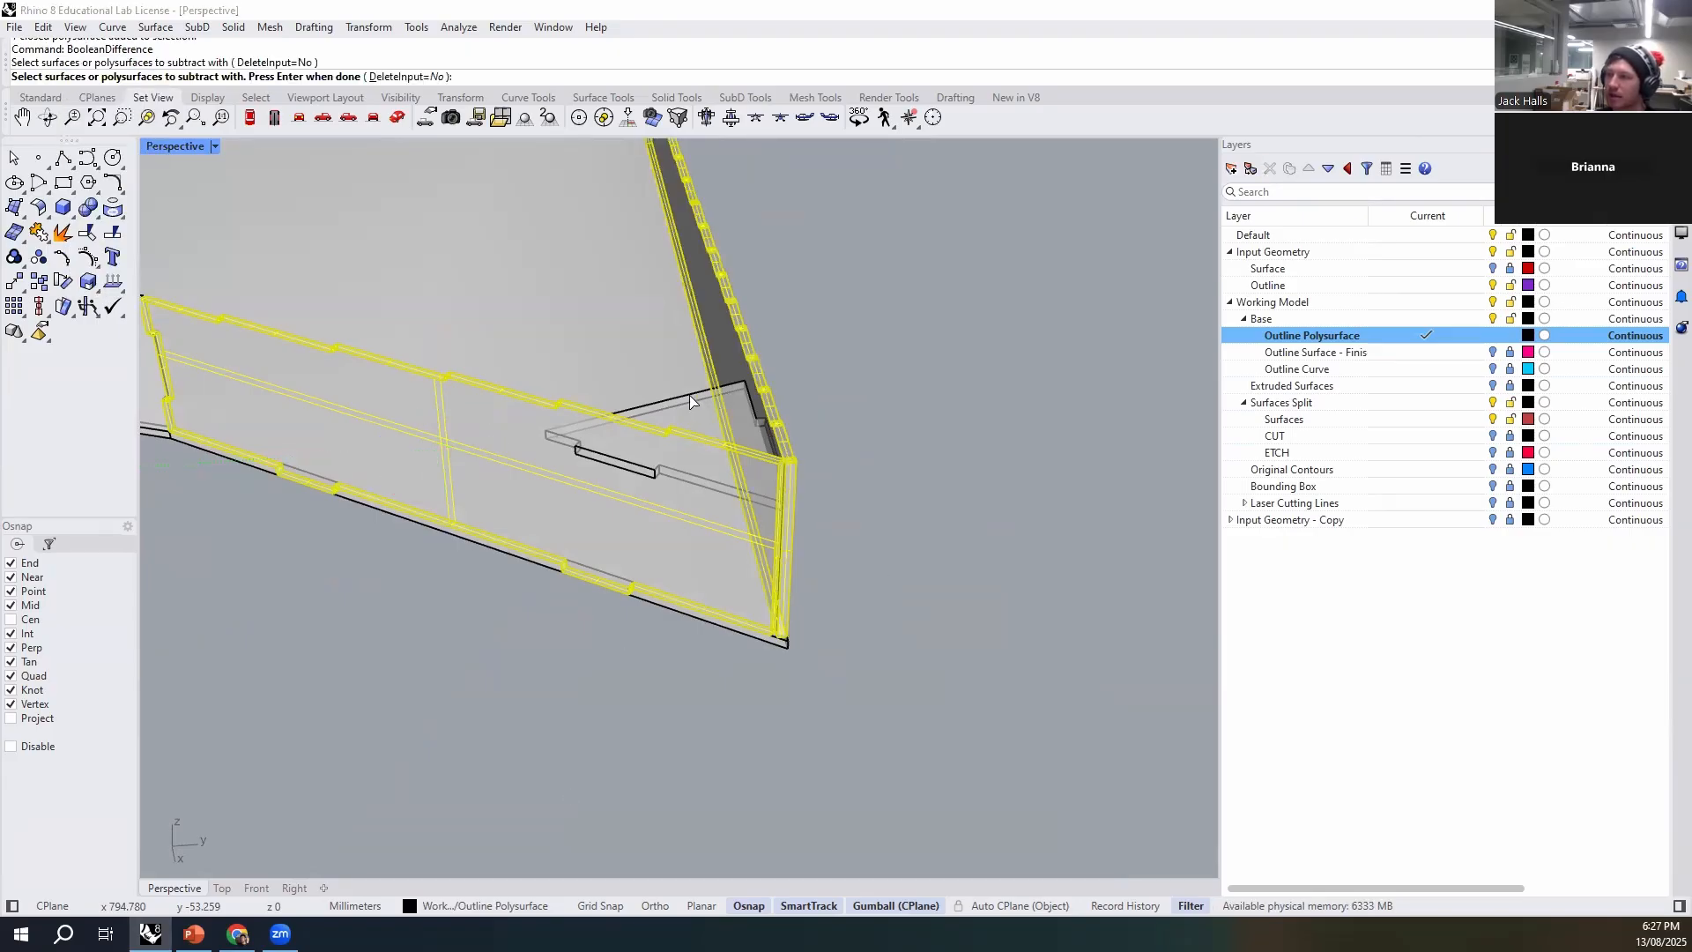
pyautogui.click(695, 402)
pyautogui.keyDown('ctrl'); pyautogui.click(724, 366); pyautogui.keyUp('ctrl')
pyautogui.press('Return')
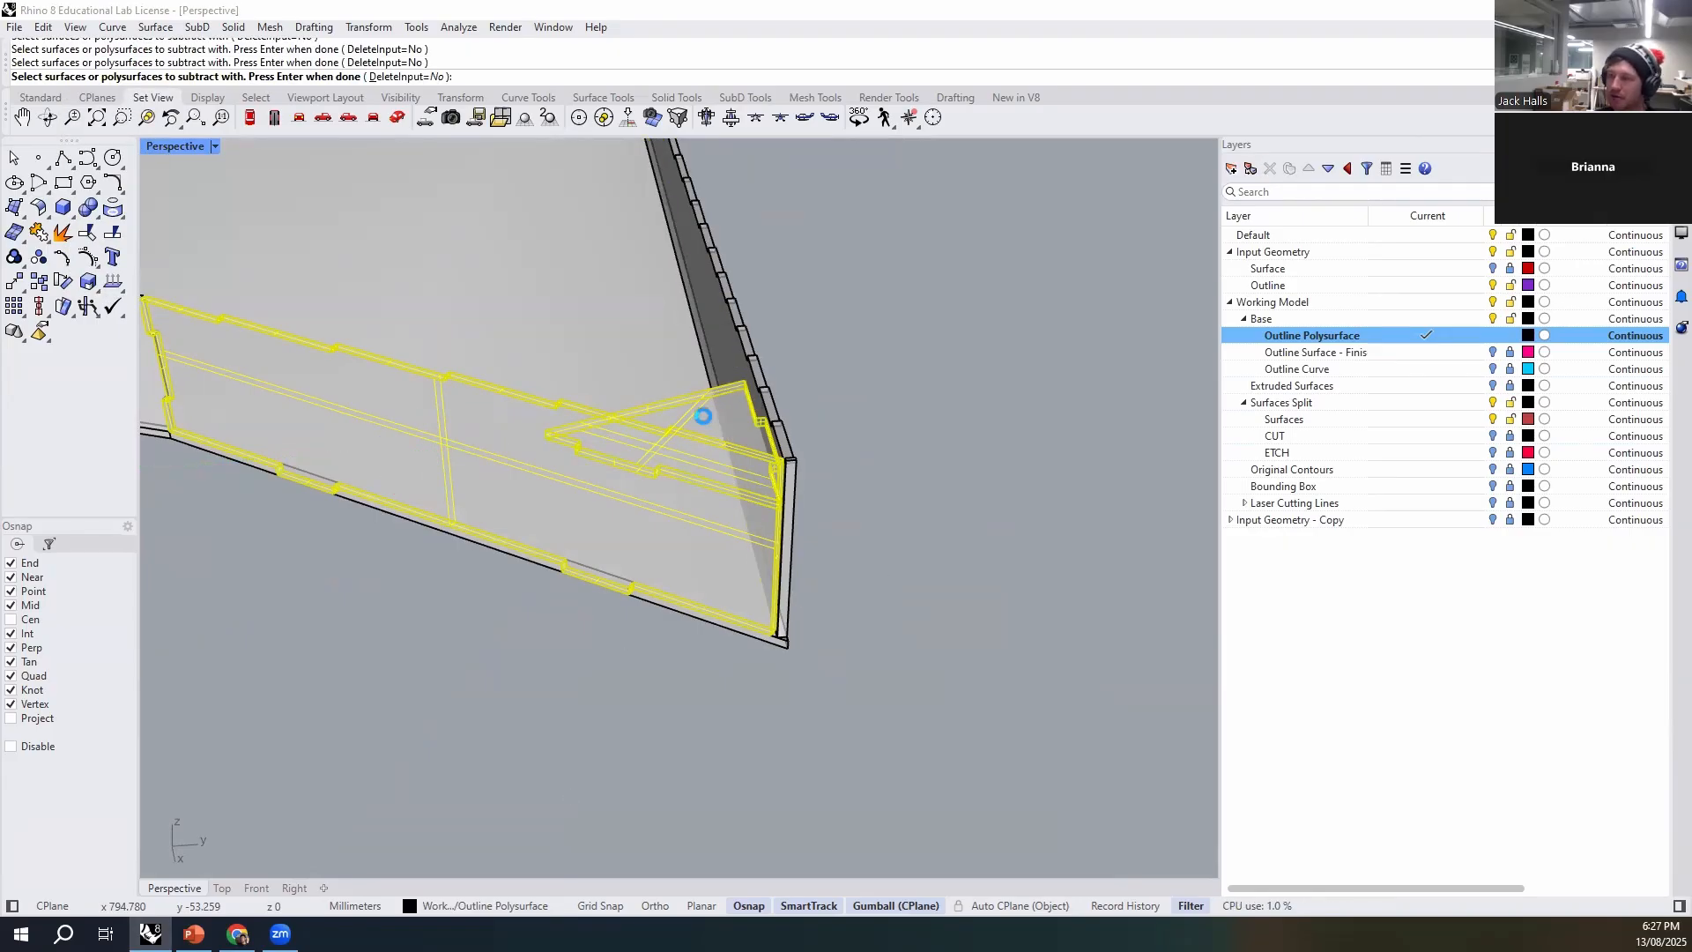
pyautogui.scroll(3, 618, 420)
pyautogui.scroll(2, 619, 427)
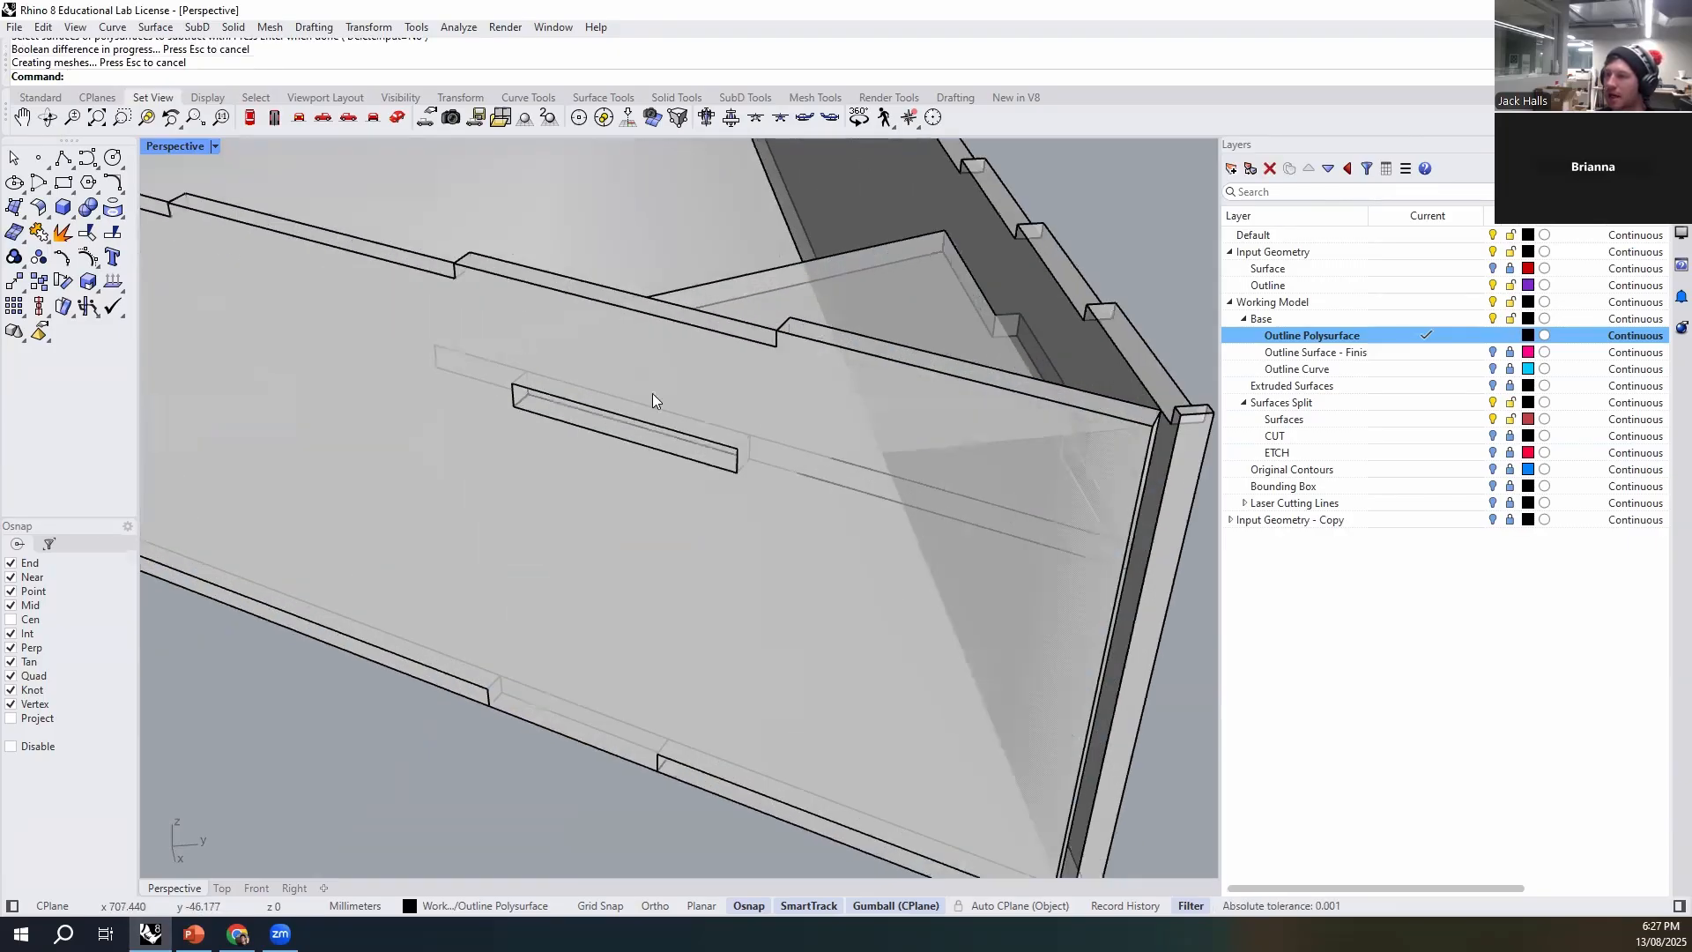
# - Cut the brace's tab slot into the longer wall with BooleanDifference, keeping the brace with DeleteInput=No
pyautogui.click(774, 294)
pyautogui.scroll(-5, 490, 426)
pyautogui.click(899, 518)
pyautogui.moveTo(899, 520); pyautogui.dragTo(713, 503, button='right')
pyautogui.click(963, 401)
pyautogui.press('Return')
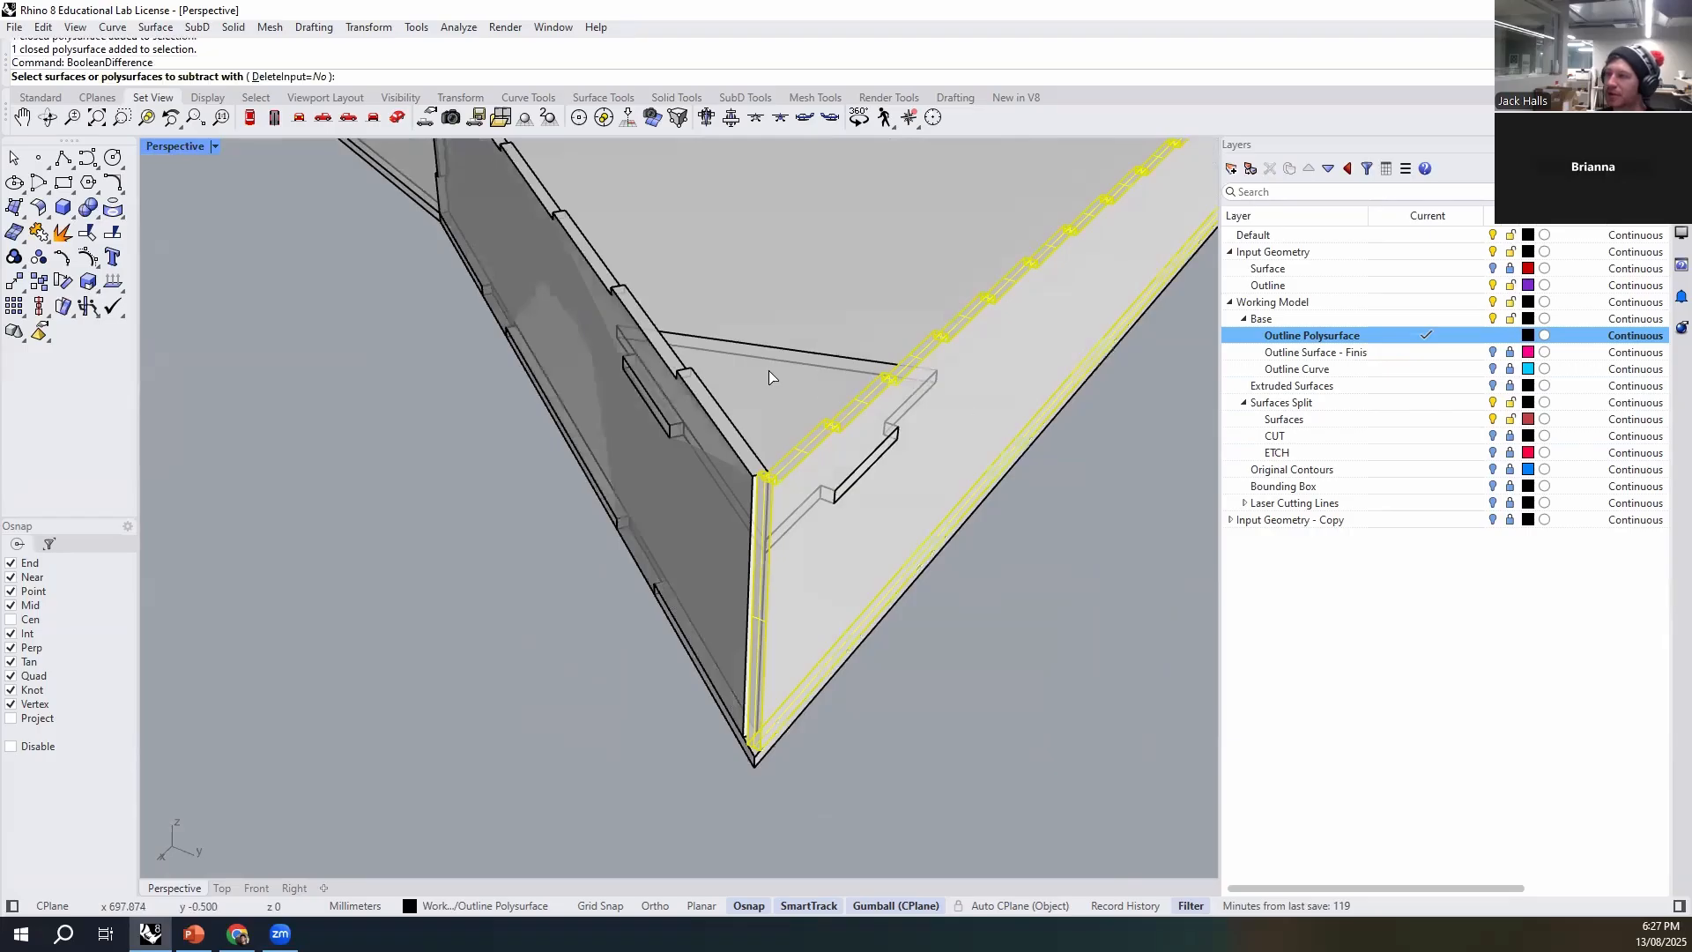
pyautogui.click(770, 372)
pyautogui.press('Return')
pyautogui.click(1061, 753)
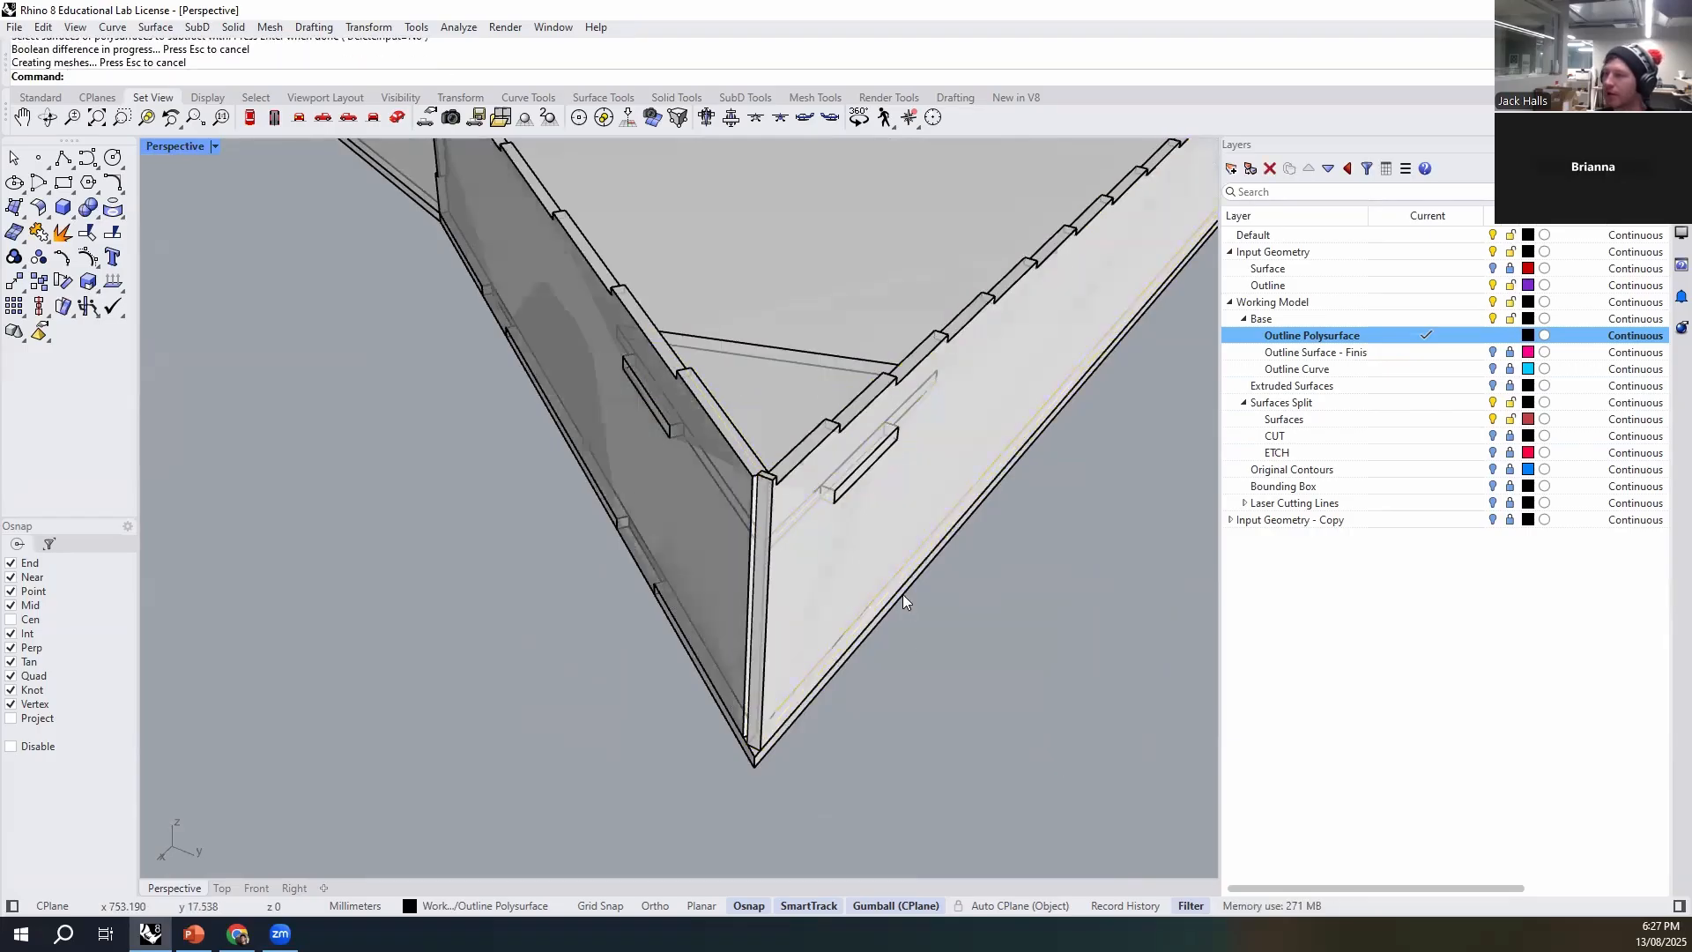
# - Delete the original unslotted copy of the longer wall, choosing it from the overlapping polysurfaces
pyautogui.click(796, 377)
pyautogui.moveTo(645, 601); pyautogui.dragTo(982, 583, button='right')
pyautogui.click(901, 465)
pyautogui.moveTo(908, 474); pyautogui.dragTo(981, 536, button='right')
pyautogui.click(1013, 553)
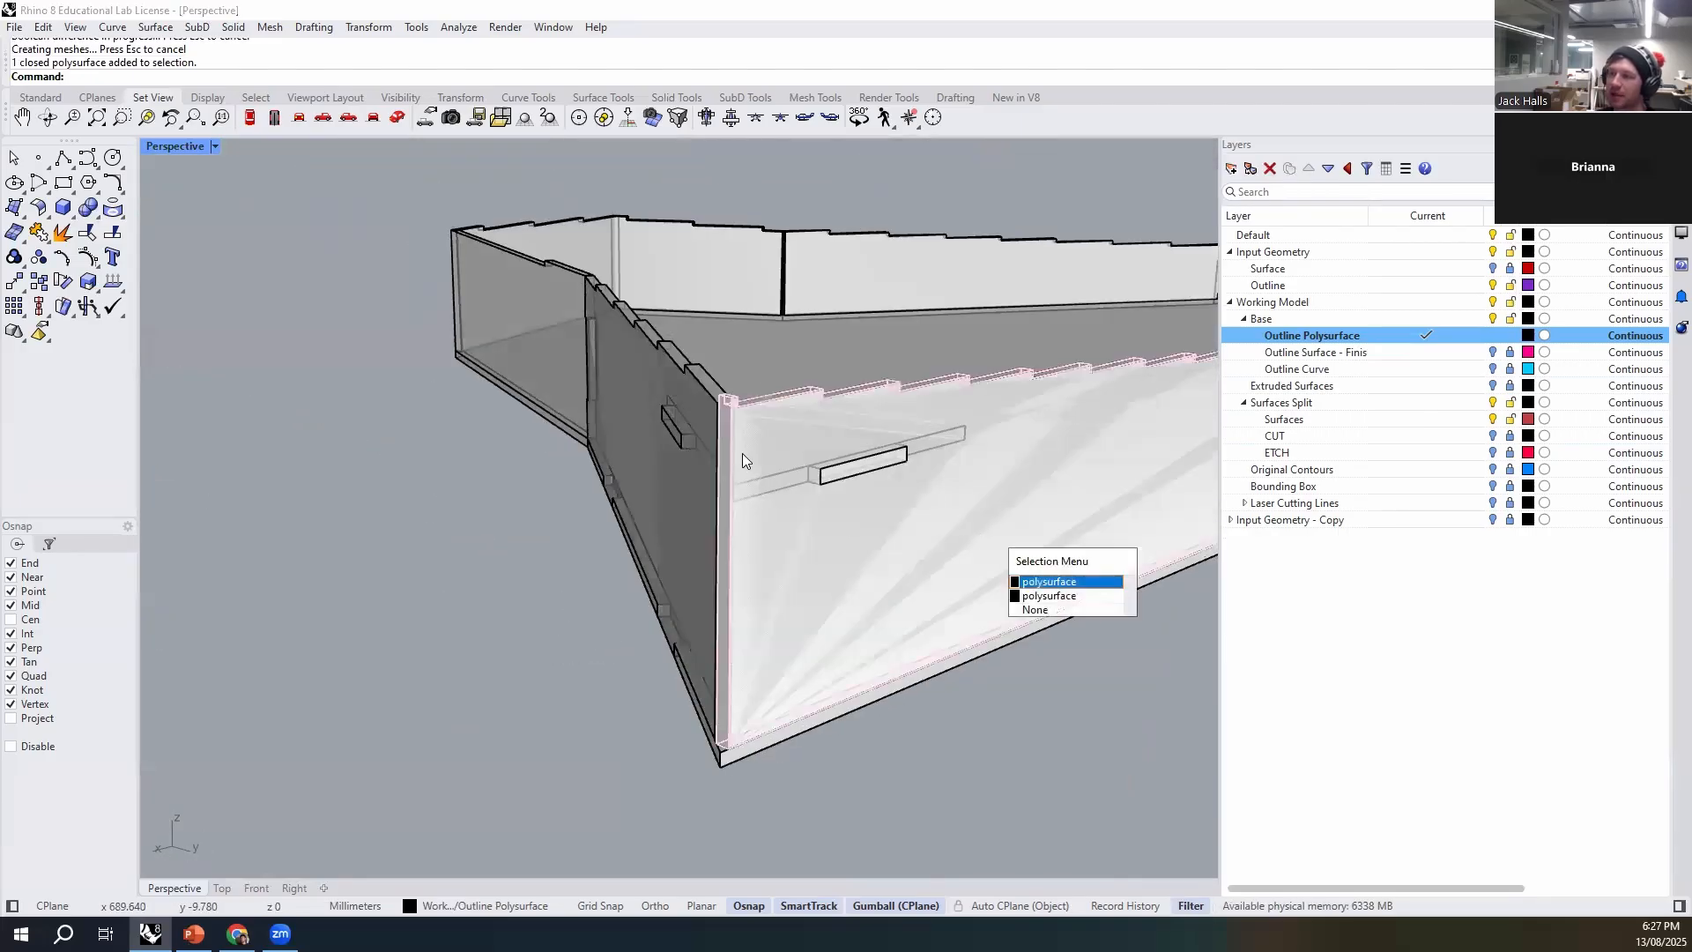
pyautogui.click(1076, 582)
pyautogui.press('Delete')
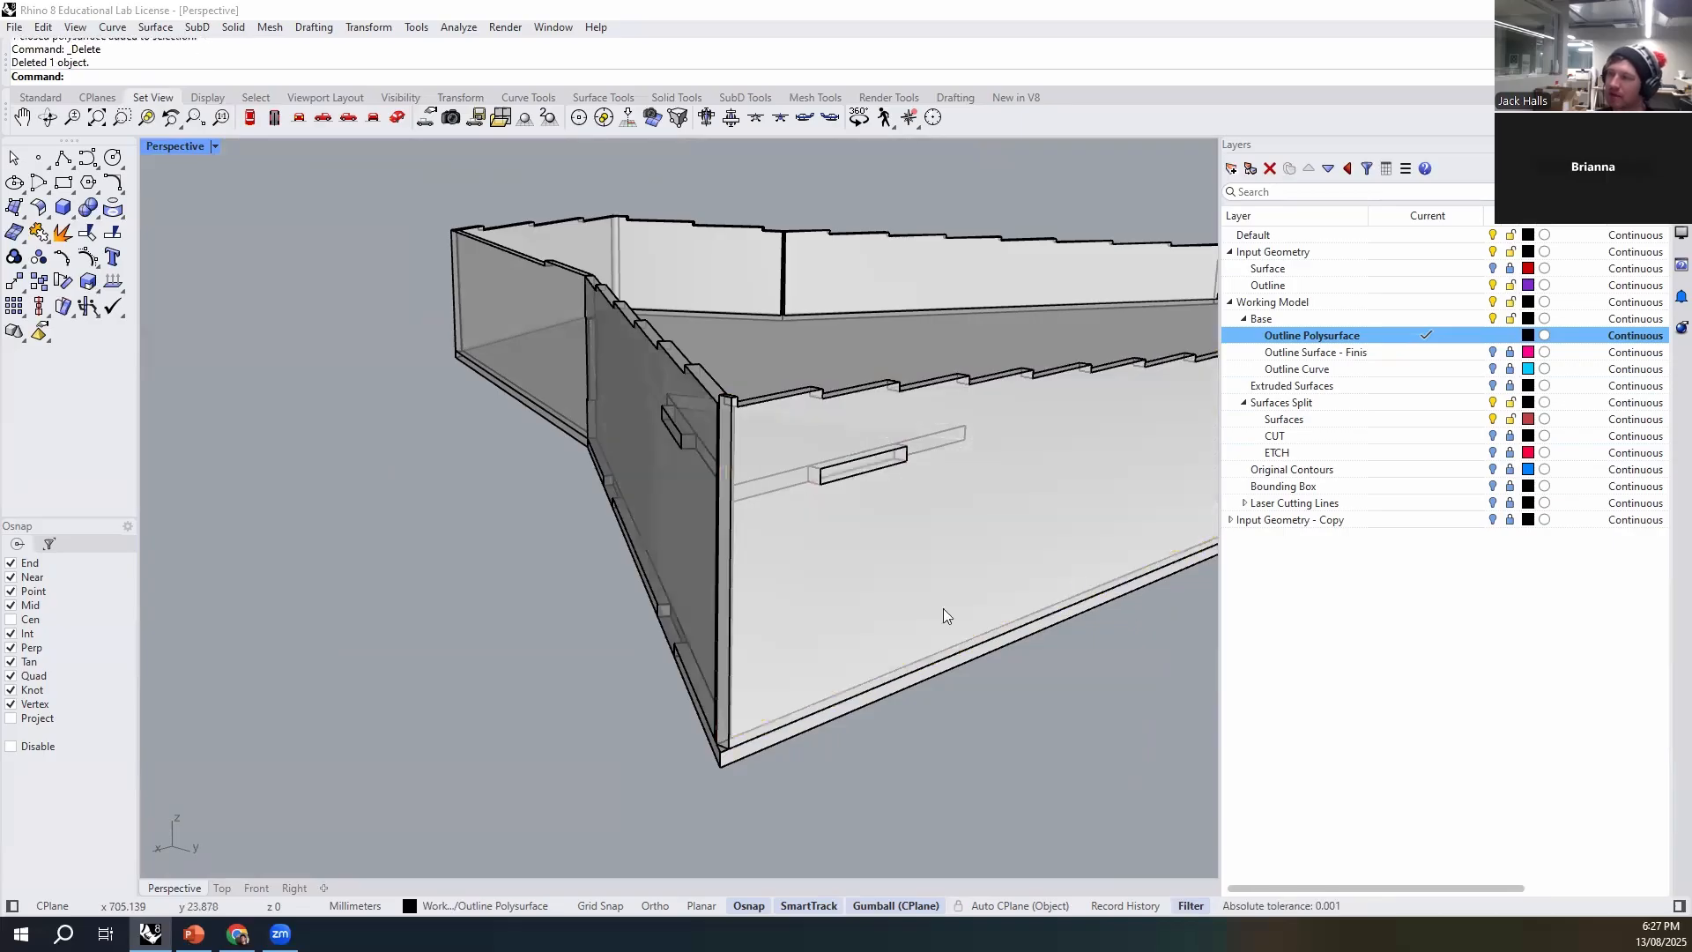
# - Delete the original unslotted copy of the shorter wall, choosing it from the overlapping polysurfaces
pyautogui.moveTo(943, 615); pyautogui.dragTo(635, 635, button='right')
pyautogui.click(680, 631)
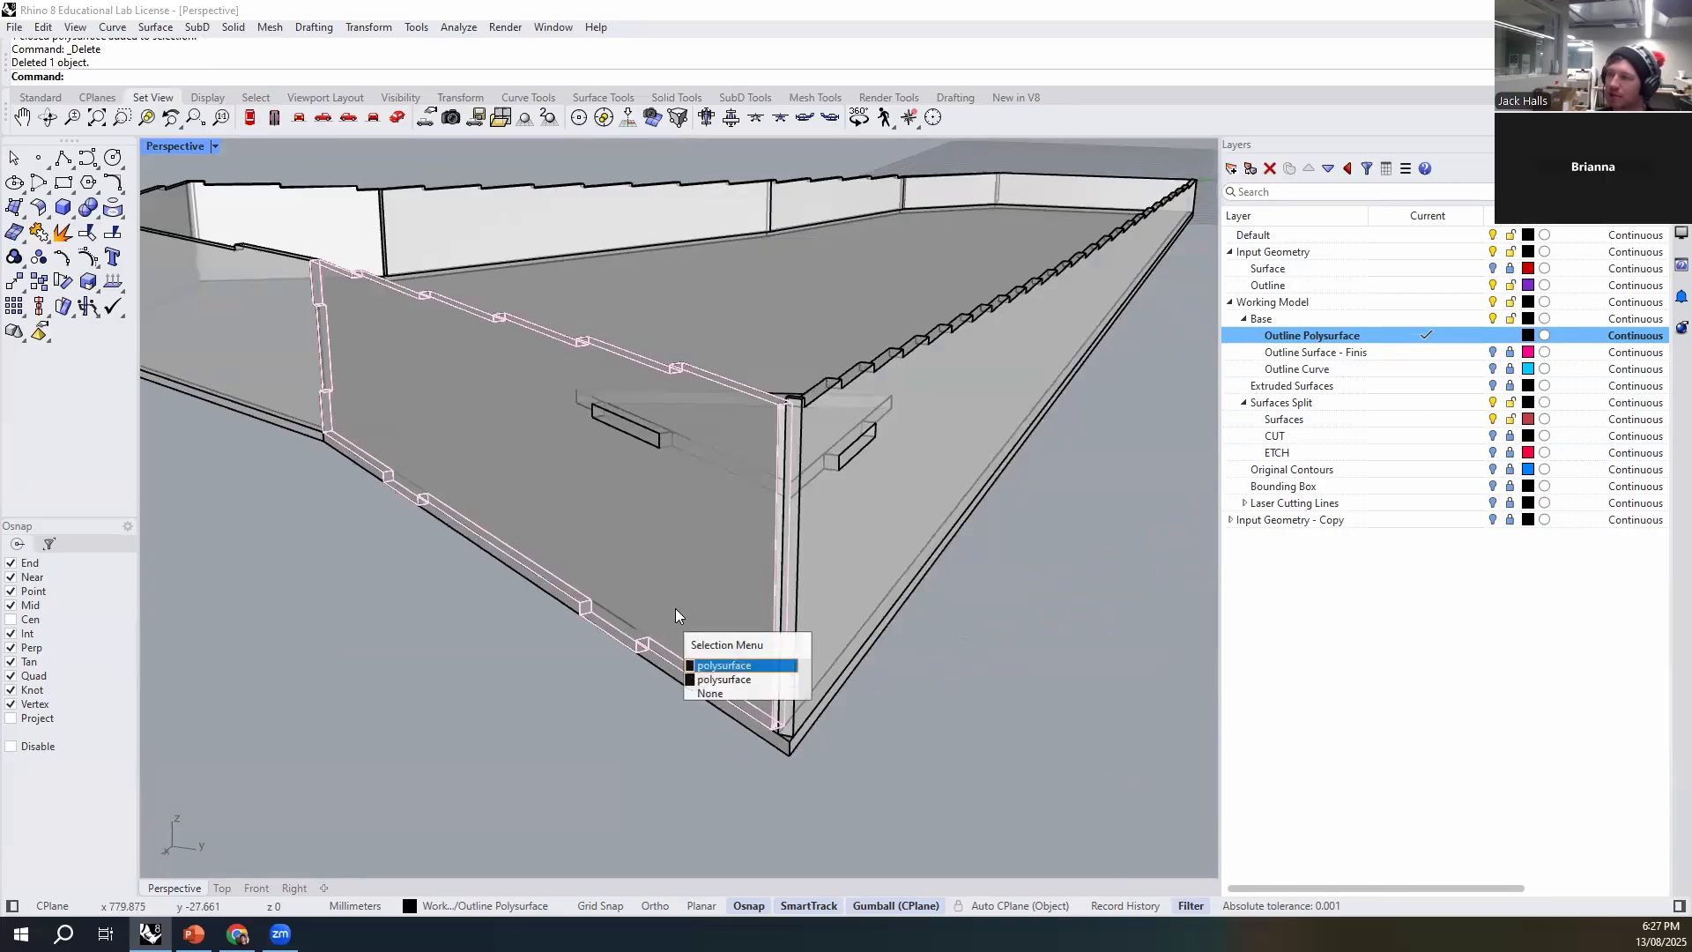
pyautogui.click(728, 667)
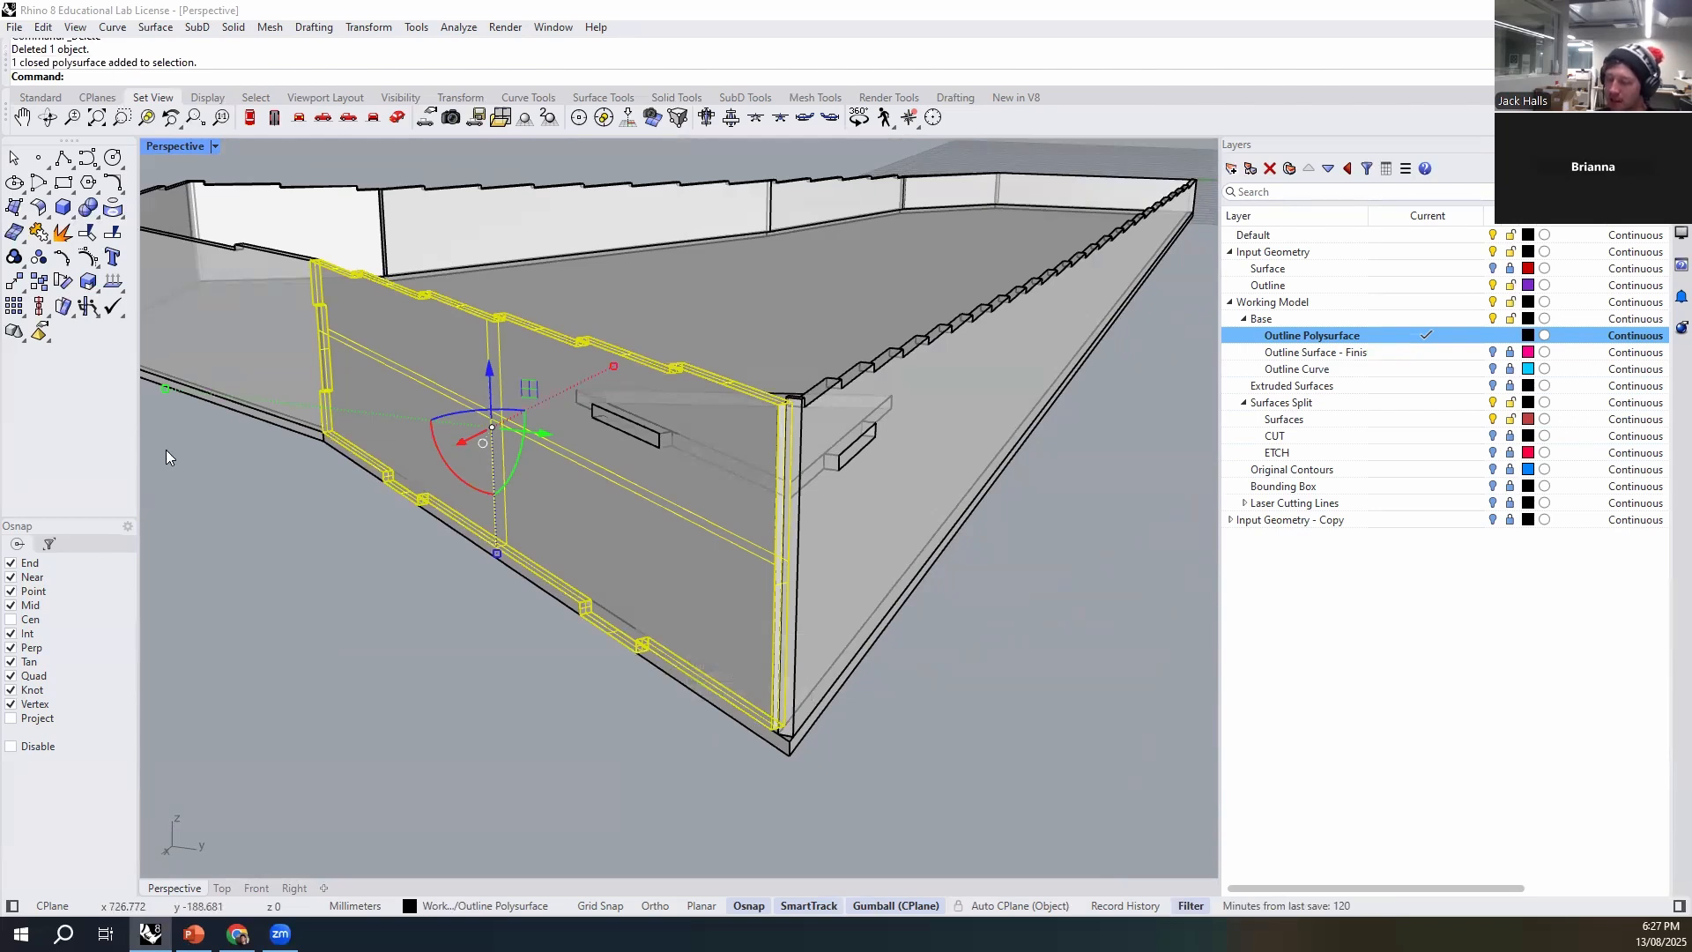
pyautogui.press('Delete')
# - Examine the slotted walls and tabbed brace at the corner, and the remaining wall corners around the base
pyautogui.moveTo(340, 709); pyautogui.dragTo(687, 710, button='right')
pyautogui.scroll(5, 725, 602)
pyautogui.click(819, 683)
pyautogui.click(572, 577)
pyautogui.click(416, 387)
pyautogui.click(830, 707)
pyautogui.scroll(-6, 617, 617)
pyautogui.moveTo(546, 573); pyautogui.dragTo(901, 511, button='right')
pyautogui.click(900, 511)
pyautogui.moveTo(634, 529); pyautogui.dragTo(803, 608, button='right')
pyautogui.scroll(-8, 781, 566)
pyautogui.scroll(6, 701, 554)
pyautogui.scroll(-5, 879, 455)
pyautogui.moveTo(793, 432); pyautogui.dragTo(936, 410, button='right')
pyautogui.scroll(5, 849, 441)
pyautogui.moveTo(670, 411); pyautogui.dragTo(983, 544, button='right')
pyautogui.moveTo(1140, 707); pyautogui.dragTo(950, 613, button='right')
pyautogui.moveTo(935, 829); pyautogui.dragTo(432, 516, button='right')
pyautogui.moveTo(252, 500); pyautogui.dragTo(790, 612, button='right')
pyautogui.scroll(2, 970, 604)
pyautogui.moveTo(969, 599); pyautogui.dragTo(872, 602, button='right')
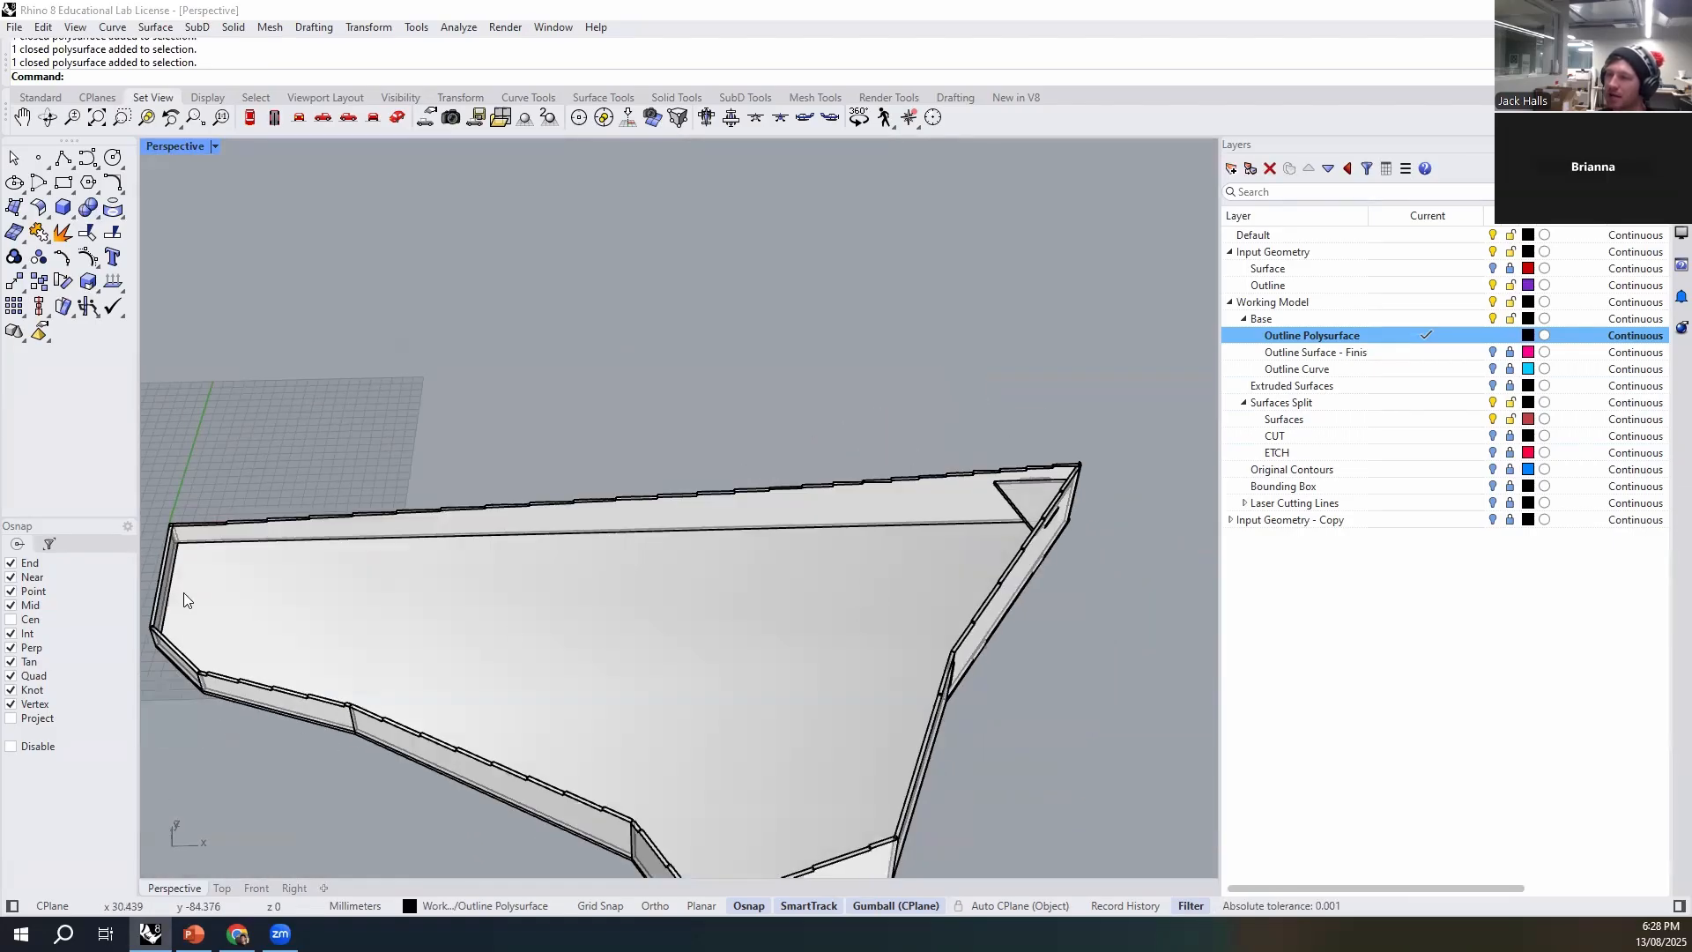
pyautogui.keyDown('shift'); pyautogui.moveTo(183, 593); pyautogui.dragTo(368, 594, button='right'); pyautogui.keyUp('shift')
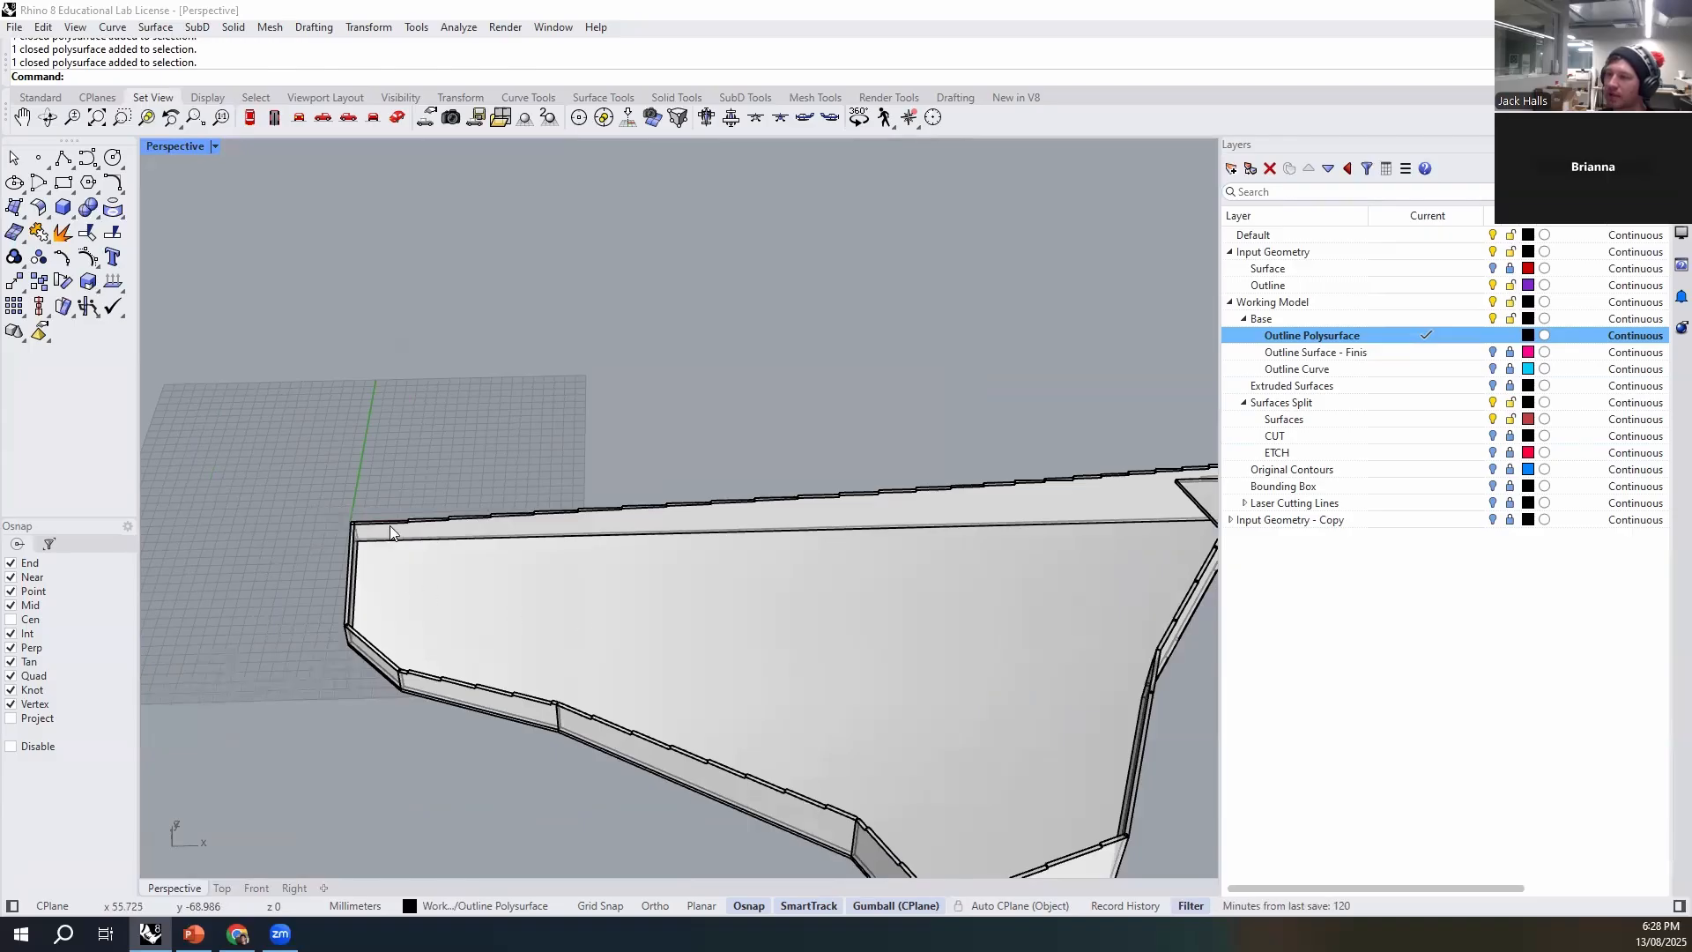
pyautogui.keyDown('shift'); pyautogui.moveTo(775, 647); pyautogui.dragTo(724, 637, button='right'); pyautogui.keyUp('shift')
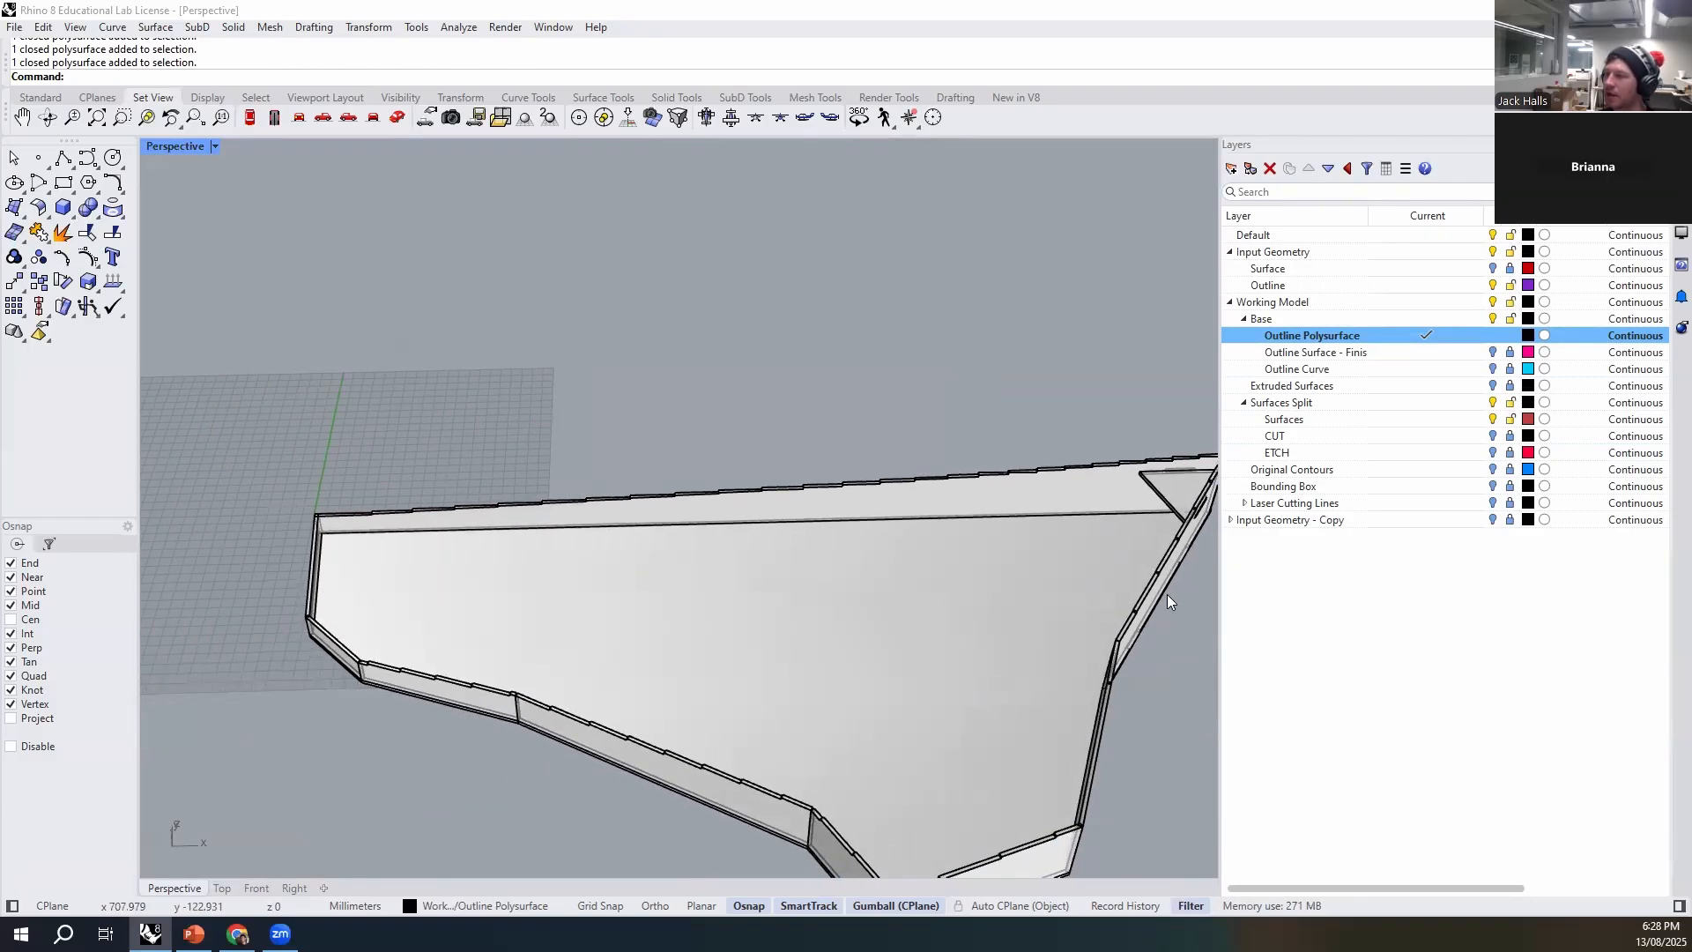
pyautogui.moveTo(896, 660); pyautogui.dragTo(909, 463, button='right')
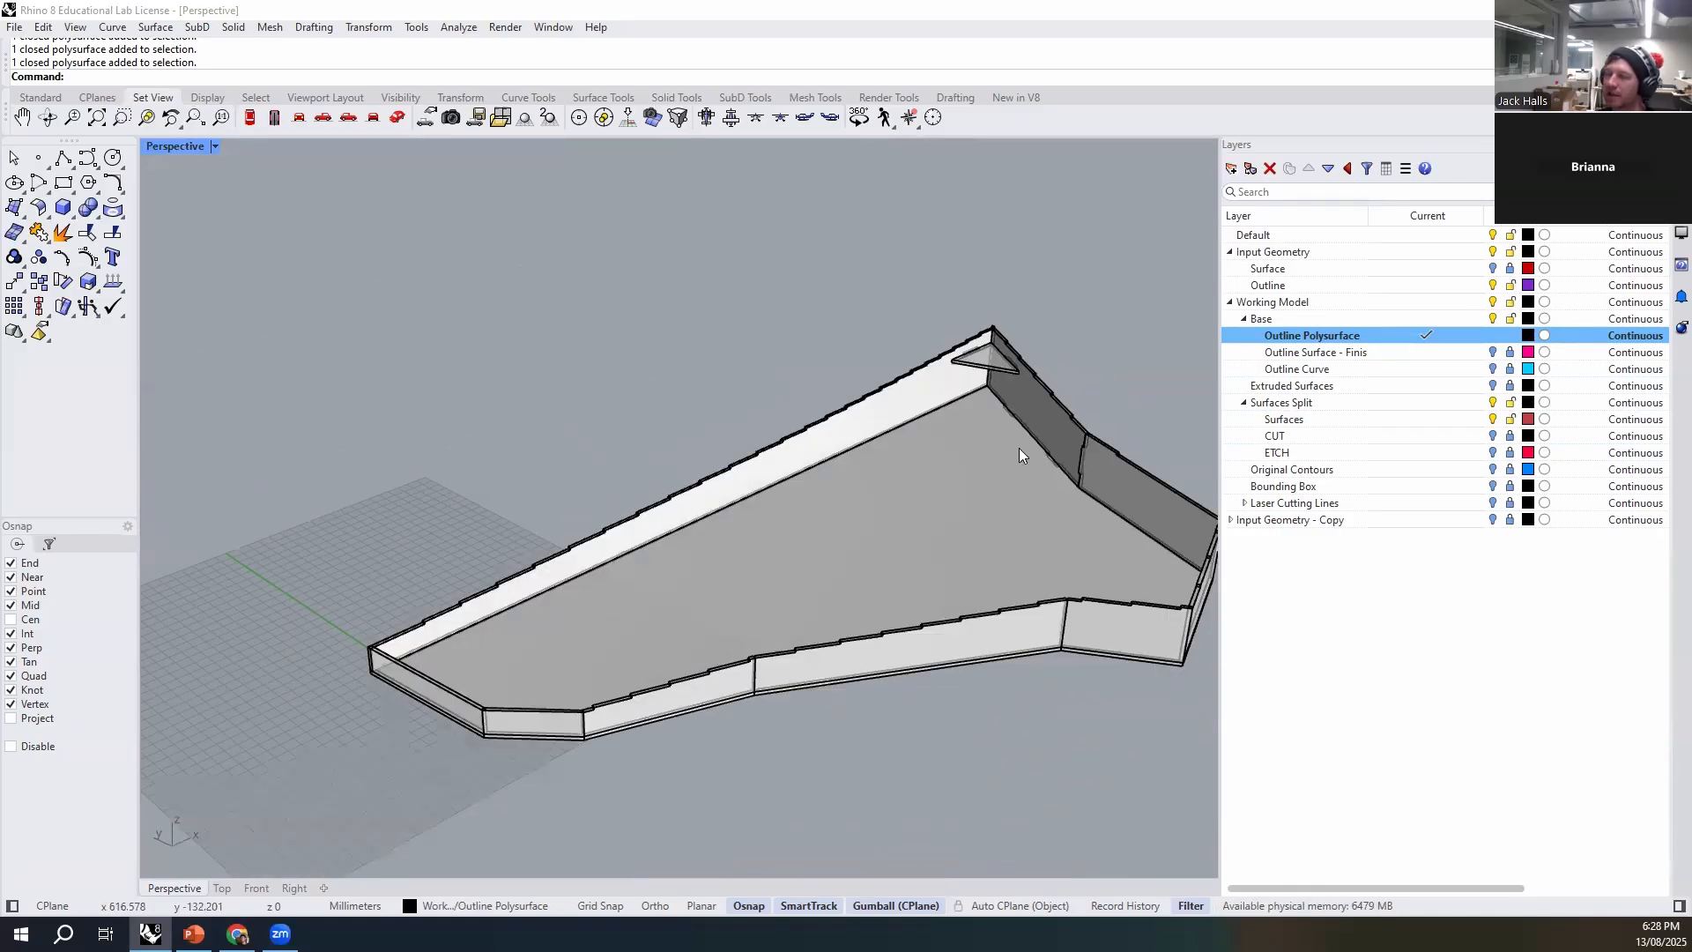
# - Lay out a solid Box footprint about 689 by 12 mm from the narrow end's inner base corner to the far wall
pyautogui.moveTo(693, 691); pyautogui.dragTo(688, 388, button='right')
pyautogui.scroll(6, 508, 587)
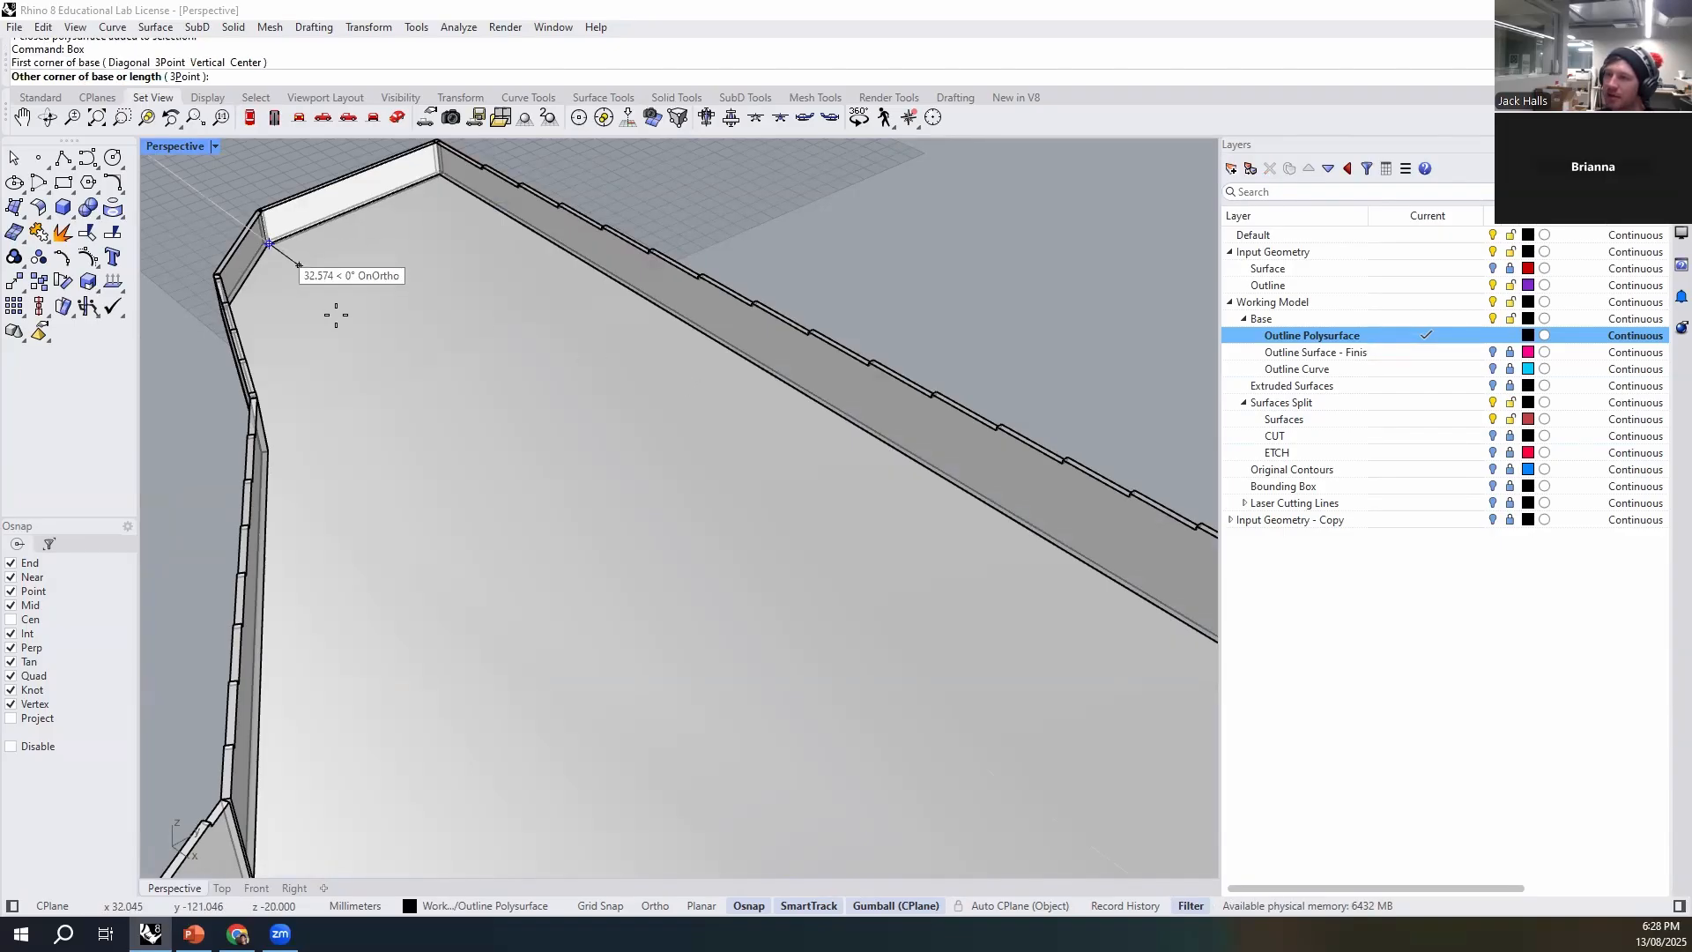
pyautogui.scroll(-10, 336, 315)
pyautogui.moveTo(356, 388); pyautogui.dragTo(491, 441, button='right')
pyautogui.scroll(-2, 493, 445)
pyautogui.keyDown('shift'); pyautogui.moveTo(621, 659); pyautogui.dragTo(926, 649, button='right'); pyautogui.keyUp('shift')
pyautogui.scroll(5, 786, 486)
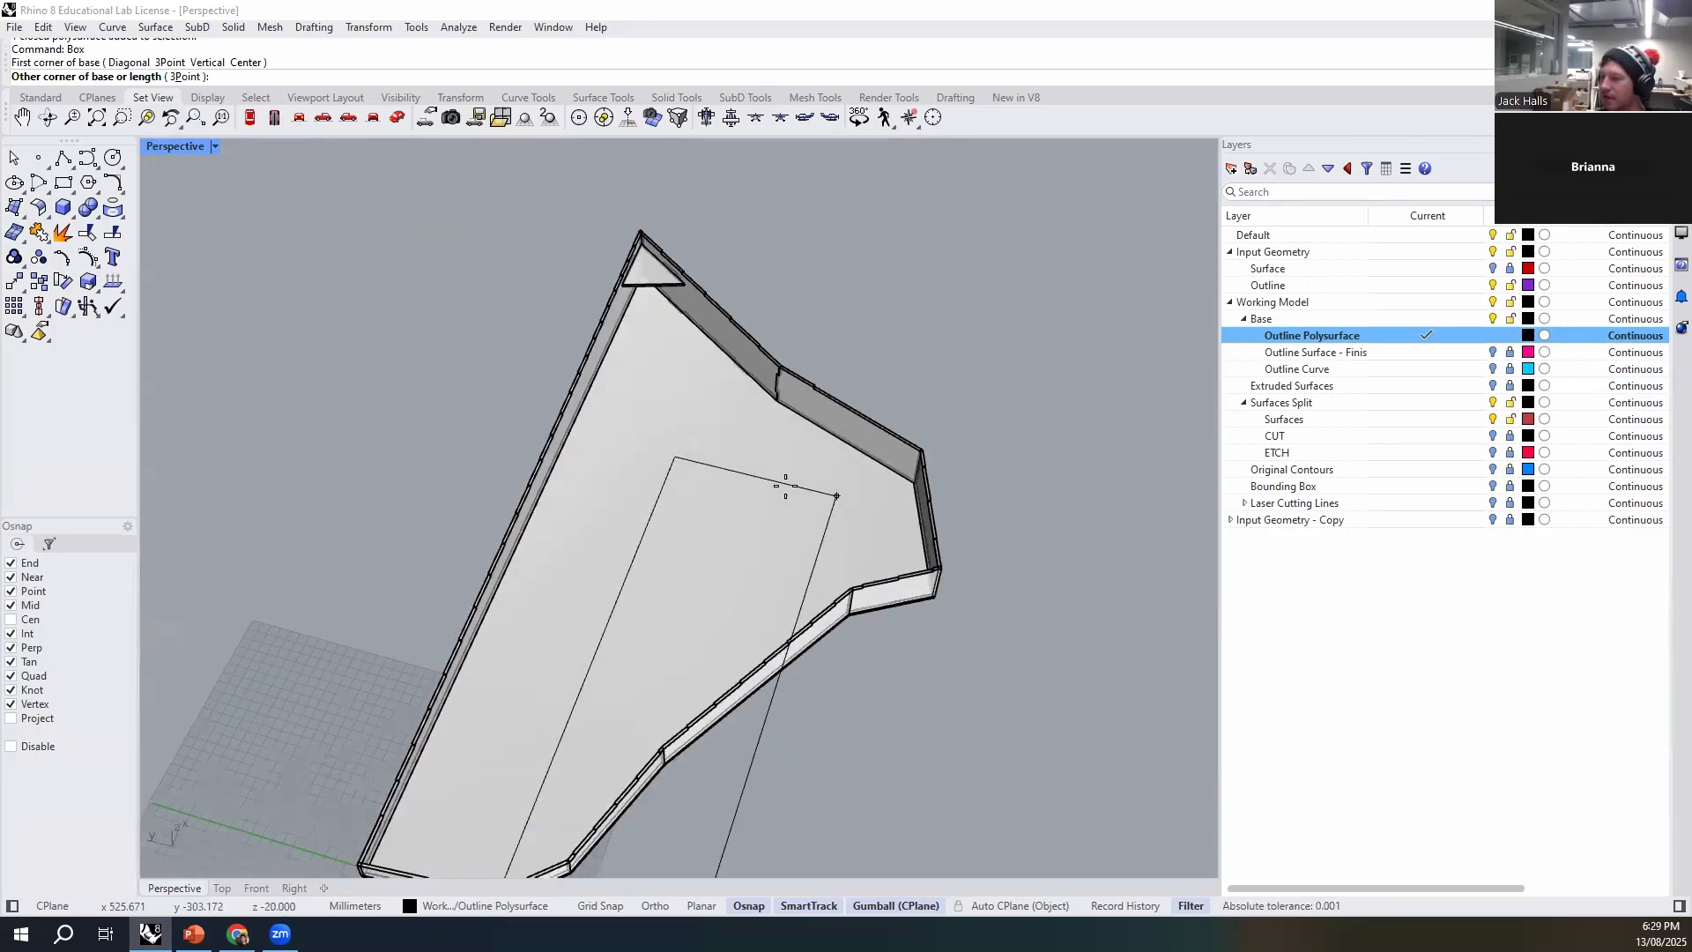
pyautogui.scroll(3, 785, 486)
pyautogui.scroll(-3, 764, 440)
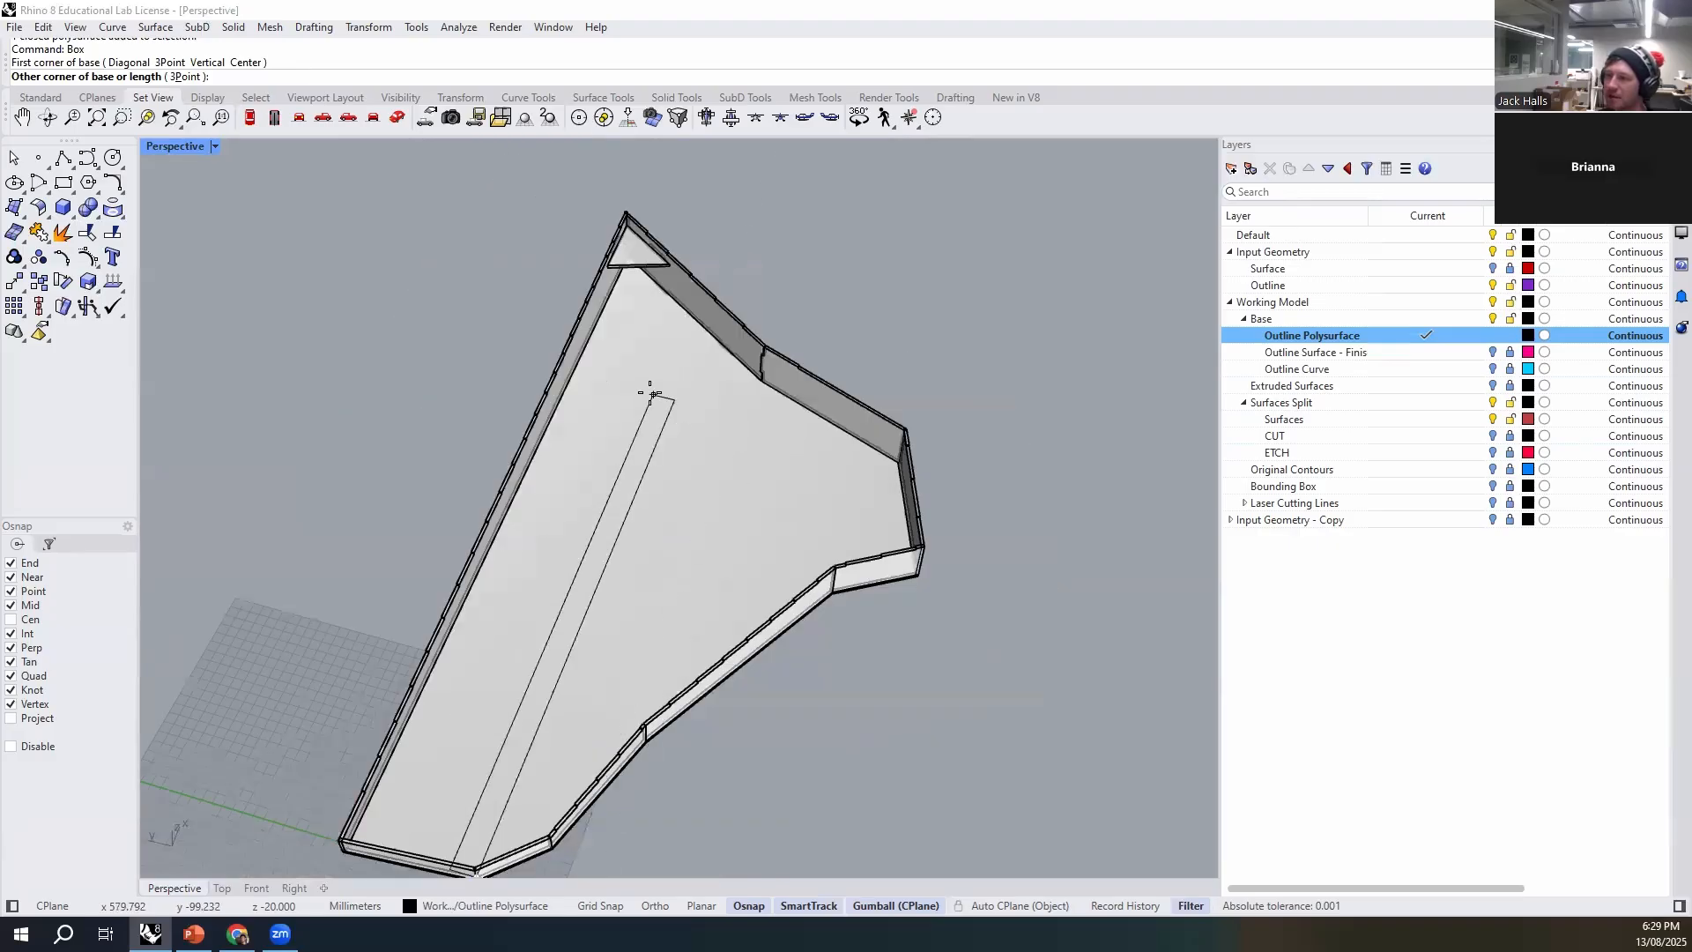
pyautogui.scroll(5, 663, 399)
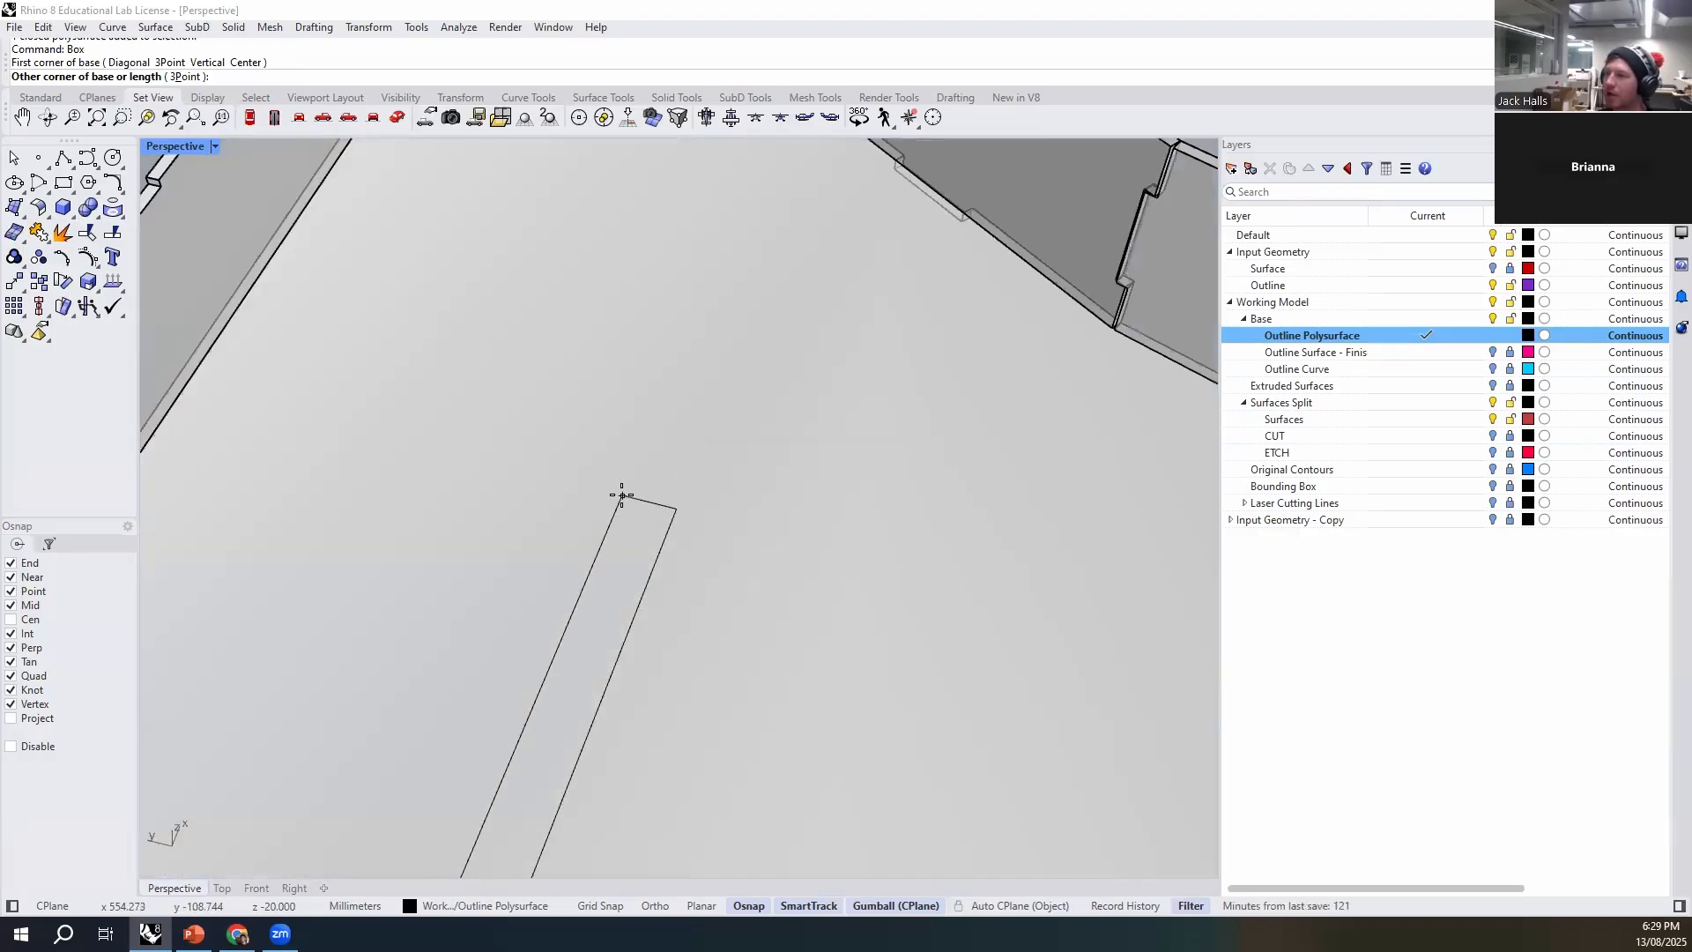
pyautogui.scroll(-3, 622, 496)
pyautogui.scroll(5, 642, 458)
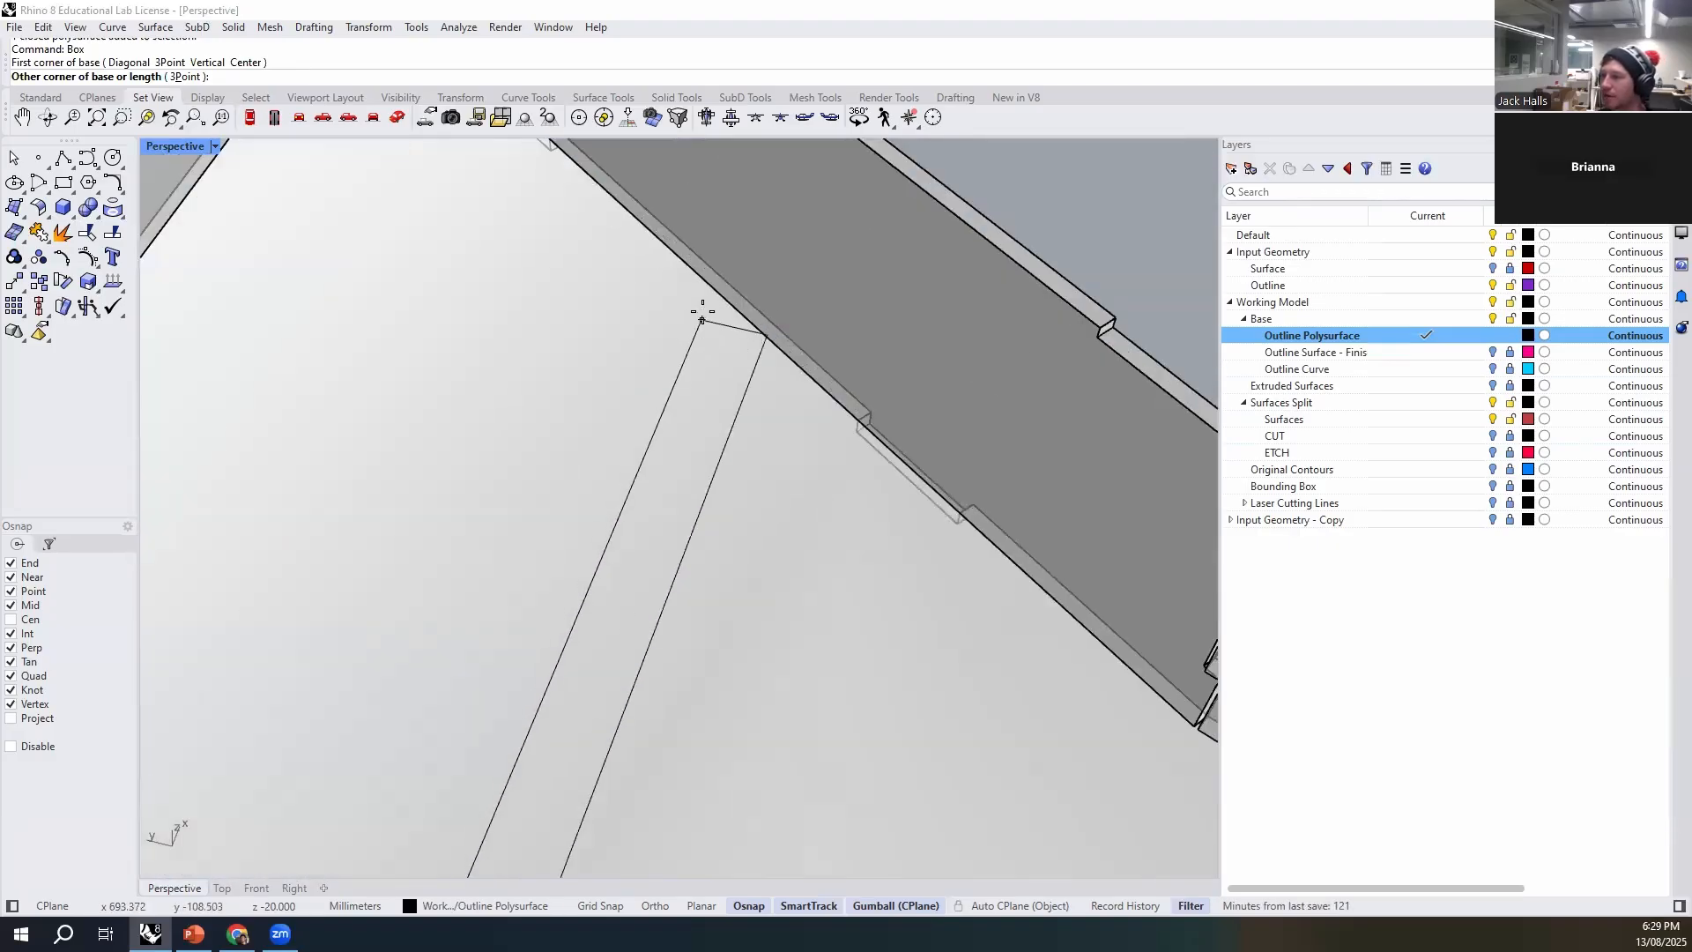
pyautogui.click(716, 296)
# - Give the box a height of about 58 mm along the far wall, and select the finished solid
pyautogui.scroll(-8, 715, 298)
pyautogui.moveTo(699, 341); pyautogui.dragTo(669, 275, button='right')
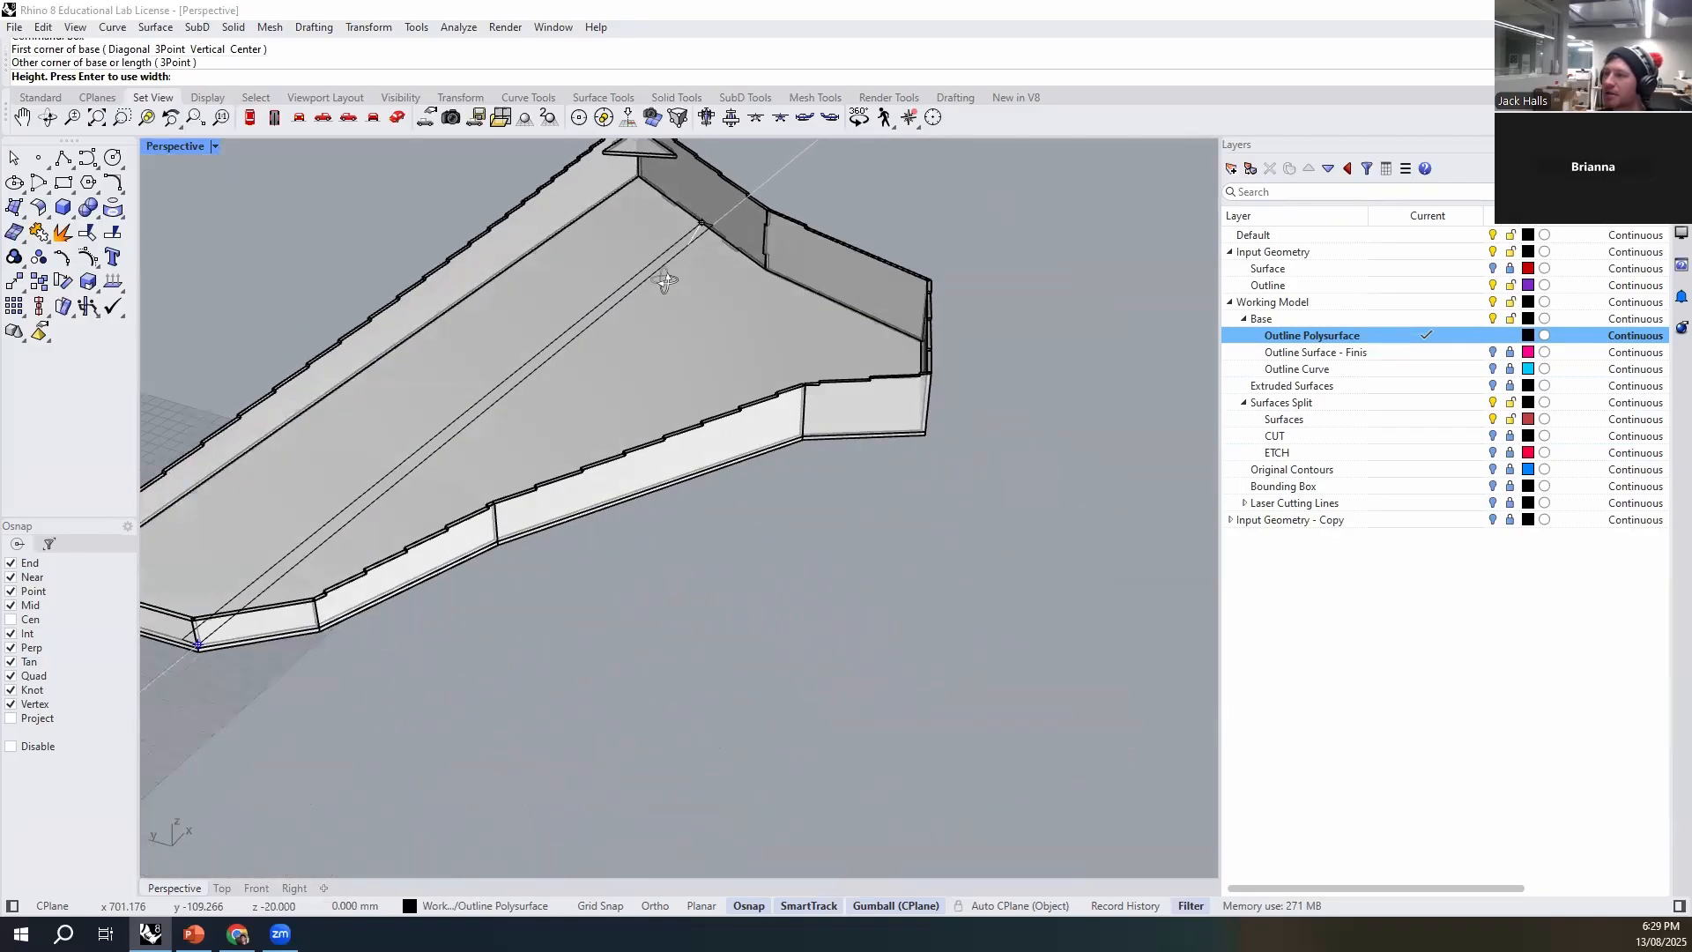
pyautogui.scroll(6, 740, 189)
pyautogui.scroll(-6, 819, 317)
pyautogui.scroll(11, 691, 249)
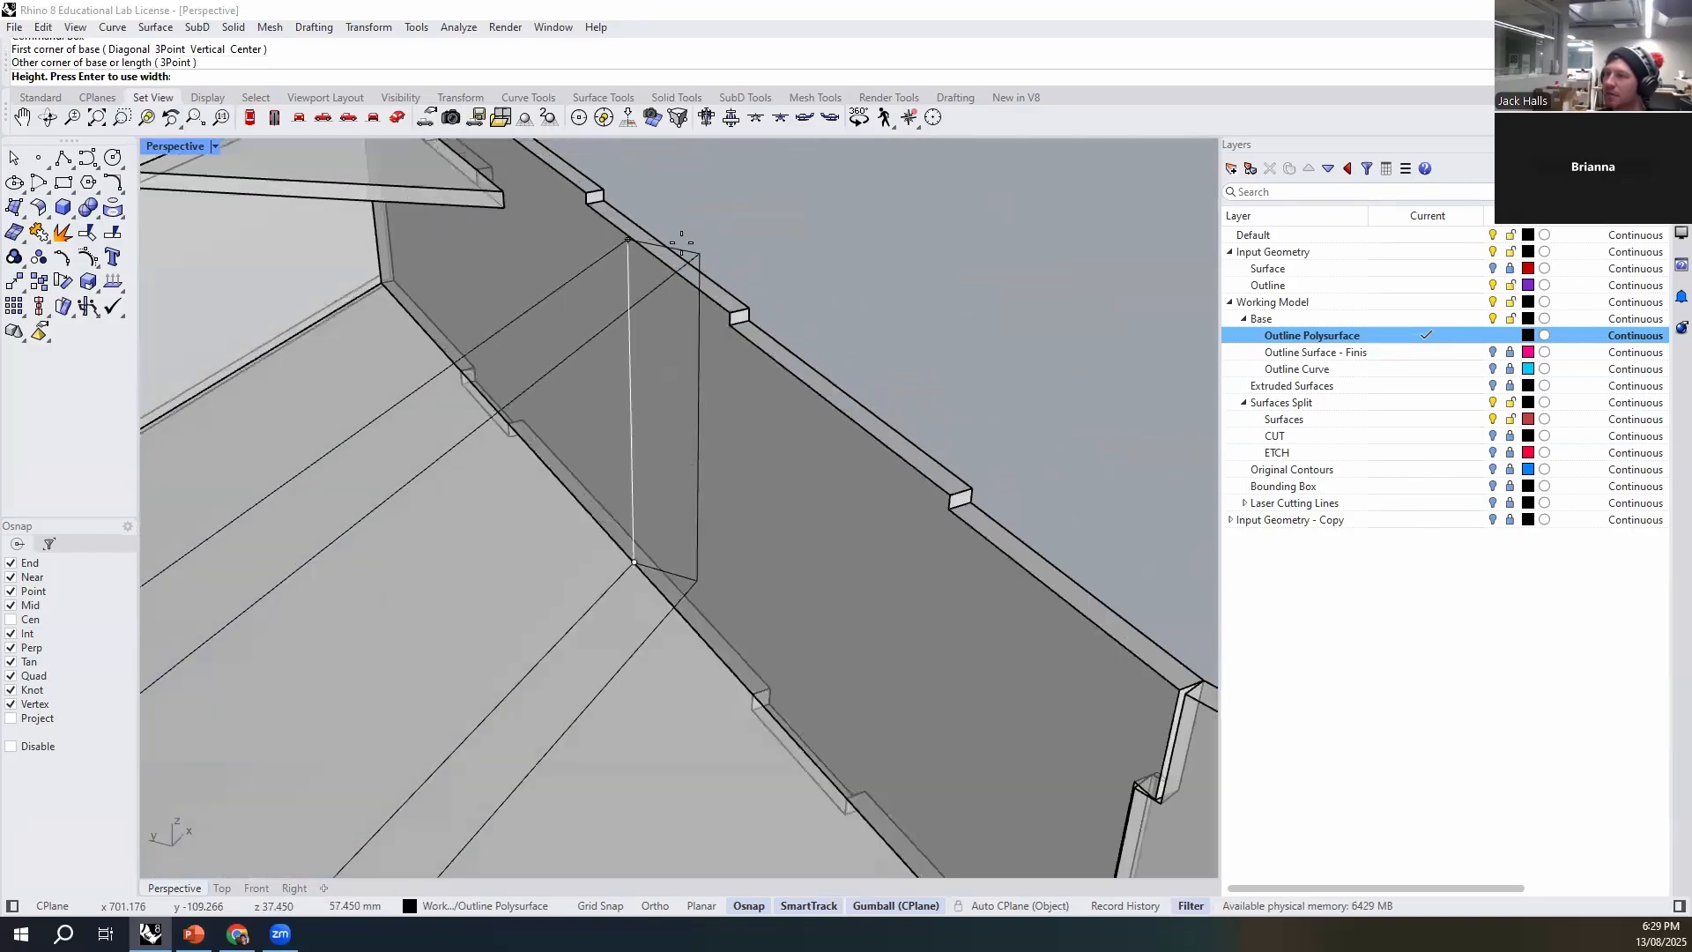
pyautogui.click(658, 289)
pyautogui.scroll(-5, 694, 484)
pyautogui.click(675, 495)
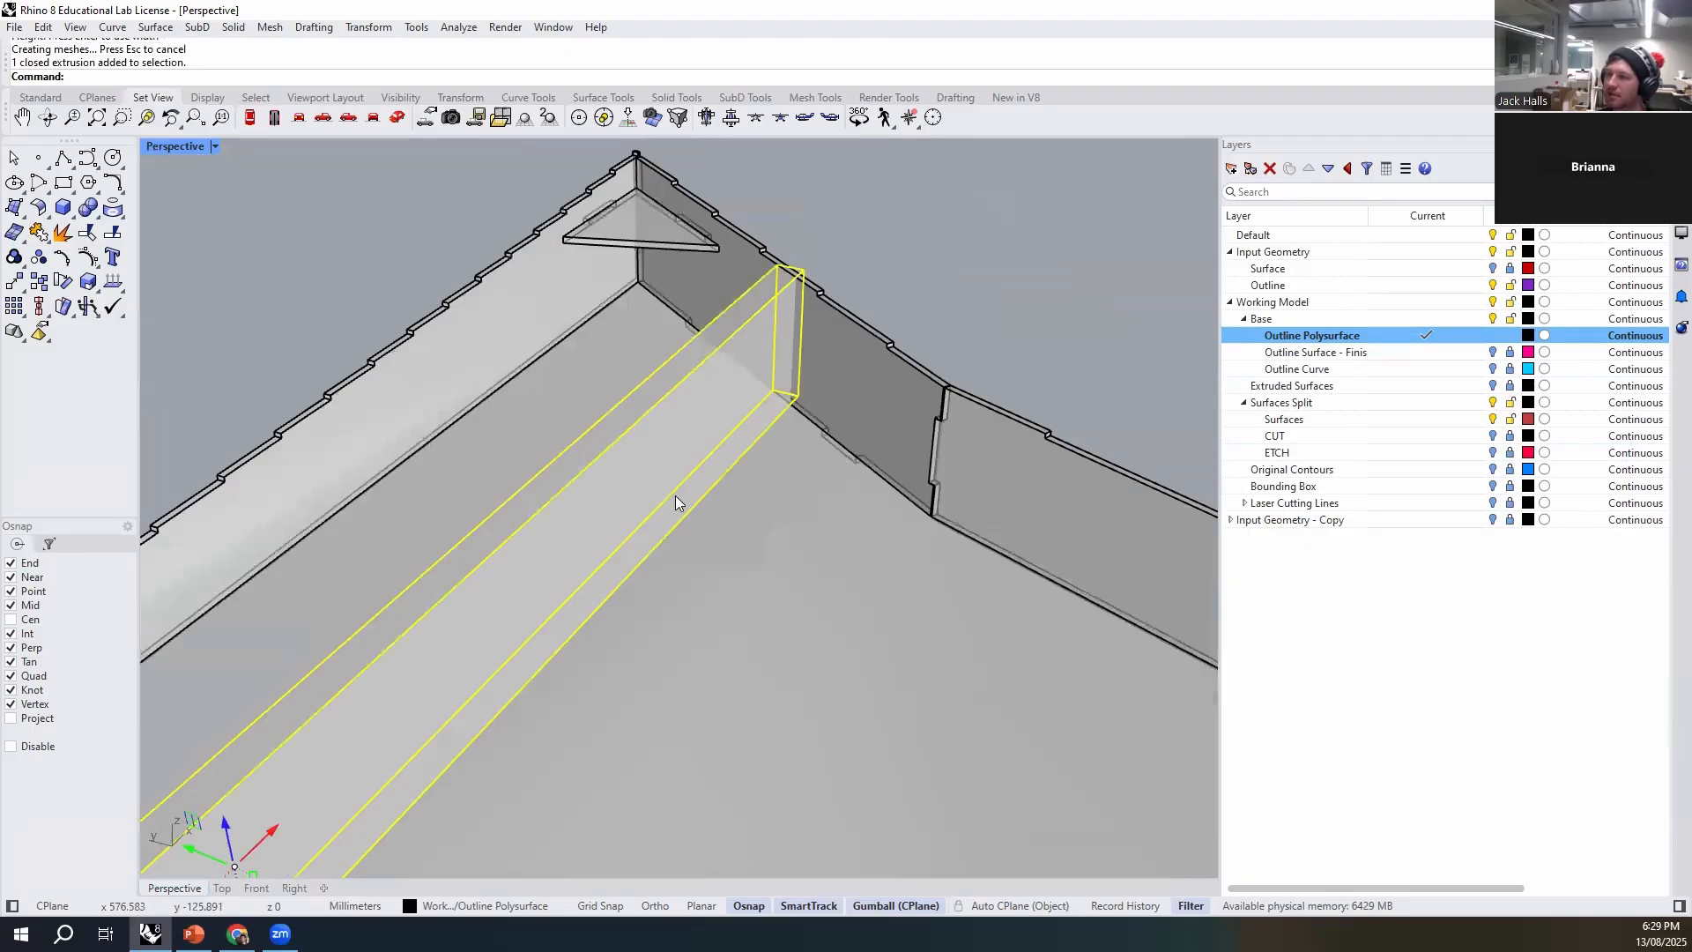
# - Scale the box's thickness to 3 mm with Scale1D, using its top corner at the narrow end as base point
pyautogui.scroll(-5, 675, 495)
pyautogui.scroll(5, 414, 722)
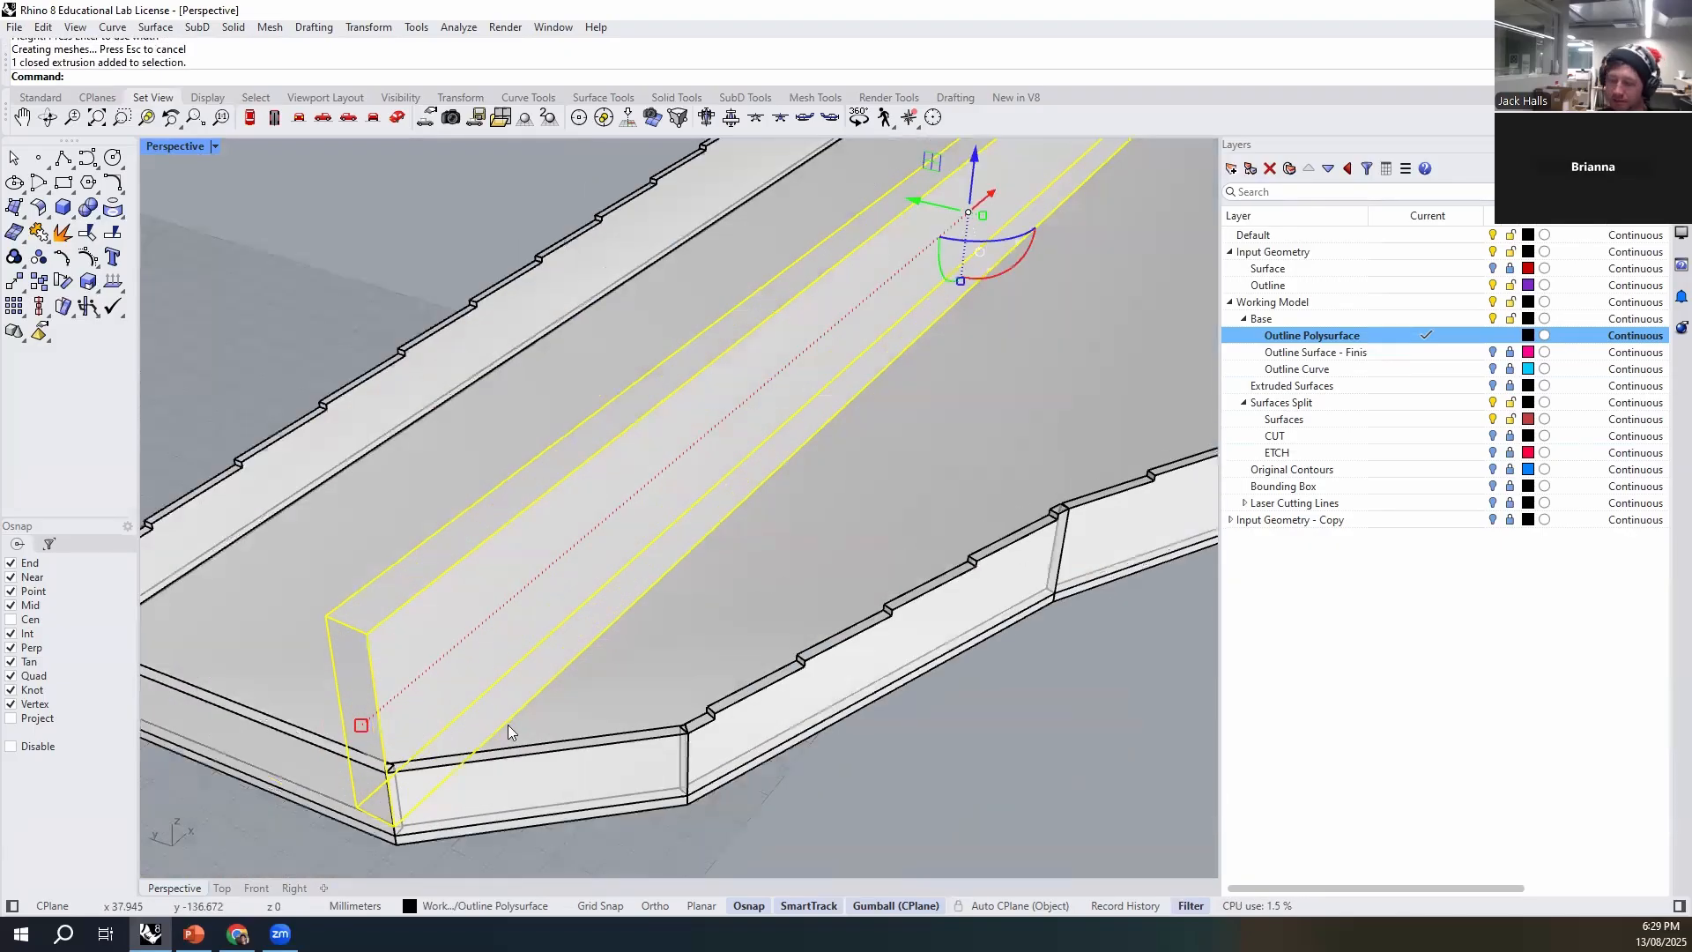
pyautogui.write('Sca')
pyautogui.press('Return')
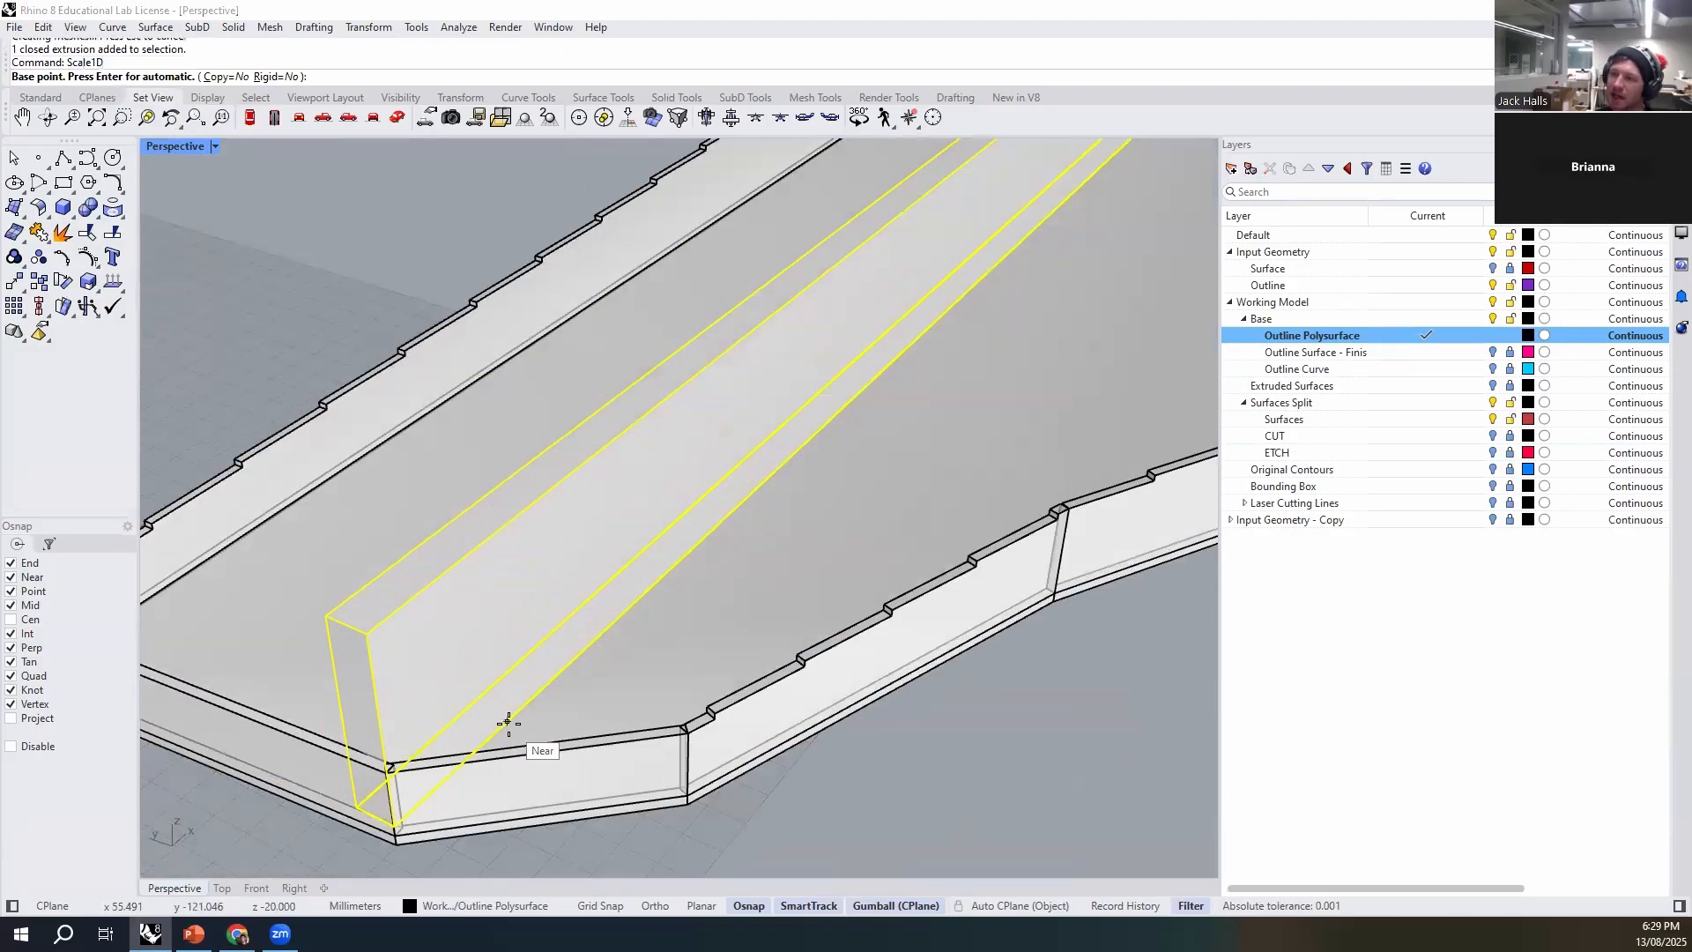
pyautogui.click(325, 618)
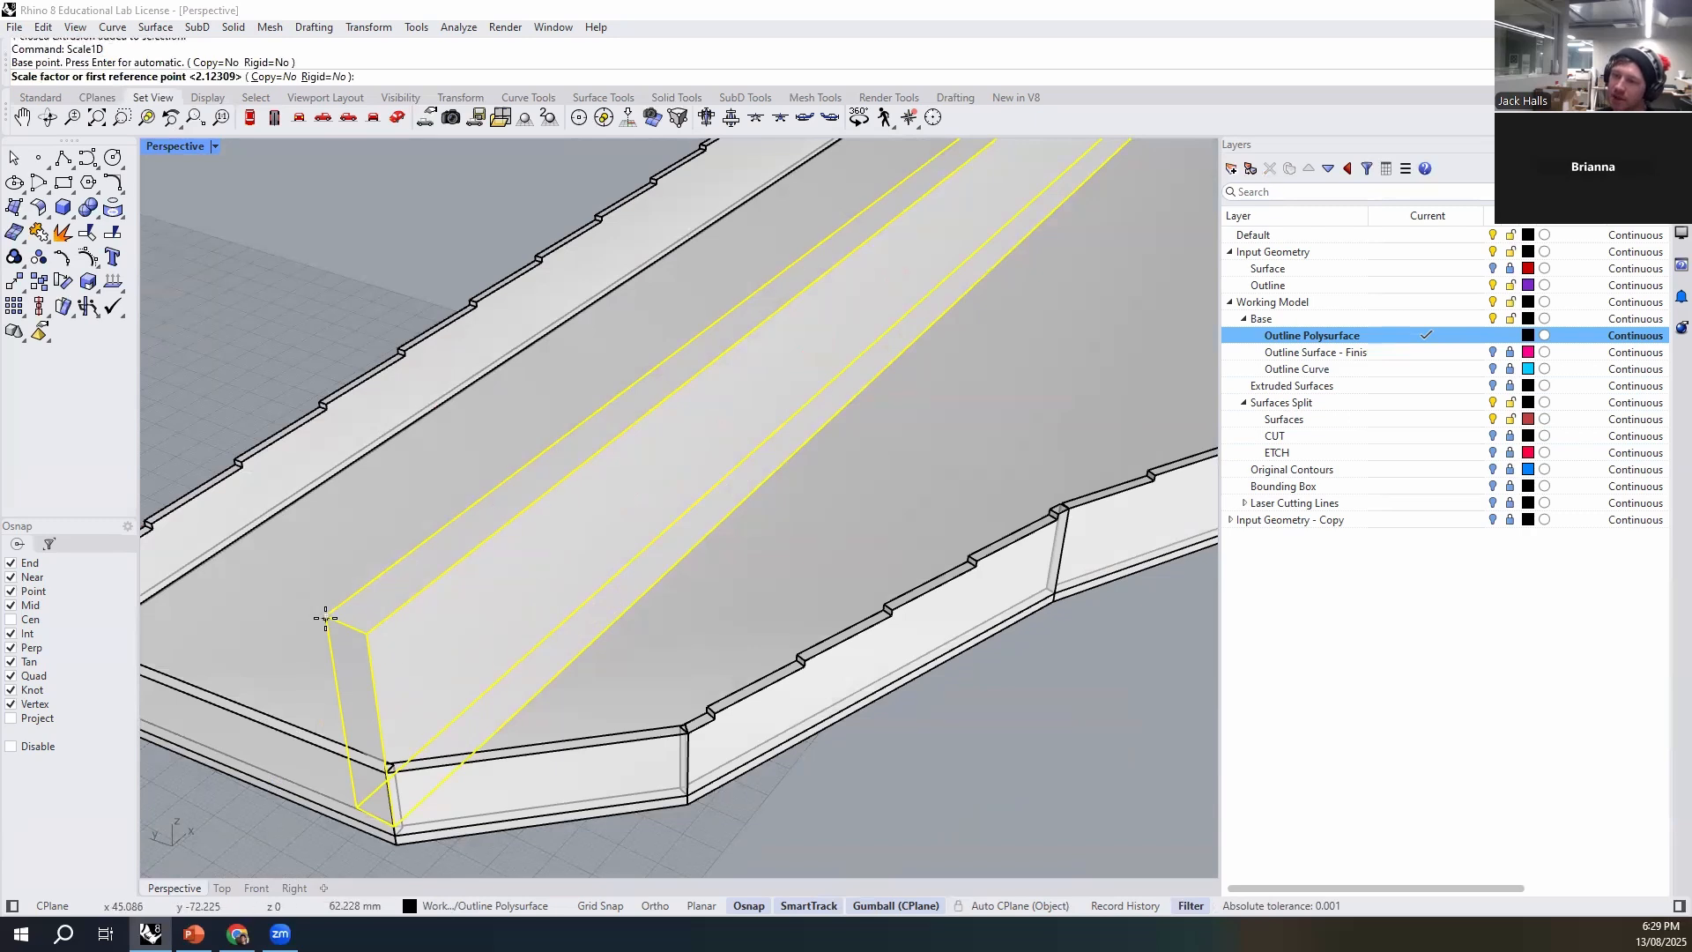
pyautogui.write('3')
pyautogui.press('Return')
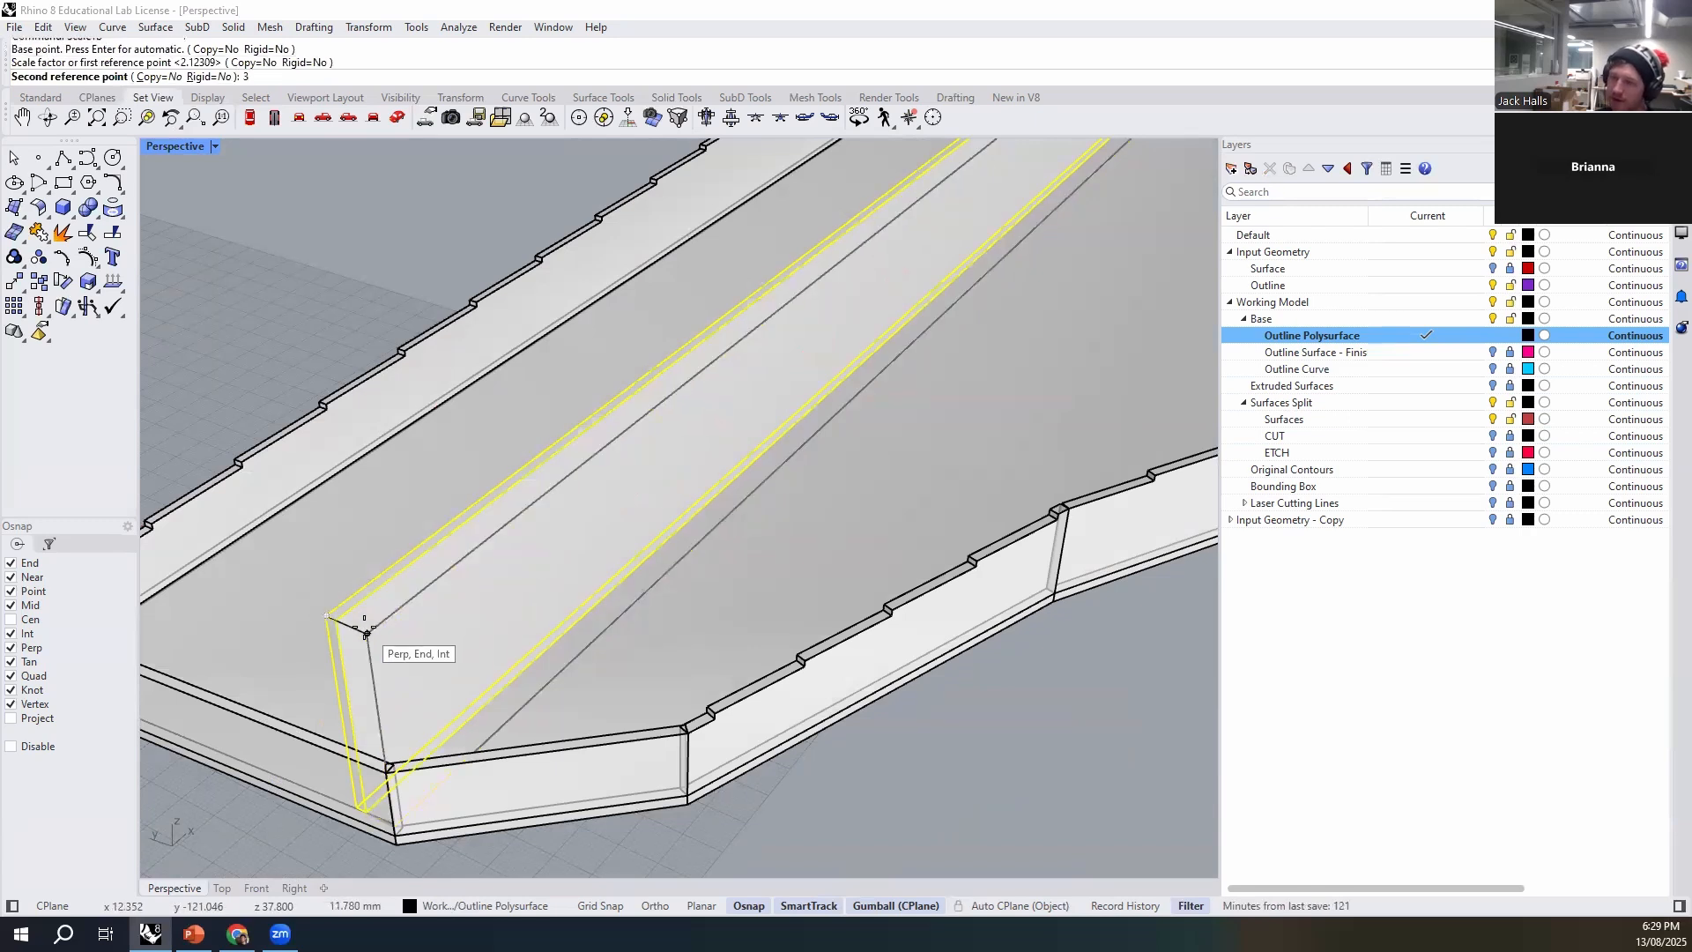
# - Stretch the 3 mm panel upward from its bottom corner with Scale1D to about 156 mm, well above the walls
pyautogui.scroll(-6, 753, 611)
pyautogui.scroll(6, 753, 611)
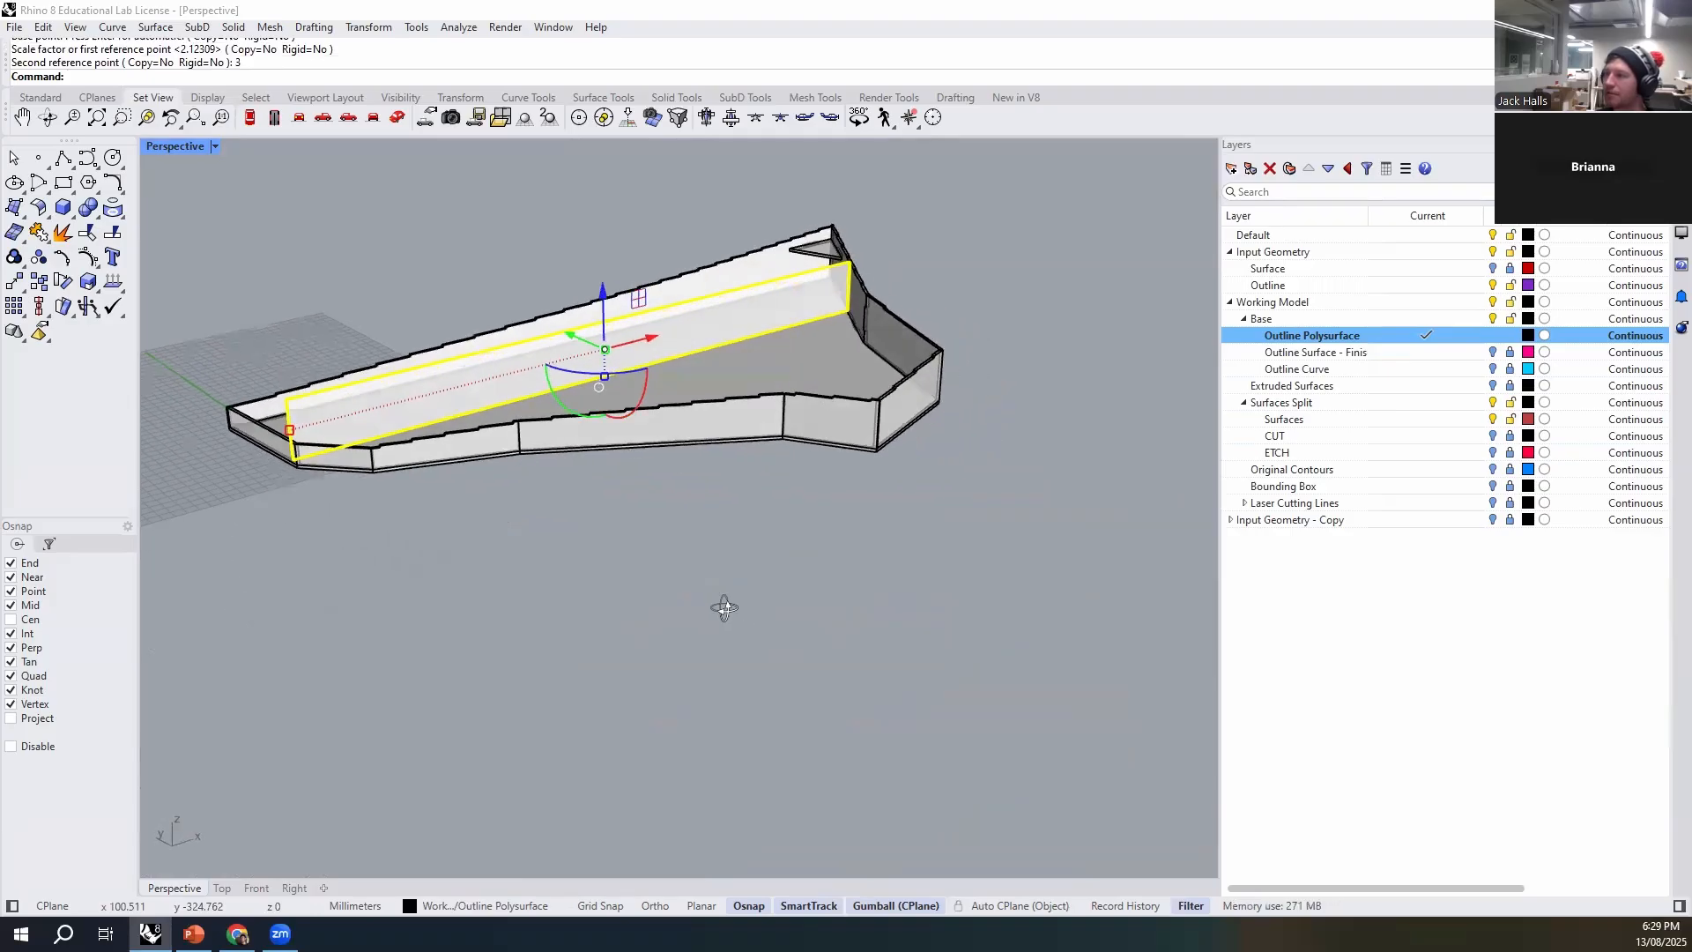
pyautogui.scroll(-4, 813, 332)
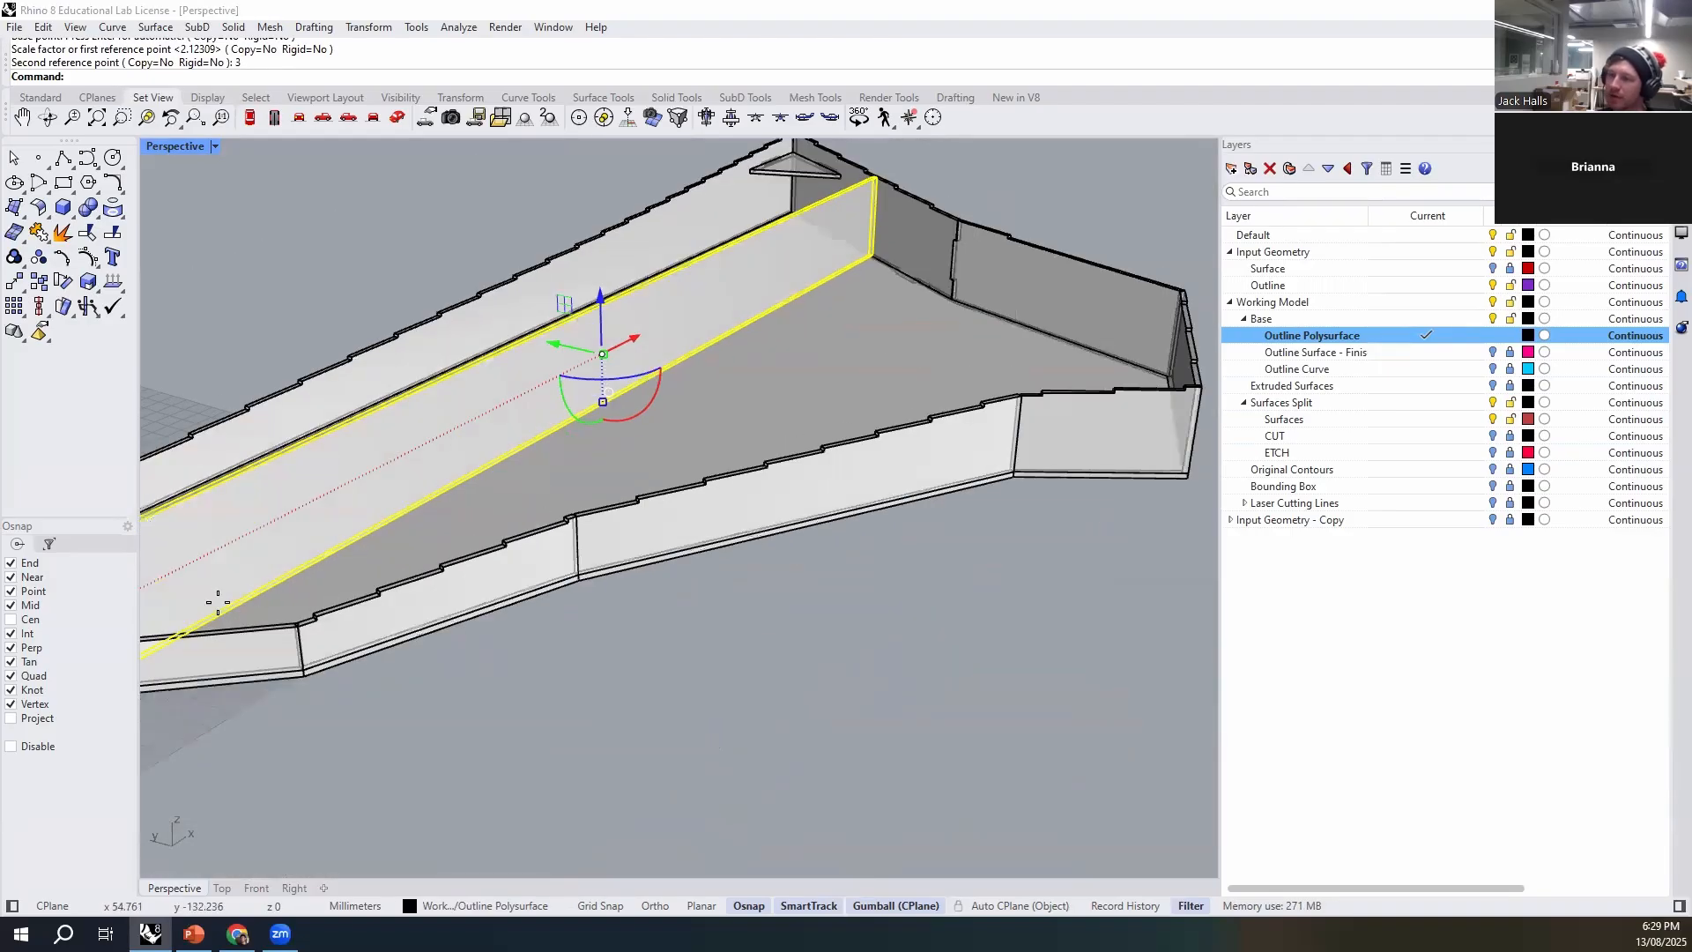
pyautogui.press('Return')
pyautogui.scroll(6, 317, 674)
pyautogui.click(289, 667)
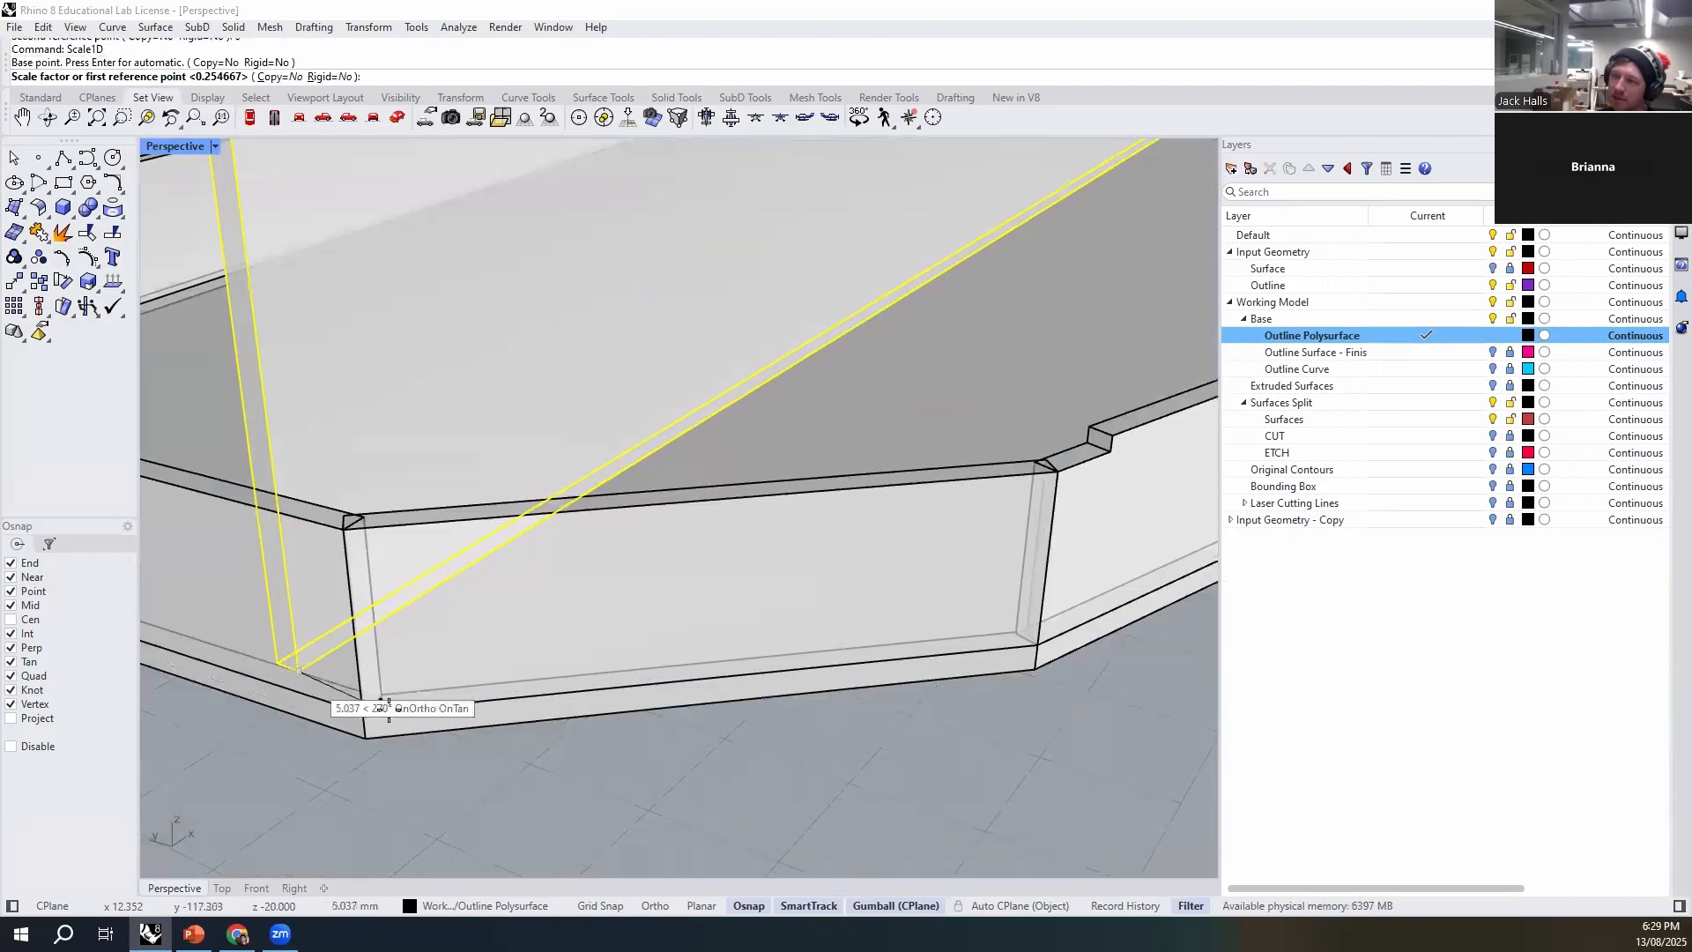
pyautogui.scroll(-2, 392, 504)
pyautogui.click(374, 475)
pyautogui.scroll(-6, 395, 531)
pyautogui.scroll(2, 385, 439)
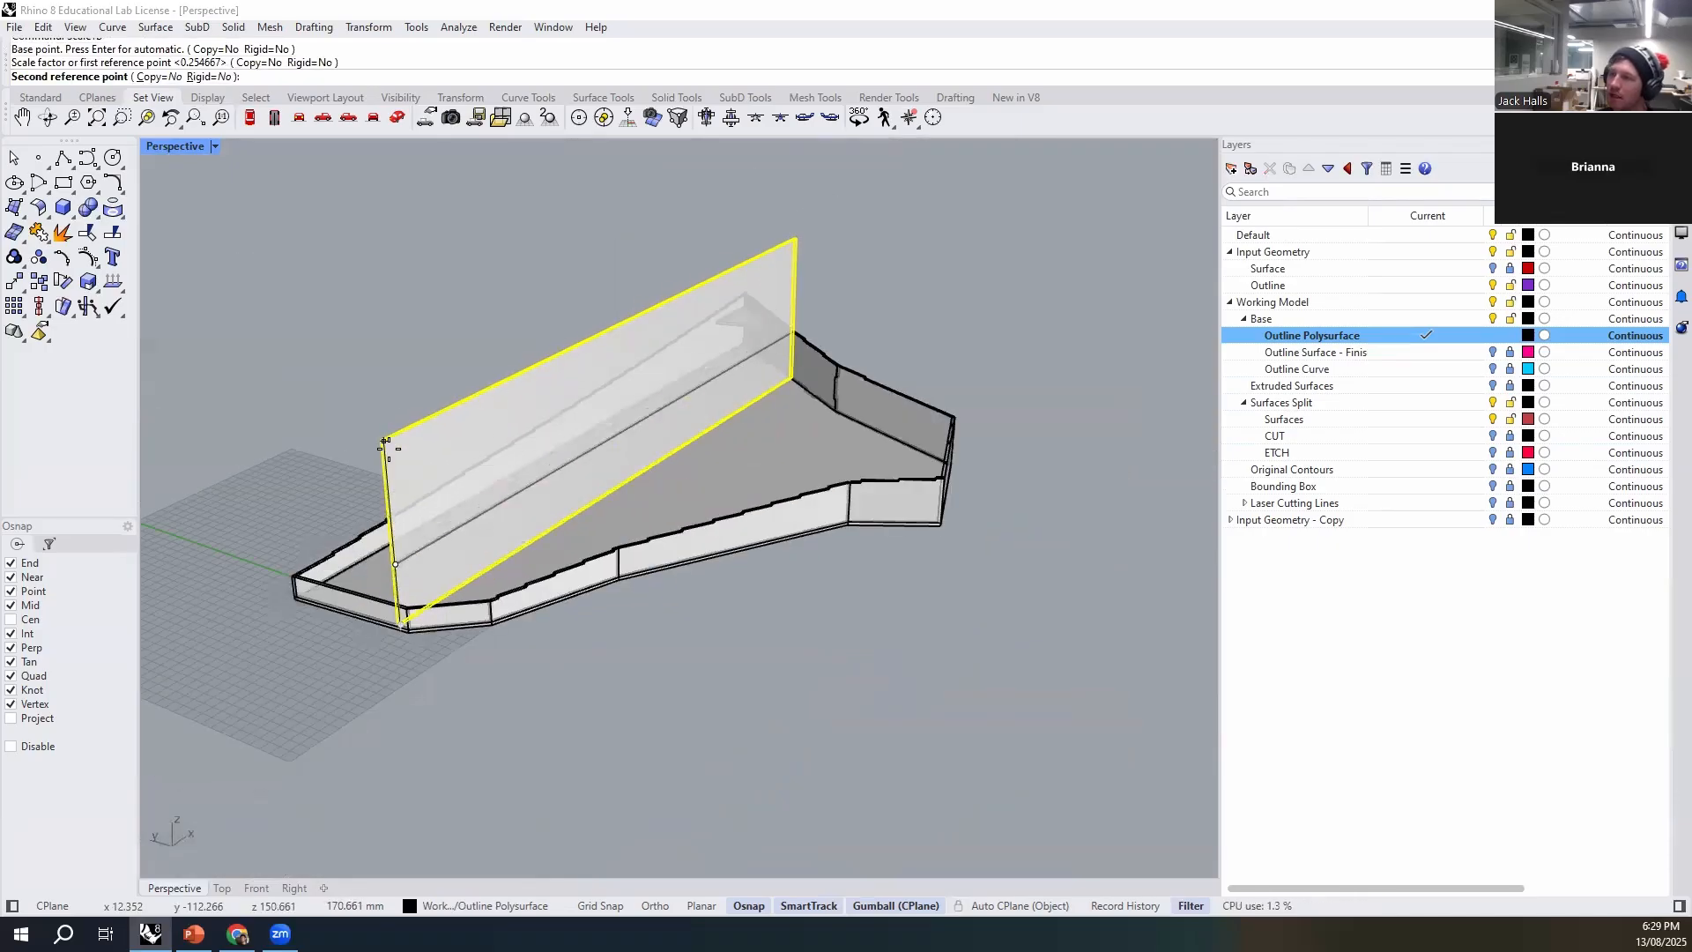
pyautogui.click(385, 454)
pyautogui.click(798, 638)
pyautogui.moveTo(799, 639); pyautogui.dragTo(844, 382, button='right')
pyautogui.moveTo(880, 288); pyautogui.dragTo(626, 684, button='right')
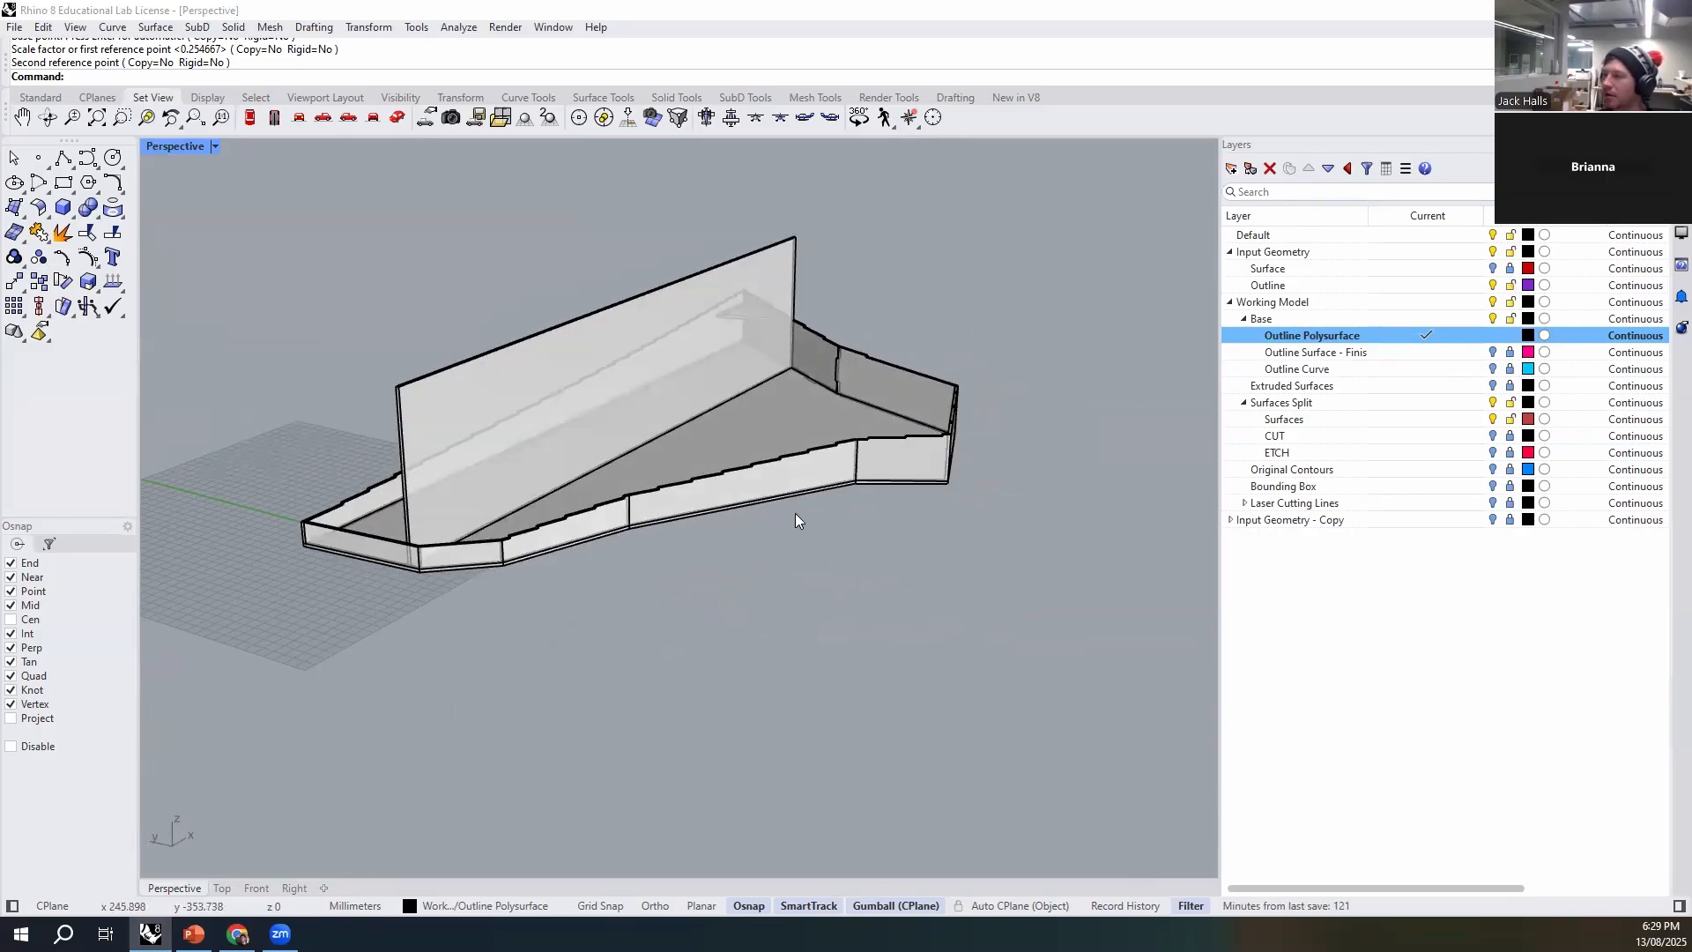
# - Copy the long panel in place, and turn and shift the copy so it crosses the original perpendicularly near the wide end
pyautogui.moveTo(746, 603); pyautogui.dragTo(654, 453, button='right')
pyautogui.click(678, 443)
pyautogui.press('Return')
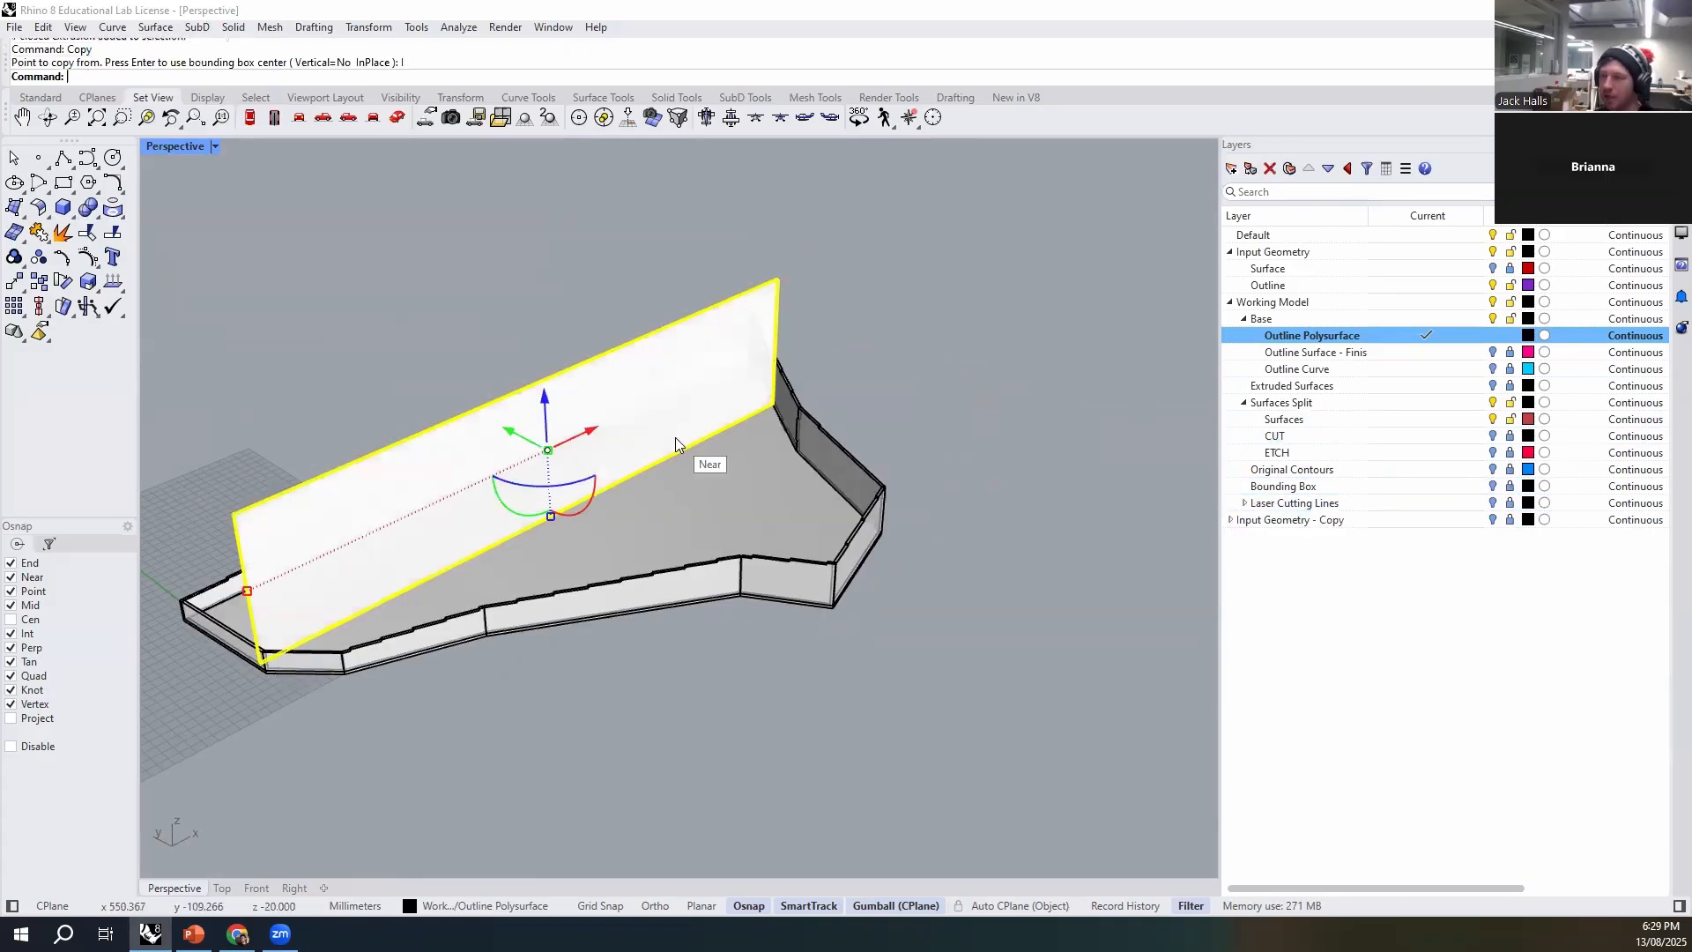
pyautogui.moveTo(577, 490); pyautogui.dragTo(682, 522)
pyautogui.moveTo(518, 472); pyautogui.dragTo(612, 450)
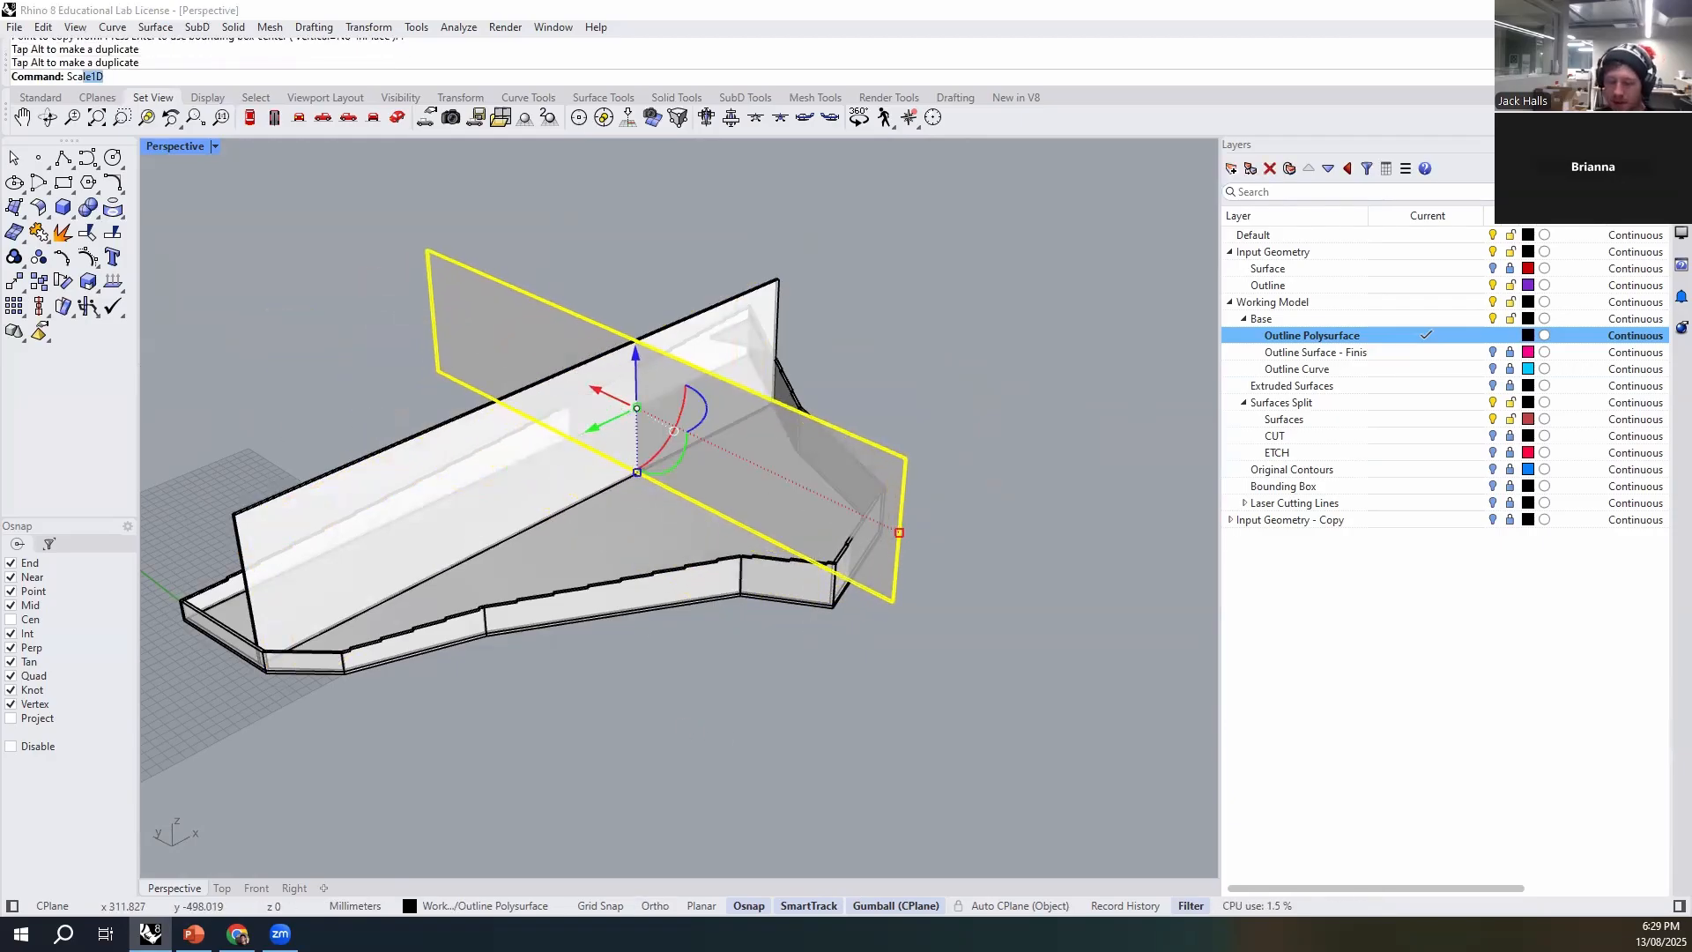
# - Shorten the cross panel with Scale1D to about 633 mm, bringing its overhanging end to the angled wall at the wide end
pyautogui.scroll(10, 288, 274)
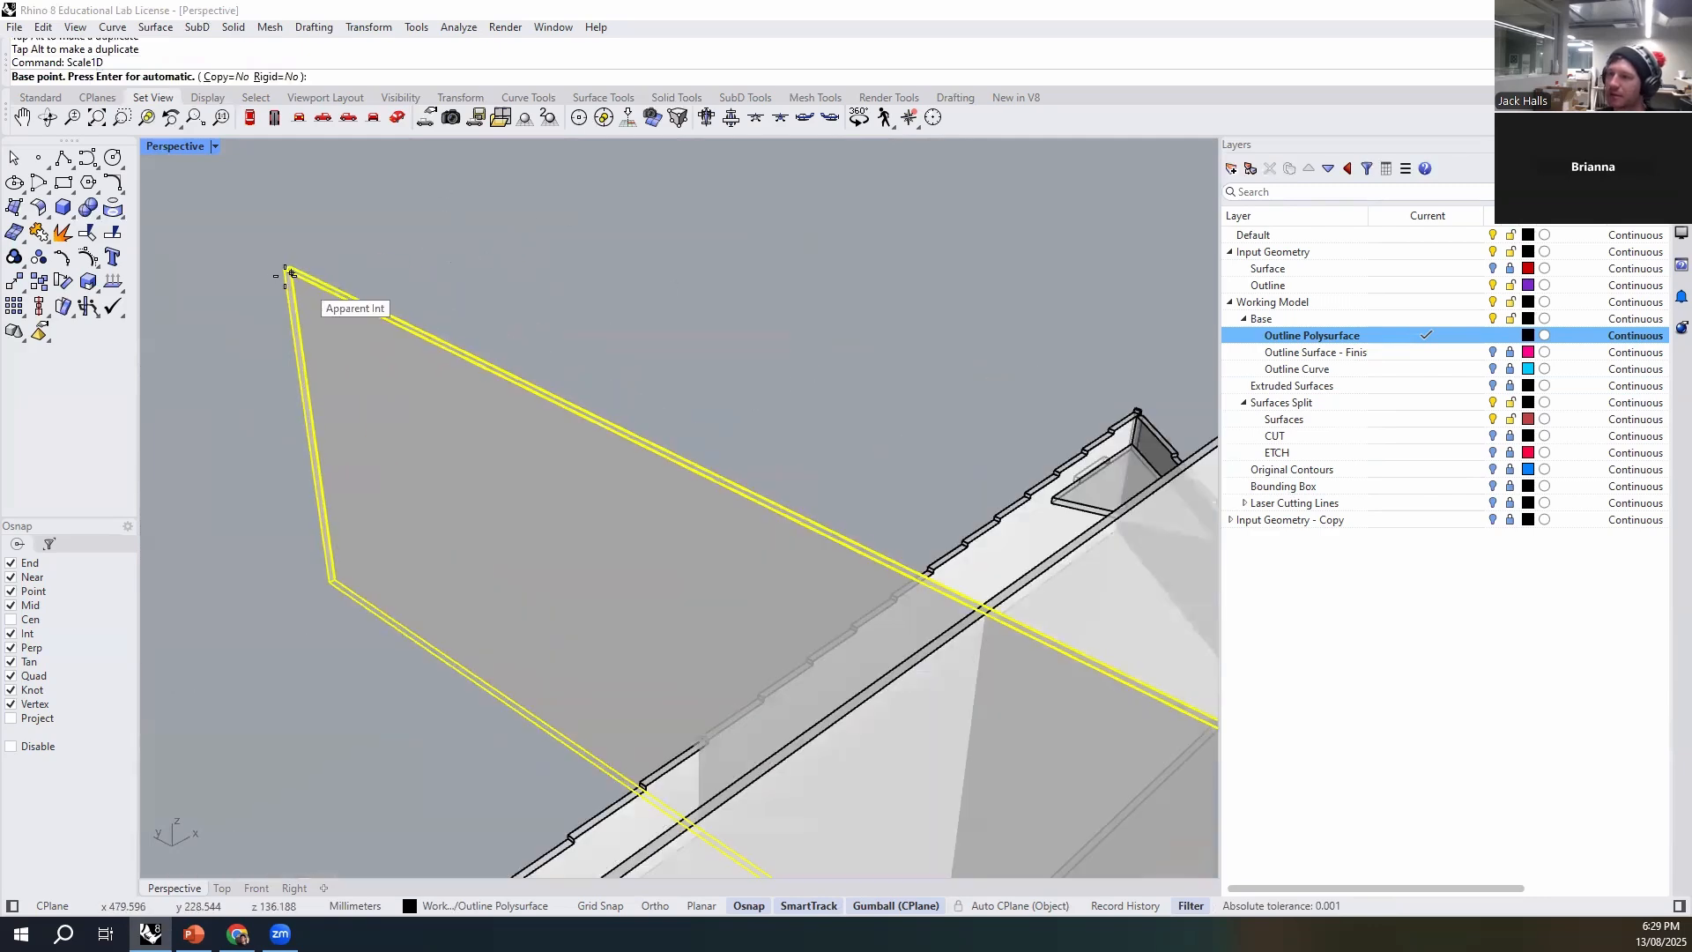
pyautogui.click(279, 270)
pyautogui.scroll(-10, 528, 404)
pyautogui.scroll(10, 564, 388)
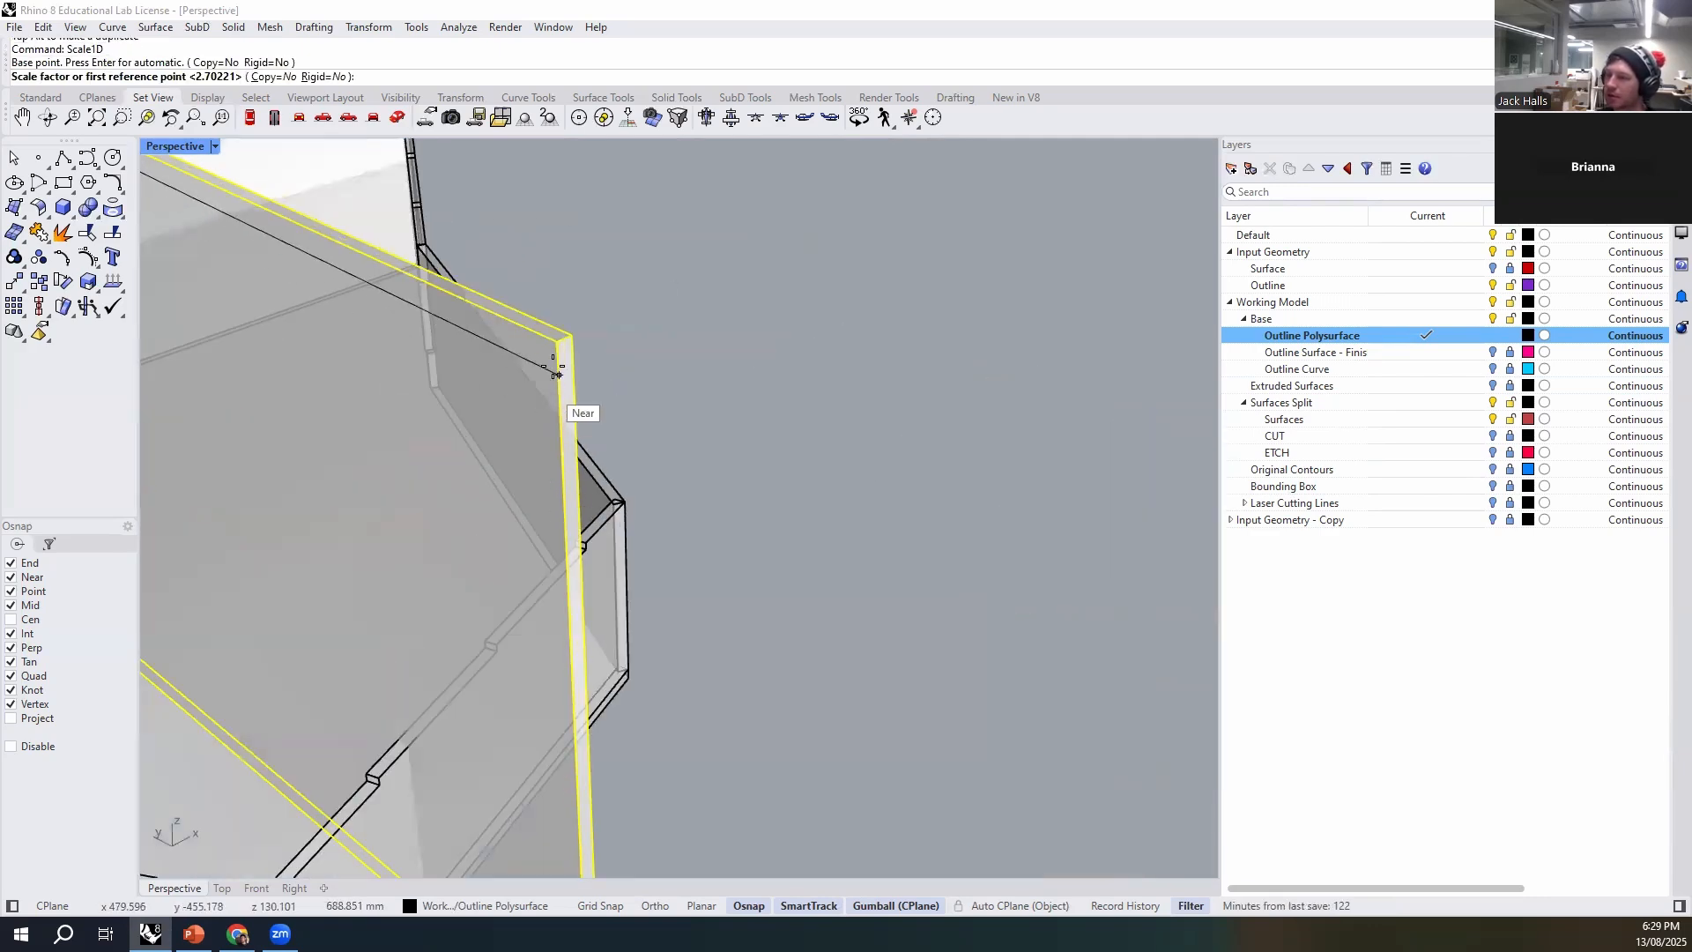
pyautogui.scroll(-5, 555, 352)
pyautogui.scroll(10, 679, 484)
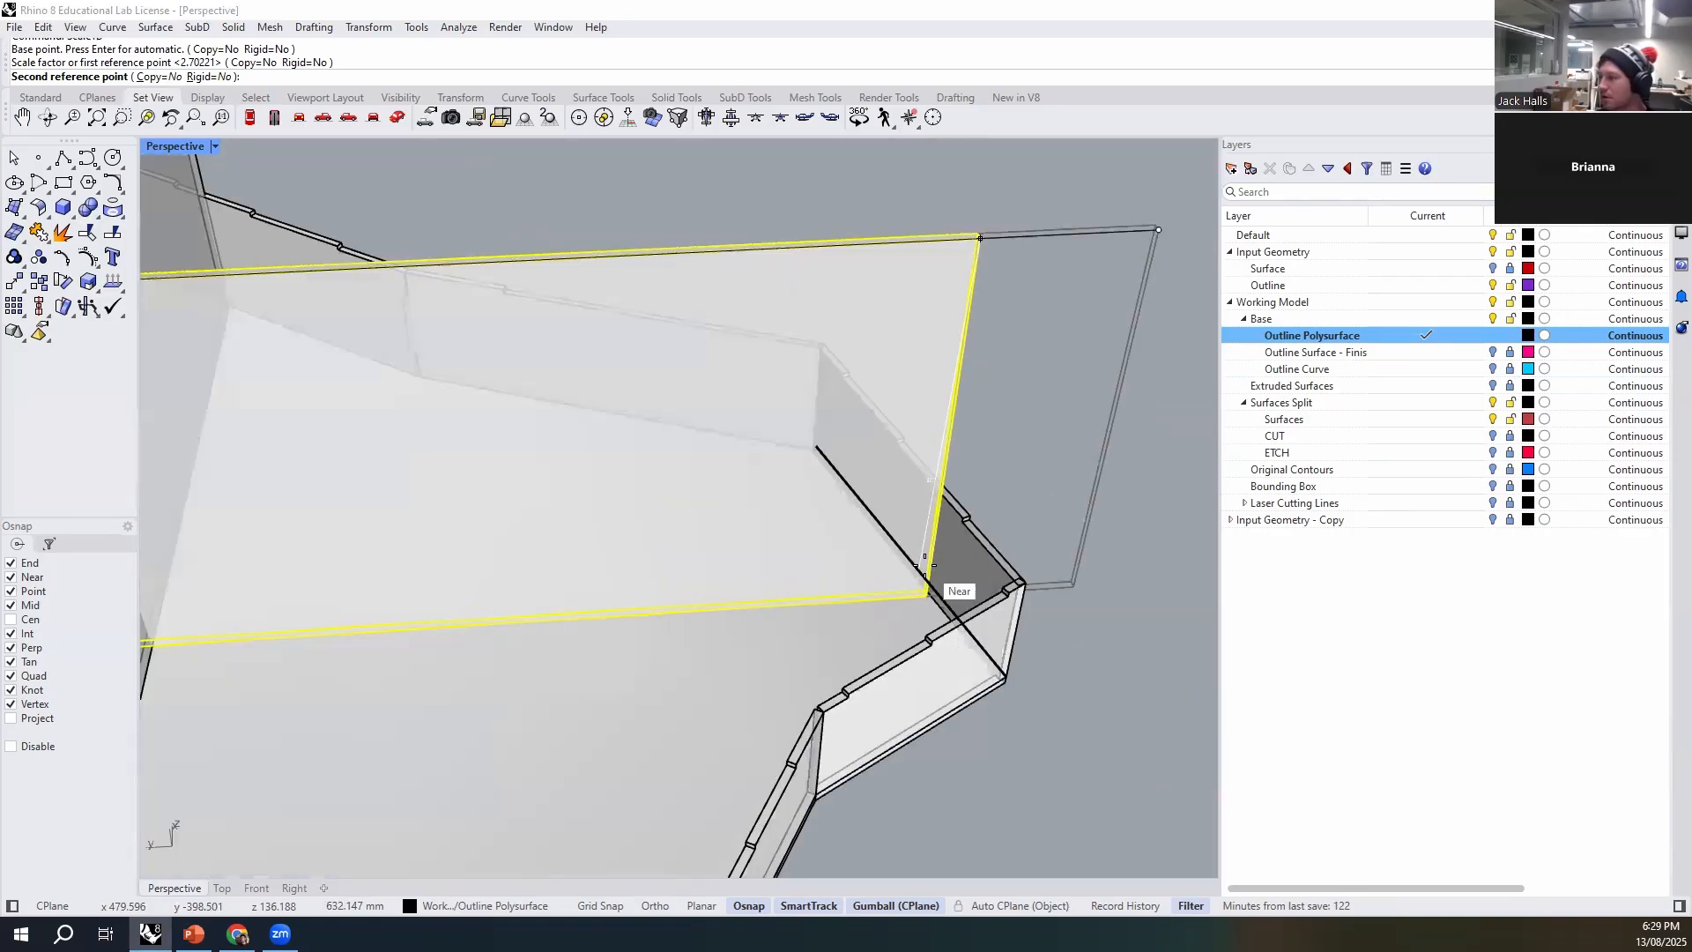
pyautogui.click(922, 638)
# - Pull the cross panel's opposite overhanging end in to the long straight wall with Scale1D
pyautogui.scroll(-10, 922, 640)
pyautogui.press('space')
pyautogui.click(976, 394)
pyautogui.scroll(-5, 979, 414)
pyautogui.scroll(10, 470, 450)
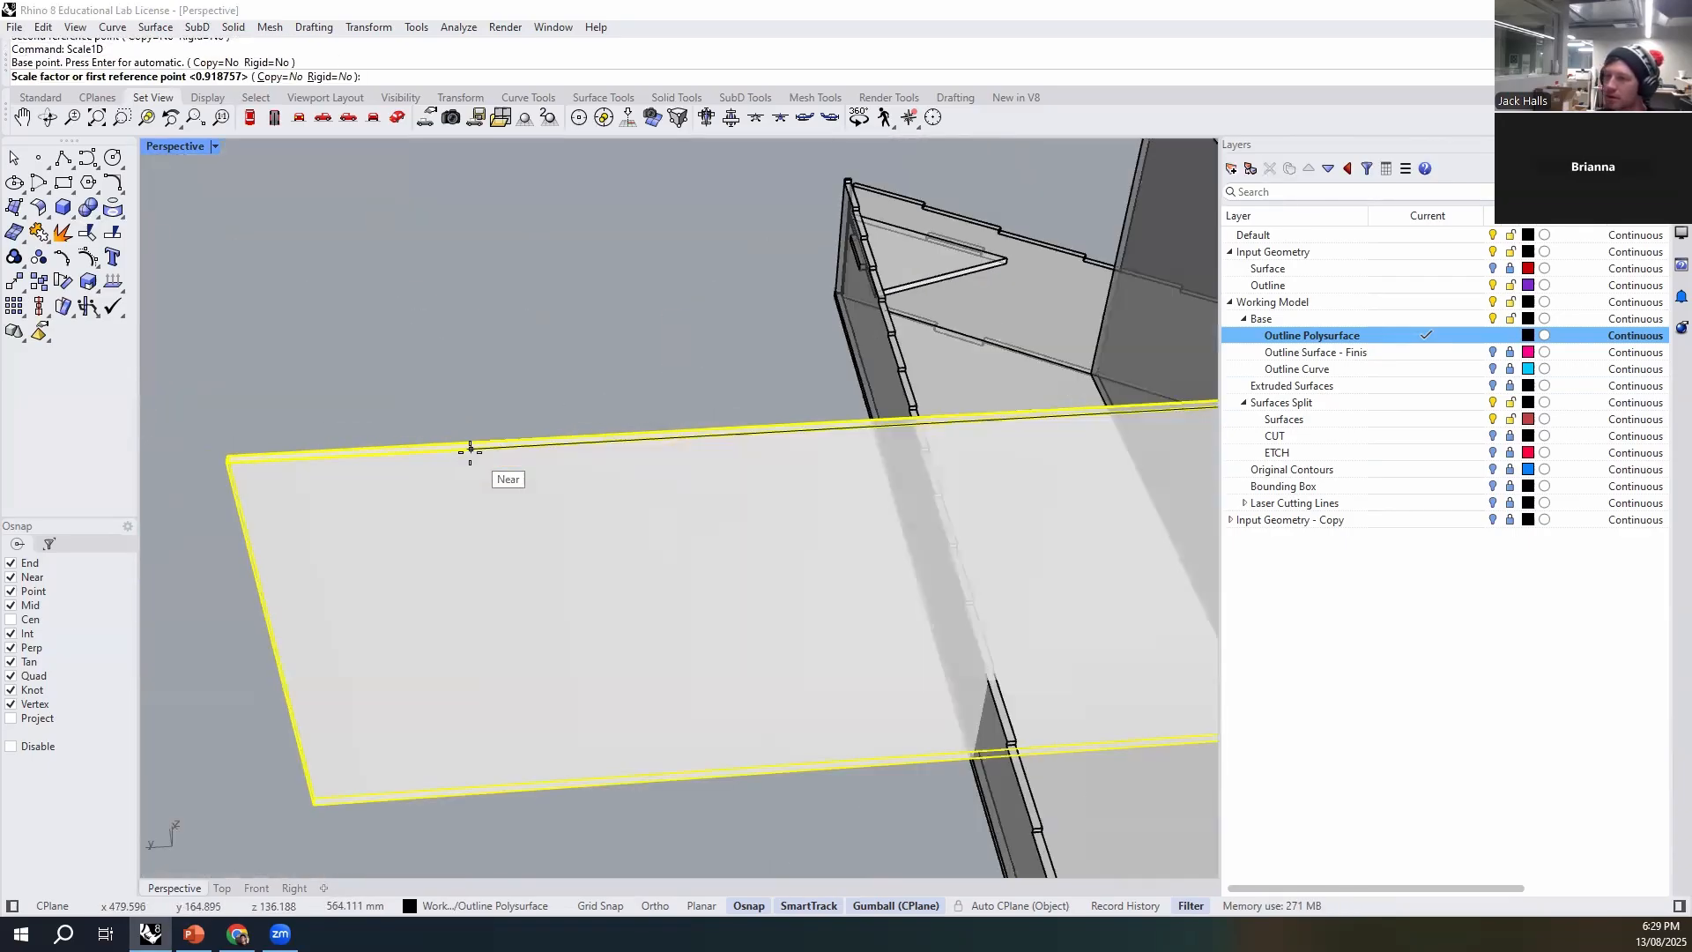
pyautogui.click(232, 461)
pyautogui.scroll(-8, 494, 577)
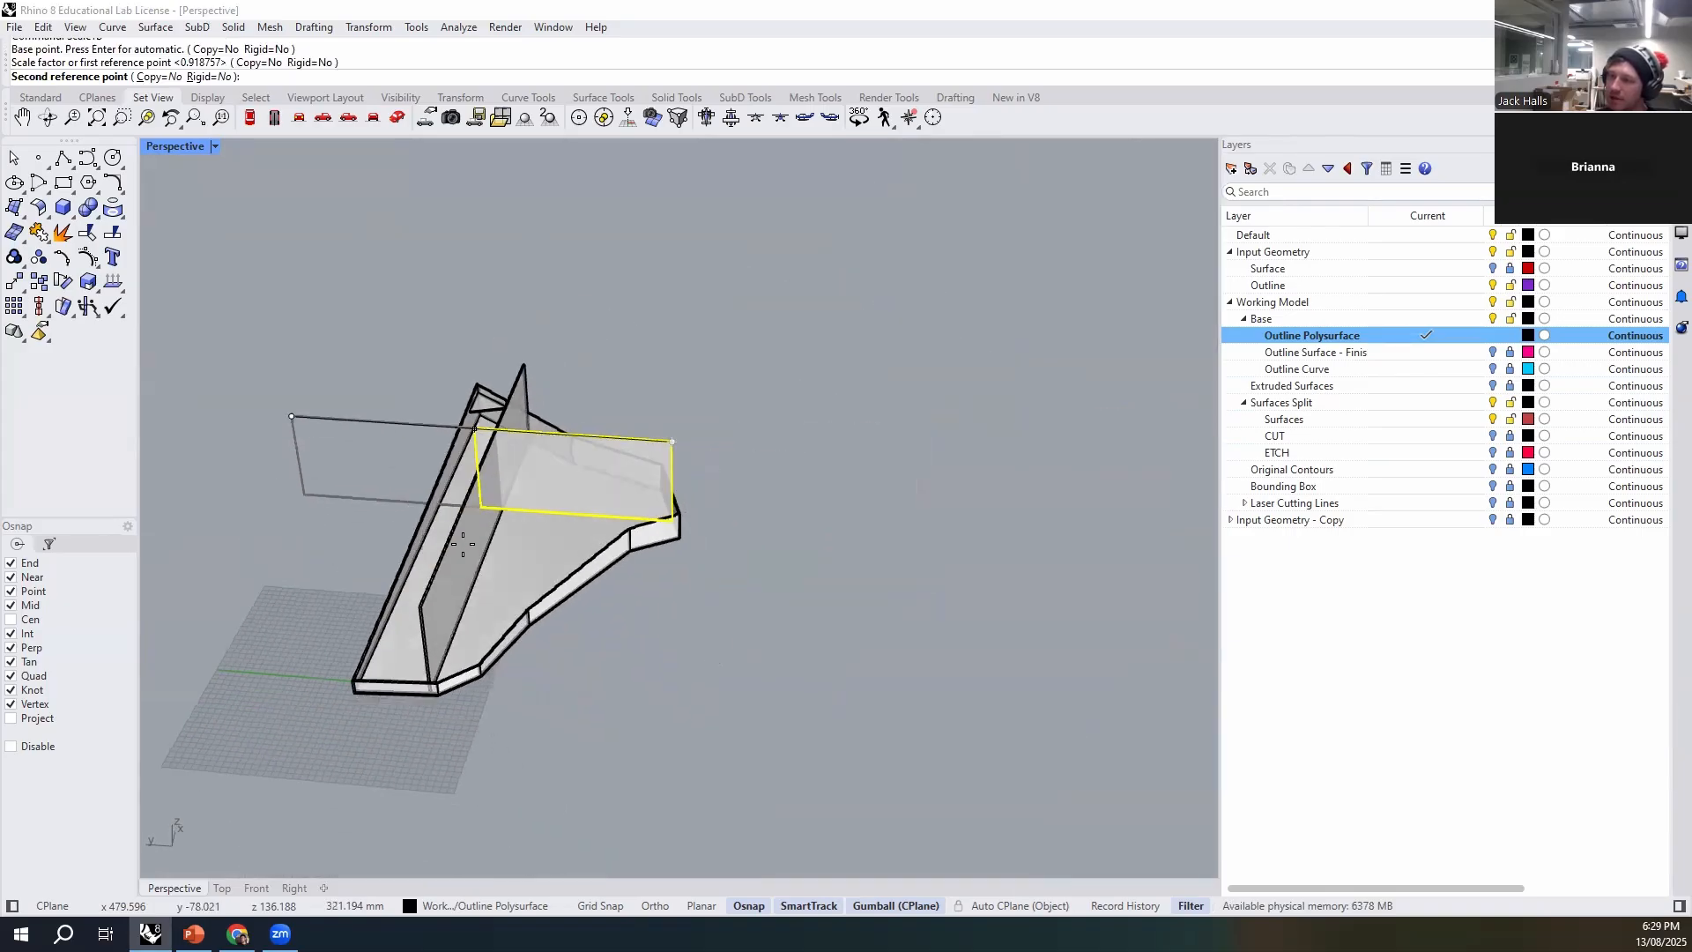
pyautogui.scroll(10, 462, 544)
pyautogui.click(442, 627)
pyautogui.scroll(-8, 463, 570)
pyautogui.moveTo(464, 569); pyautogui.dragTo(551, 368, button='right')
pyautogui.keyDown('shift'); pyautogui.moveTo(938, 511); pyautogui.dragTo(1051, 657, button='right'); pyautogui.keyUp('shift')
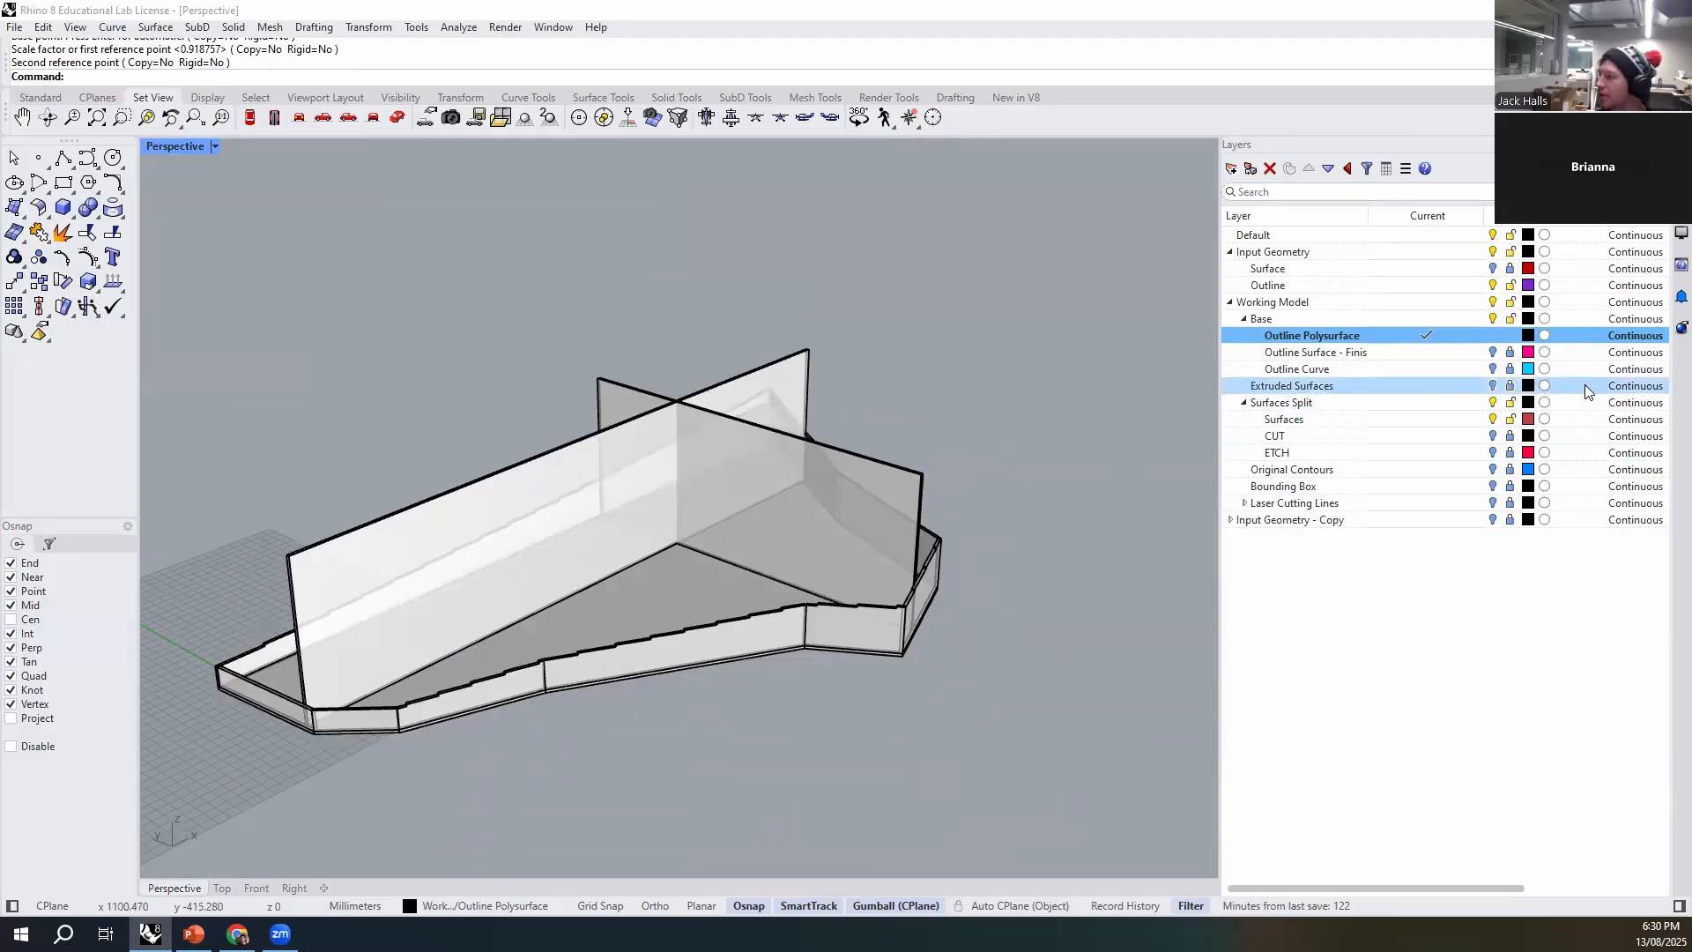
# - Show the Extruded Surfaces layer and select the long lengthwise panel
pyautogui.click(1492, 387)
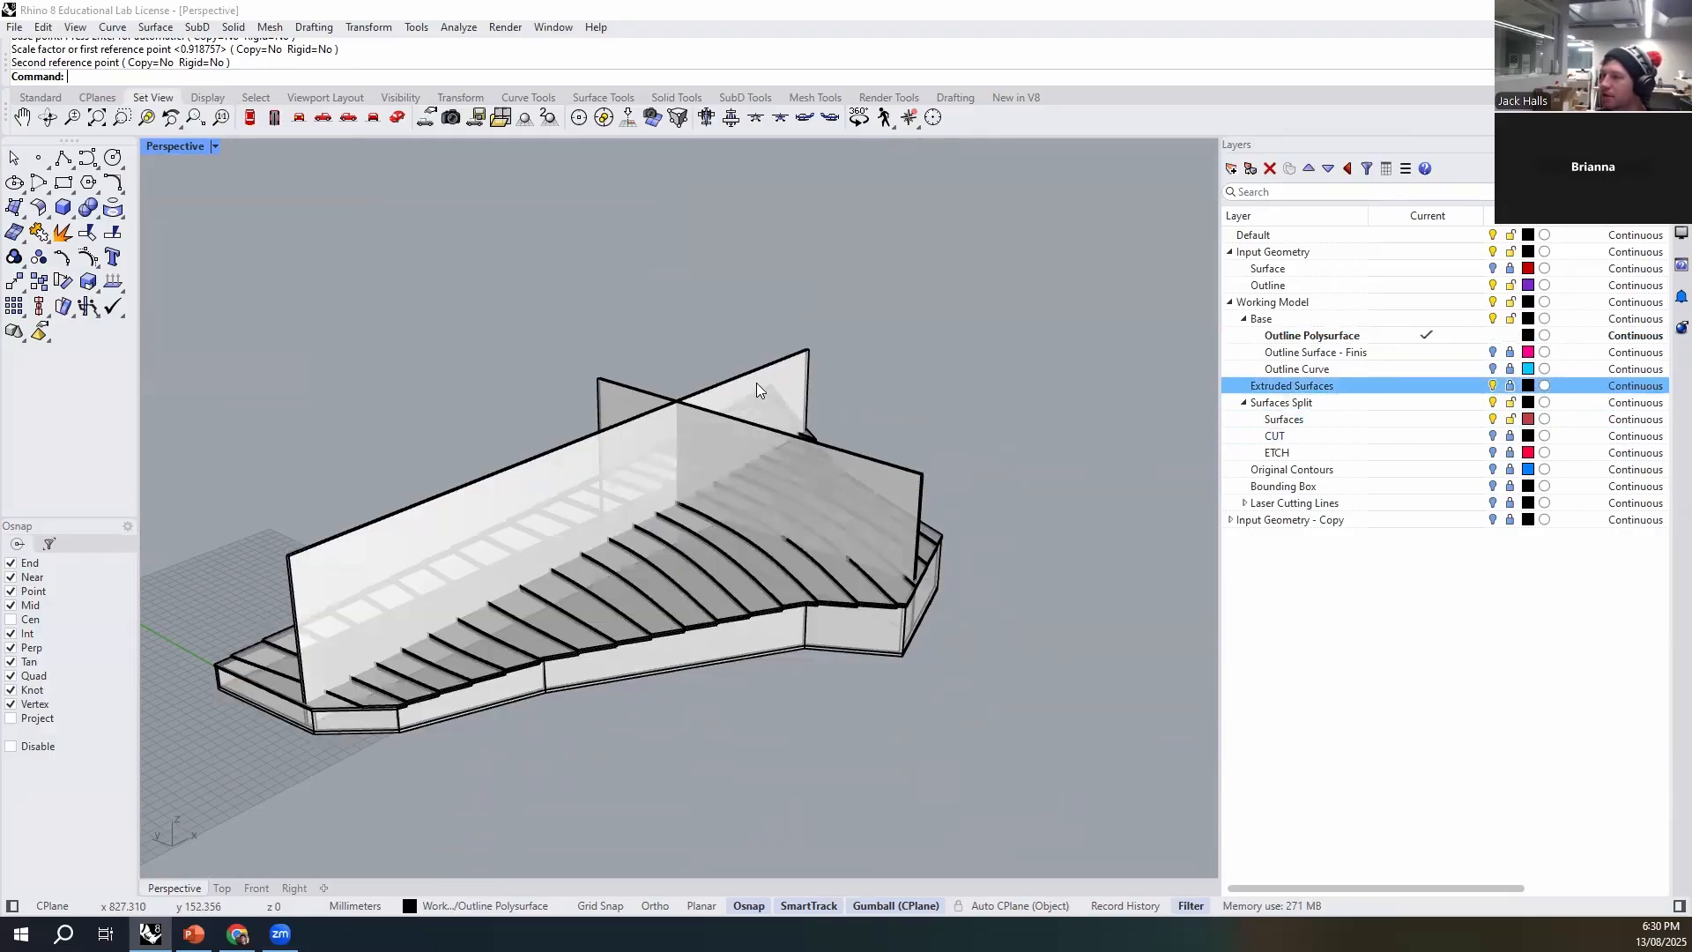
pyautogui.click(792, 366)
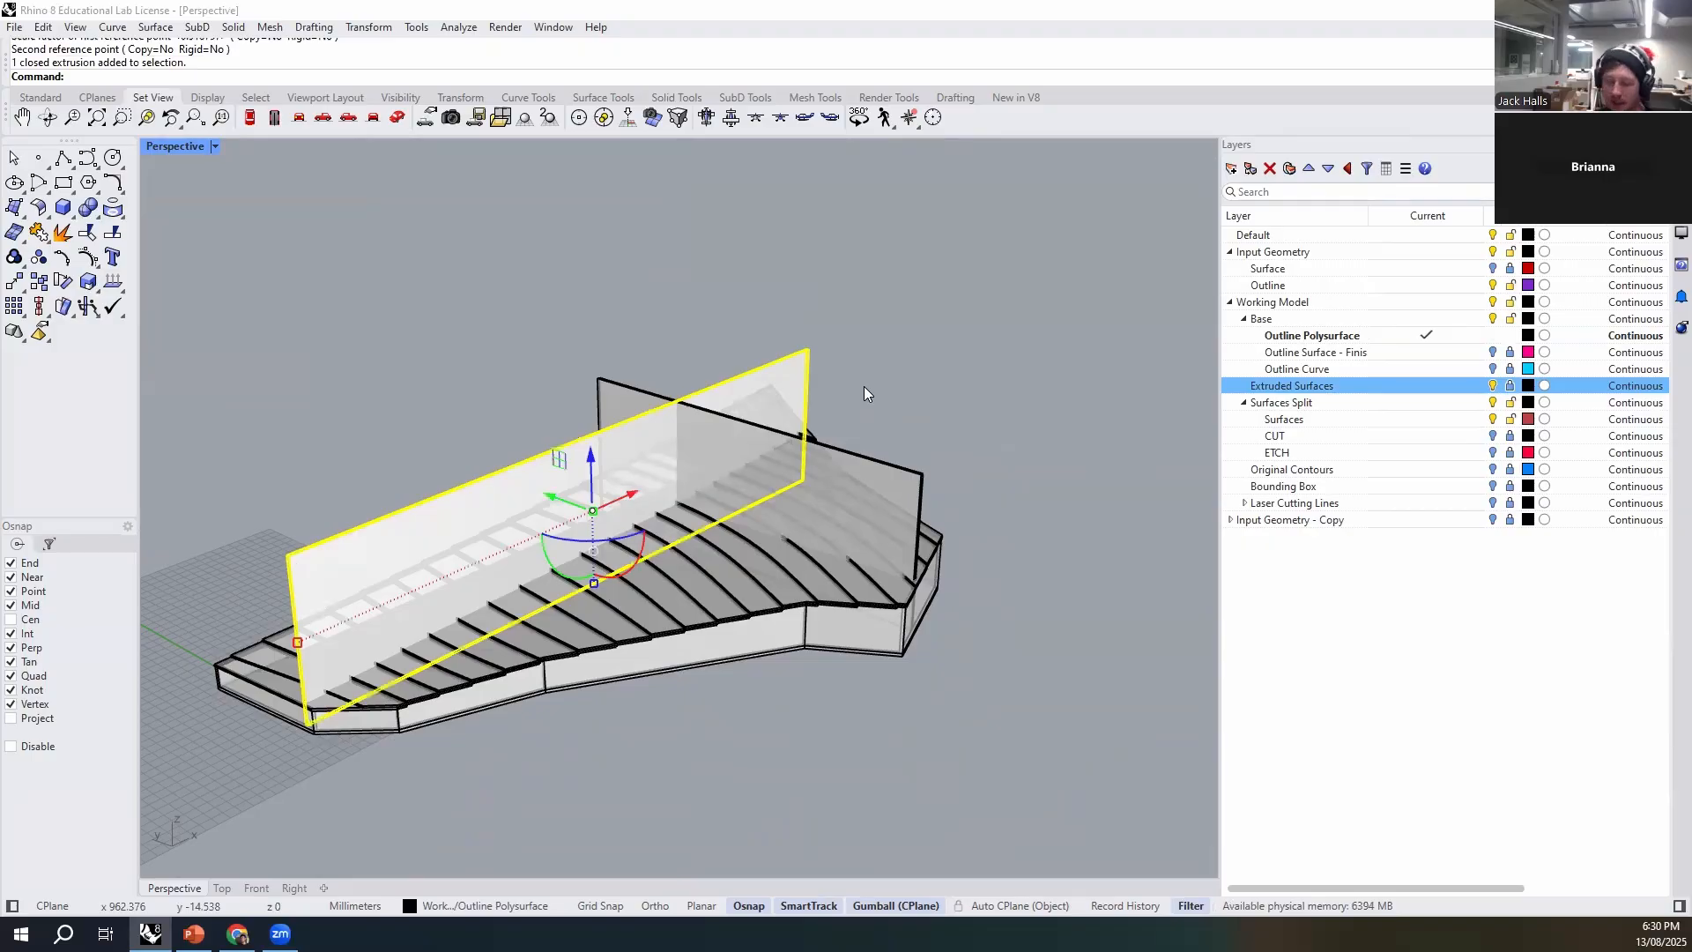
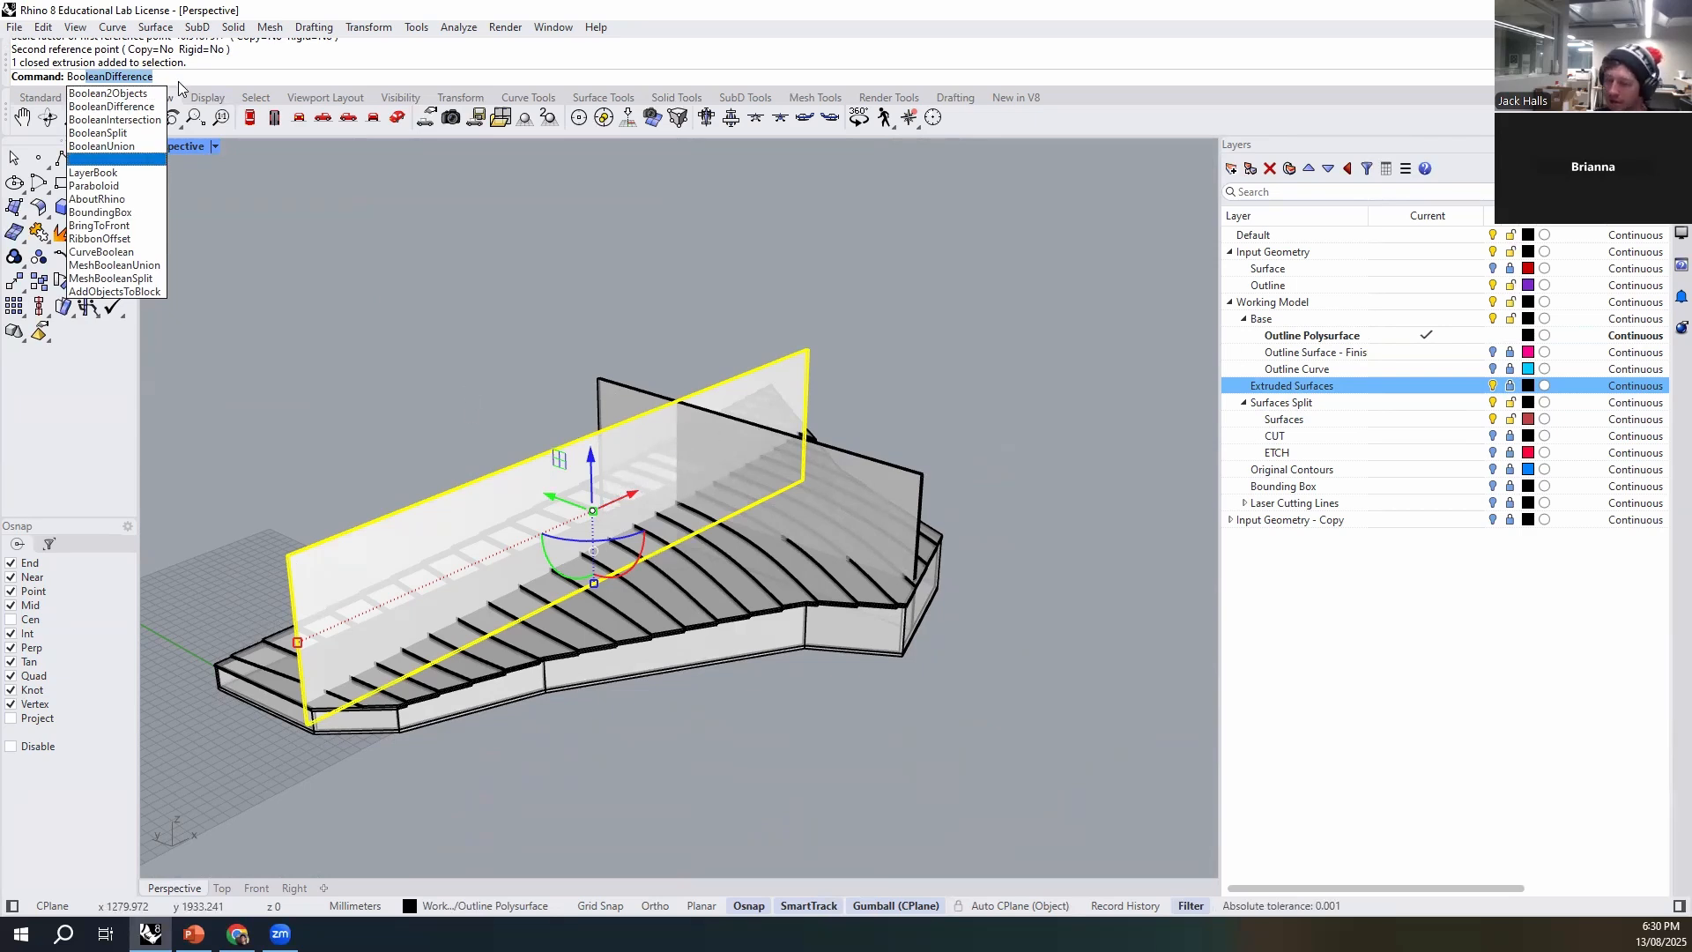
# - Subtract all objects on the Extruded Surfaces layer from the selected long vertical panel with BooleanDifference
pyautogui.press('Return')
pyautogui.rightClick(1347, 388)
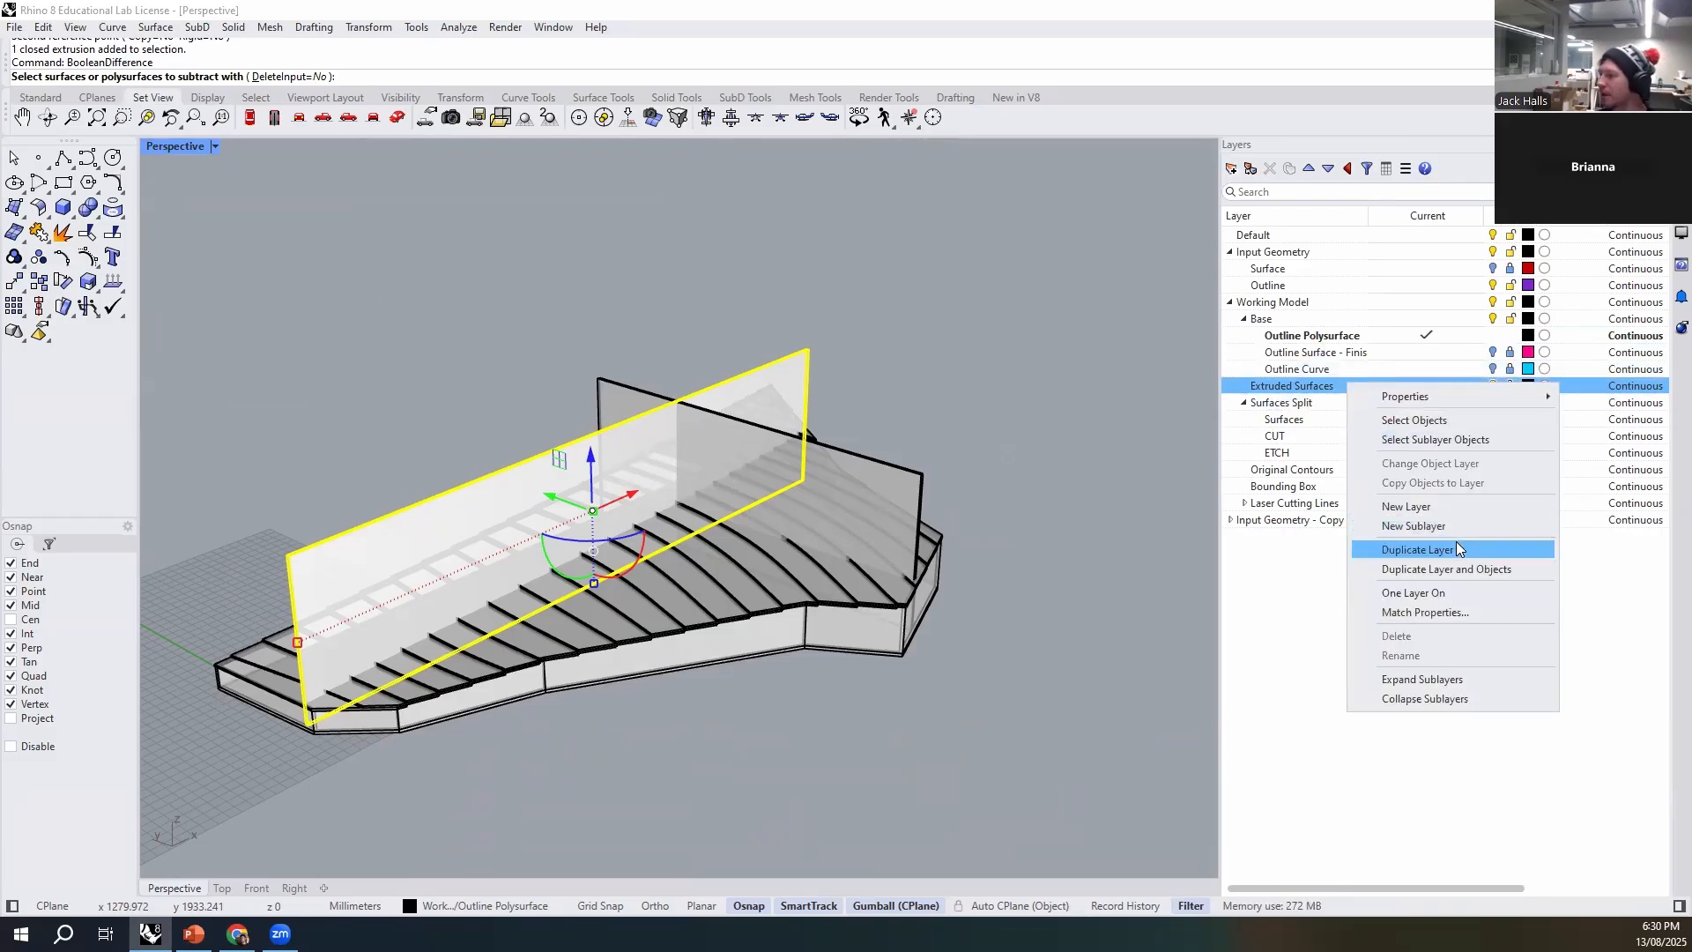
pyautogui.click(1445, 440)
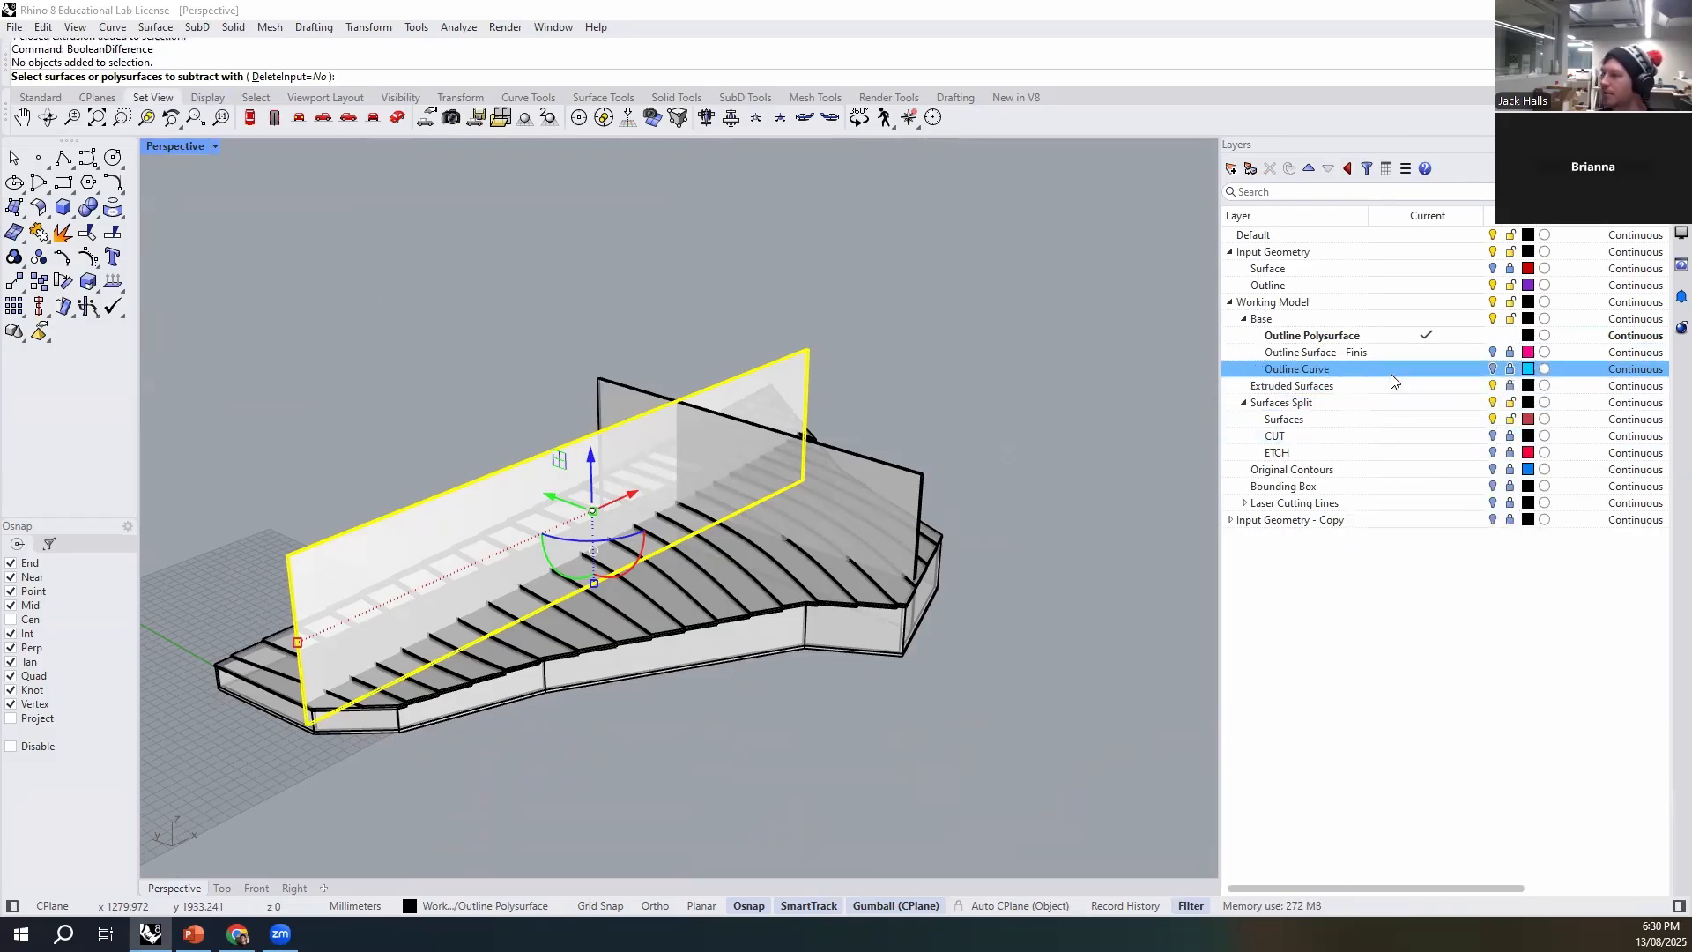
pyautogui.rightClick(1374, 387)
pyautogui.click(1450, 423)
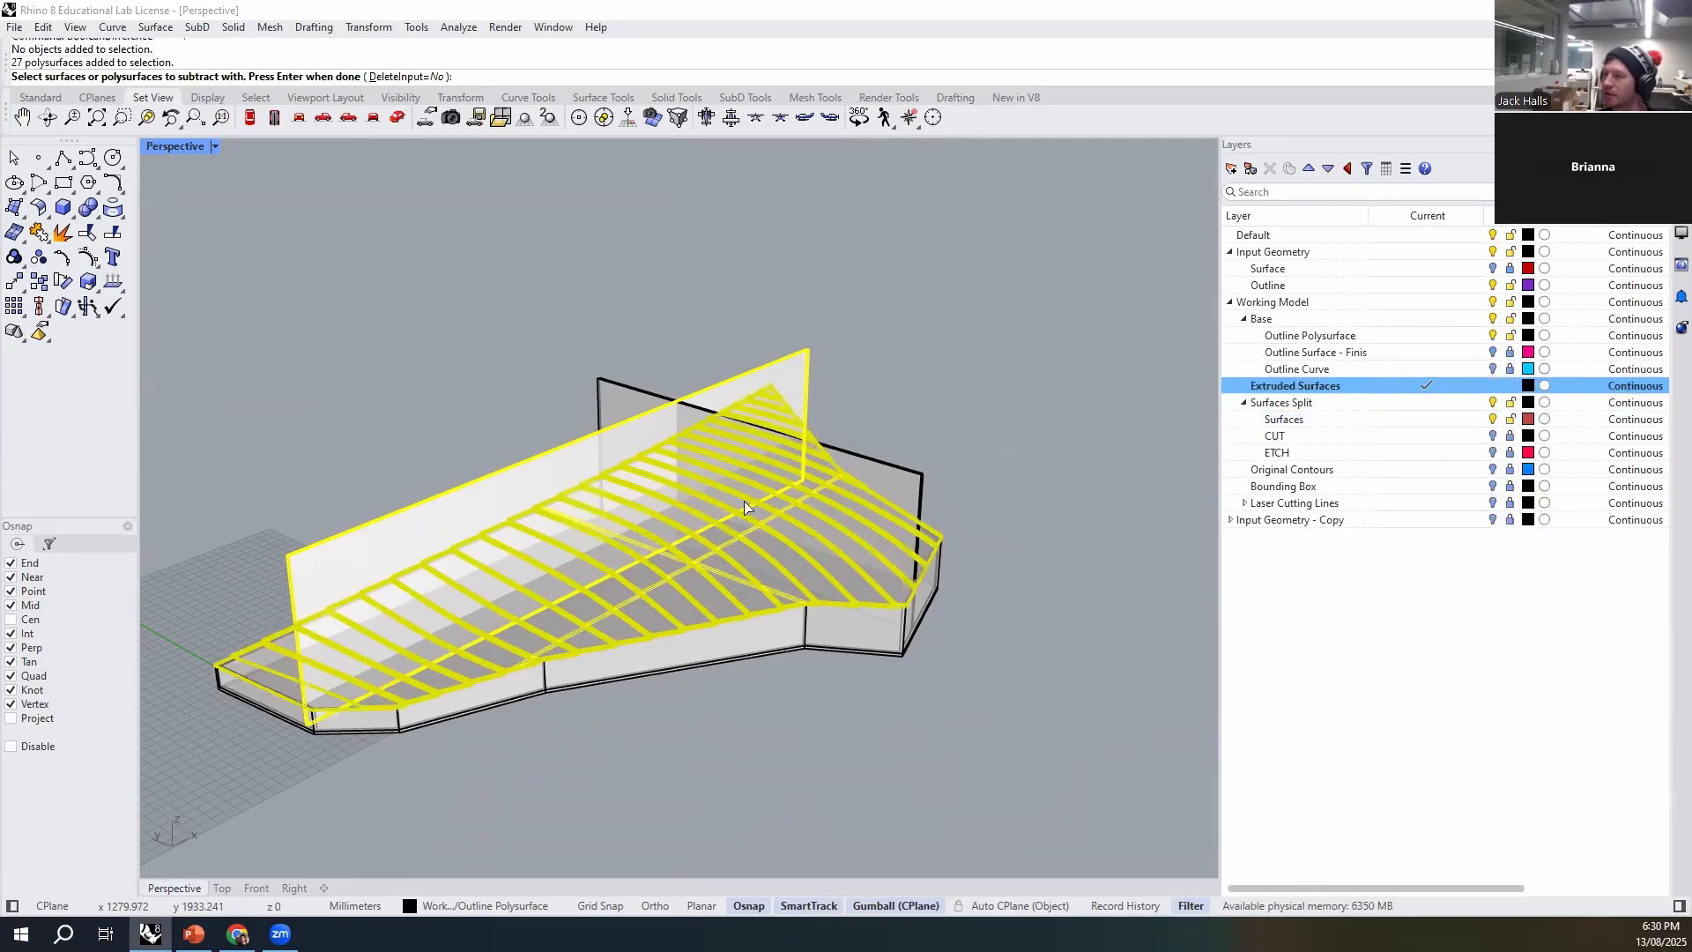
pyautogui.press('Return')
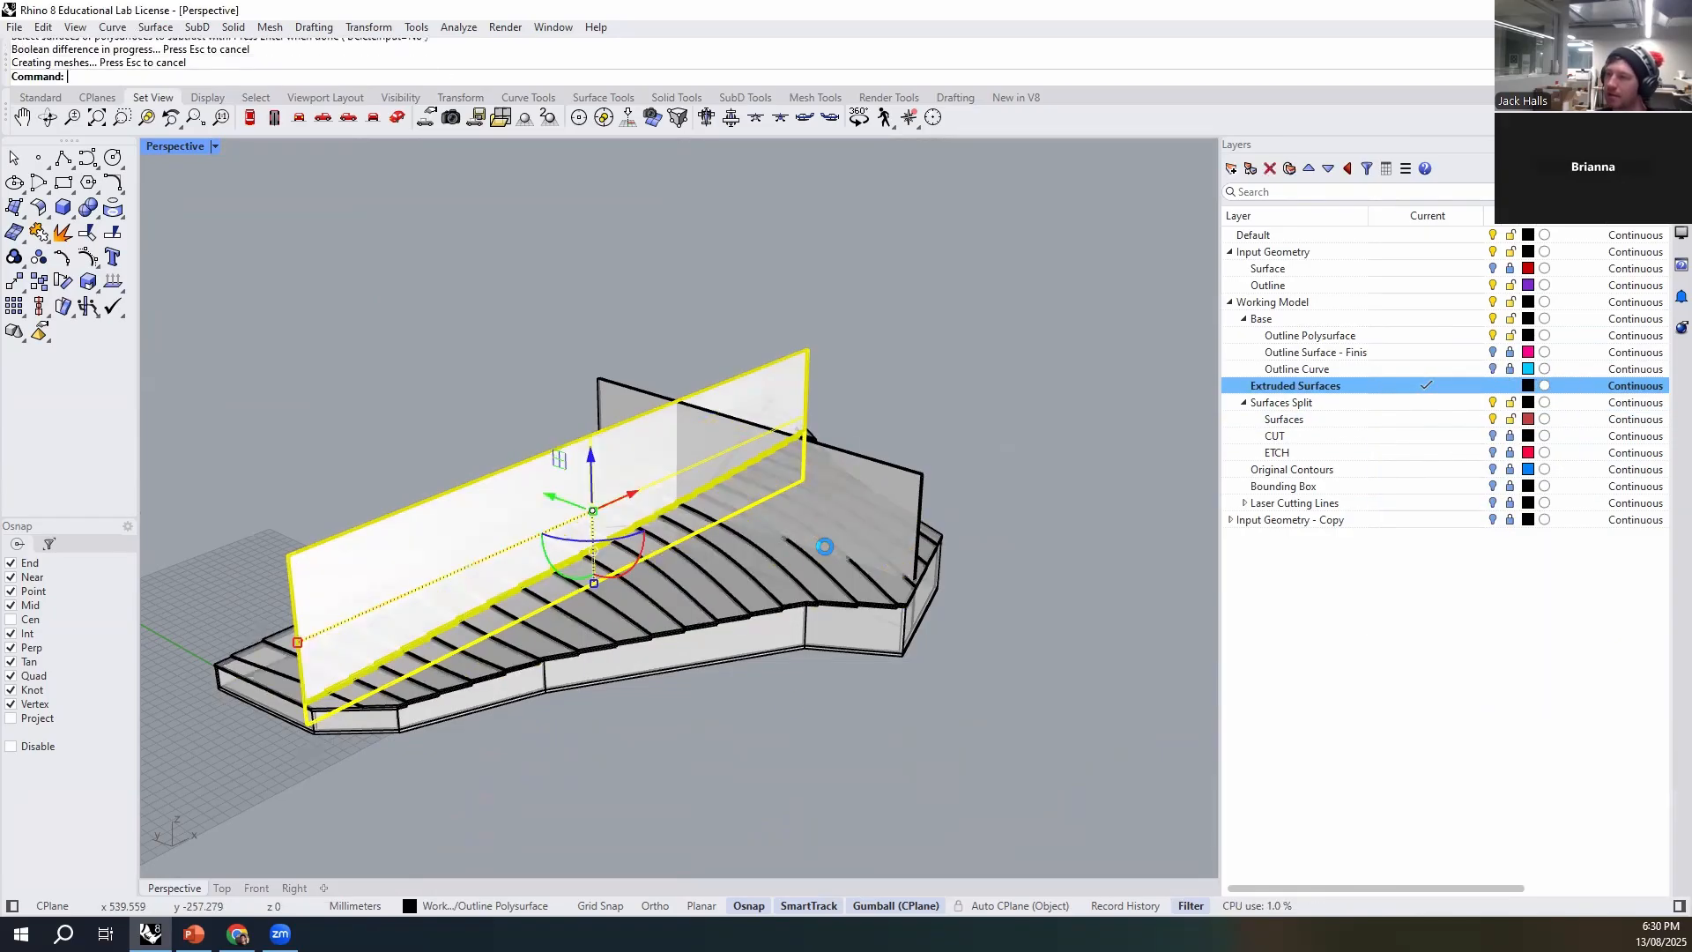
# - Delete the original long panel extrusion and the leftover piece above the stepped surface
pyautogui.moveTo(566, 741); pyautogui.dragTo(379, 439, button='right')
pyautogui.click(387, 419)
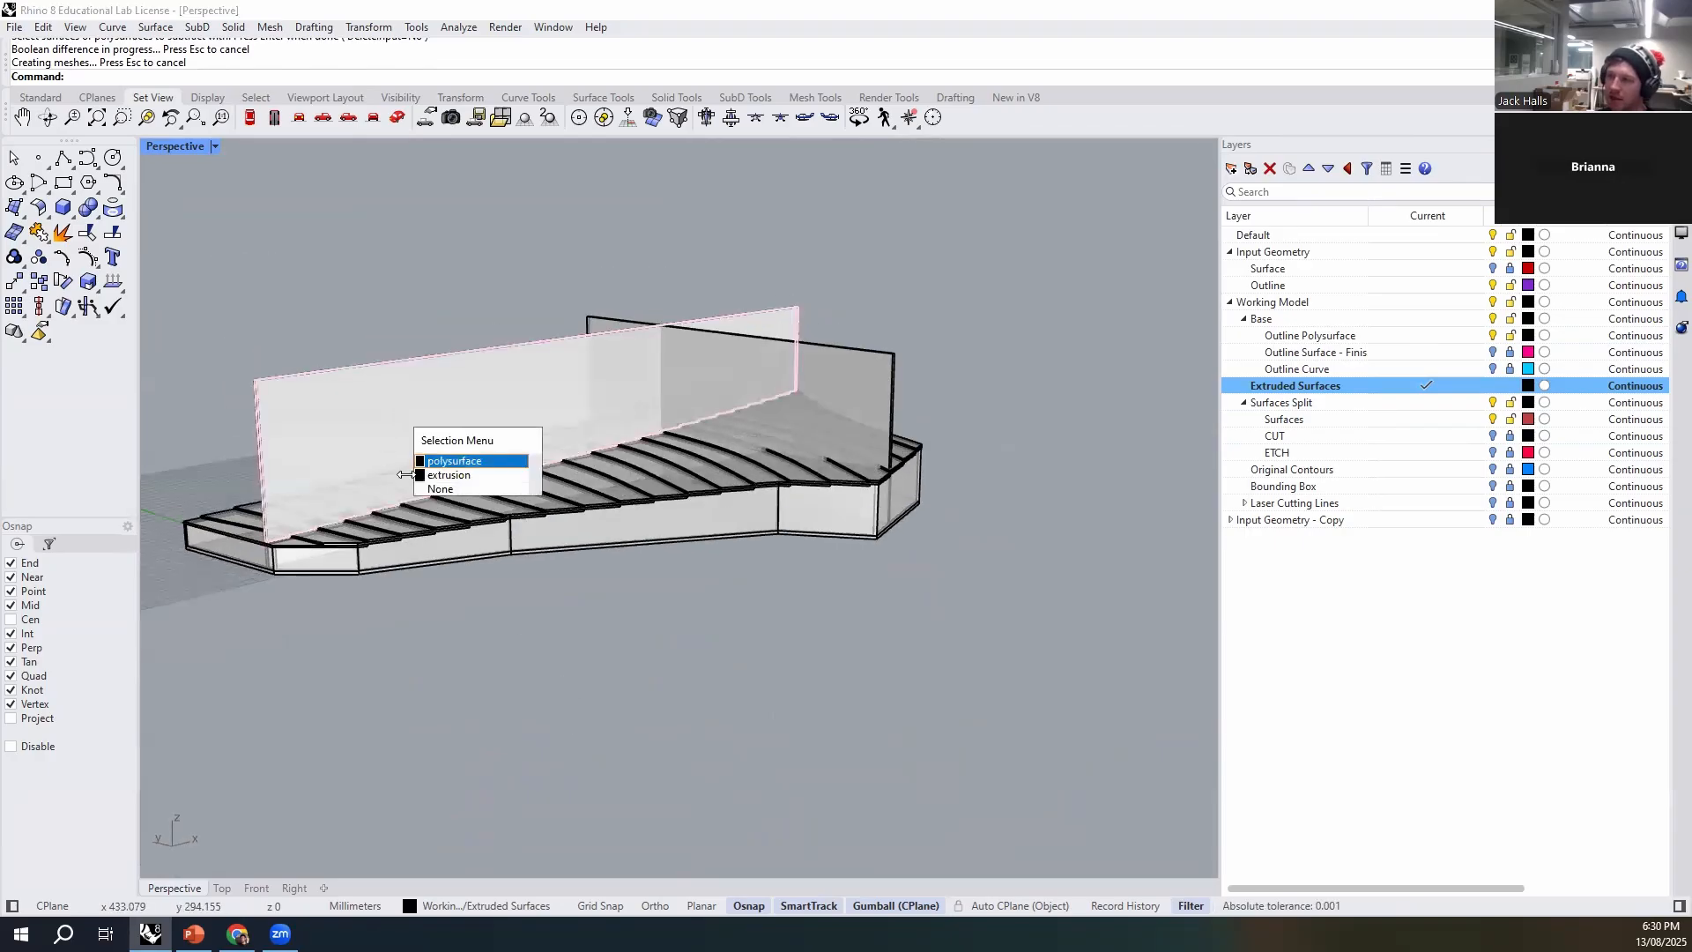
pyautogui.click(468, 476)
pyautogui.press('Delete')
pyautogui.click(363, 419)
pyautogui.press('Delete')
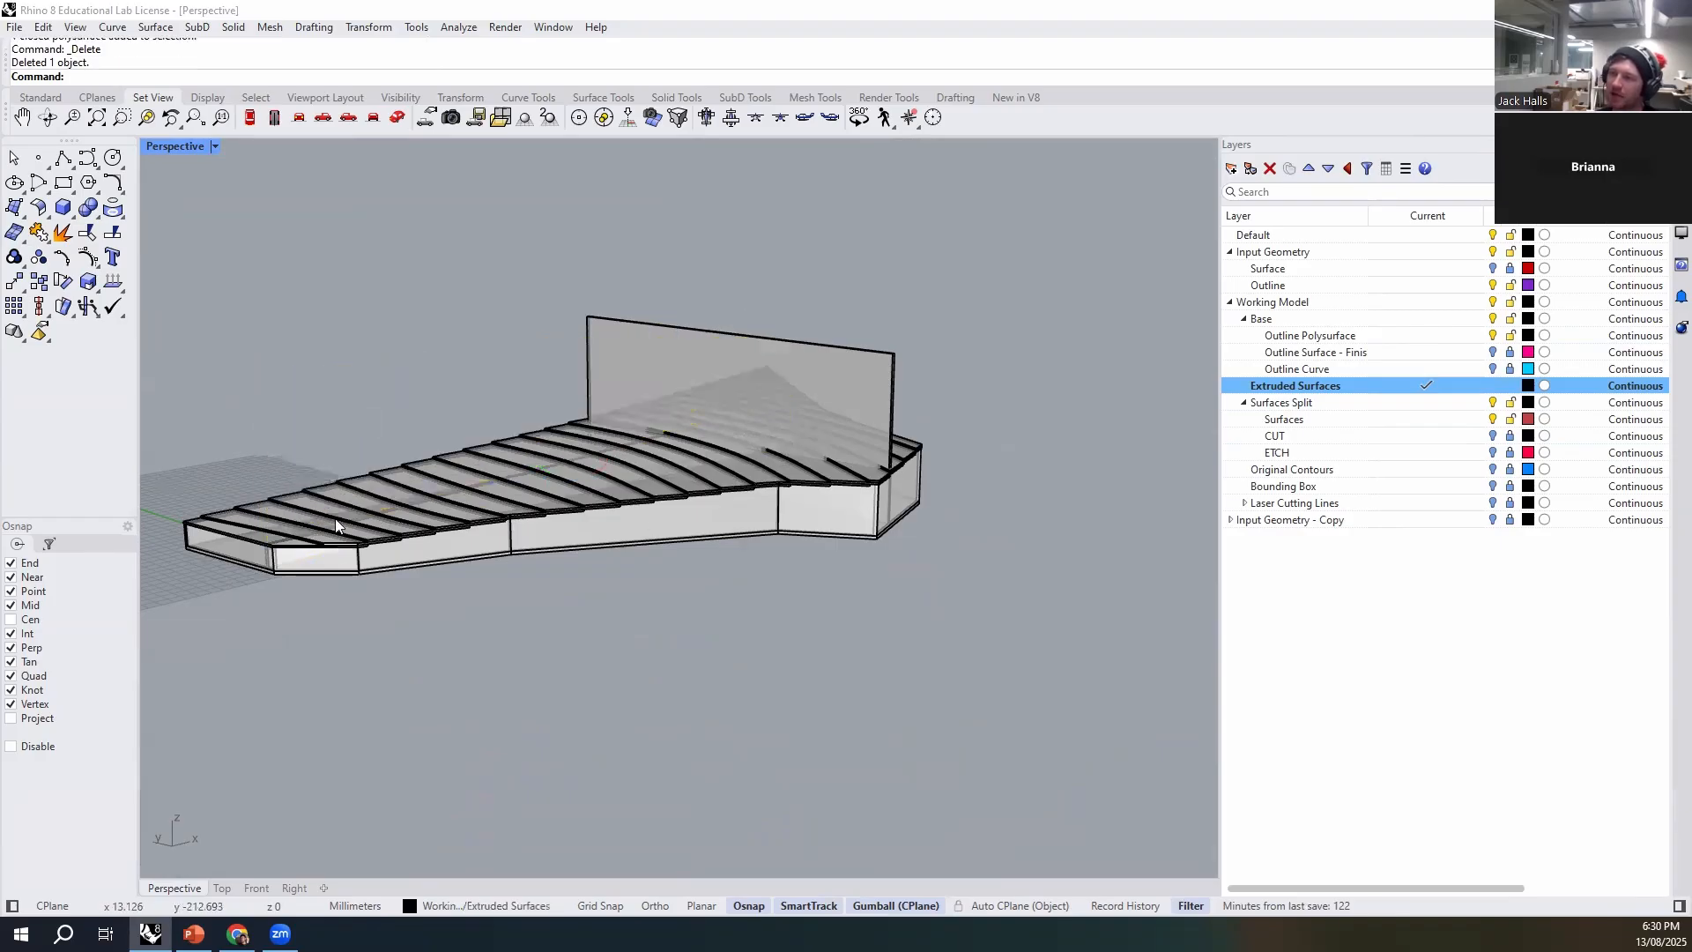
# - Hide the base piece covering the underside of the model
pyautogui.scroll(5, 266, 574)
pyautogui.click(336, 567)
pyautogui.scroll(-3, 393, 576)
pyautogui.scroll(-3, 393, 576)
pyautogui.moveTo(465, 615); pyautogui.dragTo(461, 544, button='right')
pyautogui.click(550, 595)
pyautogui.scroll(-4, 550, 594)
pyautogui.moveTo(550, 594); pyautogui.dragTo(559, 558, button='right')
pyautogui.scroll(8, 594, 379)
pyautogui.click(592, 423)
pyautogui.hotkey('ctrl', 'h')
# - Examine from below how the trimmed long rib meets the stepped layers
pyautogui.moveTo(593, 424); pyautogui.dragTo(815, 581, button='right')
pyautogui.click(786, 535)
pyautogui.moveTo(582, 319)
pyautogui.mouseDown(button='right')
pyautogui.moveTo(484, 275)
pyautogui.moveTo(589, 304)
pyautogui.mouseUp(button='right')
pyautogui.moveTo(435, 314); pyautogui.dragTo(836, 426, button='right')
pyautogui.click(682, 501)
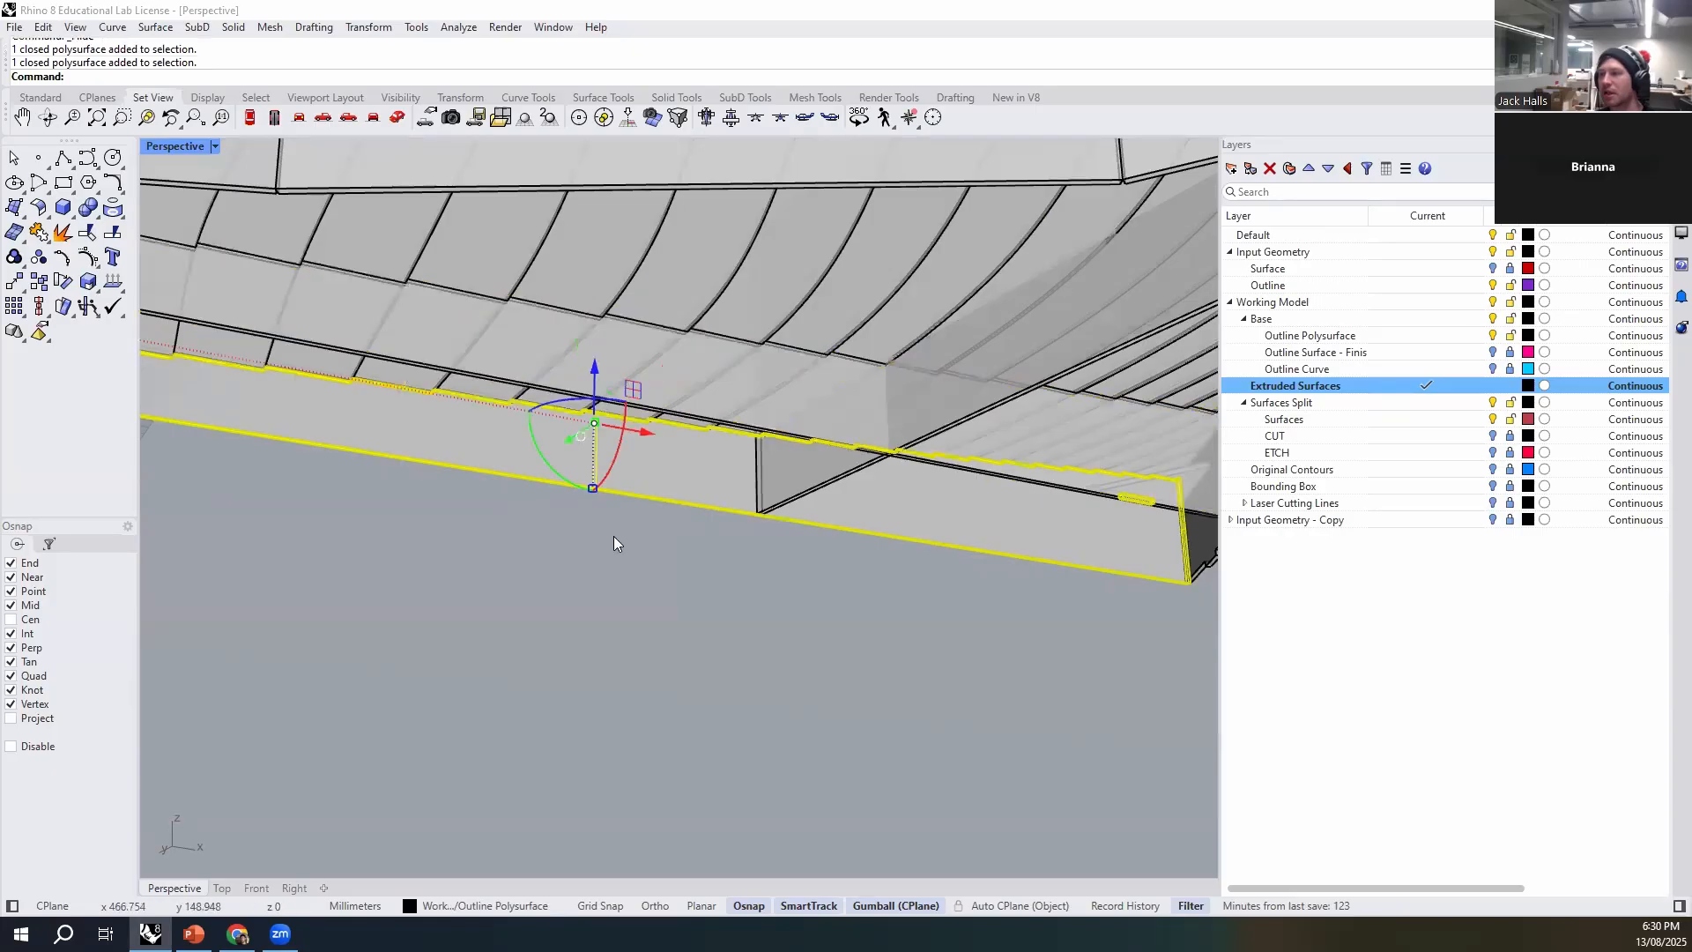
pyautogui.scroll(-5, 680, 486)
pyautogui.click(848, 637)
# - Subtract all objects on the Extruded Surfaces layer from the shorter cross panel with BooleanDifference
pyautogui.moveTo(798, 578); pyautogui.dragTo(818, 395, button='right')
pyautogui.click(856, 291)
pyautogui.moveTo(857, 291); pyautogui.dragTo(834, 664, button='right')
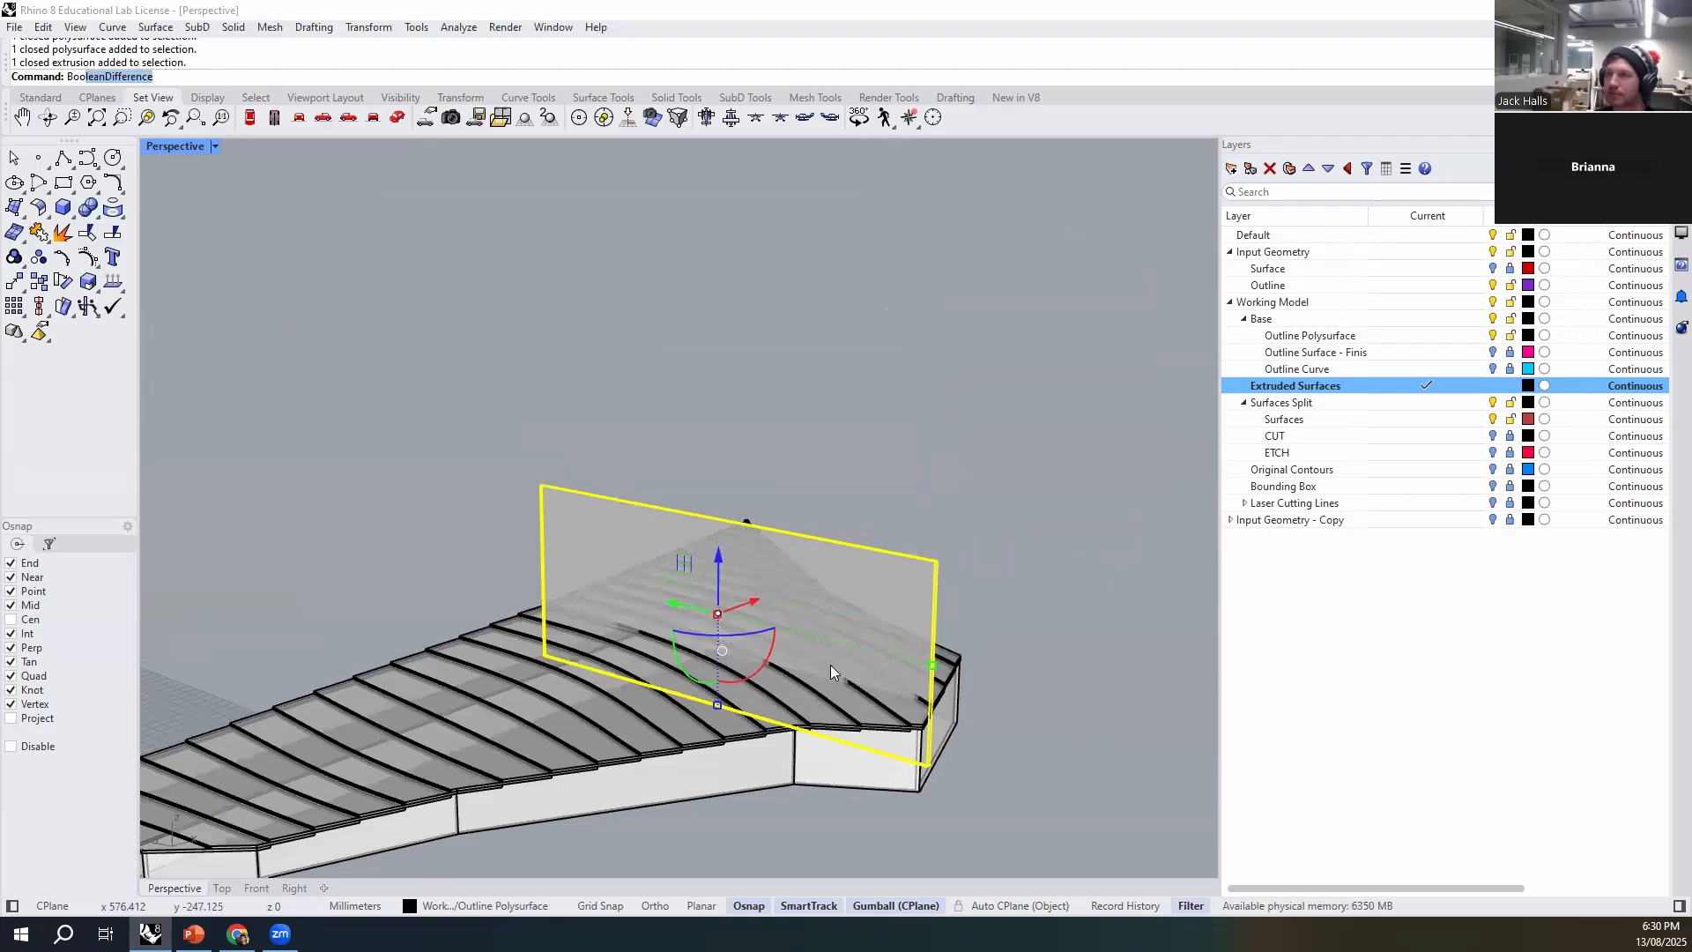
pyautogui.rightClick(1380, 393)
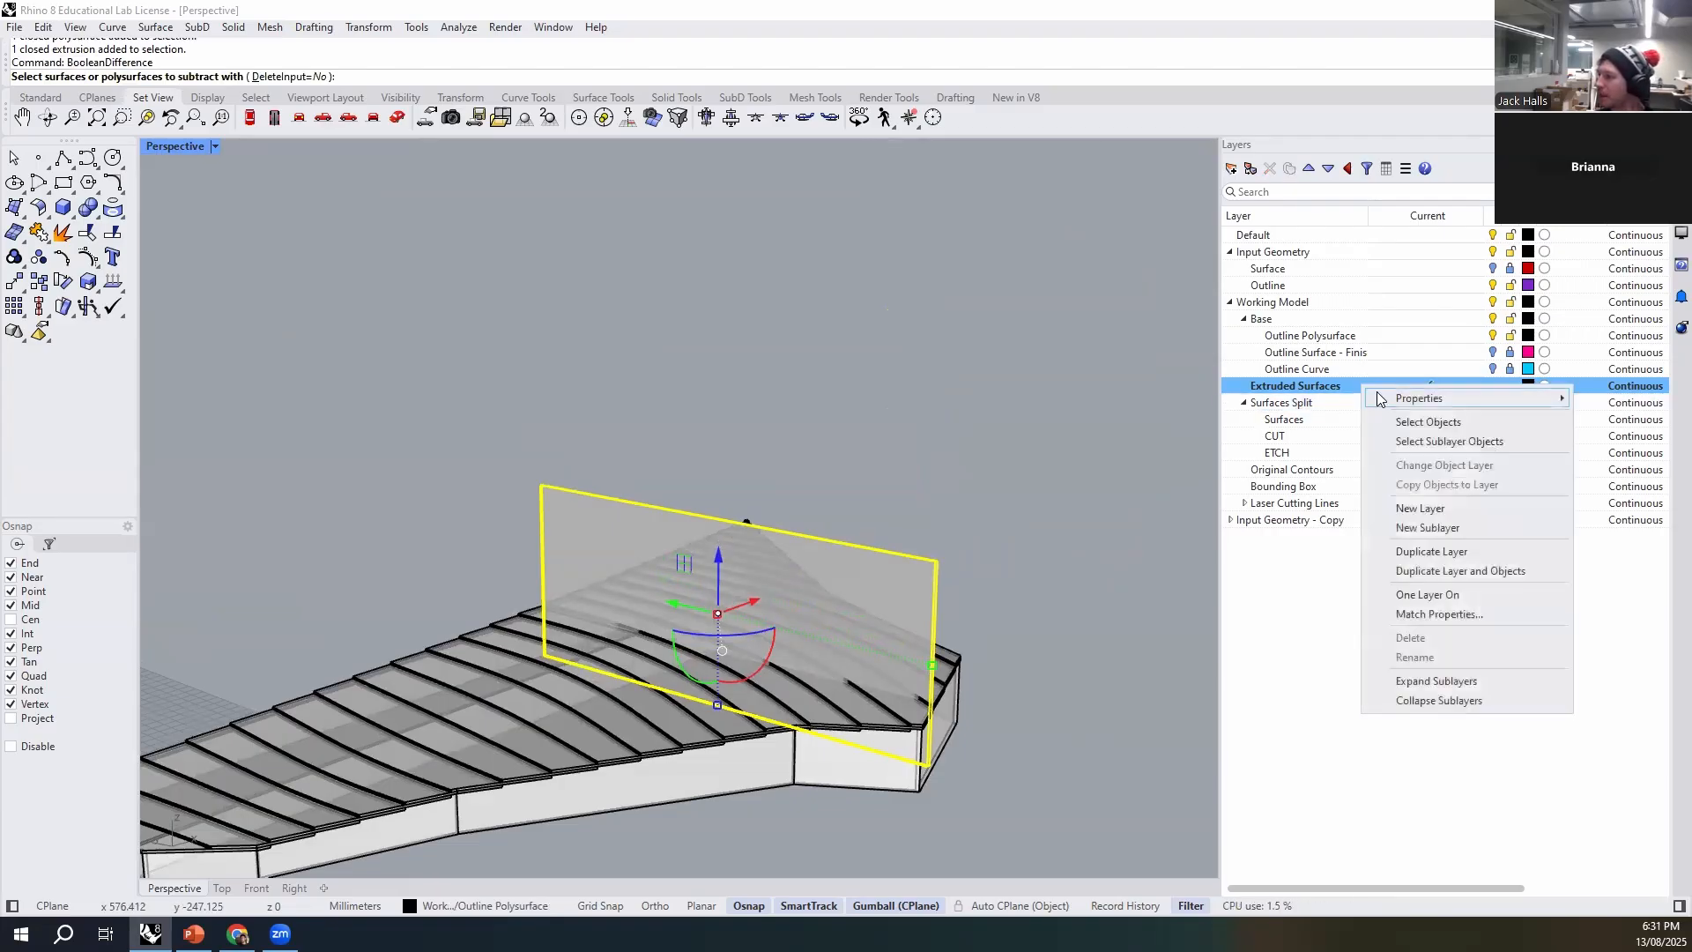
pyautogui.click(1409, 423)
pyautogui.press('Return')
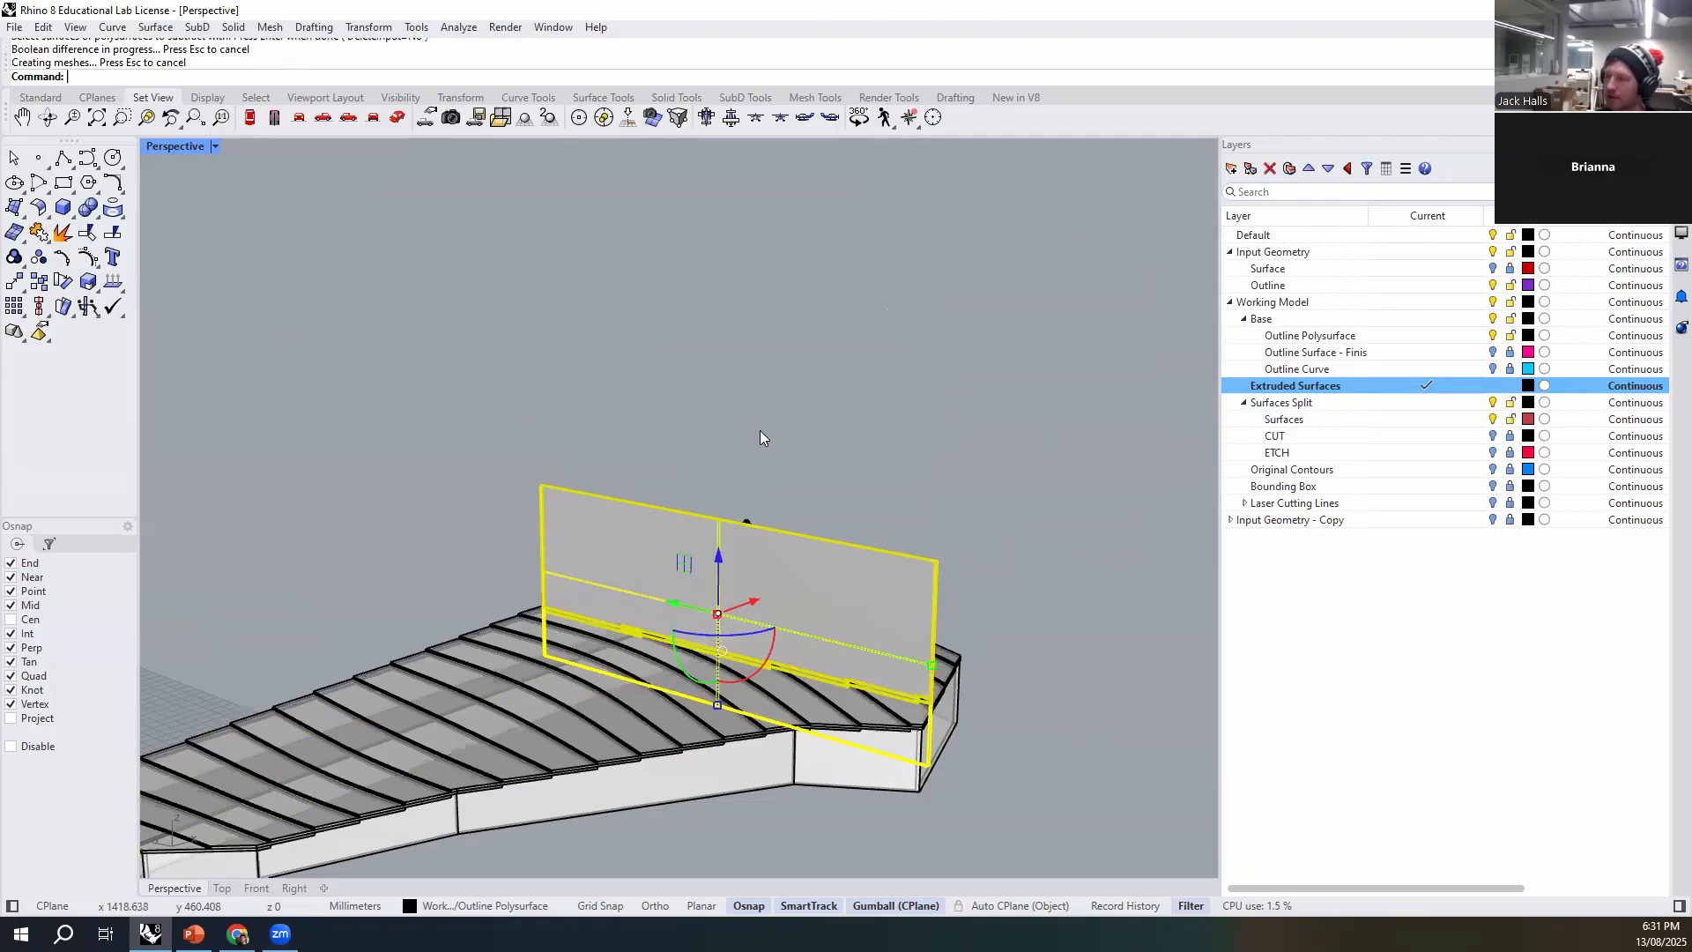
# - Delete the original cross panel extrusion and its leftover piece above the stepped surface
pyautogui.click(911, 573)
pyautogui.click(969, 640)
pyautogui.press('Delete')
pyautogui.click(916, 578)
pyautogui.press('Delete')
# - Examine the trimmed cross rib's stepped upper edge from below
pyautogui.moveTo(961, 628); pyautogui.dragTo(704, 532, button='right')
pyautogui.scroll(5, 749, 503)
pyautogui.scroll(4, 899, 432)
pyautogui.click(999, 314)
pyautogui.scroll(-8, 917, 300)
pyautogui.moveTo(992, 329); pyautogui.dragTo(912, 335, button='right')
pyautogui.scroll(3, 912, 322)
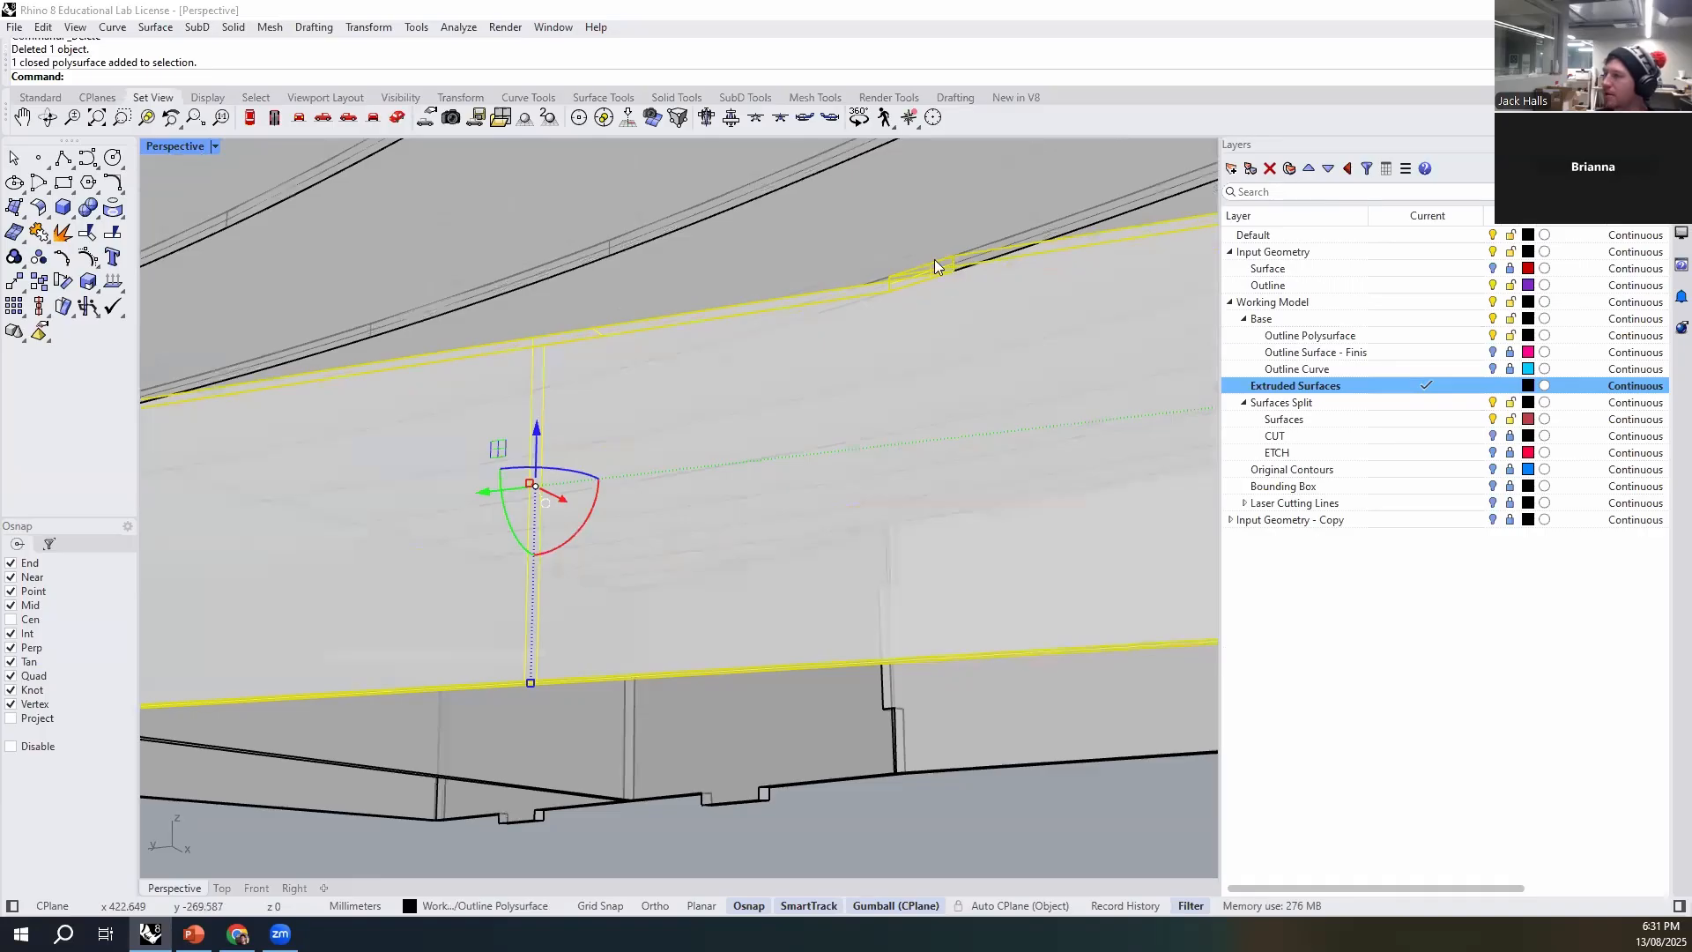
pyautogui.scroll(-8, 956, 266)
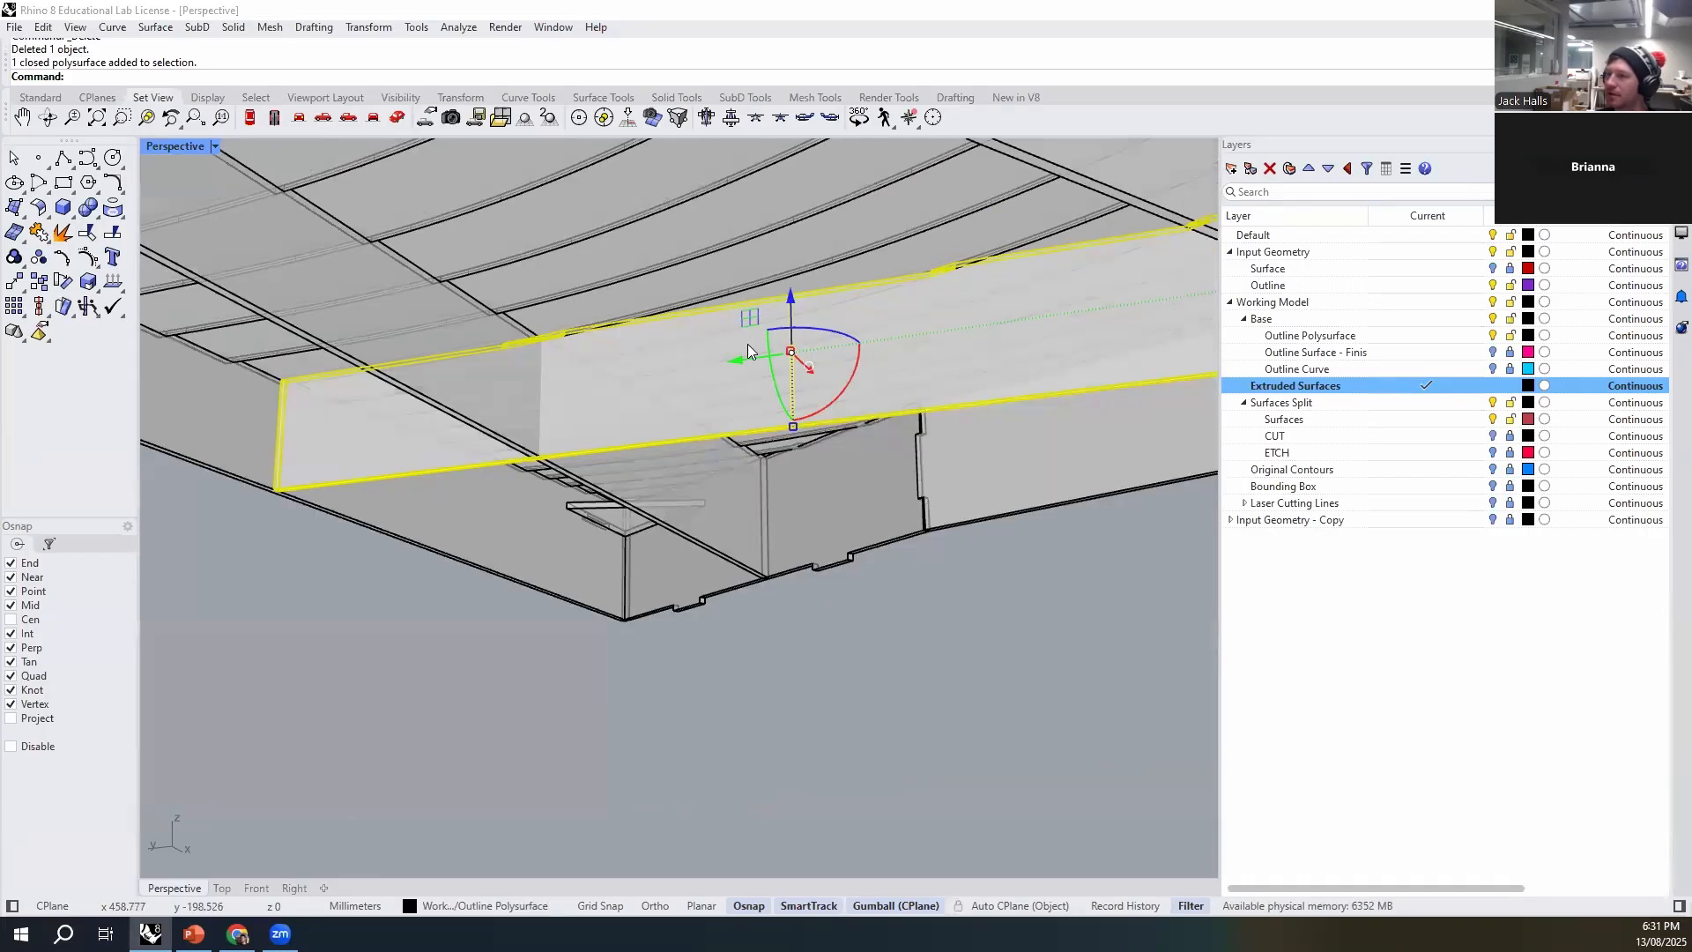
pyautogui.scroll(8, 558, 335)
pyautogui.scroll(-12, 564, 338)
pyautogui.press('Escape')
pyautogui.scroll(10, 757, 340)
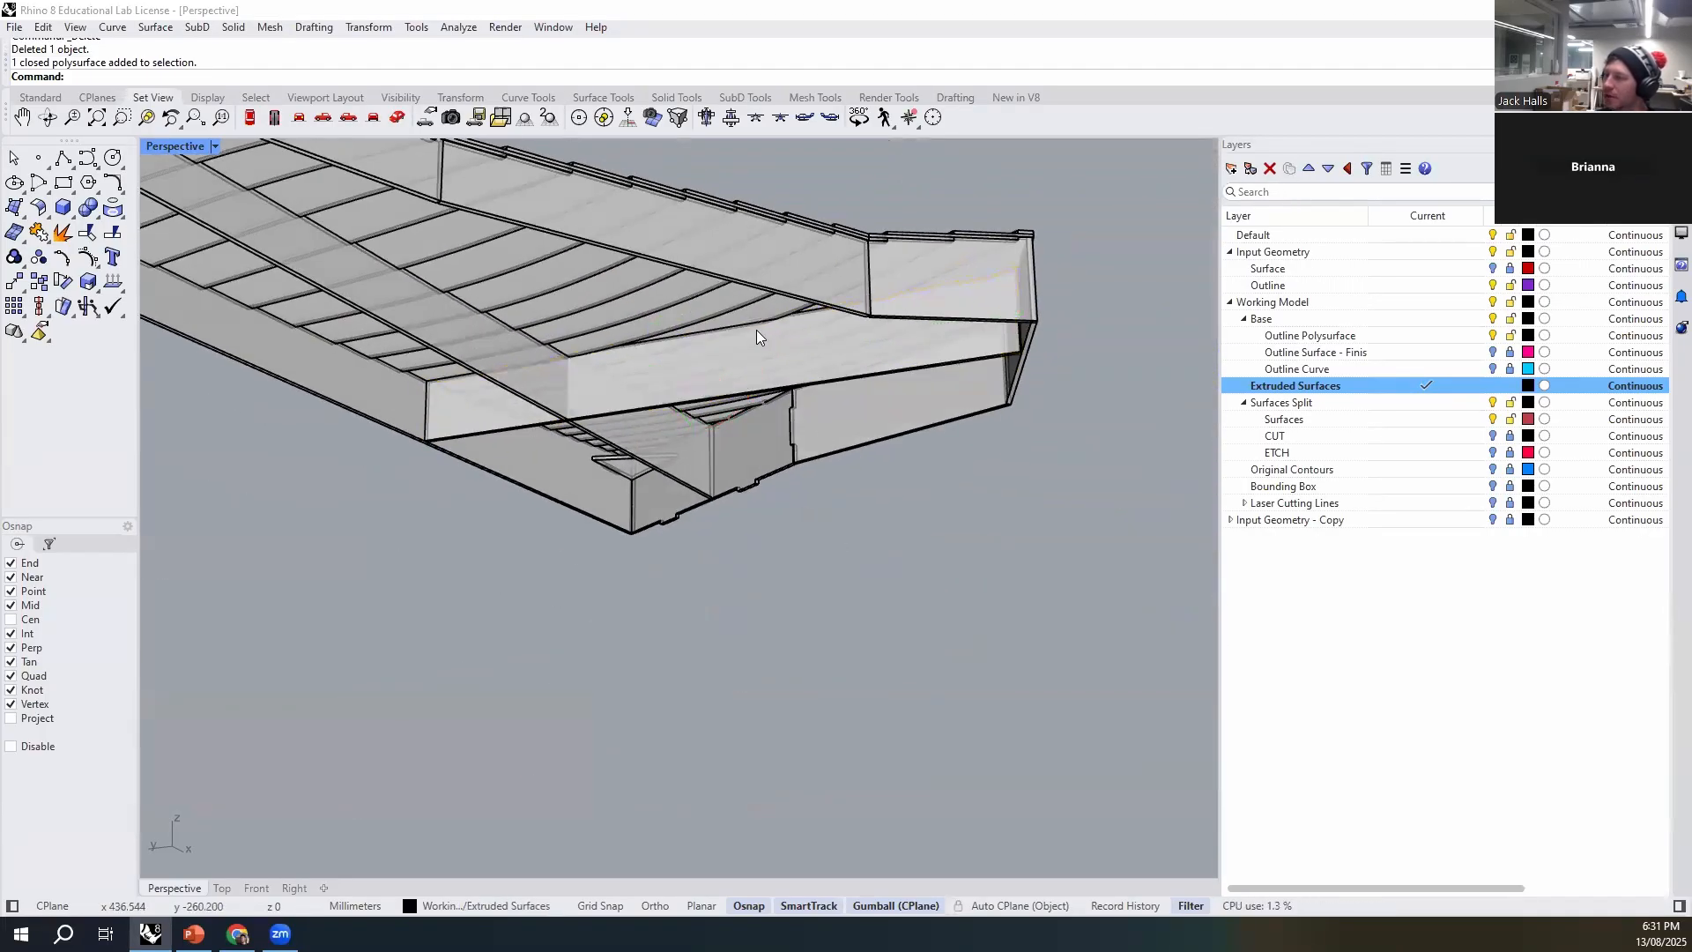
pyautogui.scroll(-5, 861, 662)
pyautogui.scroll(-7, 834, 384)
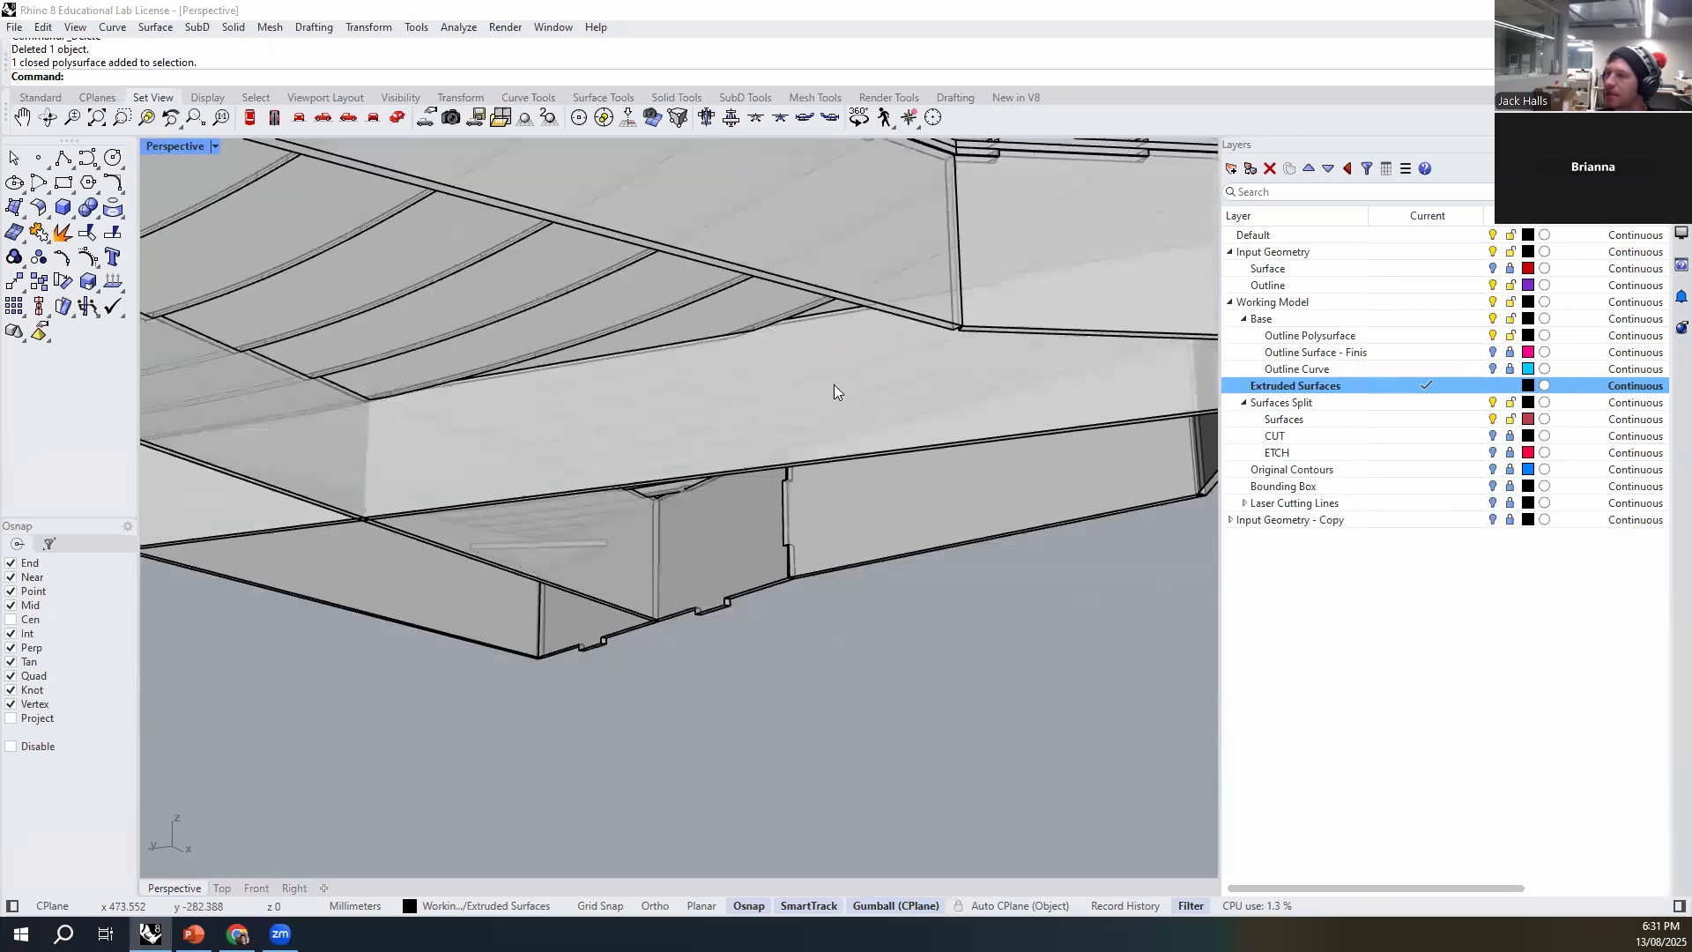
pyautogui.scroll(7, 851, 397)
pyautogui.moveTo(854, 453); pyautogui.dragTo(823, 498, button='right')
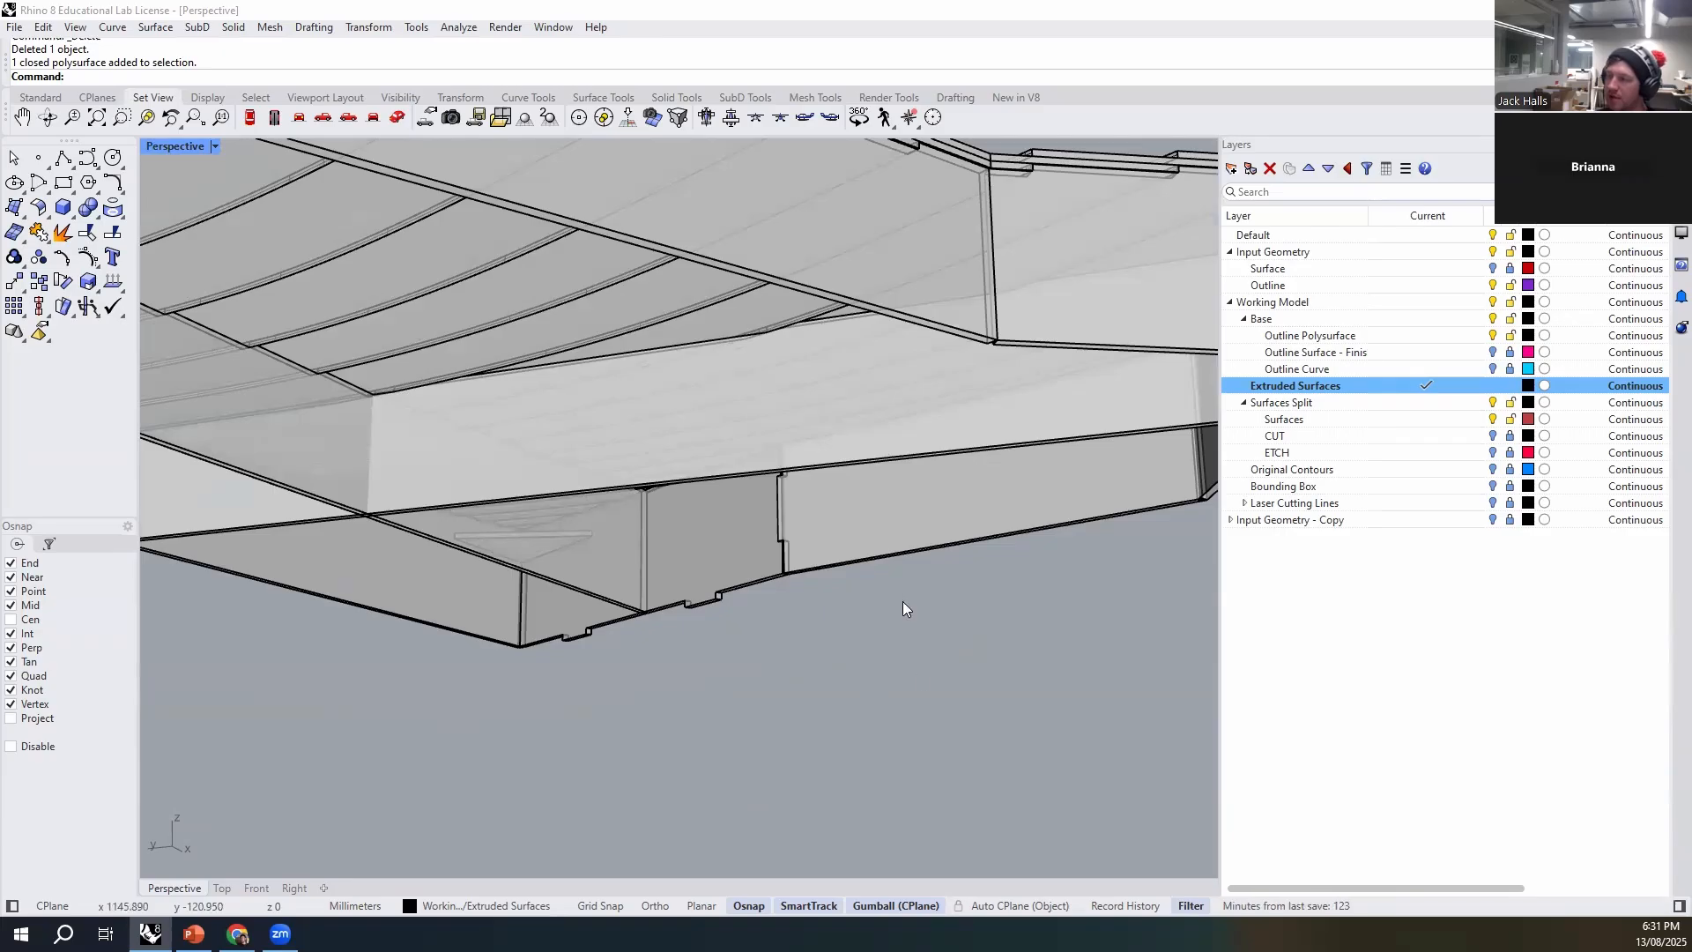
# - Duplicate the border of the cross rib's large side face with DupFaceBorder and delete the trimmed rib polysurface
pyautogui.write('pFaceBorder')
pyautogui.press('Return')
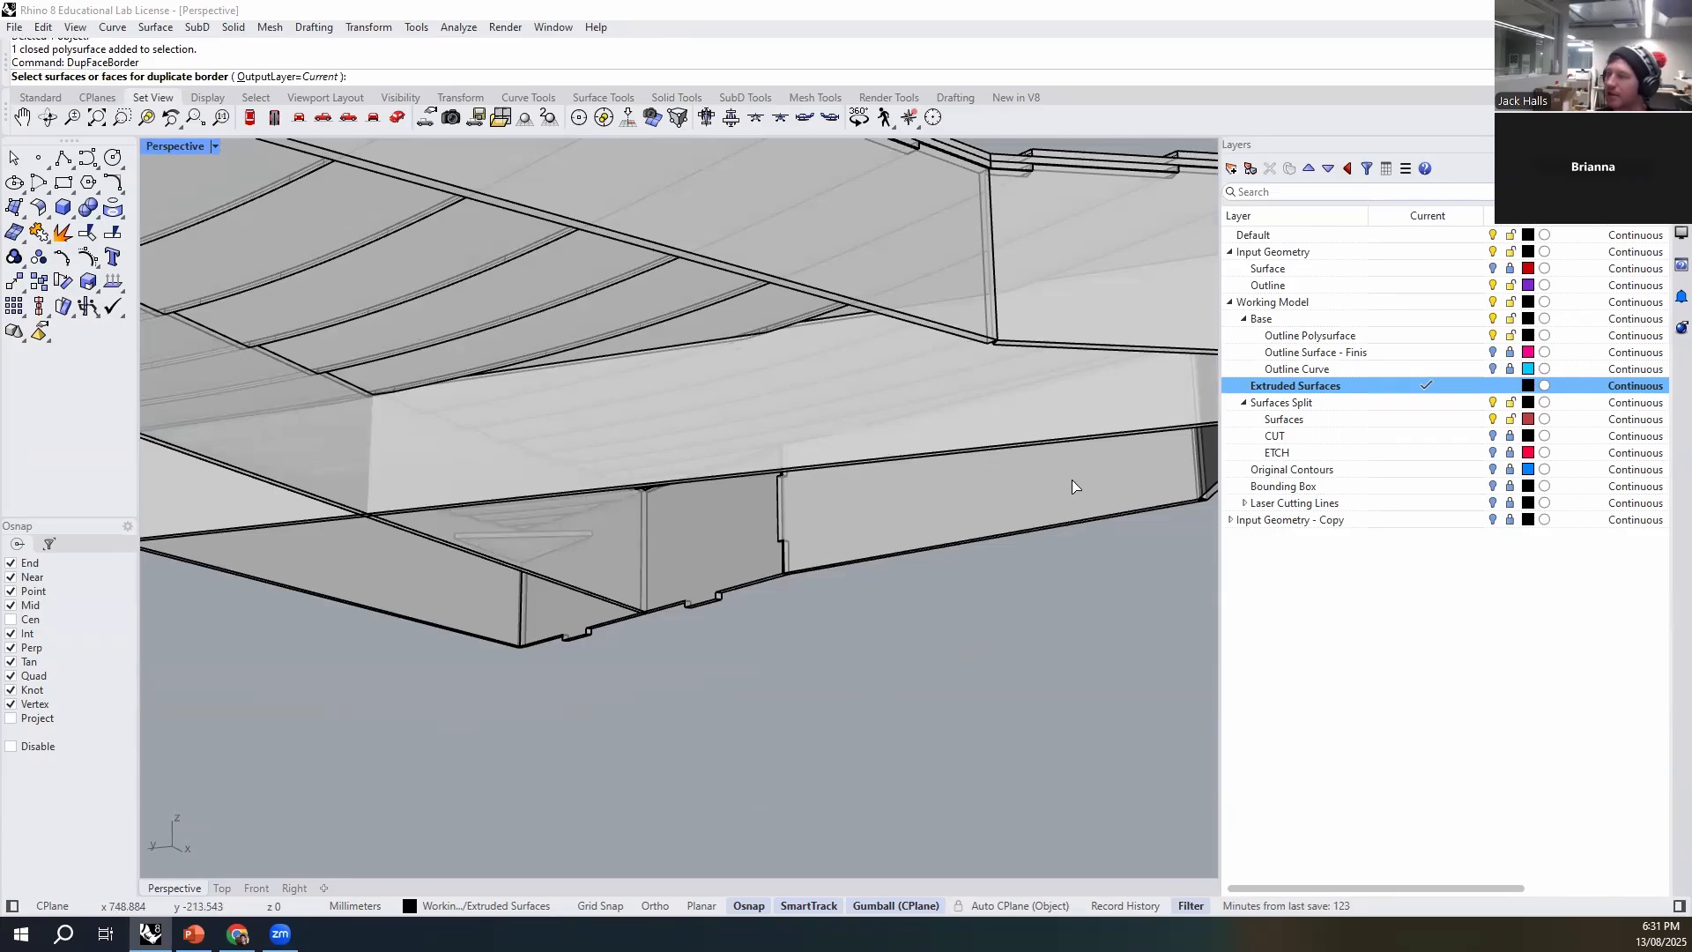
pyautogui.click(1014, 421)
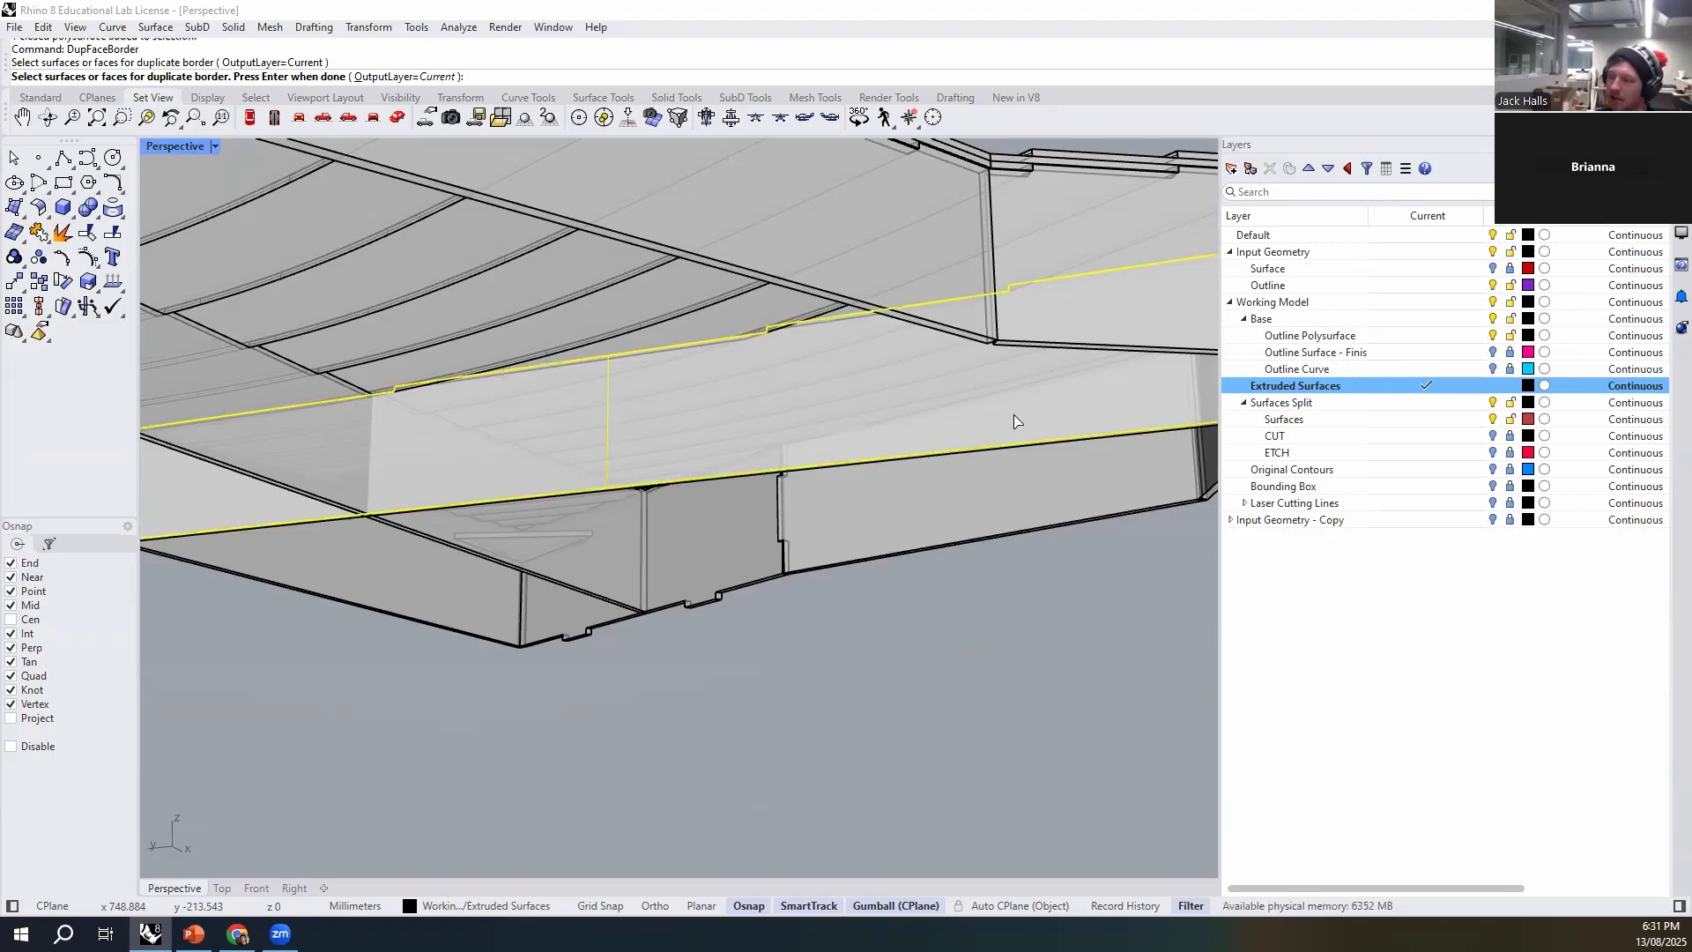
pyautogui.press('Return')
pyautogui.click(1013, 608)
pyautogui.click(1046, 410)
pyautogui.press('Delete')
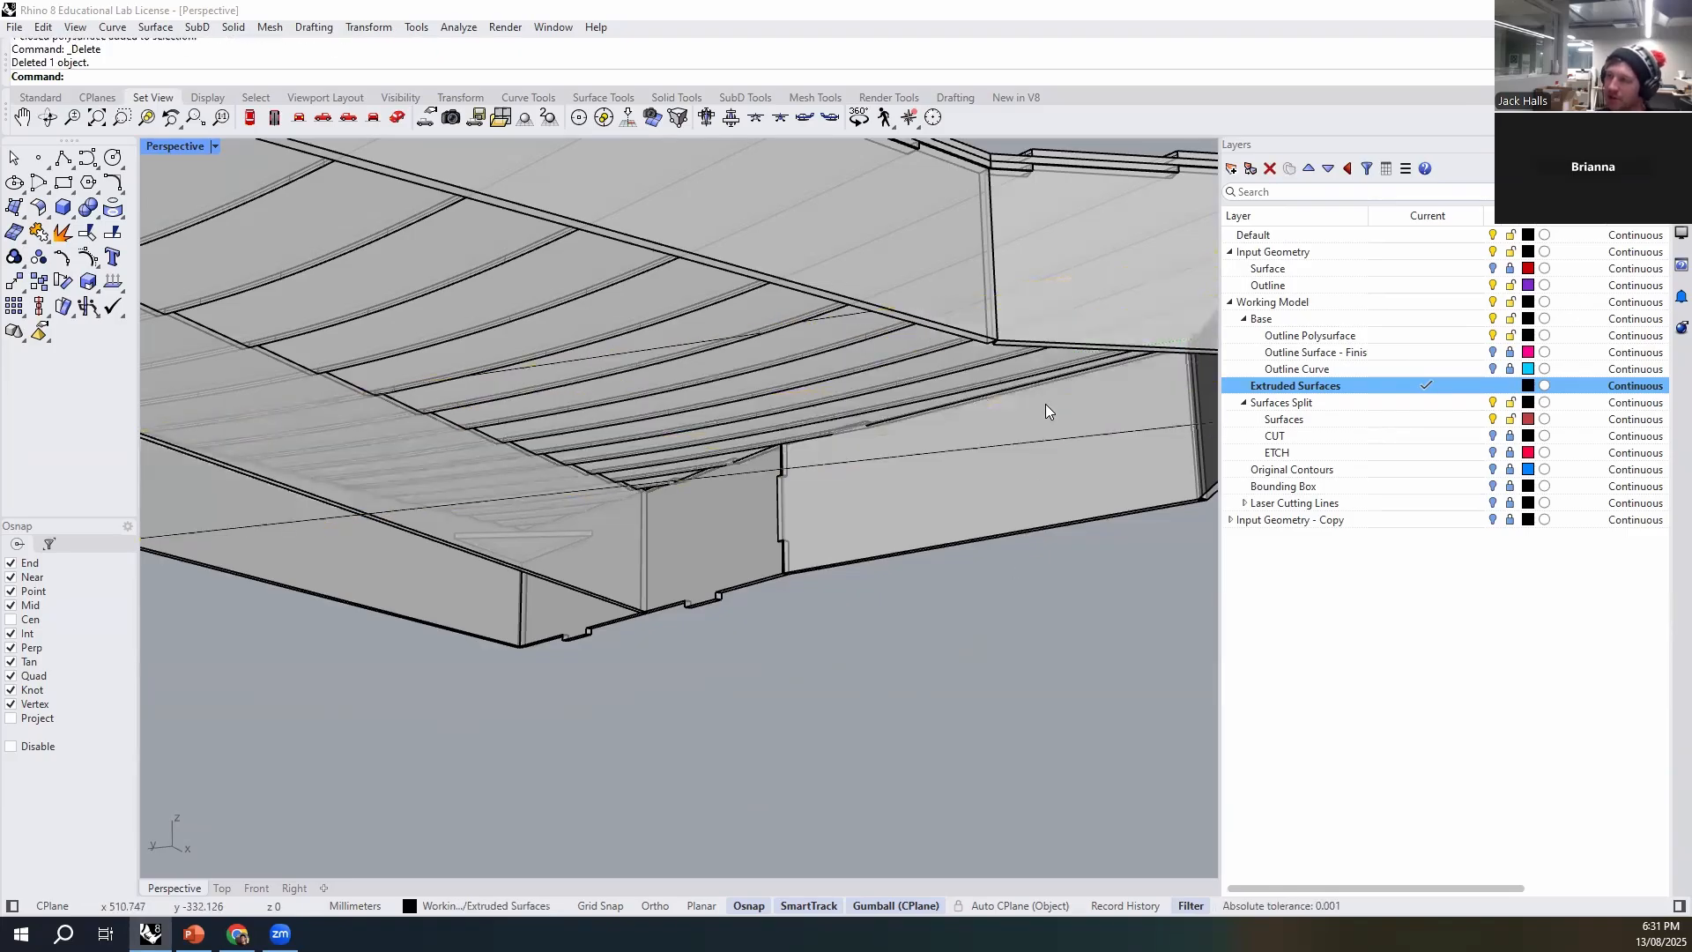
# - Extrude the duplicated border curve 3 mm as a solid with ExtrudeCrv and delete the source curve
pyautogui.click(901, 463)
pyautogui.moveTo(901, 463); pyautogui.dragTo(768, 527, button='right')
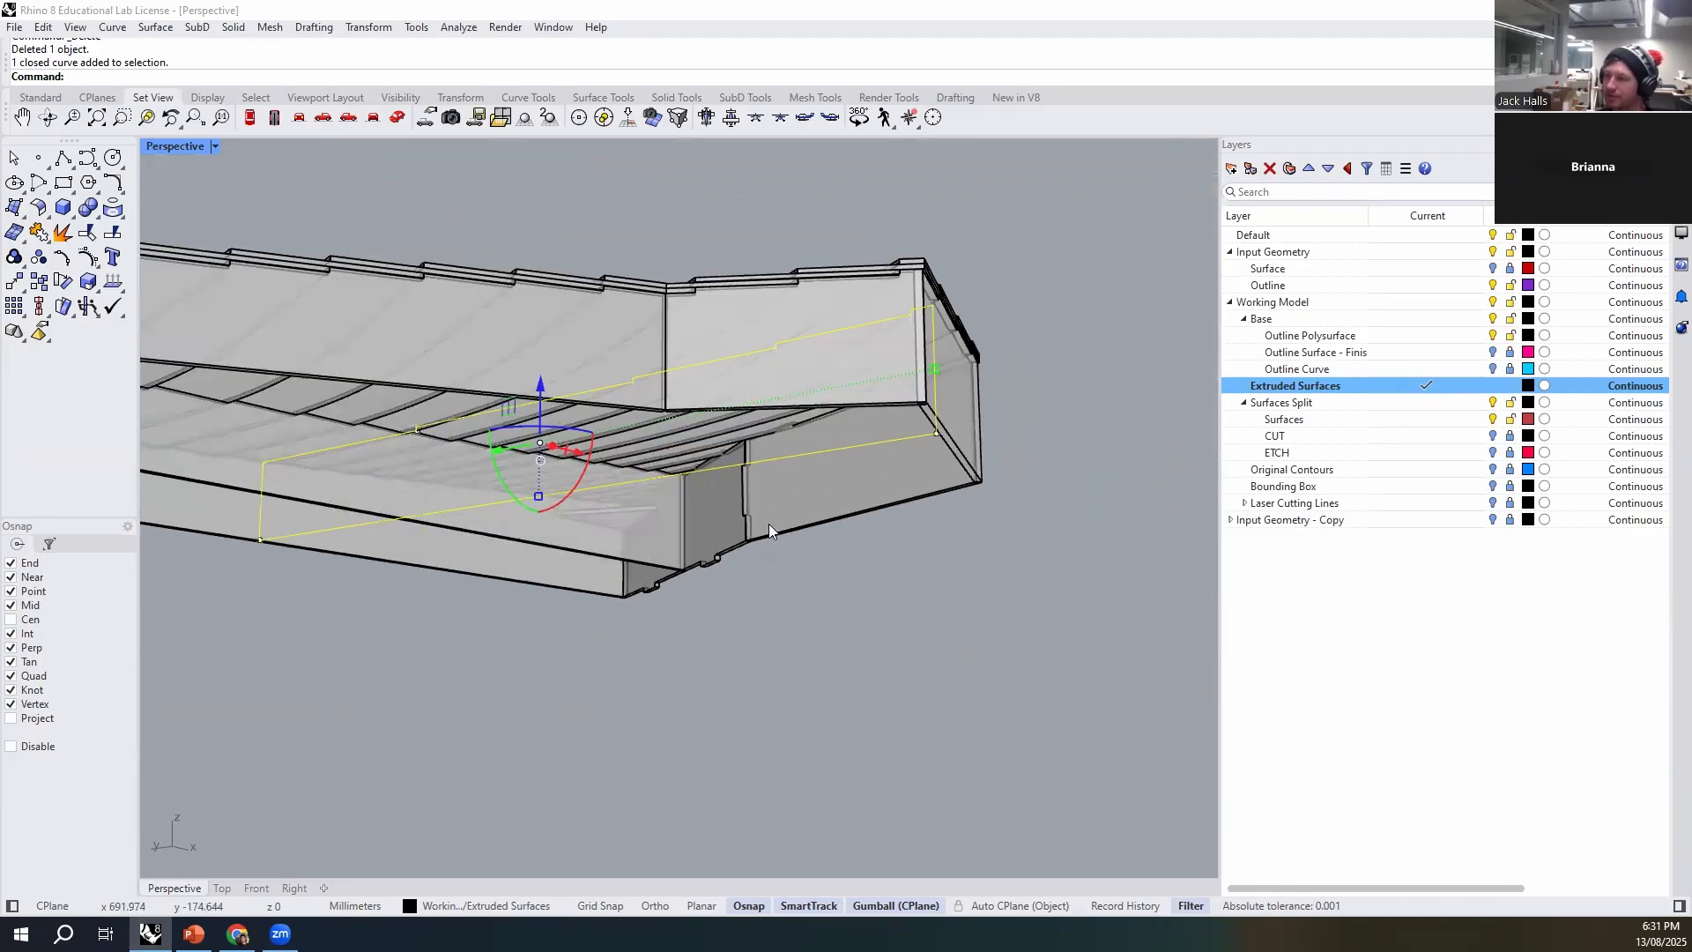
pyautogui.write('rudecrv')
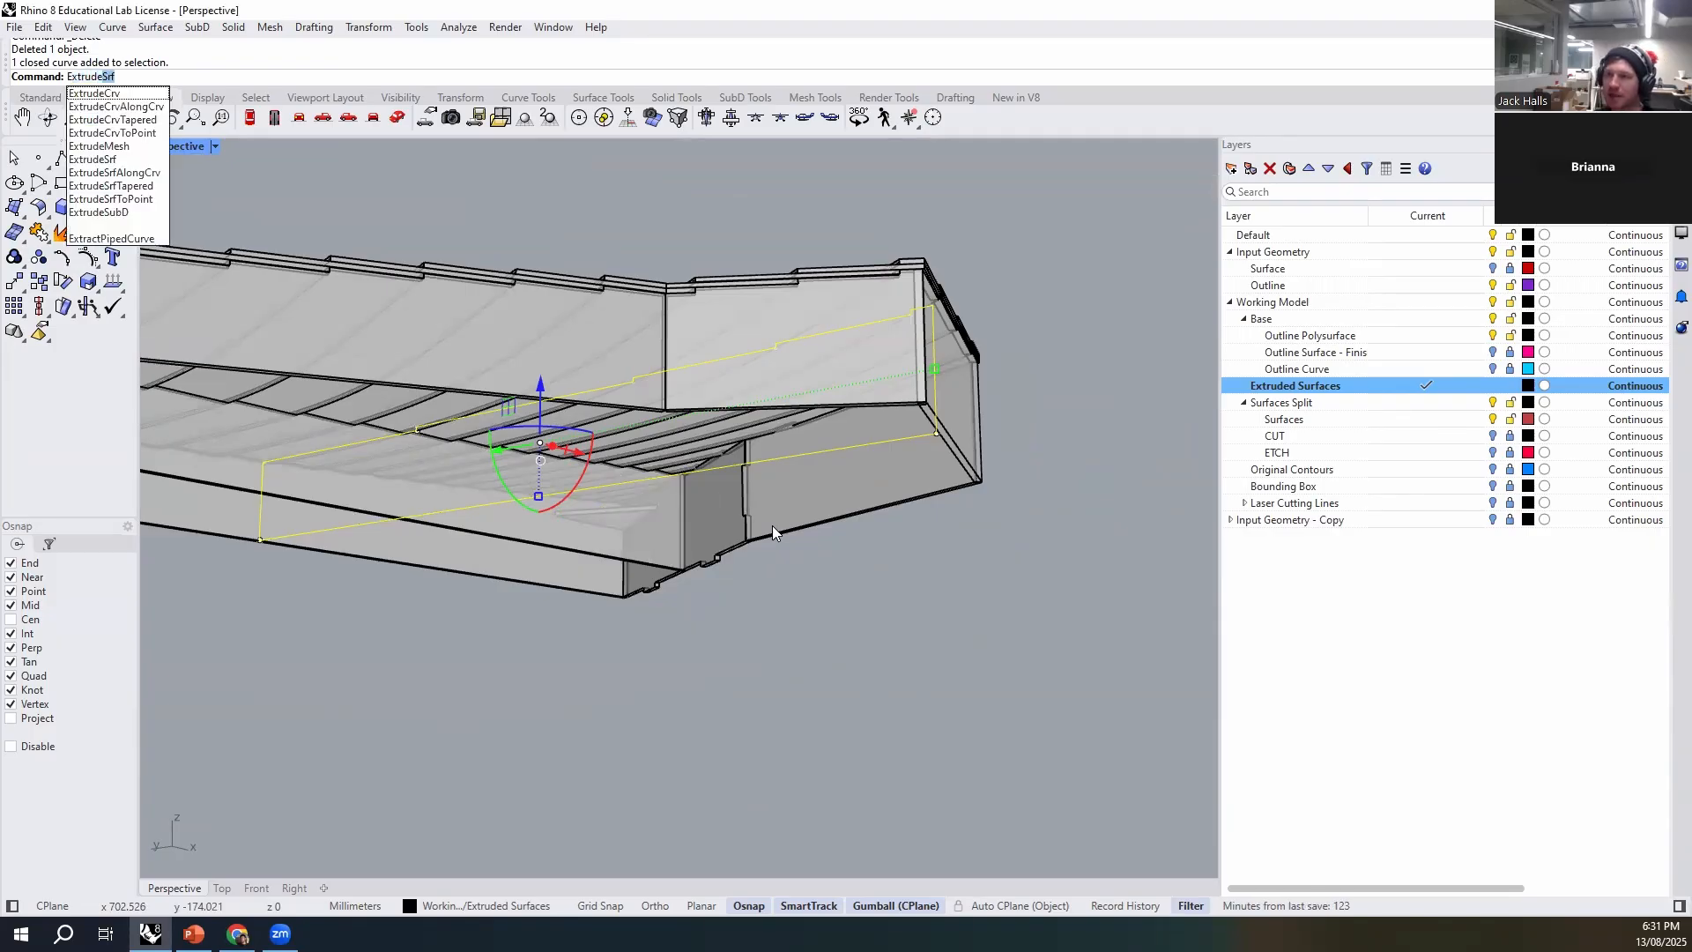
pyautogui.press('Return')
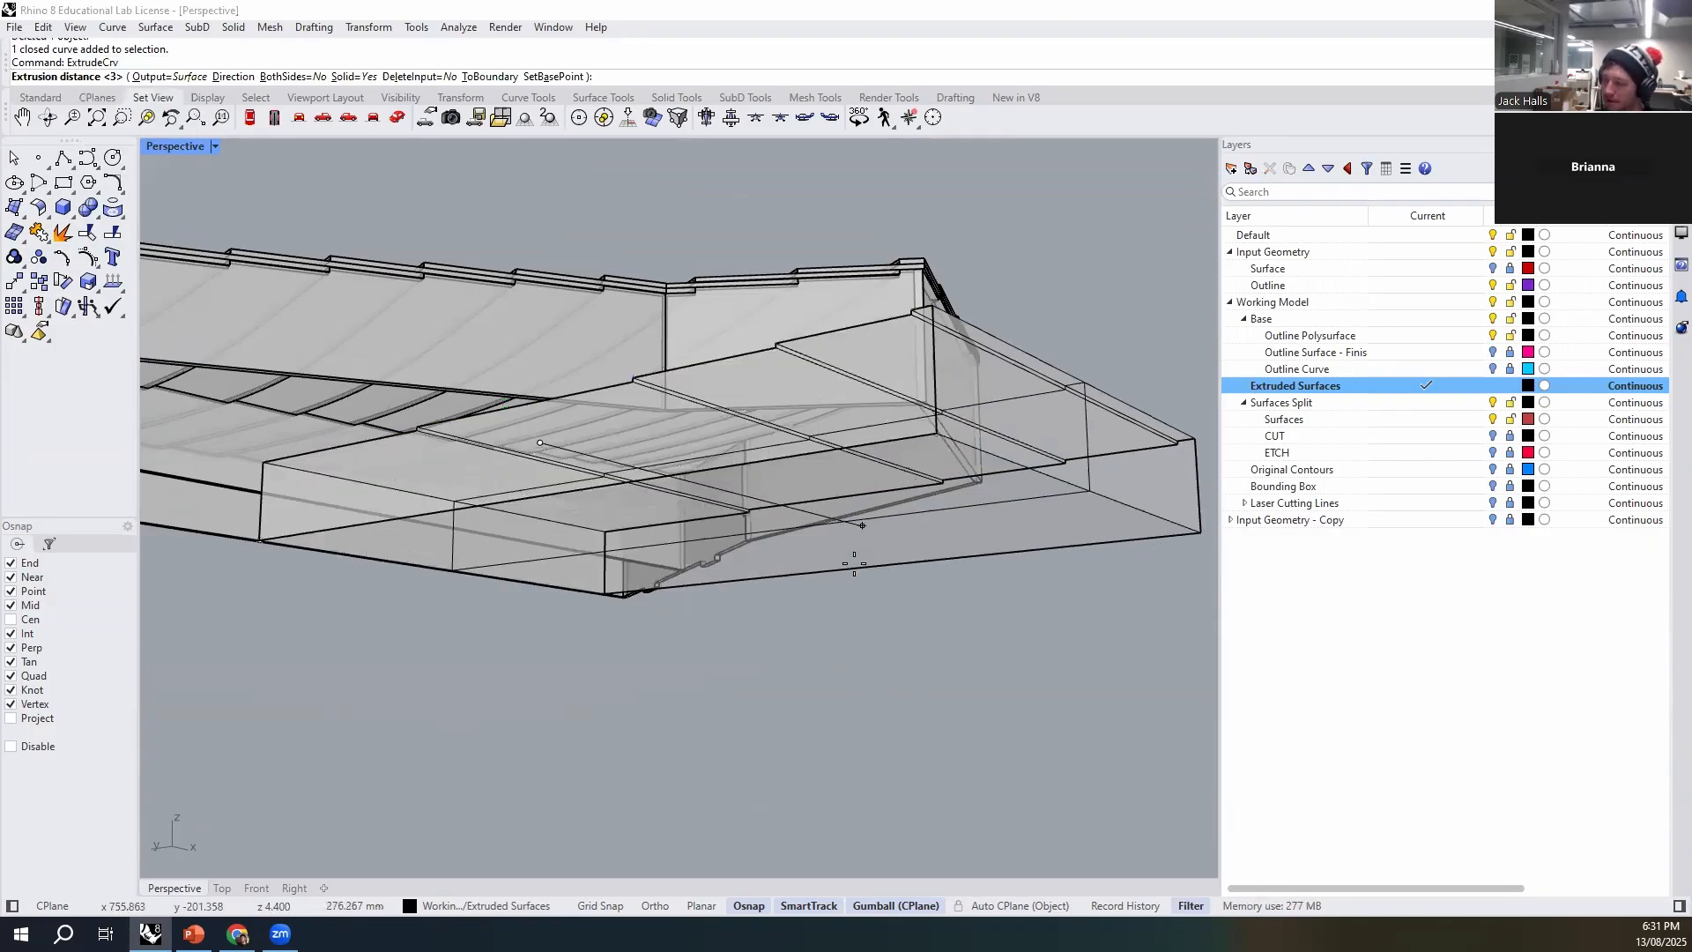
pyautogui.write('3')
pyautogui.press('Return')
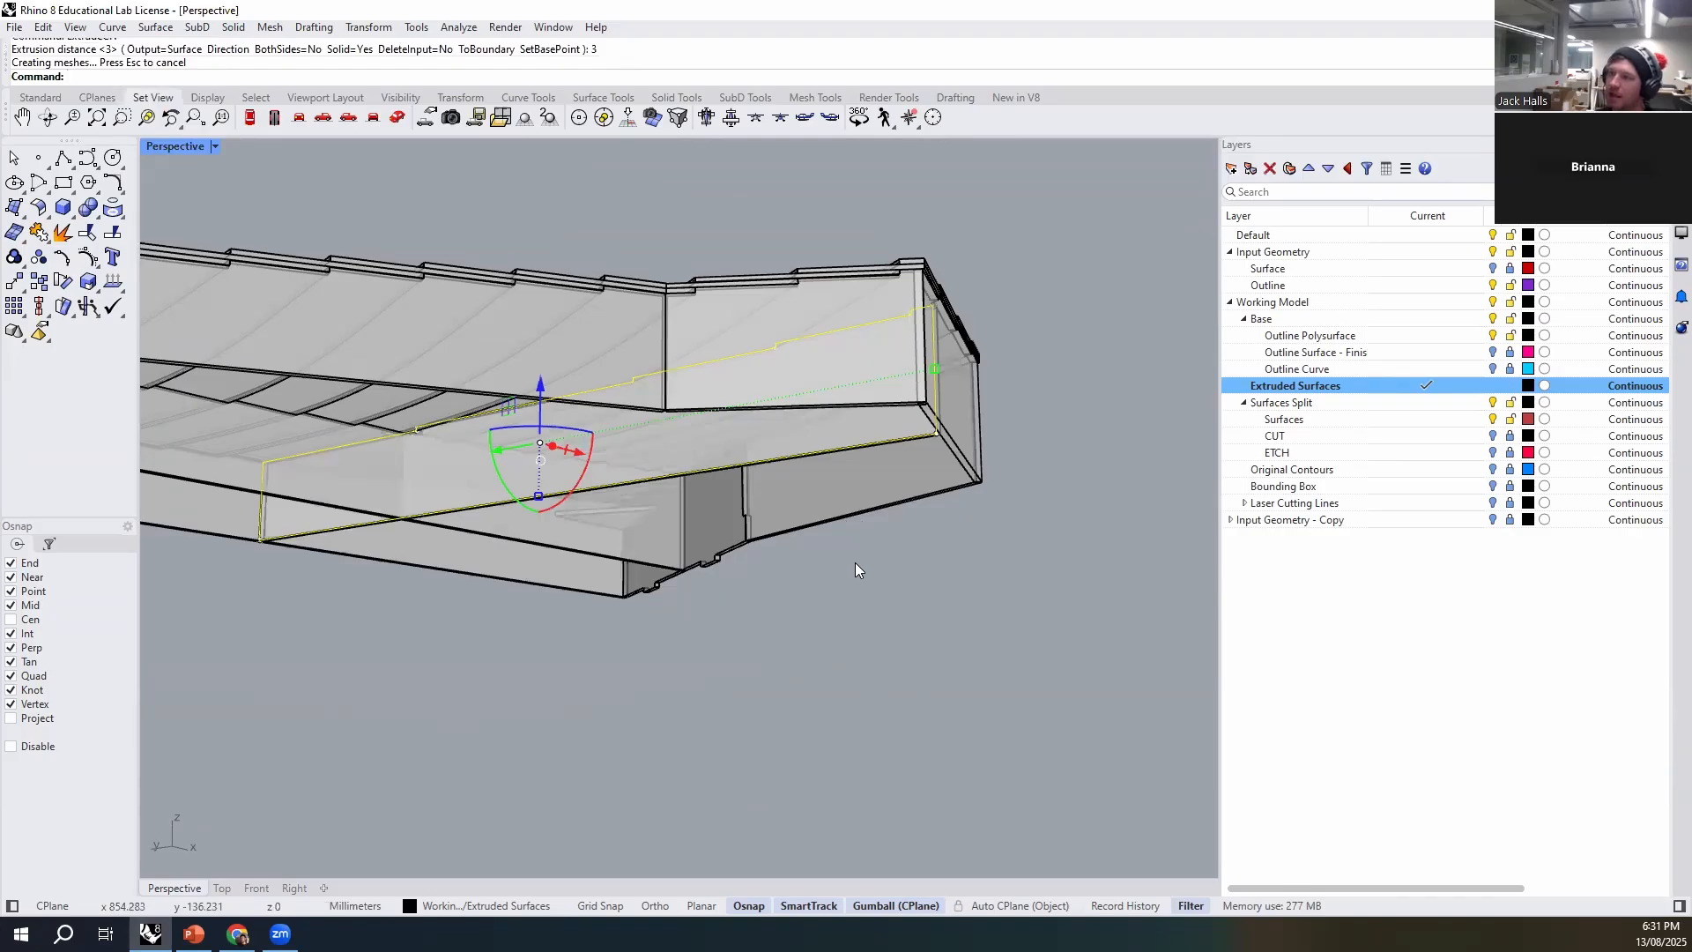
pyautogui.press('Delete')
# - Examine the re-extruded cross rib's stepped edge and the long rib from the underside
pyautogui.moveTo(855, 562); pyautogui.dragTo(894, 558, button='right')
pyautogui.scroll(5, 878, 326)
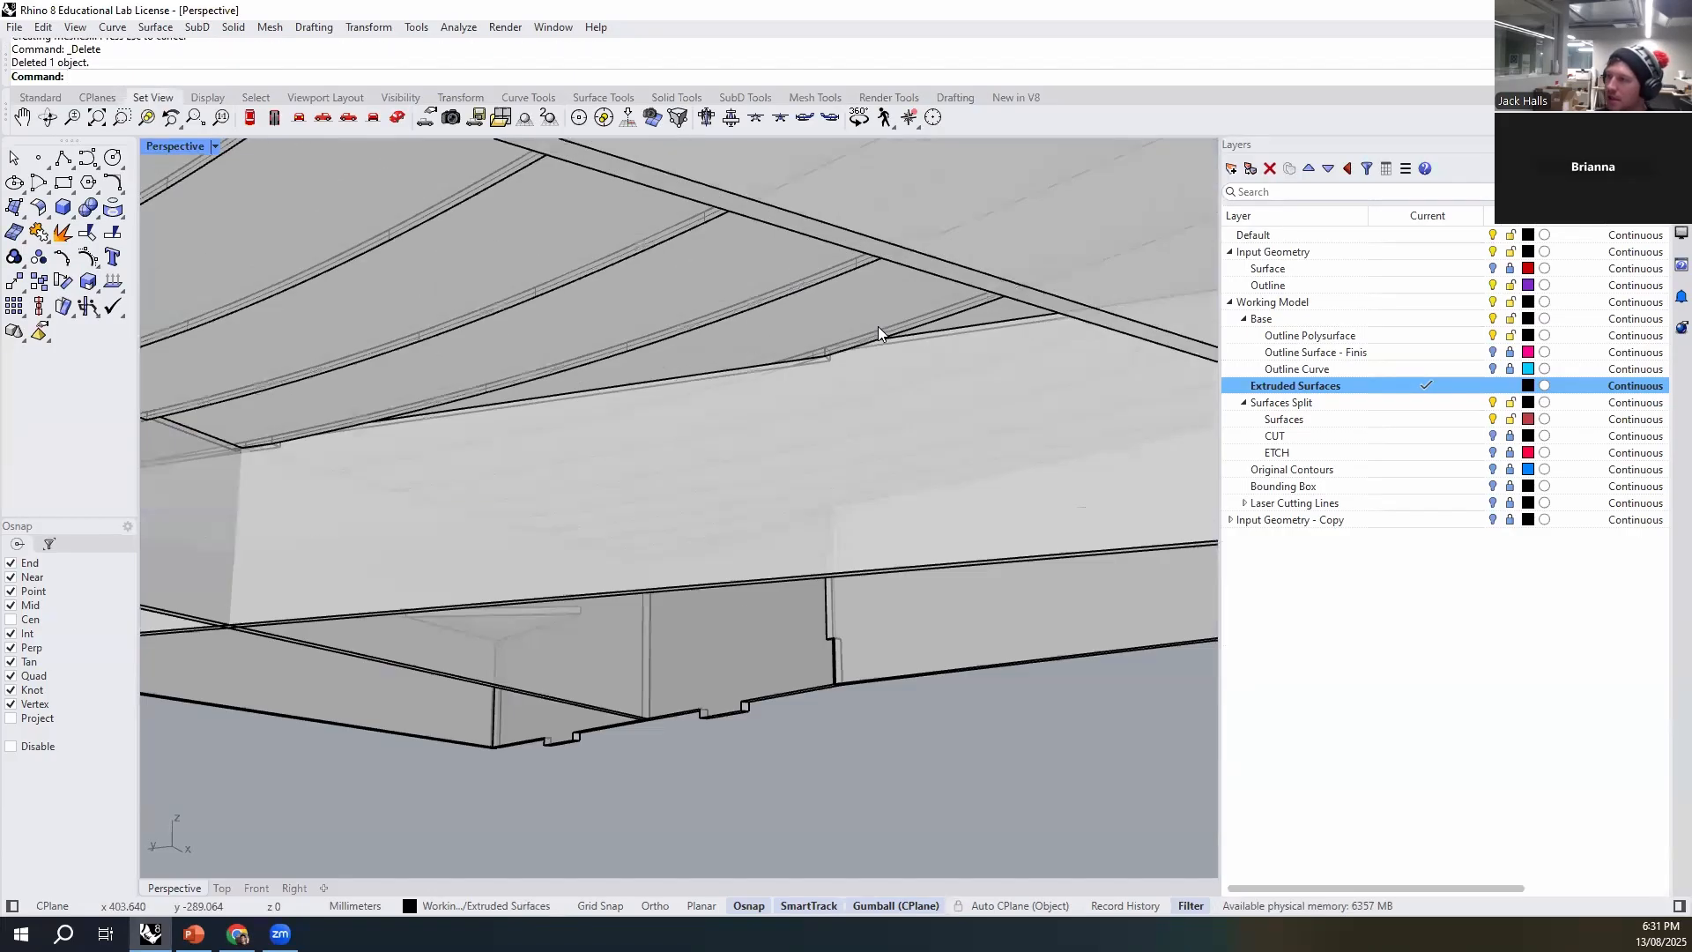
pyautogui.scroll(3, 779, 377)
pyautogui.click(804, 415)
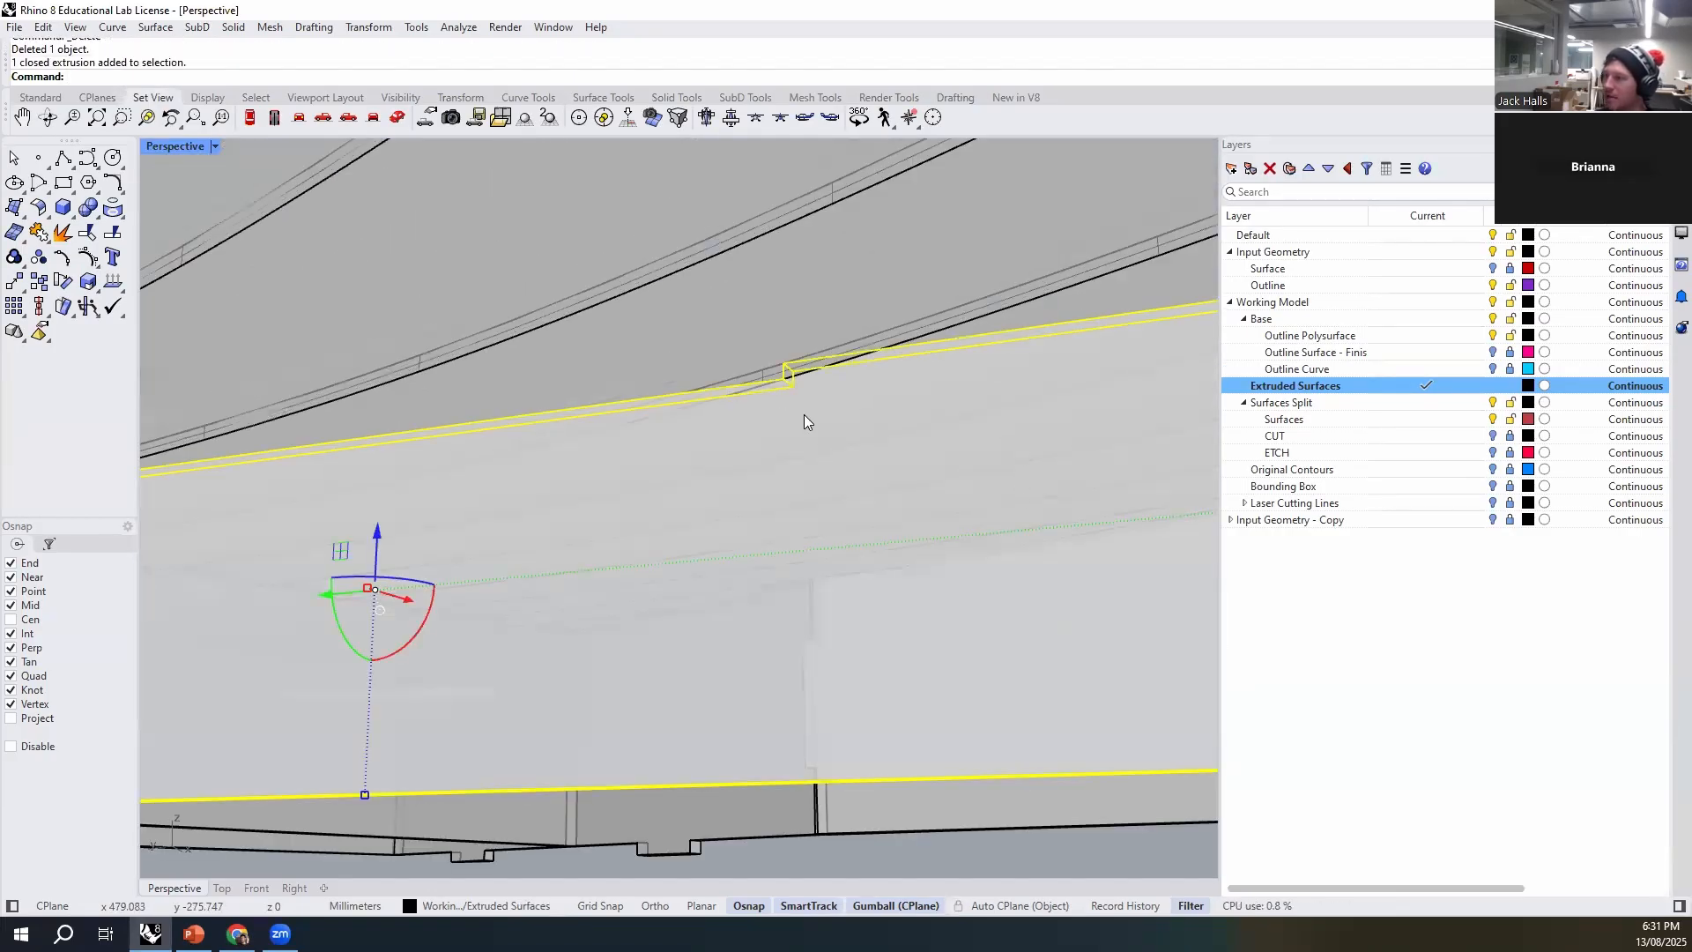
pyautogui.scroll(-5, 803, 449)
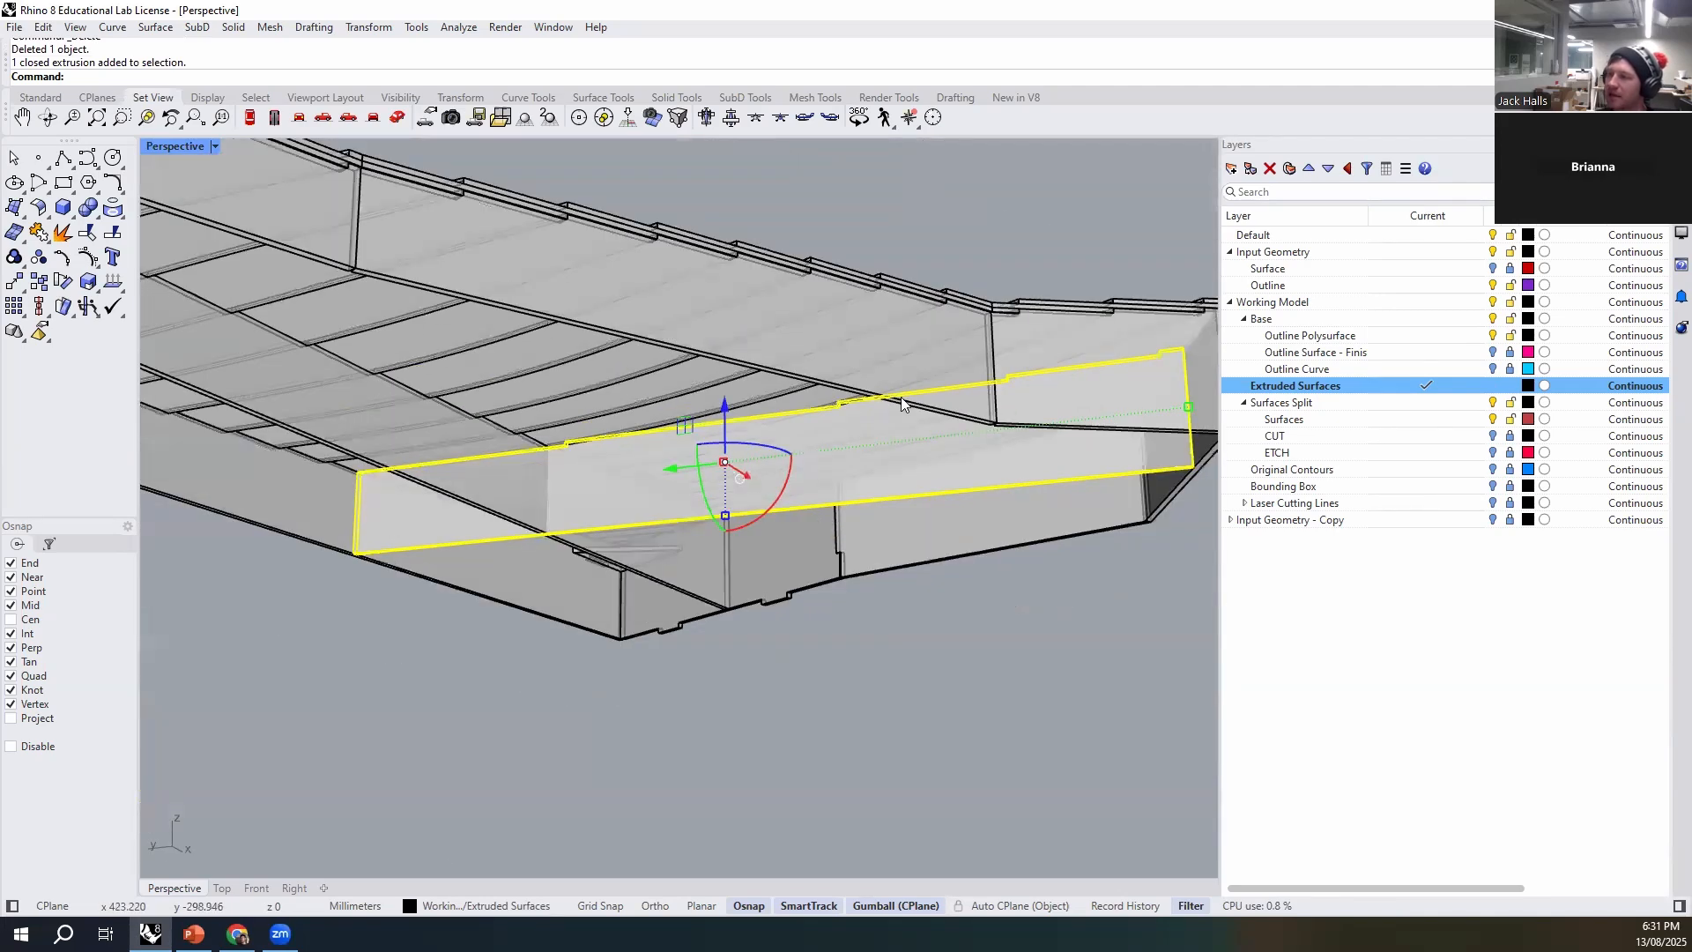
pyautogui.scroll(-2, 1042, 501)
pyautogui.moveTo(772, 702); pyautogui.dragTo(913, 273, button='right')
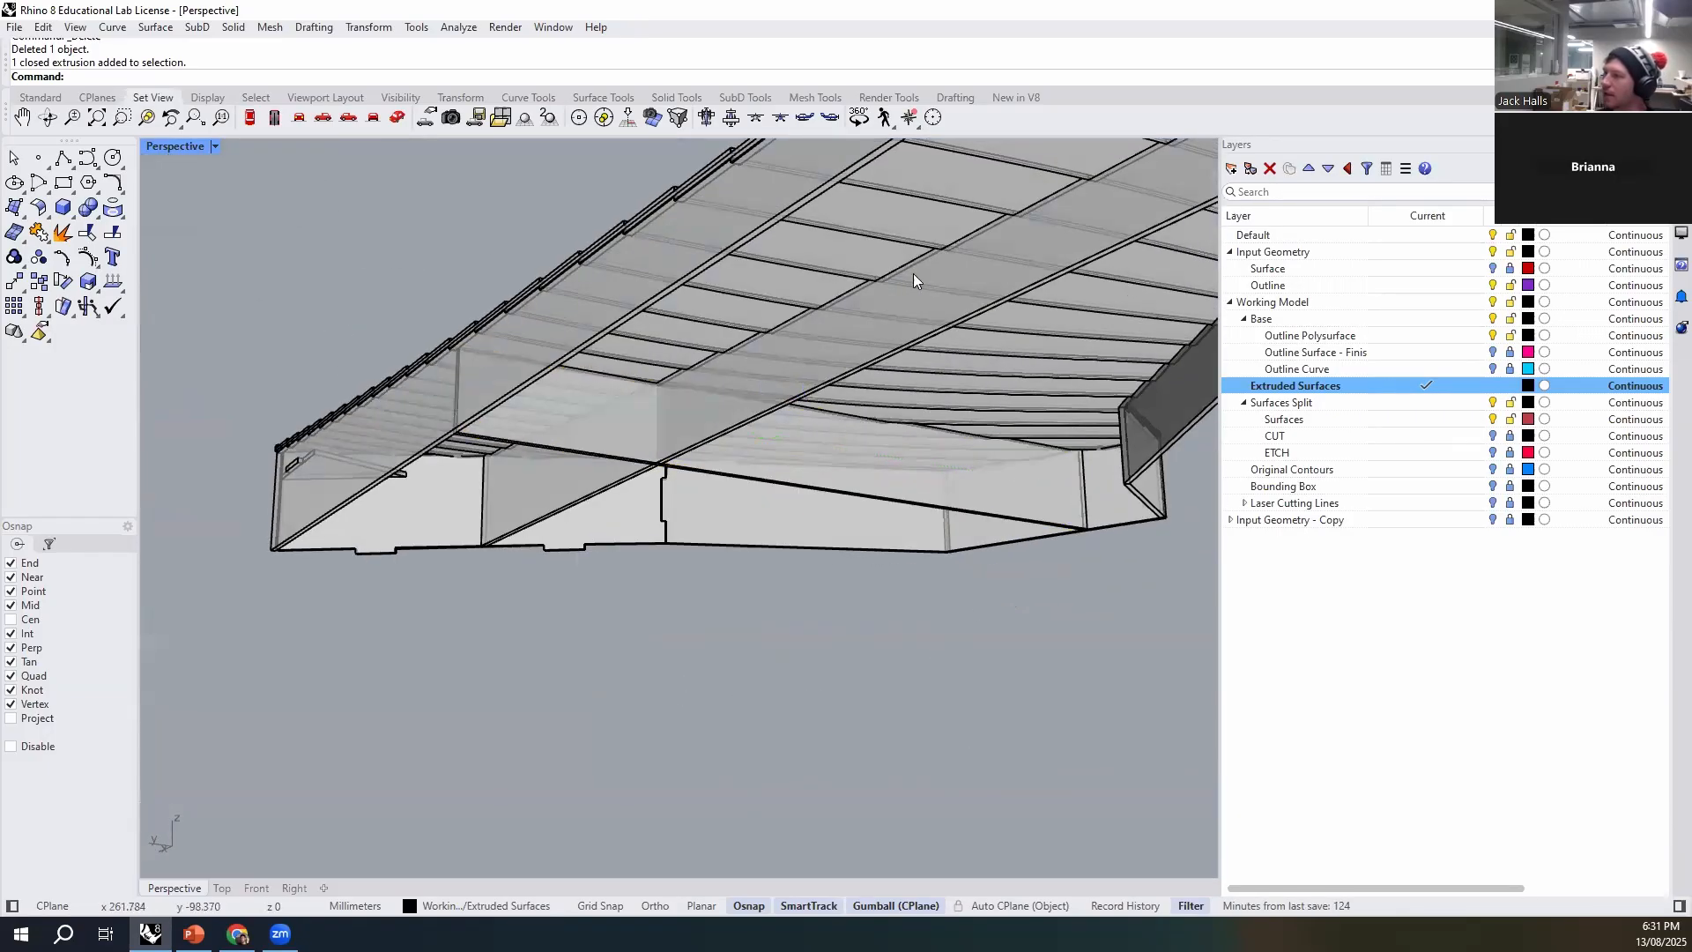
pyautogui.click(962, 281)
pyautogui.moveTo(776, 437); pyautogui.dragTo(701, 493, button='right')
pyautogui.press('Escape')
pyautogui.scroll(6, 702, 375)
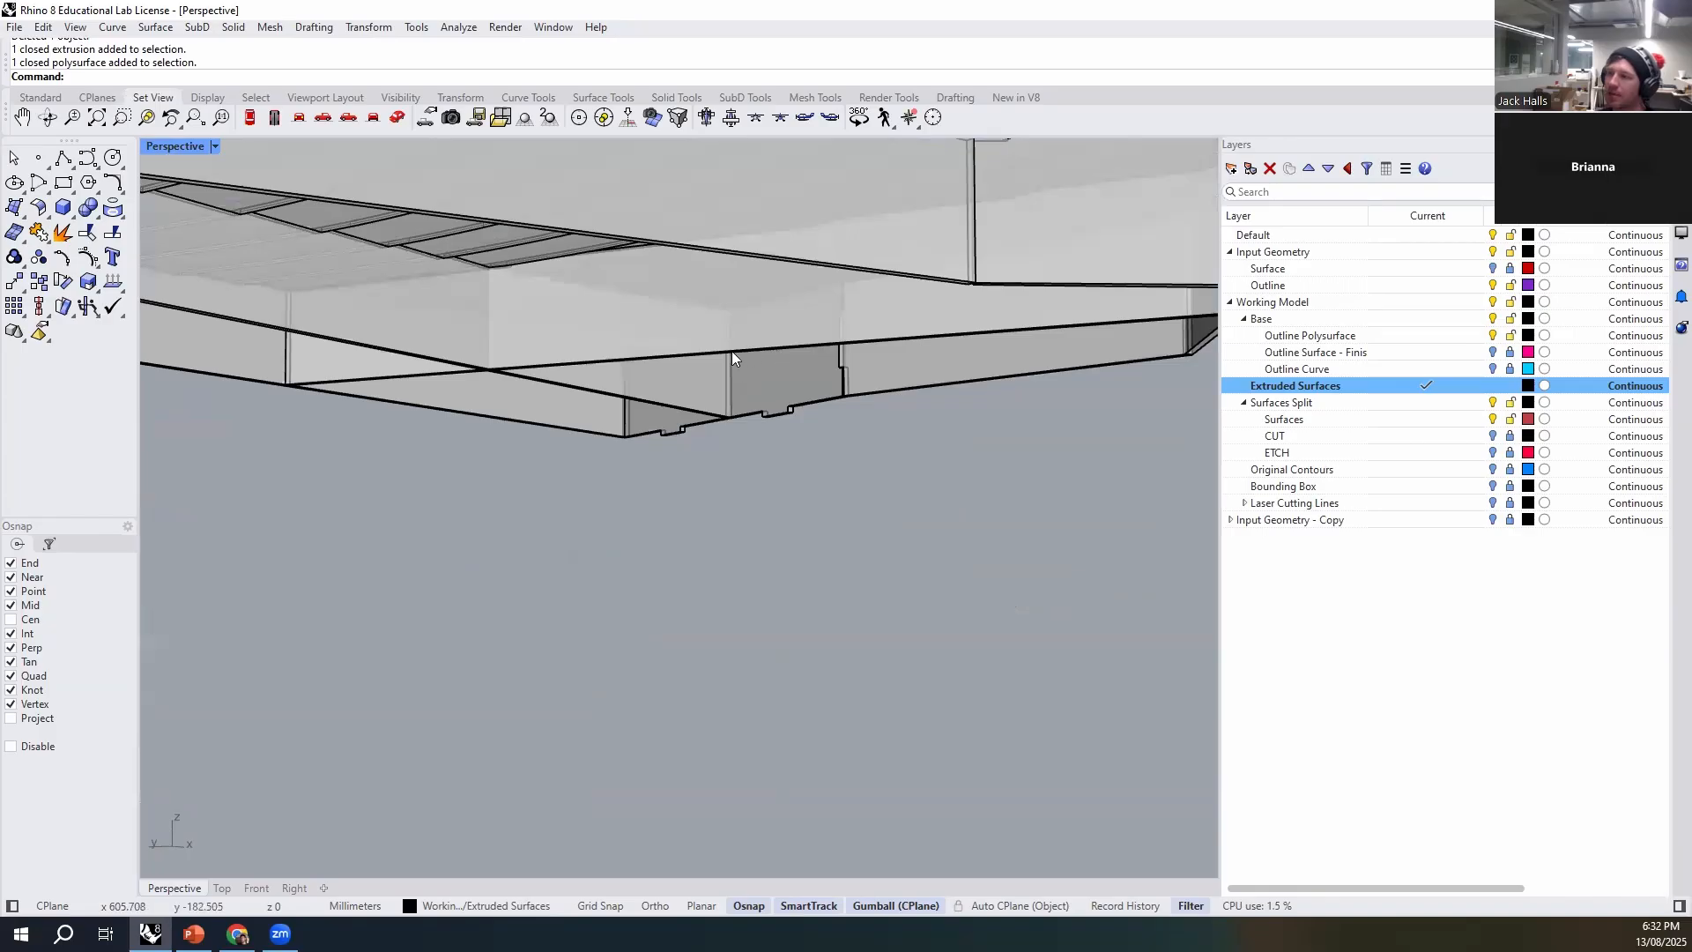
pyautogui.scroll(-4, 917, 583)
pyautogui.rightClick(916, 587)
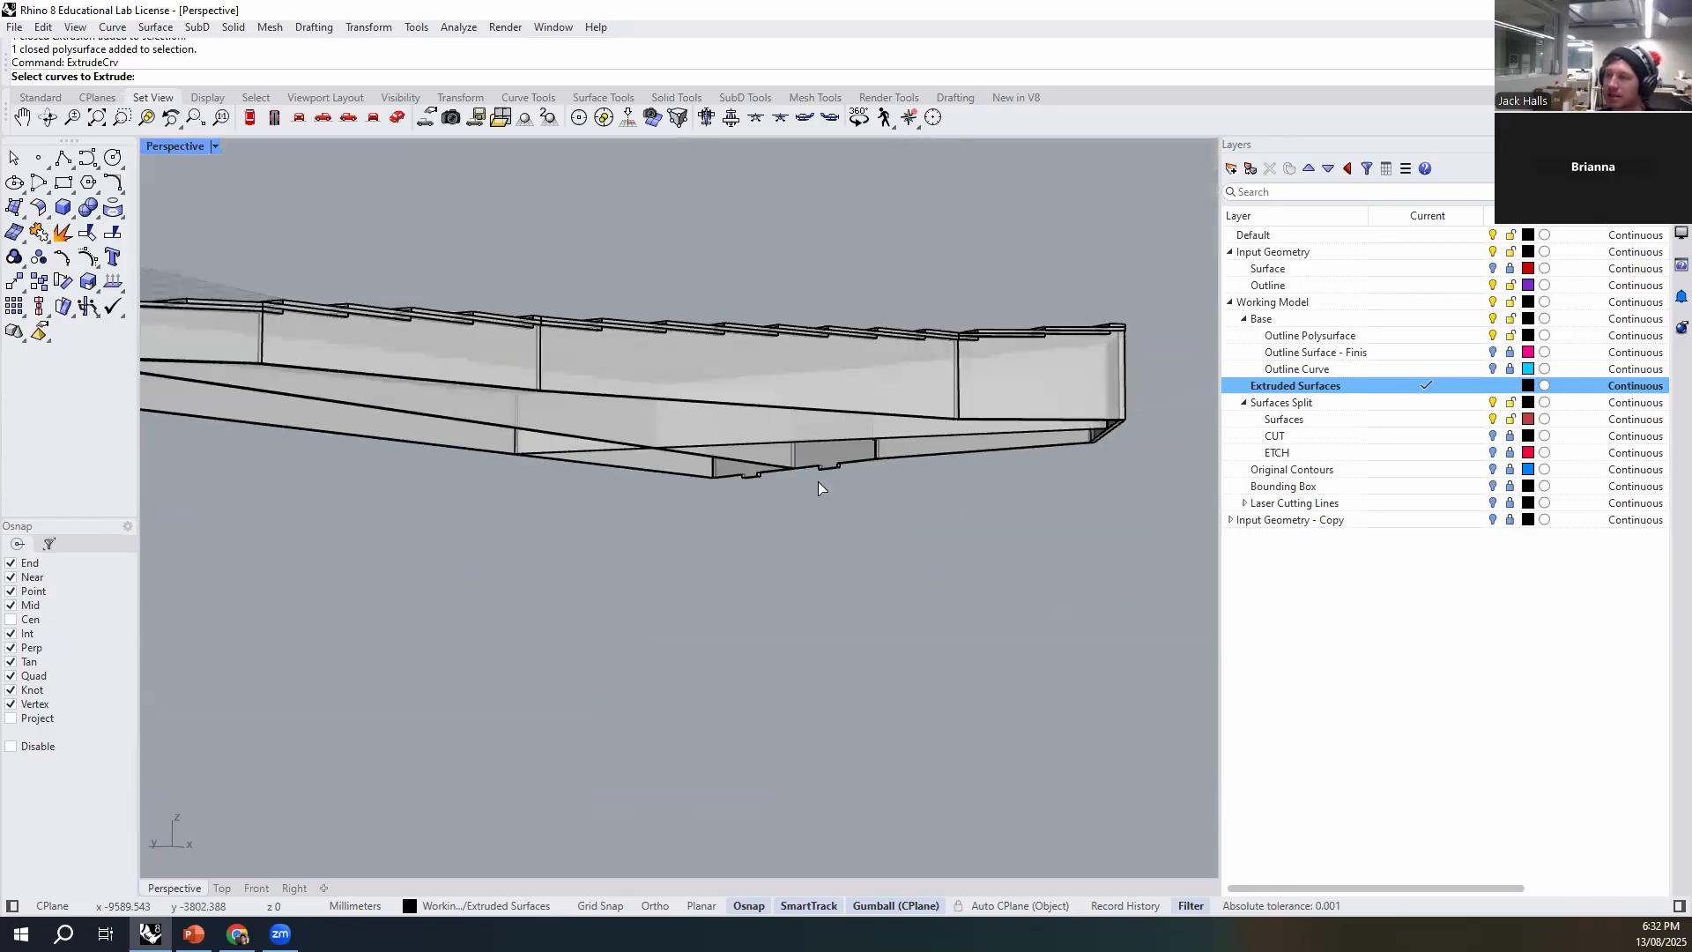
pyautogui.press('Return')
pyautogui.press('Escape')
# - Show the hidden base piece again with the Show command
pyautogui.write('Show')
pyautogui.press('Return')
pyautogui.moveTo(1031, 541); pyautogui.dragTo(739, 432, button='right')
pyautogui.moveTo(816, 548); pyautogui.dragTo(850, 642, button='right')
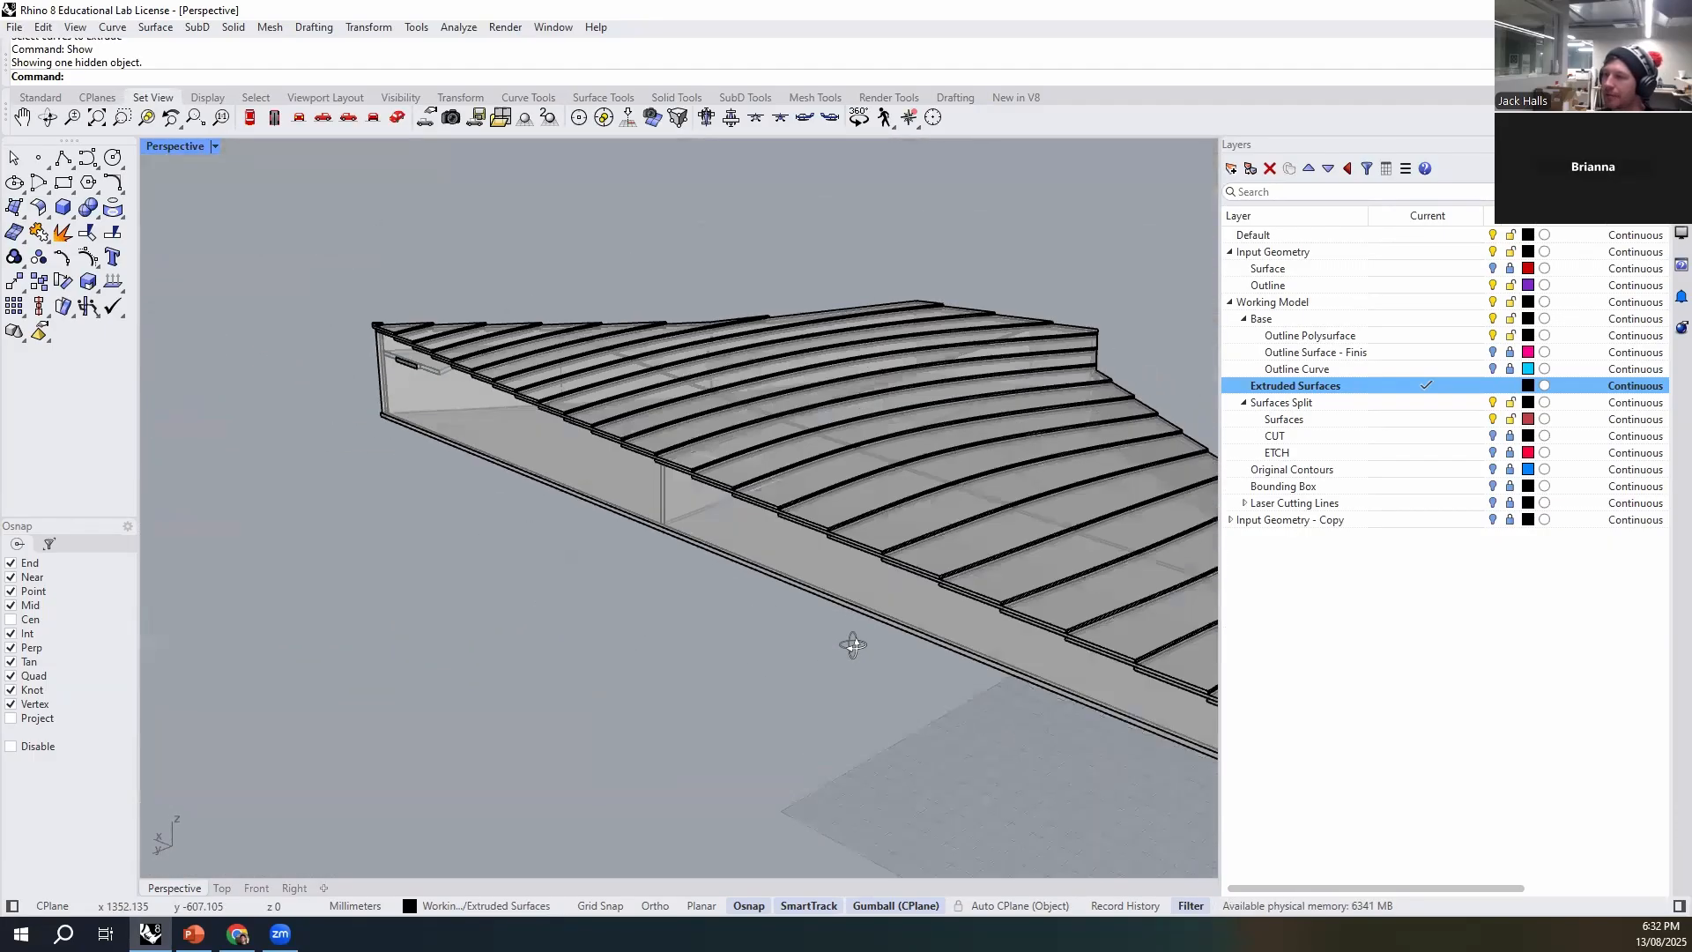
# - Draw a narrow upright box at the lower end corner of the rib, reaching about halfway up its end edge
pyautogui.scroll(5, 665, 440)
pyautogui.scroll(-2, 607, 573)
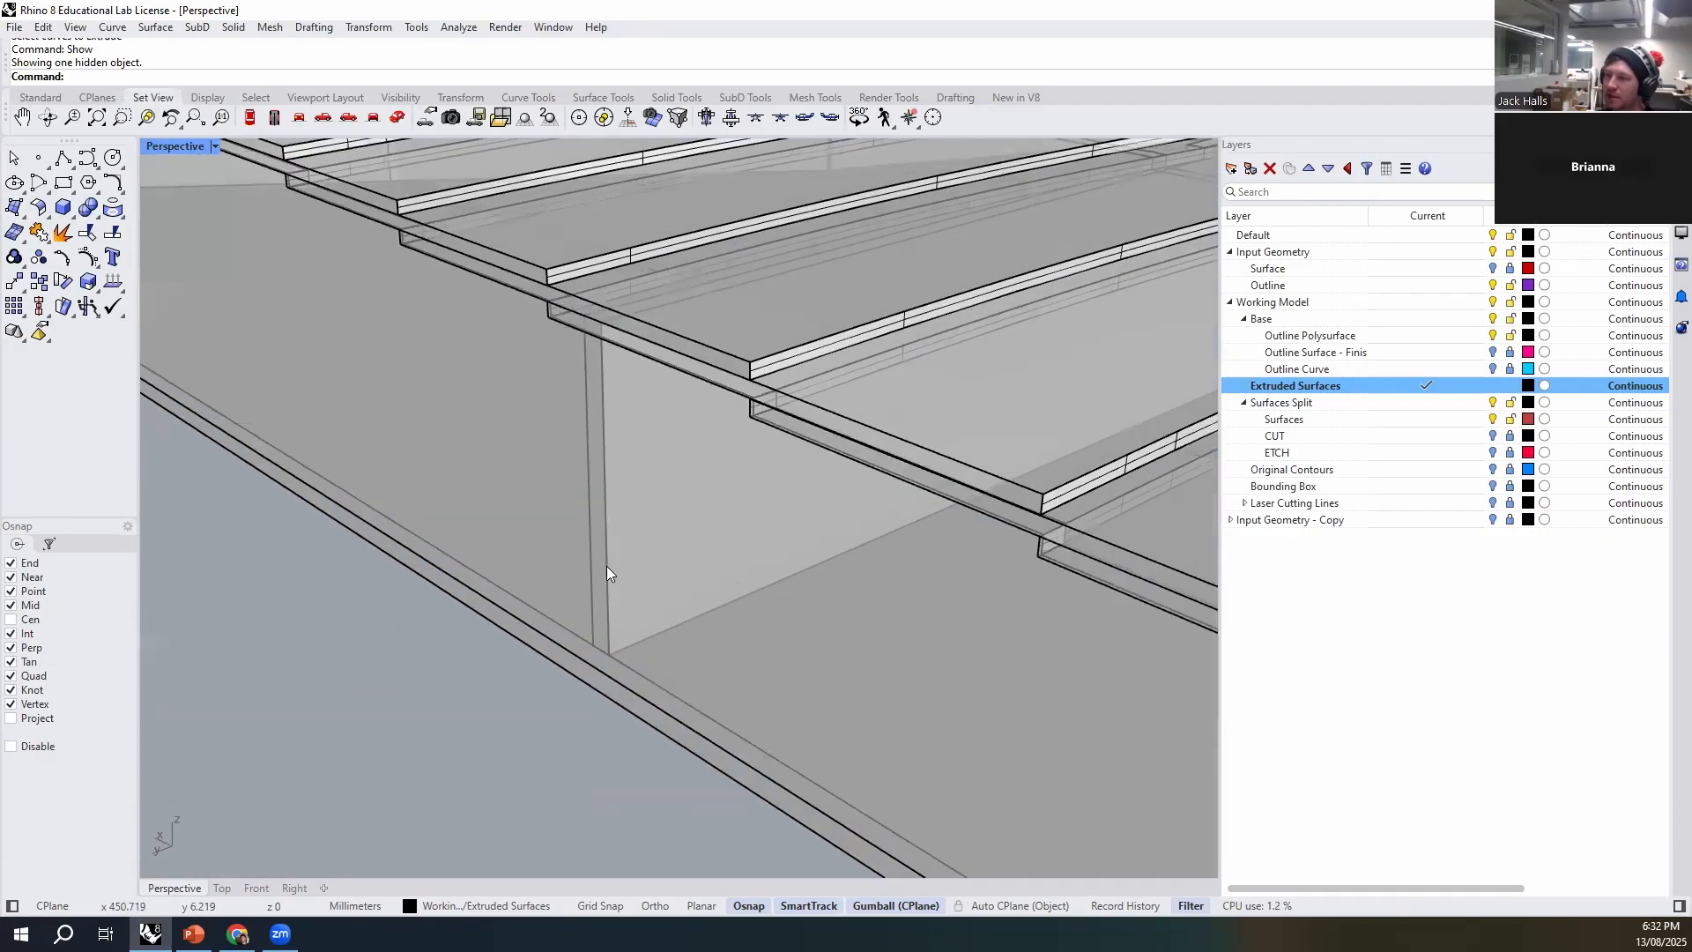
pyautogui.write('box')
pyautogui.press('Return')
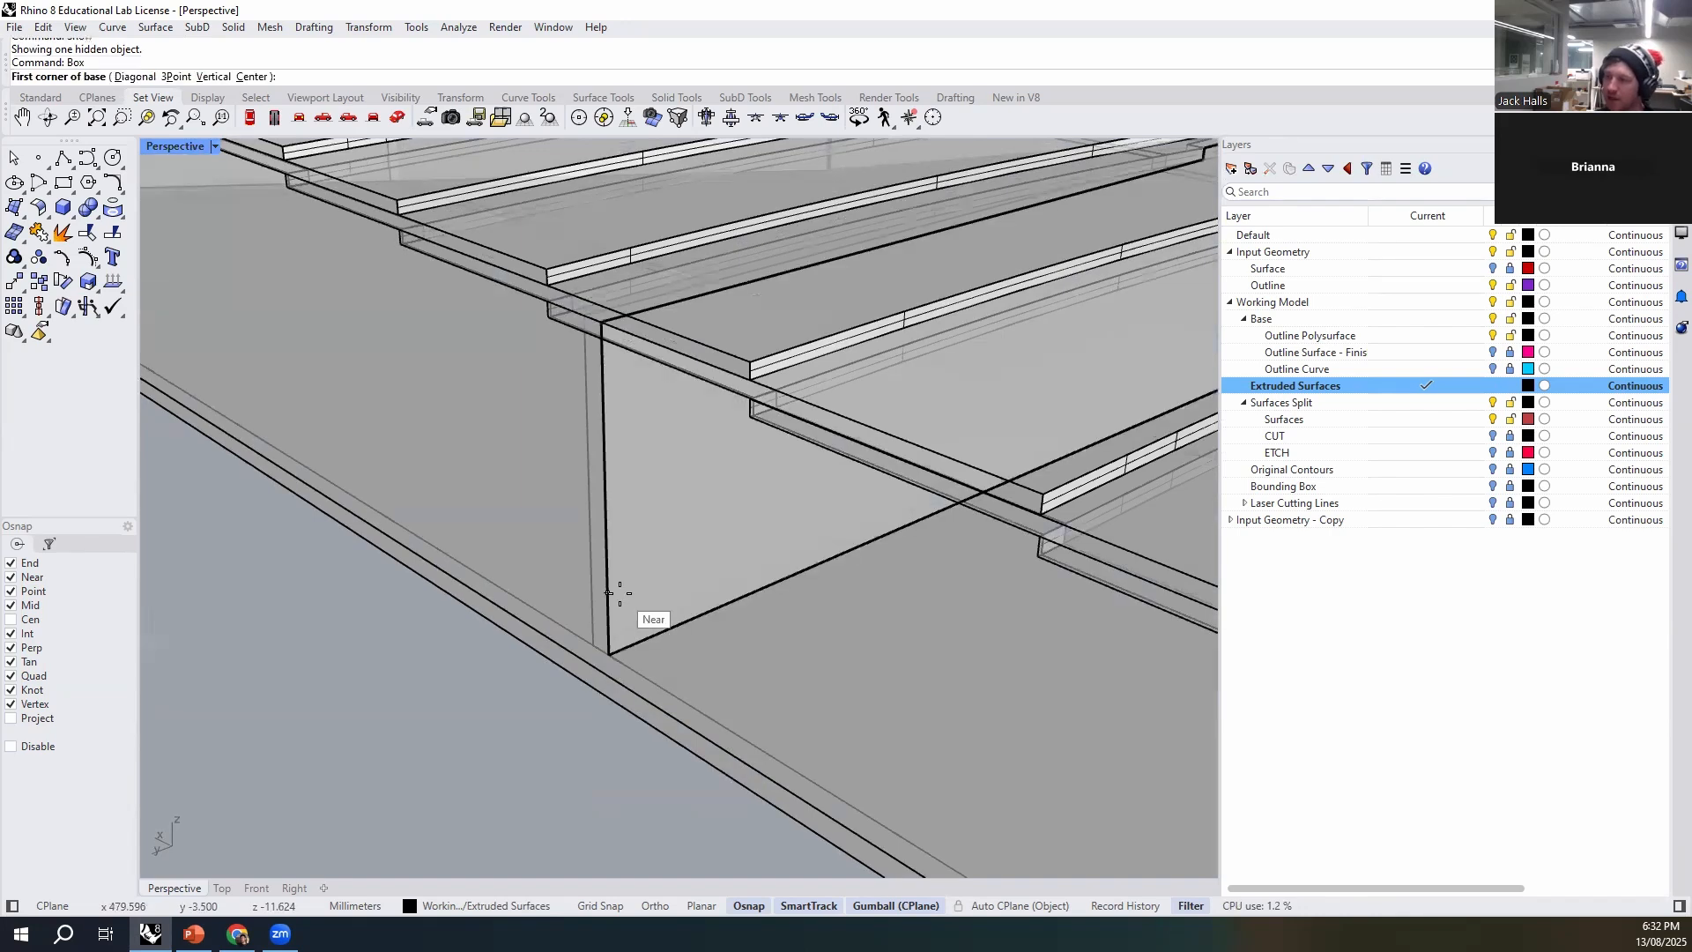
pyautogui.click(608, 654)
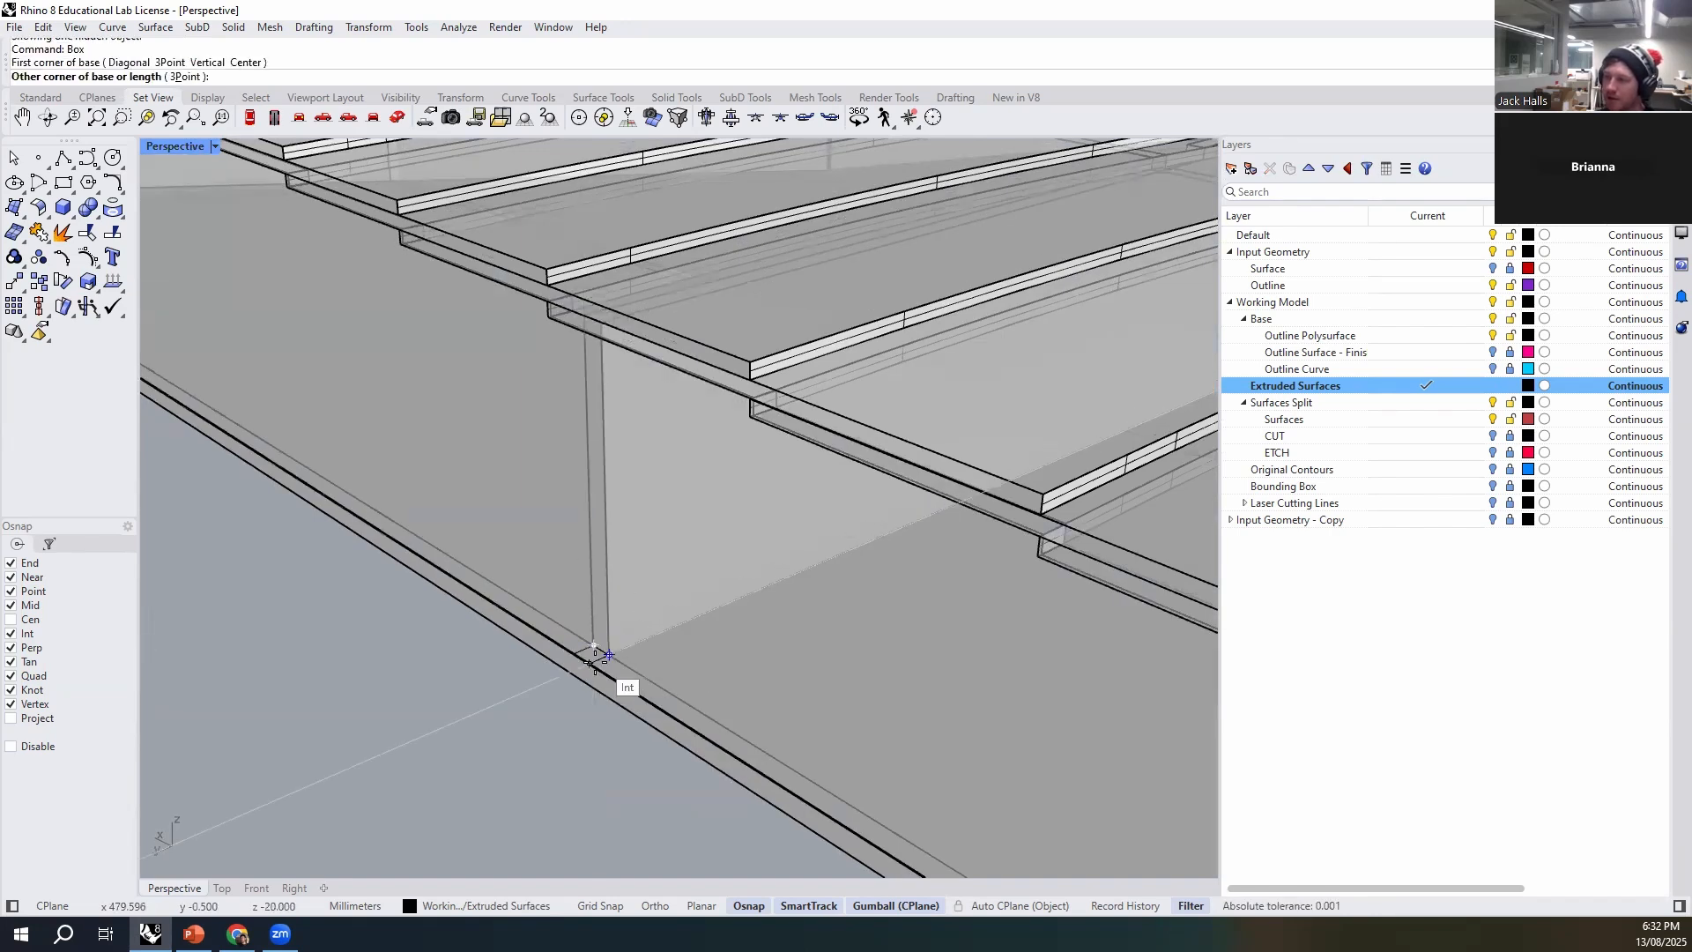
pyautogui.click(590, 661)
pyautogui.click(584, 516)
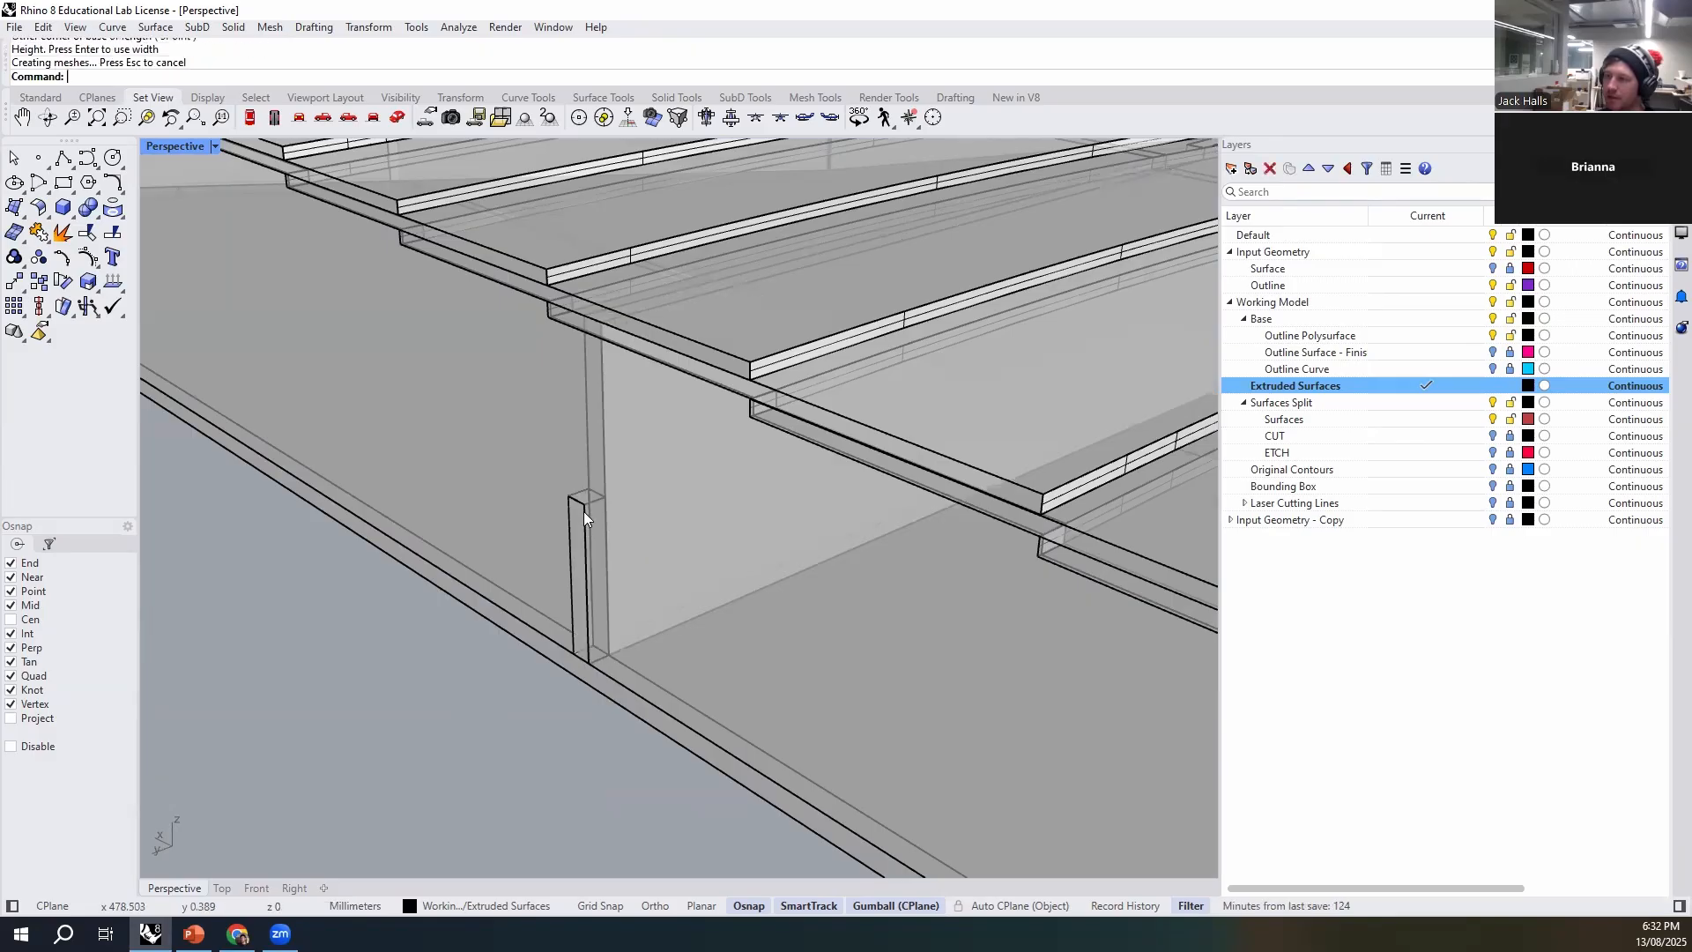
# - Move the narrow box vertically so its midpoint sits at the midpoint of the rib's end edge
pyautogui.click(596, 509)
pyautogui.write('m')
pyautogui.press('Return')
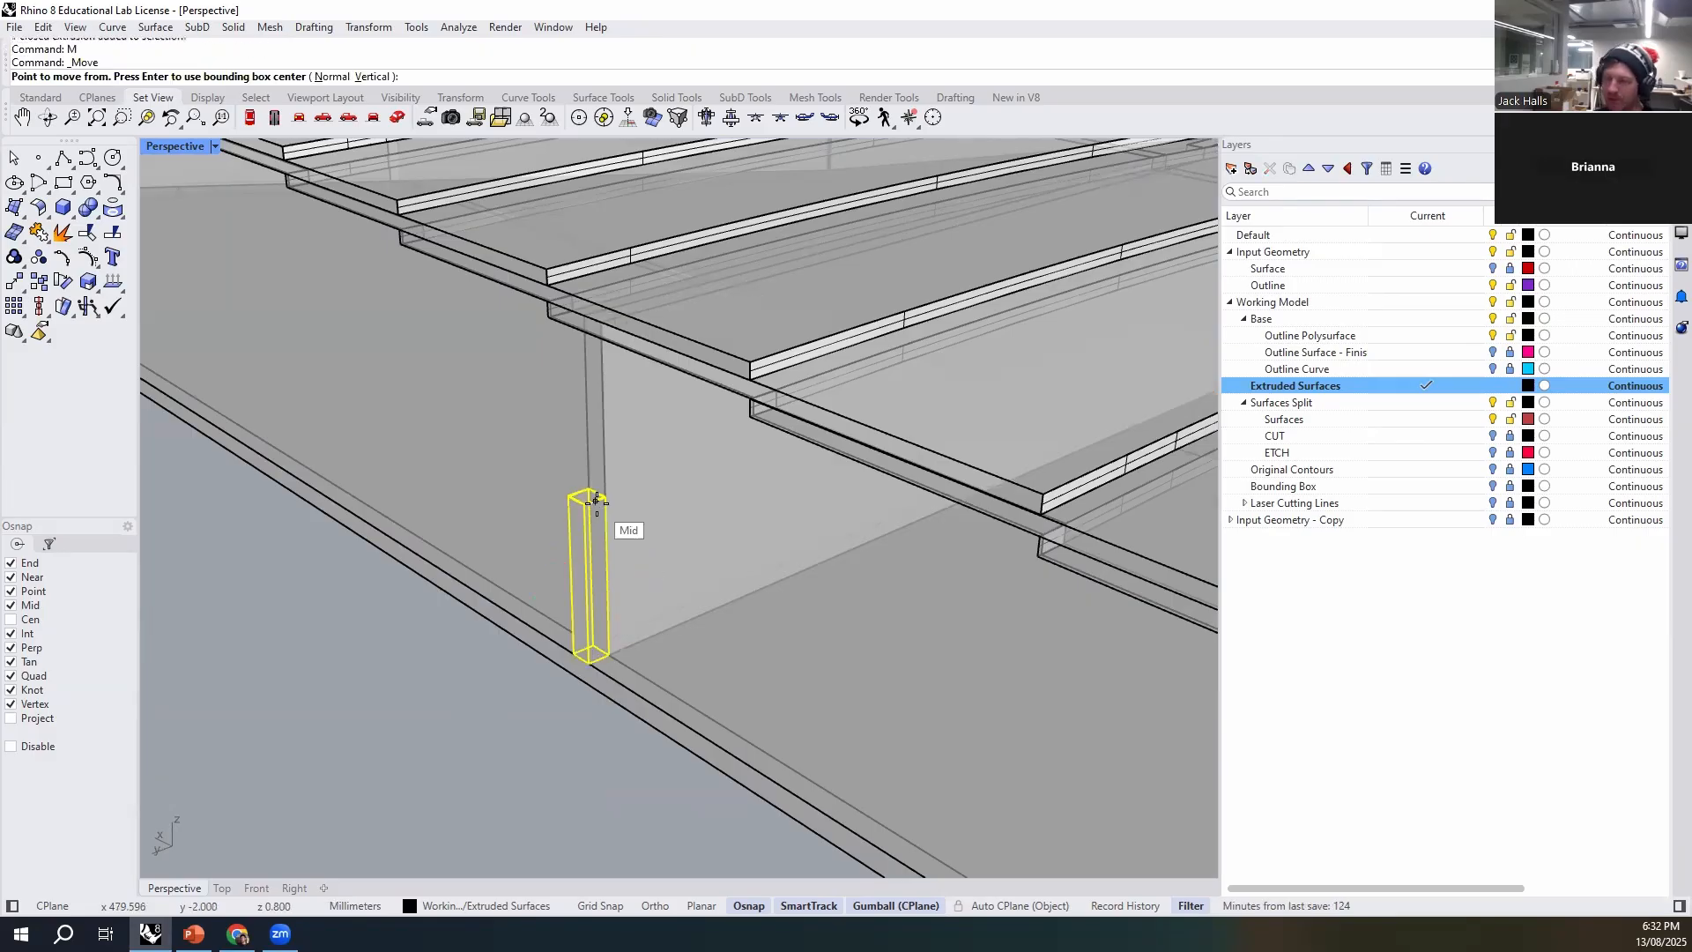
pyautogui.write('V')
pyautogui.press('Return')
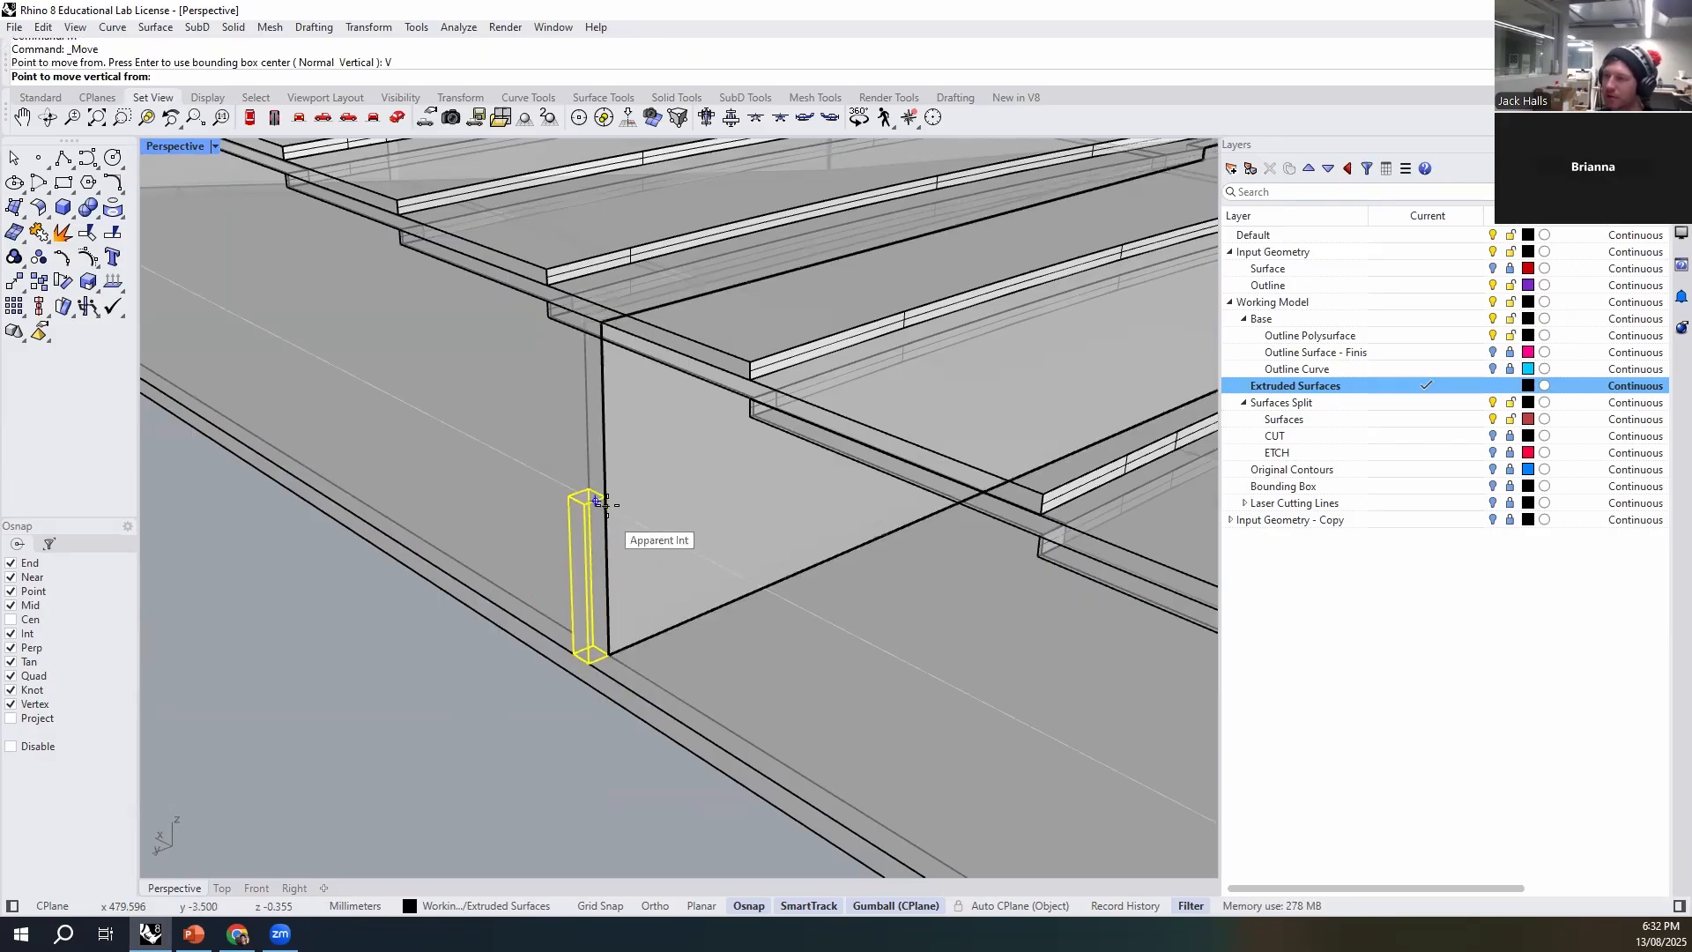
pyautogui.click(605, 573)
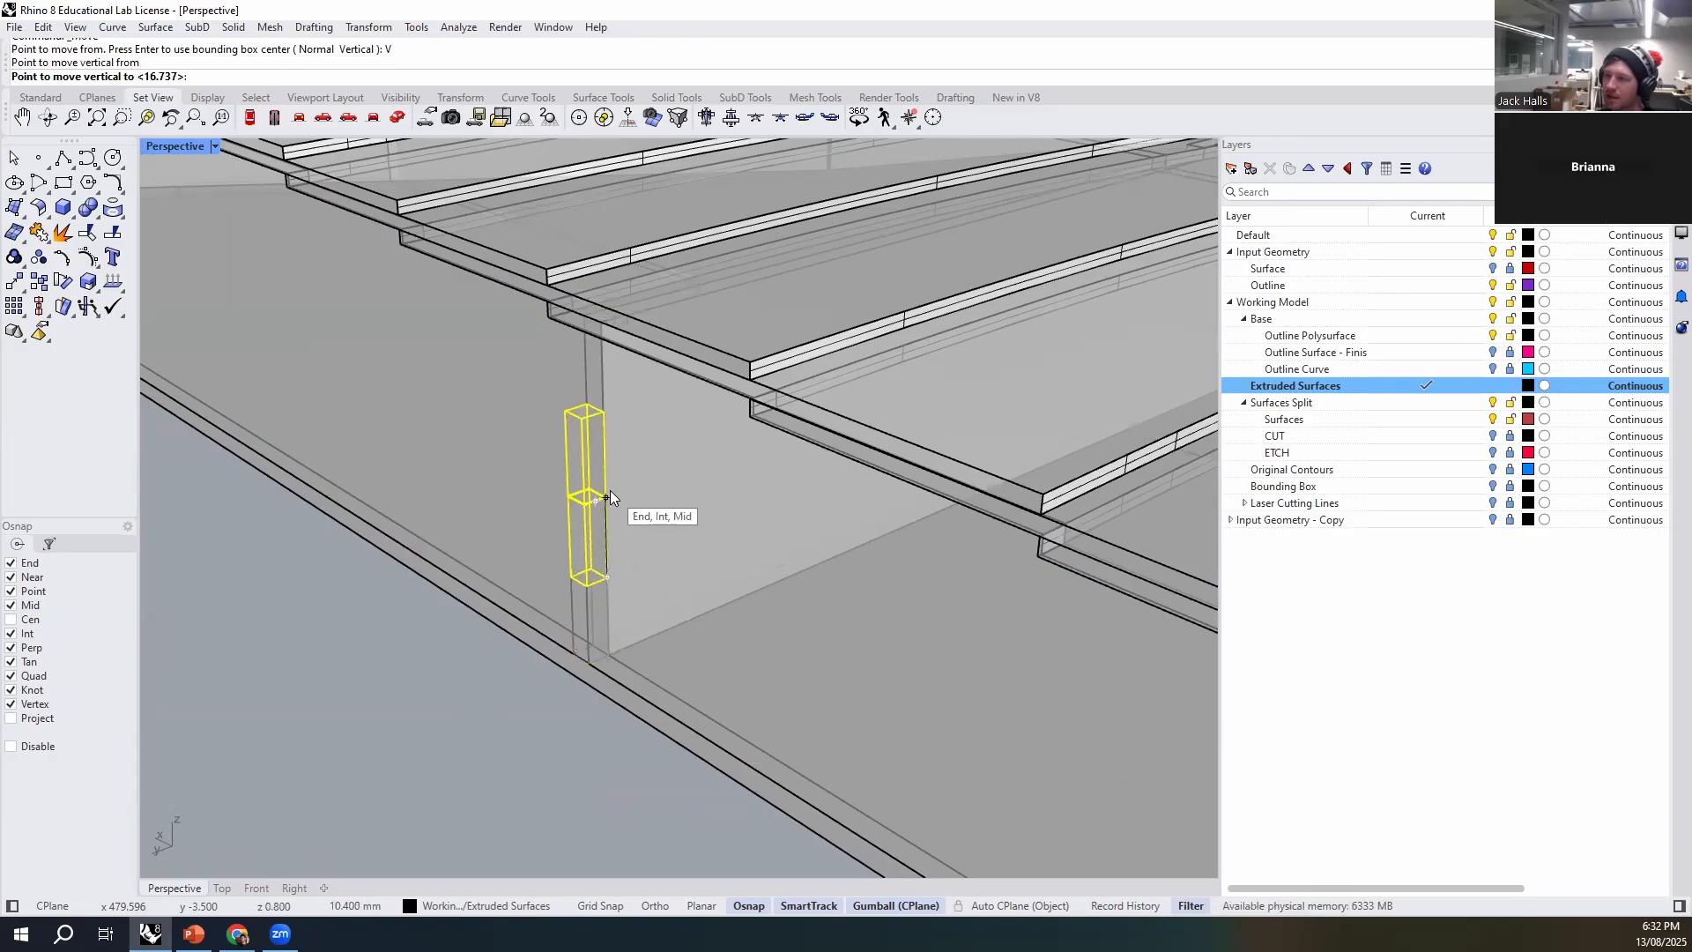
pyautogui.click(609, 490)
# - Join the narrow box to the rib as an end tab with BooleanUnion
pyautogui.keyDown('shift'); pyautogui.click(608, 620); pyautogui.keyUp('shift')
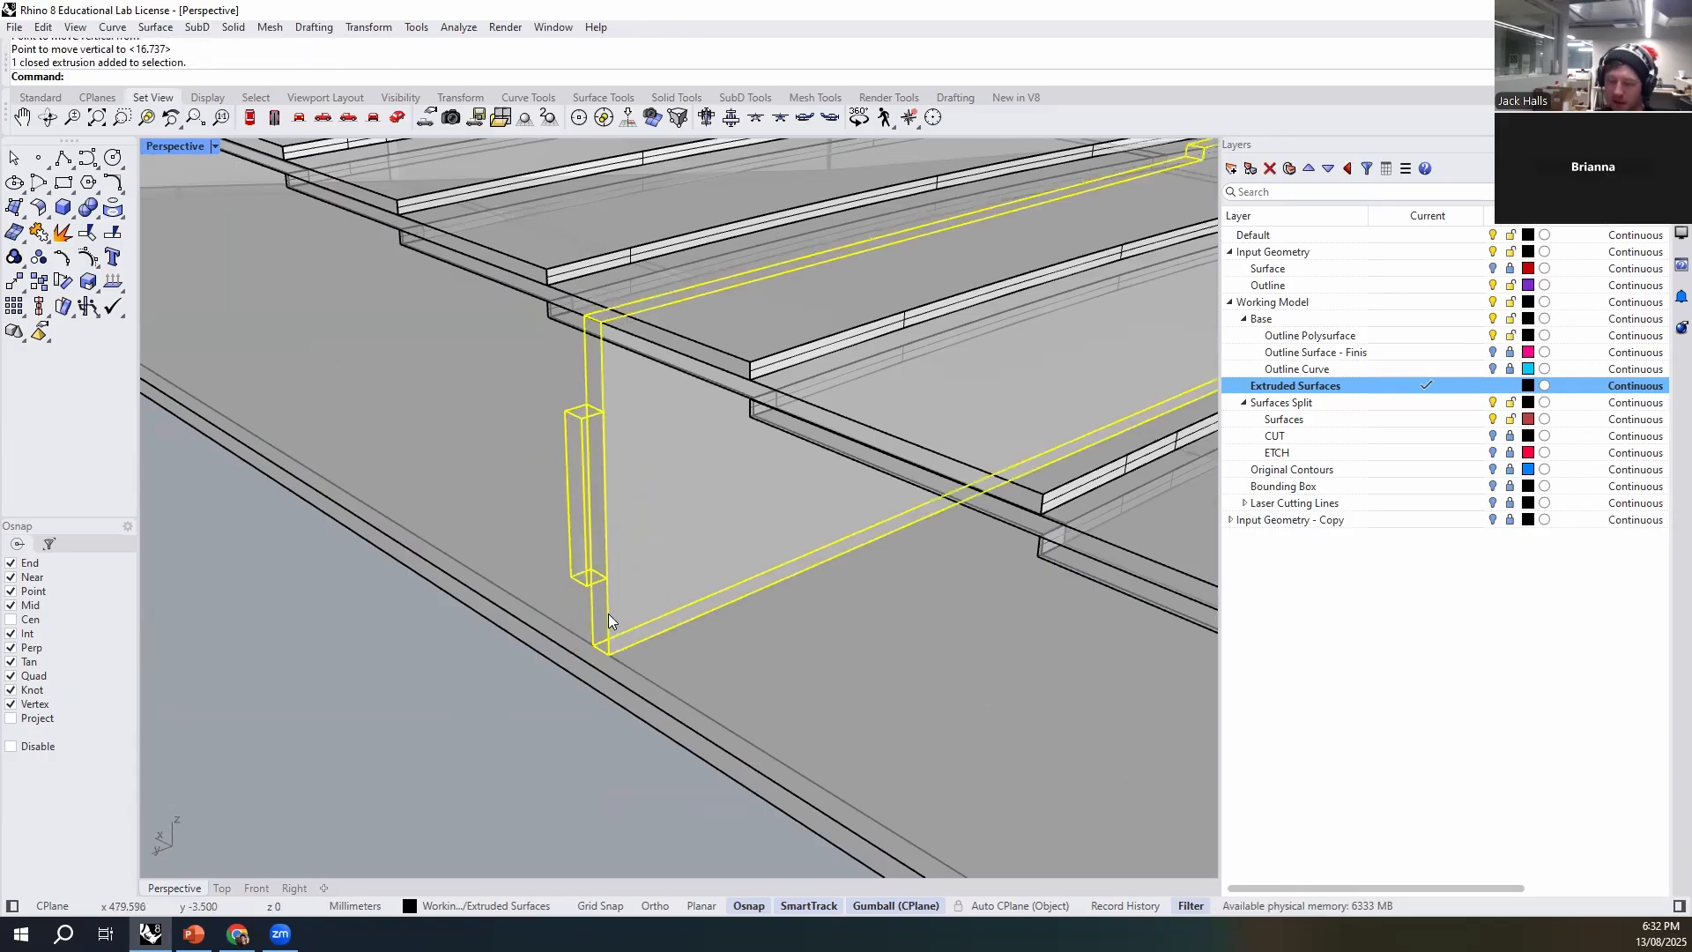
pyautogui.write('Boo')
pyautogui.press('Down')
pyautogui.press('Down')
pyautogui.press('Down')
pyautogui.press('Down')
pyautogui.press('Down')
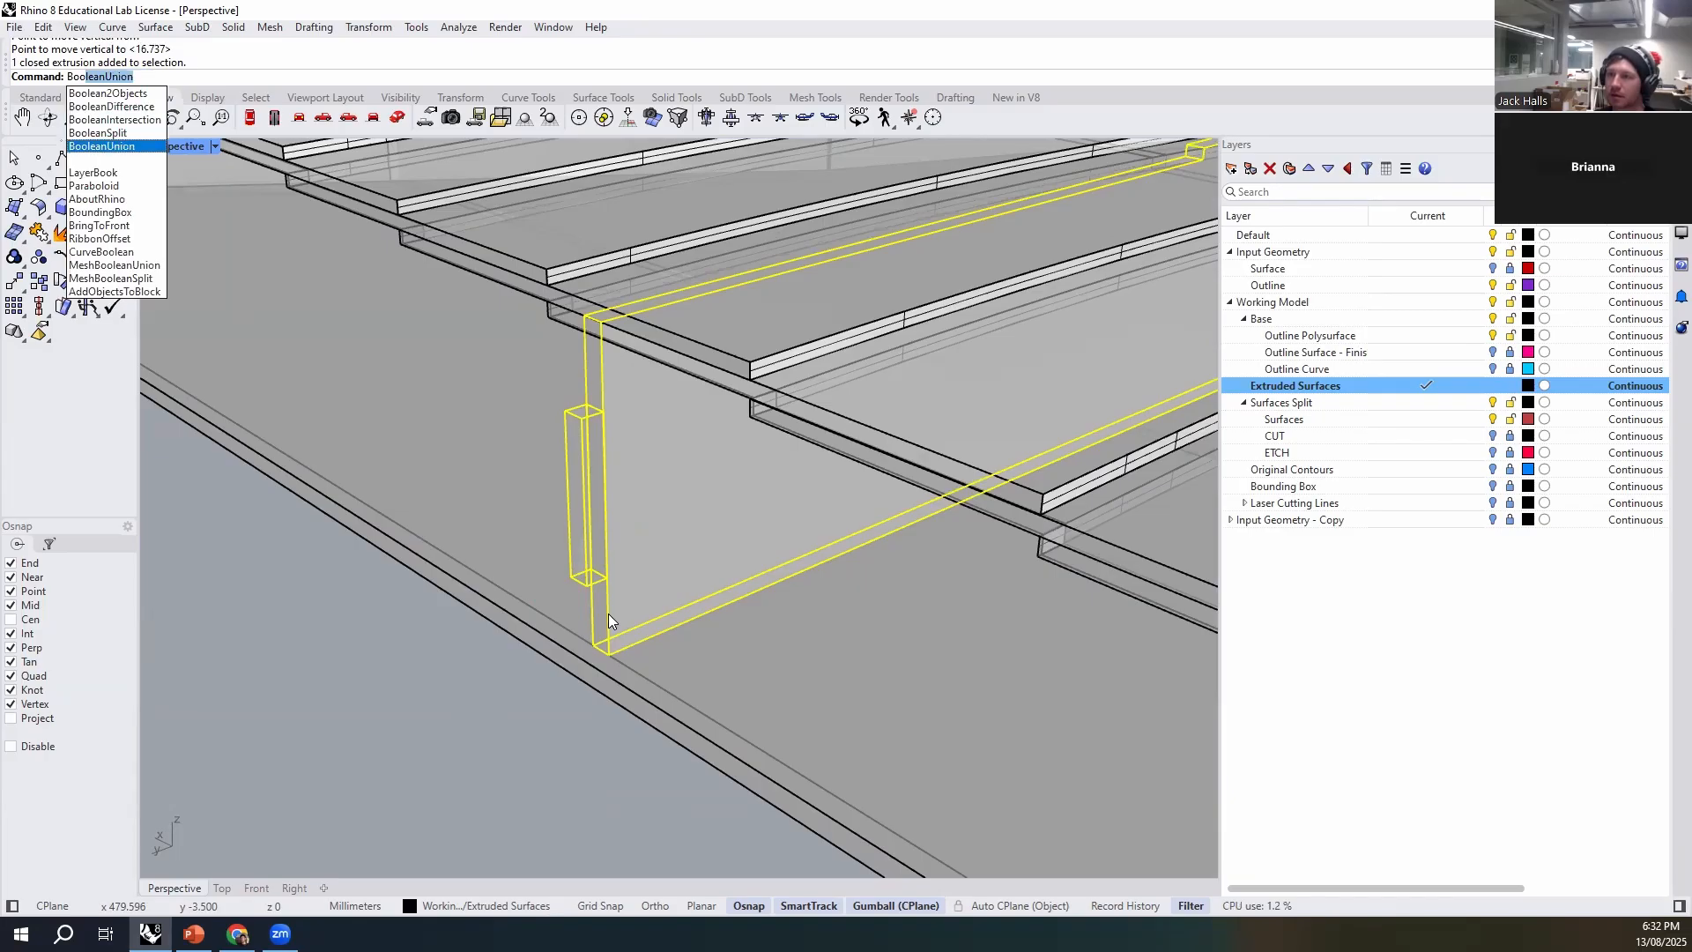
pyautogui.press('Return')
# - Try to subtract the tabbed rib from the stepped side wall with BooleanDifference using DeleteInput=Yes, and undo it
pyautogui.click(804, 693)
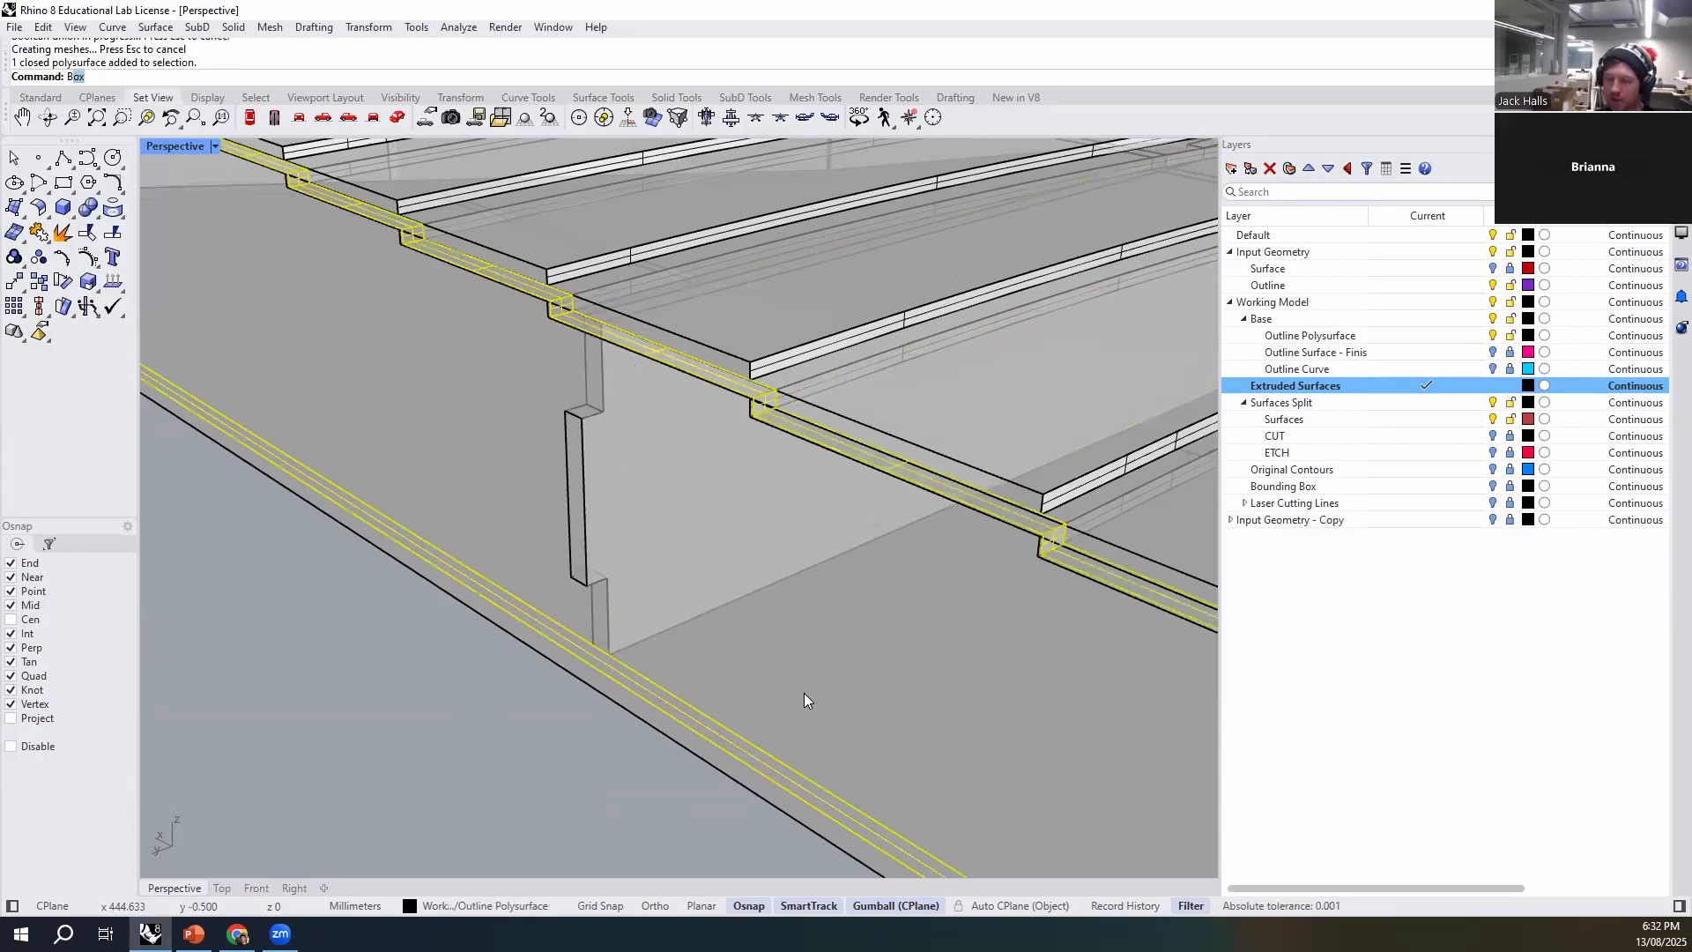
pyautogui.write('Boo')
pyautogui.press('Return')
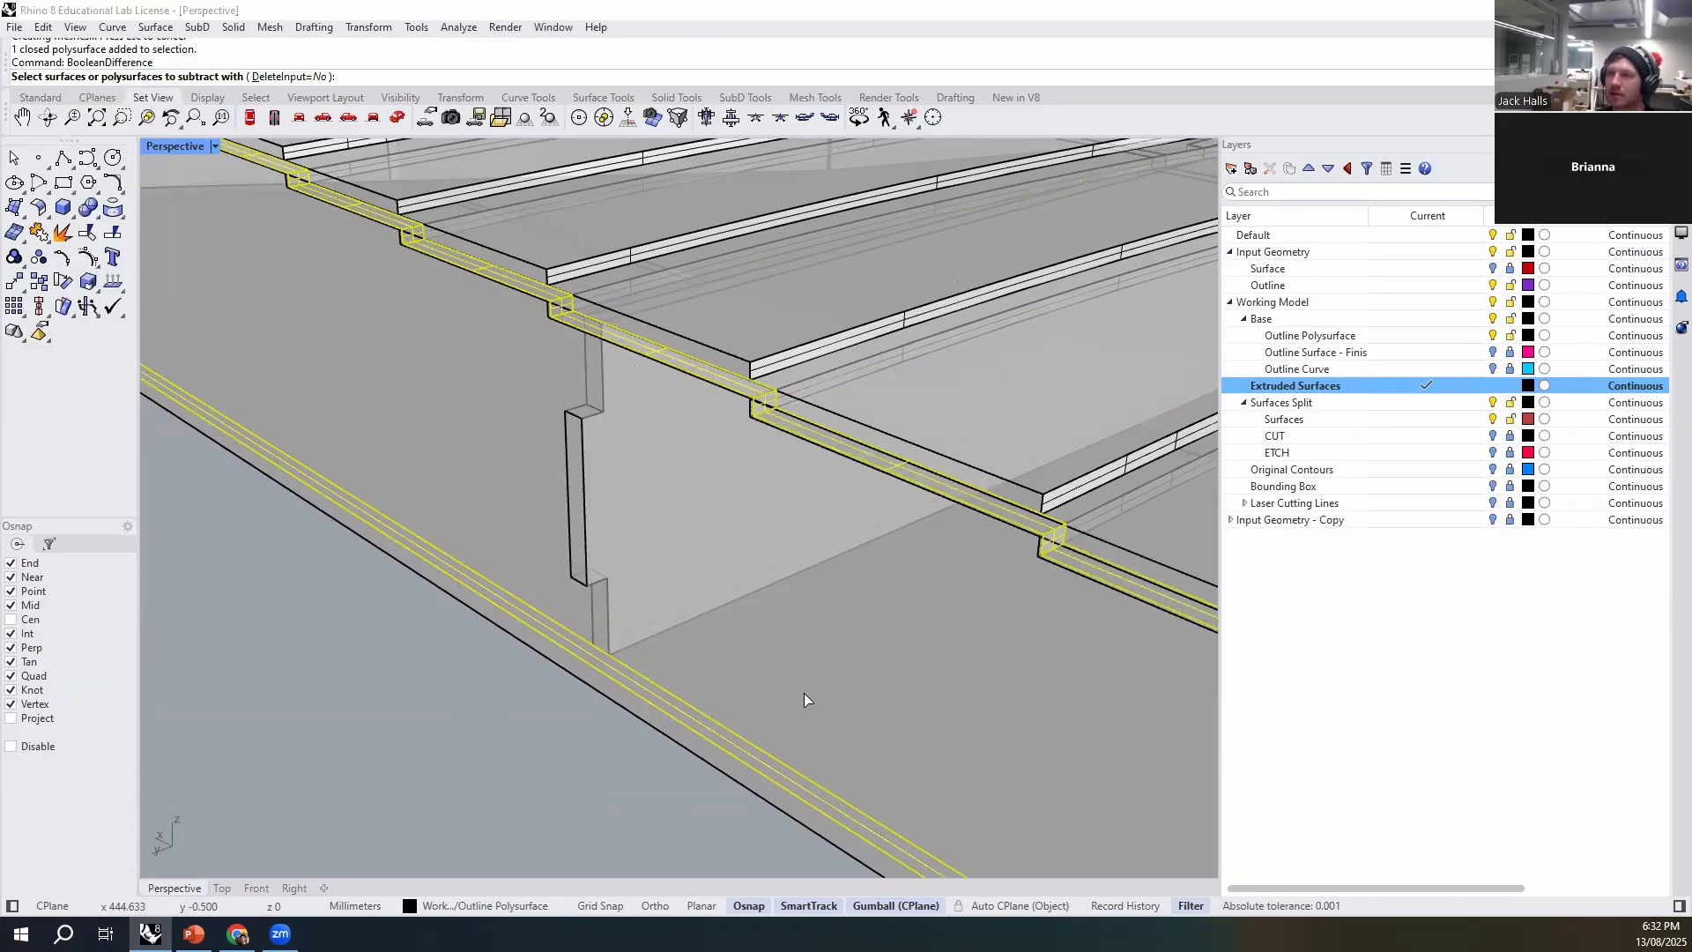
pyautogui.click(275, 78)
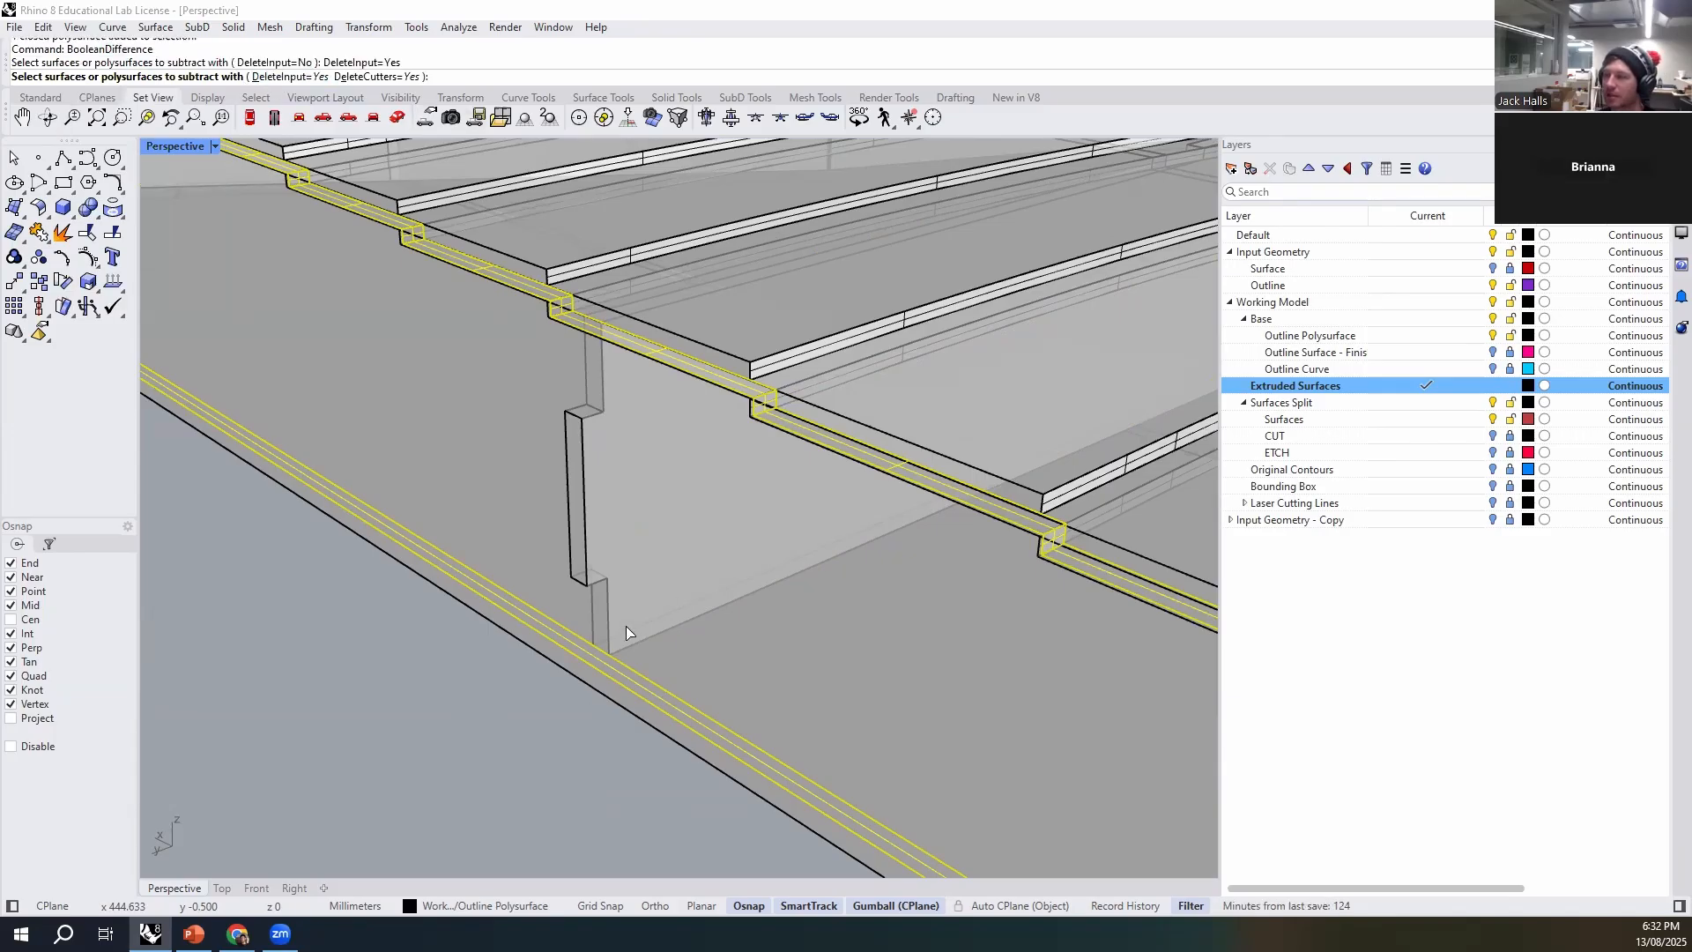
pyautogui.click(584, 509)
pyautogui.press('Return')
pyautogui.hotkey('ctrl', 'z')
# - Subtract the tabbed rib from the stepped side wall with BooleanDifference using DeleteCutters=No, and check the resulting slot and tab
pyautogui.click(560, 822)
pyautogui.click(749, 675)
pyautogui.press('Return')
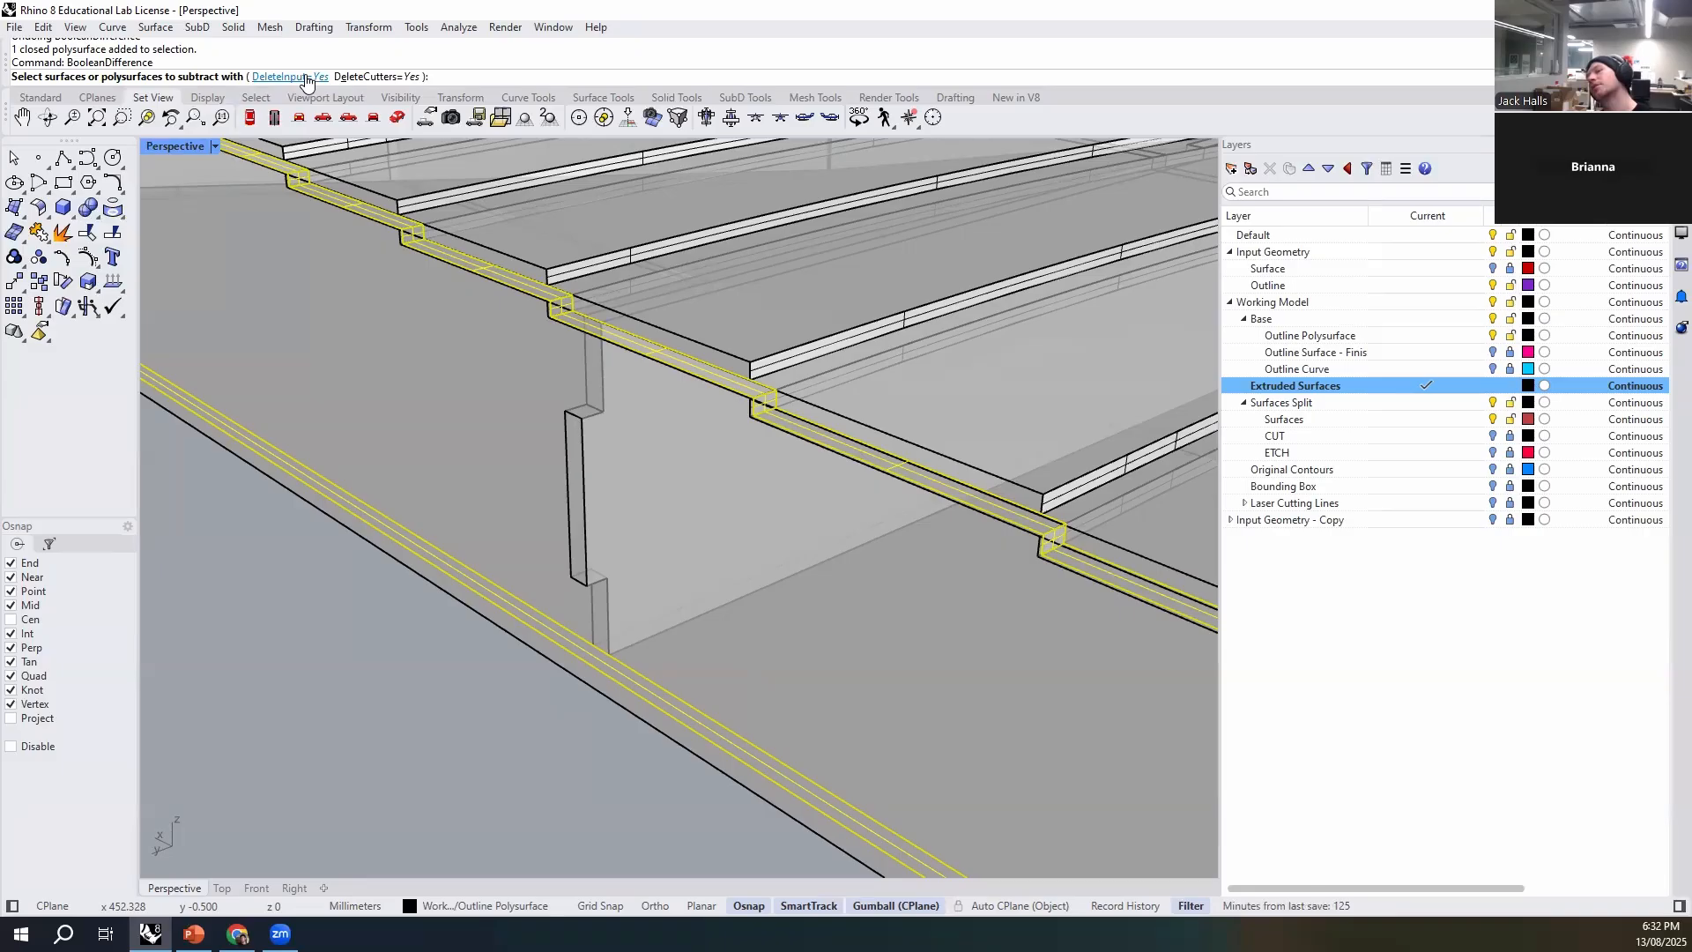
pyautogui.click(377, 77)
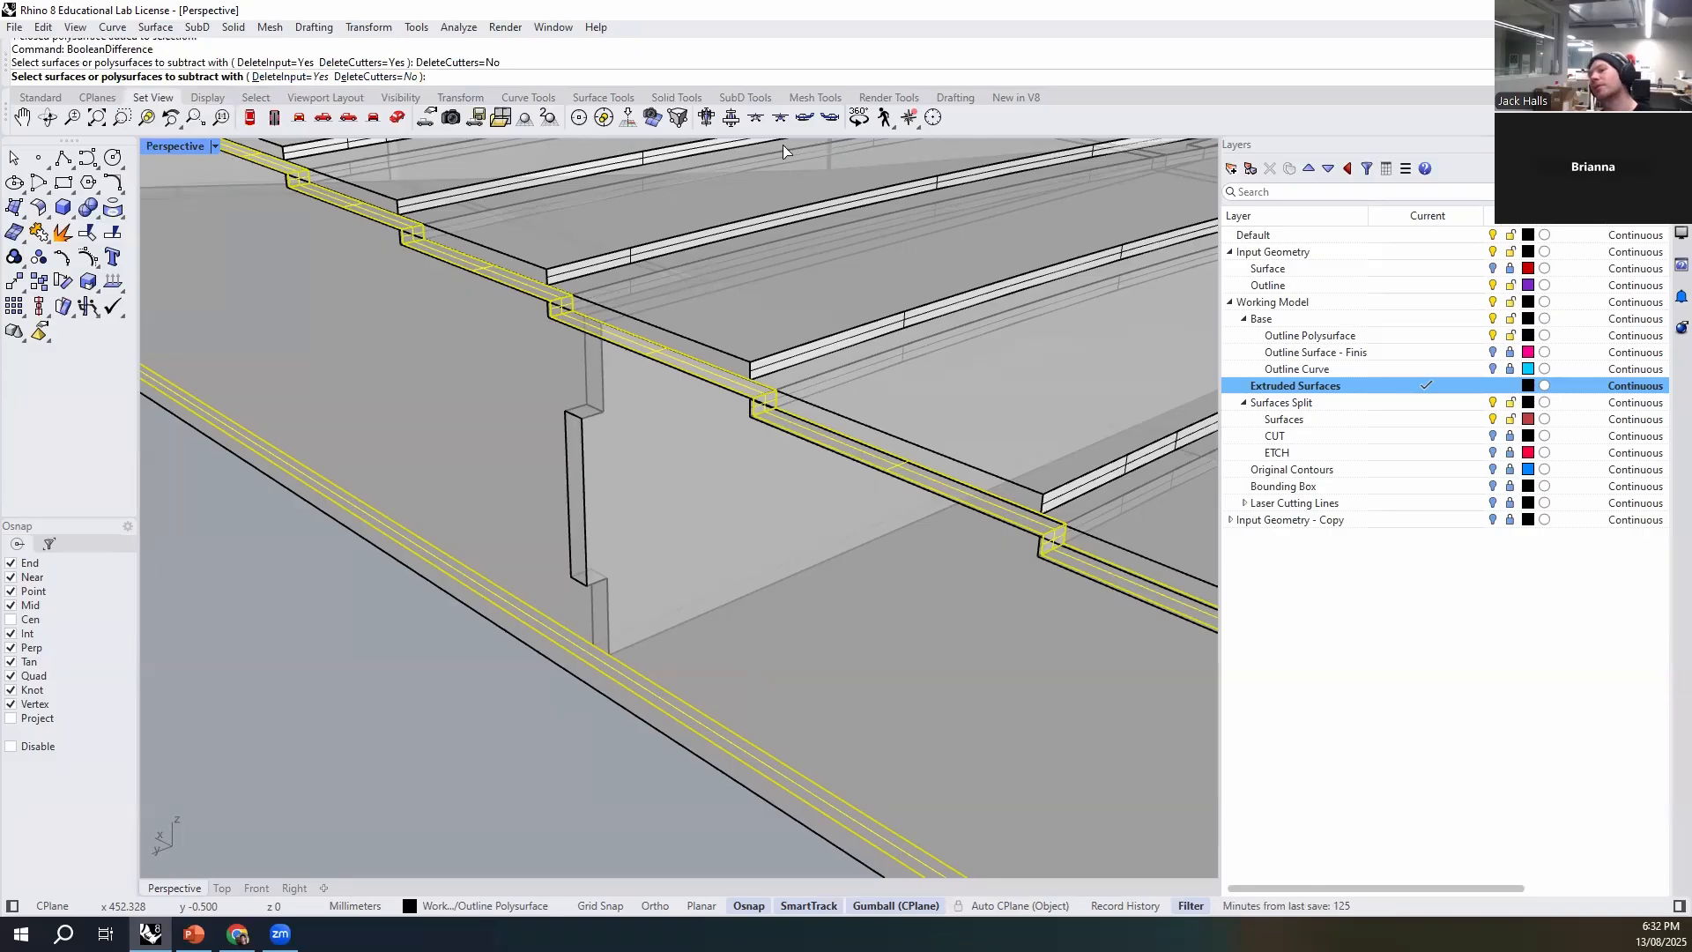
pyautogui.click(577, 470)
pyautogui.press('Return')
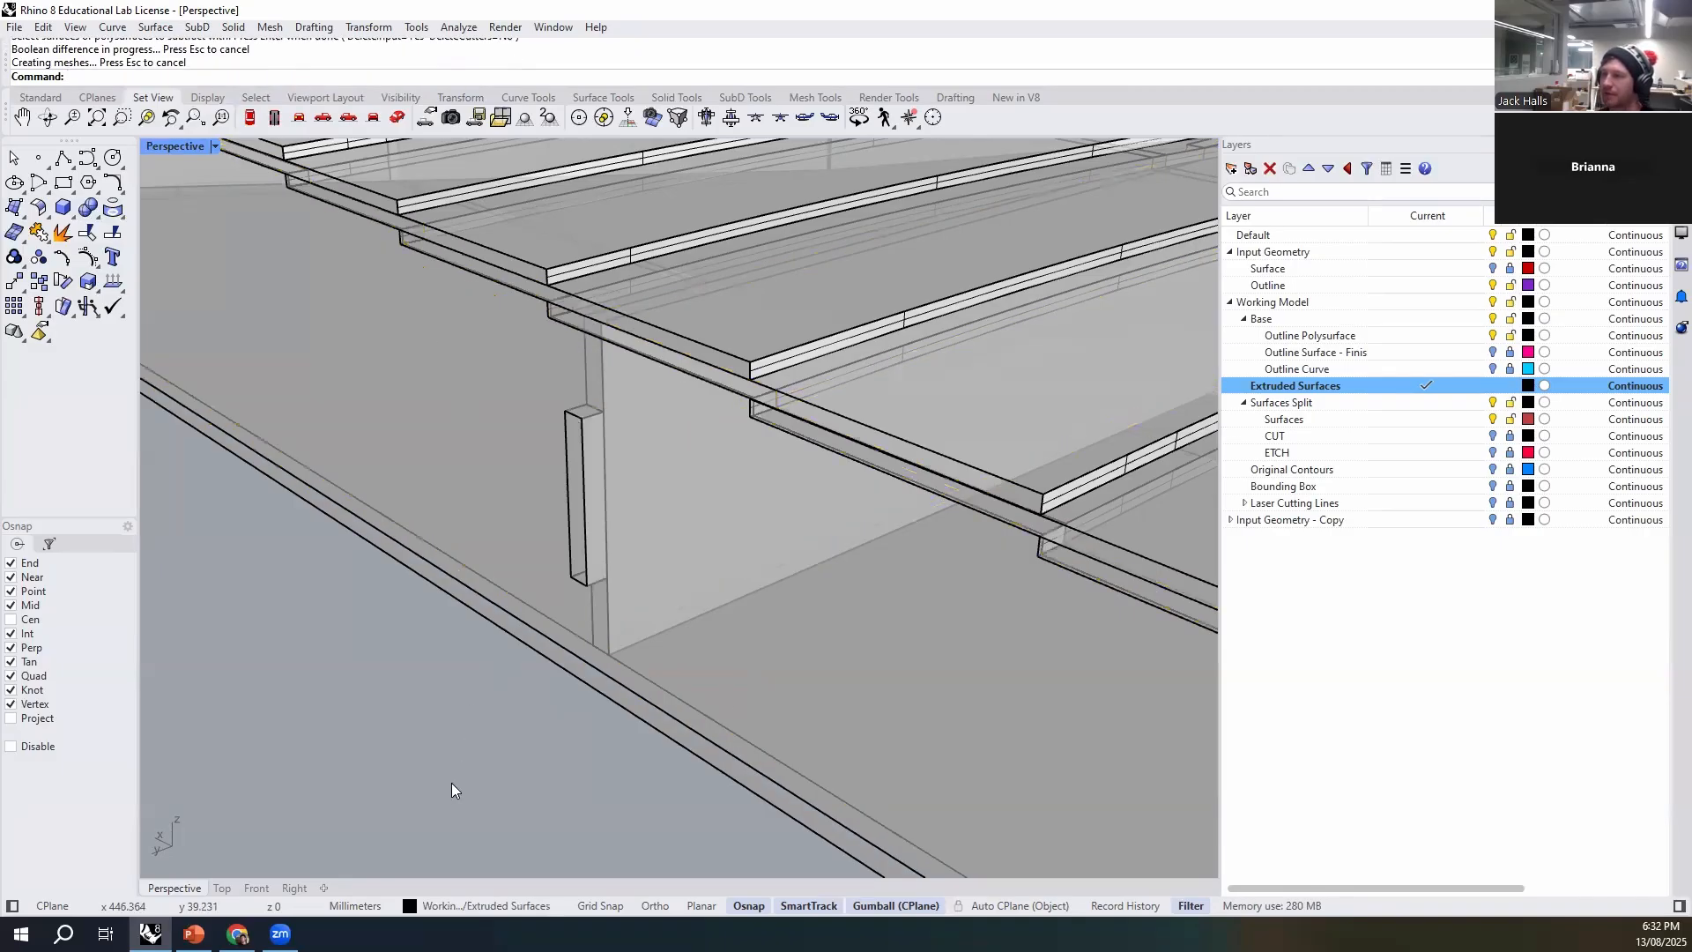
pyautogui.click(677, 557)
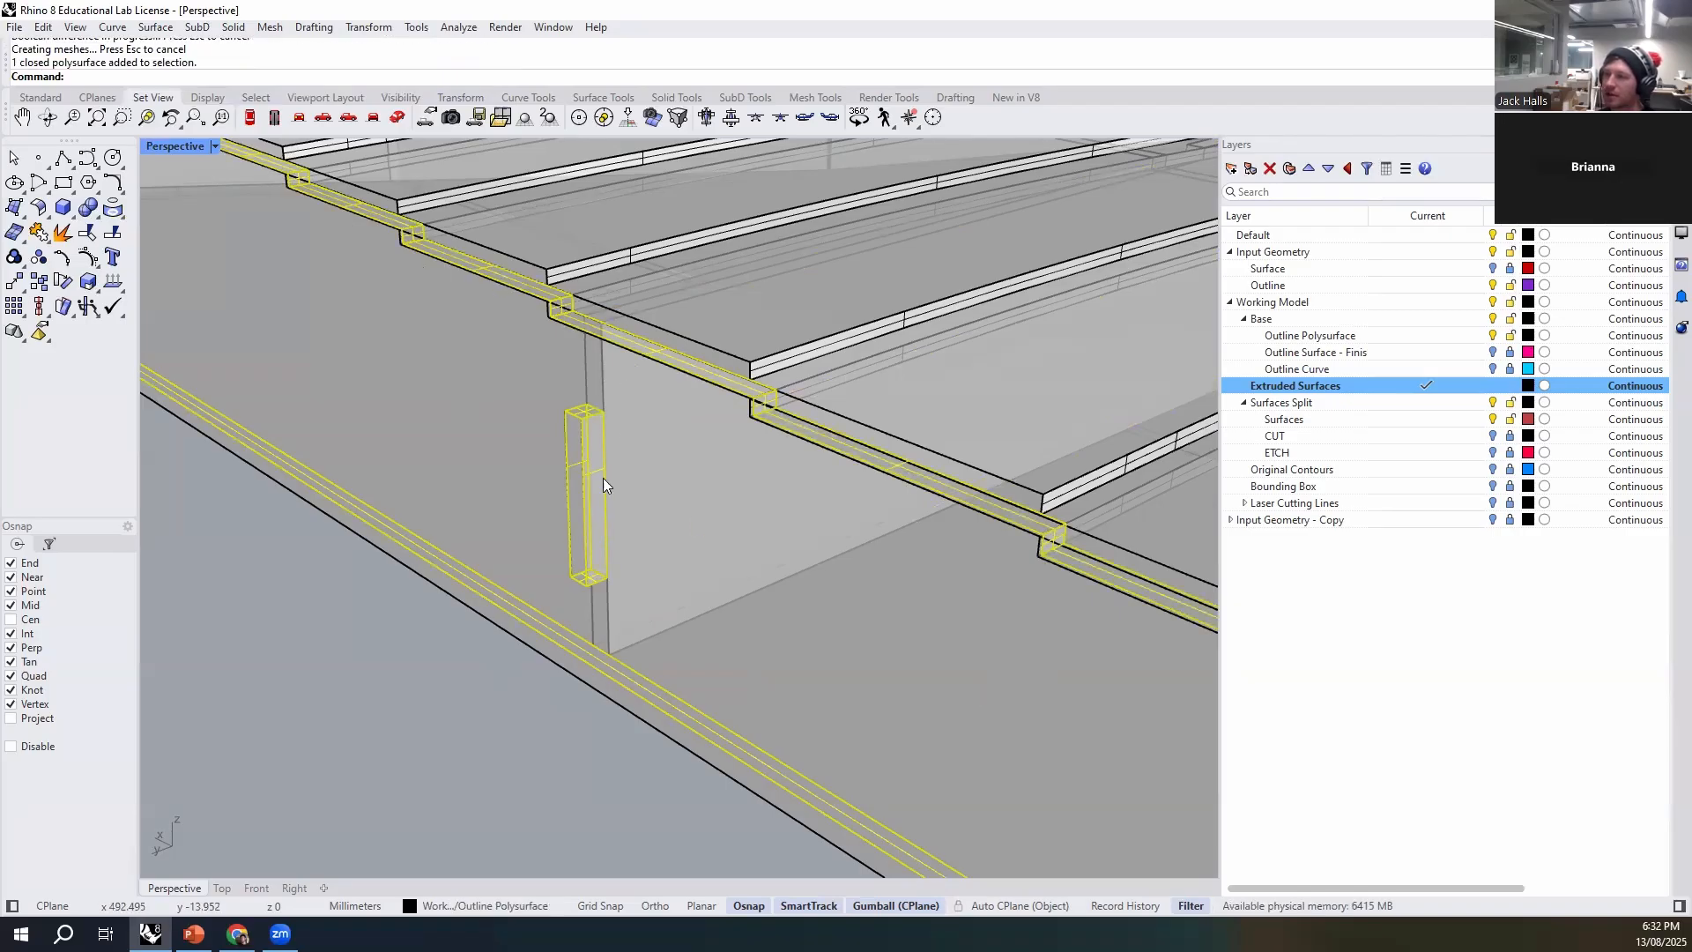
pyautogui.click(610, 423)
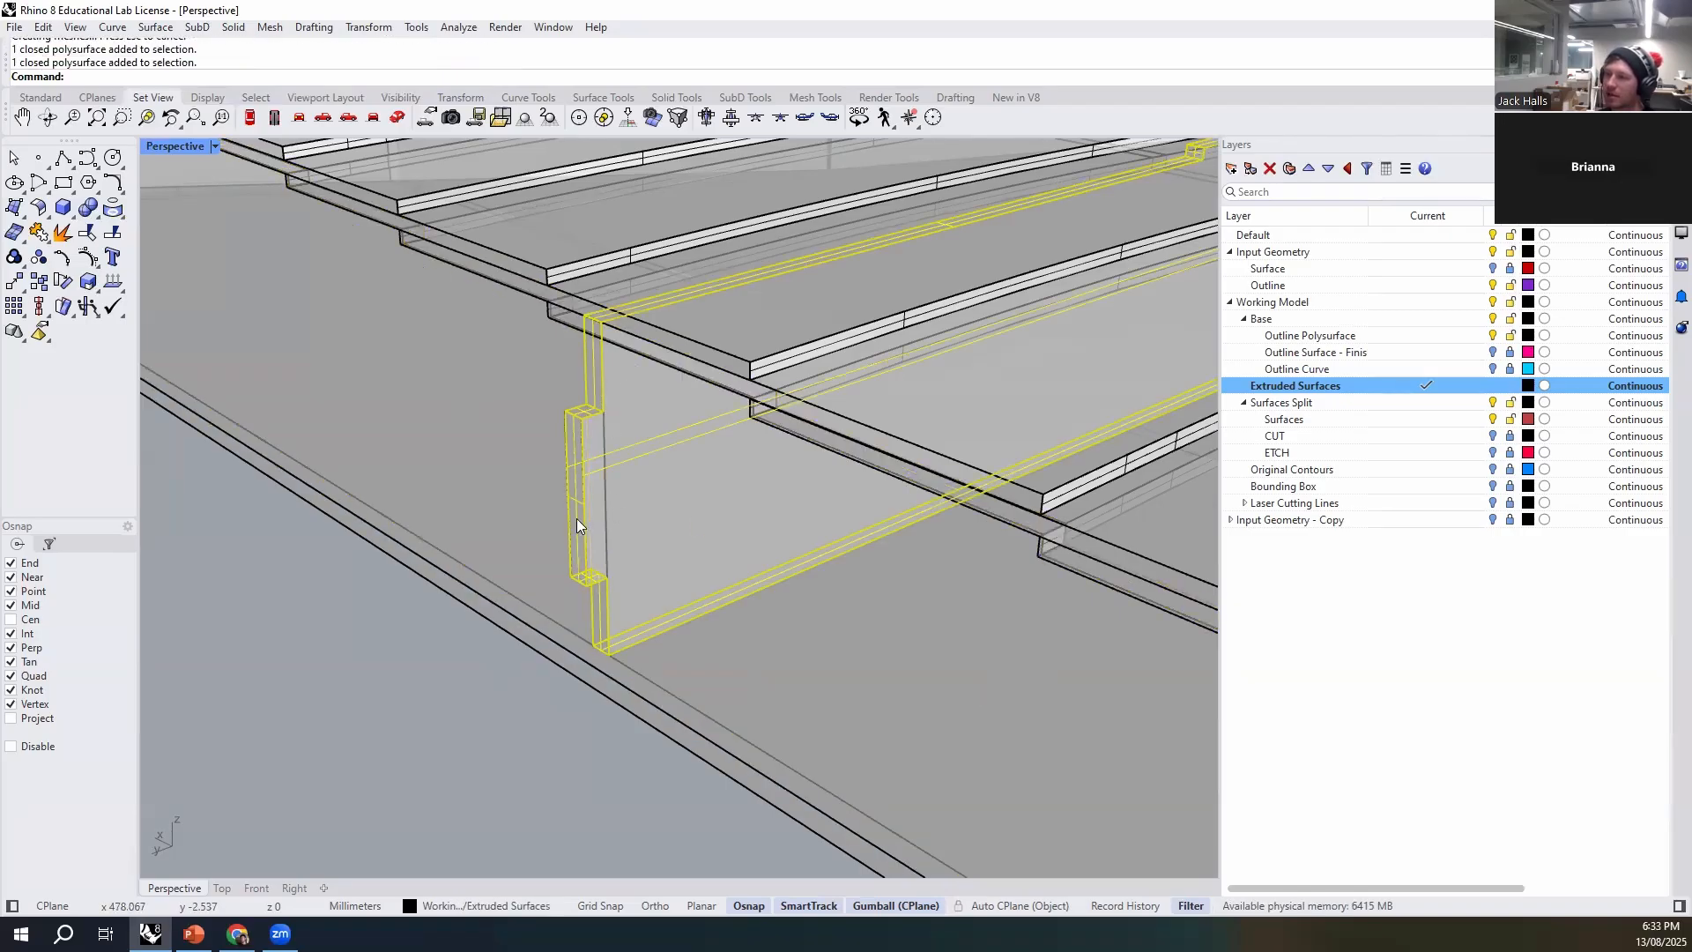
pyautogui.click(538, 691)
# - Hide the near side wall of the base to expose the crossing ribs underneath
pyautogui.scroll(-8, 577, 589)
pyautogui.moveTo(604, 597); pyautogui.dragTo(883, 546, button='right')
pyautogui.click(884, 546)
pyautogui.hotkey('ctrl', 'h')
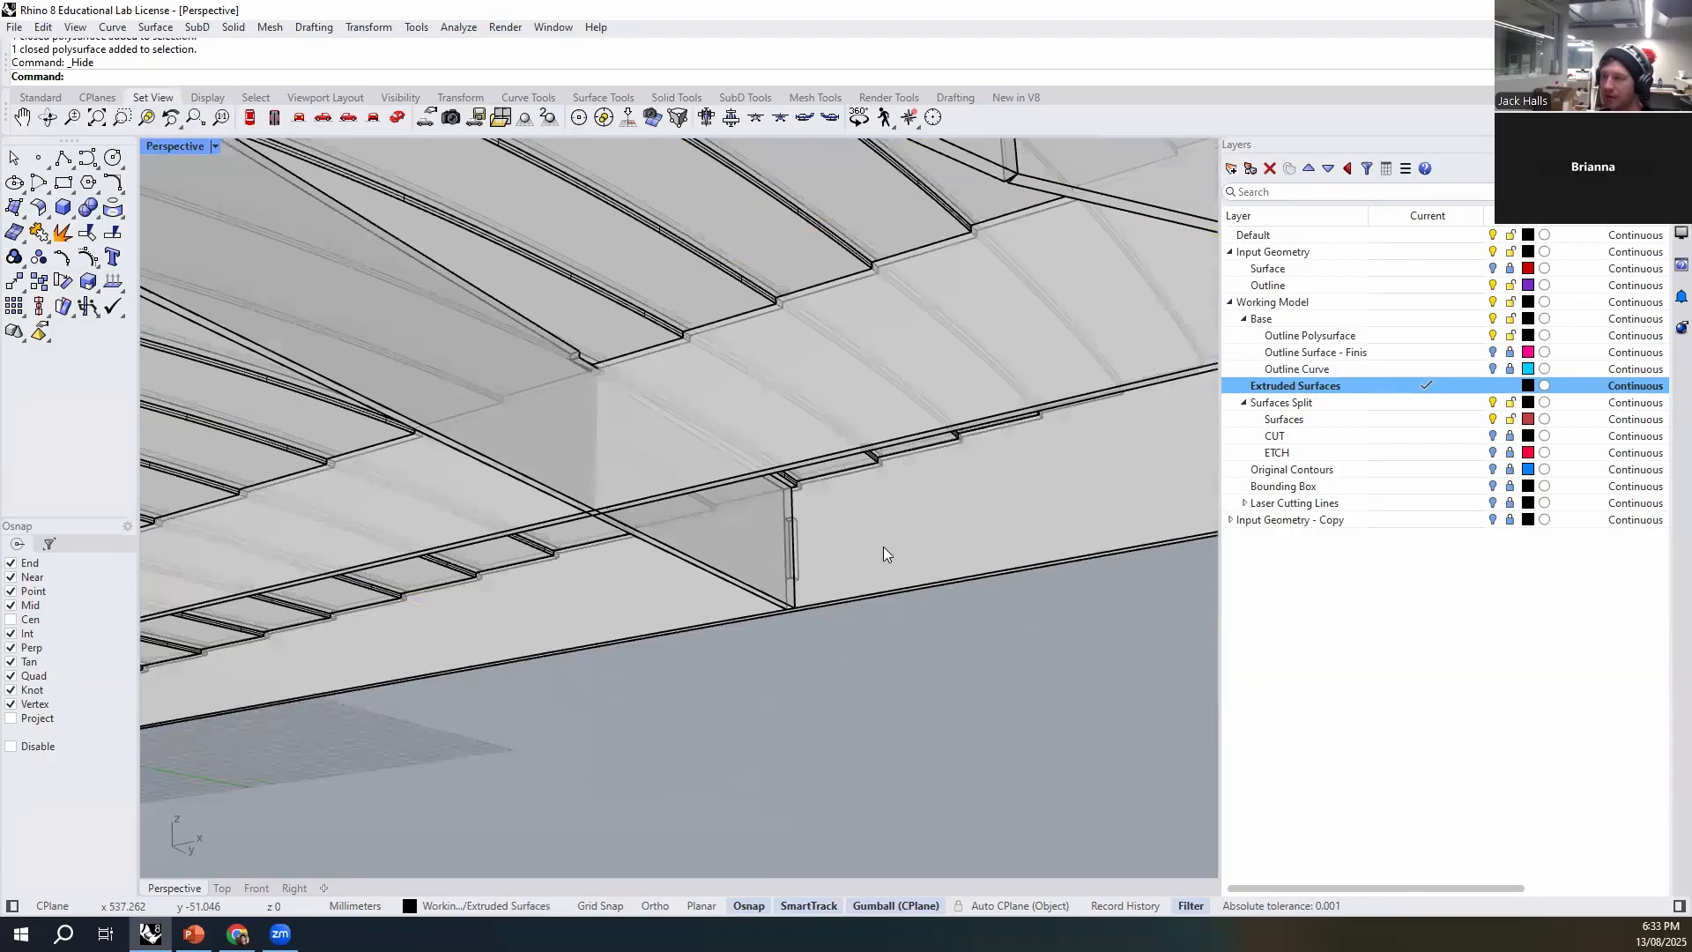
# - Examine the crossing of the two ribs from the underside
pyautogui.scroll(4, 593, 479)
pyautogui.click(682, 488)
pyautogui.keyDown('shift'); pyautogui.click(702, 562); pyautogui.keyUp('shift')
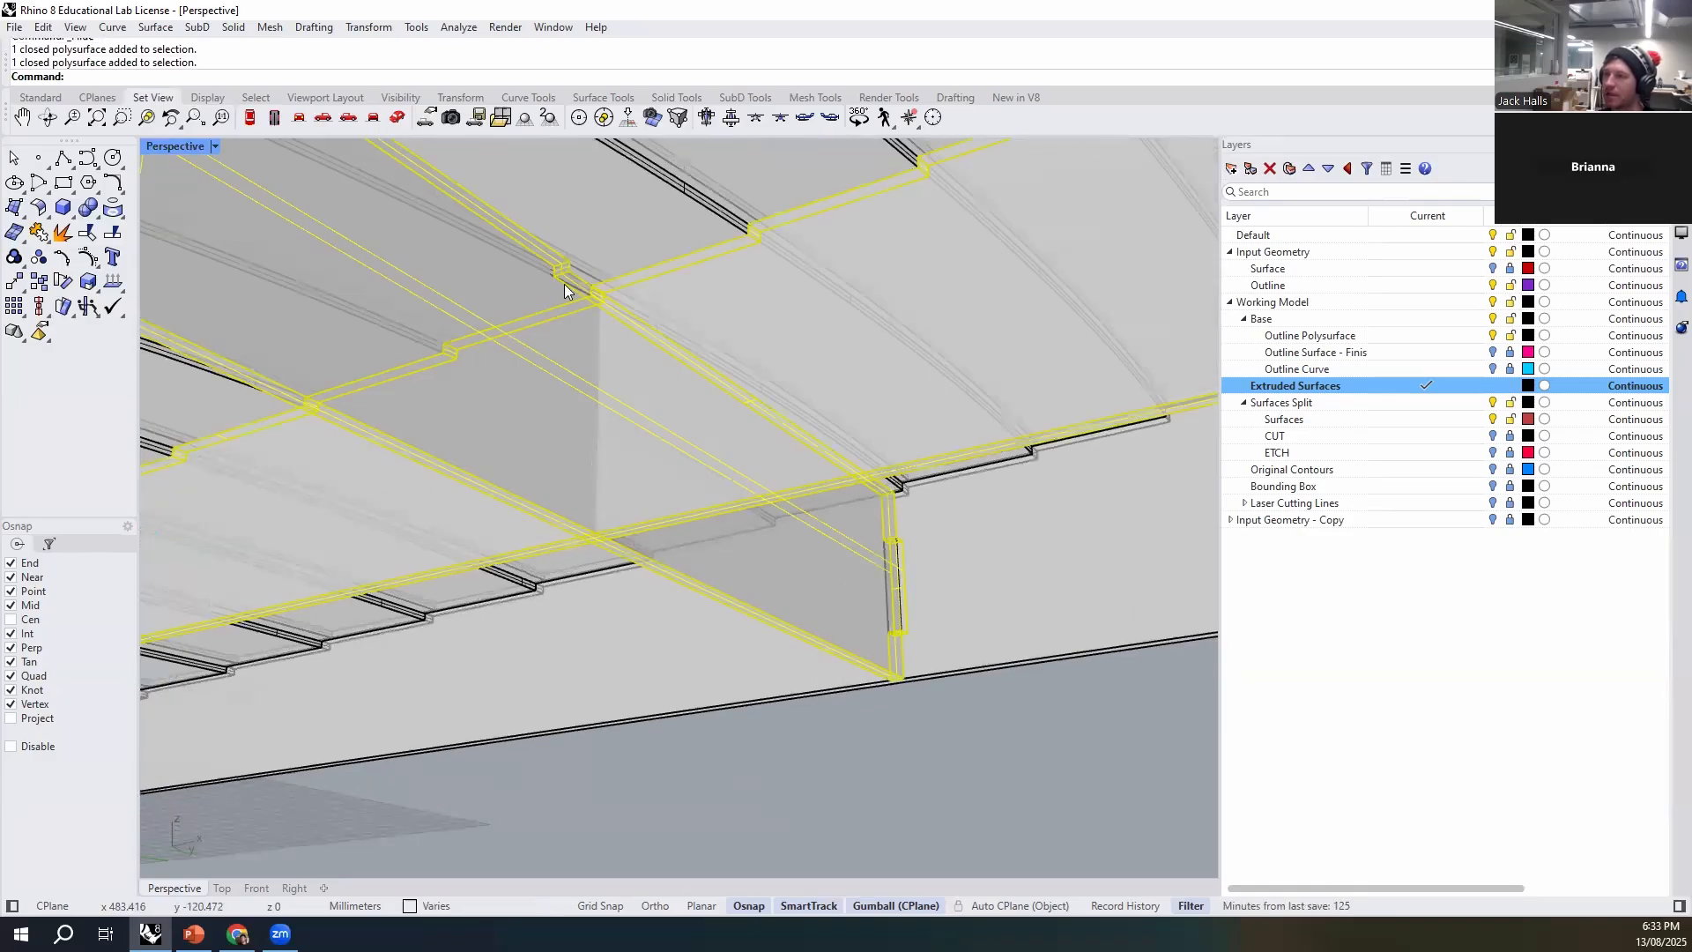
pyautogui.scroll(-3, 562, 306)
pyautogui.moveTo(564, 310); pyautogui.dragTo(661, 494, button='right')
pyautogui.click(698, 633)
pyautogui.scroll(6, 596, 411)
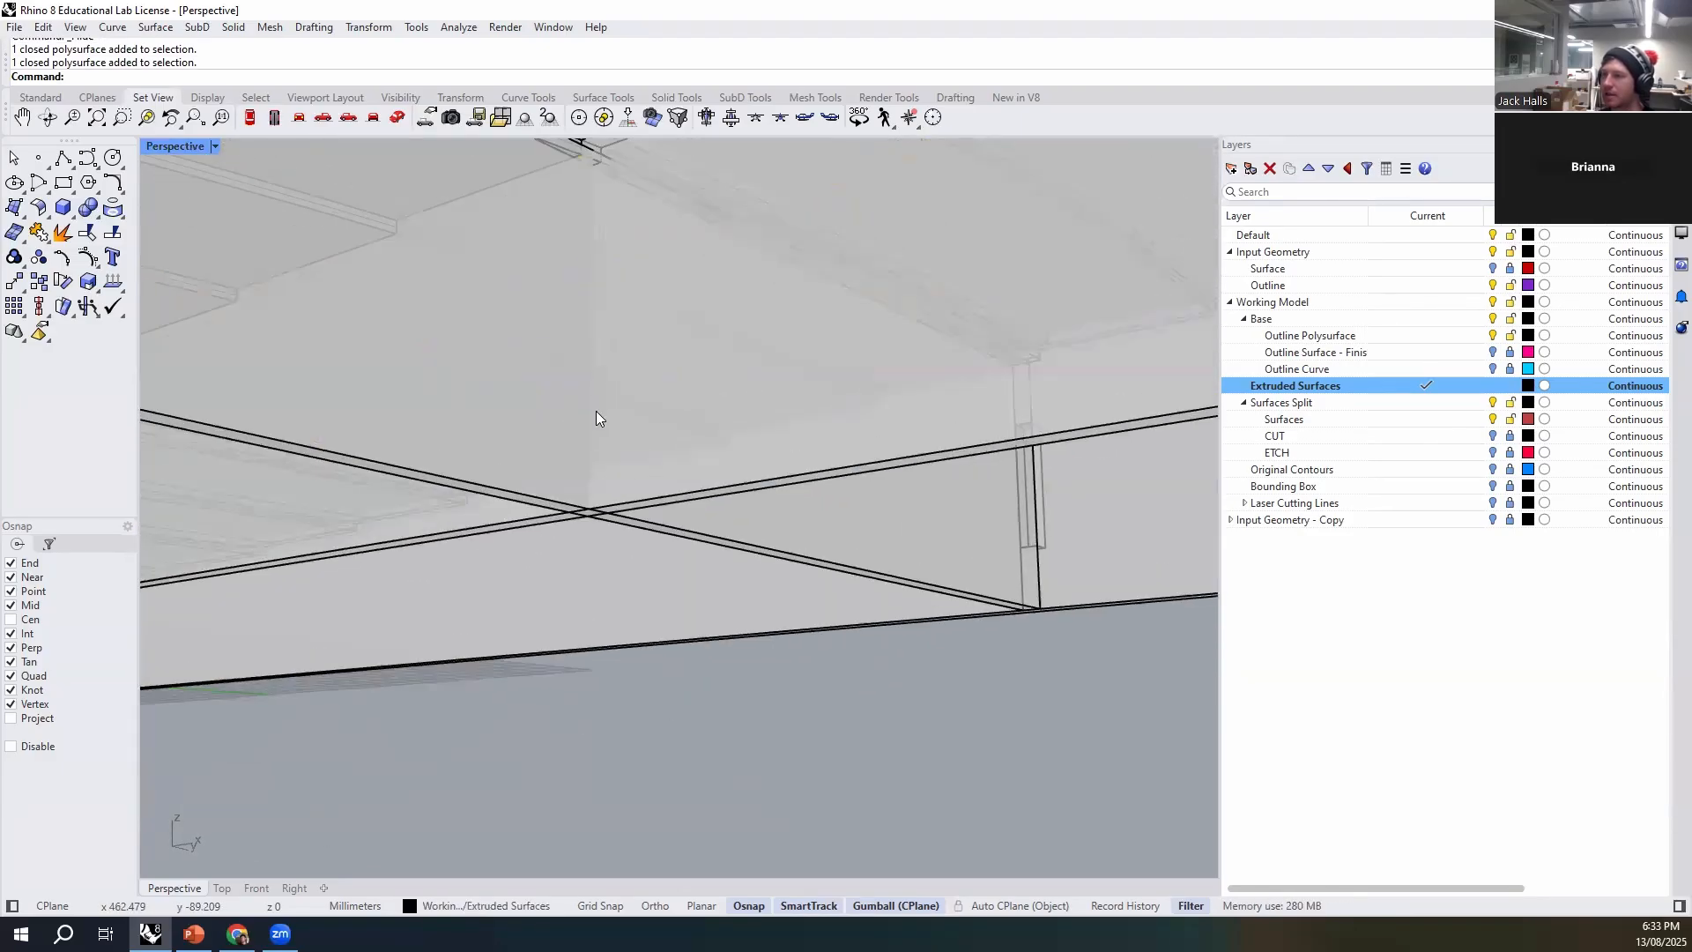
pyautogui.moveTo(596, 410); pyautogui.dragTo(606, 401, button='right')
pyautogui.moveTo(653, 747); pyautogui.dragTo(669, 592, button='right')
pyautogui.scroll(5, 592, 618)
# - Draw a box at the ribs' intersection, with its base on their lower crossing corners, rising about halfway up the ribs
pyautogui.write('box')
pyautogui.press('Return')
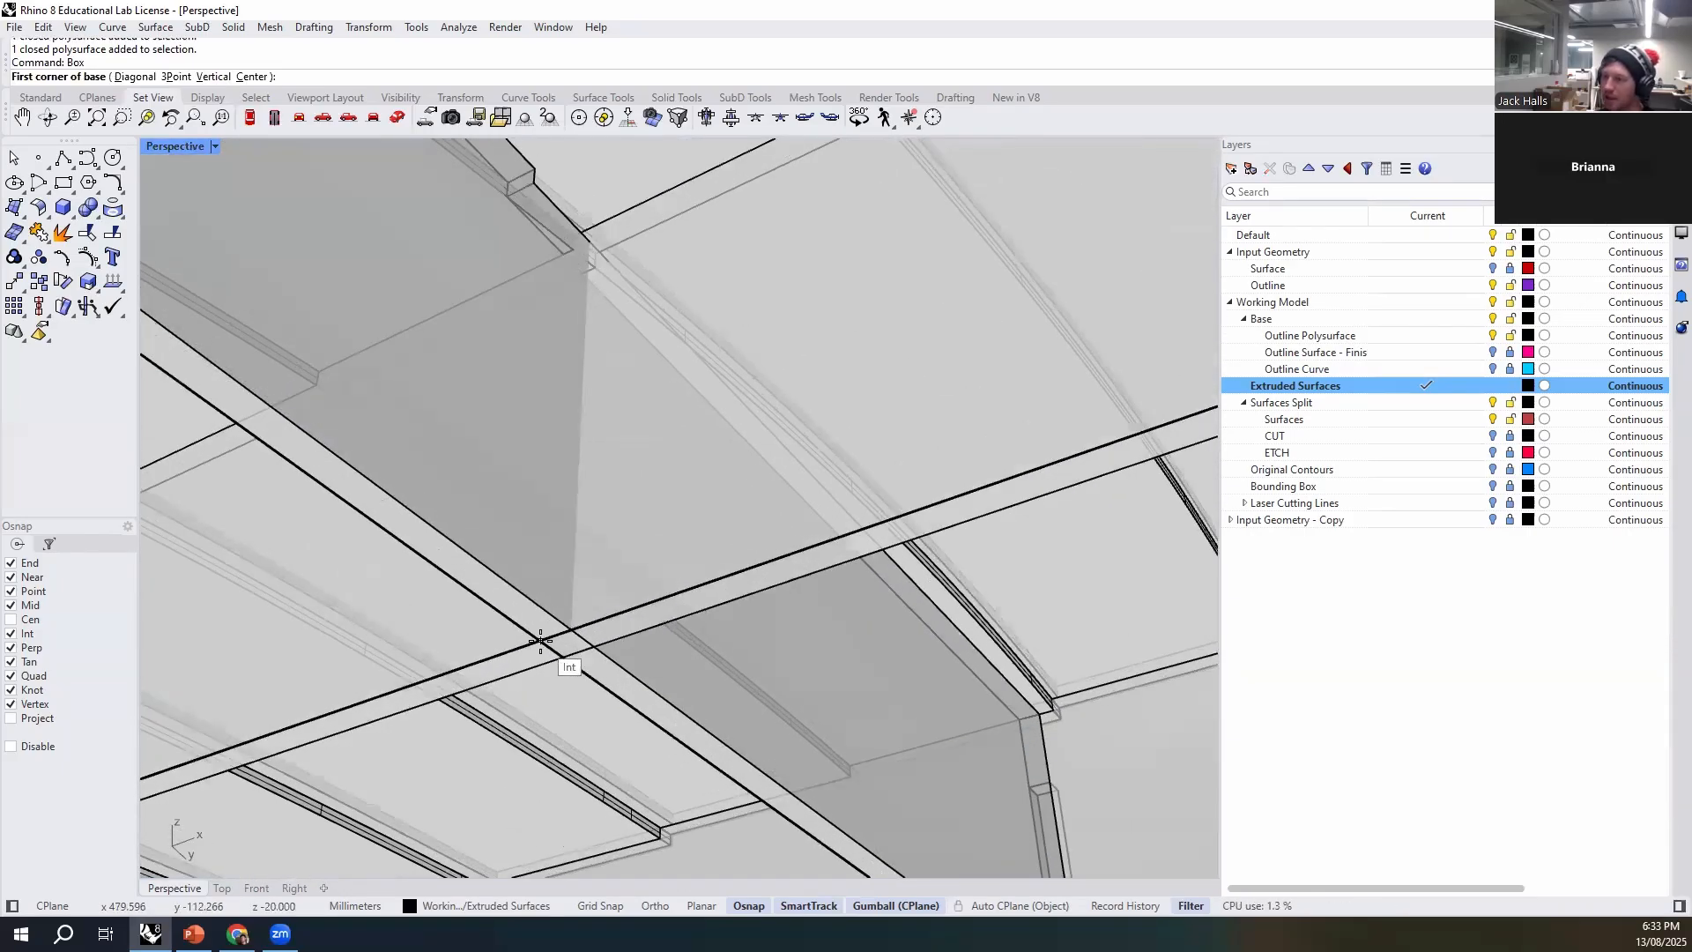
pyautogui.click(540, 640)
pyautogui.click(586, 646)
pyautogui.moveTo(593, 529); pyautogui.dragTo(791, 480, button='right')
pyautogui.scroll(-3, 397, 520)
pyautogui.scroll(1, 398, 435)
pyautogui.click(394, 388)
pyautogui.scroll(5, 394, 388)
# - Copy the box vertically so the copy stands directly on top of the original at the rib crossing
pyautogui.click(473, 462)
pyautogui.write('C')
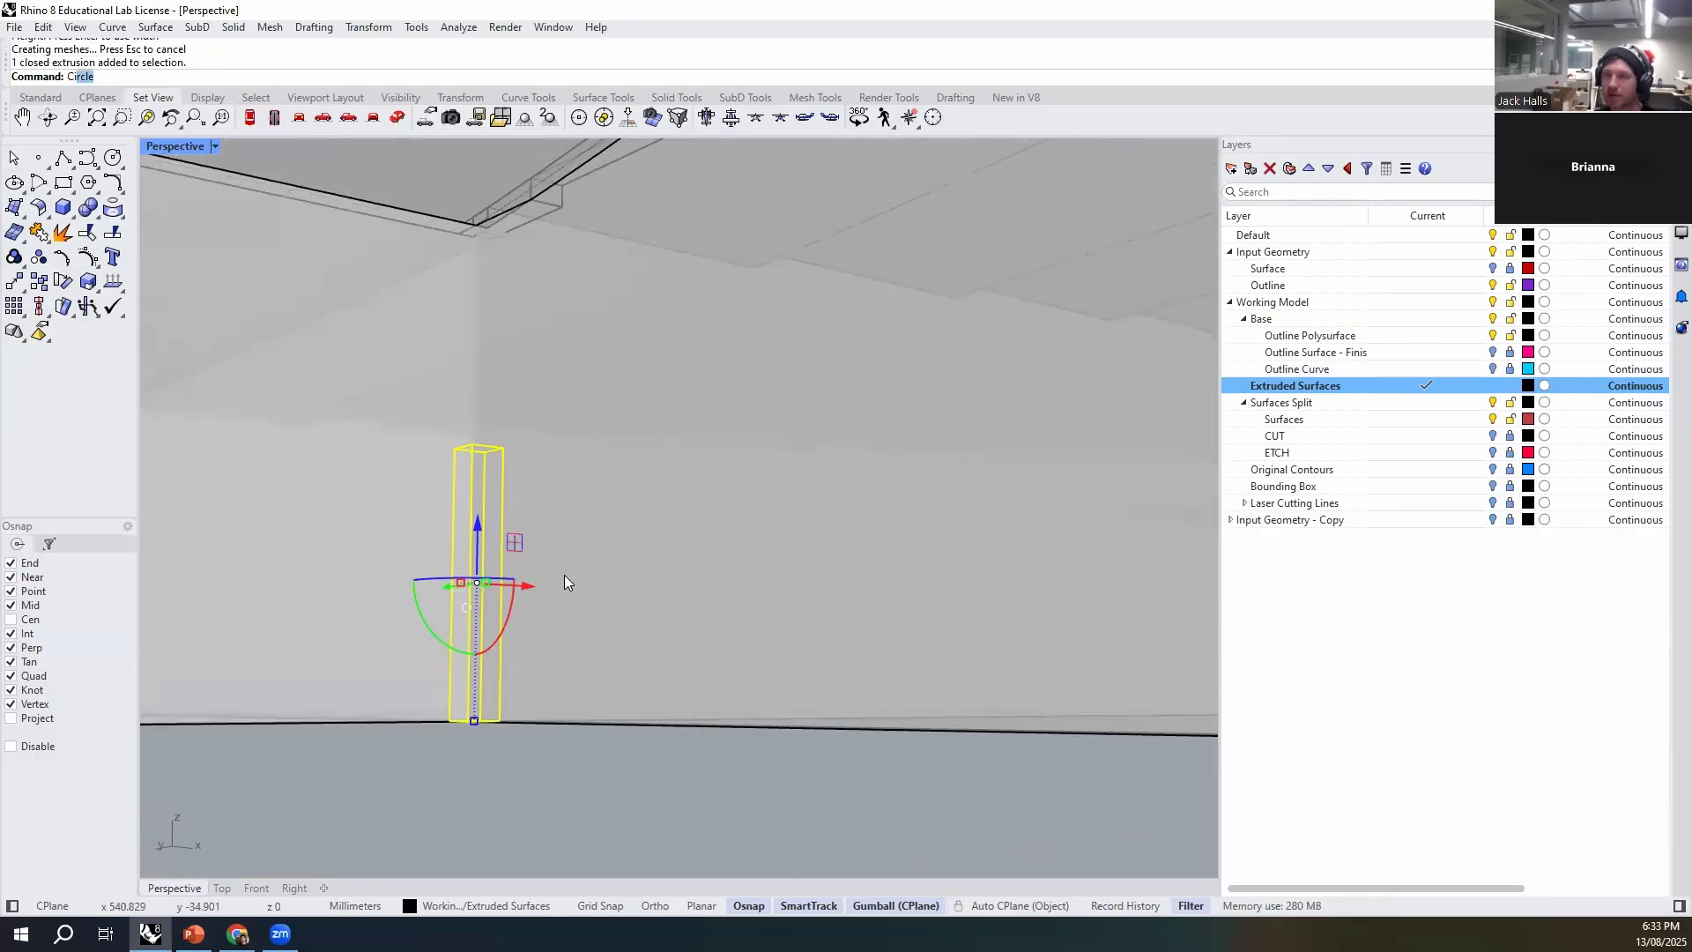
pyautogui.write('opy')
pyautogui.press('Return')
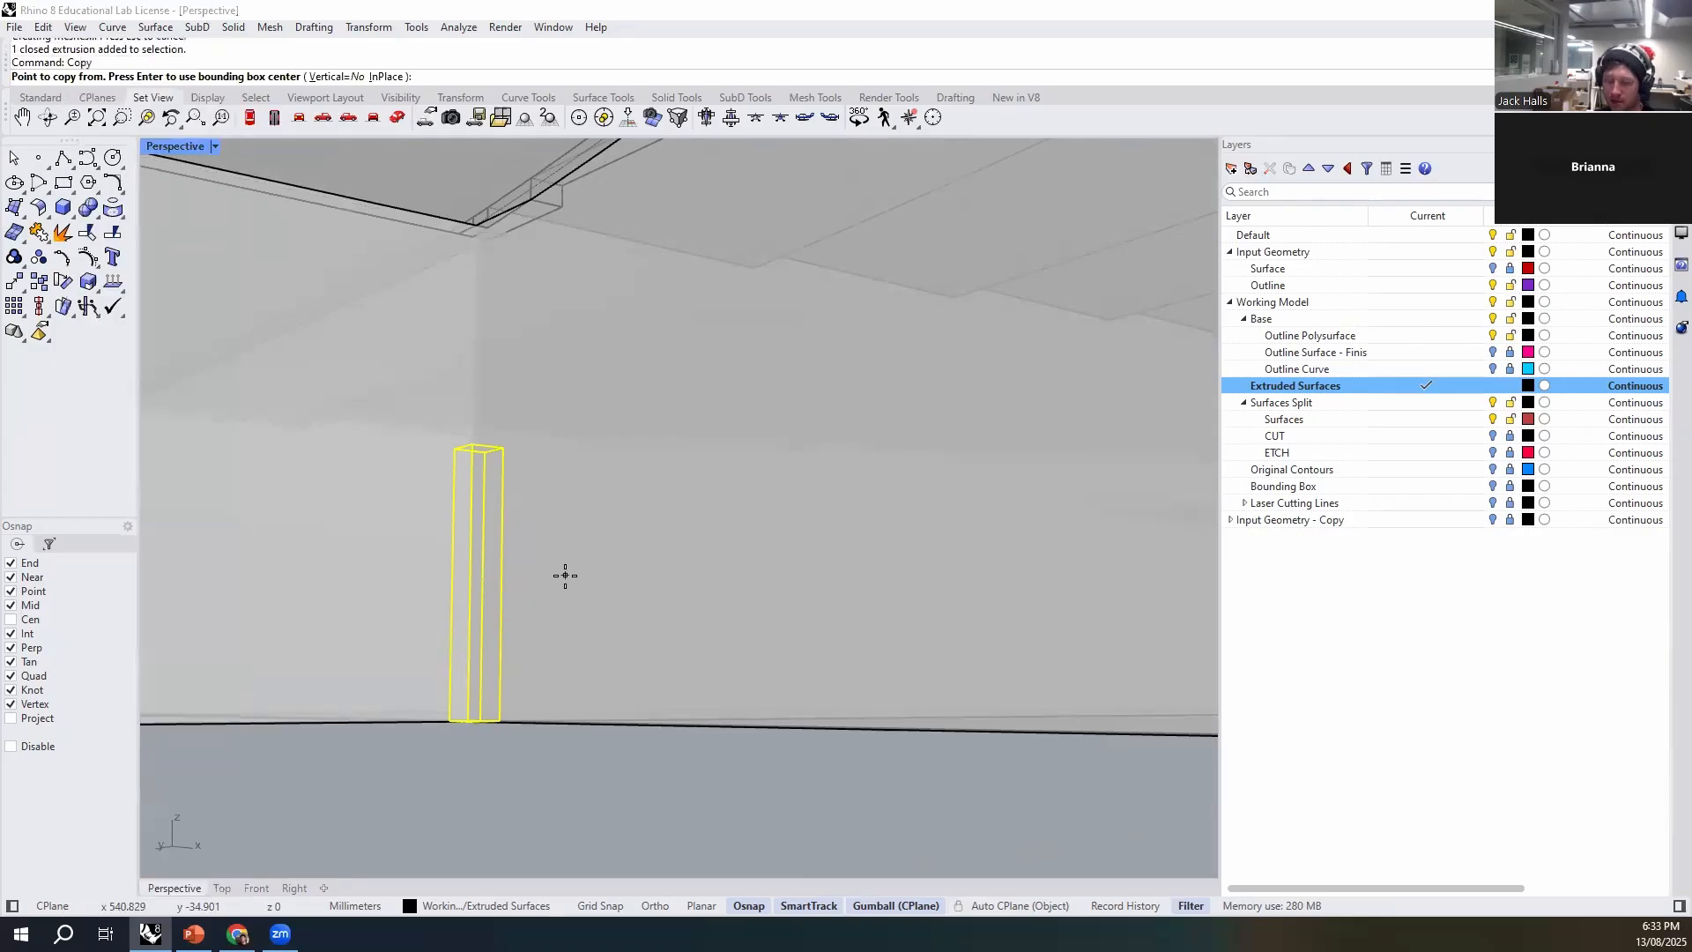
pyautogui.press('Return')
pyautogui.moveTo(403, 737); pyautogui.dragTo(425, 789, button='right')
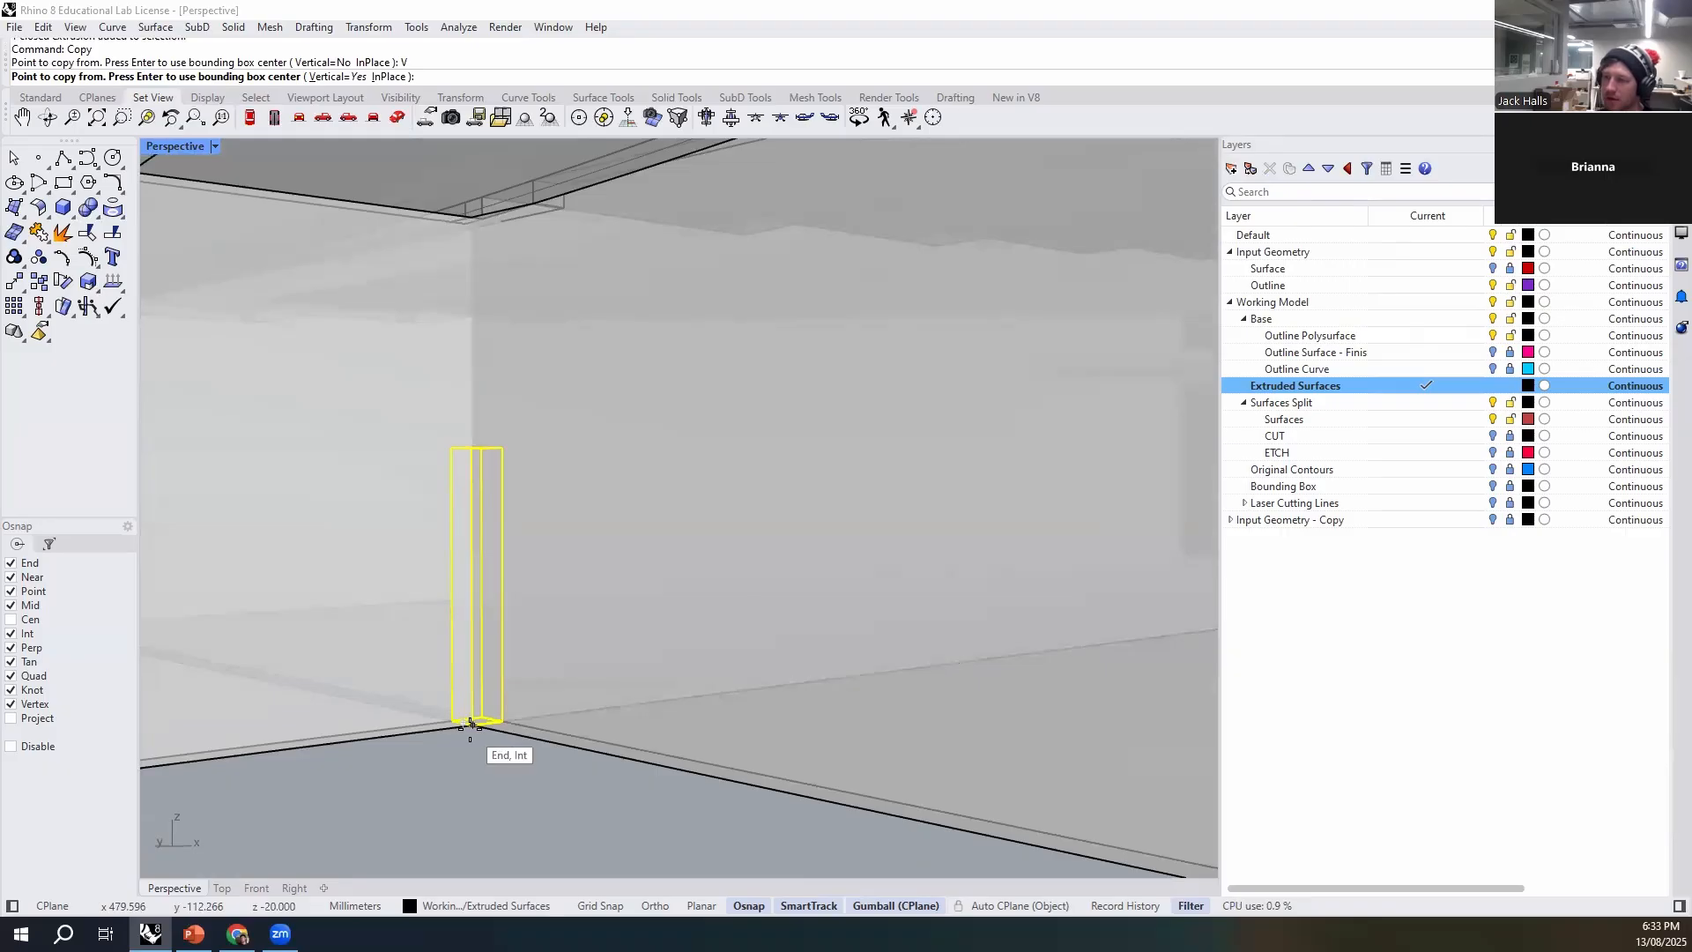
pyautogui.click(471, 723)
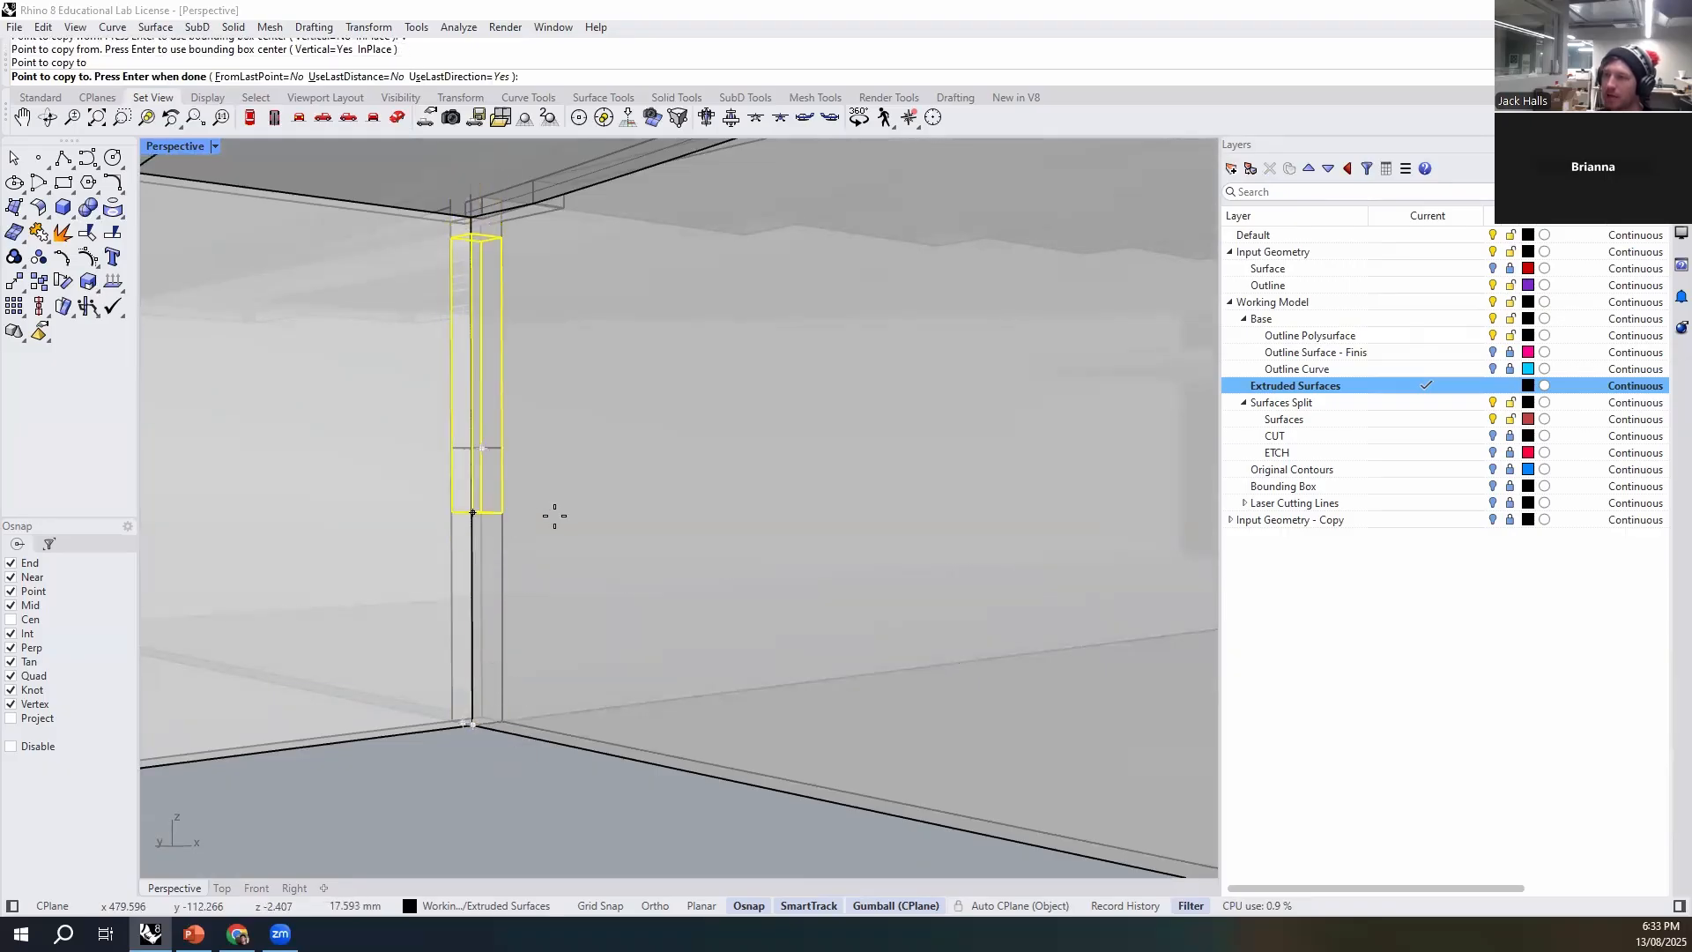
pyautogui.press('Return')
# - Subtract the lower box from the stepped rib with BooleanDifference, keeping the cutter
pyautogui.scroll(-4, 550, 520)
pyautogui.moveTo(550, 520); pyautogui.dragTo(543, 574, button='right')
pyautogui.scroll(3, 501, 304)
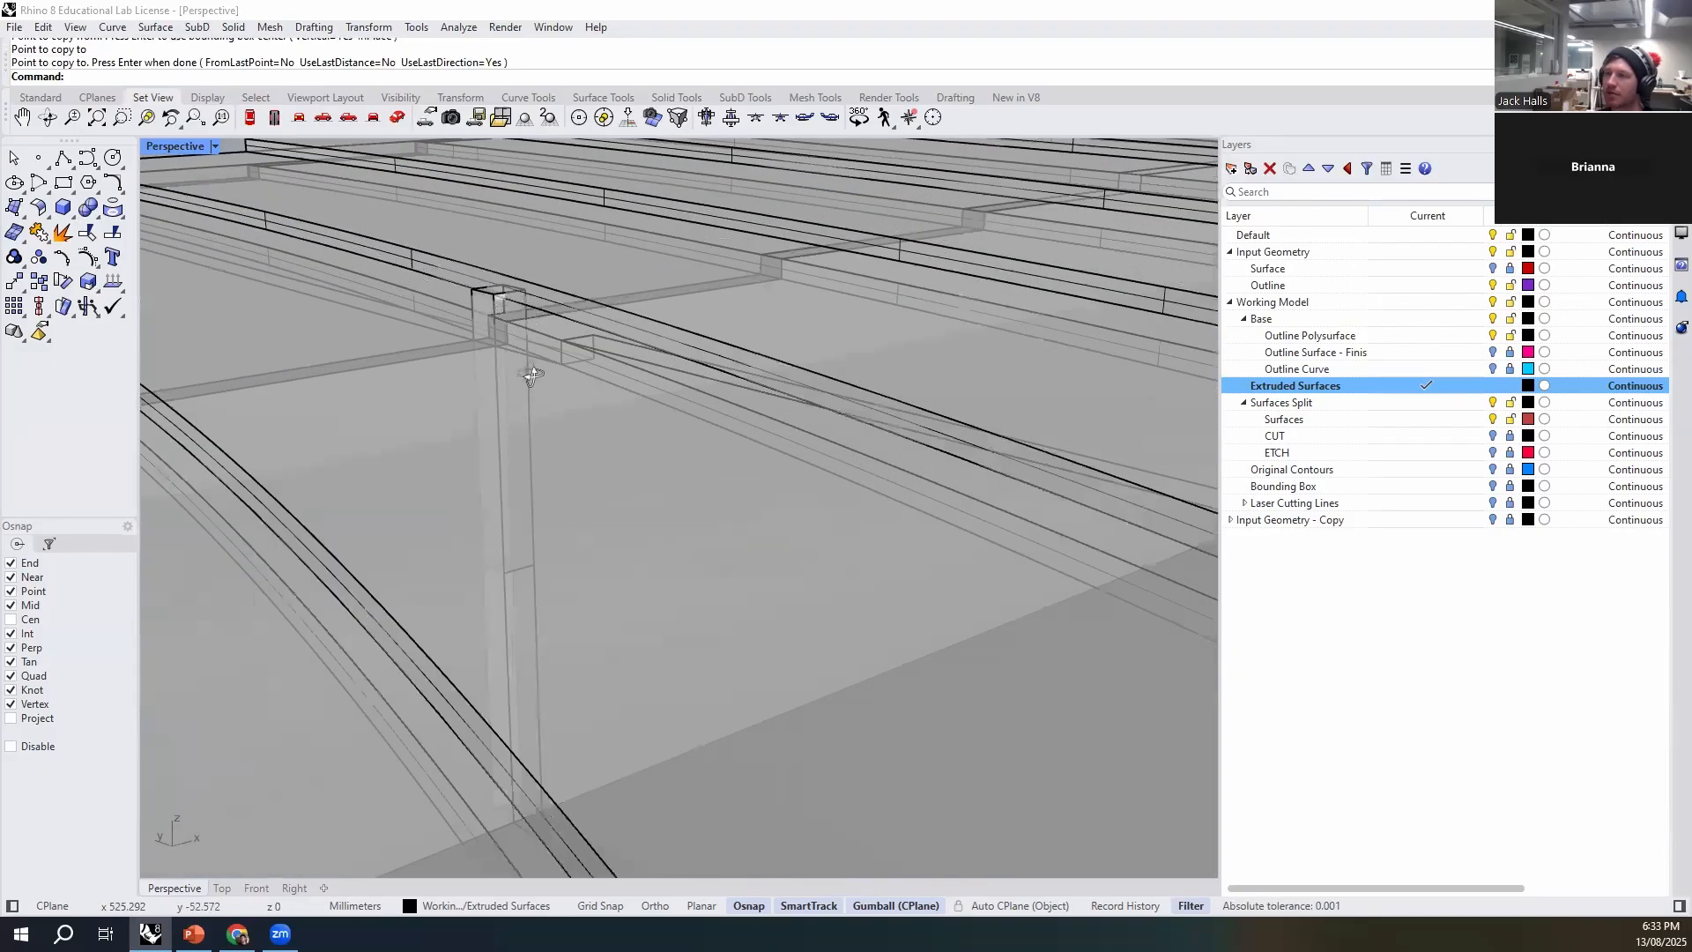
pyautogui.moveTo(532, 374); pyautogui.dragTo(616, 583, button='right')
pyautogui.click(393, 631)
pyautogui.moveTo(393, 631); pyautogui.dragTo(471, 814, button='right')
pyautogui.write('BooleanDifference')
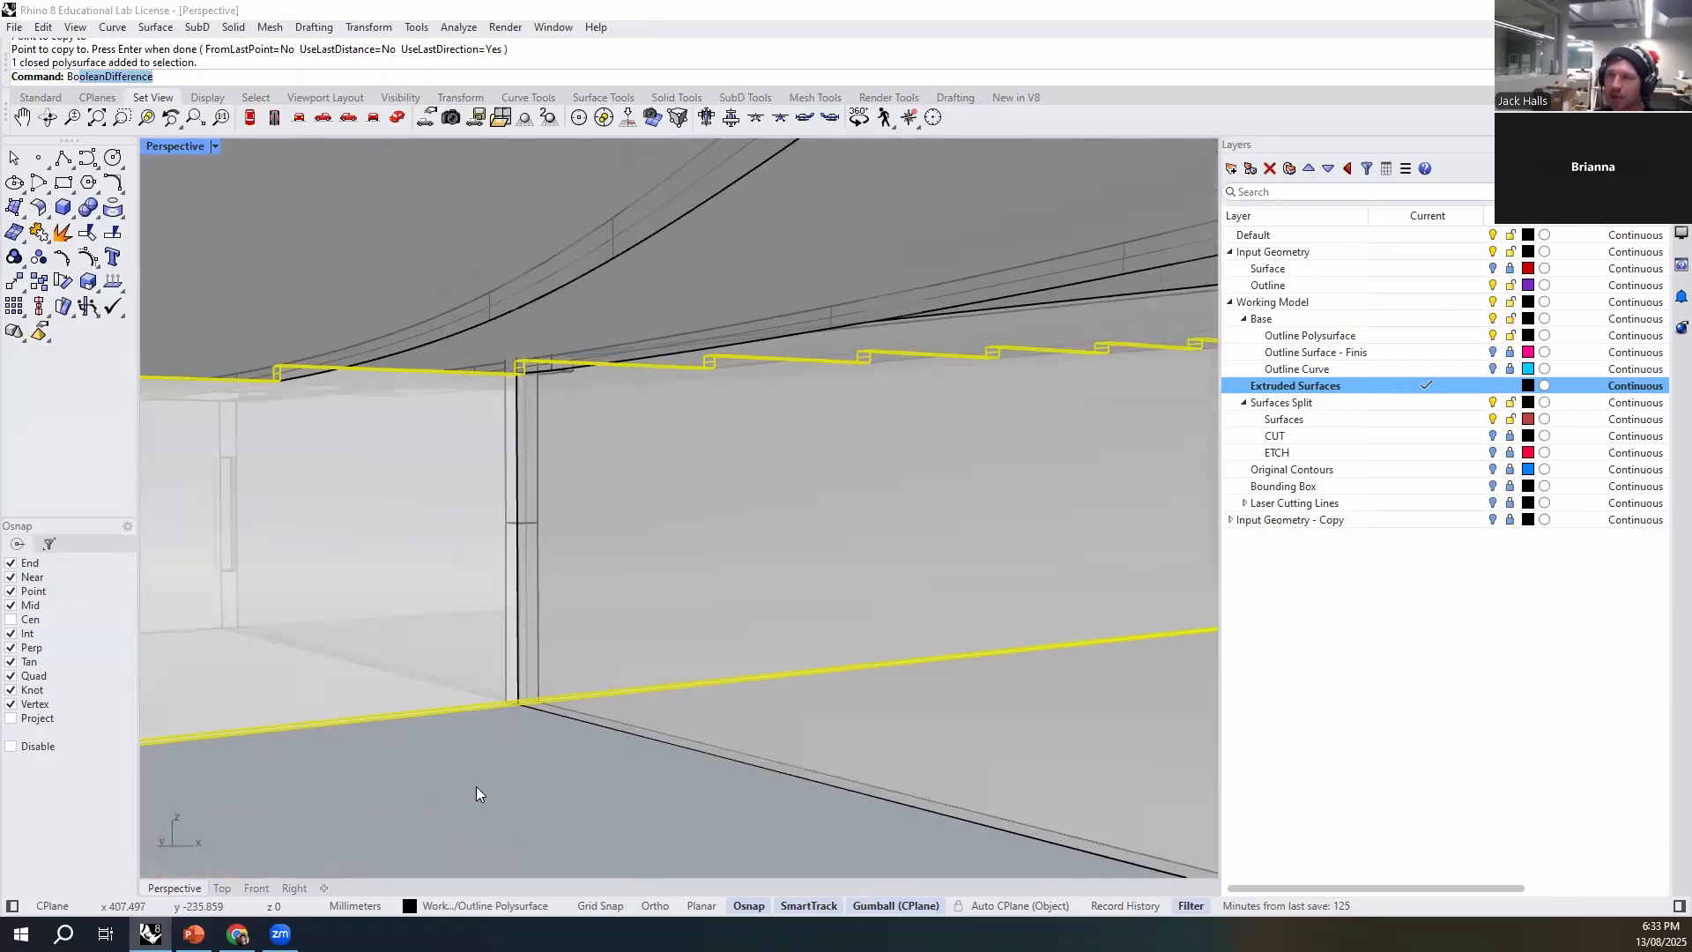
pyautogui.press('Return')
pyautogui.scroll(2, 499, 628)
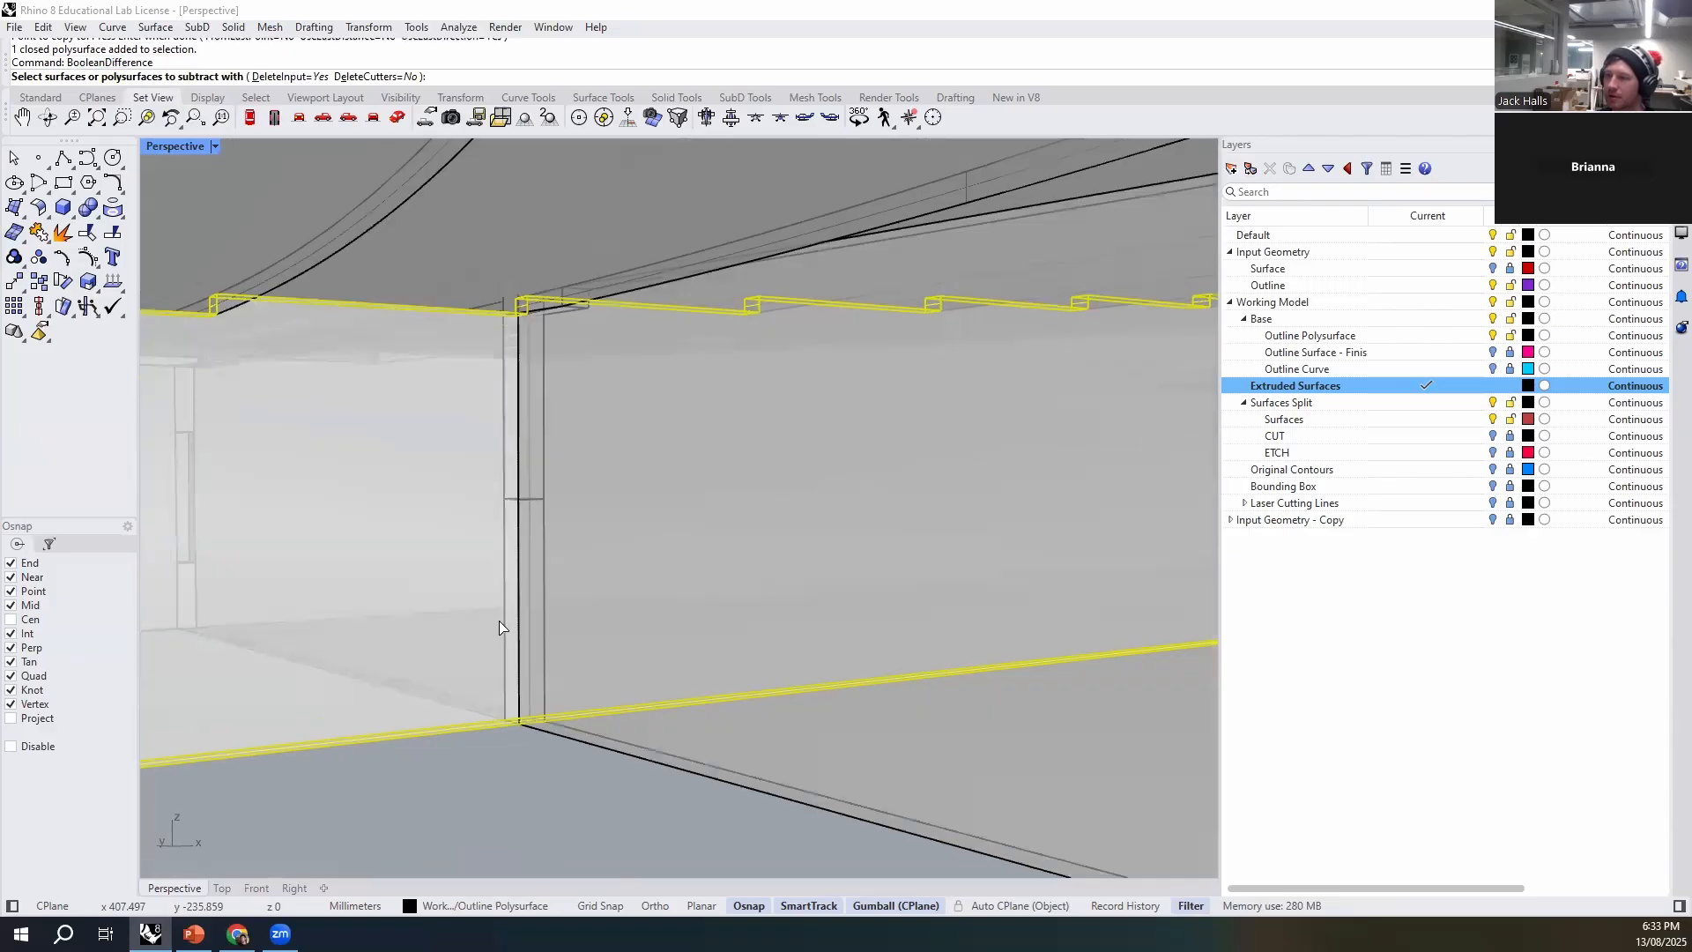
pyautogui.click(507, 630)
pyautogui.rightClick(504, 625)
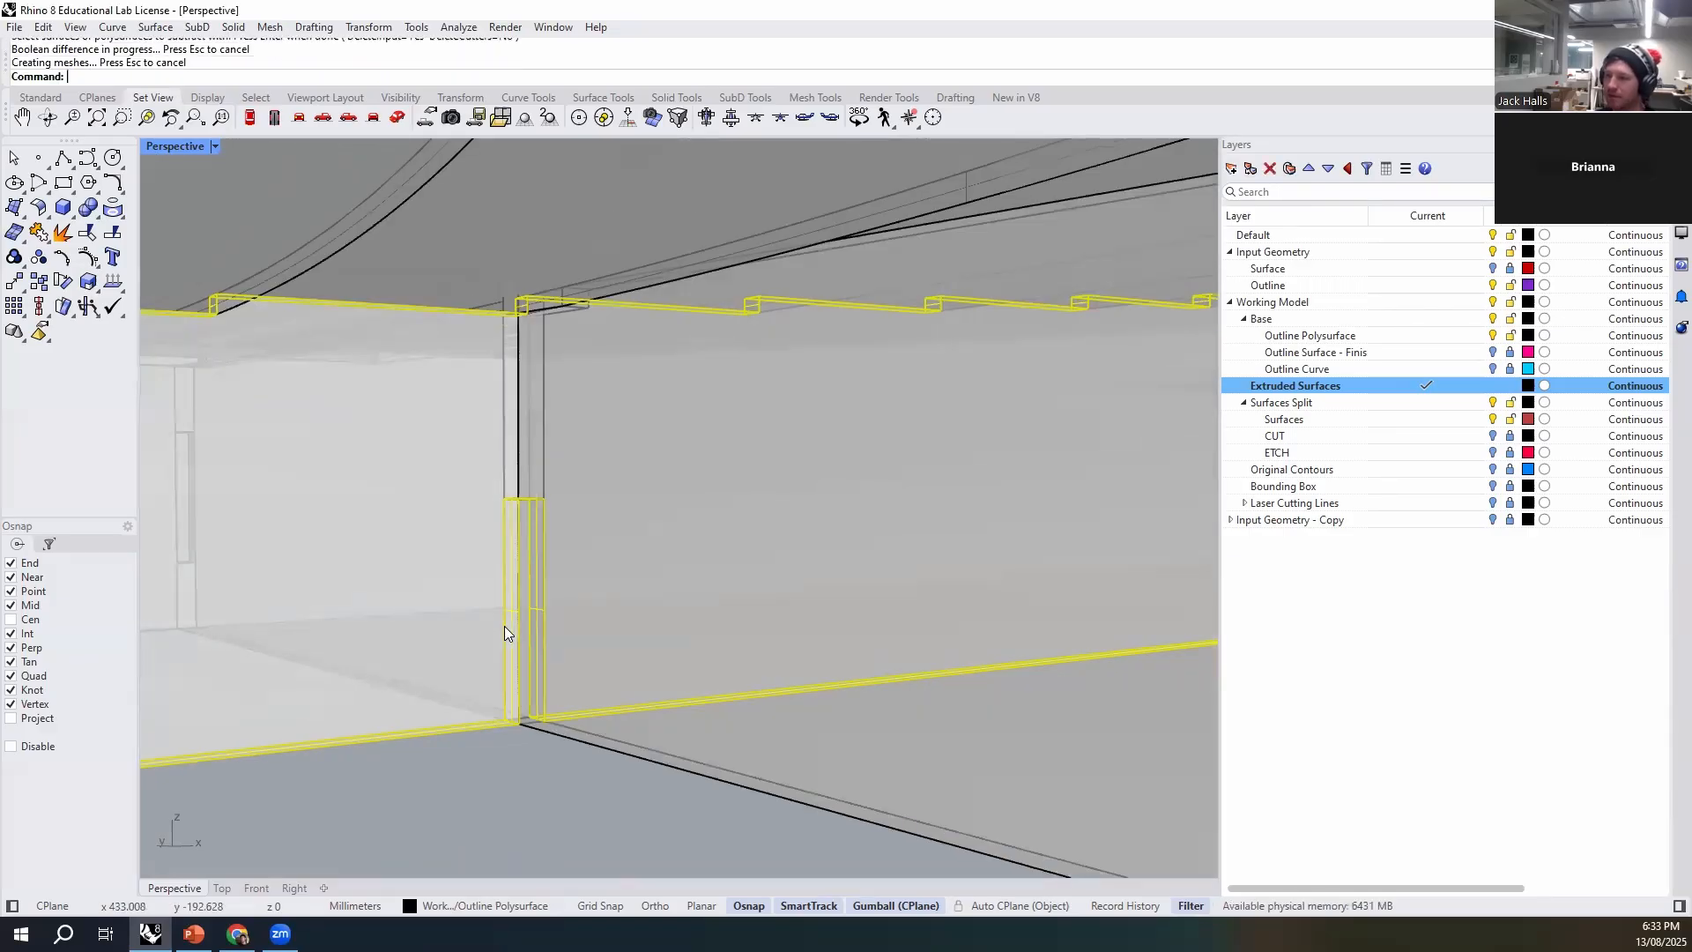
# - Subtract the upper box from the tabbed rib with BooleanDifference, keeping the cutter
pyautogui.click(673, 754)
pyautogui.press('Return')
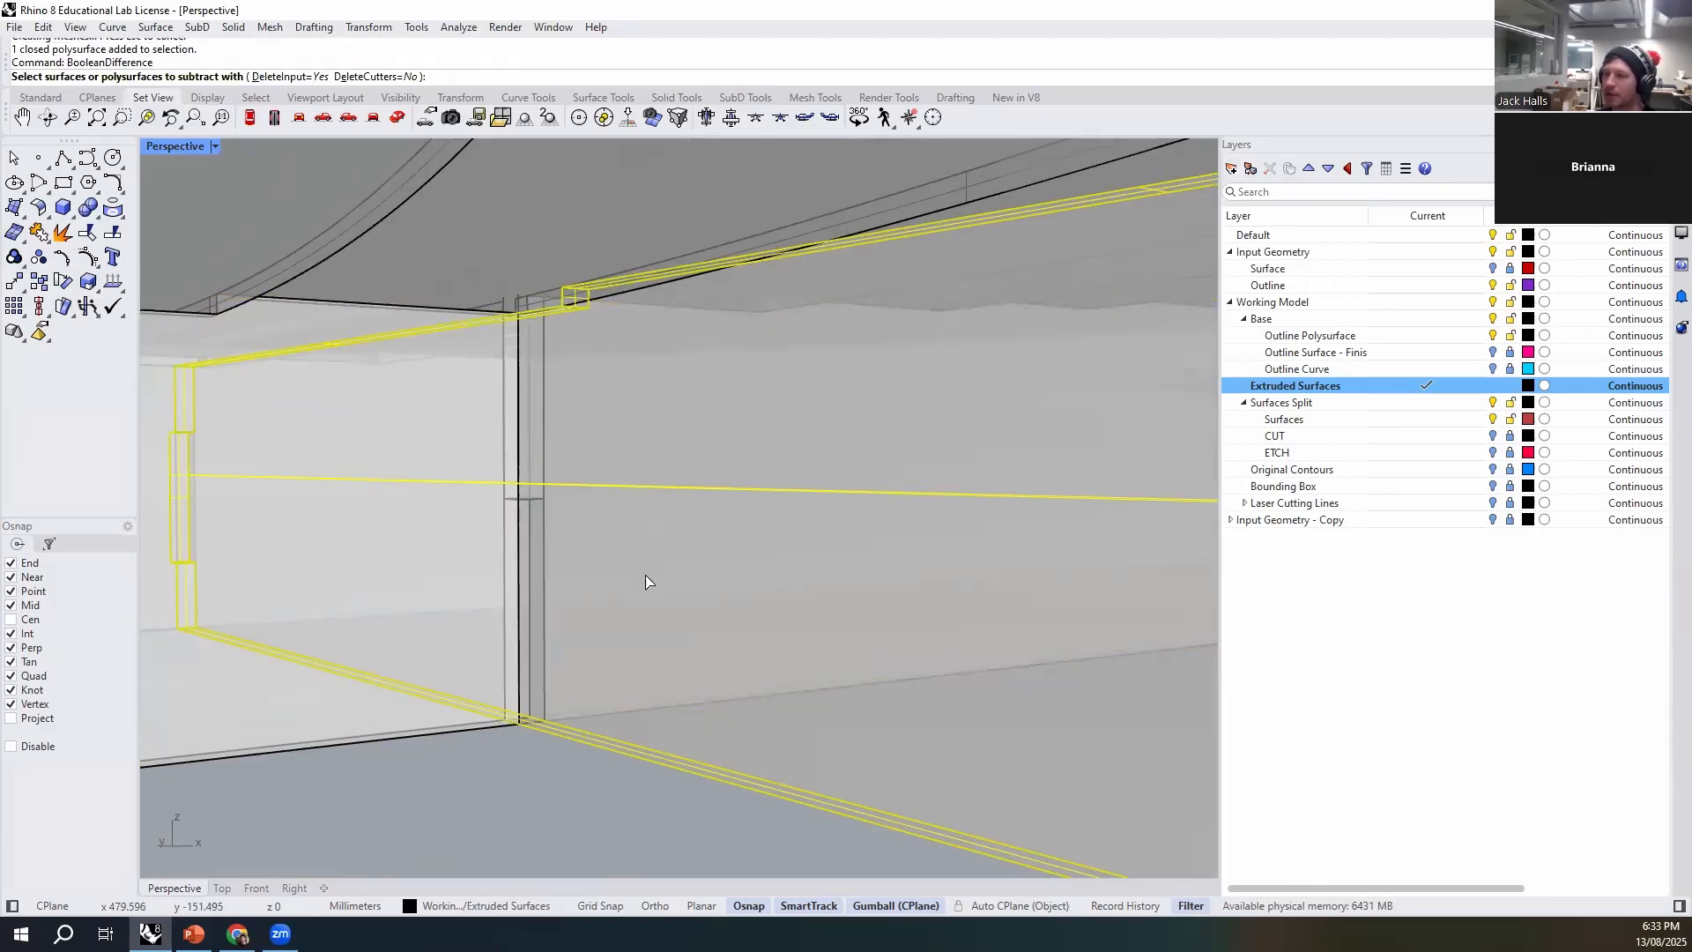
pyautogui.click(544, 388)
pyautogui.rightClick(545, 394)
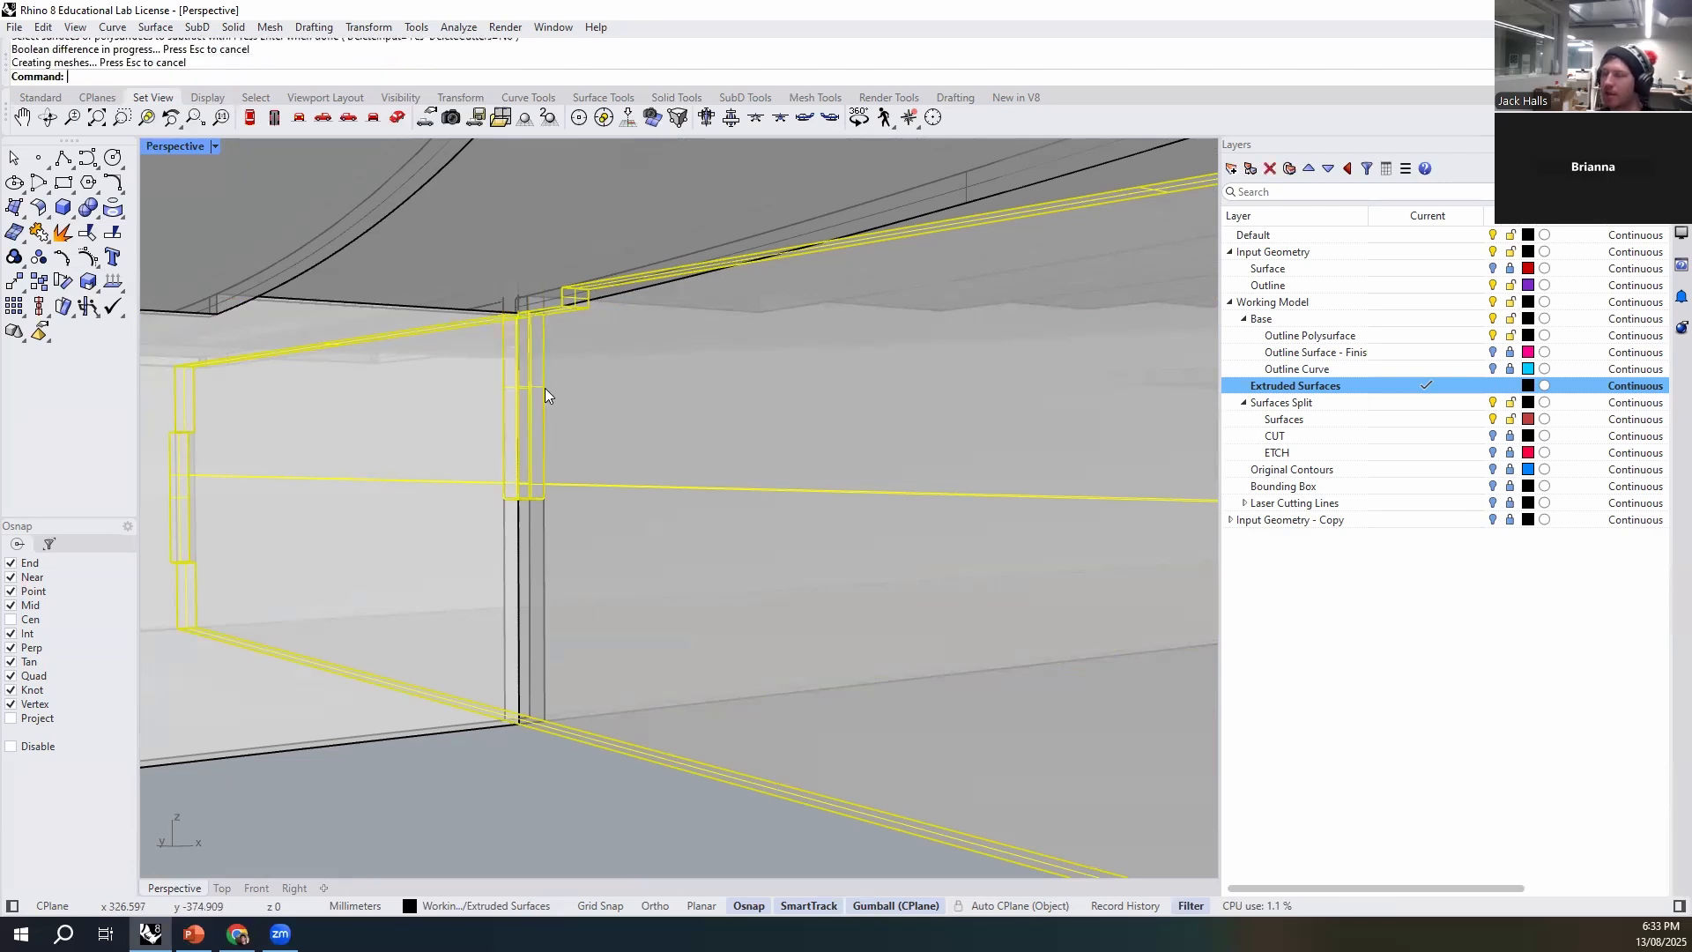
# - Delete the upper and lower cutter boxes at the rib crossing
pyautogui.click(568, 438)
pyautogui.click(610, 485)
pyautogui.press('Delete')
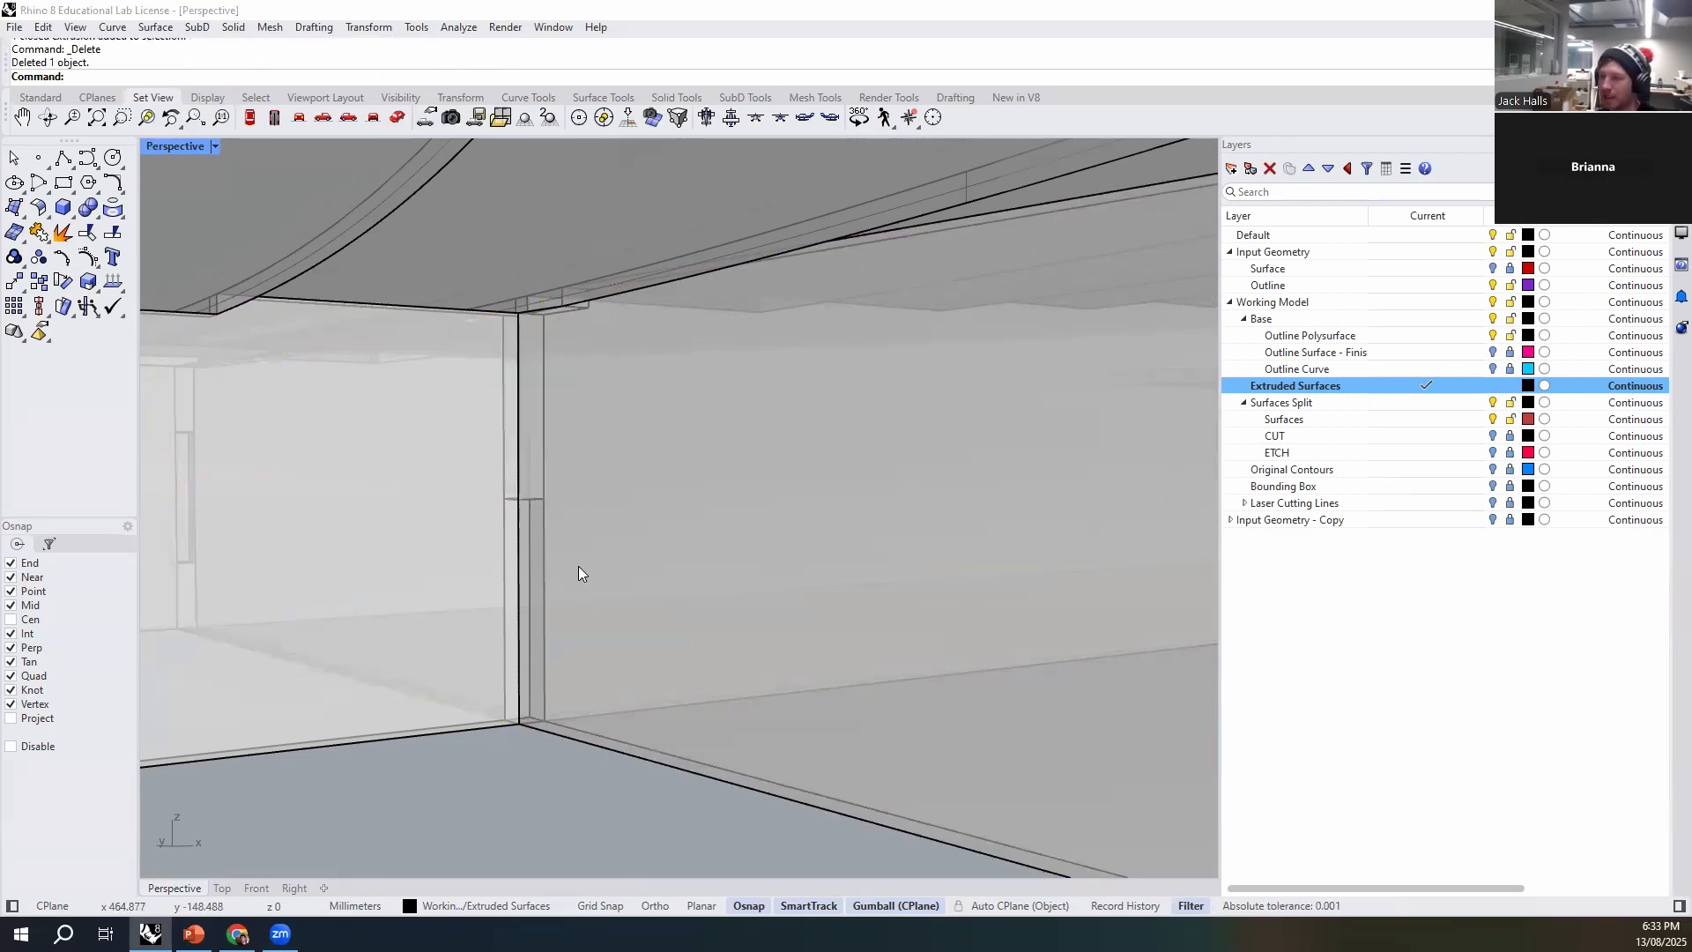
pyautogui.click(544, 571)
pyautogui.click(585, 627)
pyautogui.press('Delete')
# - Examine the notched ribs and the other rib ends along the base walls from the underside
pyautogui.scroll(-2, 624, 663)
pyautogui.click(765, 749)
pyautogui.click(425, 738)
pyautogui.click(424, 740)
pyautogui.scroll(-2, 464, 607)
pyautogui.moveTo(463, 606); pyautogui.dragTo(710, 677, button='right')
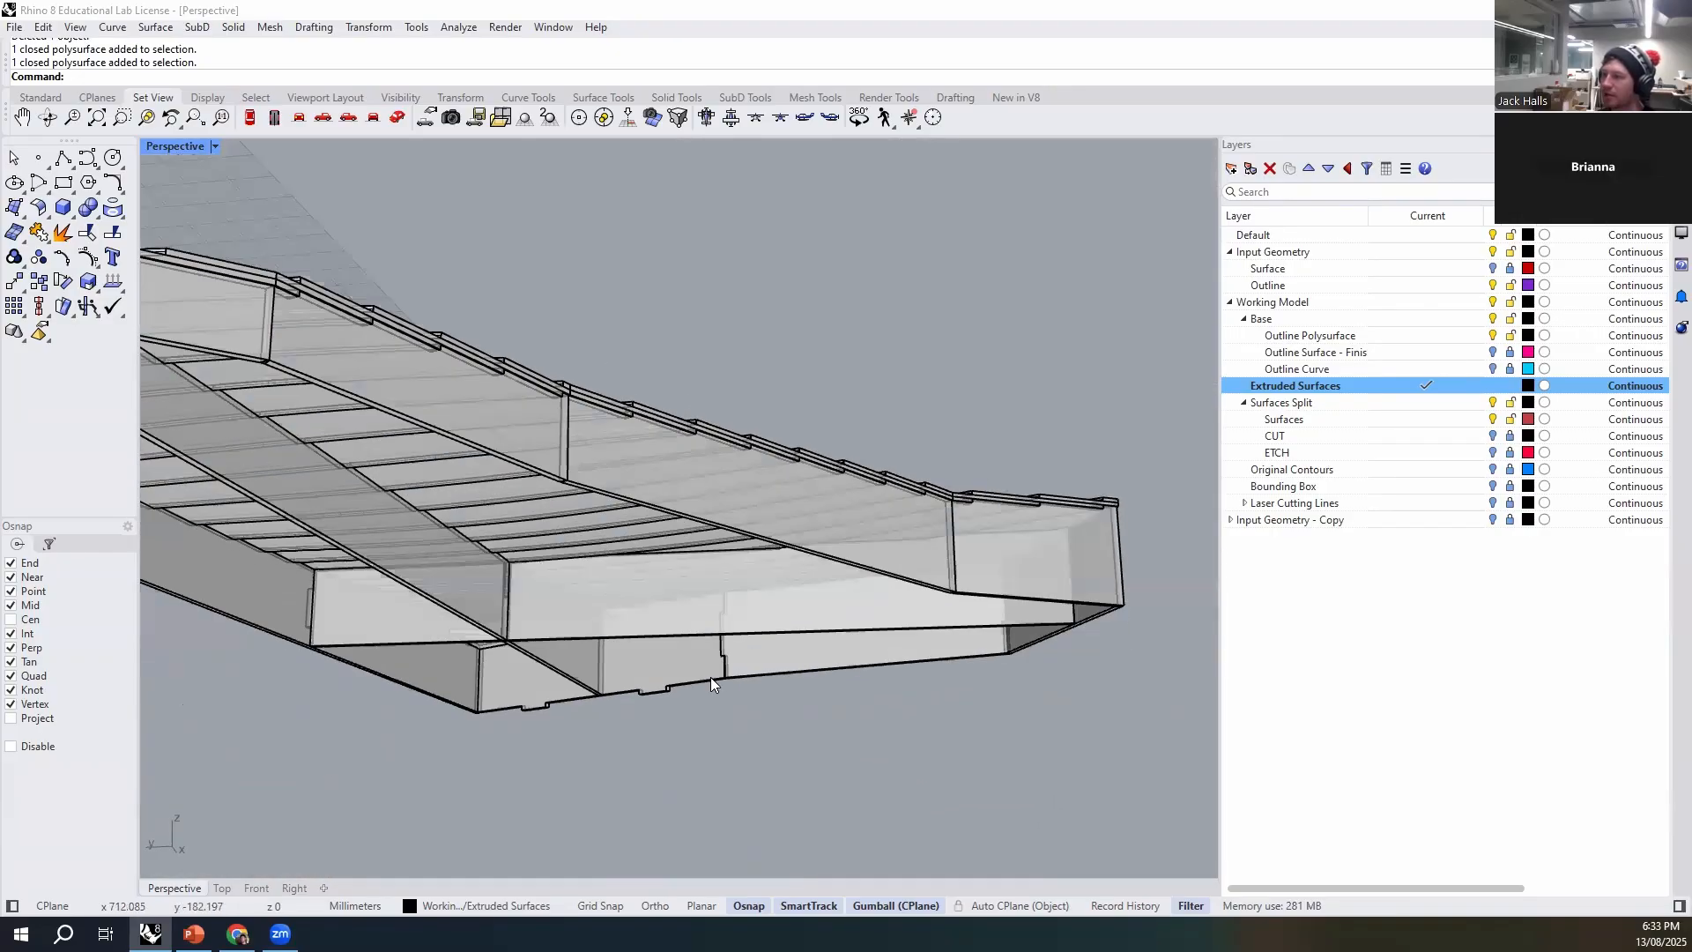
pyautogui.scroll(3, 846, 668)
pyautogui.scroll(5, 922, 674)
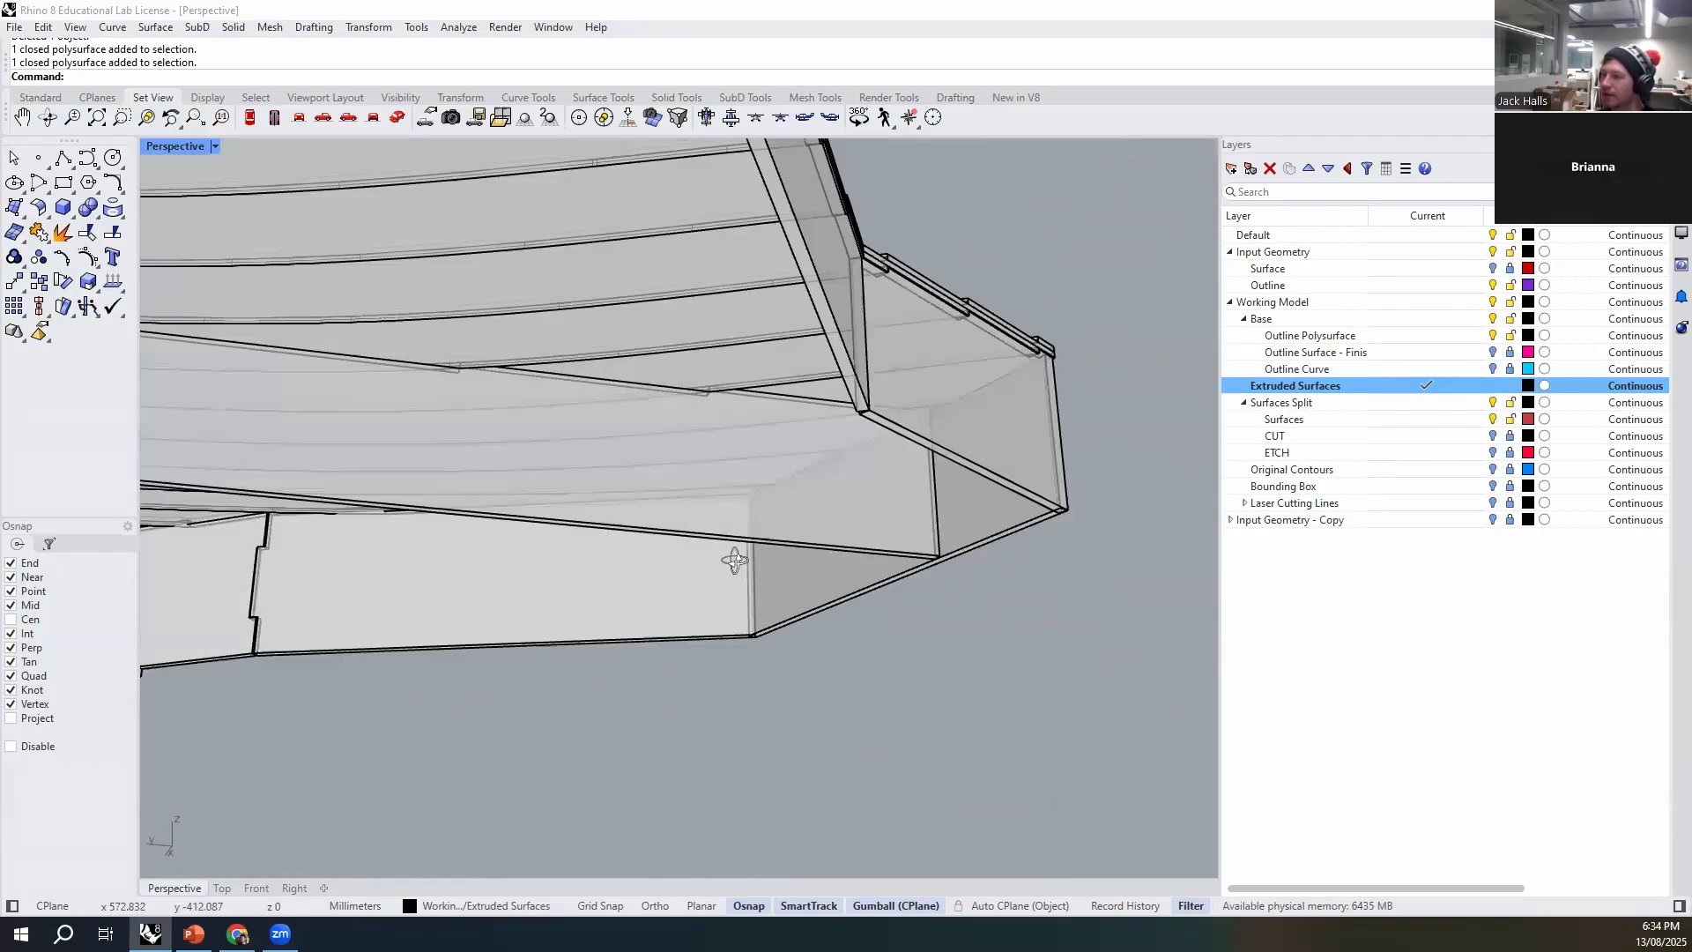
pyautogui.moveTo(906, 488)
pyautogui.mouseDown(button='right')
pyautogui.moveTo(922, 471)
pyautogui.moveTo(894, 458)
pyautogui.mouseUp(button='right')
pyautogui.scroll(4, 912, 467)
pyautogui.scroll(2, 894, 307)
pyautogui.press('space')
pyautogui.scroll(3, 871, 216)
pyautogui.click(868, 254)
pyautogui.click(934, 264)
pyautogui.scroll(-5, 899, 340)
pyautogui.scroll(-4, 899, 340)
pyautogui.moveTo(898, 340); pyautogui.dragTo(867, 273, button='right')
pyautogui.press('Escape')
# - Inspect where the rib end meets the angled end wall and its adjoining pieces
pyautogui.scroll(7, 860, 256)
pyautogui.scroll(3, 943, 264)
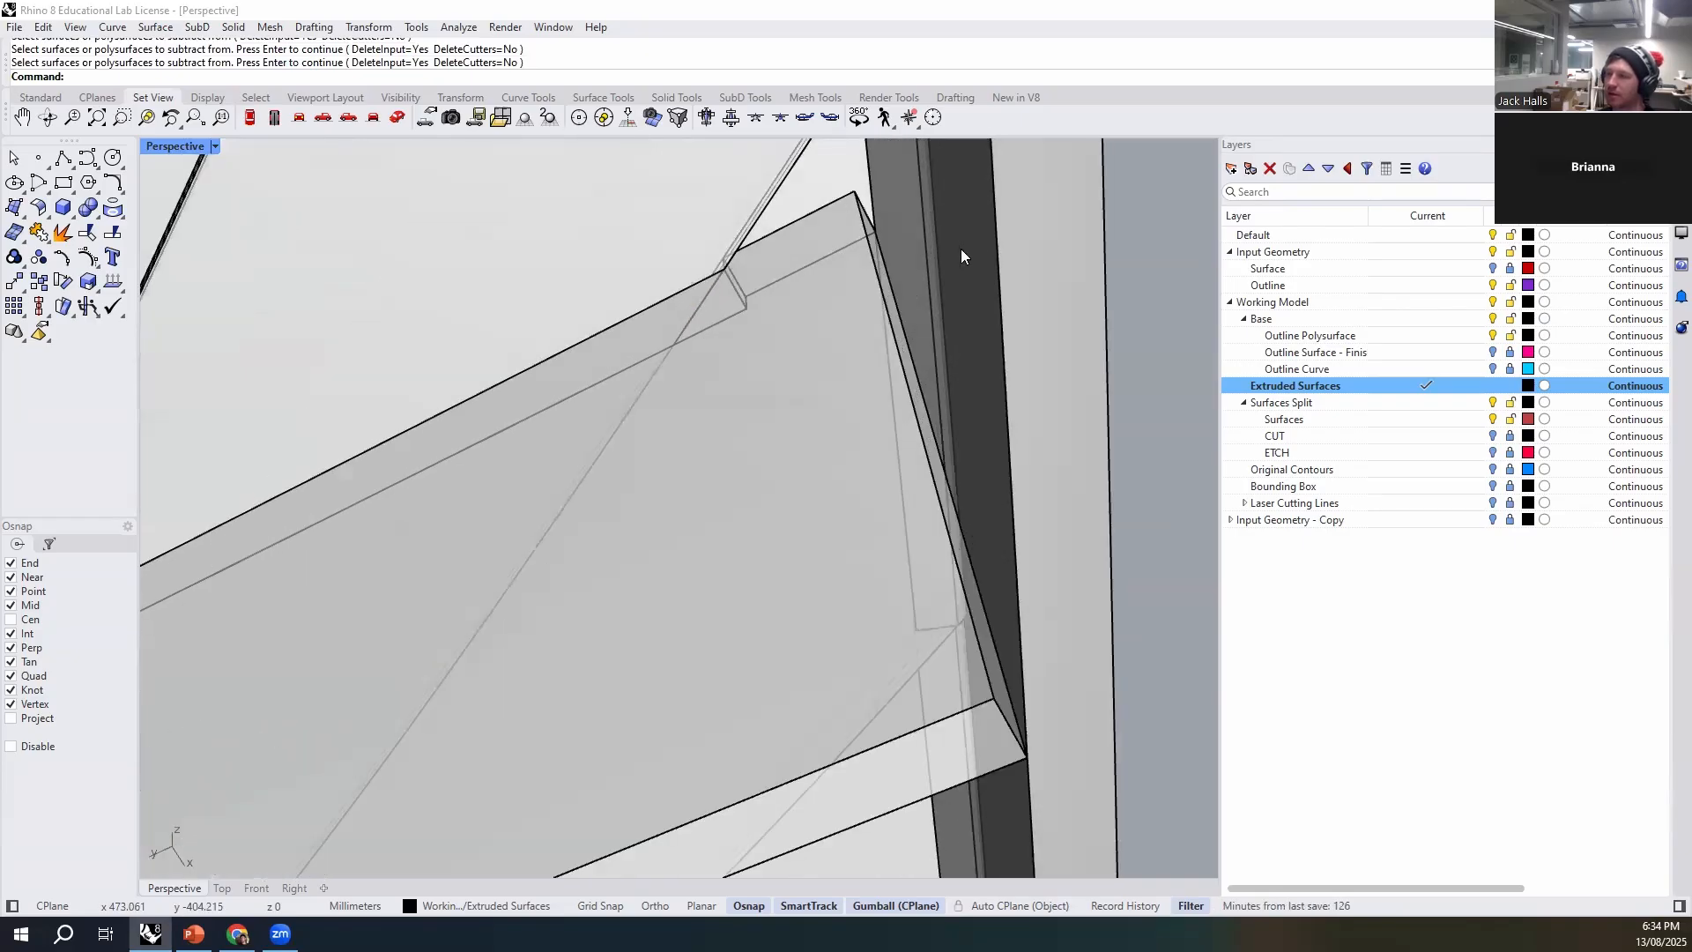
pyautogui.moveTo(983, 413); pyautogui.dragTo(379, 689, button='right')
pyautogui.scroll(-4, 826, 543)
pyautogui.click(406, 663)
pyautogui.click(367, 723)
pyautogui.moveTo(406, 771); pyautogui.dragTo(869, 750, button='right')
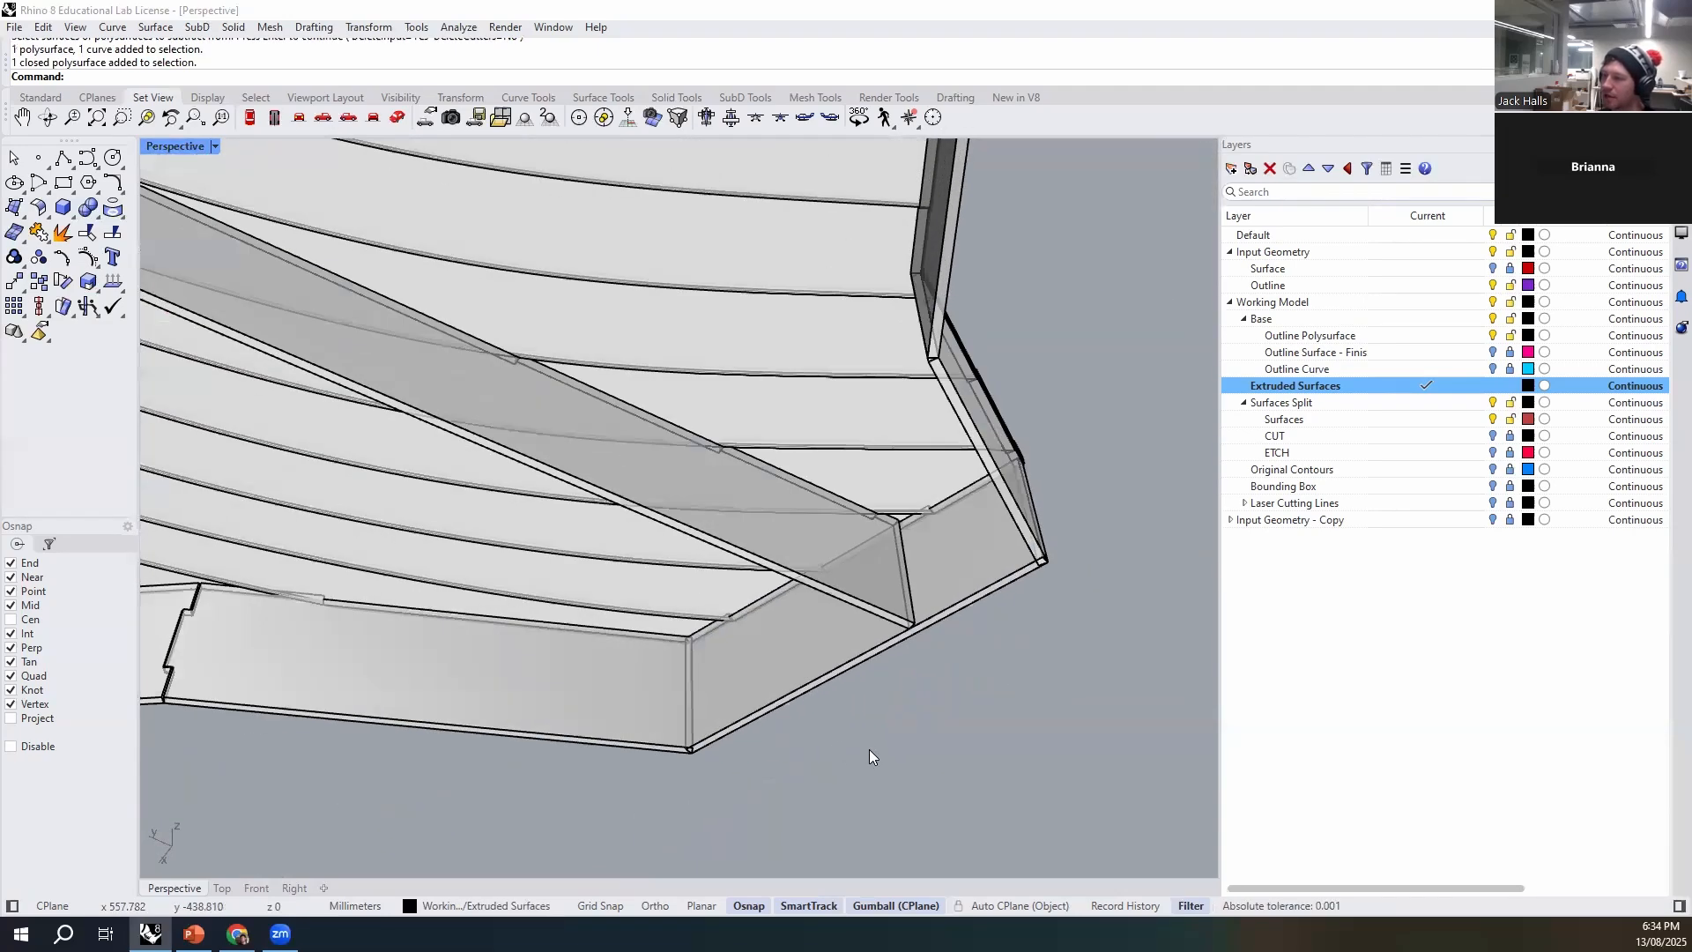
# - Sketch a closed four-sided polyline along the angled end wall's inner bottom edge, with its far corners on the two adjoining walls
pyautogui.write('Polyline')
pyautogui.press('Return')
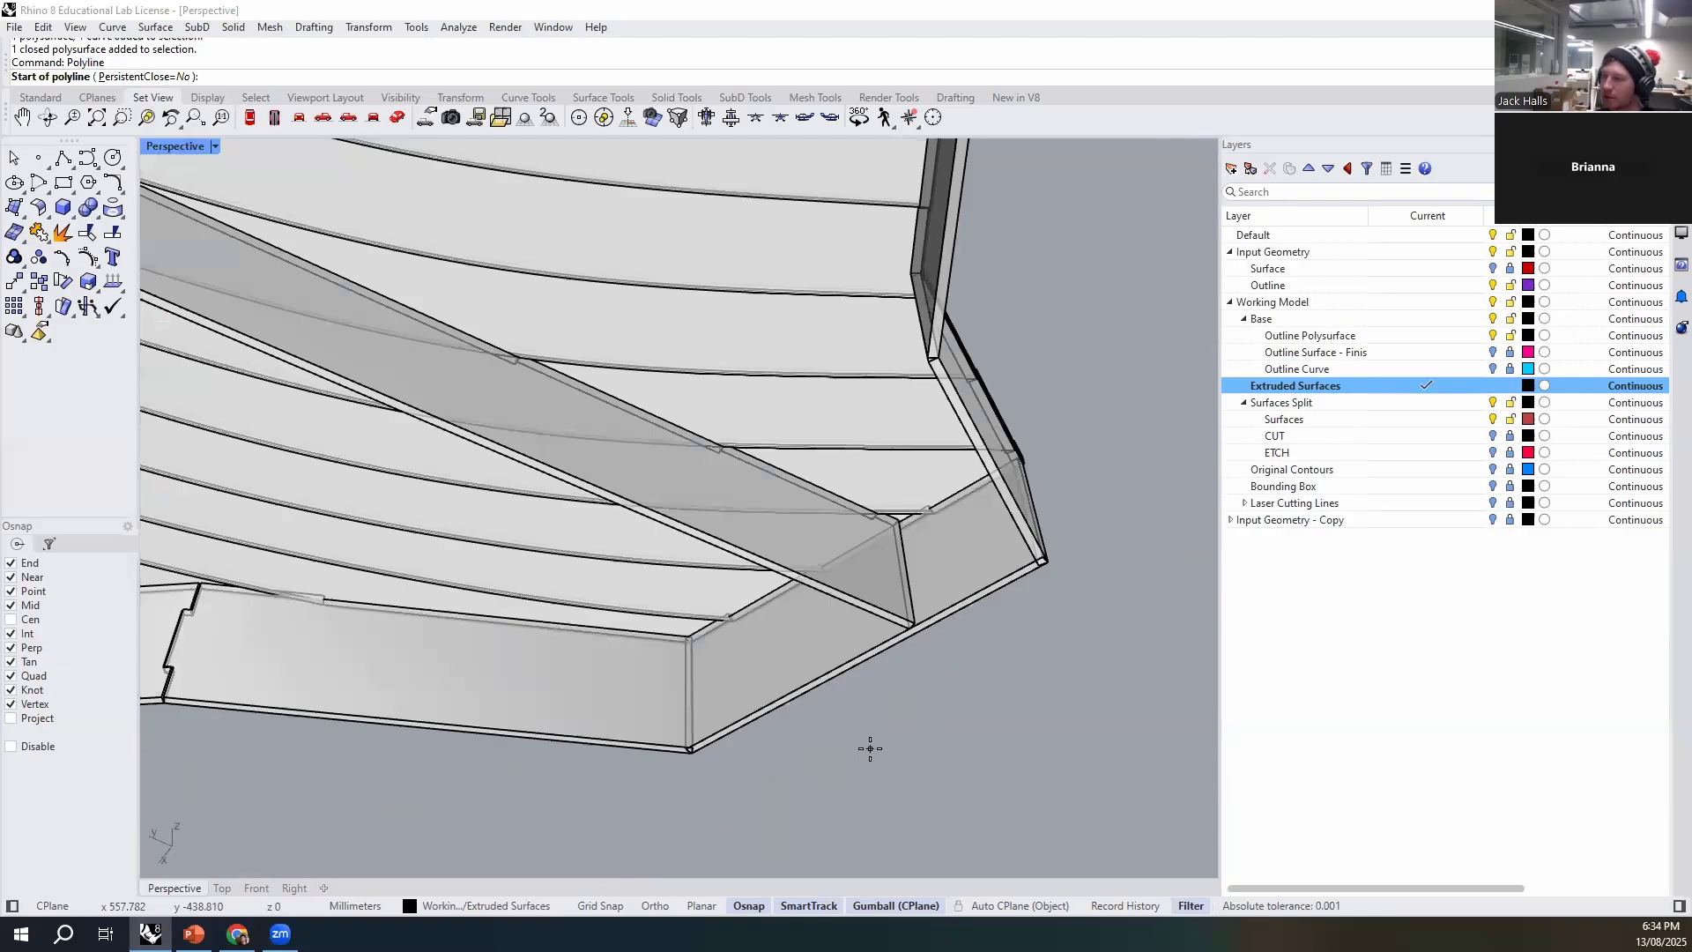
pyautogui.scroll(5, 870, 749)
pyautogui.click(571, 780)
pyautogui.moveTo(572, 694); pyautogui.dragTo(989, 569, button='right')
pyautogui.click(1174, 445)
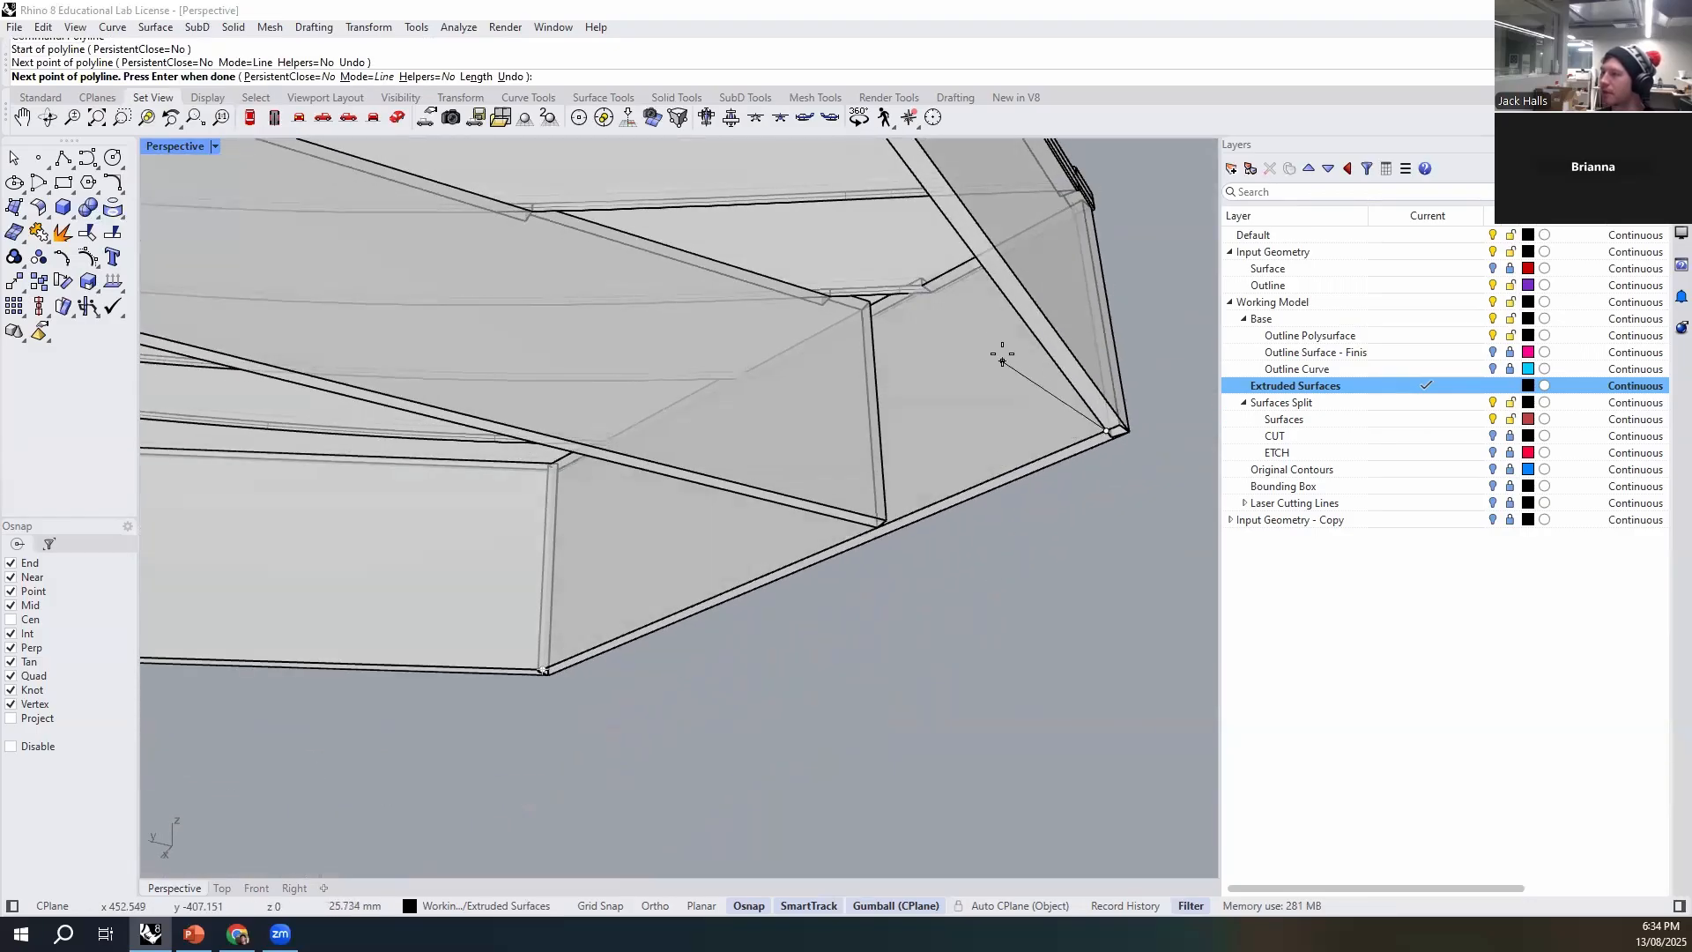
pyautogui.click(998, 300)
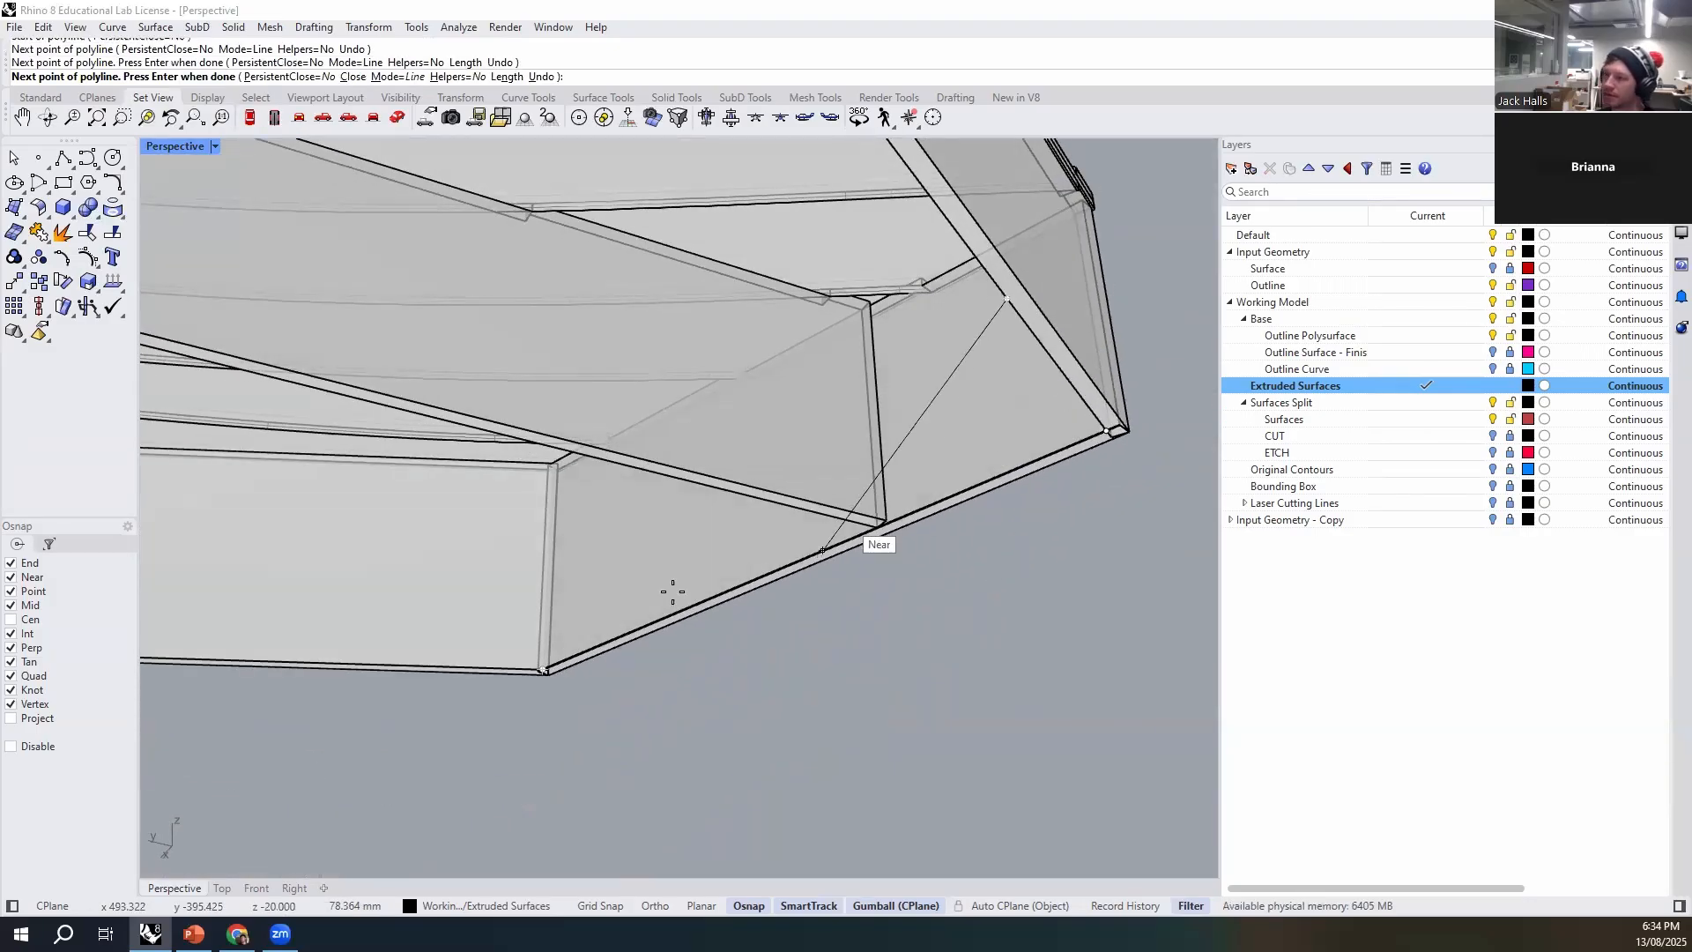
pyautogui.click(312, 663)
pyautogui.press('Return')
# - Move the four-sided polyline vertically upward about 24.4 mm, along the end edge of the rib
pyautogui.click(734, 590)
pyautogui.write('m')
pyautogui.press('Return')
pyautogui.write('v')
pyautogui.press('Return')
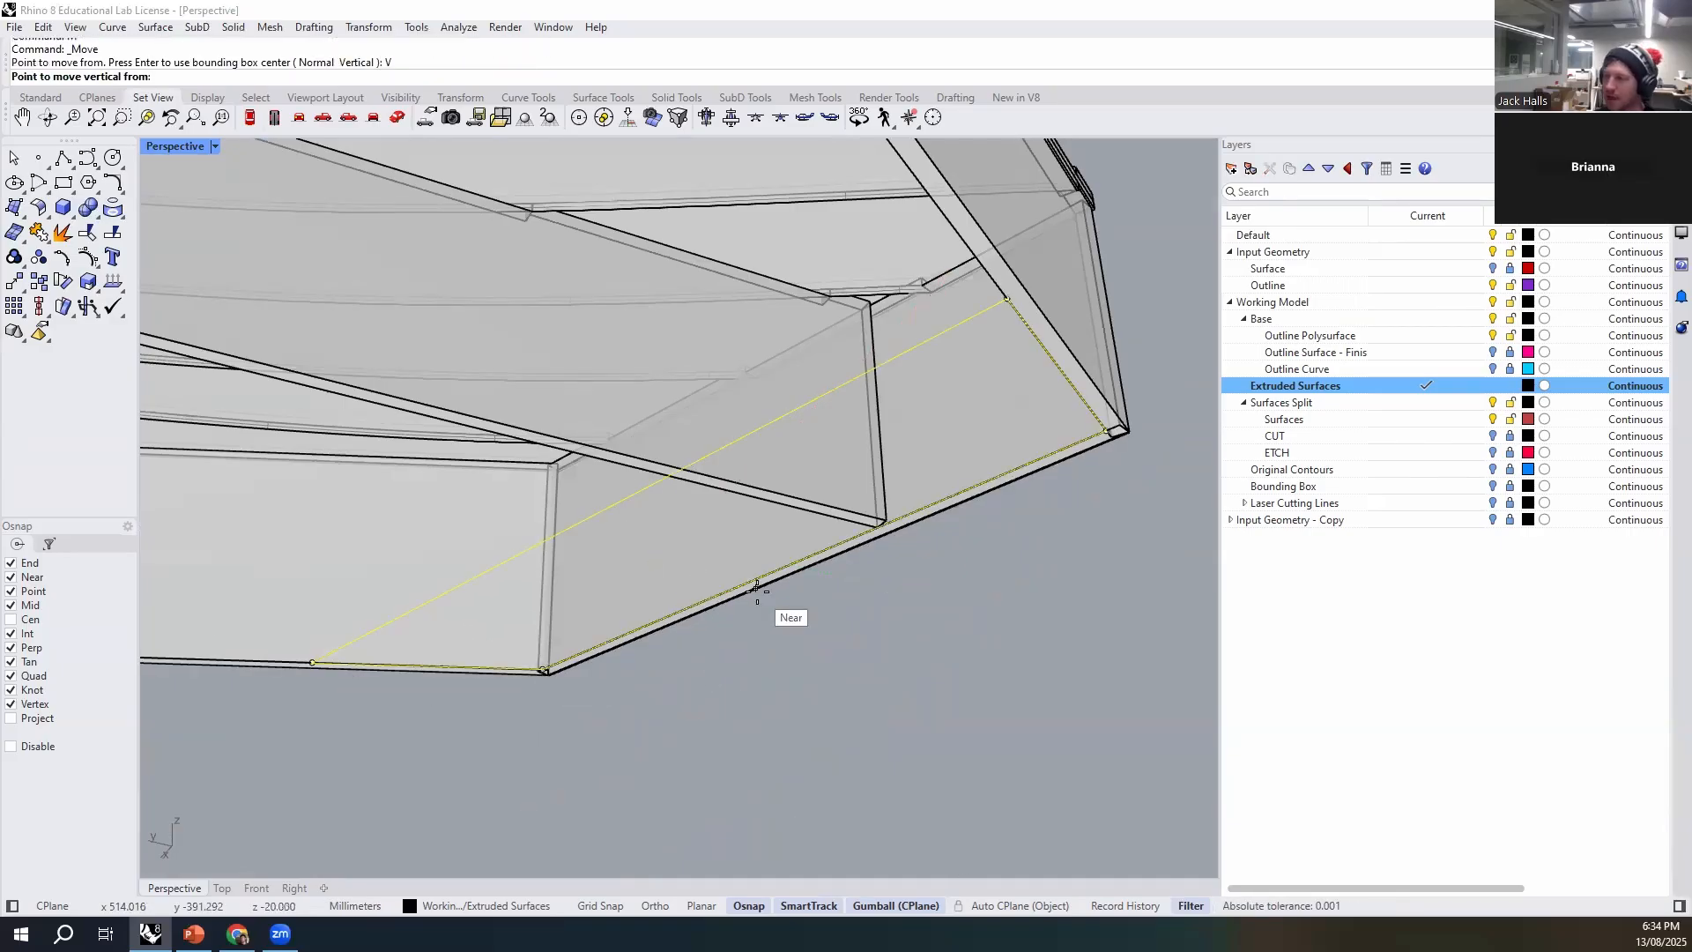
pyautogui.click(901, 516)
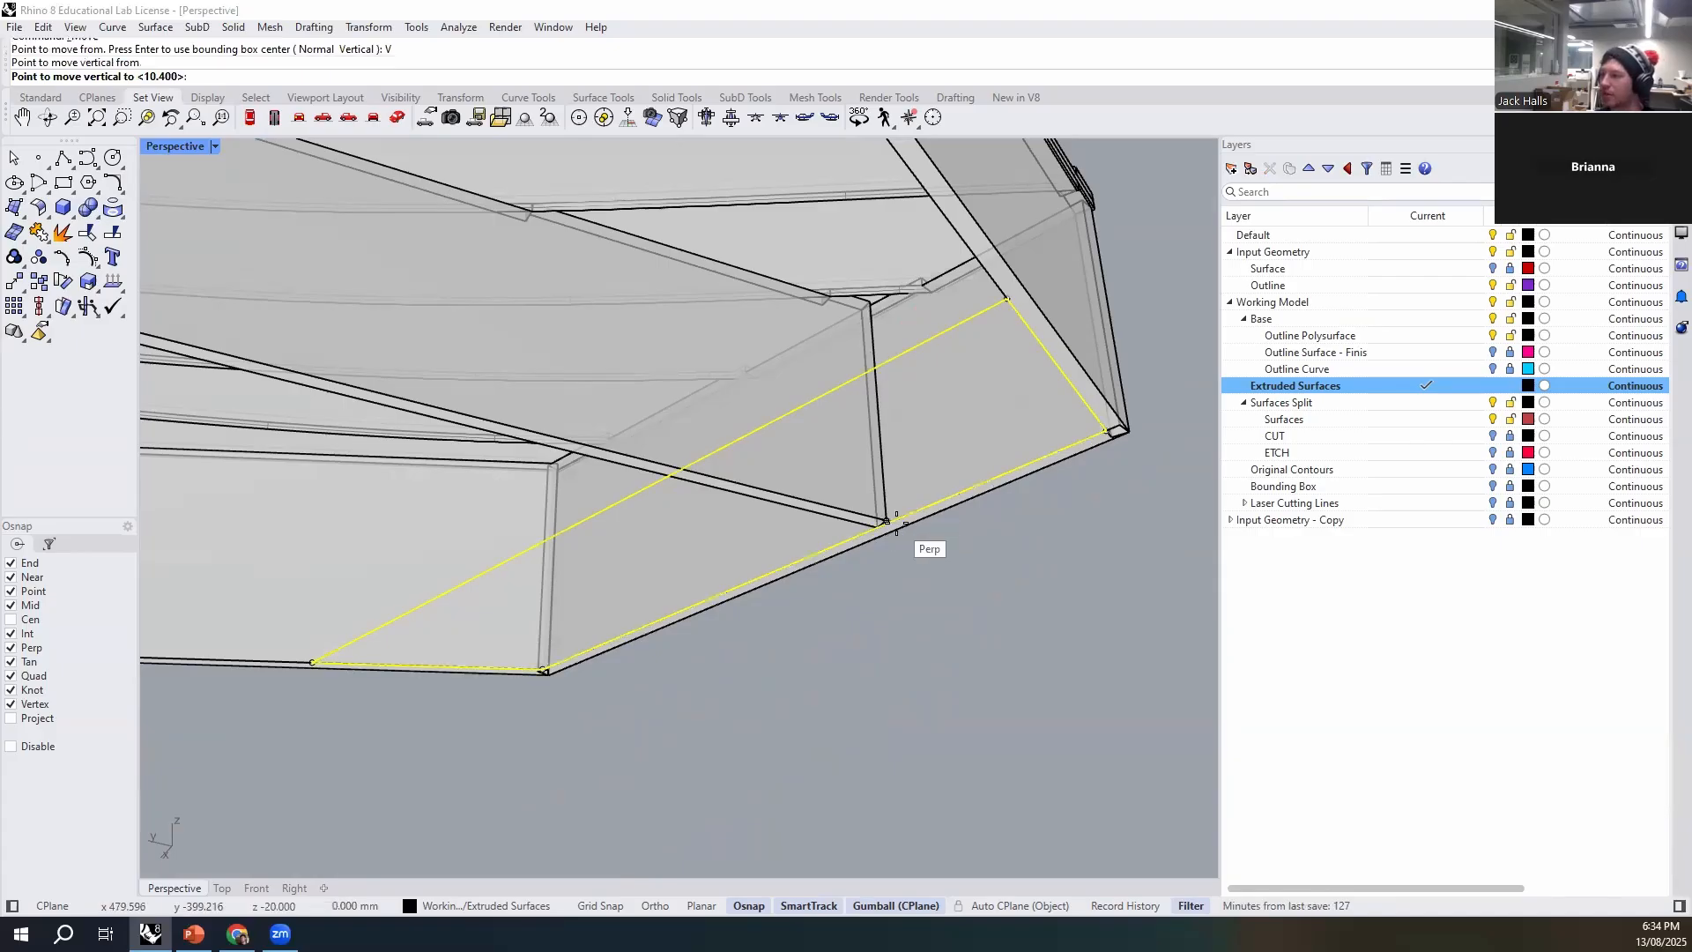
pyautogui.click(878, 409)
pyautogui.click(1050, 678)
pyautogui.moveTo(953, 410); pyautogui.dragTo(952, 403, button='right')
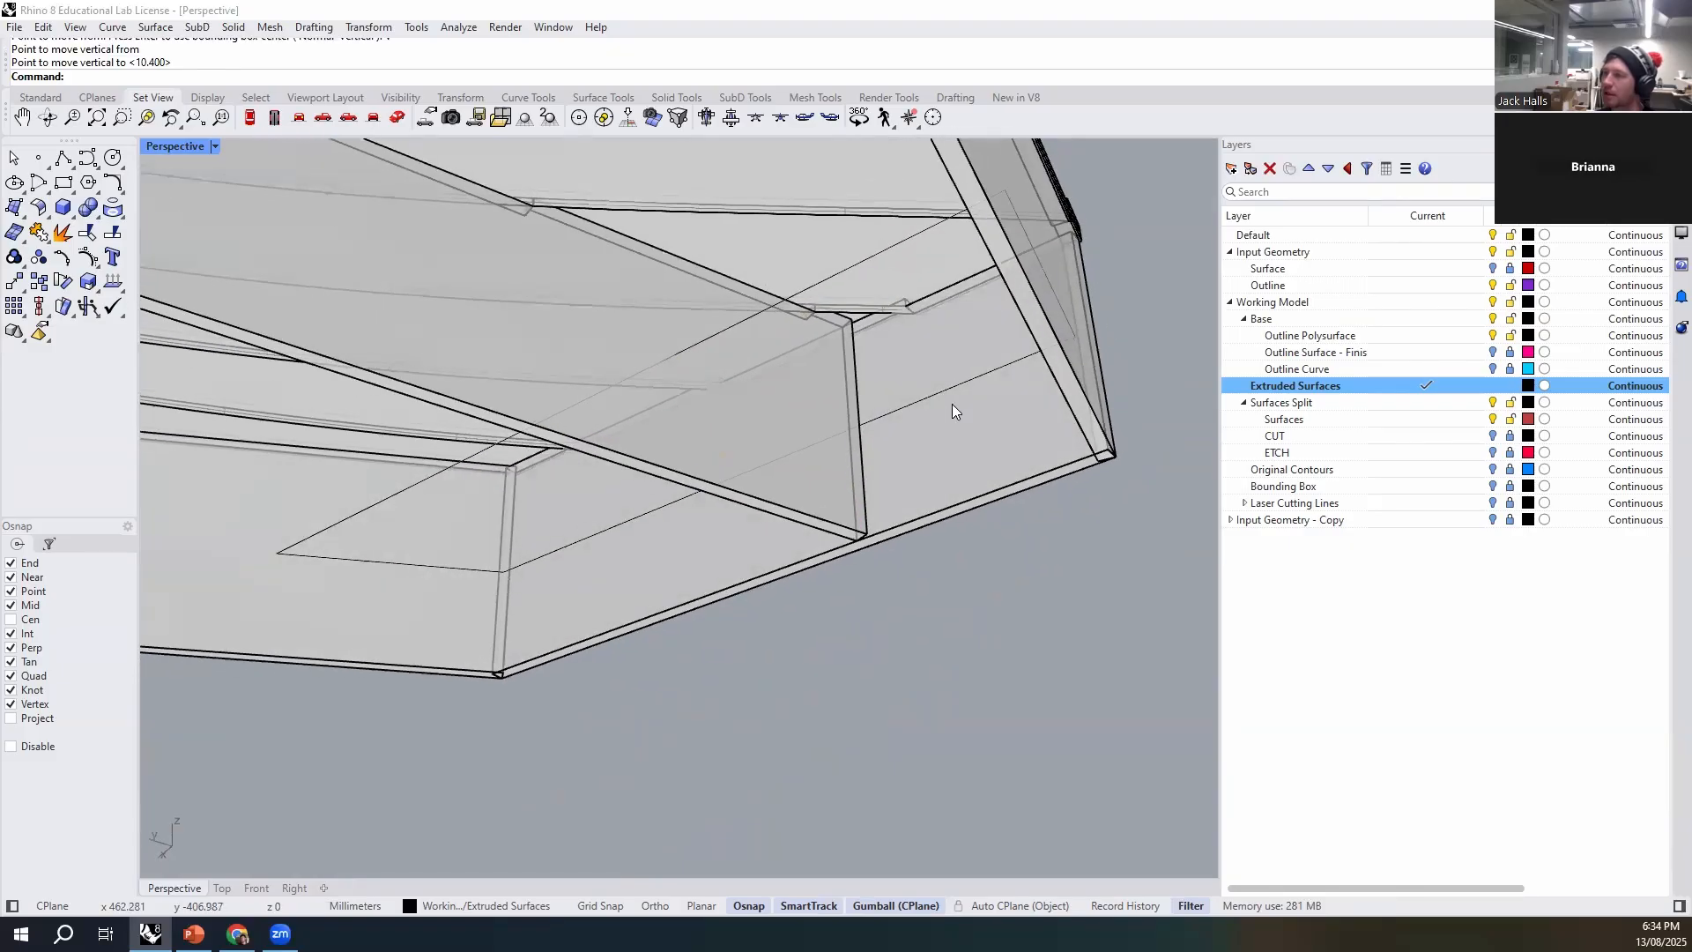
pyautogui.click(959, 385)
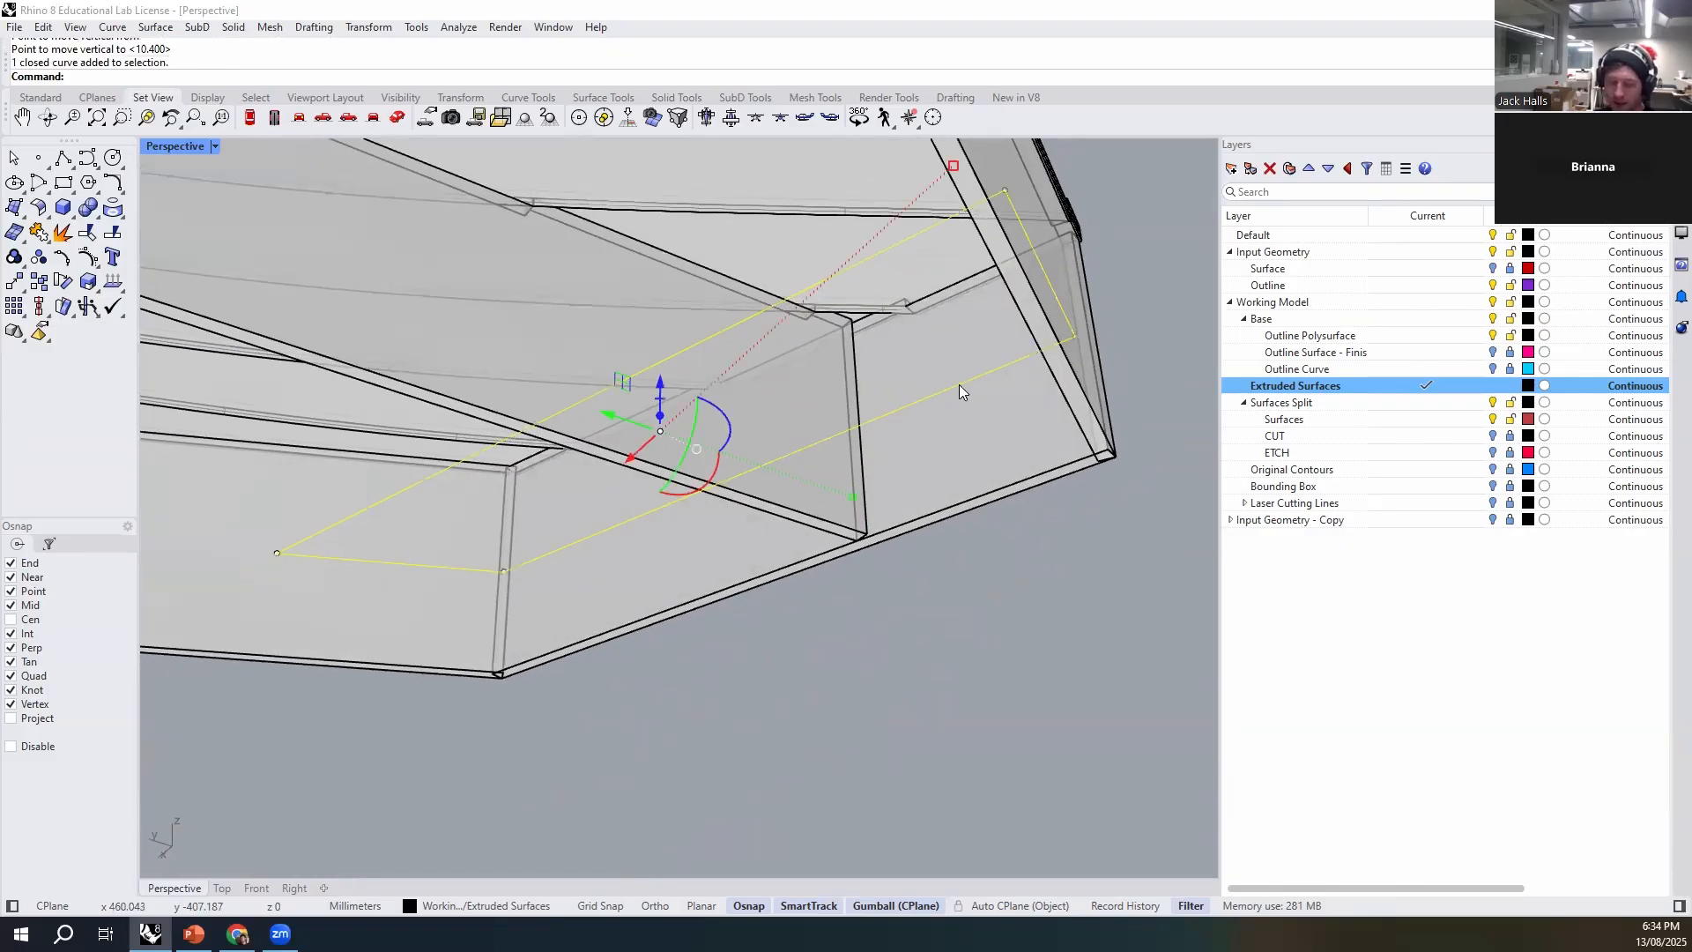
pyautogui.write('Extr')
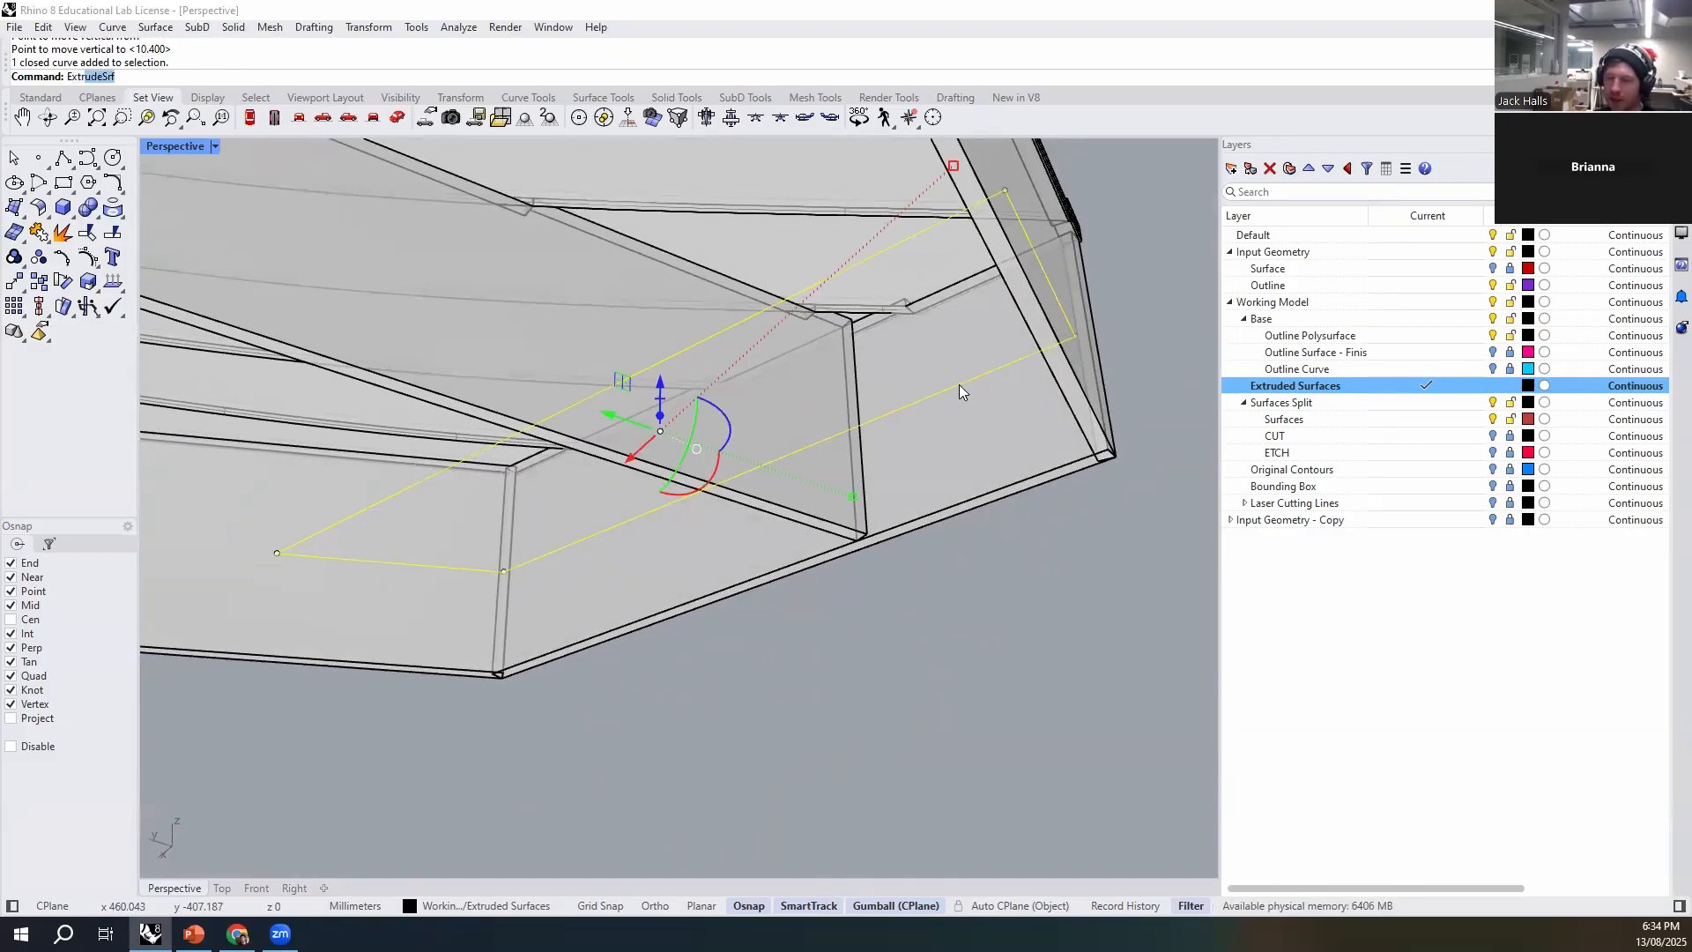
pyautogui.write('ud')
pyautogui.press('Down')
pyautogui.press('Return')
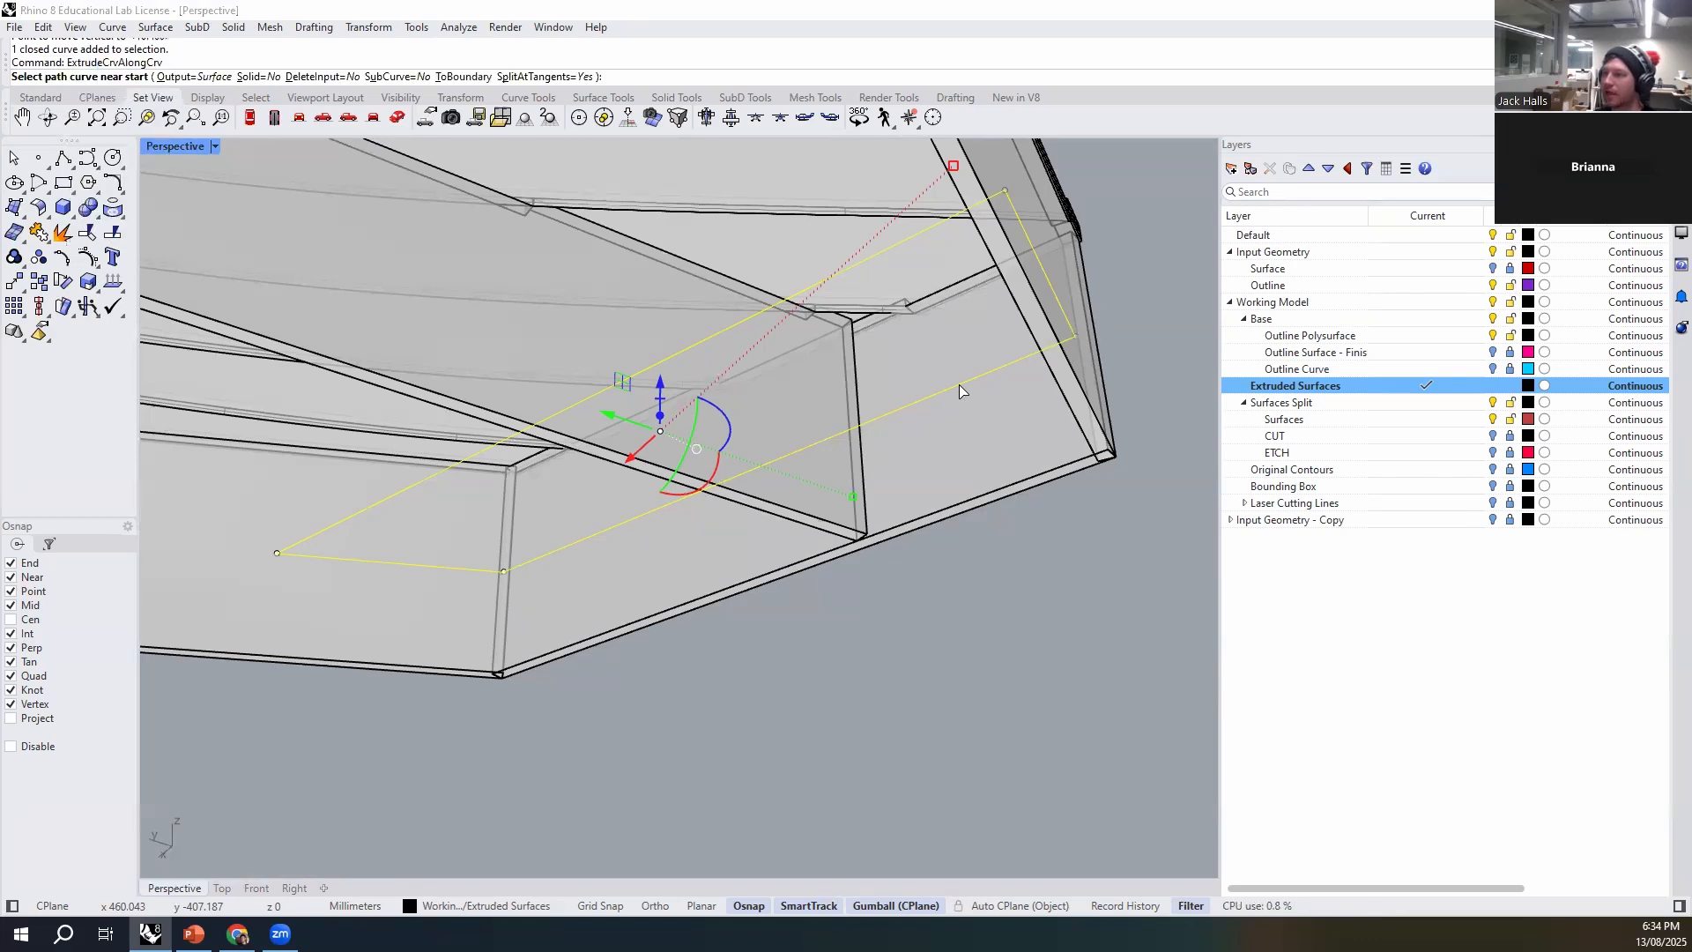
pyautogui.press('Escape')
pyautogui.press('Escape')
# - Extrude the raised polyline 3 mm downward into a solid horizontal brace plate, and delete the source curve
pyautogui.click(958, 384)
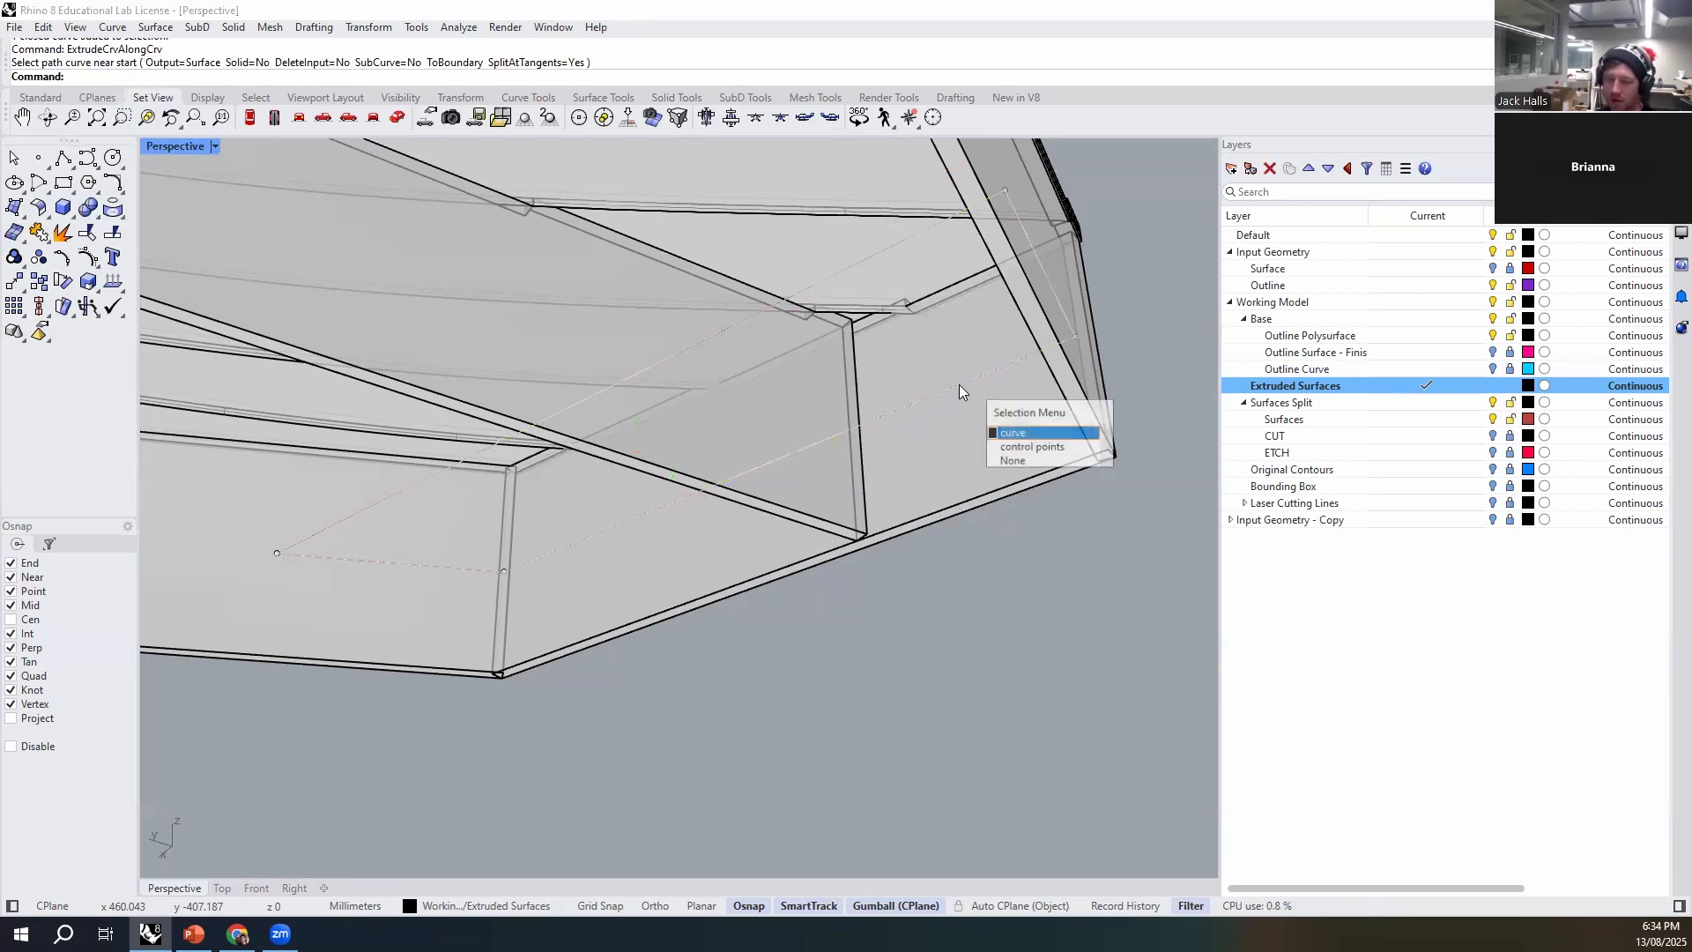
pyautogui.click(959, 384)
pyautogui.write('ExtrudeCrv')
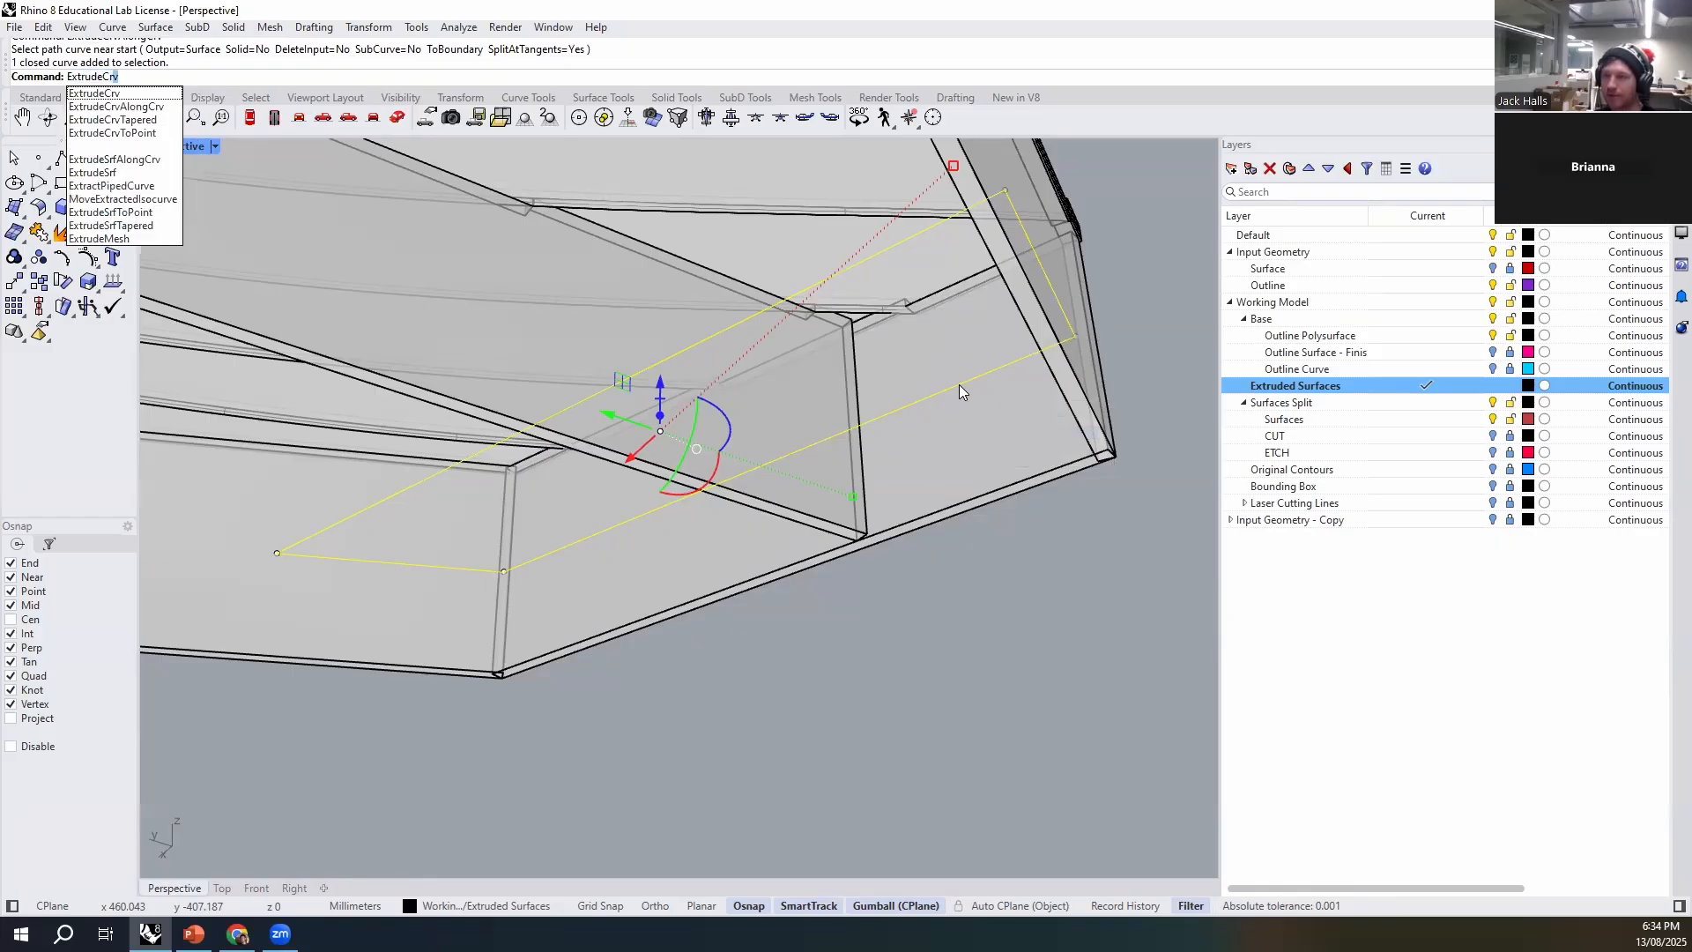
pyautogui.press('Return')
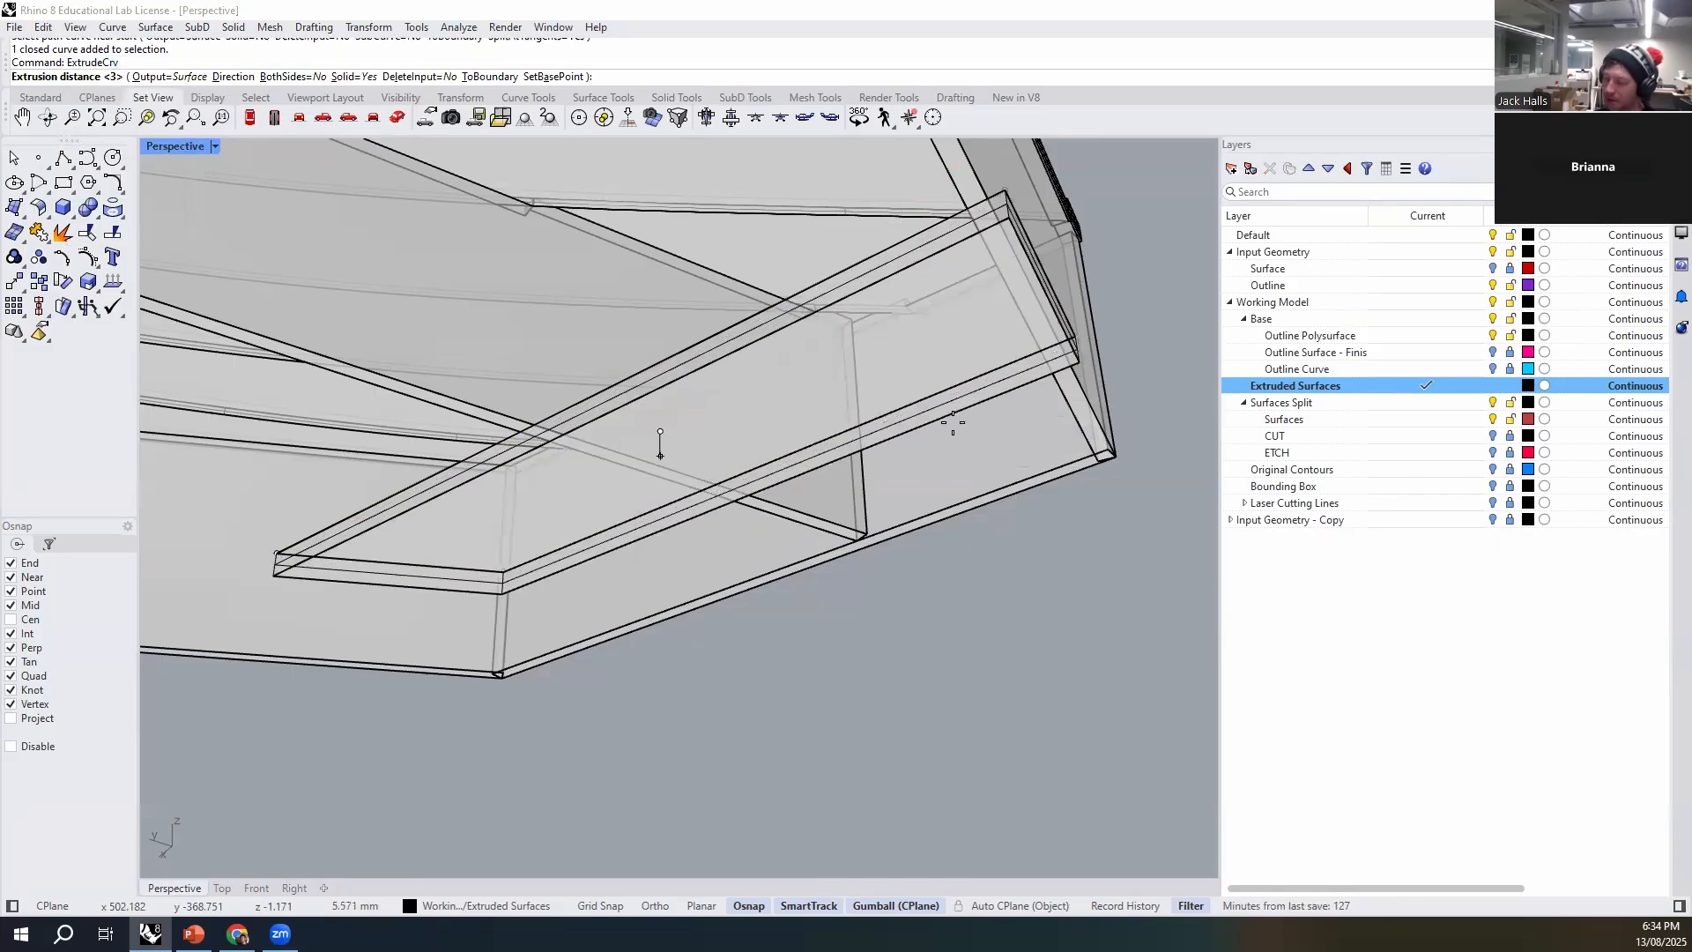
pyautogui.click(952, 421)
pyautogui.press('Delete')
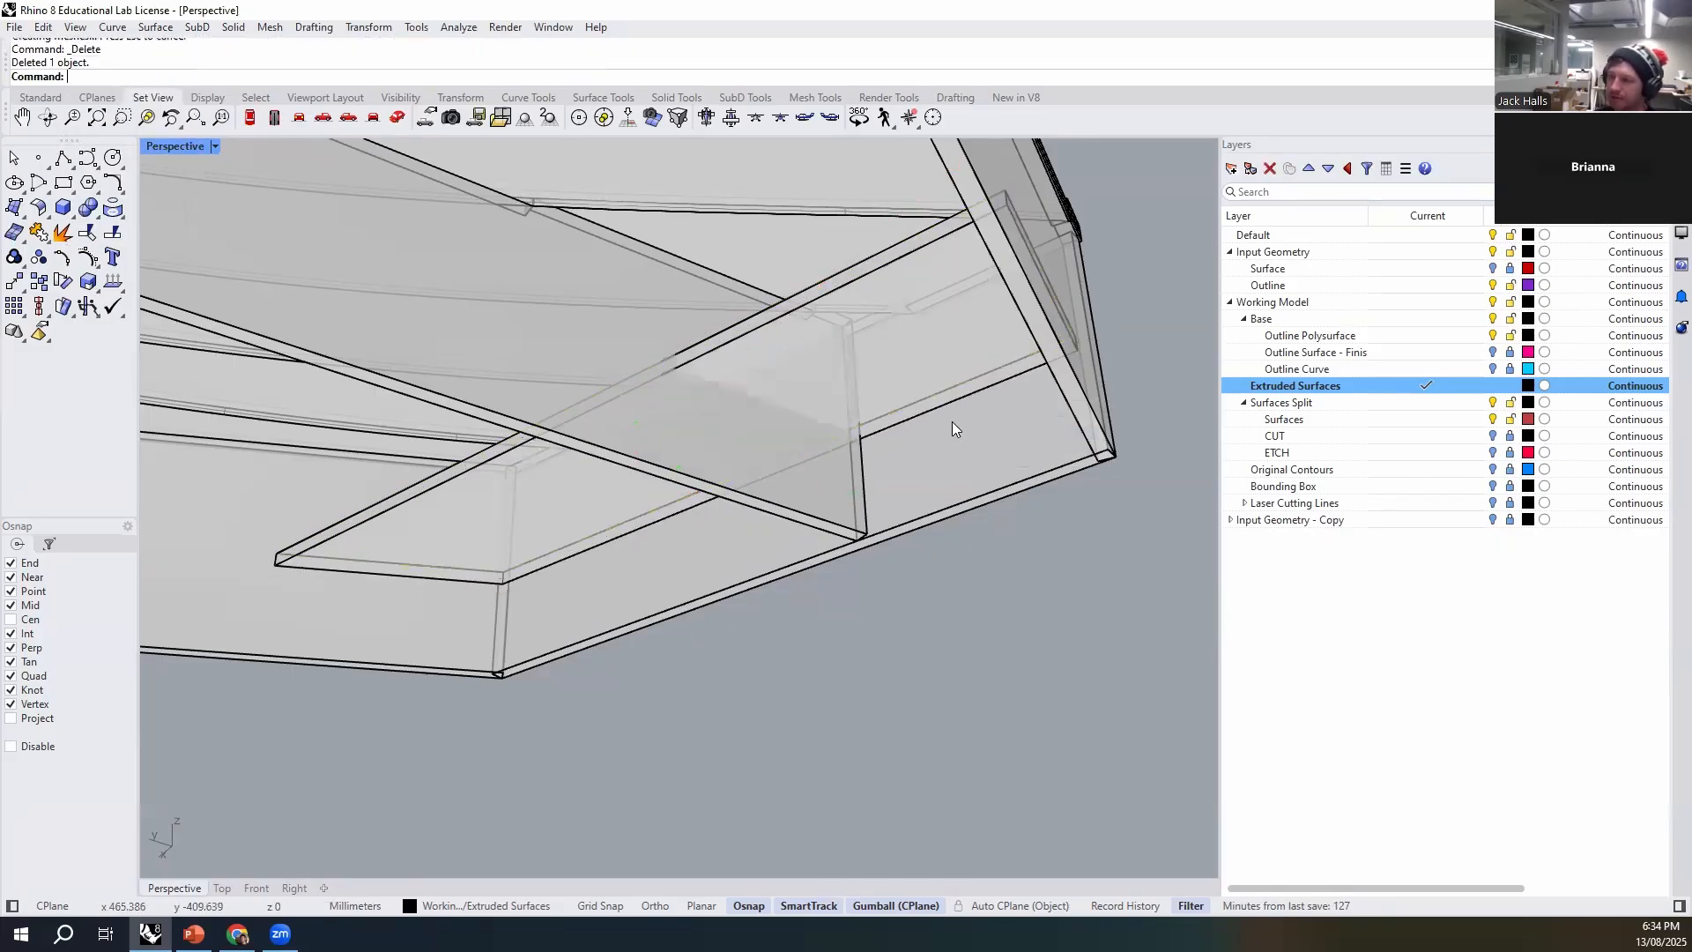
# - Examine how the horizontal brace plate meets the end wall, the adjoining walls and the crossing rib
pyautogui.click(962, 393)
pyautogui.moveTo(891, 503); pyautogui.dragTo(1001, 525, button='right')
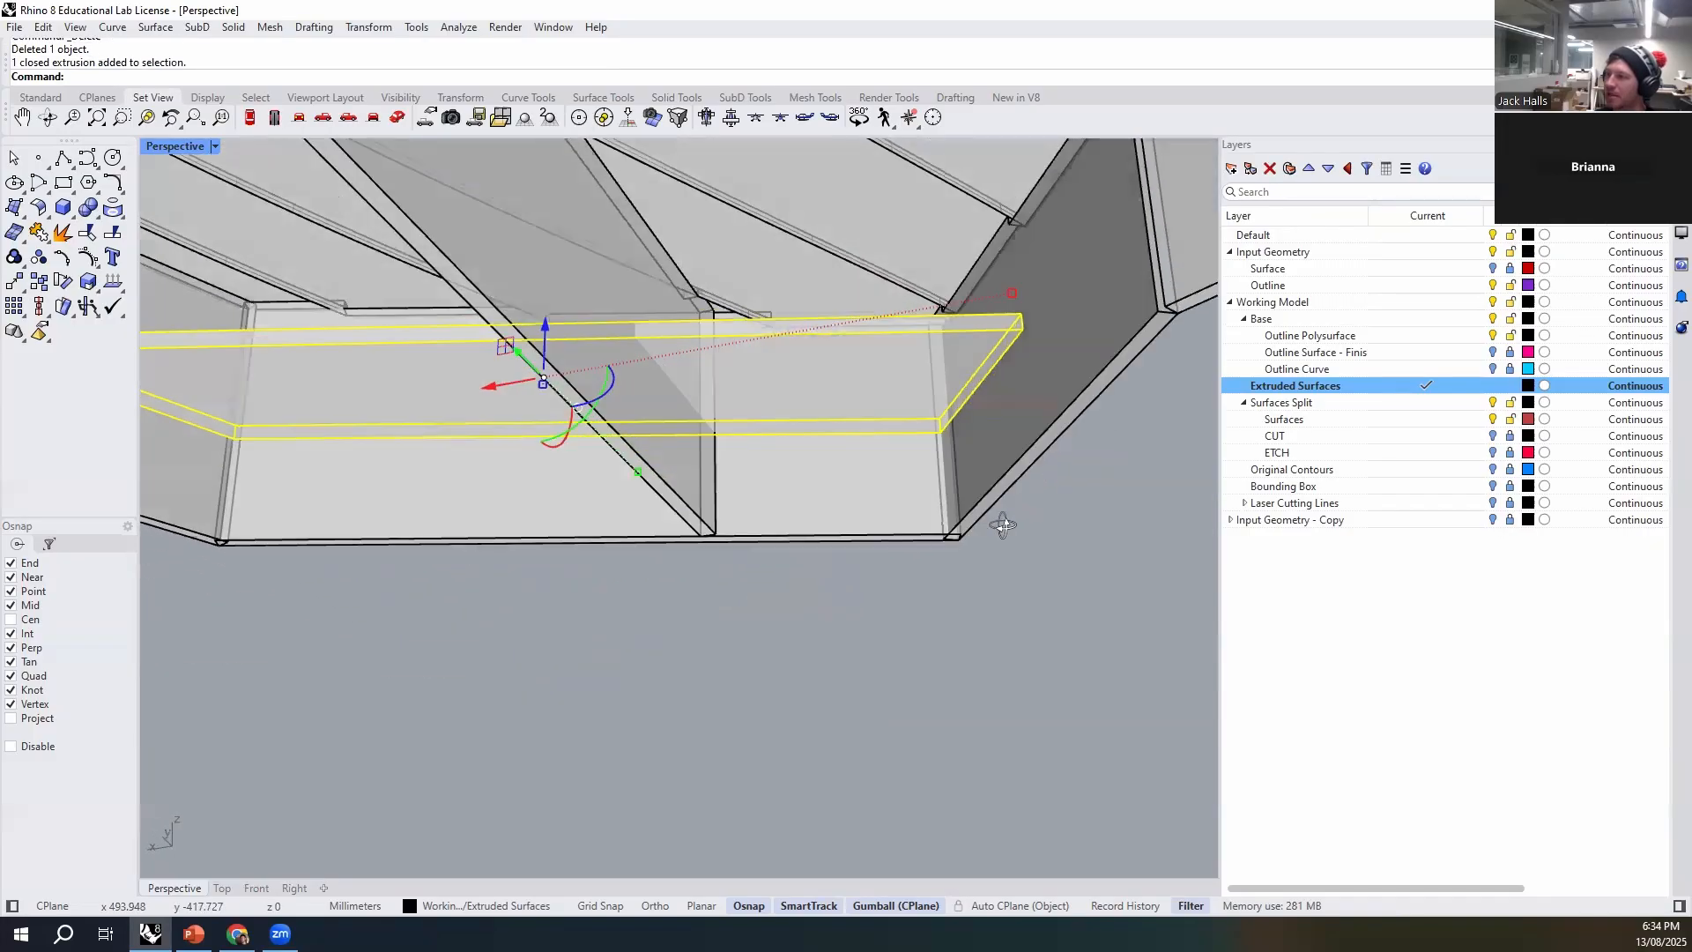
pyautogui.click(885, 476)
pyautogui.click(957, 437)
pyautogui.click(234, 483)
pyautogui.click(199, 484)
pyautogui.moveTo(321, 490); pyautogui.dragTo(806, 603, button='right')
pyautogui.click(823, 637)
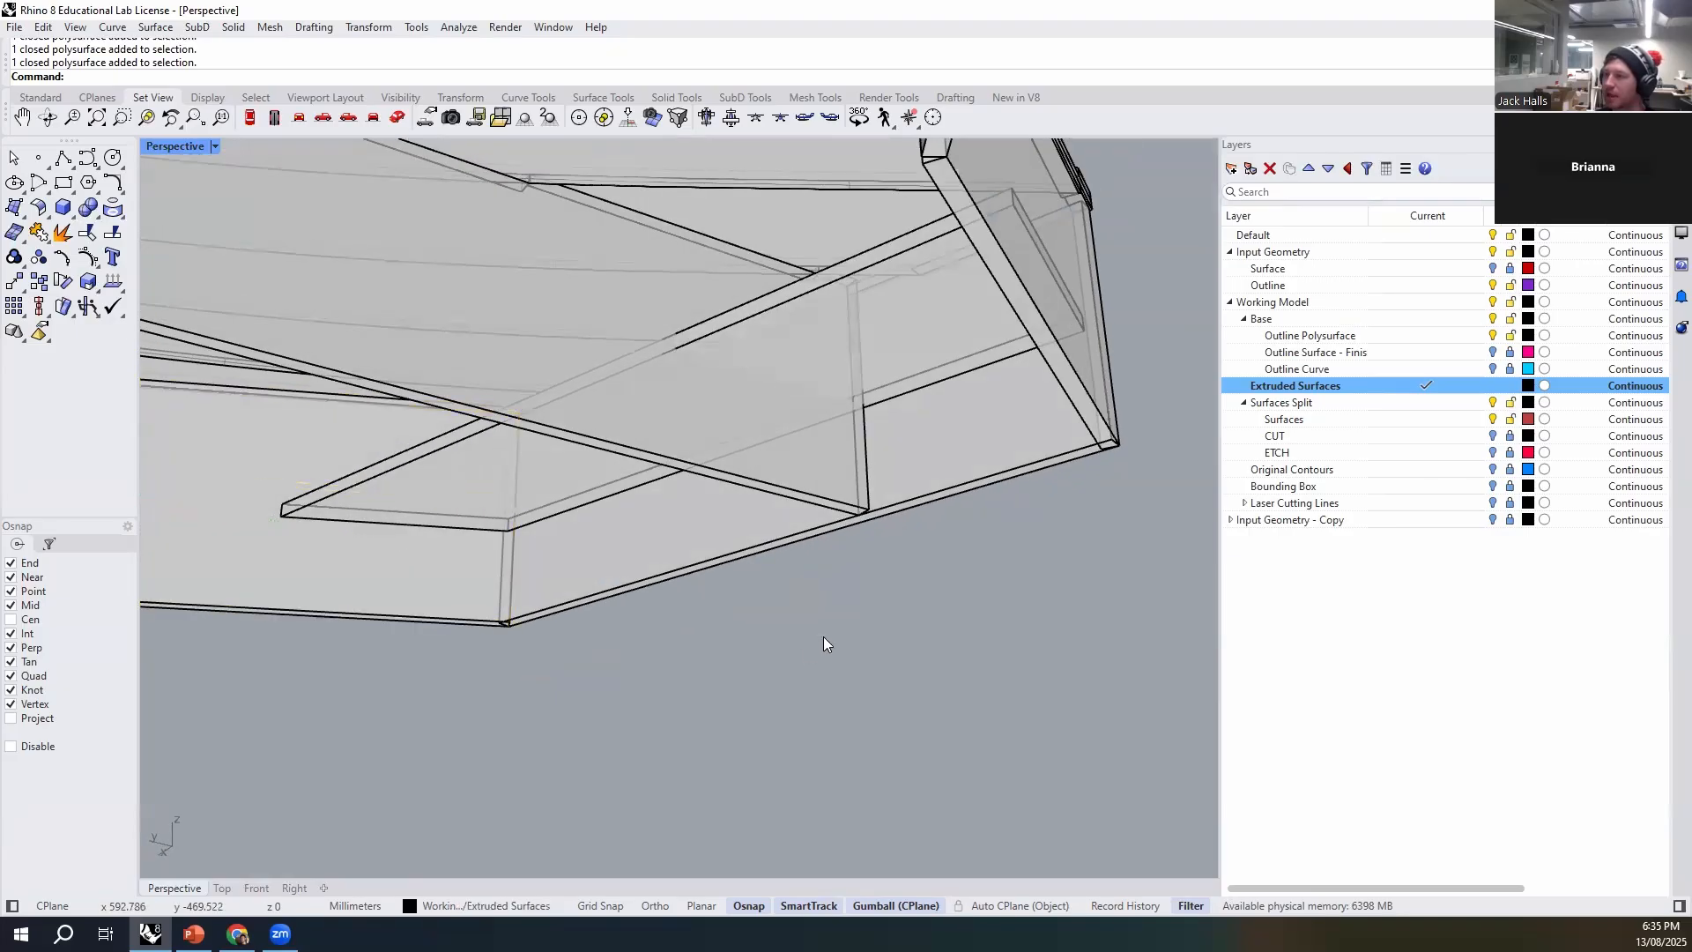
pyautogui.moveTo(714, 350); pyautogui.dragTo(828, 491, button='right')
pyautogui.click(858, 286)
pyautogui.moveTo(859, 286); pyautogui.dragTo(788, 249, button='right')
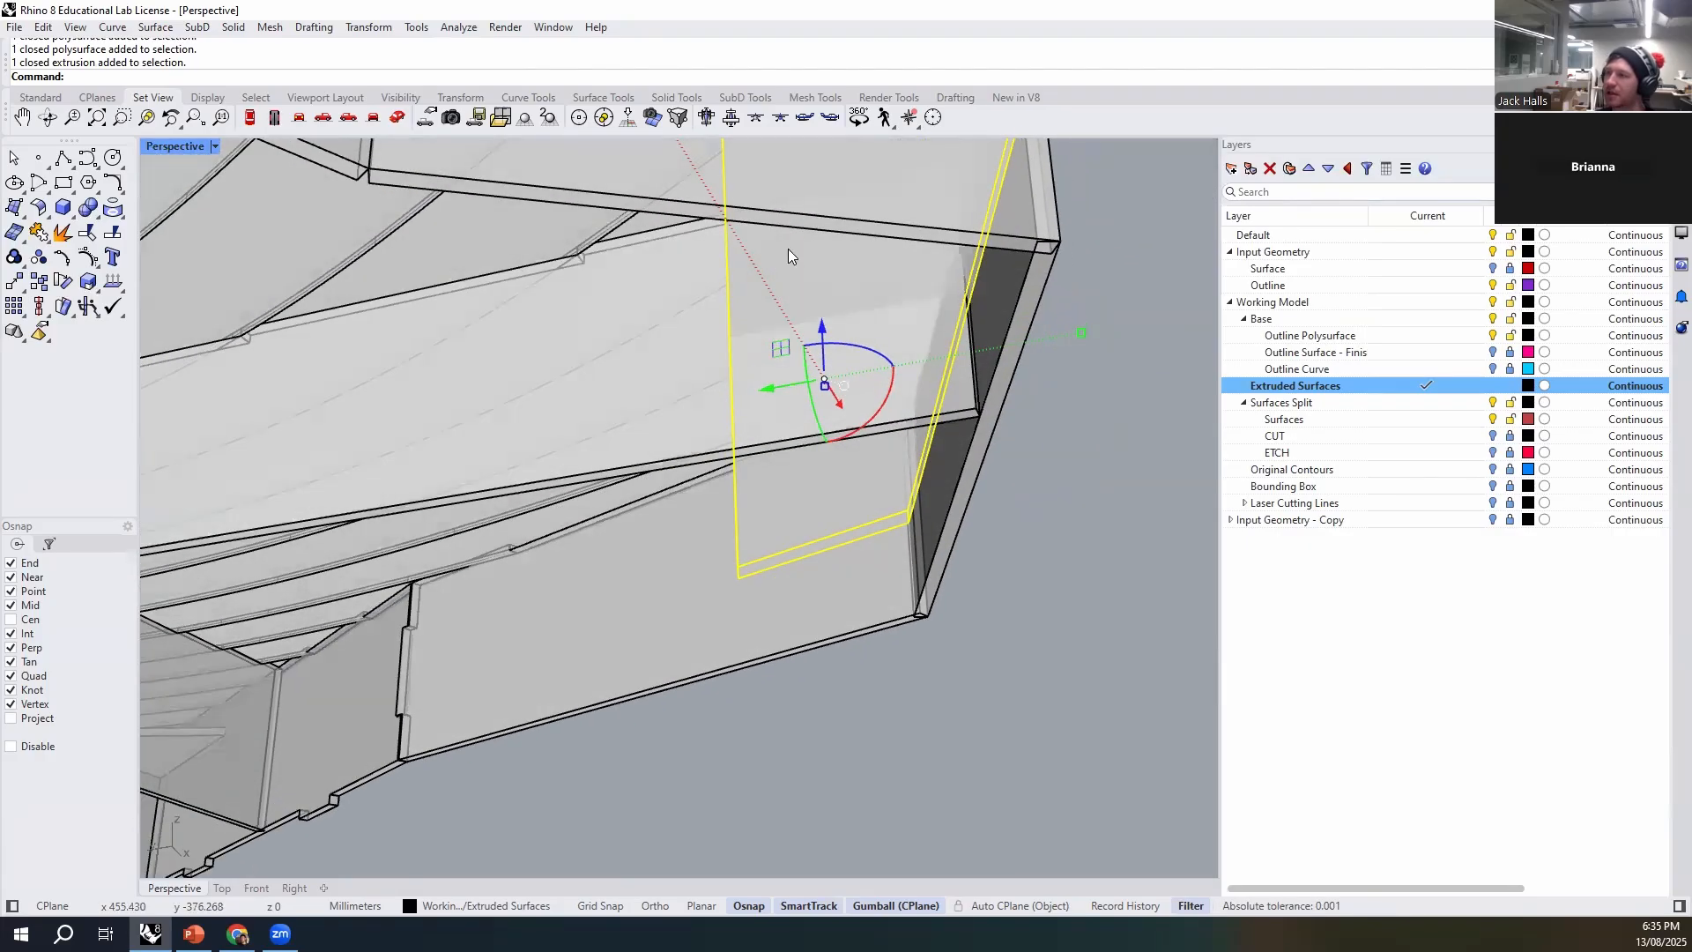
pyautogui.press('Escape')
# - Try to shift the rib's end face away from the angled wall, and undo the move
pyautogui.moveTo(908, 534); pyautogui.dragTo(872, 459, button='right')
pyautogui.click(1022, 402)
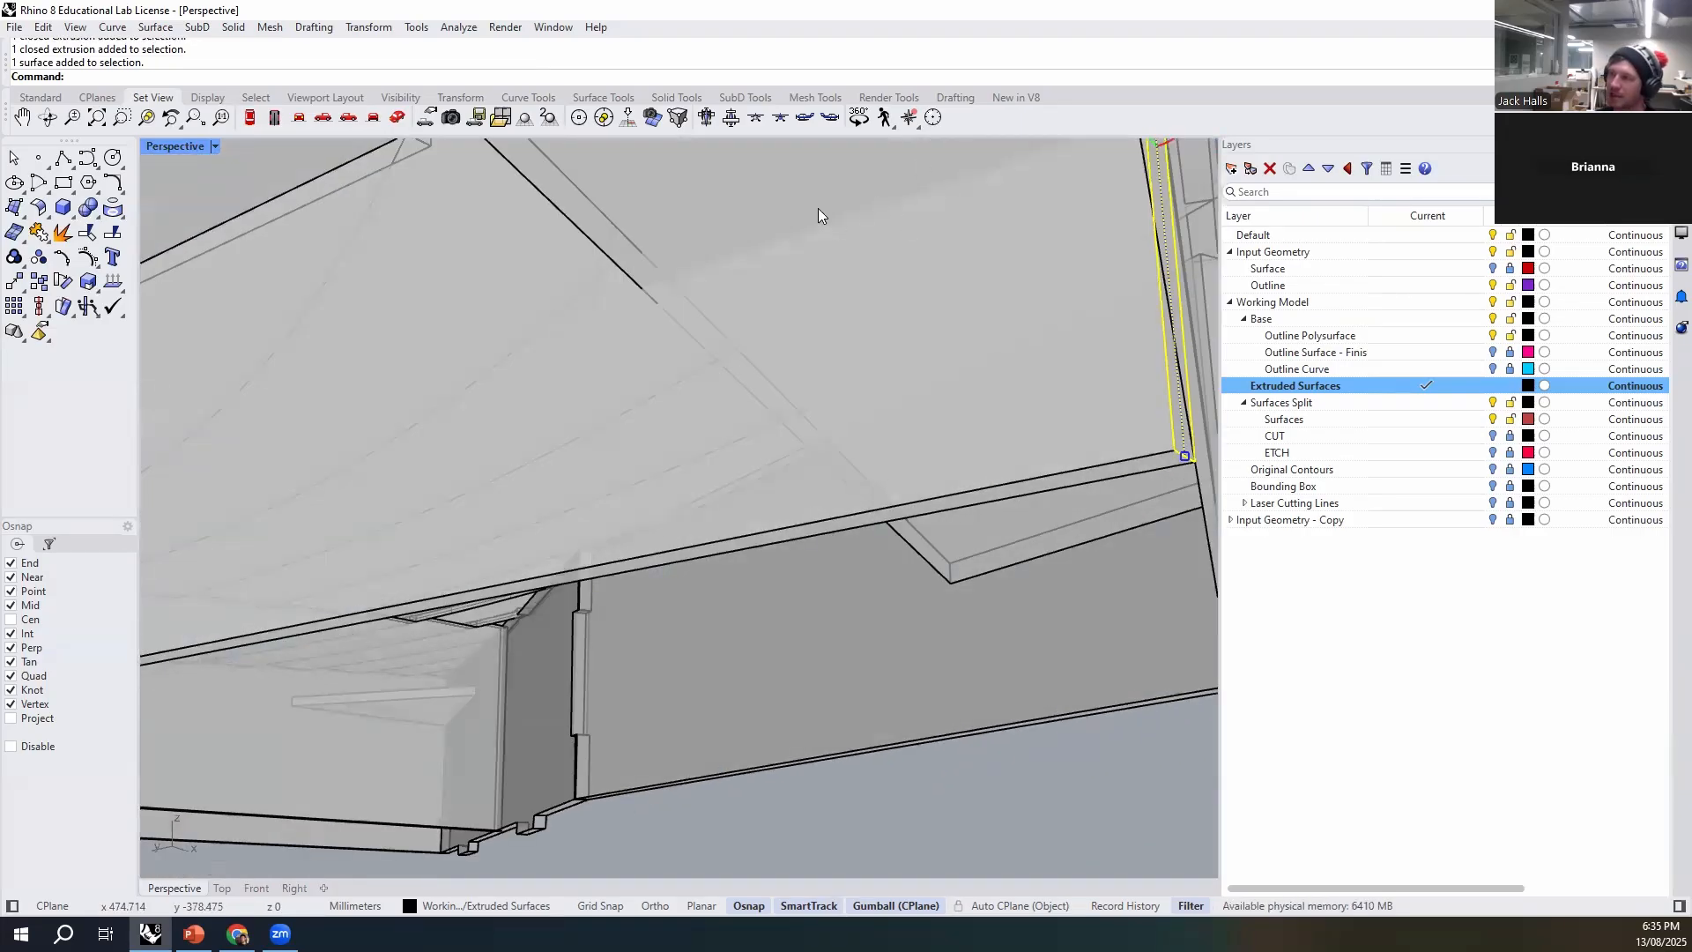
pyautogui.write('m')
pyautogui.press('Return')
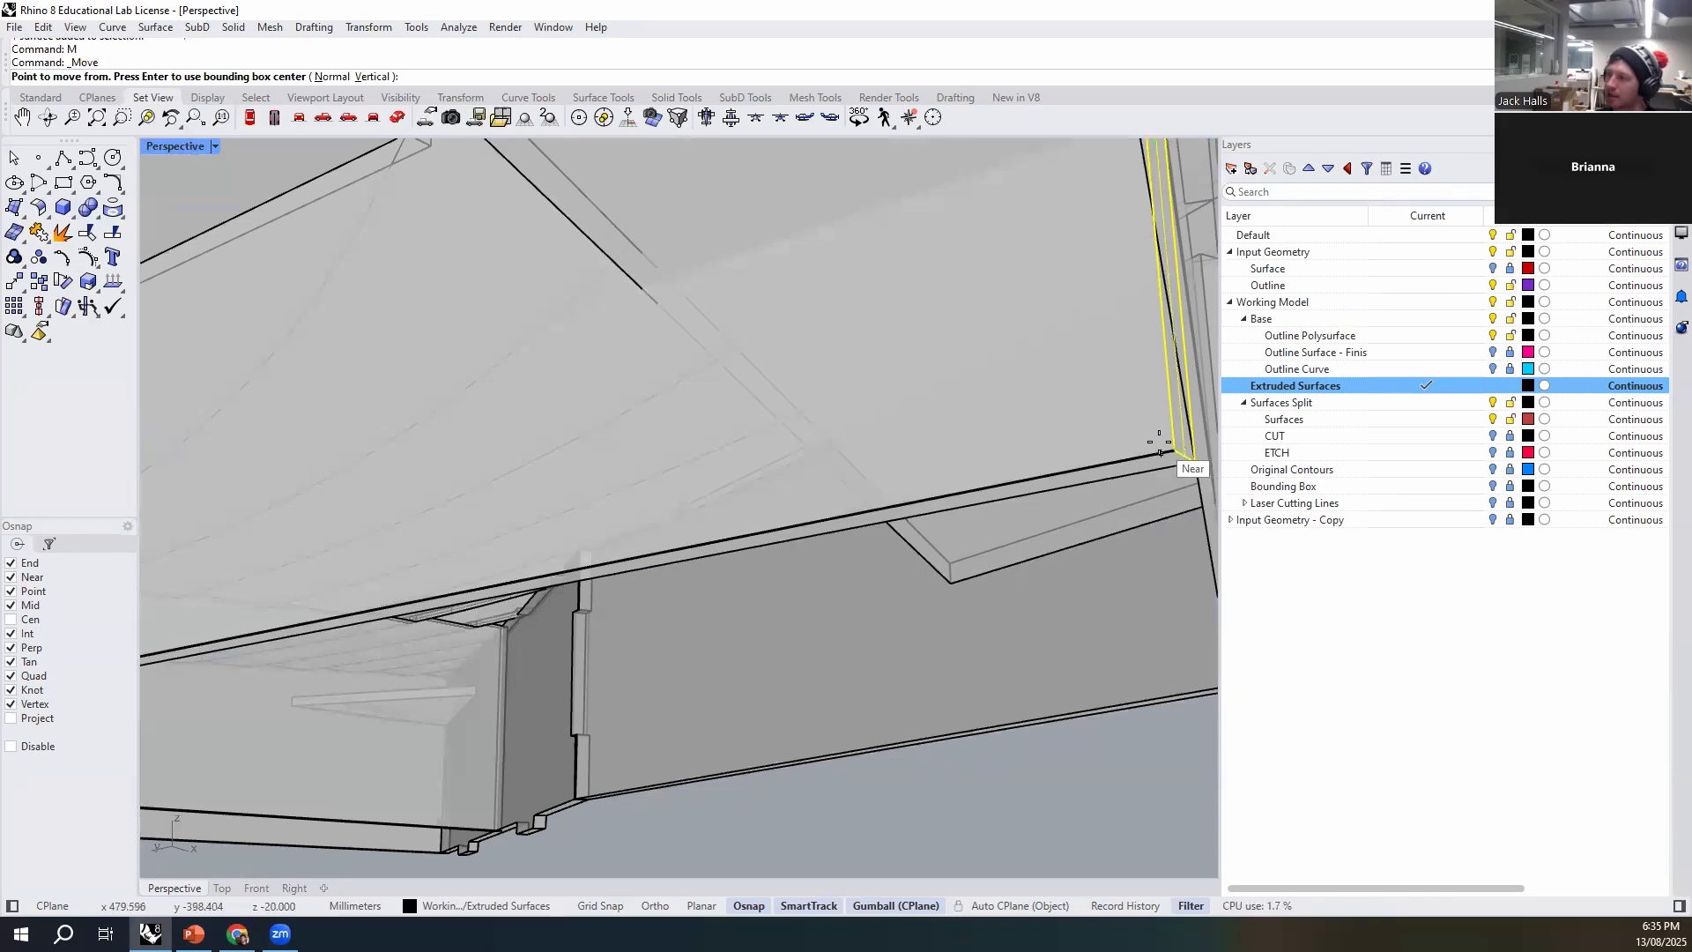
pyautogui.press('Escape')
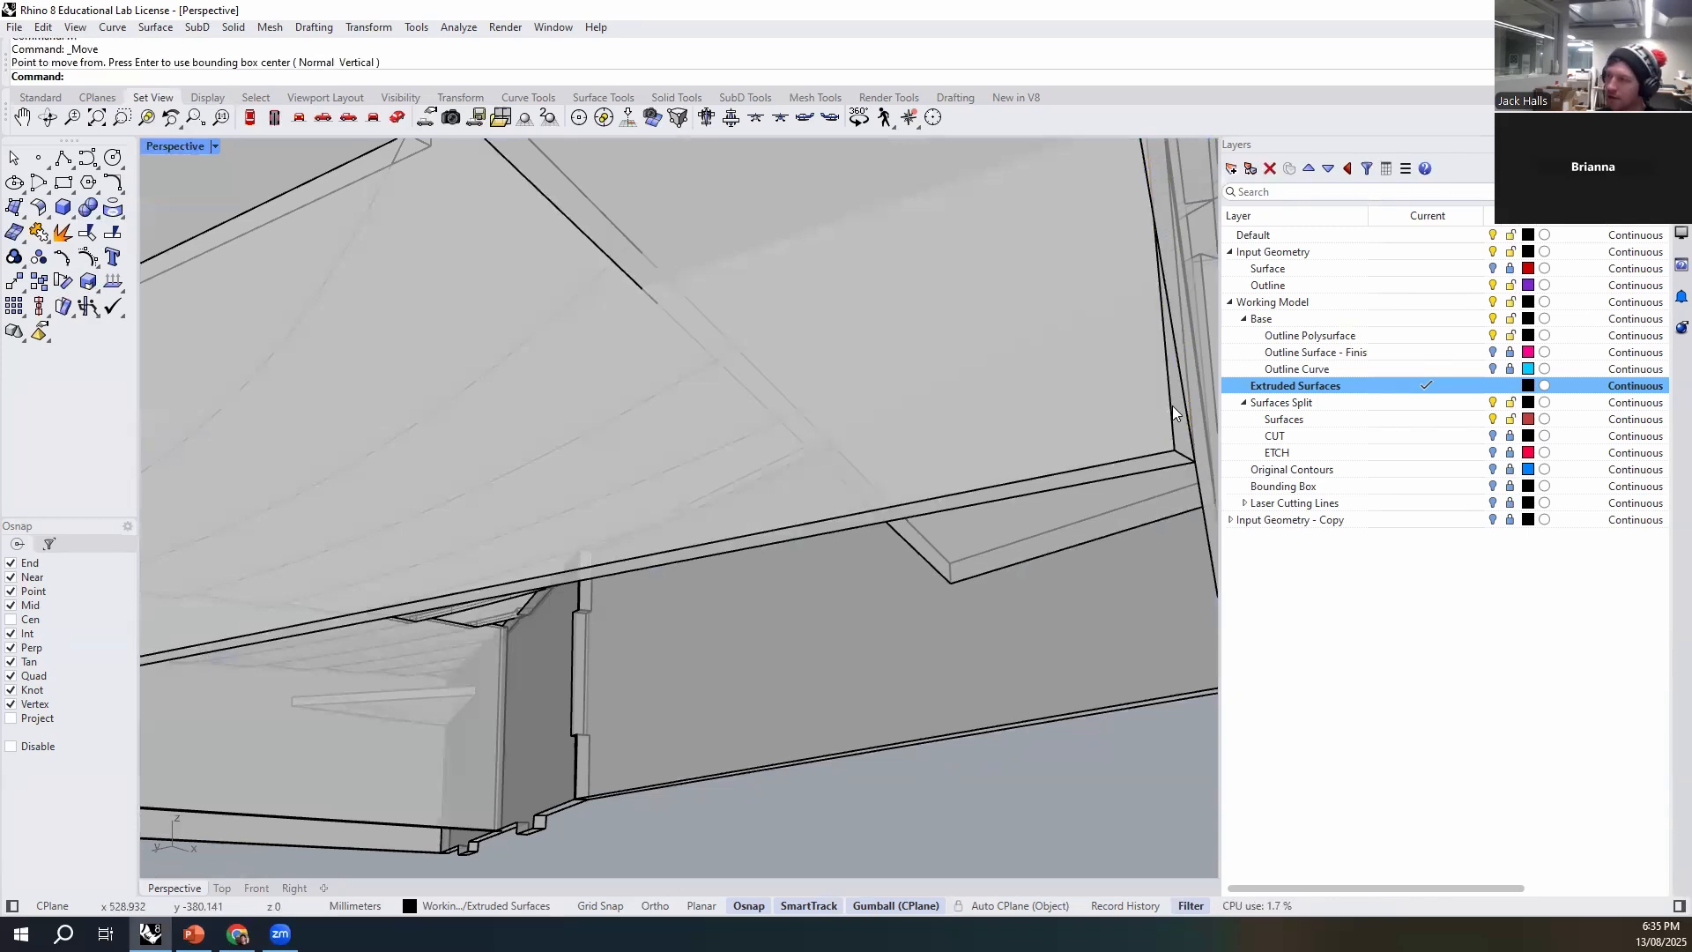
pyautogui.moveTo(1139, 466); pyautogui.dragTo(1088, 472, button='right')
pyautogui.moveTo(533, 686); pyautogui.dragTo(537, 639)
pyautogui.hotkey('ctrl', 'z')
# - Move the rib's end face back along its bottom edge, shortening the rib away from the angled end wall
pyautogui.moveTo(656, 715); pyautogui.dragTo(887, 643, button='right')
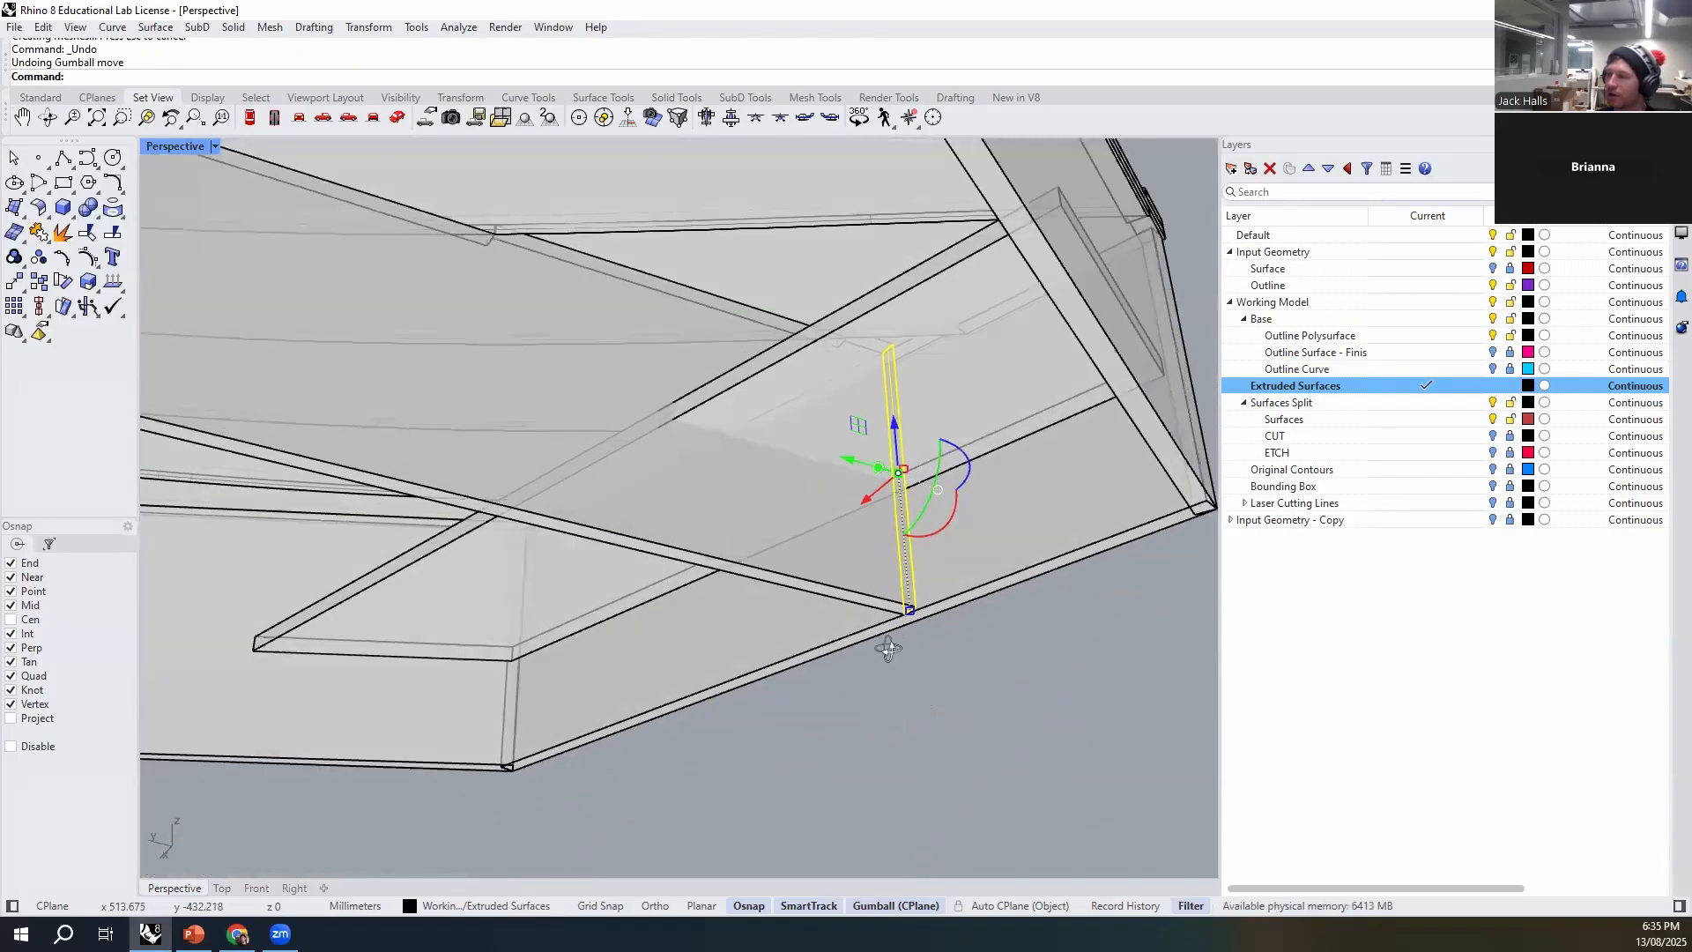
pyautogui.scroll(10, 976, 579)
pyautogui.write('m')
pyautogui.press('Return')
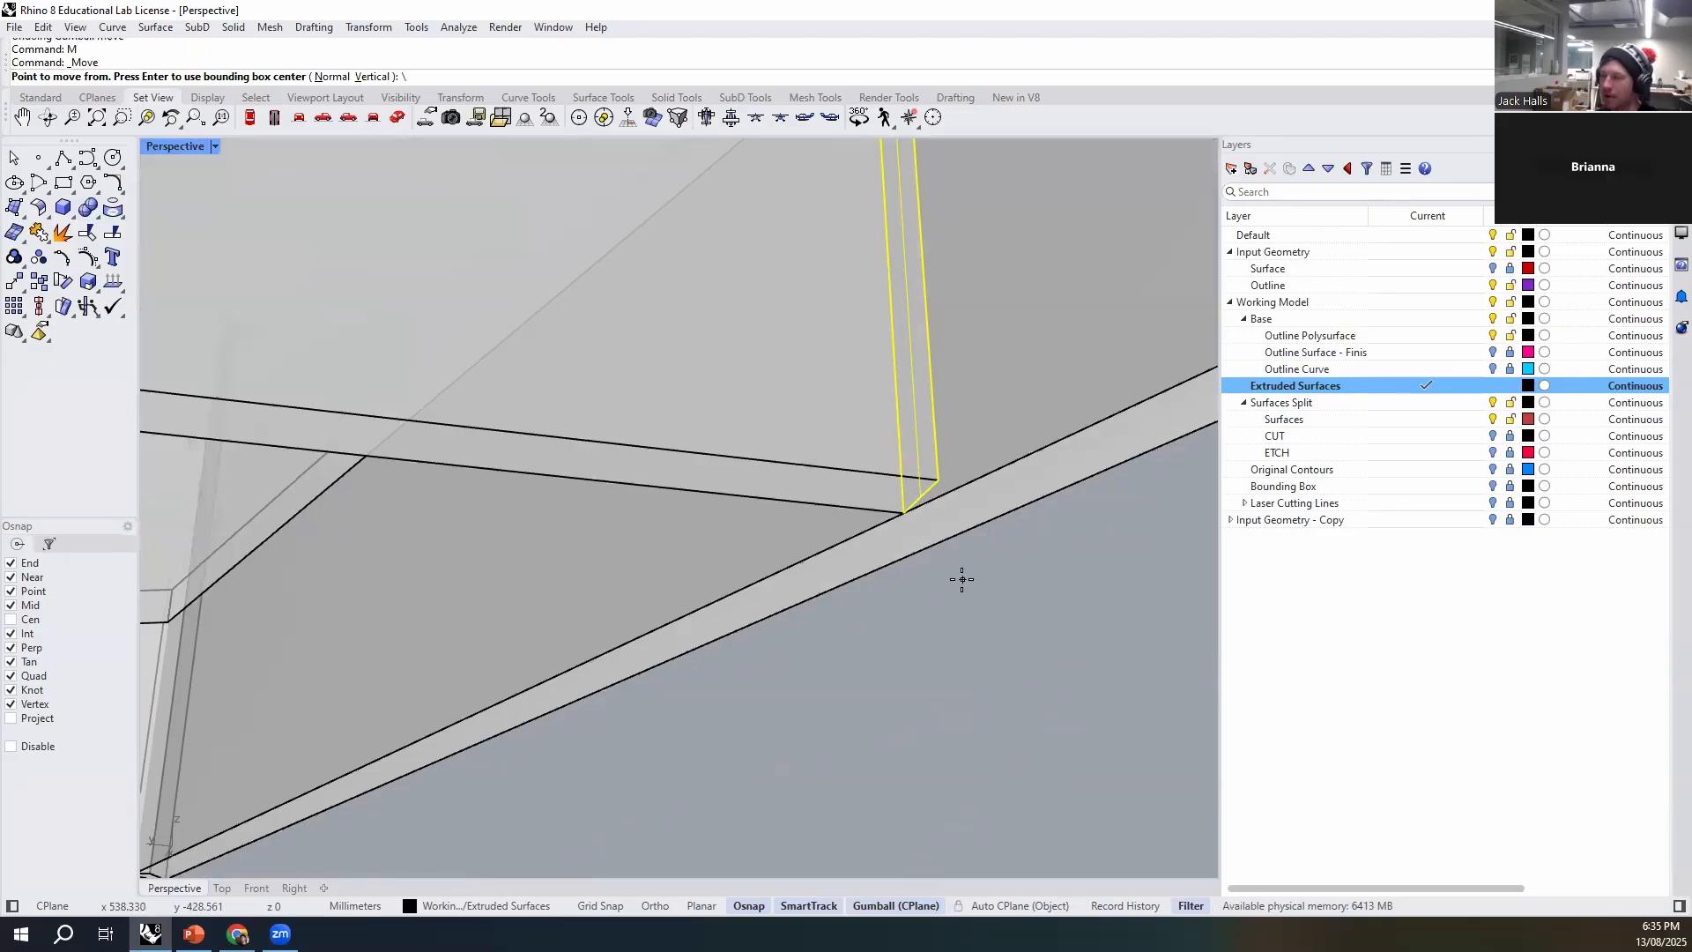
pyautogui.click(908, 494)
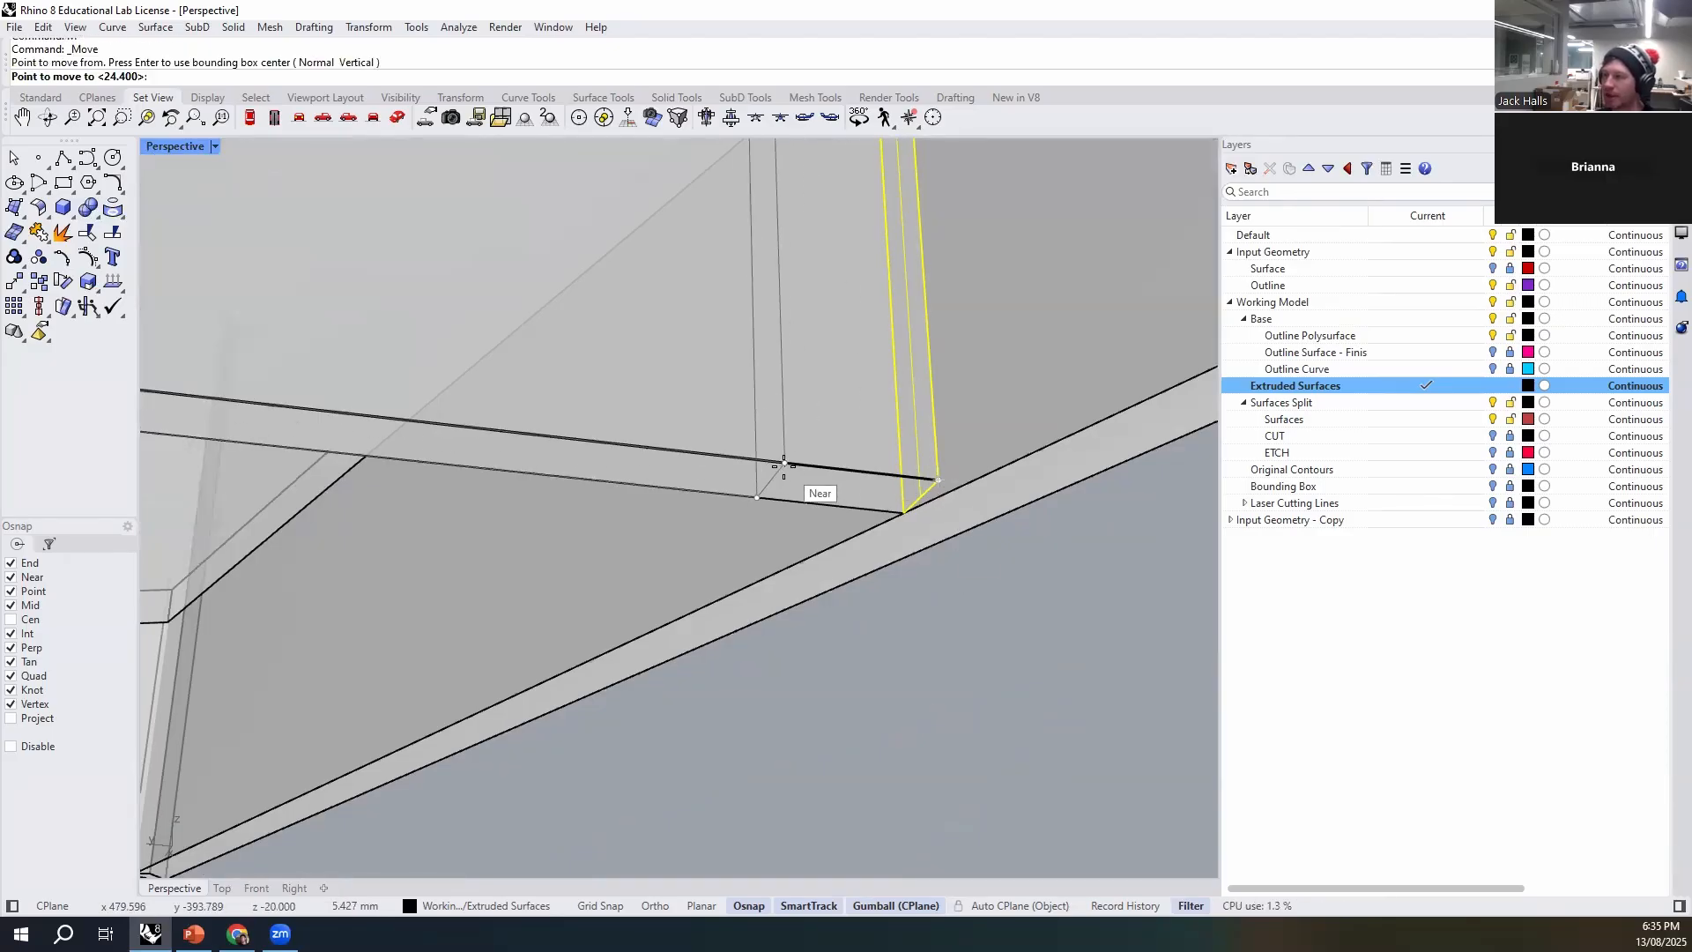
pyautogui.scroll(-10, 777, 503)
pyautogui.scroll(5, 780, 506)
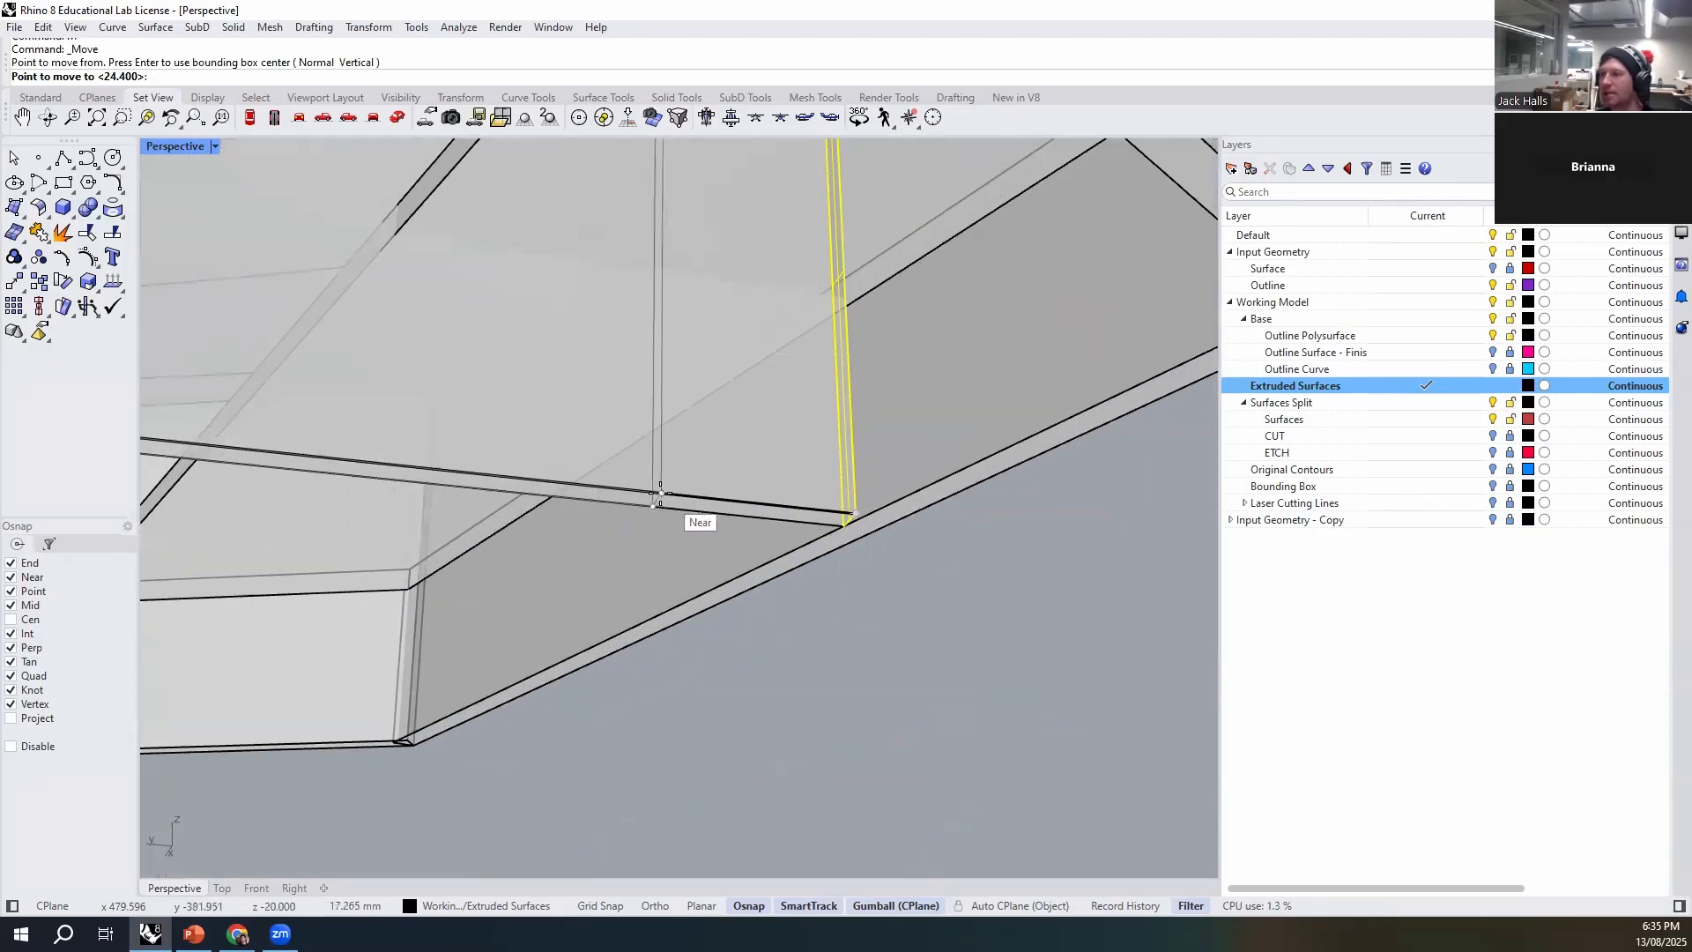
pyautogui.moveTo(653, 494); pyautogui.dragTo(642, 531, button='right')
pyautogui.click(641, 526)
# - Try to shift the shortened rib's end face again with the gumball, and undo the move
pyautogui.moveTo(978, 643); pyautogui.dragTo(879, 611, button='right')
pyautogui.scroll(10, 617, 200)
pyautogui.click(672, 190)
pyautogui.moveTo(545, 247); pyautogui.dragTo(912, 631, button='right')
pyautogui.moveTo(814, 575); pyautogui.dragTo(824, 540, button='right')
pyautogui.click(760, 538)
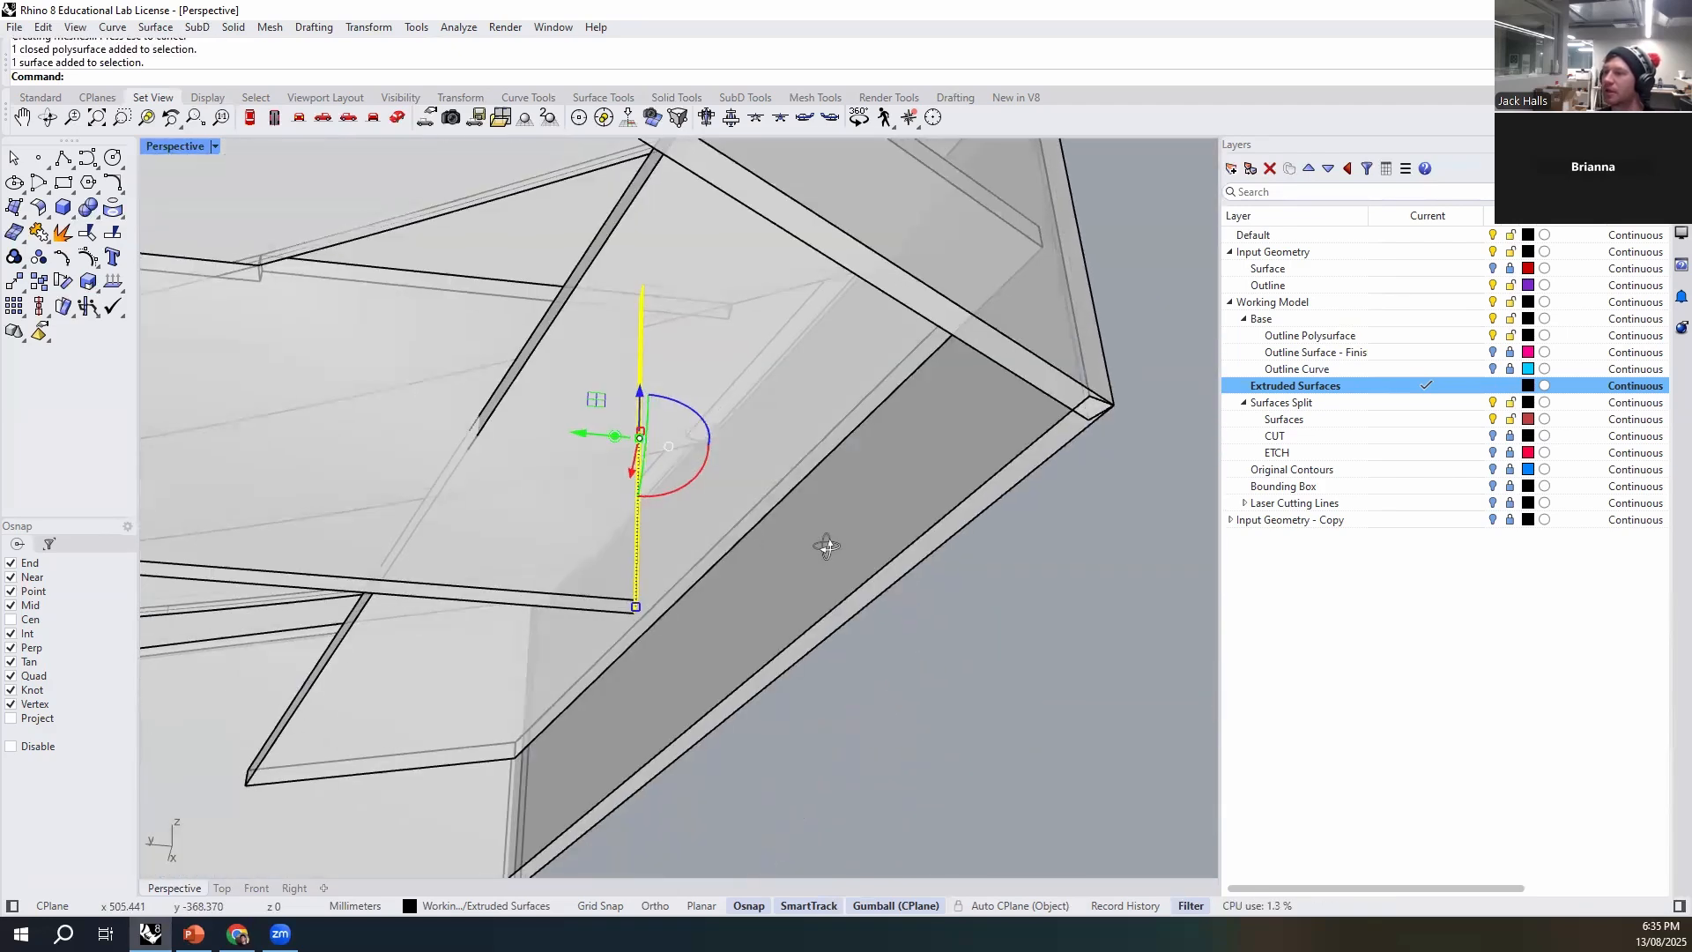
pyautogui.moveTo(583, 433); pyautogui.dragTo(679, 445)
pyautogui.click(684, 520)
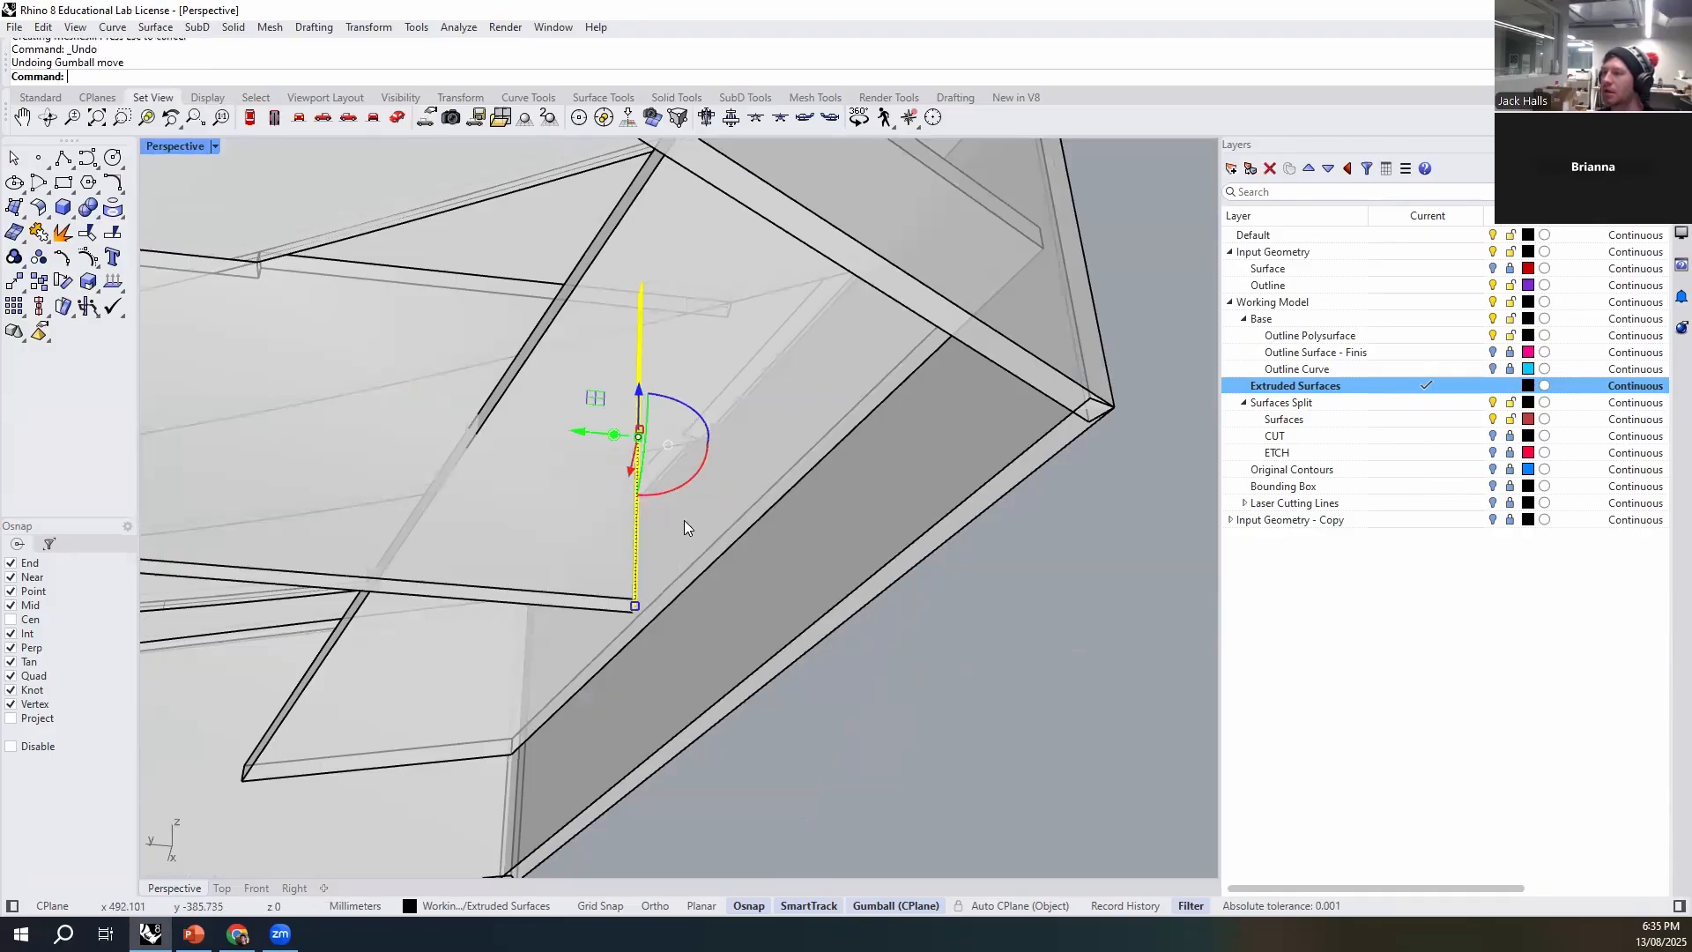
pyautogui.hotkey('ctrl', 'z')
# - Intersect the shortened rib with the horizontal brace plate to generate their crossing outline
pyautogui.moveTo(913, 670); pyautogui.dragTo(643, 521, button='right')
pyautogui.click(742, 224)
pyautogui.click(740, 275)
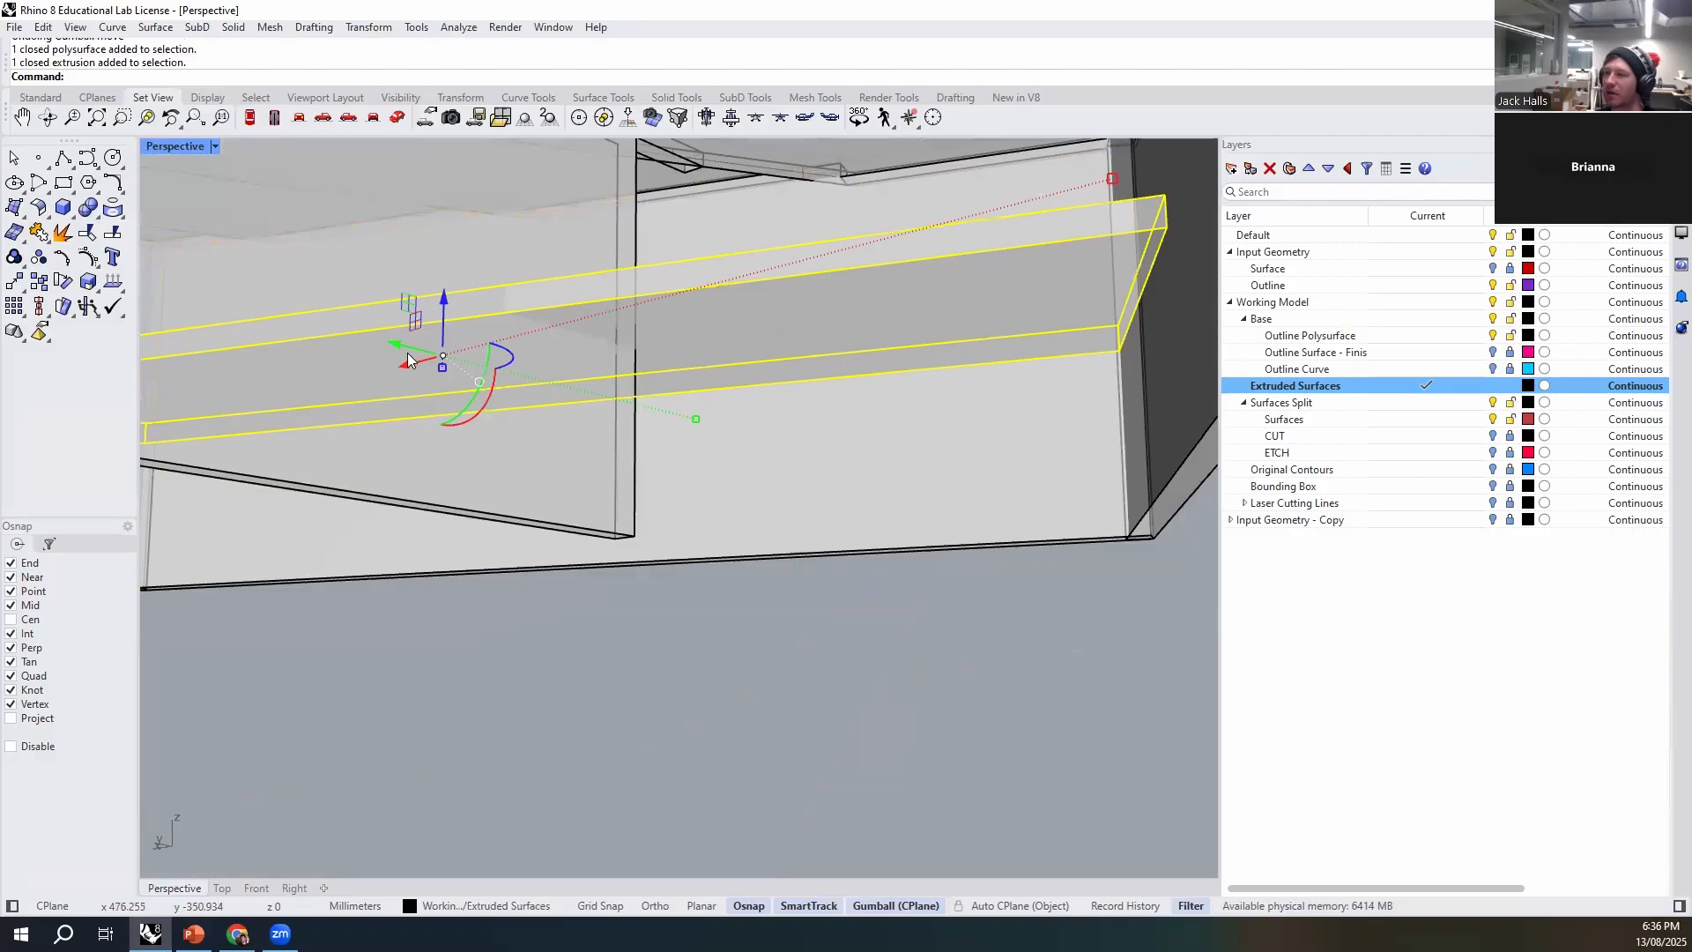
pyautogui.keyDown('shift'); pyautogui.click(609, 494); pyautogui.keyUp('shift')
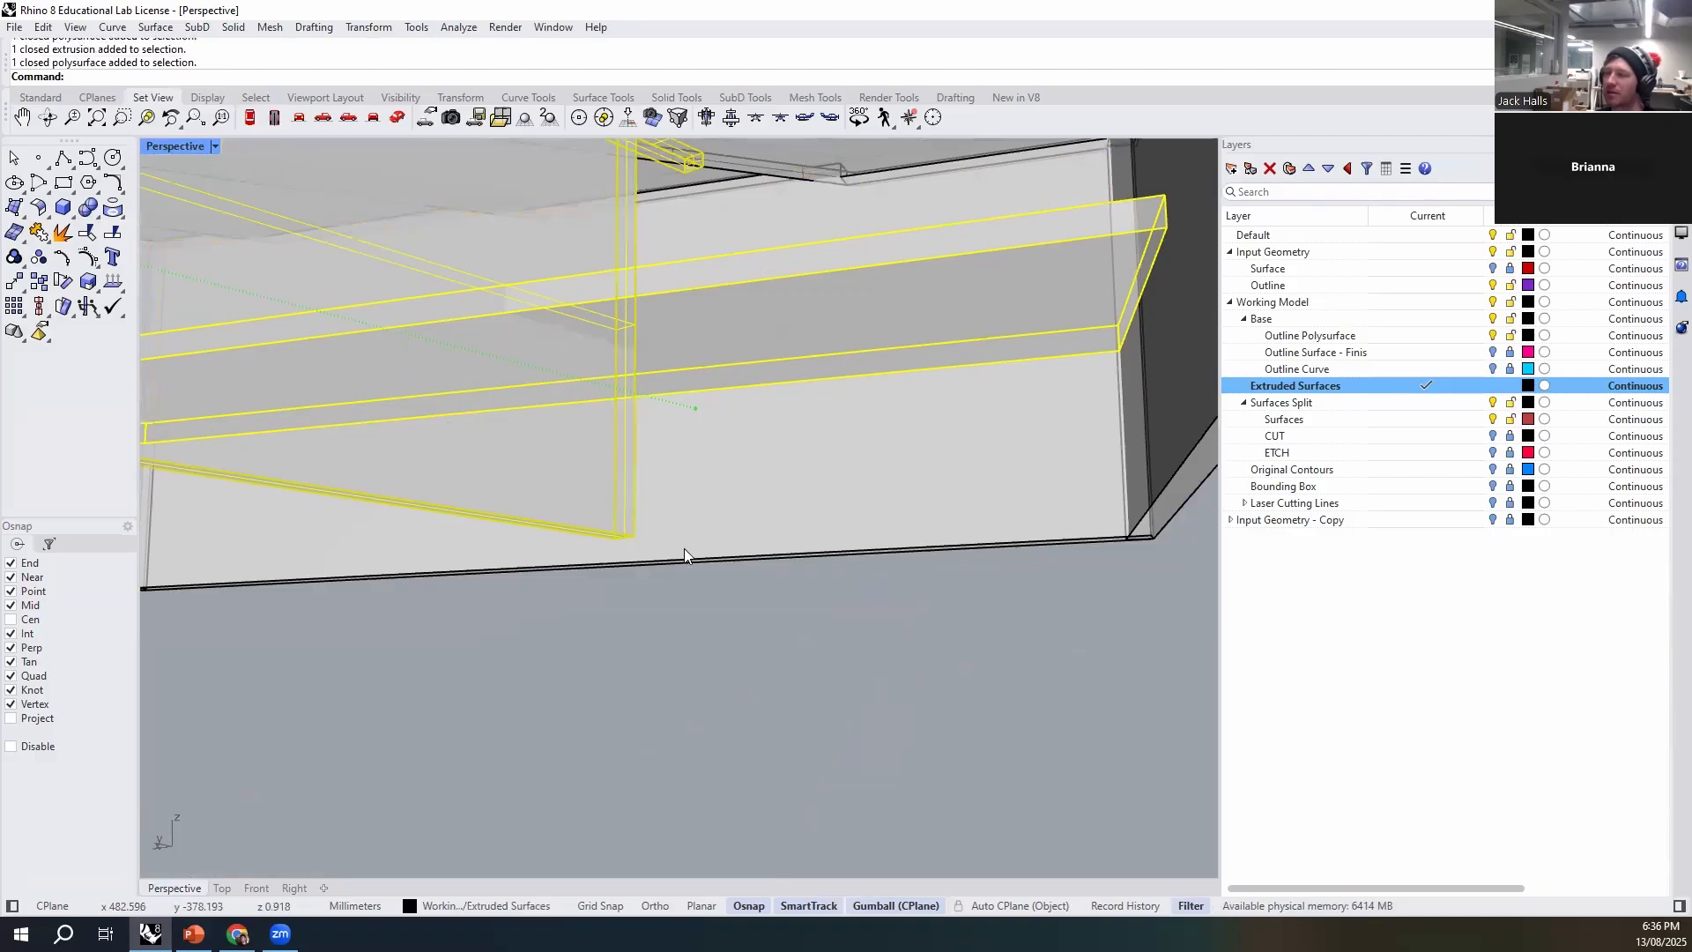
pyautogui.click(668, 603)
pyautogui.click(748, 372)
pyautogui.keyDown('shift'); pyautogui.click(553, 472); pyautogui.keyUp('shift')
pyautogui.write('Inter')
pyautogui.press('Return')
# - Build a 3Point box filling the crossing outline between the rib and the brace plate
pyautogui.moveTo(569, 375); pyautogui.dragTo(832, 589, button='right')
pyautogui.write('box')
pyautogui.press('Return')
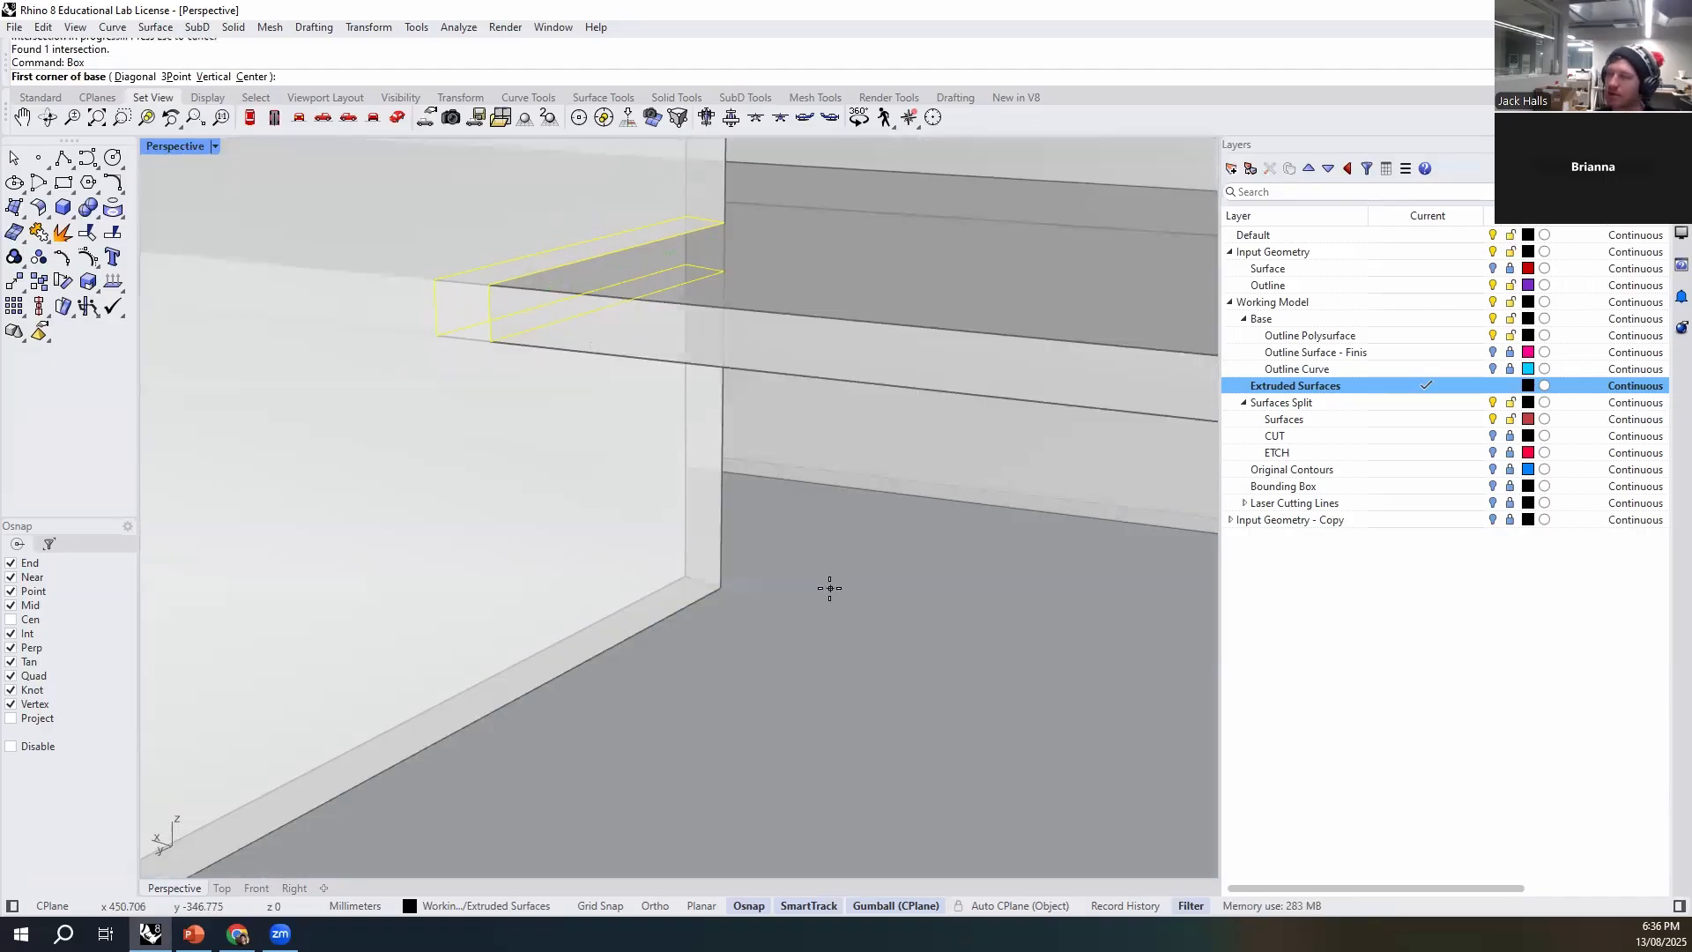
pyautogui.click(184, 77)
pyautogui.click(725, 222)
pyautogui.click(686, 215)
pyautogui.click(421, 279)
pyautogui.click(505, 342)
pyautogui.click(717, 568)
# - Scale the crossing box in one direction to half its length, using the rib's end corner as base point
pyautogui.moveTo(718, 573); pyautogui.dragTo(771, 630, button='right')
pyautogui.scroll(4, 591, 449)
pyautogui.moveTo(590, 450); pyautogui.dragTo(612, 468, button='right')
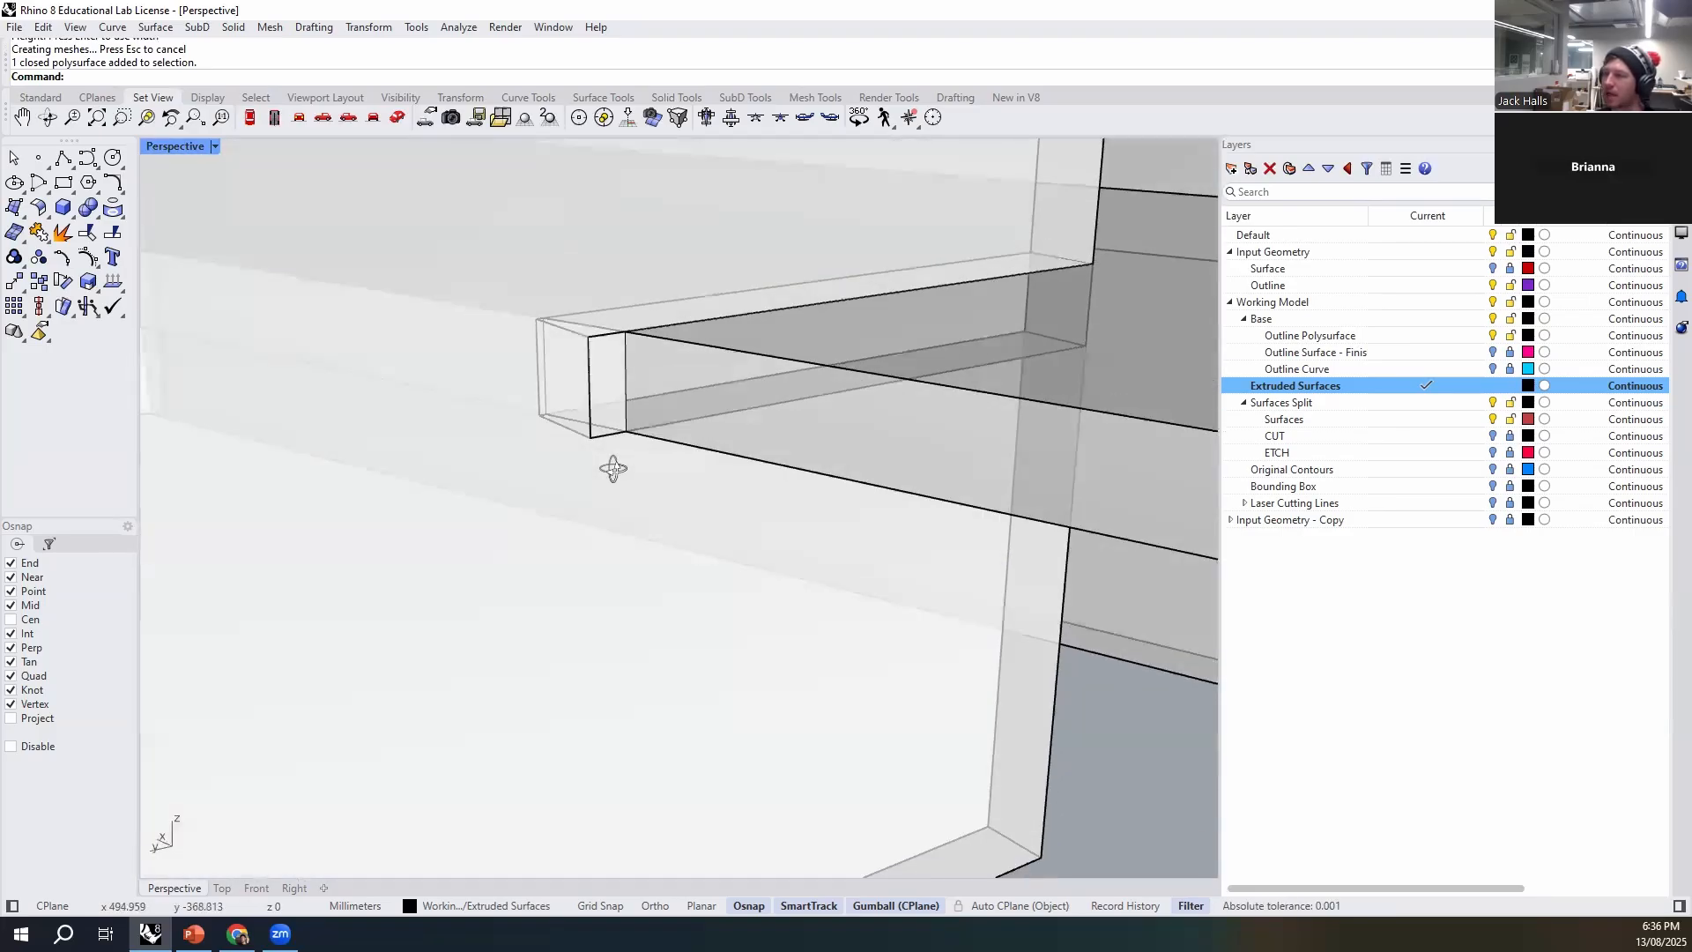
pyautogui.click(628, 353)
pyautogui.write('Scale1D')
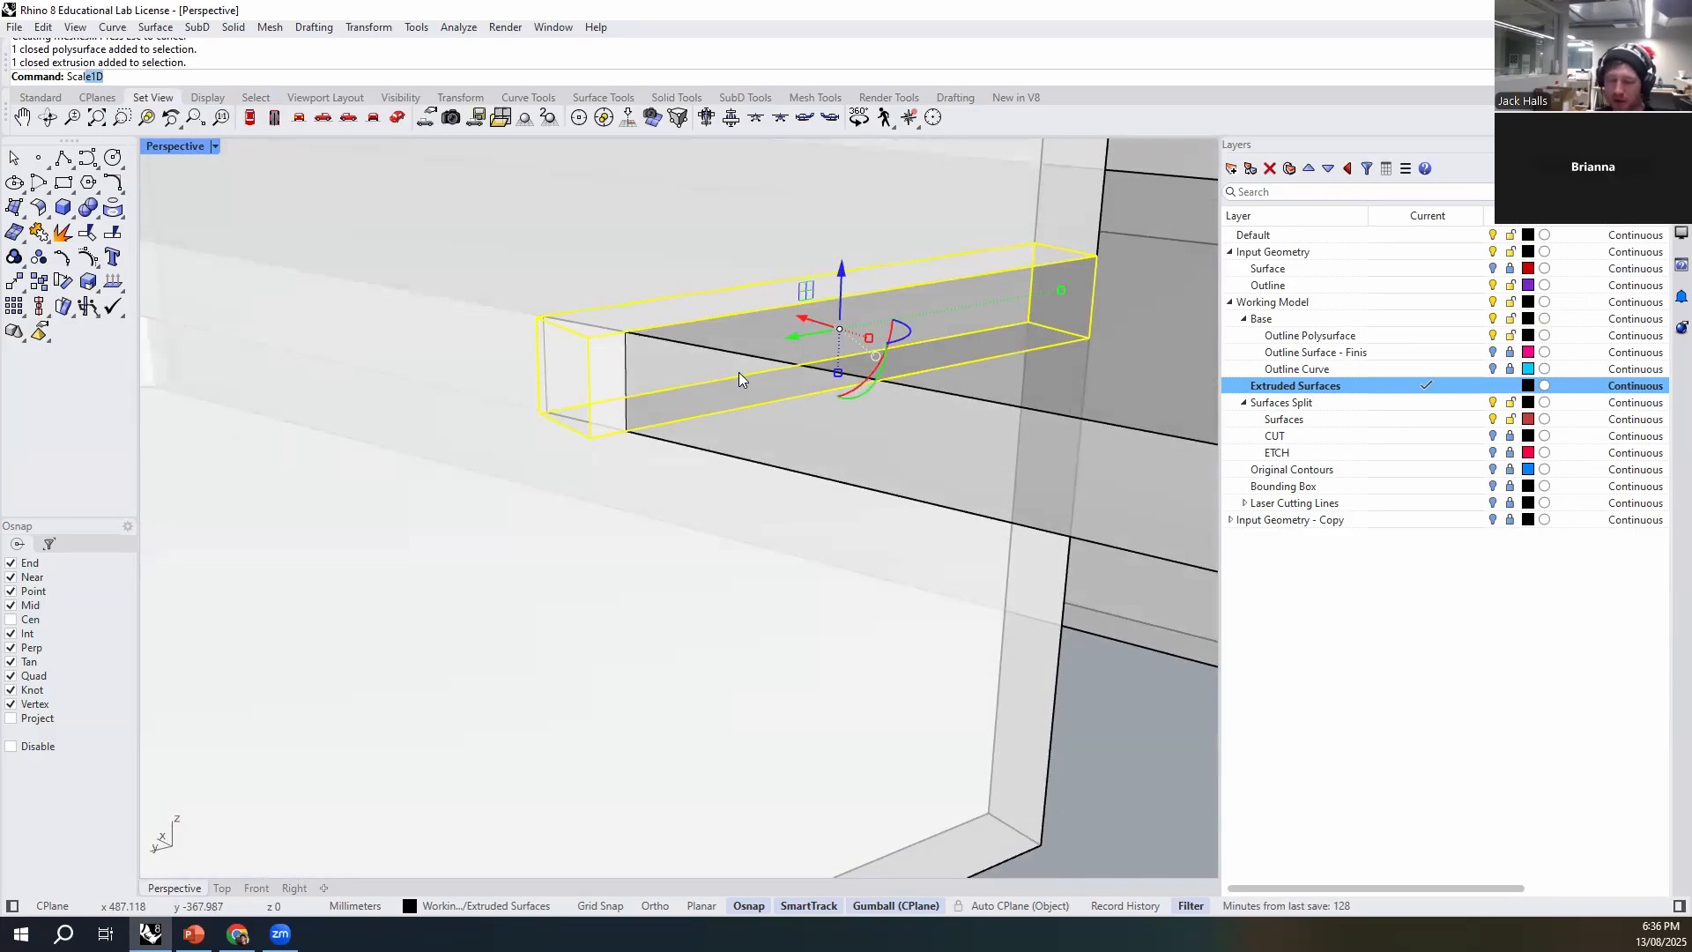
pyautogui.press('Return')
pyautogui.click(1096, 258)
pyautogui.click(589, 337)
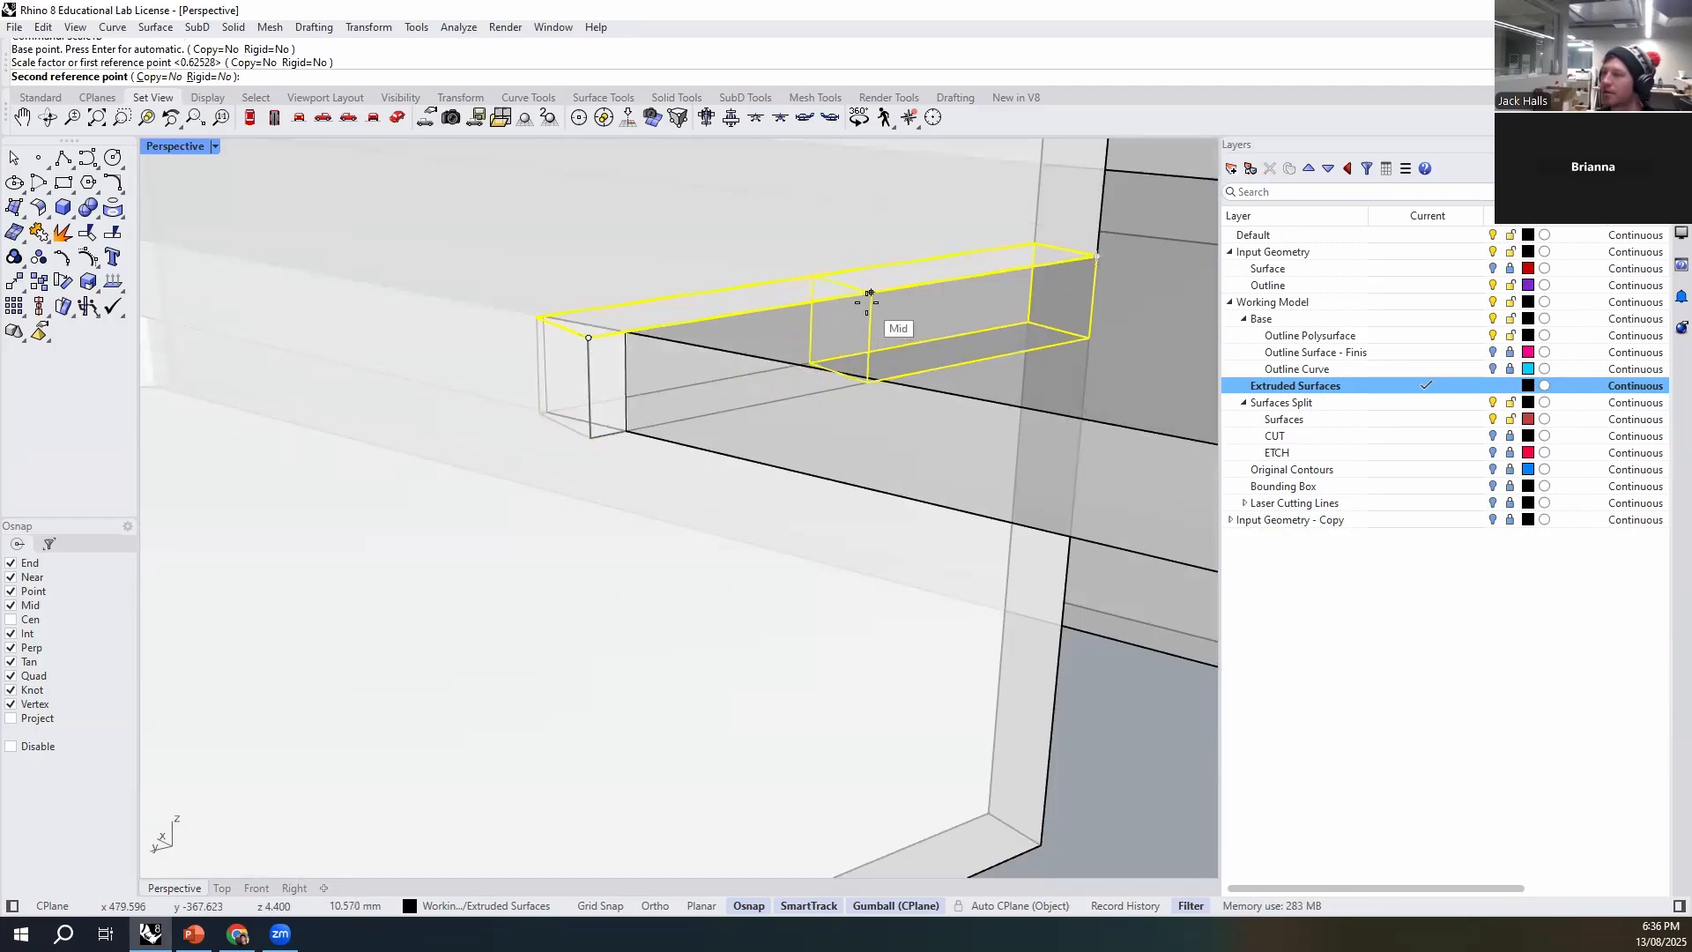
pyautogui.click(870, 293)
# - Copy the half-length box end to end so it fills the inner half of the crossing
pyautogui.write('Co')
pyautogui.press('Return')
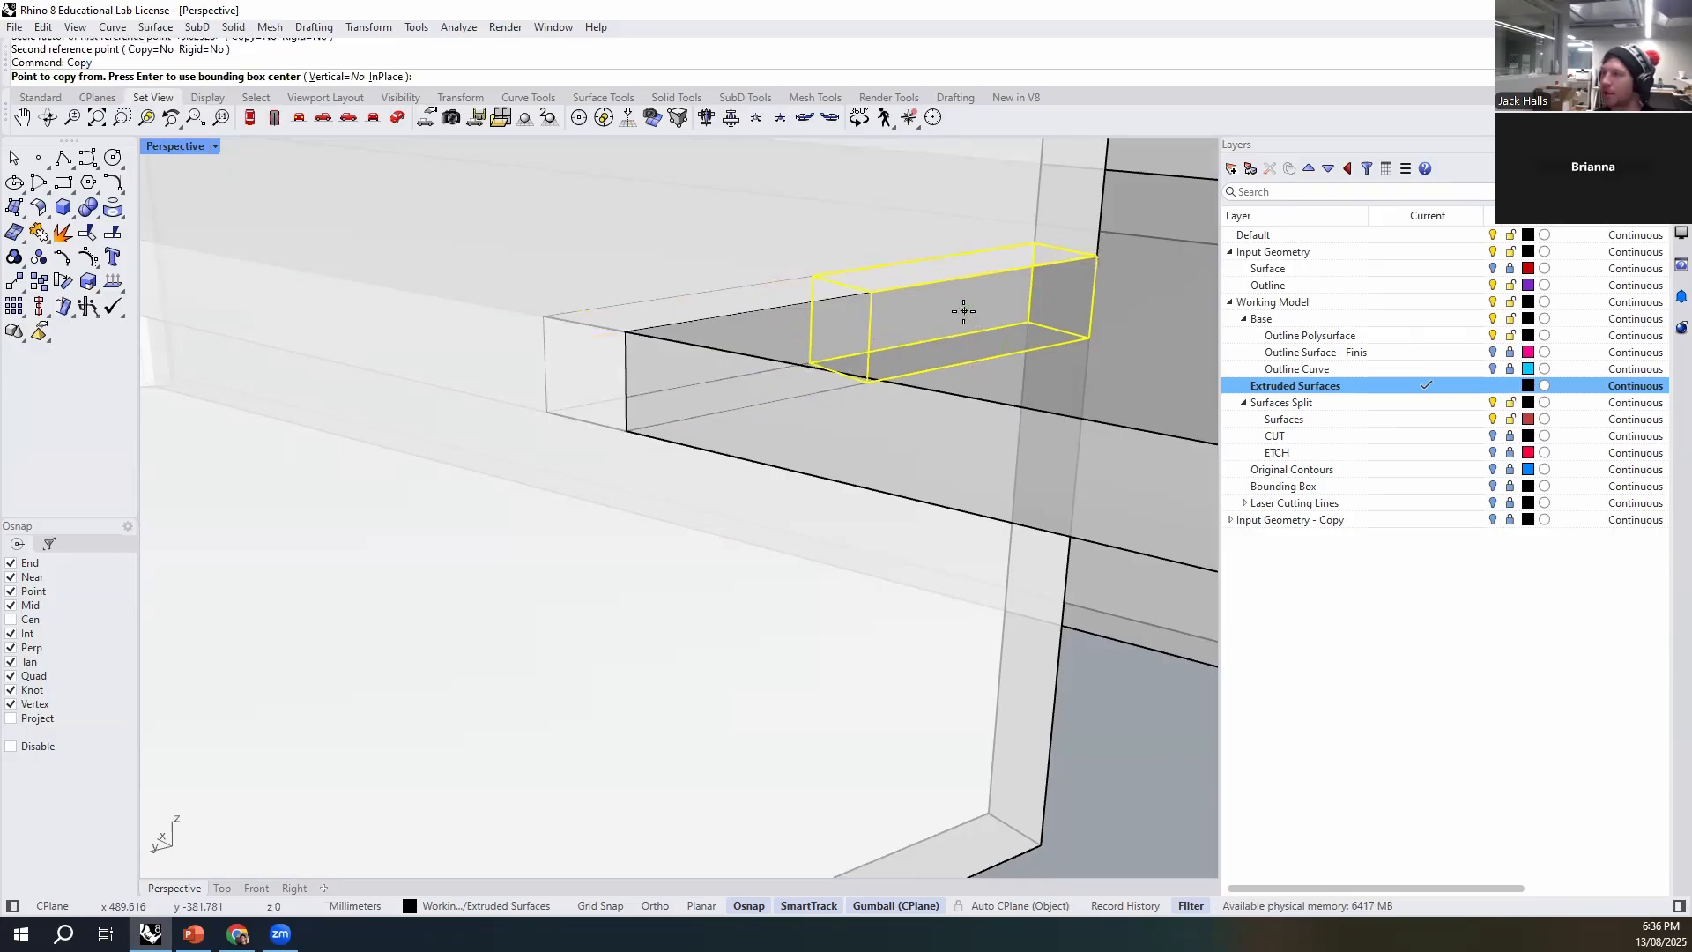
pyautogui.click(1096, 256)
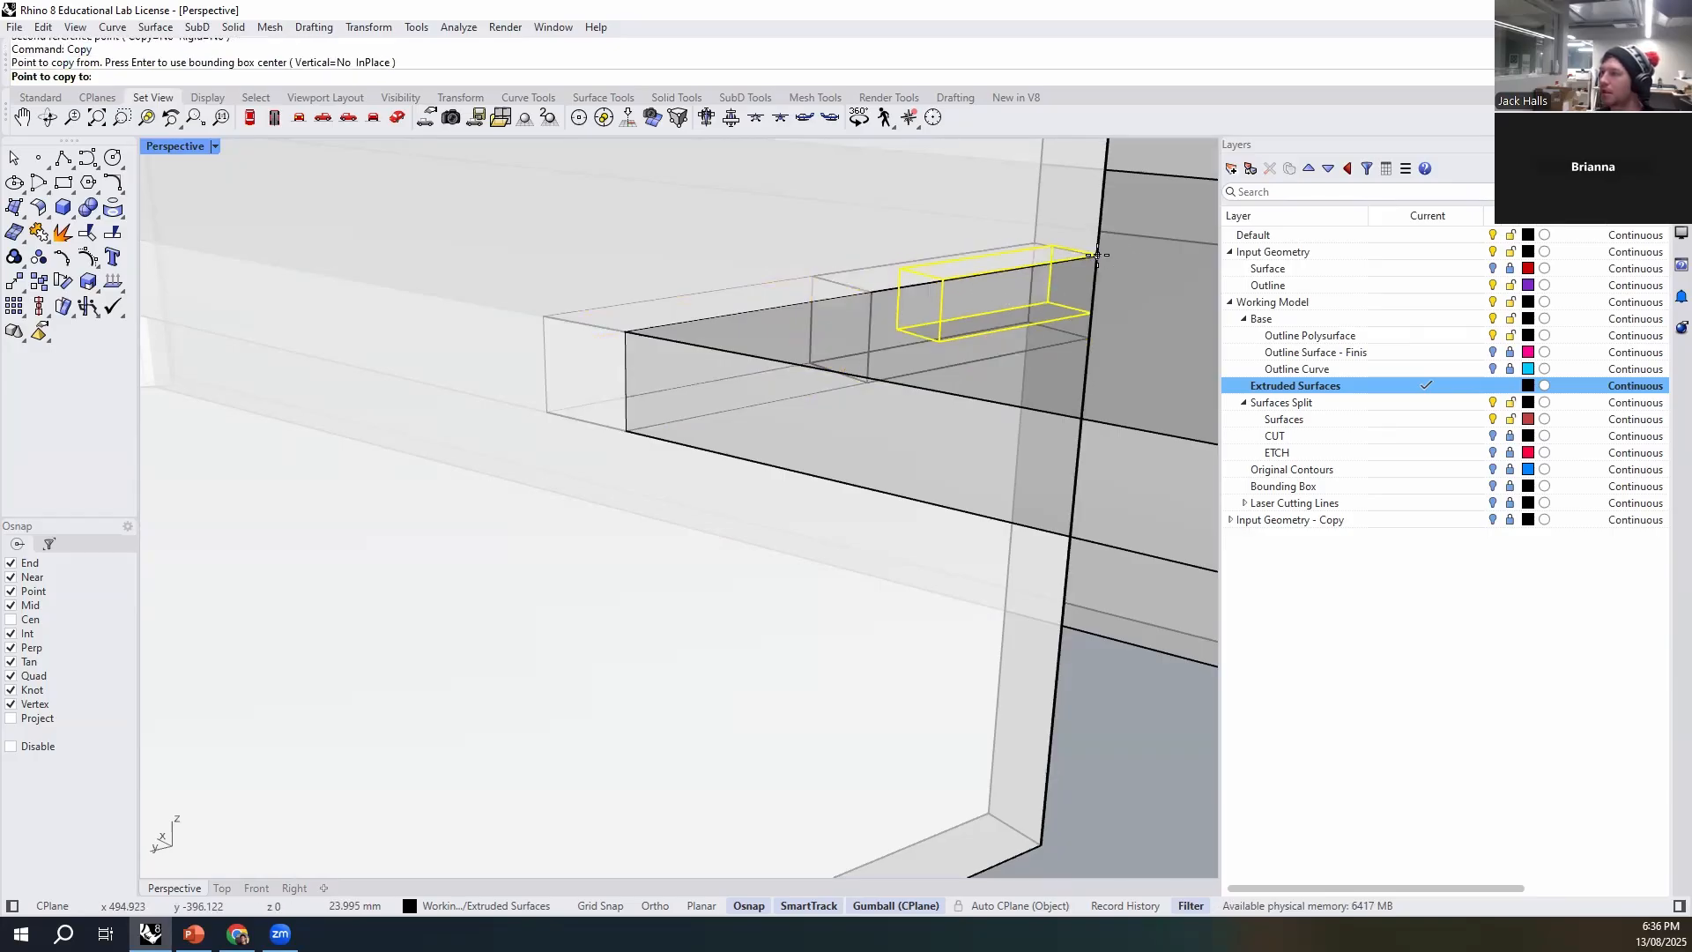
pyautogui.click(875, 291)
pyautogui.press('Return')
pyautogui.press('Escape')
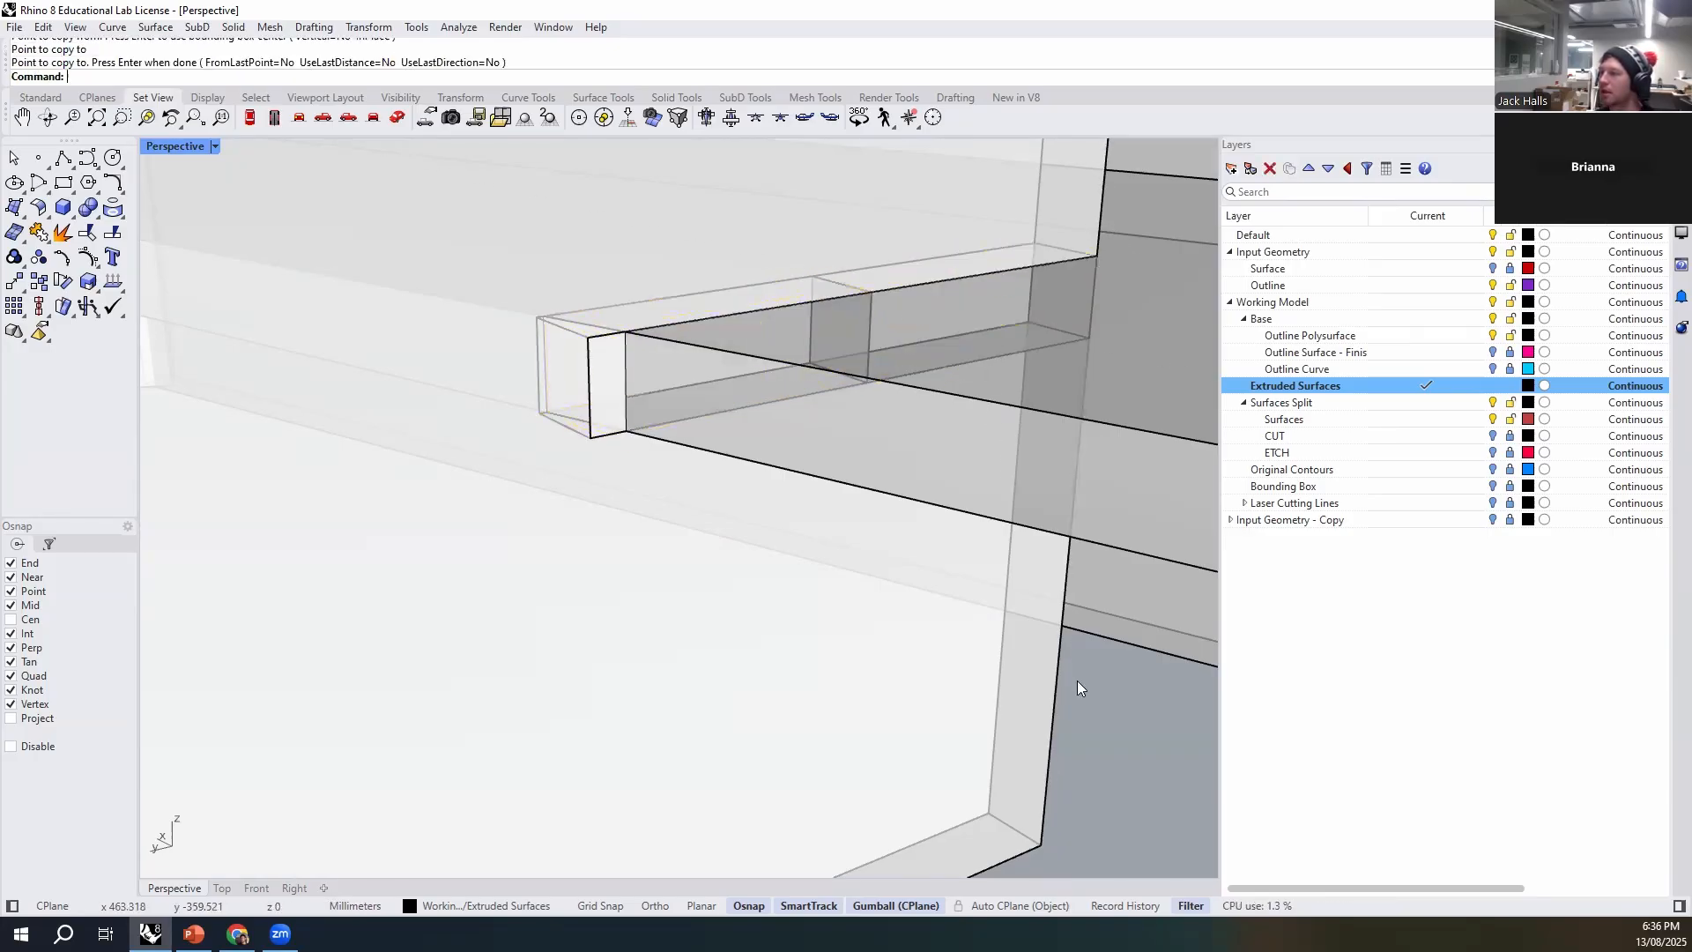
# - Subtract the half-length box at the rib's outer end from the vertical rib to cut its cross-lap notch
pyautogui.click(993, 763)
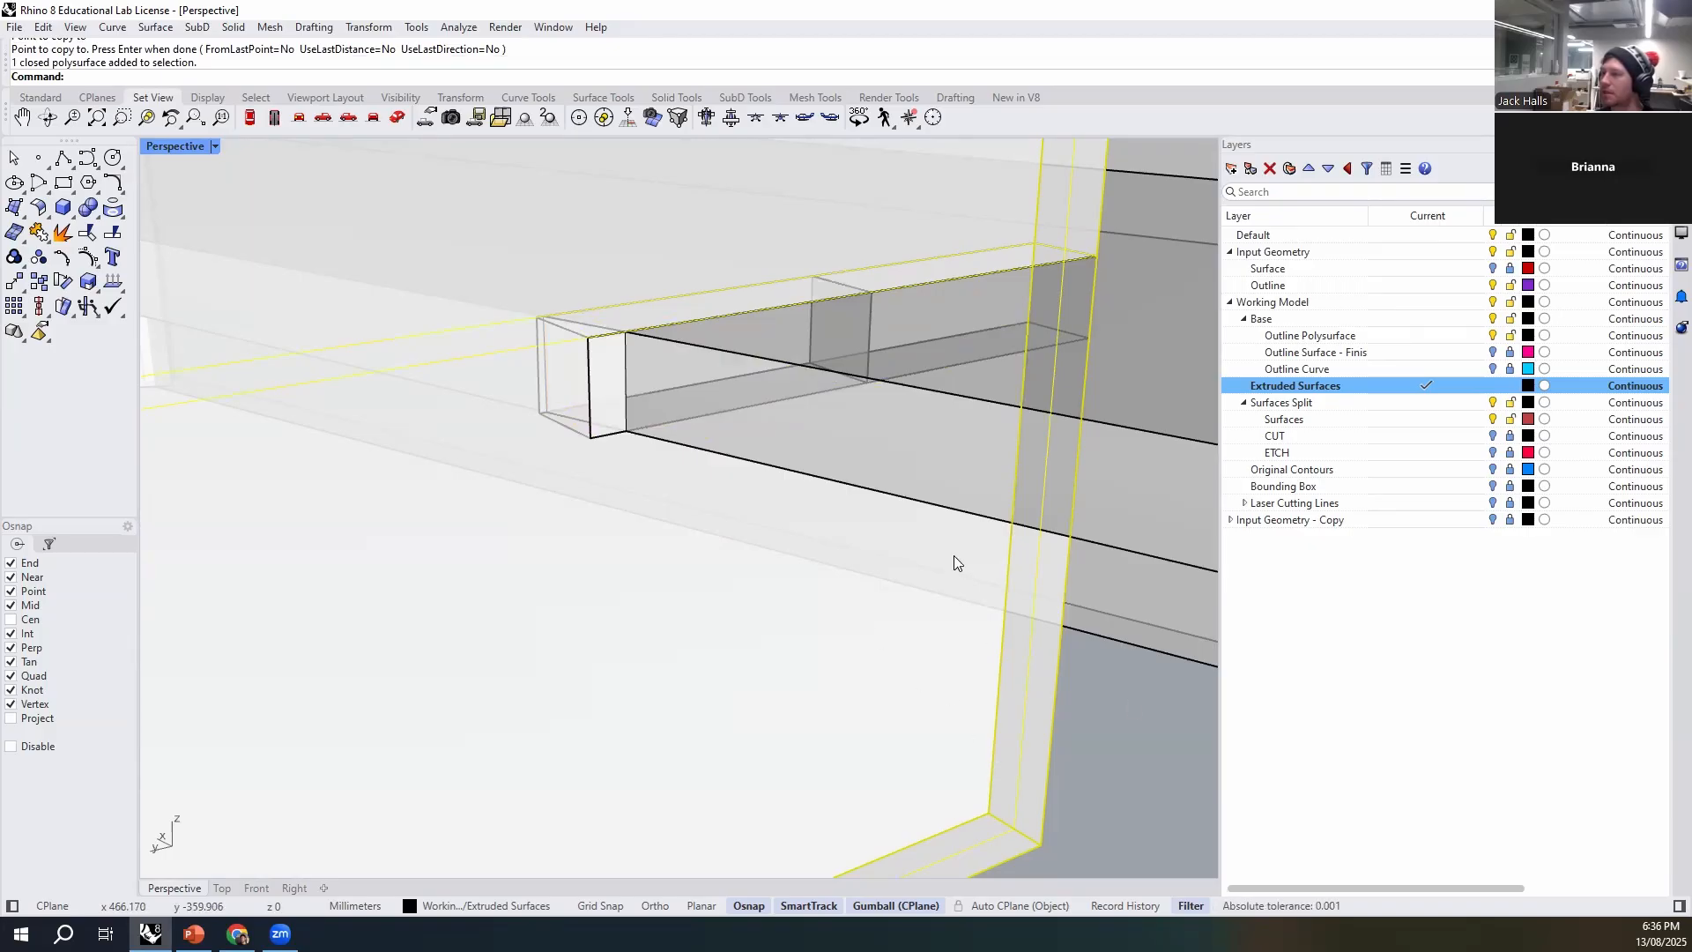
pyautogui.press('Return')
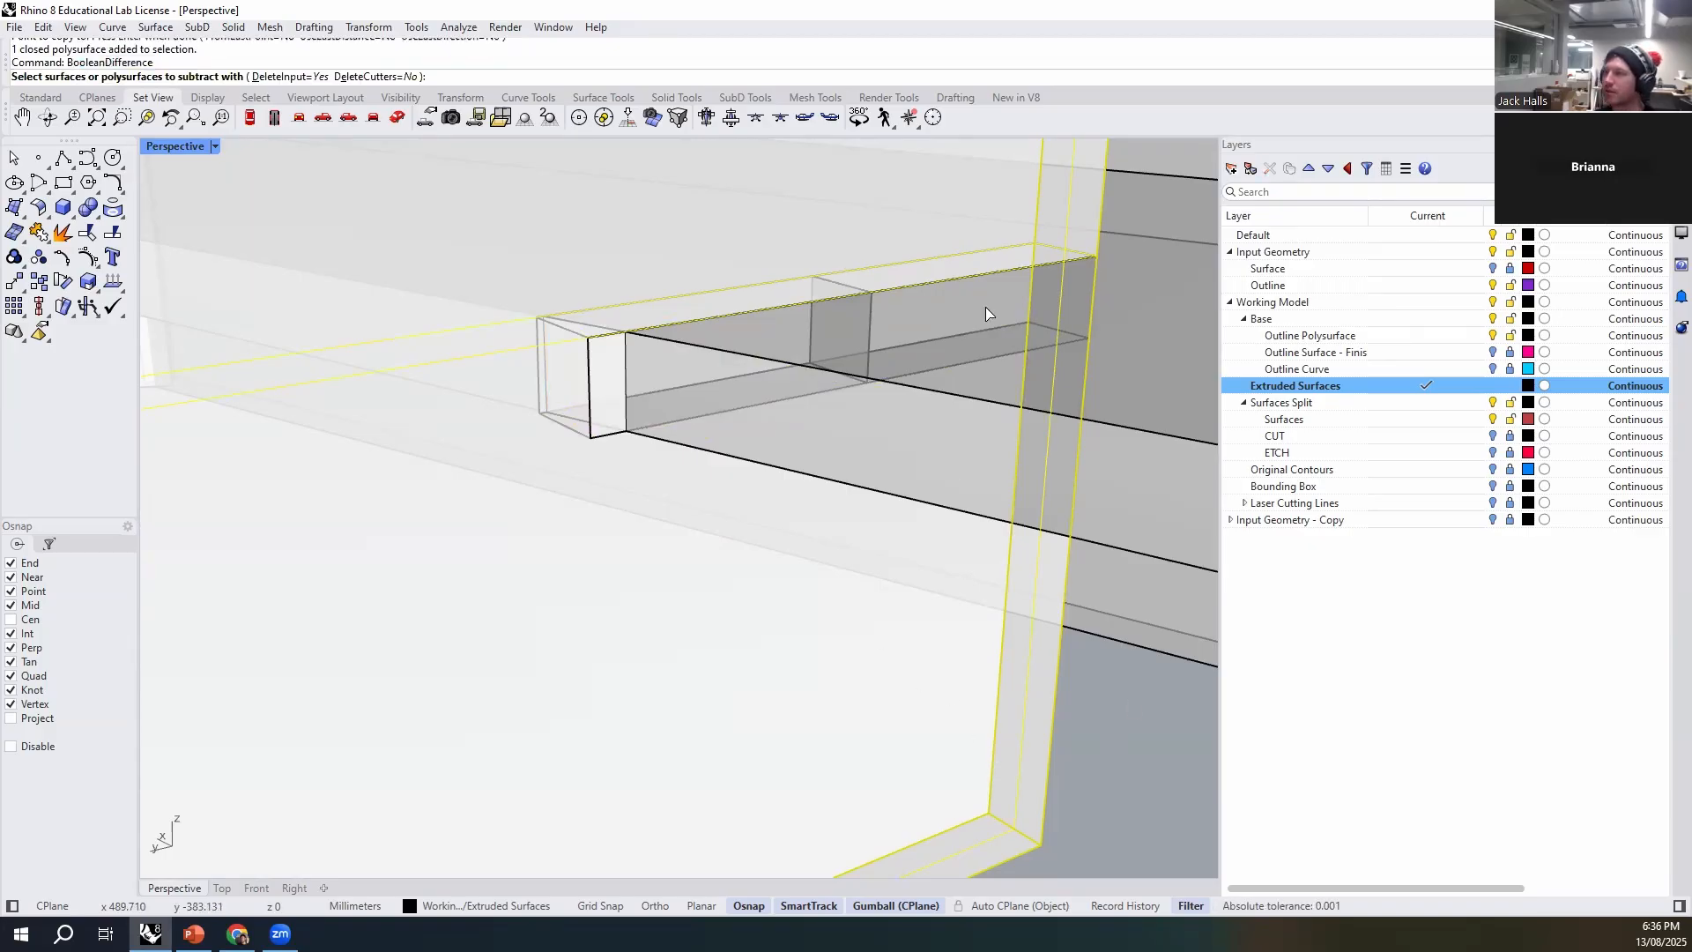
pyautogui.click(969, 363)
pyautogui.press('Return')
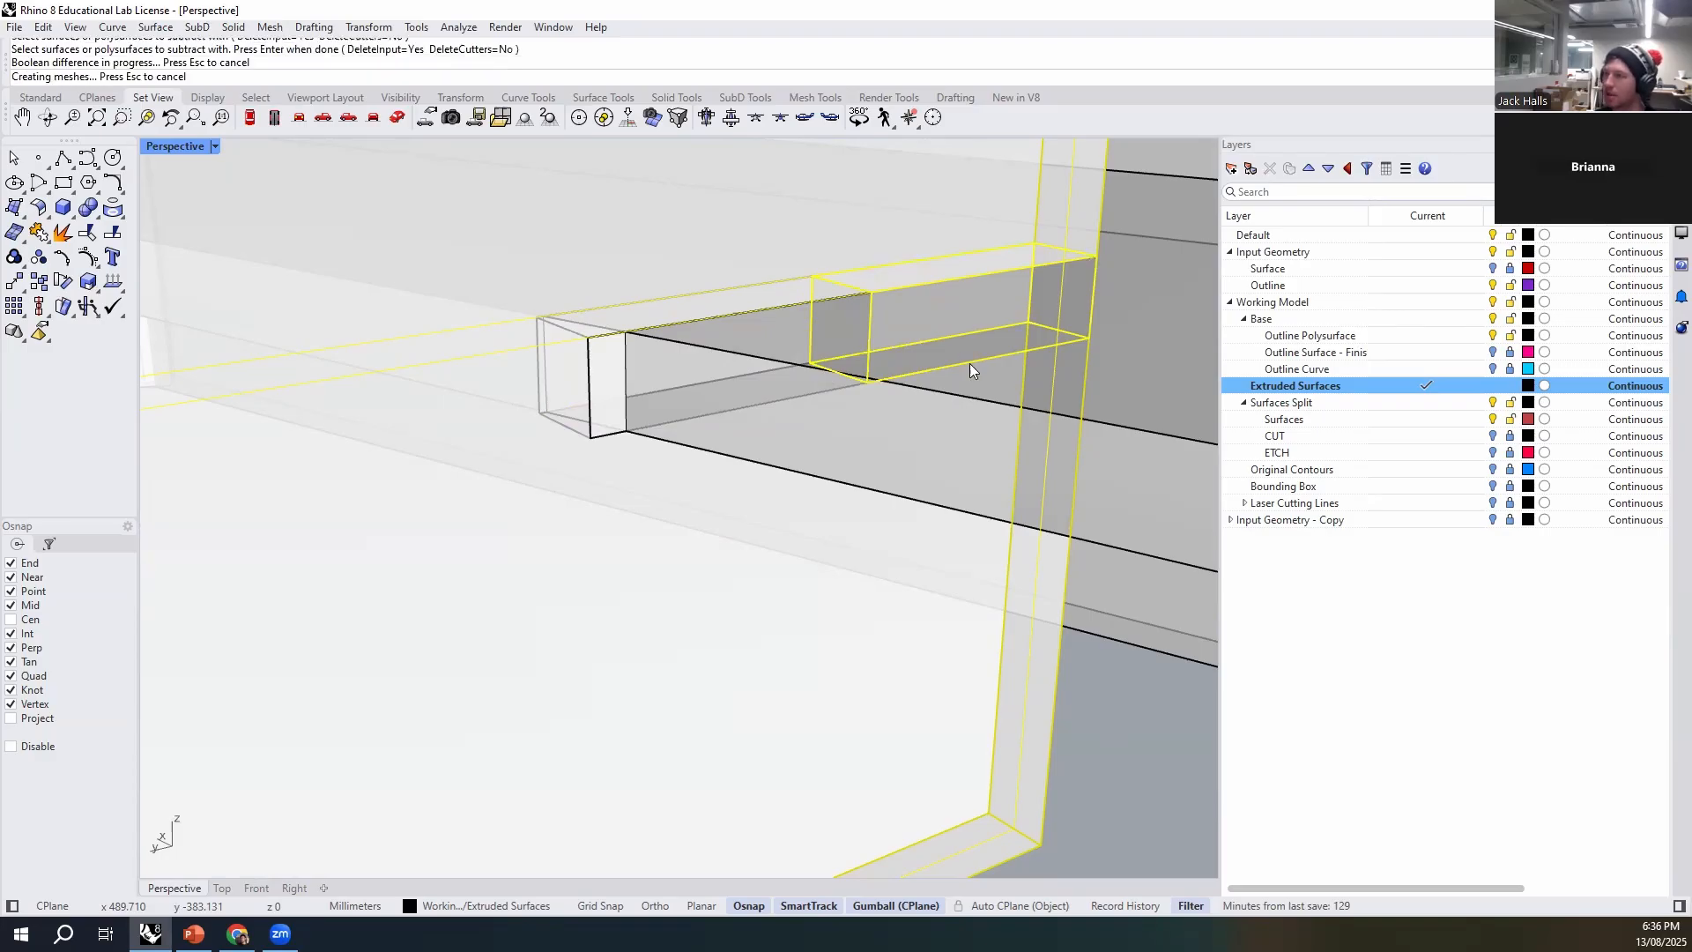
# - Subtract the inner half-length box from the horizontal brace plate to cut its matching notch, and delete the leftover box
pyautogui.click(1108, 544)
pyautogui.press('Return')
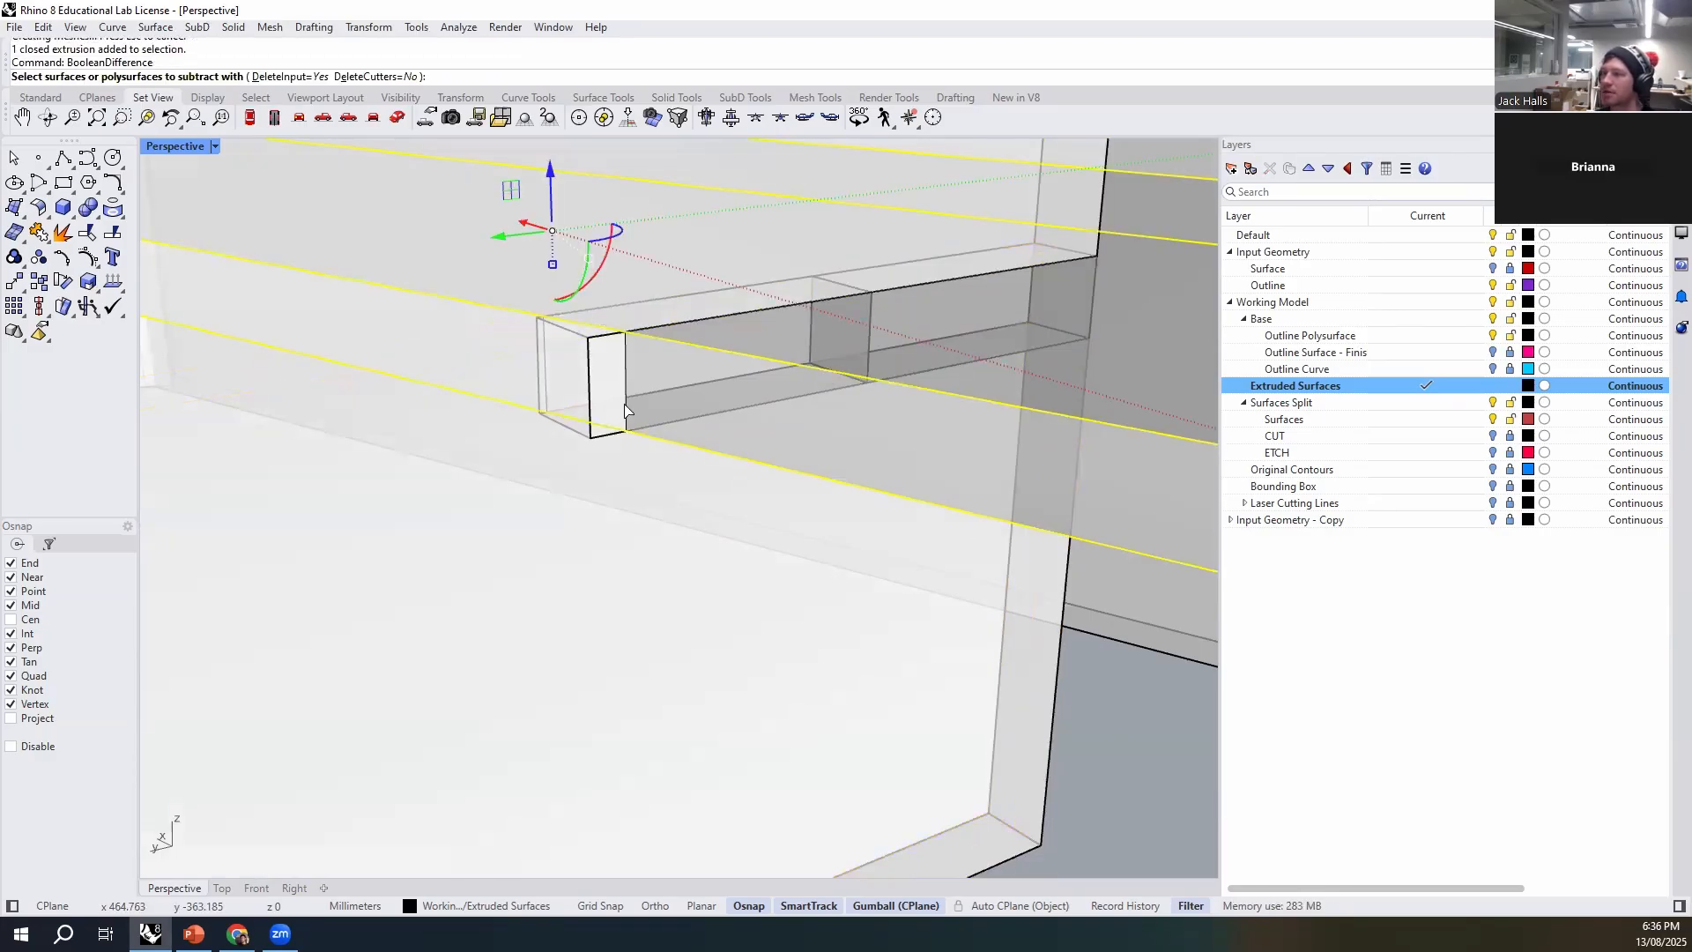
pyautogui.click(614, 385)
pyautogui.click(695, 452)
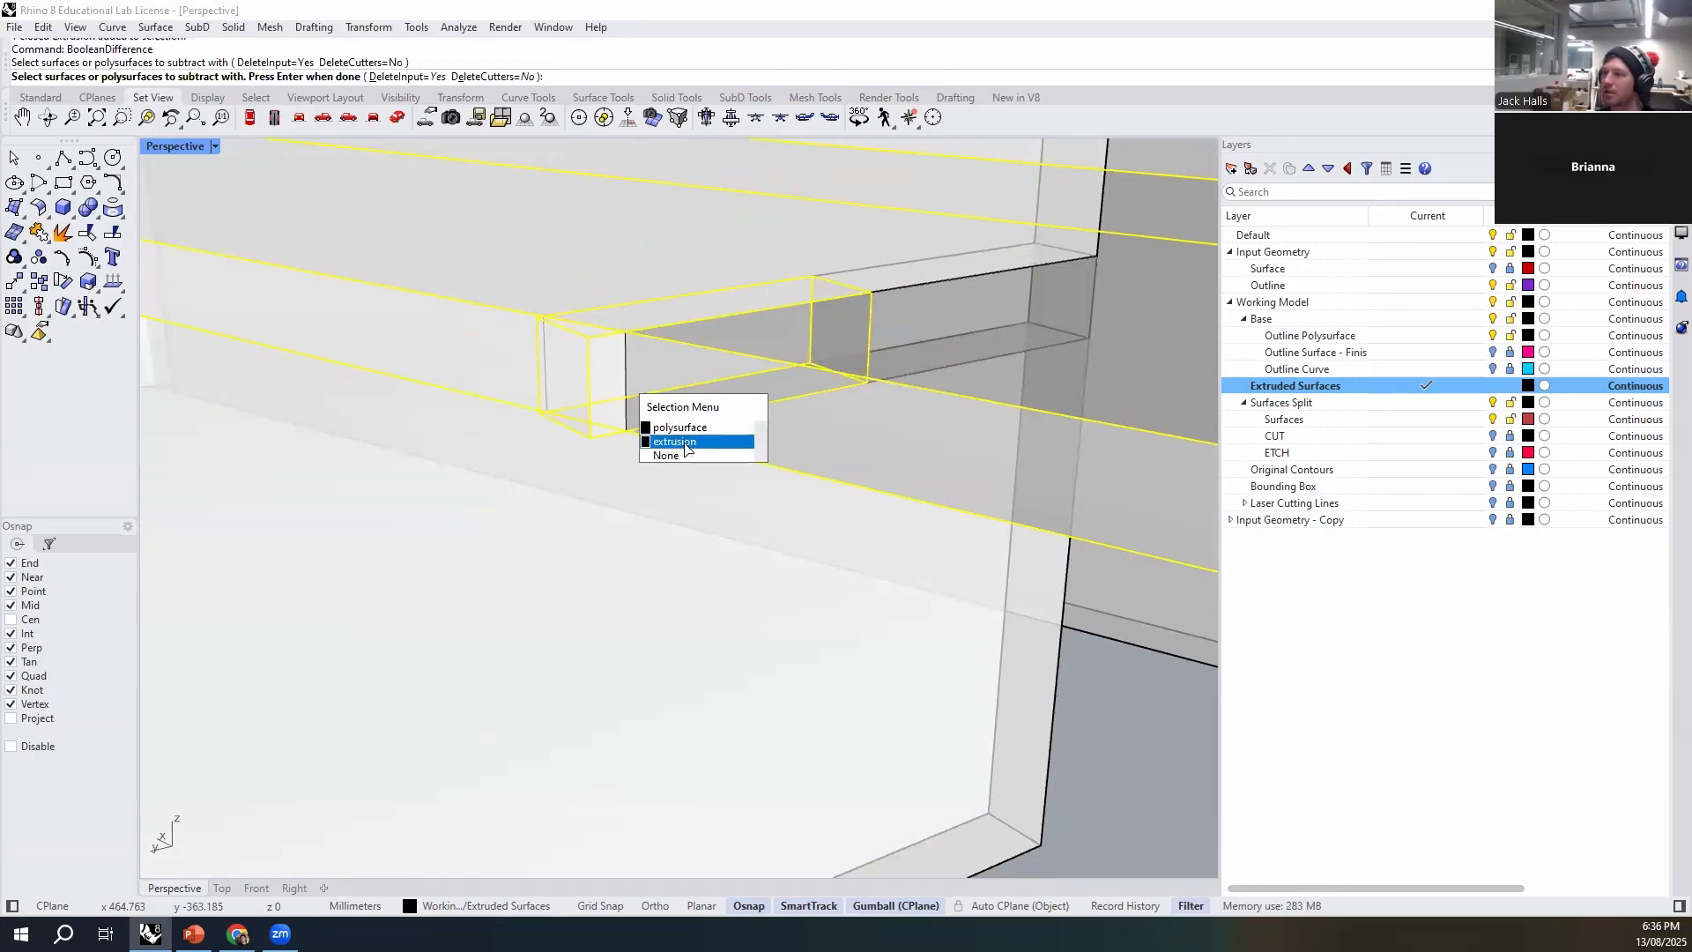
pyautogui.press('Return')
pyautogui.click(595, 346)
pyautogui.press('Delete')
# - Examine the cross-lap joint between the notched rib and the horizontal brace from several angles
pyautogui.click(975, 277)
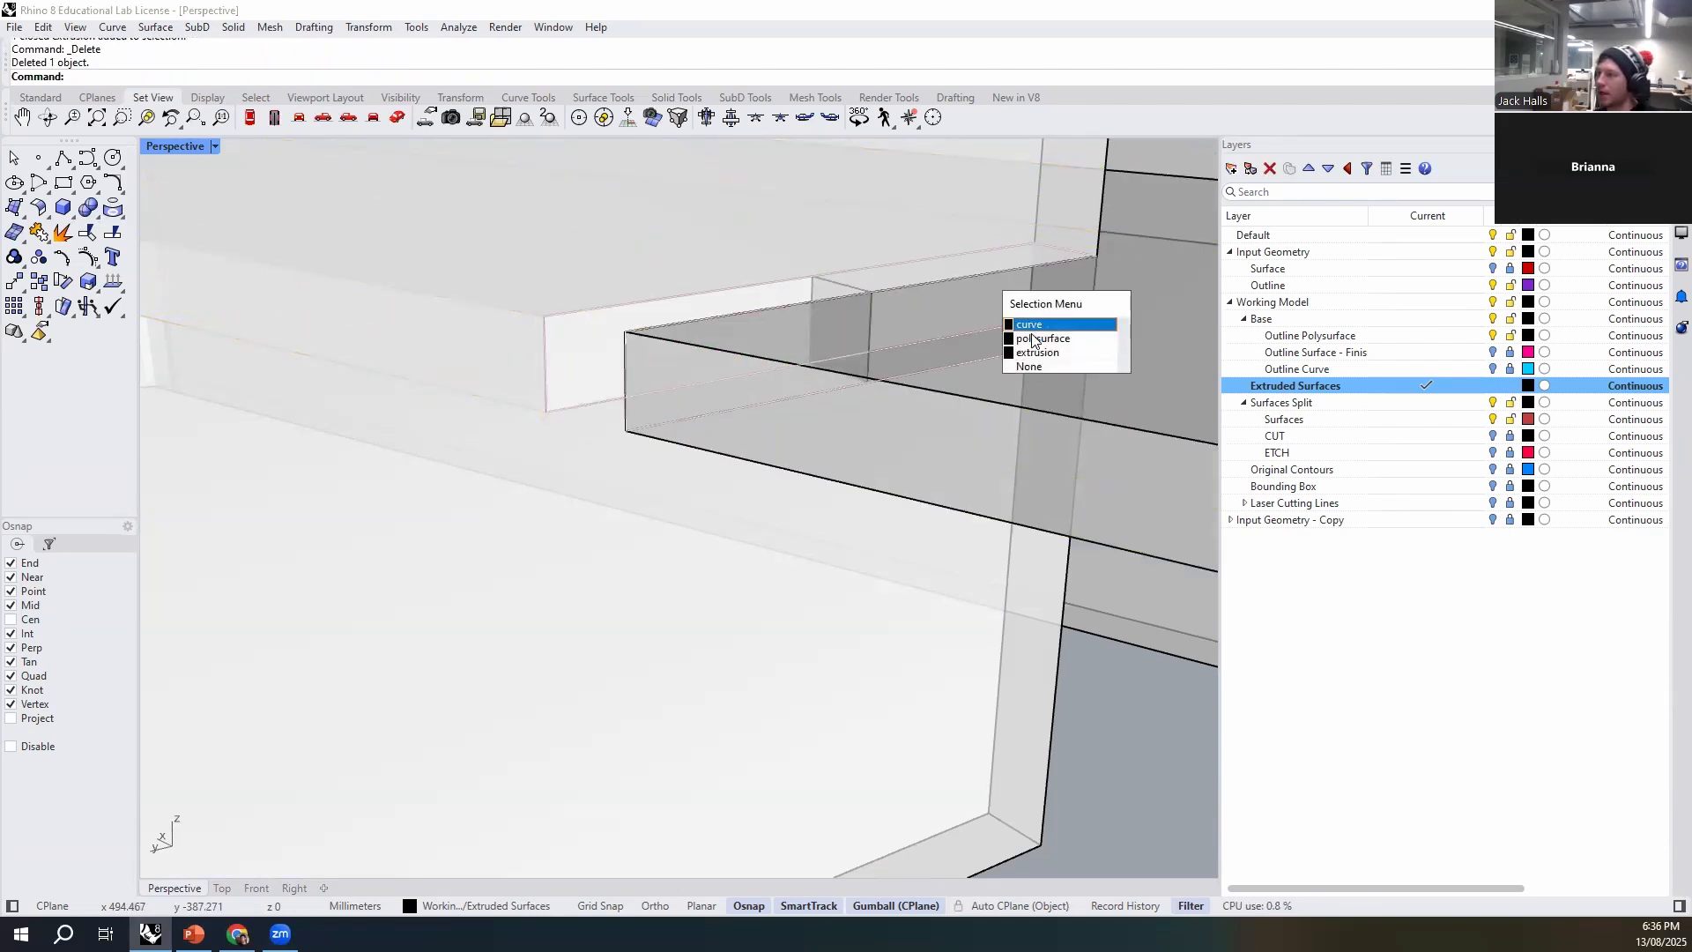
pyautogui.moveTo(1032, 351); pyautogui.dragTo(1112, 480, button='right')
pyautogui.moveTo(791, 378); pyautogui.dragTo(985, 391, button='right')
pyautogui.click(985, 391)
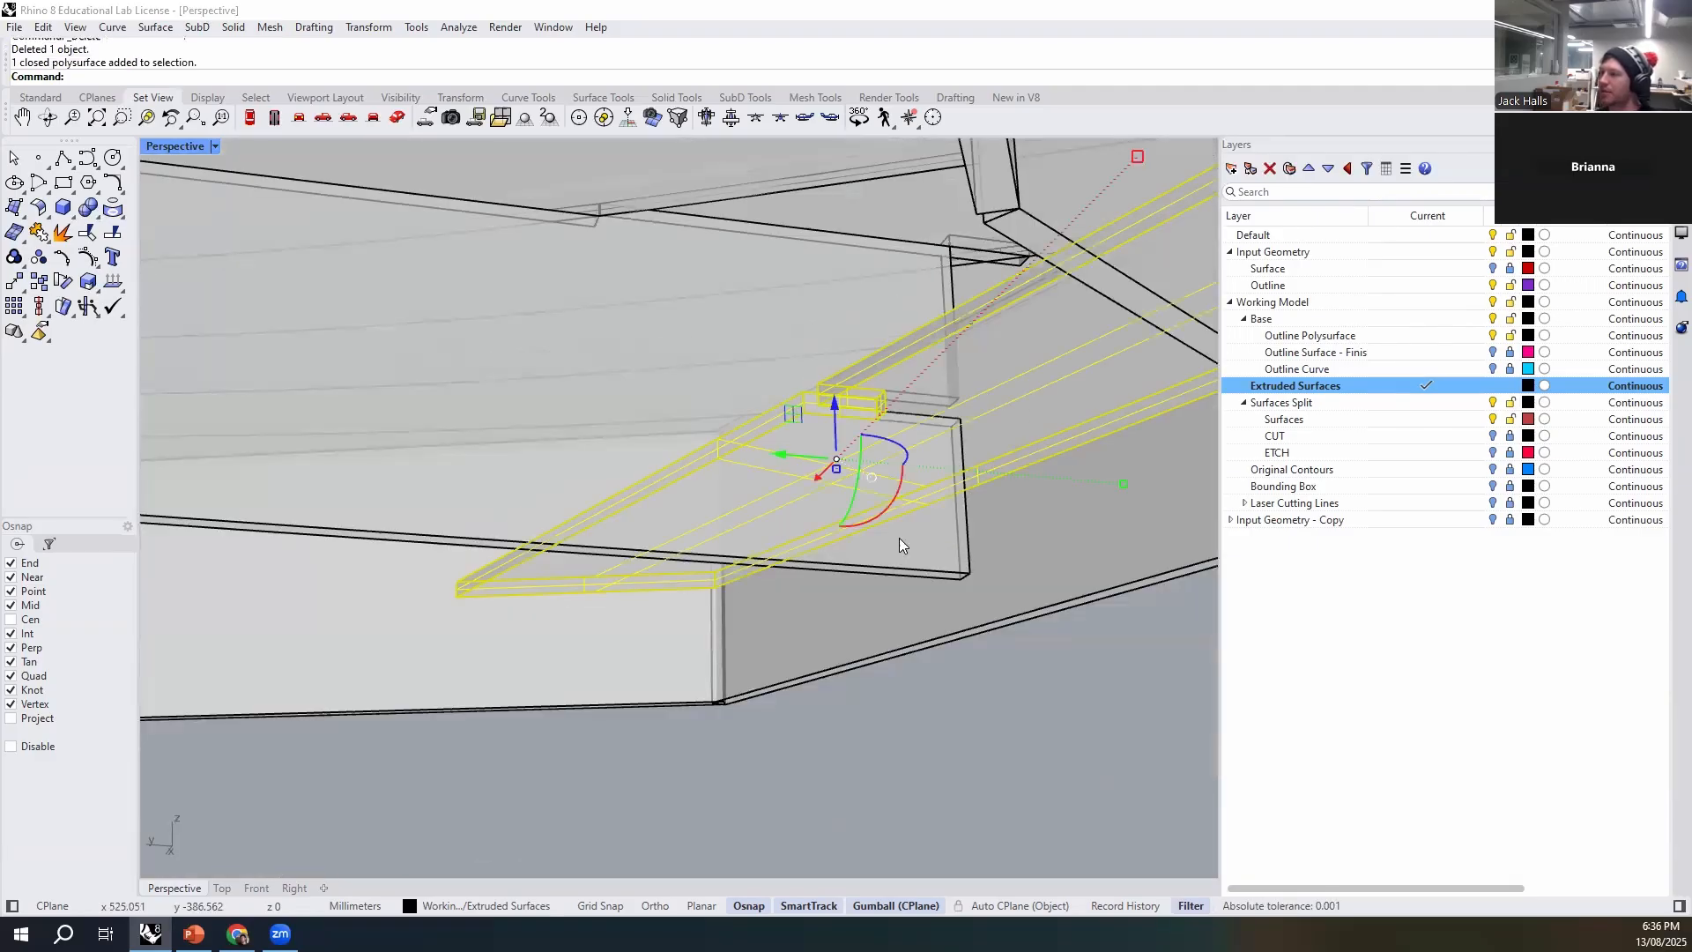
pyautogui.keyDown('shift'); pyautogui.click(918, 424); pyautogui.keyUp('shift')
pyautogui.click(835, 412)
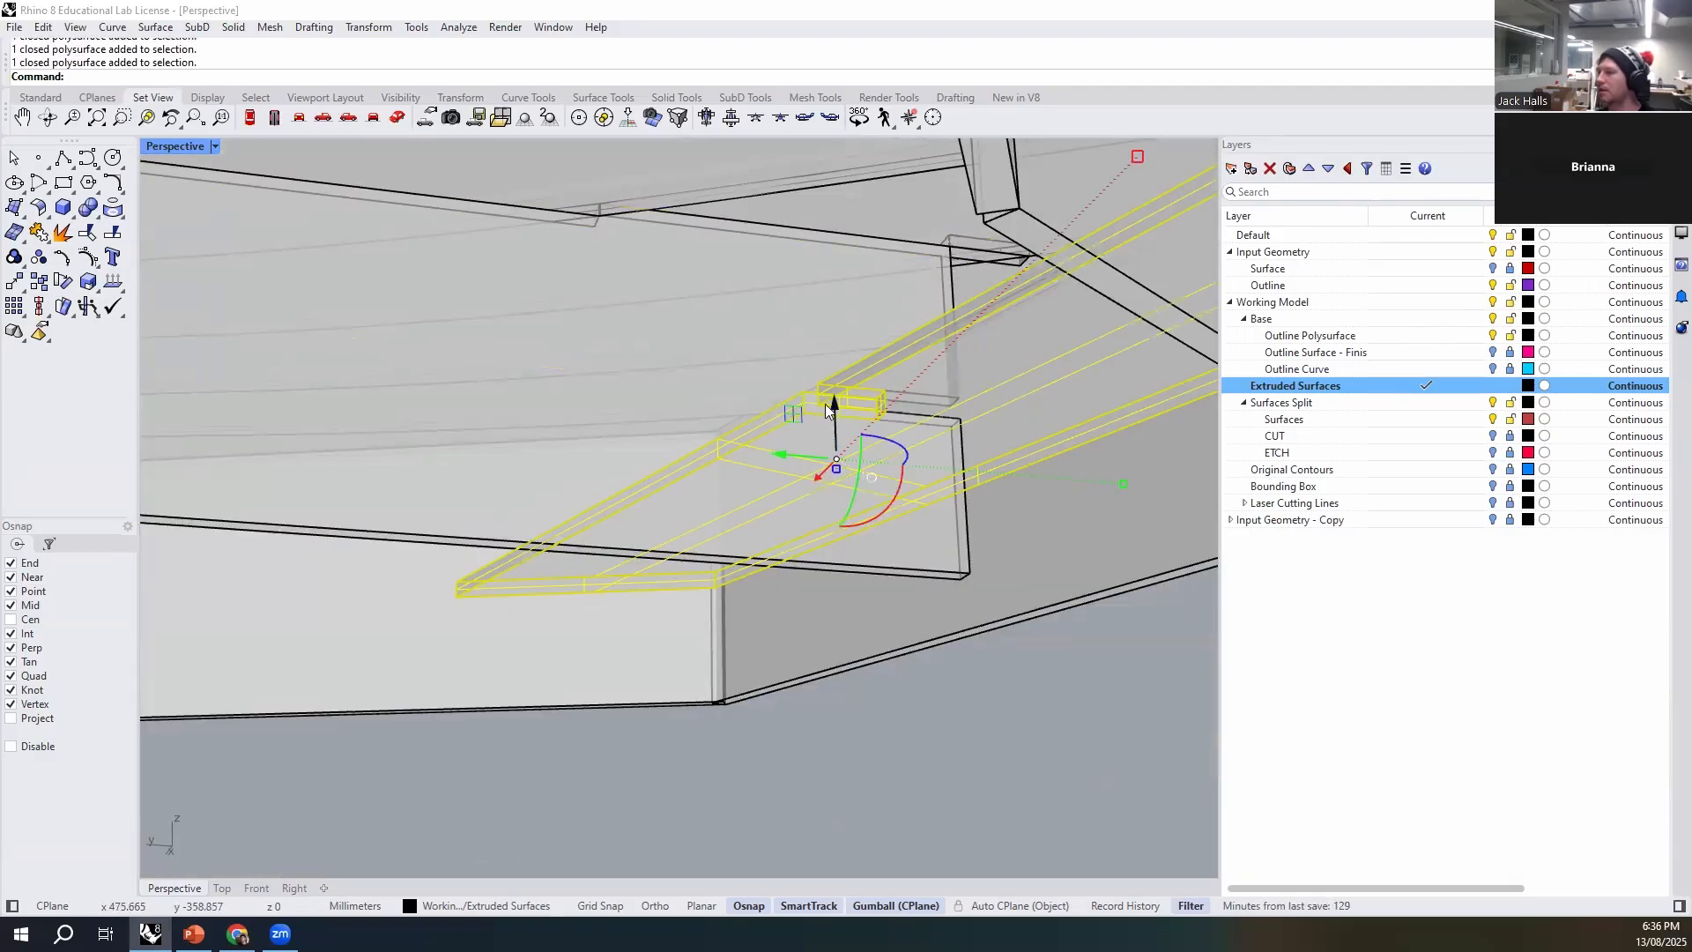
pyautogui.scroll(-3, 826, 467)
pyautogui.click(877, 513)
pyautogui.click(975, 722)
pyautogui.moveTo(974, 721); pyautogui.dragTo(1109, 466, button='right')
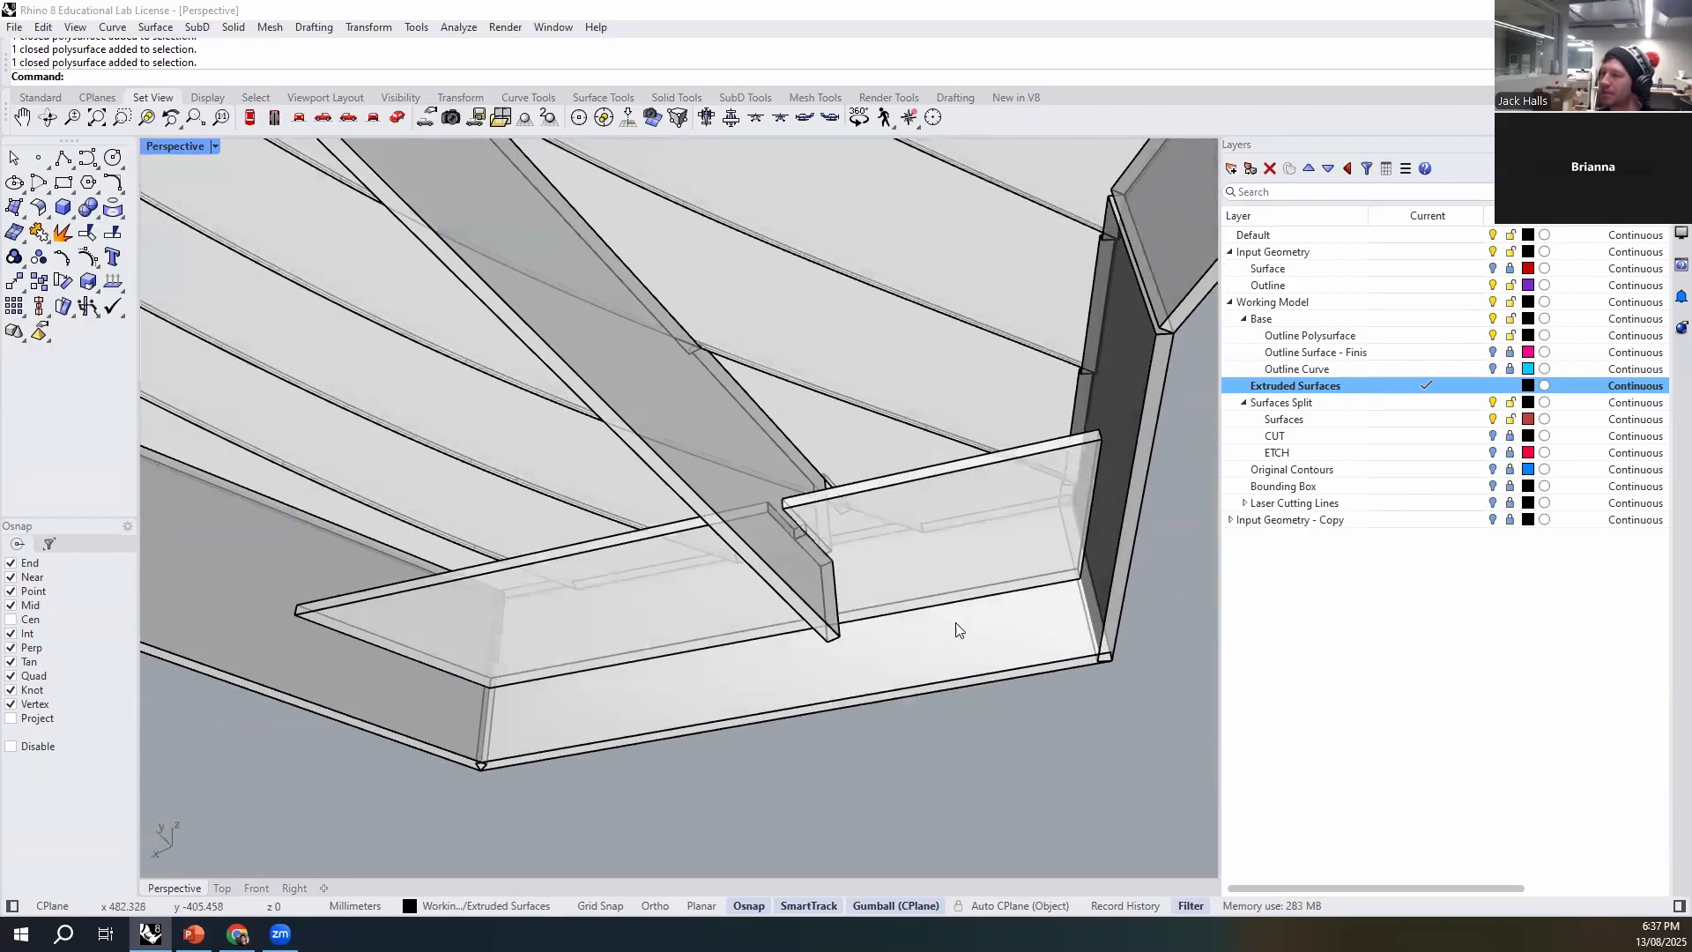
# - Examine the rib ends against the side walls and review the whole model from above and below
pyautogui.moveTo(315, 629); pyautogui.dragTo(749, 599, button='right')
pyautogui.scroll(6, 183, 663)
pyautogui.scroll(9, 559, 596)
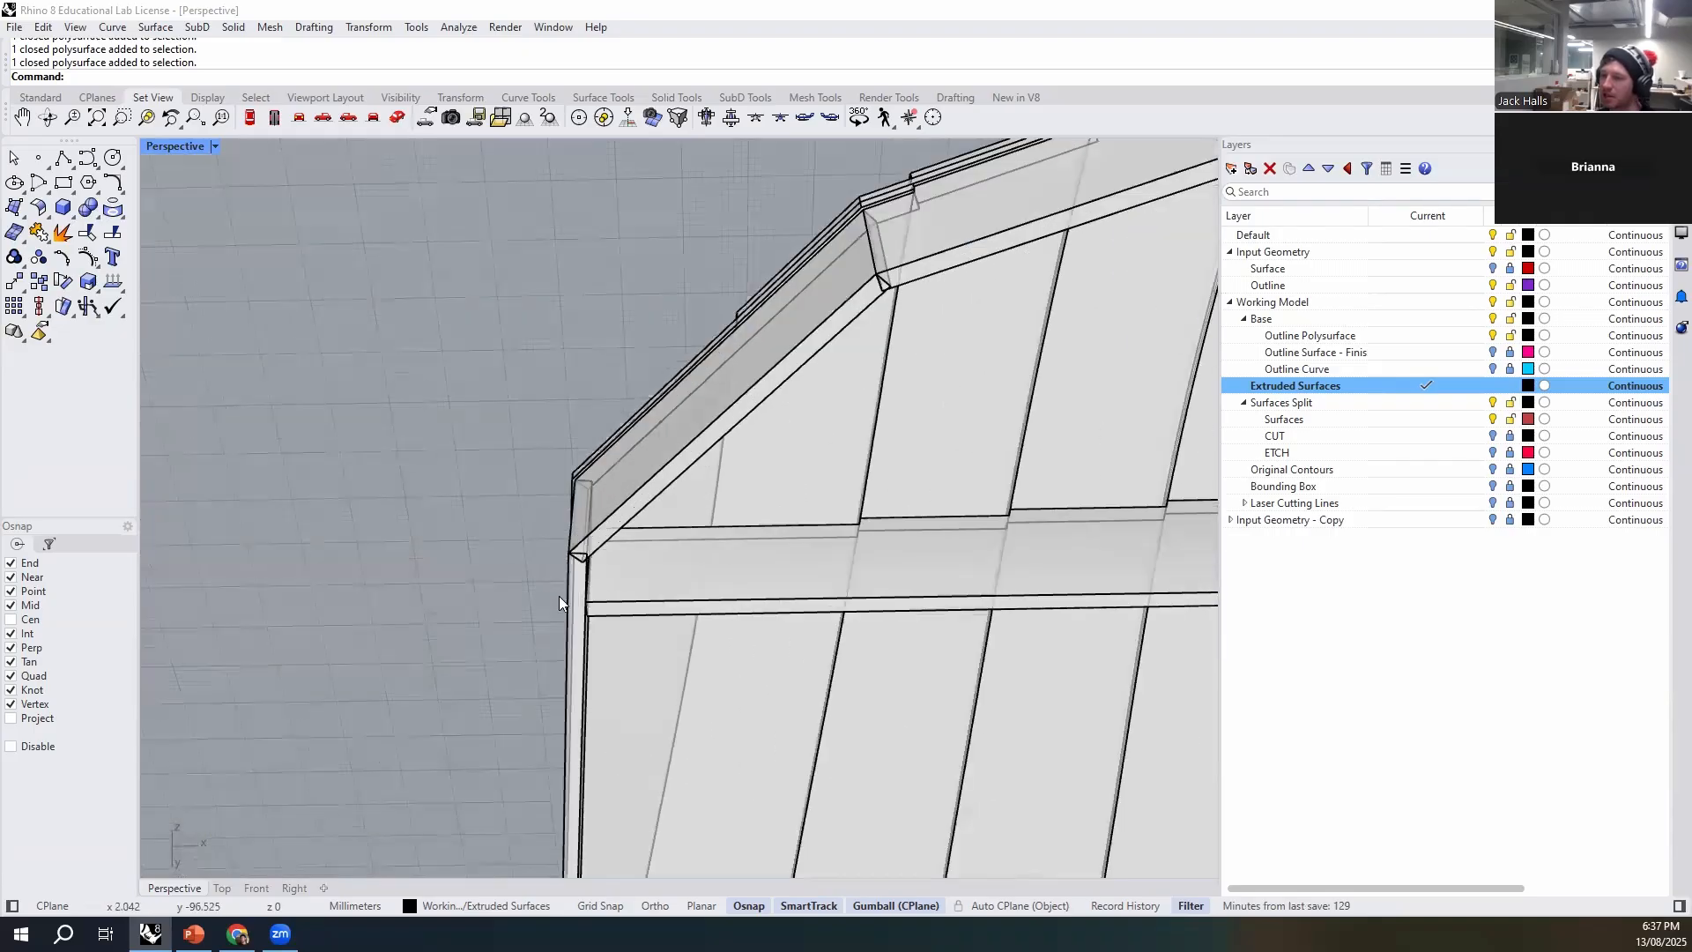
pyautogui.moveTo(610, 621); pyautogui.dragTo(515, 452, button='right')
pyautogui.click(515, 451)
pyautogui.moveTo(597, 585); pyautogui.dragTo(440, 740, button='right')
pyautogui.scroll(10, 505, 601)
pyautogui.scroll(-9, 511, 573)
pyautogui.click(453, 634)
pyautogui.moveTo(516, 657); pyautogui.dragTo(862, 683, button='right')
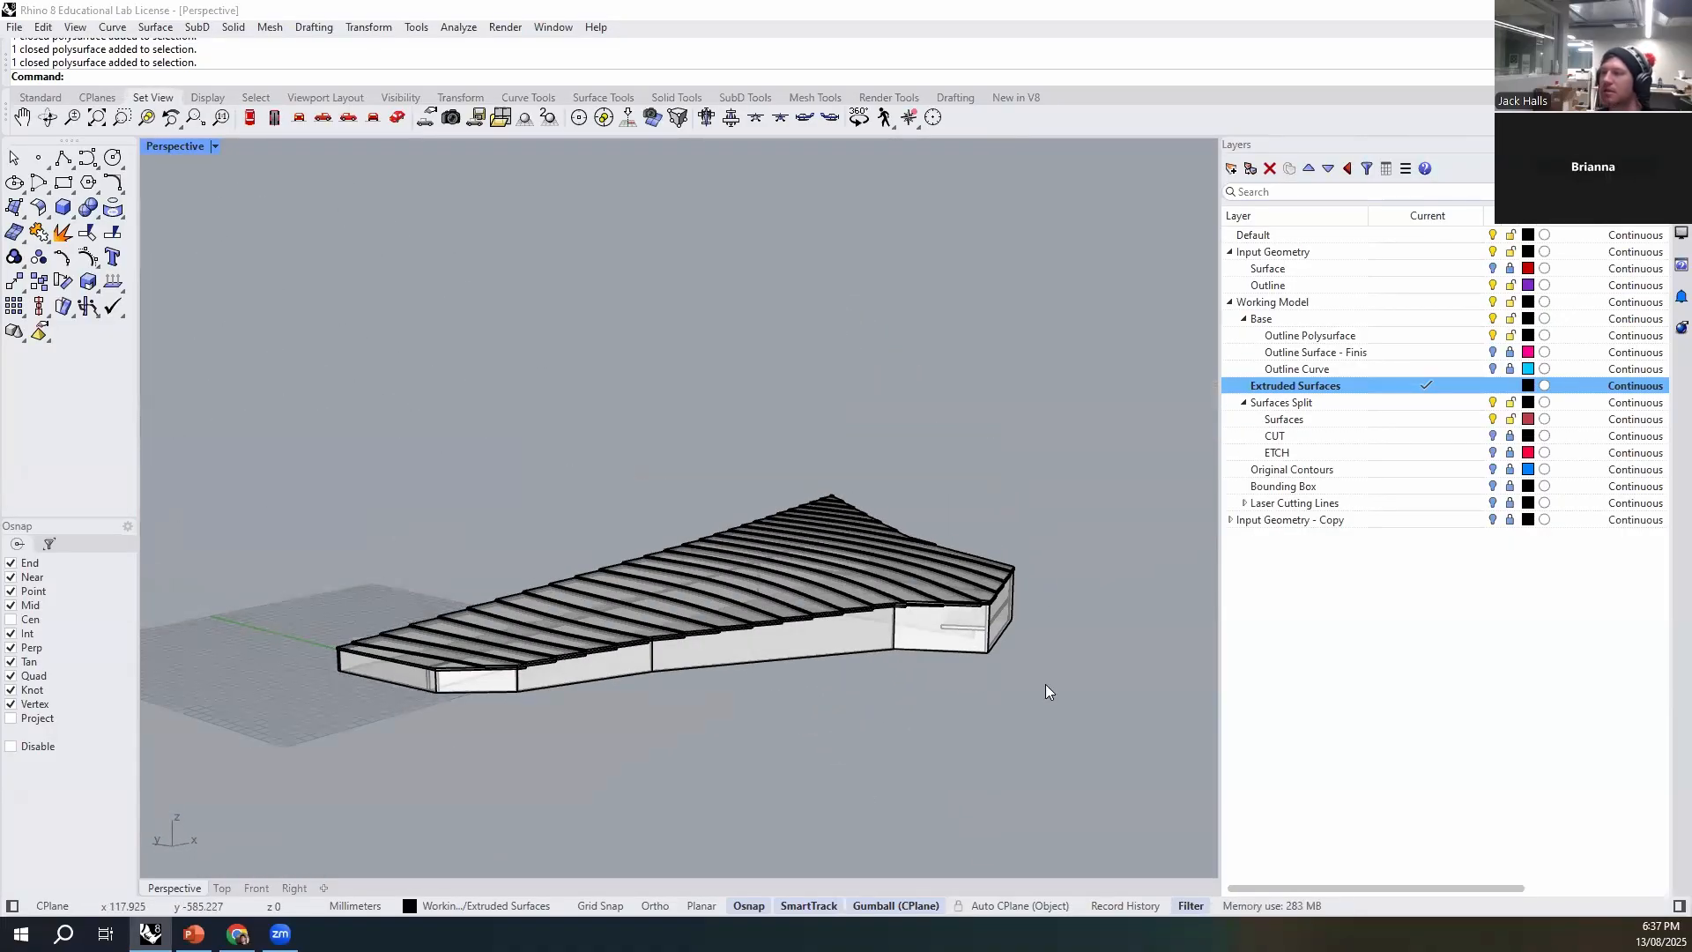
pyautogui.moveTo(613, 751); pyautogui.dragTo(620, 659, button='right')
pyautogui.moveTo(836, 771); pyautogui.dragTo(942, 476, button='right')
pyautogui.moveTo(336, 465); pyautogui.dragTo(753, 697, button='right')
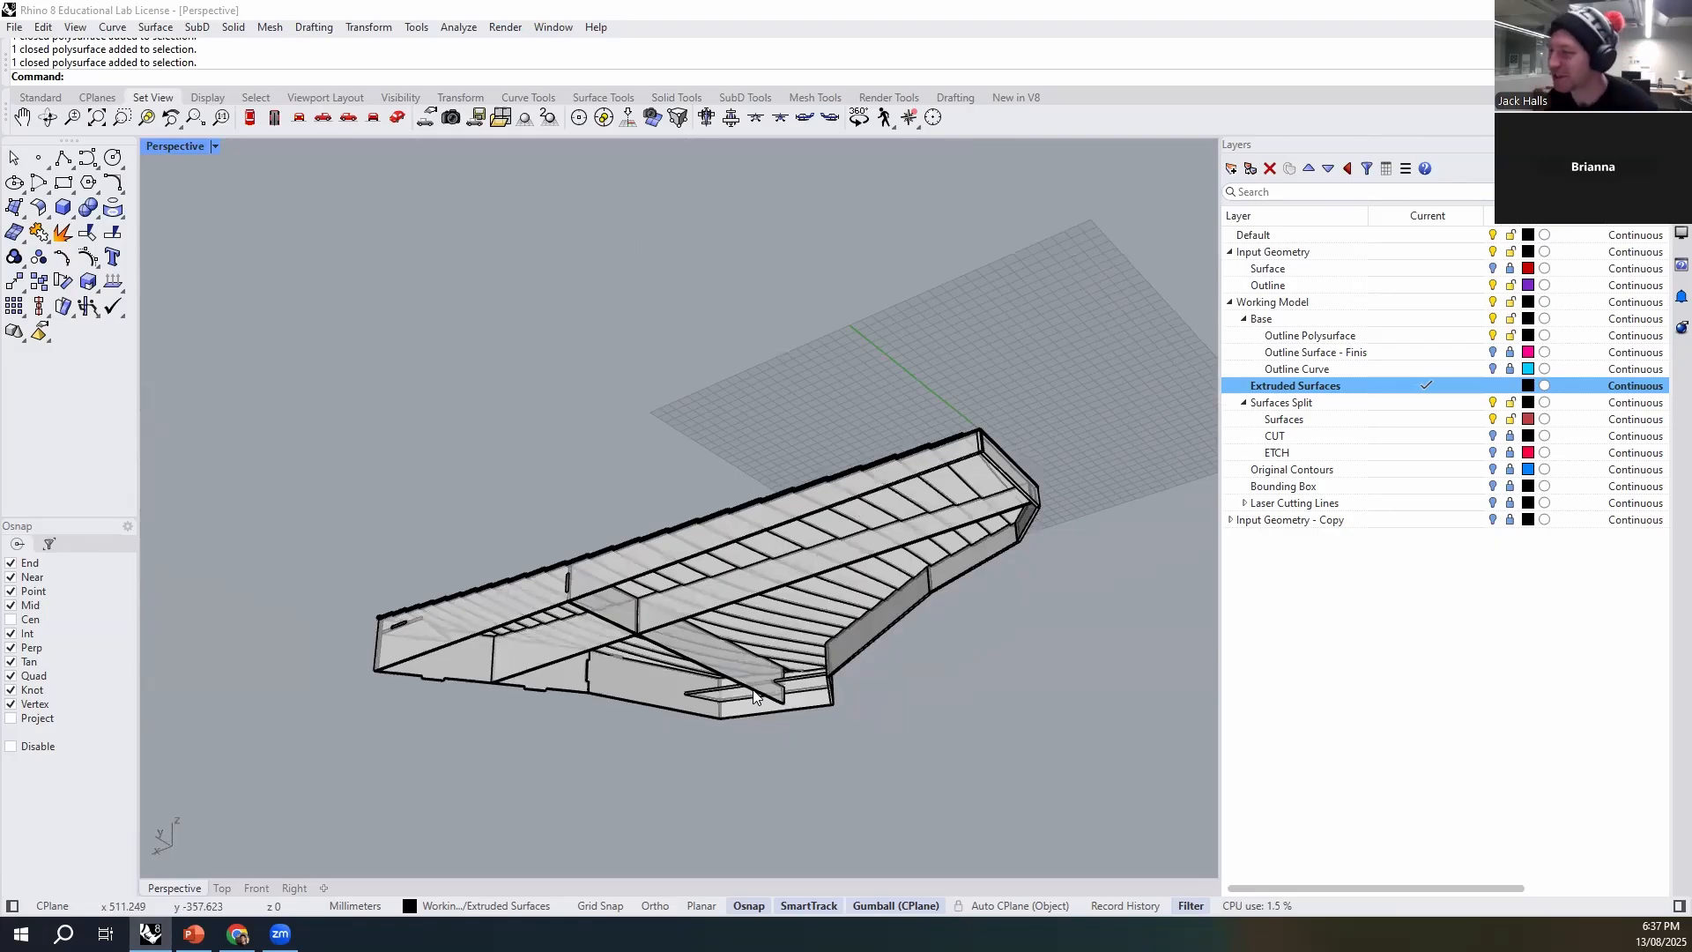
pyautogui.moveTo(801, 480); pyautogui.dragTo(846, 645, button='right')
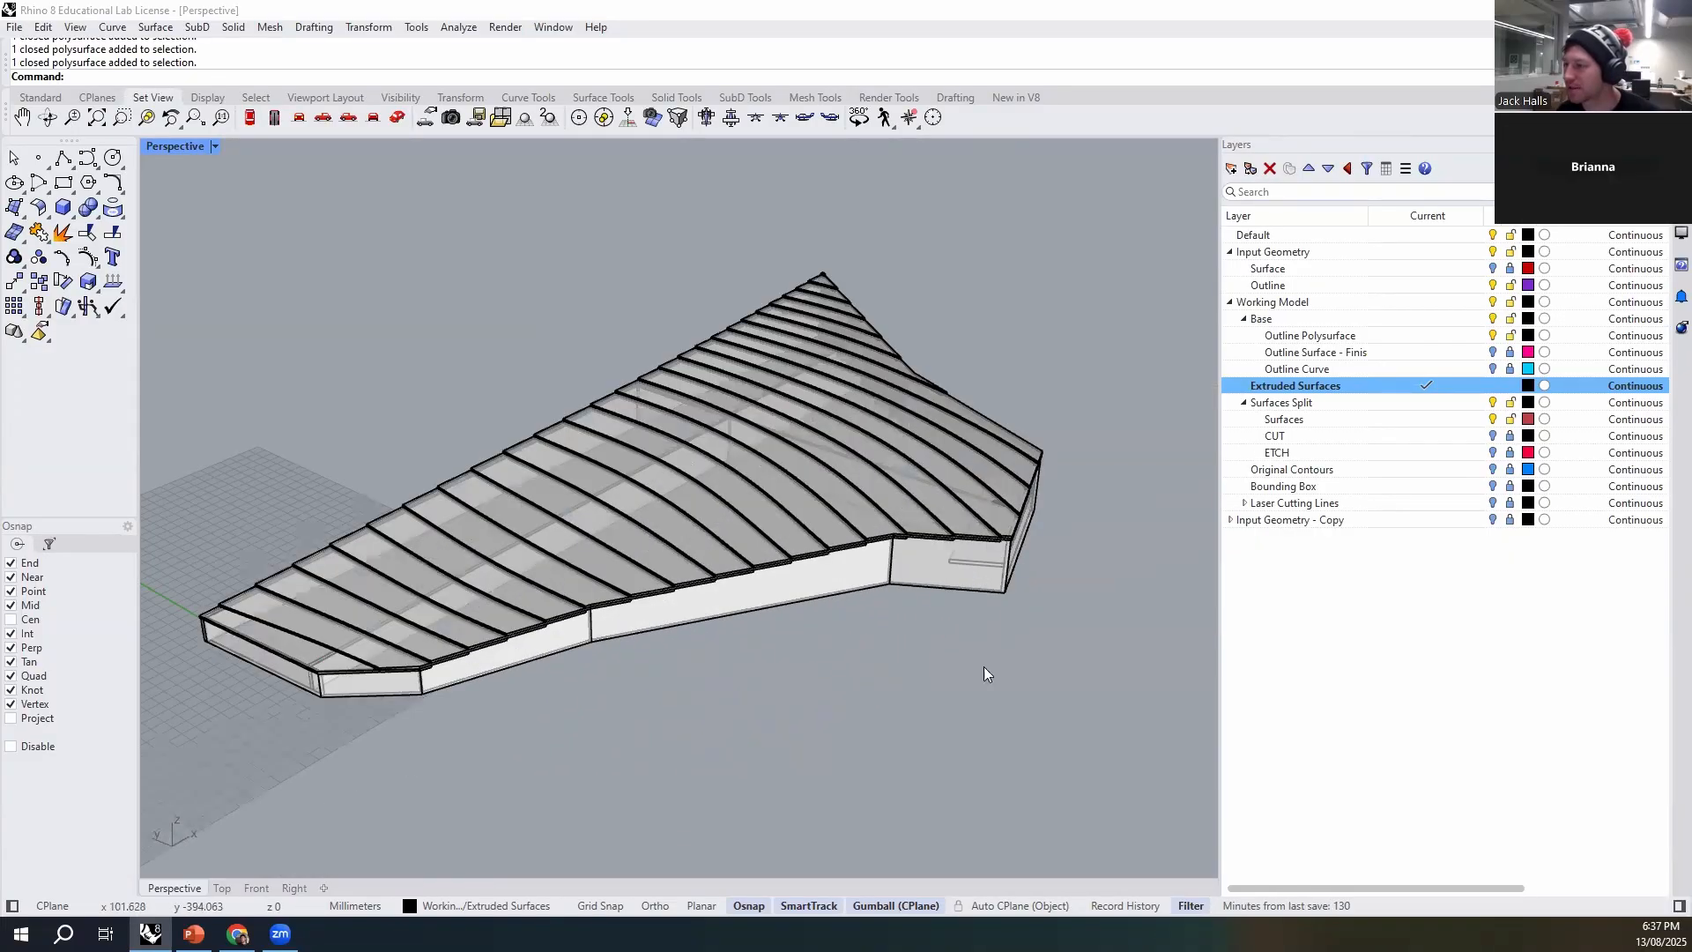
pyautogui.moveTo(939, 684); pyautogui.dragTo(475, 667, button='right')
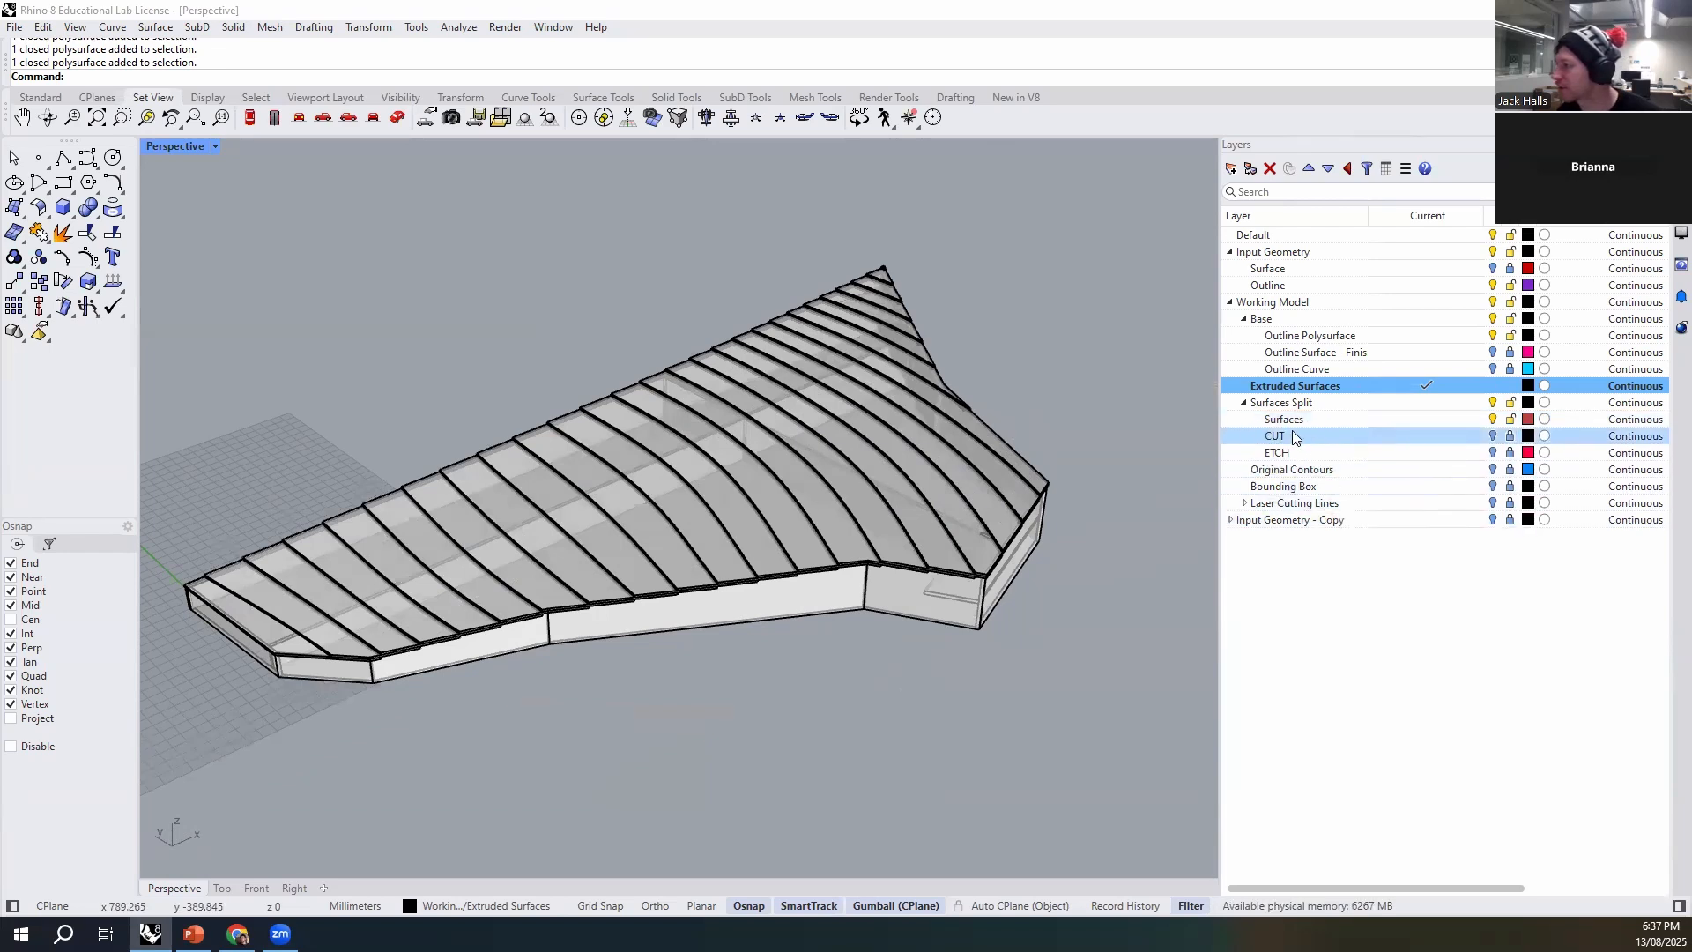
# - Make the "Outline Surface - Finis" layer current so that the pink outline surface is displayed
pyautogui.click(1401, 352)
pyautogui.click(1407, 350)
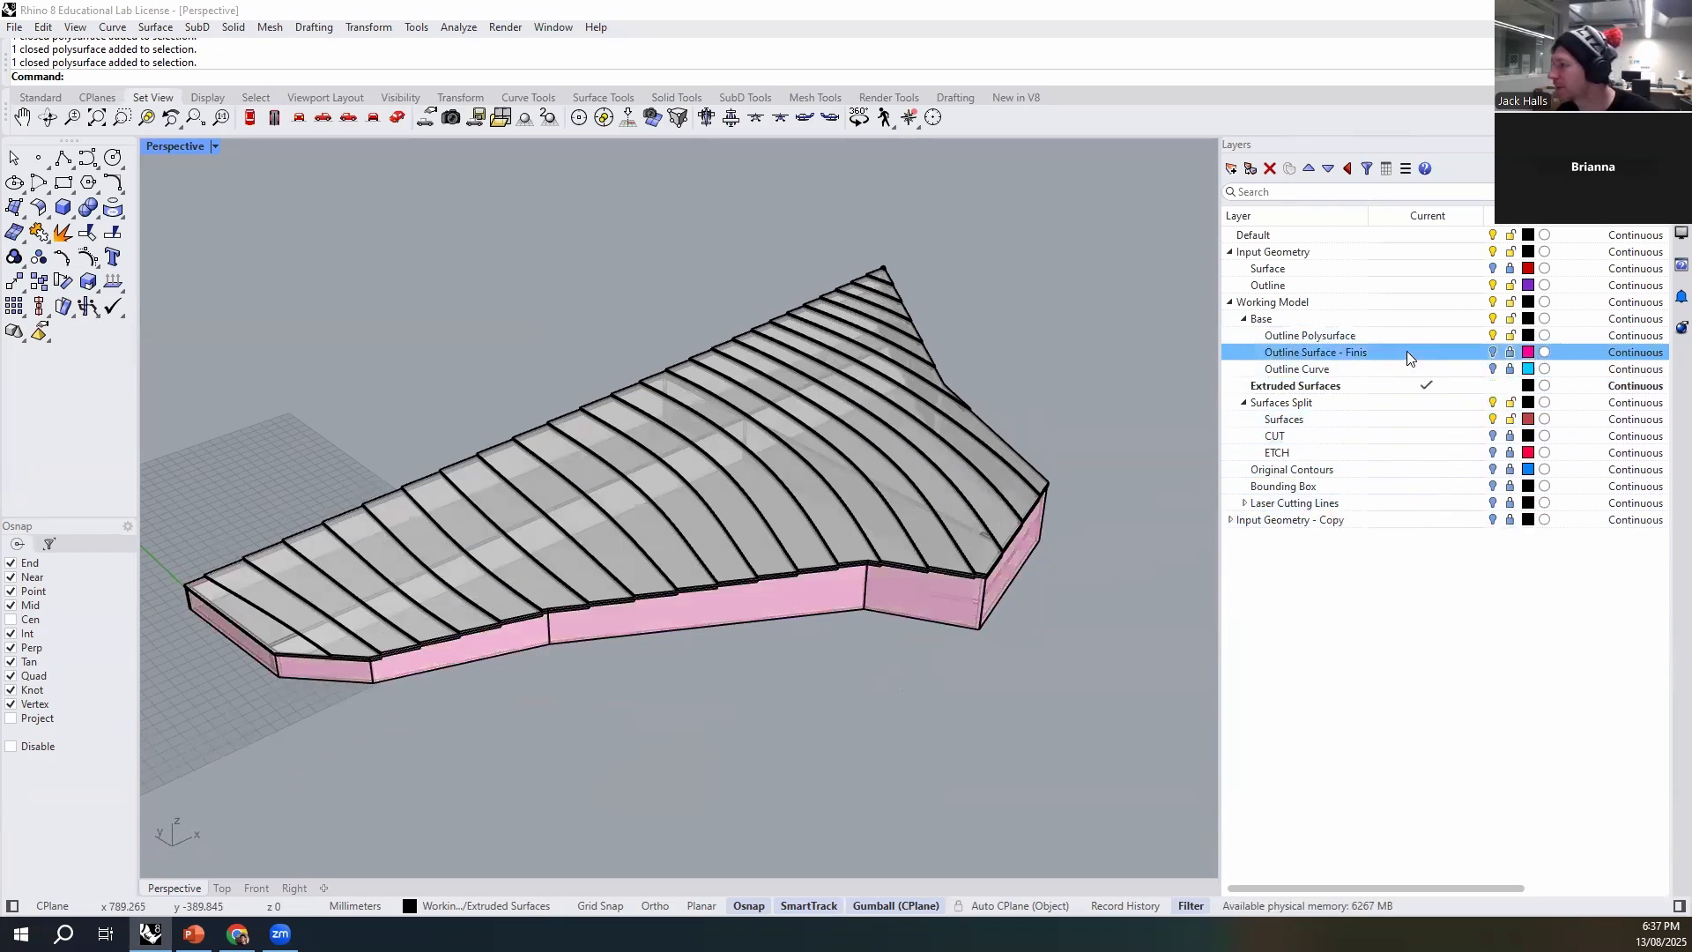
pyautogui.scroll(10, 623, 737)
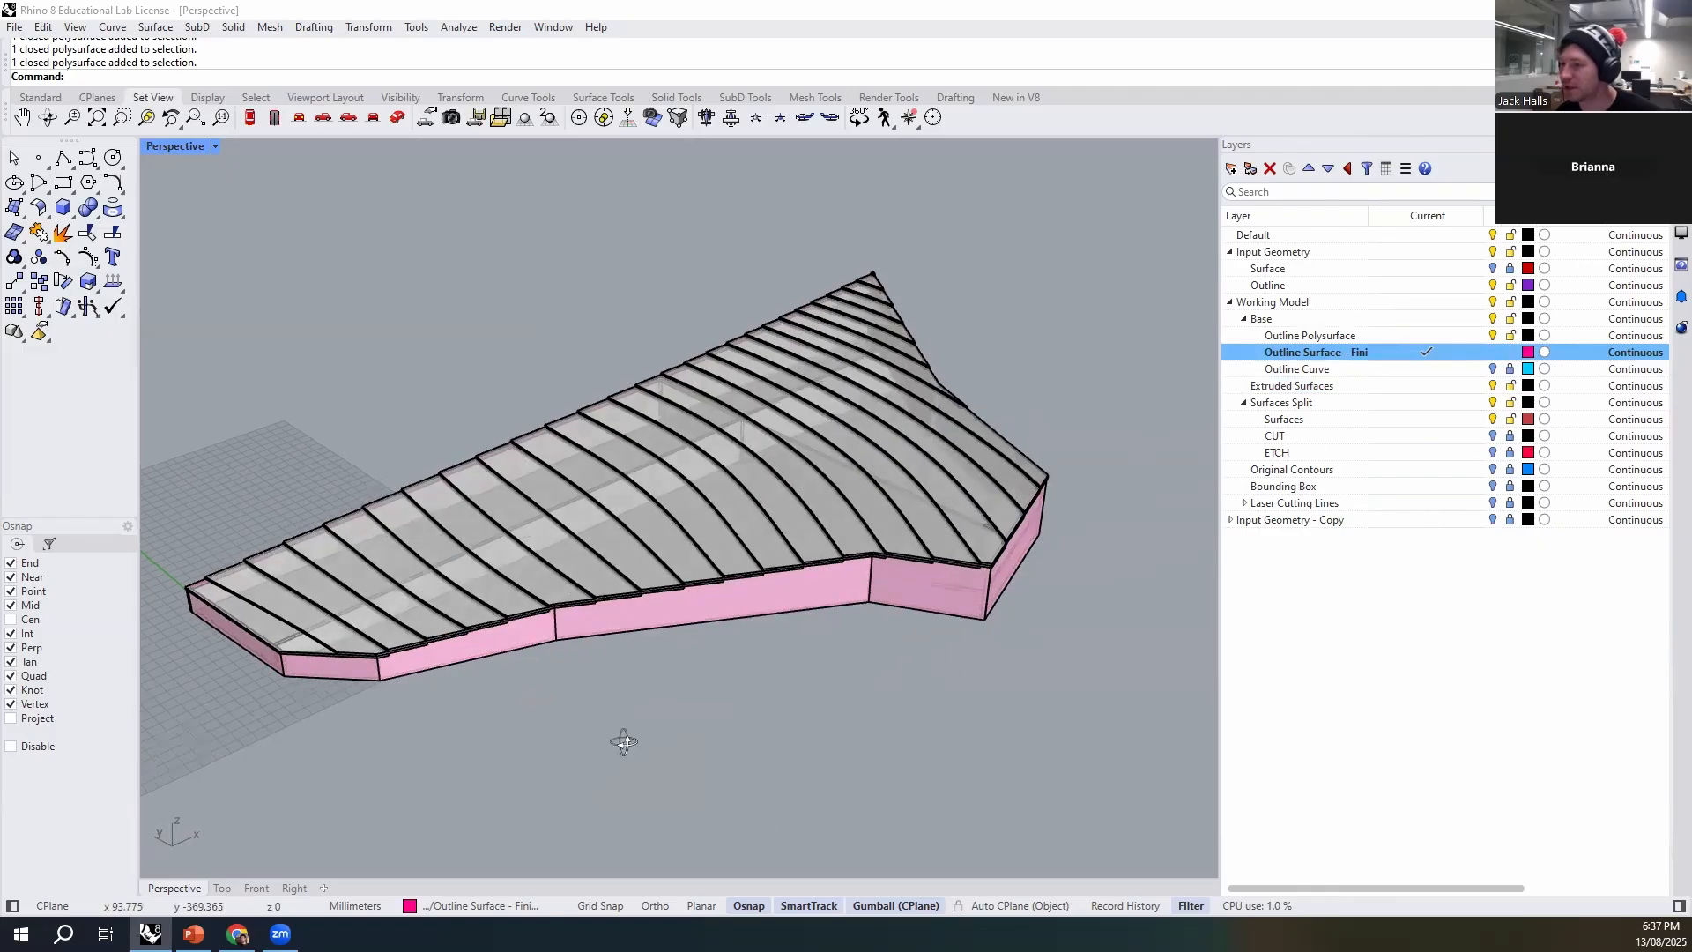
# - Offset the pink outline polysurface outward by 0.5 mm with OffsetSrf, using Solid=No and round corners
pyautogui.click(659, 539)
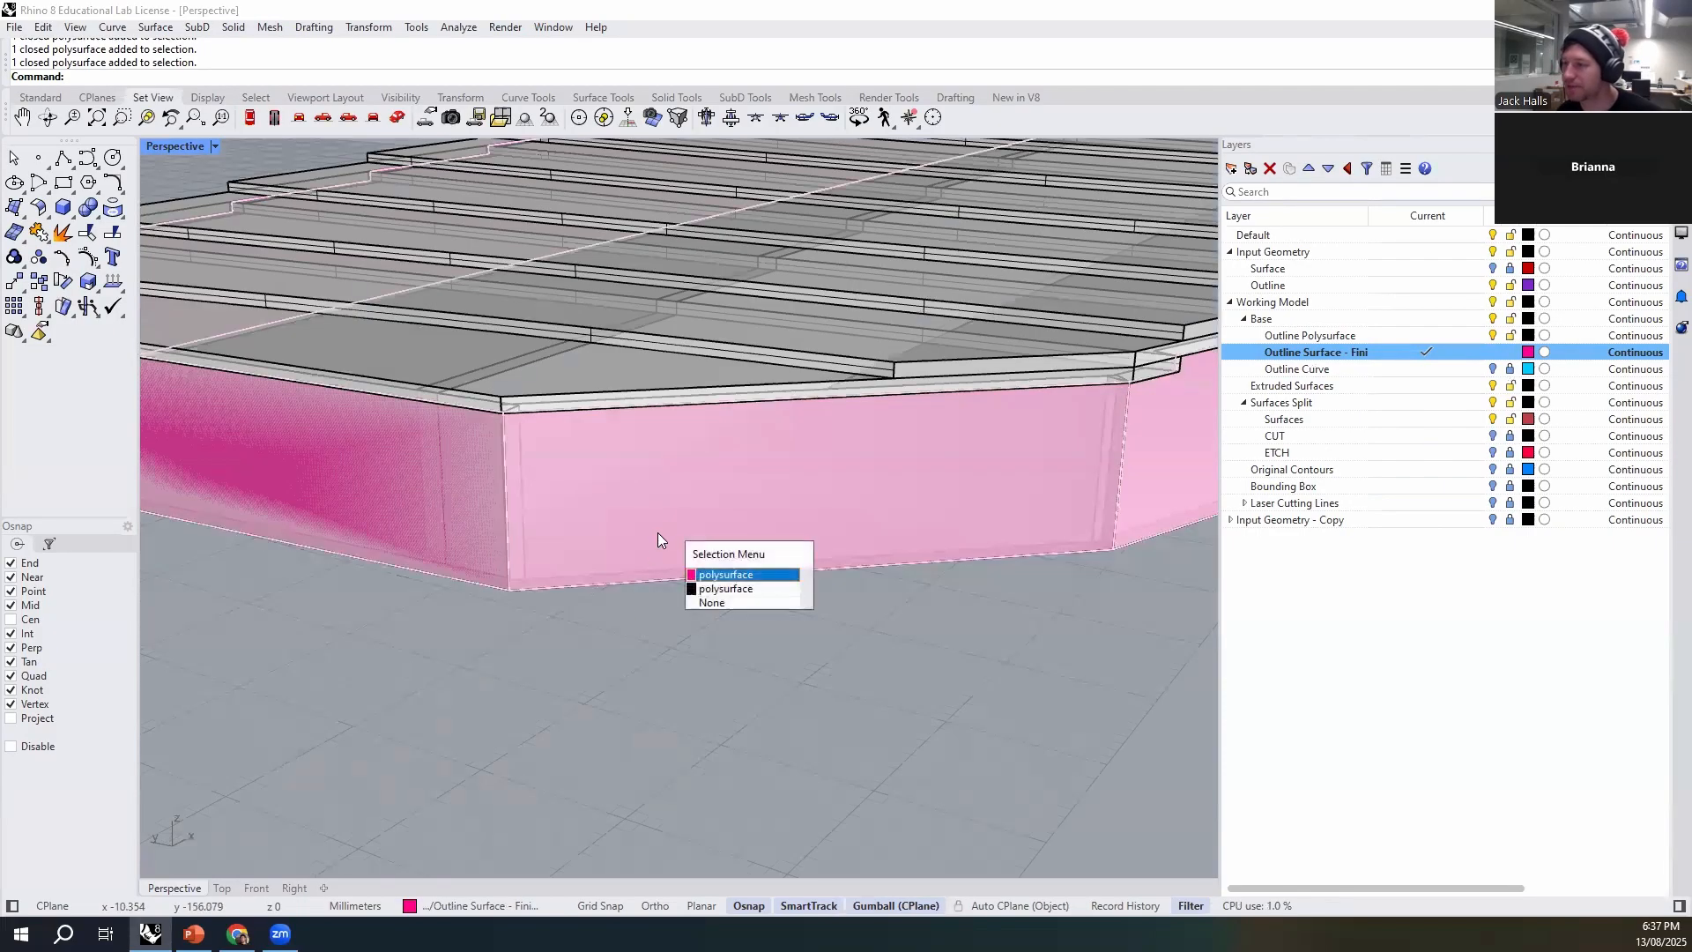
pyautogui.click(714, 574)
pyautogui.scroll(-10, 724, 622)
pyautogui.scroll(8, 472, 638)
pyautogui.moveTo(472, 636); pyautogui.dragTo(426, 405, button='right')
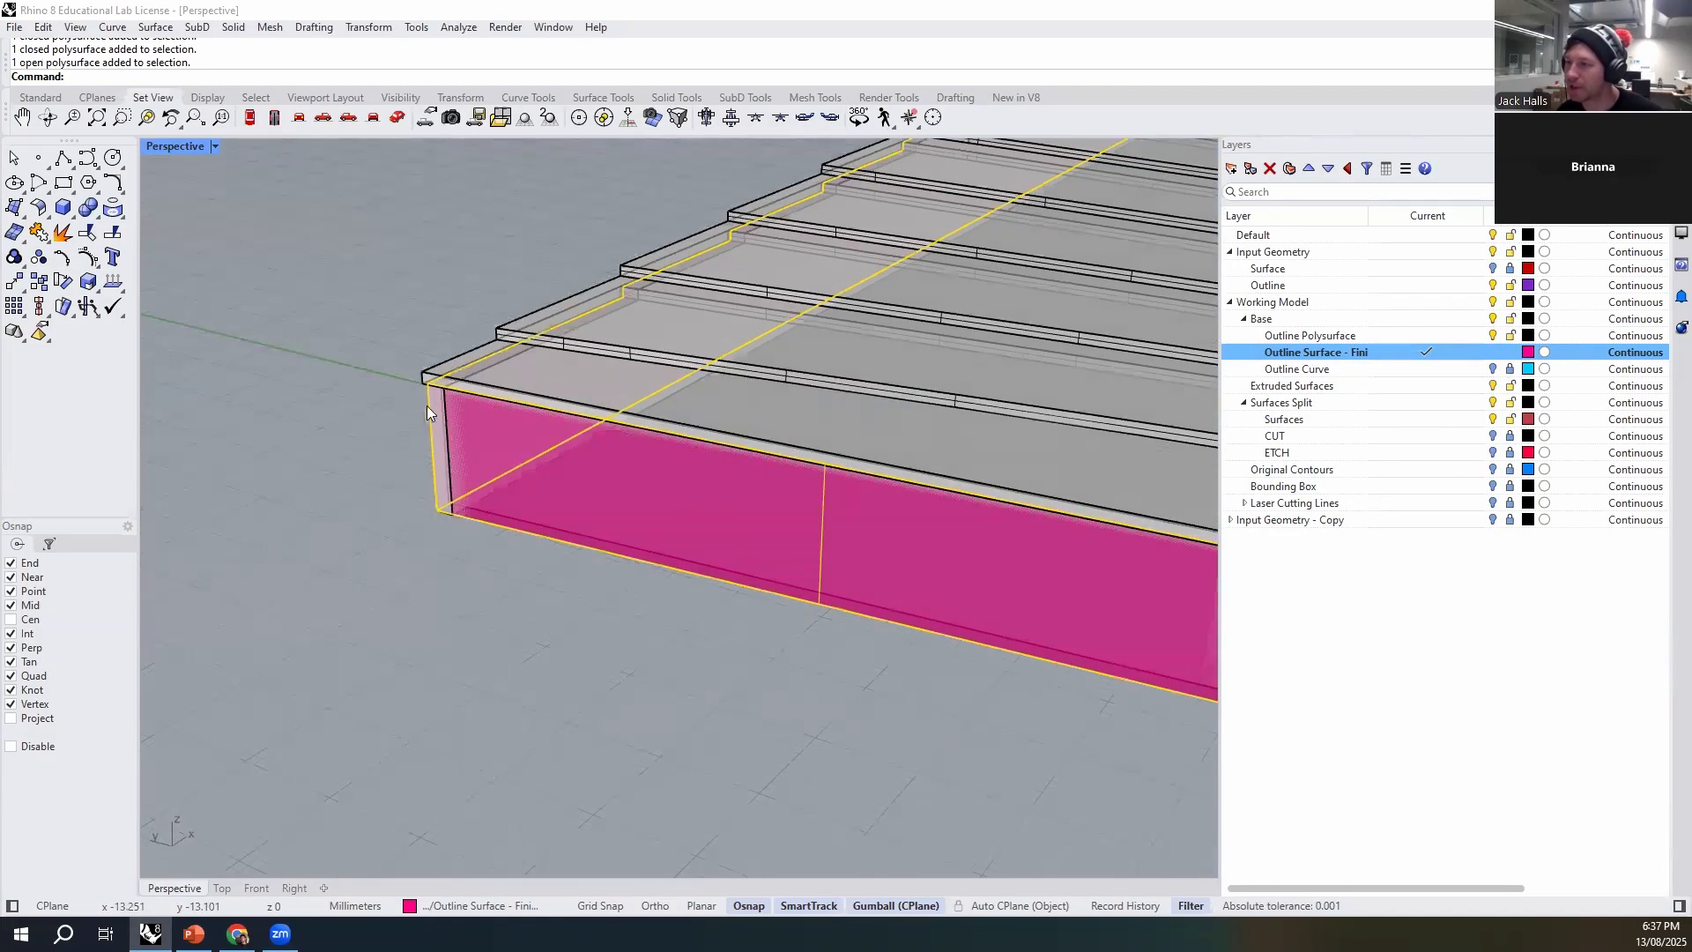
pyautogui.scroll(5, 413, 403)
pyautogui.write('OffsetSrf')
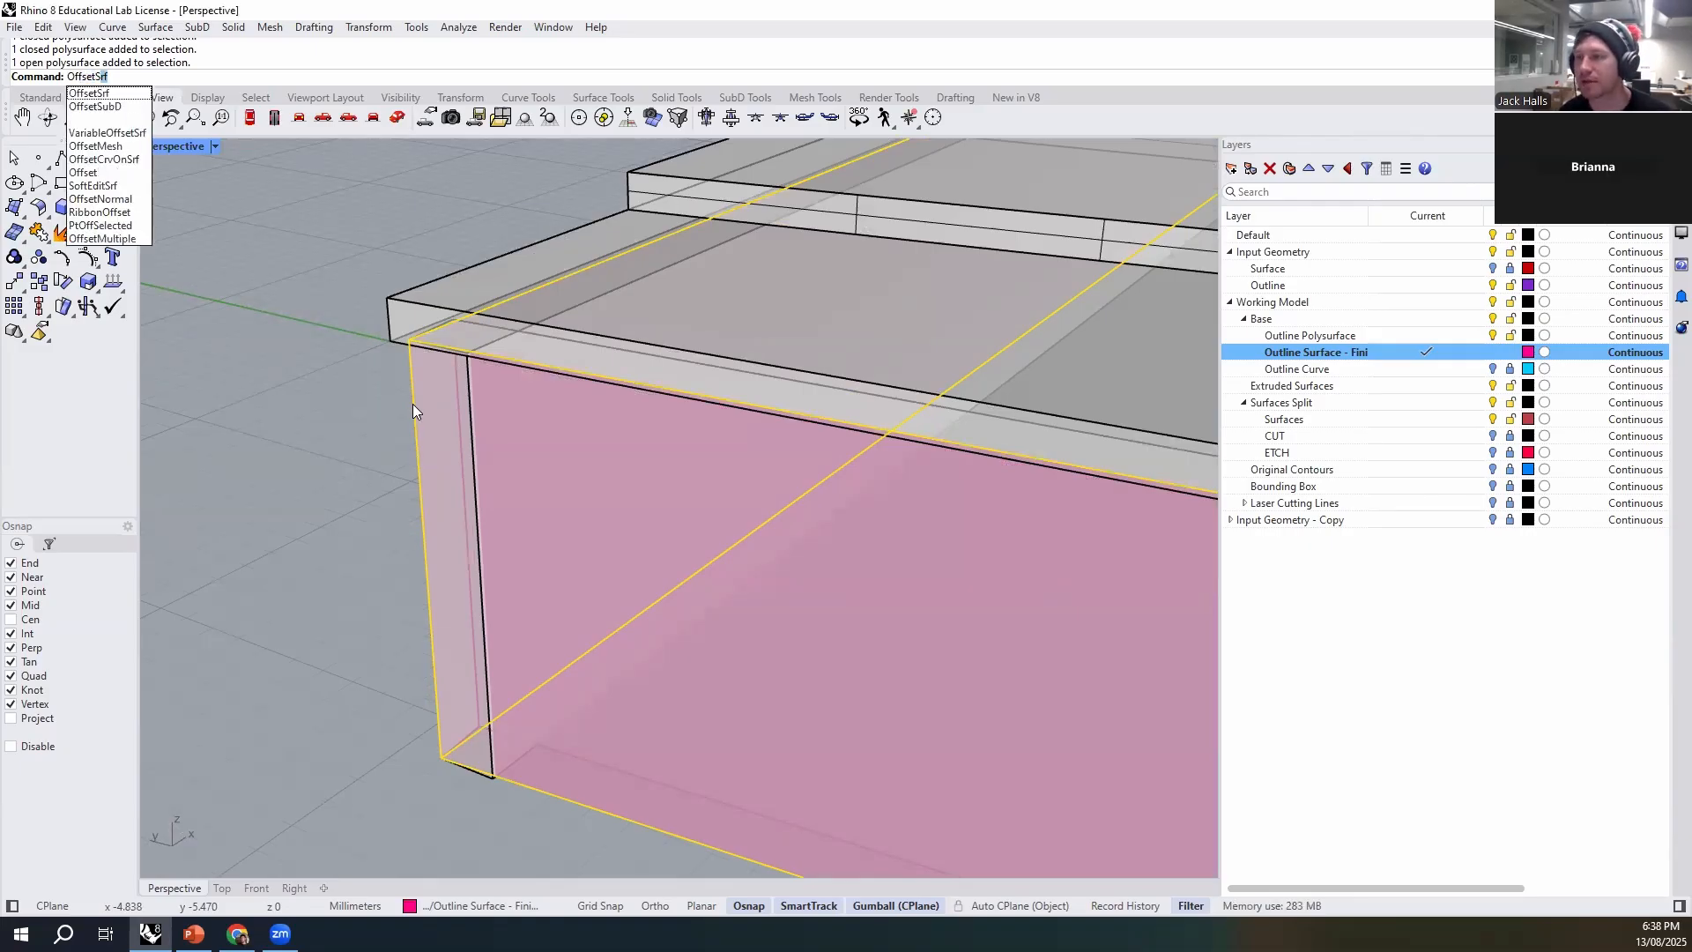
pyautogui.press('Return')
pyautogui.scroll(-4, 249, 344)
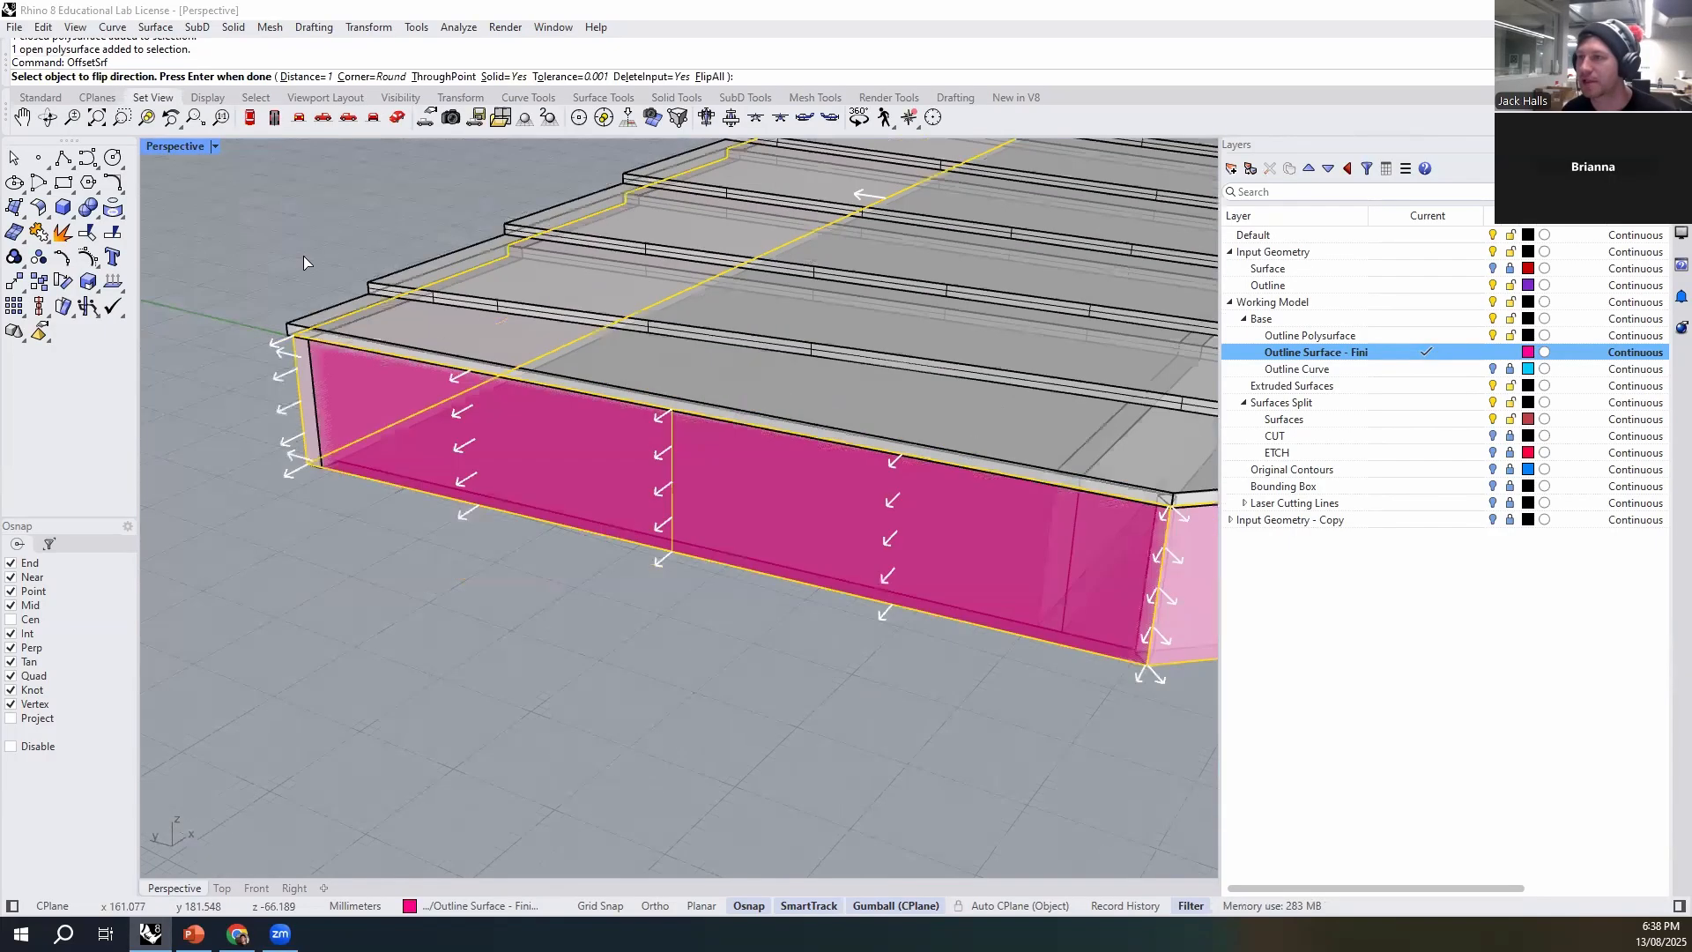
pyautogui.click(304, 77)
pyautogui.write('0.')
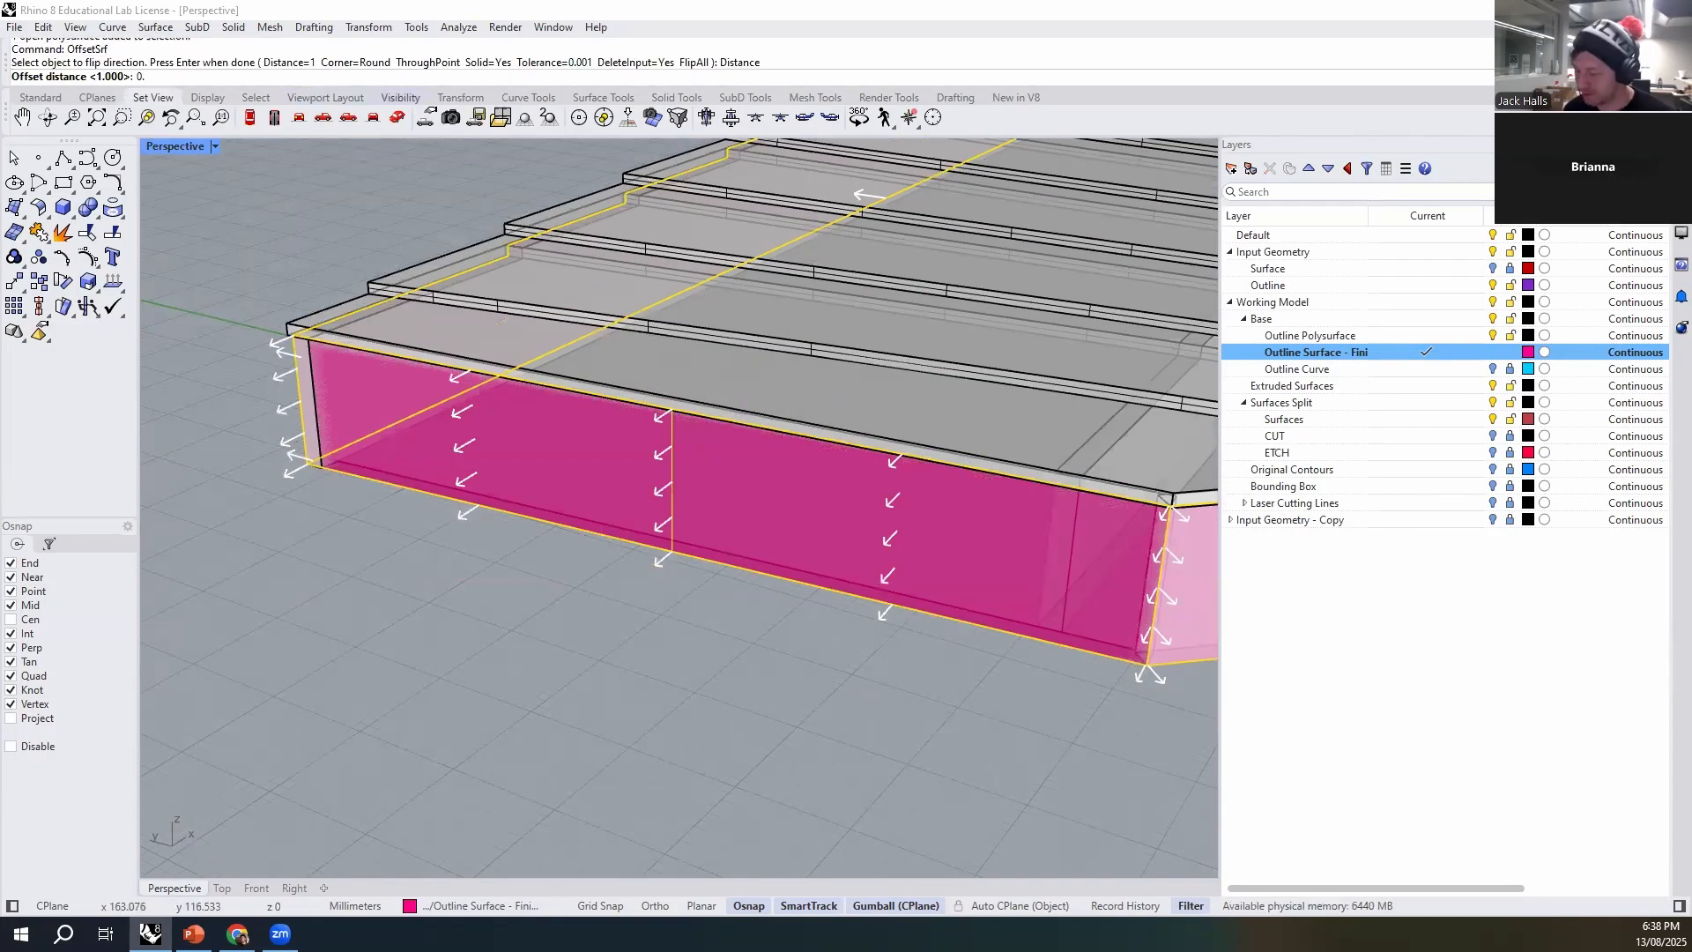
pyautogui.write('5')
pyautogui.press('Return')
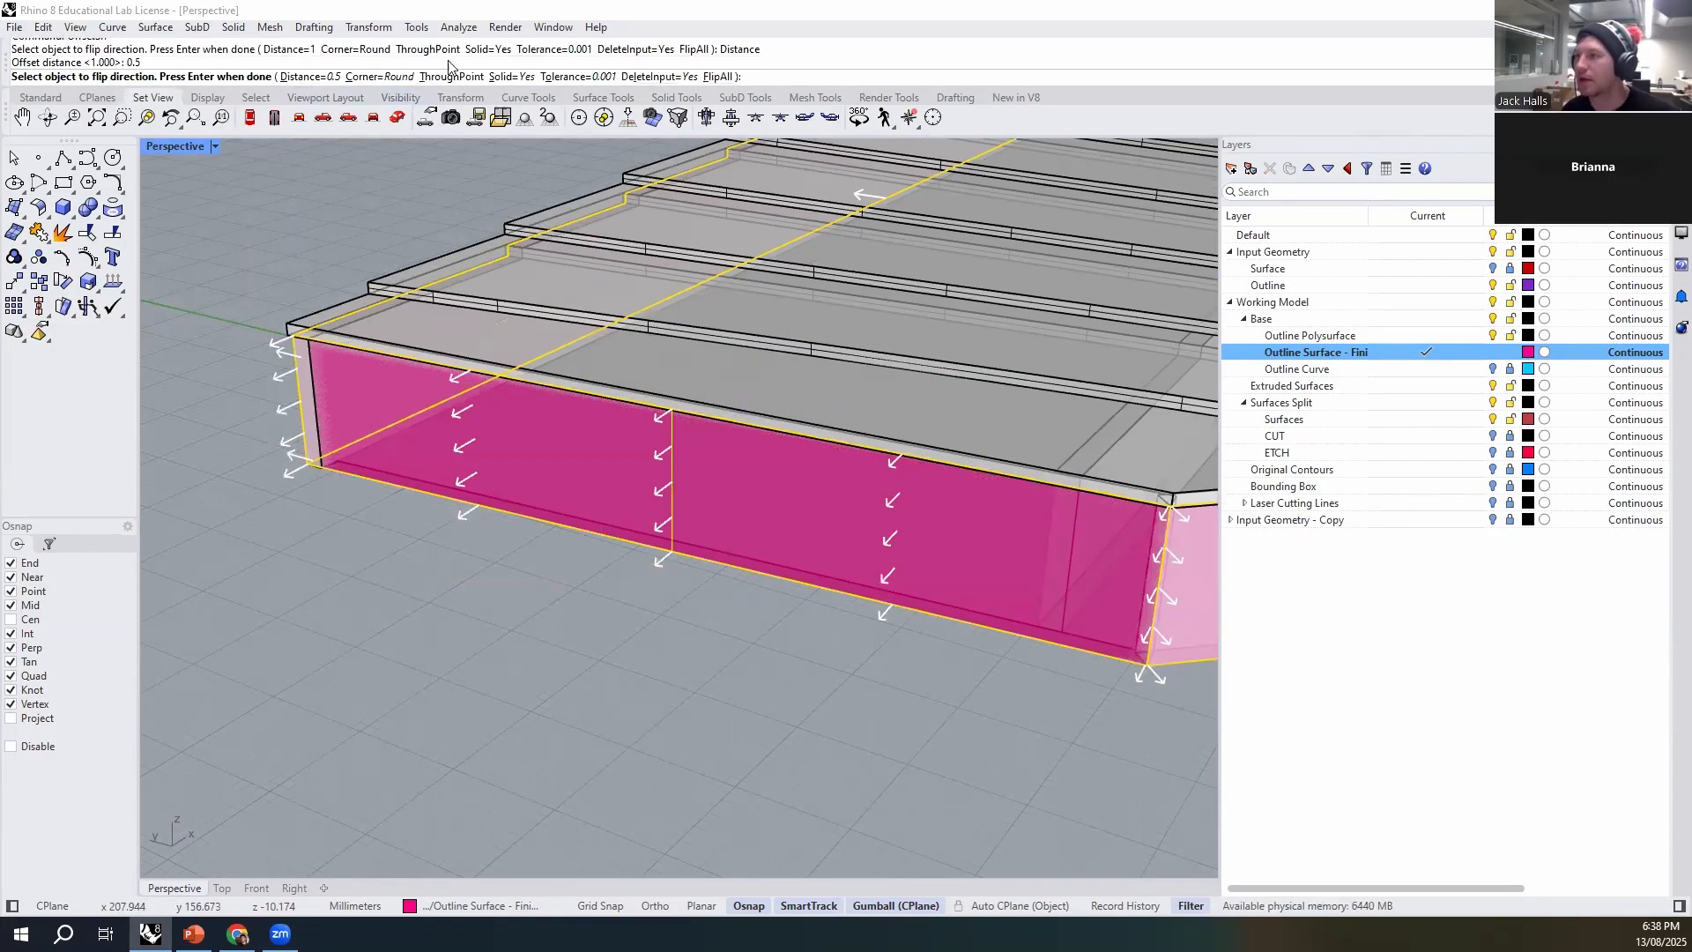
pyautogui.click(511, 76)
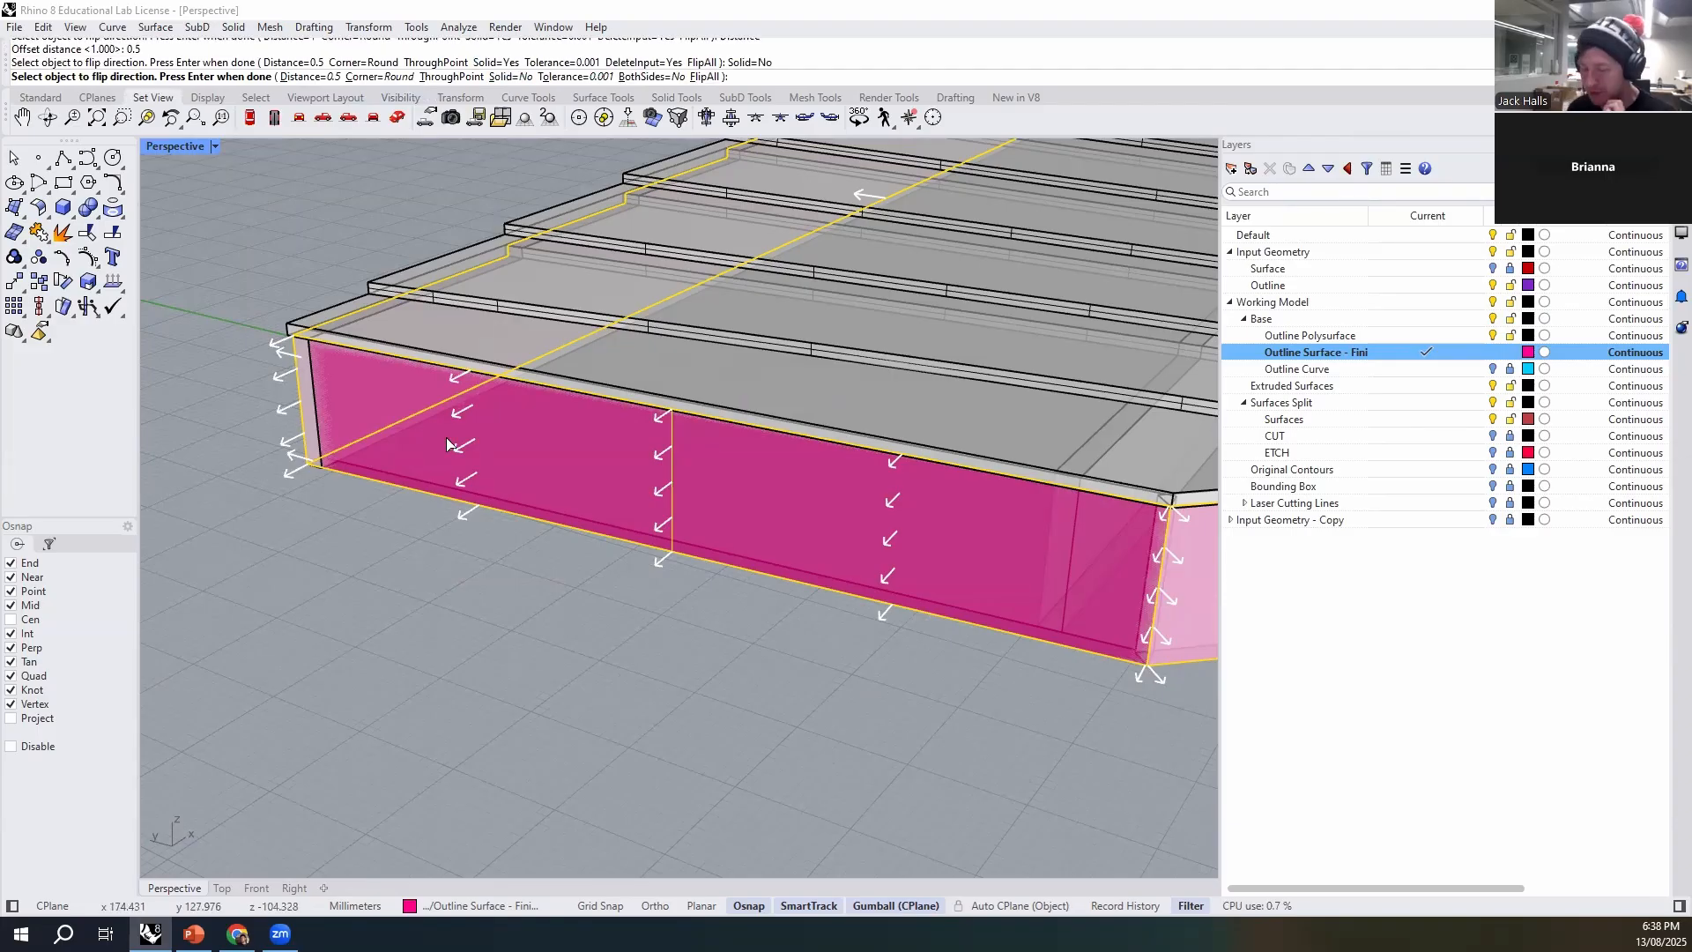
pyautogui.press('Return')
pyautogui.scroll(3, 319, 372)
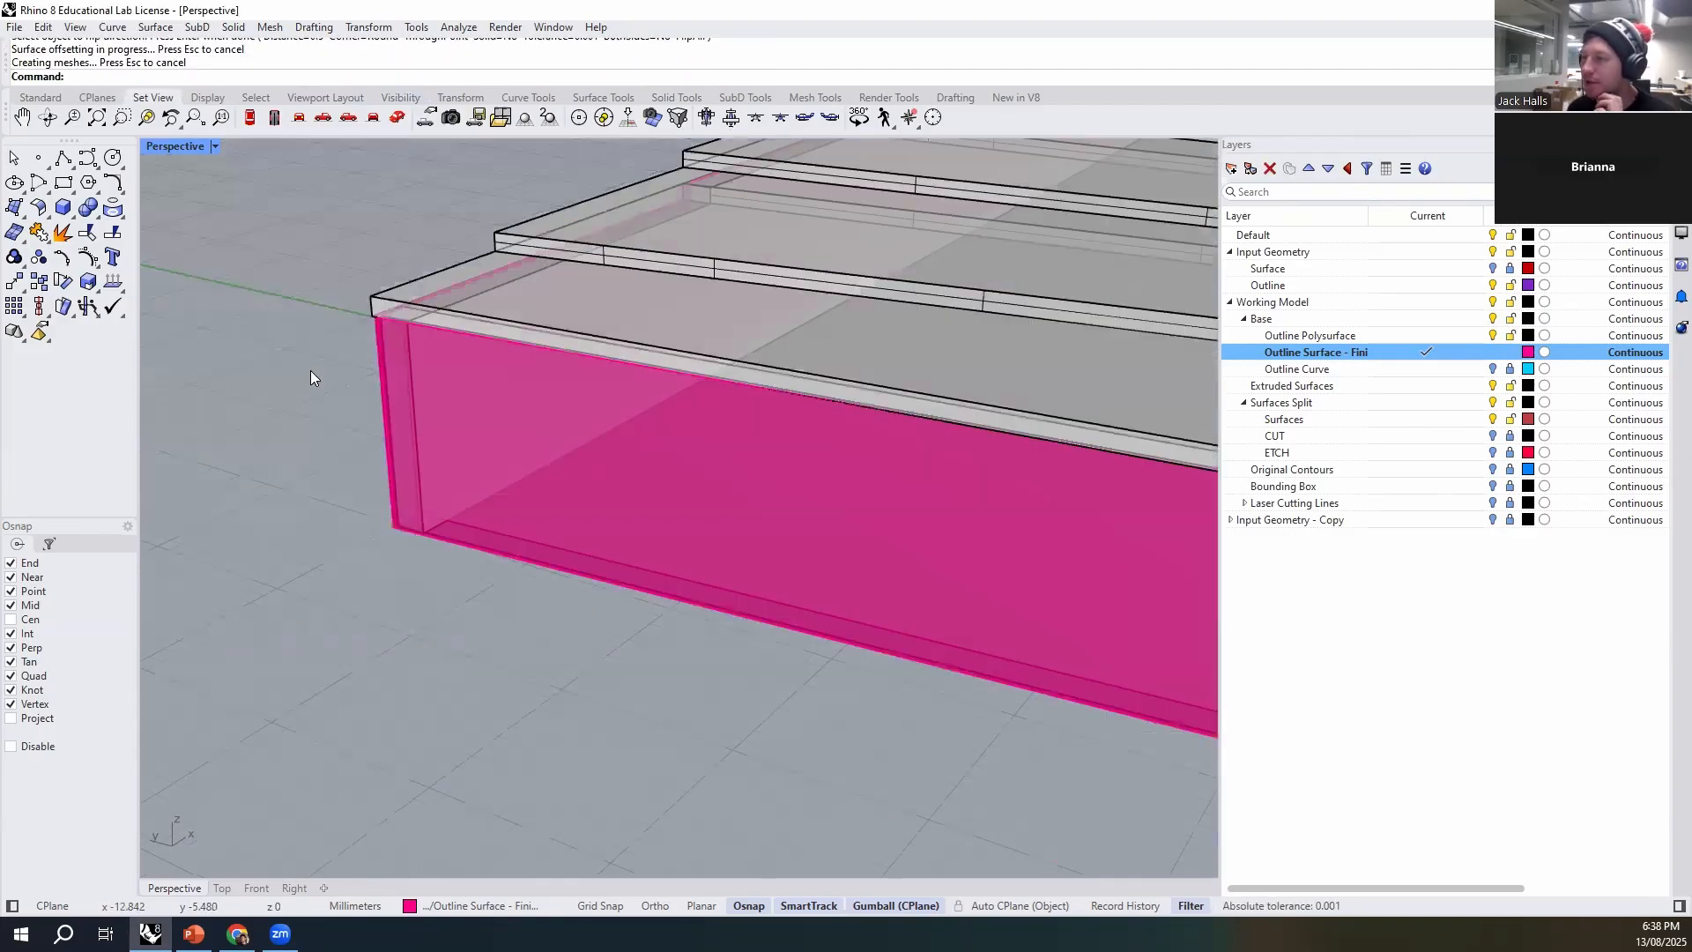
# - Check the corners of the offset outline surface, and undo the surface offset
pyautogui.click(376, 342)
pyautogui.scroll(-2, 365, 428)
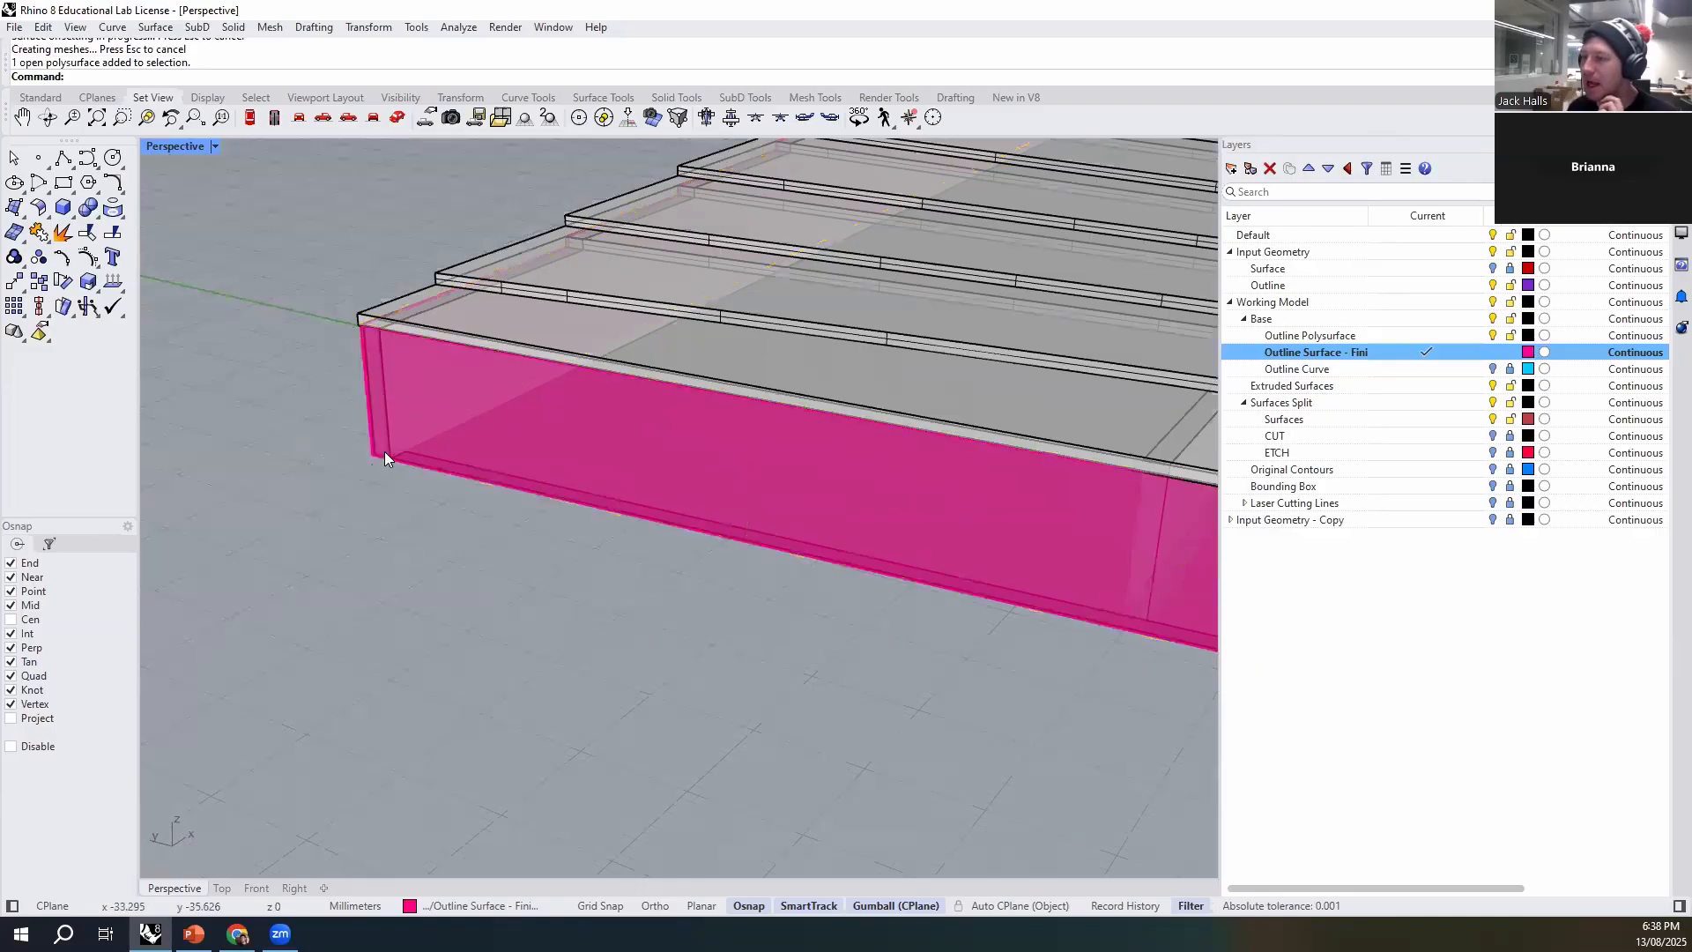
pyautogui.scroll(3, 379, 461)
pyautogui.click(377, 463)
pyautogui.scroll(-2, 229, 396)
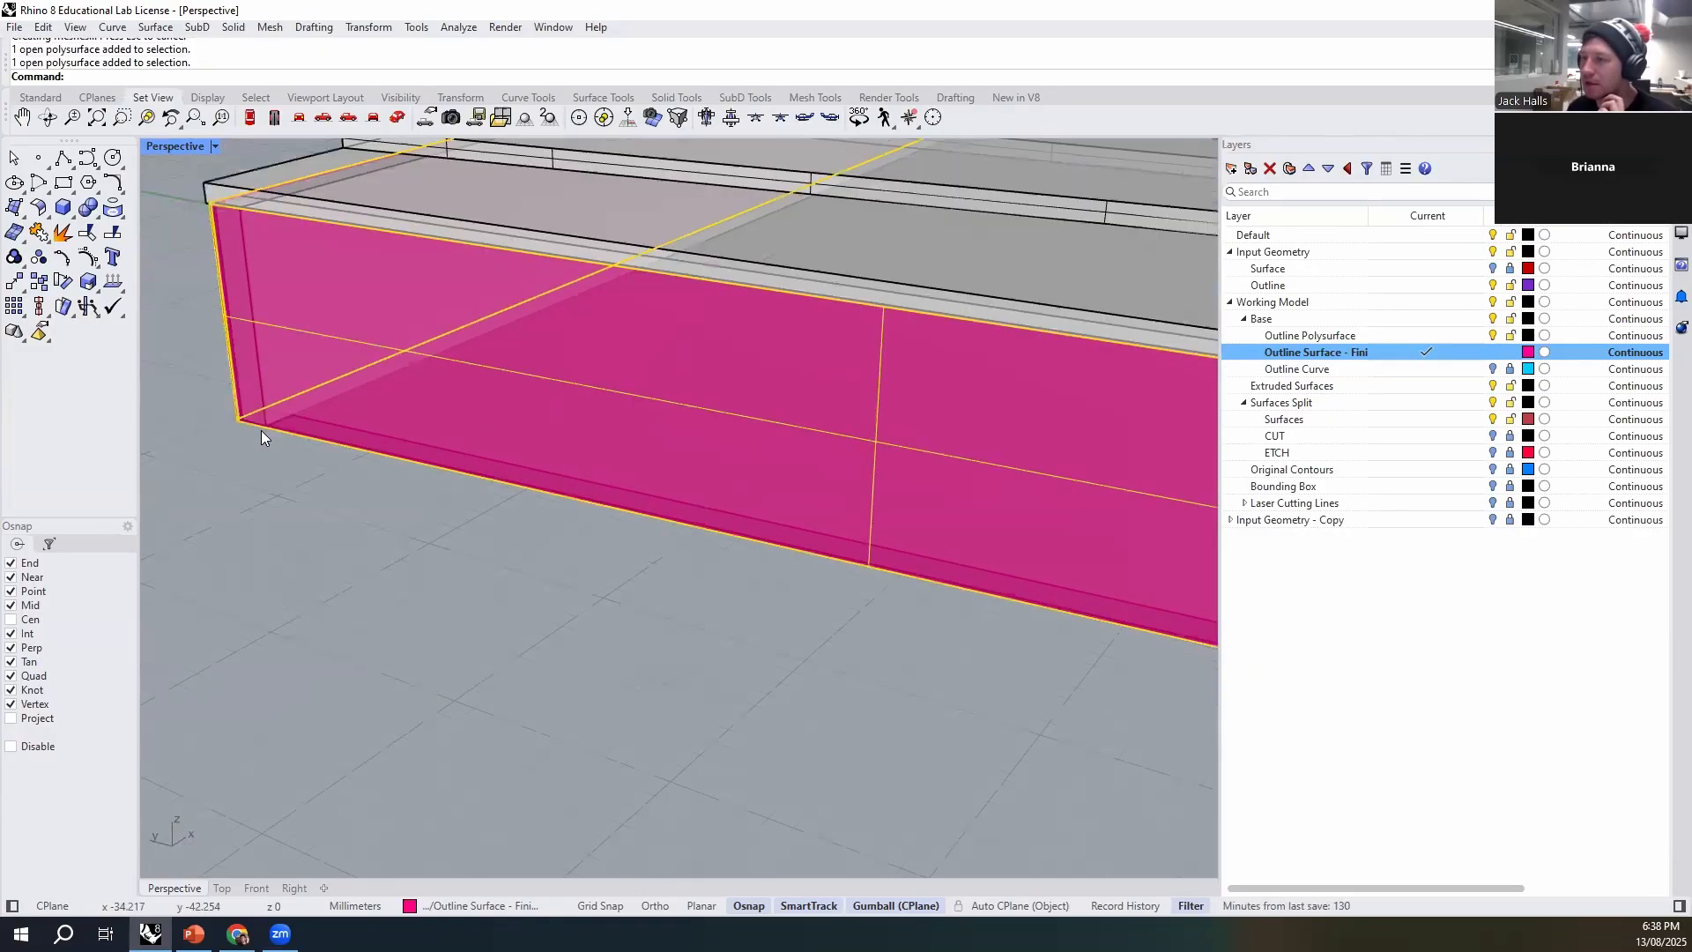
pyautogui.scroll(2, 256, 429)
pyautogui.hotkey('ctrl', 'z')
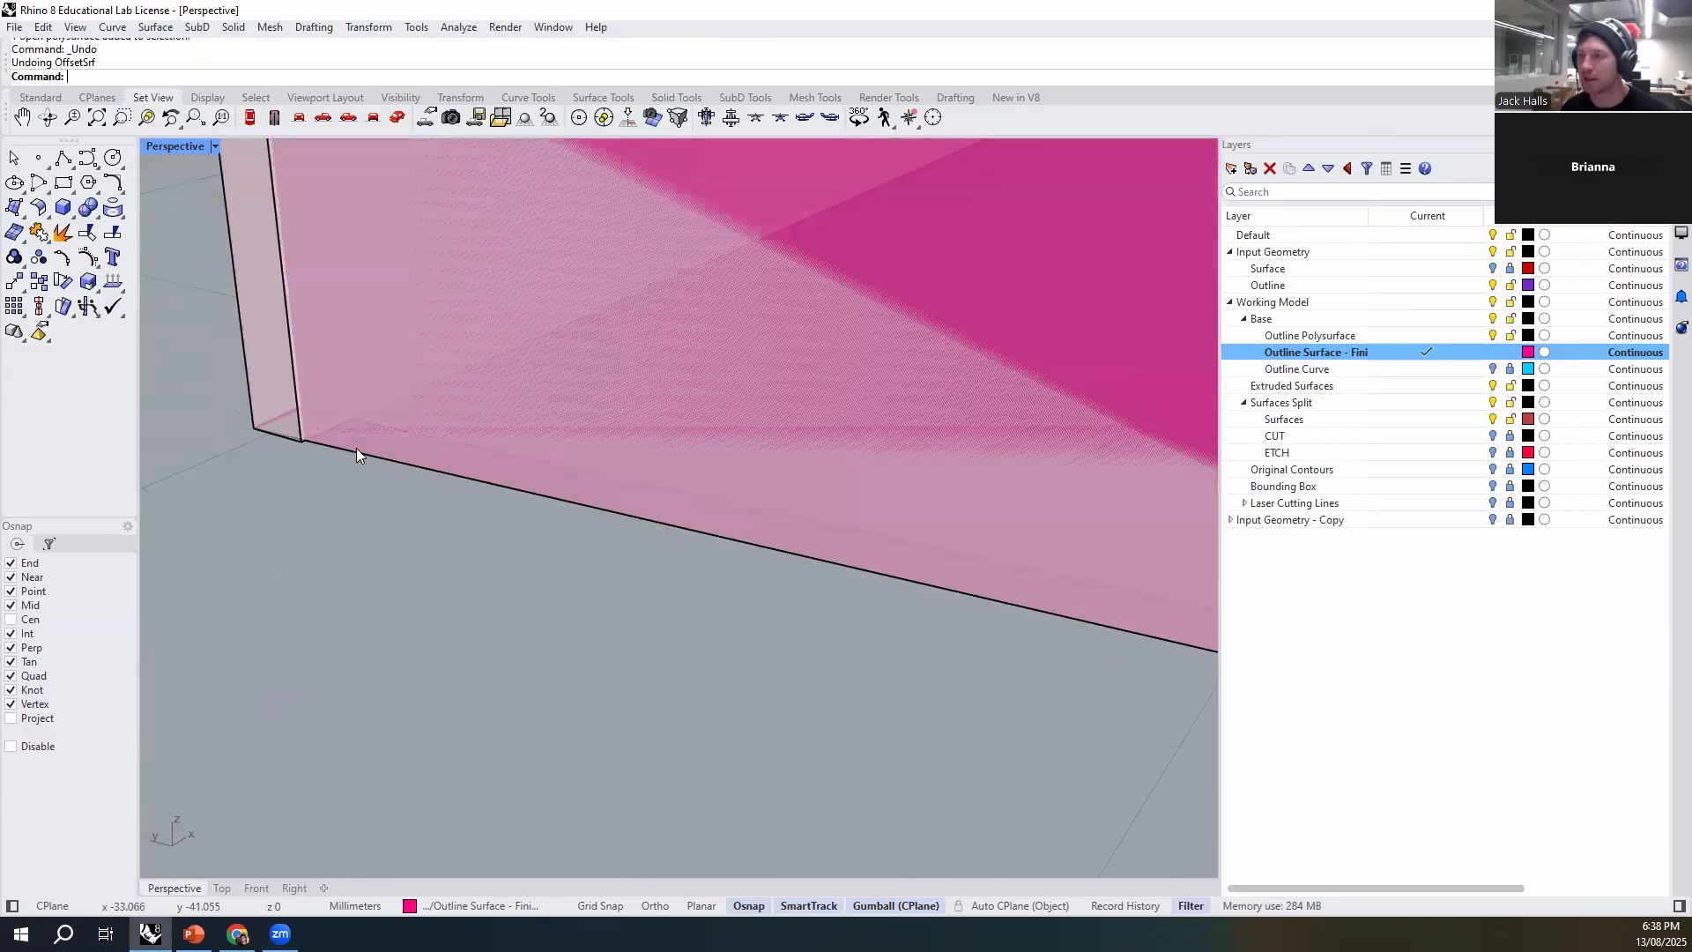
# - Offset the pink outline polysurface outward by 0.5 mm with sharp corners and Solid=No, and select the result to check it
pyautogui.click(393, 450)
pyautogui.click(432, 490)
pyautogui.press('Return')
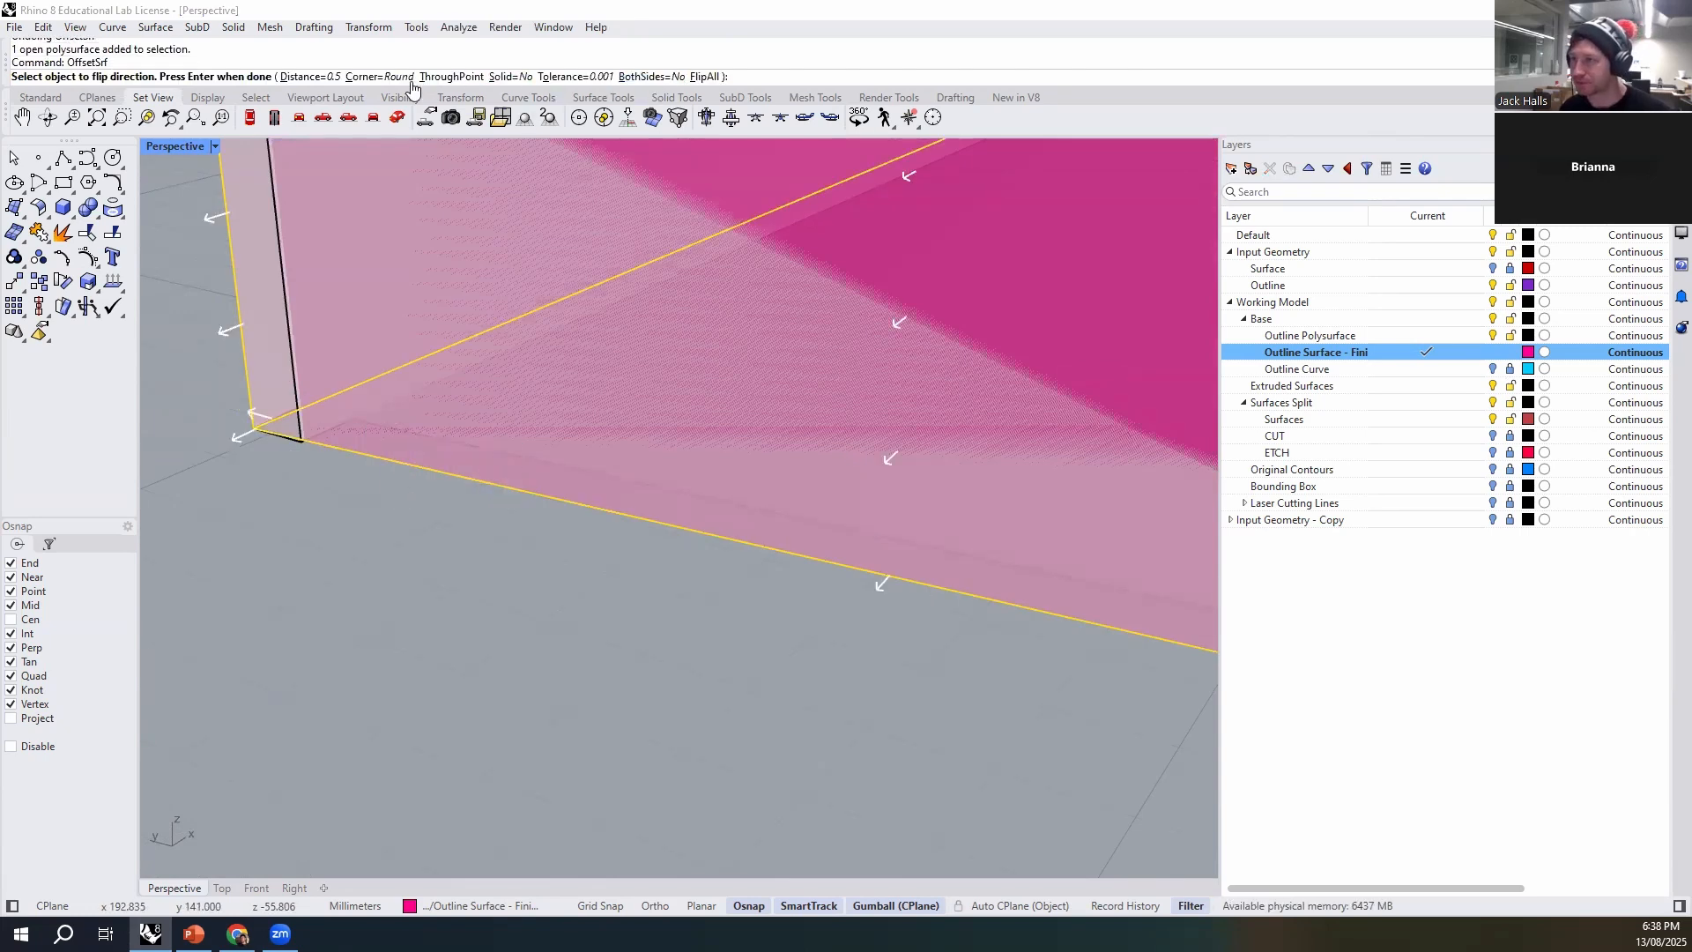
pyautogui.click(380, 79)
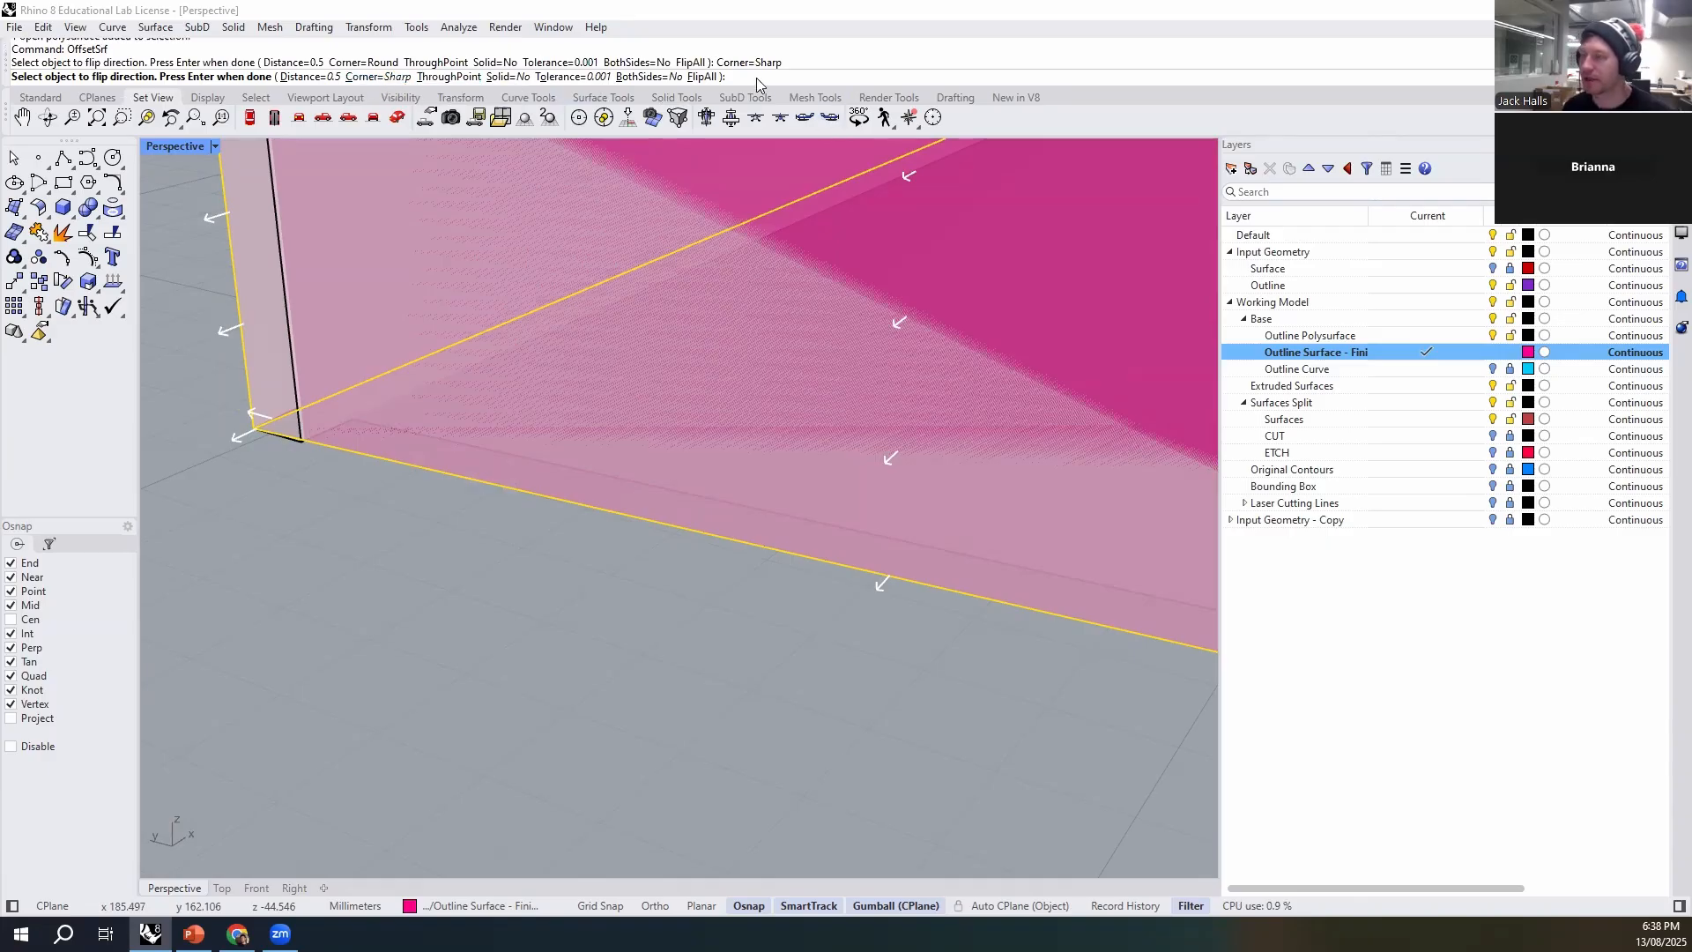
pyautogui.press('Return')
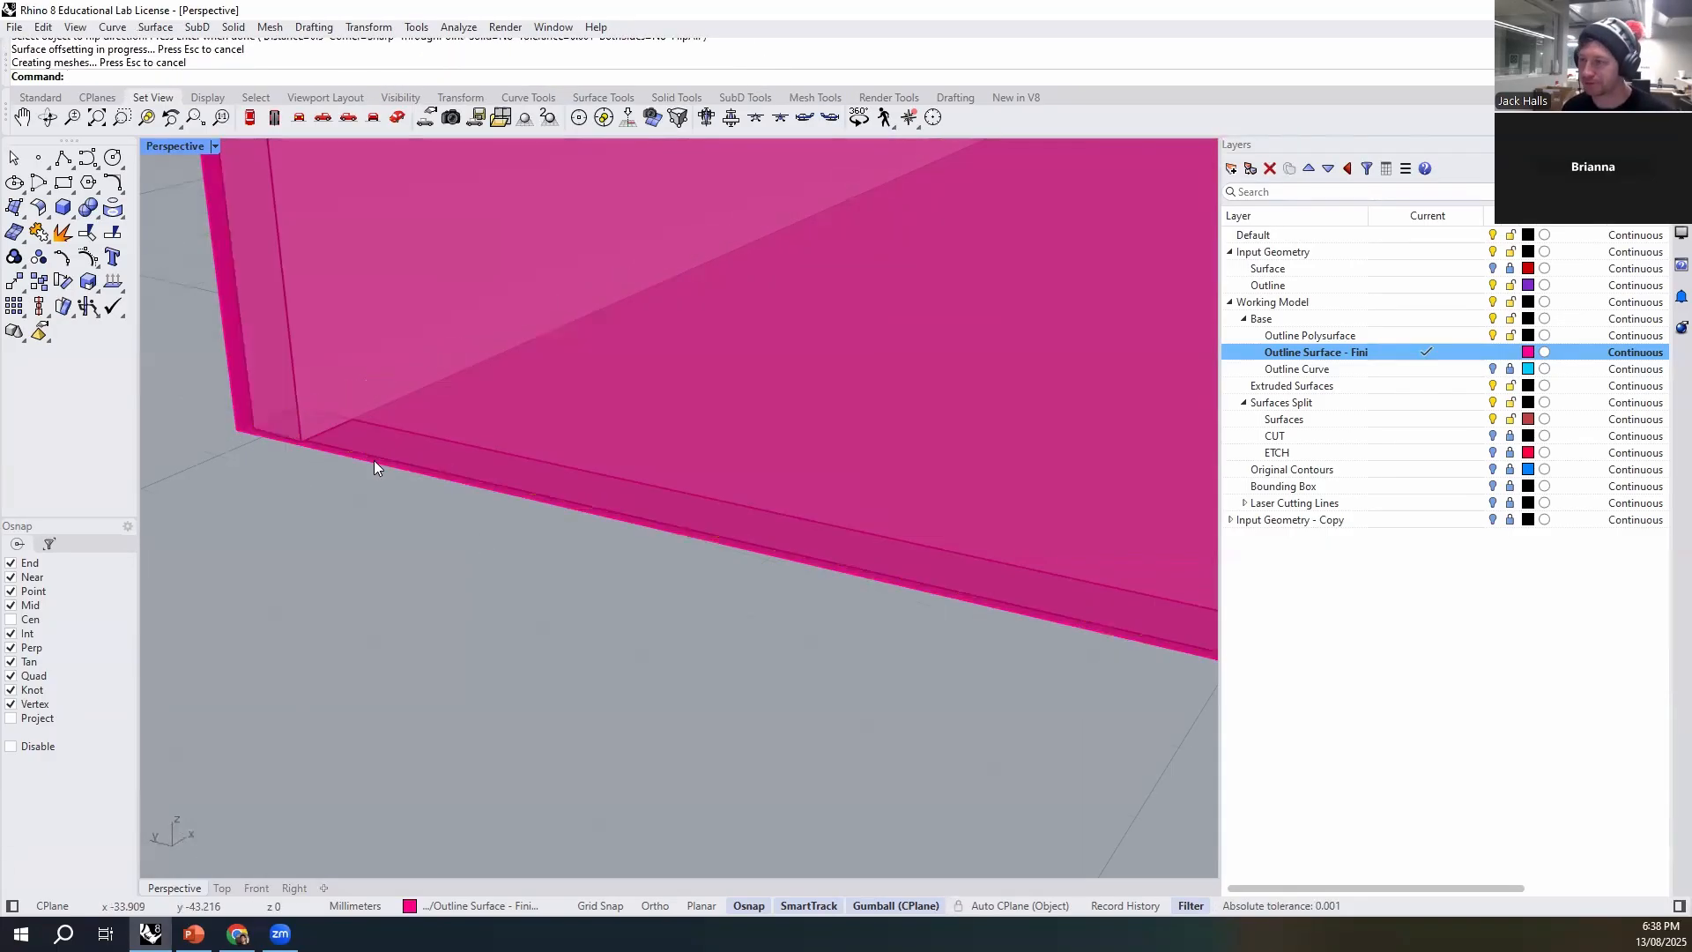
pyautogui.scroll(-5, 373, 460)
pyautogui.scroll(3, 400, 457)
pyautogui.click(375, 430)
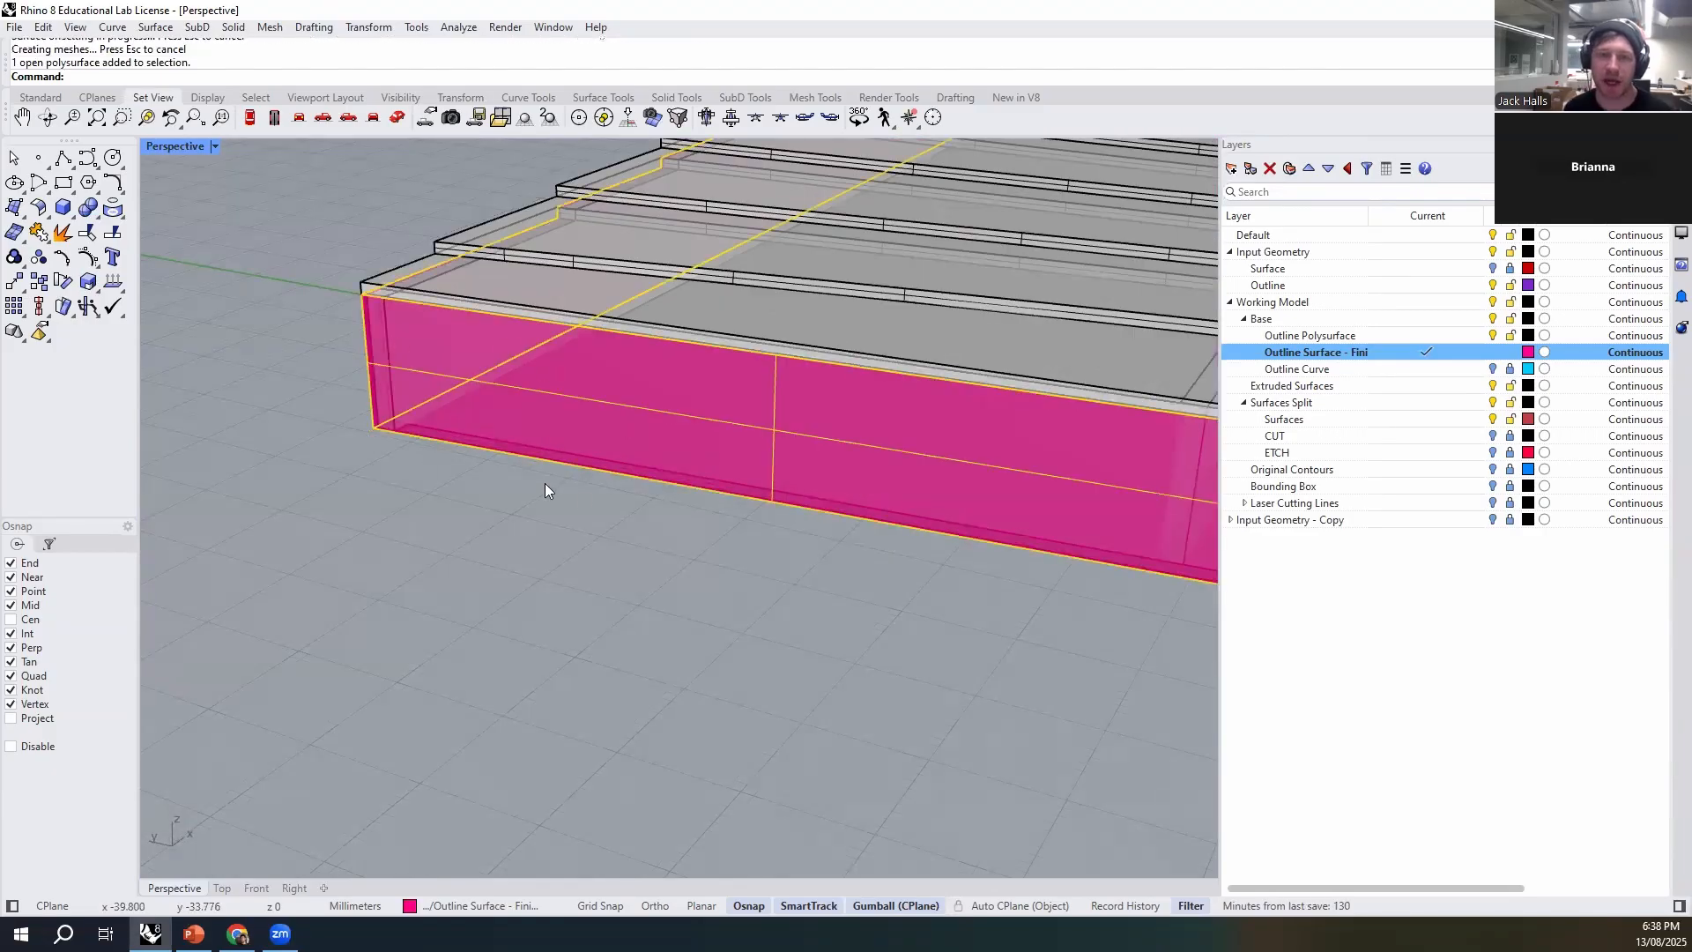
# - Show the hidden object and examine the base plate's edge beneath the offset outline surface
pyautogui.scroll(-5, 573, 411)
pyautogui.moveTo(573, 410); pyautogui.dragTo(761, 535, button='right')
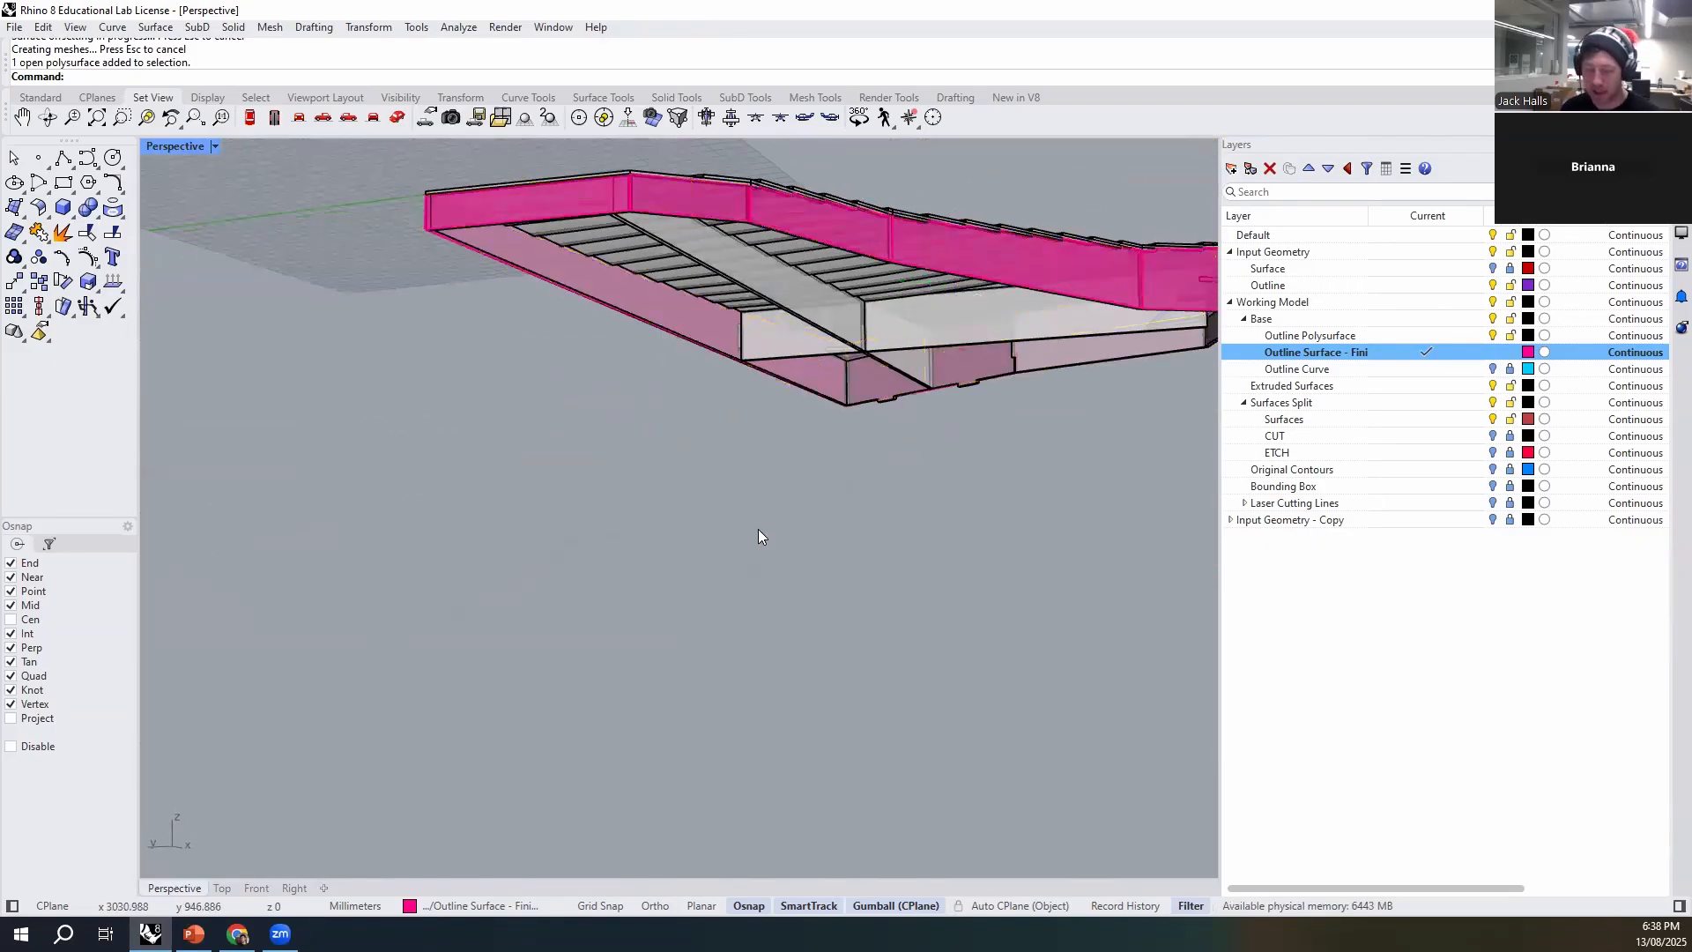
pyautogui.write('ow')
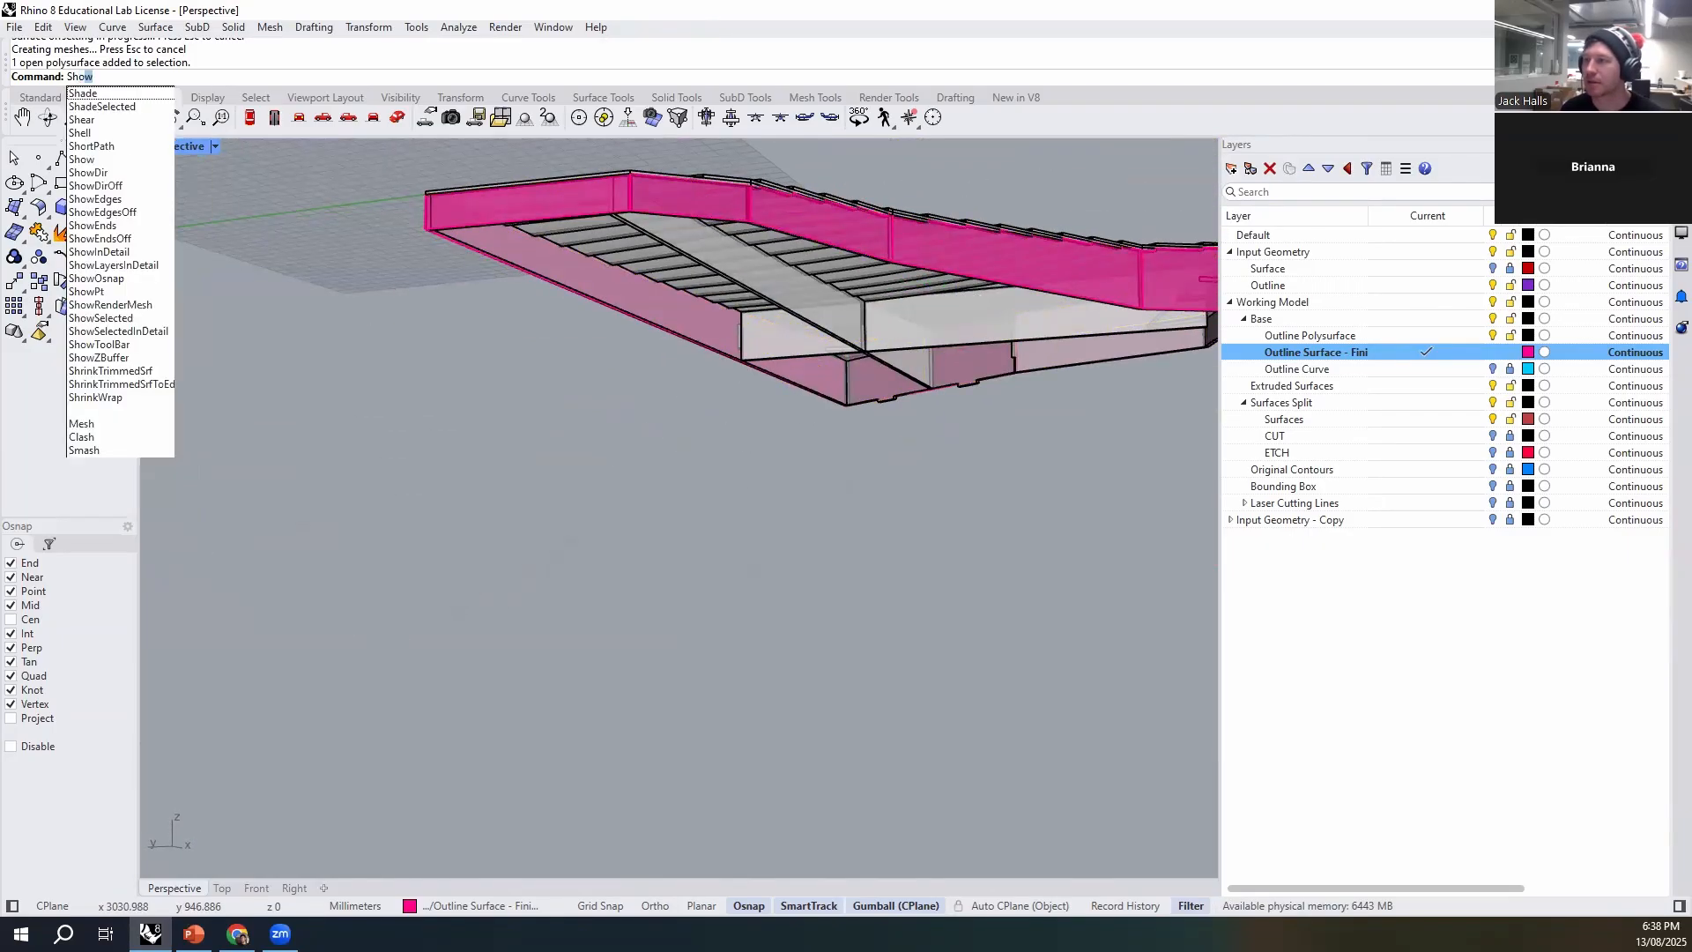
pyautogui.press('Return')
pyautogui.moveTo(749, 518); pyautogui.dragTo(869, 413, button='right')
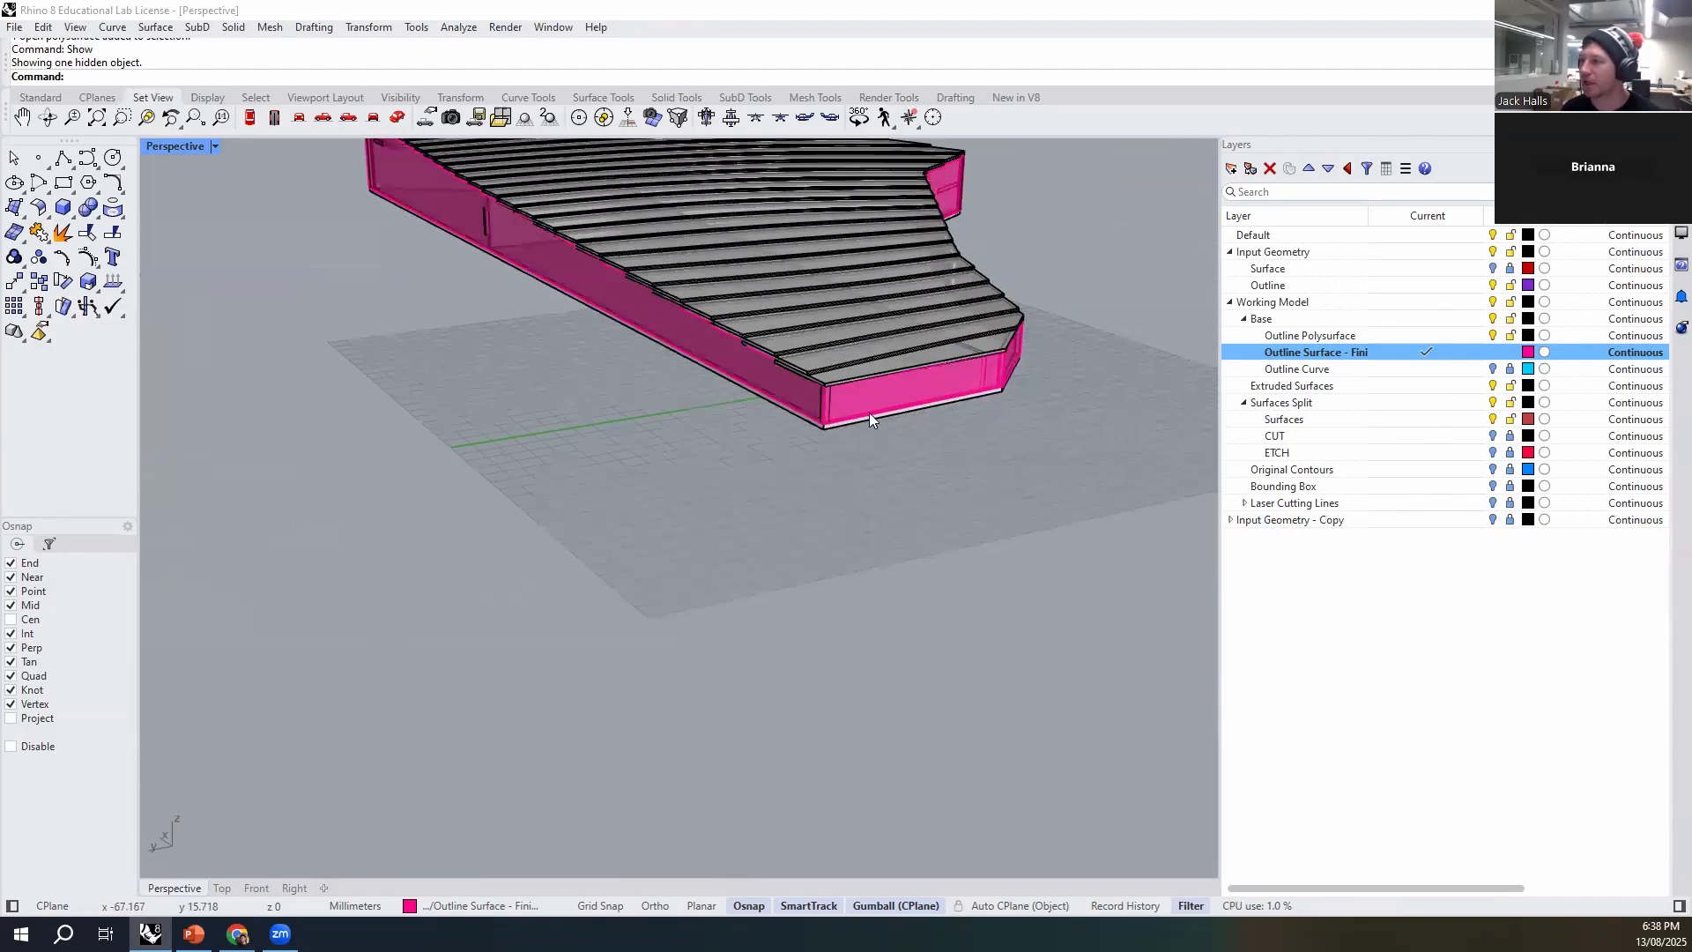
pyautogui.scroll(5, 730, 451)
pyautogui.scroll(-5, 724, 418)
pyautogui.scroll(5, 788, 393)
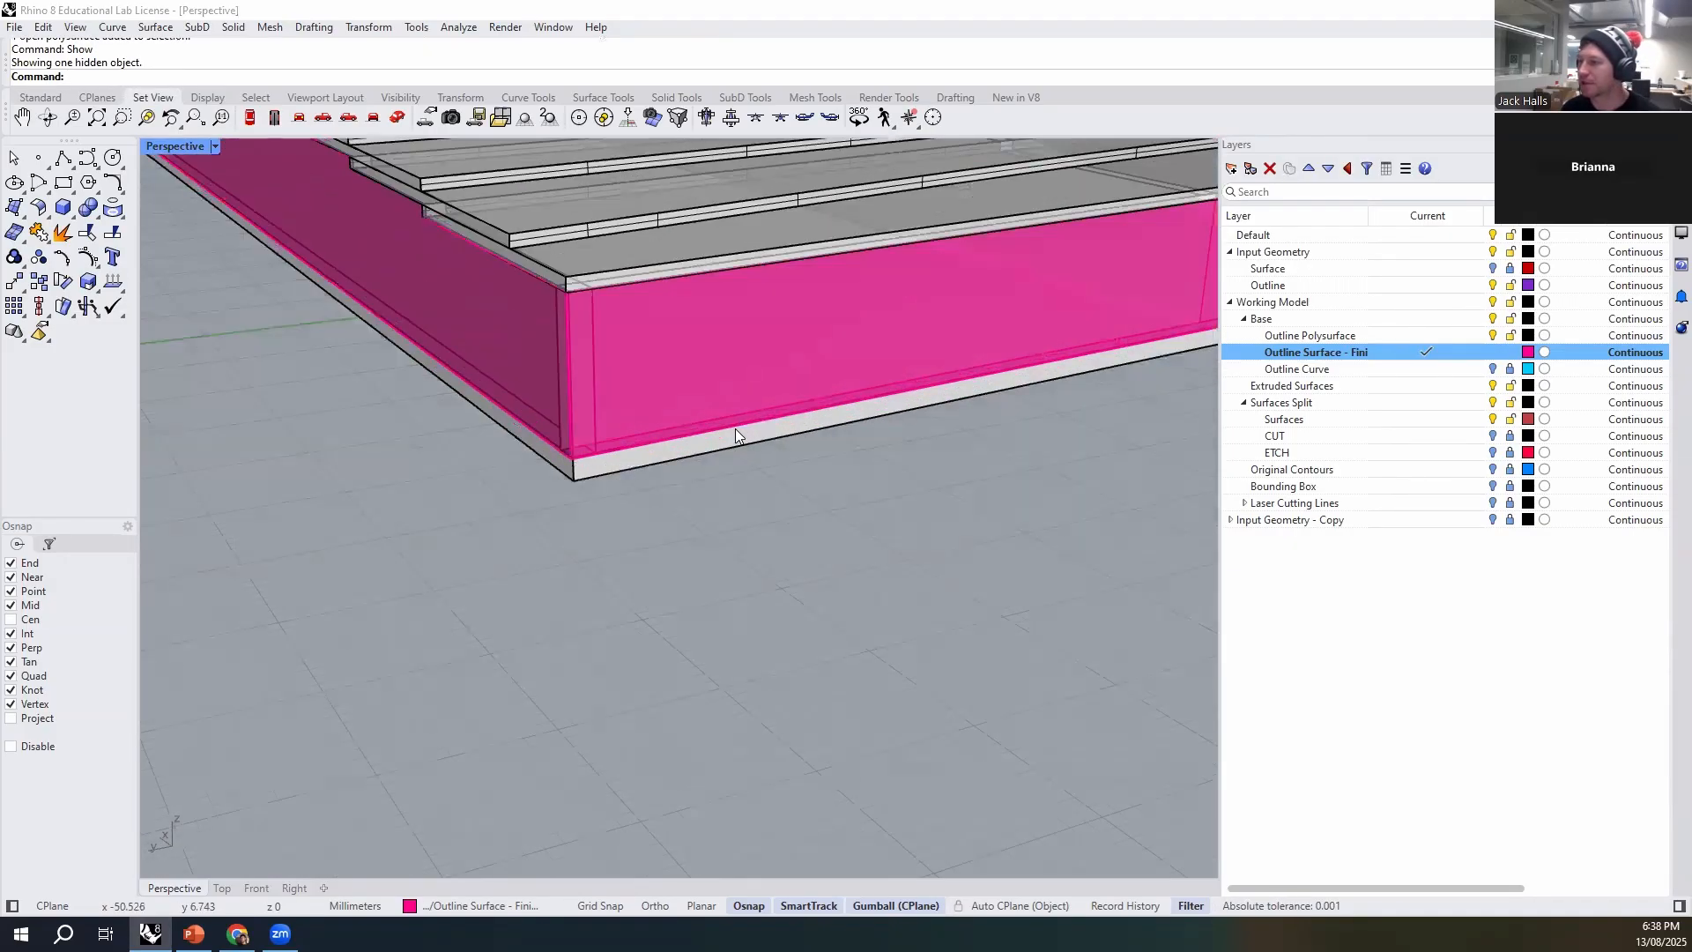
# - Examine the front corner where the pink outline surface meets the base plate, picking its lower edge and corner vertex
pyautogui.scroll(-3, 659, 461)
pyautogui.moveTo(659, 461); pyautogui.dragTo(557, 522, button='right')
pyautogui.scroll(5, 557, 526)
pyautogui.click(392, 510)
pyautogui.scroll(-5, 613, 534)
pyautogui.scroll(6, 776, 465)
pyautogui.scroll(-5, 811, 471)
pyautogui.scroll(6, 827, 484)
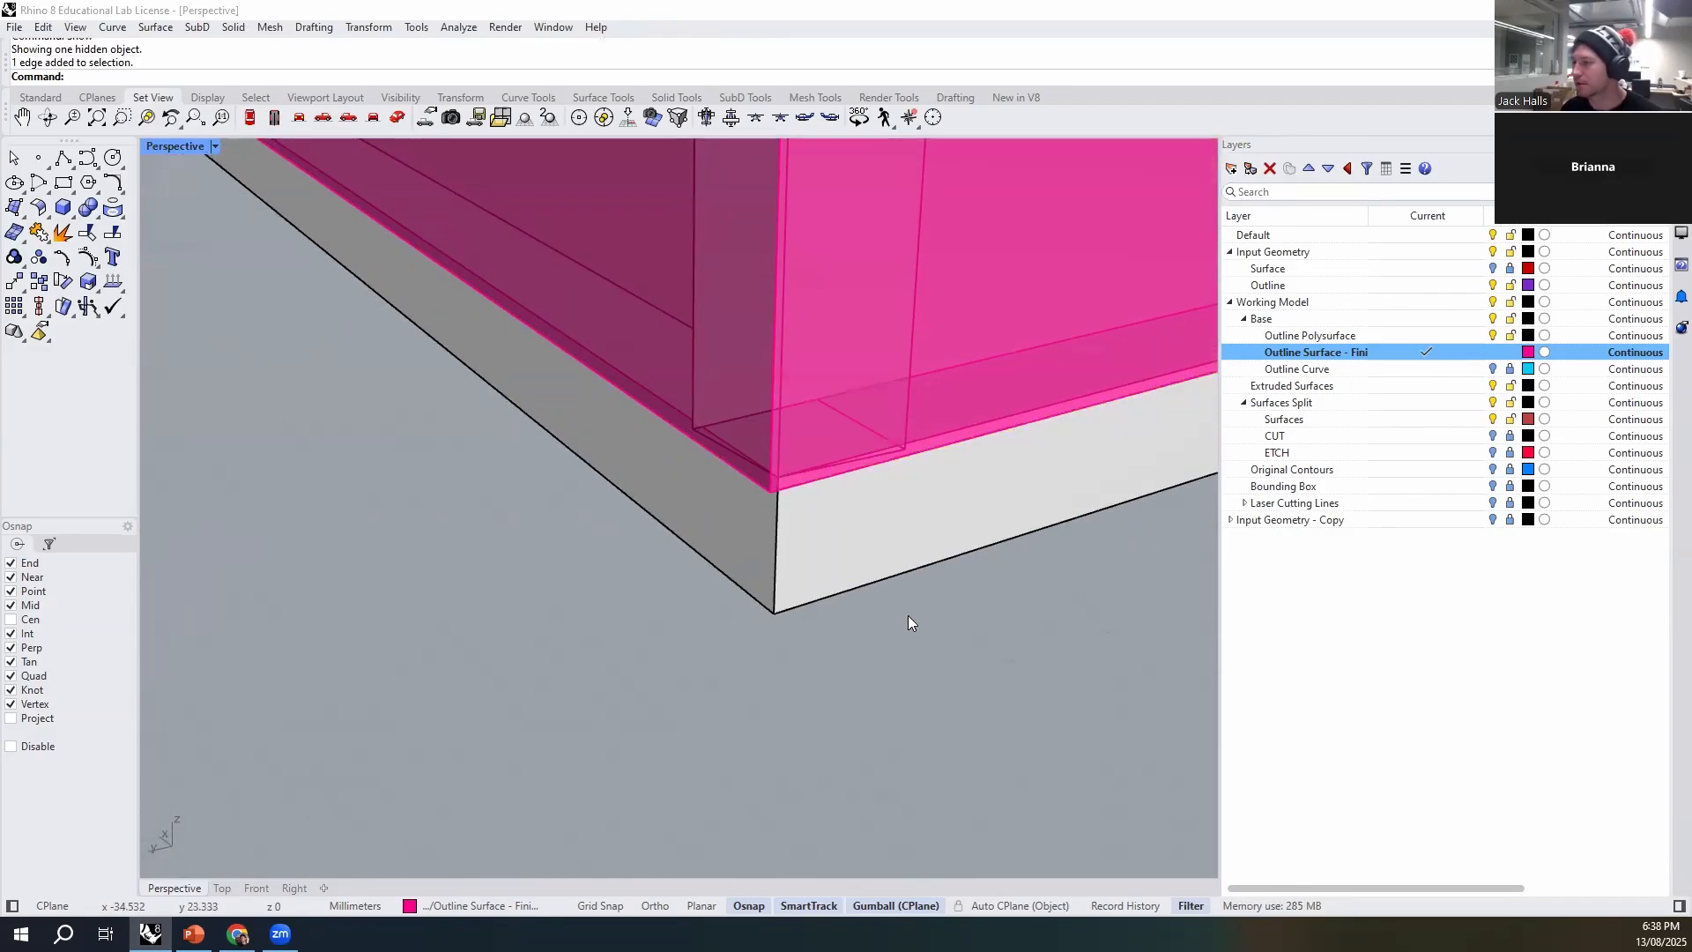
pyautogui.click(786, 486)
pyautogui.scroll(-5, 784, 490)
pyautogui.scroll(5, 779, 495)
pyautogui.scroll(-5, 777, 501)
pyautogui.scroll(5, 631, 544)
pyautogui.click(631, 544)
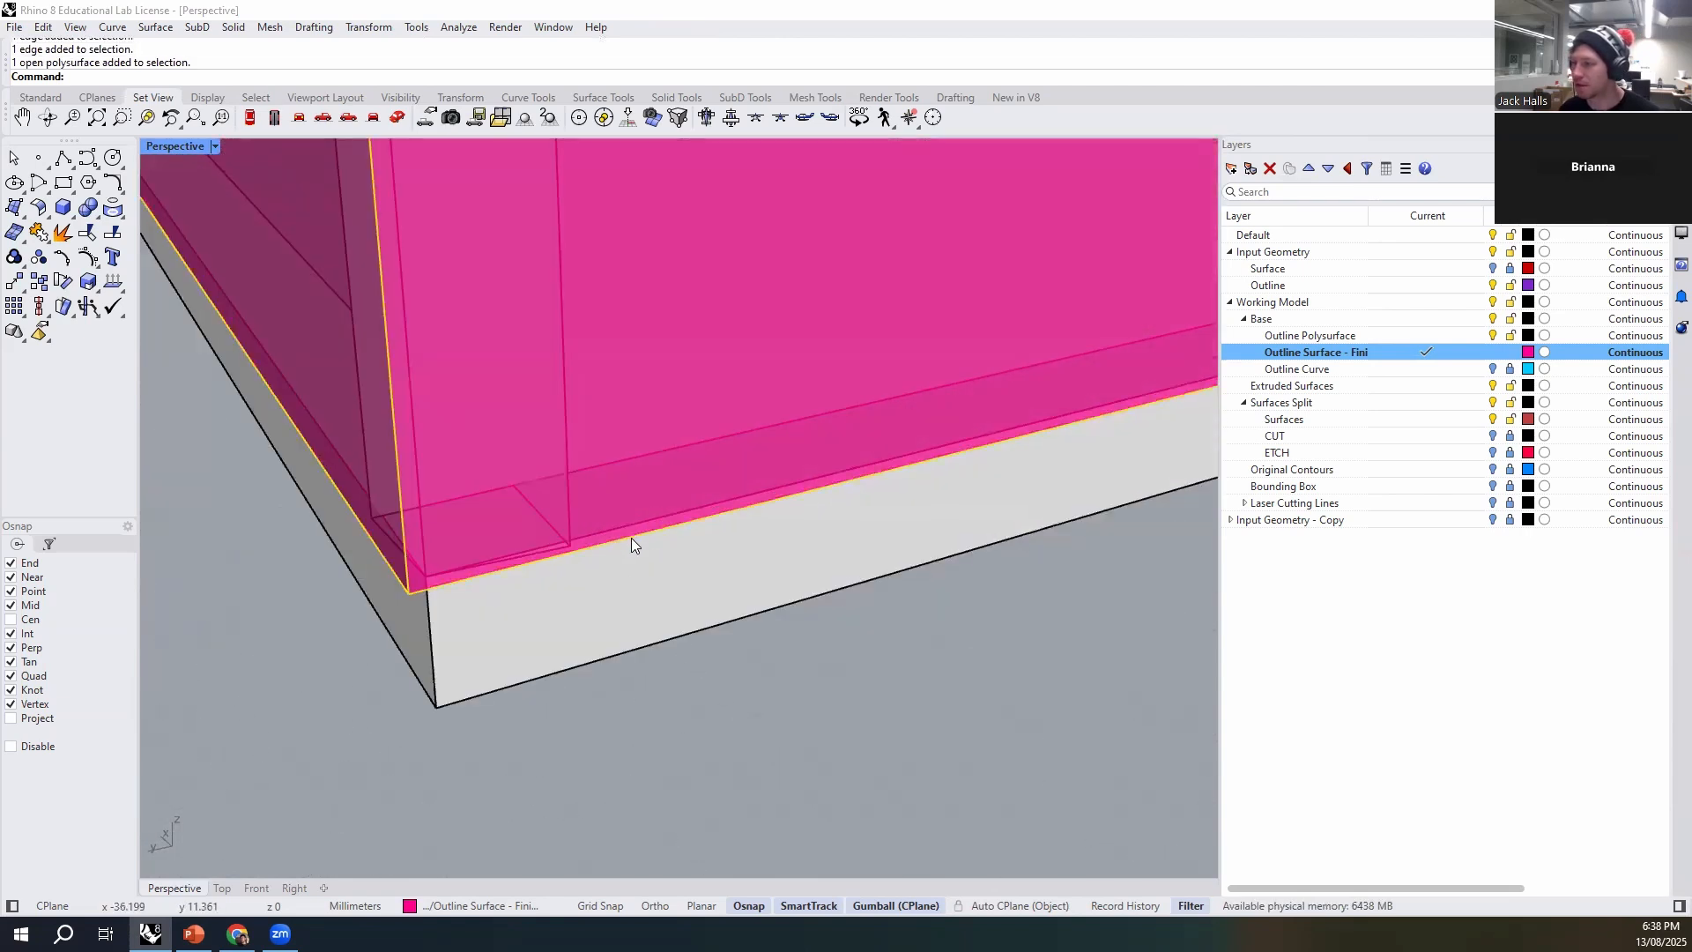
pyautogui.keyDown('ctrl'); pyautogui.keyDown('shift'); pyautogui.click(596, 547); pyautogui.keyUp('shift'); pyautogui.keyUp('ctrl')
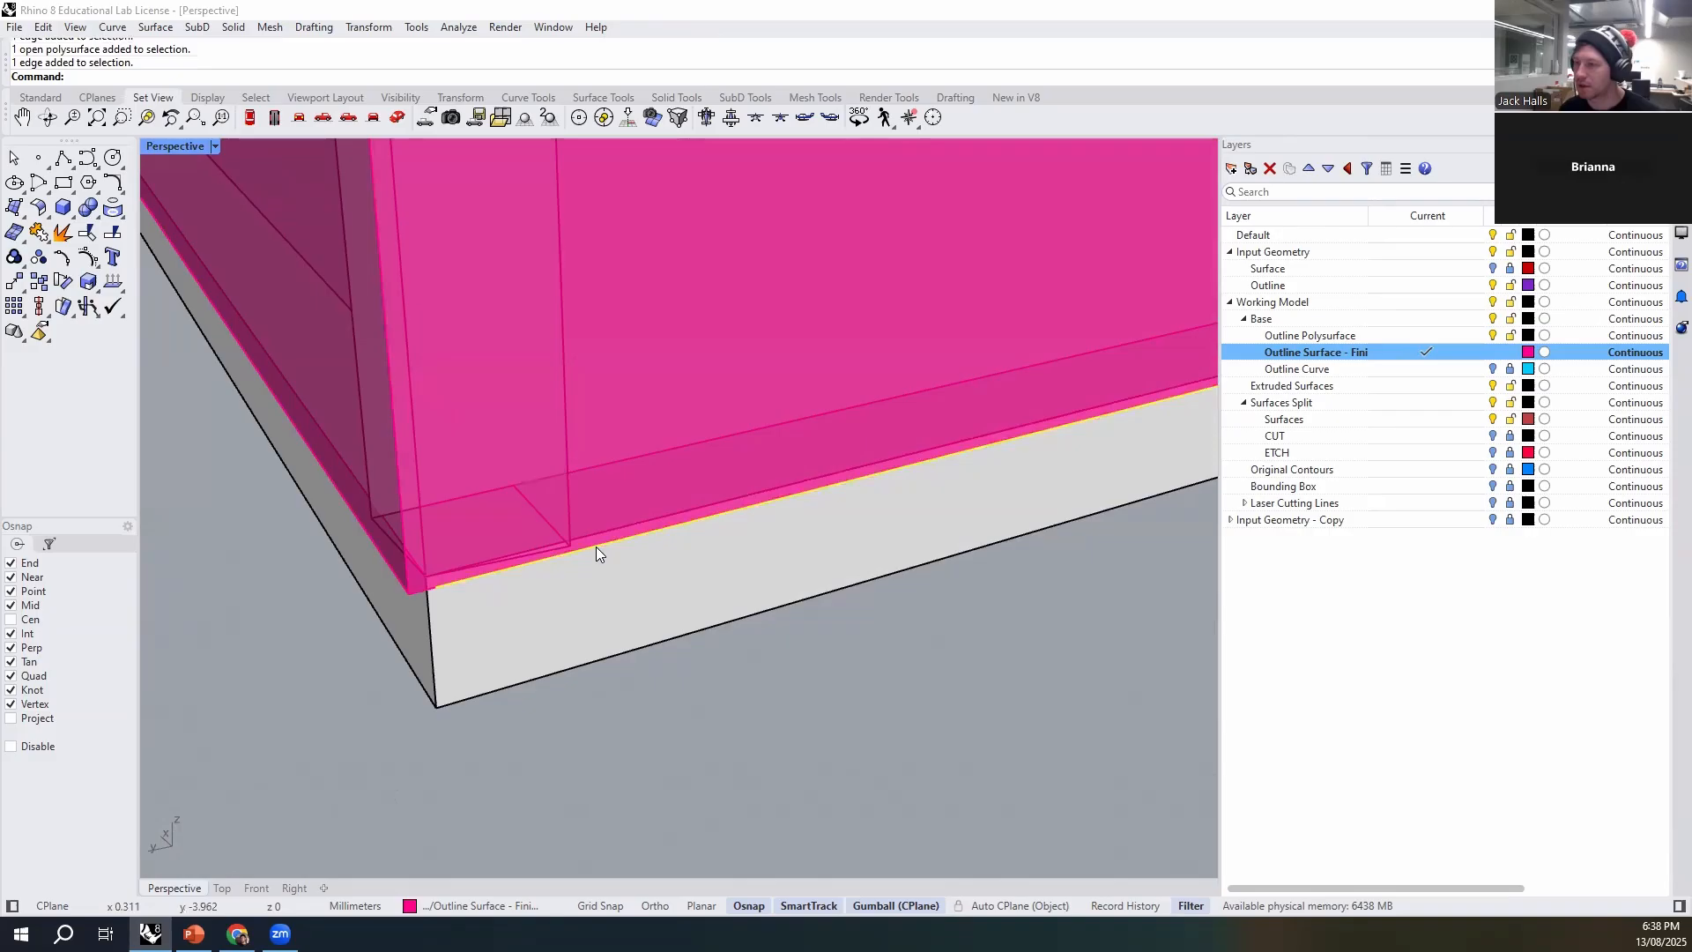
pyautogui.keyDown('ctrl'); pyautogui.keyDown('shift'); pyautogui.click(414, 592); pyautogui.keyUp('shift'); pyautogui.keyUp('ctrl')
pyautogui.keyDown('ctrl'); pyautogui.click(415, 594); pyautogui.keyUp('ctrl')
pyautogui.keyDown('ctrl'); pyautogui.keyDown('shift'); pyautogui.click(414, 594); pyautogui.keyUp('shift'); pyautogui.keyUp('ctrl')
pyautogui.scroll(4, 417, 600)
pyautogui.scroll(-4, 476, 638)
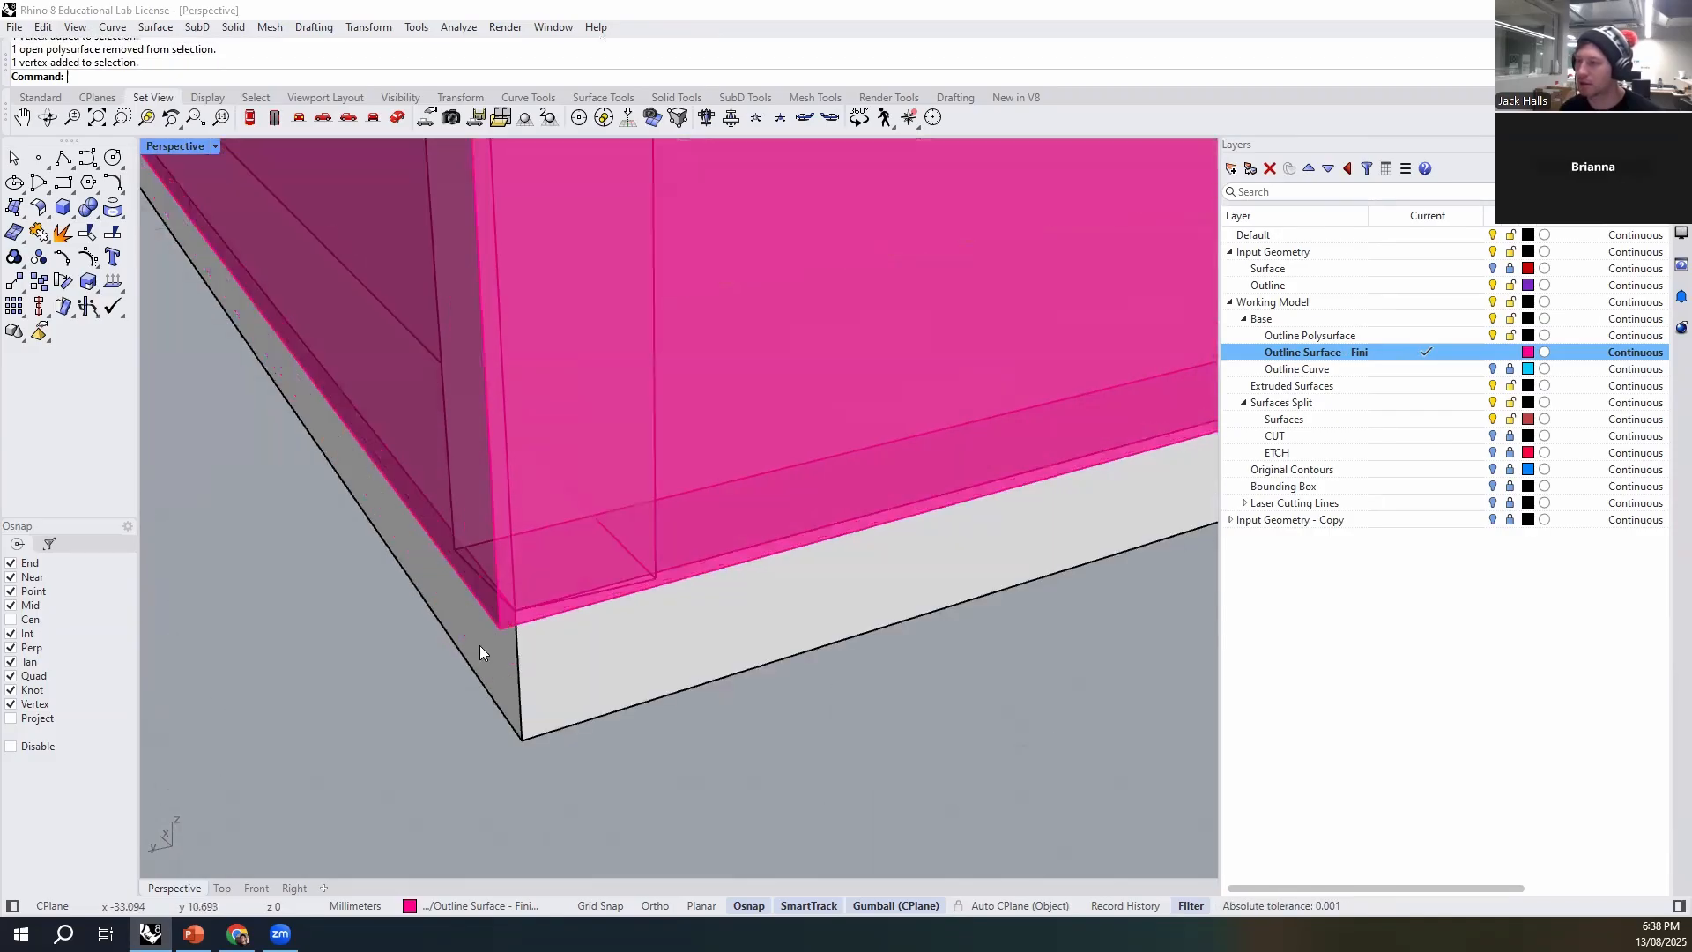
# - Select the outline surface's lower edges and check how they line up with the base plate at the neighbouring corners
pyautogui.keyDown('shift'); pyautogui.click(618, 598); pyautogui.keyUp('shift')
pyautogui.keyDown('ctrl'); pyautogui.keyDown('shift'); pyautogui.click(615, 599); pyautogui.keyUp('shift'); pyautogui.keyUp('ctrl')
pyautogui.keyDown('ctrl'); pyautogui.keyDown('shift'); pyautogui.click(511, 626); pyautogui.keyUp('shift'); pyautogui.keyUp('ctrl')
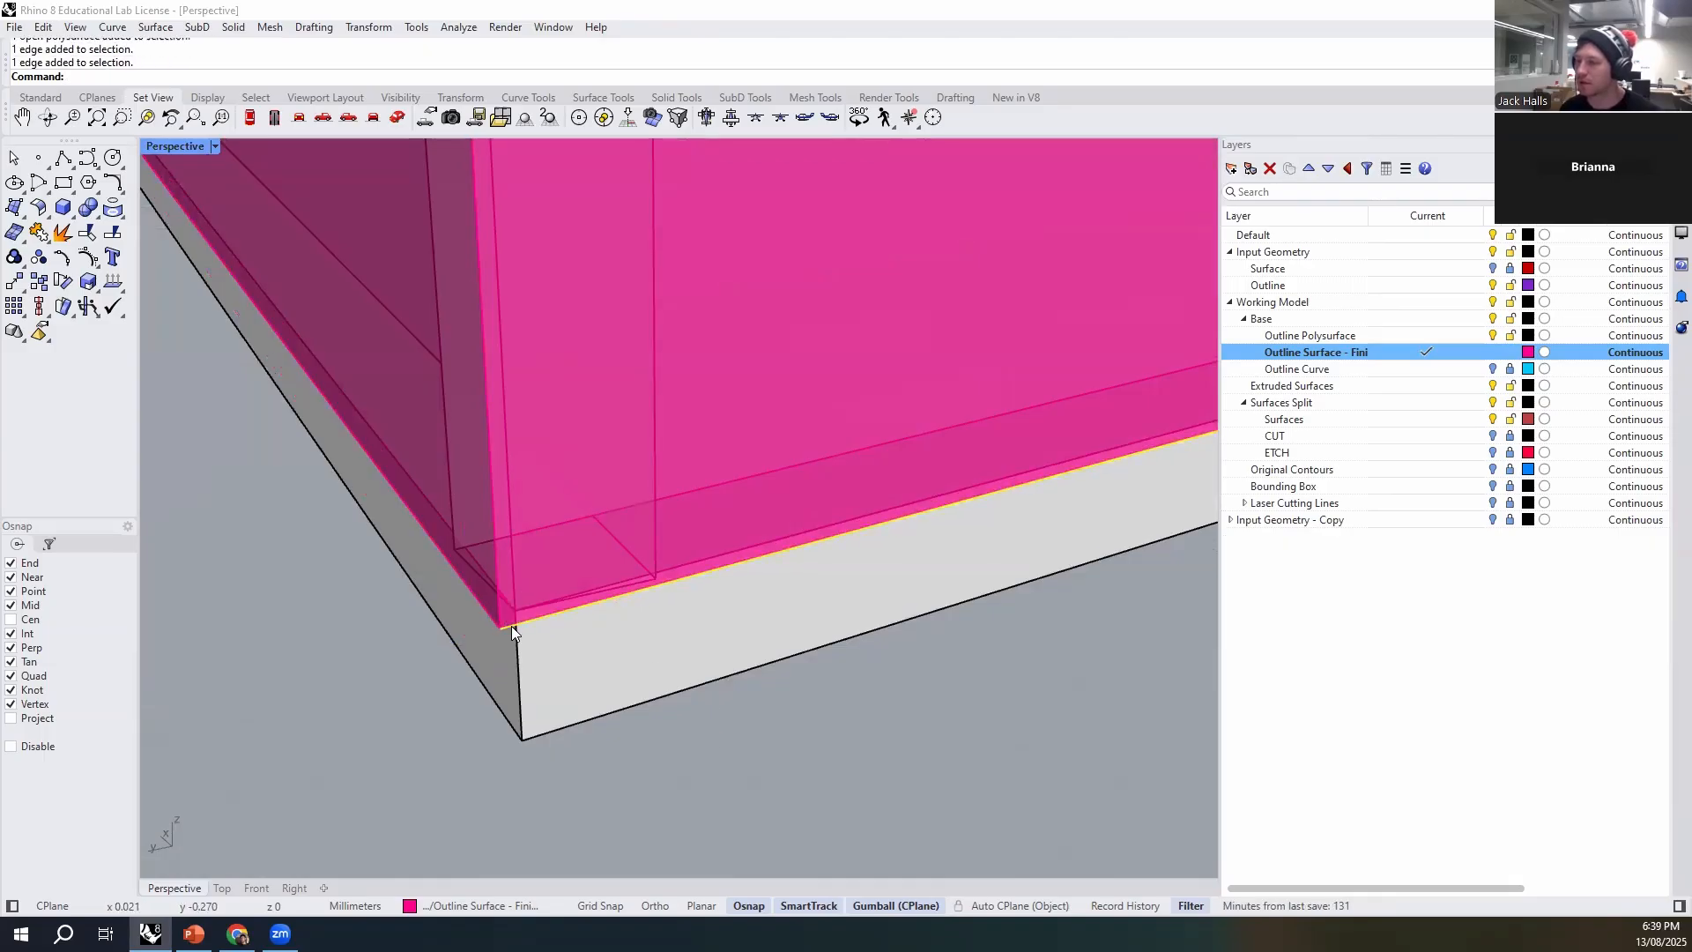
pyautogui.keyDown('ctrl'); pyautogui.keyDown('shift'); pyautogui.click(481, 611); pyautogui.keyUp('shift'); pyautogui.keyUp('ctrl')
pyautogui.scroll(4, 488, 625)
pyautogui.scroll(-5, 490, 630)
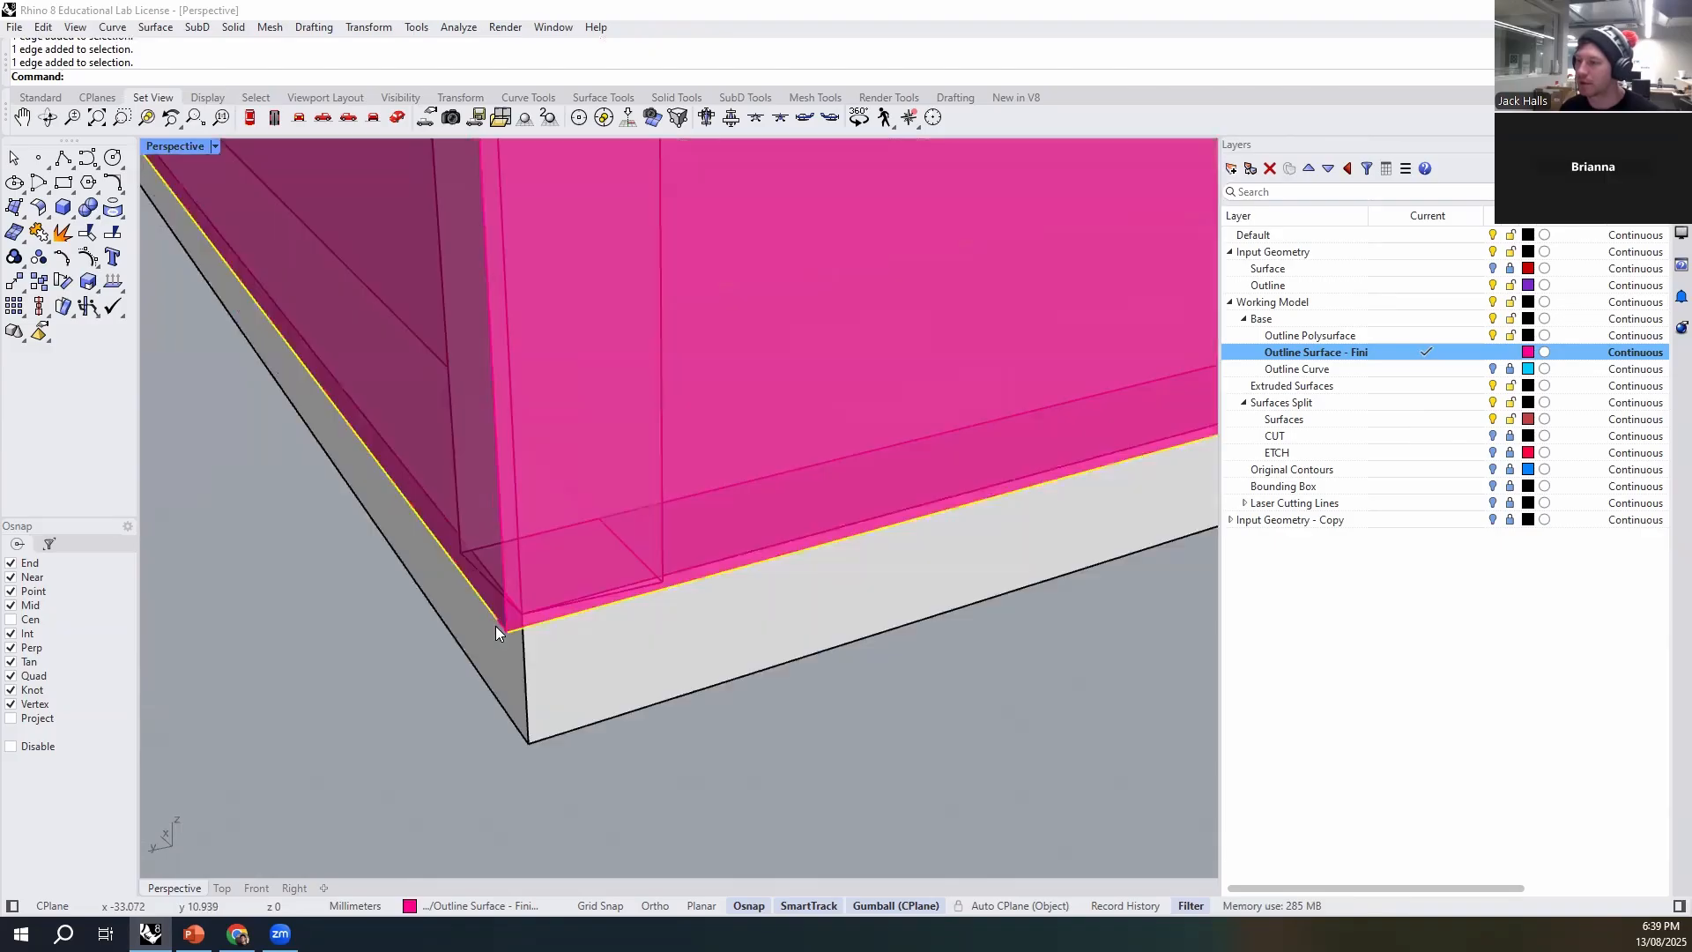
pyautogui.scroll(-6, 529, 648)
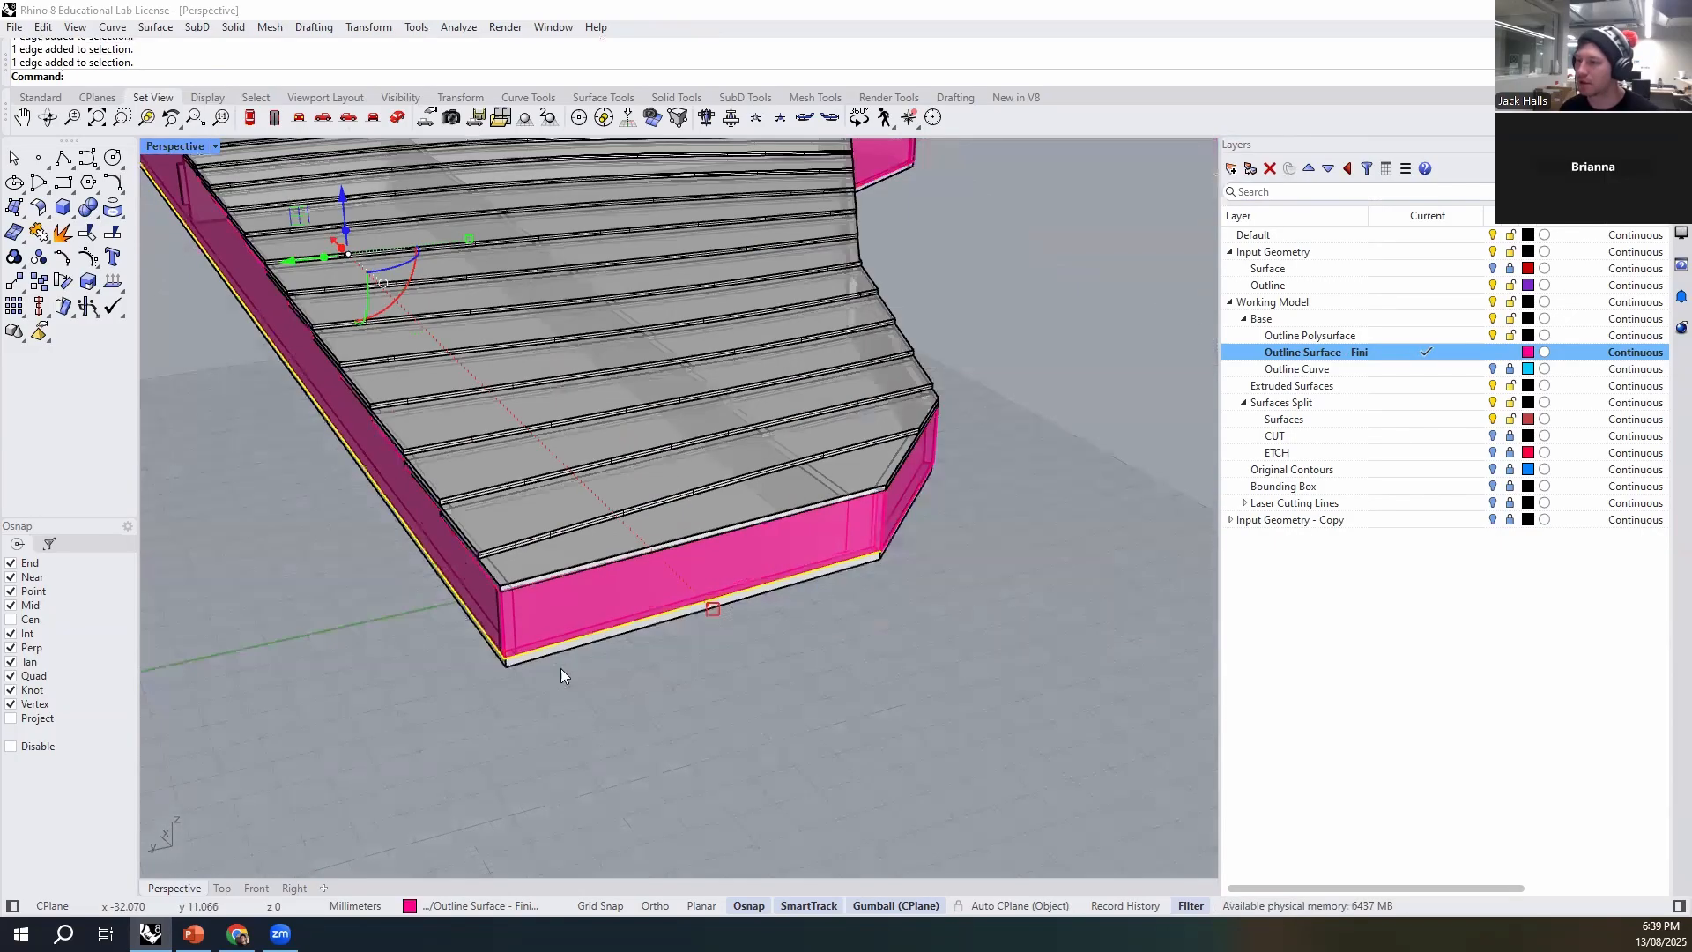
pyautogui.scroll(4, 476, 590)
pyautogui.scroll(4, 255, 504)
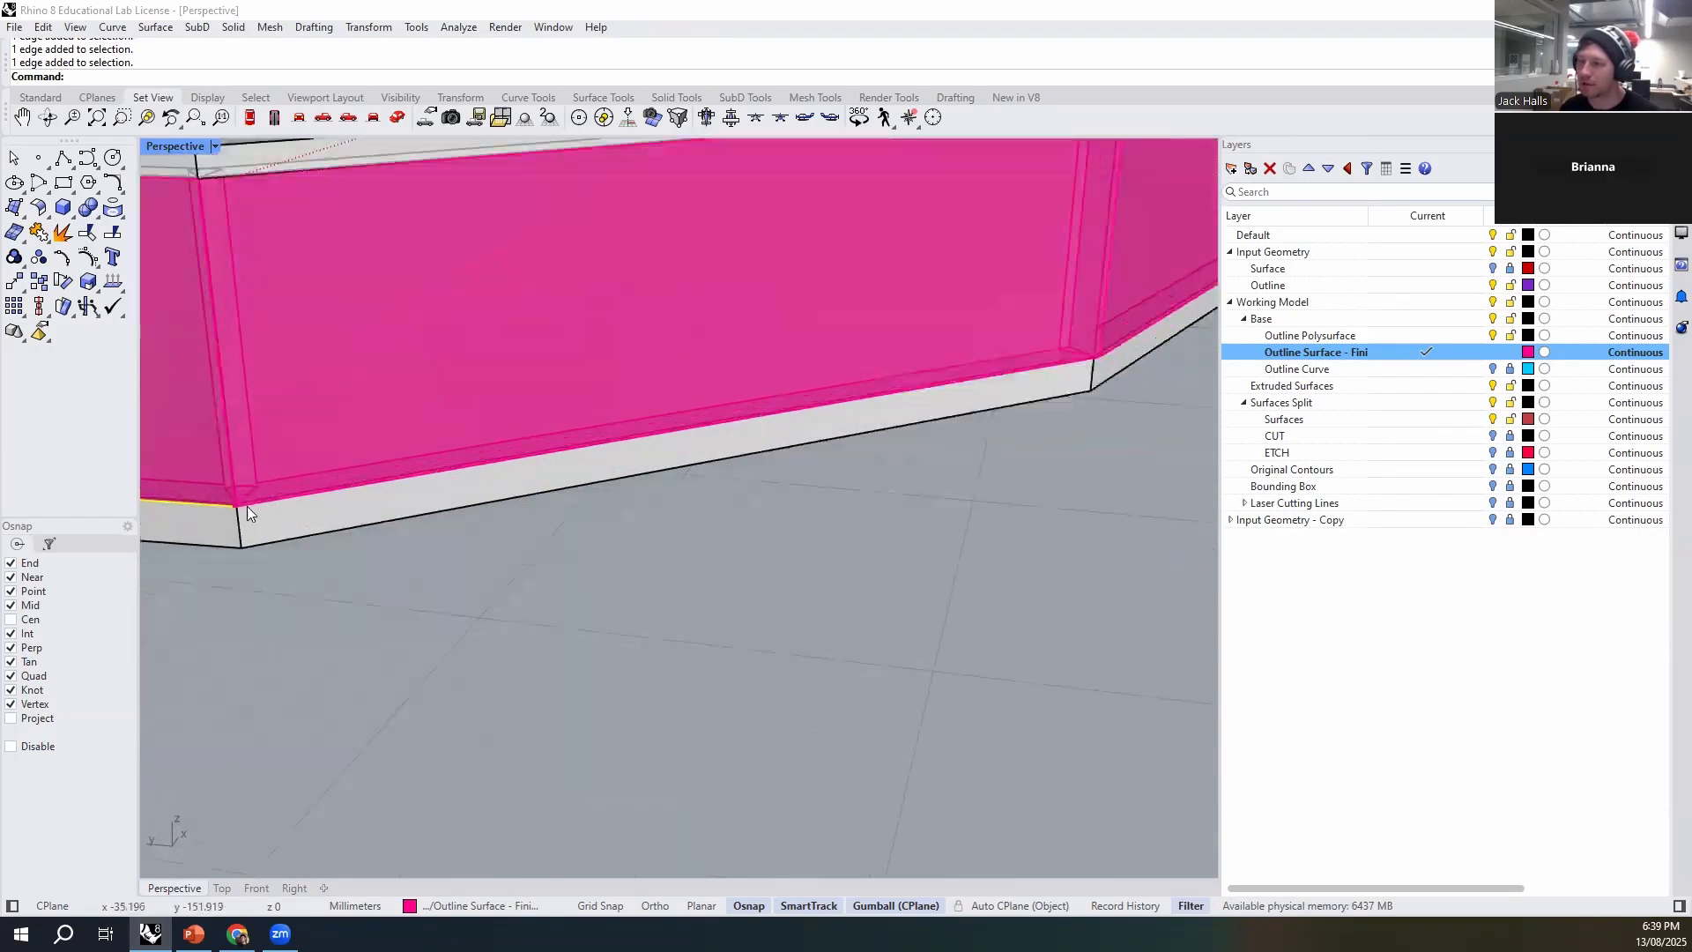
pyautogui.scroll(-3, 238, 511)
pyautogui.moveTo(612, 586); pyautogui.dragTo(840, 608, button='right')
pyautogui.click(823, 568)
pyautogui.click(834, 617)
pyautogui.scroll(4, 434, 596)
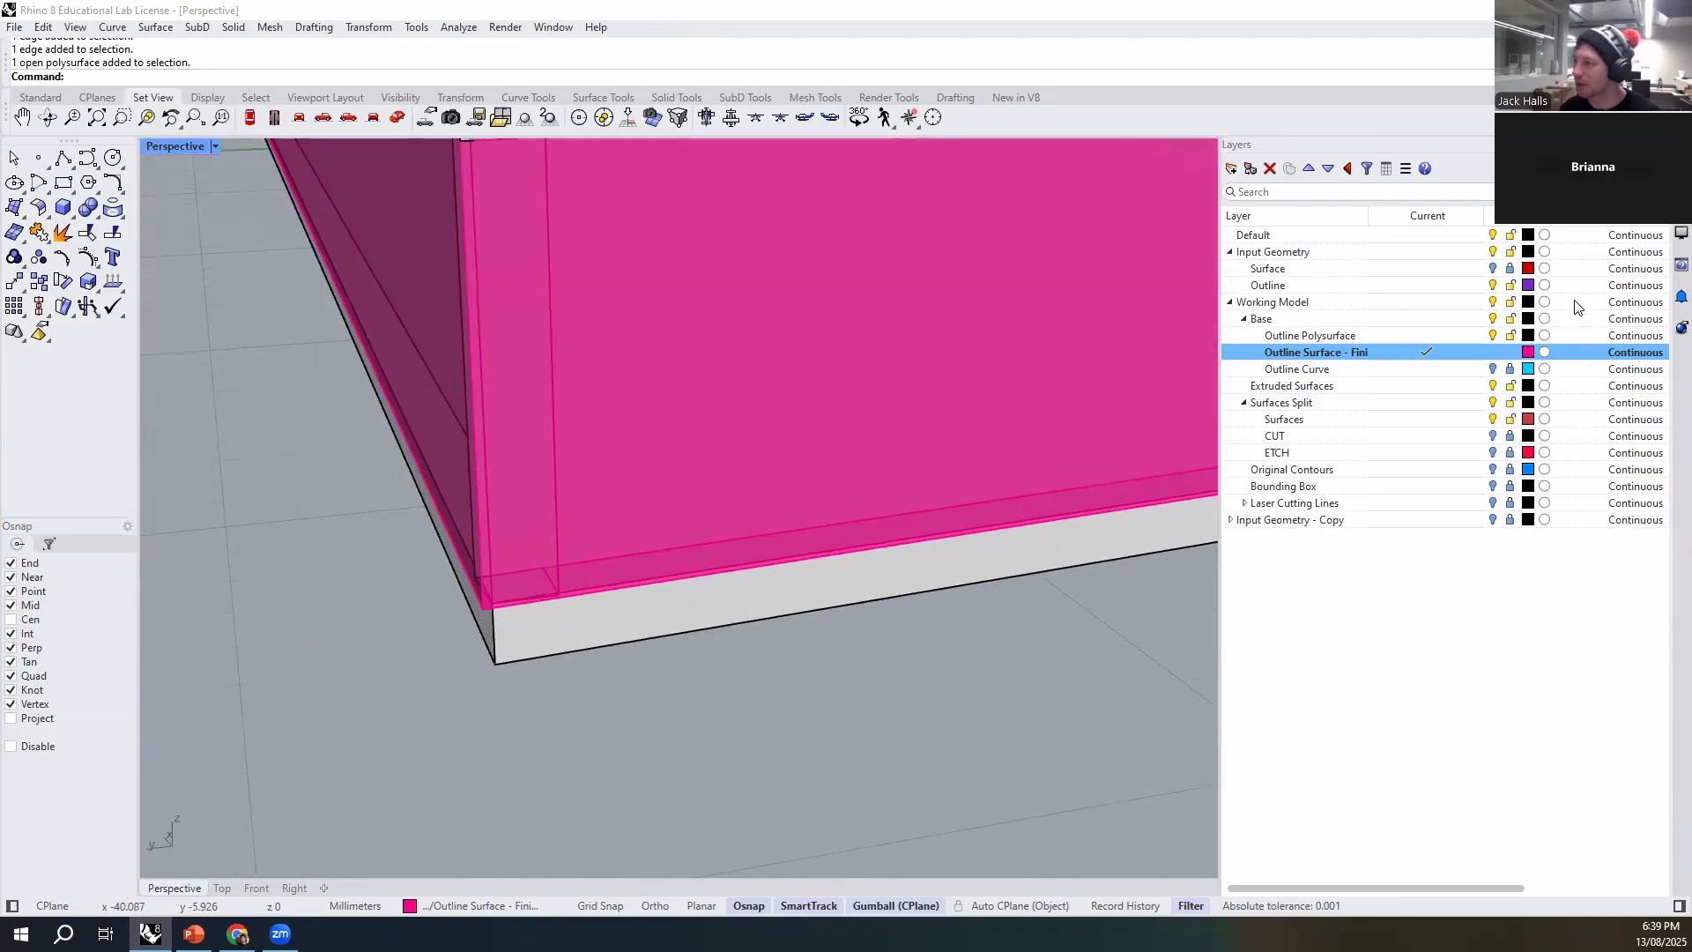
# - Show and unlock the Outline Curve layer, and select the closed outline curve along the base plate's upper edge
pyautogui.click(1495, 371)
pyautogui.click(1493, 370)
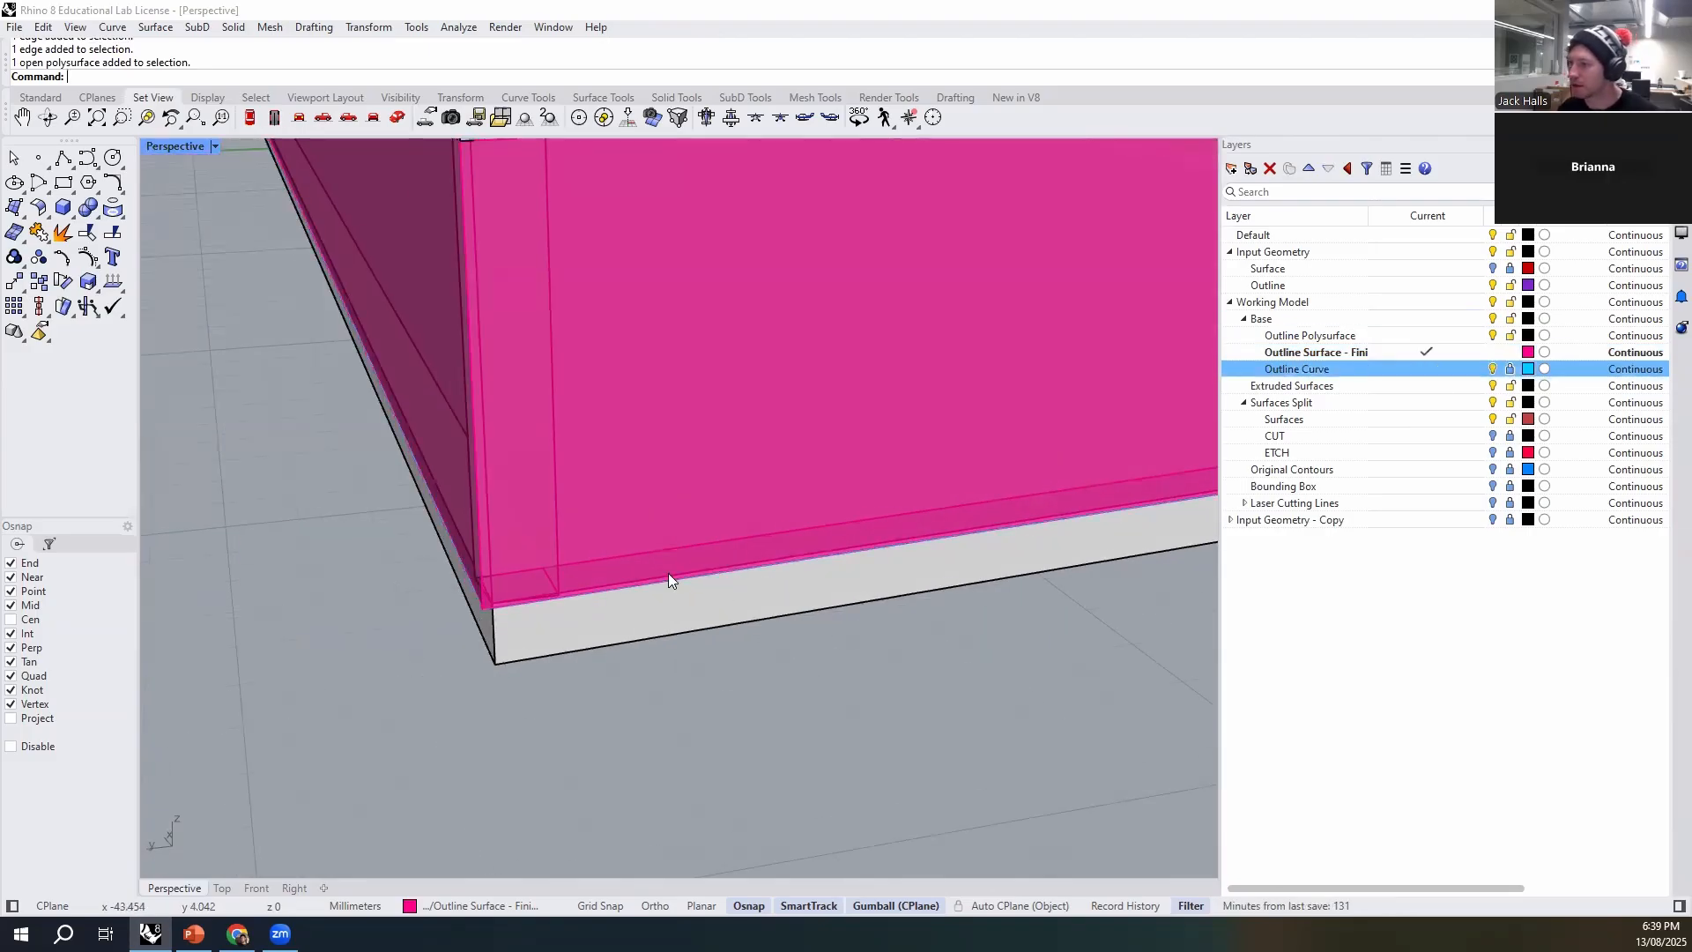
pyautogui.click(568, 599)
pyautogui.click(620, 657)
pyautogui.click(606, 594)
pyautogui.click(1085, 683)
pyautogui.click(675, 577)
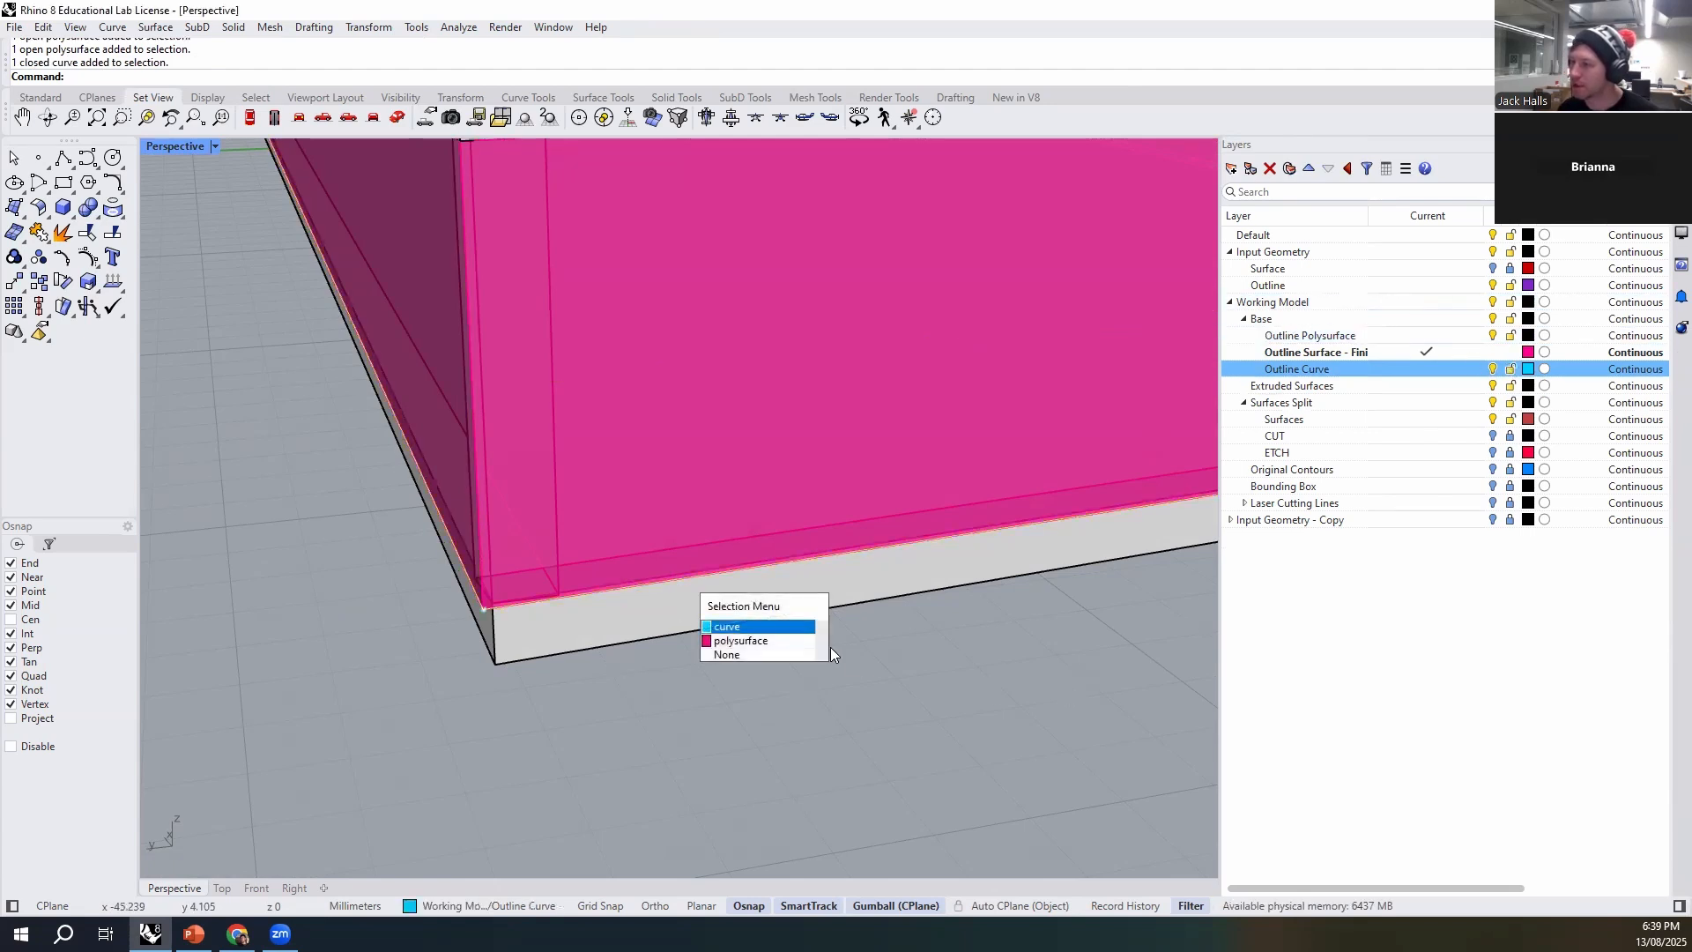
pyautogui.click(738, 627)
# - Extrude the outline curve down to the base plate's lower corner with ExtrudeCrv and Solid=Yes
pyautogui.keyDown('ctrl'); pyautogui.click(1375, 356); pyautogui.keyUp('ctrl')
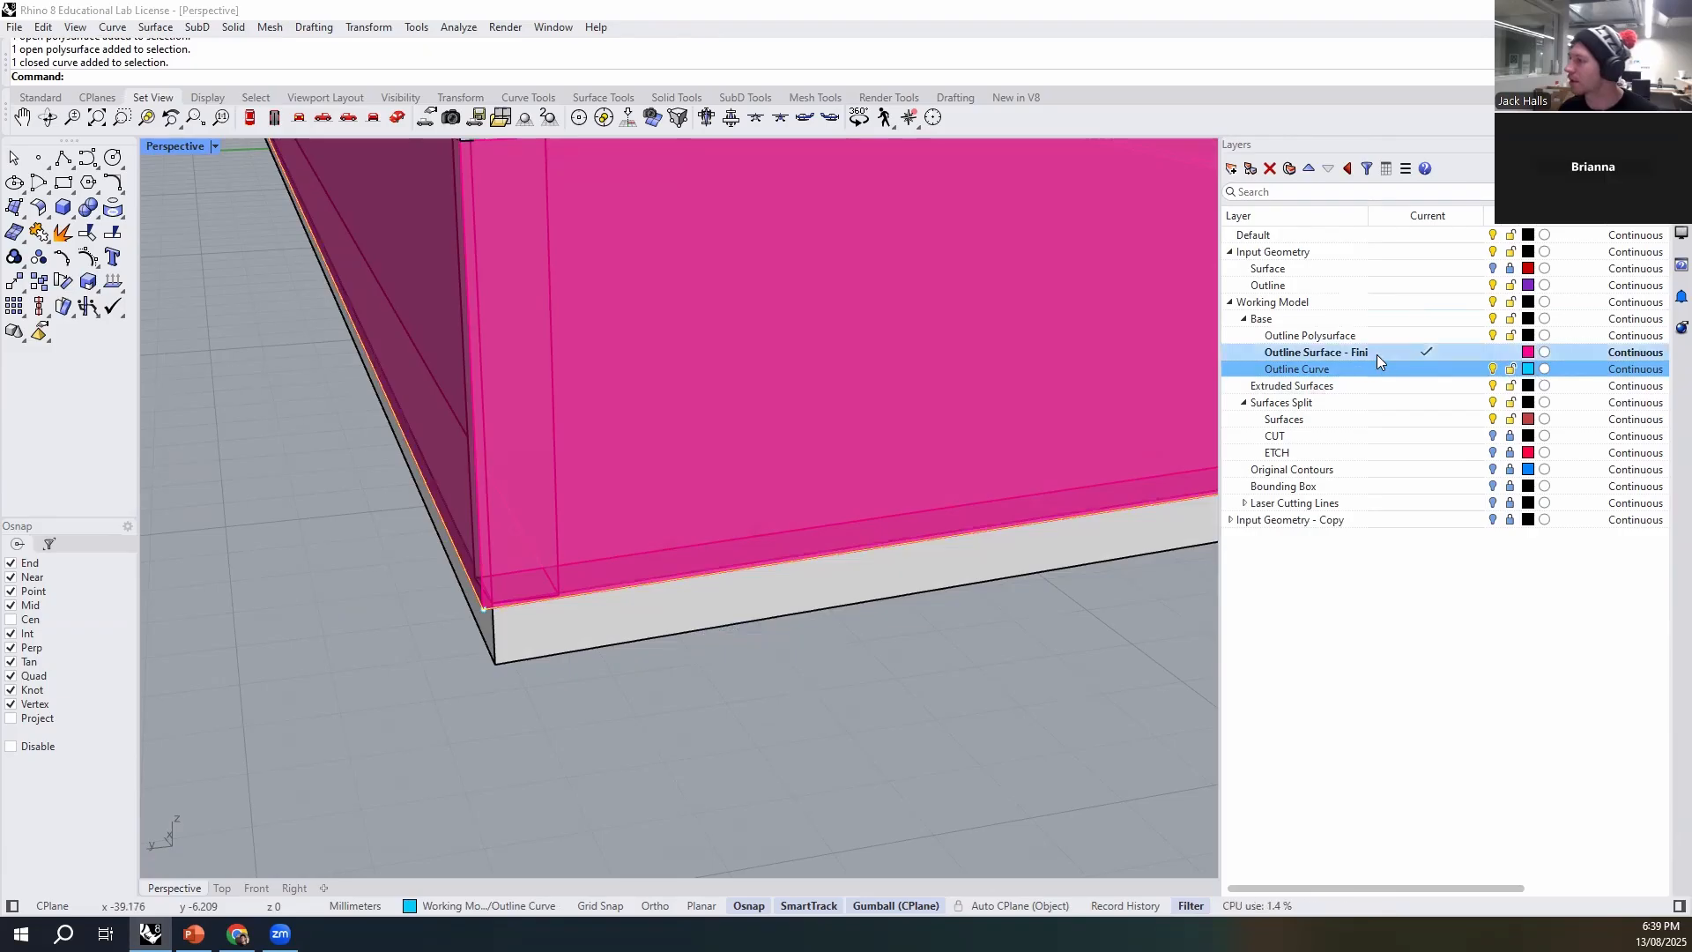
pyautogui.click(1377, 354)
pyautogui.write('Extrud')
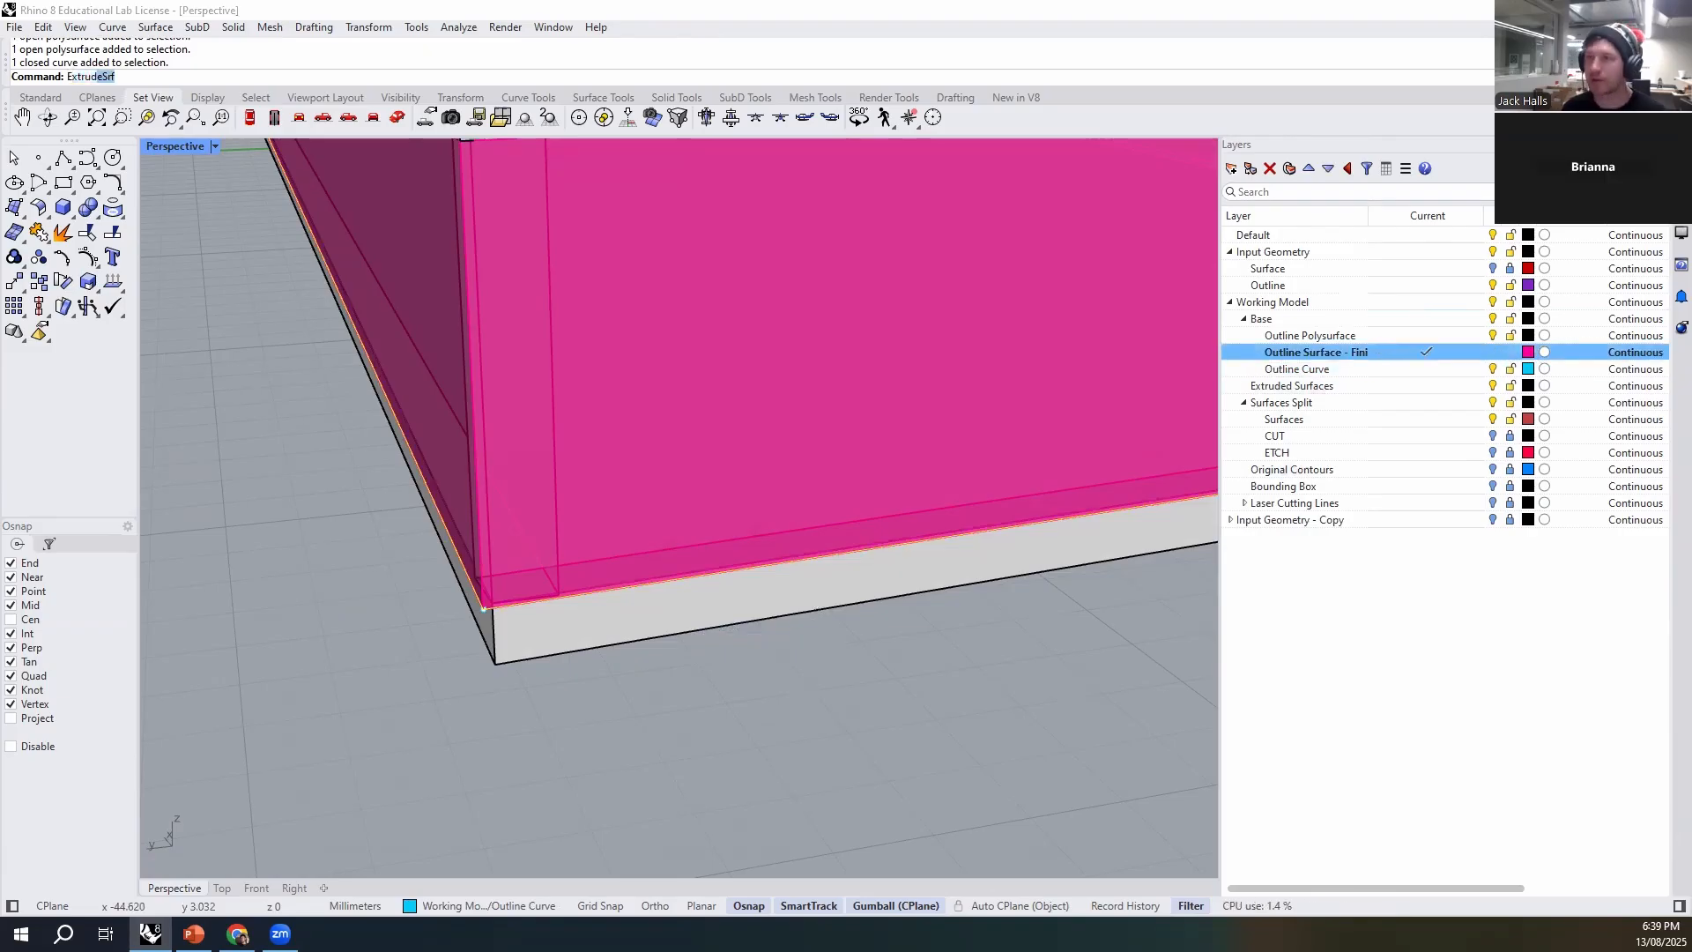
pyautogui.write('e')
pyautogui.press('Down')
pyautogui.press('Return')
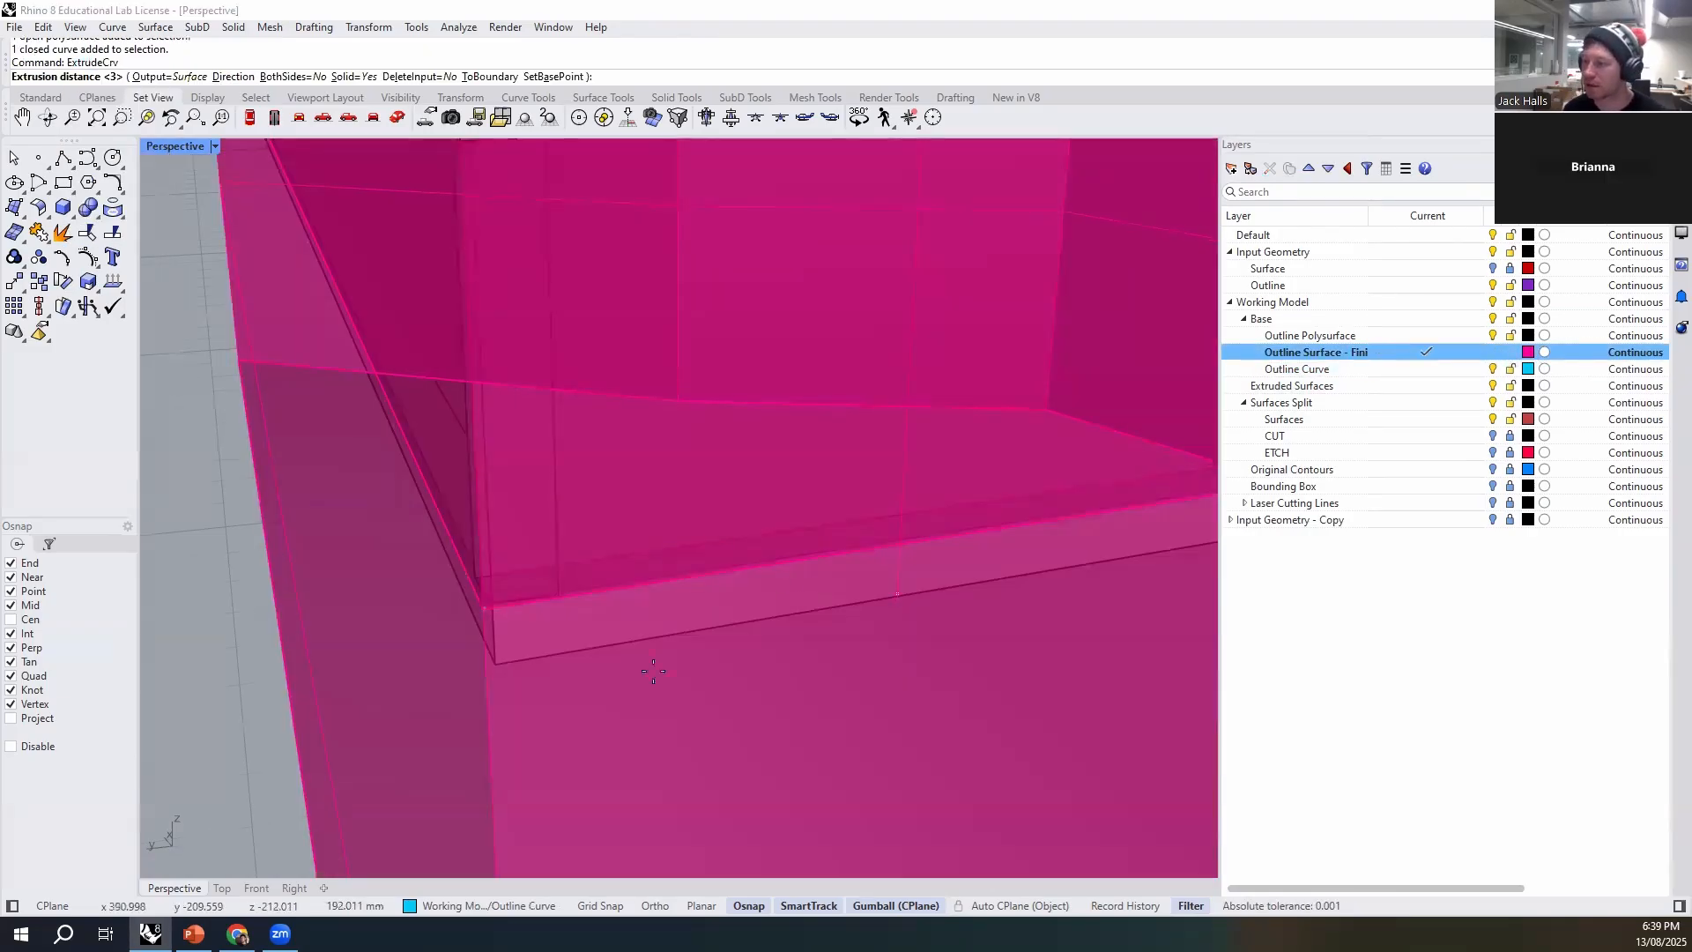
pyautogui.click(494, 677)
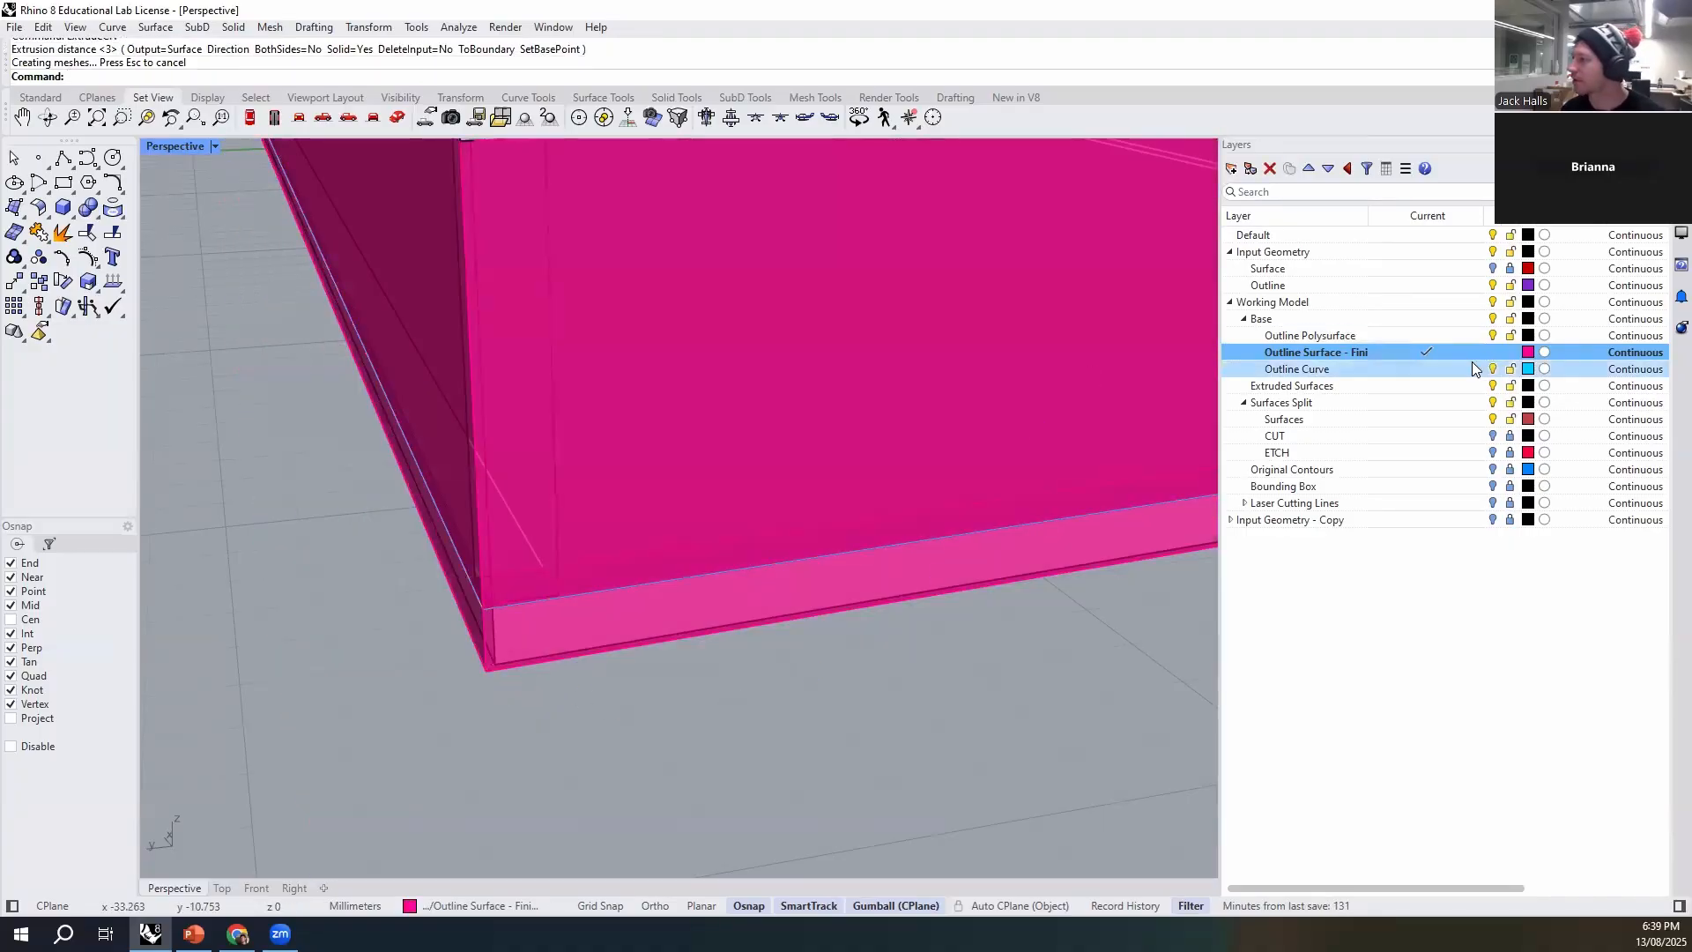
# - Lock and hide the Outline Curve layer, and try to join the base extrusion to the outline surface
pyautogui.click(1512, 370)
pyautogui.click(1493, 369)
pyautogui.click(511, 664)
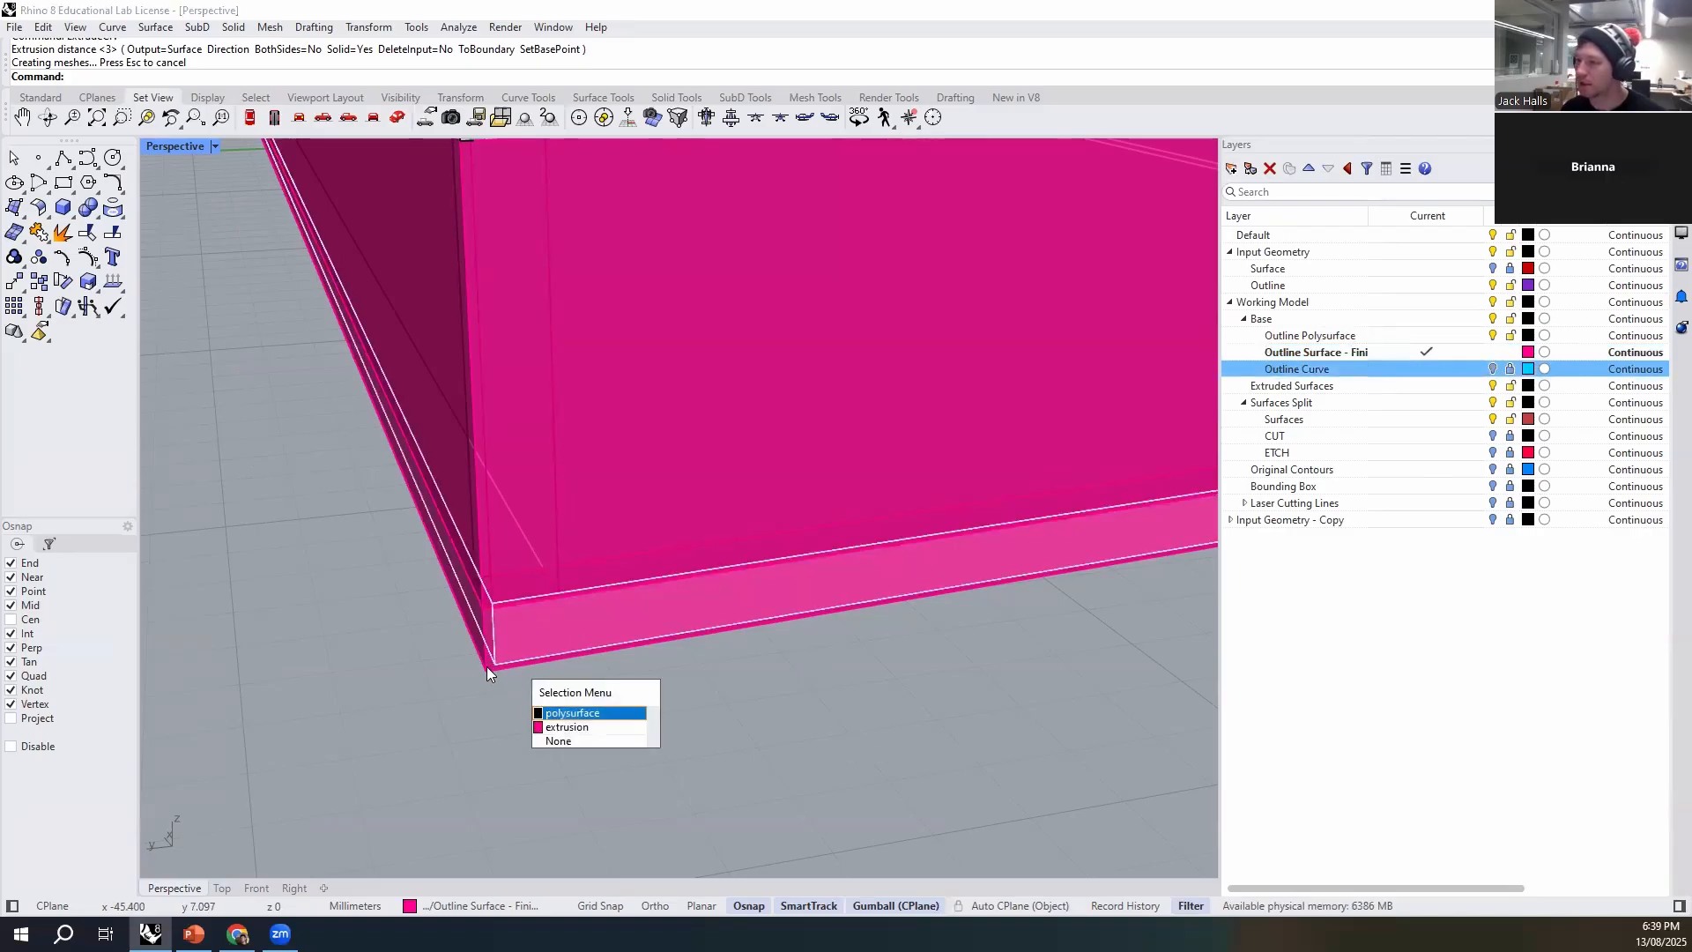
pyautogui.click(569, 739)
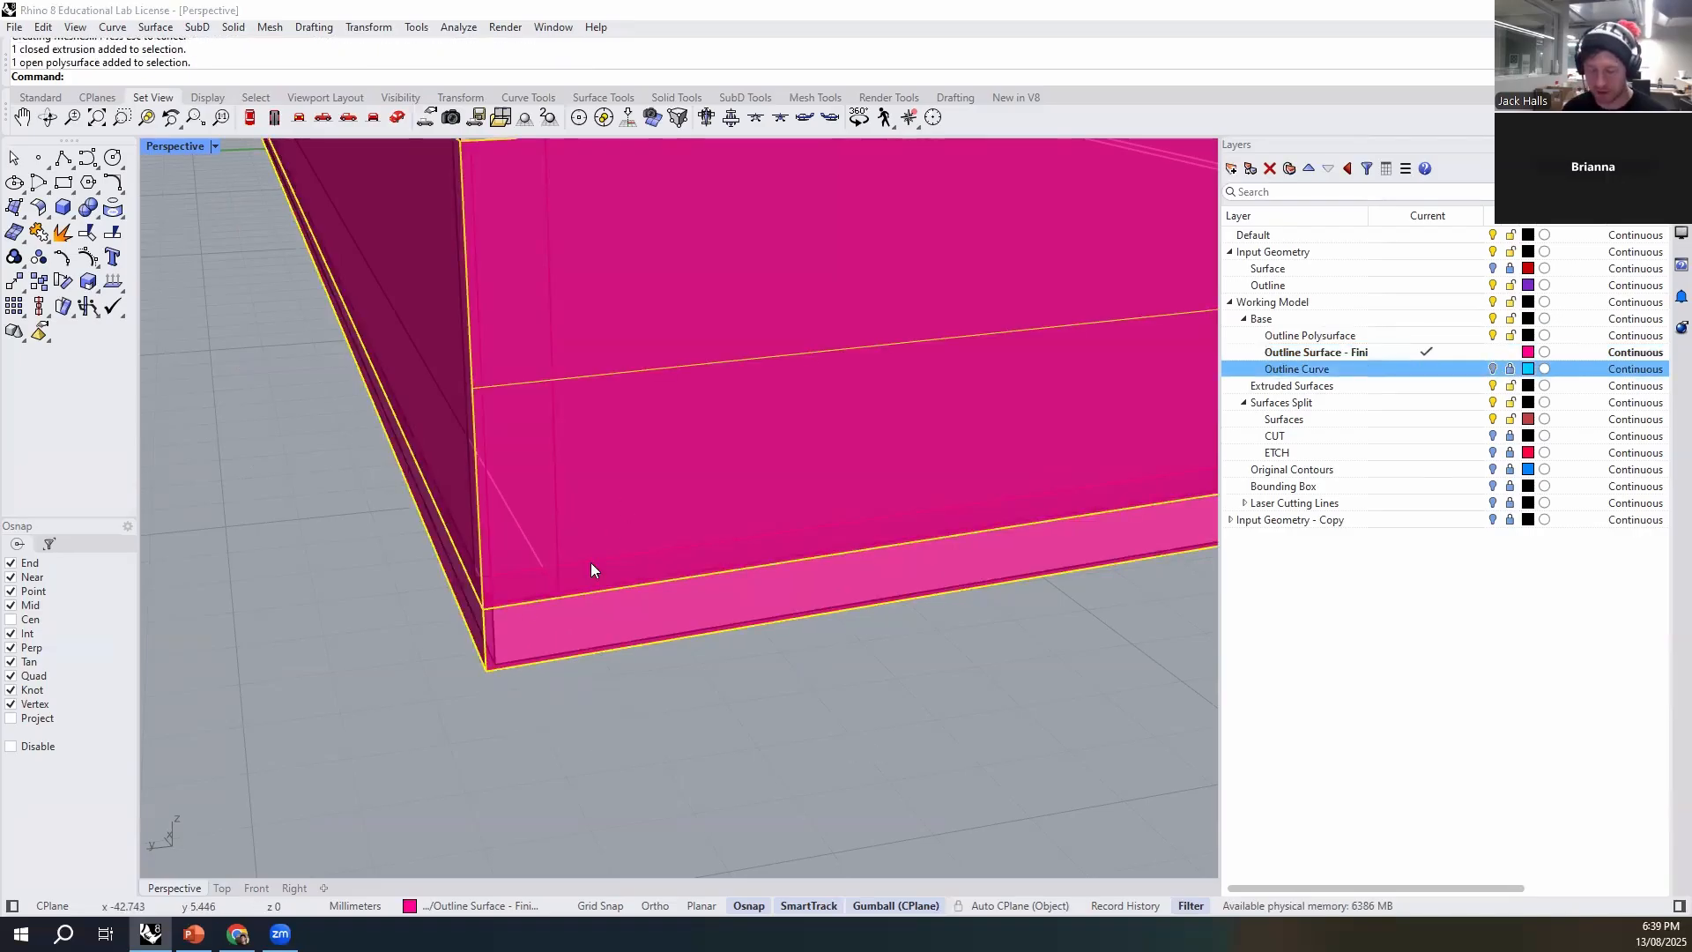
pyautogui.hotkey('ctrl', 'j')
pyautogui.press('Return')
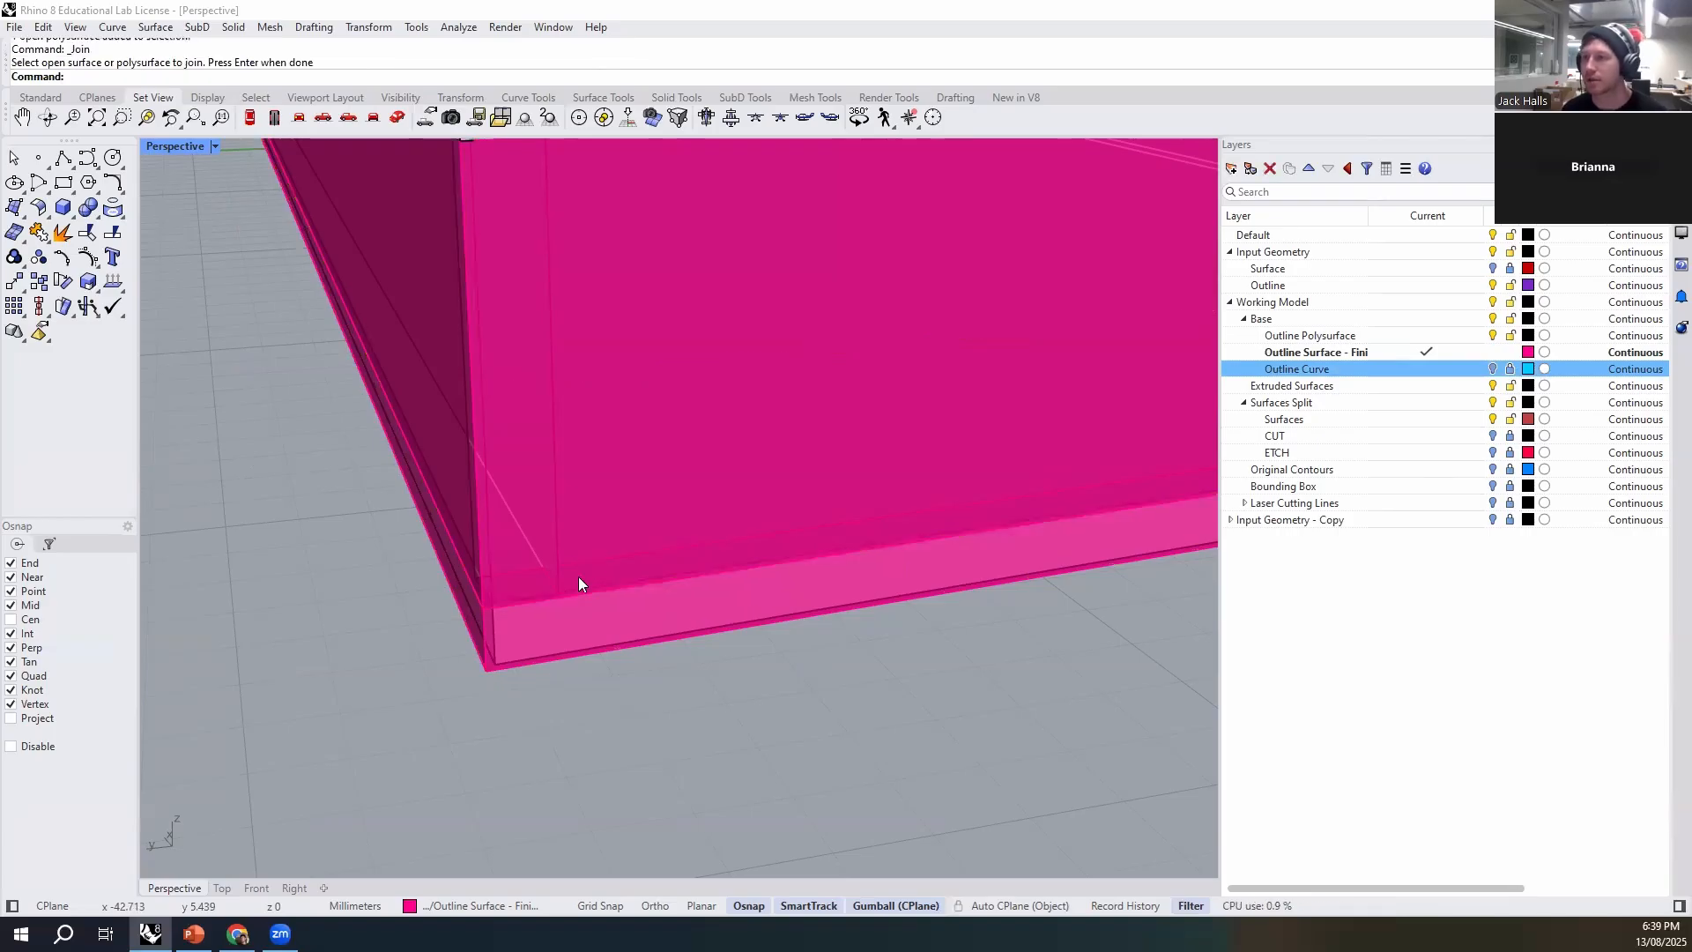
# - Reselect the base extrusion and the outline surface above it, and try again to join them
pyautogui.click(490, 668)
pyautogui.keyDown('shift'); pyautogui.click(613, 457); pyautogui.keyUp('shift')
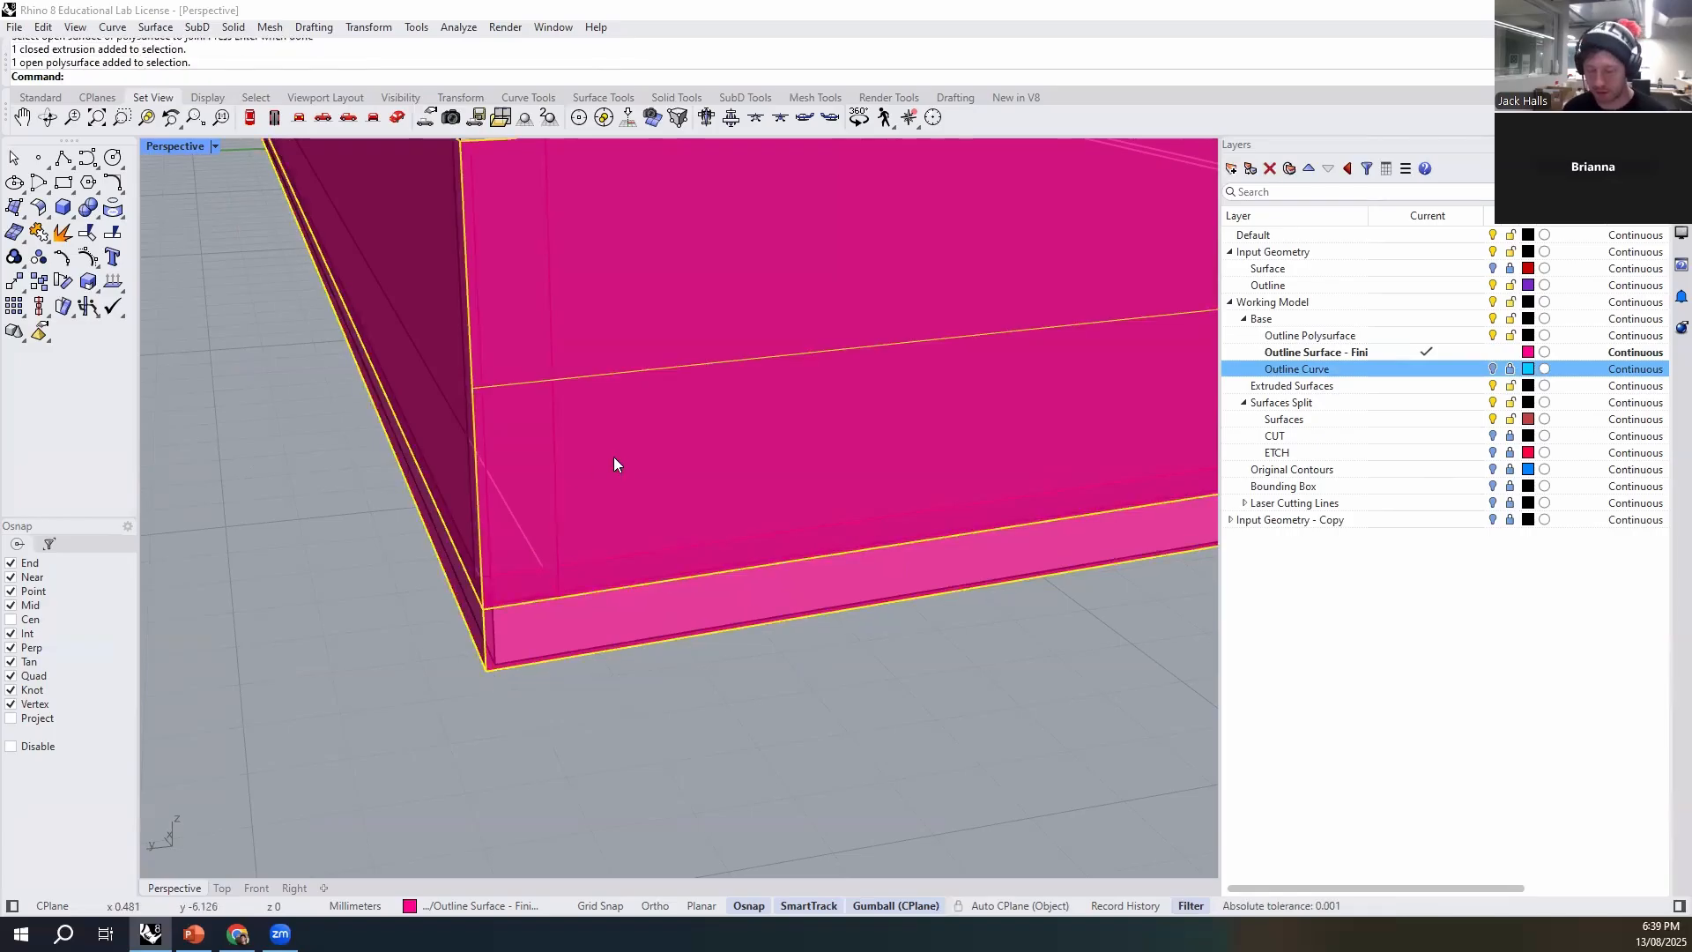
pyautogui.press('Return')
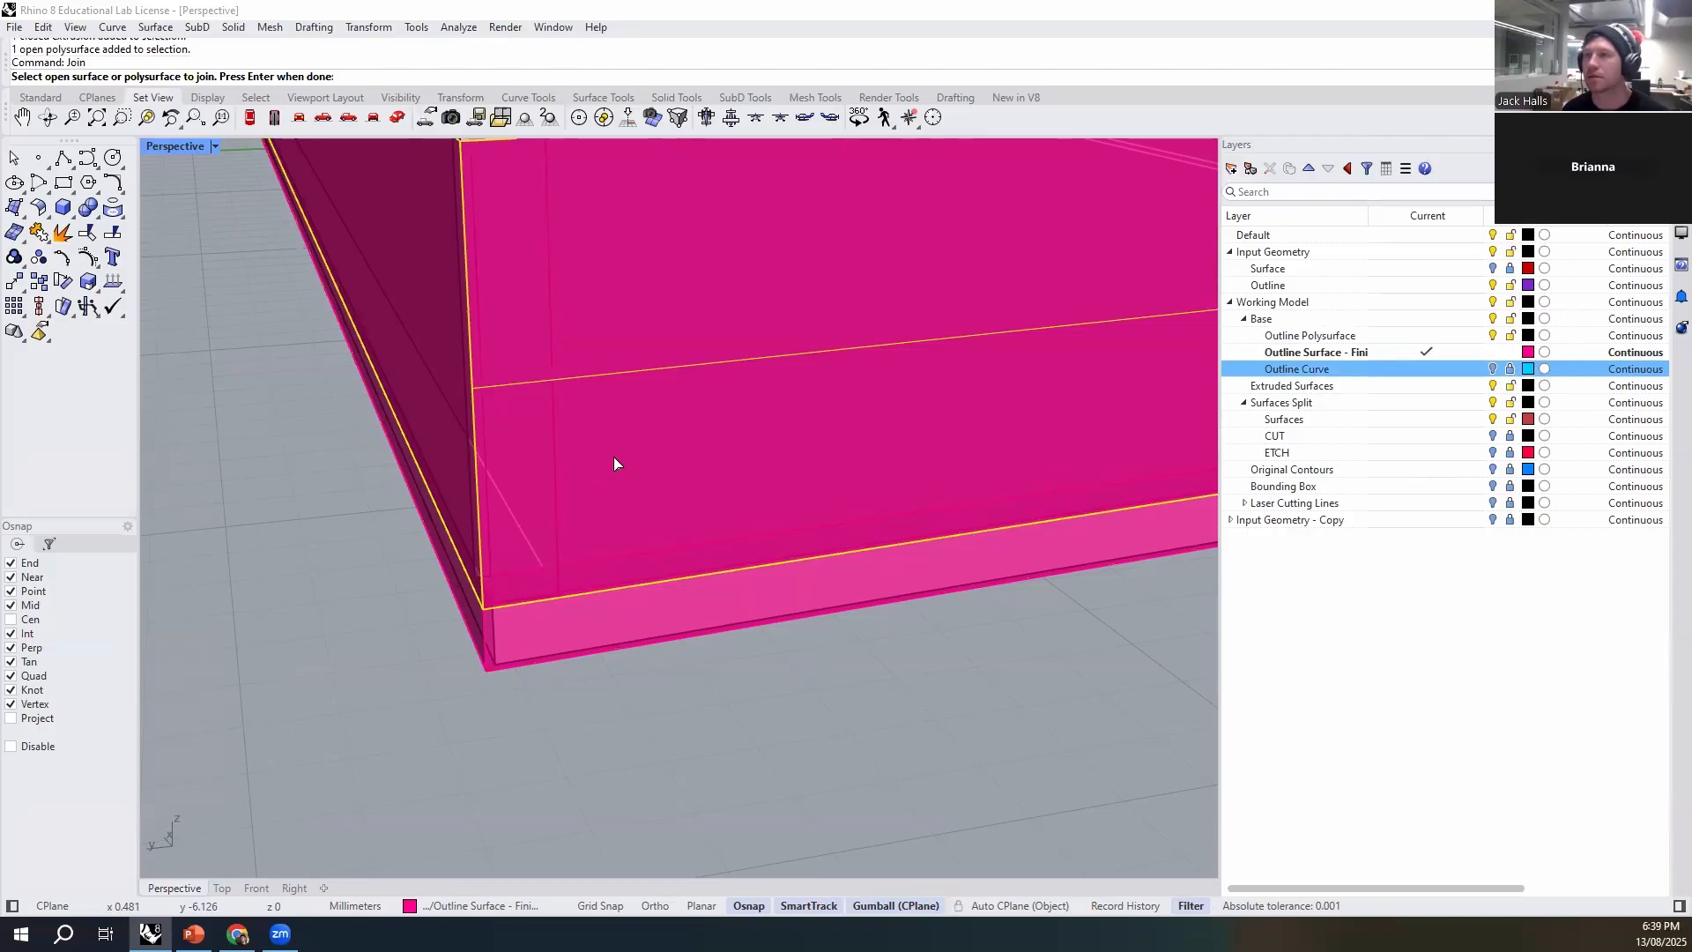
pyautogui.click(580, 659)
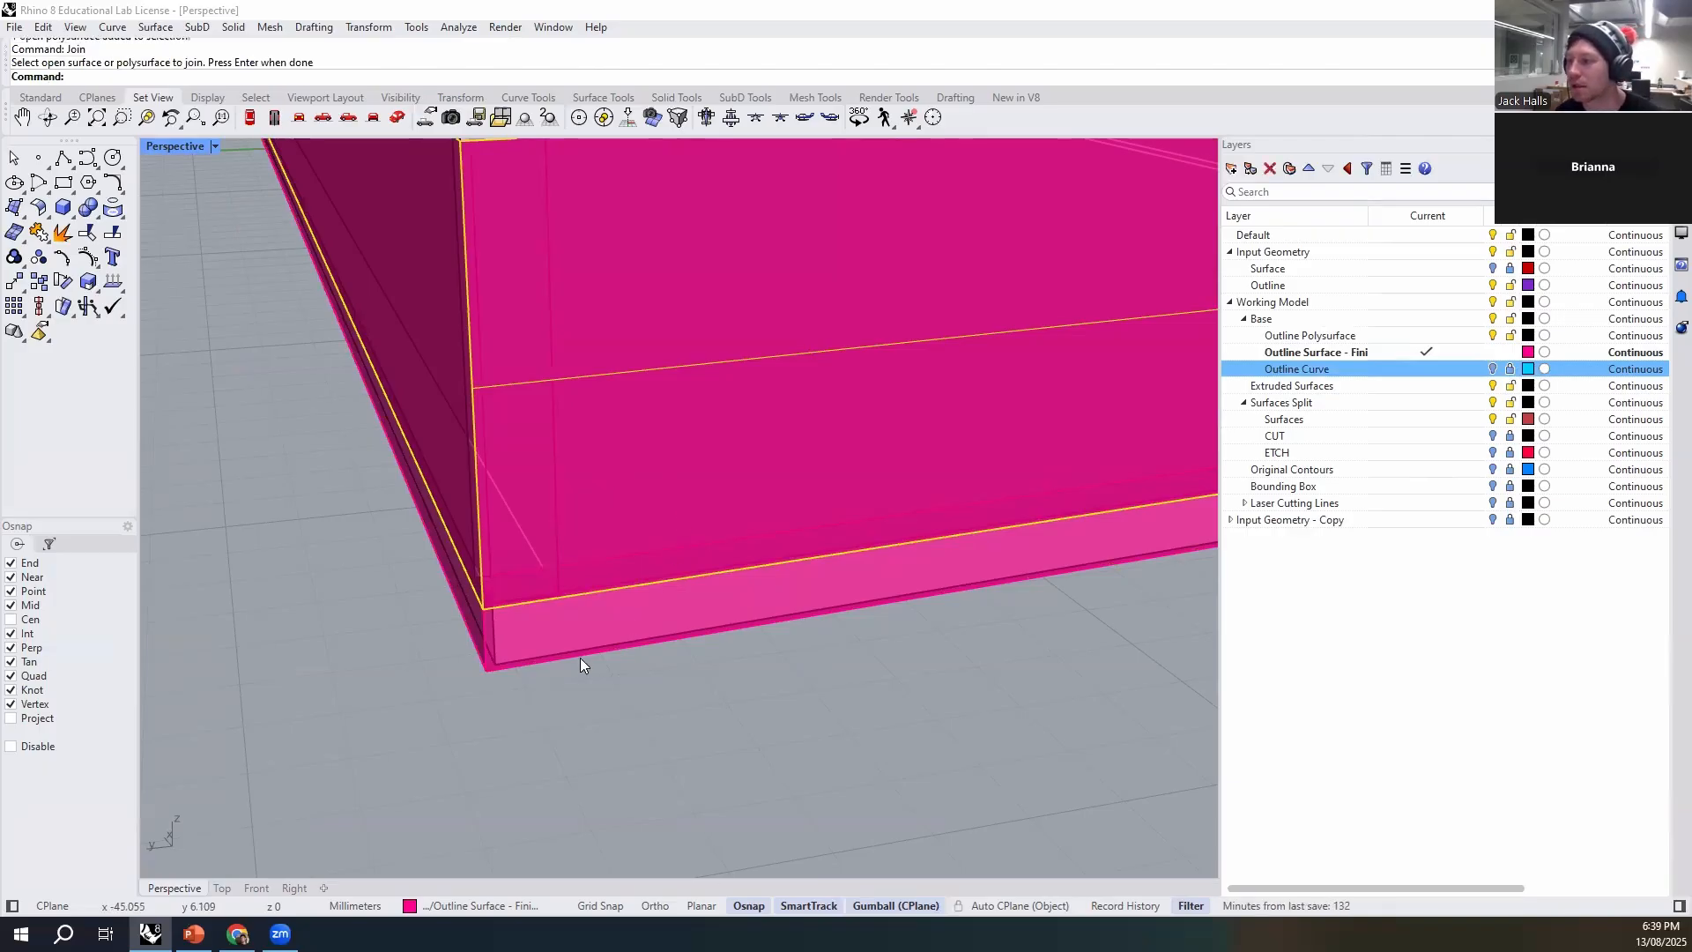
pyautogui.keyDown('shift'); pyautogui.click(712, 497); pyautogui.keyUp('shift')
pyautogui.scroll(-8, 673, 605)
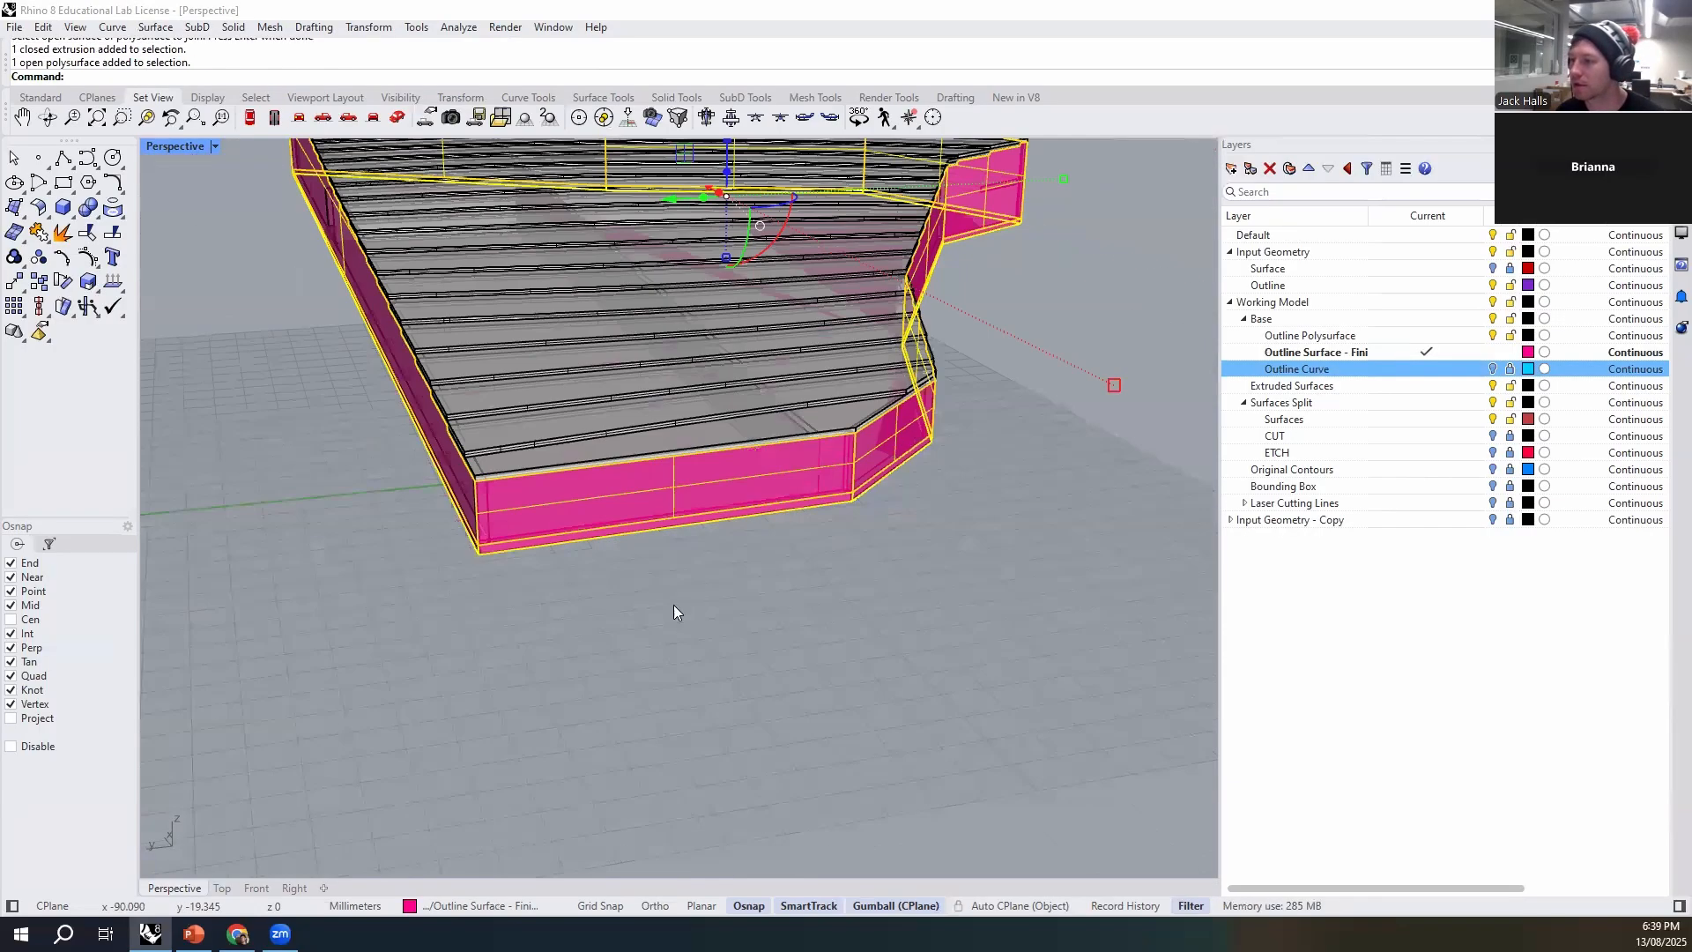
pyautogui.moveTo(673, 605); pyautogui.dragTo(839, 604, button='right')
pyautogui.scroll(4, 1051, 490)
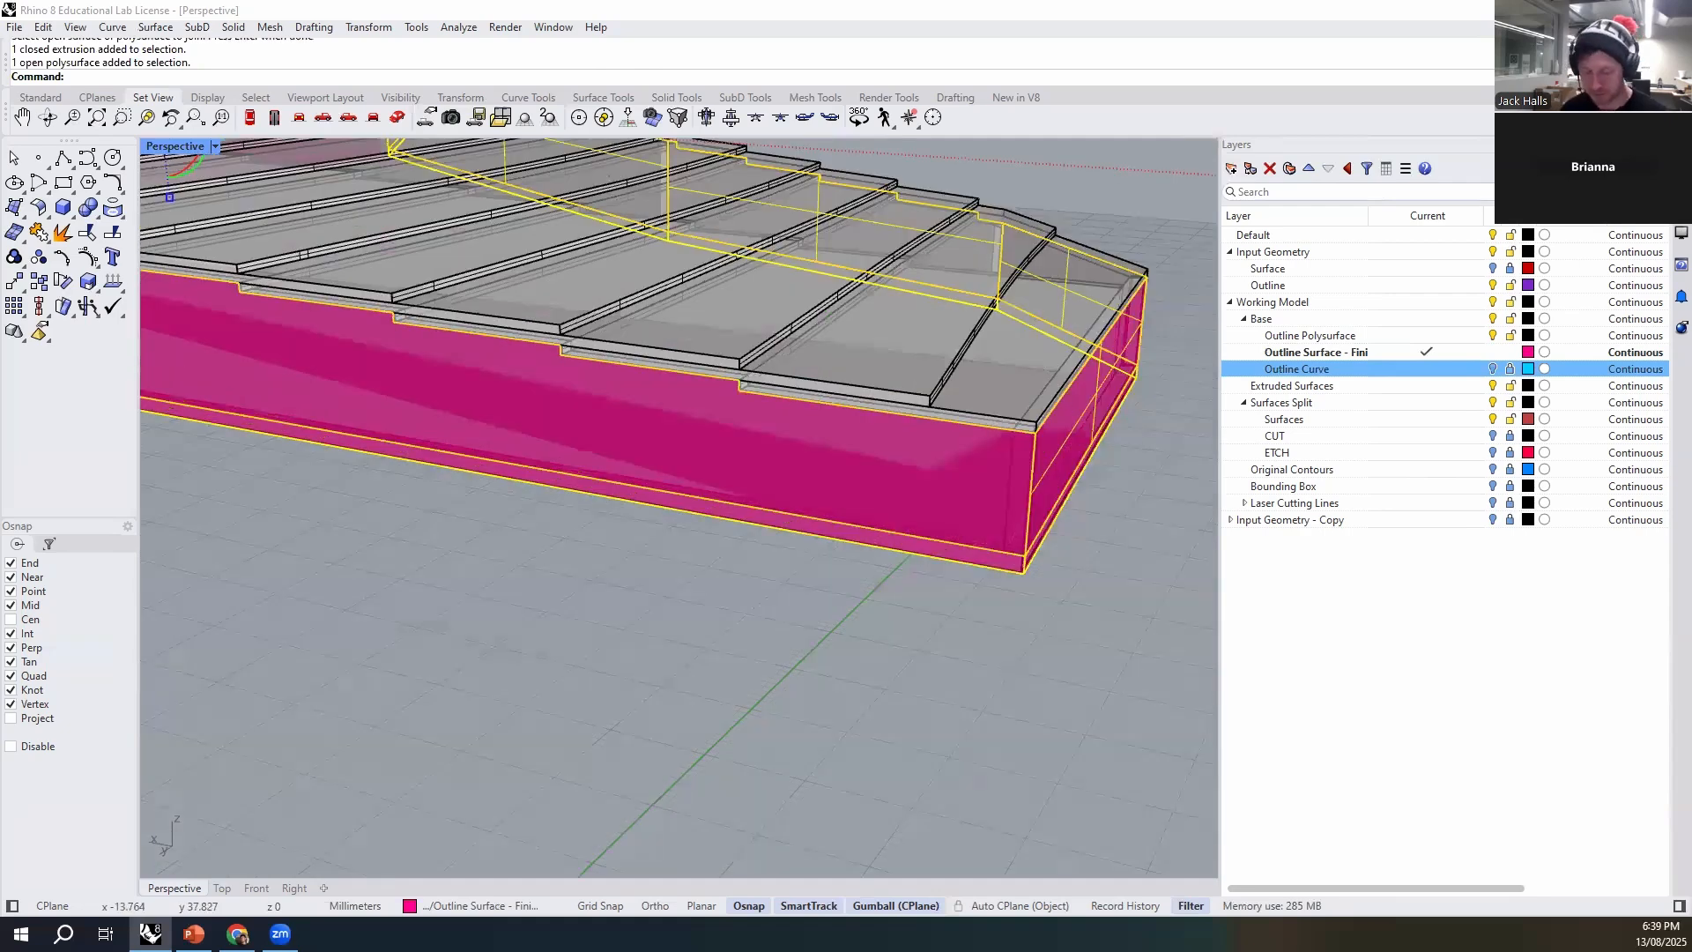
pyautogui.press('Return')
# - Select the extrusion around the base plate and examine its seam with the outline surface at the corner
pyautogui.moveTo(1059, 529); pyautogui.dragTo(762, 545, button='right')
pyautogui.scroll(5, 762, 545)
pyautogui.click(785, 494)
pyautogui.click(853, 572)
pyautogui.click(795, 543)
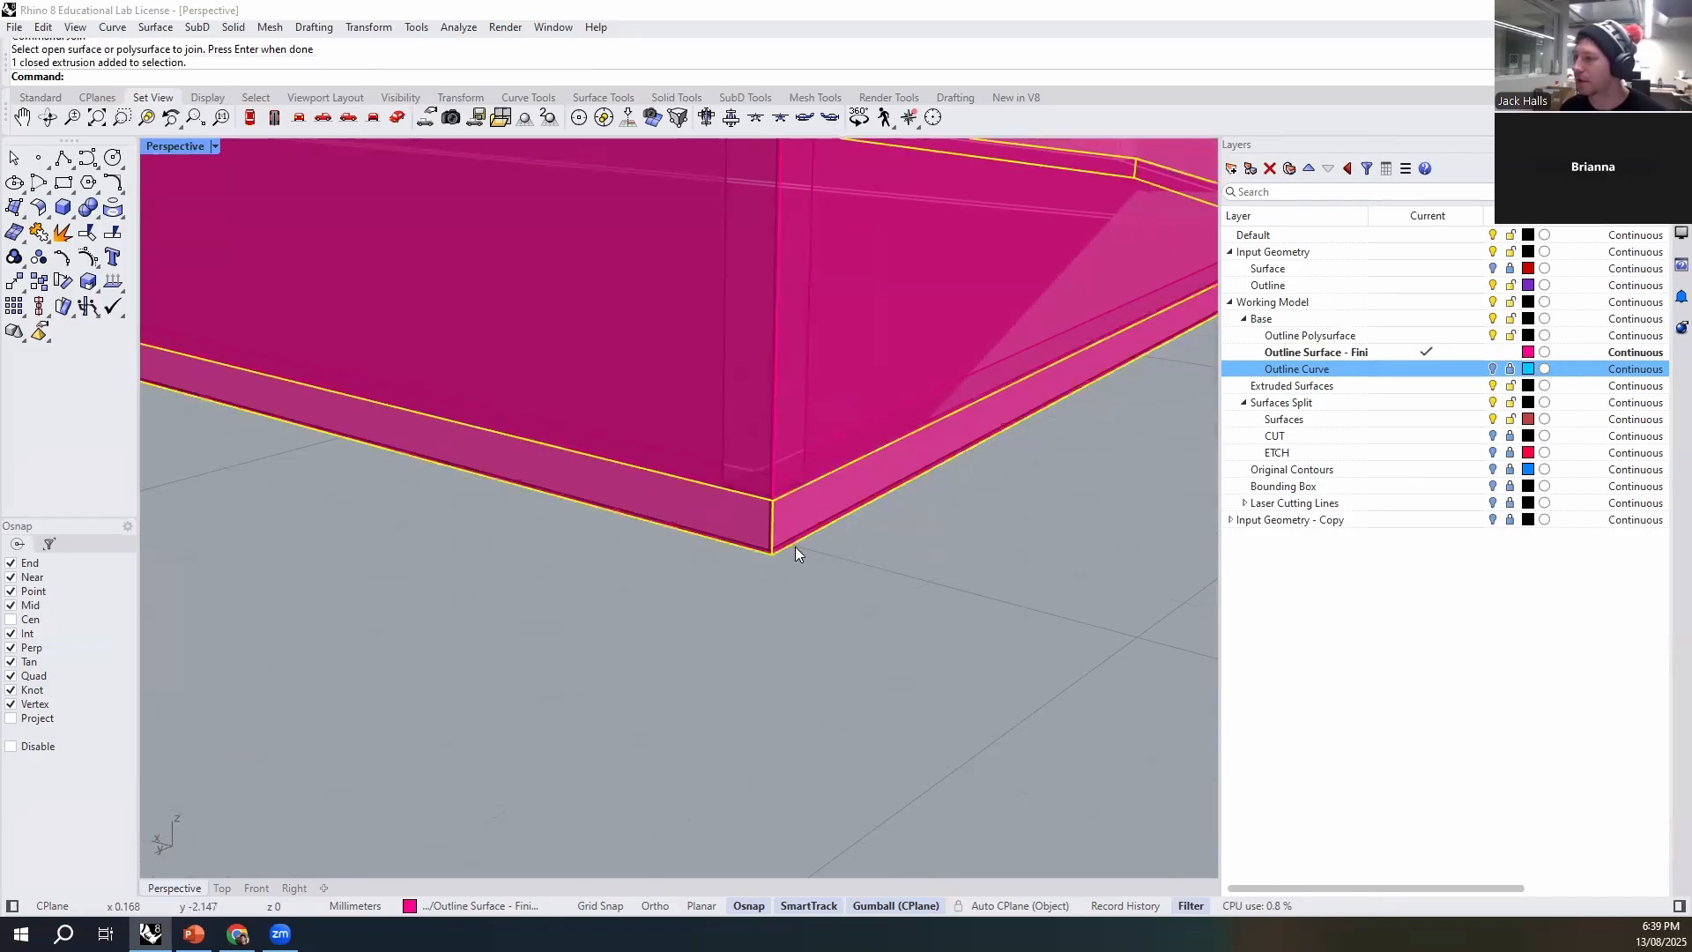
pyautogui.moveTo(795, 546); pyautogui.dragTo(765, 594, button='right')
pyautogui.scroll(5, 515, 615)
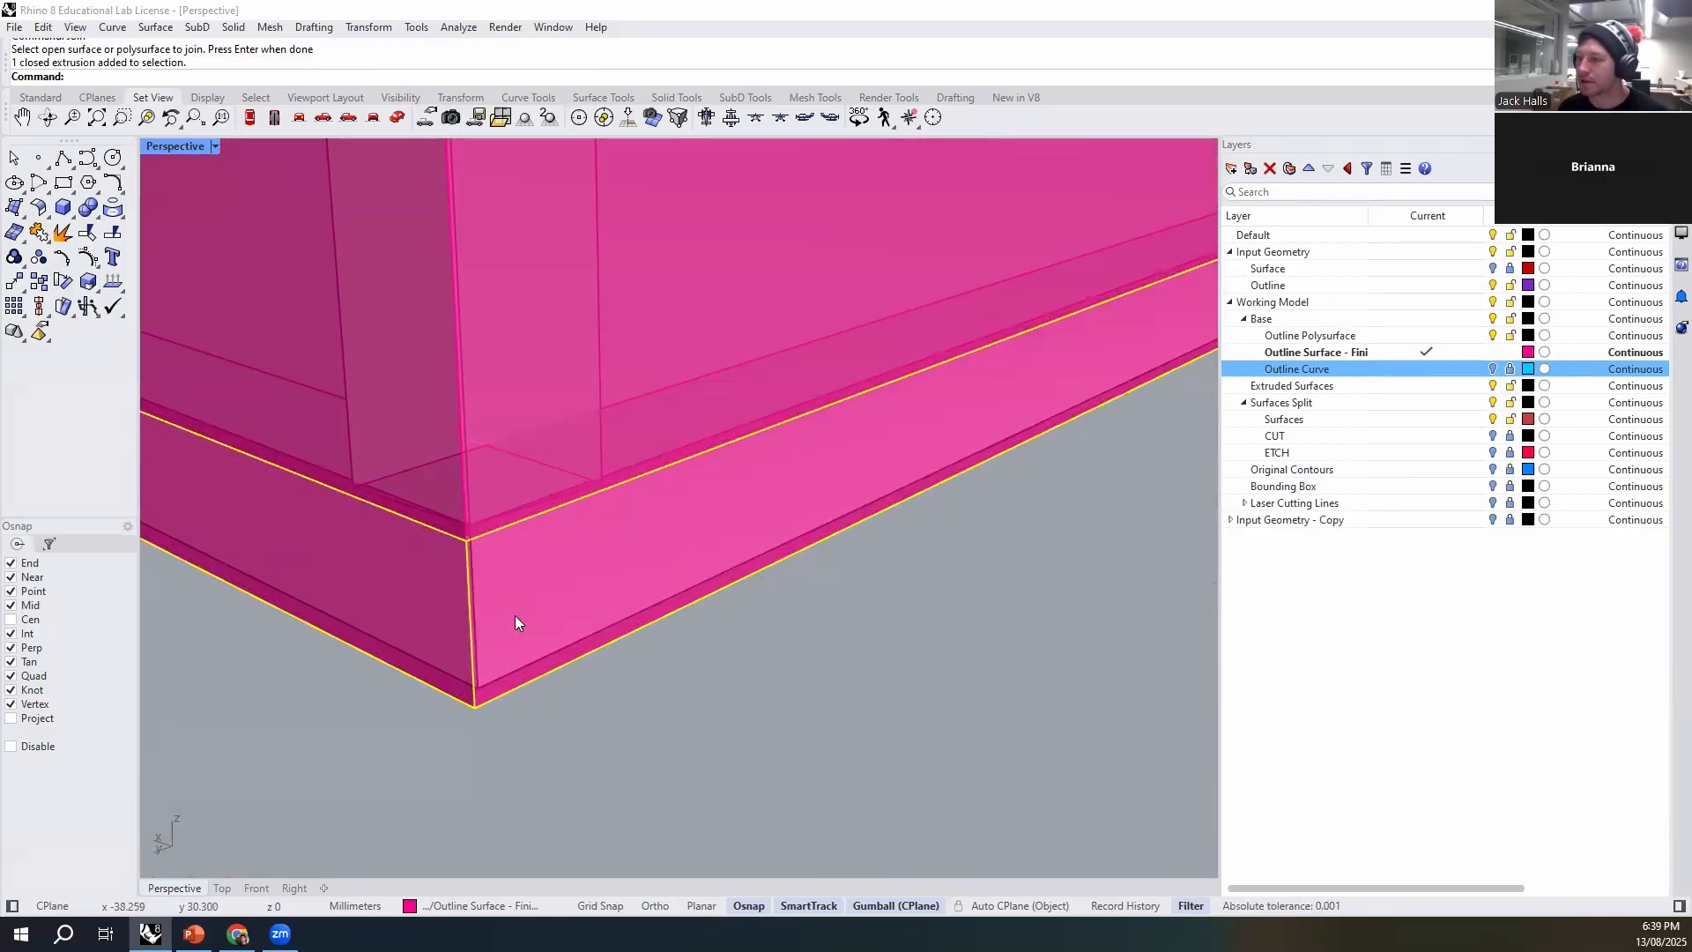
# - Undo the Outline Curve layer changes and the solid extrusion around the base plate
pyautogui.hotkey('ctrl', 'z')
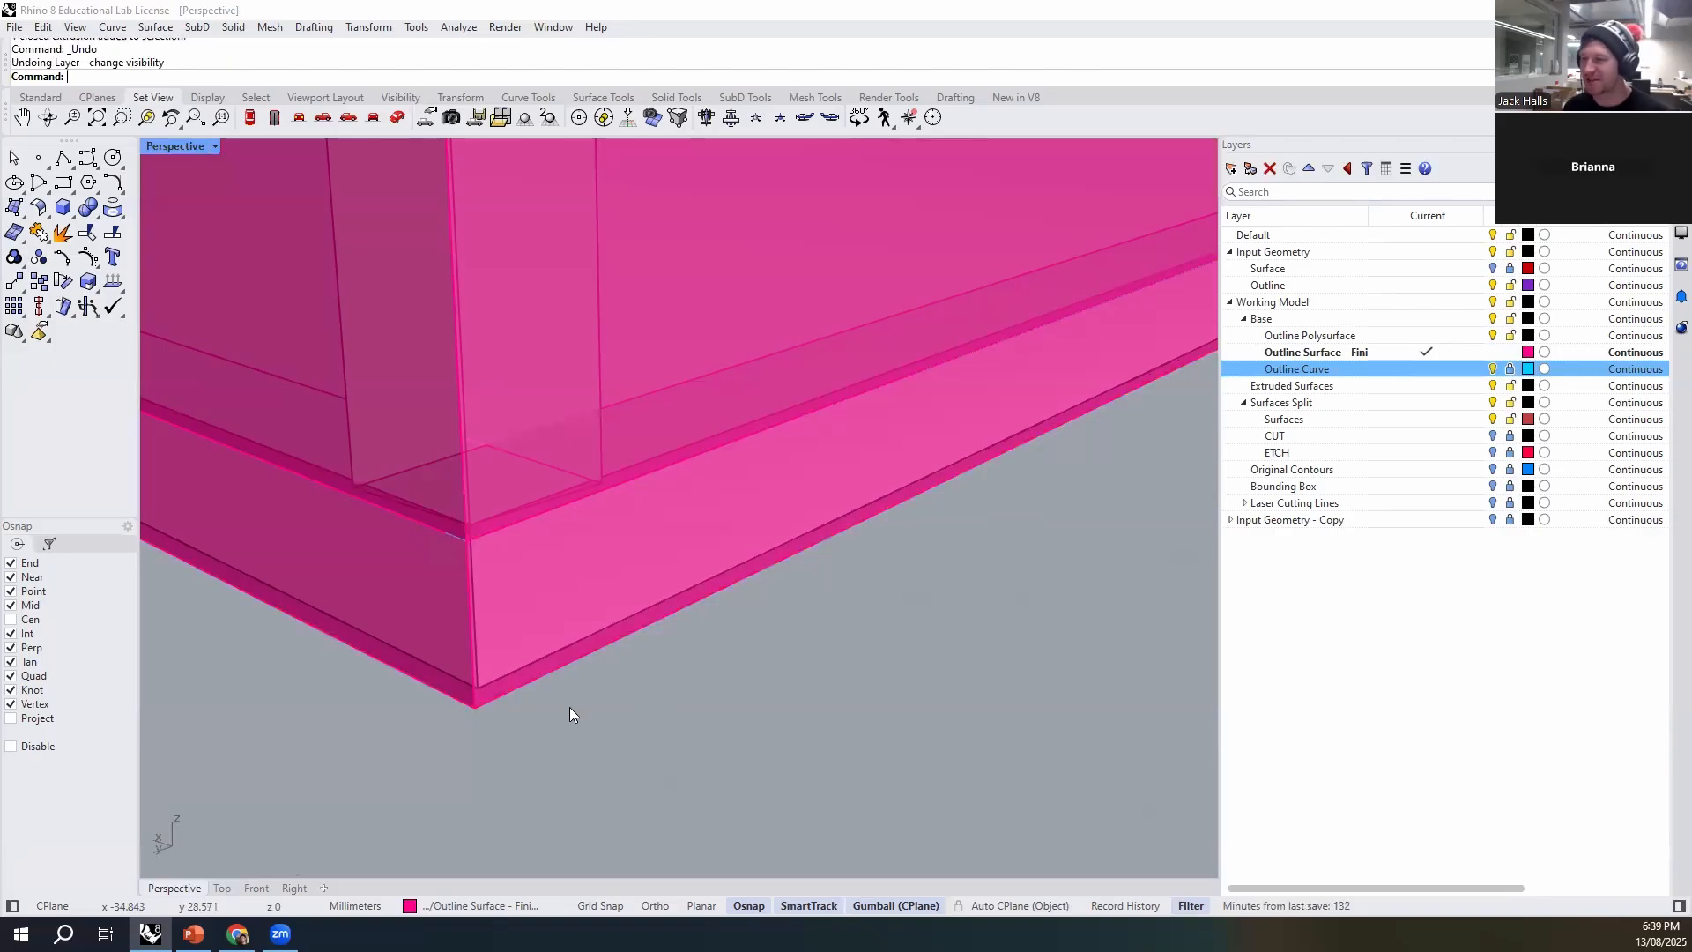
pyautogui.hotkey('ctrl', 'z')
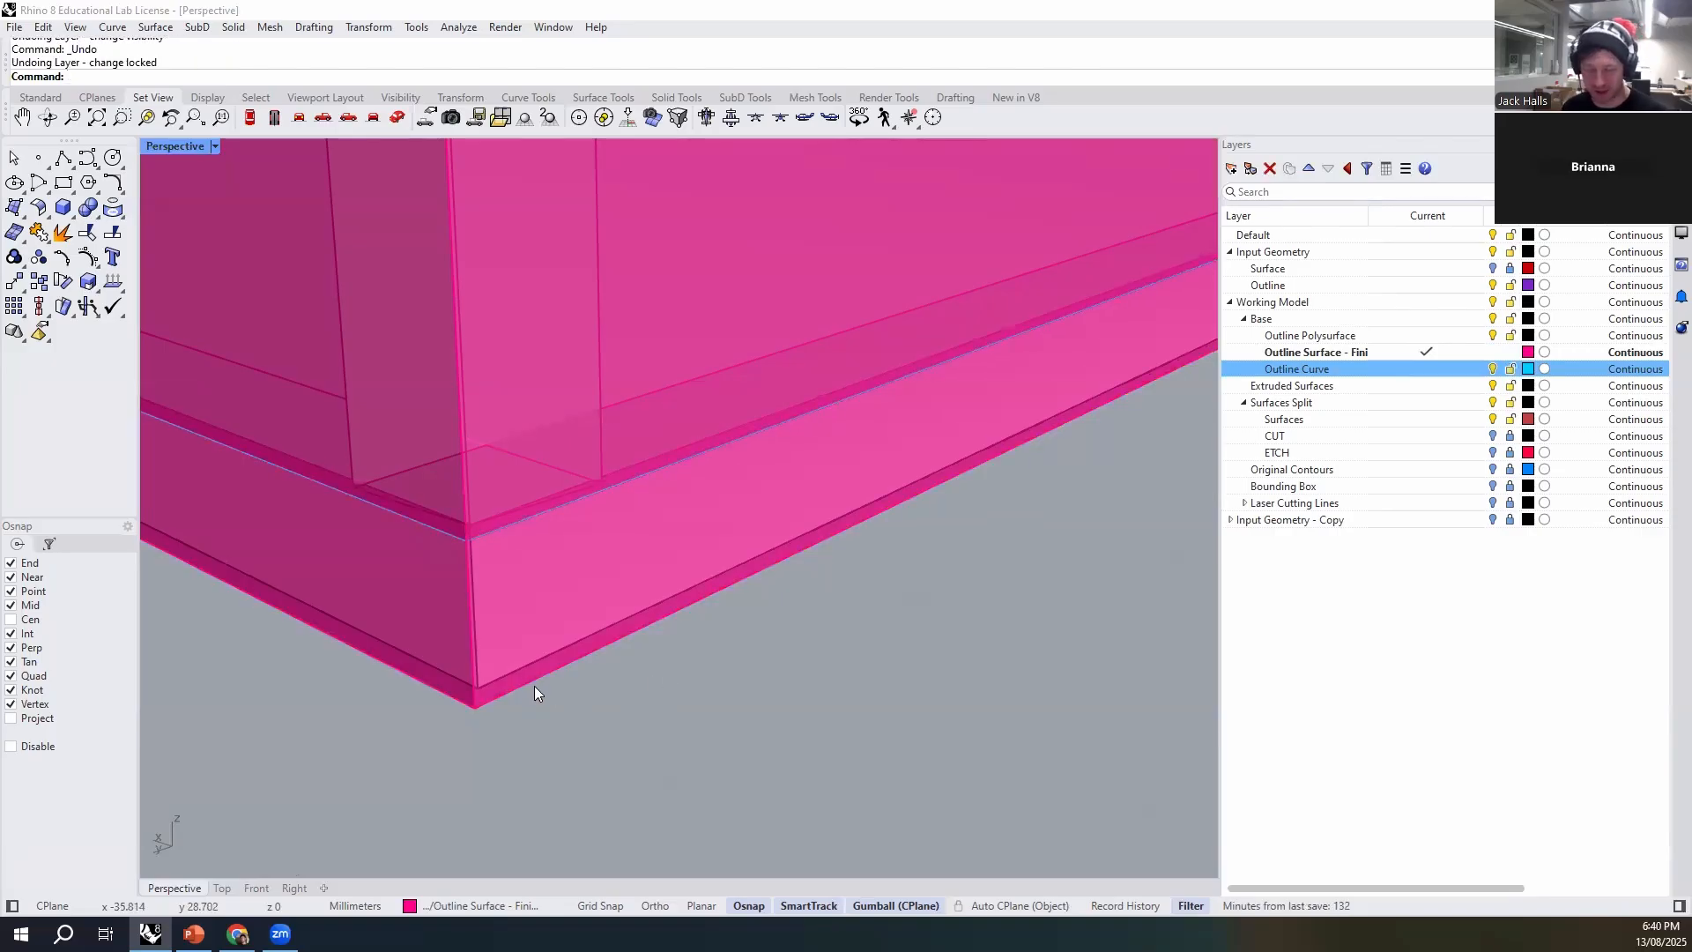
pyautogui.hotkey('ctrl', 'z')
# - Extrude the outline curve down to the base plate's lower corner with ExtrudeCrv and Solid=No
pyautogui.click(530, 516)
pyautogui.click(605, 563)
pyautogui.write('ExtrudeCrv')
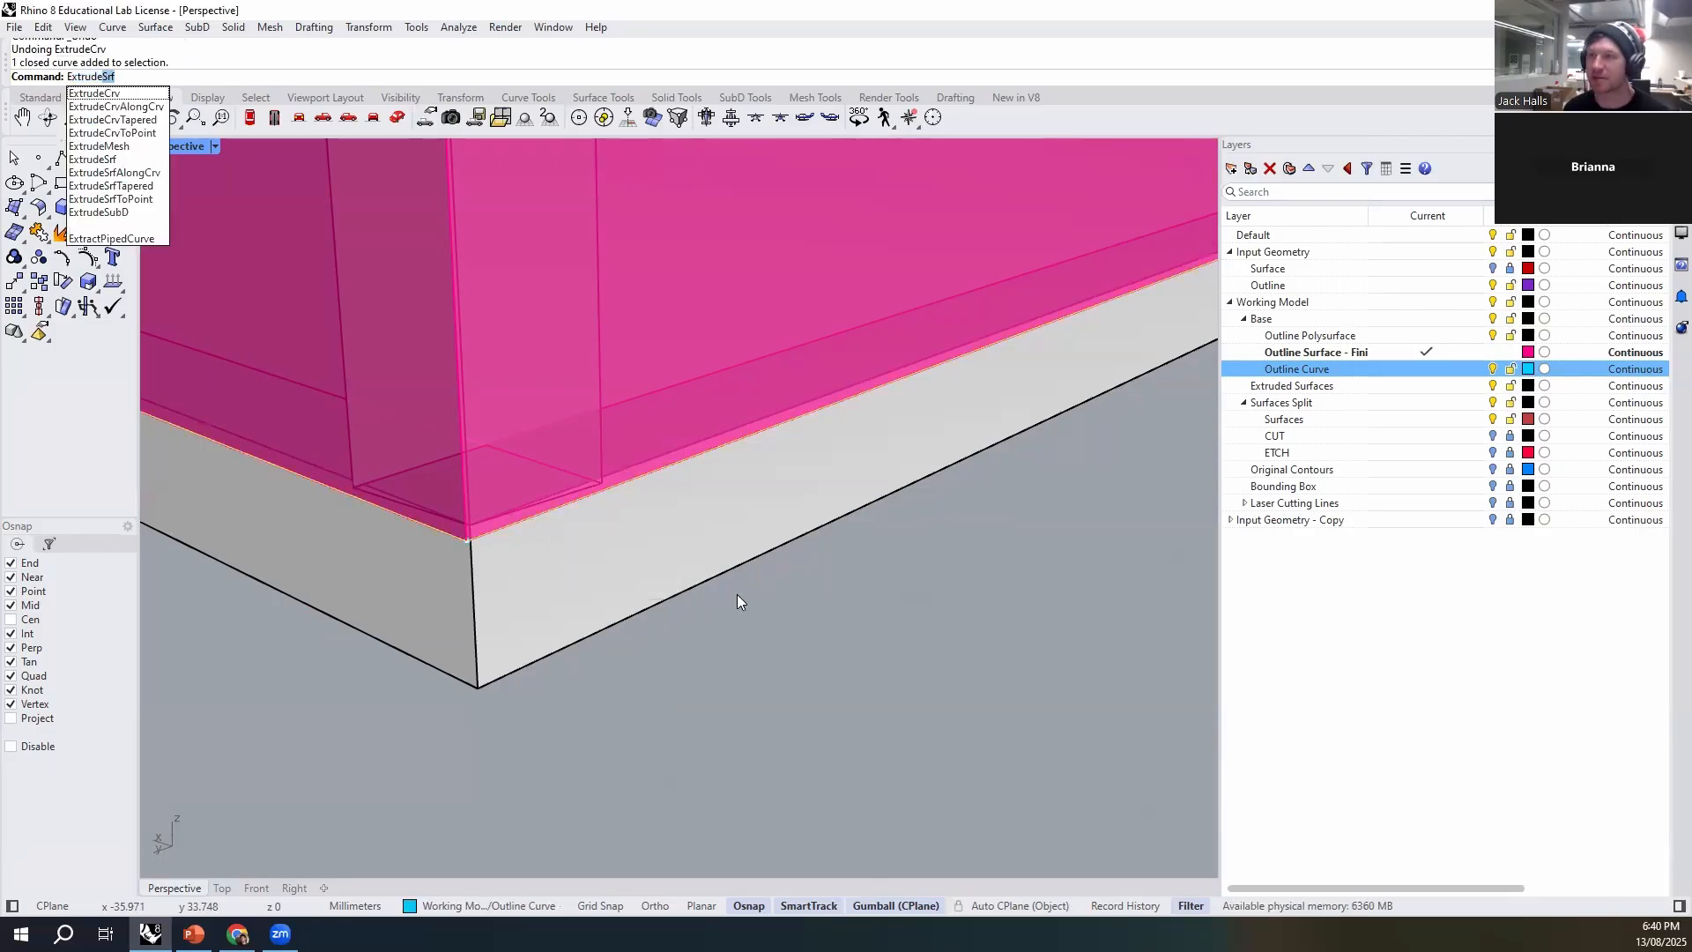
pyautogui.press('Return')
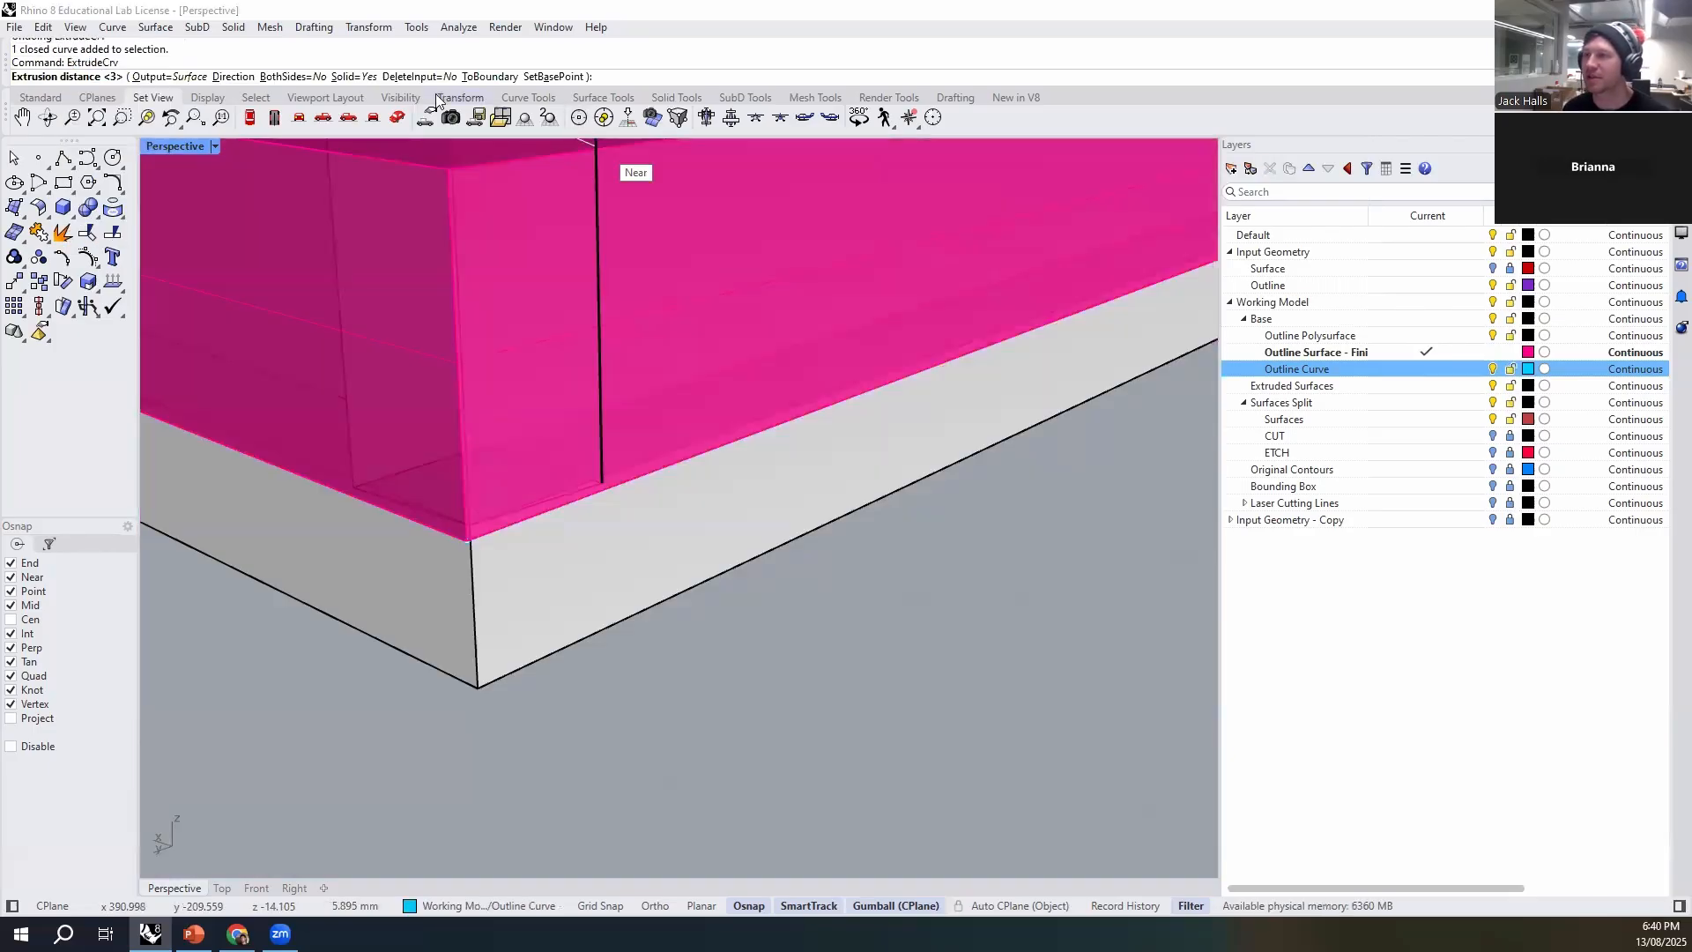
pyautogui.click(353, 76)
pyautogui.click(480, 691)
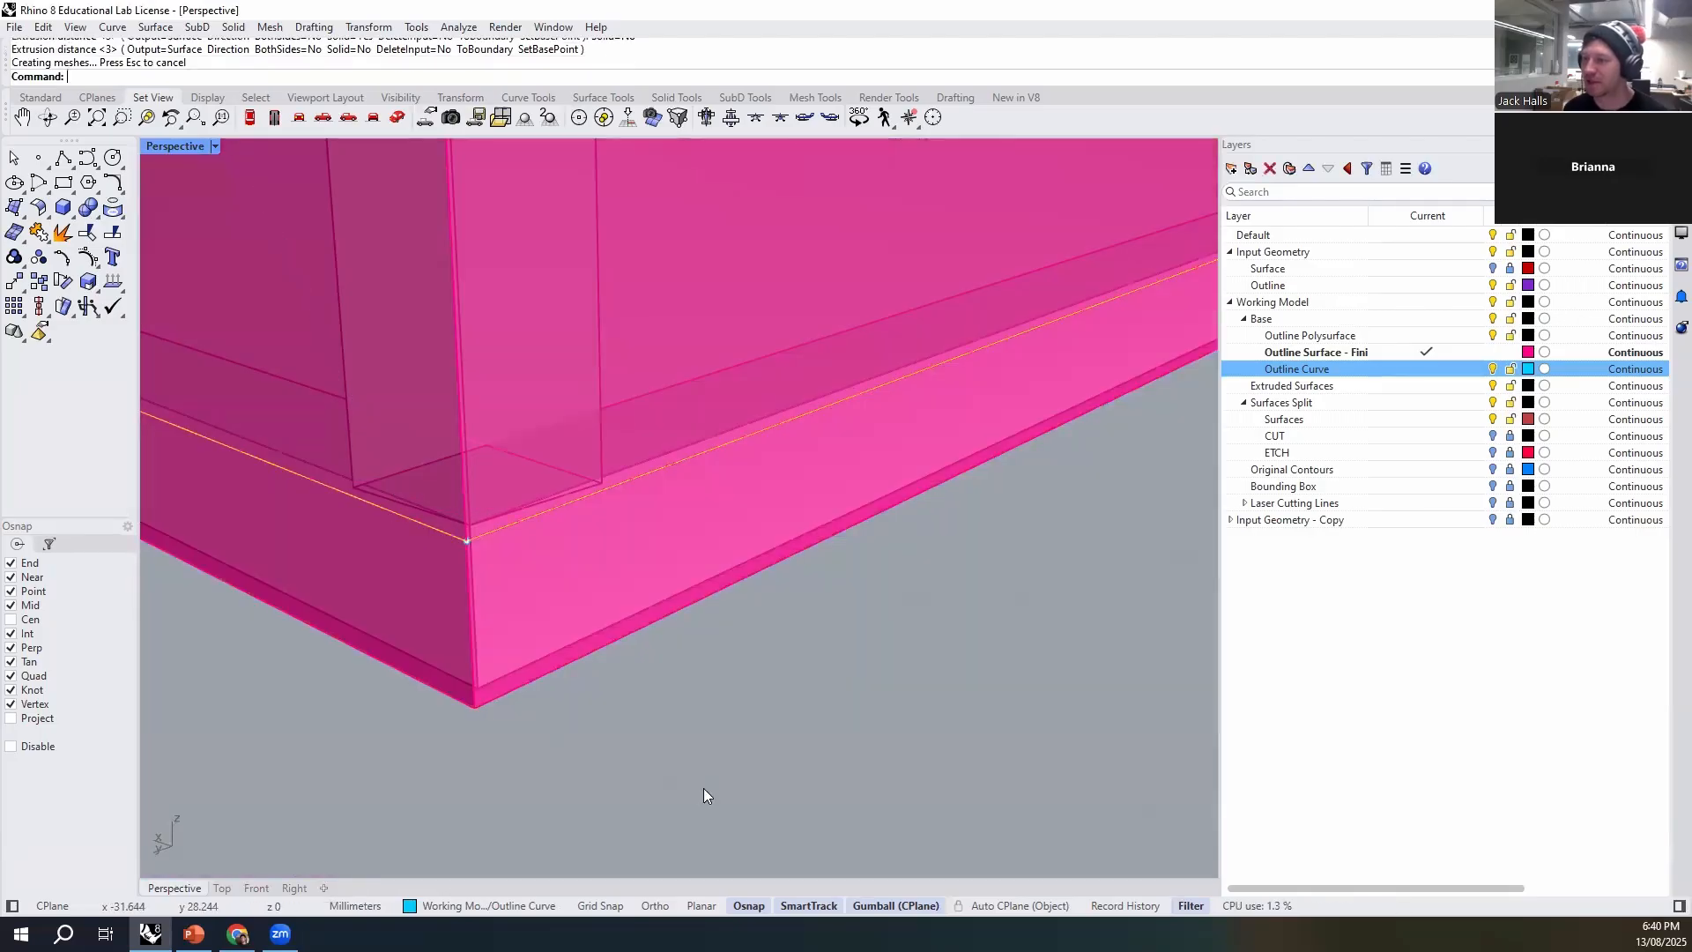
# - Join the open base extrusion to the outline surface and merge all coplanar faces of the joined polysurface
pyautogui.keyDown('shift'); pyautogui.click(668, 353); pyautogui.keyUp('shift')
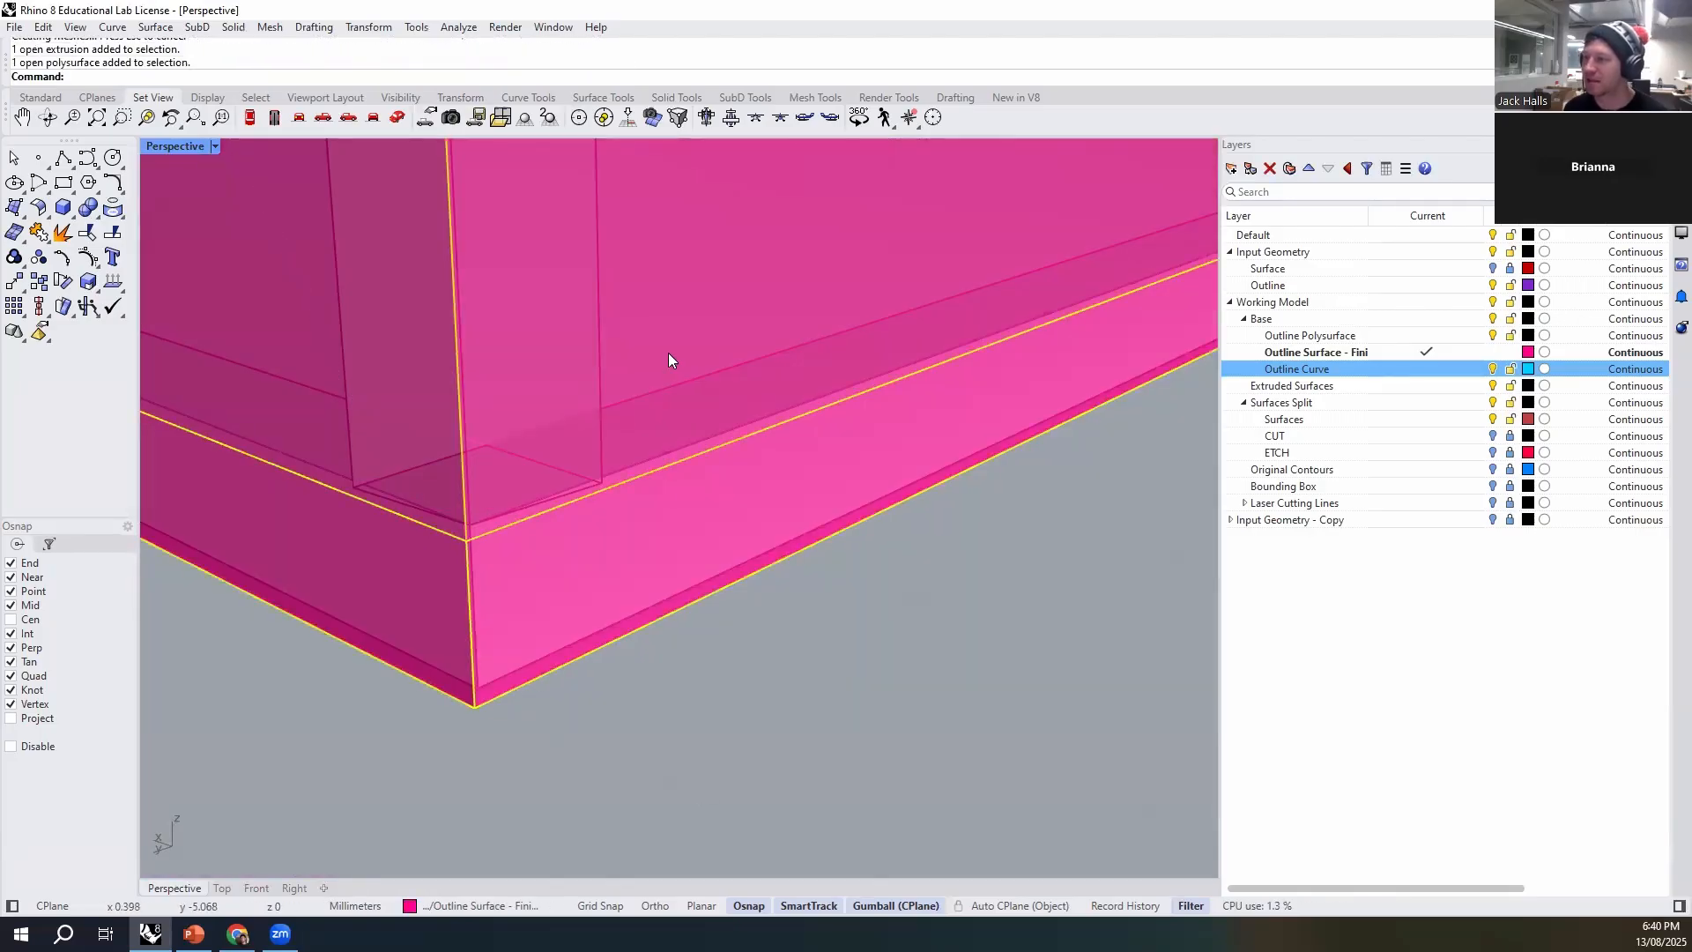
pyautogui.hotkey('ctrl', 'j')
pyautogui.write('MergeAllCoplanarFaces')
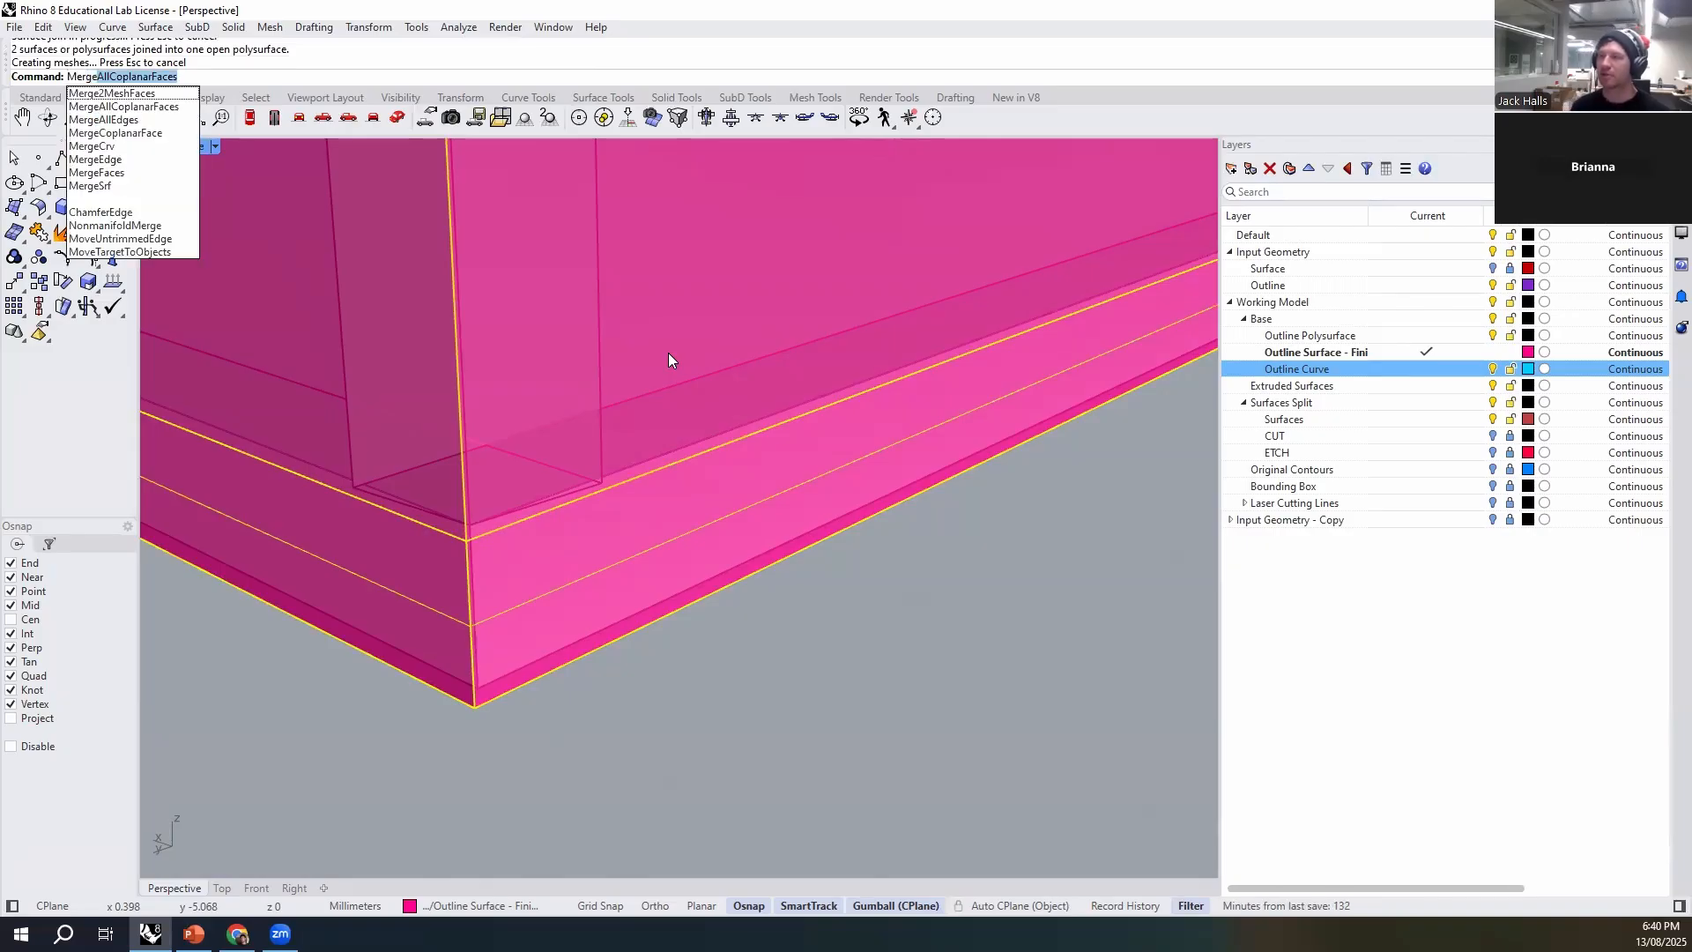
pyautogui.press('Return')
pyautogui.scroll(-10, 702, 497)
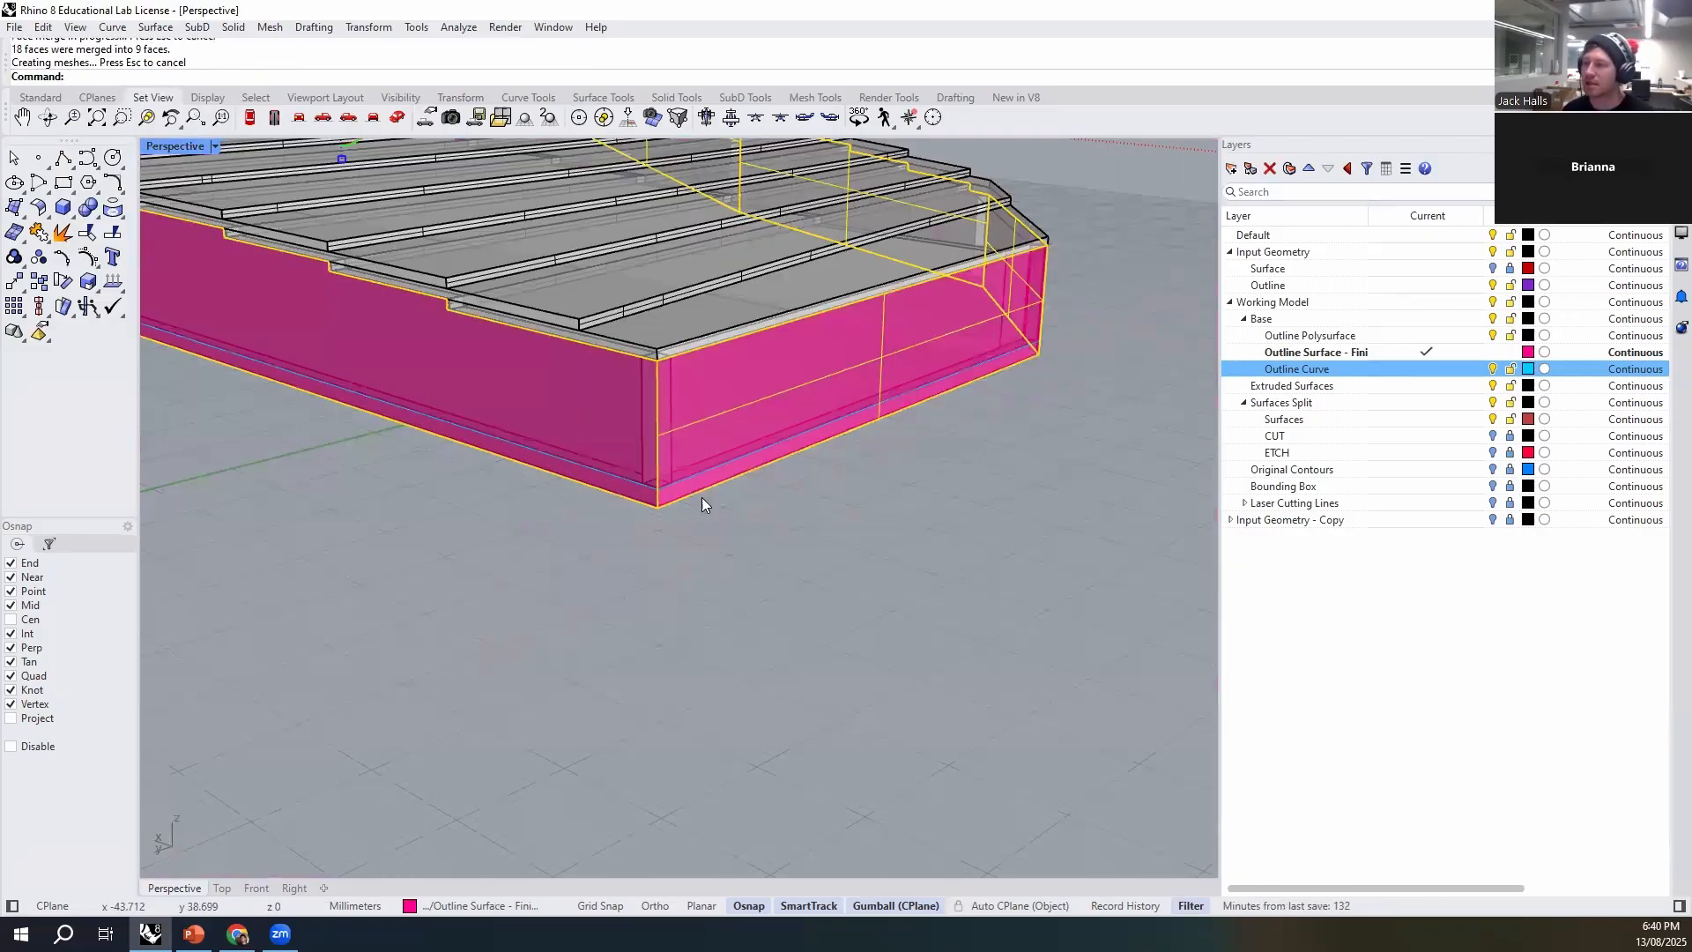
# - Duplicate the merged outline polysurface to an empty area beside the contour model and inspect the copy
pyautogui.moveTo(823, 595); pyautogui.dragTo(758, 609, button='right')
pyautogui.moveTo(935, 317); pyautogui.dragTo(608, 345, button='right')
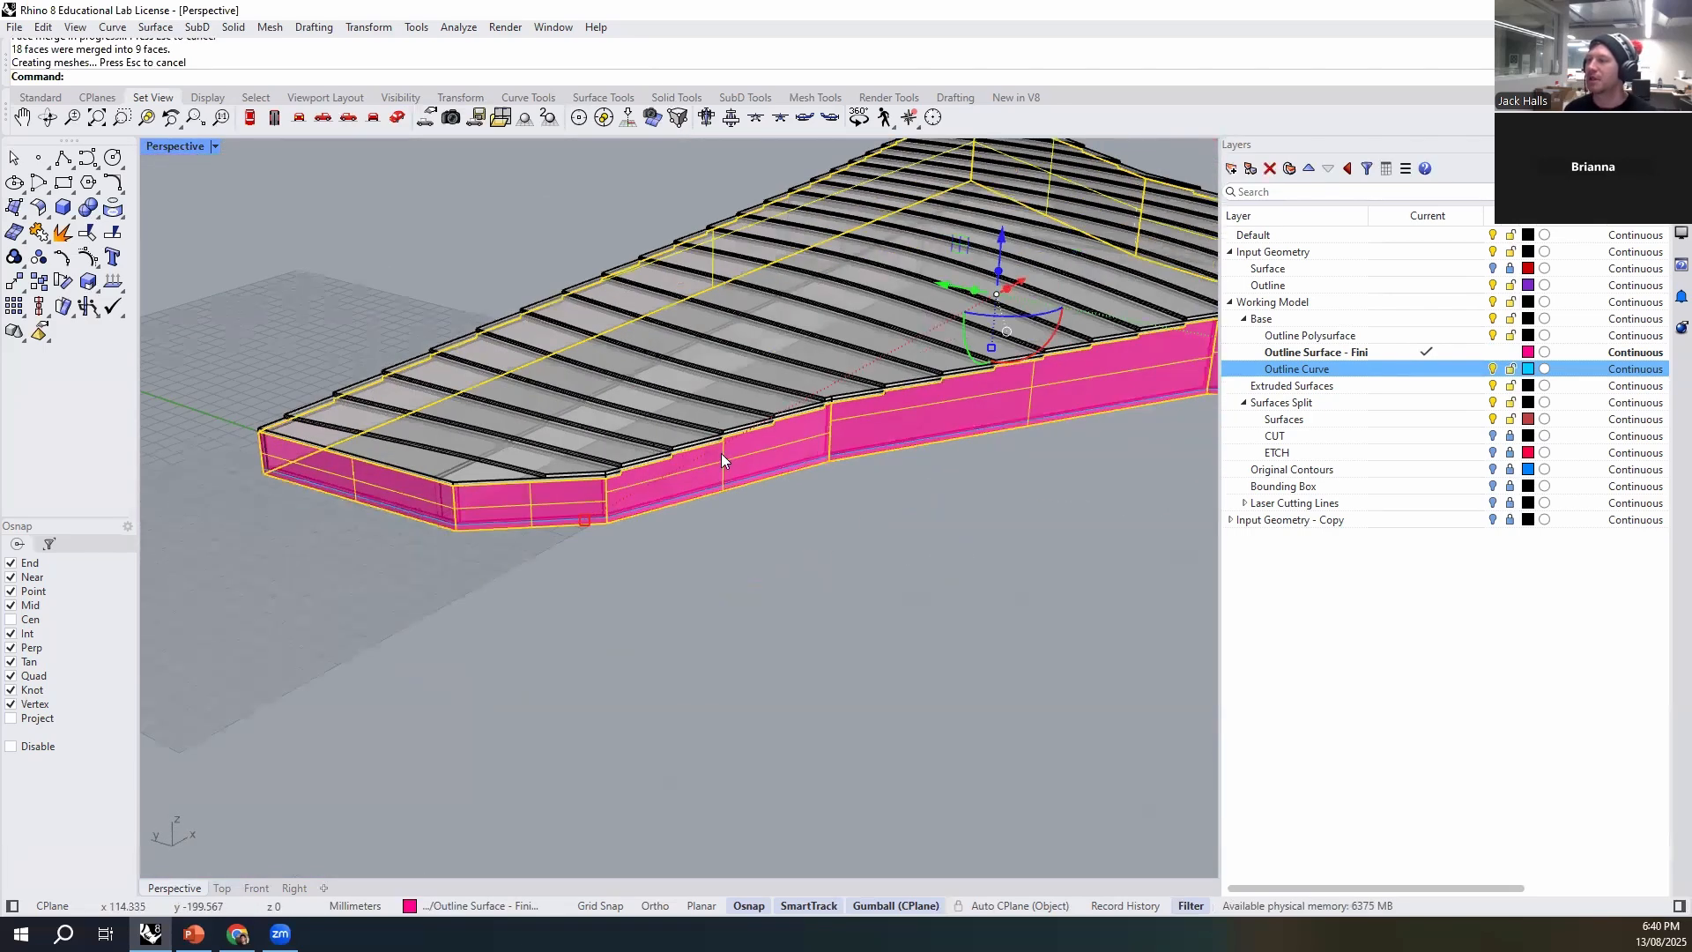
pyautogui.scroll(-4, 721, 453)
pyautogui.keyDown('shift'); pyautogui.moveTo(1077, 443); pyautogui.dragTo(811, 472, button='right'); pyautogui.keyUp('shift')
pyautogui.moveTo(517, 312); pyautogui.dragTo(727, 435, button='right')
pyautogui.moveTo(735, 457); pyautogui.dragTo(439, 432)
pyautogui.click(437, 615)
pyautogui.scroll(6, 426, 530)
pyautogui.keyDown('shift'); pyautogui.moveTo(427, 532); pyautogui.dragTo(551, 532, button='right'); pyautogui.keyUp('shift')
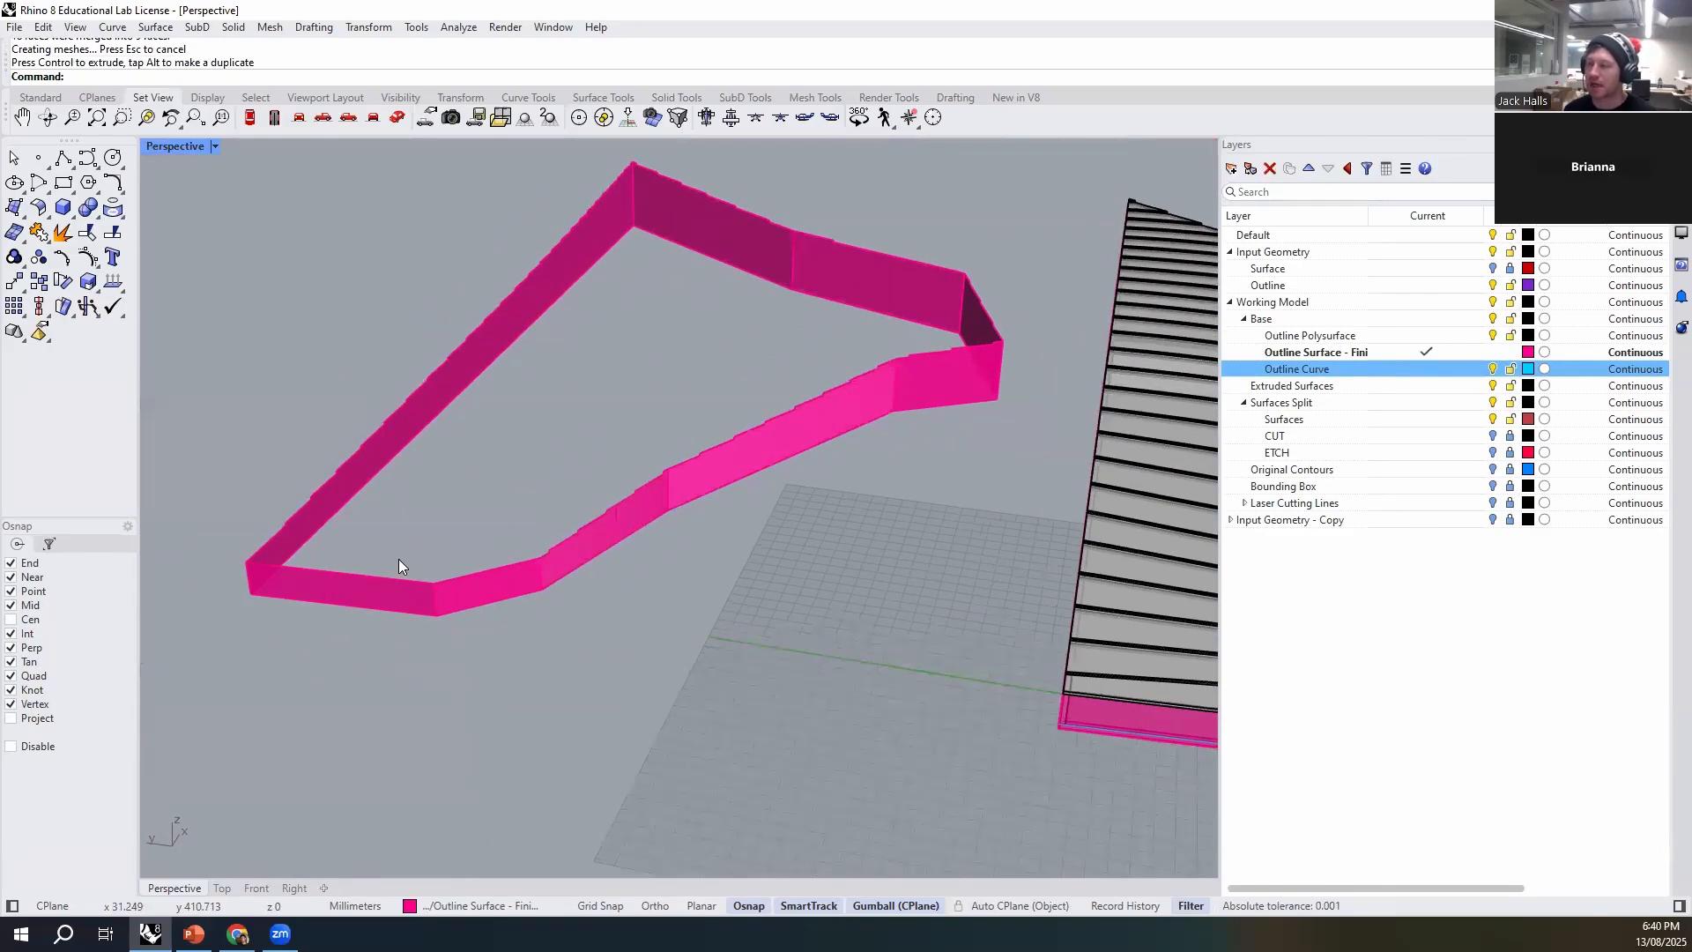
# - Unroll the copied outline polysurface into one flat strip using UnrollSrf with Explode=No
pyautogui.moveTo(399, 561); pyautogui.dragTo(530, 571, button='right')
pyautogui.scroll(3, 582, 569)
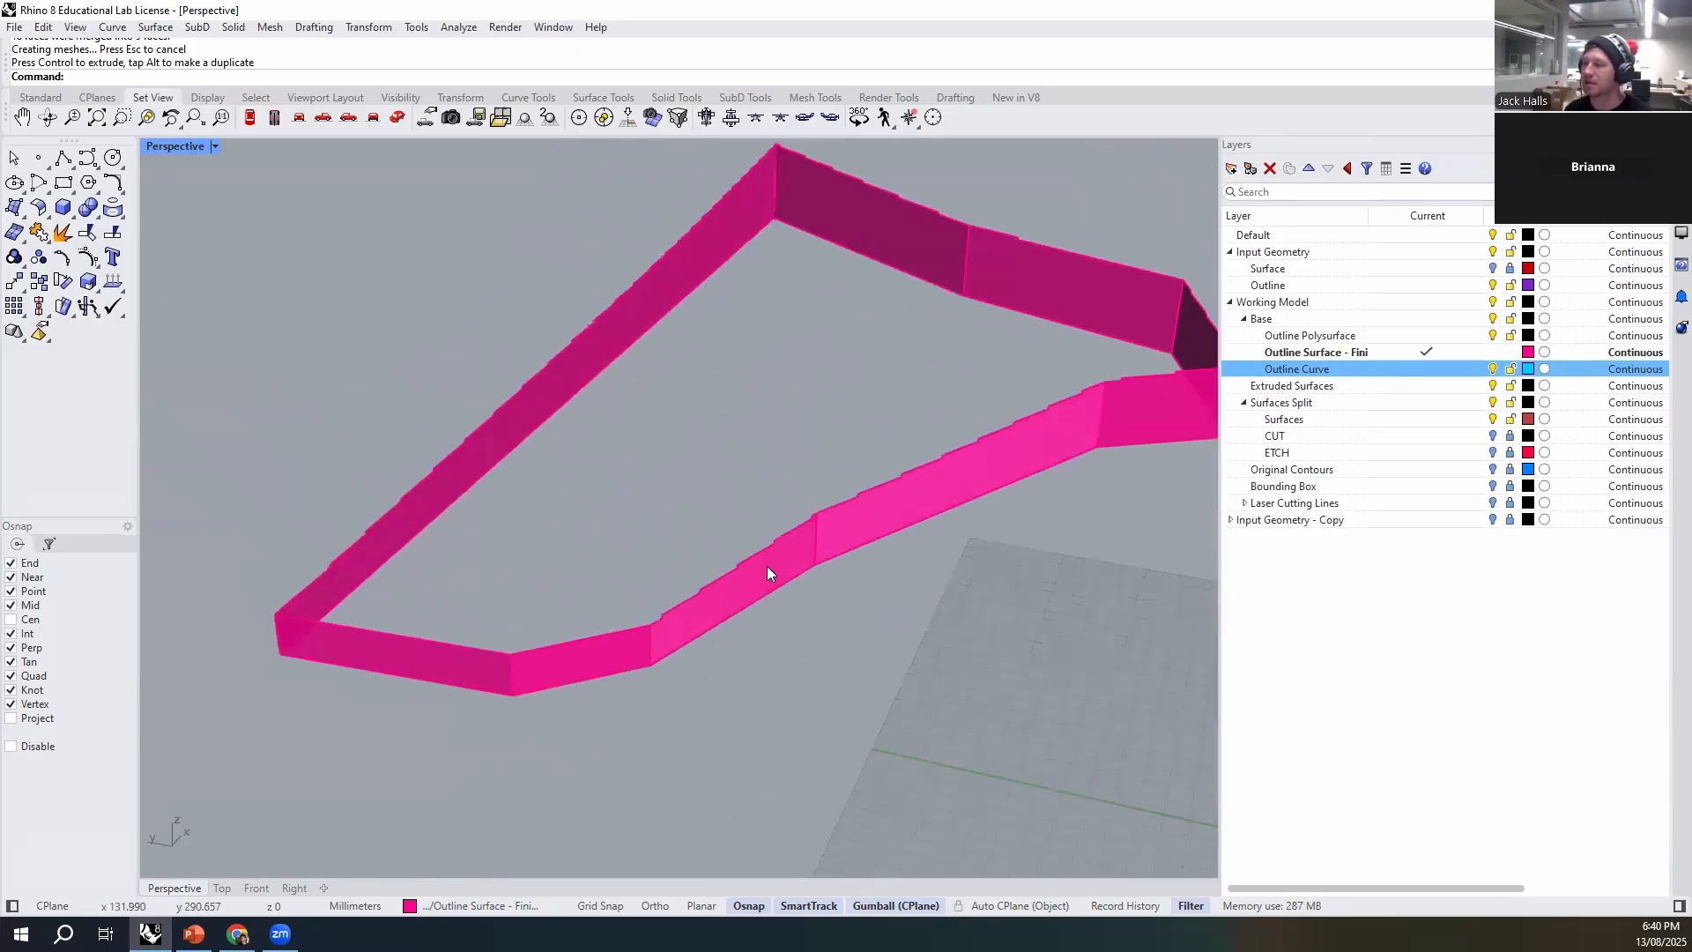
pyautogui.click(768, 573)
pyautogui.scroll(-2, 617, 608)
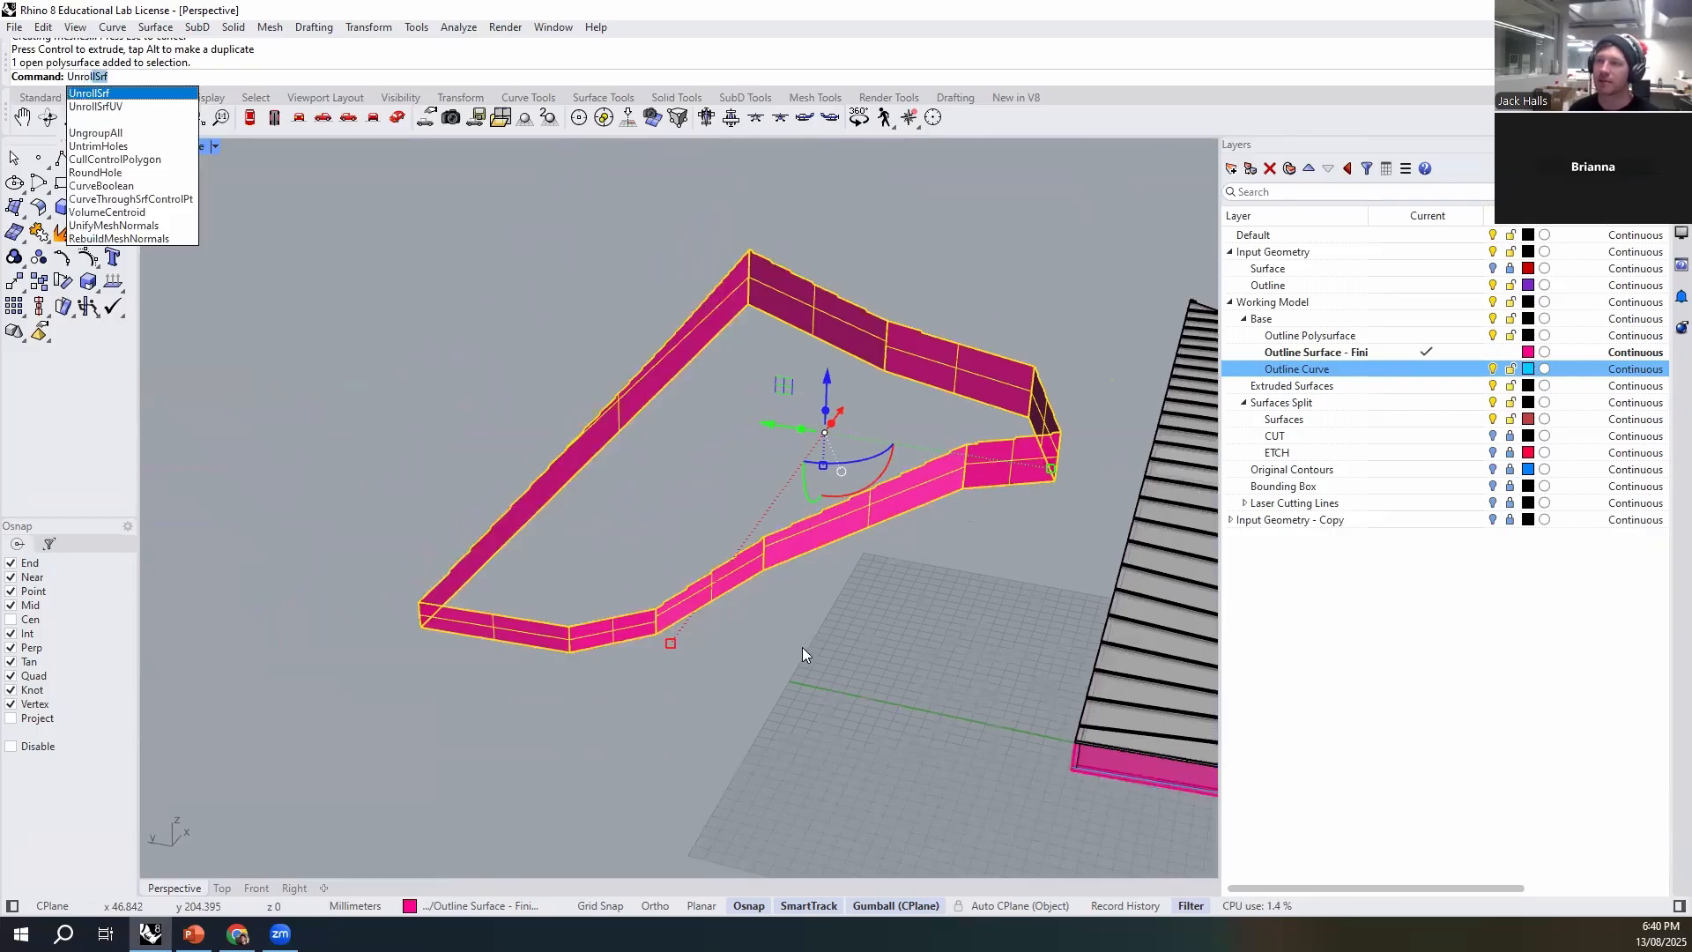
pyautogui.press('Return')
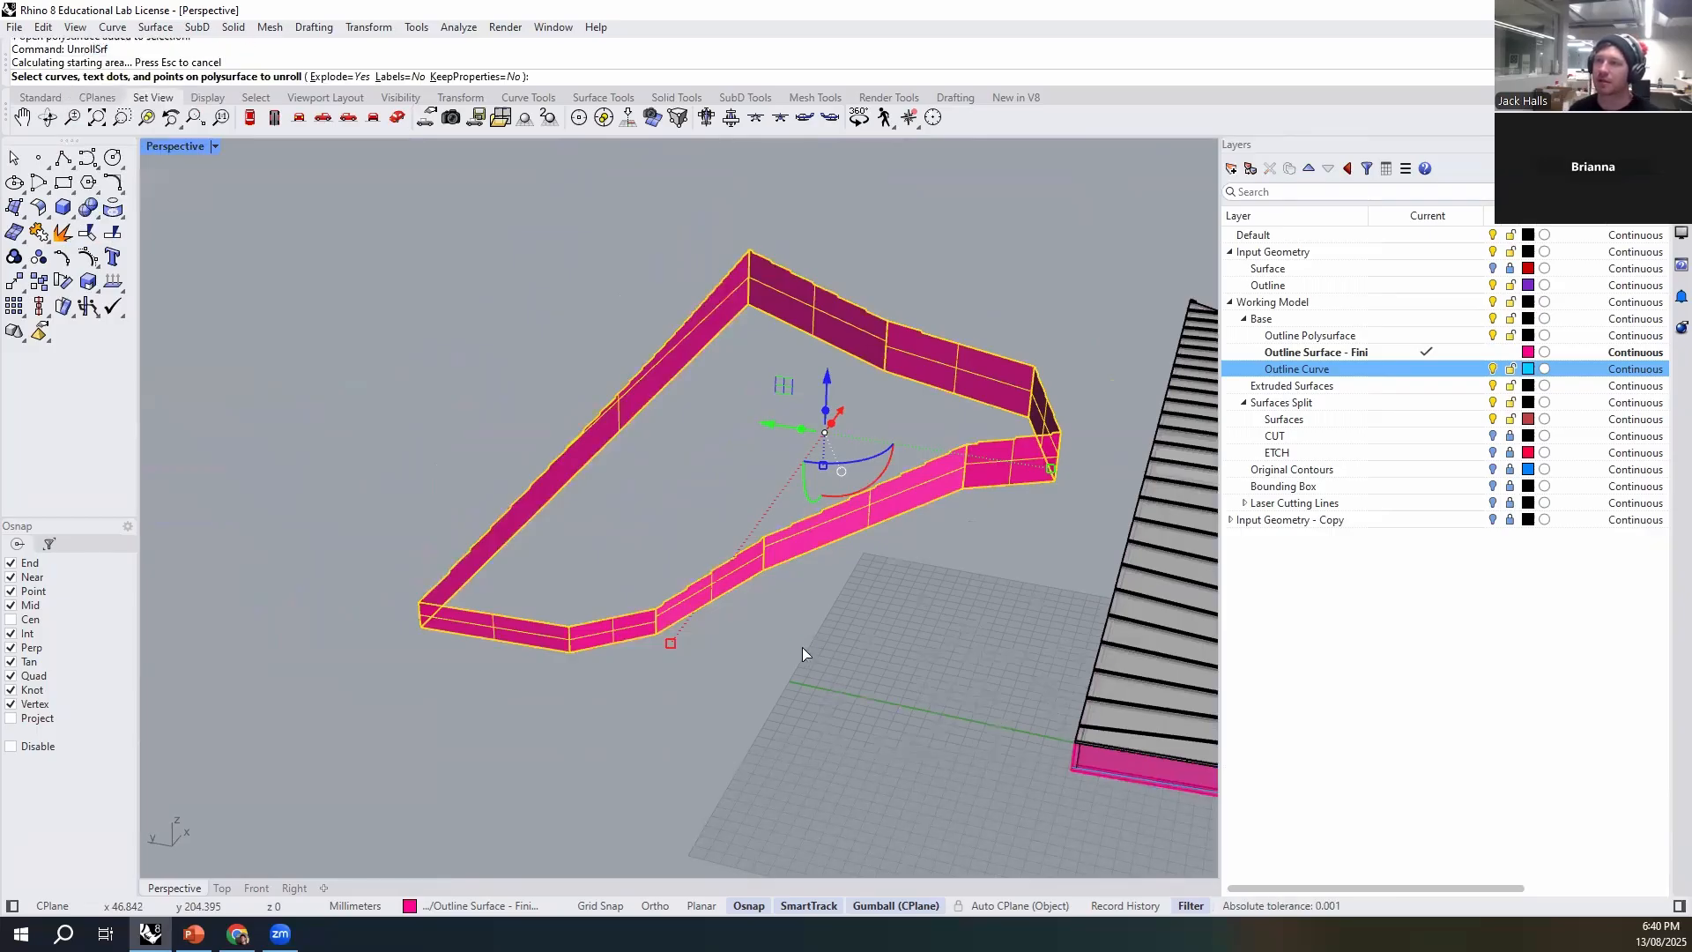
pyautogui.click(338, 77)
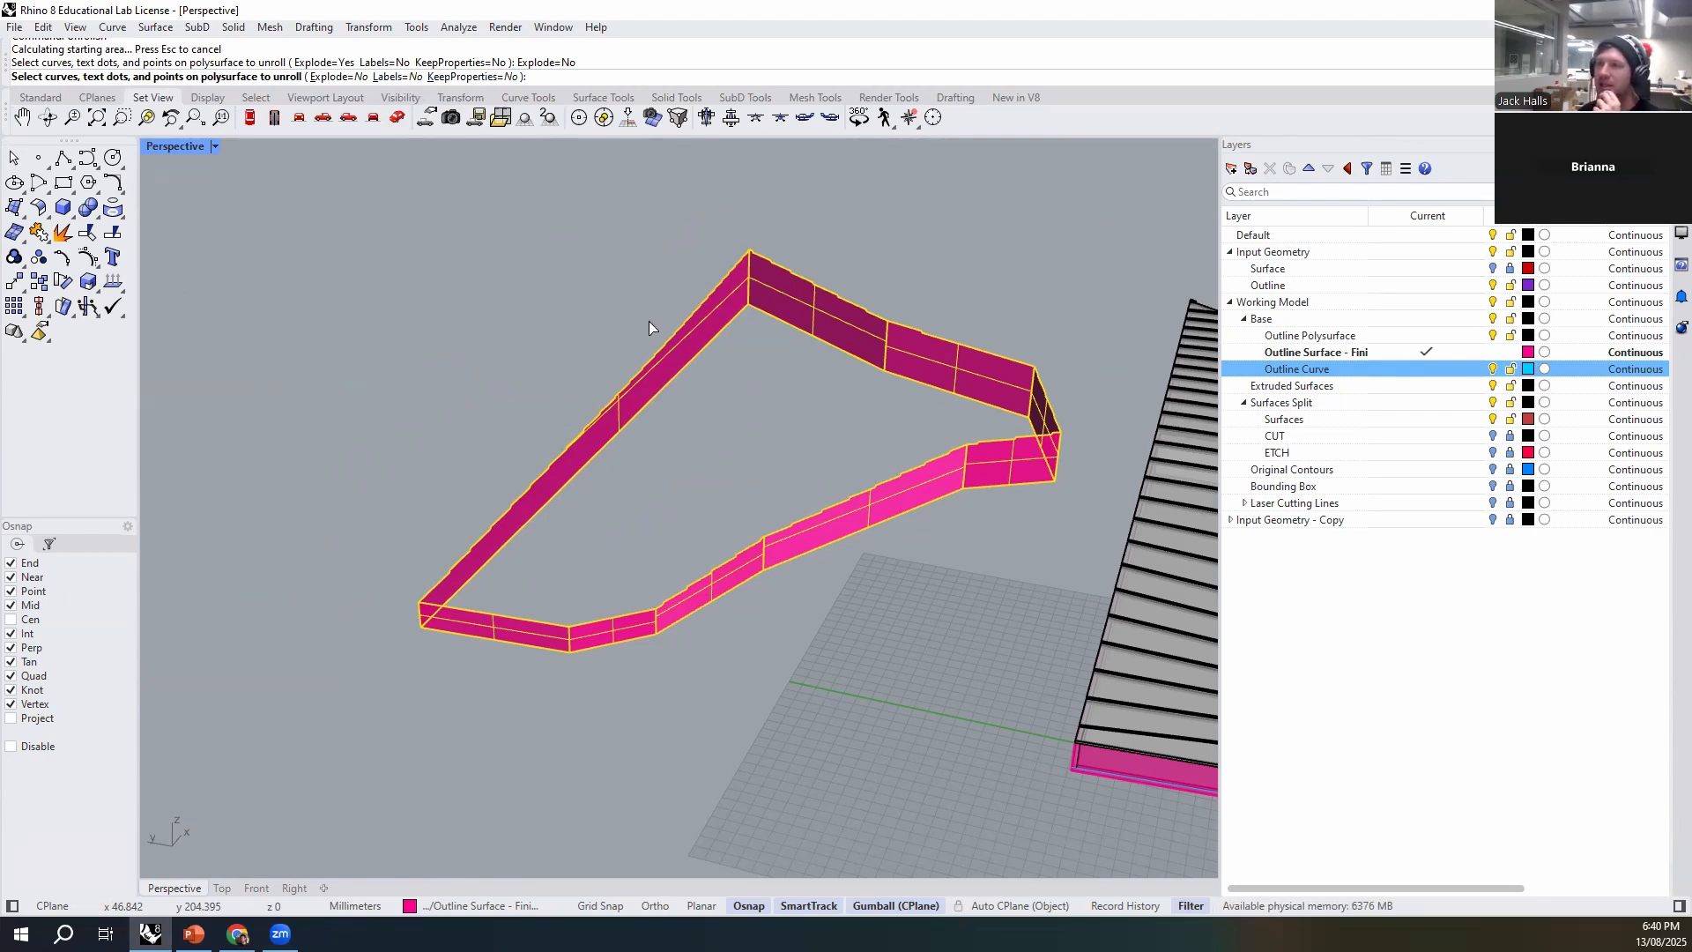
pyautogui.press('Return')
pyautogui.moveTo(649, 321); pyautogui.dragTo(603, 534, button='right')
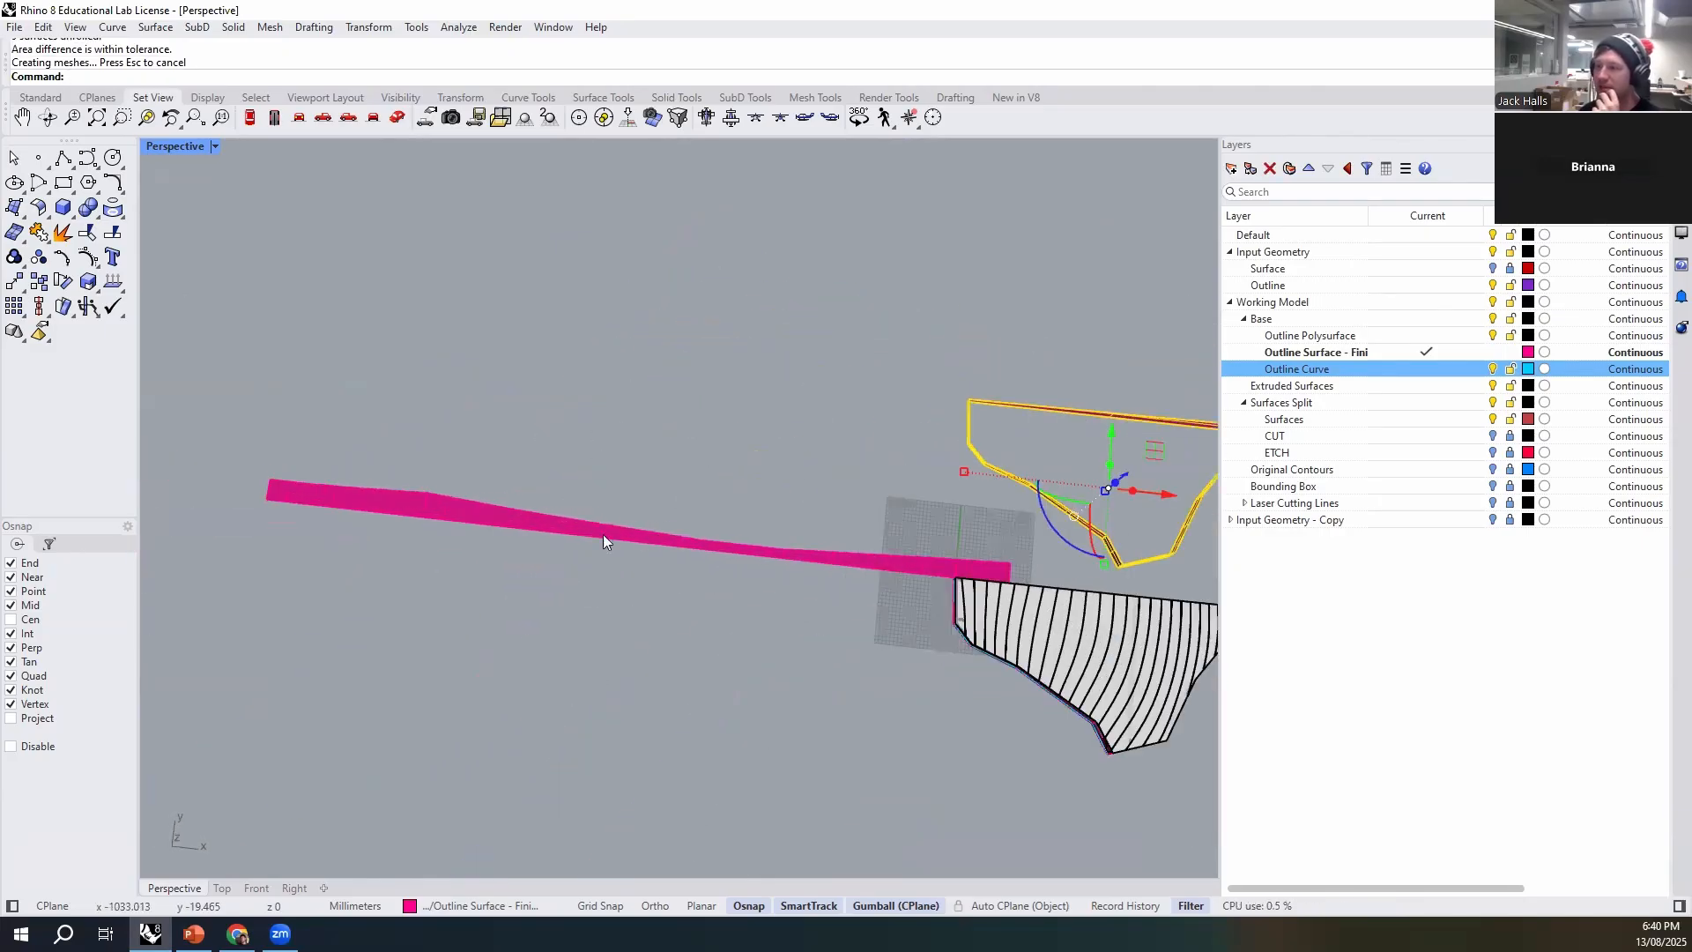
# - Move the unrolled strip clear of the contour model and delete the folded copy of the outline polysurface
pyautogui.click(977, 543)
pyautogui.click(764, 564)
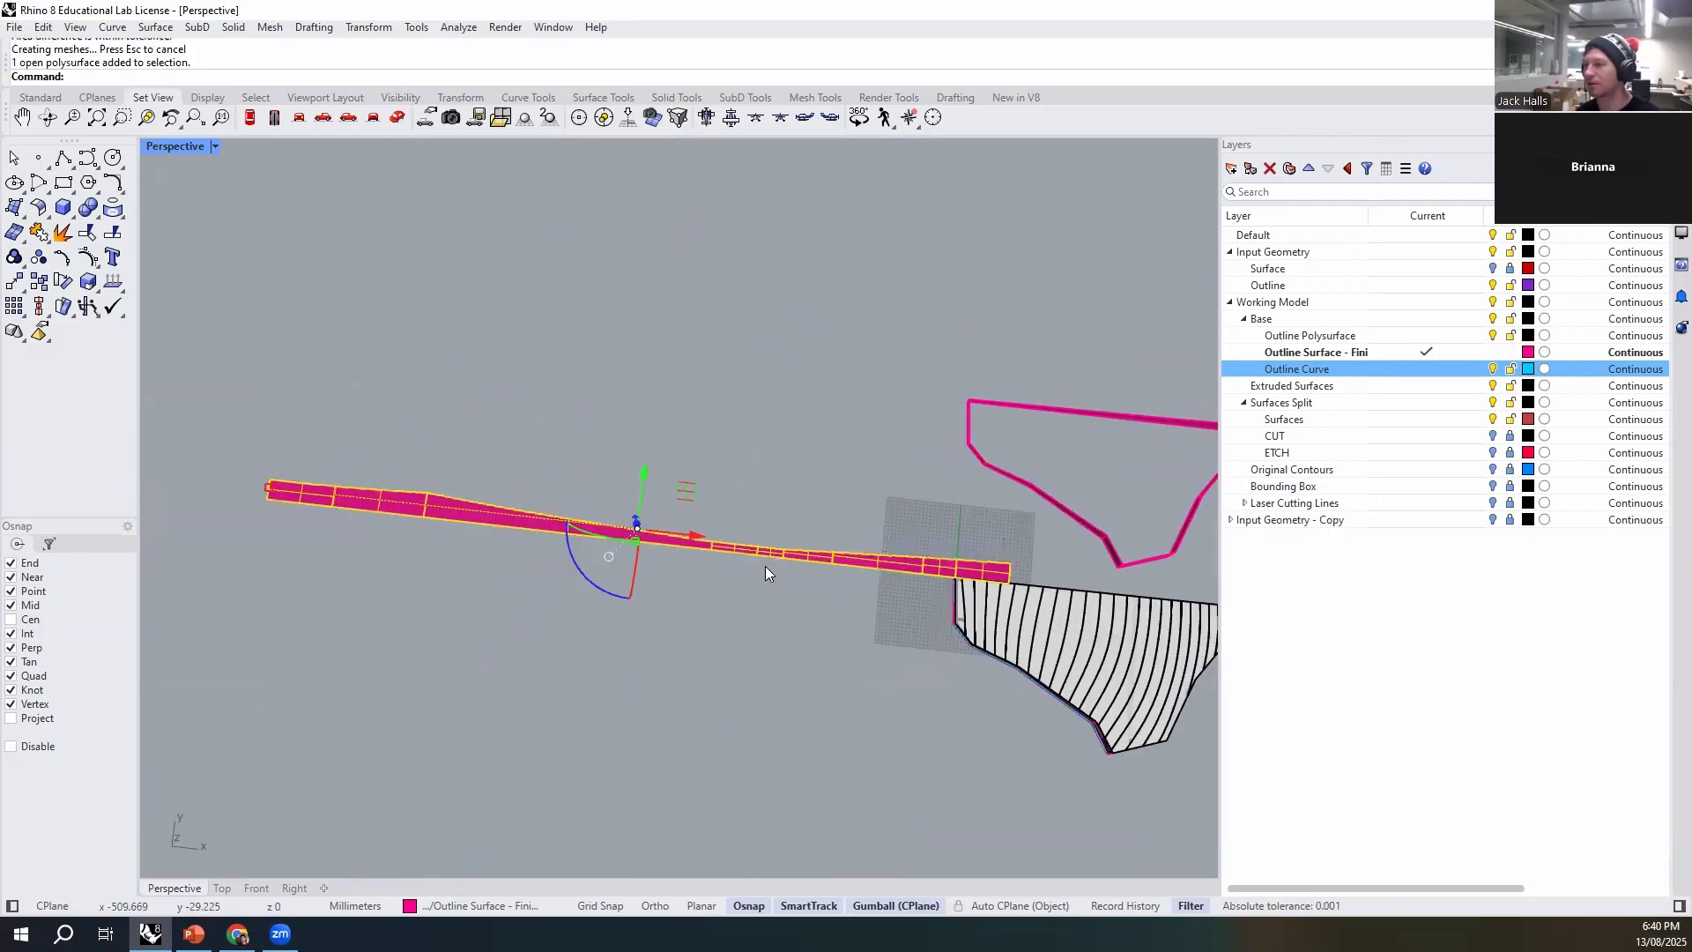
pyautogui.moveTo(645, 477); pyautogui.dragTo(676, 220)
pyautogui.click(731, 485)
pyautogui.moveTo(845, 493); pyautogui.dragTo(950, 375, button='right')
pyautogui.click(861, 289)
pyautogui.press('Delete')
pyautogui.moveTo(861, 287); pyautogui.dragTo(791, 573, button='right')
pyautogui.scroll(8, 804, 453)
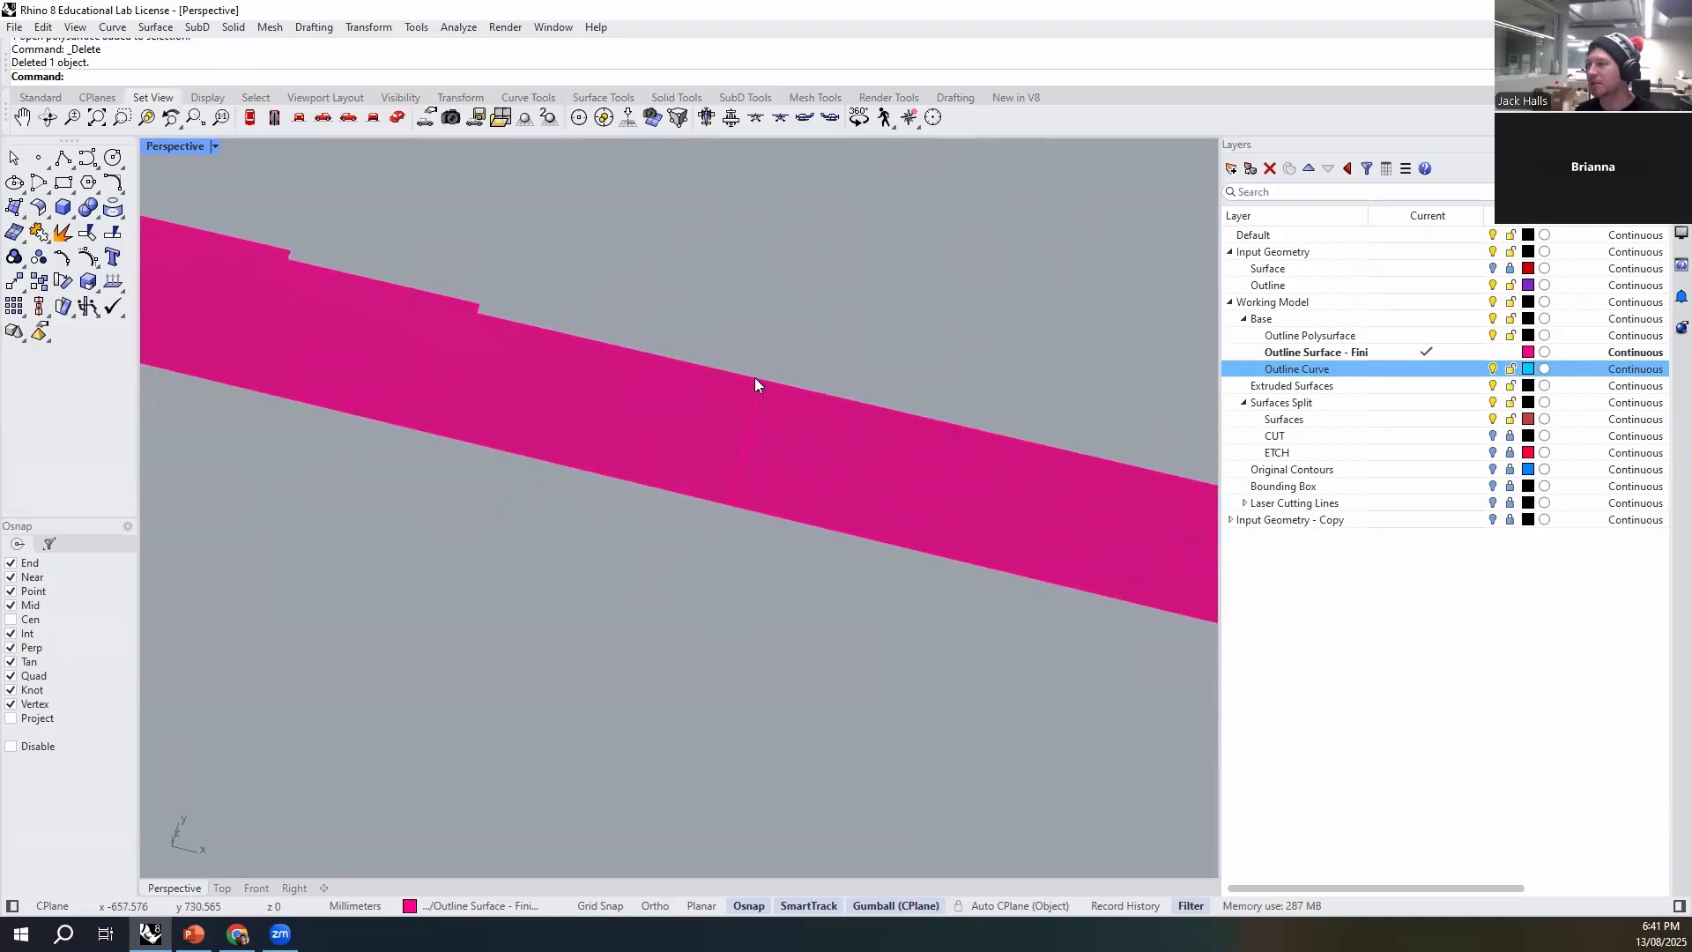
# - Duplicate the borders of all faces along the unrolled strip with DupFaceBorder
pyautogui.moveTo(693, 452); pyautogui.dragTo(817, 511, button='right')
pyautogui.click(641, 403)
pyautogui.write('DupFaceBorder')
pyautogui.press('Return')
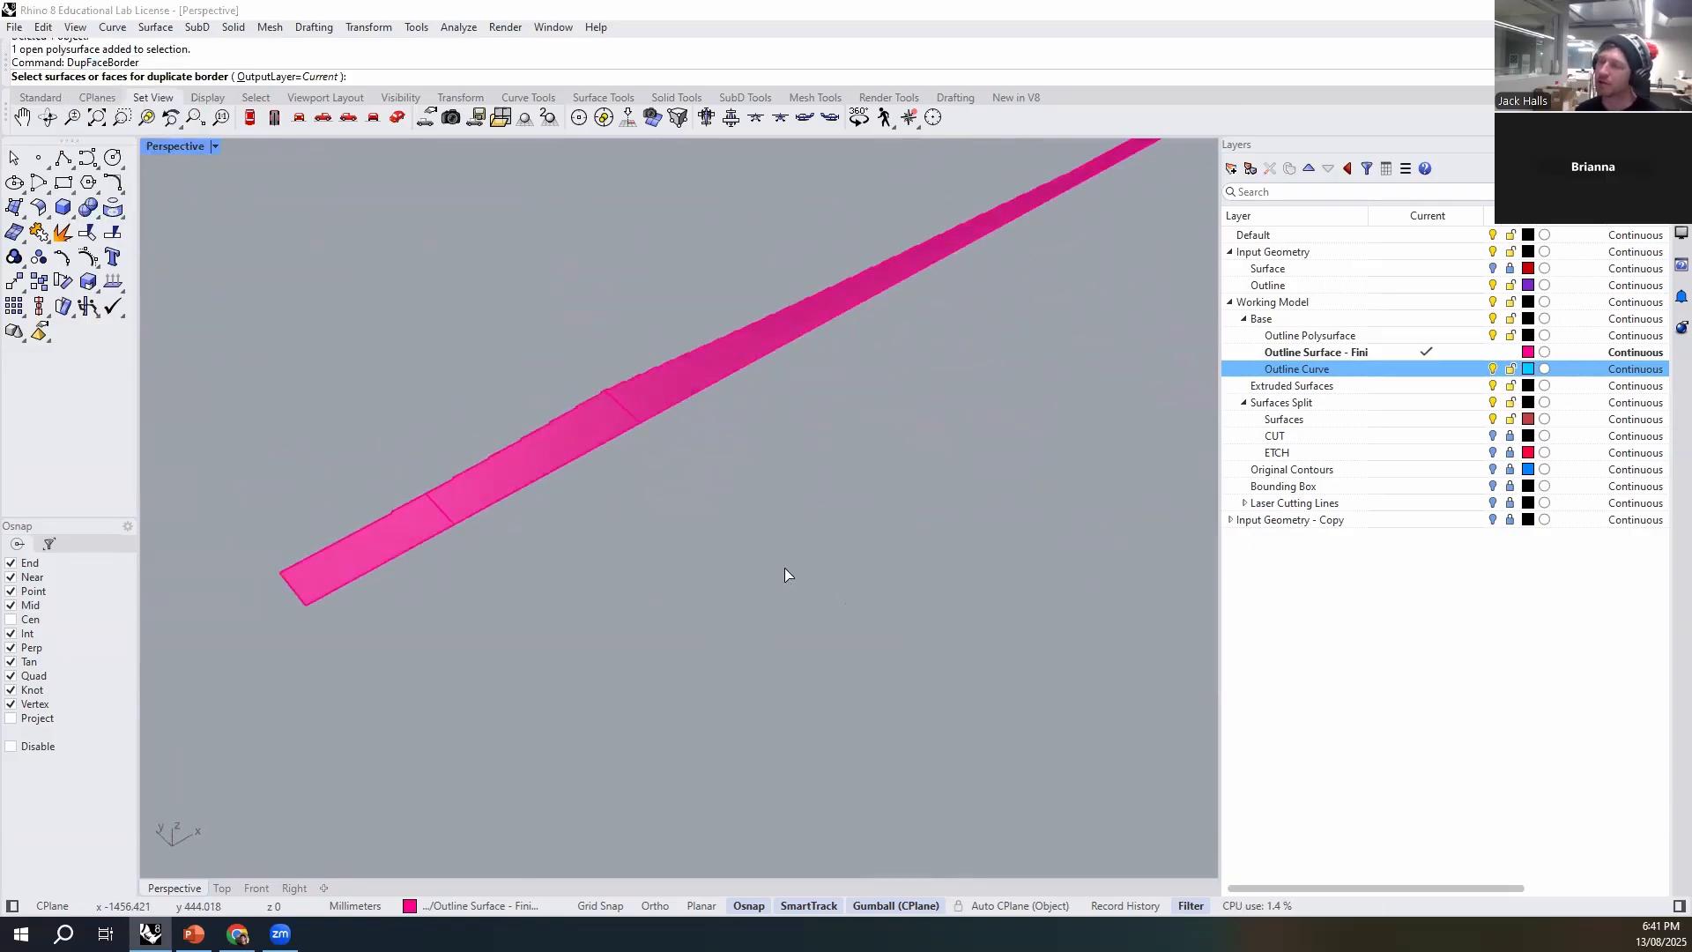
pyautogui.click(652, 384)
pyautogui.click(412, 522)
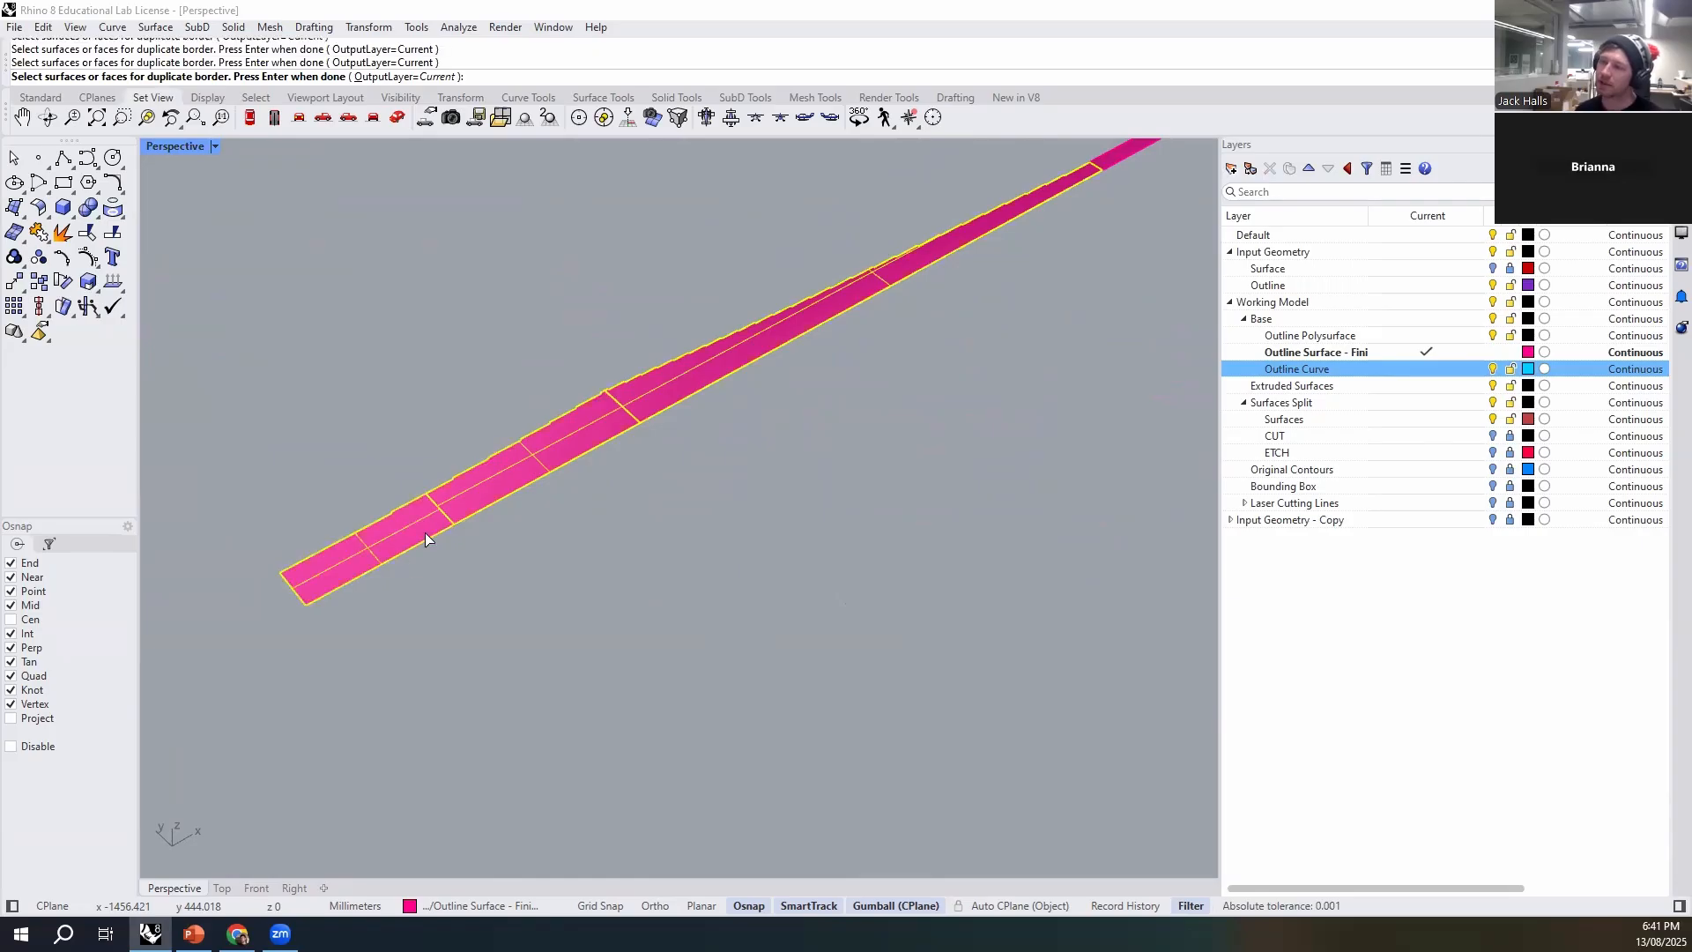
pyautogui.scroll(-5, 744, 670)
pyautogui.scroll(8, 673, 509)
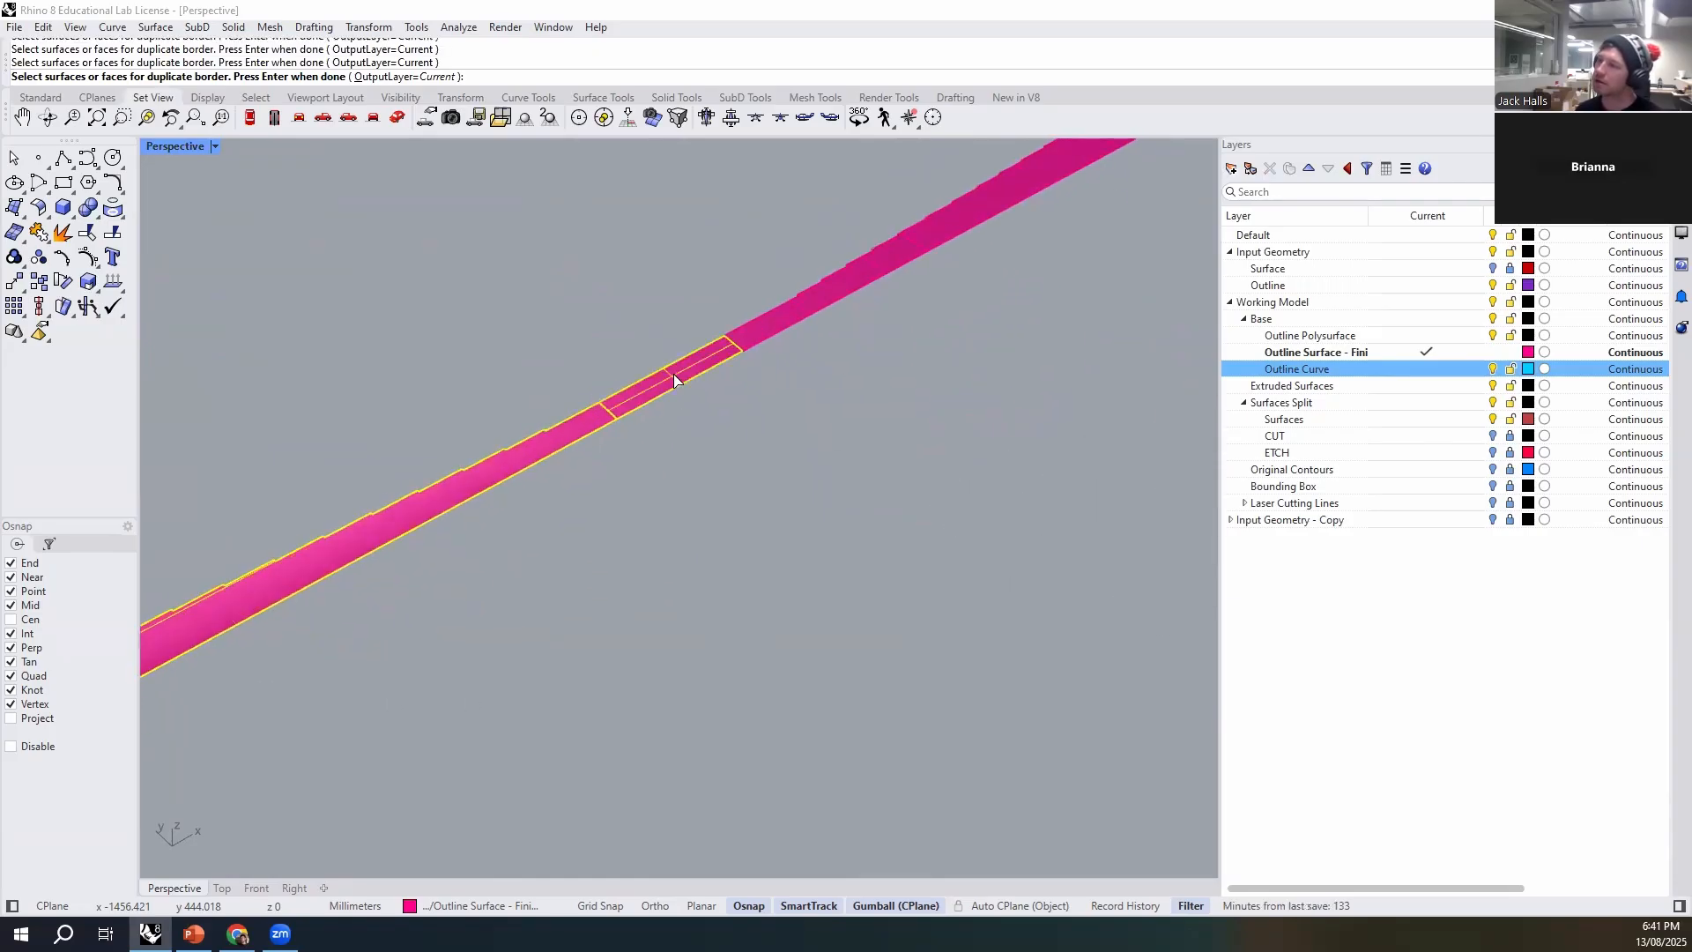
pyautogui.keyDown('shift'); pyautogui.moveTo(945, 234); pyautogui.dragTo(947, 406, button='right'); pyautogui.keyUp('shift')
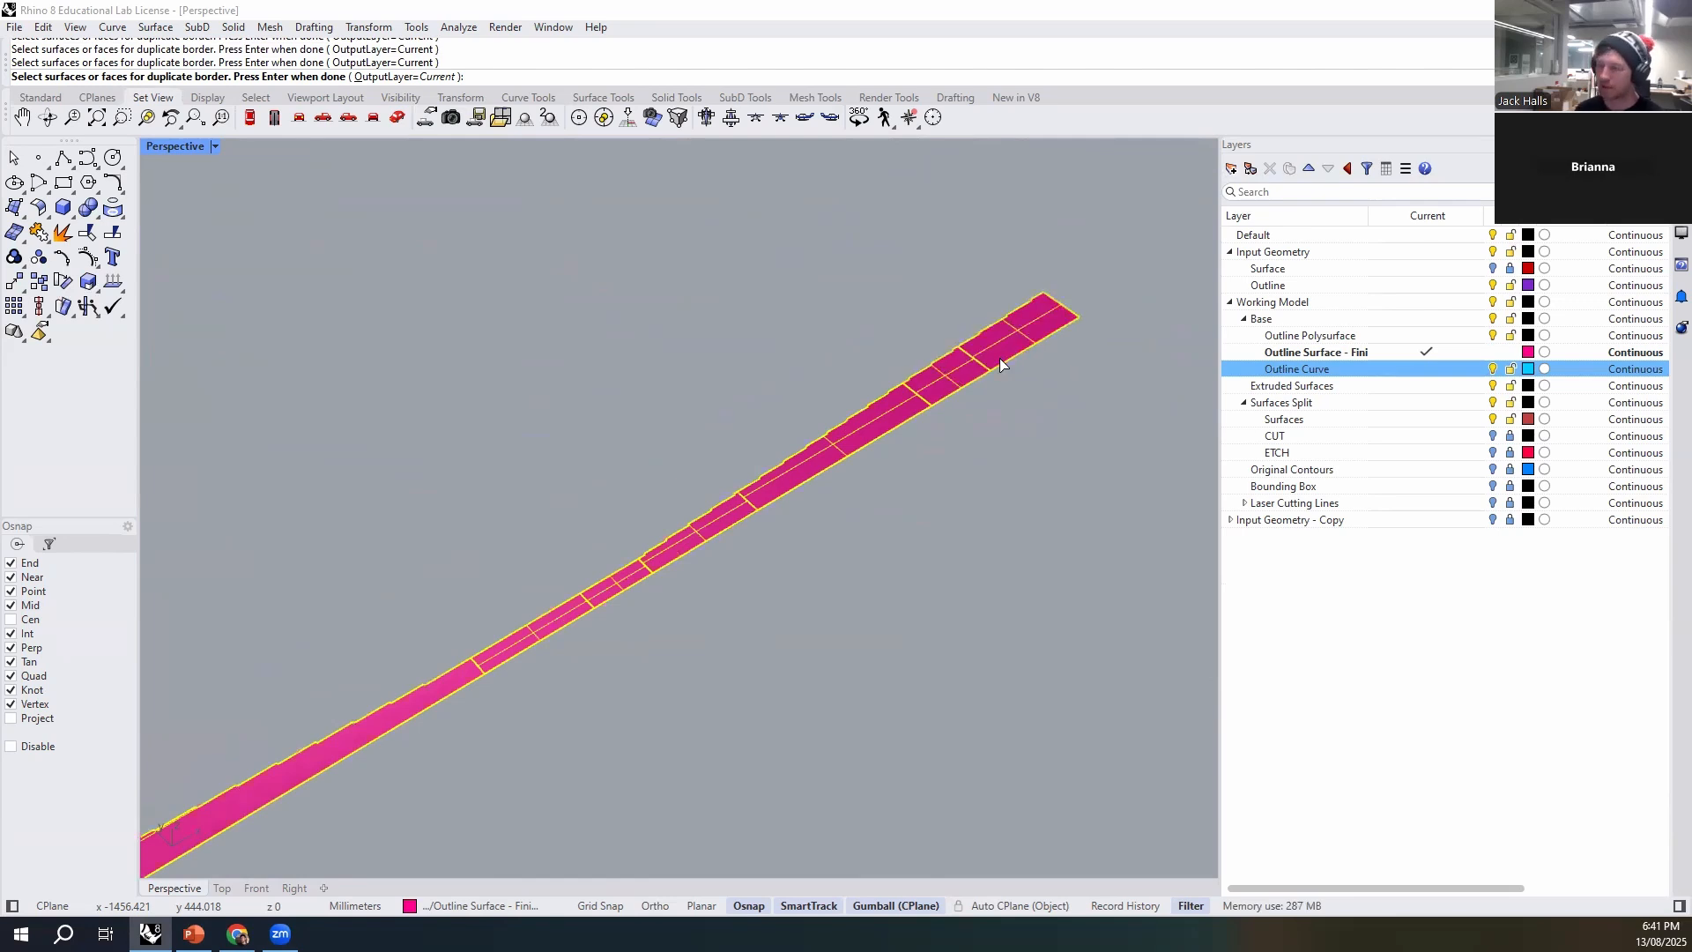
pyautogui.press('Return')
# - Move the duplicated border curves off the unrolled strip and delete the strip's polysurface
pyautogui.scroll(-9, 999, 358)
pyautogui.scroll(5, 795, 476)
pyautogui.moveTo(704, 465); pyautogui.dragTo(607, 401)
pyautogui.click(852, 636)
pyautogui.click(760, 521)
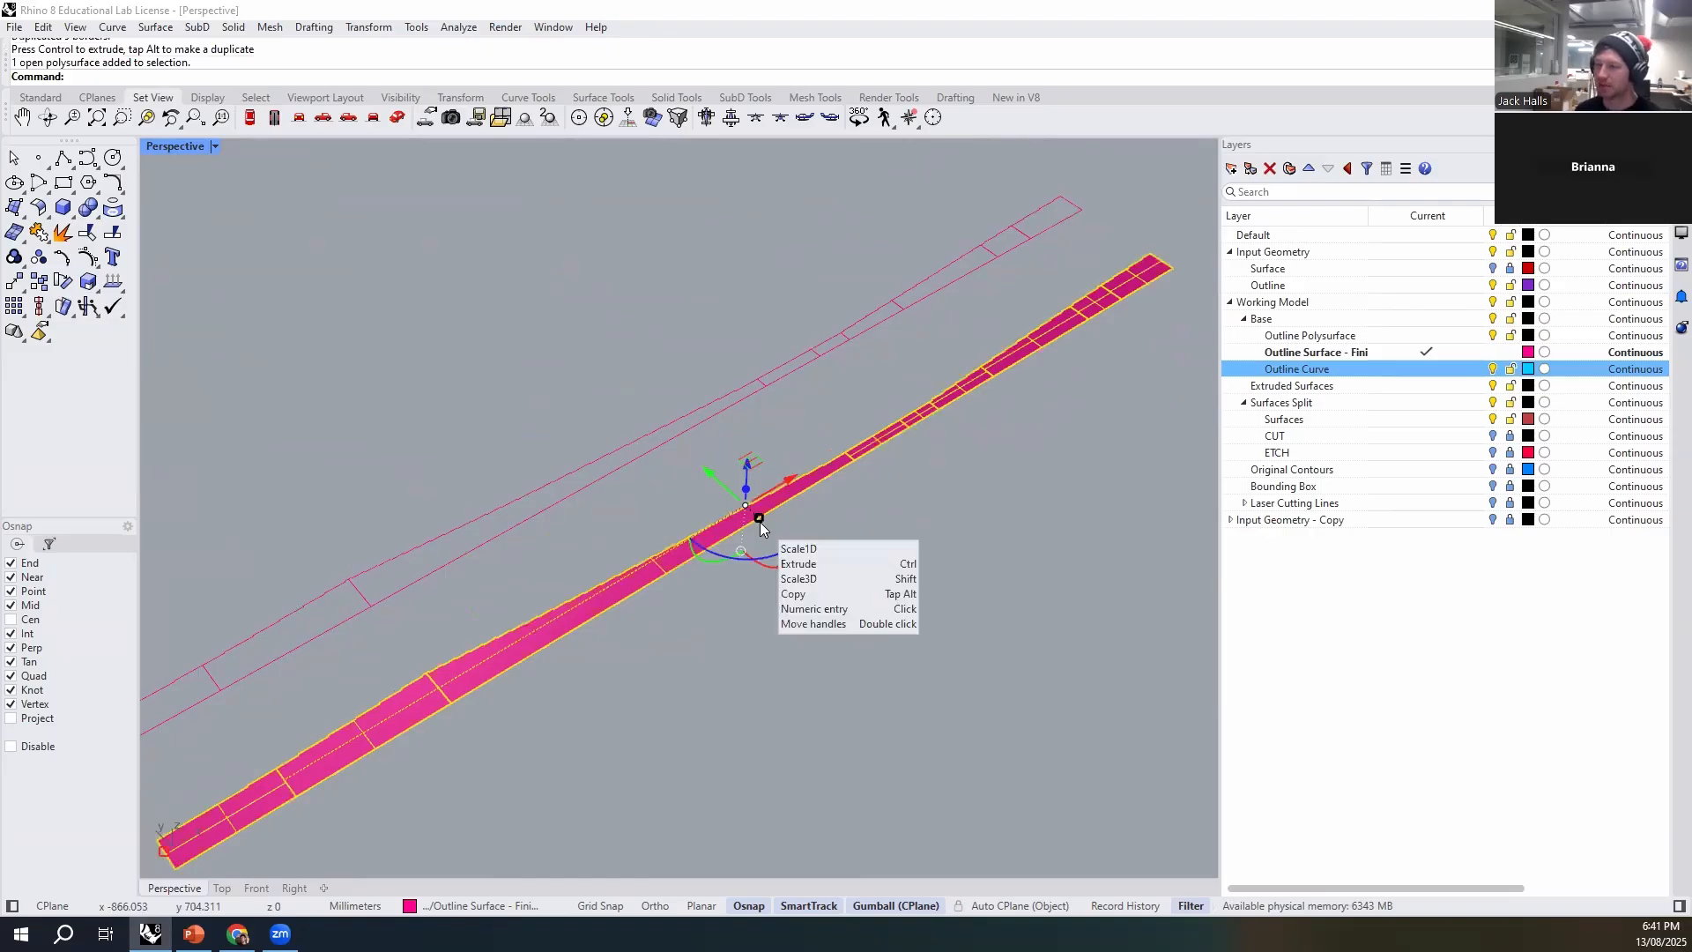
pyautogui.press('Delete')
pyautogui.moveTo(781, 513)
pyautogui.mouseDown(button='right')
pyautogui.moveTo(751, 472)
pyautogui.moveTo(711, 491)
pyautogui.moveTo(793, 490)
pyautogui.mouseUp(button='right')
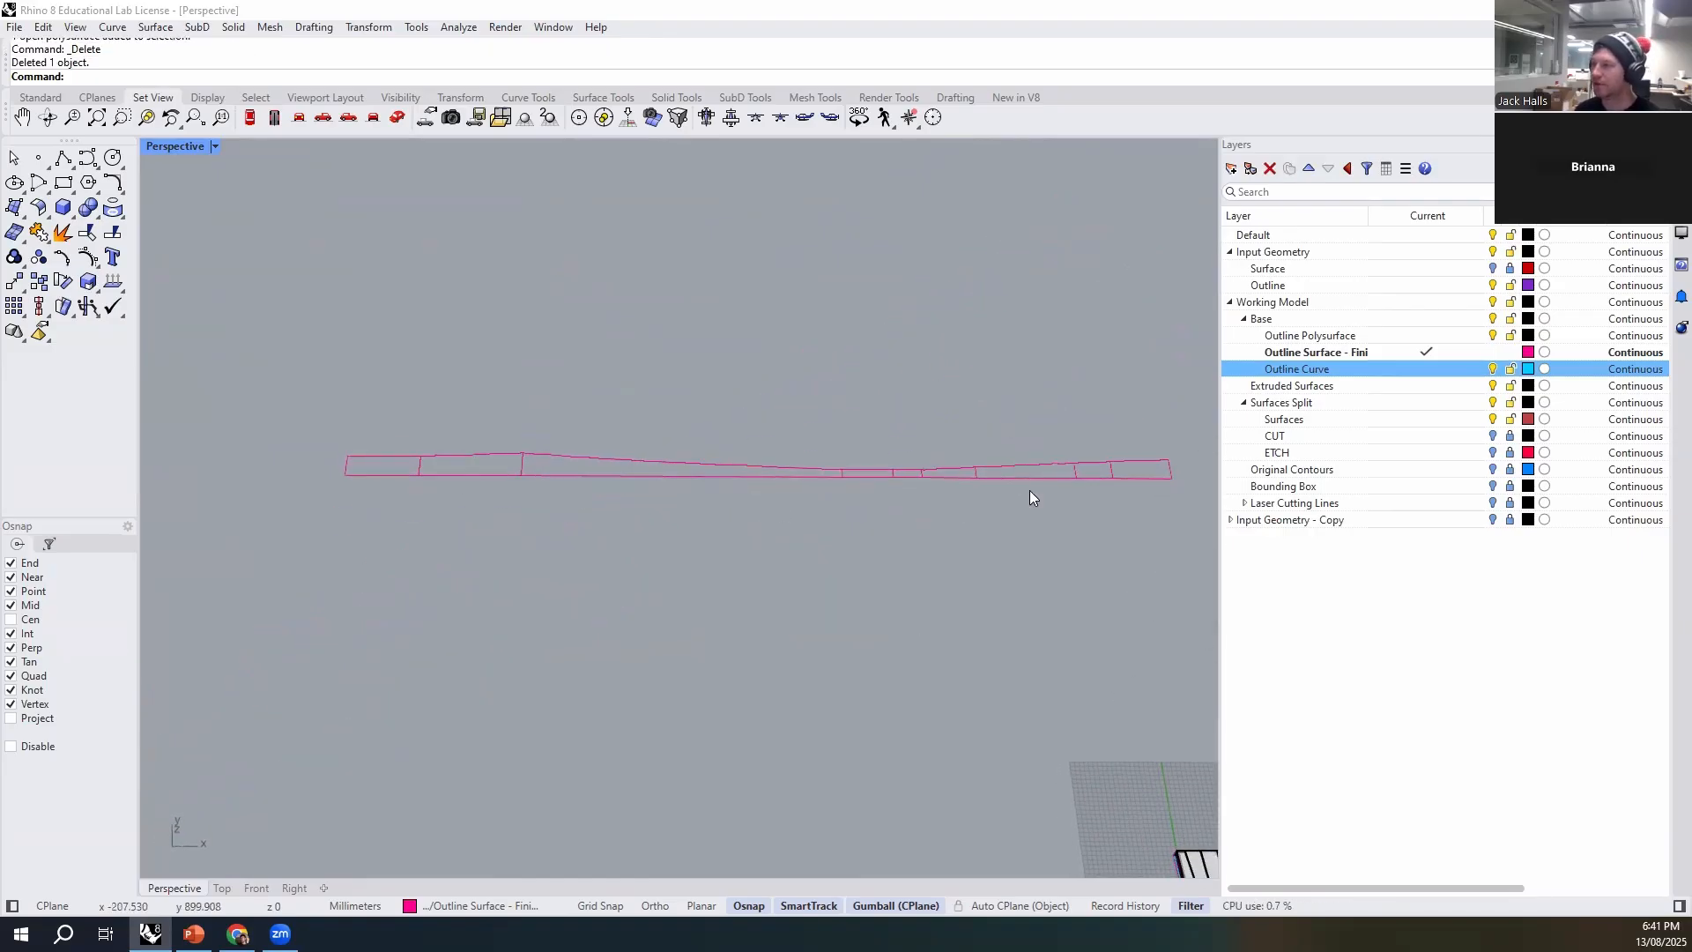
# - Check the flat border curves and expand the Laser Cutting Lines layer to show its CUT and ETCH sublayers
pyautogui.moveTo(564, 502); pyautogui.dragTo(529, 529)
pyautogui.moveTo(442, 604); pyautogui.dragTo(467, 564, button='right')
pyautogui.click(347, 607)
pyautogui.click(998, 669)
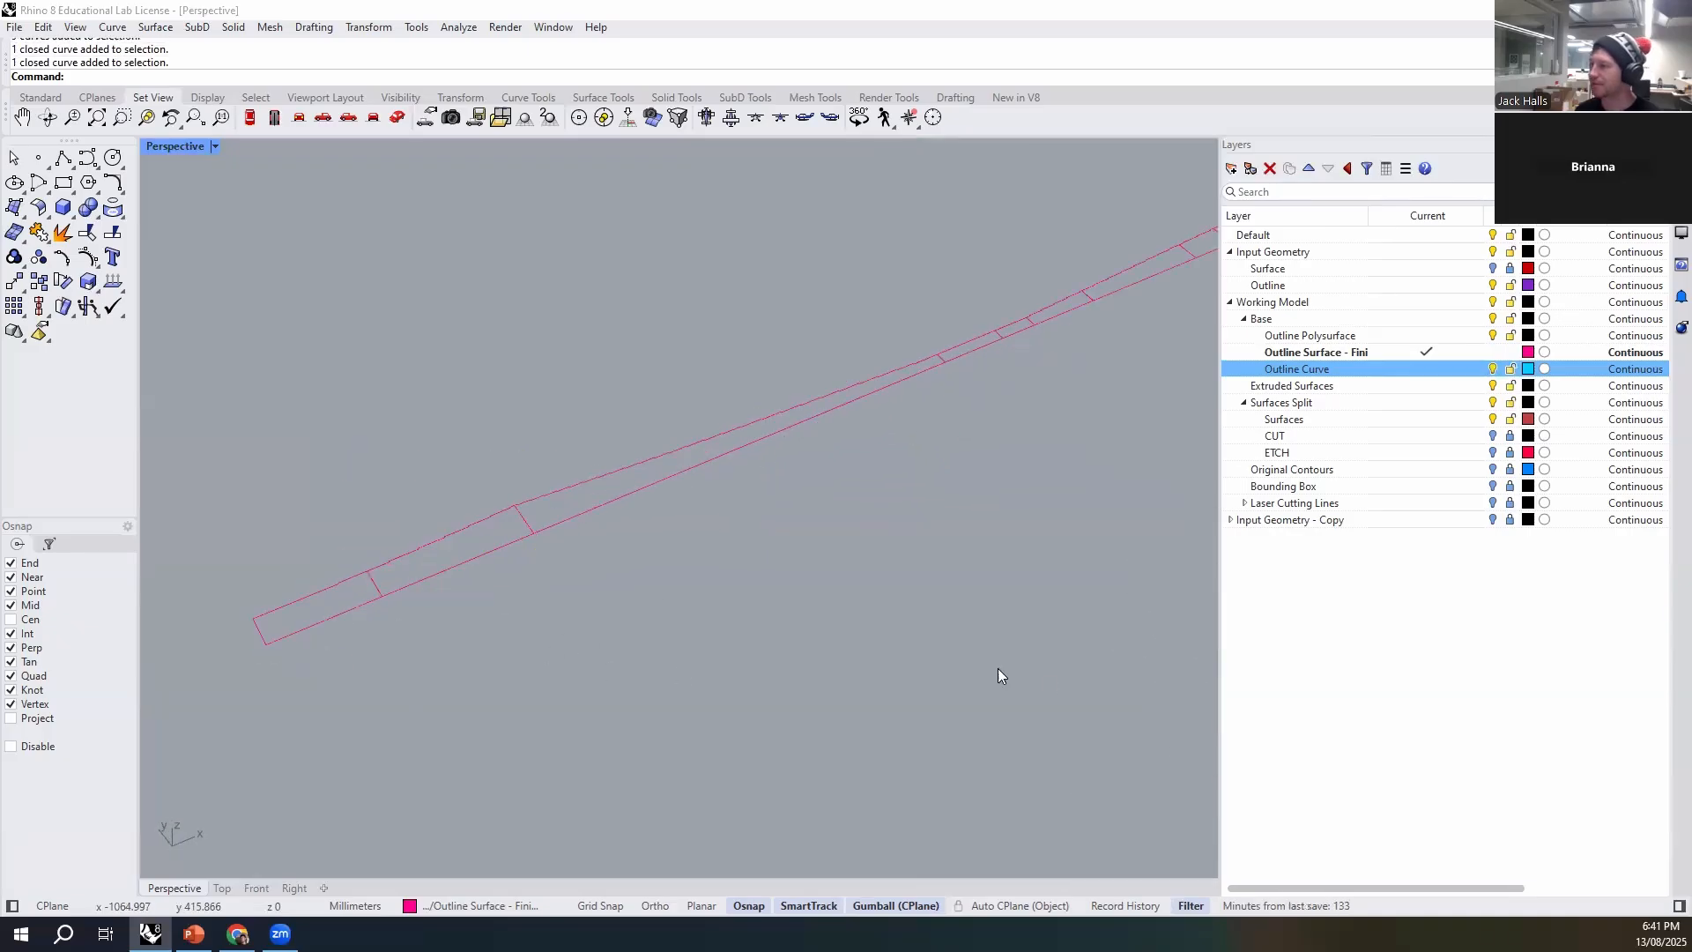
pyautogui.click(1244, 503)
pyautogui.click(1283, 504)
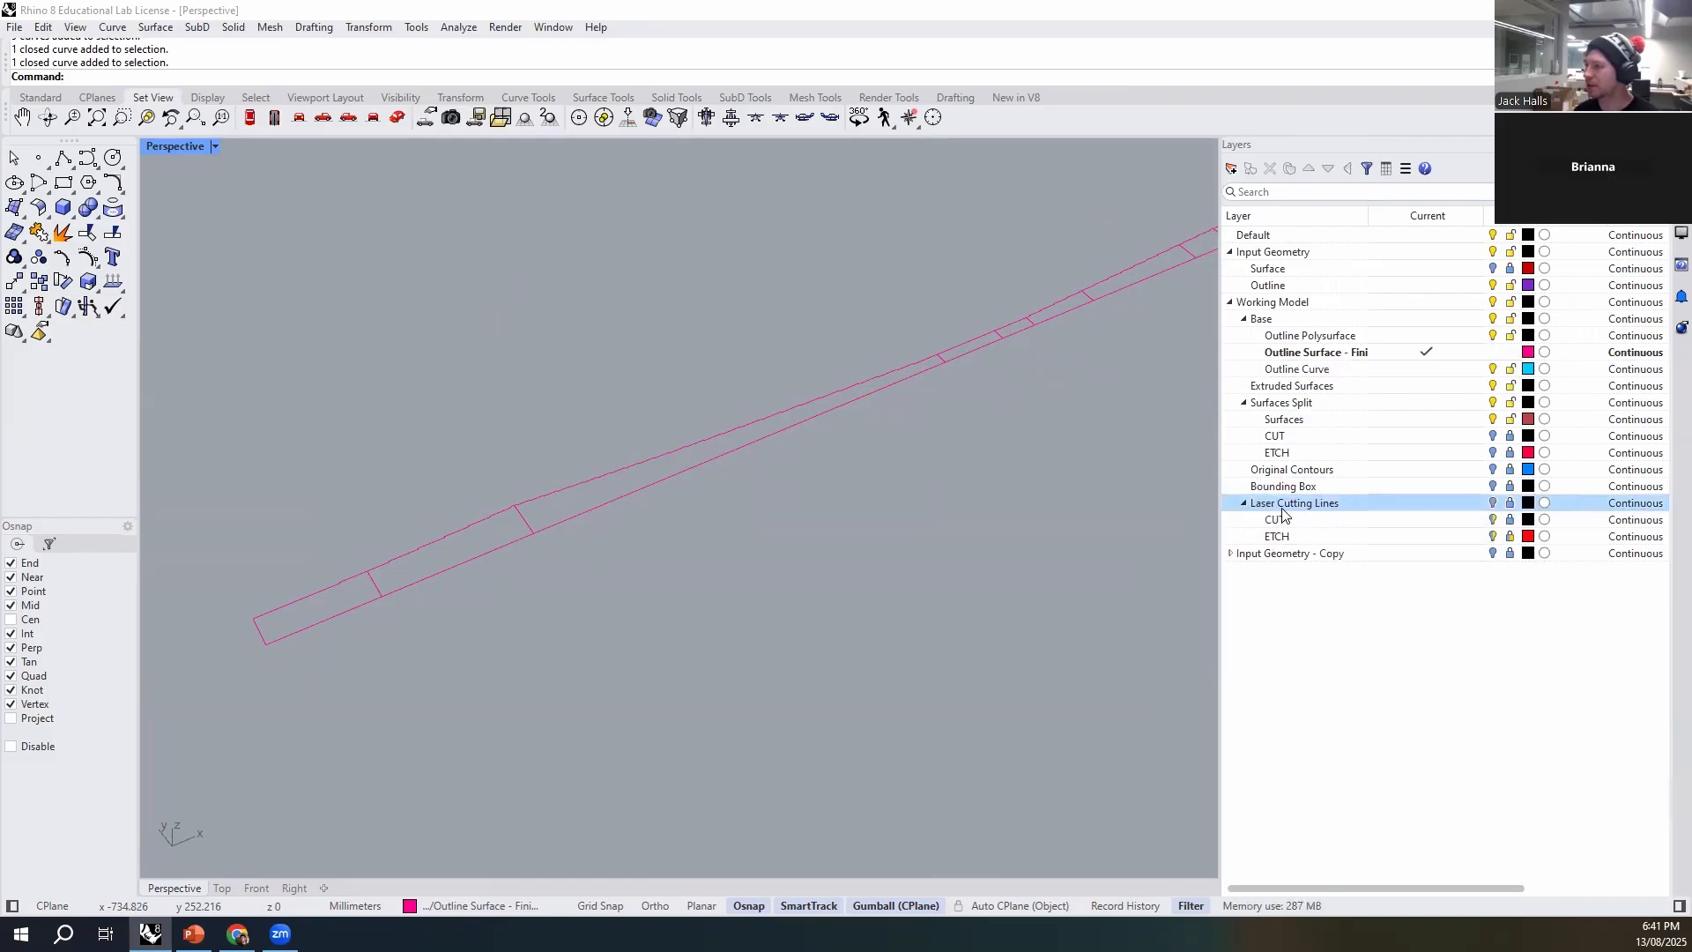
pyautogui.scroll(-3, 740, 579)
pyautogui.scroll(2, 494, 586)
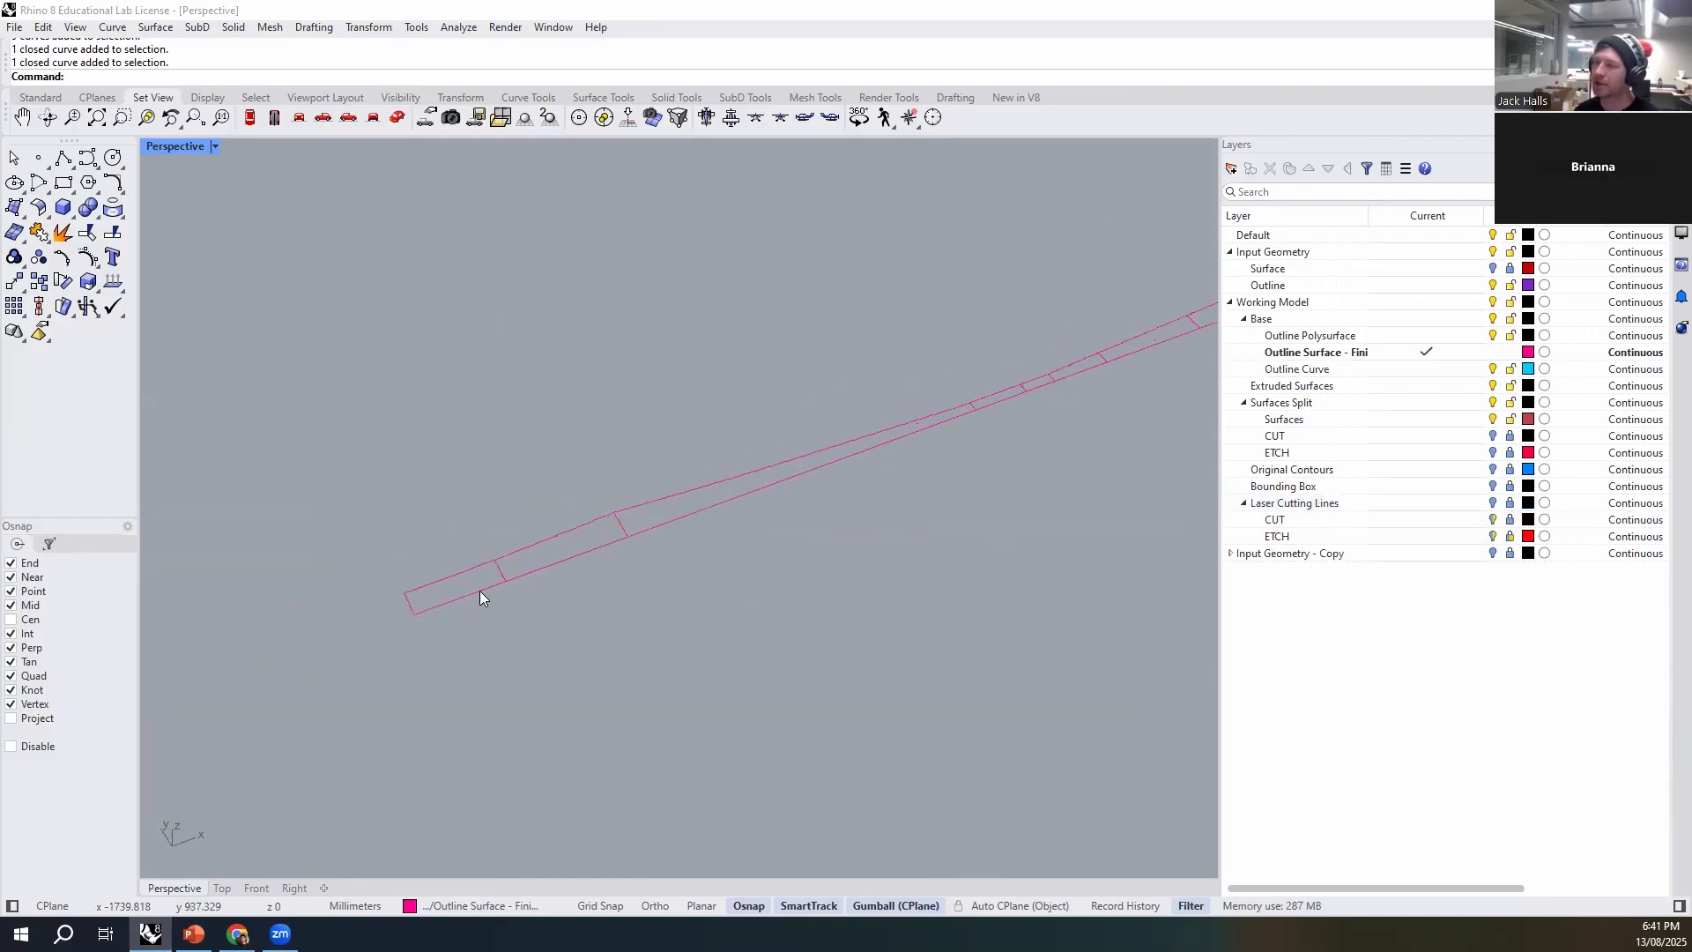
# - Measure the combined length of the three largest wall segments from the narrow joint to the strip's end
pyautogui.click(712, 509)
pyautogui.scroll(-3, 920, 499)
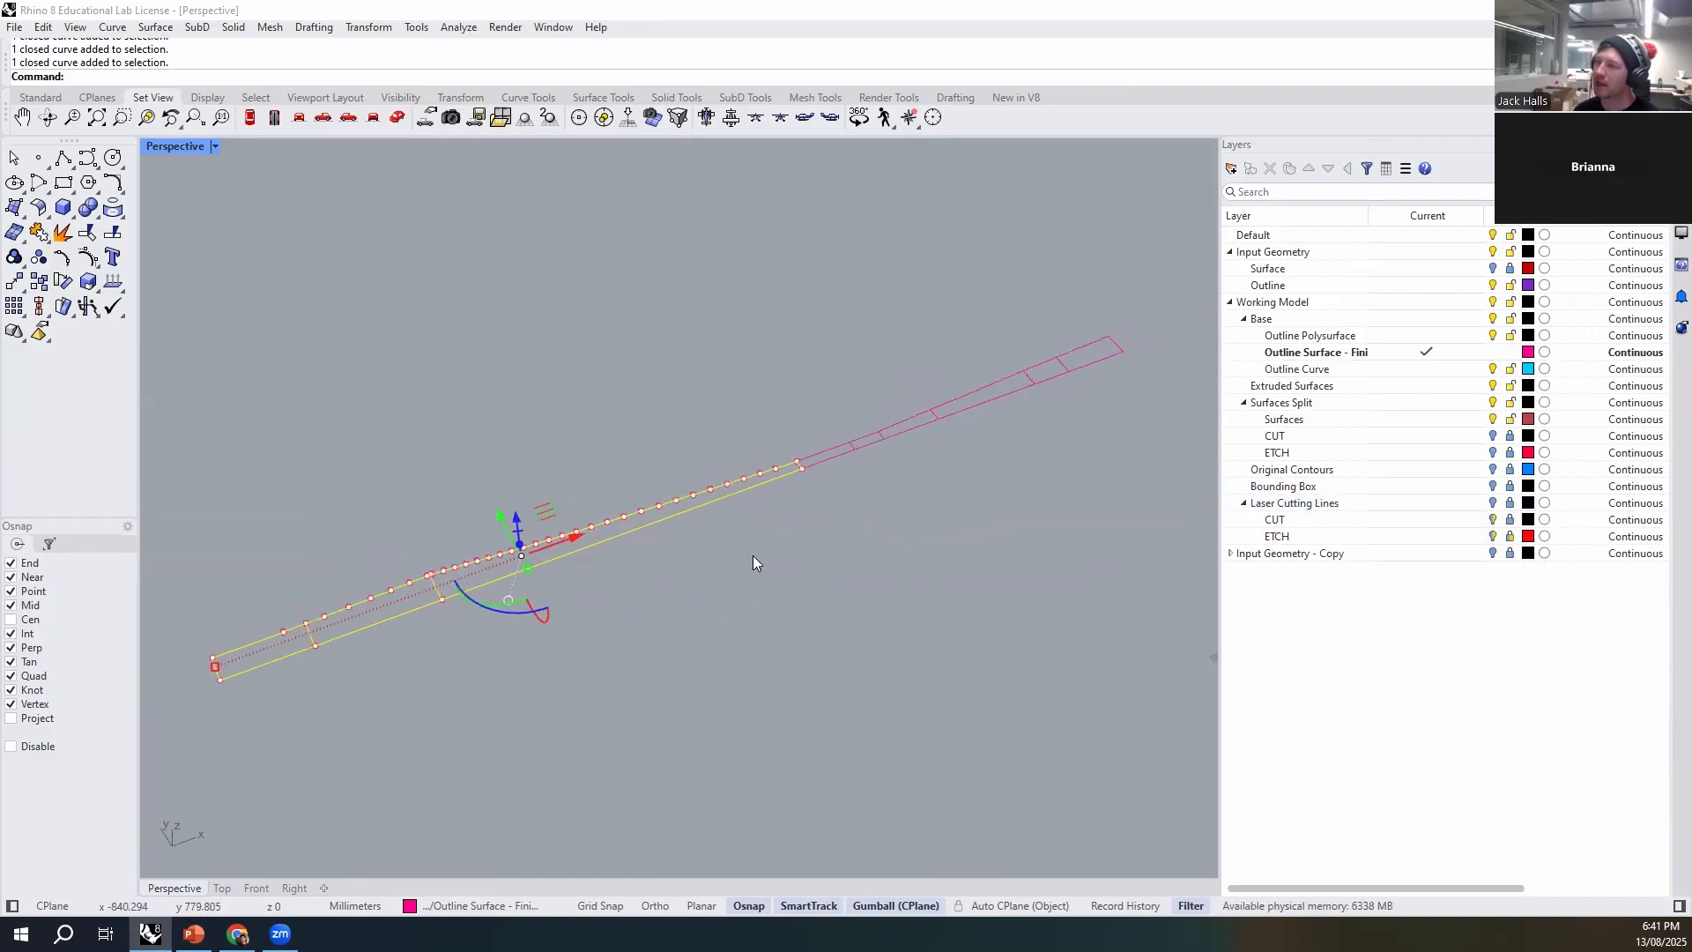
pyautogui.moveTo(949, 499); pyautogui.dragTo(911, 514, button='right')
pyautogui.click(795, 585)
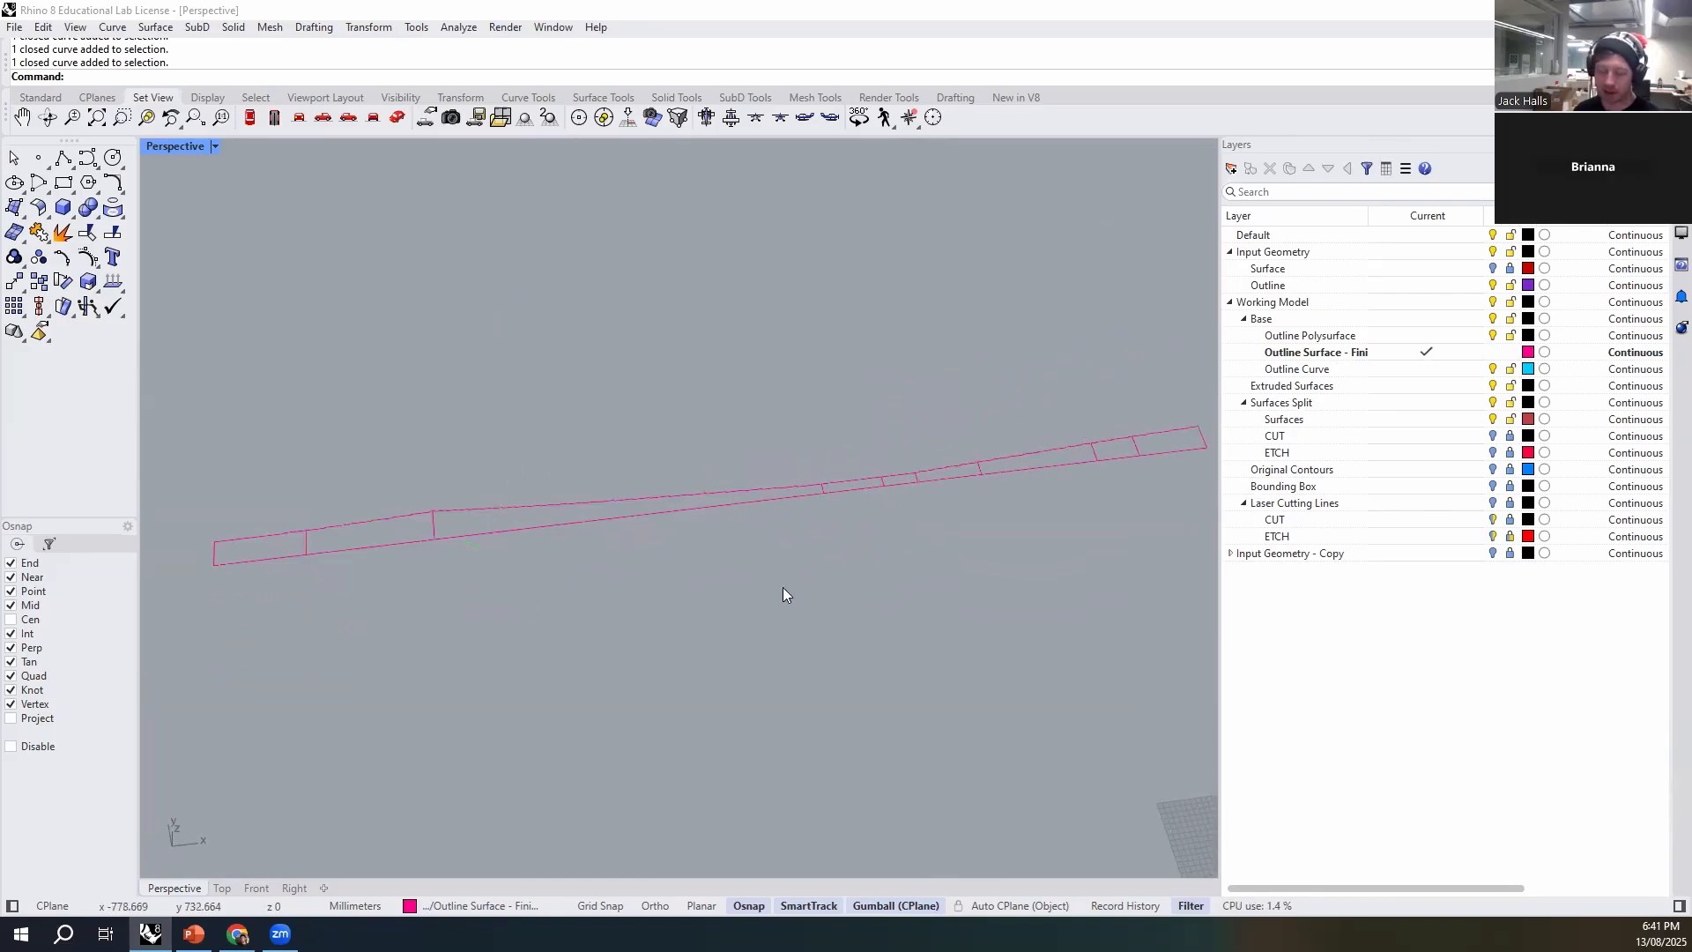
pyautogui.click(819, 504)
pyautogui.click(218, 572)
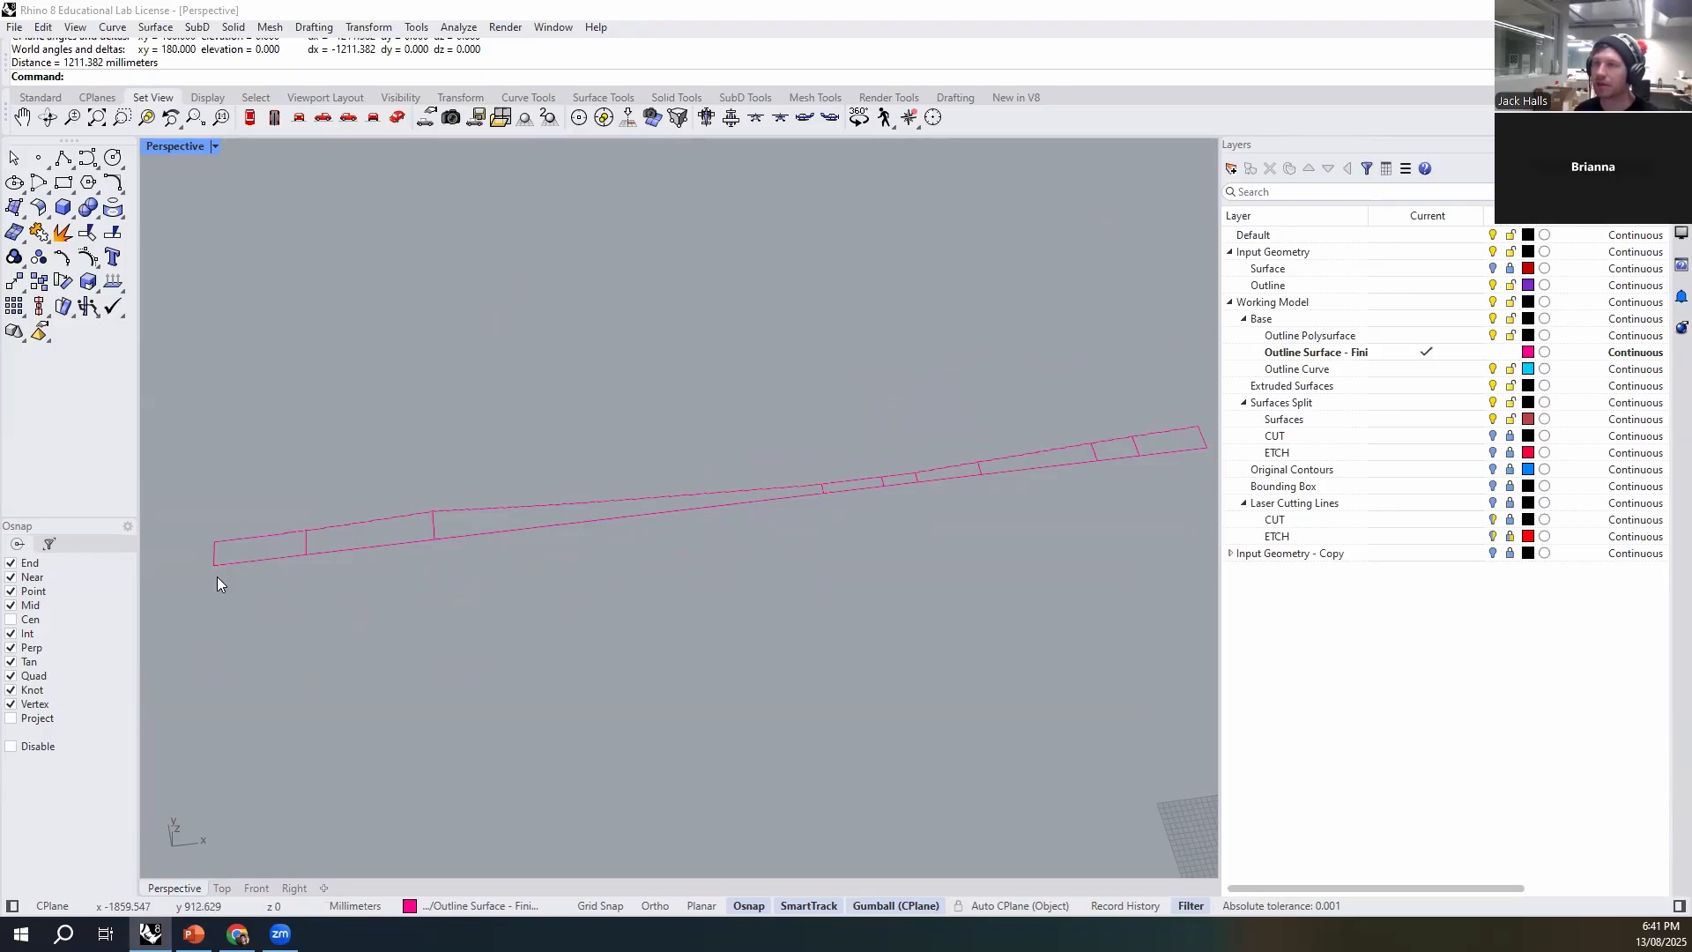
# - Measure the distance from the far end of the small segments to the narrow joint with the long segment
pyautogui.moveTo(241, 606); pyautogui.dragTo(242, 608)
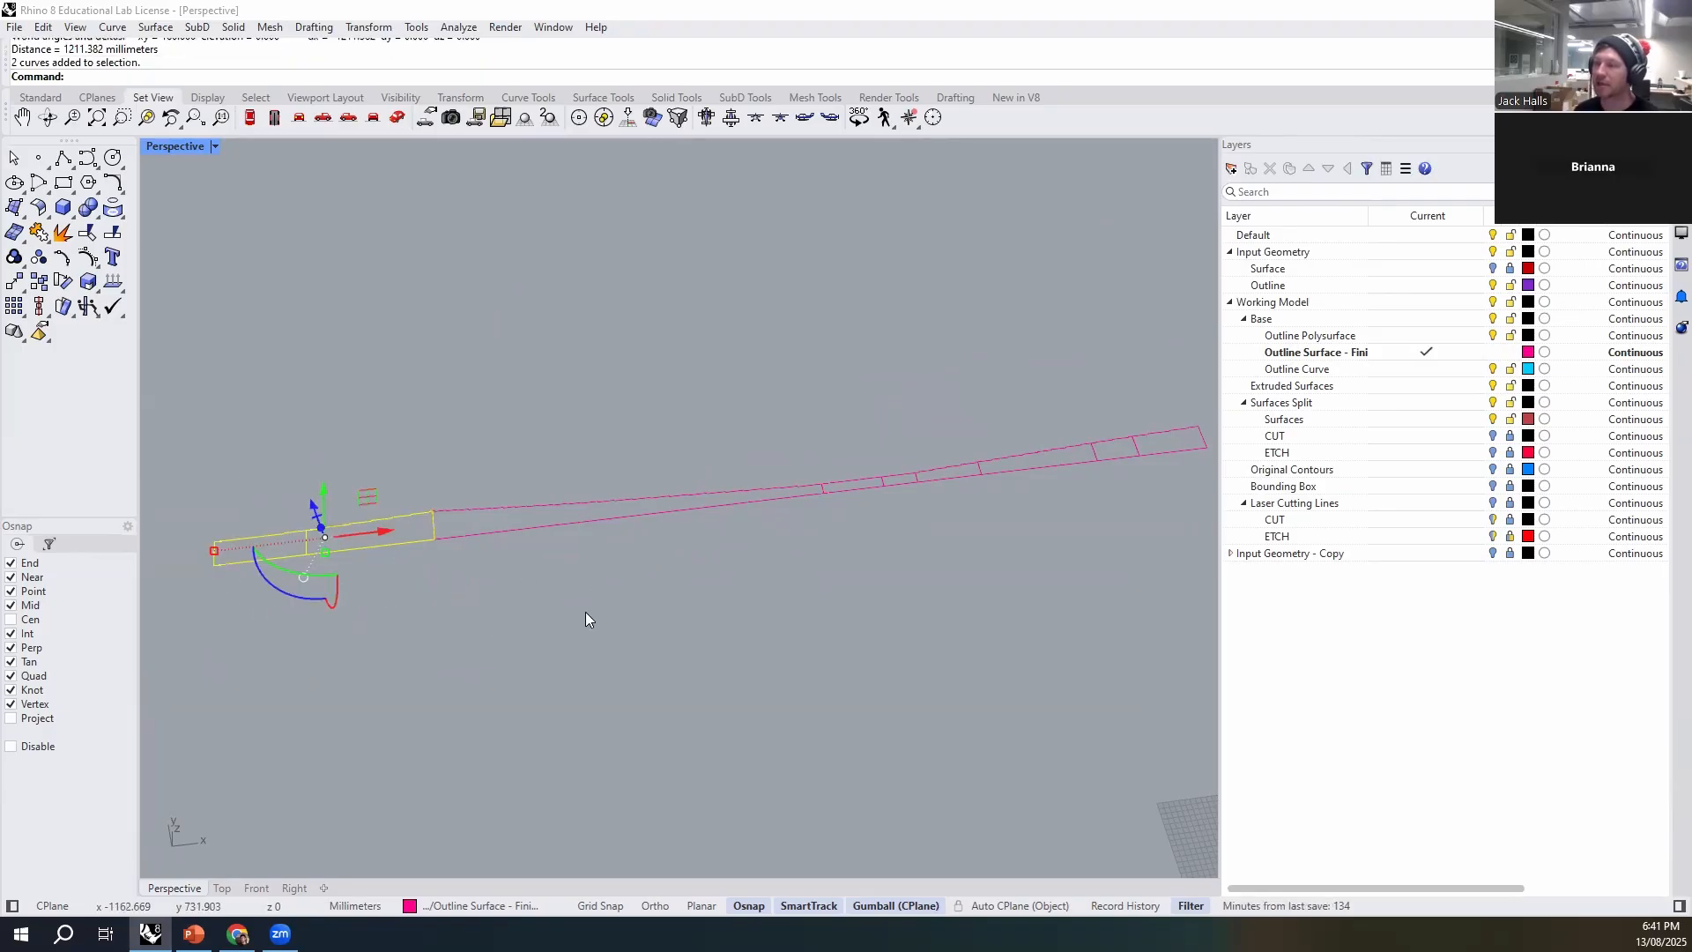
pyautogui.moveTo(699, 457); pyautogui.dragTo(633, 543)
pyautogui.keyDown('shift'); pyautogui.moveTo(737, 680); pyautogui.dragTo(496, 740, button='right'); pyautogui.keyUp('shift')
pyautogui.click(898, 529)
pyautogui.press('Return')
pyautogui.click(961, 505)
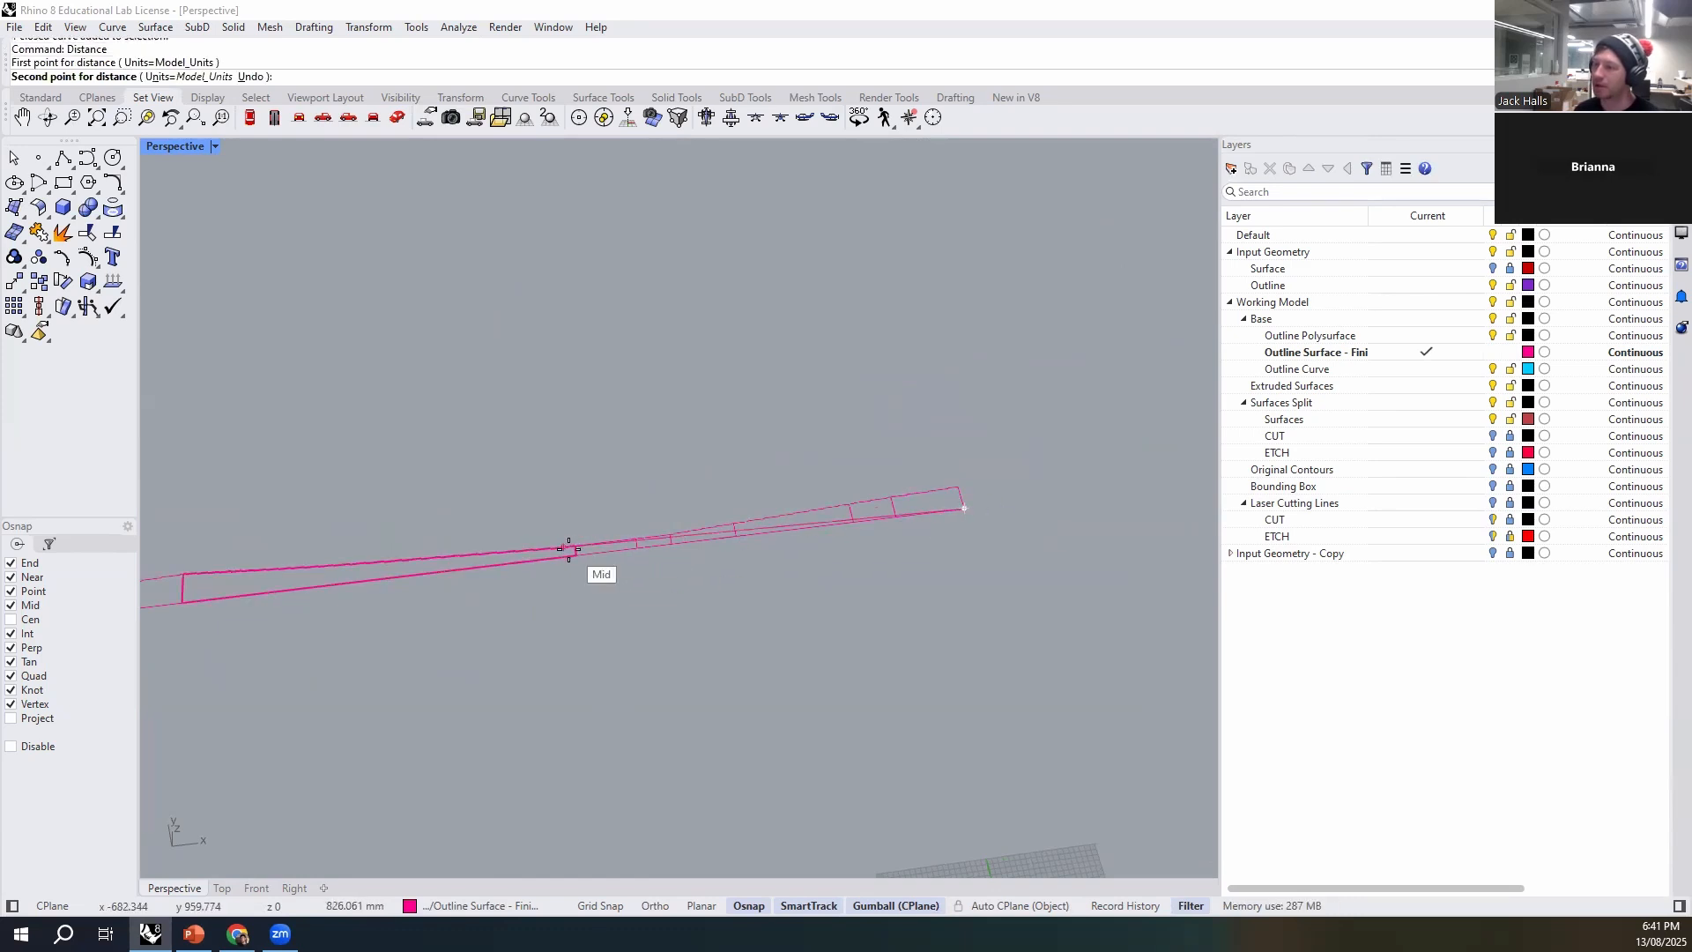
pyautogui.click(571, 557)
pyautogui.press('Return')
pyautogui.click(670, 540)
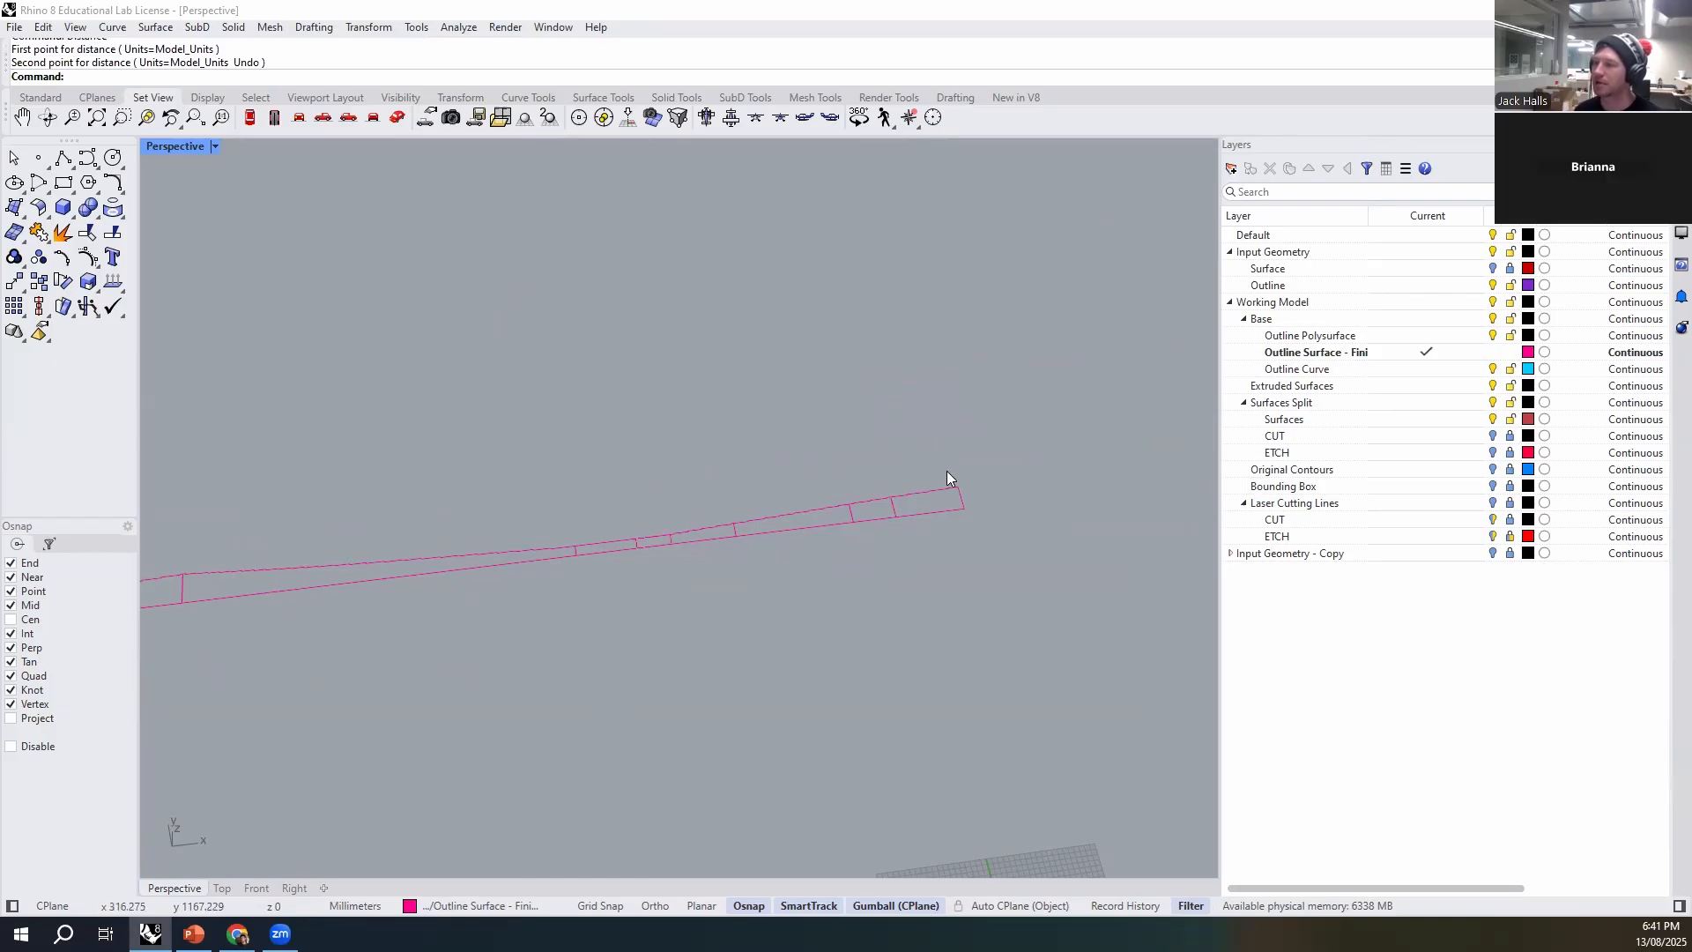
# - Separate the flat outline into three spaced pieces: the six small segments, the long segment and the two end segments
pyautogui.moveTo(615, 626); pyautogui.dragTo(616, 626)
pyautogui.moveTo(813, 518); pyautogui.dragTo(880, 548)
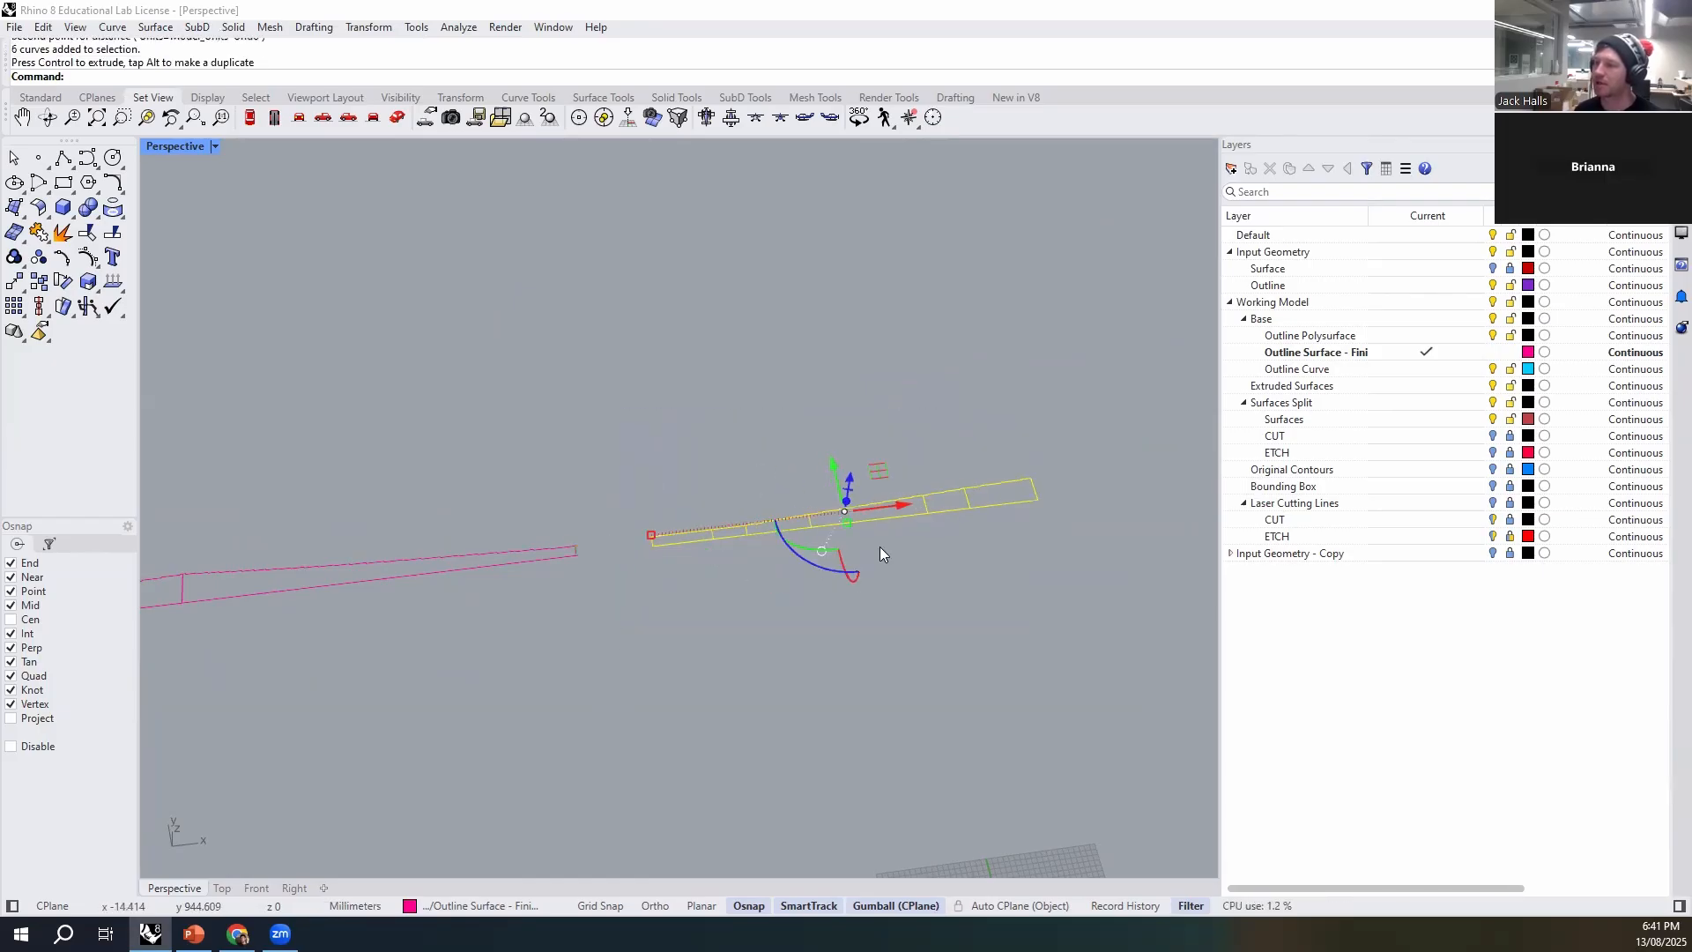
pyautogui.keyDown('shift'); pyautogui.moveTo(822, 685); pyautogui.dragTo(1204, 644, button='right'); pyautogui.keyUp('shift')
pyautogui.click(899, 510)
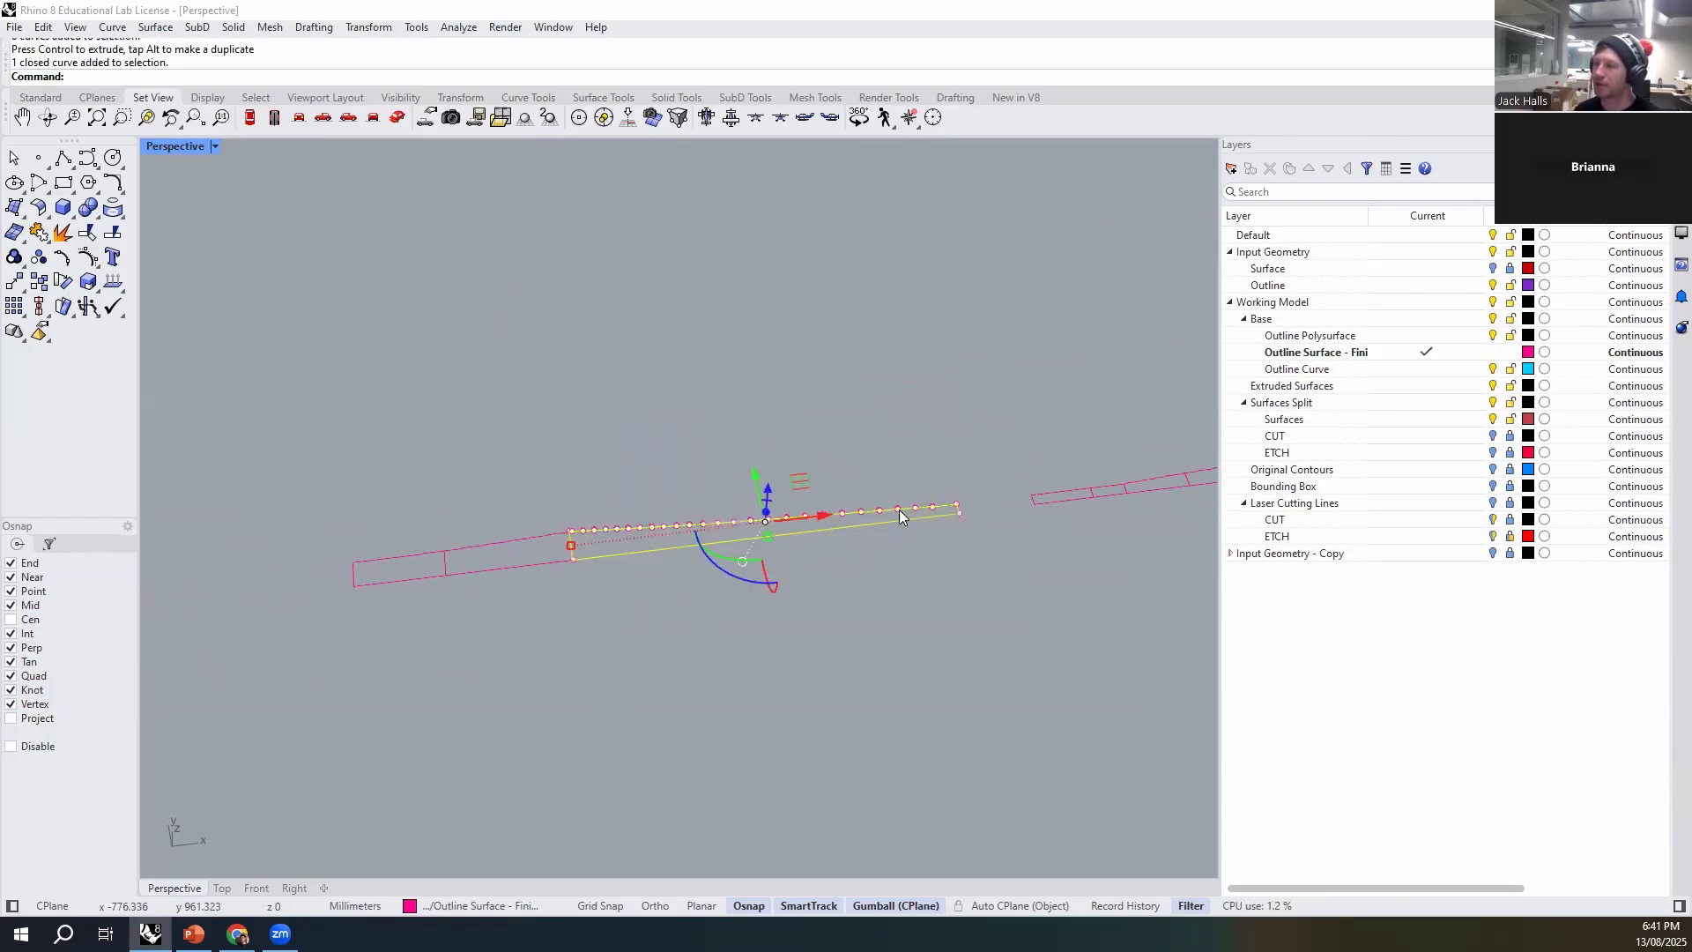
pyautogui.moveTo(828, 516); pyautogui.dragTo(862, 514)
pyautogui.click(540, 483)
pyautogui.moveTo(398, 587); pyautogui.dragTo(398, 588)
pyautogui.moveTo(675, 702); pyautogui.dragTo(777, 664, button='right')
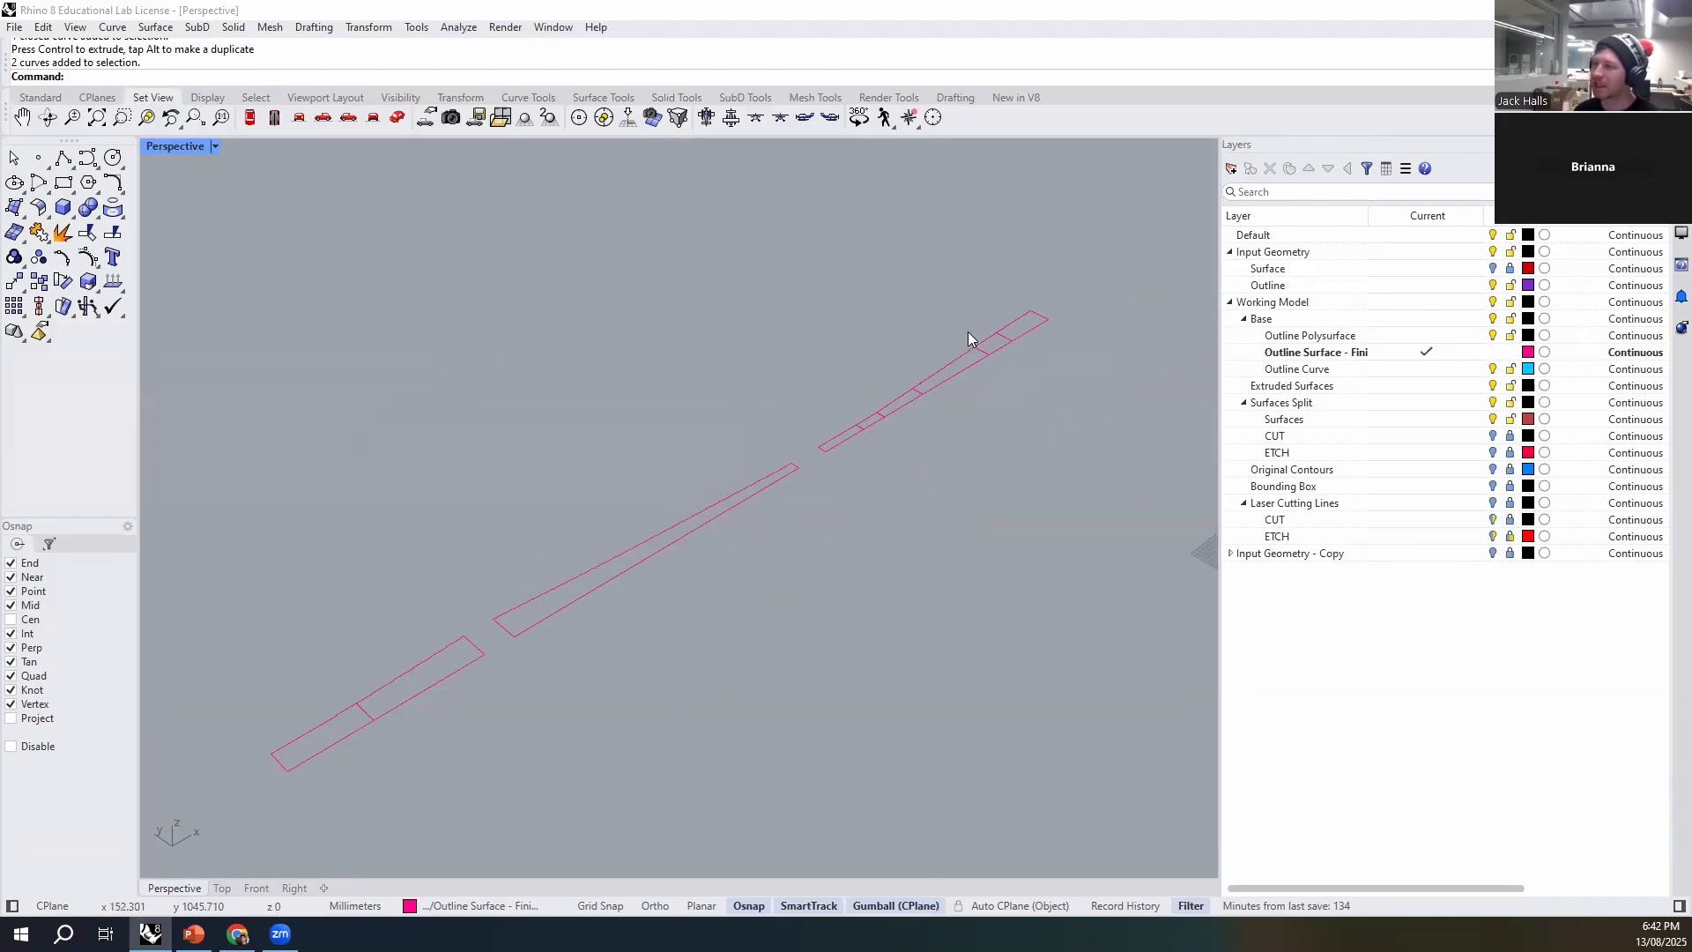
# - Make CUT under Laser Cutting Lines current and create merged outlines of the three pieces using CurveBoolean with CombineRegions=Yes
pyautogui.doubleClick(1327, 521)
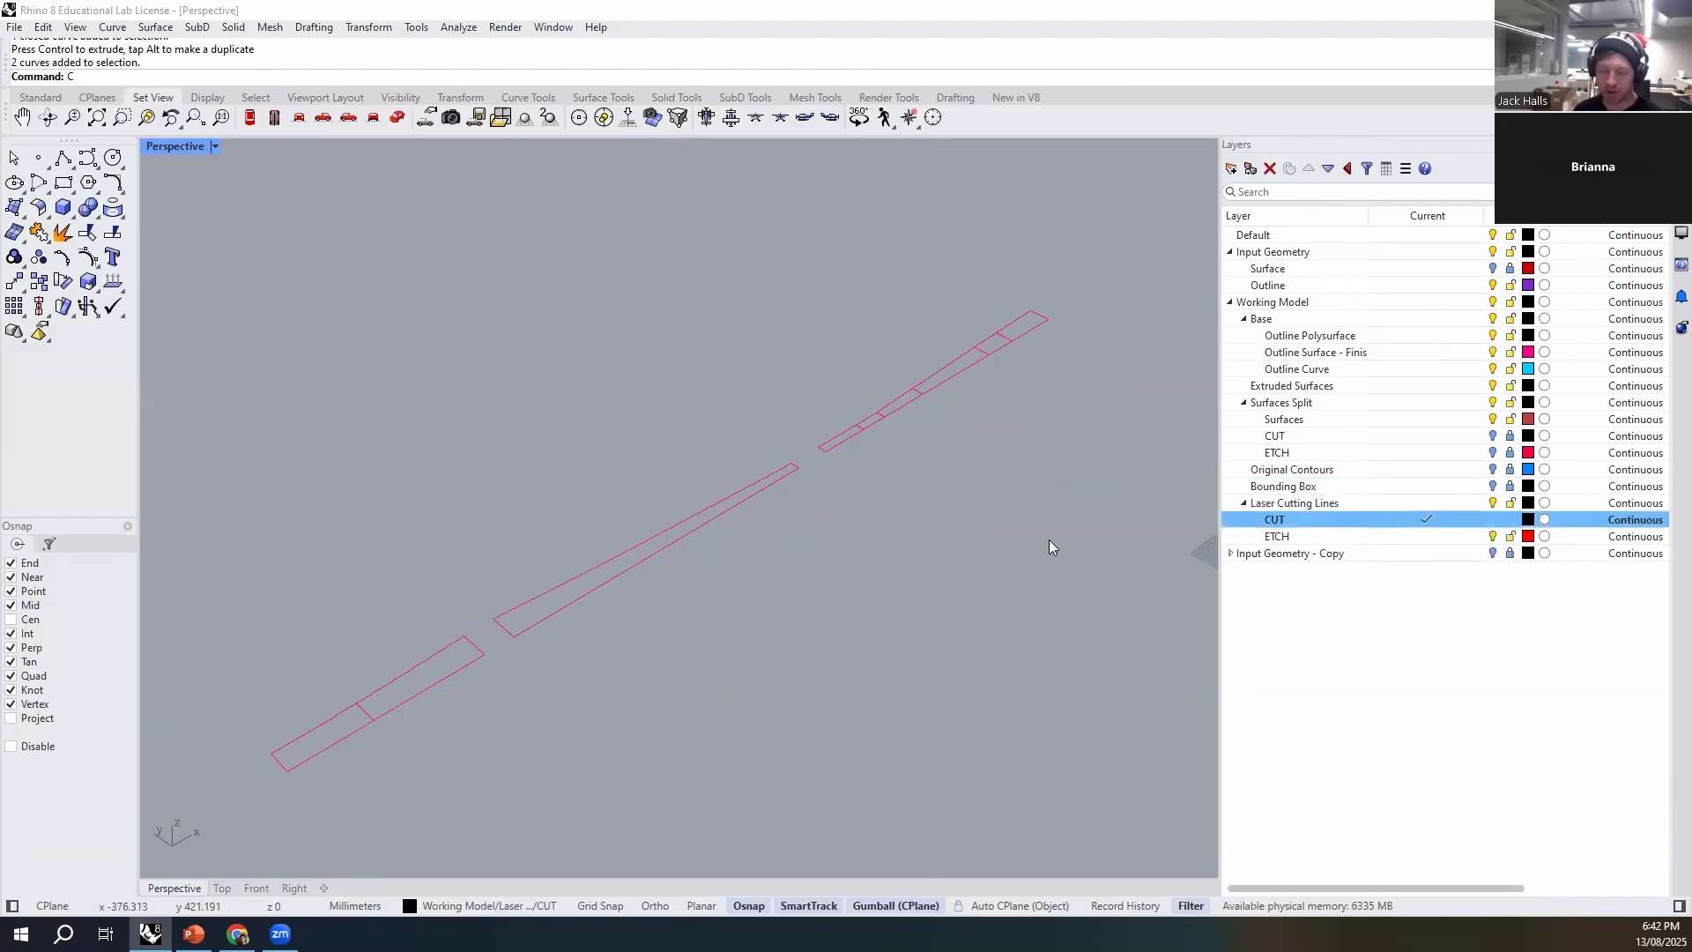
pyautogui.write('Boolean')
pyautogui.press('Return')
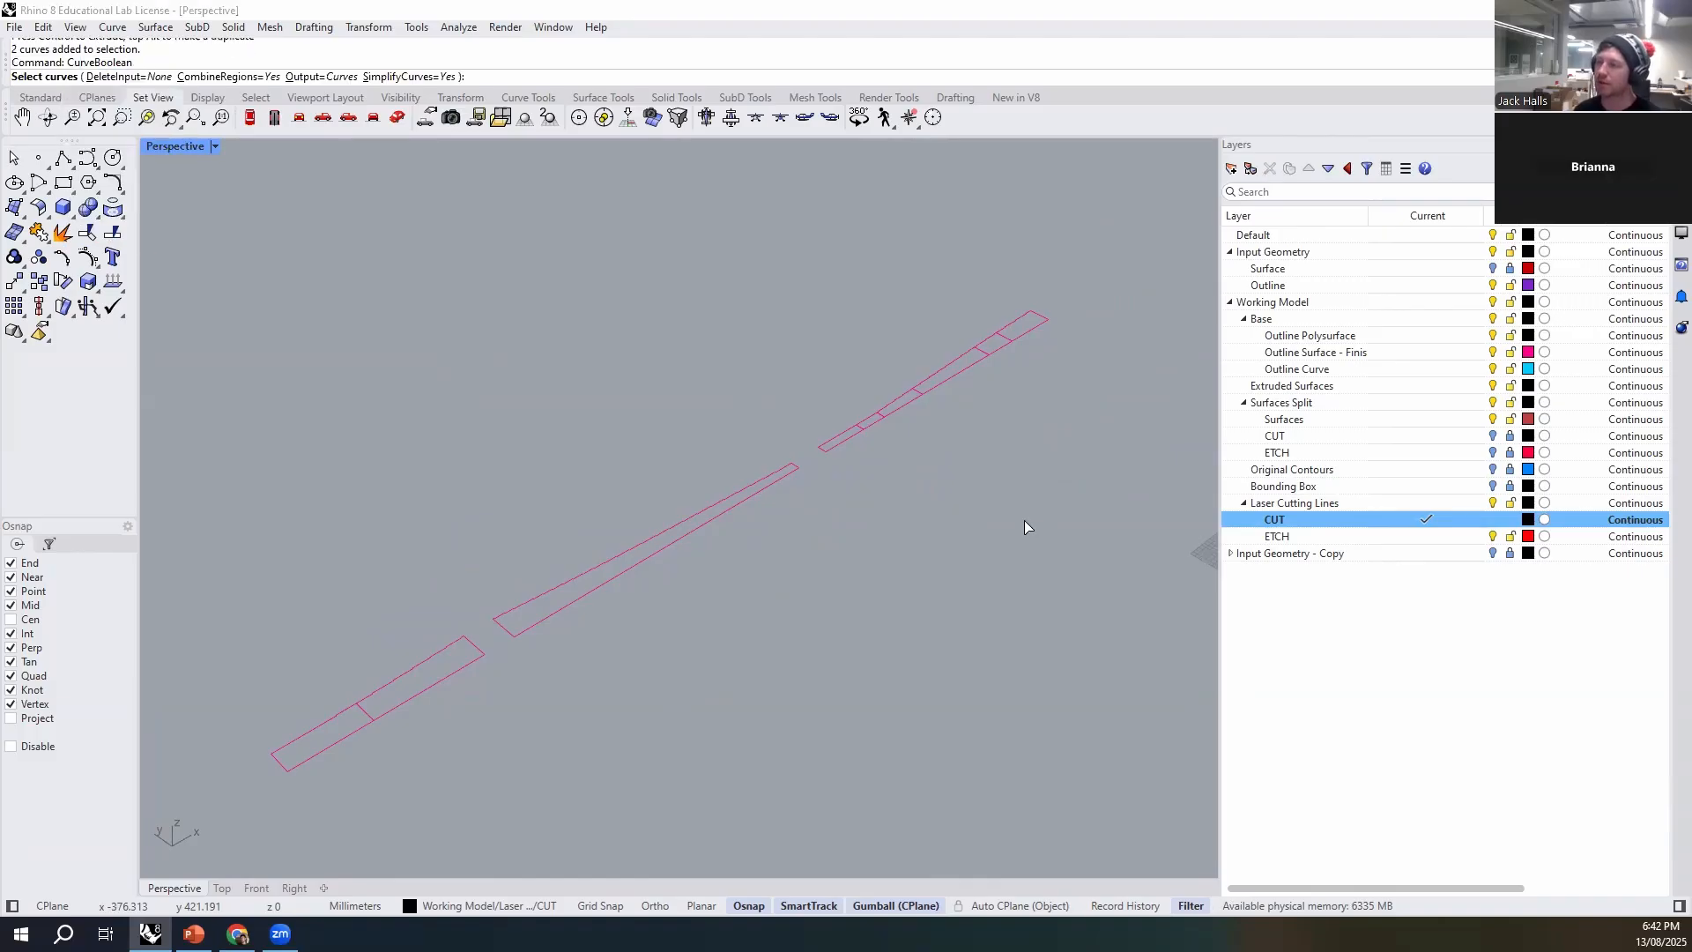
pyautogui.moveTo(934, 273); pyautogui.dragTo(1015, 266)
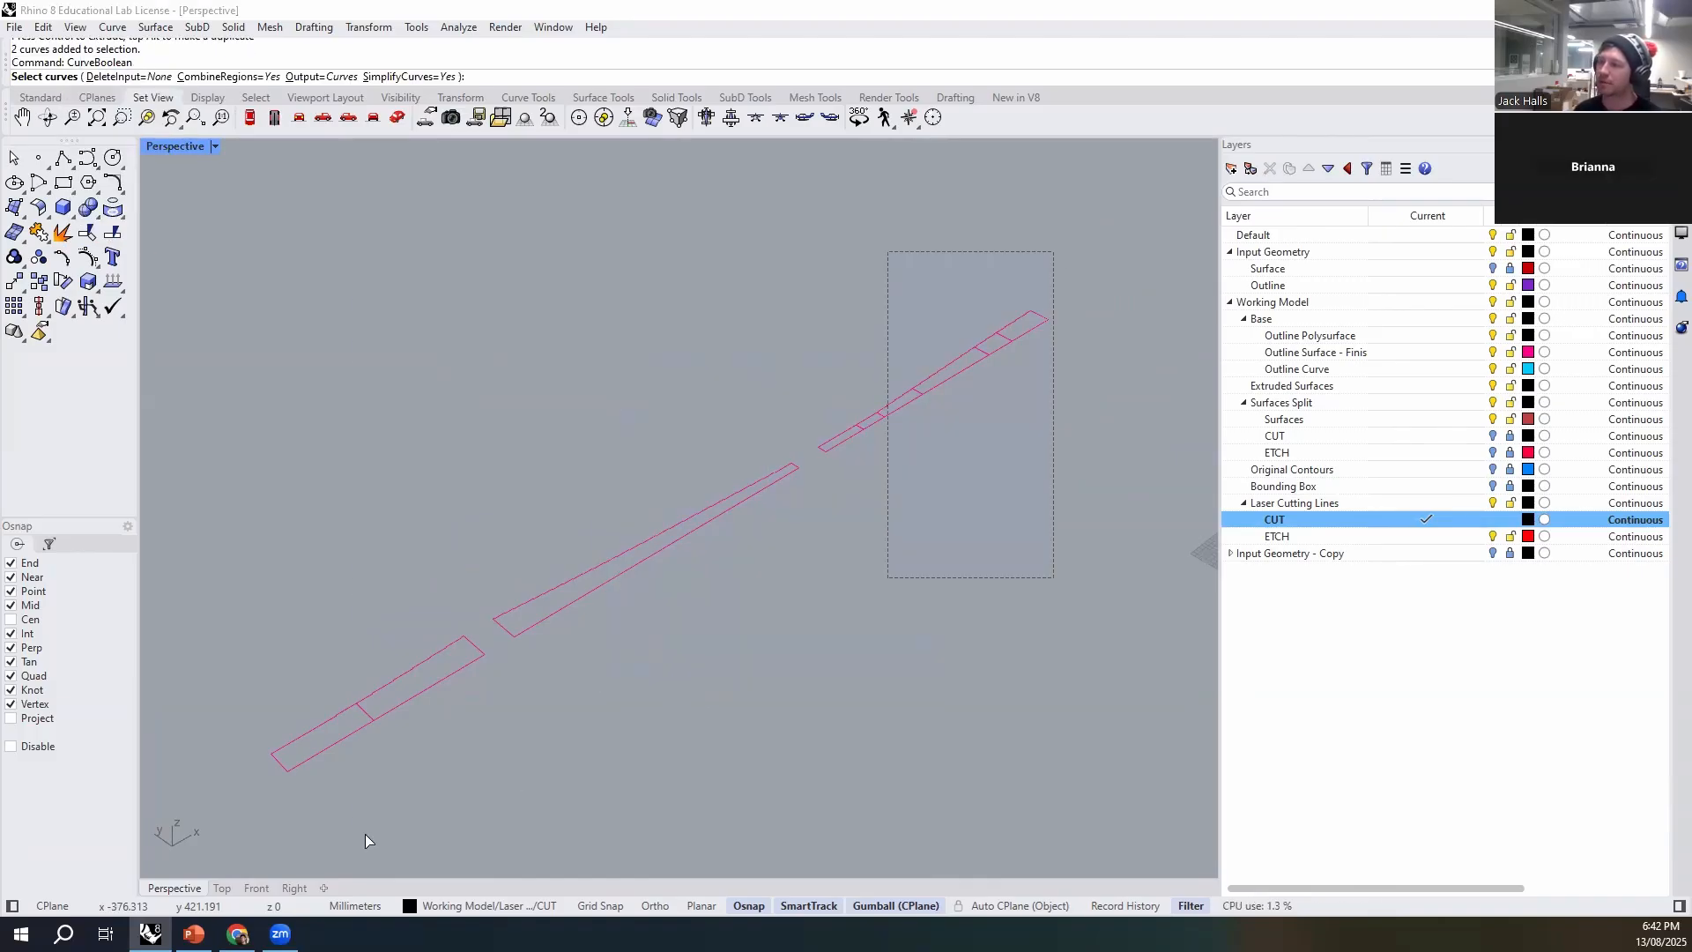
pyautogui.press('Return')
pyautogui.scroll(3, 331, 739)
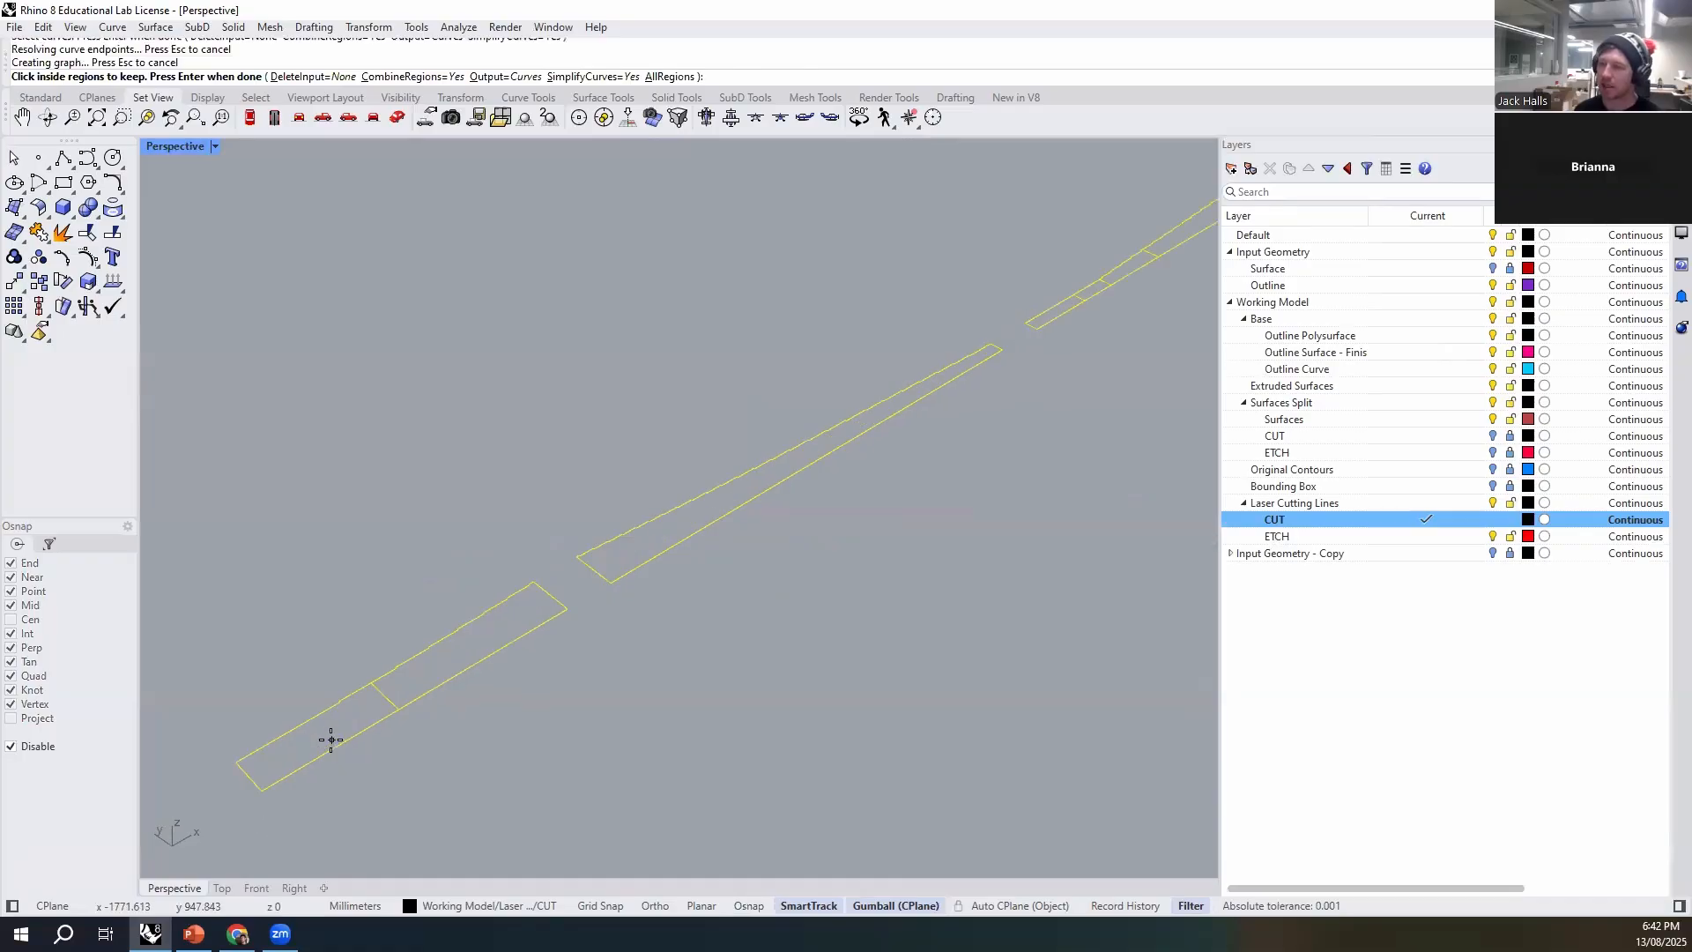
pyautogui.click(331, 739)
pyautogui.click(426, 678)
pyautogui.click(644, 547)
pyautogui.scroll(-5, 636, 608)
pyautogui.scroll(8, 846, 454)
pyautogui.click(873, 463)
pyautogui.click(948, 424)
pyautogui.click(1040, 357)
pyautogui.scroll(-5, 691, 586)
pyautogui.scroll(3, 987, 397)
pyautogui.click(1039, 346)
pyautogui.scroll(-3, 1039, 349)
pyautogui.press('Return')
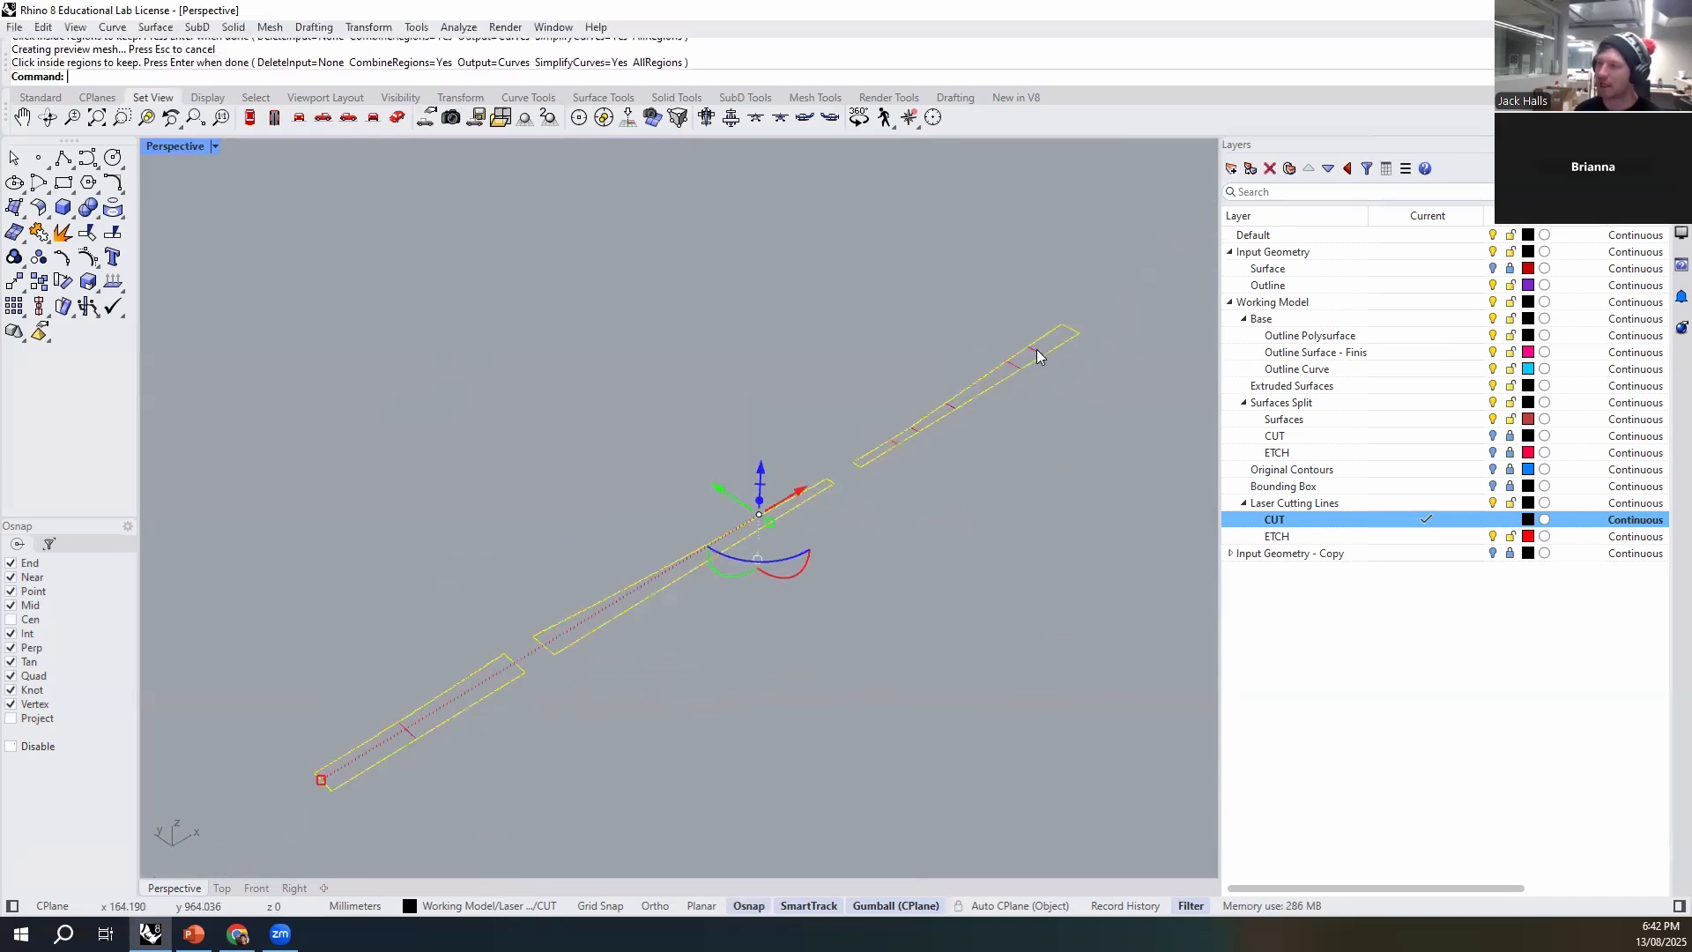
# - Examine the original and merged curves overlapping on the long piece and the two-segment piece
pyautogui.click(754, 696)
pyautogui.scroll(5, 592, 634)
pyautogui.click(596, 629)
pyautogui.click(649, 692)
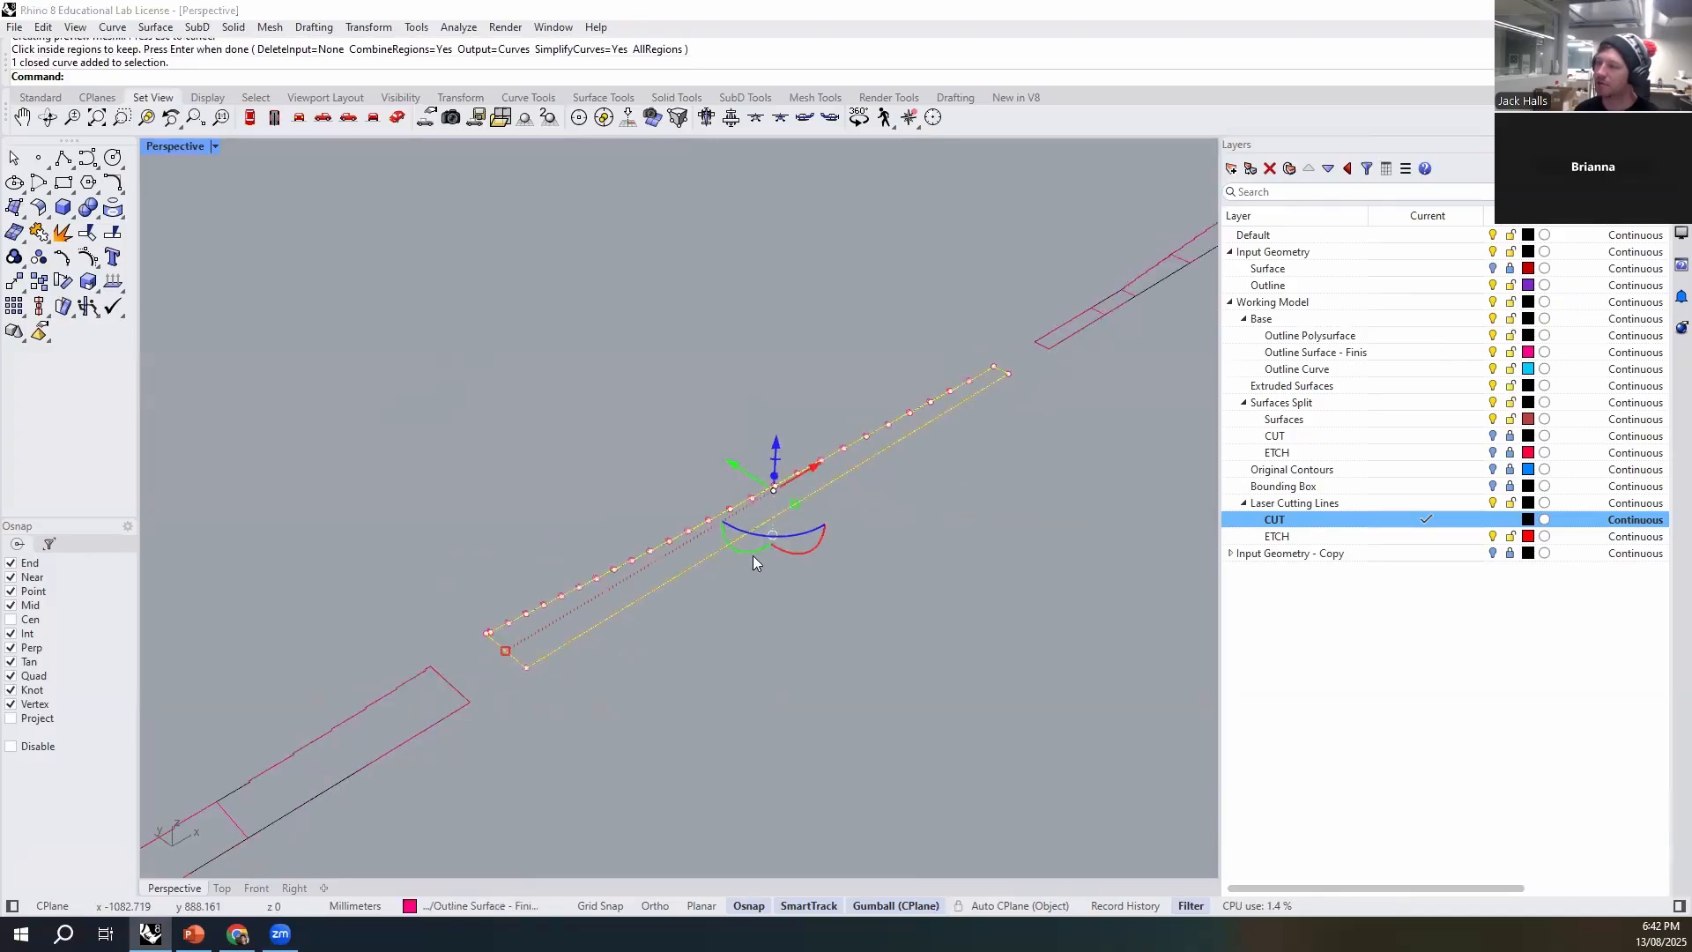
pyautogui.click(759, 618)
pyautogui.scroll(-4, 759, 619)
pyautogui.moveTo(1003, 698); pyautogui.dragTo(994, 668, button='right')
pyautogui.click(481, 689)
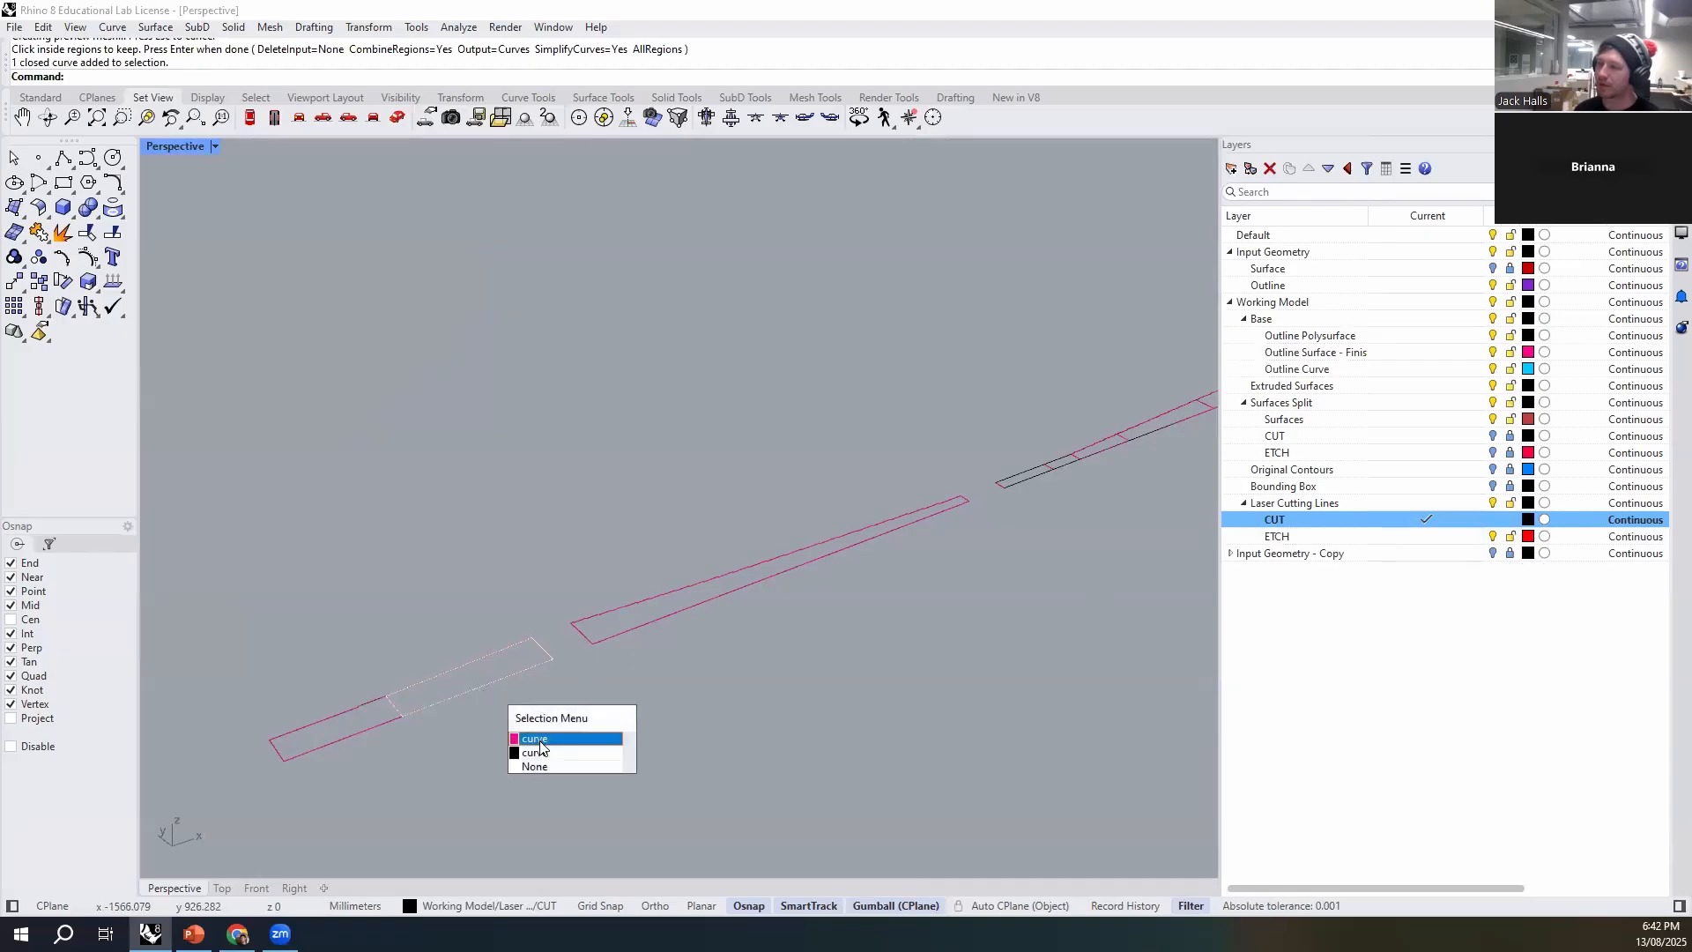
pyautogui.click(539, 751)
pyautogui.click(611, 733)
pyautogui.click(487, 690)
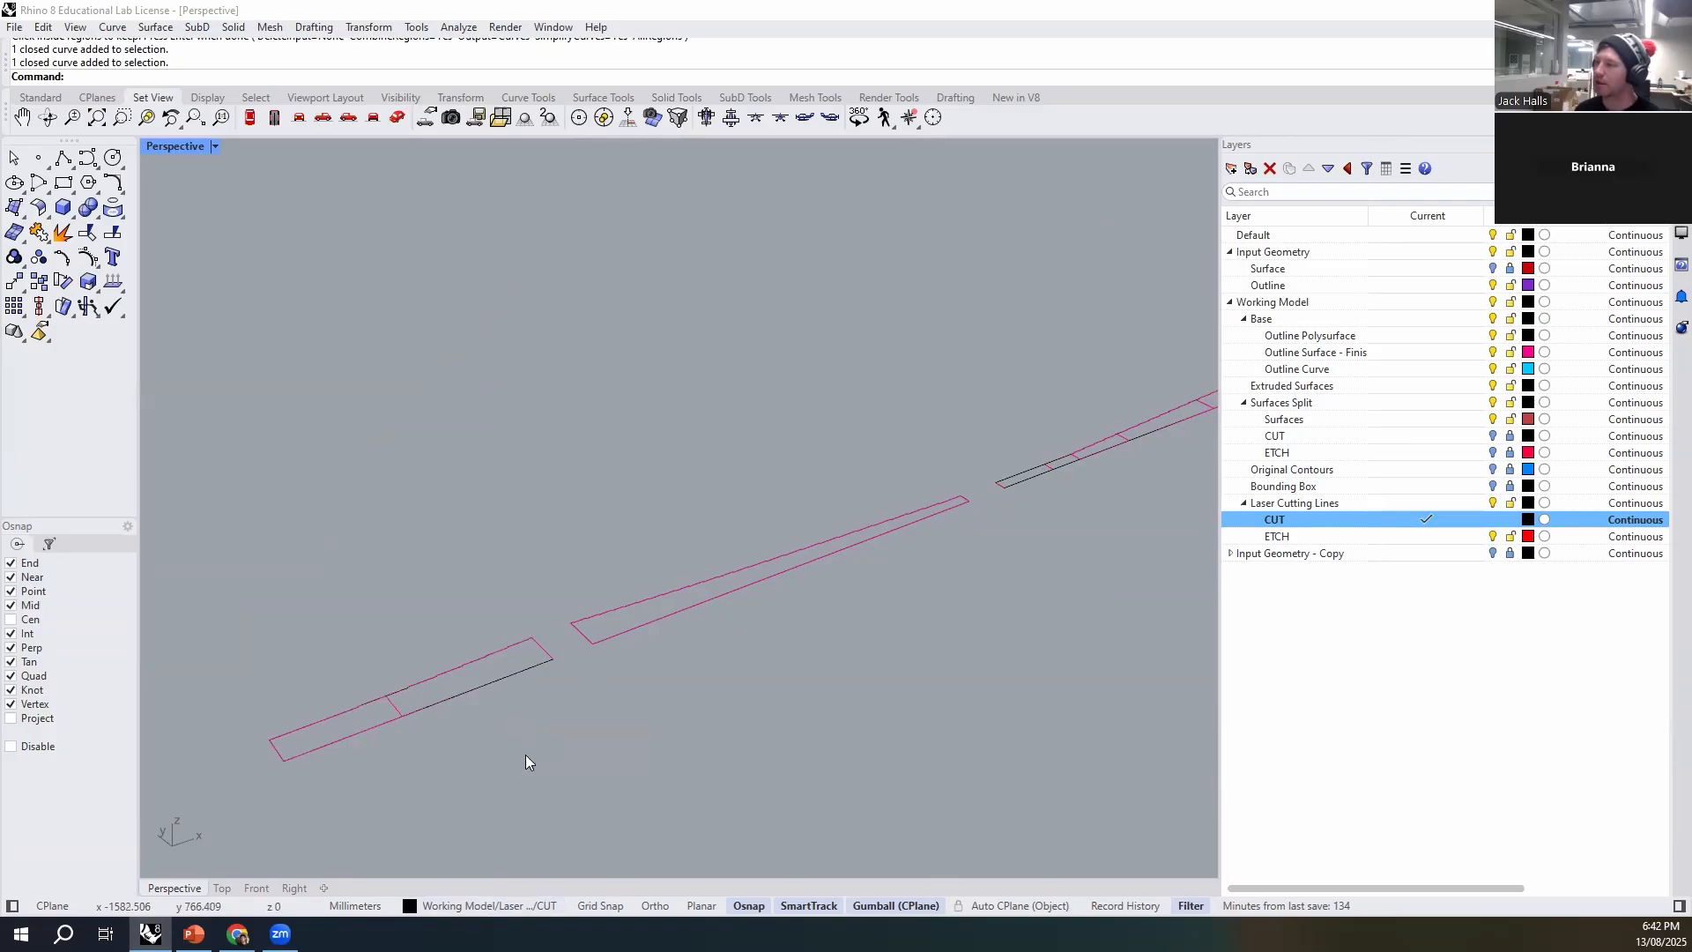
# - Hide the Outline Surface layer and inspect the merged cut outlines of the wall pieces
pyautogui.click(1510, 354)
pyautogui.moveTo(815, 656); pyautogui.dragTo(580, 603, button='right')
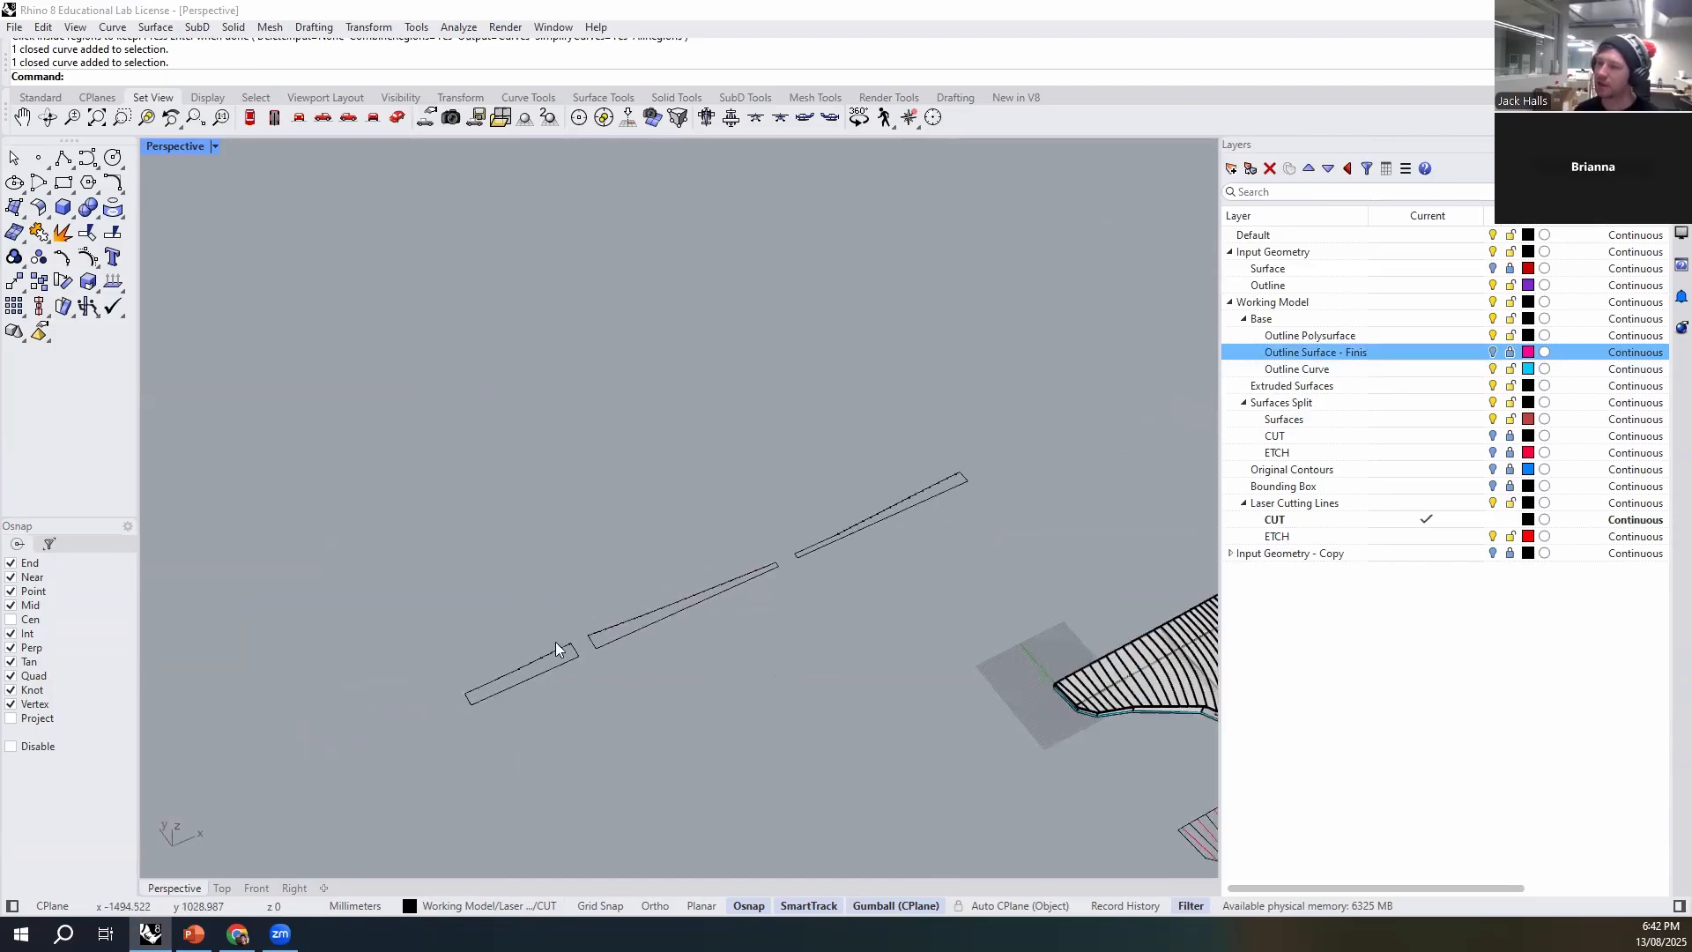
pyautogui.scroll(5, 556, 650)
pyautogui.scroll(-7, 663, 570)
pyautogui.keyDown('shift'); pyautogui.moveTo(979, 711); pyautogui.dragTo(612, 544, button='right'); pyautogui.keyUp('shift')
pyautogui.keyDown('shift'); pyautogui.moveTo(824, 706); pyautogui.dragTo(1118, 816, button='right'); pyautogui.keyUp('shift')
pyautogui.scroll(8, 493, 571)
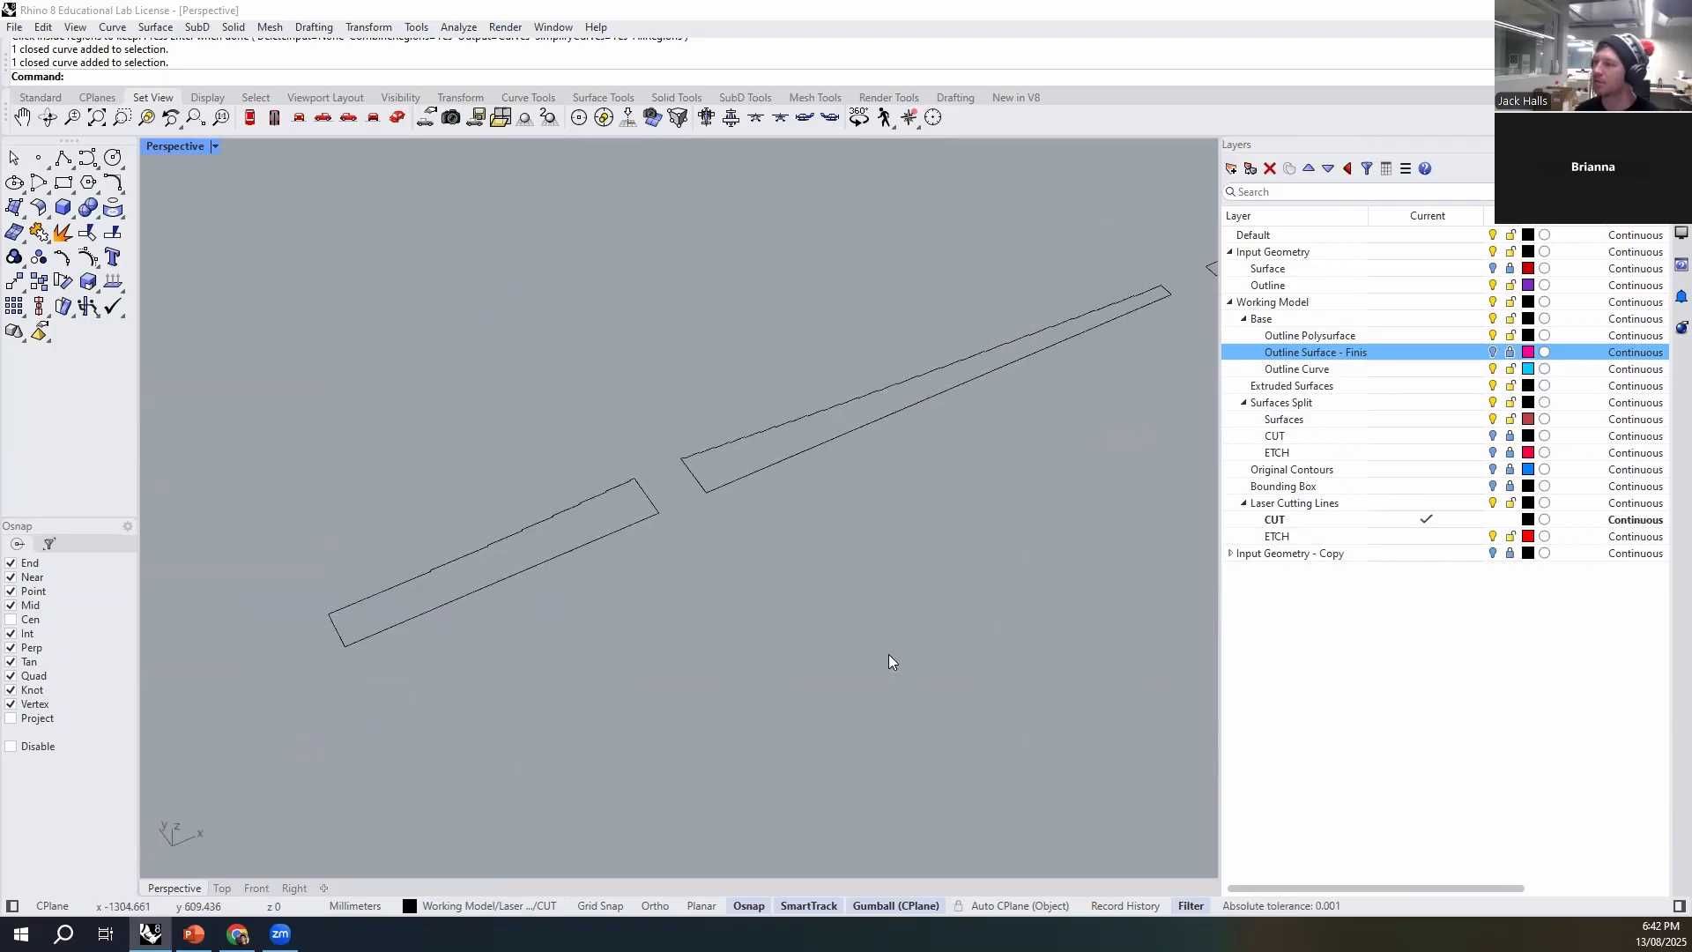
# - Show the Outline Surface layer, make ETCH current and draw a line across the six-segment strip at its first segment joint
pyautogui.scroll(3, 469, 634)
pyautogui.scroll(-8, 469, 635)
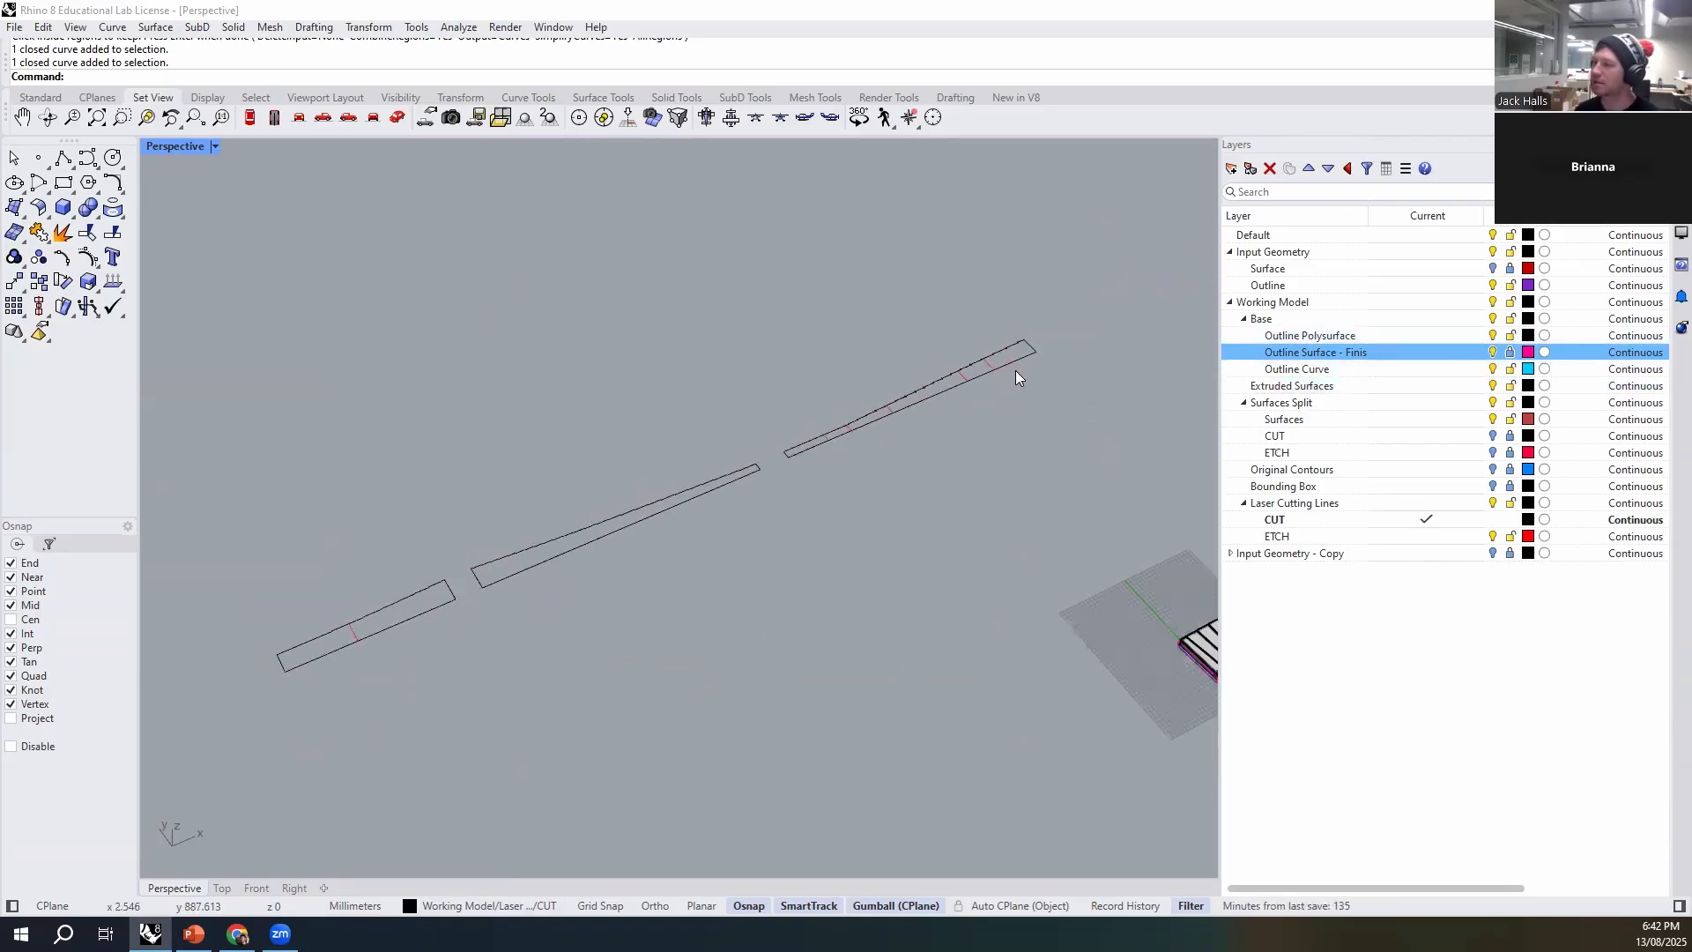
pyautogui.doubleClick(1347, 536)
pyautogui.scroll(5, 1017, 412)
pyautogui.scroll(-4, 936, 580)
pyautogui.keyDown('shift'); pyautogui.moveTo(862, 474); pyautogui.dragTo(877, 659, button='right'); pyautogui.keyUp('shift')
pyautogui.scroll(5, 970, 619)
pyautogui.write('line')
pyautogui.press('Return')
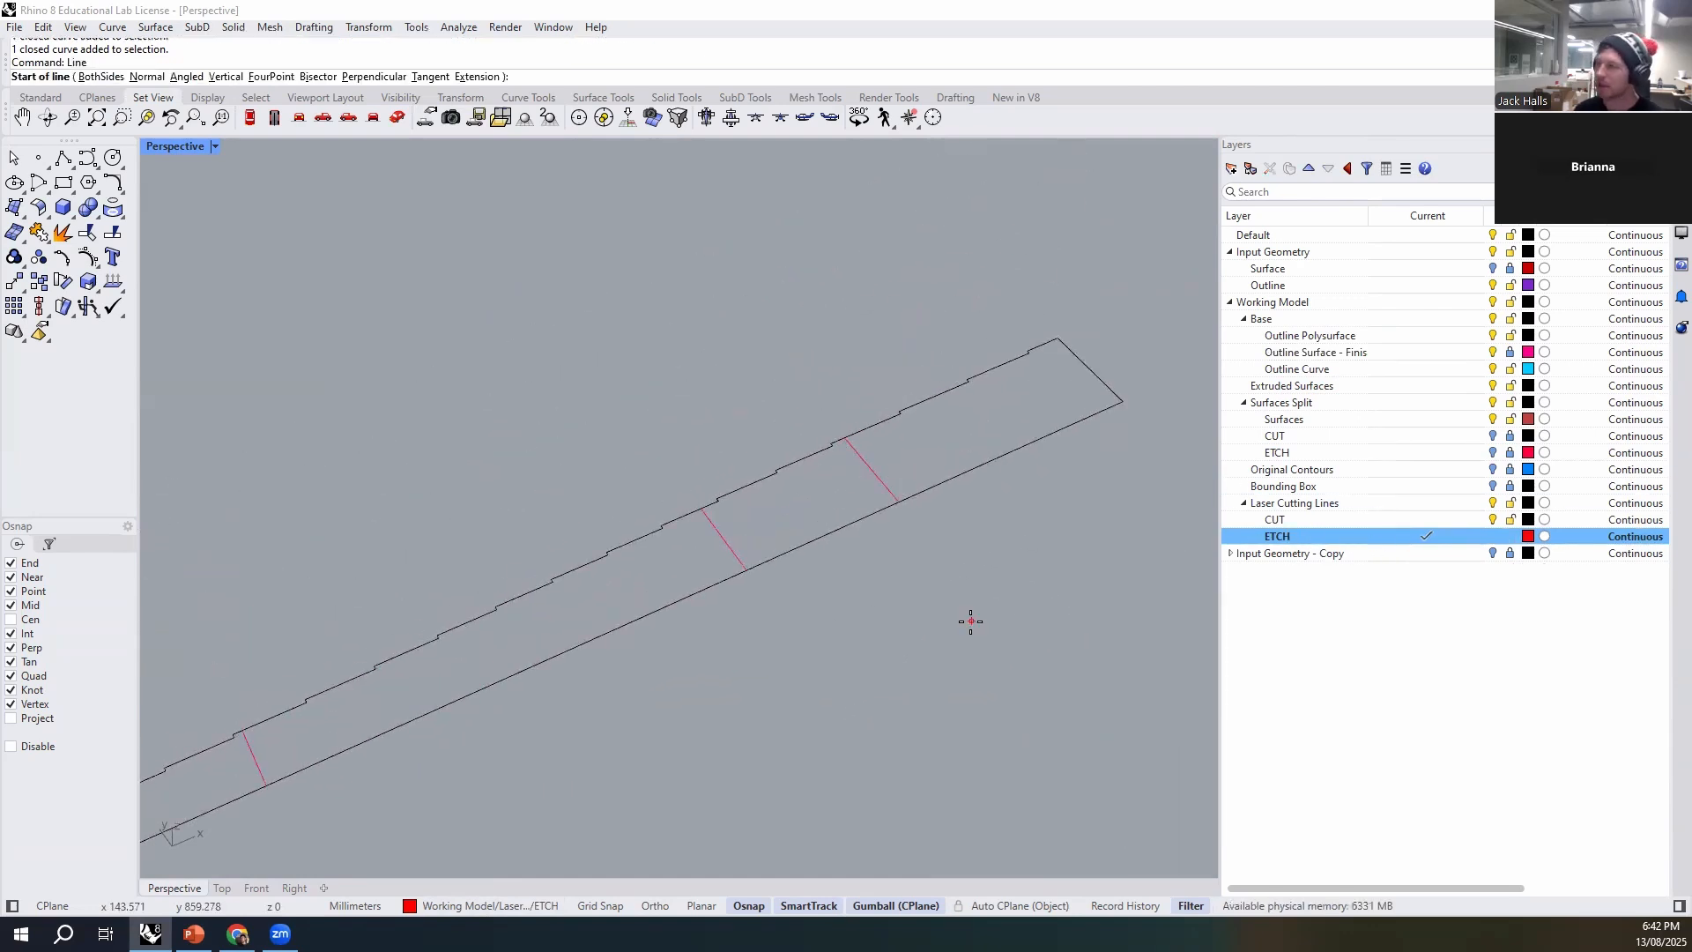
pyautogui.click(905, 493)
pyautogui.click(844, 437)
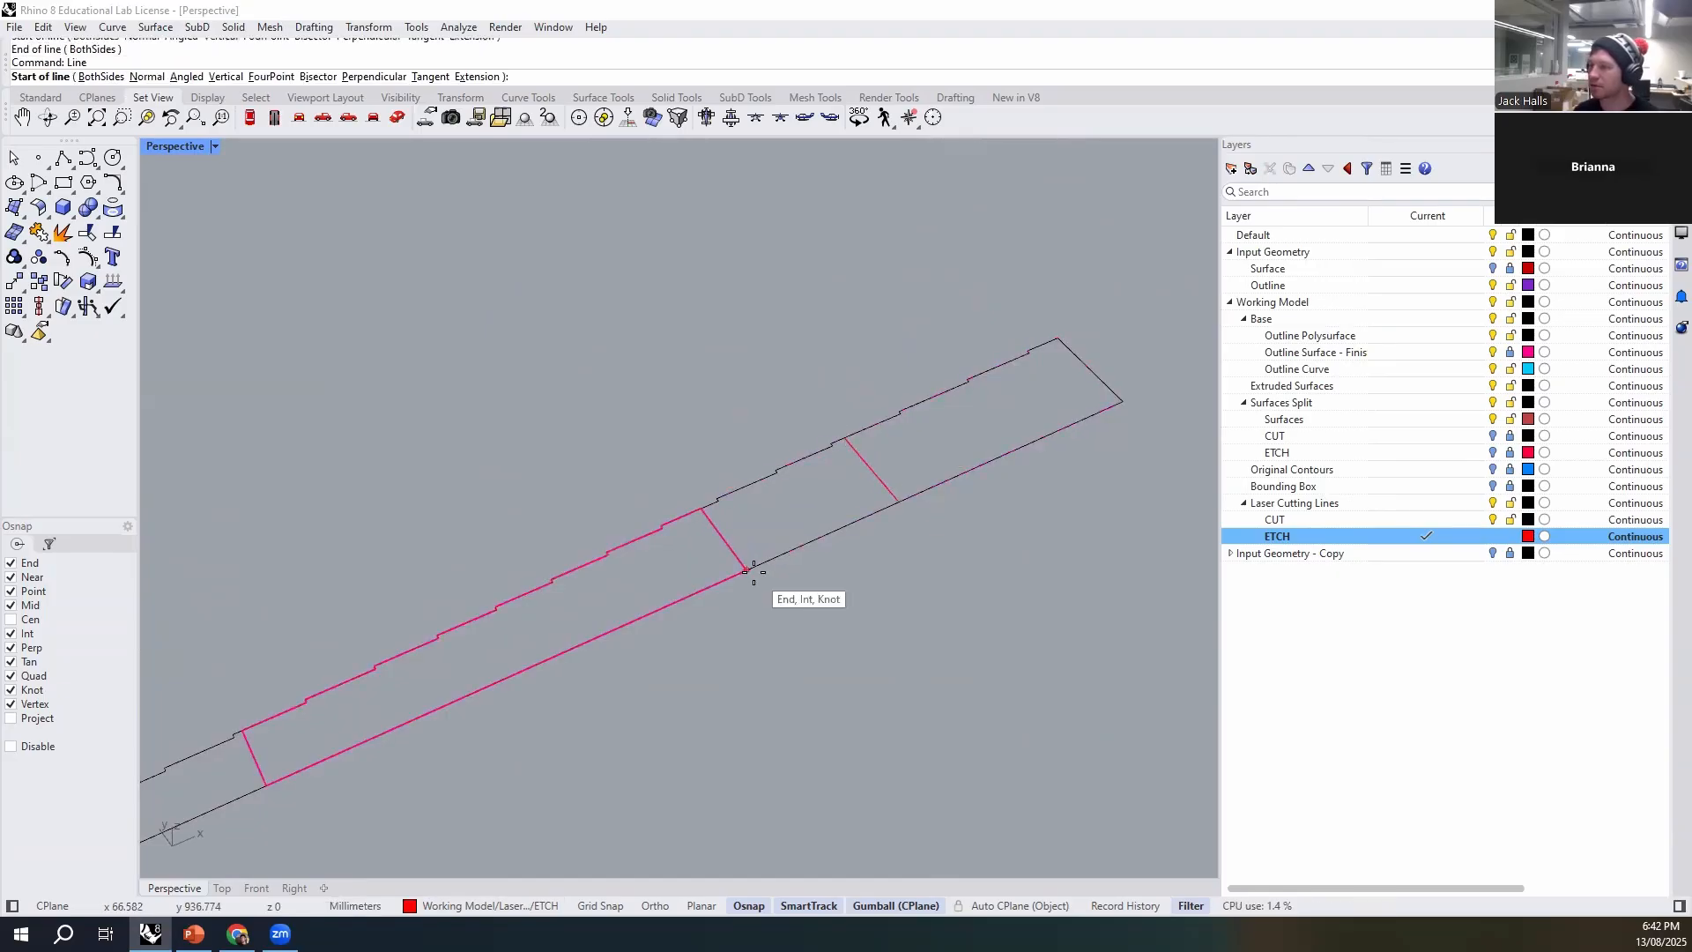
# - Draw etch lines across the remaining segment joints of the six-segment strip, snapping to the unrolled surface's corners
pyautogui.scroll(-6, 825, 527)
pyautogui.scroll(6, 490, 668)
pyautogui.press('space')
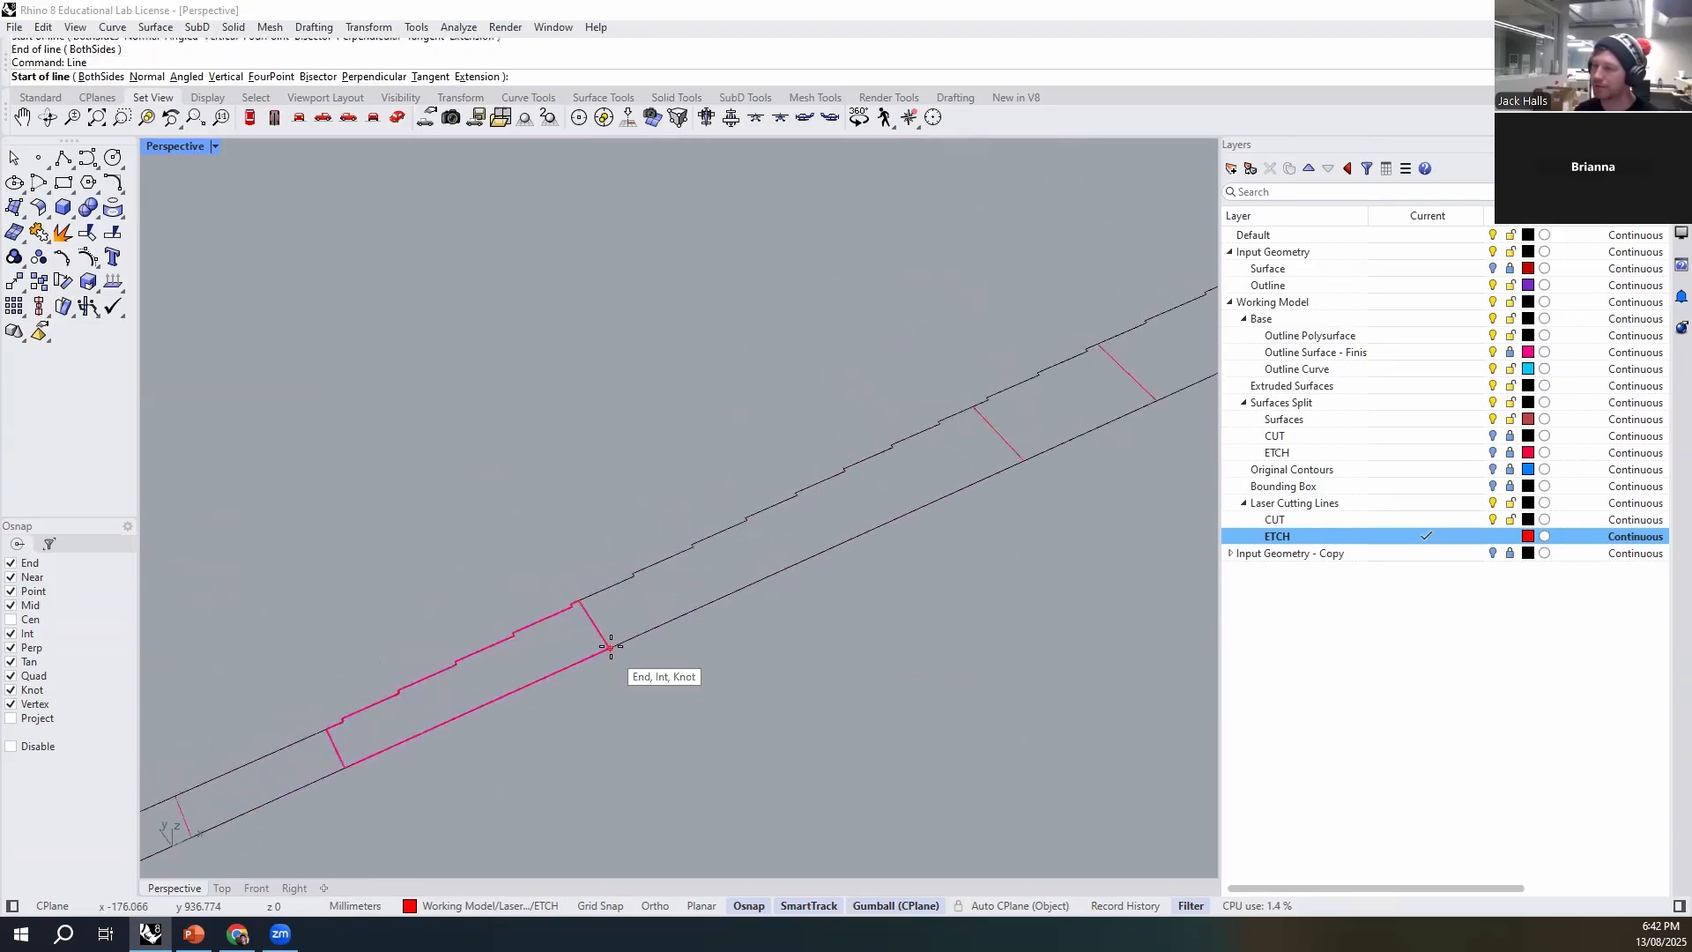
pyautogui.click(610, 647)
pyautogui.scroll(-5, 823, 479)
pyautogui.scroll(6, 555, 649)
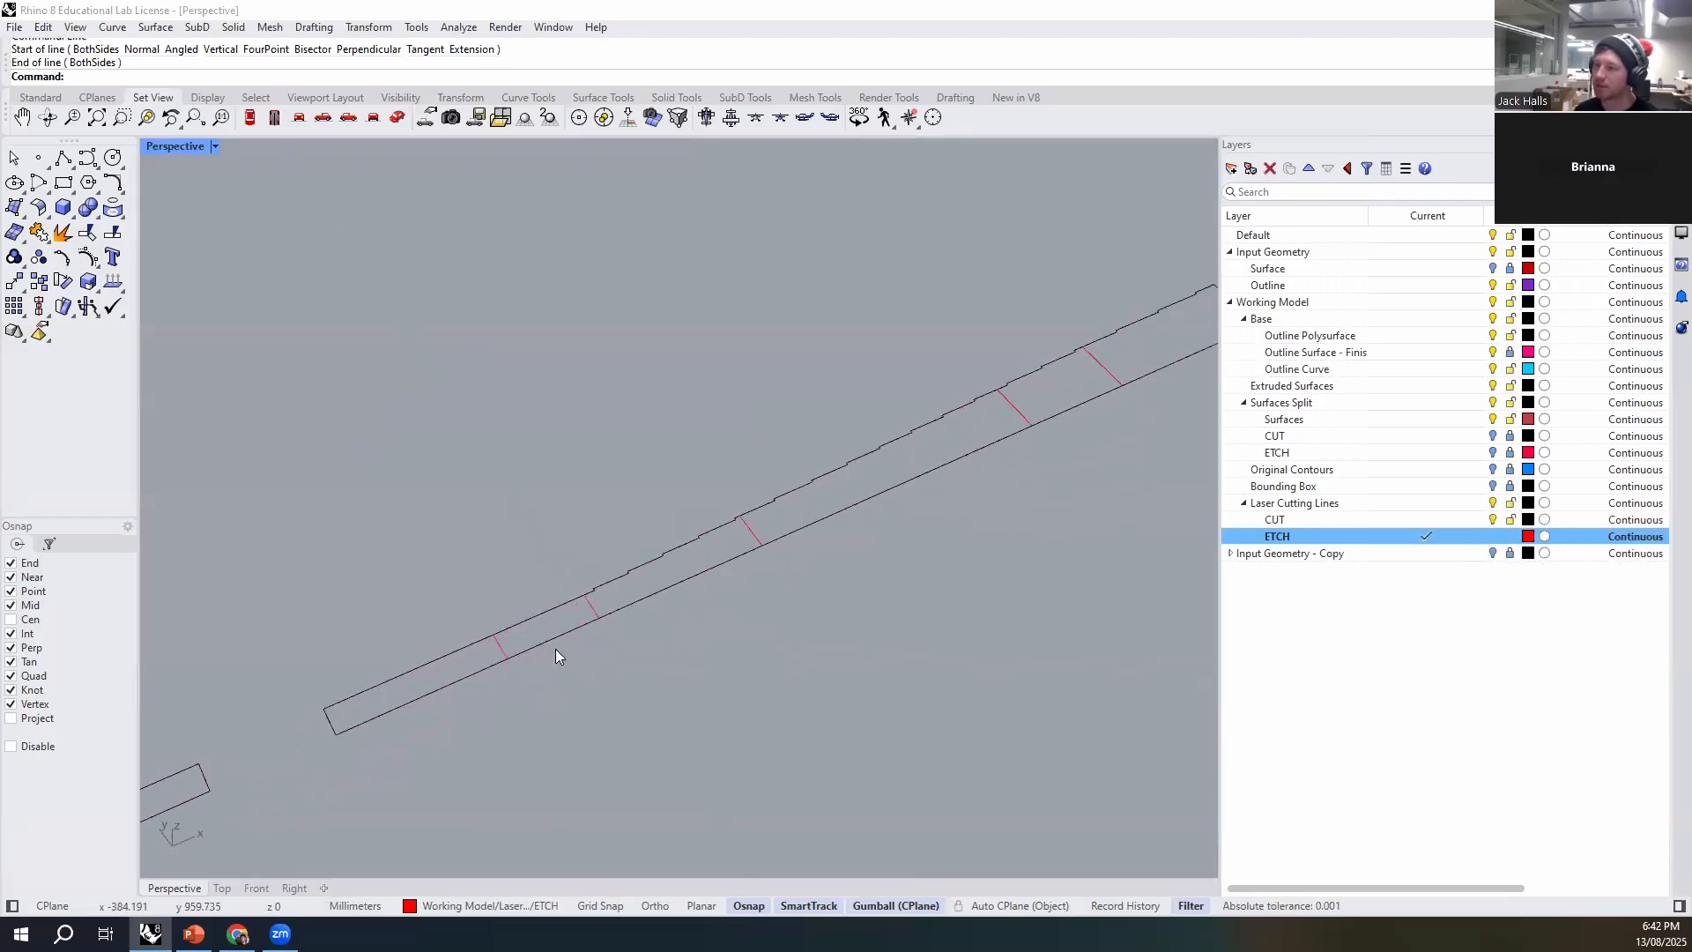
pyautogui.click(628, 562)
pyautogui.scroll(-5, 625, 542)
pyautogui.scroll(5, 566, 554)
pyautogui.press('space')
pyautogui.click(578, 593)
pyautogui.click(556, 562)
pyautogui.scroll(-8, 620, 453)
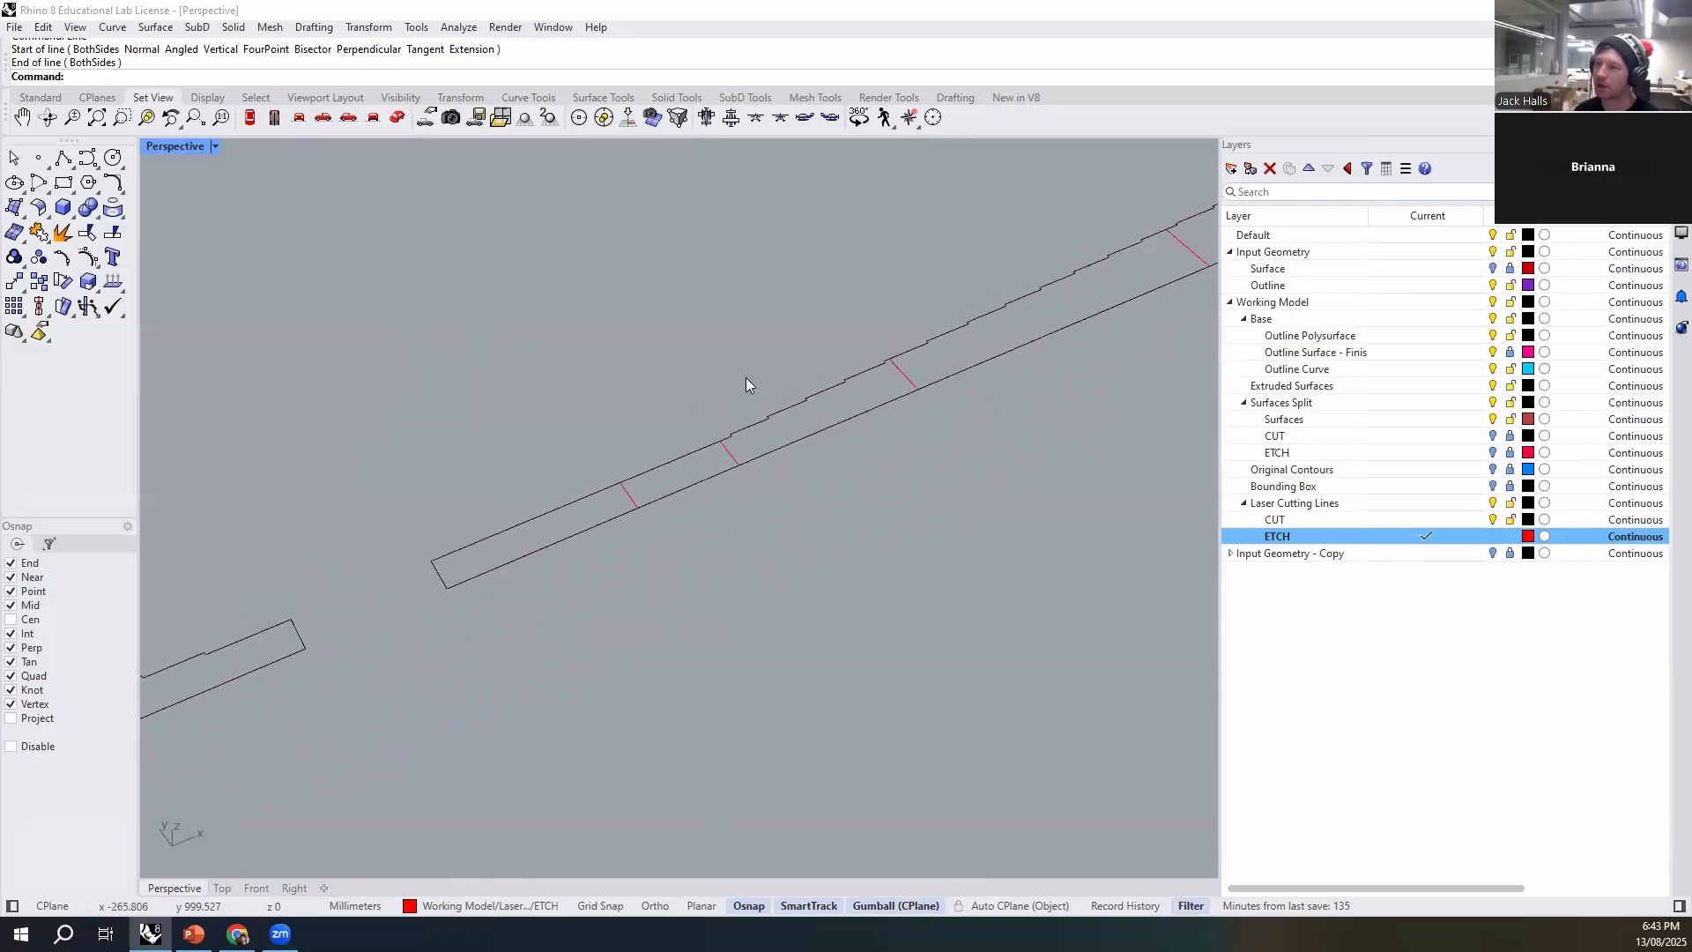
# - Draw an etch line across the joint of the two-segment strip and hide the Outline Surface layer
pyautogui.scroll(8, 240, 624)
pyautogui.press('space')
pyautogui.click(357, 587)
pyautogui.click(321, 515)
pyautogui.scroll(-4, 468, 646)
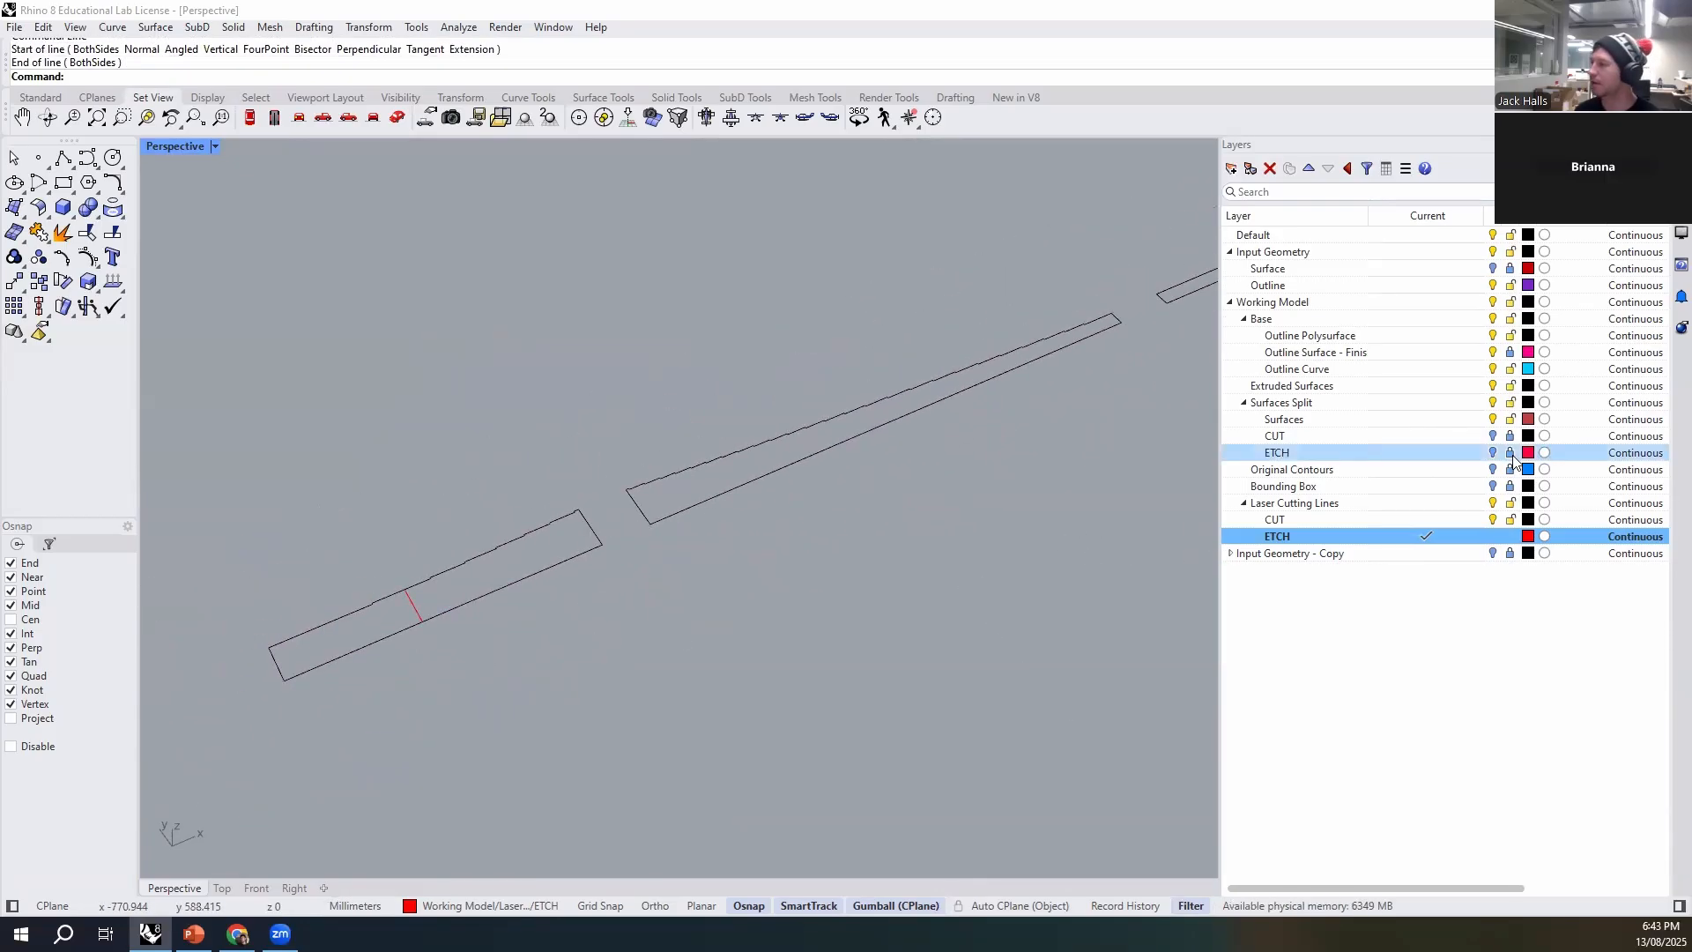
pyautogui.click(1496, 357)
pyautogui.scroll(-6, 731, 677)
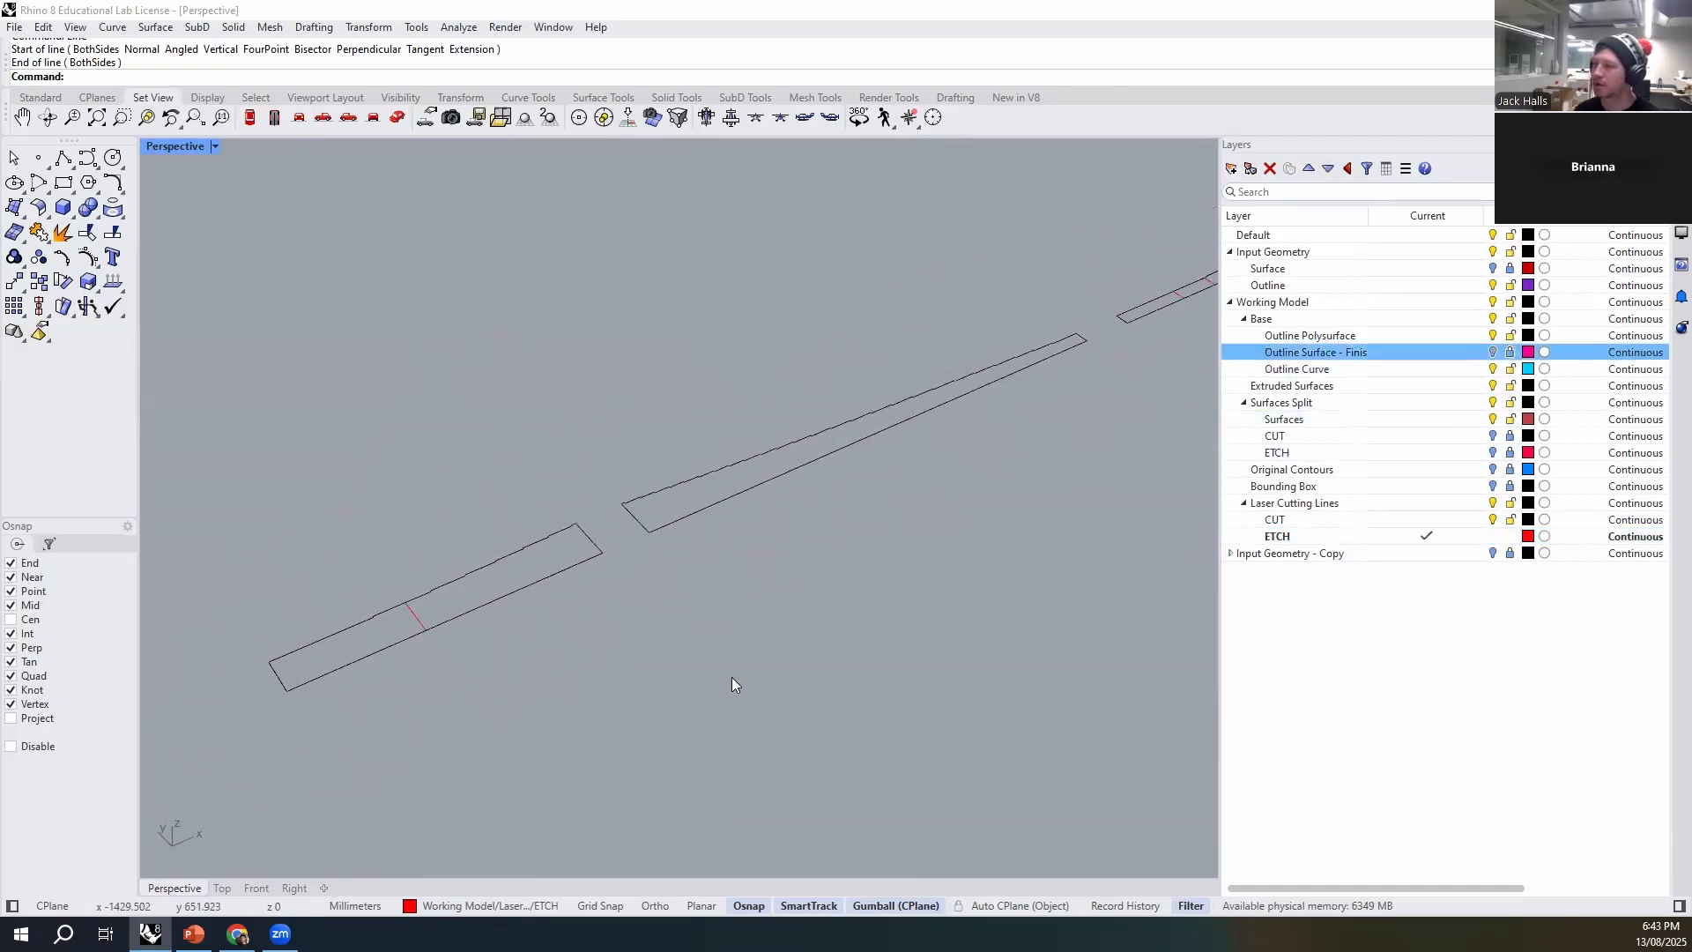
# - Move the six-segment strip with its etch lines and the long strip so all three wall strips lie in a compact stack
pyautogui.moveTo(792, 585); pyautogui.dragTo(770, 554)
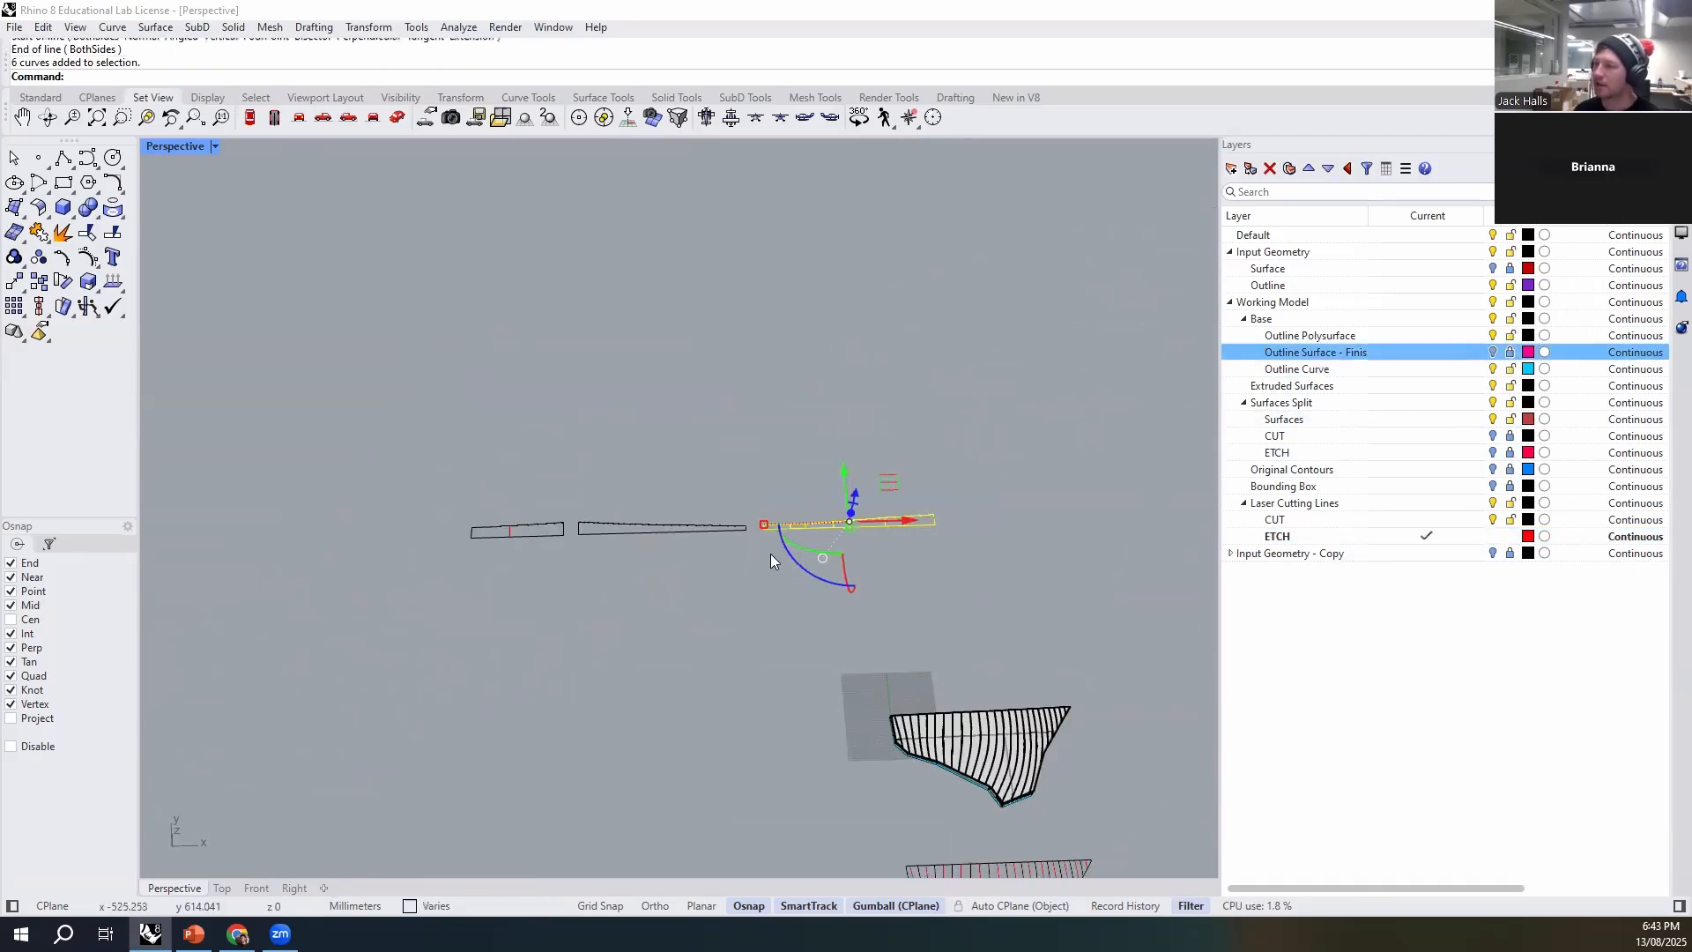
pyautogui.scroll(2, 770, 554)
pyautogui.moveTo(869, 468); pyautogui.dragTo(478, 611)
pyautogui.click(779, 508)
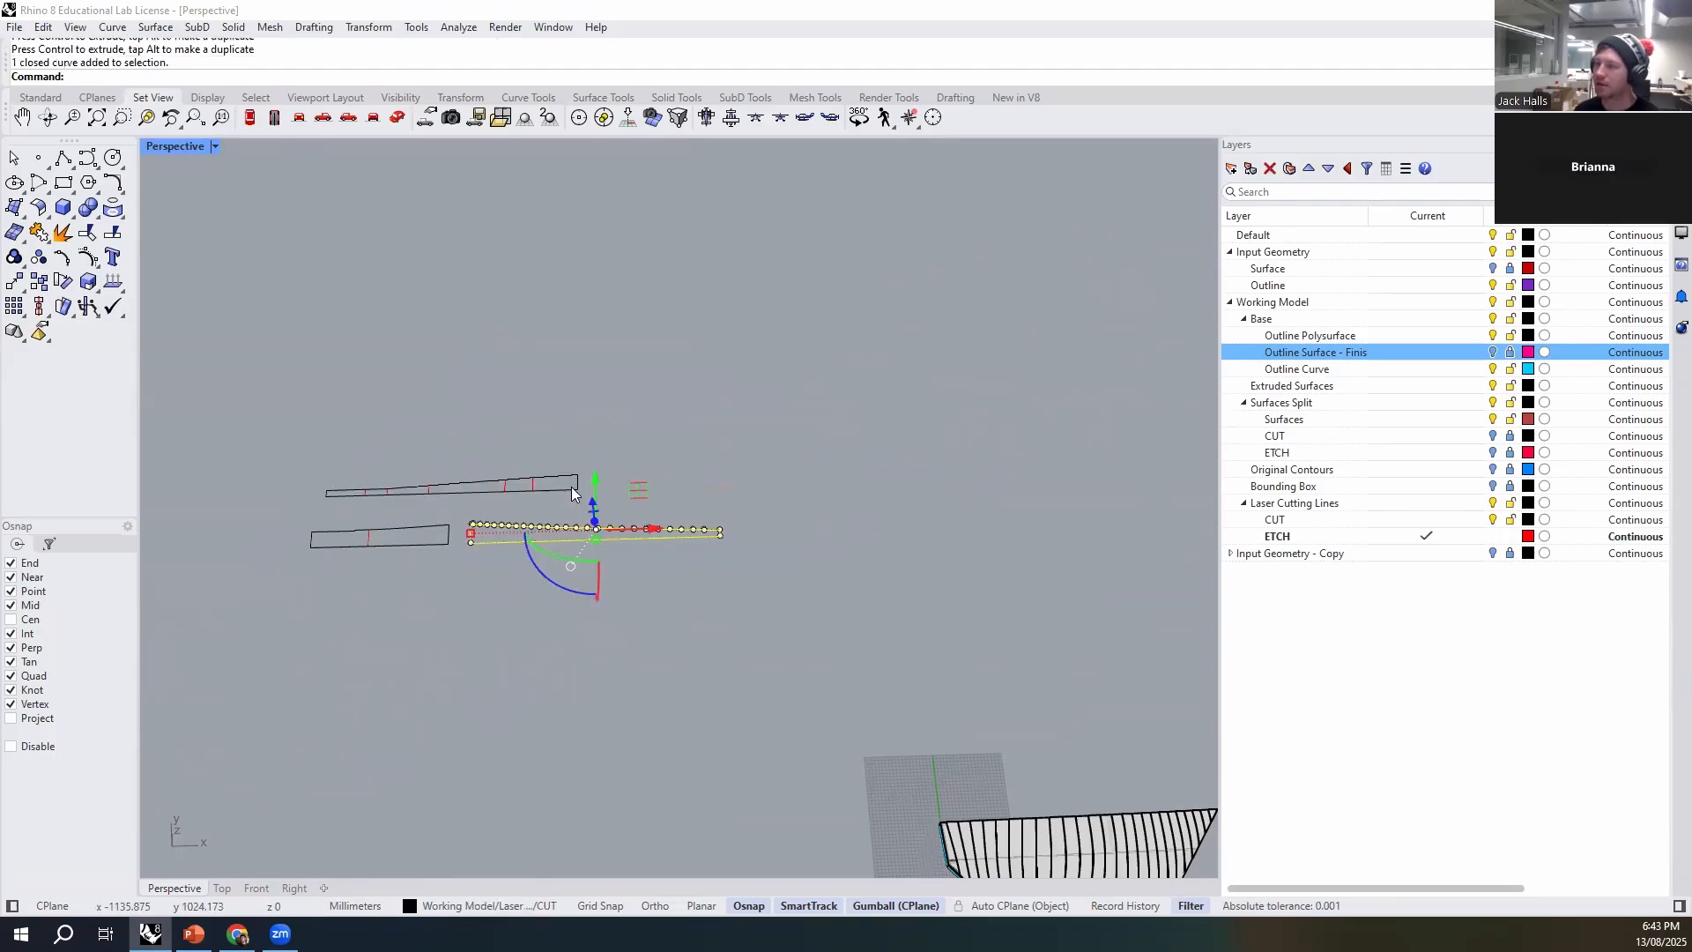
pyautogui.moveTo(596, 487); pyautogui.dragTo(441, 410)
pyautogui.click(512, 674)
pyautogui.moveTo(512, 674); pyautogui.dragTo(601, 622, button='right')
# - Move the two flat contour layouts with their cut and etch curves beside the wall strips
pyautogui.scroll(-7, 608, 617)
pyautogui.moveTo(694, 686); pyautogui.dragTo(881, 775, button='right')
pyautogui.scroll(7, 729, 677)
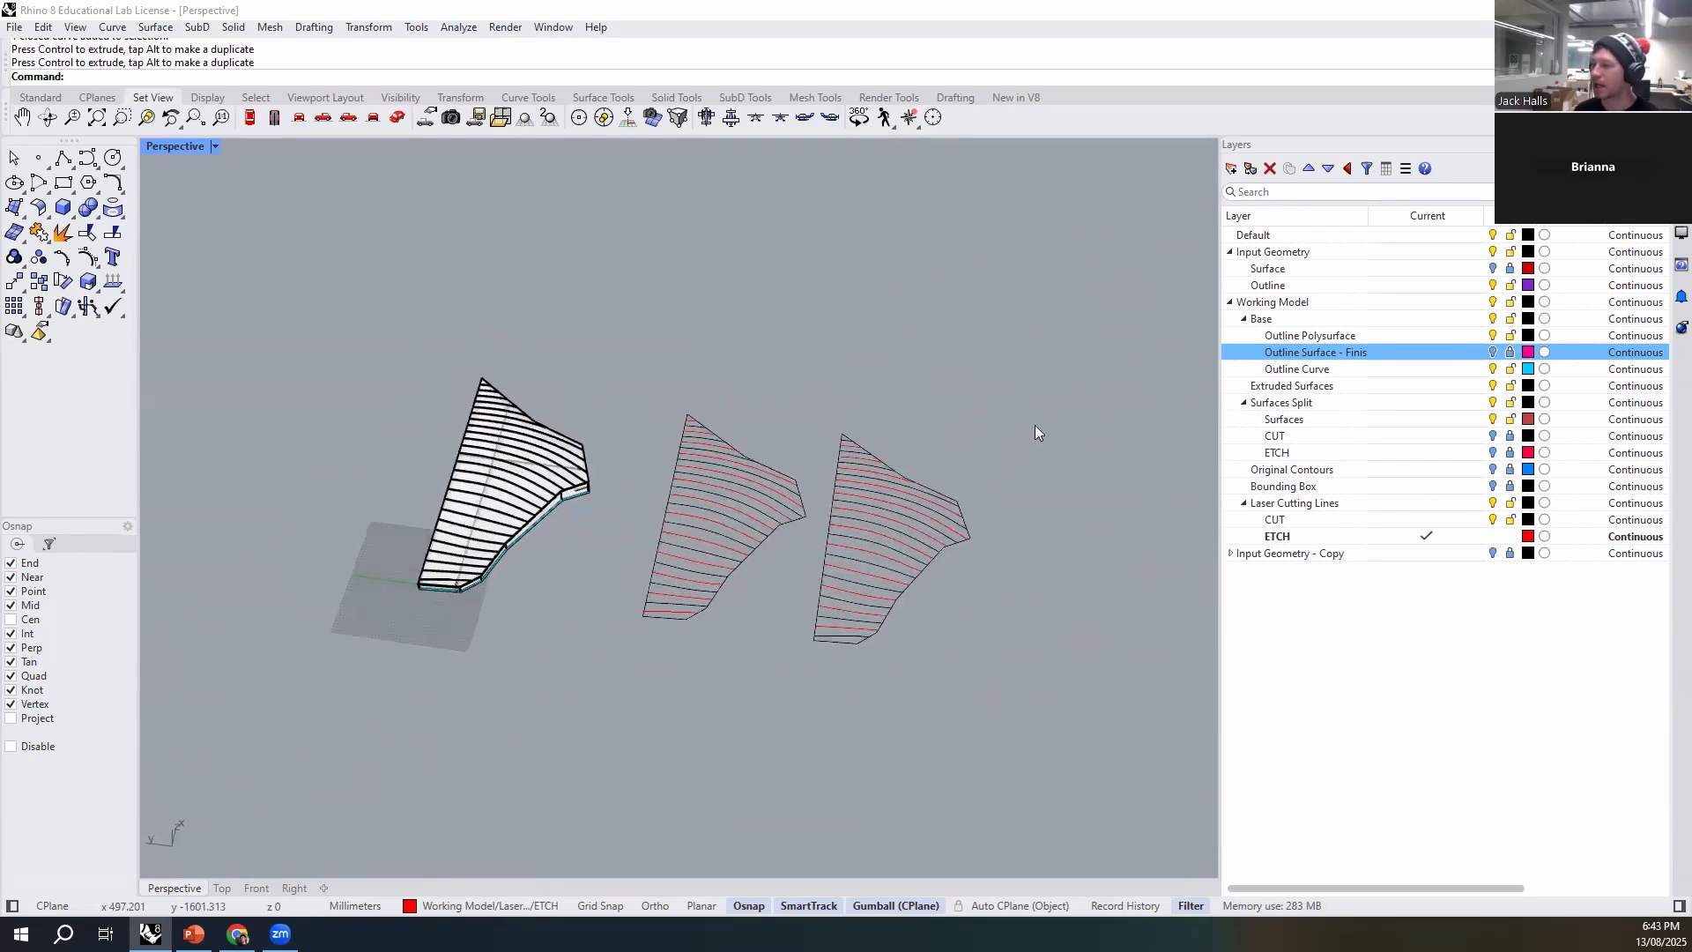
pyautogui.moveTo(671, 662); pyautogui.dragTo(641, 687)
pyautogui.moveTo(735, 735); pyautogui.dragTo(649, 681, button='right')
pyautogui.scroll(-7, 715, 696)
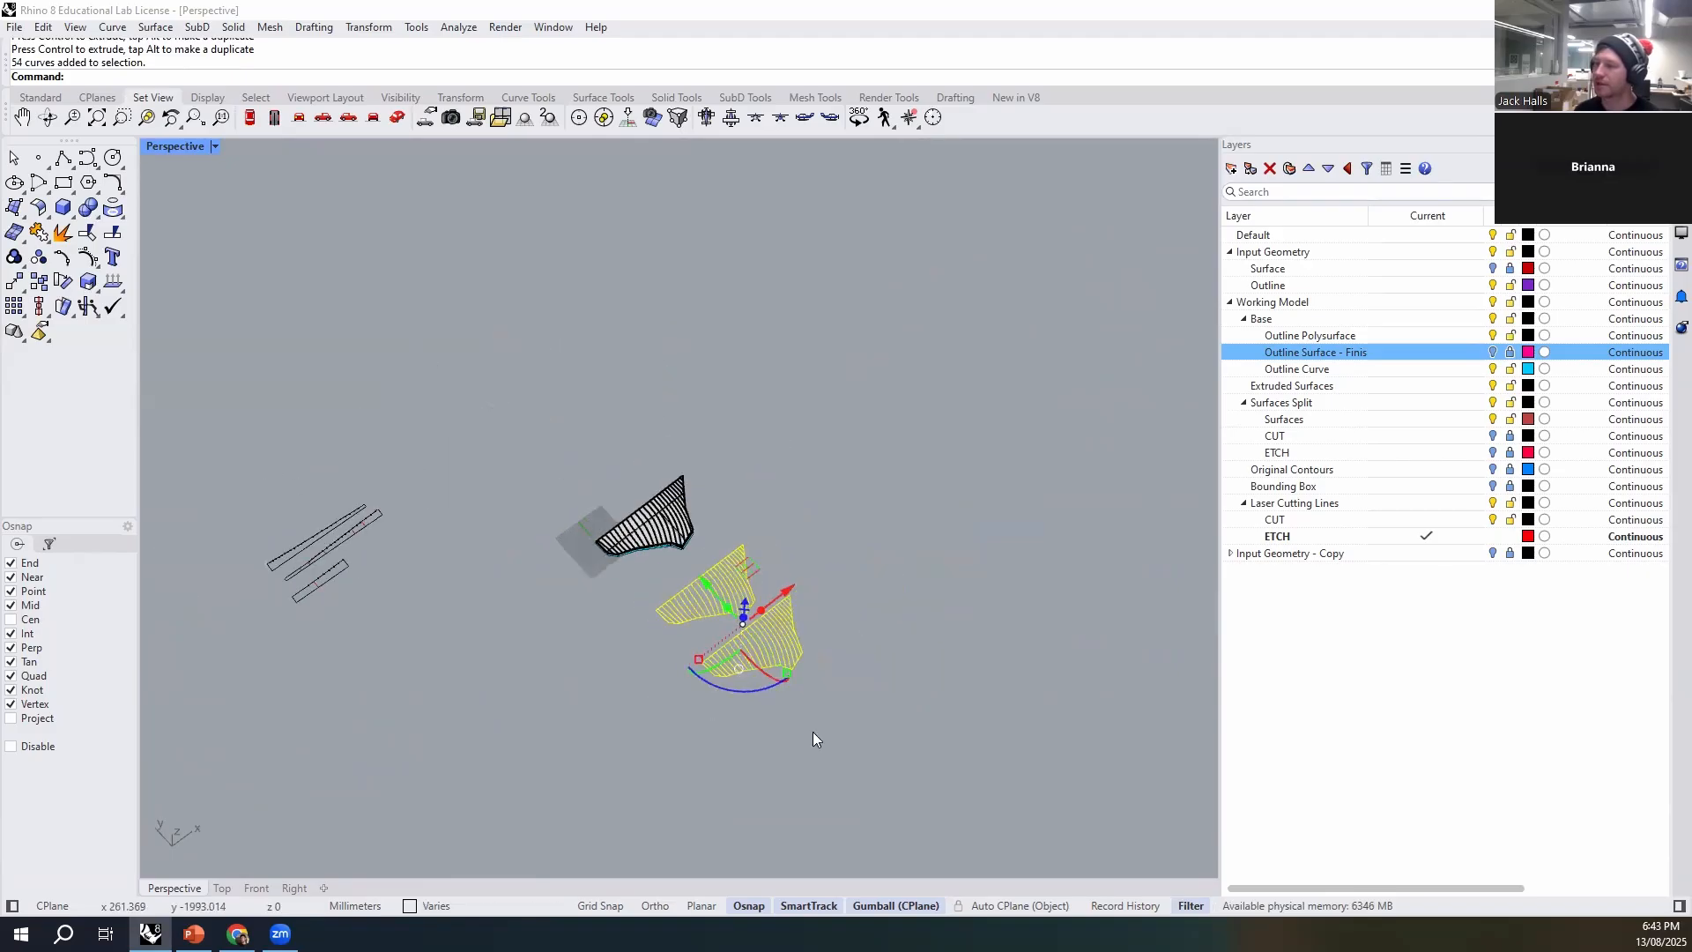
pyautogui.click(813, 732)
pyautogui.scroll(5, 777, 710)
pyautogui.scroll(-3, 862, 620)
pyautogui.moveTo(862, 620); pyautogui.dragTo(917, 464, button='right')
pyautogui.moveTo(723, 610); pyautogui.dragTo(724, 612)
pyautogui.moveTo(802, 688); pyautogui.dragTo(749, 570, button='right')
pyautogui.moveTo(749, 564); pyautogui.dragTo(379, 392)
pyautogui.moveTo(509, 331); pyautogui.dragTo(458, 402)
pyautogui.press('Escape')
pyautogui.moveTo(617, 611); pyautogui.dragTo(647, 570, button='right')
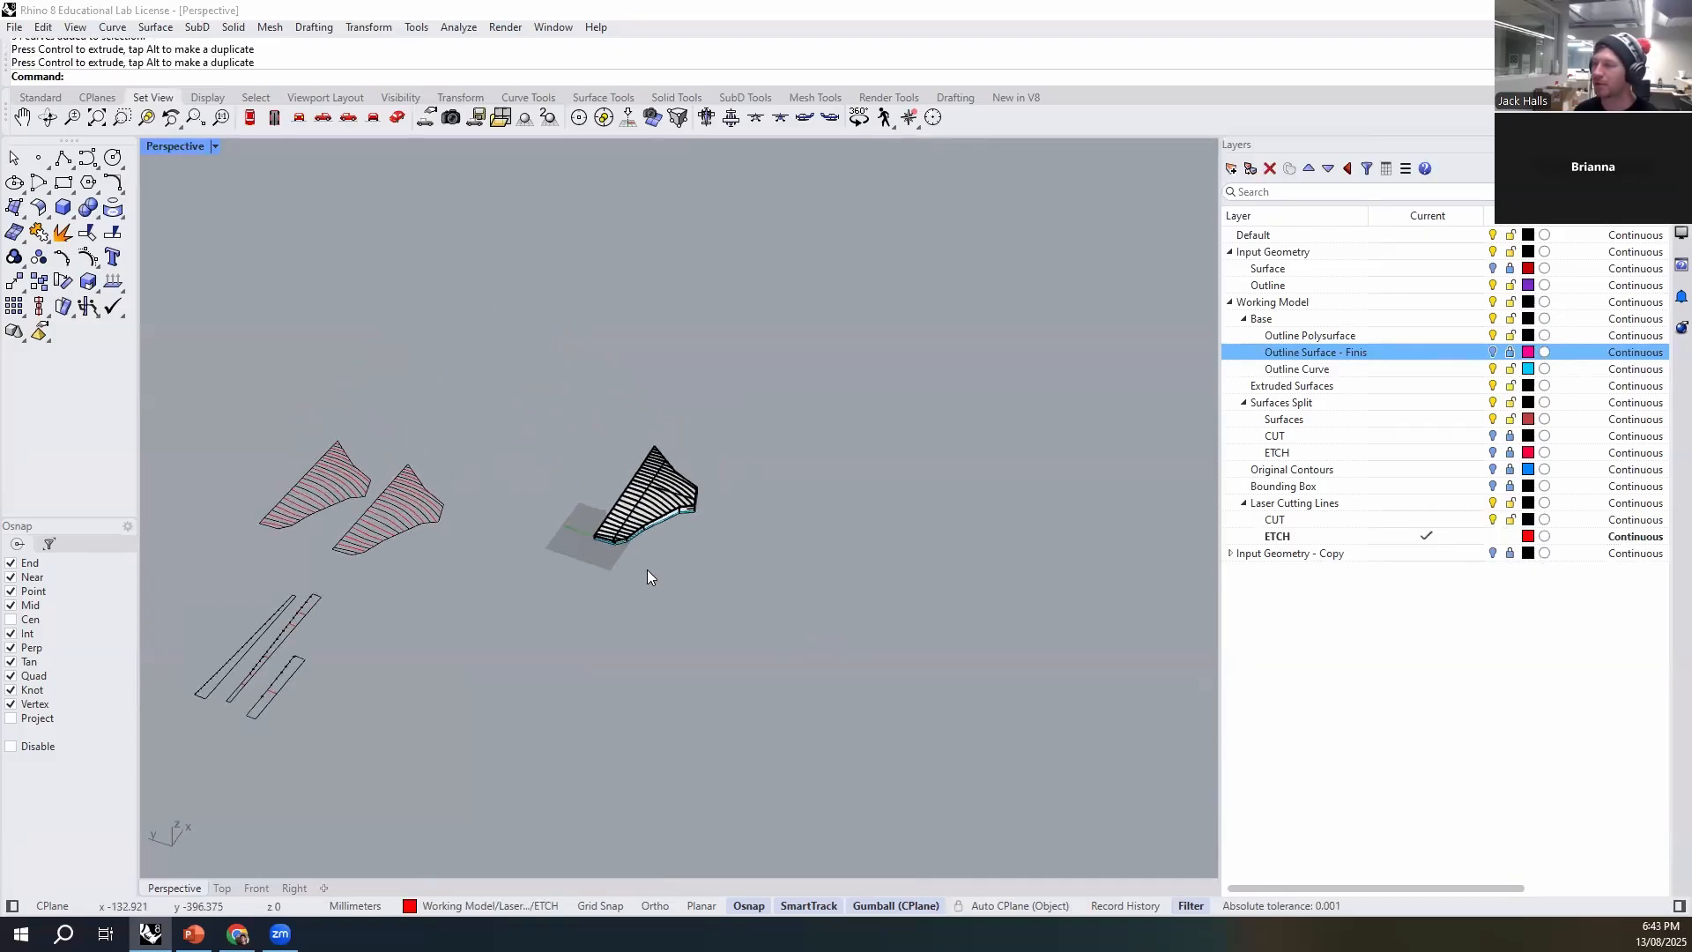
# - Examine the contour model's side walls and base from a low viewing angle
pyautogui.scroll(6, 647, 570)
pyautogui.scroll(-4, 713, 650)
pyautogui.moveTo(714, 650); pyautogui.dragTo(827, 640, button='right')
pyautogui.click(1102, 648)
pyautogui.moveTo(543, 753); pyautogui.dragTo(1017, 687, button='right')
pyautogui.scroll(4, 825, 609)
pyautogui.click(867, 610)
pyautogui.moveTo(867, 610); pyautogui.dragTo(858, 699, button='right')
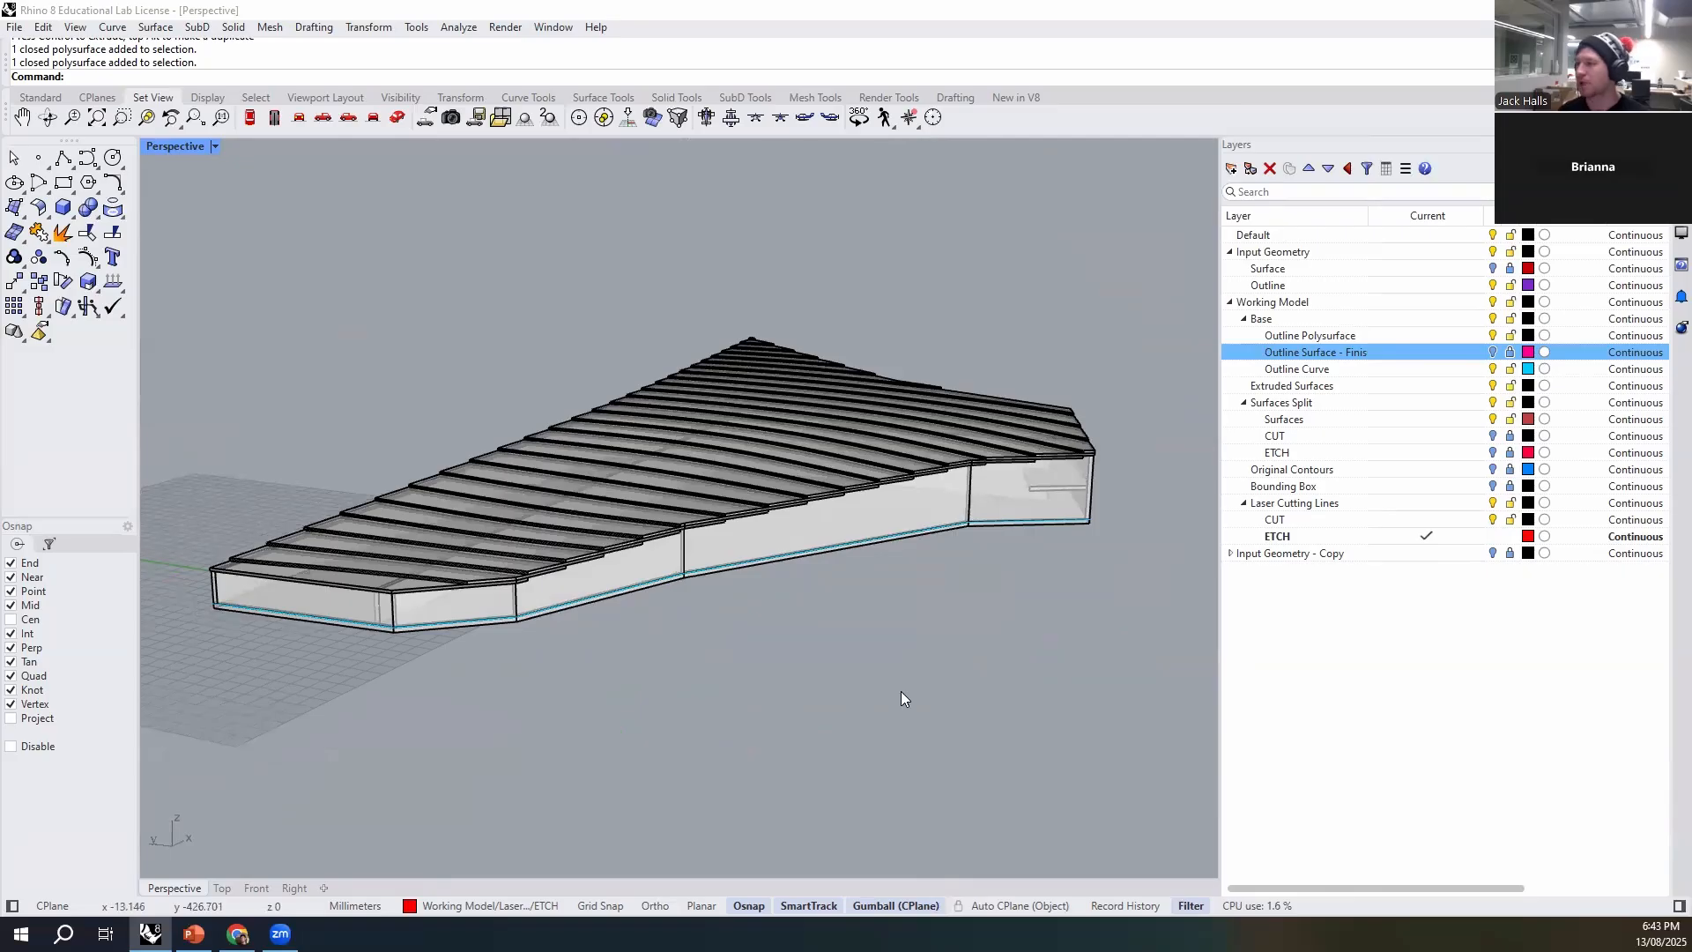
pyautogui.moveTo(901, 691); pyautogui.dragTo(897, 685, button='right')
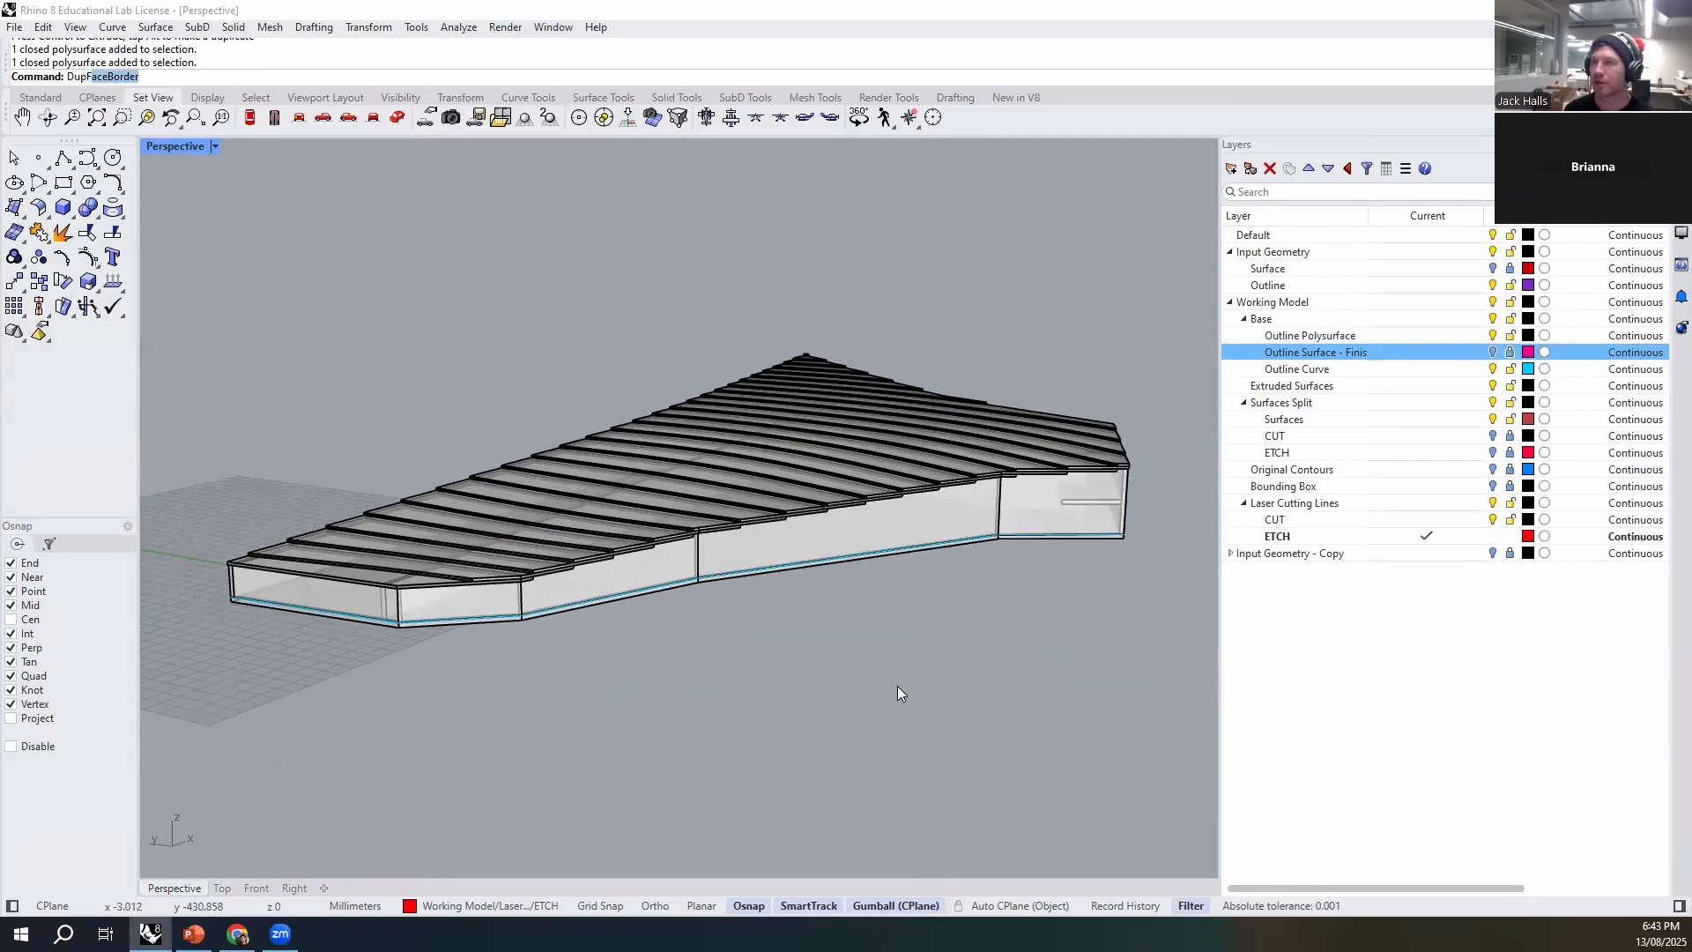
pyautogui.press('Return')
pyautogui.scroll(5, 892, 513)
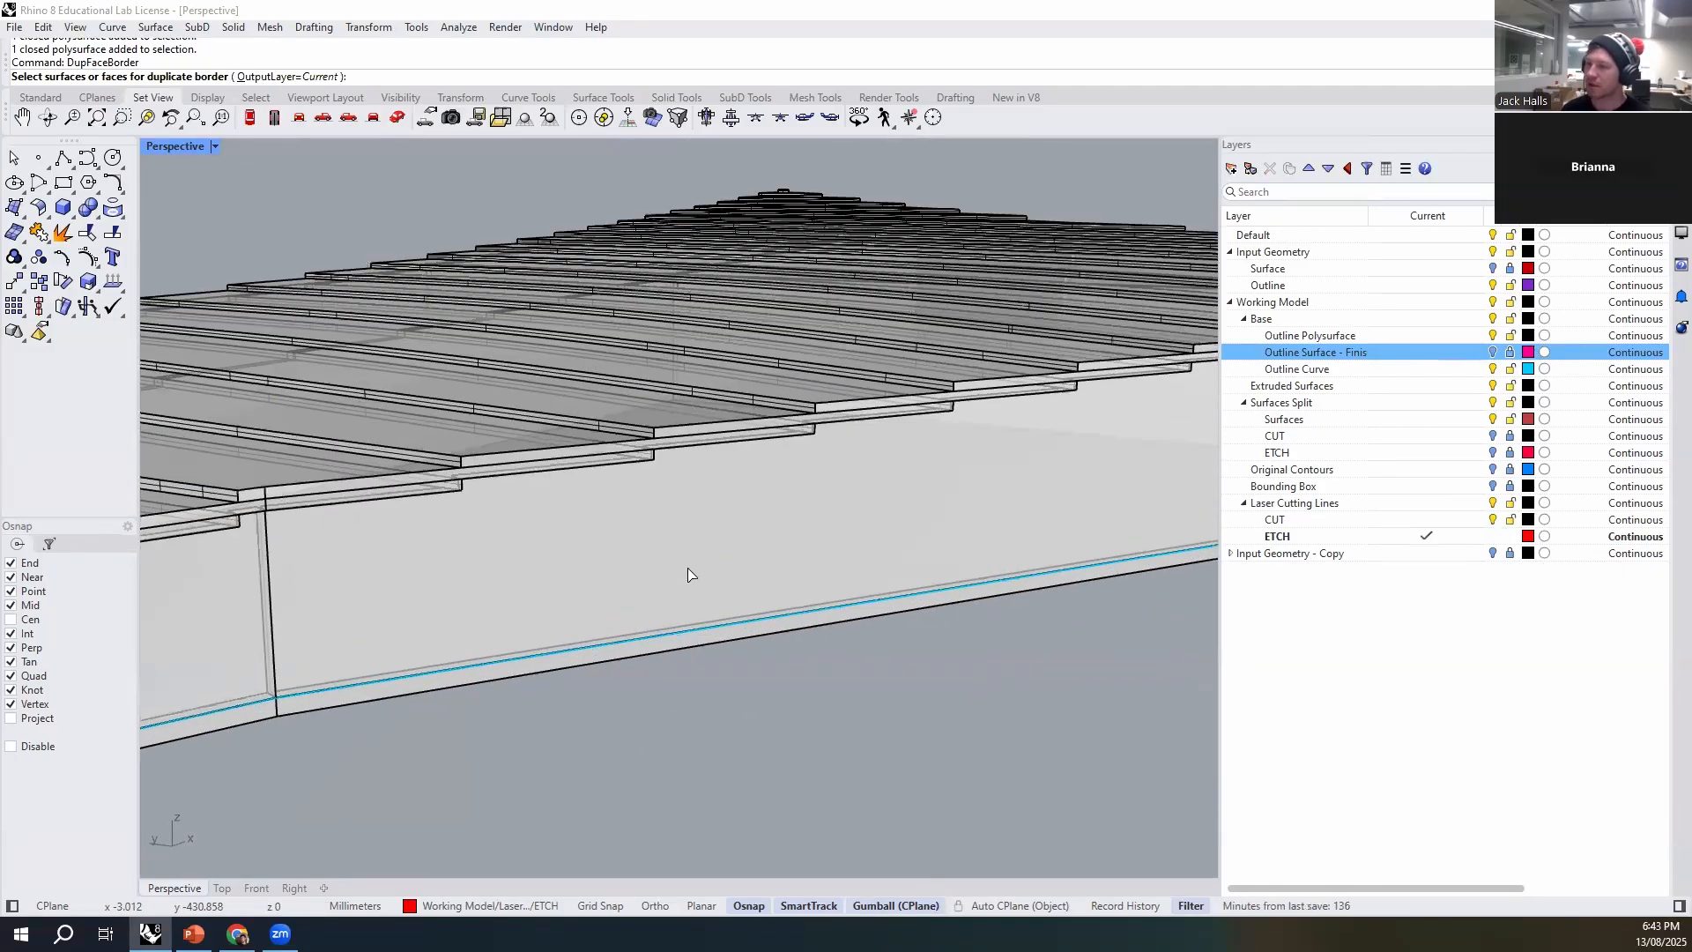
pyautogui.click(688, 568)
pyautogui.scroll(-2, 624, 557)
pyautogui.scroll(2, 520, 684)
pyautogui.press('Escape')
# - Start DupFaceBorder and select the outer wall faces along the angled side of the model
pyautogui.press('Return')
pyautogui.click(582, 502)
pyautogui.moveTo(581, 502); pyautogui.dragTo(762, 537, button='right')
pyautogui.click(657, 492)
pyautogui.moveTo(579, 526); pyautogui.dragTo(619, 601, button='right')
pyautogui.click(620, 597)
pyautogui.scroll(-8, 361, 585)
pyautogui.moveTo(361, 585); pyautogui.dragTo(765, 610, button='right')
pyautogui.keyDown('shift'); pyautogui.moveTo(895, 580); pyautogui.dragTo(503, 703, button='right'); pyautogui.keyUp('shift')
pyautogui.scroll(7, 511, 692)
pyautogui.click(601, 608)
# - Add the next outer wall faces around the wide end of the model to the face border selection
pyautogui.scroll(-6, 601, 608)
pyautogui.moveTo(811, 644); pyautogui.dragTo(904, 607, button='right')
pyautogui.scroll(7, 904, 606)
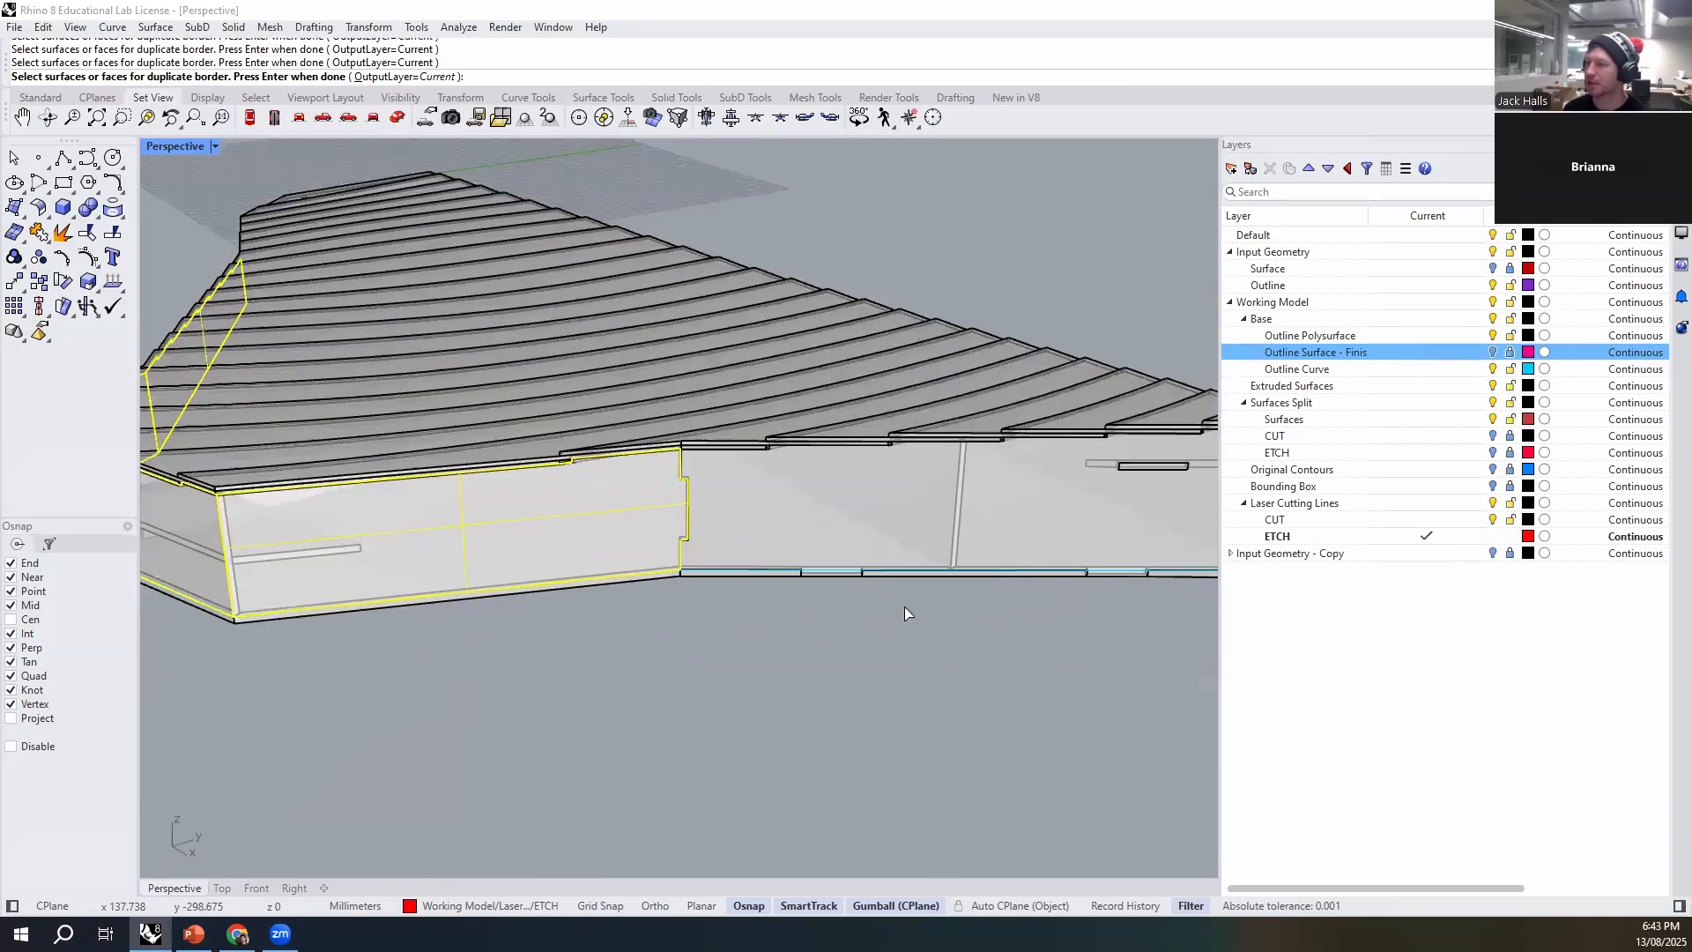
pyautogui.click(751, 484)
pyautogui.keyDown('shift'); pyautogui.moveTo(1190, 652); pyautogui.dragTo(753, 642, button='right'); pyautogui.keyUp('shift')
pyautogui.scroll(-5, 789, 615)
pyautogui.scroll(-4, 758, 645)
pyautogui.moveTo(922, 702); pyautogui.dragTo(705, 678, button='right')
pyautogui.keyDown('shift'); pyautogui.moveTo(705, 678); pyautogui.dragTo(673, 564, button='right'); pyautogui.keyUp('shift')
pyautogui.scroll(5, 672, 562)
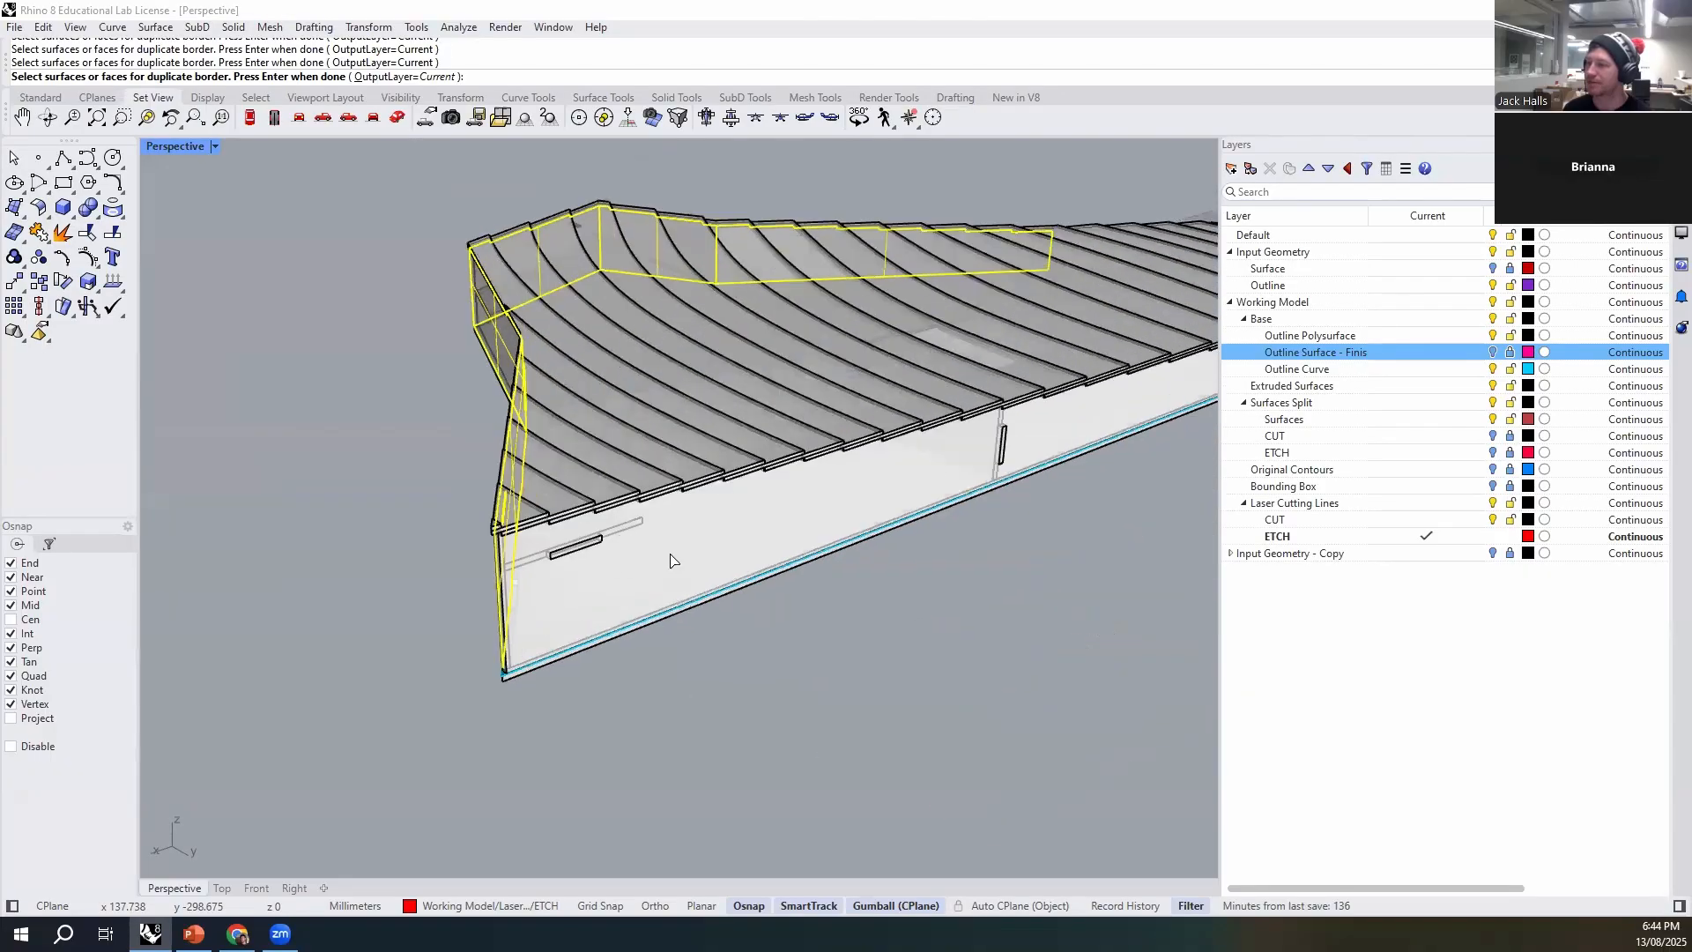
pyautogui.click(540, 584)
# - Add the remaining long side wall, the base and the lengthwise internal rib faces to the face border selection
pyautogui.scroll(-6, 540, 585)
pyautogui.keyDown('shift'); pyautogui.moveTo(1186, 612); pyautogui.dragTo(665, 532, button='right'); pyautogui.keyUp('shift')
pyautogui.scroll(5, 747, 576)
pyautogui.click(745, 577)
pyautogui.scroll(-6, 748, 488)
pyautogui.scroll(5, 759, 530)
pyautogui.click(575, 452)
pyautogui.keyDown('ctrl'); pyautogui.click(577, 447); pyautogui.keyUp('ctrl')
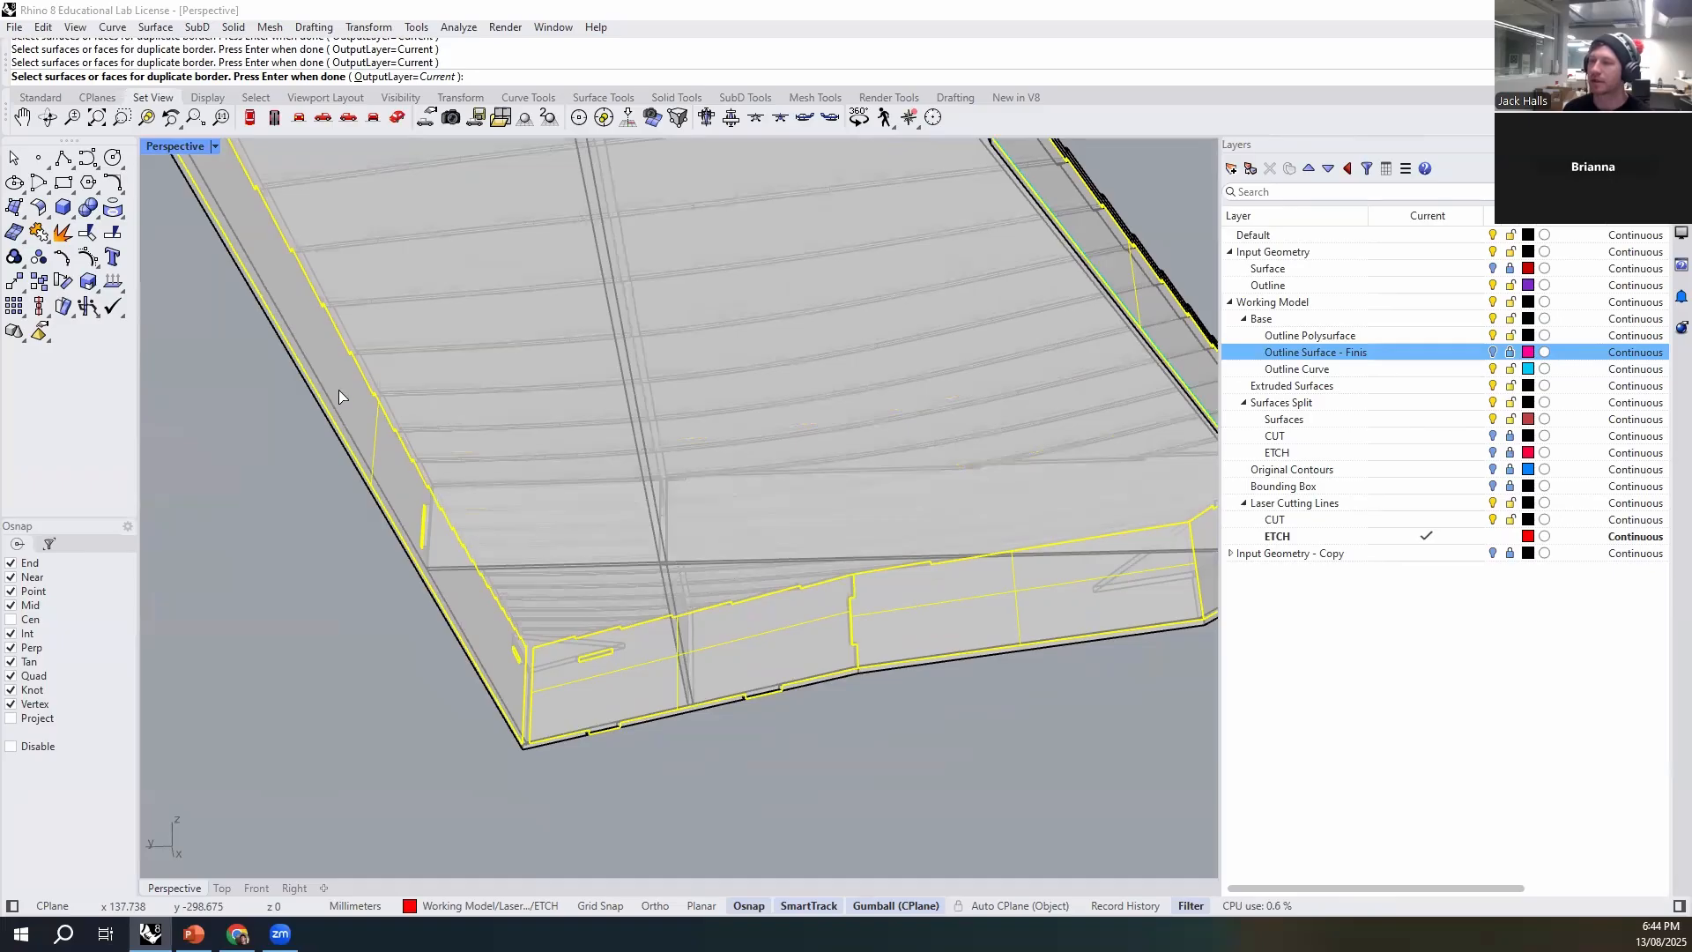
pyautogui.moveTo(536, 626); pyautogui.dragTo(517, 370, button='right')
pyautogui.click(522, 358)
pyautogui.click(561, 403)
pyautogui.scroll(-6, 652, 528)
# - Add the internal cross rib faces and the end brace face to the face border selection from underneath
pyautogui.moveTo(657, 548); pyautogui.dragTo(553, 541, button='right')
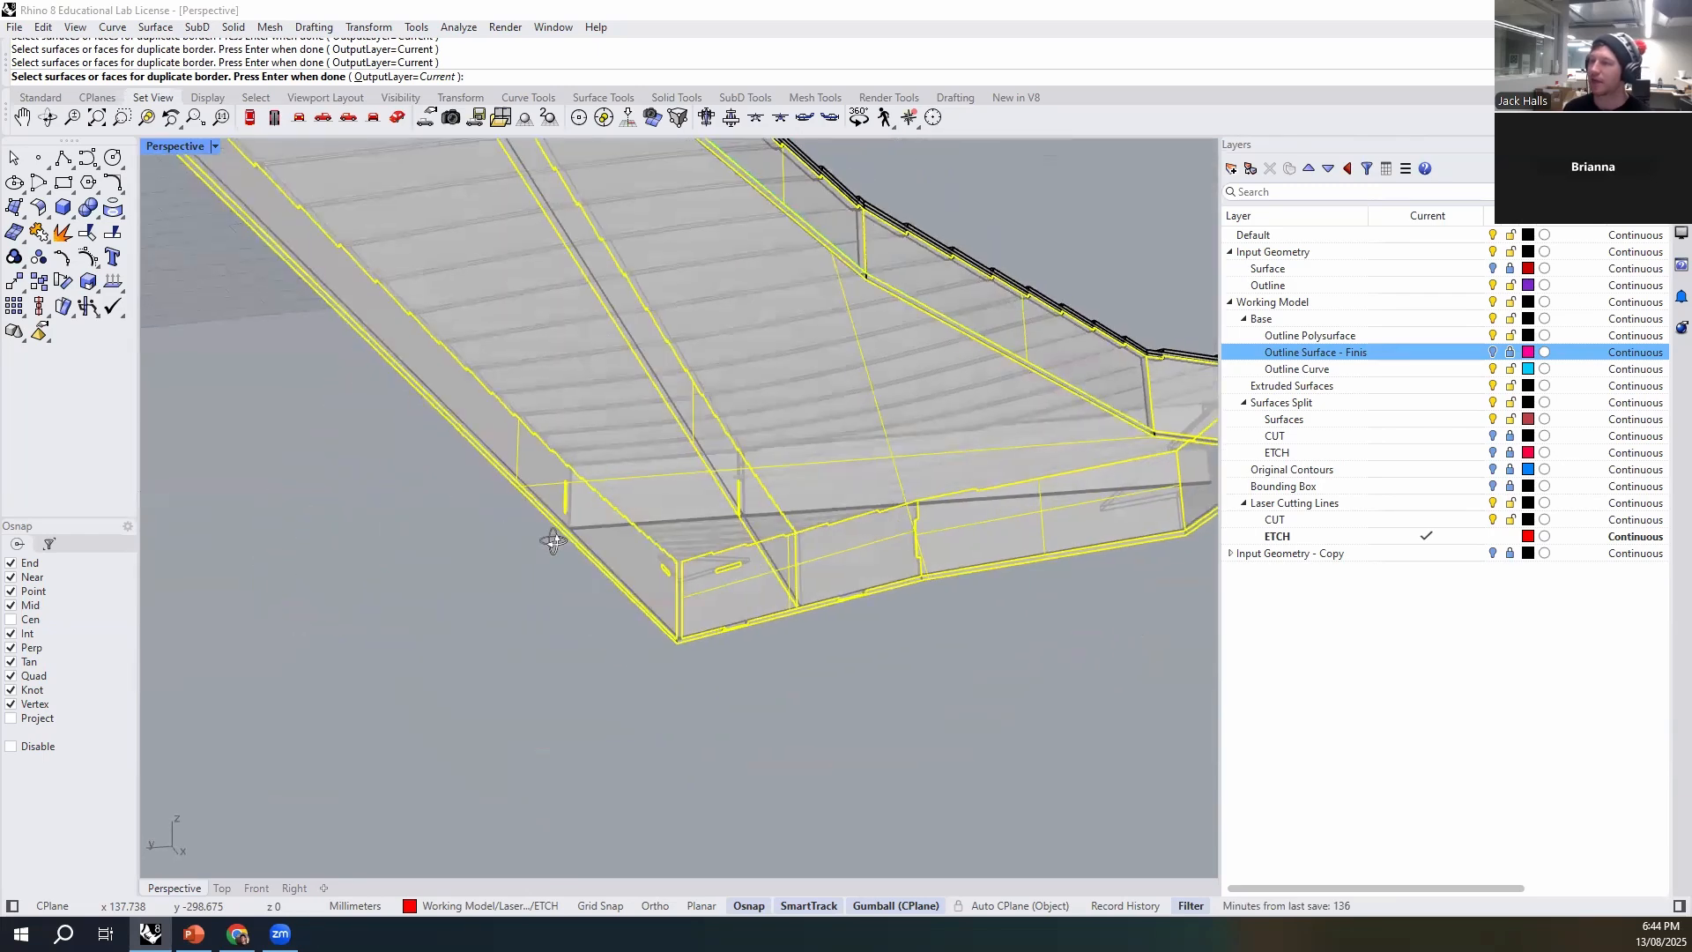
pyautogui.scroll(5, 837, 519)
pyautogui.click(772, 480)
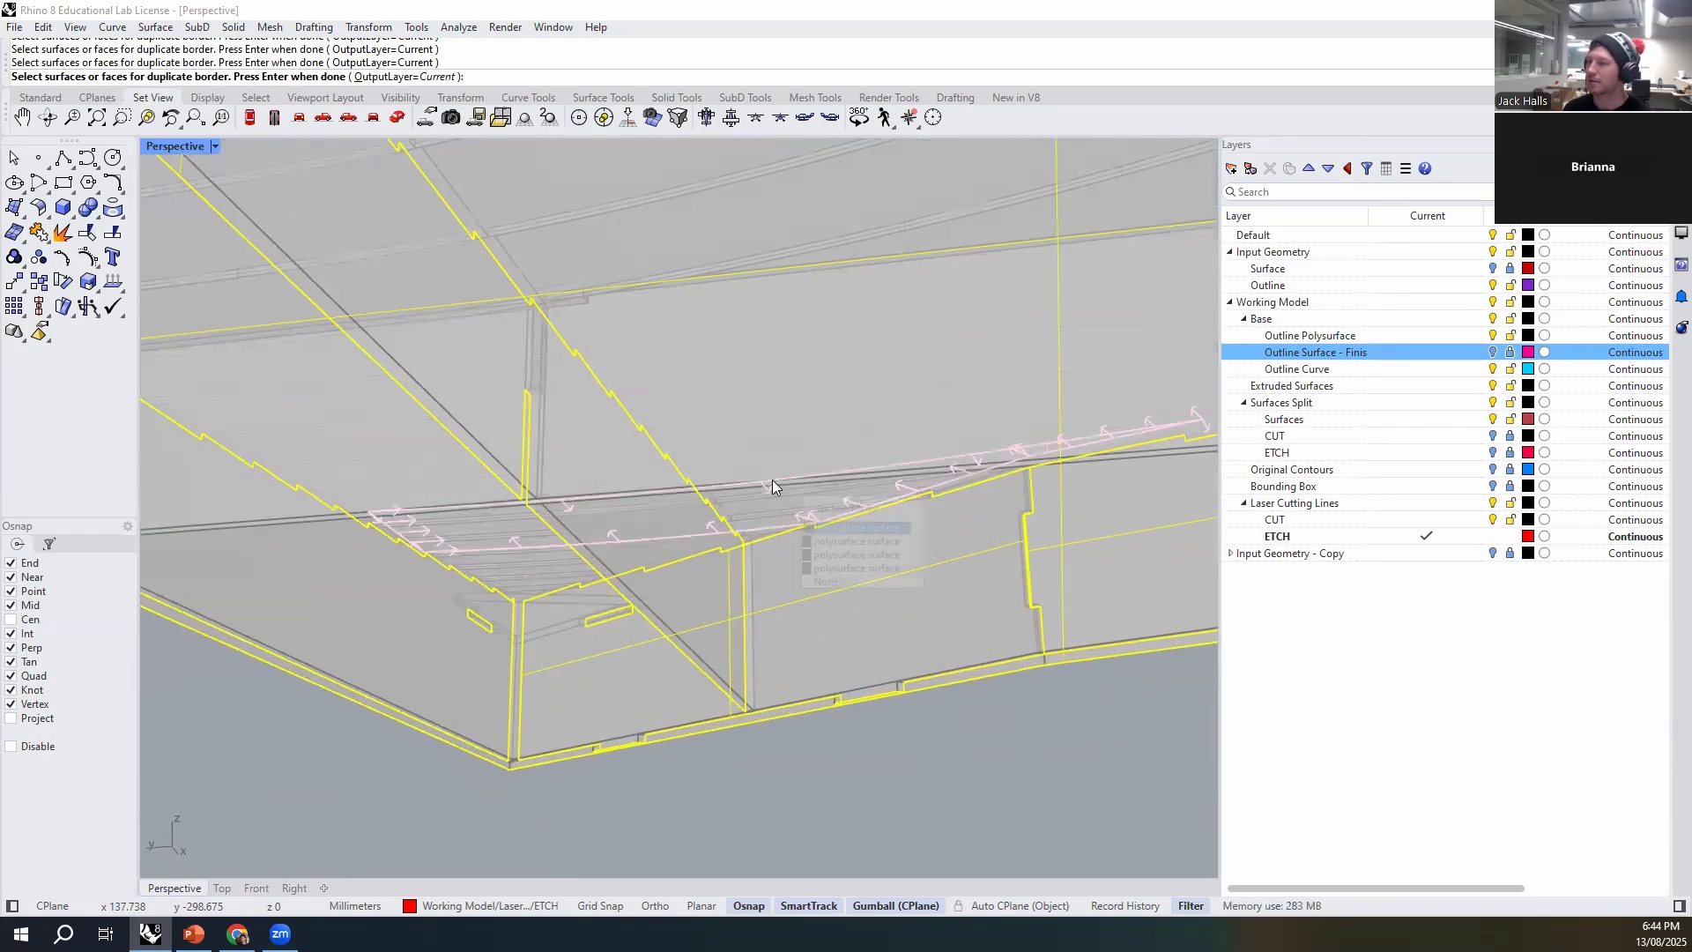
pyautogui.click(866, 555)
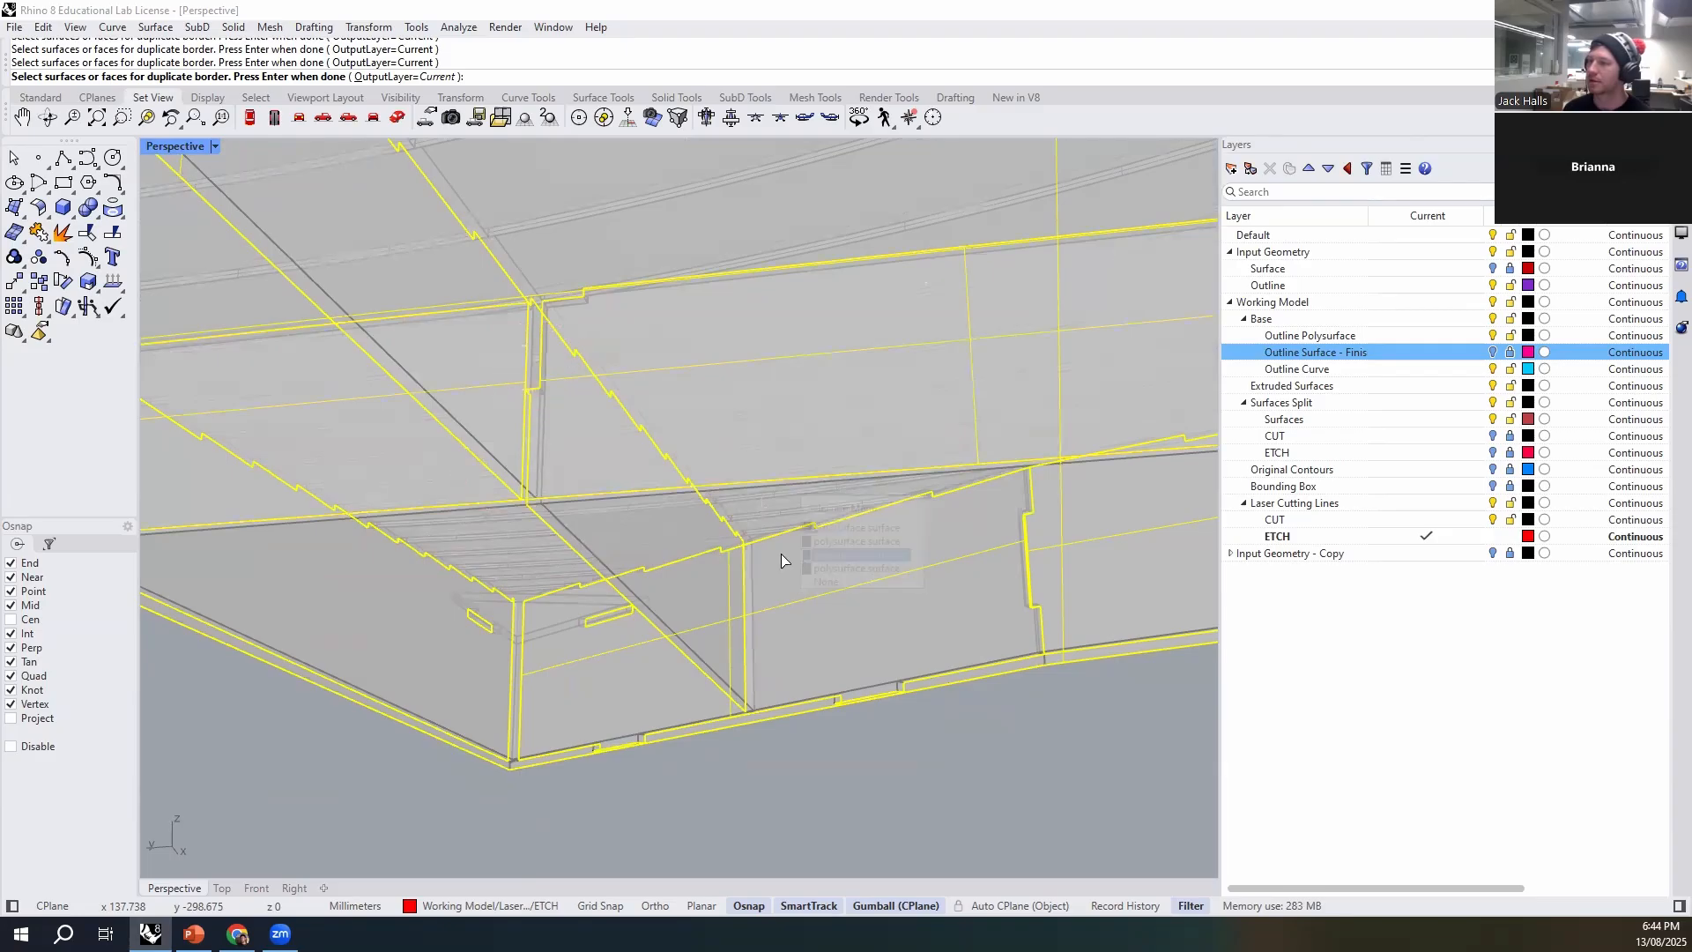
pyautogui.scroll(-8, 756, 555)
pyautogui.moveTo(755, 555); pyautogui.dragTo(1001, 484, button='right')
pyautogui.scroll(5, 691, 624)
pyautogui.scroll(3, 623, 527)
pyautogui.click(658, 524)
pyautogui.click(708, 585)
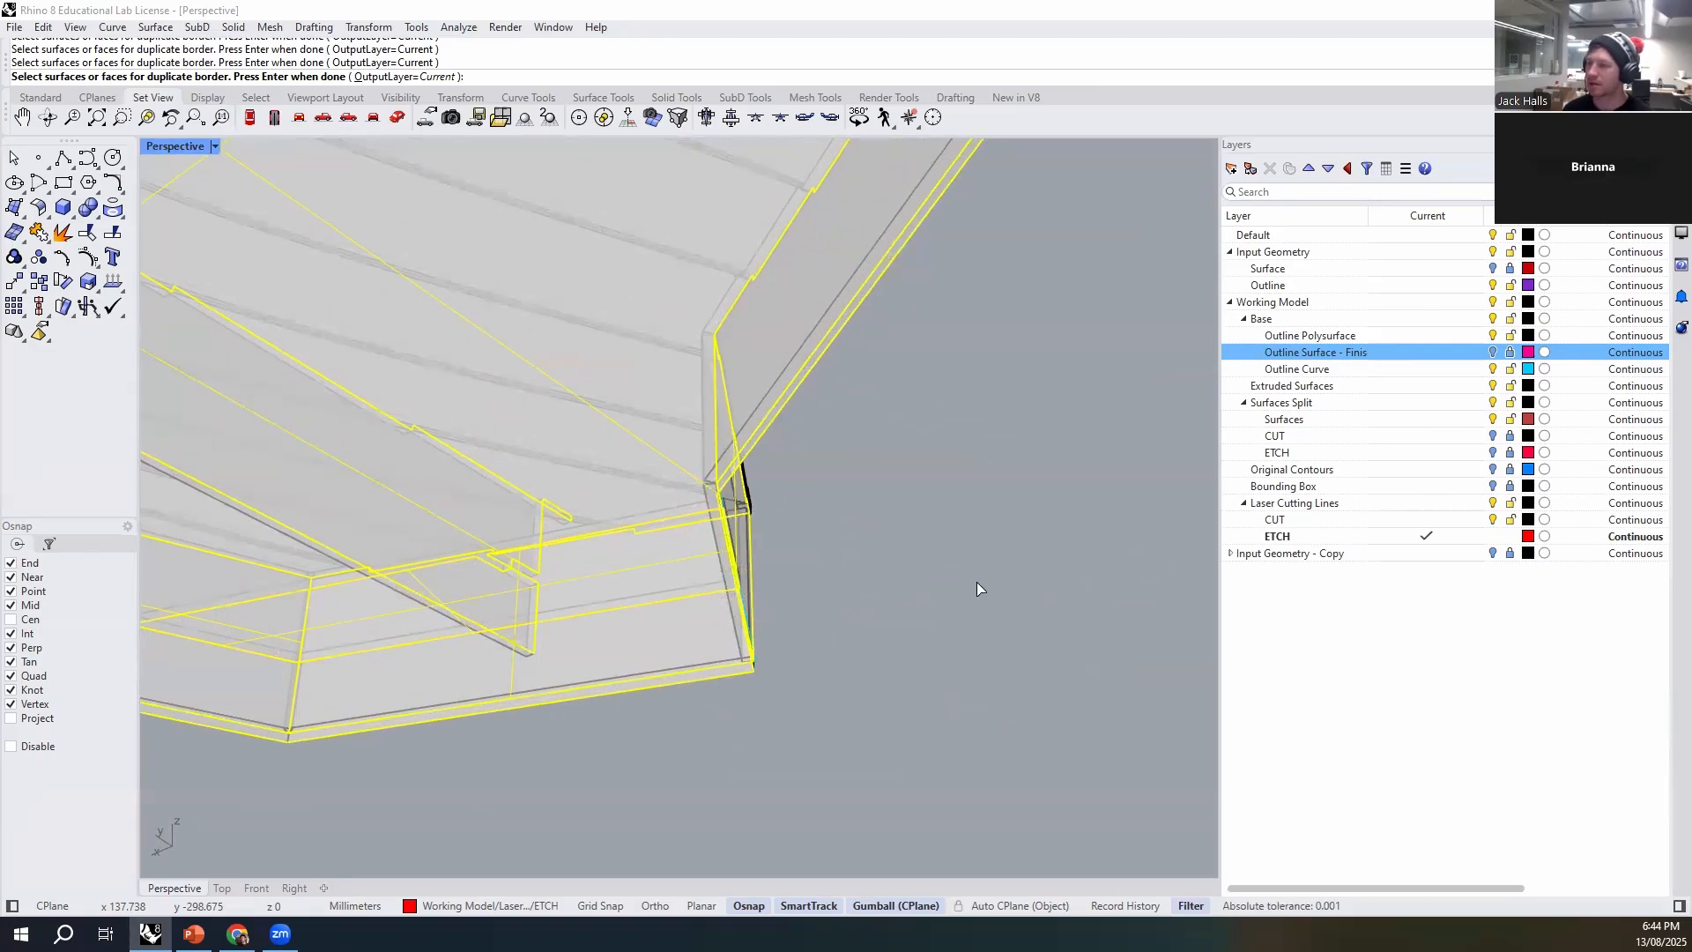
# - Add the triangular corner brace face at the pointed end of the model to the selection
pyautogui.scroll(-8, 976, 584)
pyautogui.moveTo(843, 596); pyautogui.dragTo(423, 608, button='right')
pyautogui.scroll(1, 499, 615)
pyautogui.click(480, 564)
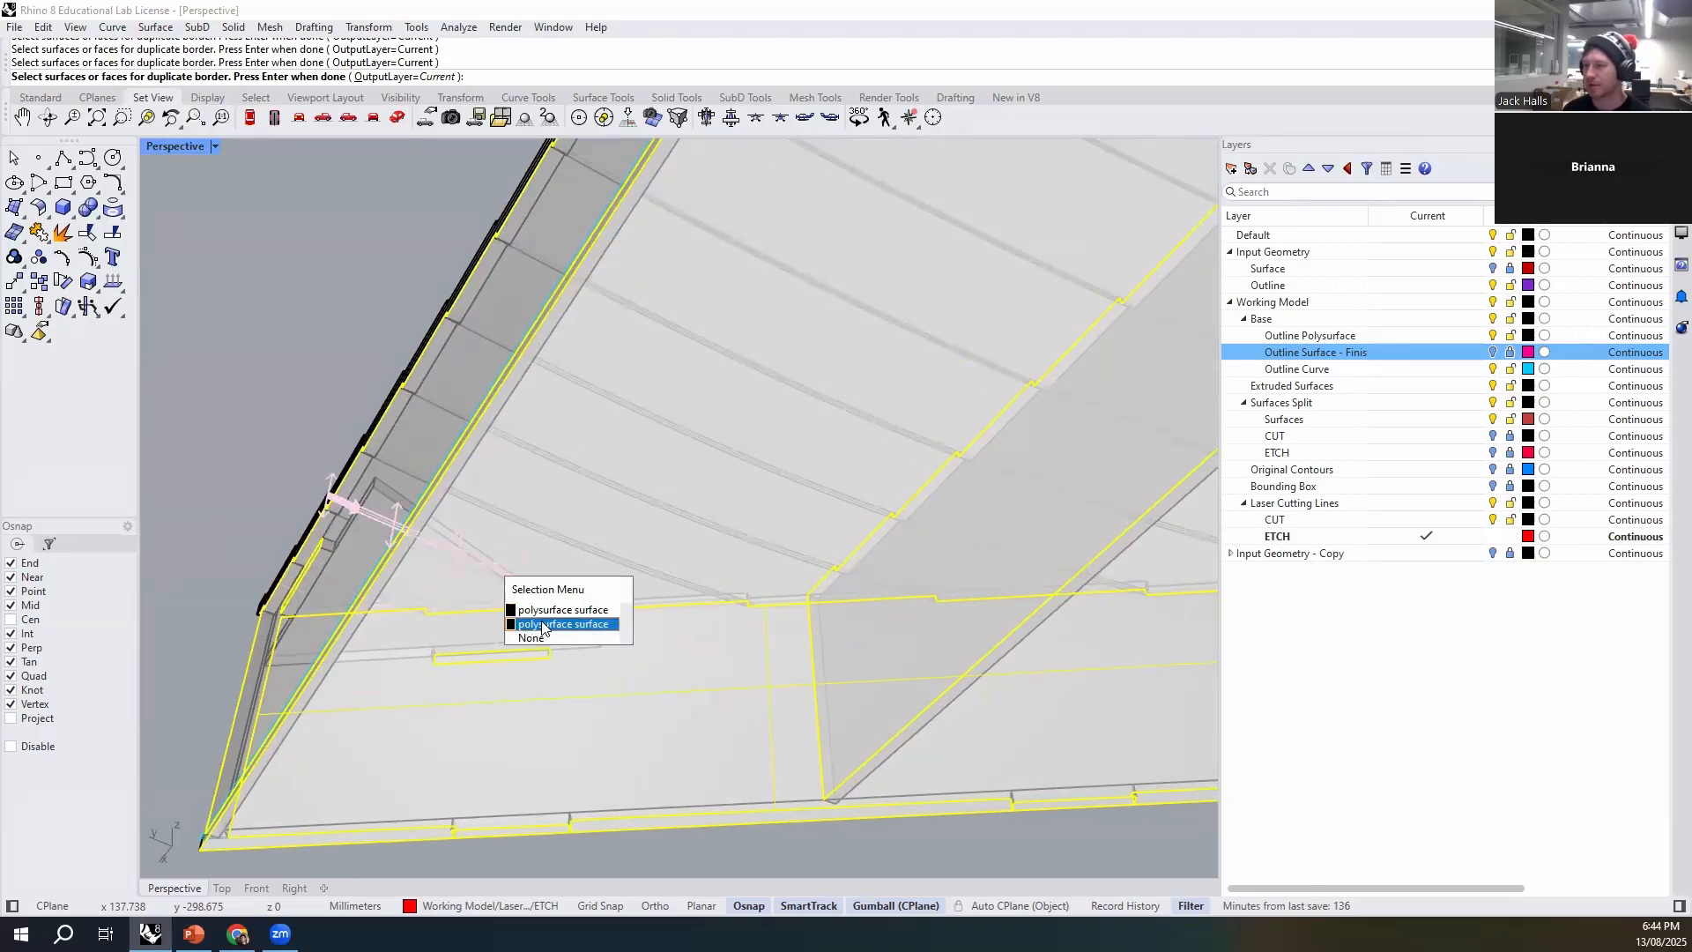
pyautogui.click(387, 499)
pyautogui.click(480, 563)
pyautogui.scroll(-10, 494, 573)
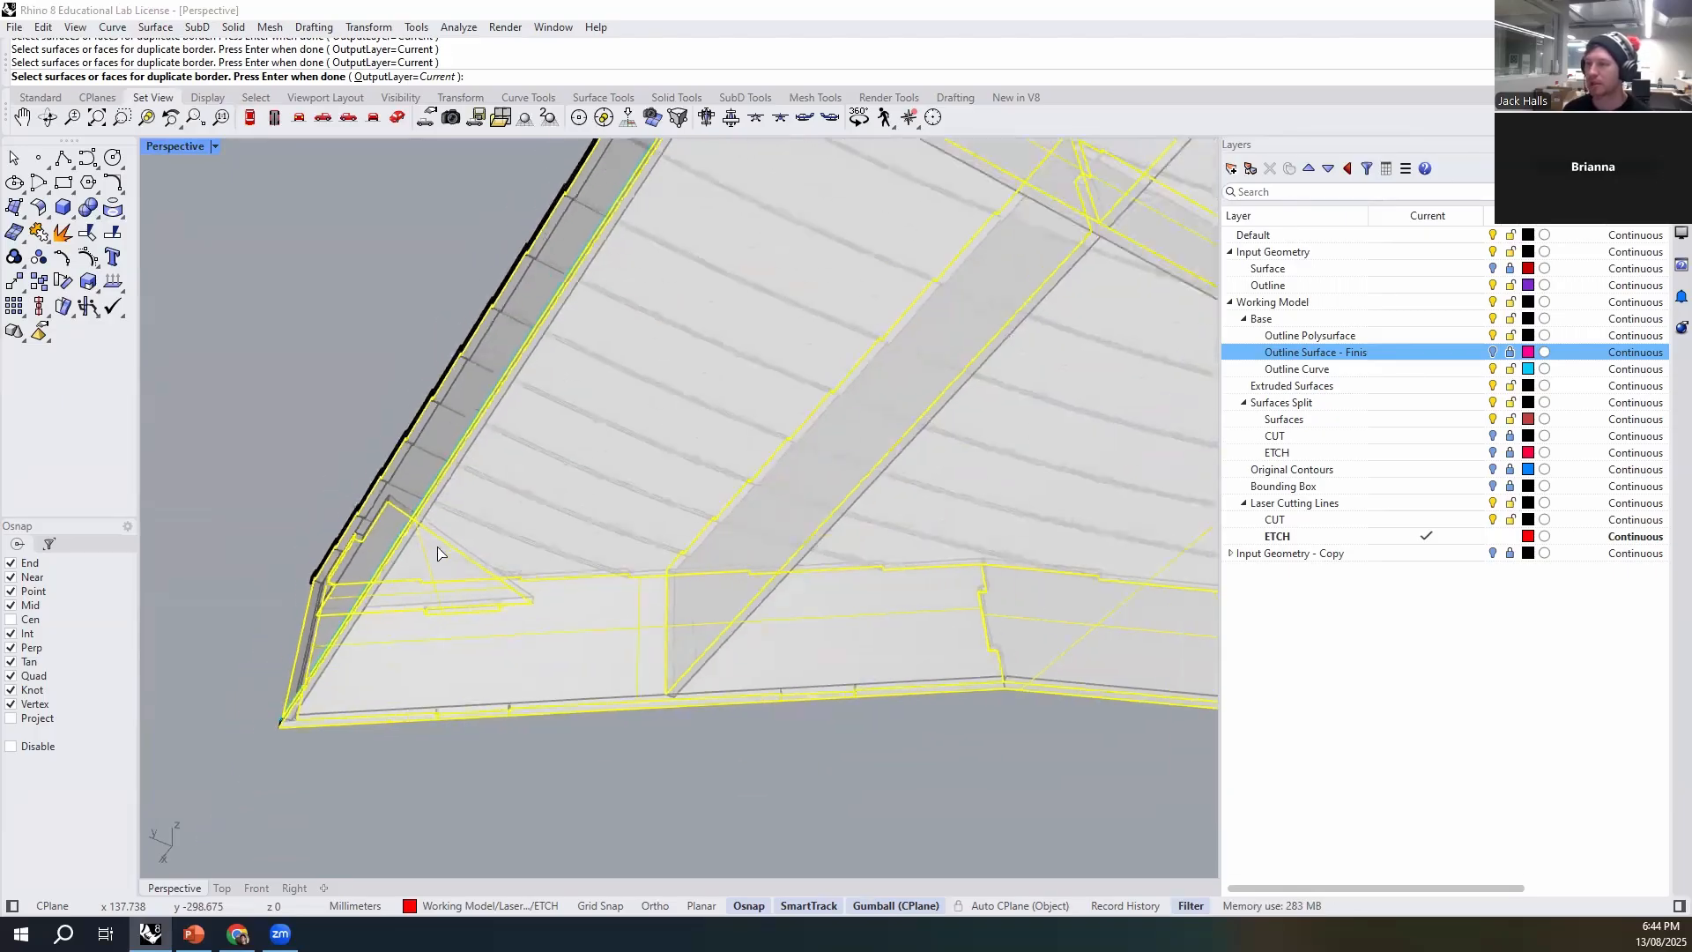
# - Duplicate the borders of the selected faces and move the resulting curves off to the side of the model
pyautogui.scroll(-5, 581, 690)
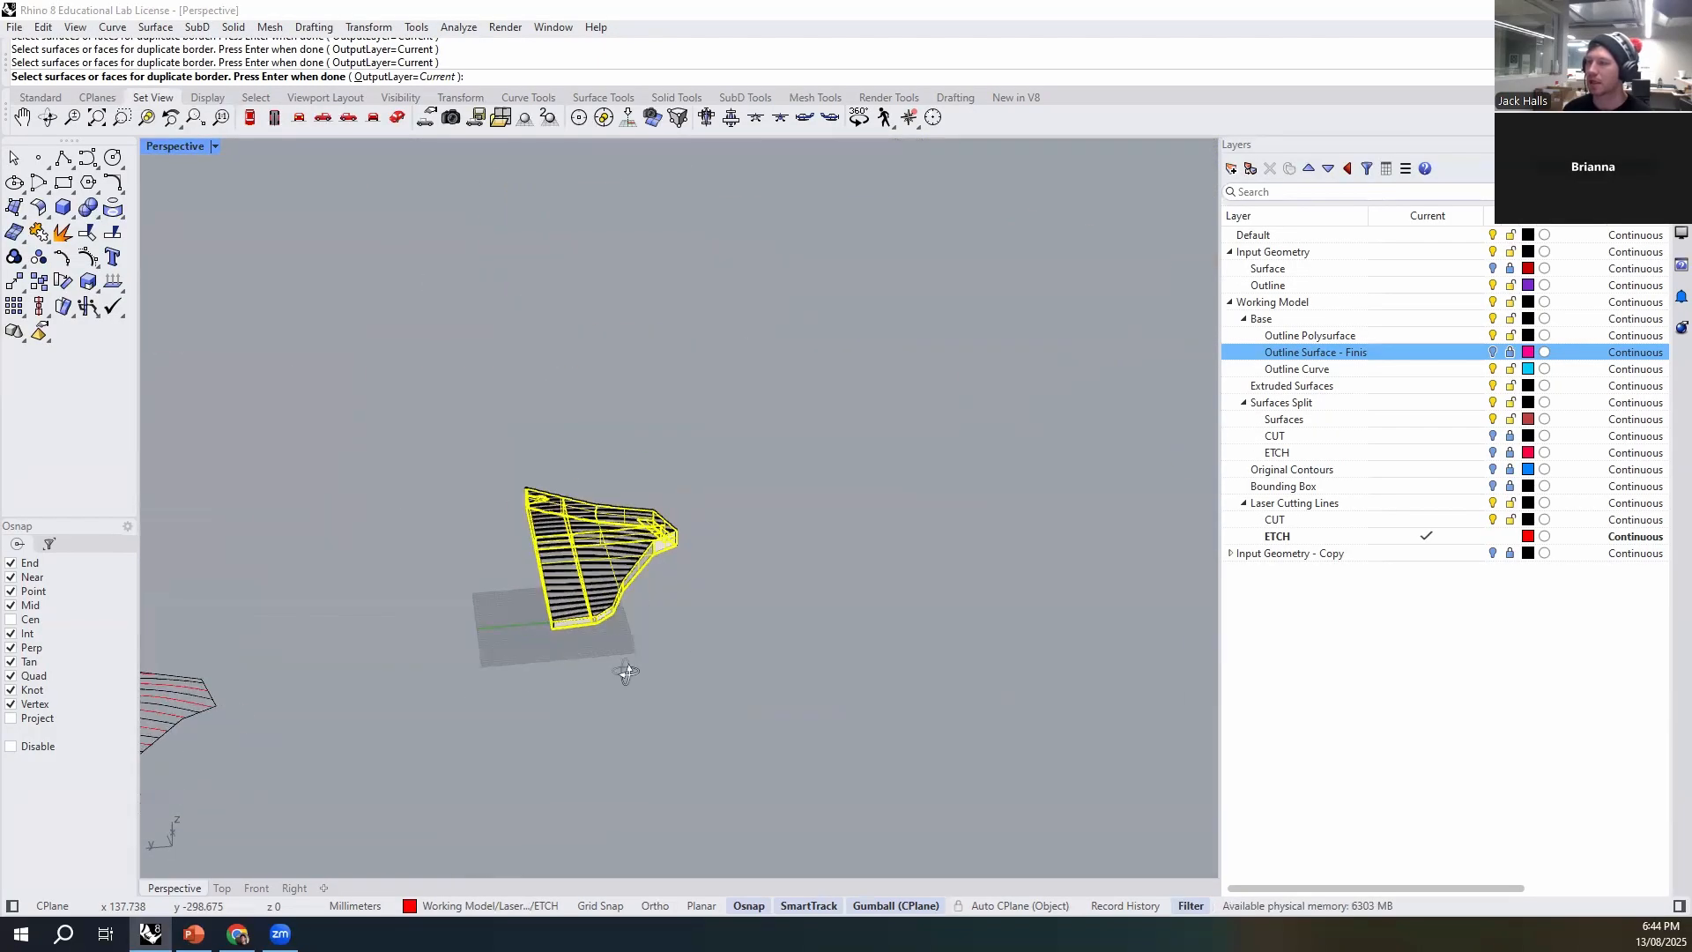
pyautogui.press('Return')
pyautogui.moveTo(557, 524); pyautogui.dragTo(774, 568)
pyautogui.click(886, 753)
pyautogui.moveTo(887, 754); pyautogui.dragTo(873, 717, button='right')
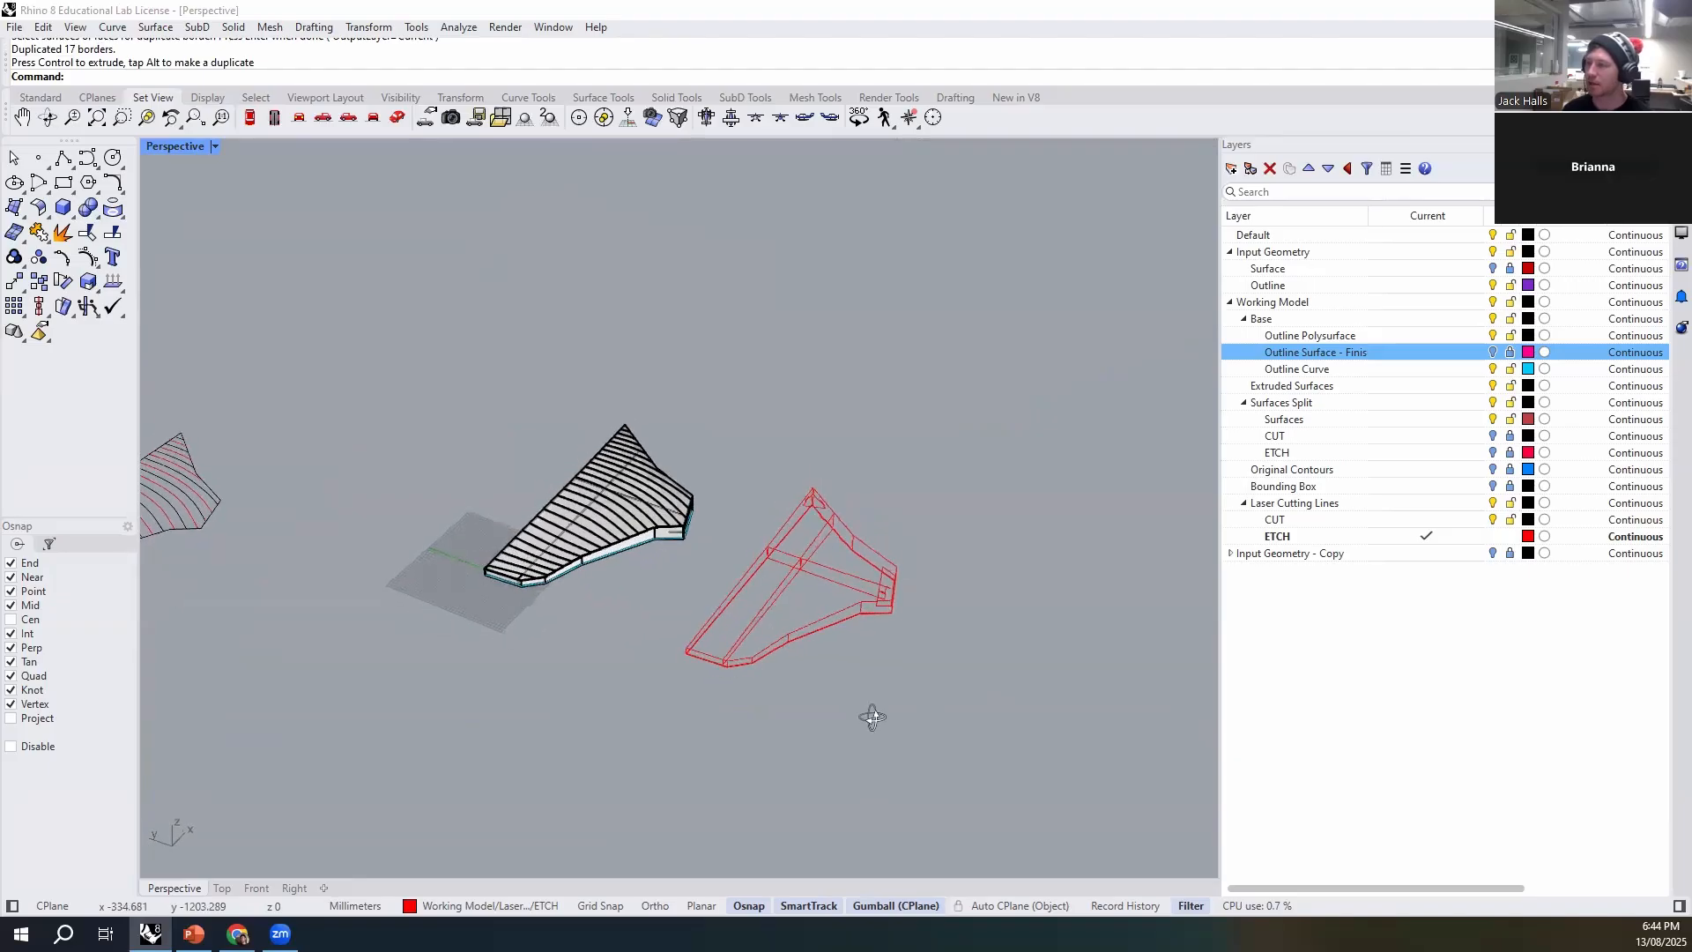
# - Inspect individual duplicated outlines and assign all the duplicated face borders to the CUT layer under Laser Cutting Lines
pyautogui.scroll(6, 823, 603)
pyautogui.click(750, 568)
pyautogui.click(587, 742)
pyautogui.click(507, 688)
pyautogui.scroll(-10, 828, 555)
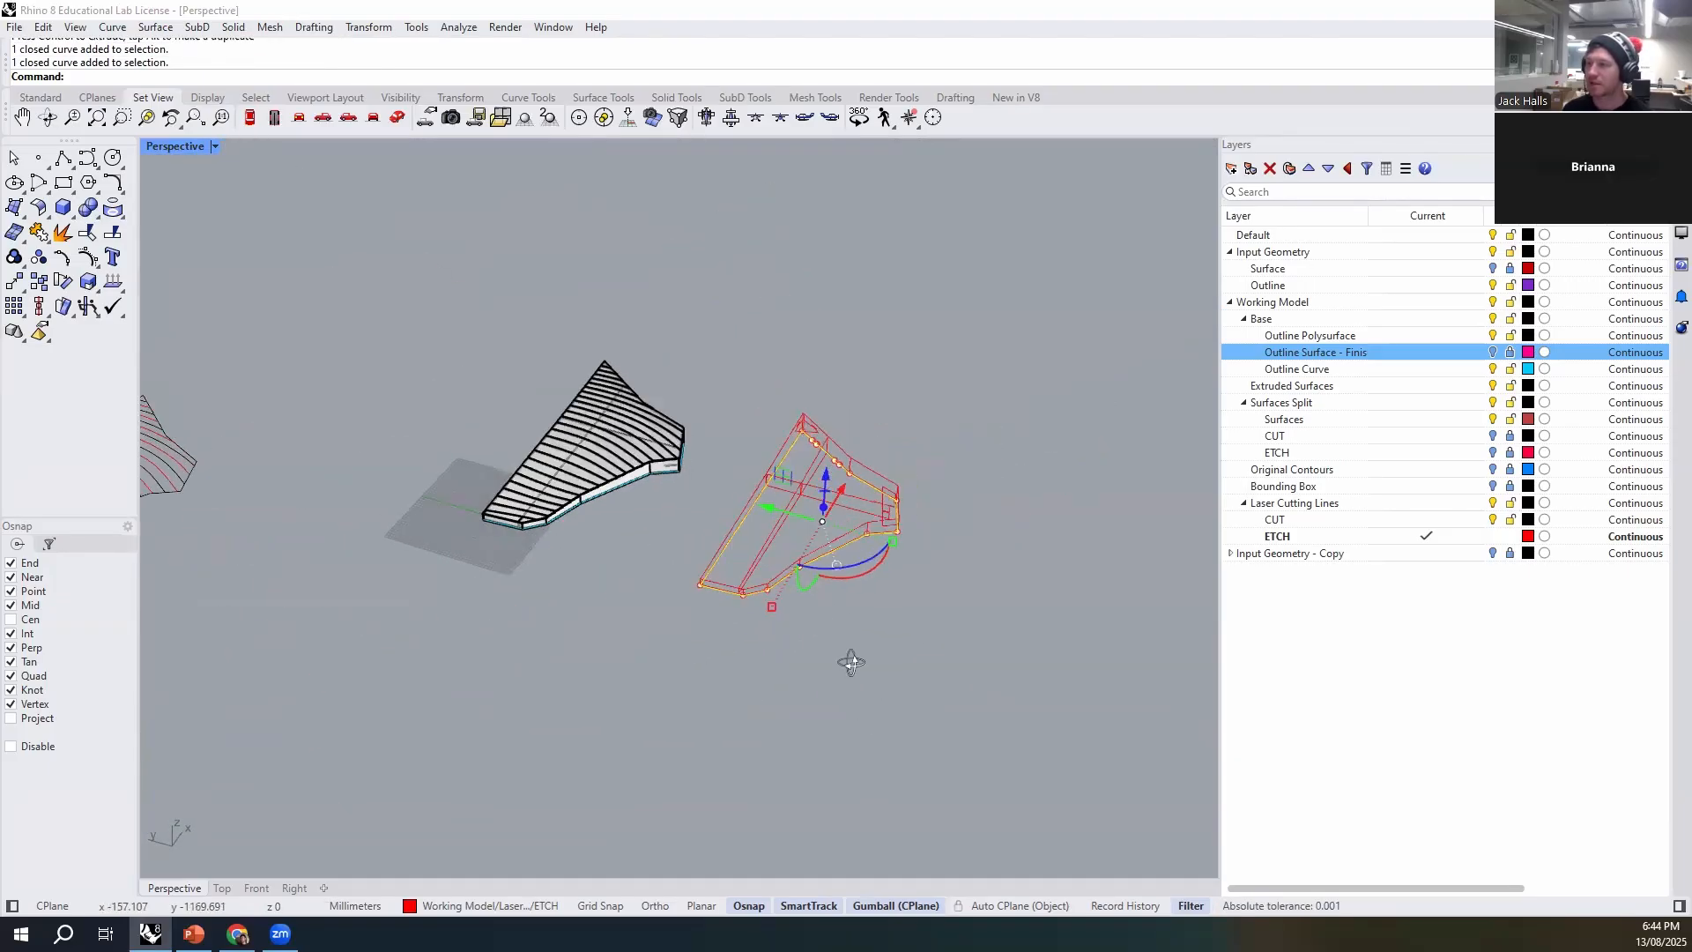
pyautogui.click(1017, 712)
pyautogui.moveTo(831, 733); pyautogui.dragTo(912, 659, button='right')
pyautogui.scroll(9, 894, 591)
pyautogui.moveTo(751, 671); pyautogui.dragTo(622, 742)
pyautogui.click(441, 906)
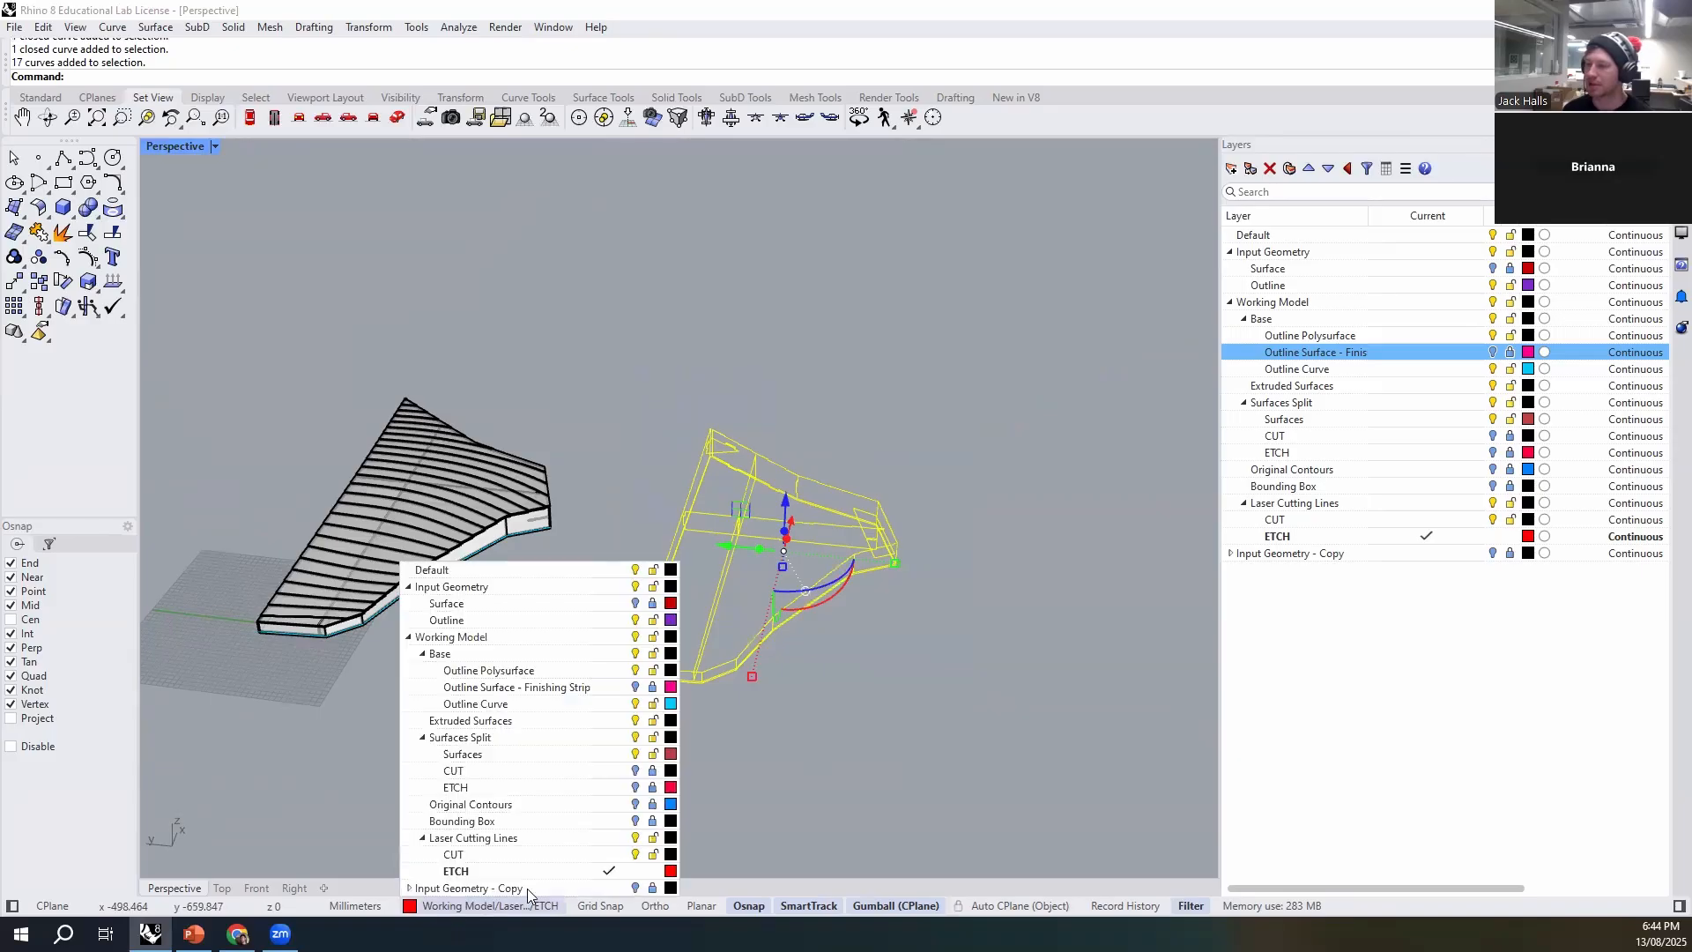
pyautogui.click(511, 853)
pyautogui.click(667, 730)
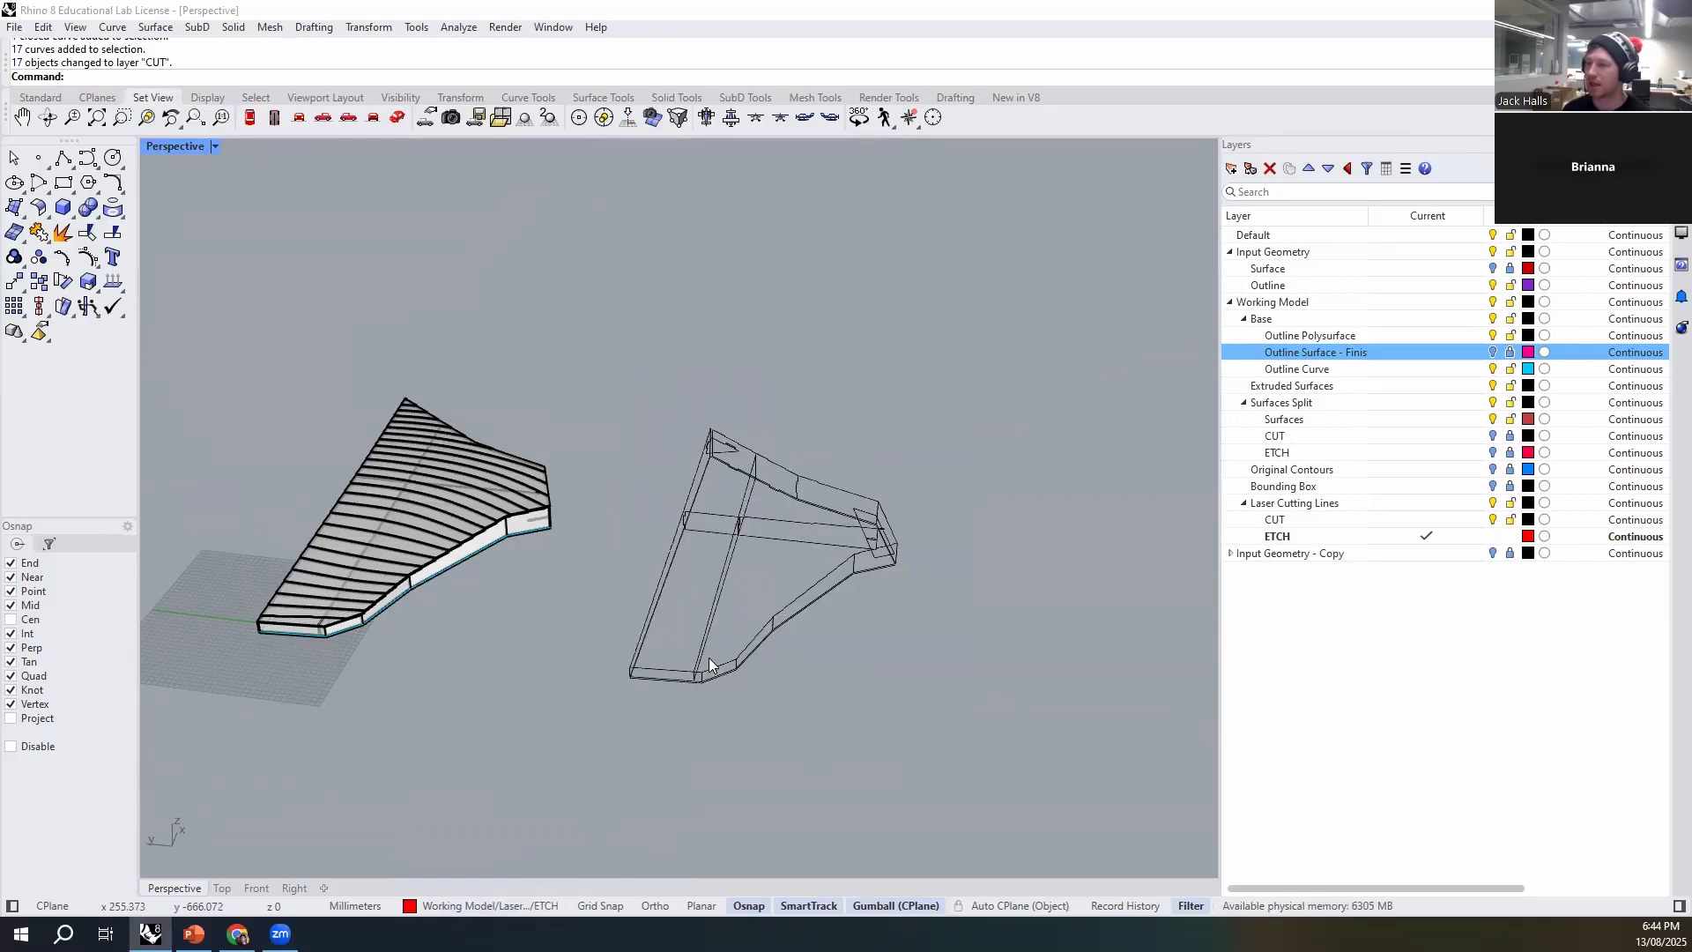
# - Move the base outline out of the duplicated borders and place it next to the flat contour layouts
pyautogui.moveTo(708, 662); pyautogui.dragTo(1001, 593, button='right')
pyautogui.moveTo(823, 710); pyautogui.dragTo(795, 575, button='right')
pyautogui.click(795, 576)
pyautogui.moveTo(870, 497); pyautogui.dragTo(795, 478, button='right')
pyautogui.moveTo(795, 478); pyautogui.dragTo(271, 453)
pyautogui.keyDown('shift'); pyautogui.moveTo(266, 547); pyautogui.dragTo(684, 661, button='right'); pyautogui.keyUp('shift')
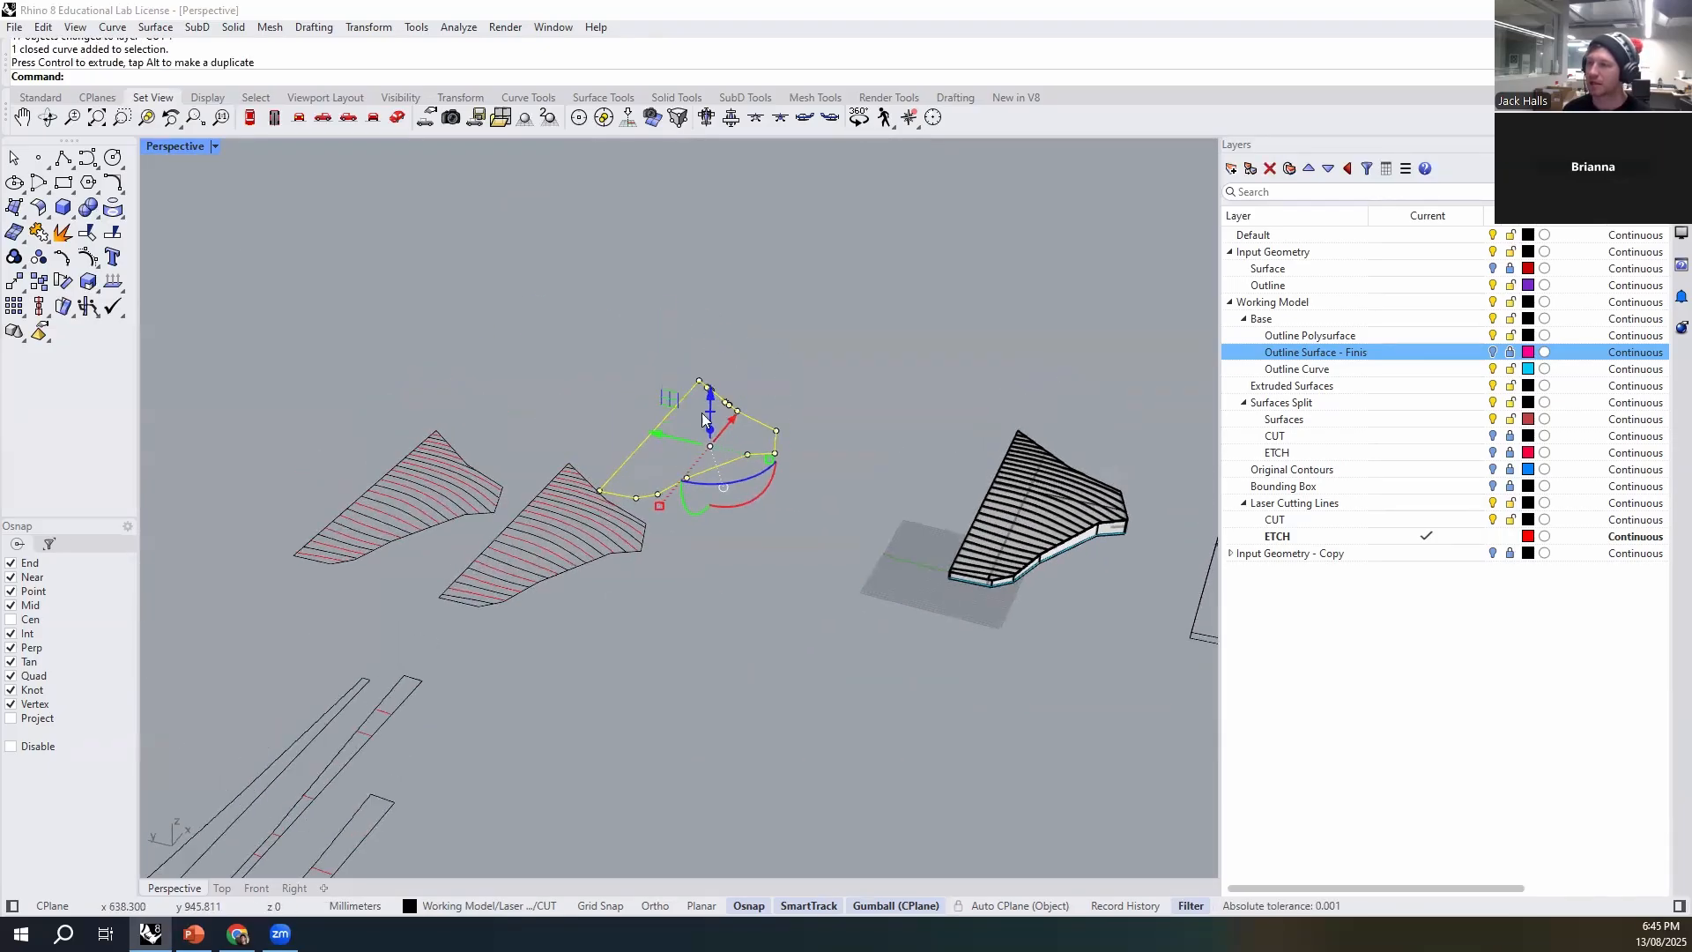
pyautogui.moveTo(654, 432); pyautogui.dragTo(504, 401)
pyautogui.click(629, 345)
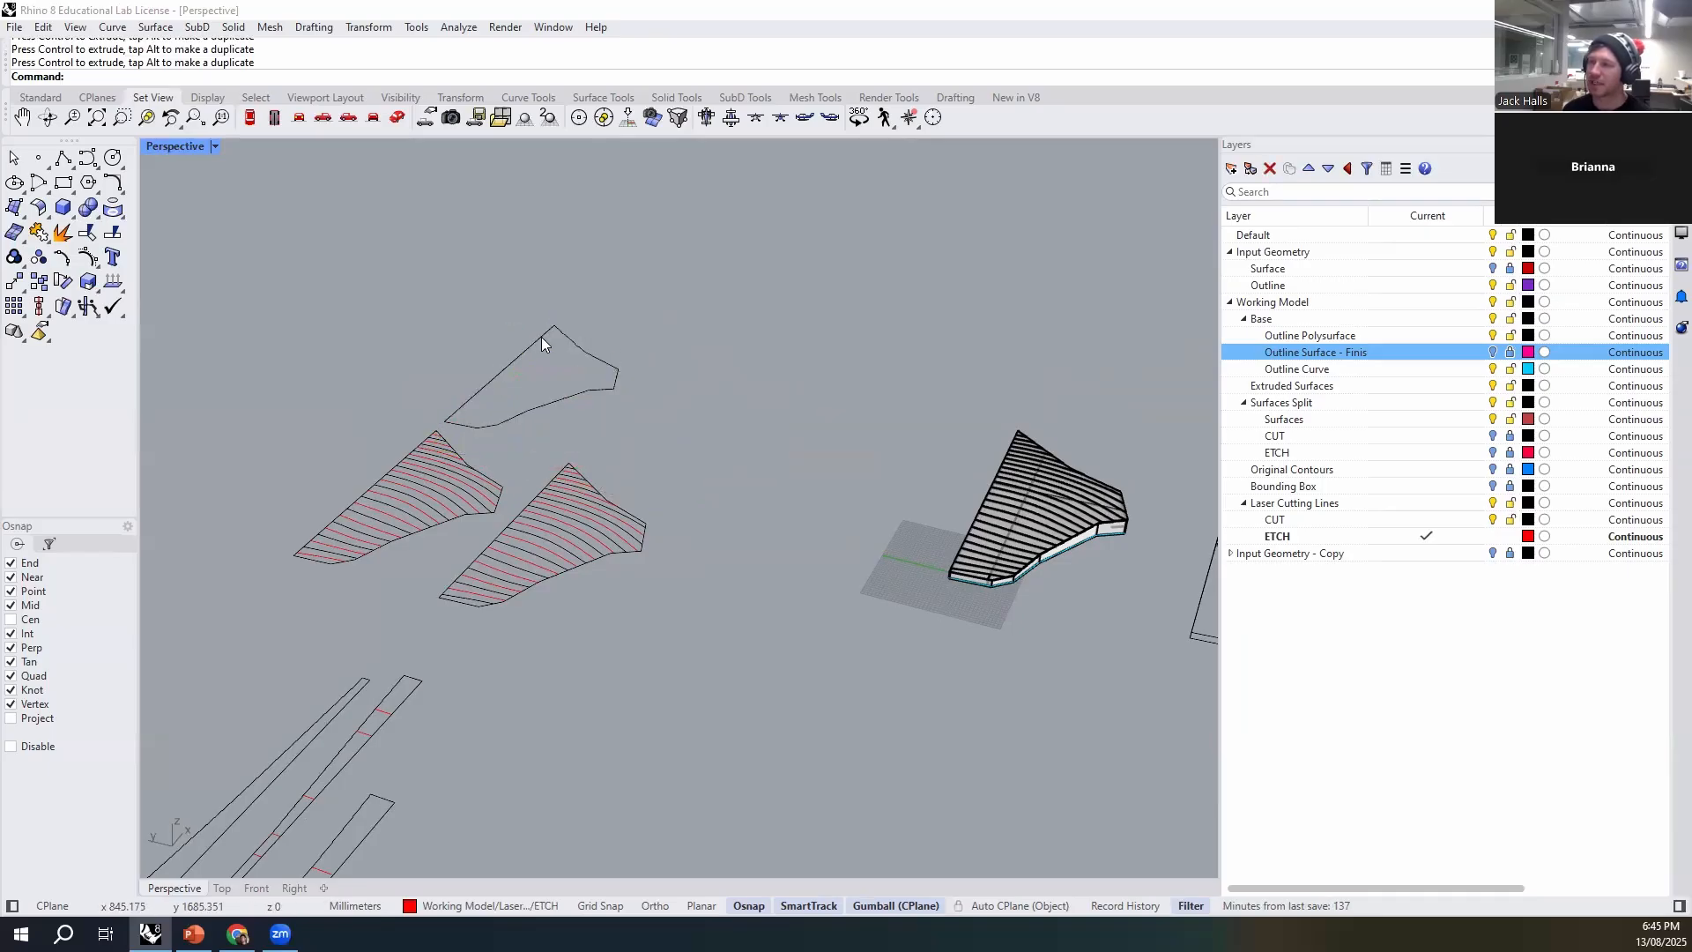
pyautogui.keyDown('shift'); pyautogui.moveTo(705, 537); pyautogui.dragTo(631, 474, button='right'); pyautogui.keyUp('shift')
pyautogui.scroll(-3, 631, 476)
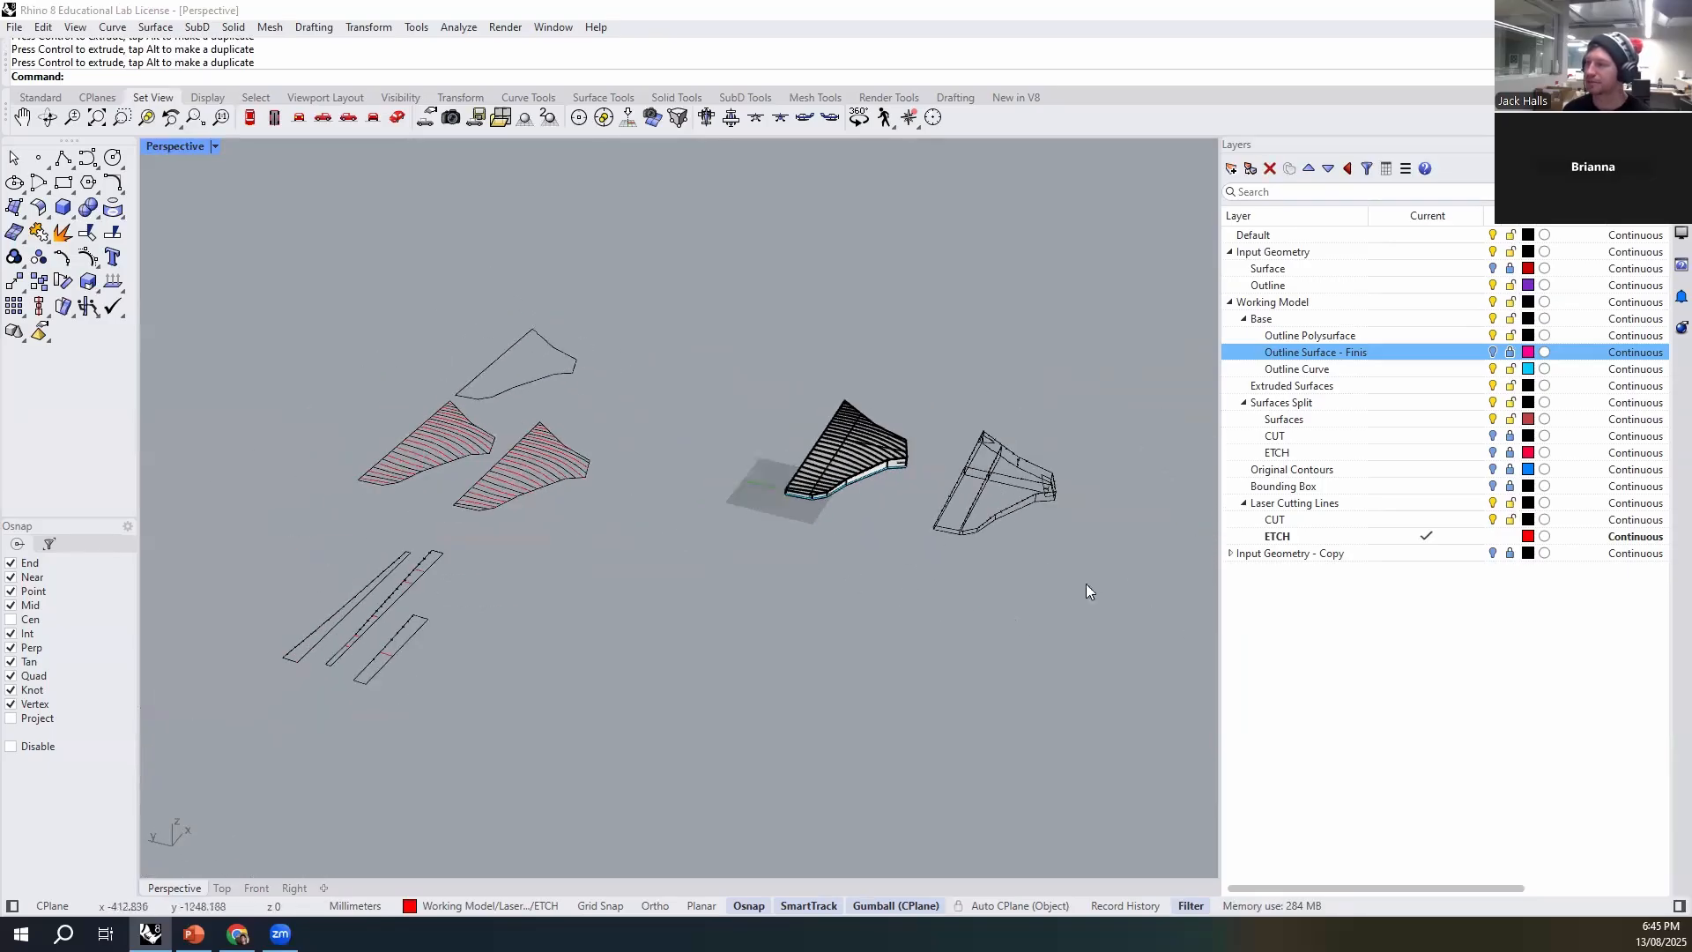
# - Move the outline of the longest straight wall out of the duplicated borders into the empty space beside them
pyautogui.keyDown('shift'); pyautogui.moveTo(1085, 584); pyautogui.dragTo(791, 514, button='right'); pyautogui.keyUp('shift')
pyautogui.scroll(9, 792, 502)
pyautogui.scroll(3, 776, 472)
pyautogui.click(784, 445)
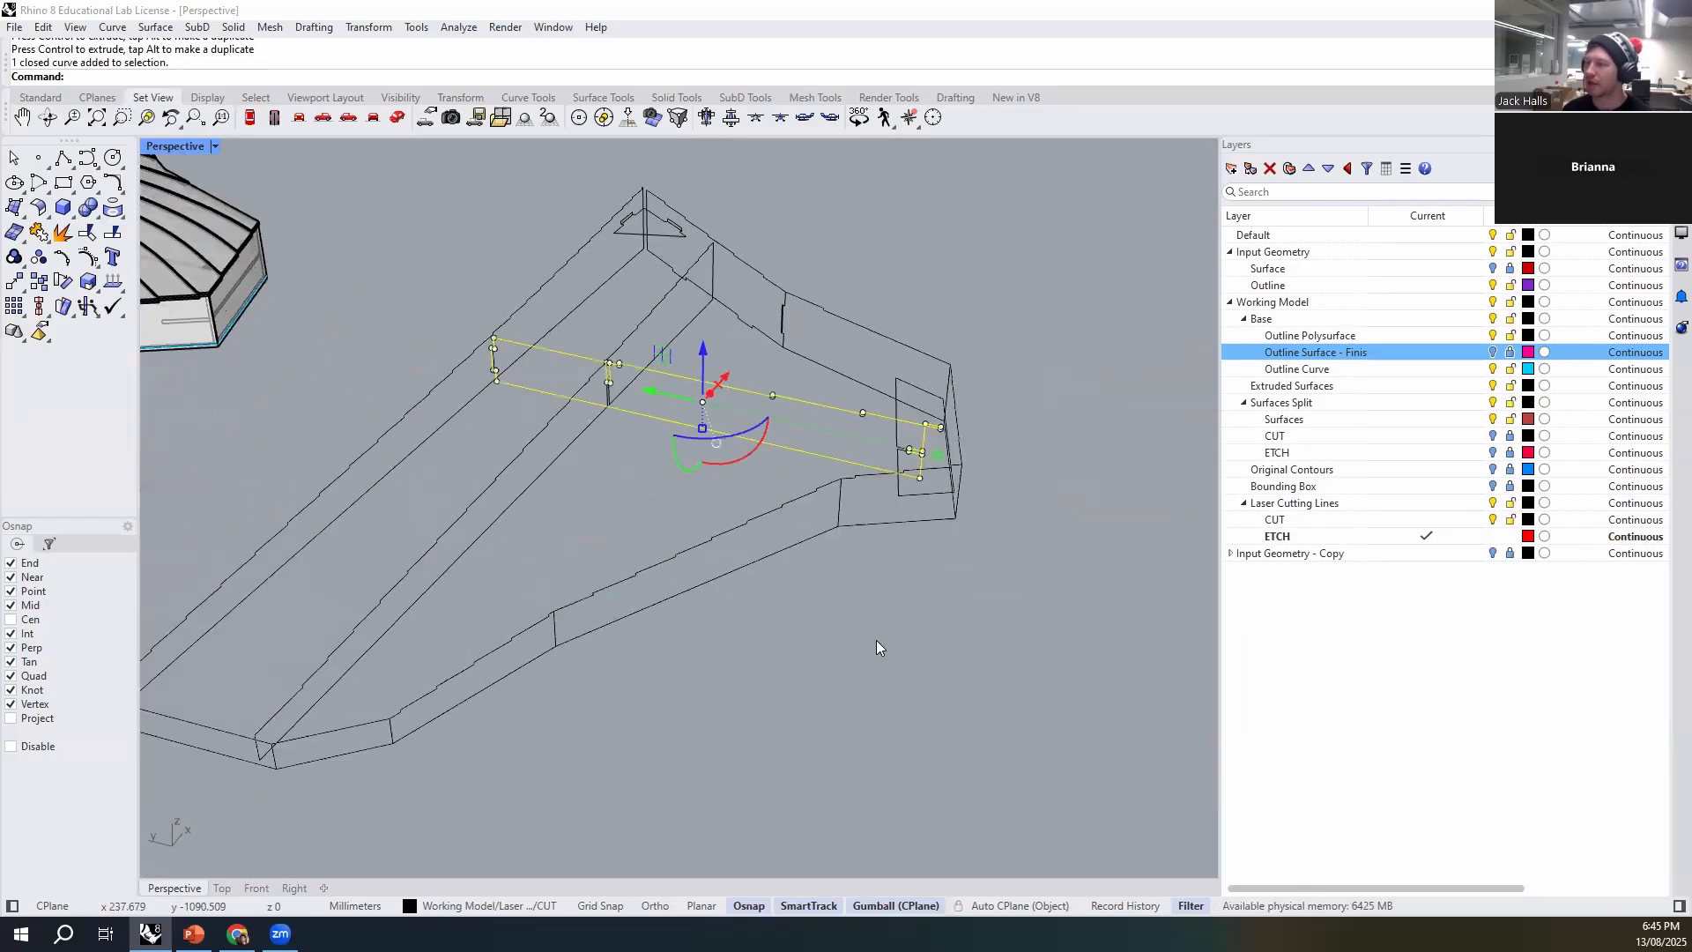
pyautogui.moveTo(541, 415); pyautogui.dragTo(717, 503, button='right')
pyautogui.click(484, 460)
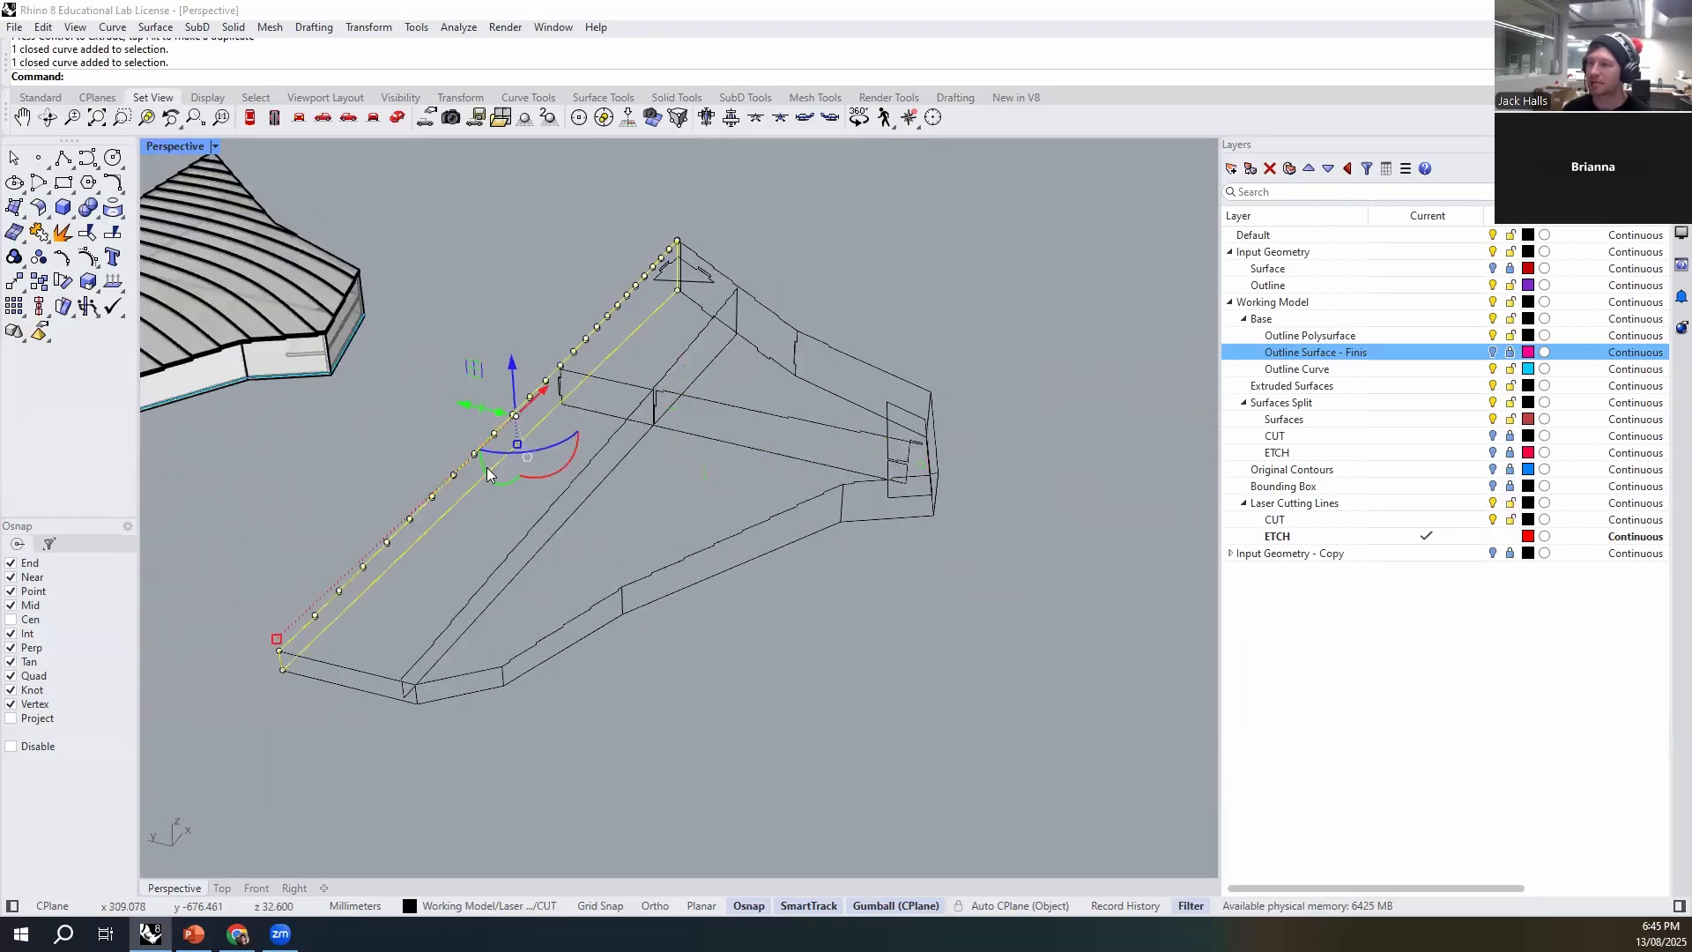
pyautogui.scroll(-3, 726, 529)
pyautogui.keyDown('shift'); pyautogui.moveTo(905, 677); pyautogui.dragTo(811, 575, button='right'); pyautogui.keyUp('shift')
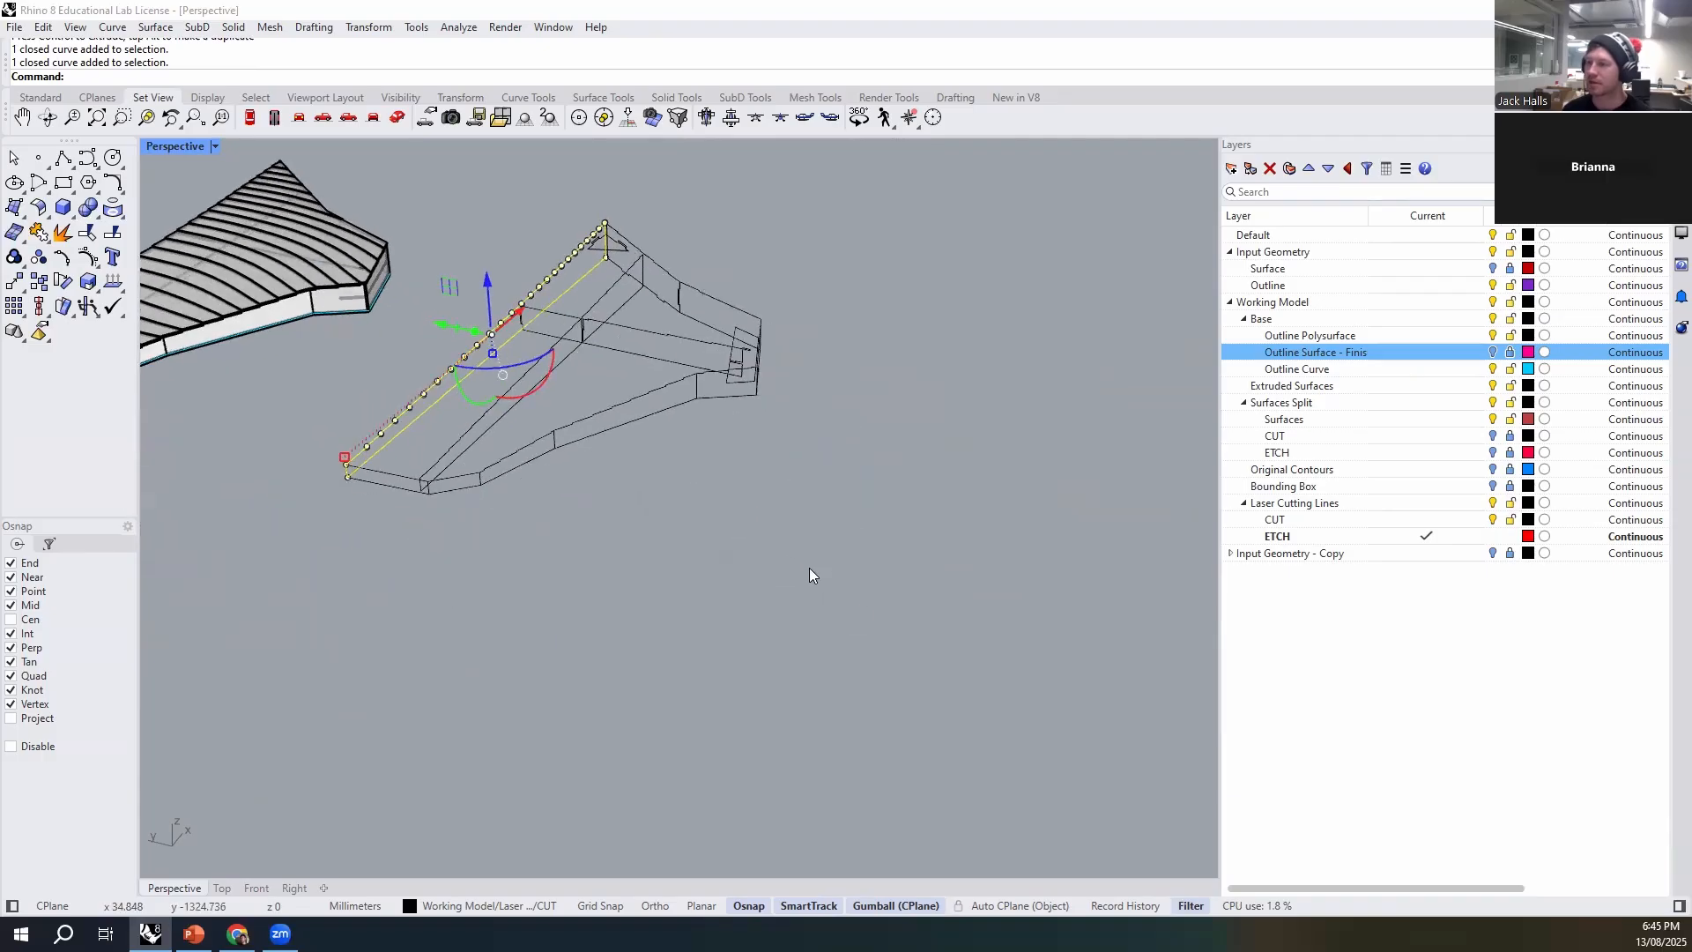
pyautogui.moveTo(439, 322); pyautogui.dragTo(899, 464)
pyautogui.click(749, 536)
pyautogui.keyDown('shift'); pyautogui.moveTo(973, 688); pyautogui.dragTo(857, 719, button='right'); pyautogui.keyUp('shift')
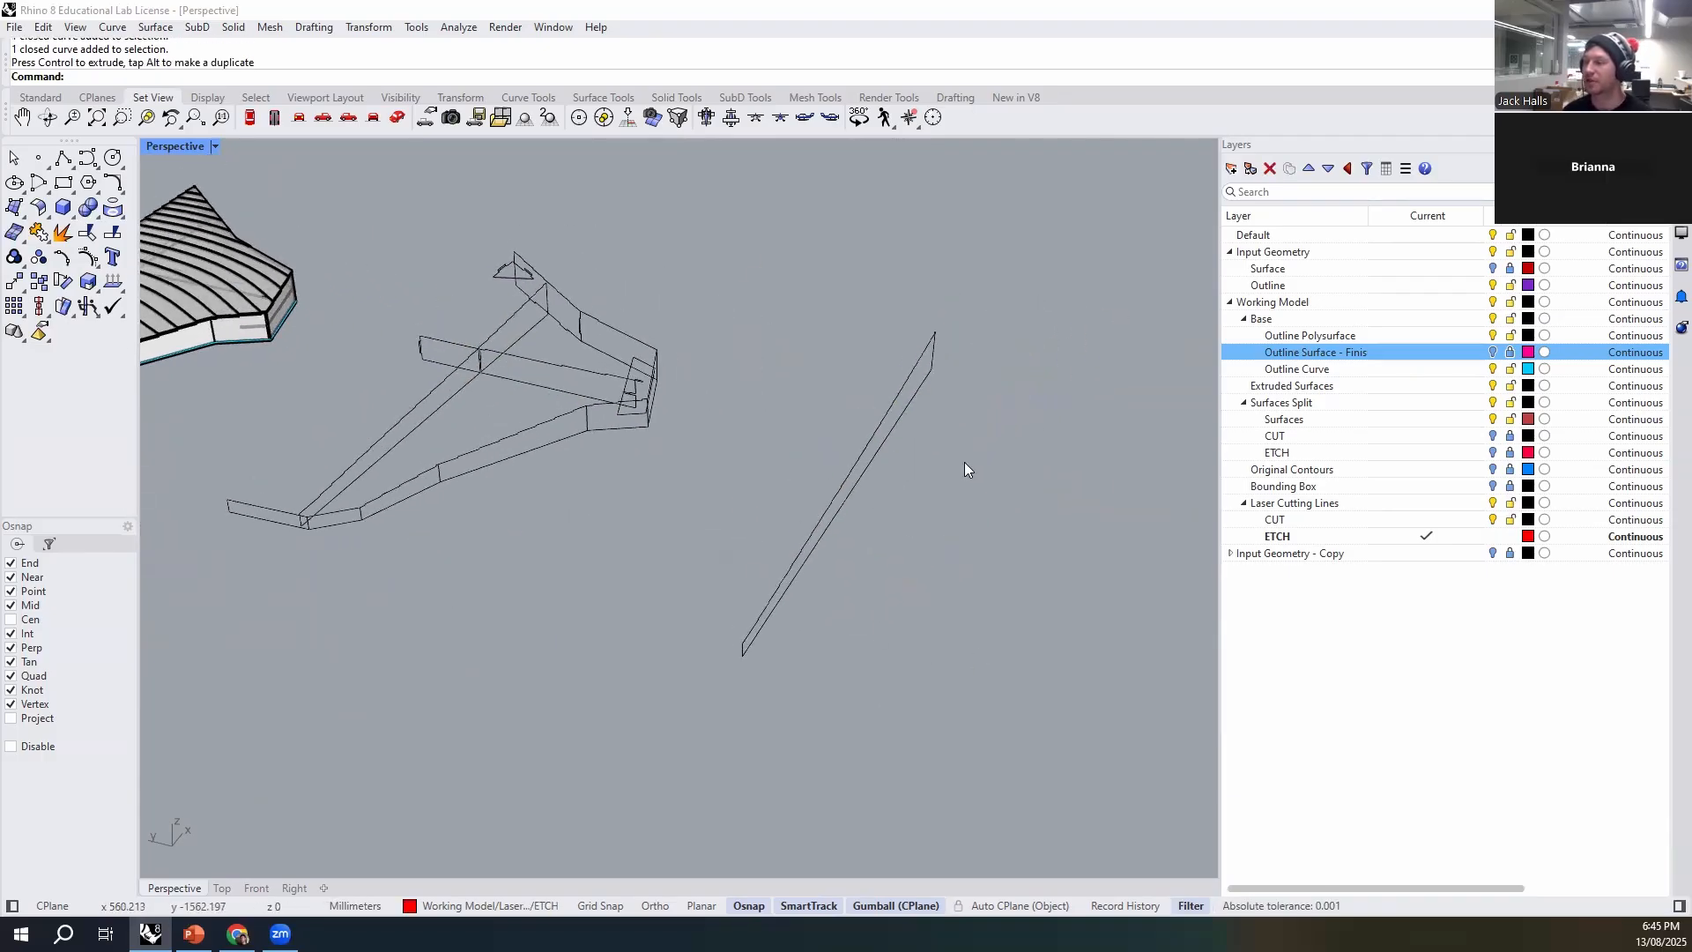
# - Rotate the separated long wall outline down so it lies flat
pyautogui.moveTo(977, 447); pyautogui.dragTo(836, 562)
pyautogui.moveTo(907, 594); pyautogui.dragTo(913, 562, button='right')
pyautogui.moveTo(898, 503); pyautogui.dragTo(961, 415)
pyautogui.click(963, 416)
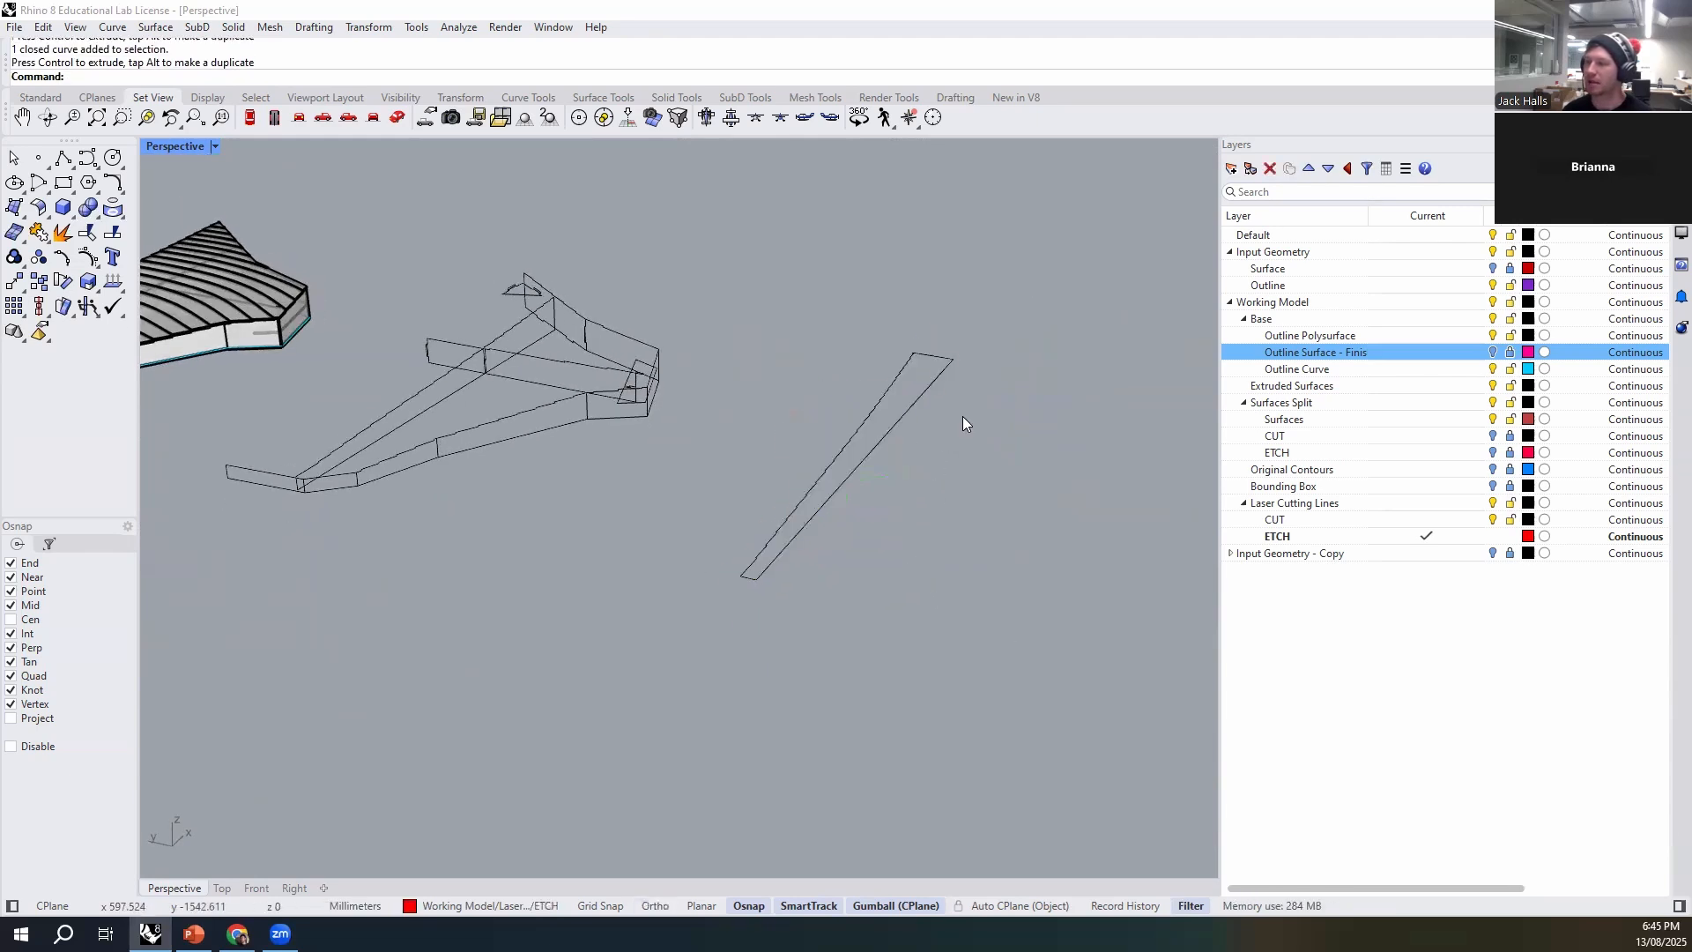
# - Move the long inner rib outline next to the flattened wall strip and rotate it flat as well
pyautogui.click(411, 416)
pyautogui.moveTo(403, 385); pyautogui.dragTo(1073, 515)
pyautogui.click(1074, 517)
pyautogui.moveTo(1045, 568); pyautogui.dragTo(974, 608, button='right')
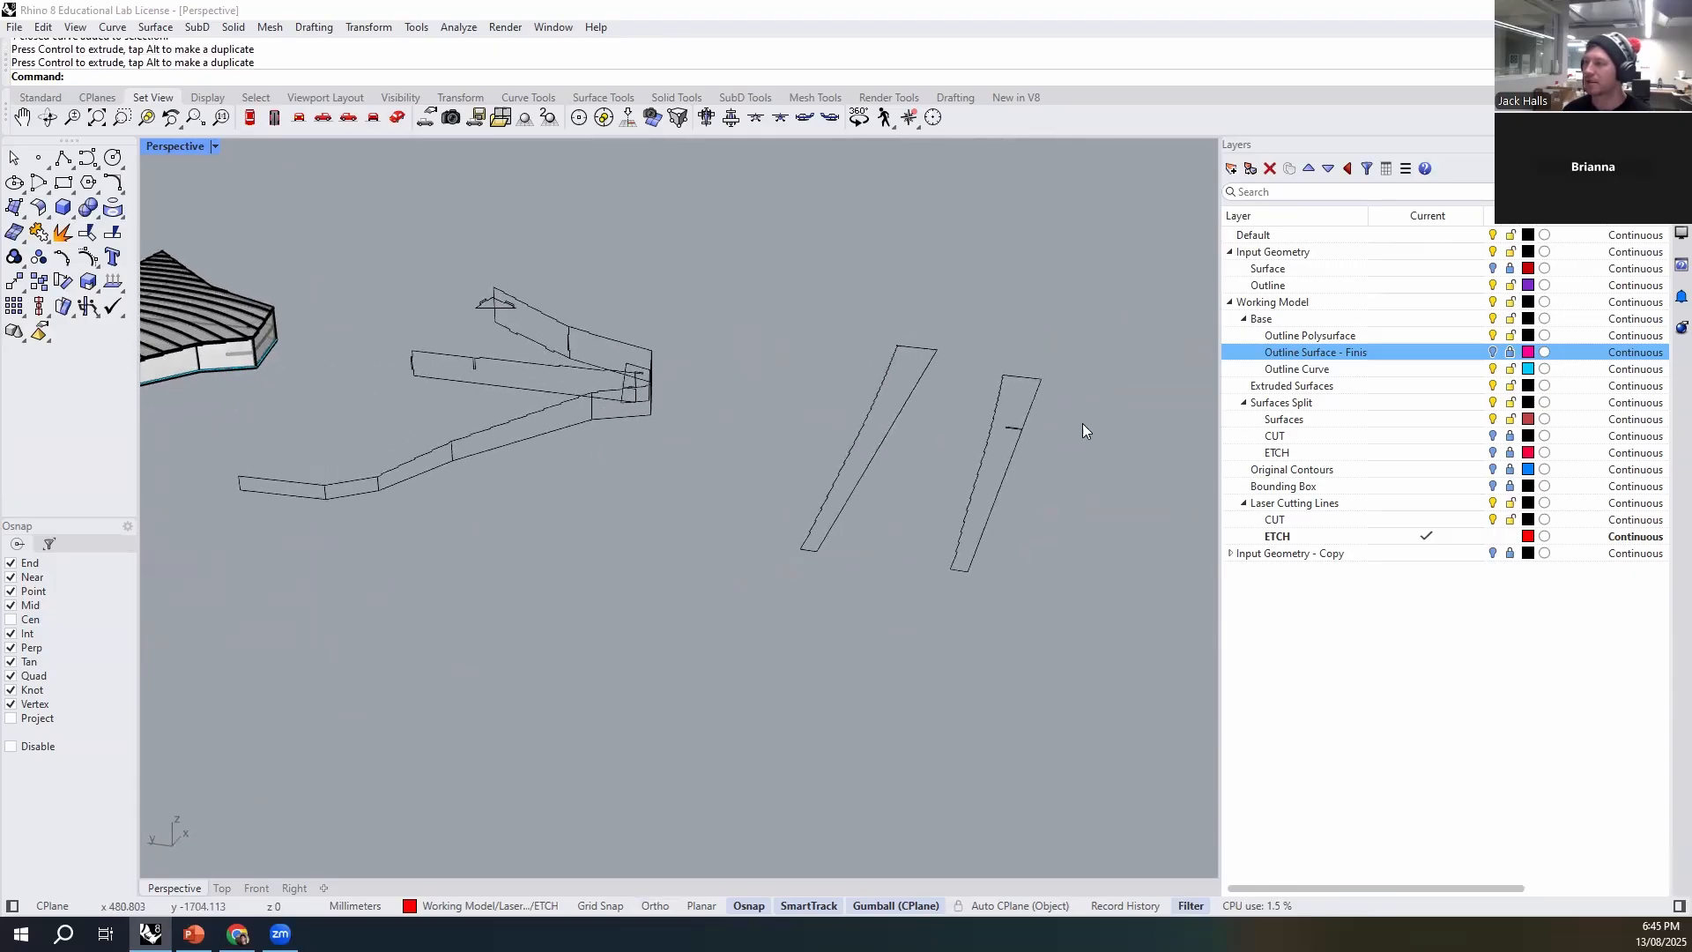
# - Project the two flattened strips onto the construction plane with ProjectToCPlane, deleting the input objects
pyautogui.moveTo(867, 667); pyautogui.dragTo(815, 685)
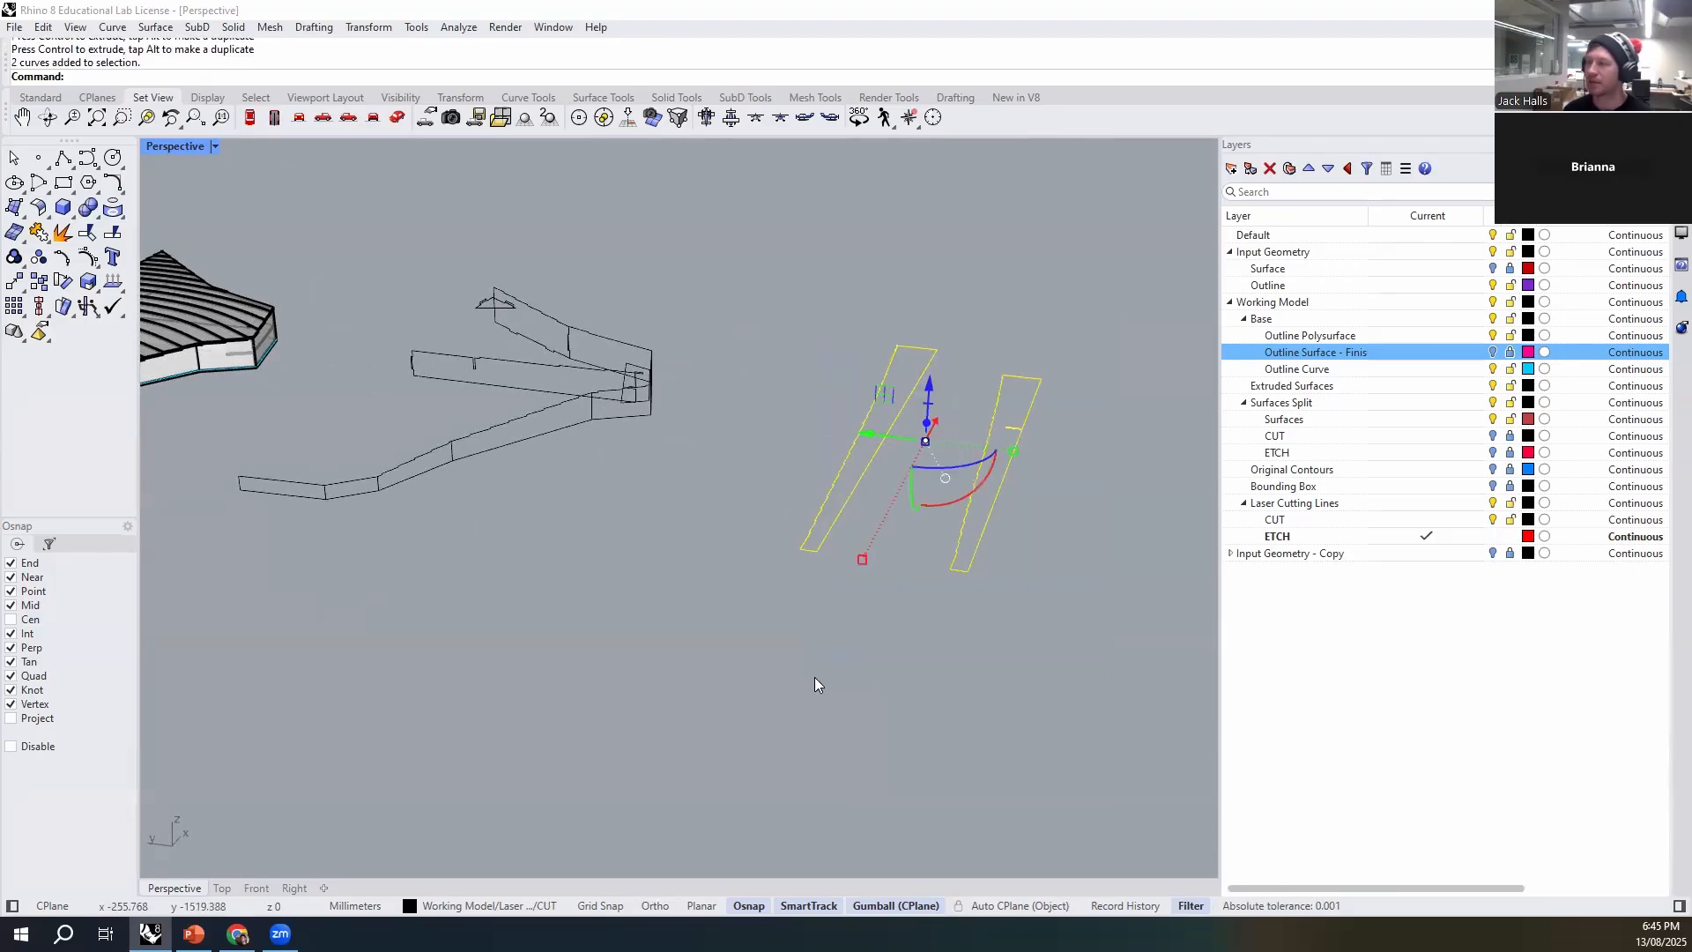
pyautogui.press('Return')
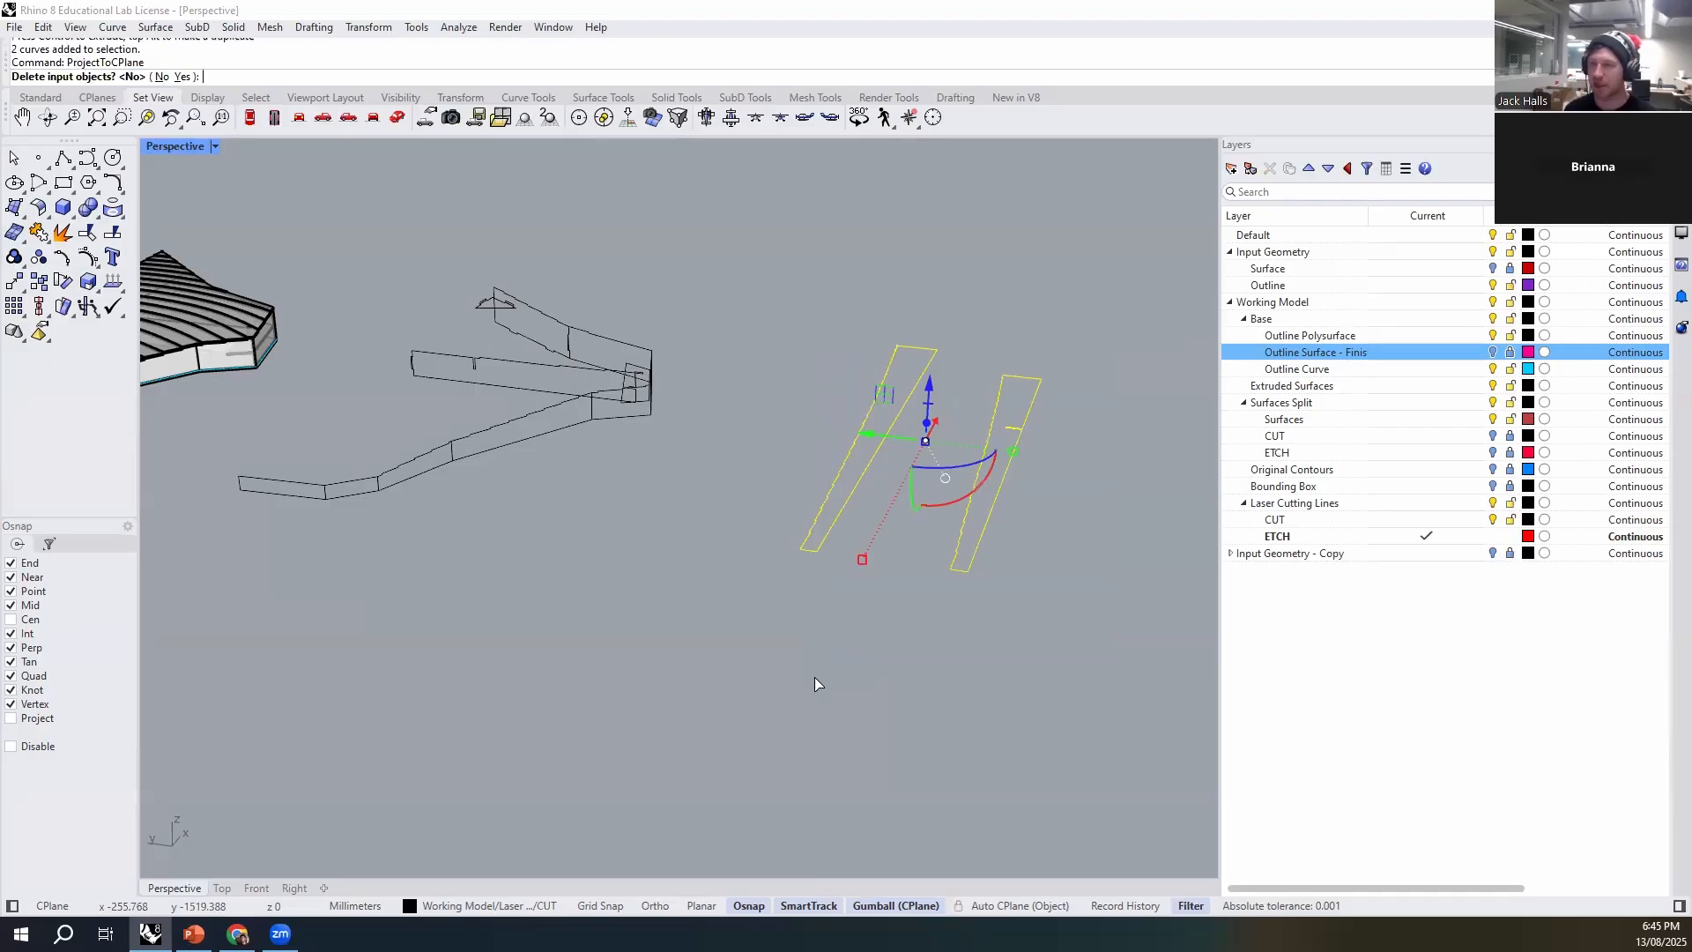
pyautogui.write('Y')
pyautogui.press('Return')
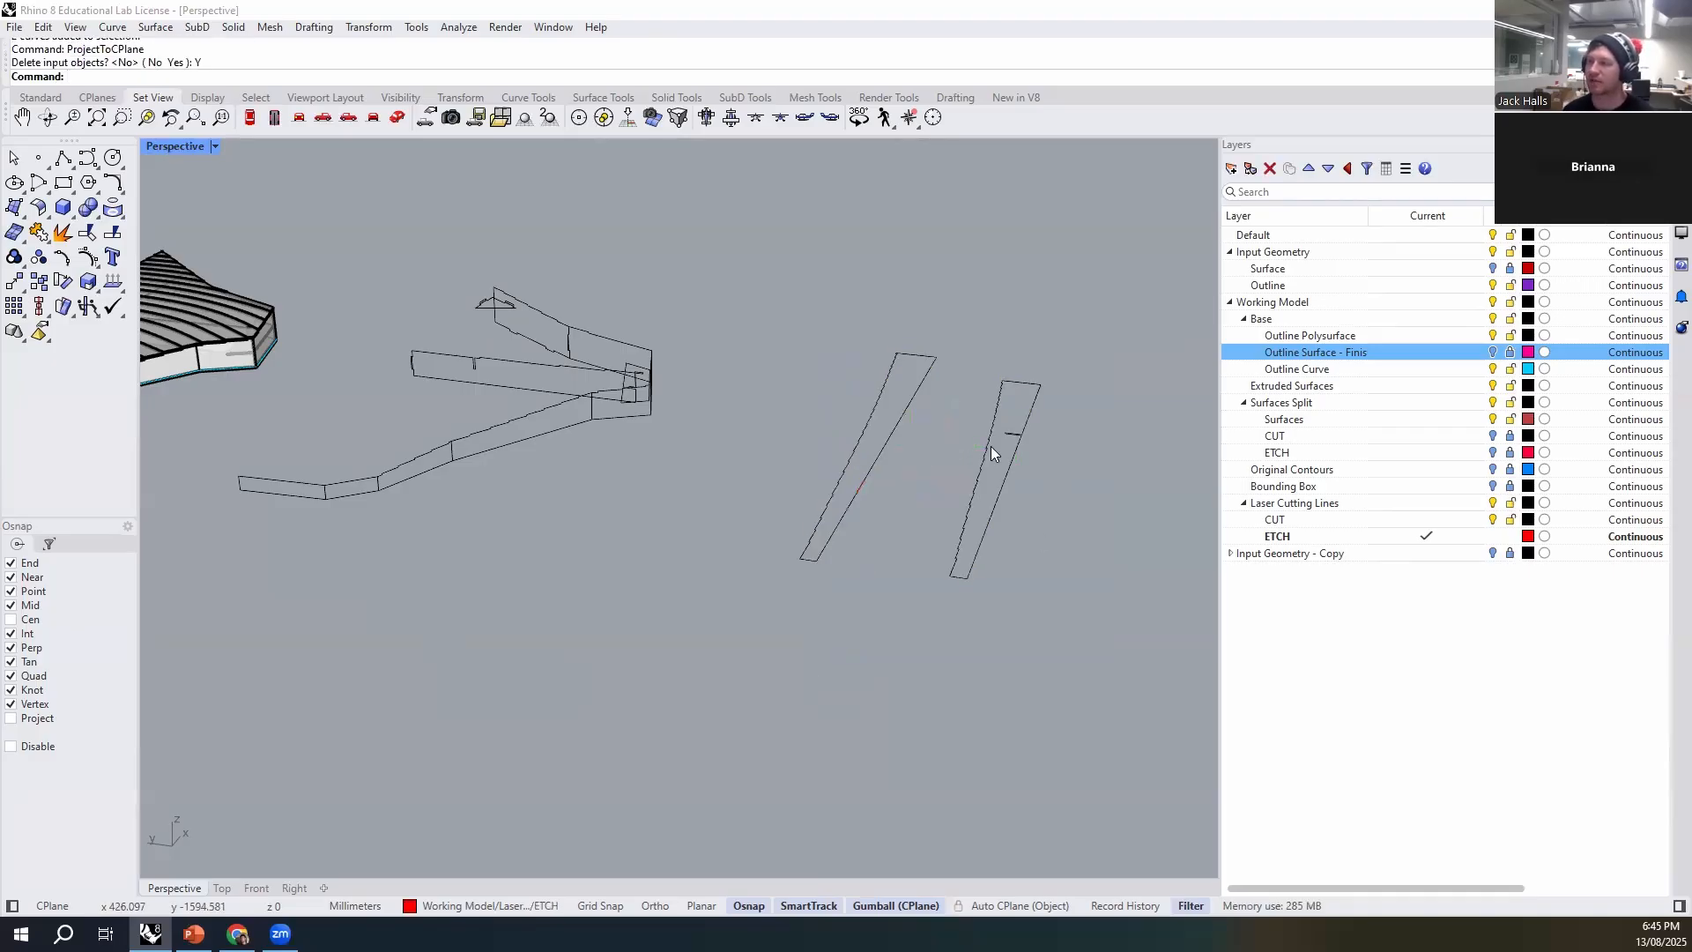
# - Move the two projected strips across the model and place them beside the flat base outline
pyautogui.scroll(-4, 991, 446)
pyautogui.moveTo(1000, 476); pyautogui.dragTo(994, 467)
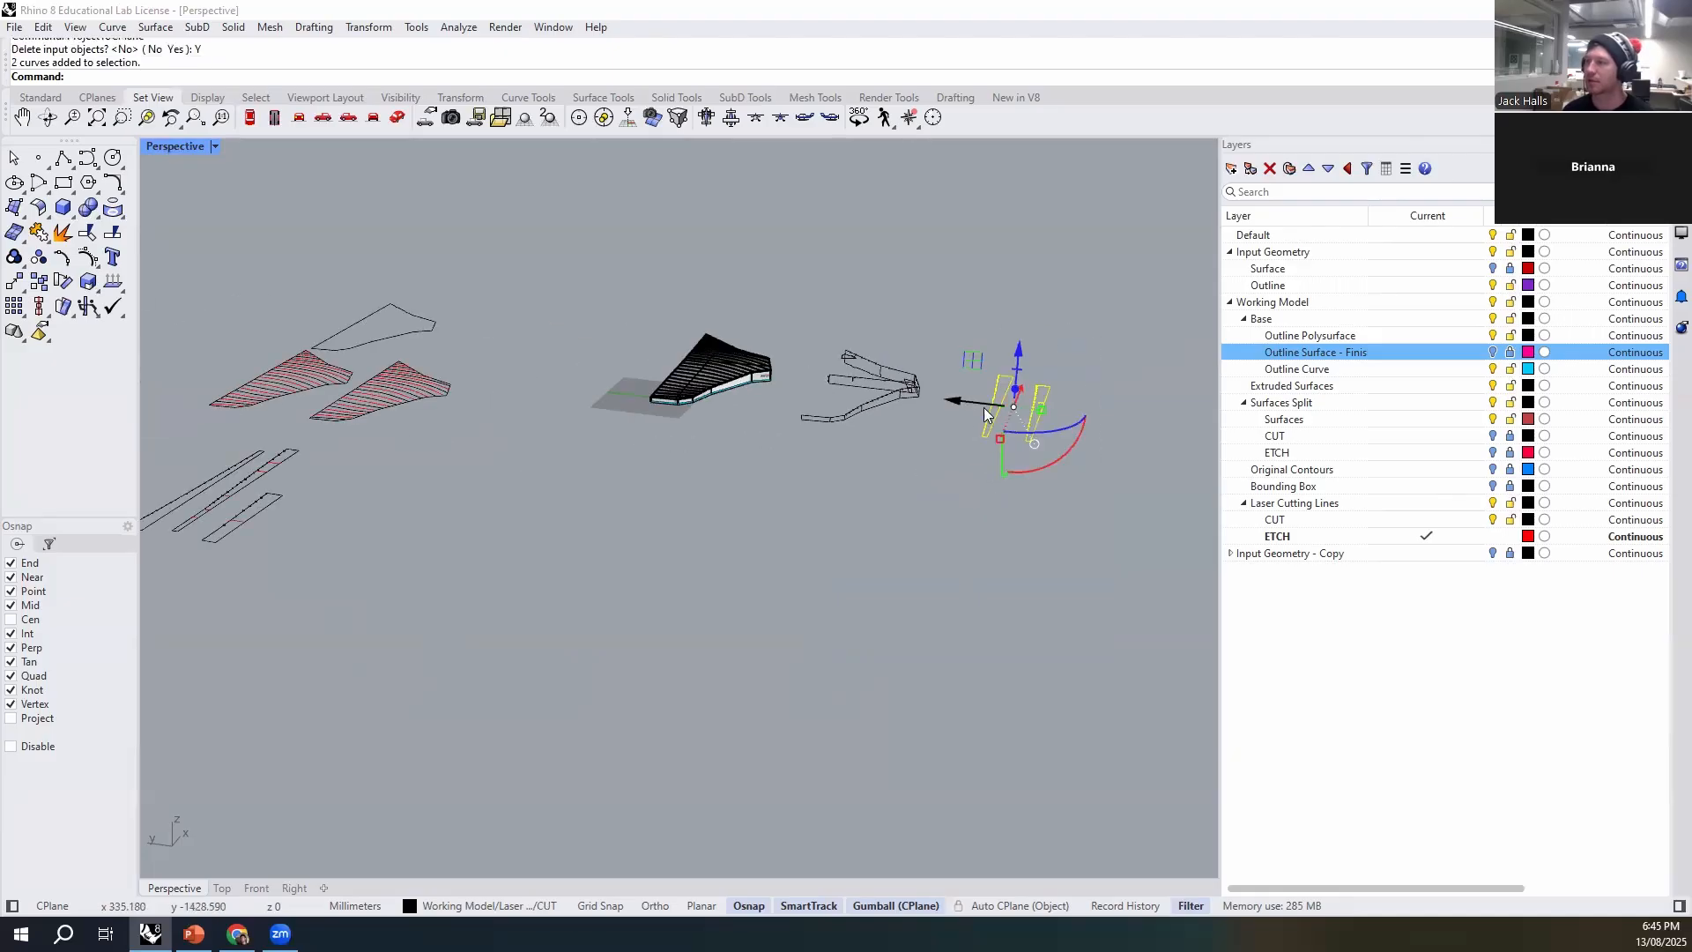
pyautogui.moveTo(956, 401); pyautogui.dragTo(603, 402)
pyautogui.moveTo(413, 369); pyautogui.dragTo(411, 369)
pyautogui.moveTo(486, 328); pyautogui.dragTo(490, 325)
pyautogui.click(694, 471)
# - Examine the slotted end of the short inner rib outline and delete the extra curve there
pyautogui.scroll(8, 916, 396)
pyautogui.click(779, 435)
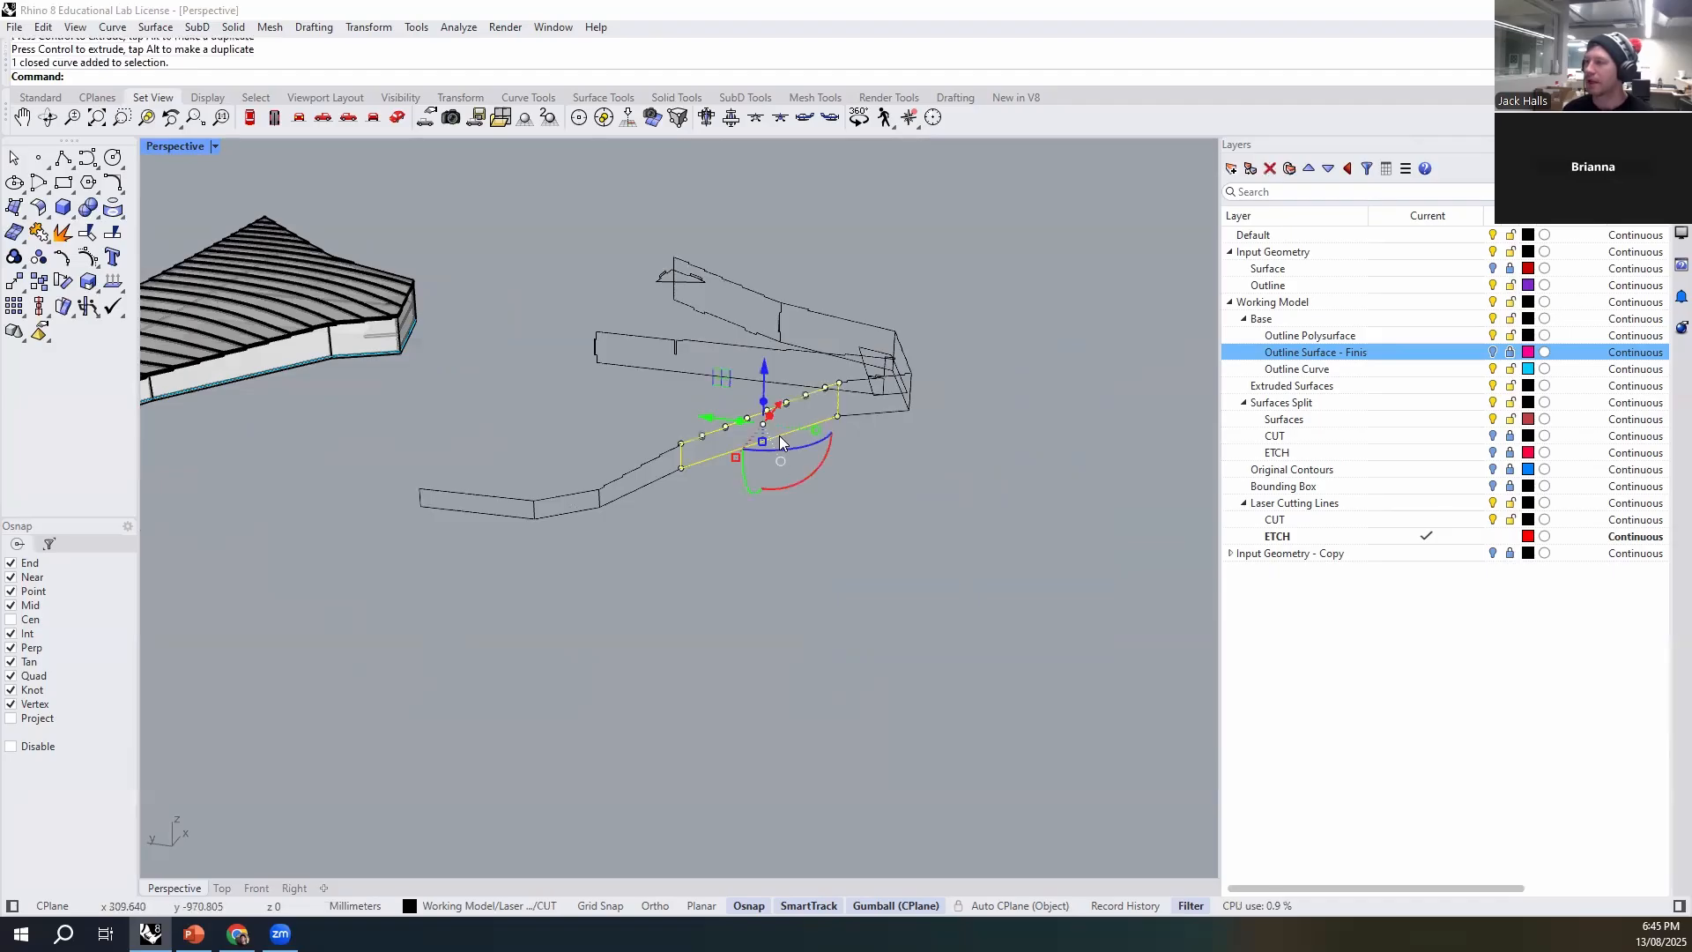
pyautogui.moveTo(922, 316); pyautogui.dragTo(917, 534, button='right')
pyautogui.scroll(10, 878, 444)
pyautogui.click(942, 393)
pyautogui.scroll(5, 857, 377)
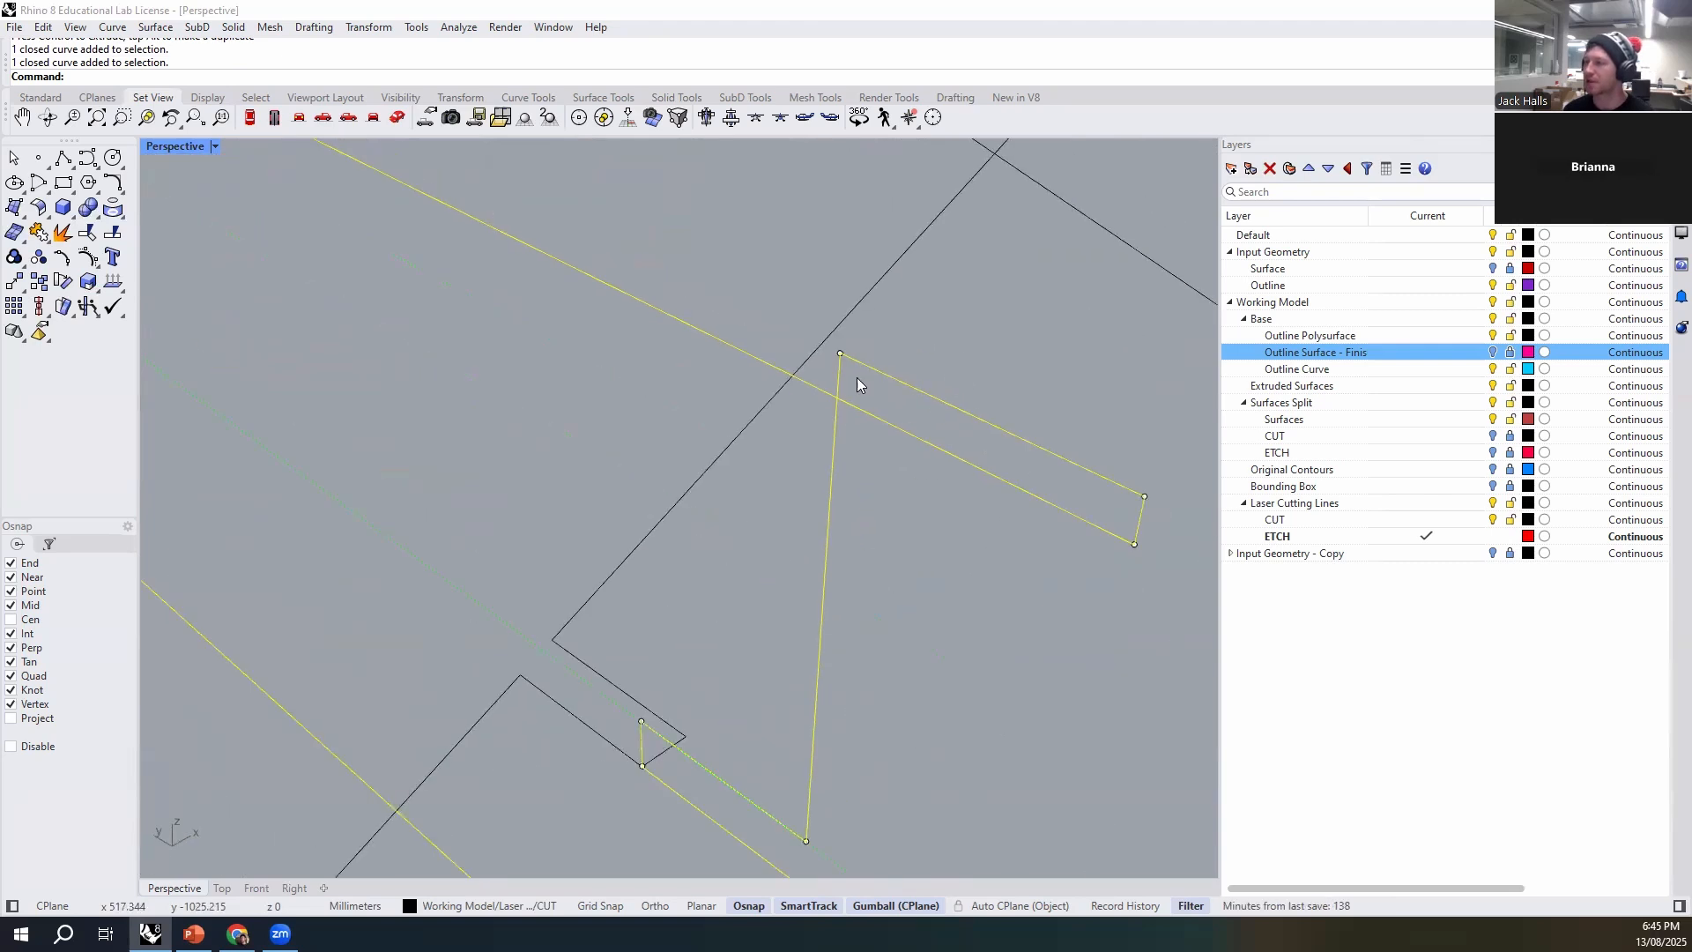
pyautogui.scroll(-5, 892, 392)
pyautogui.moveTo(828, 464); pyautogui.dragTo(707, 559, button='right')
pyautogui.scroll(-4, 1043, 559)
pyautogui.scroll(13, 693, 353)
pyautogui.press('Escape')
pyautogui.press('Delete')
pyautogui.scroll(-6, 489, 386)
pyautogui.scroll(3, 682, 469)
pyautogui.scroll(4, 705, 432)
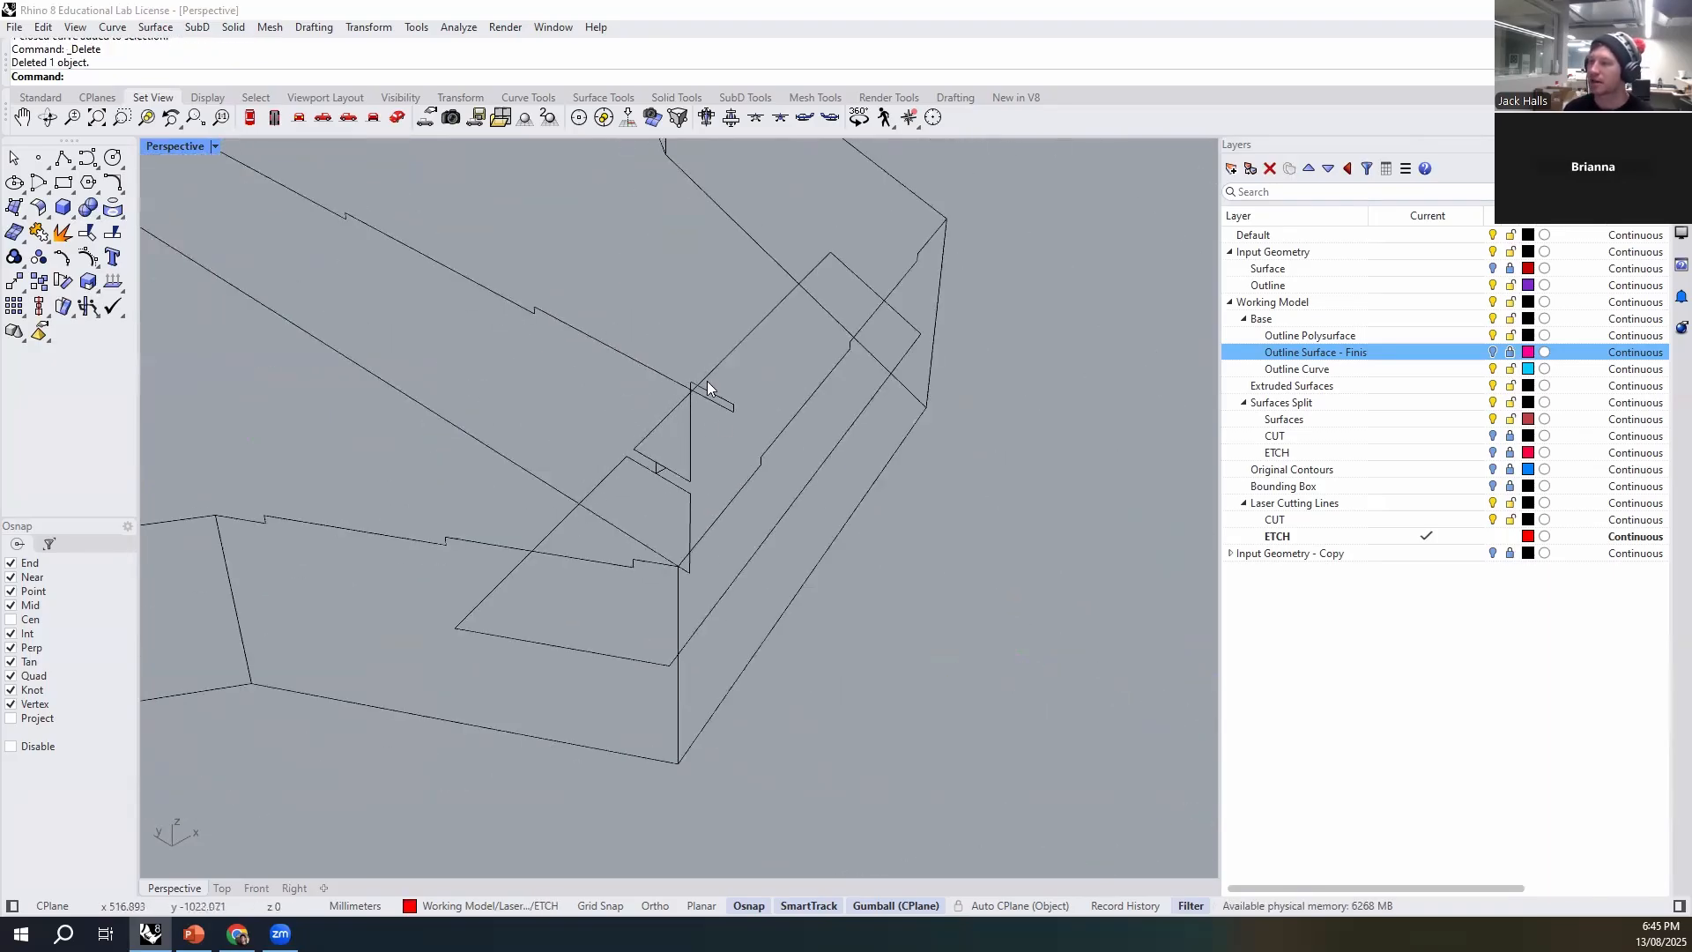
pyautogui.scroll(-5, 706, 388)
# - Lay the short inner rib outline flat and project it onto the construction plane, deleting the input object
pyautogui.click(629, 372)
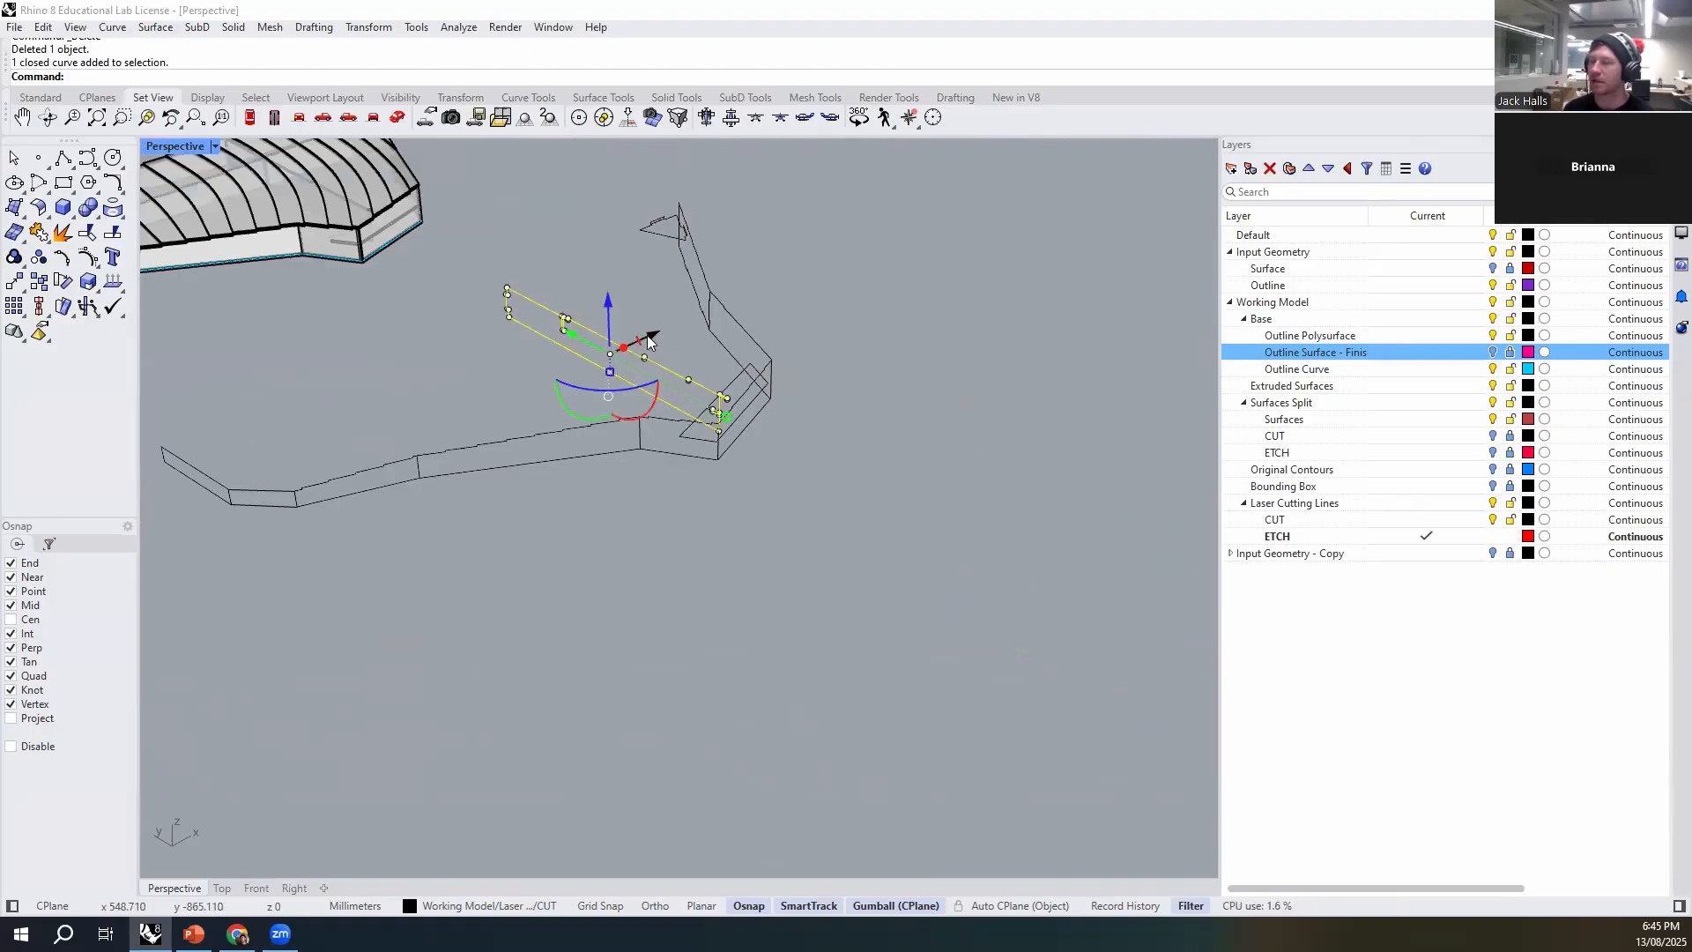
pyautogui.moveTo(591, 421); pyautogui.dragTo(492, 387)
pyautogui.write('ProjectToCPlane')
pyautogui.press('Return')
pyautogui.write('Yes ): Y')
pyautogui.press('Return')
pyautogui.moveTo(624, 384); pyautogui.dragTo(929, 627, button='right')
pyautogui.press('Escape')
pyautogui.scroll(11, 807, 493)
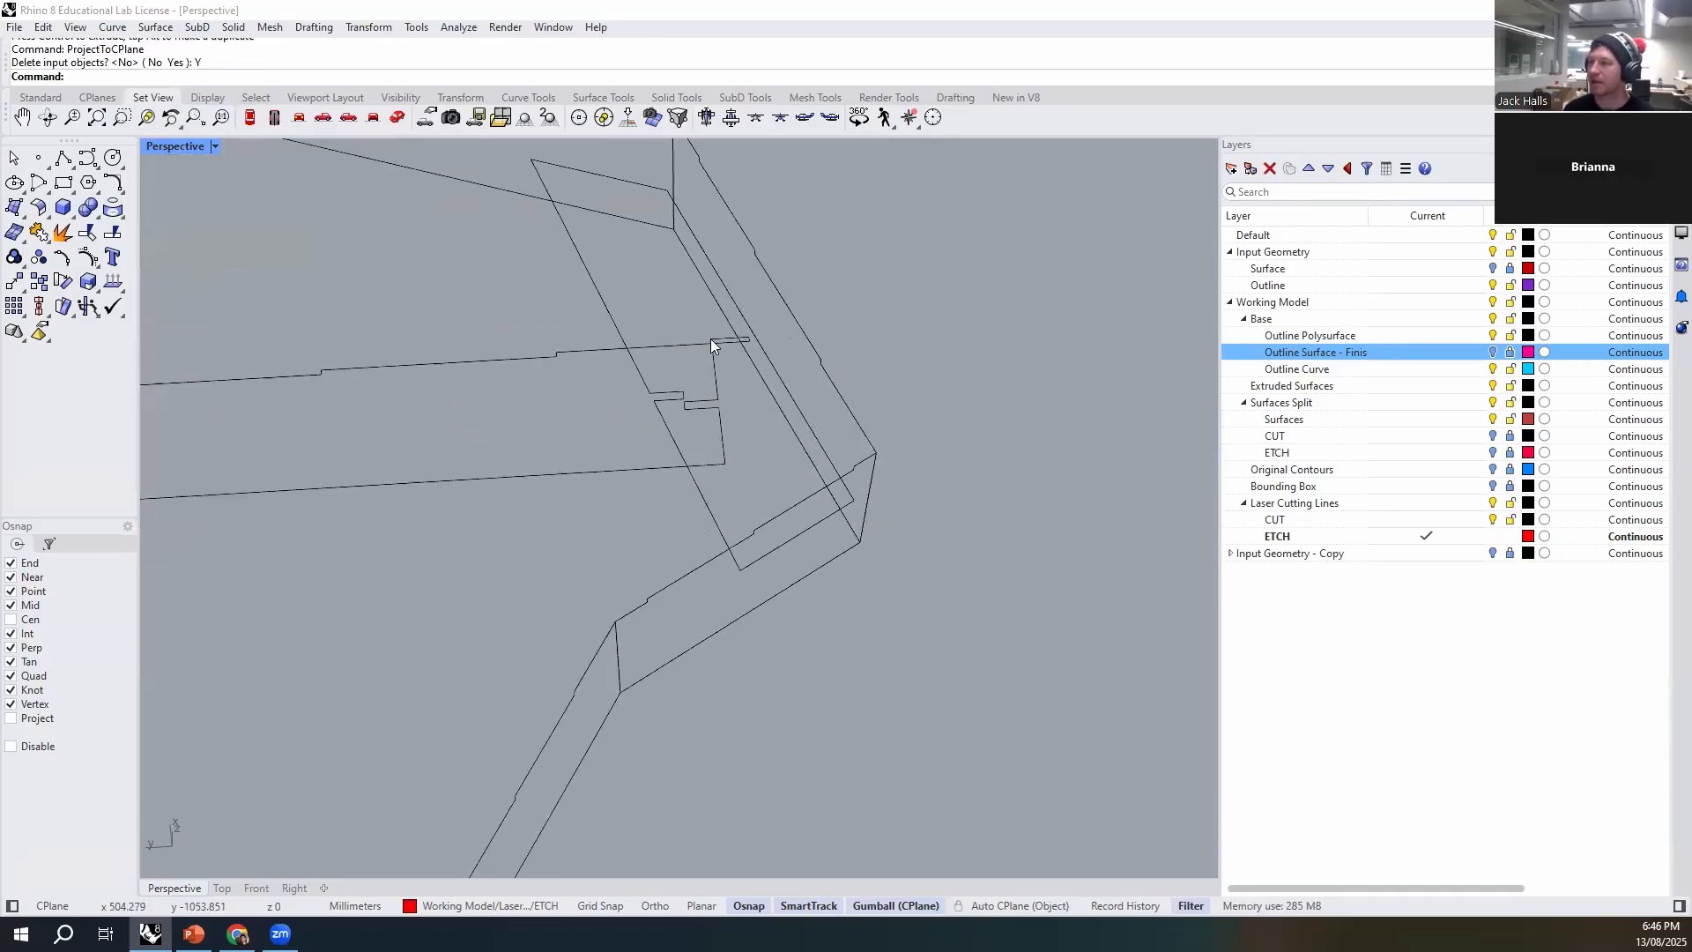
pyautogui.scroll(-8, 615, 458)
pyautogui.moveTo(616, 458)
pyautogui.mouseDown(button='right')
pyautogui.moveTo(626, 400)
pyautogui.moveTo(626, 460)
pyautogui.mouseUp(button='right')
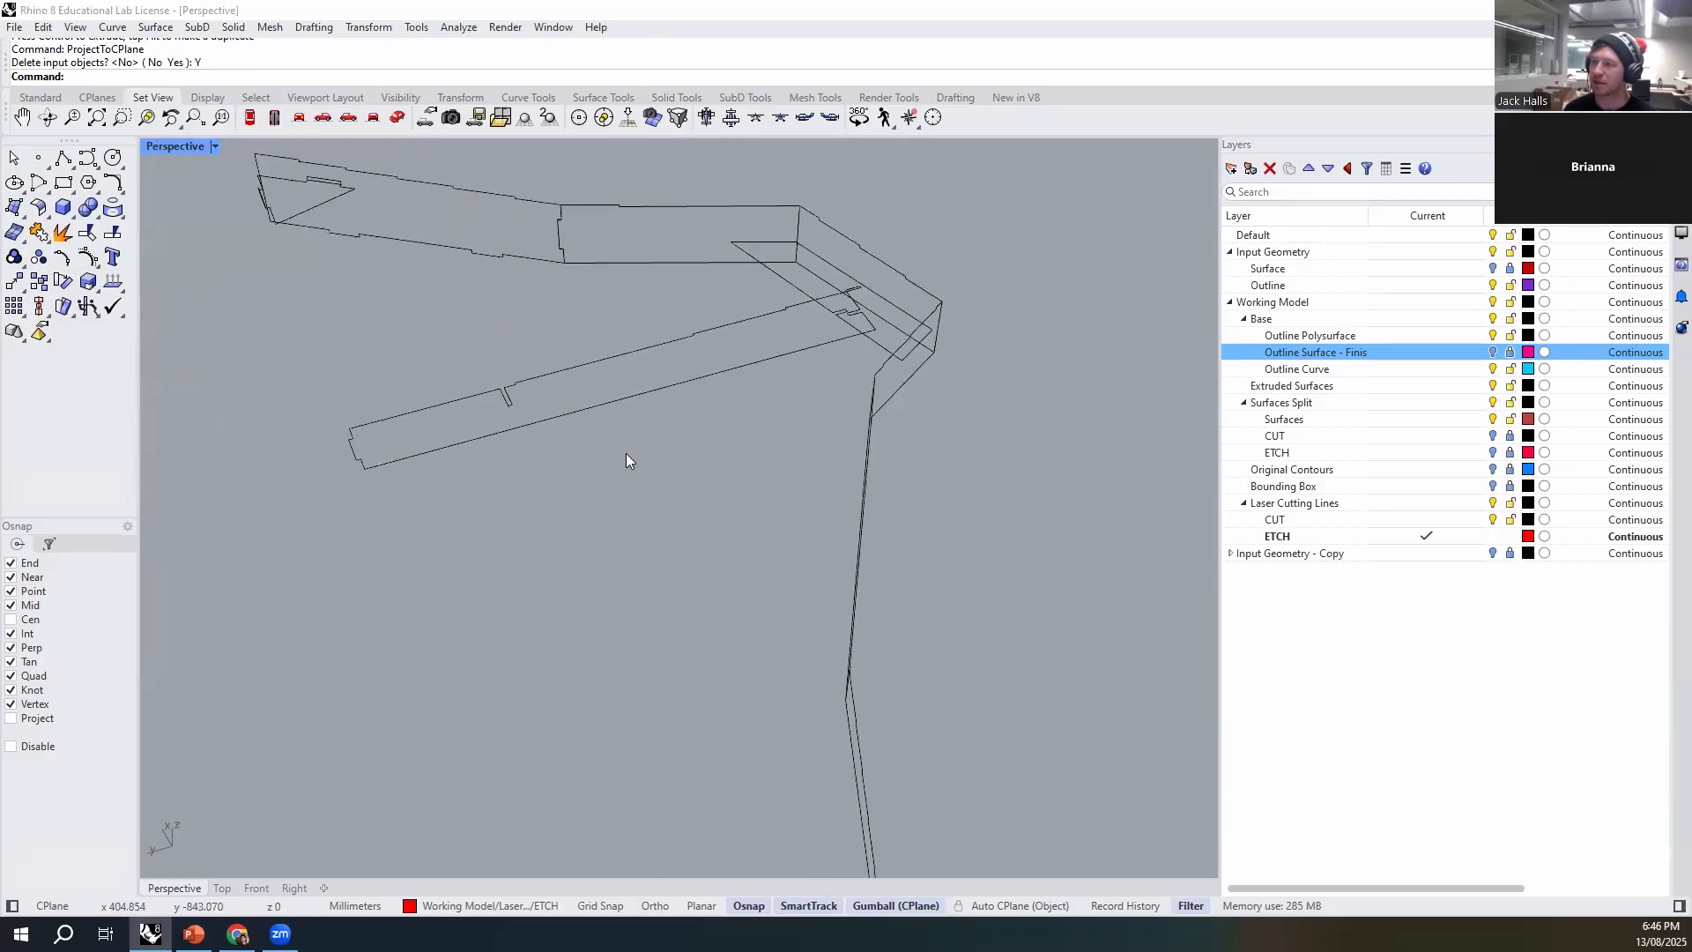
pyautogui.write('Boo')
pyautogui.press('BackSpace')
pyautogui.press('BackSpace')
pyautogui.press('BackSpace')
pyautogui.press('BackSpace')
pyautogui.write('Curve')
pyautogui.press('Return')
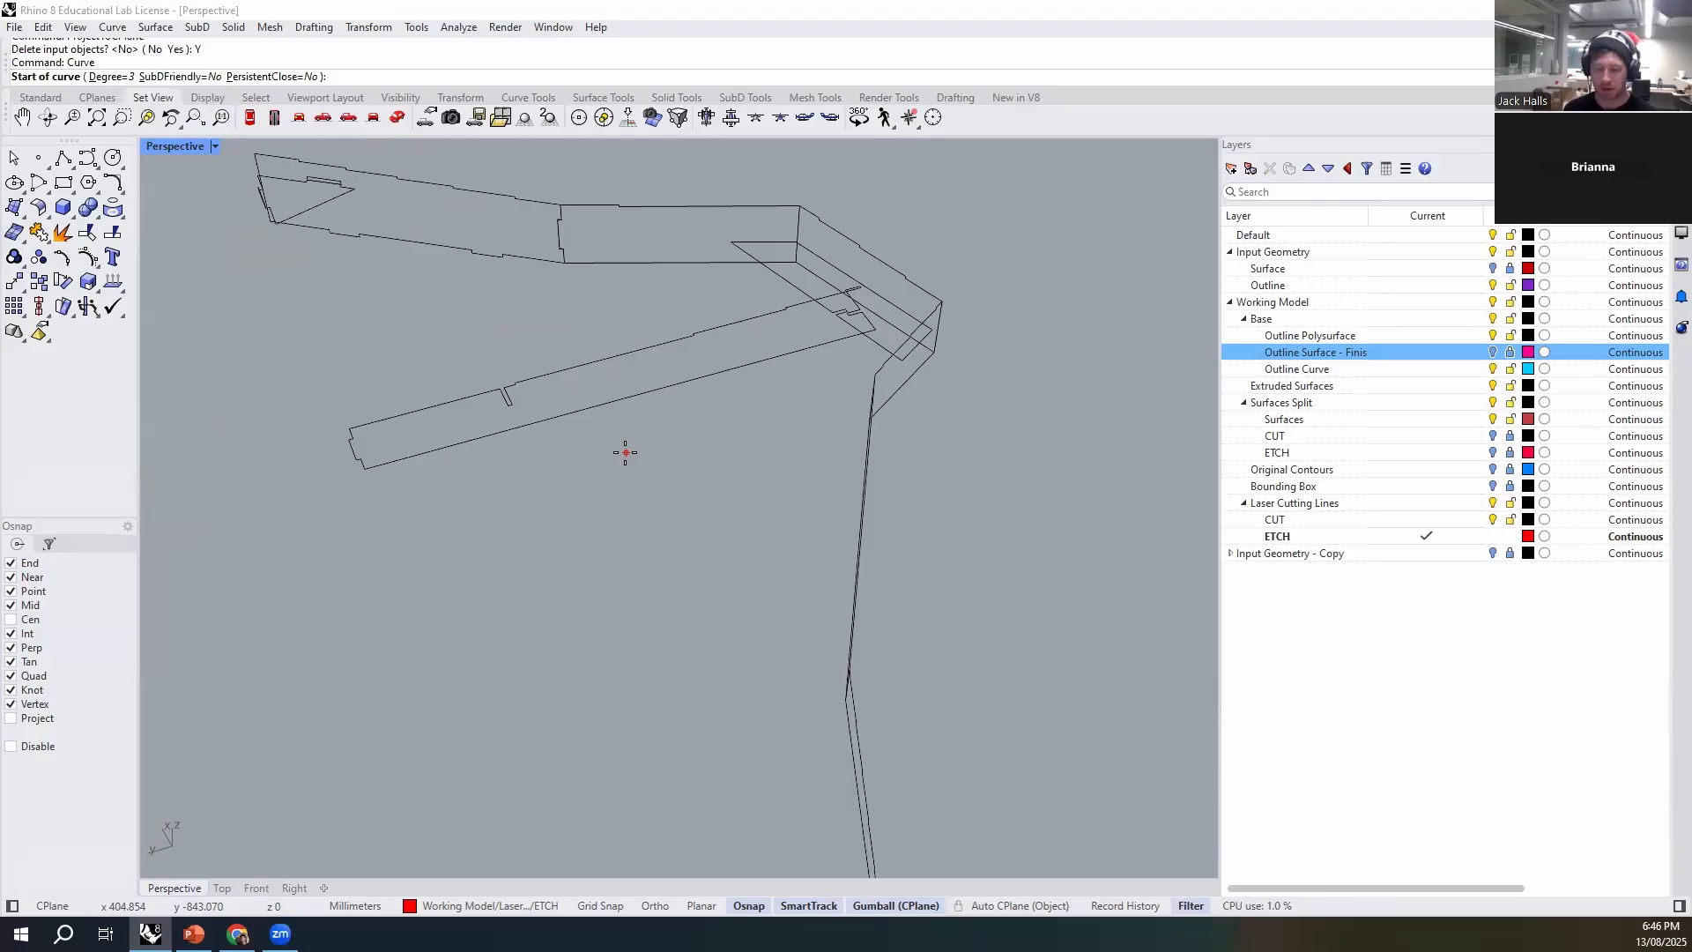
pyautogui.press('Escape')
# - Run CurveBoolean on the flattened short rib outline, keeping only its main body region
pyautogui.write('CurveBoolean')
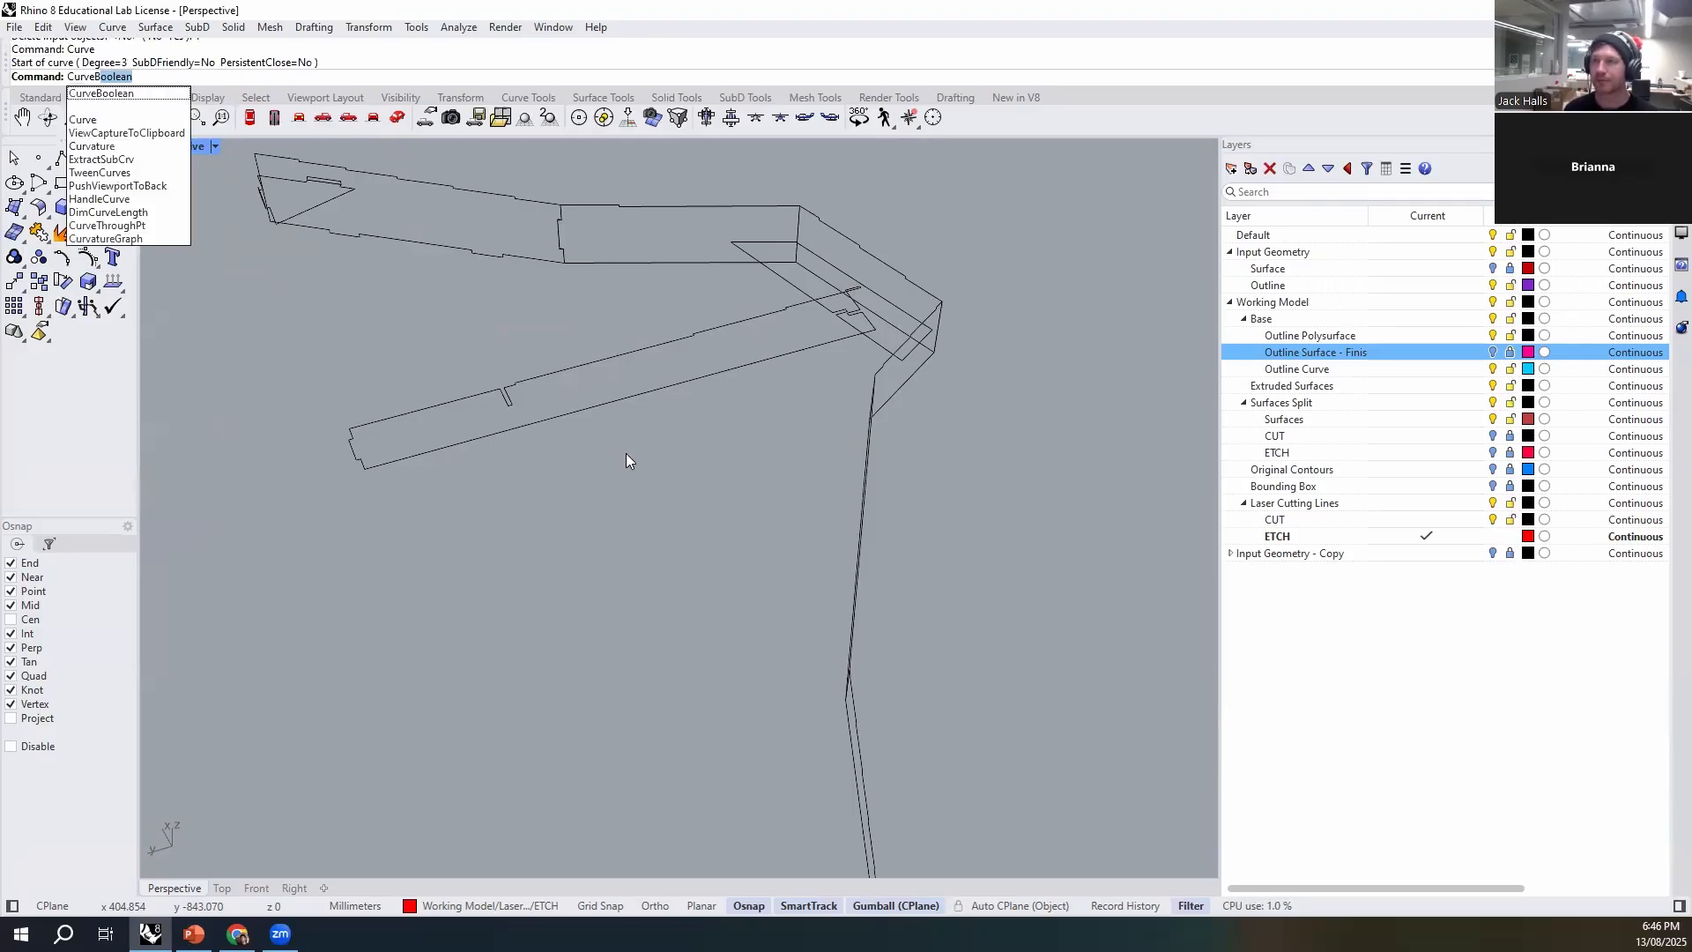
pyautogui.press('Return')
pyautogui.click(678, 381)
pyautogui.press('Return')
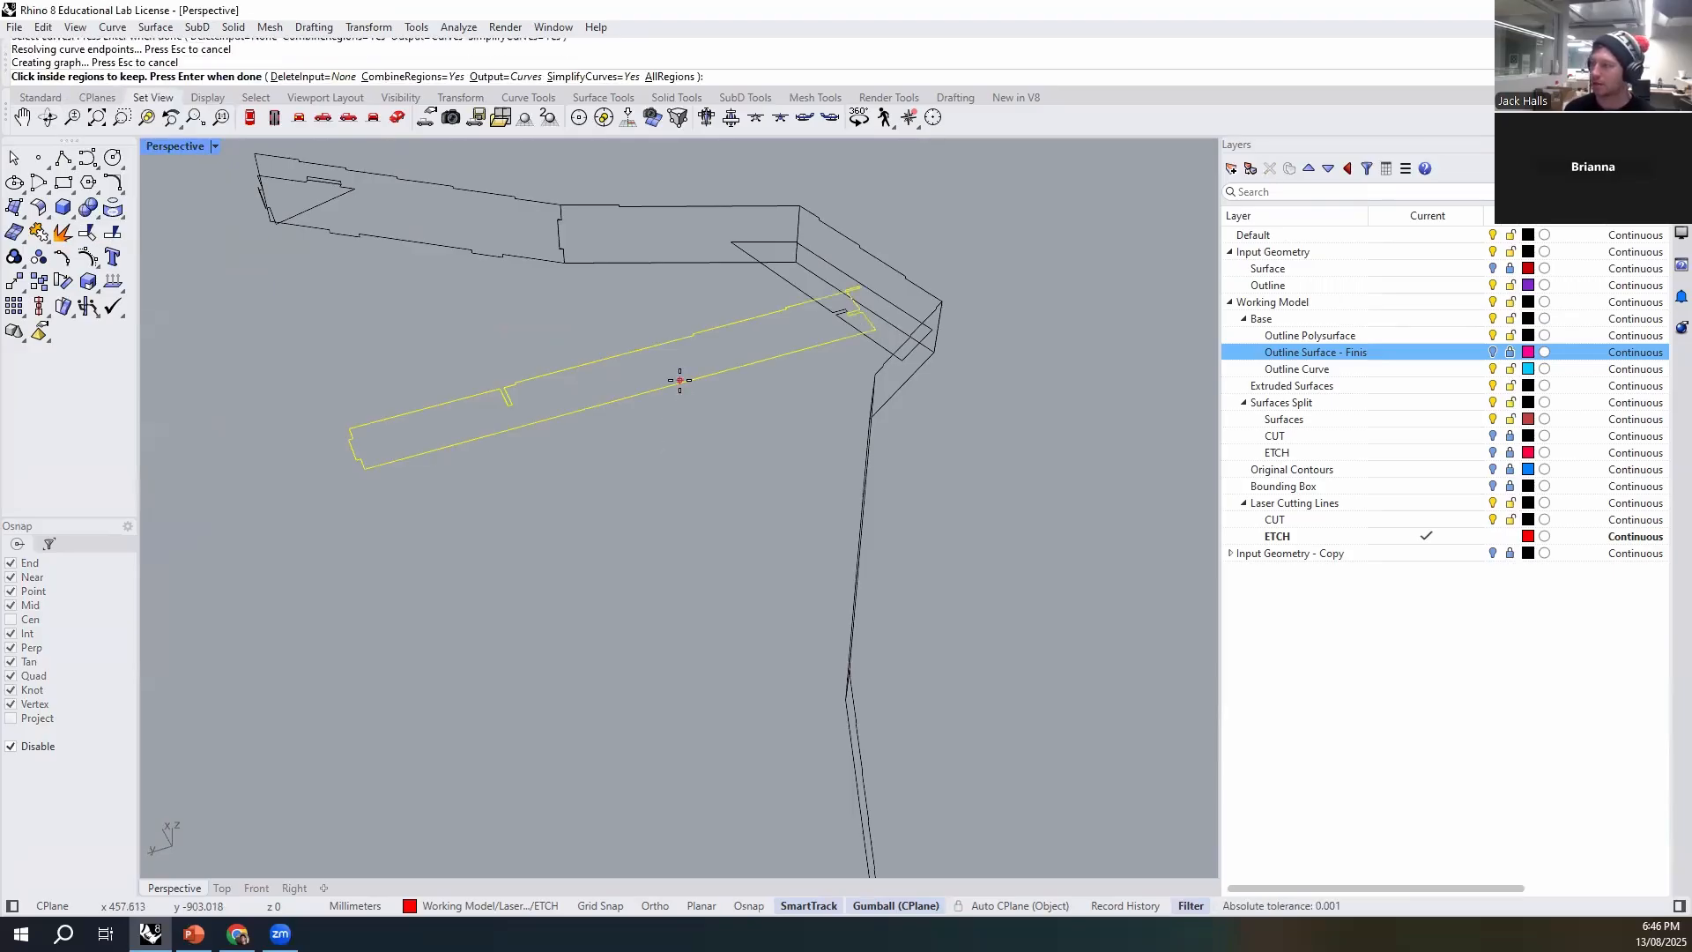
pyautogui.click(676, 364)
pyautogui.press('Return')
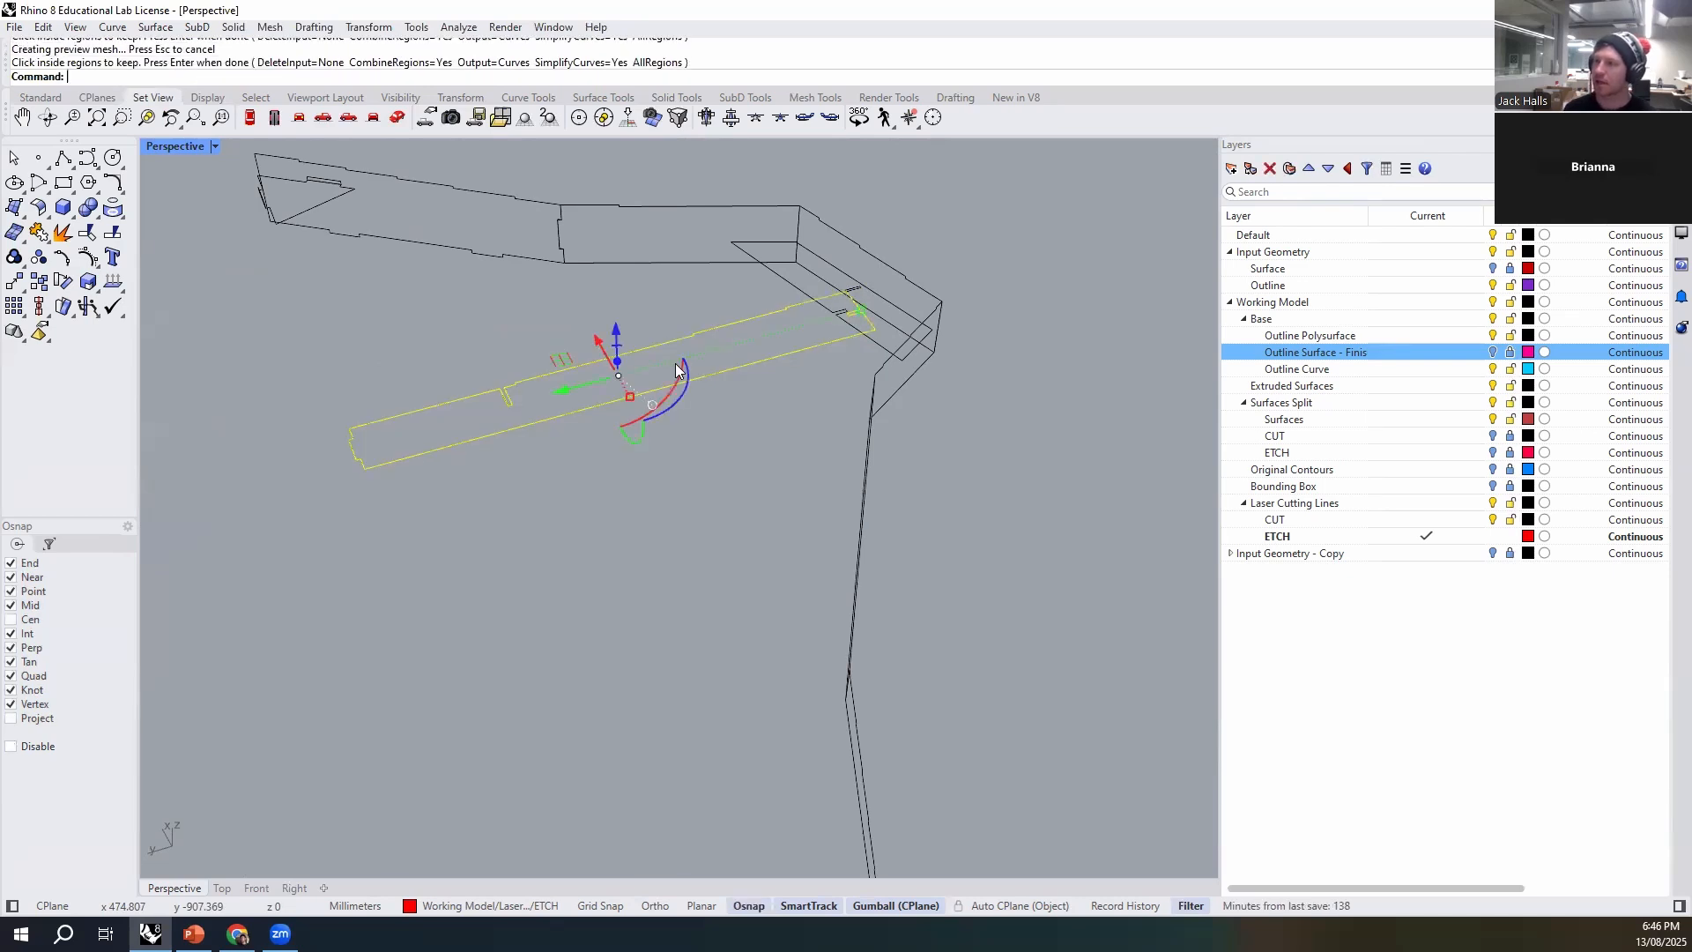
# - Move the new rib outline aside from the original and delete the original curve
pyautogui.moveTo(578, 388); pyautogui.dragTo(376, 423)
pyautogui.click(805, 349)
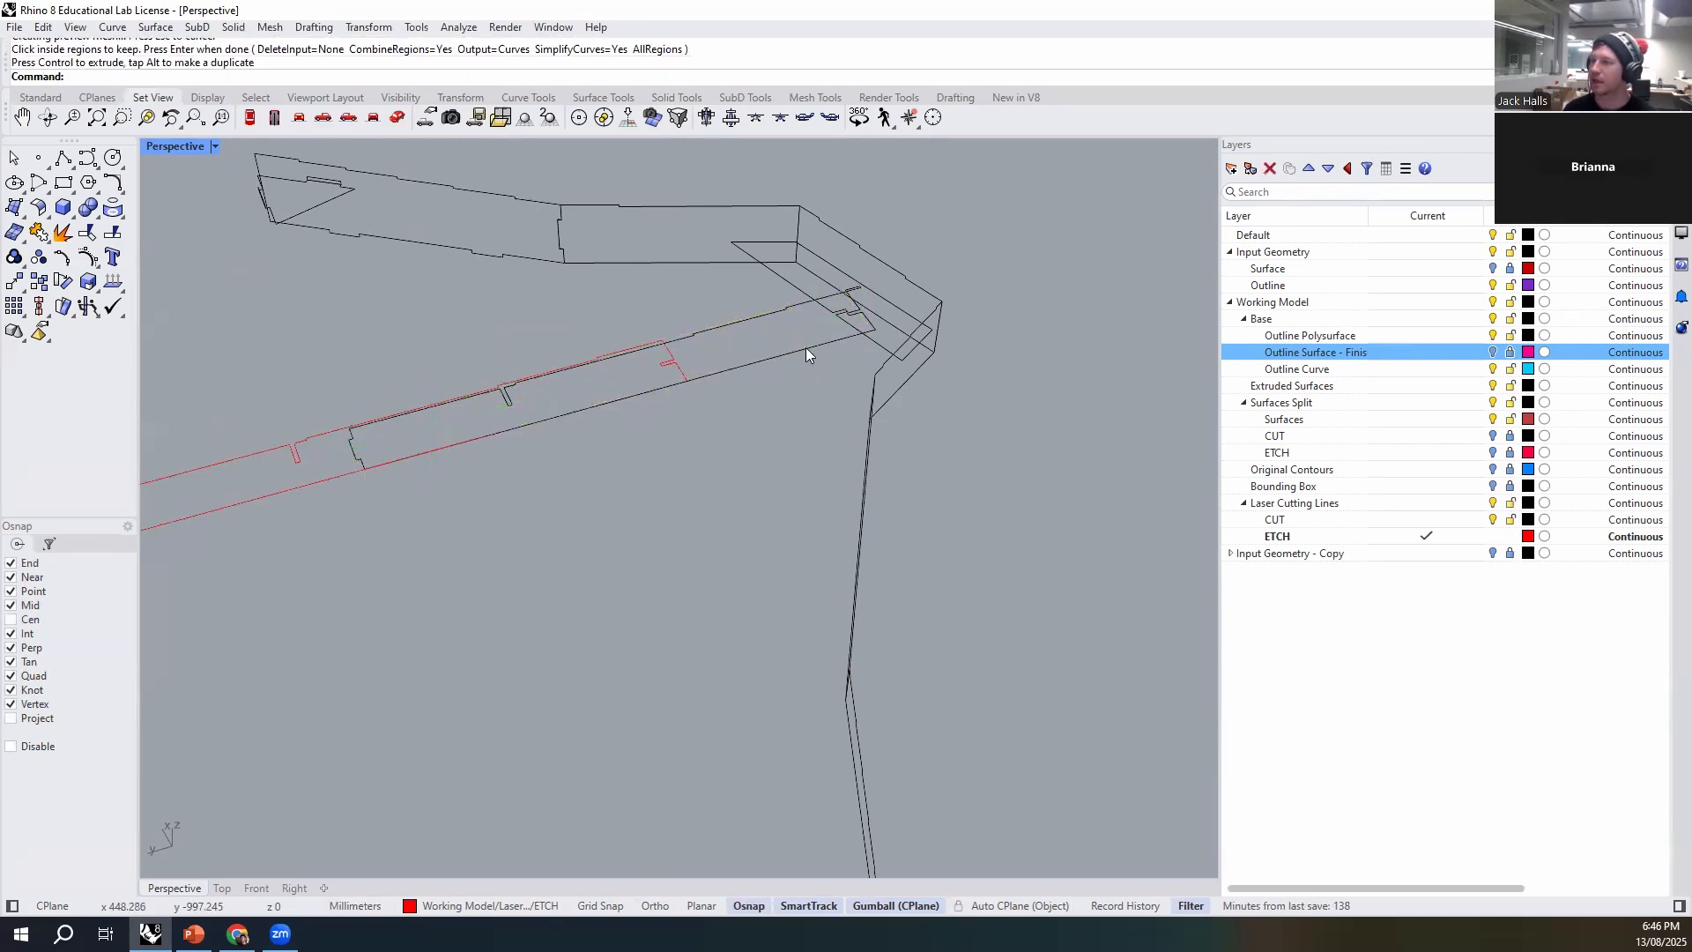
pyautogui.press('Delete')
pyautogui.moveTo(806, 347); pyautogui.dragTo(629, 405, button='right')
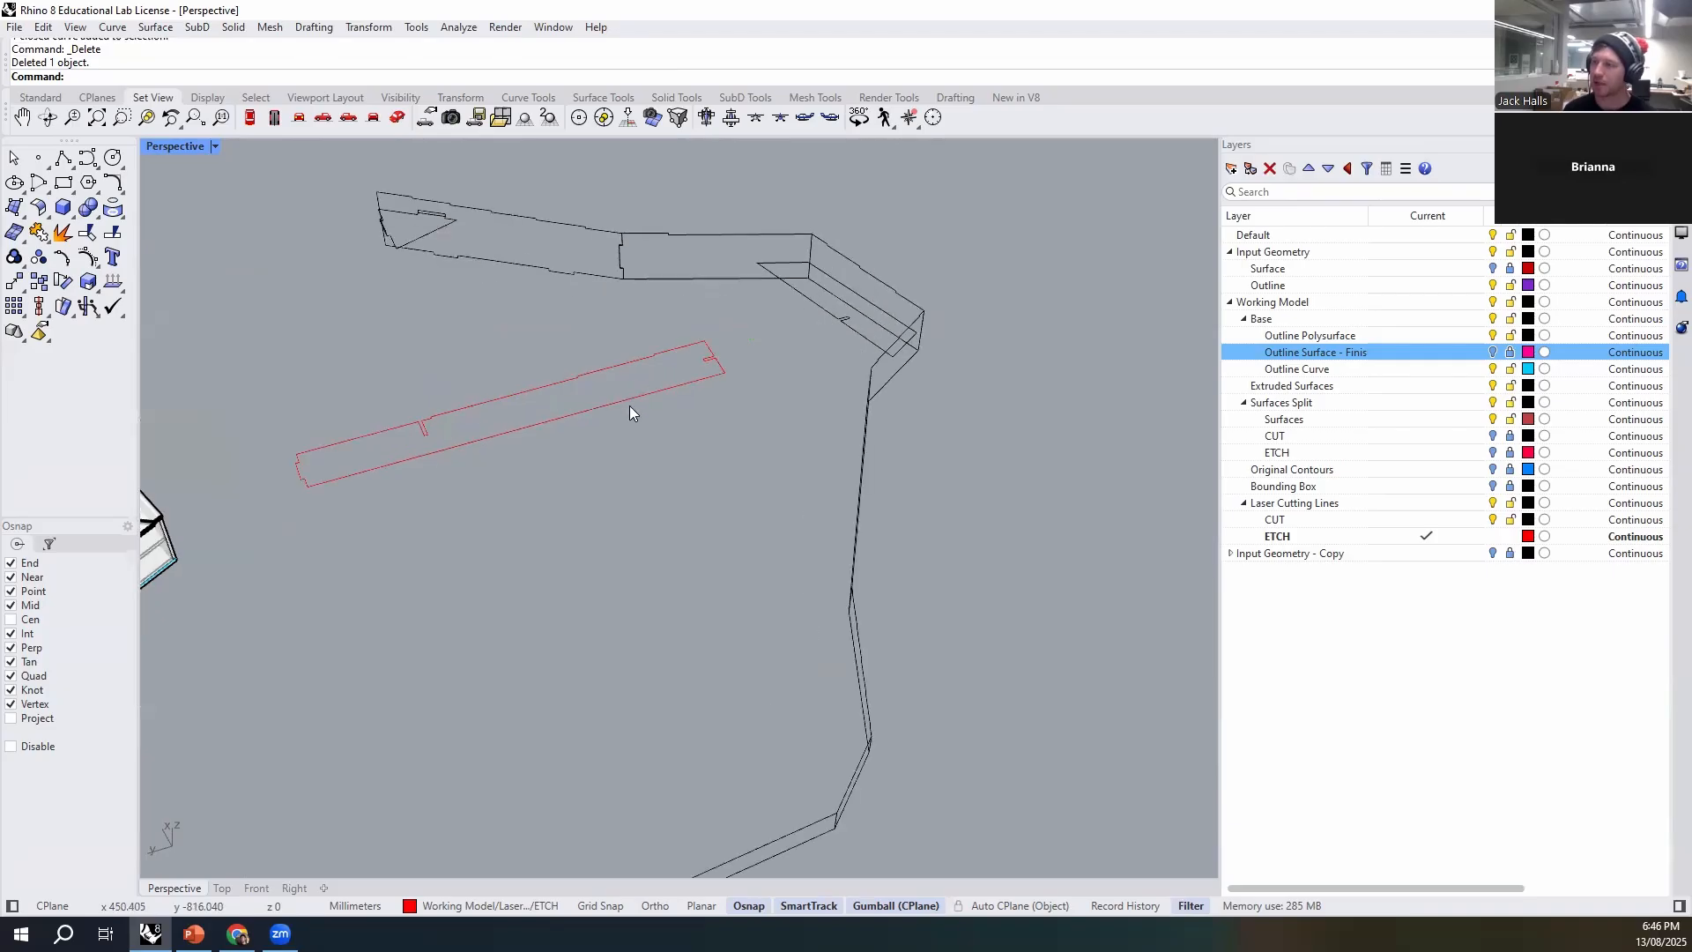
# - Assign the cleaned rib outline to the CUT layer under Laser Cutting Lines and make CUT the current layer
pyautogui.click(472, 456)
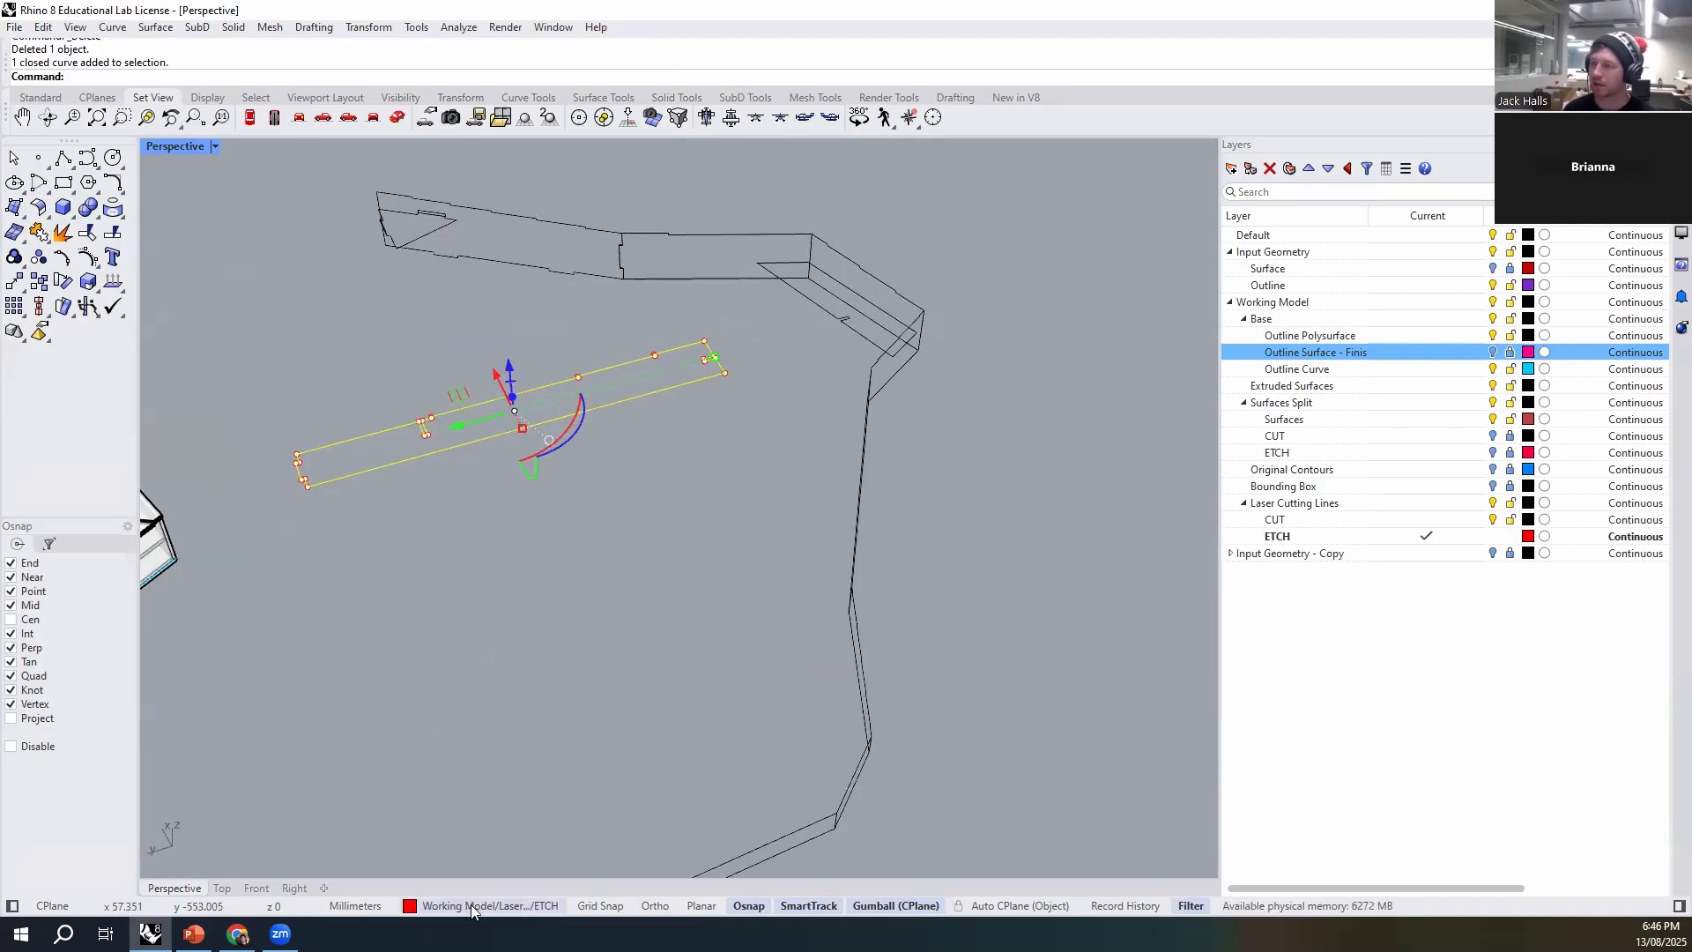
pyautogui.click(470, 905)
pyautogui.click(508, 857)
pyautogui.press('Escape')
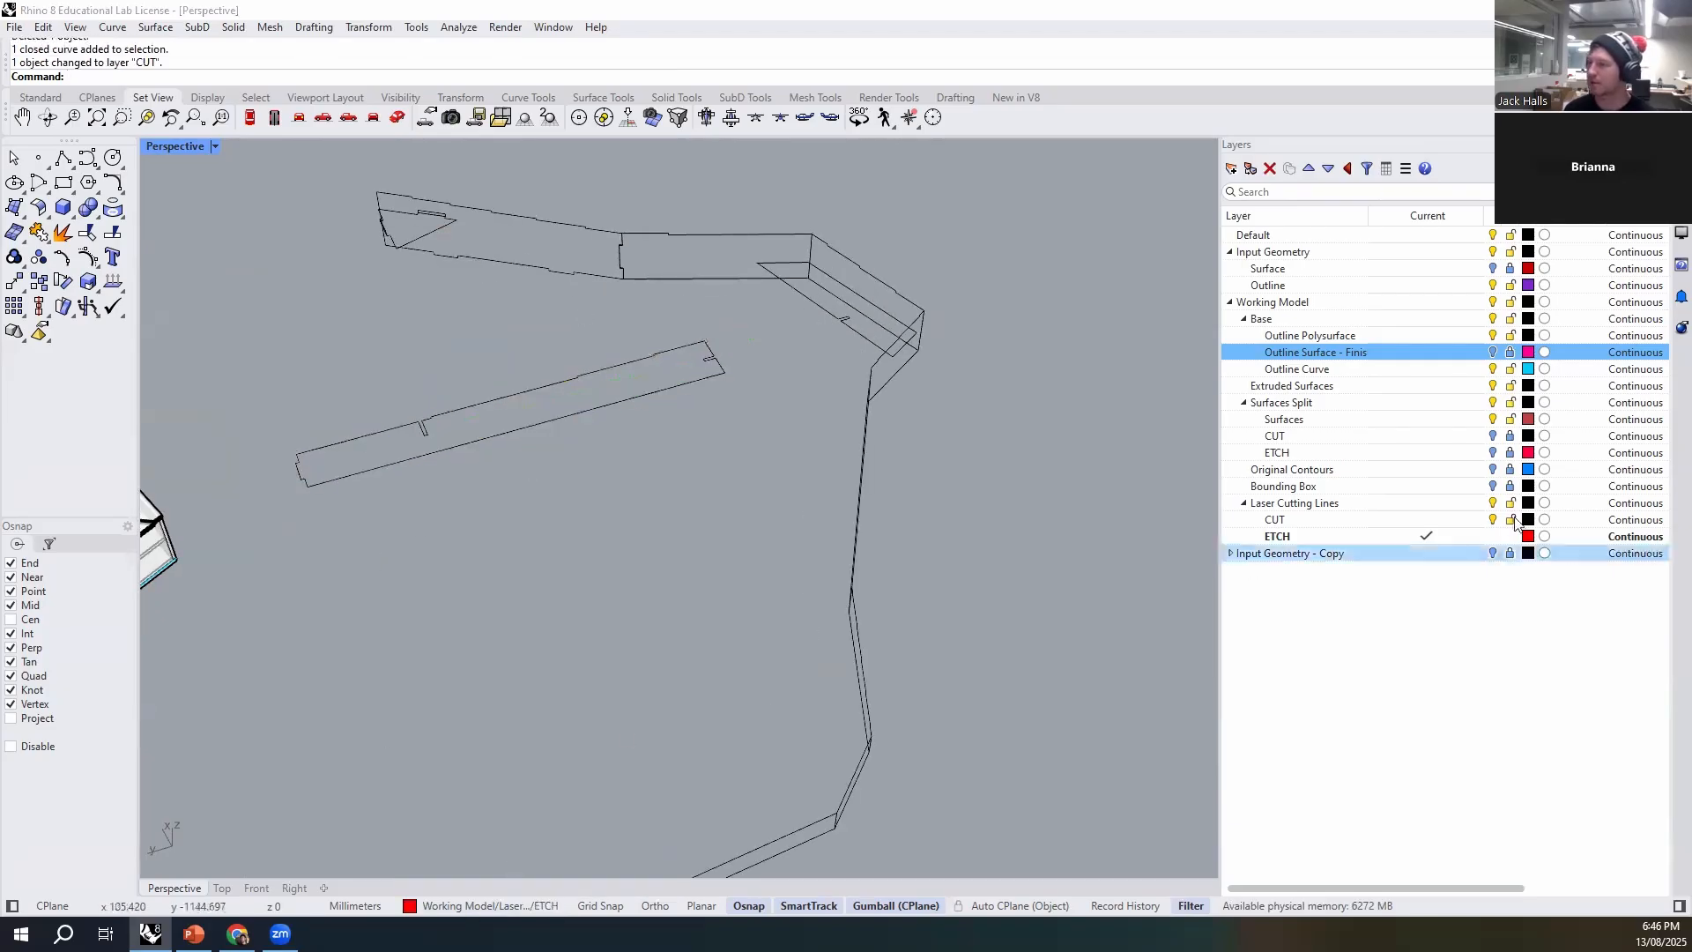
pyautogui.click(1341, 525)
pyautogui.doubleClick(1341, 526)
# - Move the cleaned short rib outline next to the two flat strips beside the base outline
pyautogui.scroll(-8, 802, 471)
pyautogui.moveTo(802, 470); pyautogui.dragTo(995, 597, button='right')
pyautogui.scroll(12, 683, 555)
pyautogui.scroll(-5, 737, 529)
pyautogui.scroll(-8, 996, 597)
pyautogui.moveTo(1007, 544); pyautogui.dragTo(659, 415)
pyautogui.scroll(3, 749, 405)
pyautogui.click(596, 550)
pyautogui.scroll(-5, 705, 573)
pyautogui.scroll(10, 712, 503)
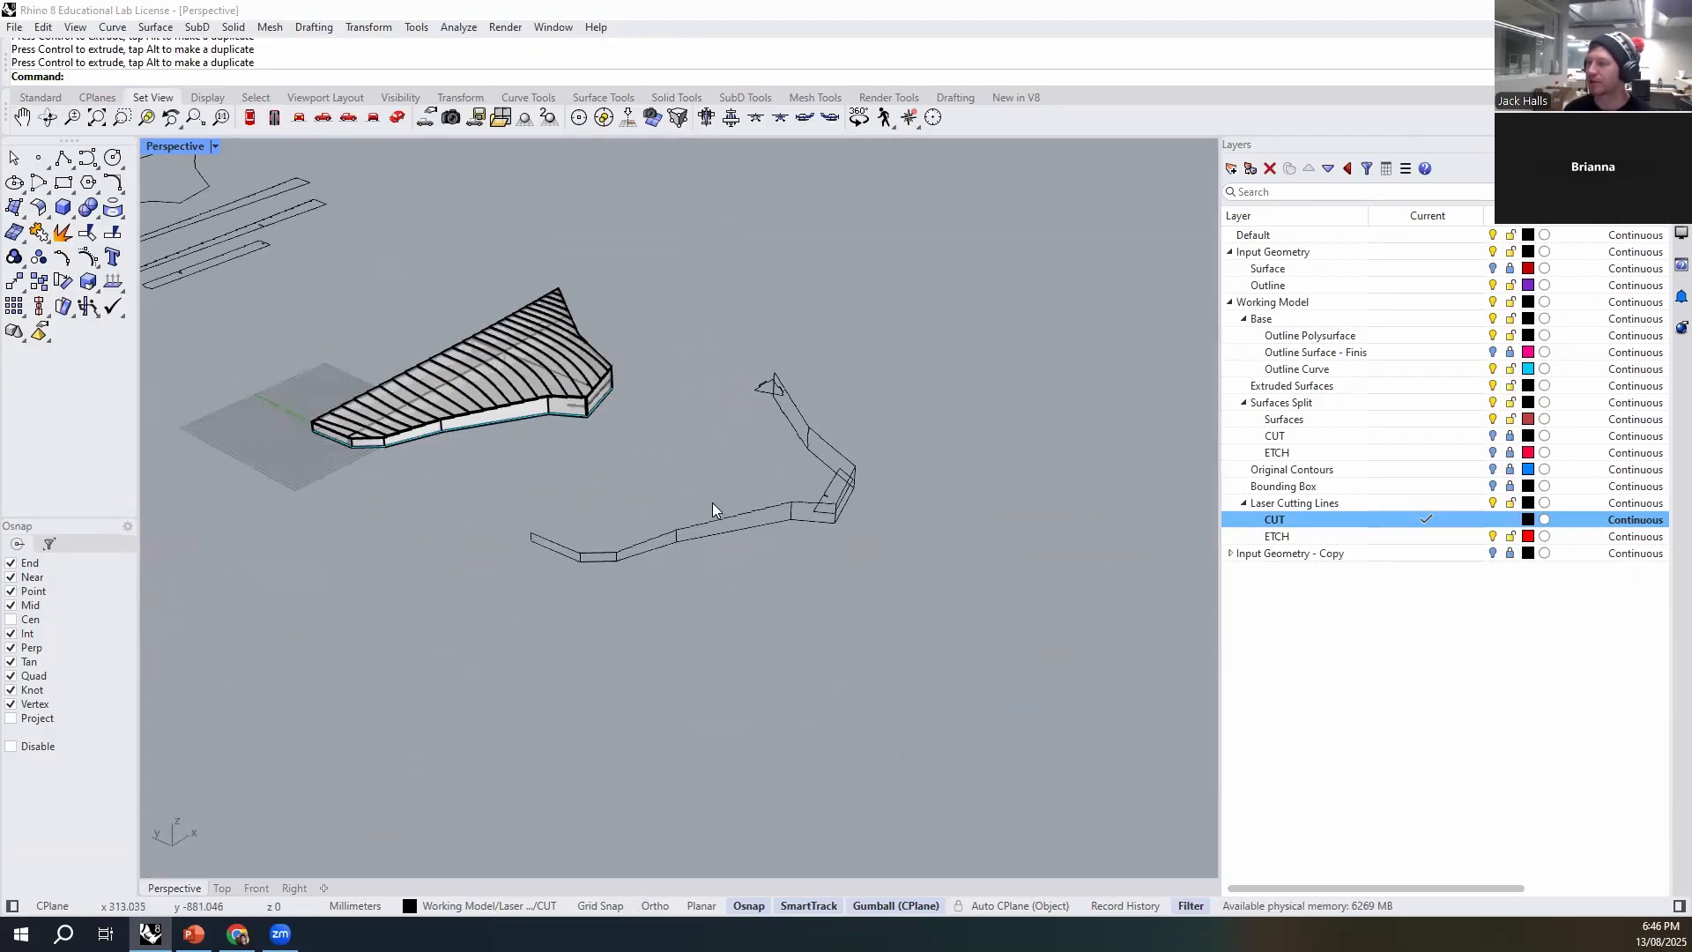
# - Lay the stepped perimeter wall outline flat with Orient3Pt, using three of its corners as reference points and targets beside the long flat strip
pyautogui.keyDown('shift'); pyautogui.moveTo(880, 579); pyautogui.dragTo(832, 636, button='right'); pyautogui.keyUp('shift')
pyautogui.scroll(6, 757, 546)
pyautogui.click(663, 553)
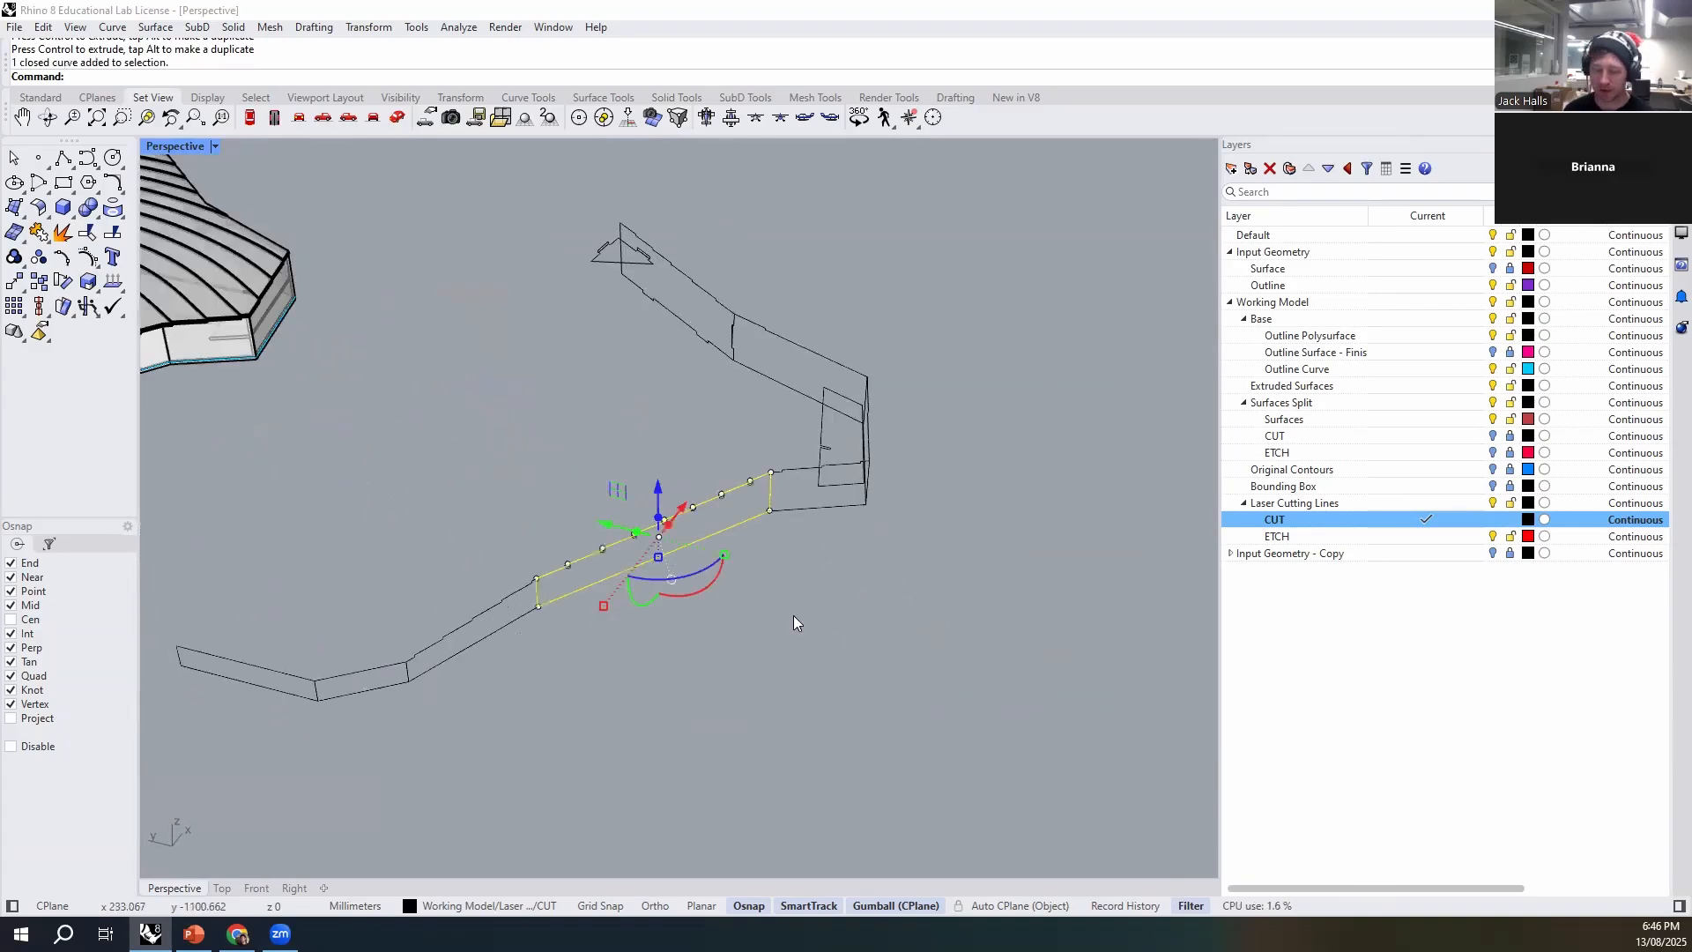
pyautogui.write('i')
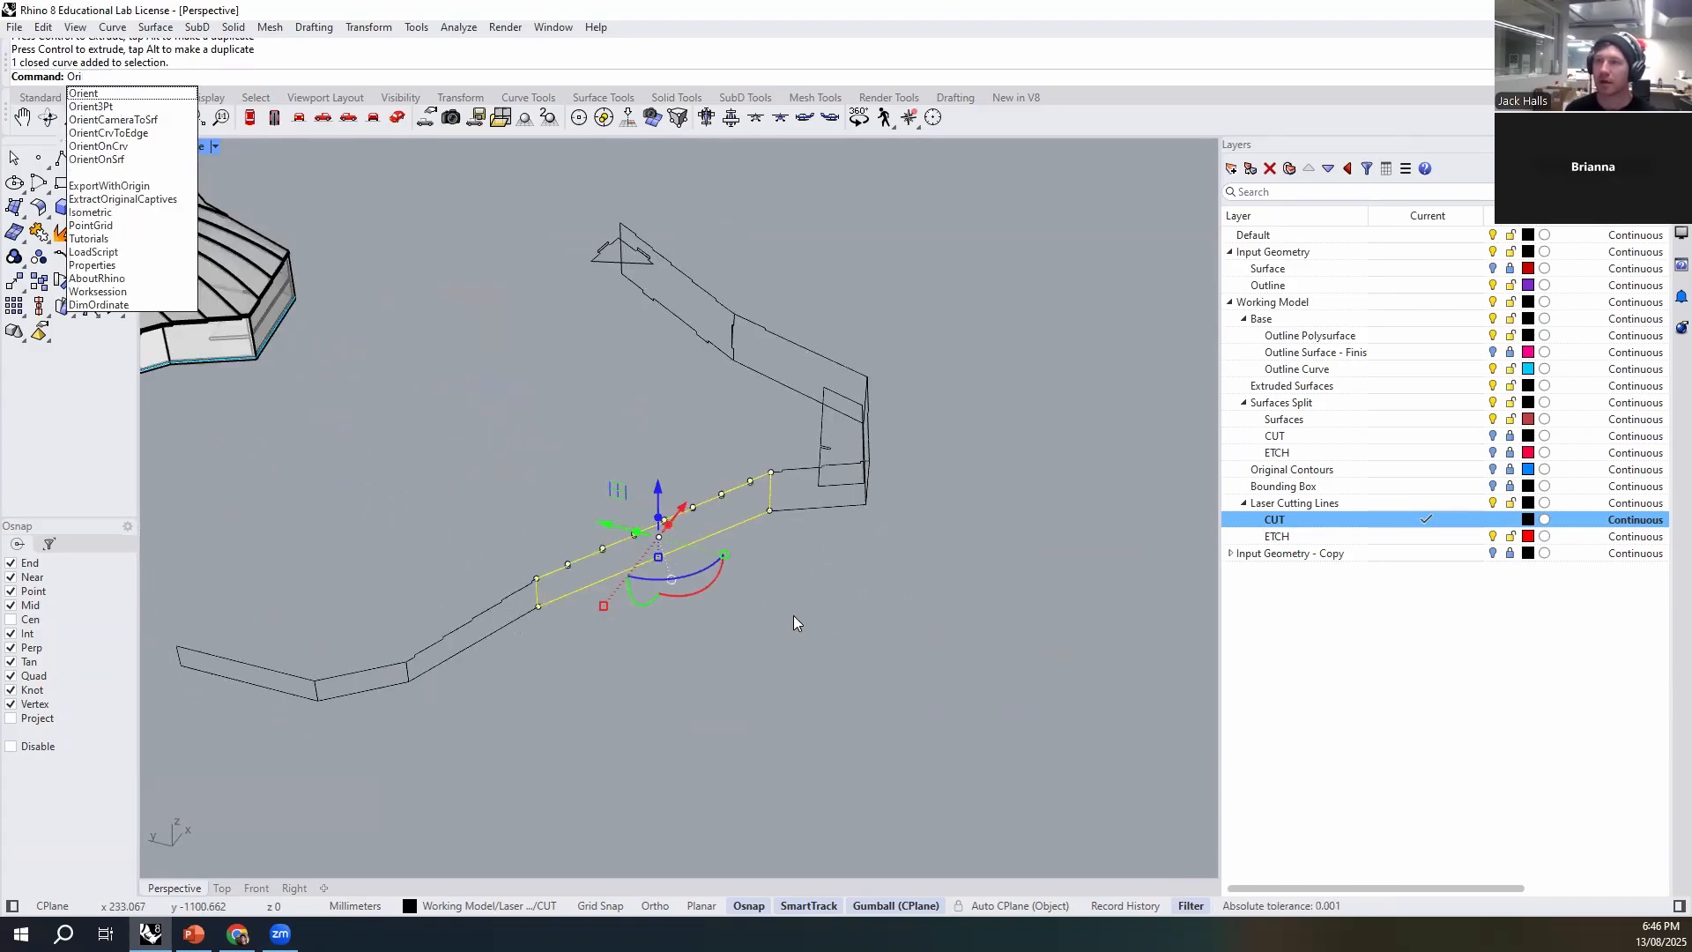
pyautogui.write('ent3Pt')
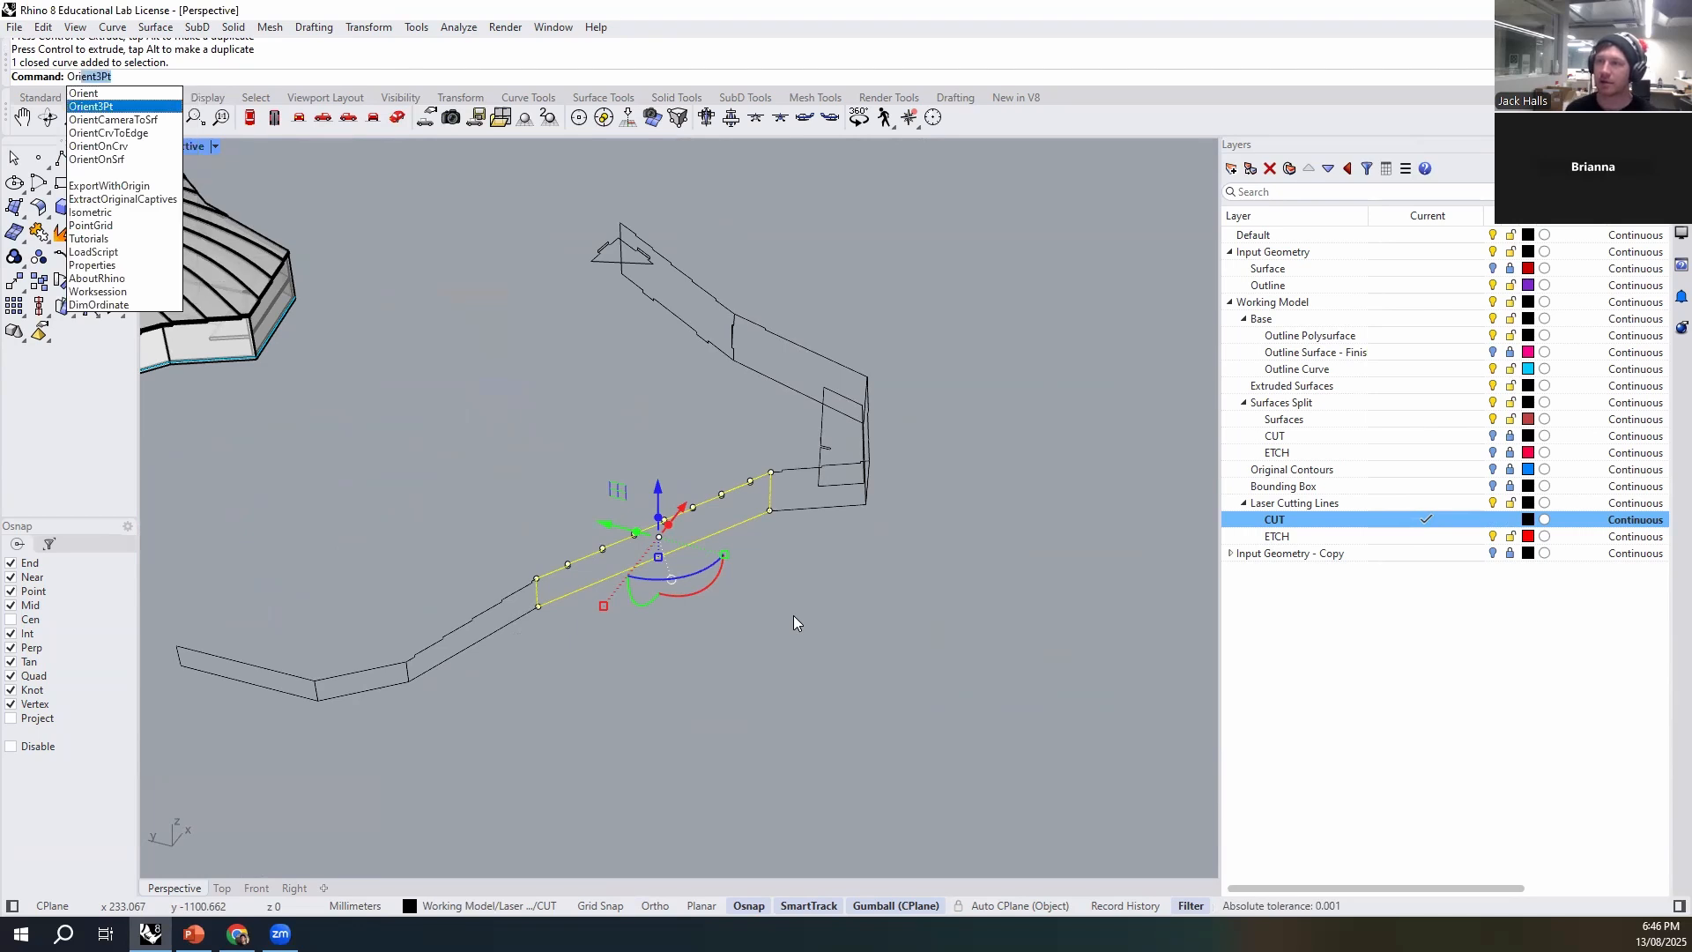
pyautogui.press('Return')
pyautogui.click(537, 606)
pyautogui.click(770, 511)
pyautogui.click(770, 472)
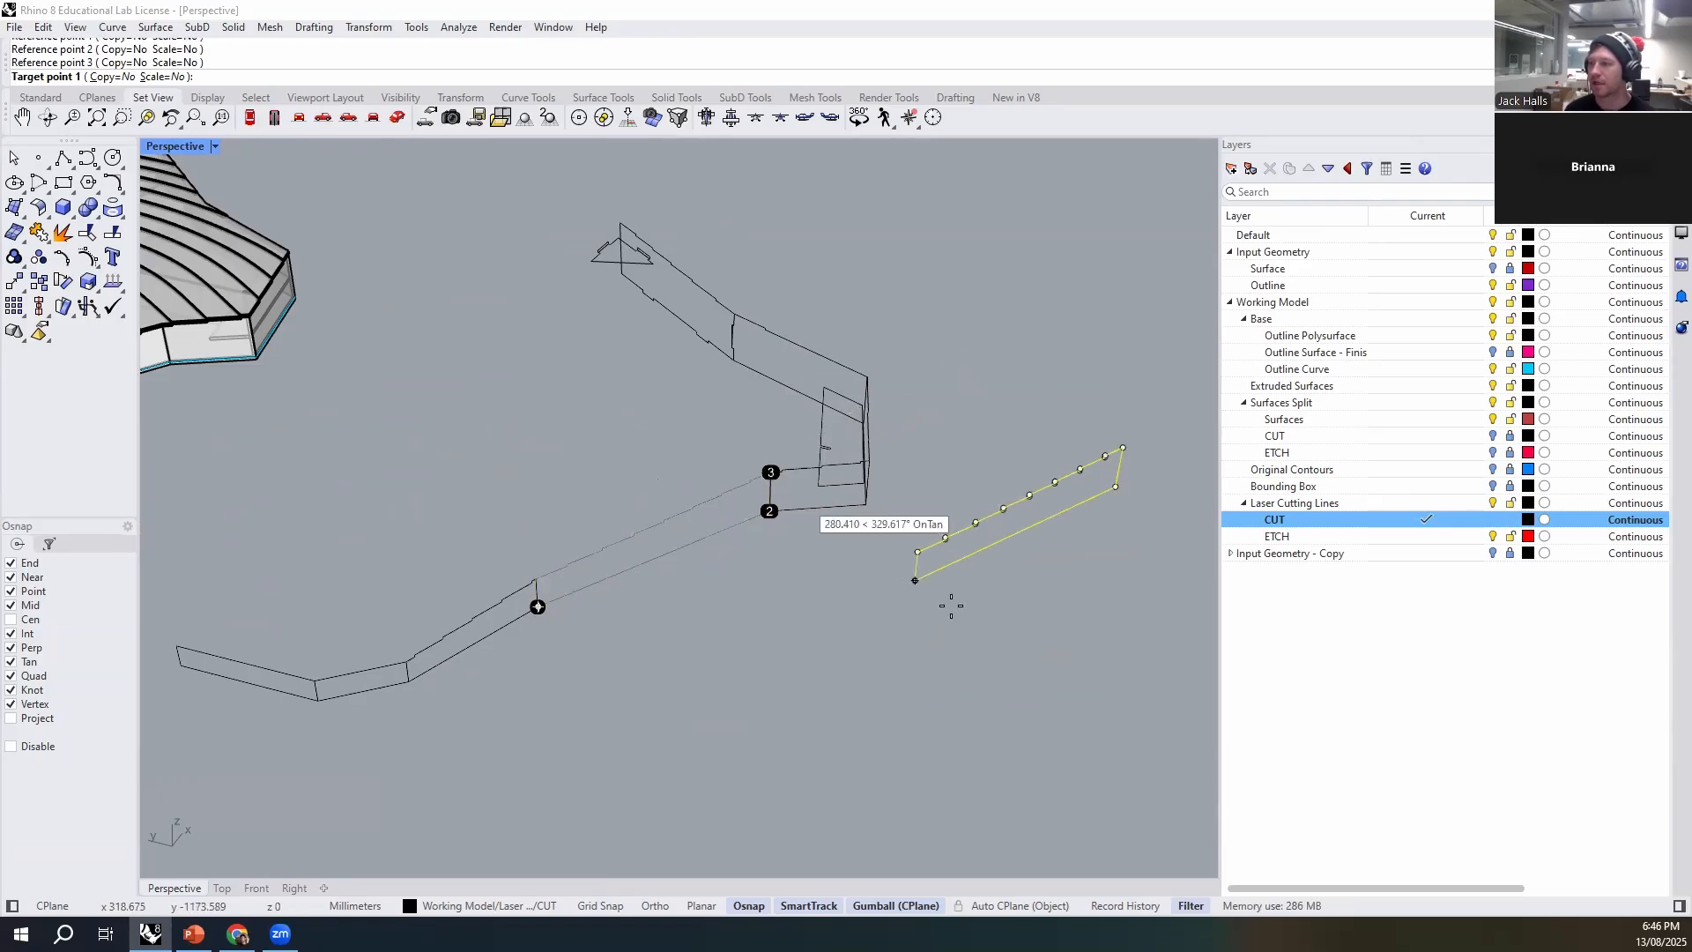
pyautogui.scroll(-12, 961, 611)
pyautogui.scroll(6, 593, 629)
pyautogui.scroll(-4, 666, 531)
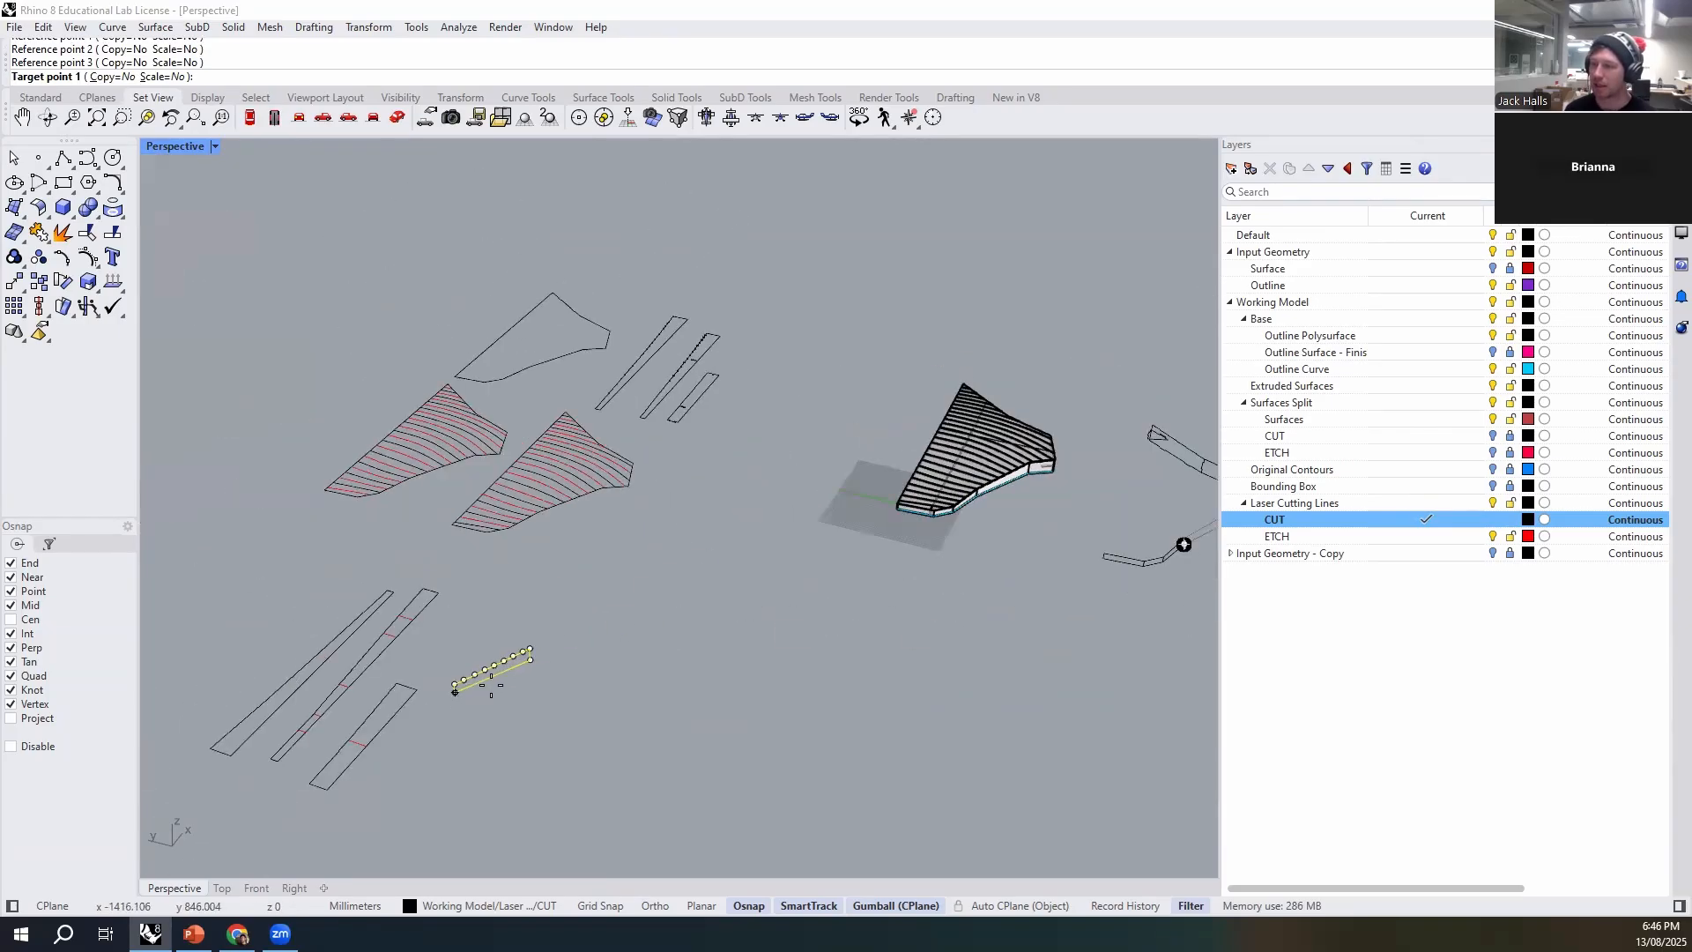
pyautogui.scroll(7, 773, 315)
pyautogui.click(570, 315)
pyautogui.click(556, 307)
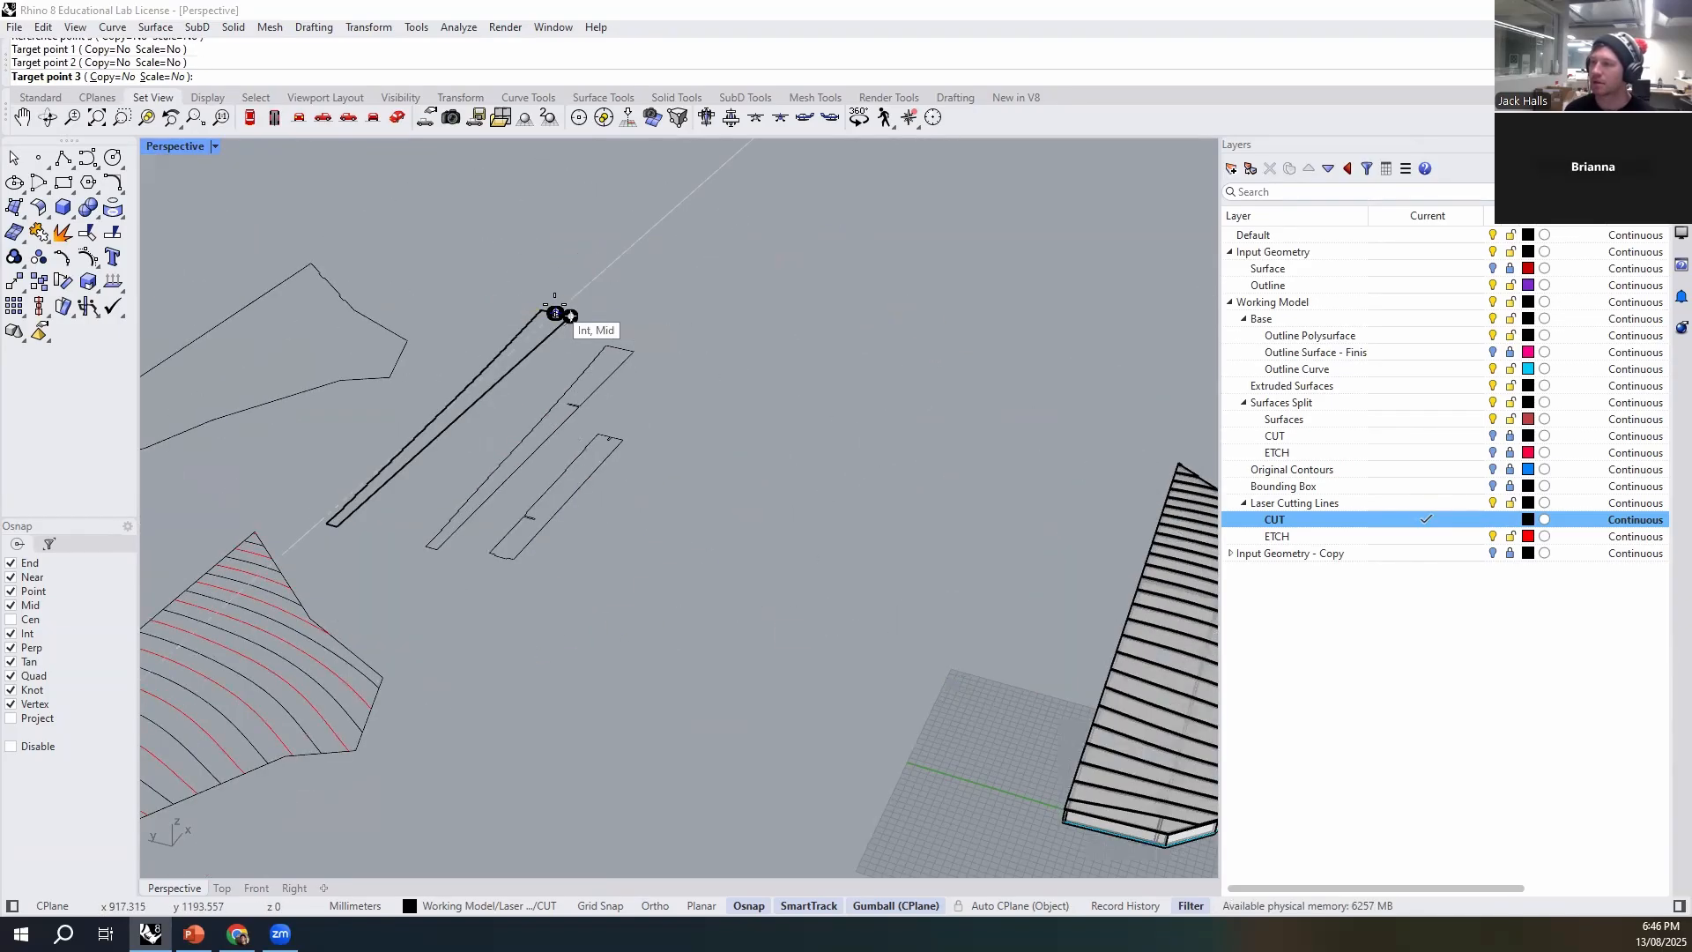
pyautogui.click(692, 236)
# - Move the oriented perimeter wall strip clear of the ends of the long flat strips
pyautogui.scroll(4, 509, 303)
pyautogui.scroll(1, 508, 303)
pyautogui.moveTo(538, 305); pyautogui.dragTo(587, 310)
pyautogui.click(716, 333)
pyautogui.moveTo(797, 414); pyautogui.dragTo(652, 522, button='right')
pyautogui.scroll(-5, 705, 449)
pyautogui.scroll(5, 870, 304)
pyautogui.keyDown('shift'); pyautogui.moveTo(868, 279); pyautogui.dragTo(775, 480, button='right'); pyautogui.keyUp('shift')
pyautogui.scroll(4, 724, 483)
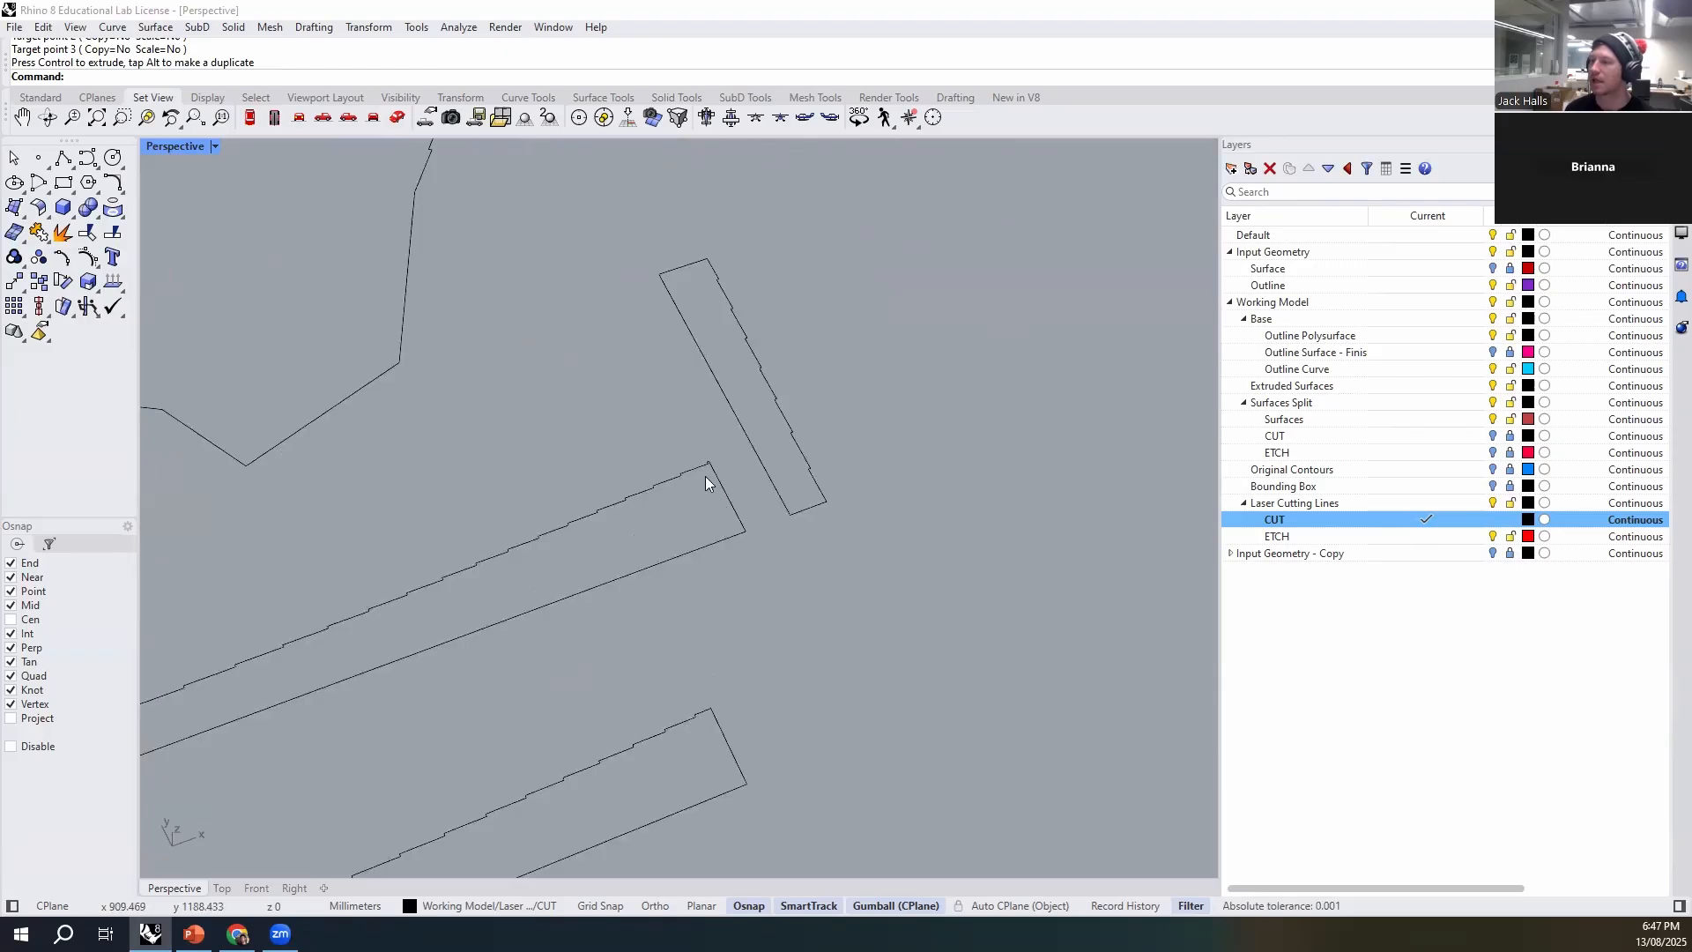
# - Rotate the perimeter wall strip parallel to the long strips and place it at the end of the slotted long rib strip
pyautogui.click(785, 495)
pyautogui.scroll(-3, 654, 420)
pyautogui.moveTo(725, 435); pyautogui.dragTo(960, 657)
pyautogui.click(774, 744)
pyautogui.moveTo(722, 739); pyautogui.dragTo(813, 652, button='right')
pyautogui.scroll(-6, 807, 582)
pyautogui.scroll(6, 818, 639)
pyautogui.moveTo(813, 714)
pyautogui.mouseDown(button='right')
pyautogui.moveTo(790, 631)
pyautogui.moveTo(820, 687)
pyautogui.mouseUp(button='right')
pyautogui.scroll(-6, 617, 449)
# - Select the 3D model together with the remaining duplicated borders and hide them
pyautogui.moveTo(650, 473); pyautogui.dragTo(1061, 441, button='right')
pyautogui.moveTo(1076, 330); pyautogui.dragTo(623, 649)
pyautogui.moveTo(623, 650); pyautogui.dragTo(1053, 451, button='right')
pyautogui.hotkey('ctrl', 'h')
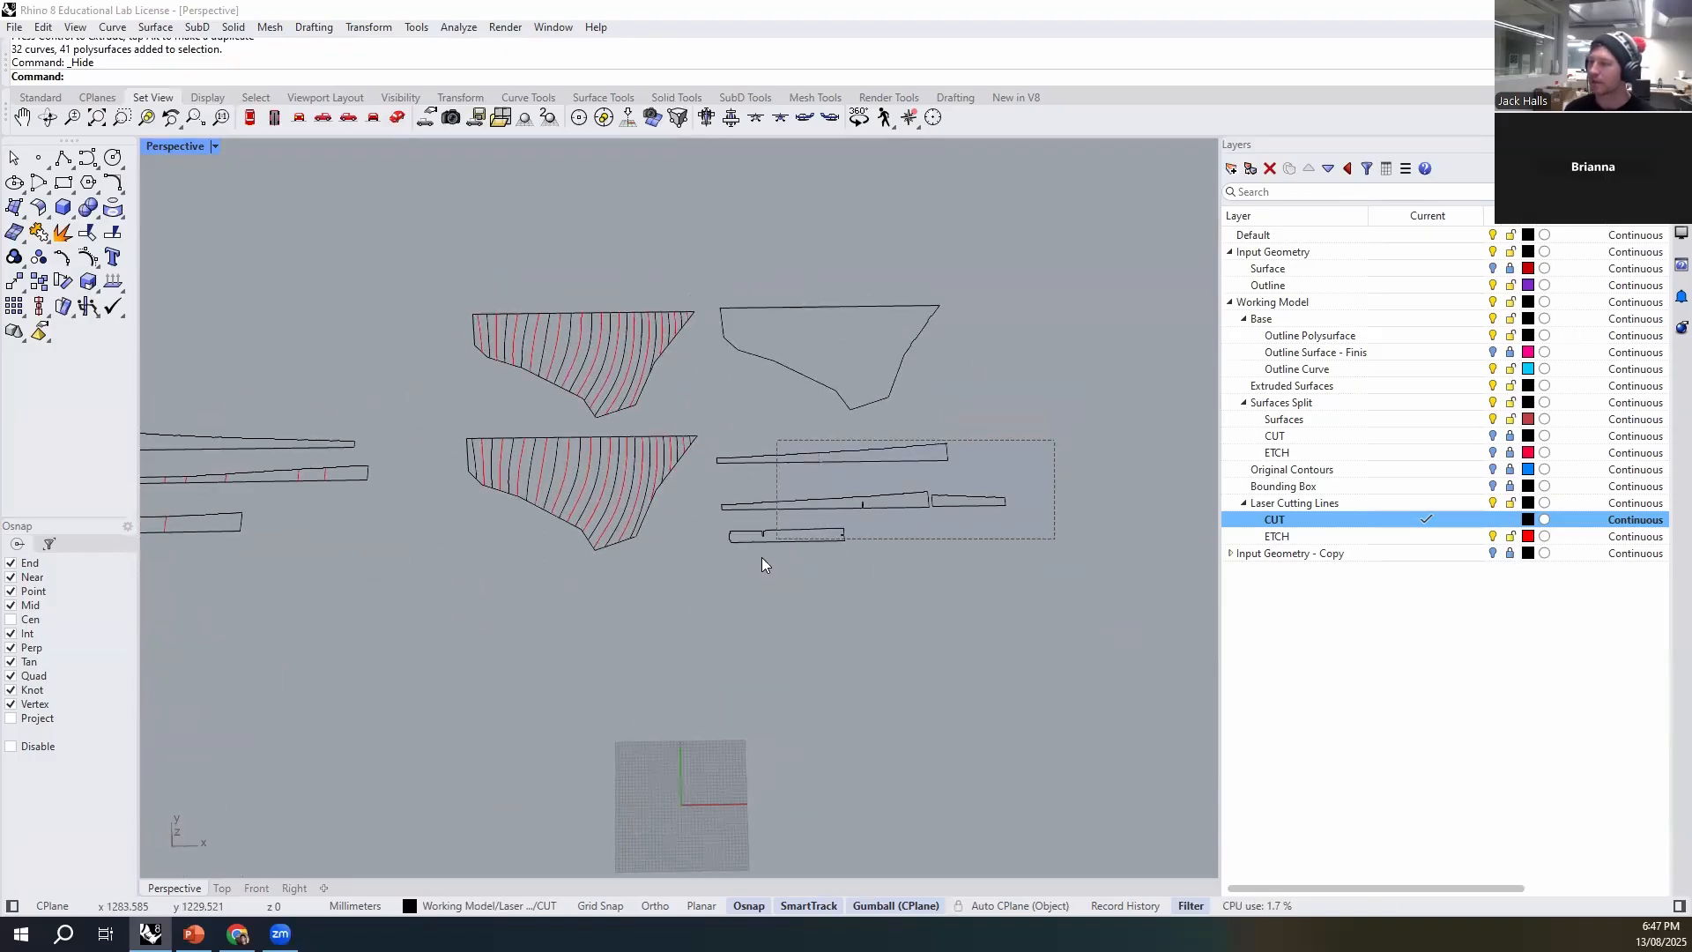
# - Move the four flat strips up beneath the base outline, and shift the lower three closer to the top strip
pyautogui.moveTo(763, 564); pyautogui.dragTo(764, 564)
pyautogui.moveTo(860, 436); pyautogui.dragTo(855, 398)
pyautogui.click(1140, 516)
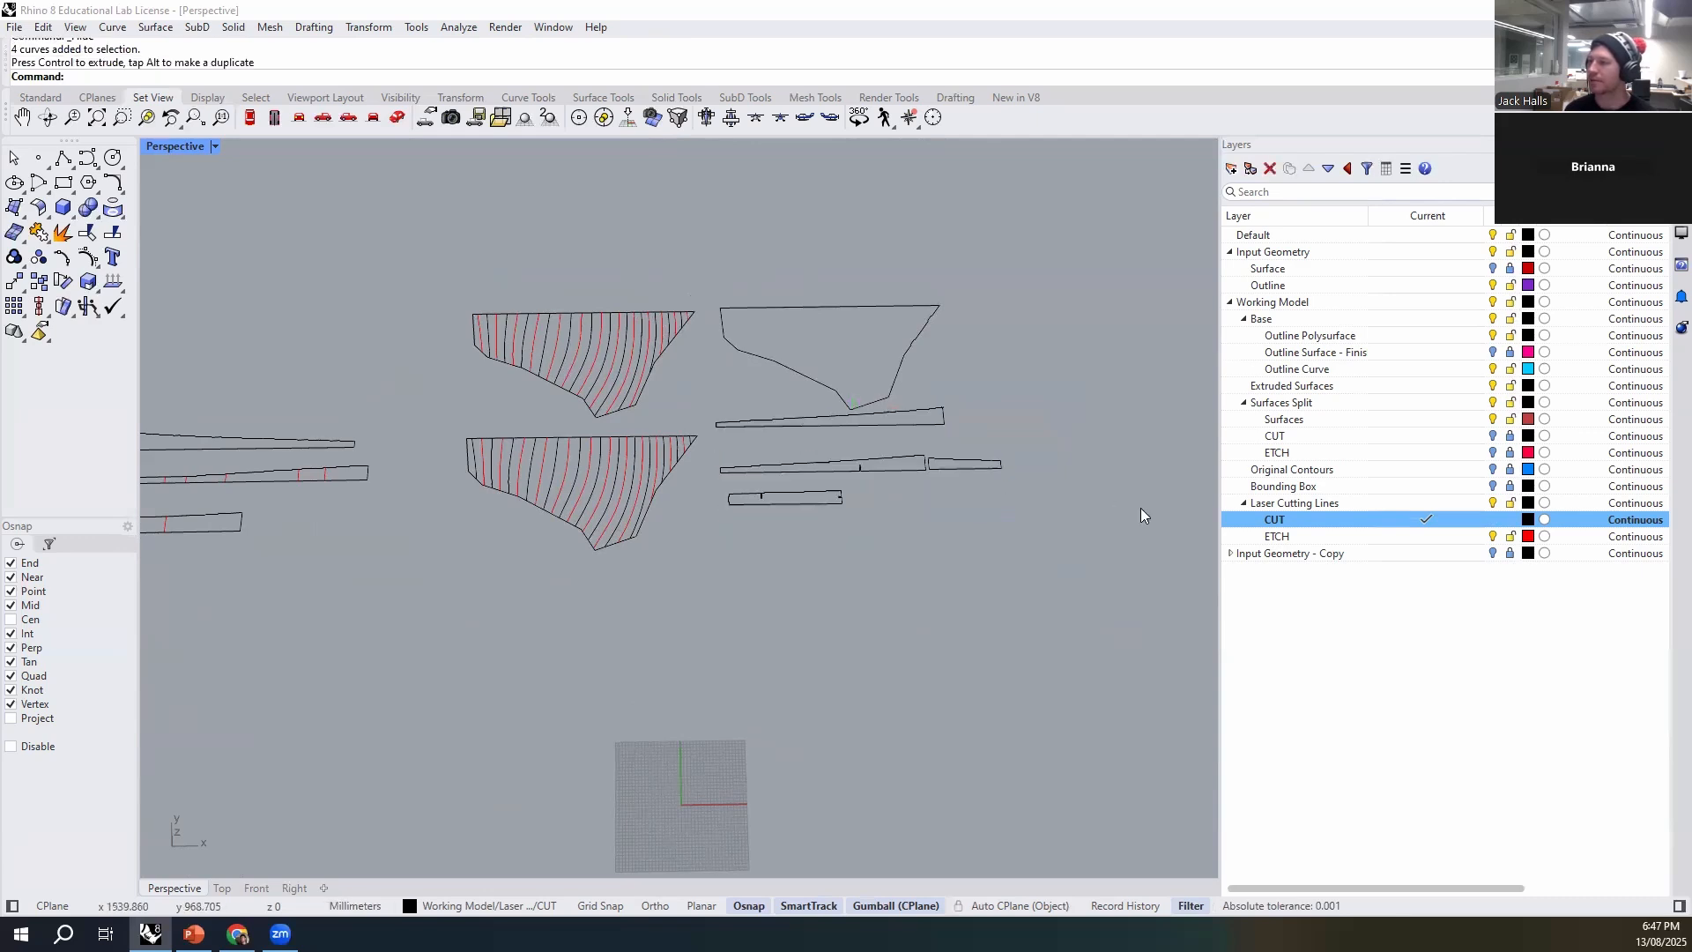
pyautogui.moveTo(792, 520); pyautogui.dragTo(746, 529)
pyautogui.moveTo(857, 434); pyautogui.dragTo(856, 410)
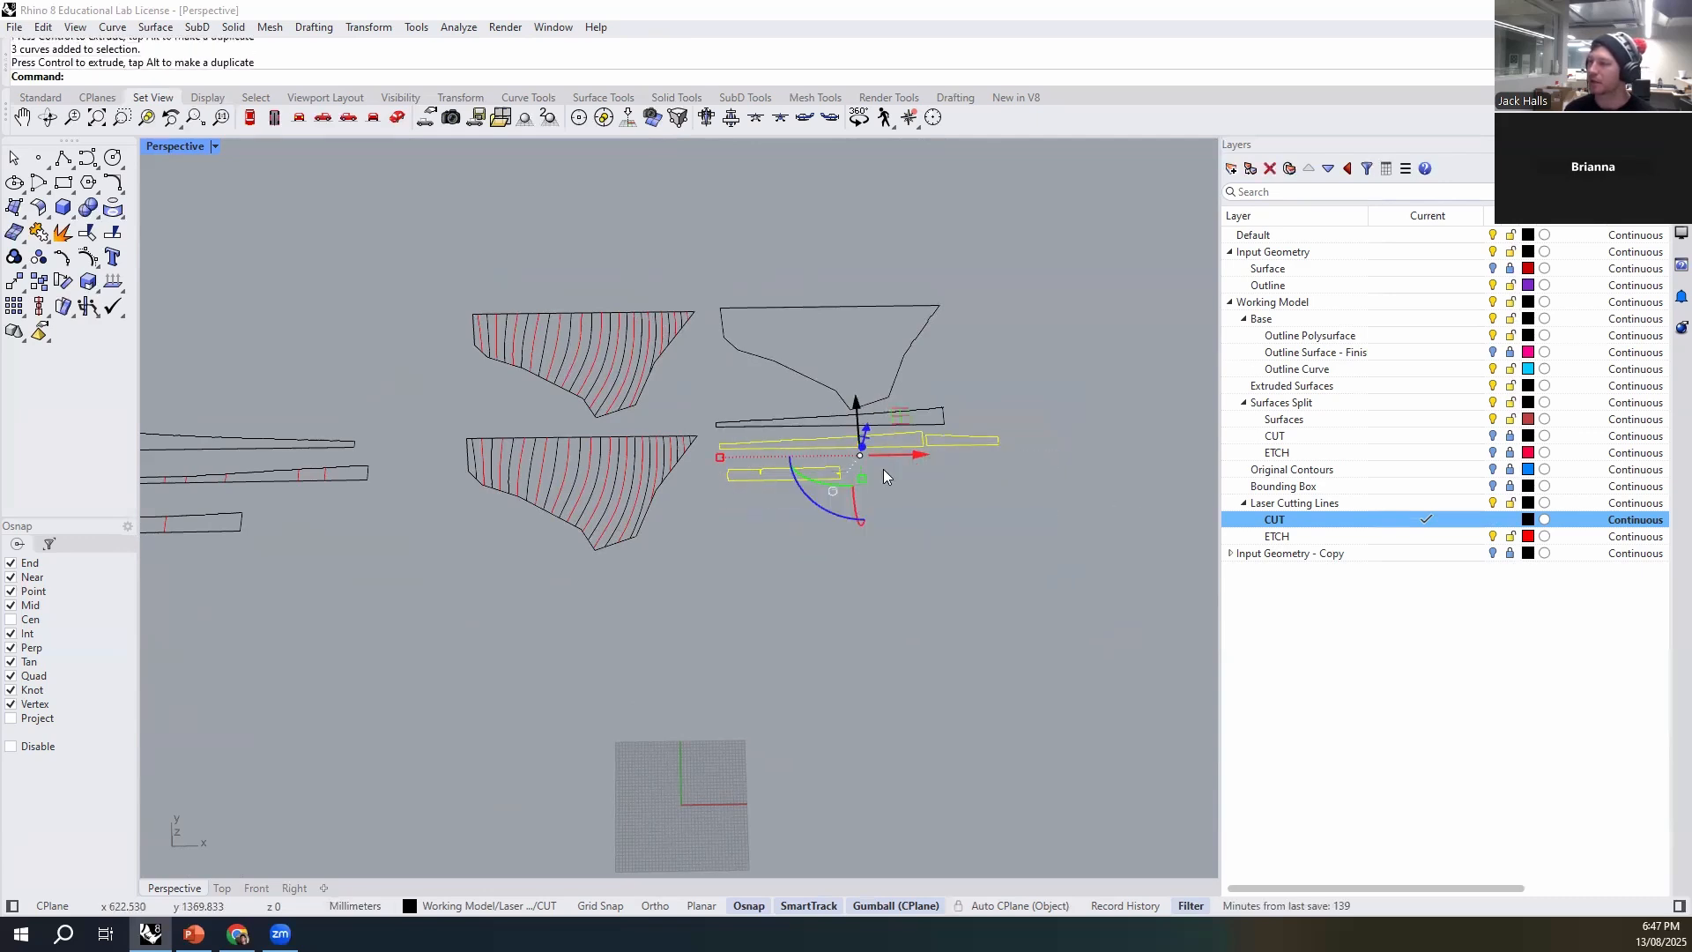
# - Move the short perimeter wall strip beneath the slotted long strip, and shift the short slotted strip up in line with it
pyautogui.moveTo(1024, 409); pyautogui.dragTo(980, 457)
pyautogui.moveTo(960, 387); pyautogui.dragTo(957, 413)
pyautogui.moveTo(1028, 460); pyautogui.dragTo(947, 484)
pyautogui.scroll(6, 826, 468)
pyautogui.click(732, 494)
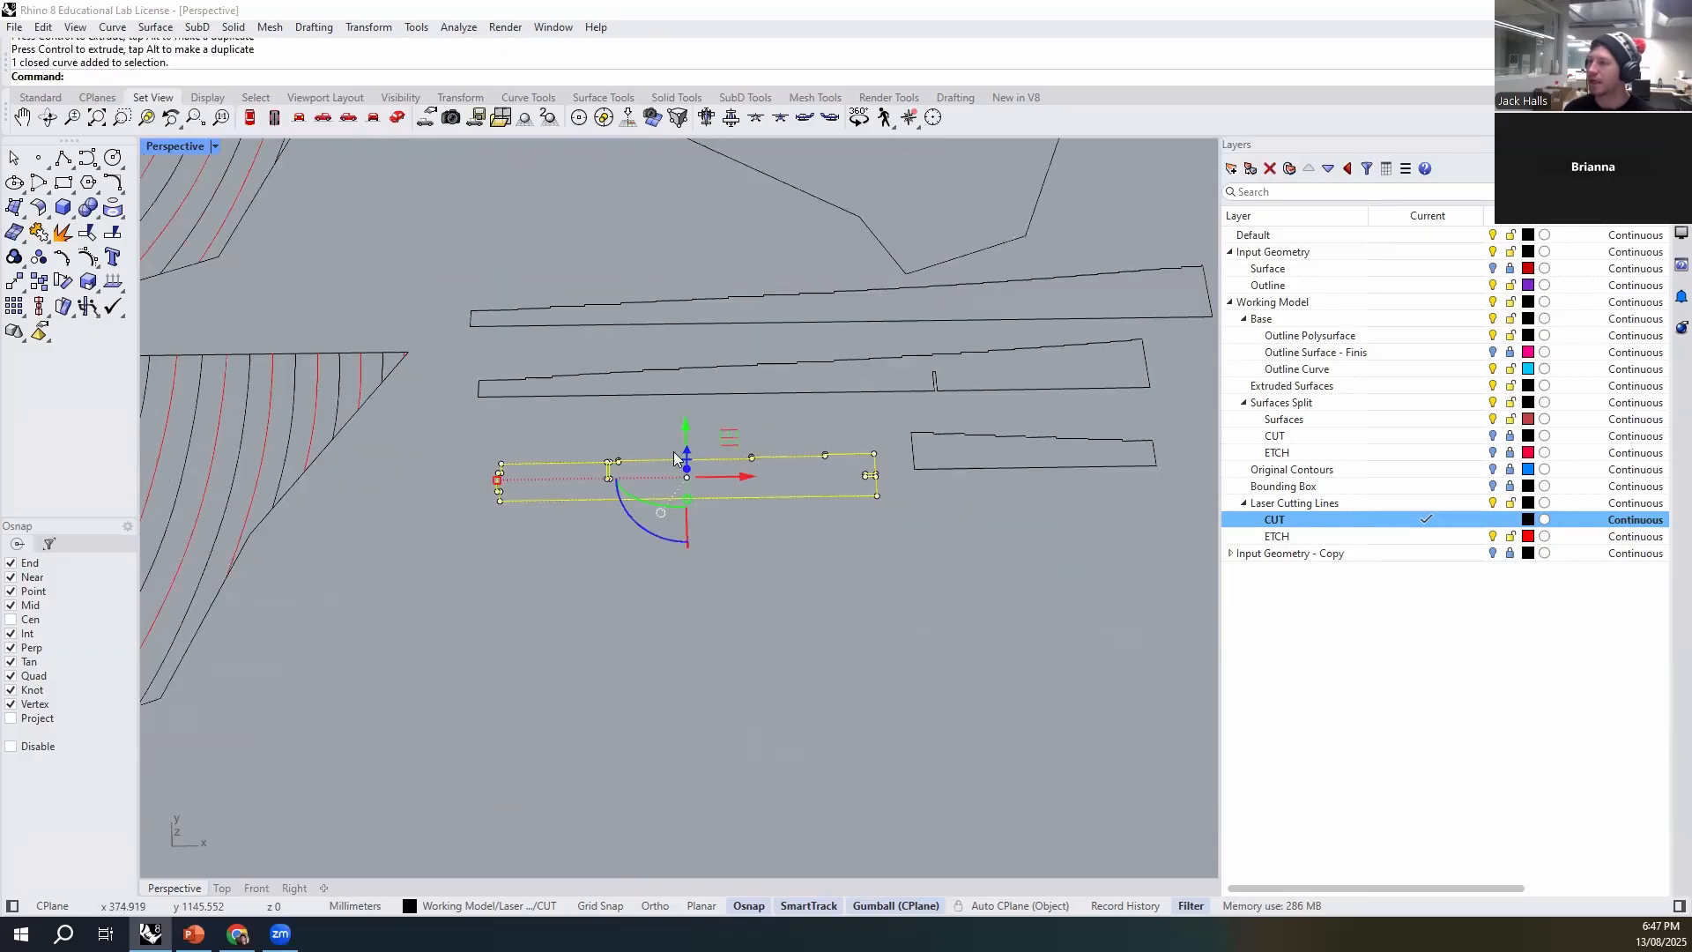
pyautogui.moveTo(688, 414); pyautogui.dragTo(691, 407)
pyautogui.click(980, 577)
pyautogui.scroll(-8, 991, 586)
# - Move the base outline and its four strips together farther away from the two contour layouts
pyautogui.keyDown('shift'); pyautogui.moveTo(1007, 599); pyautogui.dragTo(807, 641, button='right'); pyautogui.keyUp('shift')
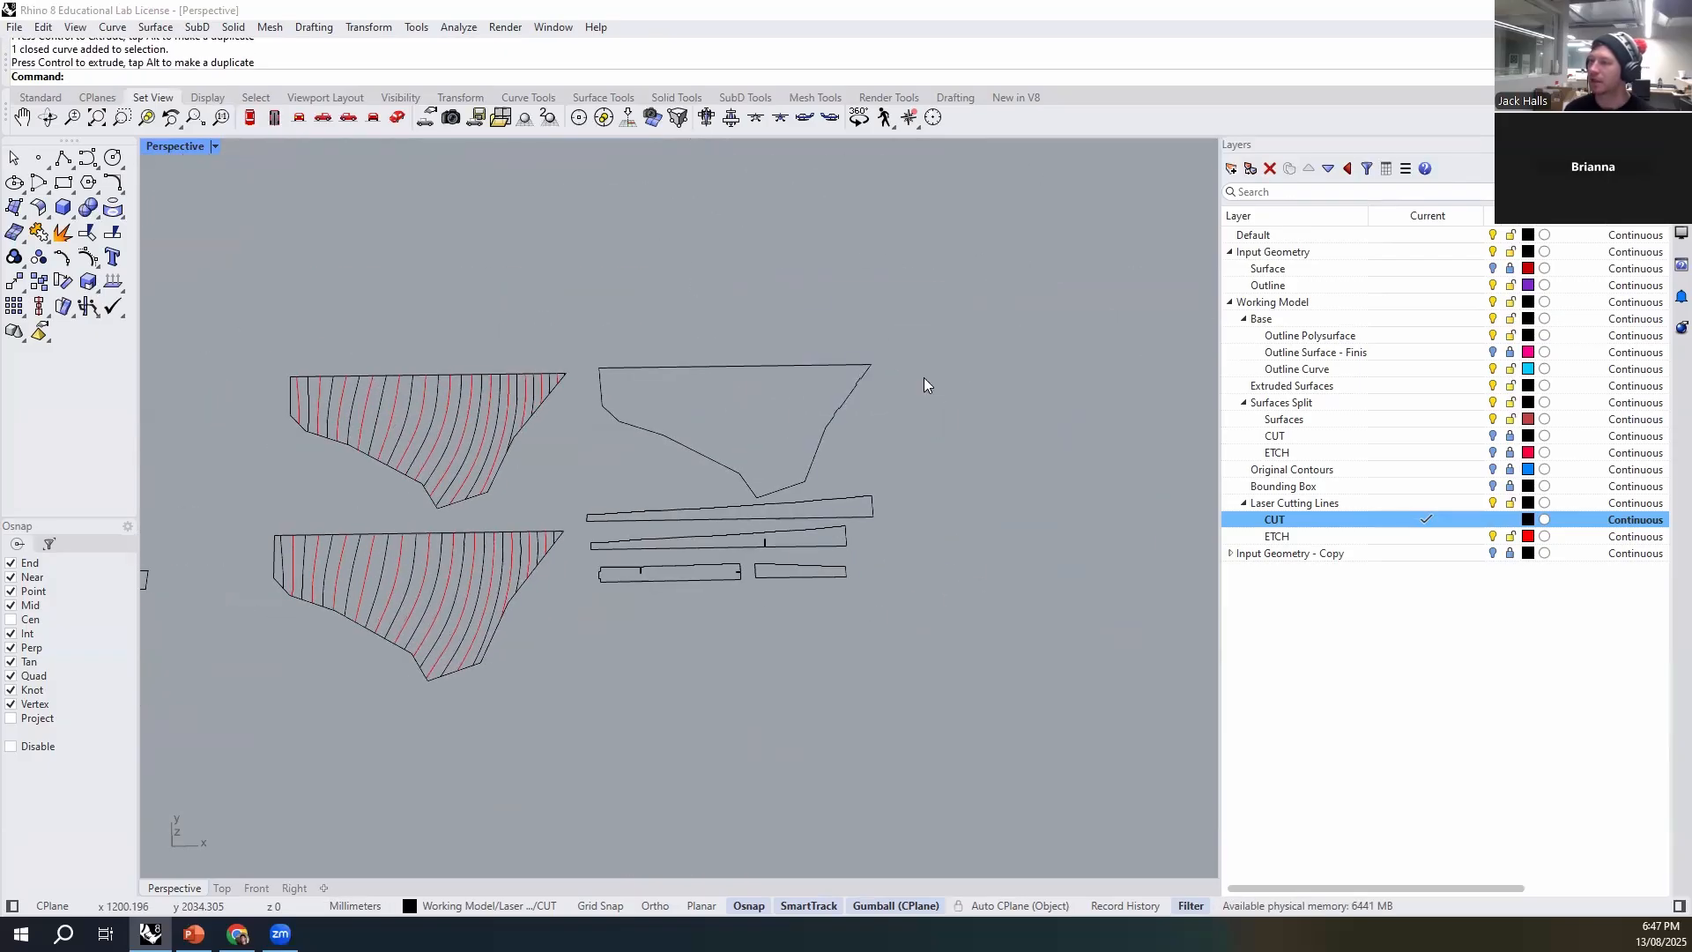
pyautogui.moveTo(635, 285); pyautogui.dragTo(634, 285)
pyautogui.moveTo(797, 469); pyautogui.dragTo(935, 473)
pyautogui.click(657, 656)
# - Begin a polyline and make the ETCH layer under Laser Cutting Lines current for it
pyautogui.keyDown('shift'); pyautogui.moveTo(347, 451); pyautogui.dragTo(540, 456, button='right'); pyautogui.keyUp('shift')
pyautogui.scroll(12, 489, 377)
pyautogui.scroll(-10, 490, 454)
pyautogui.moveTo(694, 611)
pyautogui.keyDown('shift'); pyautogui.mouseDown(button='right')
pyautogui.moveTo(596, 538)
pyautogui.moveTo(589, 486)
pyautogui.moveTo(553, 673)
pyautogui.mouseUp(button='right'); pyautogui.keyUp('shift')
pyautogui.scroll(7, 509, 462)
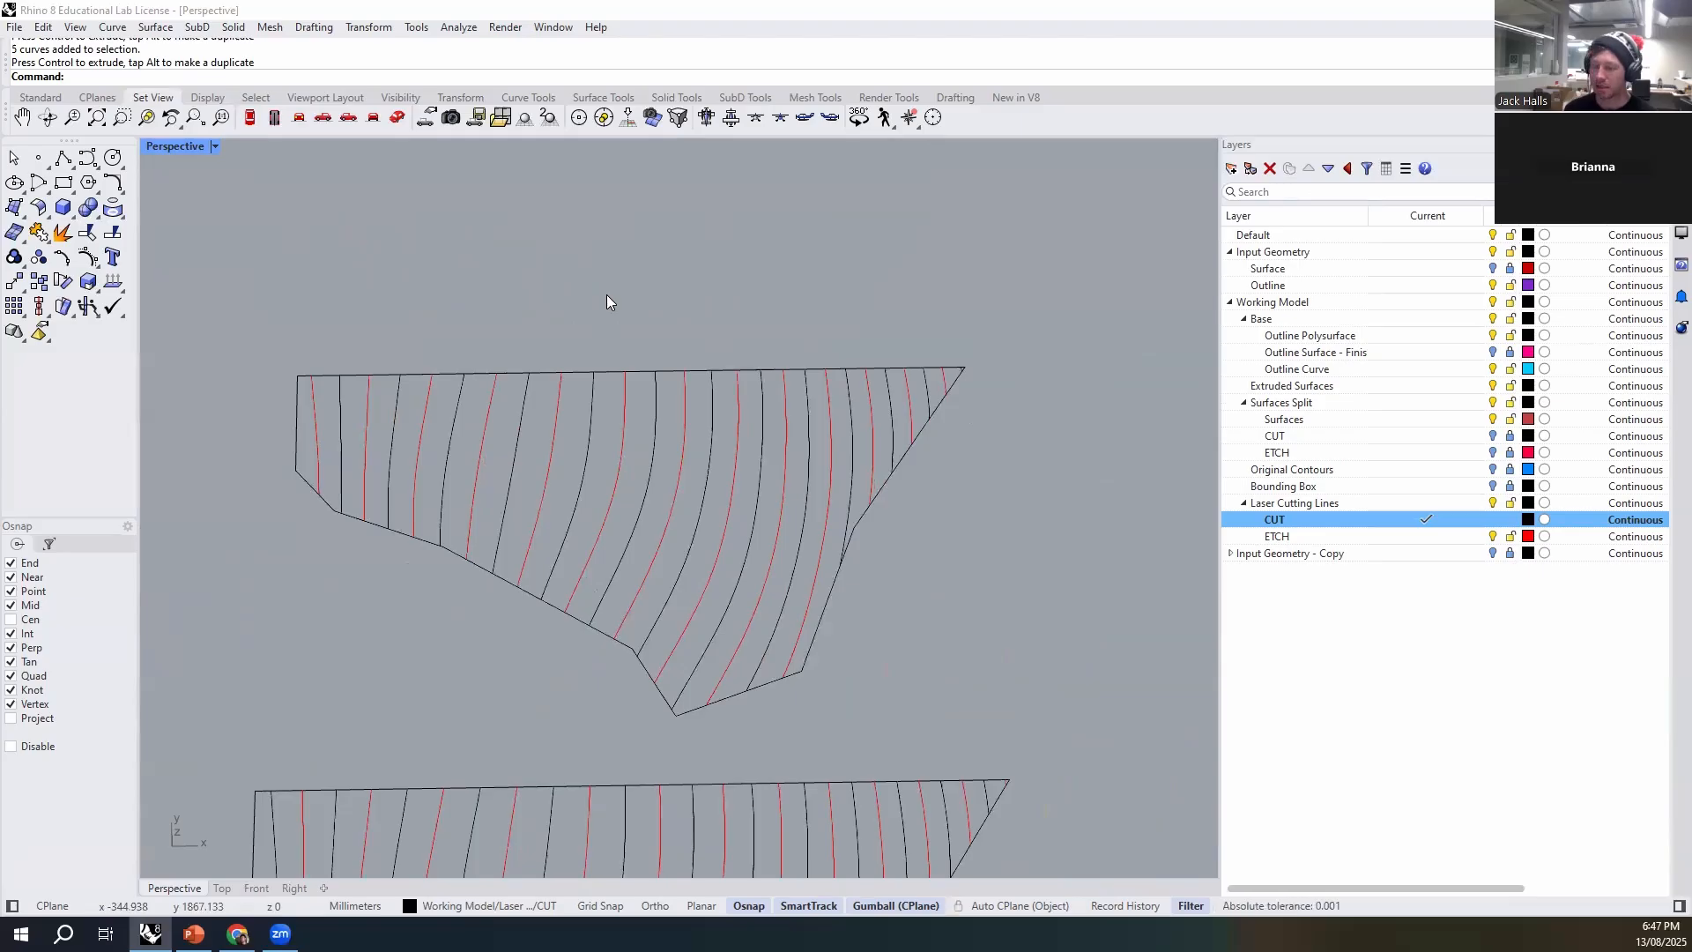
pyautogui.press('BackSpace')
pyautogui.press('BackSpace')
pyautogui.press('BackSpace')
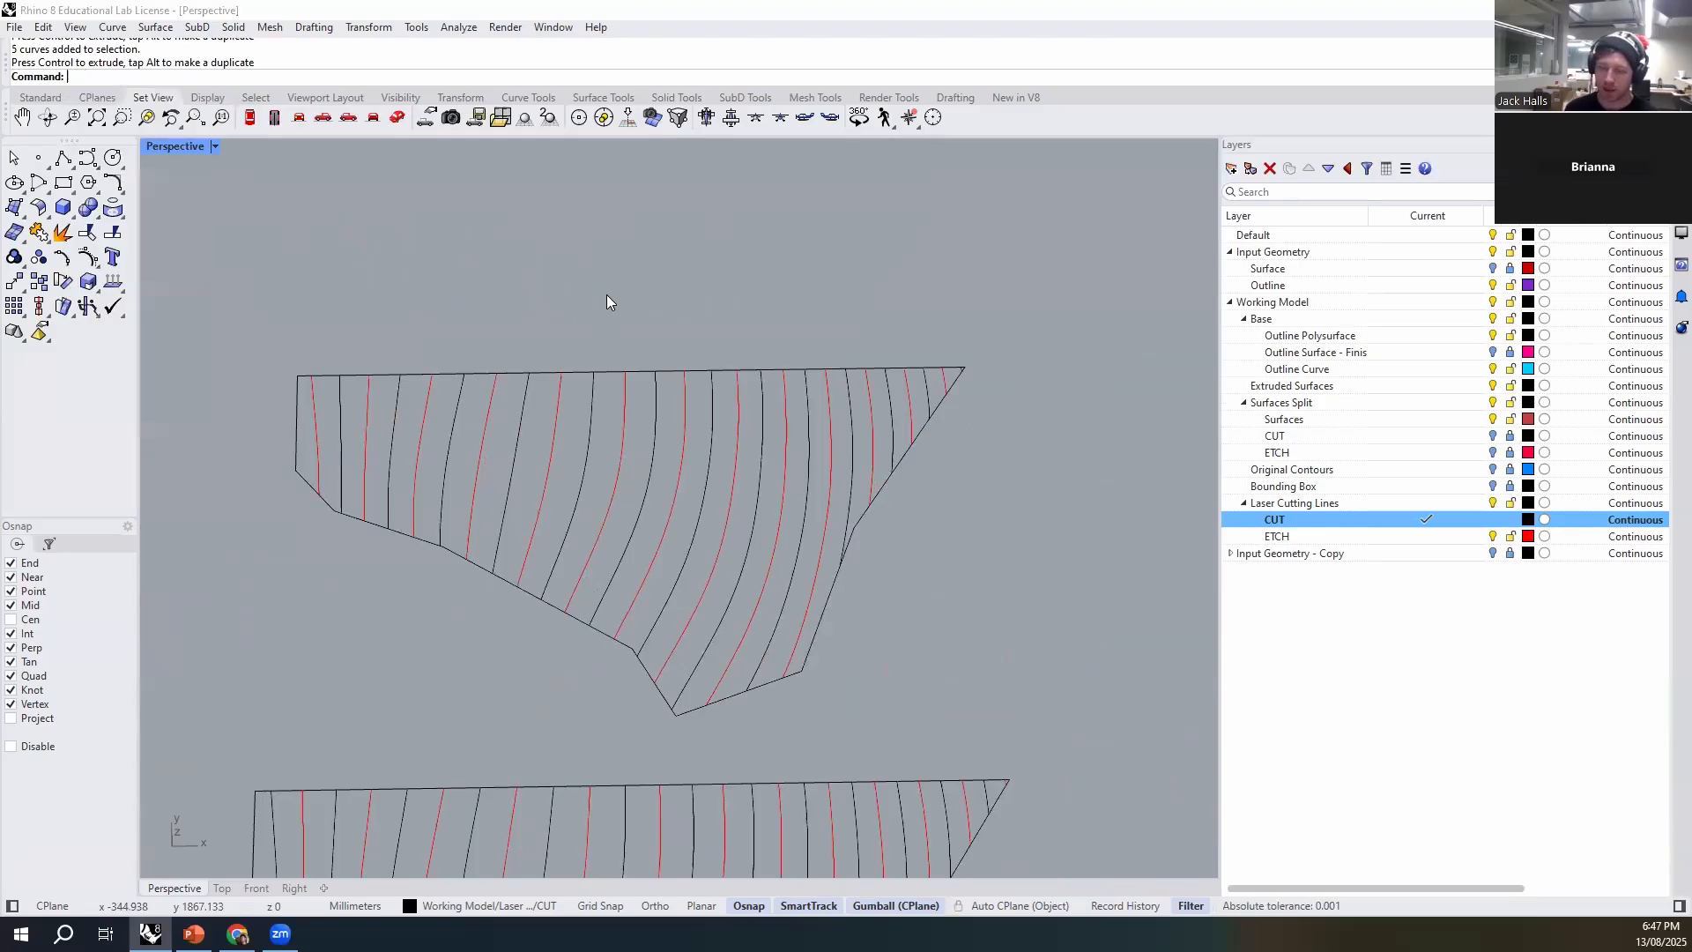
pyautogui.write('Polyline')
pyautogui.press('Return')
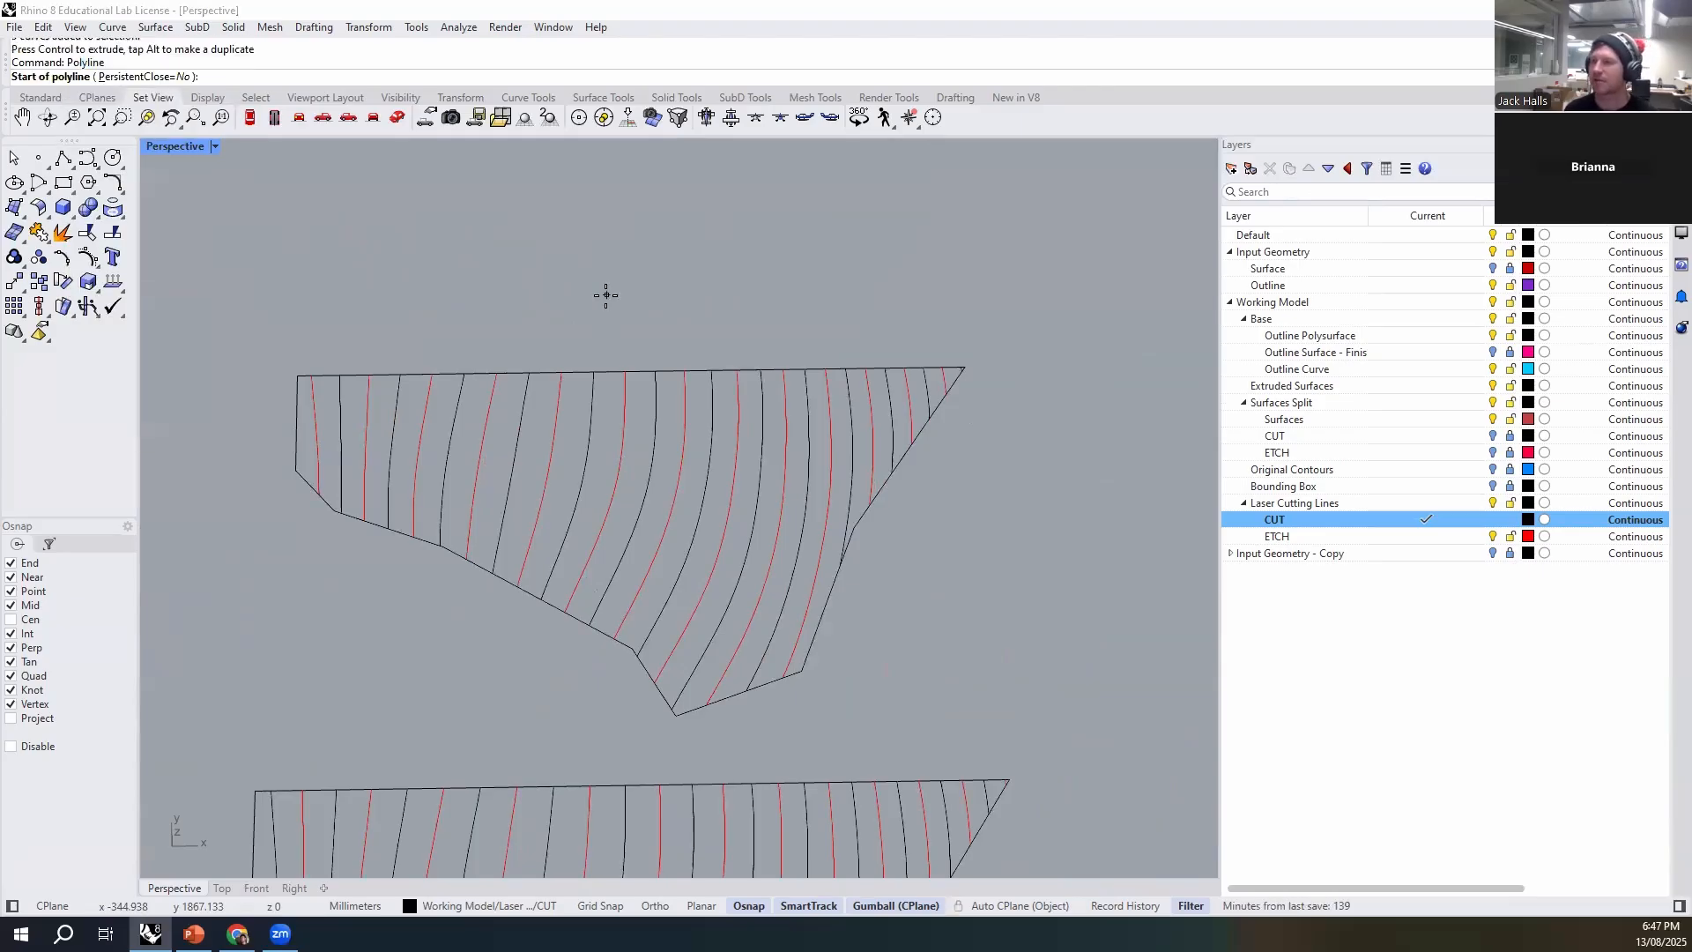
pyautogui.doubleClick(1371, 536)
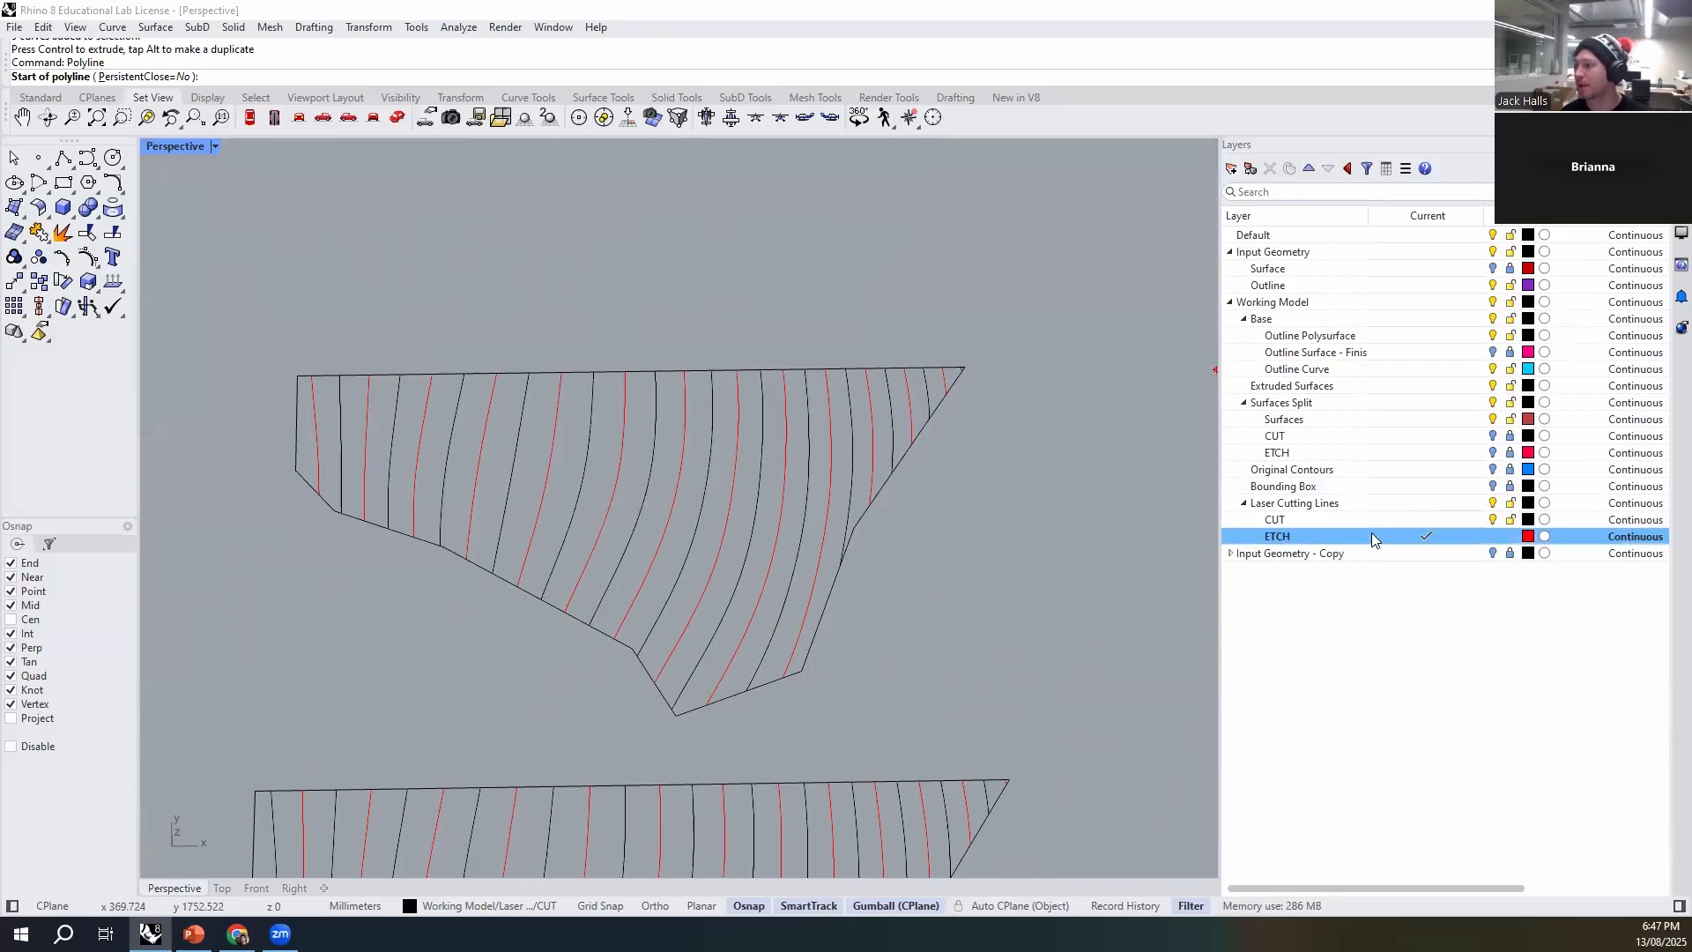
# - Draw an open five-point polyline across the upper contour layout, from its slanted right edge to its short left edge
pyautogui.scroll(2, 425, 535)
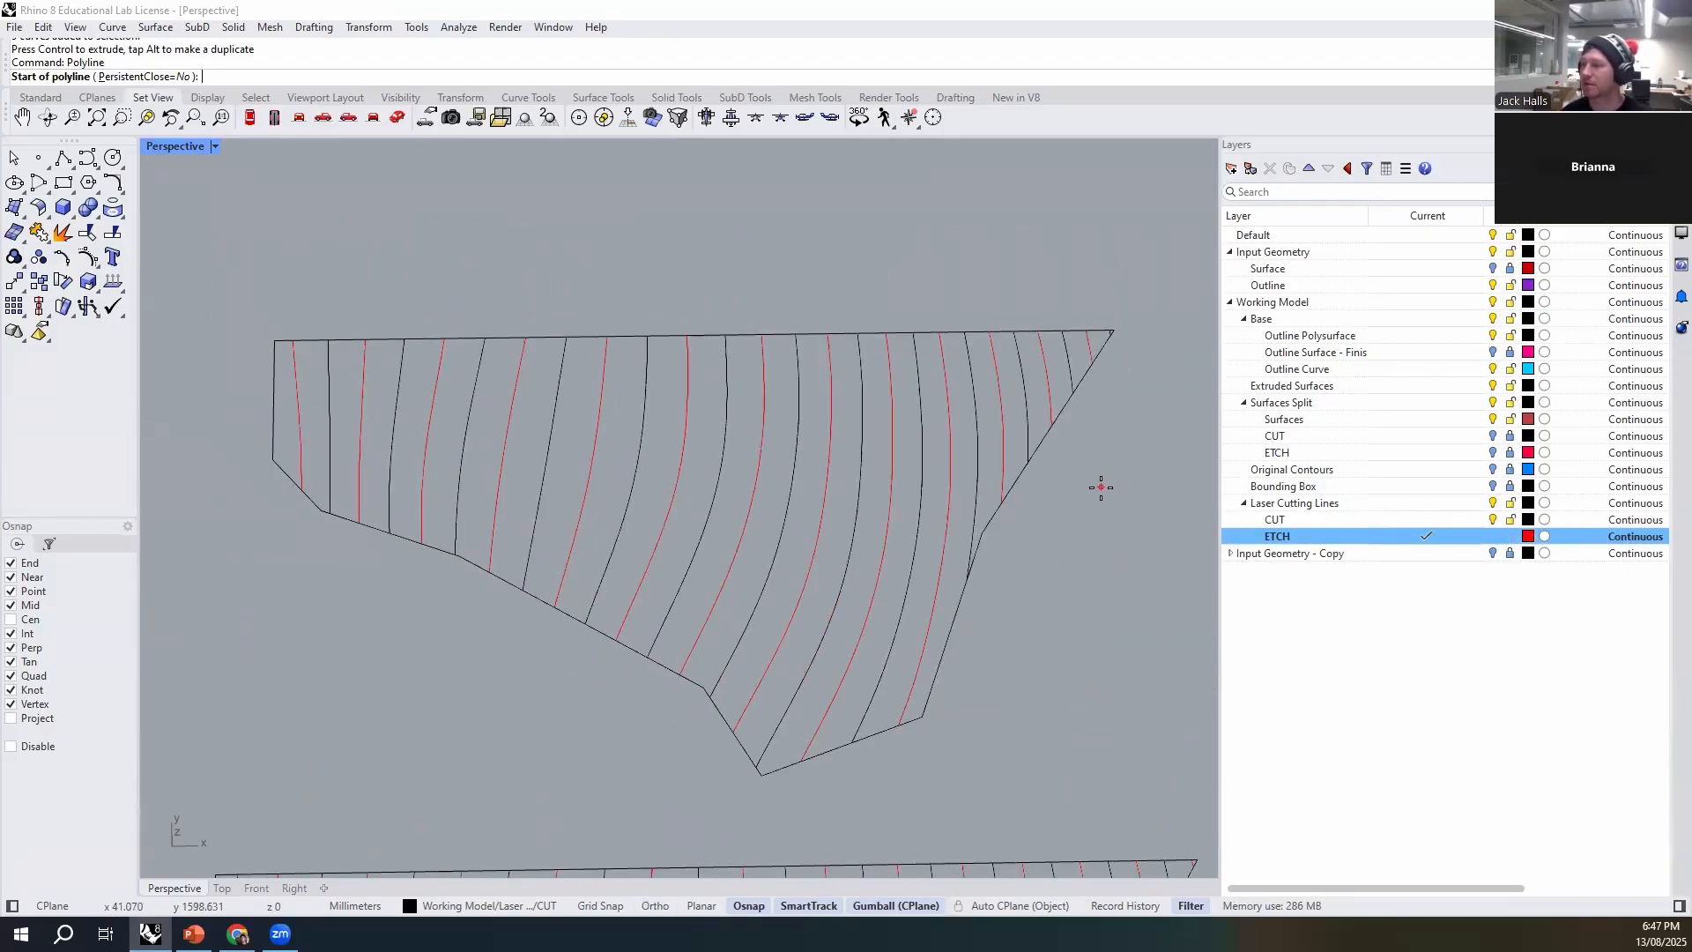
pyautogui.click(1003, 498)
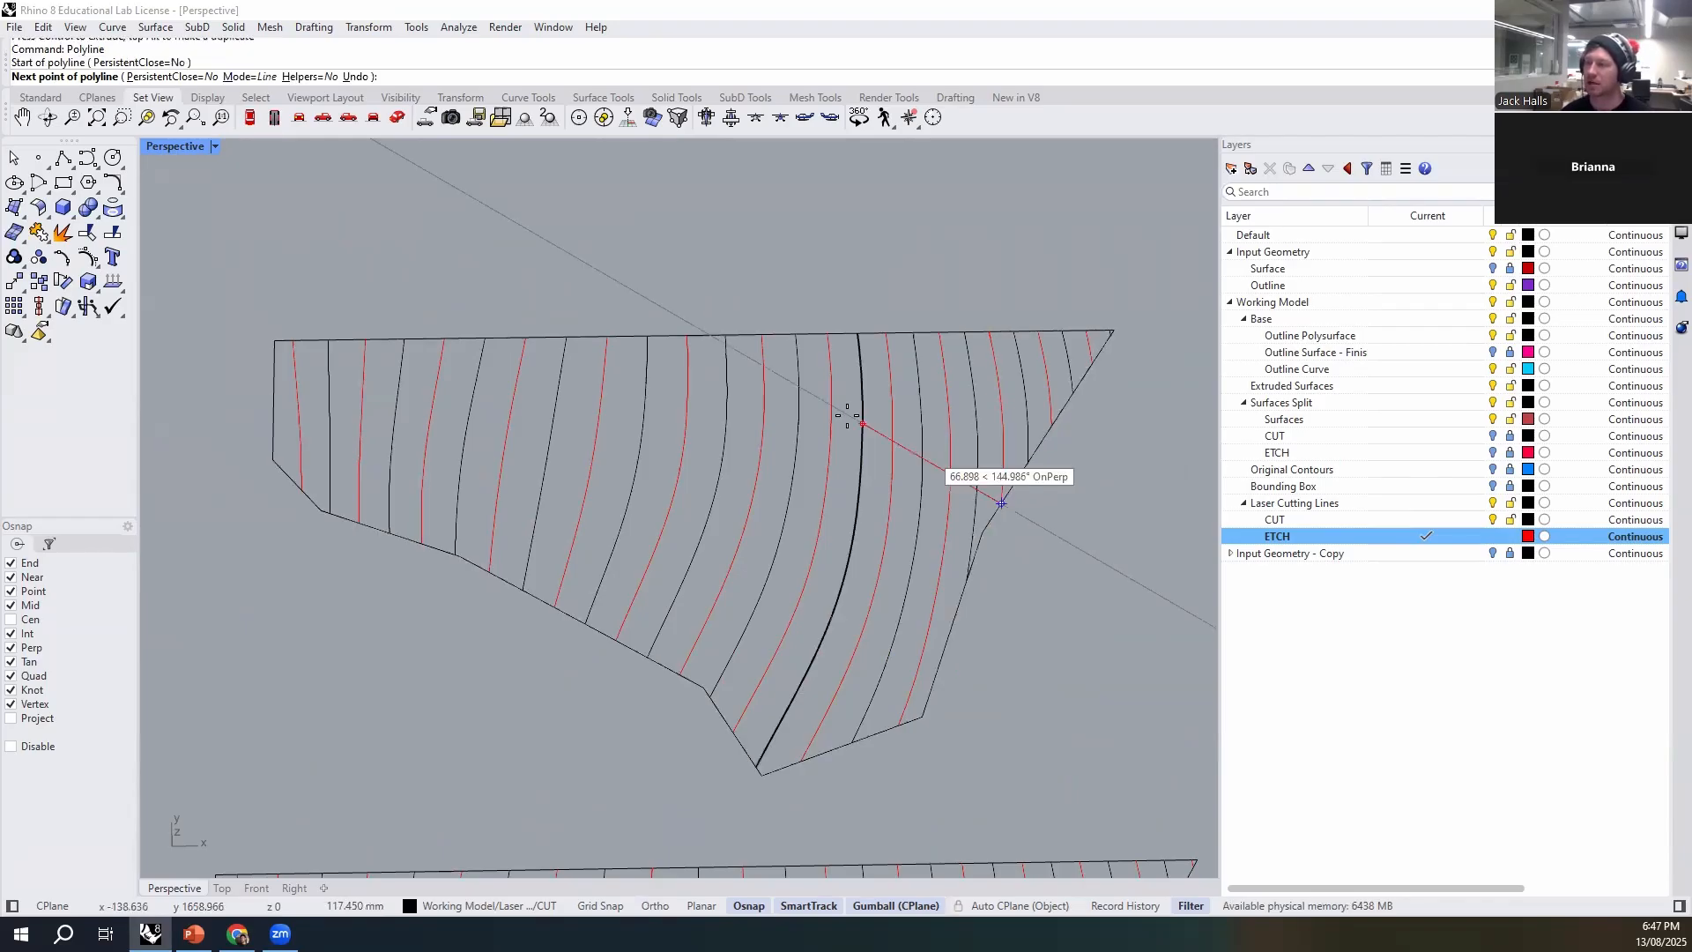
pyautogui.click(762, 444)
pyautogui.click(597, 444)
pyautogui.click(394, 423)
pyautogui.click(272, 419)
pyautogui.press('Return')
# - Offset the new etch polyline to its upper side to form a narrow parallel path across the contour layout
pyautogui.click(668, 442)
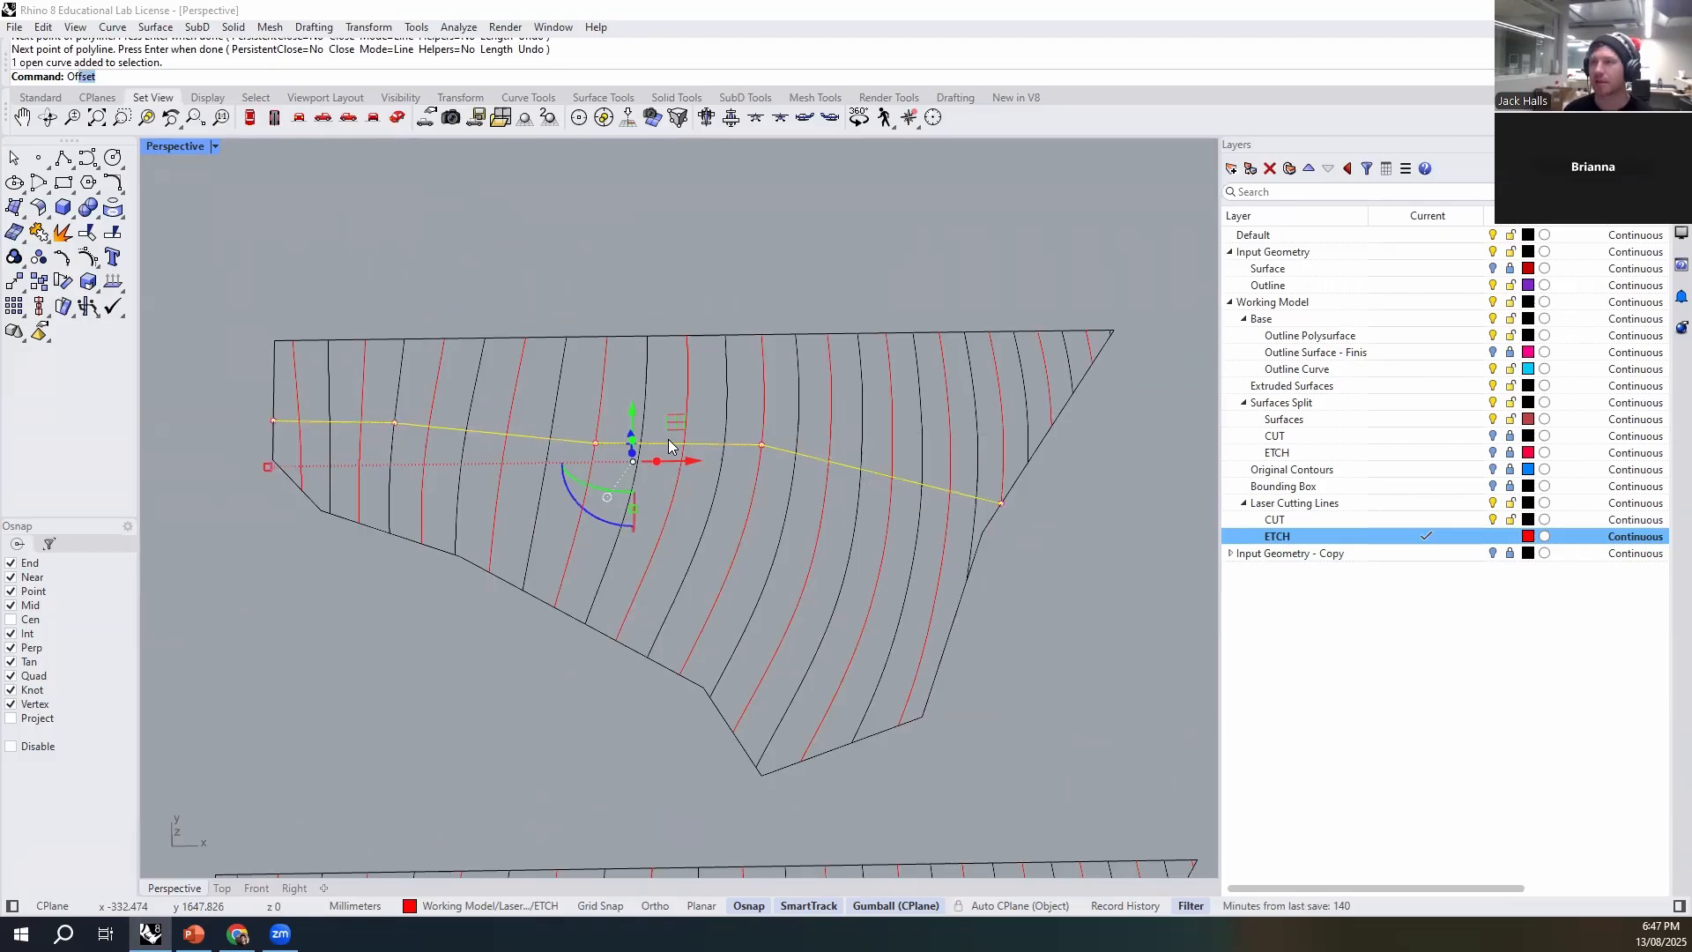
pyautogui.press('Return')
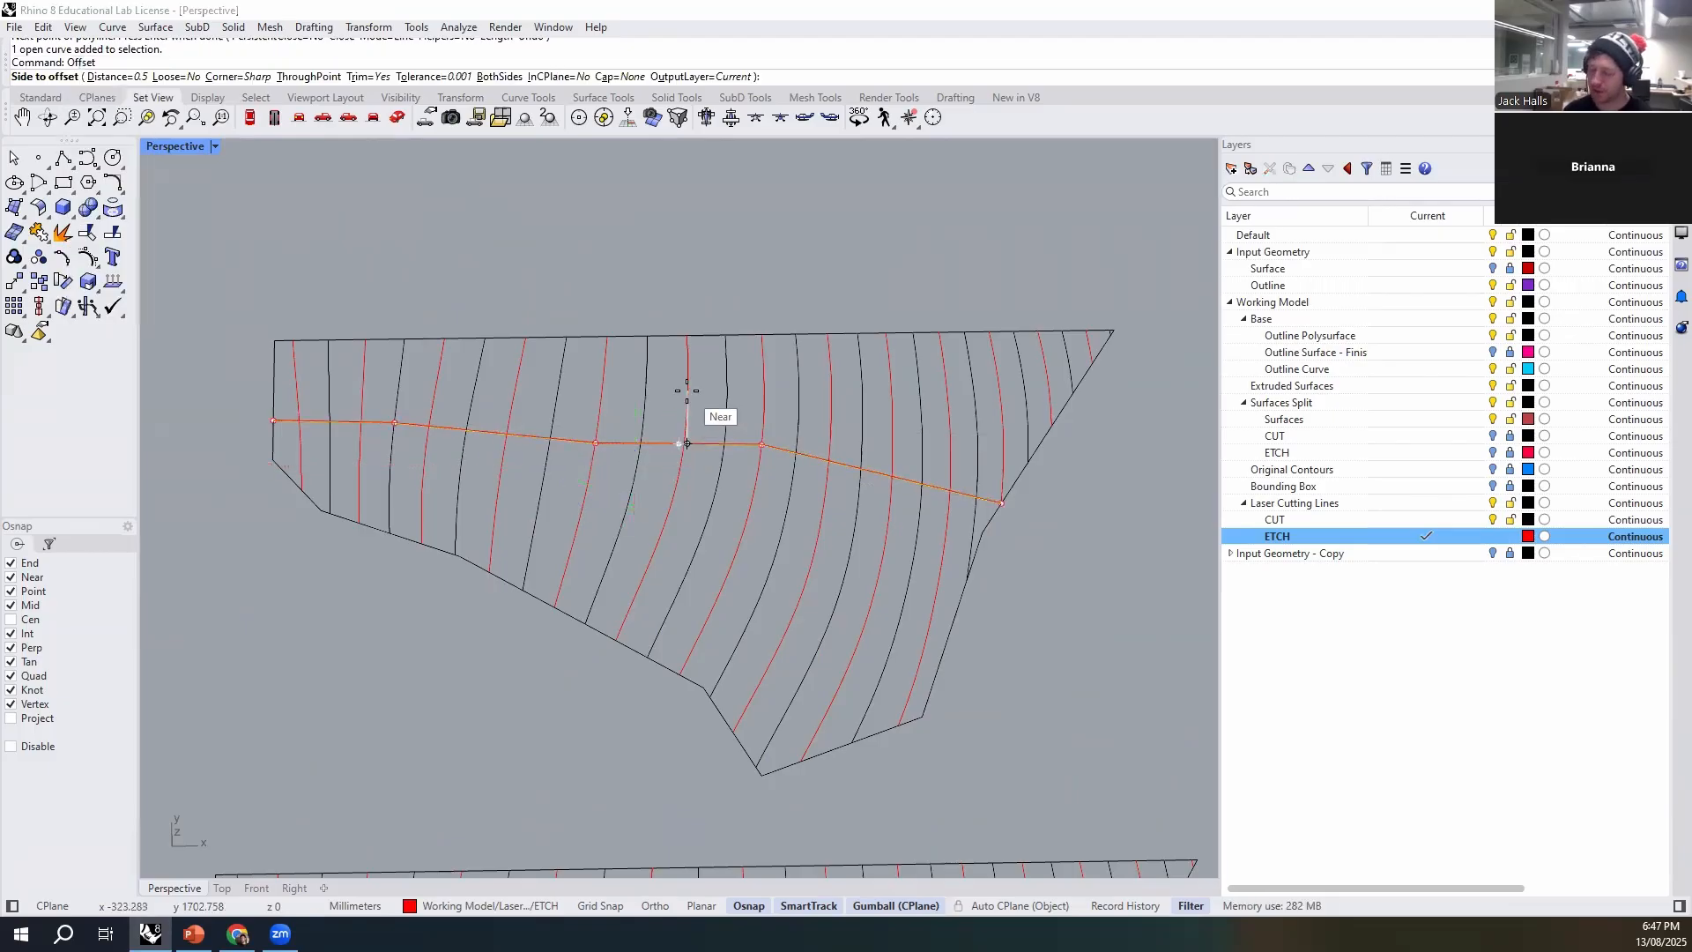
pyautogui.click(689, 433)
pyautogui.click(1137, 671)
# - Copy both parallel path lines from the upper contour layout to the matching position on the lower contour layout
pyautogui.scroll(5, 709, 389)
pyautogui.click(648, 340)
pyautogui.keyDown('shift'); pyautogui.click(664, 331); pyautogui.keyUp('shift')
pyautogui.write('Copy')
pyautogui.press('Return')
pyautogui.scroll(-5, 666, 332)
pyautogui.click(412, 383)
pyautogui.click(587, 562)
pyautogui.press('Return')
# - Examine how the parallel path lines cross the contours on both layouts, checking the lines on the lower one
pyautogui.scroll(3, 483, 460)
pyautogui.moveTo(572, 424); pyautogui.dragTo(723, 381, button='right')
pyautogui.moveTo(822, 630); pyautogui.dragTo(800, 558, button='right')
pyautogui.scroll(3, 872, 540)
pyautogui.scroll(-5, 841, 516)
pyautogui.scroll(5, 809, 562)
pyautogui.click(820, 550)
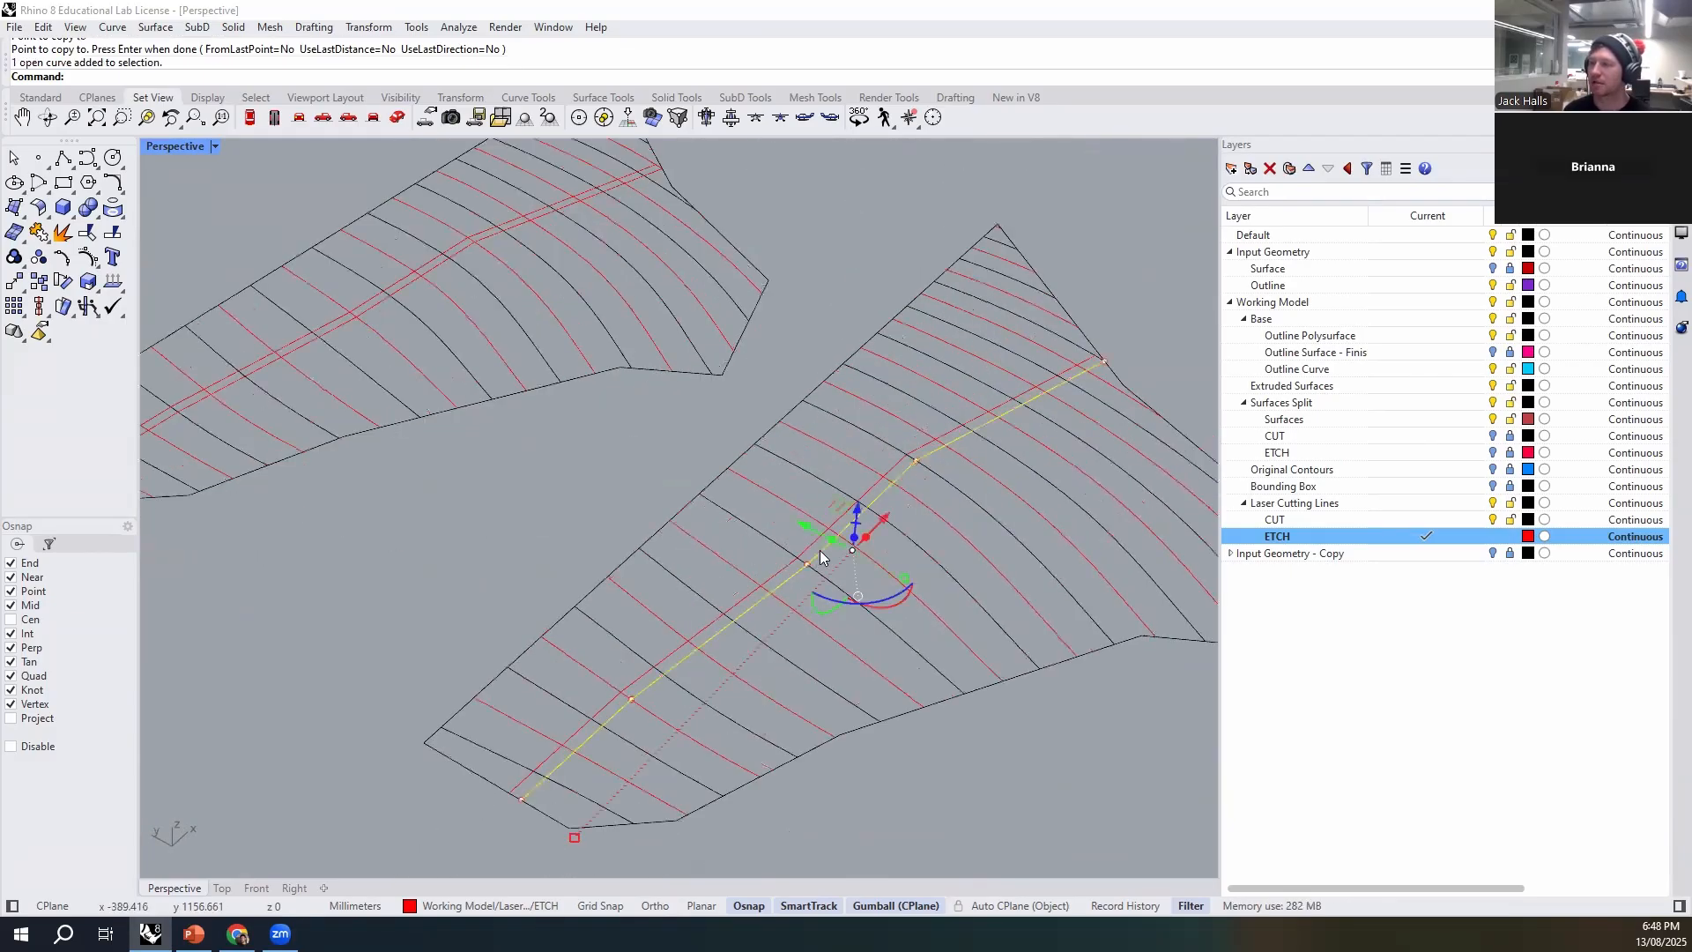
pyautogui.click(962, 700)
pyautogui.scroll(-5, 867, 497)
pyautogui.moveTo(867, 499); pyautogui.dragTo(703, 693, button='right')
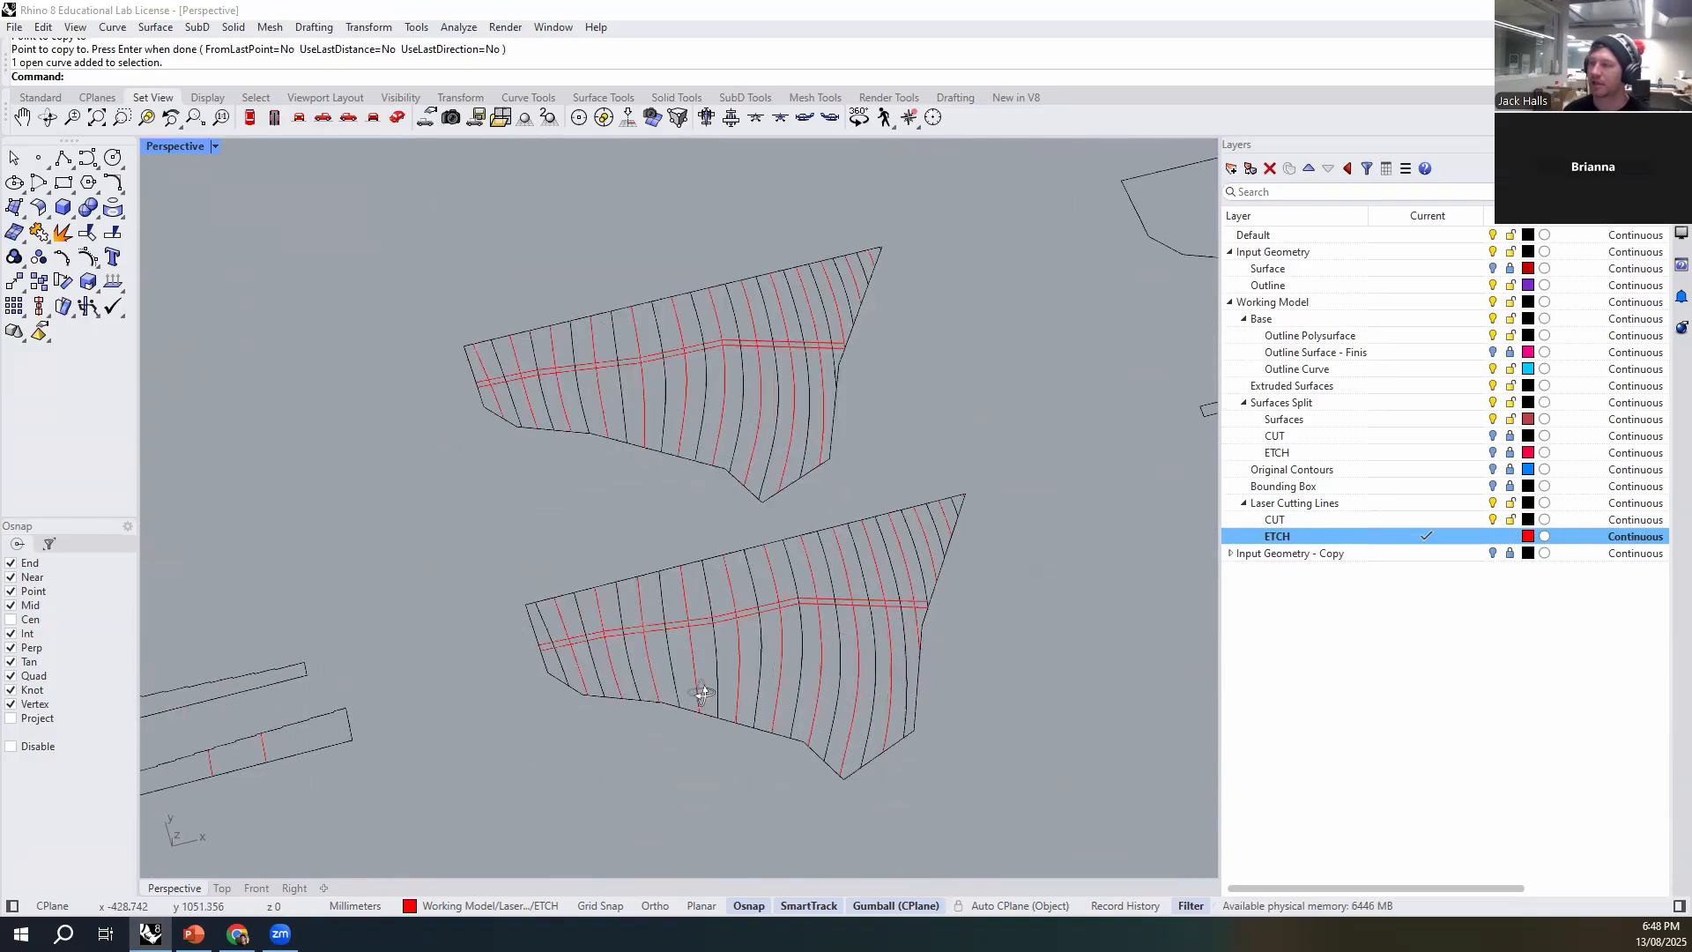
pyautogui.scroll(5, 635, 617)
pyautogui.click(620, 638)
pyautogui.click(661, 656)
pyautogui.scroll(-8, 716, 608)
pyautogui.moveTo(717, 615); pyautogui.dragTo(746, 585, button='right')
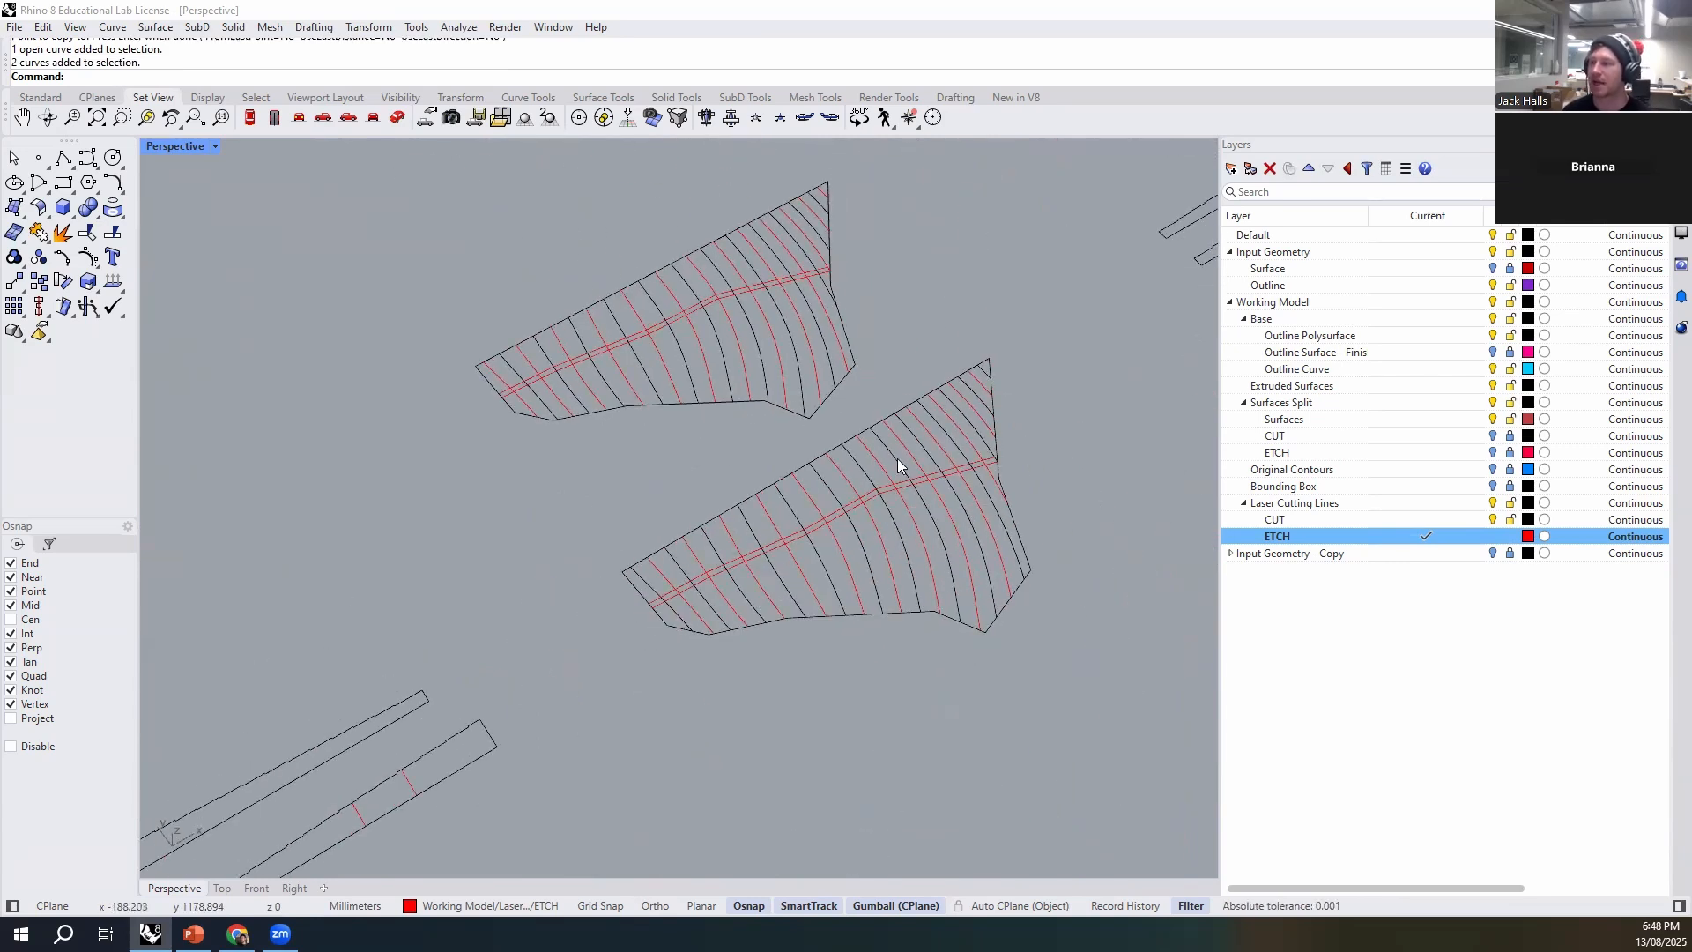
pyautogui.moveTo(703, 517); pyautogui.dragTo(959, 600, button='right')
pyautogui.moveTo(959, 658); pyautogui.dragTo(855, 583, button='right')
pyautogui.scroll(5, 636, 425)
pyautogui.keyDown('shift'); pyautogui.moveTo(636, 424); pyautogui.dragTo(807, 387, button='right'); pyautogui.keyUp('shift')
pyautogui.moveTo(760, 457); pyautogui.dragTo(825, 564, button='right')
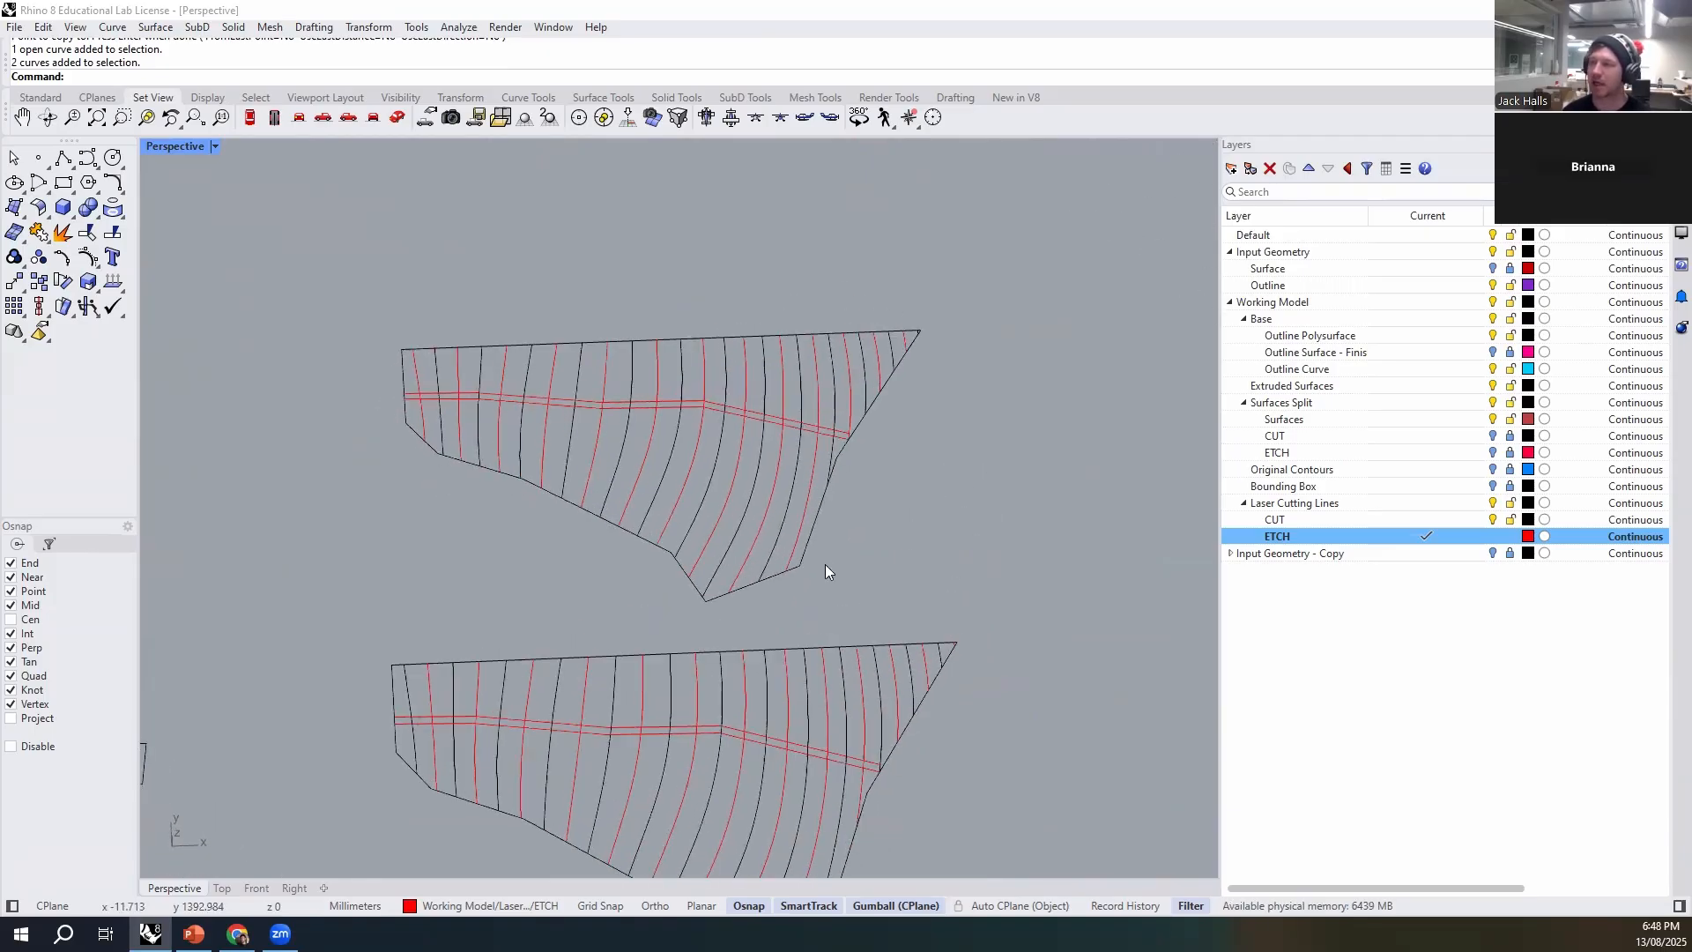
# - Start the Text command to add text to the laser-cutting layout on the ETCH layer
pyautogui.moveTo(1041, 431); pyautogui.dragTo(657, 244, button='right')
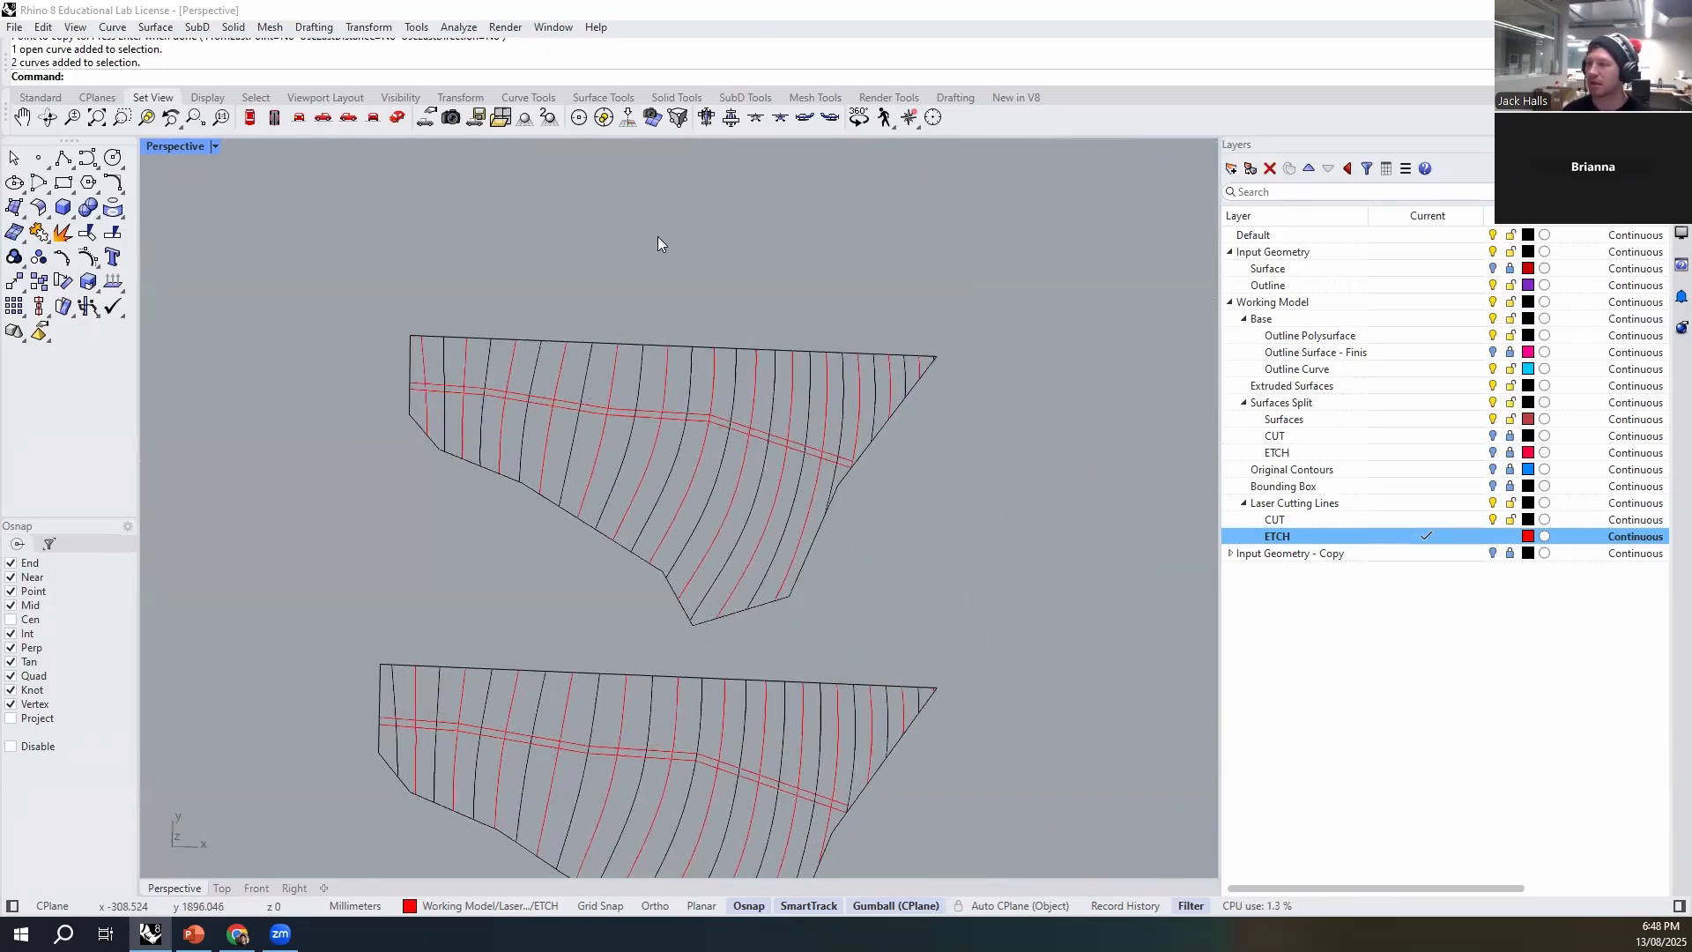
pyautogui.press('Return')
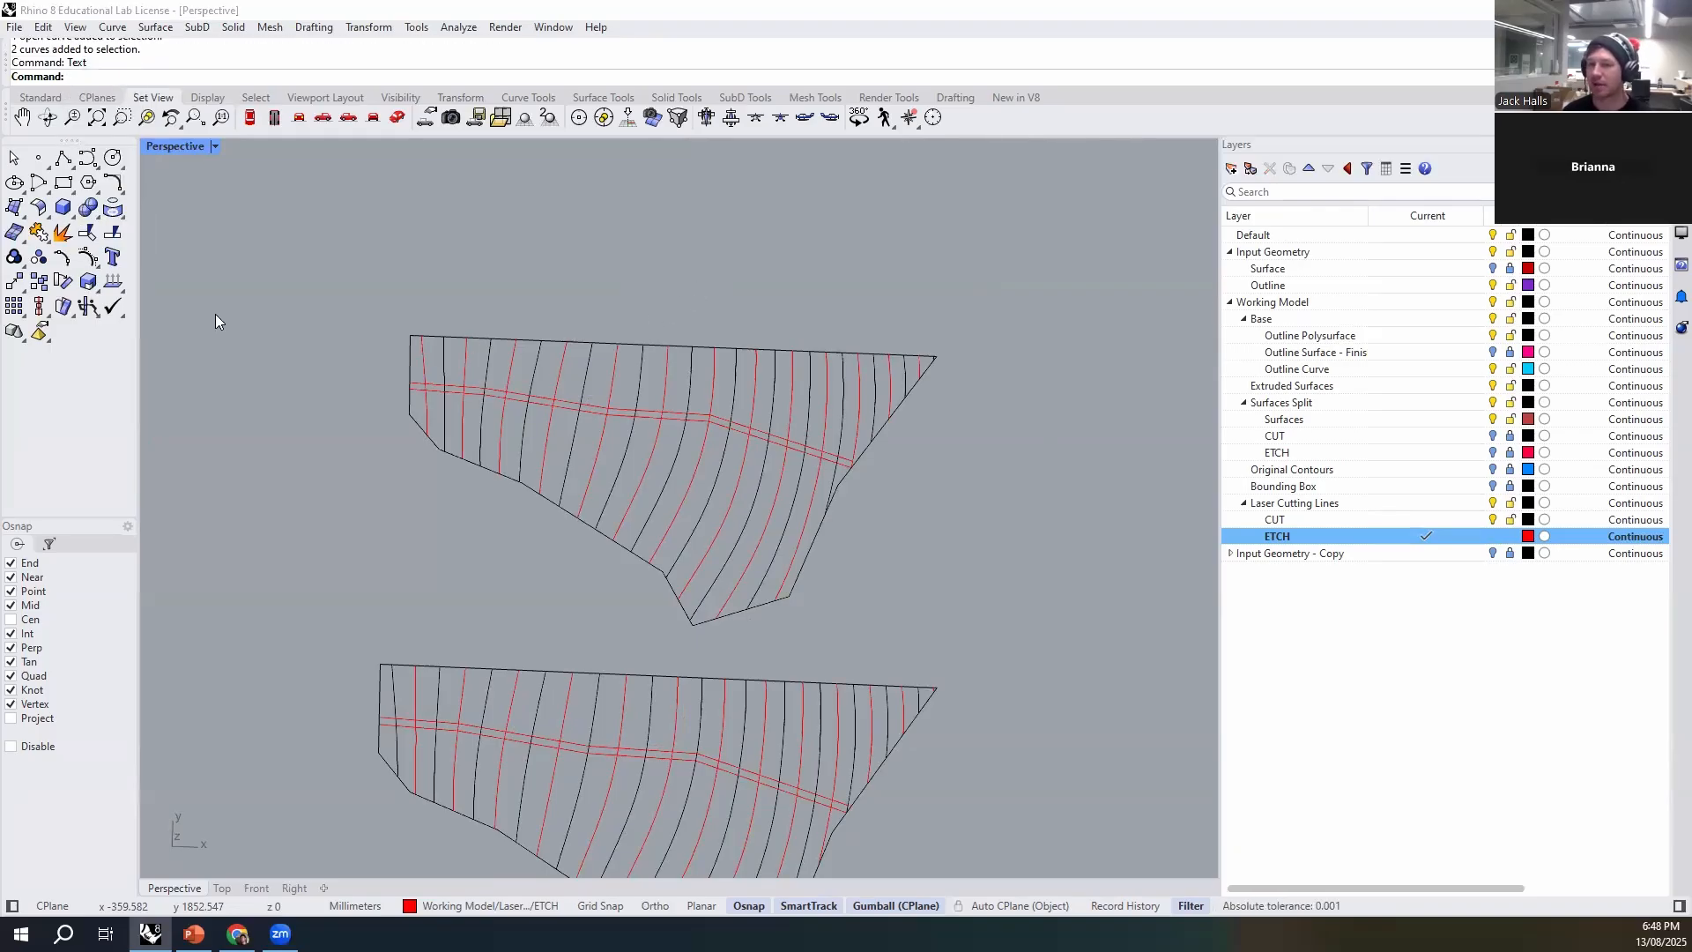
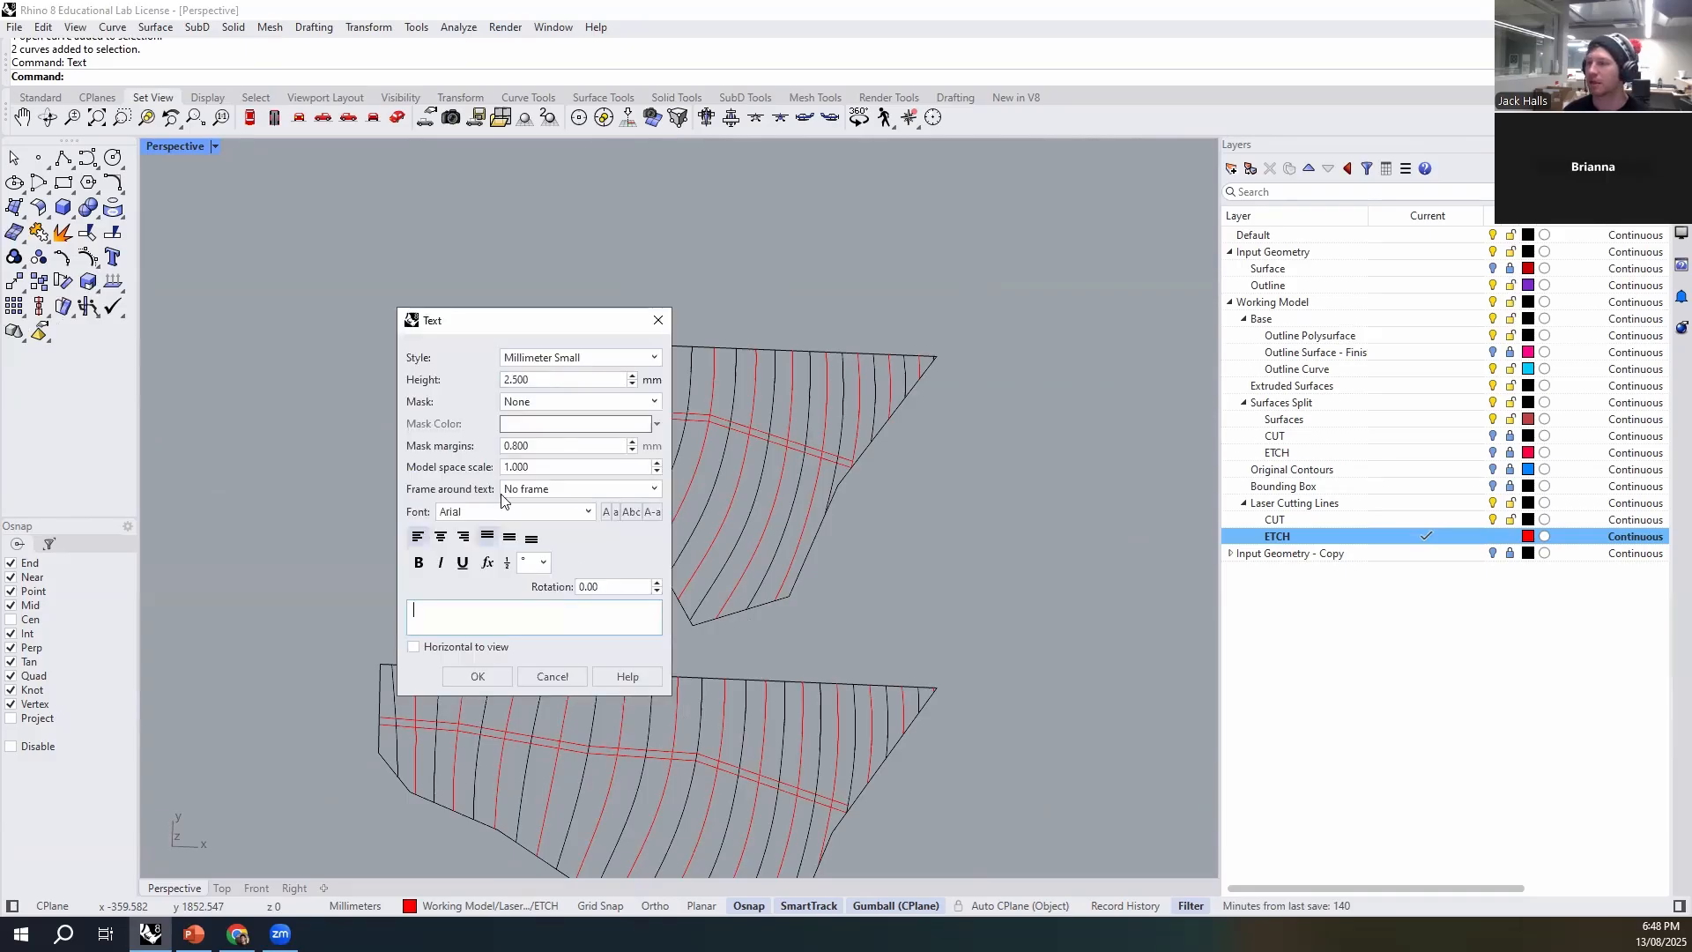
# - Set the new text's height to 5 mm and its font to MecSoft_Font-1
pyautogui.doubleClick(544, 384)
pyautogui.write('5')
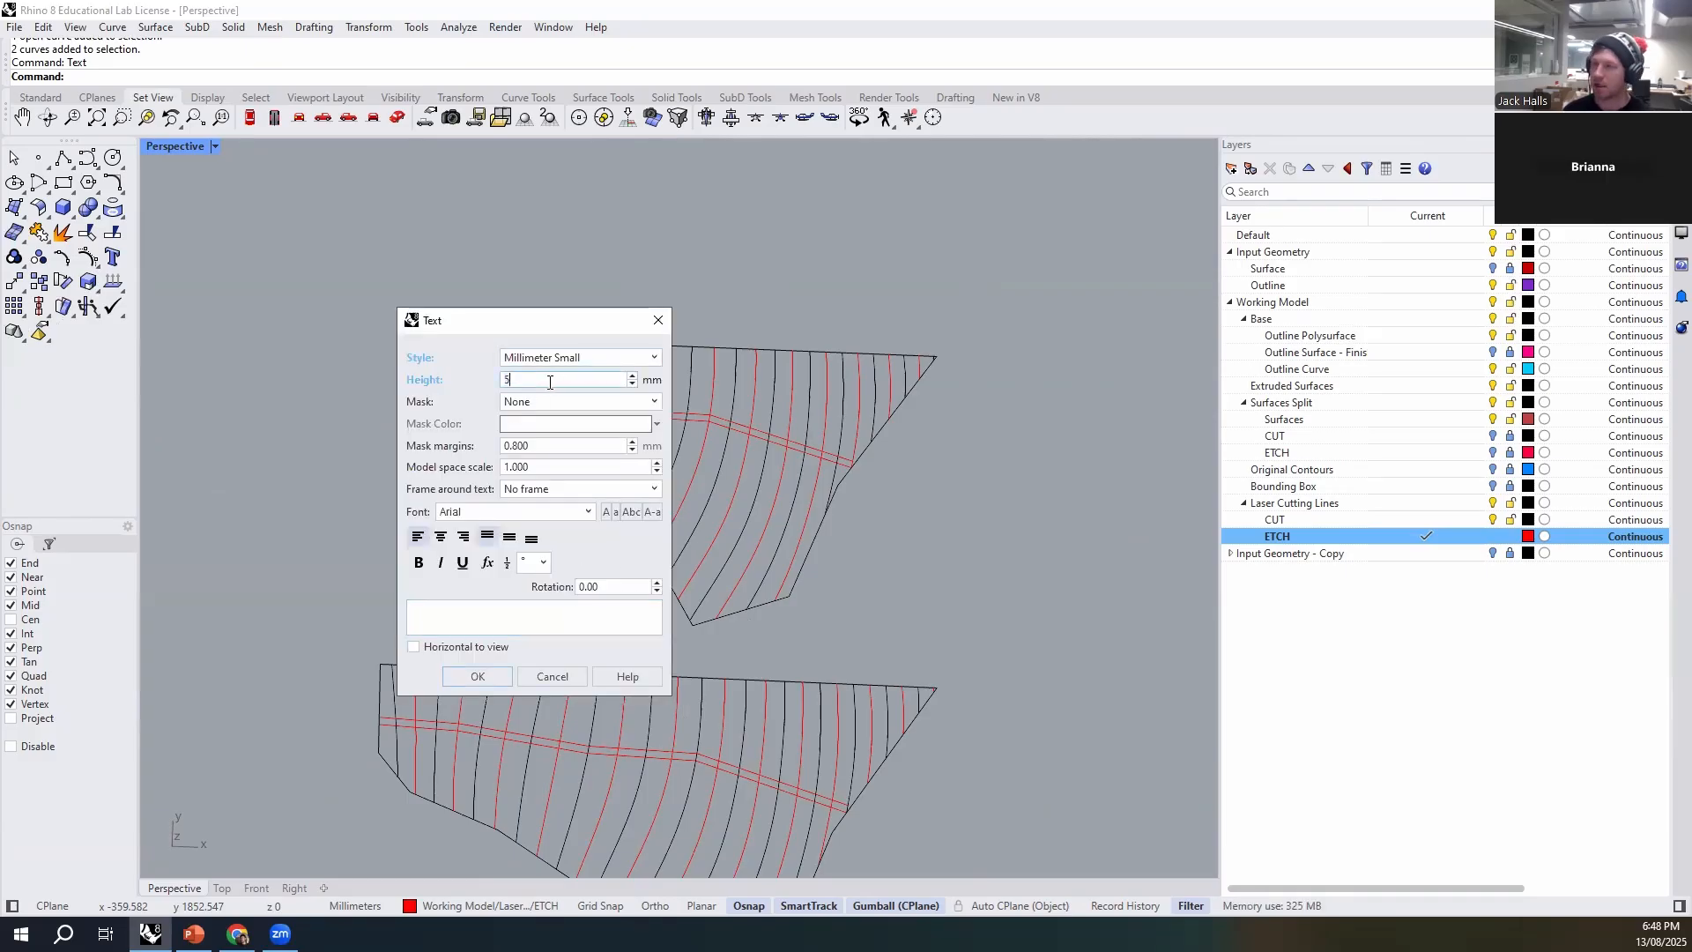
pyautogui.click(578, 513)
pyautogui.scroll(-5, 585, 691)
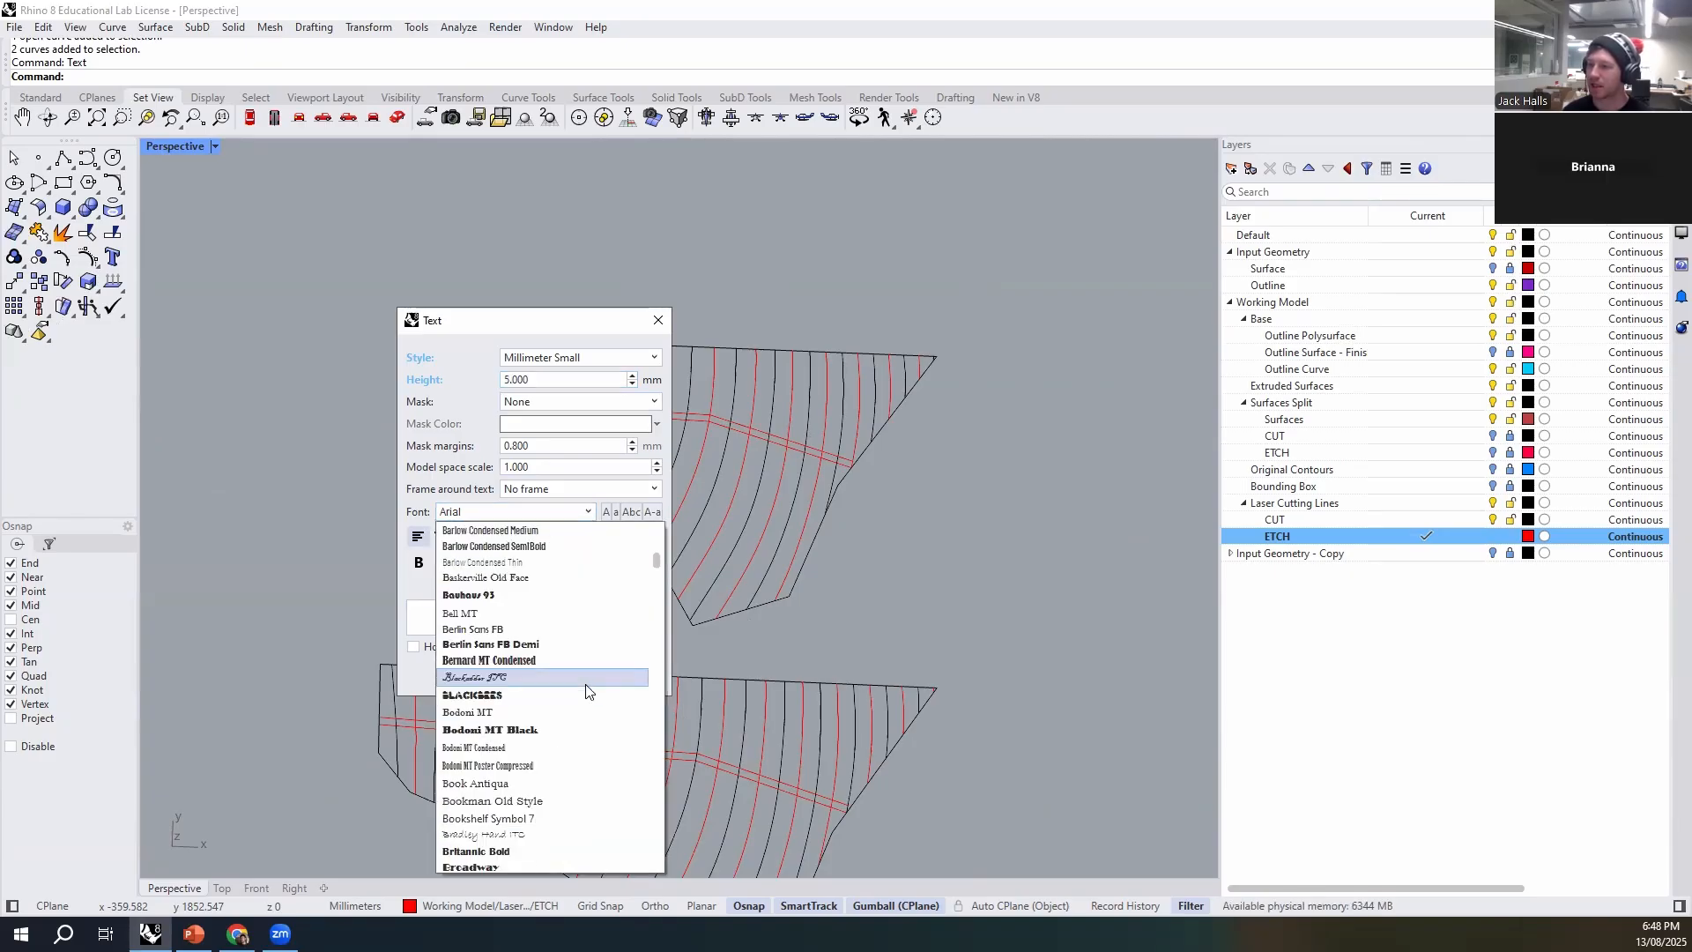
pyautogui.scroll(-10, 587, 692)
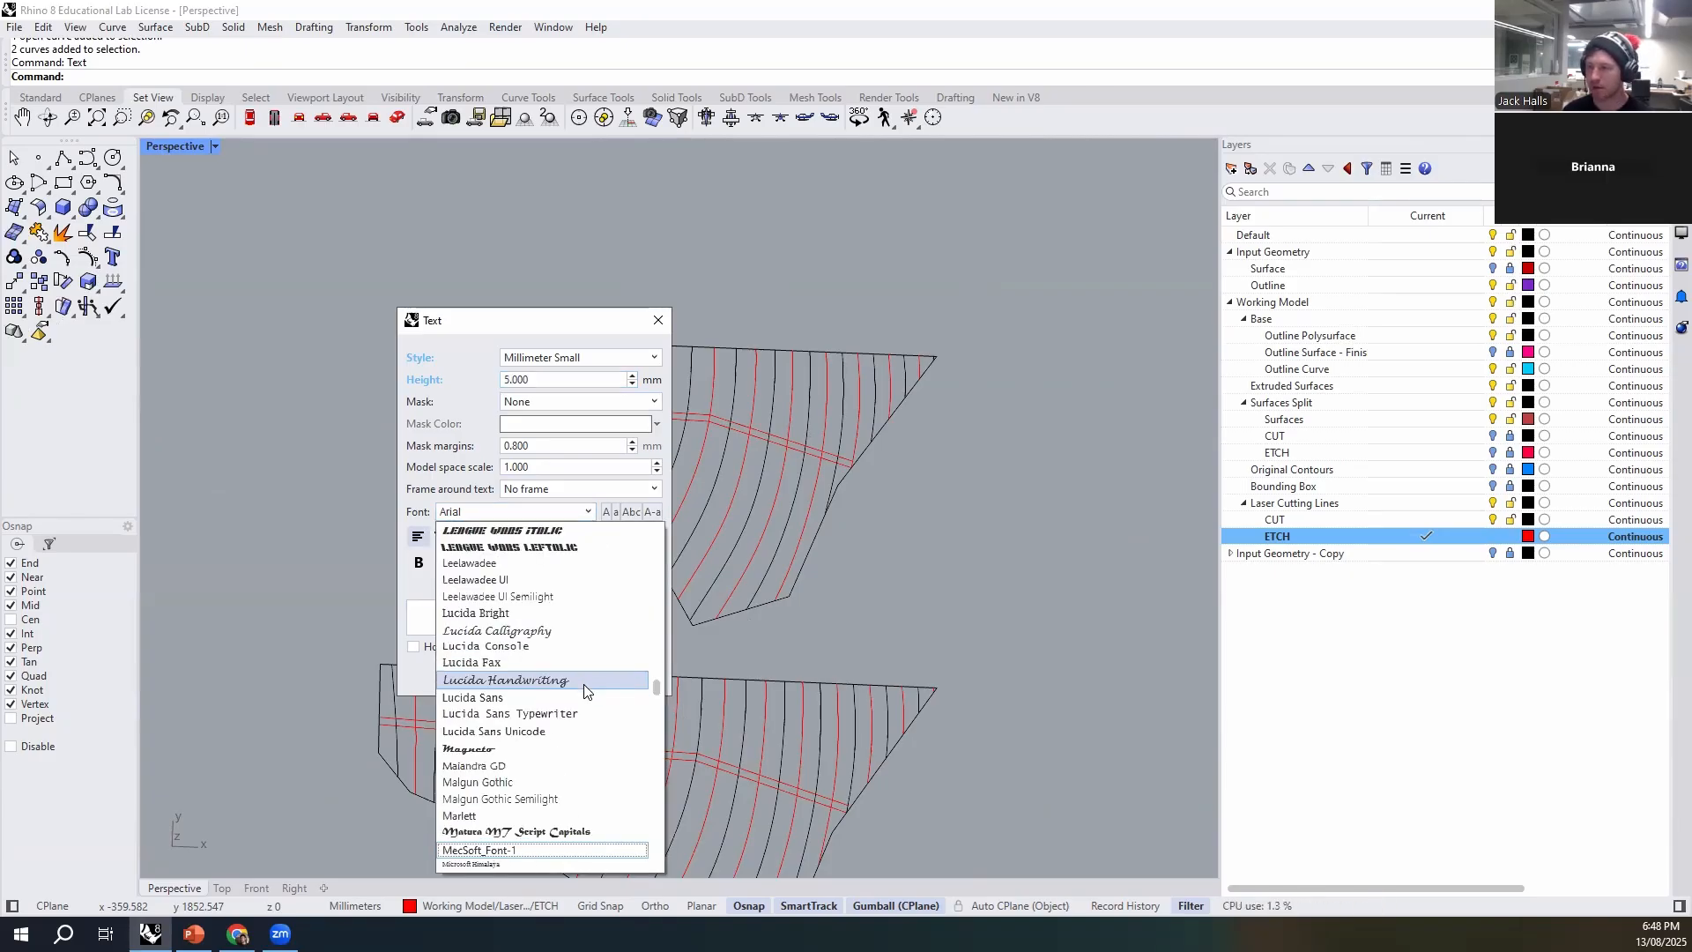
pyautogui.click(547, 850)
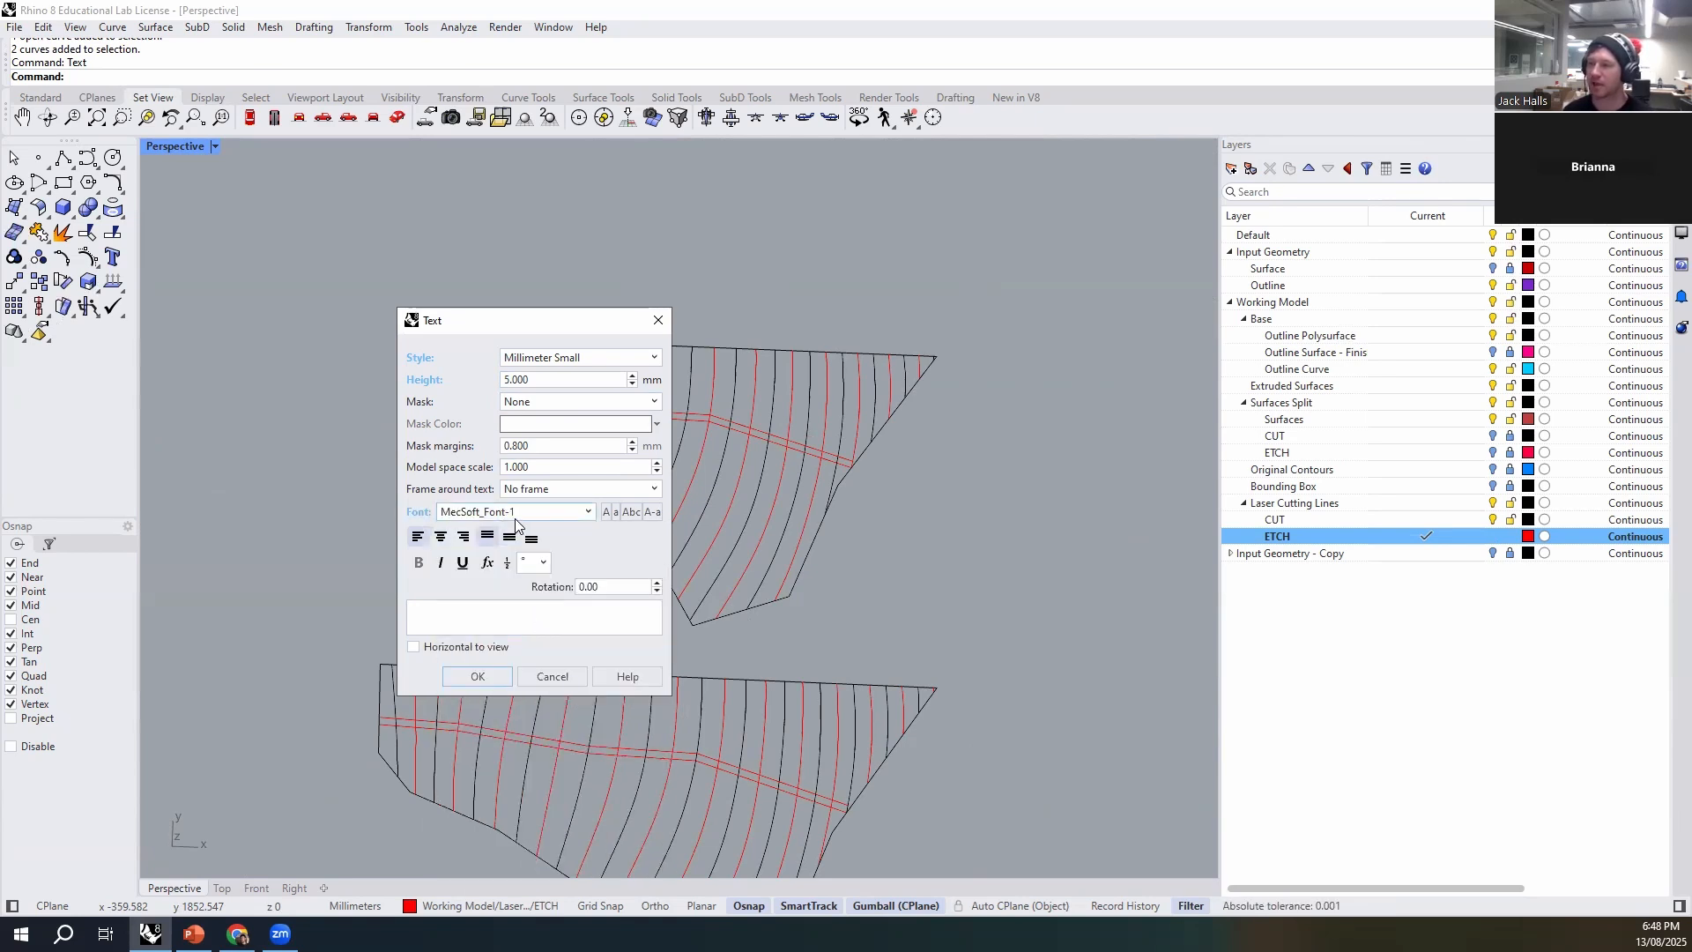
# - Enter the text "Tonga 1:500" and place it in the empty space below the upper contour layout
pyautogui.click(483, 608)
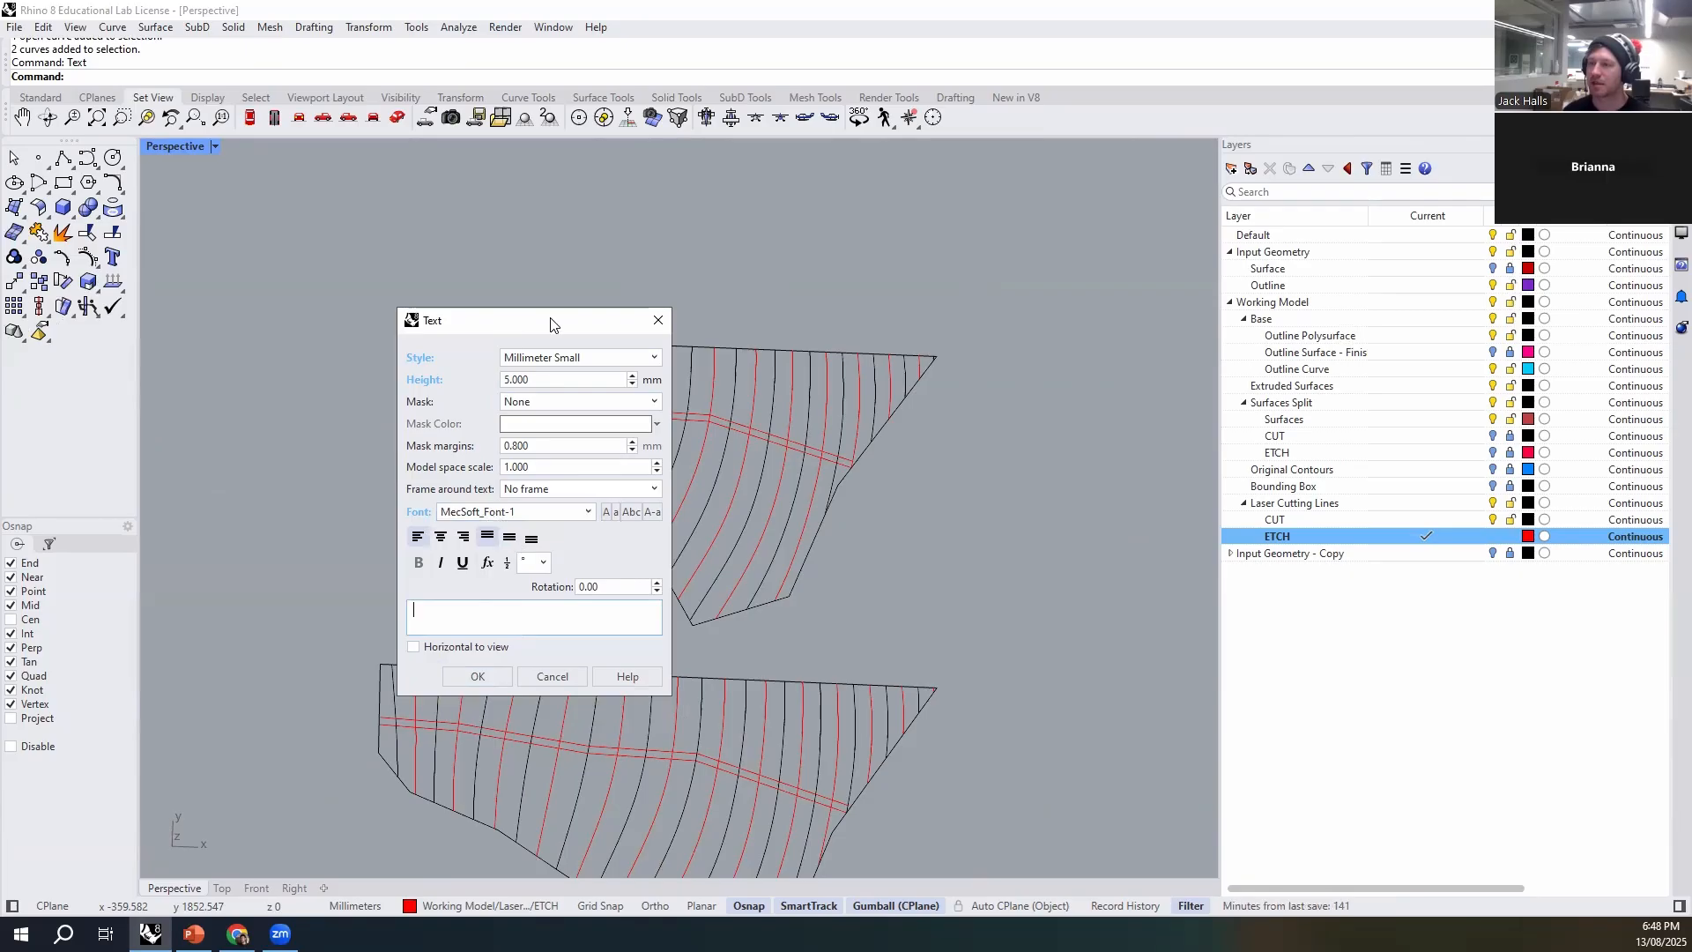
pyautogui.moveTo(553, 324); pyautogui.dragTo(289, 200)
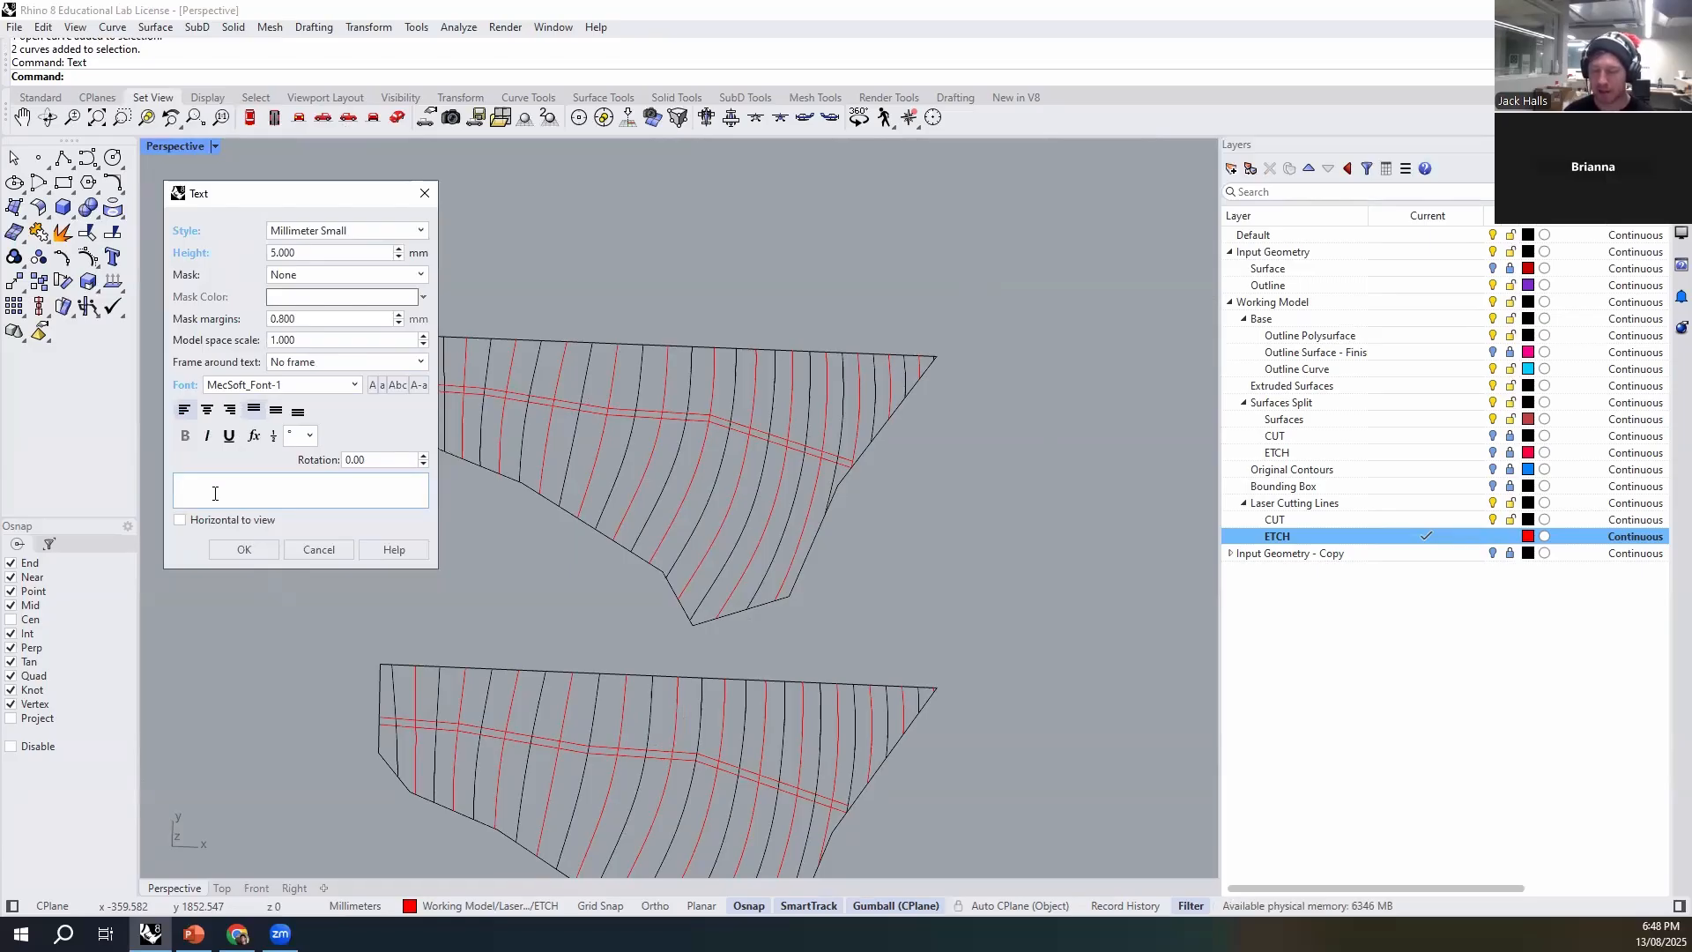
pyautogui.write('toN')
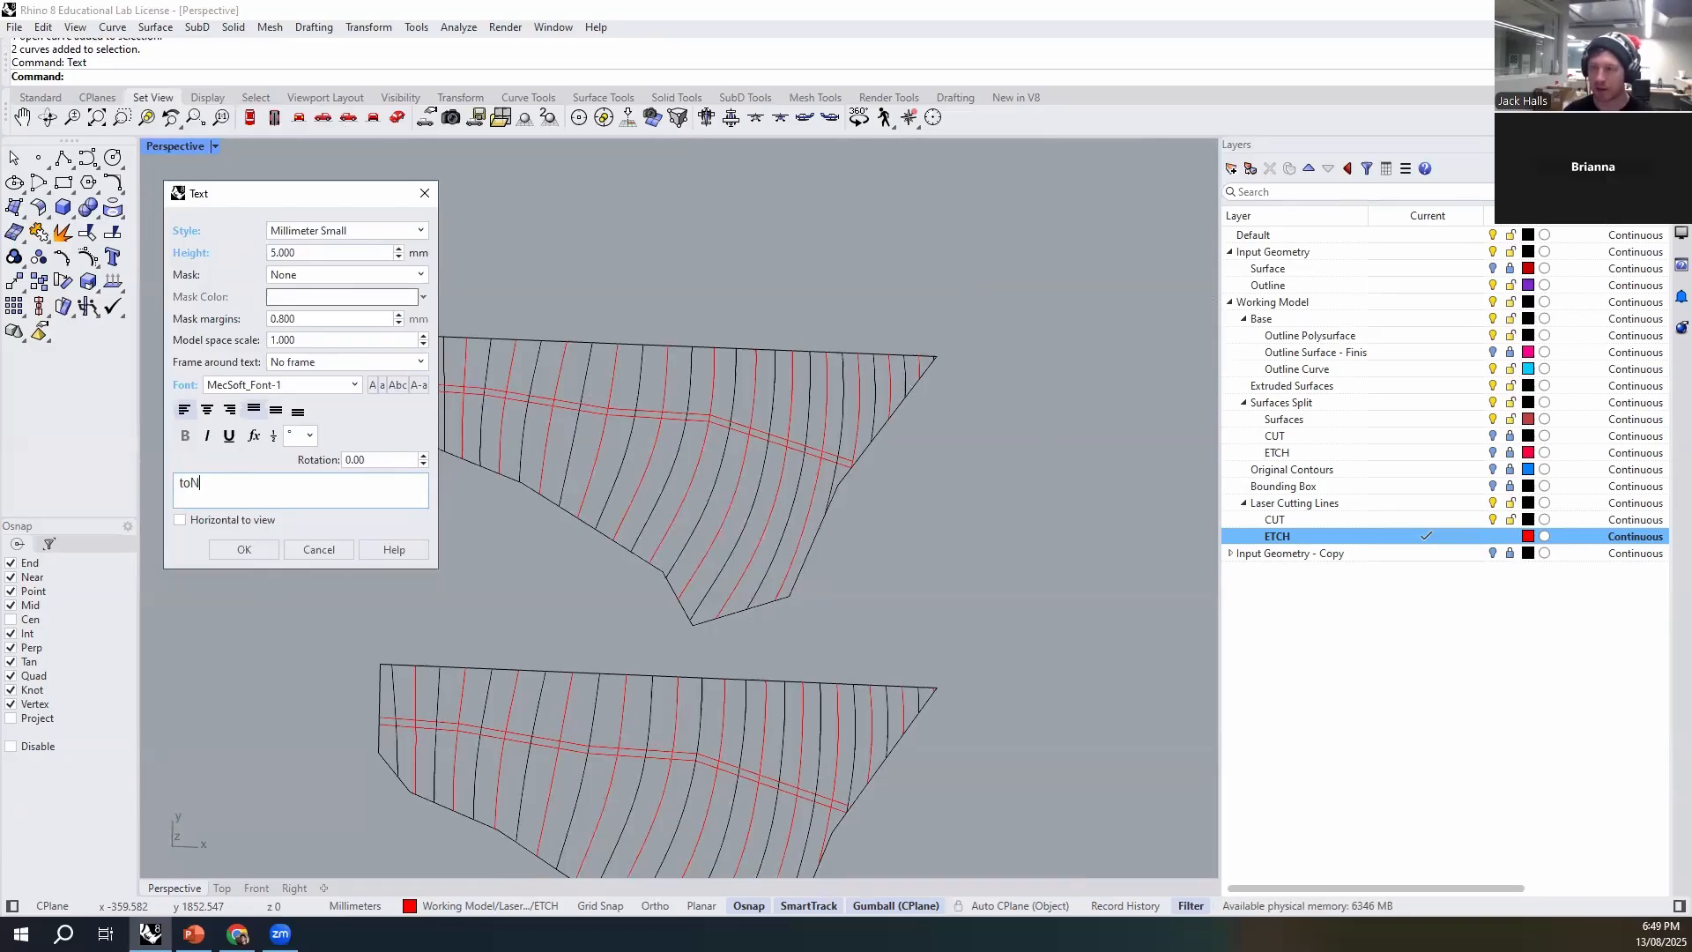
pyautogui.press('BackSpace')
pyautogui.press('BackSpace')
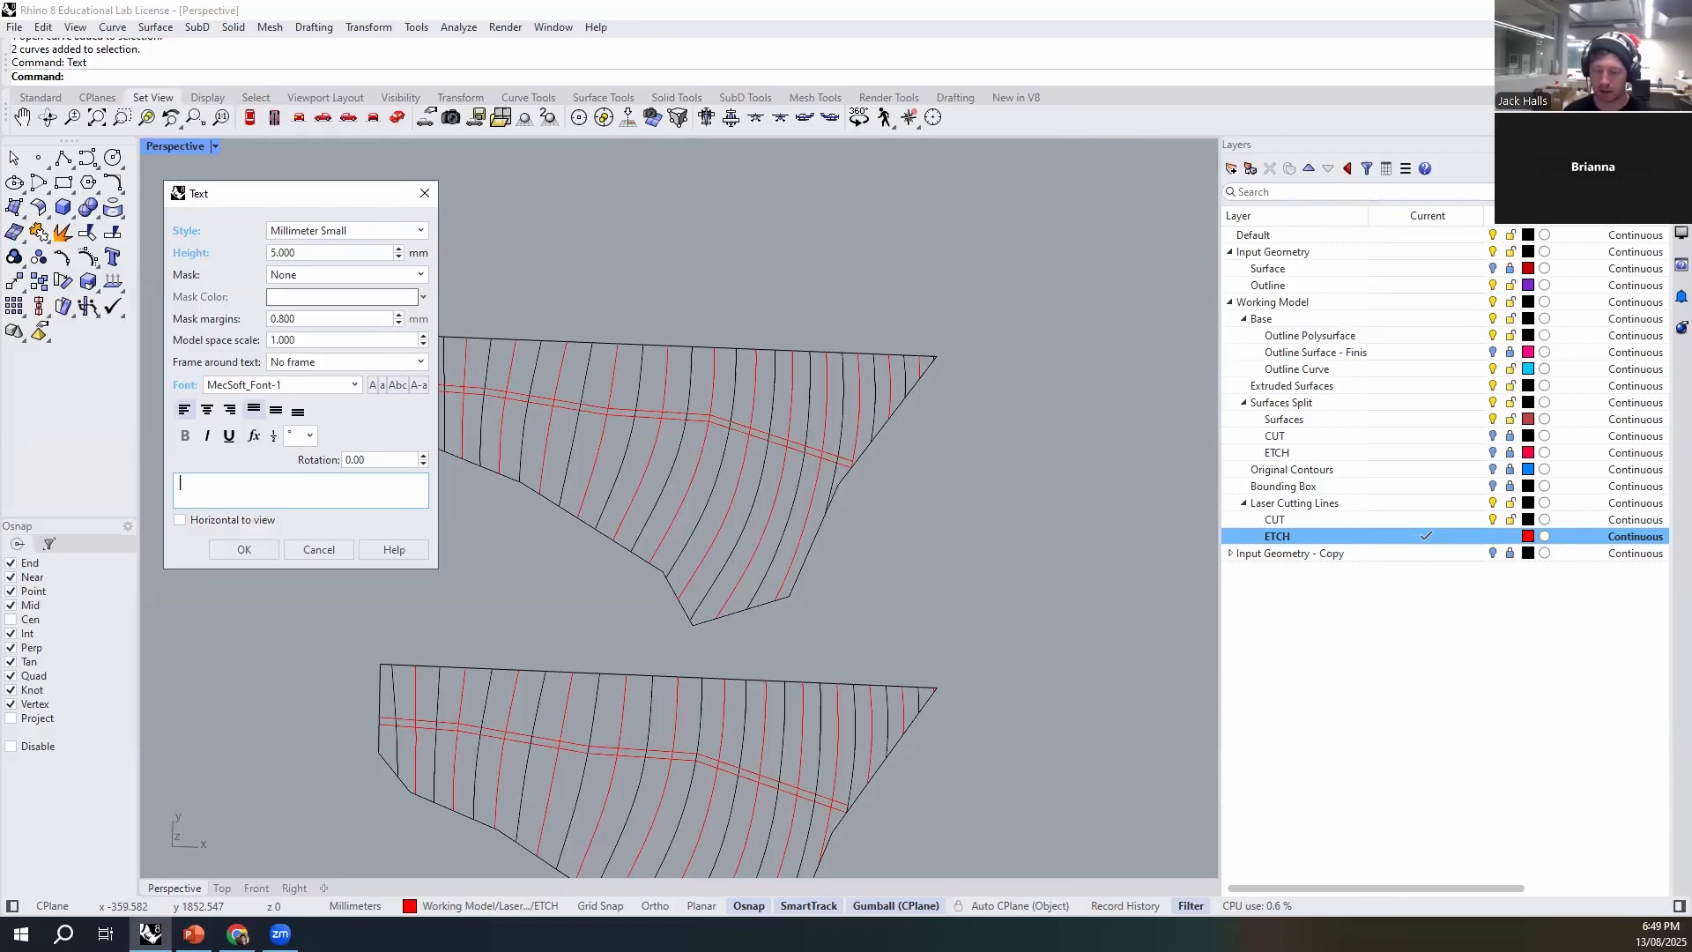
pyautogui.write('a 1:500')
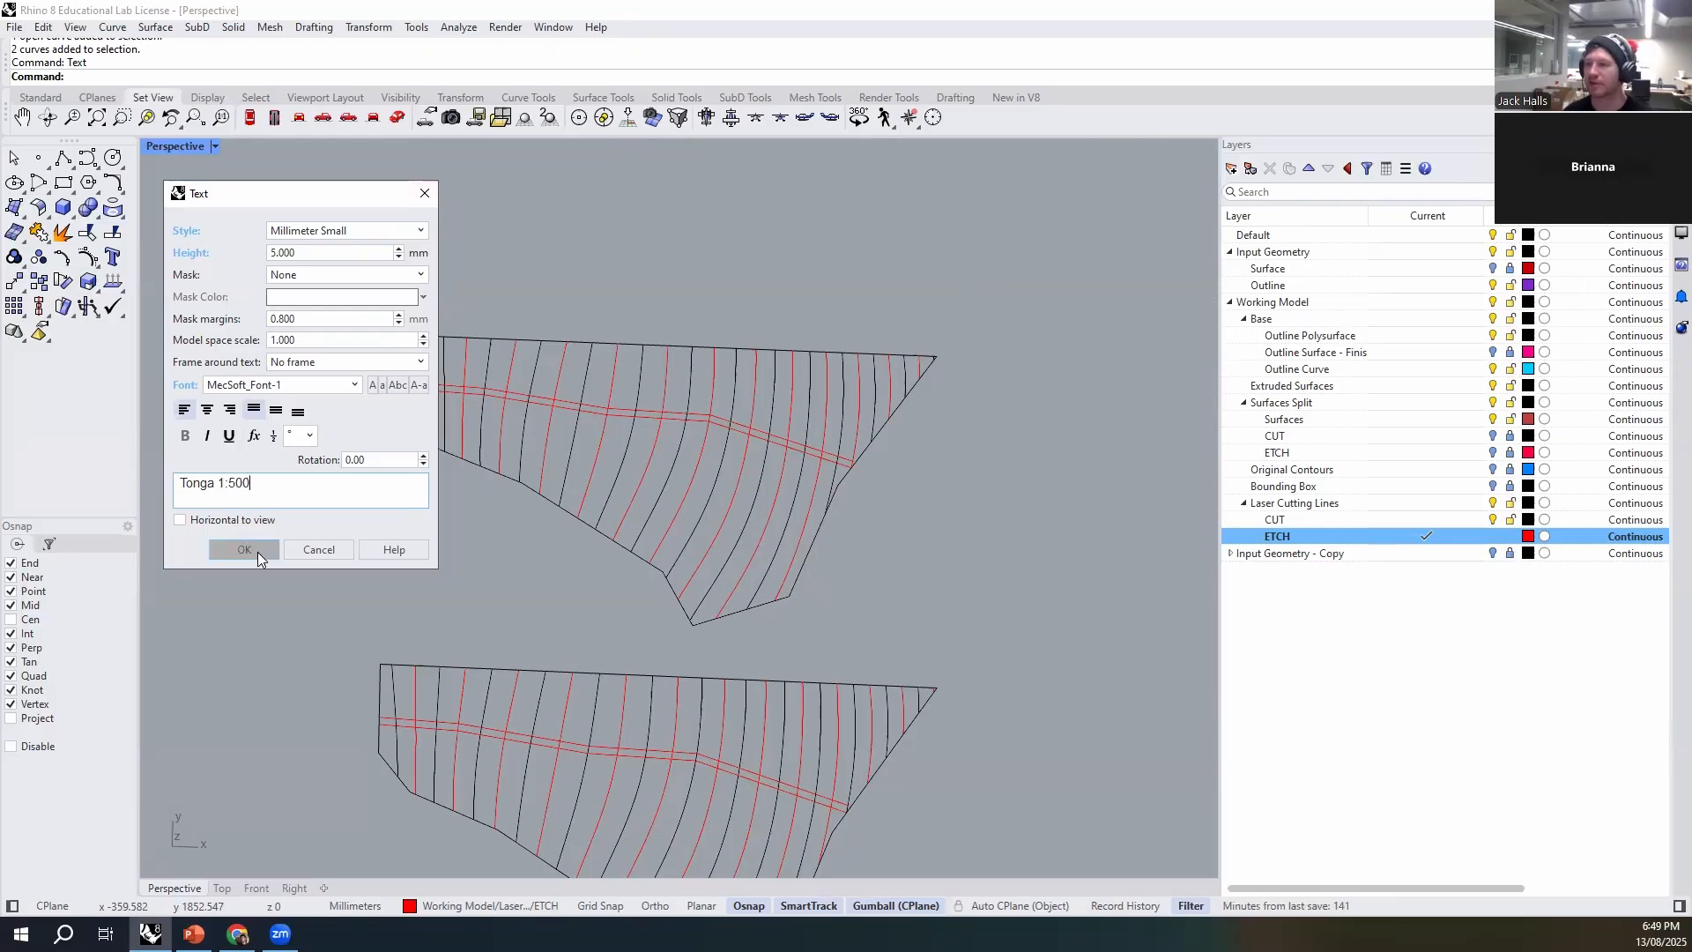
pyautogui.click(257, 552)
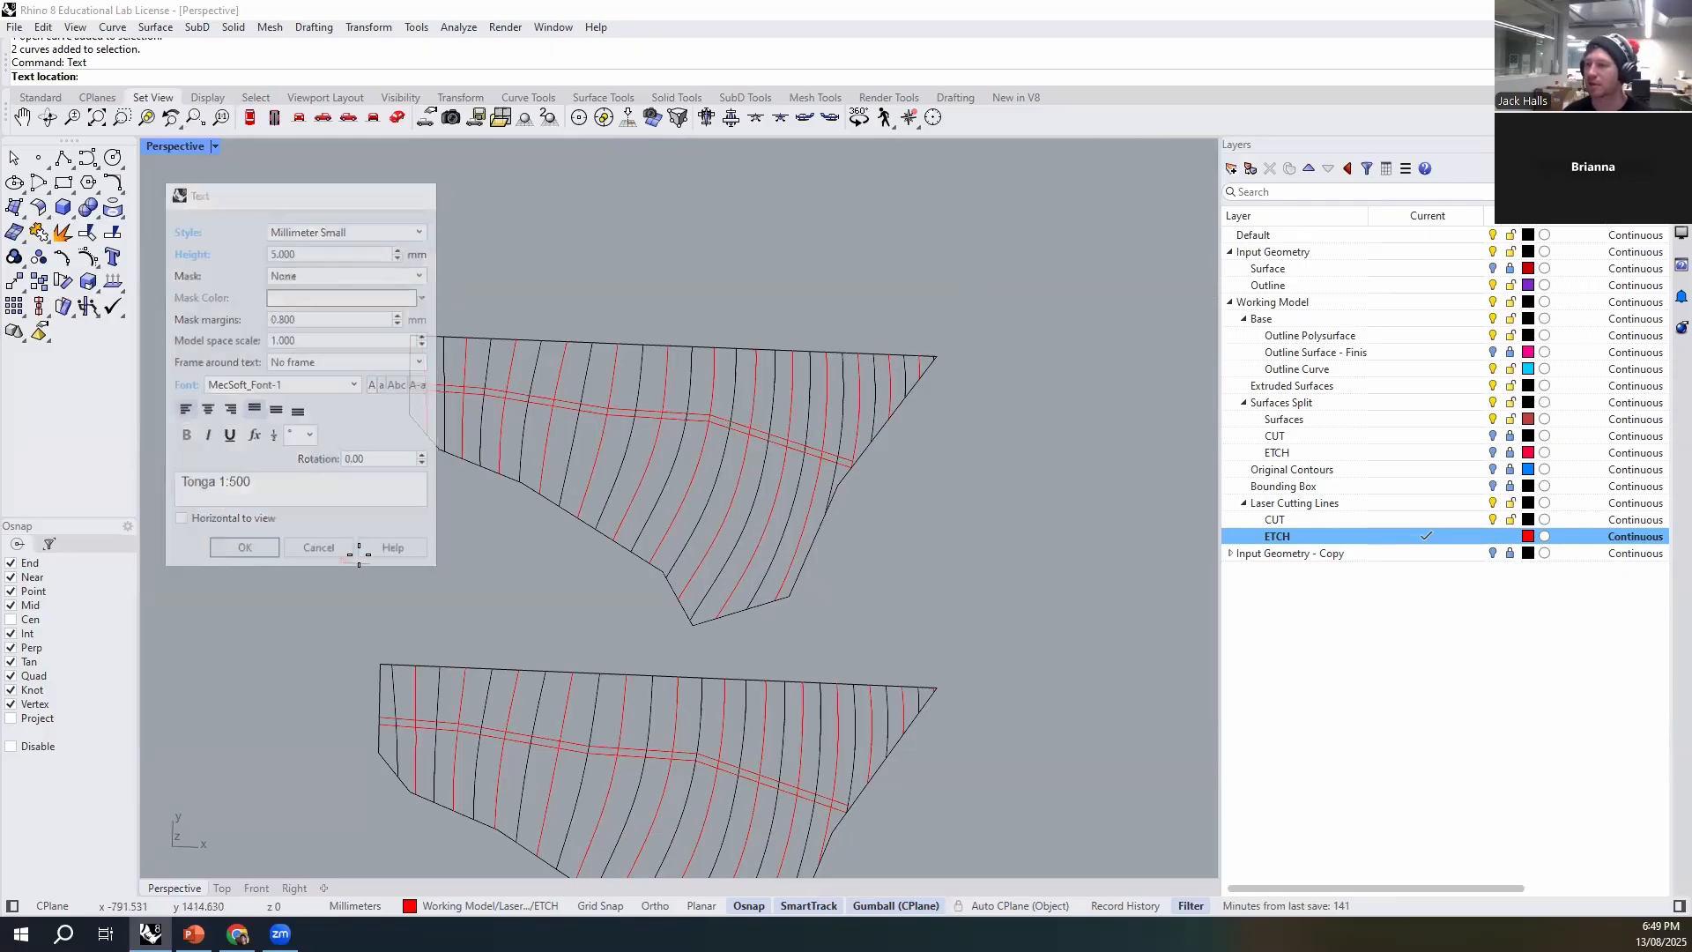
pyautogui.click(414, 533)
# - Edit the placed "Tonga 1:500" text and set its height to 10 mm
pyautogui.scroll(5, 418, 533)
pyautogui.click(418, 541)
pyautogui.scroll(-3, 436, 569)
pyautogui.scroll(4, 448, 603)
pyautogui.click(435, 548)
pyautogui.doubleClick(436, 546)
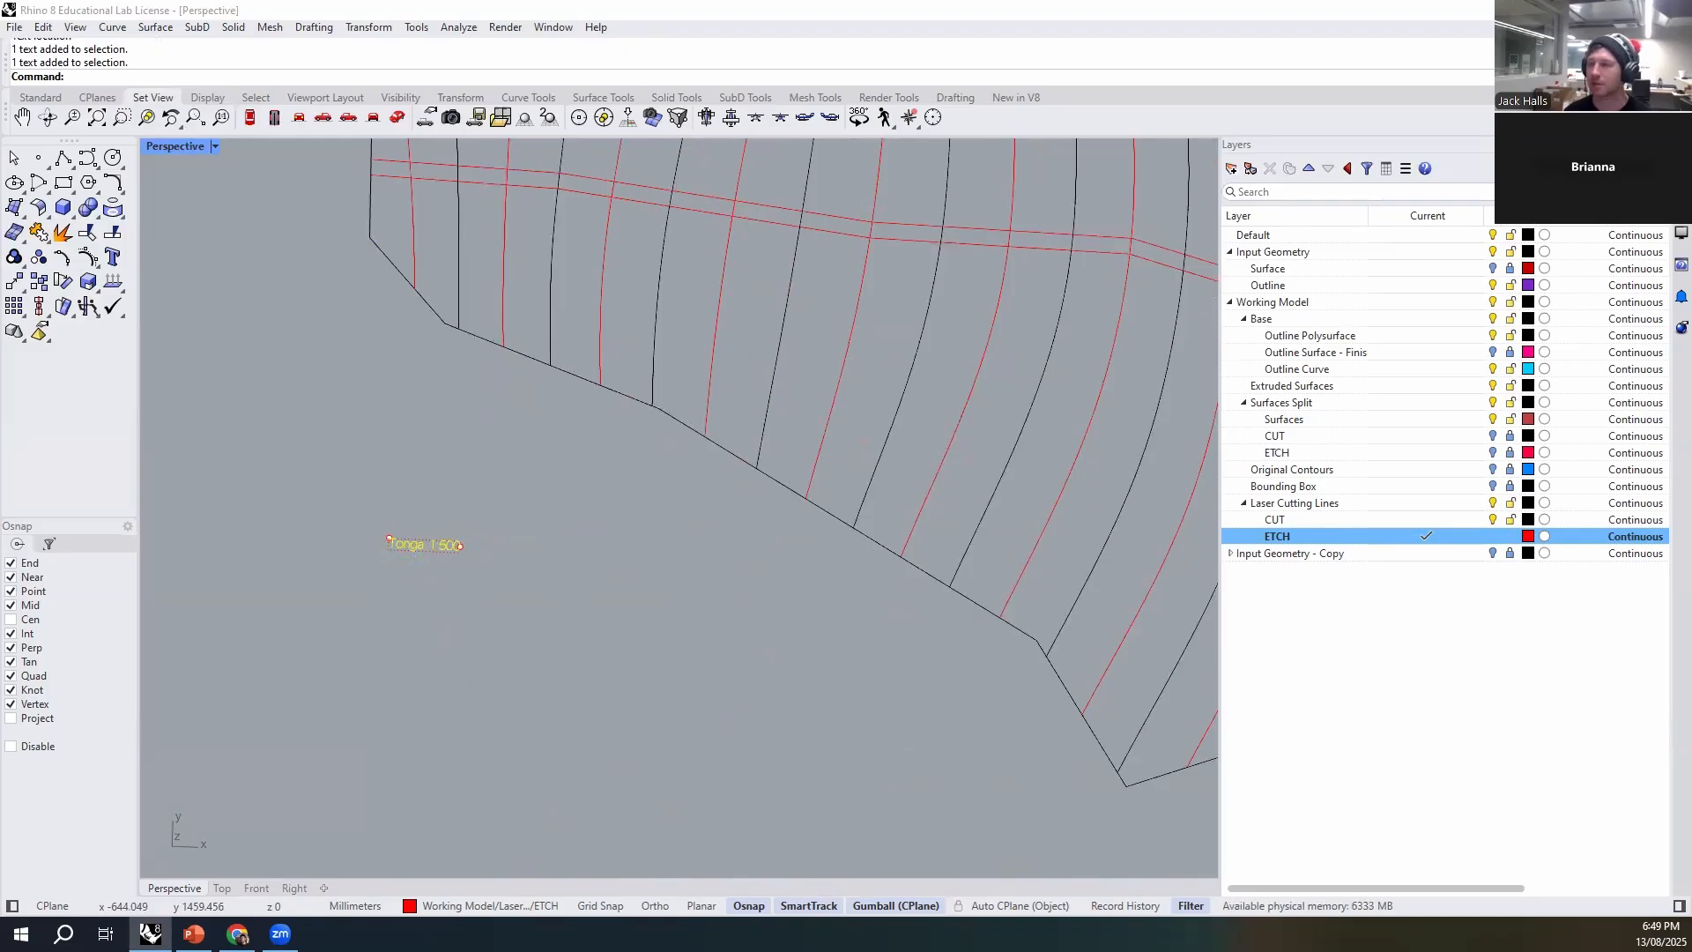
pyautogui.click(531, 414)
pyautogui.write('10')
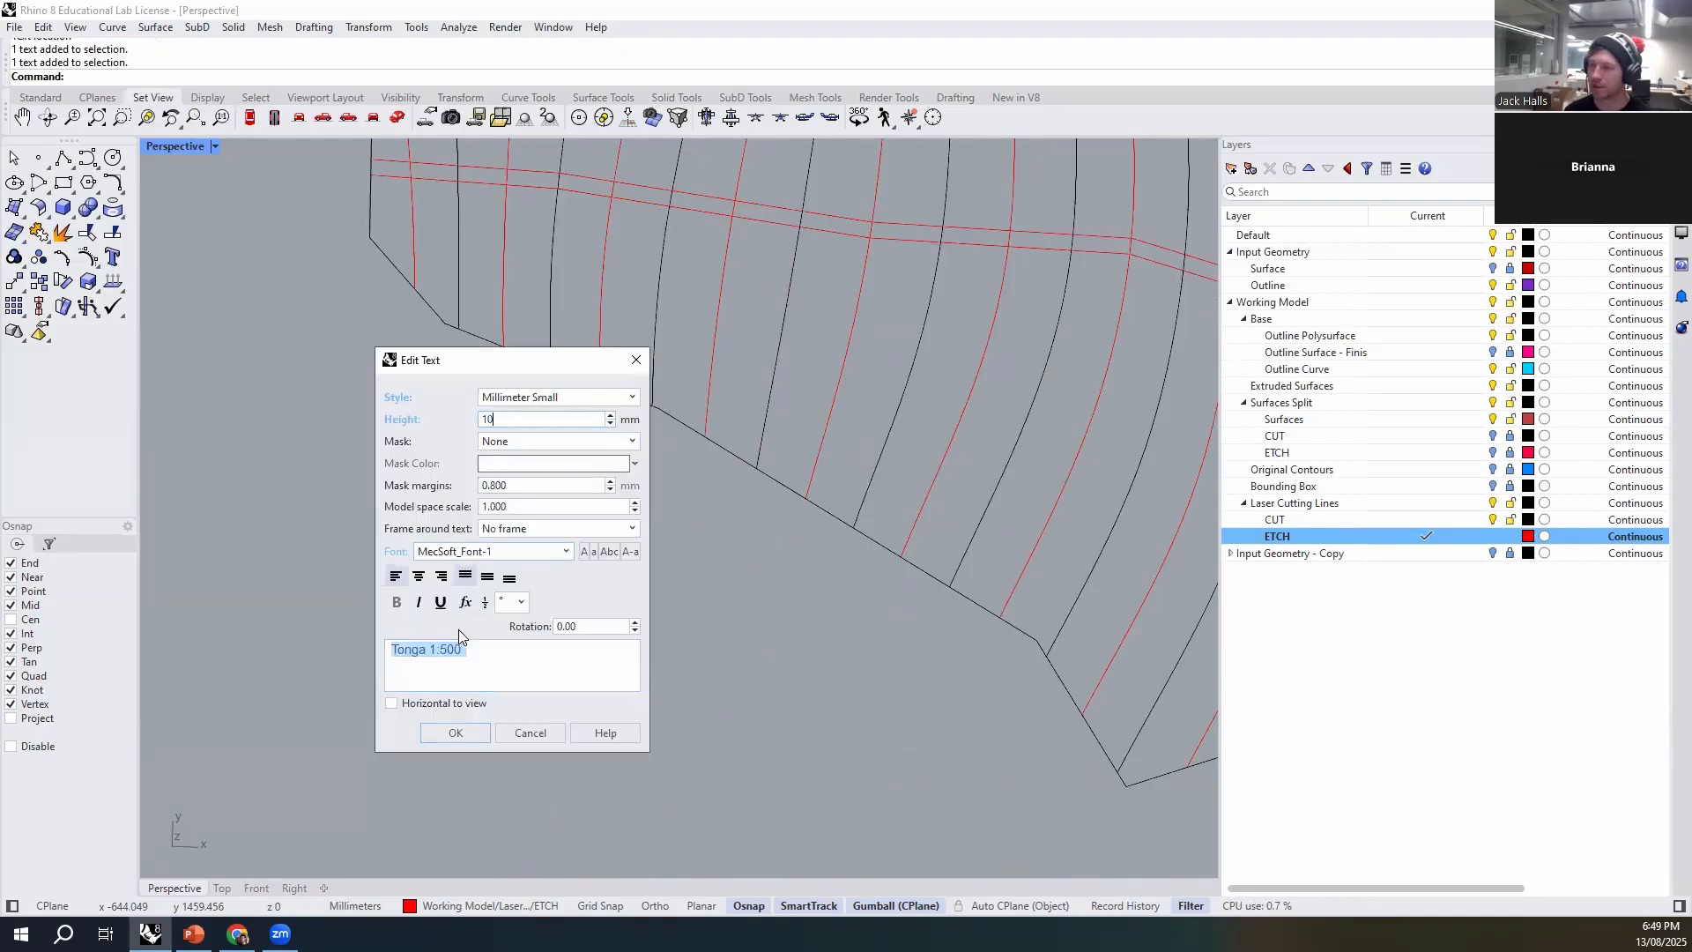
pyautogui.click(455, 733)
# - Move the "Tonga 1:500" text by its corner to a contour end on the upper layout's top edge and nudge it inside the outline
pyautogui.scroll(-4, 493, 701)
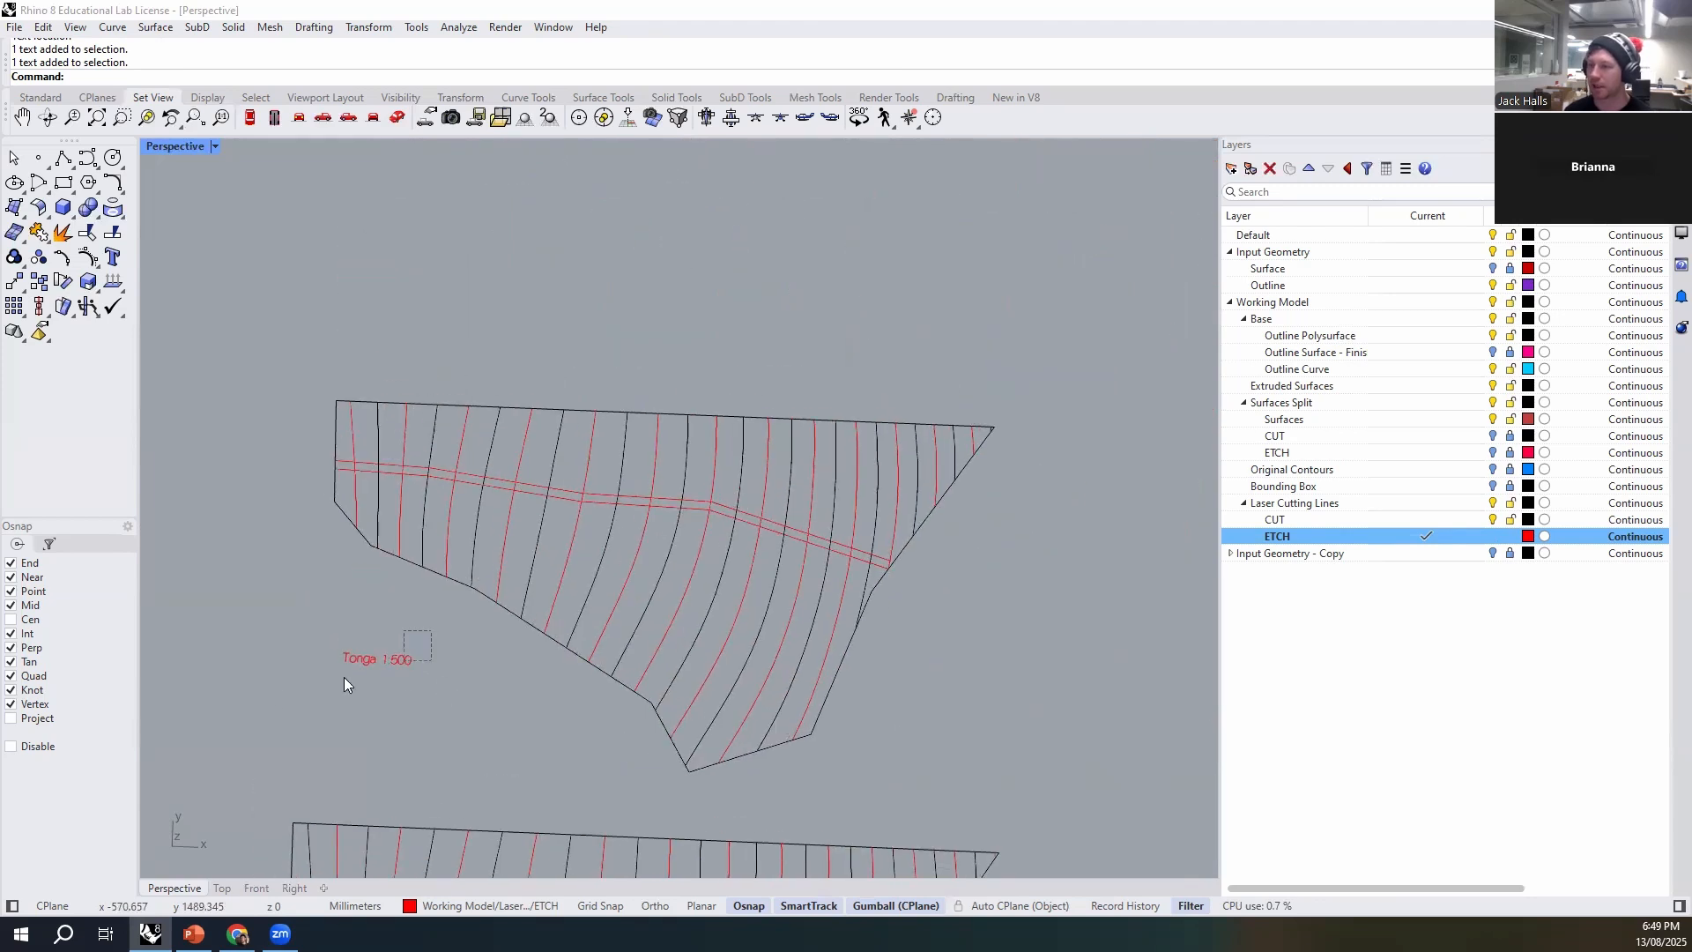
pyautogui.write('m')
pyautogui.press('Return')
pyautogui.scroll(4, 352, 683)
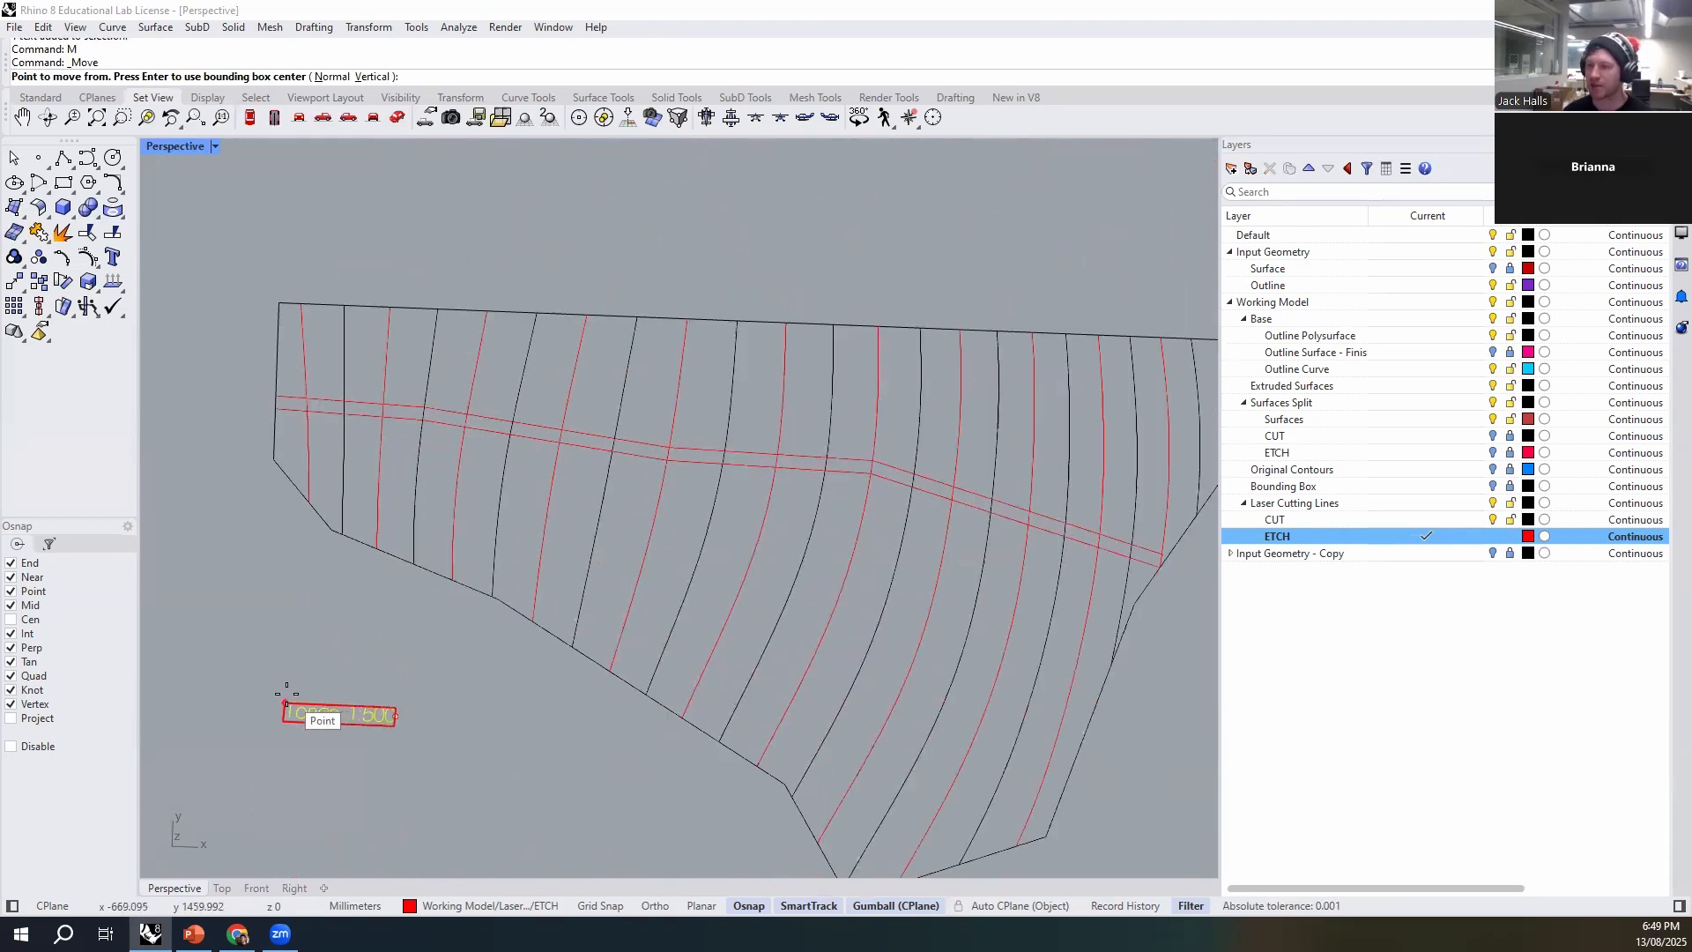
pyautogui.click(285, 700)
pyautogui.scroll(4, 327, 314)
pyautogui.scroll(6, 327, 314)
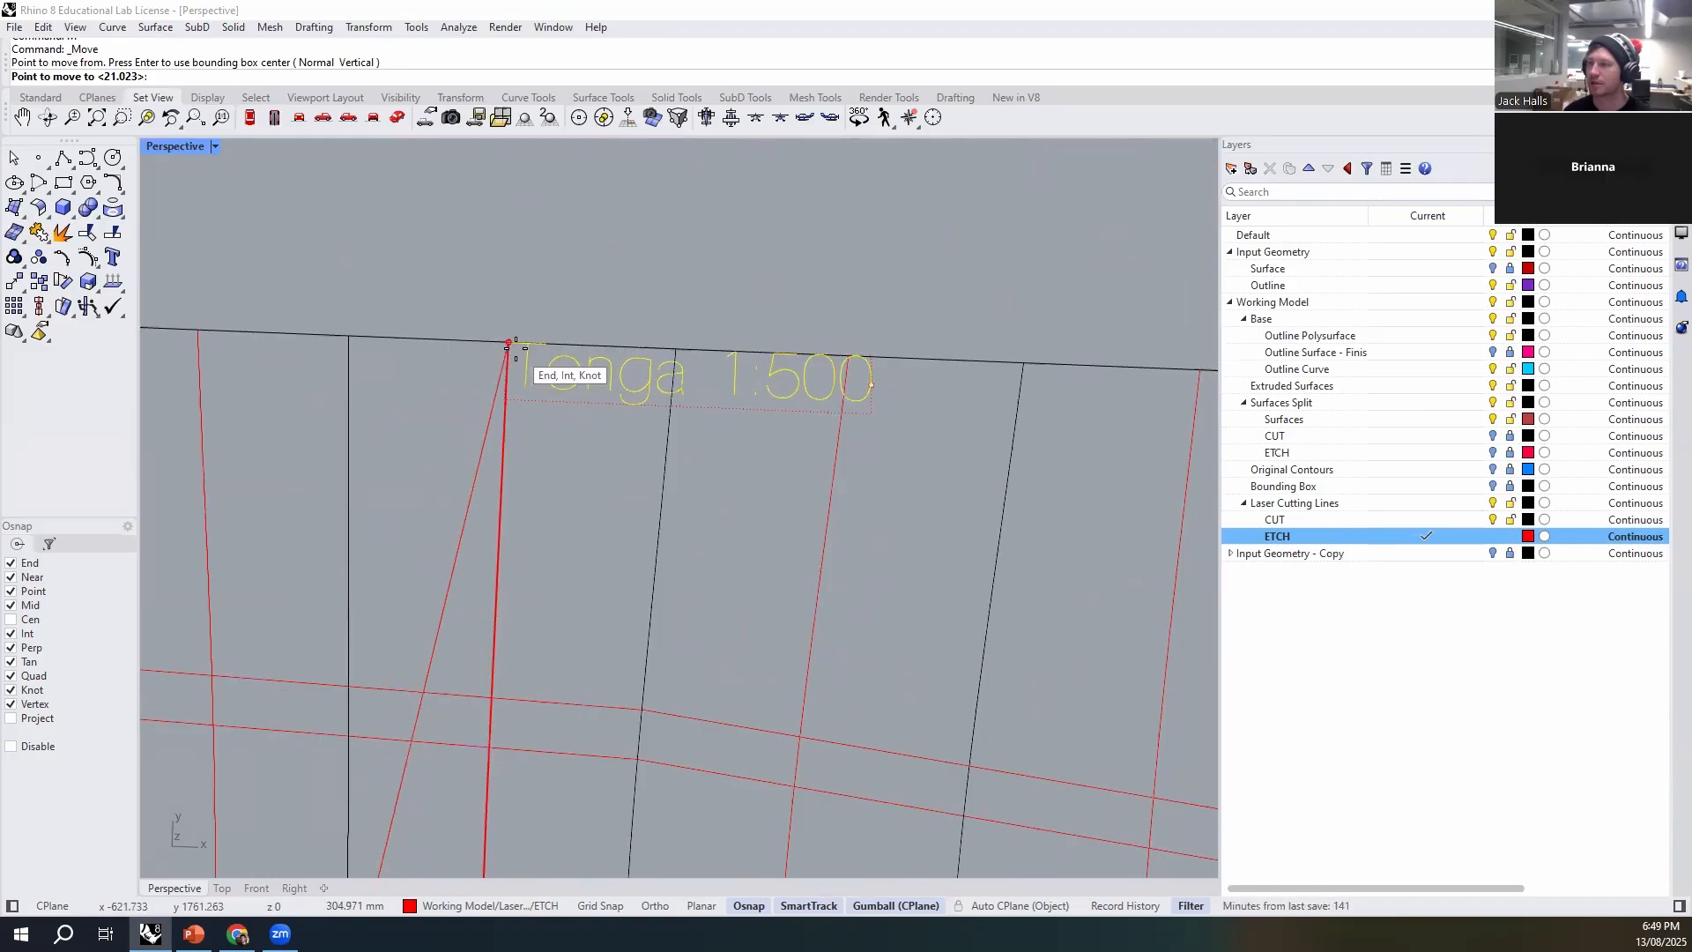
pyautogui.click(511, 342)
pyautogui.scroll(-6, 468, 338)
pyautogui.moveTo(760, 416); pyautogui.dragTo(652, 273, button='right')
pyautogui.moveTo(652, 273); pyautogui.dragTo(636, 338)
pyautogui.click(743, 222)
# - Copy the "Tonga 1:500" text from the upper contour layout to the matching position on the lower one, using their outline corners as reference
pyautogui.click(649, 333)
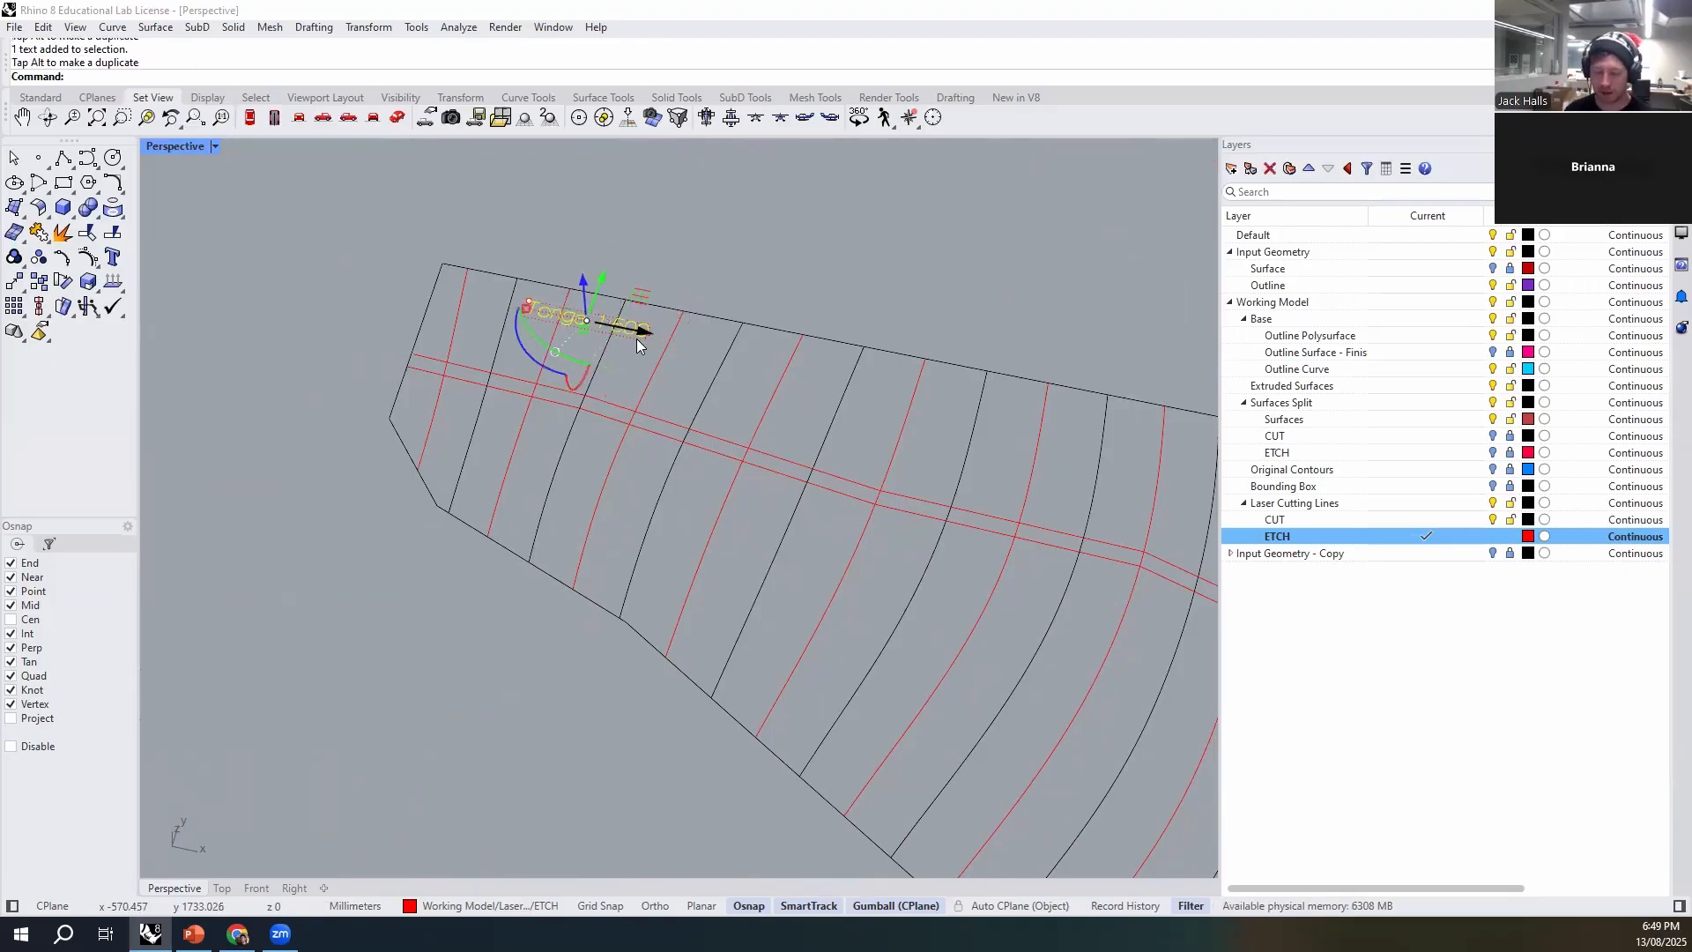
pyautogui.write('copy')
pyautogui.press('Return')
pyautogui.click(447, 257)
pyautogui.scroll(-5, 448, 260)
pyautogui.click(357, 467)
pyautogui.press('Return')
pyautogui.moveTo(633, 543); pyautogui.dragTo(673, 701, button='right')
pyautogui.scroll(6, 559, 591)
pyautogui.scroll(-10, 638, 541)
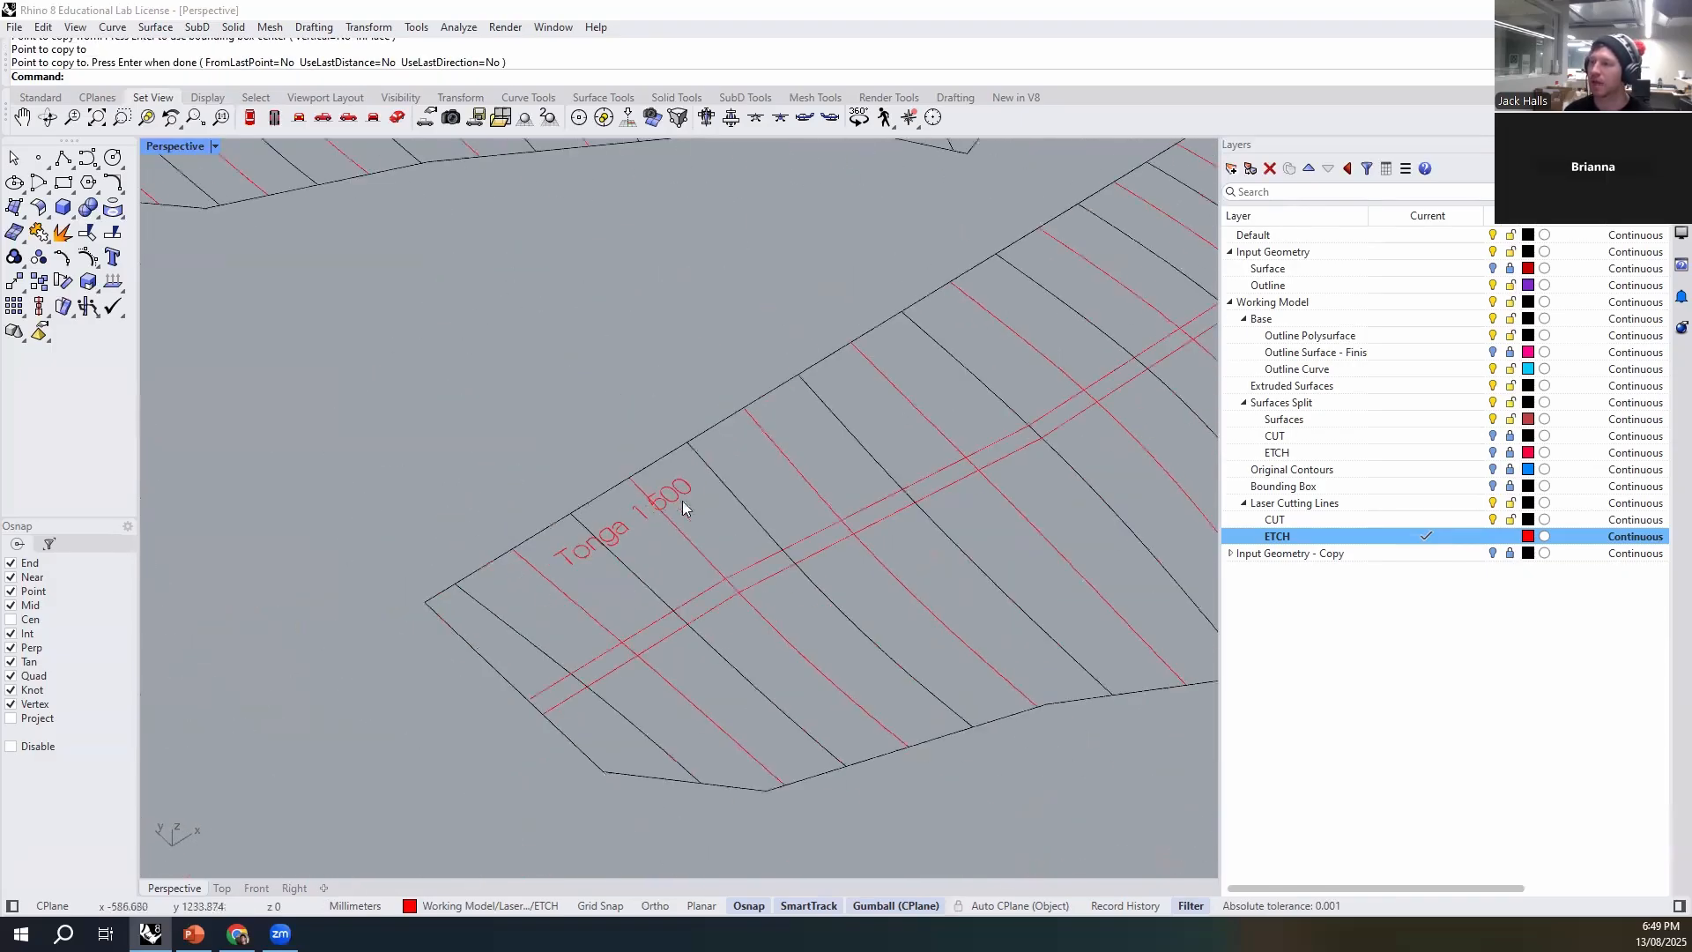
# - Examine the complete laser-cutting linework across the etched strips, the two contour layouts and the base parts
pyautogui.keyDown('shift'); pyautogui.moveTo(765, 492); pyautogui.dragTo(525, 491, button='right'); pyautogui.keyUp('shift')
pyautogui.scroll(-7, 689, 444)
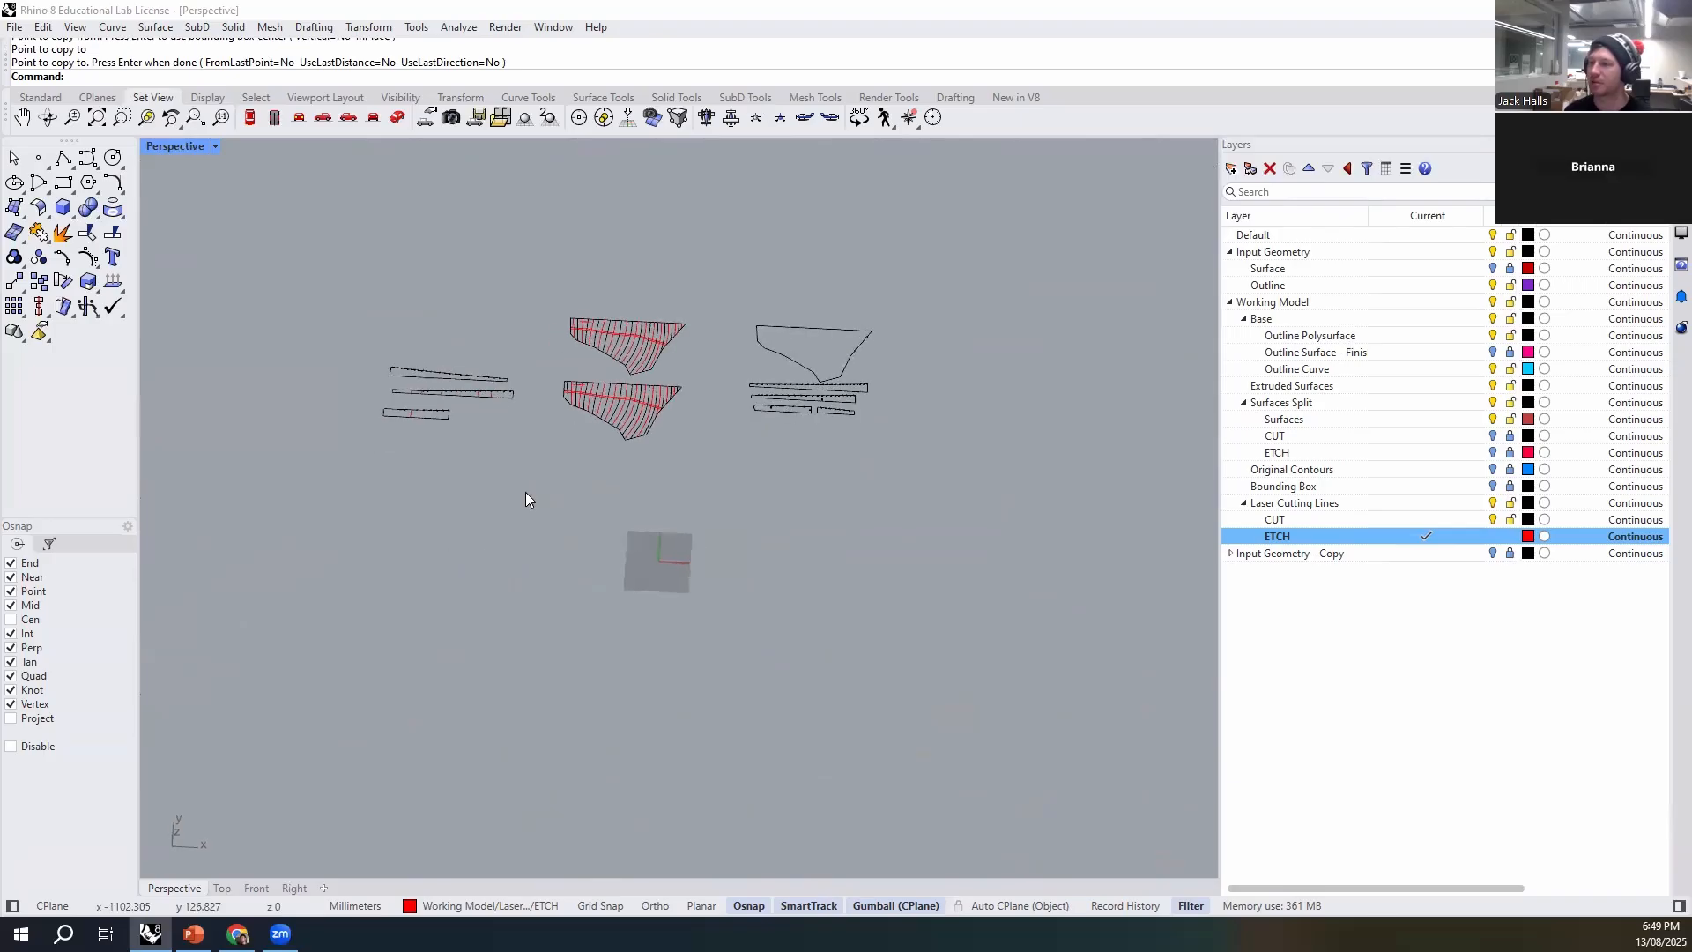
pyautogui.scroll(8, 645, 284)
pyautogui.moveTo(608, 483); pyautogui.dragTo(419, 487)
pyautogui.click(747, 517)
pyautogui.moveTo(758, 490); pyautogui.dragTo(441, 651)
pyautogui.click(412, 642)
pyautogui.keyDown('shift'); pyautogui.moveTo(370, 666); pyautogui.dragTo(927, 677, button='right'); pyautogui.keyUp('shift')
pyautogui.scroll(3, 910, 518)
pyautogui.moveTo(989, 502); pyautogui.dragTo(443, 577)
pyautogui.moveTo(721, 549); pyautogui.dragTo(403, 673)
pyautogui.hotkey('ctrl', 'z')
pyautogui.moveTo(728, 596); pyautogui.dragTo(393, 728)
pyautogui.hotkey('ctrl', 'g')
pyautogui.click(520, 754)
pyautogui.keyDown('shift'); pyautogui.moveTo(841, 670); pyautogui.dragTo(529, 619, button='right'); pyautogui.keyUp('shift')
pyautogui.scroll(-6, 454, 622)
pyautogui.keyDown('shift'); pyautogui.moveTo(858, 646); pyautogui.dragTo(586, 642, button='right'); pyautogui.keyUp('shift')
pyautogui.scroll(4, 749, 586)
pyautogui.scroll(3, 756, 583)
pyautogui.click(708, 548)
pyautogui.moveTo(709, 548); pyautogui.dragTo(411, 614, button='right')
# - Try moving the three etched strips farther away from the contour layouts, and undo the move
pyautogui.moveTo(535, 438); pyautogui.dragTo(194, 656)
pyautogui.click(442, 565)
pyautogui.moveTo(426, 588); pyautogui.dragTo(233, 631)
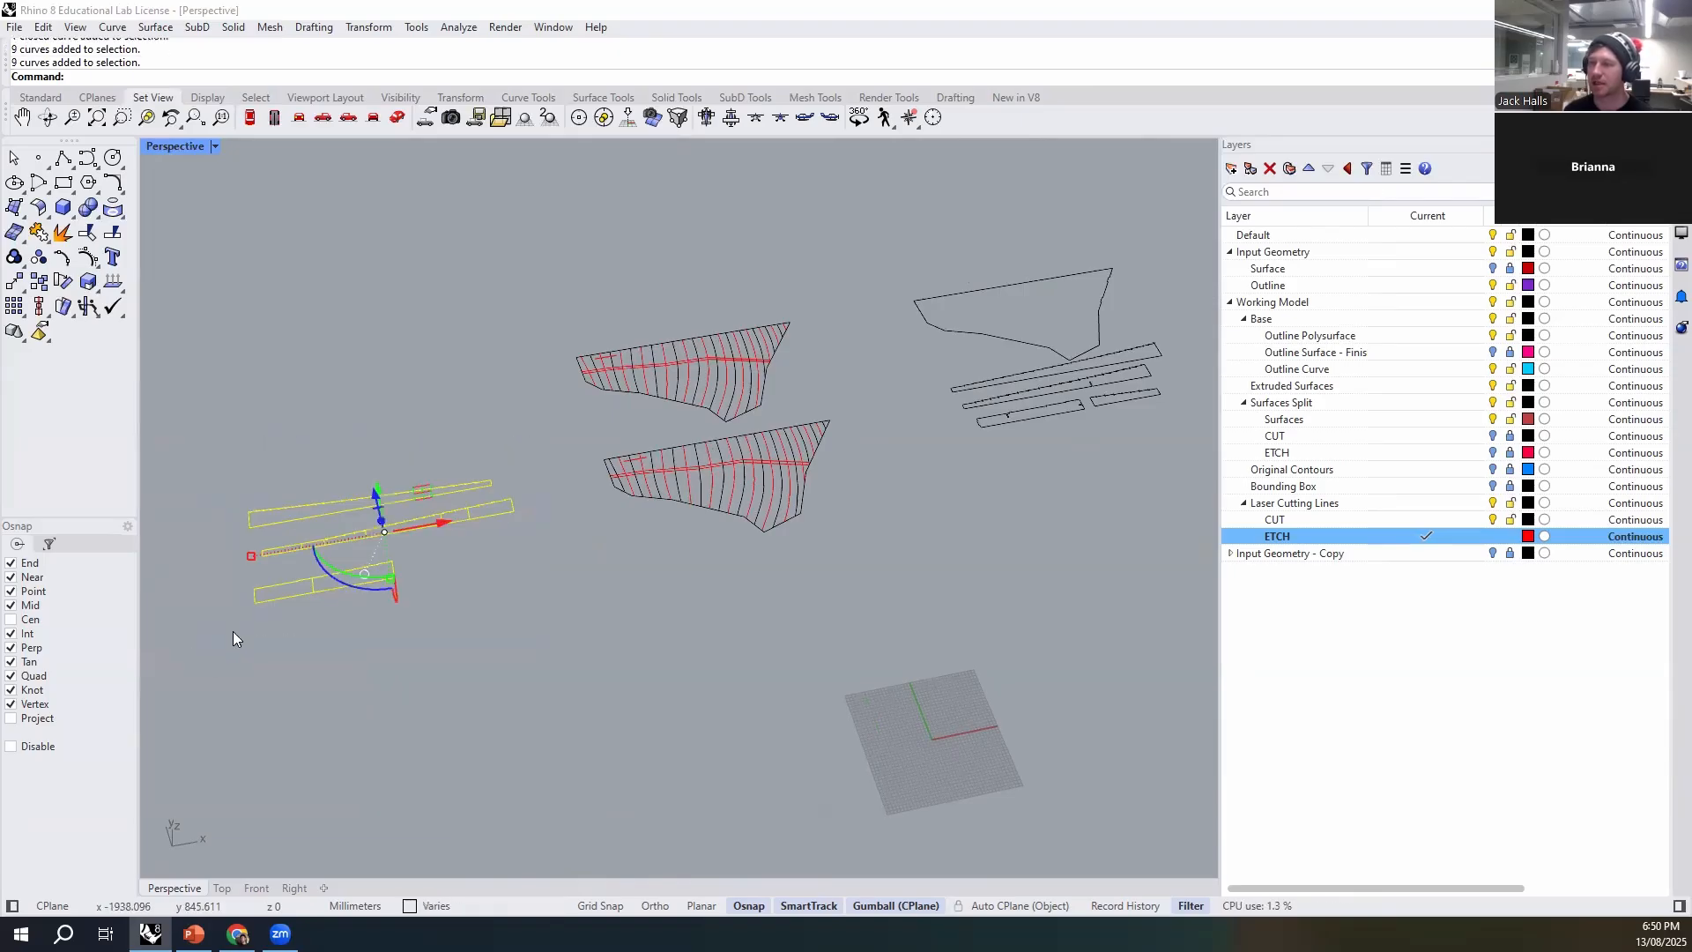
pyautogui.moveTo(441, 521); pyautogui.dragTo(394, 548)
pyautogui.click(564, 609)
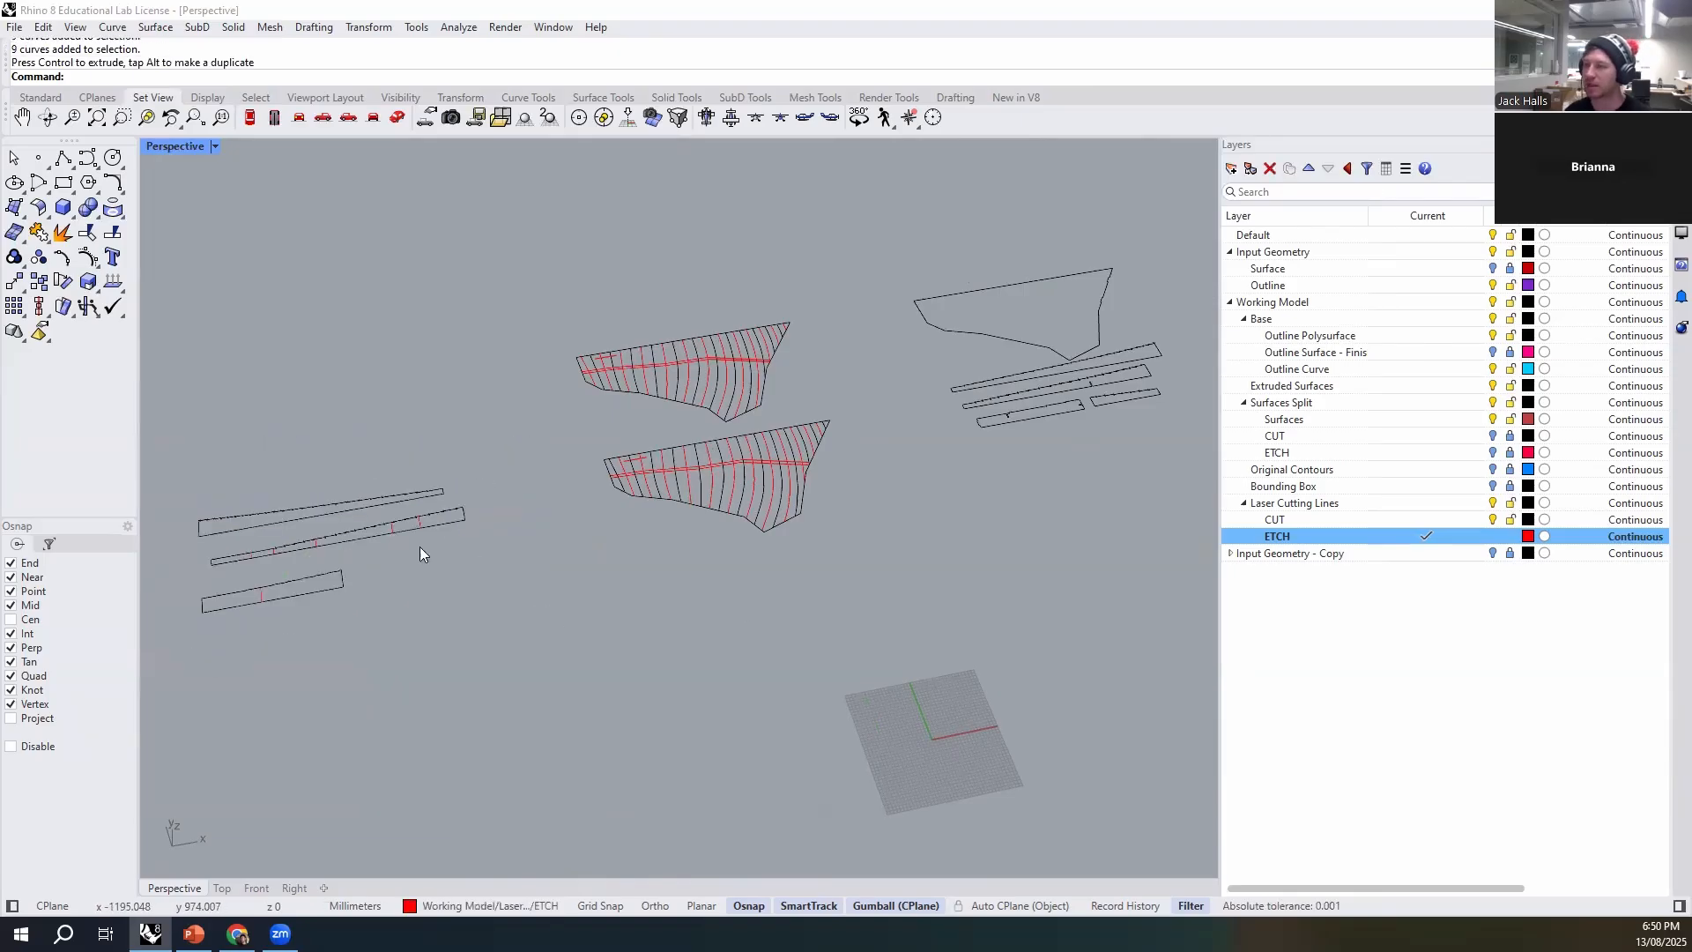
pyautogui.hotkey('ctrl', 'z')
# - Review the contour layouts and the base outline with its strips as separate sets of cutting parts
pyautogui.moveTo(870, 277); pyautogui.dragTo(573, 648)
pyautogui.click(770, 568)
pyautogui.scroll(6, 762, 568)
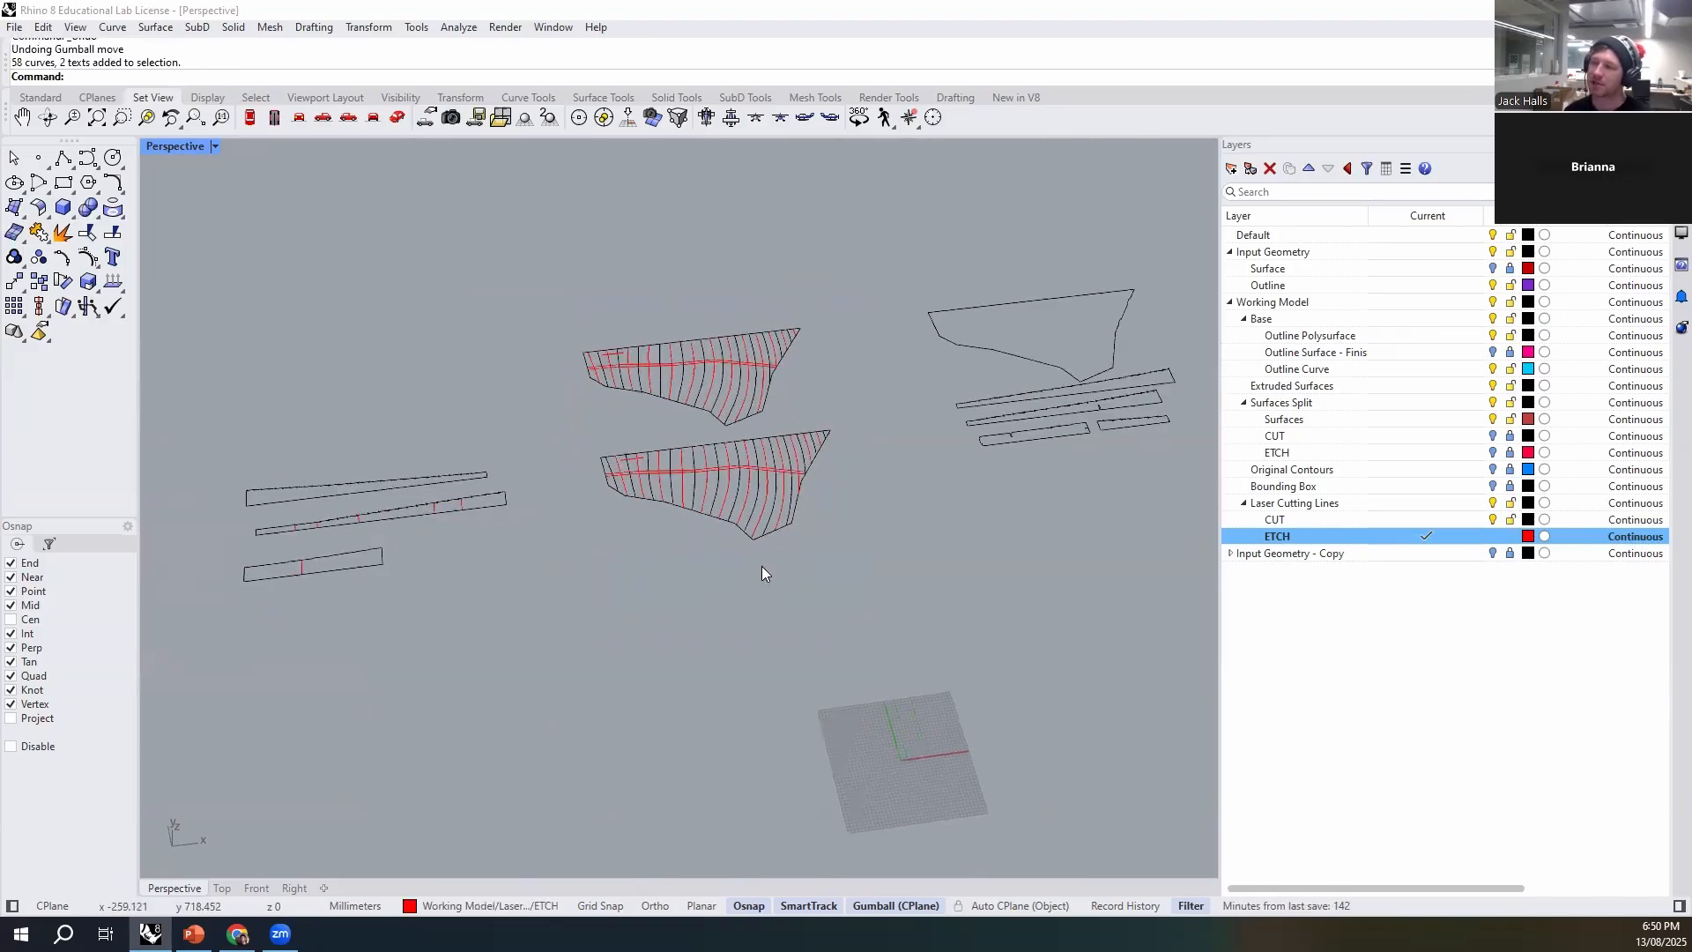
pyautogui.scroll(-2, 515, 511)
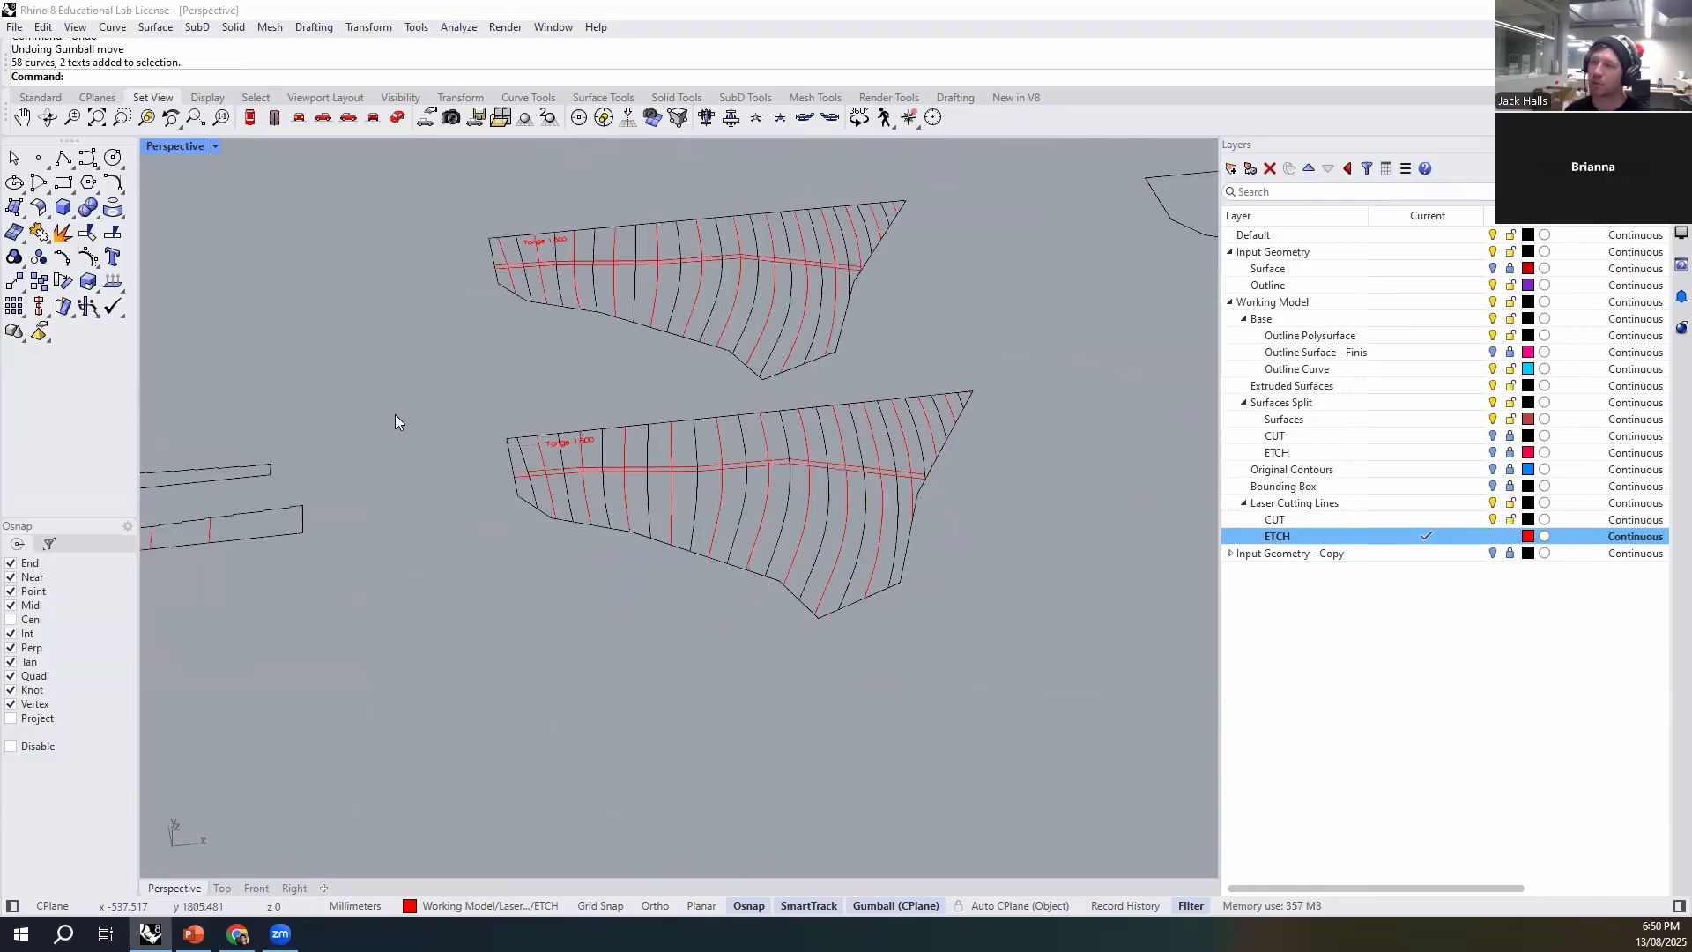
pyautogui.scroll(-4, 660, 520)
pyautogui.keyDown('shift'); pyautogui.moveTo(871, 429); pyautogui.dragTo(659, 470, button='right'); pyautogui.keyUp('shift')
pyautogui.scroll(7, 654, 468)
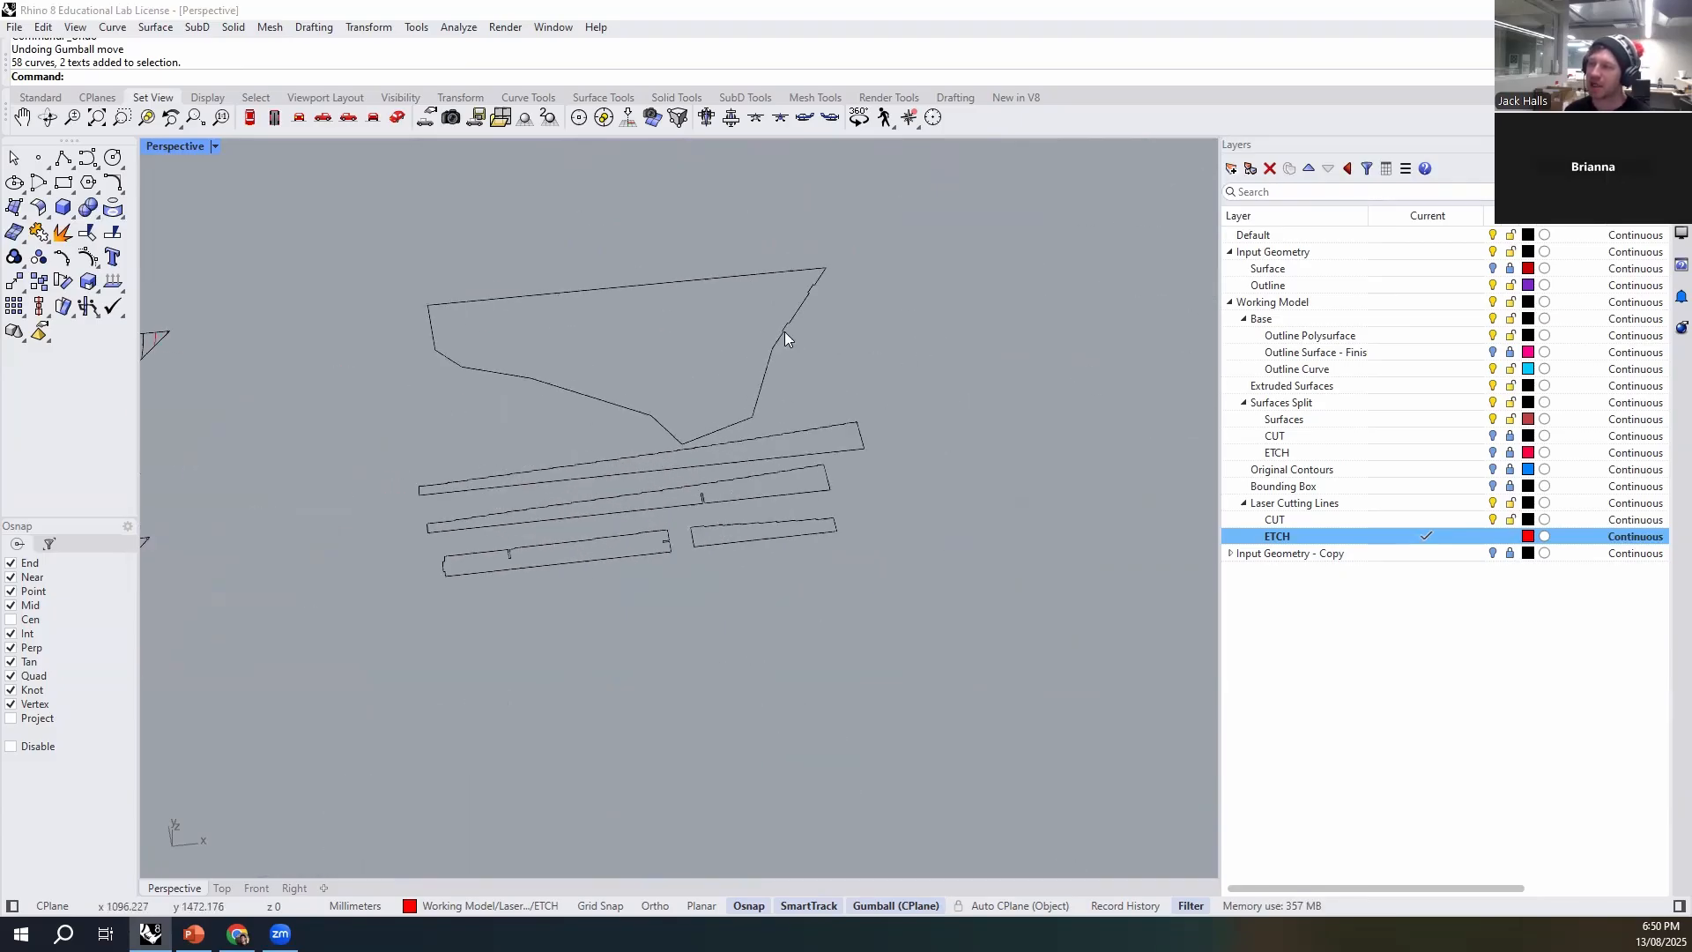
pyautogui.moveTo(799, 451); pyautogui.dragTo(380, 655)
pyautogui.scroll(-4, 598, 603)
pyautogui.moveTo(597, 603); pyautogui.dragTo(869, 498, button='right')
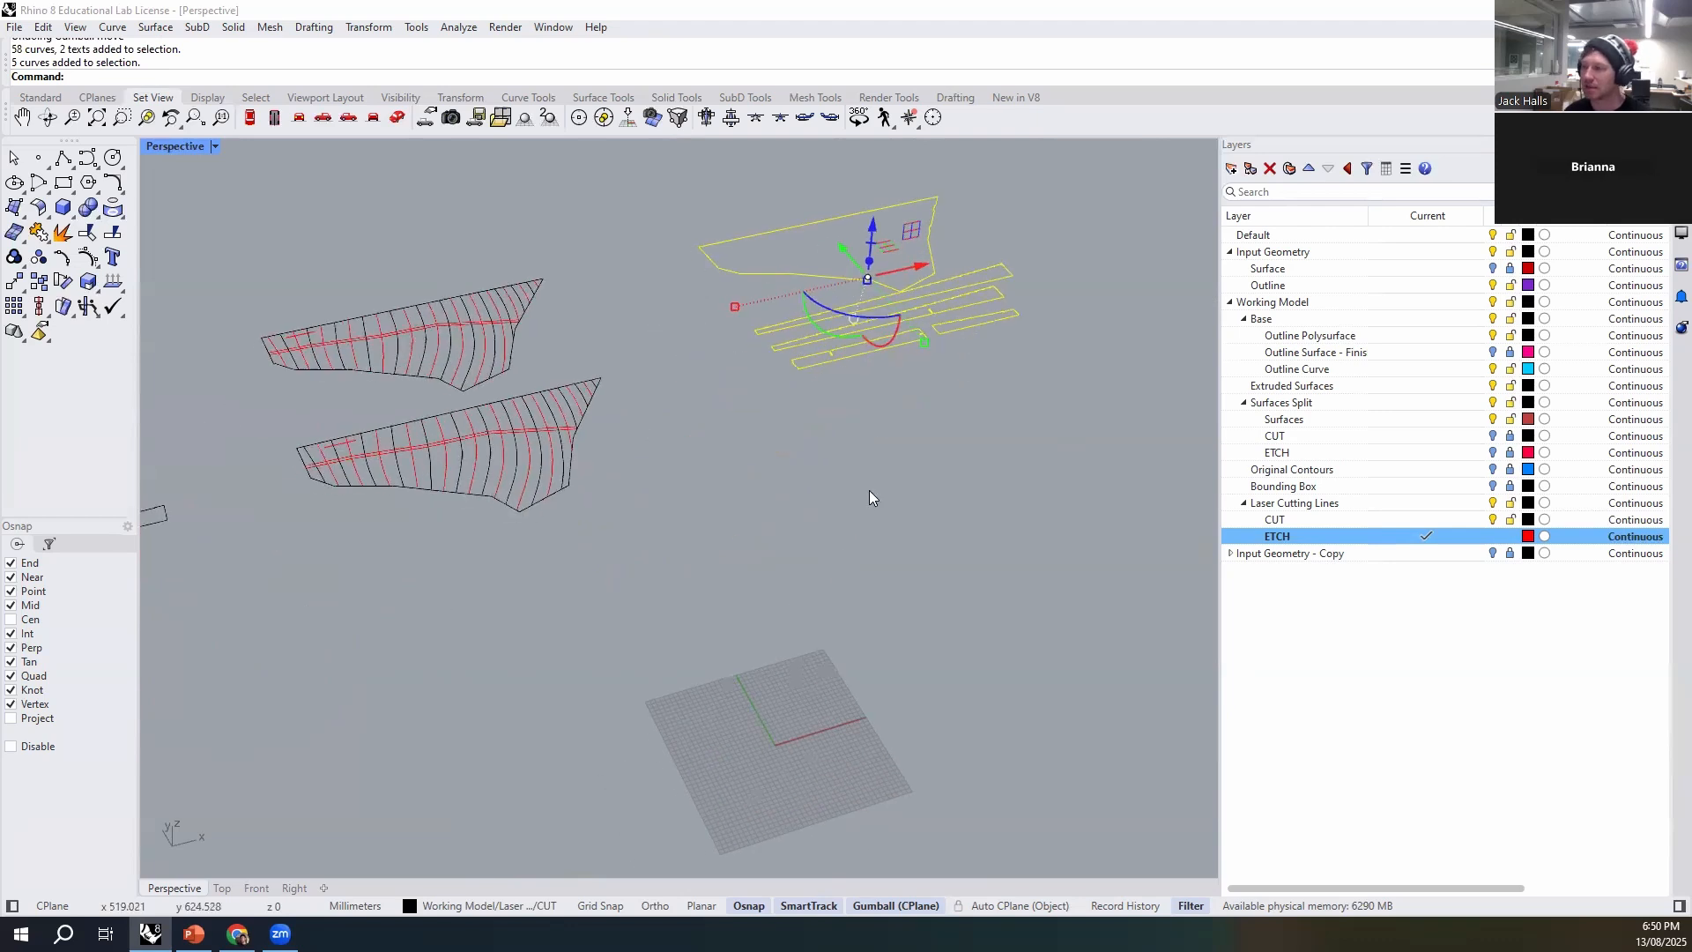
pyautogui.scroll(-5, 738, 444)
pyautogui.click(781, 444)
pyautogui.moveTo(780, 445); pyautogui.dragTo(830, 405, button='right')
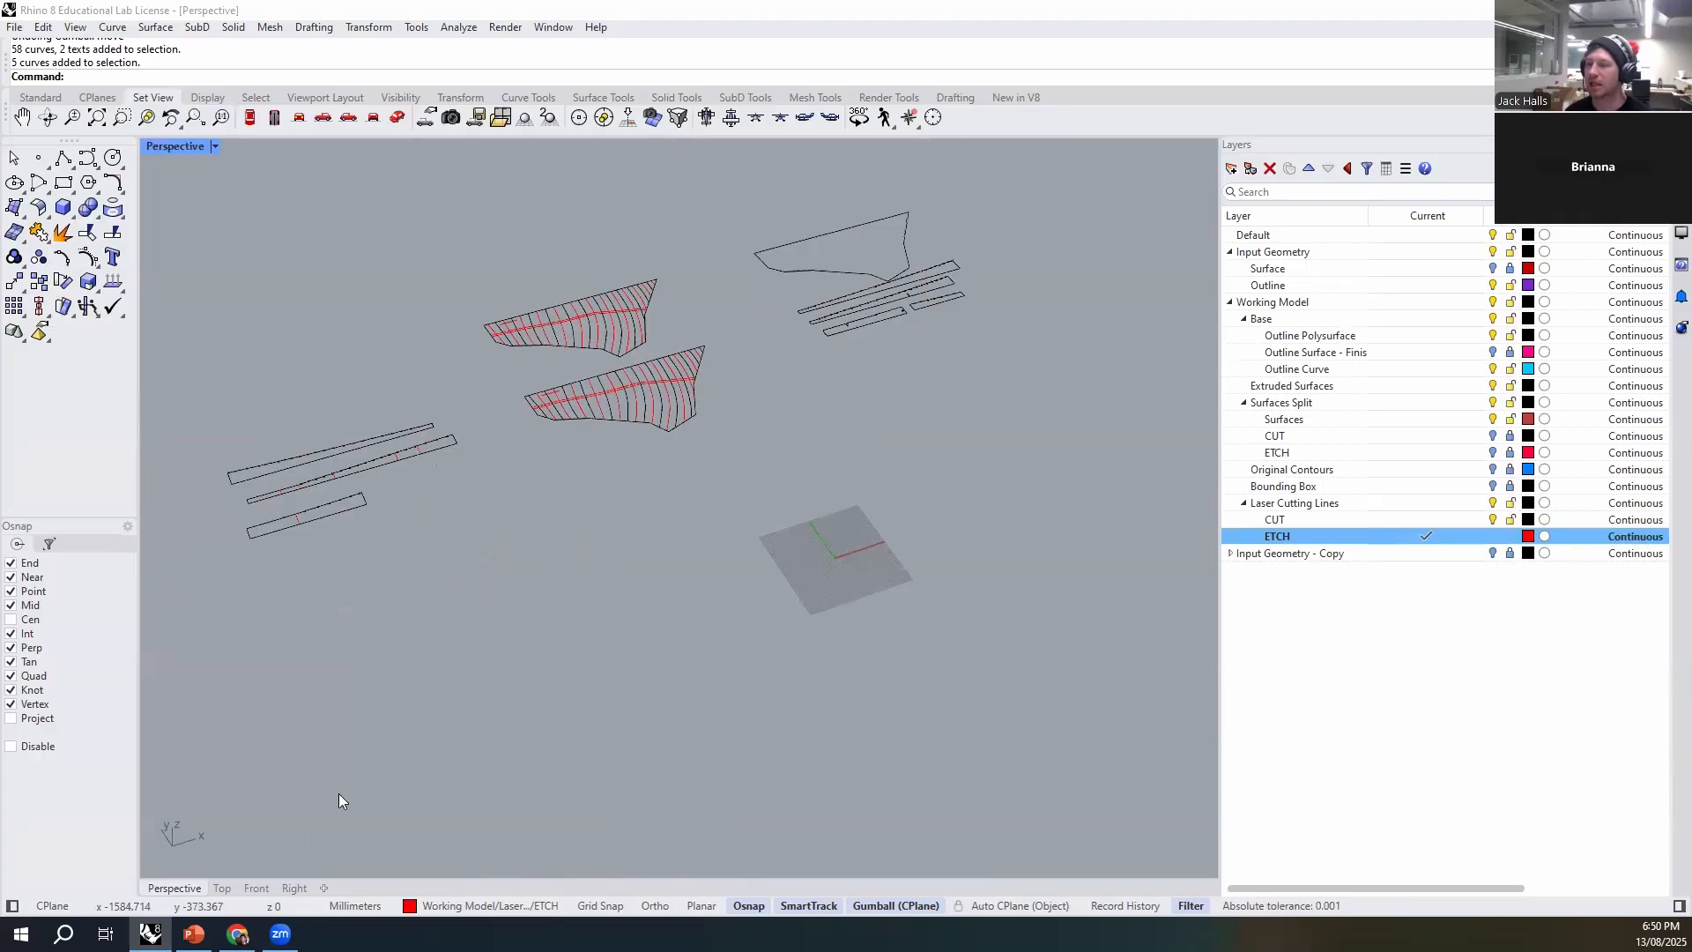
# - Switch to Chrome and open the Fab Lab site's Submission Template Files page
pyautogui.click(237, 933)
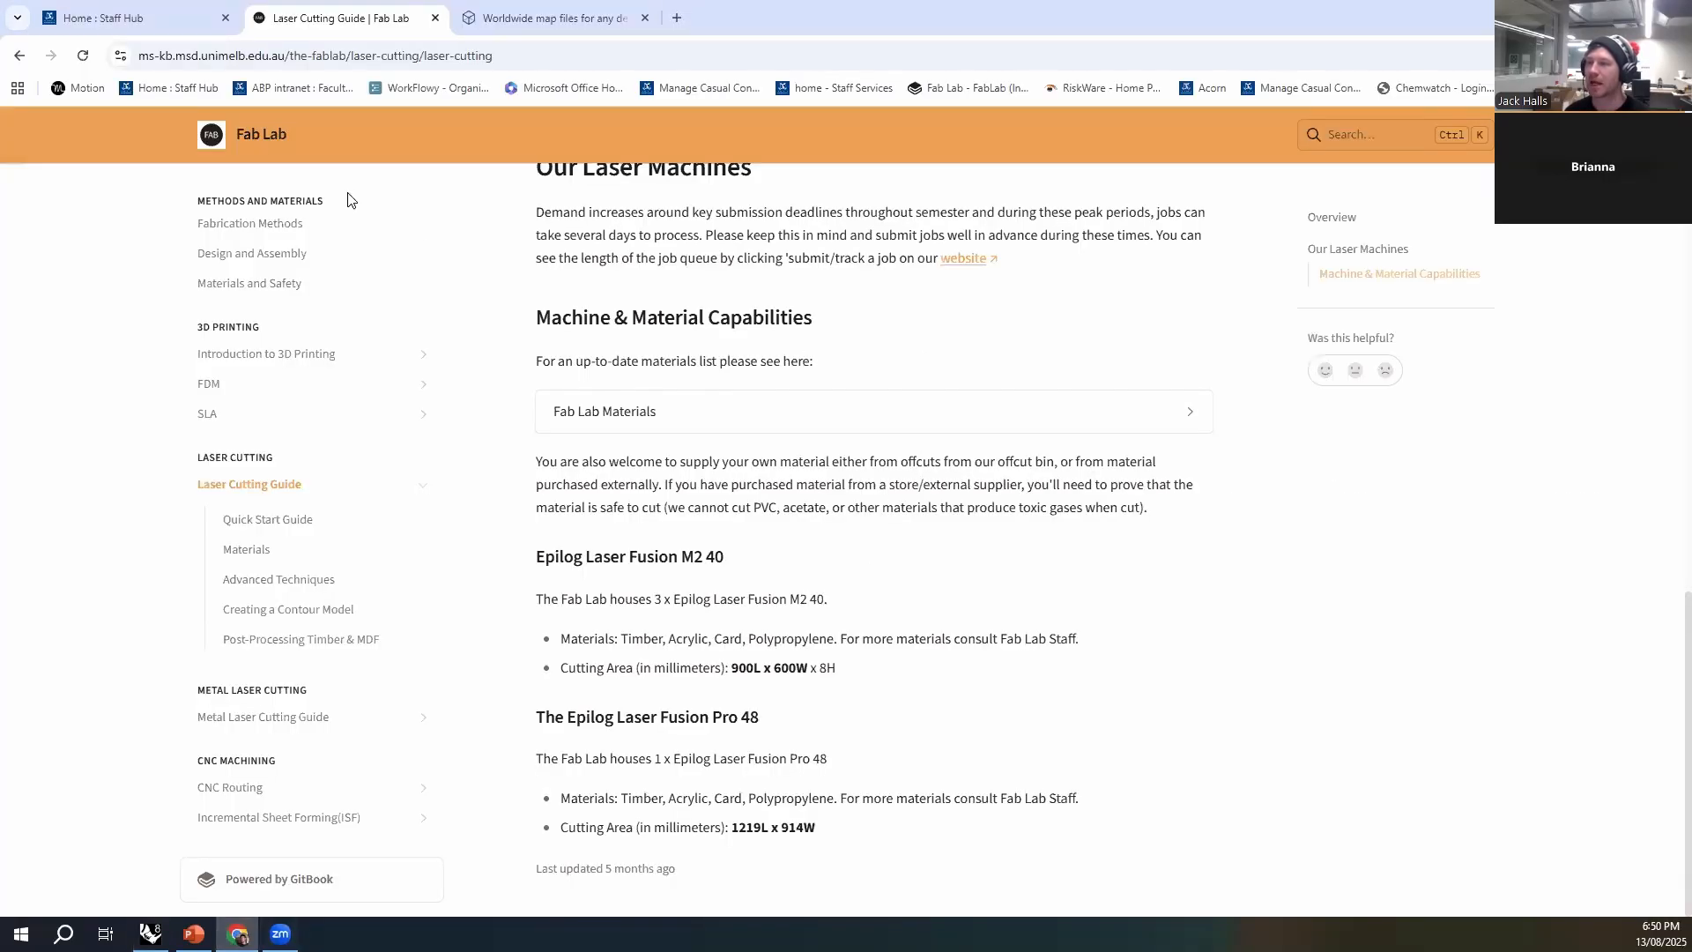
pyautogui.click(339, 485)
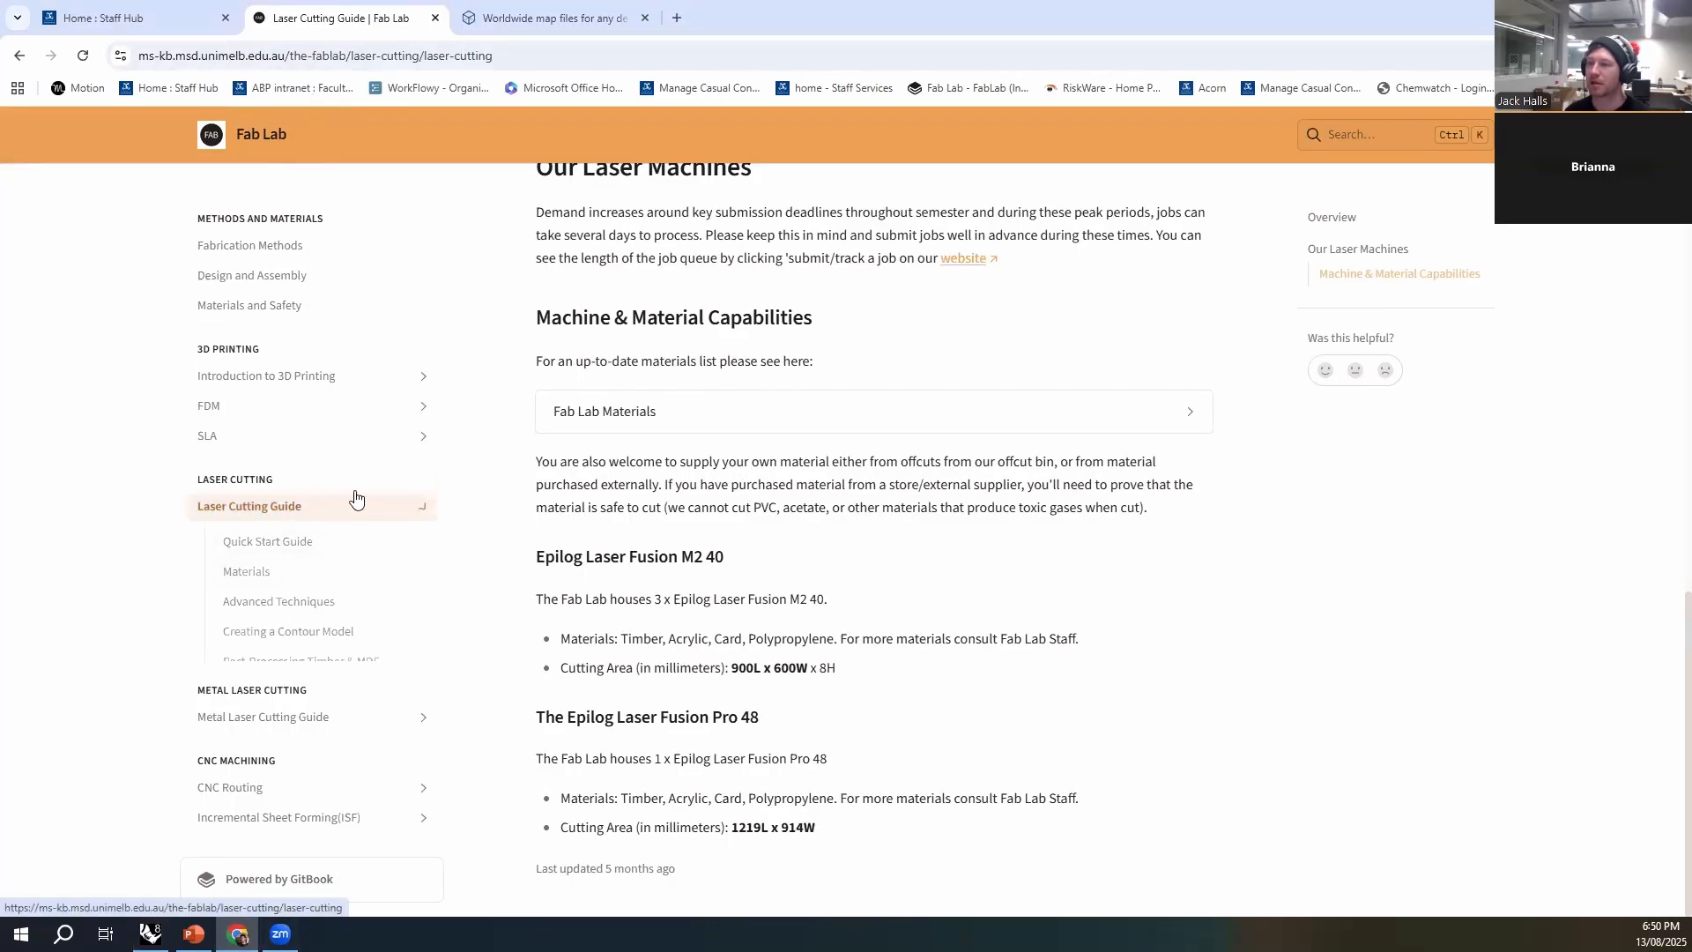
pyautogui.scroll(2, 344, 553)
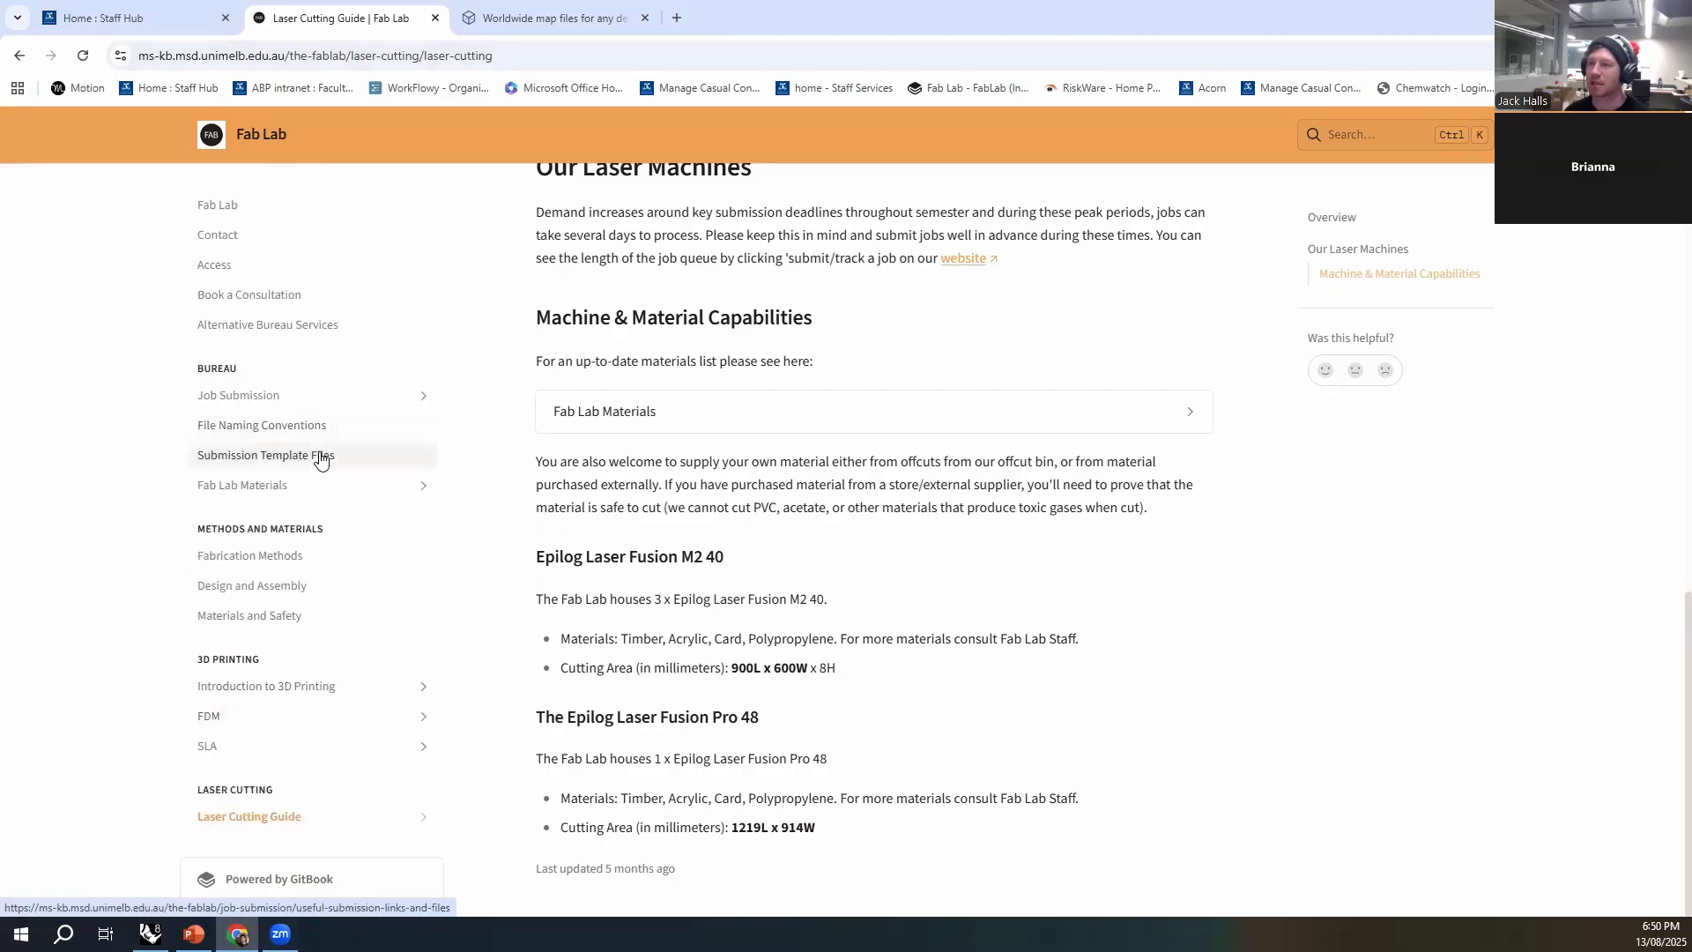
pyautogui.click(353, 468)
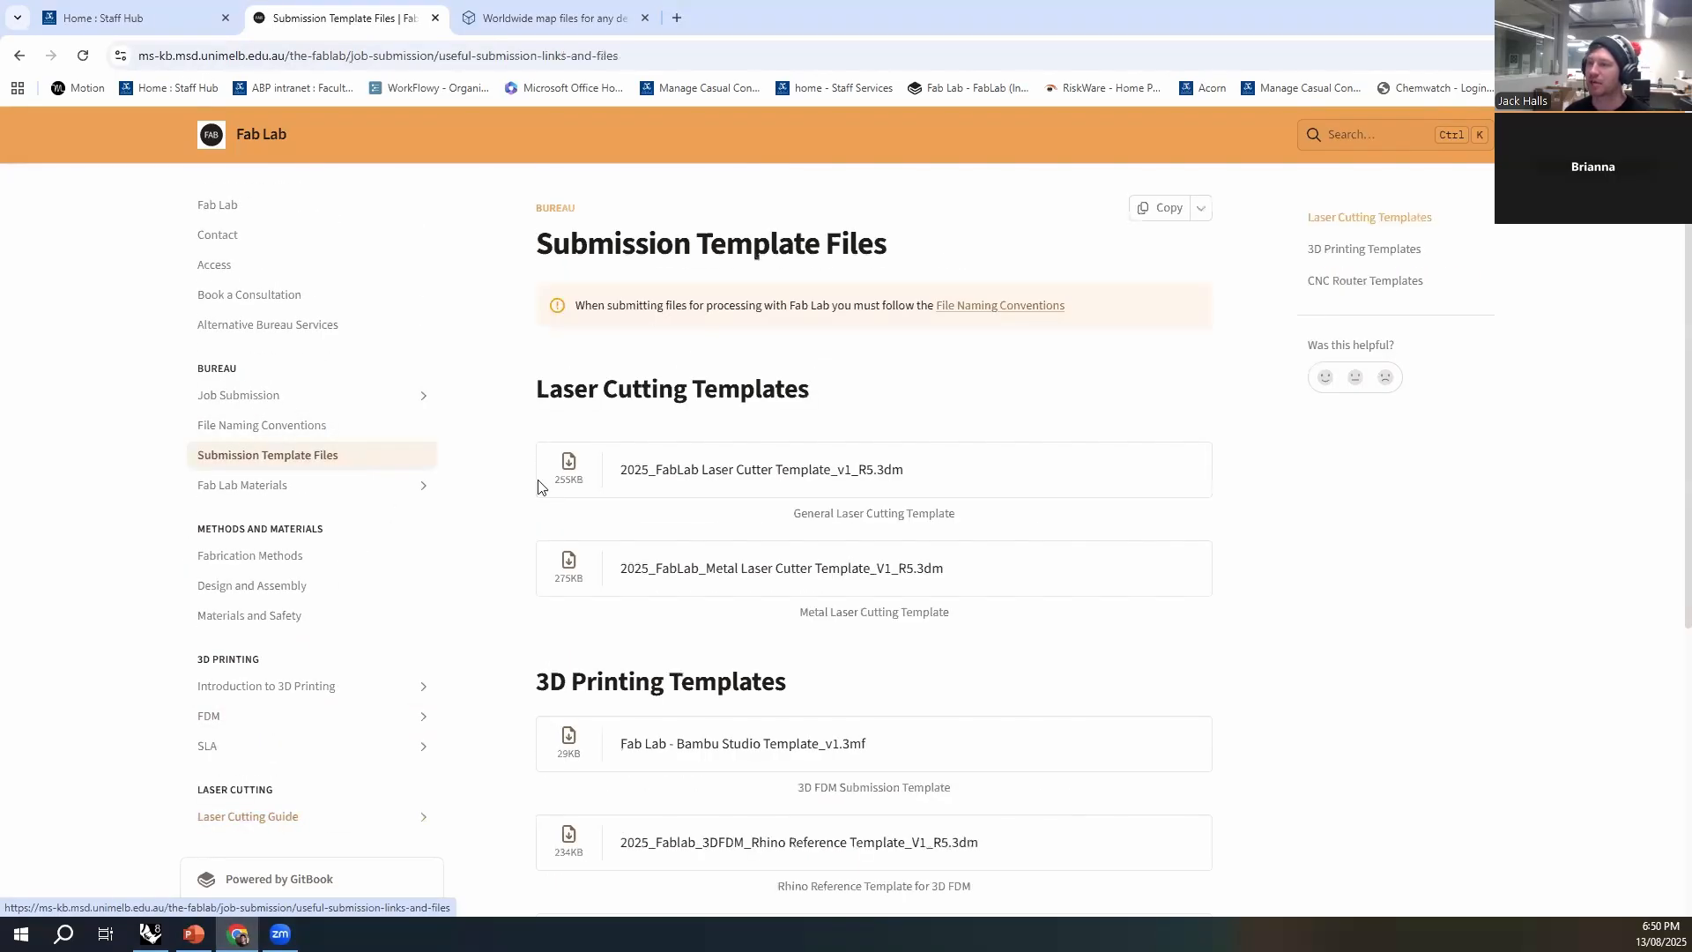
# - Download the general laser cutting template "2025_FabLab Laser Cutter Template_v1_R5.3dm" and open it in Rhino
pyautogui.click(809, 492)
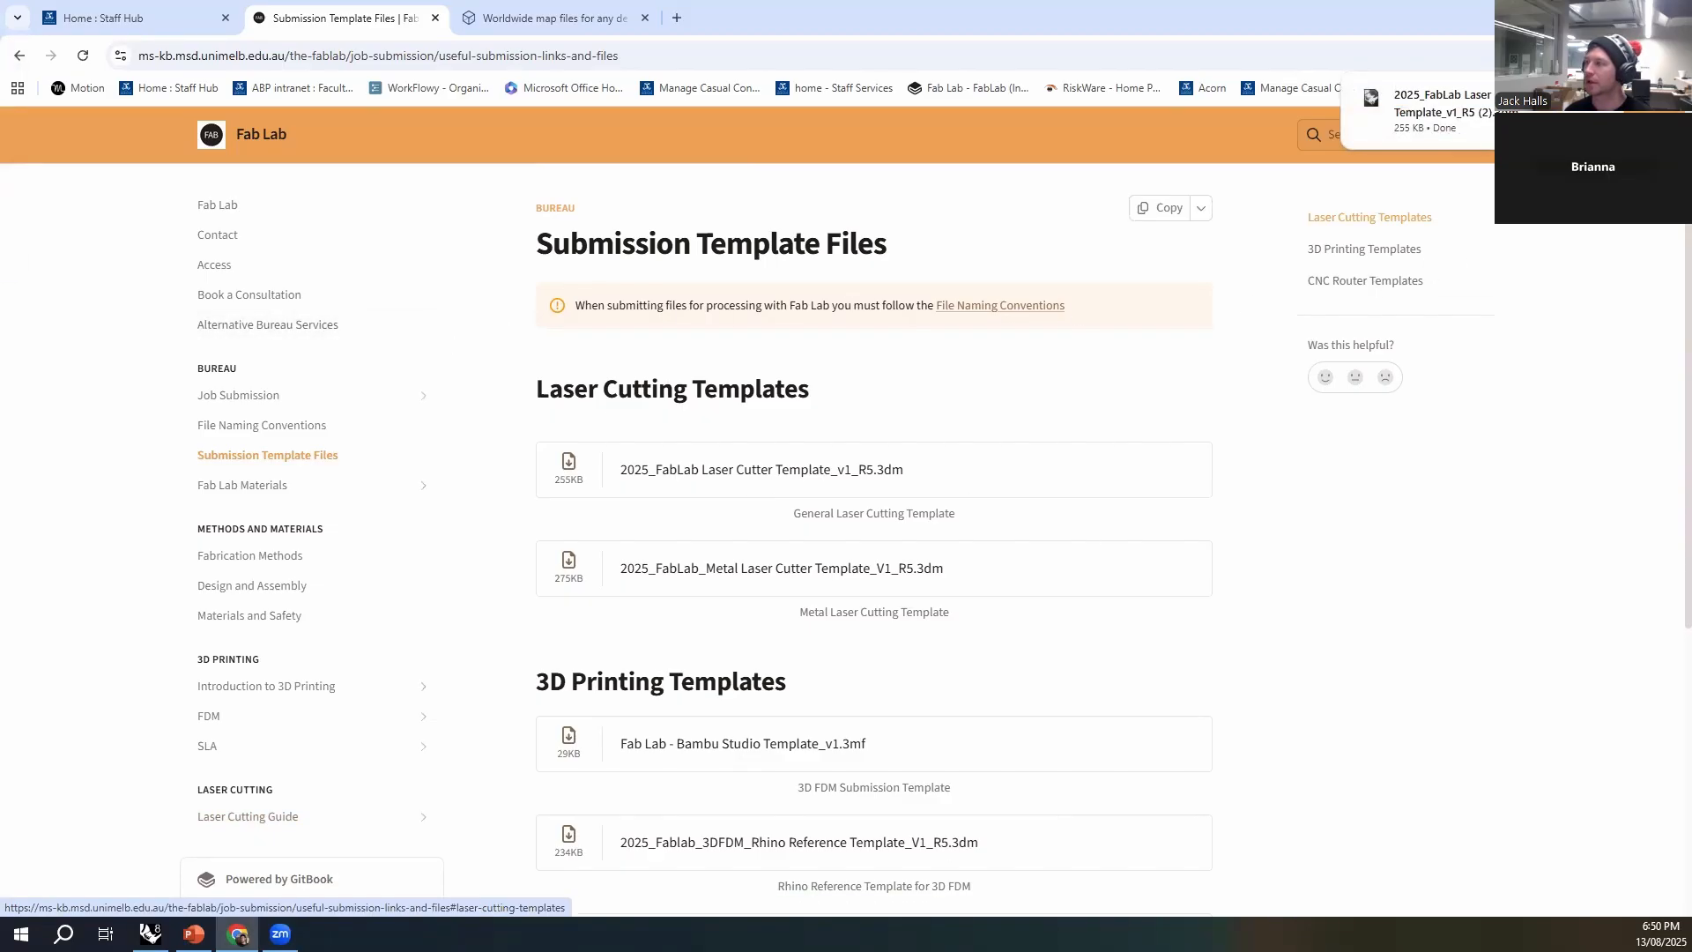
pyautogui.click(1588, 111)
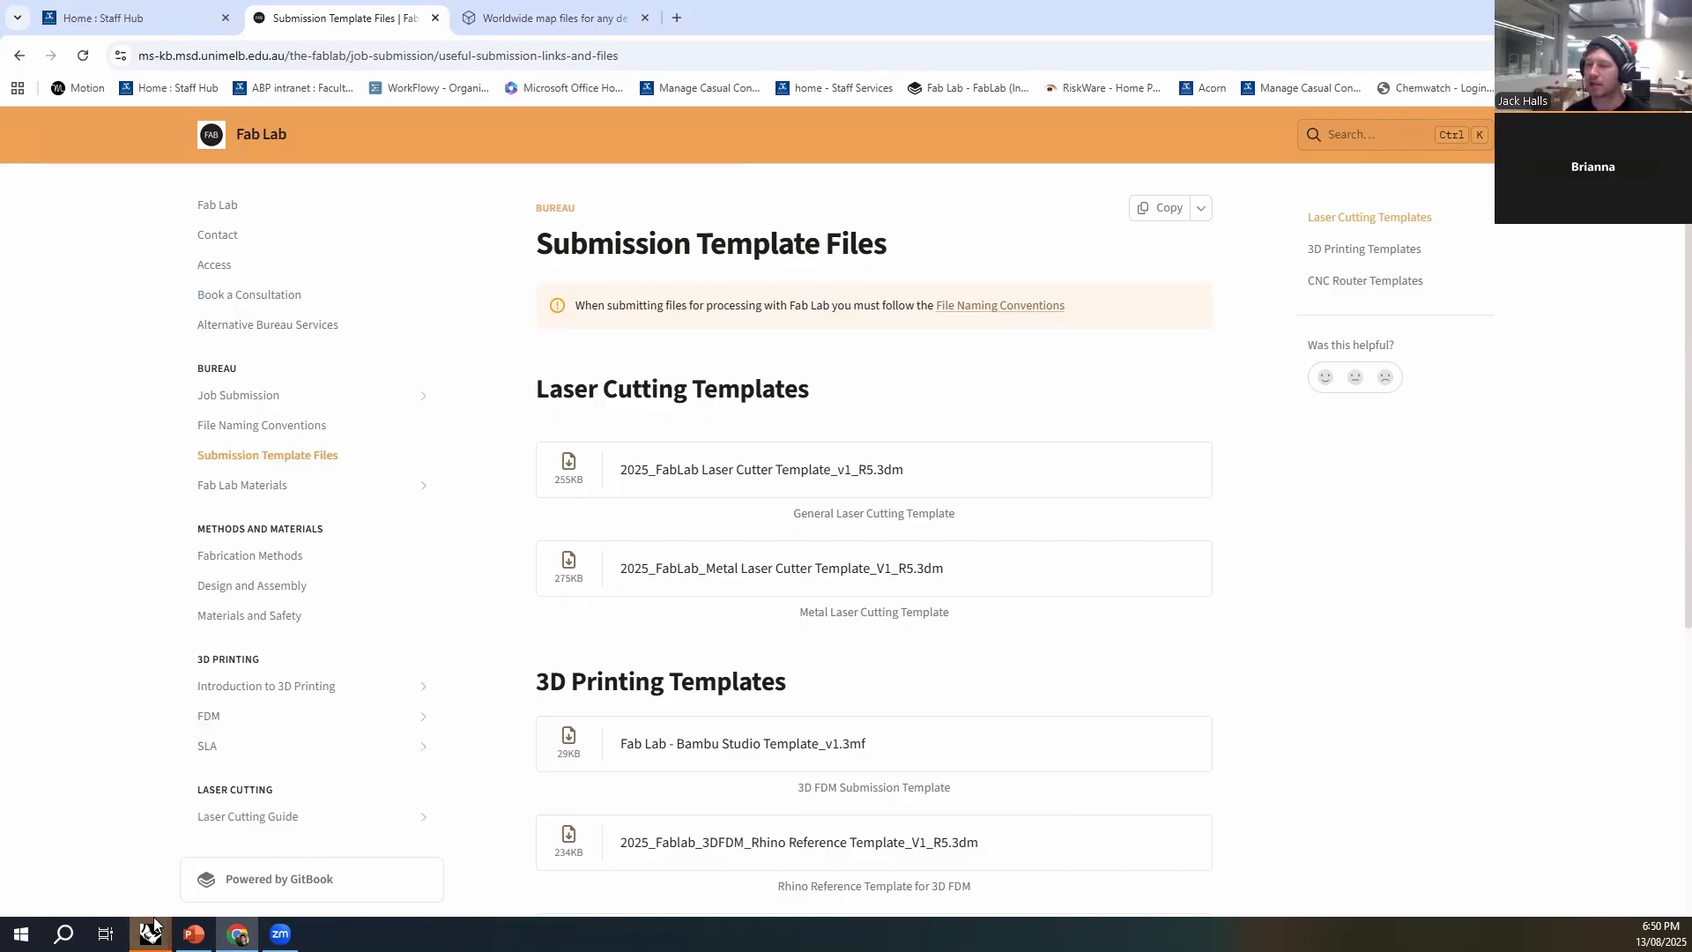
pyautogui.moveTo(152, 930)
pyautogui.click(253, 888)
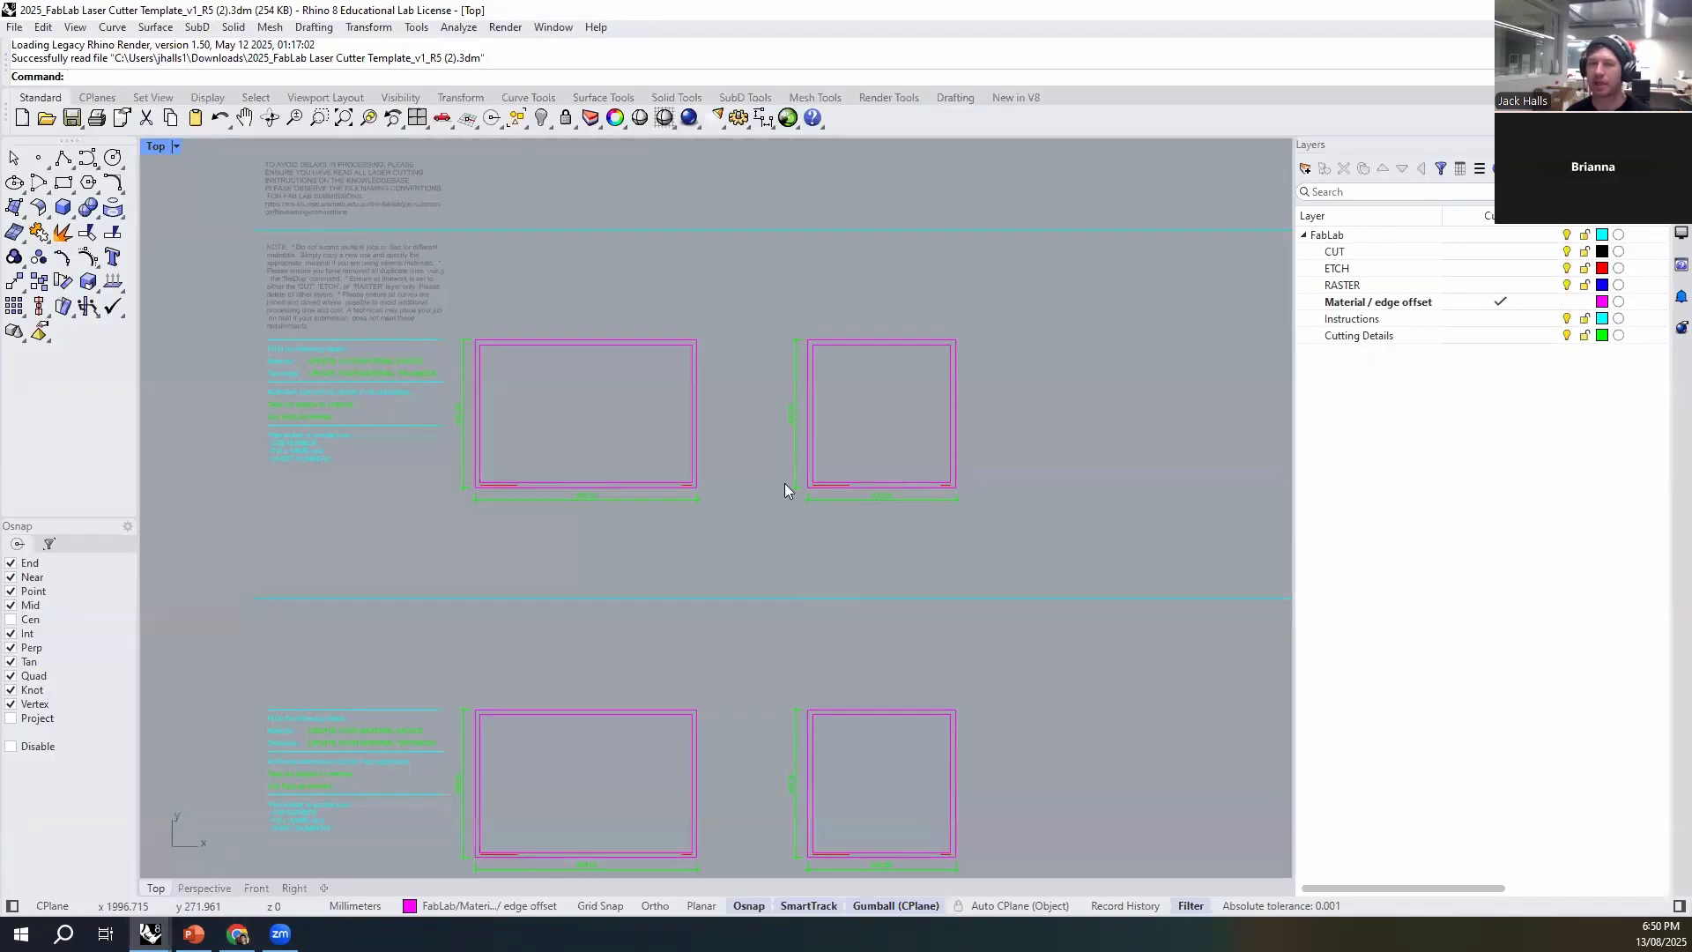
# - Examine the template's instructions, cutting details and the material sheet frames in each row
pyautogui.moveTo(721, 520); pyautogui.dragTo(846, 520, button='right')
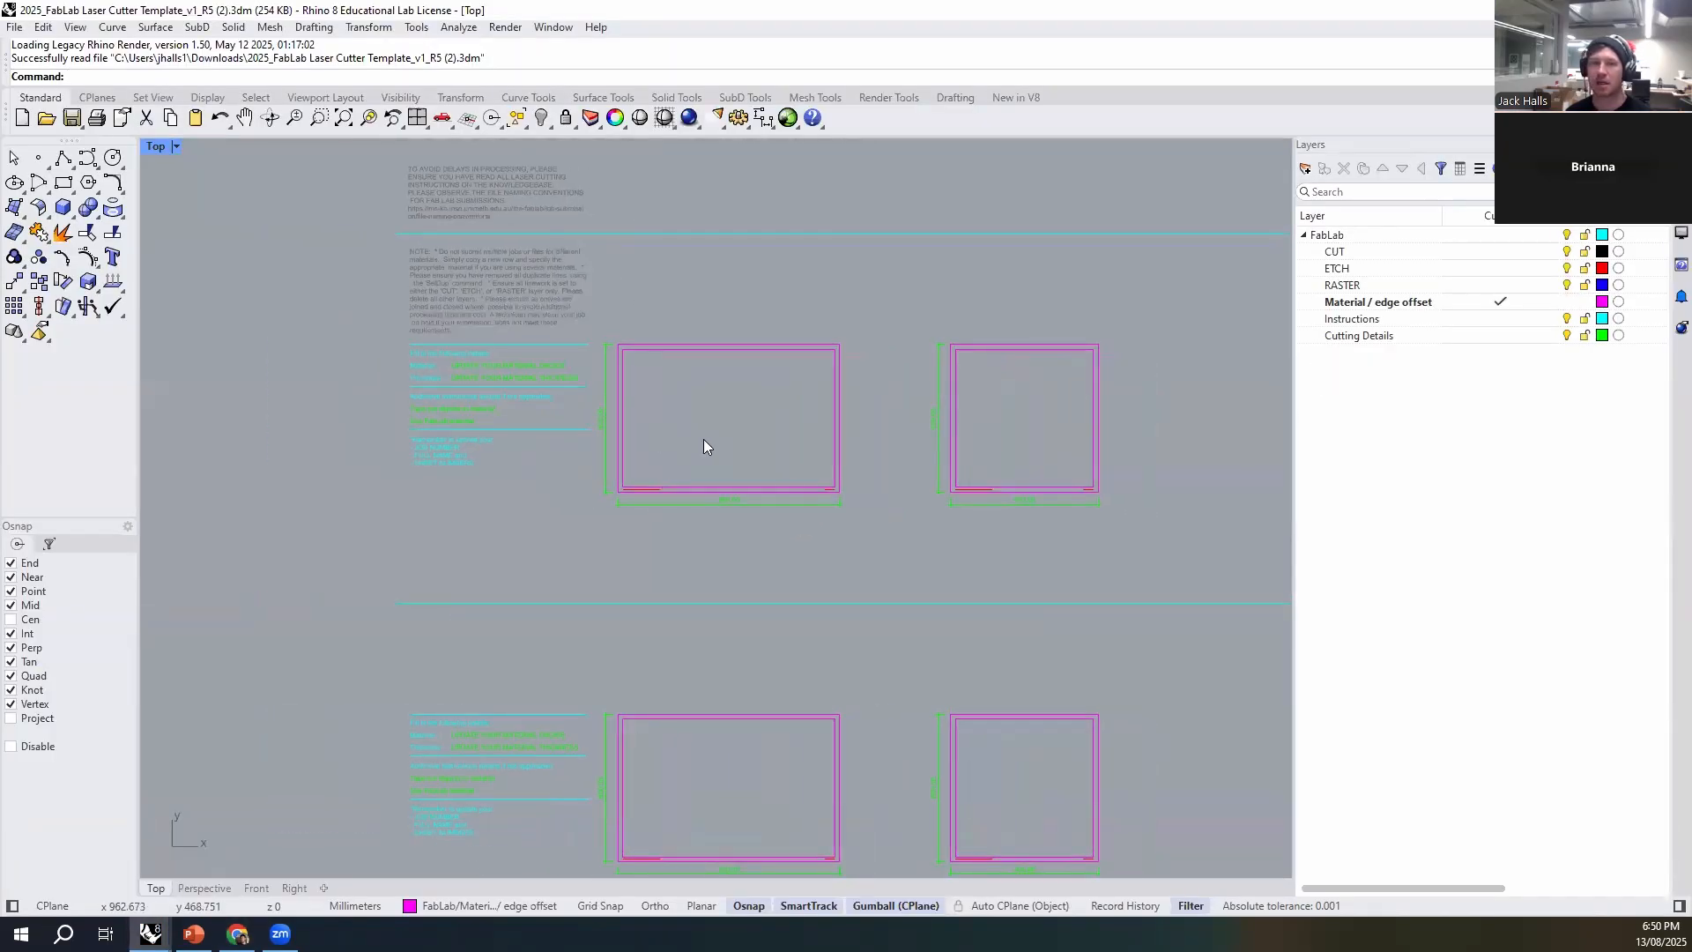
pyautogui.scroll(-4, 744, 400)
pyautogui.moveTo(596, 462); pyautogui.dragTo(702, 446, button='right')
pyautogui.scroll(6, 538, 501)
pyautogui.moveTo(525, 505); pyautogui.dragTo(546, 654, button='right')
pyautogui.scroll(-4, 724, 481)
pyautogui.moveTo(859, 545)
pyautogui.mouseDown(button='right')
pyautogui.moveTo(737, 474)
pyautogui.moveTo(889, 541)
pyautogui.moveTo(868, 530)
pyautogui.mouseUp(button='right')
pyautogui.scroll(4, 737, 474)
pyautogui.scroll(-4, 736, 474)
# - Copy the lower template row with its sheet frames, dimensions and text directly below itself, aligned by the divider lines' ends
pyautogui.moveTo(1116, 470); pyautogui.dragTo(271, 813)
pyautogui.write('co')
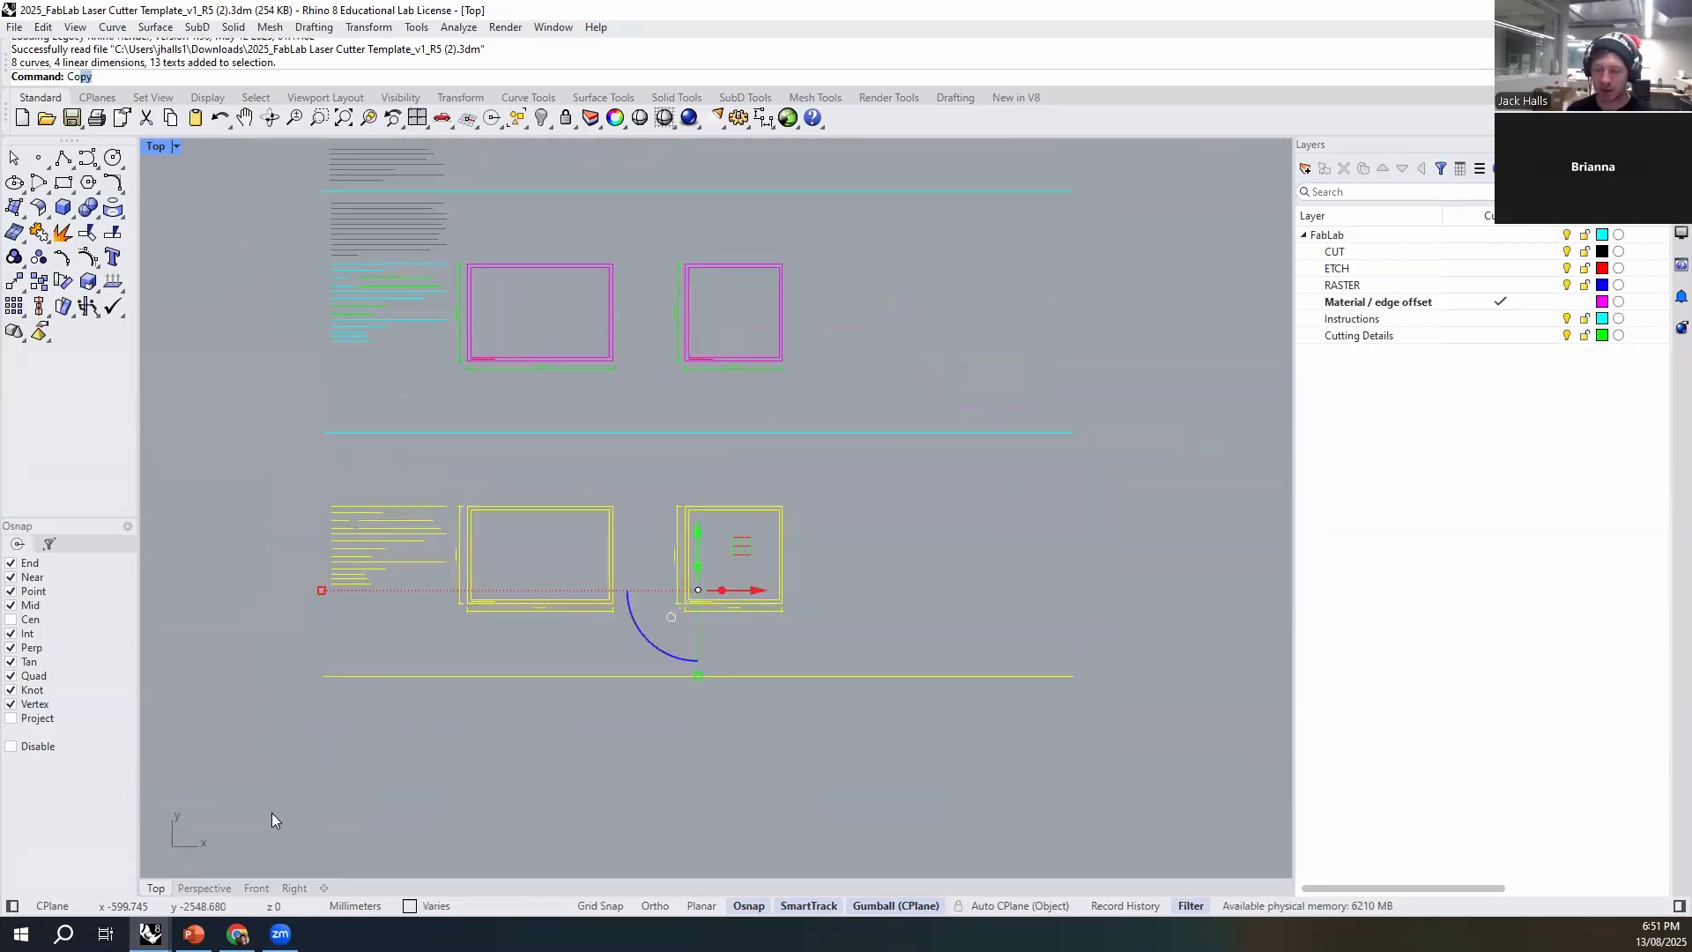
pyautogui.press('Return')
pyautogui.click(322, 433)
pyautogui.click(323, 676)
pyautogui.press('Return')
pyautogui.click(959, 542)
pyautogui.moveTo(950, 642); pyautogui.dragTo(984, 444, button='right')
pyautogui.moveTo(565, 424); pyautogui.dragTo(602, 676, button='right')
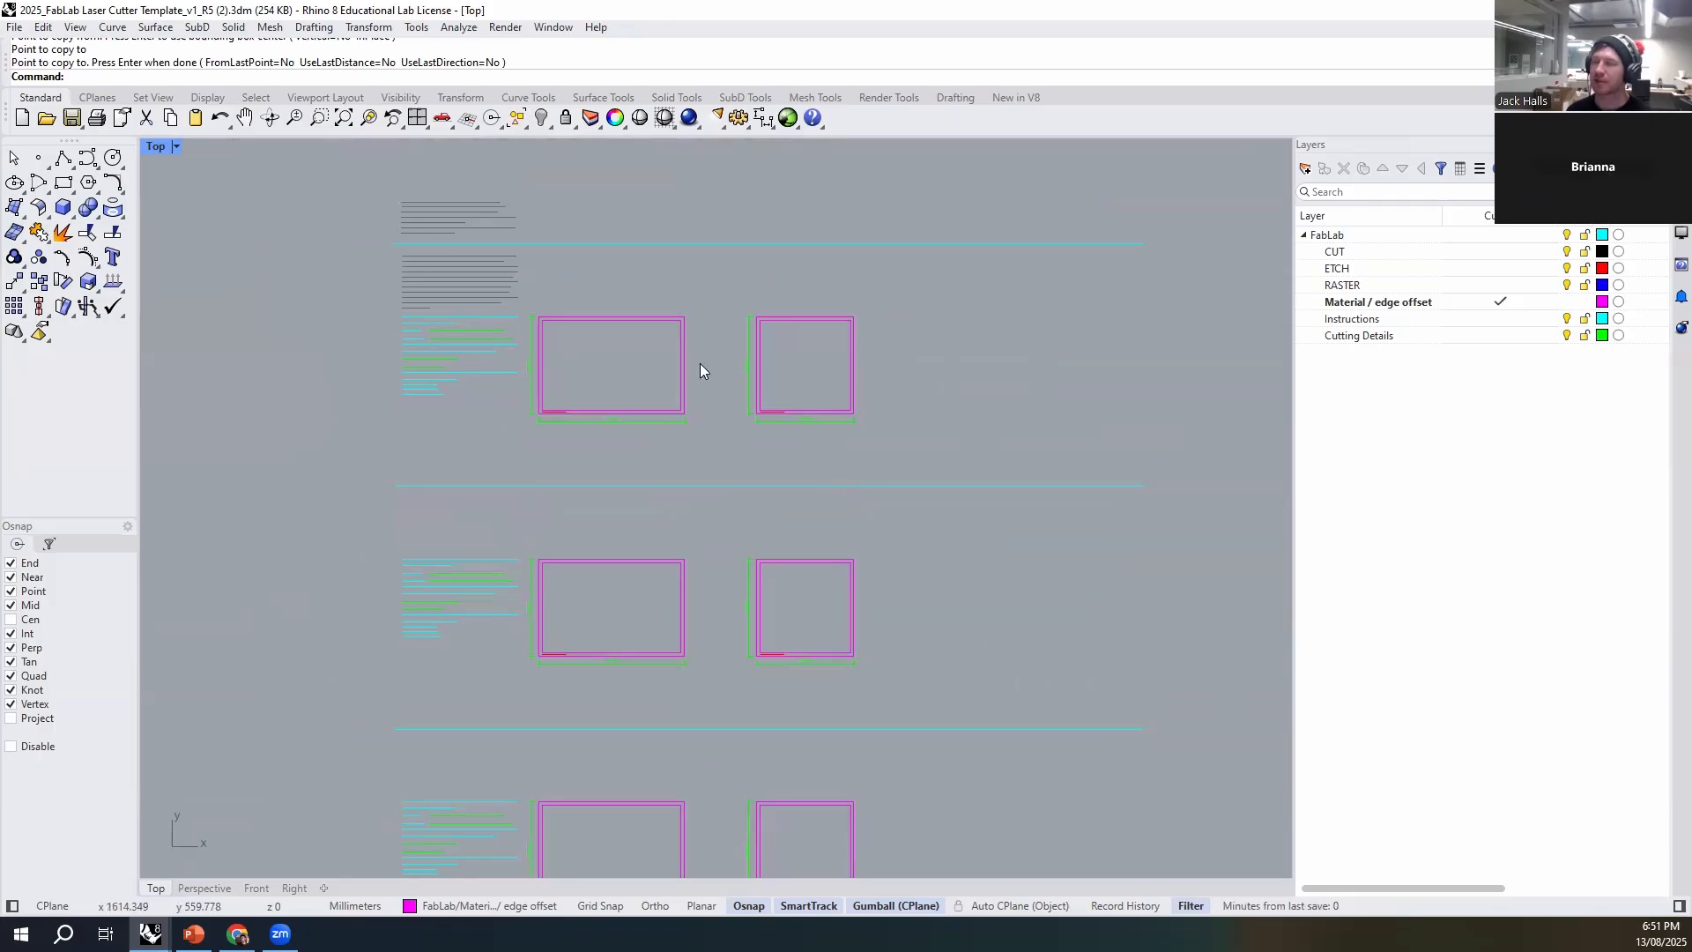
# - Delete the square sheet frame with its dimensions and labels from each of the three template rows
pyautogui.scroll(6, 574, 352)
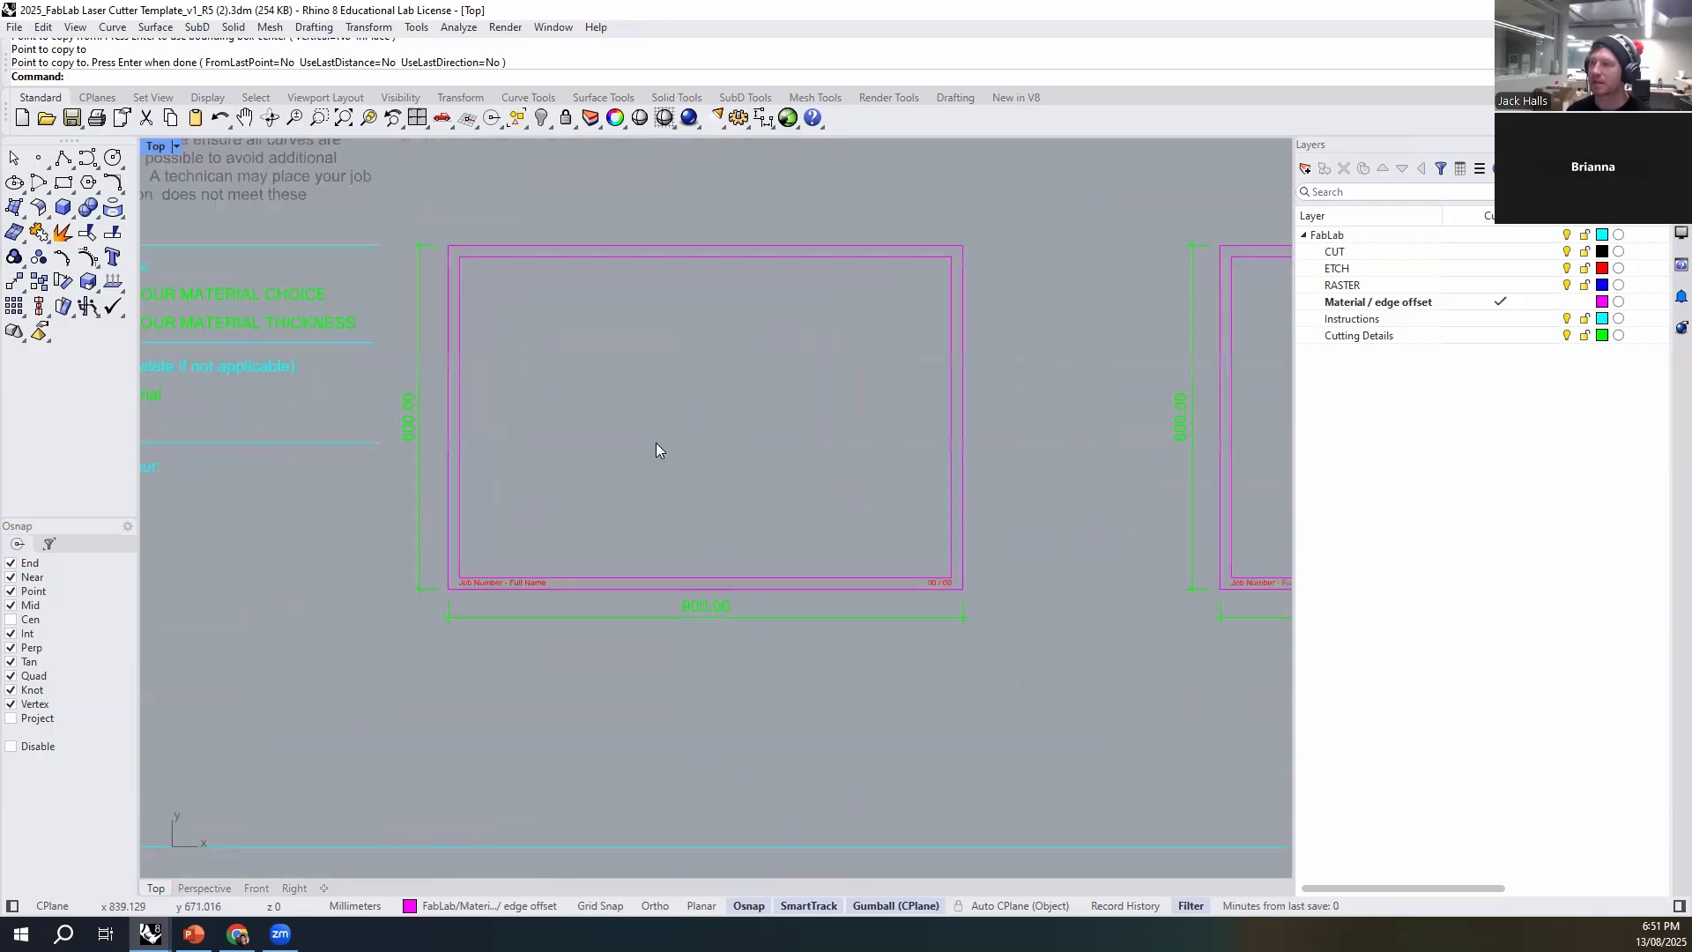
pyautogui.click(797, 646)
pyautogui.click(308, 338)
pyautogui.click(330, 347)
pyautogui.click(763, 644)
pyautogui.click(629, 472)
pyautogui.scroll(-4, 627, 470)
pyautogui.moveTo(681, 416); pyautogui.dragTo(663, 538, button='right')
pyautogui.scroll(-4, 571, 453)
pyautogui.moveTo(783, 355); pyautogui.dragTo(1048, 553)
pyautogui.press('Delete')
pyautogui.moveTo(1016, 608); pyautogui.dragTo(967, 324, button='right')
pyautogui.moveTo(697, 444); pyautogui.dragTo(982, 674)
pyautogui.press('Delete')
pyautogui.moveTo(992, 692); pyautogui.dragTo(933, 434, button='right')
pyautogui.moveTo(671, 557); pyautogui.dragTo(919, 772)
pyautogui.press('Delete')
pyautogui.moveTo(778, 283); pyautogui.dragTo(883, 756, button='right')
pyautogui.scroll(5, 333, 342)
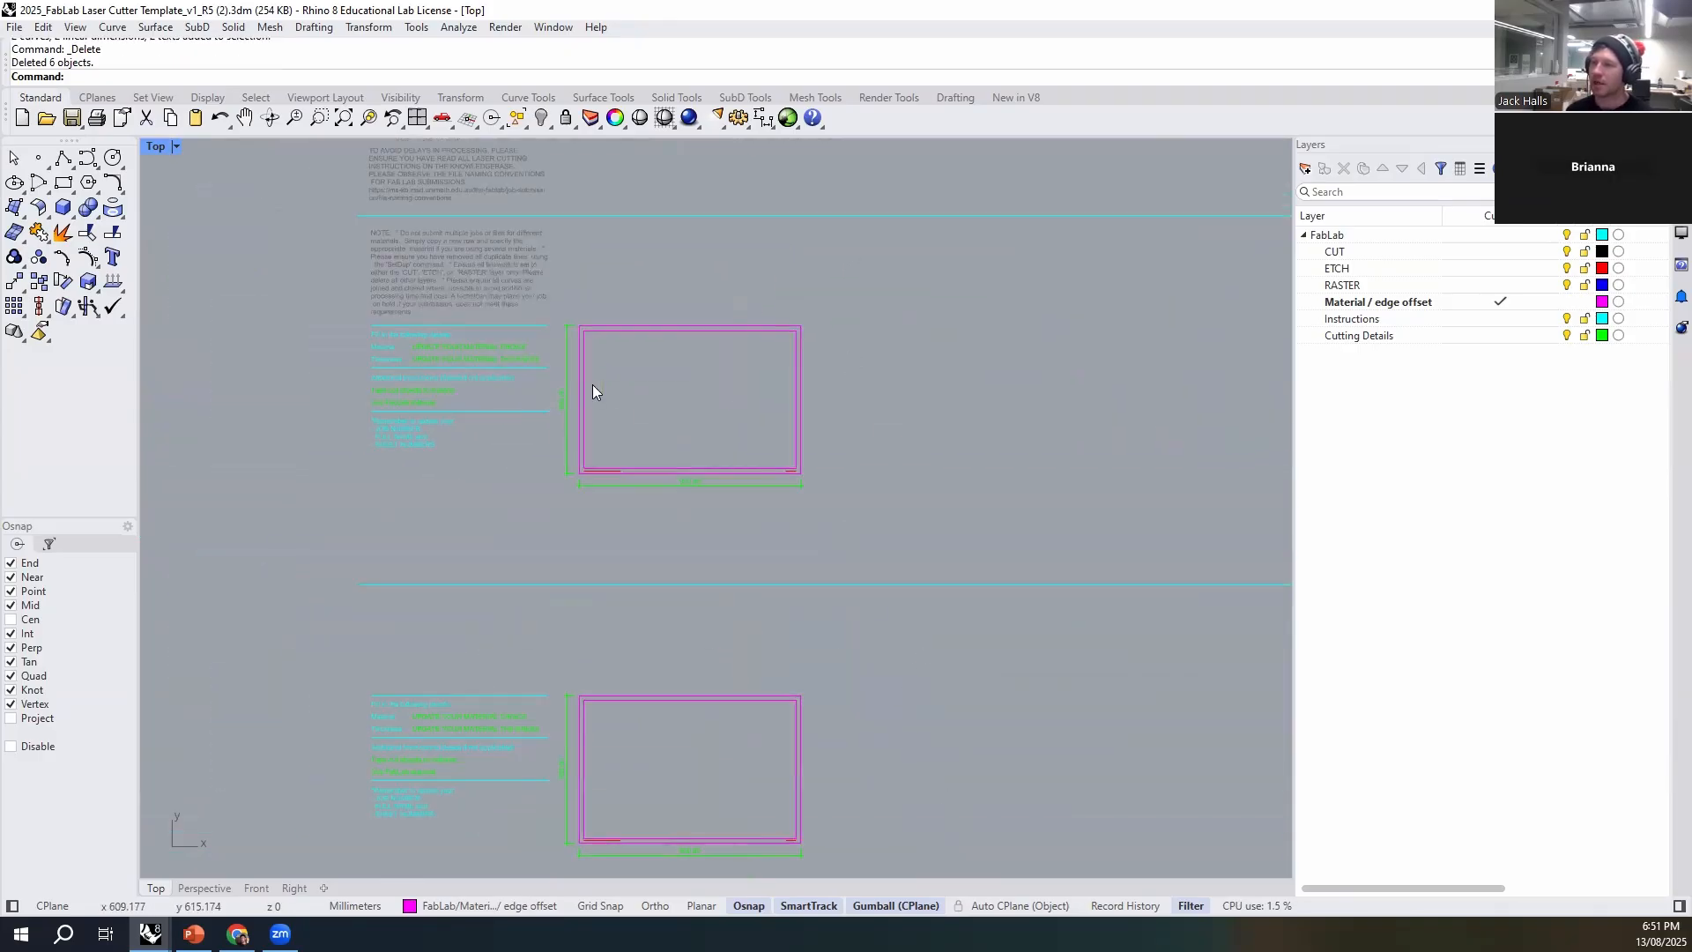
# - Fill in the first row's cutting details with Boxboard as the material and 3mm as the thickness
pyautogui.click(487, 323)
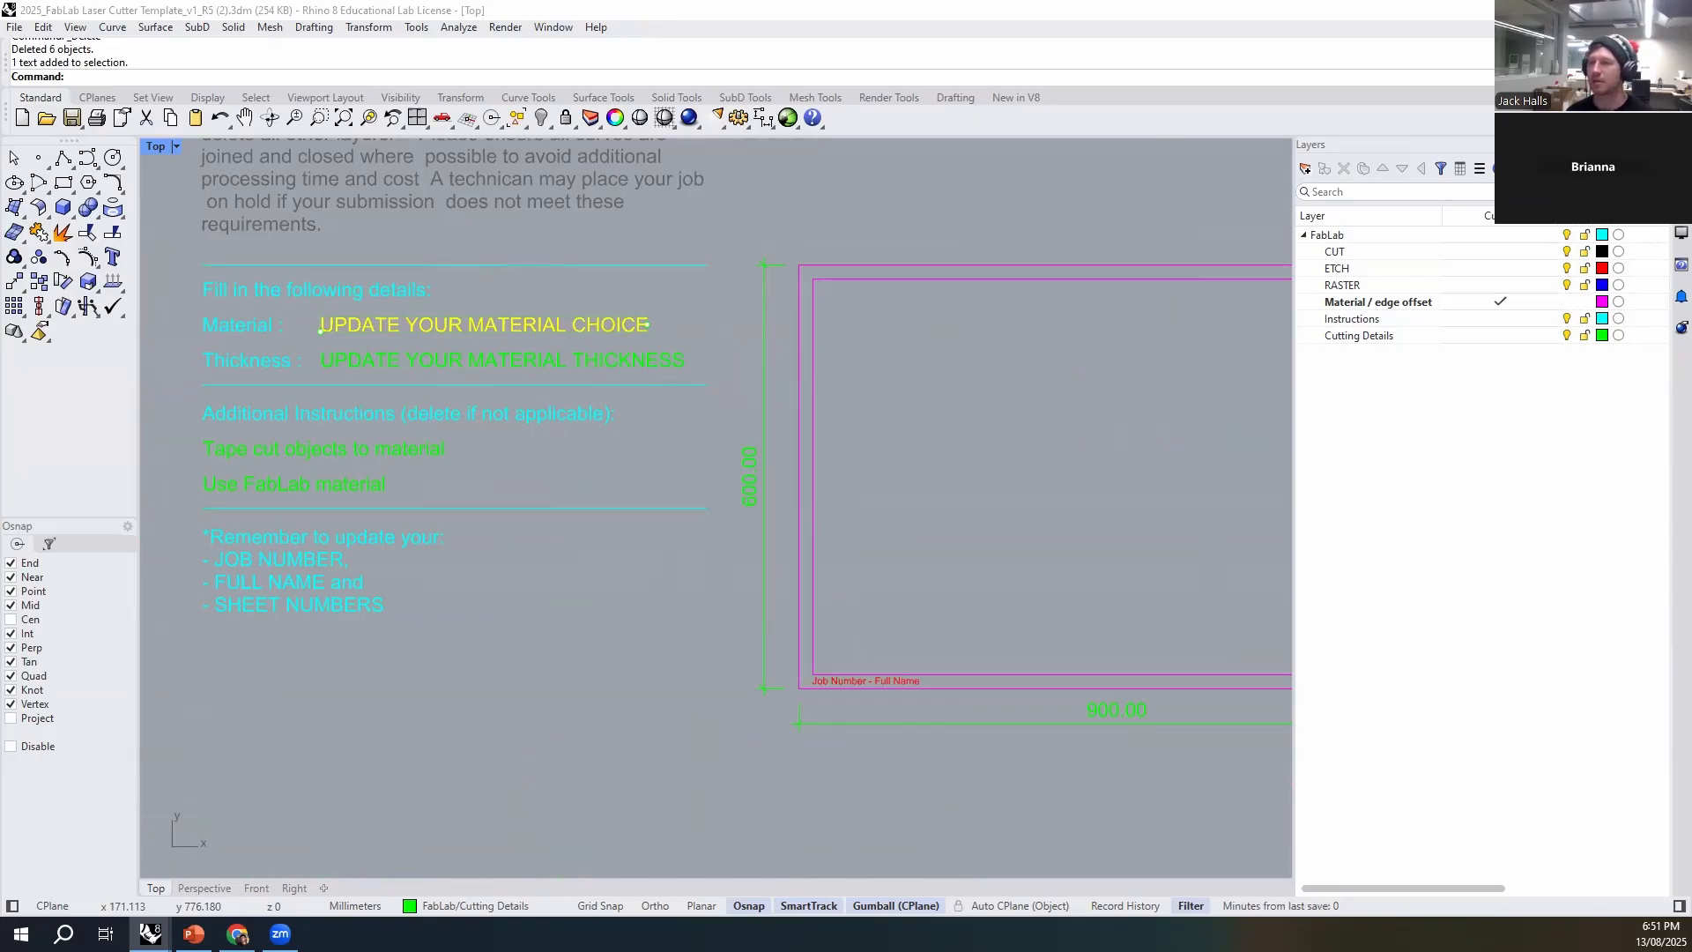
pyautogui.doubleClick(459, 325)
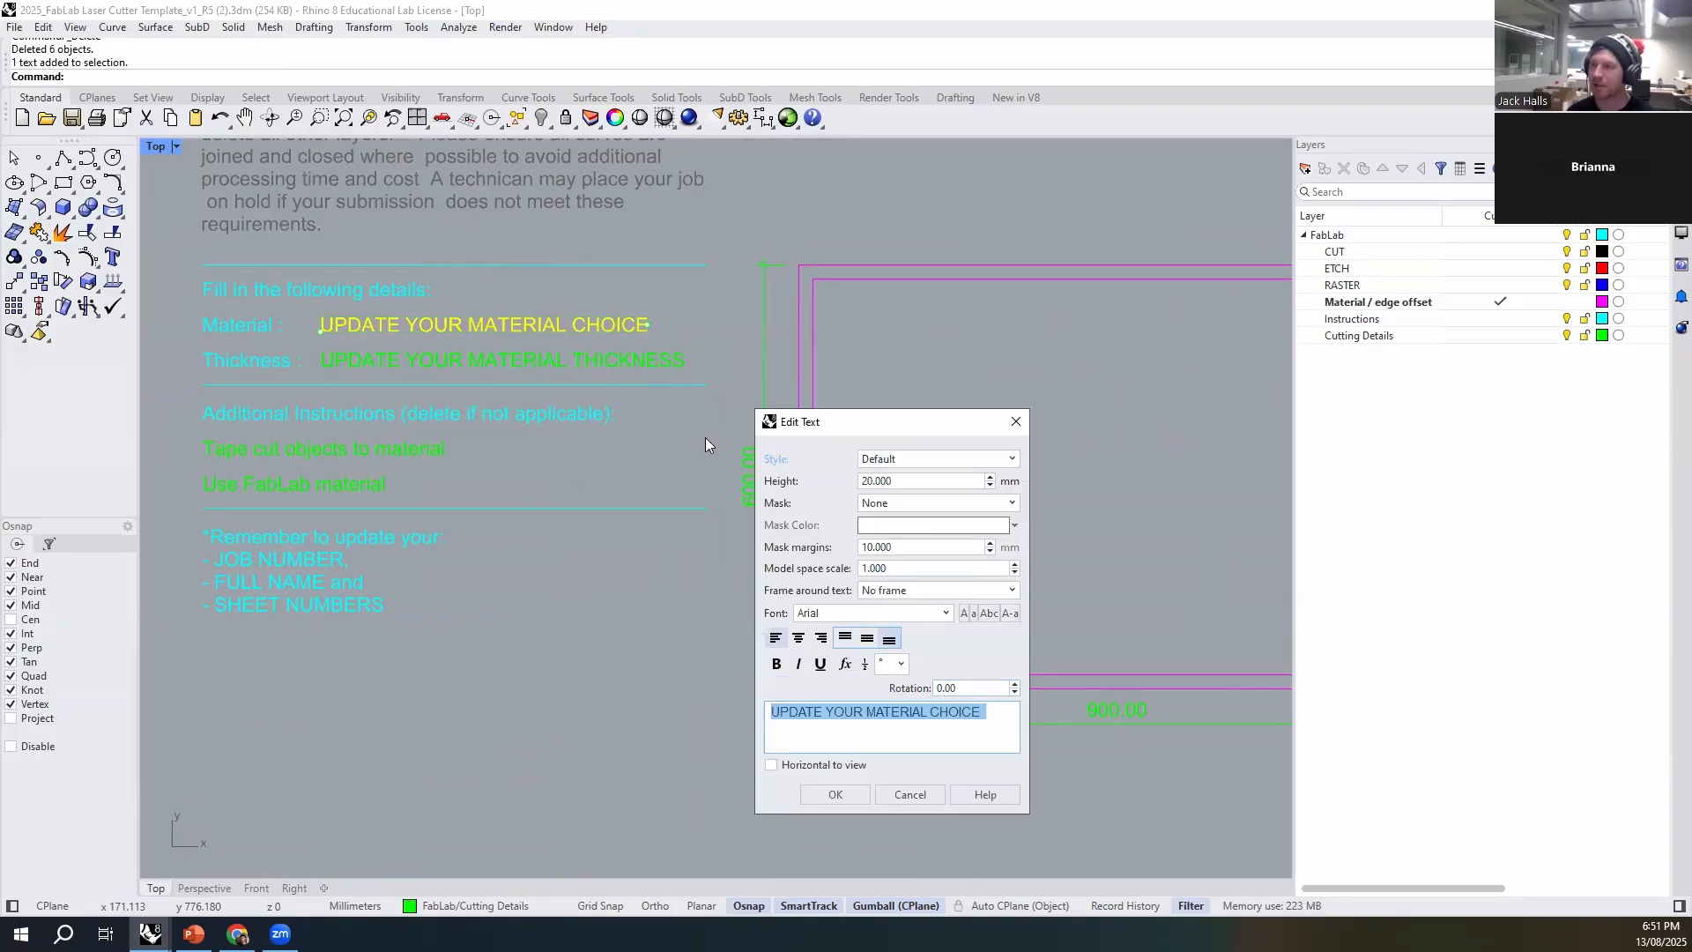
pyautogui.write('Boxboardf')
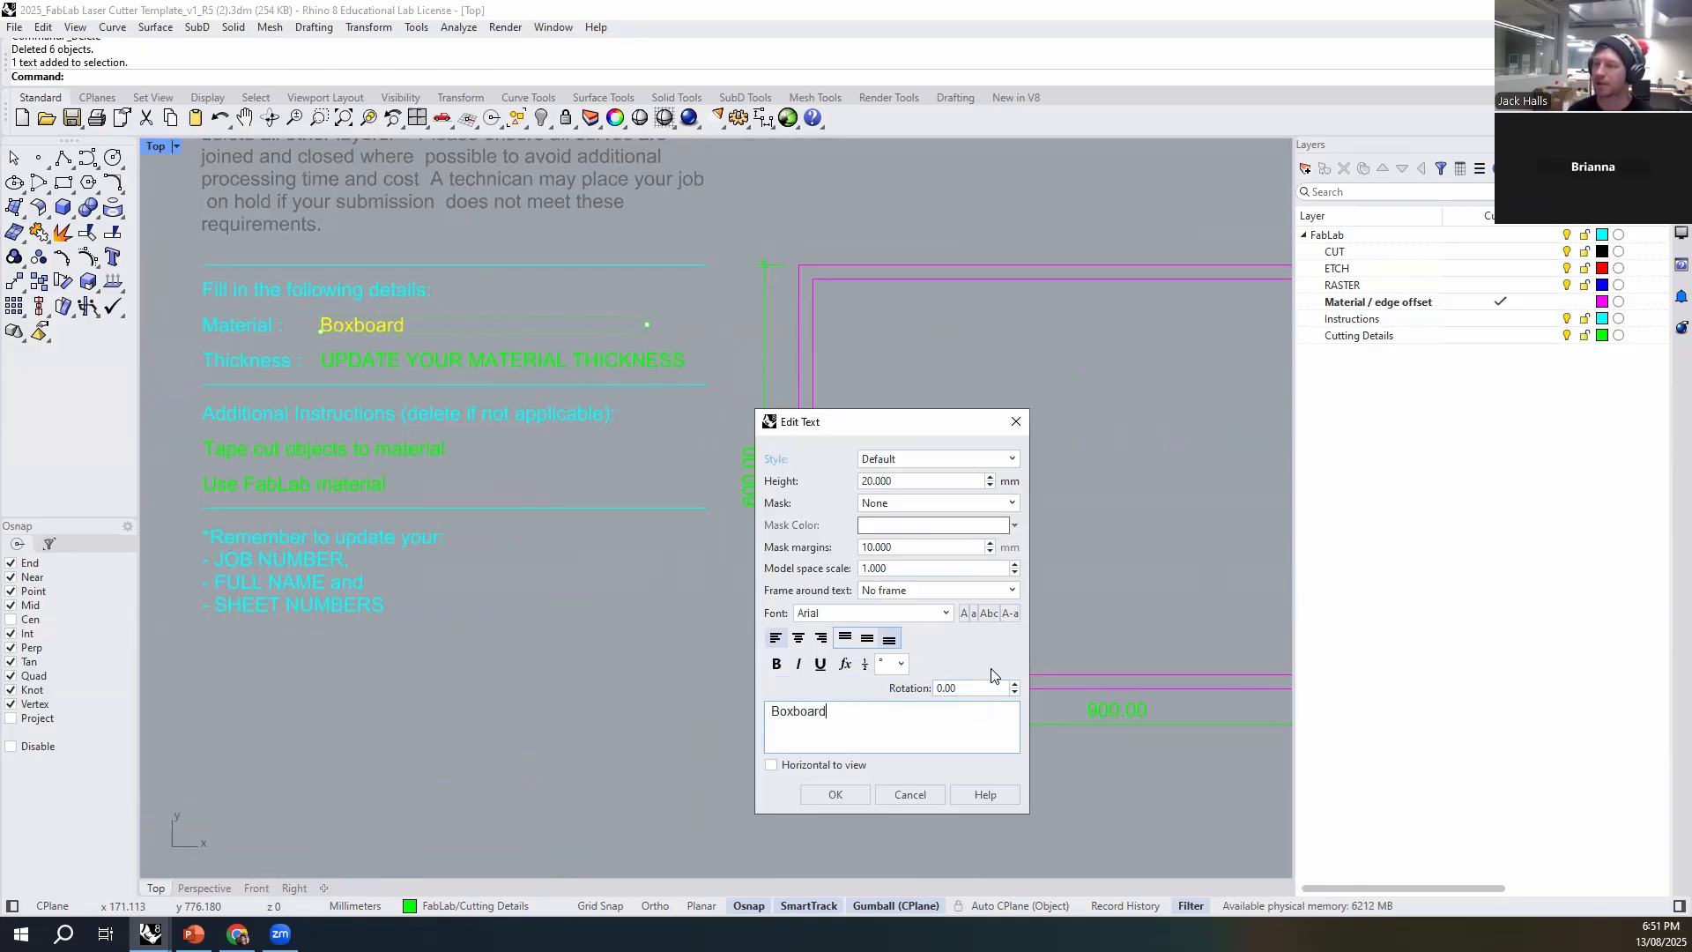
pyautogui.click(836, 794)
pyautogui.click(393, 372)
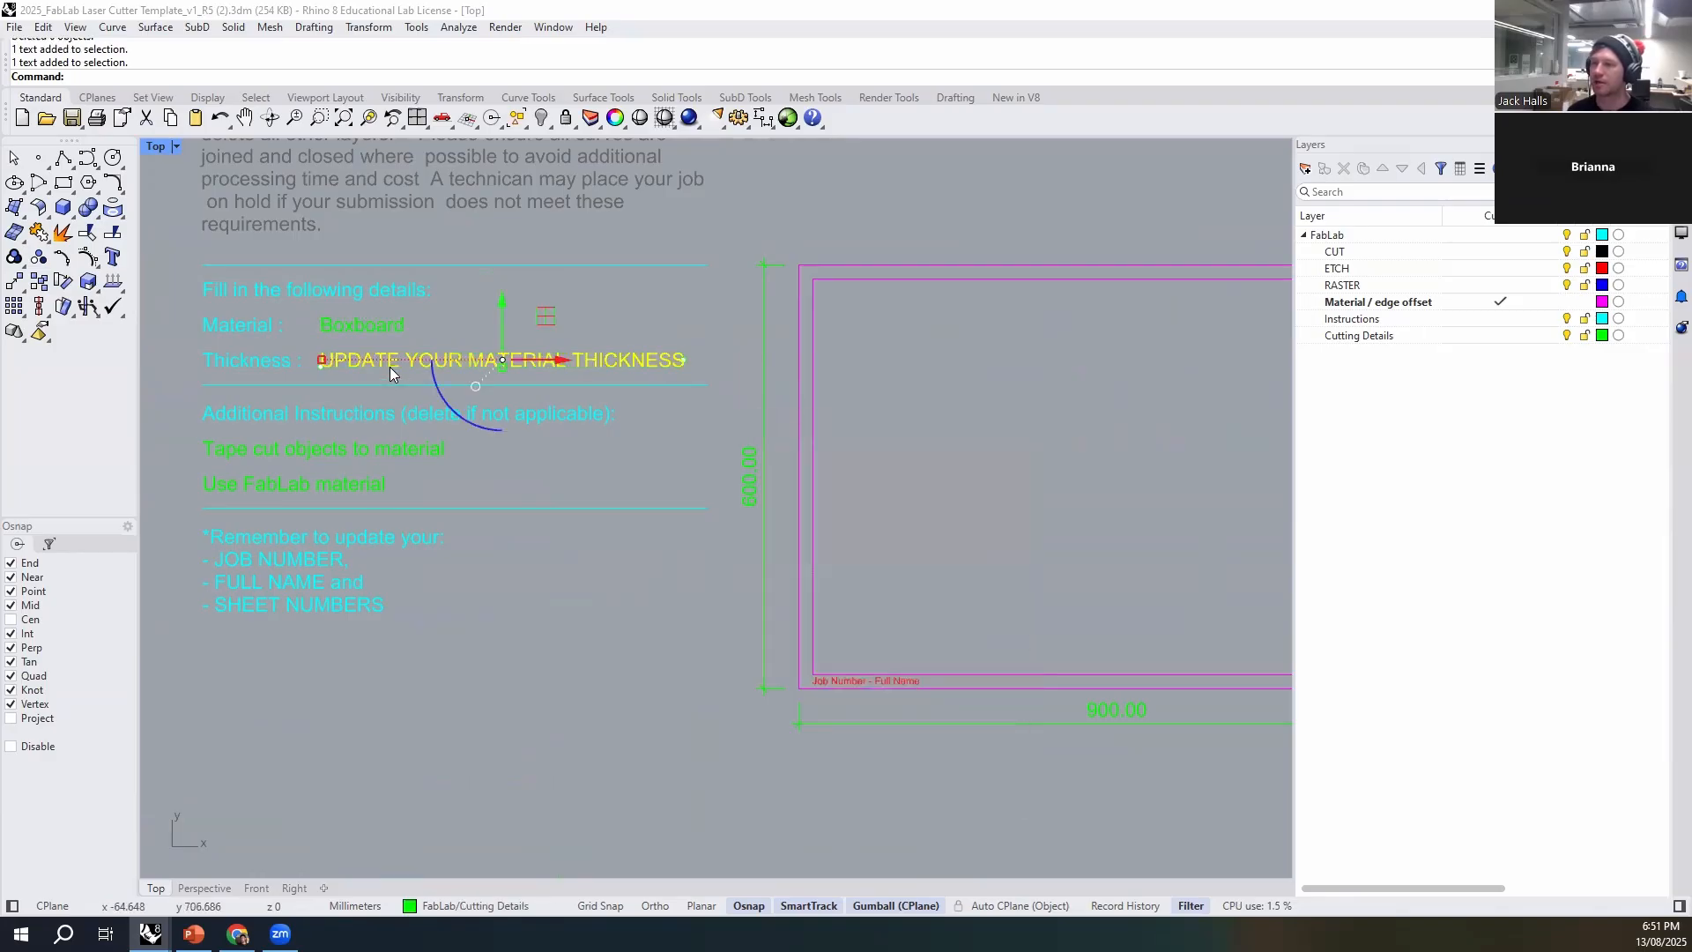
pyautogui.doubleClick(393, 372)
pyautogui.write('3mm')
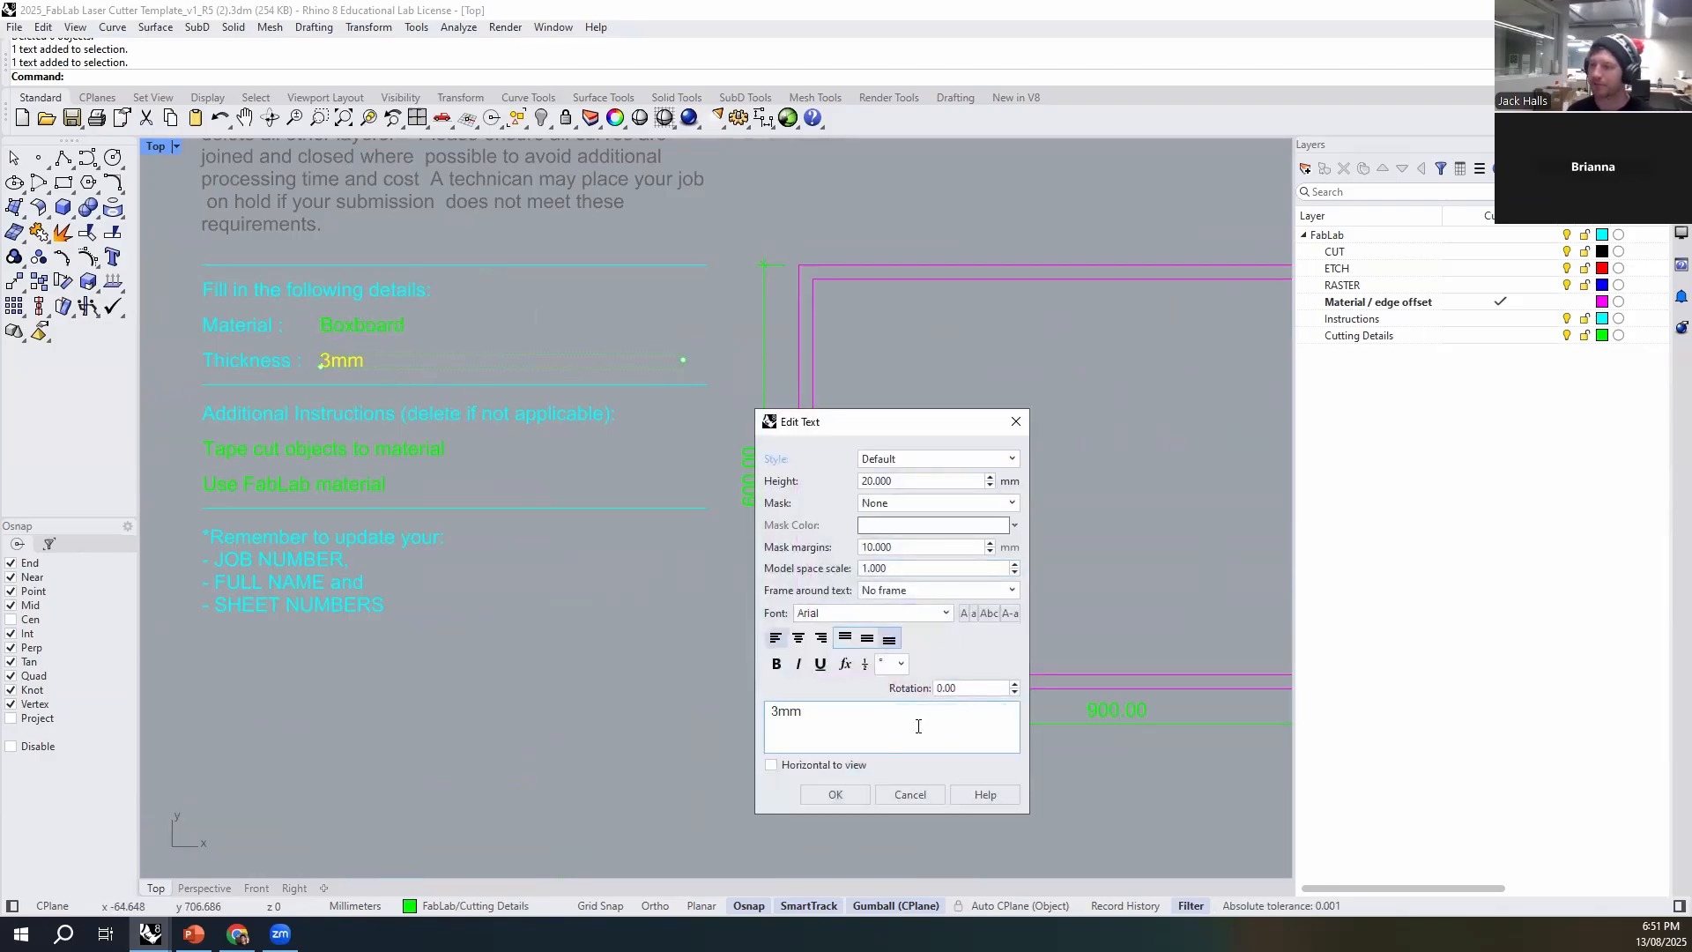
pyautogui.click(849, 799)
# - Switch to the contour model's Rhino window and copy the base outline and its strips to the clipboard
pyautogui.click(150, 934)
pyautogui.click(74, 871)
pyautogui.scroll(-4, 811, 548)
pyautogui.moveTo(811, 550); pyautogui.dragTo(756, 638, button='right')
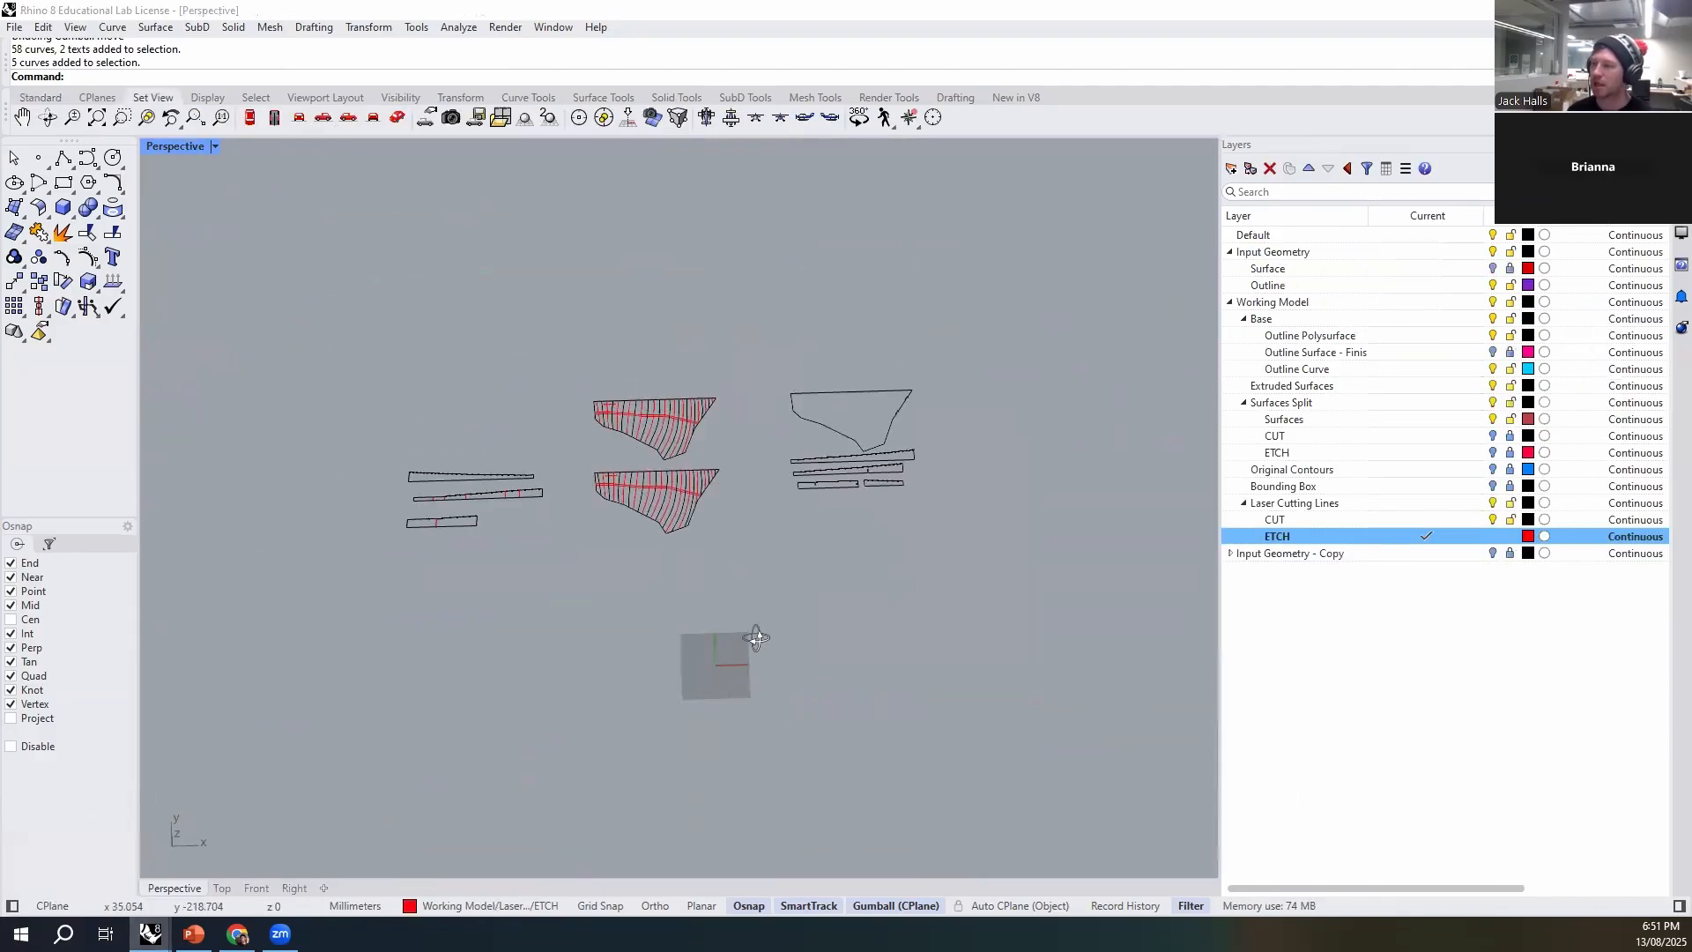
pyautogui.moveTo(974, 316); pyautogui.dragTo(763, 559)
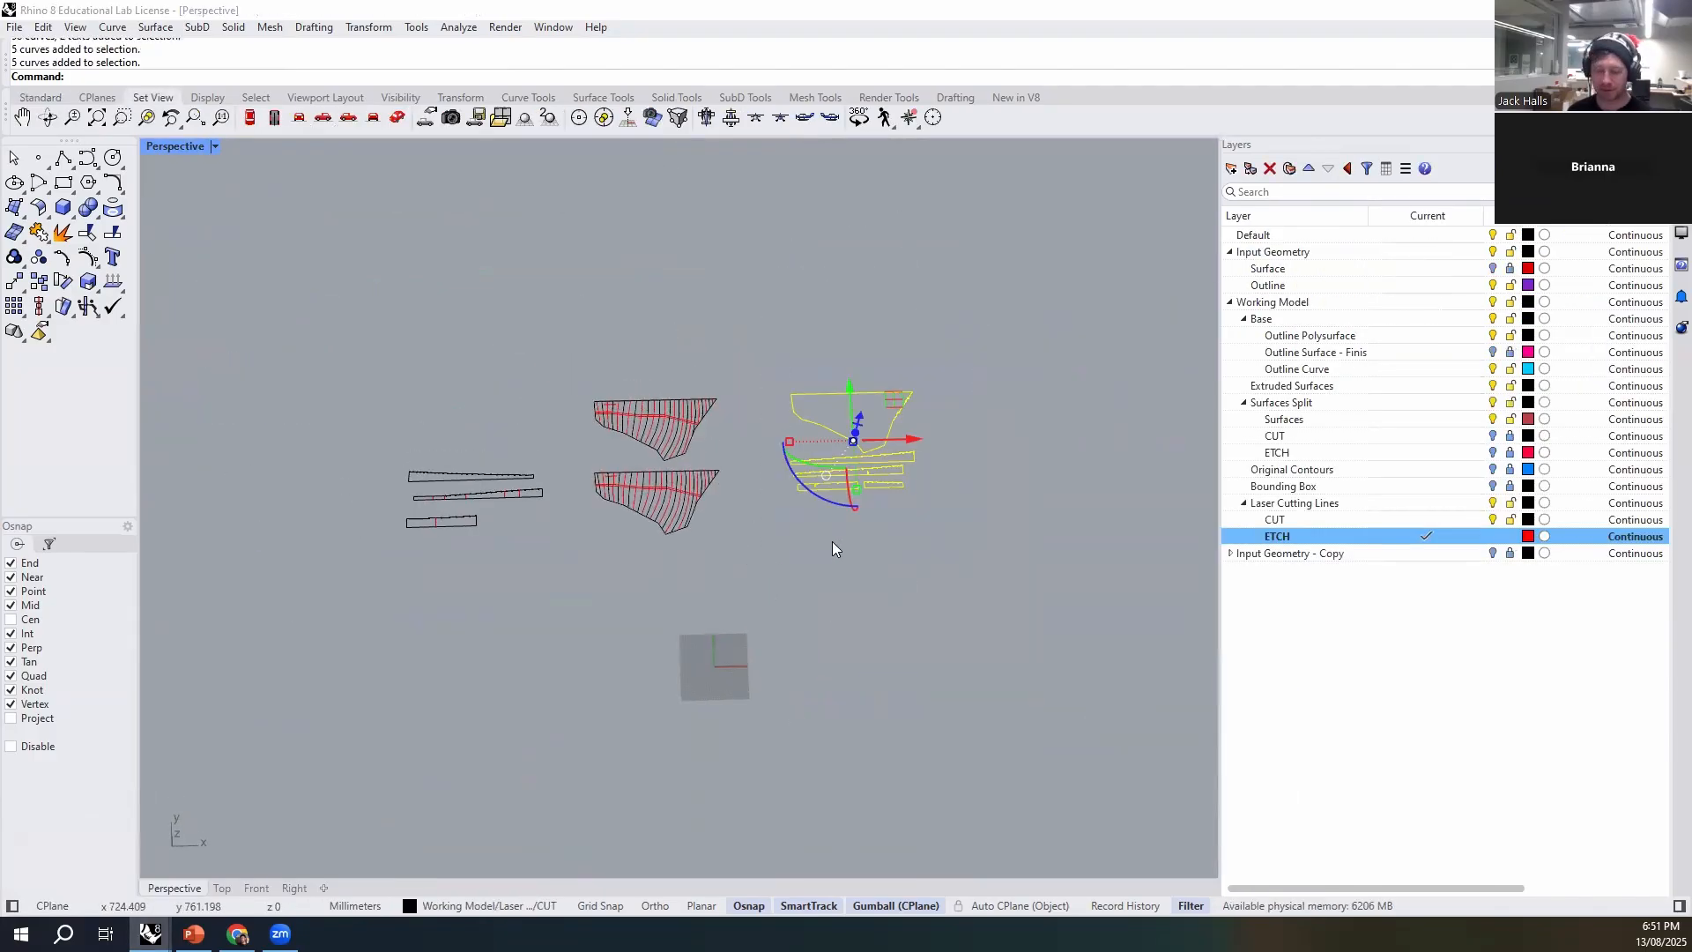
pyautogui.hotkey('ctrl', 'c')
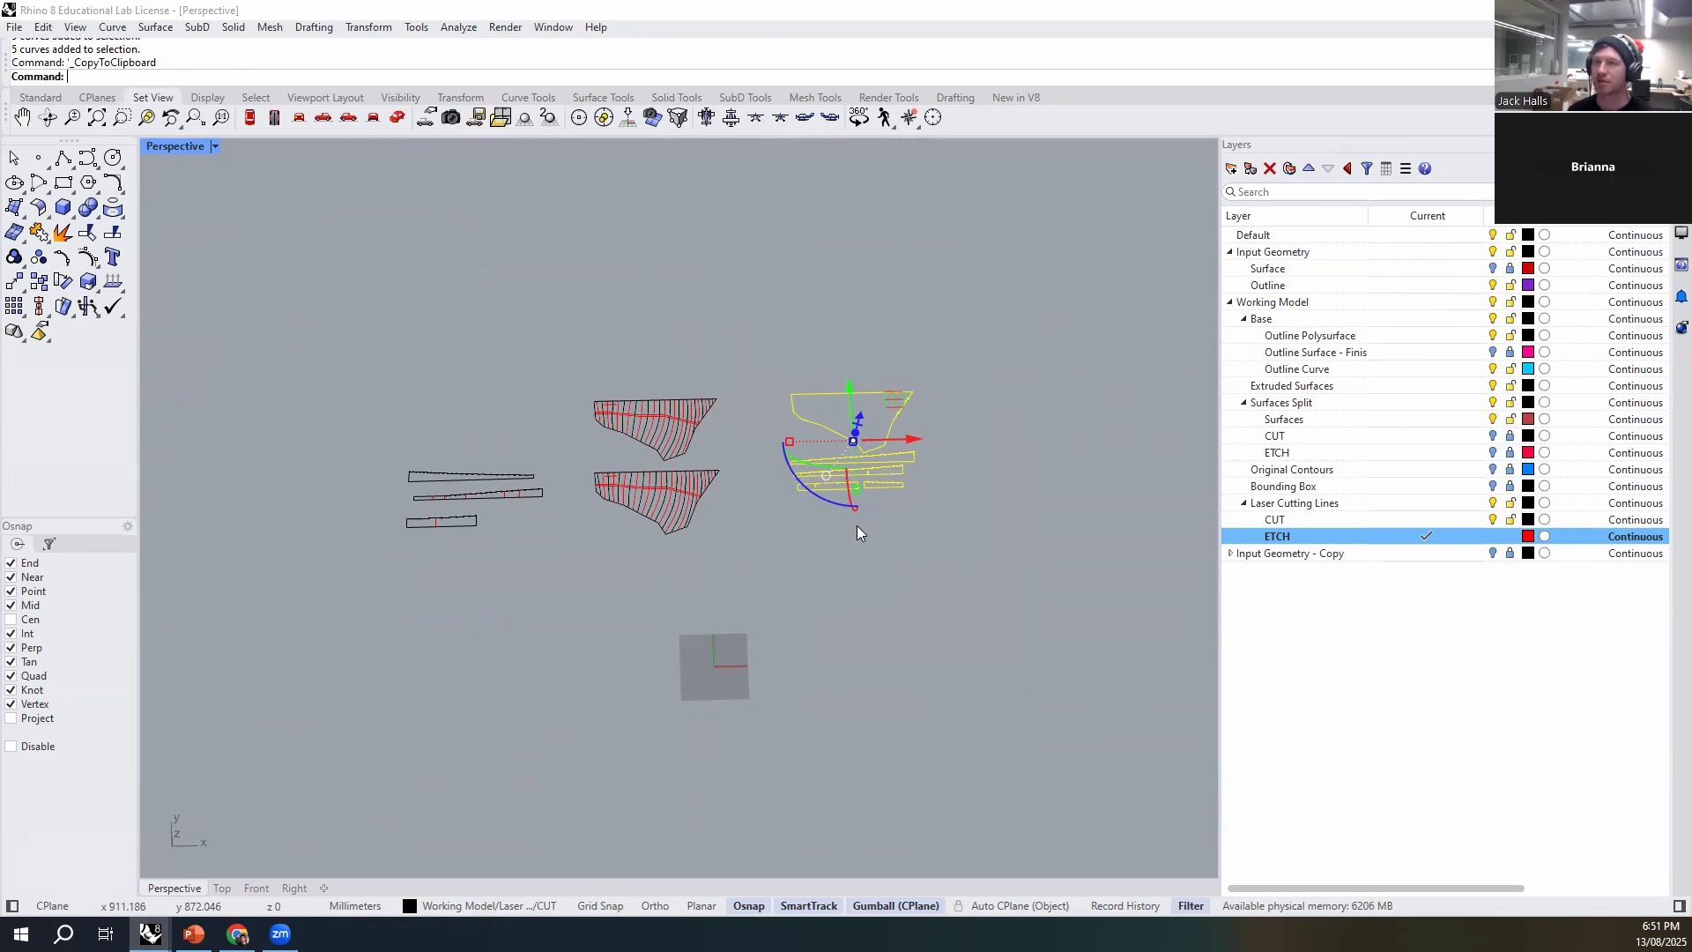
pyautogui.moveTo(903, 642); pyautogui.dragTo(931, 613, button='right')
pyautogui.click(793, 716)
# - Switch back to the laser cutter template, paste the base outline and strips, and move them onto the first row's sheet frame
pyautogui.moveTo(150, 933)
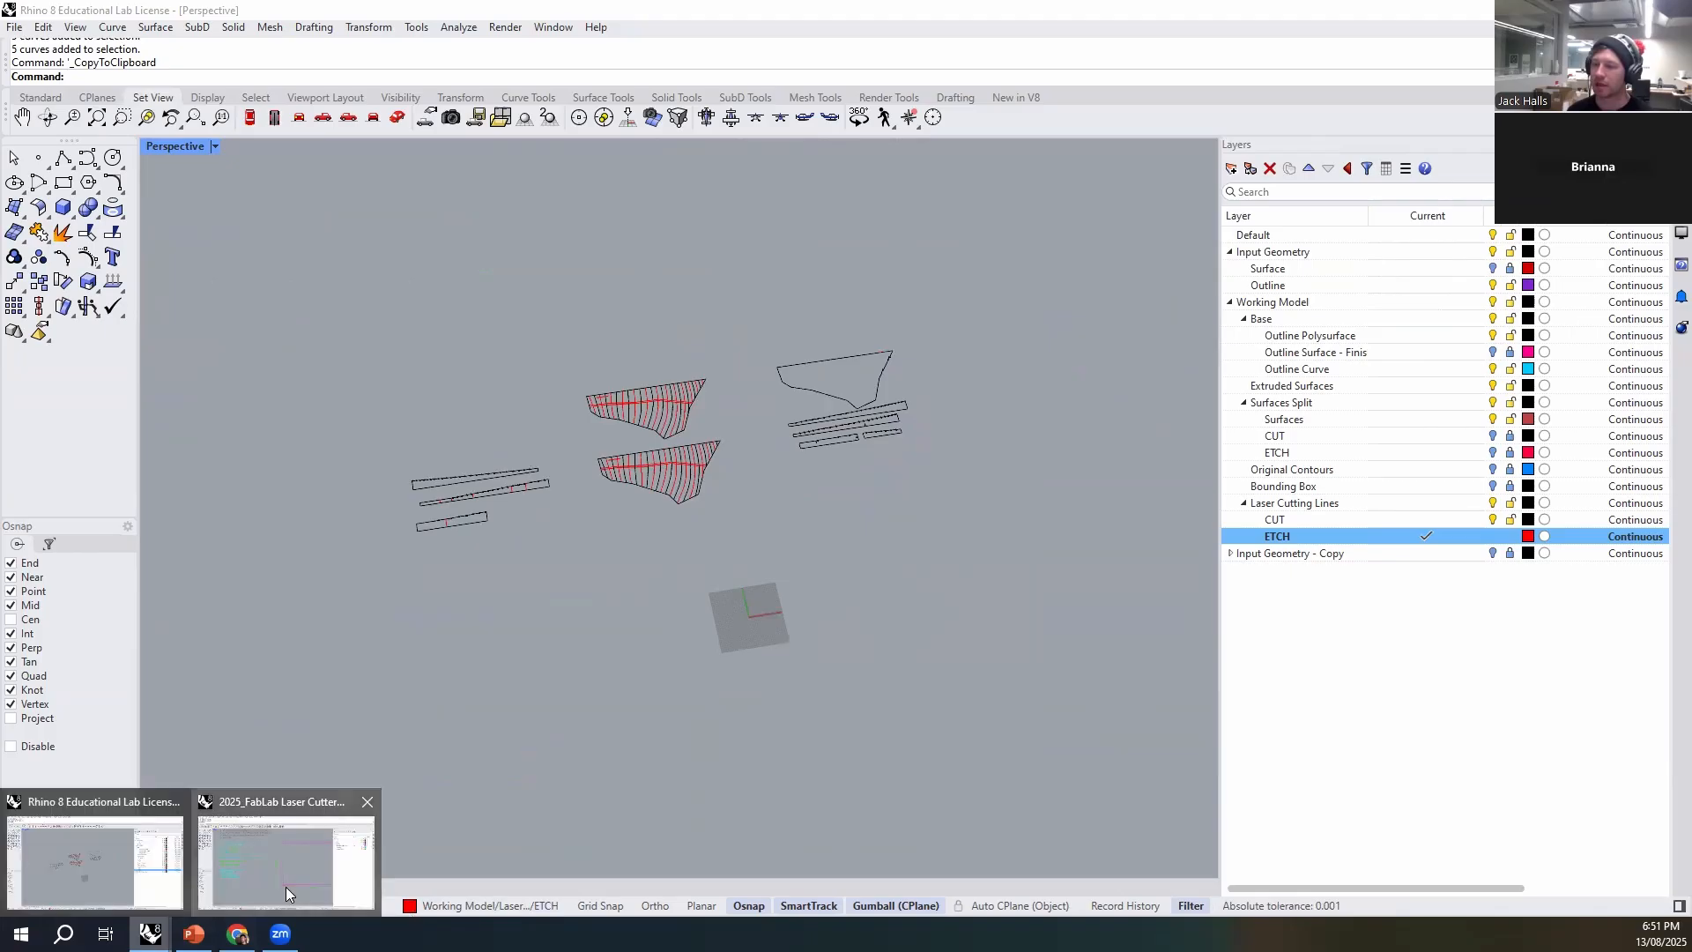
pyautogui.click(286, 886)
pyautogui.scroll(2, 814, 648)
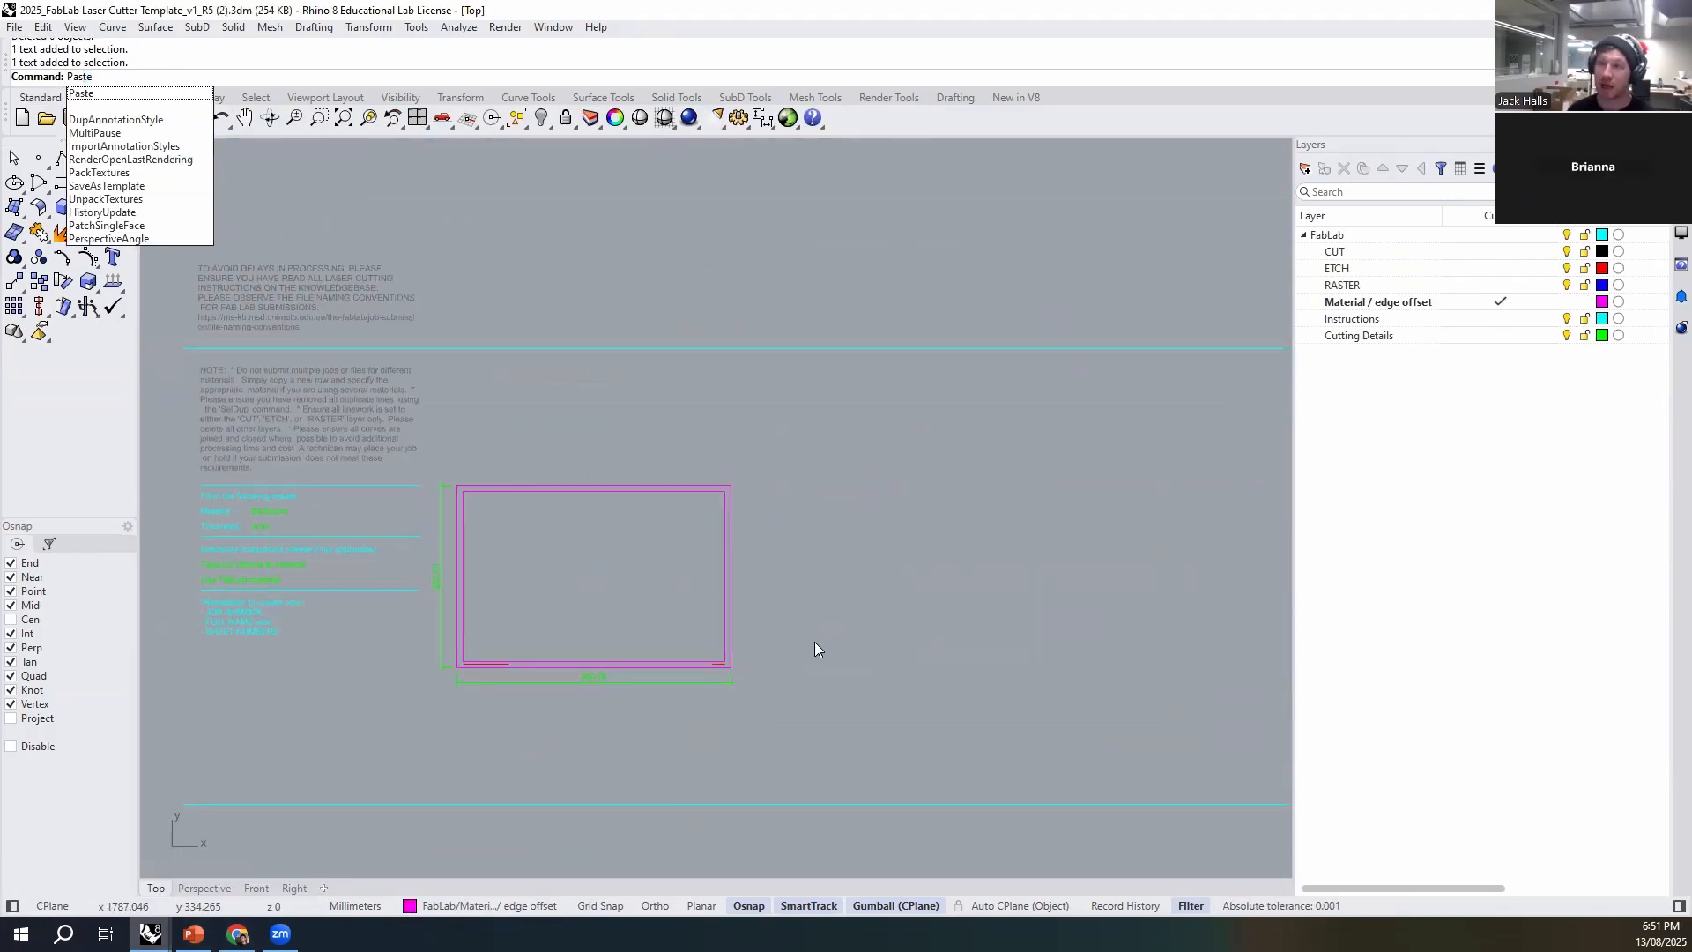
pyautogui.press('Return')
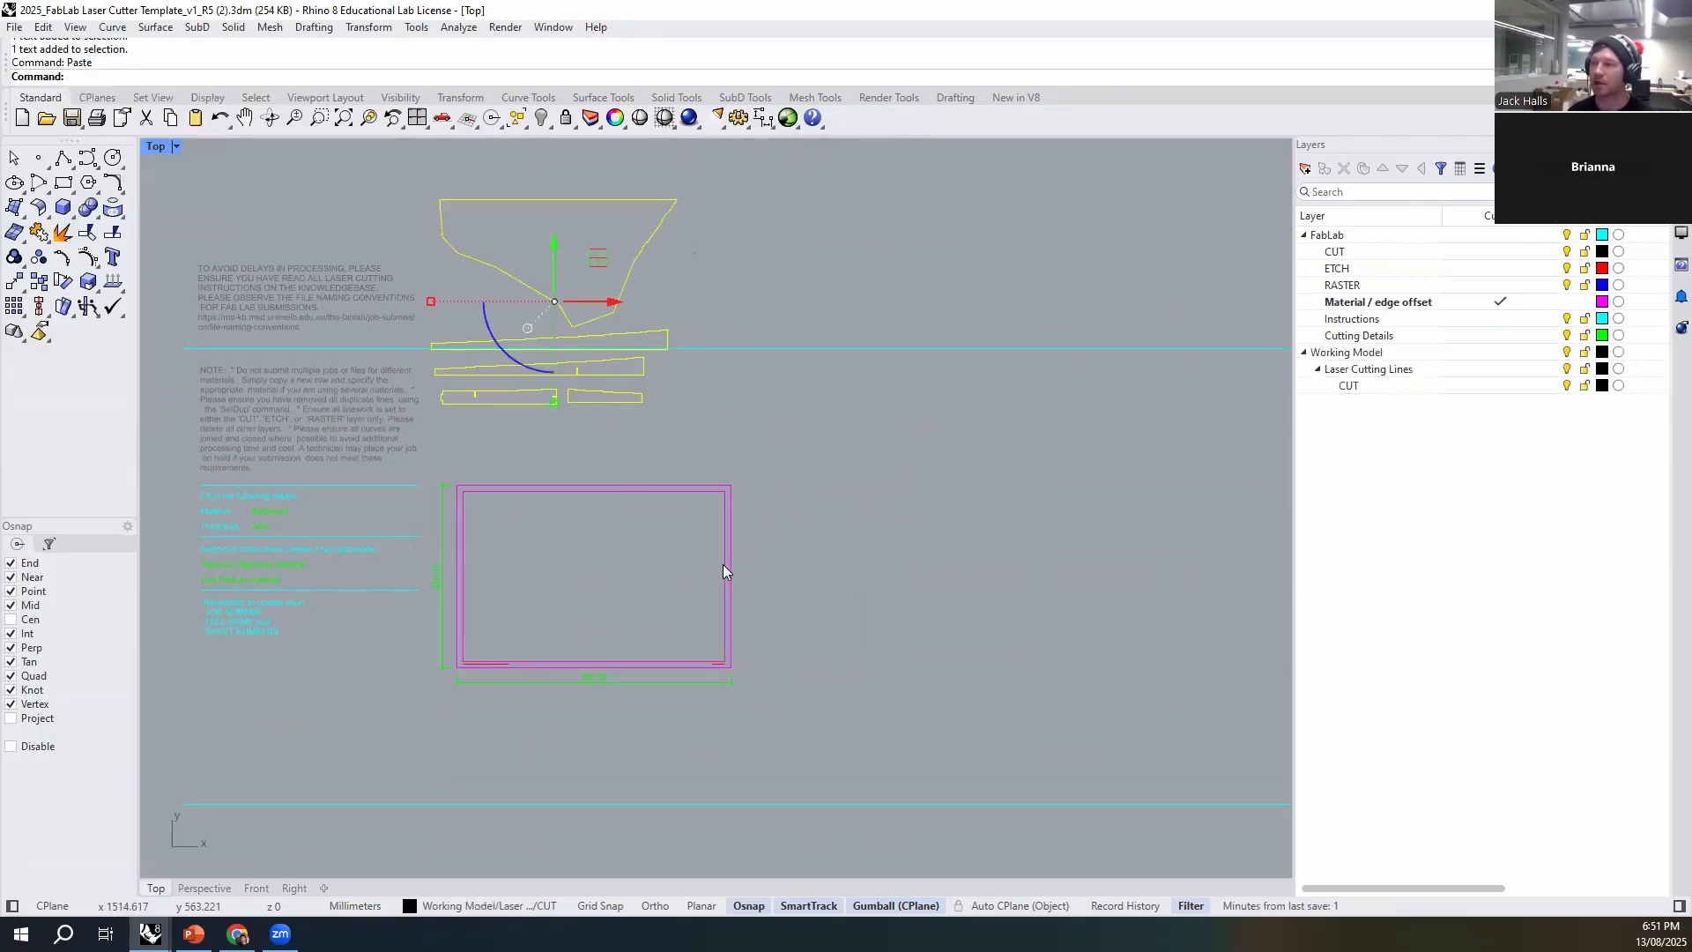
pyautogui.moveTo(556, 252); pyautogui.dragTo(640, 607)
pyautogui.moveTo(580, 550); pyautogui.dragTo(587, 539)
pyautogui.moveTo(625, 599); pyautogui.dragTo(629, 599)
pyautogui.click(898, 906)
pyautogui.click(899, 908)
pyautogui.scroll(1, 582, 579)
pyautogui.moveTo(582, 548); pyautogui.dragTo(583, 551)
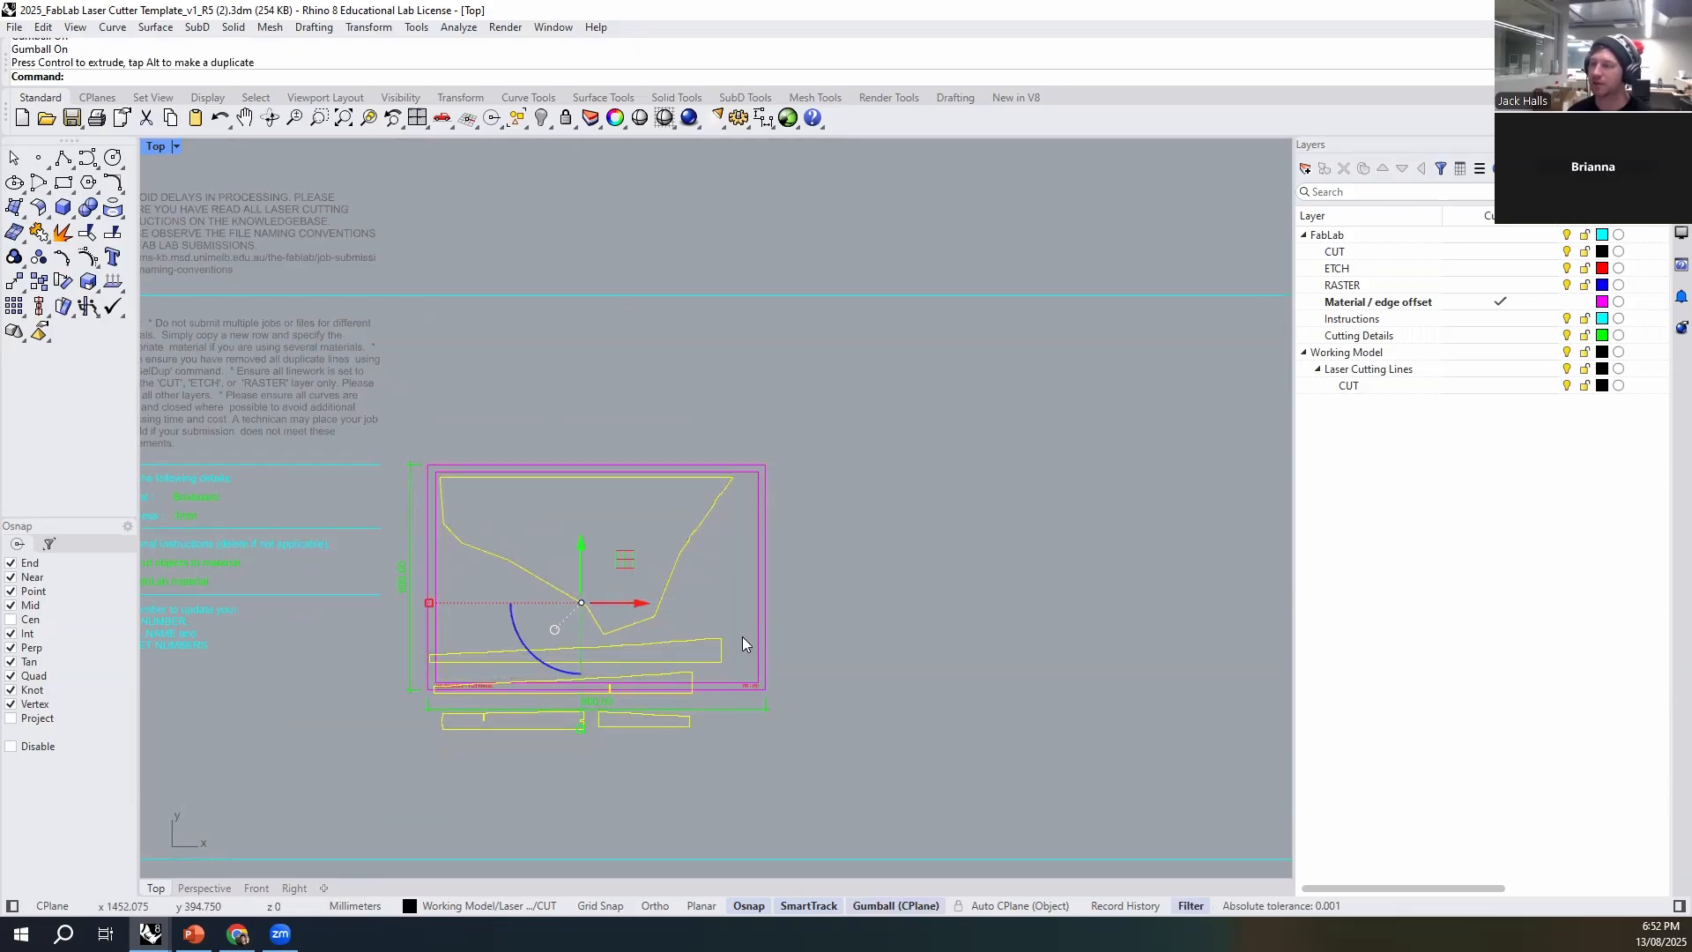
pyautogui.click(836, 602)
# - Move the longest strip up under the base outline, inside the sheet's inner margin
pyautogui.scroll(4, 638, 715)
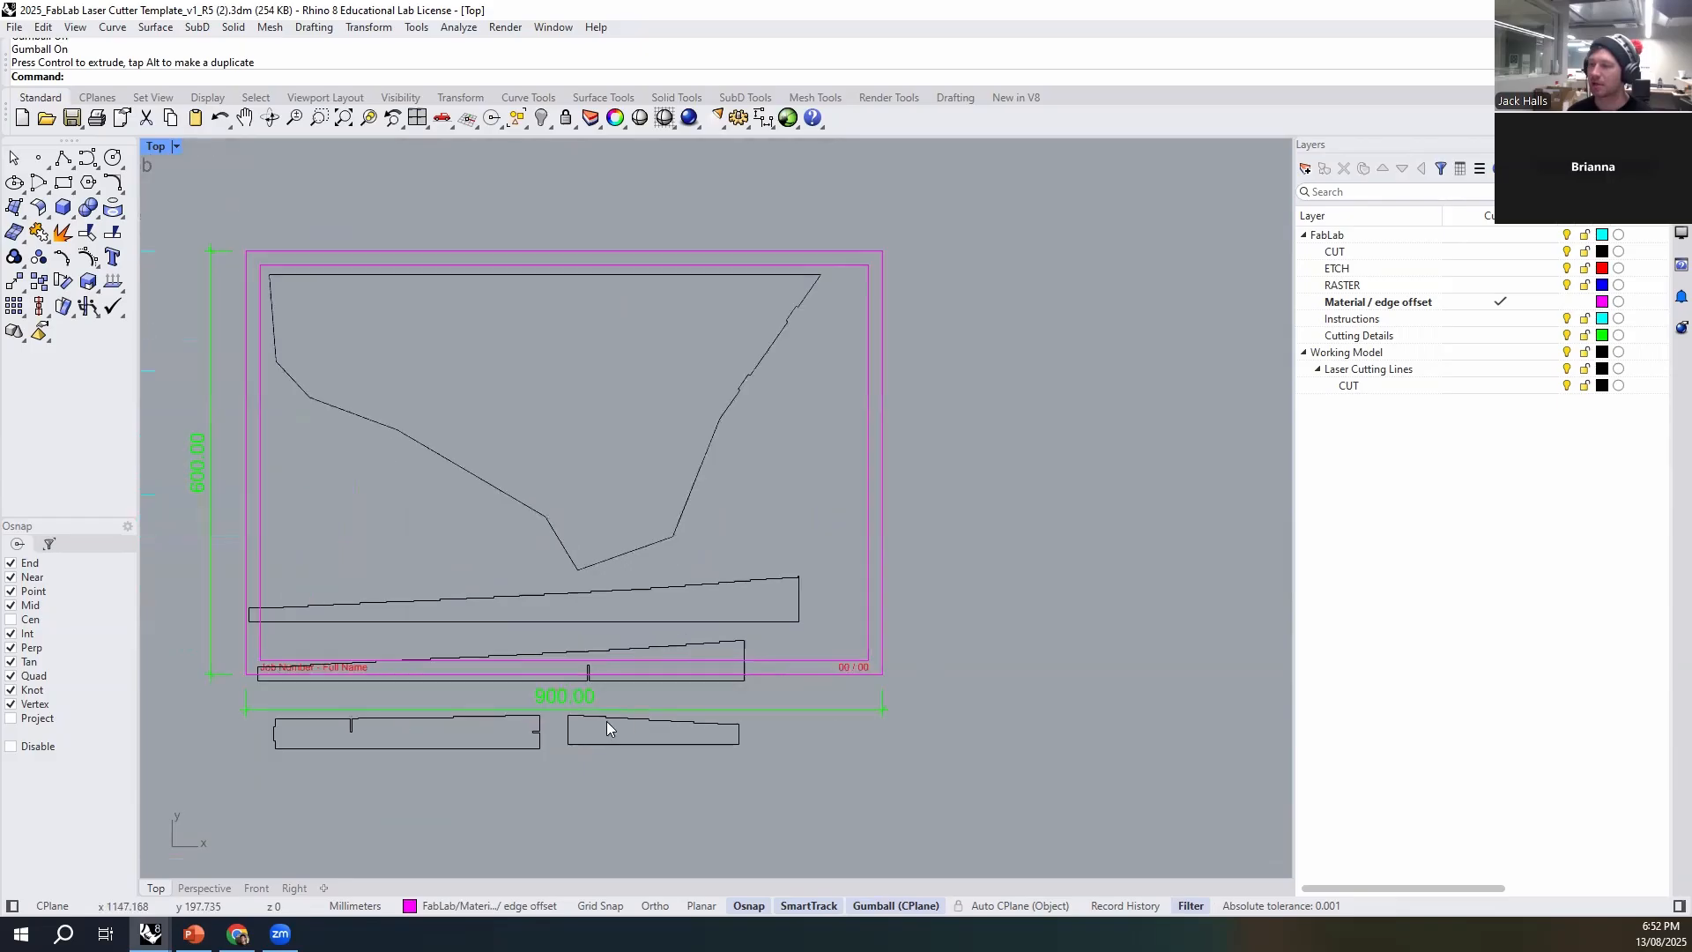
pyautogui.click(545, 663)
pyautogui.click(612, 703)
pyautogui.moveTo(493, 599); pyautogui.dragTo(514, 587)
pyautogui.click(595, 651)
pyautogui.click(943, 620)
# - Duplicate the first row's sheet frame with its width dimension and both labels to make a second sheet beside it
pyautogui.scroll(-2, 588, 562)
pyautogui.scroll(-1, 589, 568)
pyautogui.scroll(1, 751, 607)
pyautogui.moveTo(847, 600); pyautogui.dragTo(735, 649)
pyautogui.scroll(1, 343, 627)
pyautogui.scroll(1, 344, 628)
pyautogui.keyDown('shift'); pyautogui.click(365, 638); pyautogui.keyUp('shift')
pyautogui.scroll(-3, 357, 617)
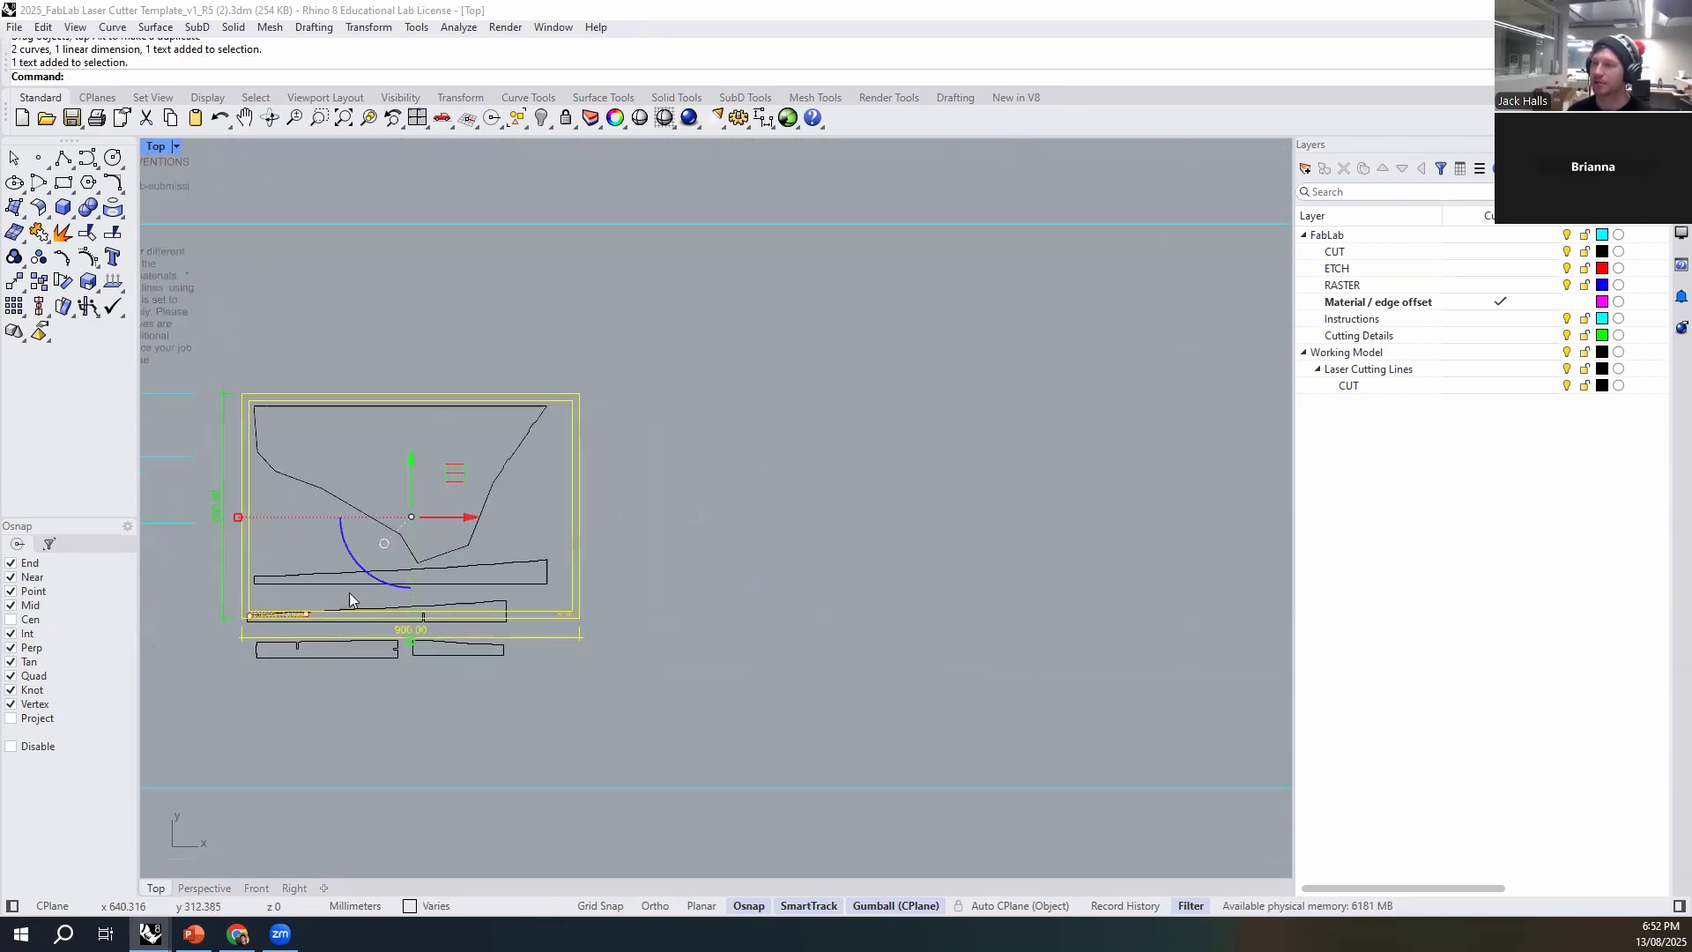
pyautogui.moveTo(474, 517); pyautogui.dragTo(866, 534)
pyautogui.click(939, 745)
pyautogui.hotkey('ctrl', 'z')
pyautogui.moveTo(472, 526); pyautogui.dragTo(882, 535)
pyautogui.click(887, 681)
# - Move the two short strips from below the first sheet to the upper edge of the second sheet
pyautogui.moveTo(639, 675); pyautogui.dragTo(809, 656, button='right')
pyautogui.scroll(-2, 776, 608)
pyautogui.scroll(6, 260, 442)
pyautogui.scroll(-4, 307, 461)
pyautogui.moveTo(816, 580); pyautogui.dragTo(519, 547, button='right')
pyautogui.scroll(2, 458, 651)
pyautogui.click(304, 665)
pyautogui.keyDown('shift'); pyautogui.click(430, 663); pyautogui.keyUp('shift')
pyautogui.scroll(-4, 356, 650)
pyautogui.moveTo(368, 650); pyautogui.dragTo(894, 656)
pyautogui.moveTo(839, 595); pyautogui.dragTo(851, 308)
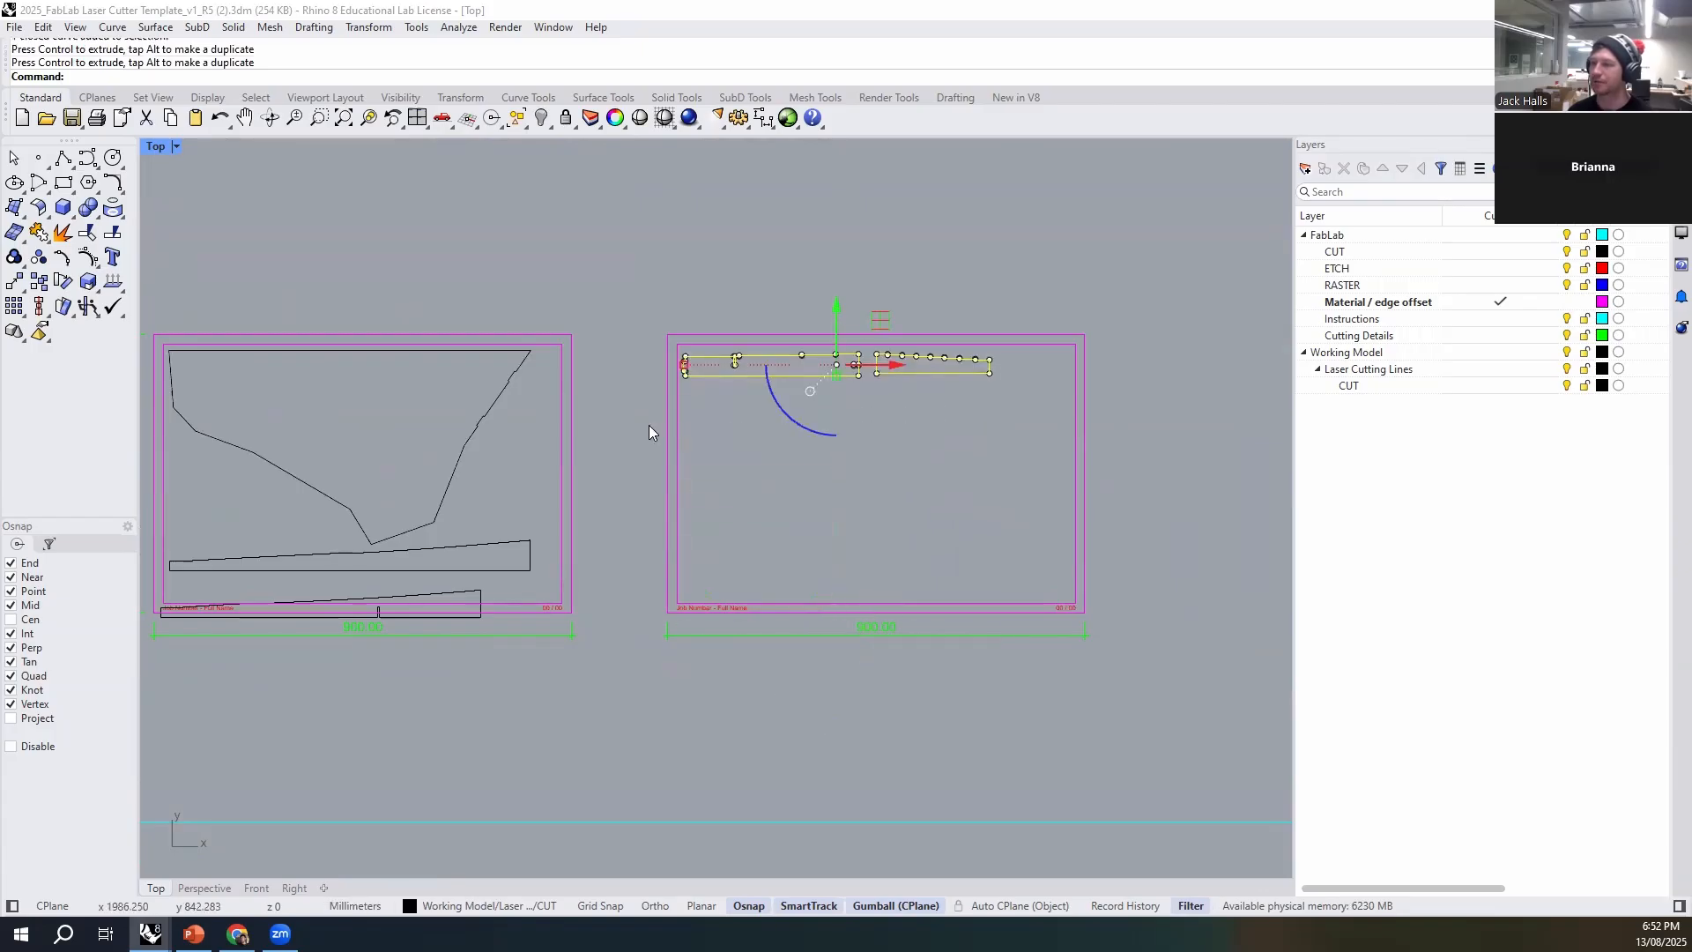
# - Move the remaining notched strip from the first sheet to just below the short strips on the second sheet
pyautogui.click(460, 592)
pyautogui.moveTo(385, 608); pyautogui.dragTo(894, 608)
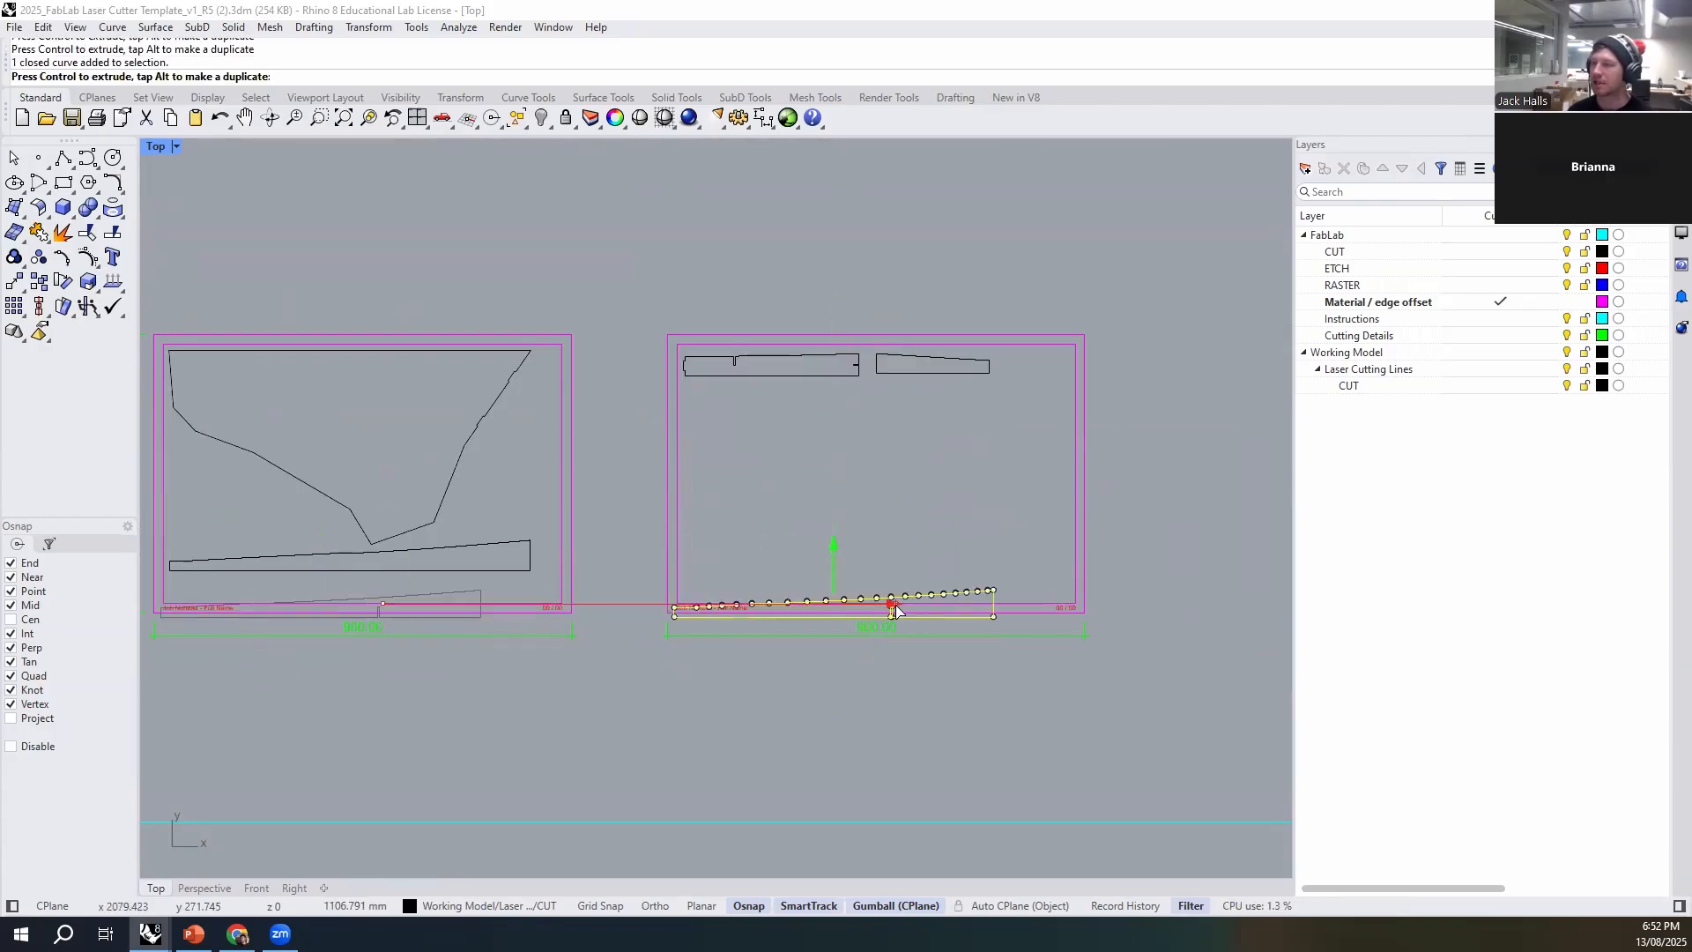
pyautogui.moveTo(833, 548); pyautogui.dragTo(903, 396)
pyautogui.scroll(8, 819, 356)
pyautogui.click(908, 604)
# - Move the right short strip by its lower corner onto the left short strip's lower corner so their end edges meet
pyautogui.scroll(5, 847, 652)
pyautogui.click(480, 462)
pyautogui.scroll(-5, 561, 354)
pyautogui.moveTo(552, 362); pyautogui.dragTo(572, 412)
pyautogui.scroll(4, 619, 406)
pyautogui.scroll(10, 758, 434)
pyautogui.moveTo(815, 415); pyautogui.dragTo(749, 438)
pyautogui.write('m')
pyautogui.press('Return')
pyautogui.click(766, 469)
pyautogui.click(627, 434)
pyautogui.press('Escape')
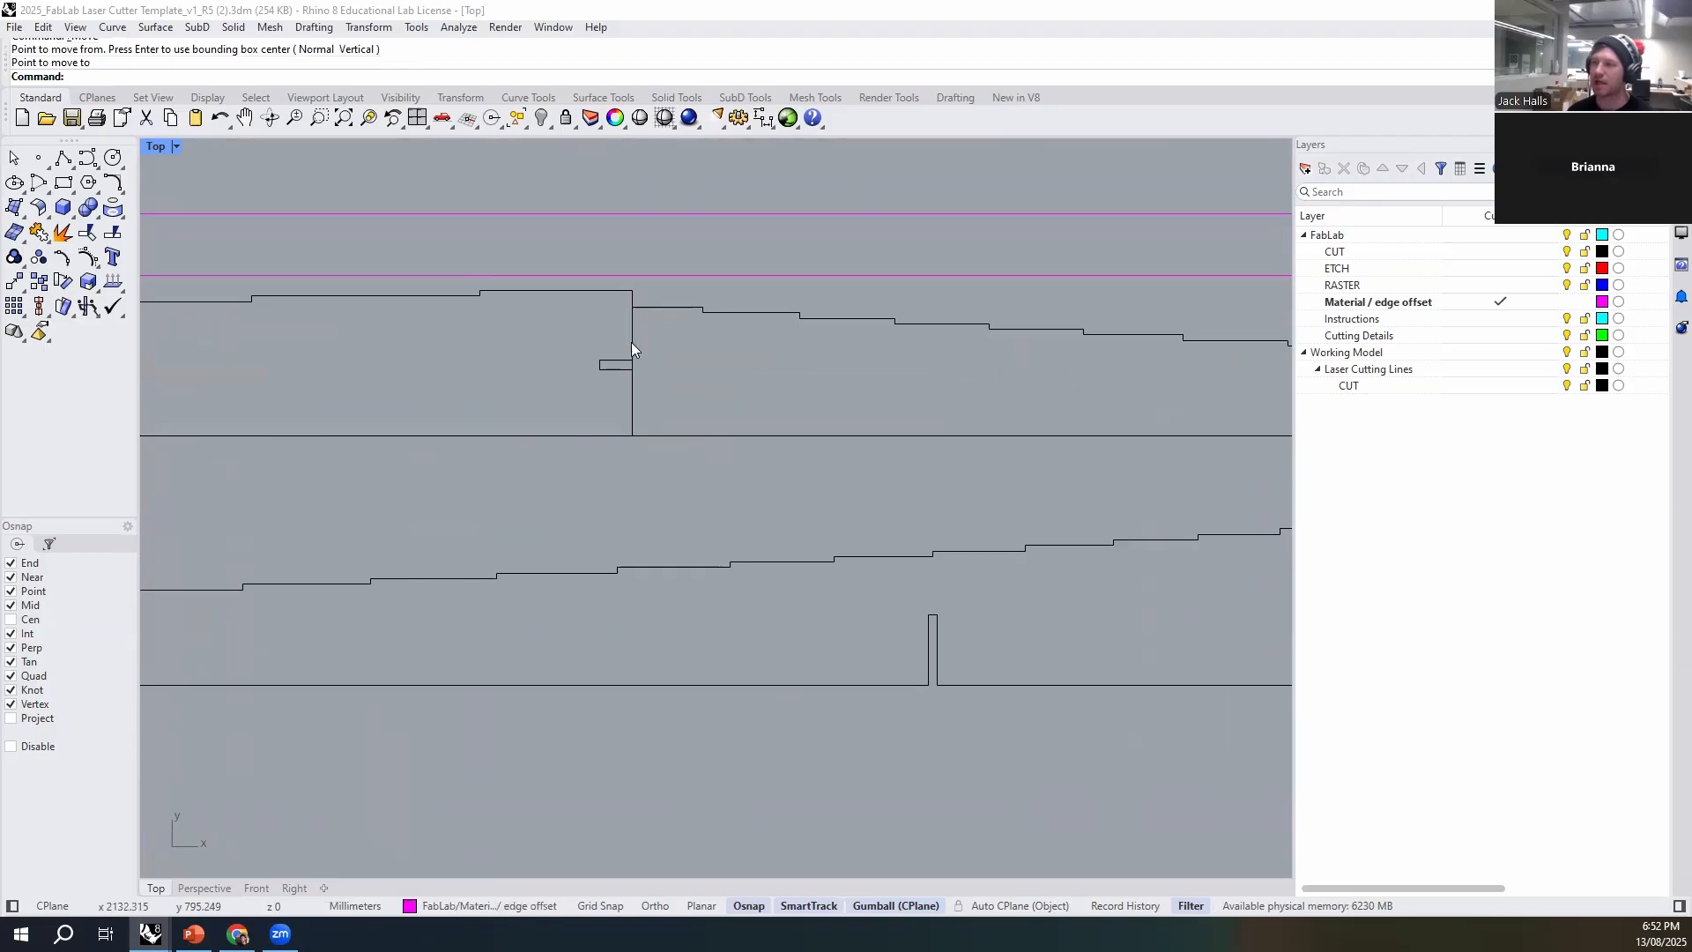
# - Separate the two short strips by a small gap and move the notched strip up closer beneath them
pyautogui.click(632, 367)
pyautogui.click(657, 385)
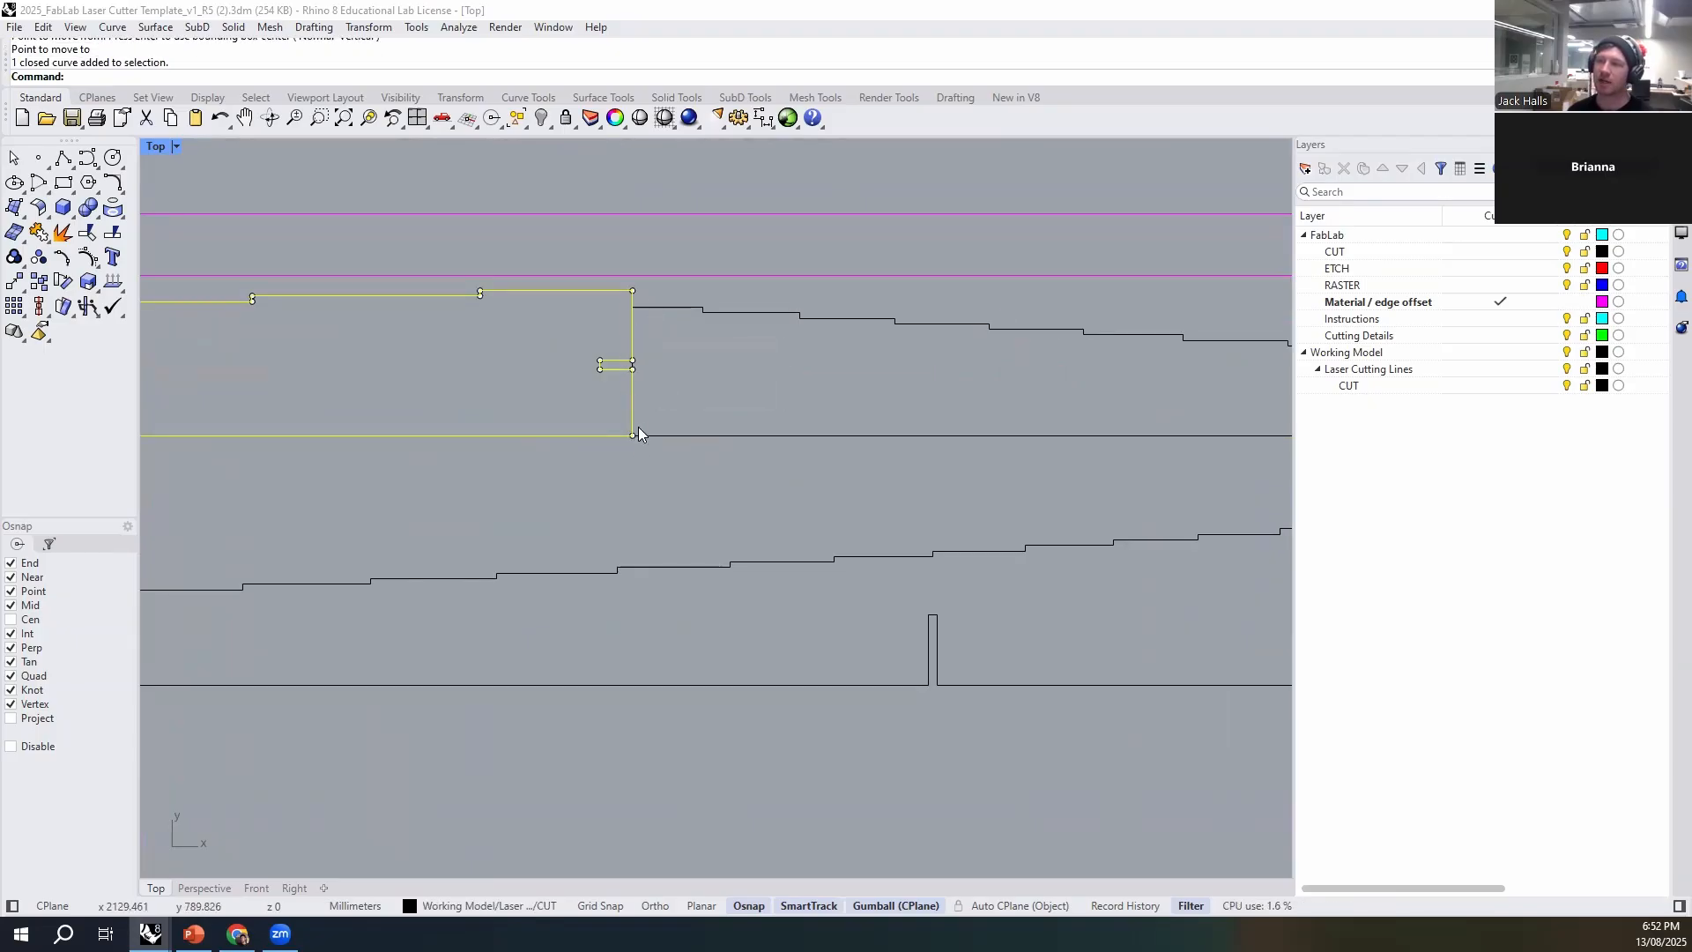
pyautogui.click(662, 437)
pyautogui.scroll(-4, 482, 441)
pyautogui.moveTo(884, 401); pyautogui.dragTo(670, 430)
pyautogui.click(601, 475)
pyautogui.scroll(-6, 493, 520)
pyautogui.moveTo(480, 528); pyautogui.dragTo(749, 461, button='right')
pyautogui.scroll(-2, 741, 410)
pyautogui.click(747, 448)
pyautogui.moveTo(774, 405); pyautogui.dragTo(775, 393)
pyautogui.click(772, 577)
# - Replace the first sheet's "Job Number - Full Name" placeholder with the job number
pyautogui.scroll(-3, 687, 590)
pyautogui.moveTo(616, 606); pyautogui.dragTo(915, 564, button='right')
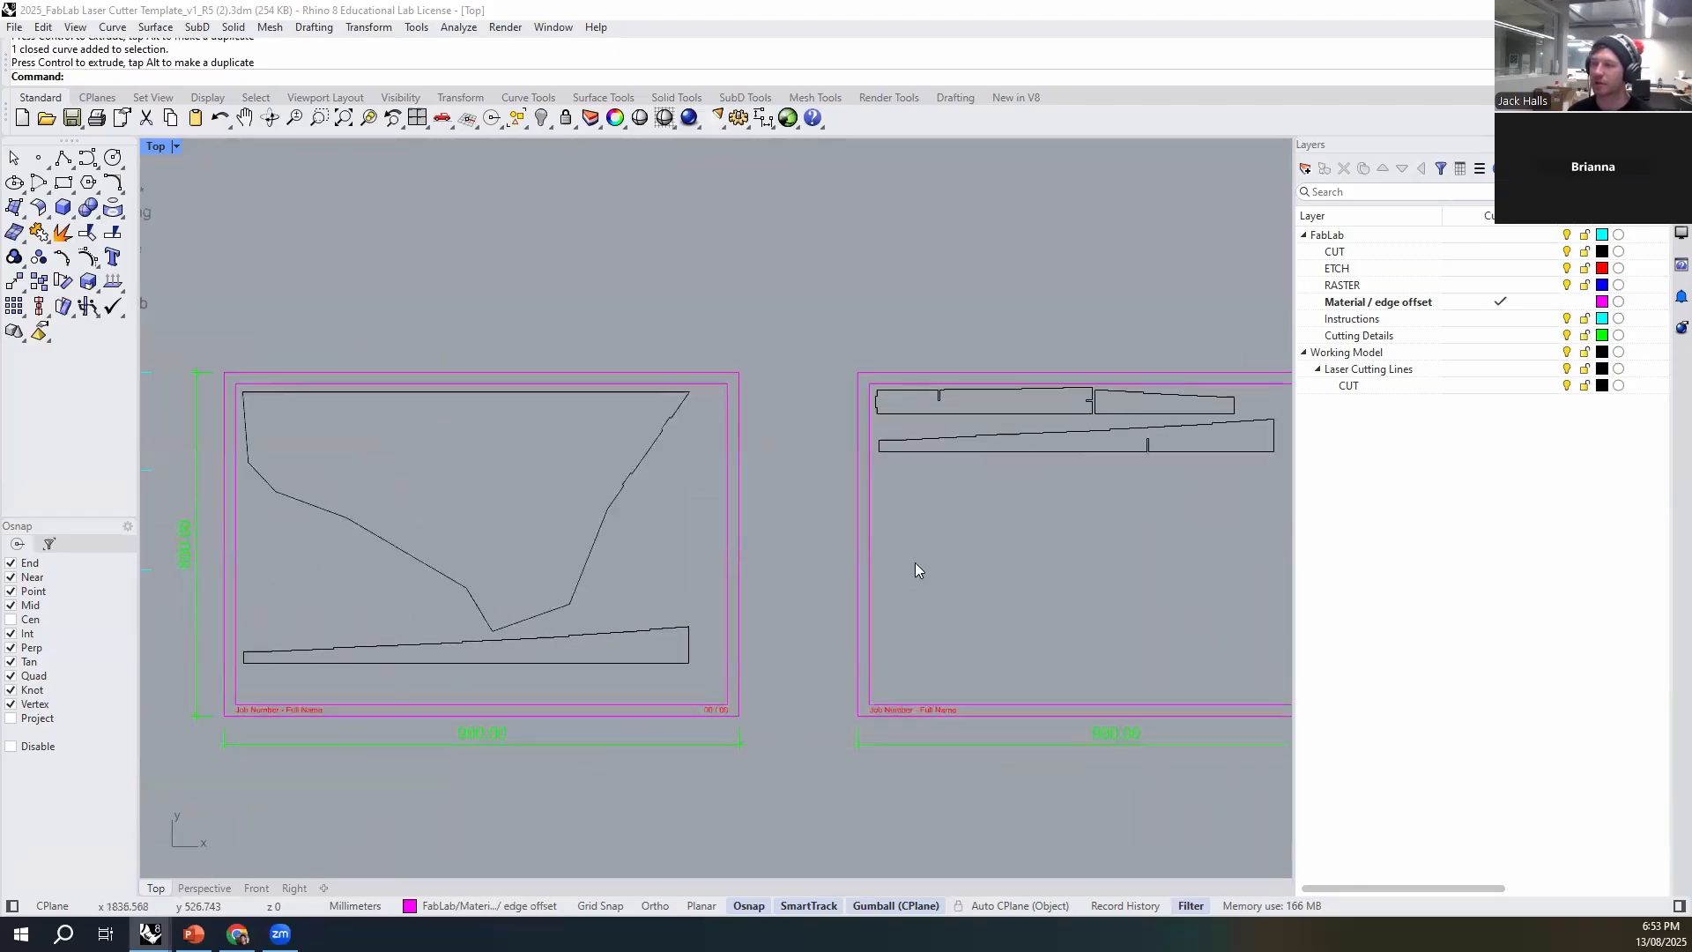
pyautogui.moveTo(650, 586); pyautogui.dragTo(680, 452, button='right')
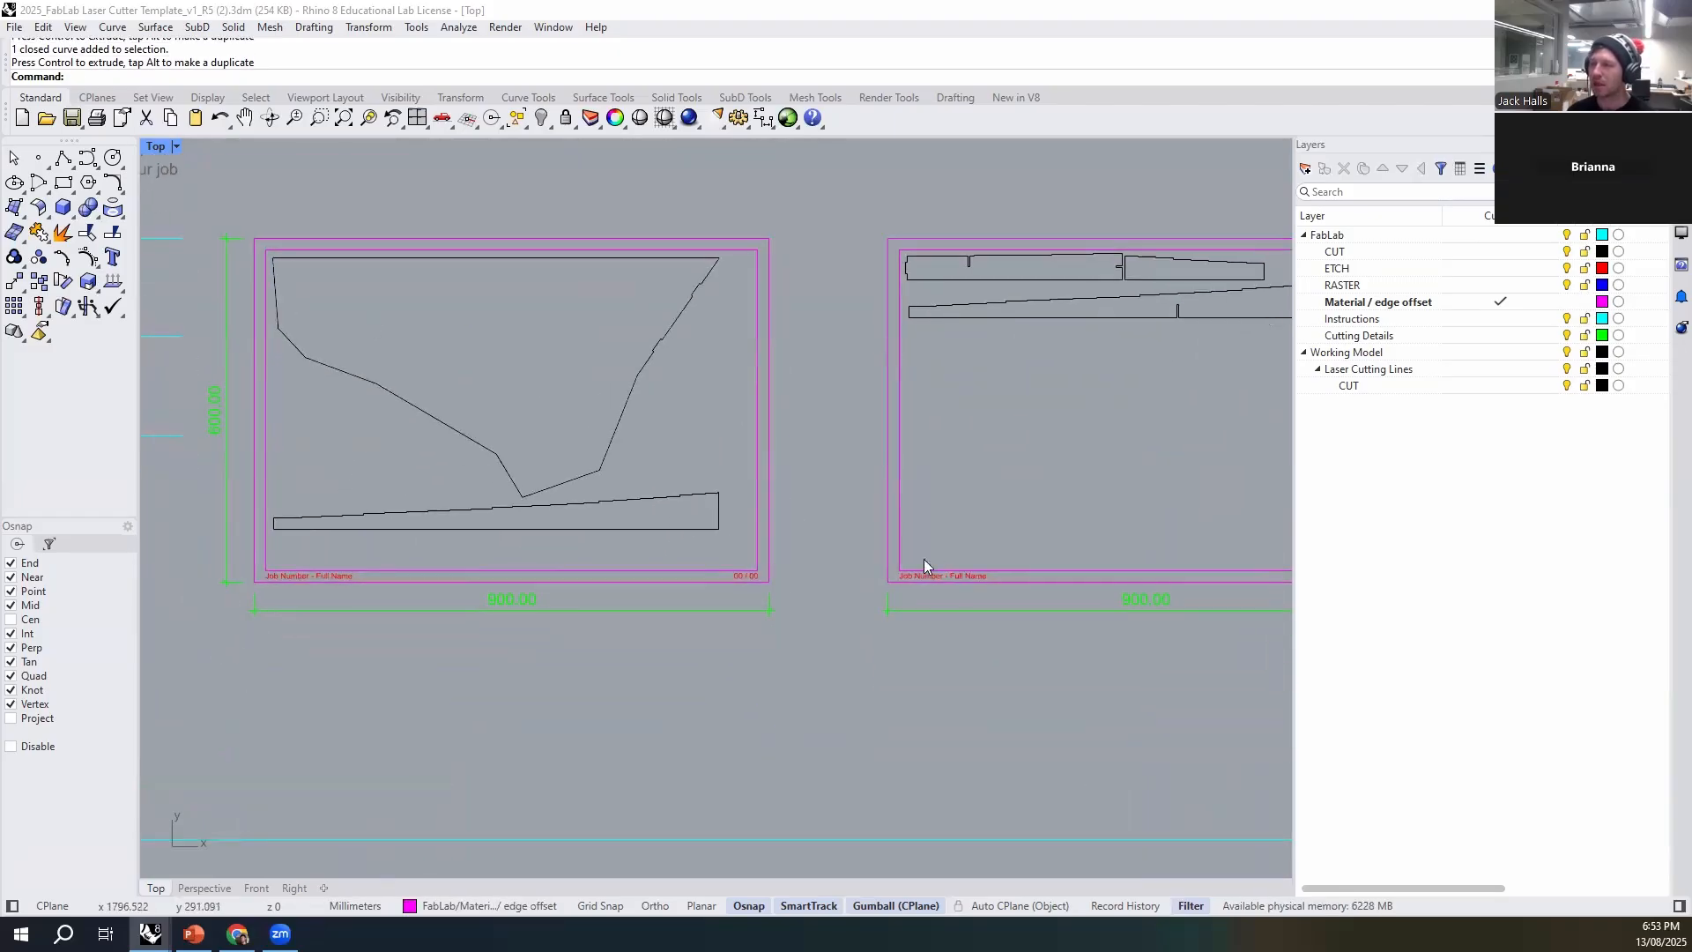
pyautogui.scroll(7, 367, 599)
pyautogui.click(444, 584)
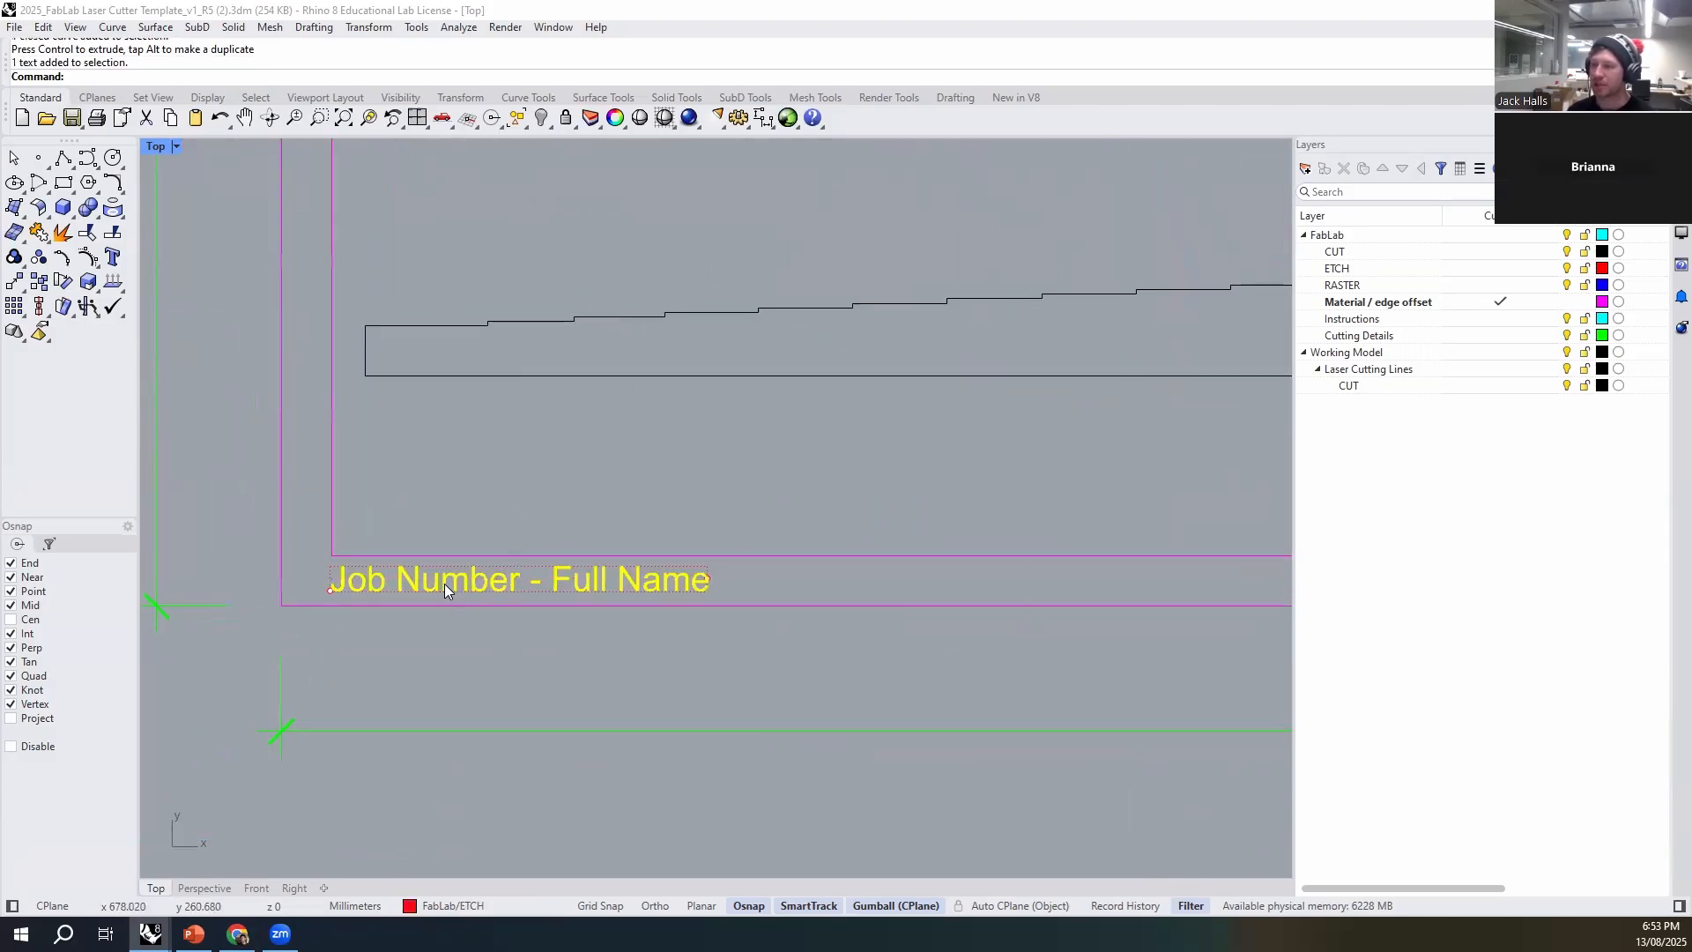
pyautogui.doubleClick(444, 583)
pyautogui.moveTo(913, 712); pyautogui.dragTo(756, 721)
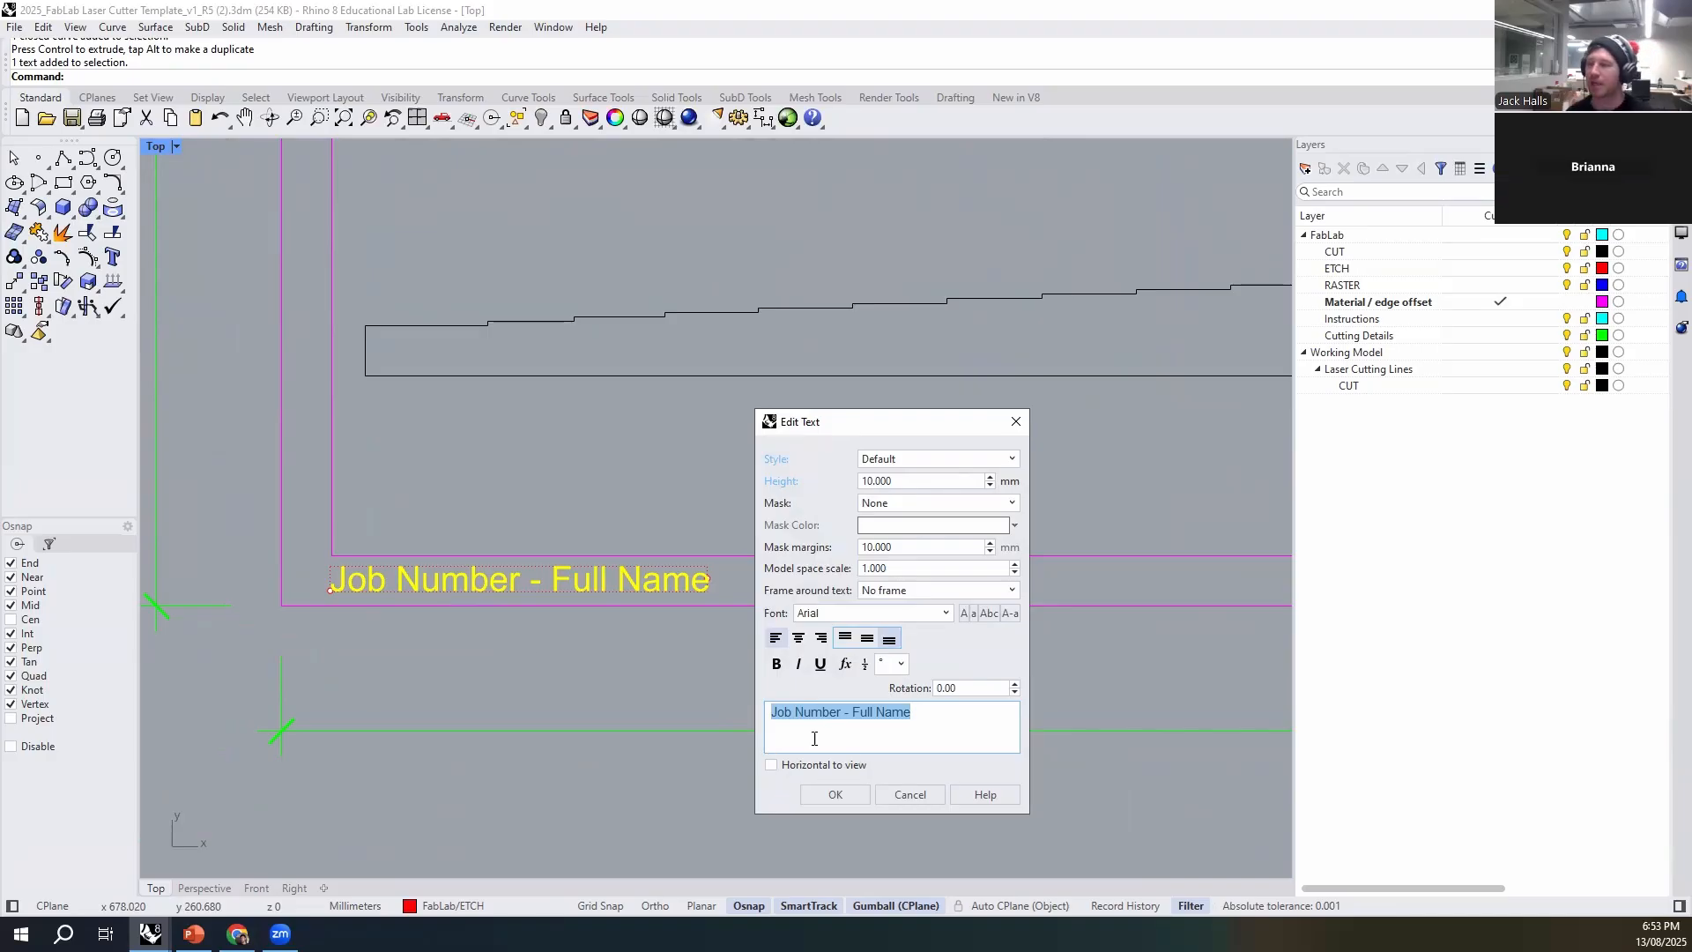
pyautogui.moveTo(920, 719); pyautogui.dragTo(758, 718)
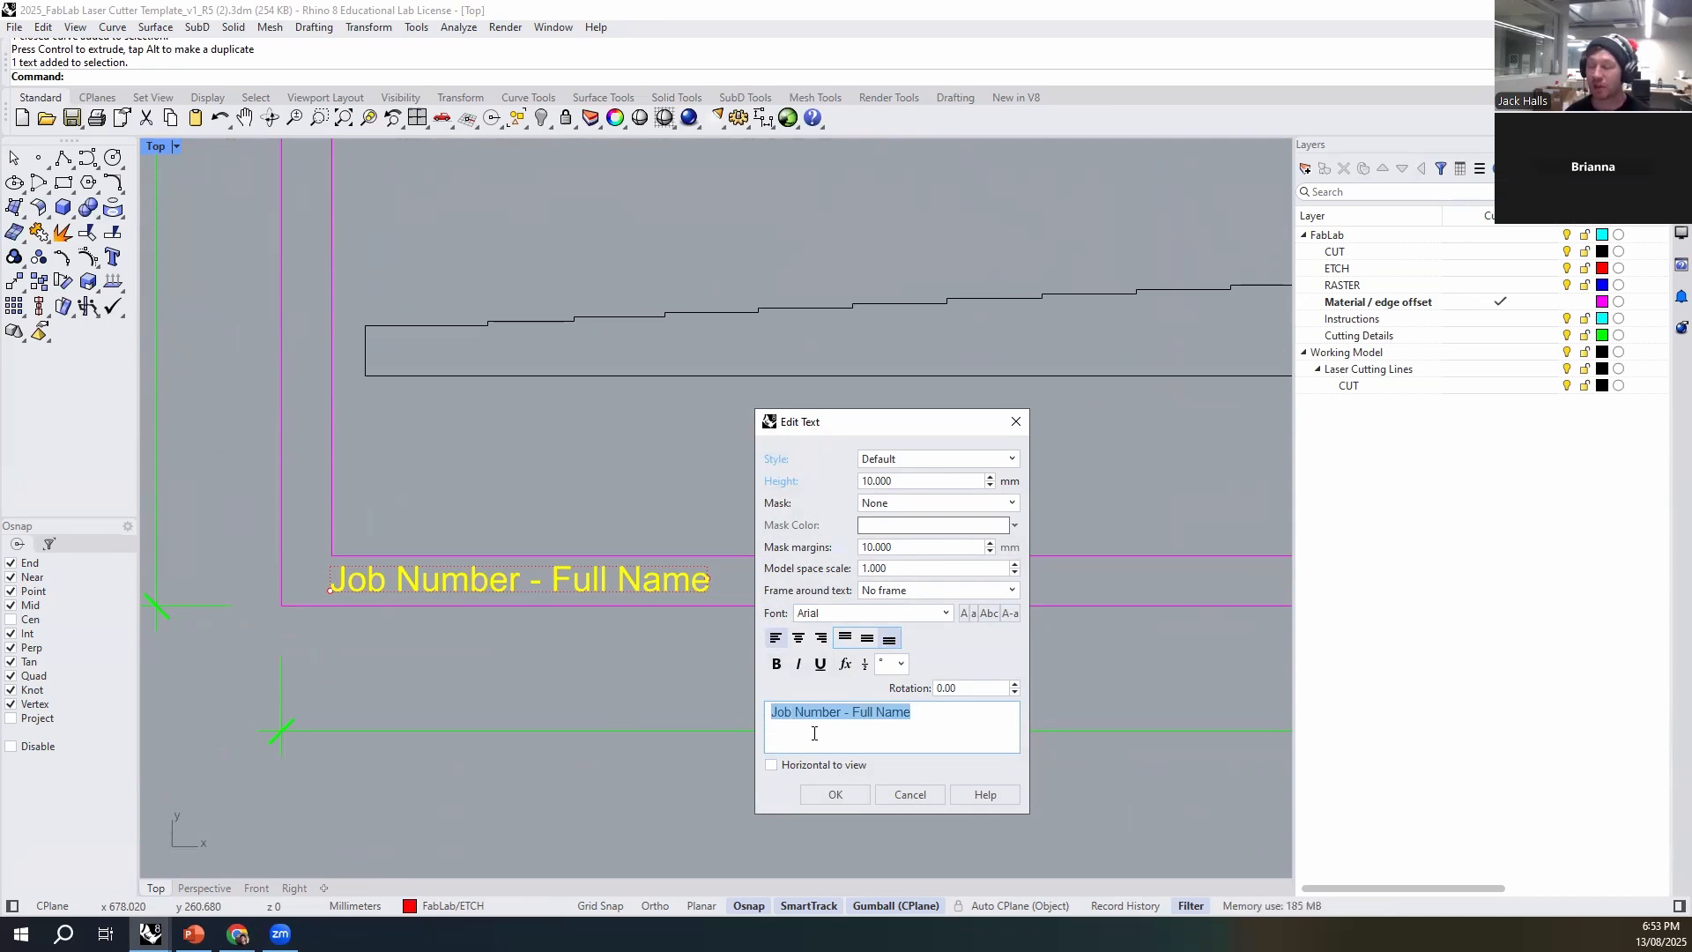
pyautogui.click(846, 730)
pyautogui.moveTo(832, 716); pyautogui.dragTo(782, 722)
pyautogui.click(776, 720)
pyautogui.keyDown('shift'); pyautogui.click(770, 718); pyautogui.keyUp('shift')
pyautogui.moveTo(913, 715); pyautogui.dragTo(762, 717)
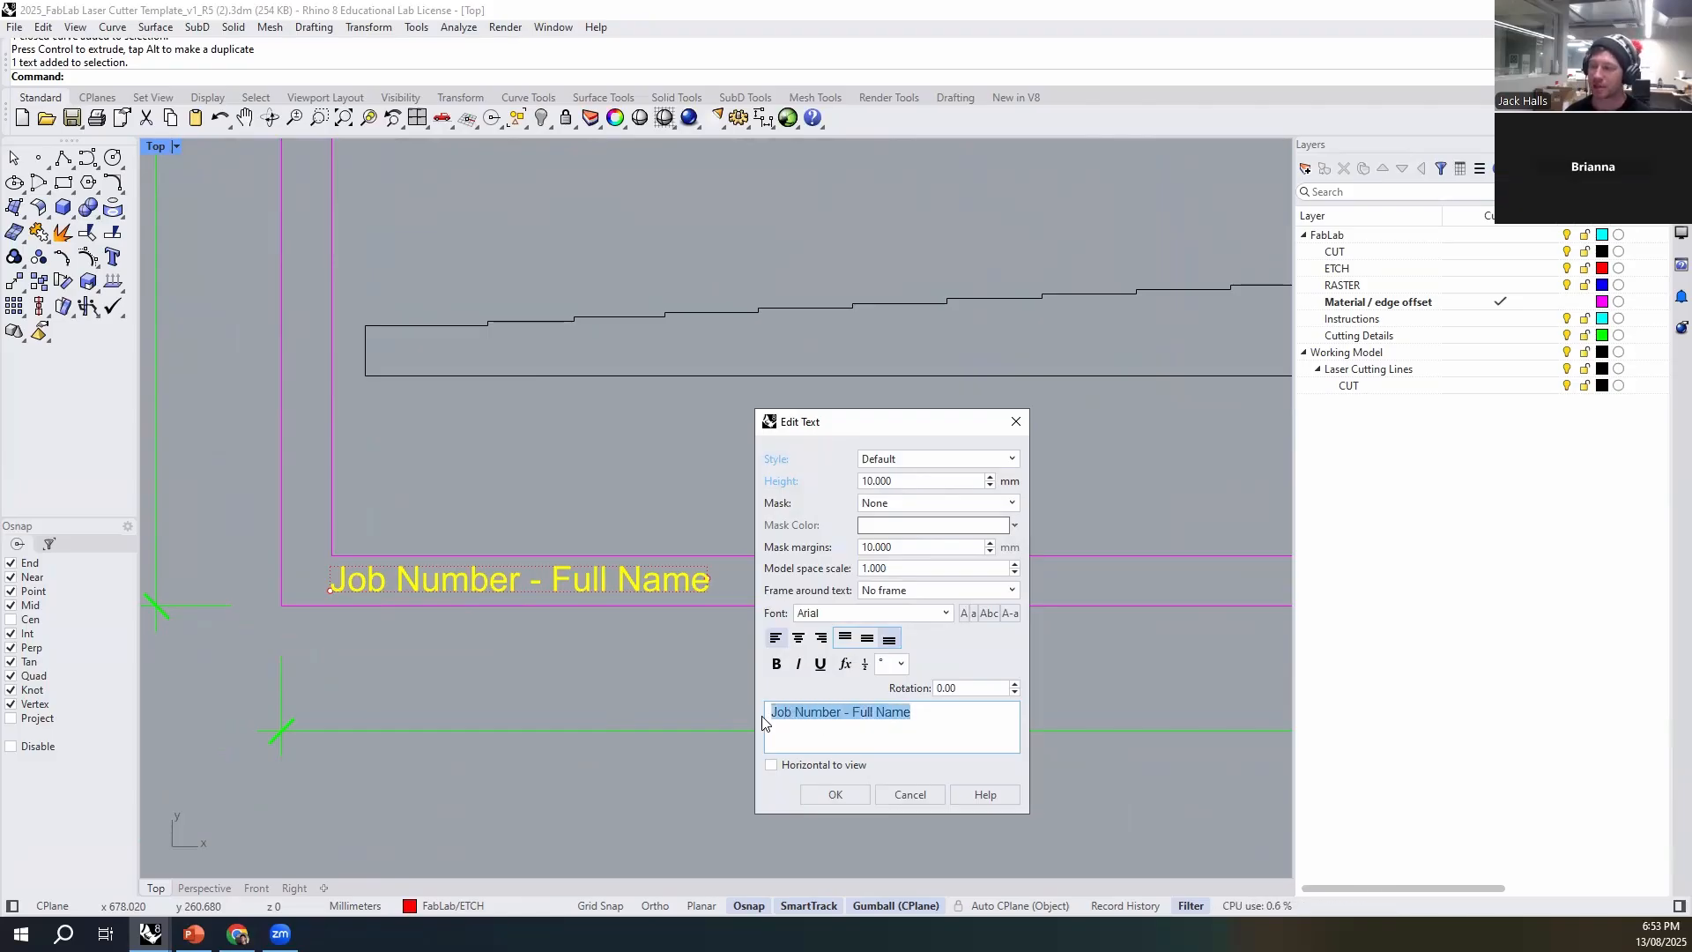
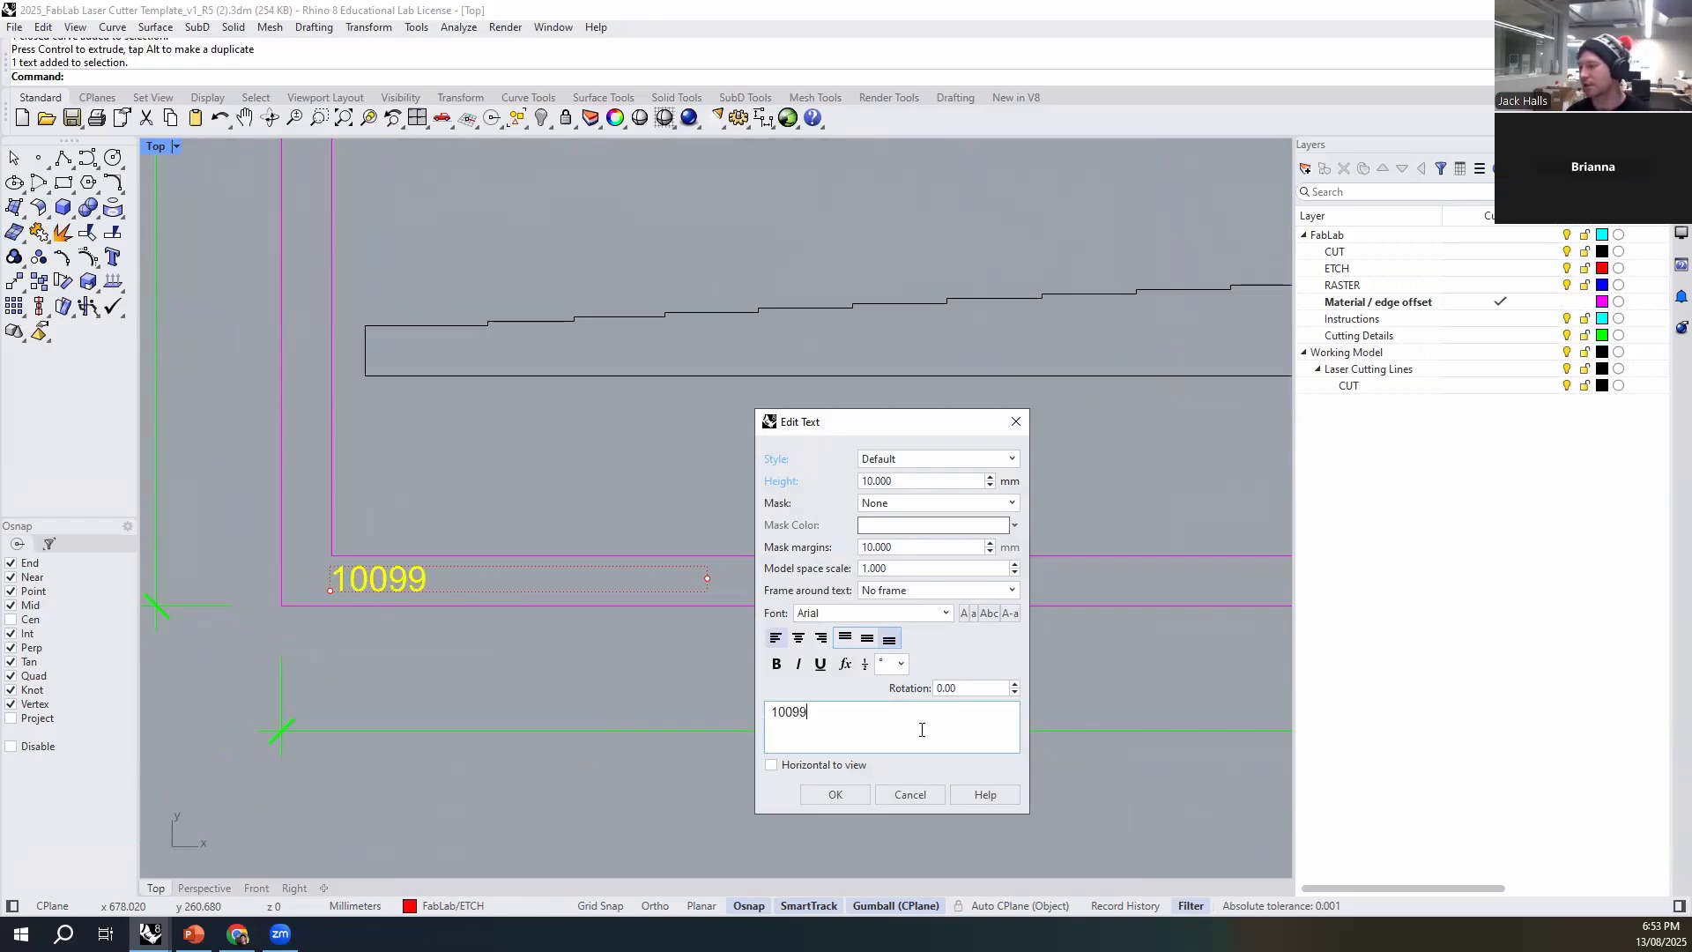
pyautogui.click(835, 794)
pyautogui.scroll(-3, 711, 687)
pyautogui.scroll(5, 930, 615)
pyautogui.doubleClick(1128, 610)
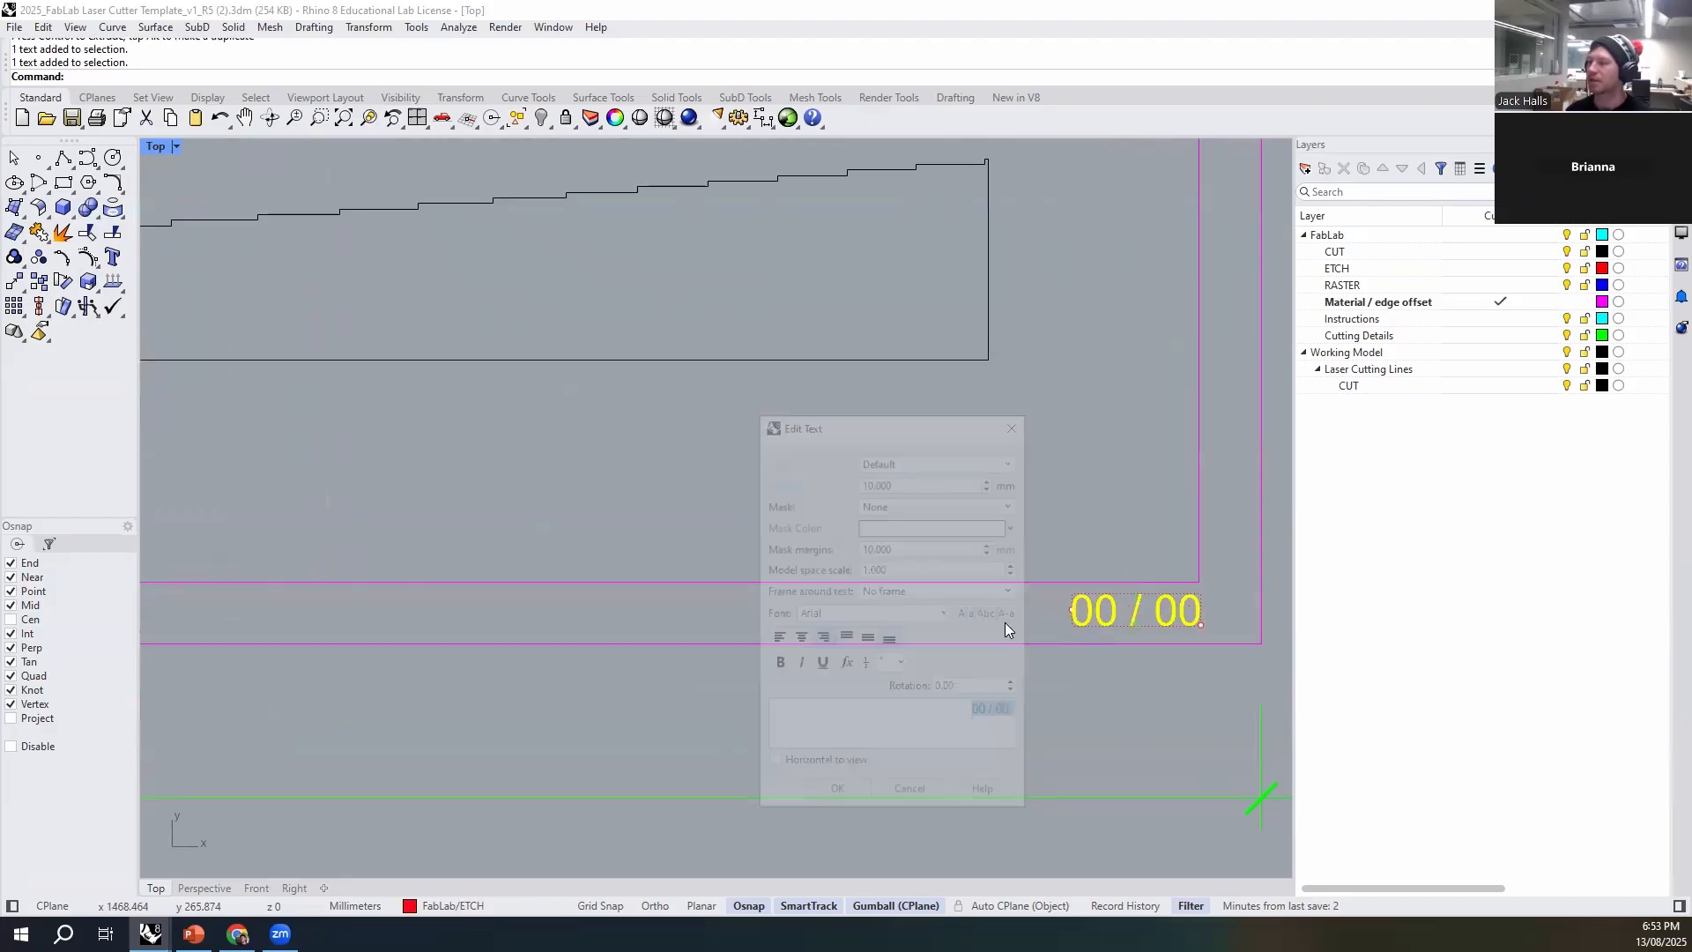
pyautogui.click(1017, 424)
# - Duplicate the second row's sheet frame with its dimensions and labels to make another sheet beside it
pyautogui.scroll(-12, 730, 555)
pyautogui.scroll(1, 880, 631)
pyautogui.moveTo(881, 632); pyautogui.dragTo(731, 386, button='right')
pyautogui.scroll(-4, 807, 361)
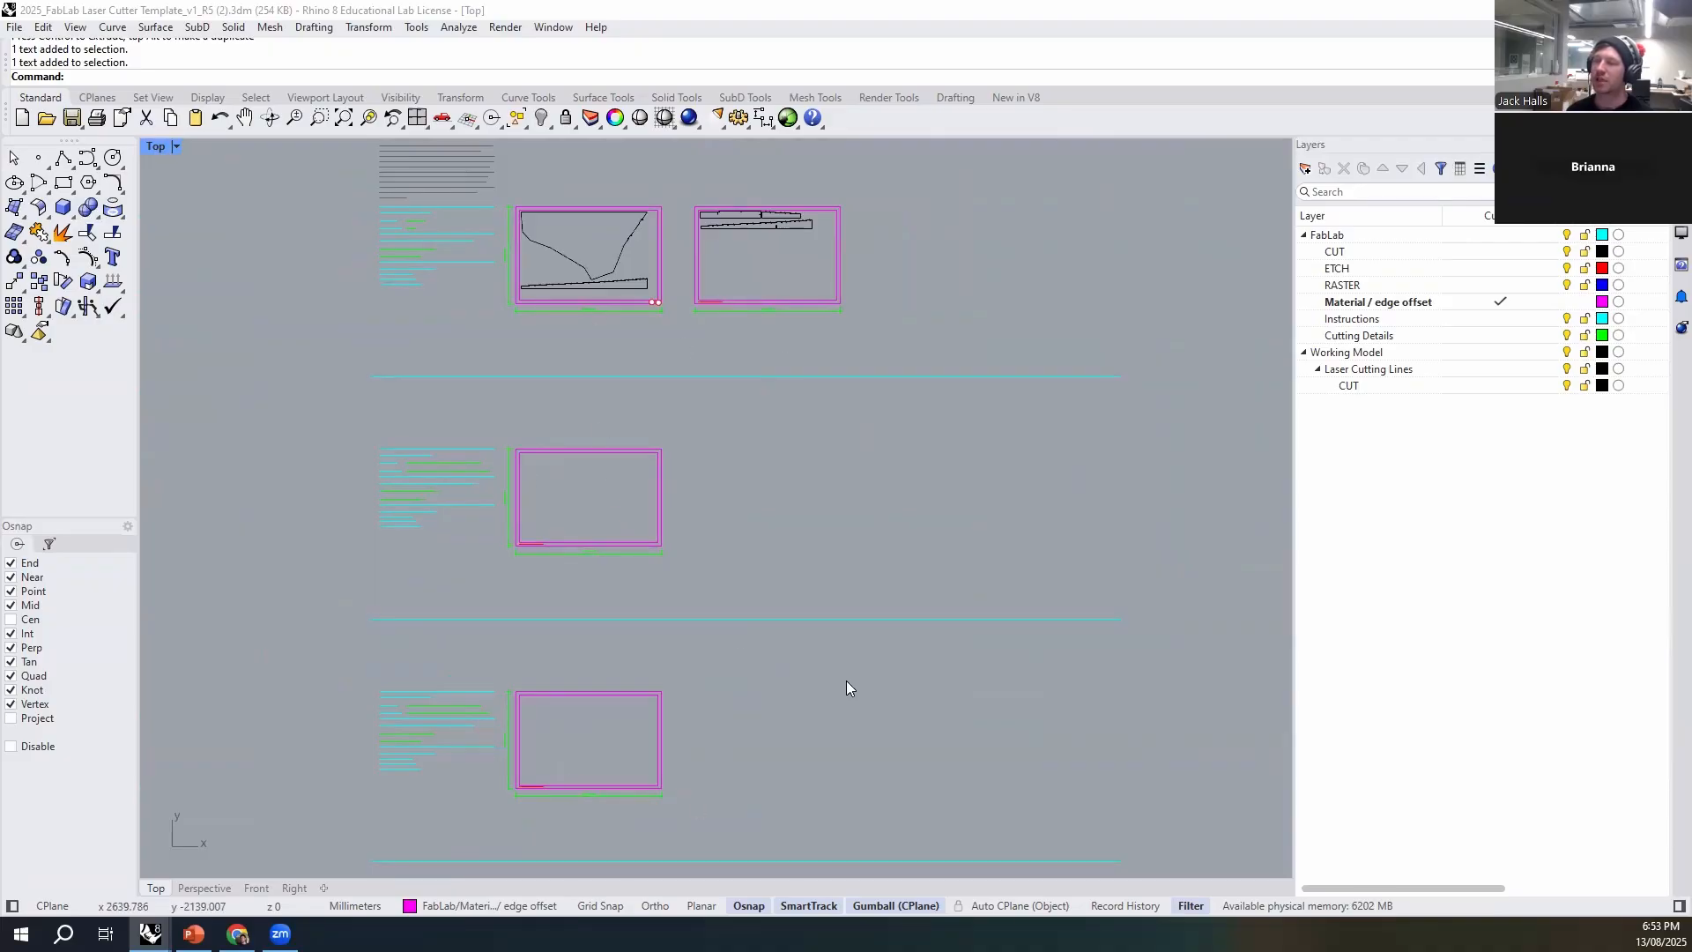
pyautogui.scroll(8, 589, 247)
pyautogui.scroll(-7, 602, 348)
pyautogui.moveTo(706, 688); pyautogui.dragTo(720, 332, button='right')
pyautogui.moveTo(718, 394); pyautogui.dragTo(692, 543, button='right')
pyautogui.scroll(3, 670, 355)
pyautogui.moveTo(743, 314); pyautogui.dragTo(329, 696)
pyautogui.scroll(-3, 362, 520)
pyautogui.press('alt')
pyautogui.moveTo(504, 506); pyautogui.dragTo(763, 527)
pyautogui.click(532, 326)
# - Set the sheet number label of the first row's first sheet to "01 / 05"
pyautogui.moveTo(492, 246); pyautogui.dragTo(557, 386, button='right')
pyautogui.scroll(-2, 572, 377)
pyautogui.scroll(10, 578, 758)
pyautogui.scroll(-4, 627, 581)
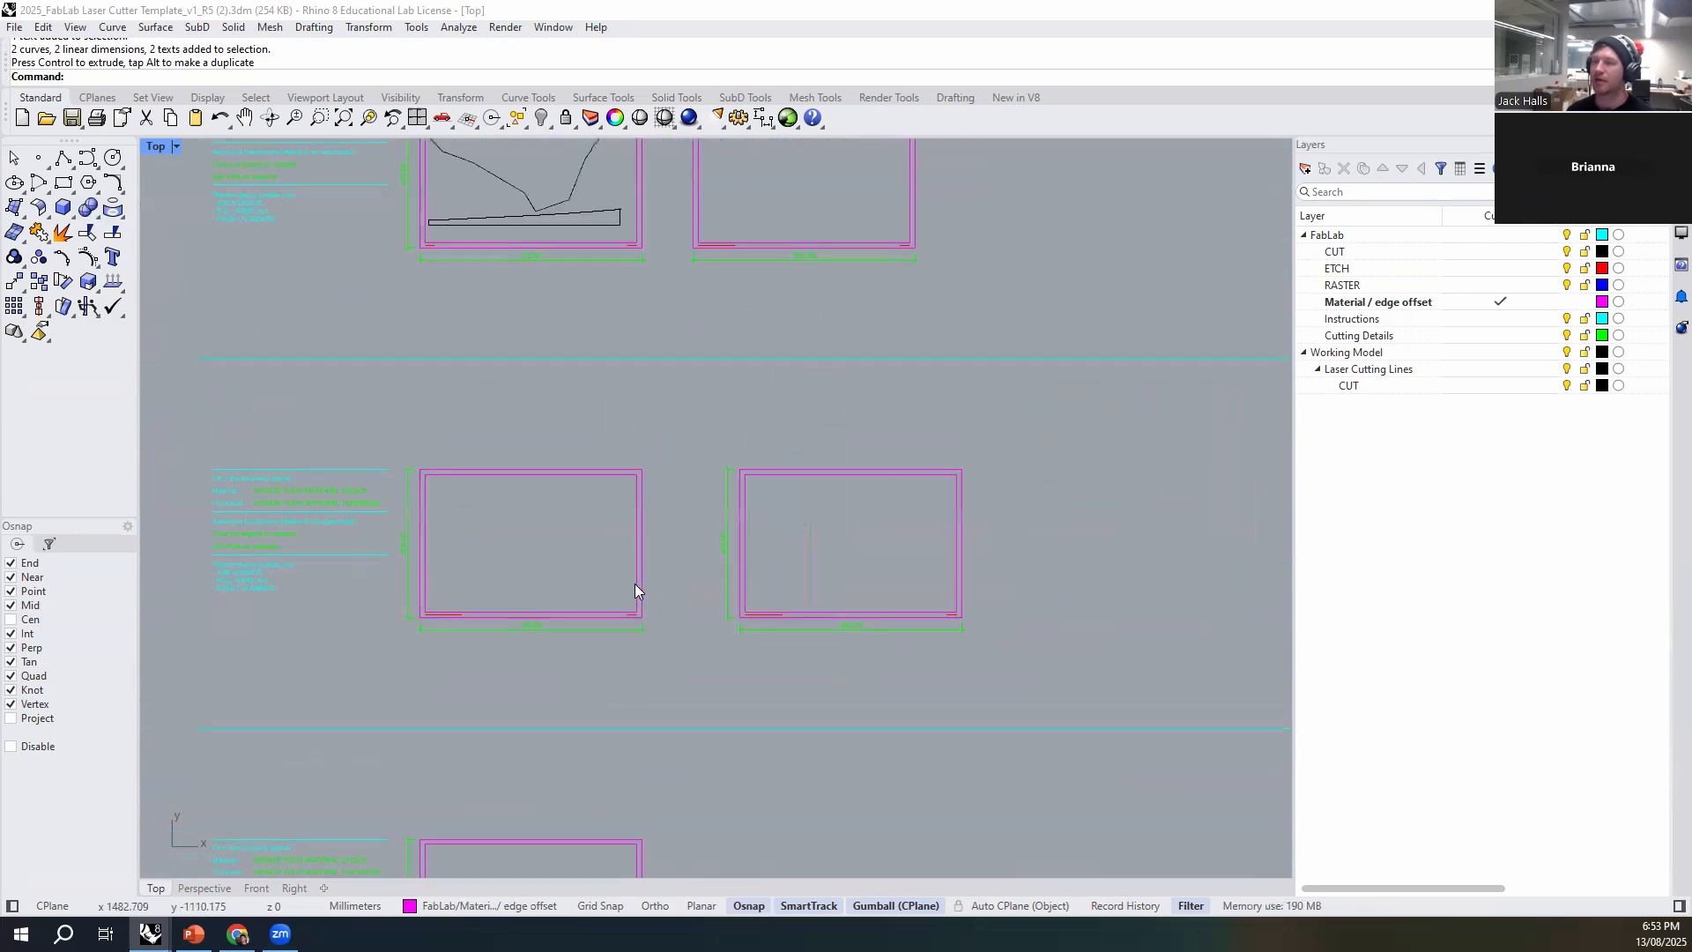
pyautogui.scroll(9, 652, 564)
pyautogui.scroll(1, 677, 597)
pyautogui.doubleClick(635, 619)
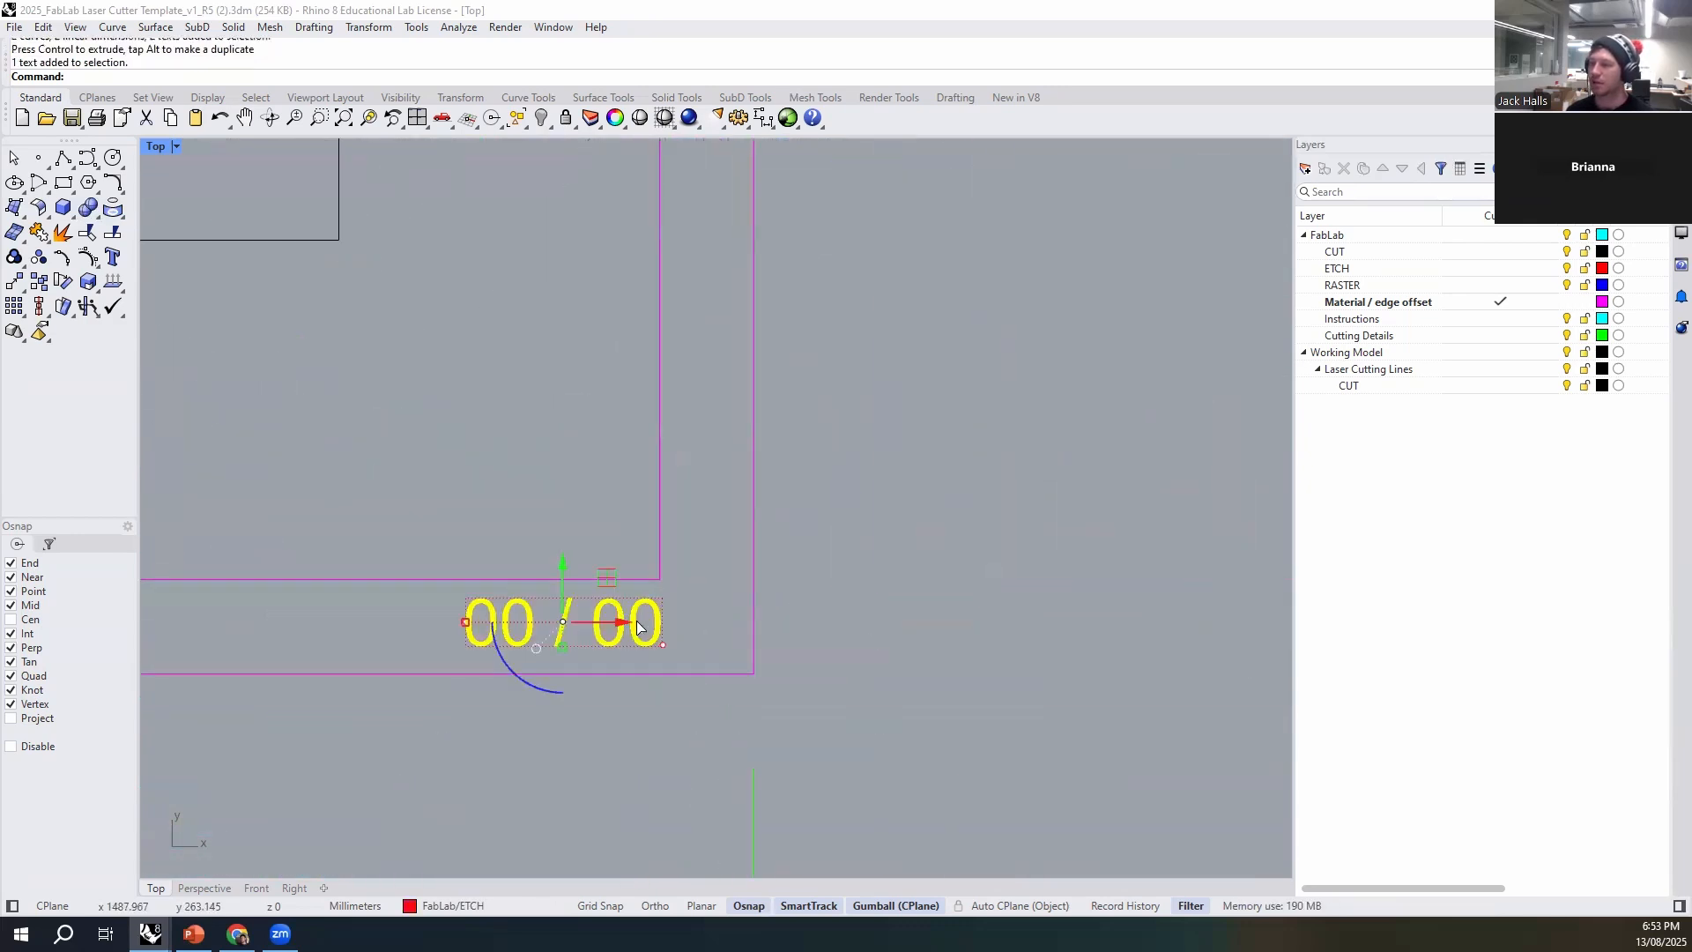
pyautogui.write('1 / 05')
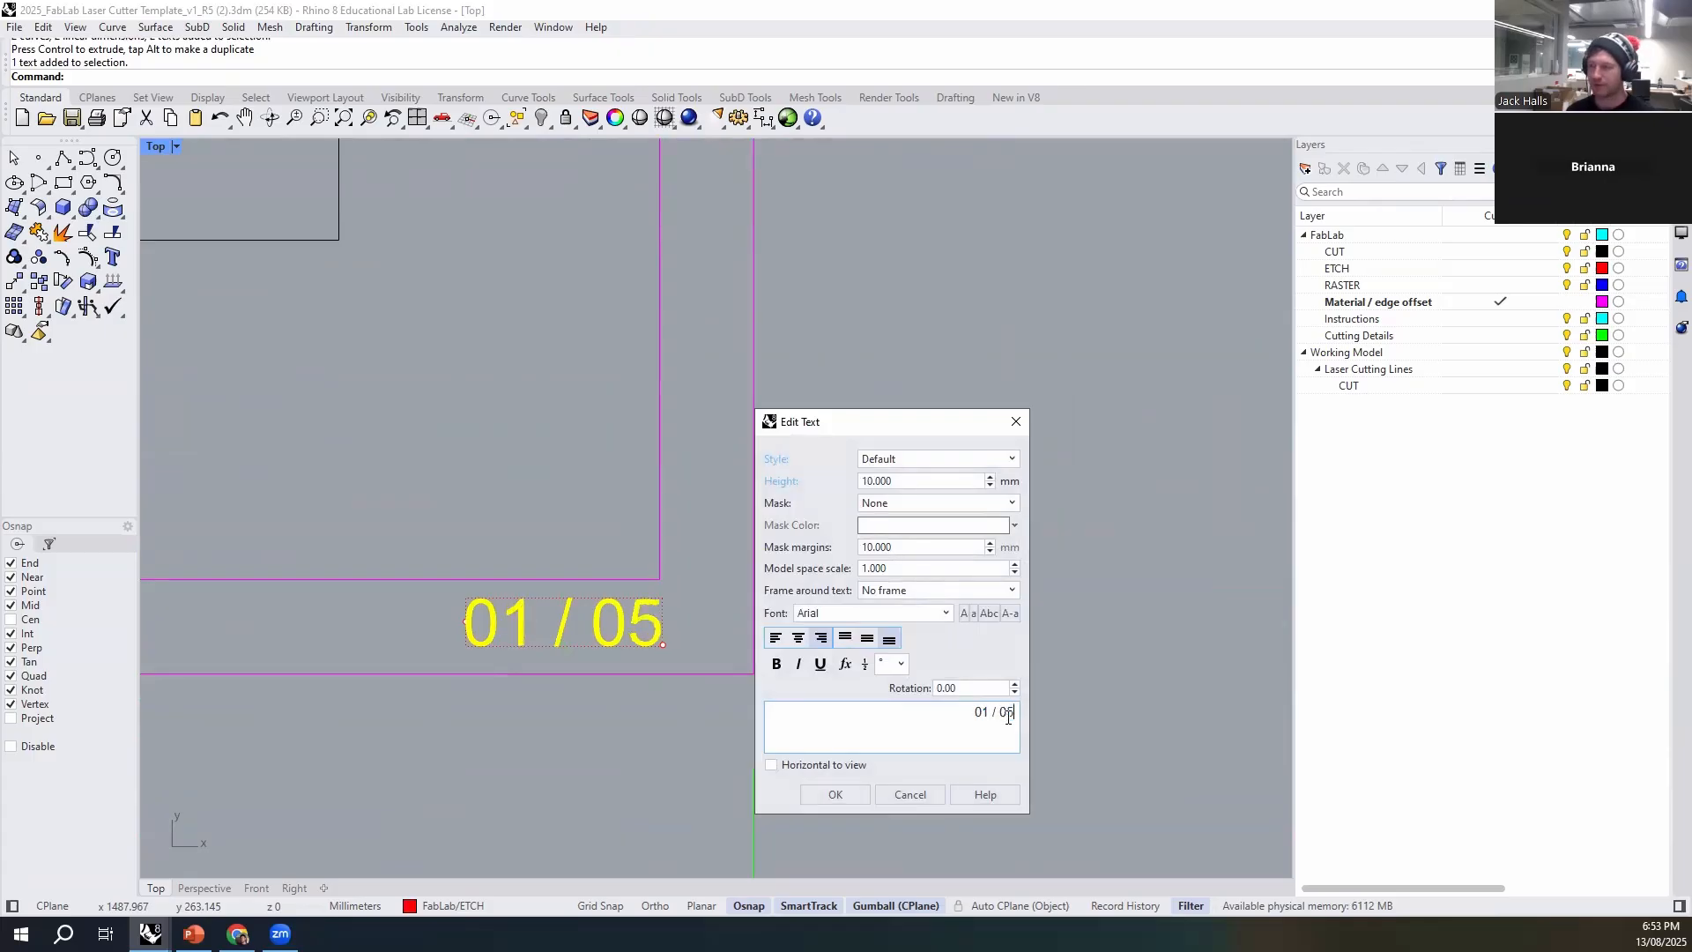
pyautogui.click(855, 798)
pyautogui.scroll(-4, 548, 528)
pyautogui.scroll(-3, 471, 608)
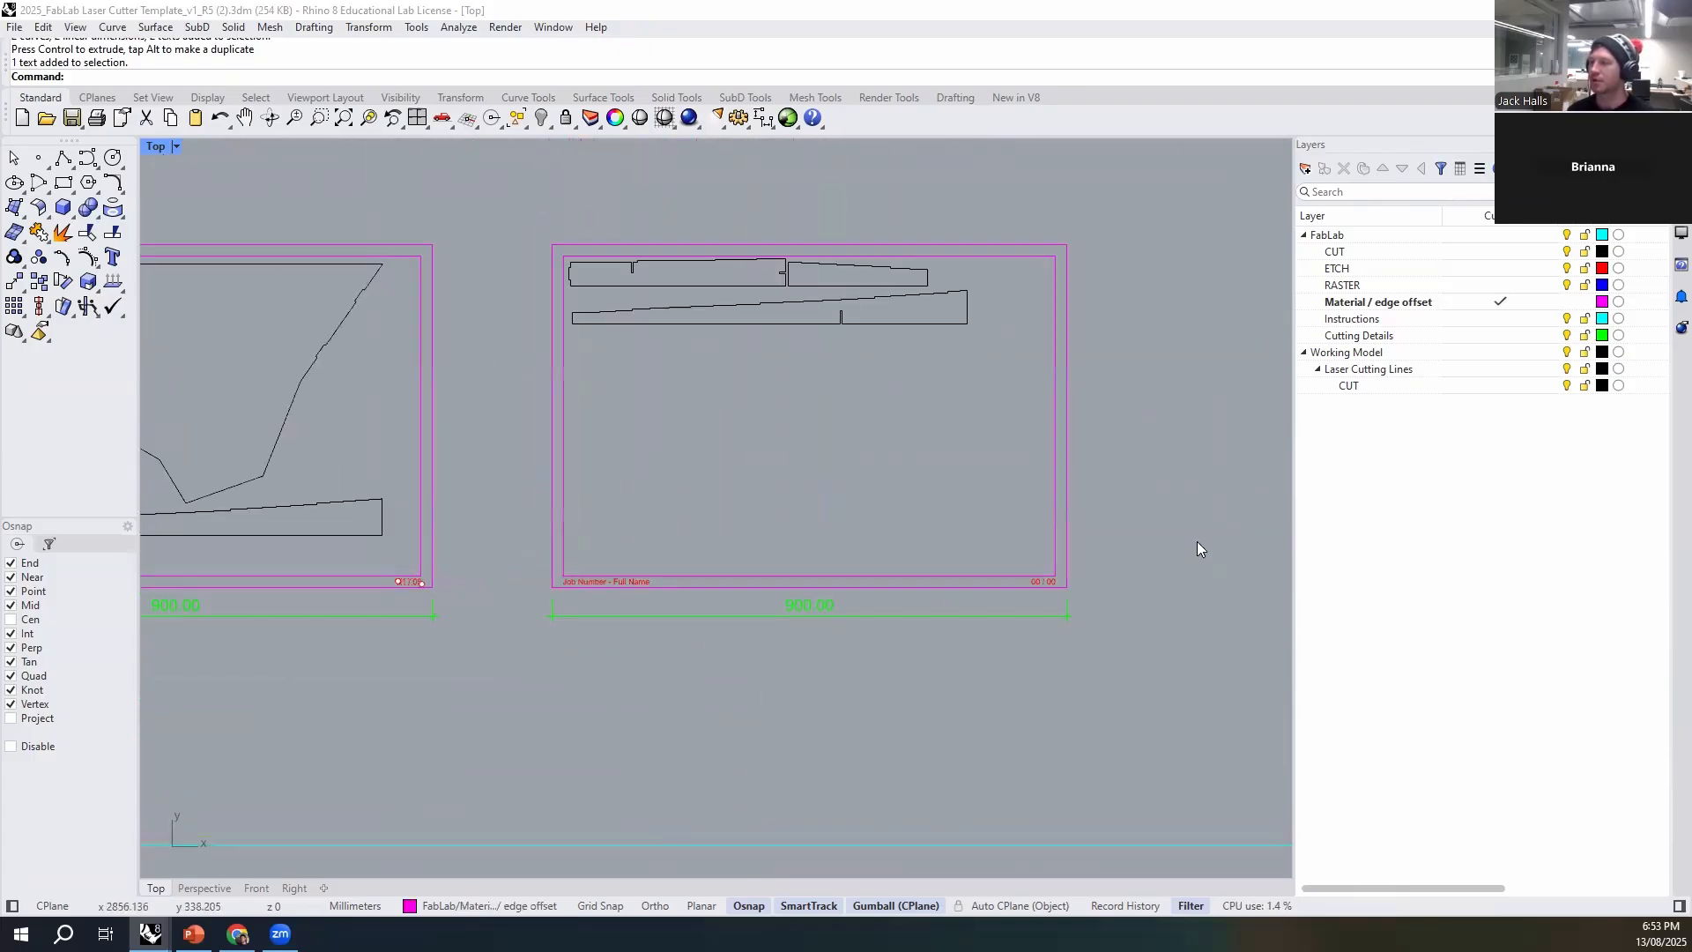
# - Replace the second row's material placeholder with "Boxboard"
pyautogui.scroll(-5, 1007, 527)
pyautogui.moveTo(679, 775); pyautogui.dragTo(683, 555, button='right')
pyautogui.moveTo(381, 212); pyautogui.dragTo(470, 394, button='right')
pyautogui.scroll(6, 463, 369)
pyautogui.moveTo(628, 552); pyautogui.dragTo(519, 442, button='right')
pyautogui.scroll(-4, 518, 442)
pyautogui.scroll(-2, 721, 488)
pyautogui.moveTo(918, 585); pyautogui.dragTo(929, 482, button='right')
pyautogui.scroll(-2, 827, 446)
pyautogui.moveTo(826, 446); pyautogui.dragTo(831, 553, button='right')
pyautogui.scroll(5, 517, 379)
pyautogui.doubleClick(457, 352)
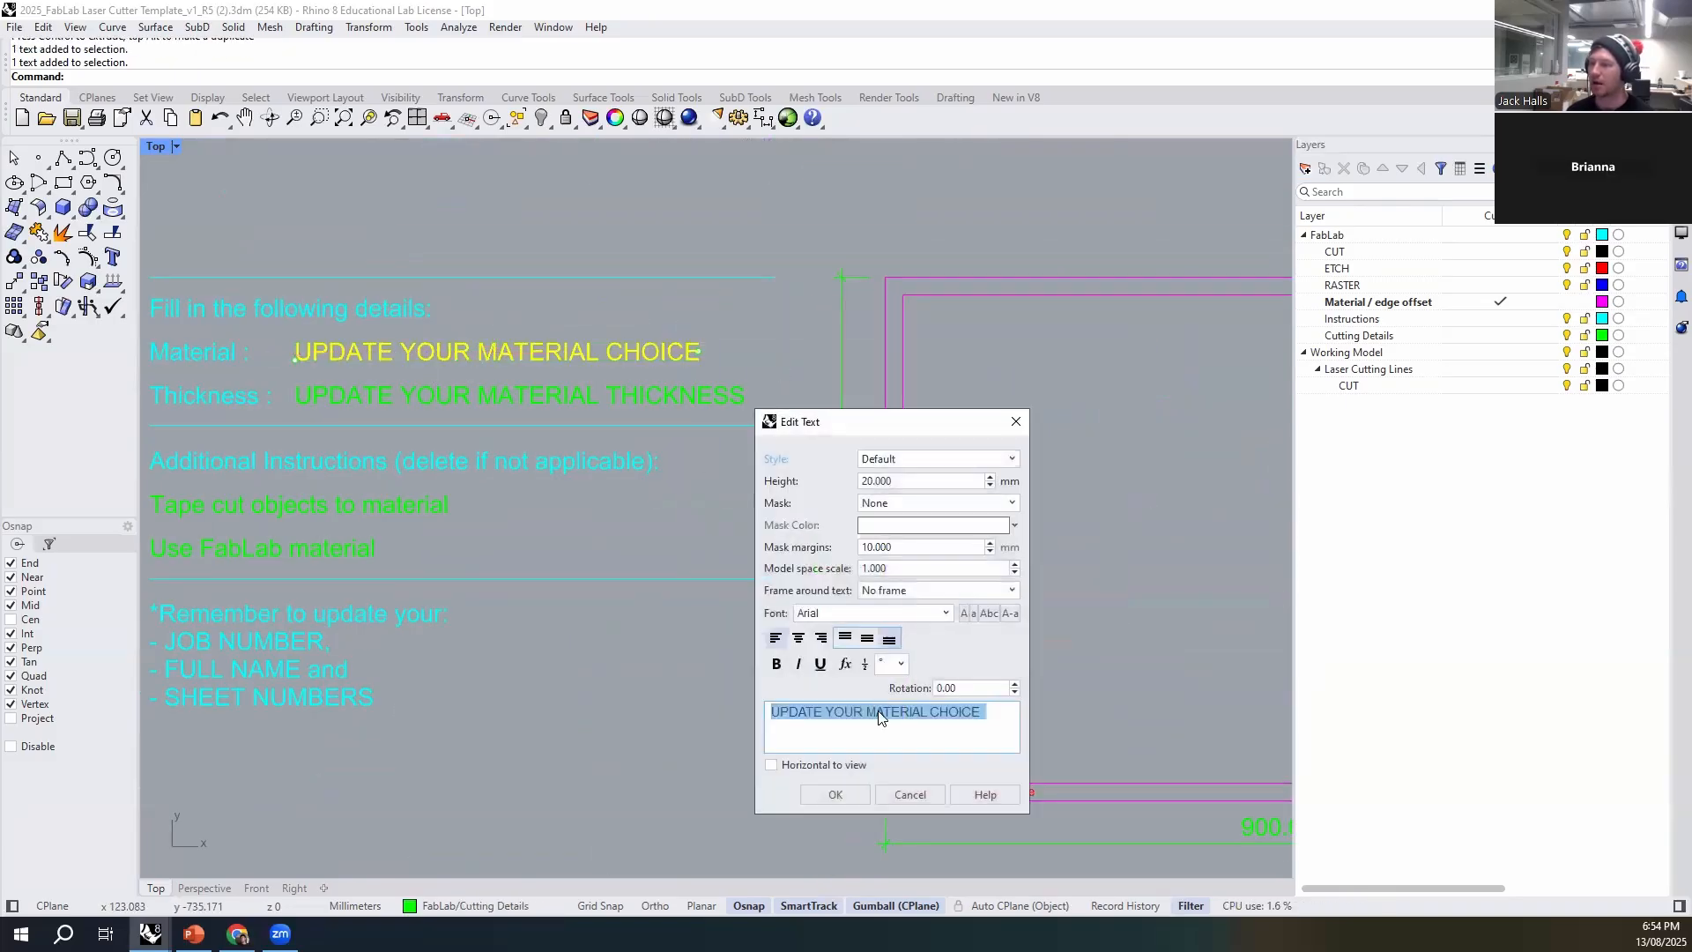
pyautogui.write('Boxboard')
pyautogui.click(835, 794)
# - Set the second row's material thickness text to "1.8mm"
pyautogui.click(464, 414)
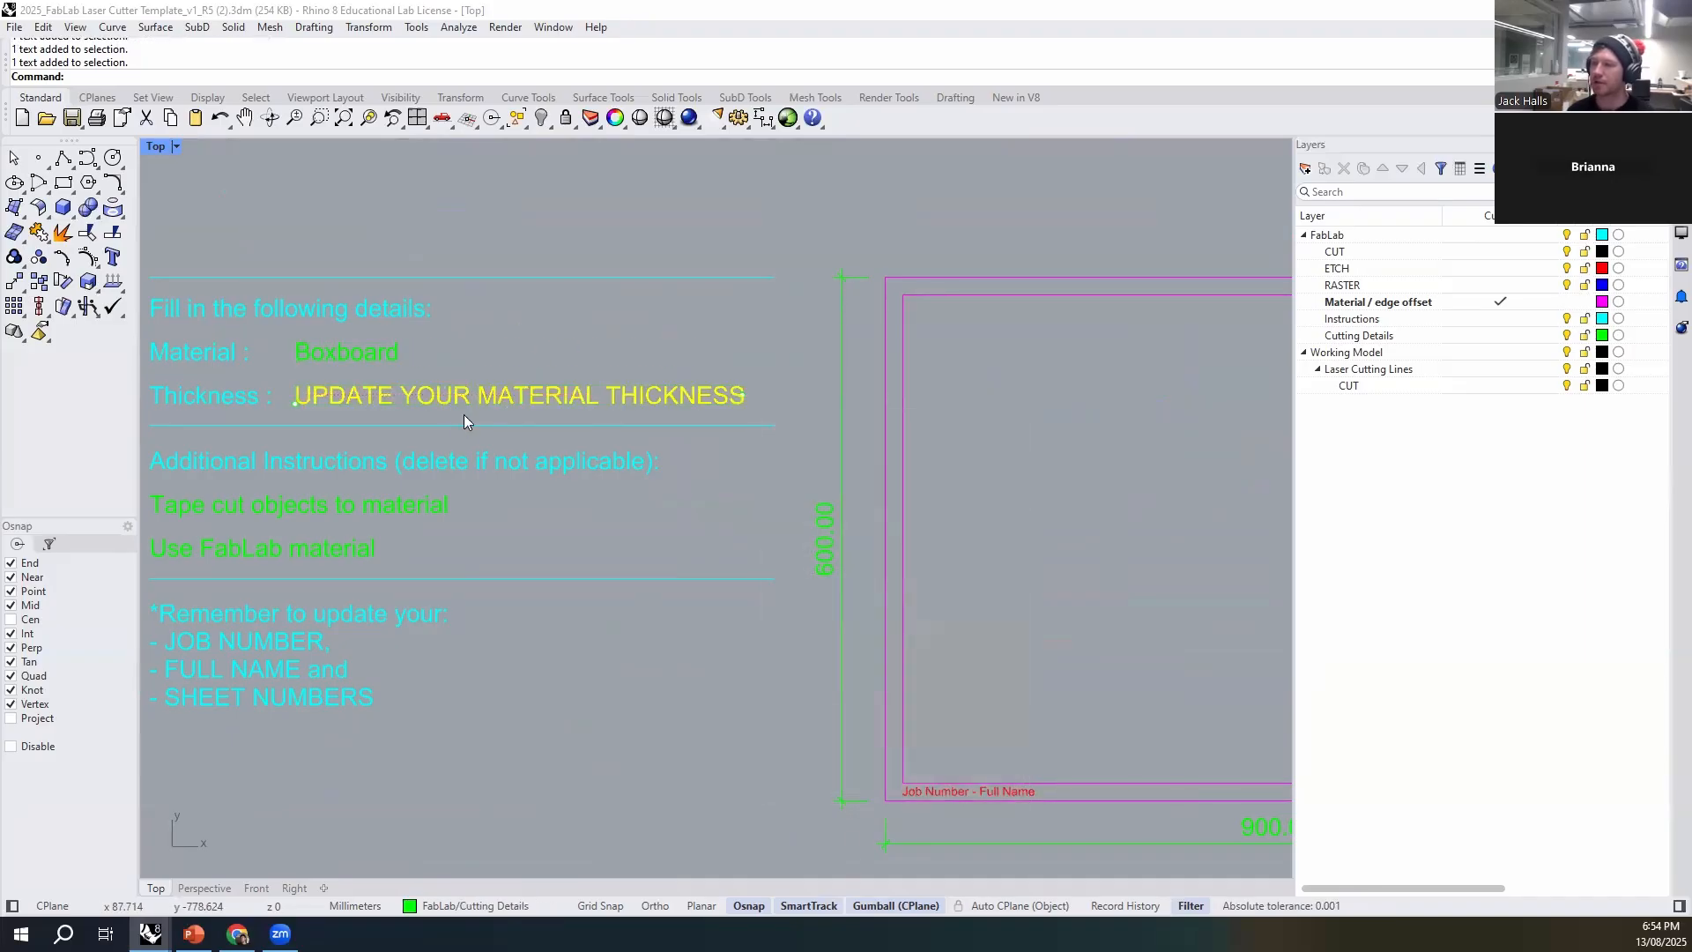
pyautogui.doubleClick(464, 416)
pyautogui.write('1.8mm')
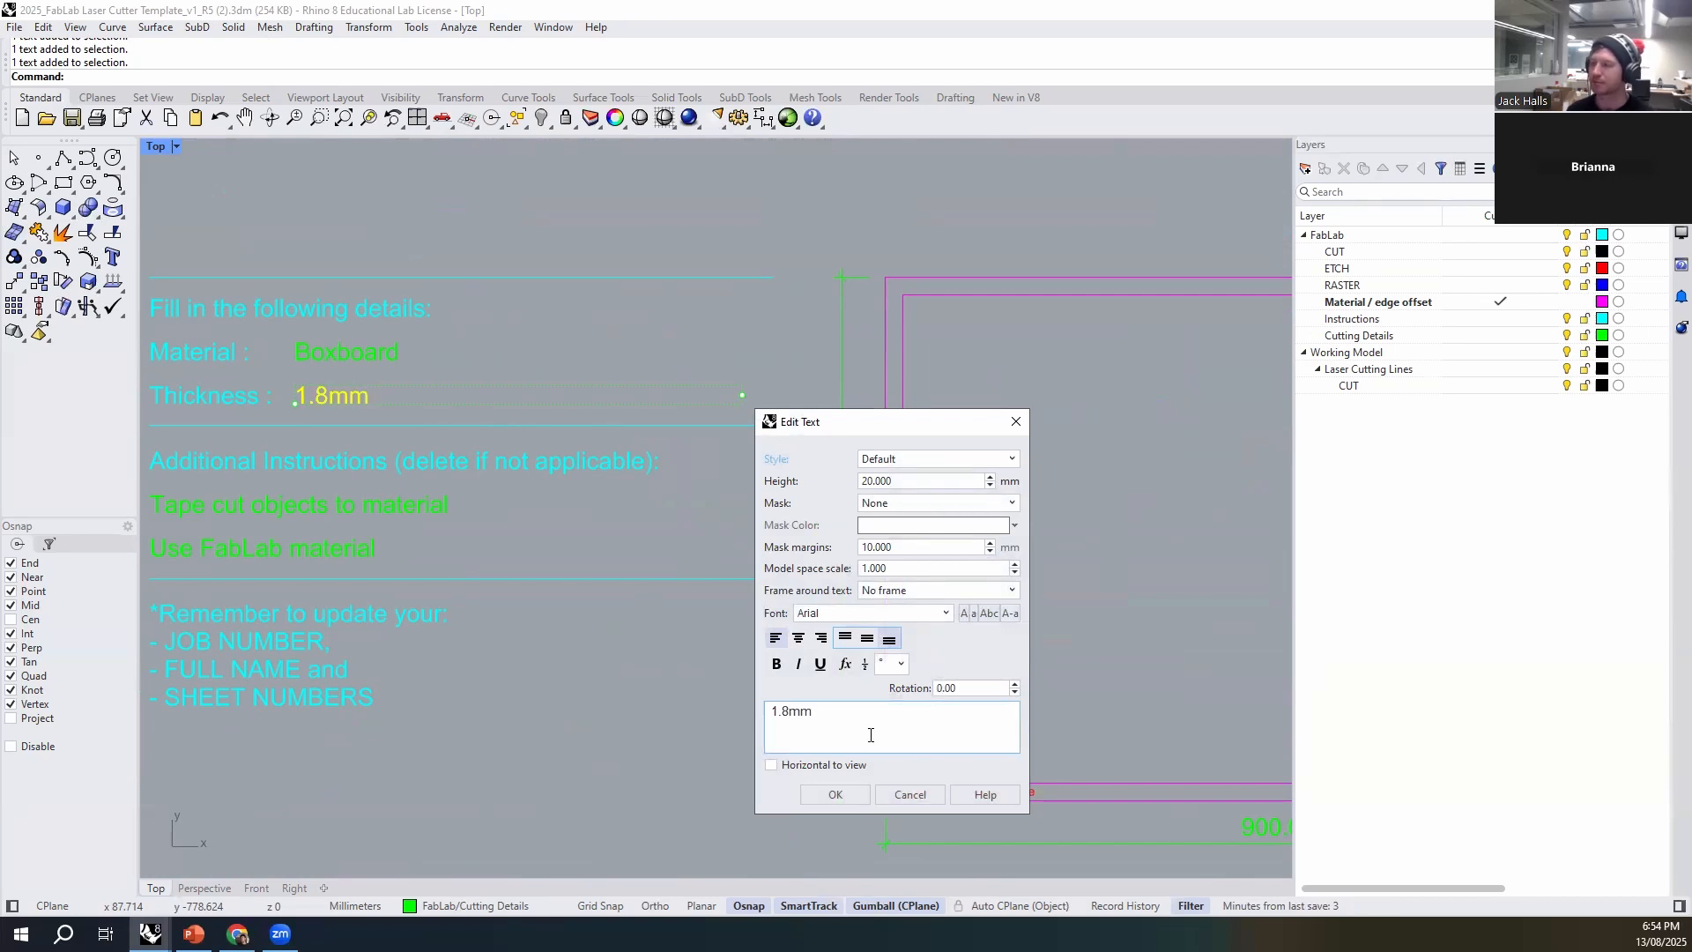
pyautogui.click(832, 794)
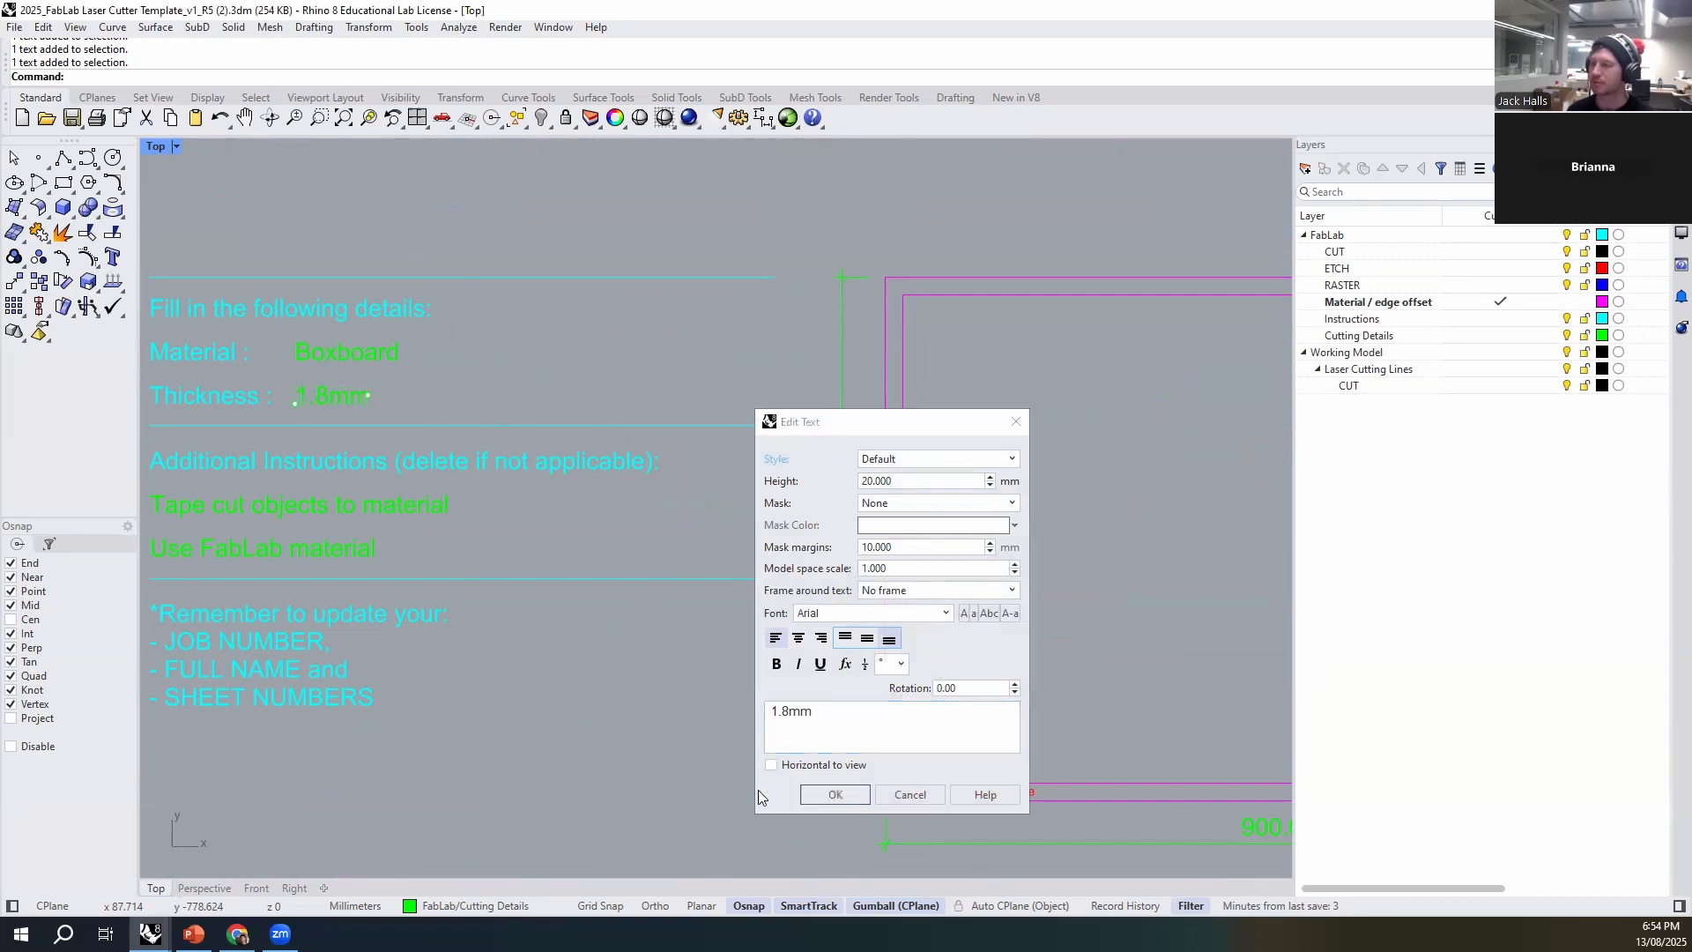
# - Switch to the contour model file and copy the two contoured pieces with their etch lines and text labels
pyautogui.moveTo(620, 684); pyautogui.dragTo(484, 636, button='right')
pyautogui.scroll(-2, 485, 636)
pyautogui.moveTo(150, 933)
pyautogui.click(90, 871)
pyautogui.moveTo(725, 356); pyautogui.dragTo(548, 610)
pyautogui.hotkey('ctrl', 'c')
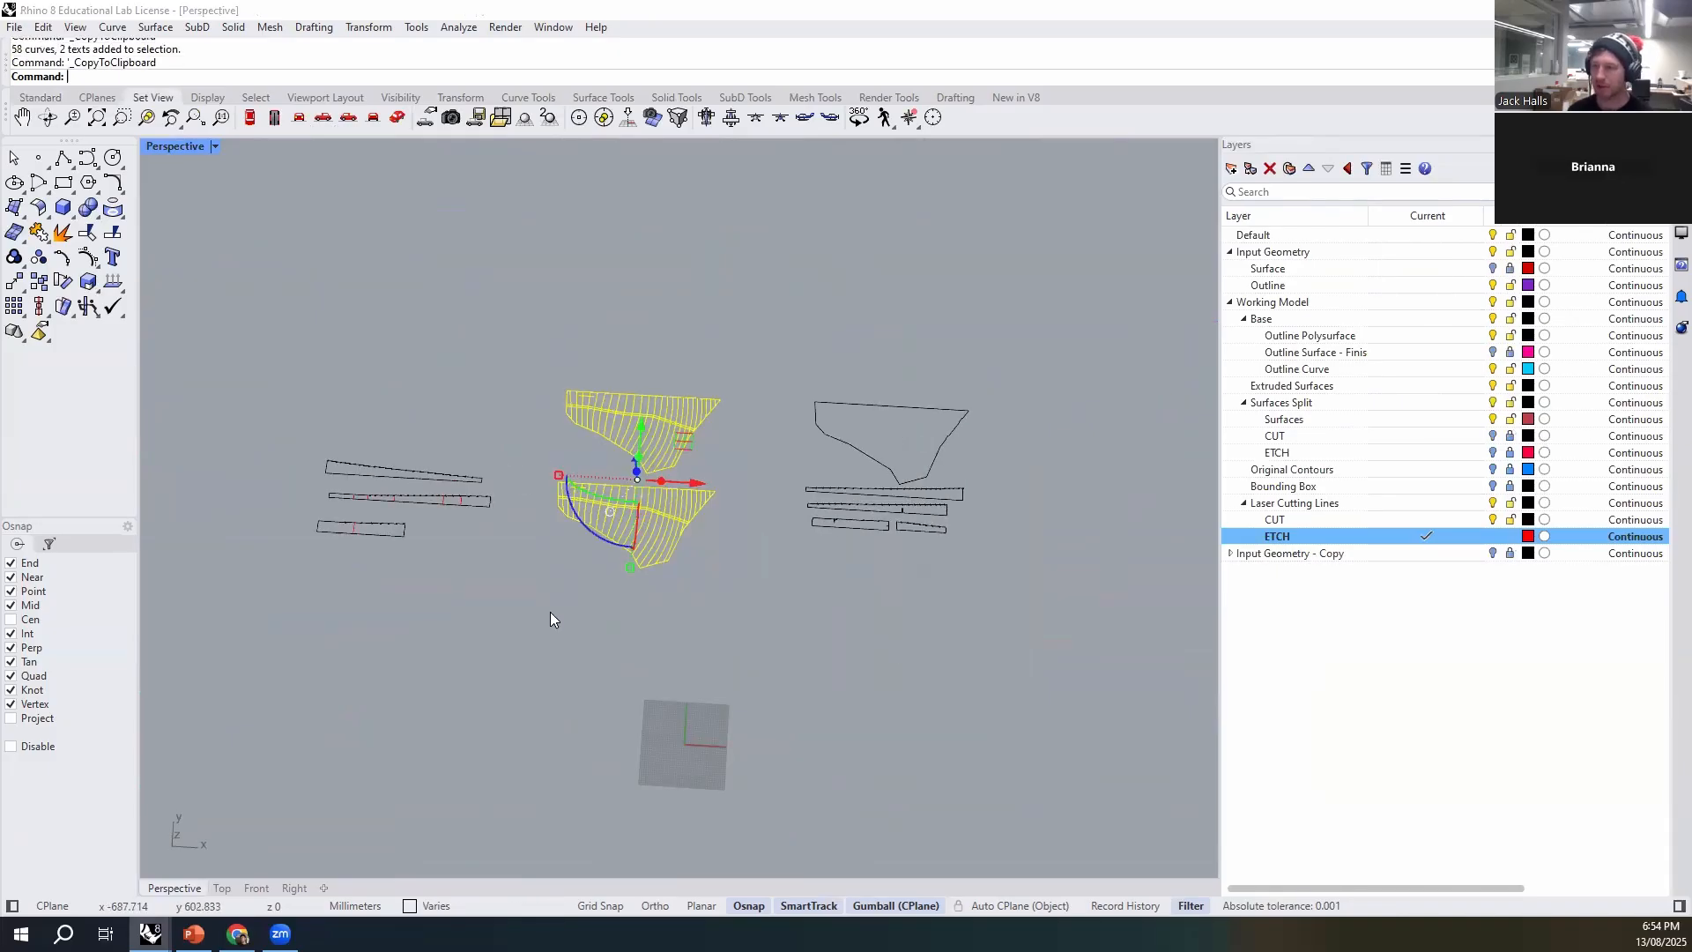
pyautogui.click(550, 612)
# - Paste the two contoured pieces into the laser cutter template and move them over to the second row's first sheet
pyautogui.moveTo(150, 933)
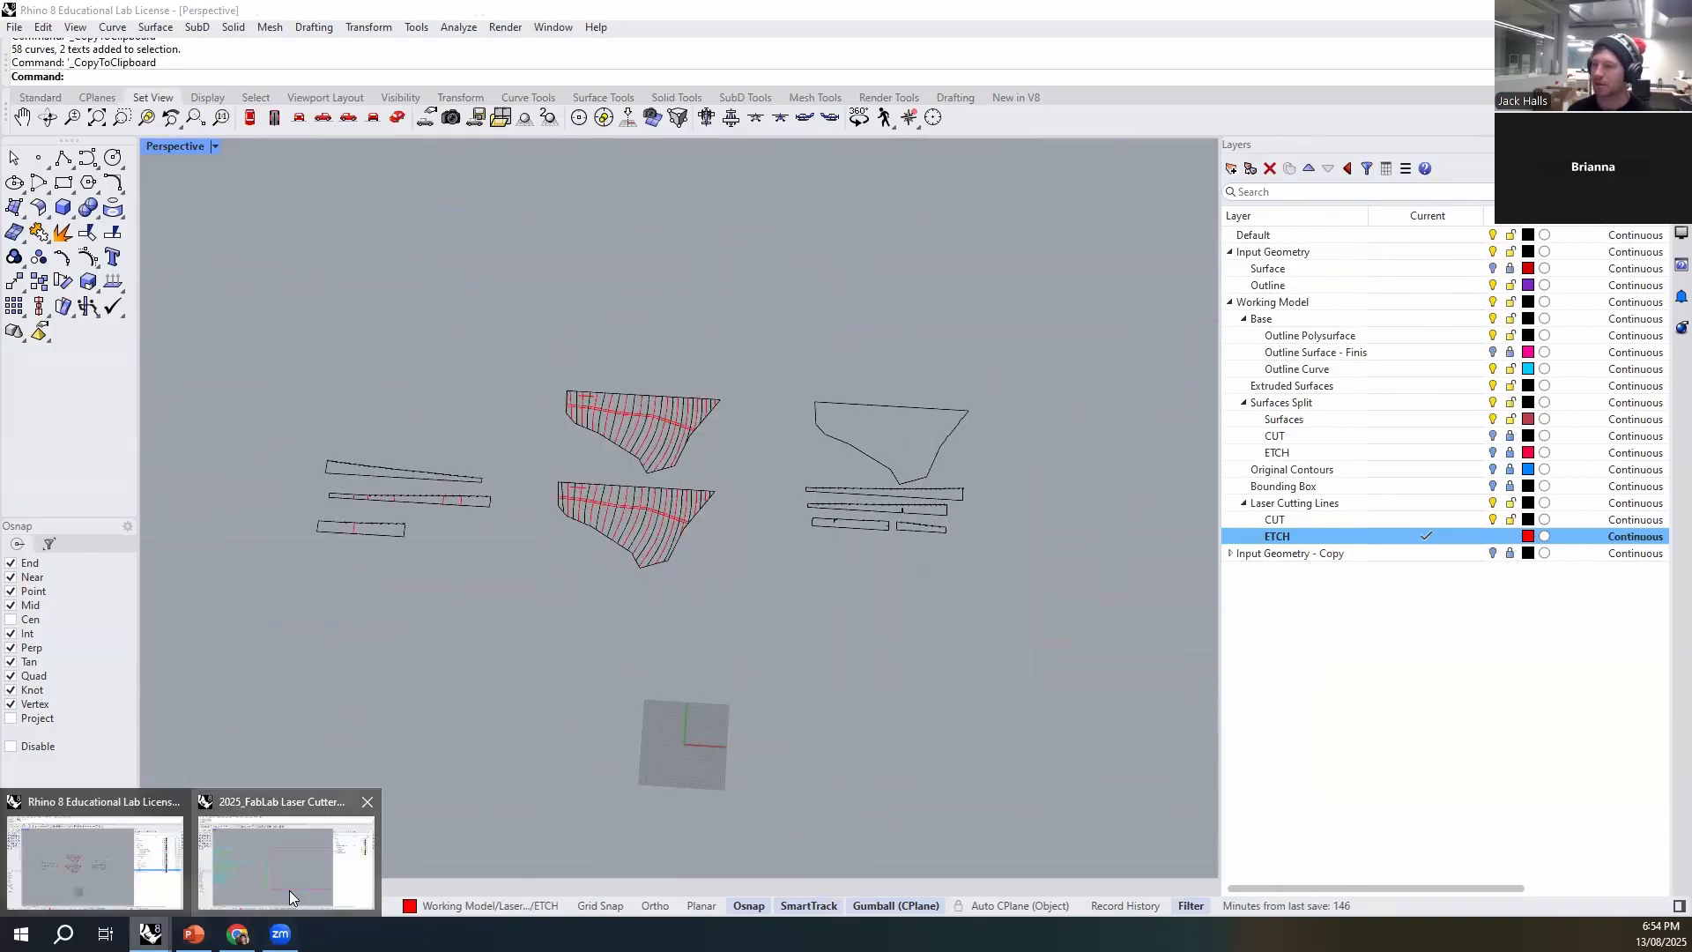
pyautogui.click(290, 890)
pyautogui.hotkey('ctrl', 'v')
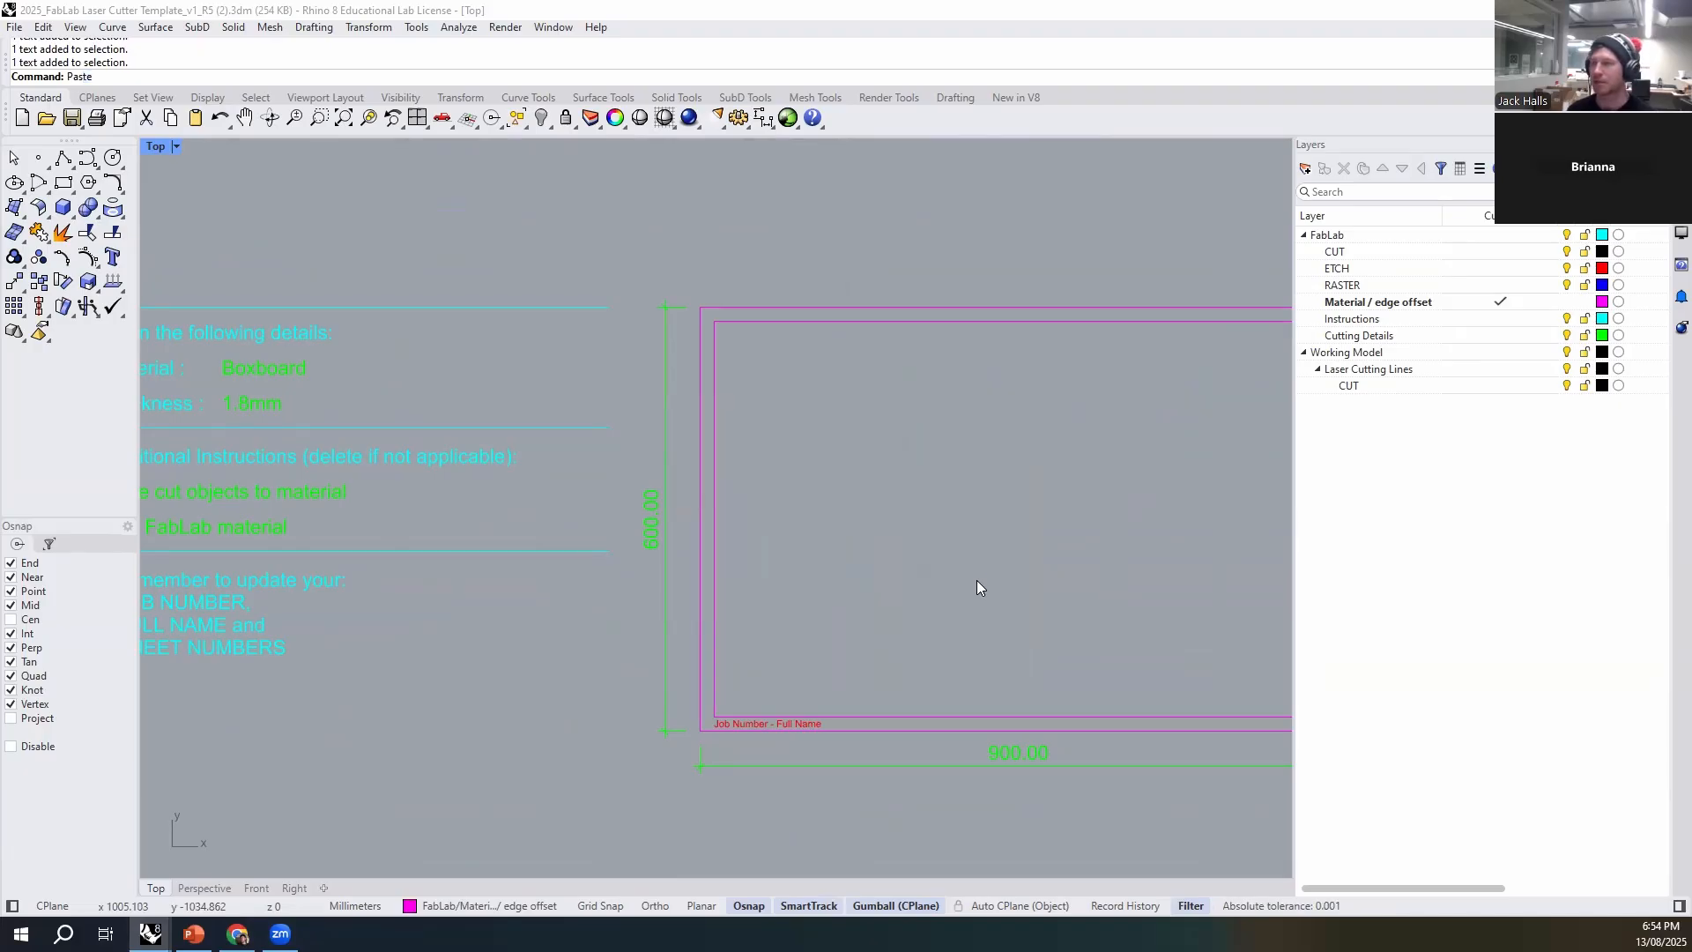
pyautogui.scroll(-3, 499, 553)
pyautogui.scroll(-3, 549, 332)
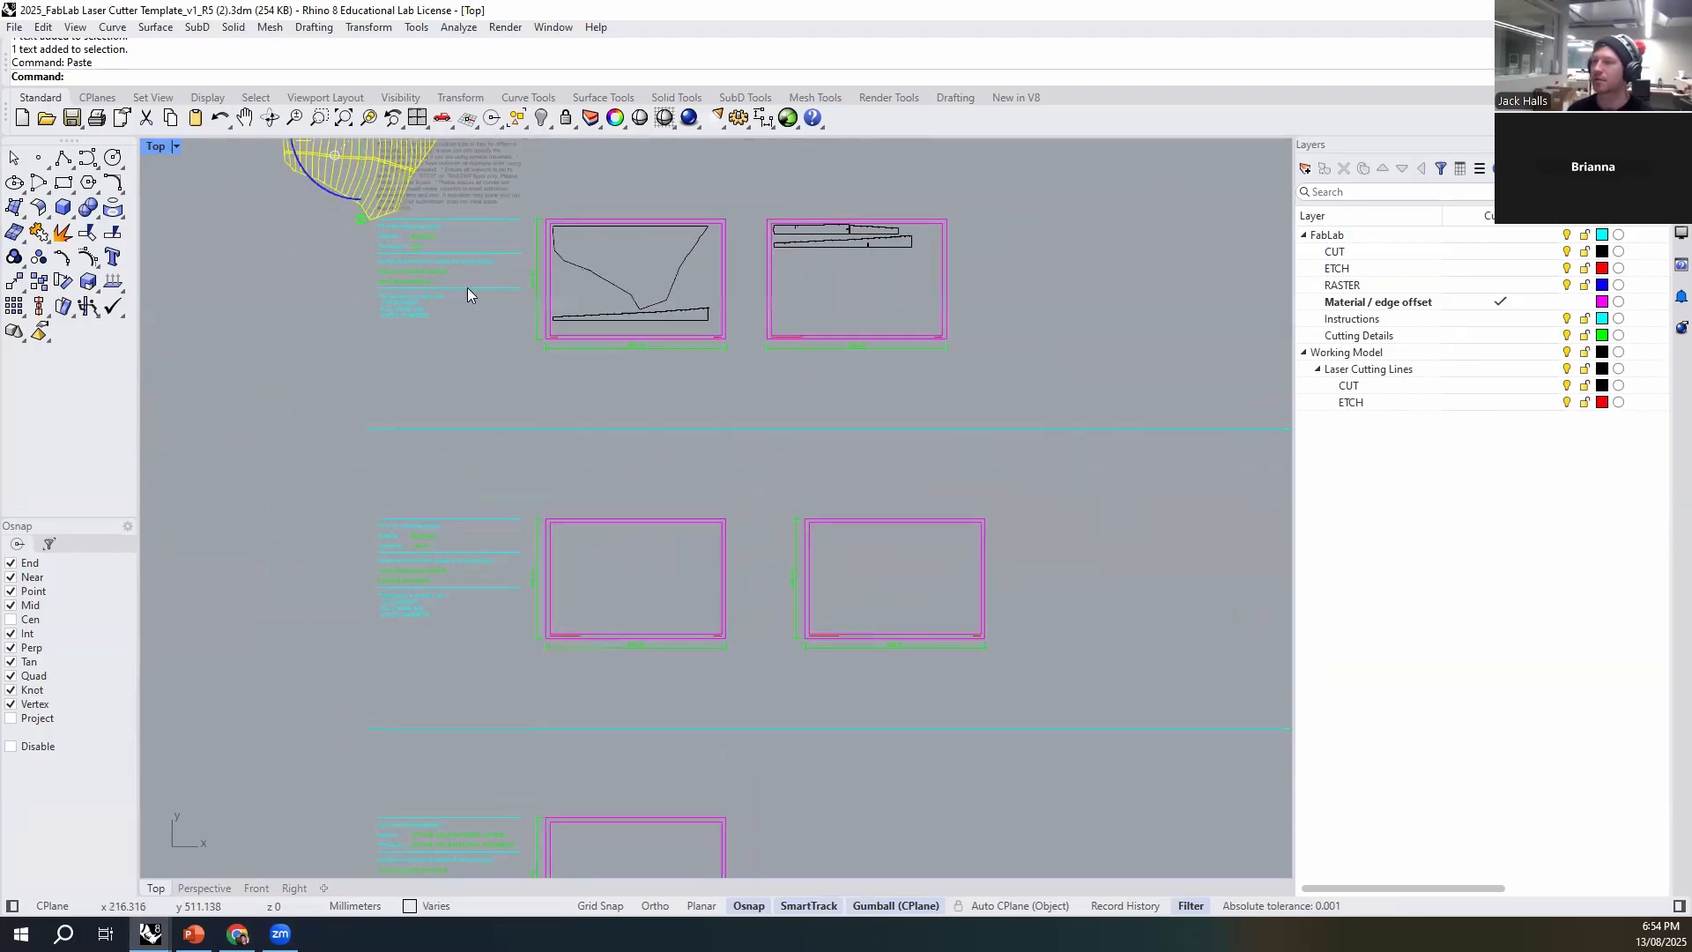
pyautogui.moveTo(467, 287); pyautogui.dragTo(433, 466, button='right')
pyautogui.moveTo(359, 668); pyautogui.dragTo(355, 712)
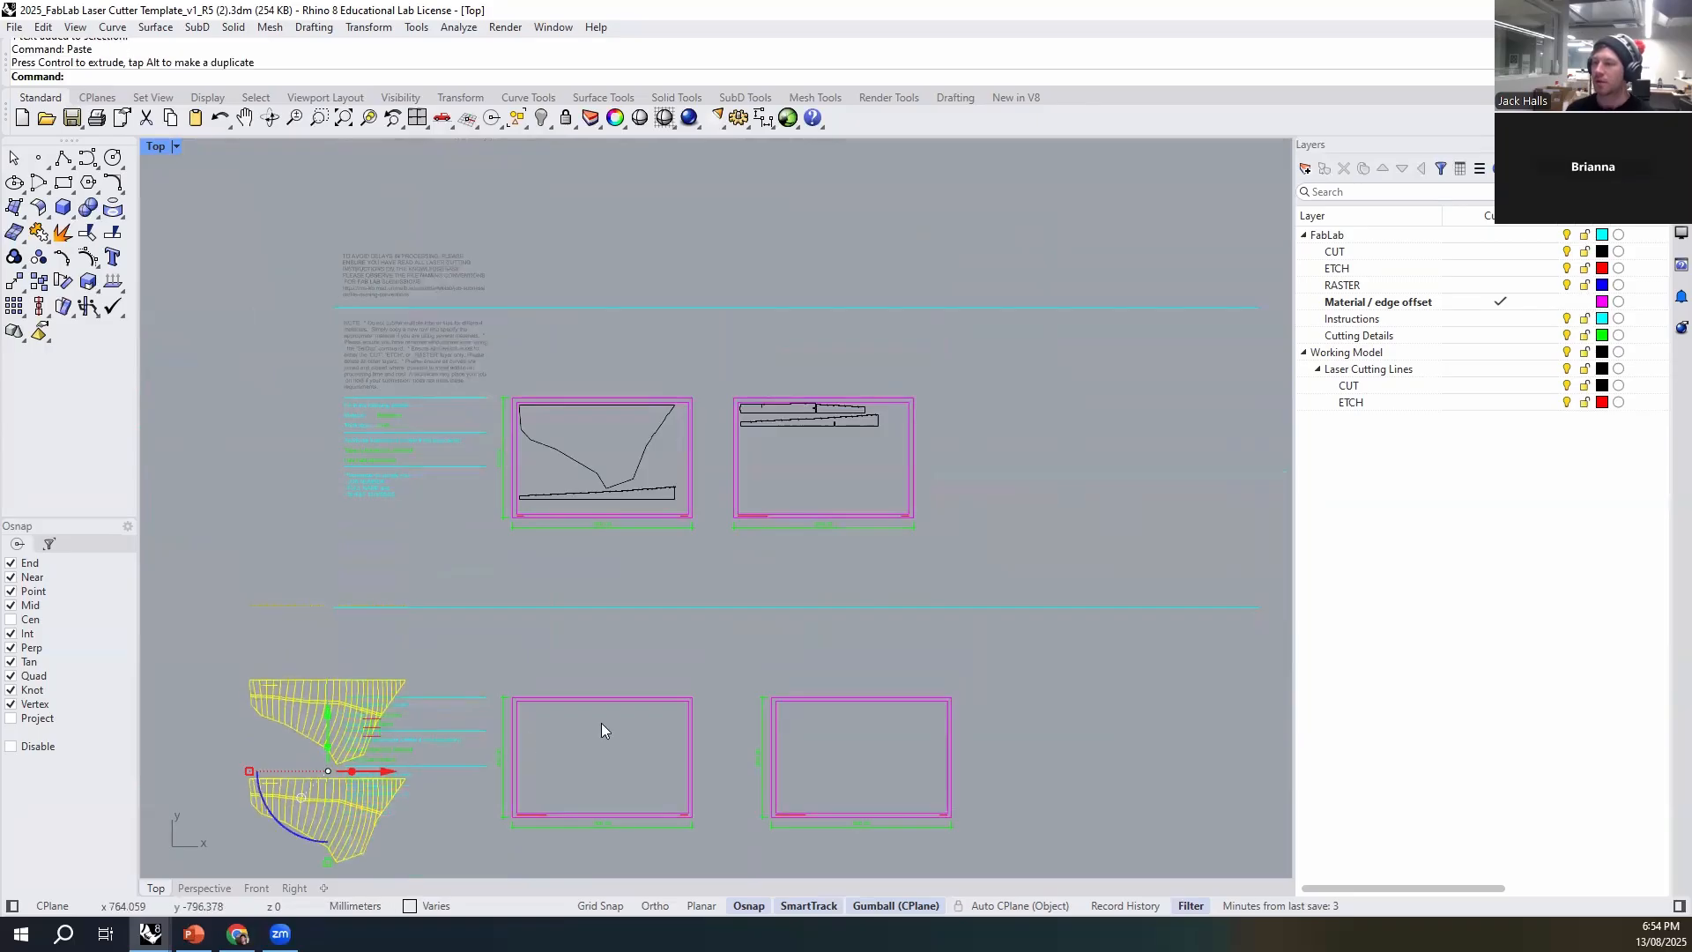
pyautogui.moveTo(601, 723); pyautogui.dragTo(614, 439, button='right')
pyautogui.moveTo(341, 436)
pyautogui.mouseDown()
pyautogui.moveTo(347, 477)
pyautogui.moveTo(347, 461)
pyautogui.mouseUp()
pyautogui.moveTo(402, 519); pyautogui.dragTo(678, 520)
pyautogui.click(740, 626)
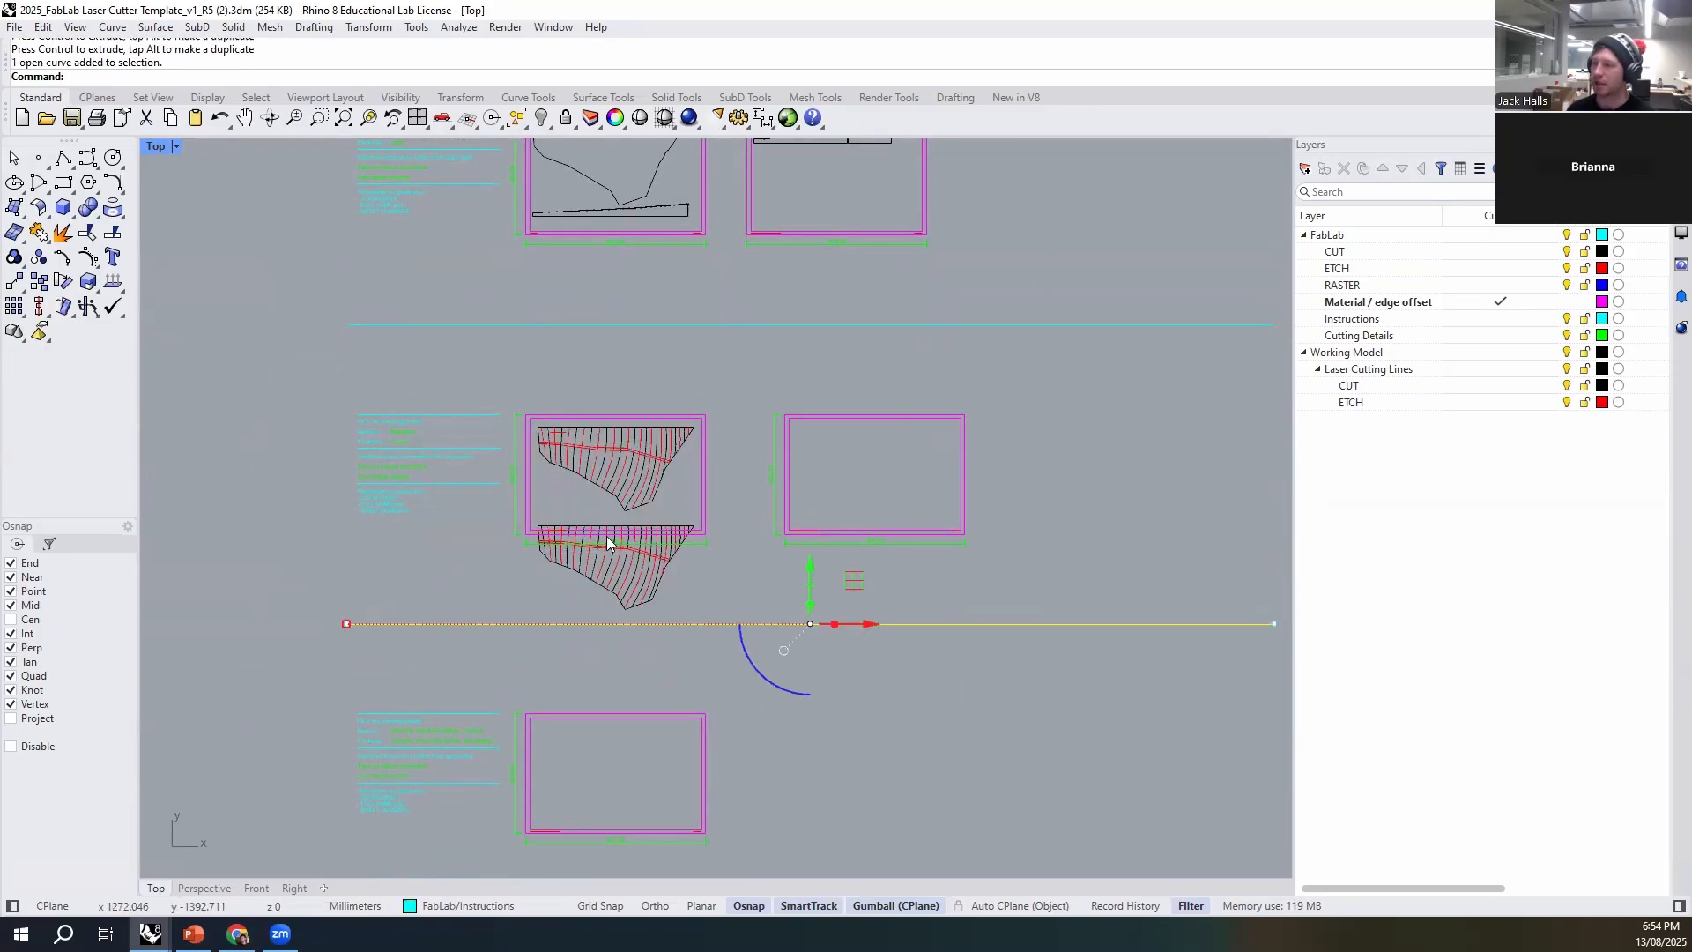
# - Move the lower contoured piece onto the second row's second sheet, placing it inside the edge offset
pyautogui.scroll(5, 607, 536)
pyautogui.moveTo(419, 486); pyautogui.dragTo(852, 765)
pyautogui.scroll(-3, 800, 686)
pyautogui.moveTo(800, 686); pyautogui.dragTo(465, 580, button='right')
pyautogui.moveTo(430, 585); pyautogui.dragTo(917, 591)
pyautogui.moveTo(853, 523); pyautogui.dragTo(872, 337)
pyautogui.click(1165, 353)
pyautogui.scroll(-8, 996, 359)
pyautogui.moveTo(973, 494); pyautogui.dragTo(950, 541, button='right')
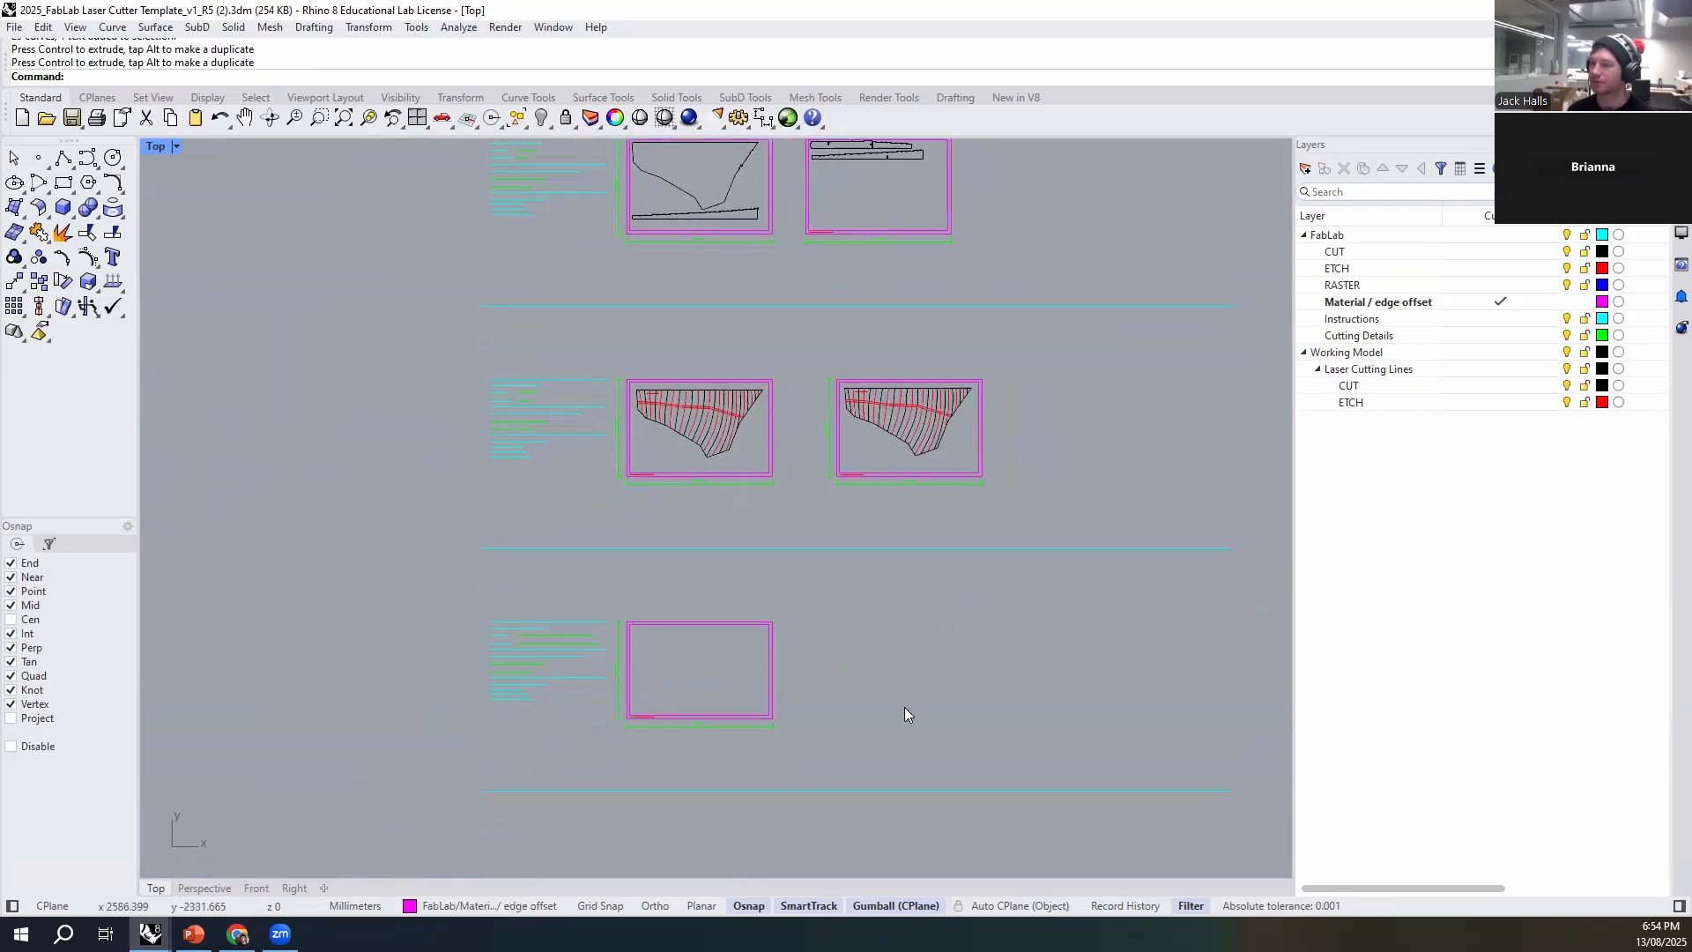
# - Switch back to the contour model file and copy the three long strips with their etch lines
pyautogui.click(194, 934)
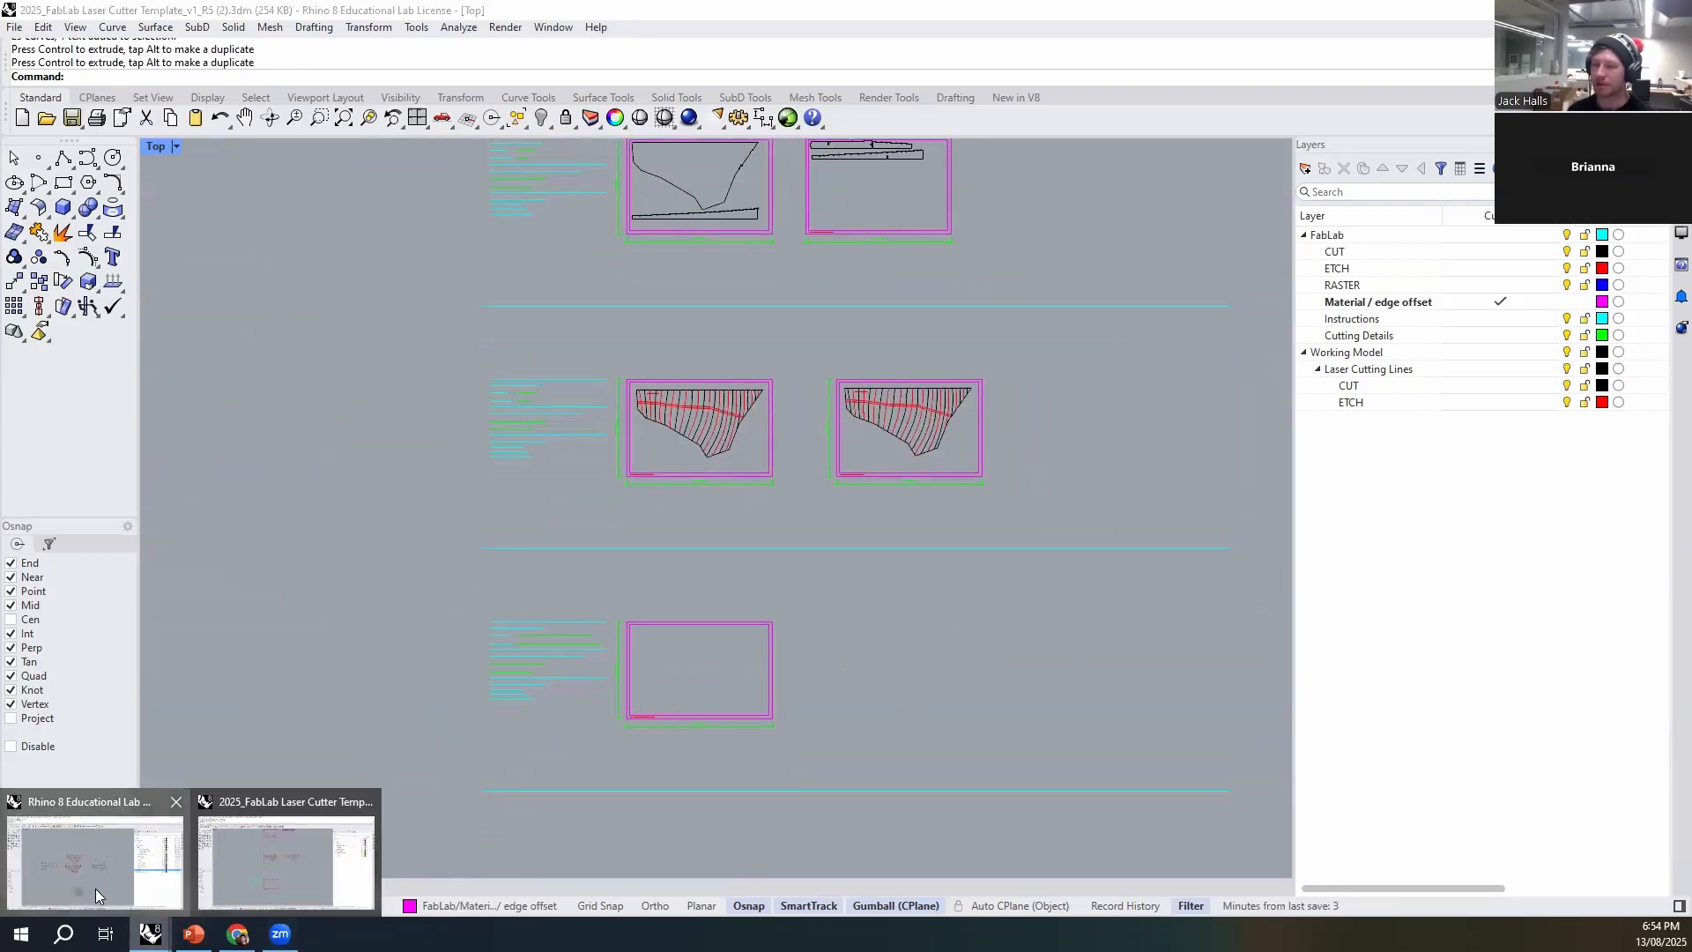
pyautogui.click(95, 888)
pyautogui.moveTo(495, 388); pyautogui.dragTo(349, 679)
pyautogui.hotkey('ctrl', 'c')
pyautogui.press('Escape')
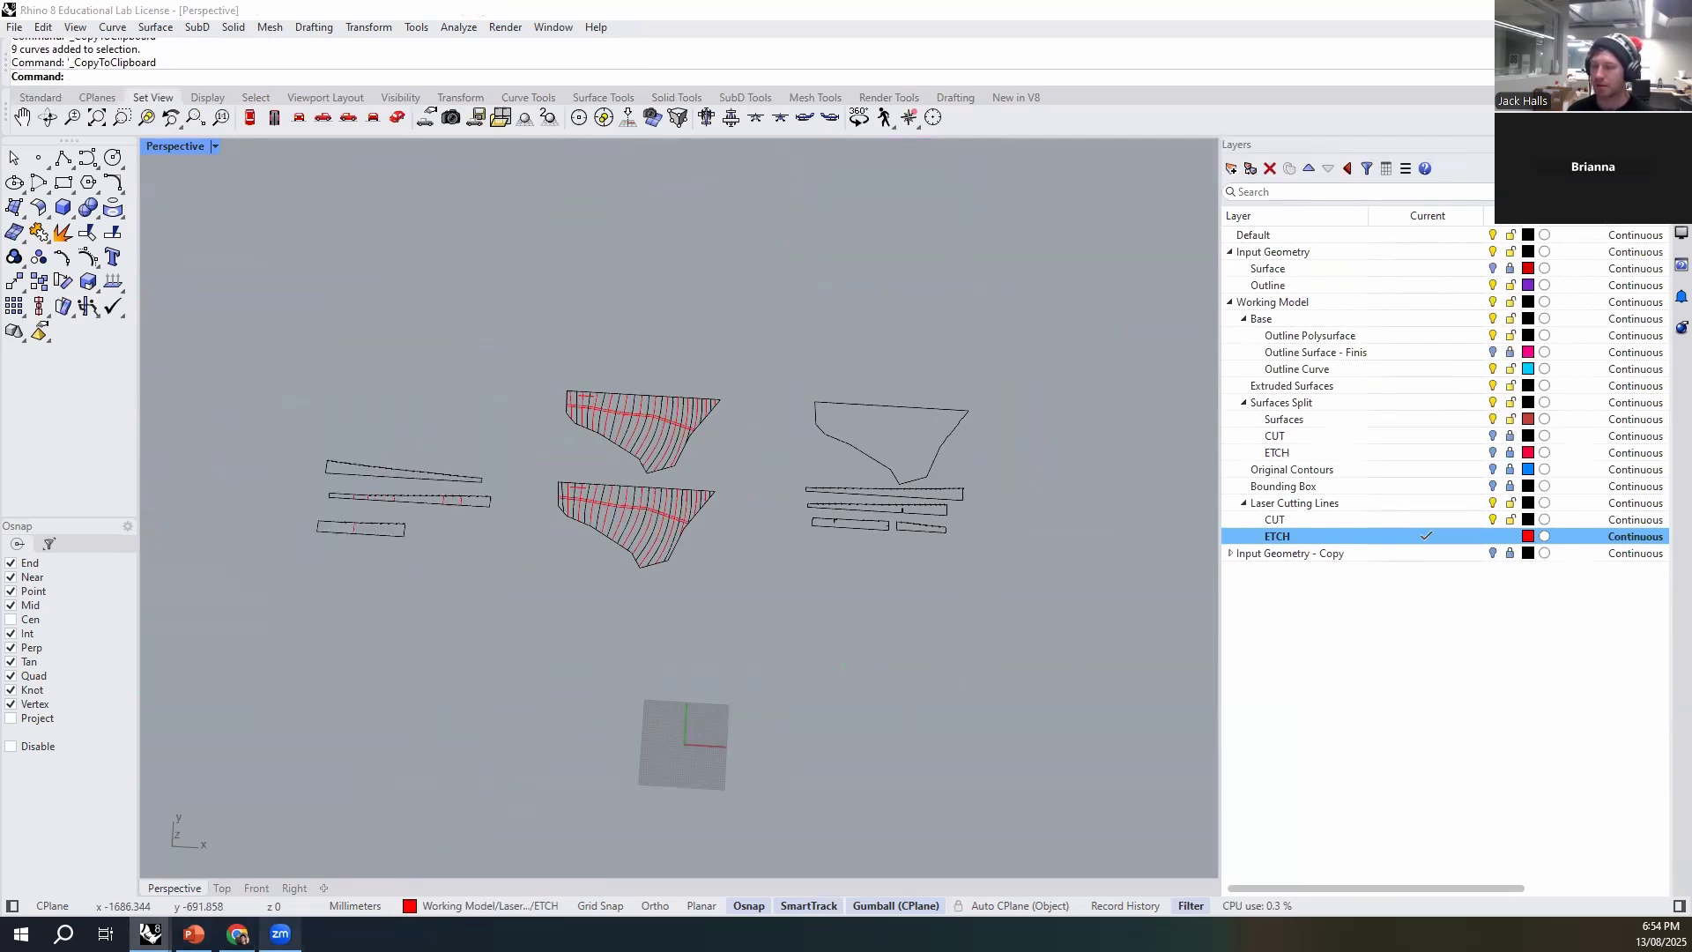
# - Paste the three strips into the laser cutter template and move them onto the third row's sheet
pyautogui.moveTo(150, 934)
pyautogui.click(291, 893)
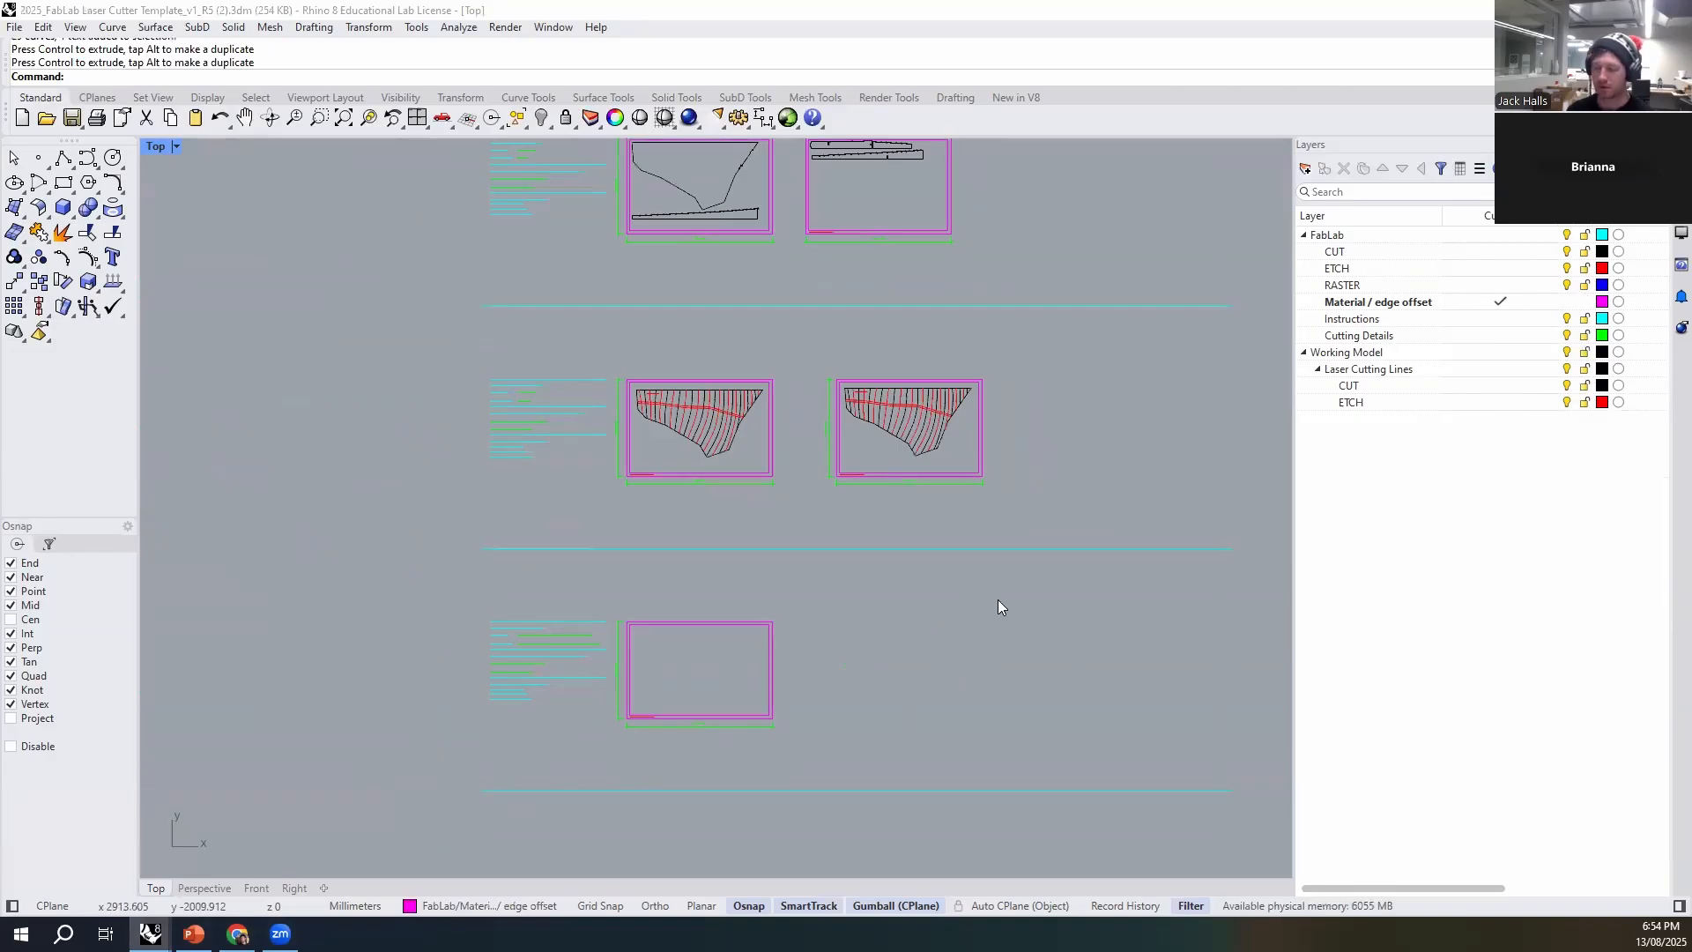
pyautogui.scroll(-3, 998, 599)
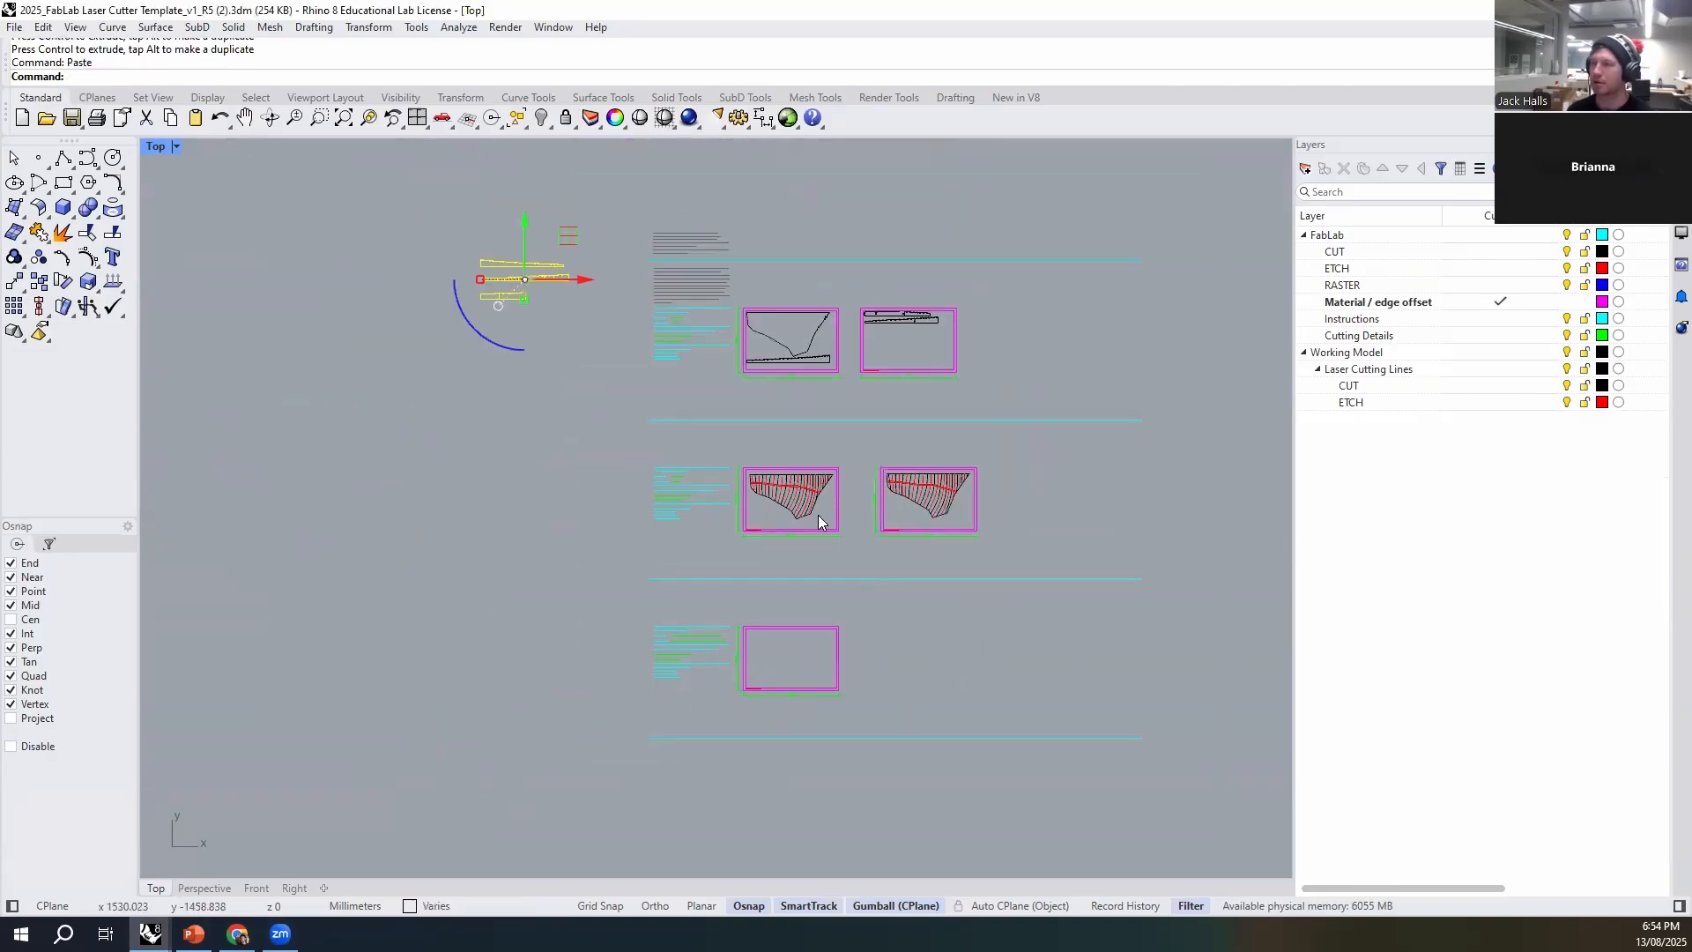
pyautogui.moveTo(526, 225); pyautogui.dragTo(854, 670)
pyautogui.scroll(10, 829, 667)
pyautogui.moveTo(737, 568); pyautogui.dragTo(738, 574)
pyautogui.click(775, 651)
pyautogui.scroll(5, 774, 656)
# - Move the third row's middle and lower strips up so they sit closer beneath the top strip
pyautogui.moveTo(912, 569); pyautogui.dragTo(536, 653)
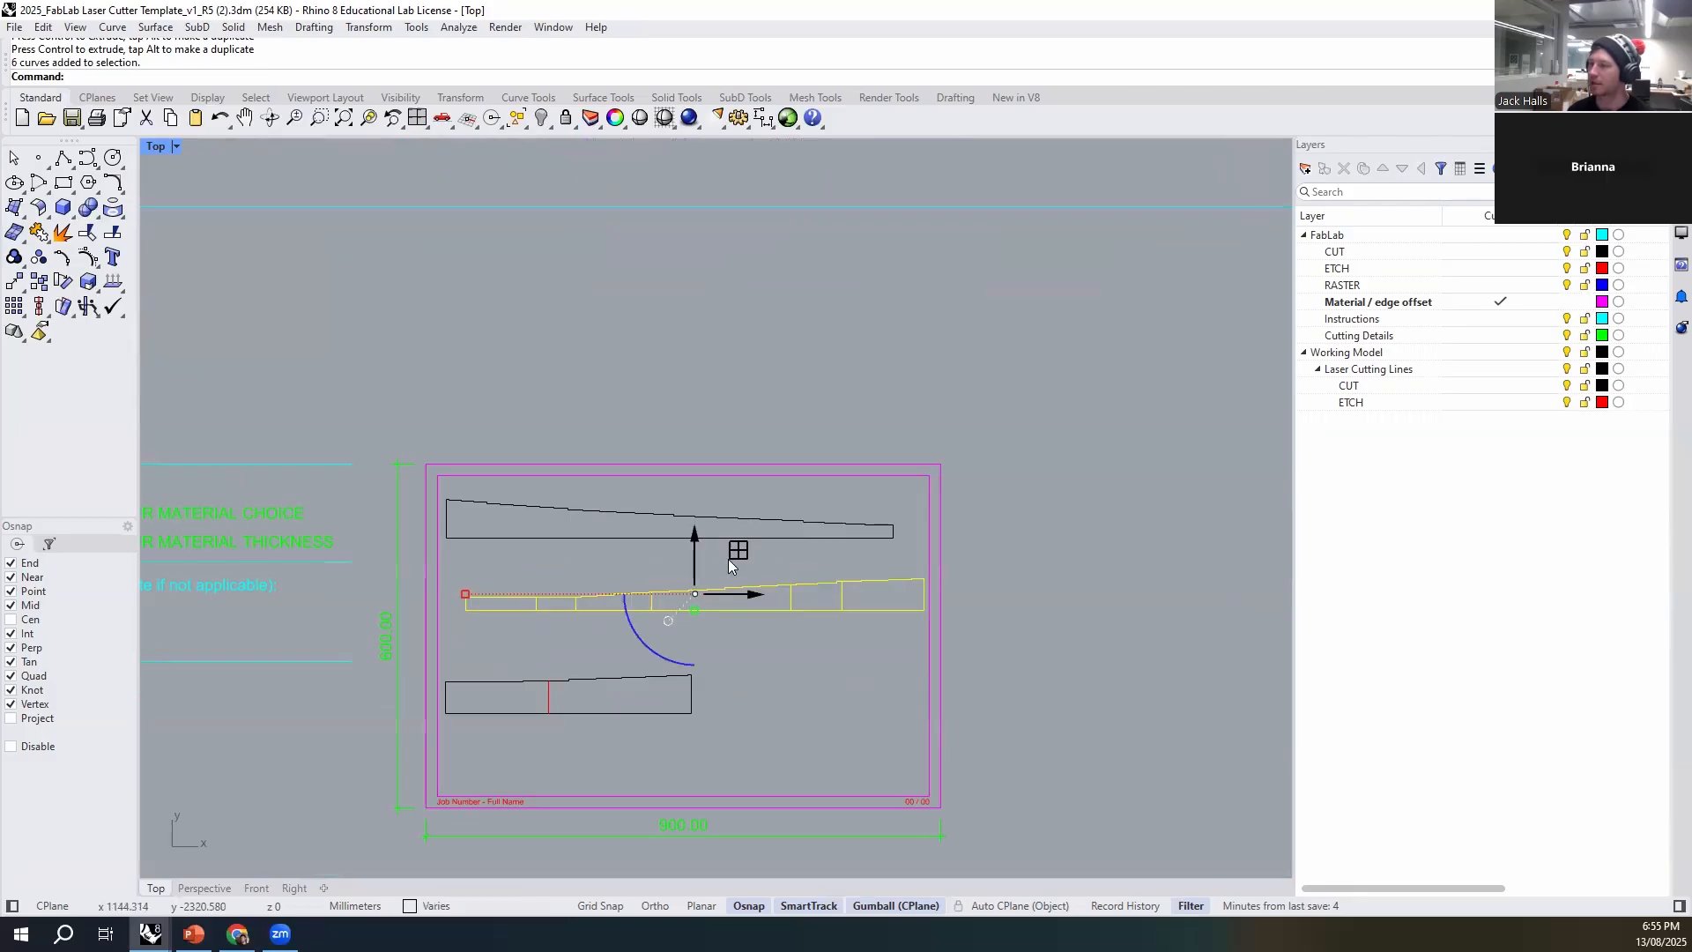
pyautogui.moveTo(703, 533); pyautogui.dragTo(702, 512)
pyautogui.click(736, 652)
pyautogui.moveTo(748, 642); pyautogui.dragTo(562, 728)
pyautogui.moveTo(571, 639); pyautogui.dragTo(583, 557)
pyautogui.click(370, 682)
pyautogui.moveTo(370, 682); pyautogui.dragTo(688, 665, button='right')
# - Examine the second row's additional instructions about taping cut objects and using FabLab material
pyautogui.scroll(6, 382, 497)
pyautogui.moveTo(866, 478); pyautogui.dragTo(317, 582)
pyautogui.scroll(-6, 463, 534)
pyautogui.moveTo(429, 612); pyautogui.dragTo(461, 634, button='right')
pyautogui.moveTo(494, 414); pyautogui.dragTo(509, 744, button='right')
pyautogui.scroll(8, 378, 411)
pyautogui.click(317, 448)
pyautogui.click(531, 444)
pyautogui.click(287, 494)
pyautogui.click(486, 490)
pyautogui.click(637, 484)
pyautogui.click(282, 482)
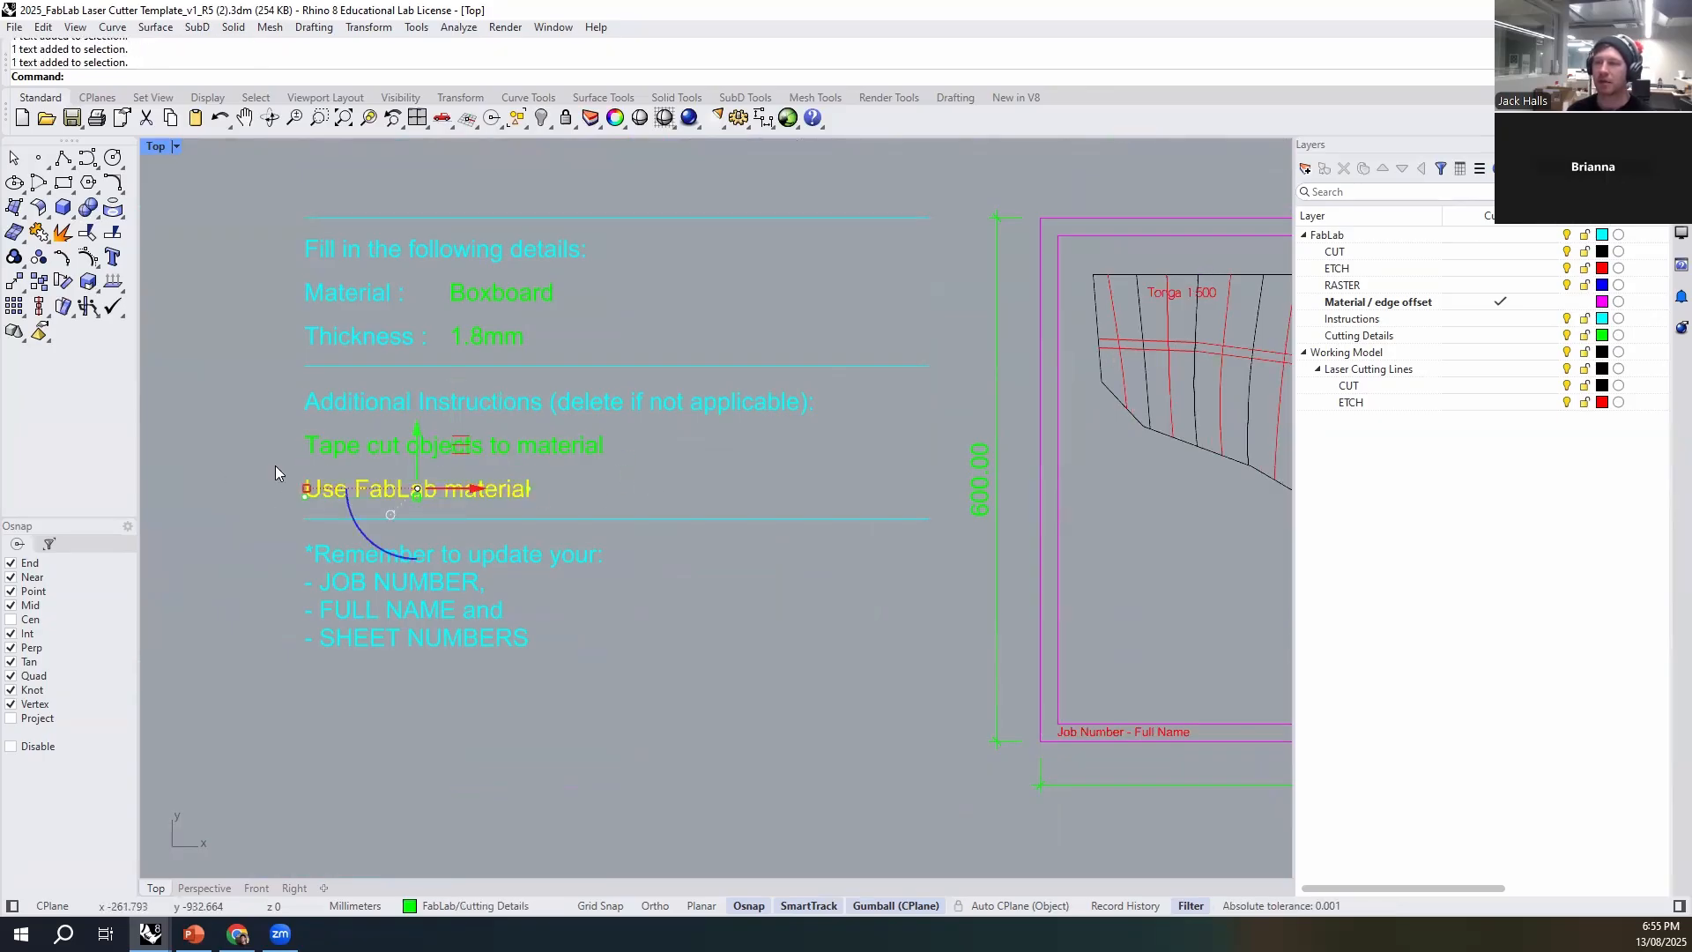
pyautogui.click(656, 480)
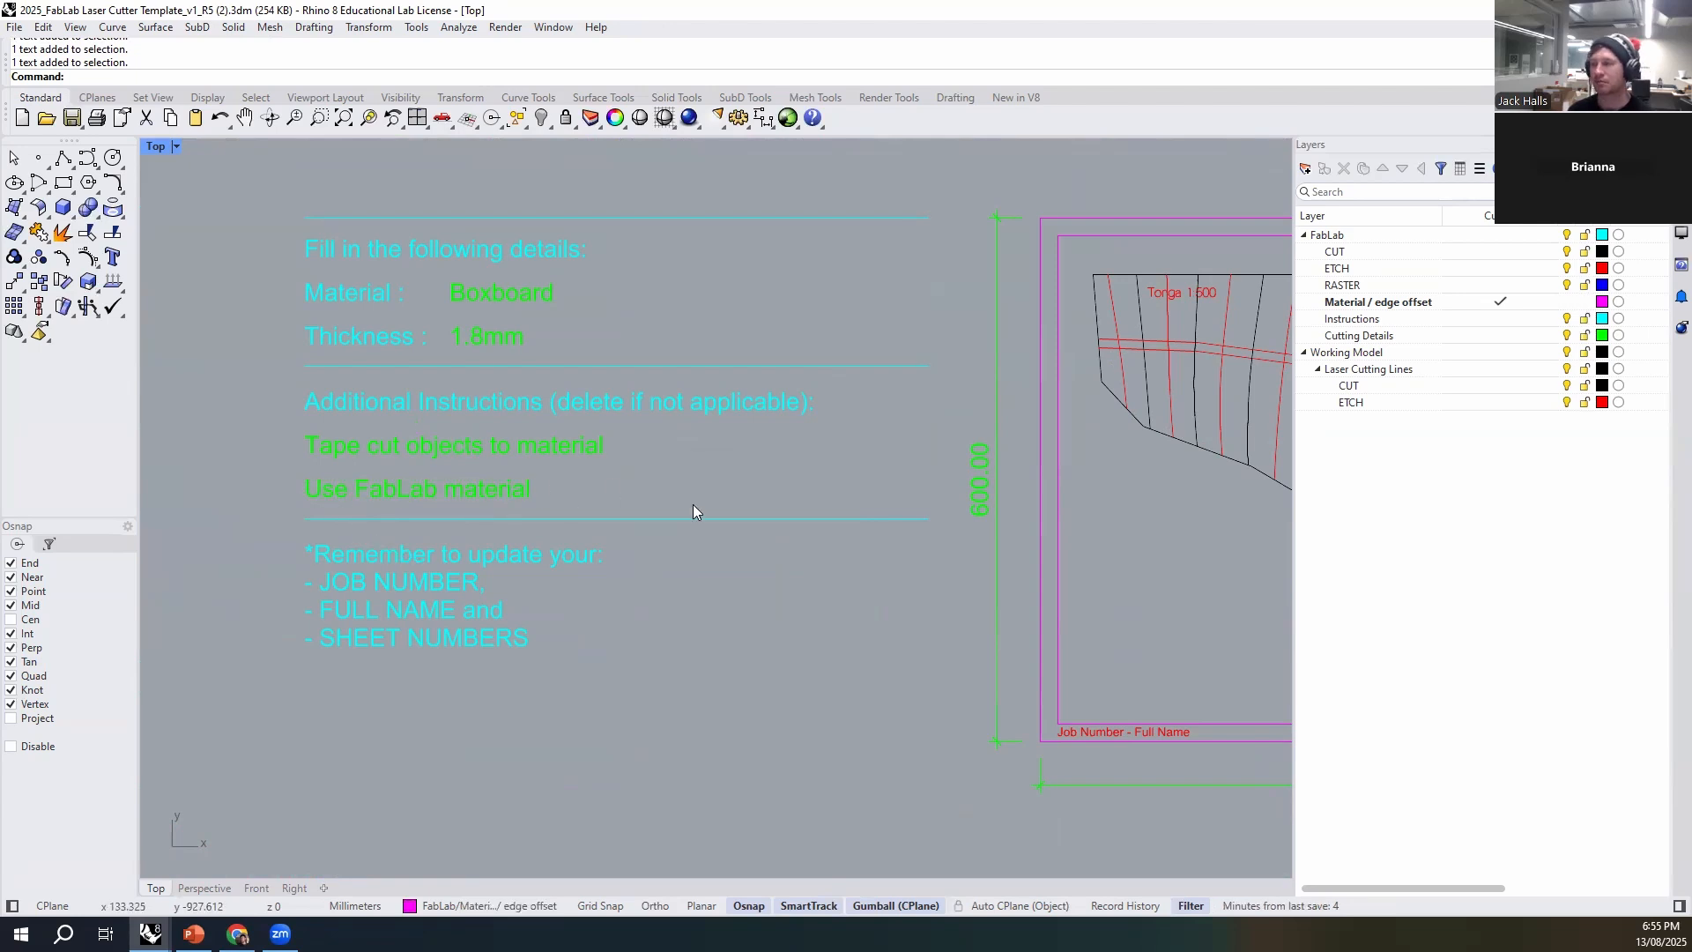
pyautogui.click(357, 455)
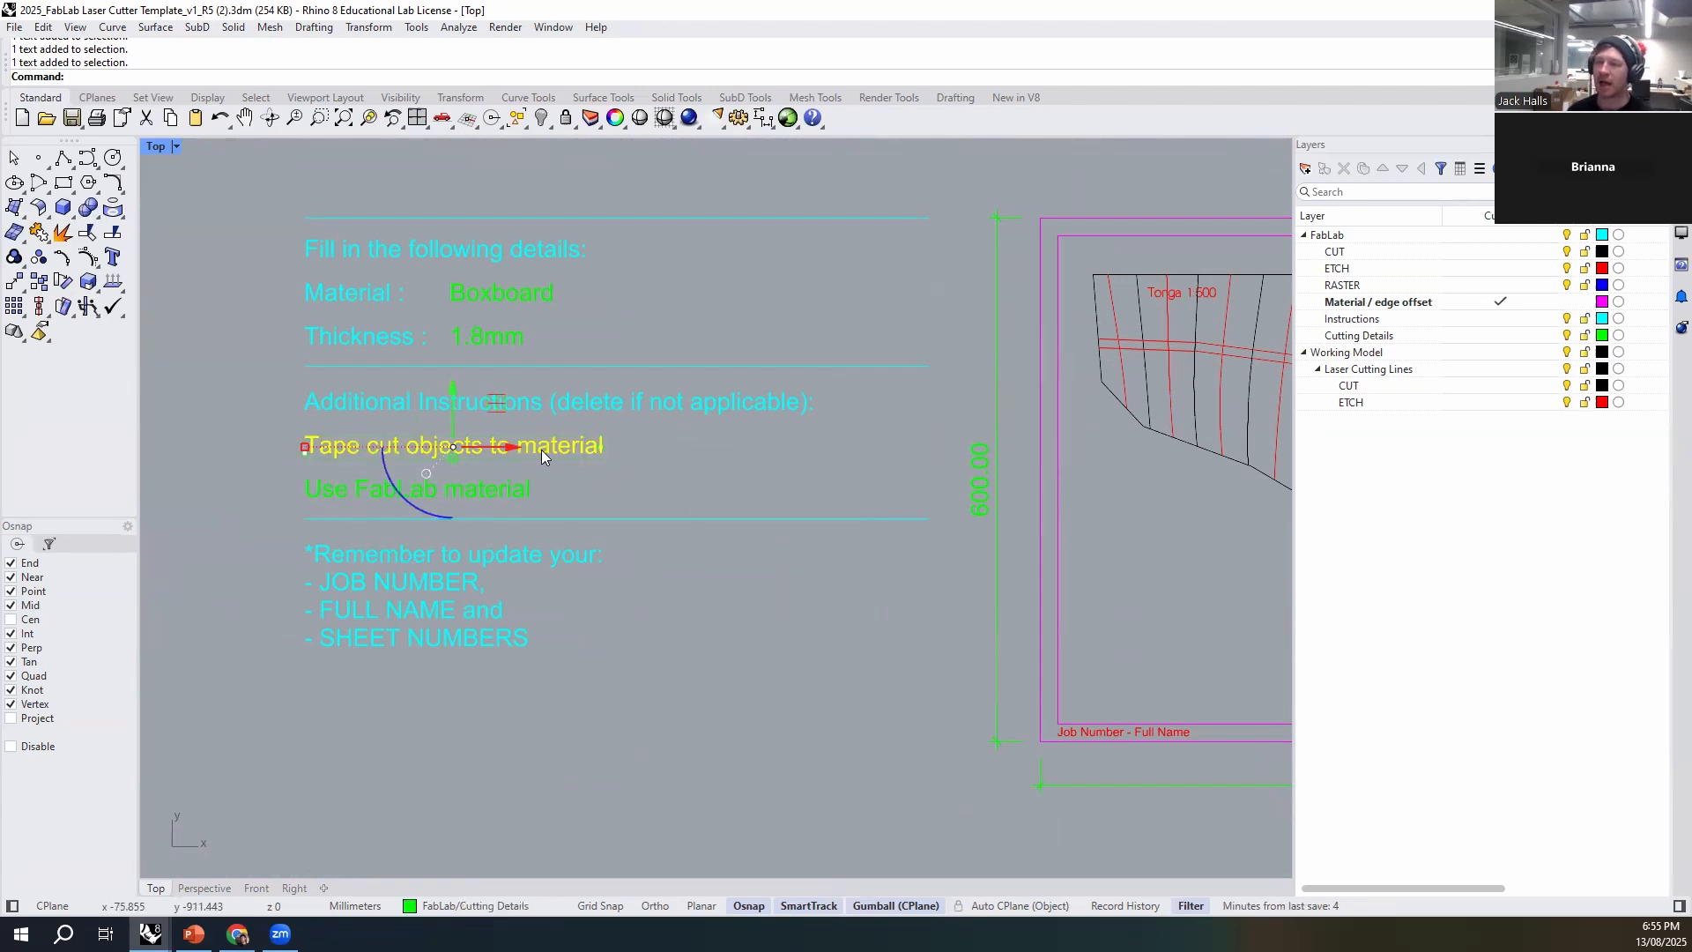
pyautogui.click(612, 448)
pyautogui.scroll(-3, 424, 476)
pyautogui.moveTo(425, 470); pyautogui.dragTo(421, 473, button='right')
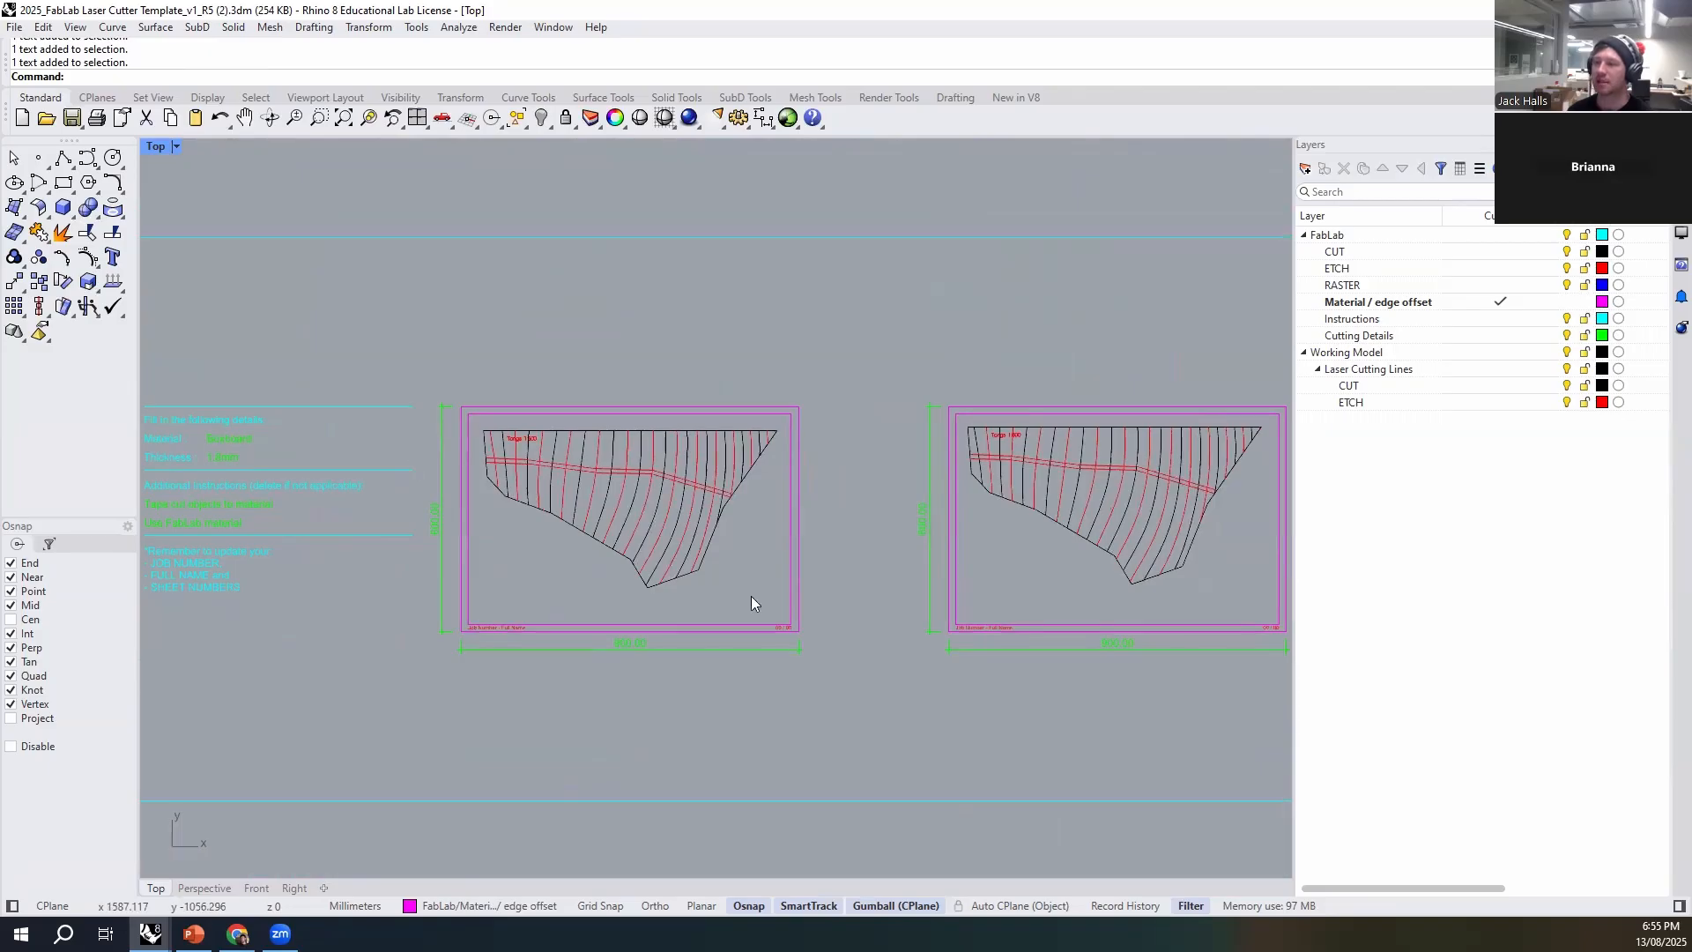
pyautogui.scroll(-2, 866, 721)
pyautogui.moveTo(867, 743); pyautogui.dragTo(654, 776, button='right')
pyautogui.moveTo(695, 597); pyautogui.dragTo(785, 798, button='right')
pyautogui.moveTo(780, 611); pyautogui.dragTo(918, 347, button='right')
pyautogui.scroll(10, 335, 536)
pyautogui.click(396, 494)
pyautogui.scroll(-2, 395, 495)
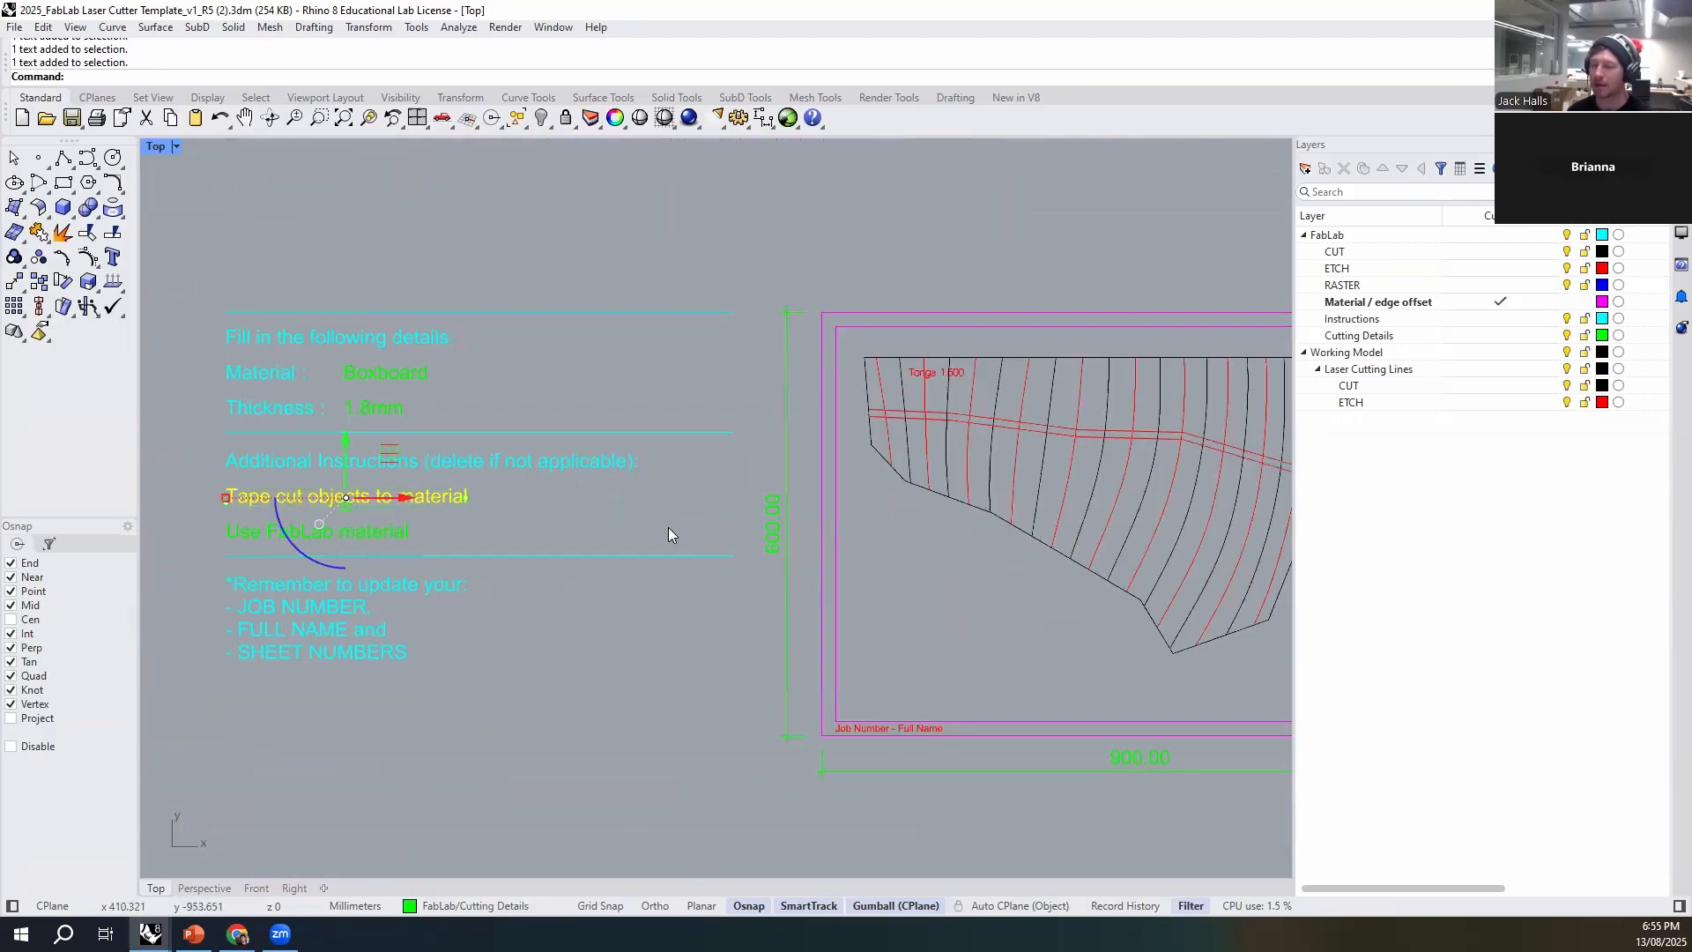
pyautogui.click(610, 531)
# - Examine the sheet layout across the three rows, including the cut and etch lines of the two contoured pieces
pyautogui.scroll(-10, 610, 530)
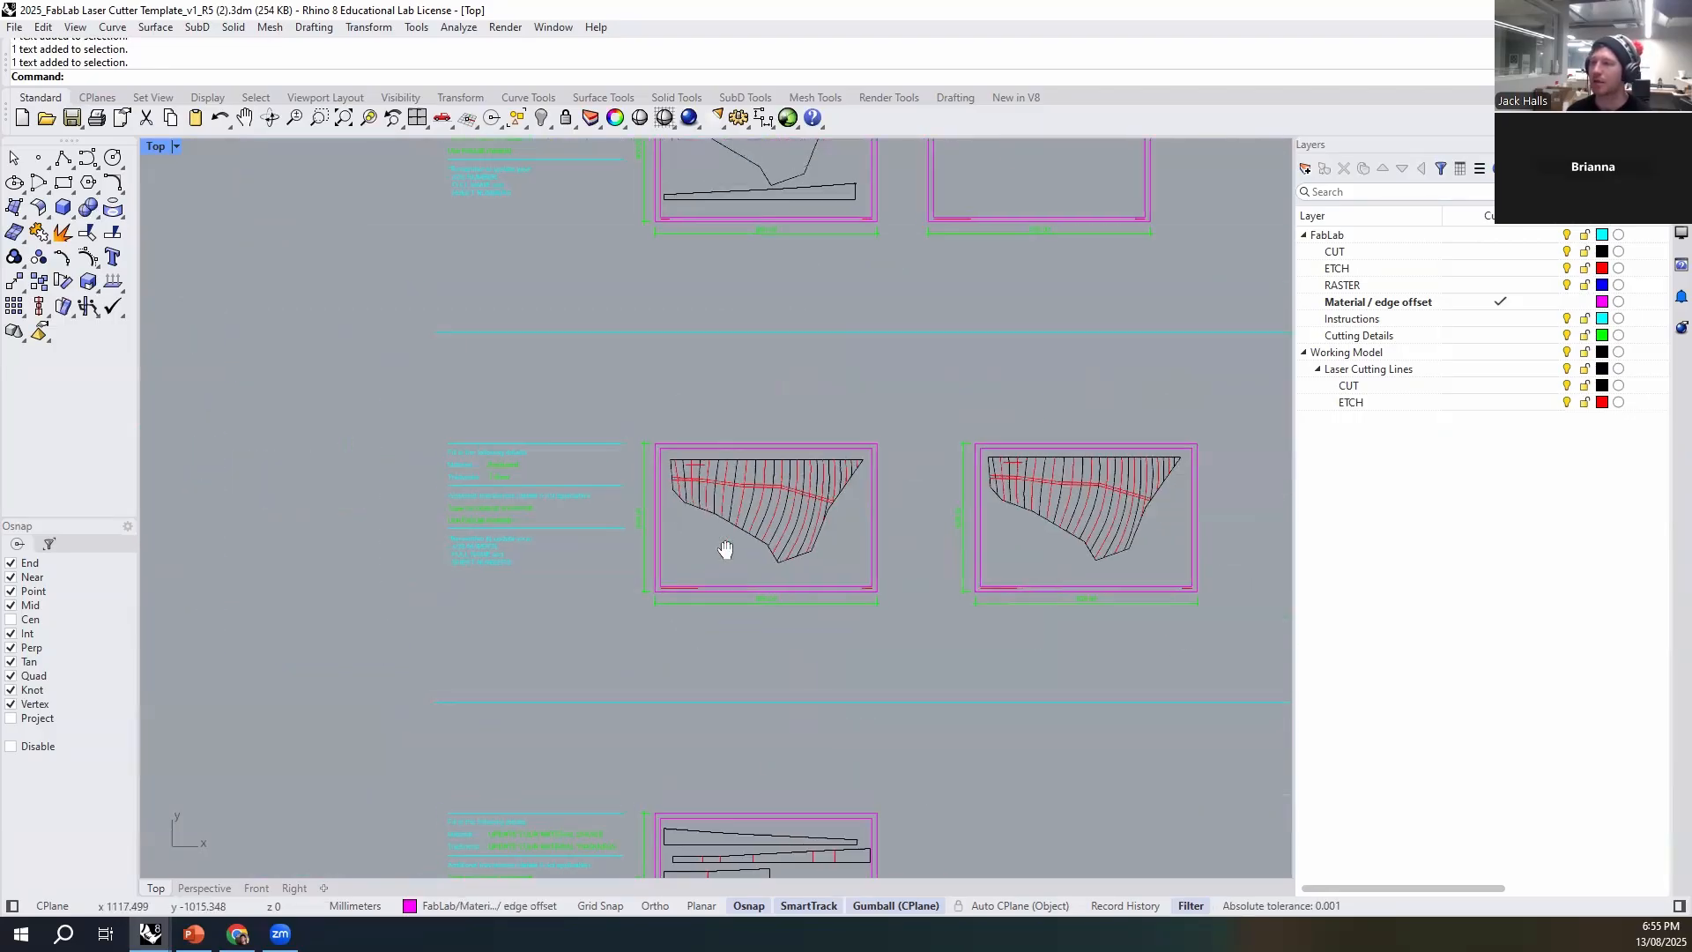
pyautogui.moveTo(653, 587); pyautogui.dragTo(675, 500, button='right')
pyautogui.moveTo(675, 557); pyautogui.dragTo(701, 617, button='right')
pyautogui.moveTo(884, 454); pyautogui.dragTo(883, 498, button='right')
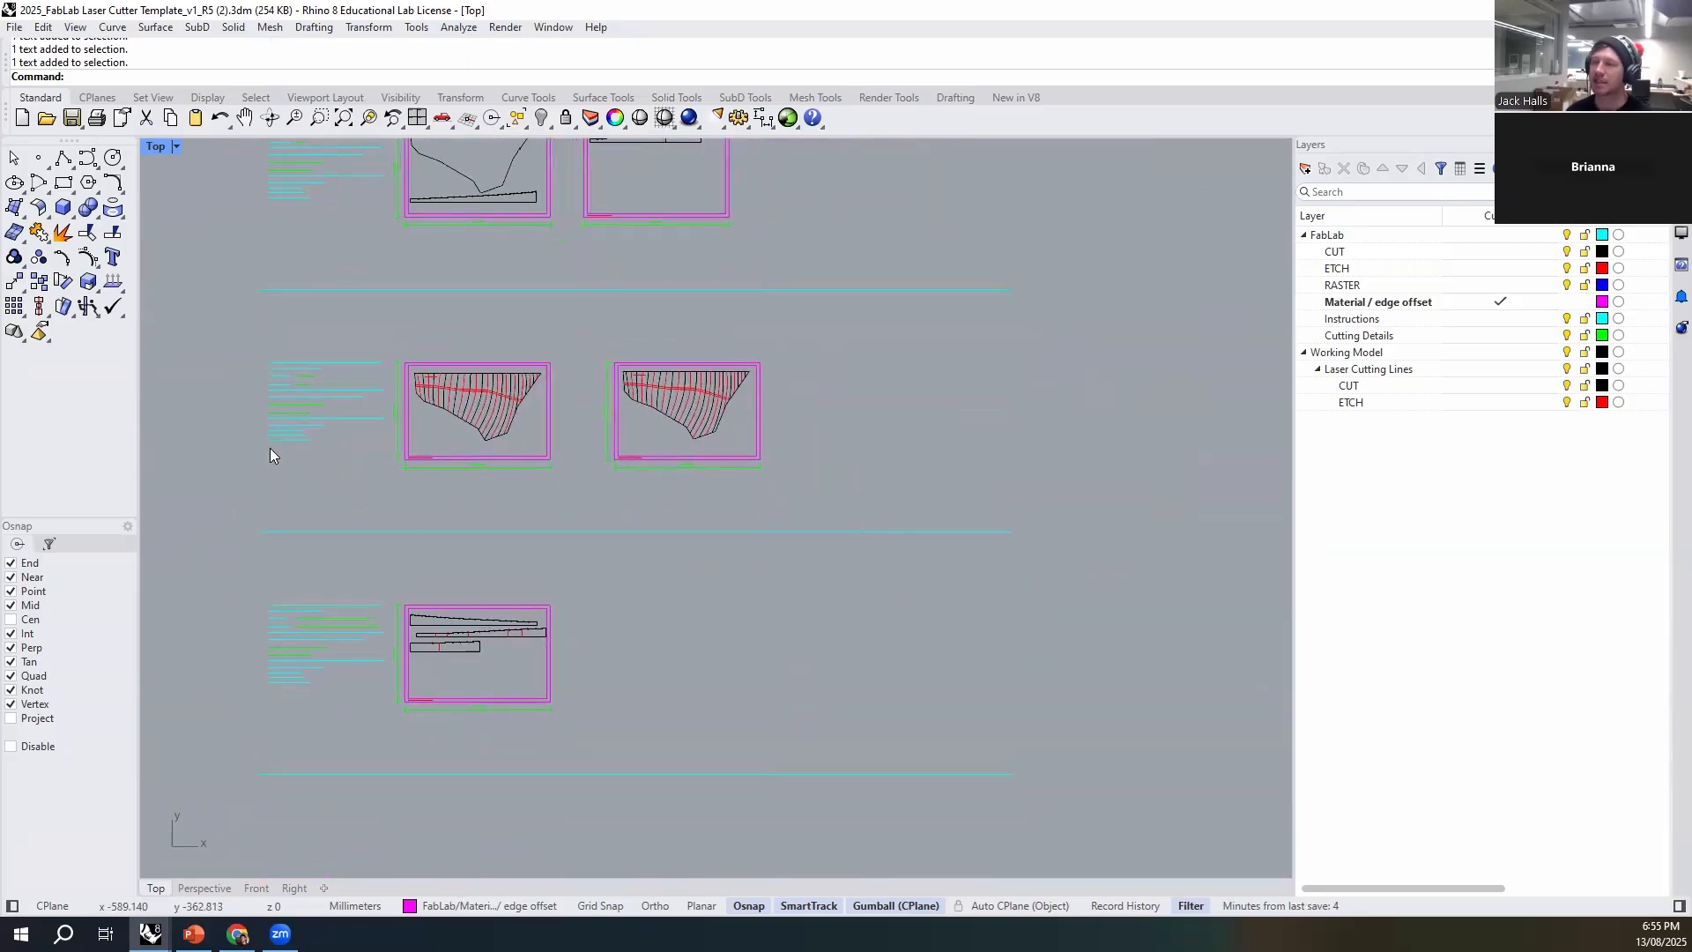
pyautogui.scroll(-2, 749, 463)
pyautogui.moveTo(765, 487); pyautogui.dragTo(741, 564, button='right')
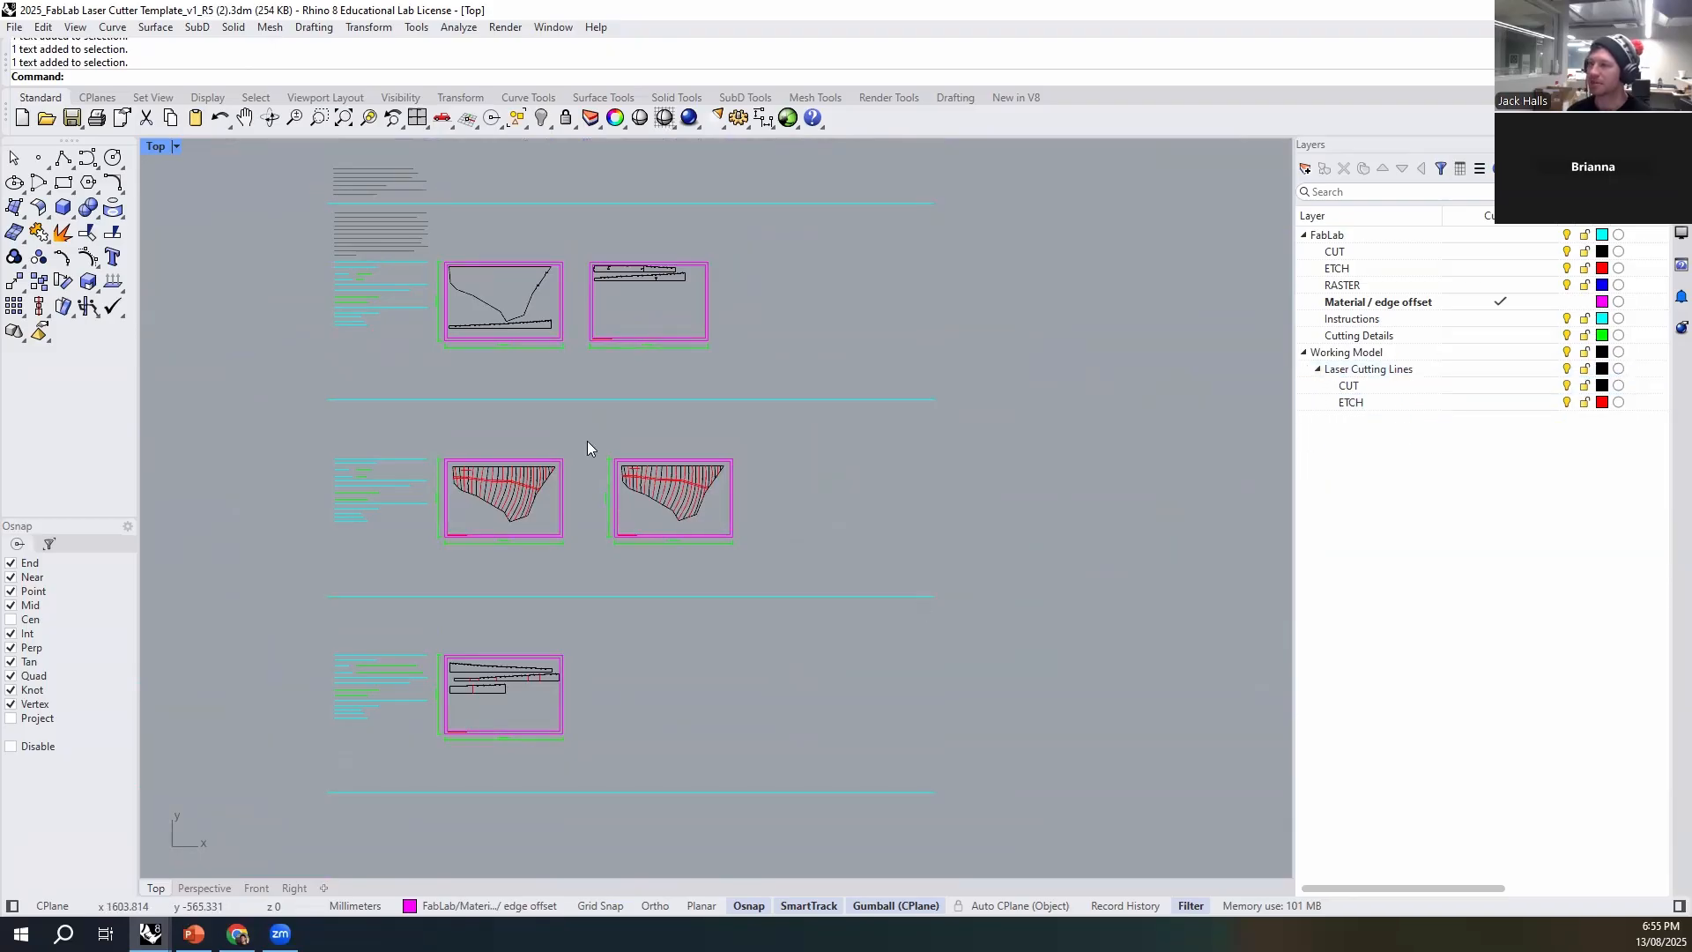
pyautogui.scroll(6, 529, 480)
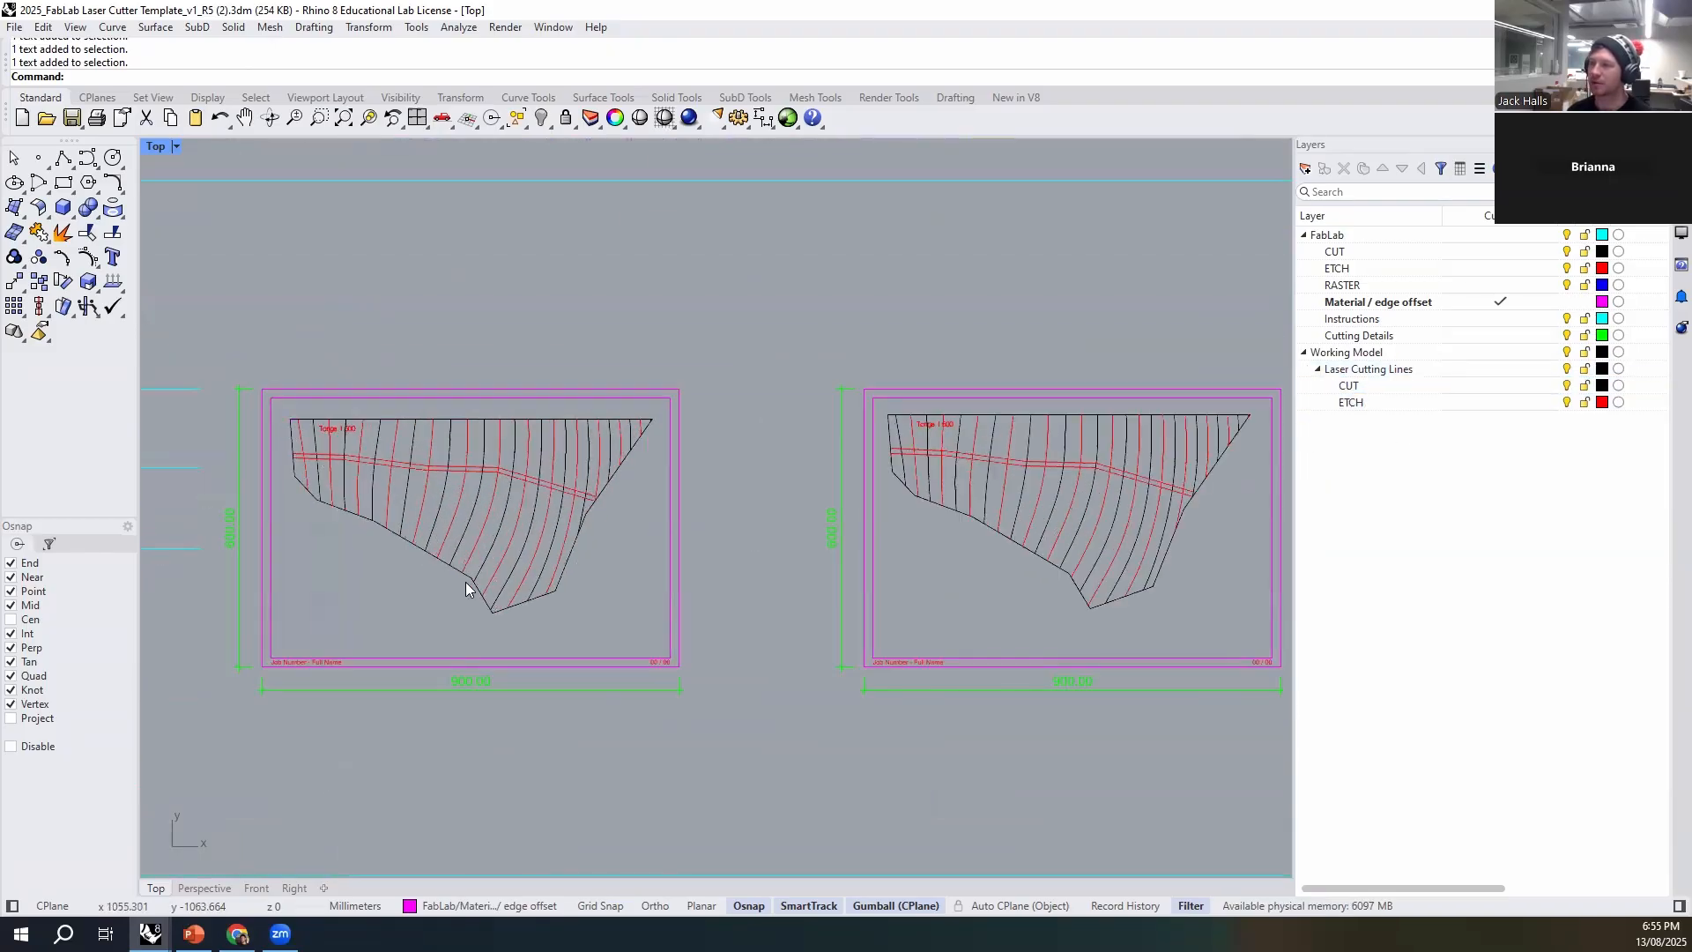
pyautogui.click(464, 579)
pyautogui.press('Escape')
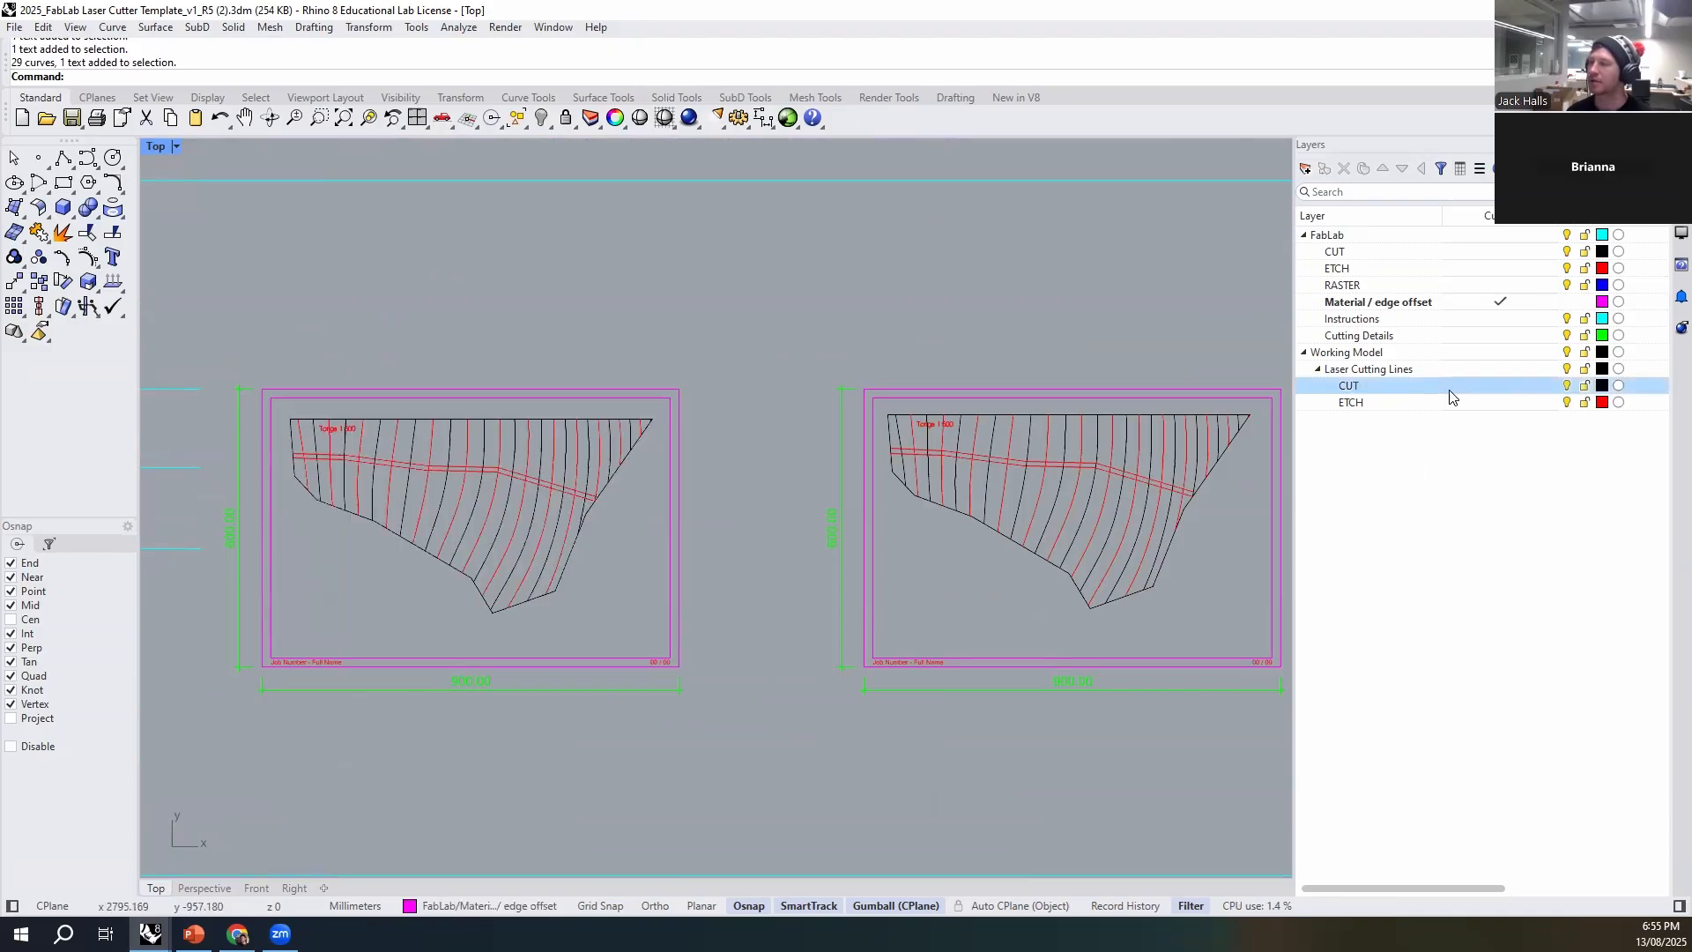
pyautogui.scroll(-4, 655, 524)
pyautogui.moveTo(654, 452); pyautogui.dragTo(626, 660, button='right')
pyautogui.moveTo(625, 301); pyautogui.dragTo(615, 202, button='right')
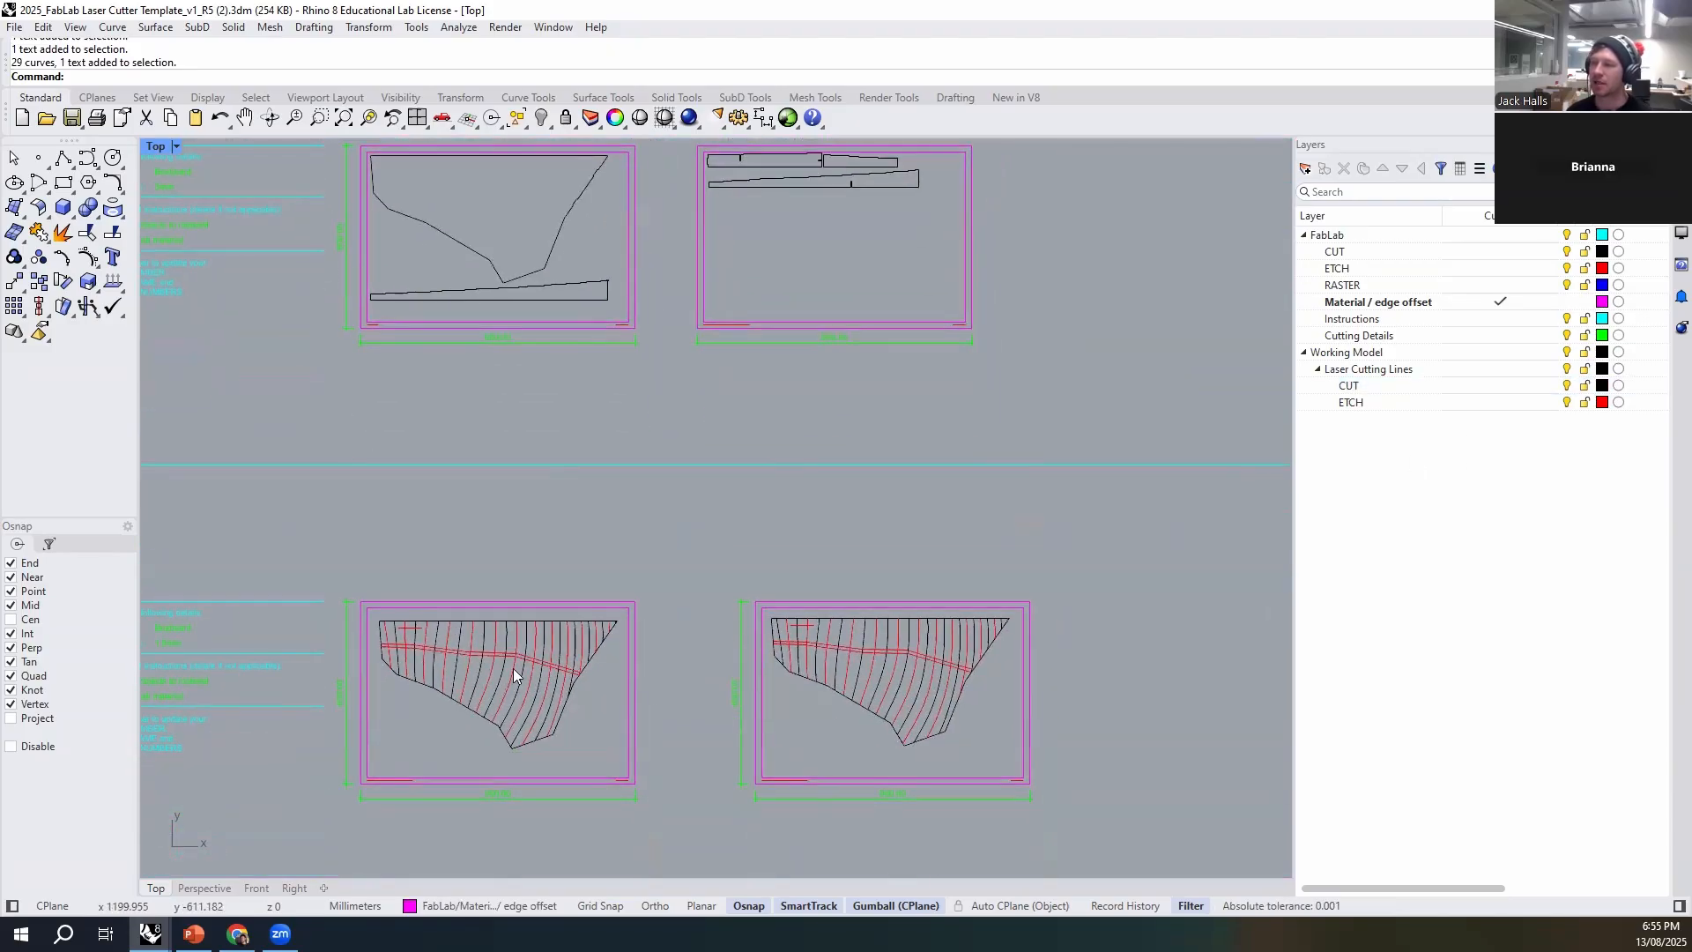
pyautogui.scroll(6, 525, 692)
pyautogui.scroll(5, 446, 520)
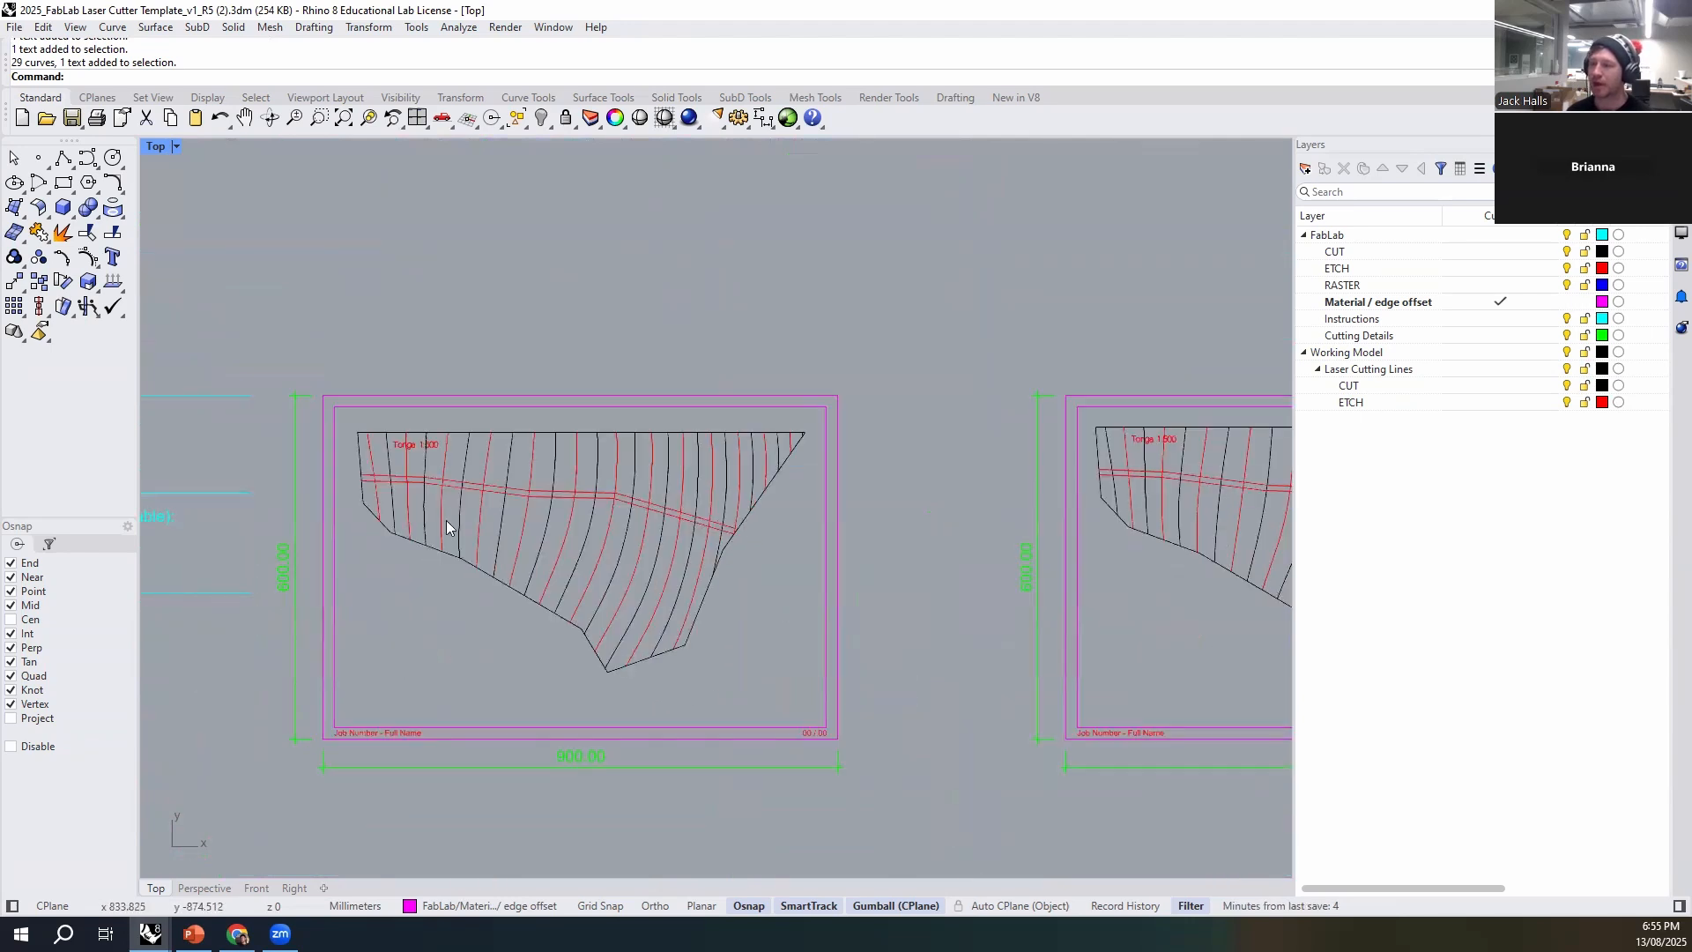
pyautogui.moveTo(559, 509); pyautogui.dragTo(505, 551)
pyautogui.click(499, 709)
pyautogui.scroll(-10, 430, 603)
pyautogui.scroll(2, 660, 641)
pyautogui.moveTo(660, 640); pyautogui.dragTo(508, 620, button='right')
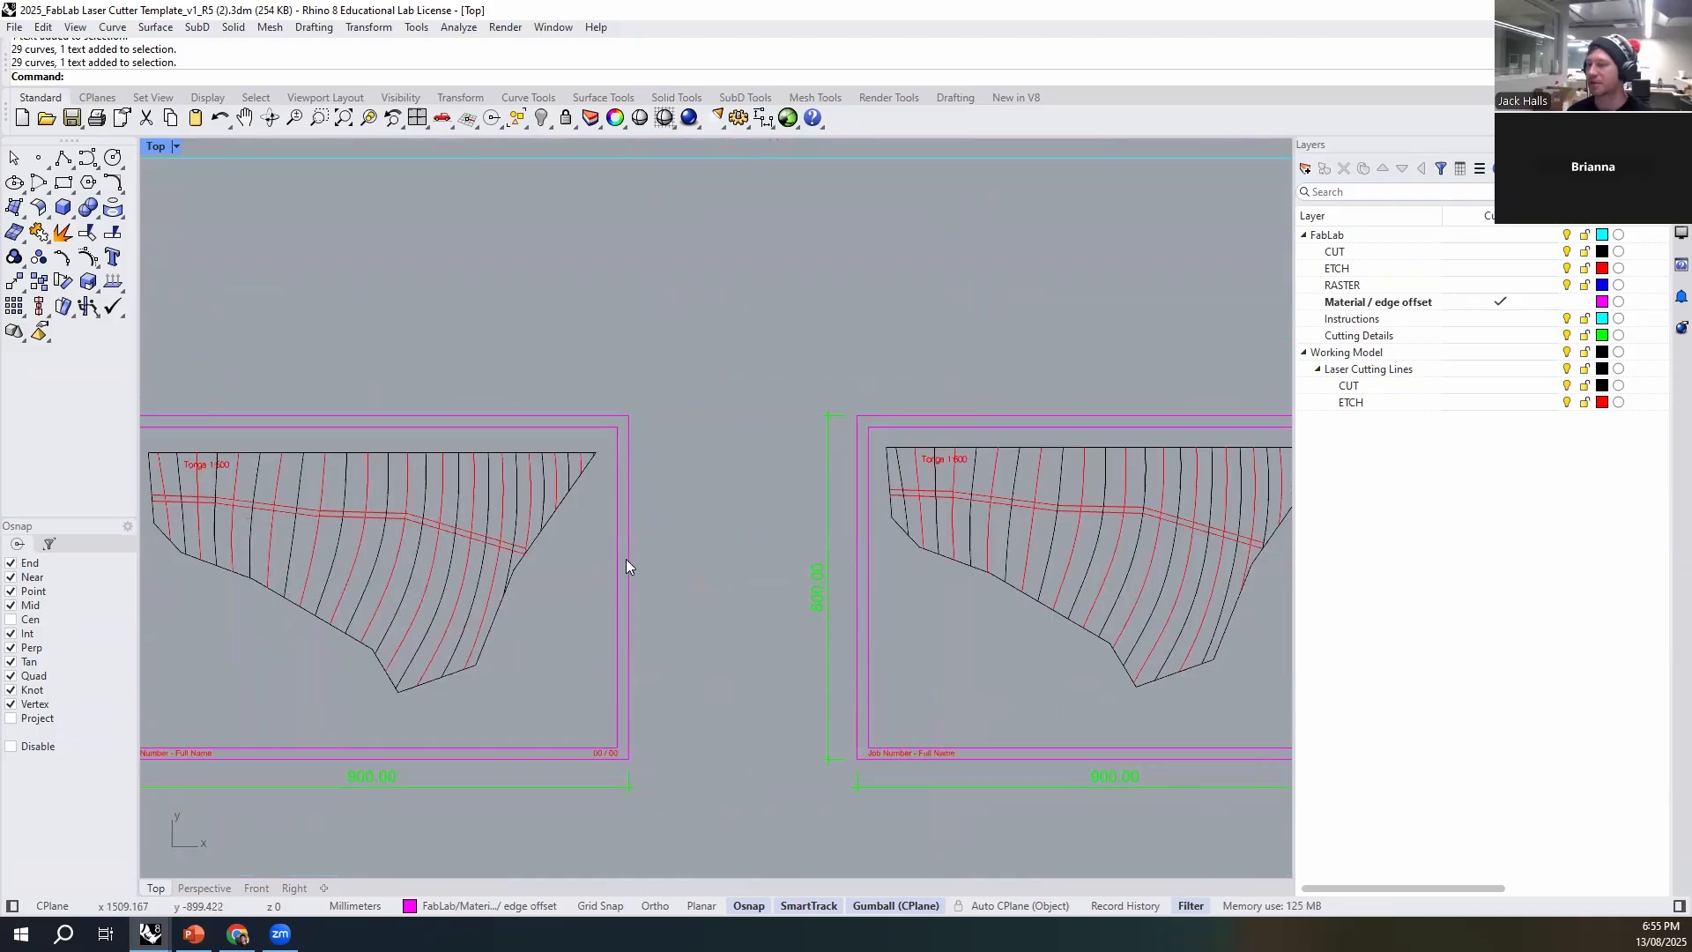
pyautogui.scroll(-4, 627, 564)
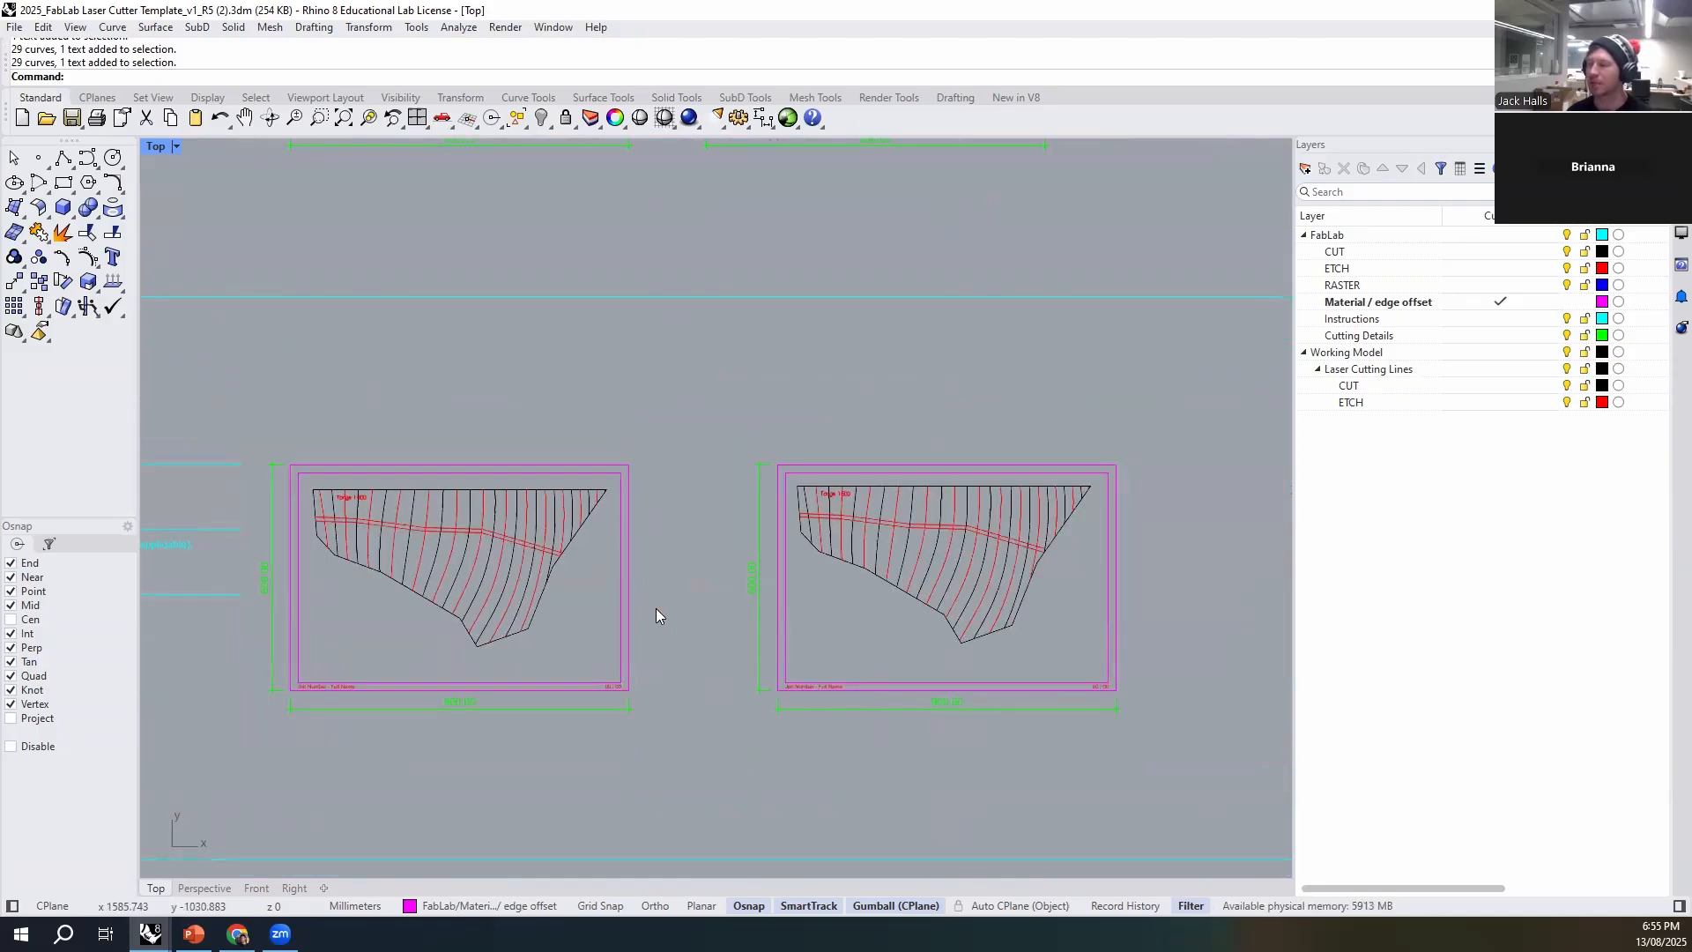
pyautogui.scroll(-2, 656, 615)
pyautogui.scroll(-3, 673, 449)
pyautogui.moveTo(670, 441); pyautogui.dragTo(635, 617, button='right')
pyautogui.moveTo(917, 646); pyautogui.dragTo(903, 417, button='right')
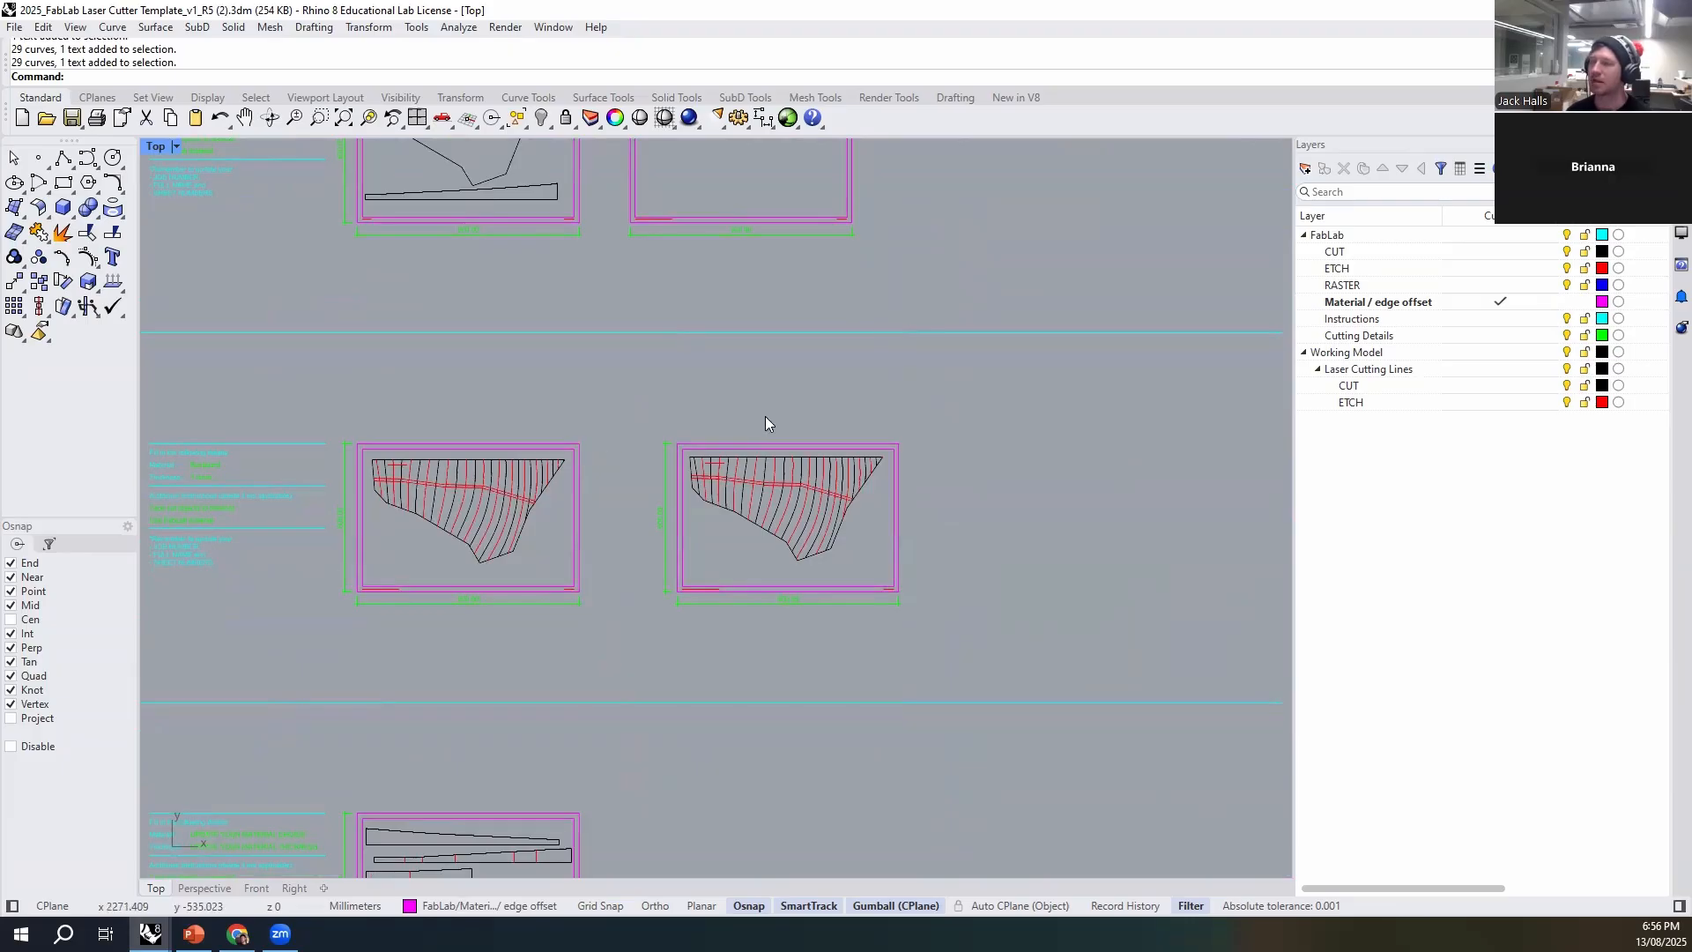
pyautogui.moveTo(776, 307); pyautogui.dragTo(805, 421, button='right')
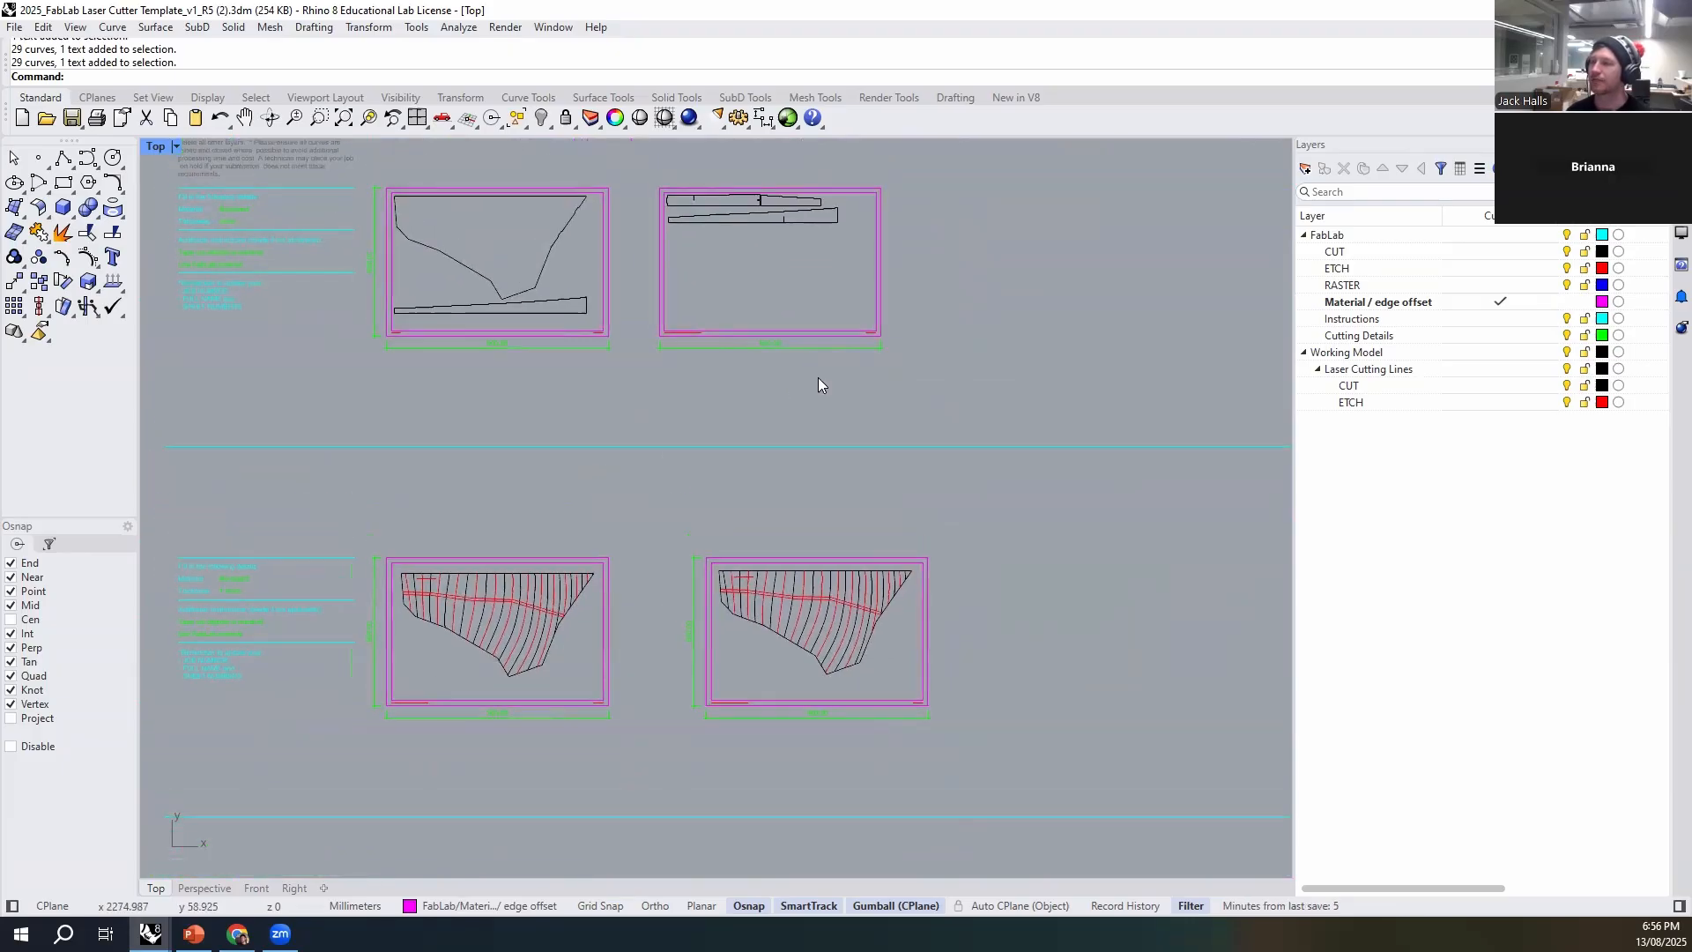
# - Move all objects on the Working Model CUT layer to the FabLab CUT layer
pyautogui.click(1380, 387)
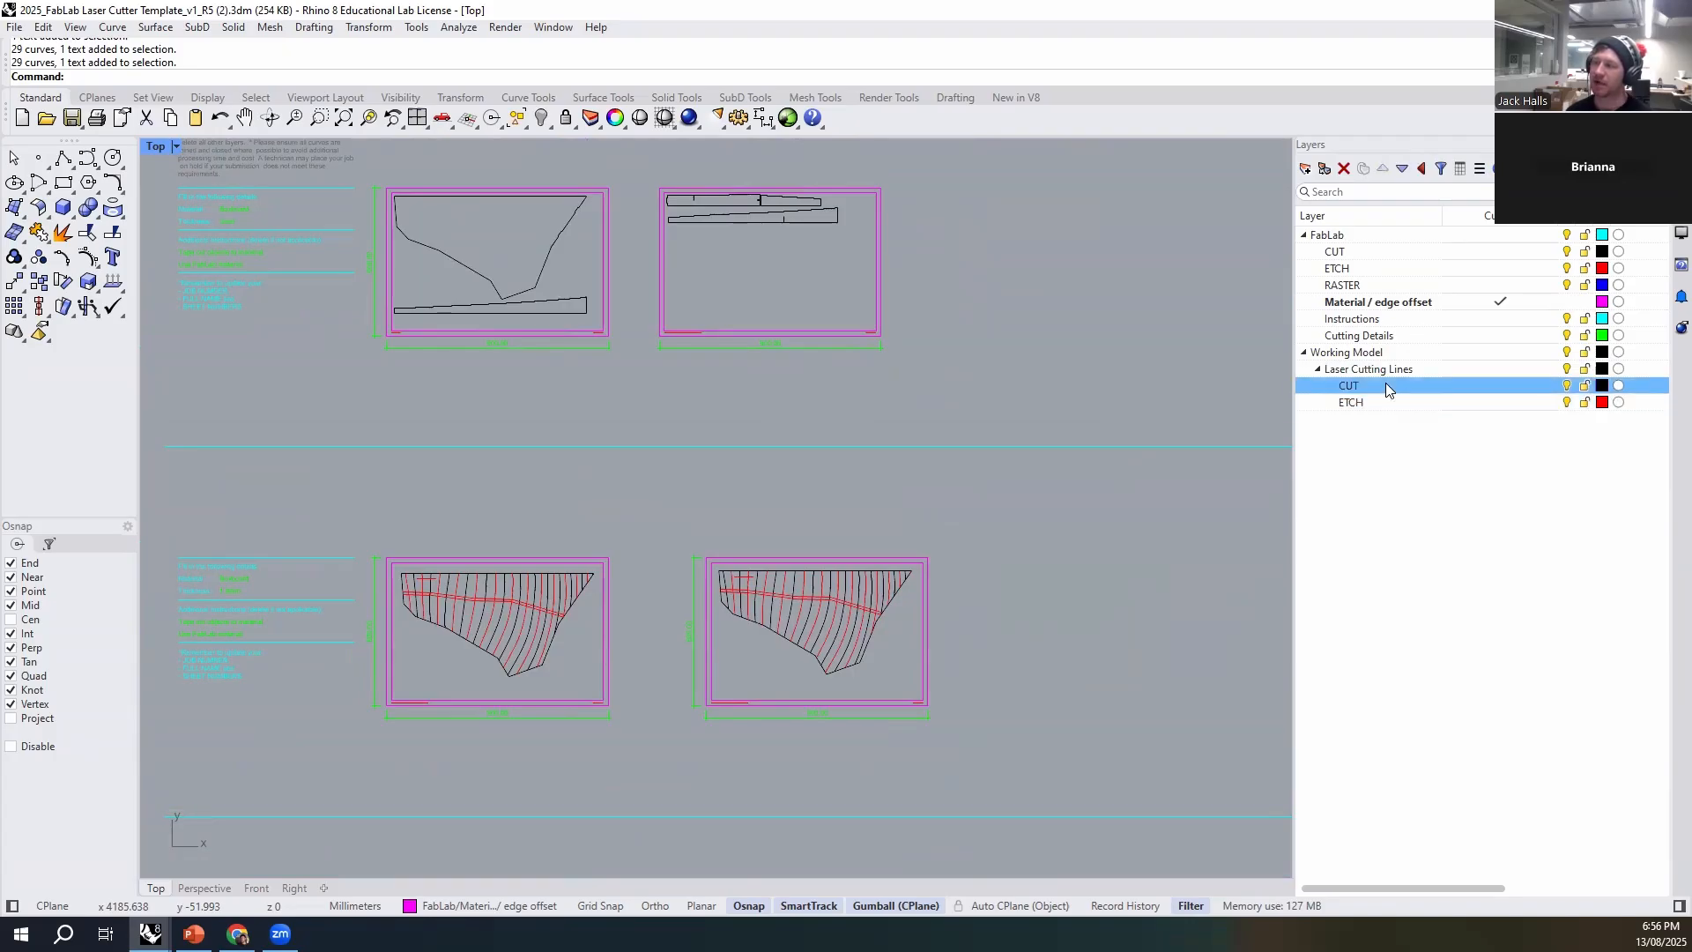
pyautogui.rightClick(1386, 388)
pyautogui.click(1455, 425)
pyautogui.scroll(-3, 737, 358)
pyautogui.moveTo(885, 474); pyautogui.dragTo(858, 467, button='right')
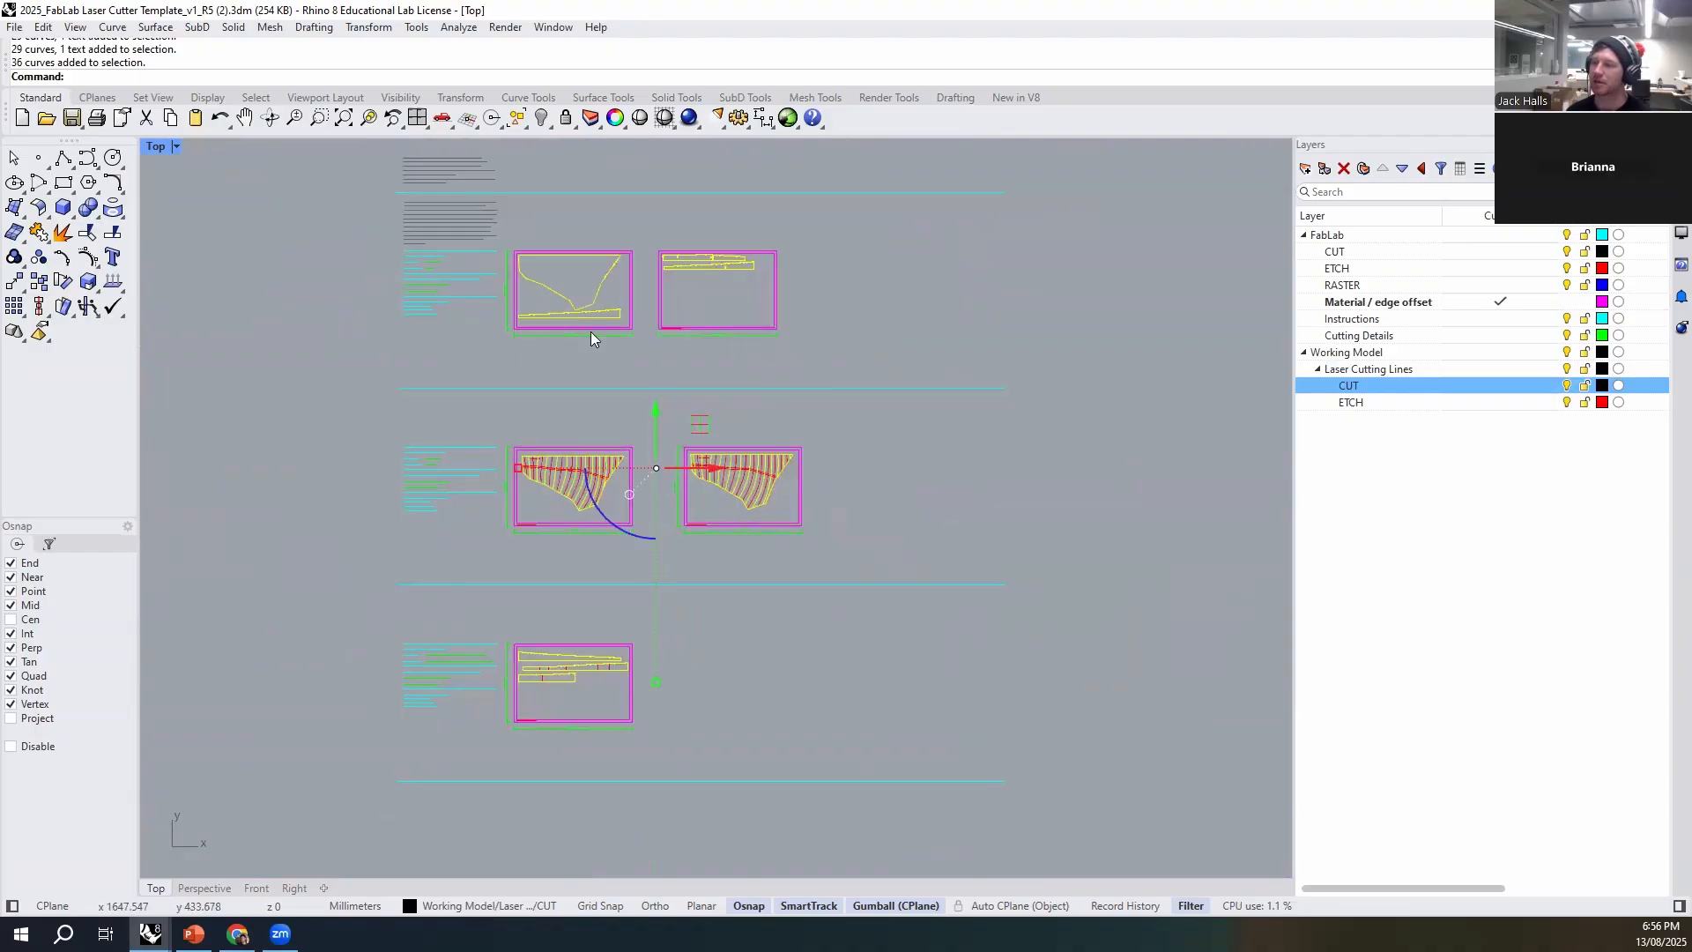
pyautogui.click(451, 904)
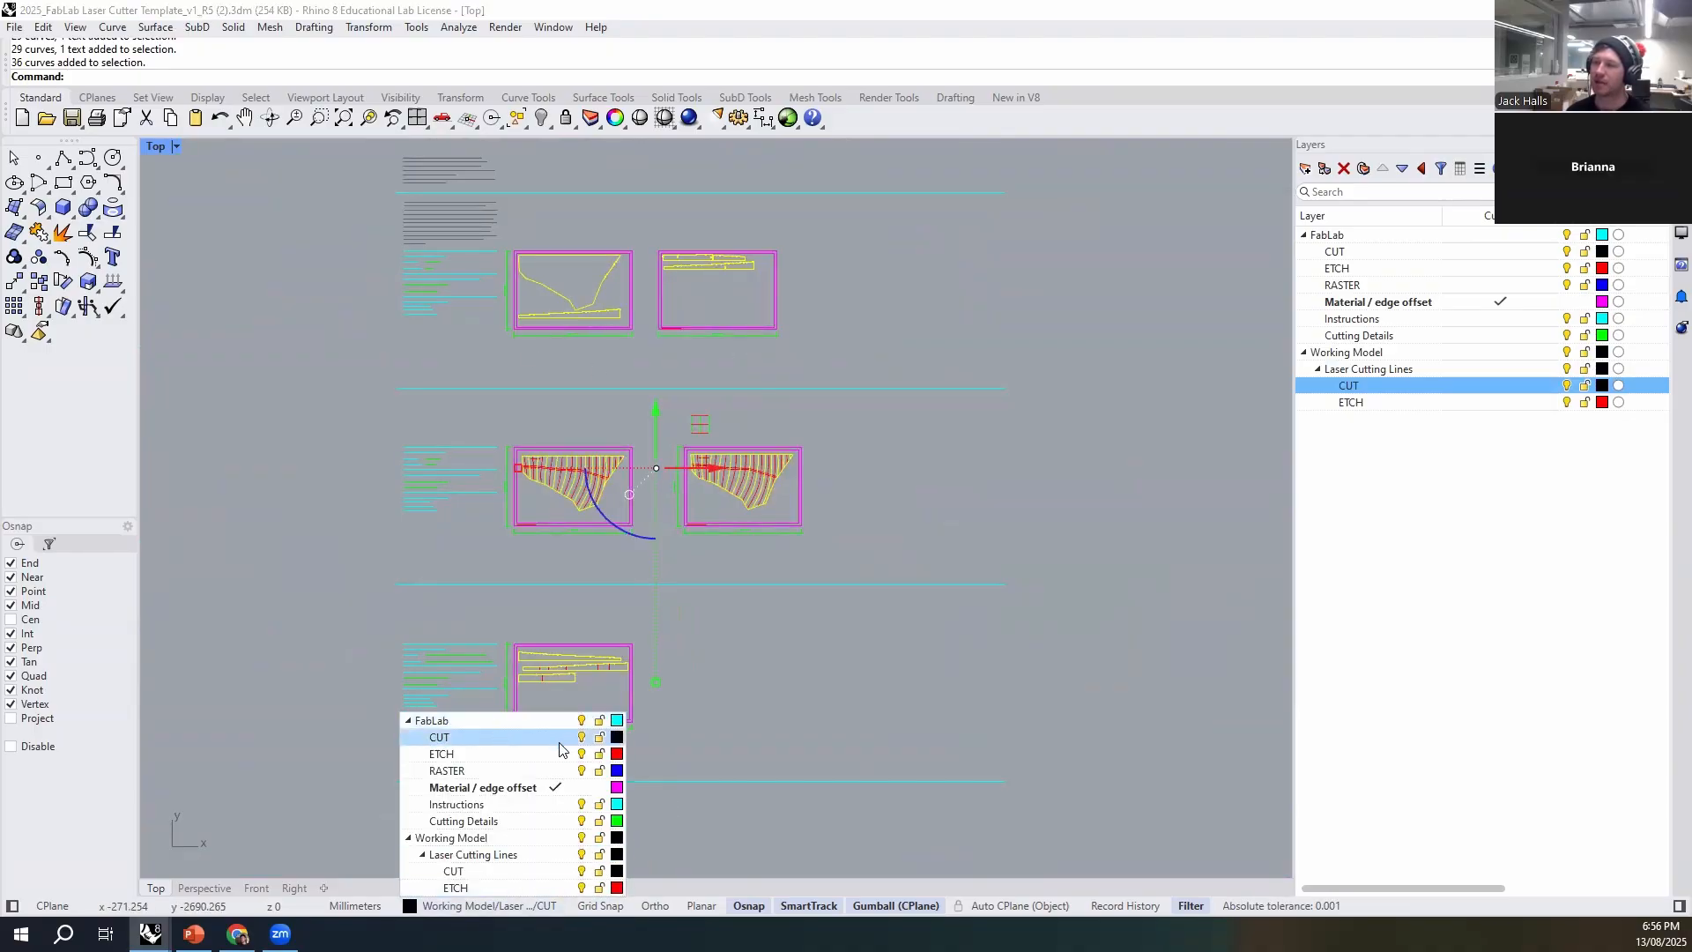
pyautogui.click(441, 738)
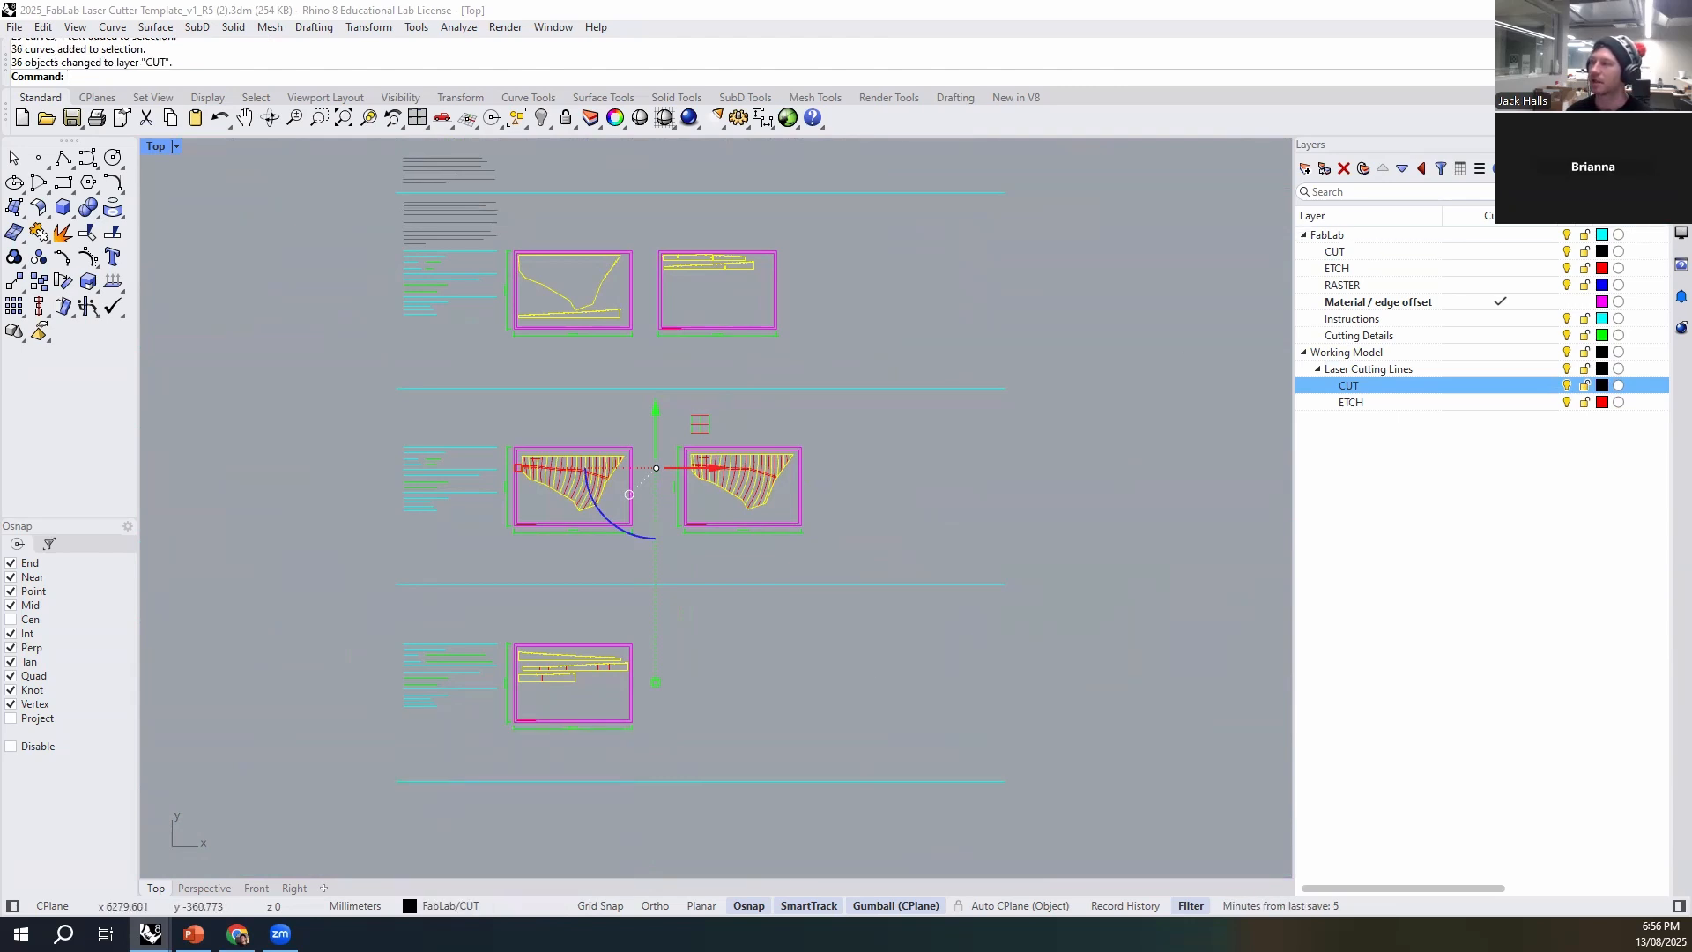
# - Set the display color of the selected cut curves to By Layer, and clear the selection
pyautogui.click(1681, 169)
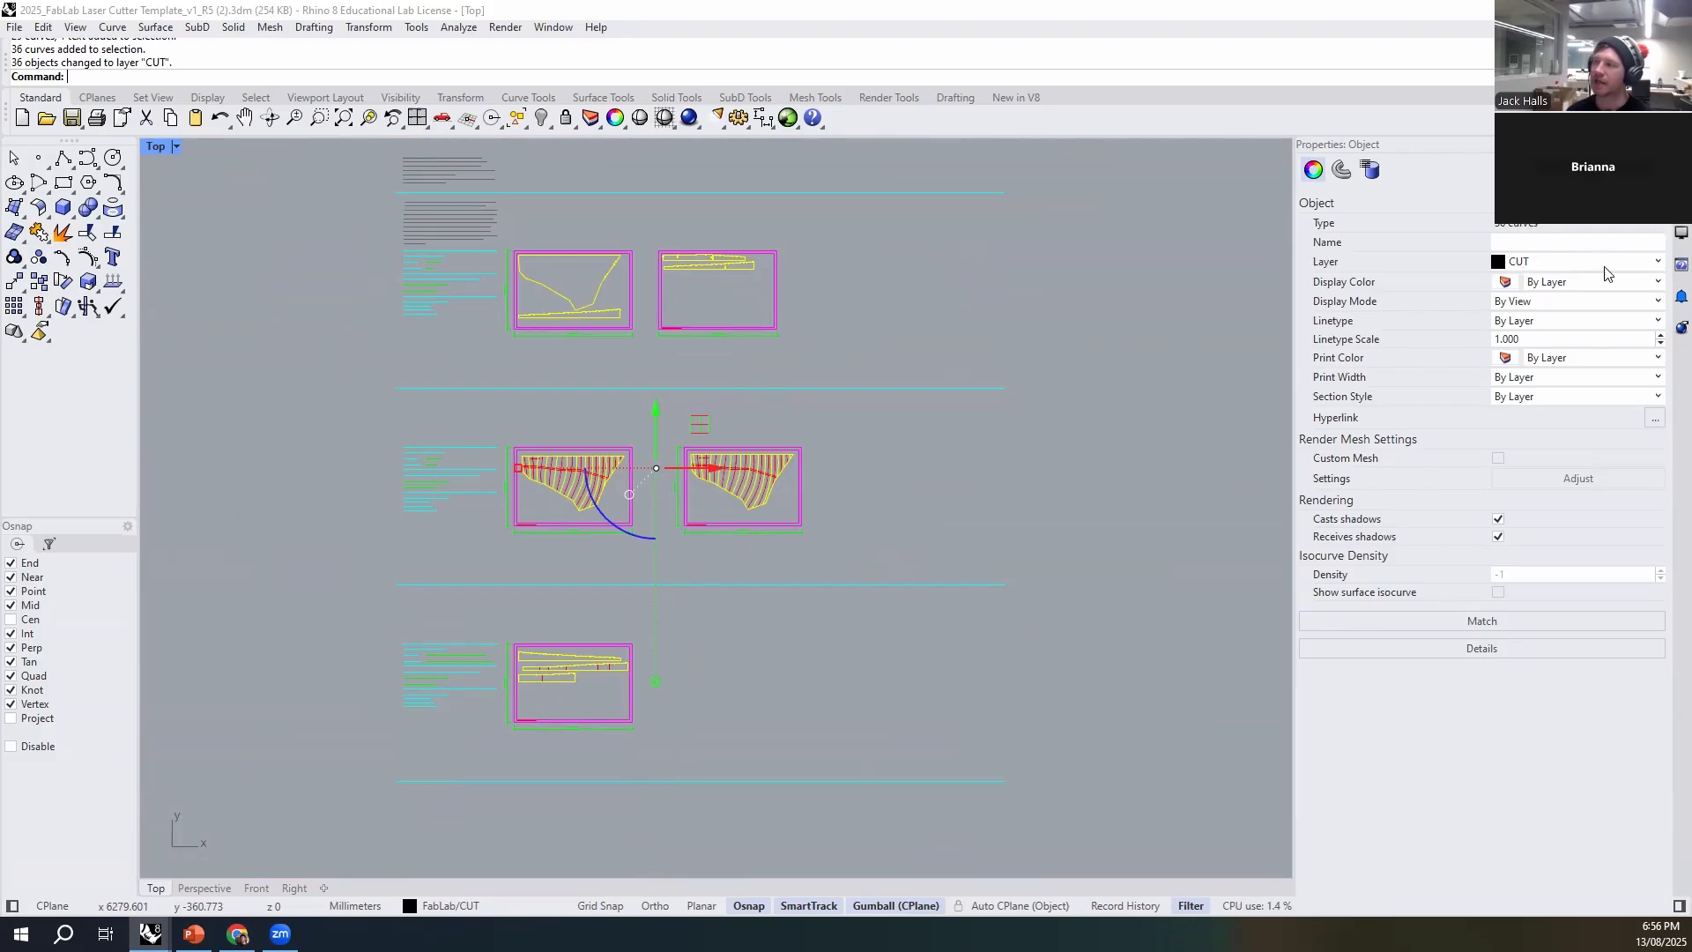
pyautogui.click(1566, 282)
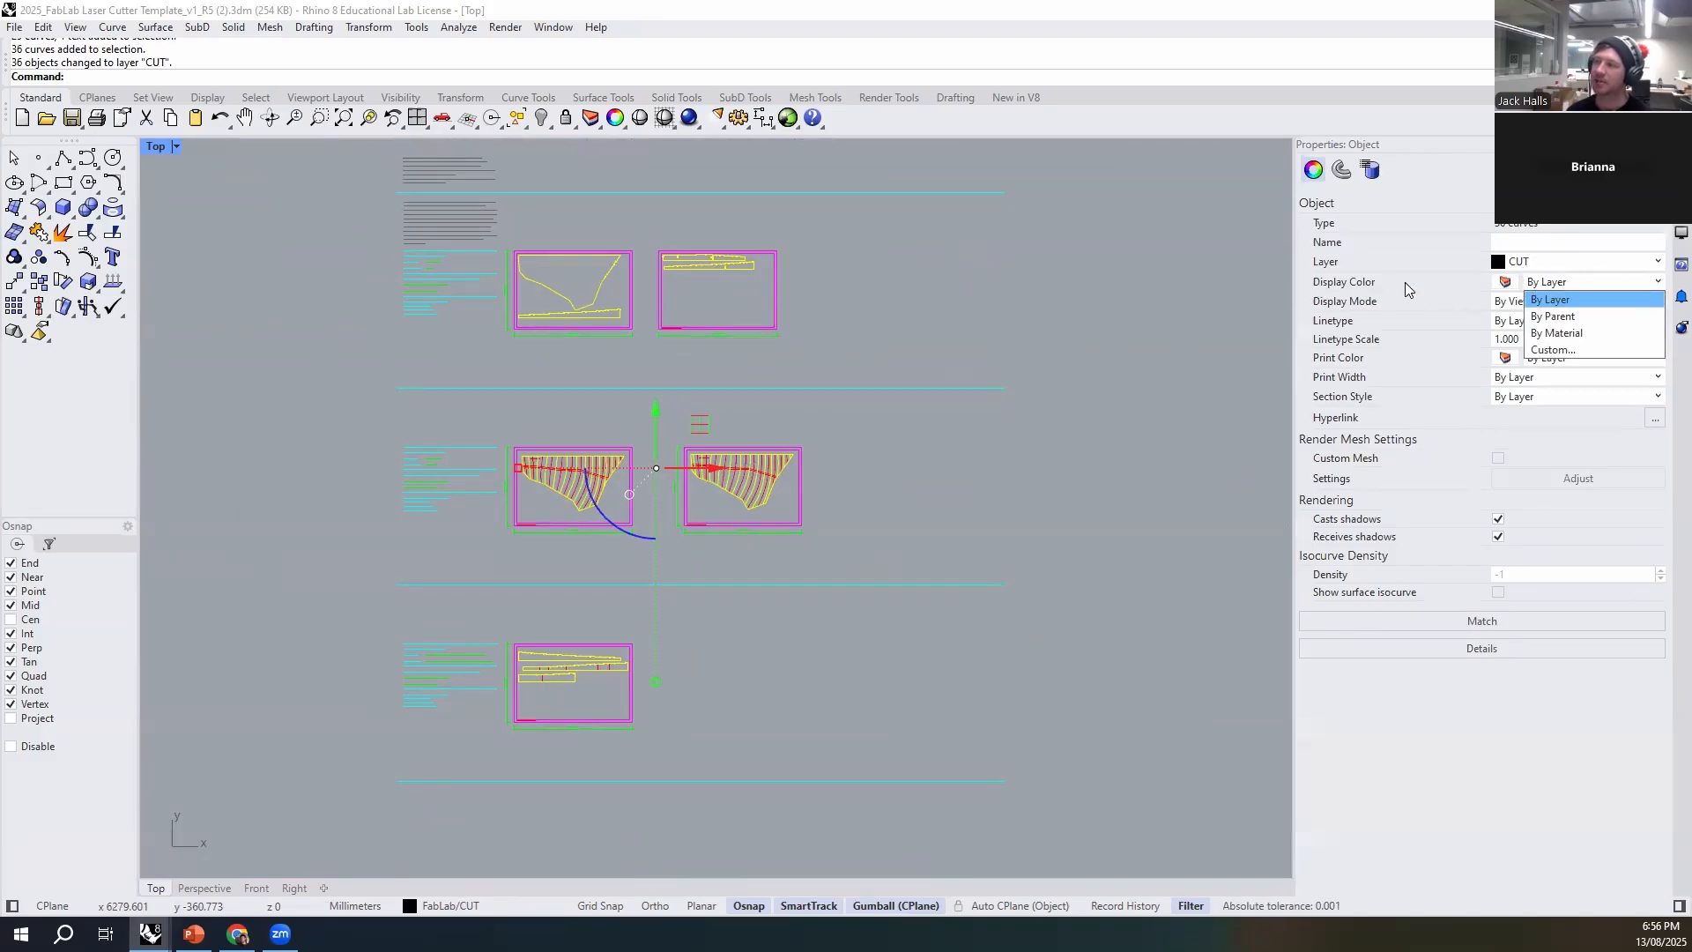
pyautogui.click(1576, 305)
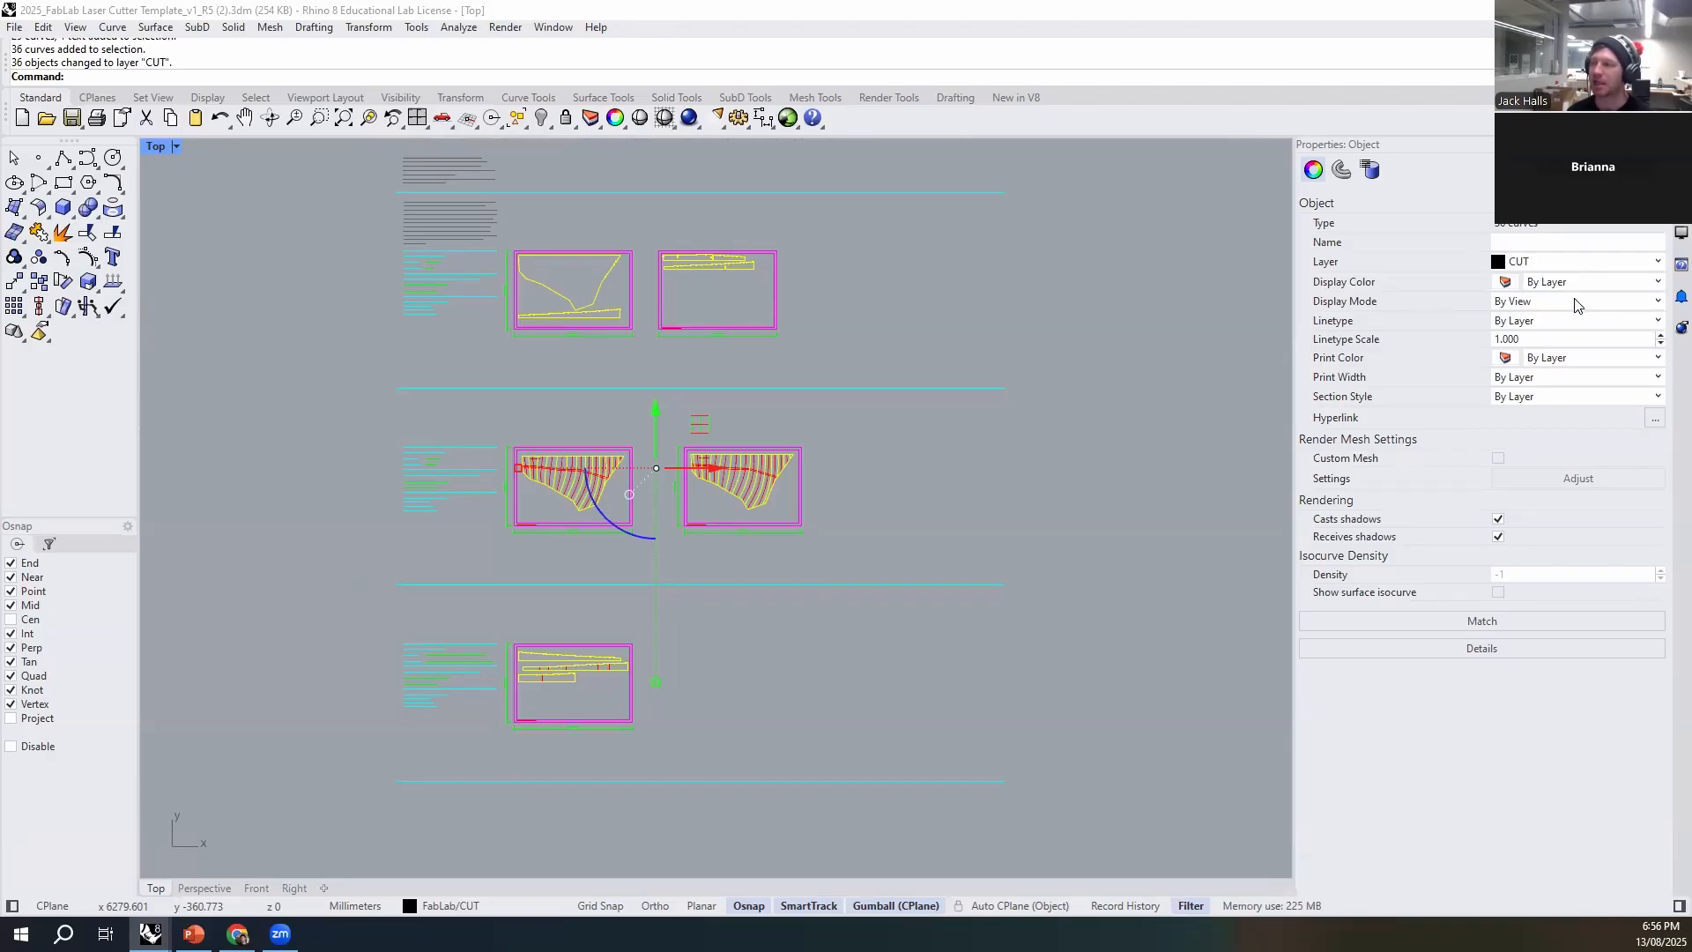
pyautogui.click(1114, 333)
pyautogui.scroll(2, 627, 279)
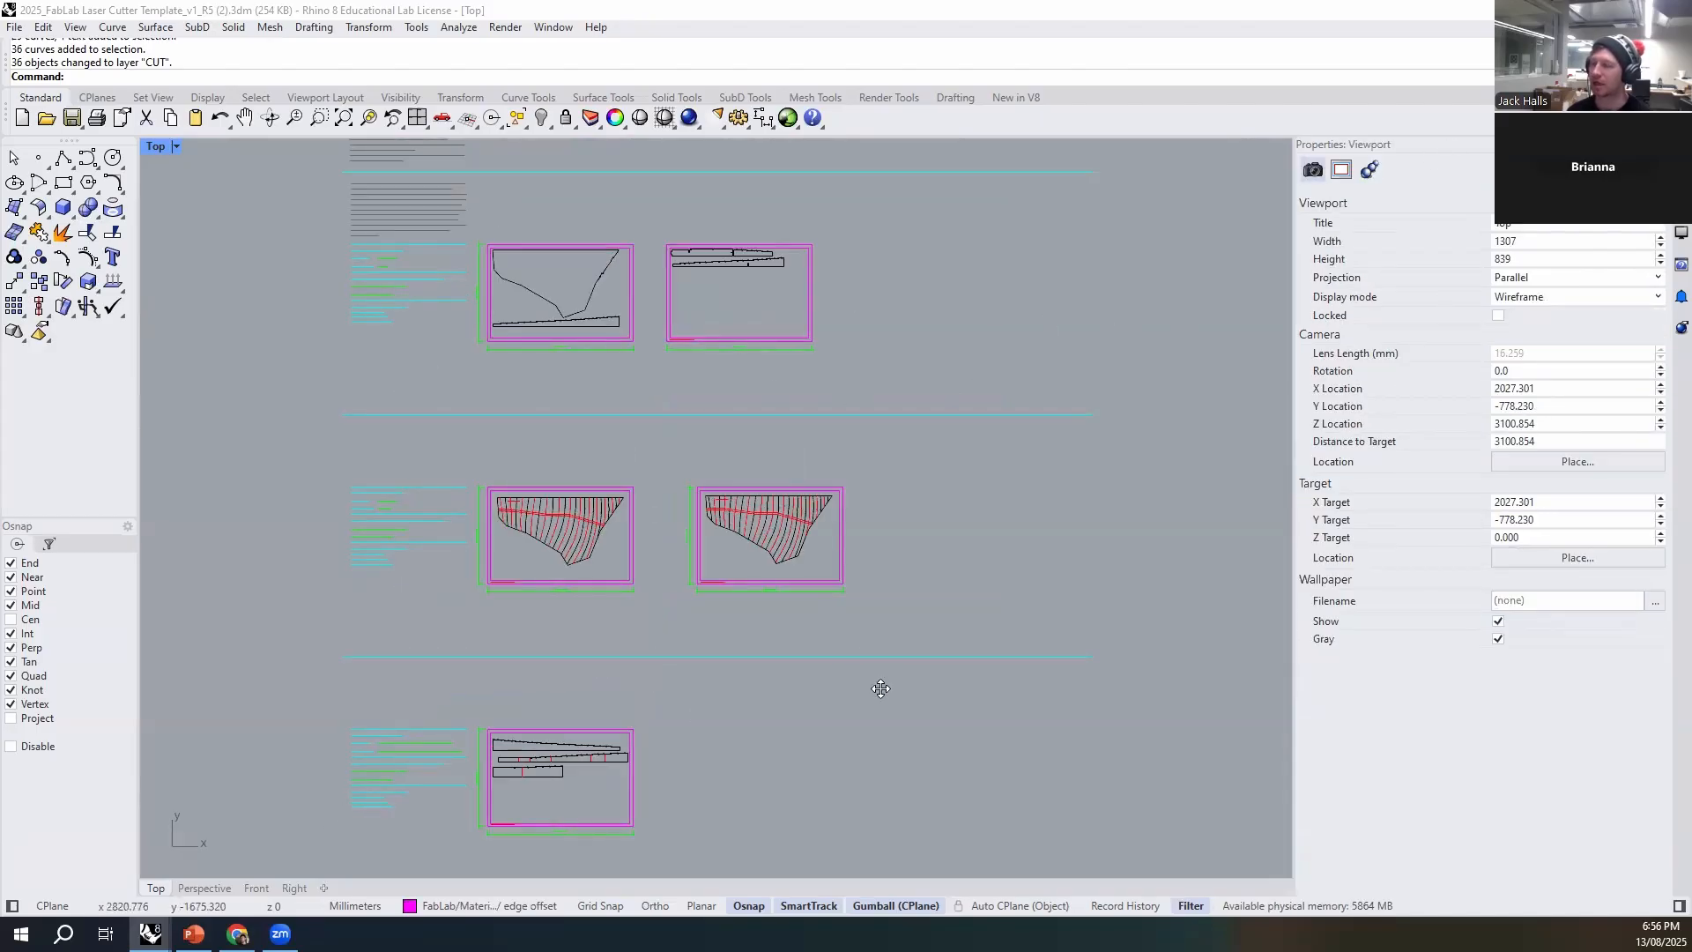
# - Move all objects on the Working Model ETCH layer to the FabLab ETCH layer
pyautogui.click(1682, 201)
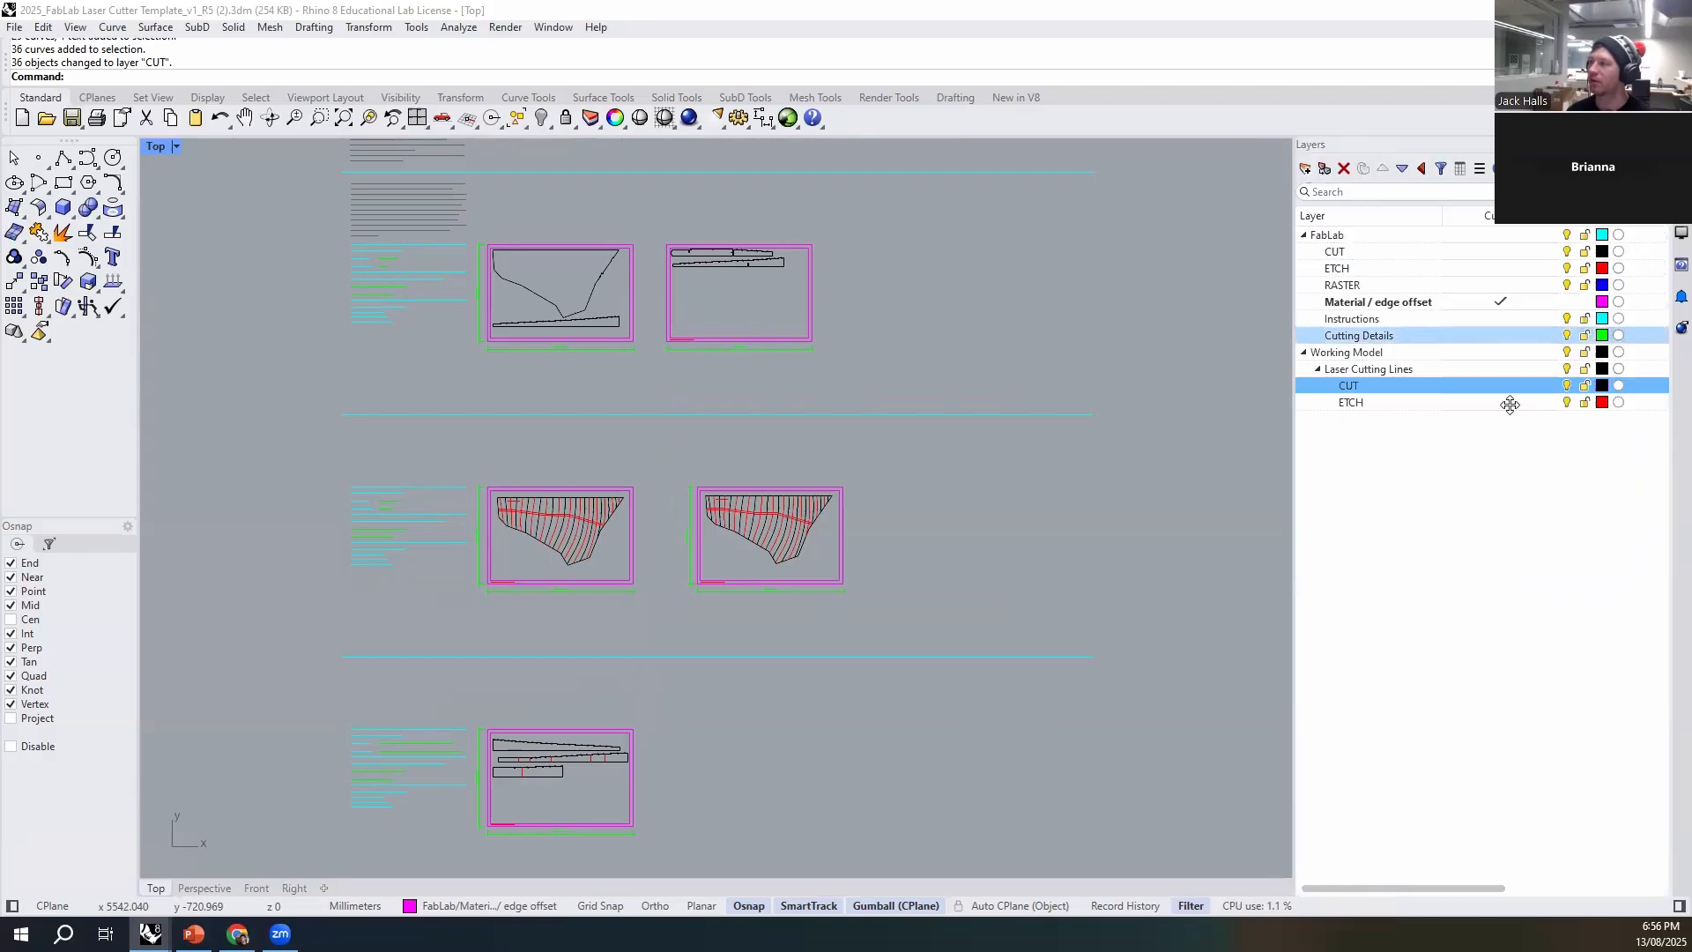
pyautogui.rightClick(1377, 403)
pyautogui.click(1453, 440)
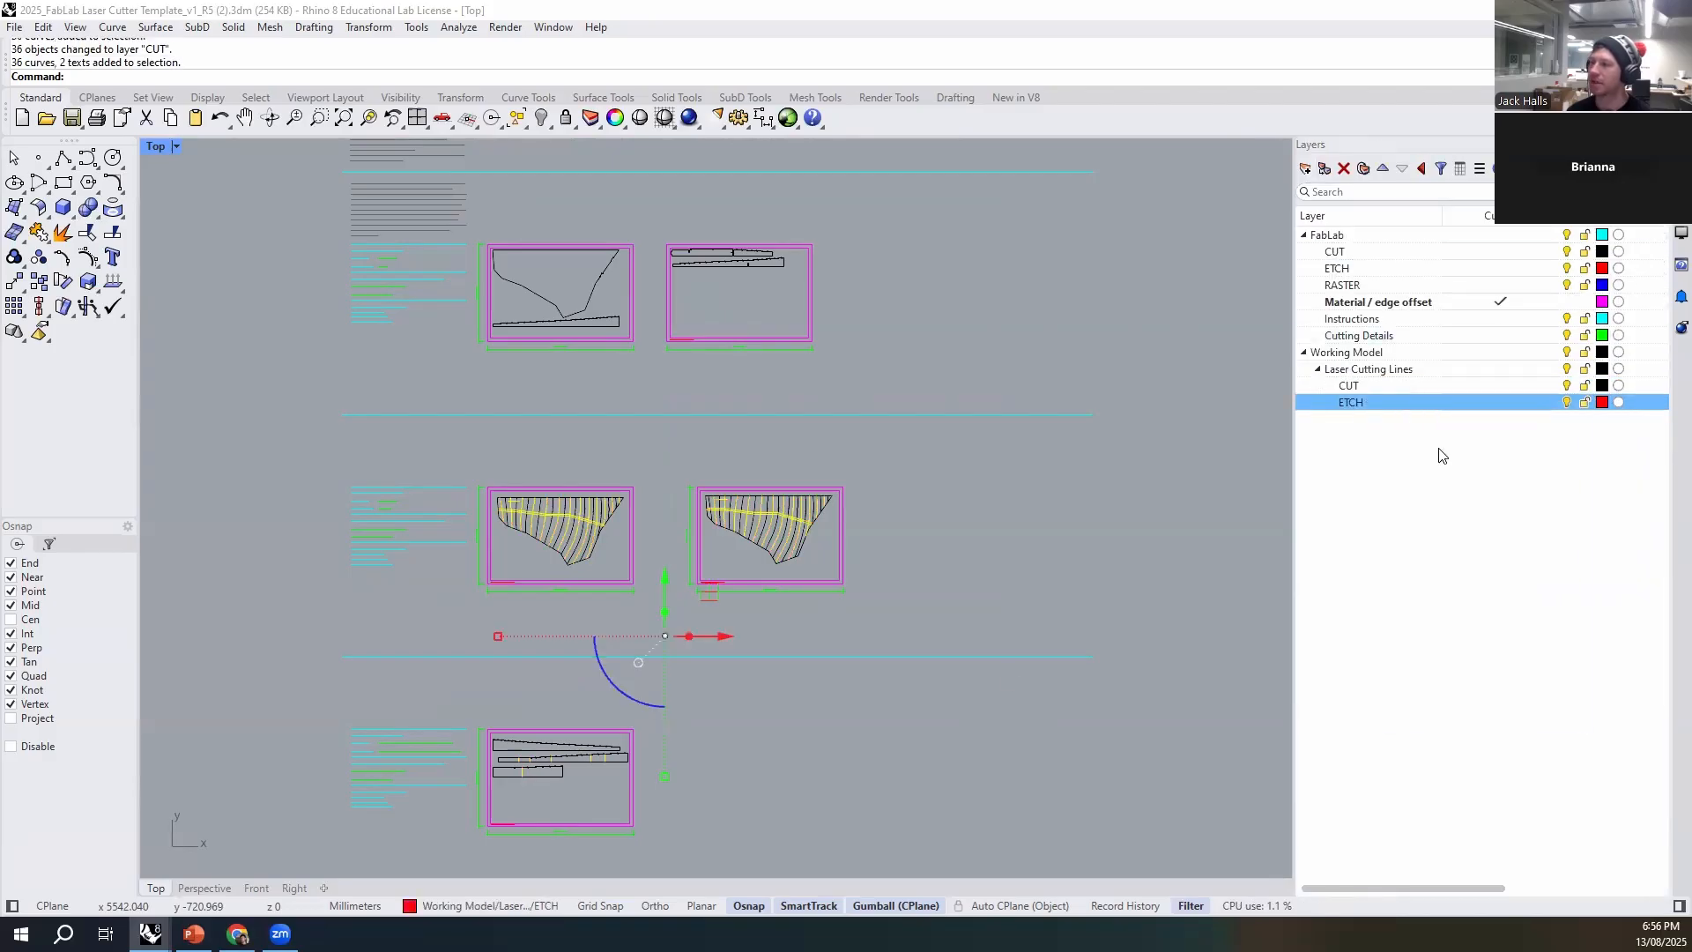
pyautogui.click(489, 905)
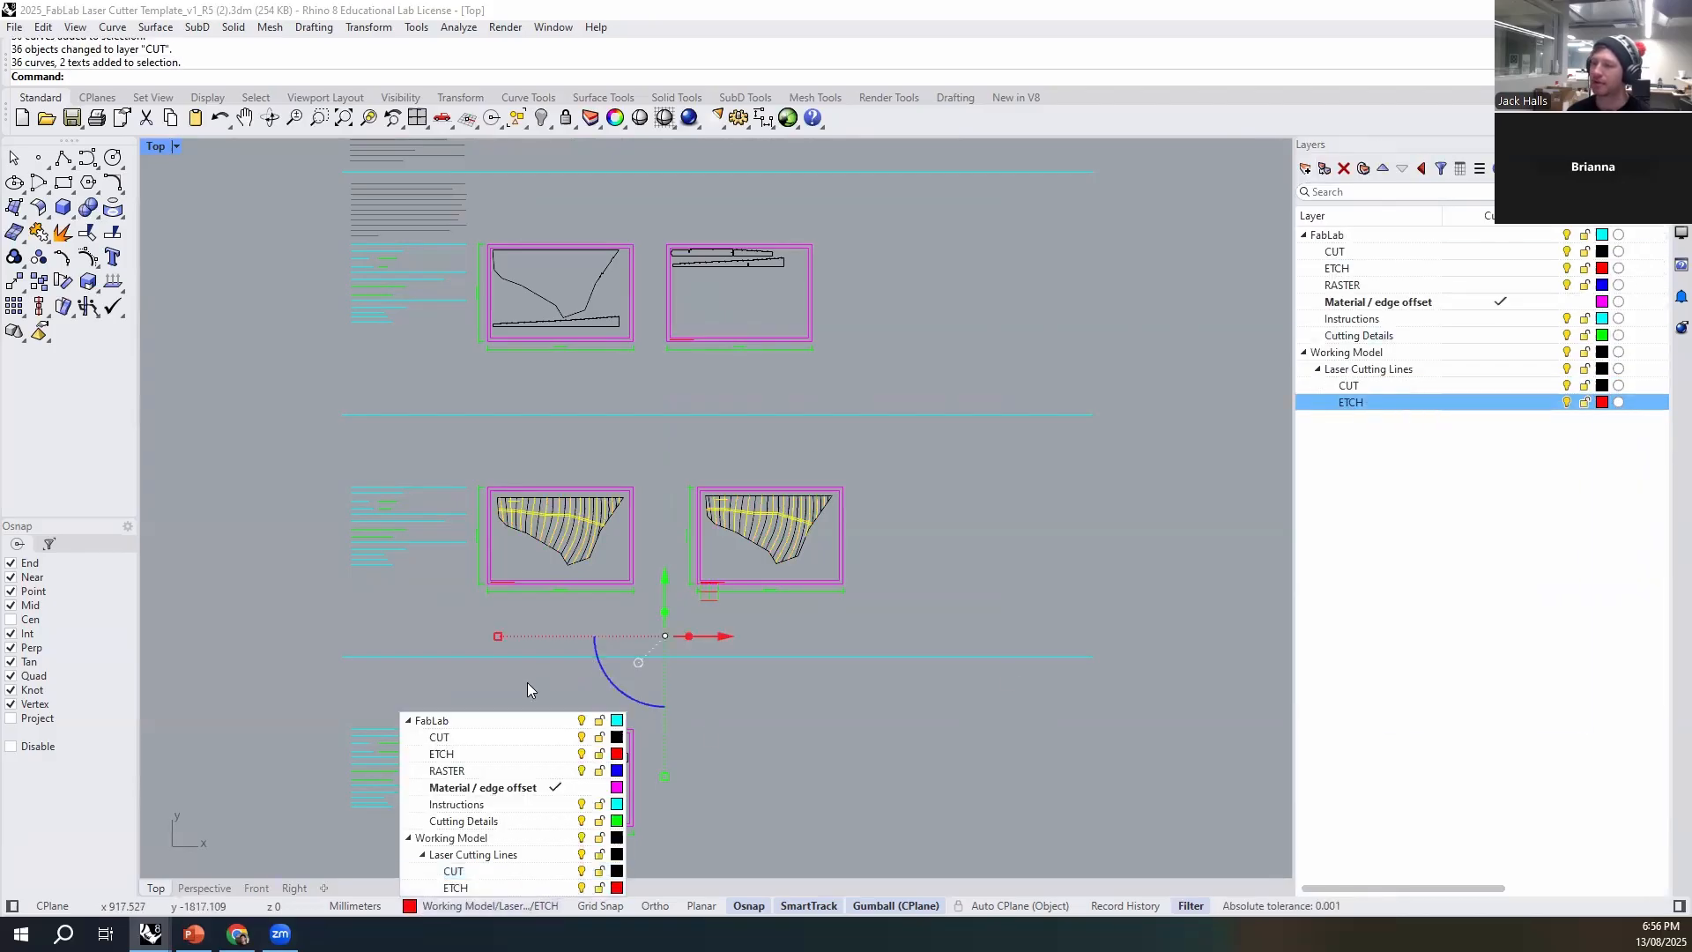
pyautogui.click(489, 753)
pyautogui.click(936, 561)
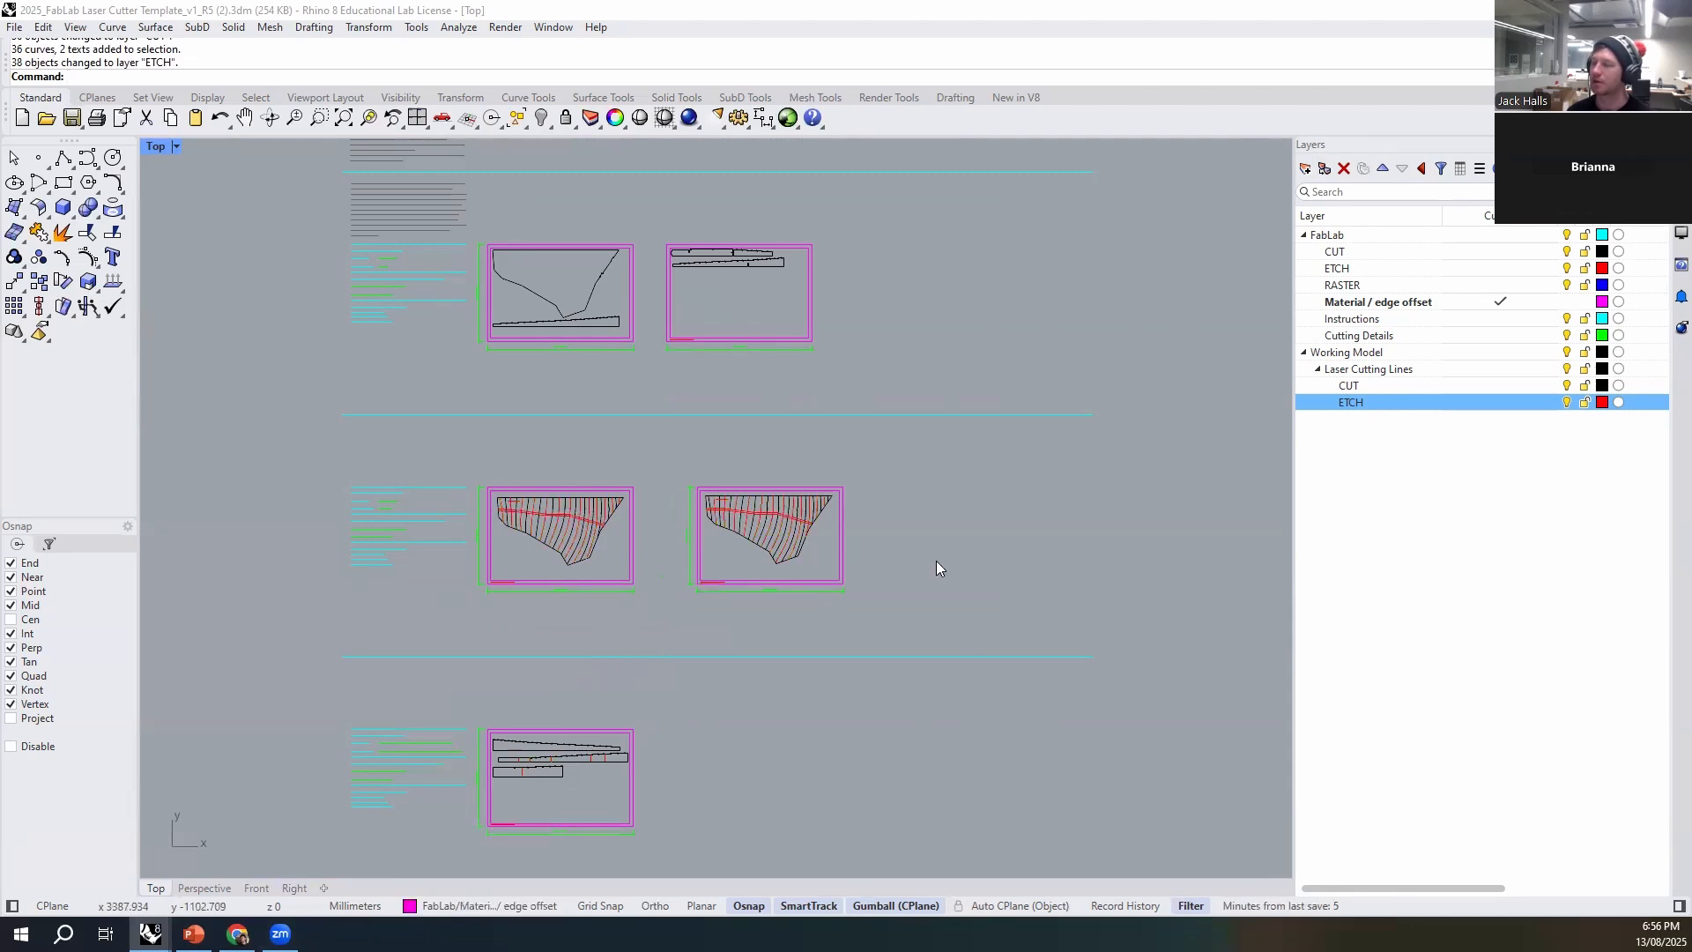
# - Examine the second row's contoured piece with its cut and etch lines, and the overall layout of the sheets
pyautogui.scroll(5, 713, 522)
pyautogui.scroll(-2, 848, 539)
pyautogui.scroll(5, 479, 492)
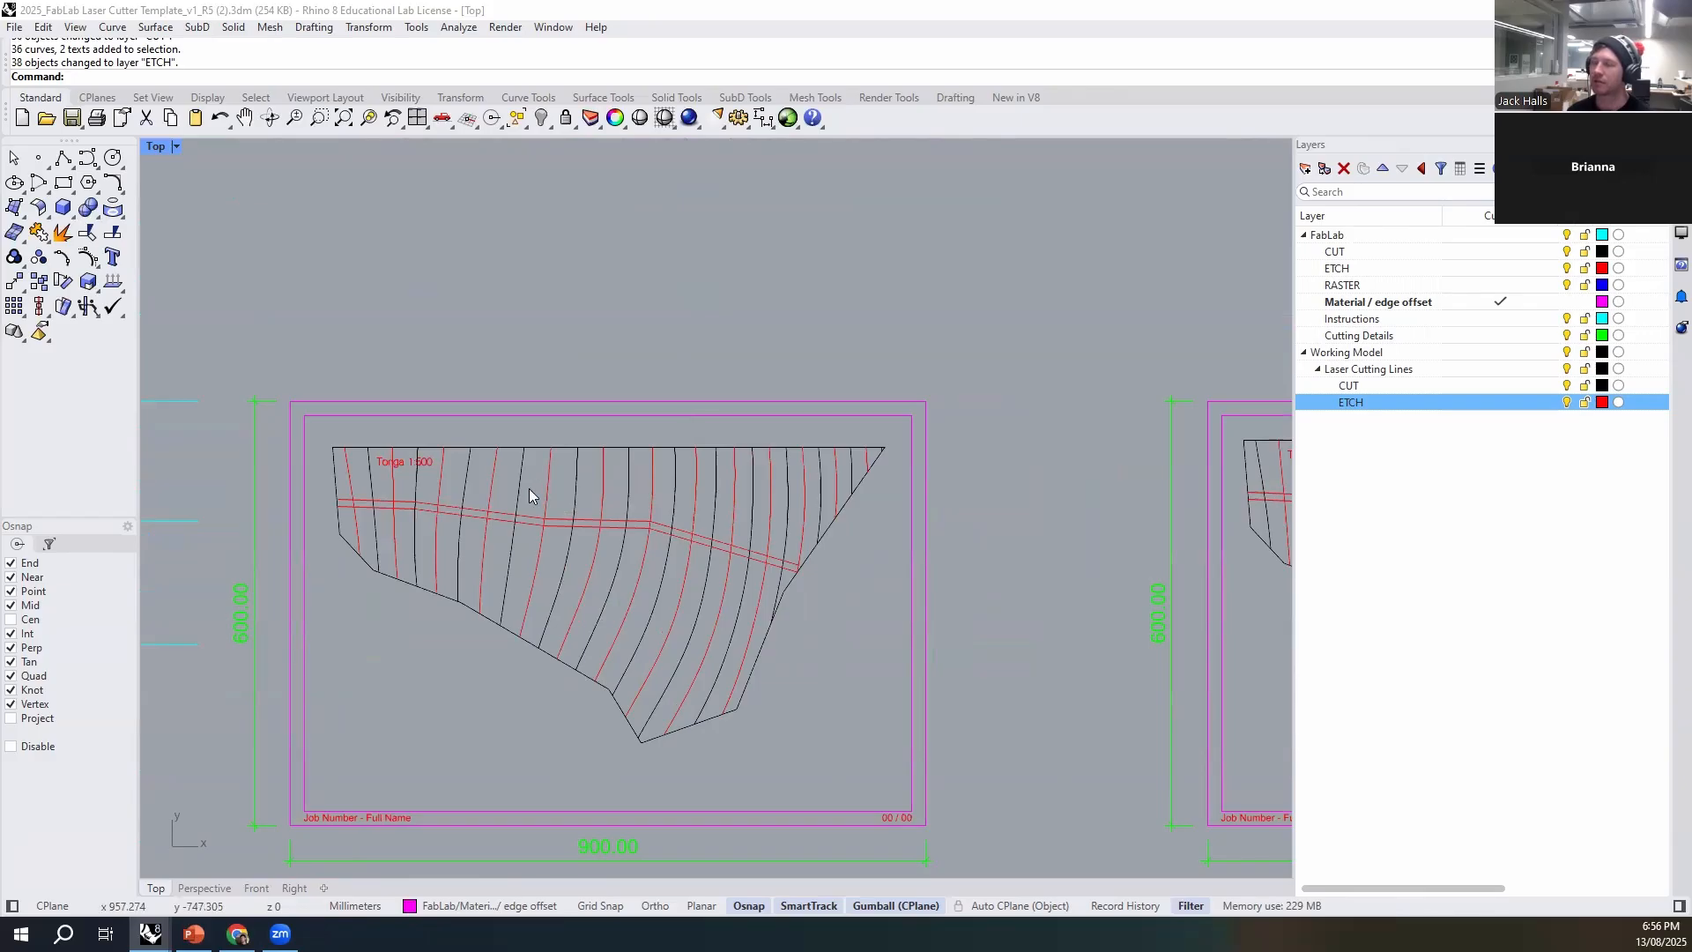
pyautogui.moveTo(586, 566)
pyautogui.mouseDown(button='right')
pyautogui.moveTo(676, 559)
pyautogui.moveTo(598, 548)
pyautogui.mouseUp(button='right')
pyautogui.scroll(7, 547, 503)
pyautogui.scroll(-11, 497, 459)
pyautogui.scroll(-2, 598, 543)
pyautogui.moveTo(730, 700); pyautogui.dragTo(661, 567, button='right')
pyautogui.scroll(-6, 711, 657)
pyautogui.scroll(-4, 749, 550)
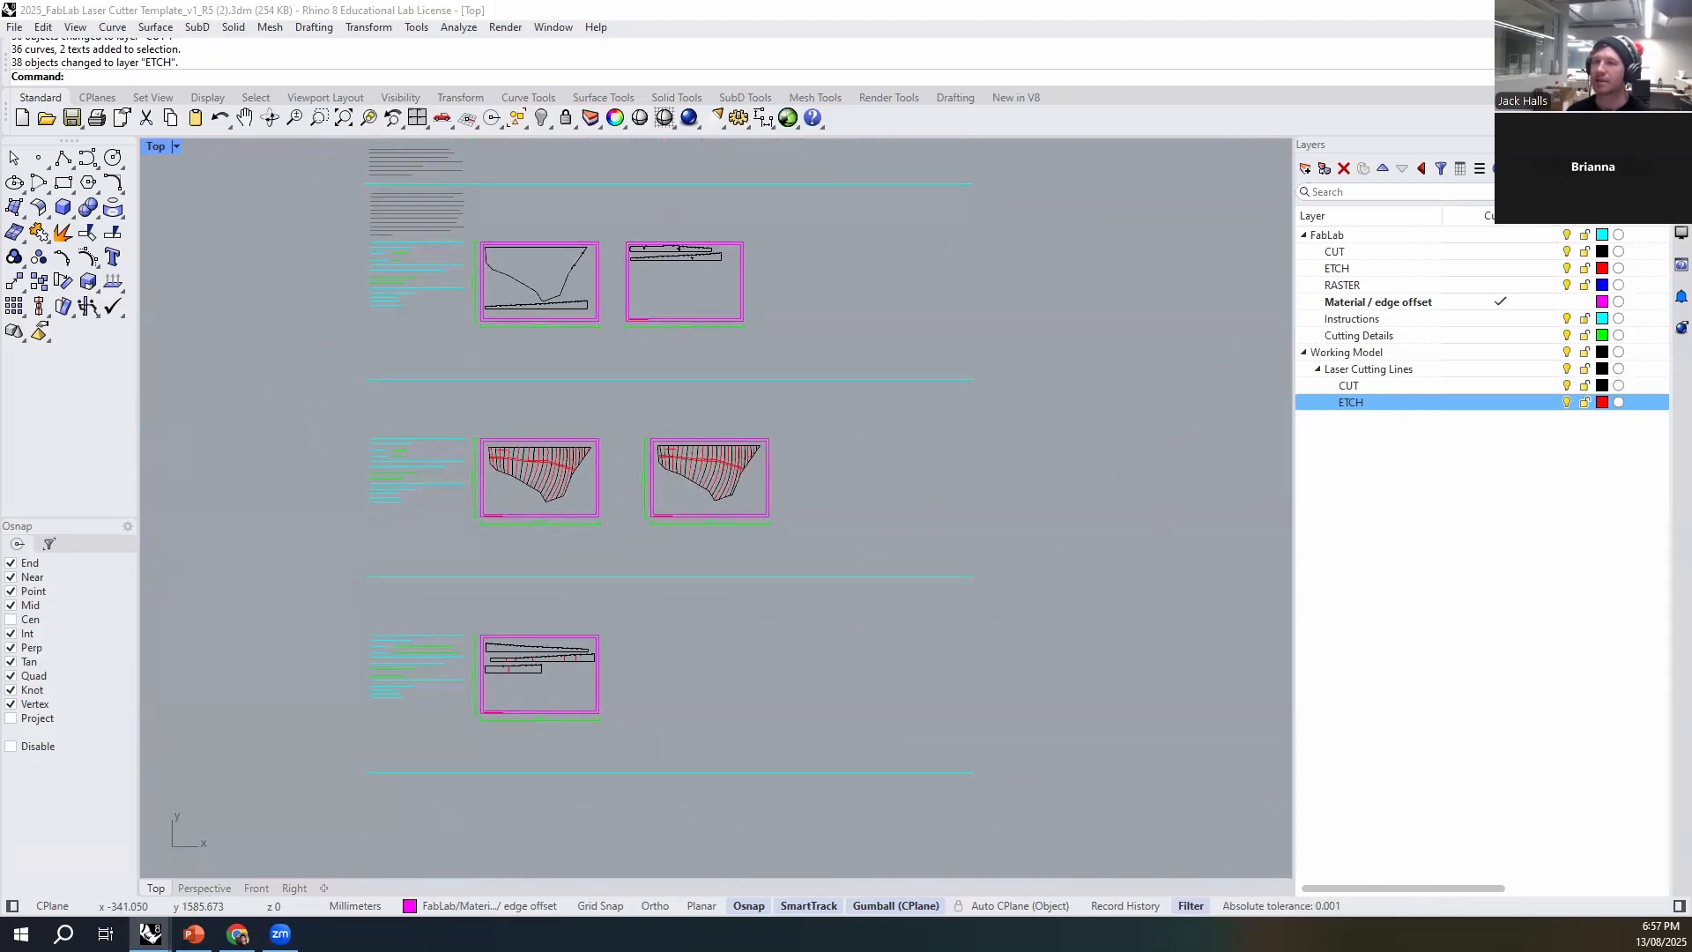
# - Start saving a copy of the template as a Rhino 7 3D Model and clear the existing name before the .3dm extension
pyautogui.click(15, 29)
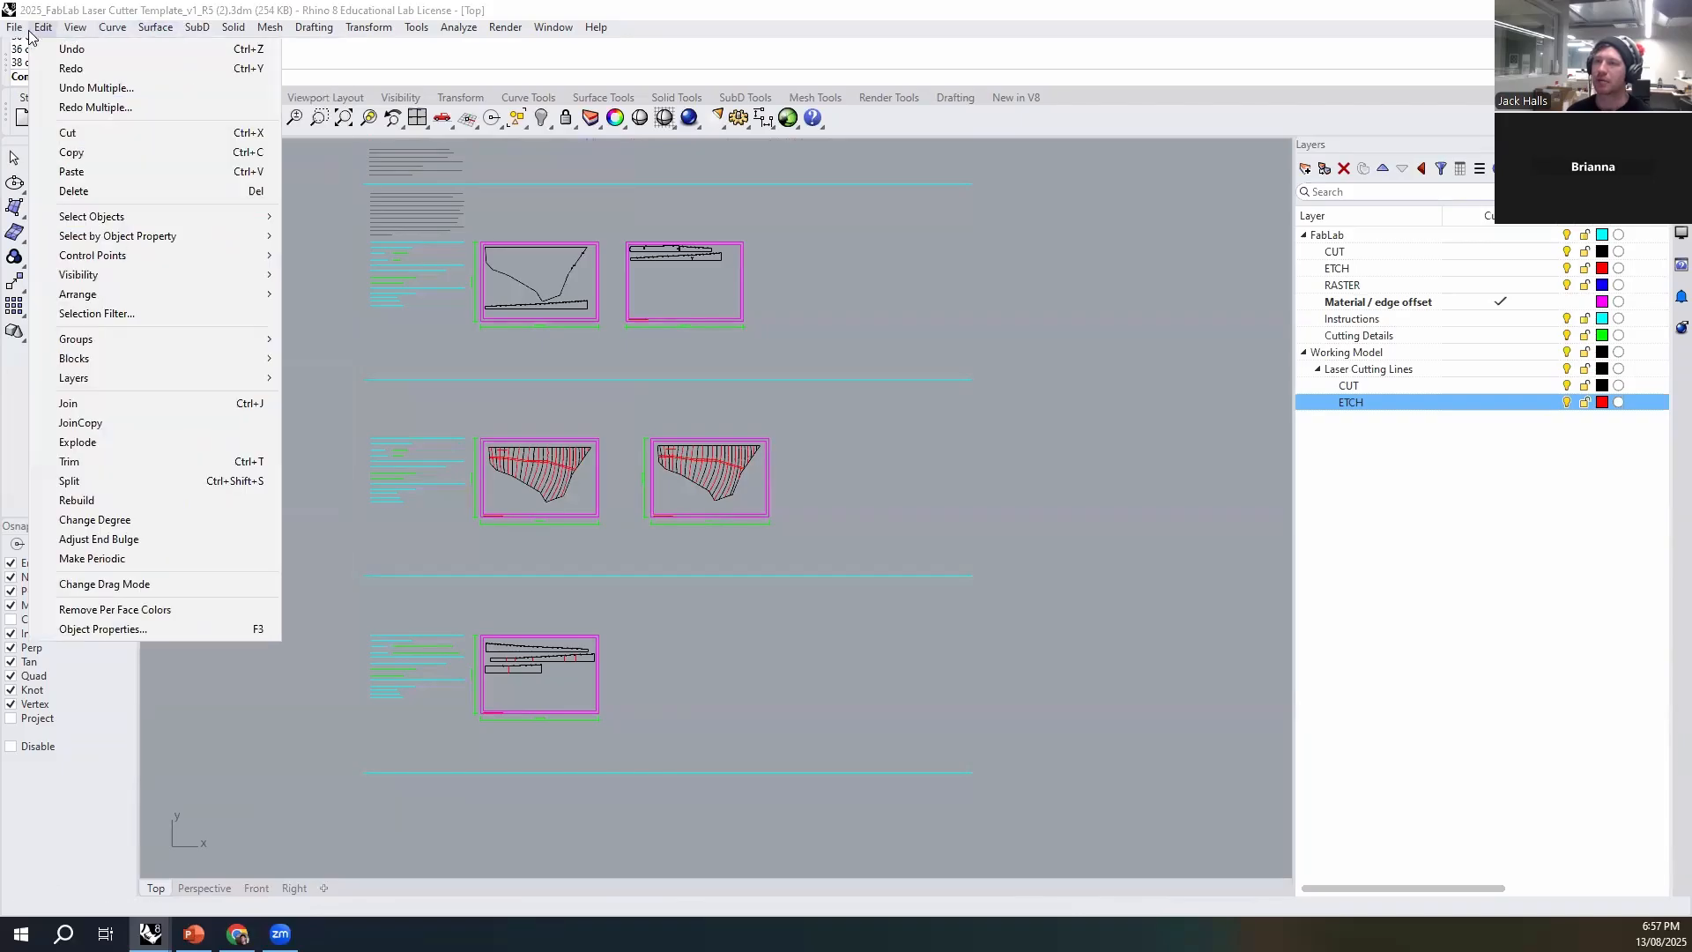
pyautogui.click(89, 173)
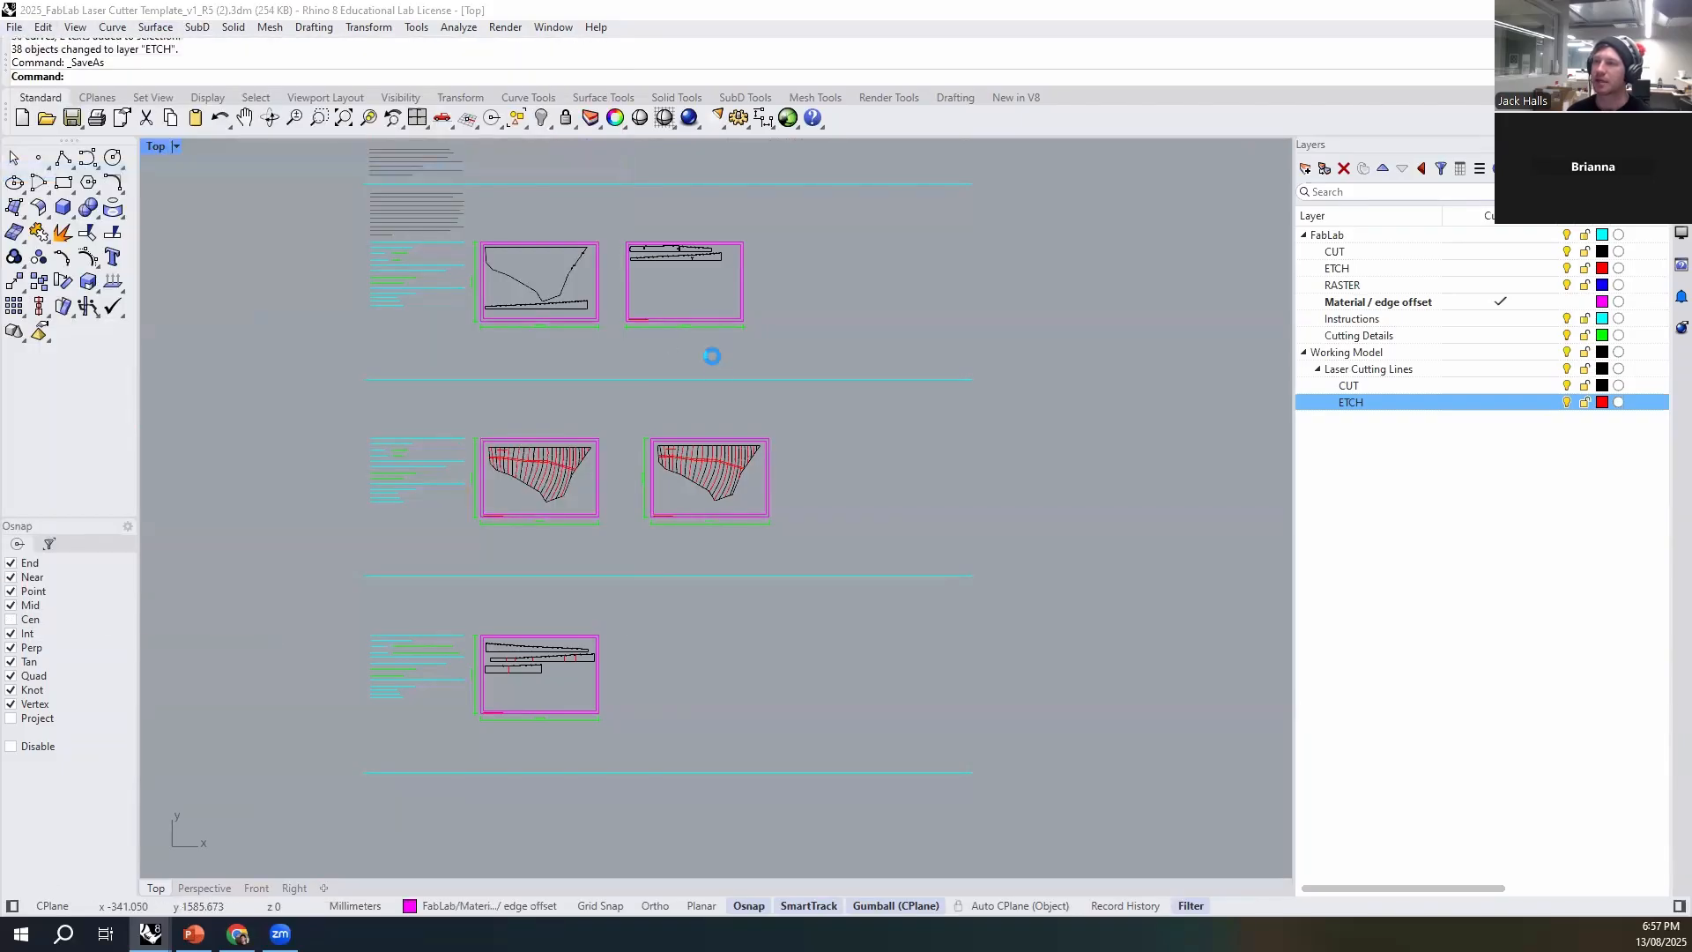
pyautogui.click(868, 654)
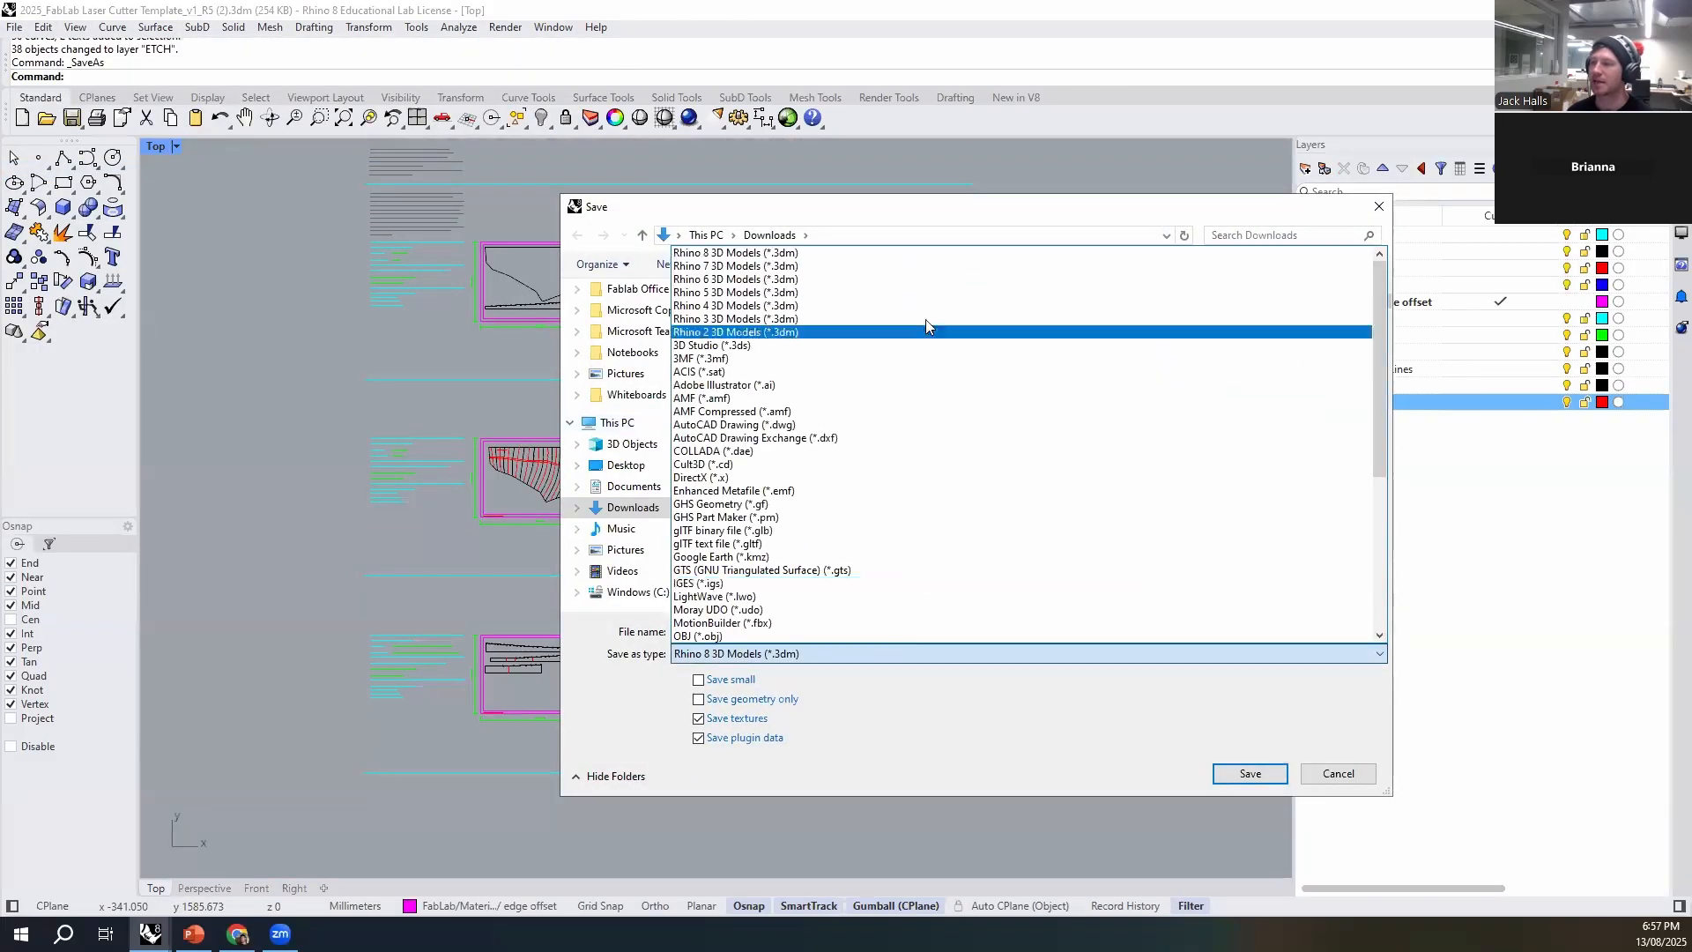
pyautogui.click(864, 275)
pyautogui.click(910, 633)
pyautogui.click(911, 633)
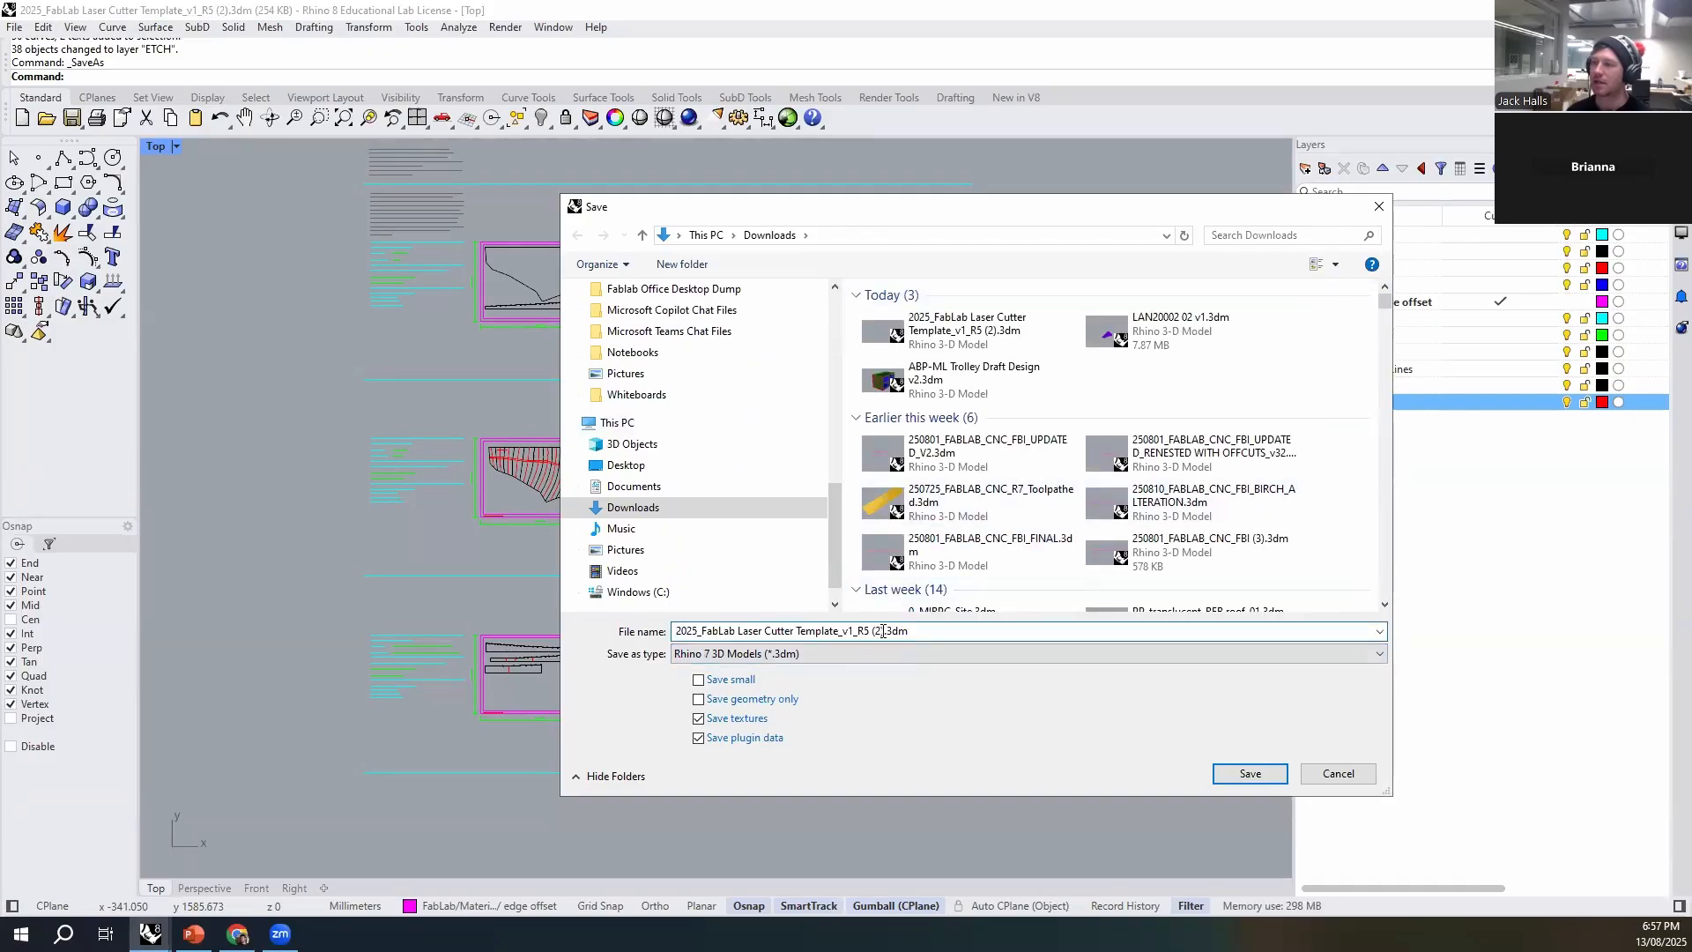
pyautogui.moveTo(884, 631); pyautogui.dragTo(625, 627)
pyautogui.press('BackSpace')
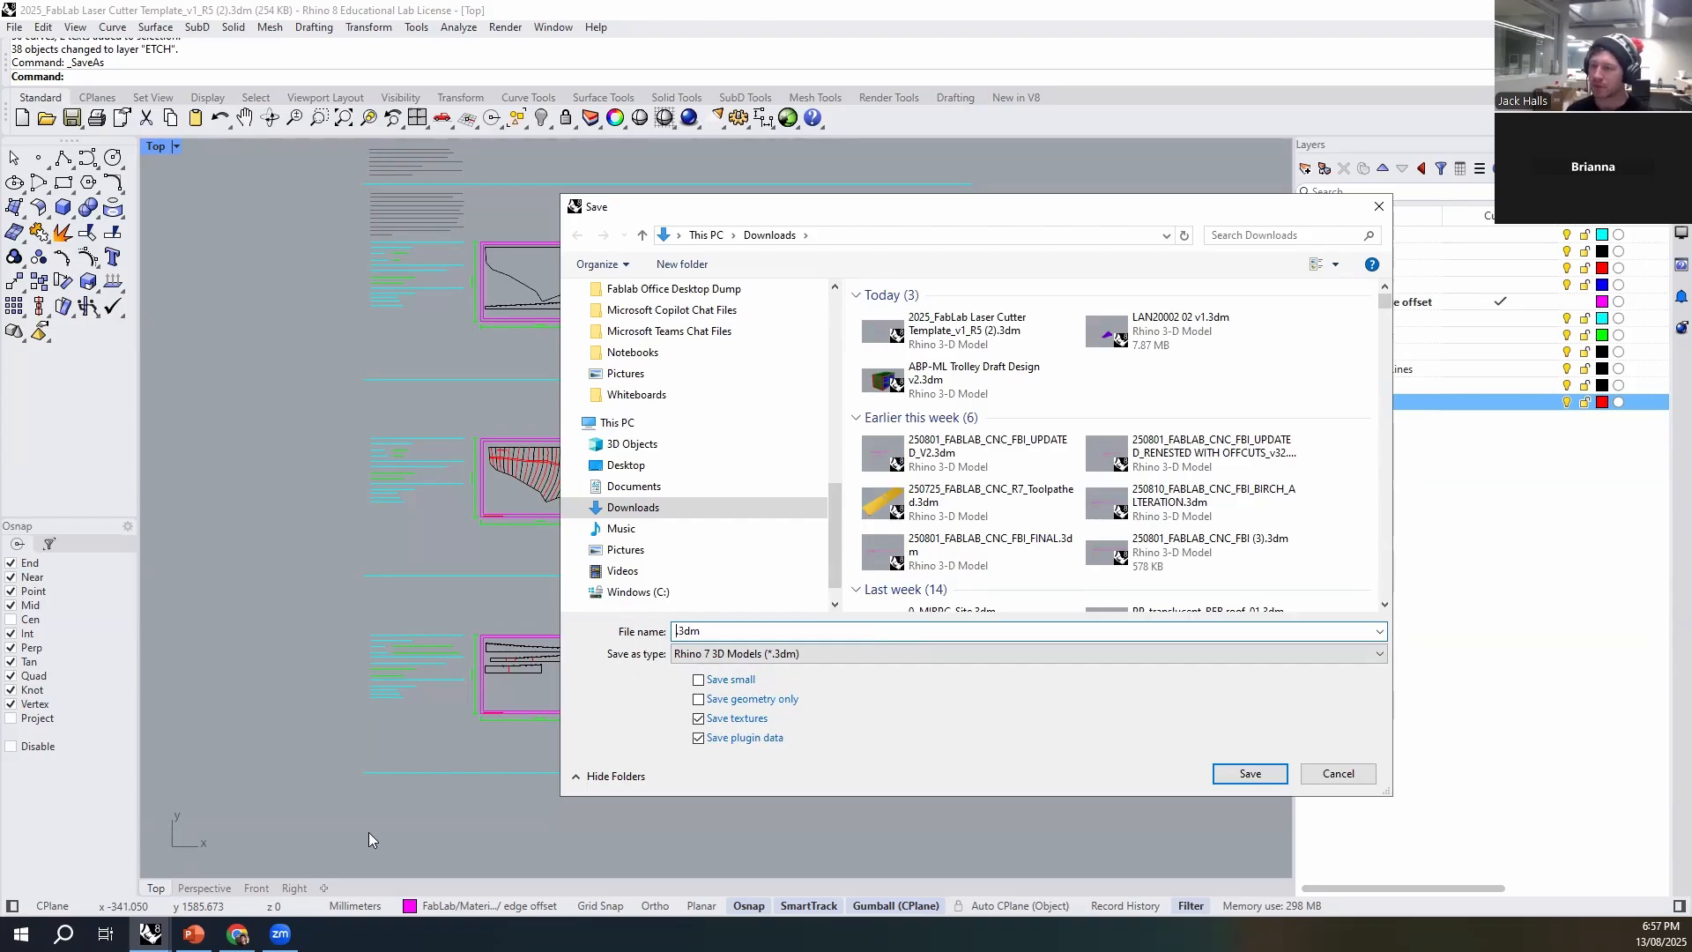
# - Switch to Chrome and look up the naming convention for .3dm laser files on the Fab Lab File Naming Conventions page
pyautogui.click(238, 934)
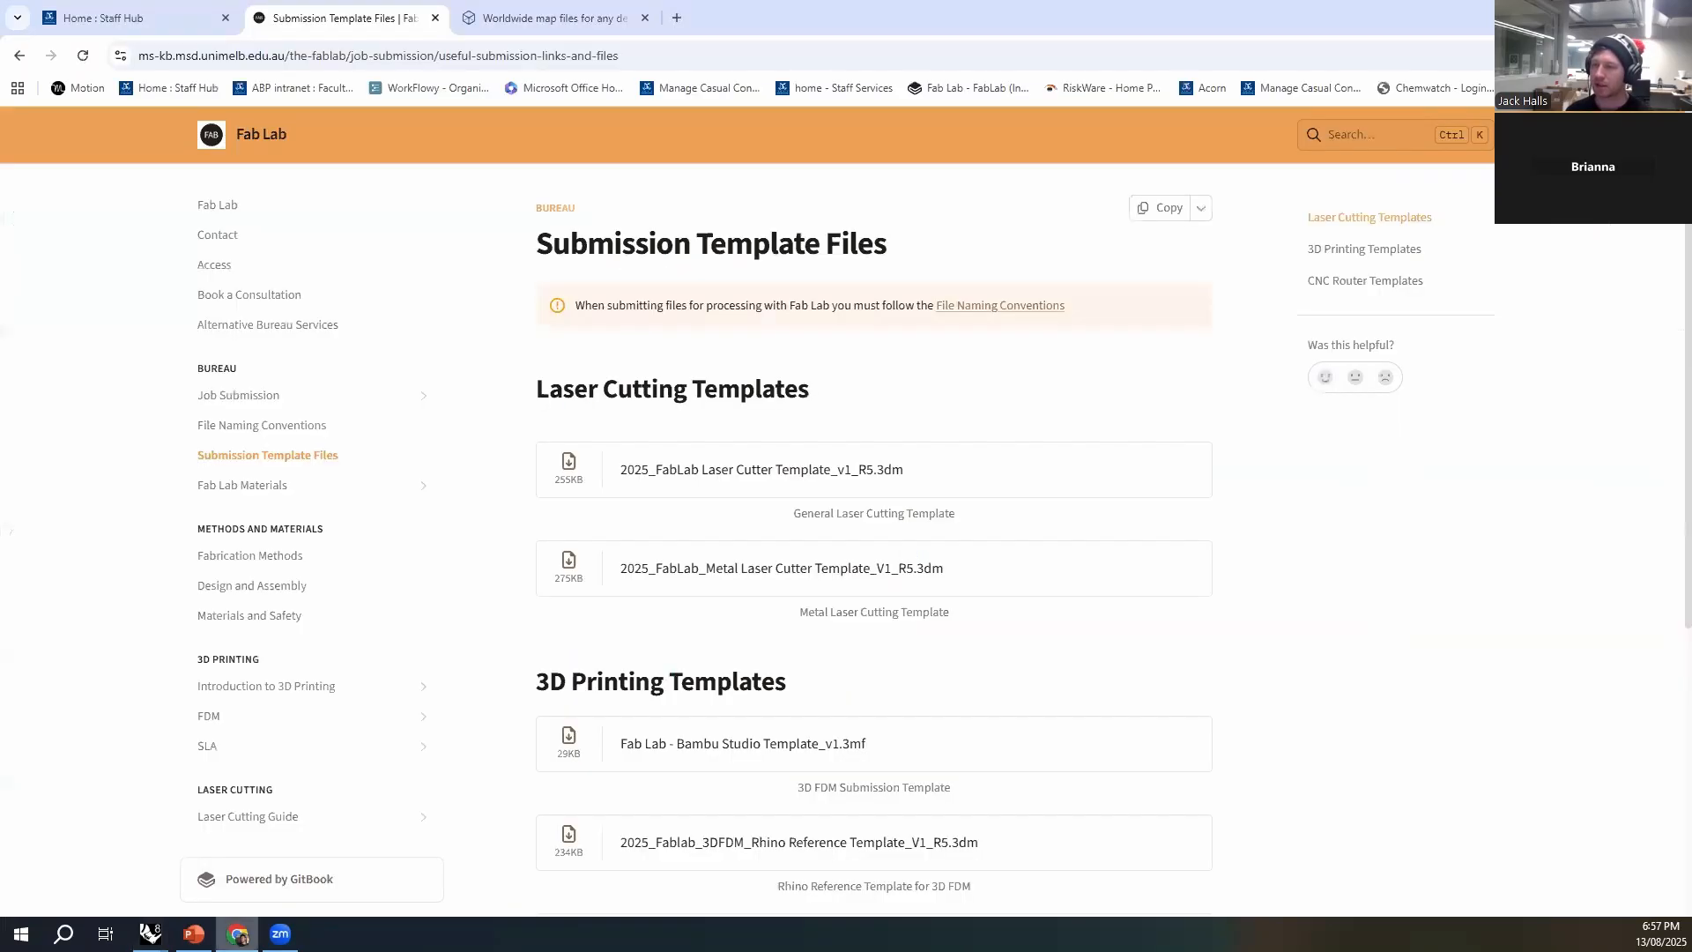
pyautogui.click(322, 427)
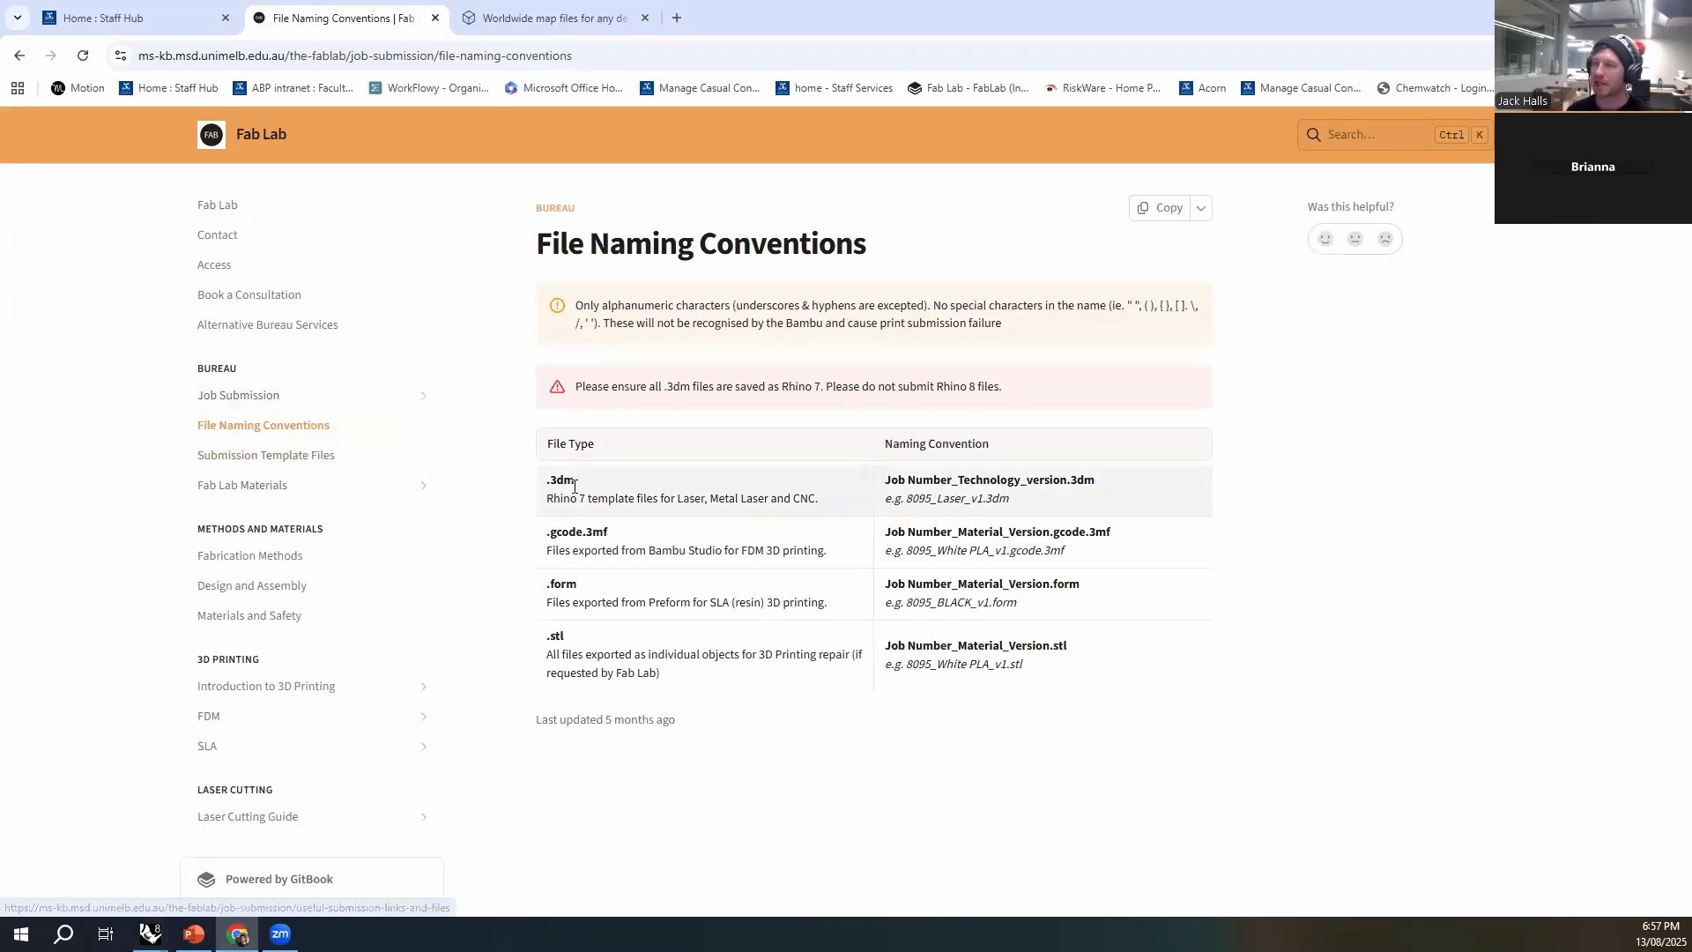
pyautogui.moveTo(546, 486); pyautogui.dragTo(578, 482)
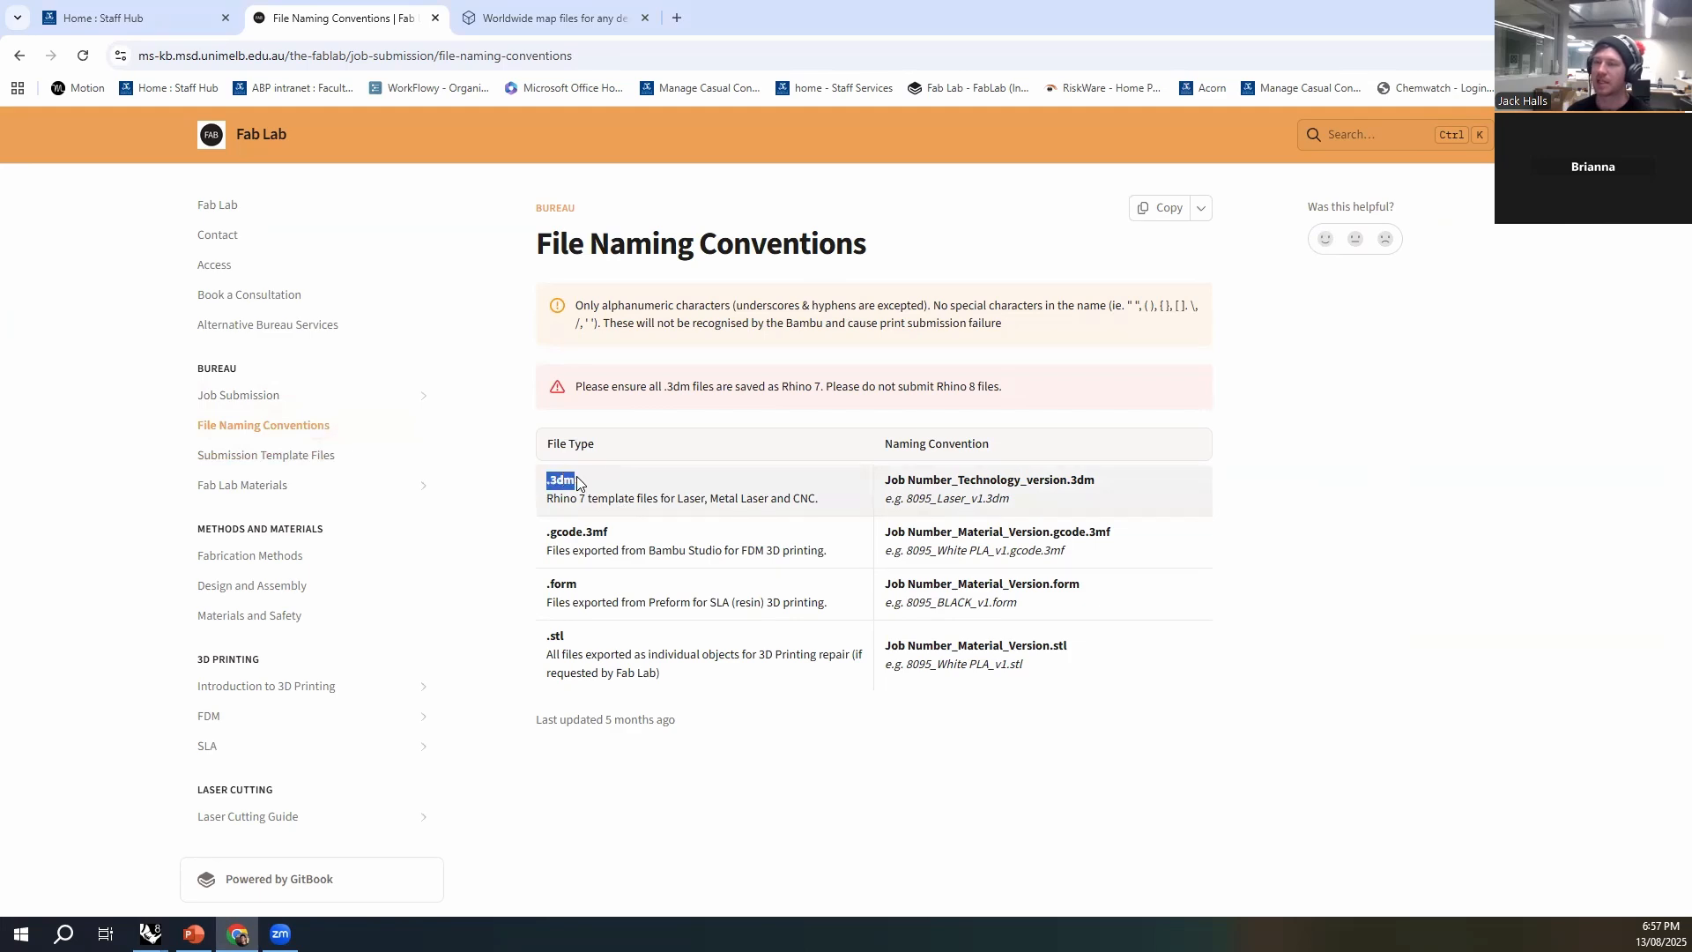
pyautogui.click(584, 487)
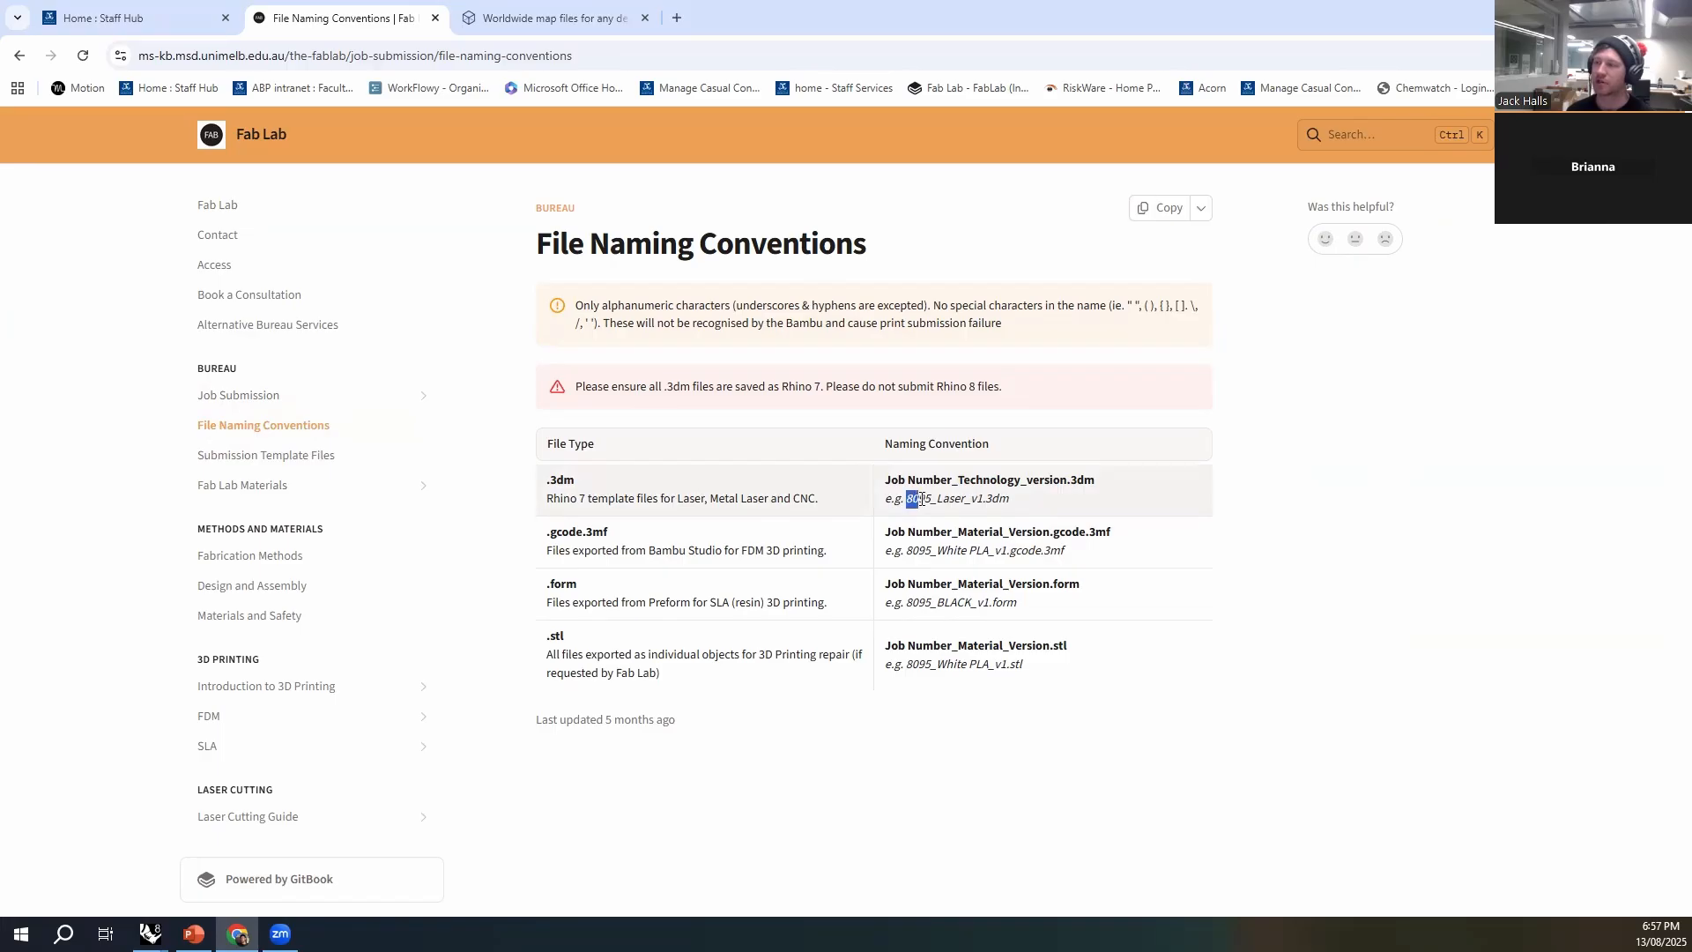
pyautogui.moveTo(937, 498); pyautogui.dragTo(979, 501)
pyautogui.click(1254, 537)
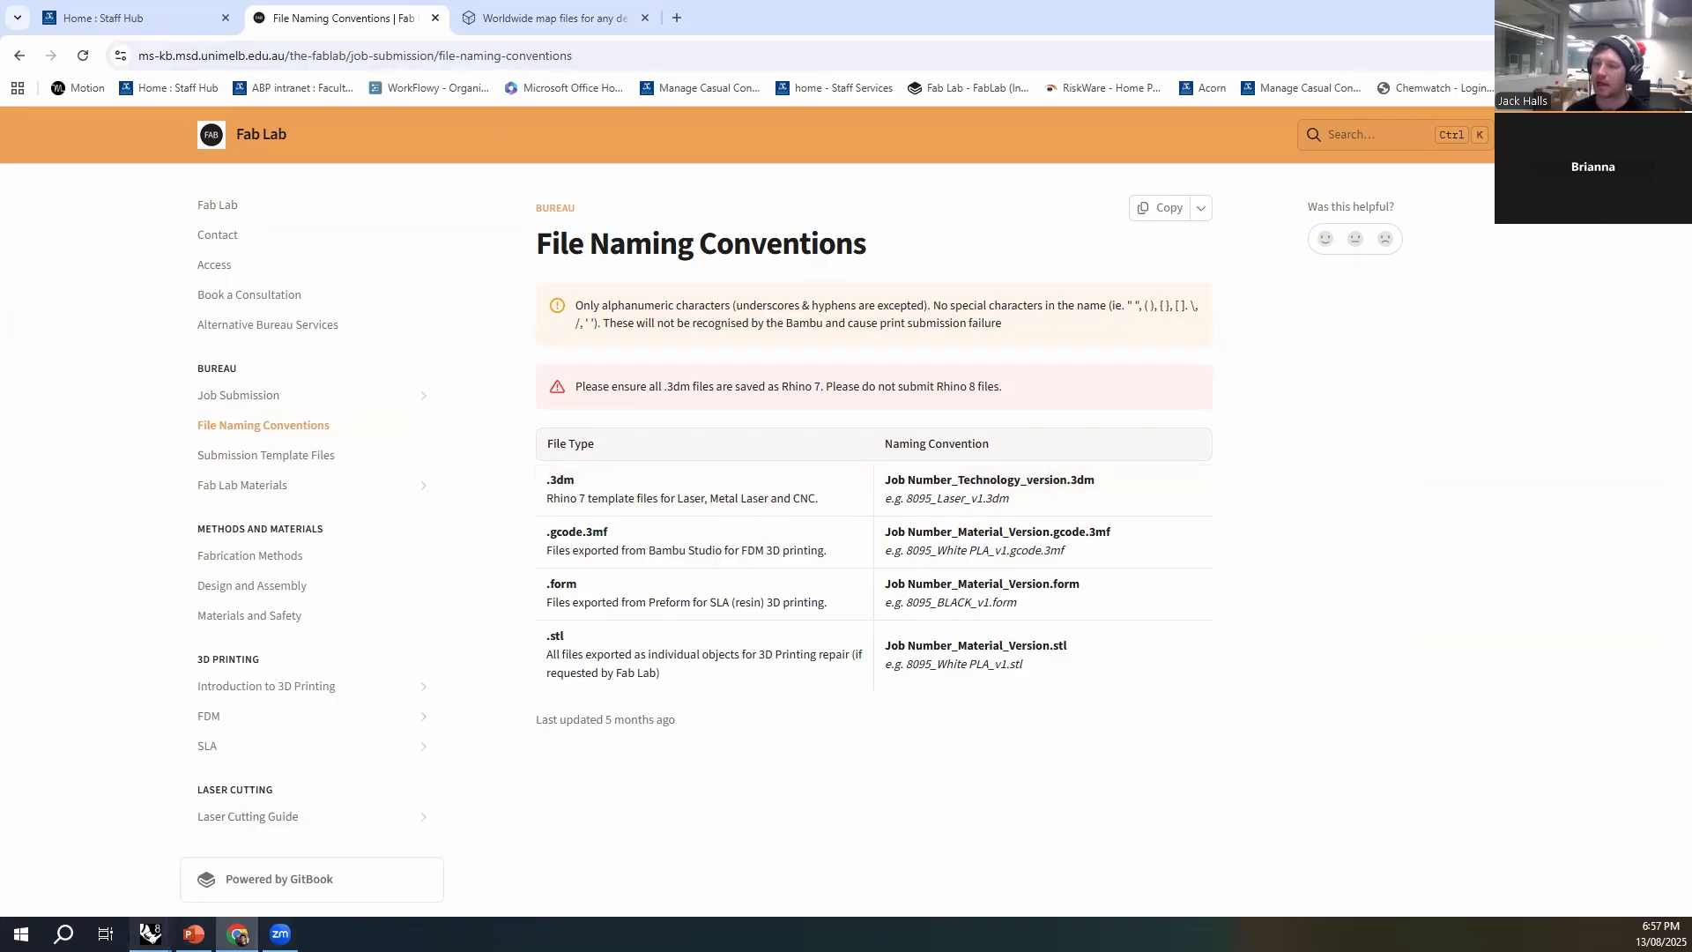
# - Return to Rhino and save the file in Downloads, named with the job number followed by _Laser_v1
pyautogui.moveTo(149, 933)
pyautogui.click(287, 859)
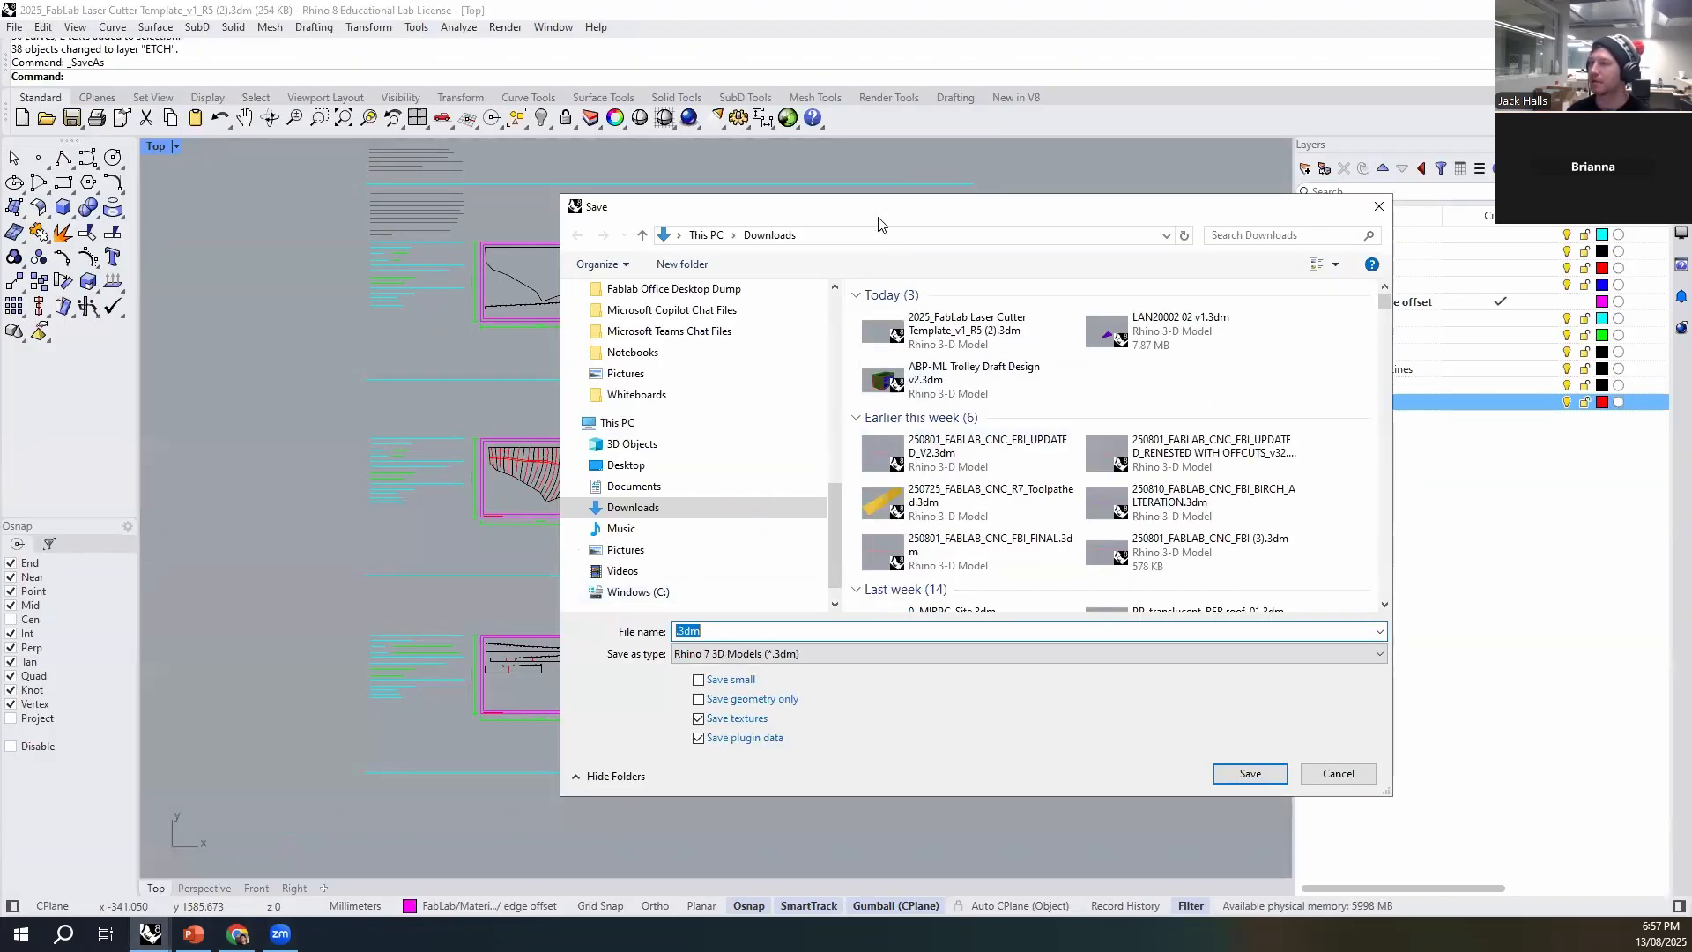
pyautogui.moveTo(865, 219); pyautogui.dragTo(1039, 223)
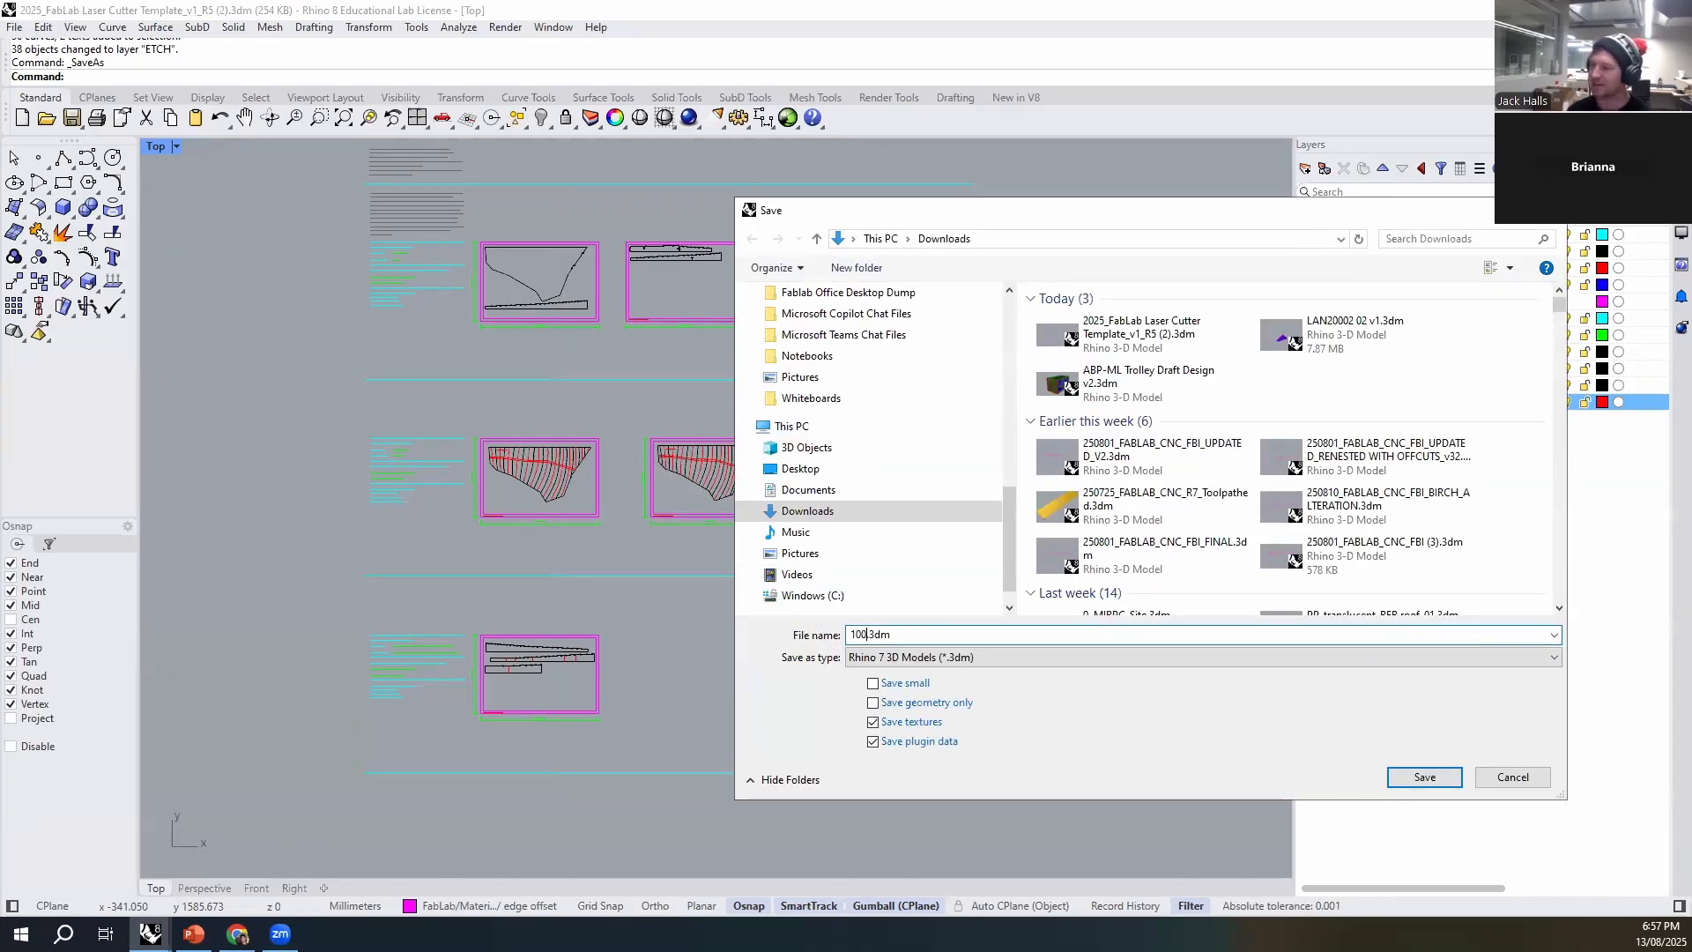
pyautogui.write('99_Laser_v1')
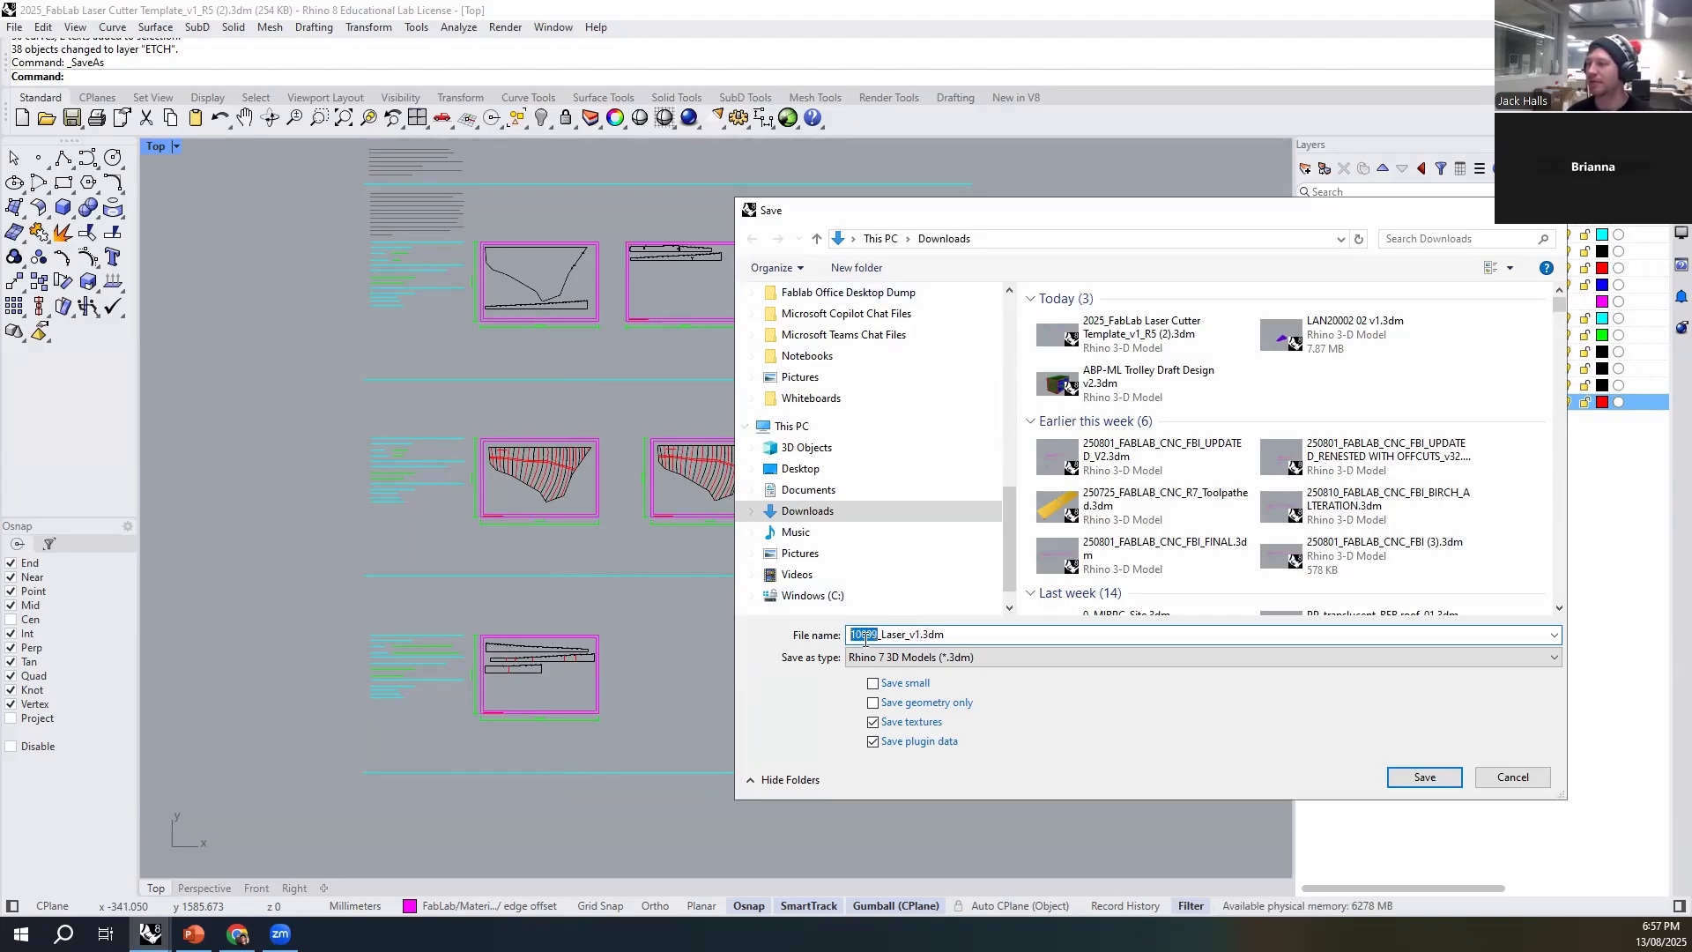
pyautogui.doubleClick(912, 636)
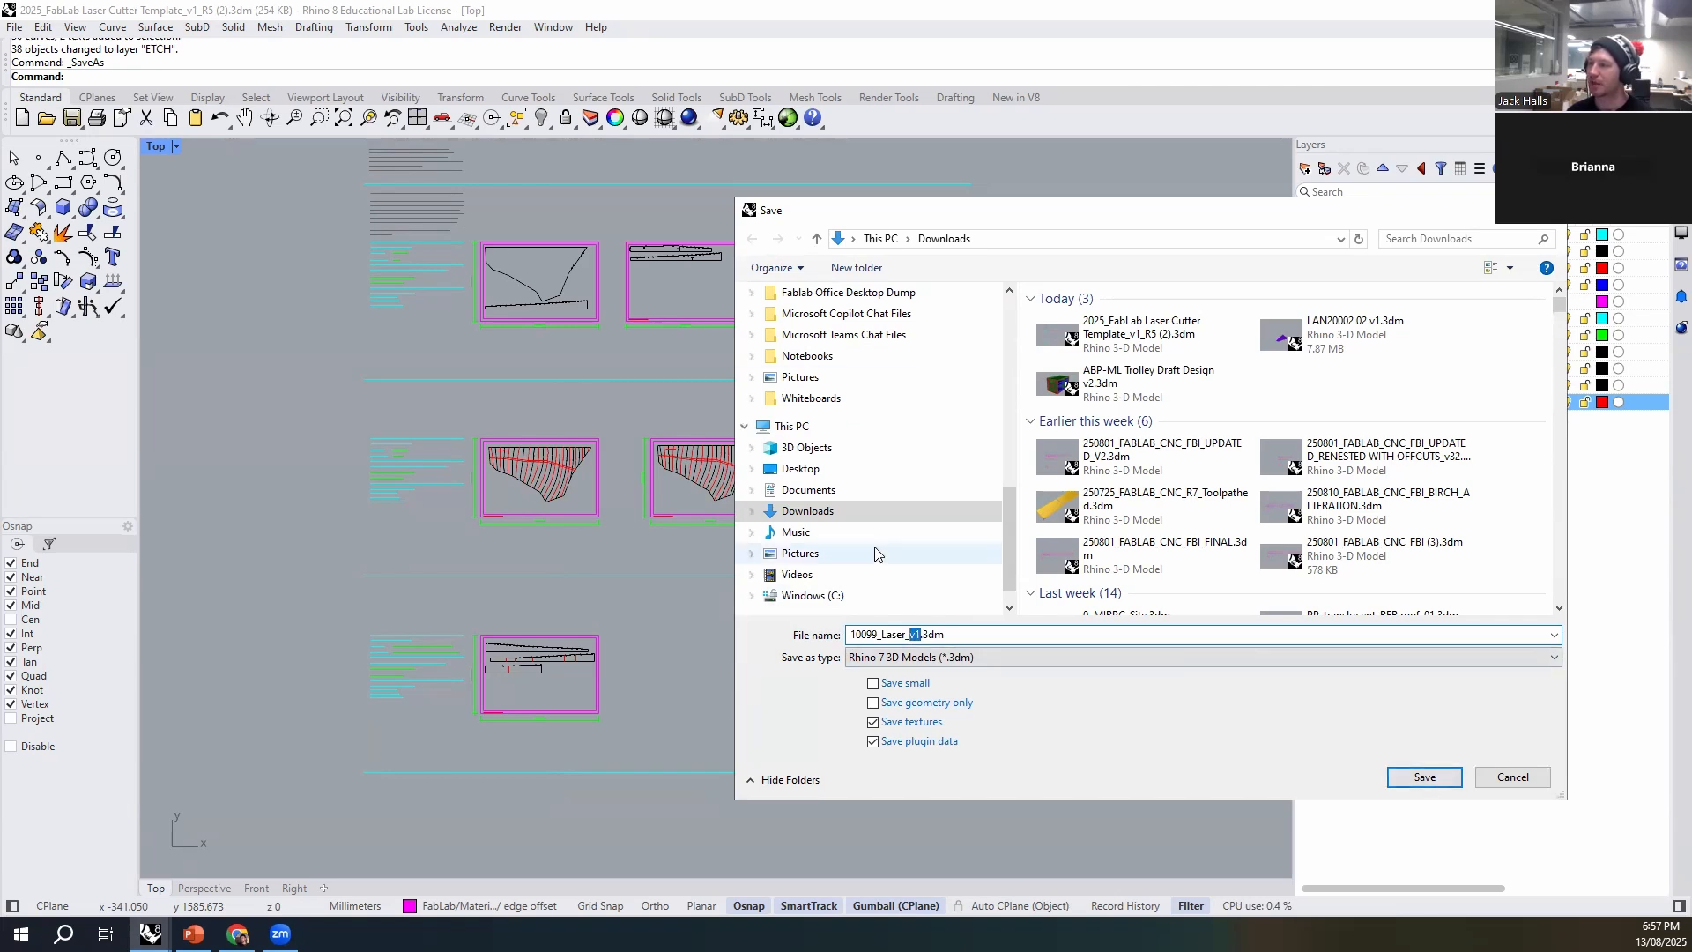
pyautogui.click(926, 635)
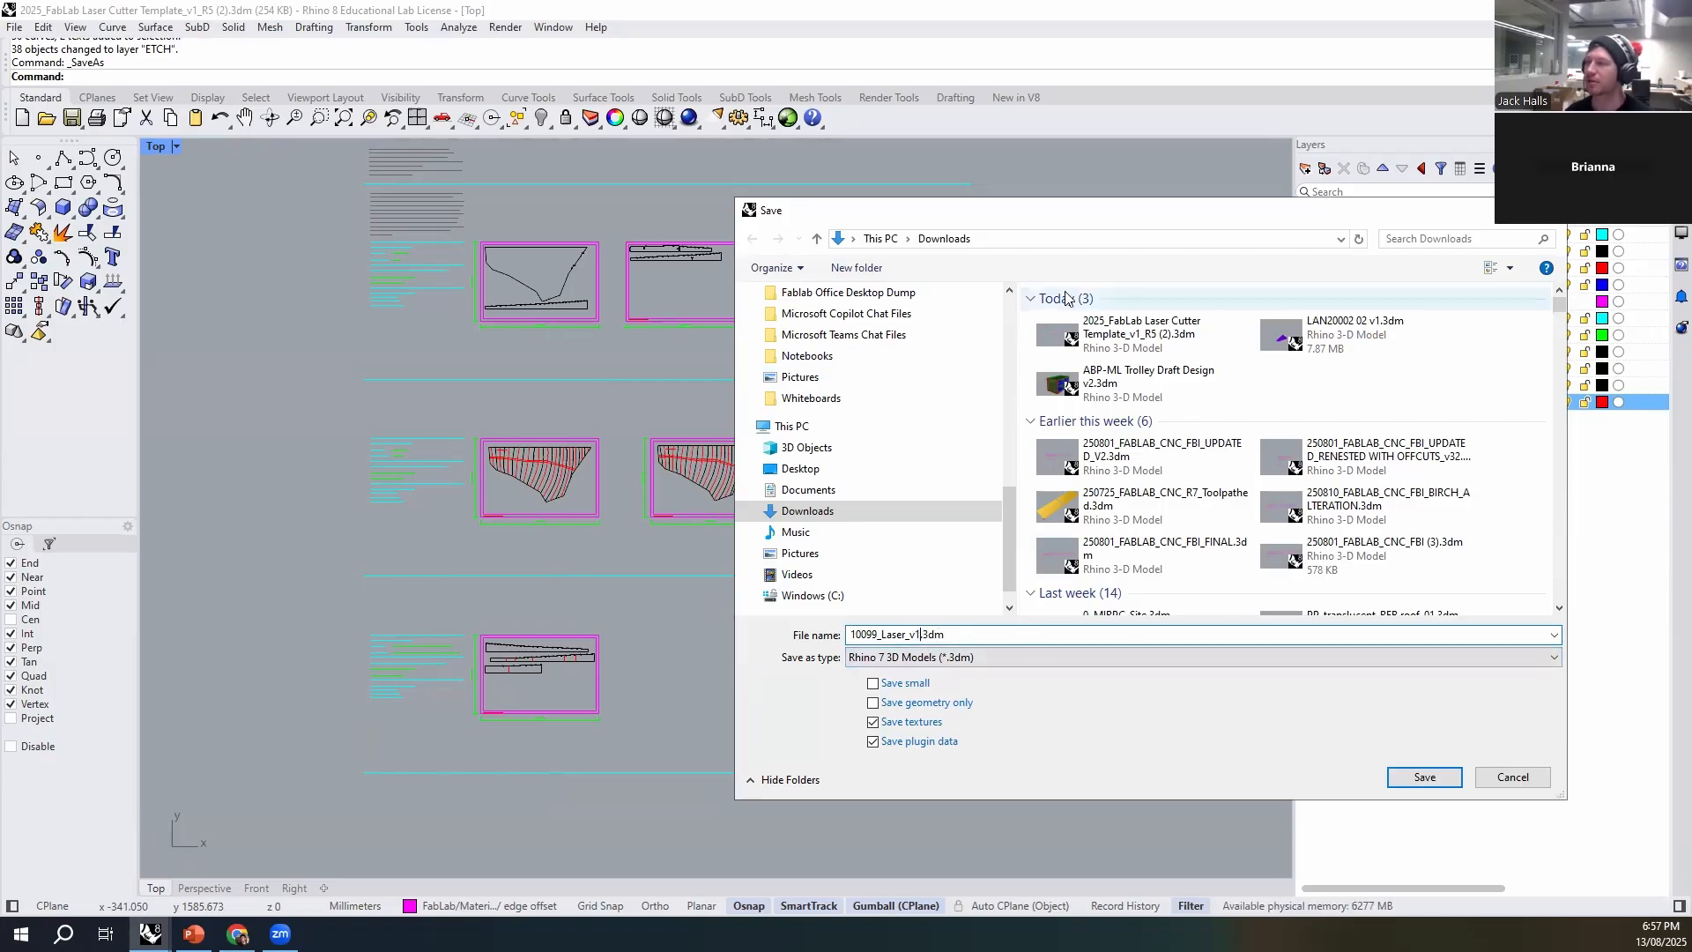
pyautogui.click(1426, 780)
pyautogui.click(936, 774)
pyautogui.click(668, 649)
pyautogui.moveTo(768, 650); pyautogui.dragTo(754, 710, button='right')
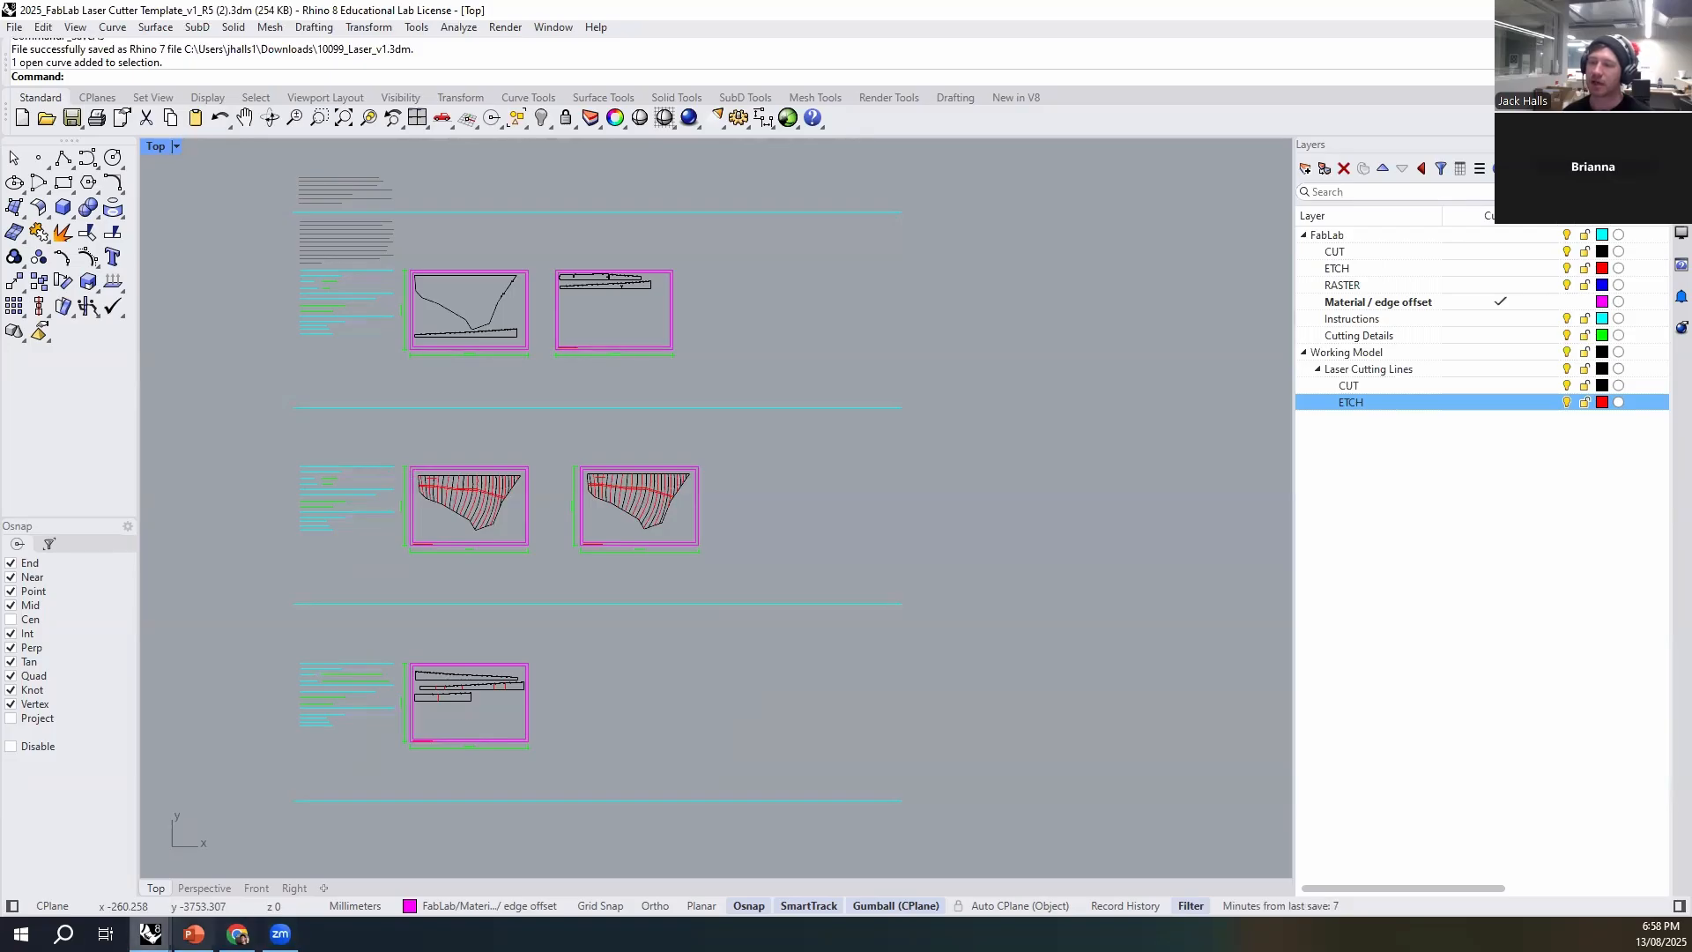
# - Switch to Chrome and go back through the Fab Lab knowledge base history to the Creating a Contour Model page
pyautogui.moveTo(149, 934)
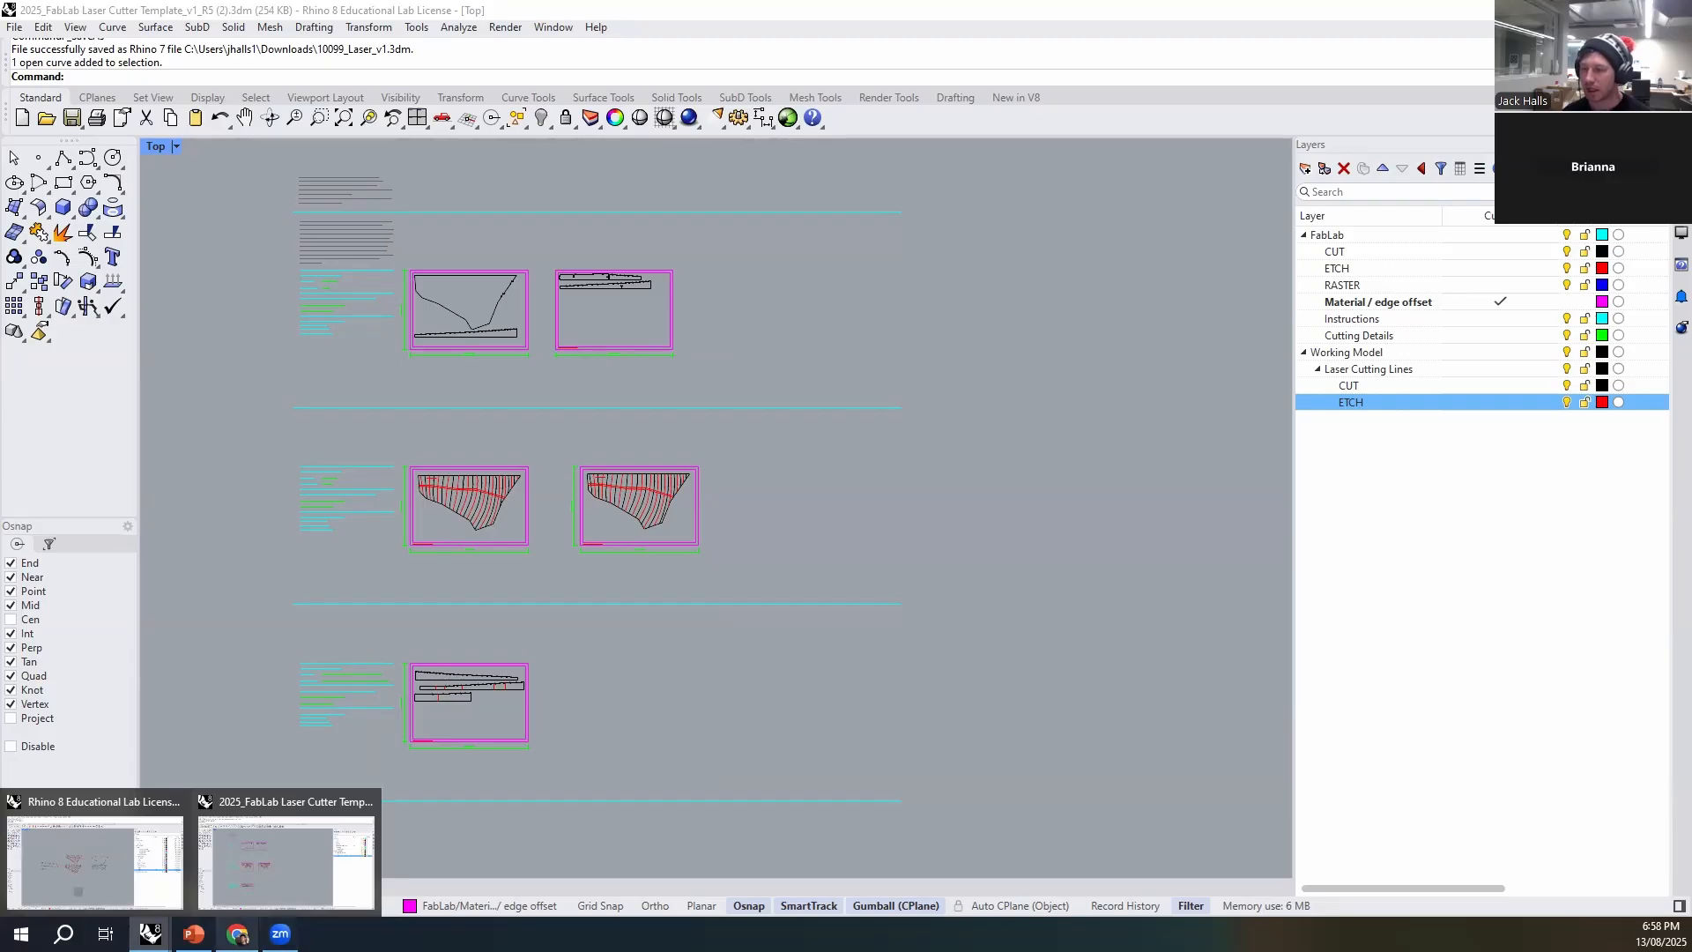
pyautogui.click(237, 933)
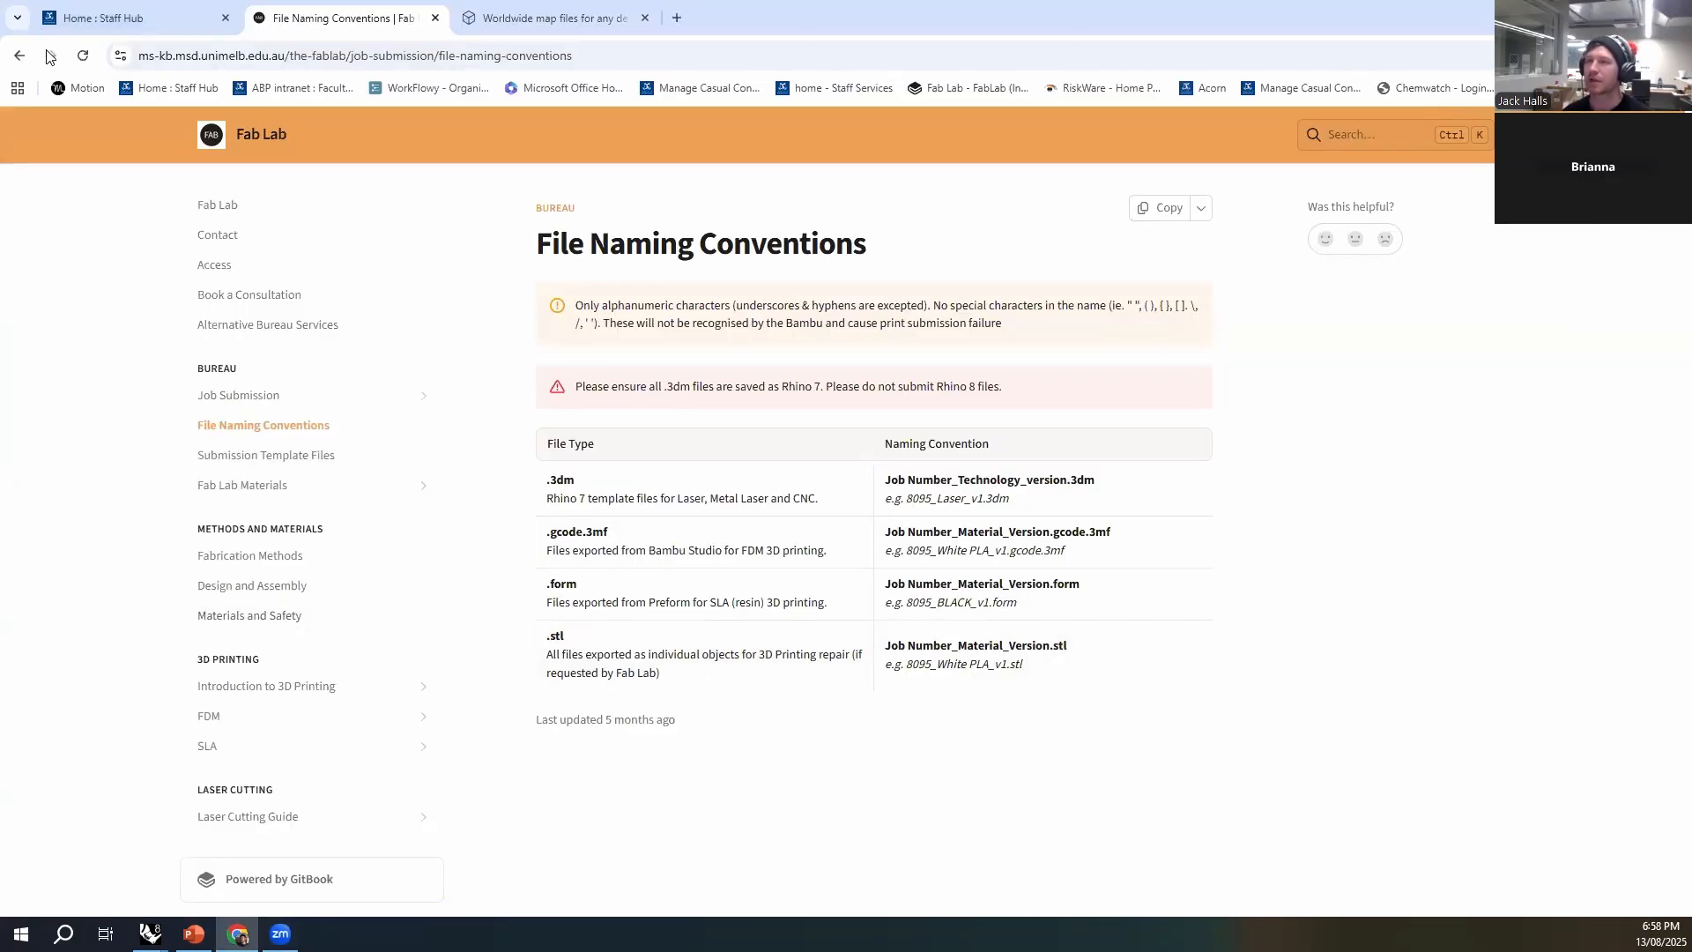
pyautogui.click(103, 18)
pyautogui.click(344, 18)
pyautogui.click(16, 57)
pyautogui.click(16, 57)
pyautogui.click(15, 56)
pyautogui.click(16, 56)
pyautogui.click(16, 56)
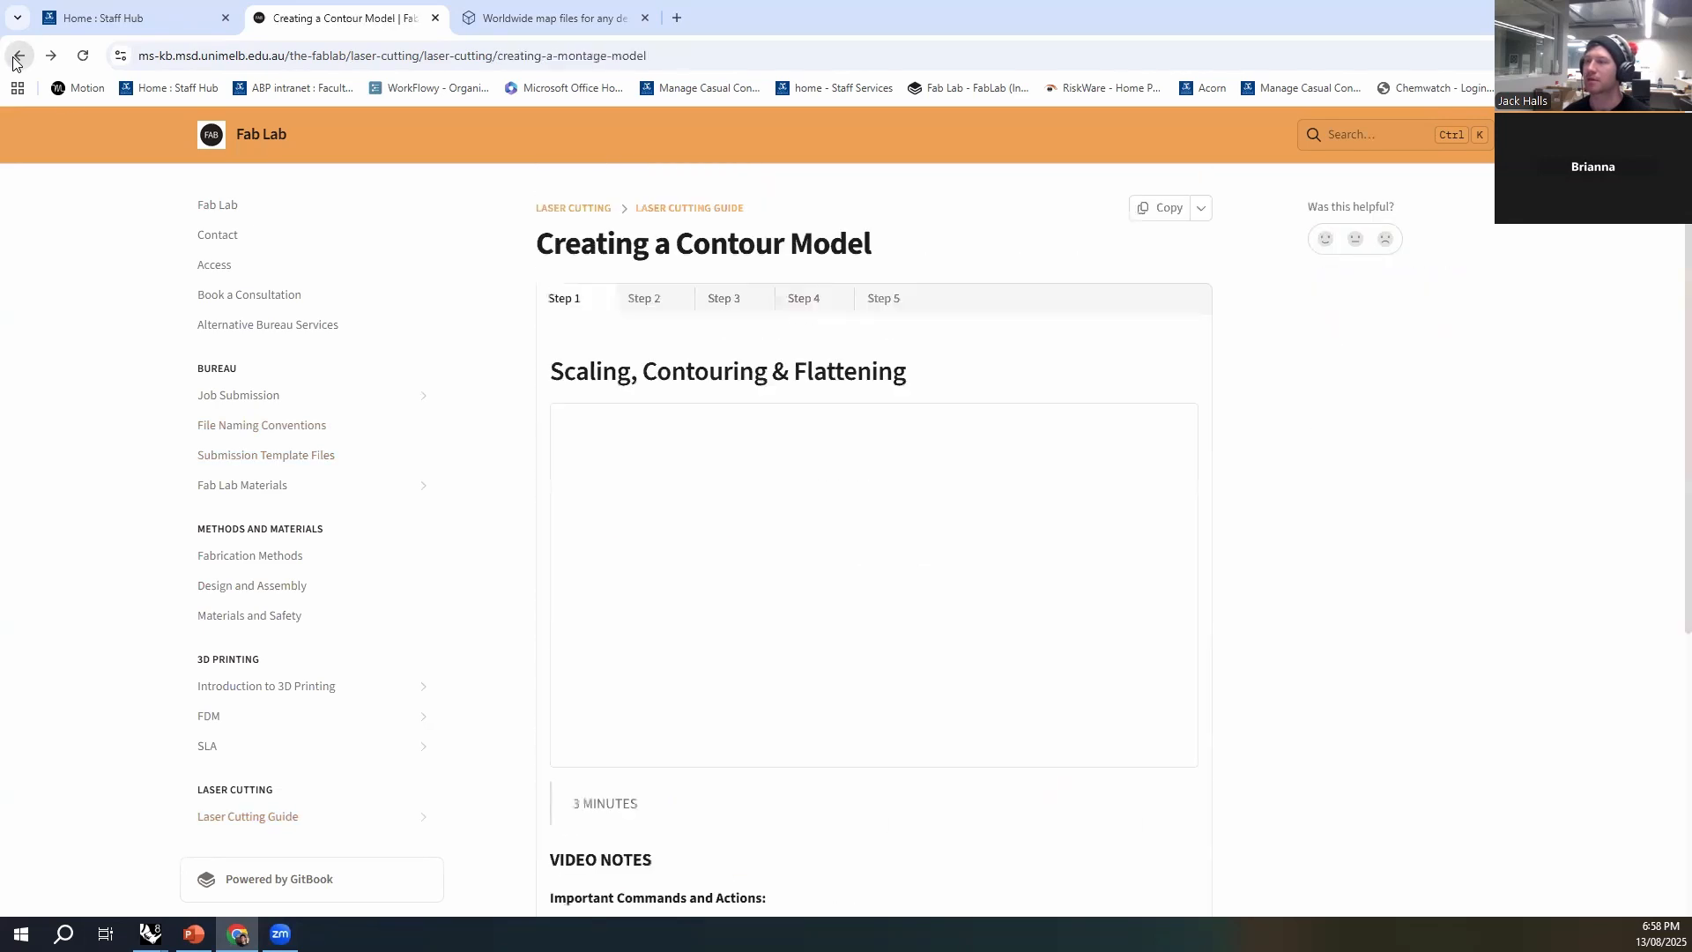
# - Search the web for "msd fablab" in Chrome and open the Melbourne School of Design Fab Lab page
pyautogui.click(305, 56)
pyautogui.write('msd fabla')
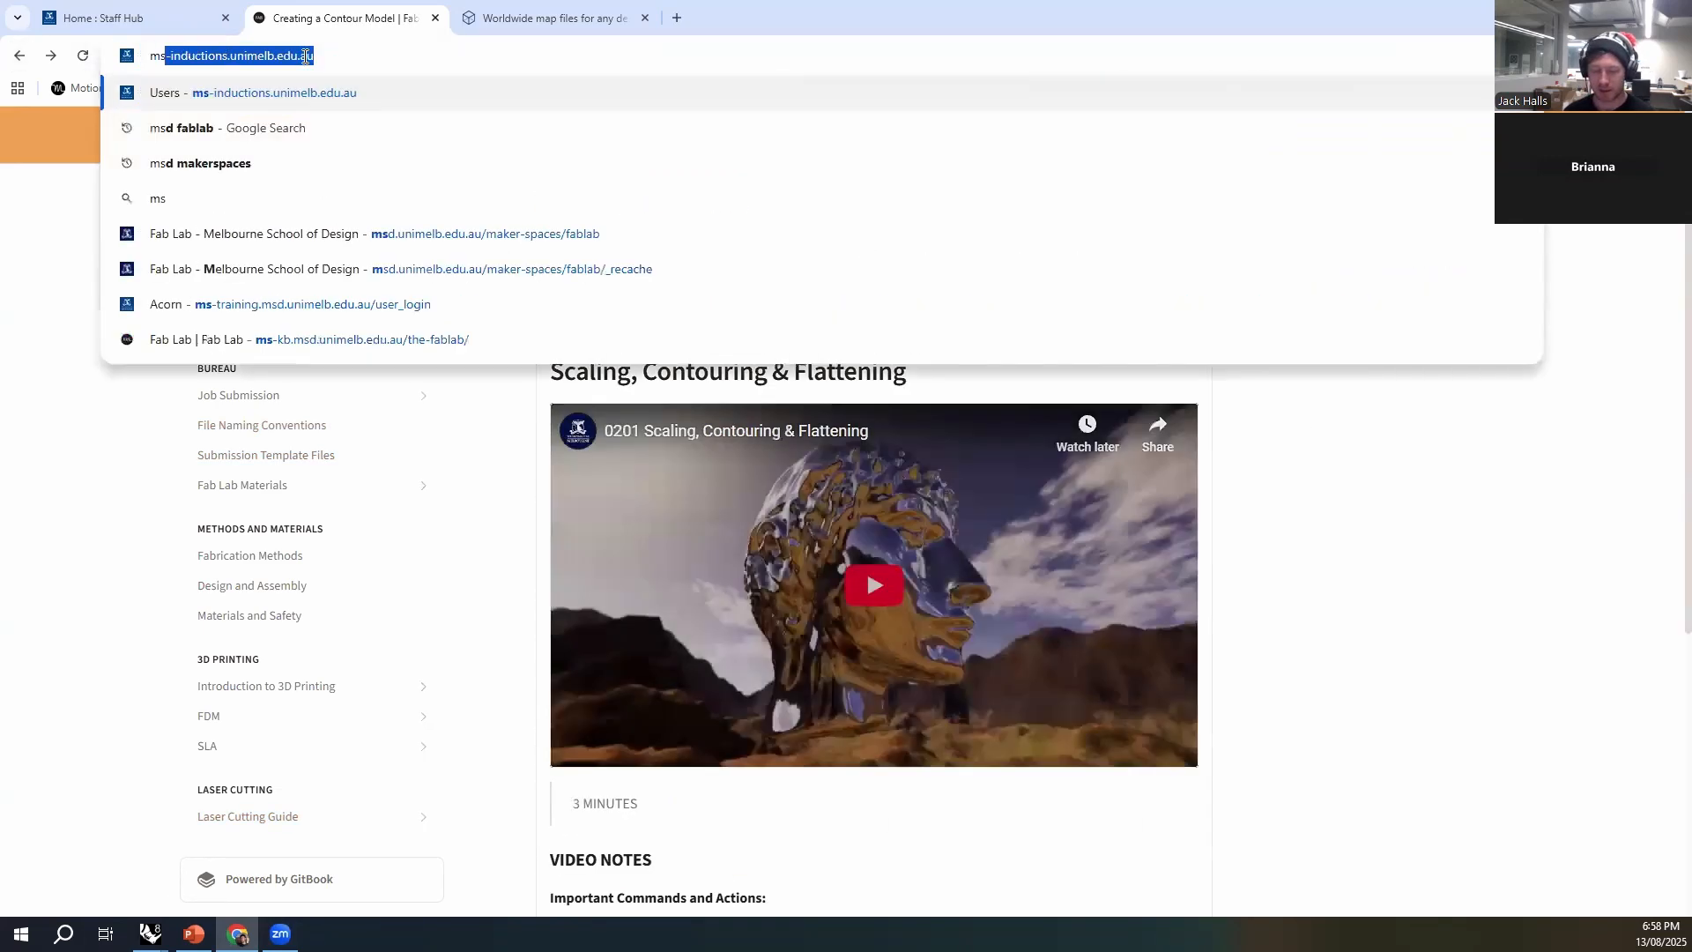
pyautogui.press('Return')
pyautogui.click(303, 323)
# - Open the FabLab Job Submission app from the Fab Lab page and start submitting a job
pyautogui.scroll(-5, 950, 287)
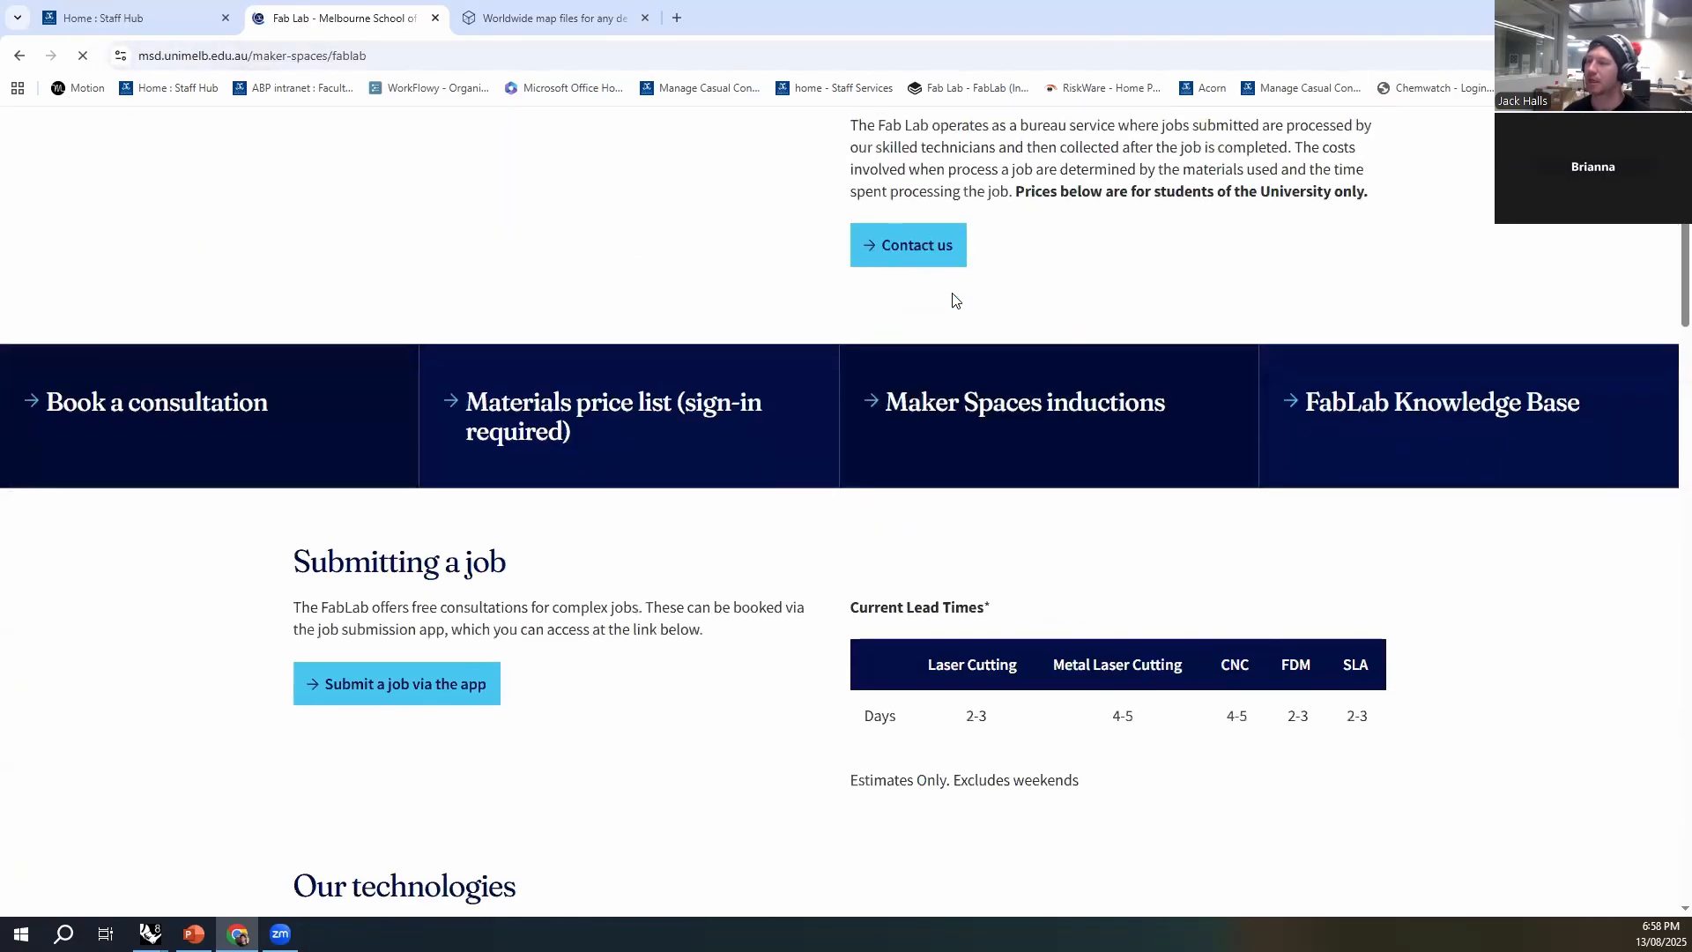
pyautogui.click(441, 691)
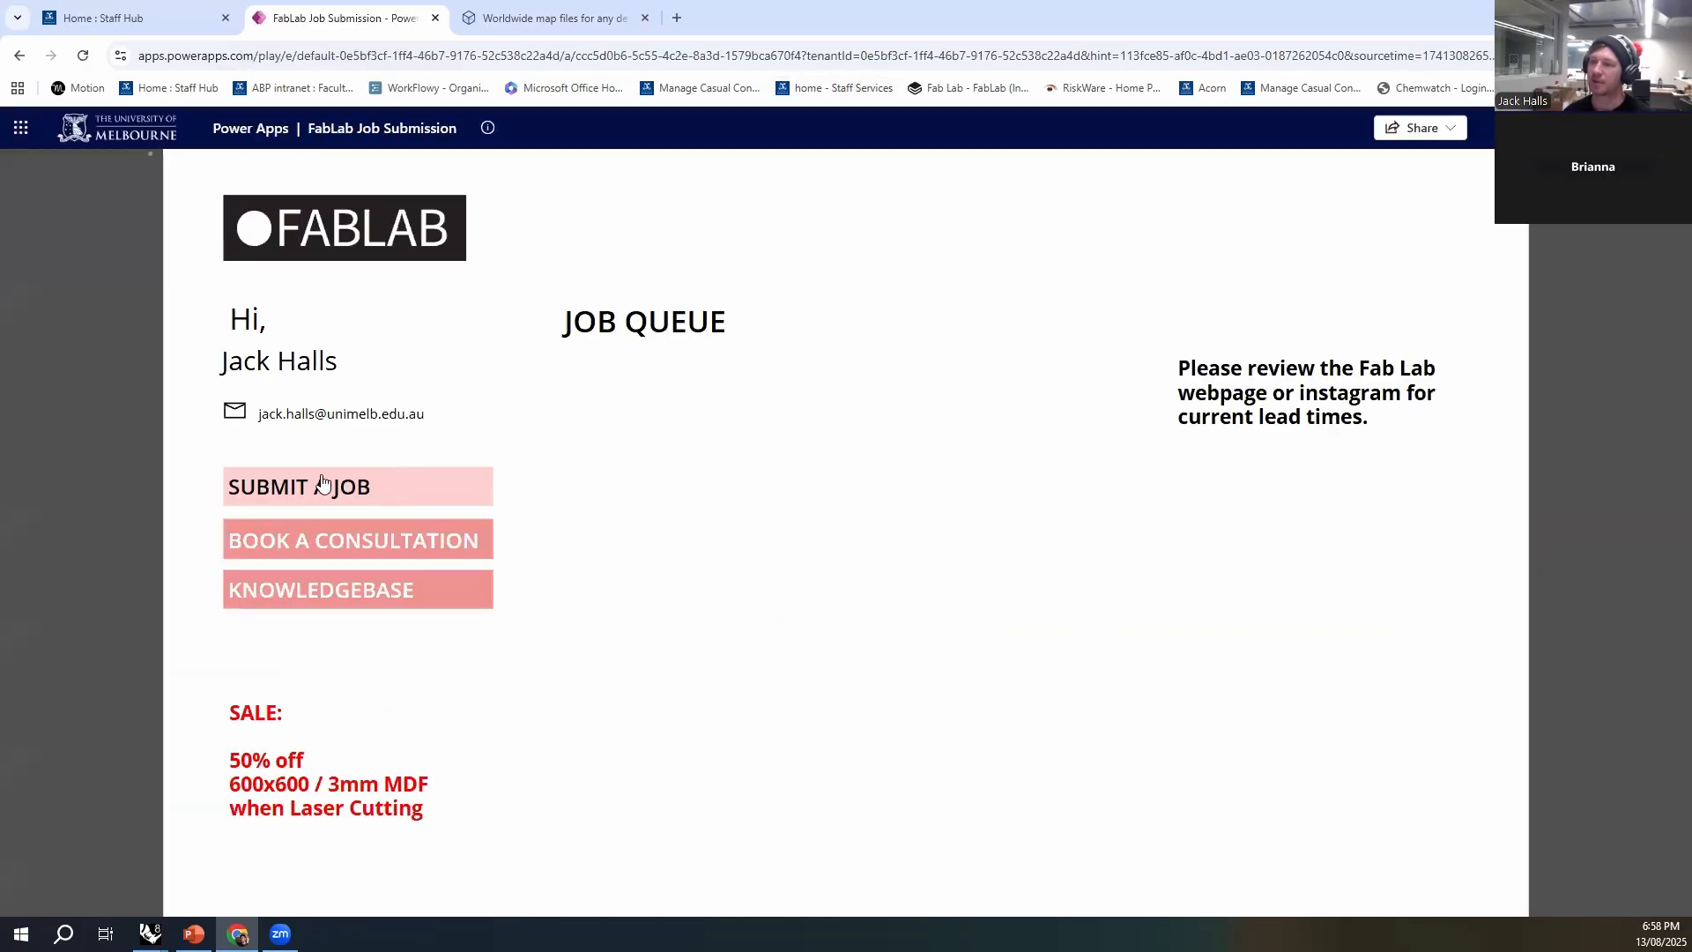
pyautogui.click(310, 485)
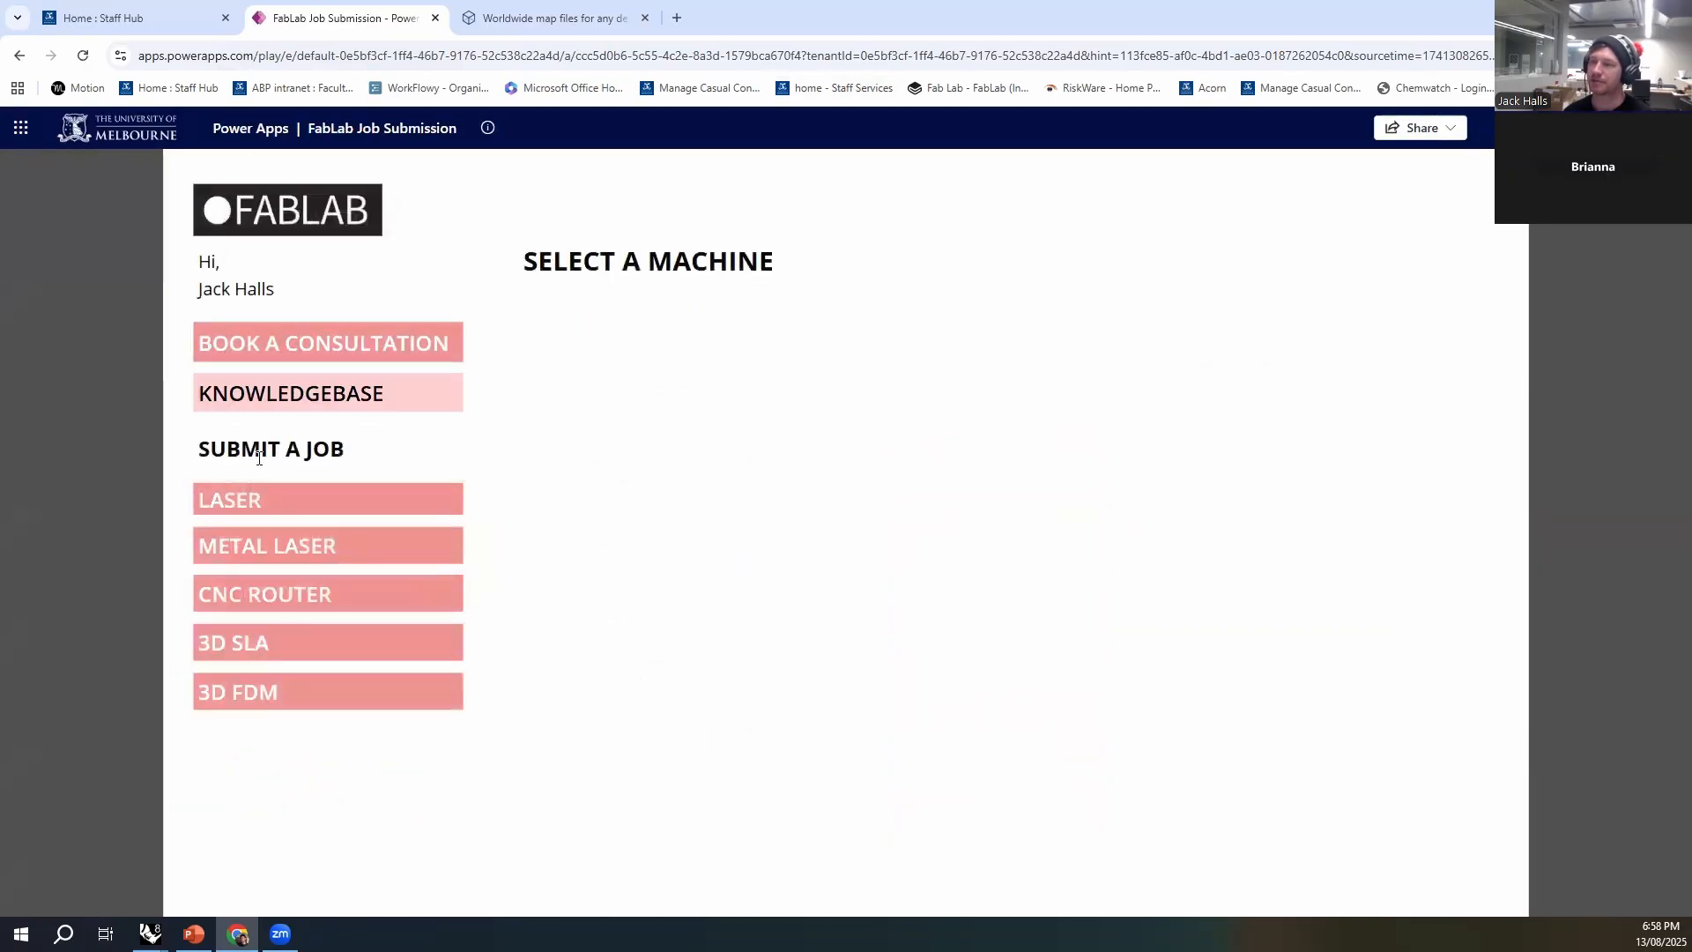